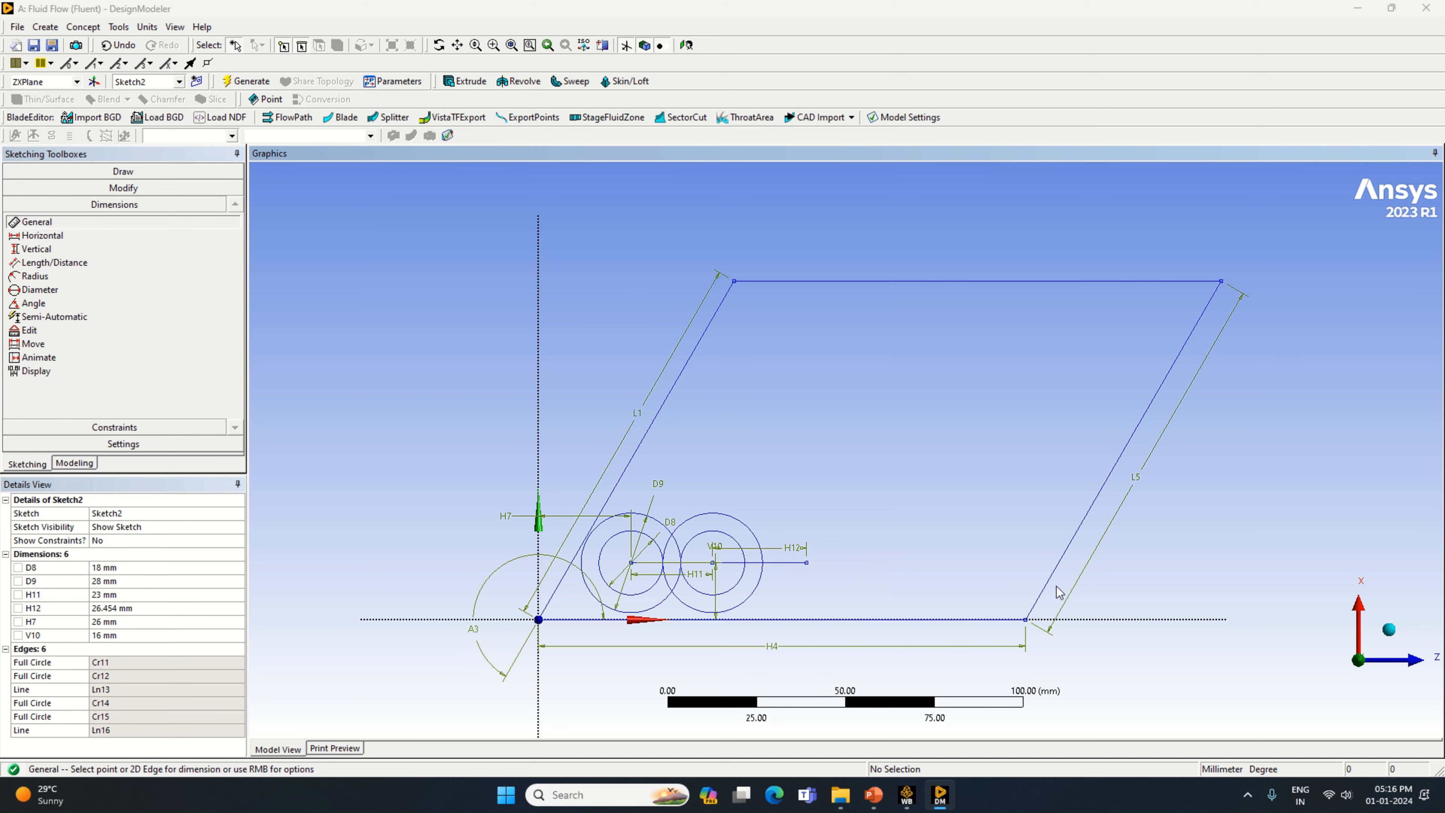
# Set the horizontal dimension H12 of the line starting at the second circle pair's centre to 23 mm.
pyautogui.click(138, 609)
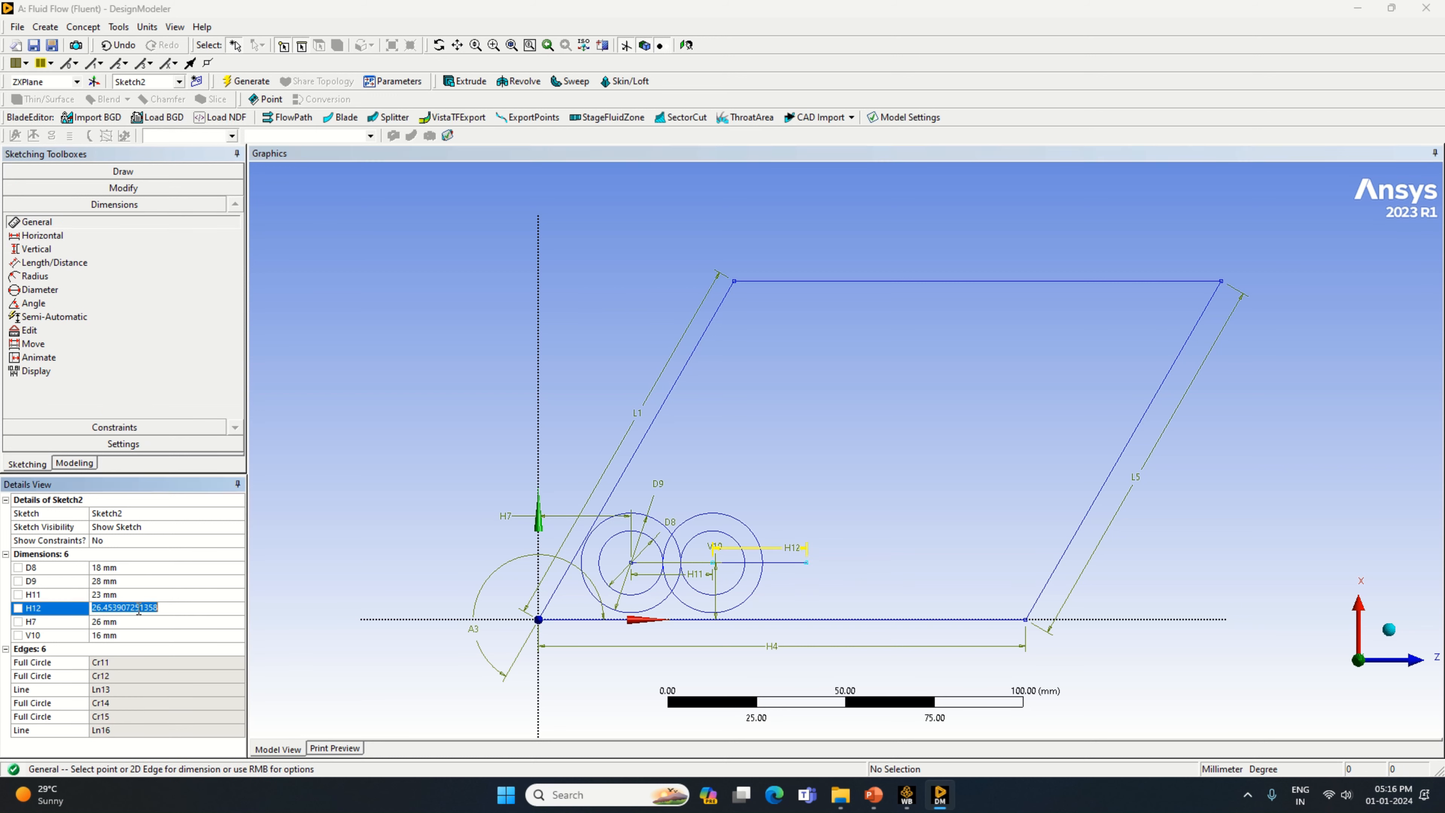
pyautogui.write('23')
pyautogui.press('Return')
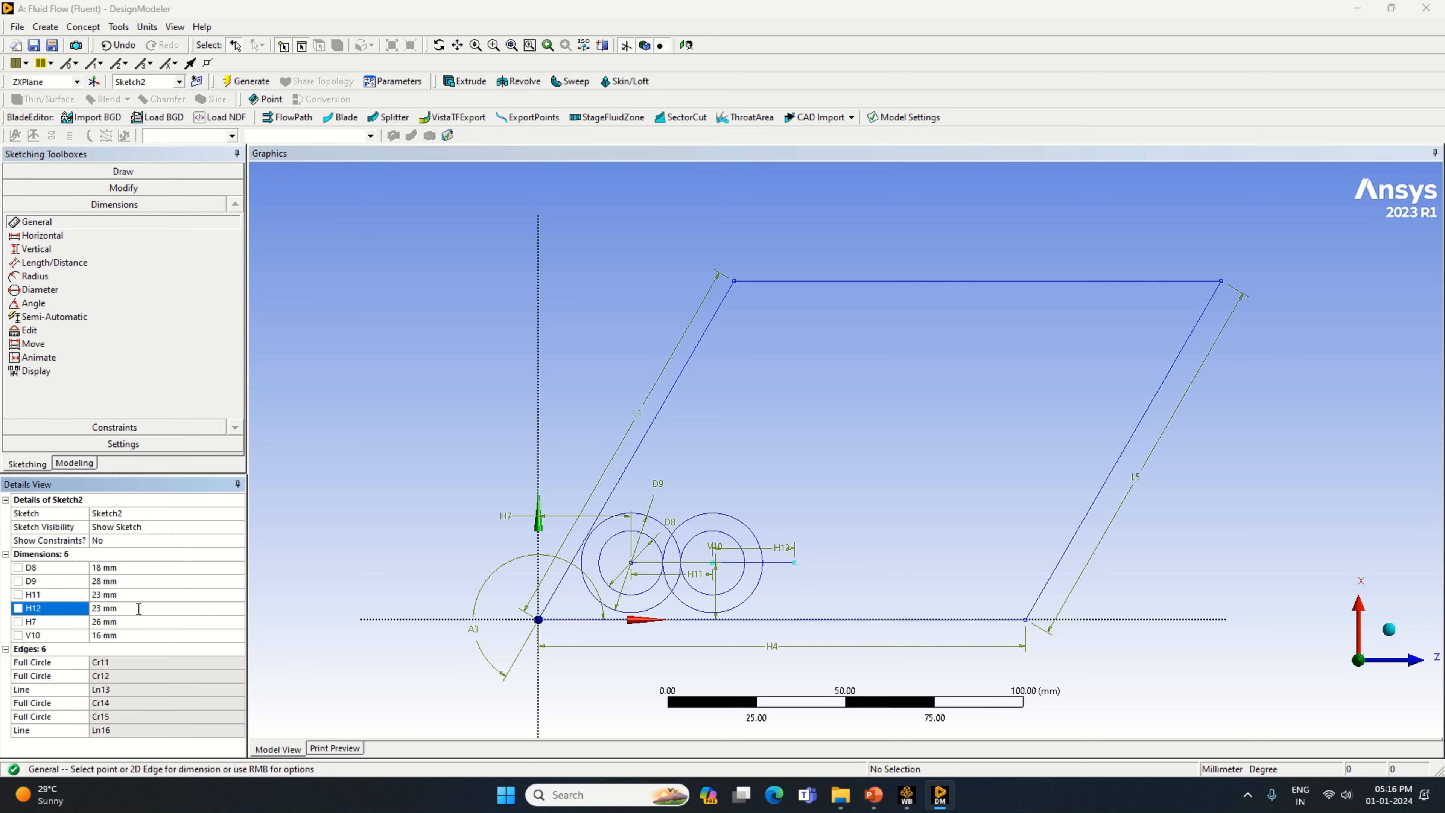
# Draw two concentric circles centred on the free end of the H12 line, matching the sizes of the existing inner and outer circles.
pyautogui.click(71, 168)
pyautogui.click(68, 297)
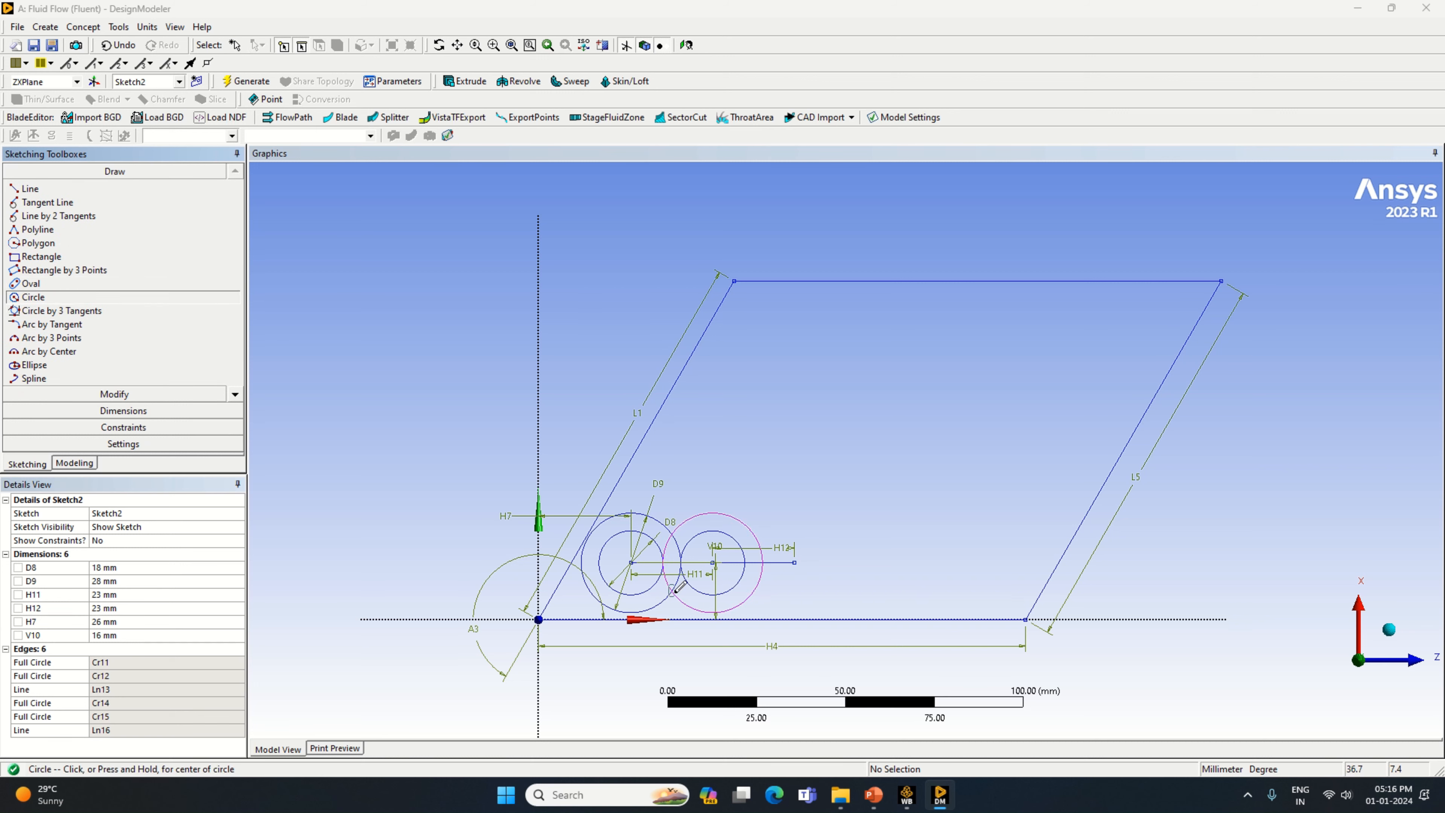
pyautogui.click(794, 562)
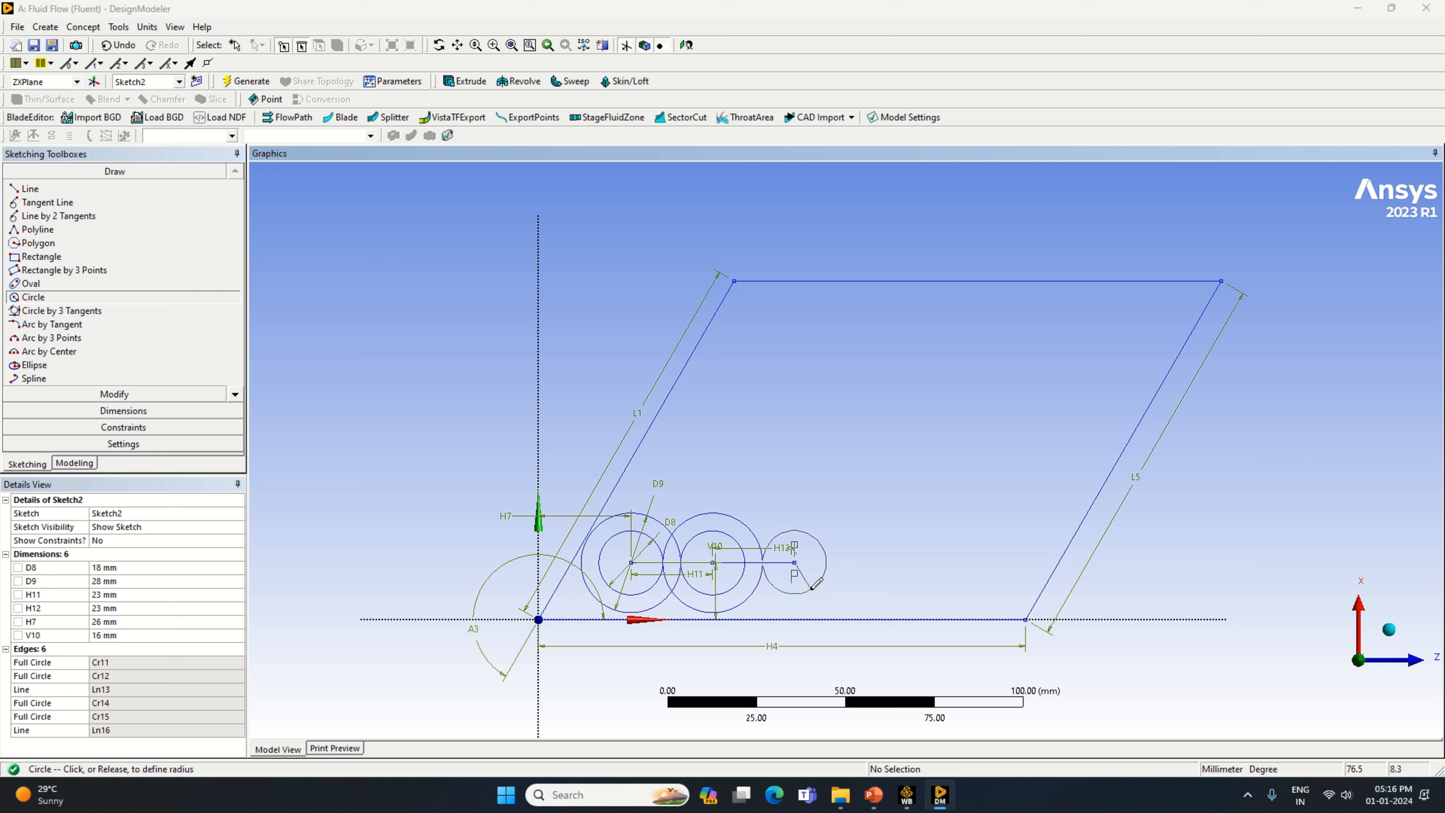
pyautogui.click(817, 583)
pyautogui.click(794, 562)
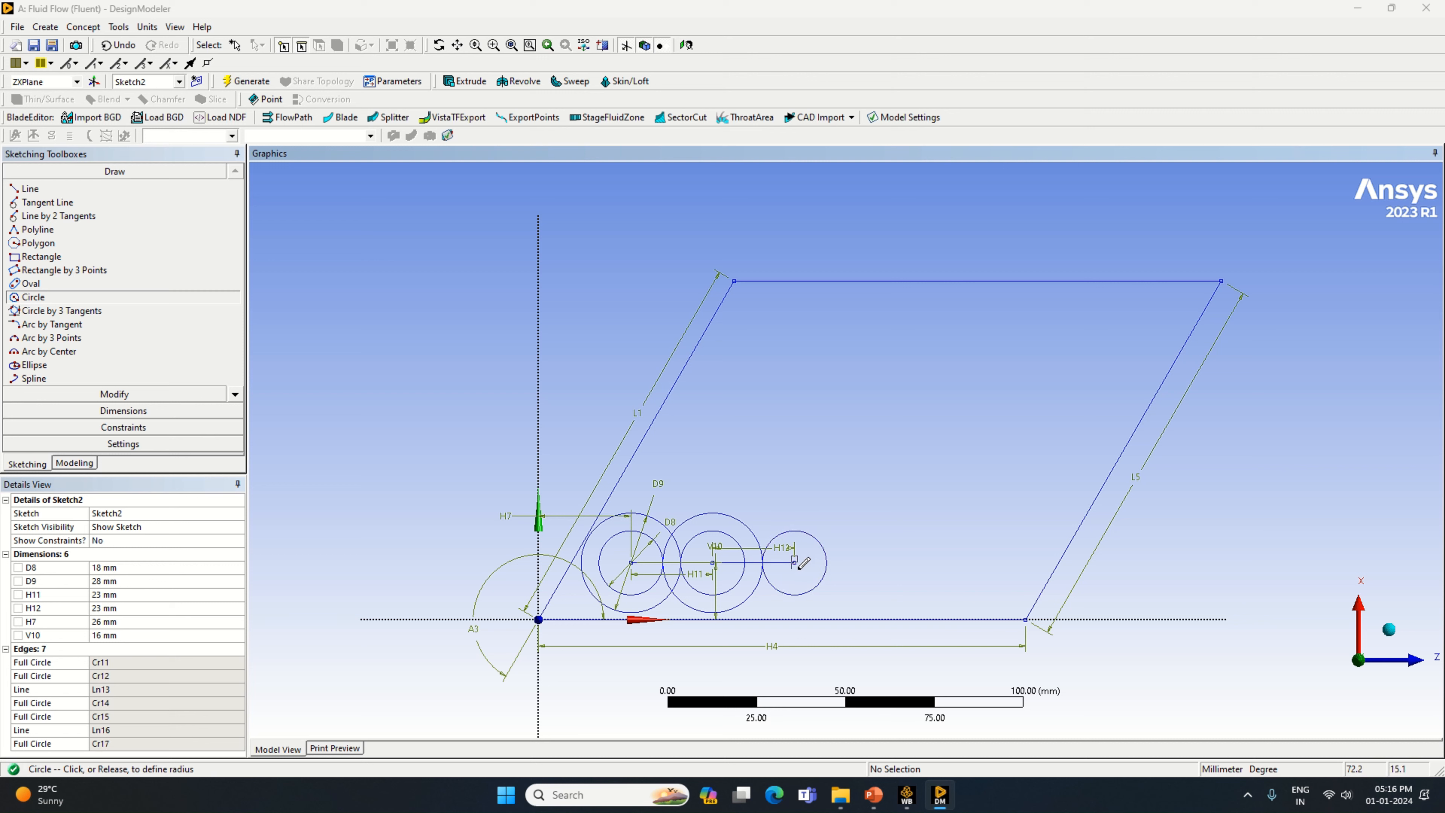
pyautogui.click(830, 596)
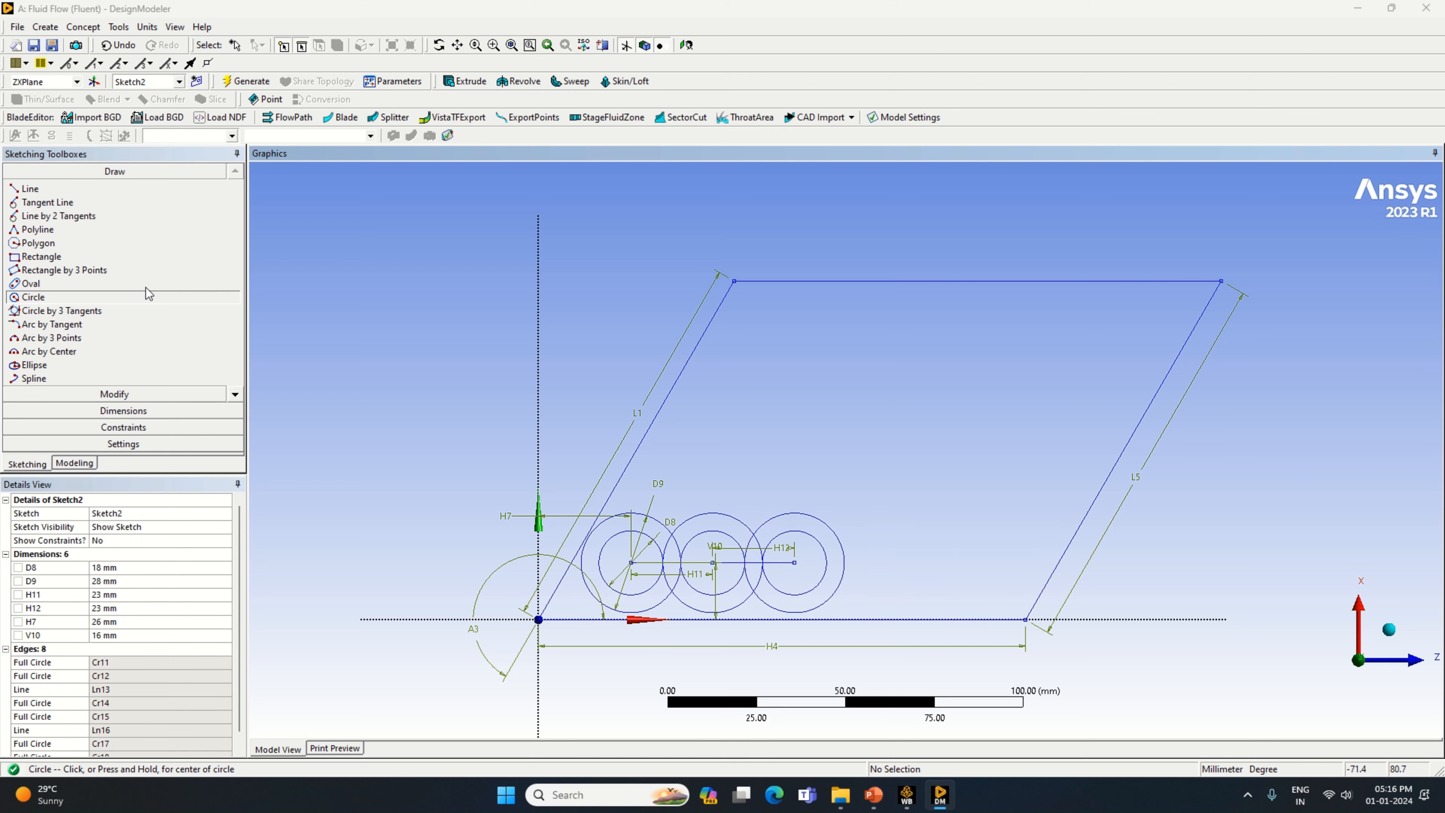
# Draw a horizontal line about 25 mm long from the third circle pair's centre, extending away from the second pair.
pyautogui.click(74, 187)
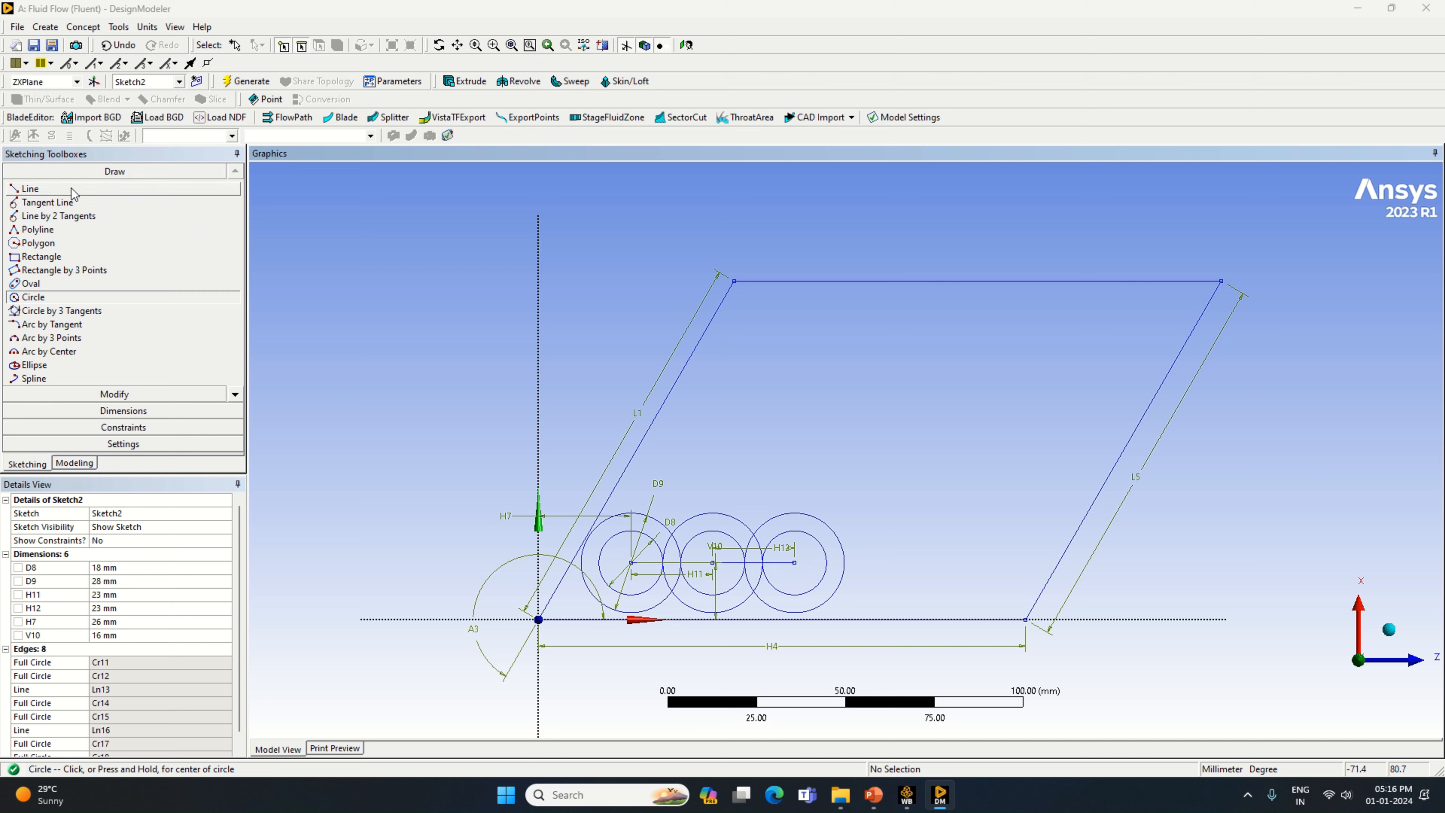
pyautogui.click(795, 562)
pyautogui.click(885, 562)
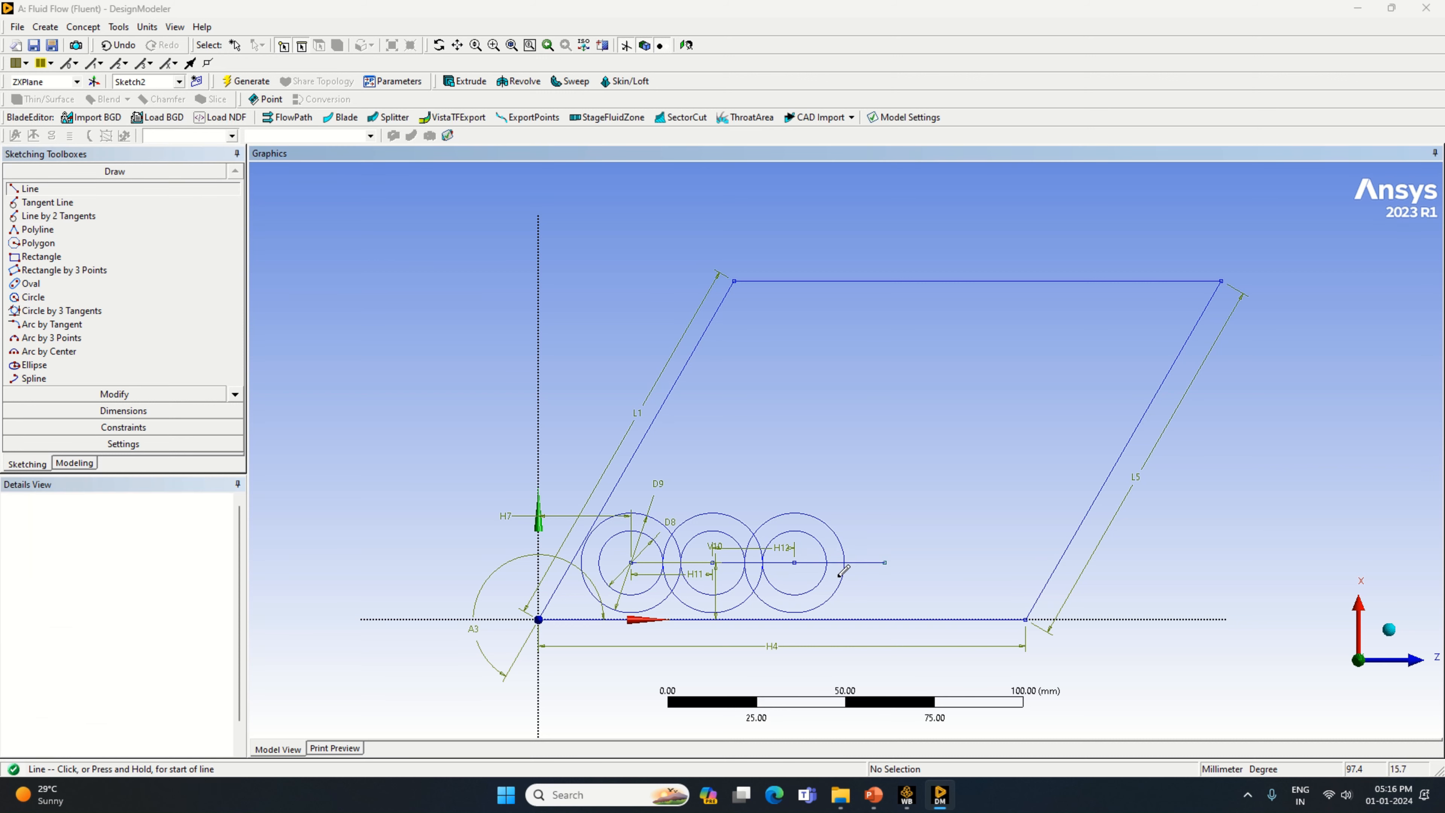
# Dimension the horizontal line from the third circle pair's centre and set its length to 23 mm.
pyautogui.click(123, 411)
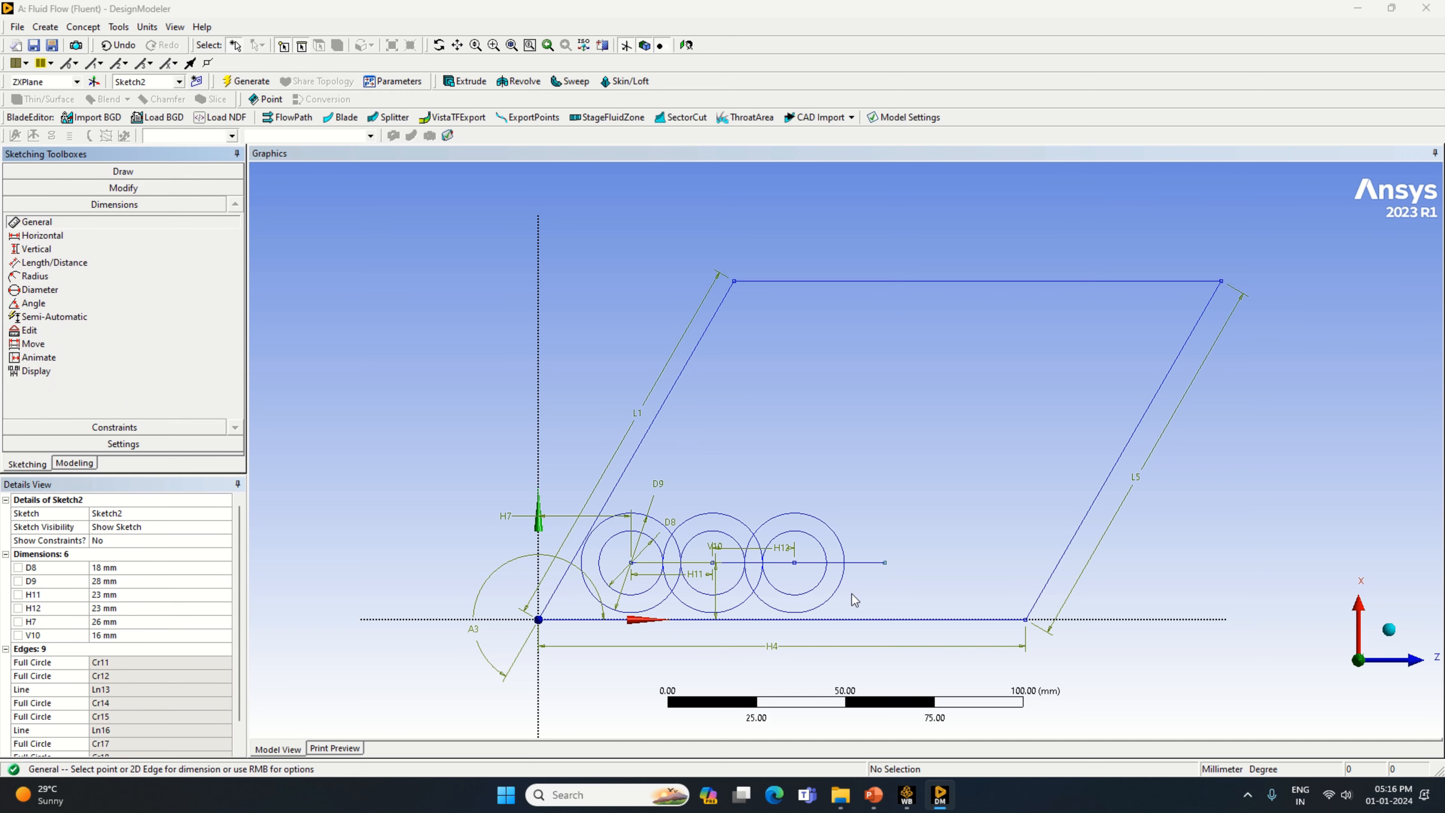
pyautogui.click(864, 562)
pyautogui.click(870, 581)
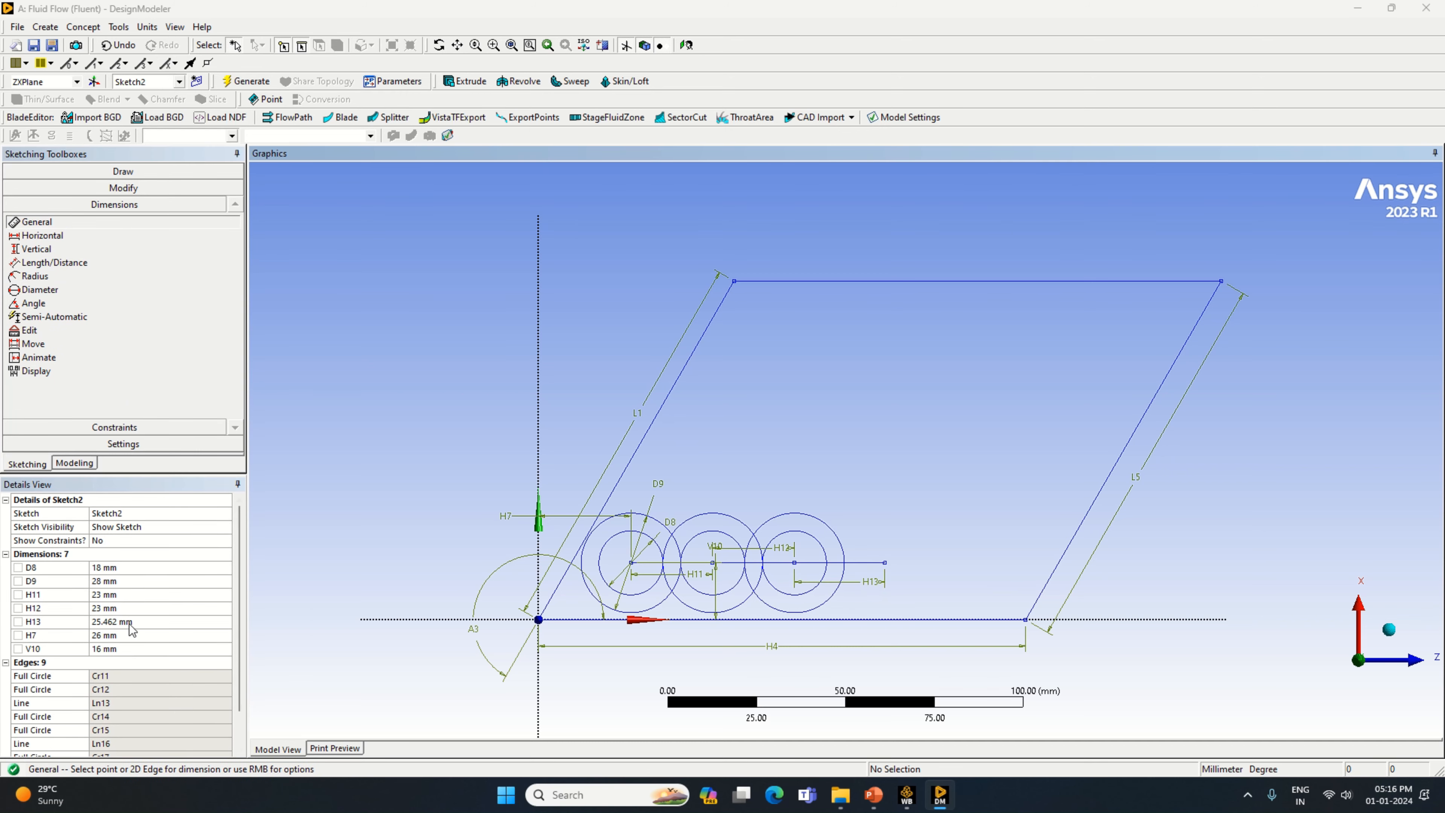
pyautogui.click(130, 624)
pyautogui.write('23')
pyautogui.press('Return')
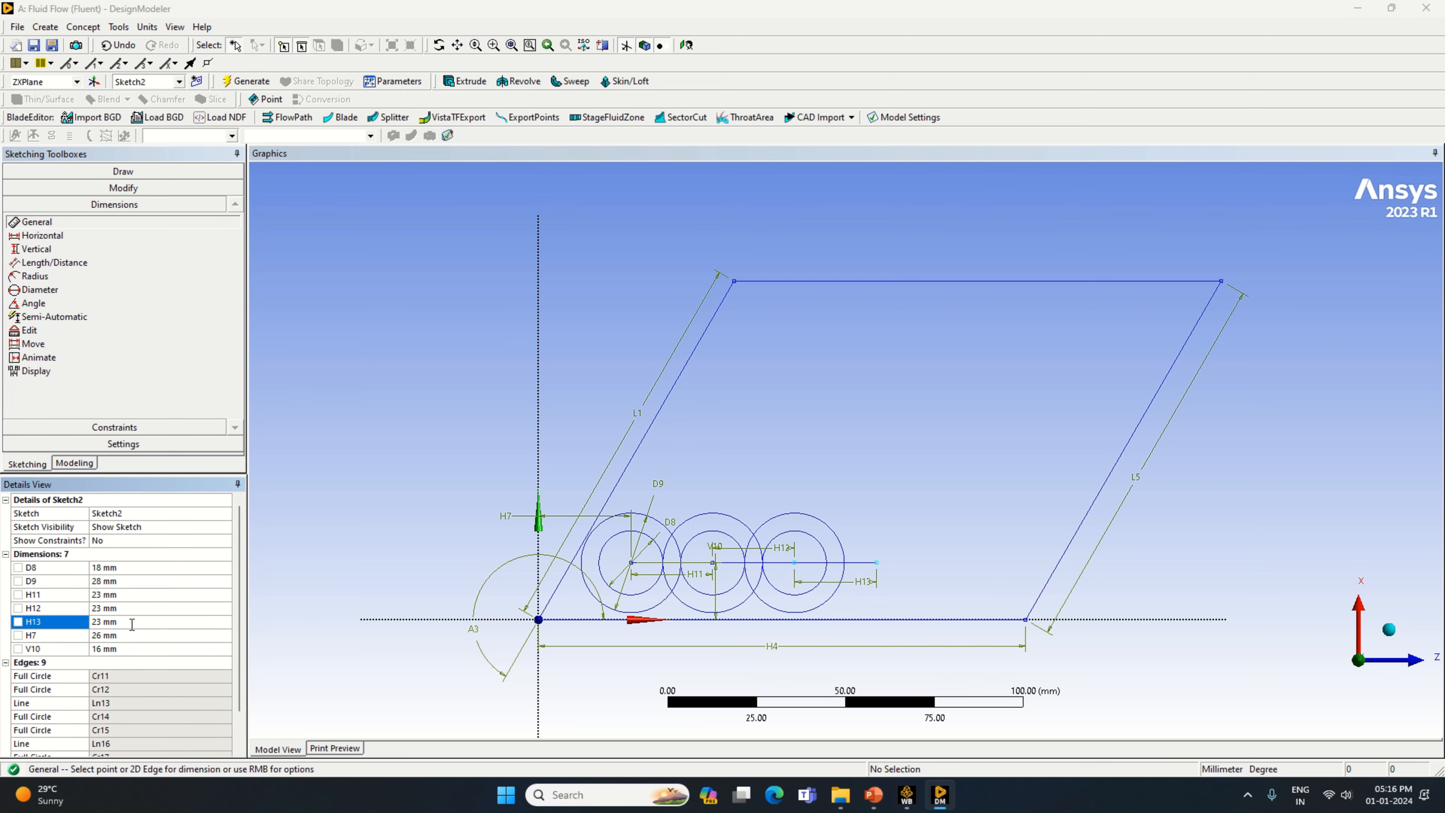
# Draw a fourth pair of concentric circles at the end of the newest horizontal line, equal in size to the other pairs.
pyautogui.click(31, 171)
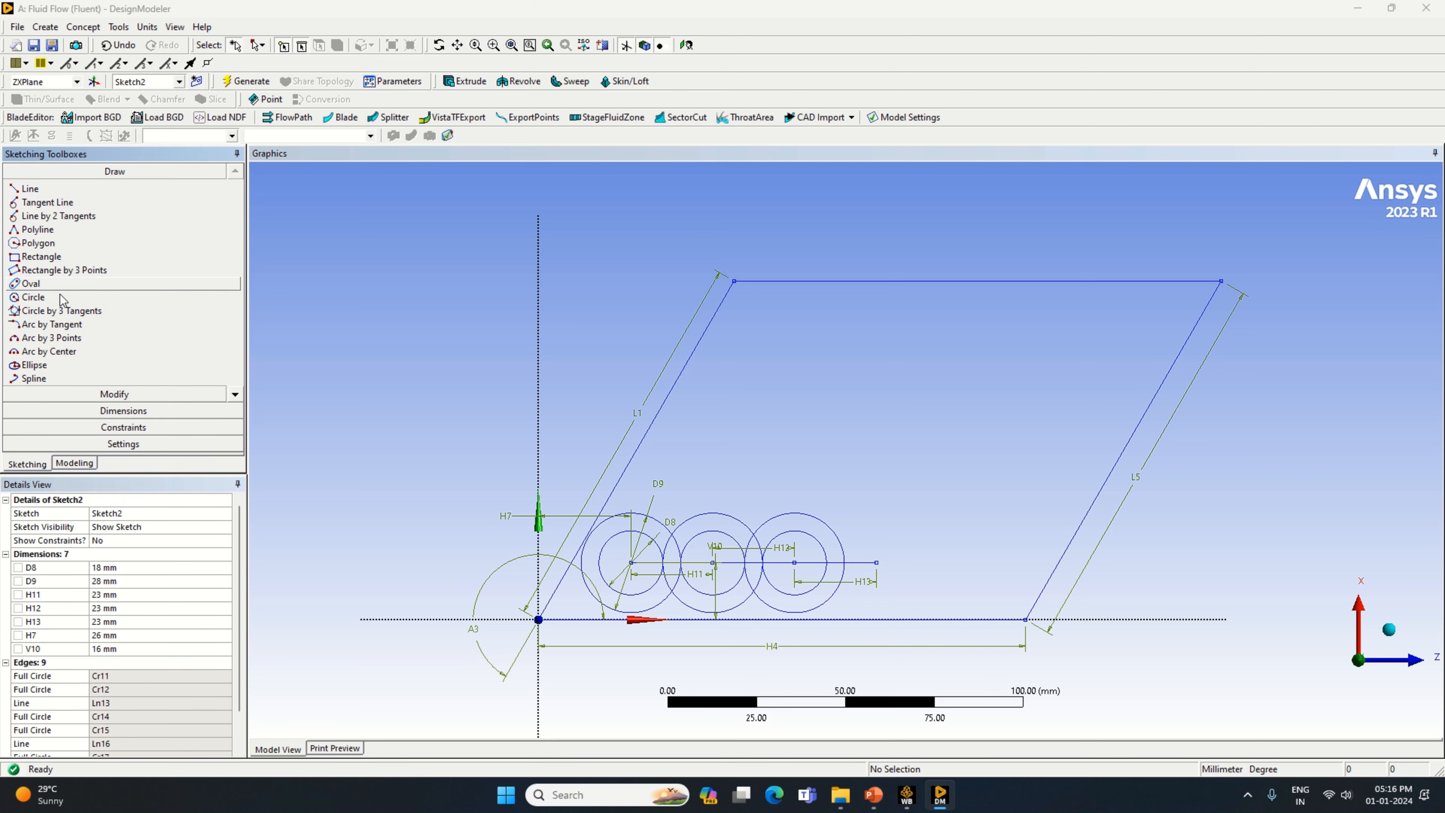
pyautogui.click(62, 300)
pyautogui.click(876, 562)
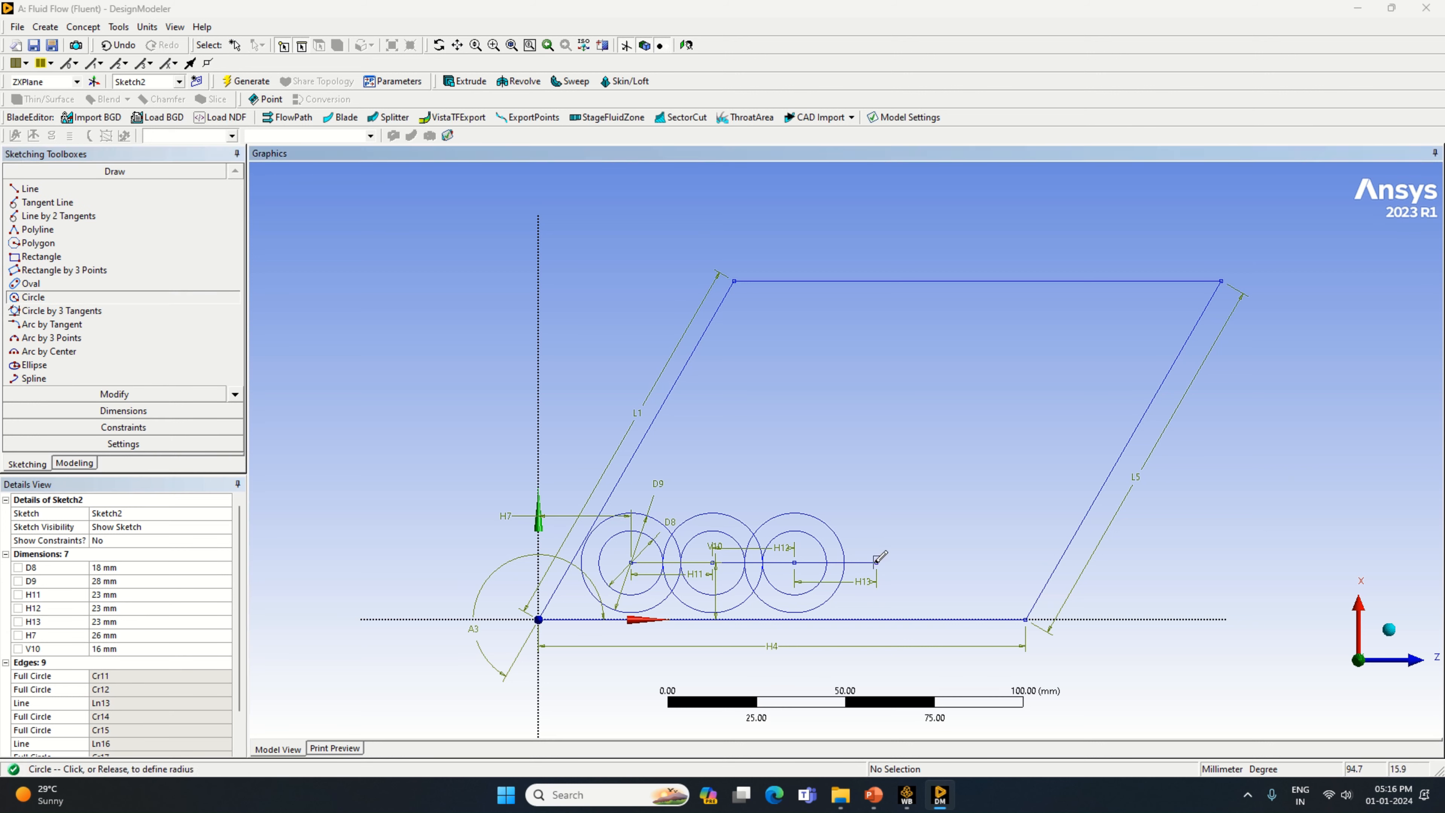
pyautogui.click(897, 584)
pyautogui.click(876, 562)
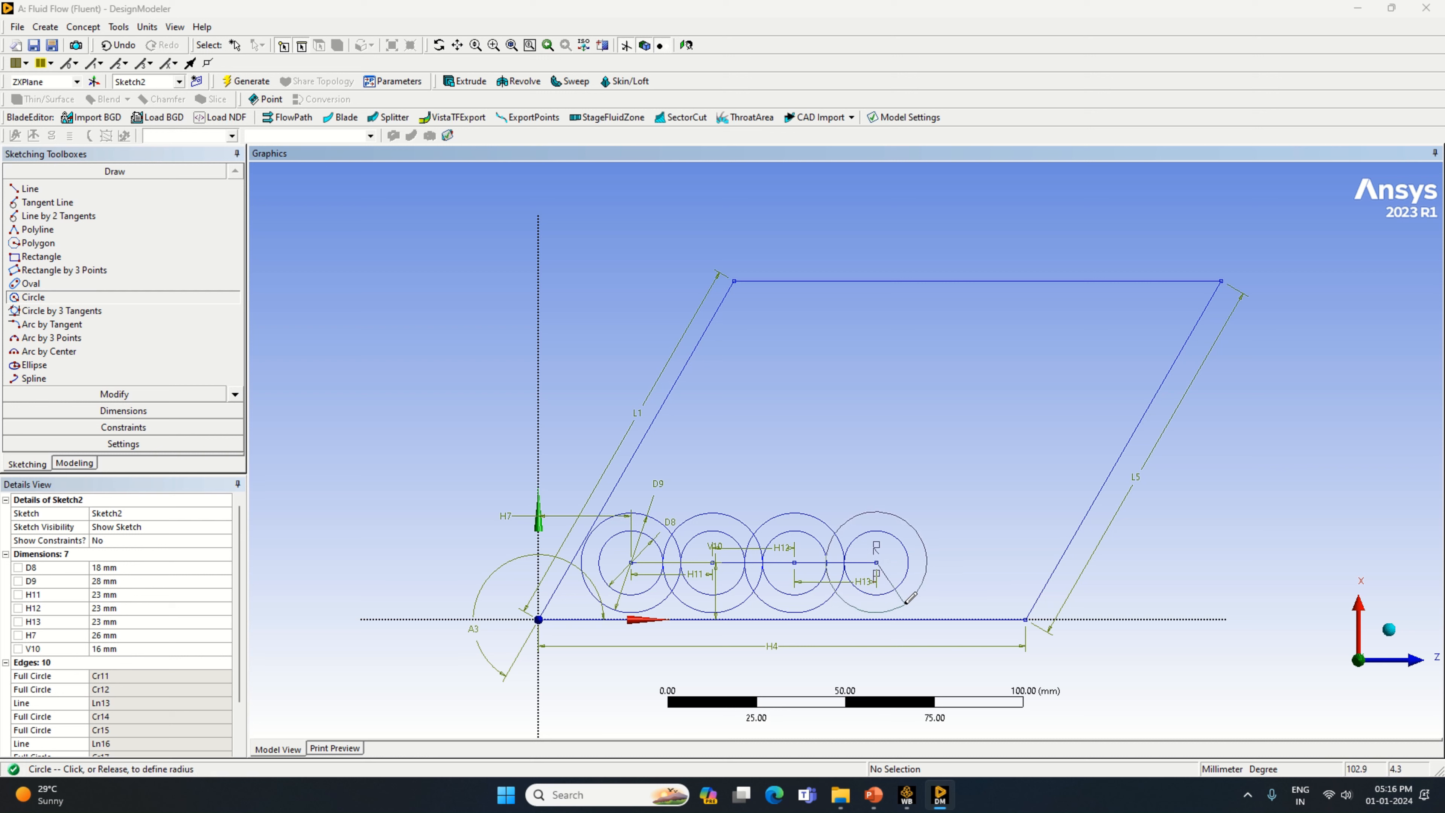
pyautogui.click(921, 587)
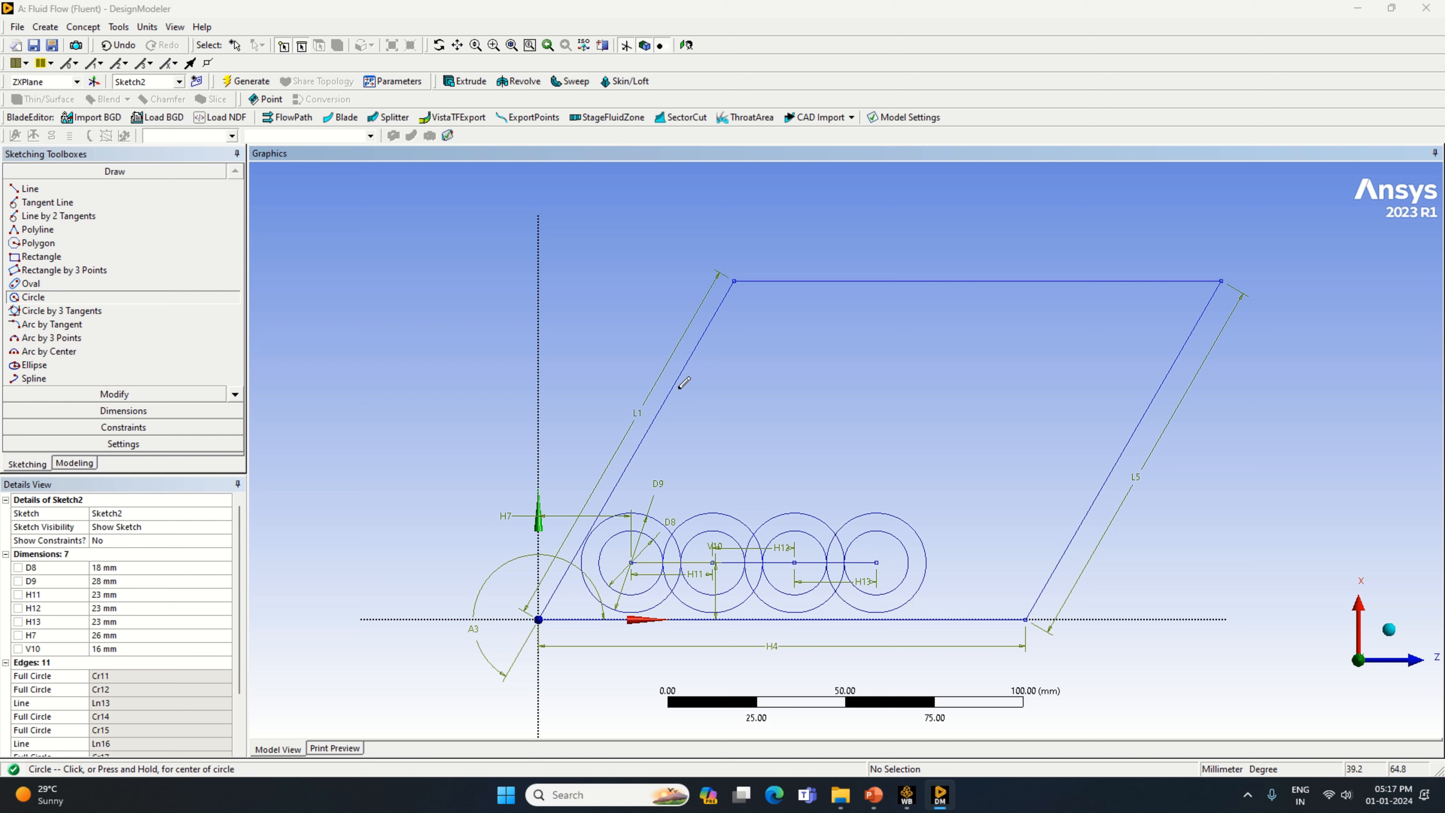
# Draw a horizontal line from the fourth circle pair's centre to a point just beyond its outer circle.
pyautogui.click(30, 188)
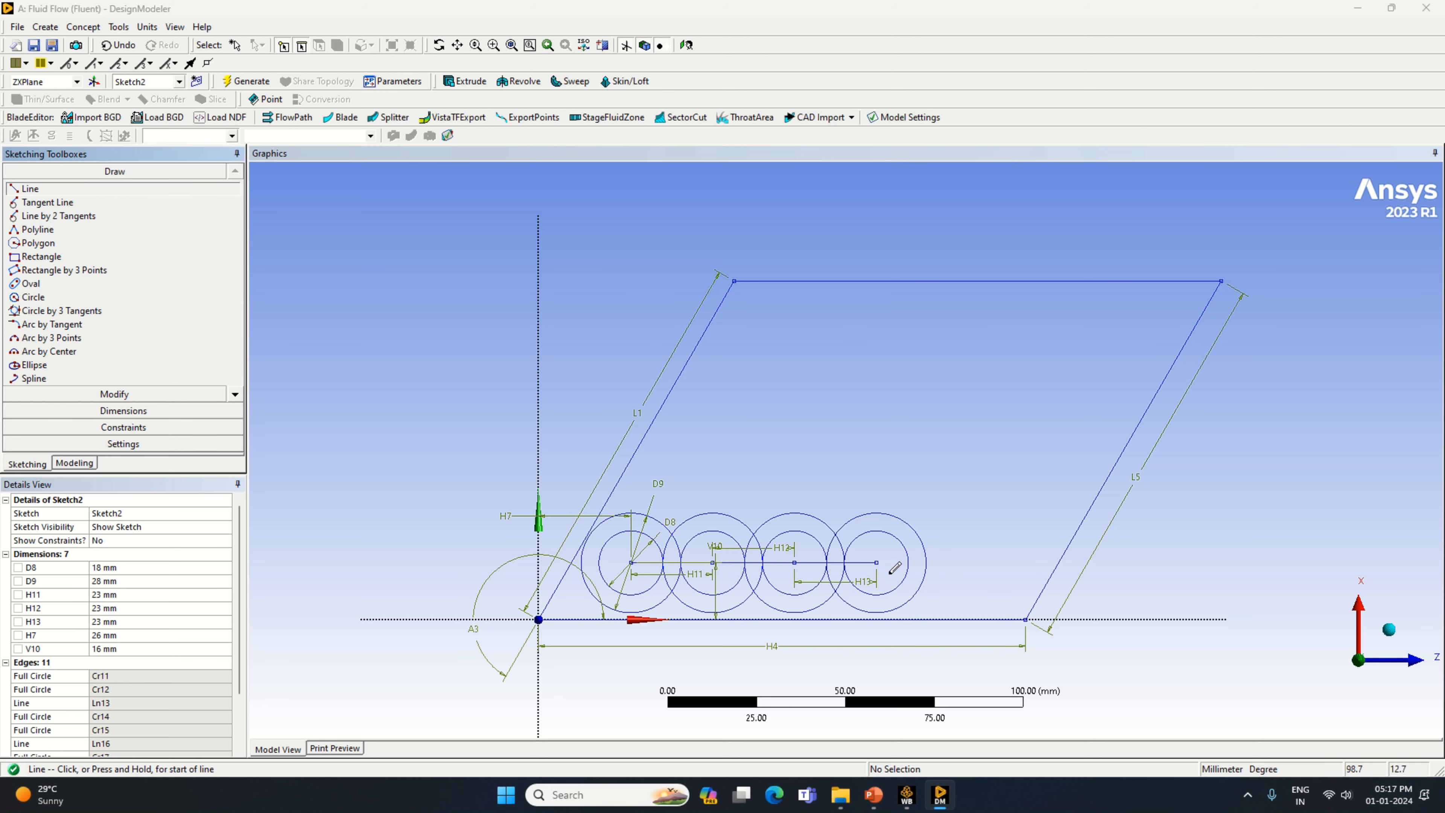
pyautogui.click(876, 562)
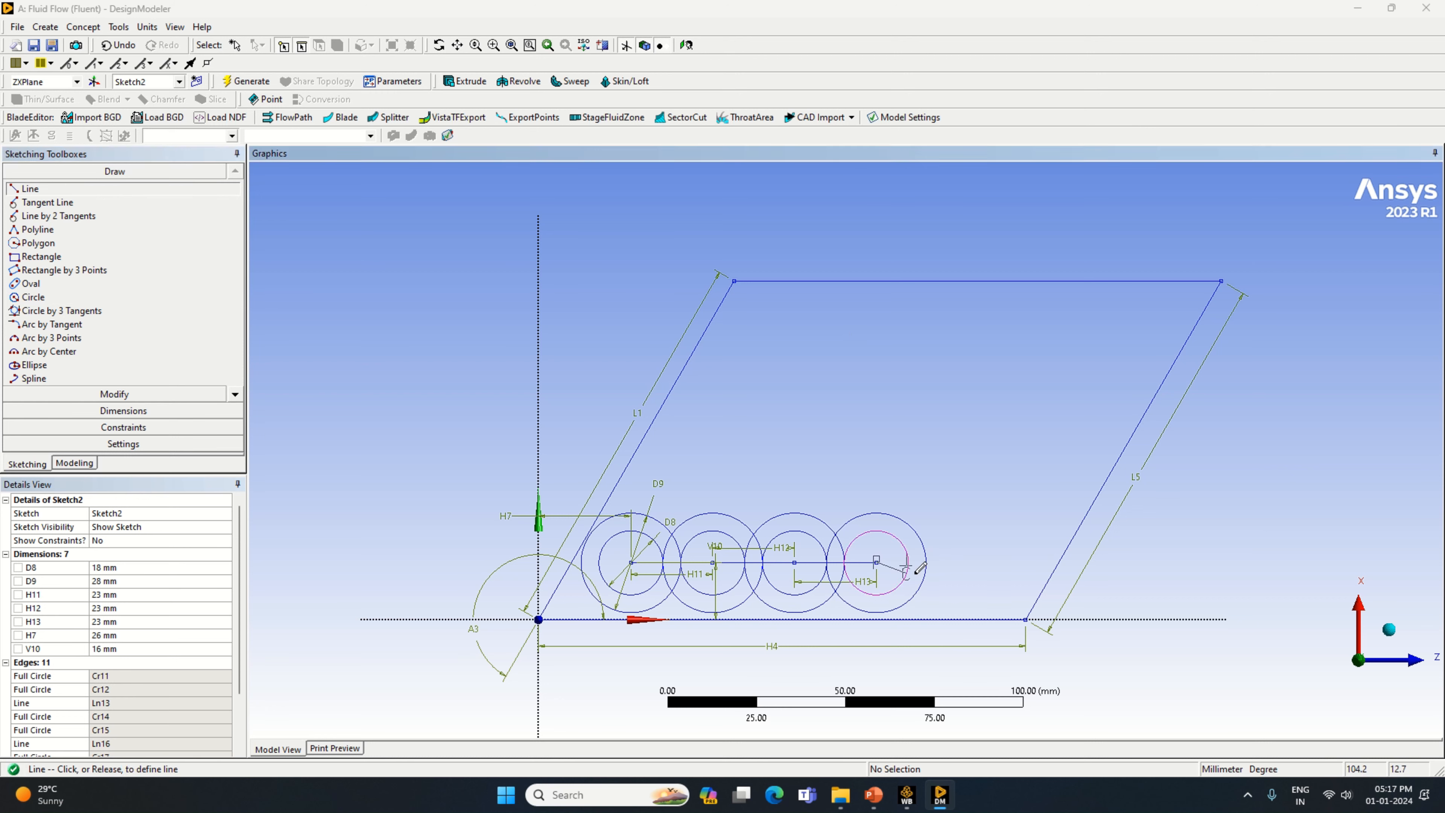
pyautogui.click(954, 563)
# Dimension the horizontal line from the fourth circle pair's centre and set its length to 23 mm.
pyautogui.click(125, 410)
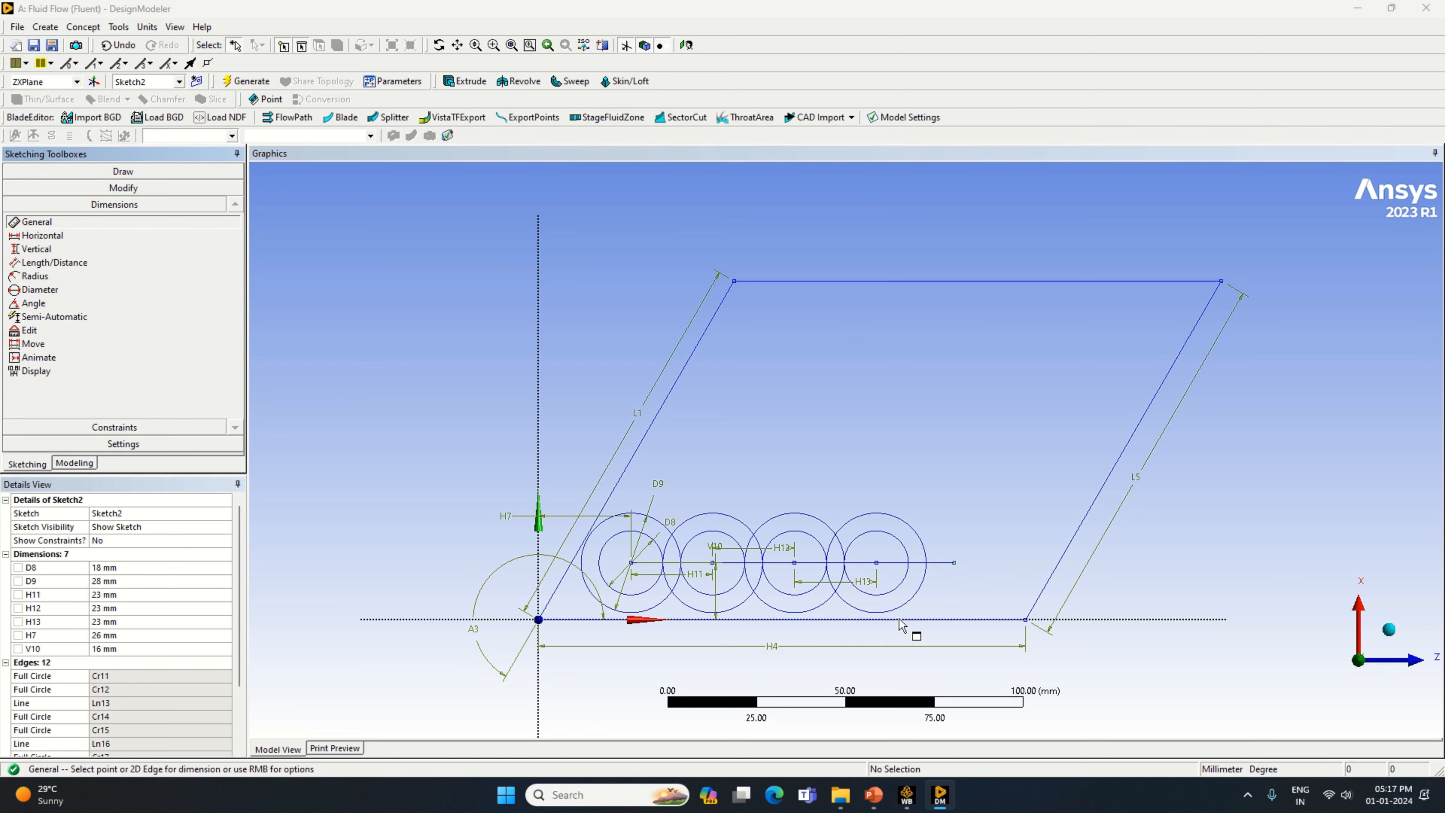
pyautogui.click(916, 562)
pyautogui.click(938, 582)
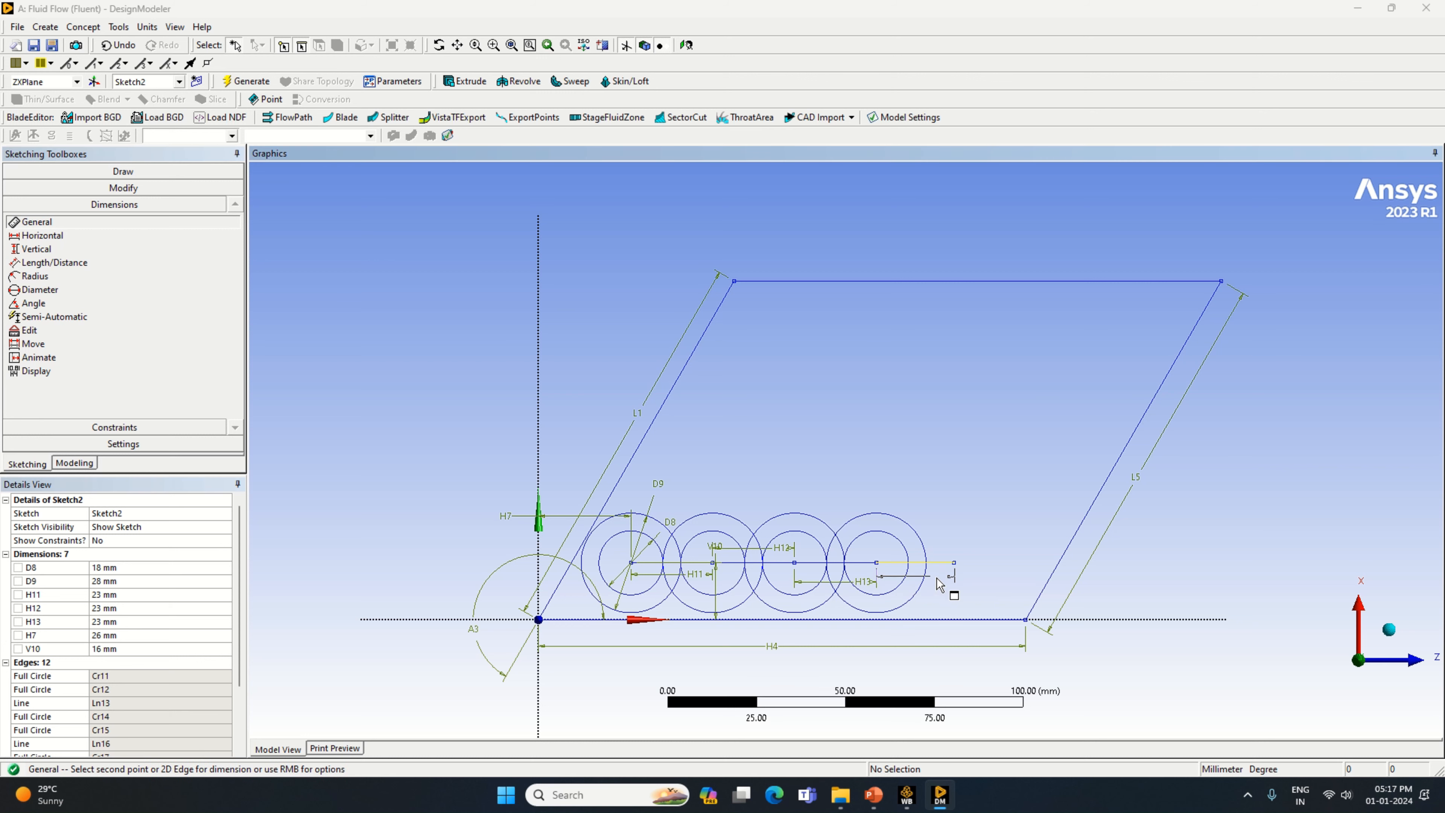
pyautogui.click(151, 635)
pyautogui.write('23')
pyautogui.press('Return')
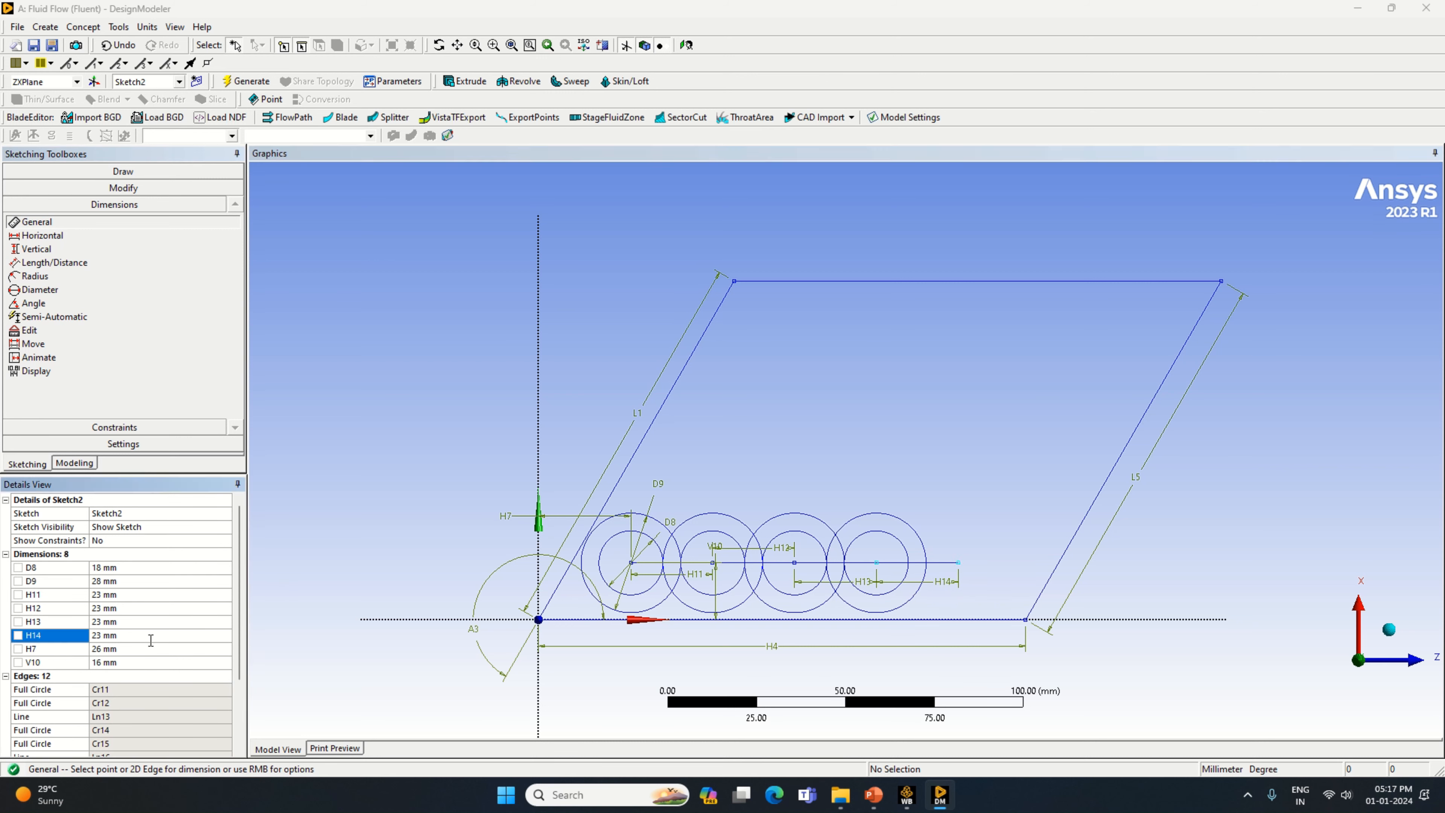
# Draw a fifth pair of concentric circles at the end of the row's last line, equal in size to the other pairs.
pyautogui.click(123, 170)
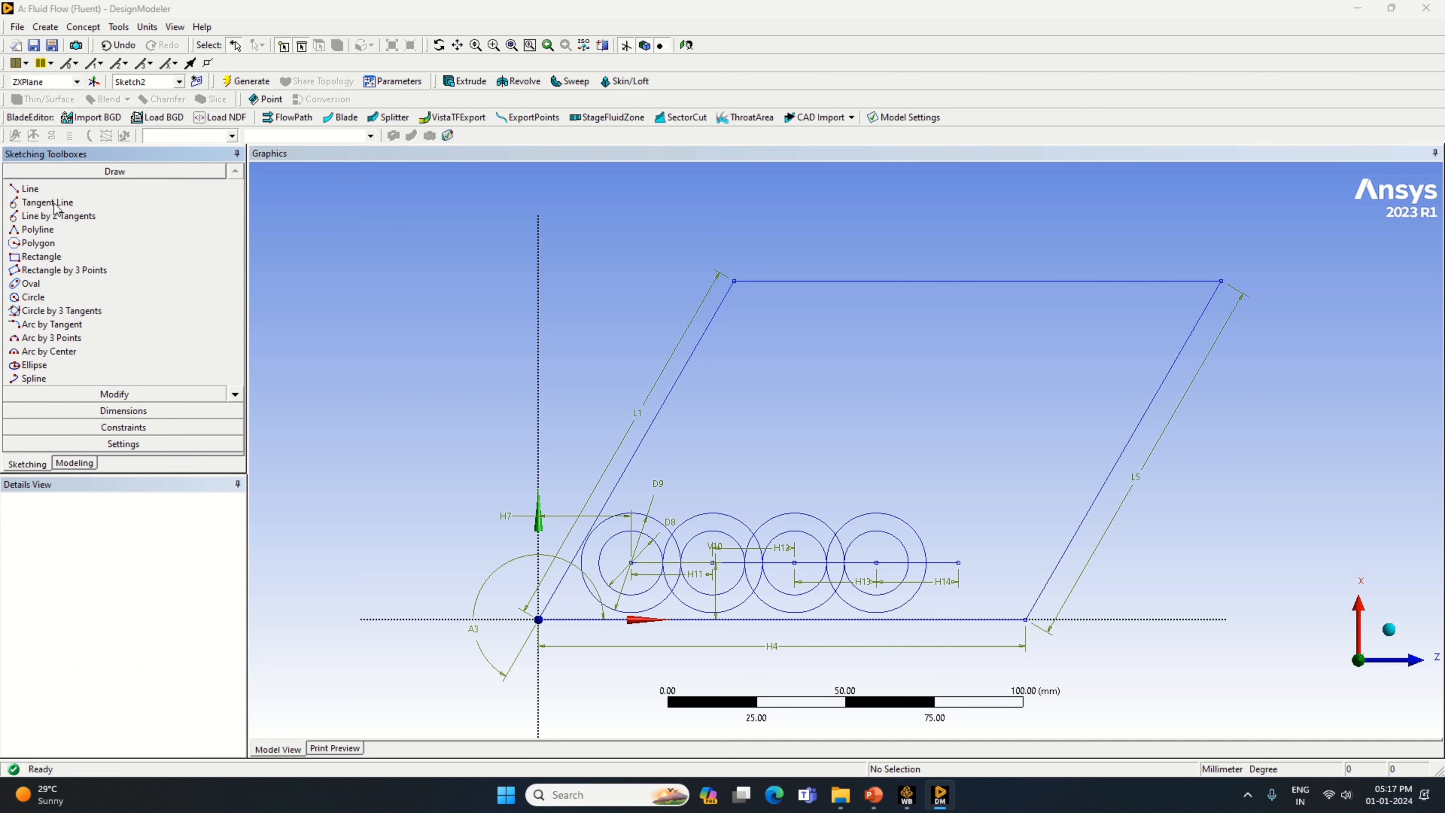
pyautogui.click(34, 296)
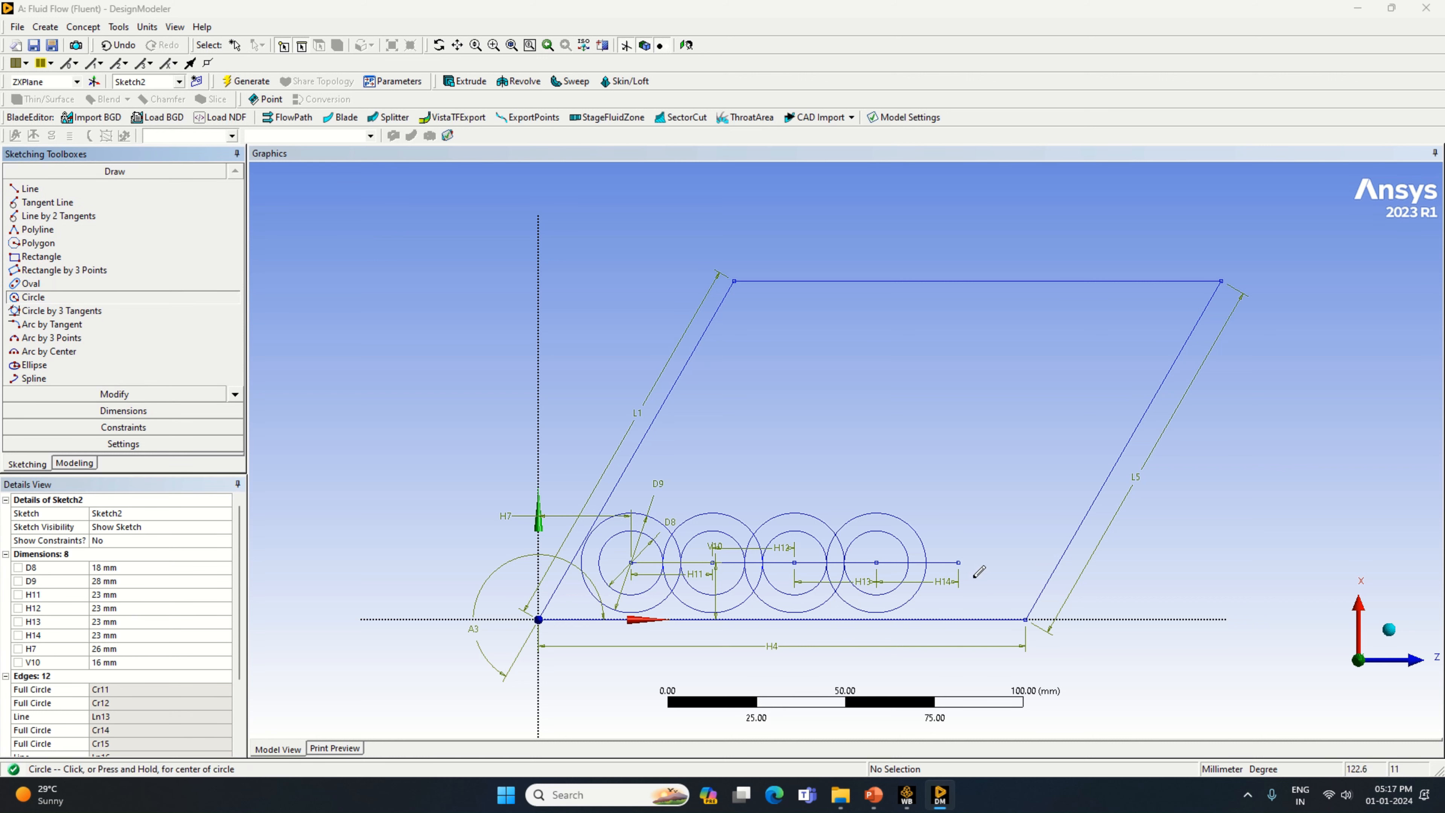
pyautogui.click(959, 562)
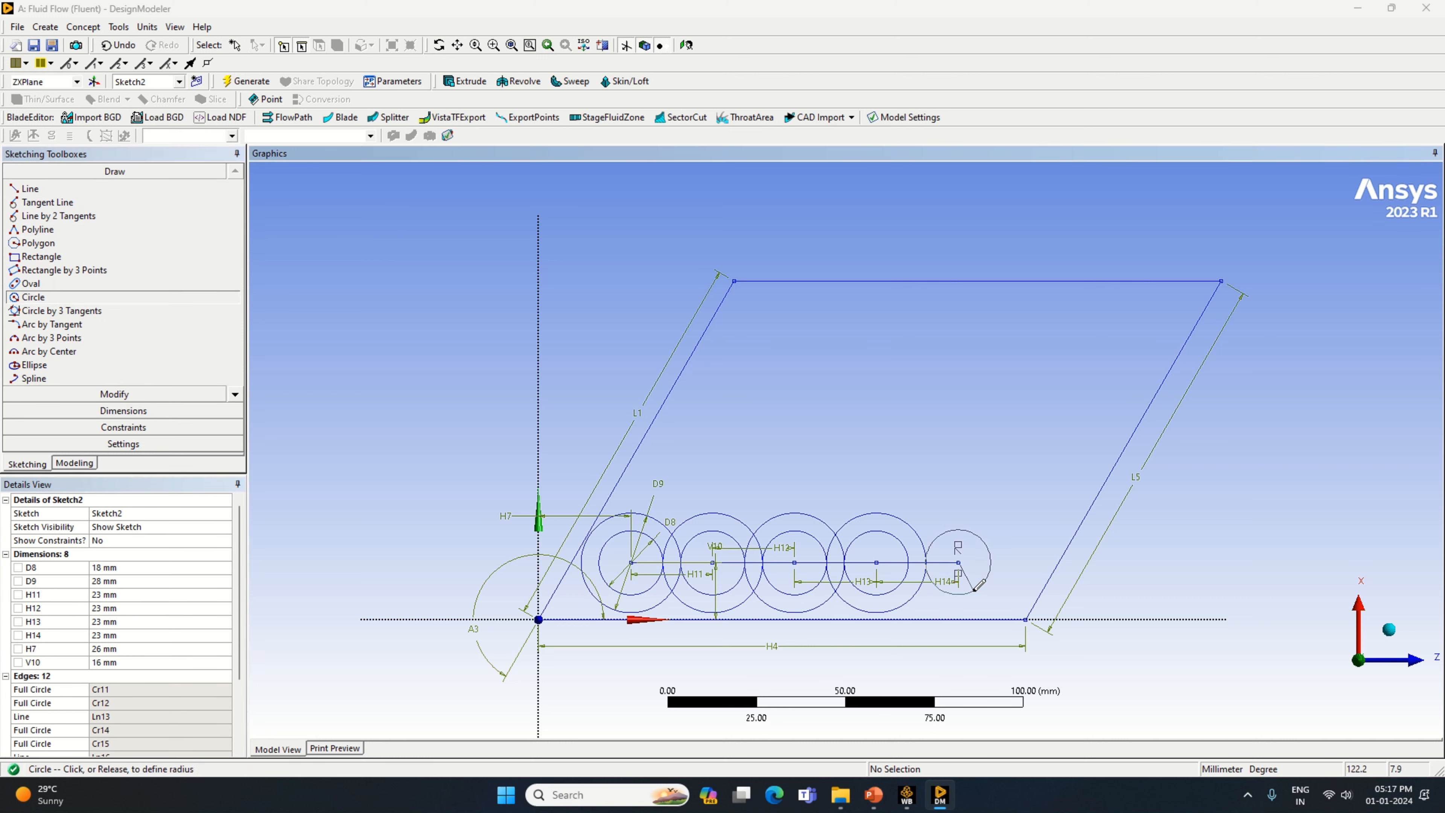
pyautogui.click(972, 587)
pyautogui.click(958, 562)
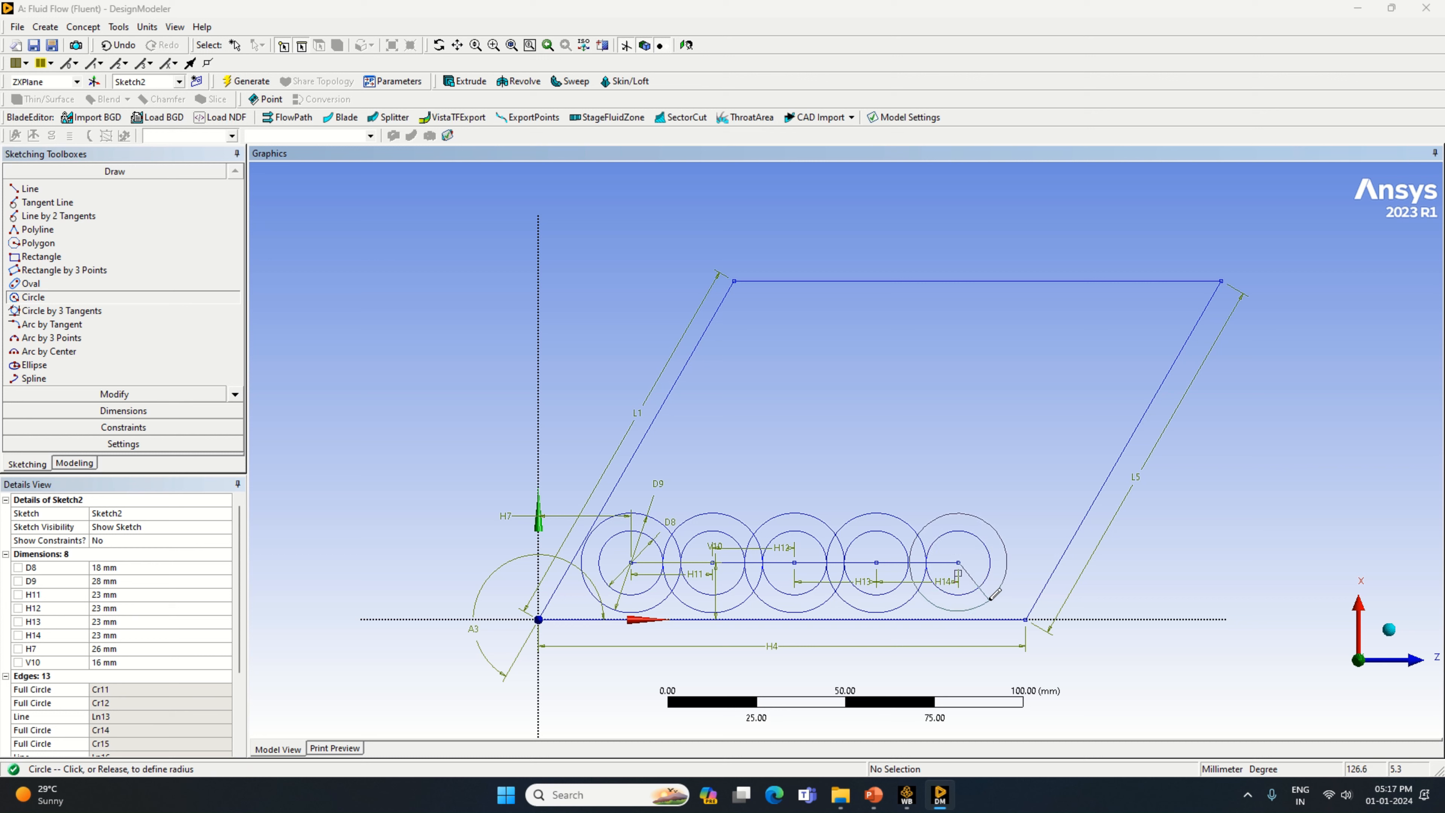
pyautogui.click(995, 595)
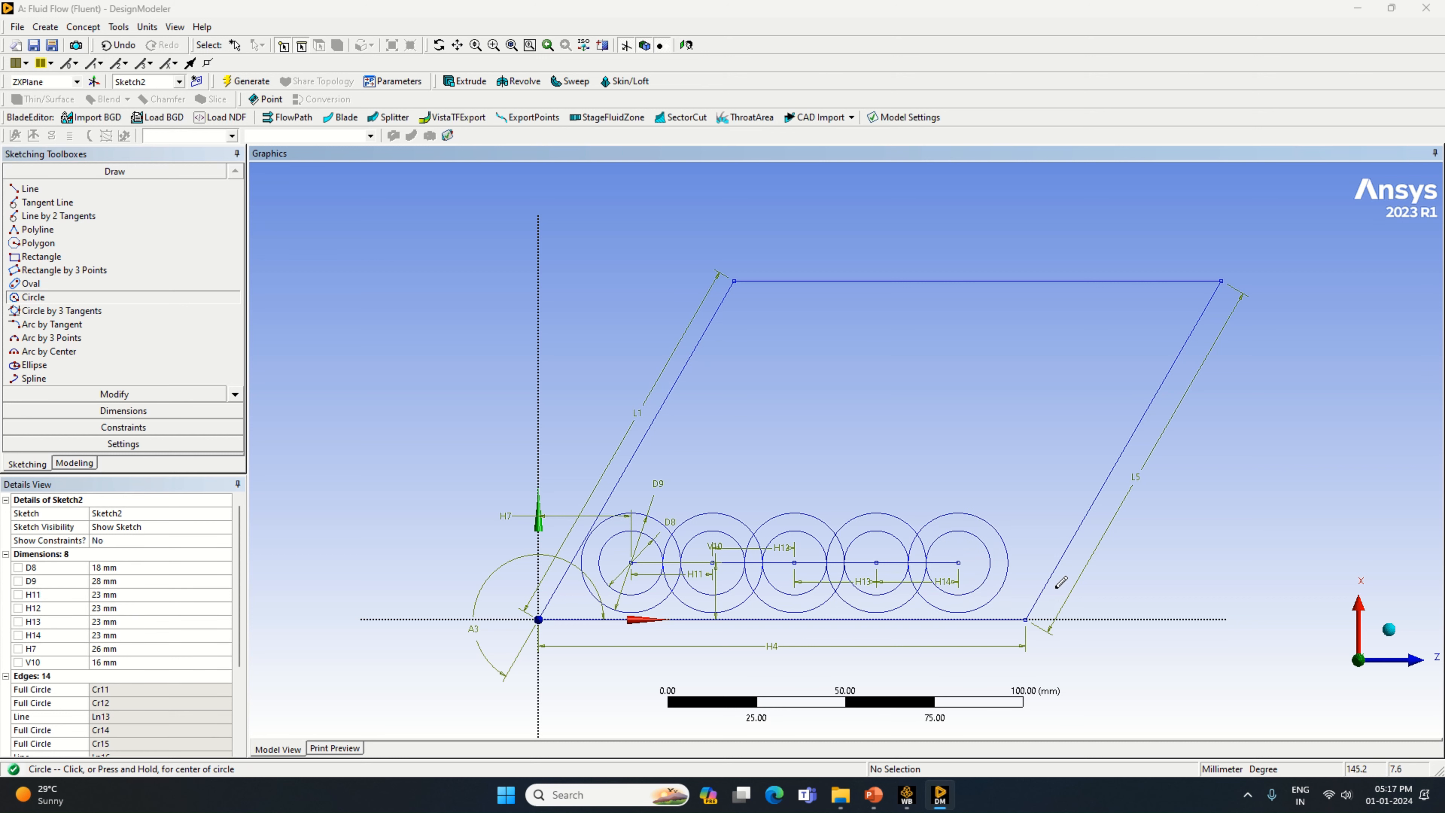
# Draw a sloped line about 30 mm long upward from the first circle pair's centre, roughly parallel to the parallelogram's slanted side.
pyautogui.click(30, 189)
pyautogui.click(630, 562)
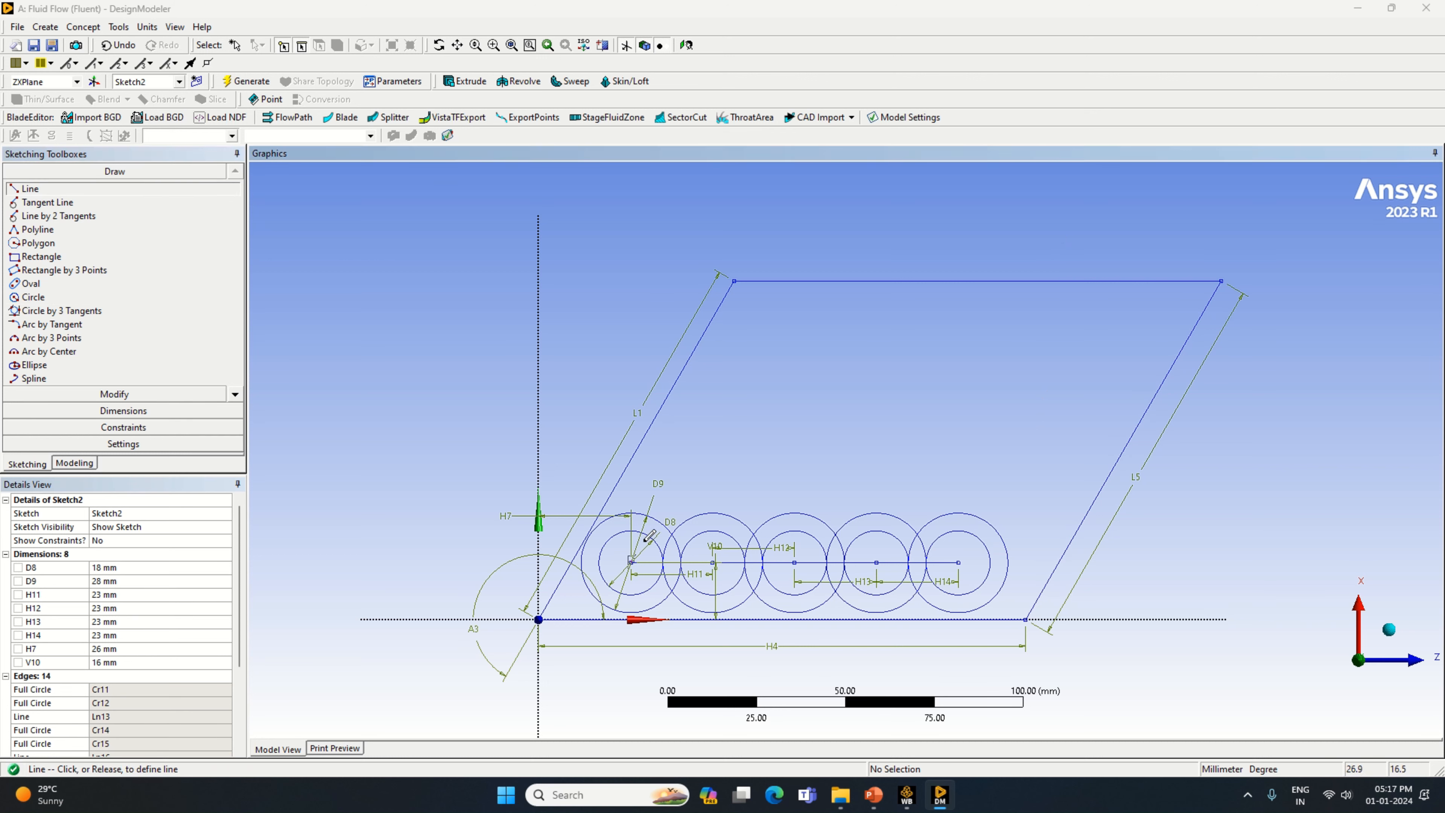
pyautogui.click(684, 471)
# Dimension the sloped line from the first circle pair's centre and set its length to 23 mm.
pyautogui.click(171, 411)
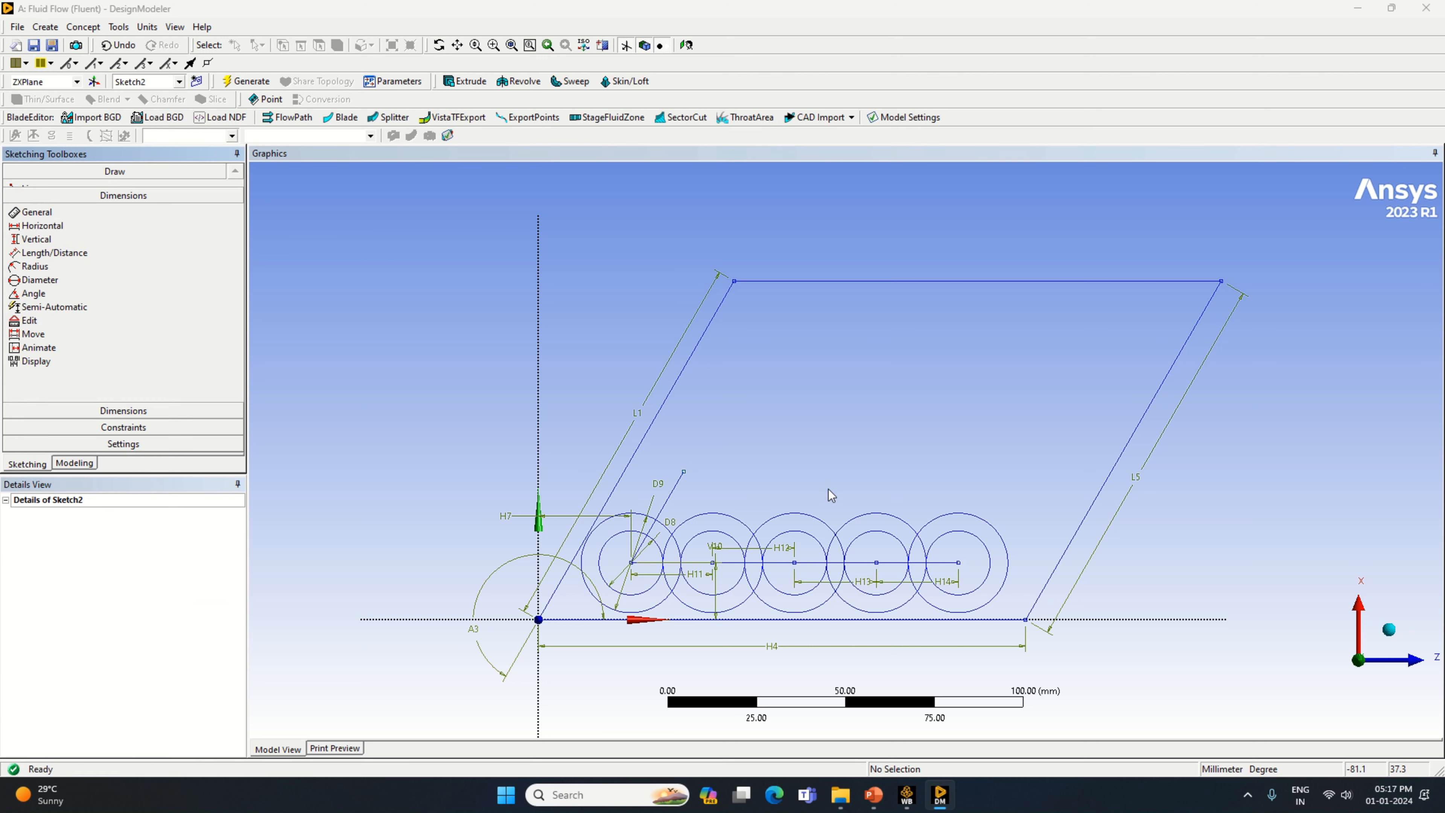
pyautogui.click(660, 509)
pyautogui.click(674, 499)
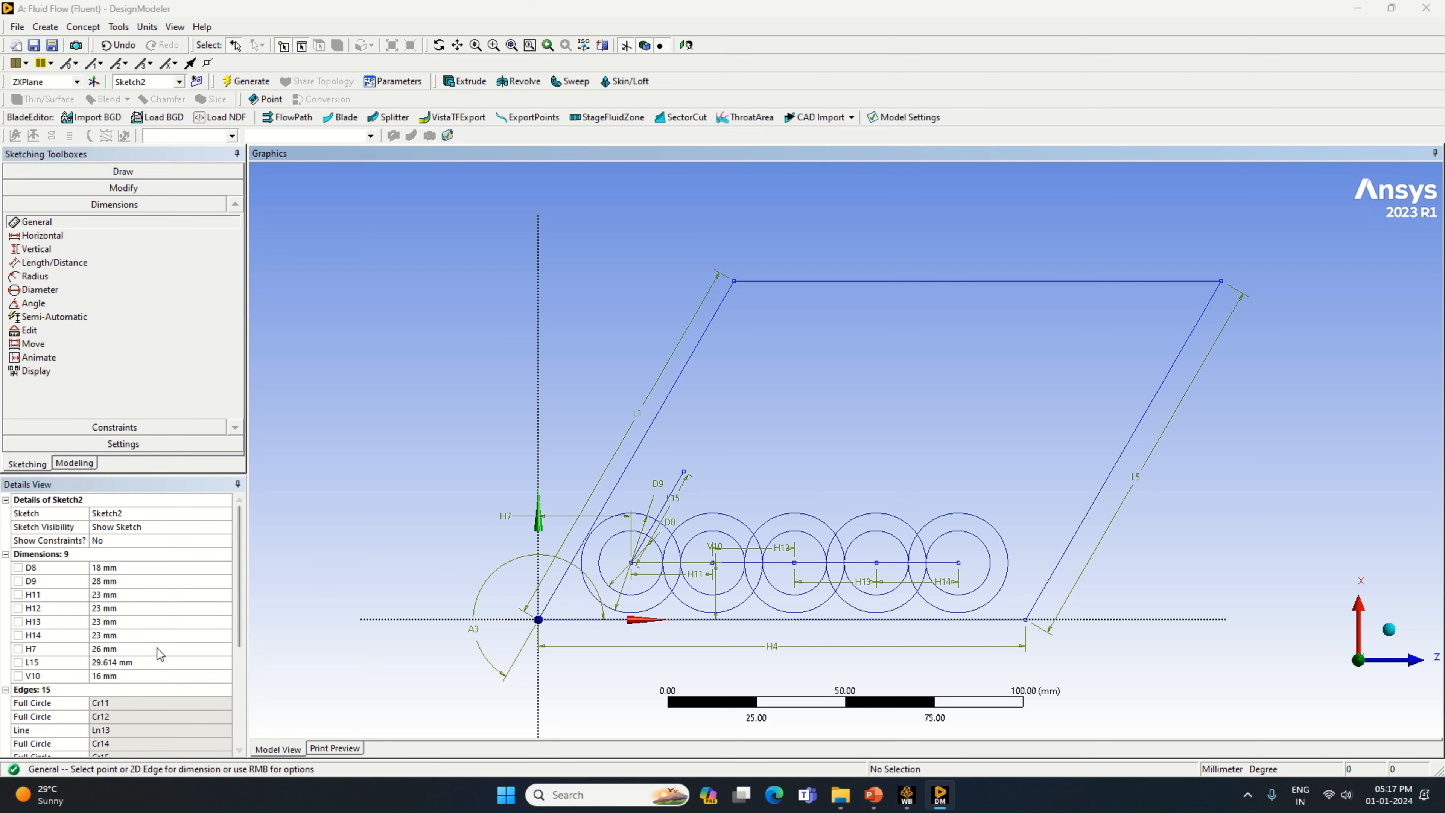
pyautogui.click(150, 662)
pyautogui.write('23')
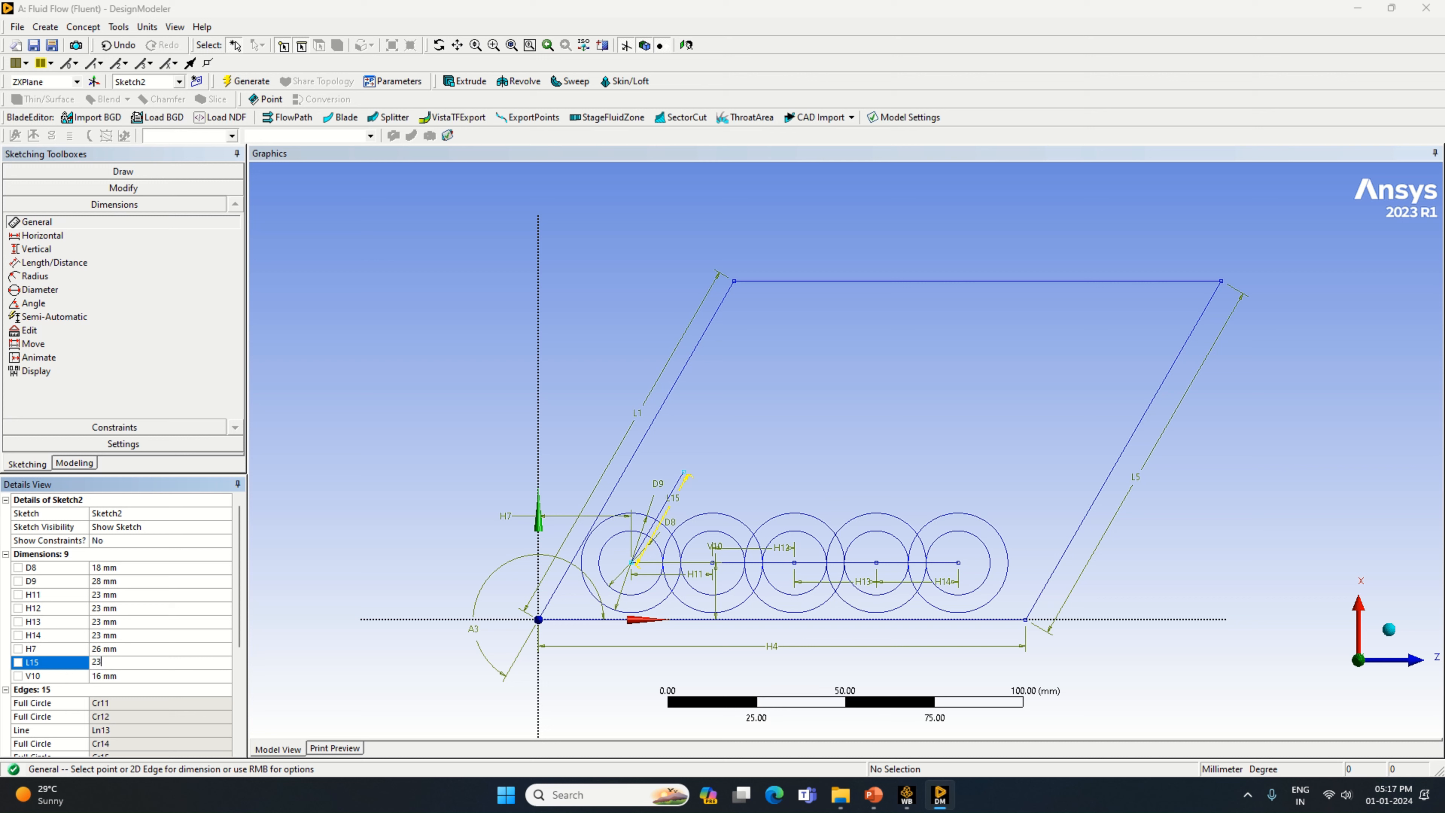
pyautogui.press('Return')
# Draw two concentric circles centred on the sloped line's upper end, matching the inner and outer circles of the bottom row.
pyautogui.click(96, 172)
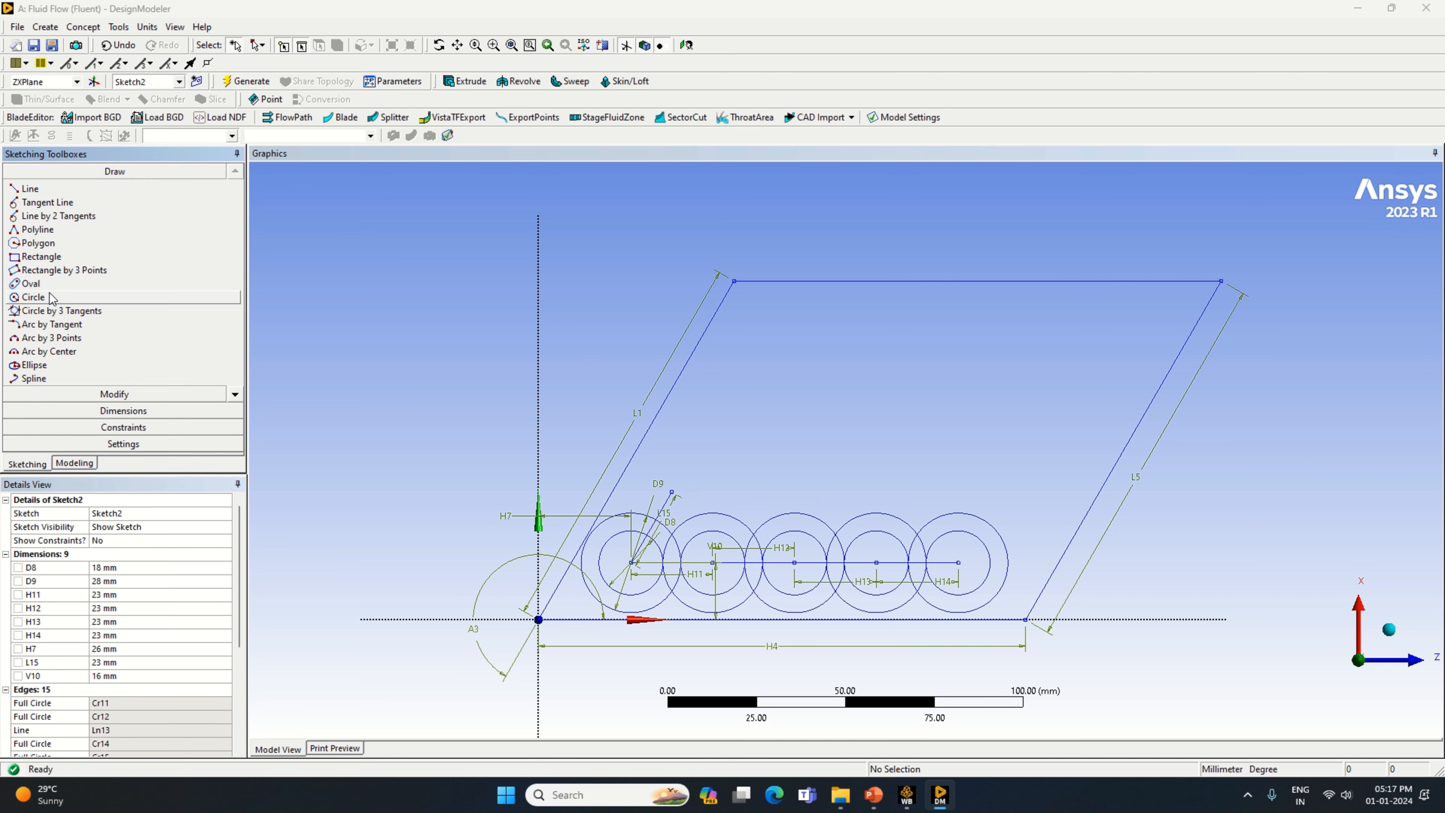
pyautogui.click(51, 297)
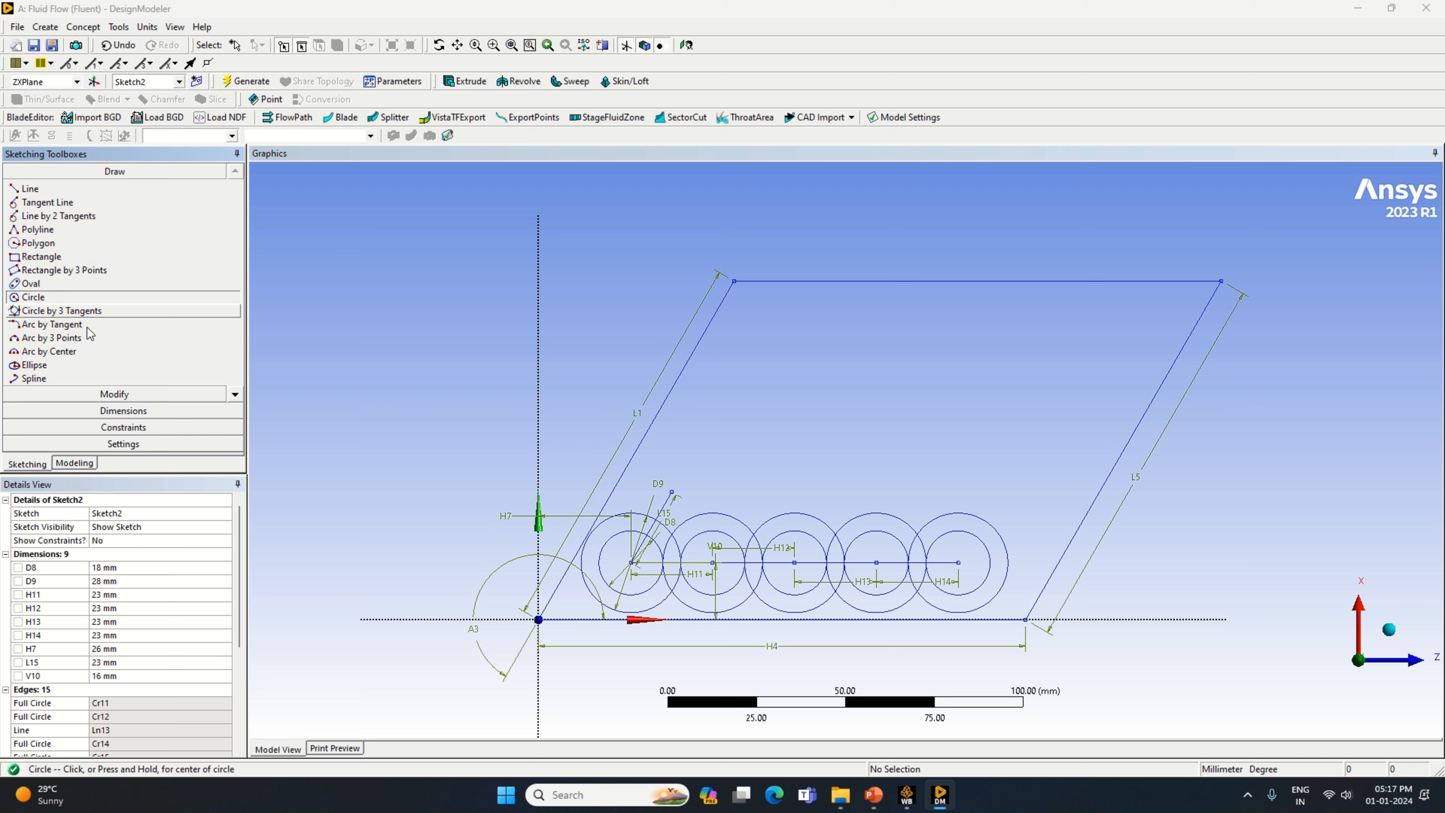
pyautogui.click(671, 490)
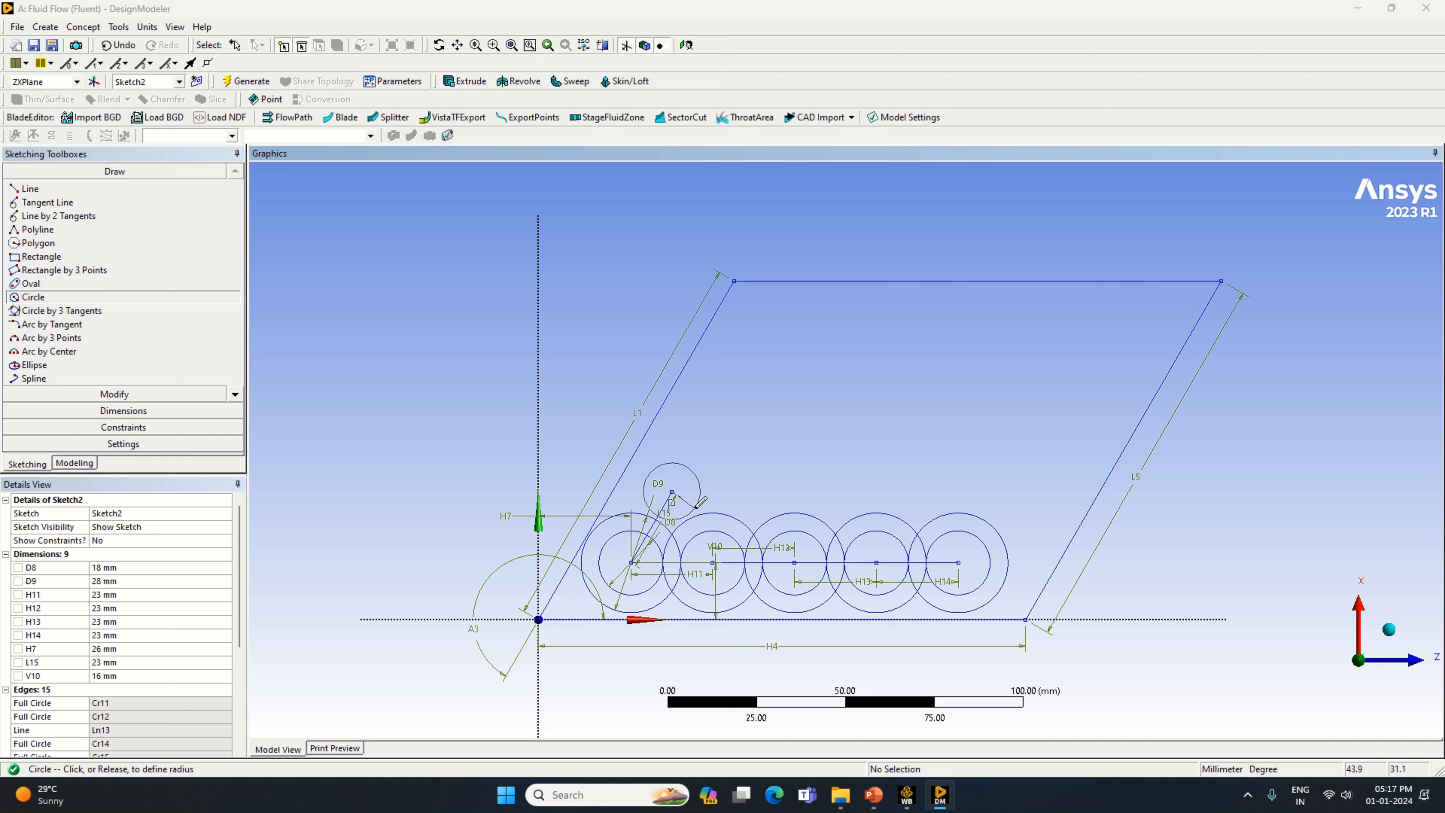
pyautogui.click(703, 499)
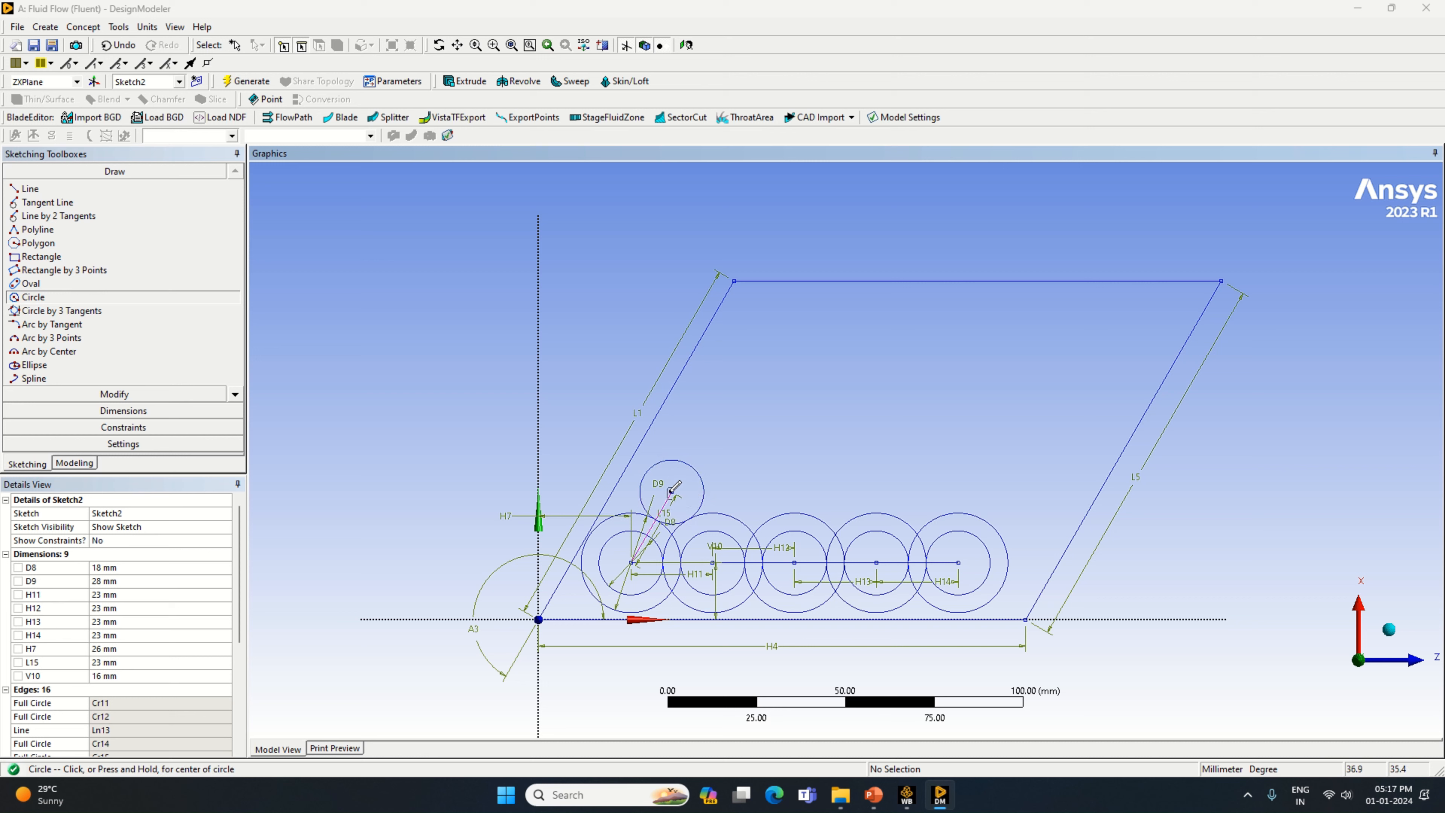
pyautogui.click(672, 490)
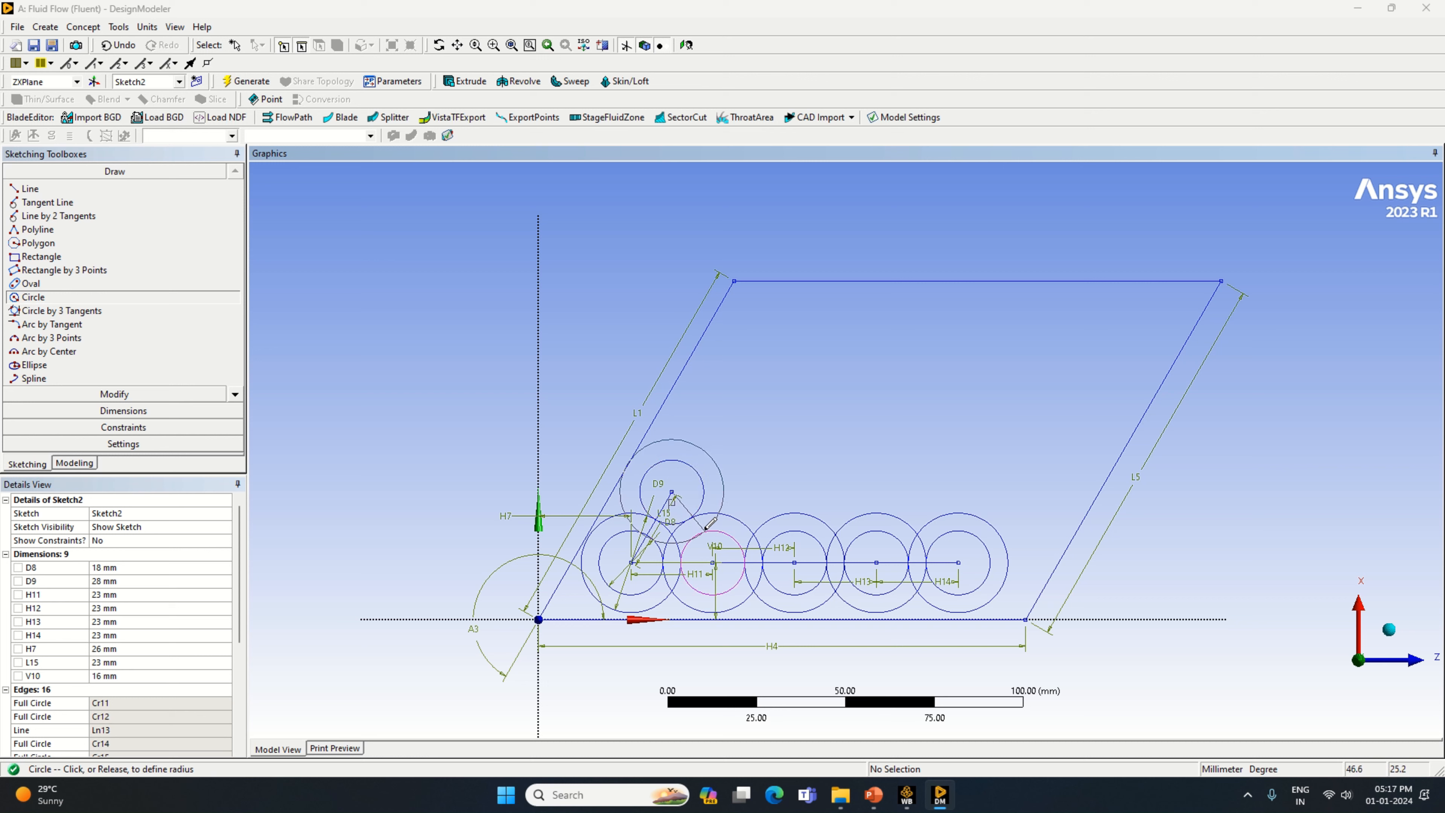
pyautogui.click(723, 502)
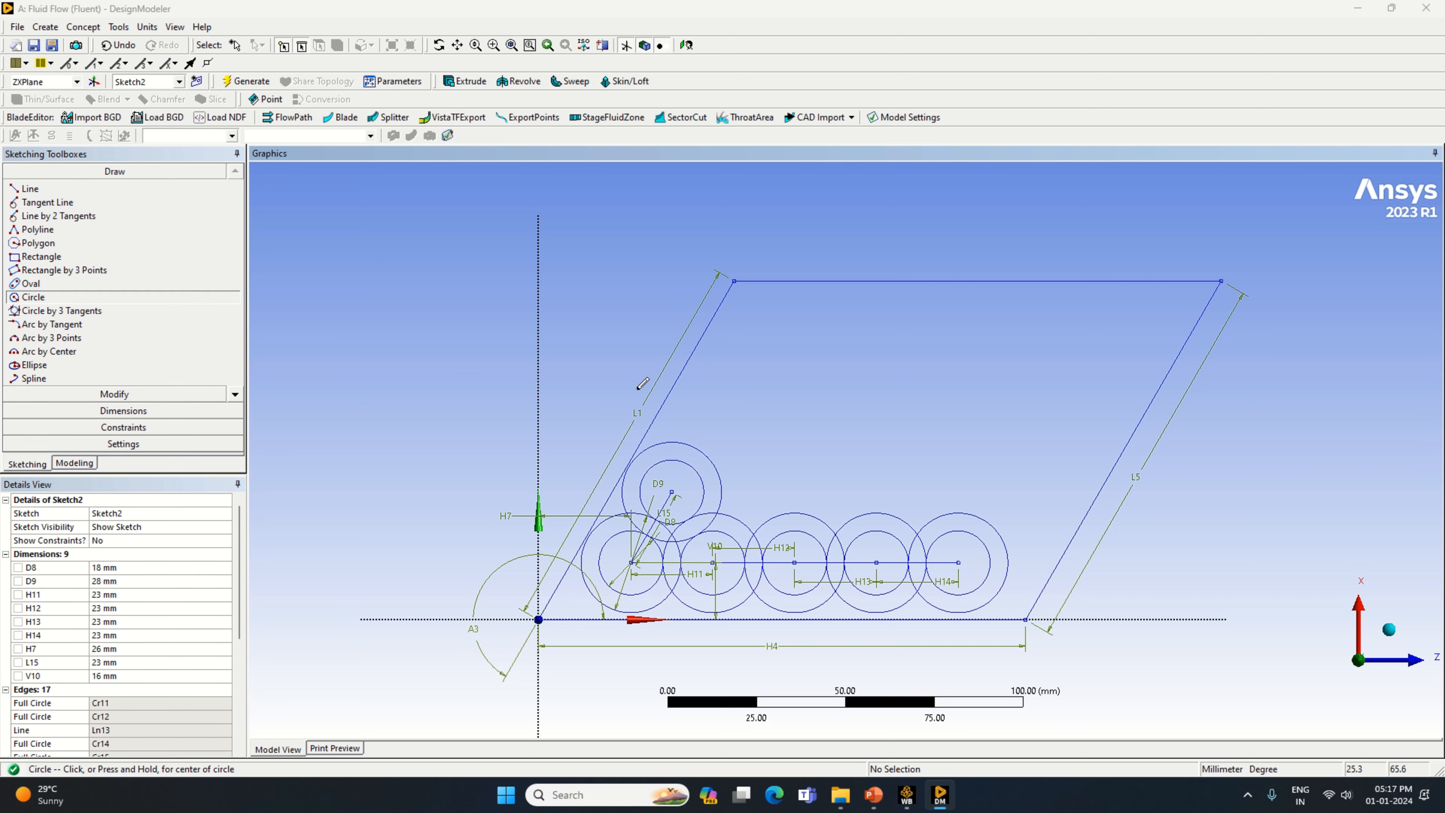
# Draw a horizontal line from the upper row's first circle pair centre toward the parallelogram's far slanted side.
pyautogui.click(83, 188)
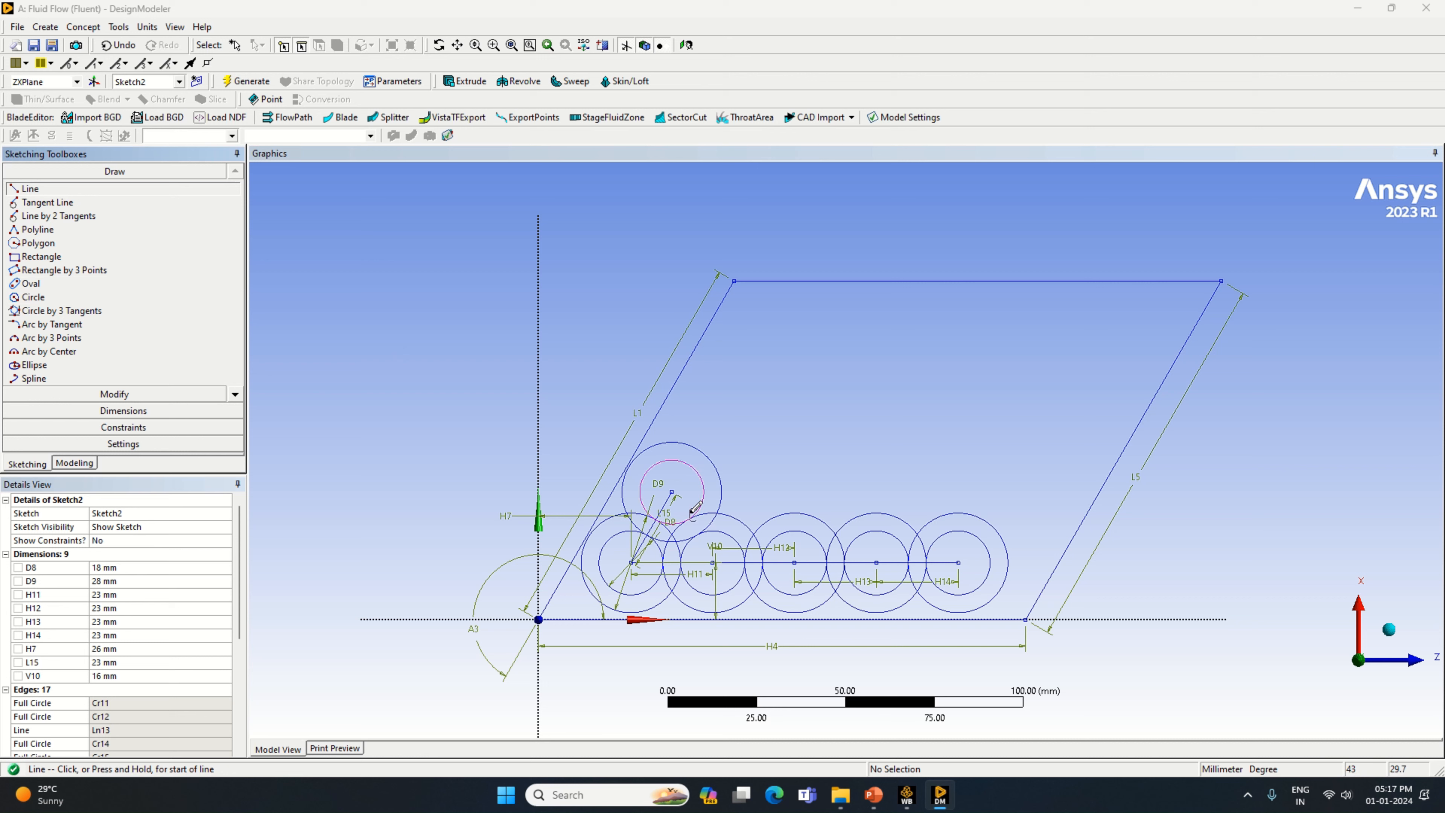
pyautogui.click(673, 488)
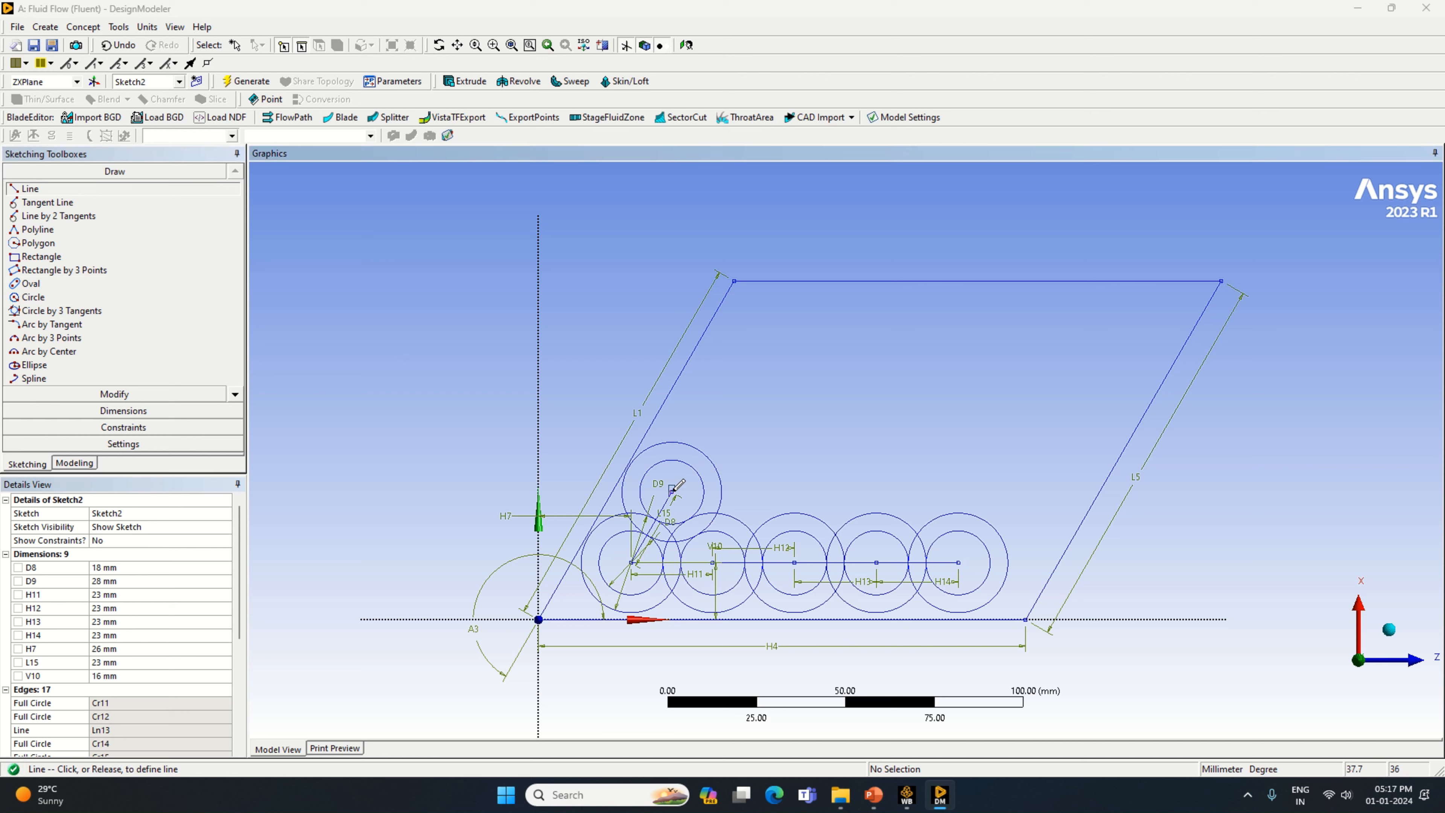
pyautogui.click(765, 491)
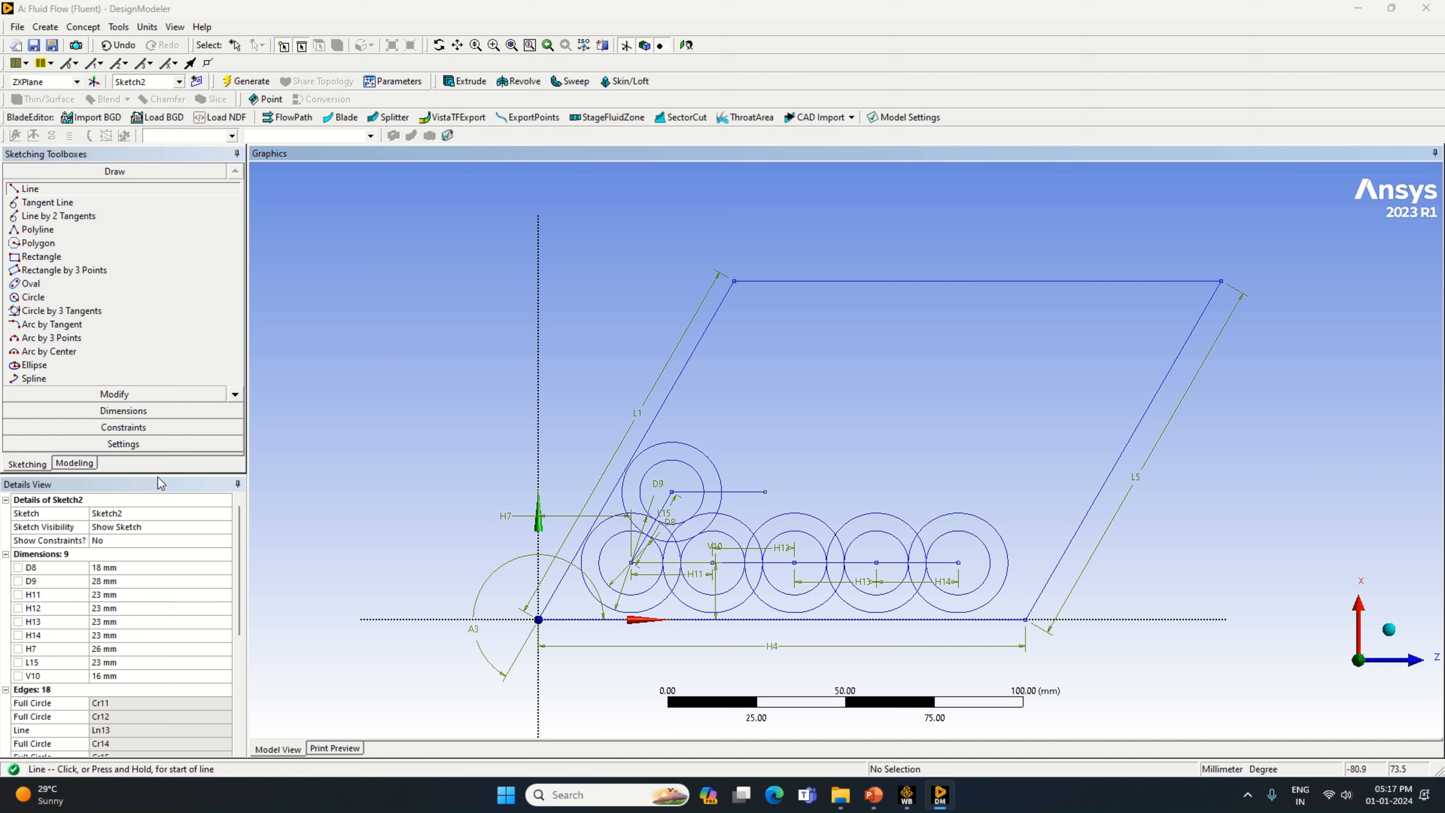
# Dimension the upper row's first horizontal line above it and set its length to 23 mm.
pyautogui.click(123, 410)
pyautogui.click(736, 491)
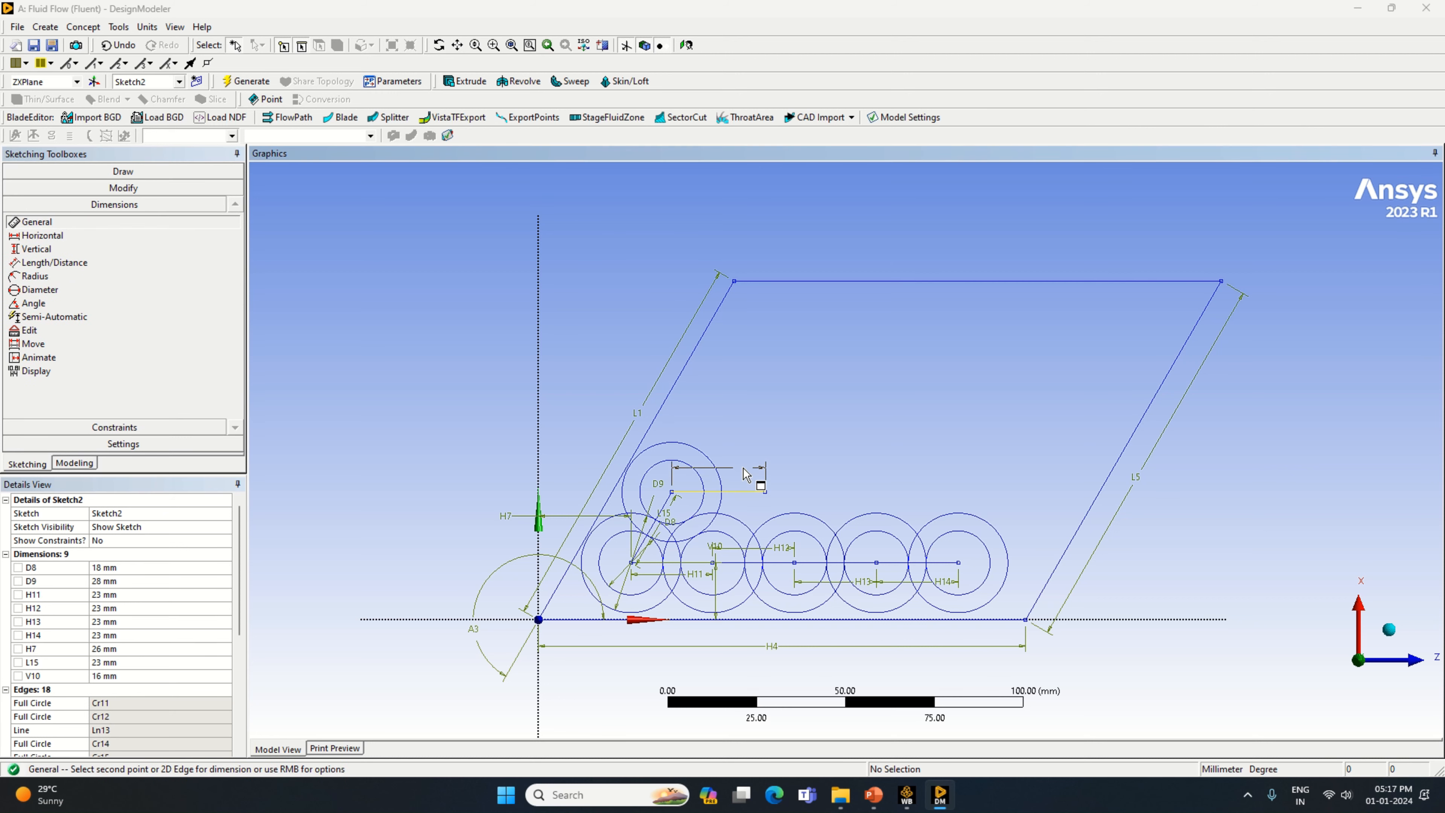
pyautogui.click(746, 475)
pyautogui.click(110, 649)
pyautogui.write('2')
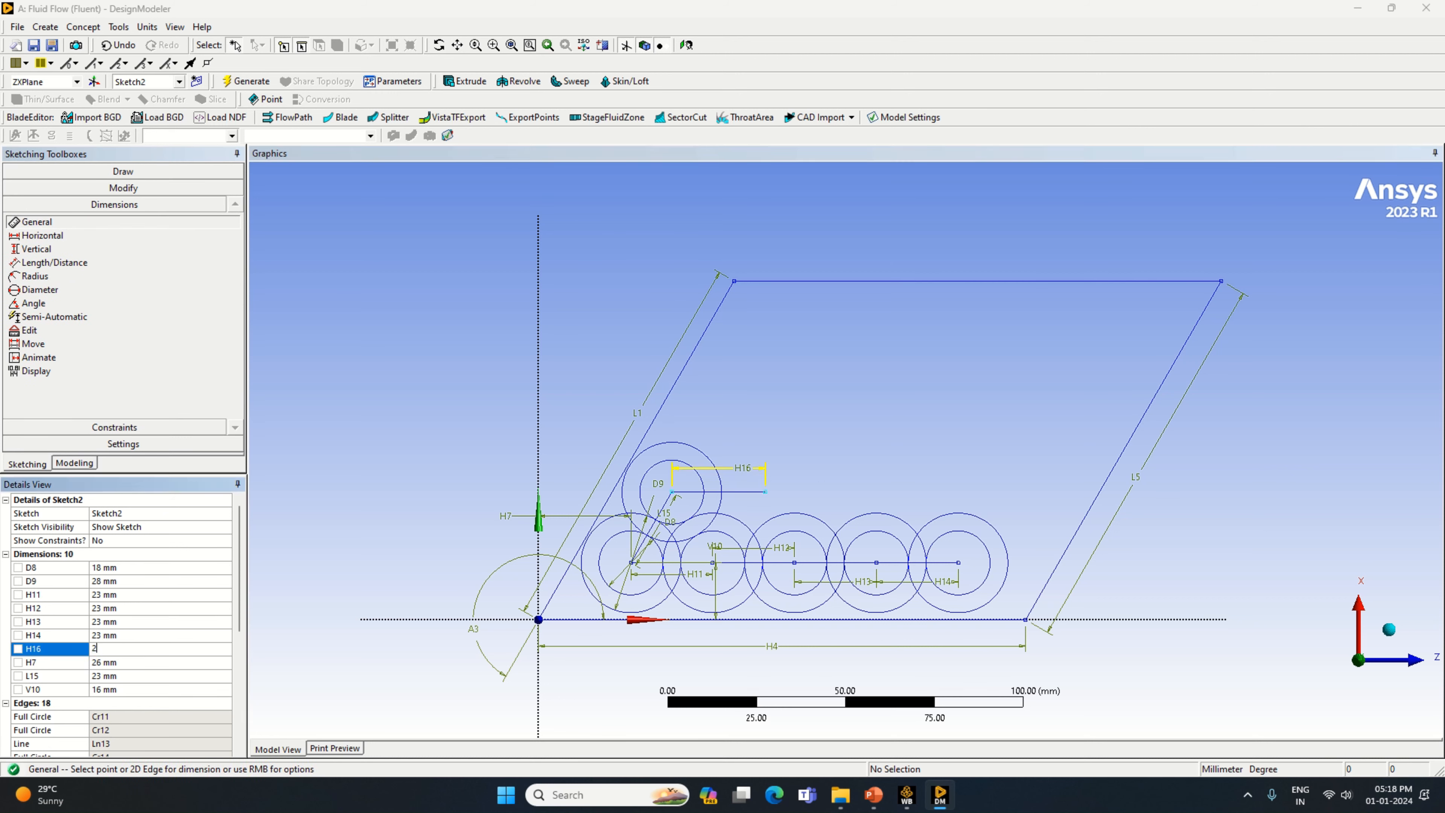
pyautogui.write('3')
pyautogui.press('Return')
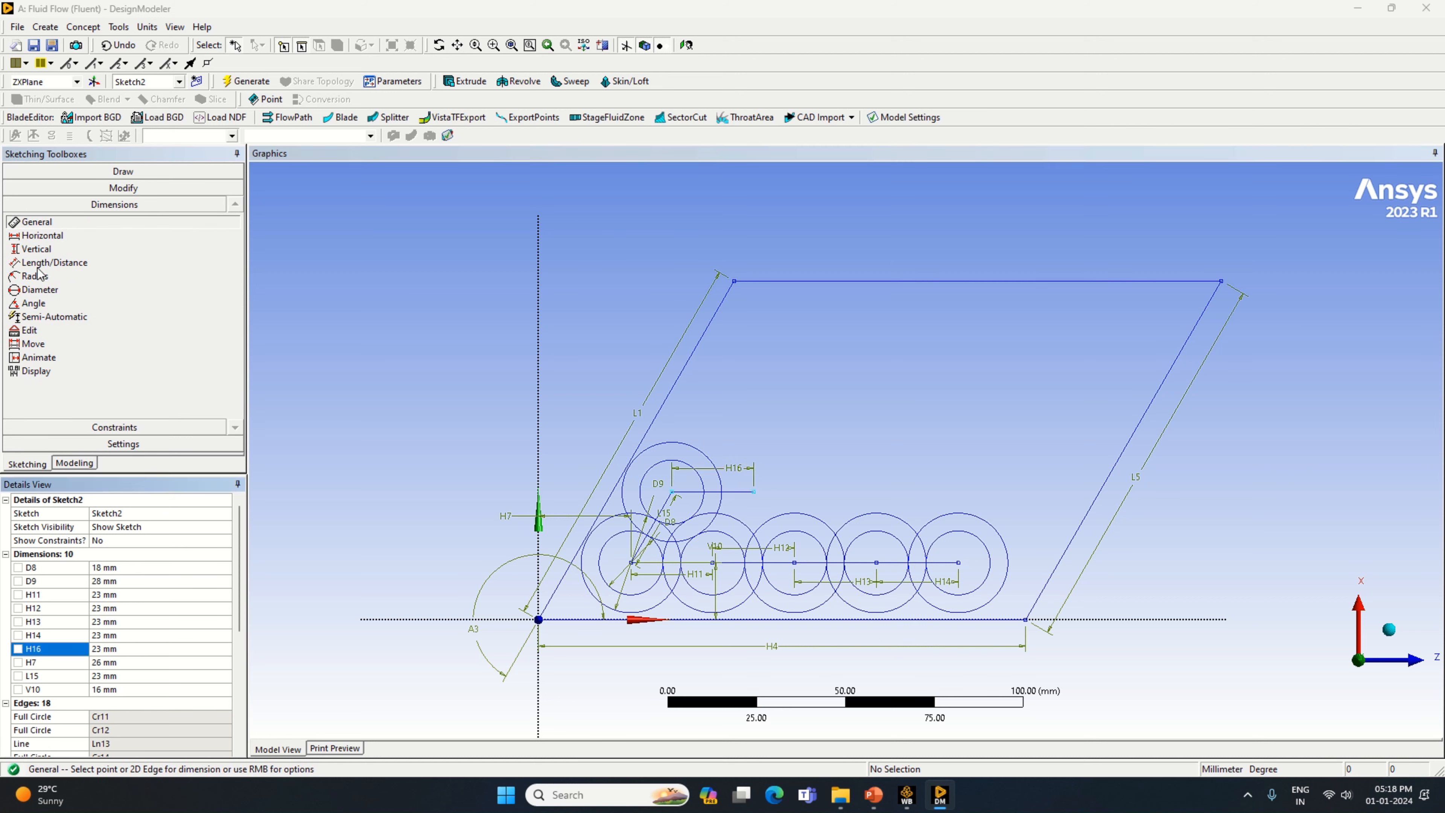
# Draw two concentric circles centred on the free end of the upper row's first line, matching the neighbouring pair's inner and outer circles.
pyautogui.click(117, 171)
pyautogui.click(64, 298)
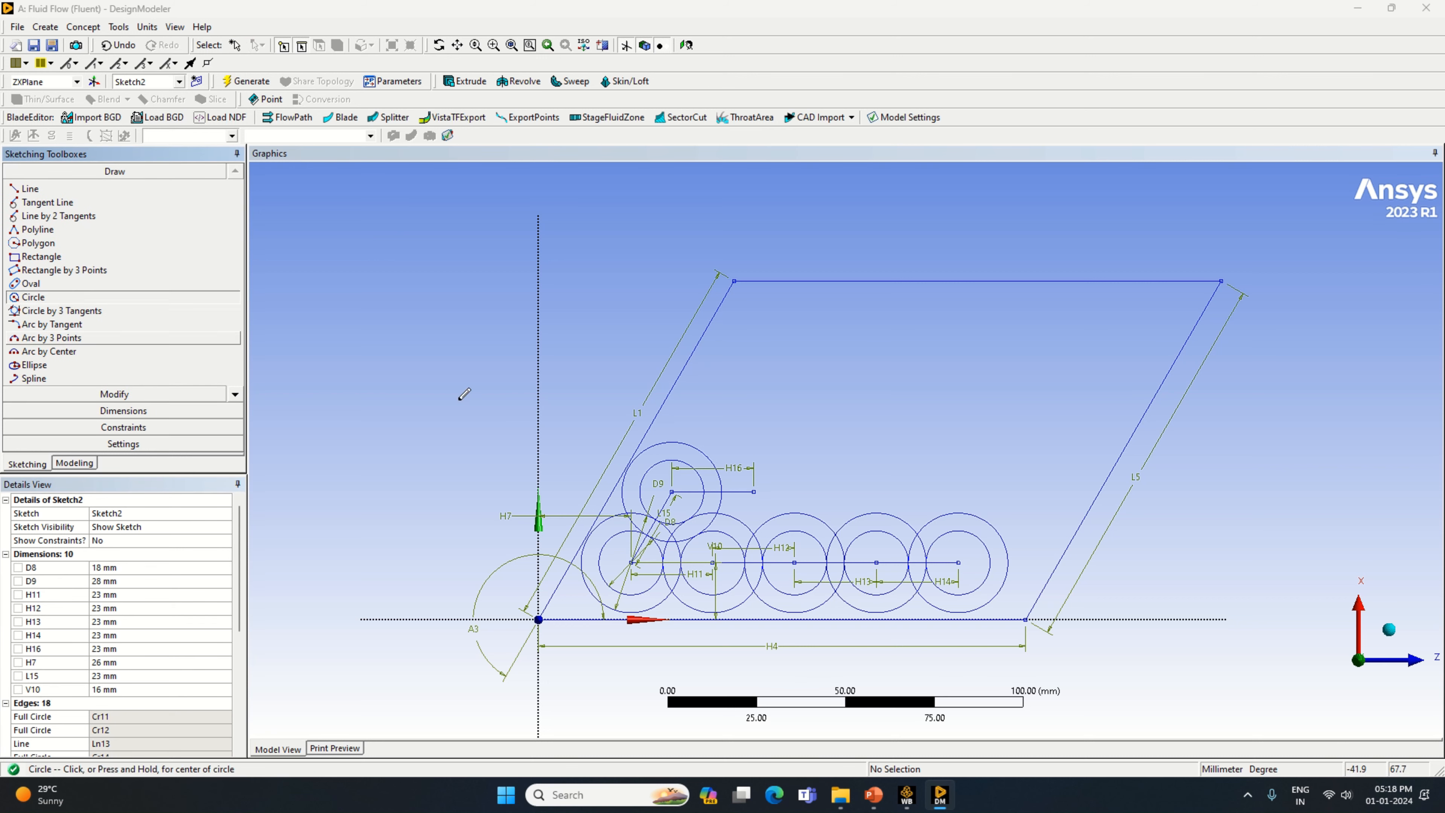
pyautogui.click(754, 490)
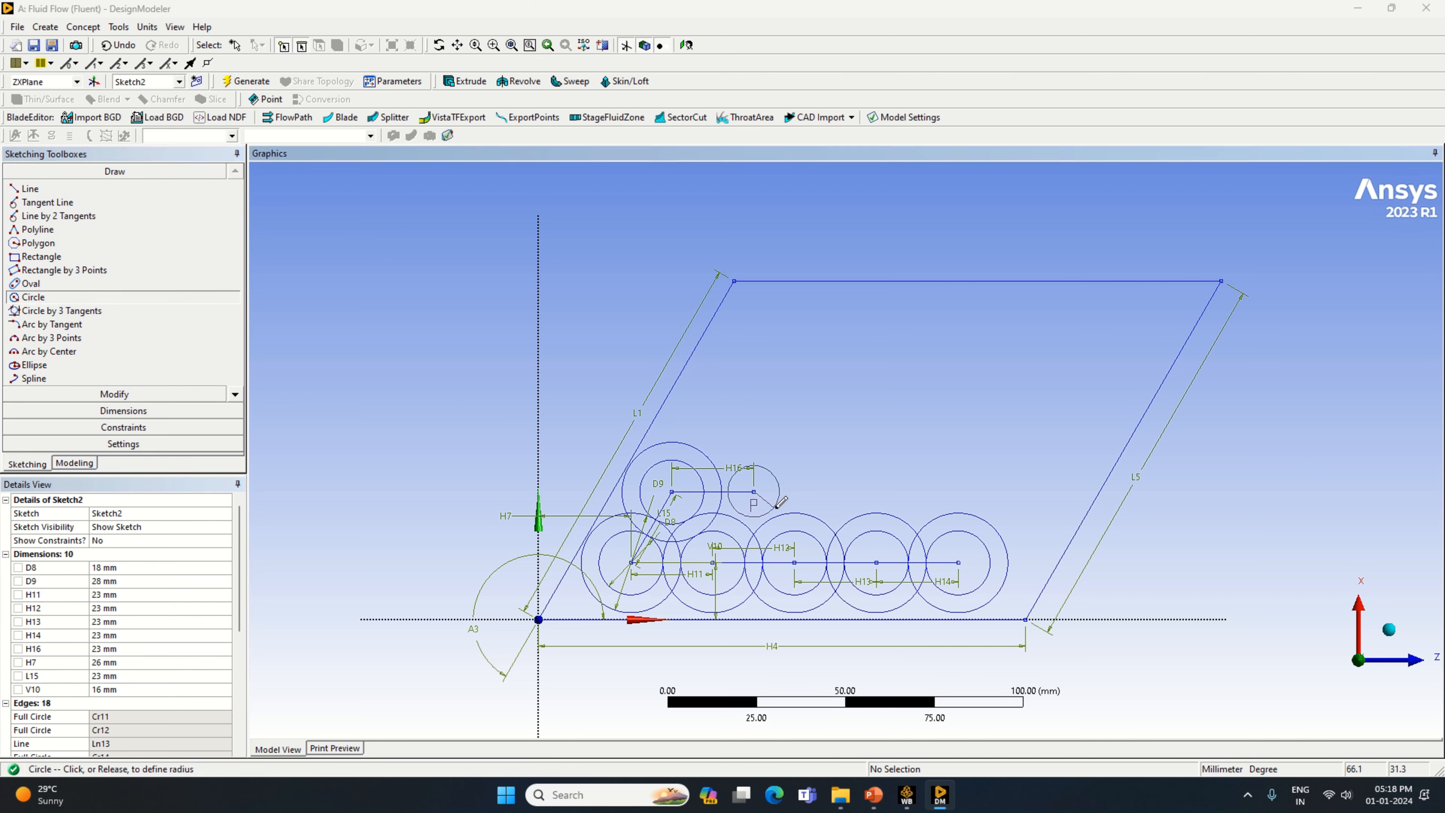
pyautogui.click(785, 484)
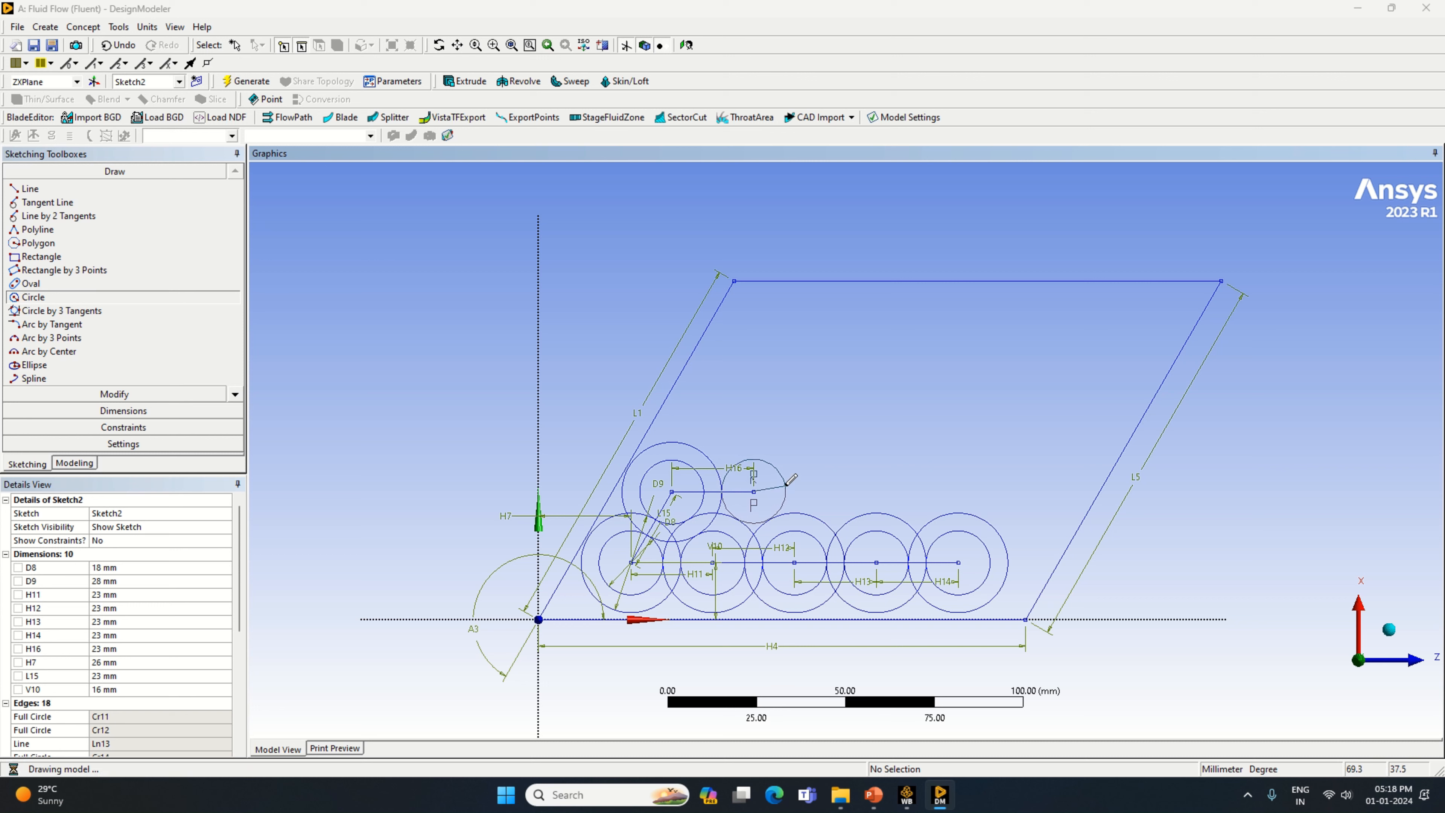
pyautogui.click(754, 490)
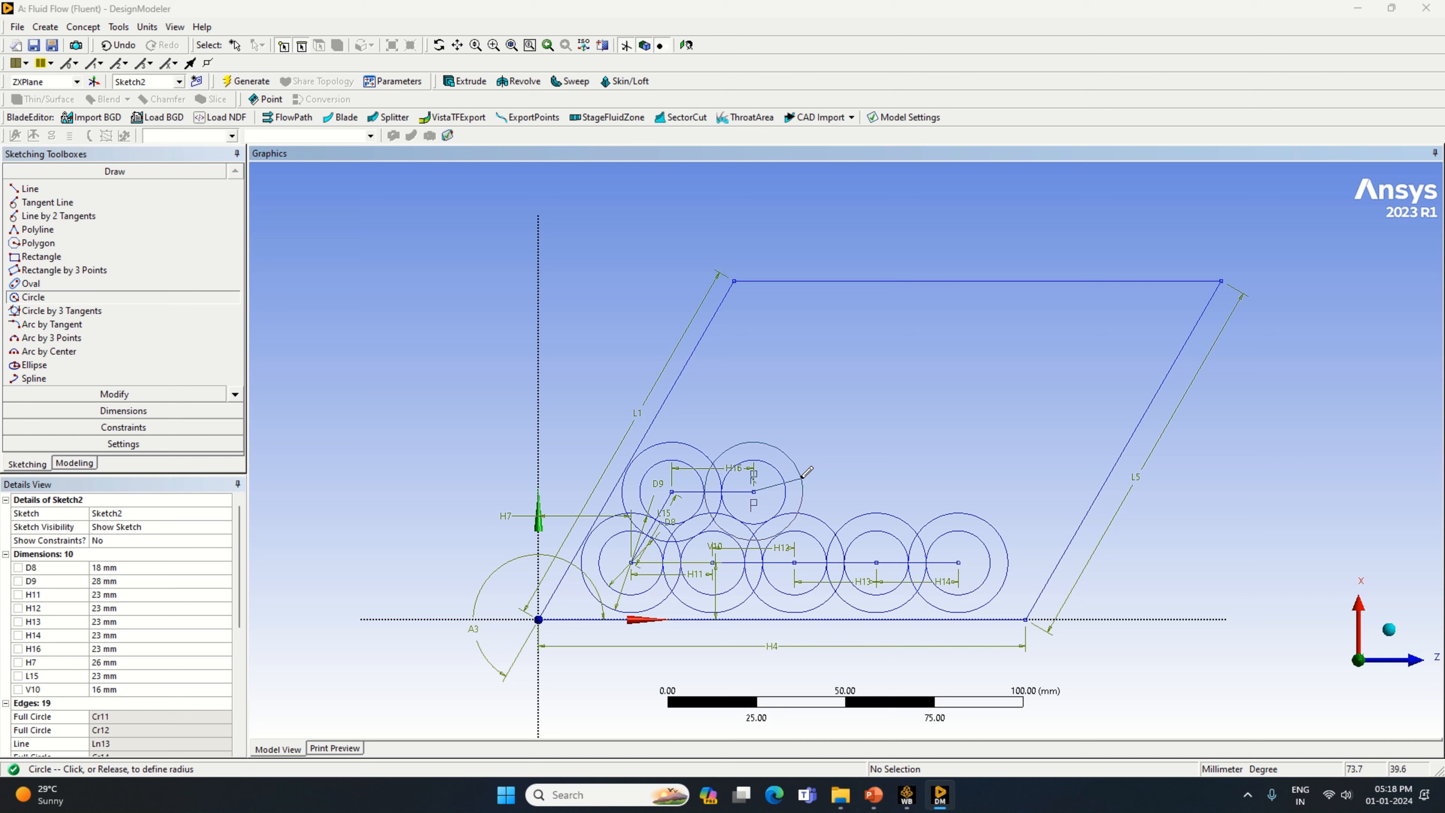
pyautogui.click(802, 479)
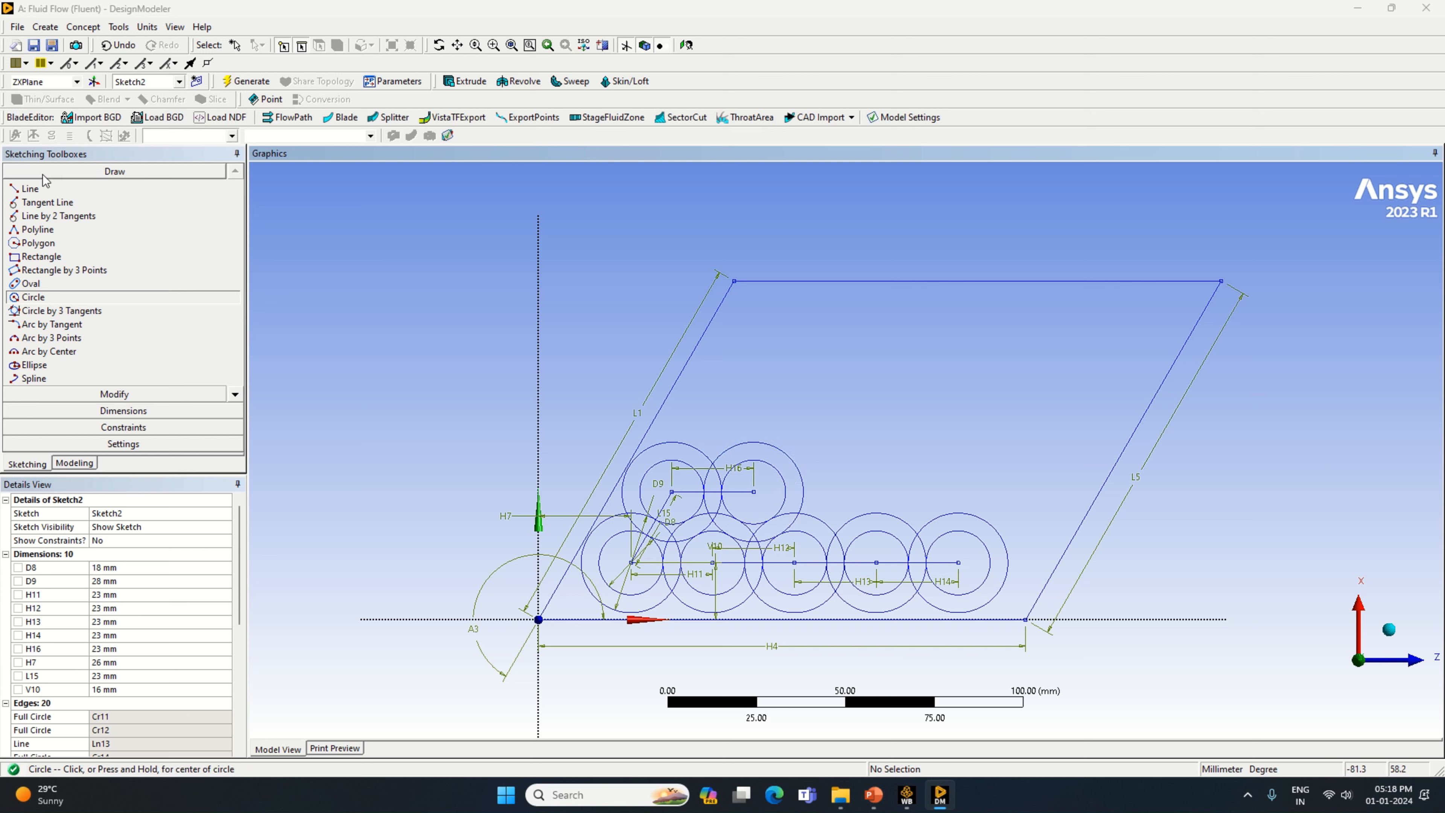
# Draw a second horizontal line in the upper row, starting from the second circle pair's centre.
pyautogui.click(41, 189)
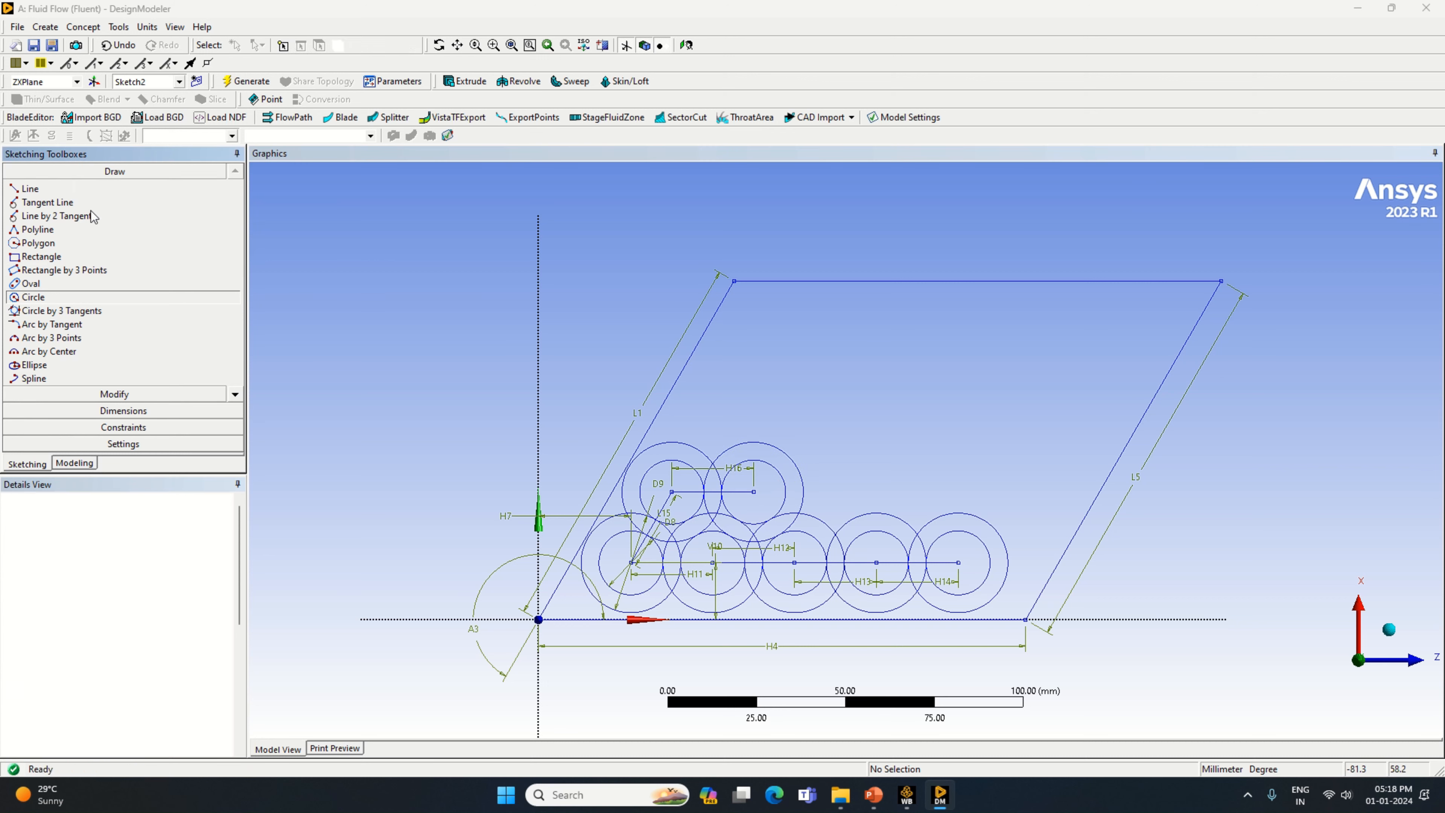
pyautogui.click(754, 491)
pyautogui.click(836, 491)
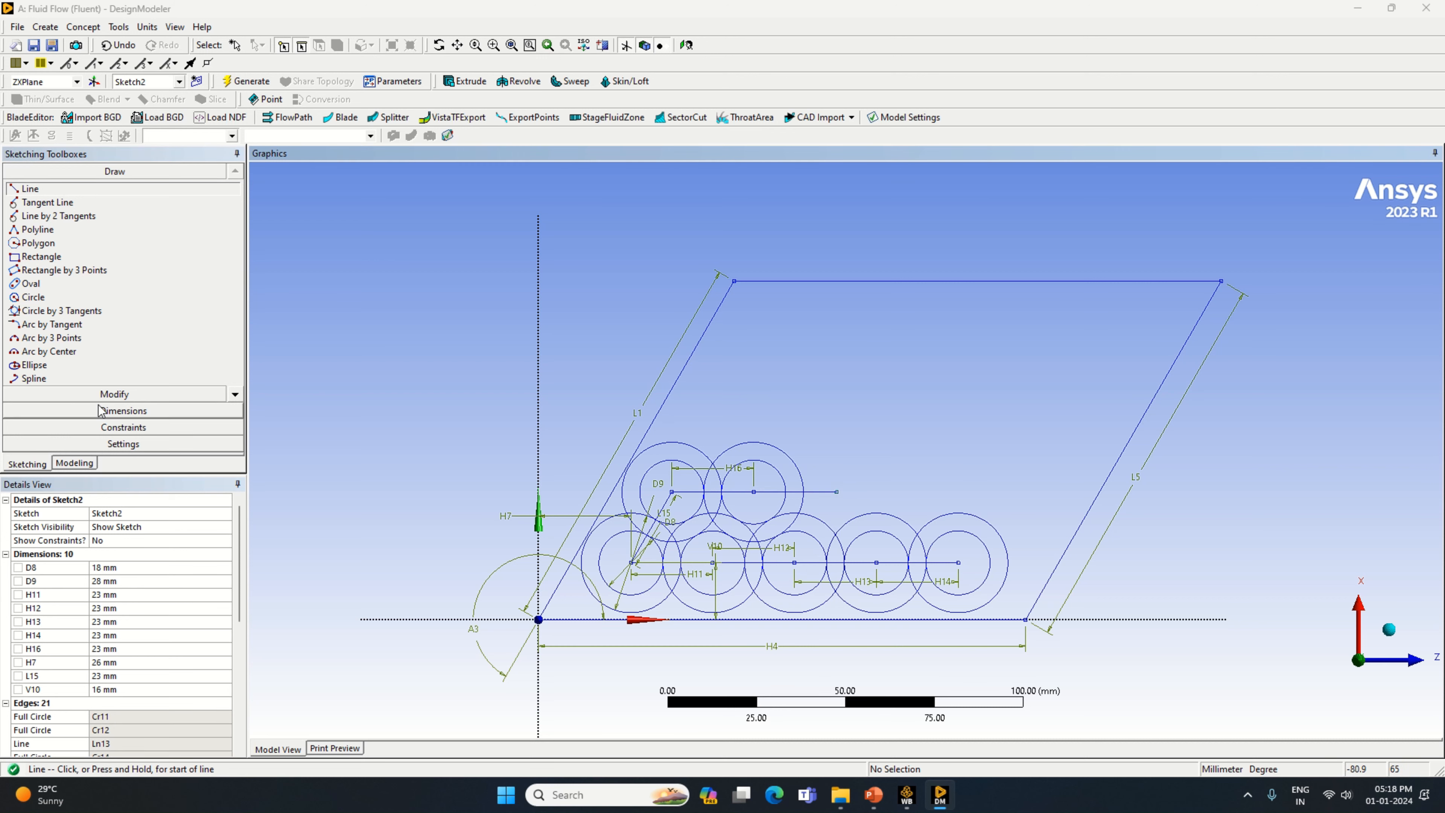
# Dimension the upper row's second horizontal line and set its length to 23 mm.
pyautogui.click(121, 409)
pyautogui.click(815, 491)
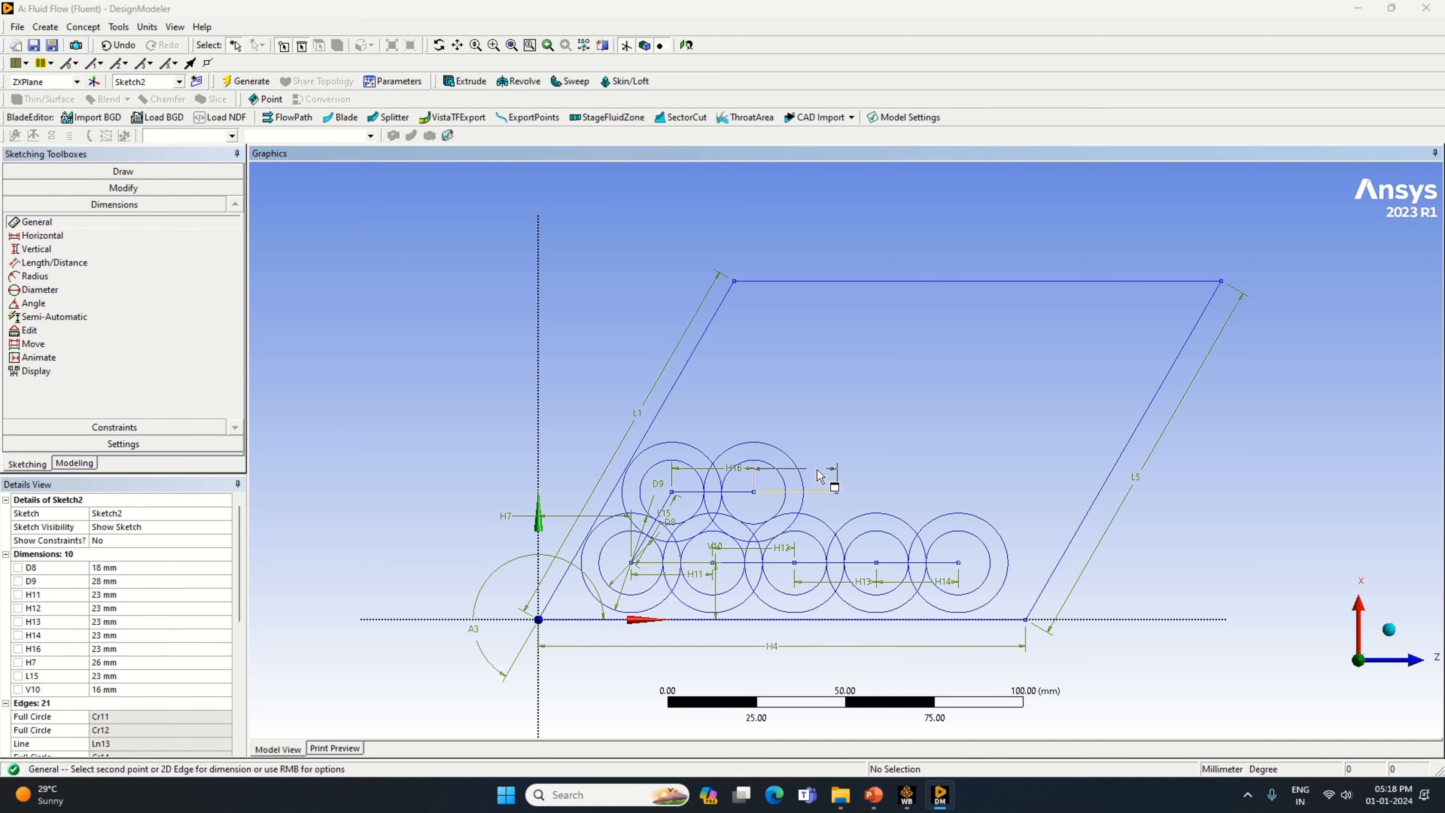
pyautogui.click(816, 467)
pyautogui.click(139, 662)
pyautogui.write('23')
pyautogui.press('Return')
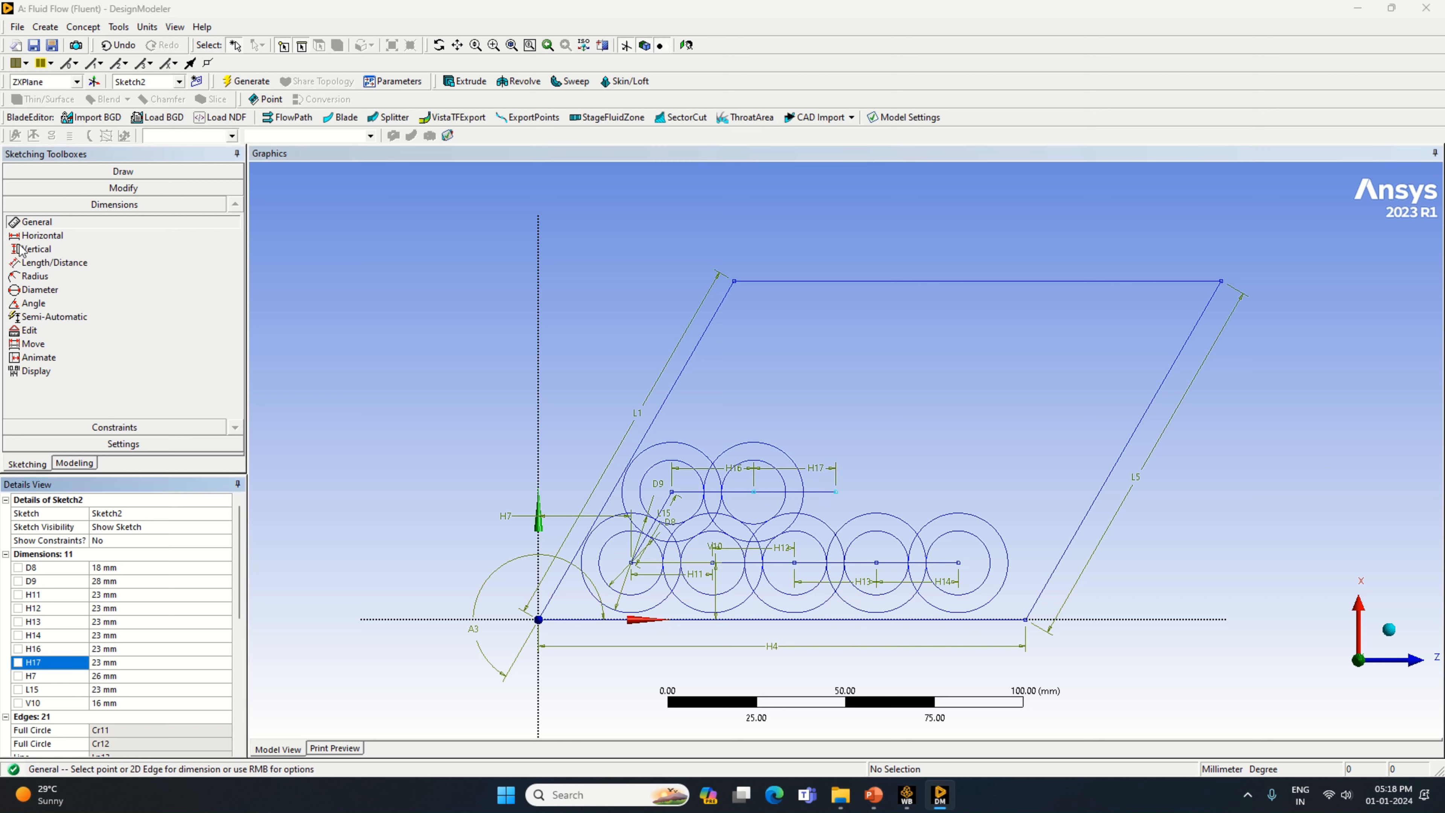
# Draw a third horizontal line about 18 mm long, continuing from the end of the upper row's second line.
pyautogui.click(118, 173)
pyautogui.click(29, 189)
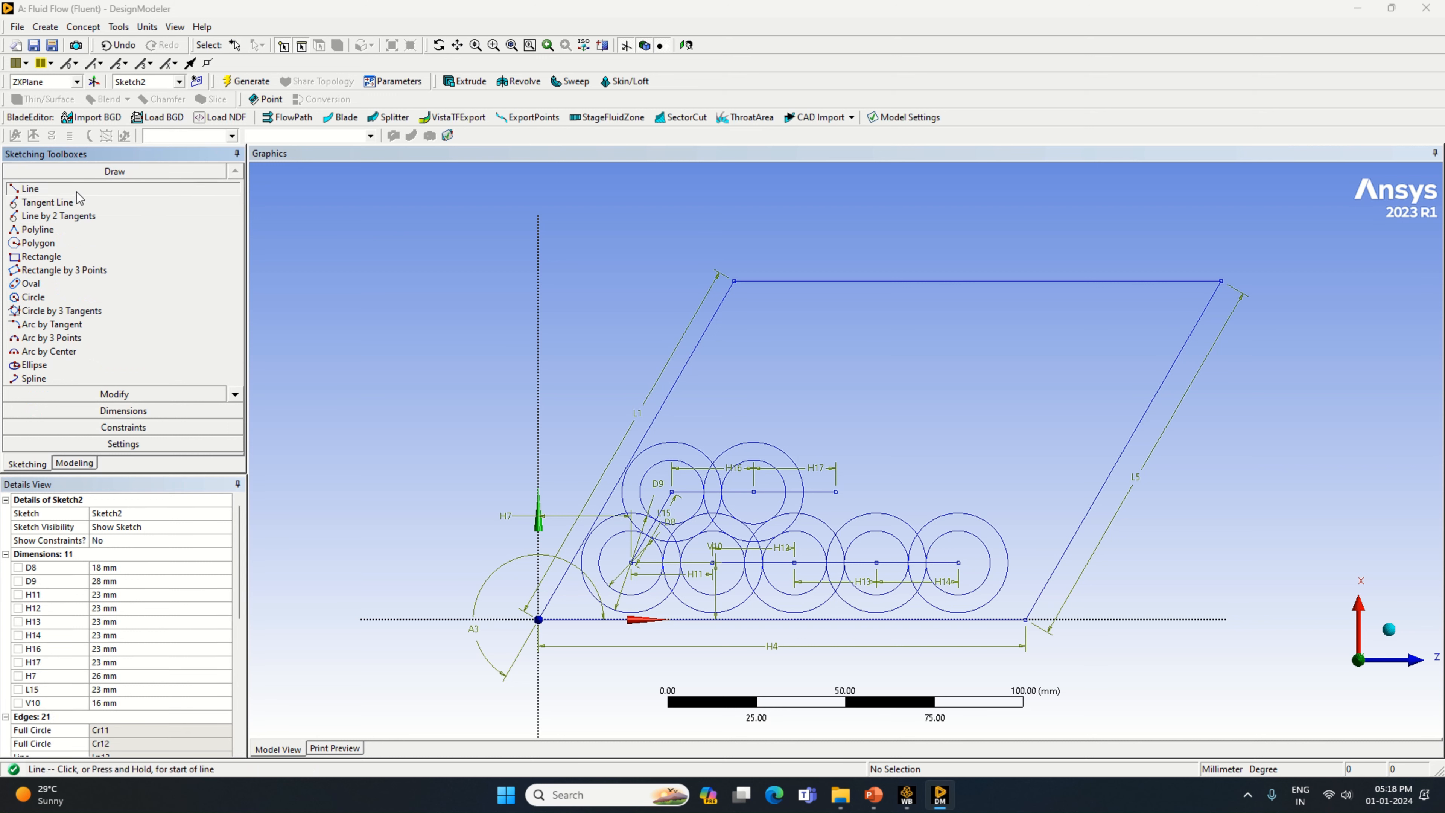
pyautogui.click(835, 491)
pyautogui.click(899, 491)
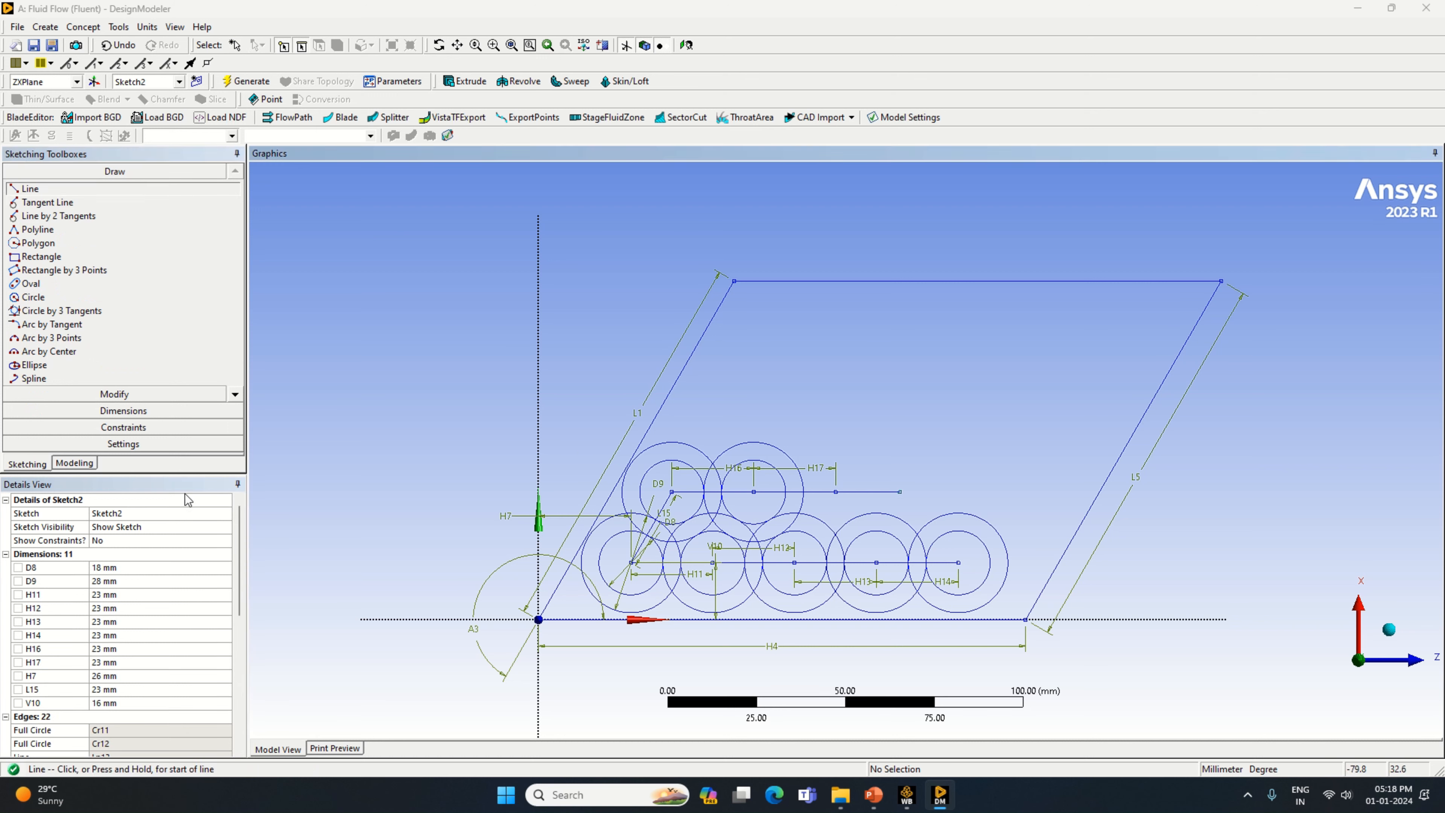
# Dimension the upper row's third horizontal line and set its length to 23 mm.
pyautogui.click(105, 411)
pyautogui.click(879, 491)
pyautogui.click(886, 484)
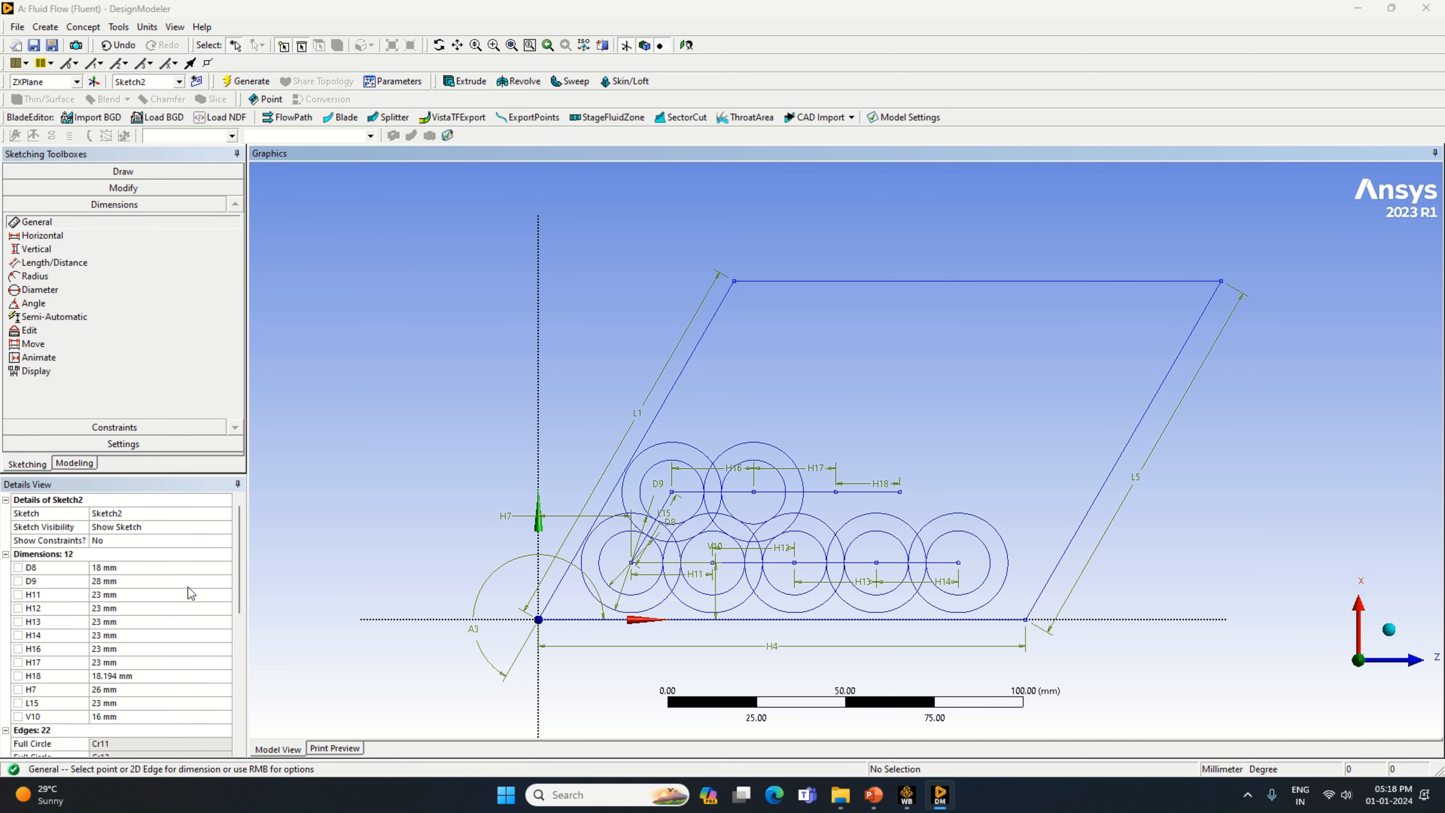
pyautogui.click(137, 676)
pyautogui.write('23')
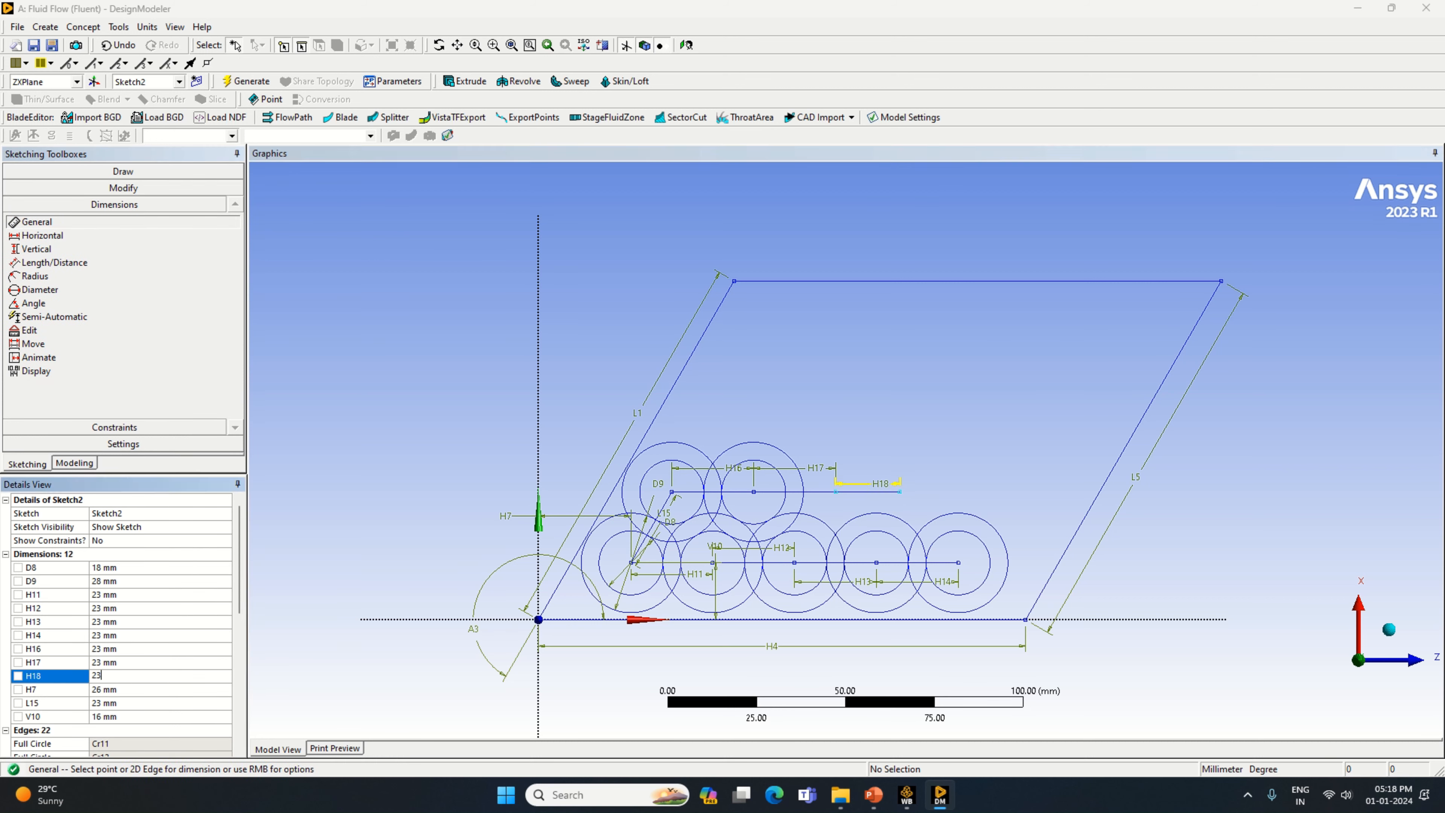
pyautogui.press('Return')
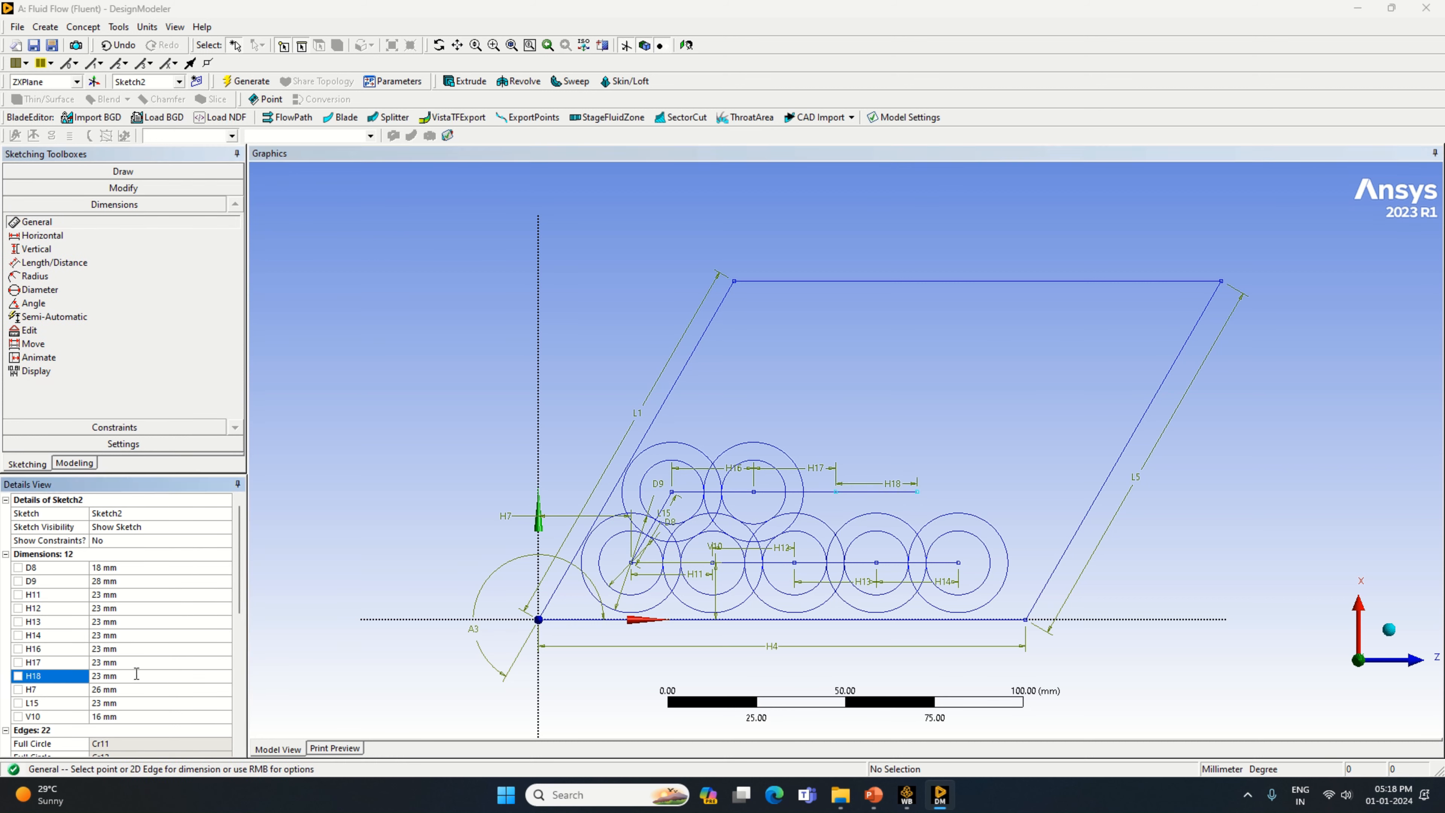
# Draw a fourth horizontal line about 28 mm long, continuing from the end of the upper row's third line.
pyautogui.click(132, 172)
pyautogui.click(31, 189)
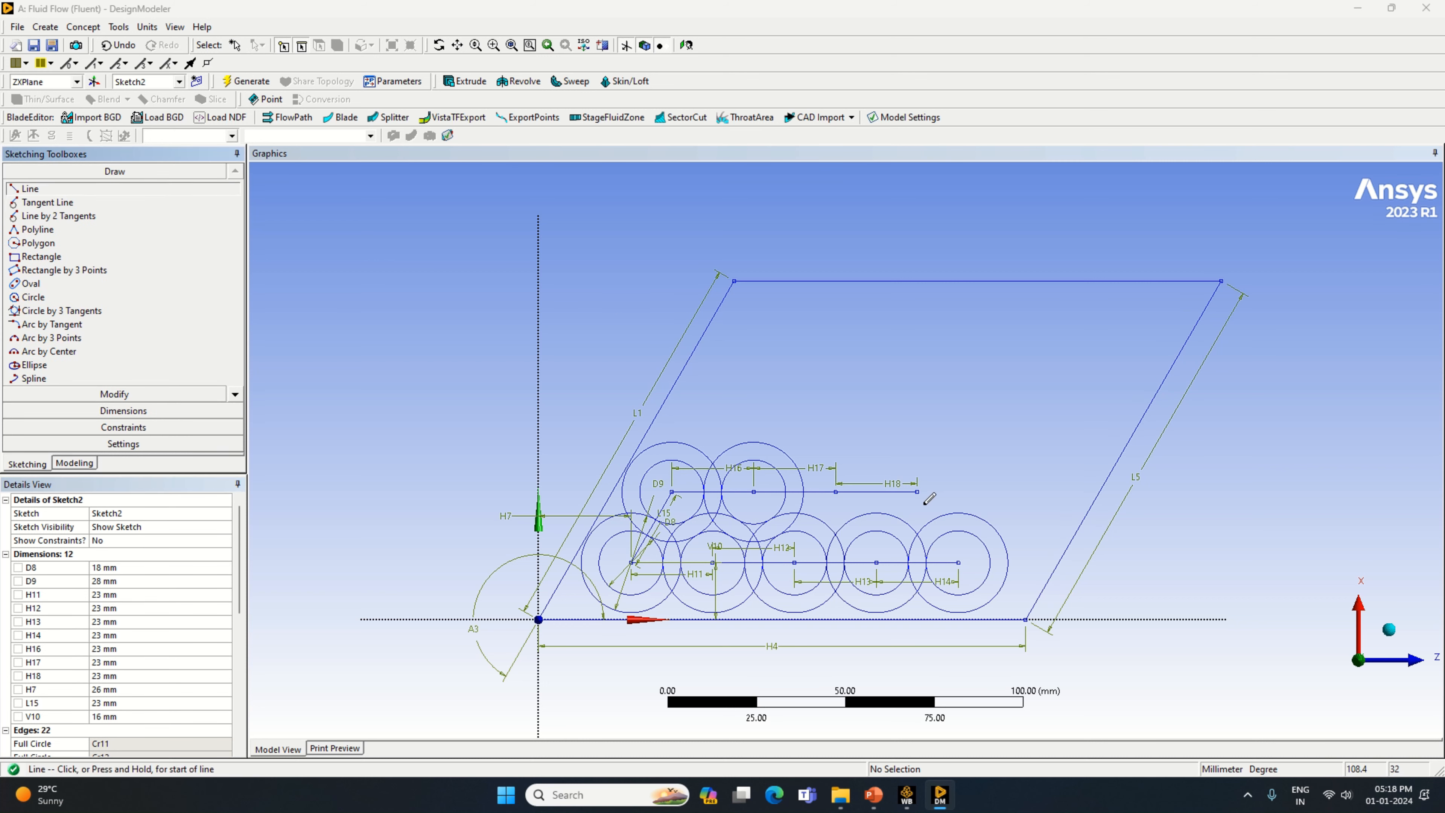
pyautogui.click(917, 491)
pyautogui.click(1016, 491)
# Dimension the upper row's fourth horizontal line and set its length to 23 mm.
pyautogui.click(123, 410)
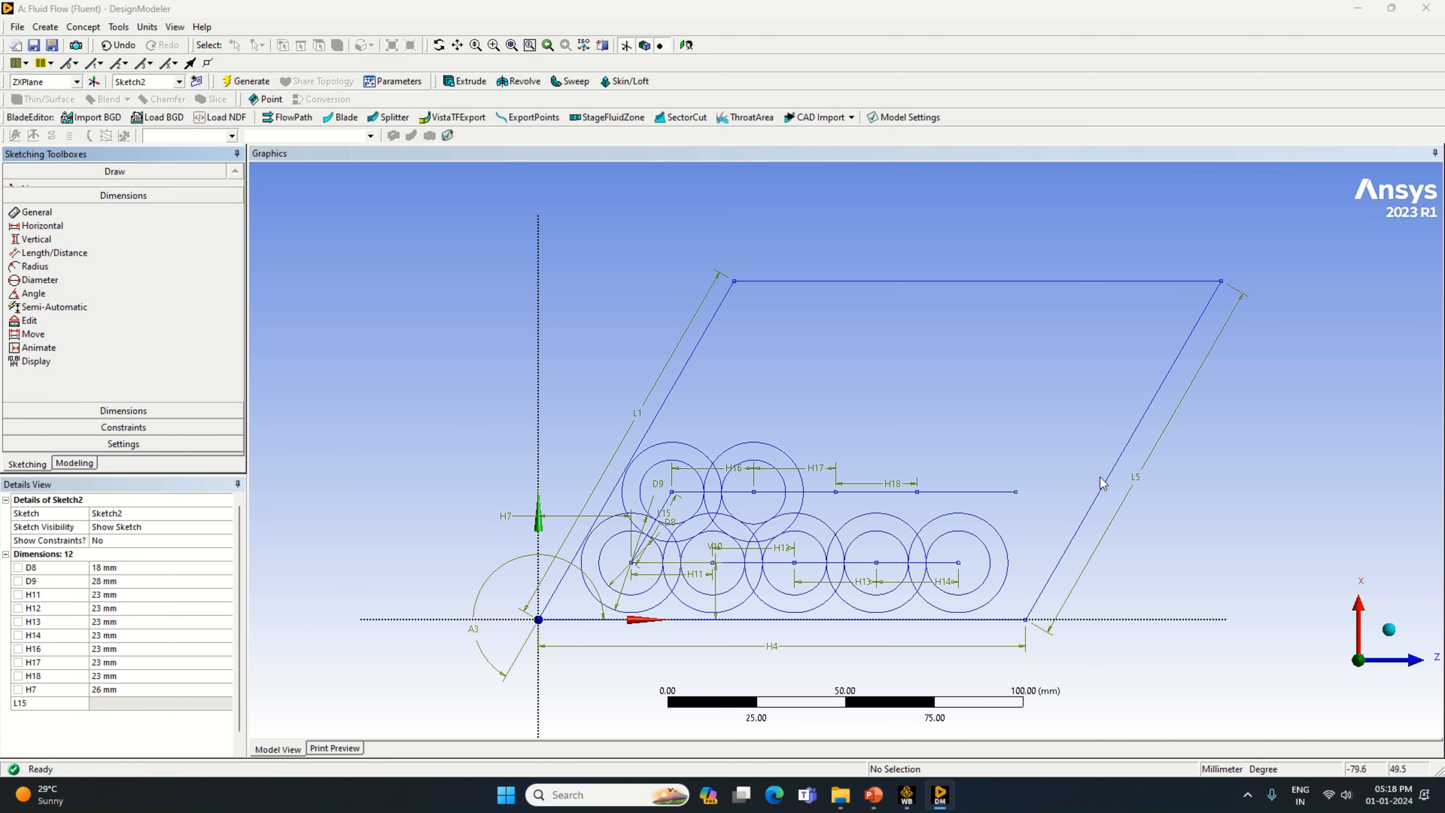
pyautogui.click(967, 491)
pyautogui.click(1003, 485)
pyautogui.click(172, 689)
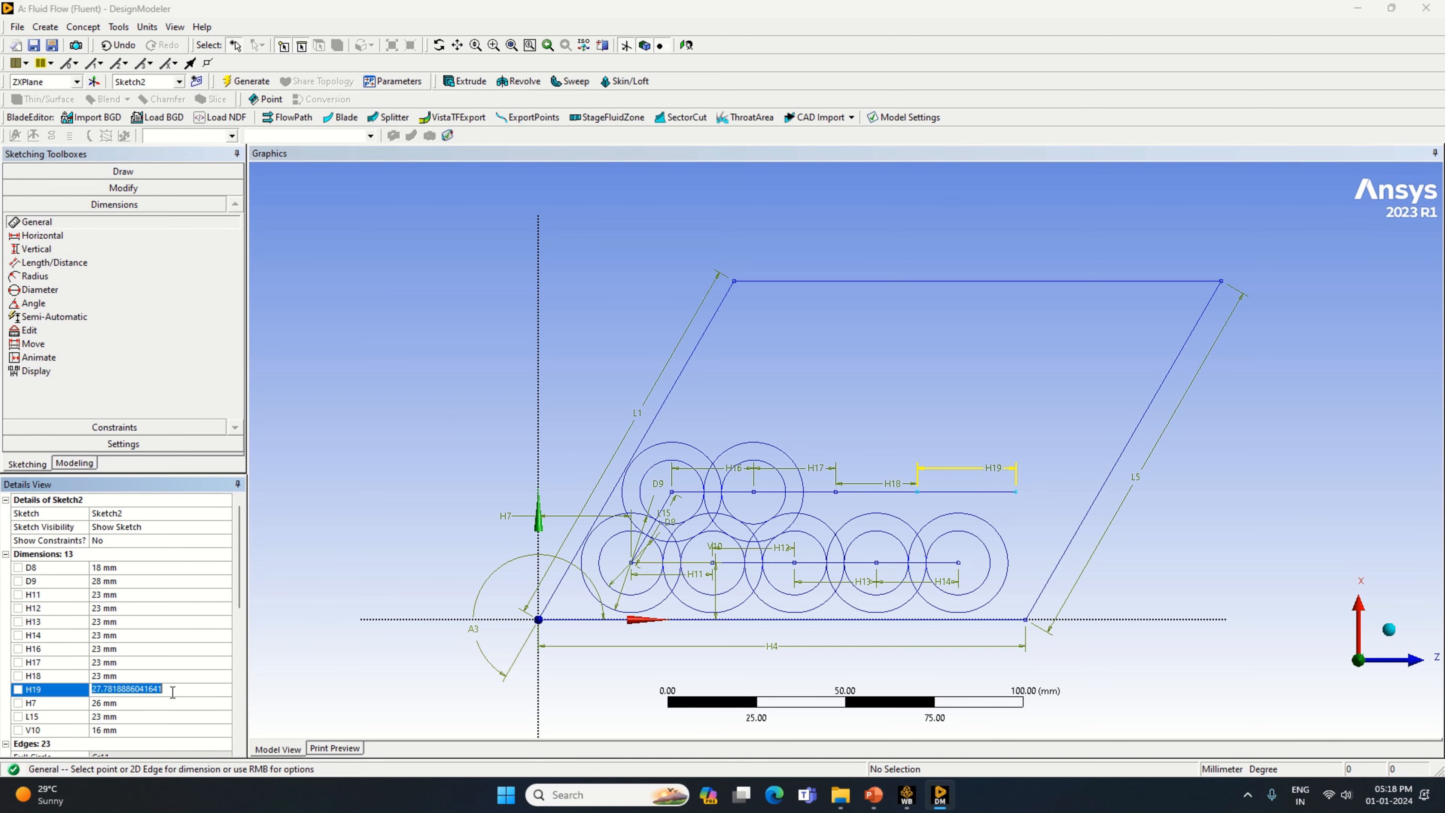
pyautogui.write('23')
pyautogui.press('Return')
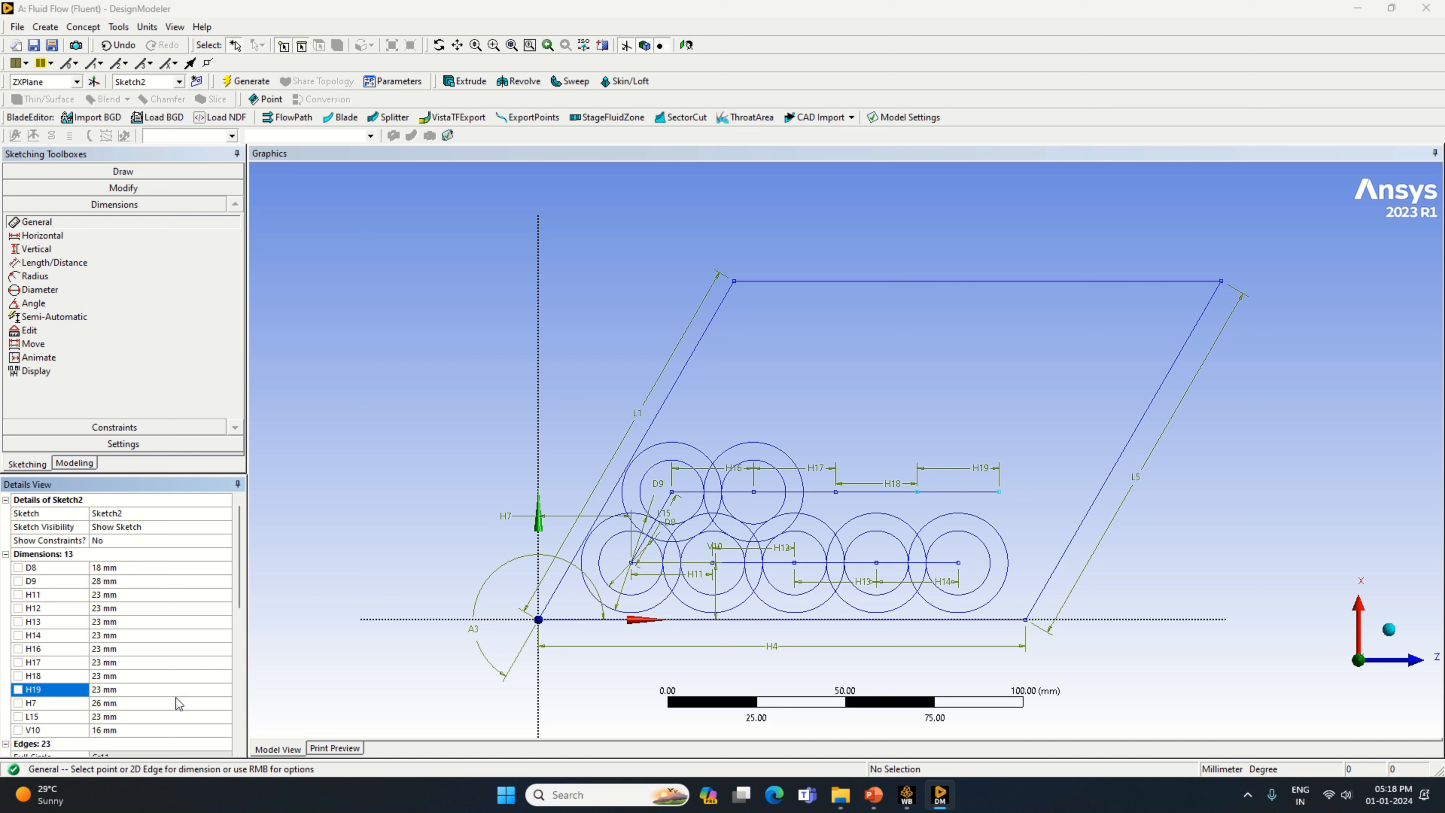
pyautogui.click(123, 171)
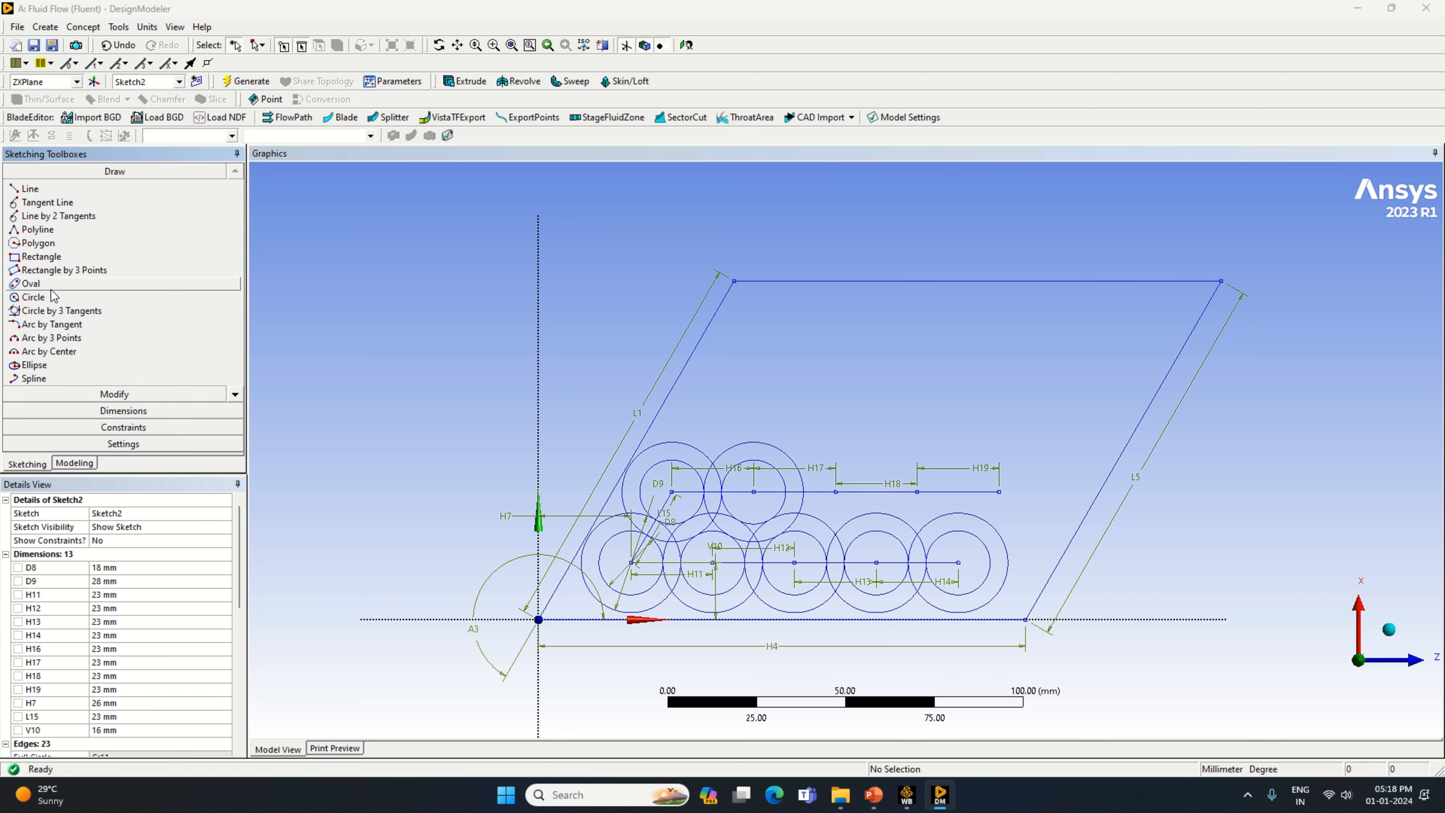
pyautogui.click(53, 296)
pyautogui.click(836, 490)
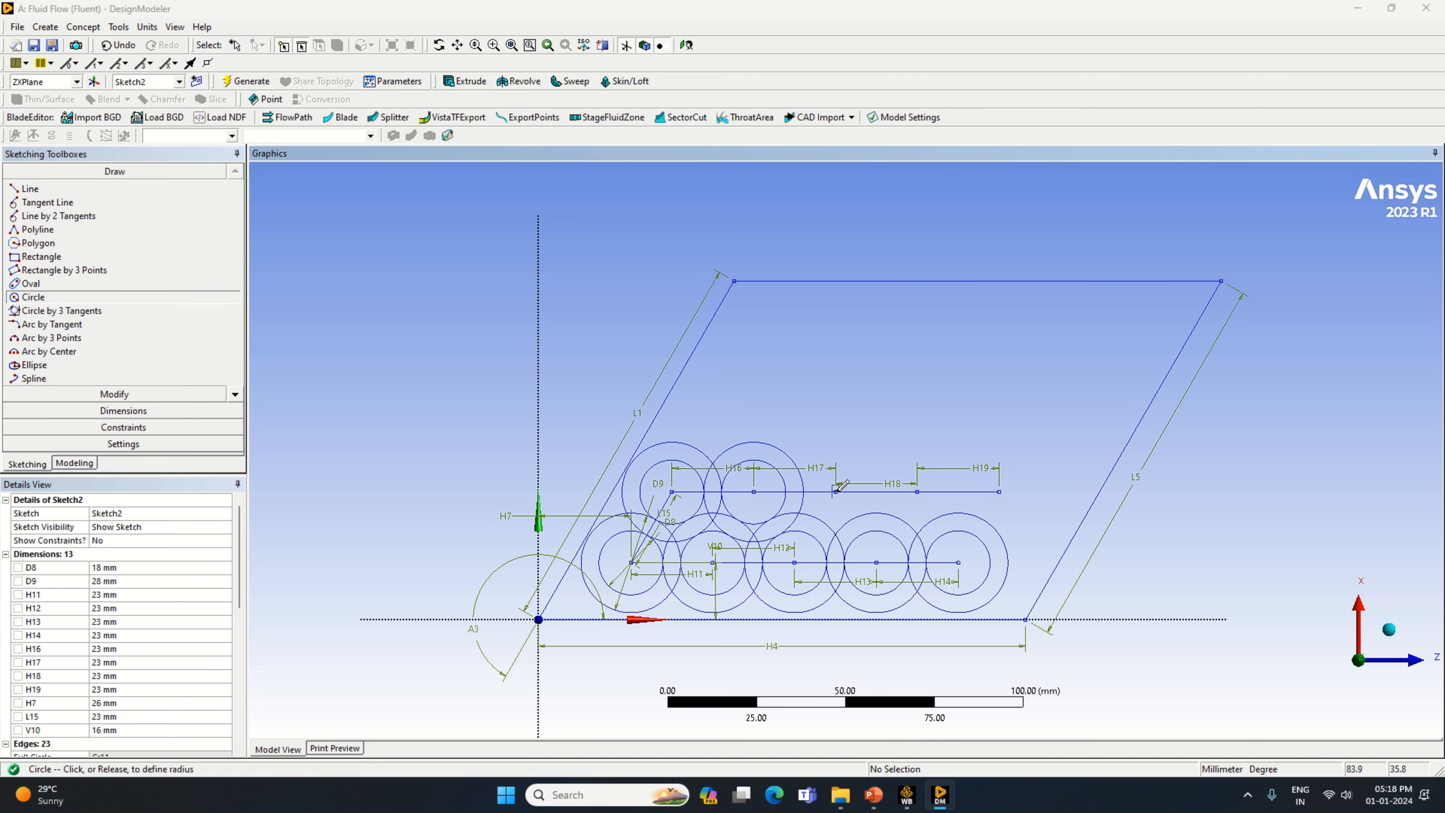
pyautogui.click(864, 481)
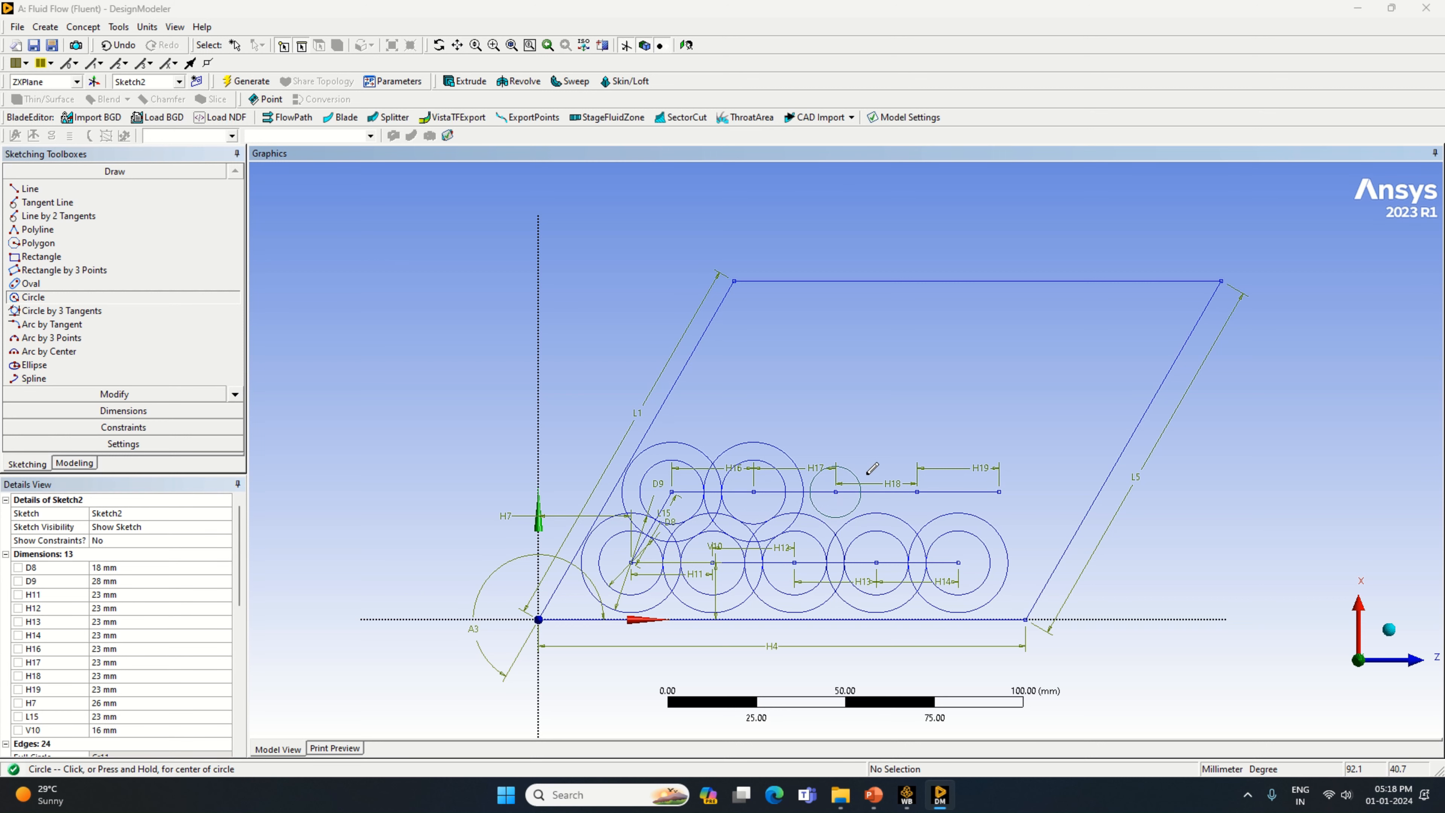
pyautogui.click(106, 48)
# Draw the upper row's third pair of concentric circles at the end of its second line, equal in size to the other pairs.
pyautogui.click(835, 491)
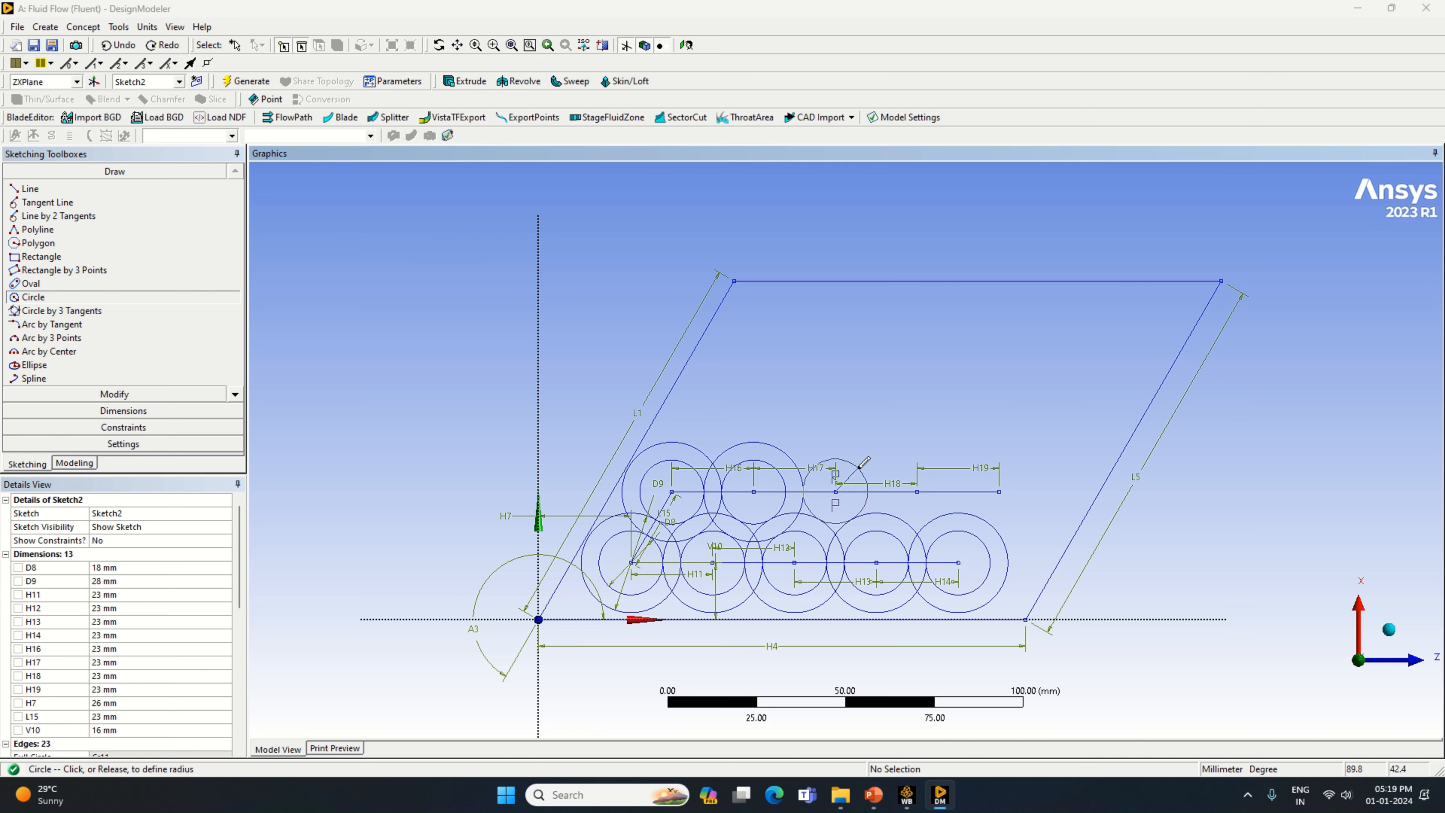
pyautogui.click(860, 467)
pyautogui.click(836, 491)
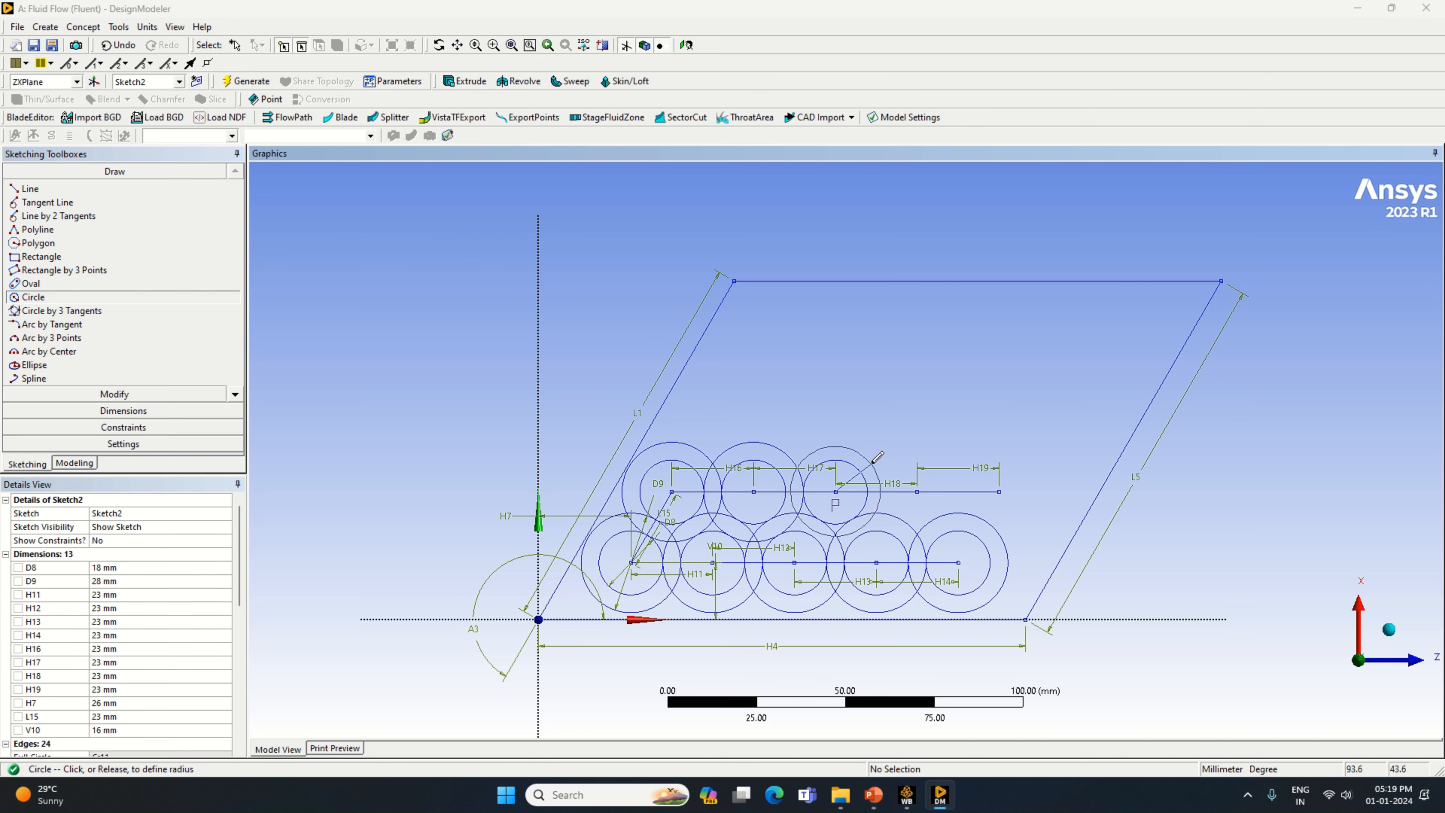
pyautogui.click(904, 481)
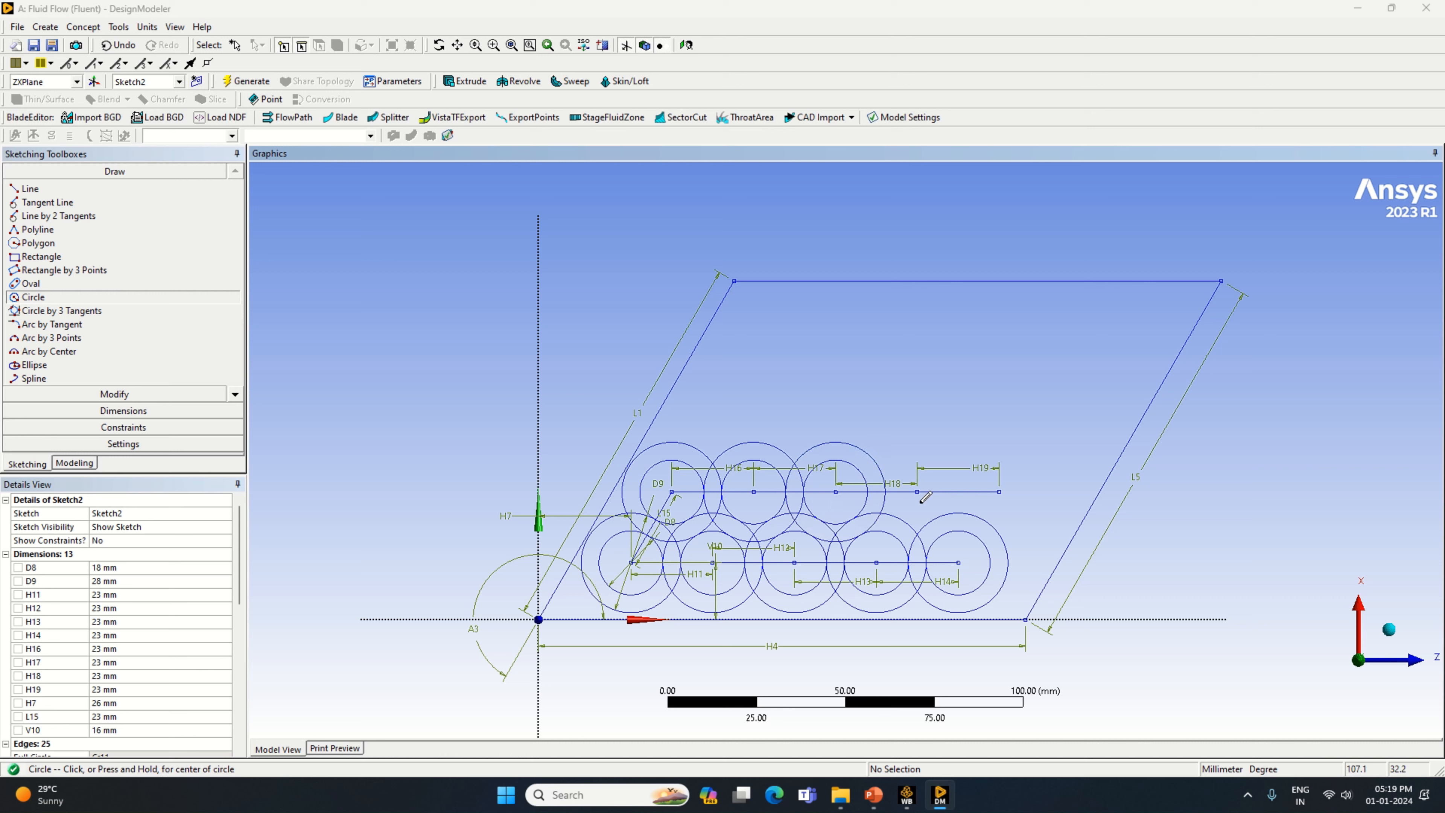
# Draw the upper row's fourth pair of concentric circles at the end of its third line, equal in size to the other pairs.
pyautogui.click(917, 491)
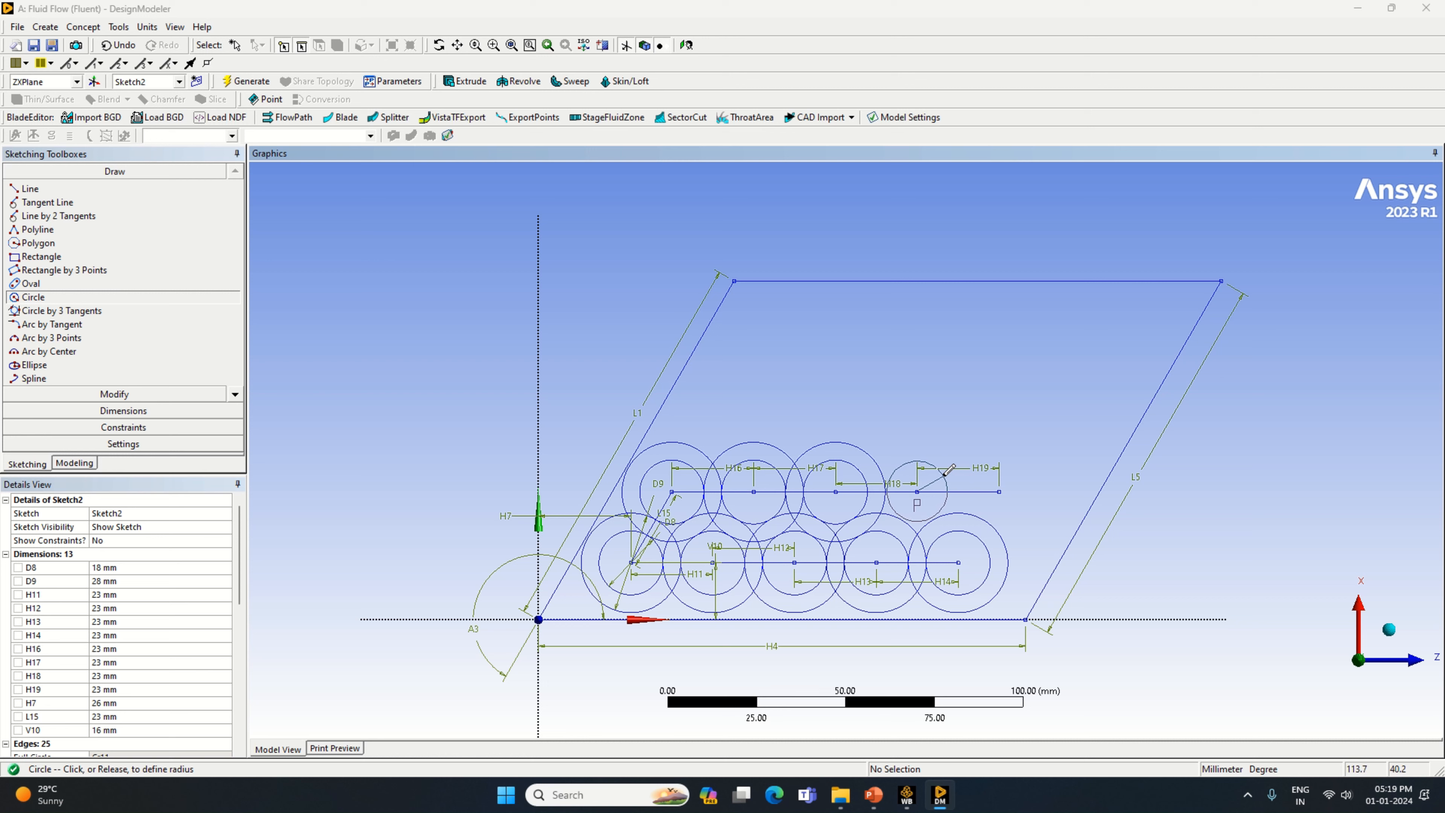
pyautogui.click(947, 474)
pyautogui.click(917, 491)
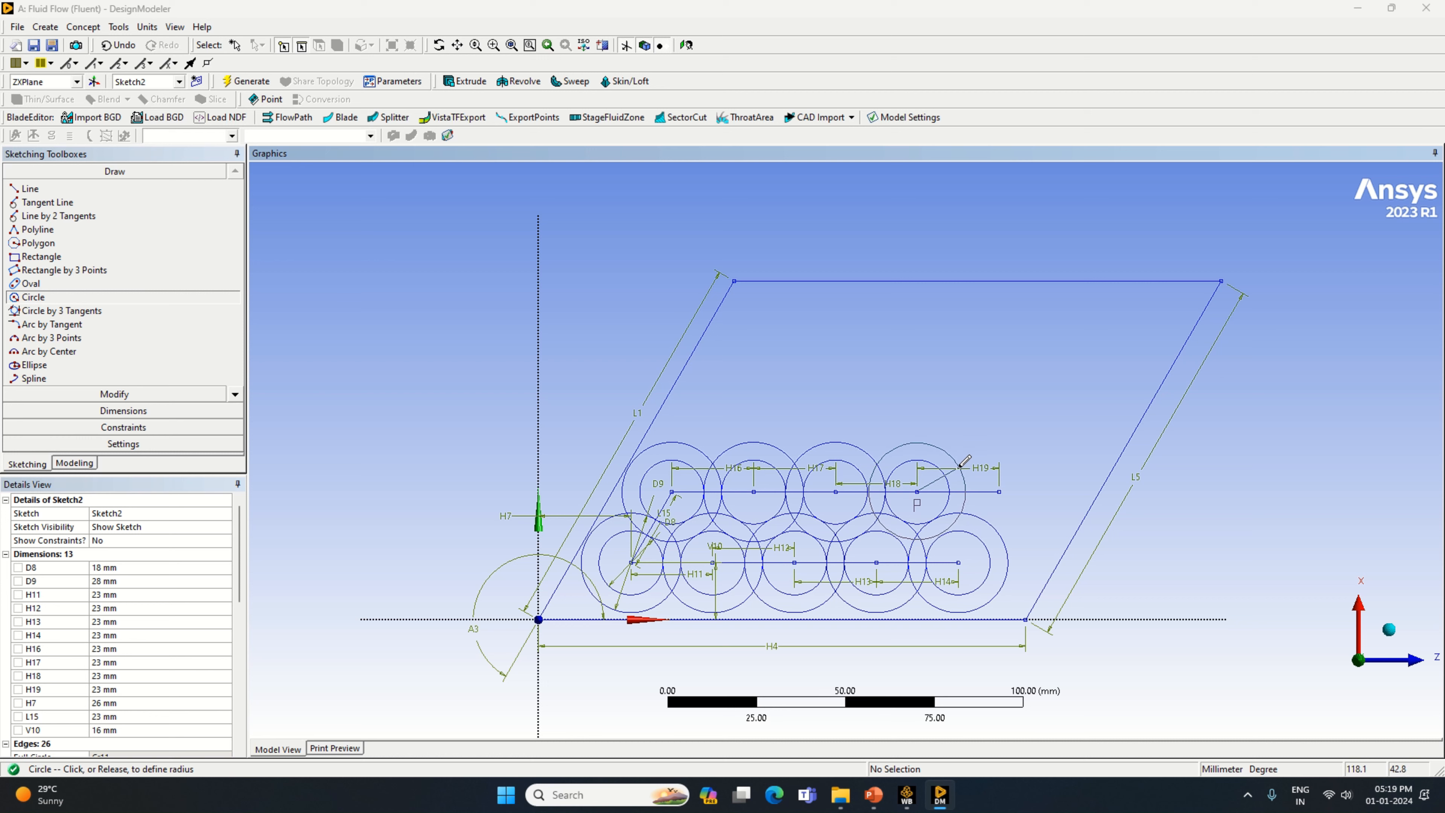
pyautogui.click(965, 460)
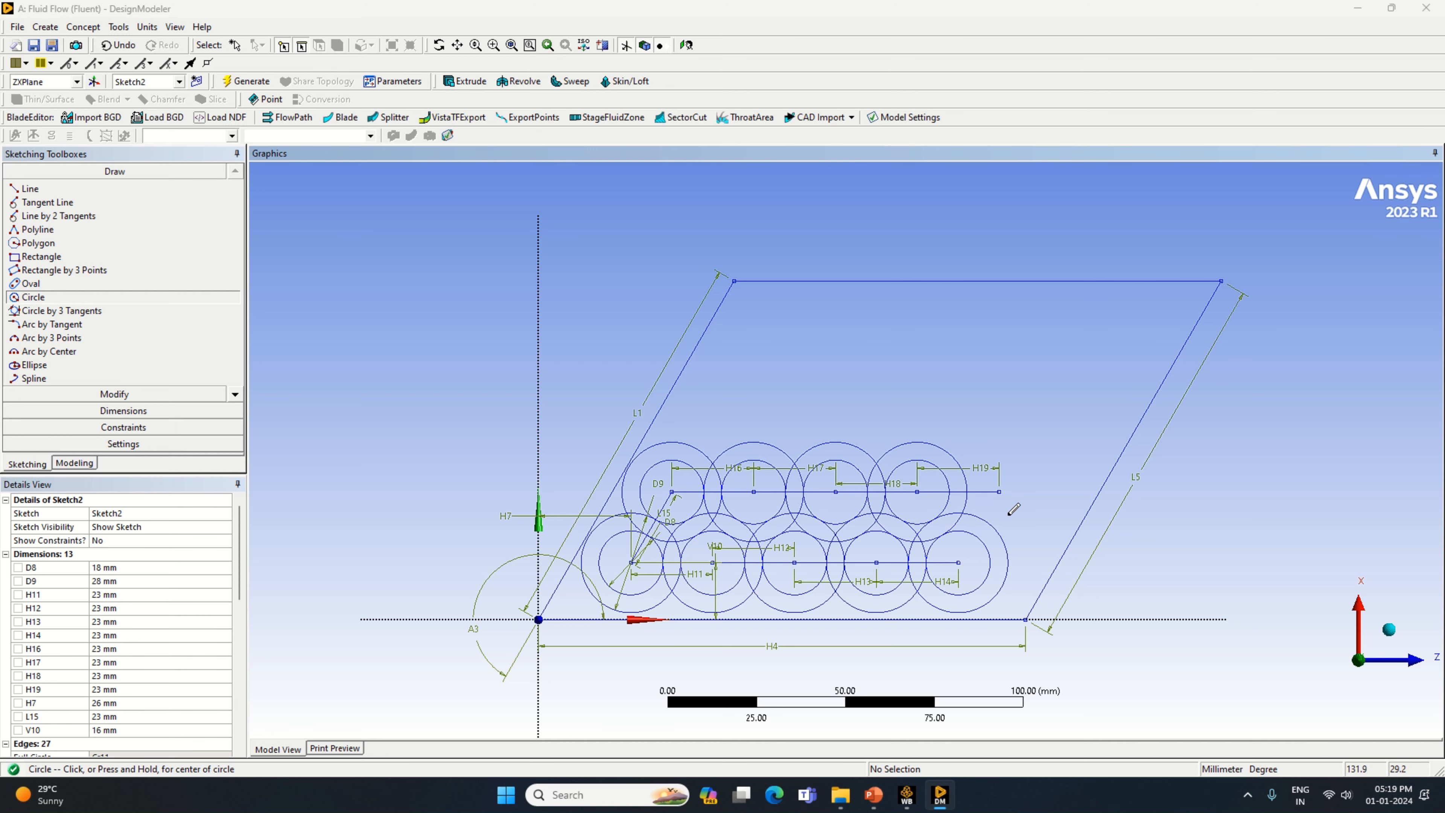
# Draw the upper row's fifth pair of concentric circles at the end of its last line, equal in size to the other pairs.
pyautogui.click(999, 491)
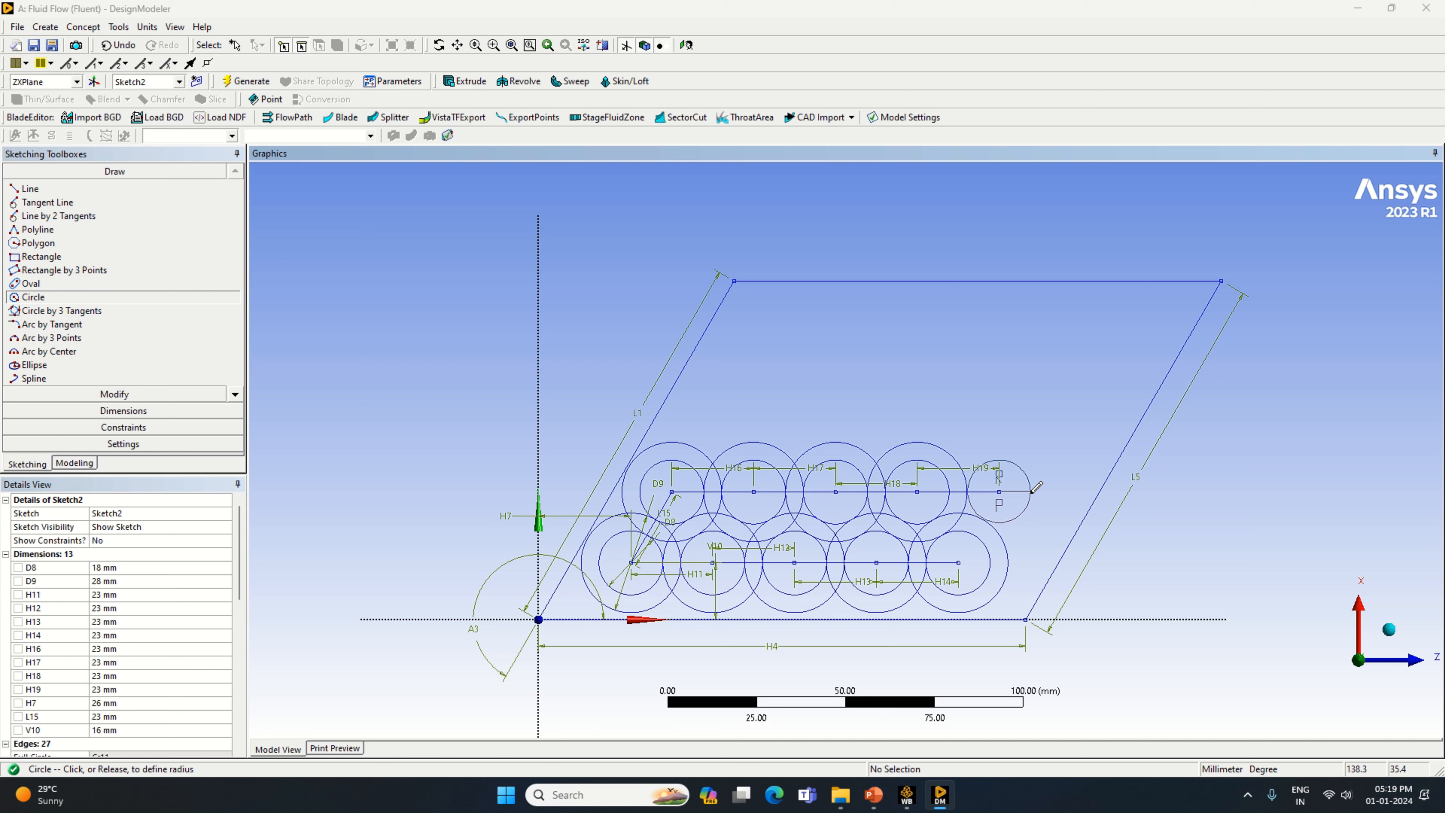
pyautogui.click(1032, 491)
pyautogui.click(998, 491)
pyautogui.click(1046, 515)
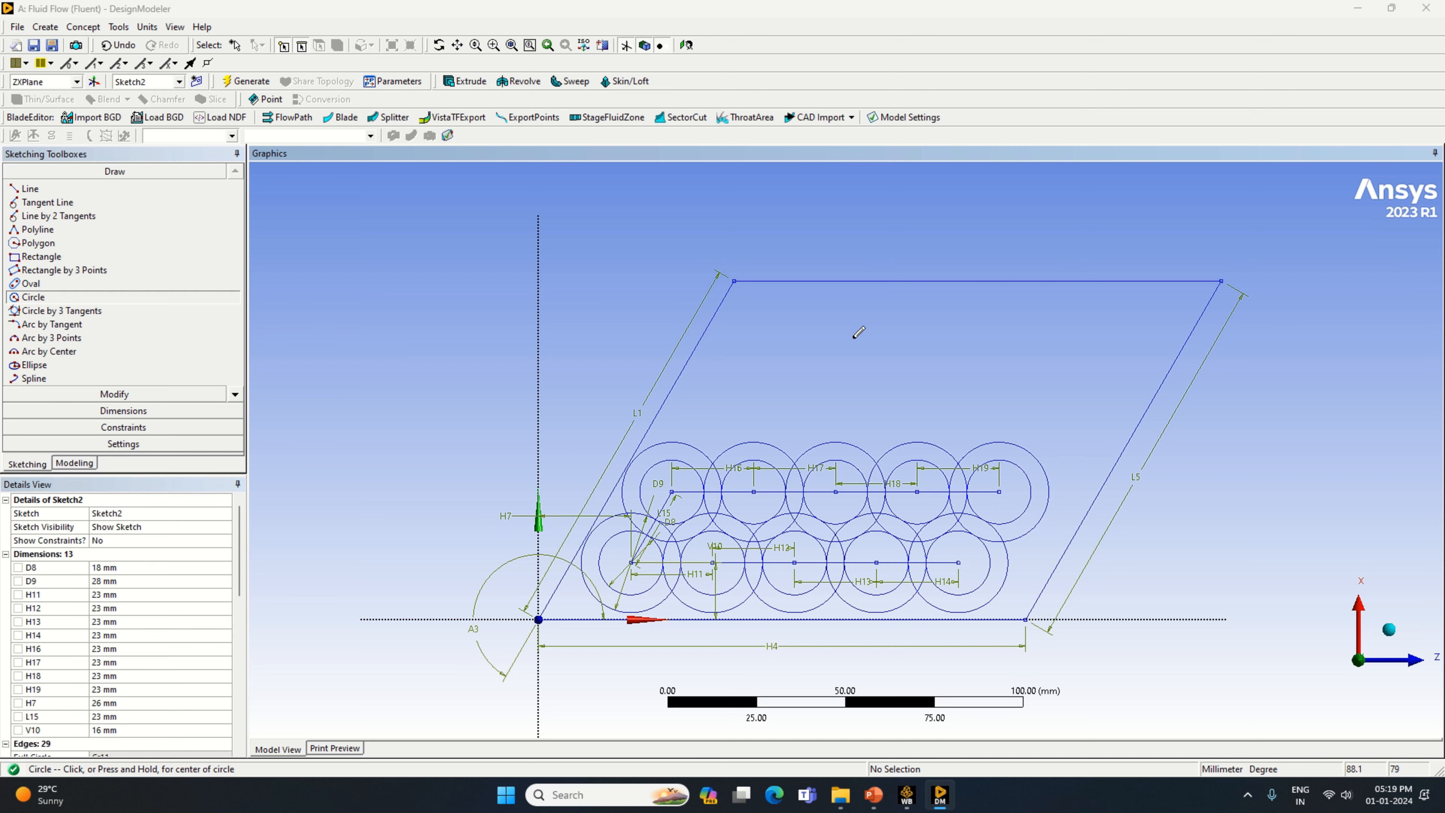
pyautogui.click(30, 189)
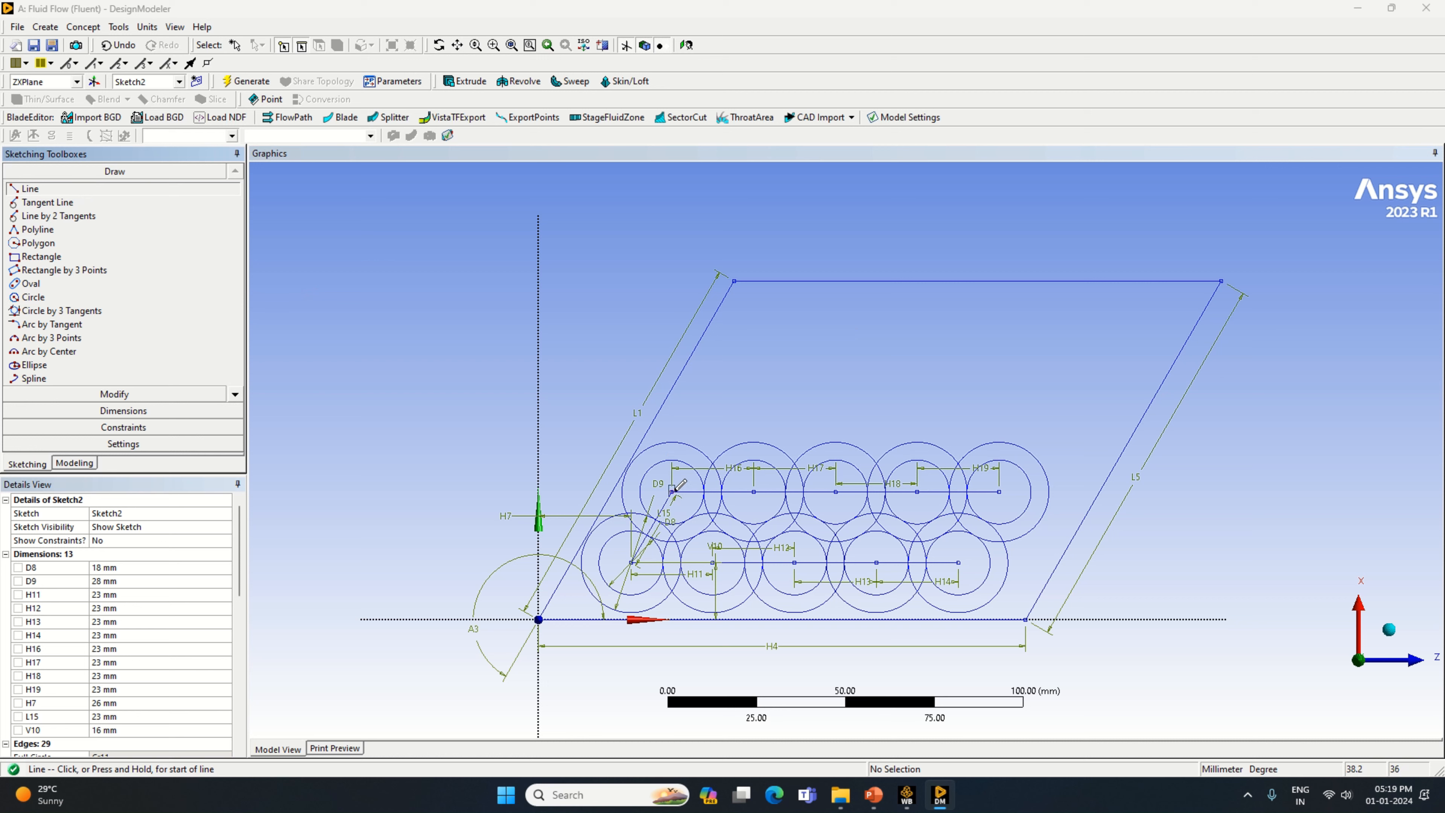
pyautogui.click(999, 490)
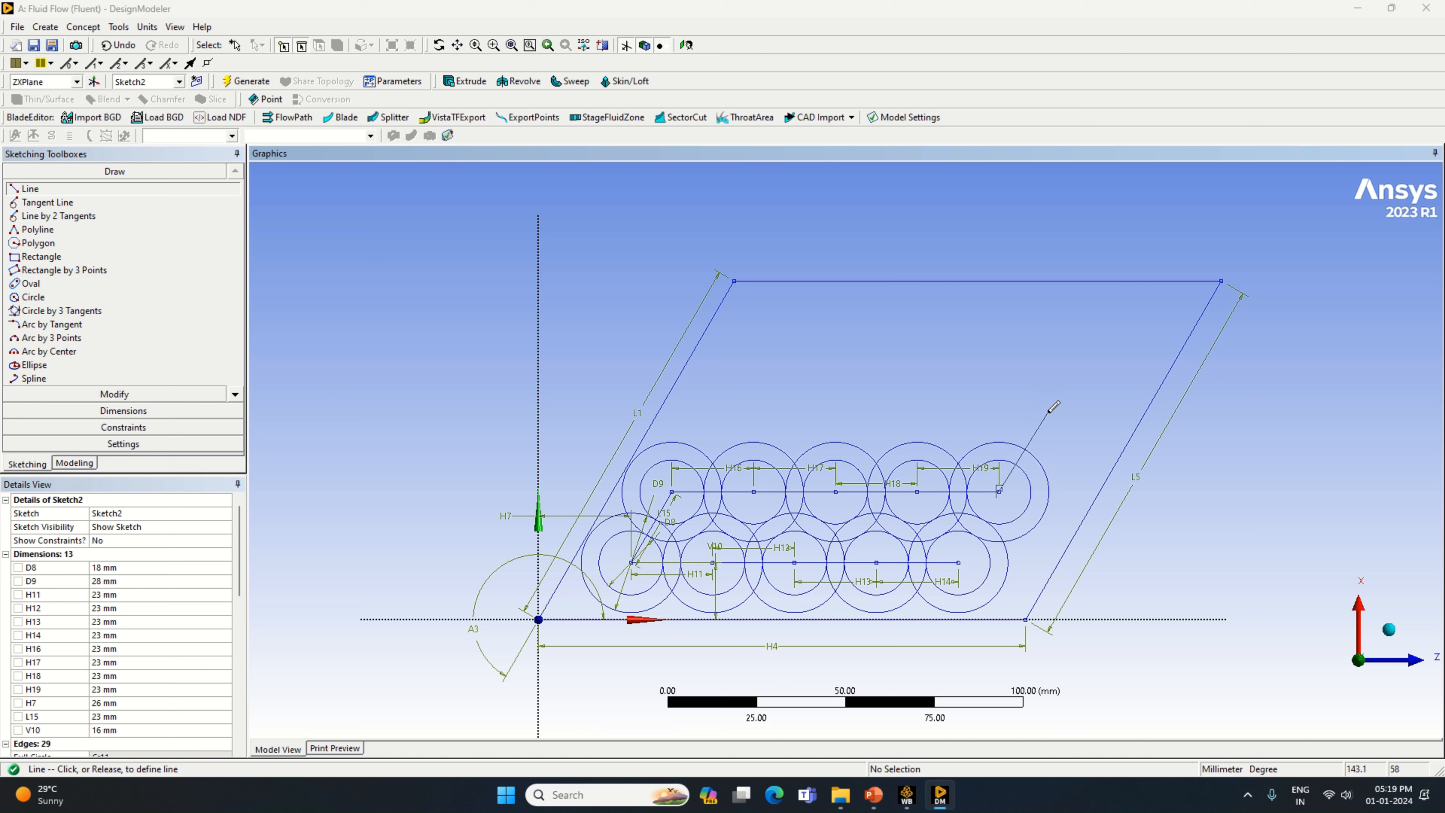
pyautogui.click(1045, 410)
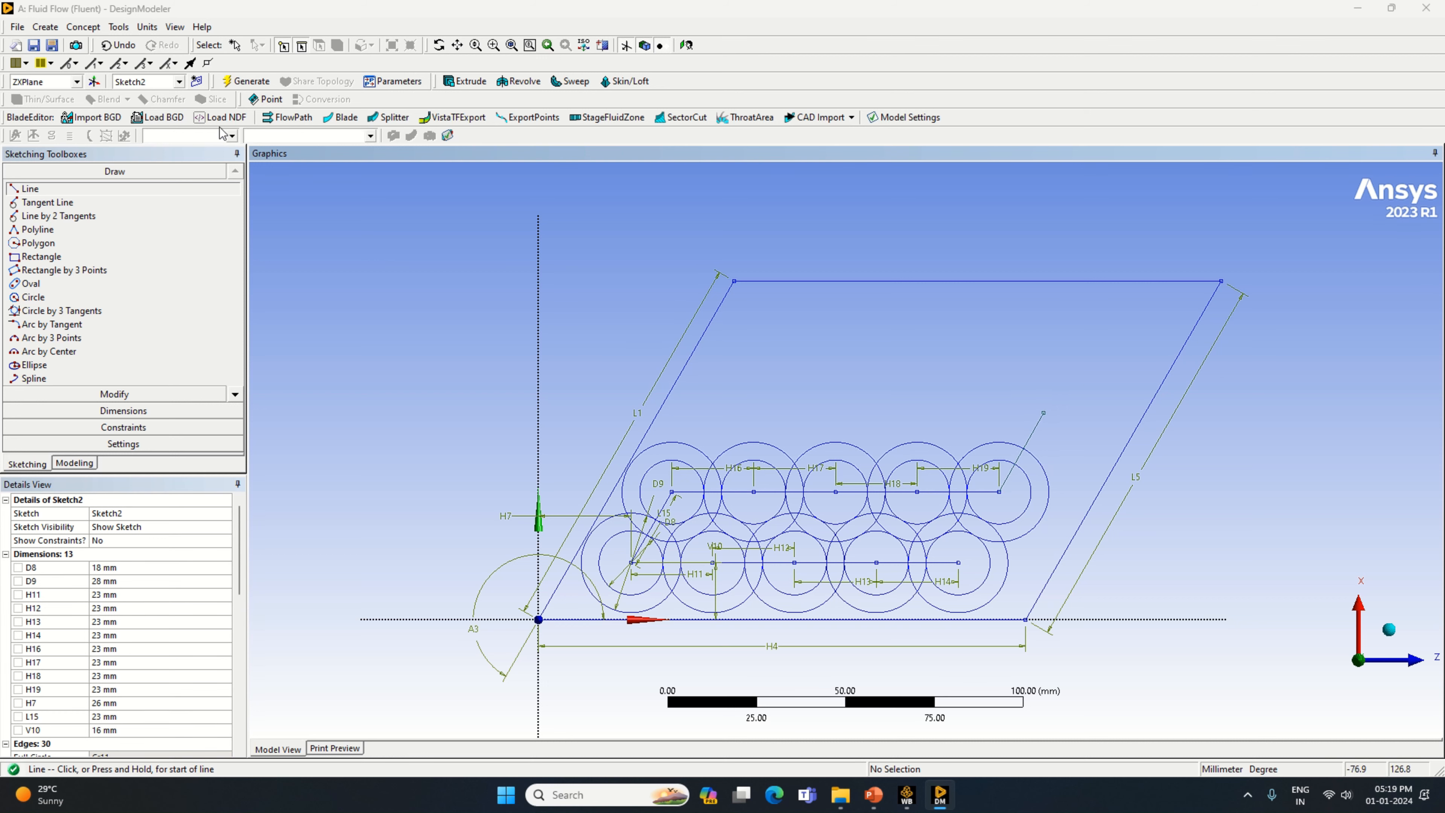
pyautogui.click(117, 46)
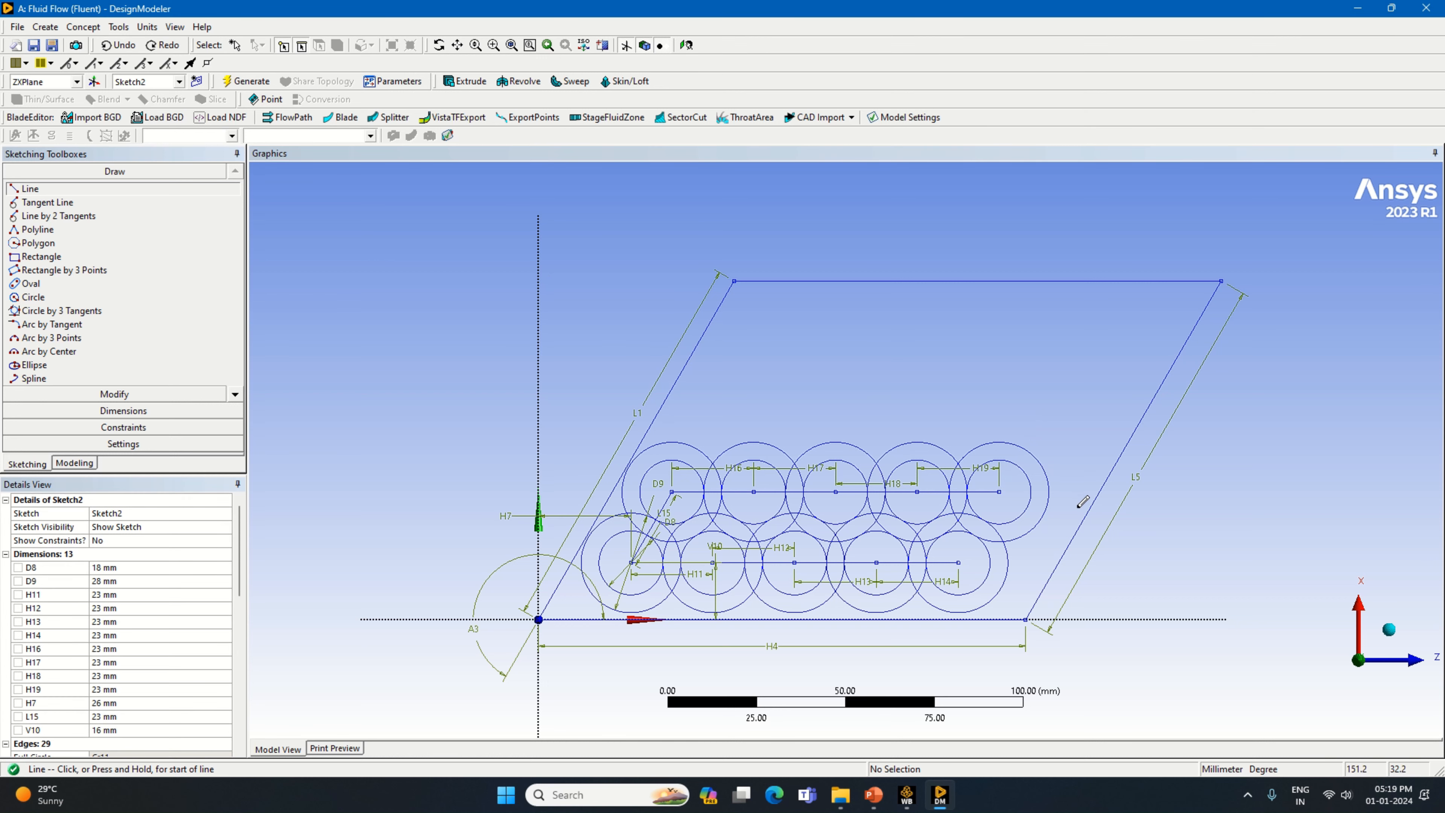
# Draw a slanted line up and right from the centre of the second row's last circle pair and set its length to 23 mm.
pyautogui.click(999, 489)
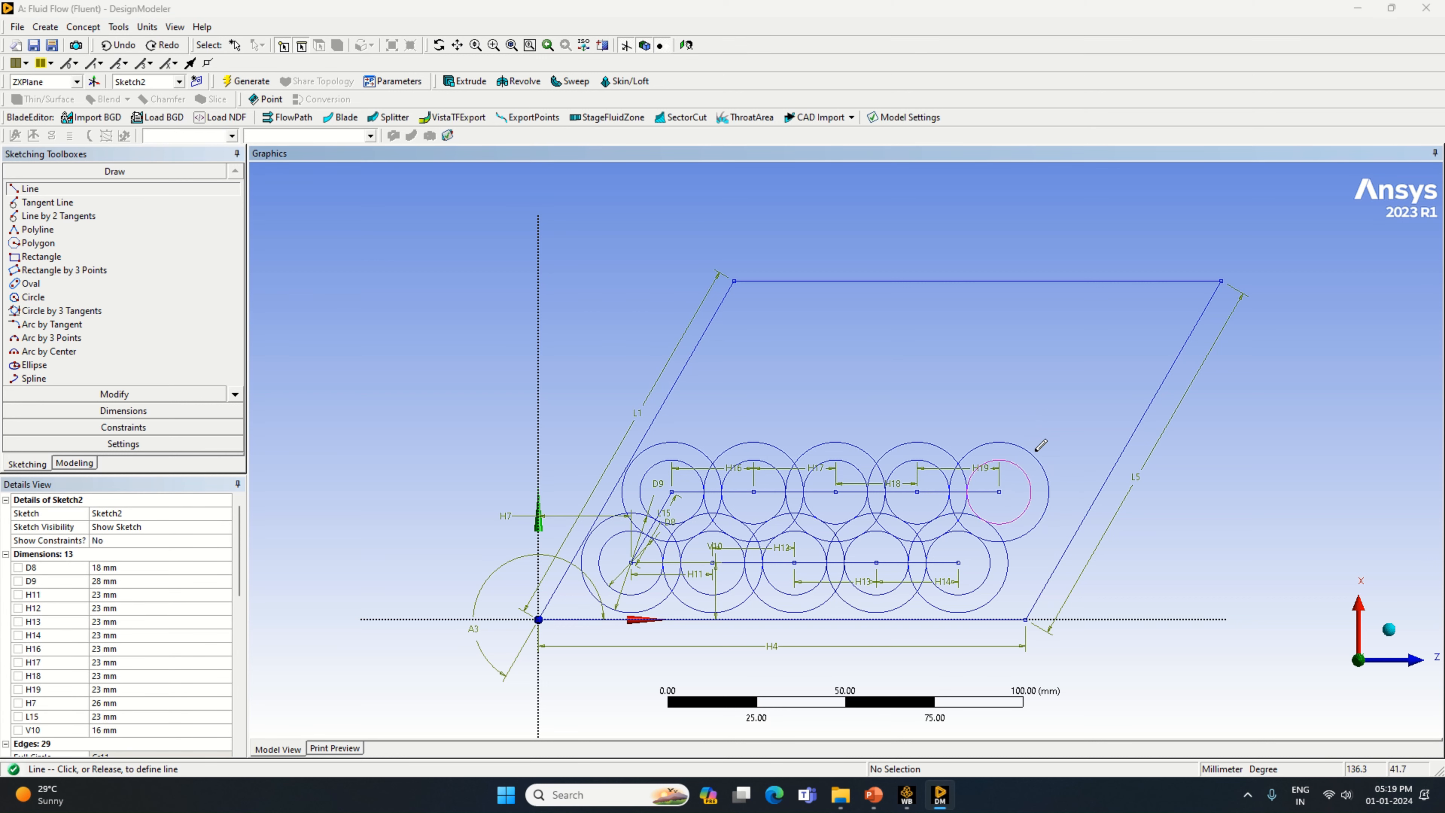
pyautogui.click(1039, 424)
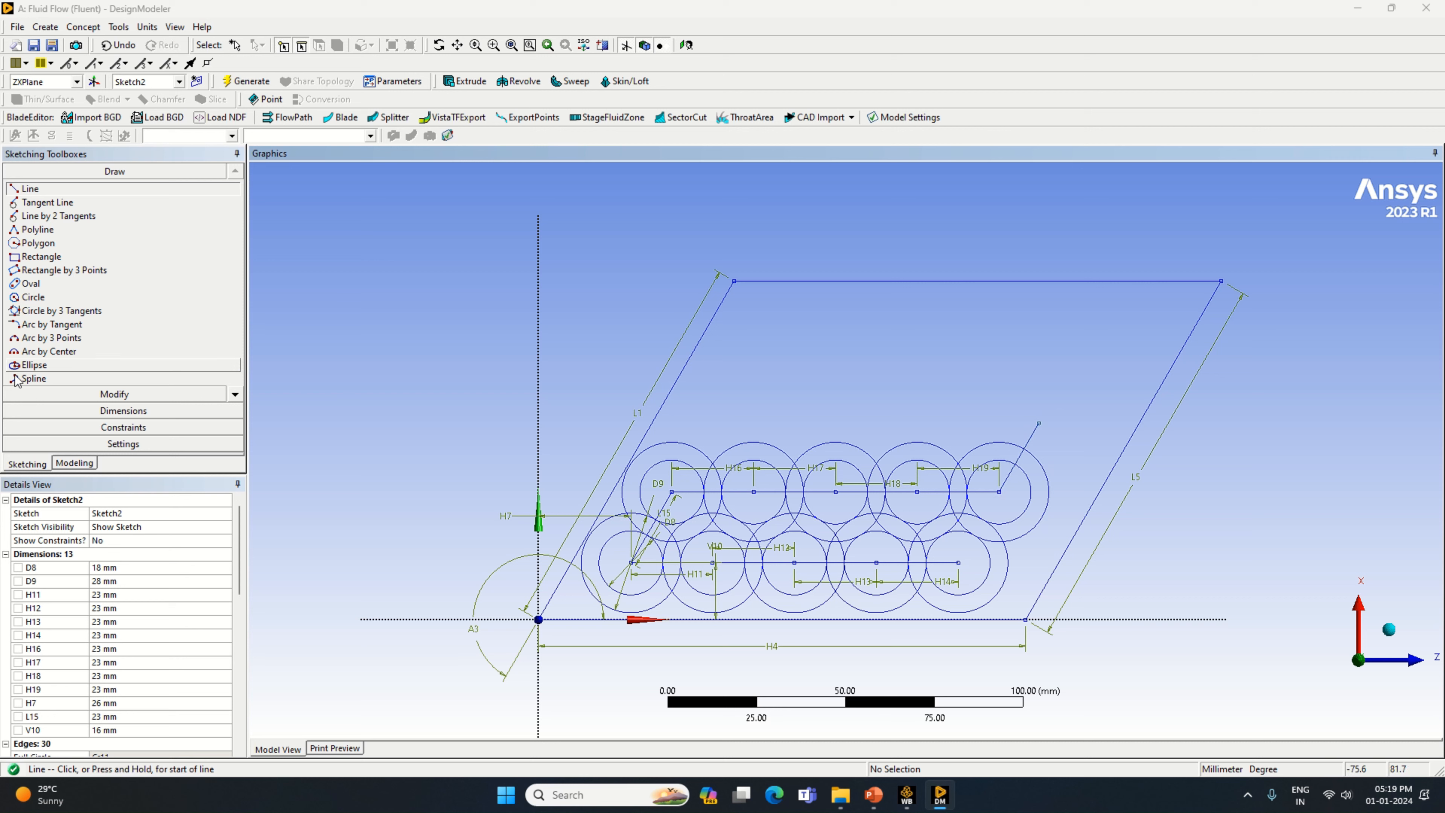
pyautogui.click(123, 410)
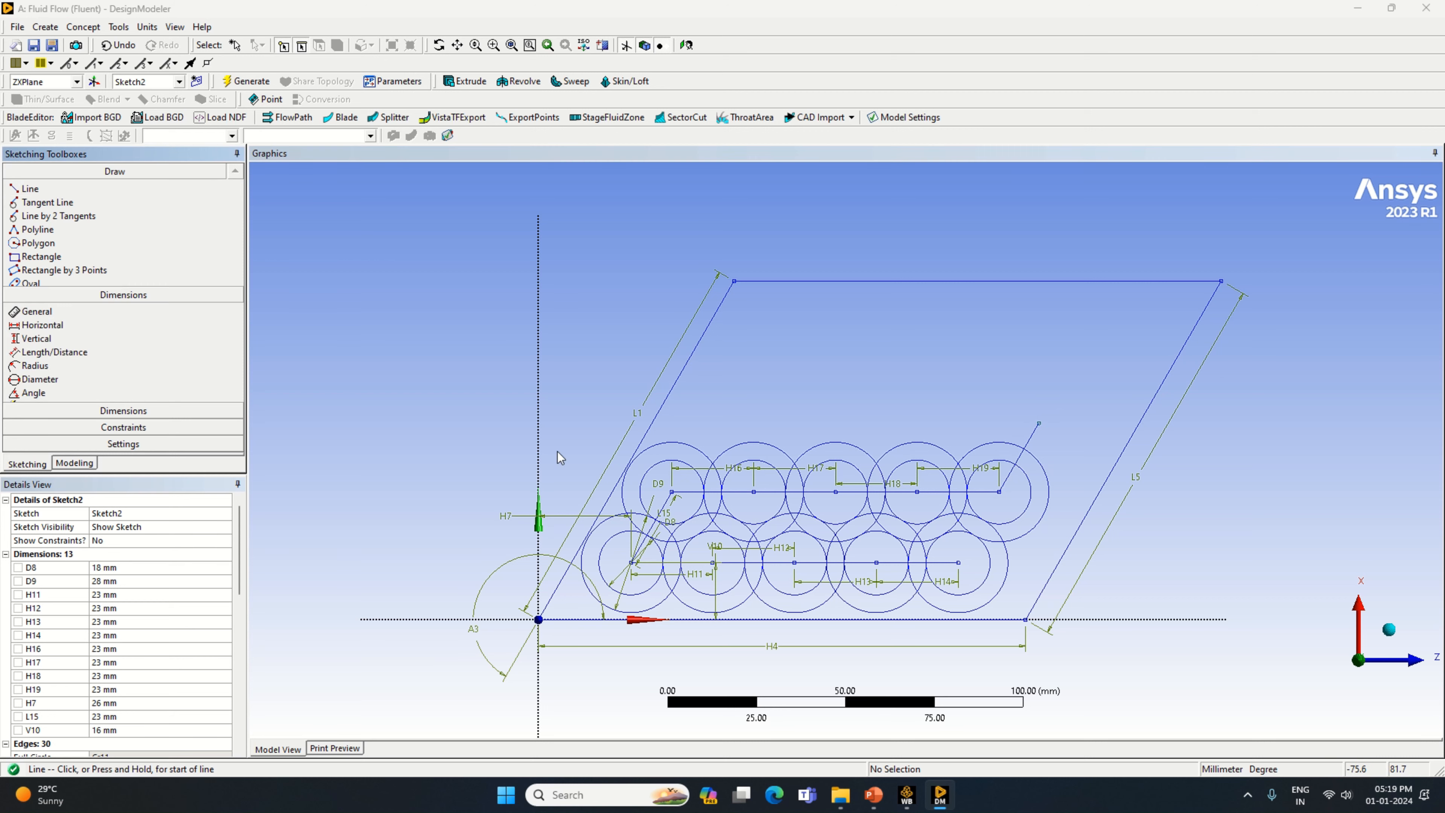
pyautogui.click(1023, 450)
pyautogui.click(1047, 435)
pyautogui.click(143, 730)
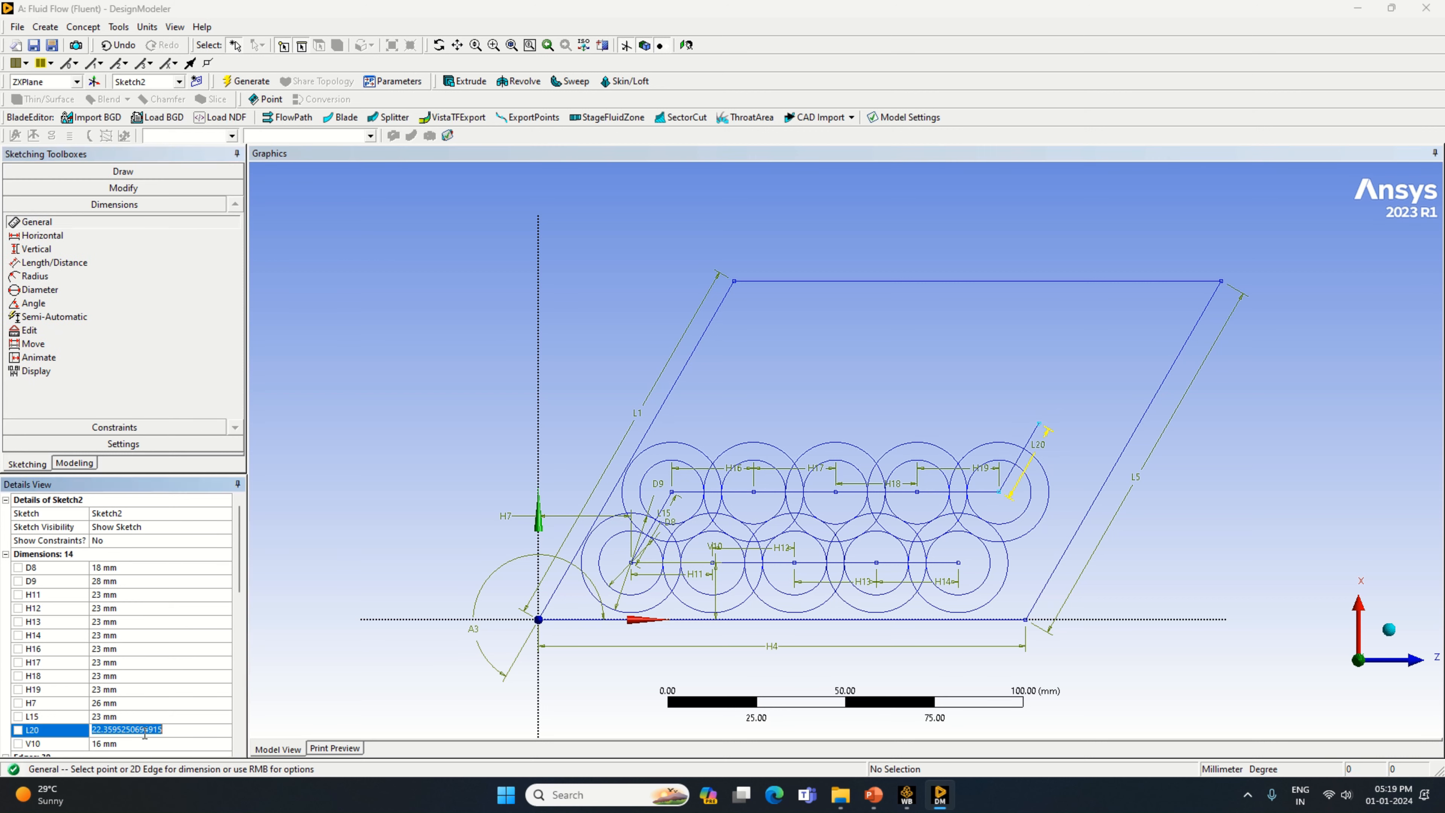
pyautogui.write('23')
# Draw the third row's rightmost pair of concentric circles at the slanted line's upper end, equal in size to the other pairs.
pyautogui.click(123, 171)
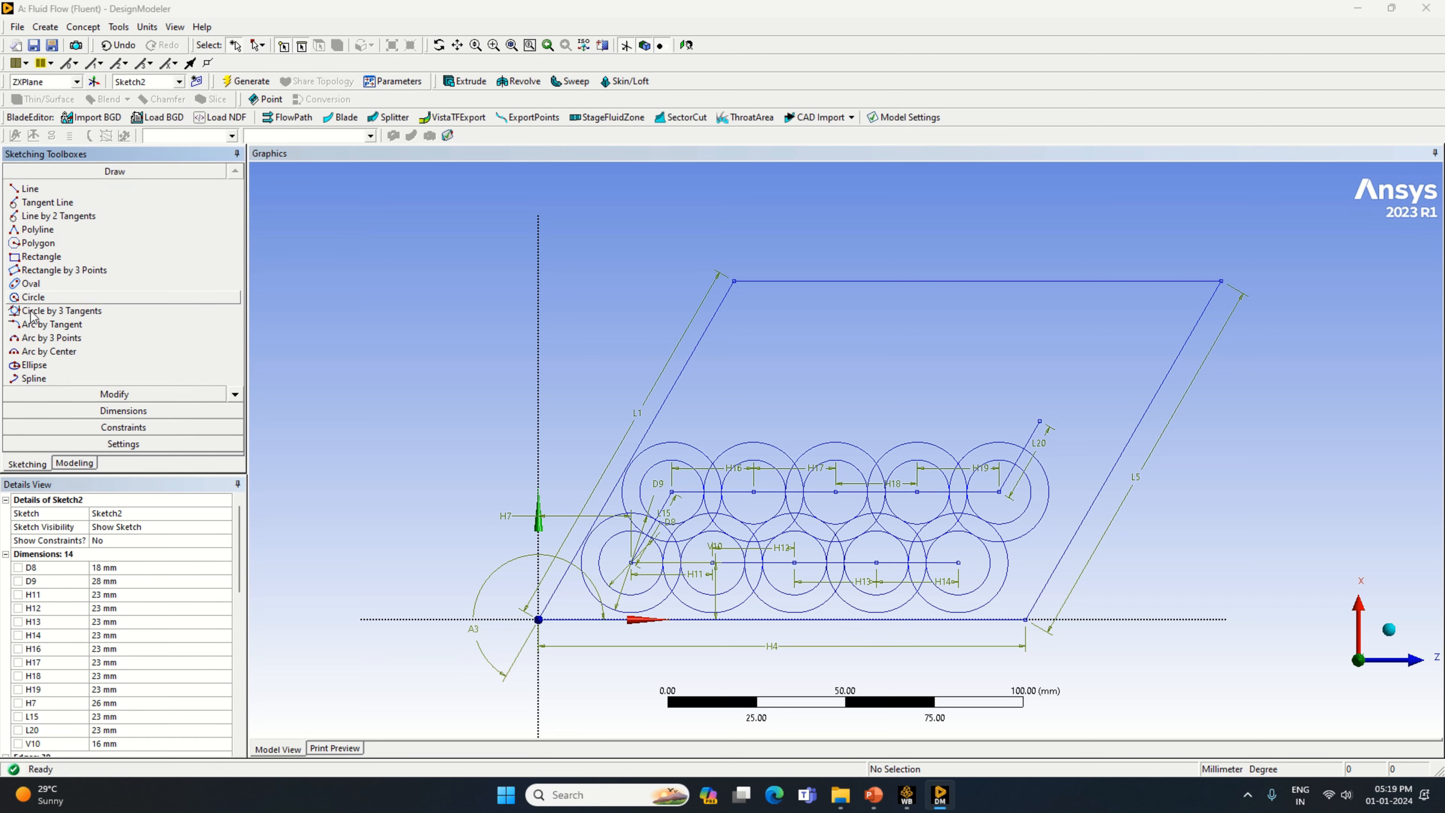
pyautogui.click(33, 297)
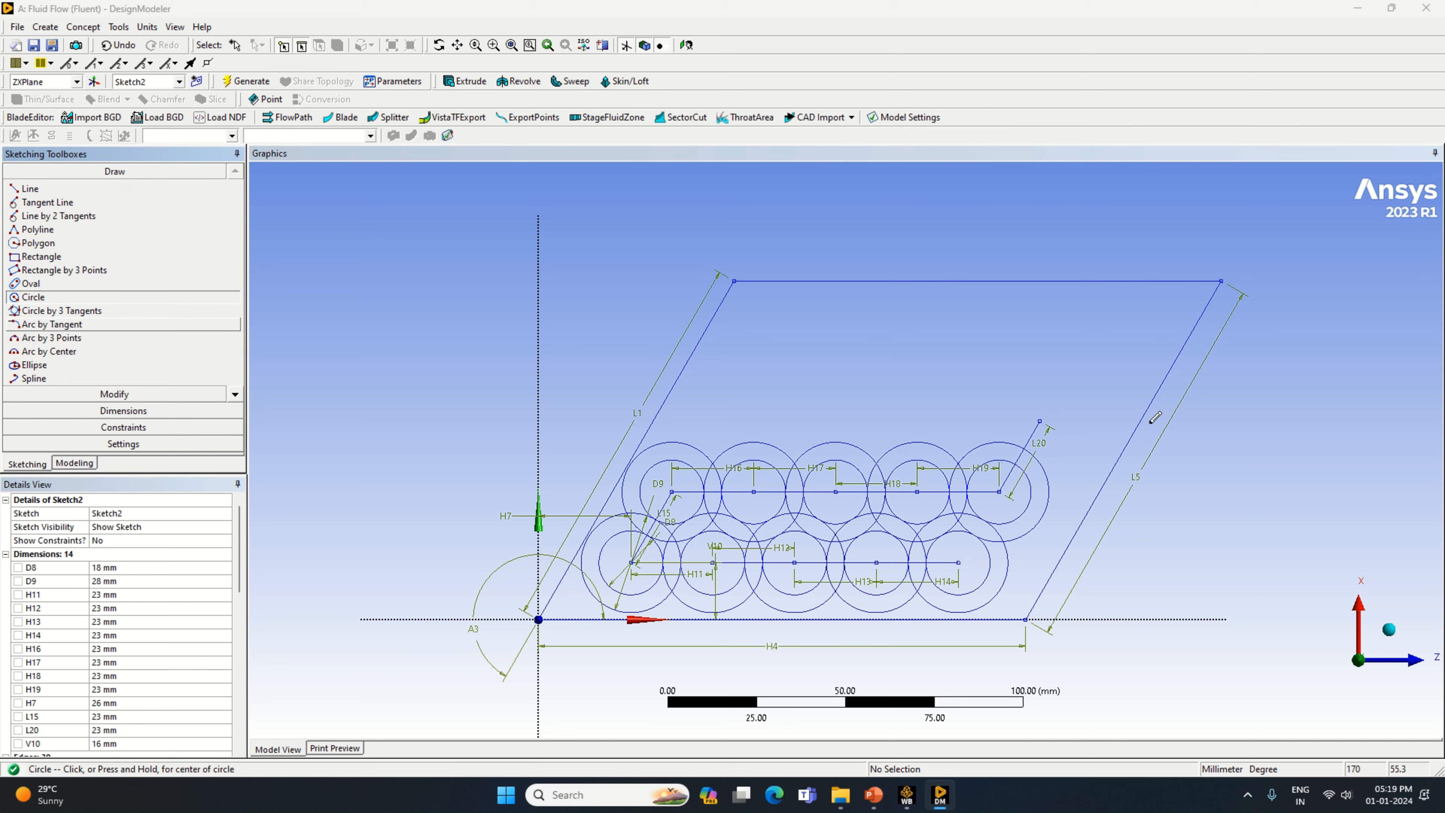
pyautogui.click(1040, 421)
pyautogui.click(1071, 424)
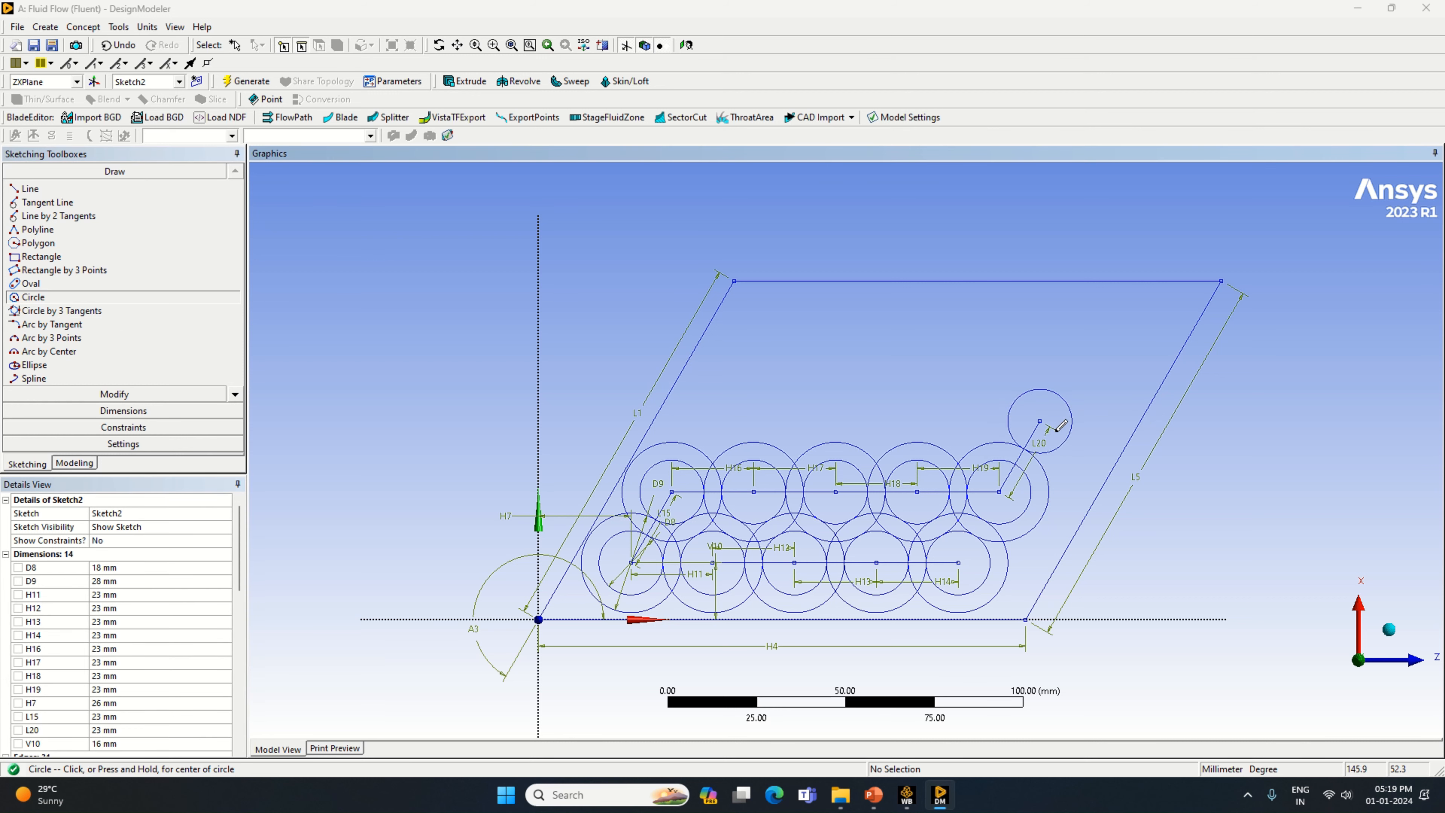
pyautogui.click(1039, 420)
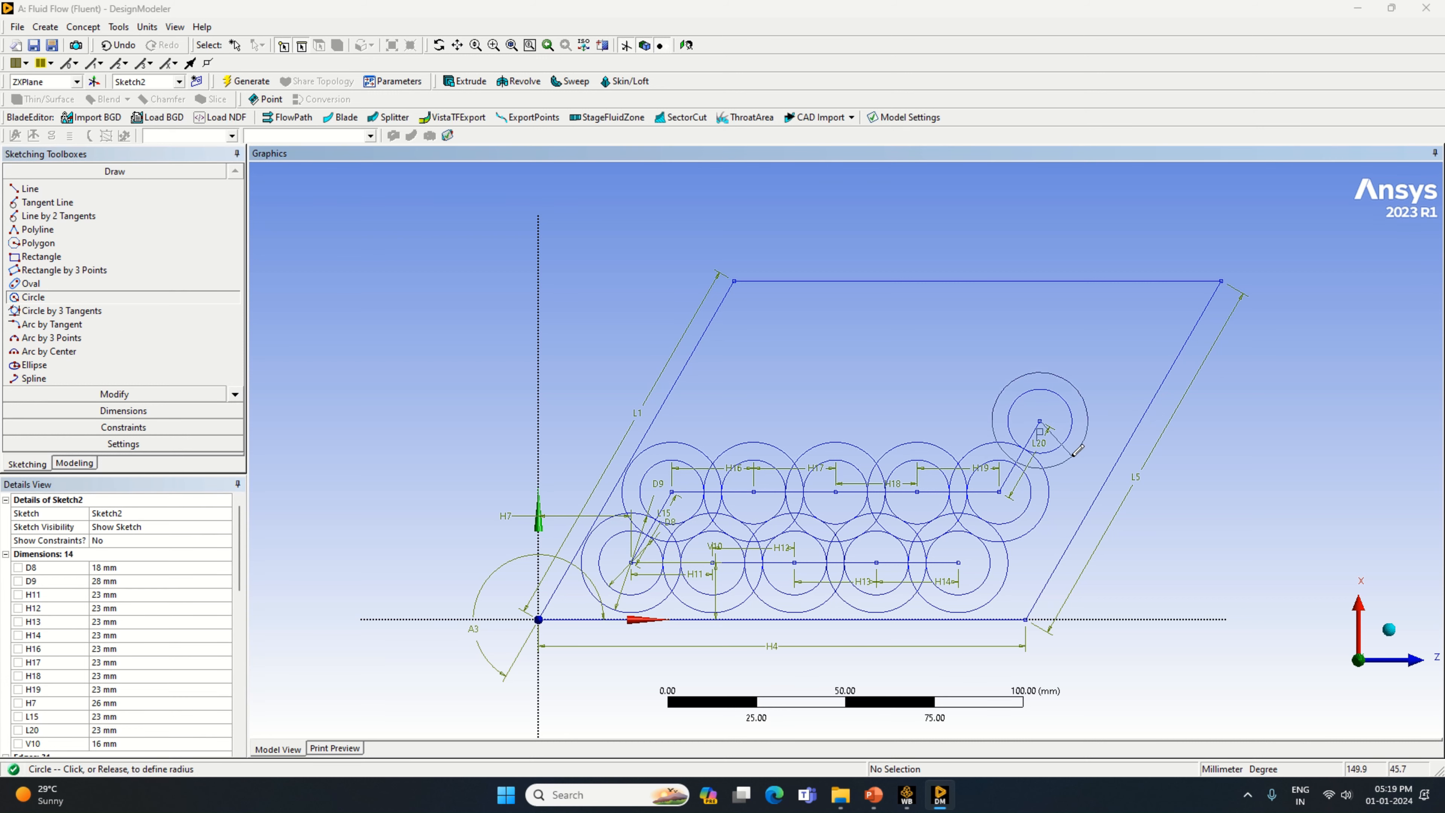
pyautogui.click(1080, 451)
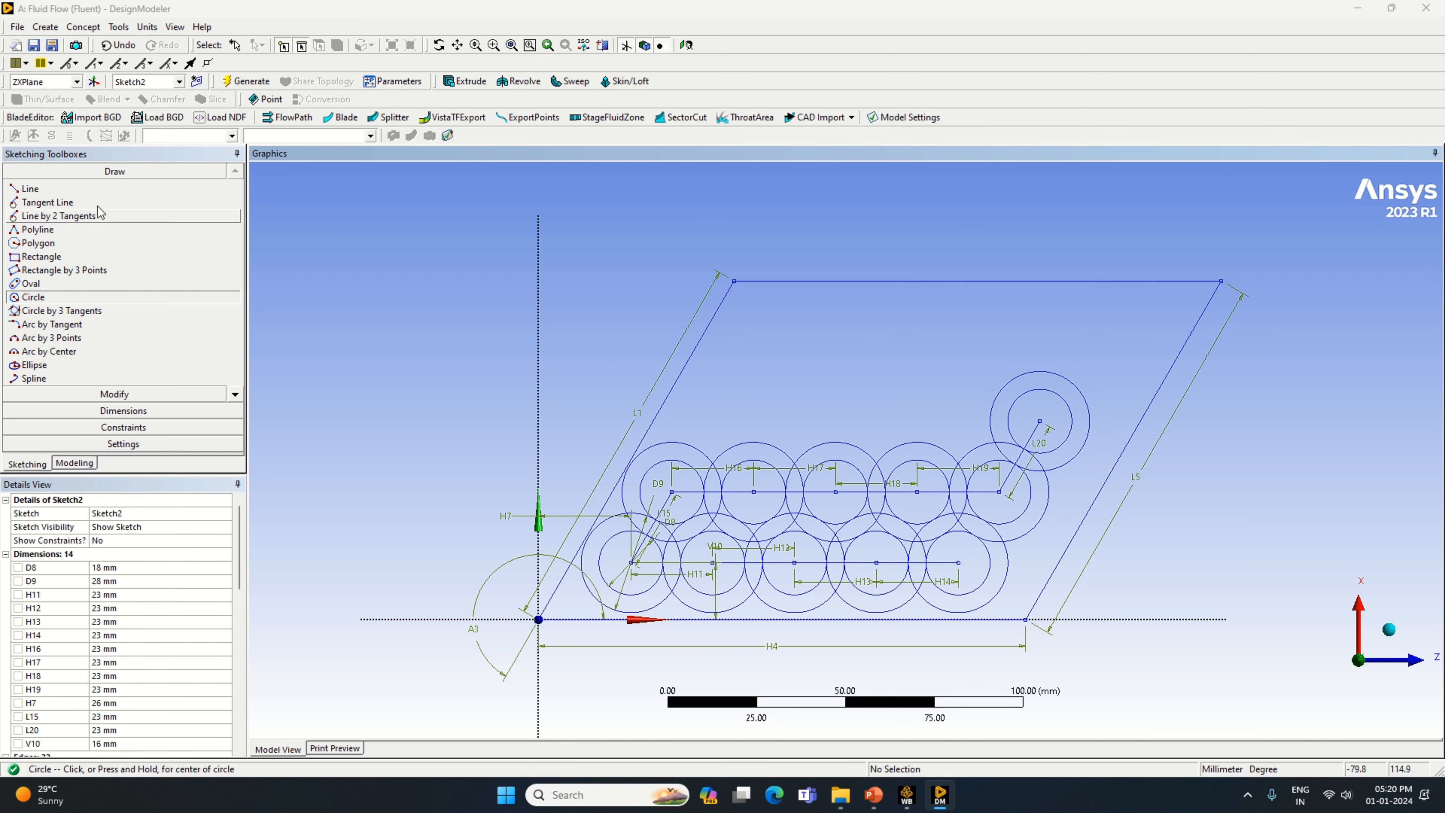
# Draw a horizontal line leftward from the centre of the third row's rightmost circle pair and set its length to 23 mm.
pyautogui.click(30, 189)
pyautogui.click(995, 422)
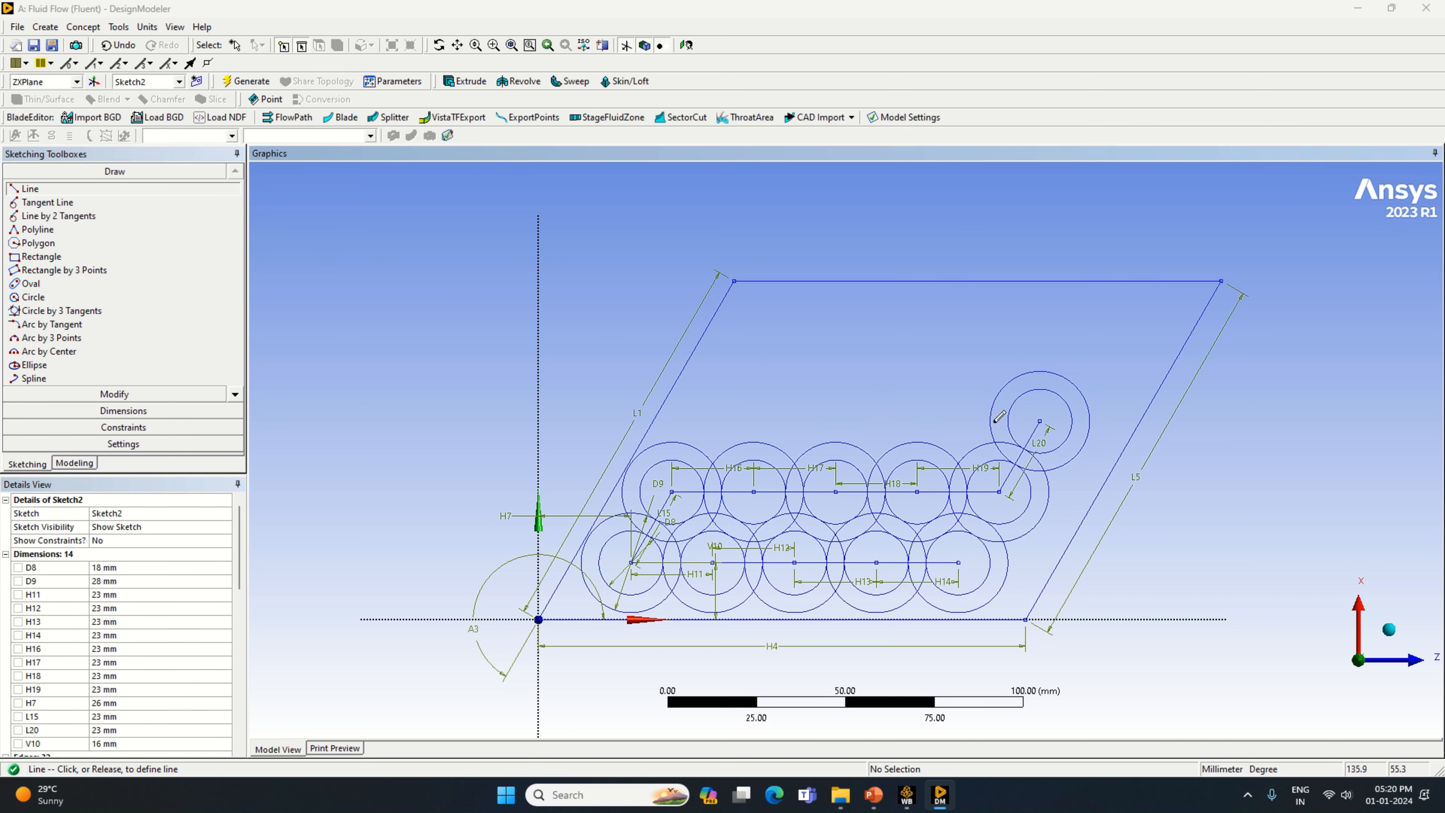
pyautogui.click(957, 421)
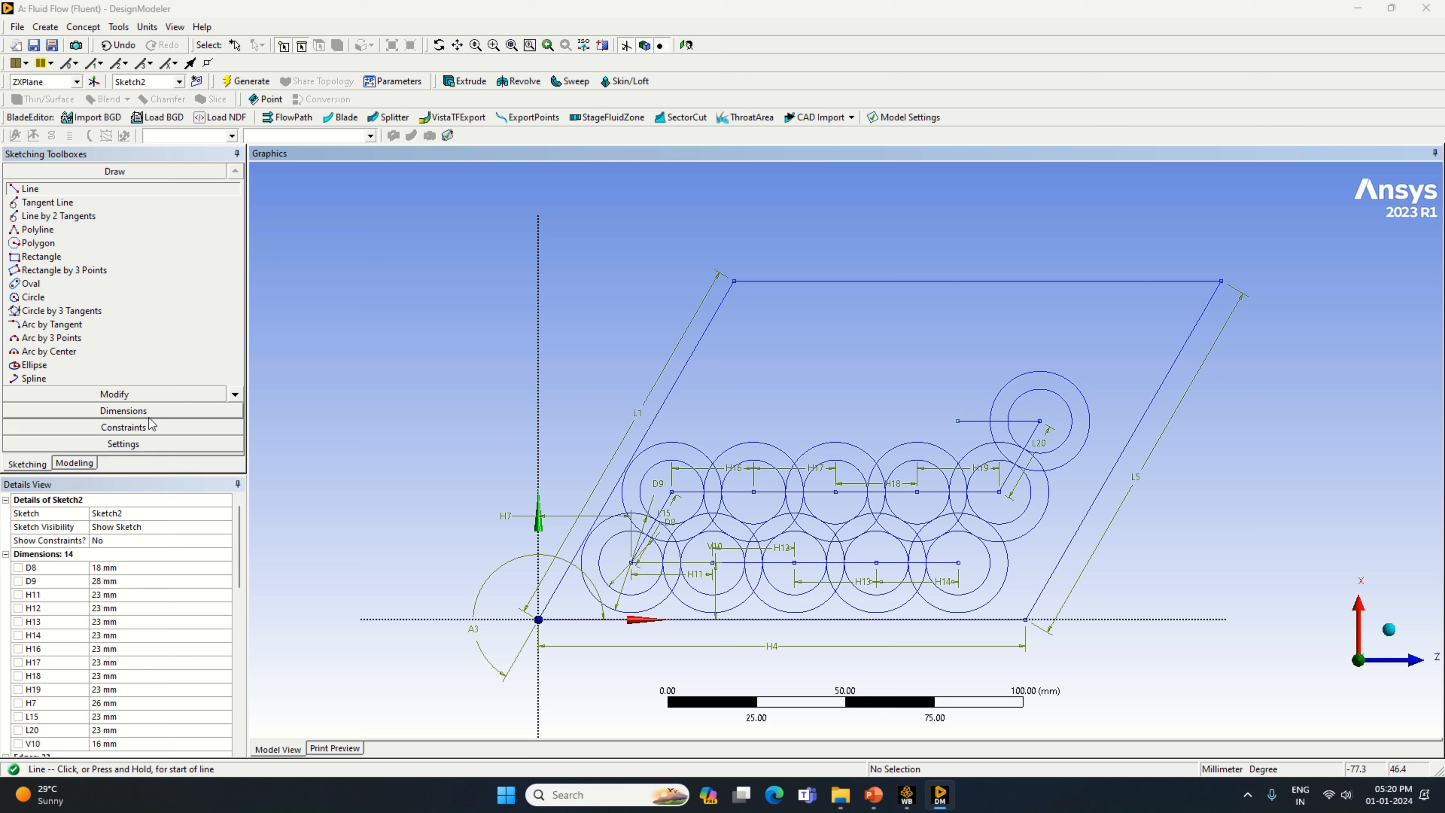
pyautogui.click(124, 411)
pyautogui.click(971, 421)
pyautogui.click(995, 399)
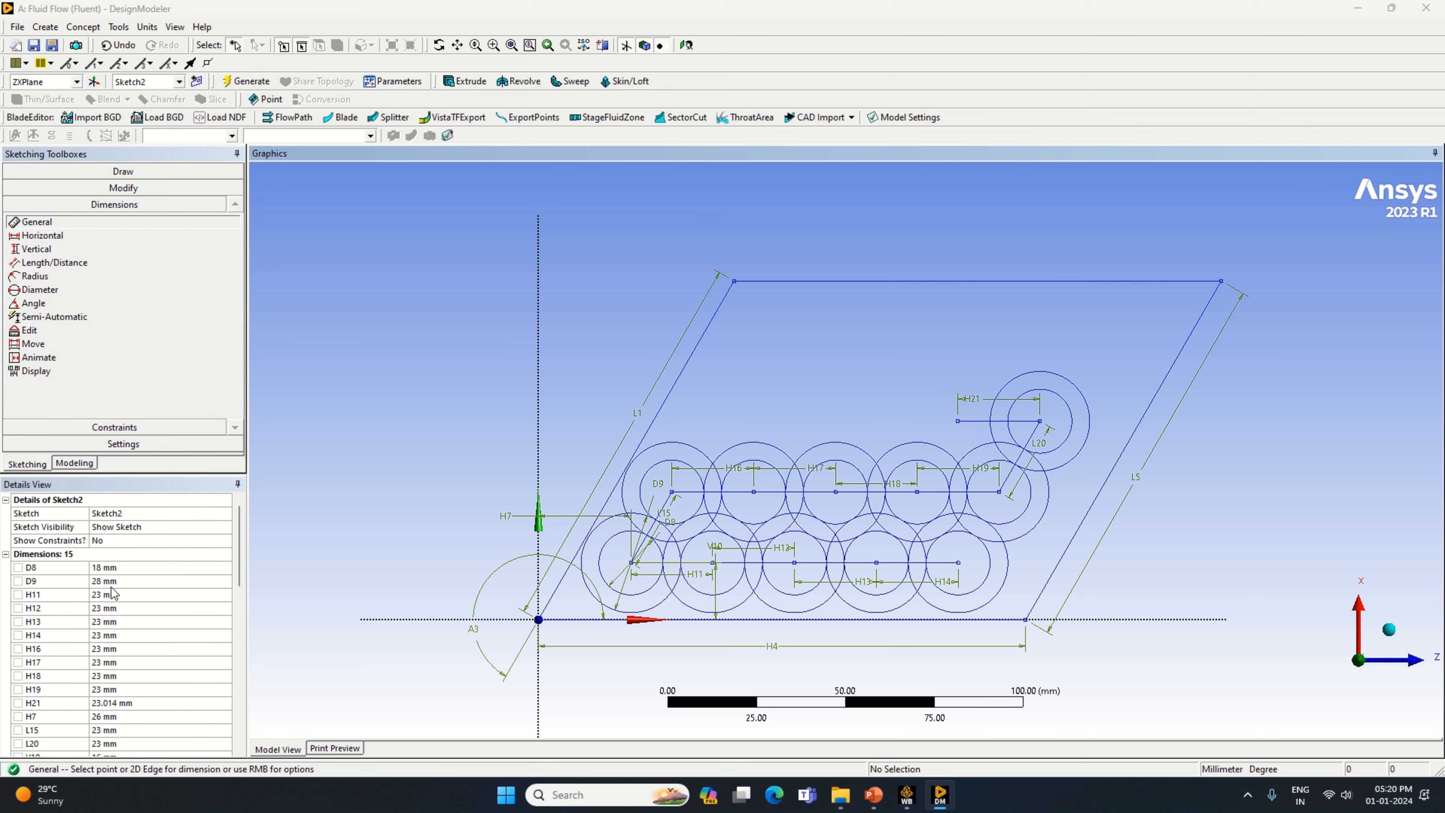
pyautogui.click(104, 704)
pyautogui.write('23')
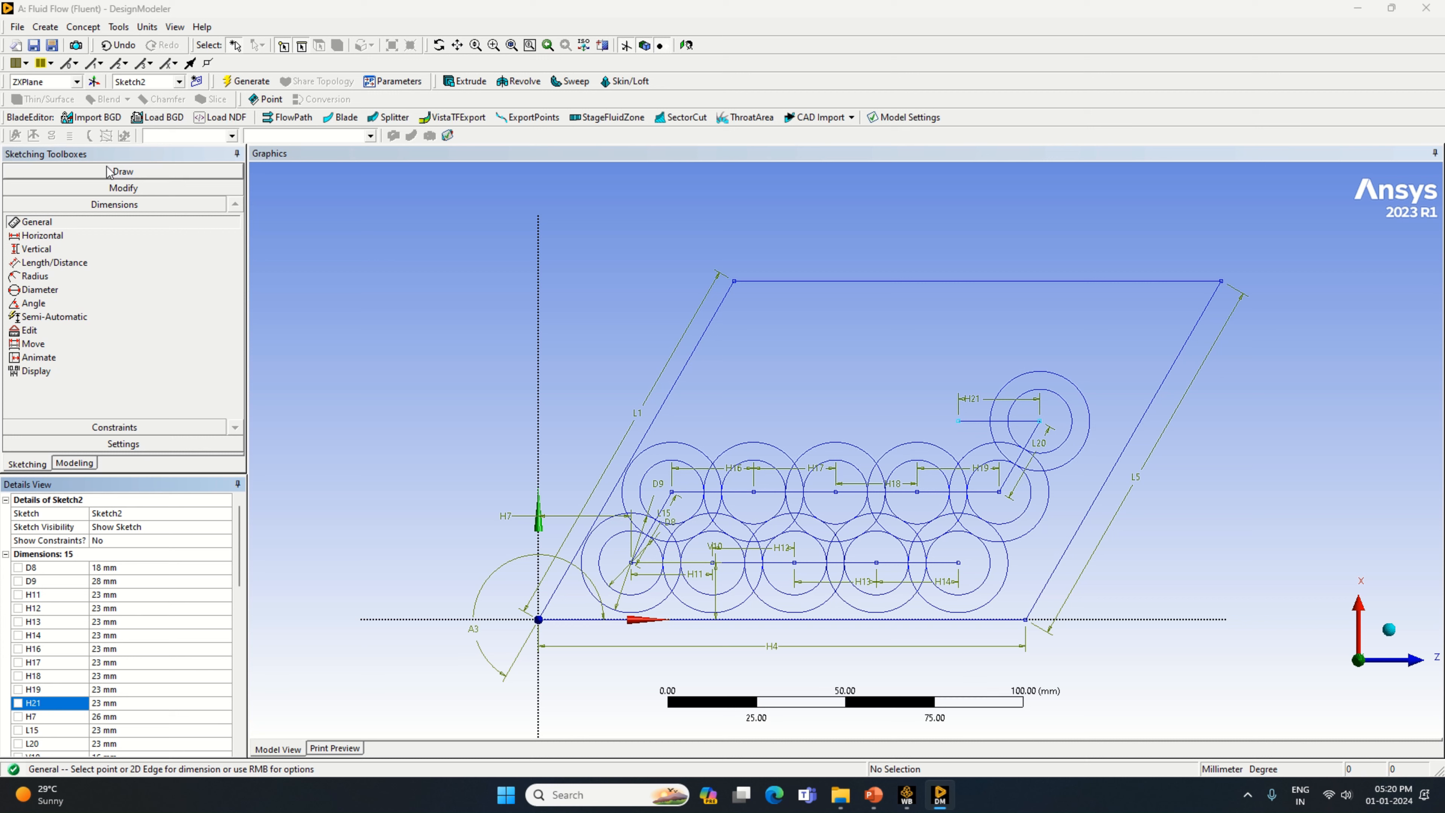
# Draw the third row's second pair of concentric circles from the right at the first horizontal line's end, matching the other pairs' size.
pyautogui.click(123, 171)
pyautogui.click(67, 301)
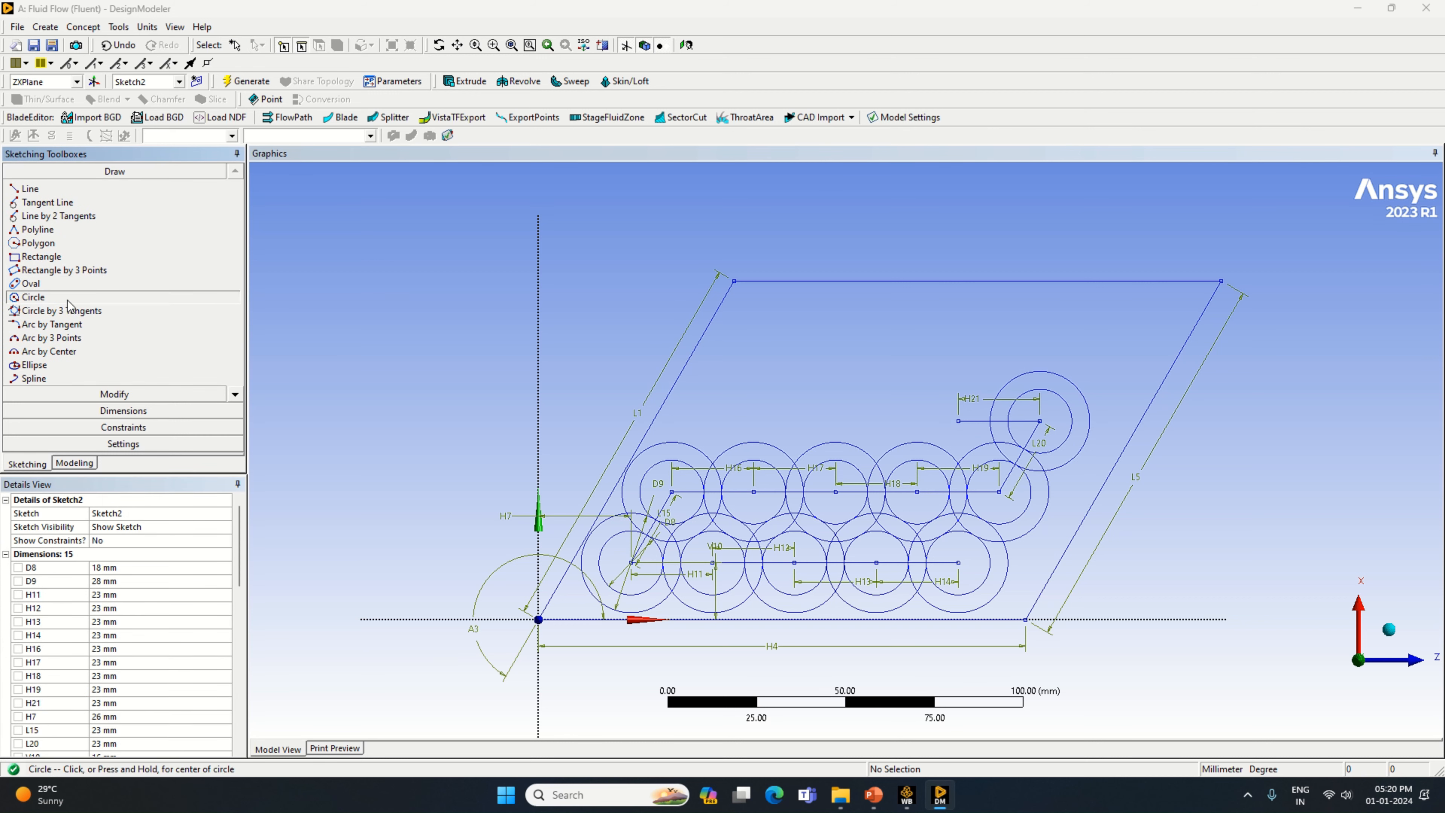
pyautogui.click(958, 421)
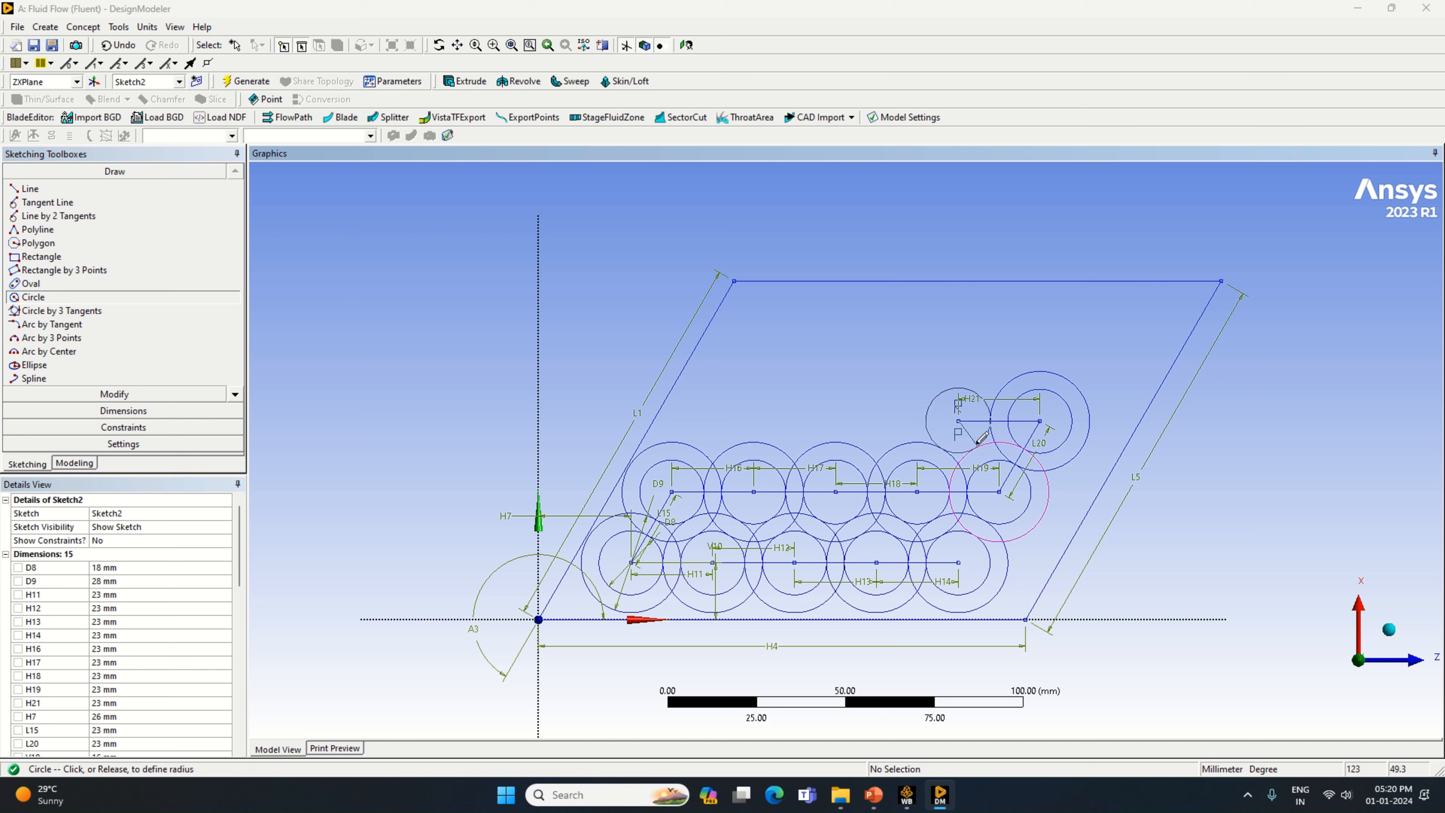
pyautogui.click(958, 389)
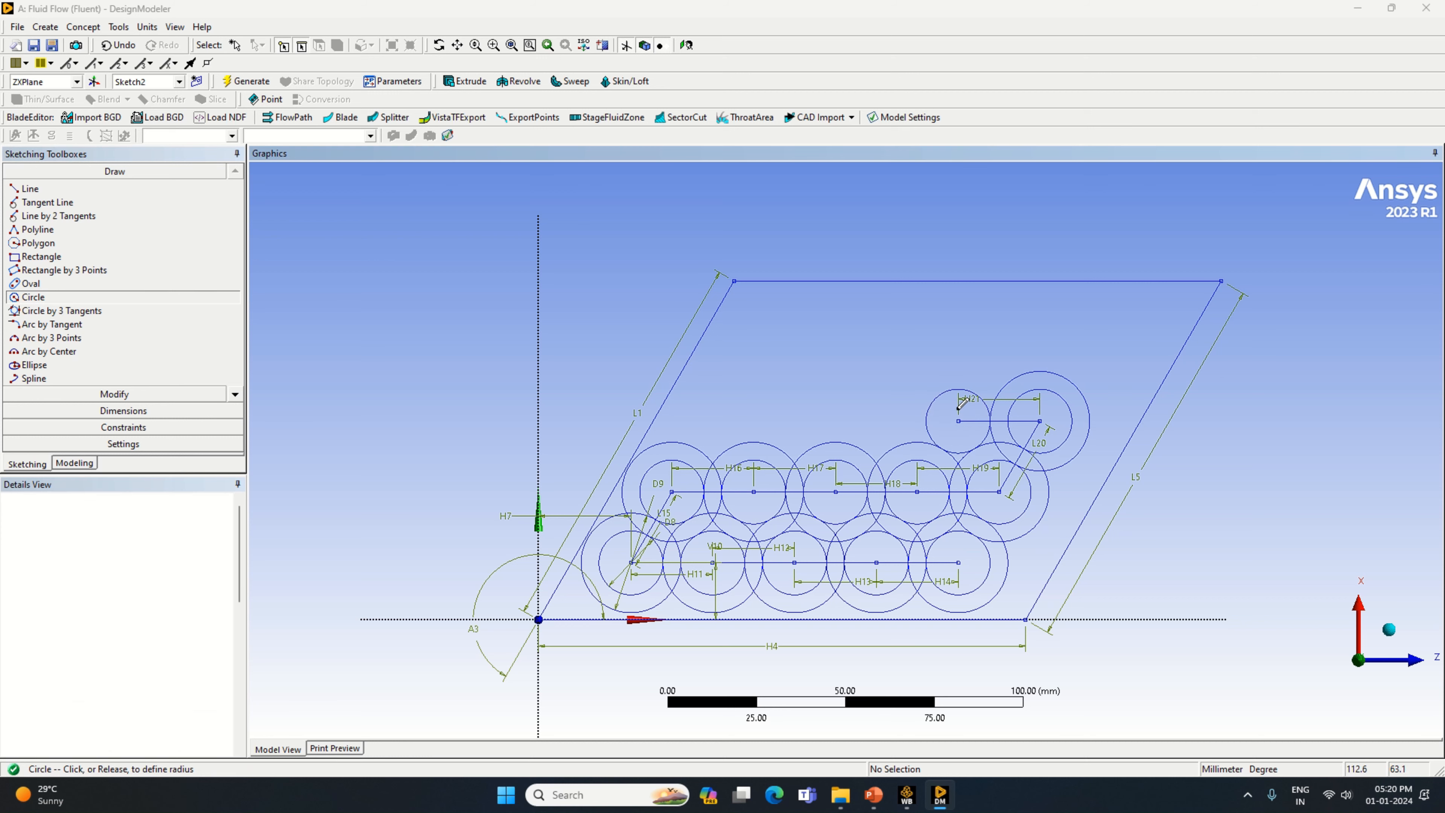
pyautogui.click(958, 421)
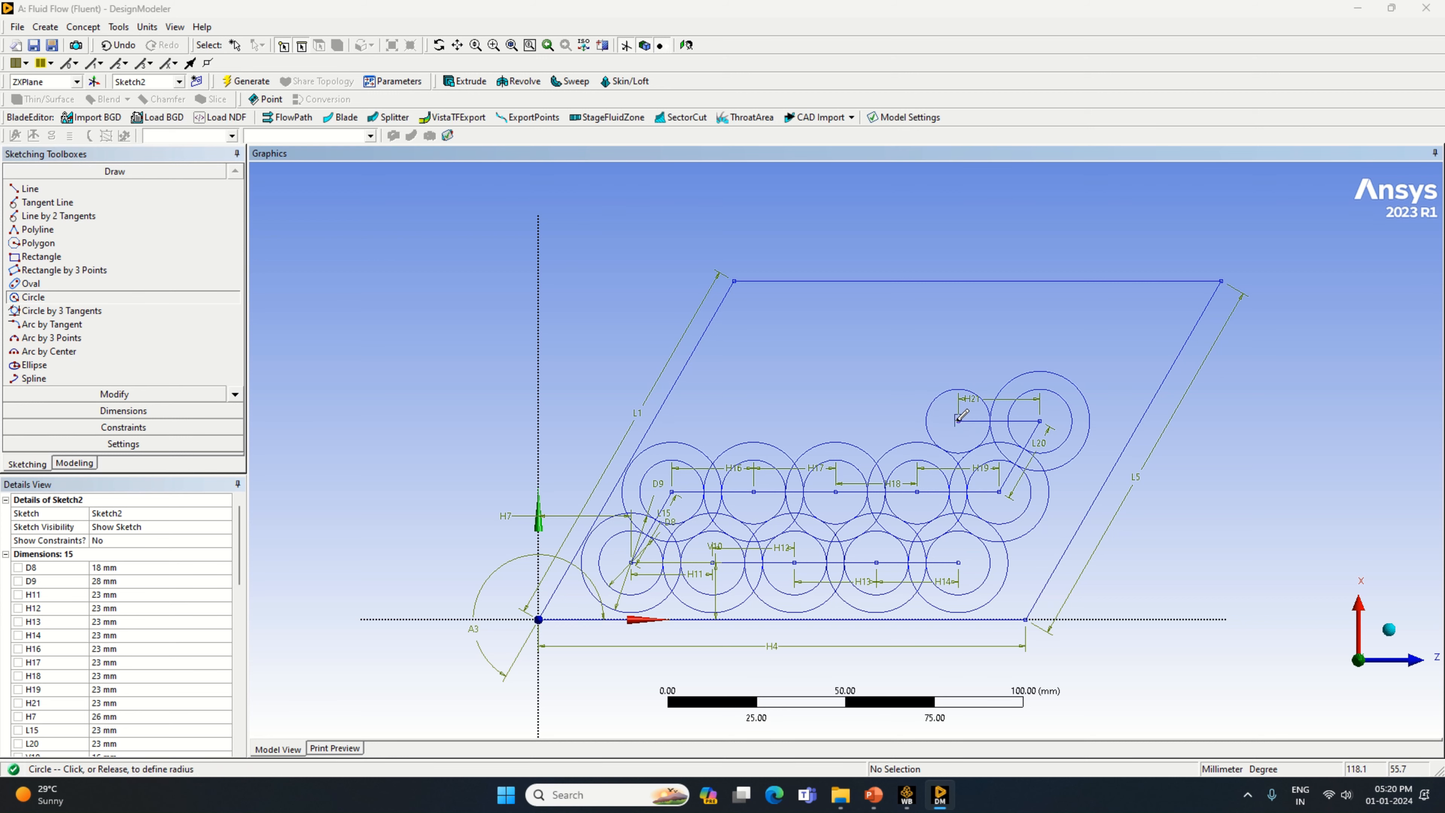
pyautogui.click(928, 380)
# Draw the third row's second horizontal line leftward from the newest circle pair's centre and set its length to 23 mm.
pyautogui.click(29, 188)
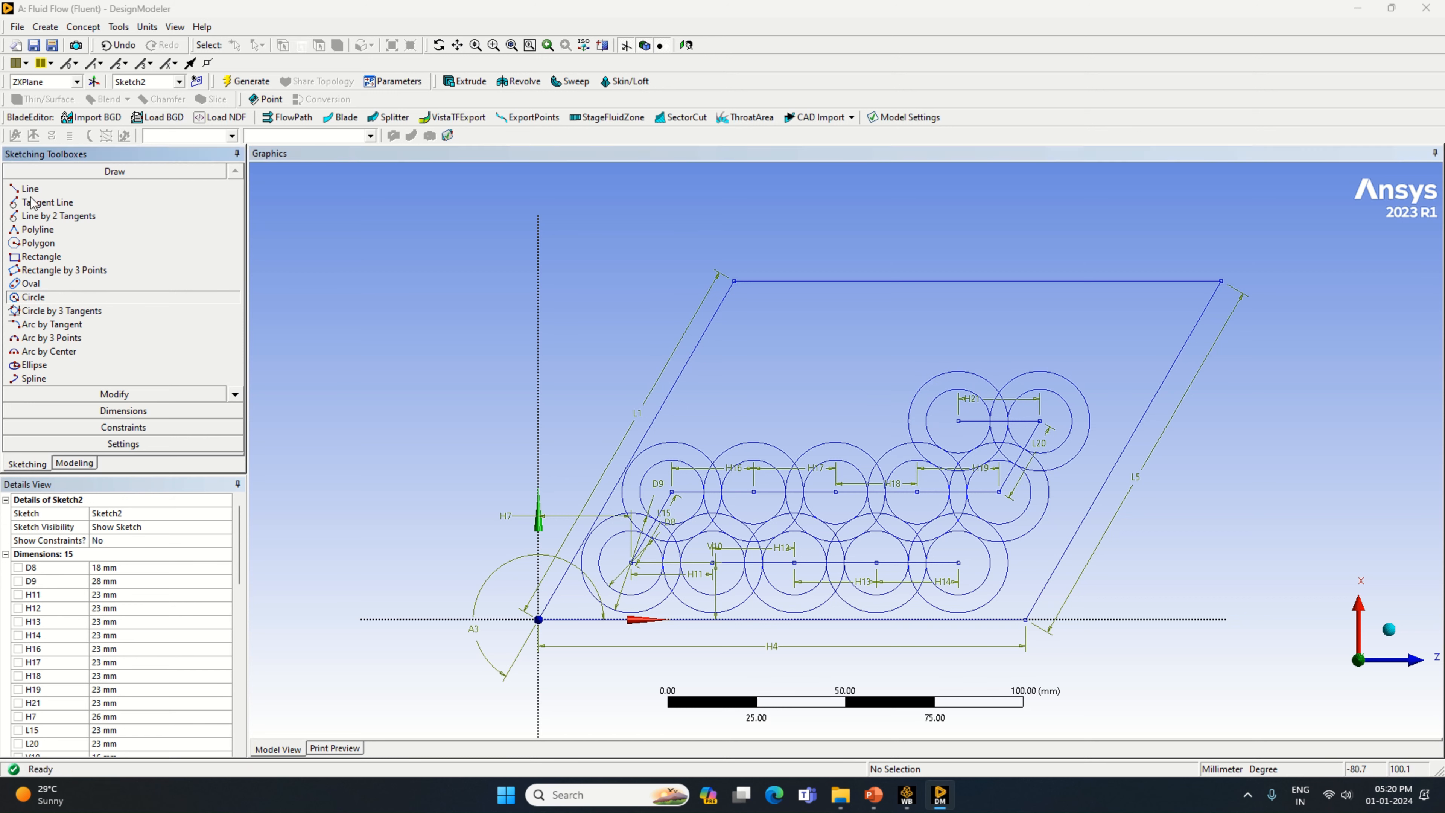
pyautogui.click(958, 421)
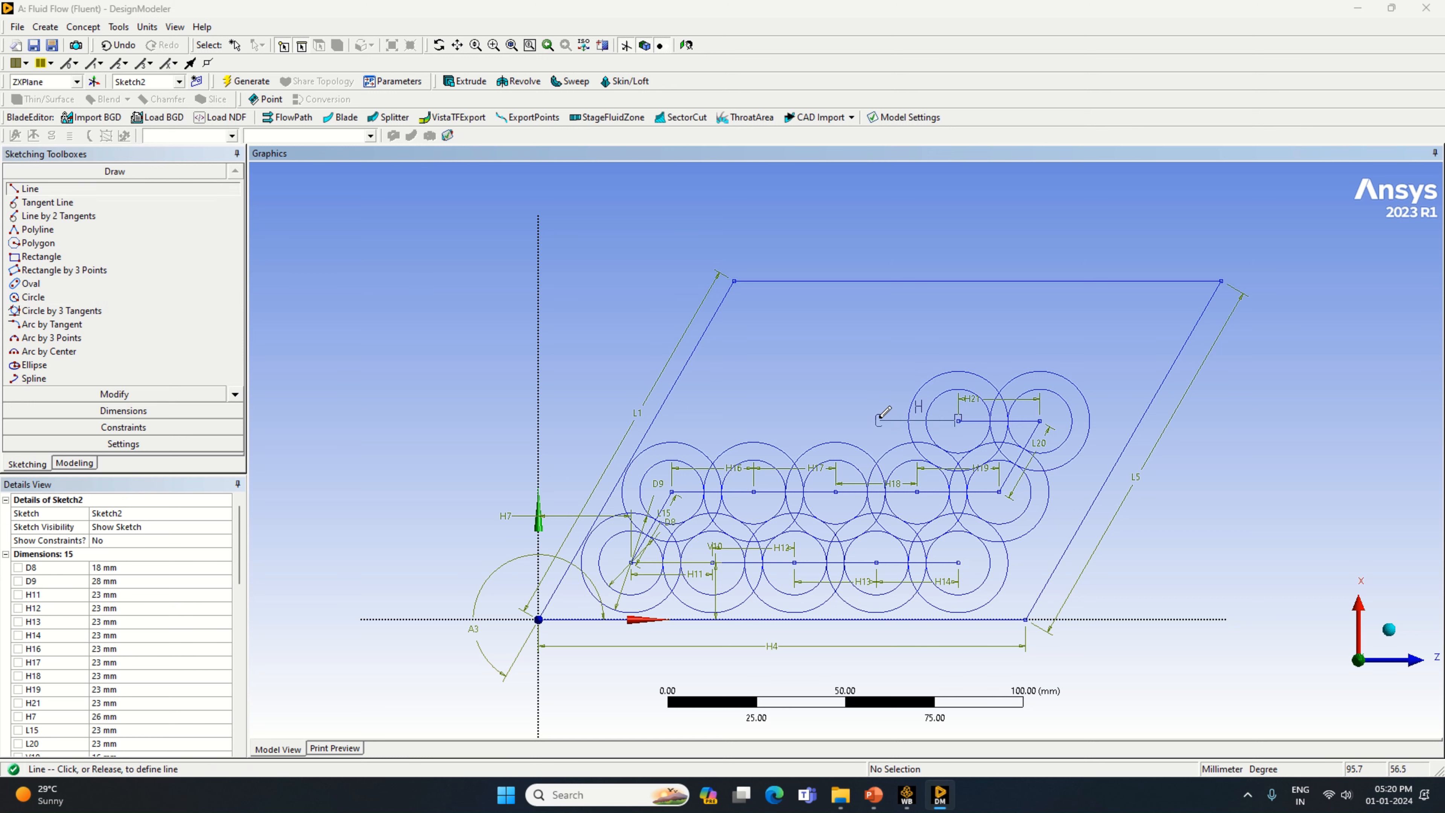
pyautogui.click(123, 410)
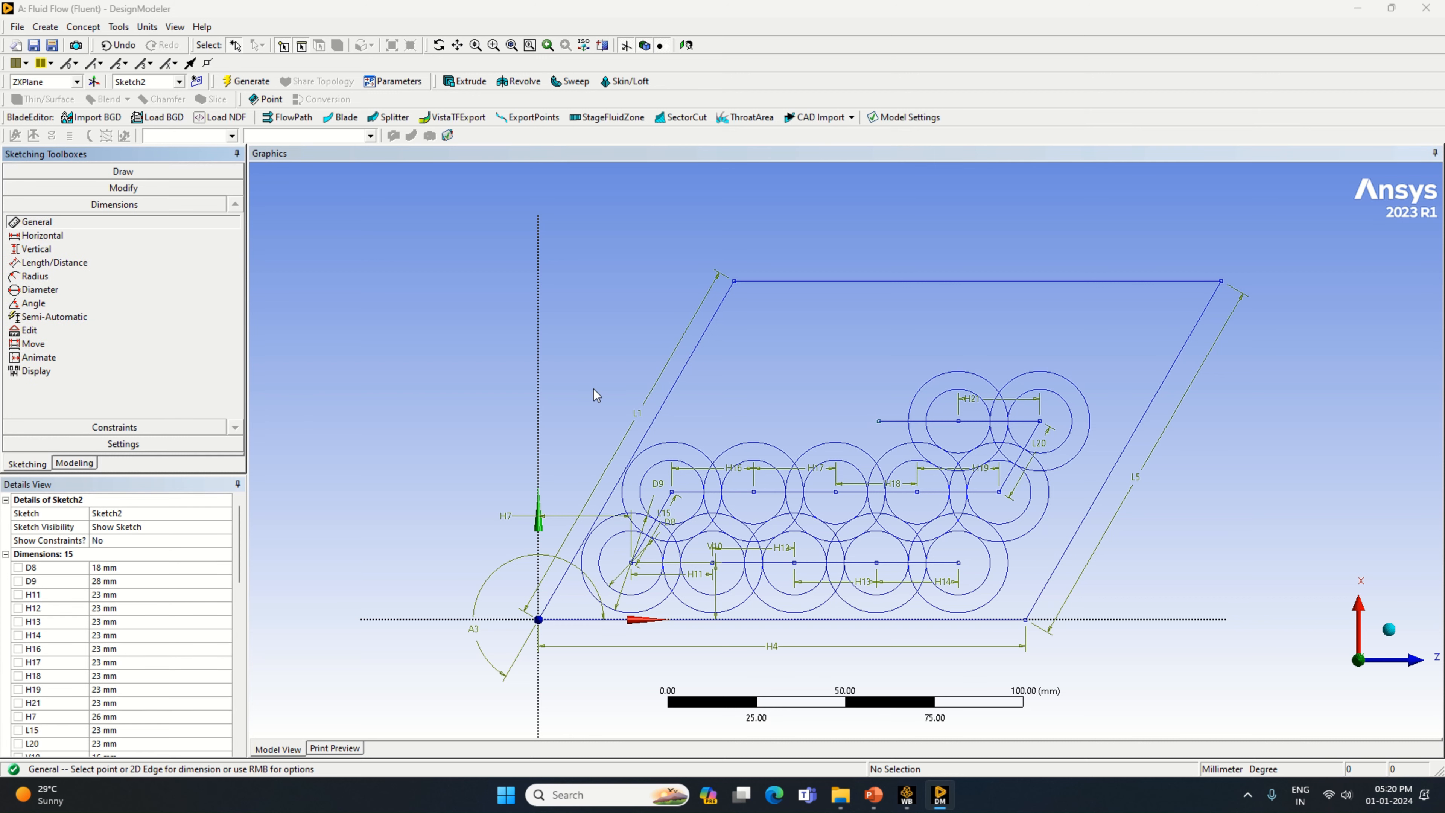
pyautogui.click(897, 424)
pyautogui.click(904, 406)
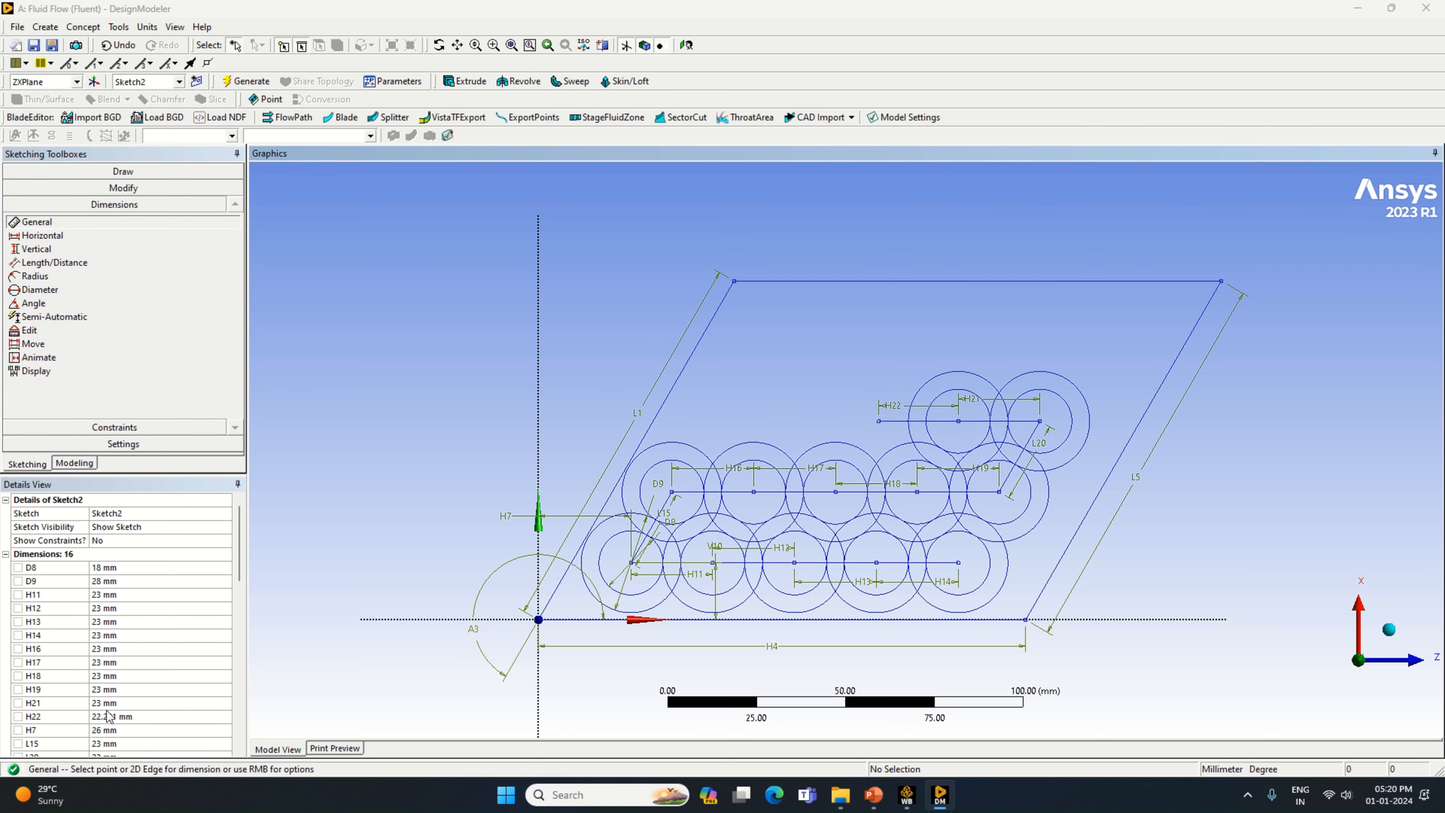
pyautogui.click(114, 716)
pyautogui.write('23')
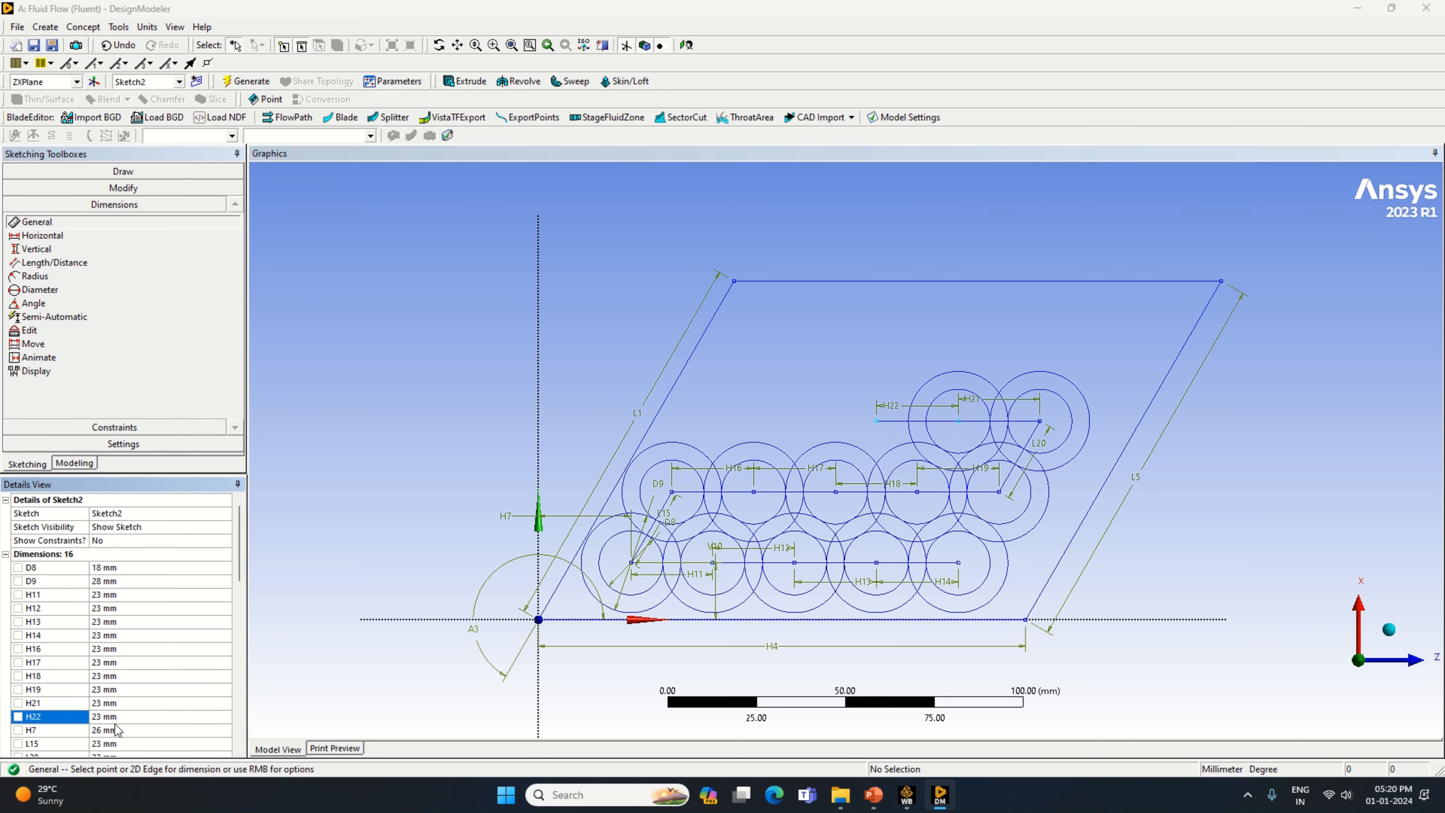
# Draw the third row's third pair of concentric circles at the end of its second horizontal line, equal in size to the other pairs.
pyautogui.click(123, 171)
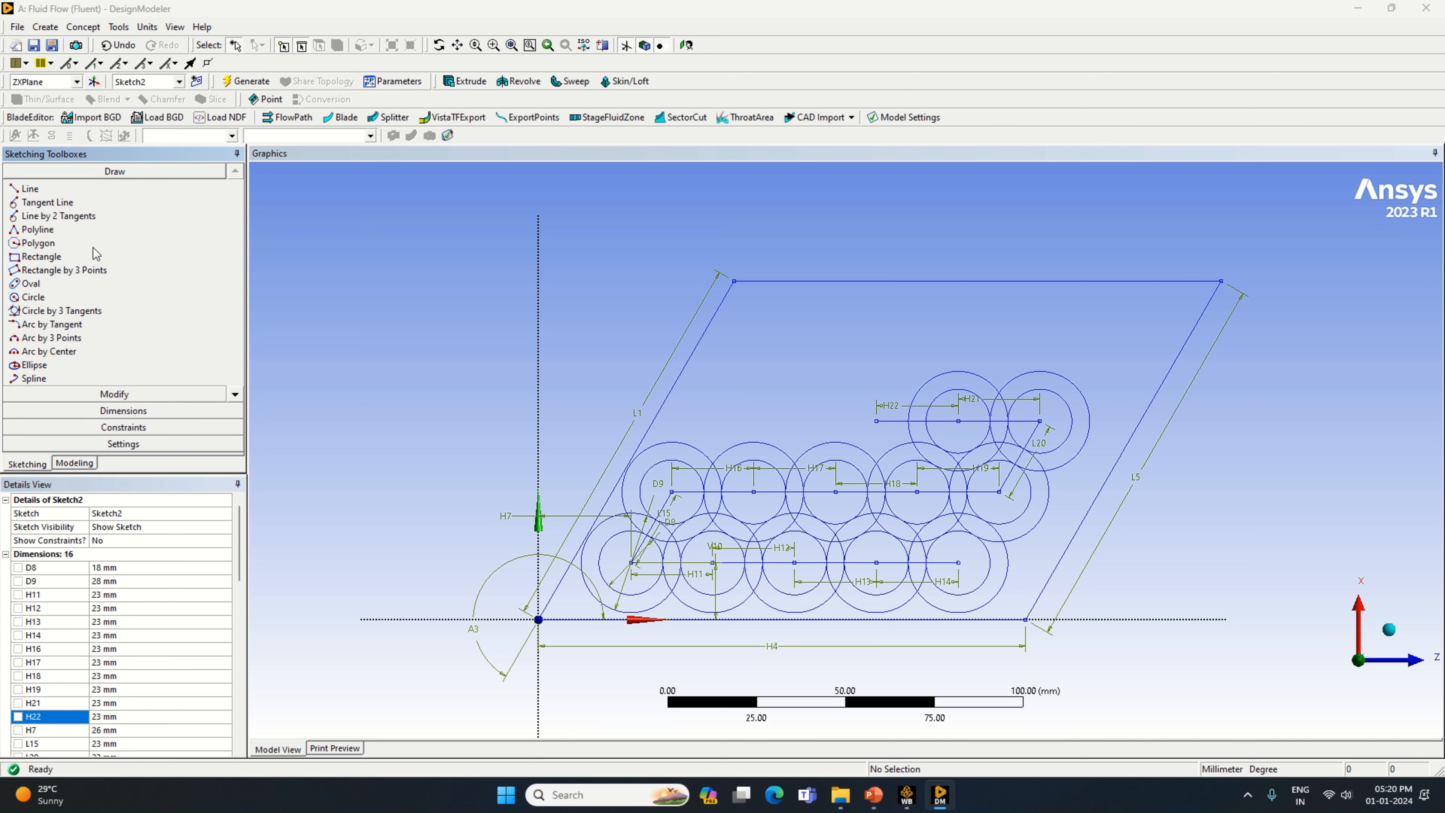
pyautogui.click(79, 296)
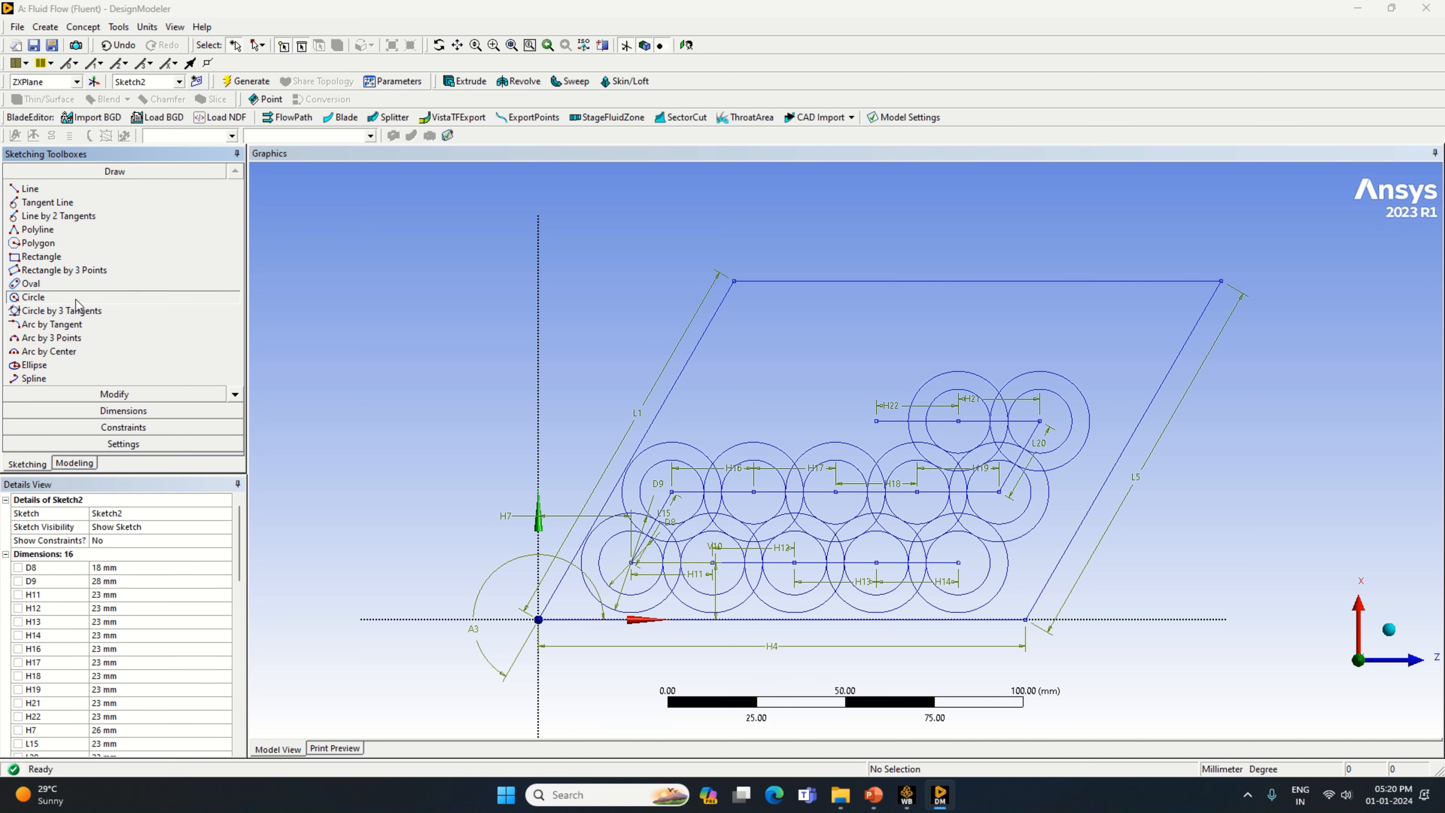
pyautogui.click(876, 421)
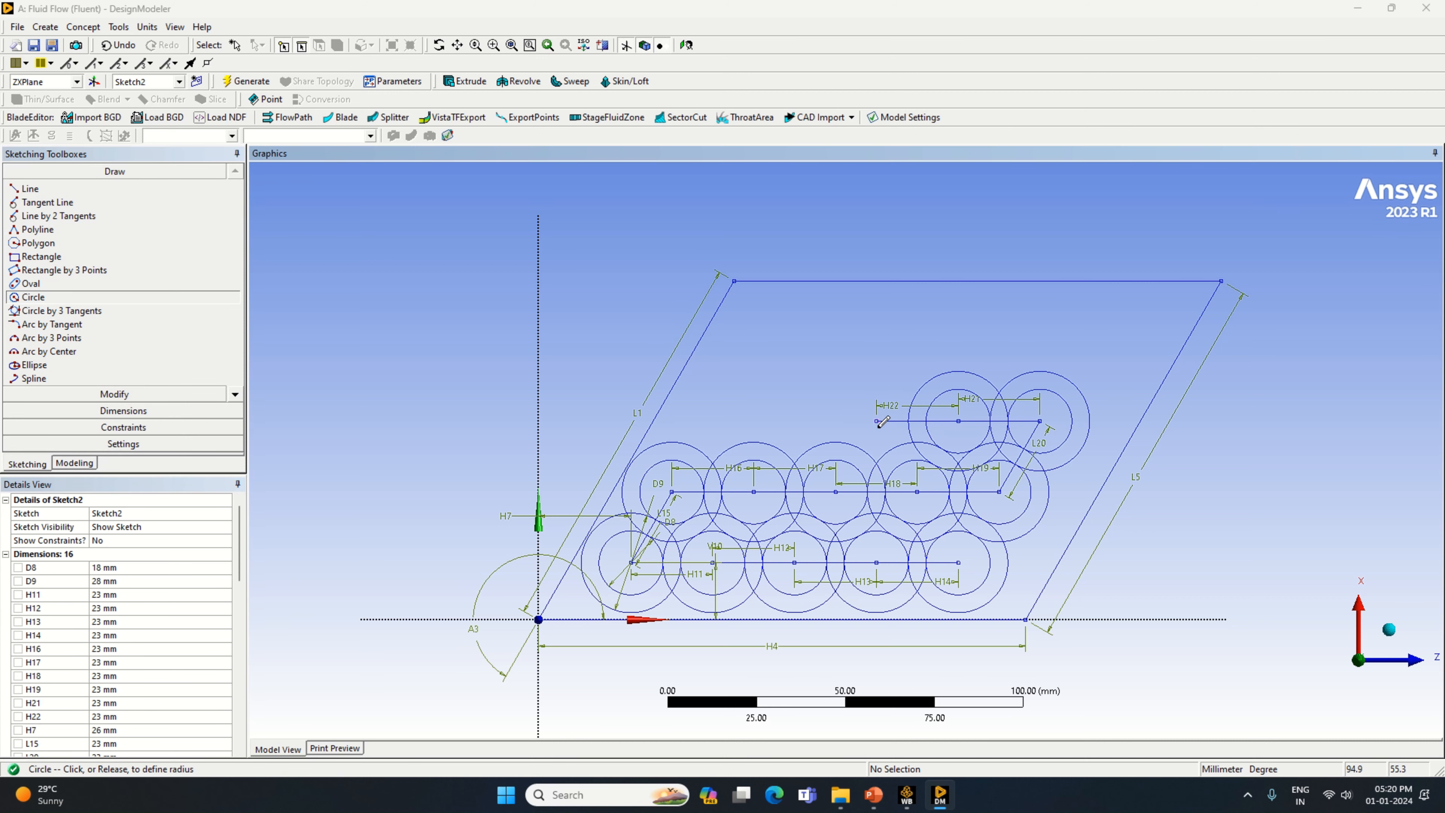
pyautogui.click(890, 445)
pyautogui.click(878, 421)
pyautogui.click(851, 378)
# Draw the third row's third horizontal line leftward from the third circle pair's centre and set its length to 23 mm.
pyautogui.click(122, 189)
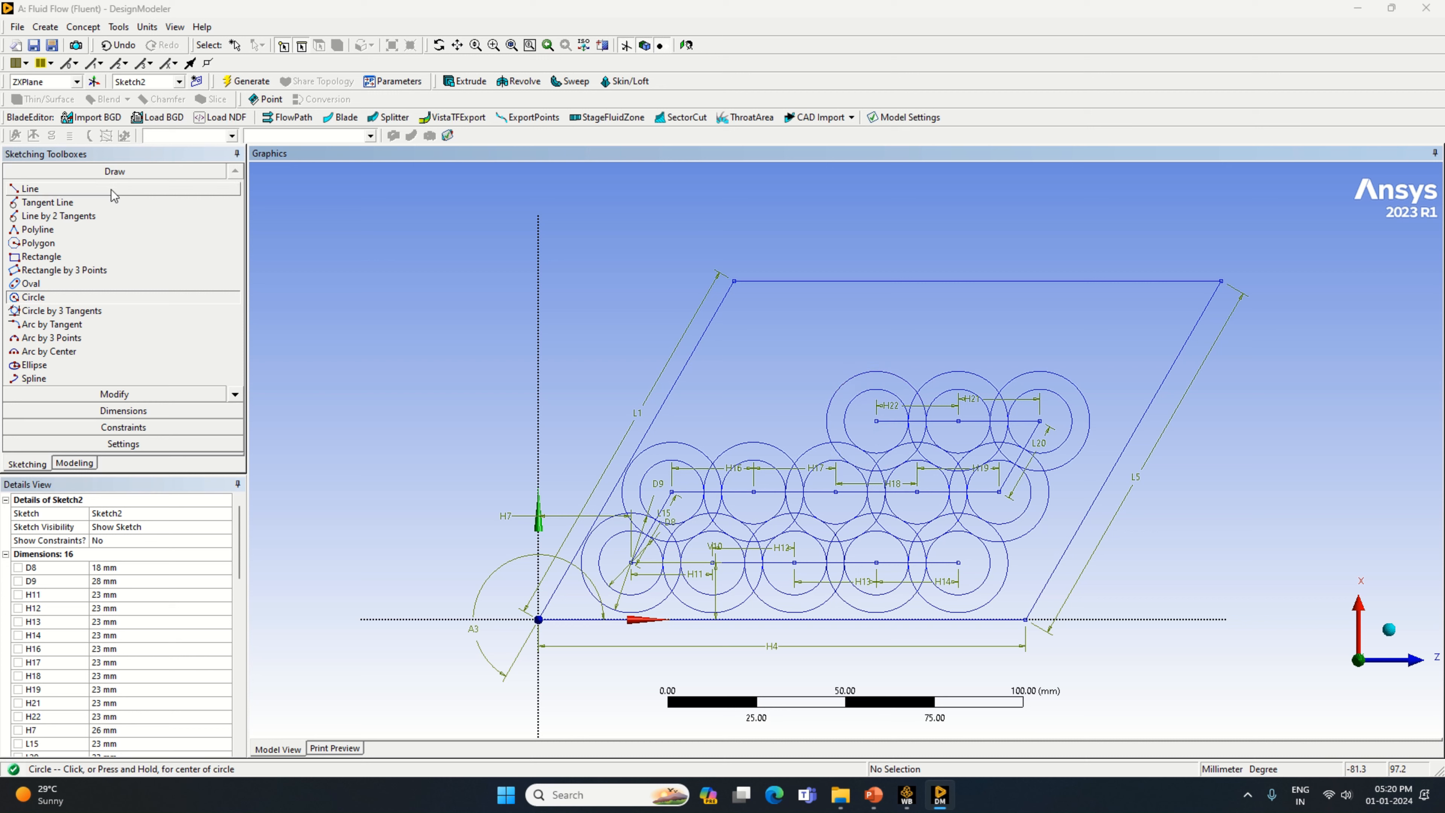
pyautogui.click(878, 420)
pyautogui.click(801, 421)
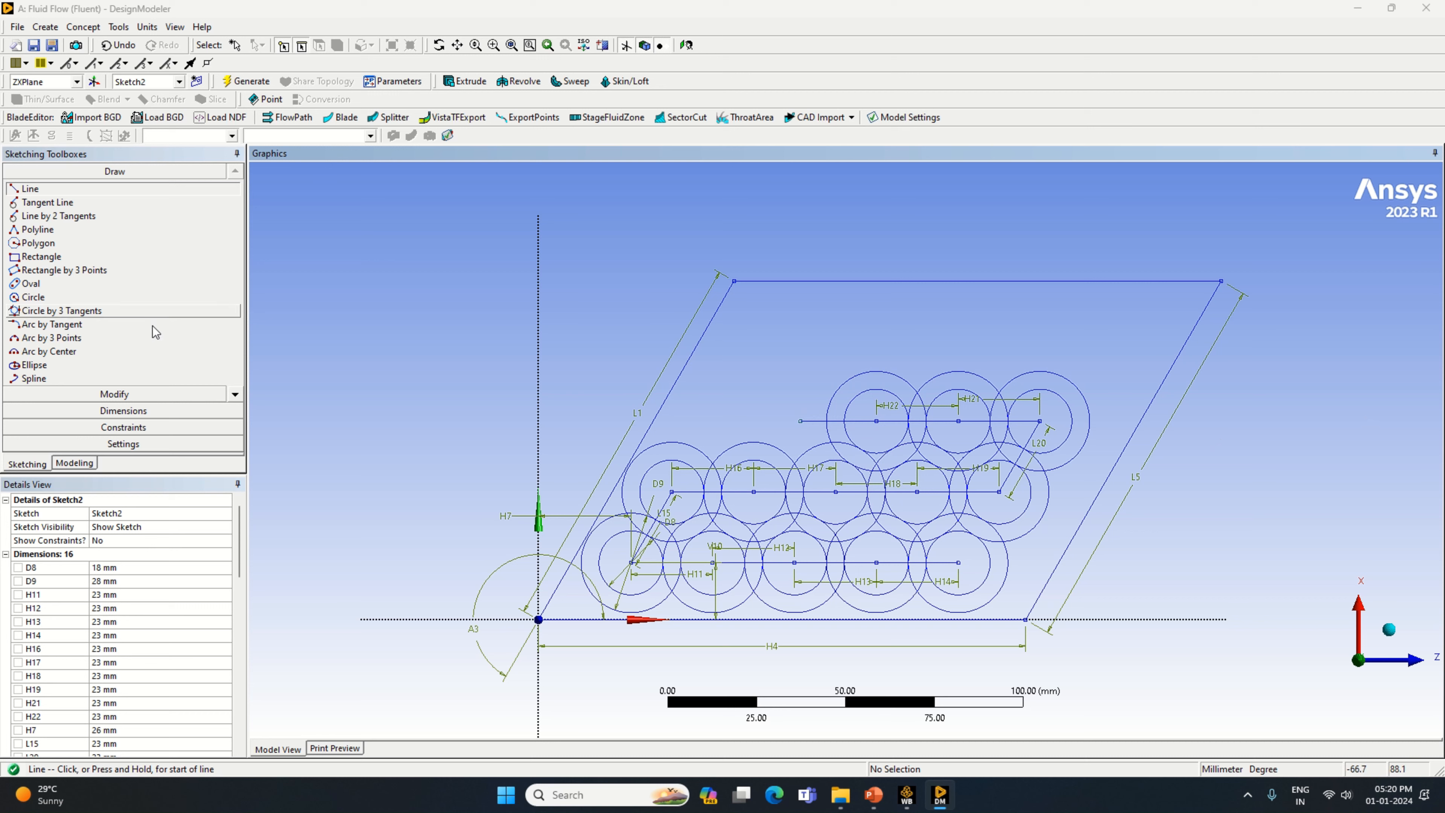
pyautogui.click(123, 411)
pyautogui.click(817, 422)
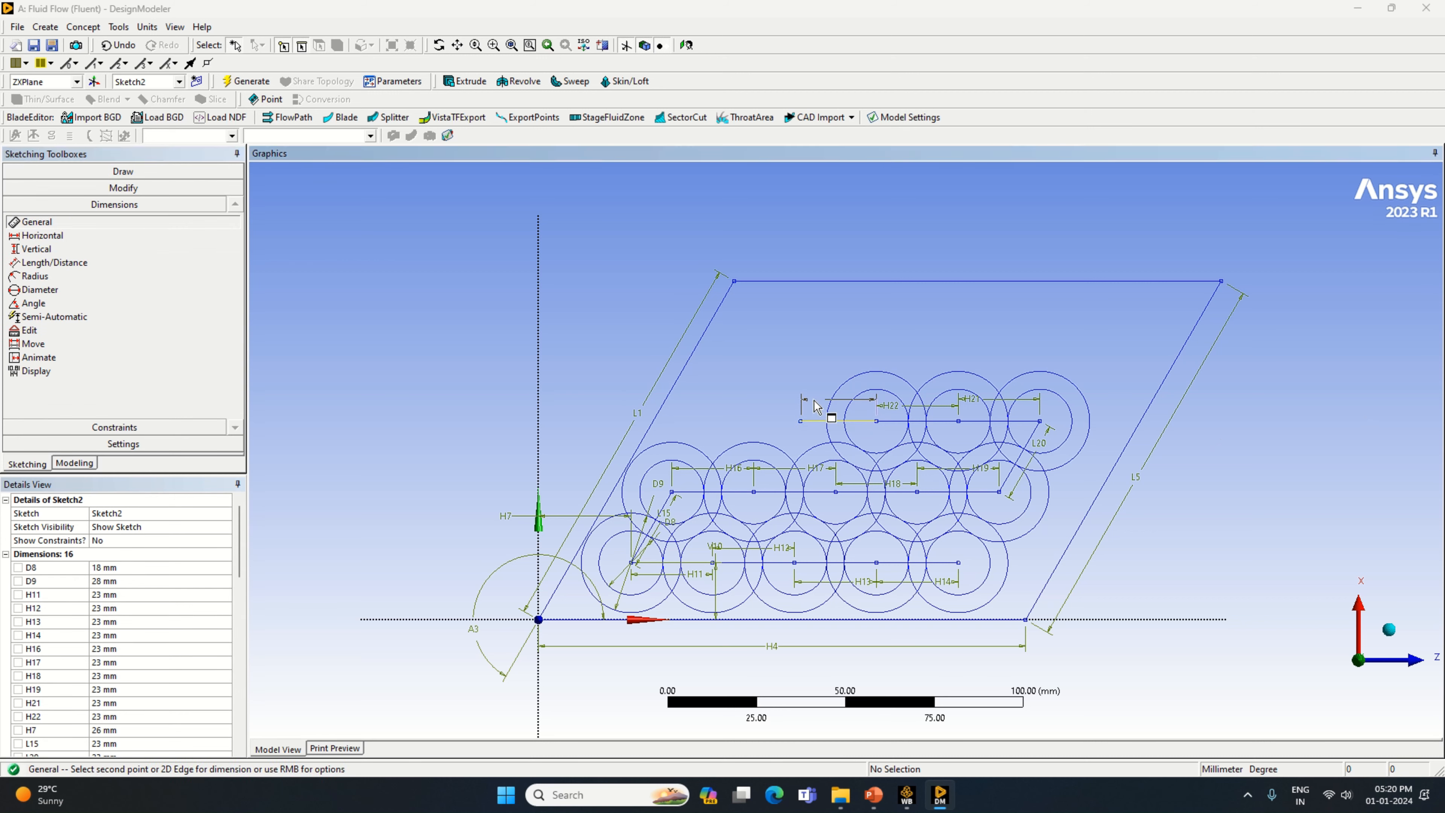
pyautogui.click(814, 399)
pyautogui.click(121, 731)
pyautogui.write('23')
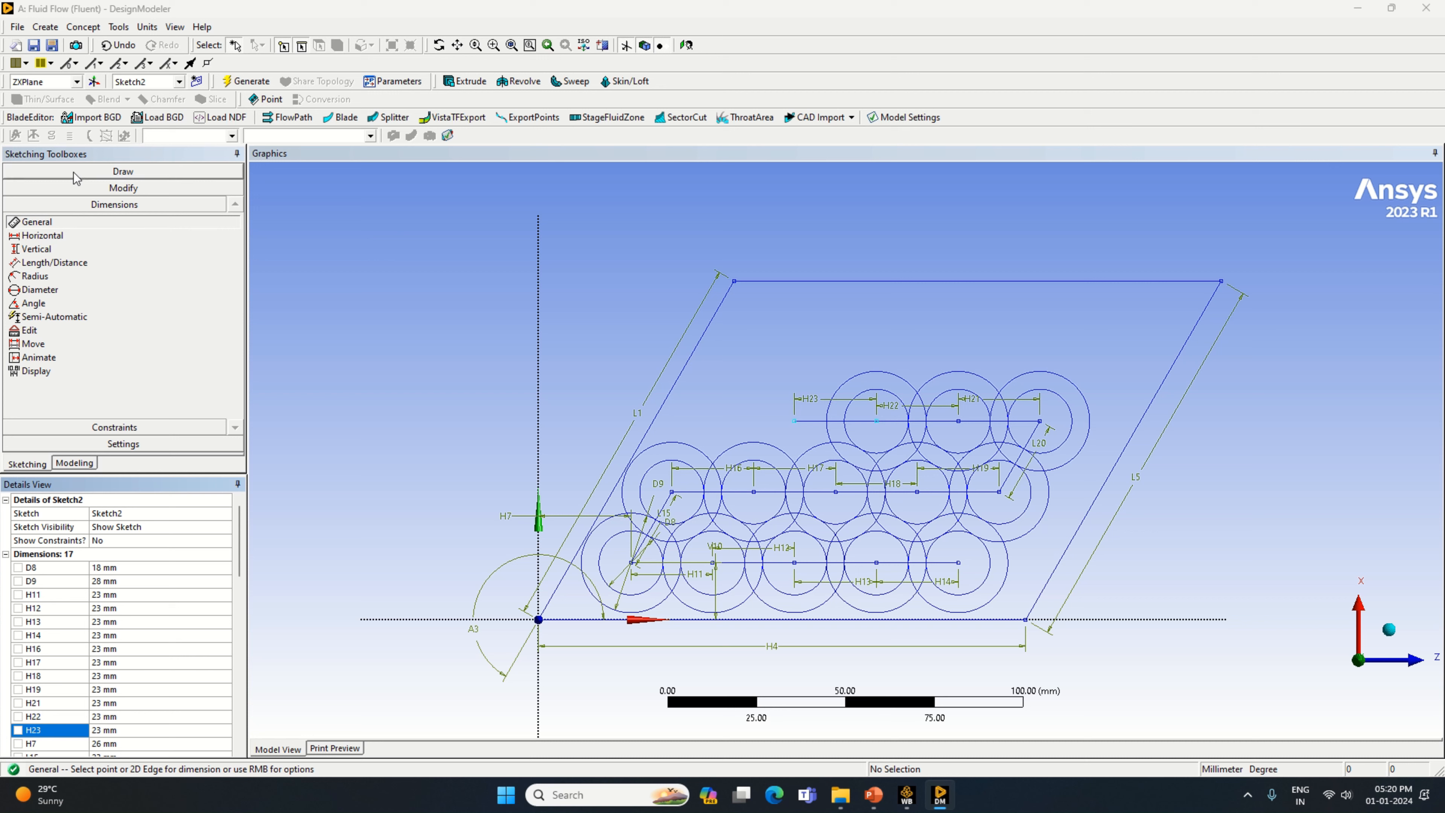
# Draw the third row's fourth pair of concentric circles at the end of its third horizontal line, equal in size to the other pairs.
pyautogui.click(123, 171)
pyautogui.click(51, 298)
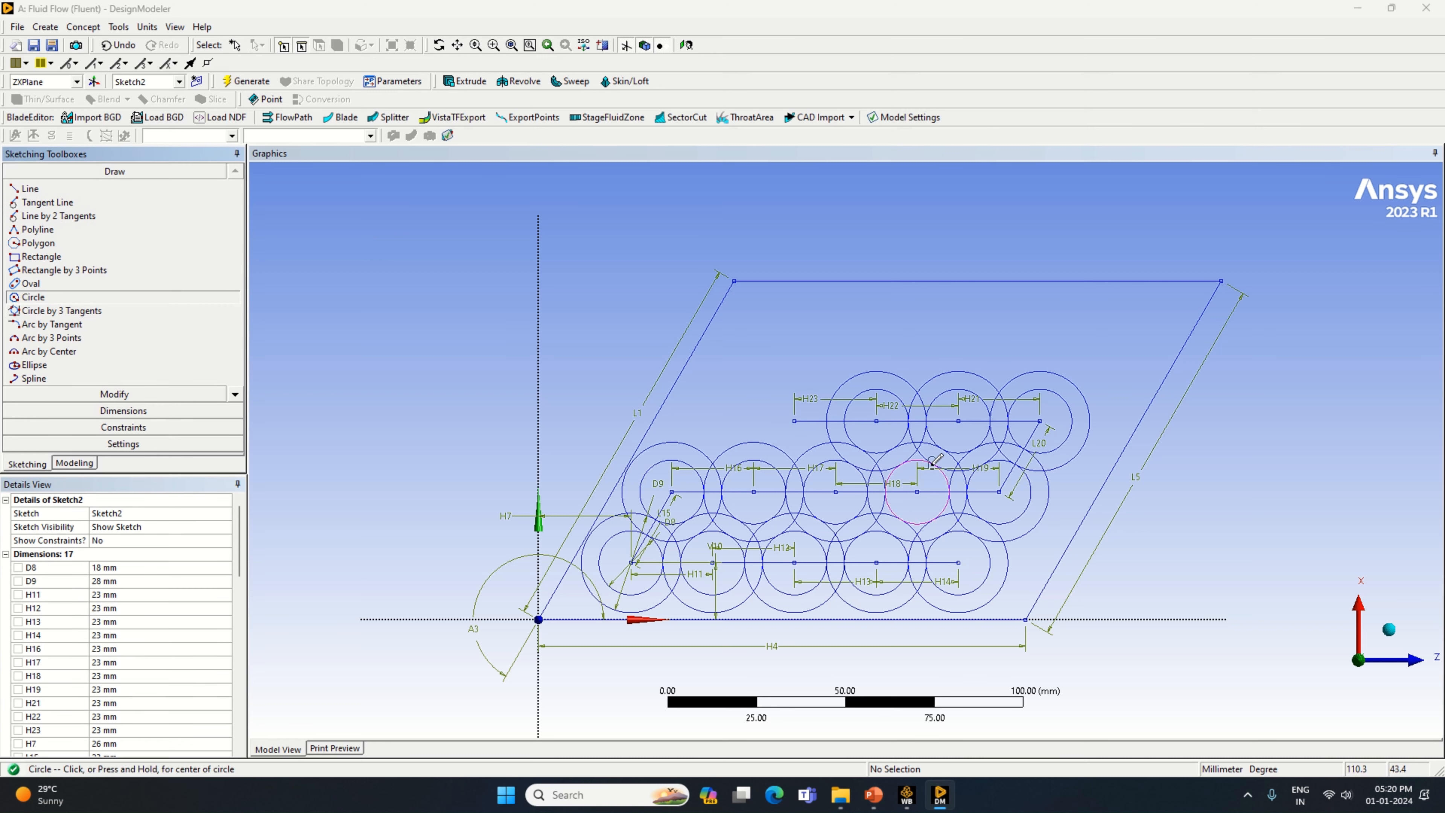
pyautogui.click(793, 421)
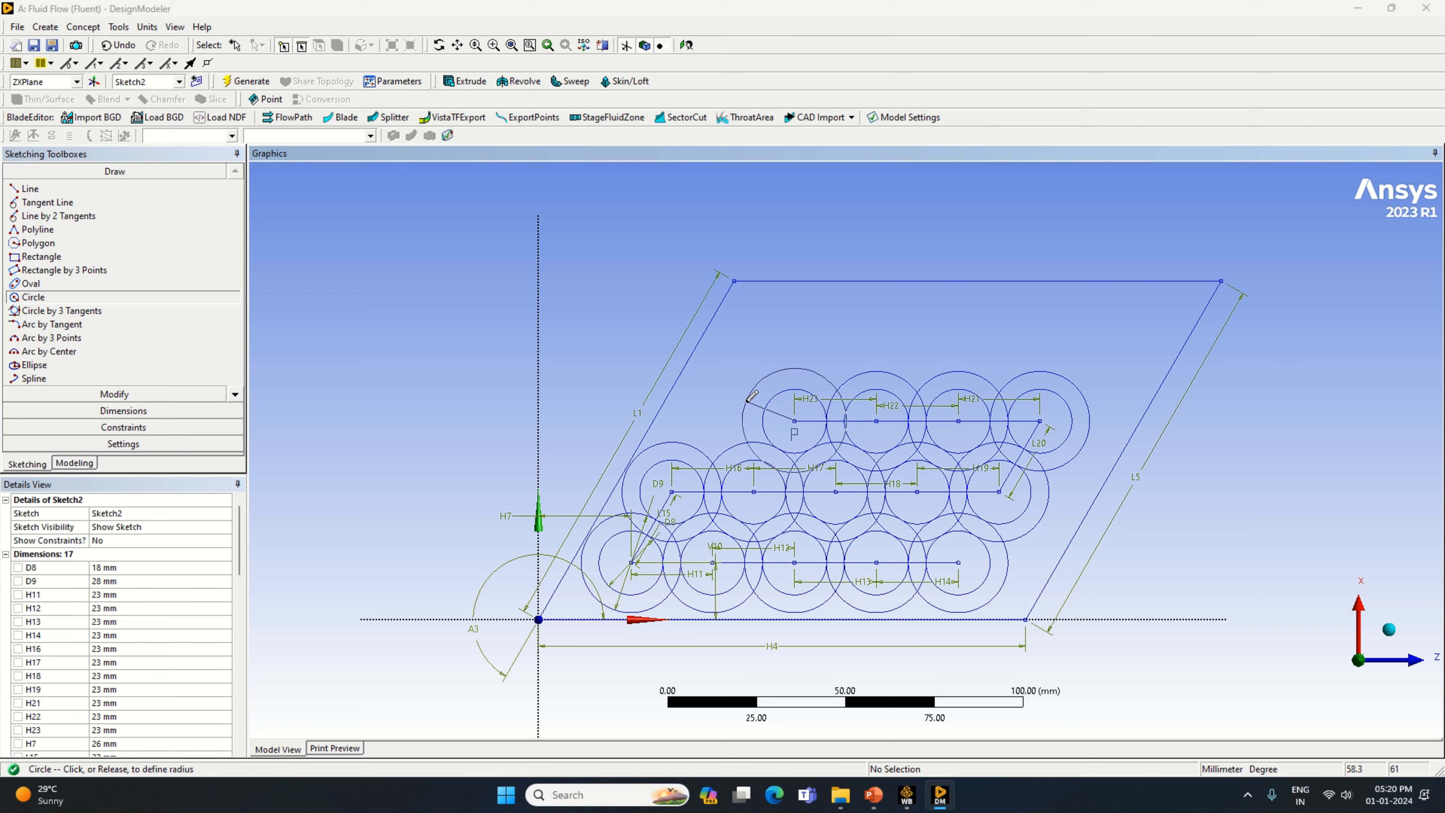
pyautogui.click(755, 396)
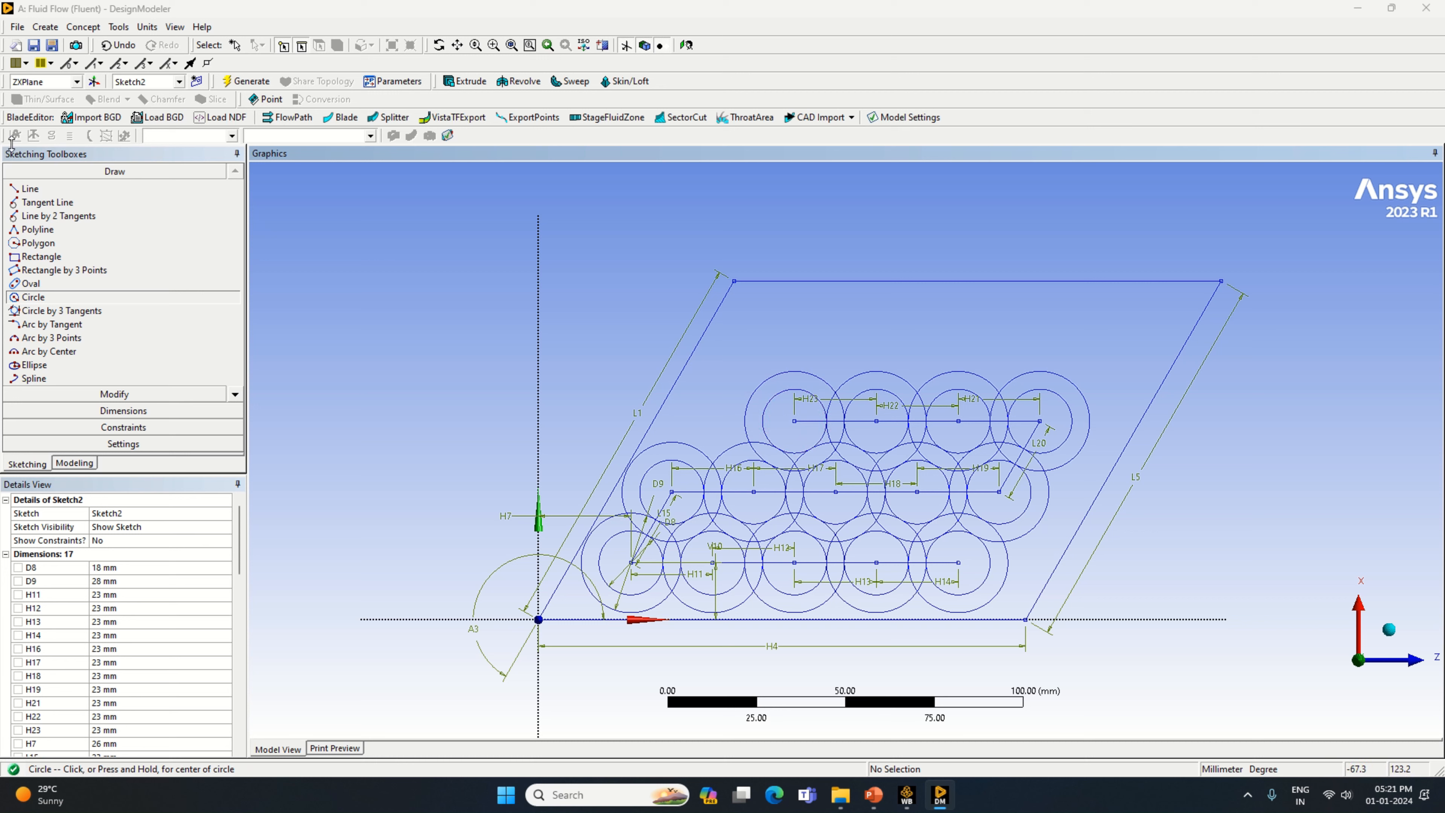
# Draw the third row's fourth horizontal line leftward from the fourth circle pair's centre and set its length to 23 mm.
pyautogui.click(30, 189)
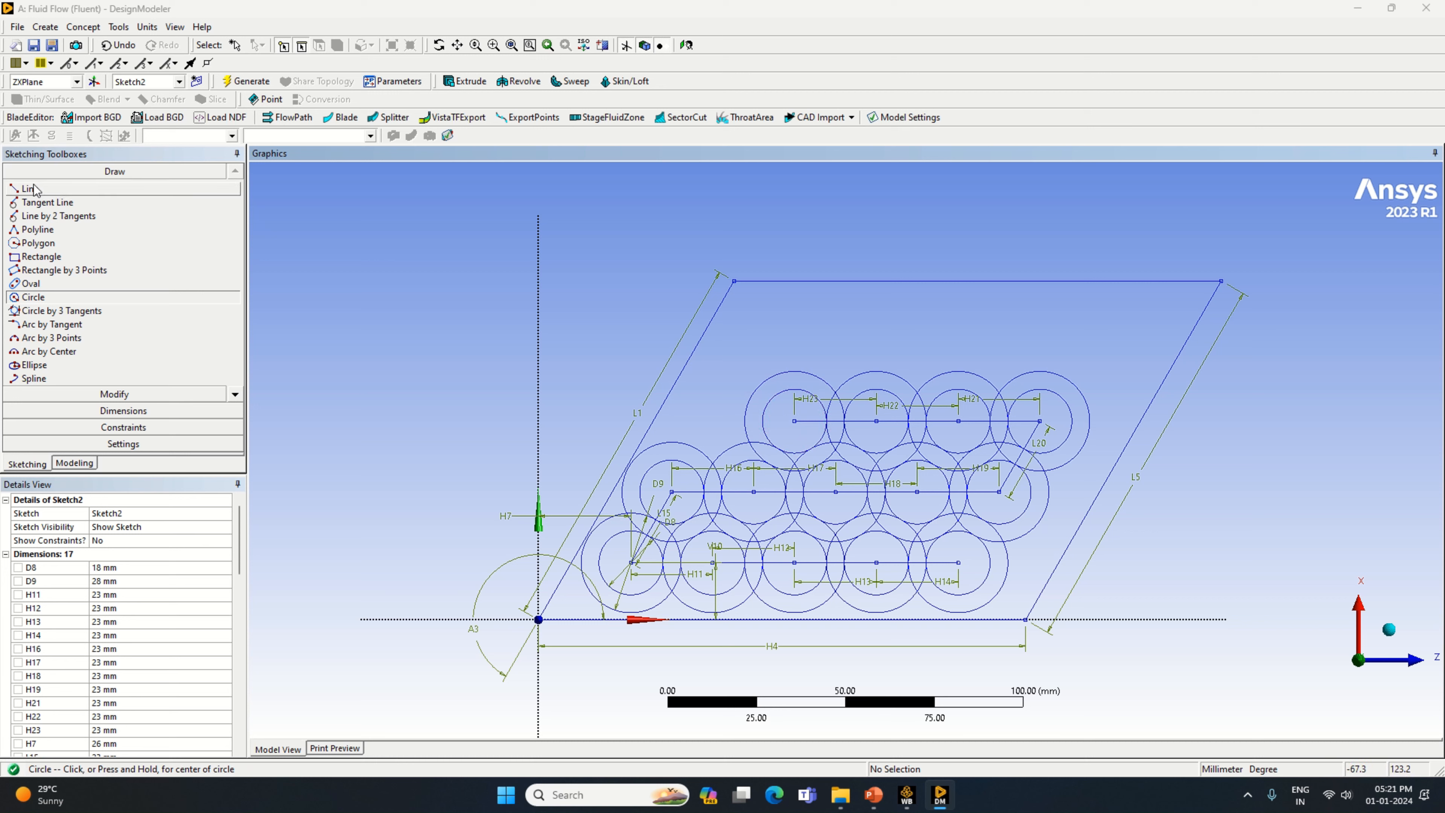
pyautogui.click(796, 420)
pyautogui.click(724, 420)
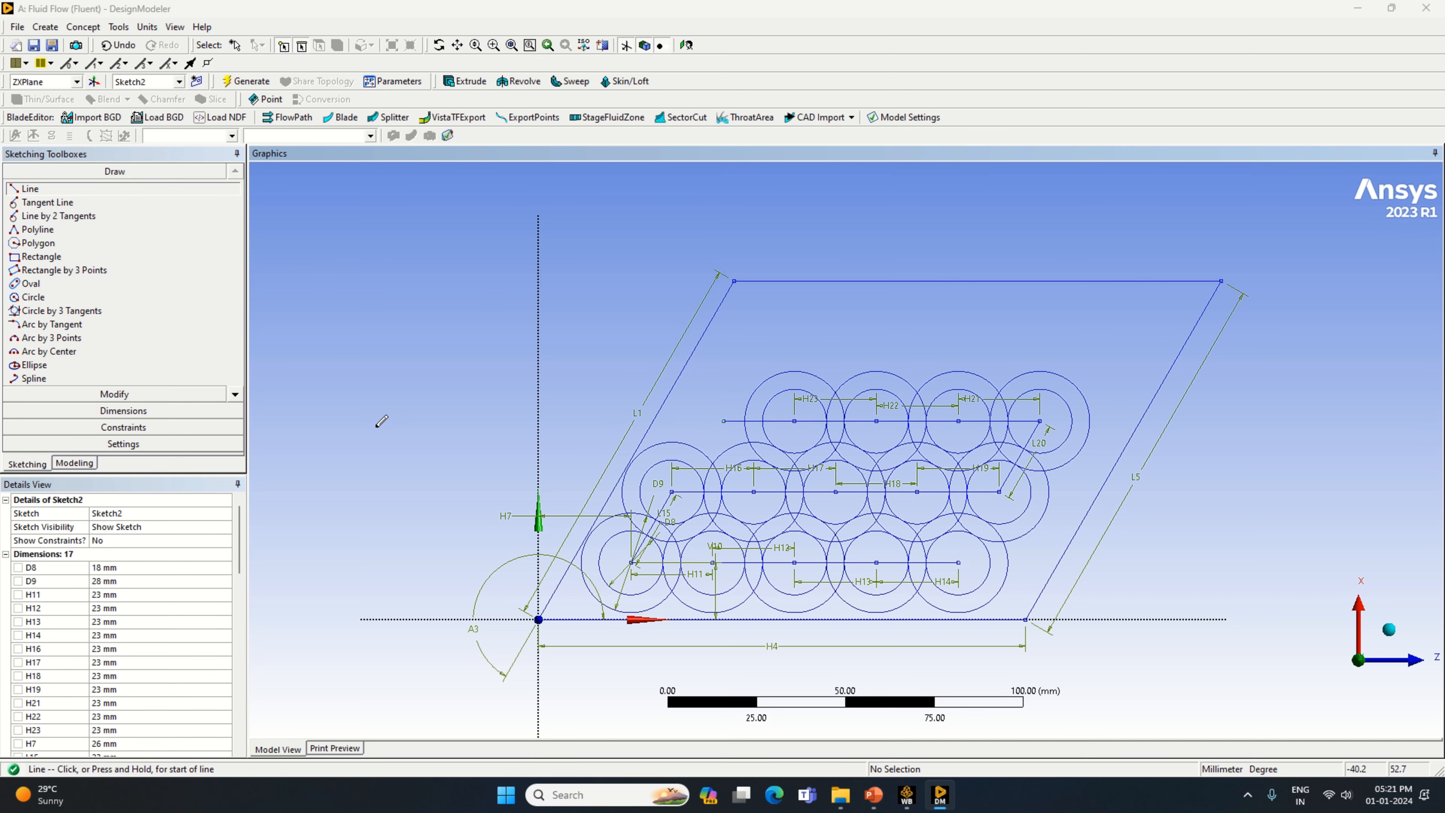
pyautogui.click(169, 411)
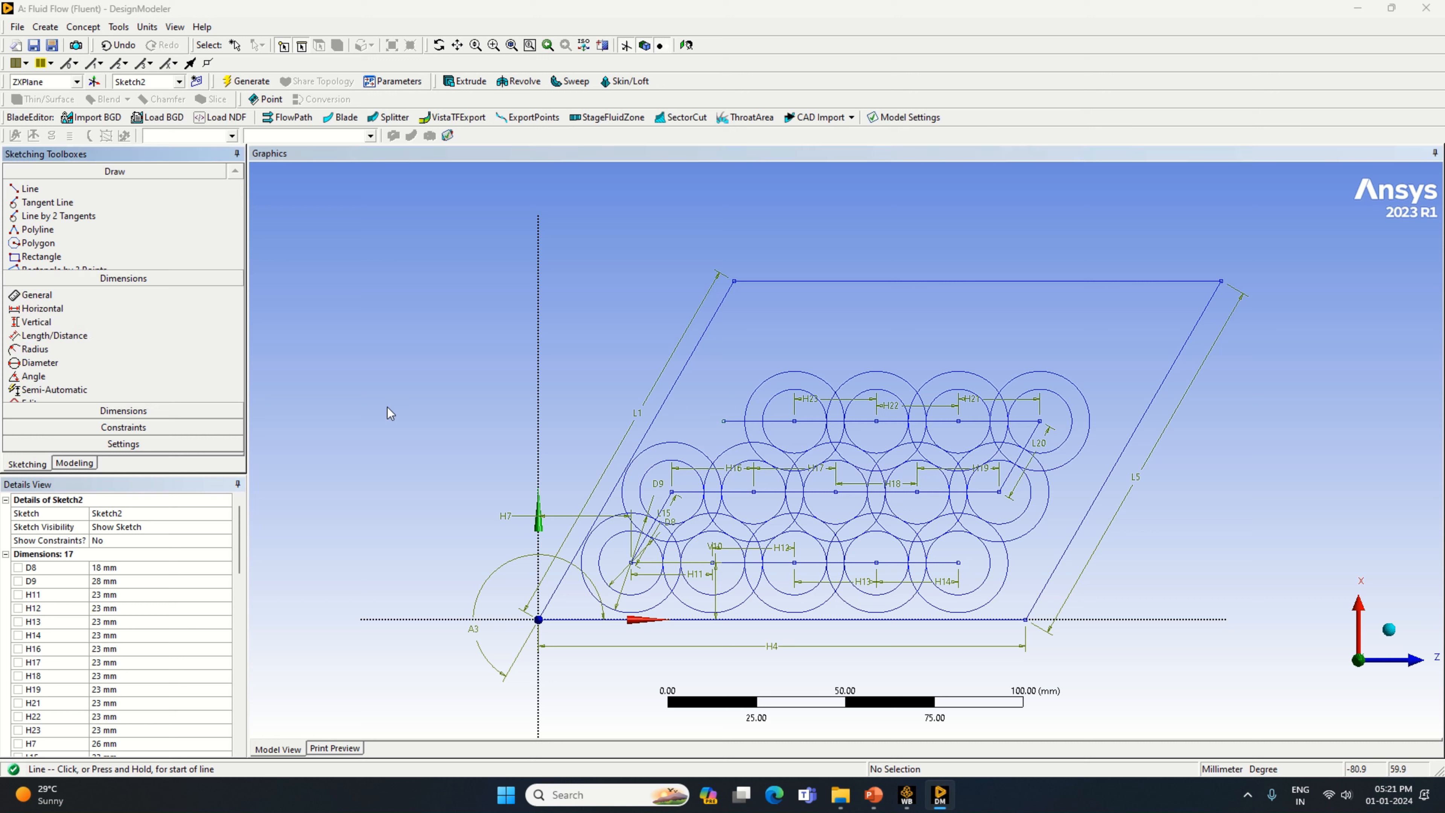
pyautogui.click(742, 421)
pyautogui.click(739, 400)
pyautogui.scroll(-1, 115, 730)
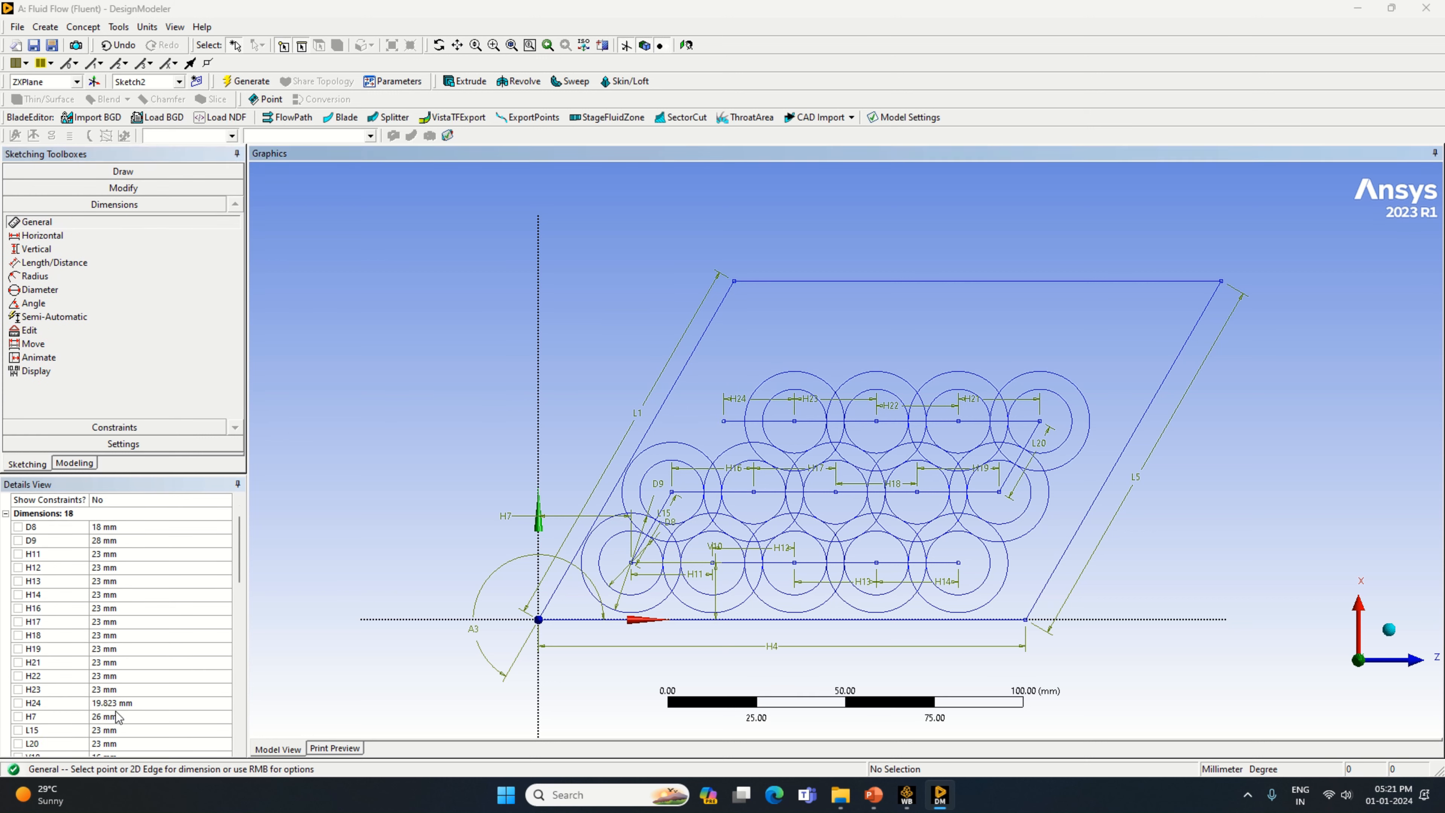
pyautogui.click(113, 703)
pyautogui.write('23')
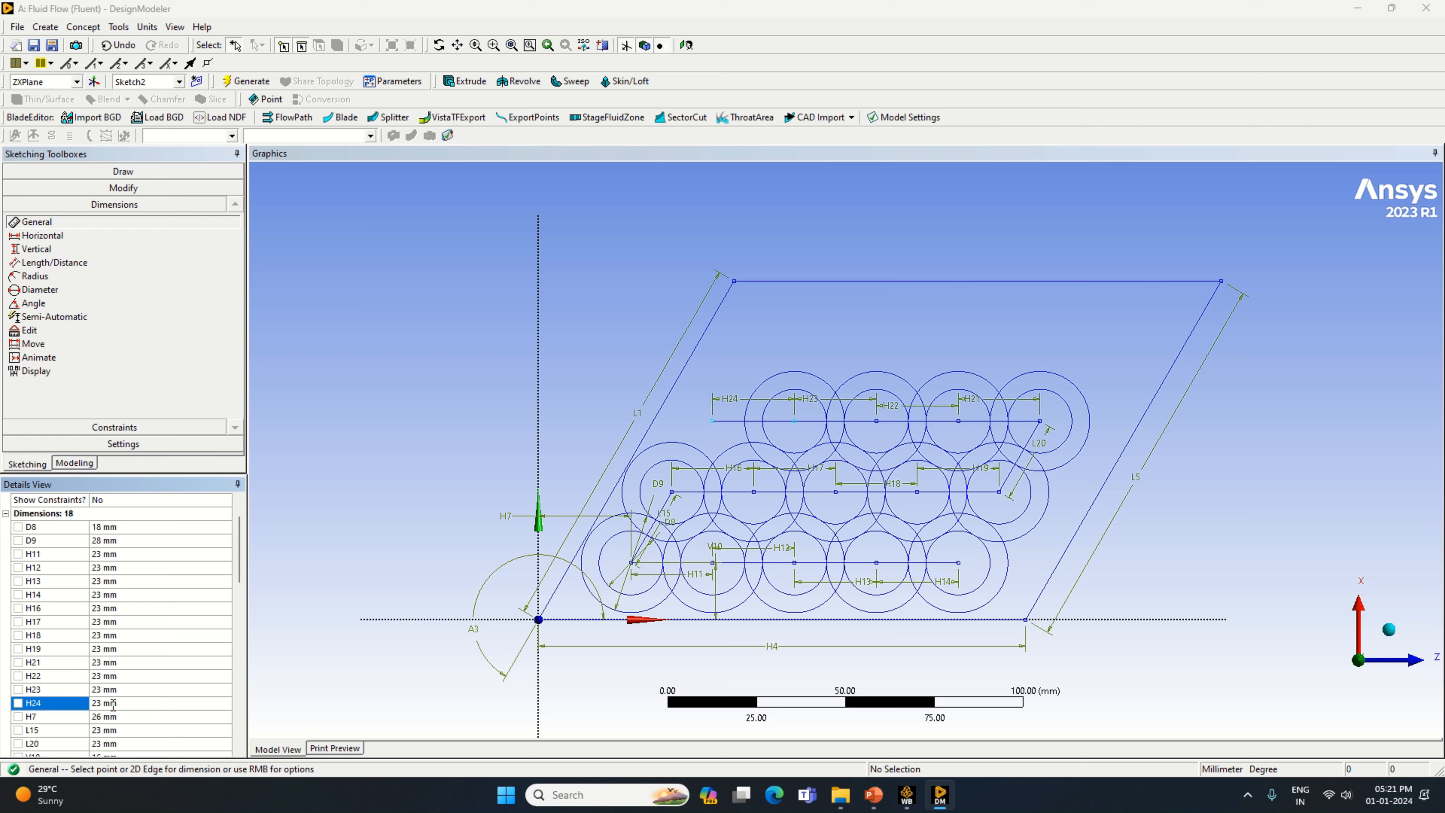
# Draw the third row's fifth pair of concentric circles at the end of its fourth horizontal line, matching the other pairs' size.
pyautogui.click(117, 170)
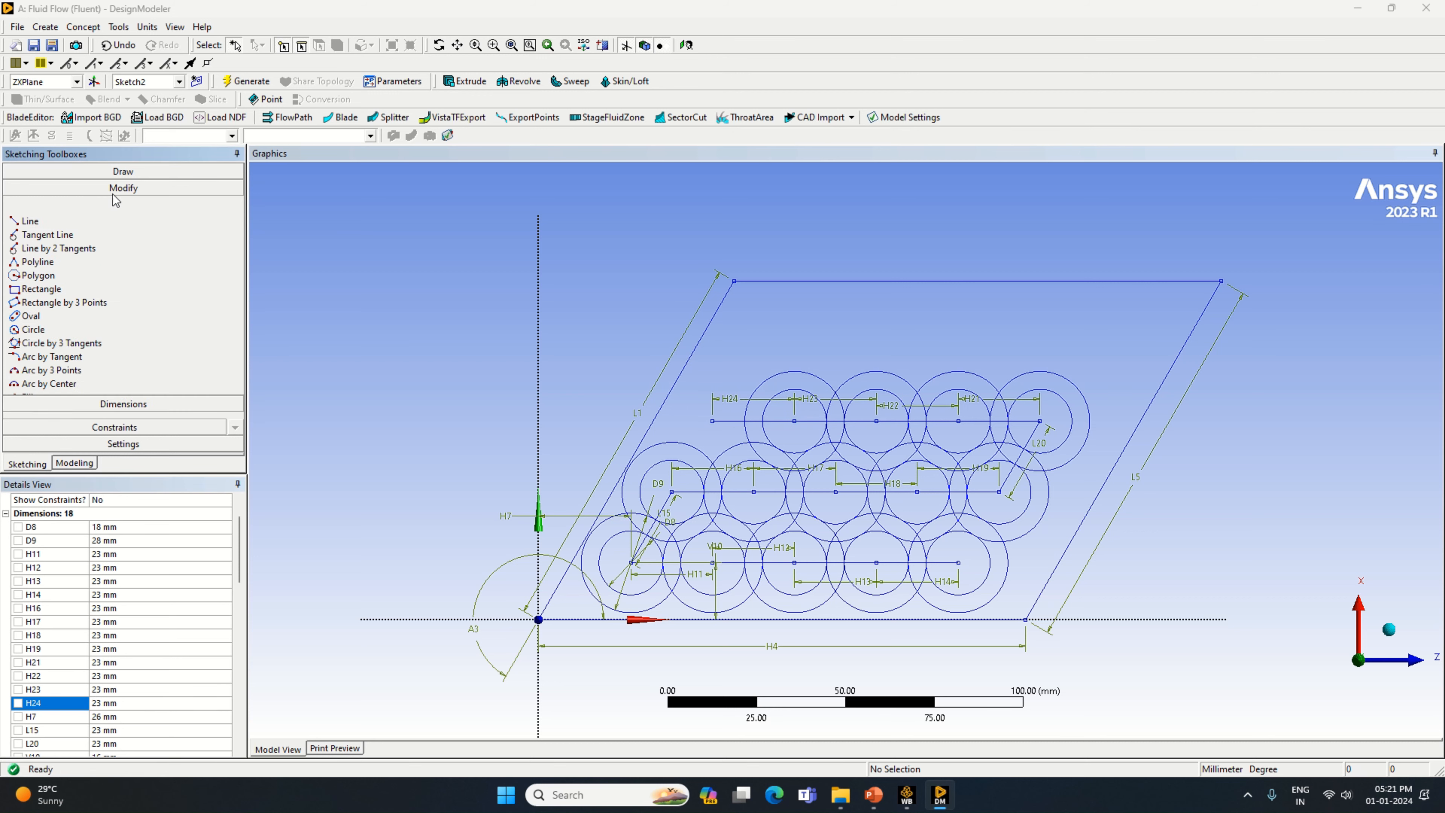
pyautogui.click(80, 300)
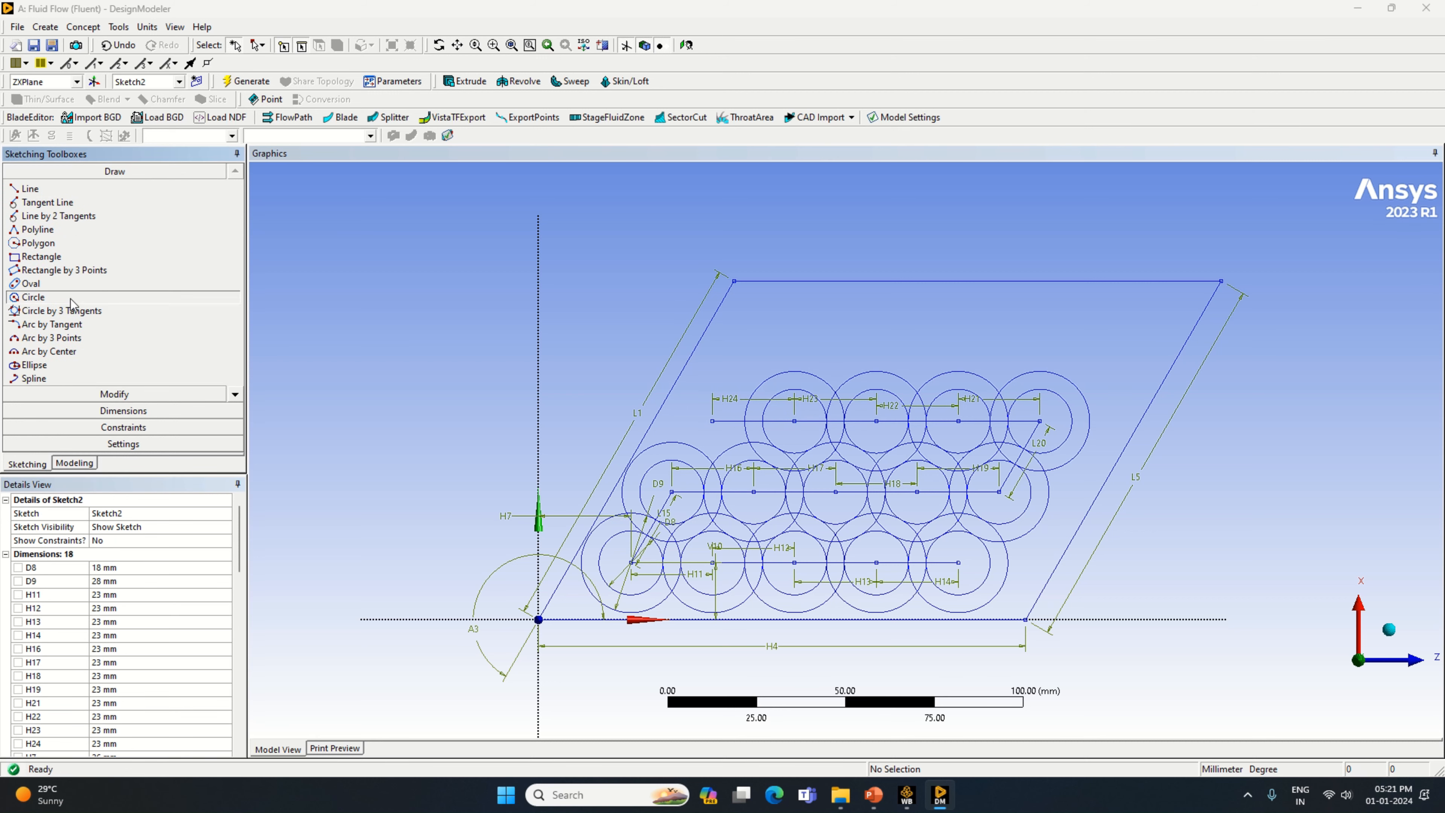
pyautogui.click(712, 420)
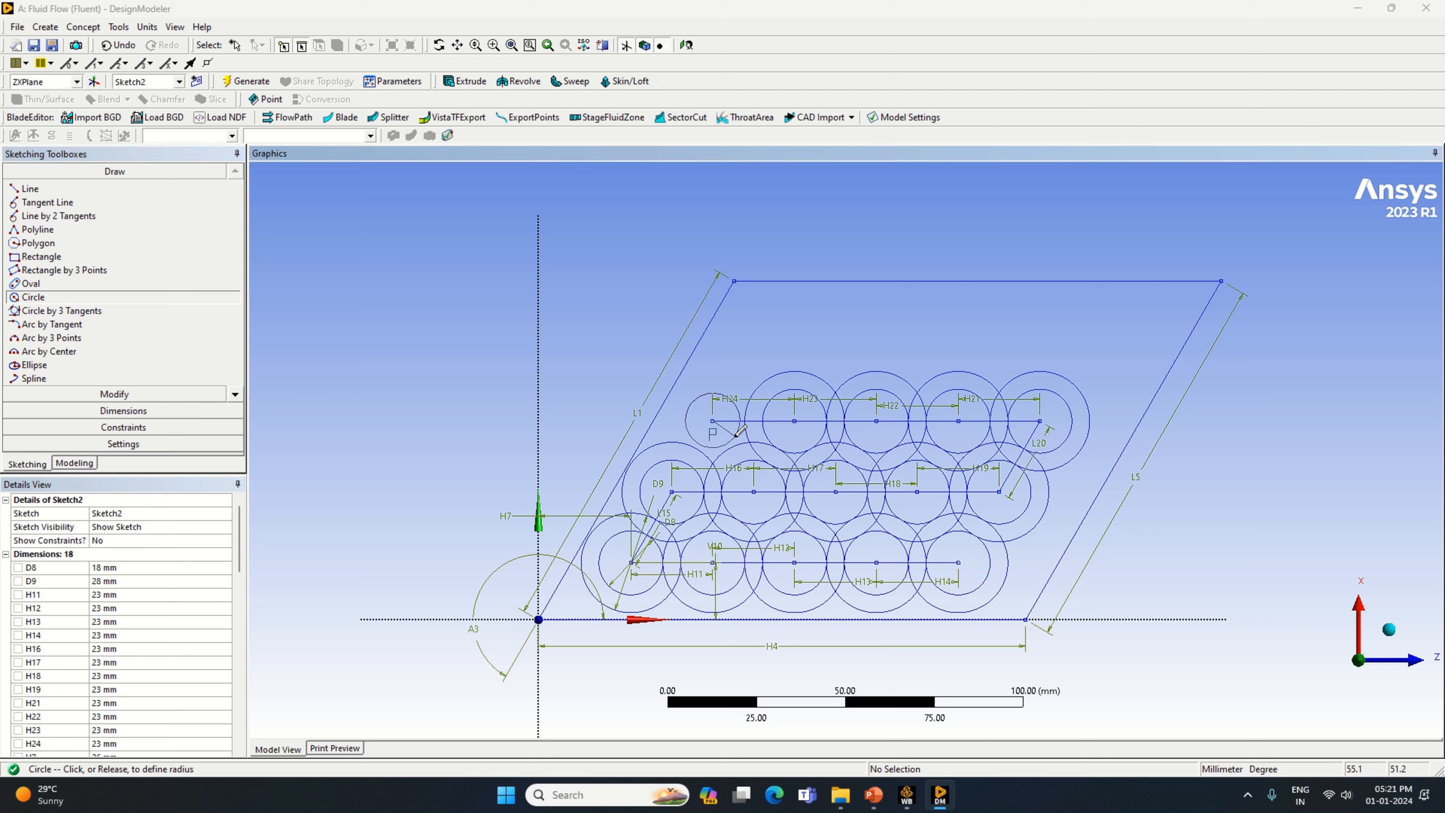
pyautogui.click(686, 415)
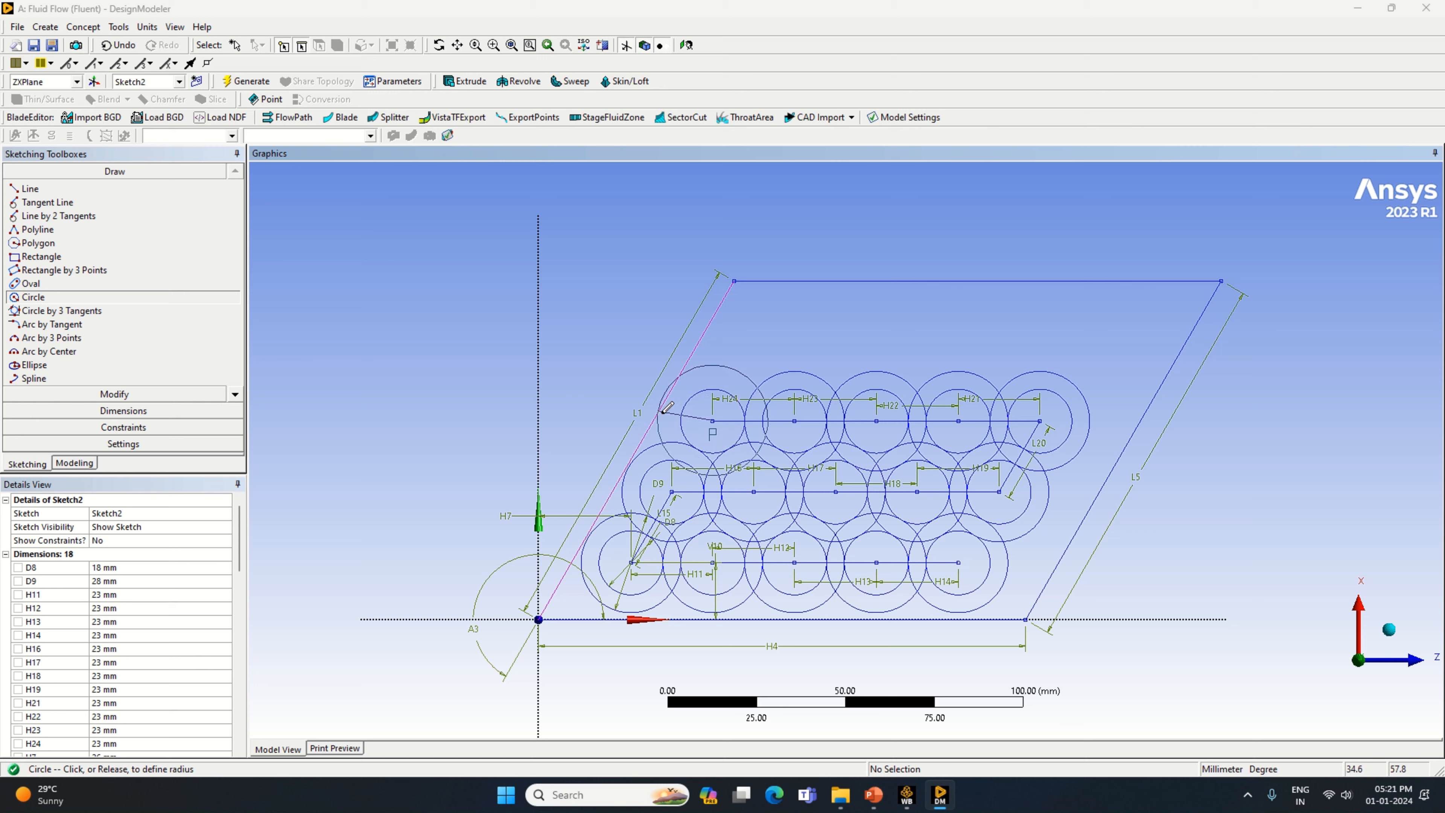
pyautogui.click(665, 413)
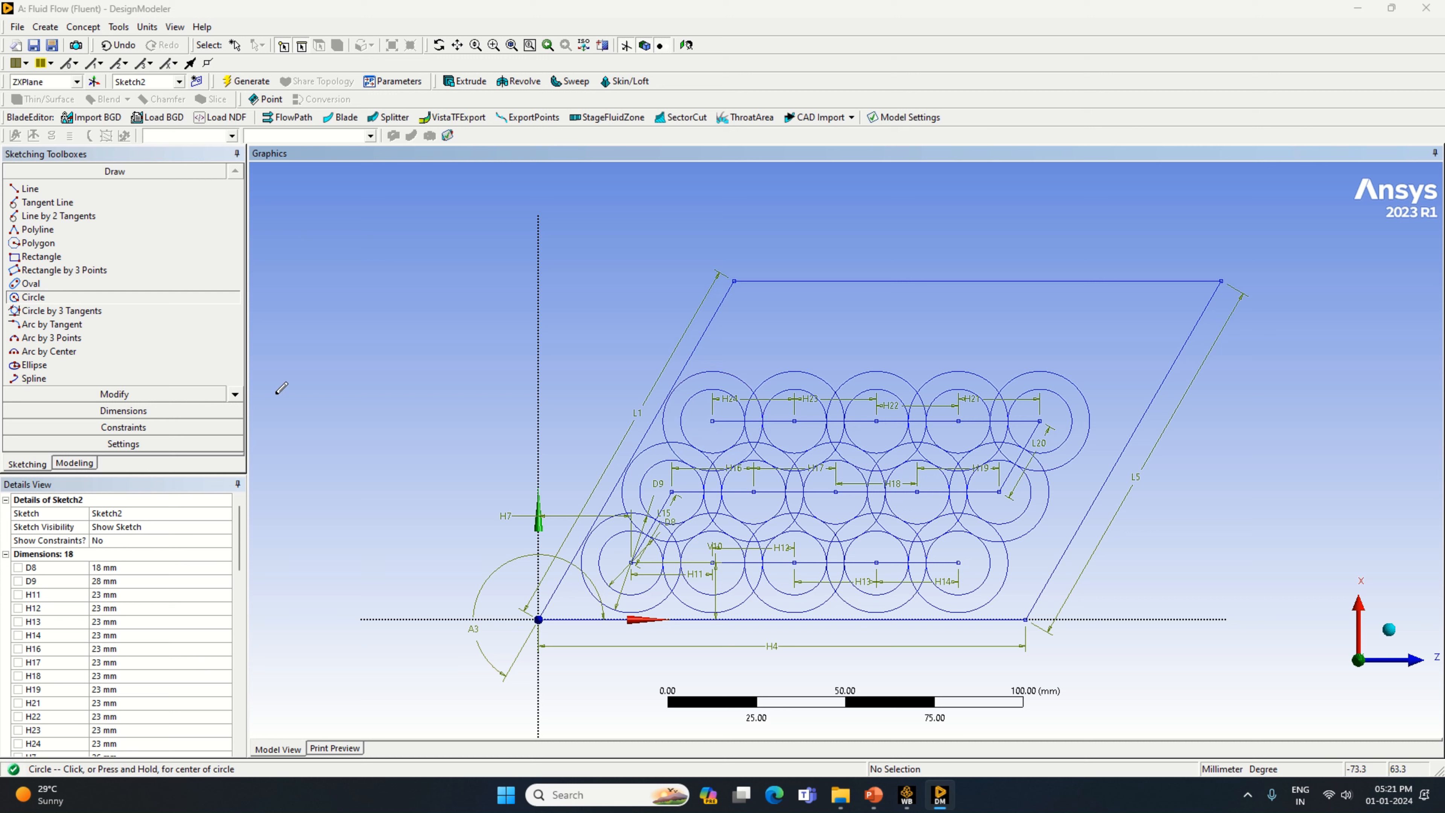
# Draw a slanted line up and rightward from the third row's leftmost circle centre and set its length to 23 mm.
pyautogui.click(16, 188)
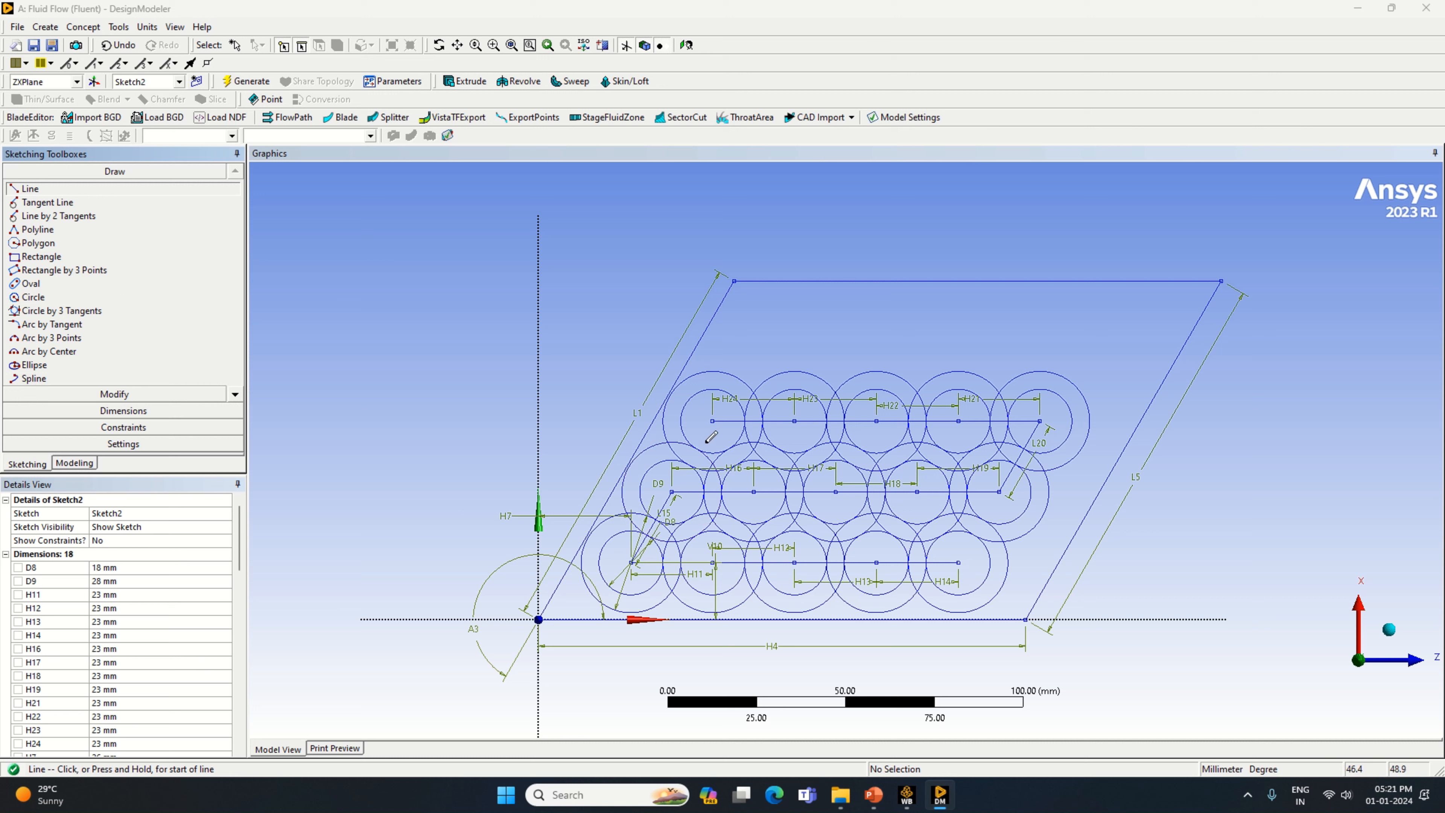
pyautogui.click(712, 421)
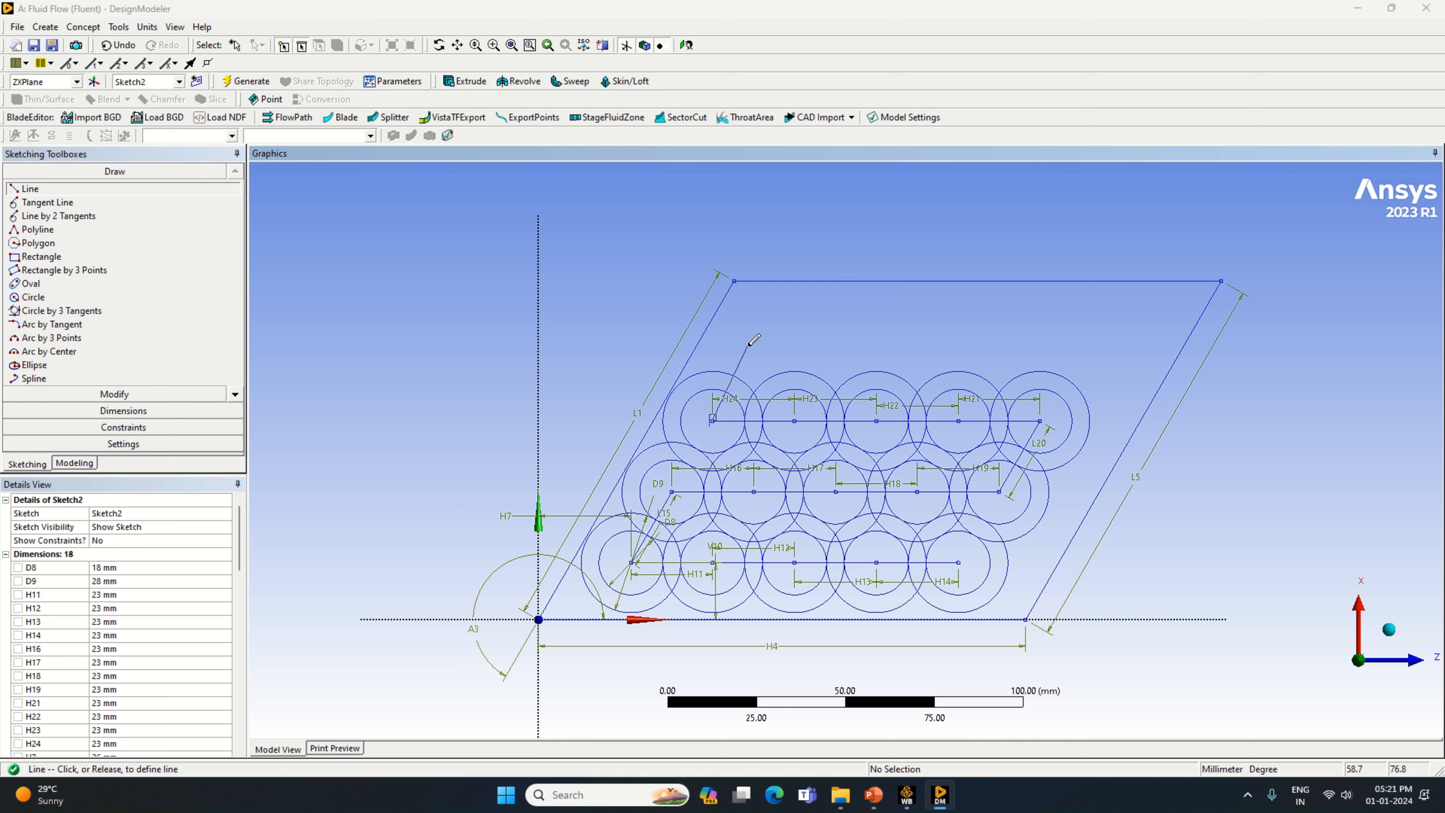
pyautogui.click(754, 349)
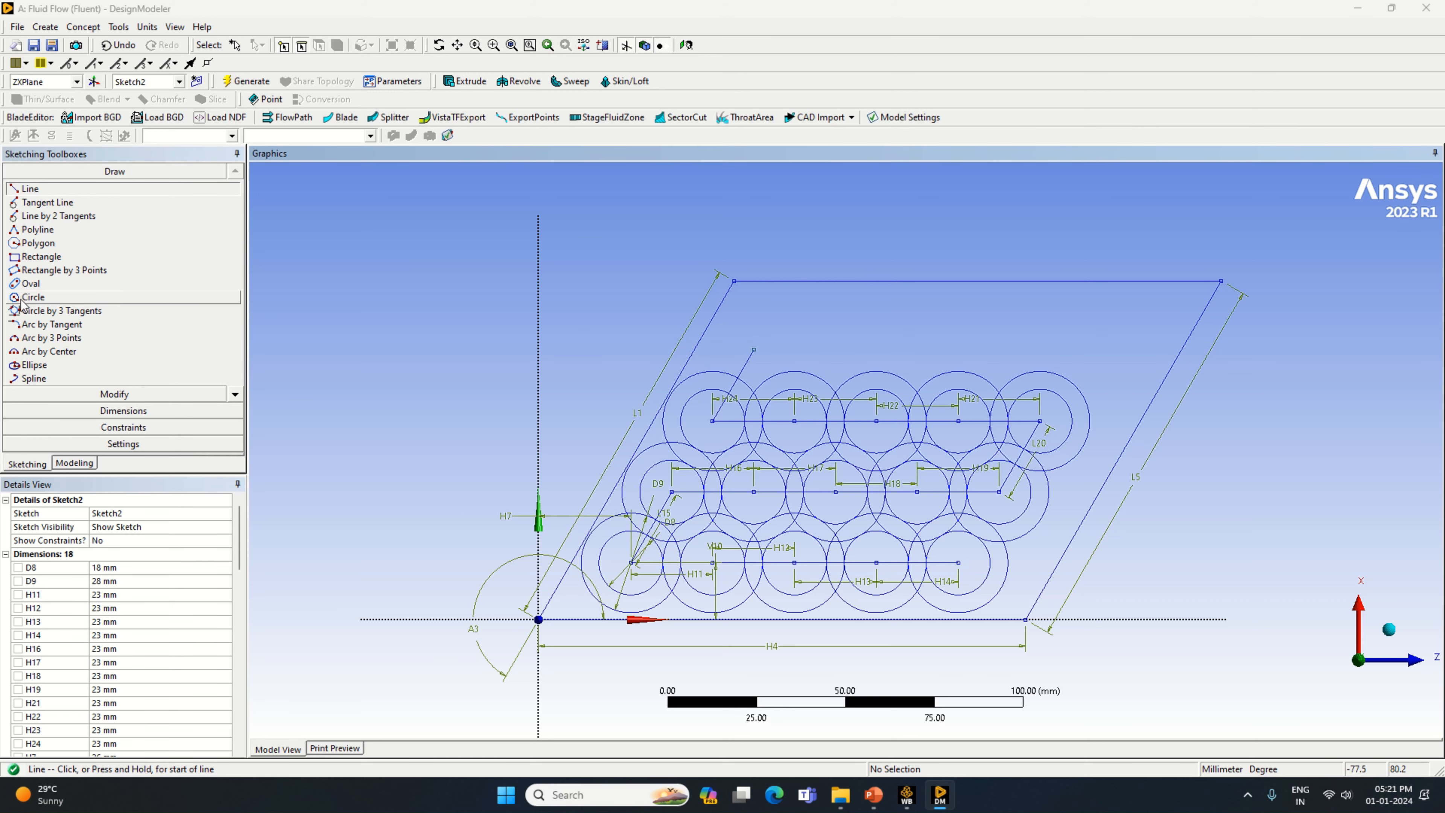
pyautogui.click(122, 410)
pyautogui.click(734, 385)
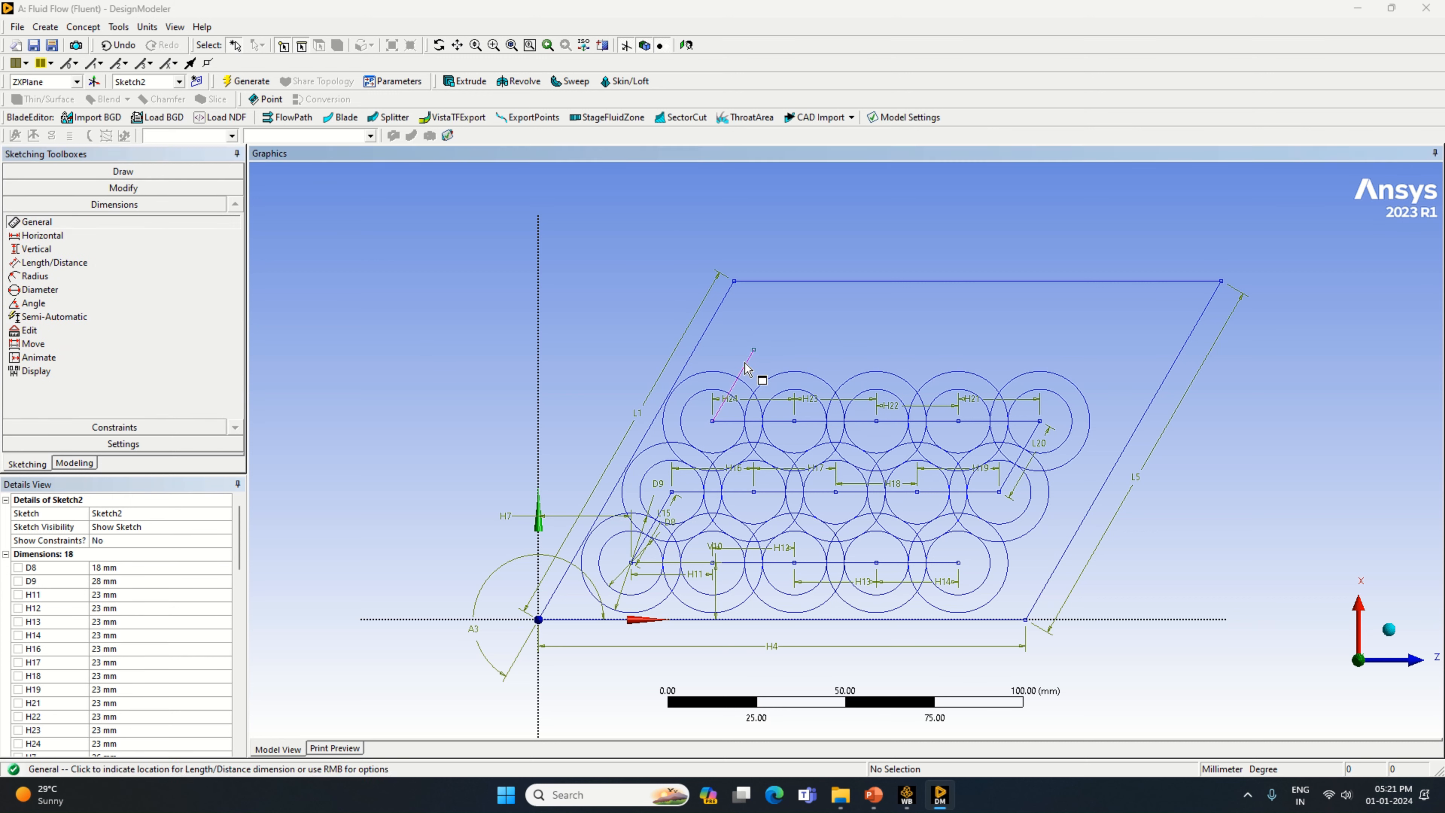
pyautogui.click(730, 354)
pyautogui.scroll(-3, 108, 683)
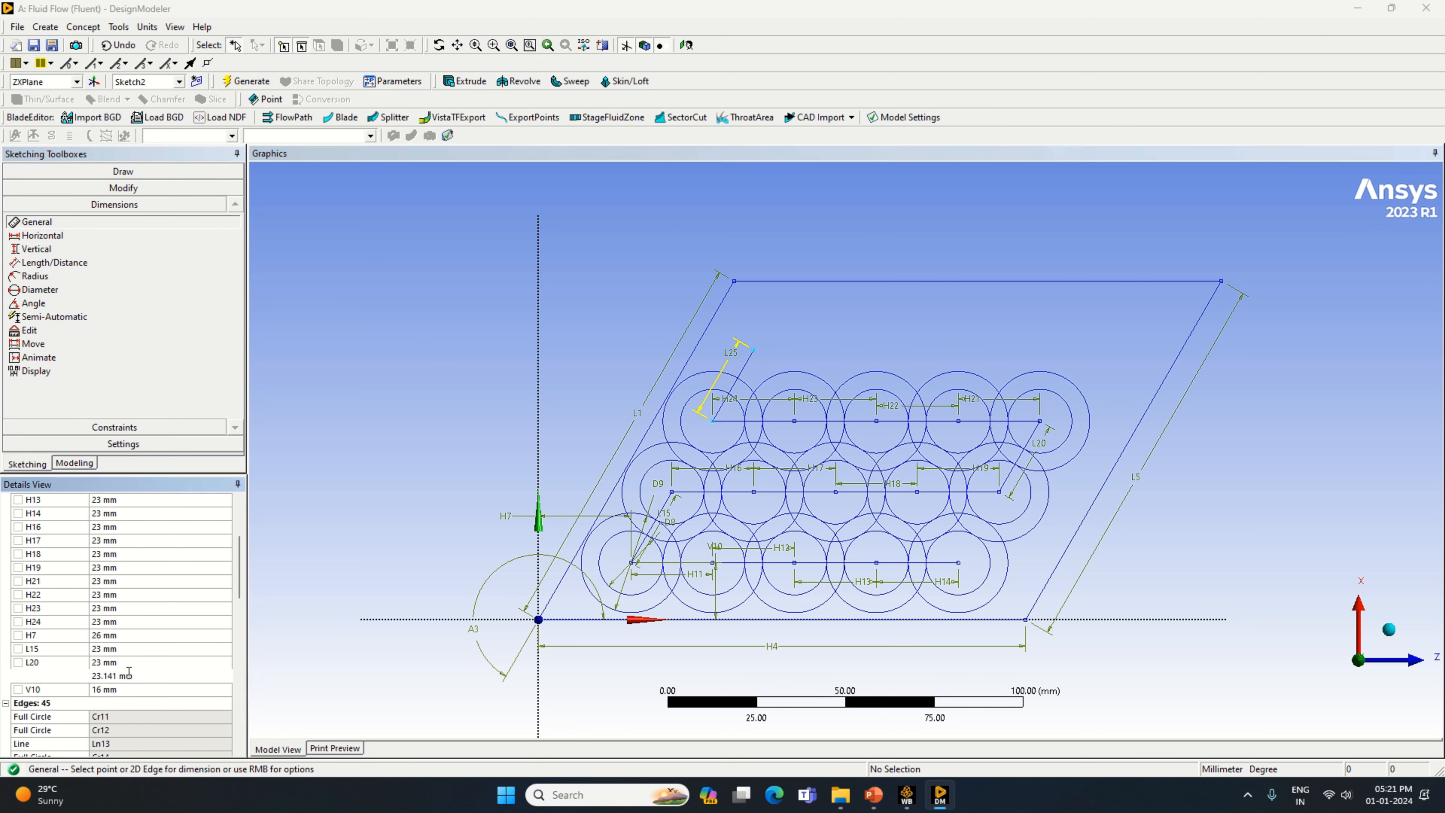
pyautogui.click(108, 676)
pyautogui.write('23')
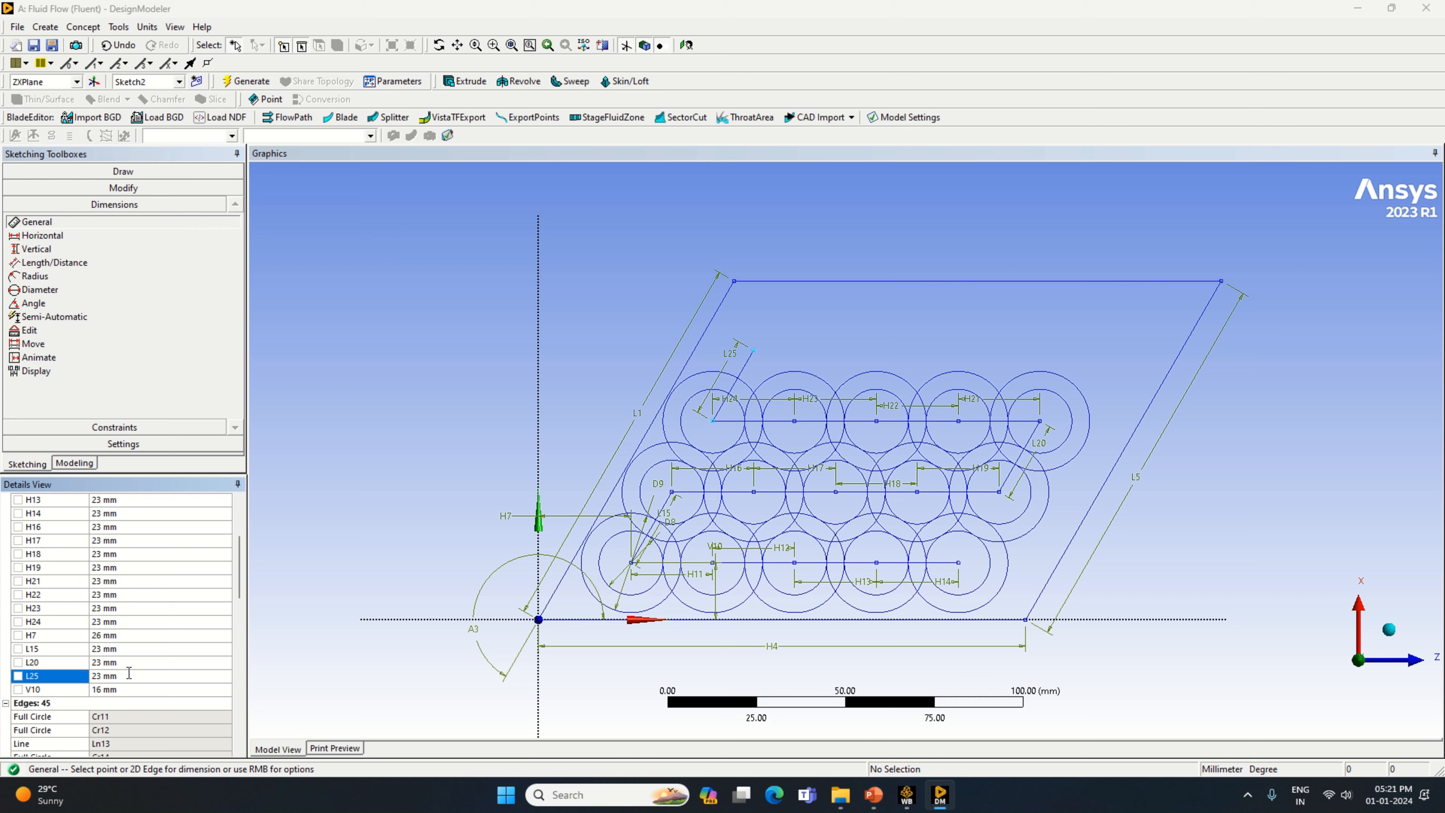
# Draw the fourth row's first pair of concentric circles at the slanted line's upper end, equal in size to the other pairs.
pyautogui.click(114, 171)
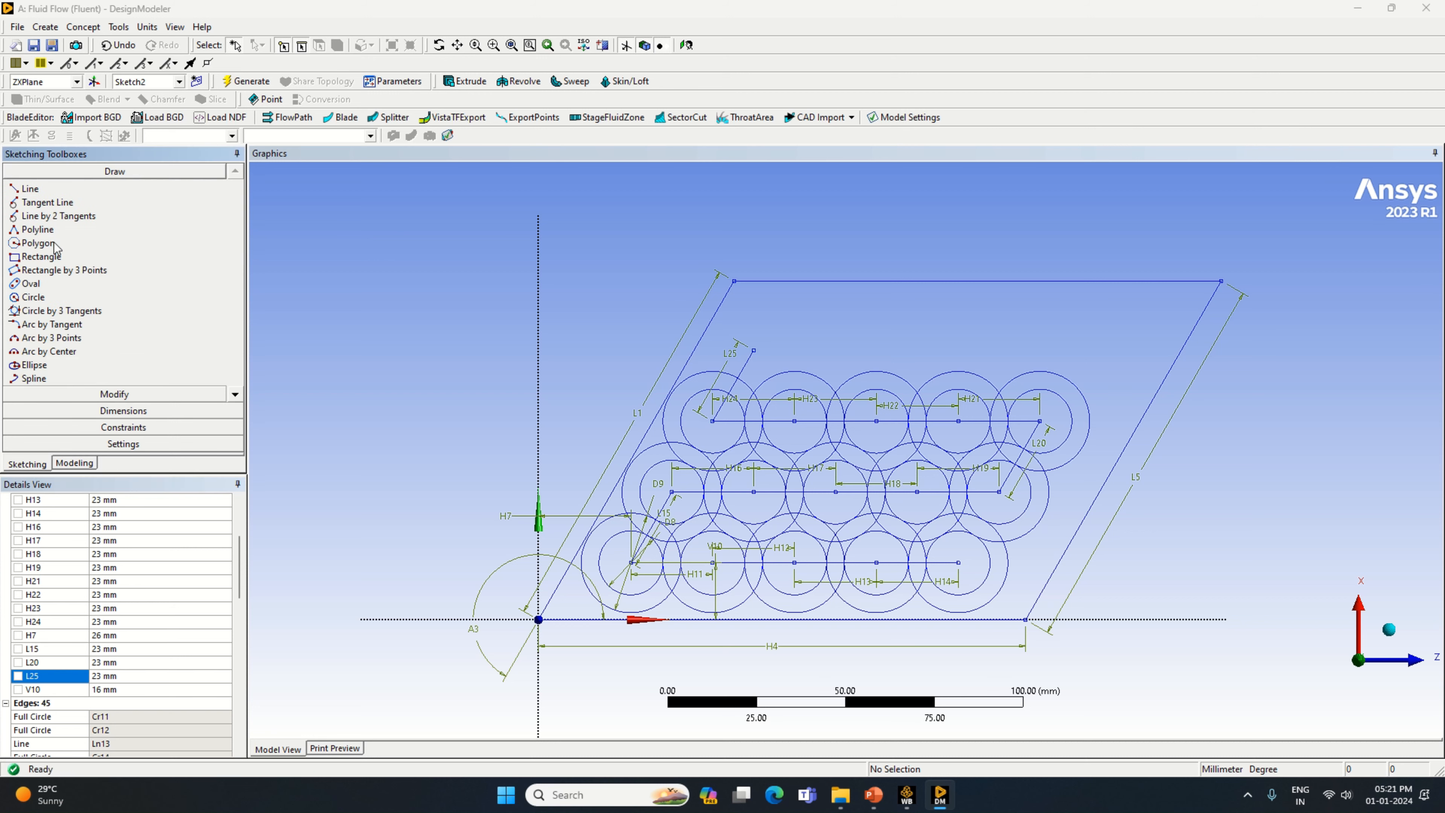
pyautogui.click(33, 296)
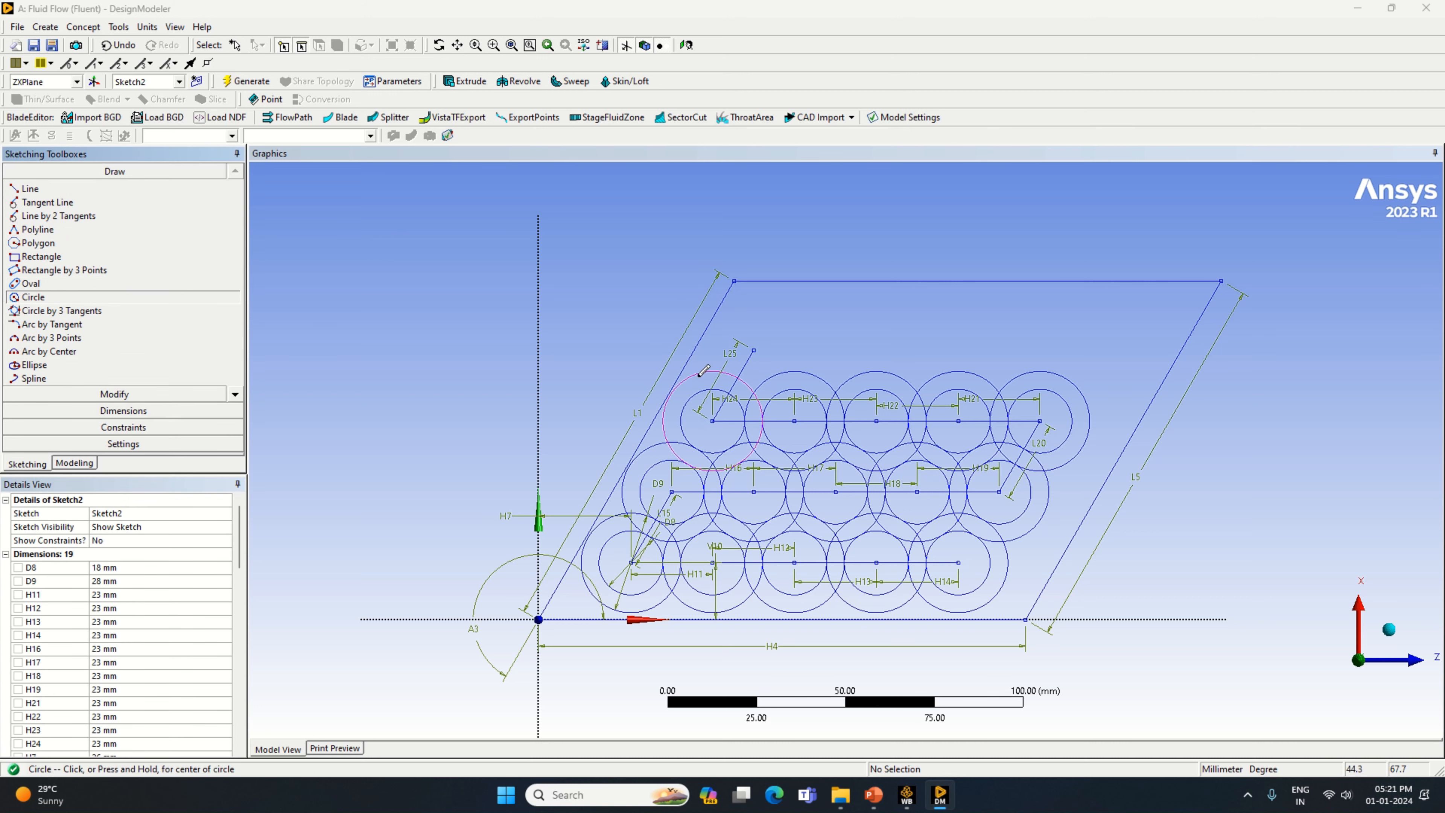
pyautogui.click(753, 350)
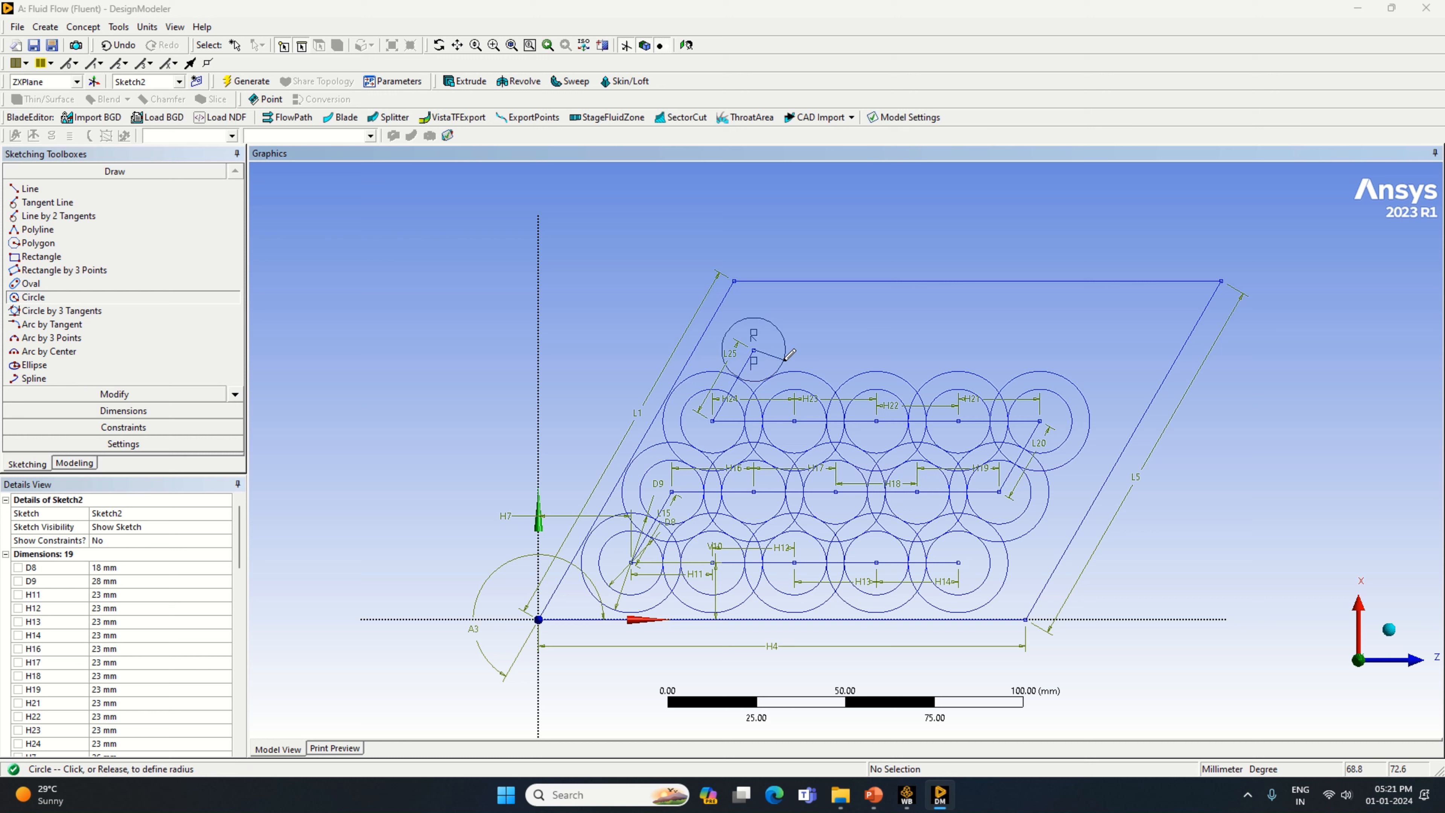
pyautogui.click(788, 355)
pyautogui.click(811, 343)
# Draw the fourth row's first horizontal line rightward from its first circle pair's centre and set its length to 23 mm.
pyautogui.click(30, 189)
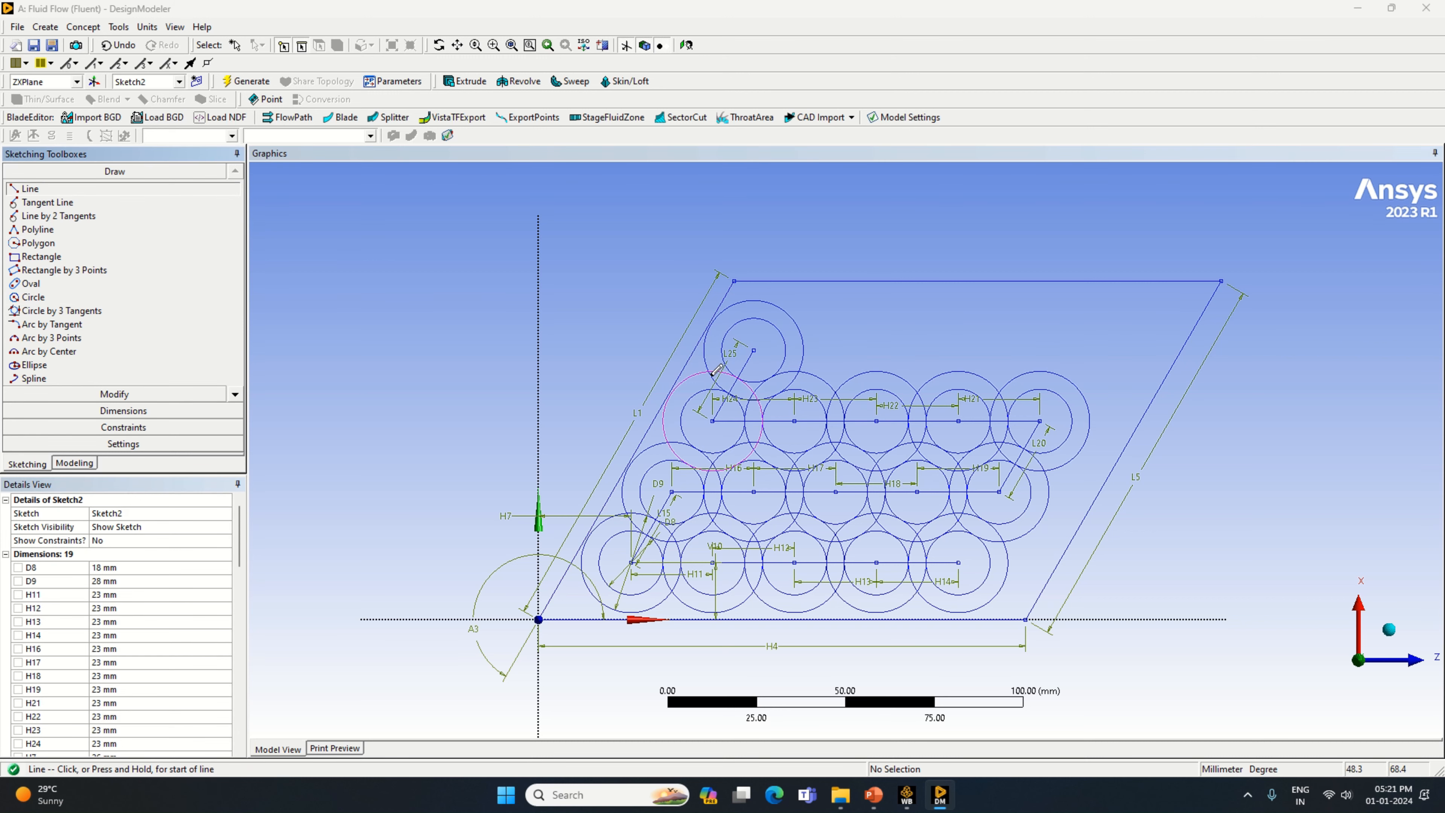
pyautogui.click(754, 348)
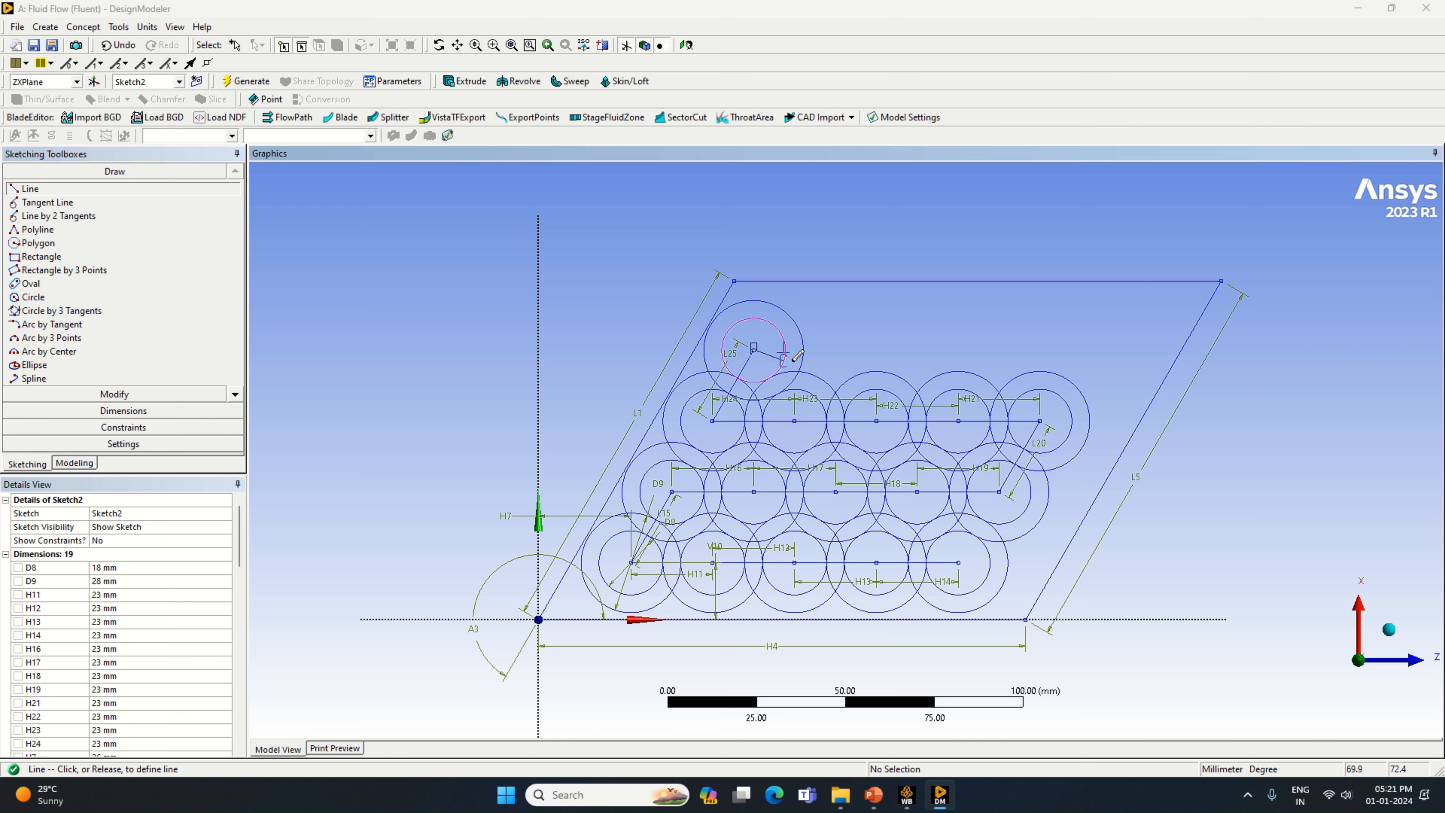
pyautogui.click(844, 348)
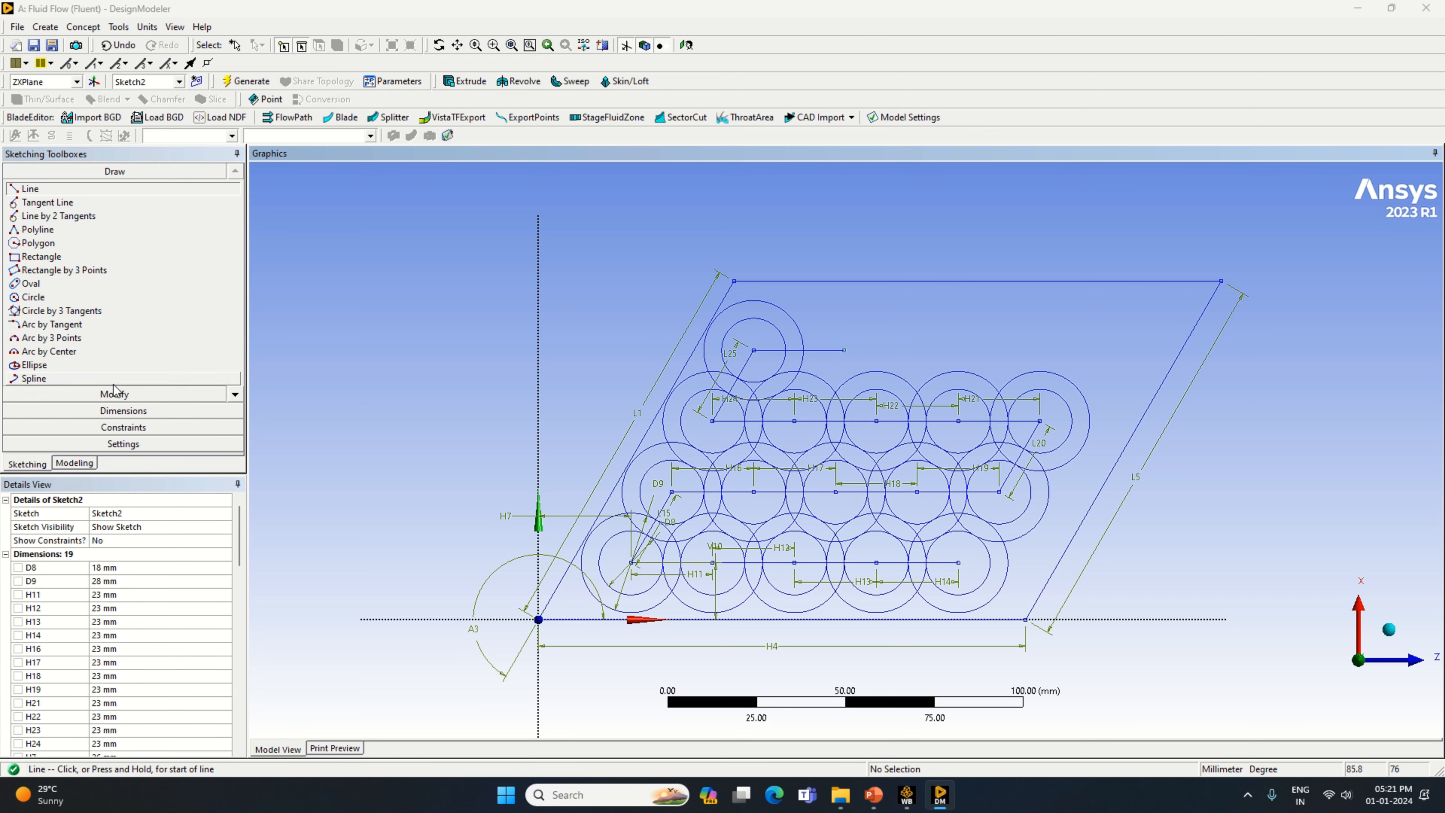
pyautogui.click(123, 411)
pyautogui.click(838, 350)
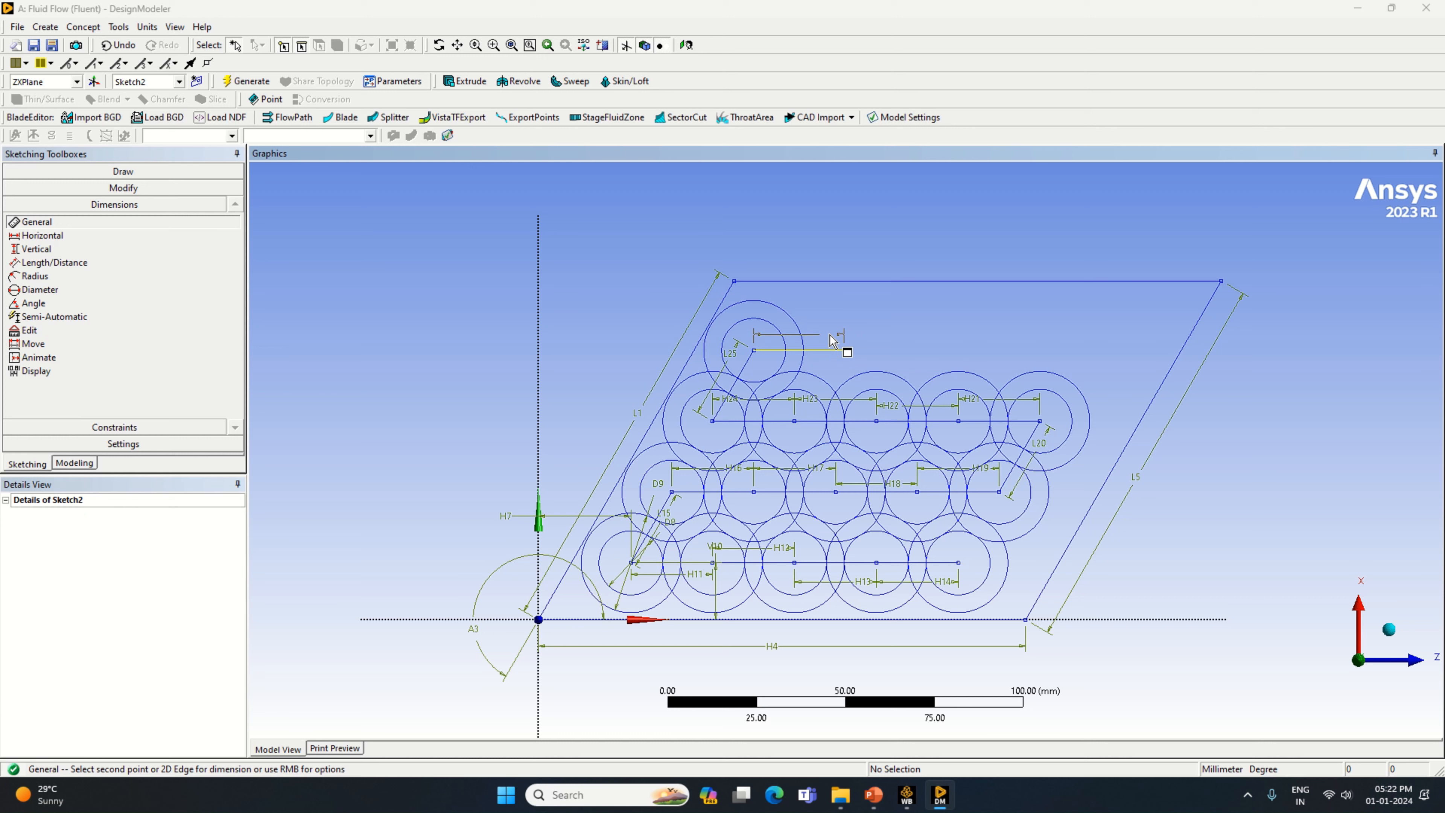
pyautogui.click(833, 336)
pyautogui.scroll(-4, 137, 629)
pyautogui.click(126, 595)
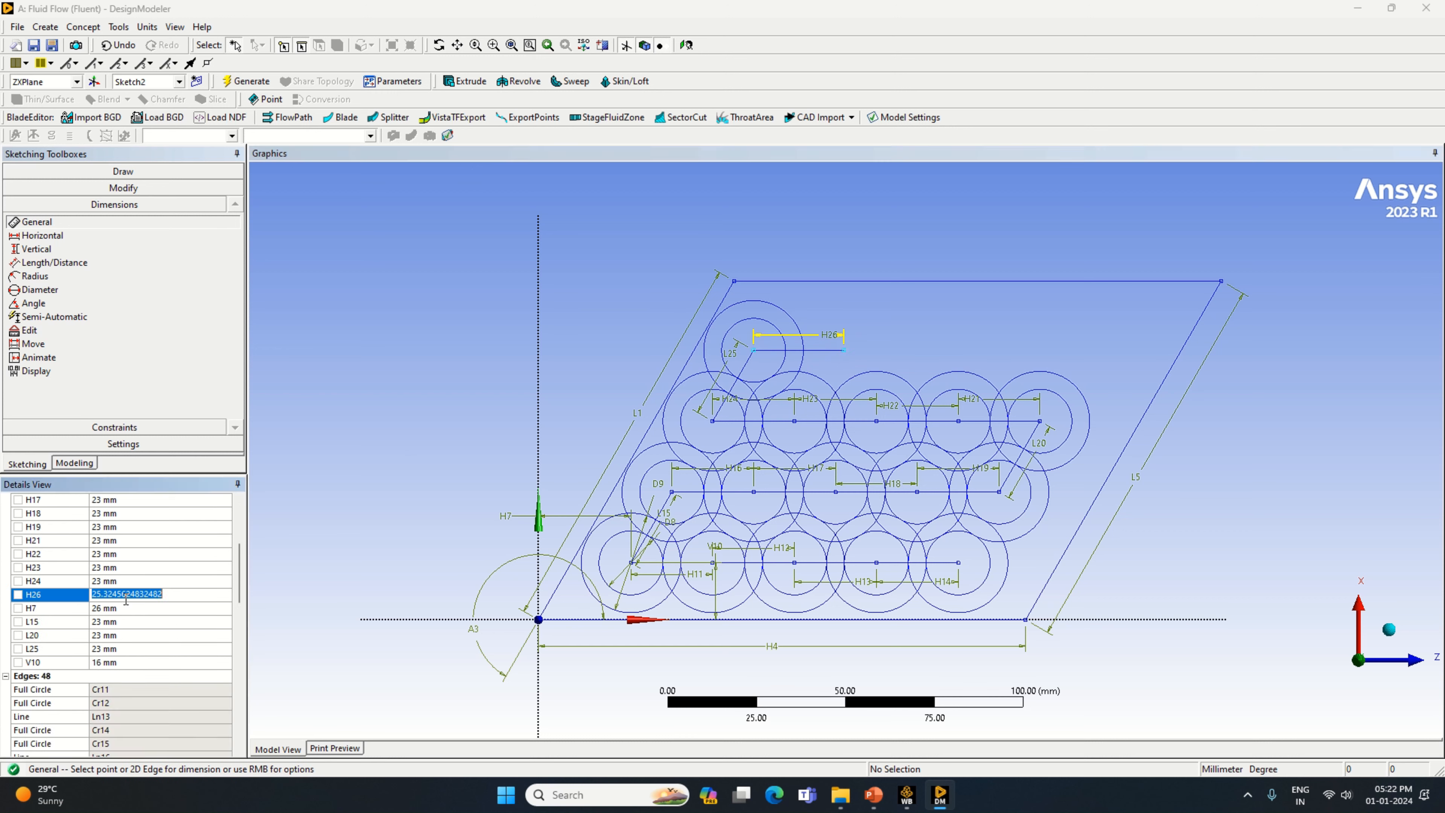
pyautogui.write('23')
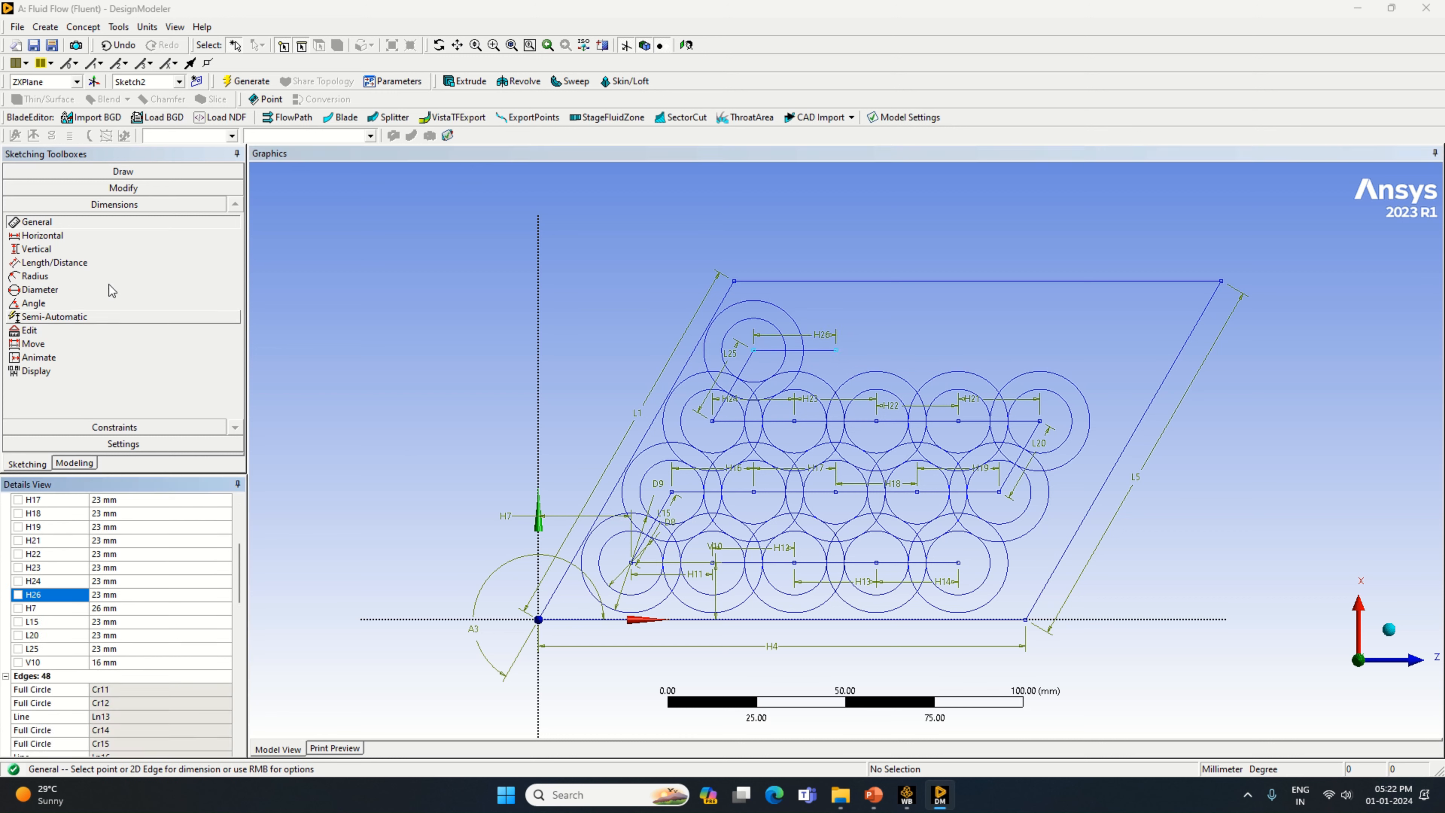
# Draw the fourth row's second pair of concentric circles at the end of its first horizontal line, matching the other pairs' size.
pyautogui.click(113, 172)
pyautogui.click(52, 300)
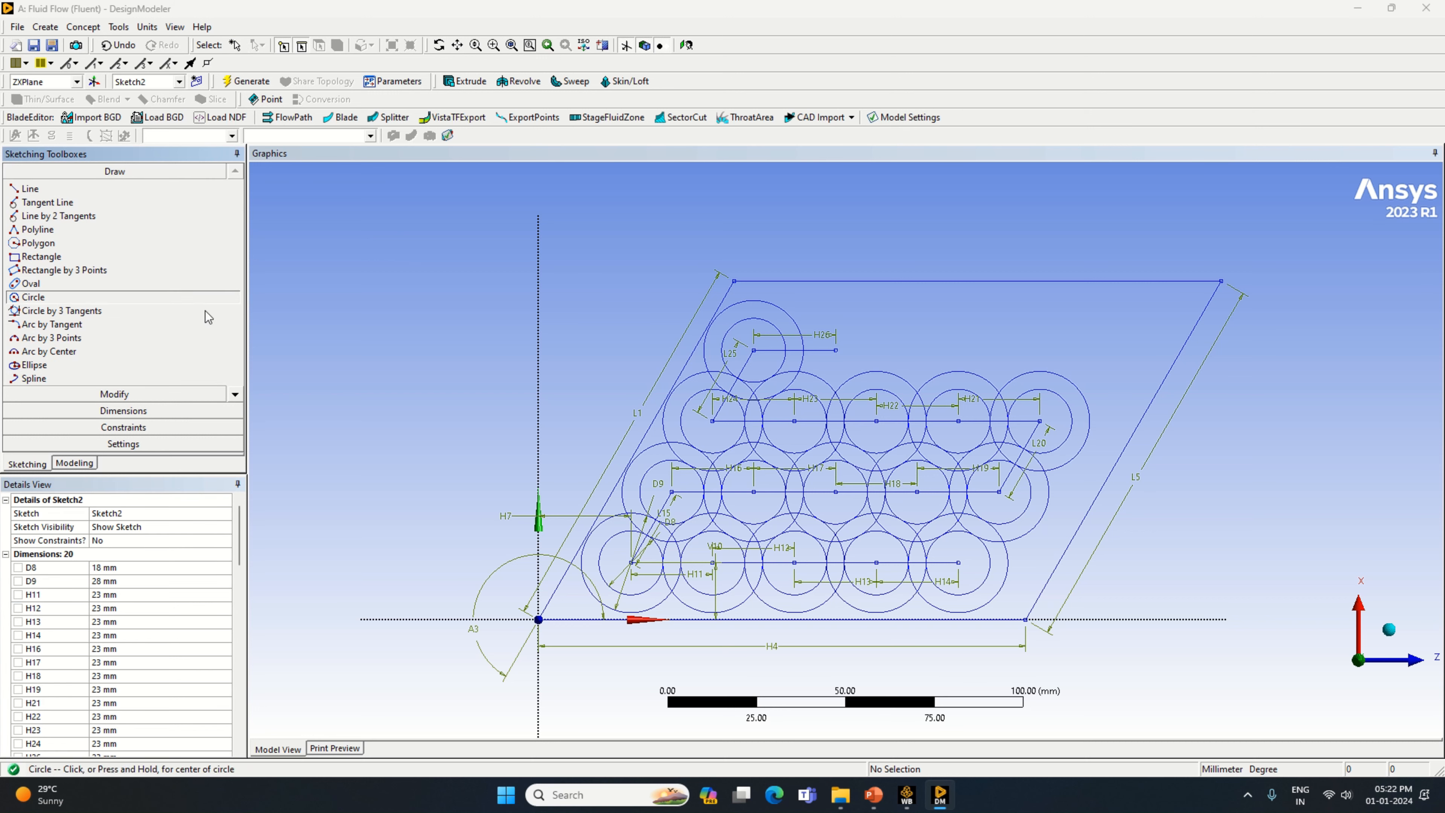
pyautogui.click(835, 350)
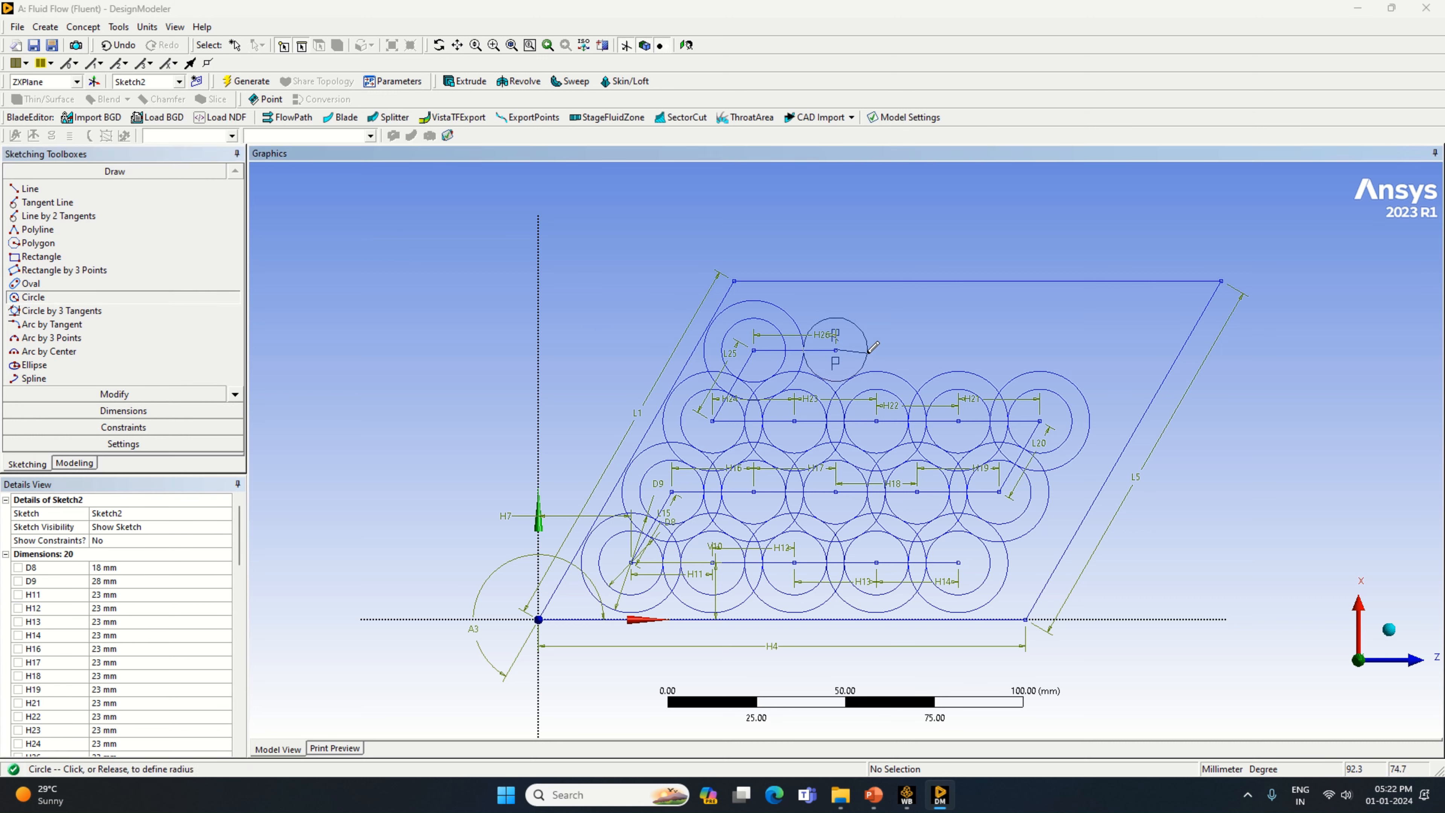
pyautogui.click(868, 353)
pyautogui.click(835, 349)
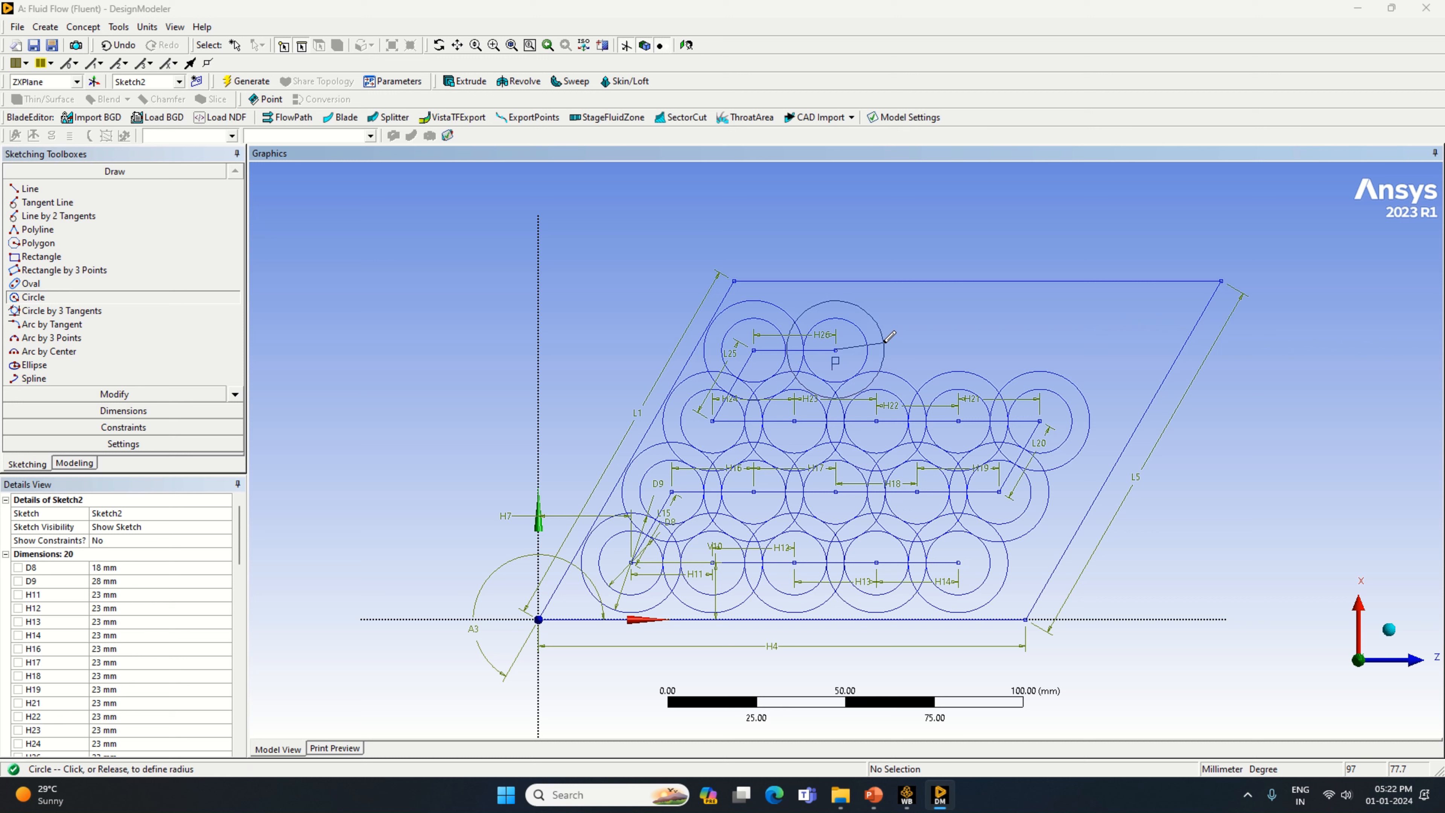
pyautogui.click(891, 337)
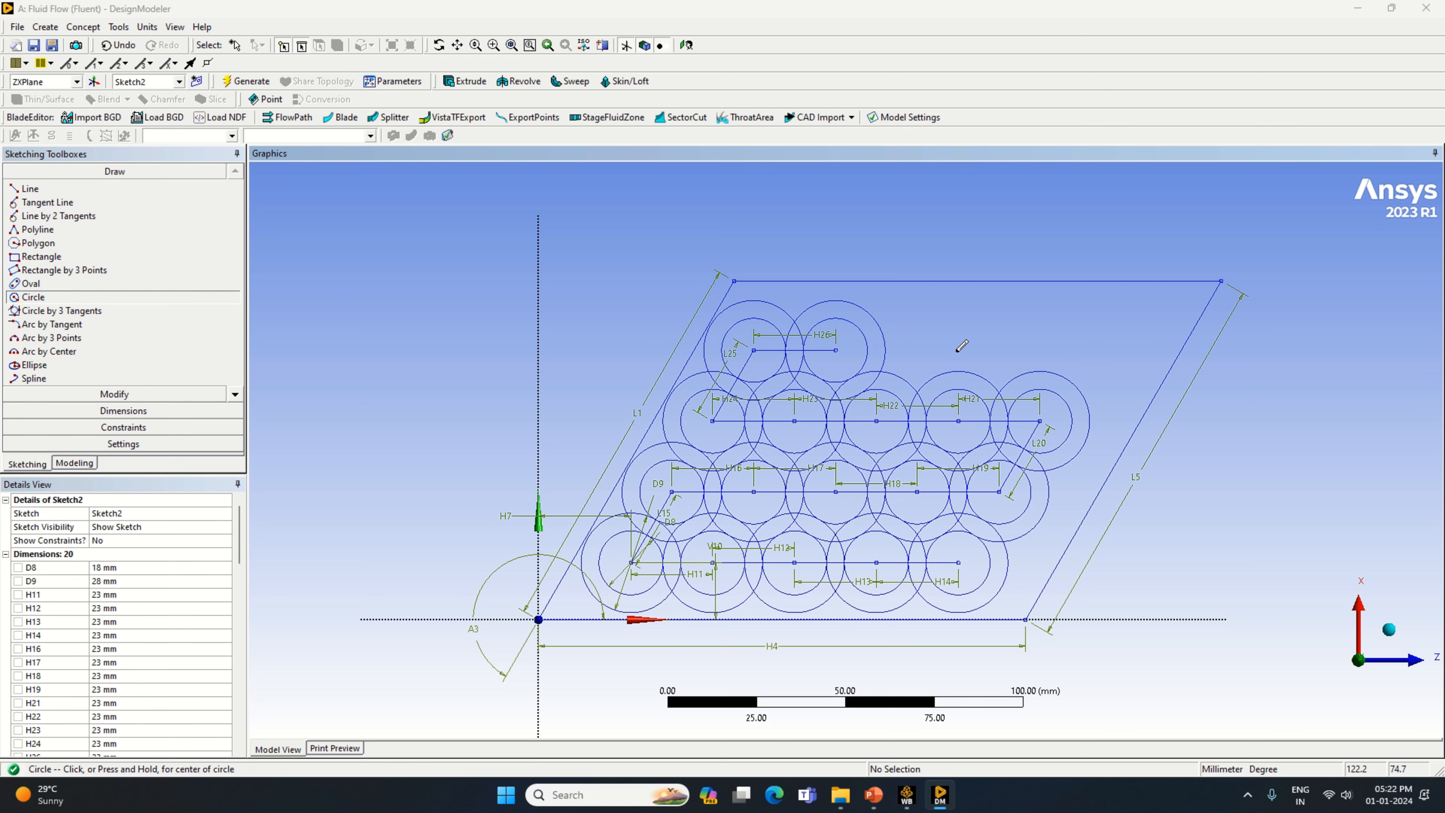
# Draw the fourth row's second horizontal line rightward from the second circle pair's centre and set its length to 23 mm.
pyautogui.click(28, 189)
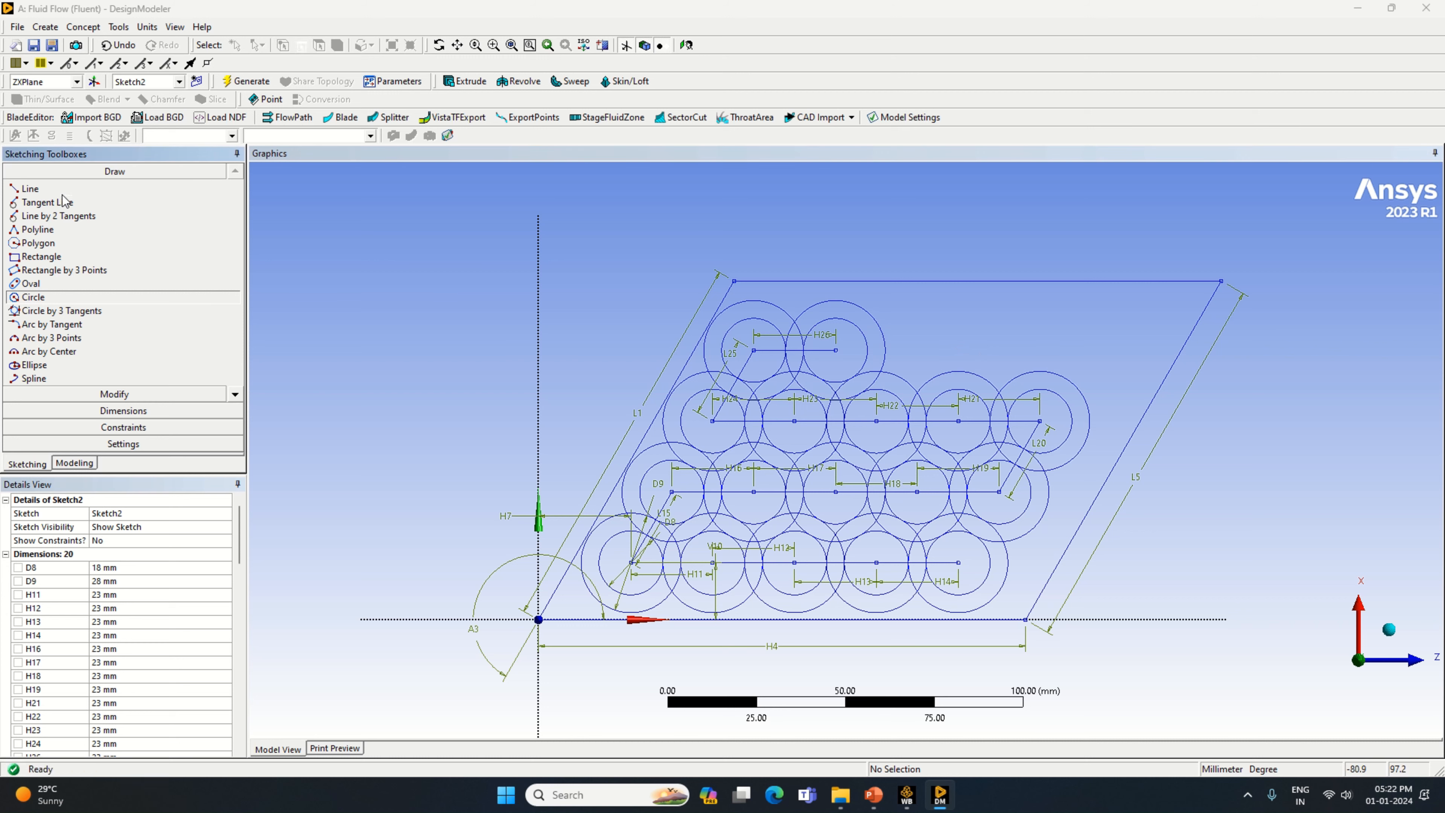
pyautogui.click(834, 349)
pyautogui.click(915, 350)
pyautogui.click(137, 410)
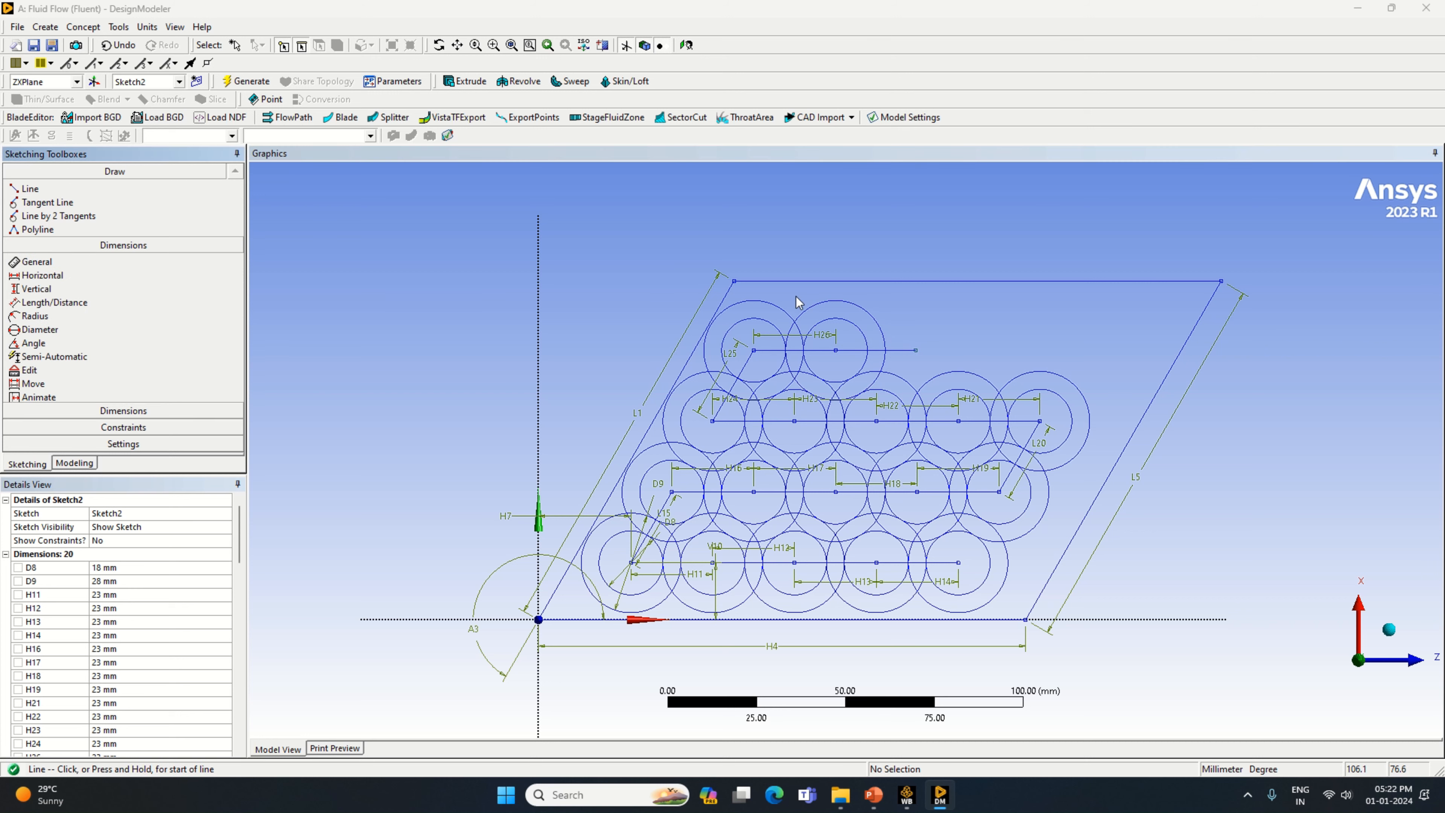
pyautogui.click(897, 350)
pyautogui.click(901, 327)
pyautogui.scroll(-2, 124, 658)
pyautogui.click(122, 688)
pyautogui.write('23')
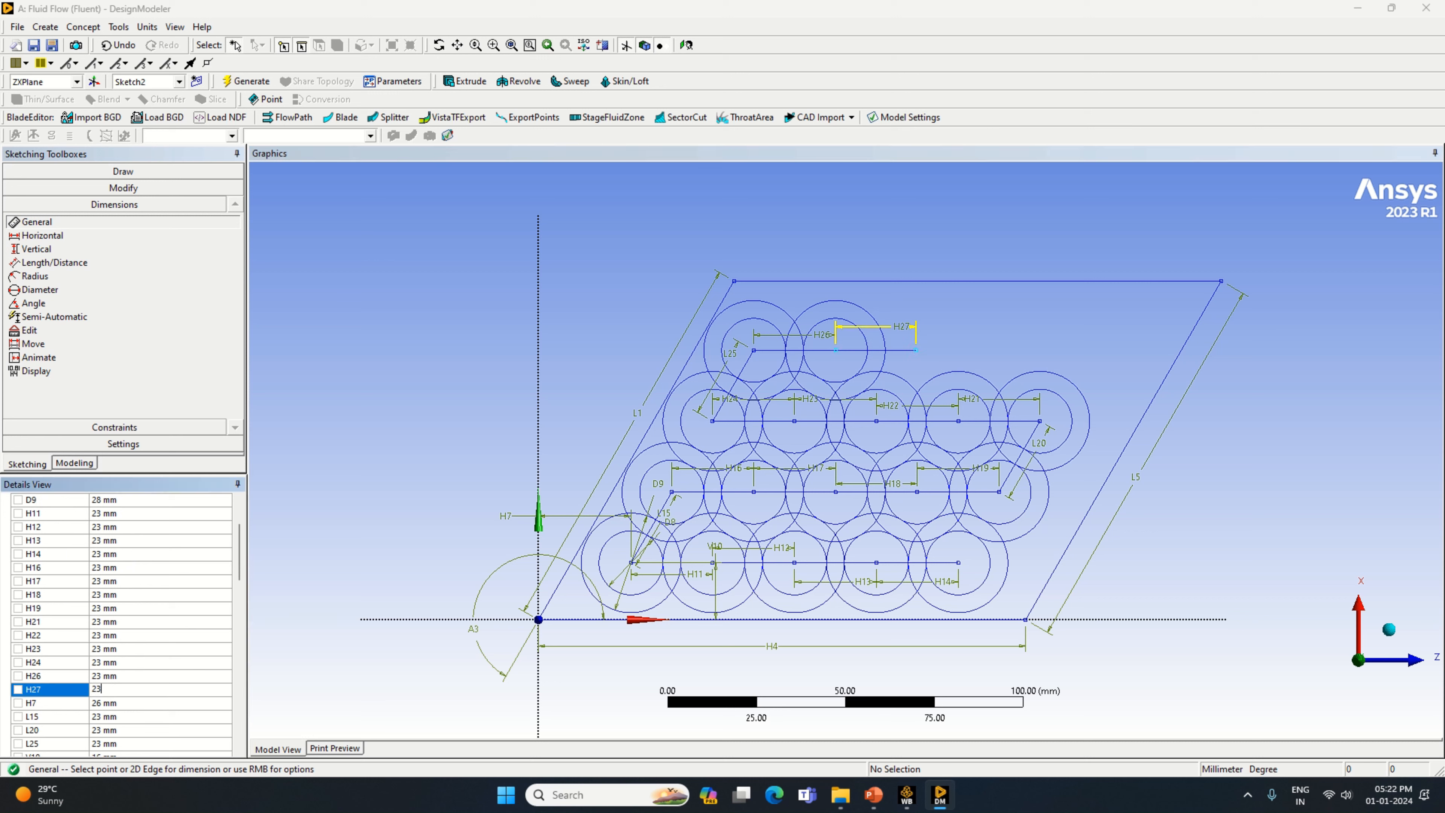
# Draw the fourth row's third pair of concentric circles at the end of its second horizontal line, matching the other pairs' size.
pyautogui.click(103, 171)
pyautogui.click(60, 299)
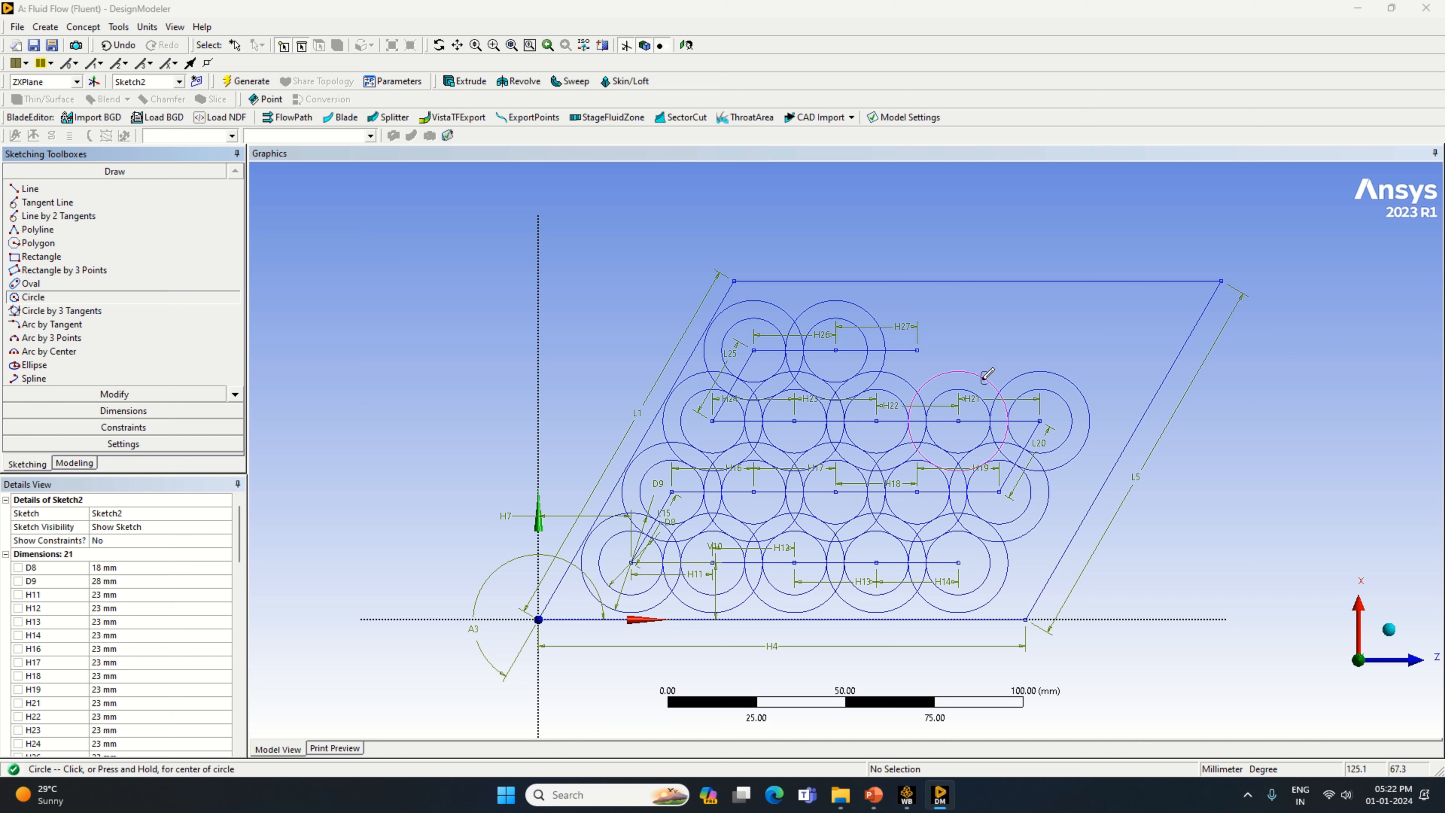
pyautogui.click(917, 350)
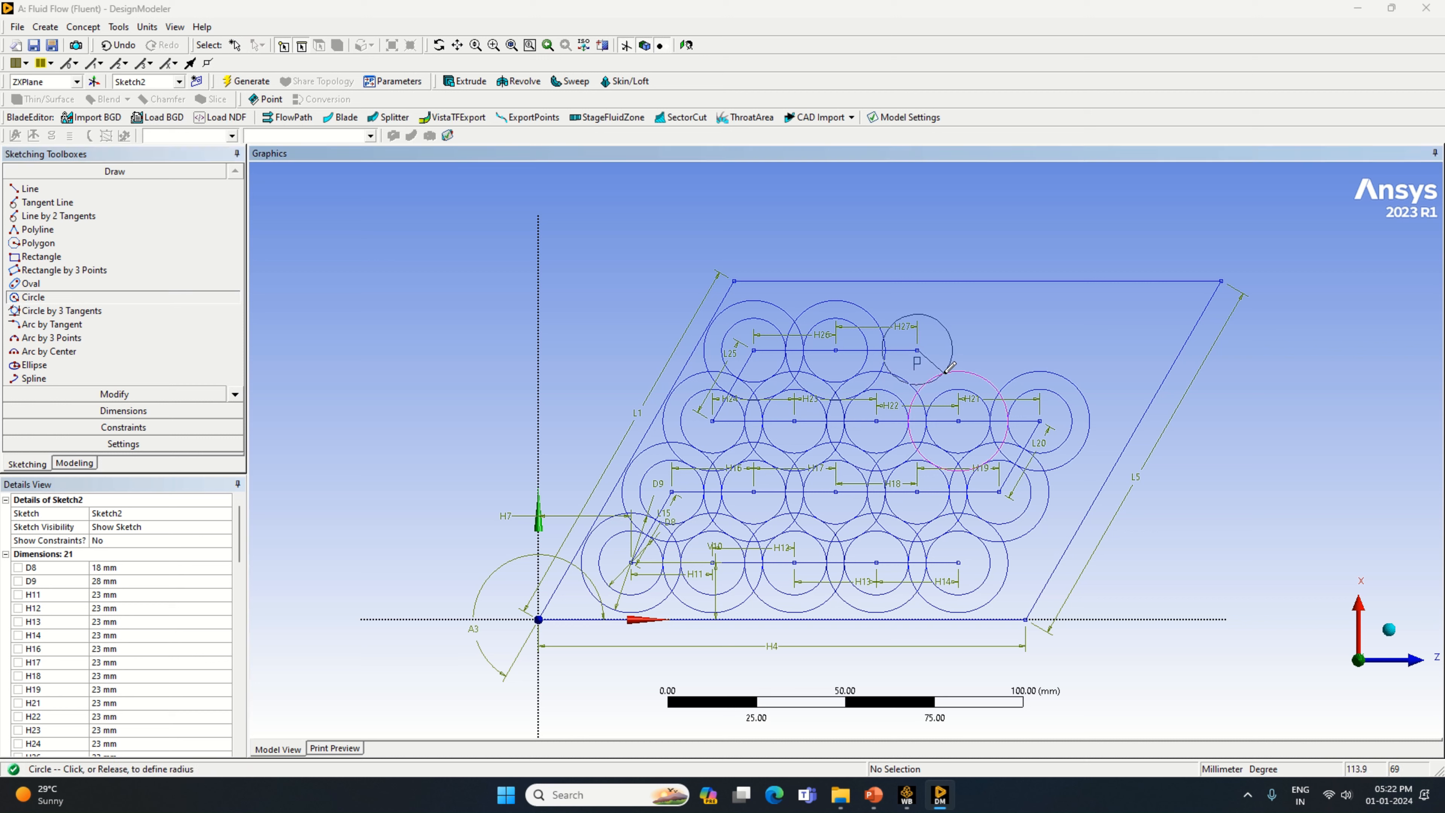
pyautogui.click(949, 340)
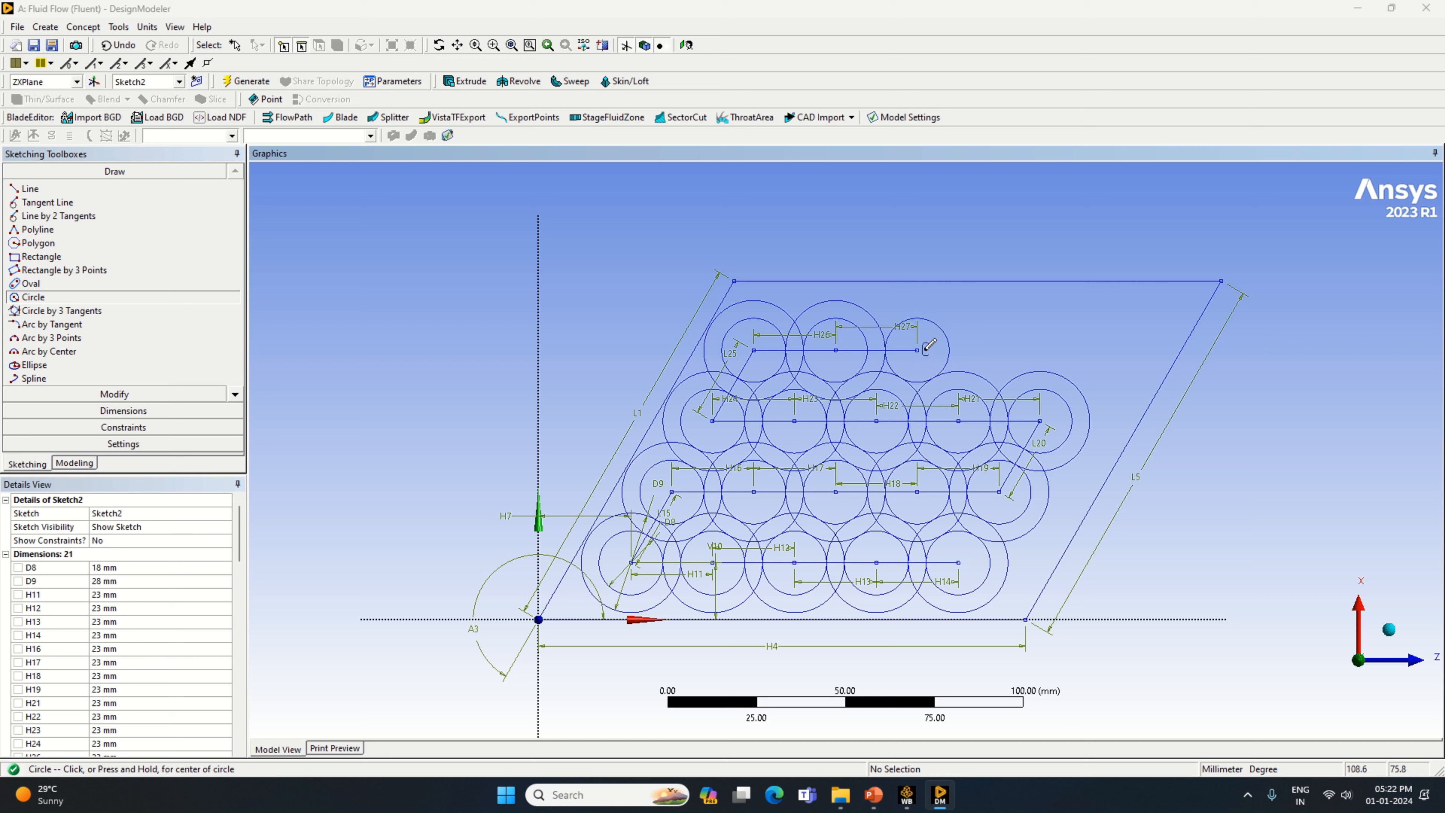
pyautogui.click(917, 350)
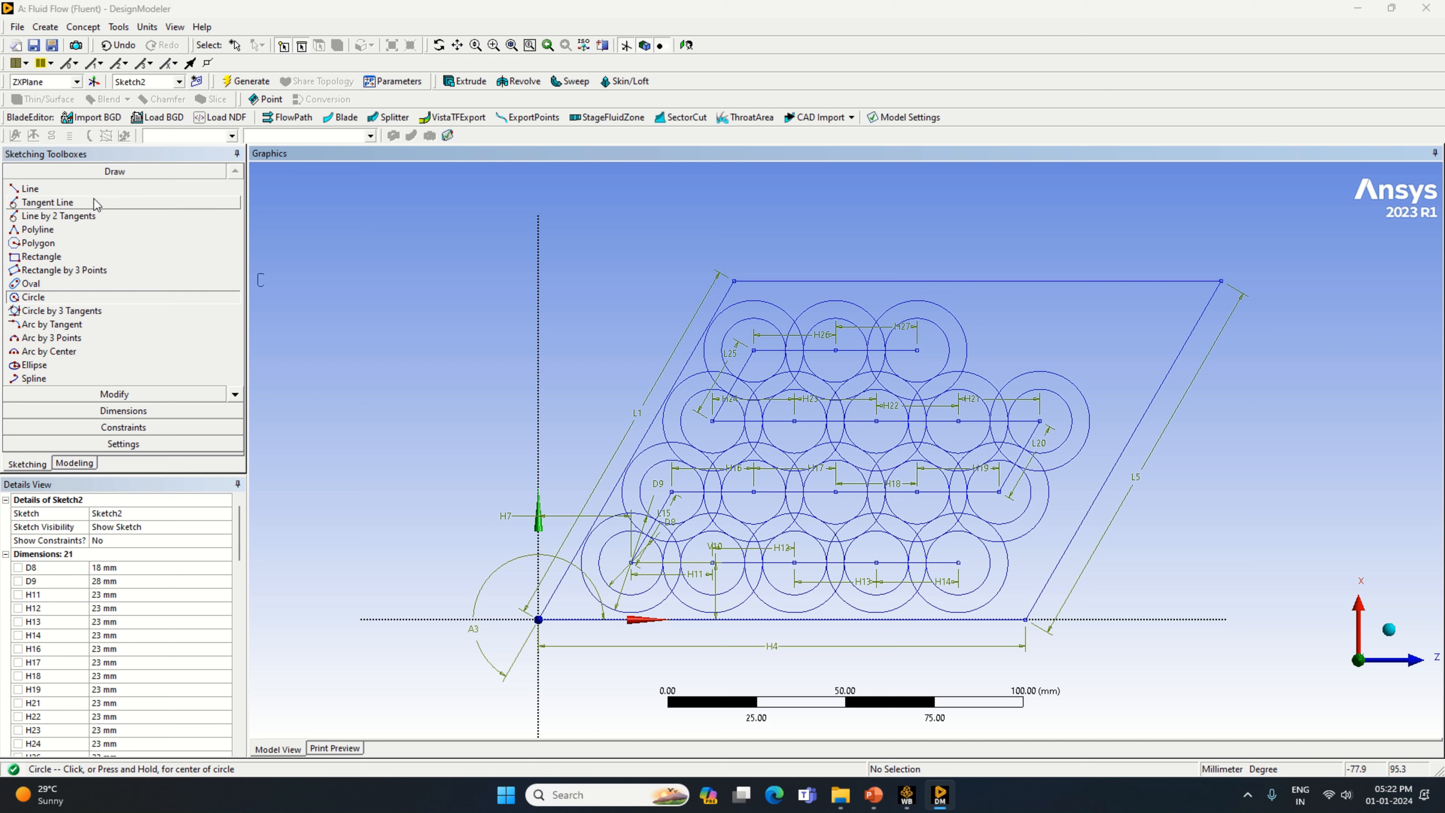
# Draw the fourth row's third horizontal line rightward from the third circle pair's centre and set its length to 23 mm.
pyautogui.click(30, 189)
pyautogui.click(916, 349)
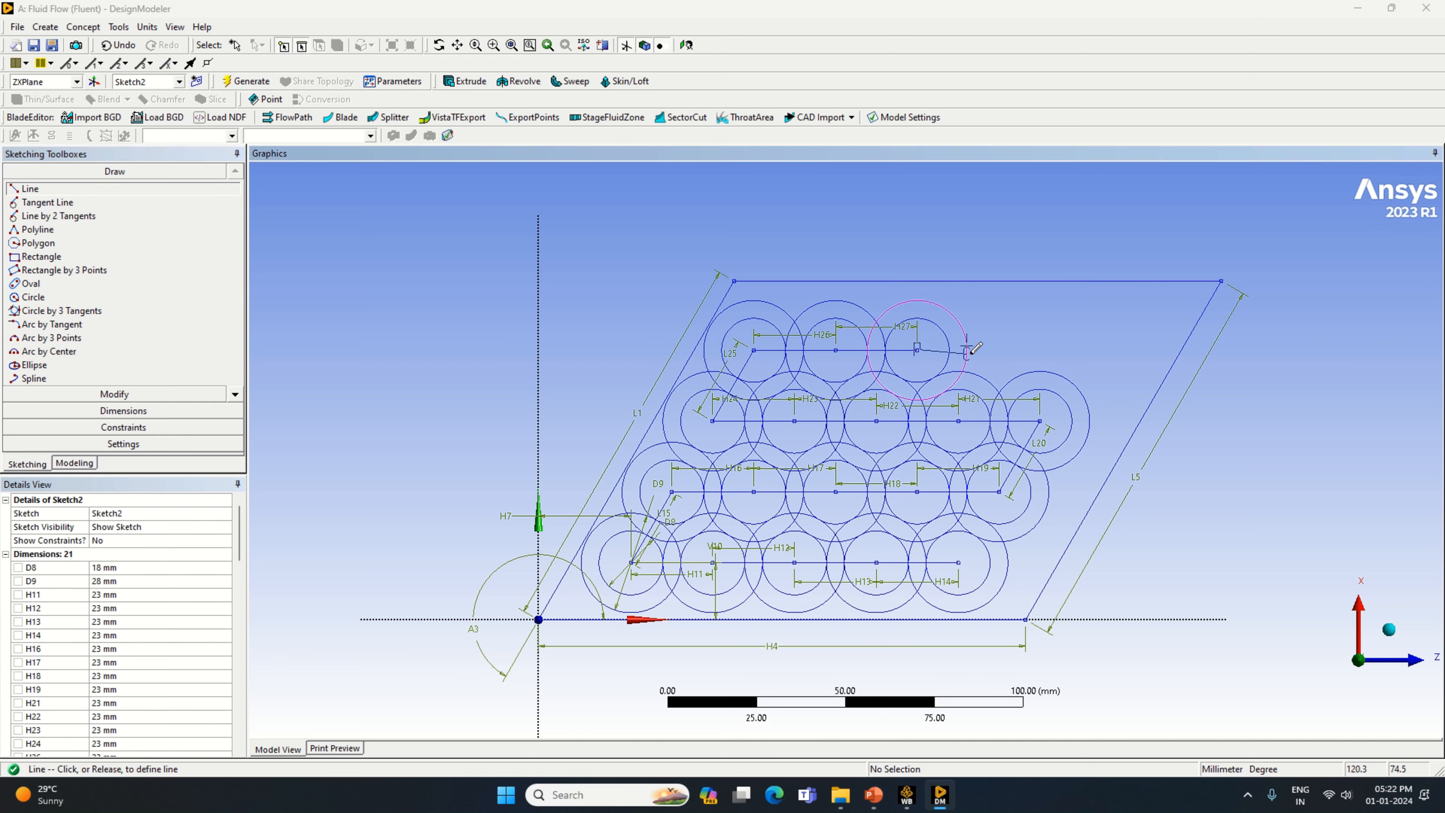
pyautogui.click(1014, 349)
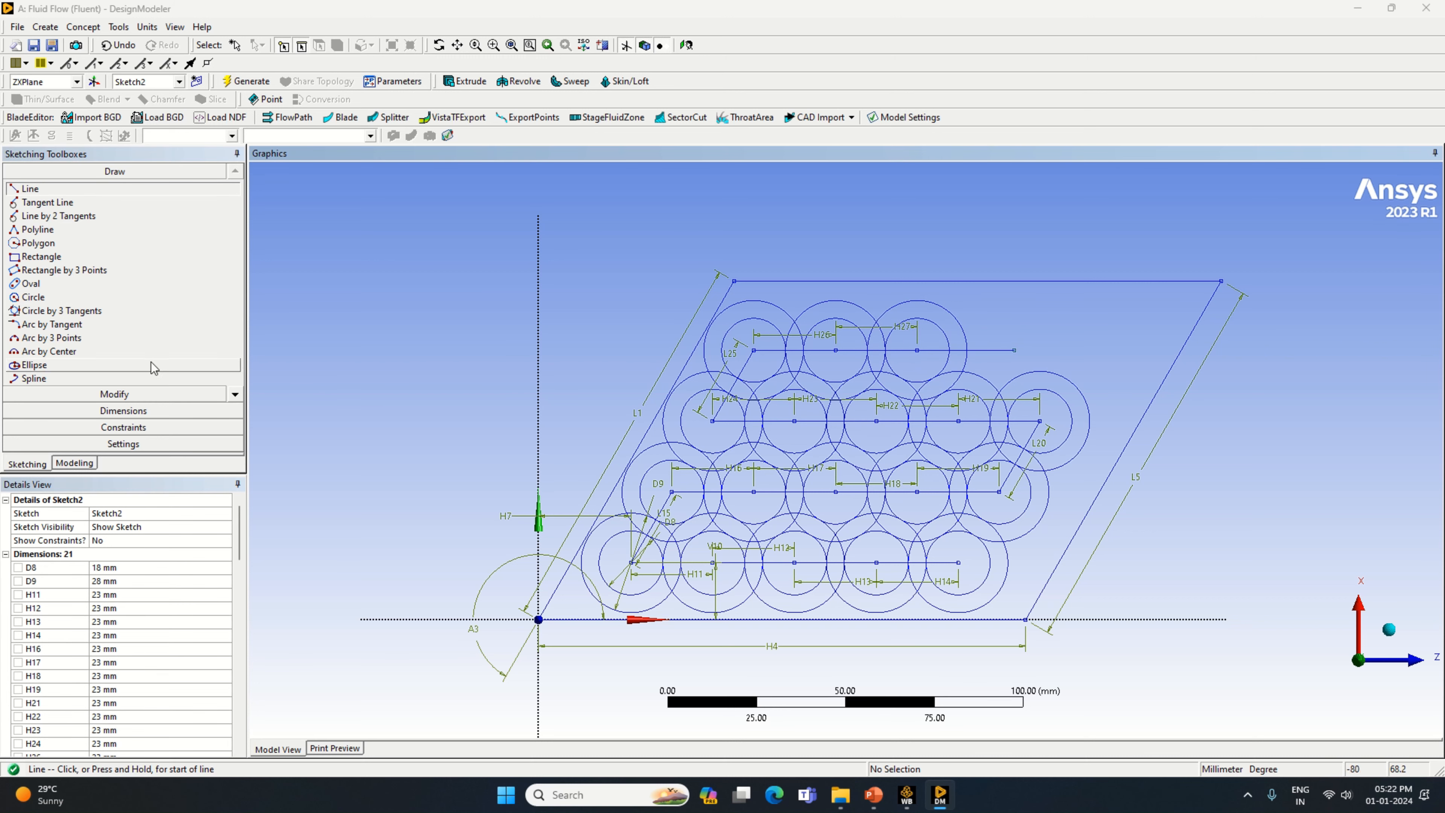
pyautogui.click(177, 411)
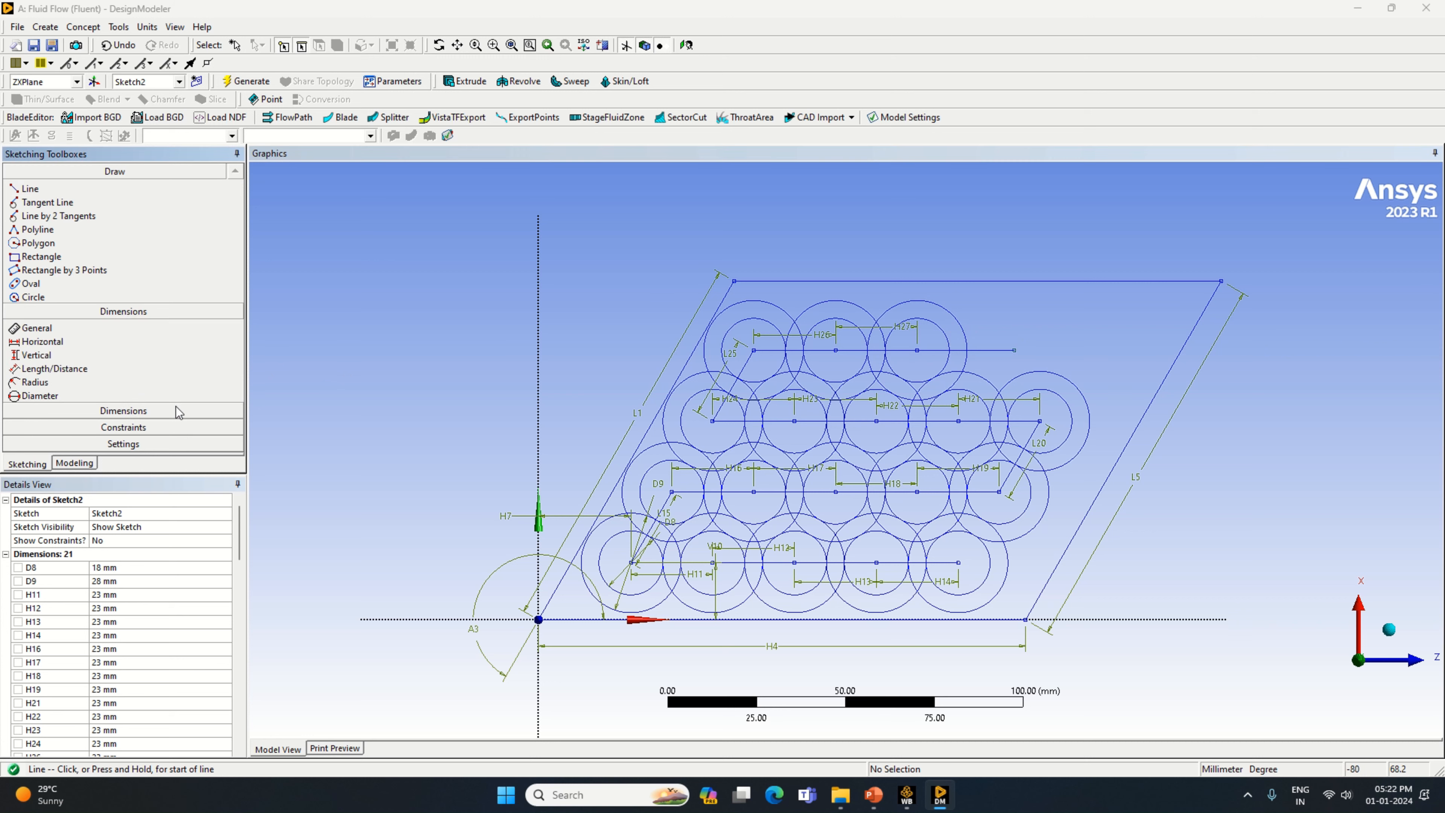
pyautogui.click(1002, 350)
pyautogui.click(999, 335)
pyautogui.scroll(-3, 162, 662)
pyautogui.click(162, 662)
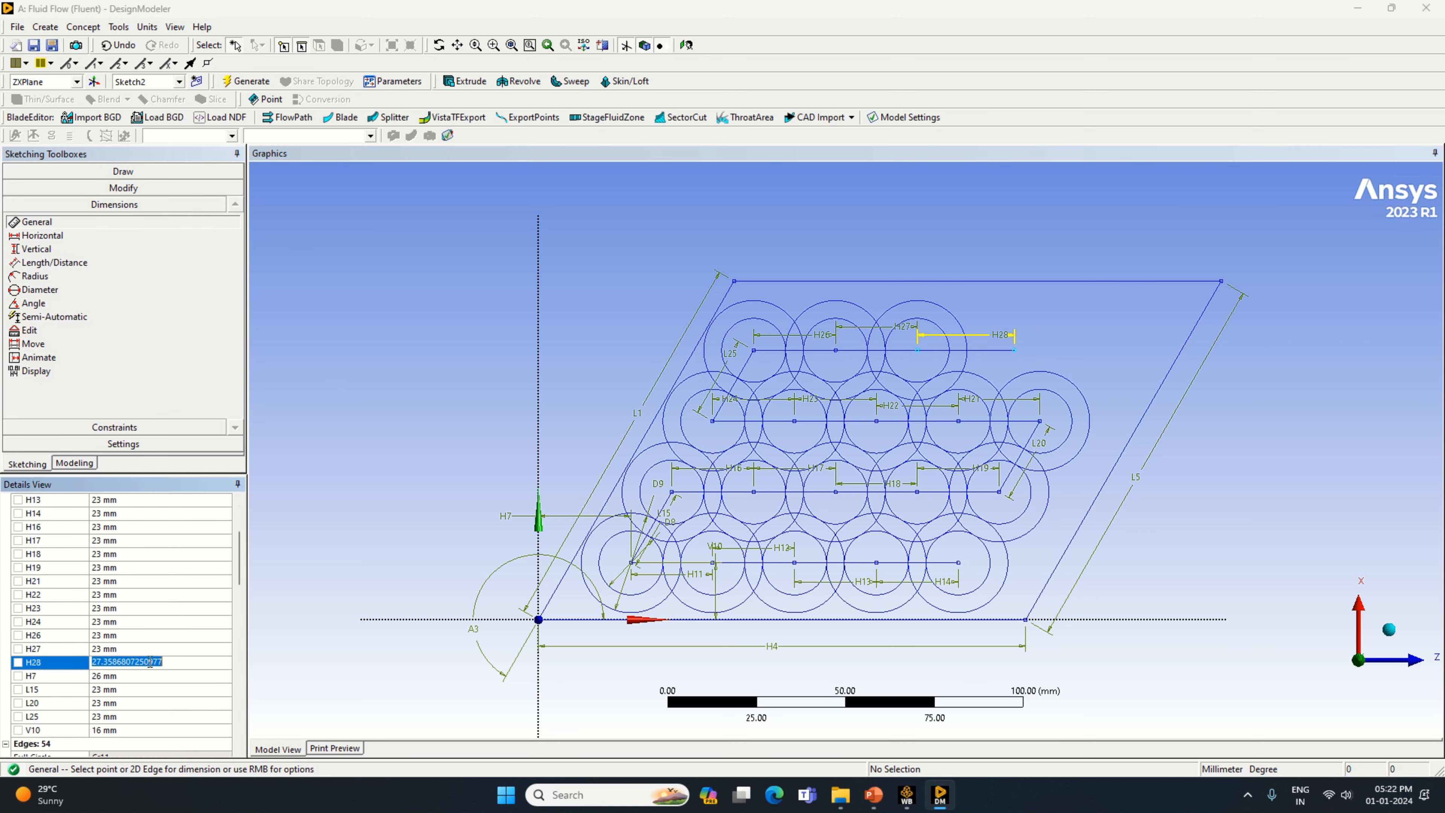
pyautogui.write('23')
# Draw the fourth row's fourth pair of concentric circles at the end of its third horizontal line, matching the other pairs' size.
pyautogui.click(123, 171)
pyautogui.click(33, 297)
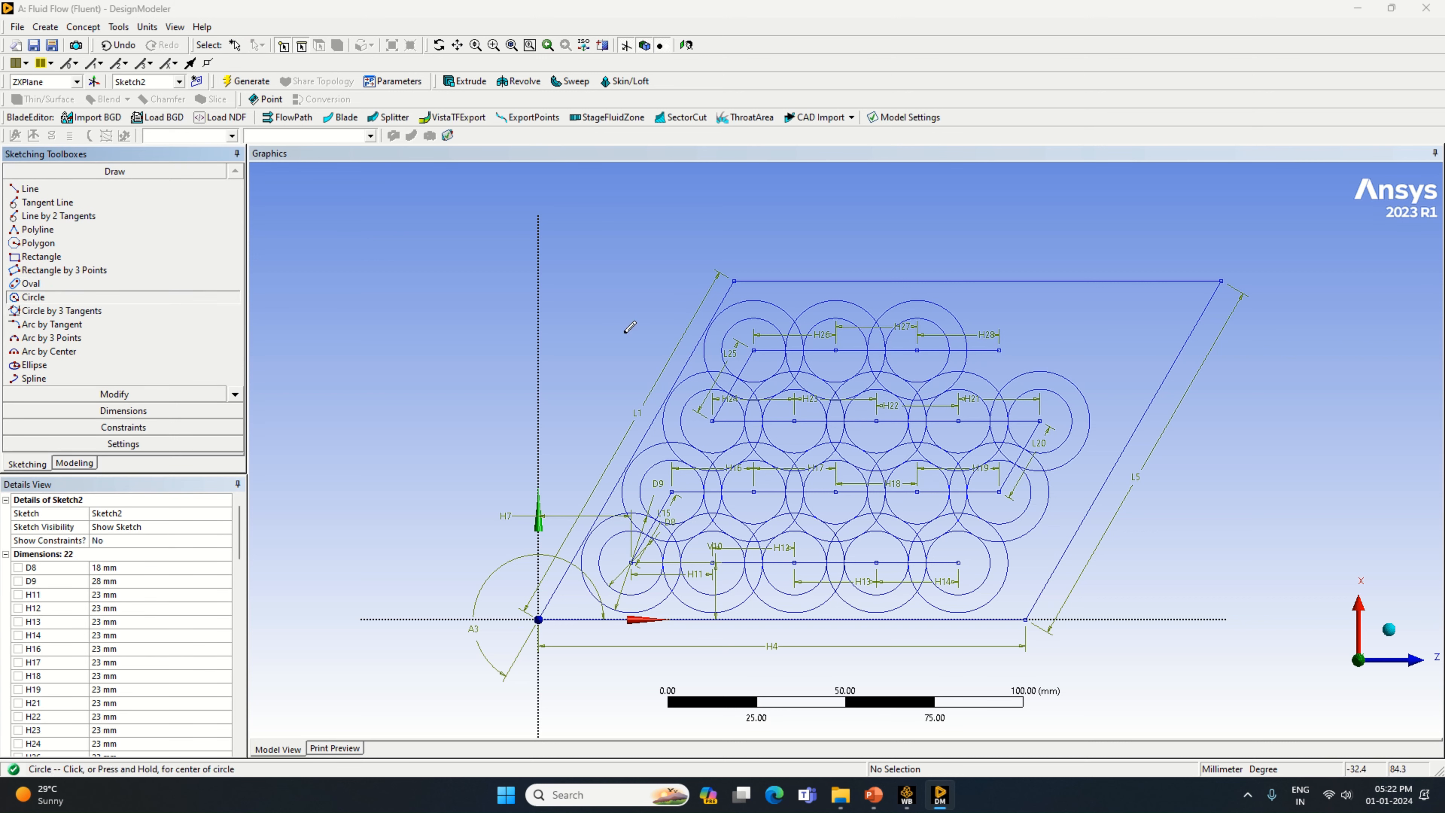
pyautogui.click(999, 350)
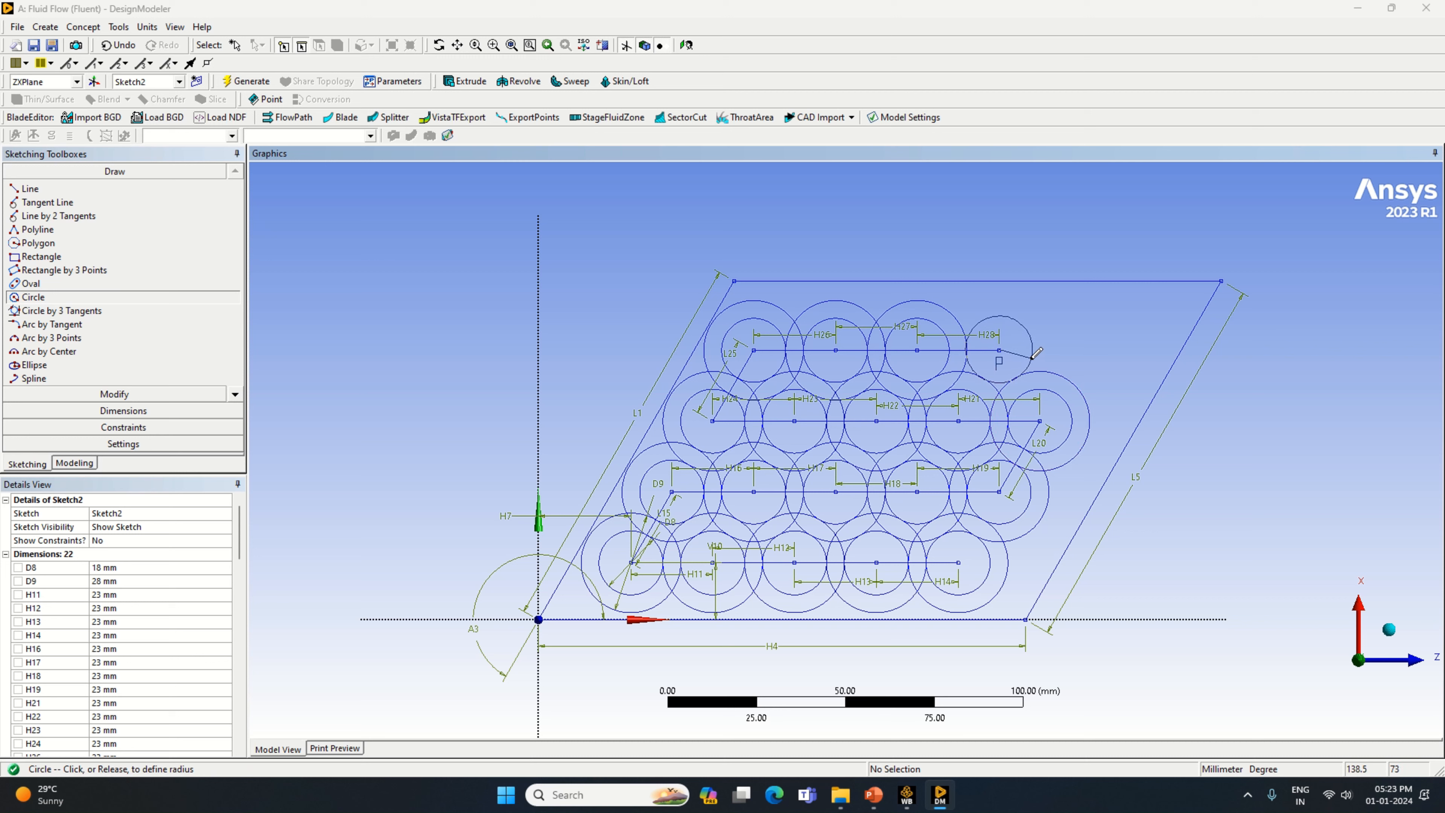
pyautogui.click(1032, 357)
pyautogui.click(999, 350)
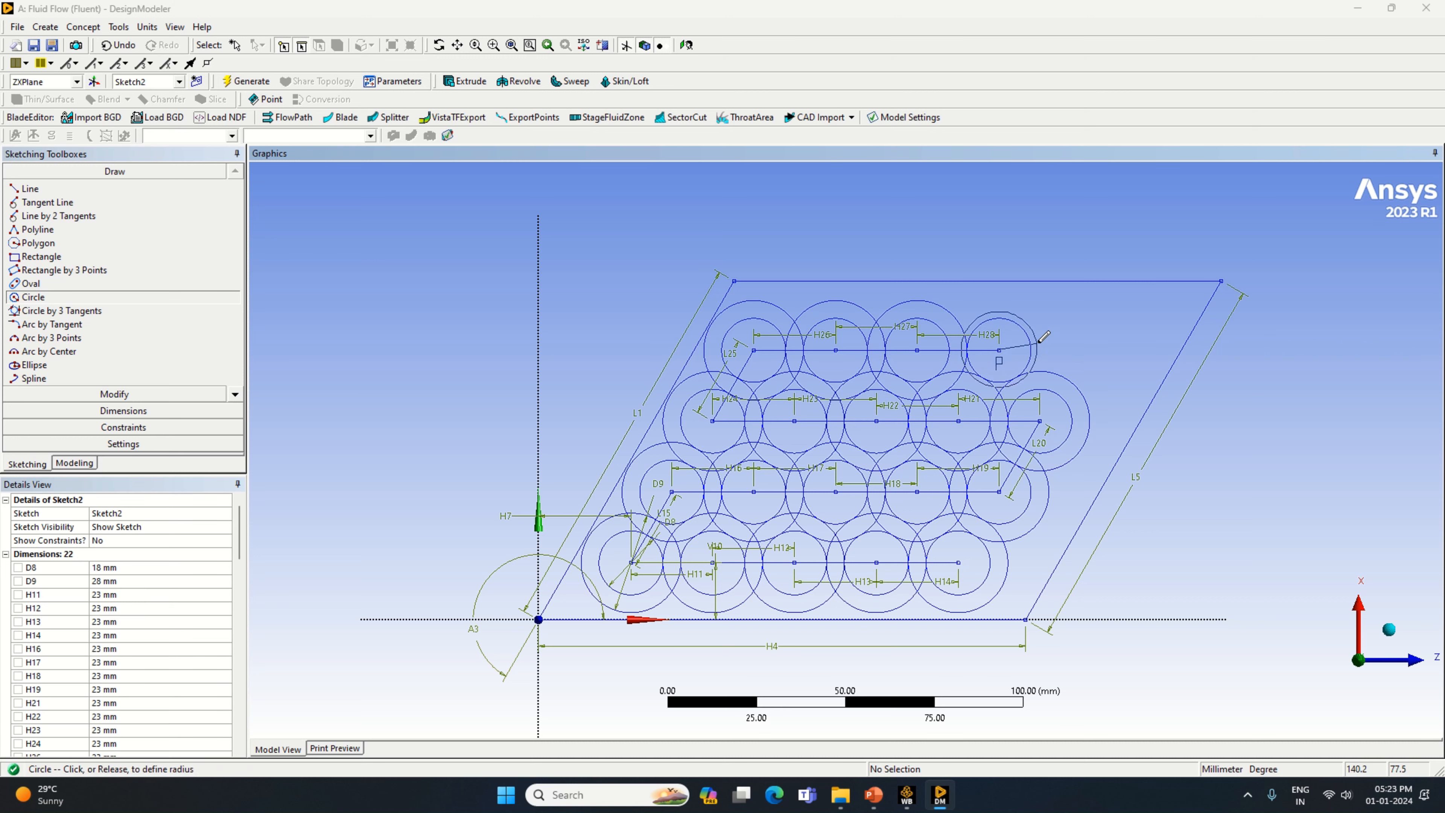
pyautogui.press('Escape')
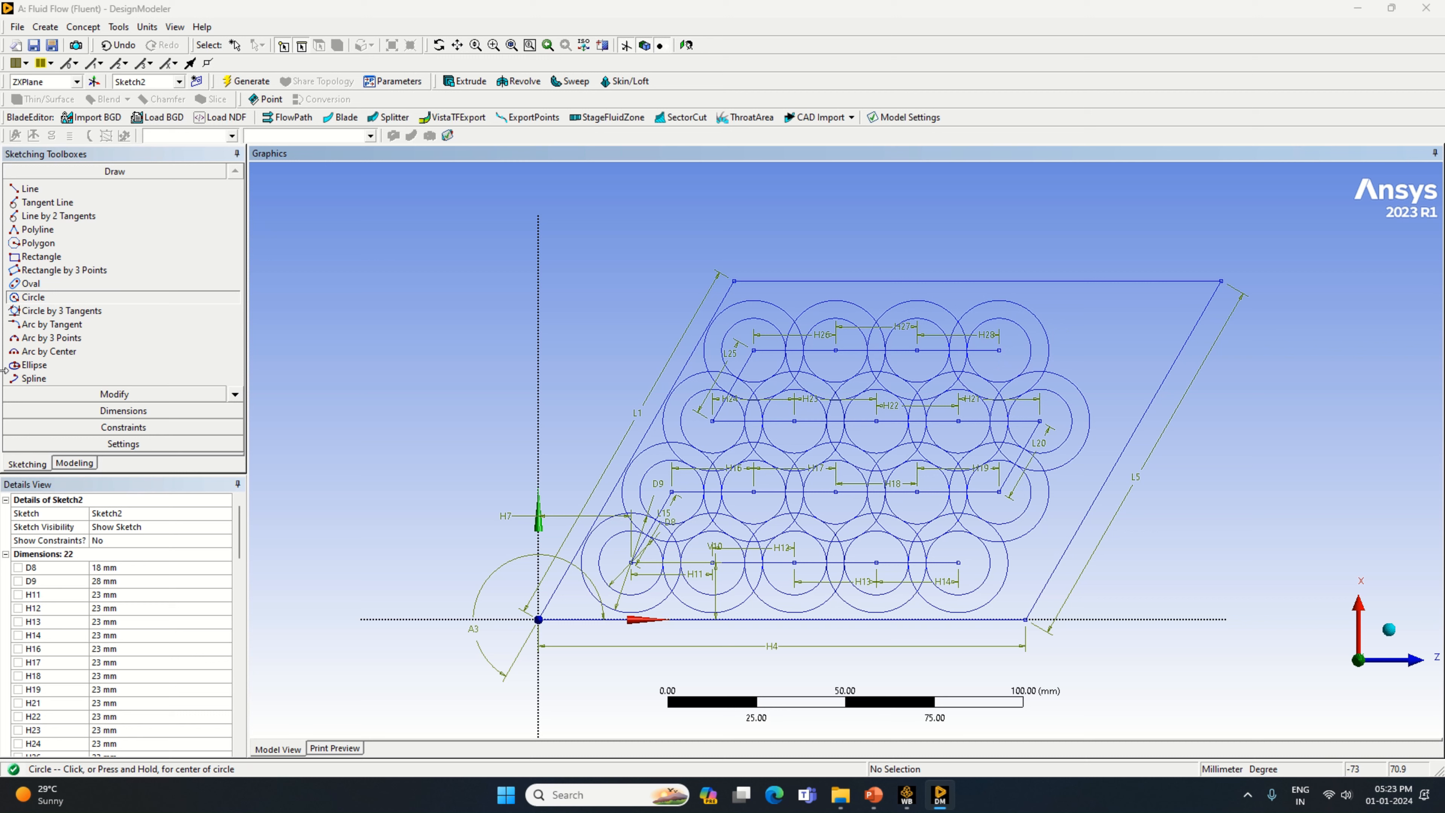
# Draw the fourth row's fourth horizontal line rightward from the fourth circle pair's centre and set its length to 23 mm.
pyautogui.click(29, 188)
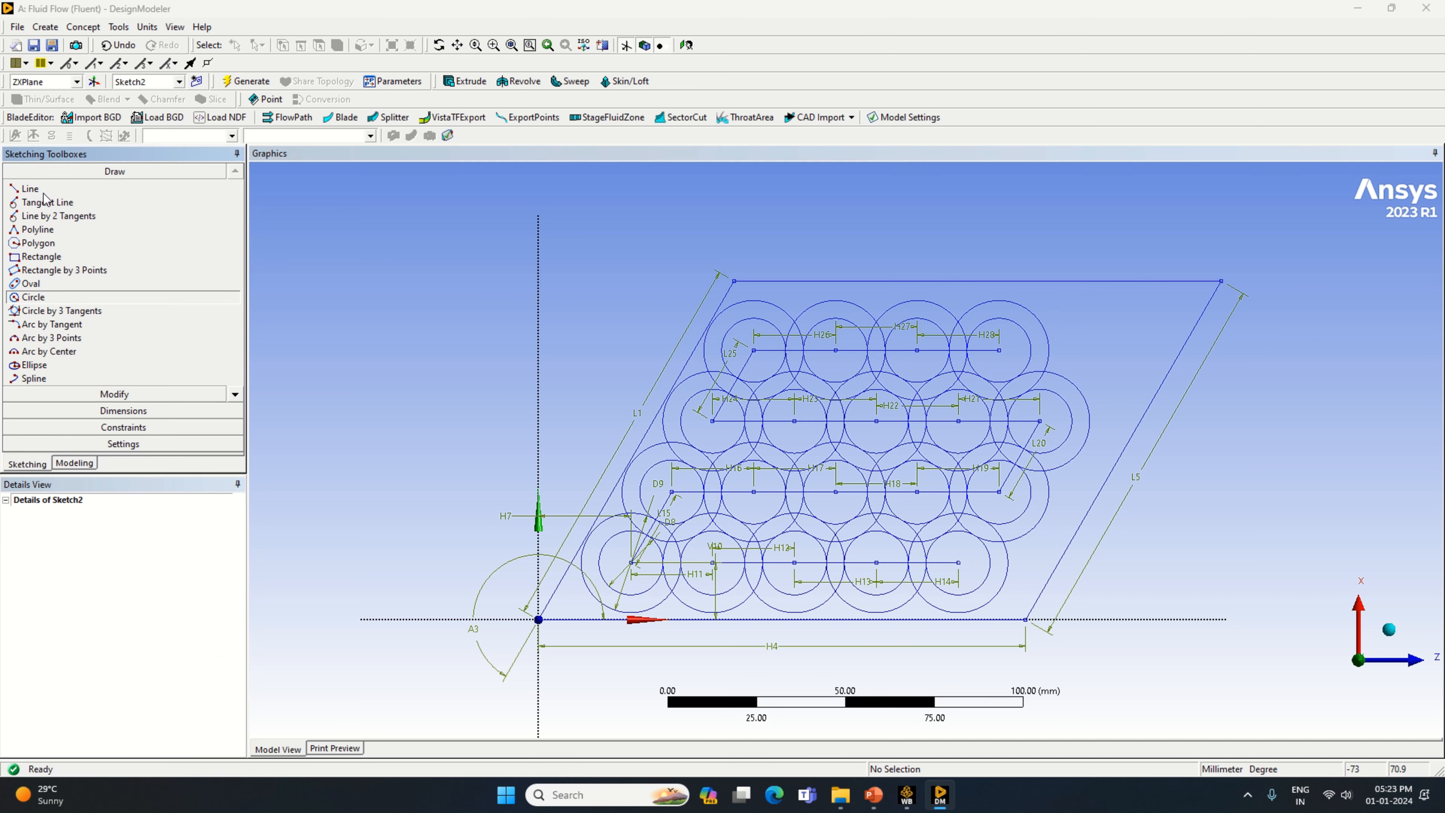
pyautogui.click(999, 349)
pyautogui.click(1093, 350)
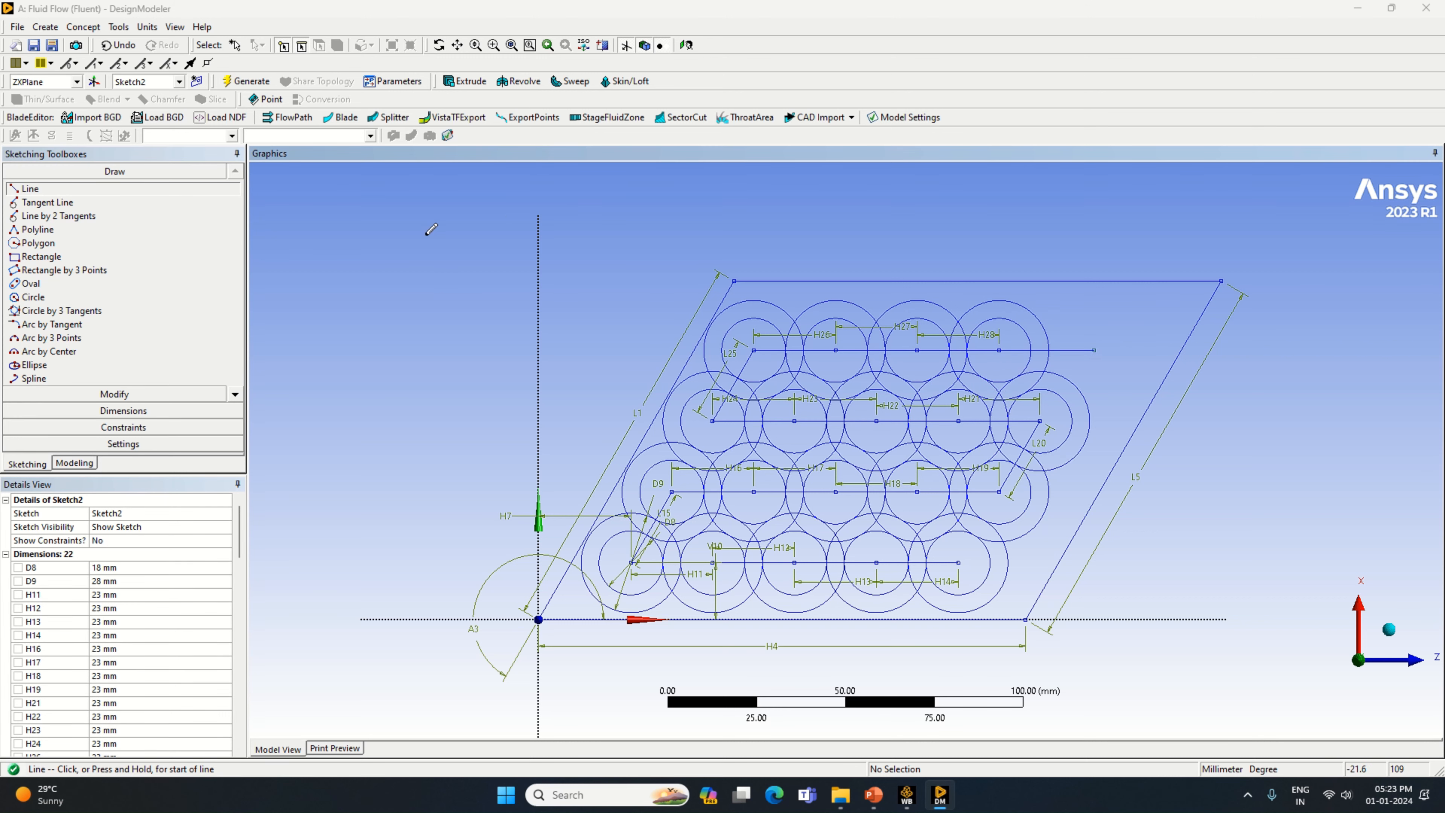
pyautogui.click(123, 410)
pyautogui.click(1083, 350)
pyautogui.click(1072, 337)
pyautogui.scroll(-3, 139, 626)
pyautogui.click(129, 635)
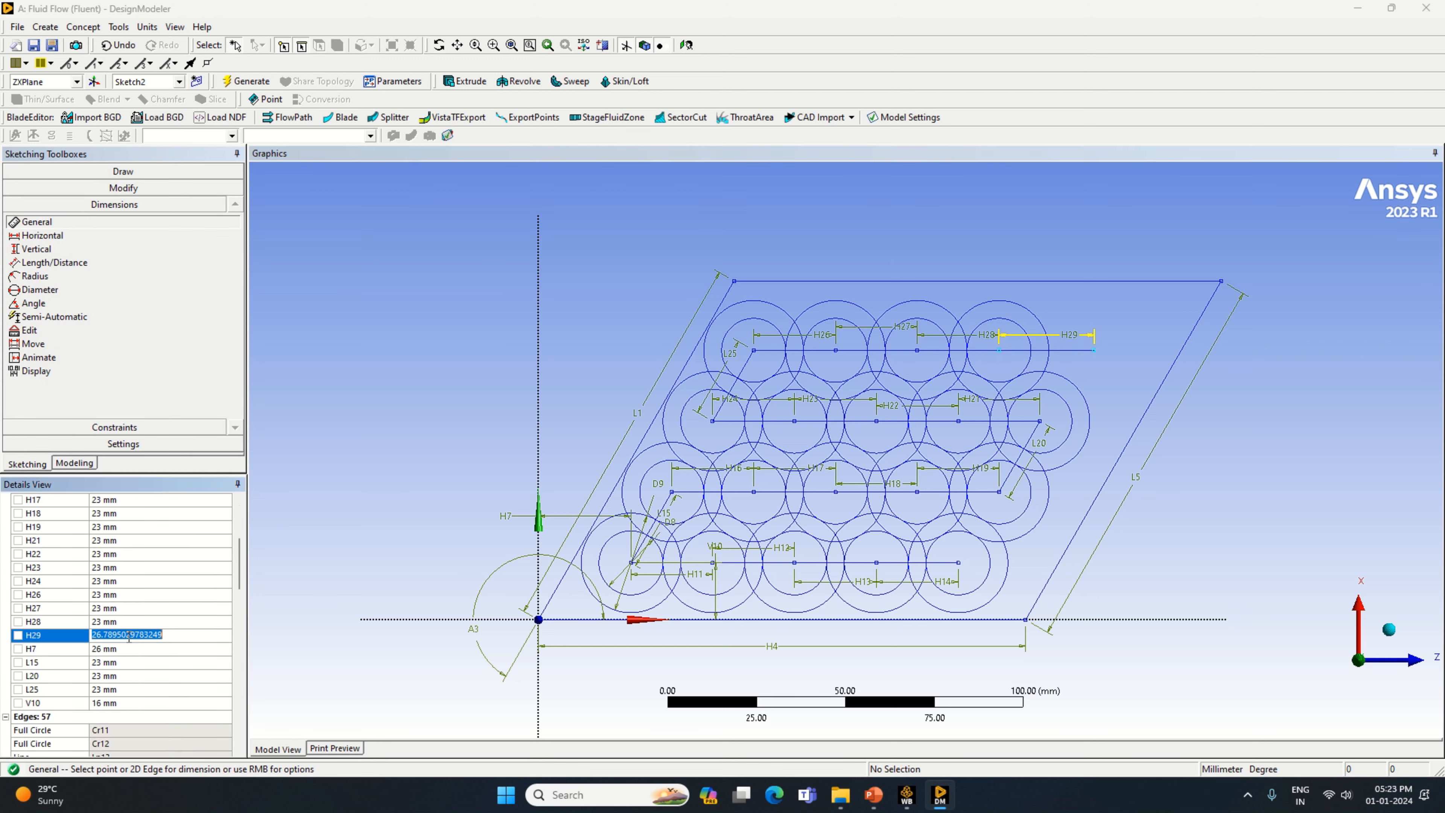
pyautogui.write('23')
pyautogui.press('Return')
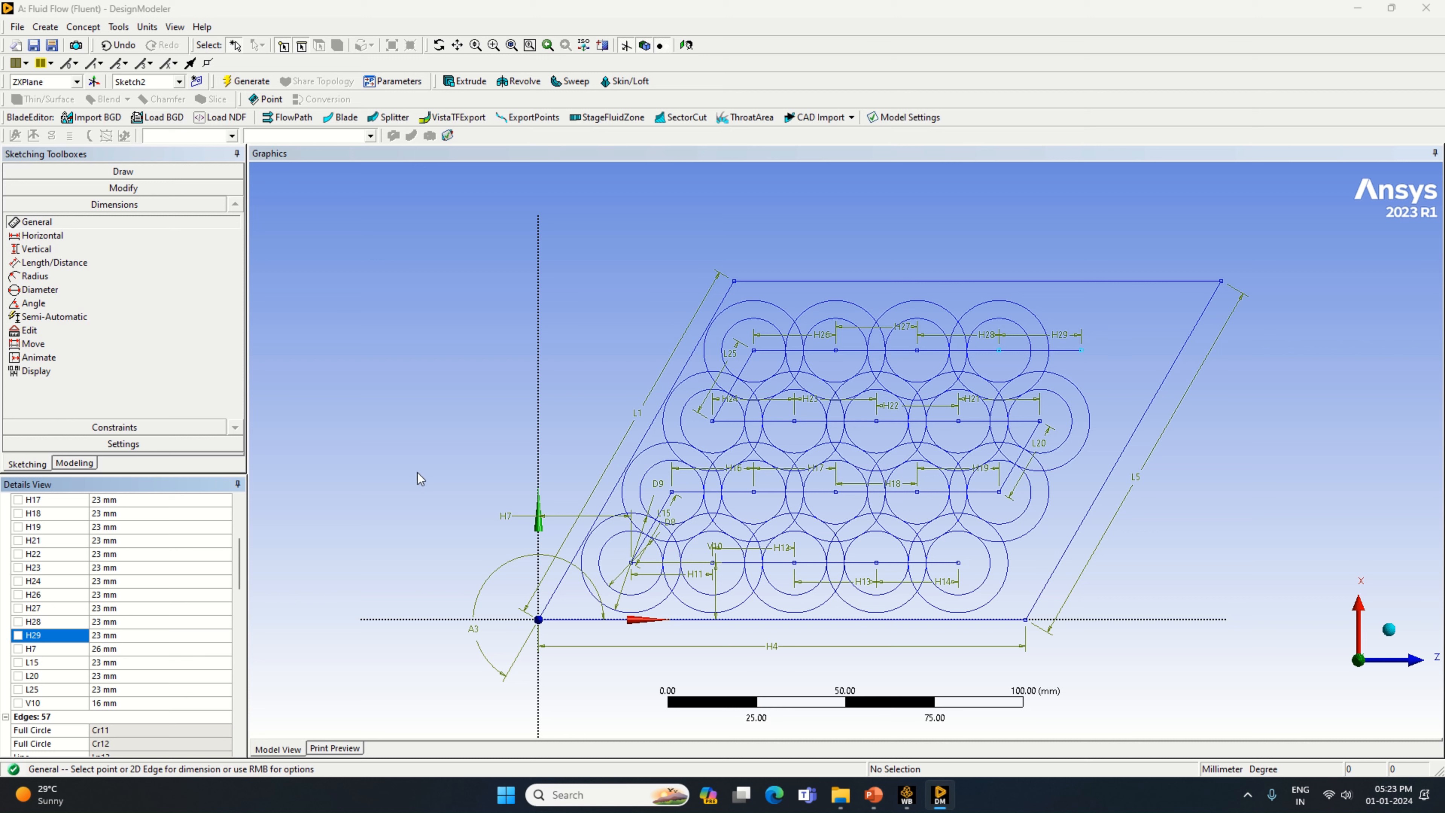
# Draw the fourth row's fifth pair of concentric circles at the end of its fourth horizontal line, matching the other pairs' size.
pyautogui.click(123, 171)
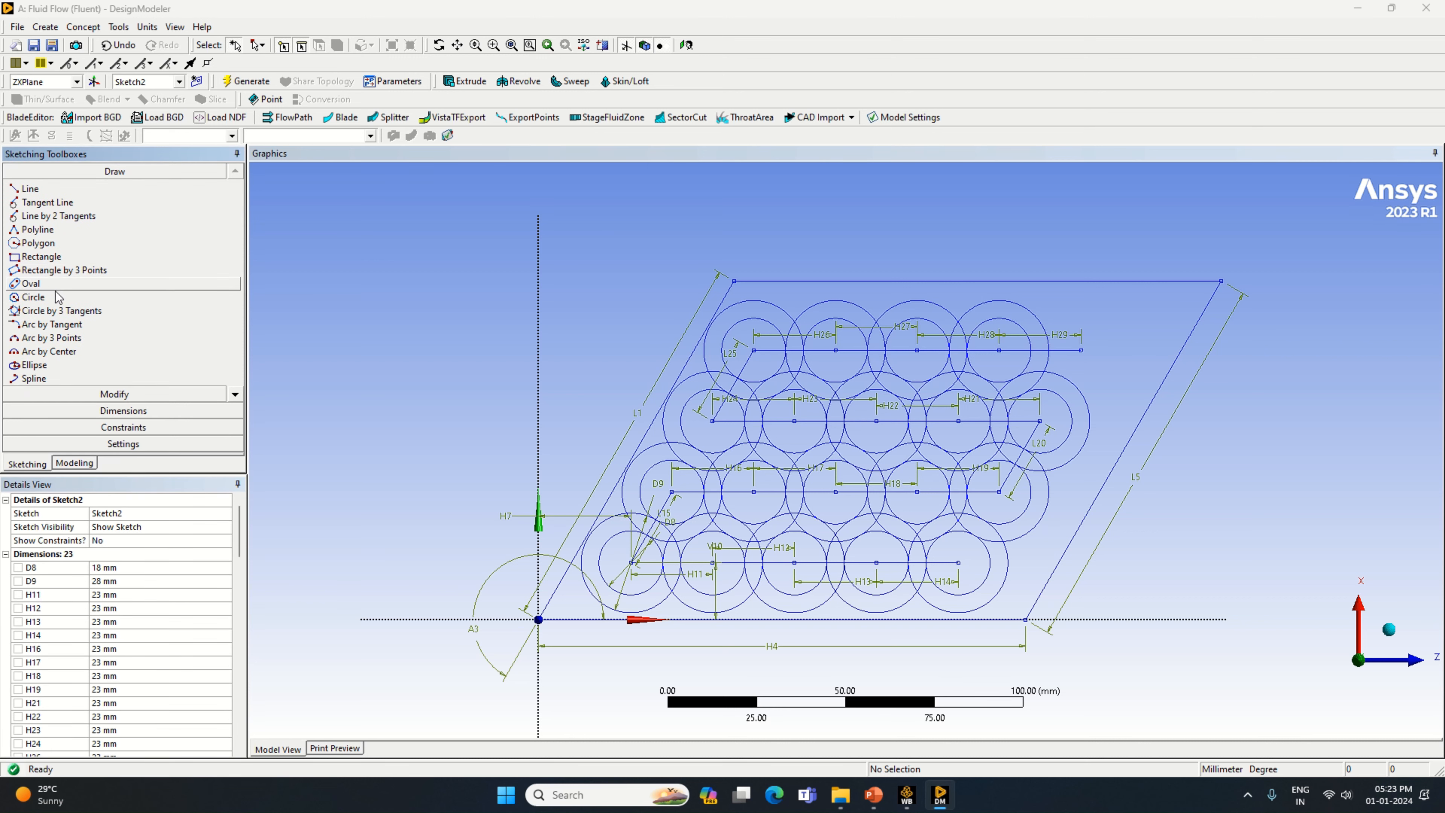
pyautogui.click(58, 296)
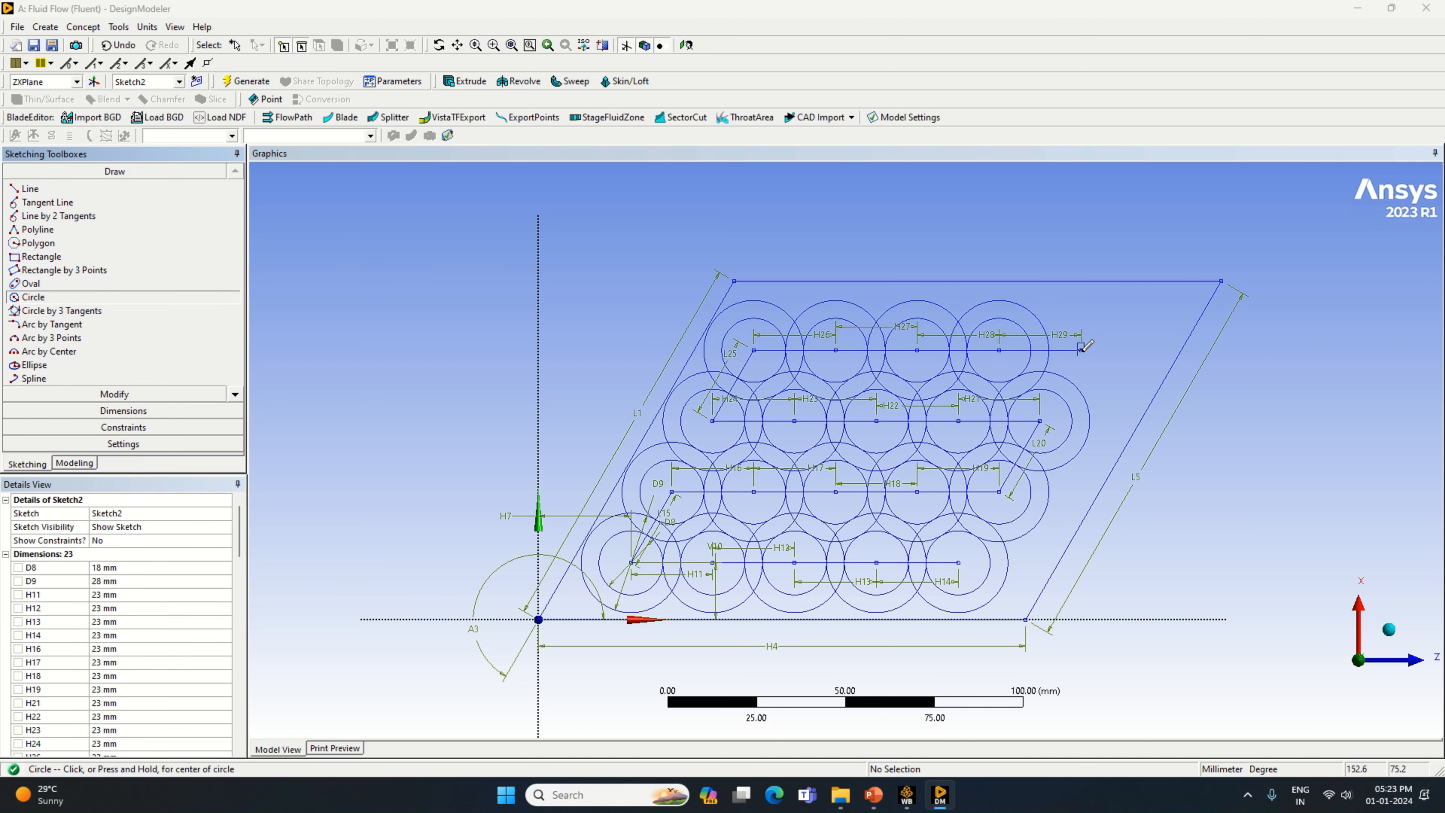
pyautogui.moveTo(1080, 350); pyautogui.dragTo(1118, 382)
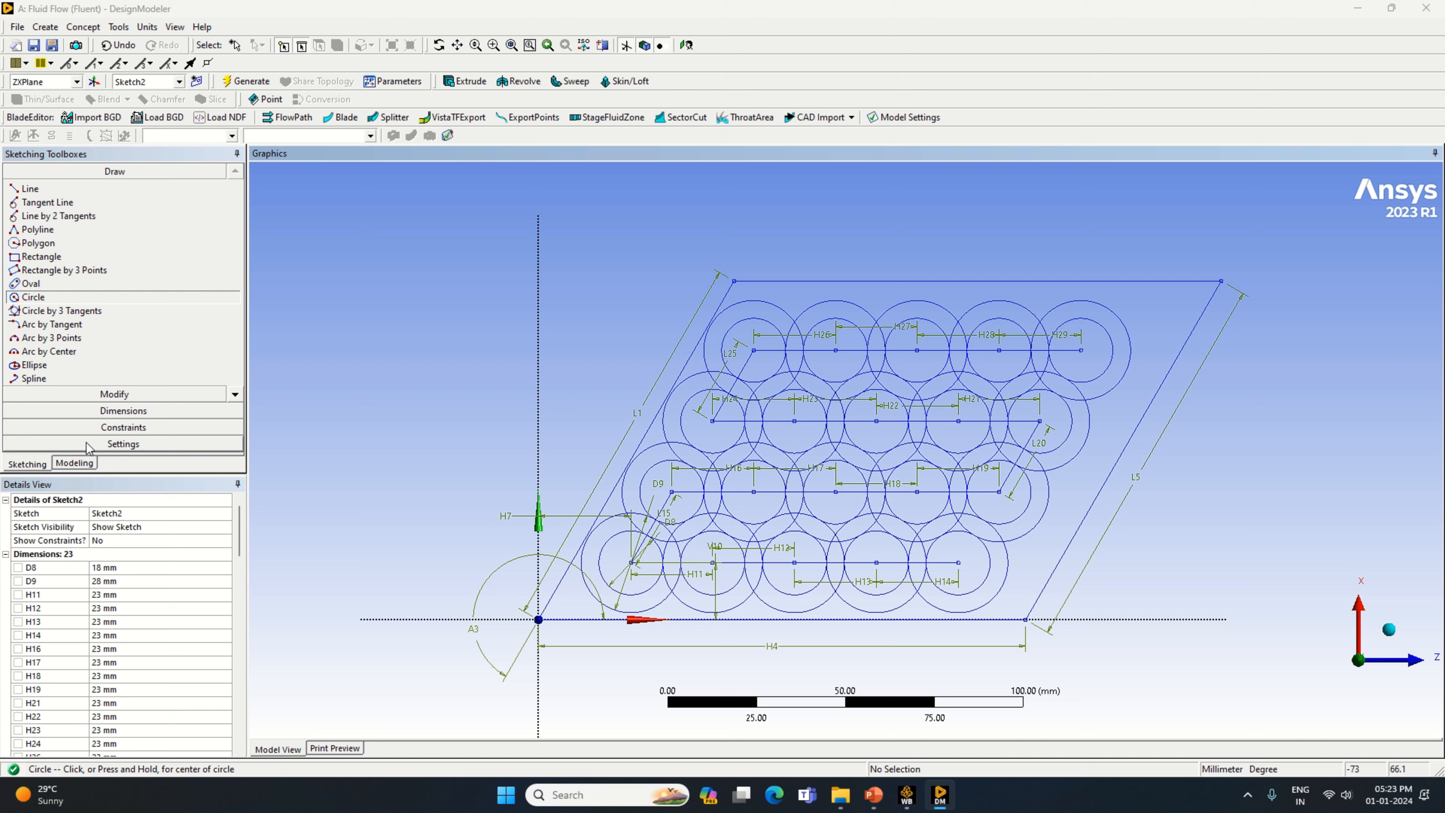
pyautogui.click(75, 464)
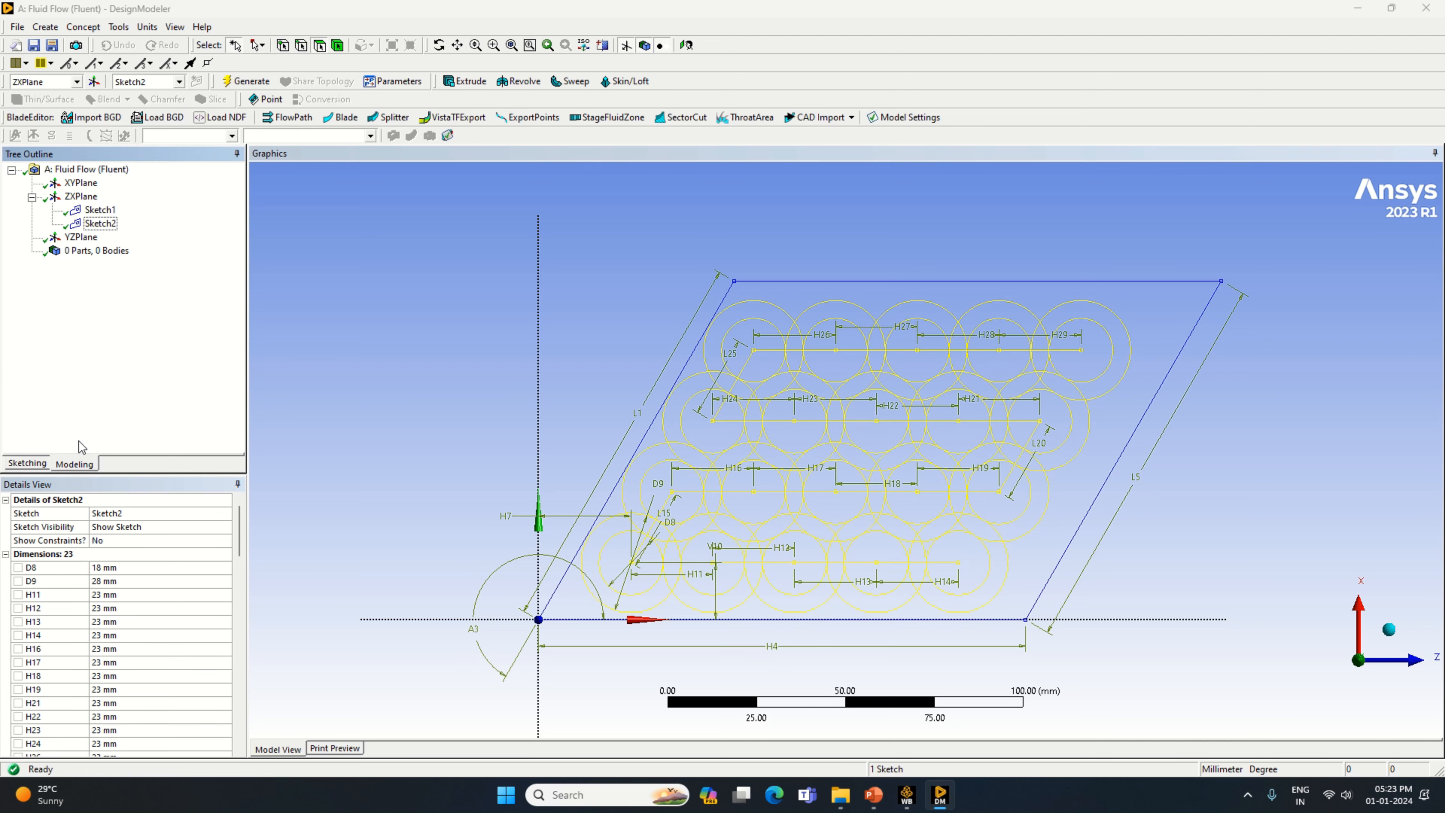
pyautogui.click(28, 463)
pyautogui.click(113, 392)
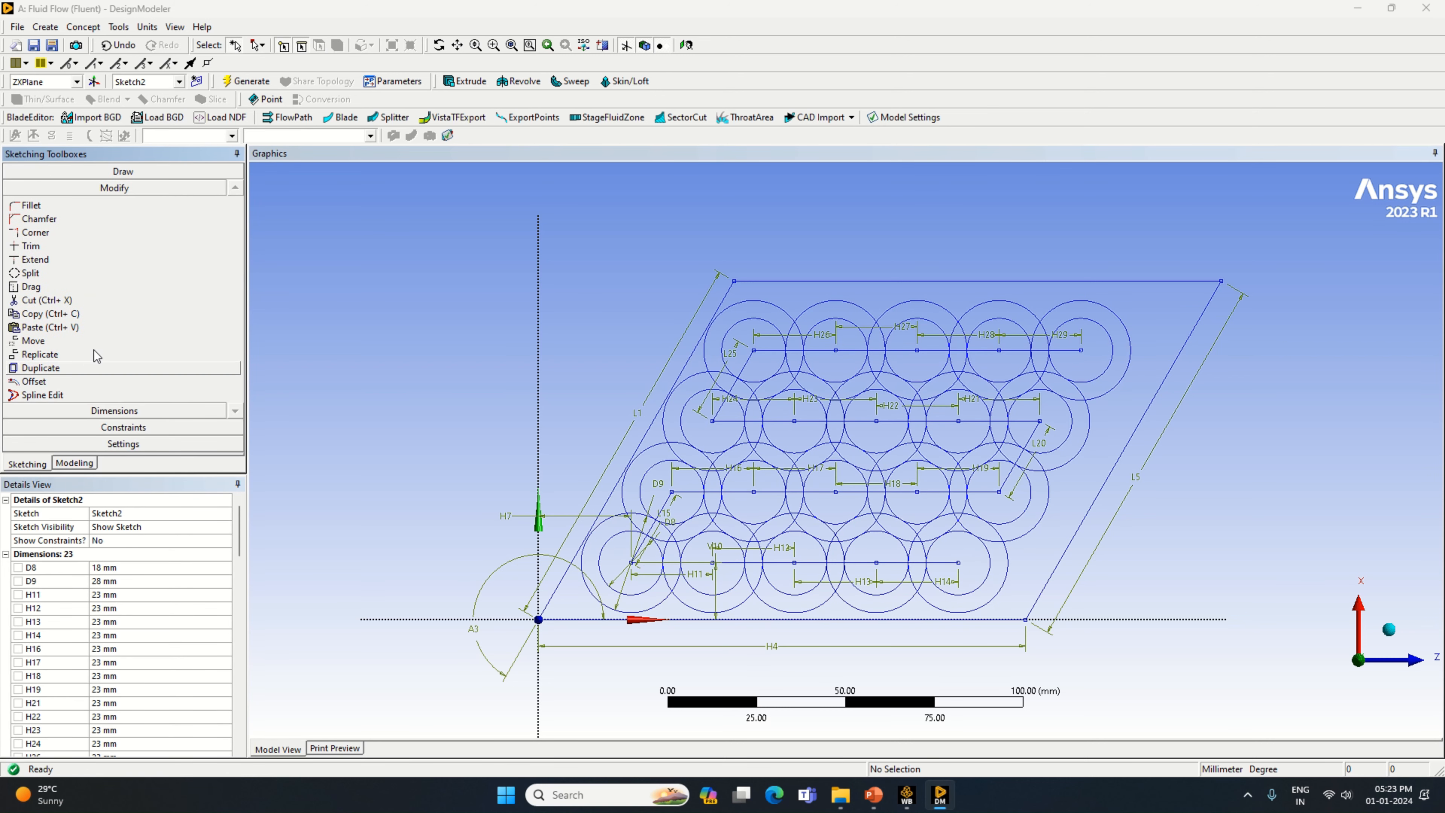
pyautogui.click(34, 246)
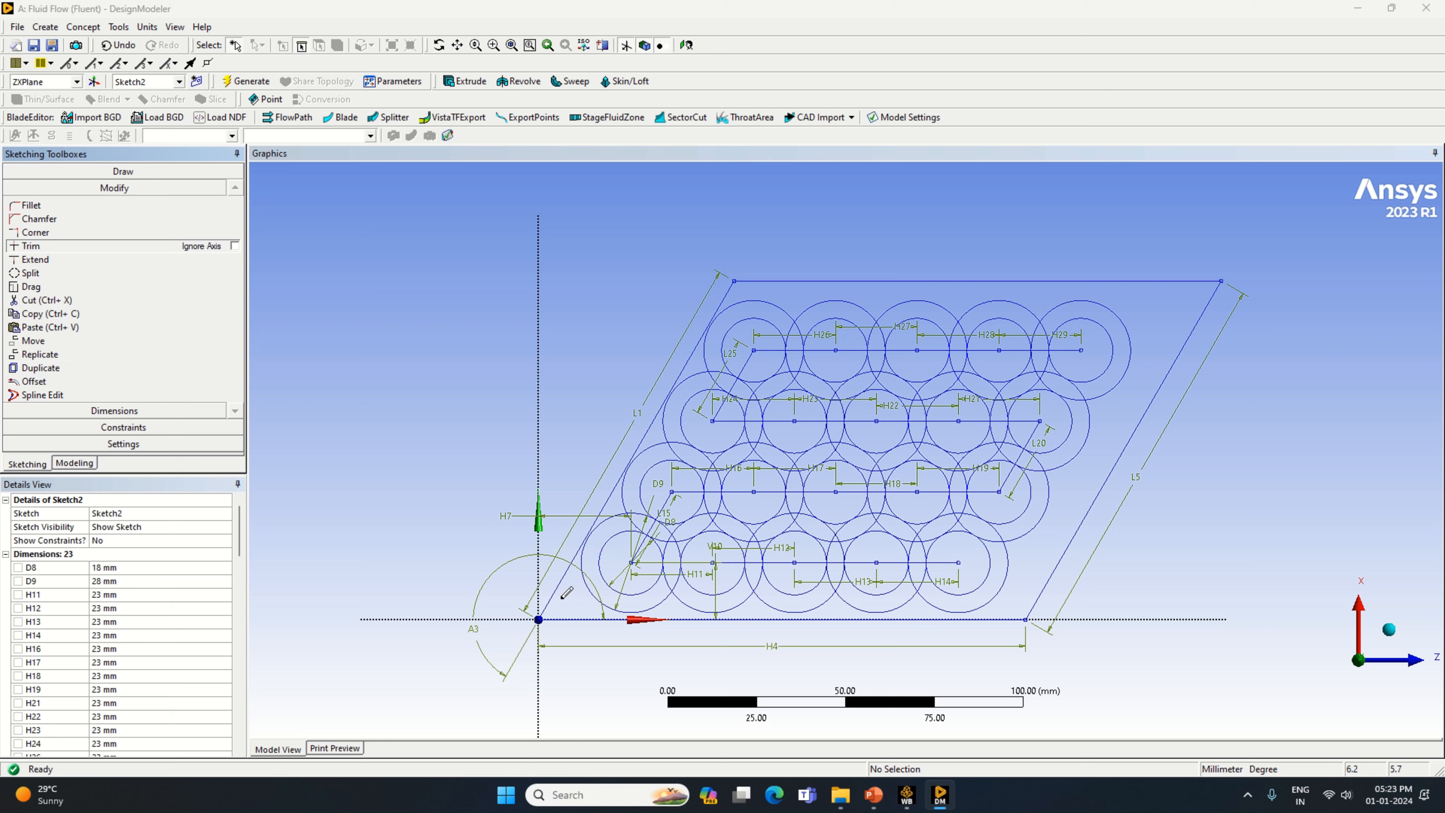
# Draw a slanted line from the lowest row's first circle centre down-left past the parallelogram's base and set its length to 23 mm.
pyautogui.click(116, 171)
pyautogui.click(72, 190)
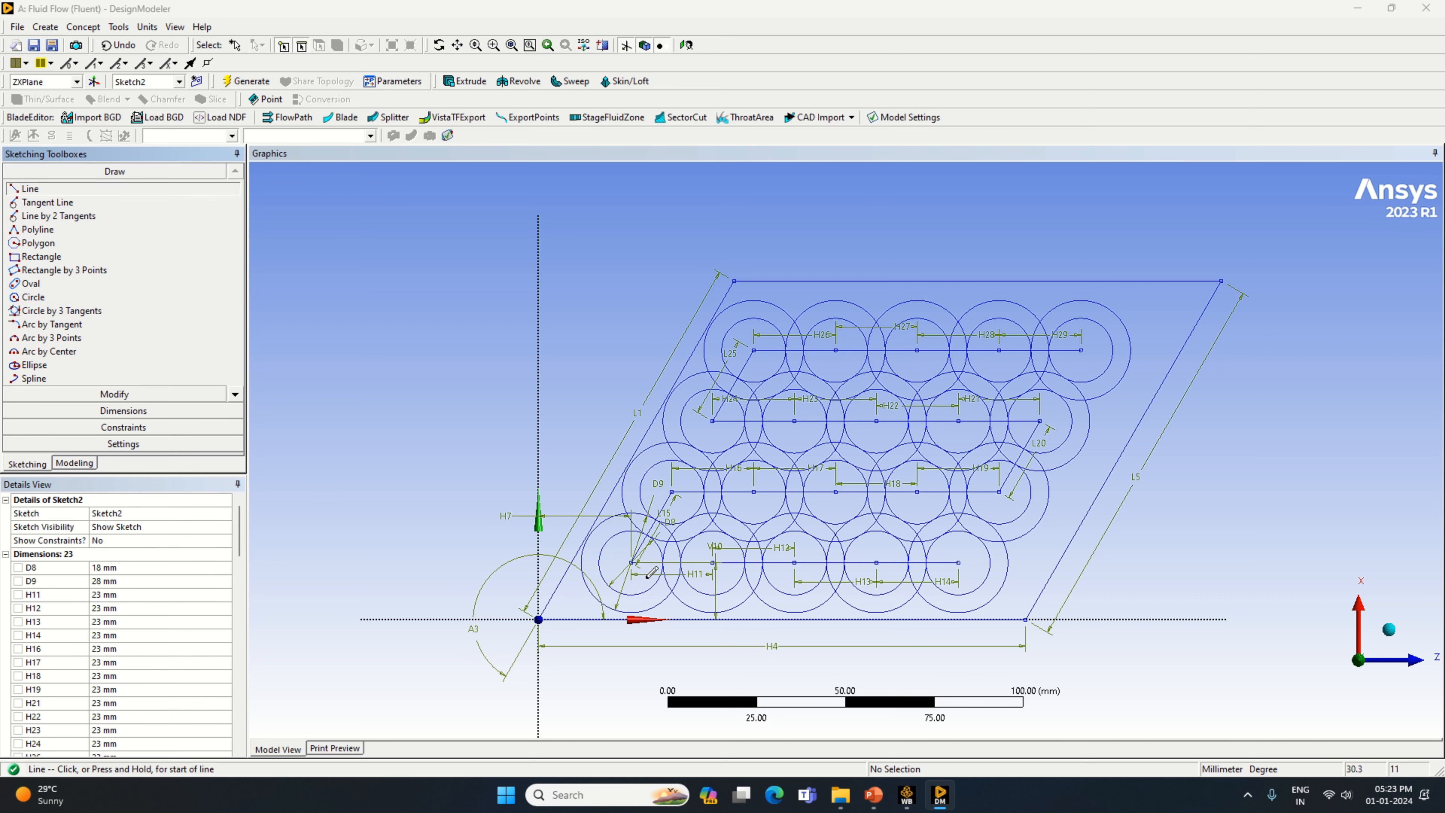
pyautogui.click(630, 562)
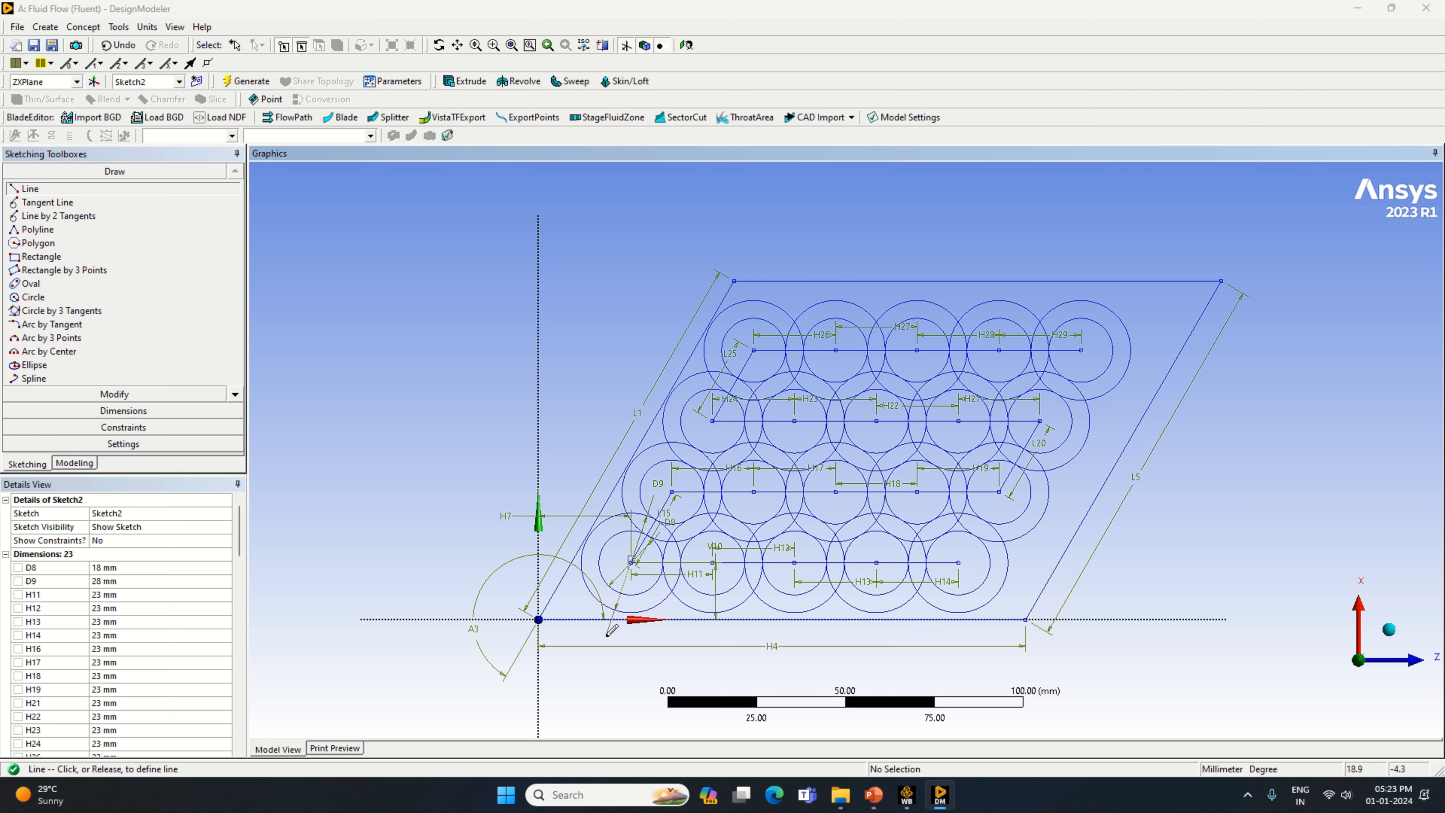
pyautogui.click(572, 662)
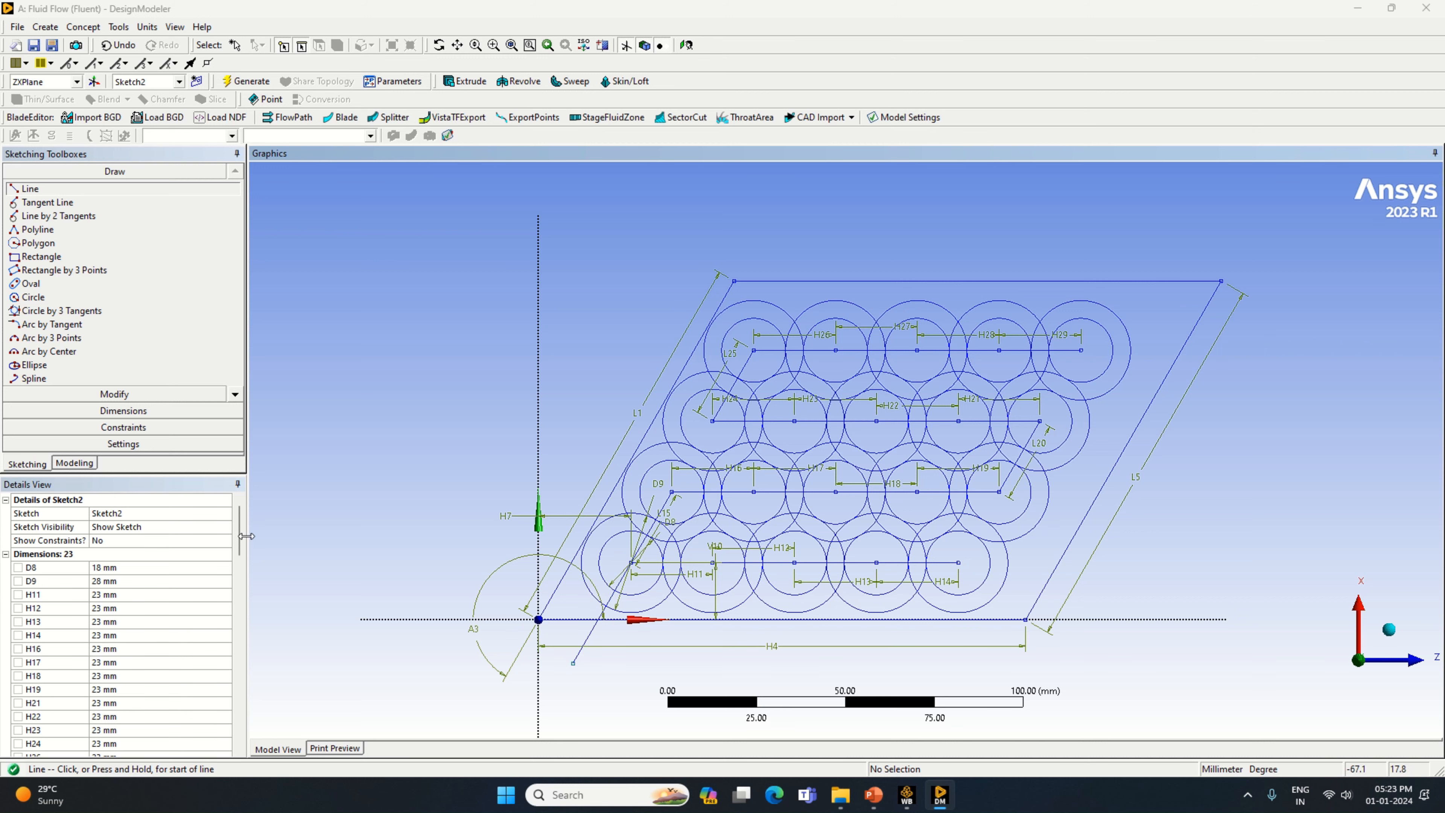
pyautogui.click(124, 411)
pyautogui.click(604, 607)
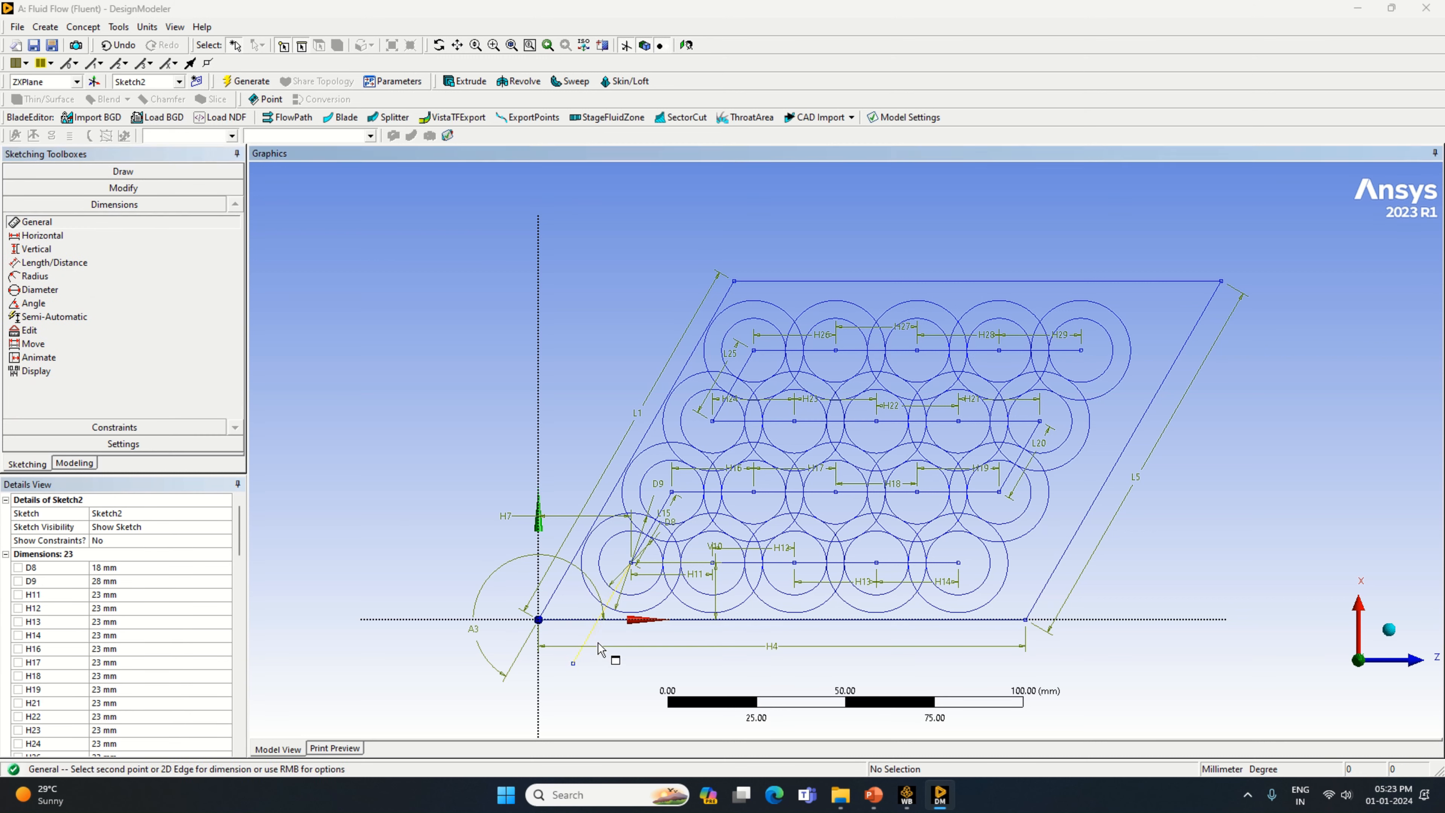
pyautogui.click(601, 646)
pyautogui.scroll(-3, 124, 718)
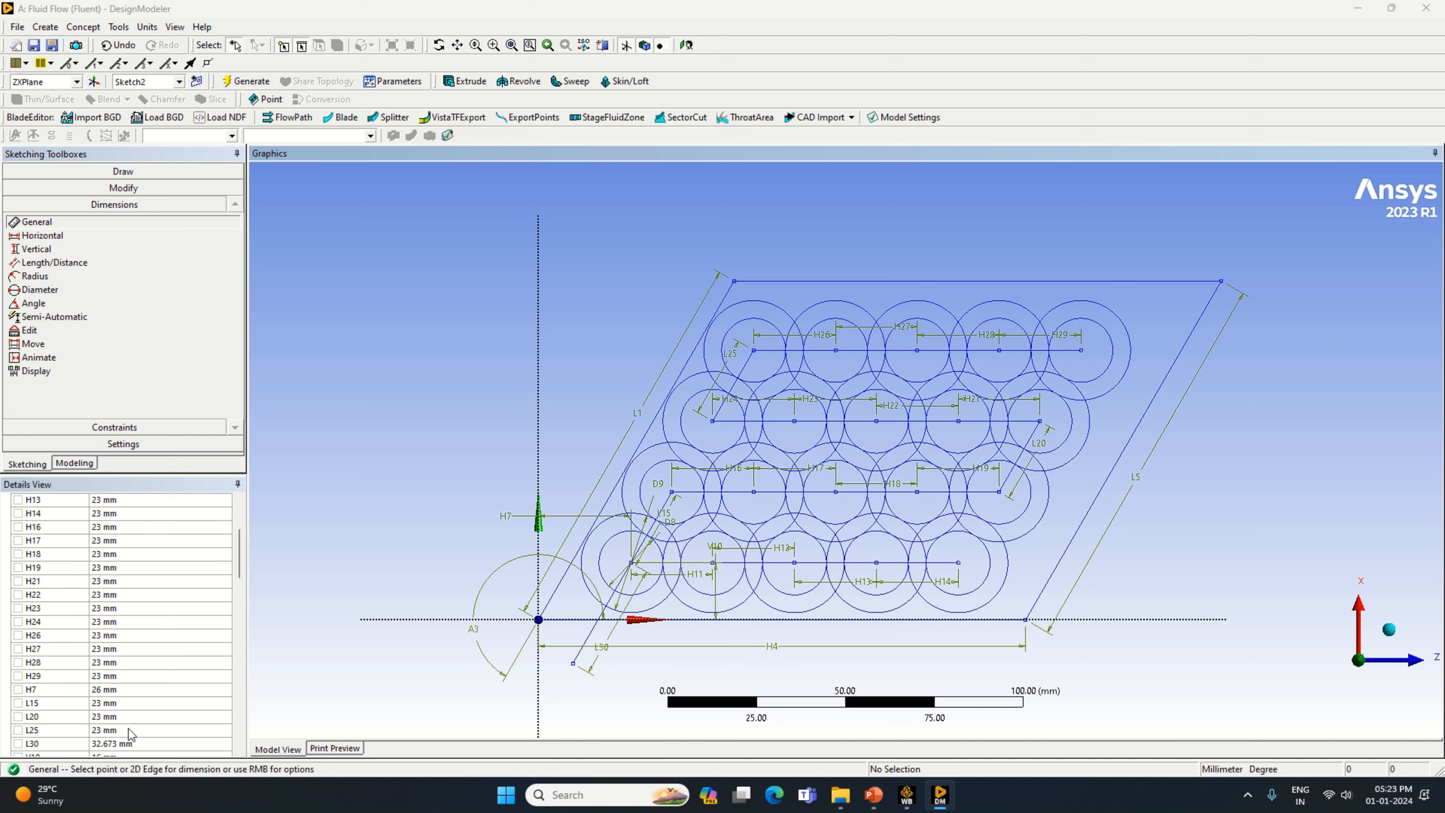
pyautogui.click(132, 743)
pyautogui.write('23')
pyautogui.press('Return')
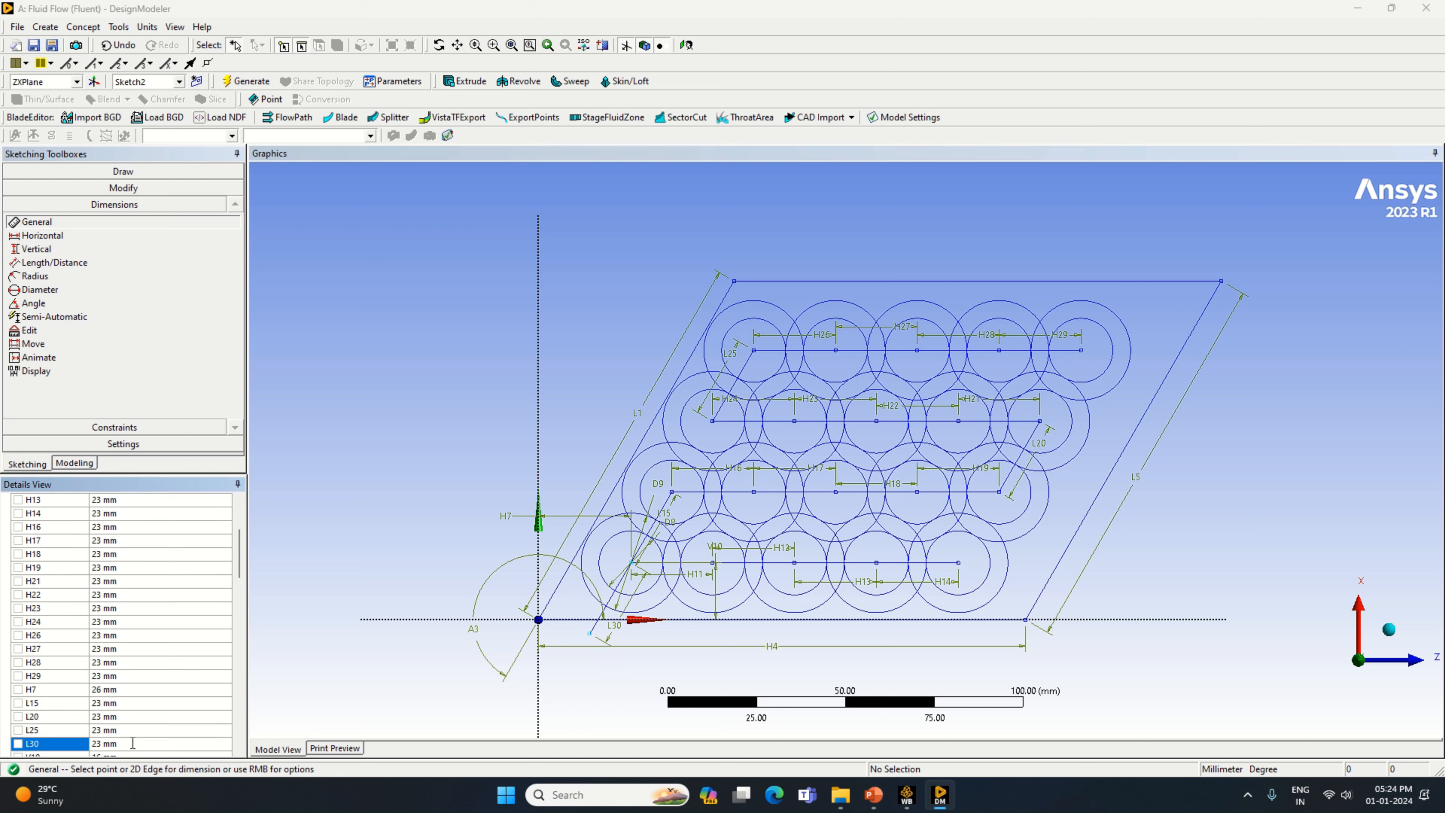
# Draw an inner circle centred on the new slanted line's lower end below the parallelogram's base, matching the other inner circles' size.
pyautogui.scroll(1, 487, 708)
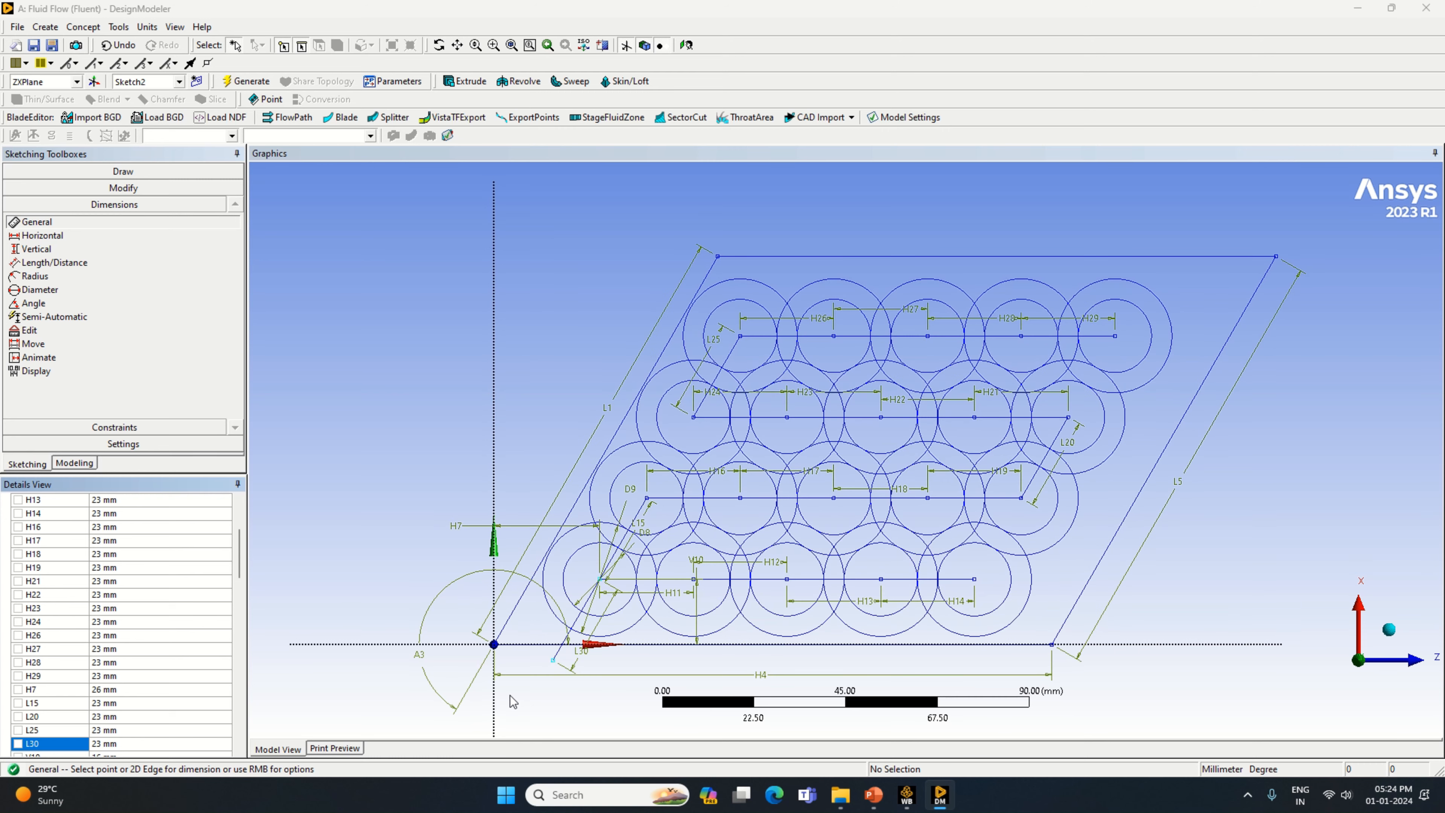
pyautogui.click(126, 172)
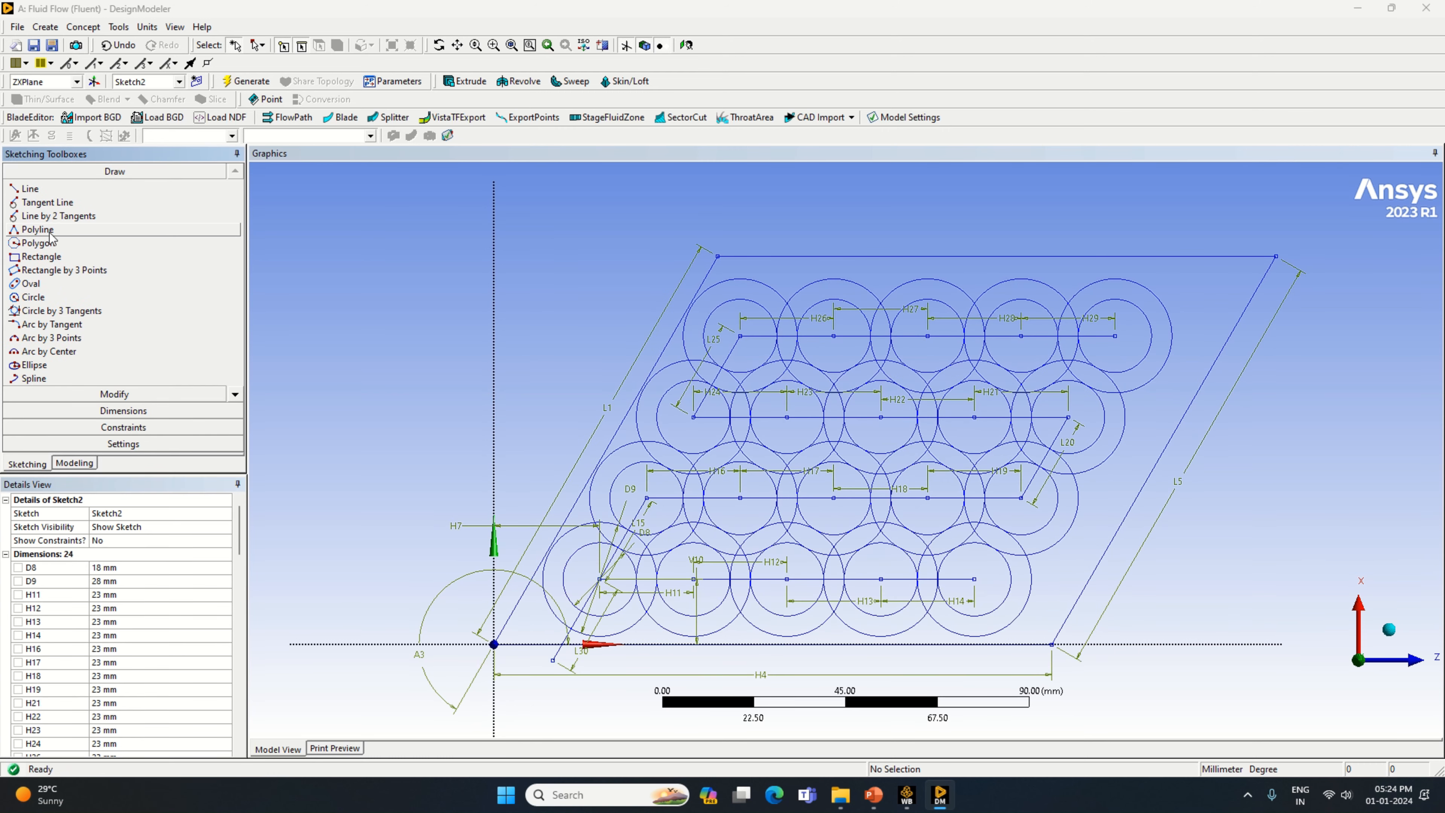
pyautogui.click(48, 297)
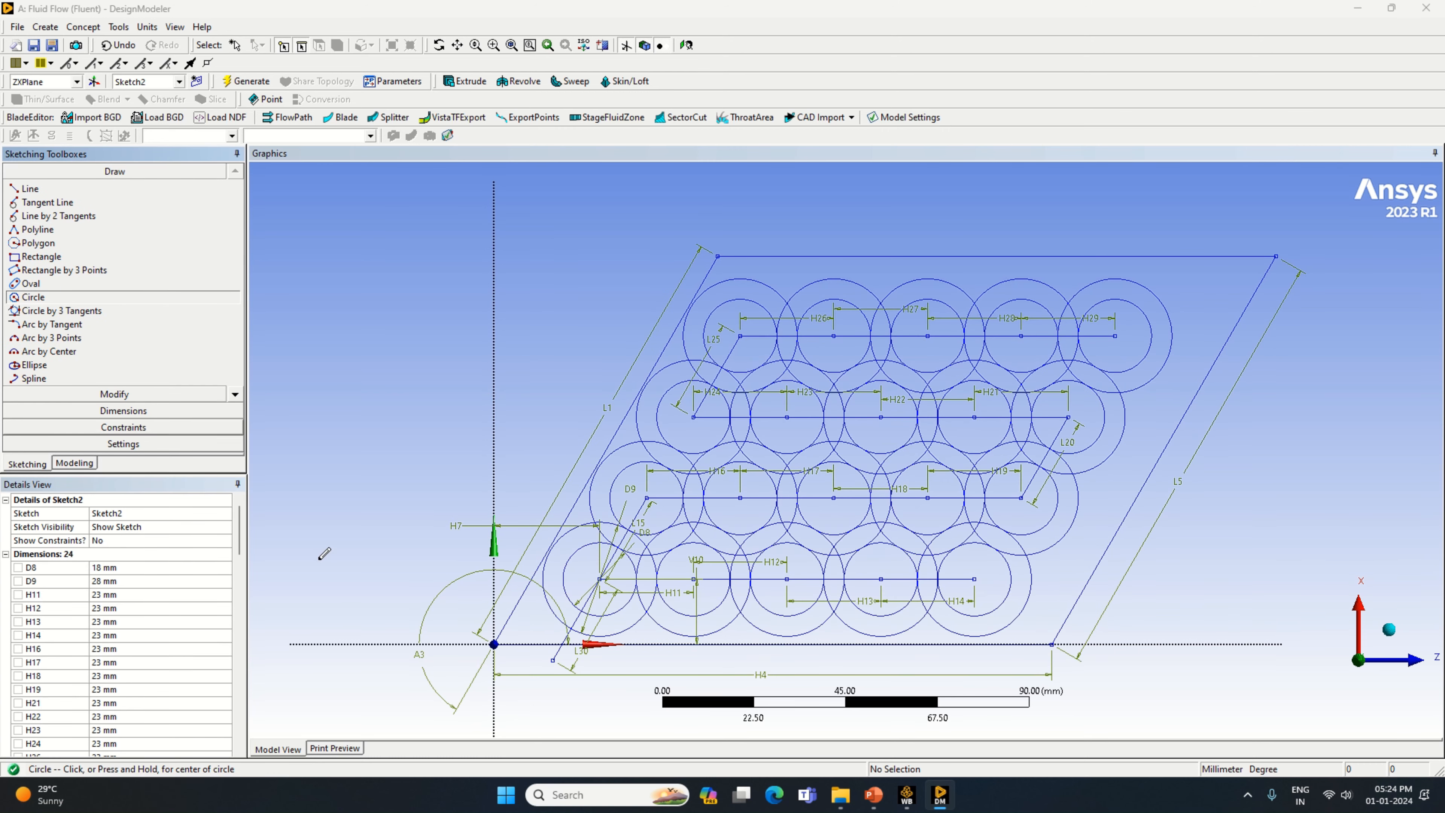
pyautogui.click(551, 660)
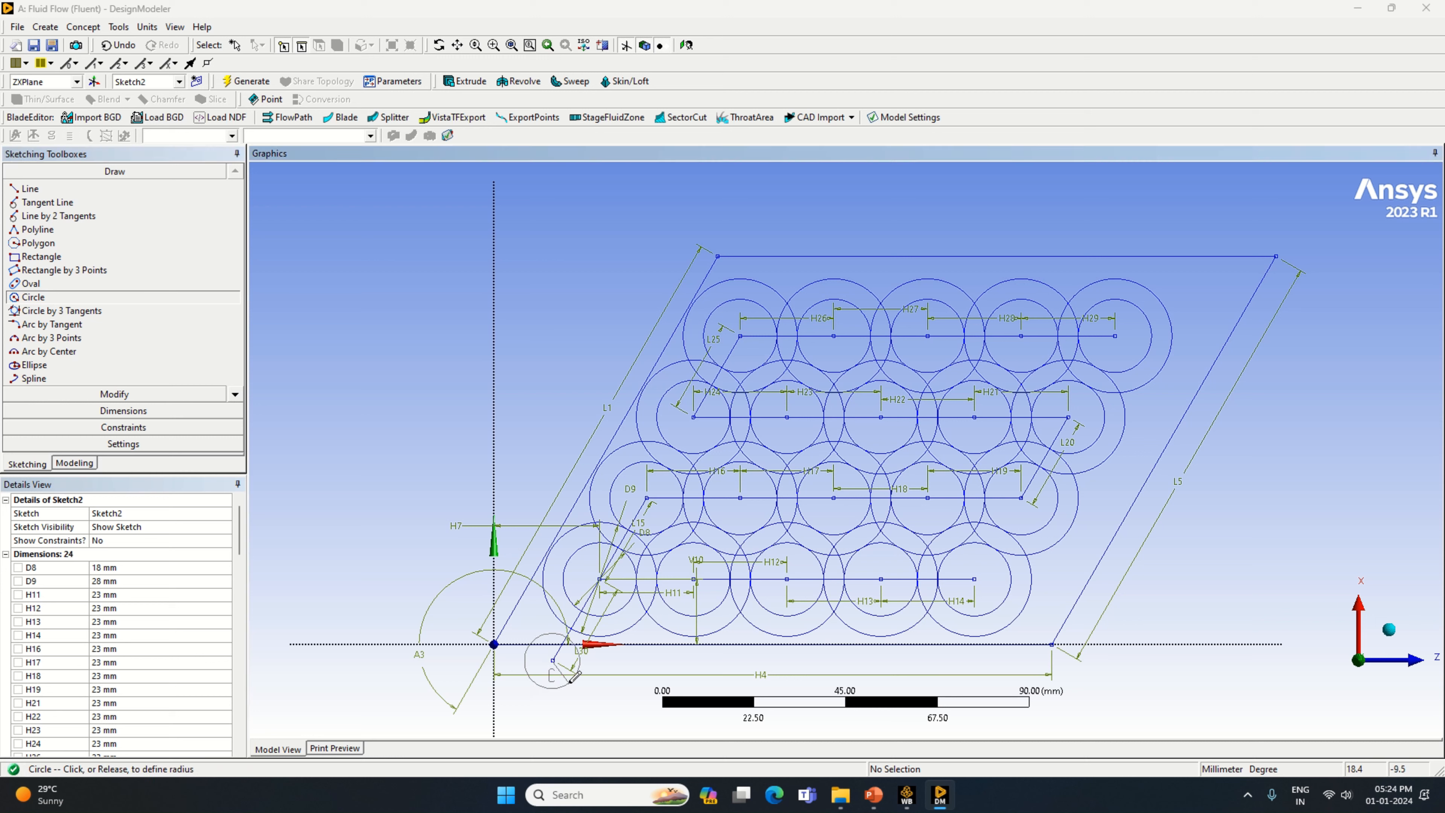
pyautogui.click(579, 686)
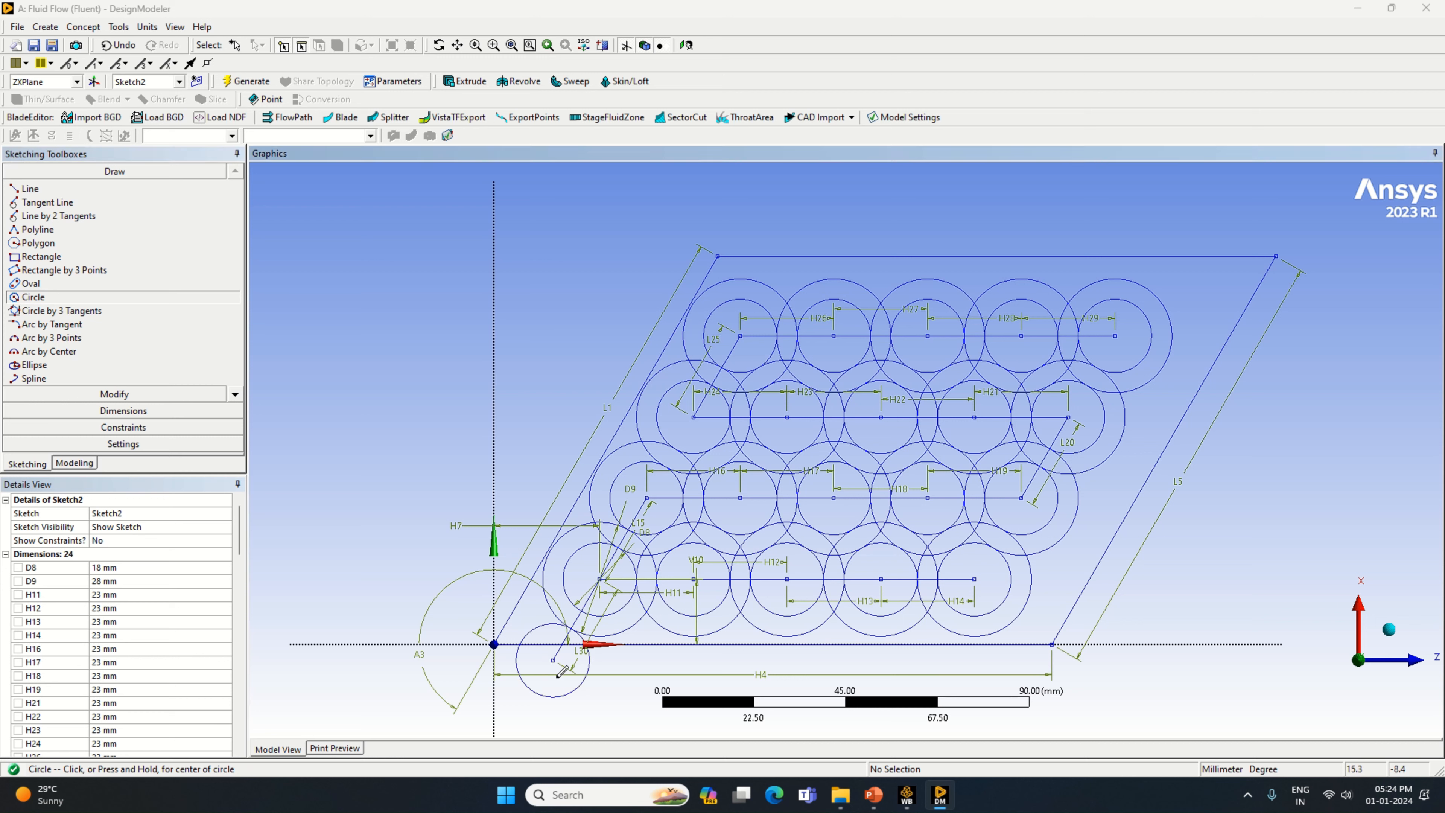
# Try to draw a larger outer circle around the inner circle at the slanted line's lower end.
pyautogui.click(552, 661)
pyautogui.click(597, 701)
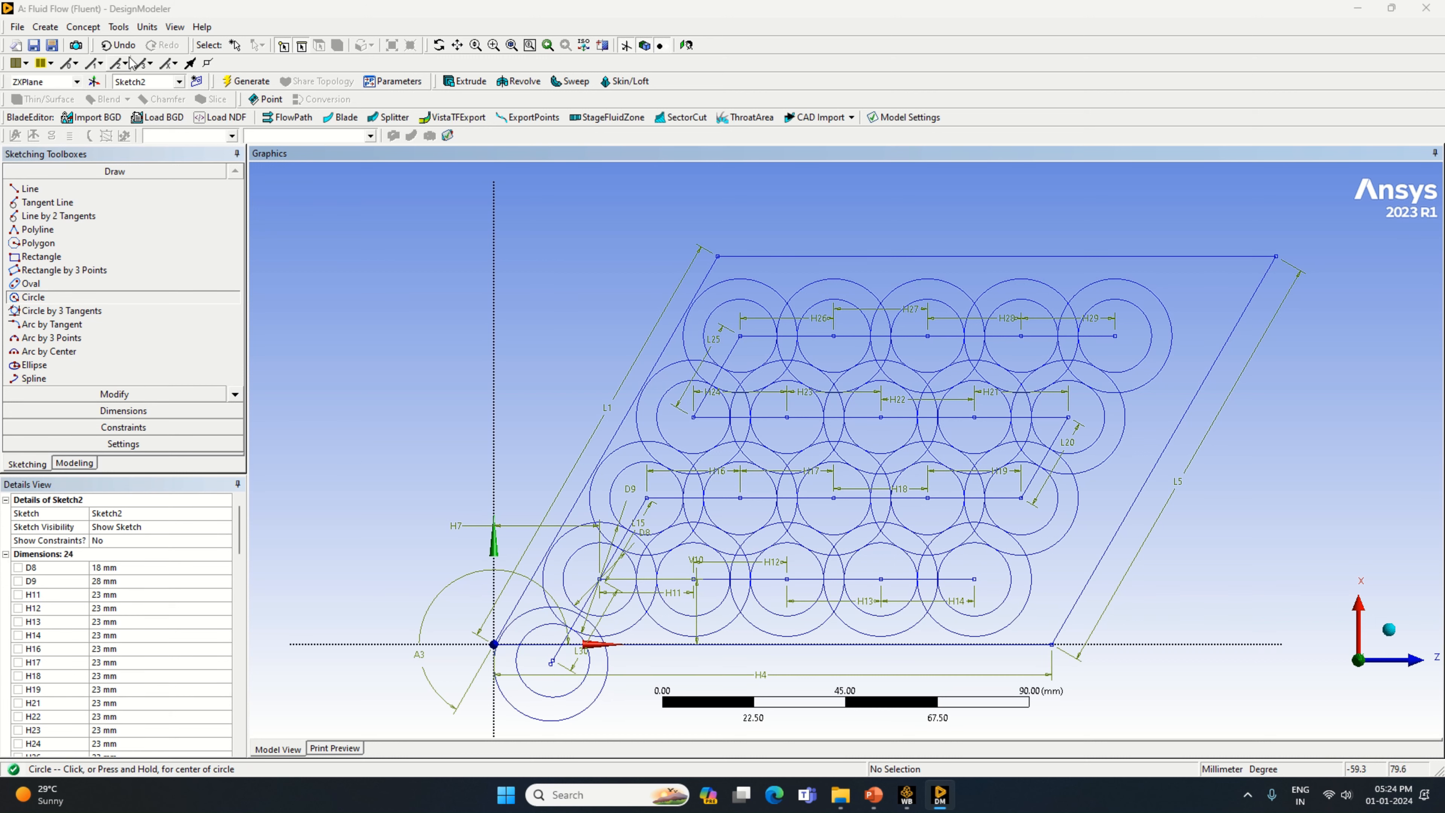
pyautogui.click(119, 51)
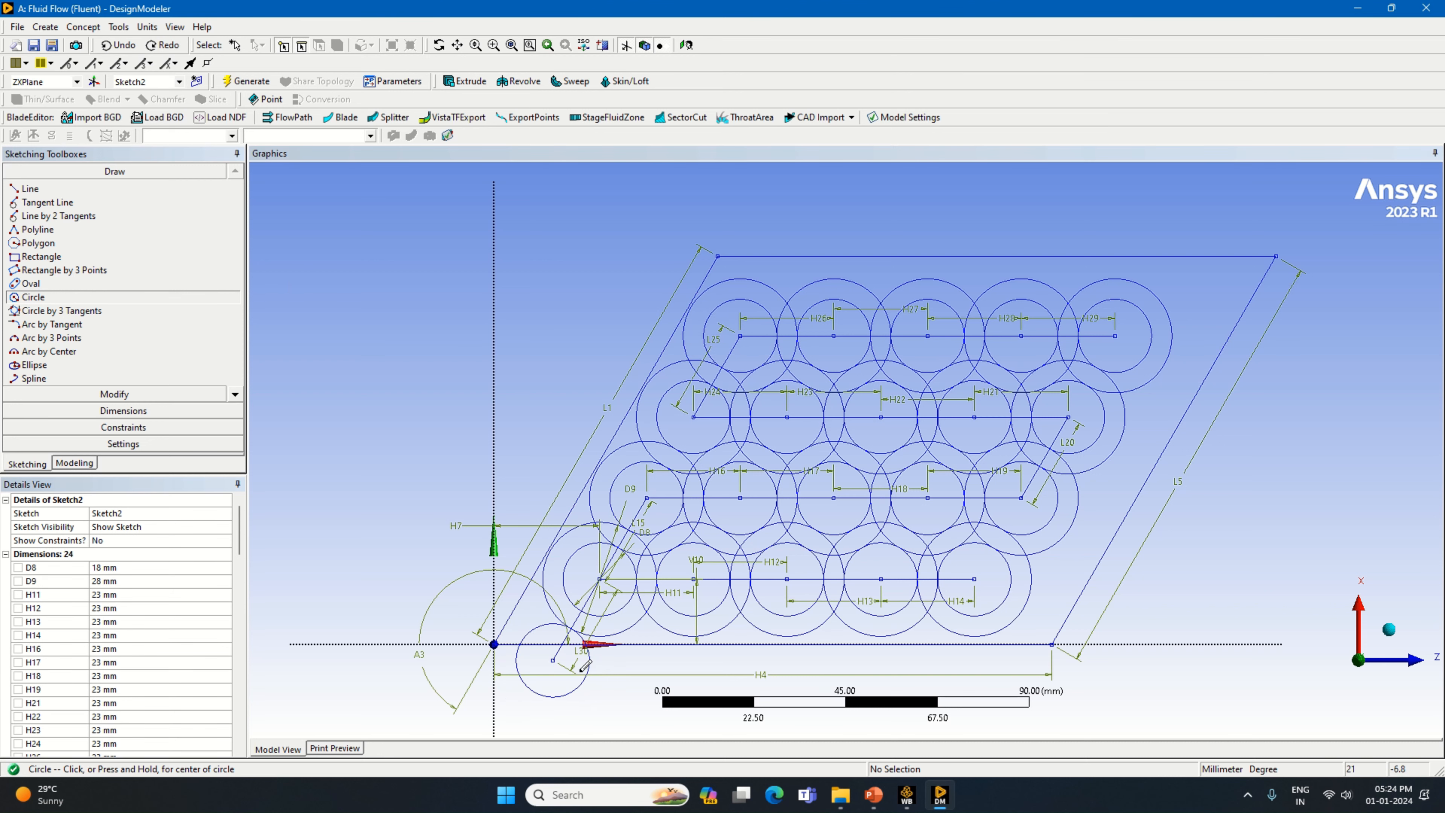
# Draw the larger outer circle around the inner circle at the slanted line's lower end, matching the other outer circles' size.
pyautogui.click(551, 660)
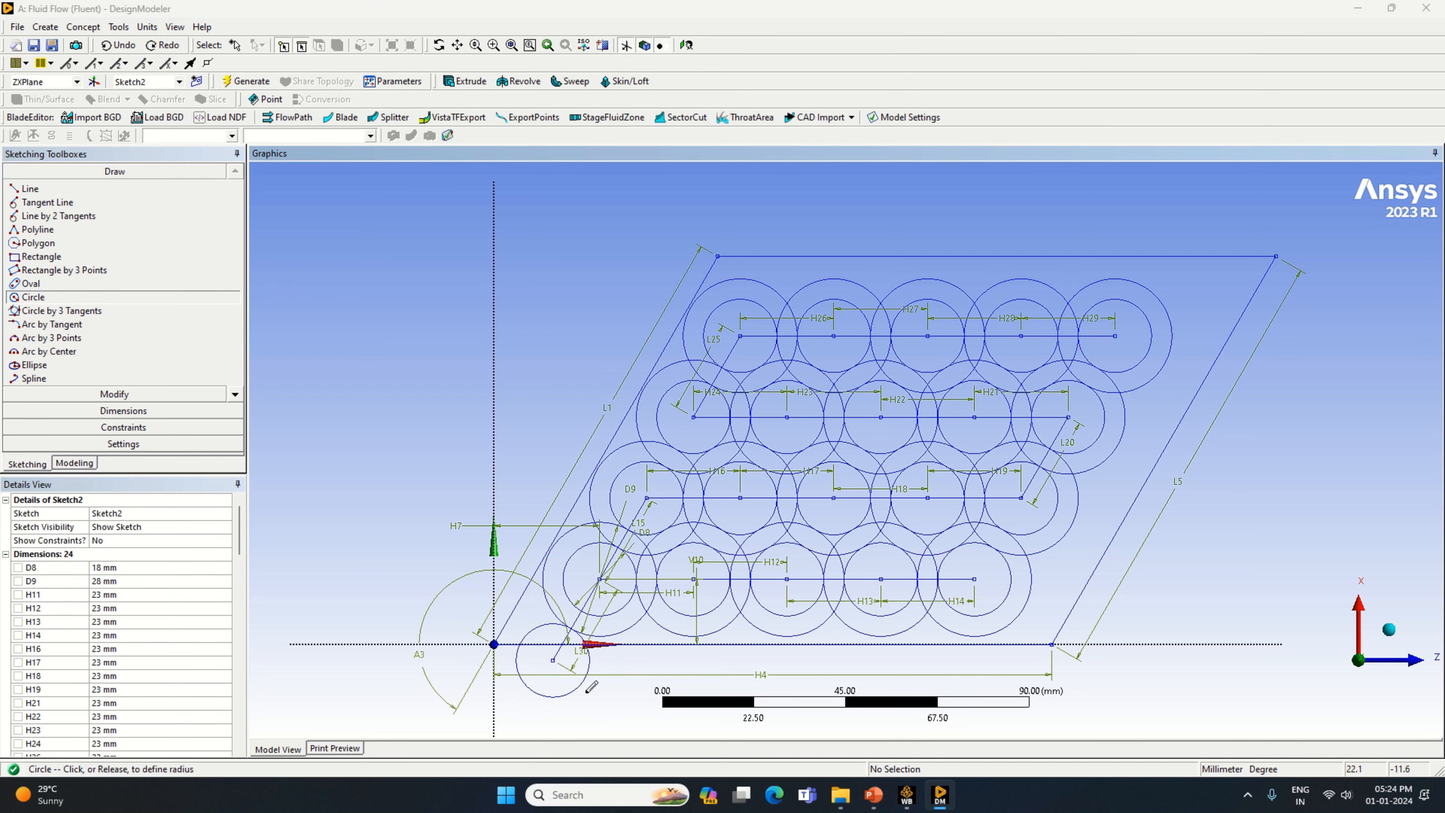
pyautogui.click(597, 696)
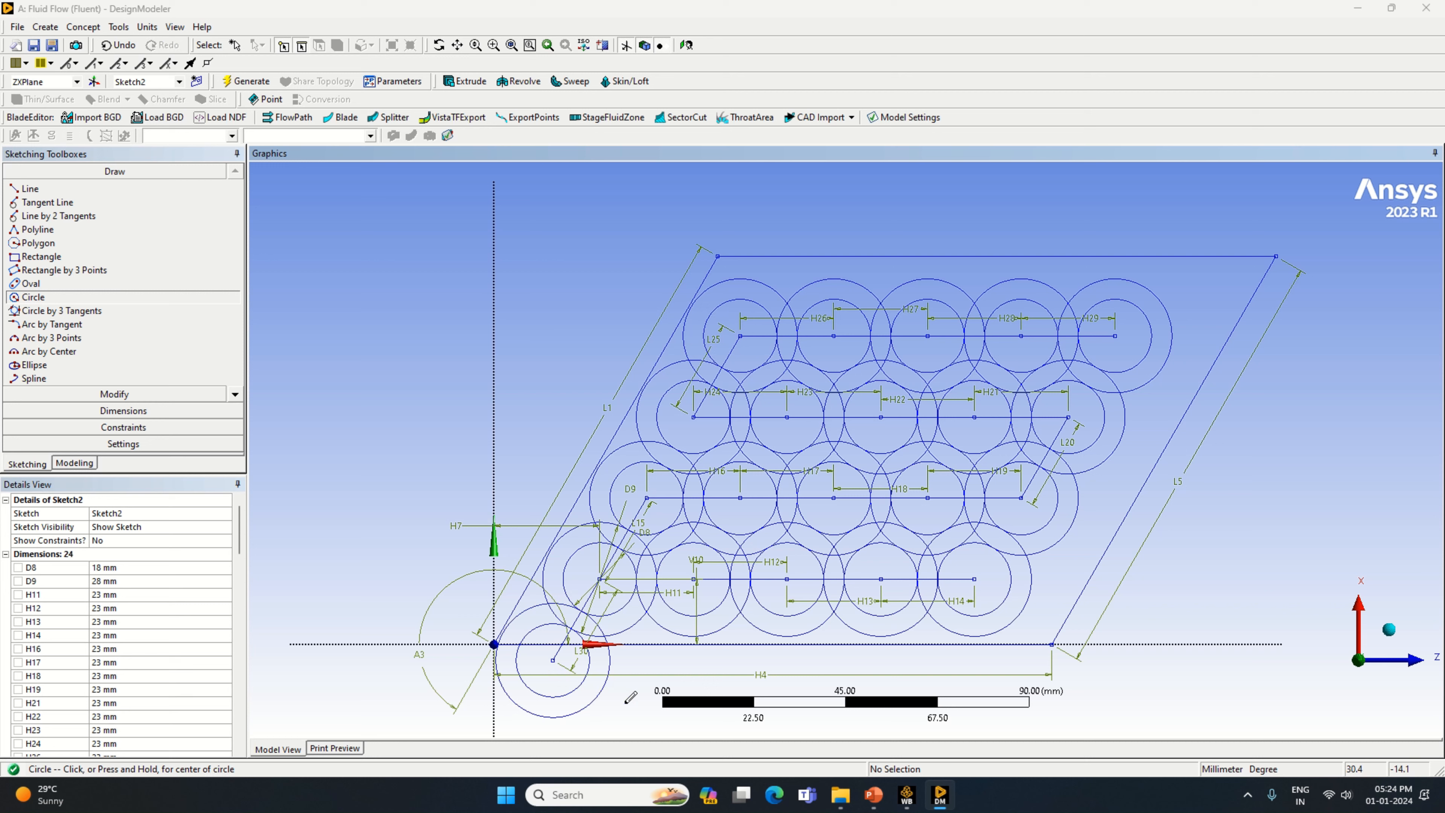
pyautogui.click(30, 188)
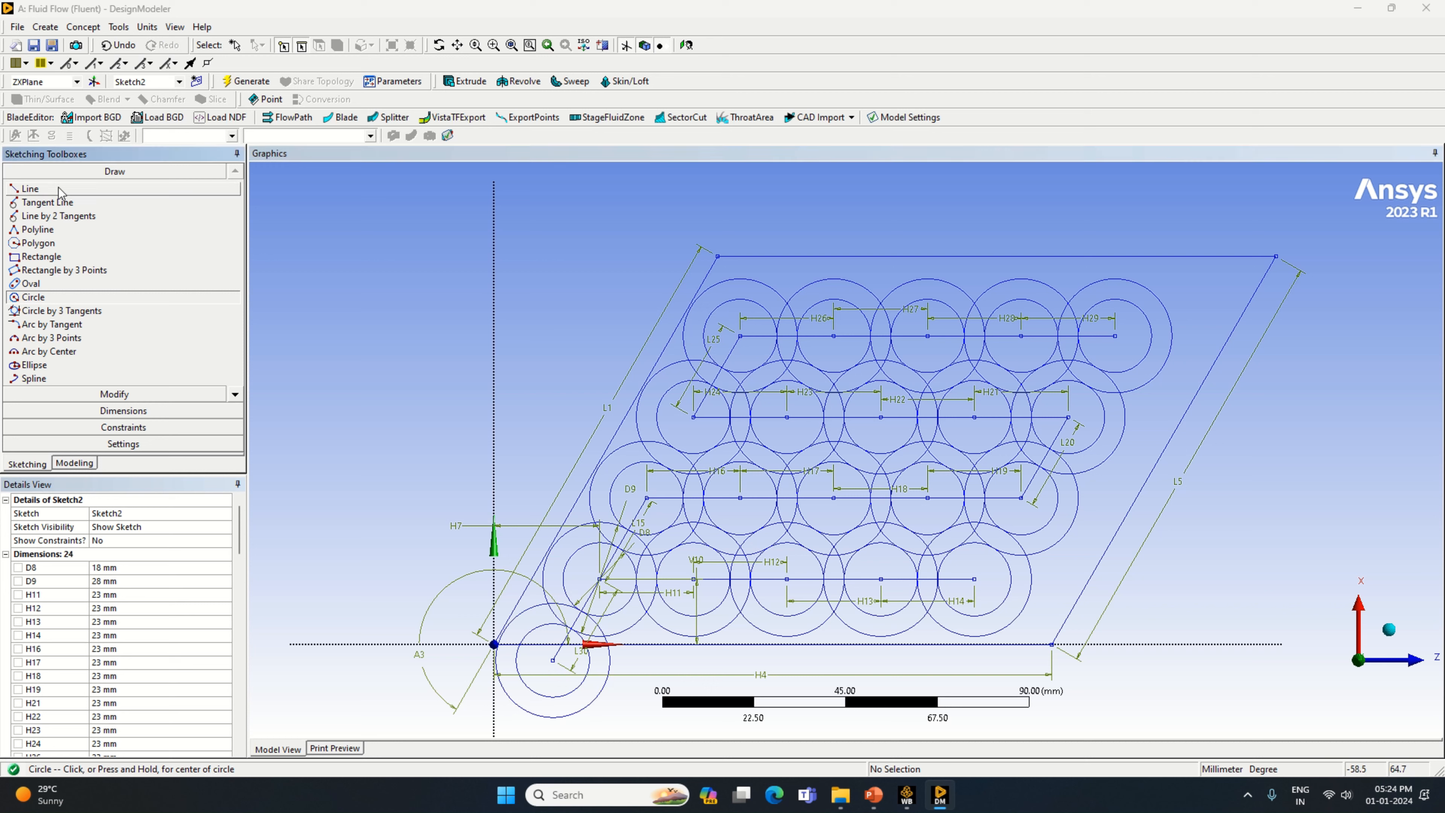
pyautogui.click(552, 660)
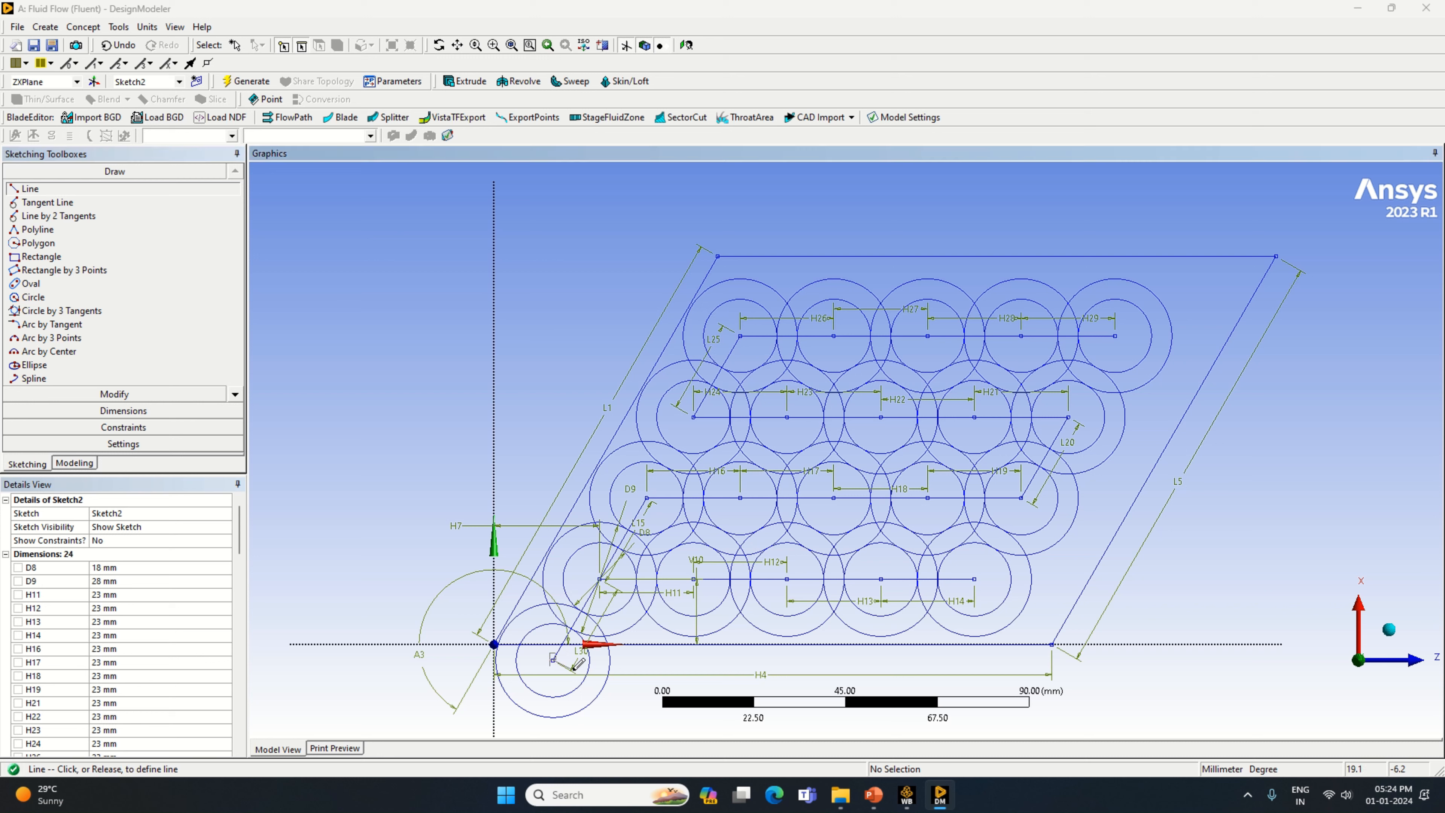
pyautogui.click(639, 664)
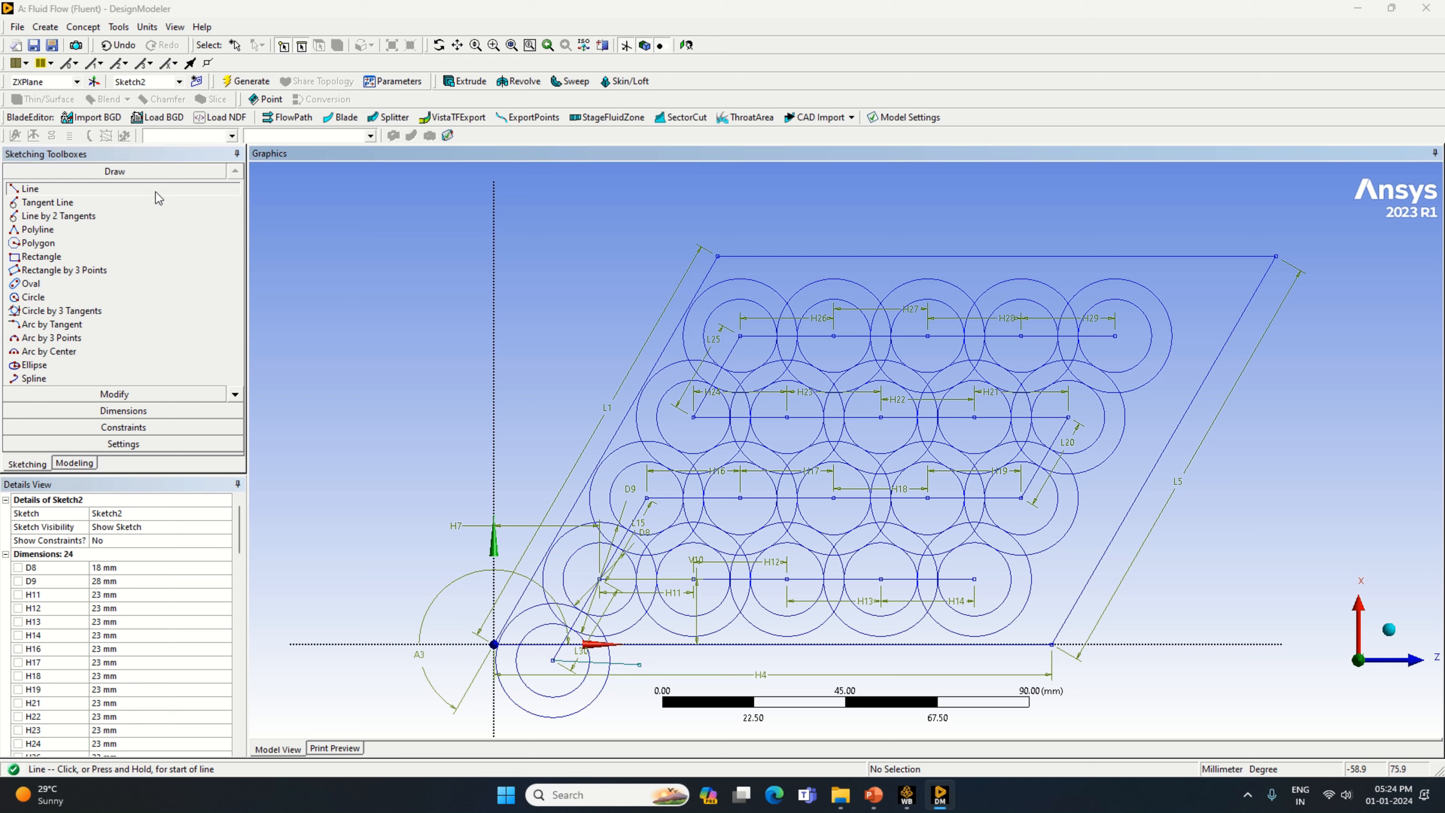
pyautogui.click(112, 46)
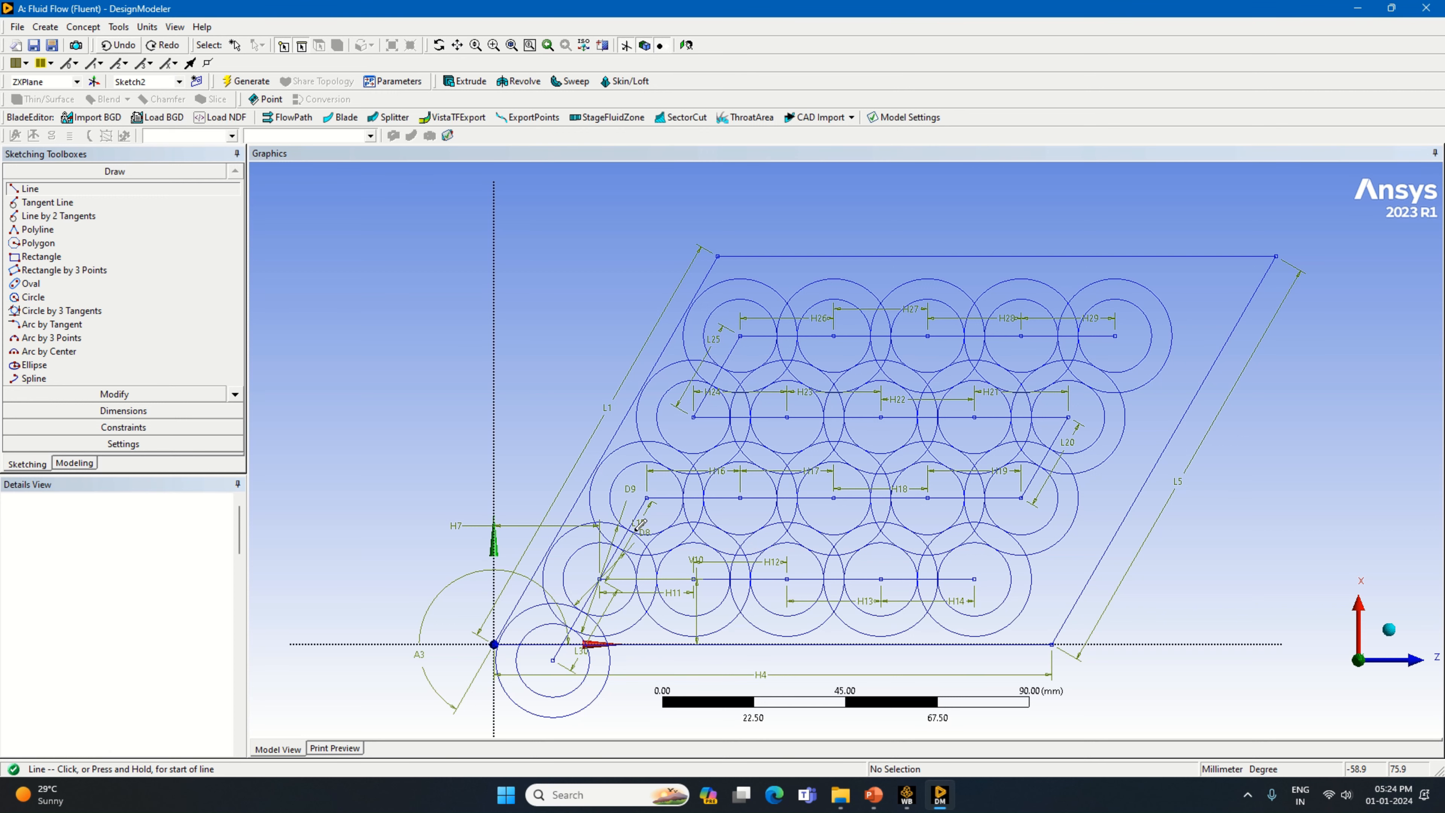
# Draw a horizontal line rightward from the centre of the circle pair below the parallelogram's base and set its length to 23 mm.
pyautogui.click(552, 660)
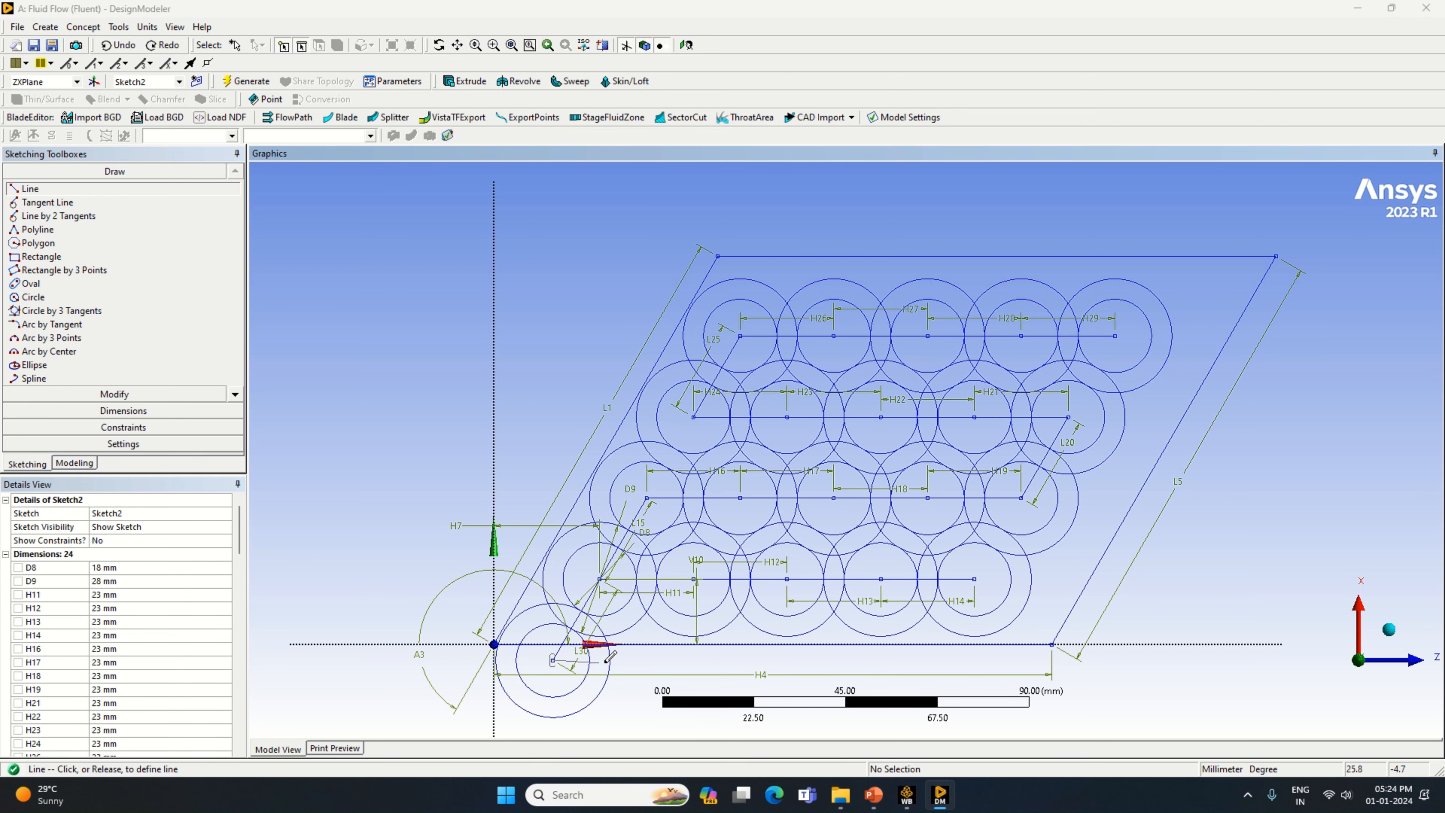
pyautogui.click(631, 660)
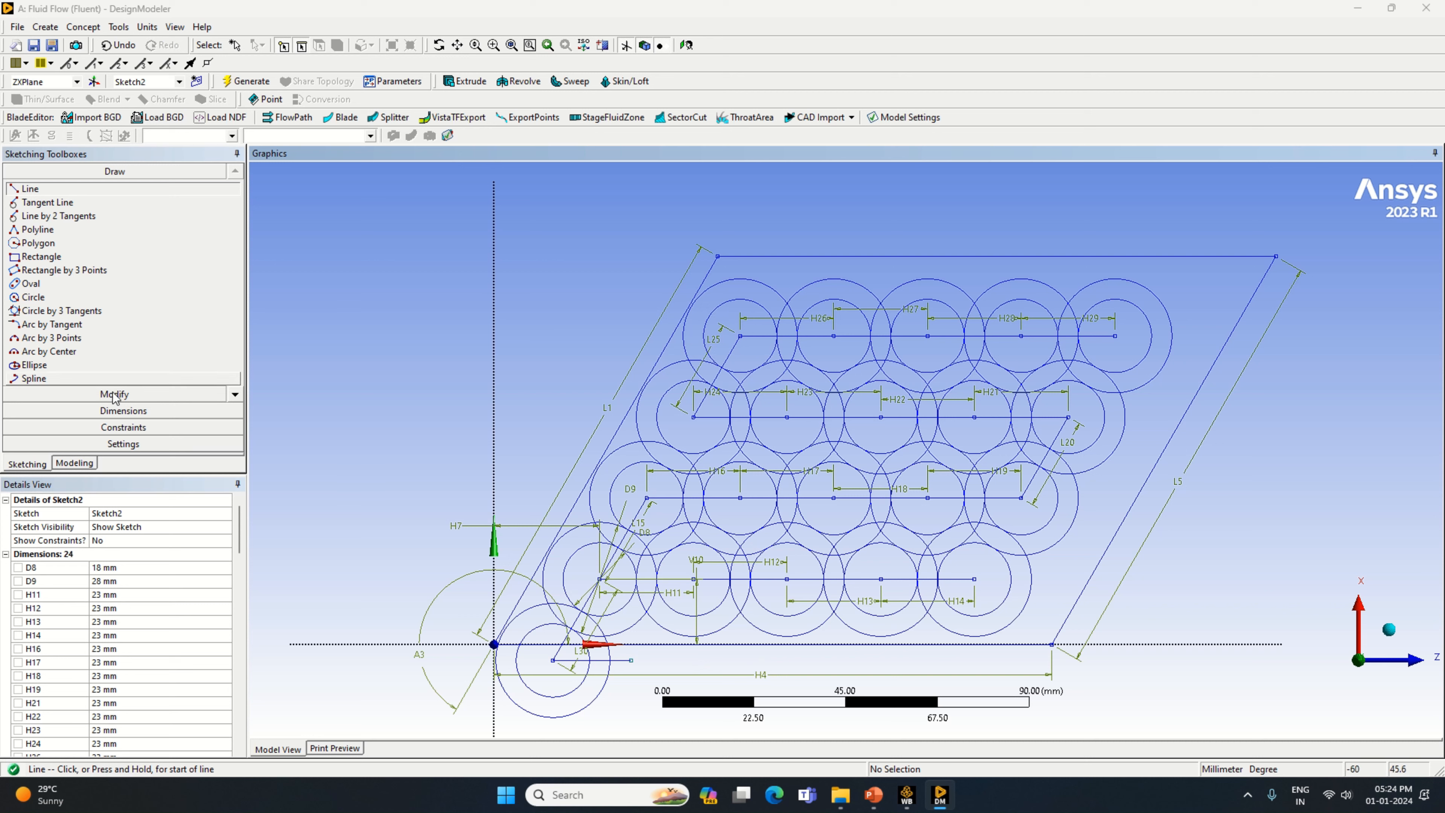
pyautogui.click(118, 411)
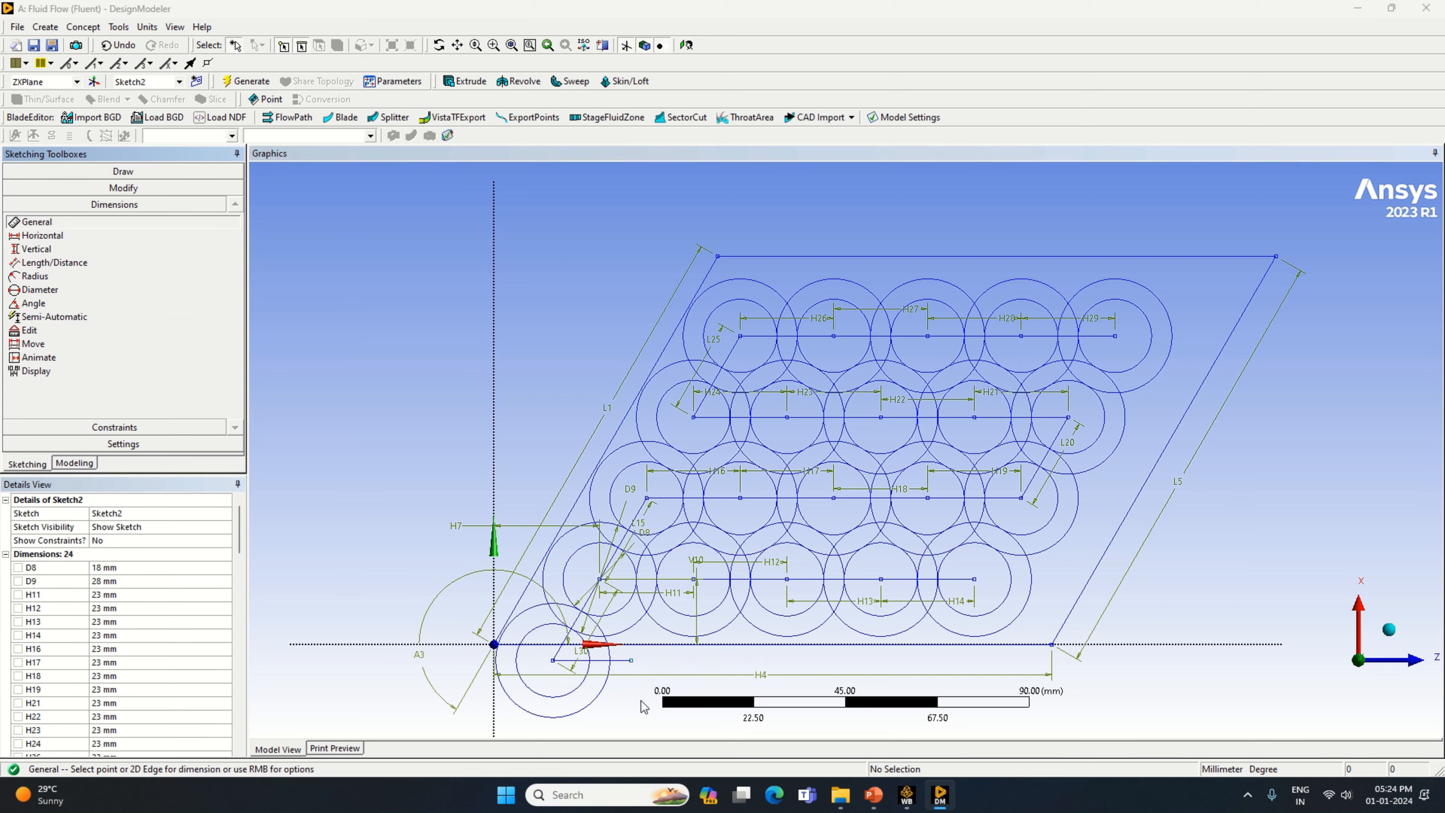
pyautogui.click(620, 660)
pyautogui.click(623, 681)
pyautogui.scroll(-3, 191, 730)
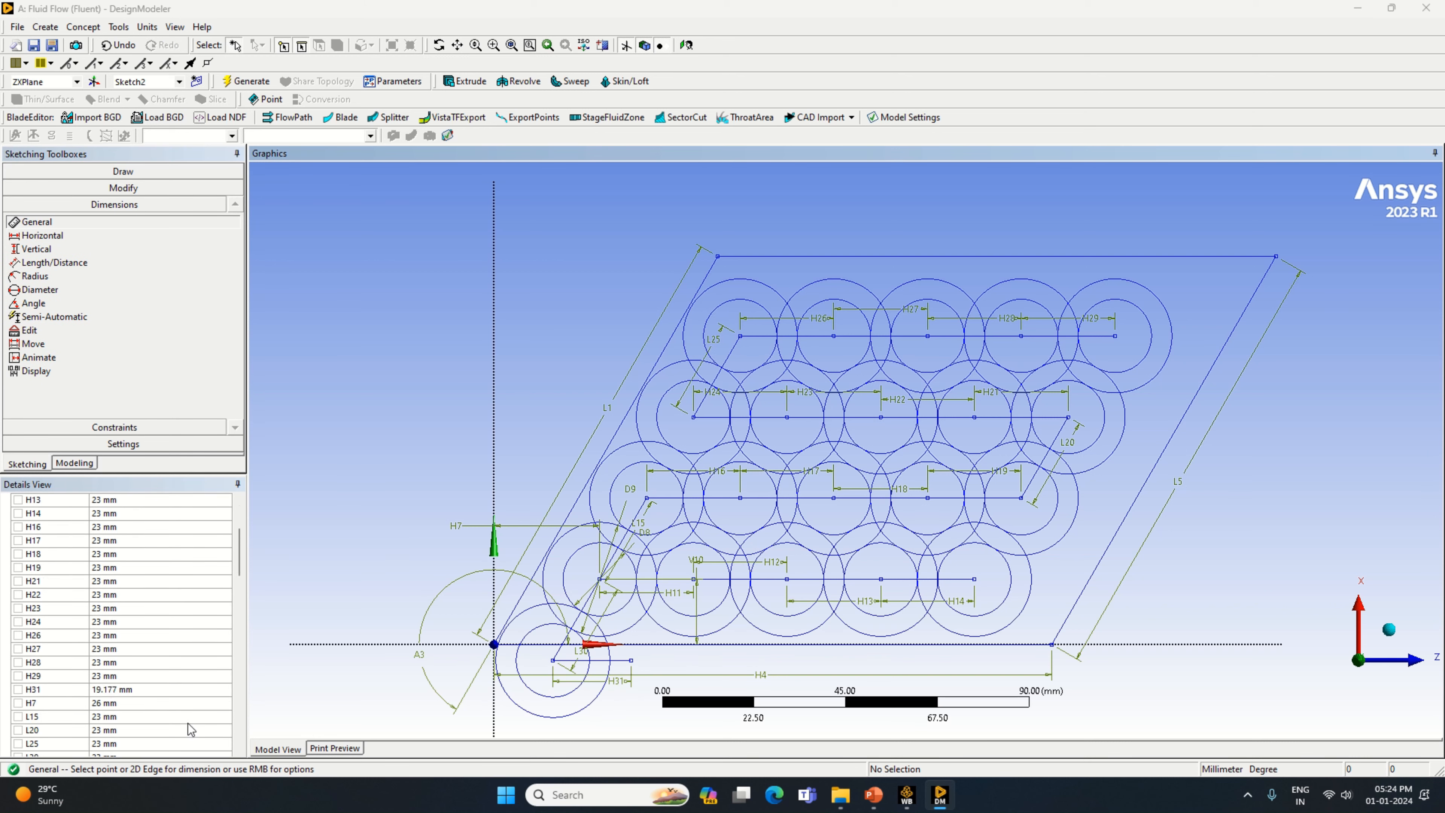
pyautogui.click(147, 690)
pyautogui.write('23')
pyautogui.press('Return')
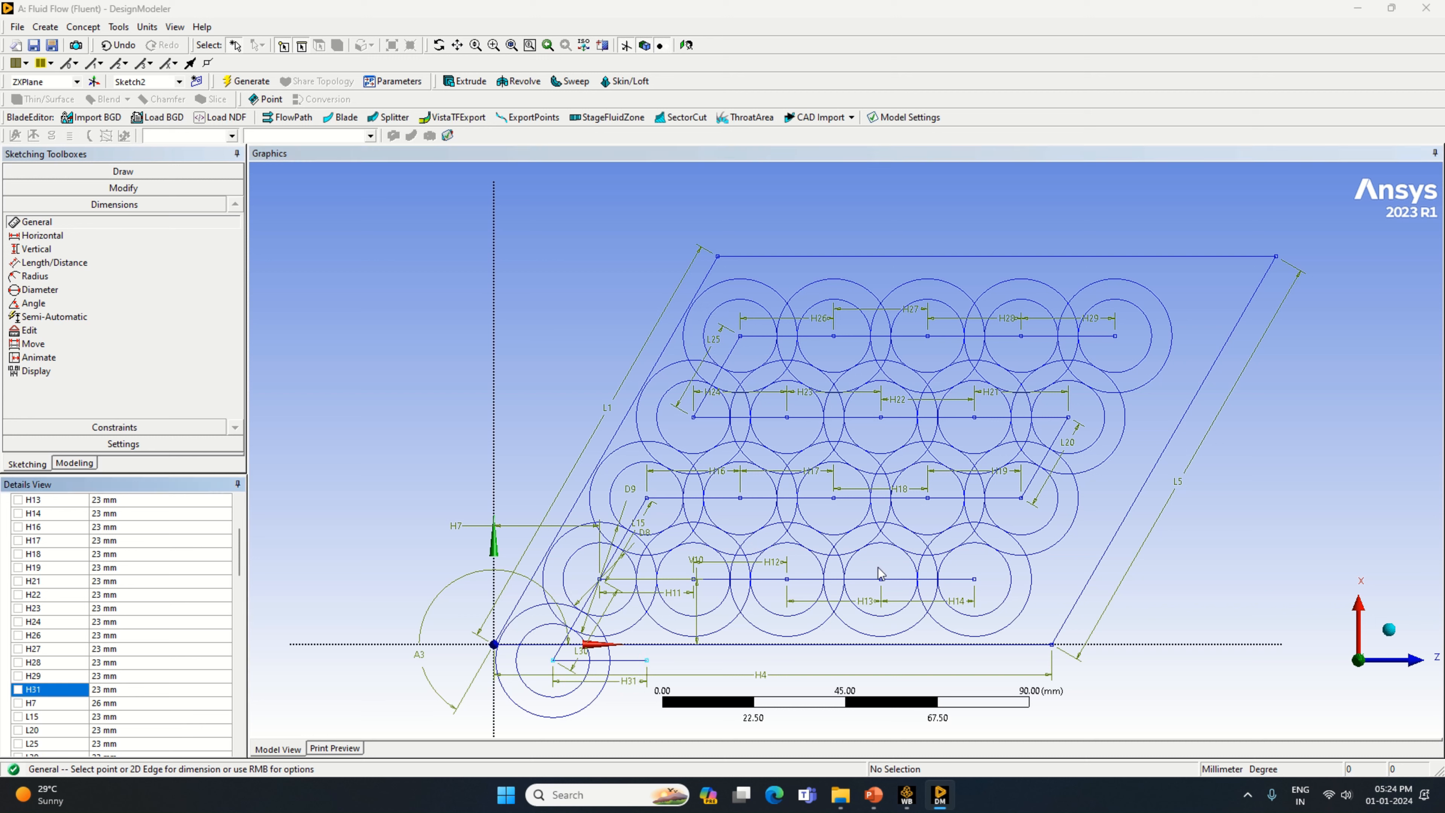
# Draw the bottom row's second inner circle centred on the new horizontal line's free end, matching the other inner circles' size.
pyautogui.click(138, 172)
pyautogui.click(33, 297)
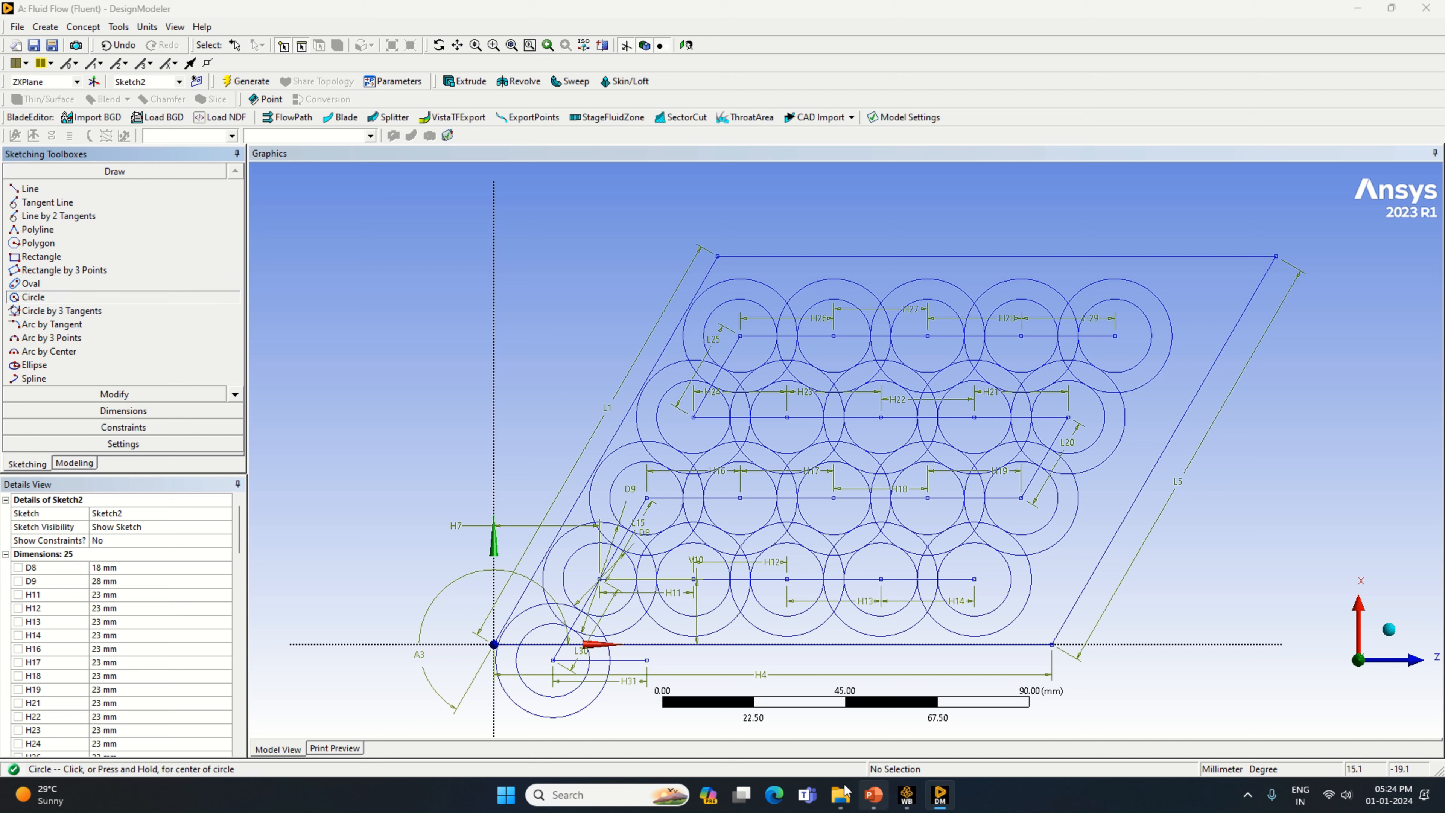
pyautogui.click(647, 660)
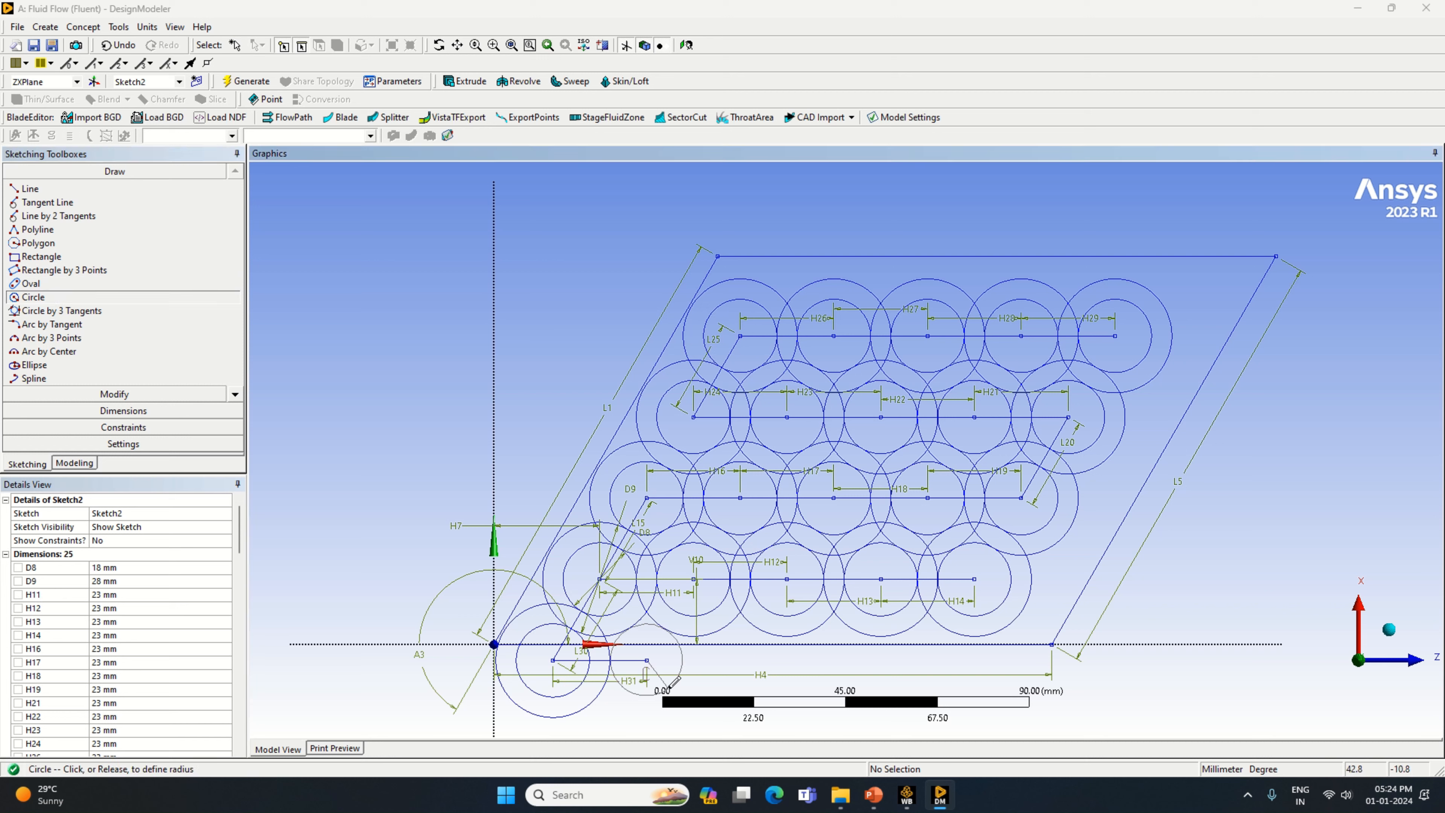
pyautogui.click(675, 682)
pyautogui.click(646, 660)
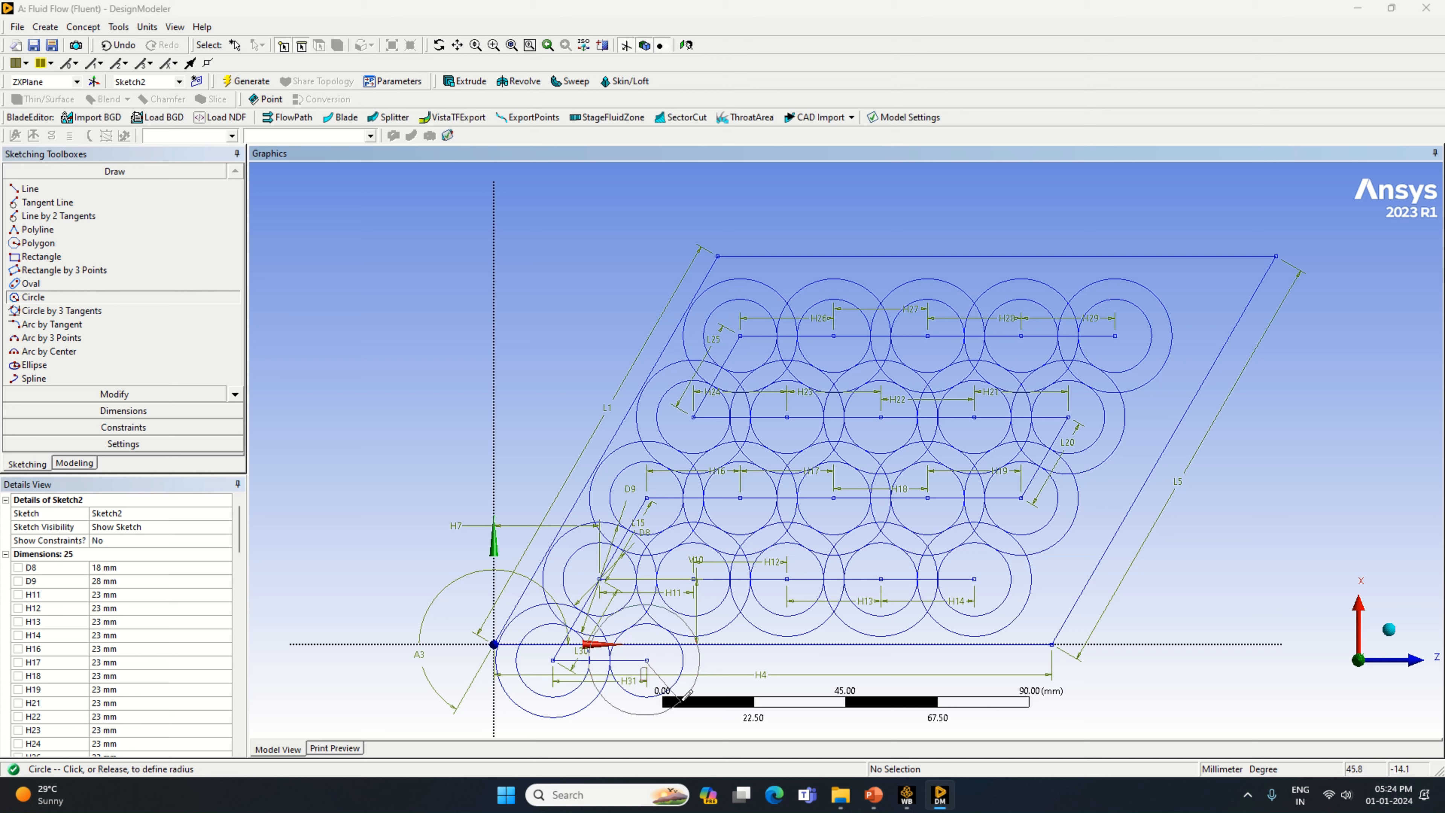
pyautogui.click(682, 683)
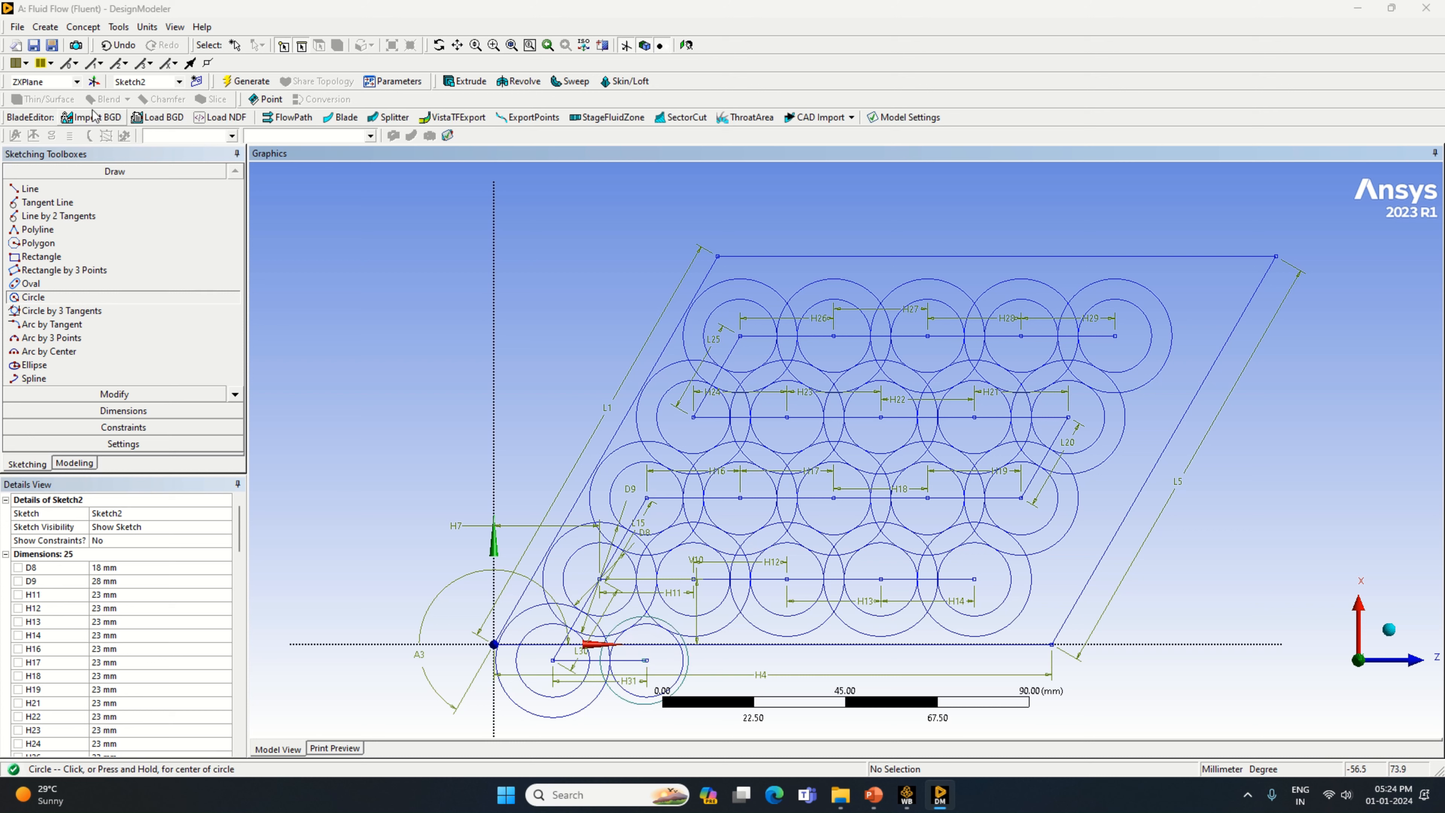
pyautogui.click(118, 45)
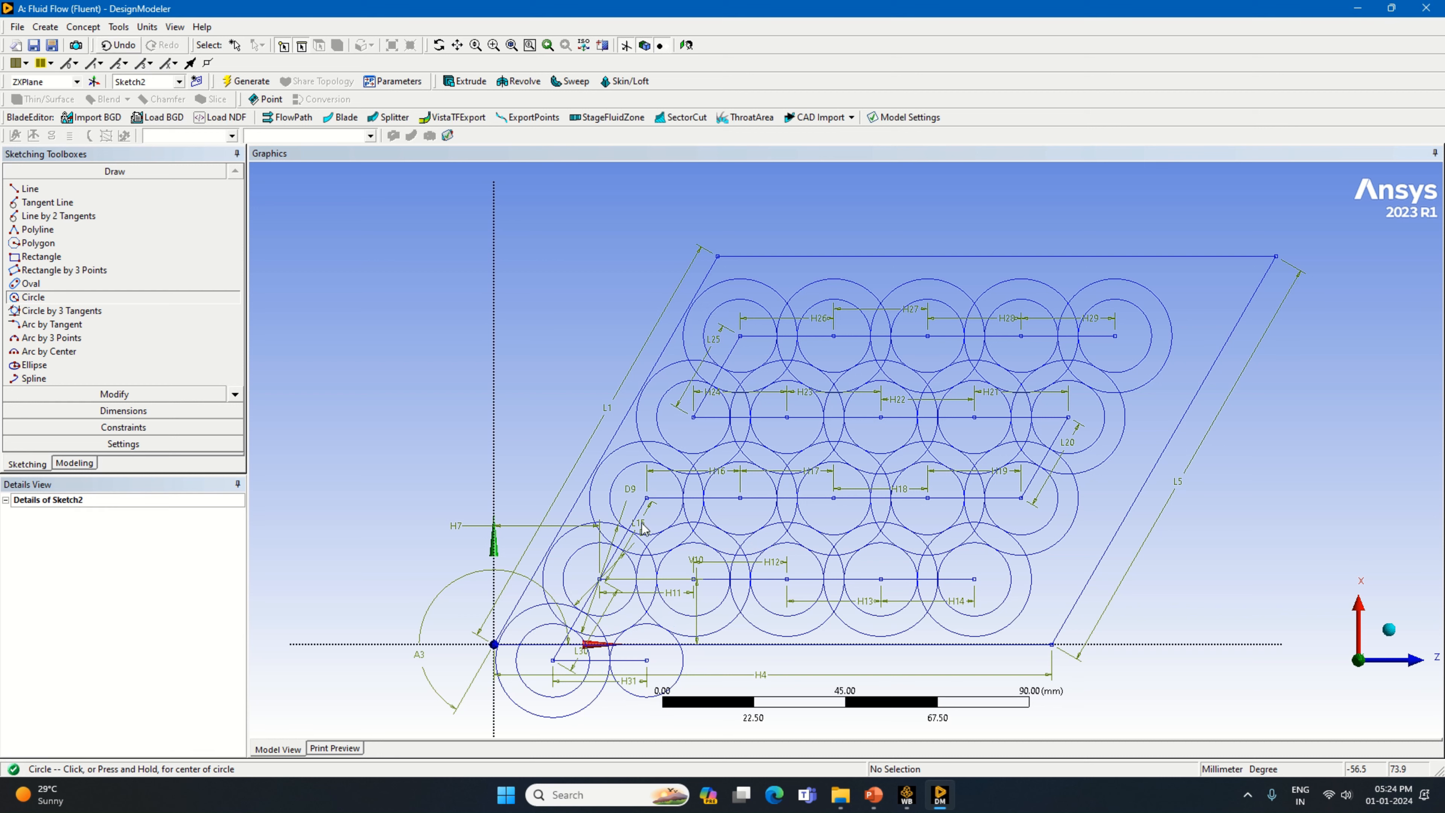
# Draw the outer circle concentric with the bottom row's second inner circle, matching the neighbouring outer circle's size.
pyautogui.click(646, 661)
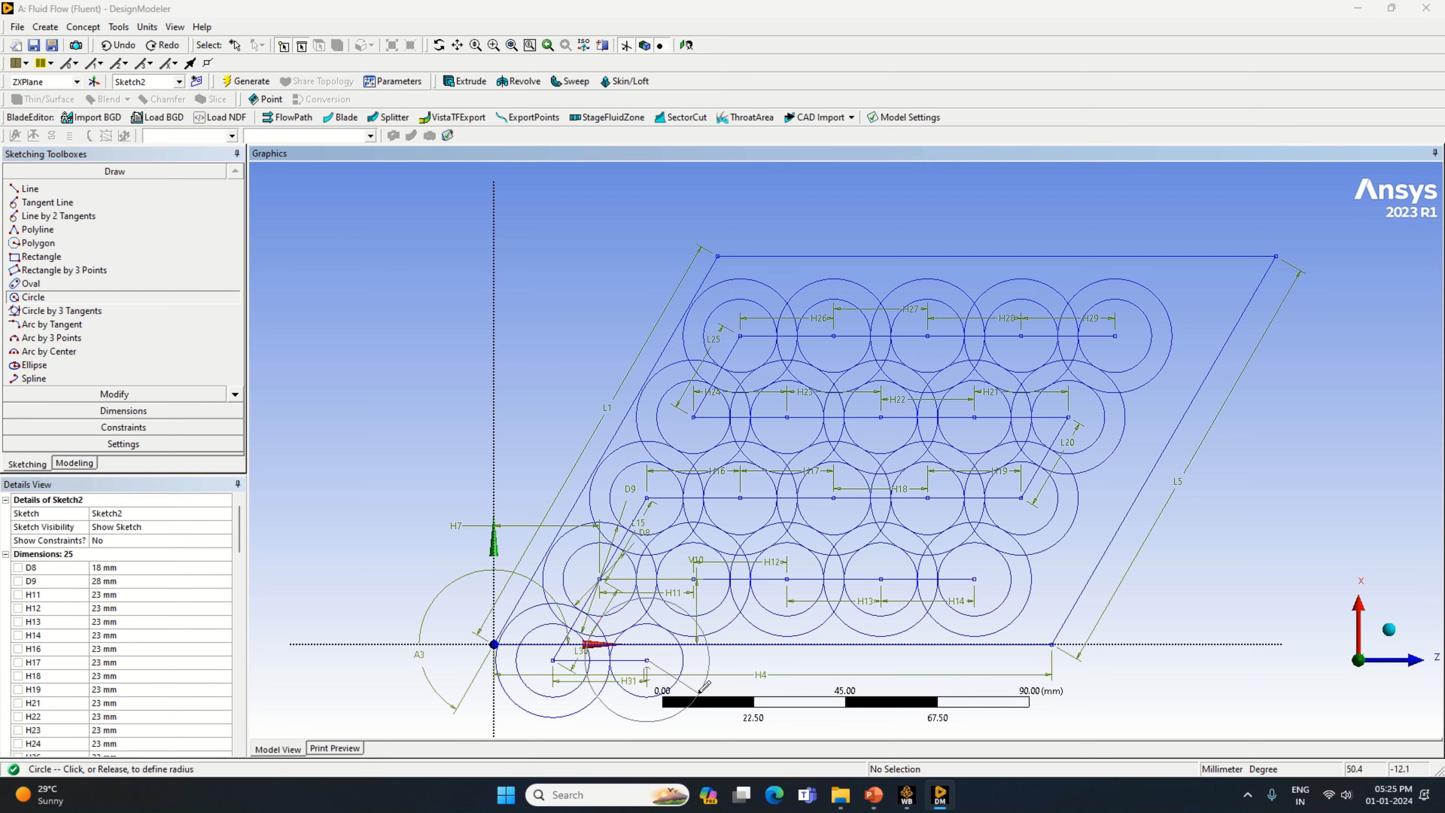
pyautogui.click(701, 685)
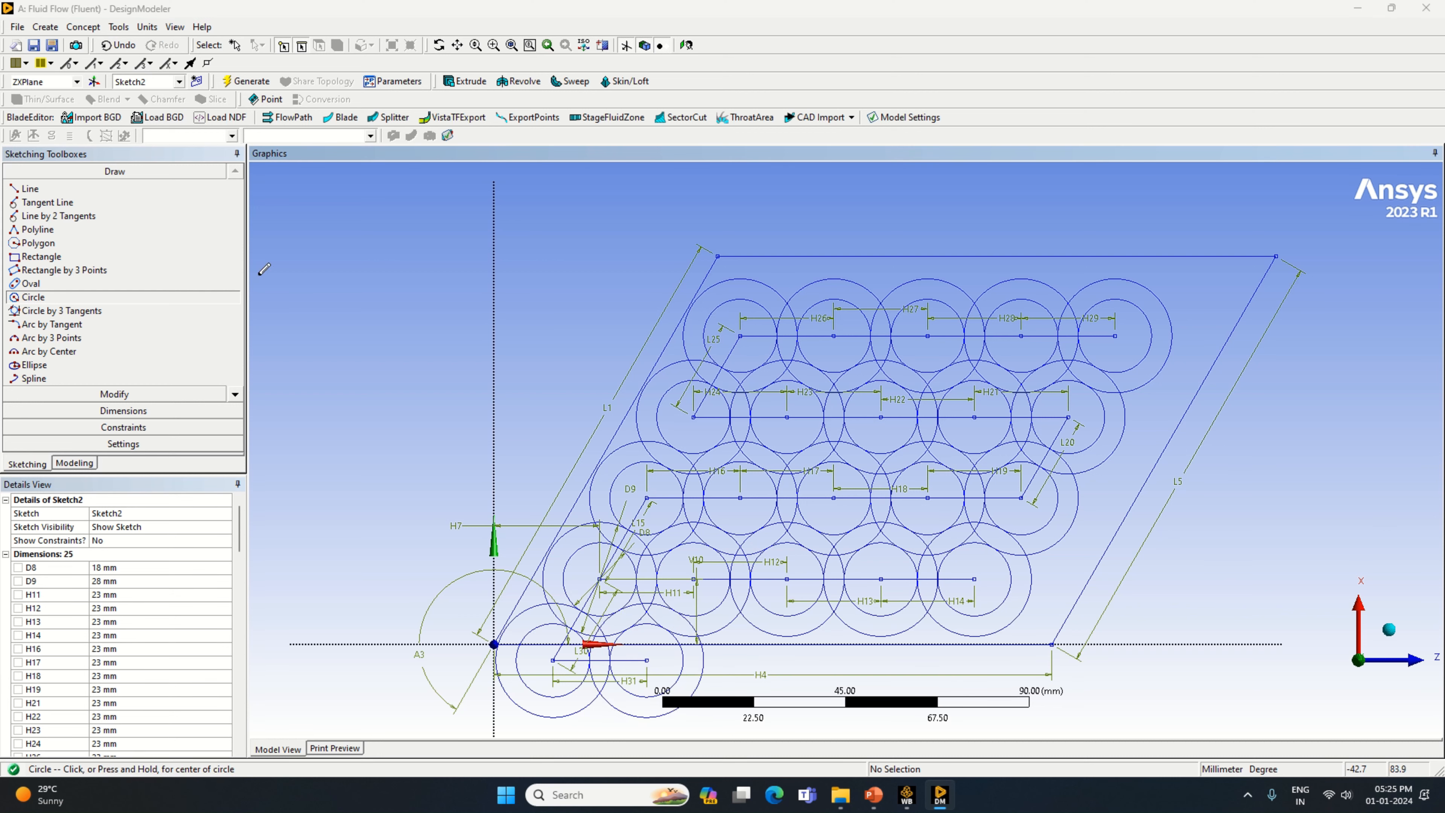
# Extend the bottom row with a horizontal line rightward from the second circle pair's centre and set its length to 23 mm.
pyautogui.click(30, 189)
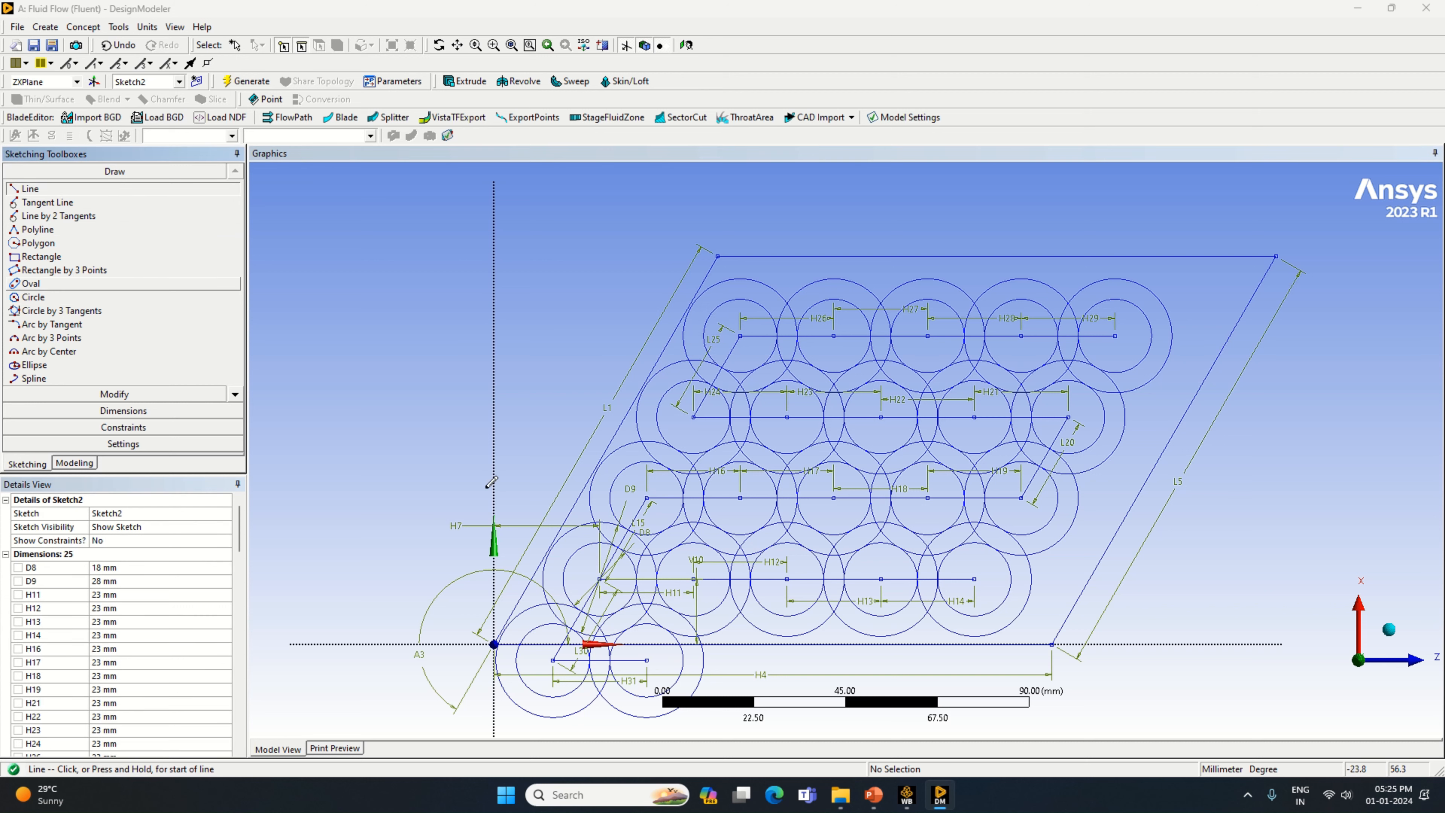
pyautogui.click(646, 660)
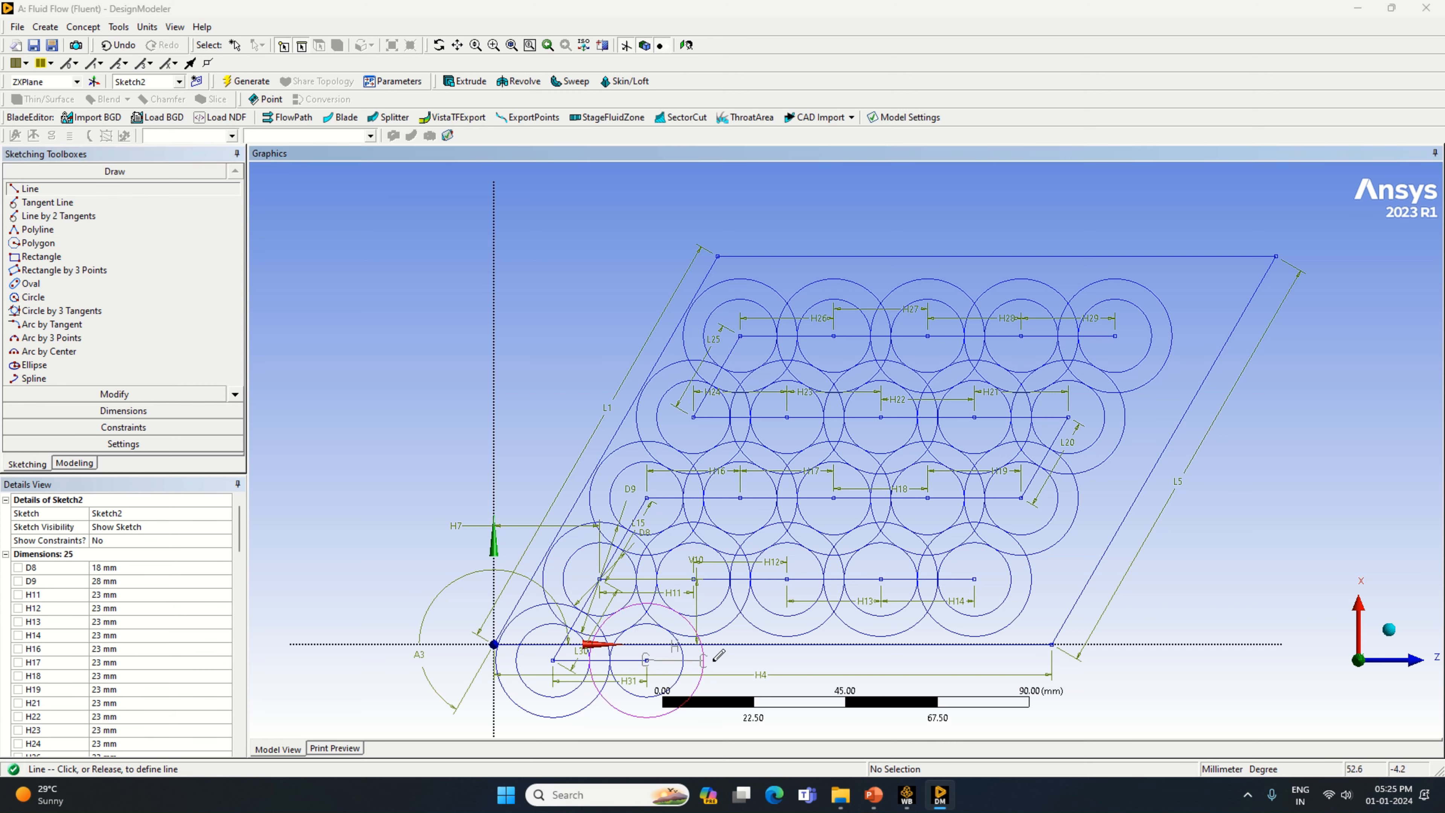
pyautogui.click(756, 661)
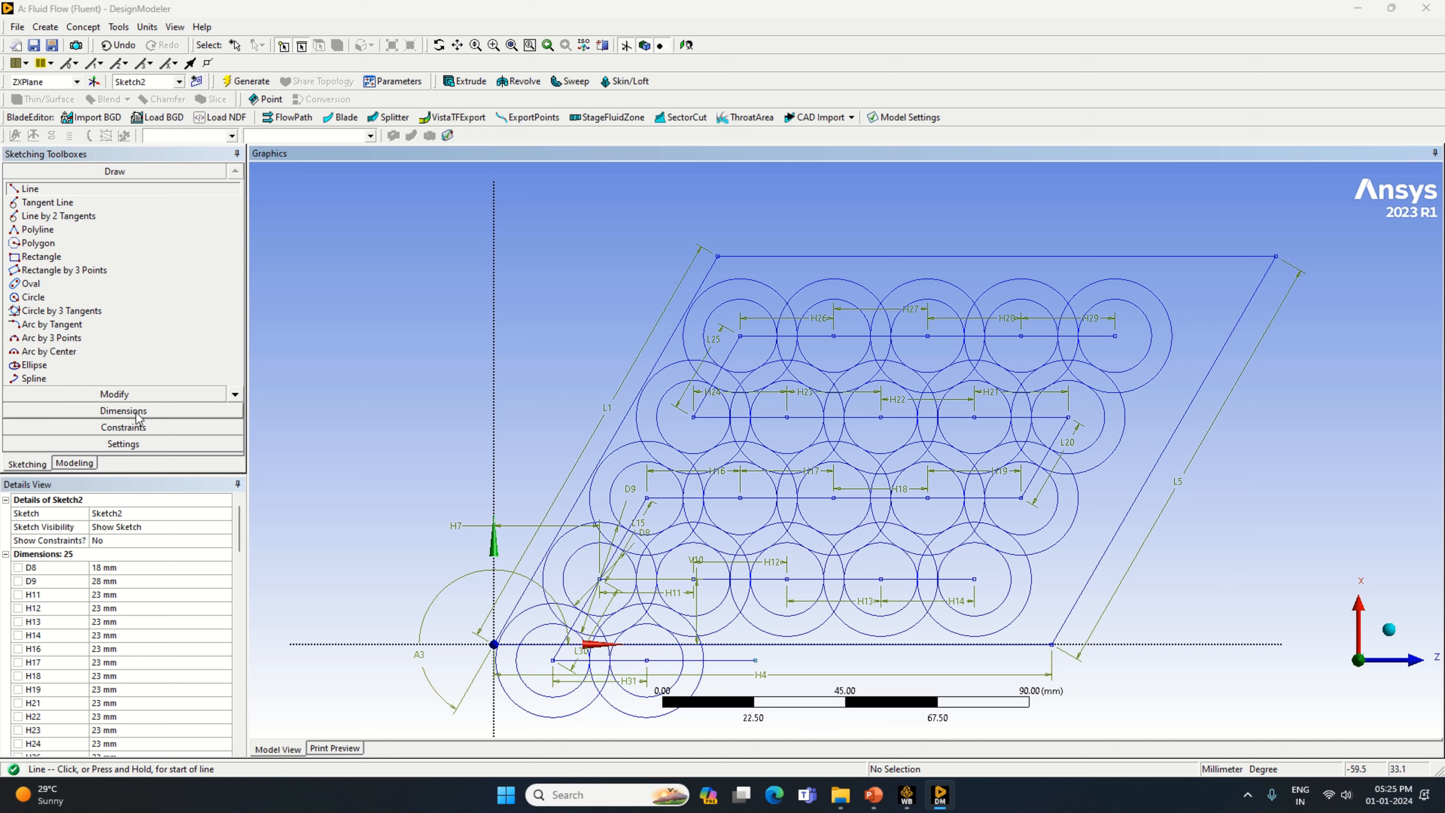
pyautogui.click(123, 410)
pyautogui.click(720, 661)
pyautogui.click(720, 676)
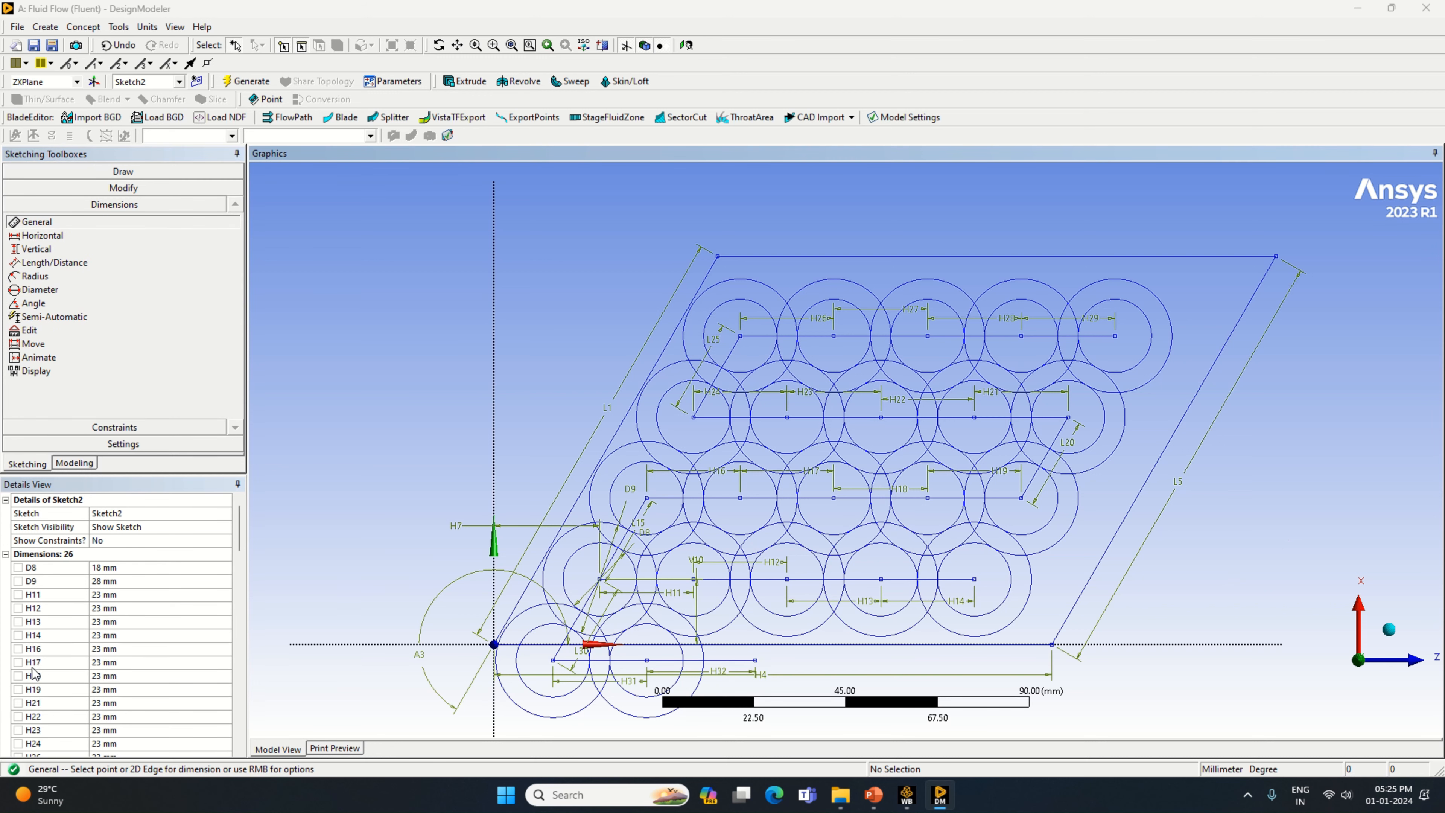
pyautogui.scroll(-3, 113, 711)
pyautogui.click(128, 704)
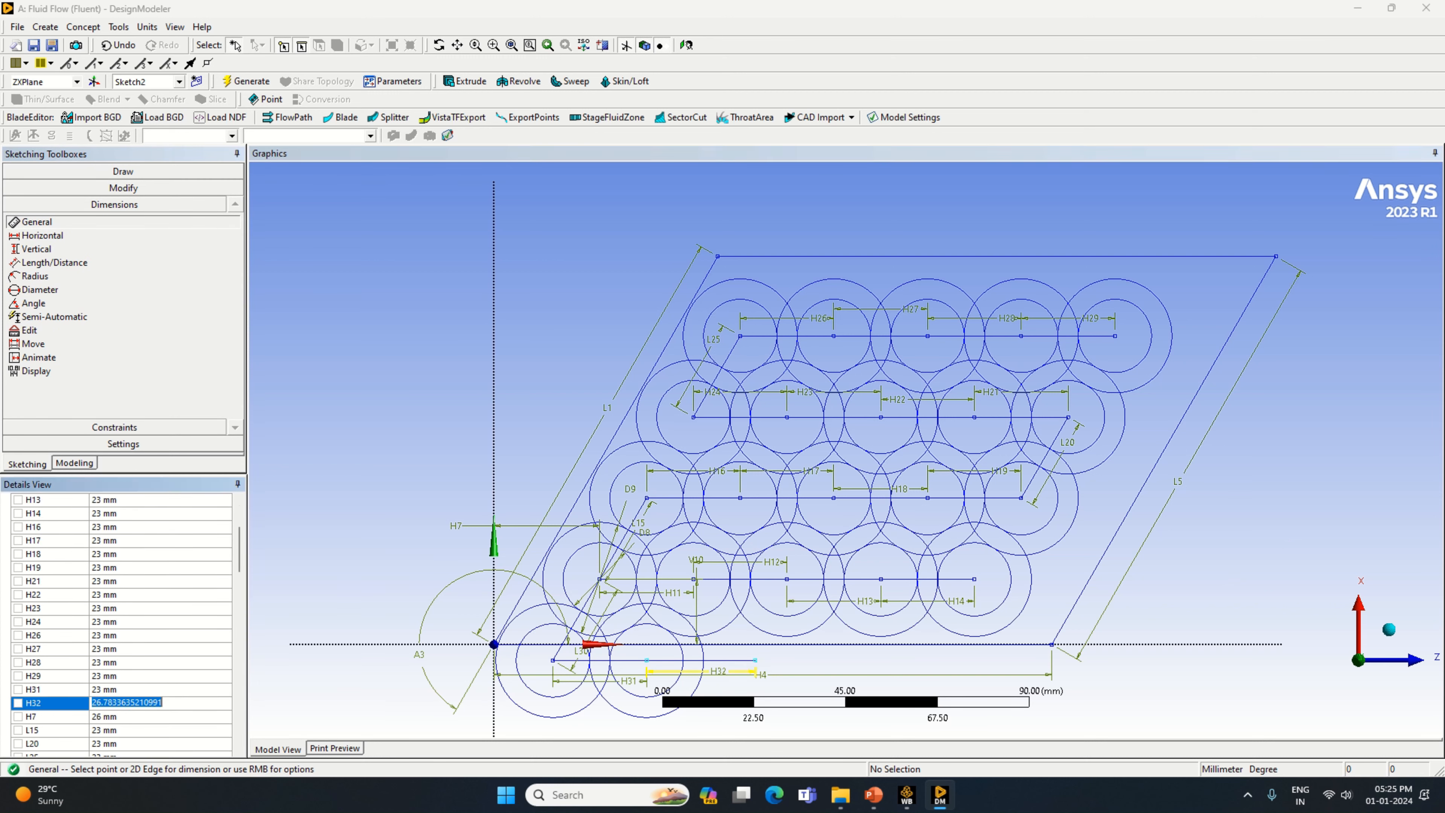
pyautogui.write('23')
pyautogui.press('Return')
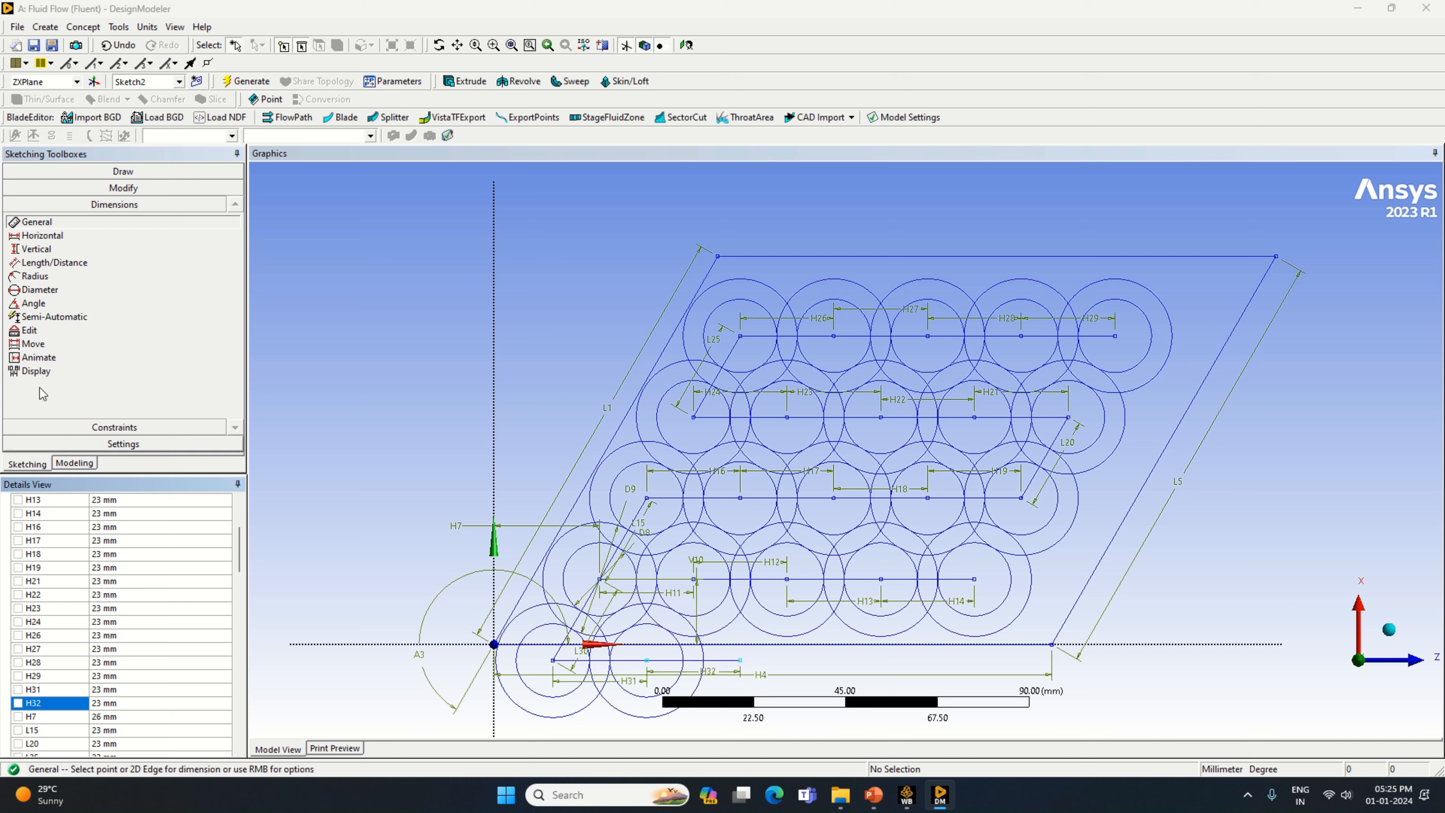
# Draw the bottom row's third pair of concentric circles at the end of its second horizontal line, matching the other pairs' size.
pyautogui.click(137, 173)
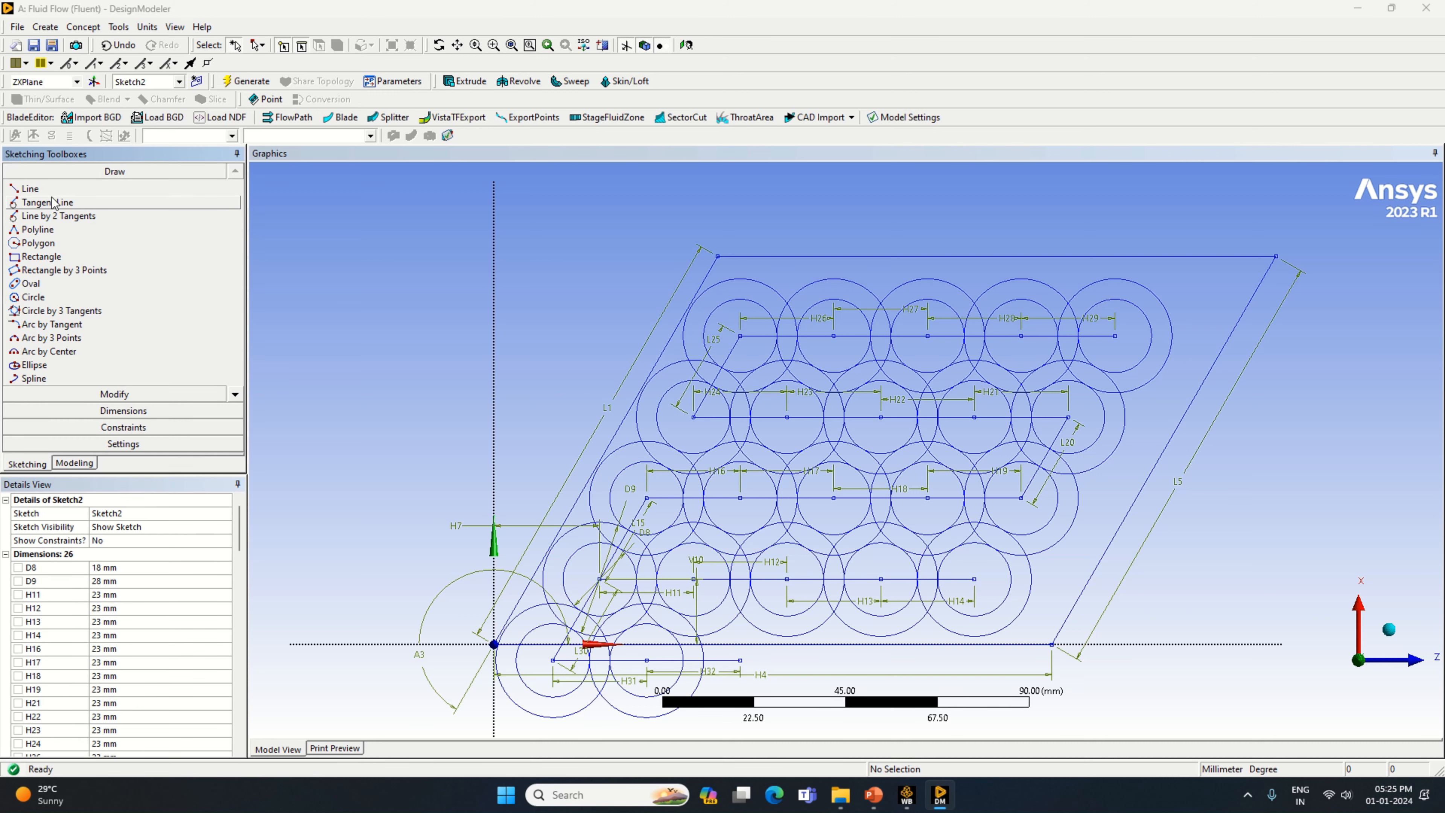
pyautogui.click(29, 188)
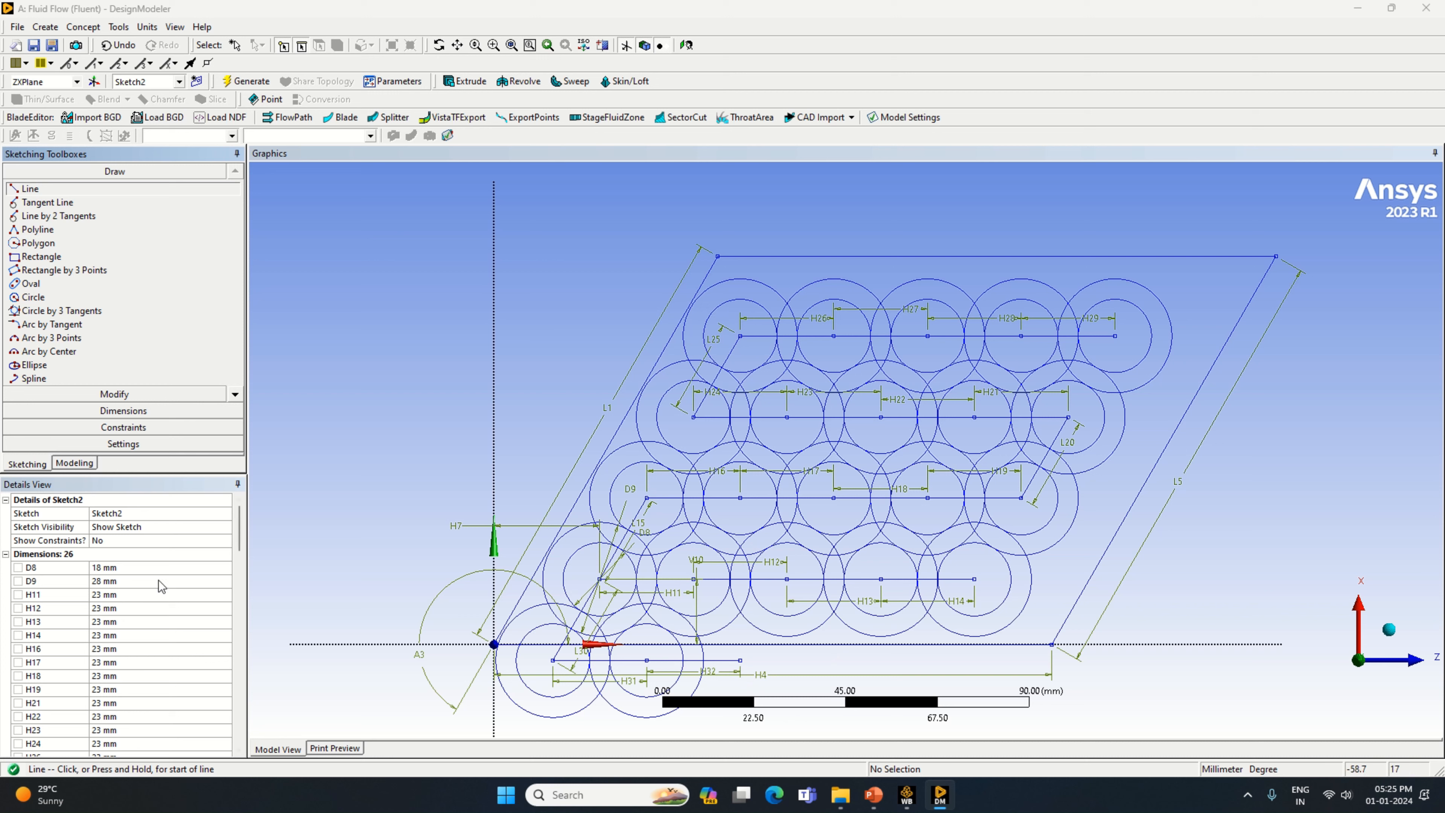
pyautogui.scroll(-3, 169, 697)
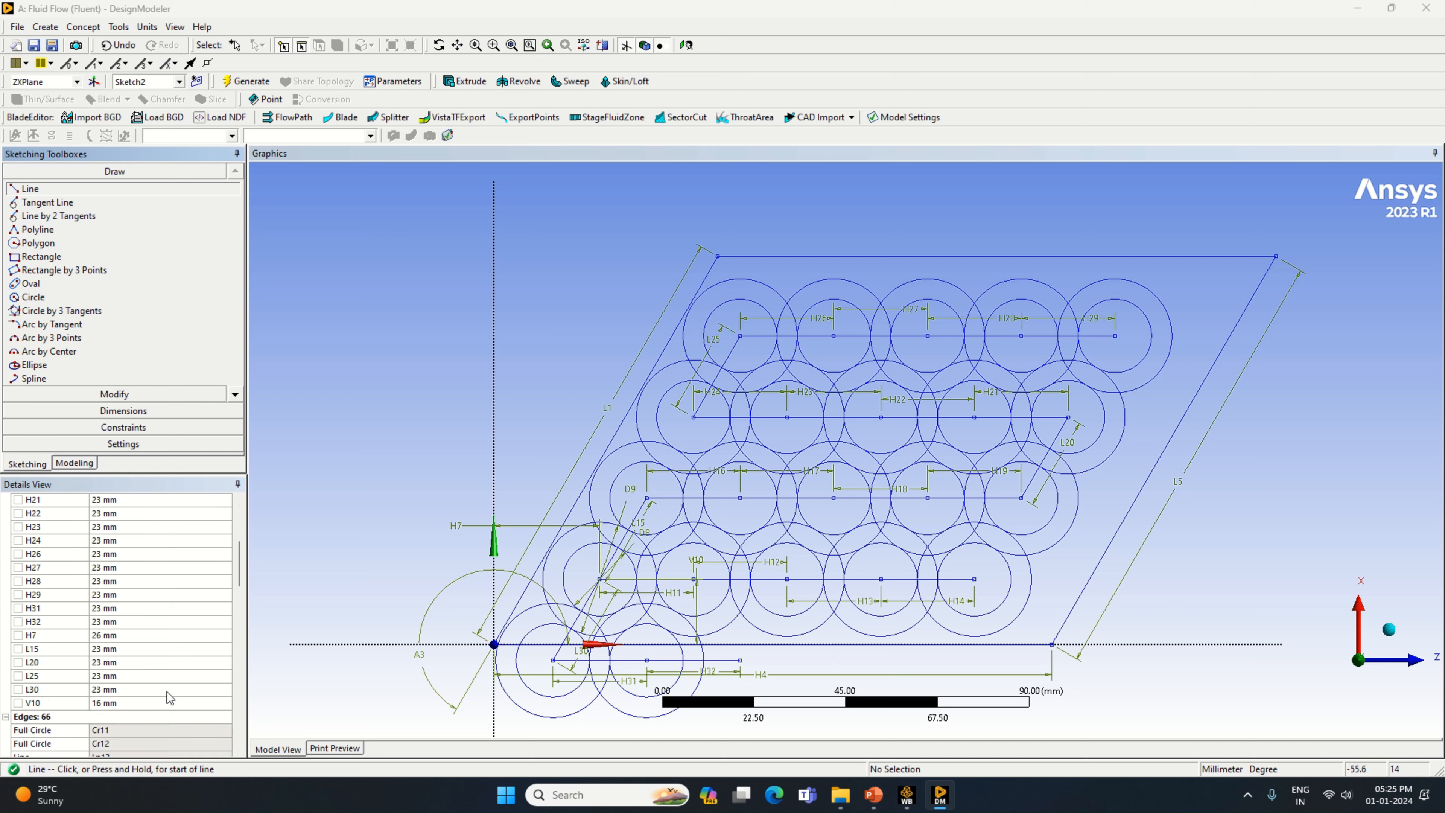
pyautogui.scroll(3, 169, 697)
pyautogui.click(67, 297)
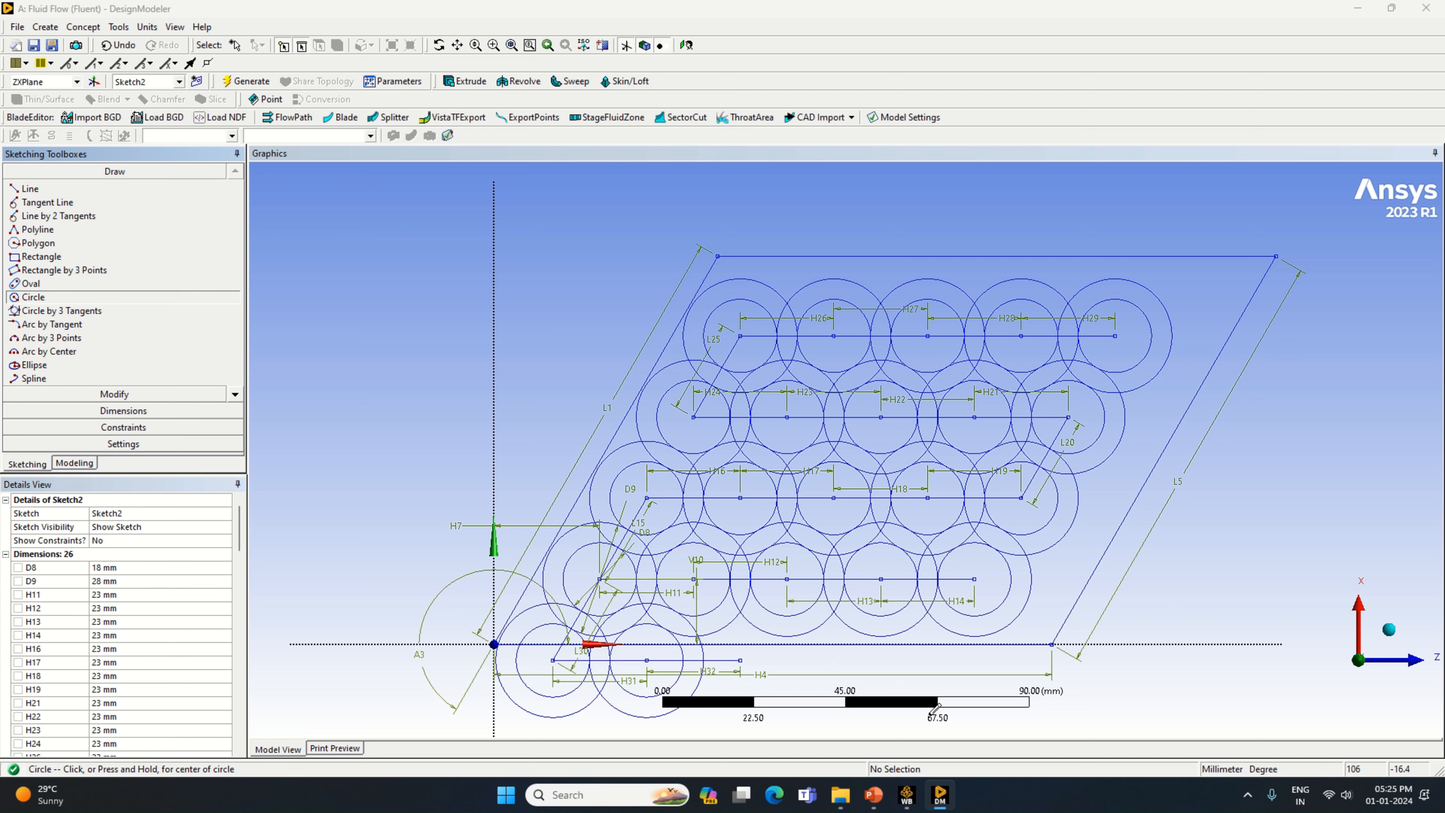
pyautogui.click(740, 659)
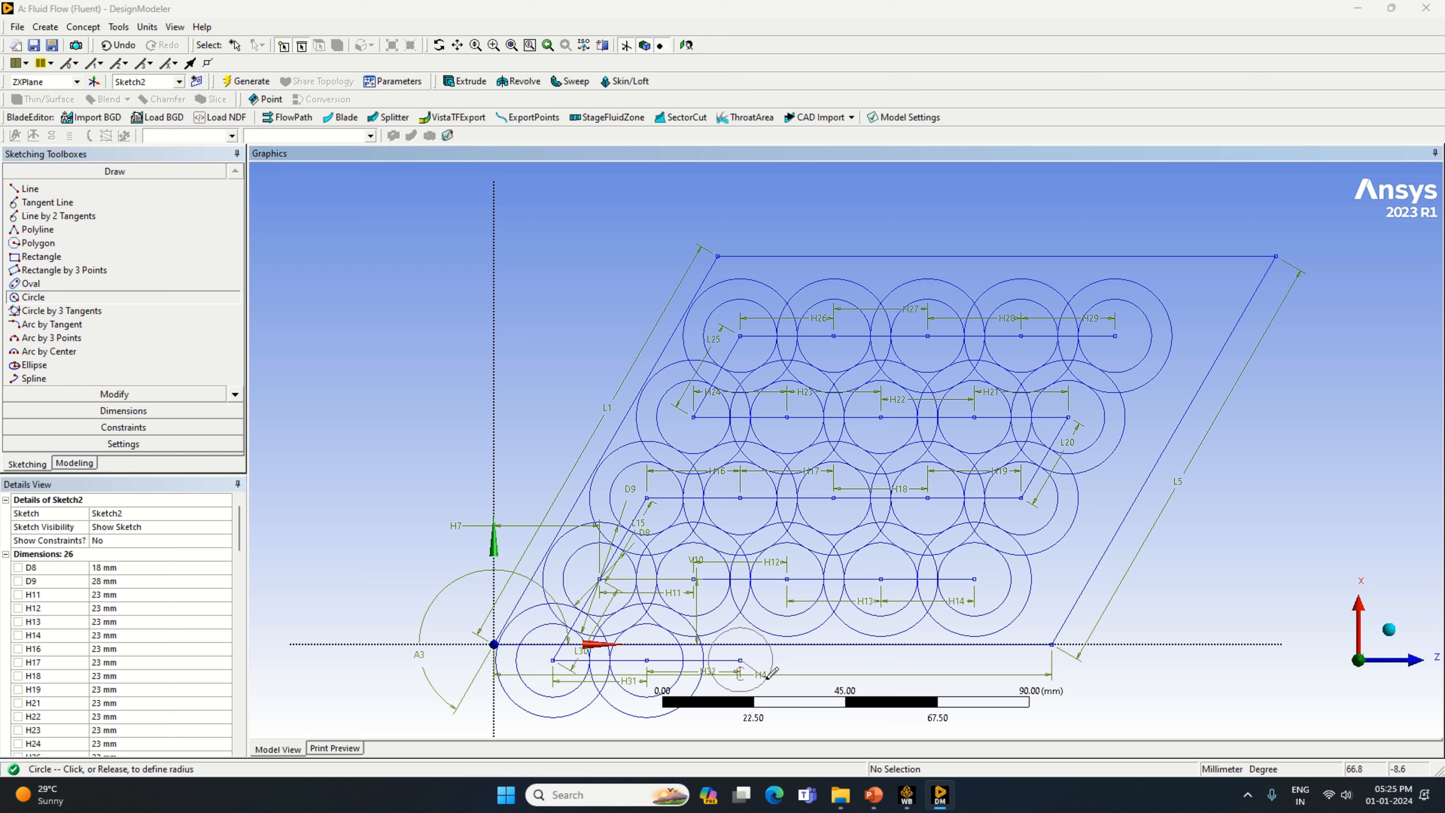
pyautogui.click(776, 676)
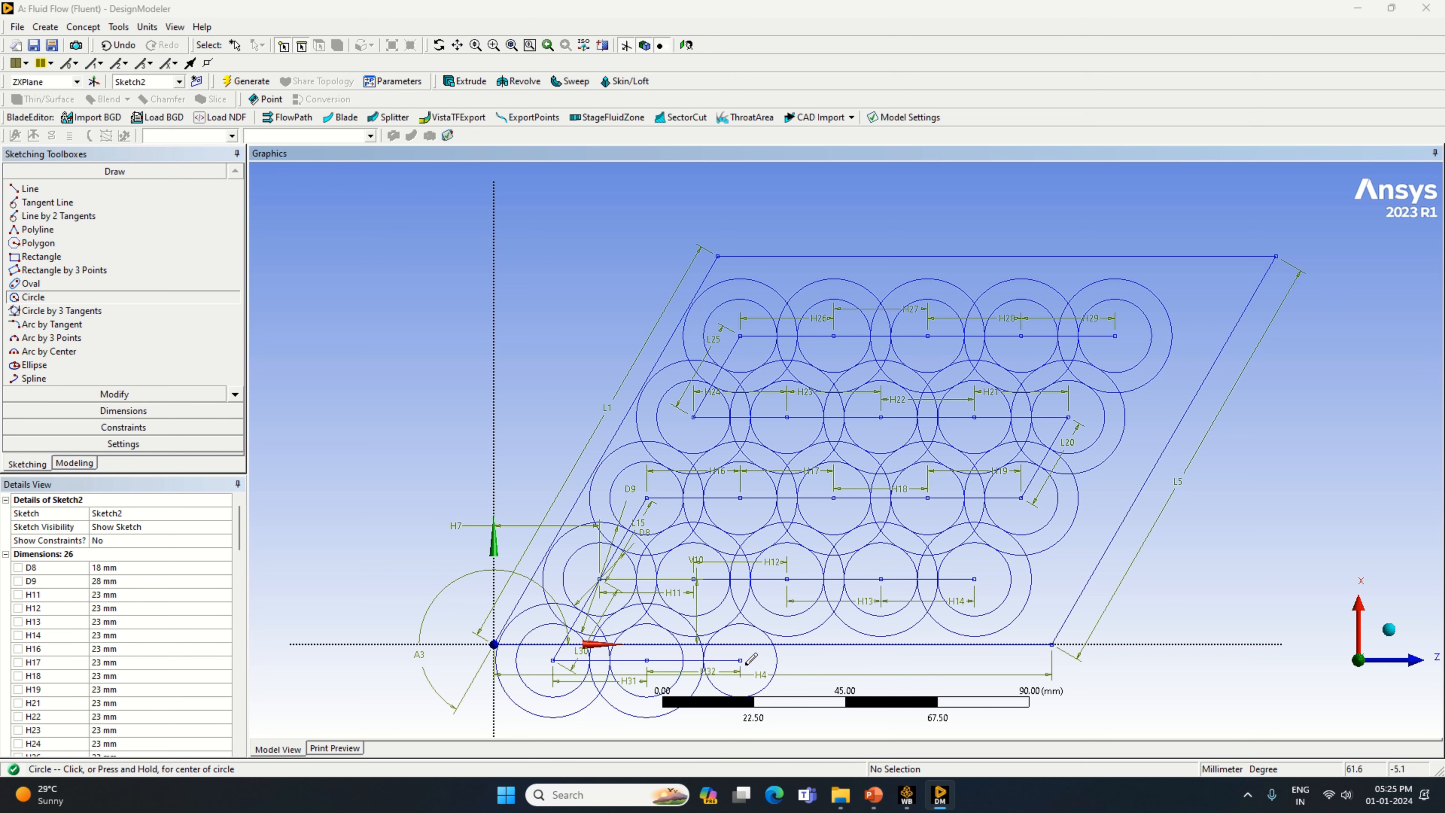
pyautogui.click(740, 660)
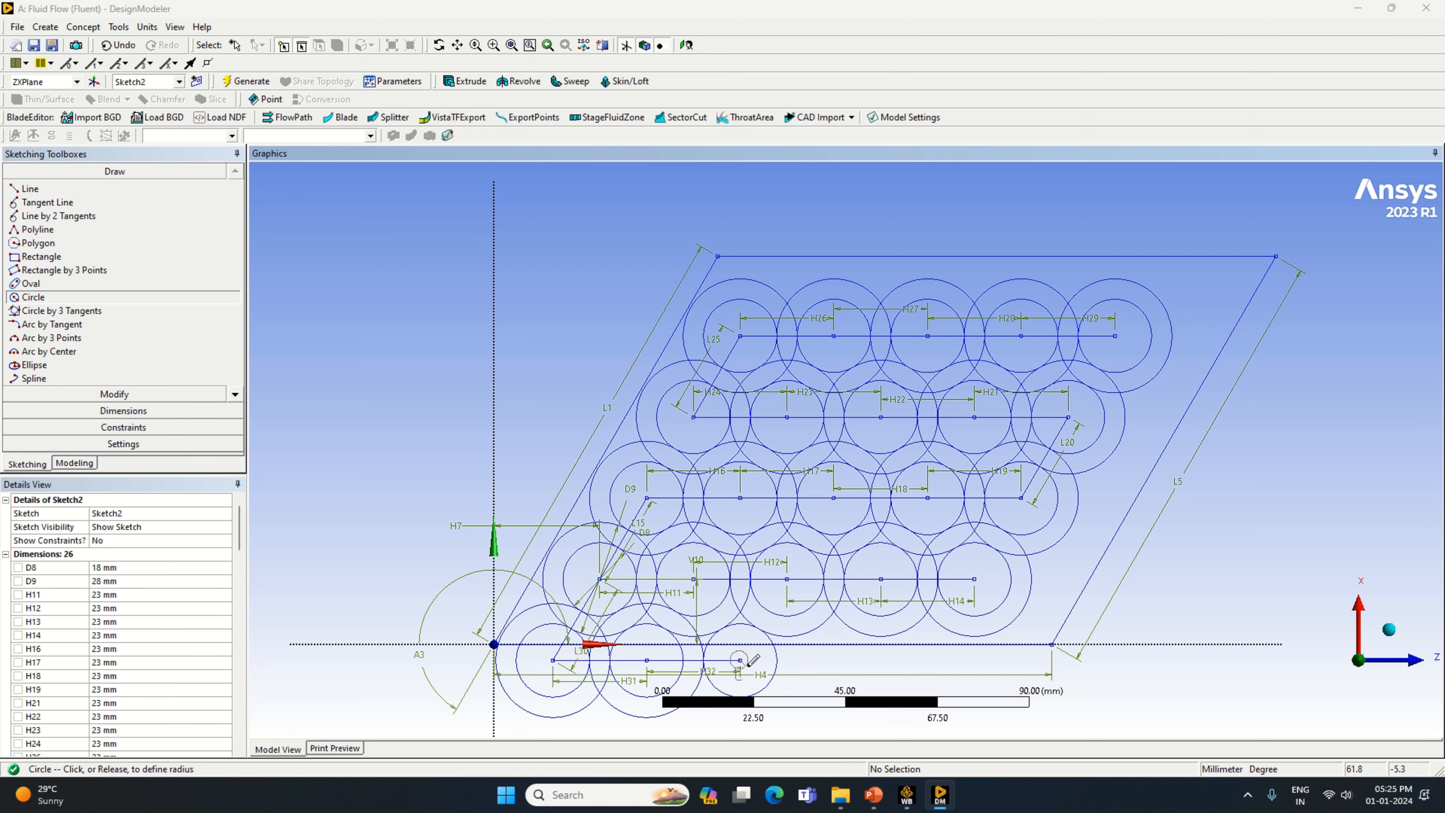
pyautogui.click(792, 682)
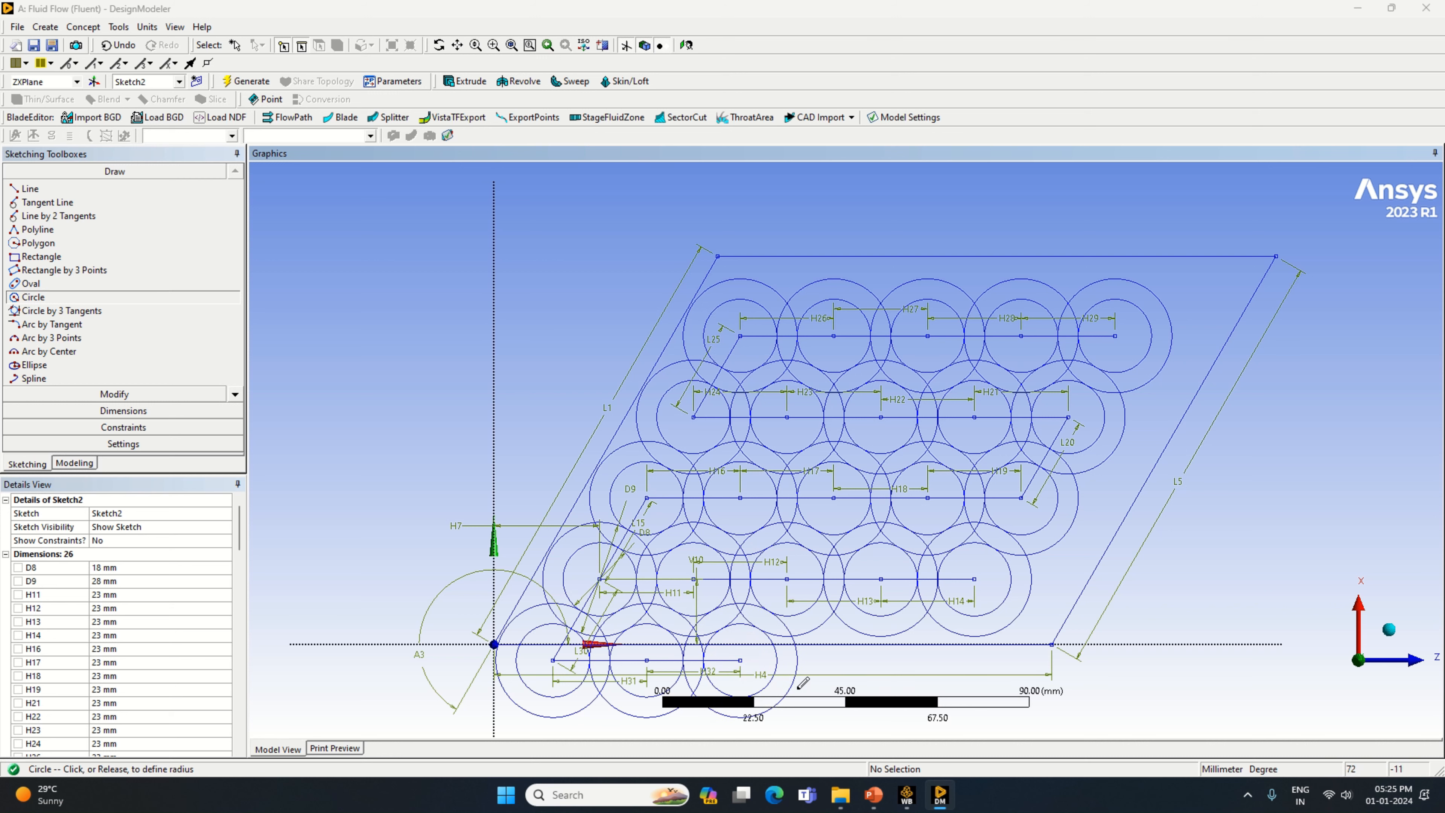
# Extend the bottom row with a horizontal line rightward from the third circle pair's centre and set its length to 23 mm.
pyautogui.click(30, 189)
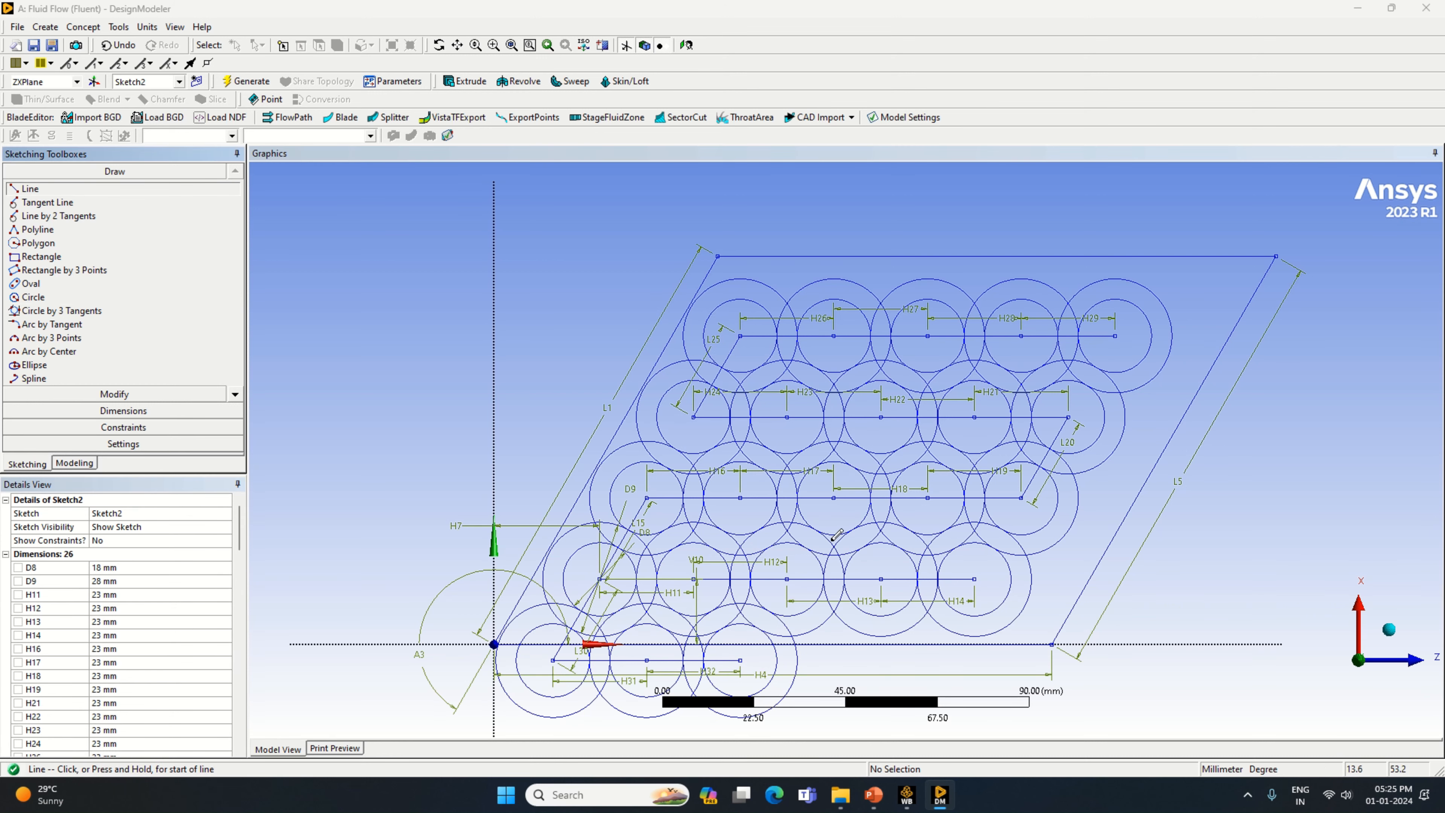
pyautogui.click(740, 660)
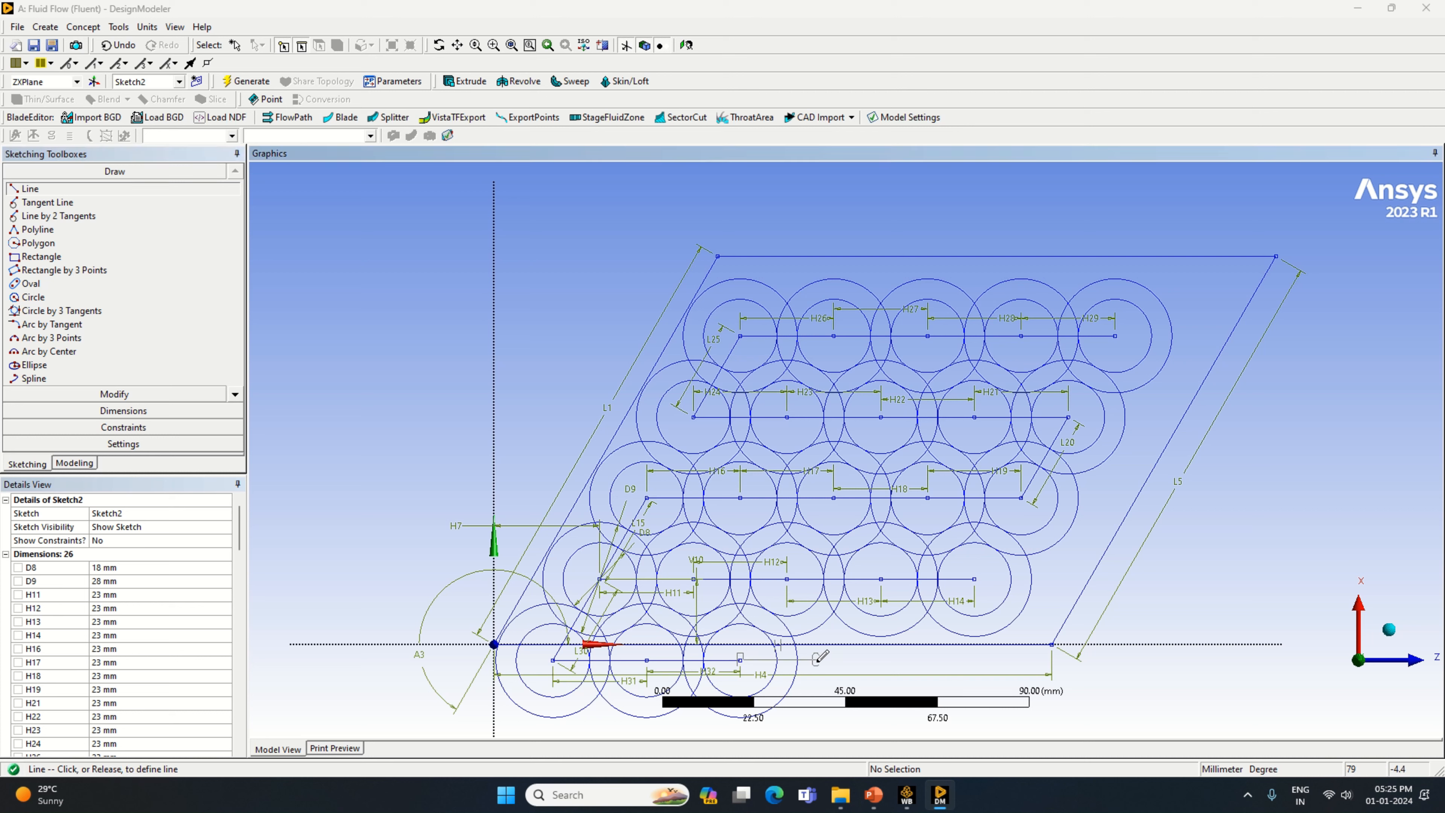
pyautogui.click(816, 660)
pyautogui.click(119, 412)
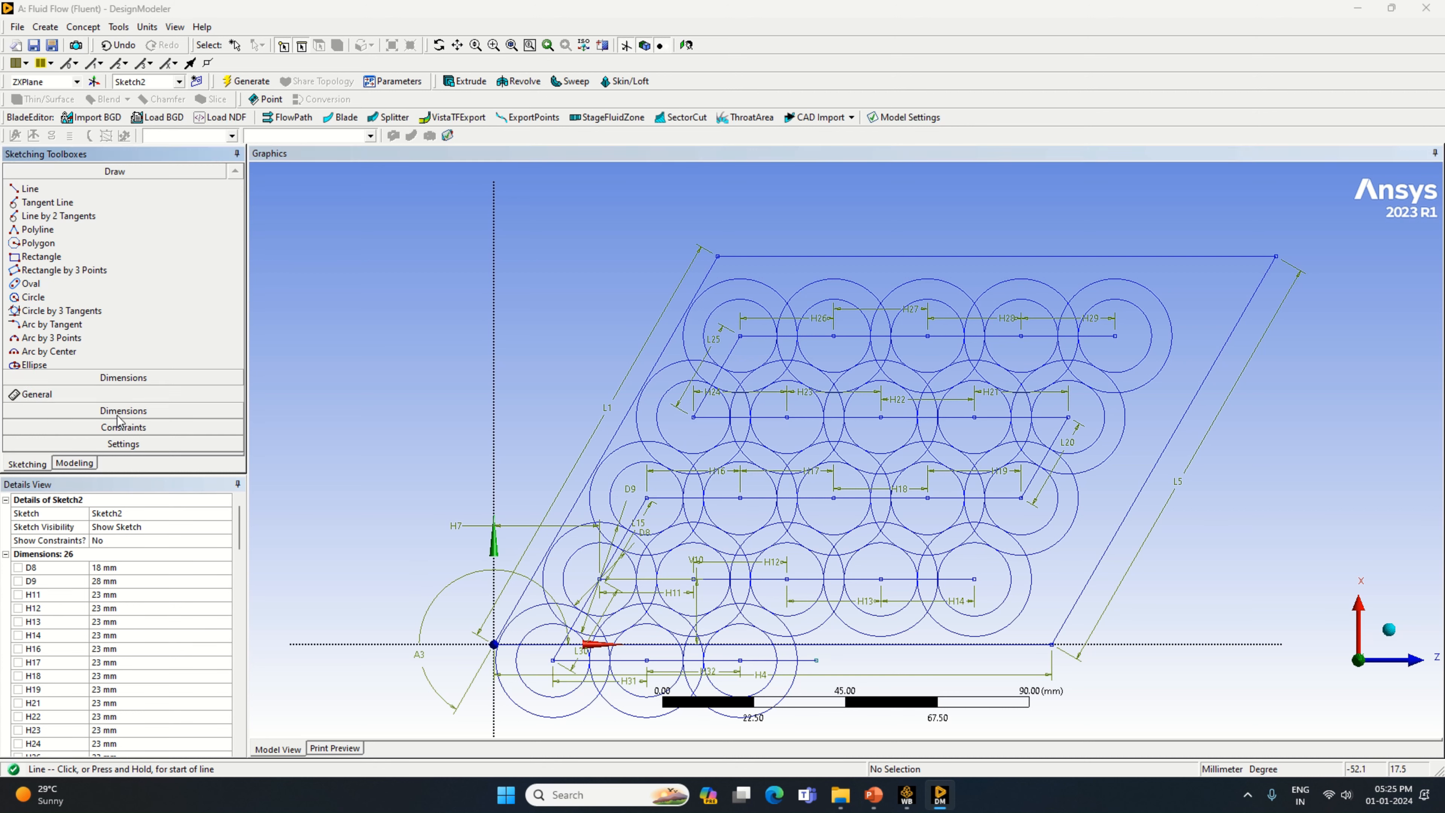
pyautogui.click(805, 660)
pyautogui.click(803, 681)
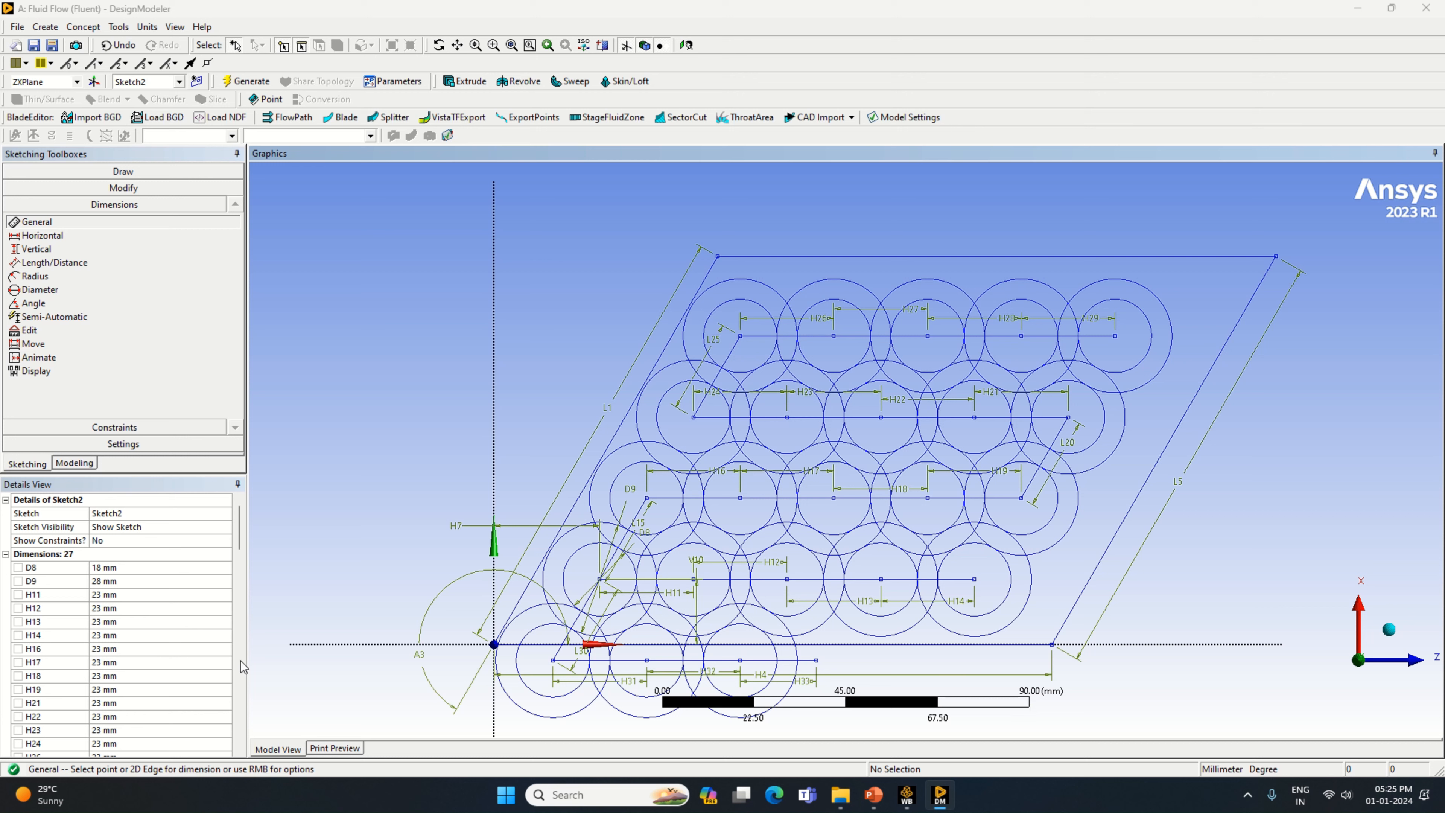
pyautogui.scroll(-1, 140, 723)
pyautogui.click(137, 717)
pyautogui.write('23')
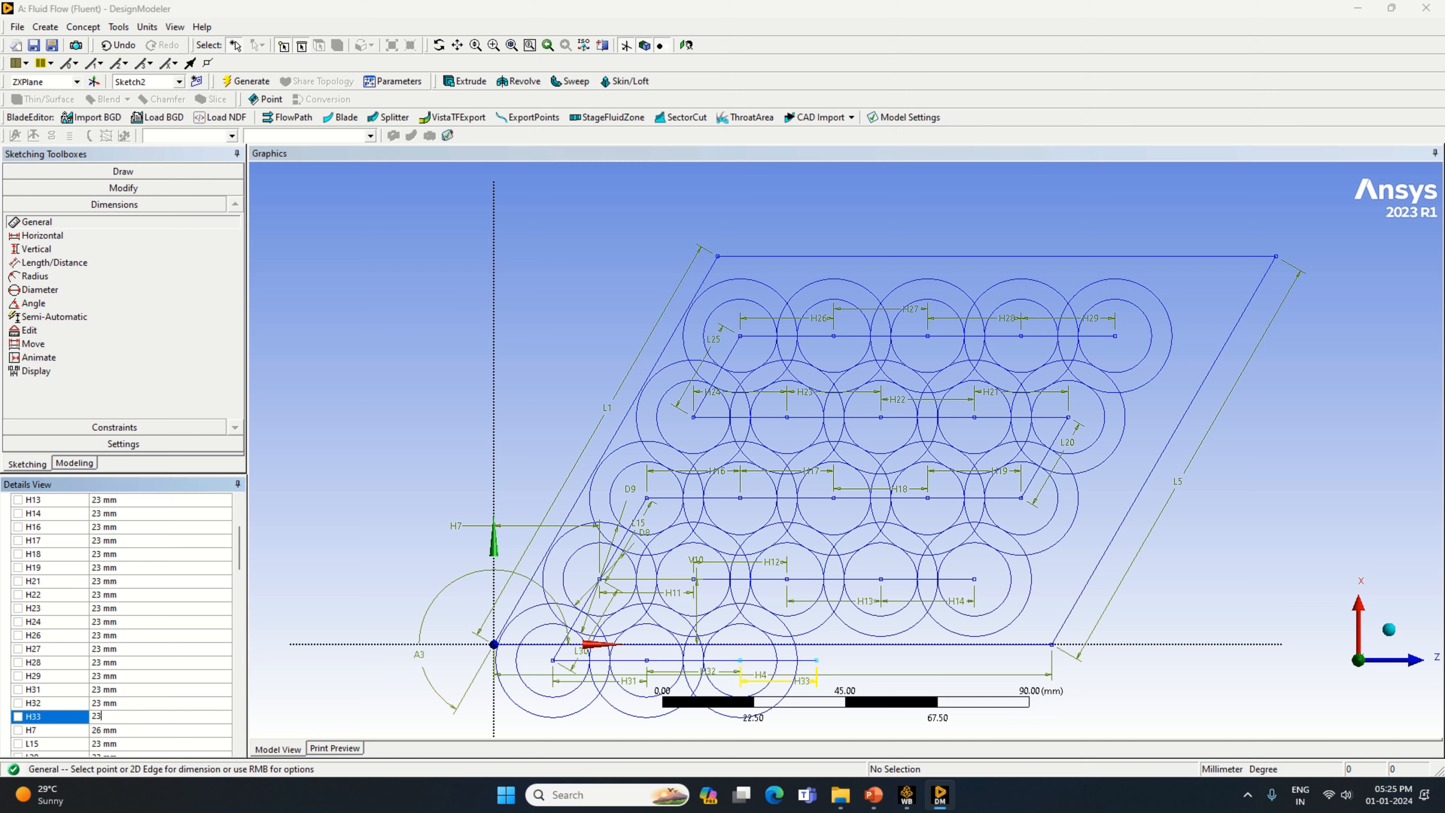
pyautogui.press('Return')
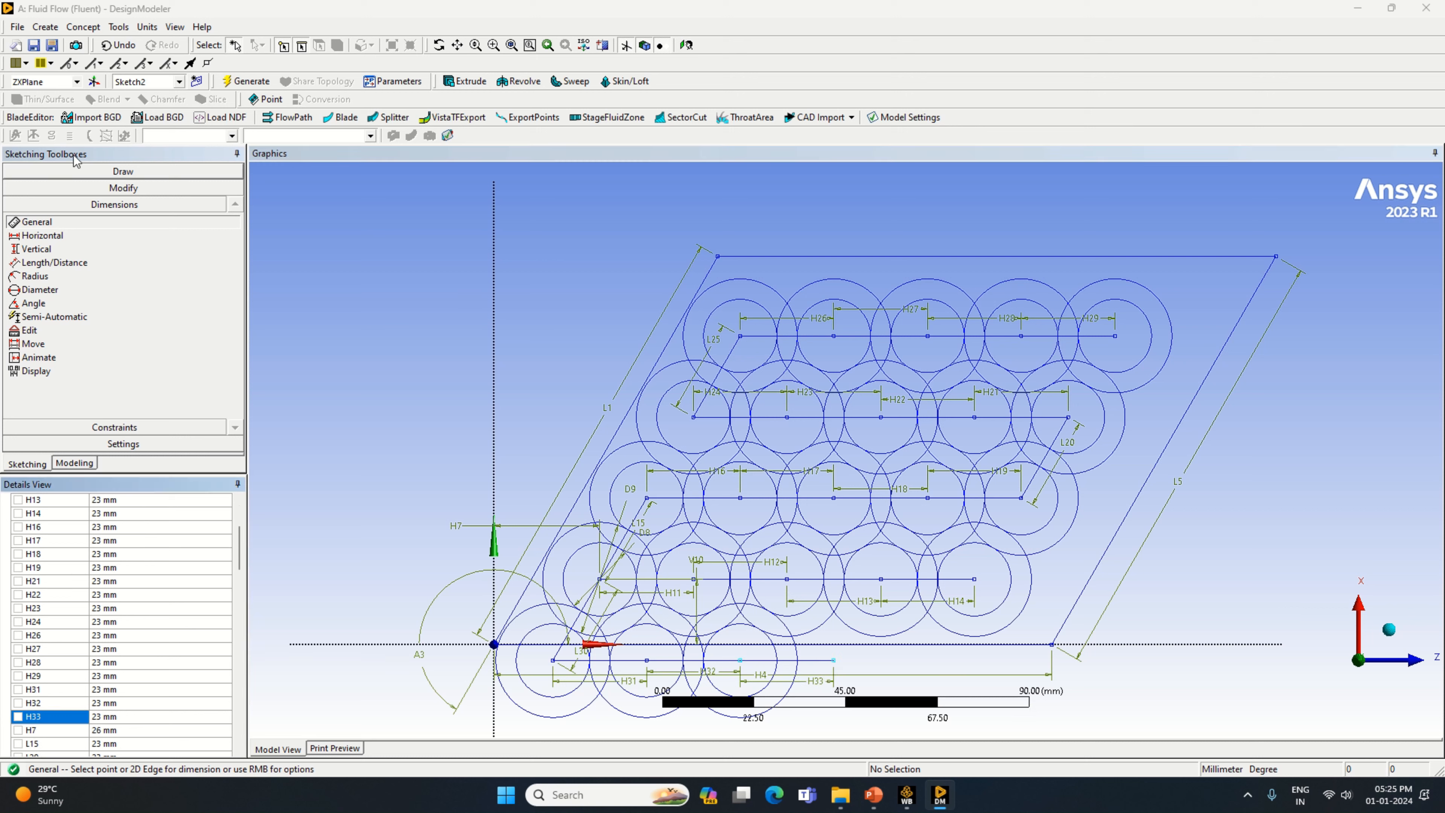
# Draw the bottom row's fourth pair of concentric circles at the free end of its third horizontal line, matching the other pairs' size.
pyautogui.click(108, 172)
pyautogui.click(52, 297)
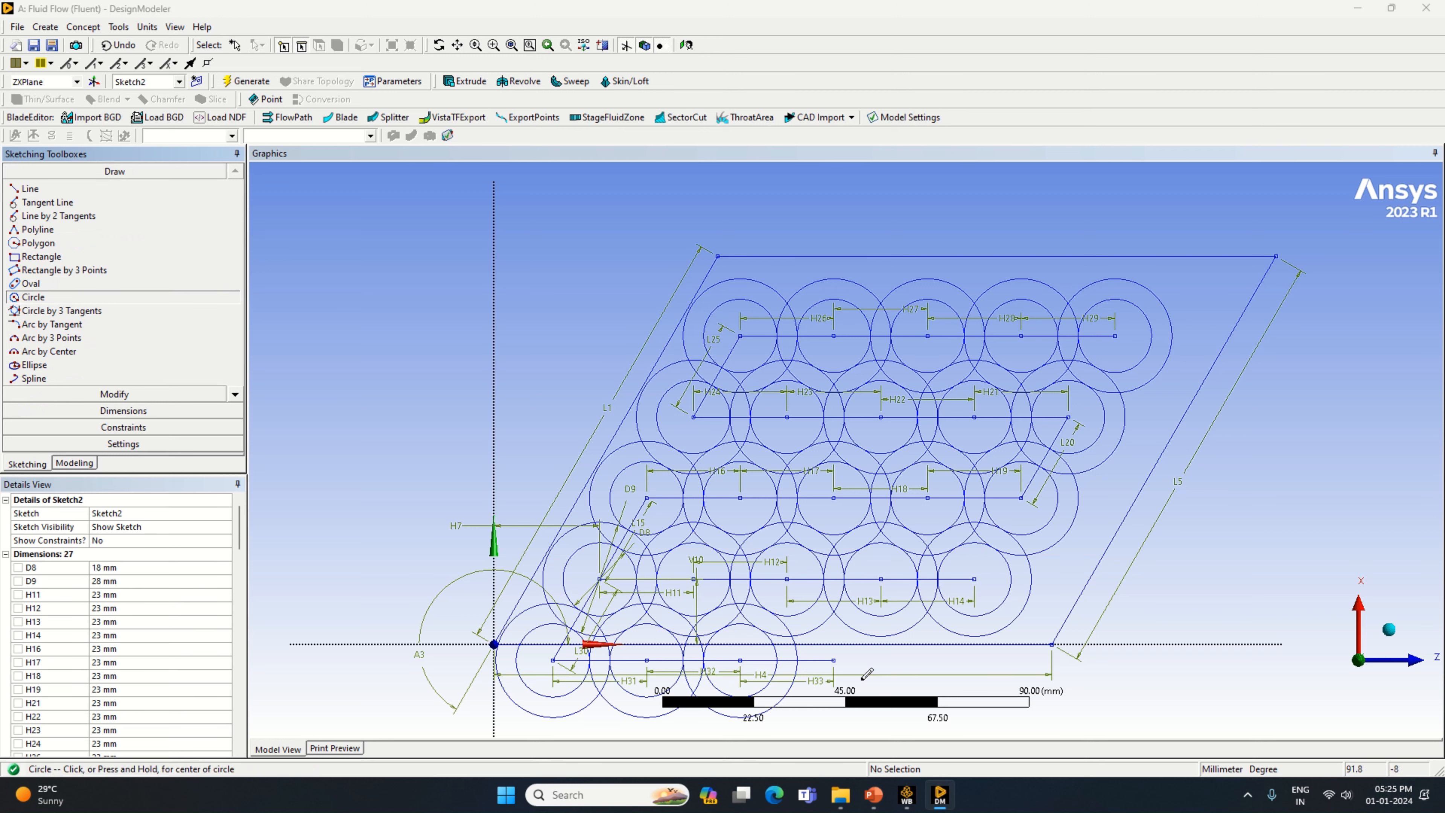
pyautogui.click(834, 660)
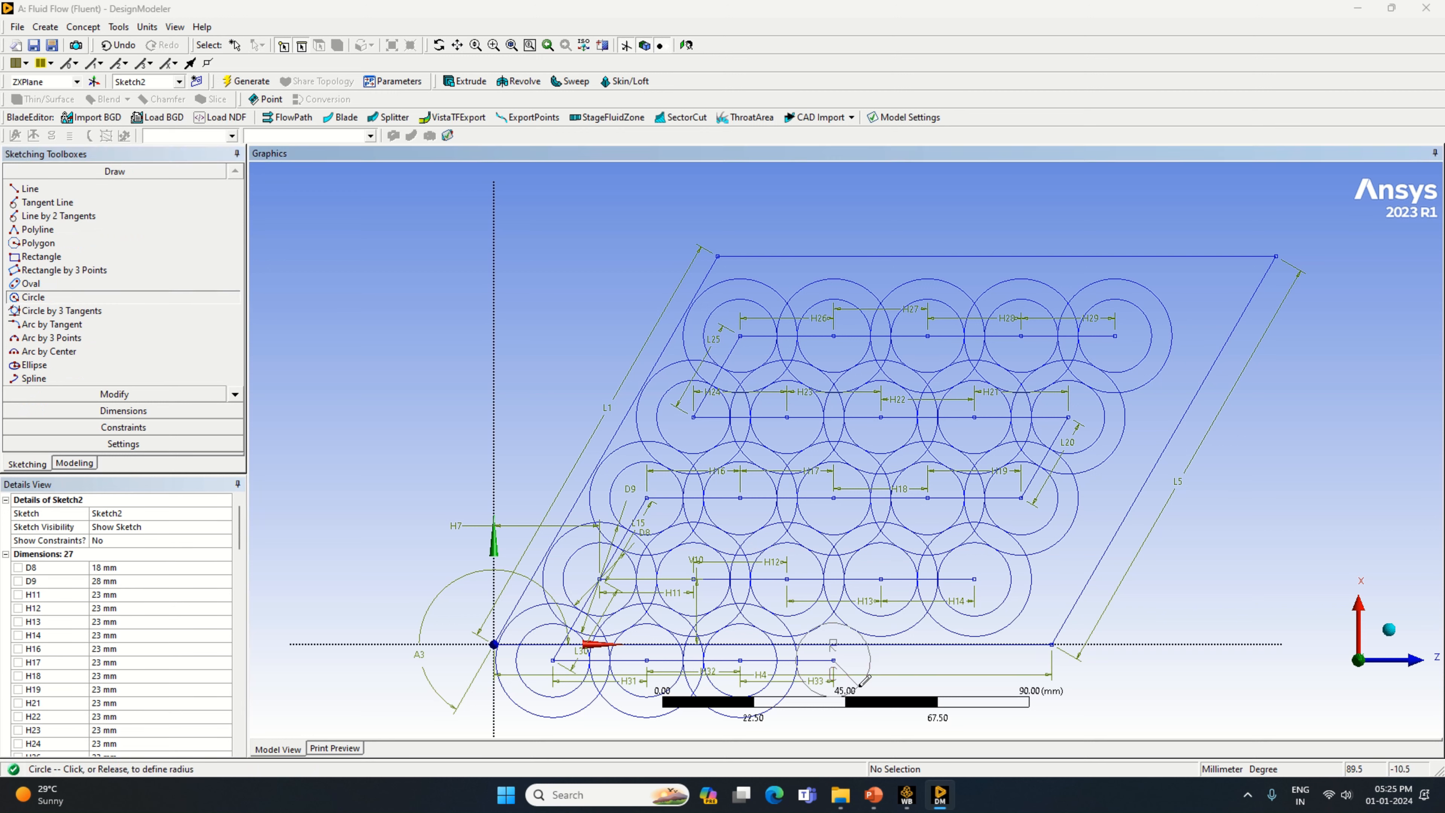
pyautogui.click(861, 682)
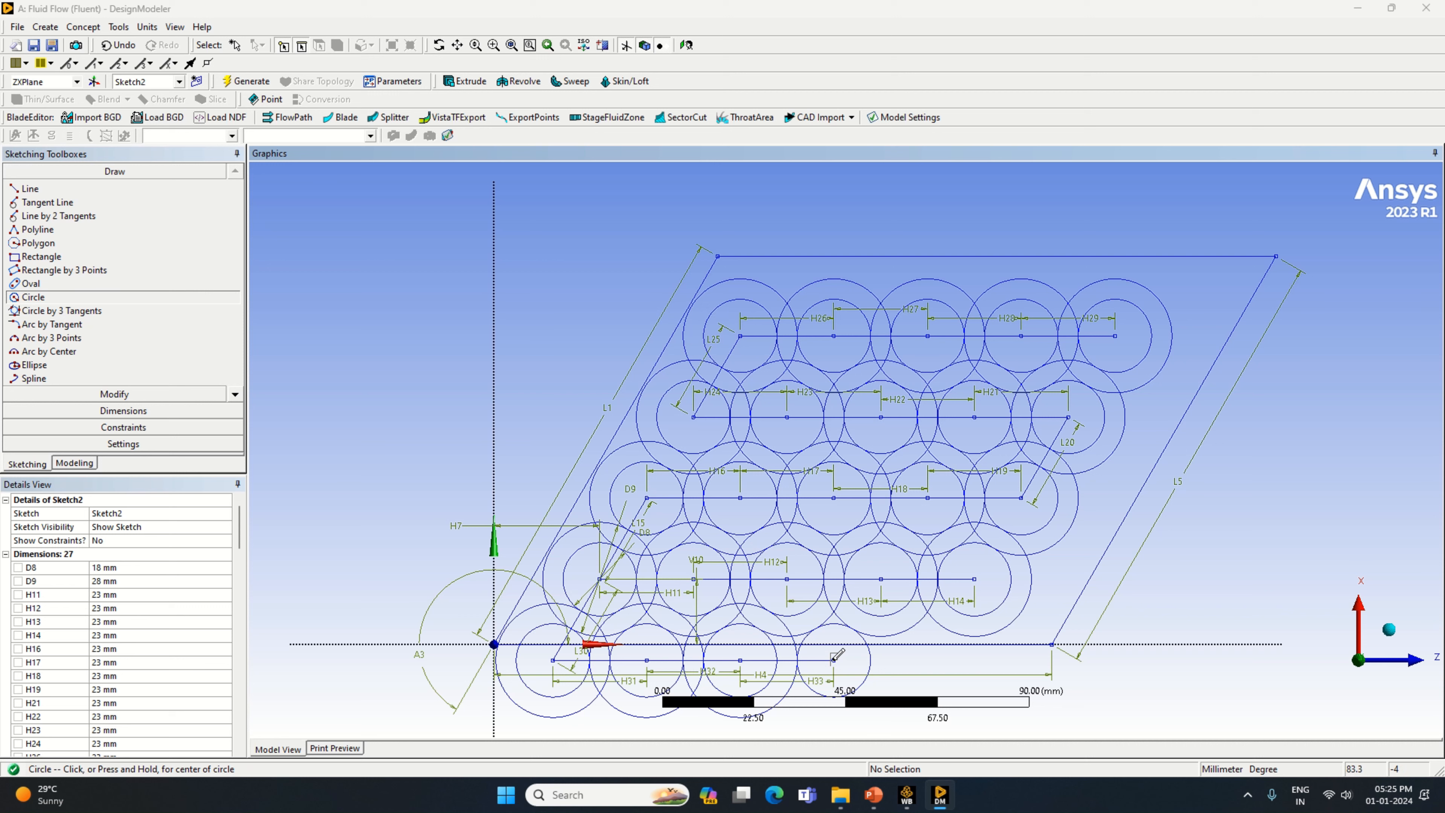
pyautogui.click(833, 659)
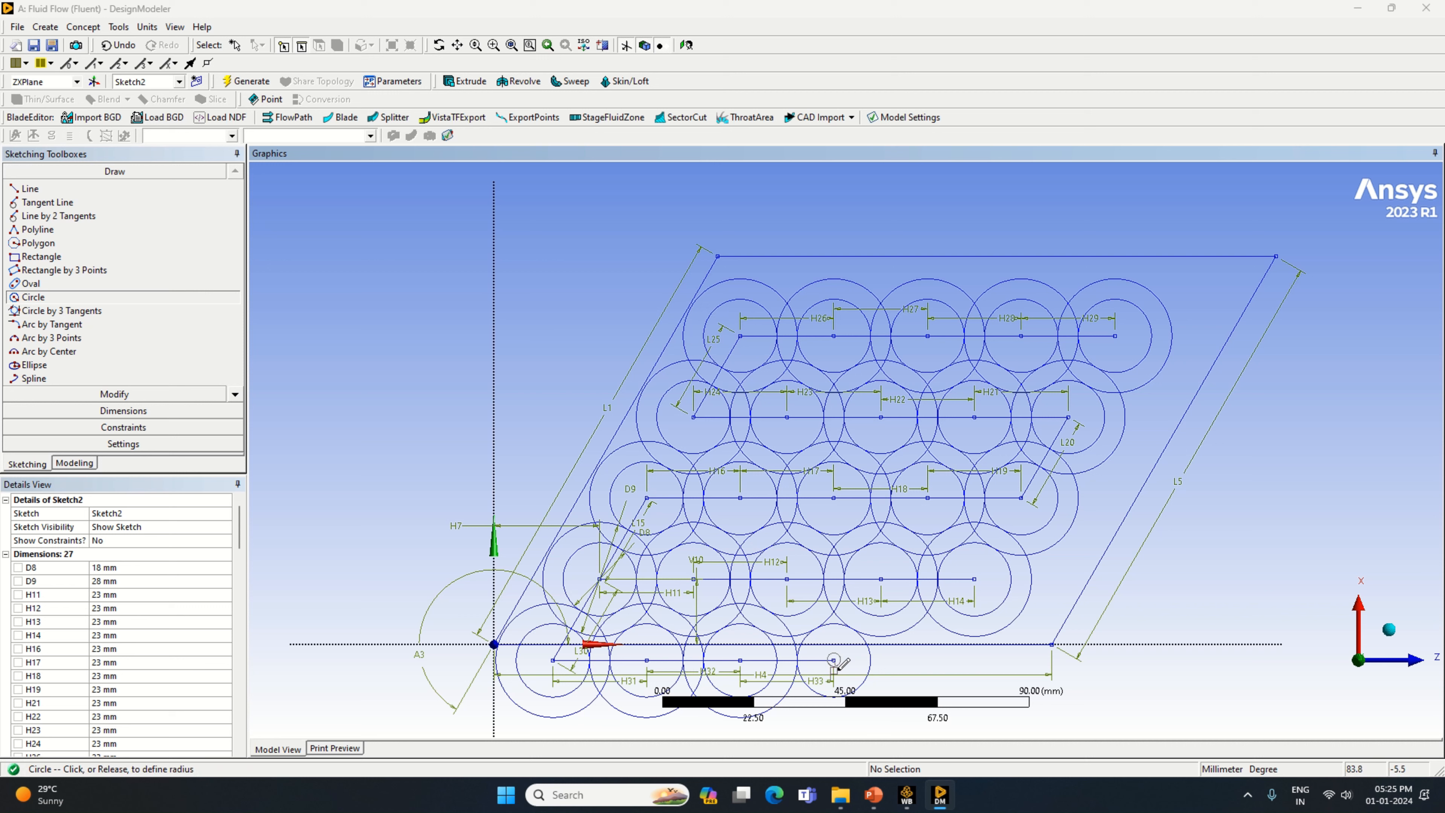
pyautogui.click(885, 686)
# Add a horizontal line rightward from the bottom row's fourth circle pair's centre and set its length to 23 mm.
pyautogui.click(30, 189)
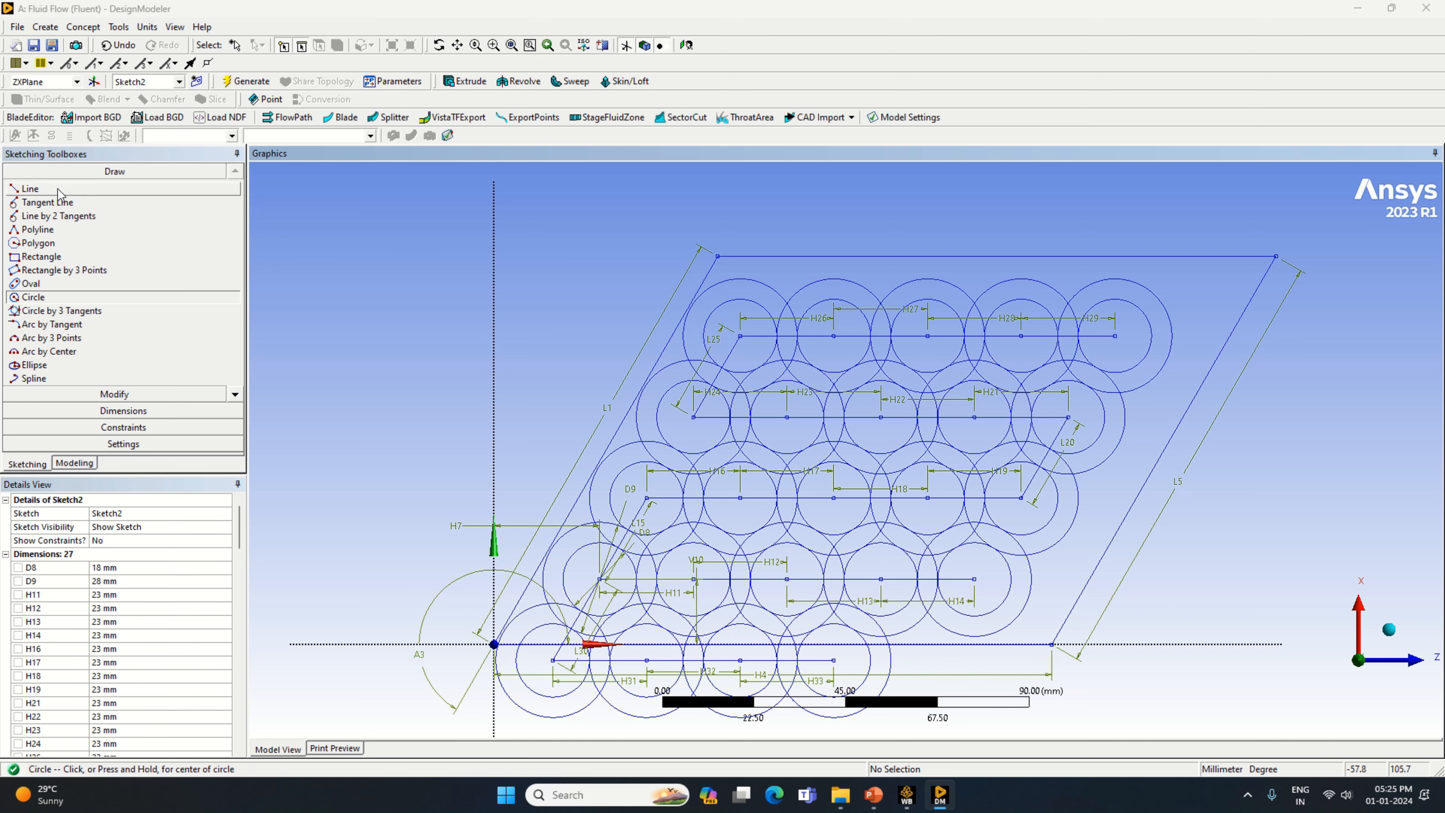
pyautogui.click(834, 659)
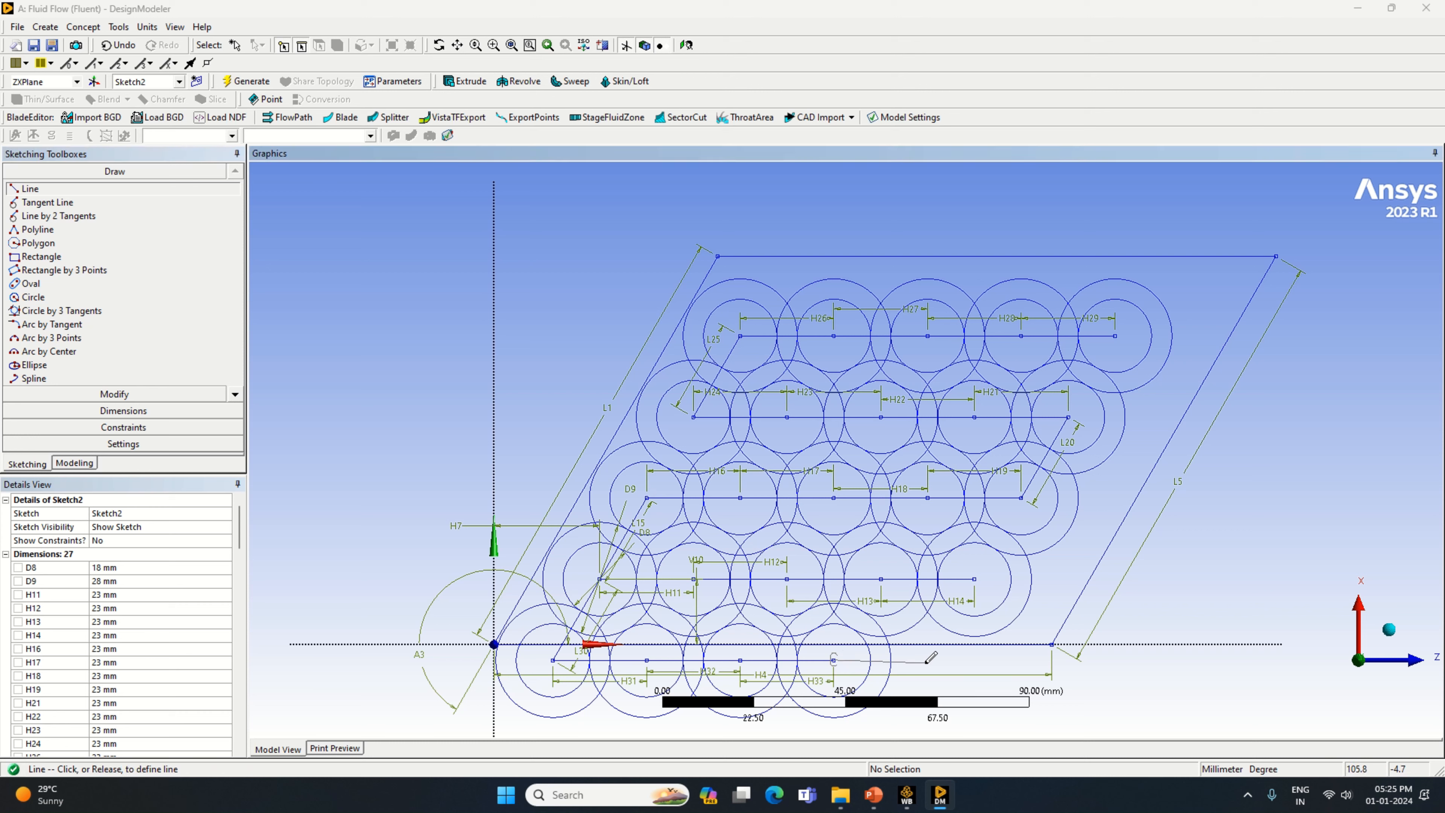
pyautogui.click(927, 660)
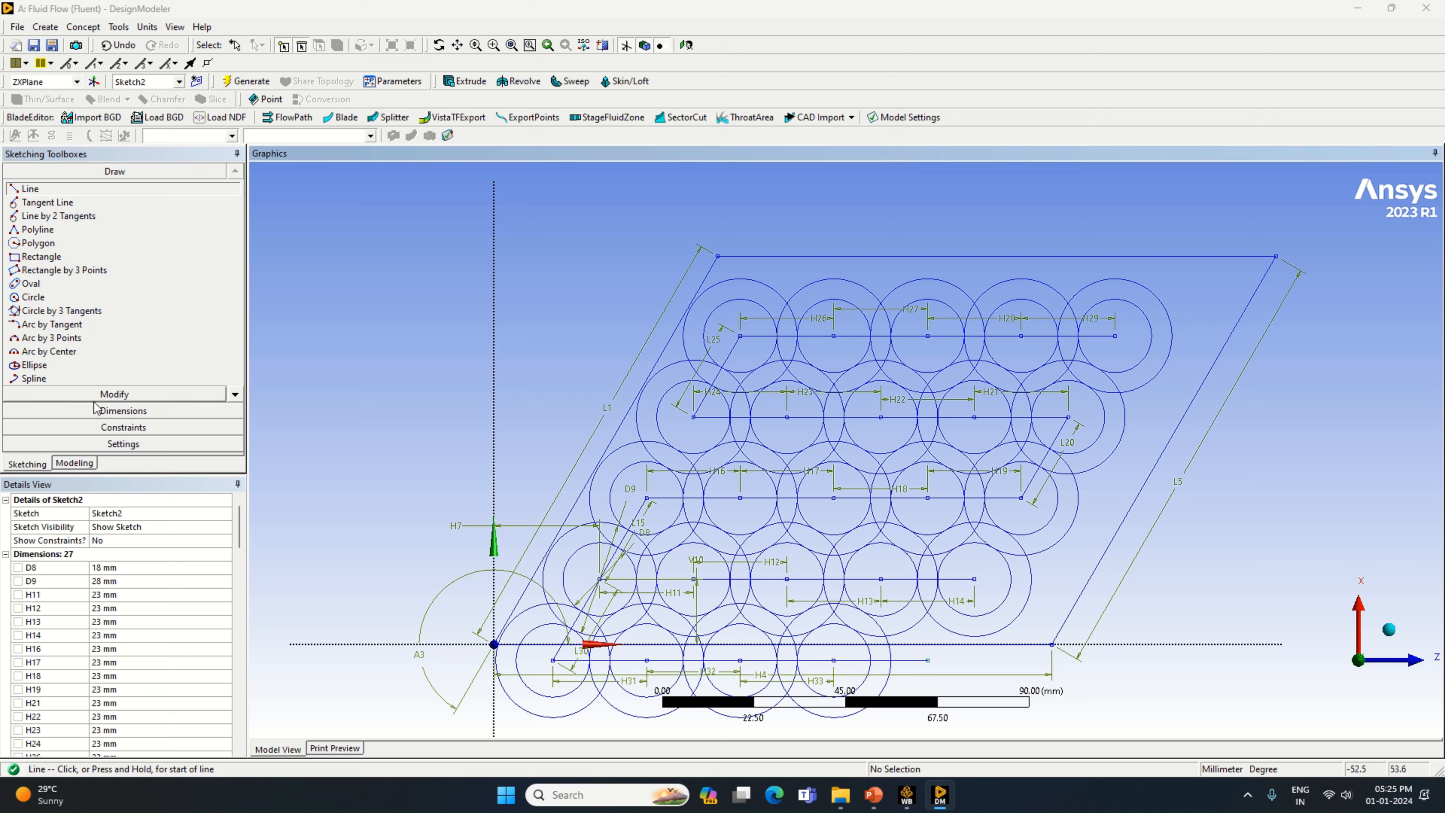
pyautogui.click(102, 412)
pyautogui.click(916, 660)
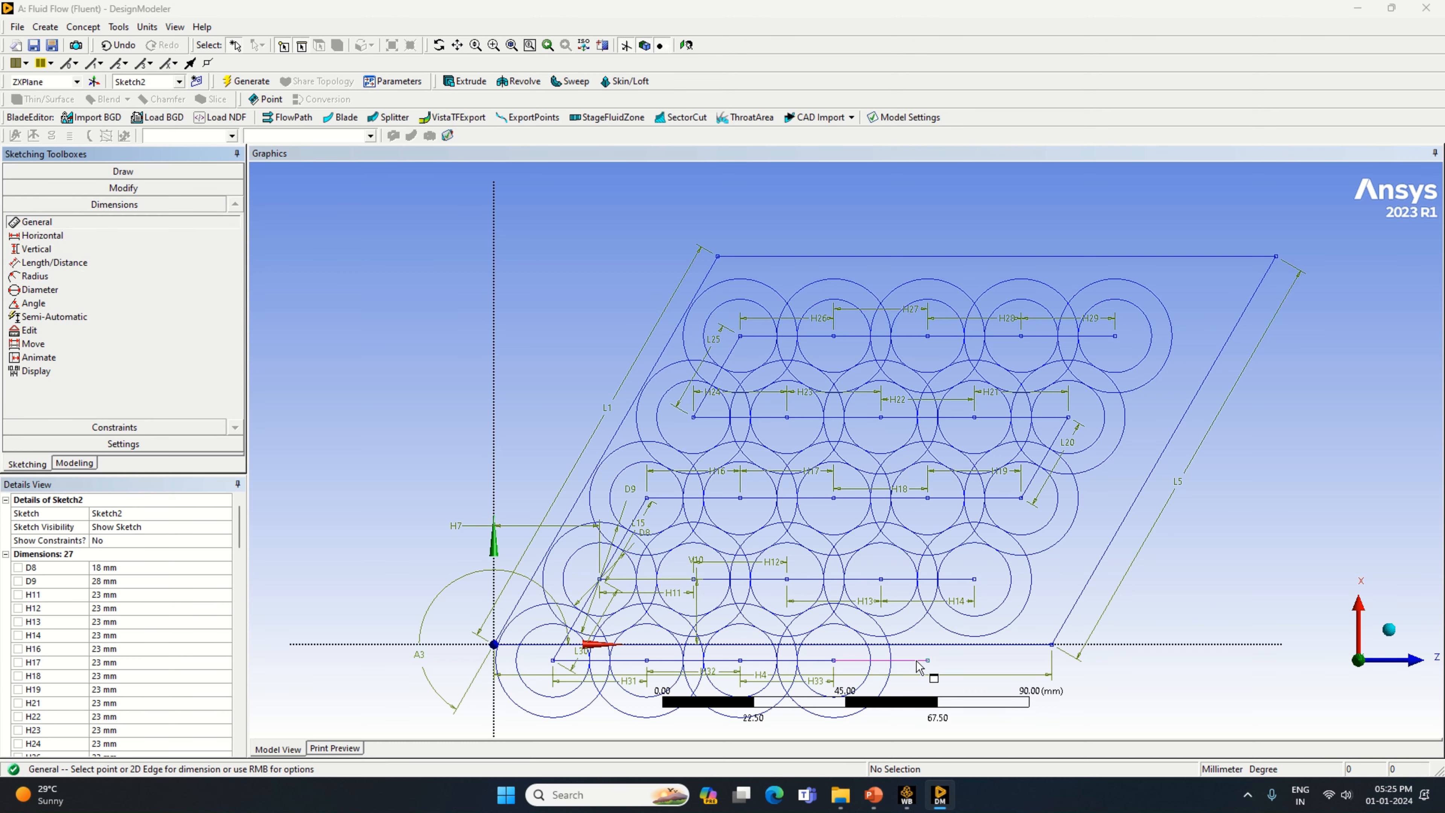
pyautogui.click(919, 680)
pyautogui.scroll(-5, 124, 638)
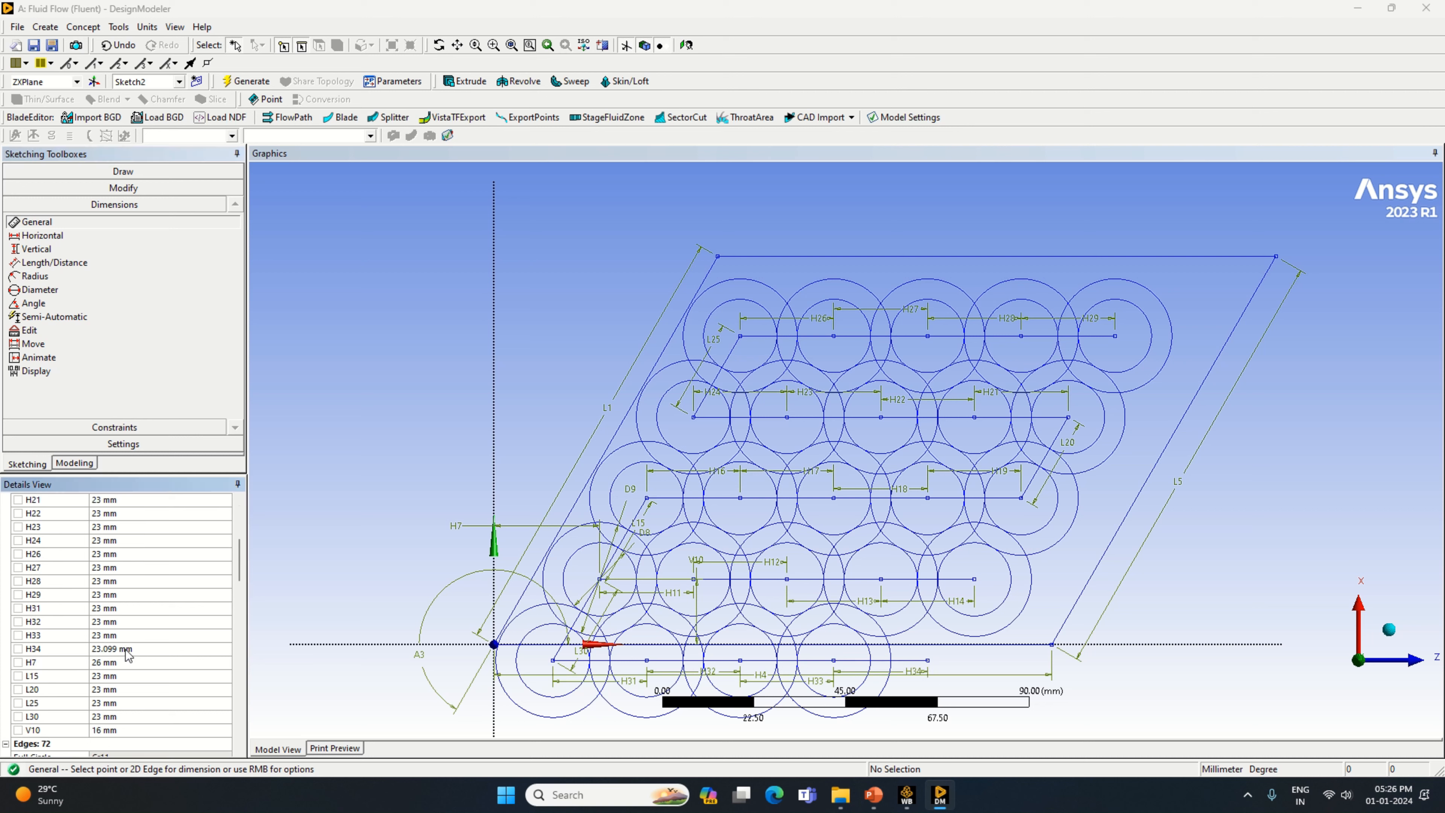
pyautogui.click(124, 649)
pyautogui.write('23')
pyautogui.press('Return')
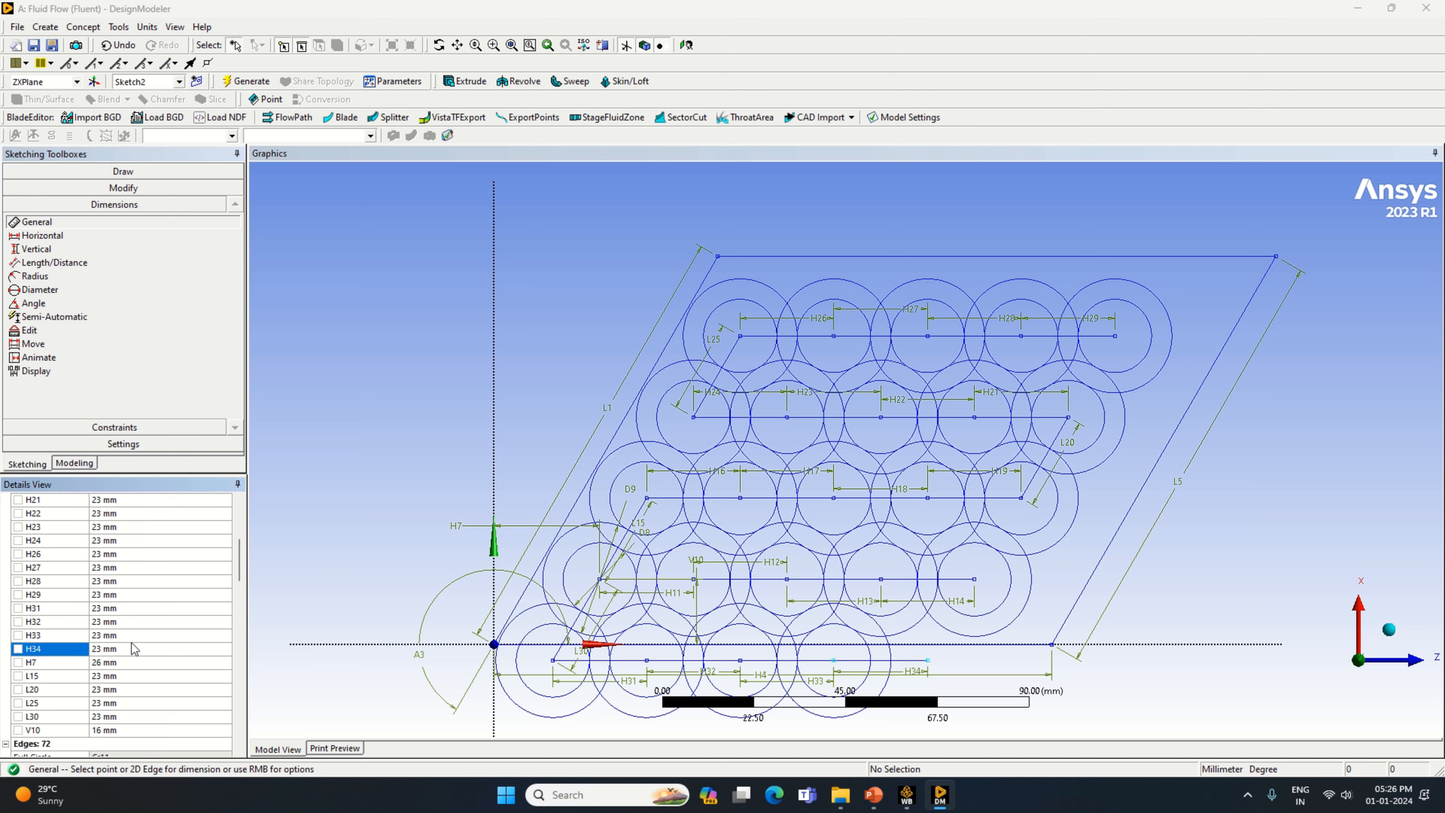
# Draw the bottom row's fifth pair of concentric circles at the free end of its fourth horizontal line, matching the neighbouring pairs' size.
pyautogui.click(85, 171)
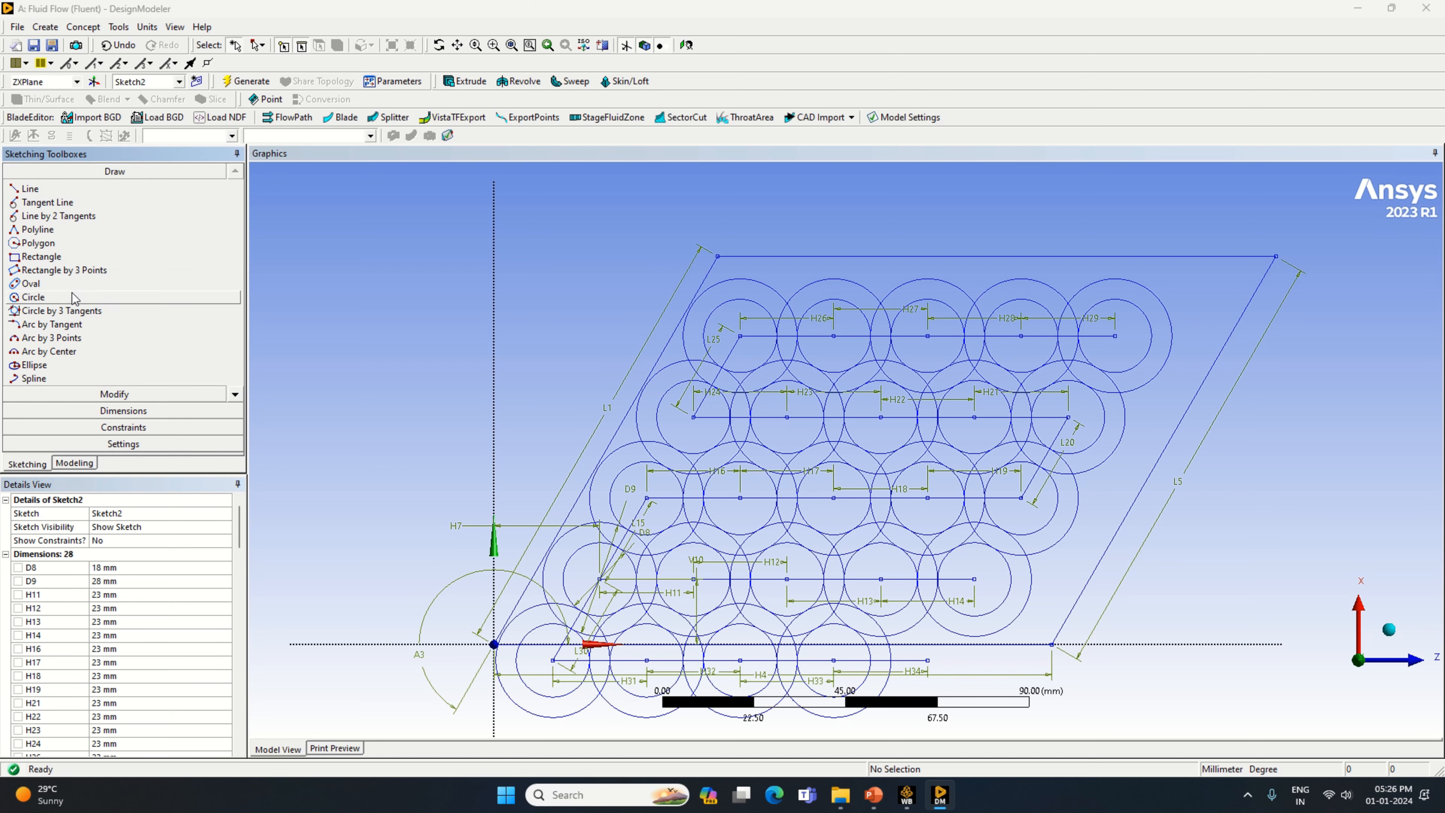
pyautogui.click(33, 296)
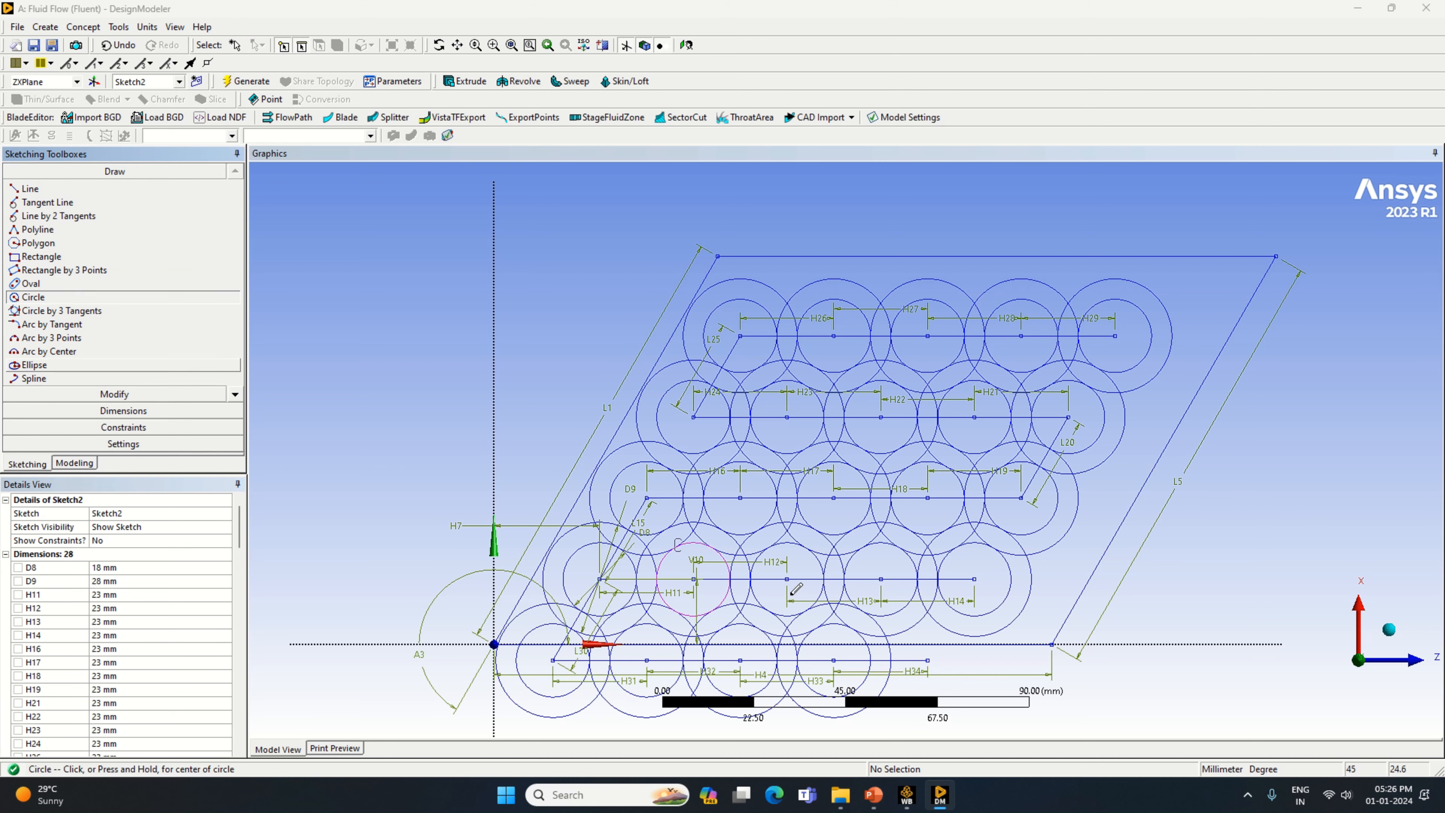
pyautogui.click(928, 660)
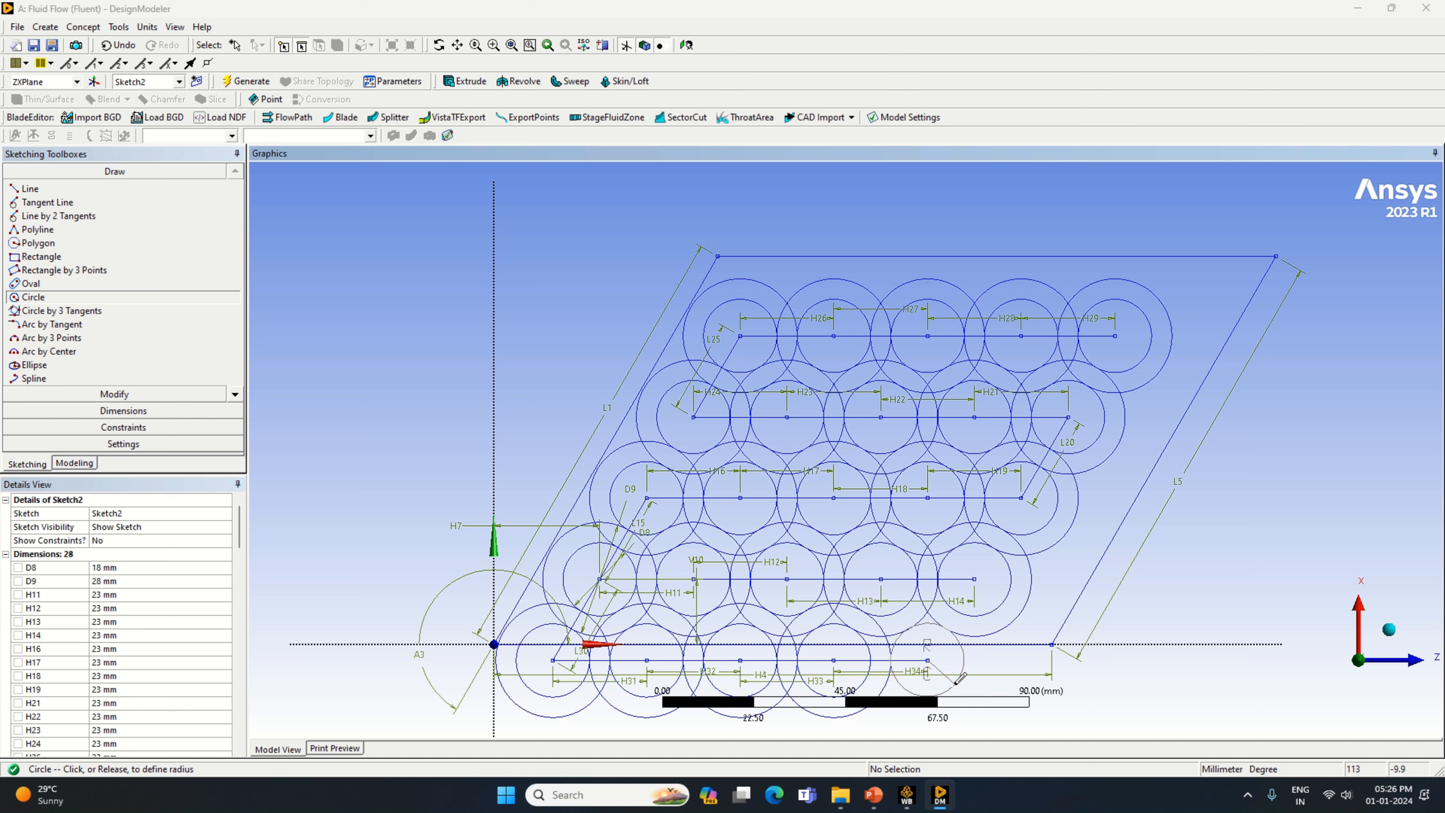
pyautogui.click(953, 634)
pyautogui.click(927, 660)
pyautogui.press('Escape')
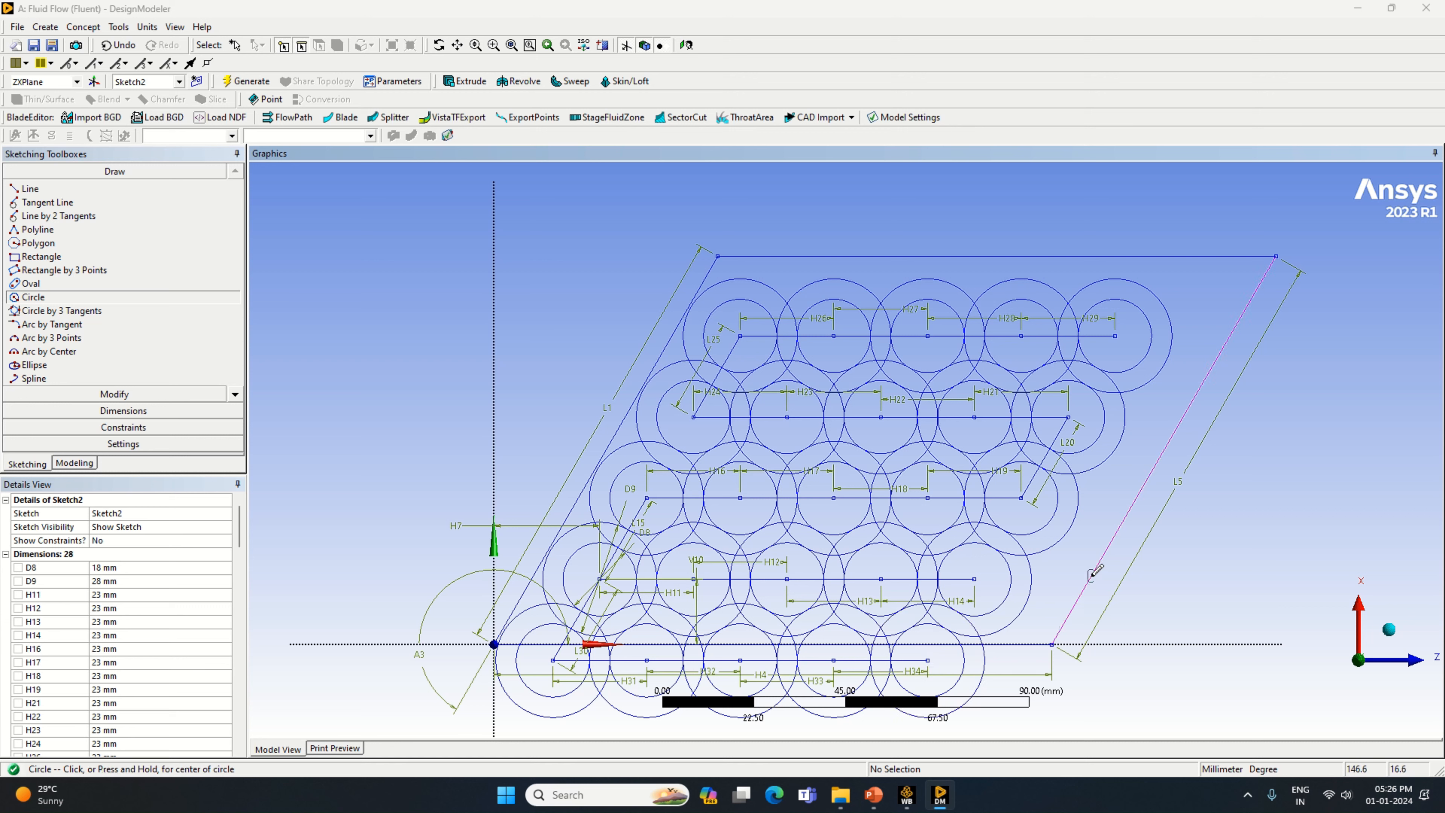
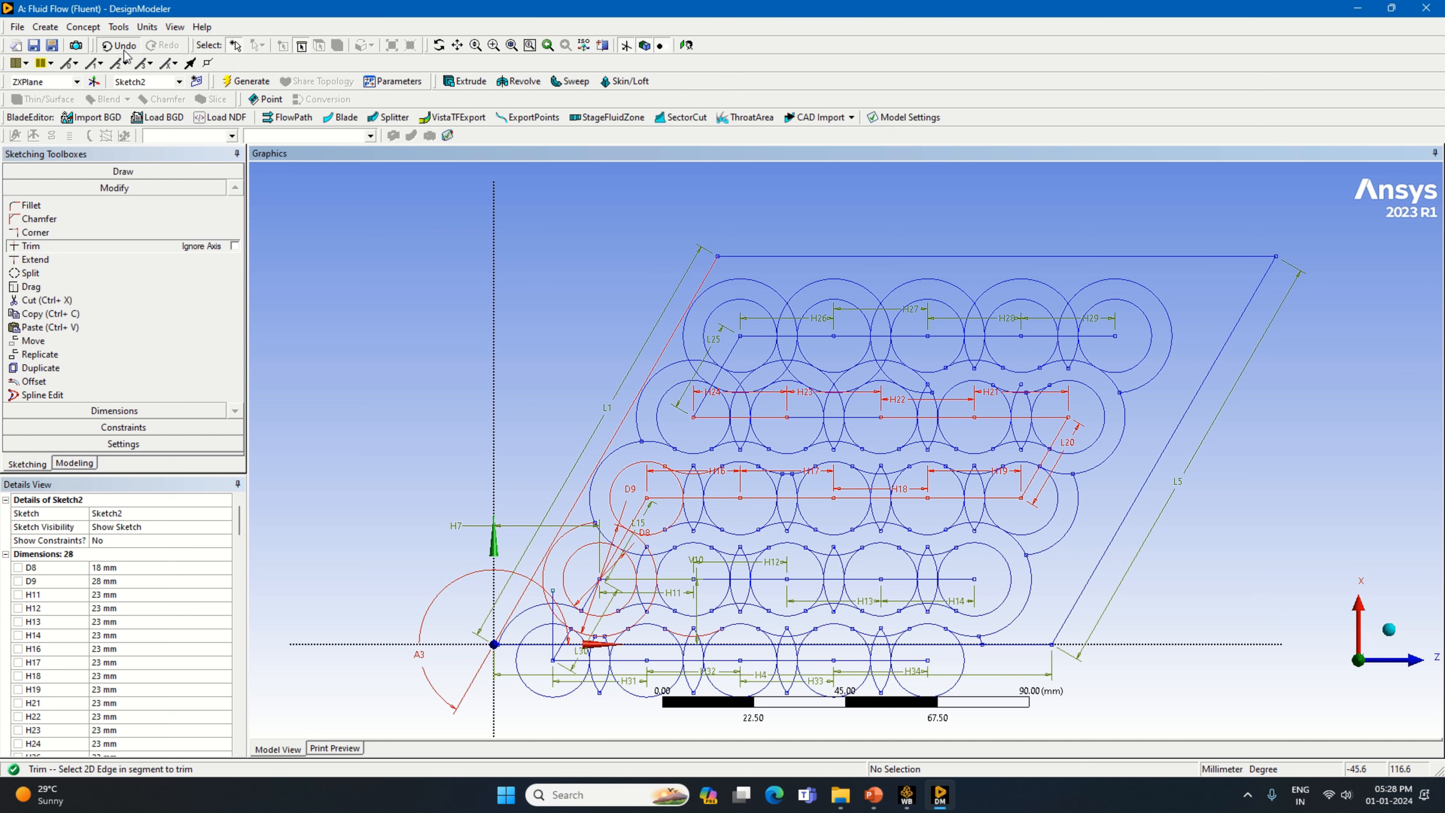
# Trim the remaining upper arcs of the second-highest row's outer circles where they overlap the top row's circles.
pyautogui.click(892, 368)
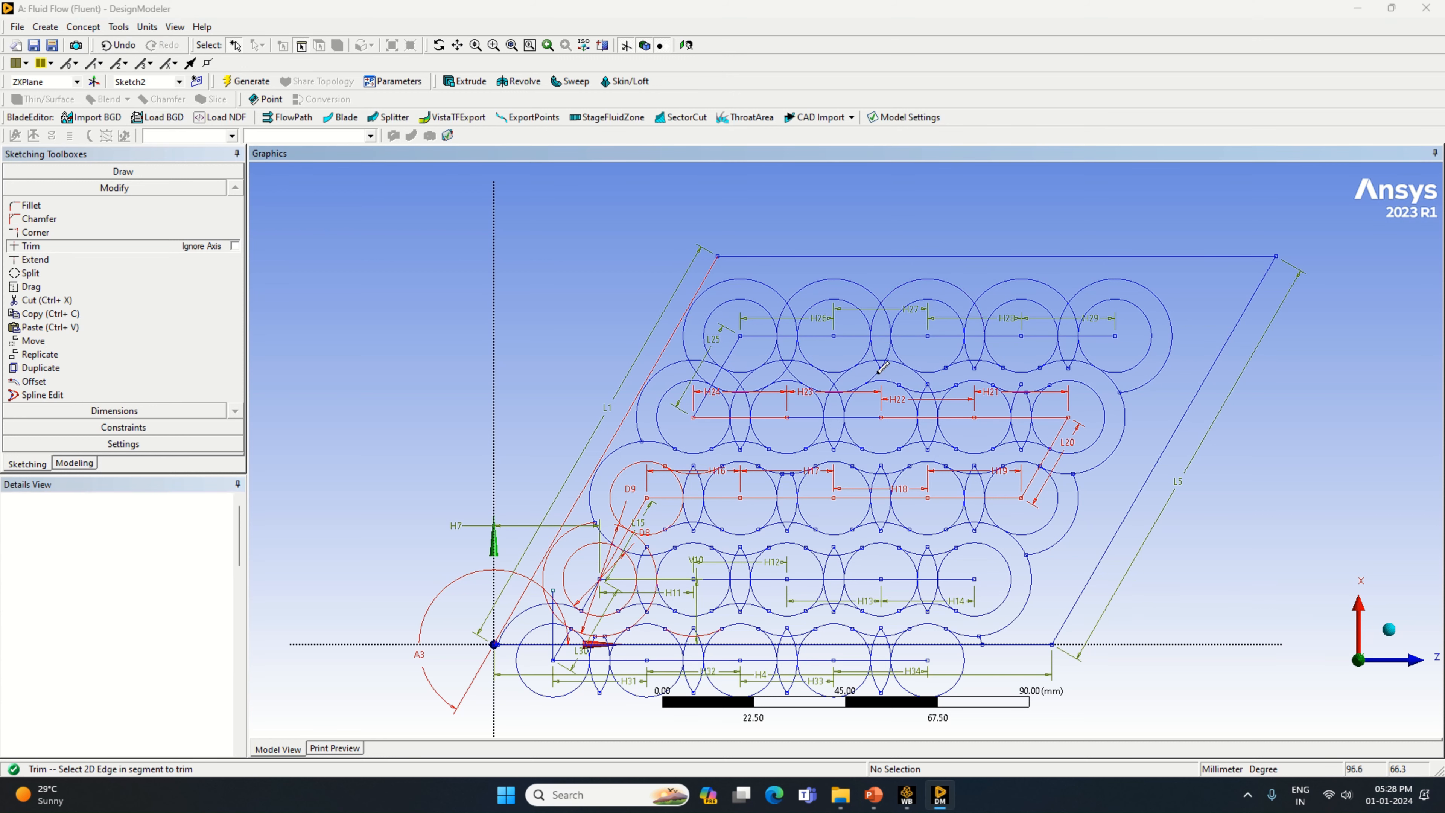
pyautogui.click(827, 374)
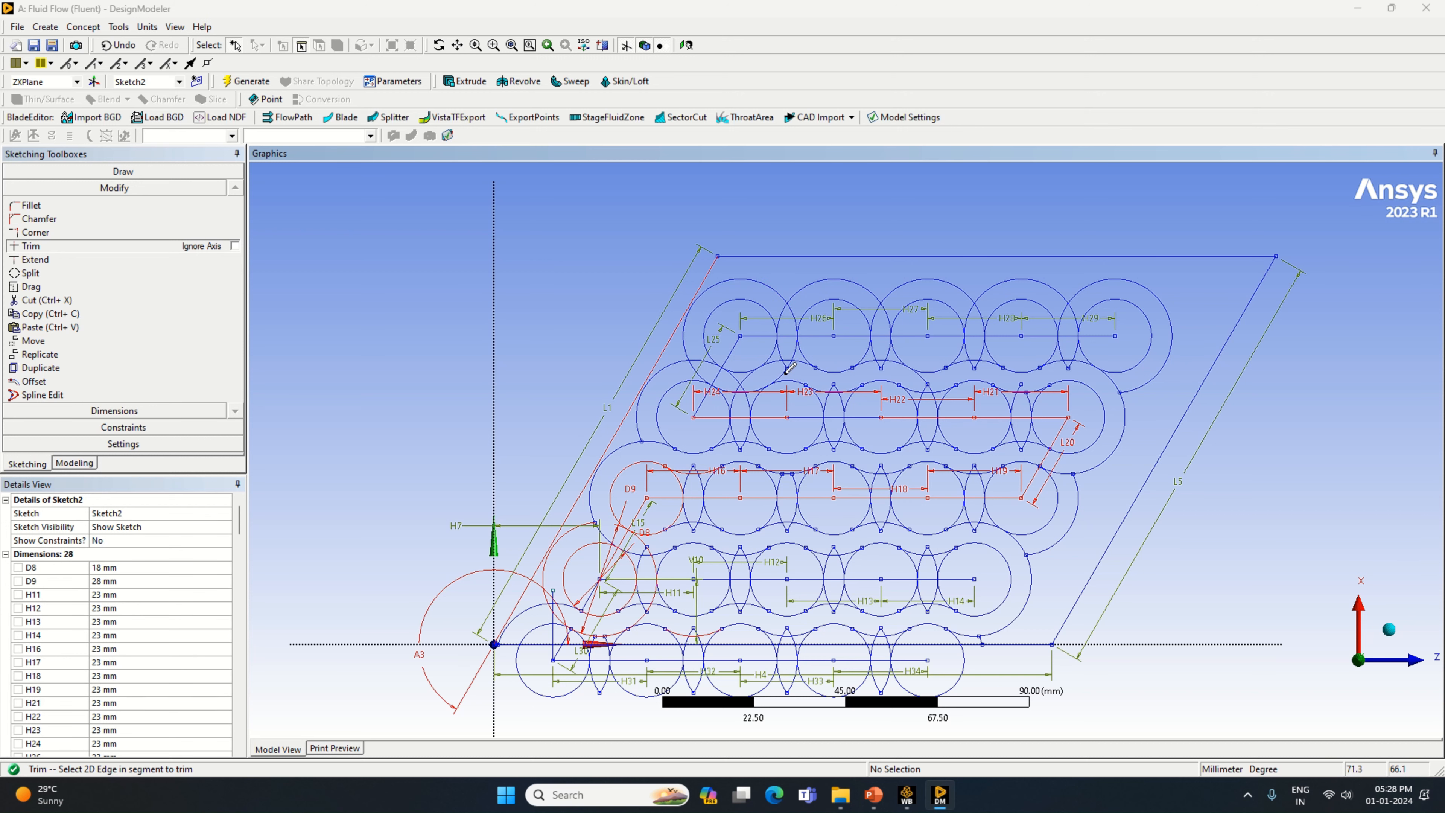
pyautogui.click(747, 379)
# Draw a slanted line about 29 mm long from the top row's first circle centre up past the parallelogram's upper edge.
pyautogui.click(123, 171)
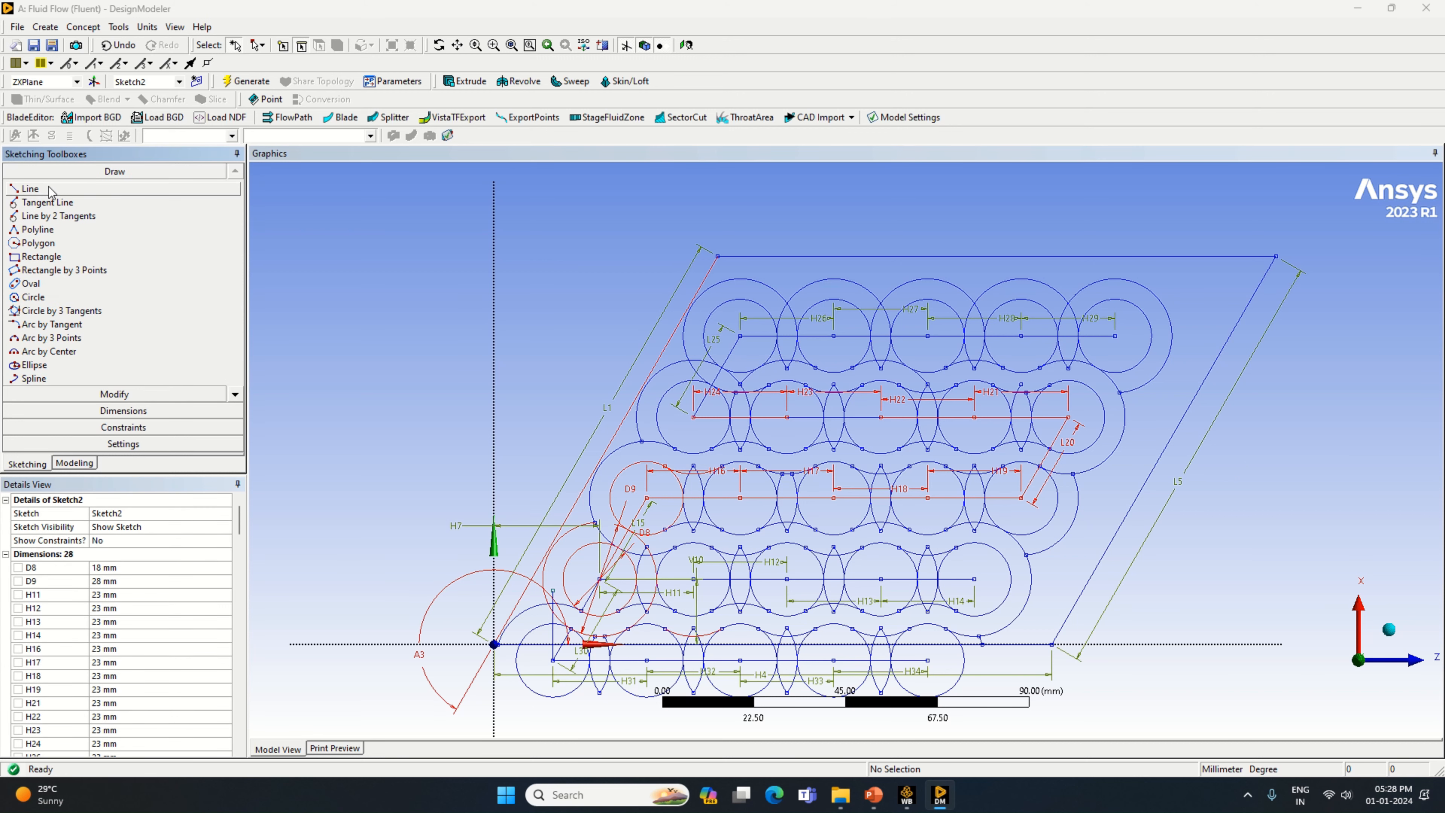
pyautogui.click(30, 189)
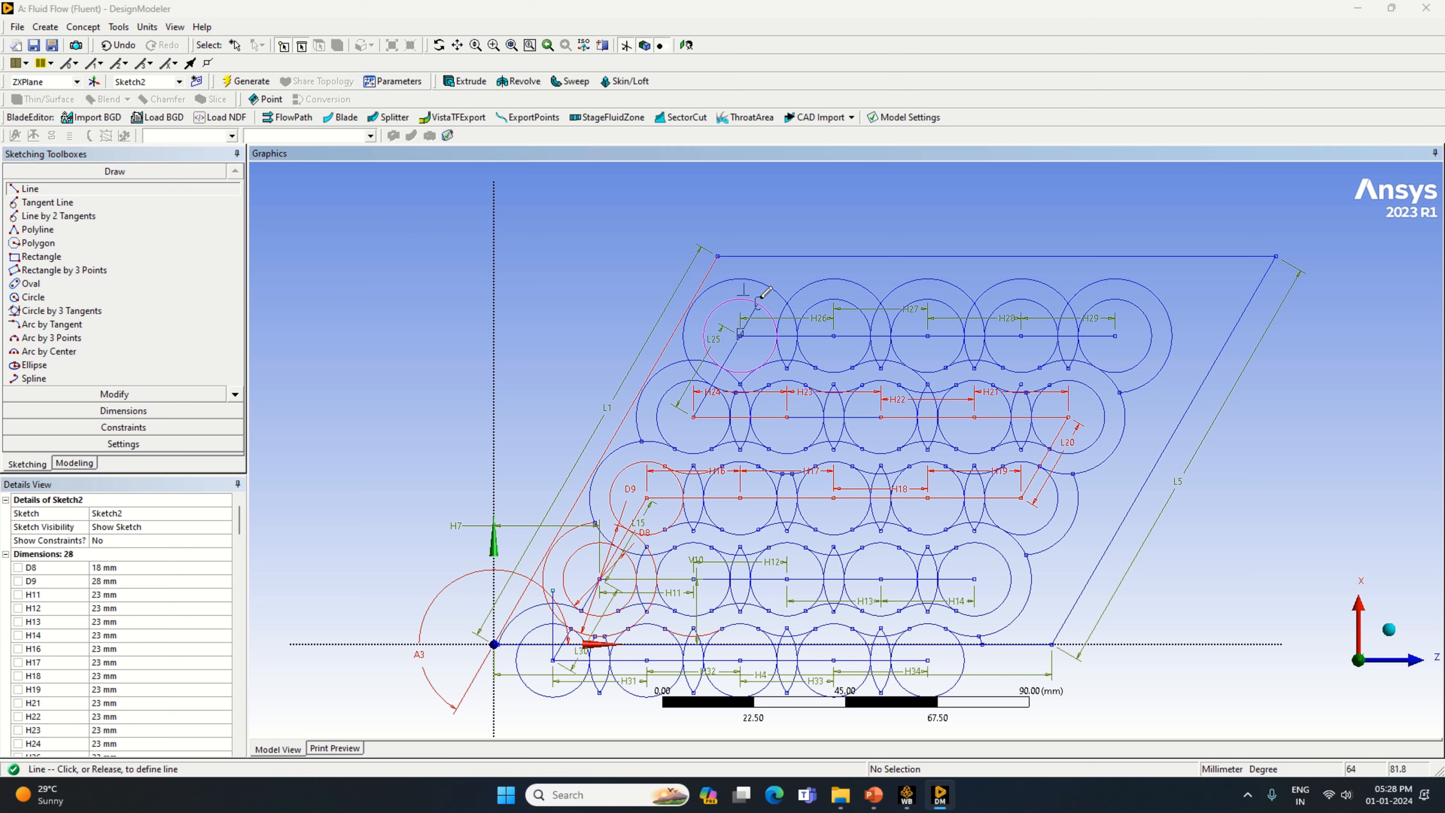
pyautogui.click(740, 334)
pyautogui.click(799, 234)
# Dimension the length of the slanted line above the top row's first circle and set it to 23 mm.
pyautogui.click(123, 411)
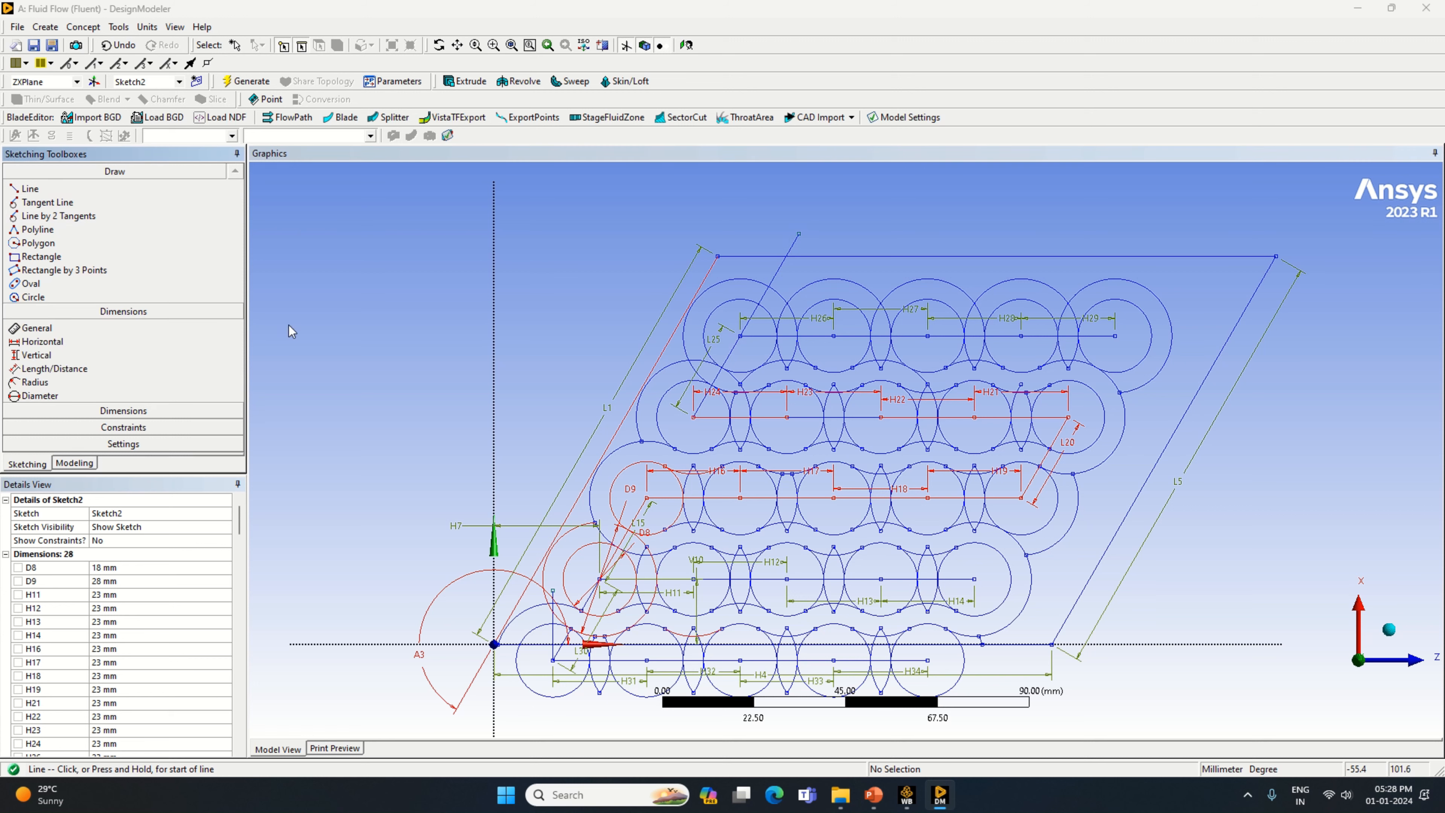
pyautogui.click(790, 246)
pyautogui.click(778, 234)
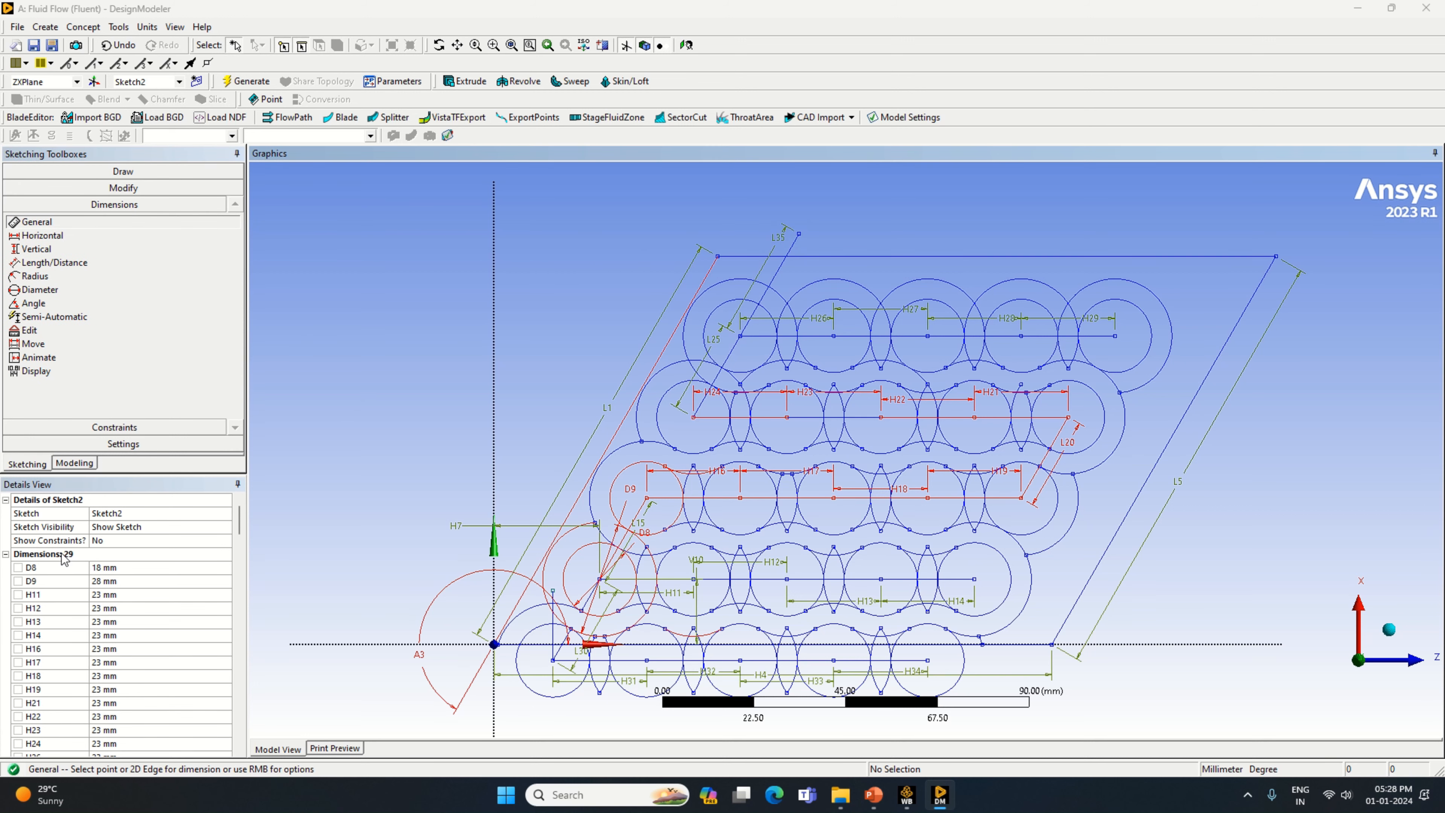
pyautogui.scroll(-6, 134, 730)
pyautogui.scroll(-2, 135, 731)
pyautogui.click(117, 608)
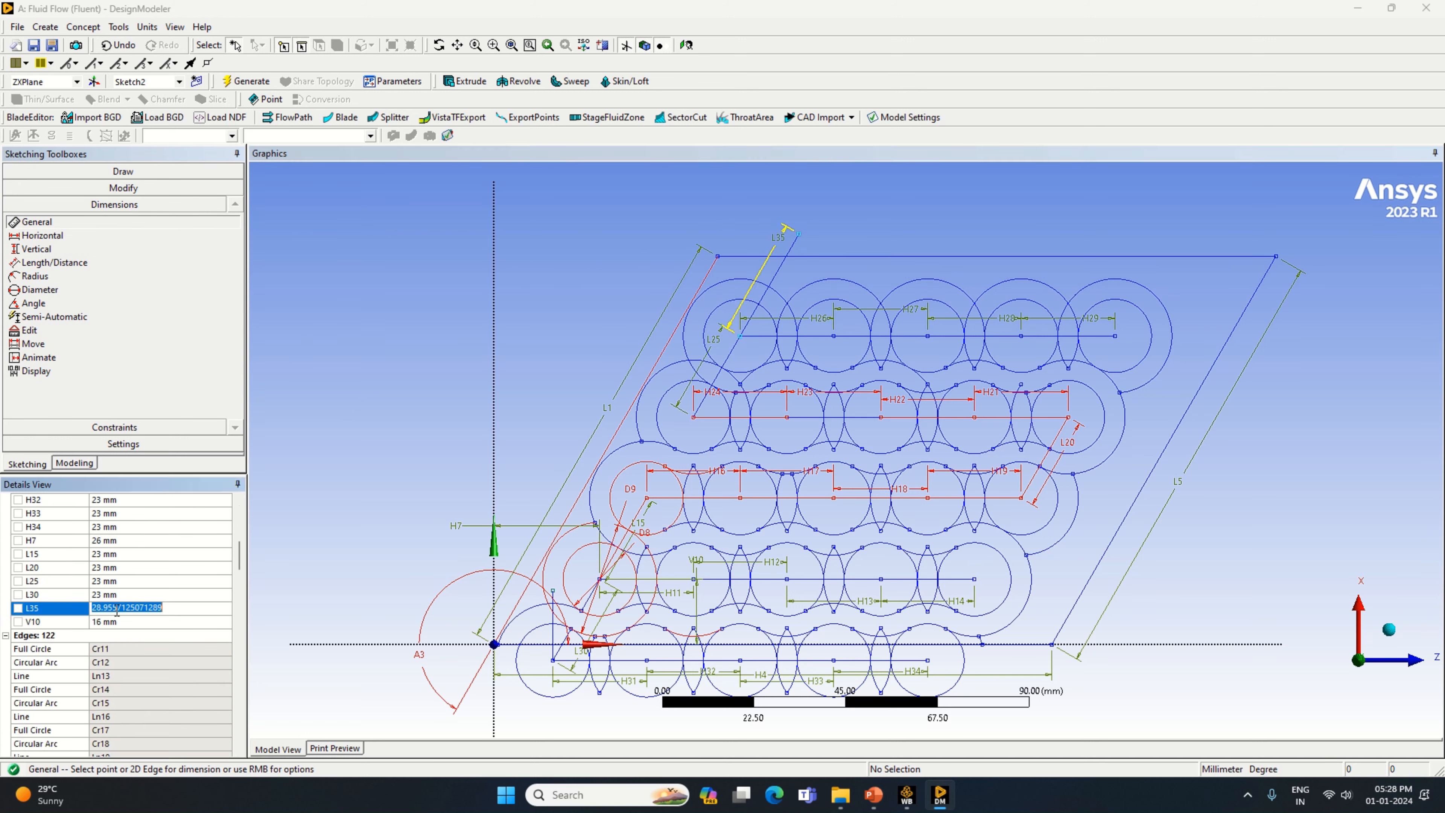
pyautogui.write('23')
pyautogui.press('Return')
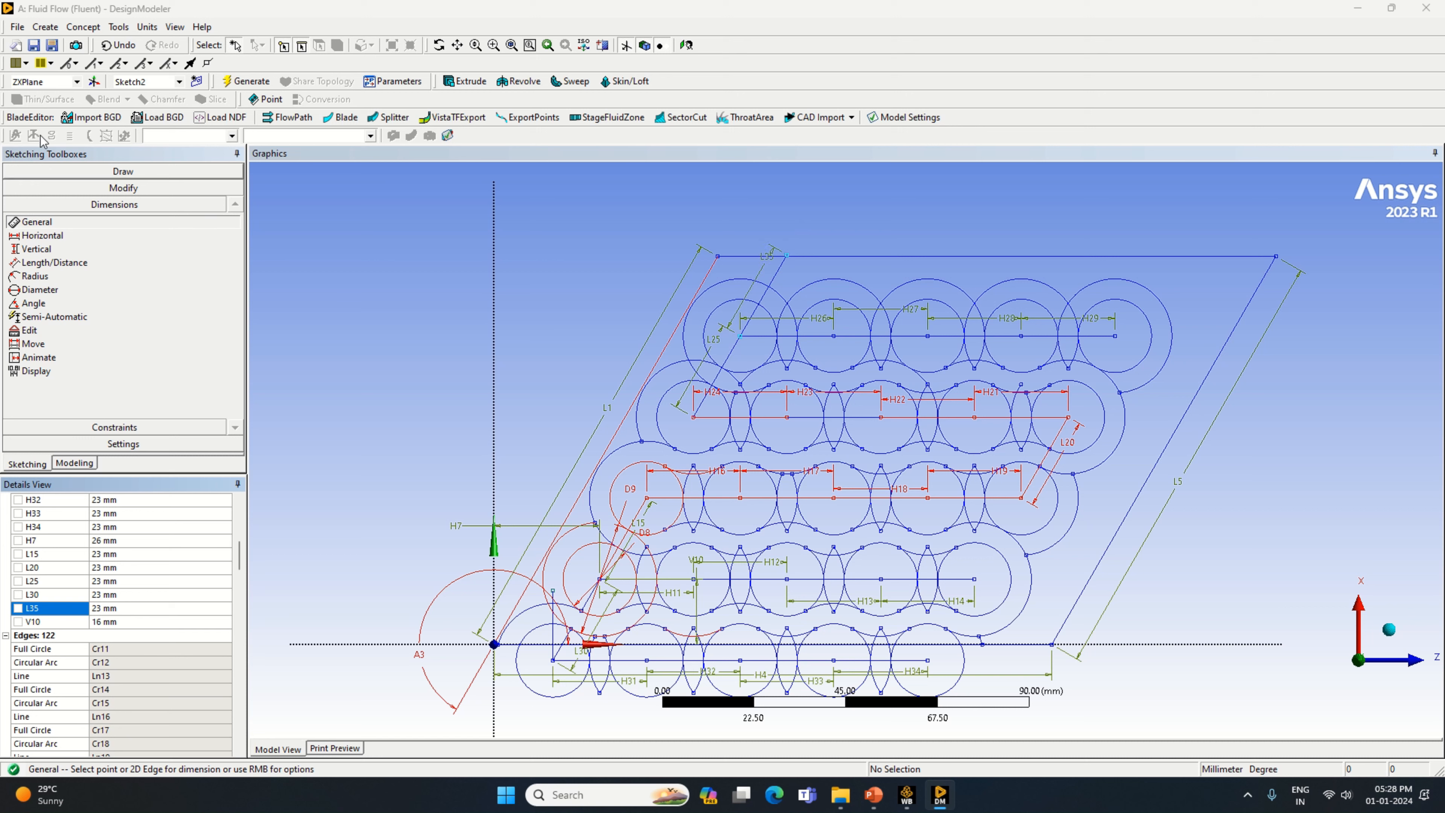
pyautogui.click(85, 171)
pyautogui.click(48, 190)
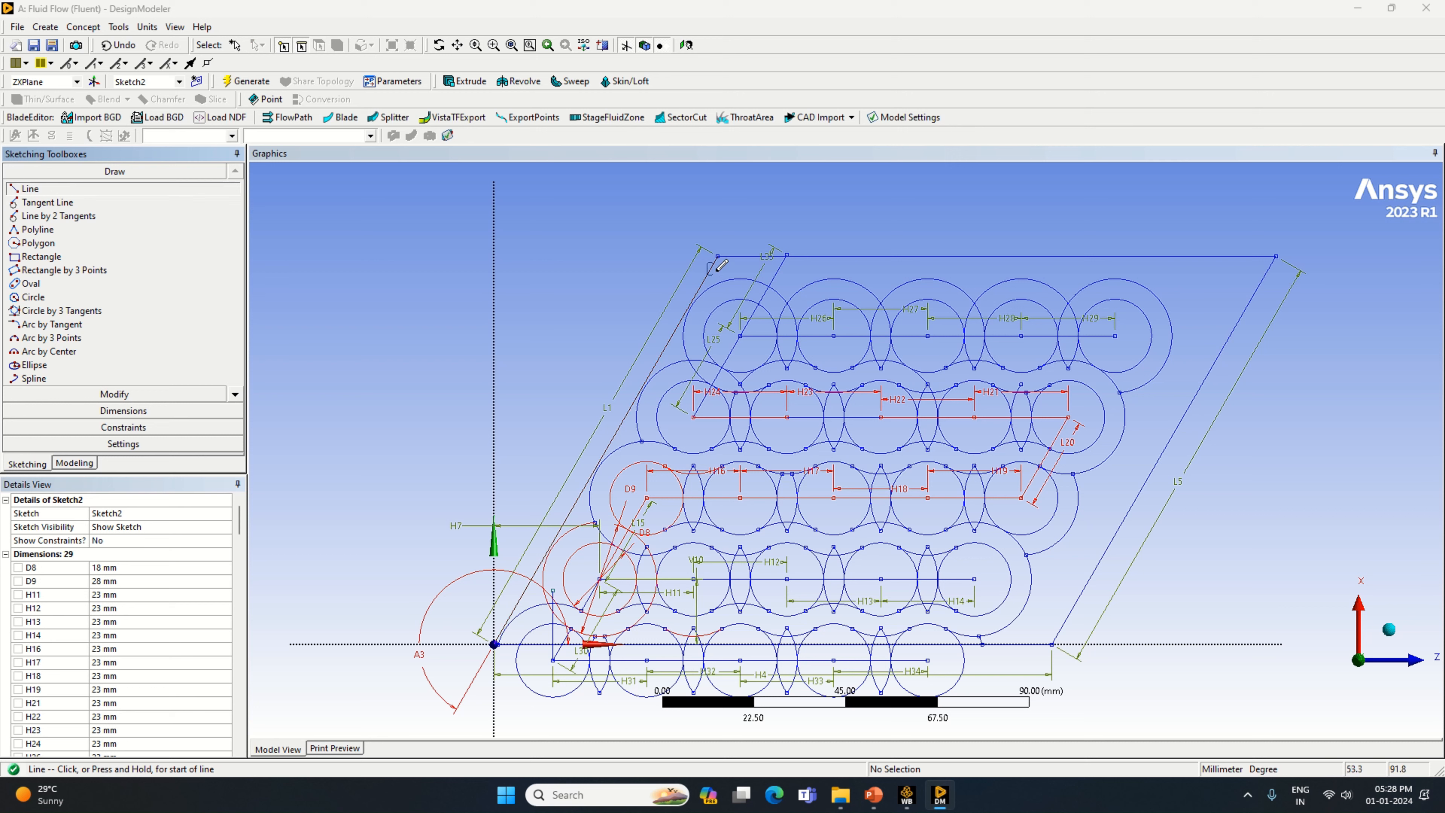
pyautogui.scroll(3, 788, 227)
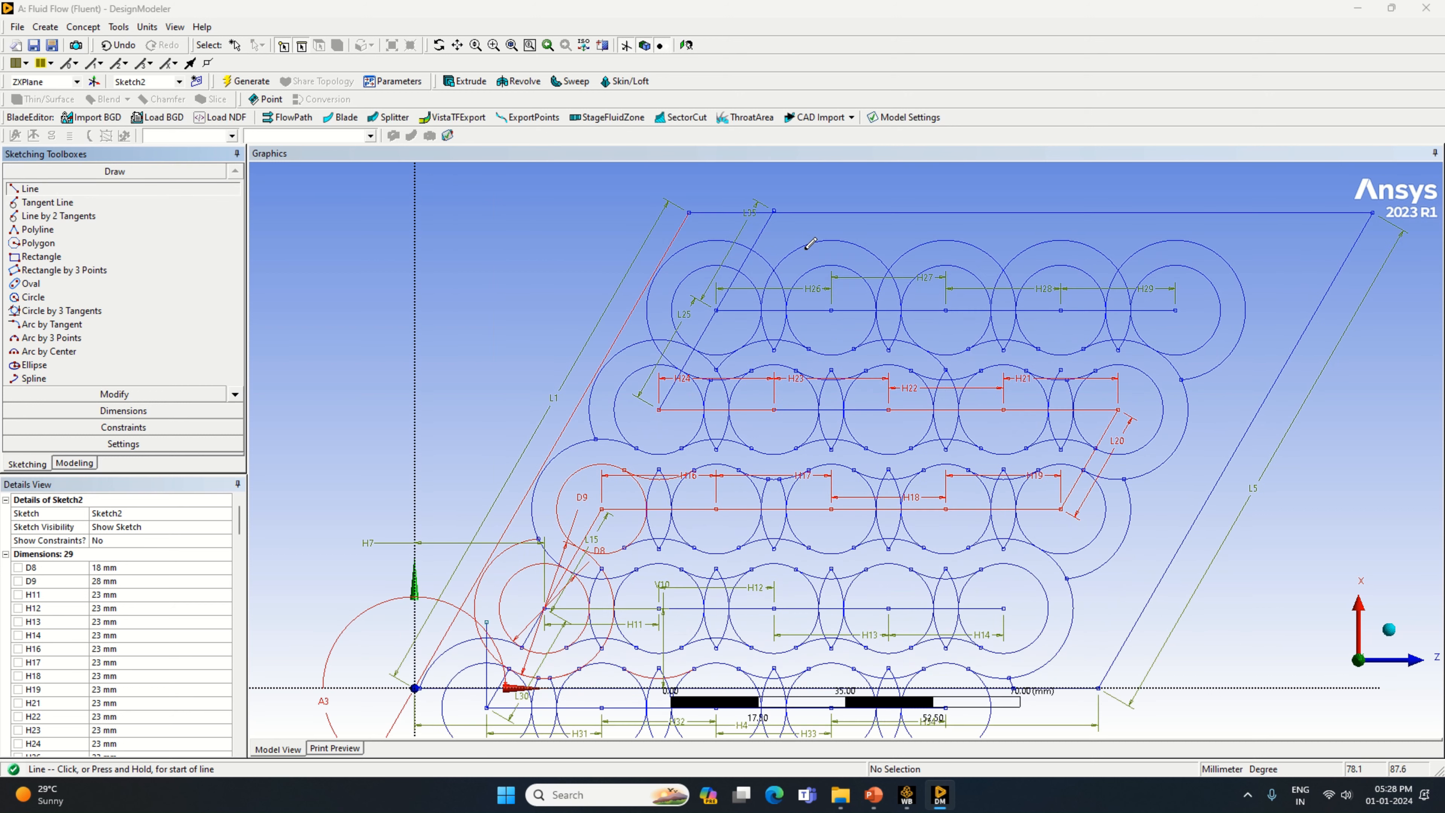
pyautogui.scroll(-1, 777, 190)
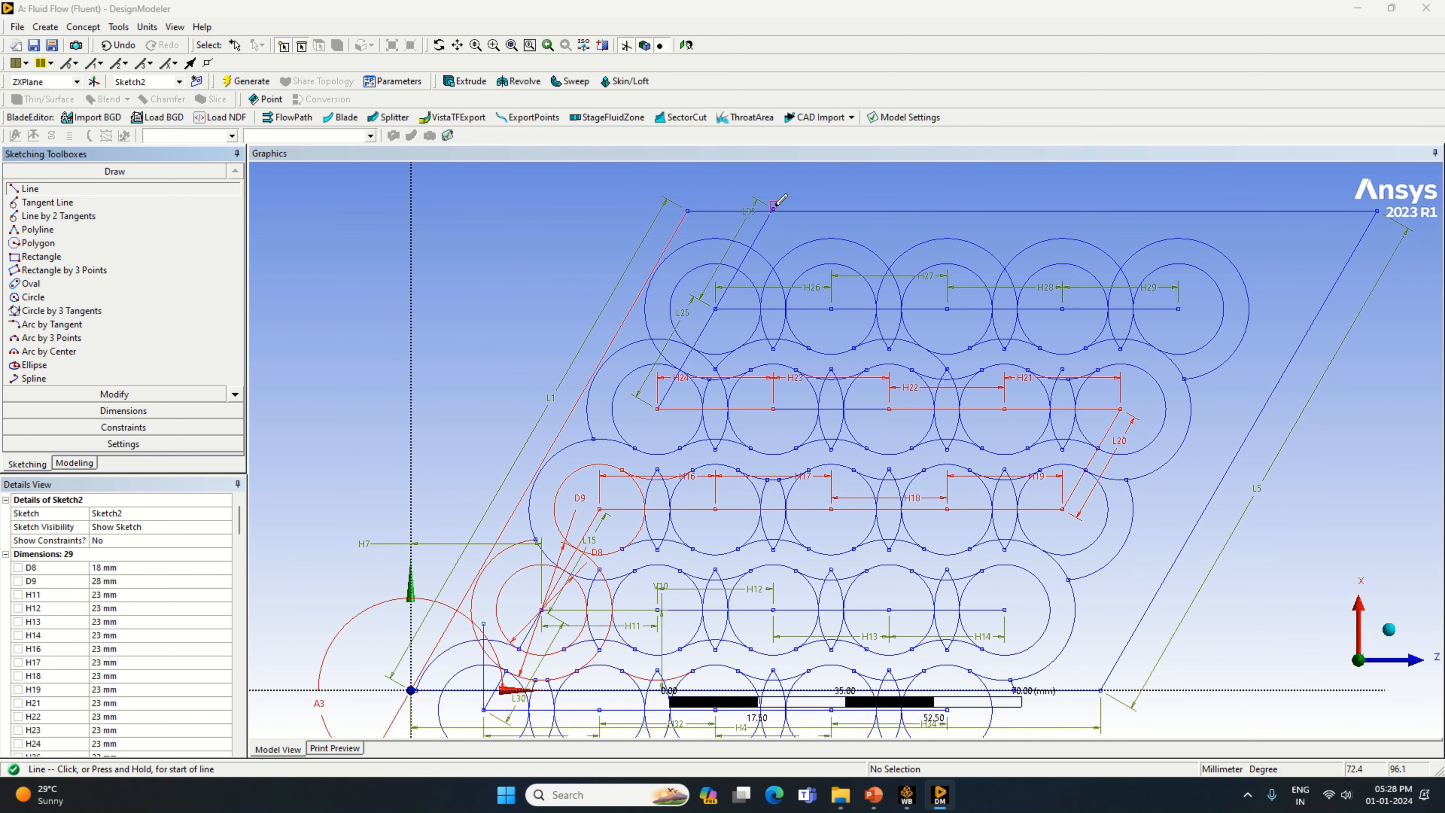
pyautogui.click(777, 210)
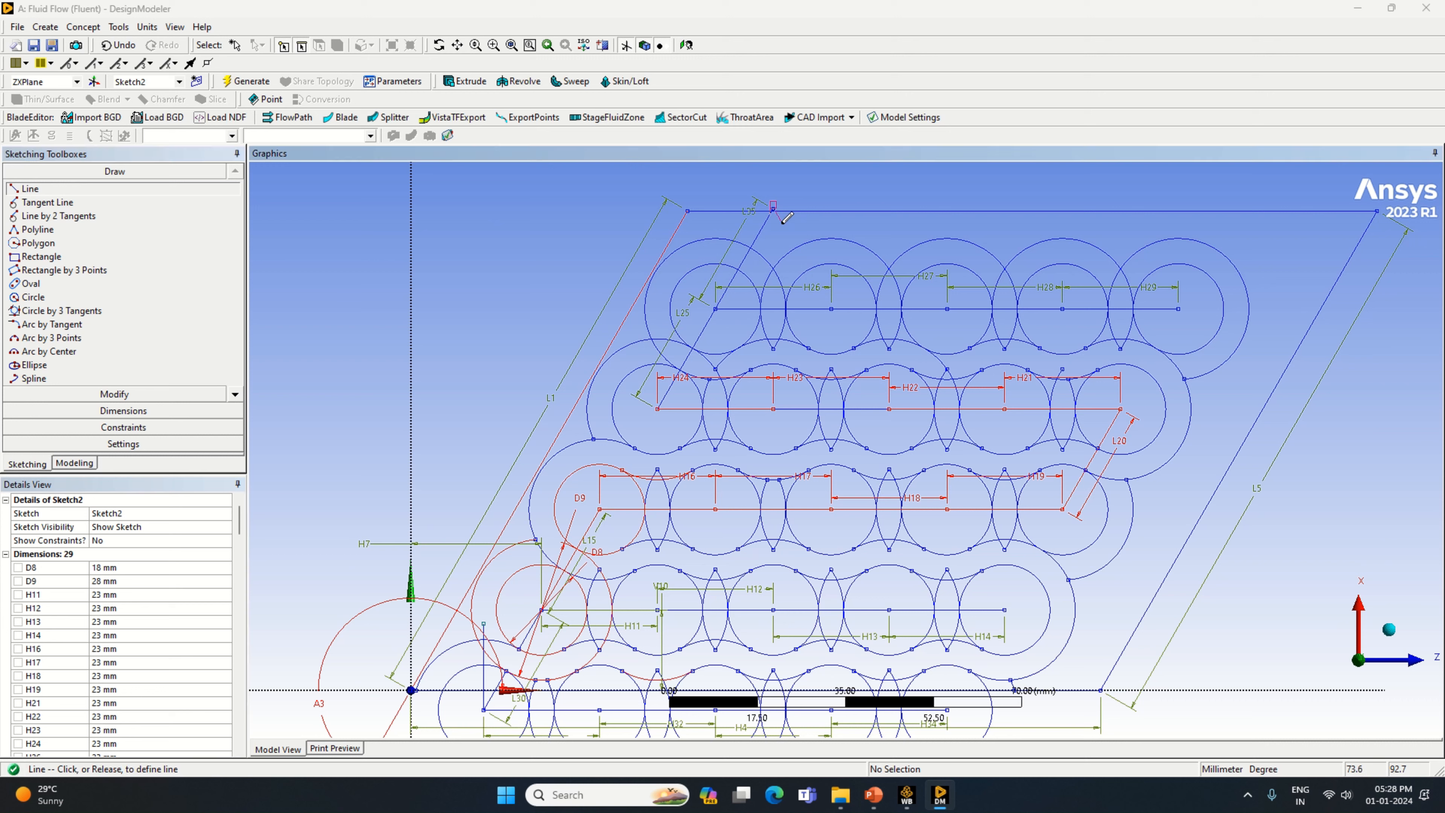
pyautogui.press('Escape')
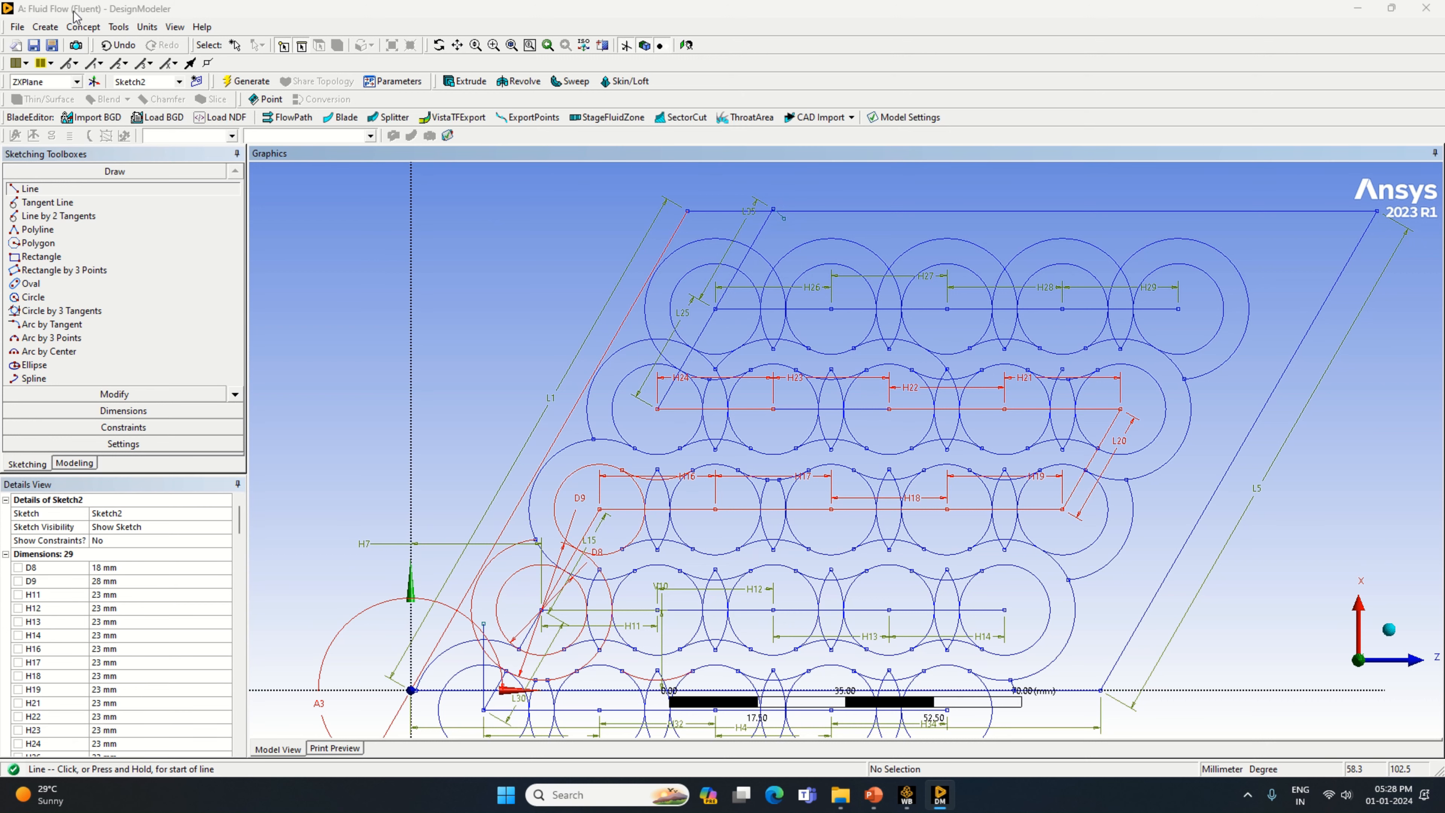
pyautogui.hotkey('ctrl', 'z')
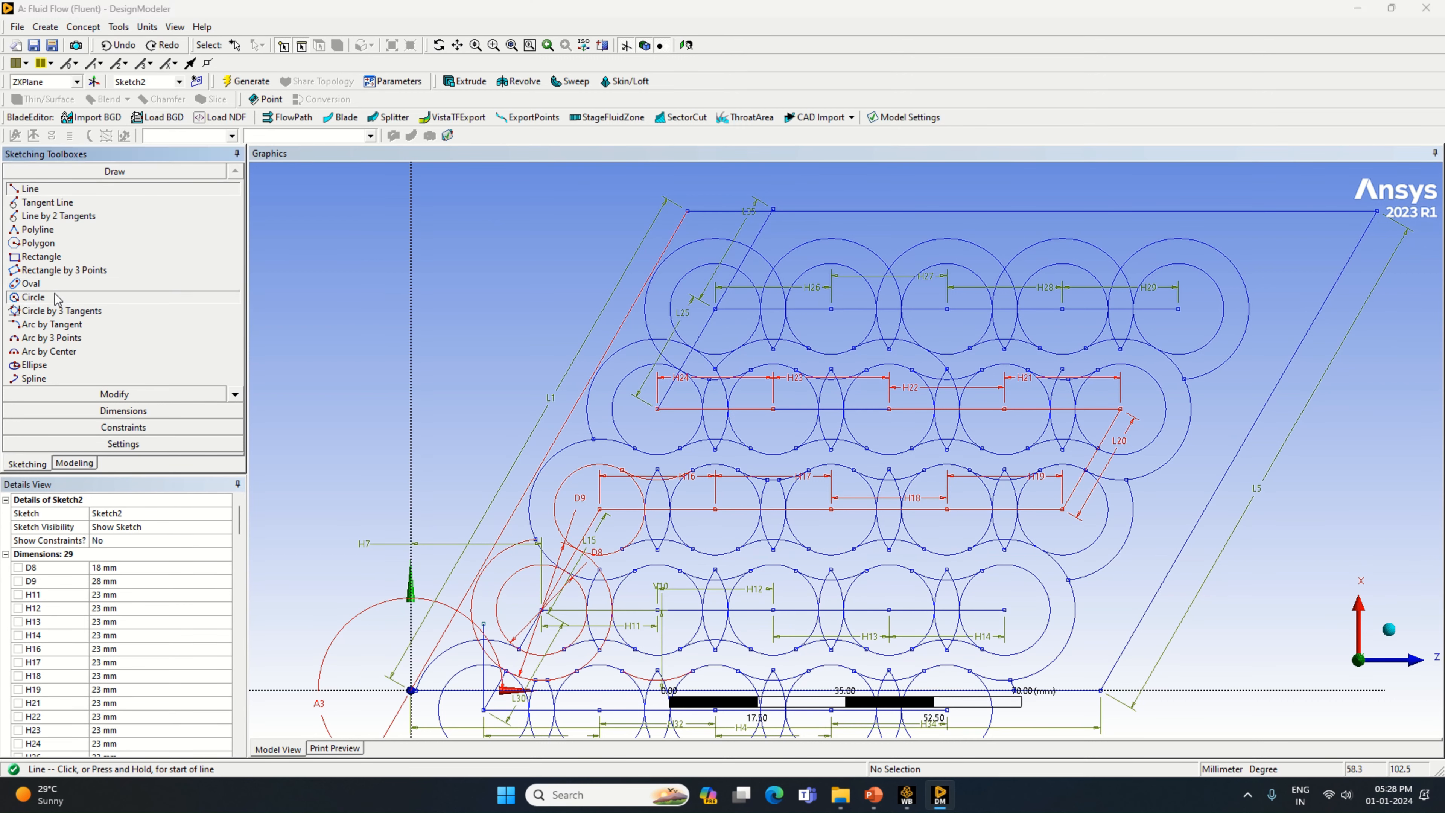
# Draw a pair of concentric circles at the upper end of the 23 mm slanted line, matching the other pairs' size.
pyautogui.click(57, 297)
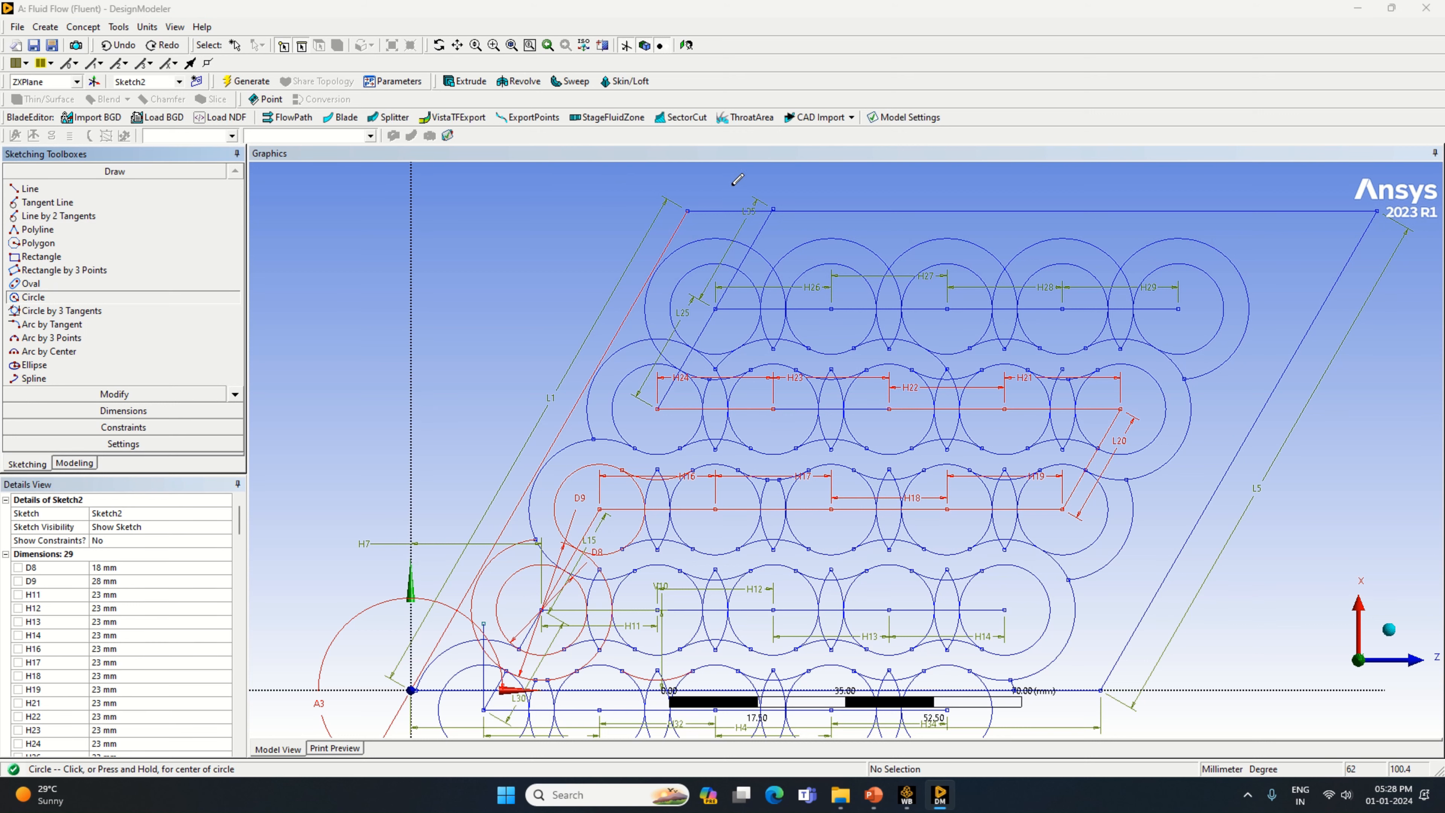
pyautogui.click(774, 209)
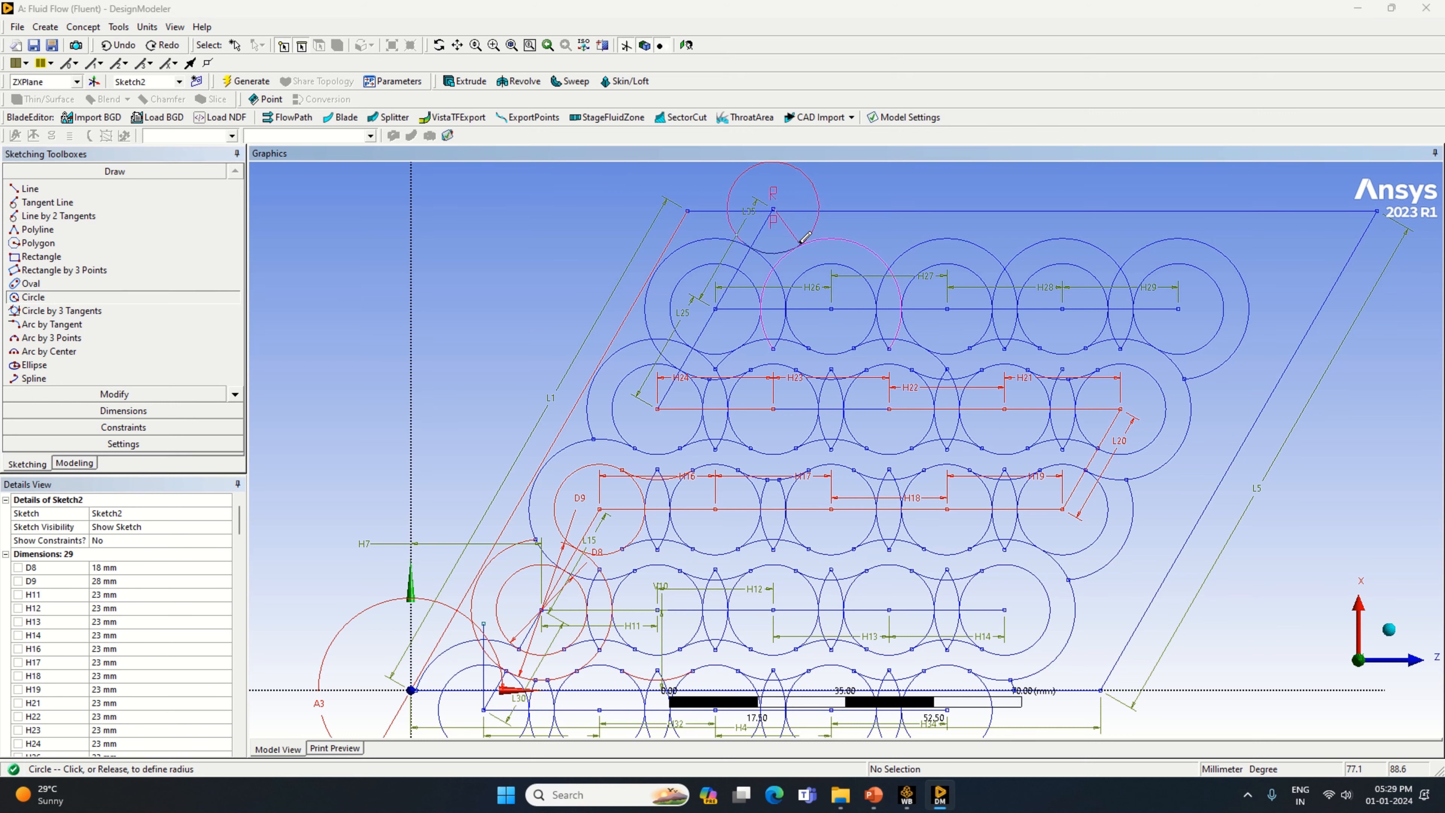
pyautogui.click(795, 237)
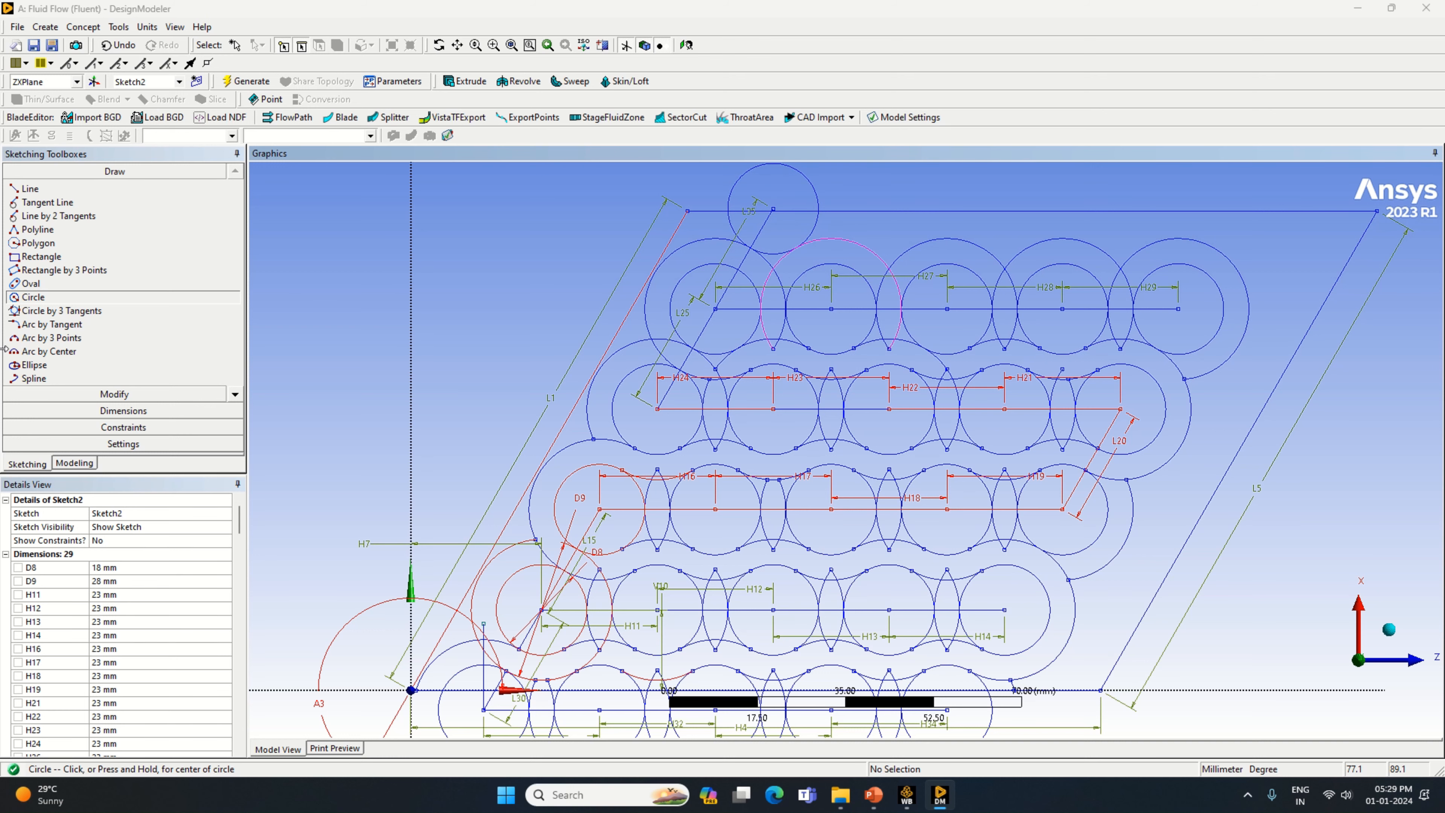
pyautogui.click(773, 208)
pyautogui.click(844, 228)
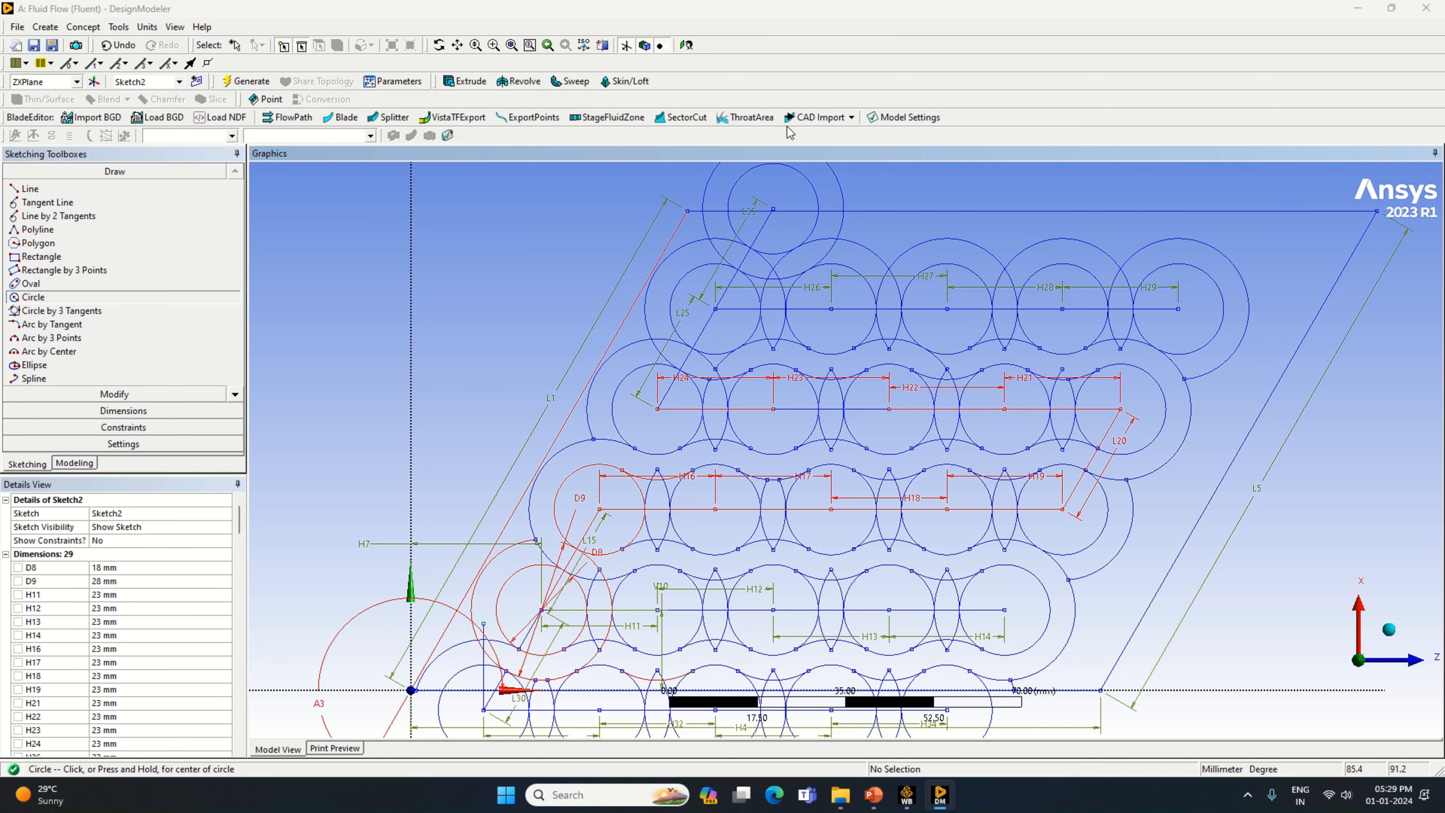
pyautogui.scroll(-1, 849, 182)
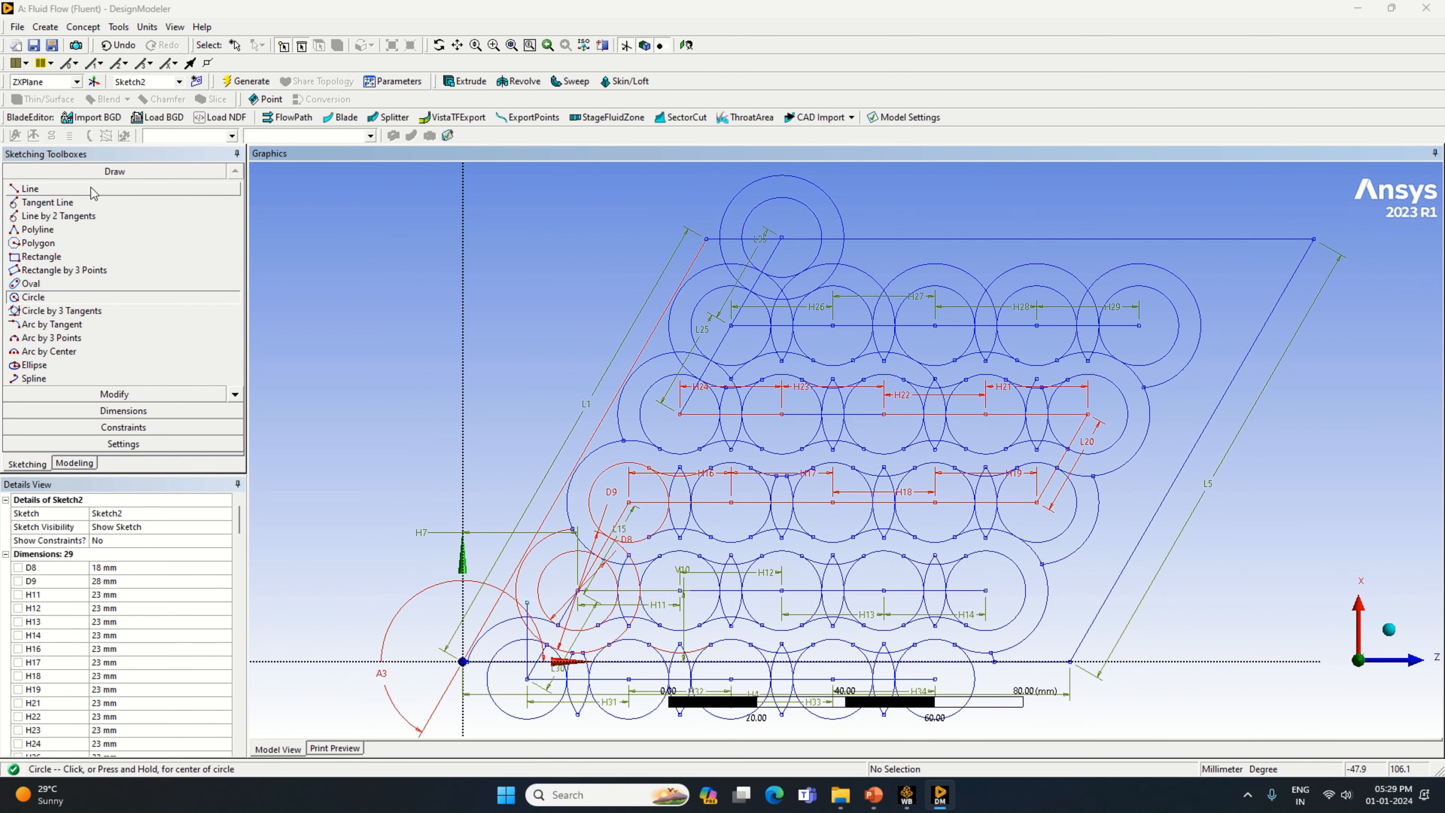
pyautogui.click(30, 188)
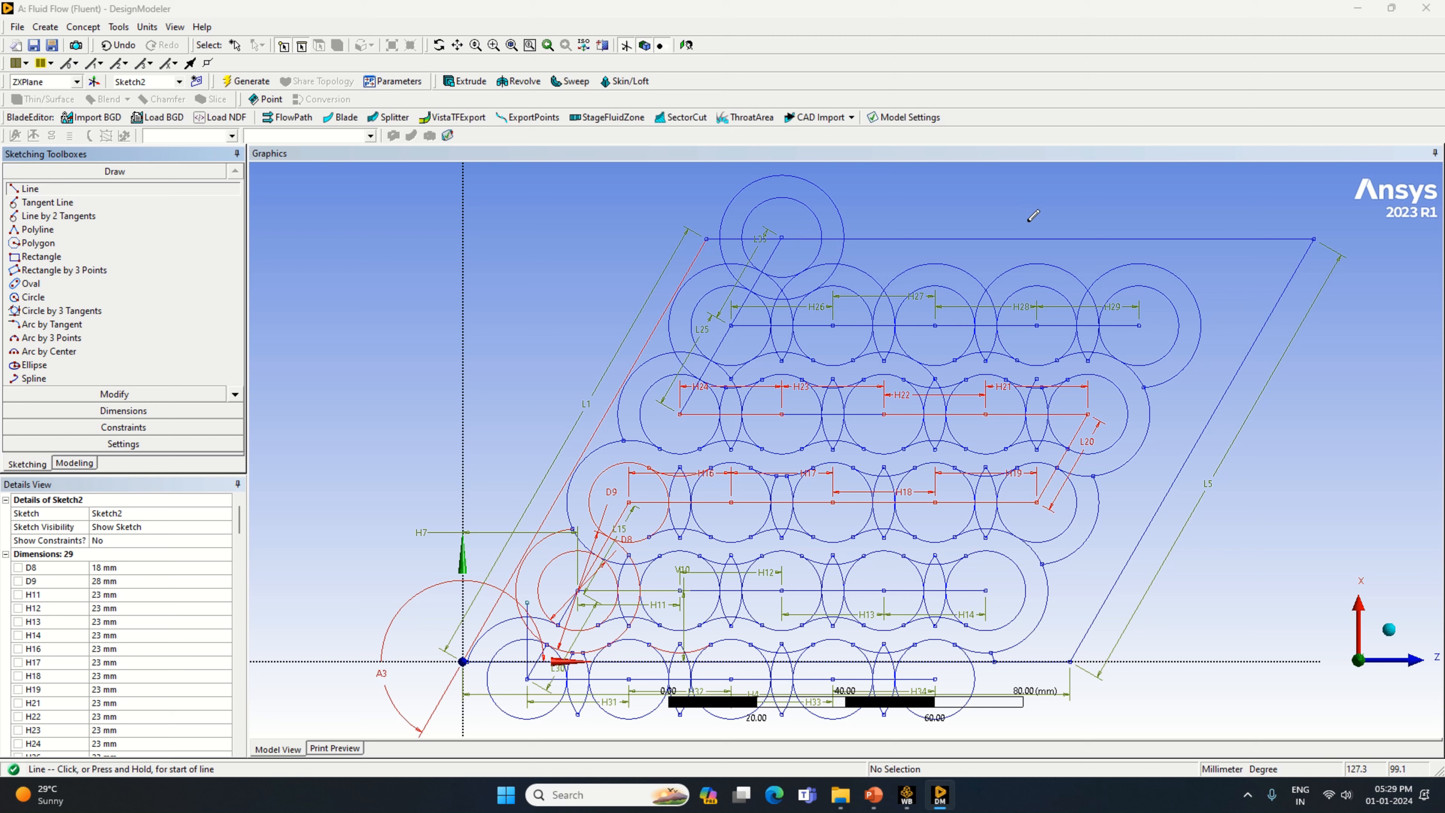
pyautogui.click(783, 234)
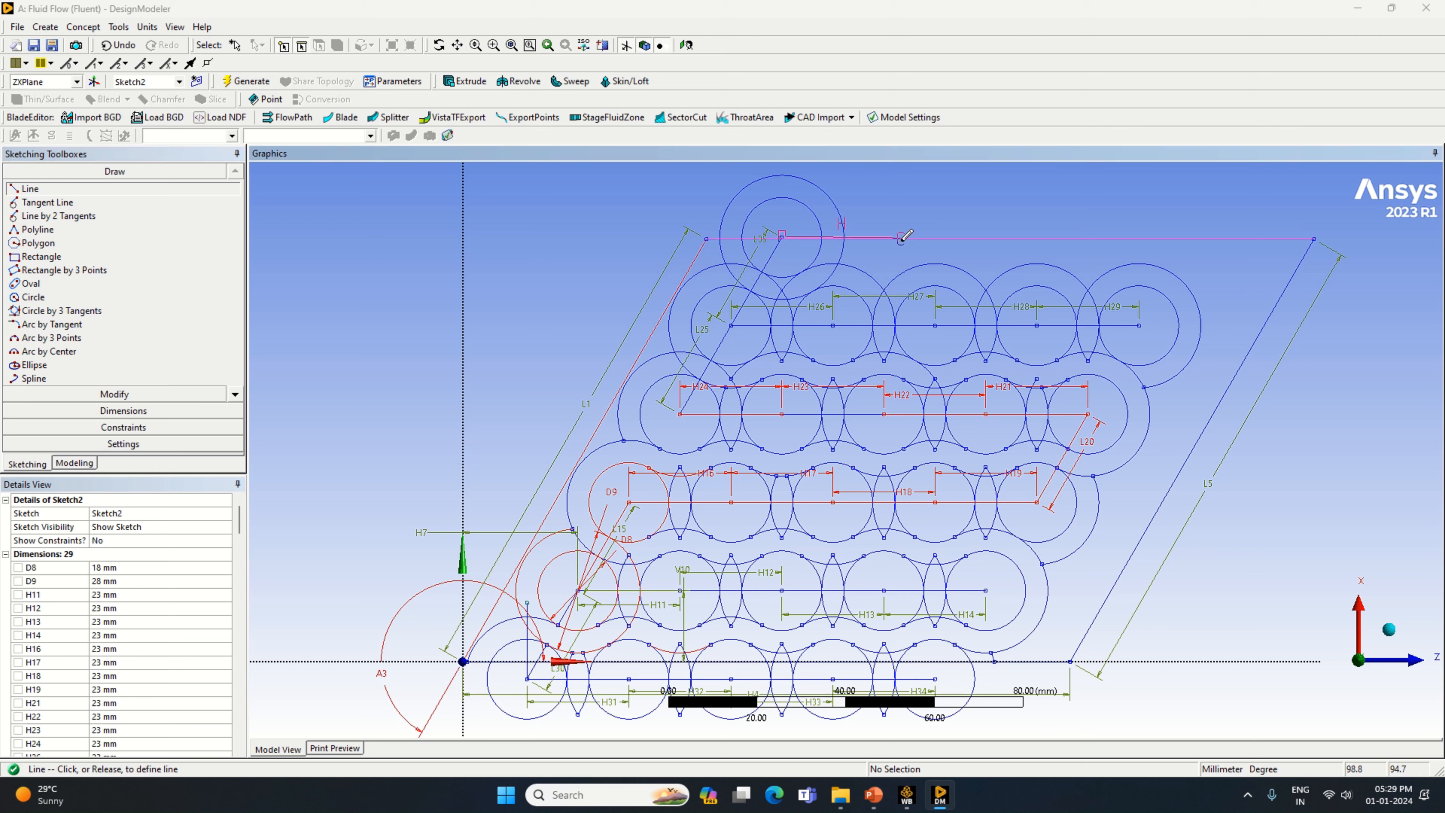
pyautogui.click(945, 353)
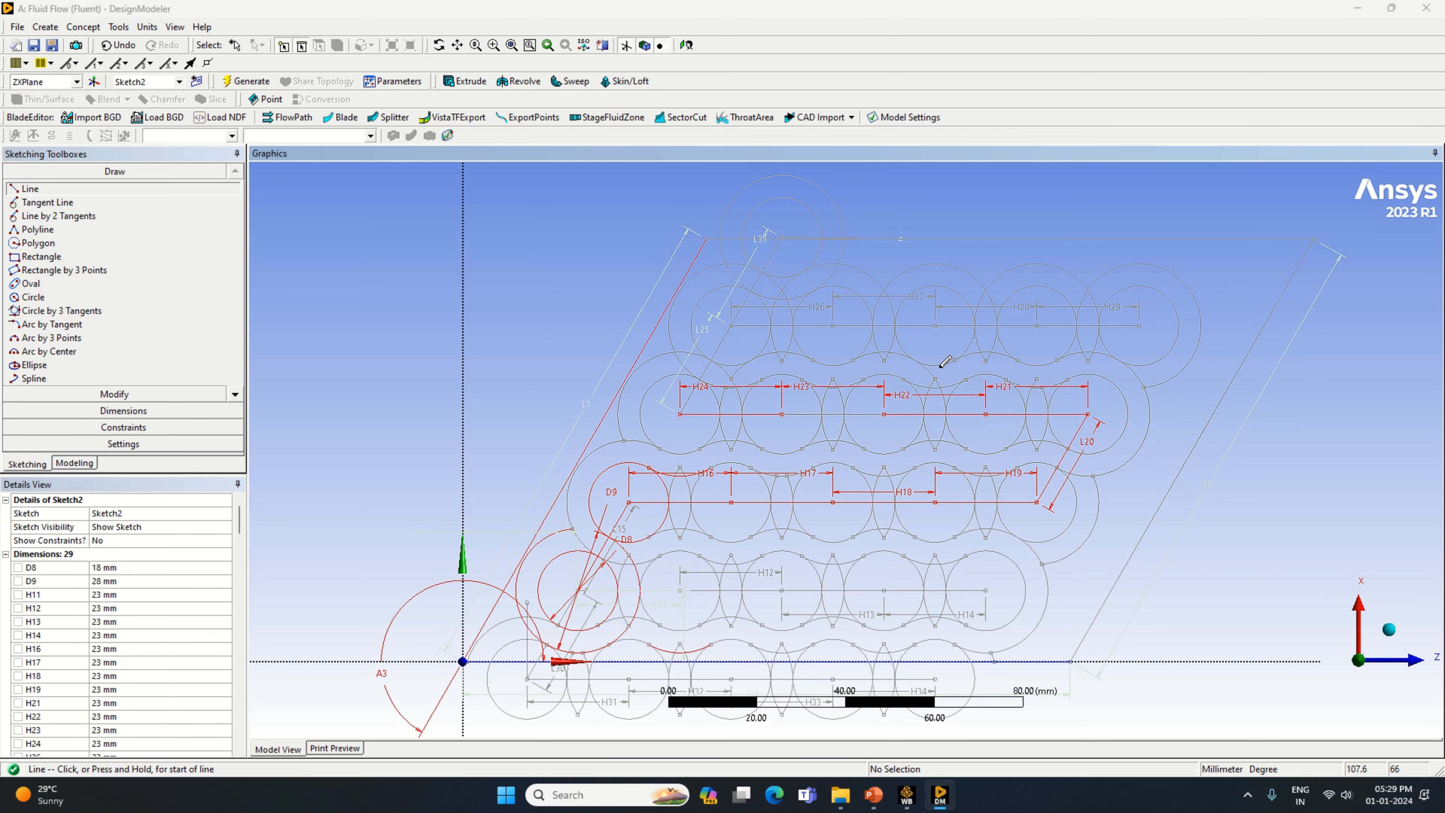
pyautogui.click(117, 44)
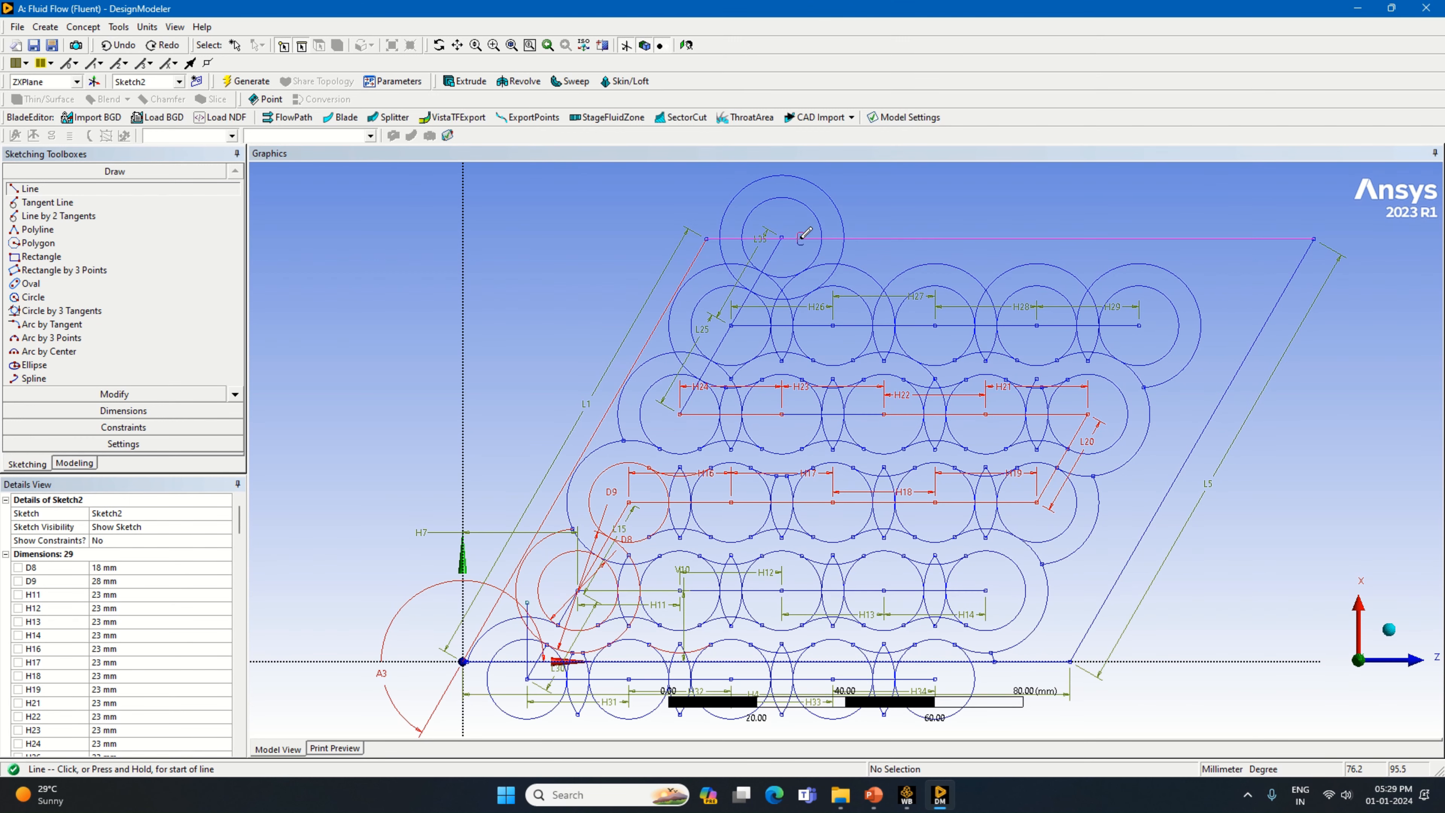
# Draw a horizontal line about 23.3 mm long from the new upper row's first circle centre, separate from the parallelogram's upper edge.
pyautogui.click(783, 235)
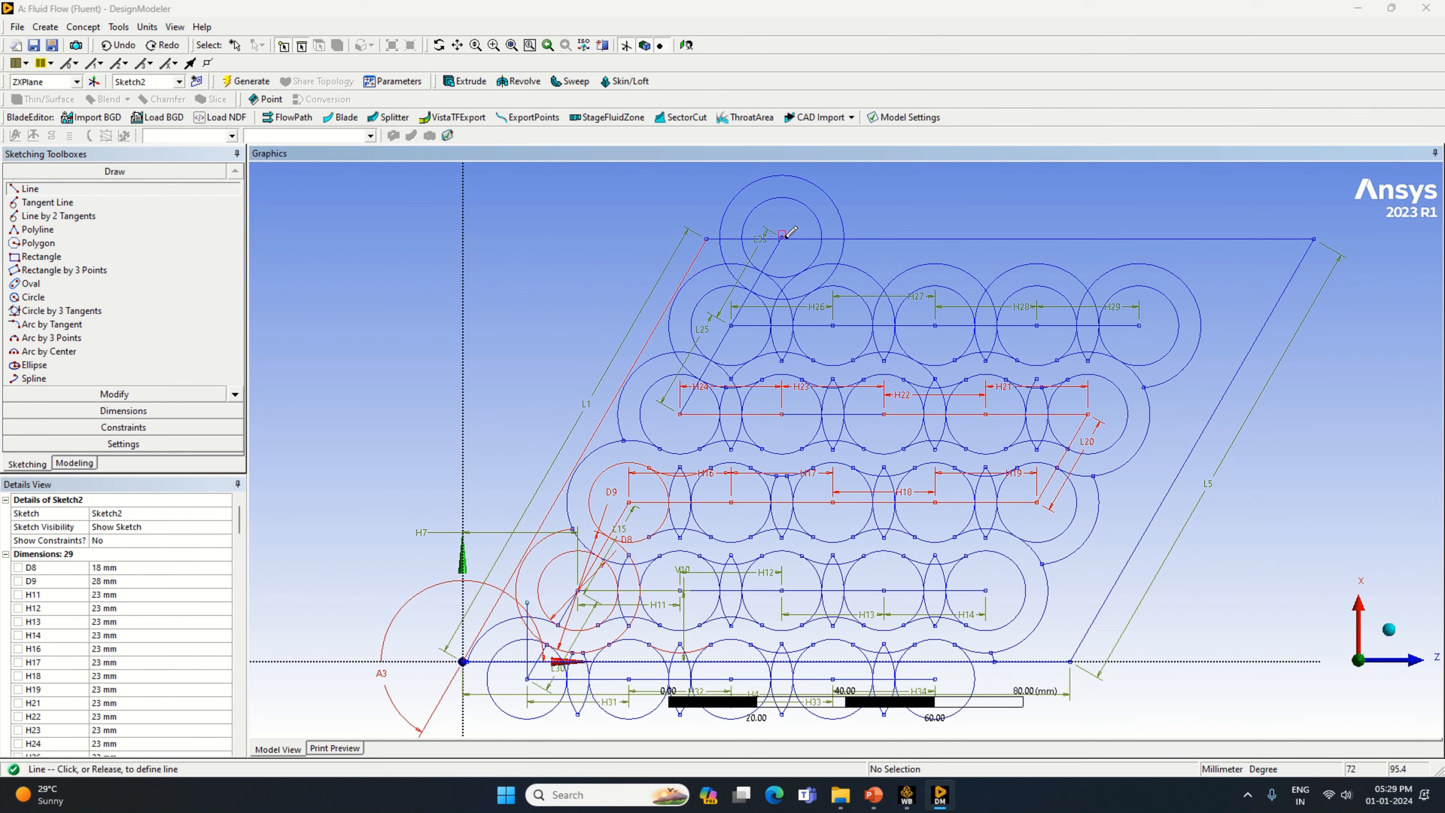
pyautogui.click(891, 228)
pyautogui.scroll(1, 897, 262)
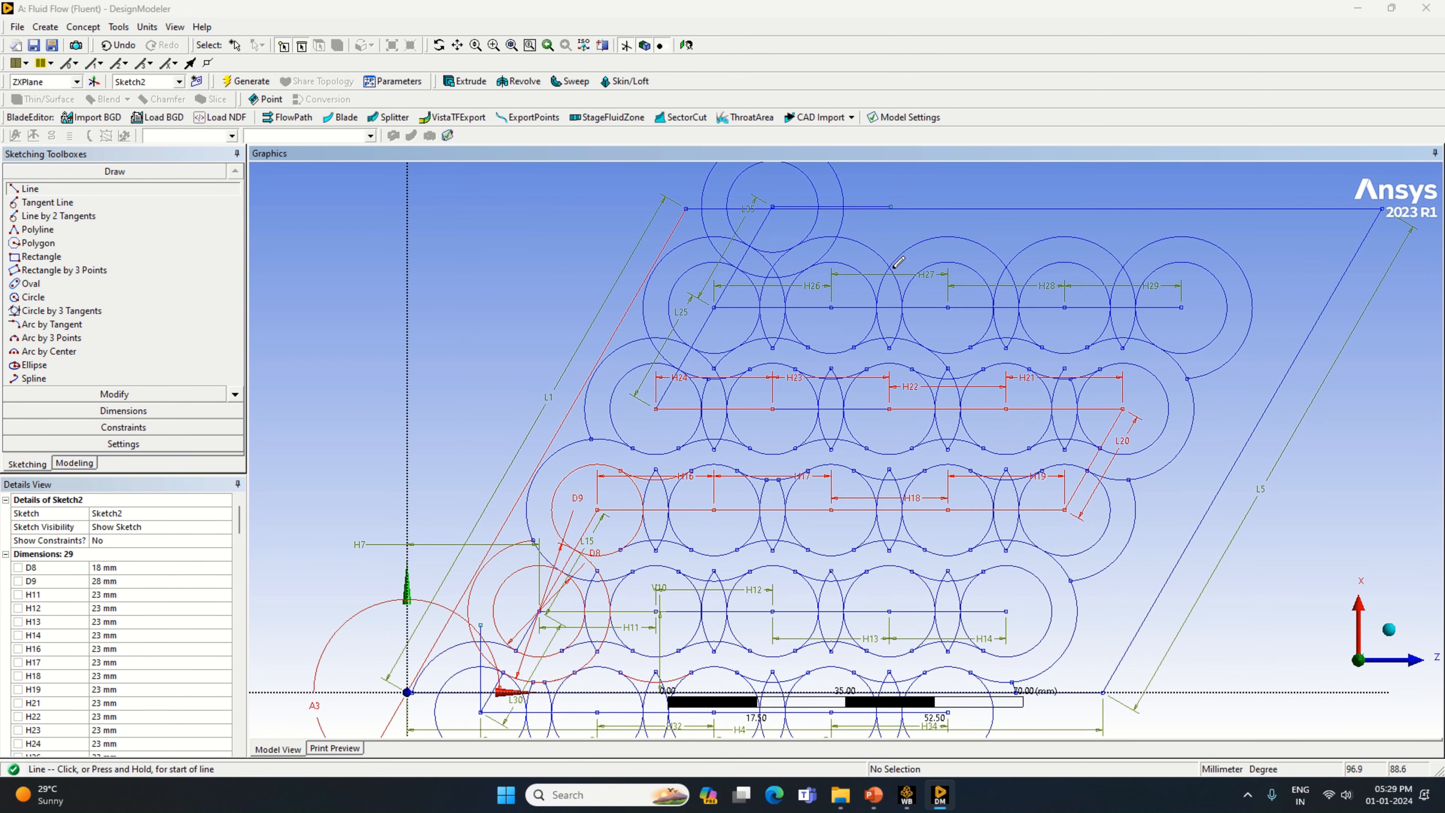
# Dimension the new upper row's first horizontal line and set its length to 23 mm.
pyautogui.click(460, 50)
pyautogui.moveTo(820, 318); pyautogui.dragTo(763, 443)
pyautogui.scroll(2, 871, 347)
pyautogui.moveTo(832, 331); pyautogui.dragTo(786, 405)
pyautogui.scroll(3, 799, 392)
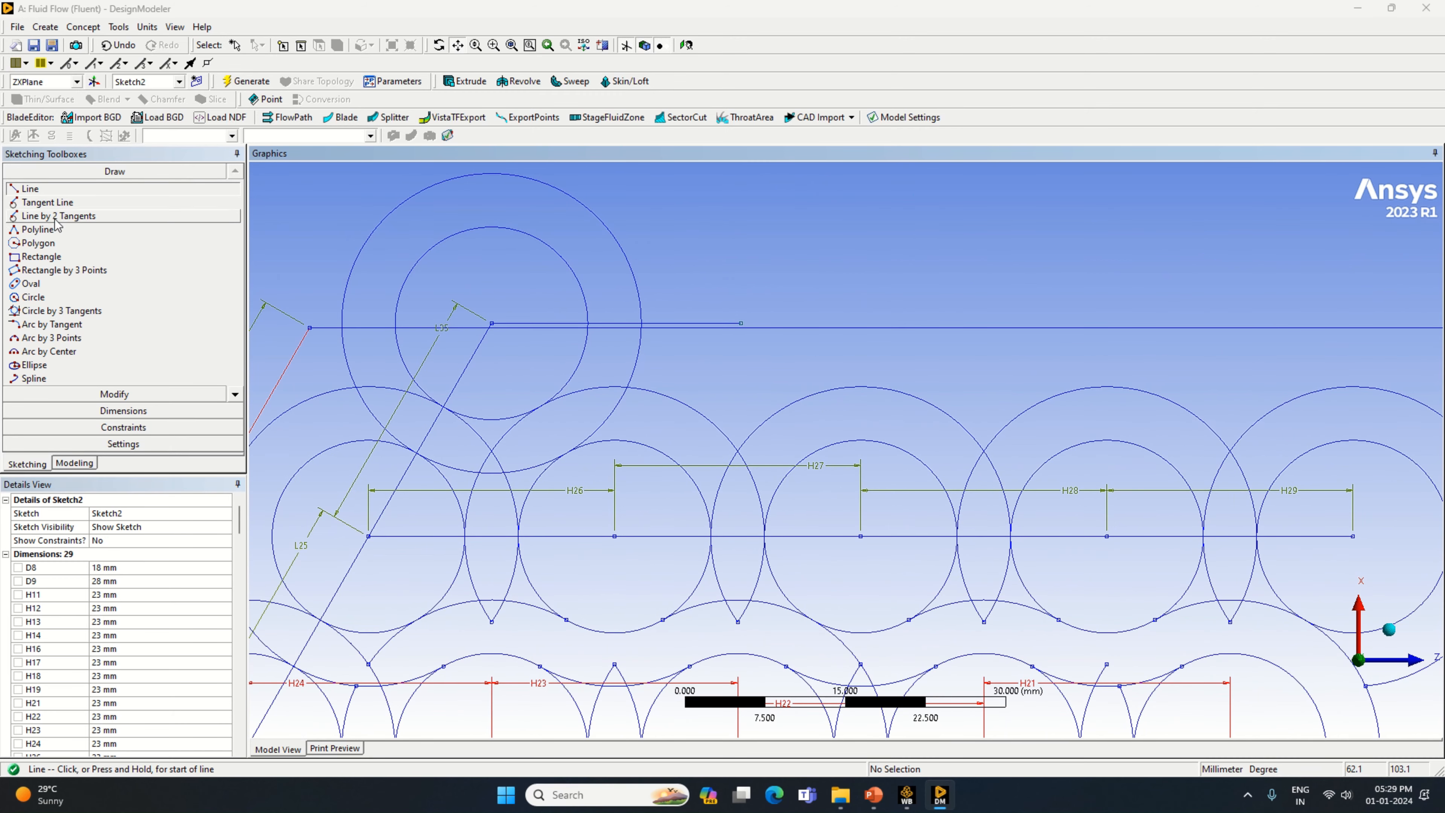
pyautogui.click(154, 298)
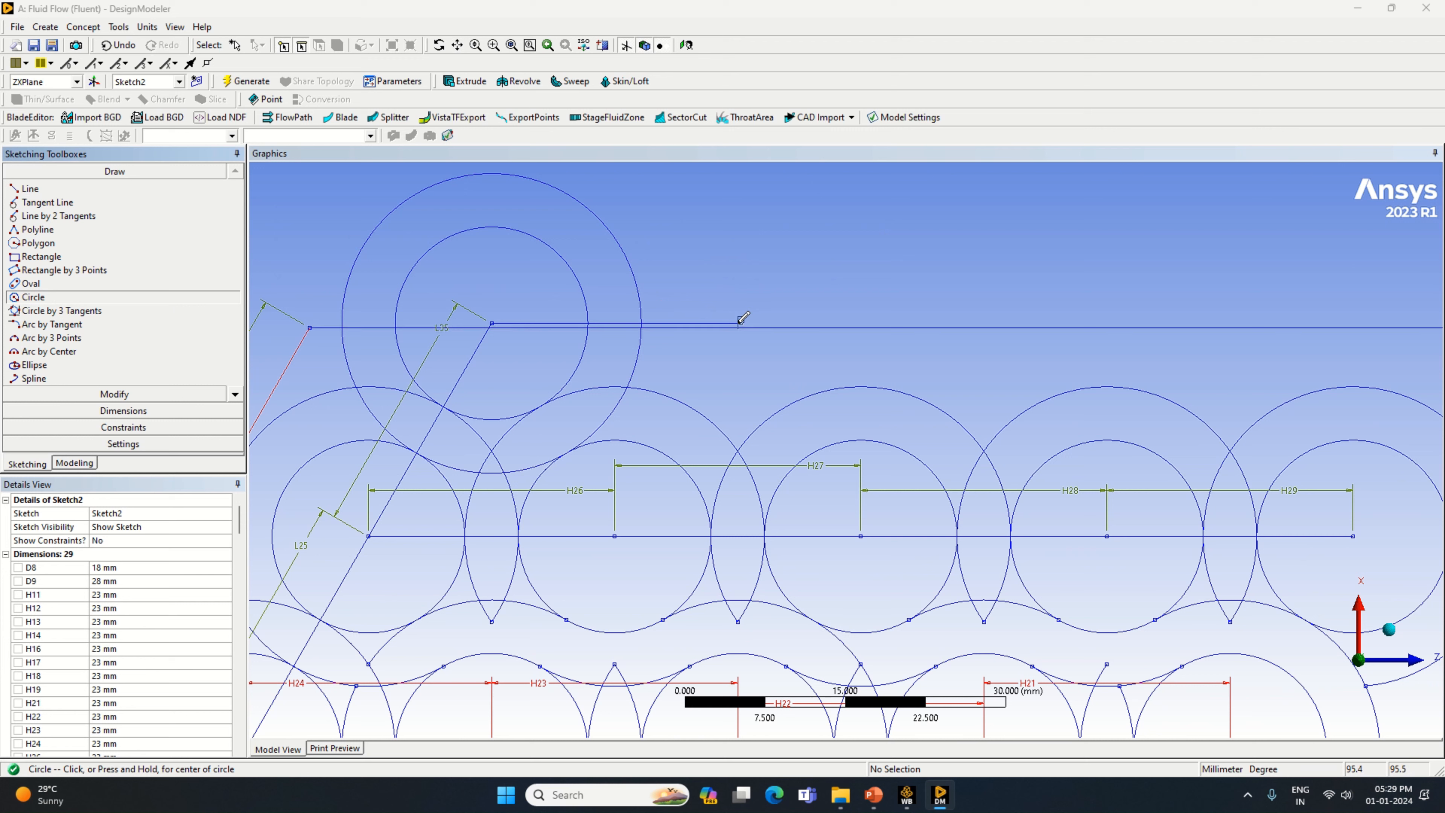
pyautogui.click(122, 412)
pyautogui.click(674, 323)
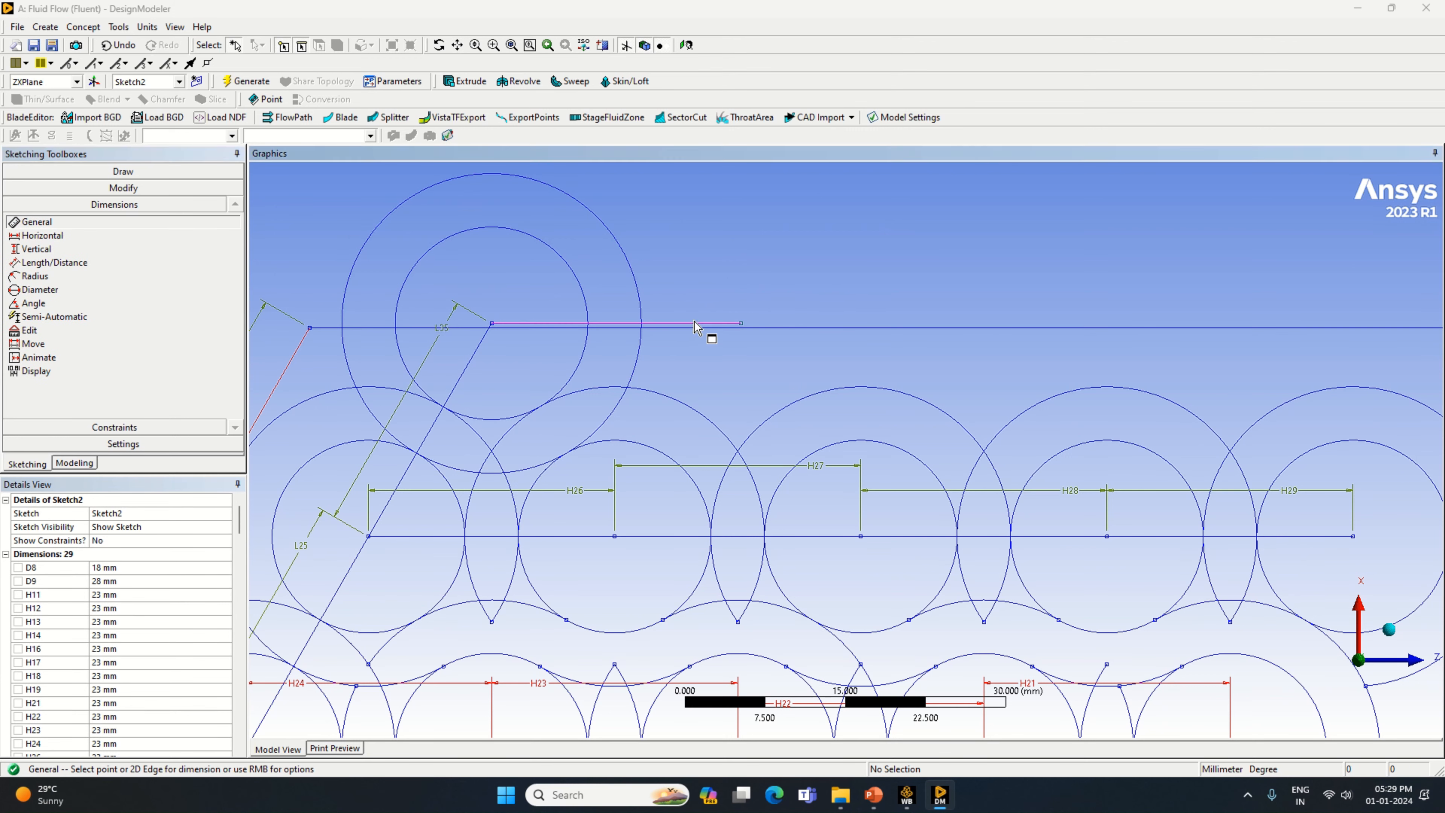
pyautogui.click(697, 297)
pyautogui.click(147, 662)
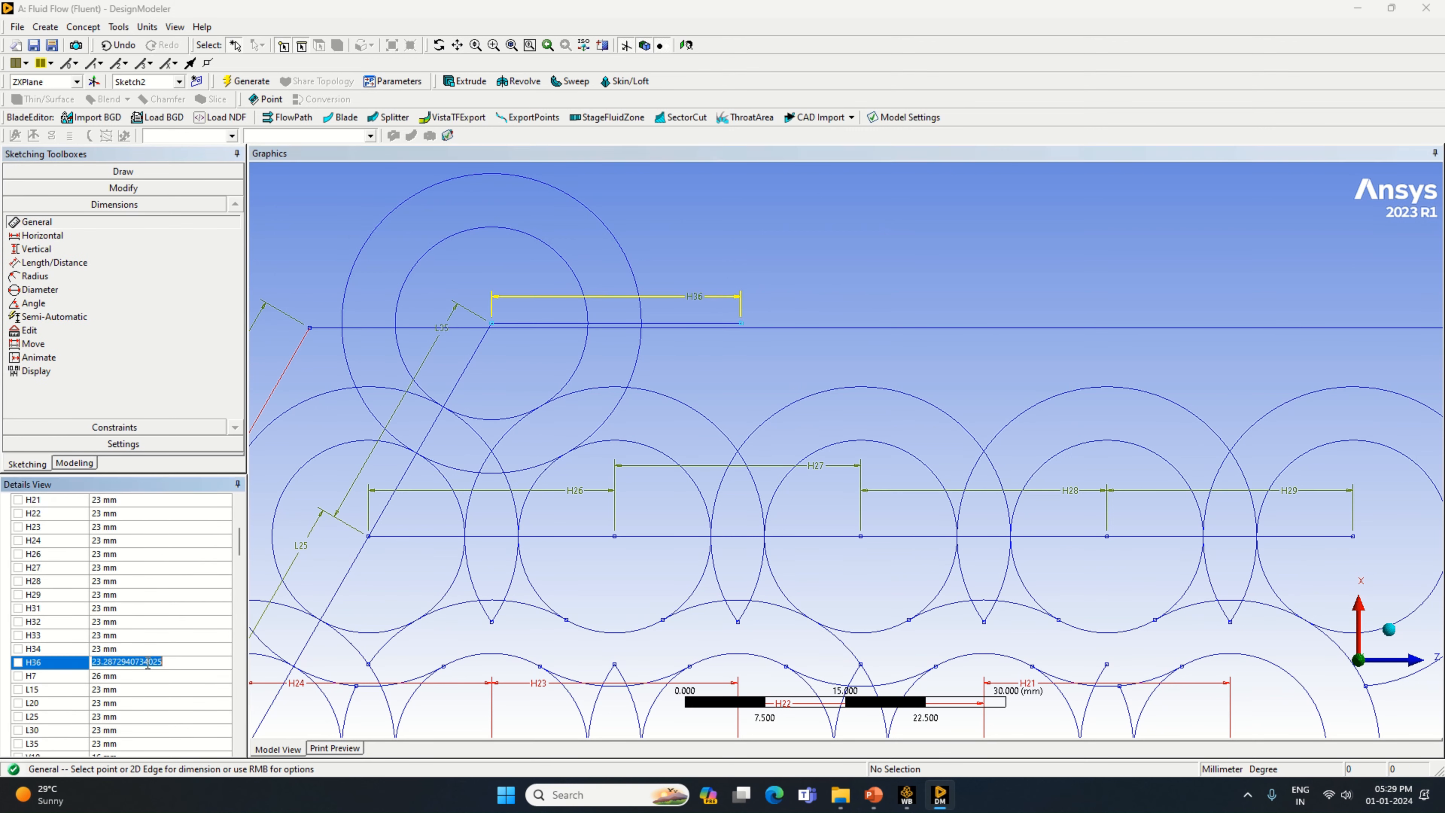
pyautogui.write('23')
pyautogui.press('Return')
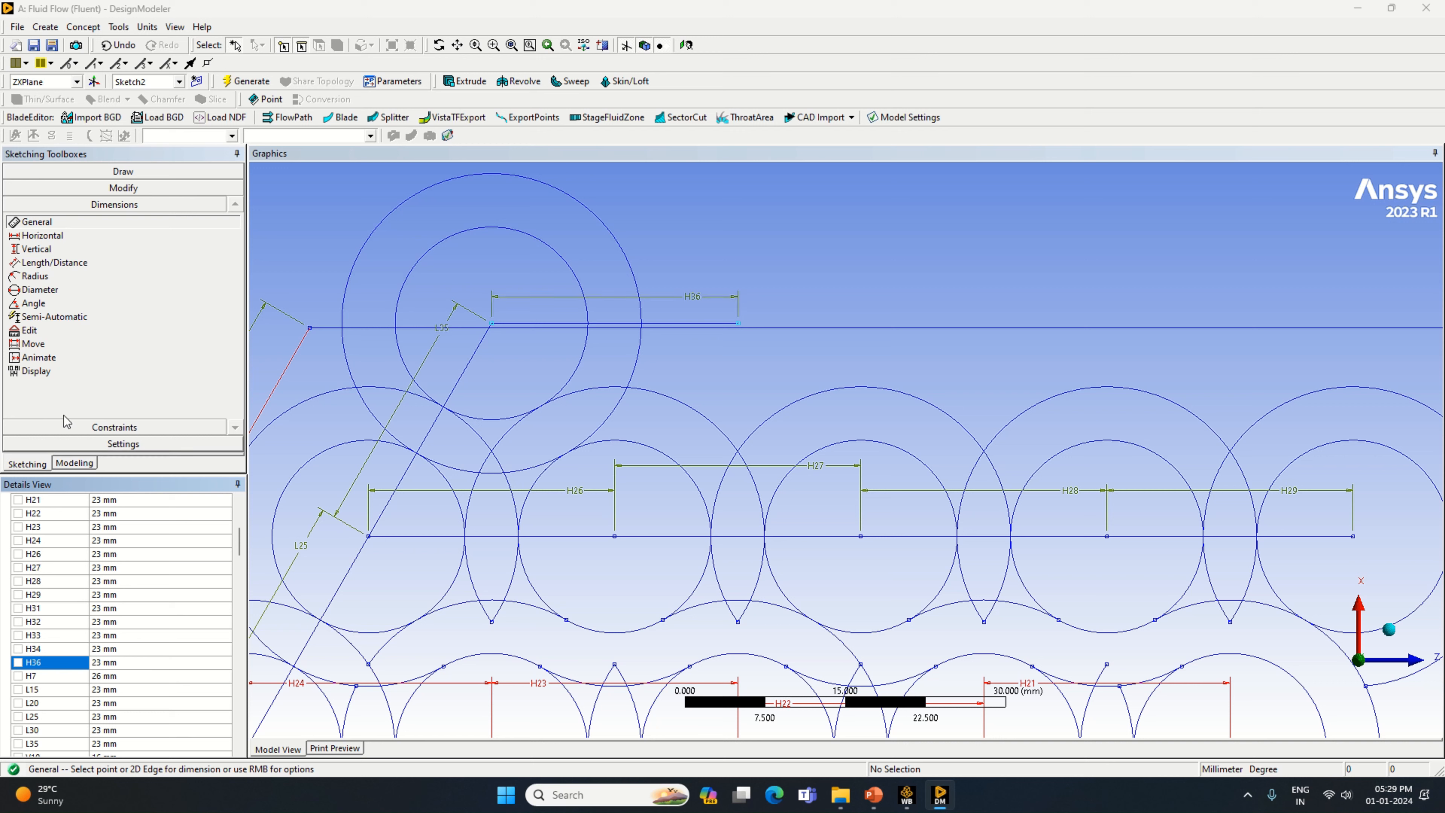
# Draw the upper row's second pair of concentric circles at the free end of its first horizontal line, matching the neighbouring pair's size.
pyautogui.click(119, 171)
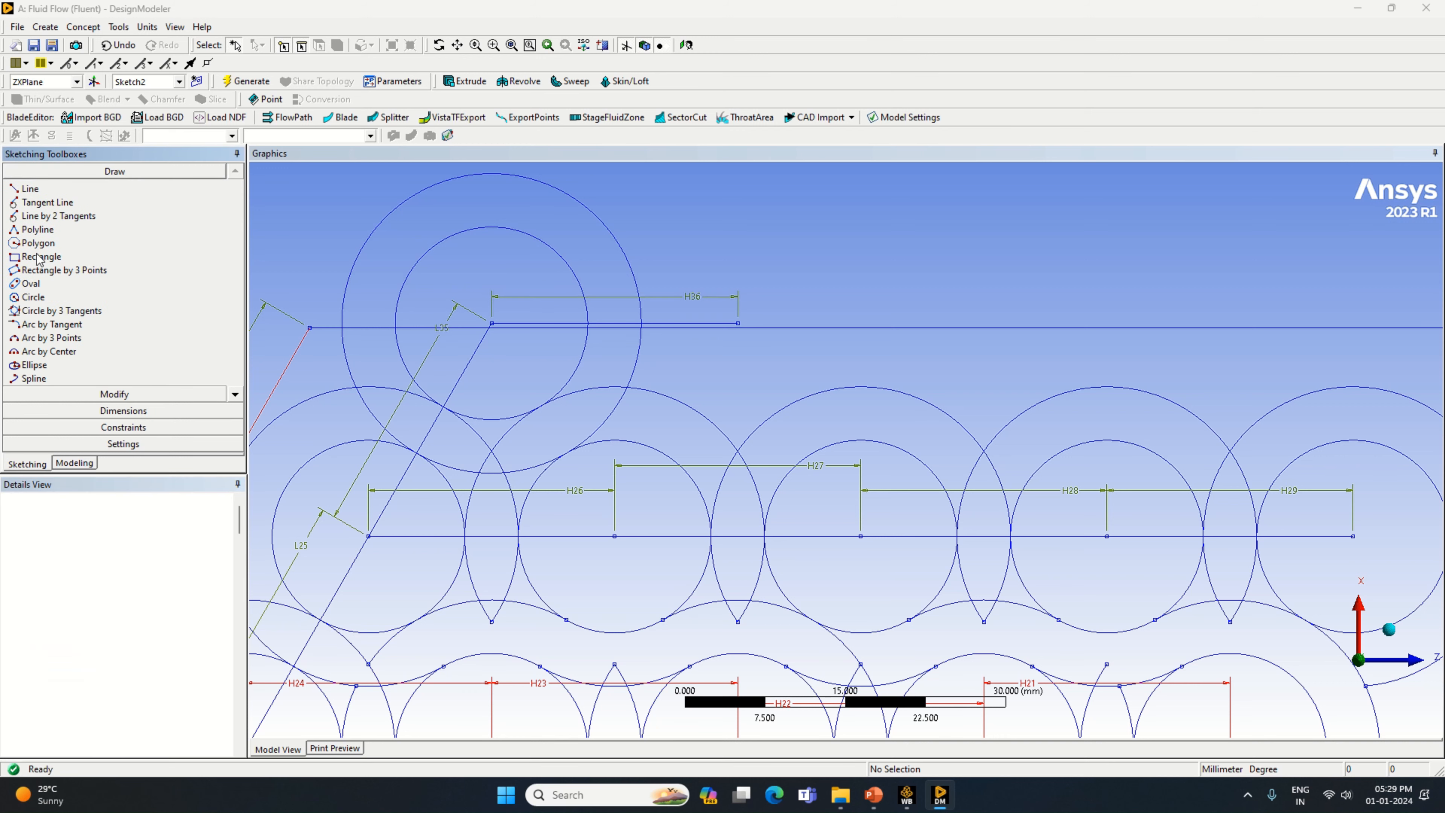
pyautogui.click(33, 297)
pyautogui.click(738, 323)
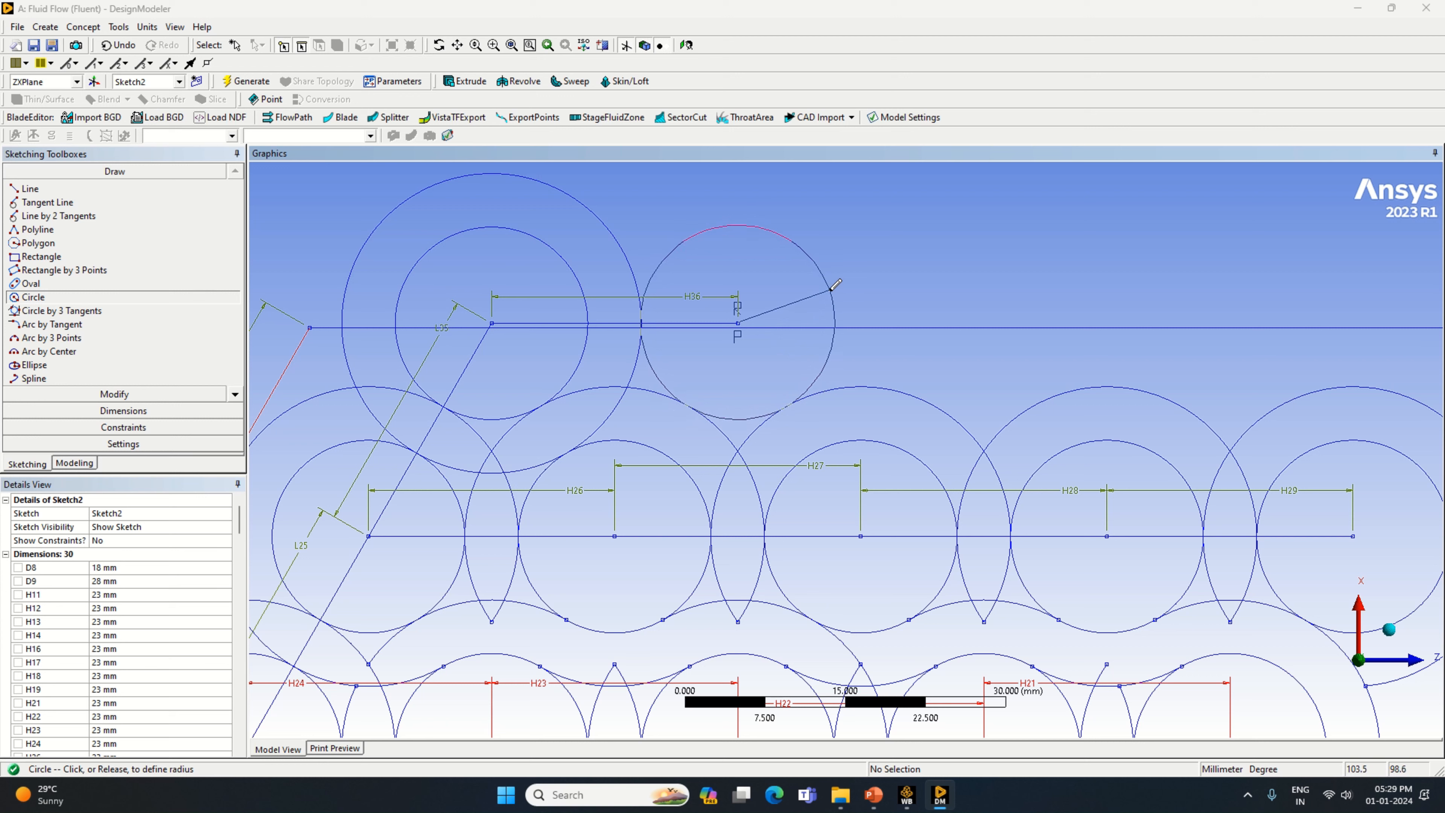
pyautogui.click(832, 287)
pyautogui.click(737, 322)
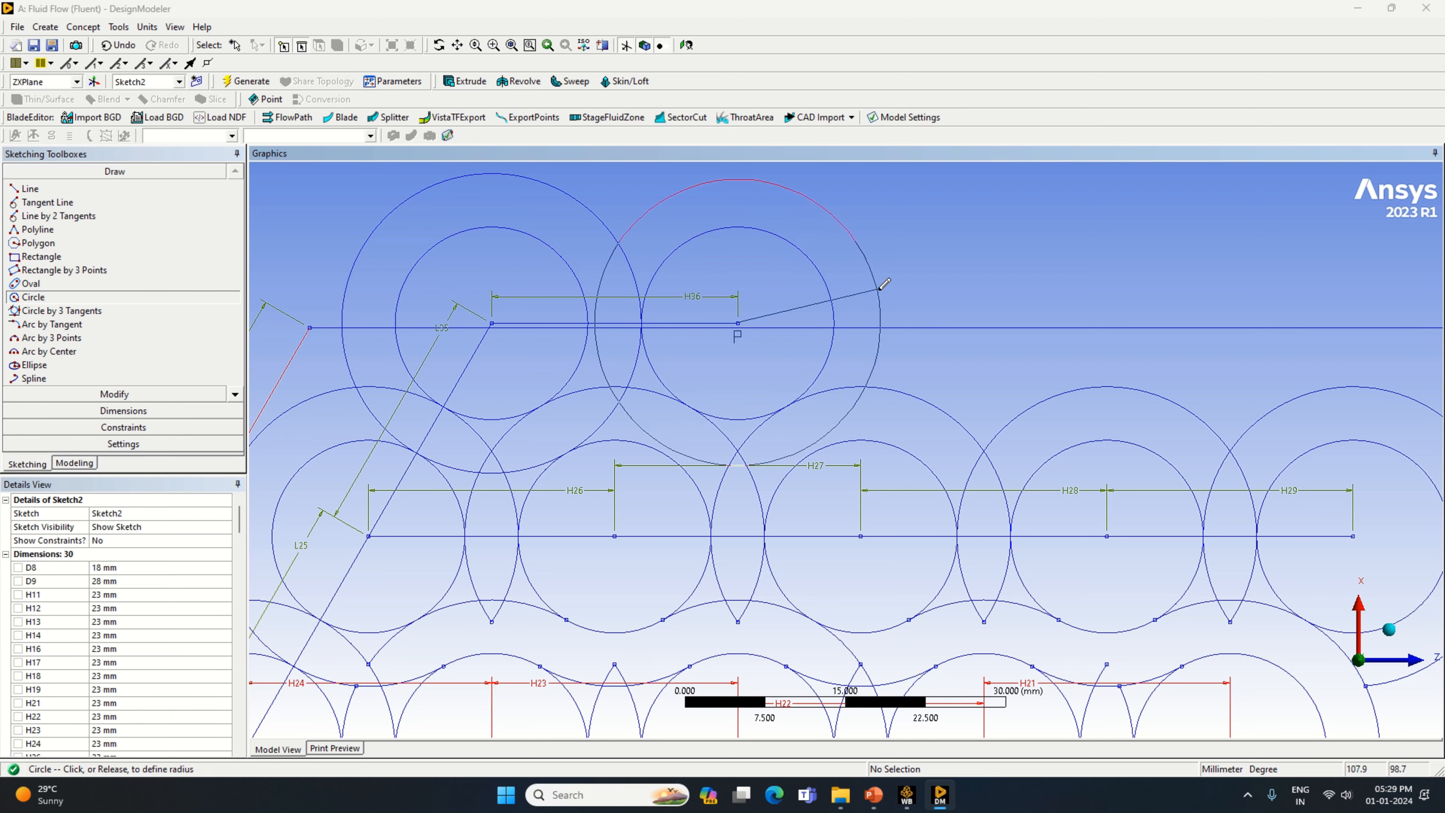
pyautogui.click(870, 289)
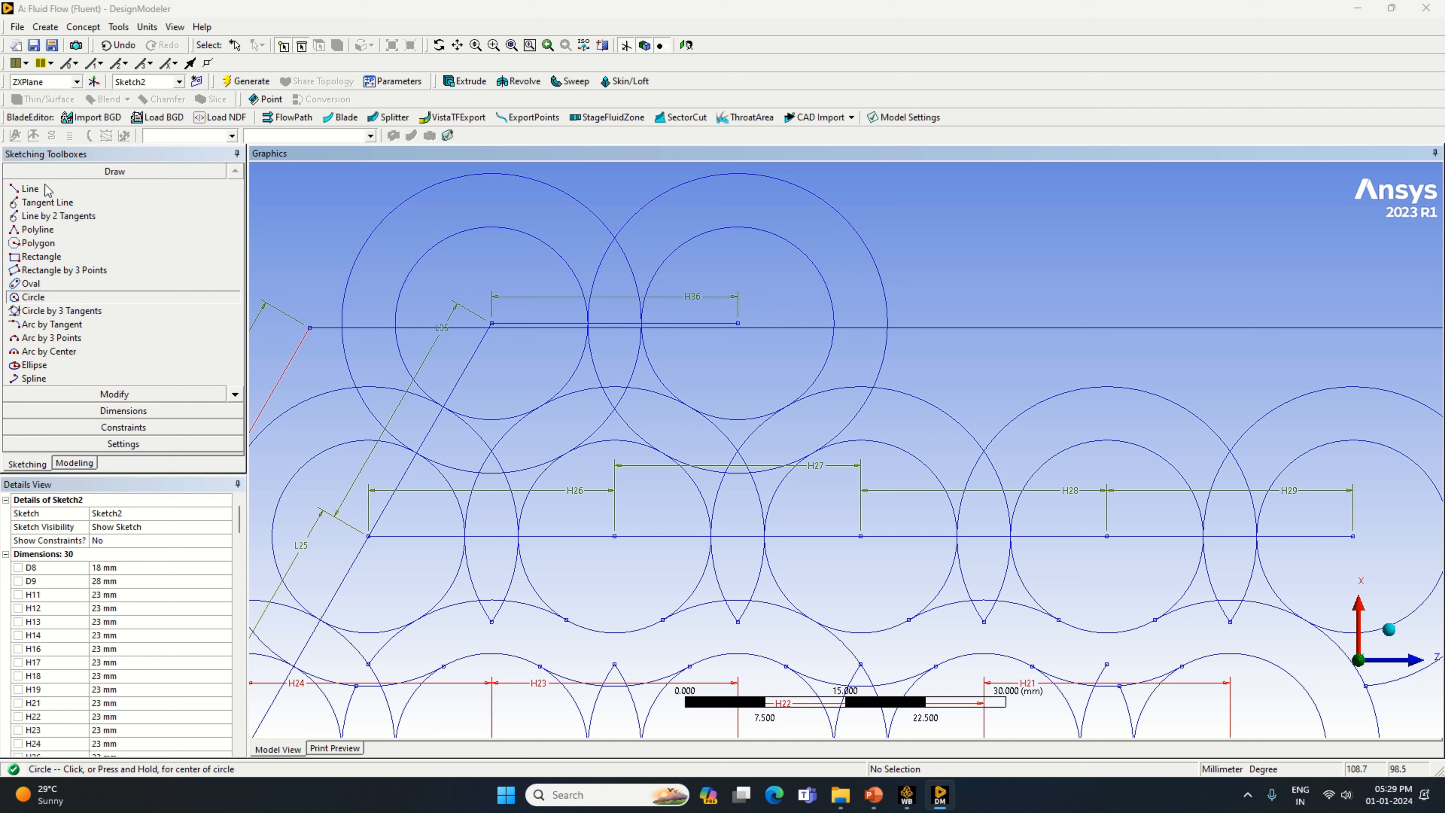
# Draw a horizontal line from the upper row's second circle centre and dimension its length to 23 mm.
pyautogui.click(145, 188)
pyautogui.click(738, 322)
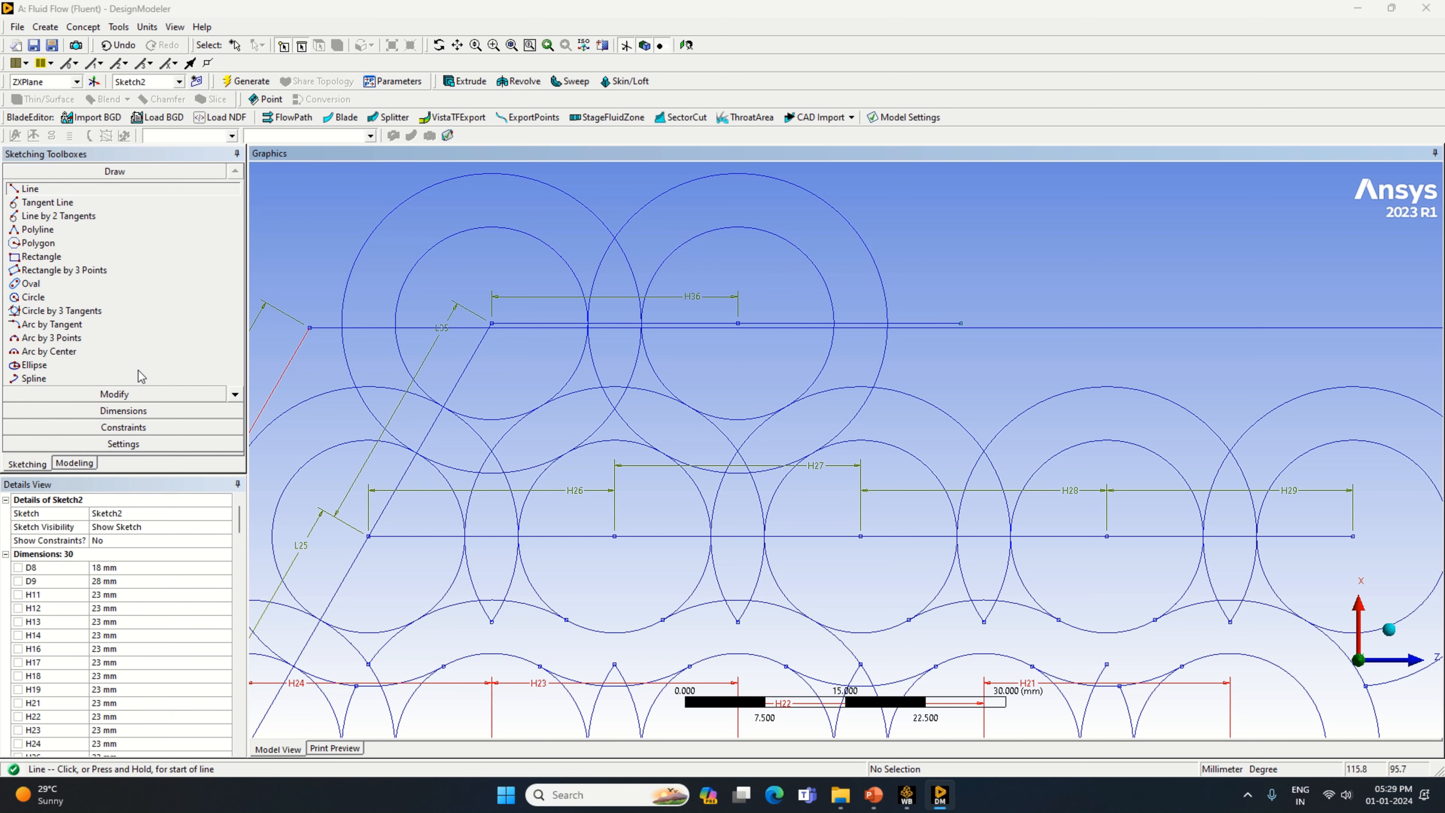
pyautogui.click(123, 410)
pyautogui.click(945, 324)
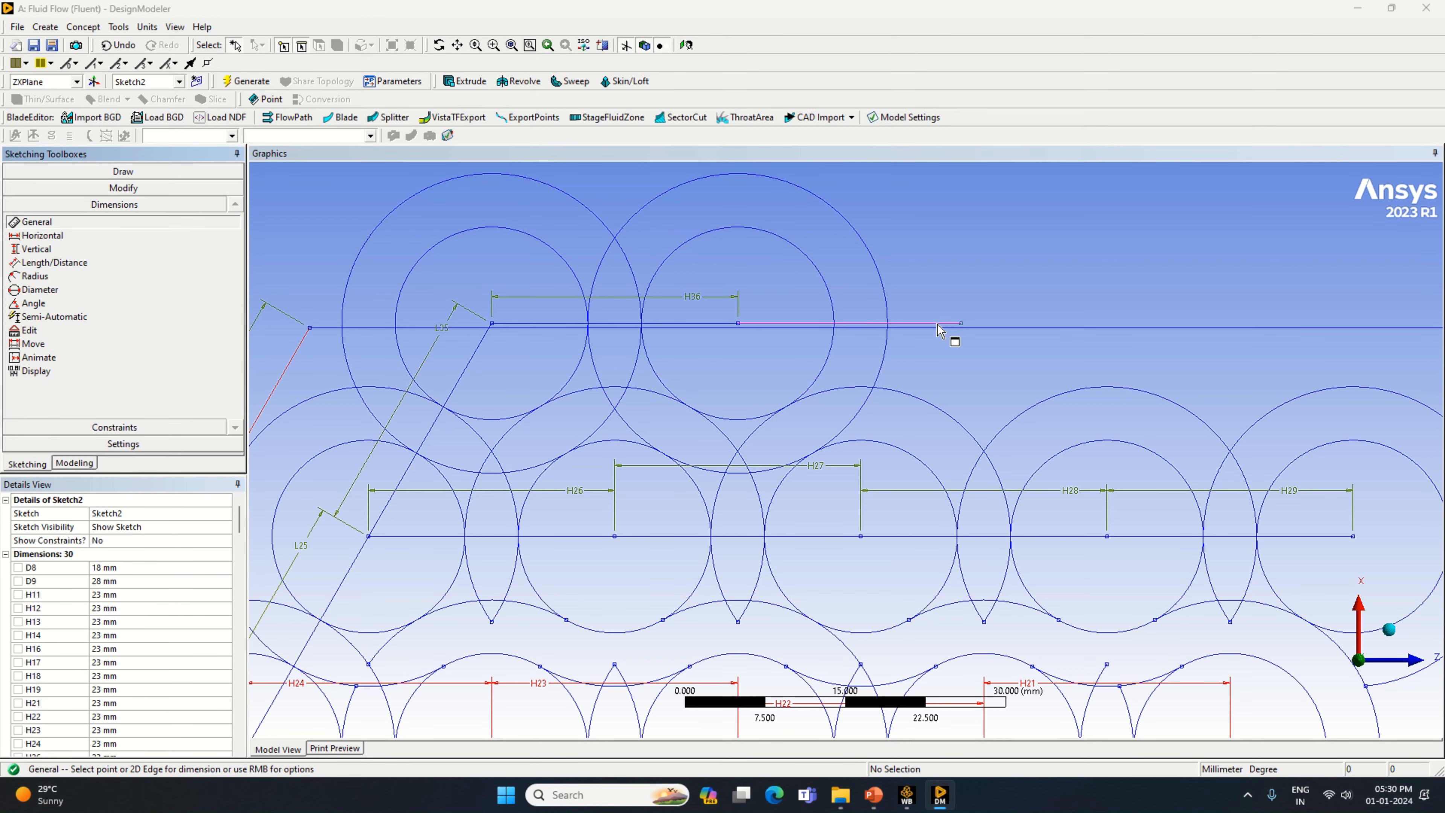
pyautogui.click(947, 297)
pyautogui.scroll(-5, 117, 672)
pyautogui.click(124, 675)
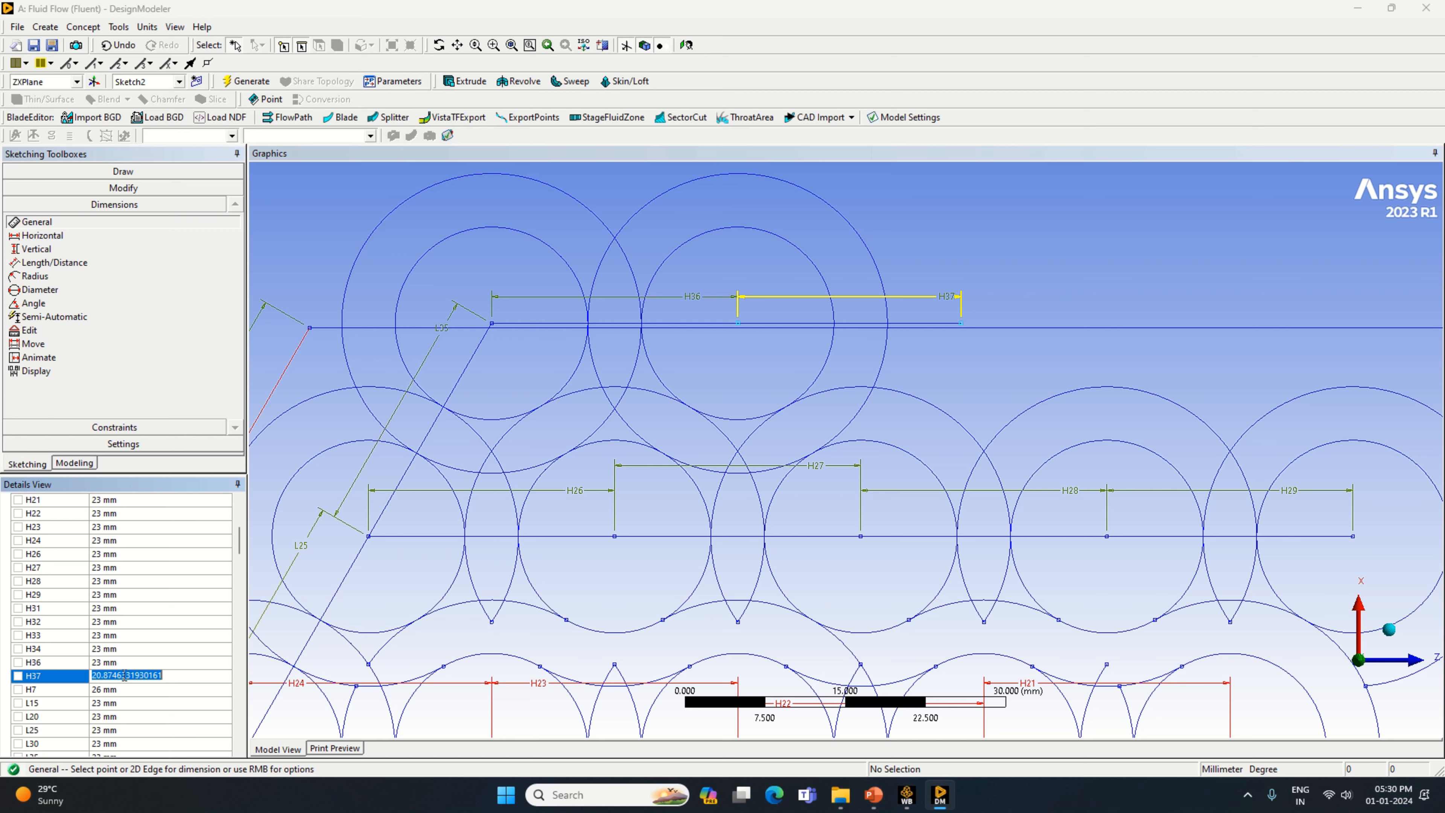
pyautogui.write('23')
pyautogui.press('Return')
# Draw the upper row's third pair of concentric circles at the free end of its second horizontal line, matching the neighbouring pairs' size.
pyautogui.click(39, 171)
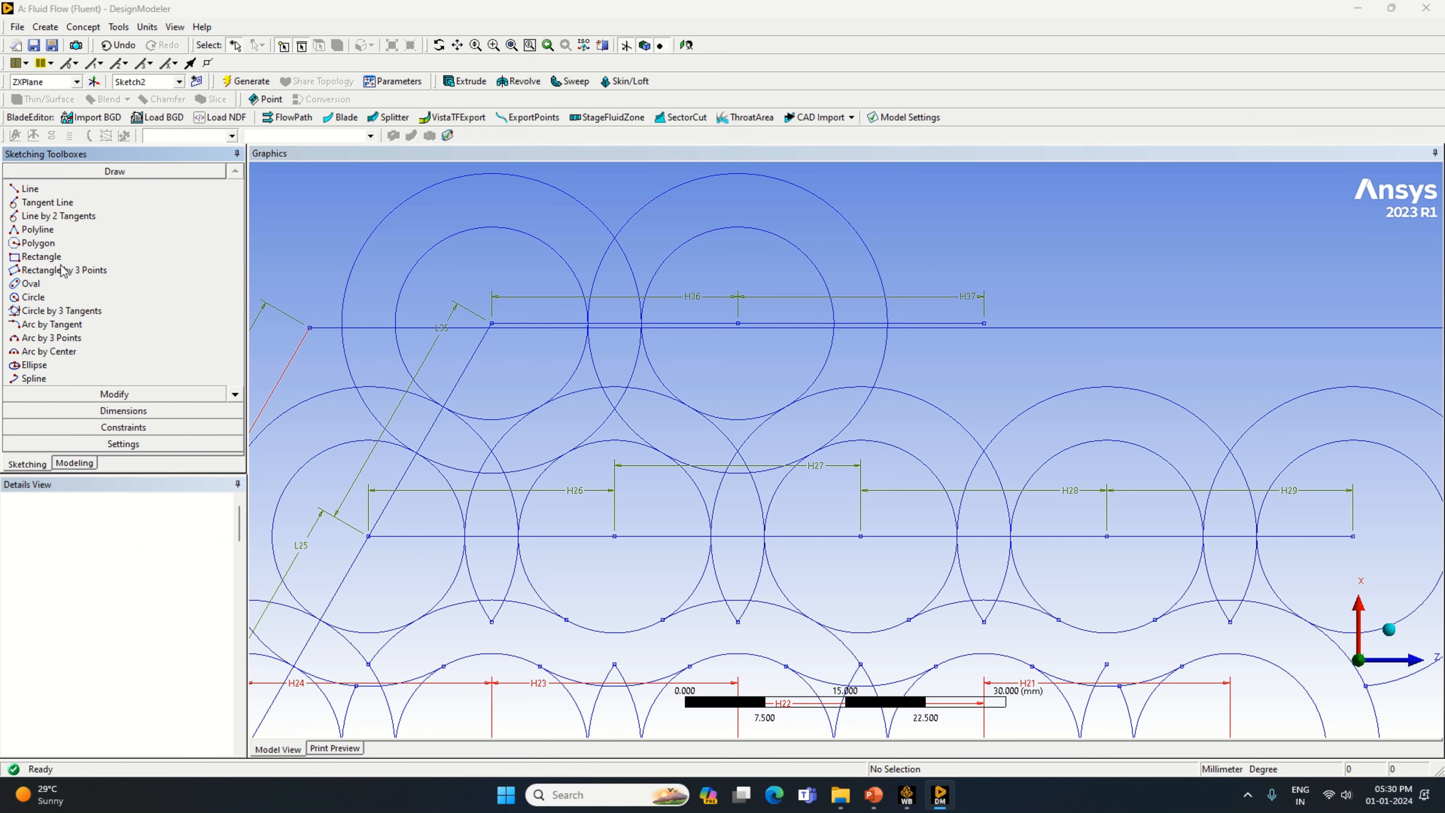
pyautogui.click(34, 297)
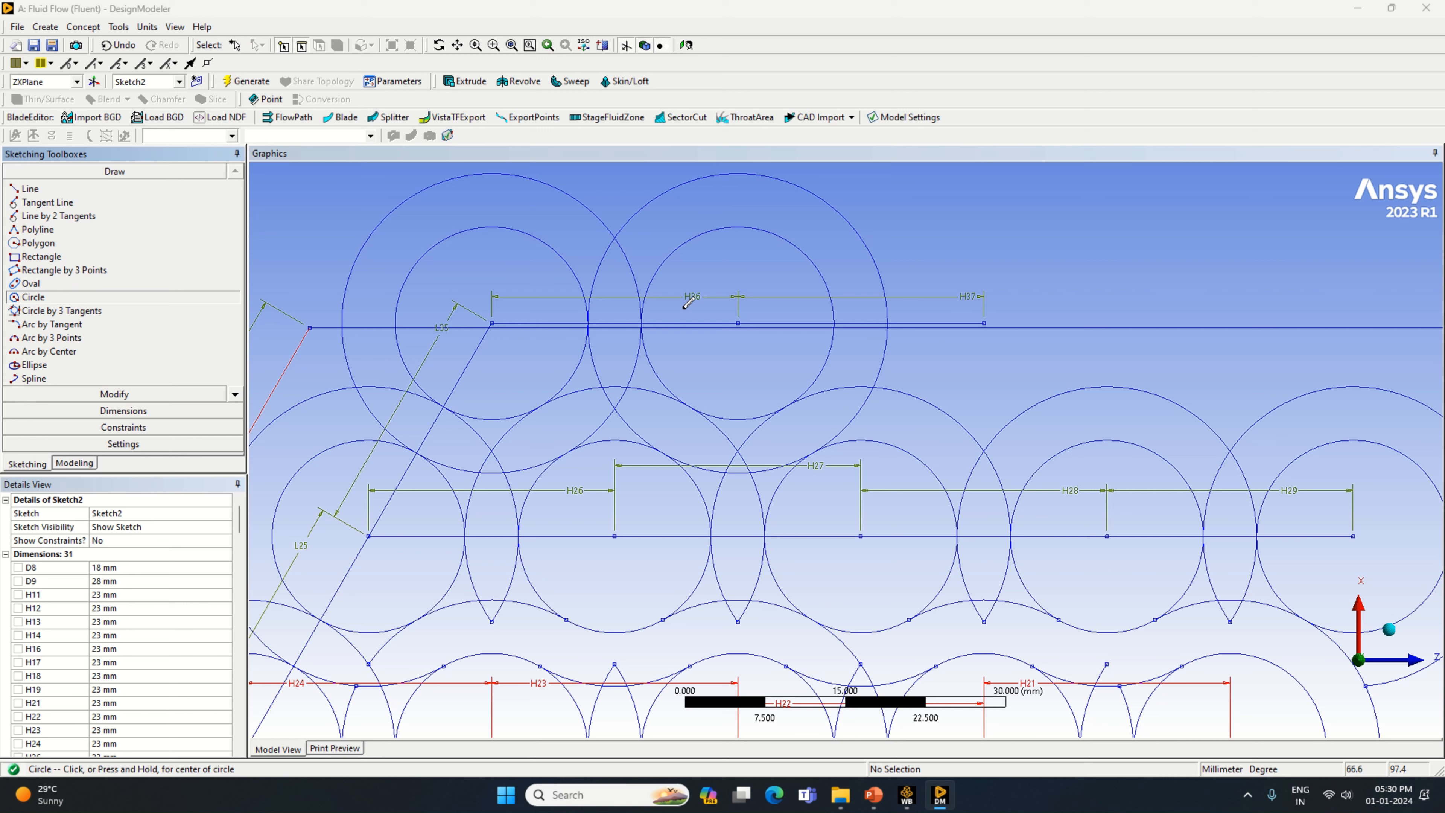
pyautogui.click(983, 322)
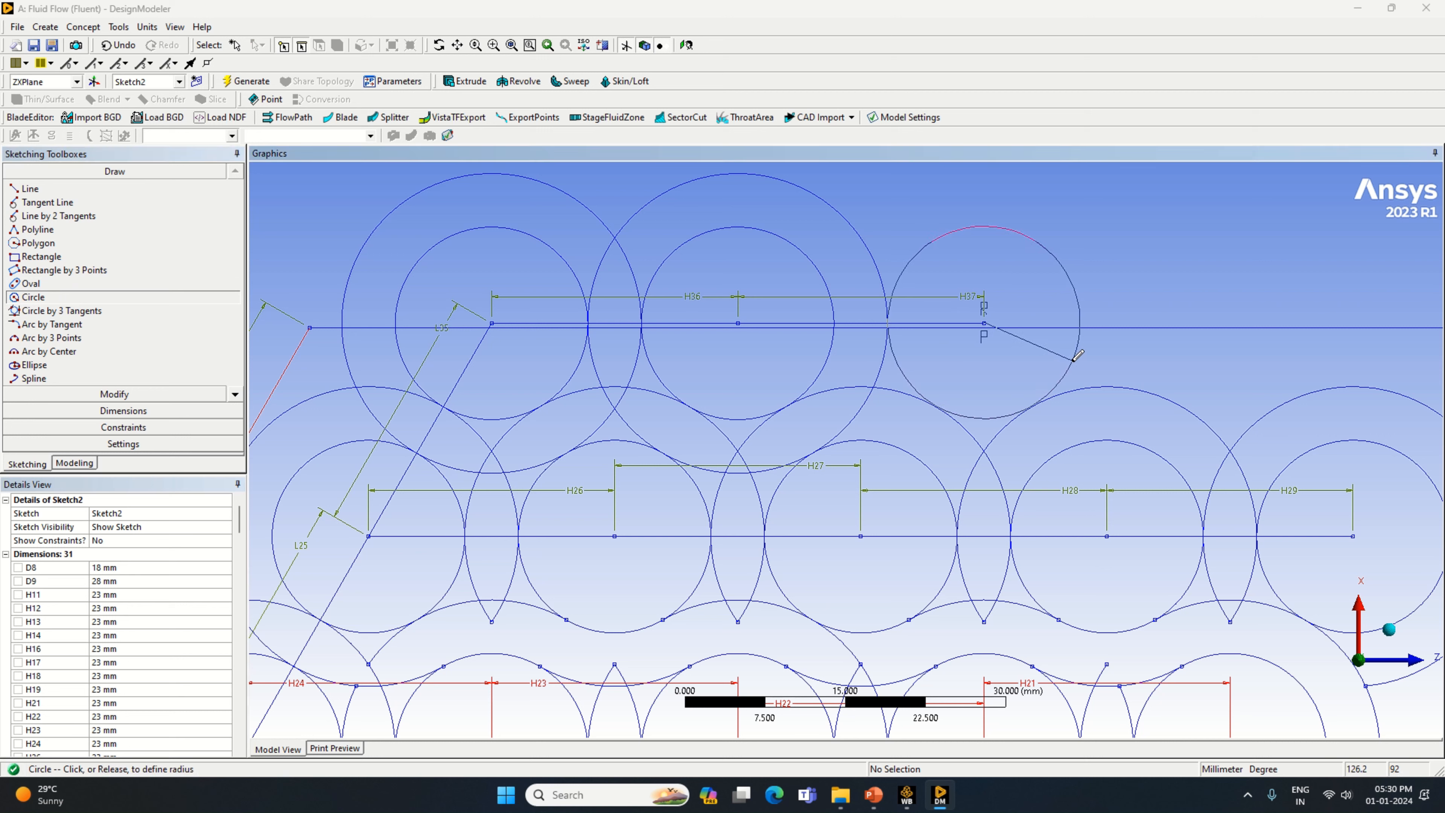
pyautogui.click(1077, 355)
pyautogui.click(983, 322)
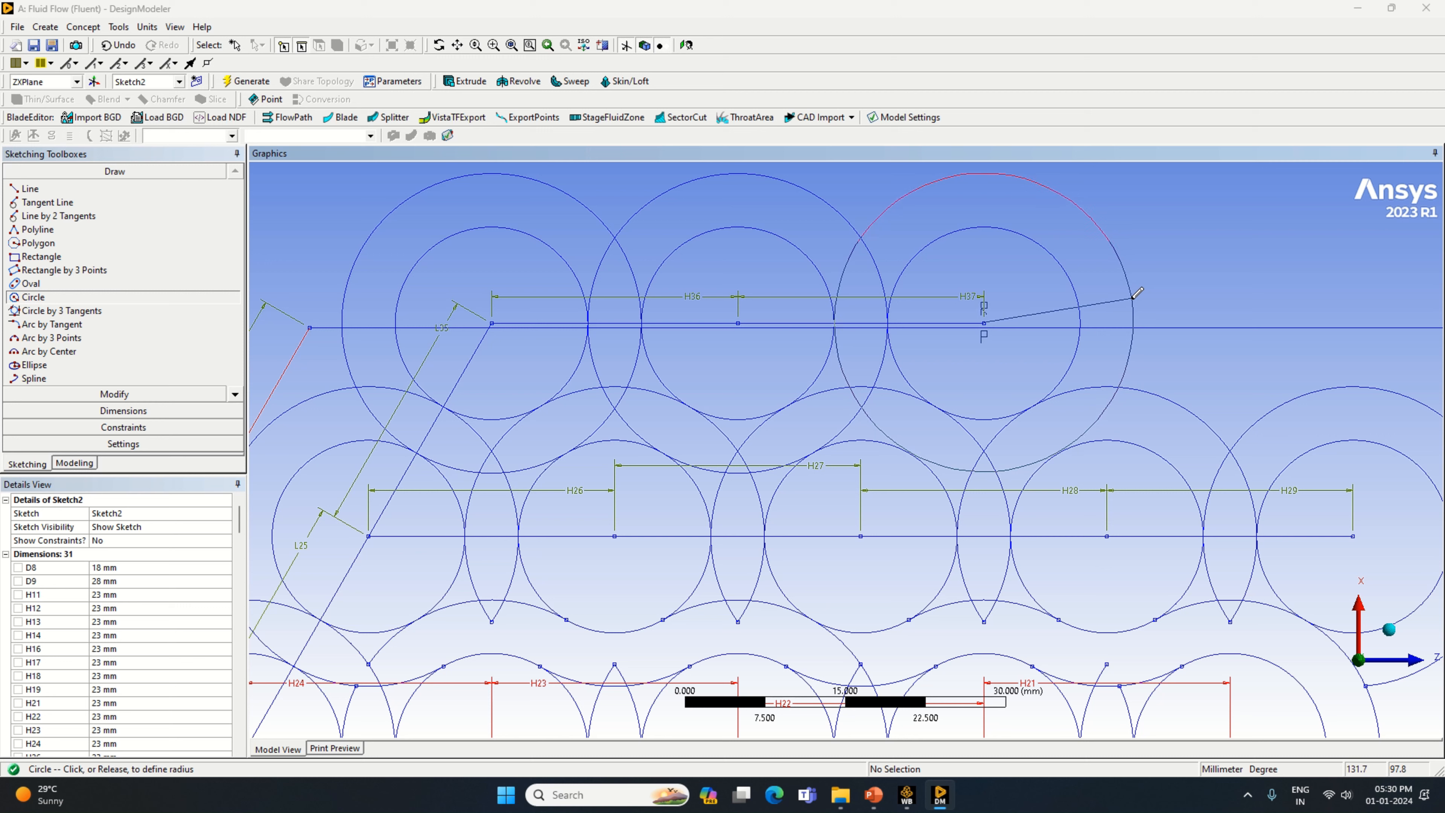
pyautogui.click(1134, 295)
# Draw a horizontal line from the upper row's third circle centre and dimension its length to 23 mm.
pyautogui.click(30, 188)
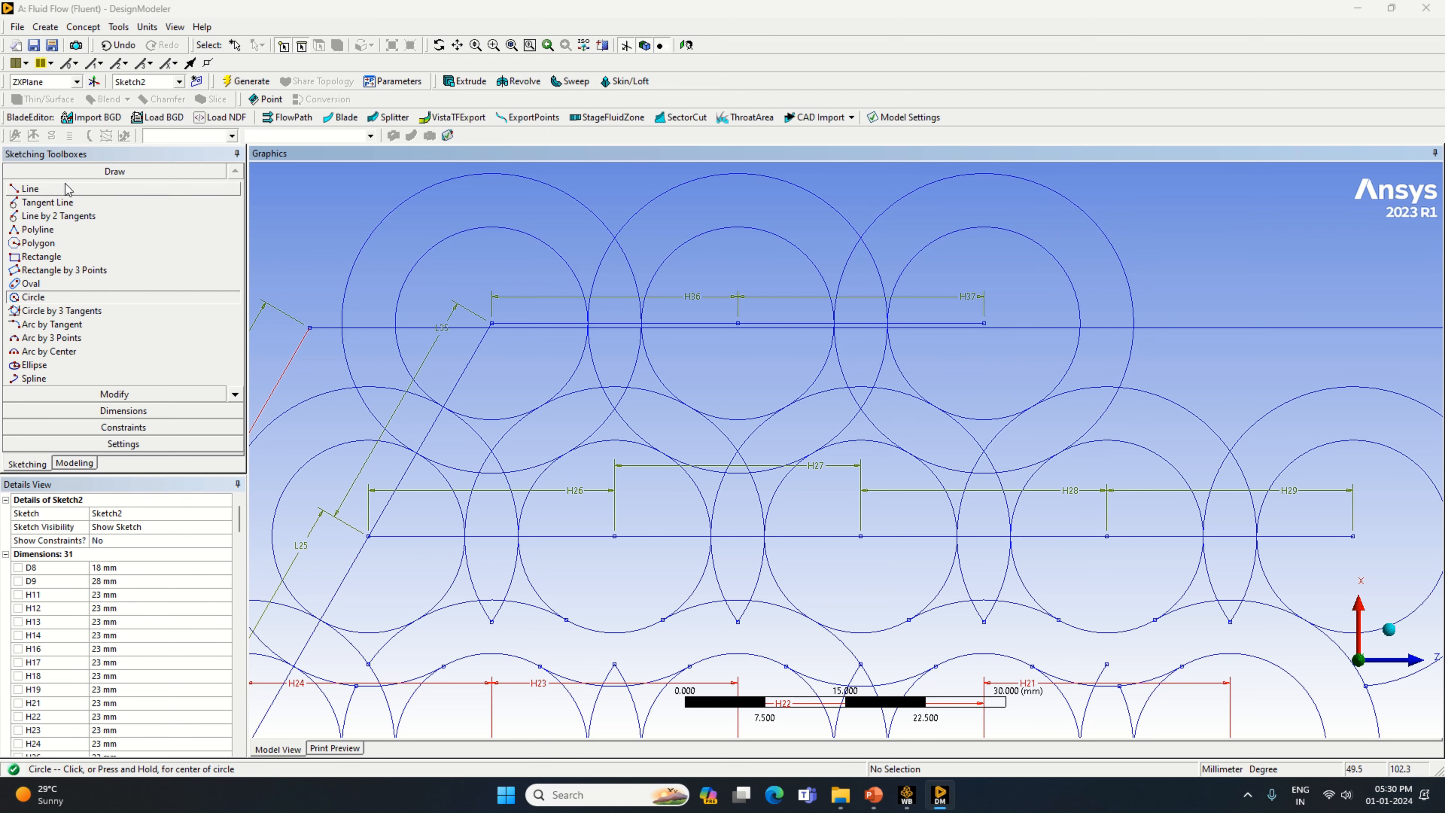
pyautogui.click(984, 321)
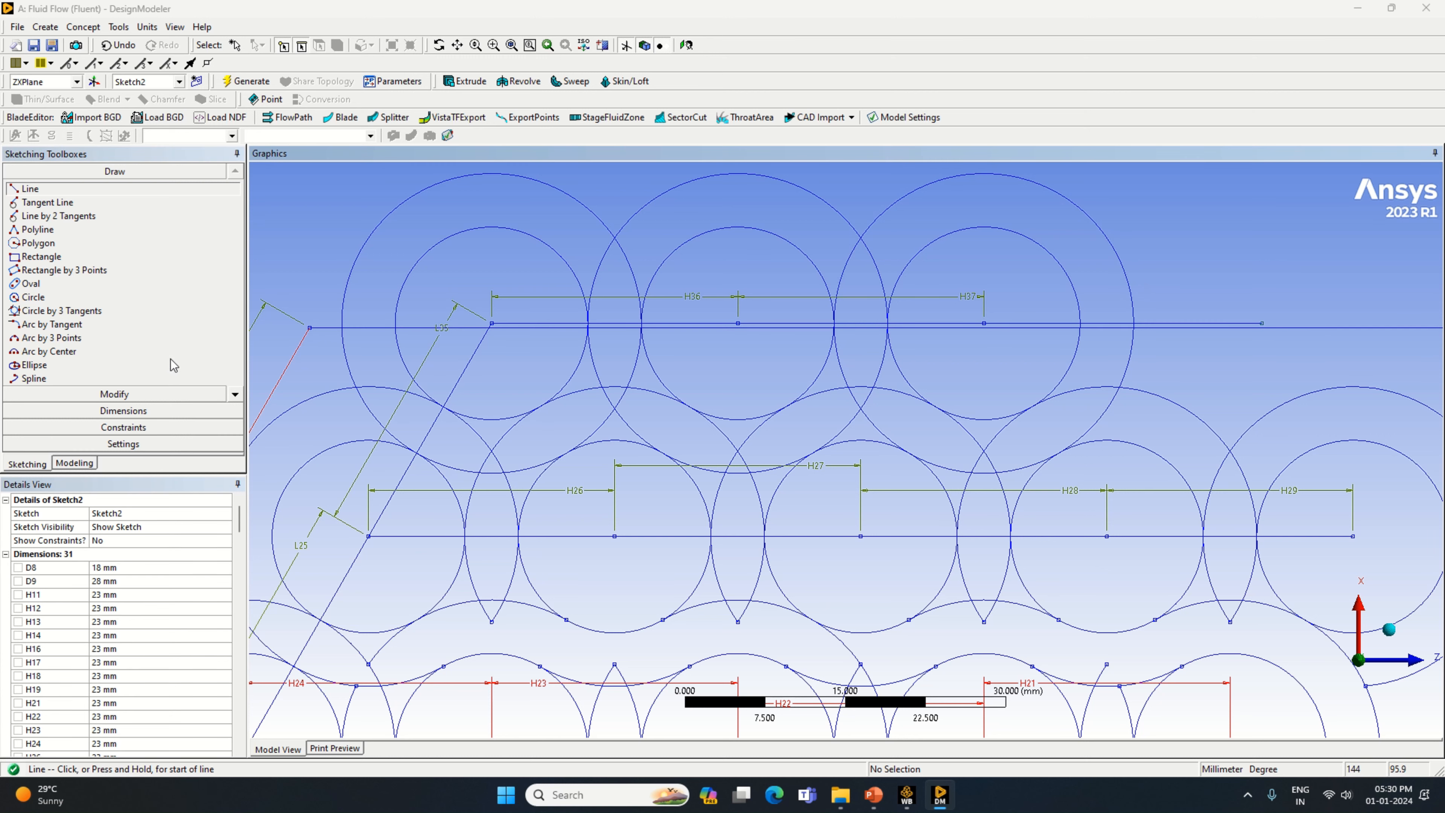
pyautogui.click(160, 412)
pyautogui.click(1168, 324)
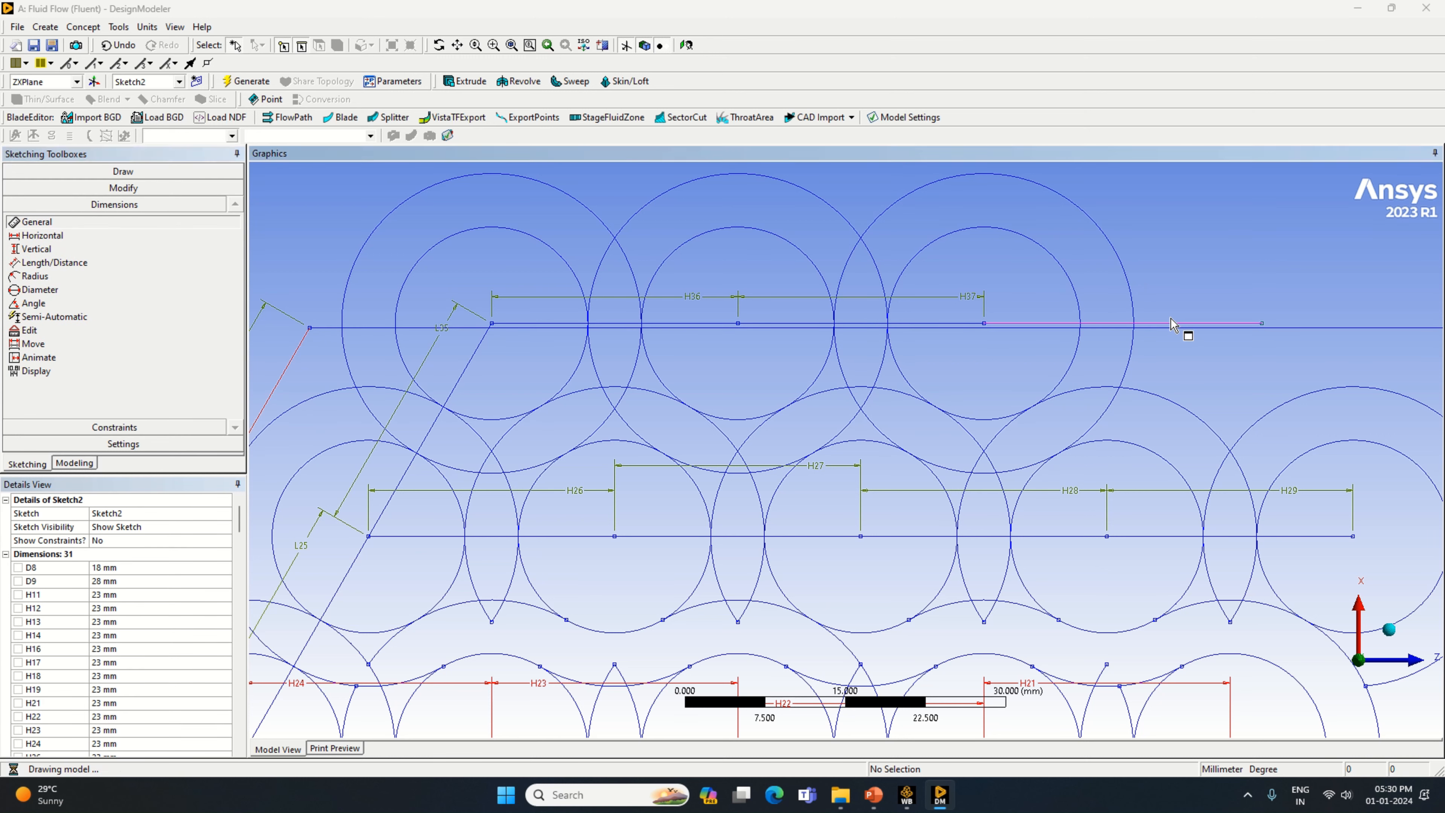
pyautogui.click(1174, 307)
pyautogui.scroll(-4, 116, 650)
pyautogui.click(134, 732)
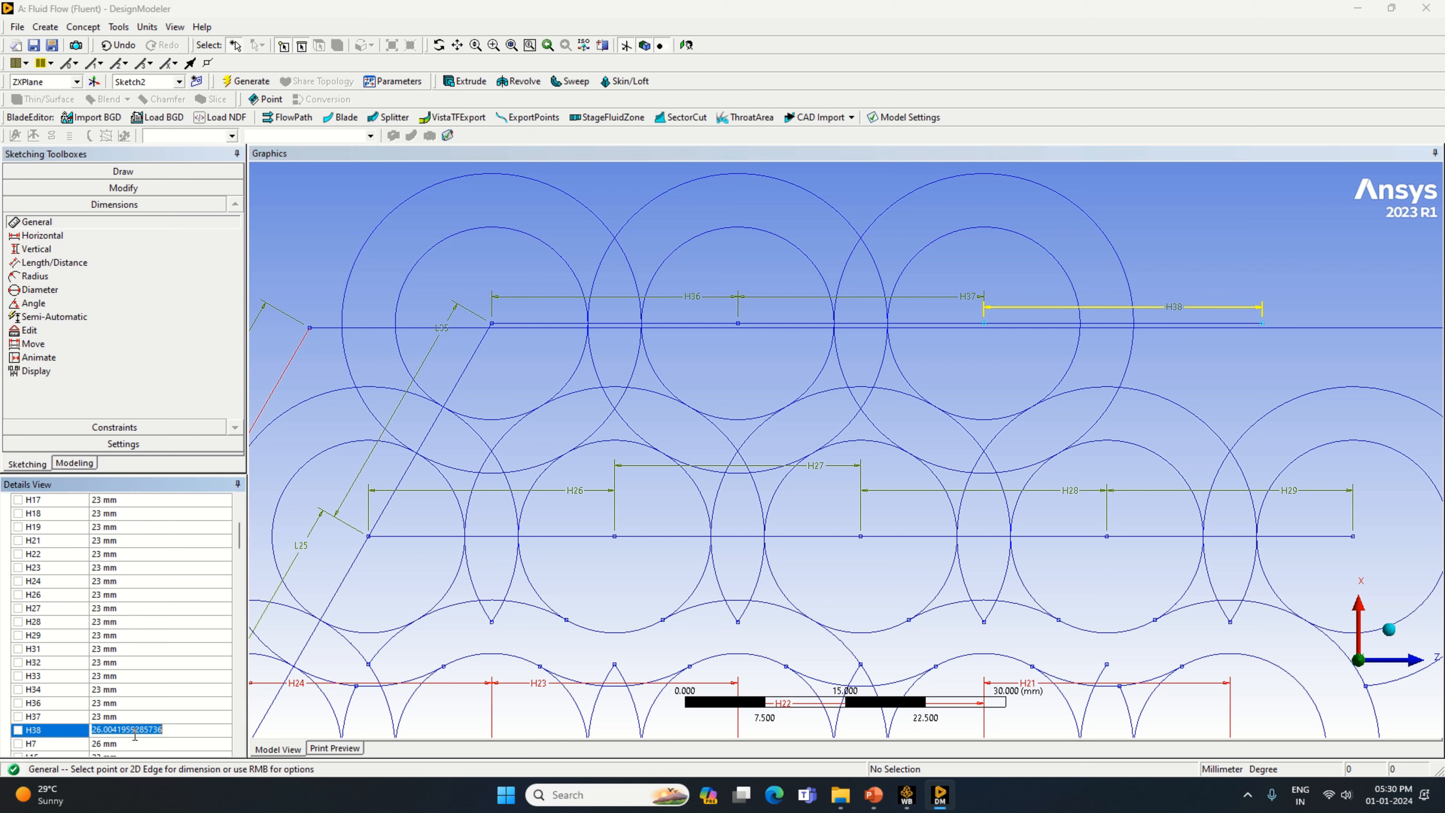
pyautogui.write('23')
pyautogui.press('Return')
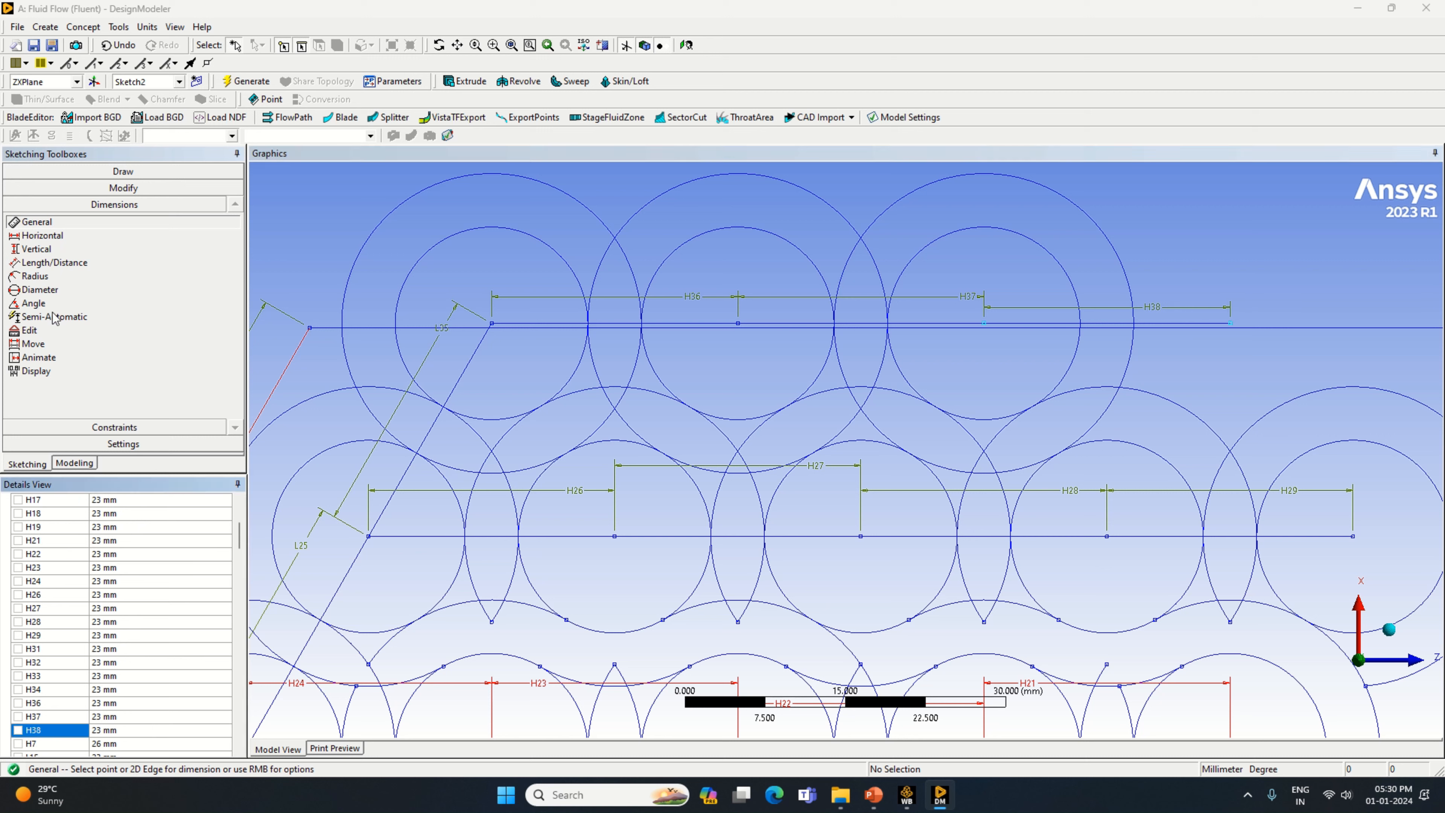
# Draw the upper row's fourth pair of concentric circles at the free end of its third horizontal line, matching the neighbouring pairs' size.
pyautogui.click(85, 171)
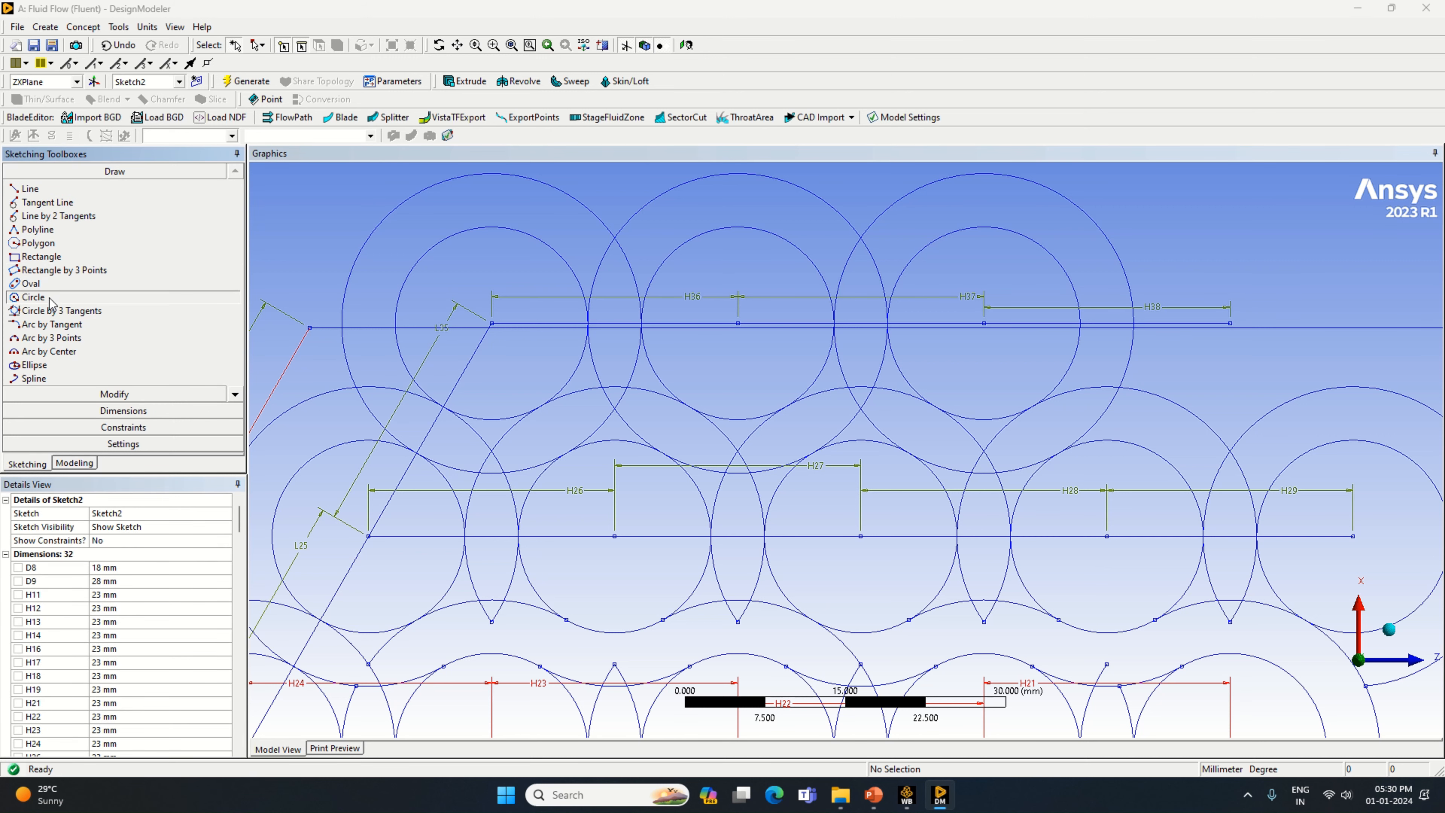
pyautogui.click(49, 300)
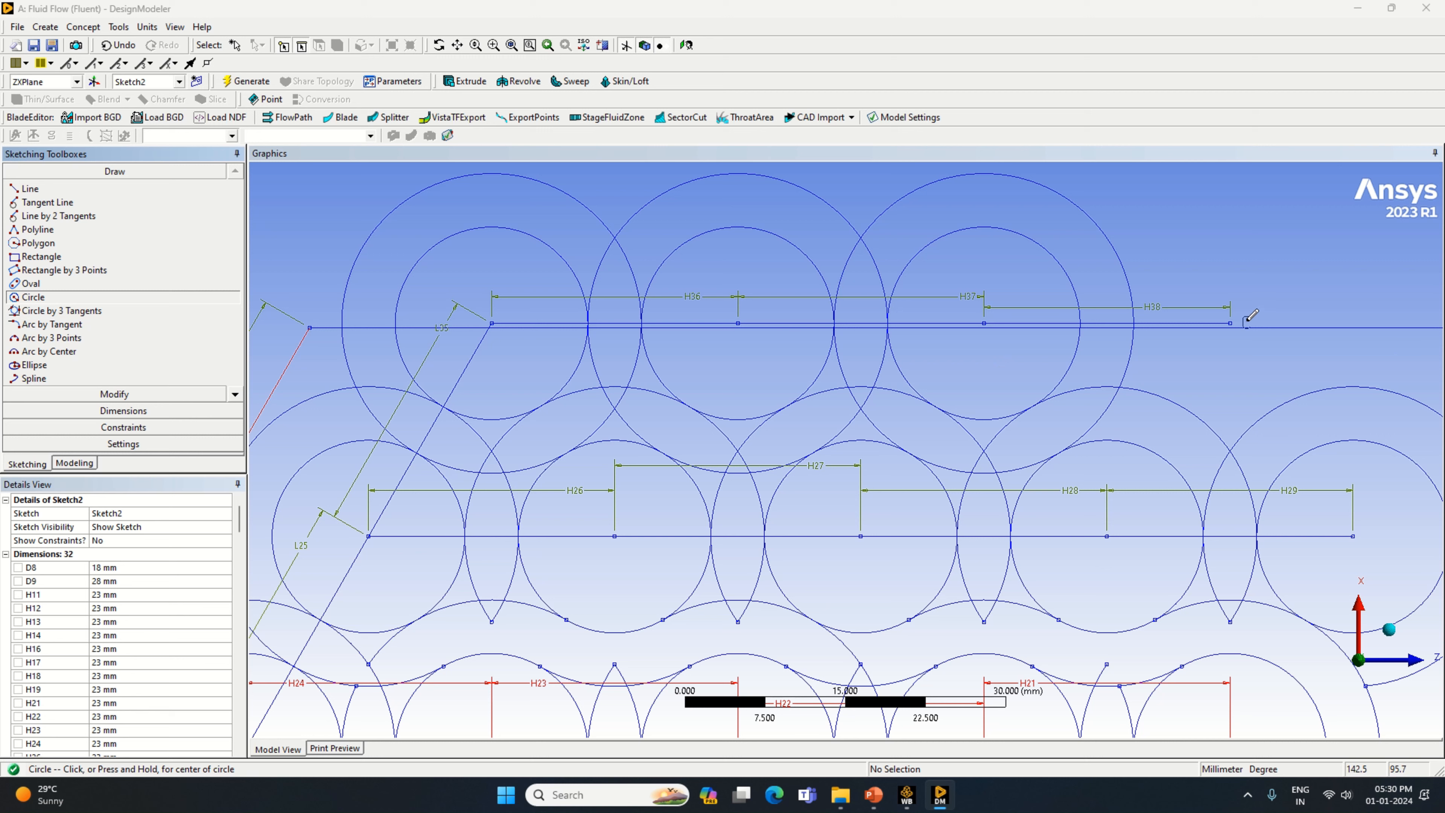
pyautogui.click(1230, 323)
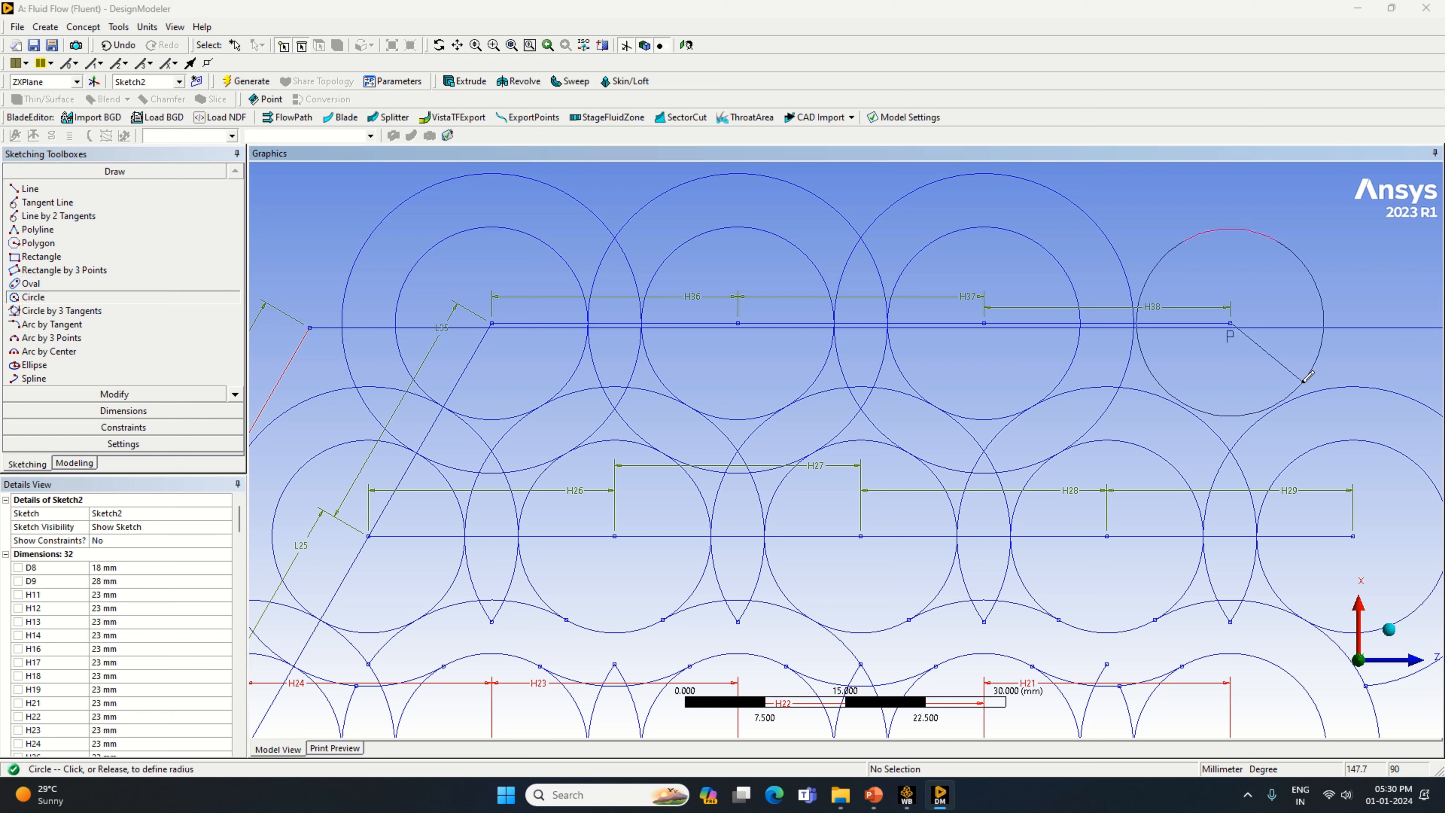
pyautogui.click(1302, 386)
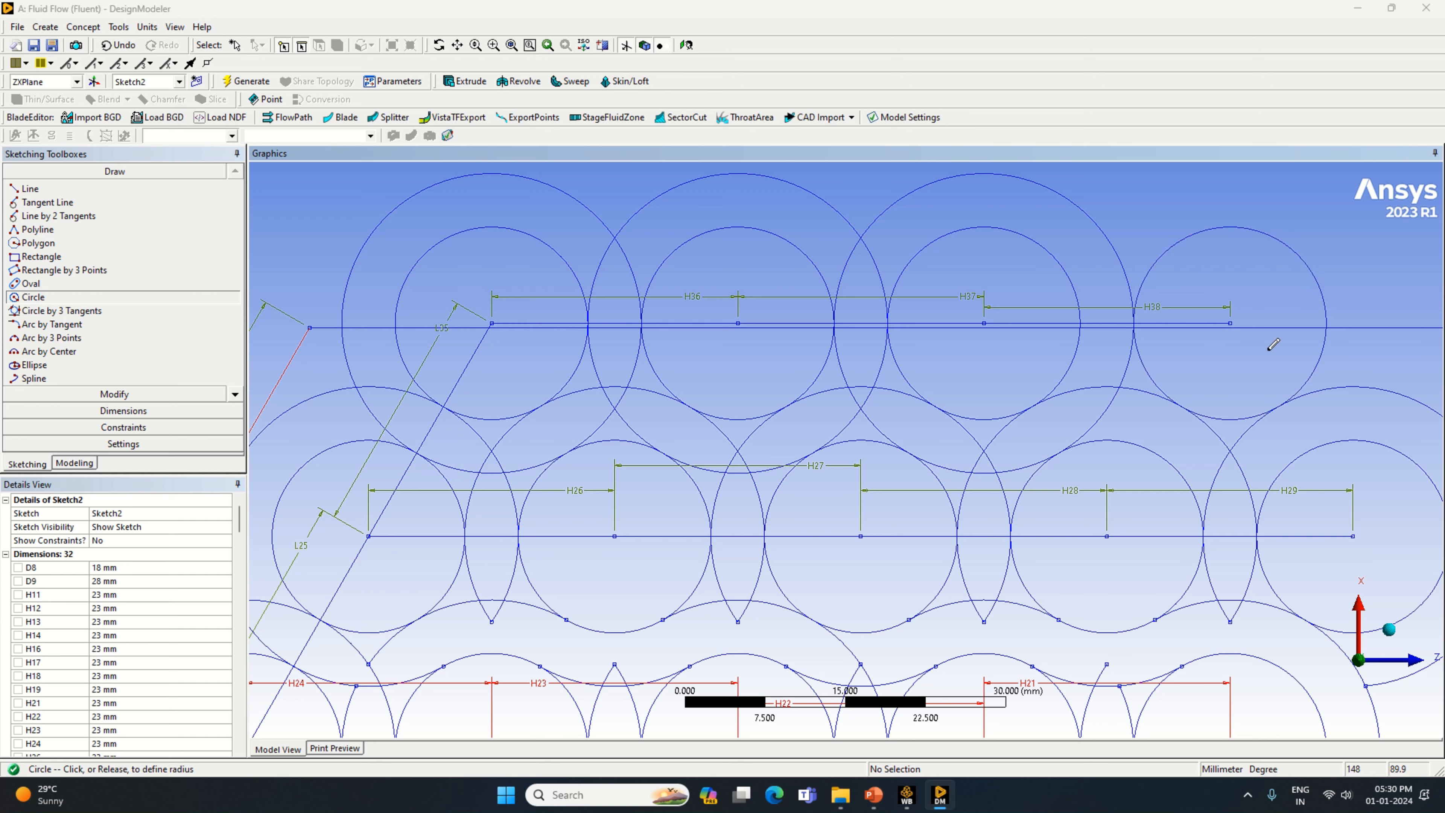
pyautogui.click(1230, 323)
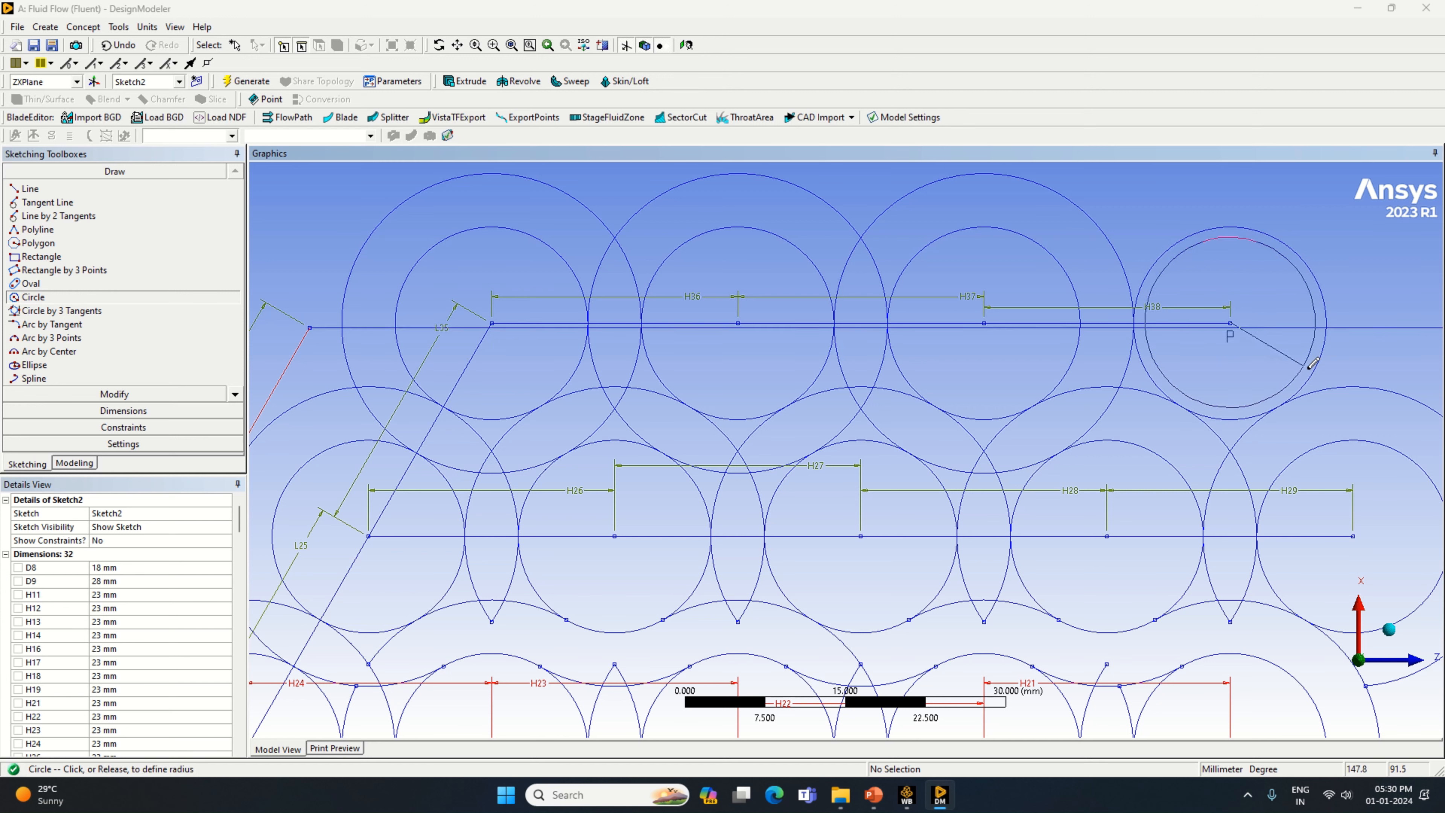
pyautogui.click(1367, 385)
# Trim the overlapping outer arcs and the slanted centre line between rows at the left end of the upper rows.
pyautogui.scroll(-2, 1163, 436)
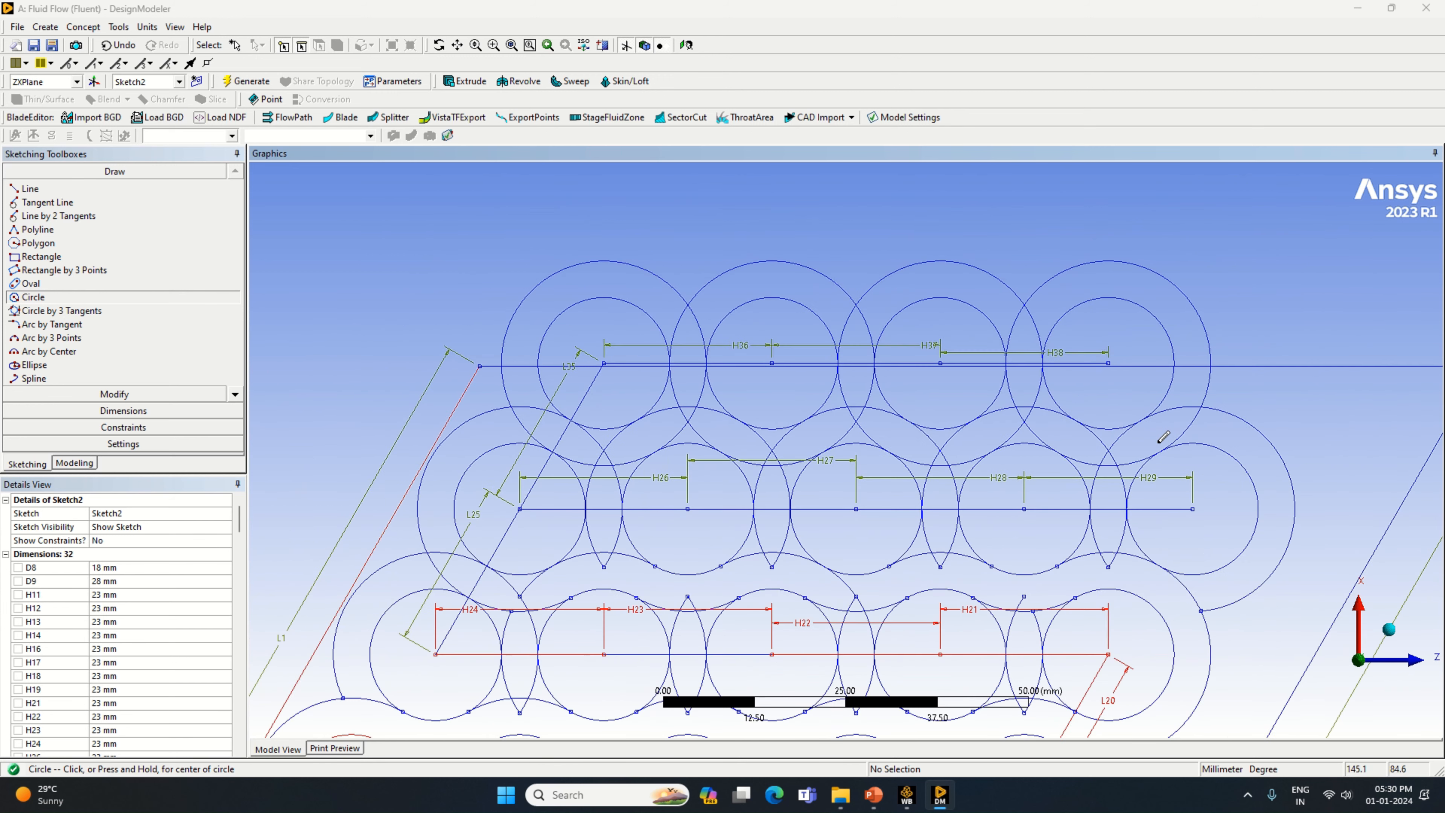
pyautogui.scroll(-1, 1163, 437)
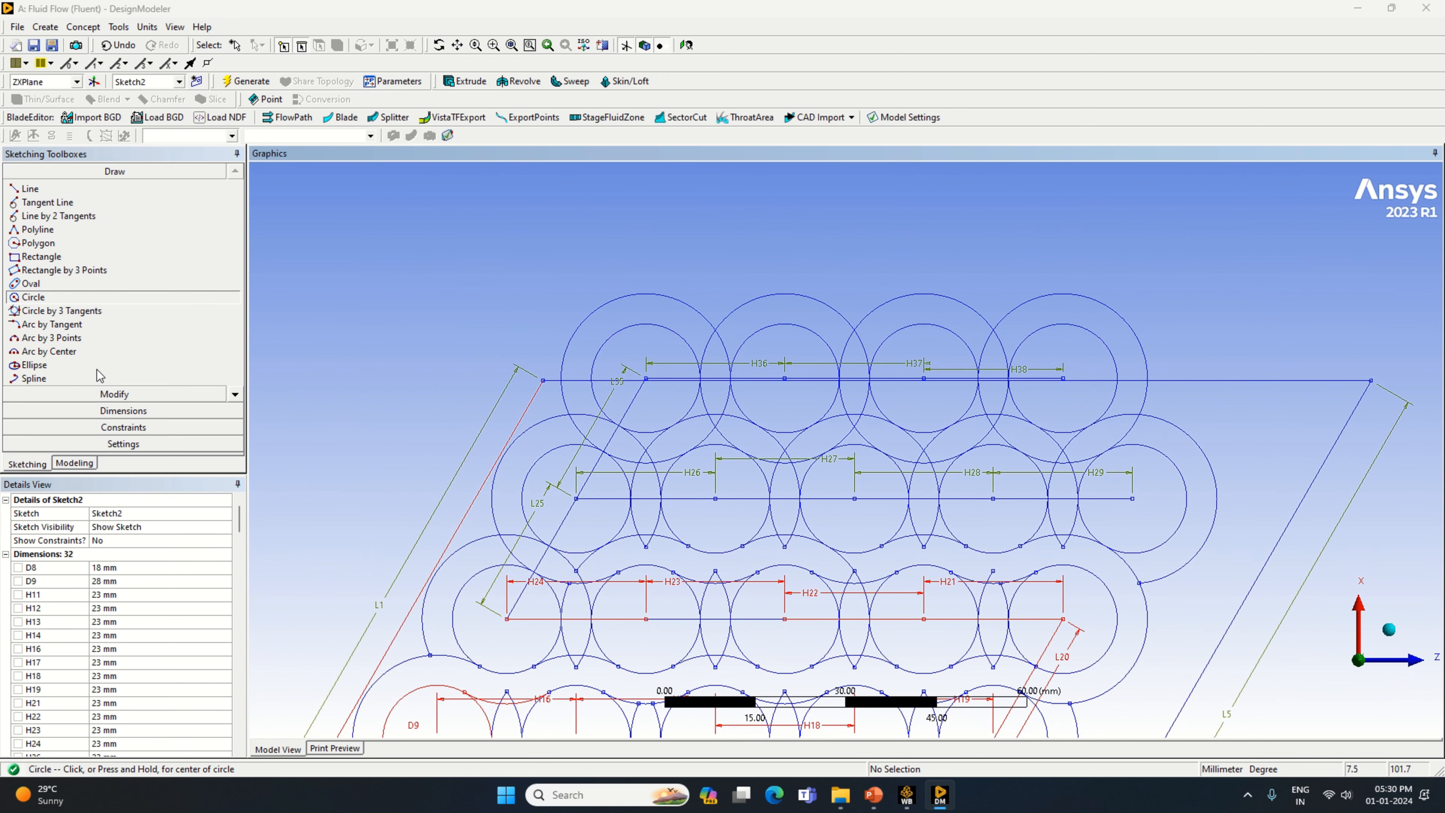
pyautogui.click(111, 394)
pyautogui.click(65, 246)
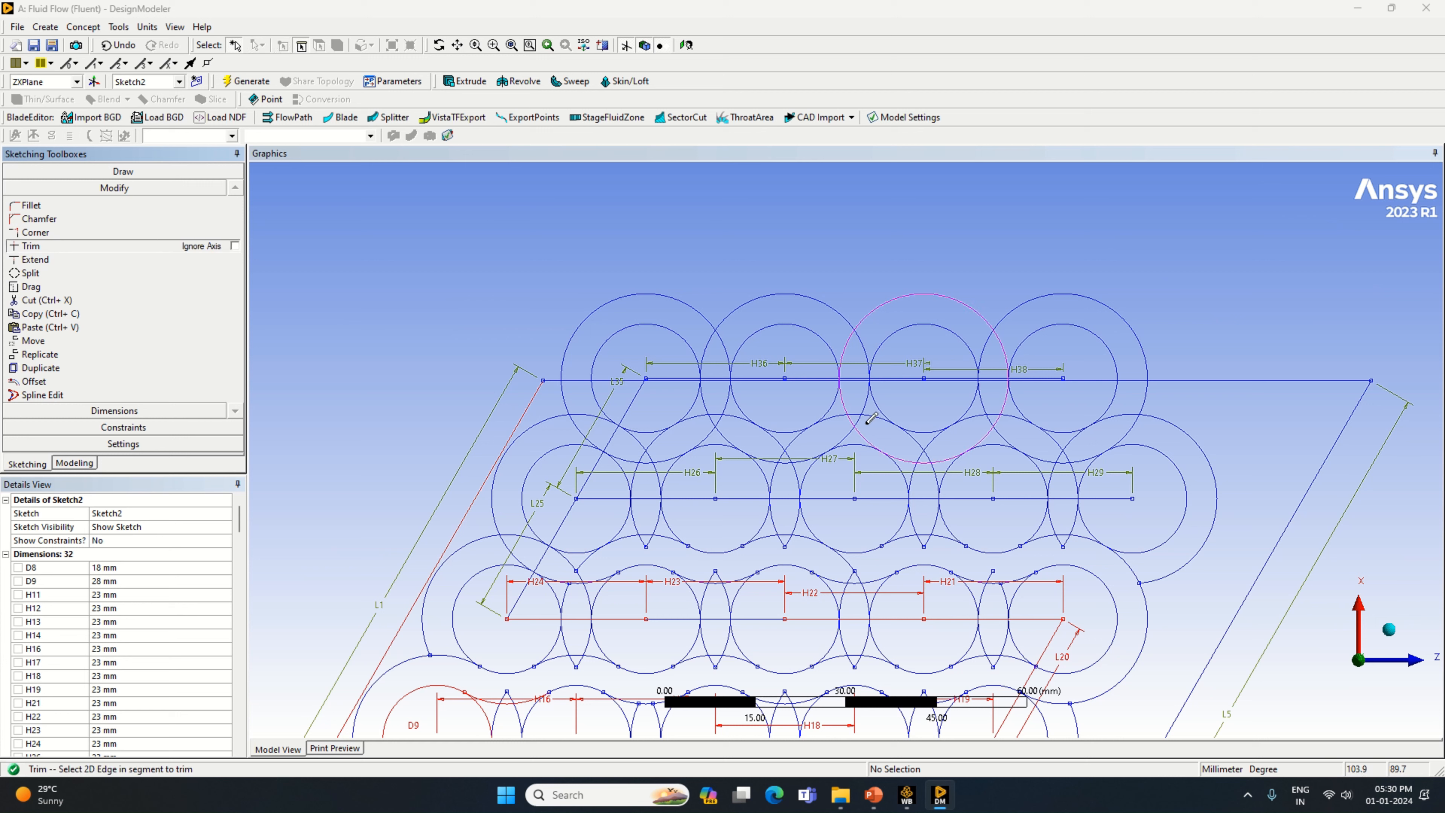
pyautogui.click(583, 560)
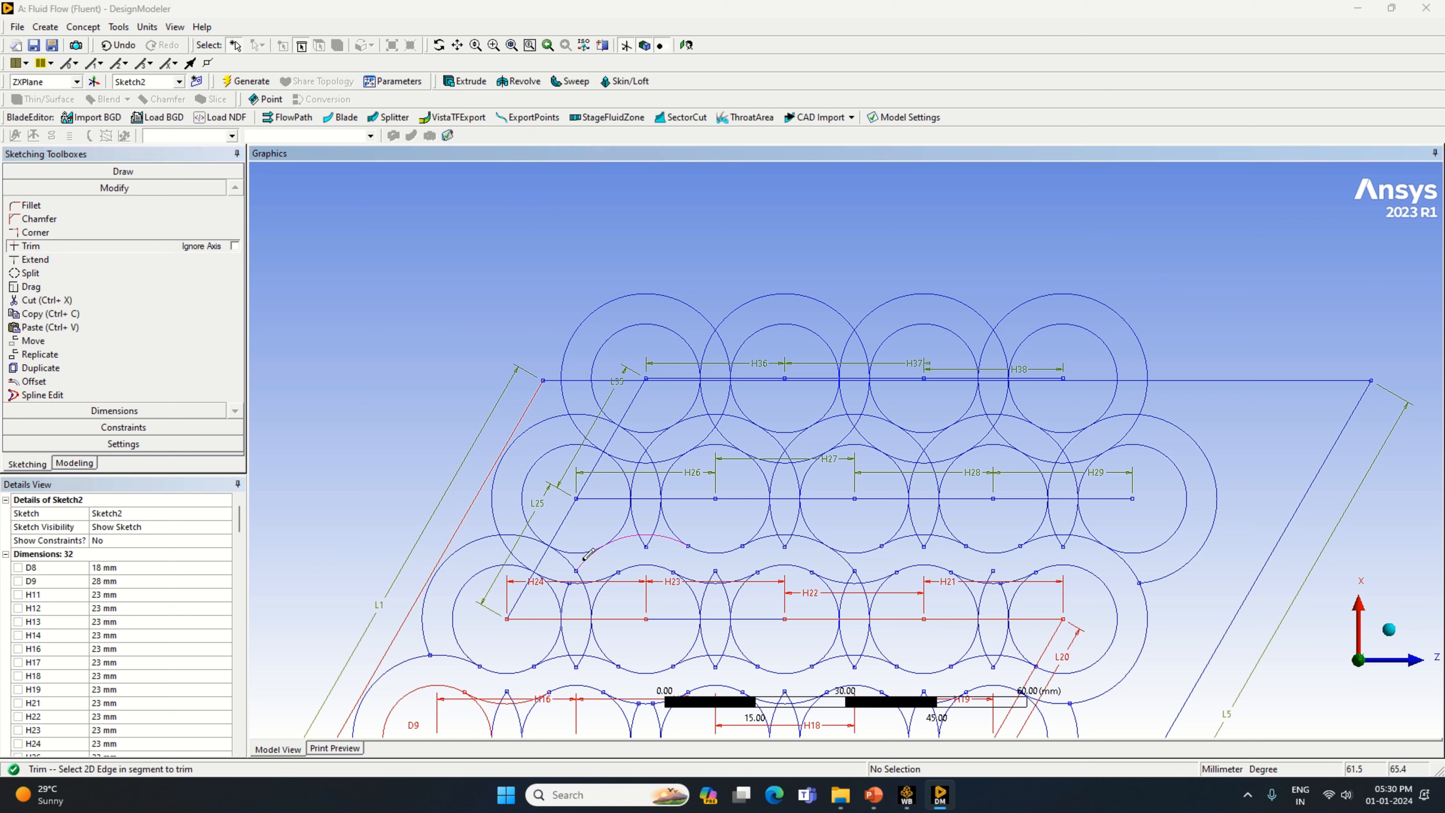
pyautogui.click(563, 557)
pyautogui.click(574, 428)
pyautogui.click(608, 438)
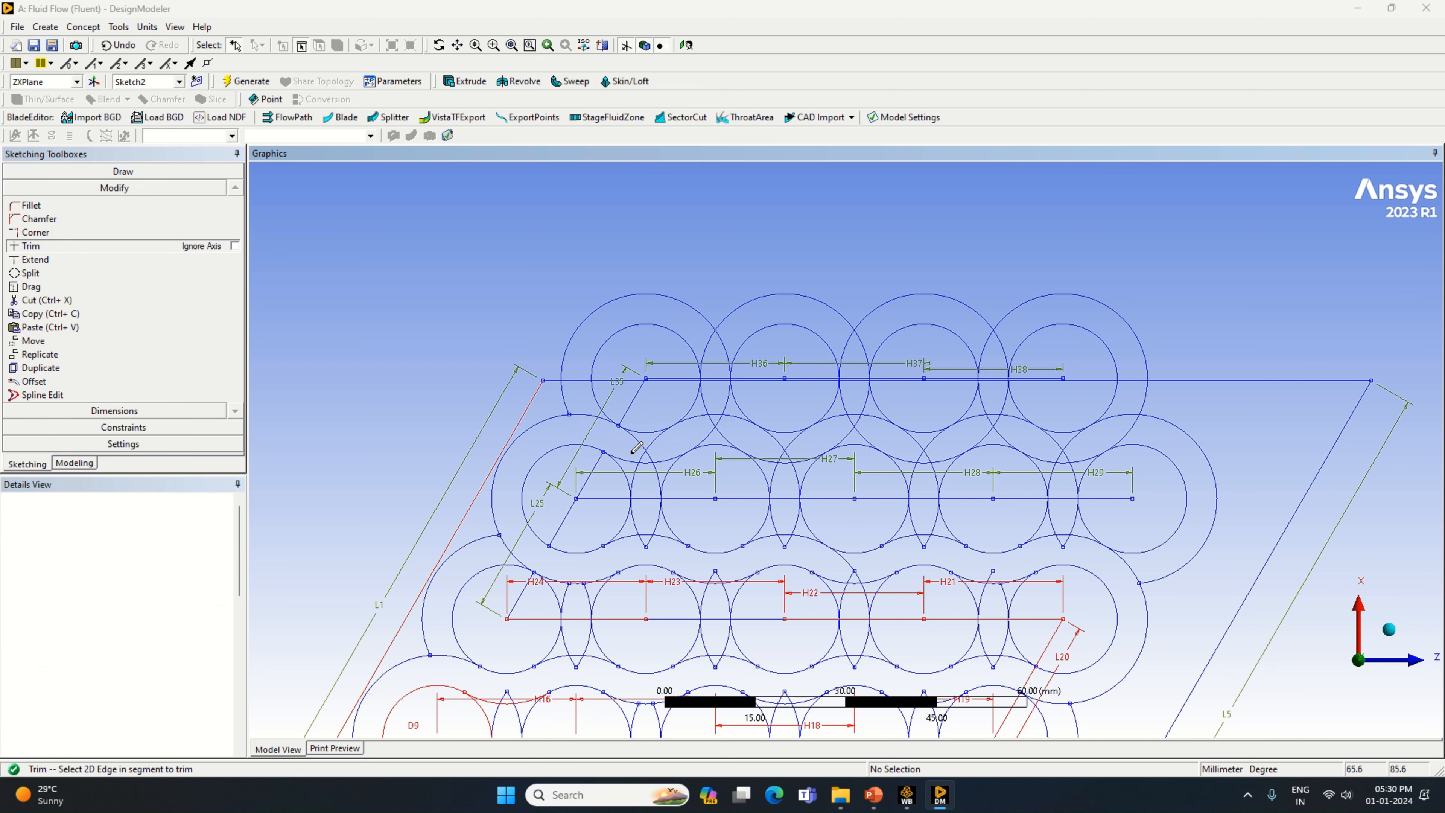
# Trim the overlapping outer-circle arcs between the top row and the row below, working across to the fourth circle pair.
pyautogui.click(636, 443)
pyautogui.click(650, 443)
pyautogui.click(654, 437)
pyautogui.click(763, 435)
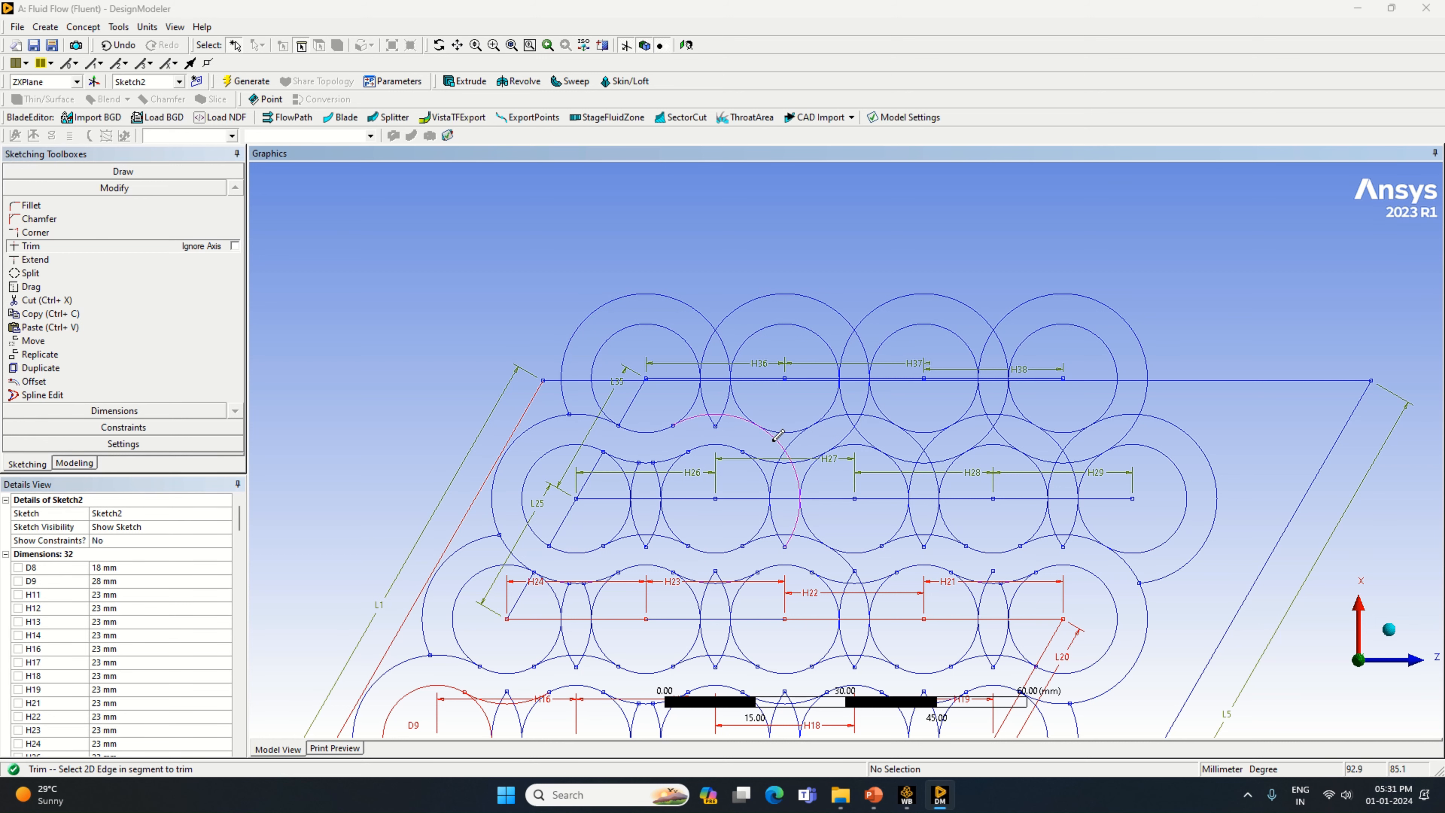
pyautogui.click(800, 436)
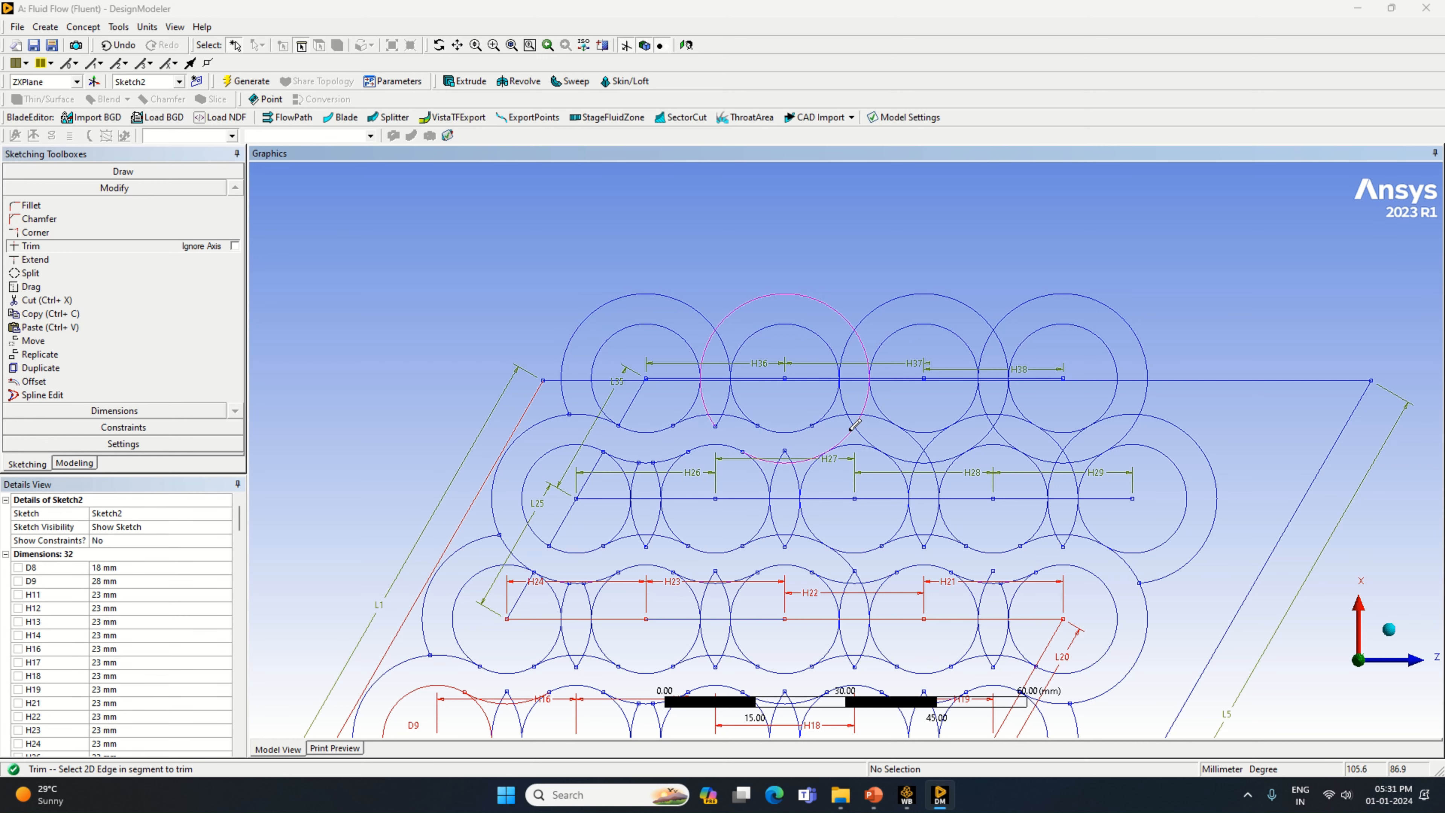
pyautogui.click(853, 426)
pyautogui.click(919, 437)
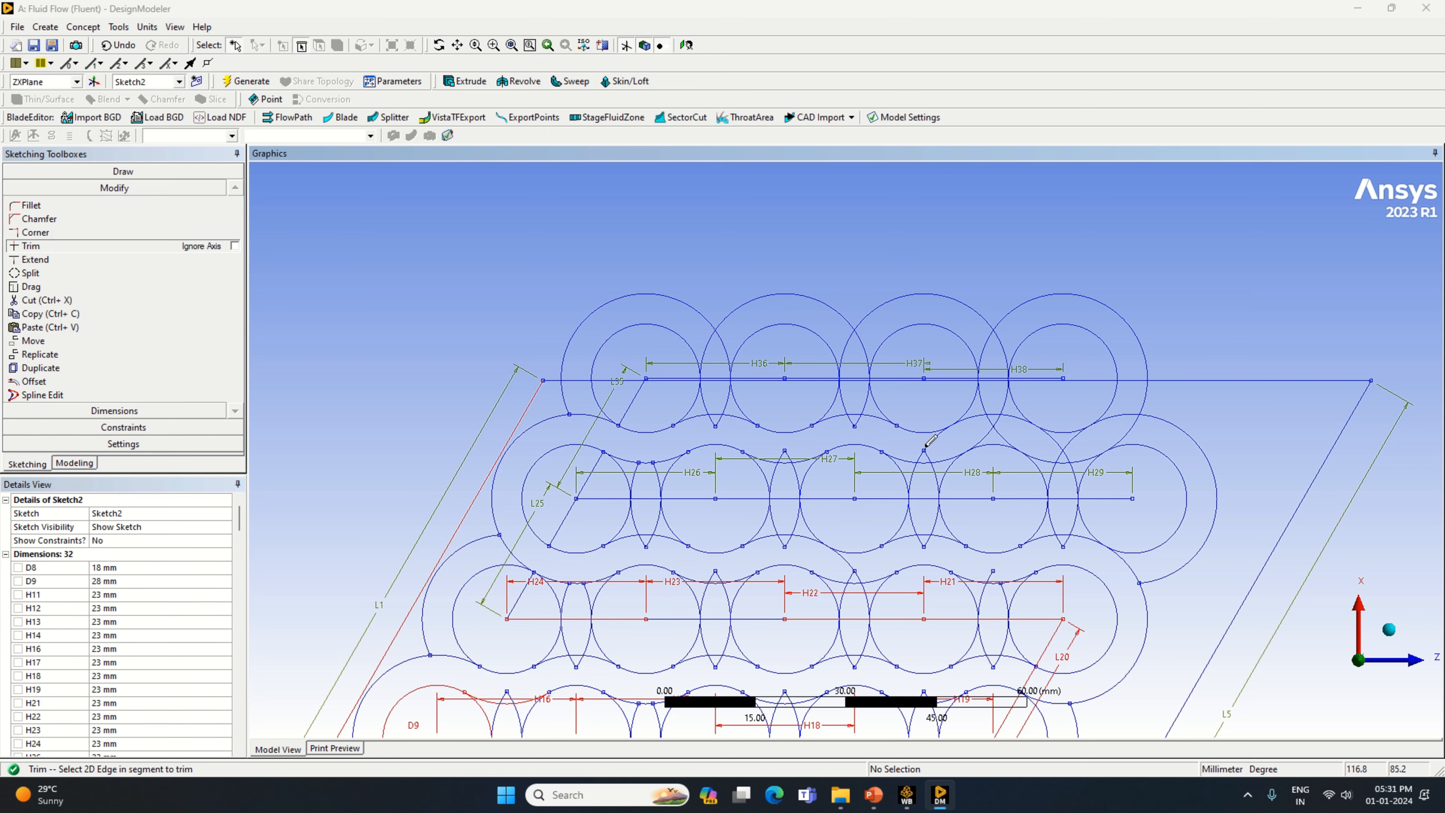
pyautogui.click(992, 431)
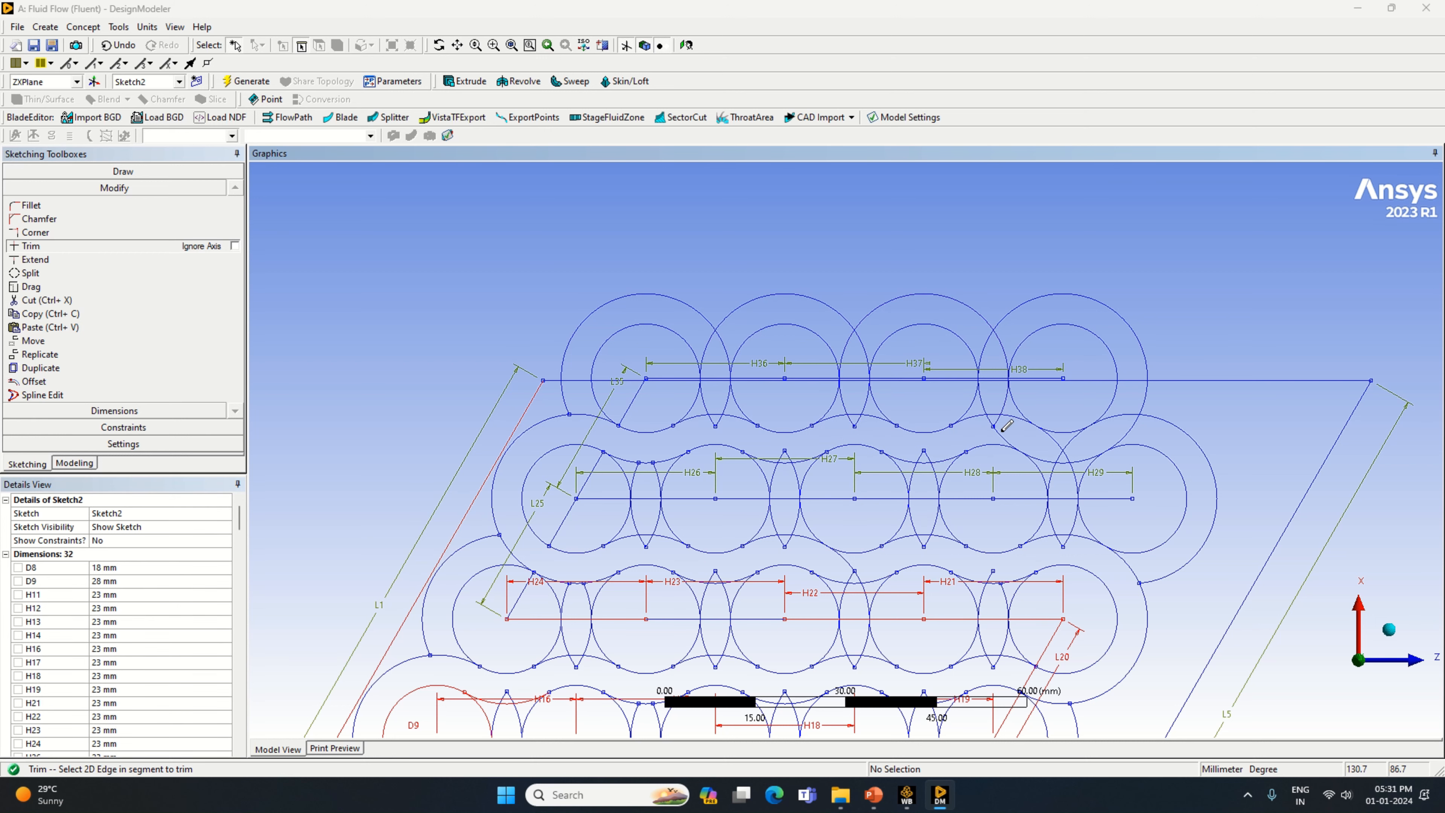
pyautogui.click(1062, 434)
# Draw a horizontal line from the upper row's fourth circle centre and dimension its length to 23 mm.
pyautogui.click(123, 171)
pyautogui.click(30, 189)
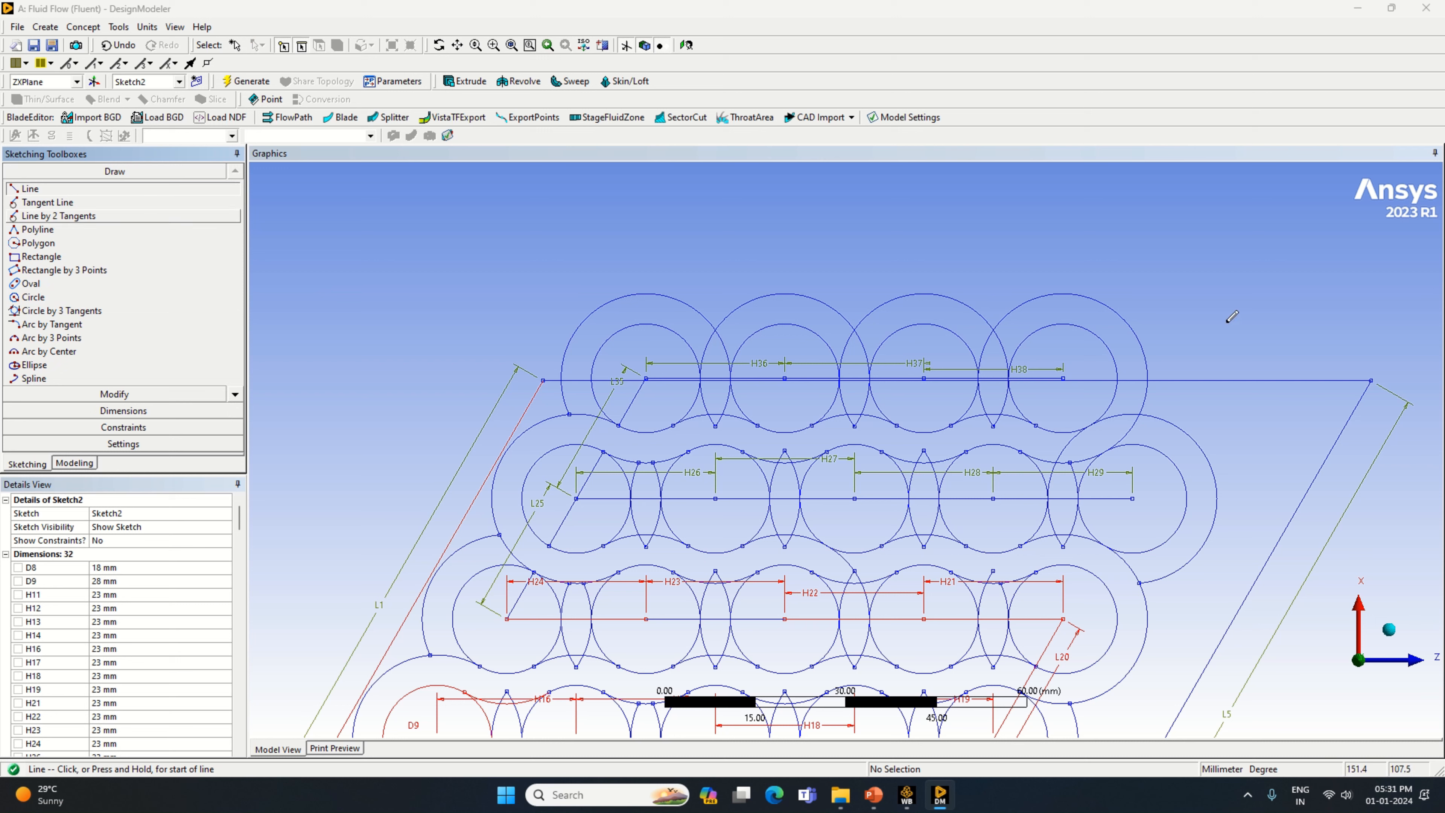
pyautogui.click(1063, 376)
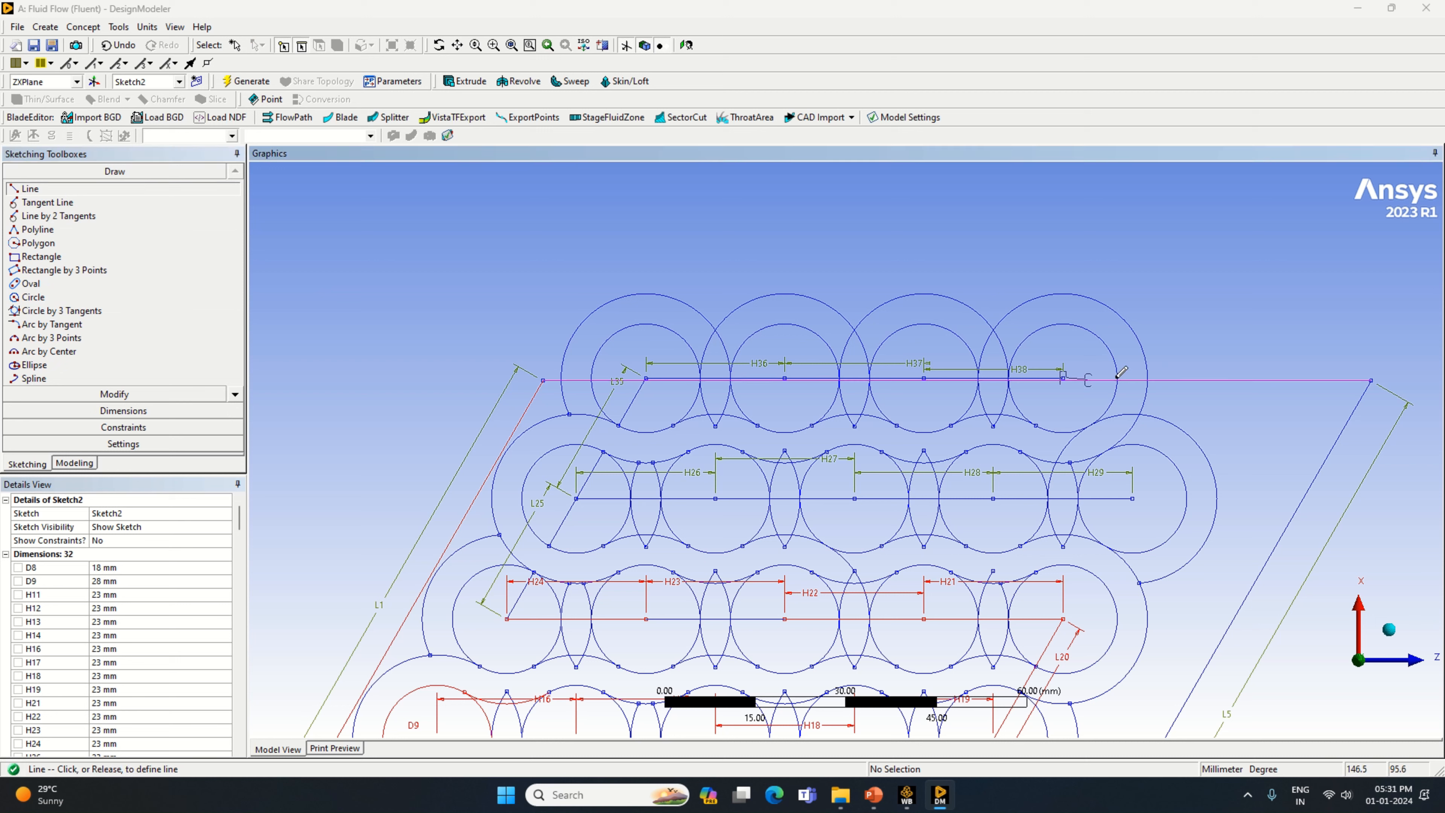
pyautogui.click(1251, 378)
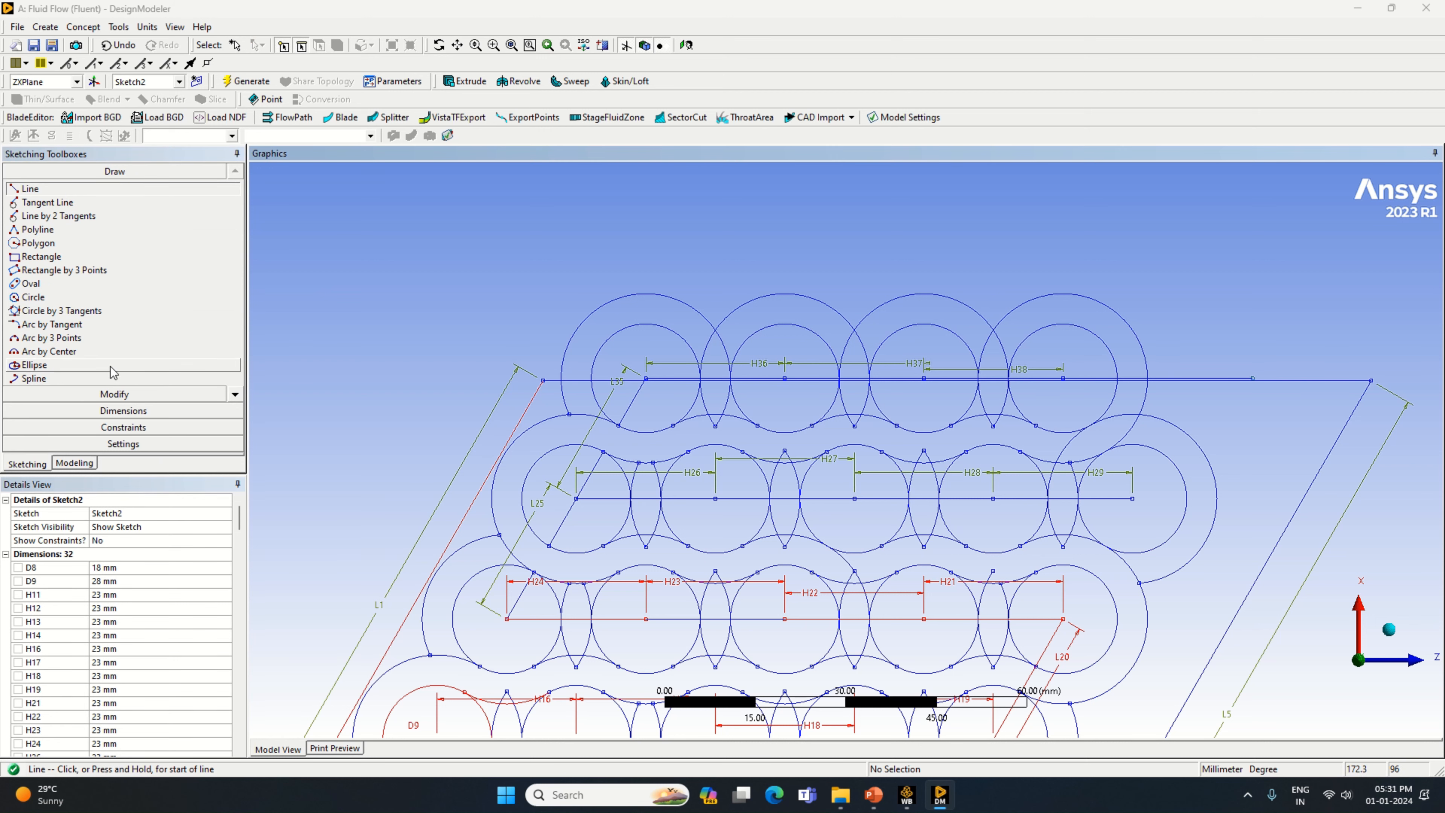
pyautogui.click(93, 415)
pyautogui.click(1241, 377)
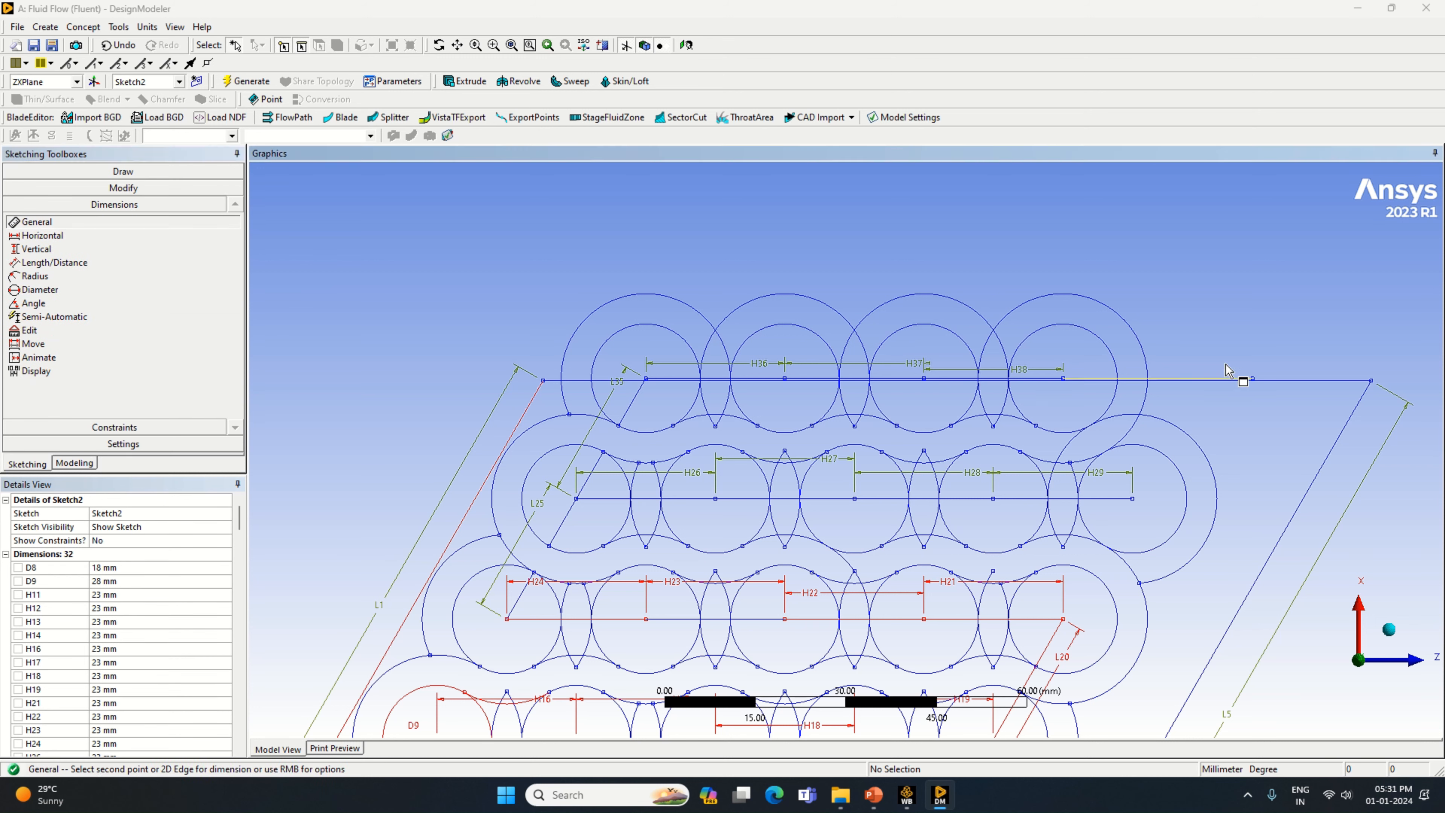
pyautogui.click(1225, 354)
pyautogui.scroll(-5, 101, 667)
pyautogui.click(117, 704)
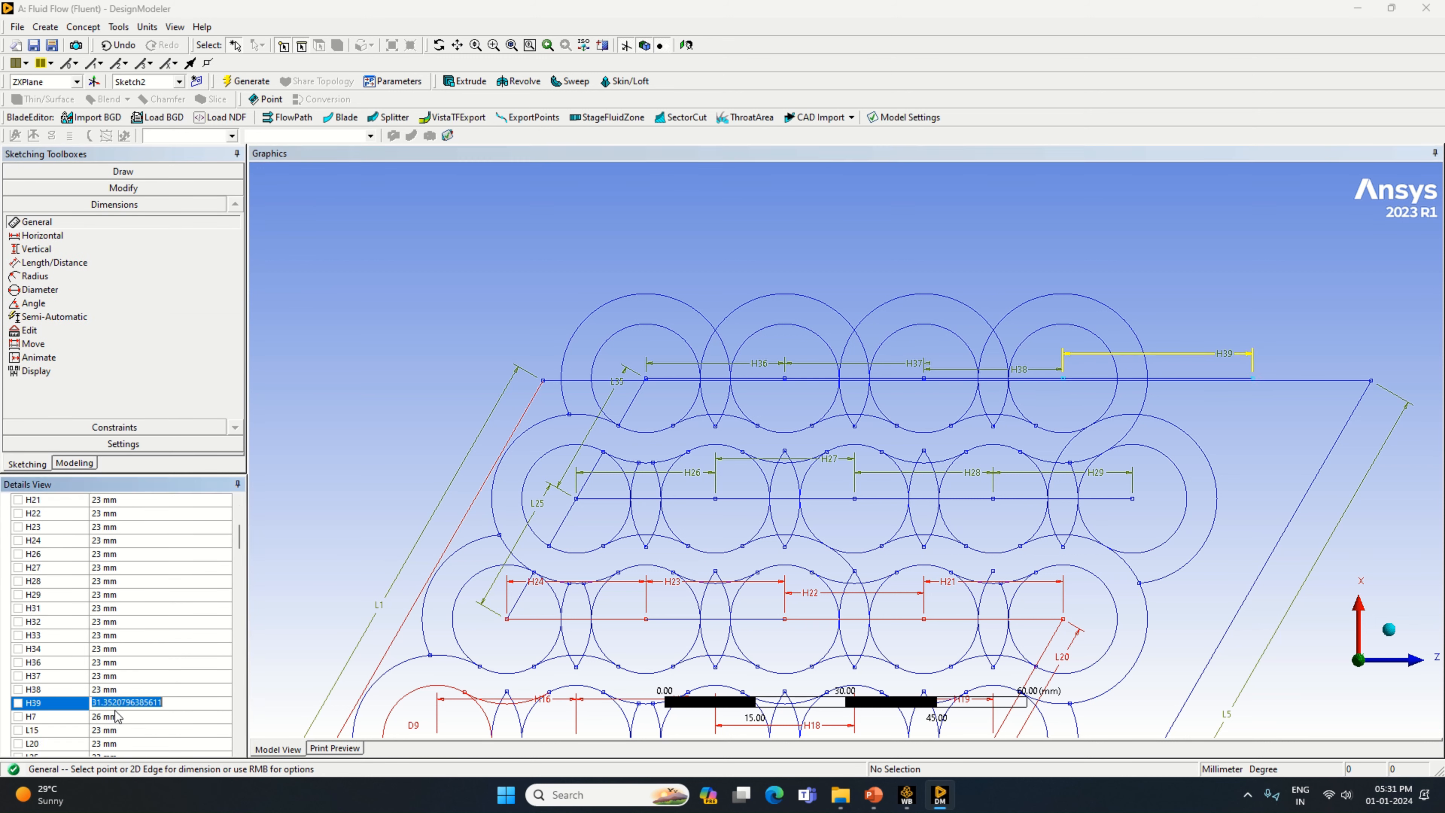
pyautogui.write('23')
pyautogui.press('Return')
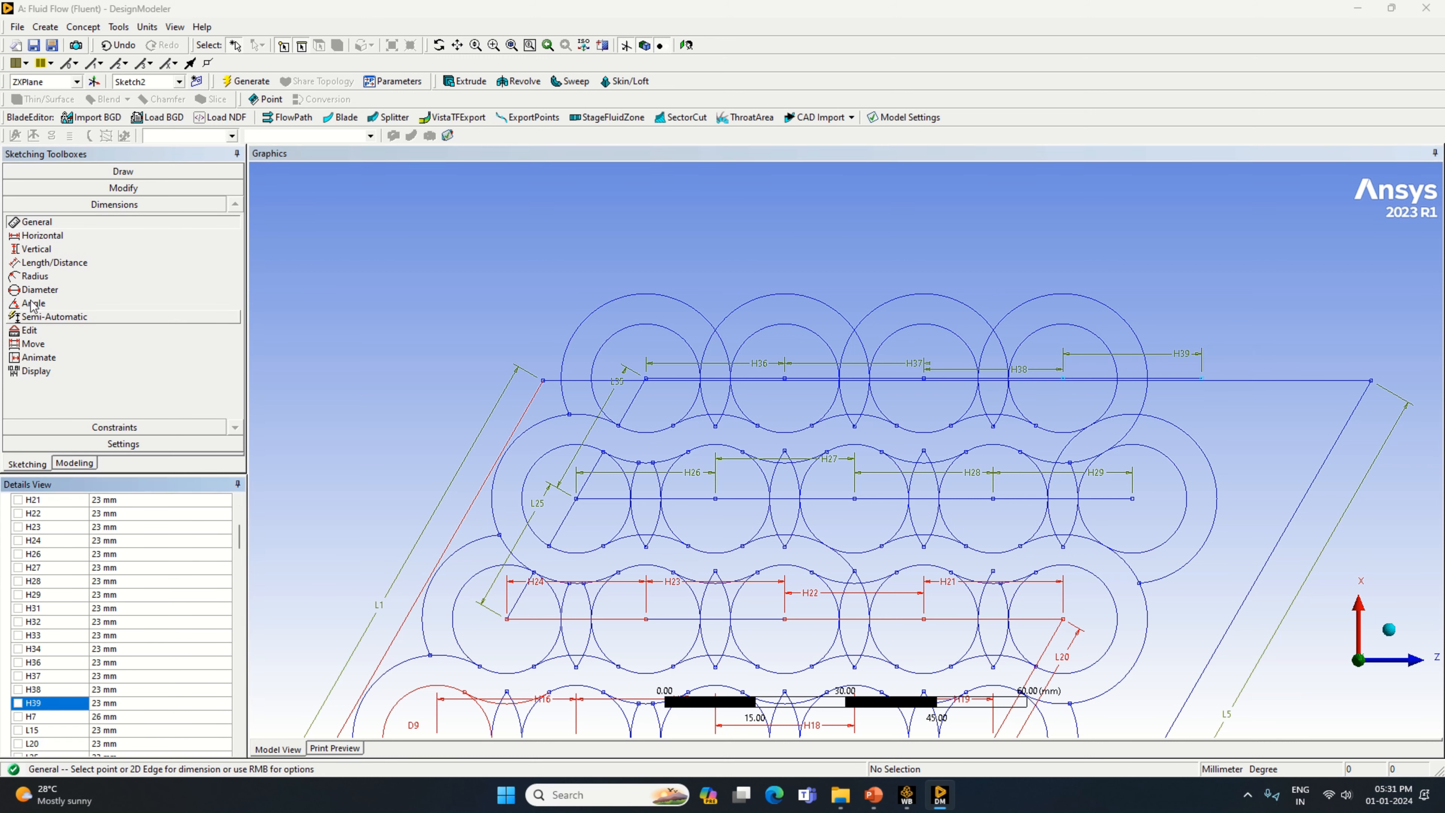
# Draw the upper row's fifth pair of concentric circles at the free end of its fourth horizontal line, matching the neighbouring pairs' size.
pyautogui.click(123, 171)
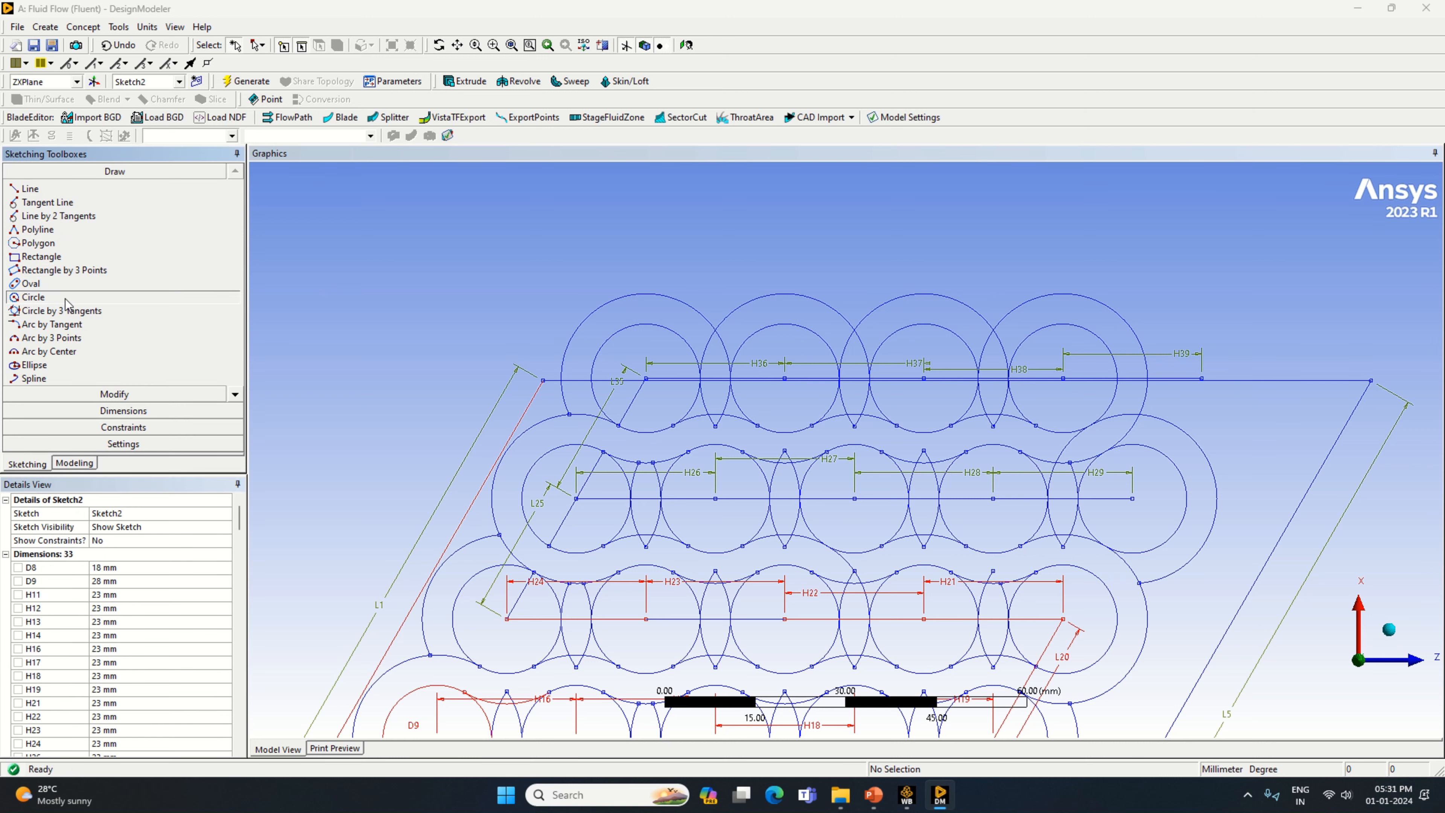
pyautogui.click(65, 298)
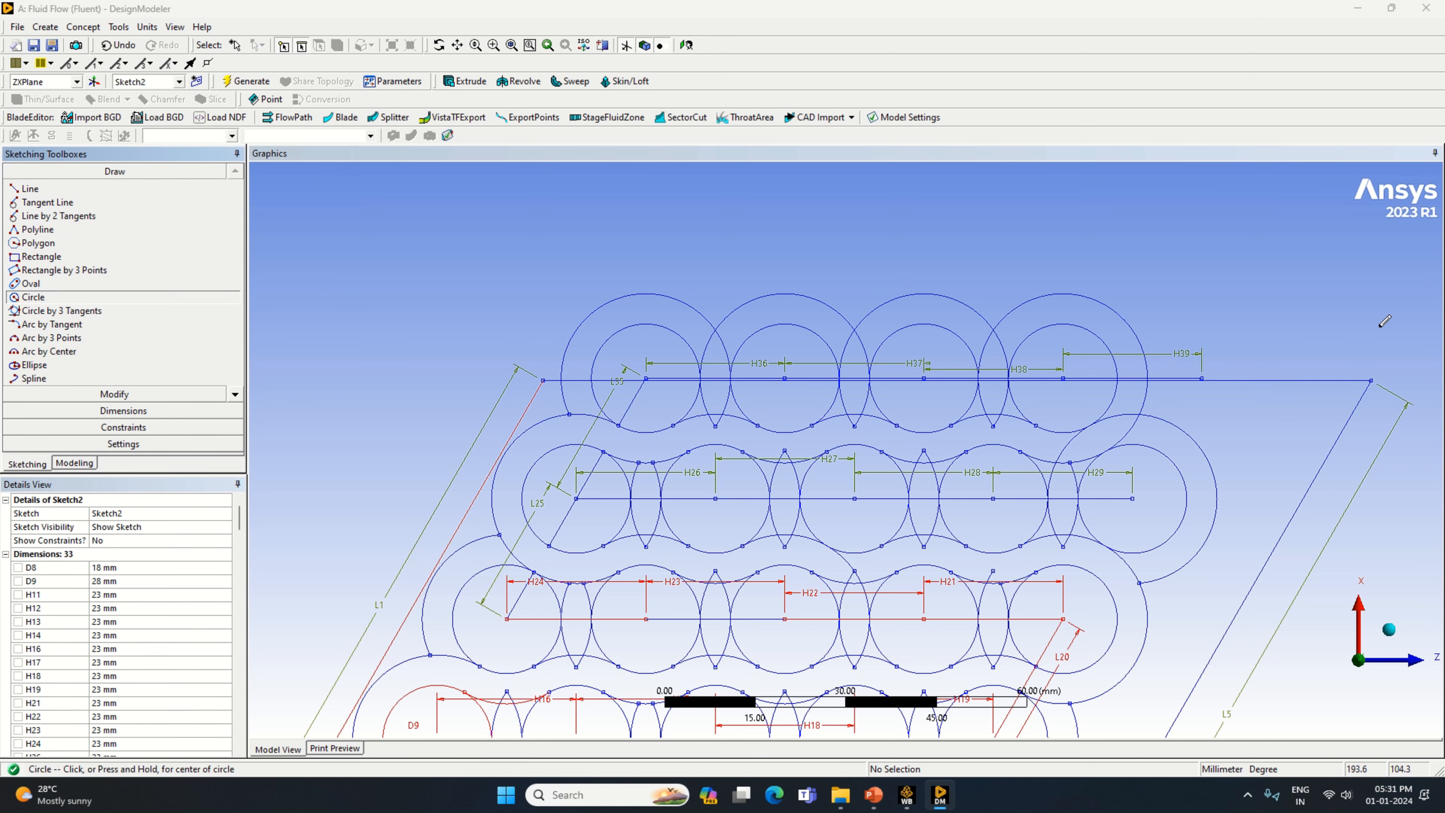
pyautogui.click(1201, 378)
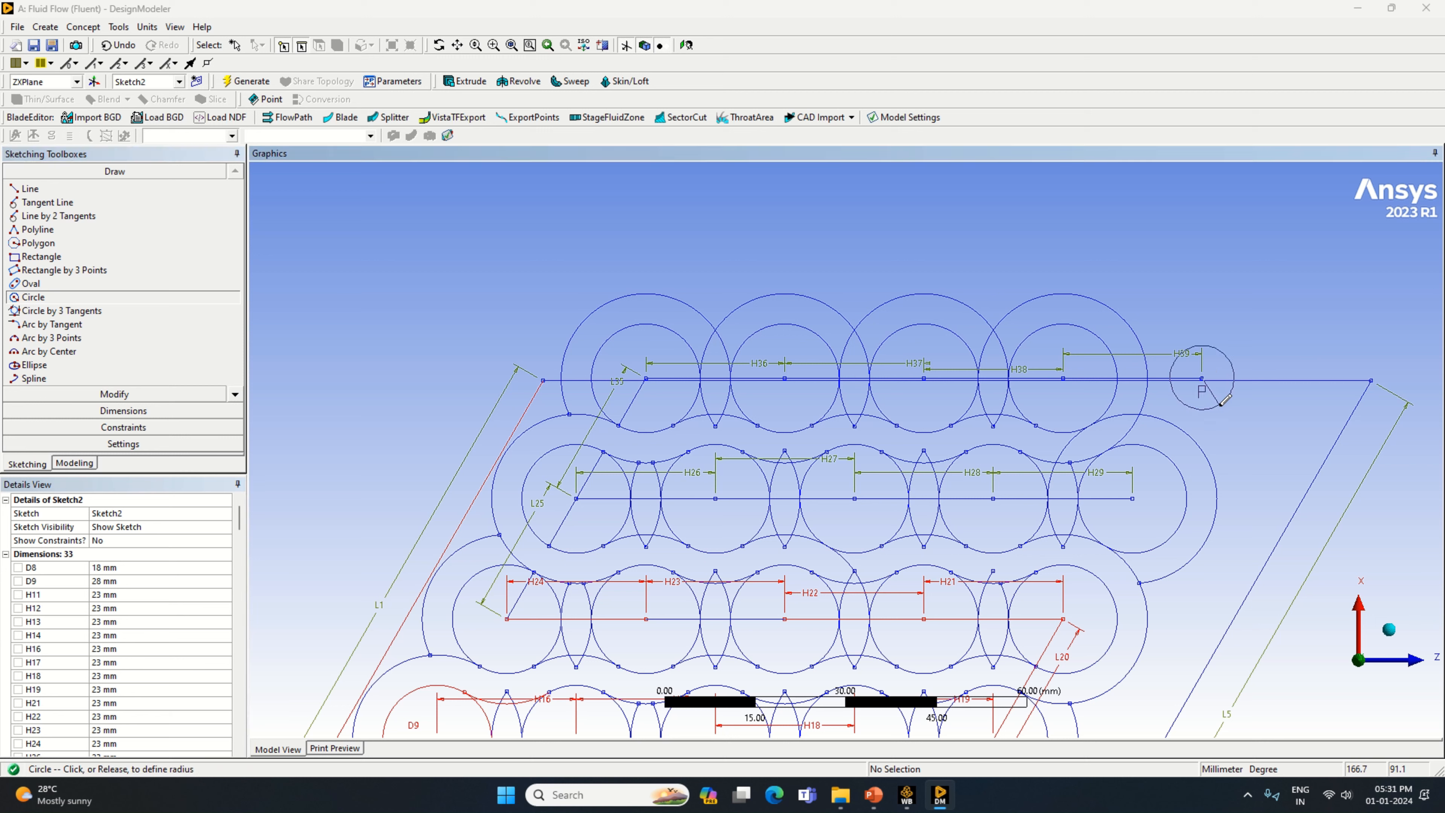
pyautogui.click(1239, 416)
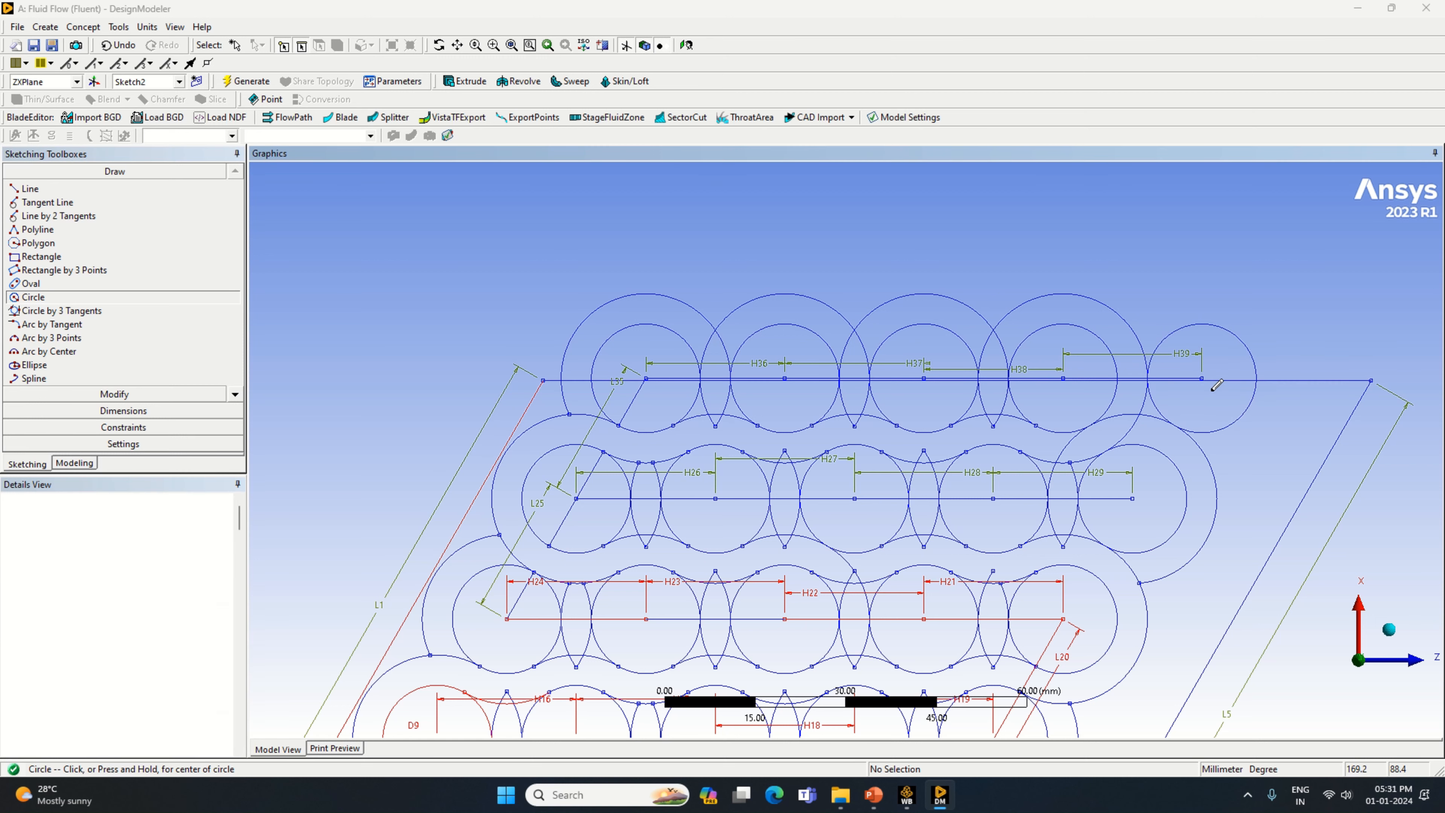
pyautogui.click(1201, 378)
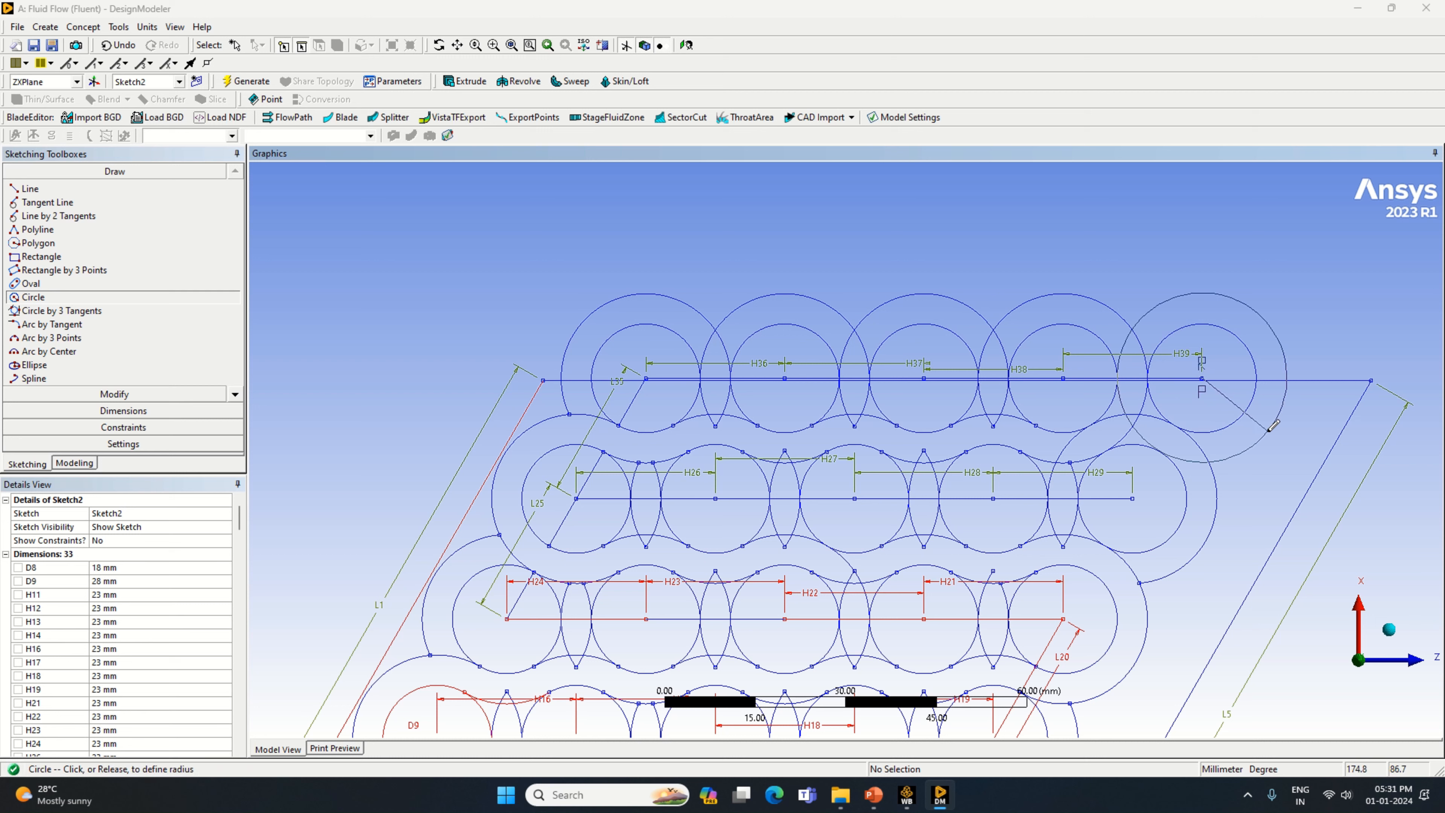
pyautogui.click(1272, 426)
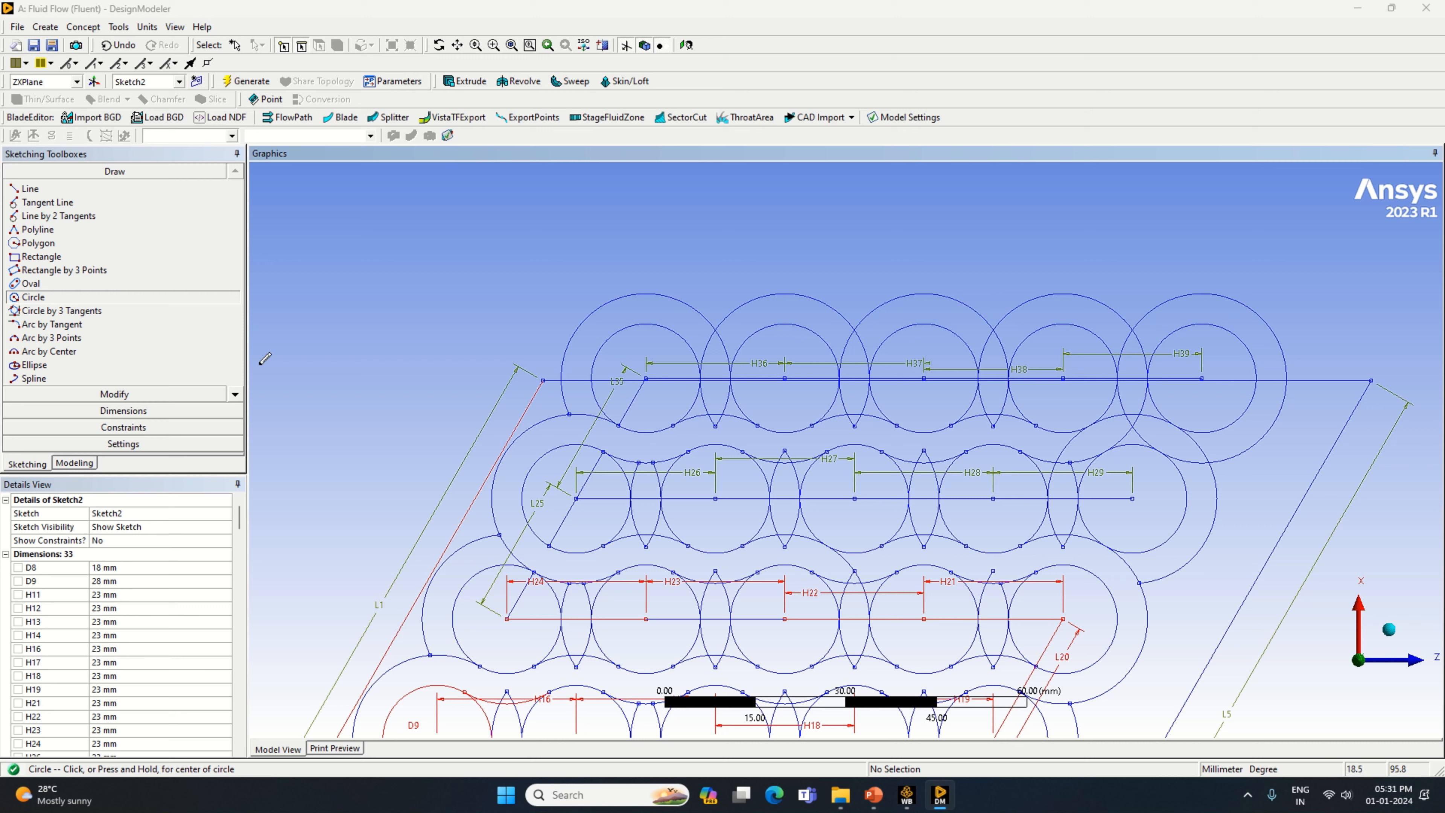
# Draw a vertical line downward from the upper row's fifth circle centre, ending just below its outer circle.
pyautogui.click(55, 175)
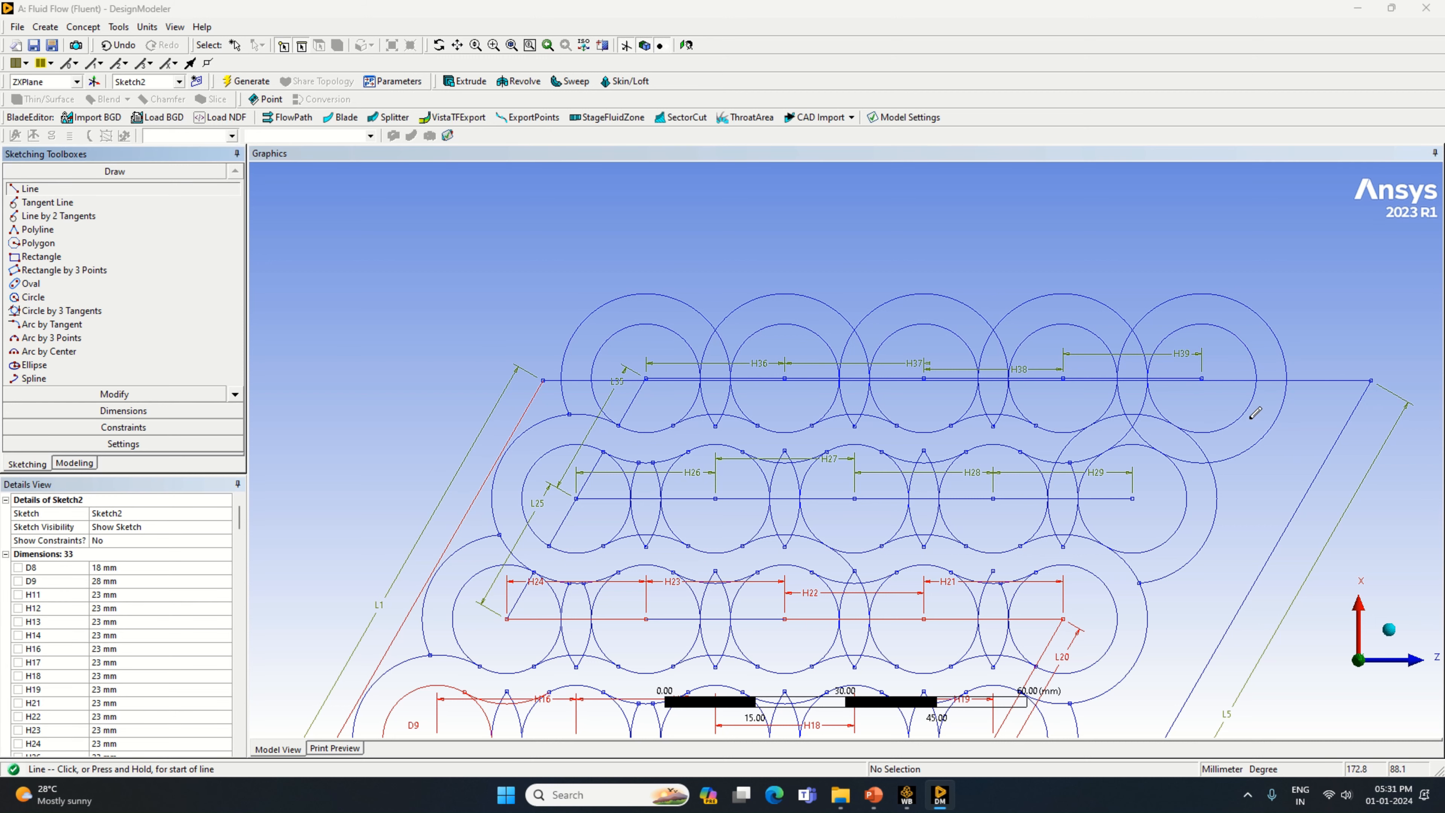
pyautogui.click(1202, 376)
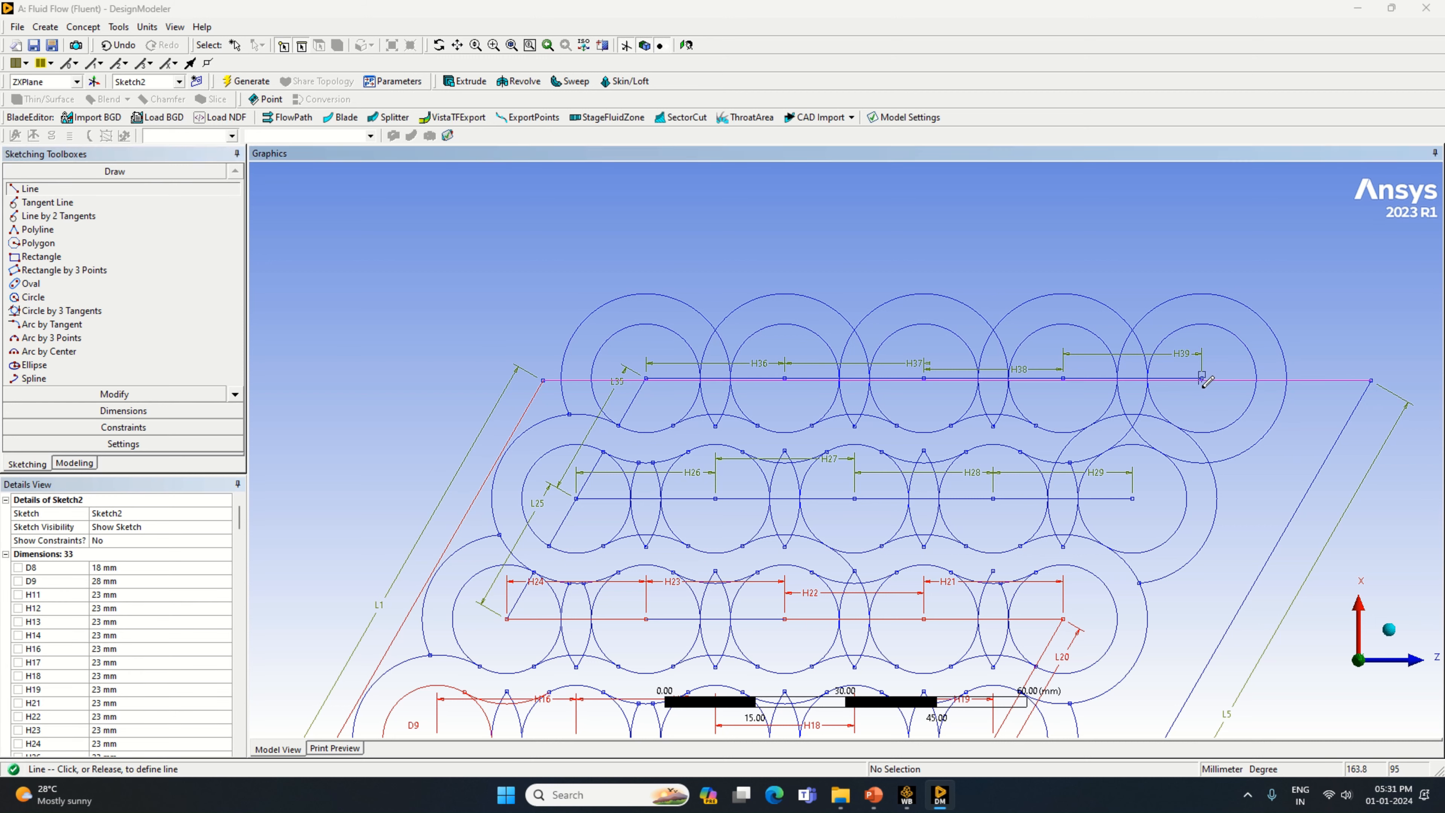
pyautogui.click(1201, 481)
# Trim the overlapping arcs at the right end of the top two rows, removing the portions beyond the vertical line.
pyautogui.click(86, 394)
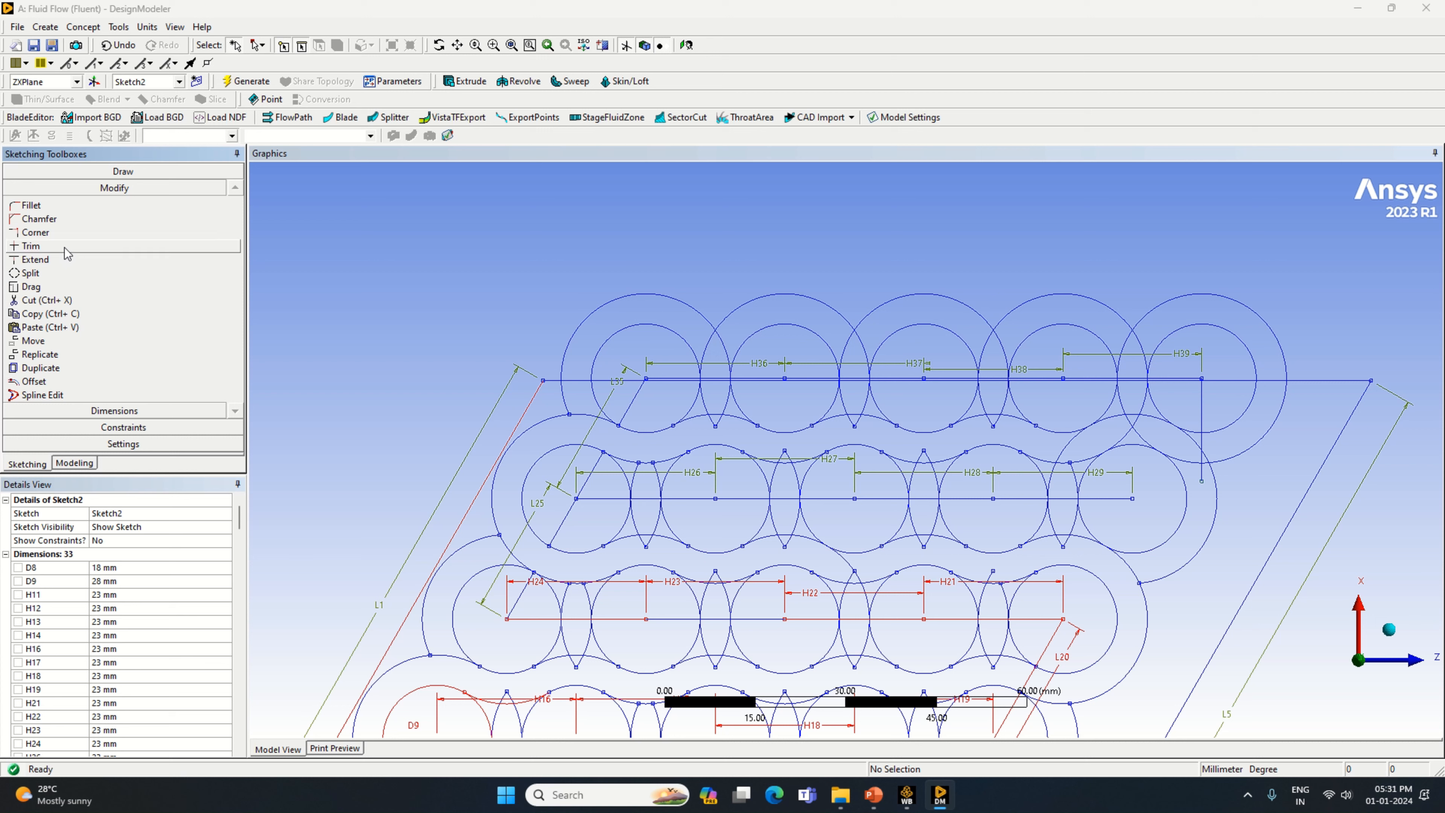
pyautogui.click(66, 247)
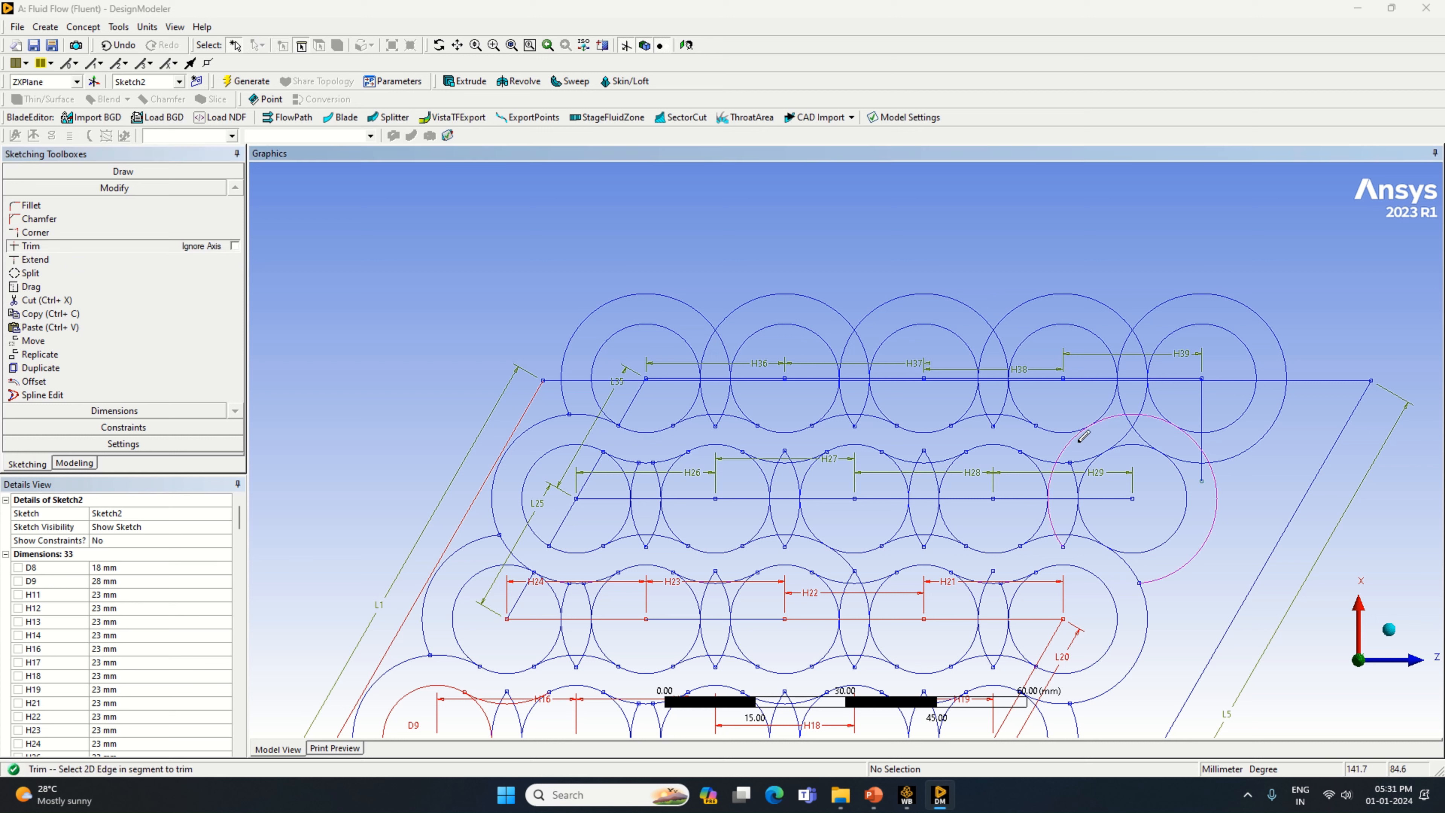
pyautogui.click(1138, 433)
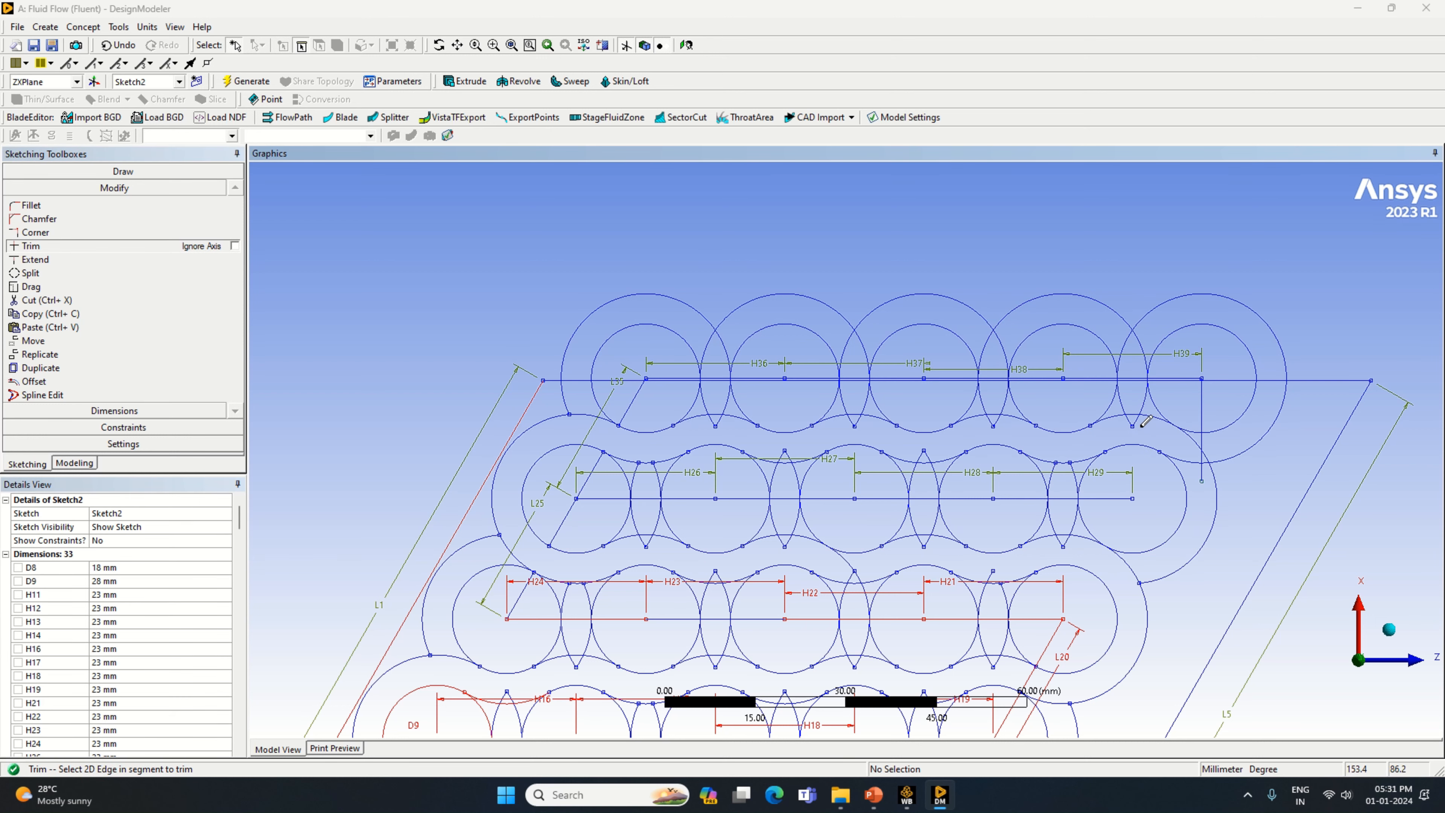
pyautogui.click(1195, 437)
pyautogui.click(1219, 507)
pyautogui.click(1262, 440)
pyautogui.click(1233, 421)
pyautogui.click(1246, 343)
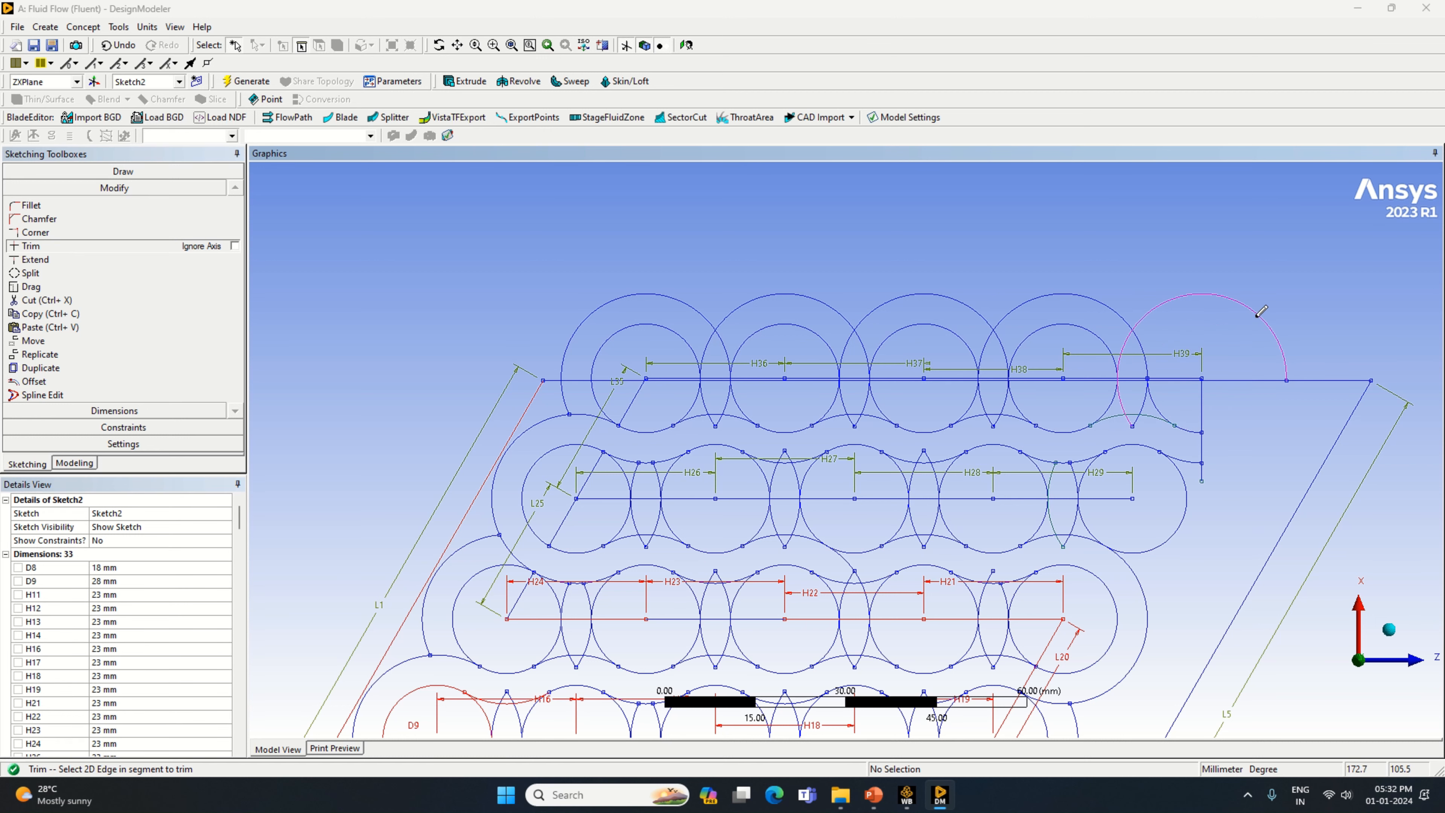
# Trim the upper arcs of the top row's circles, including both inner and outer circles, down to the overlaps between neighbouring pairs.
pyautogui.click(1181, 301)
pyautogui.click(1114, 311)
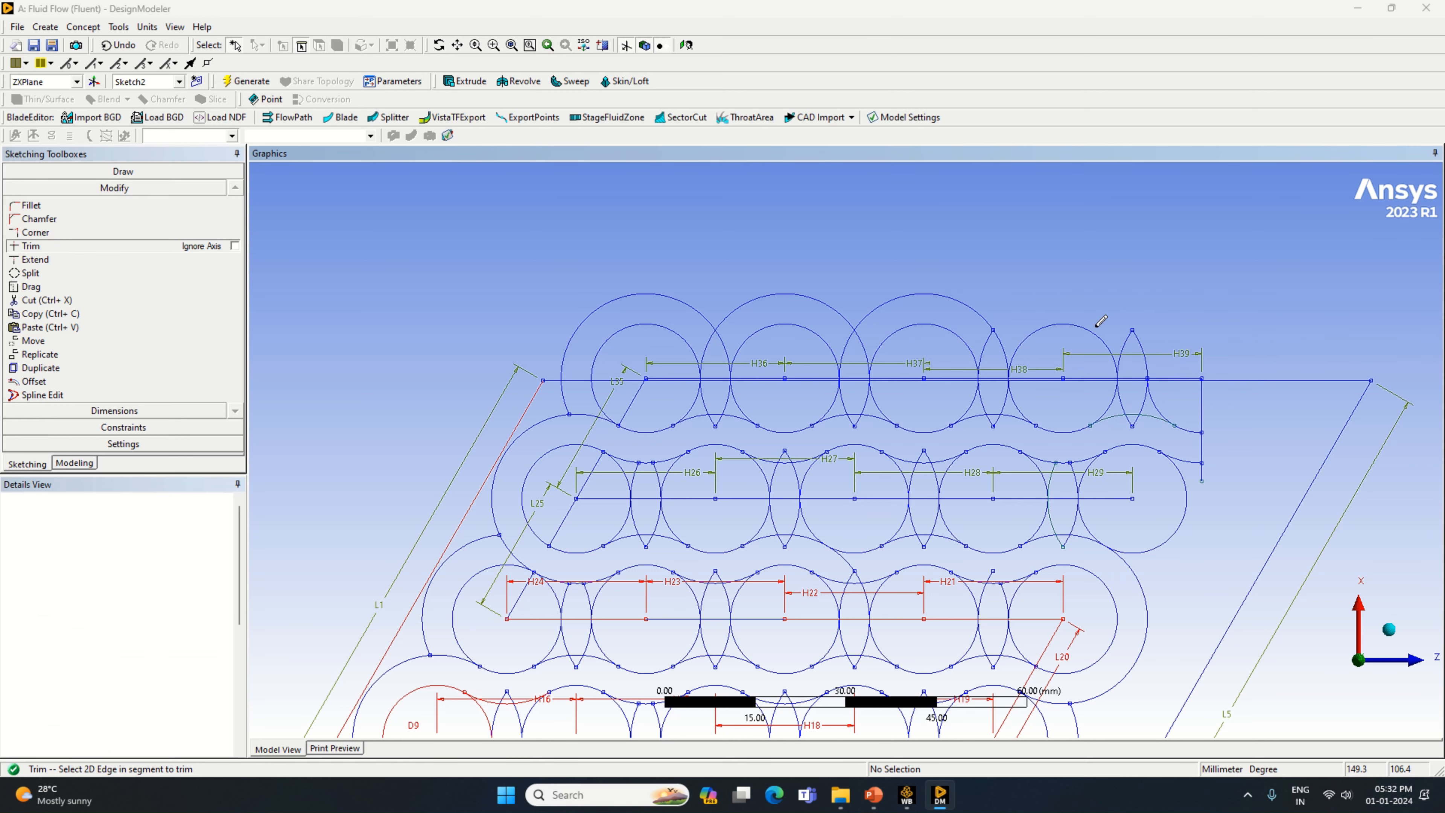
pyautogui.click(1056, 323)
pyautogui.click(967, 305)
pyautogui.click(952, 330)
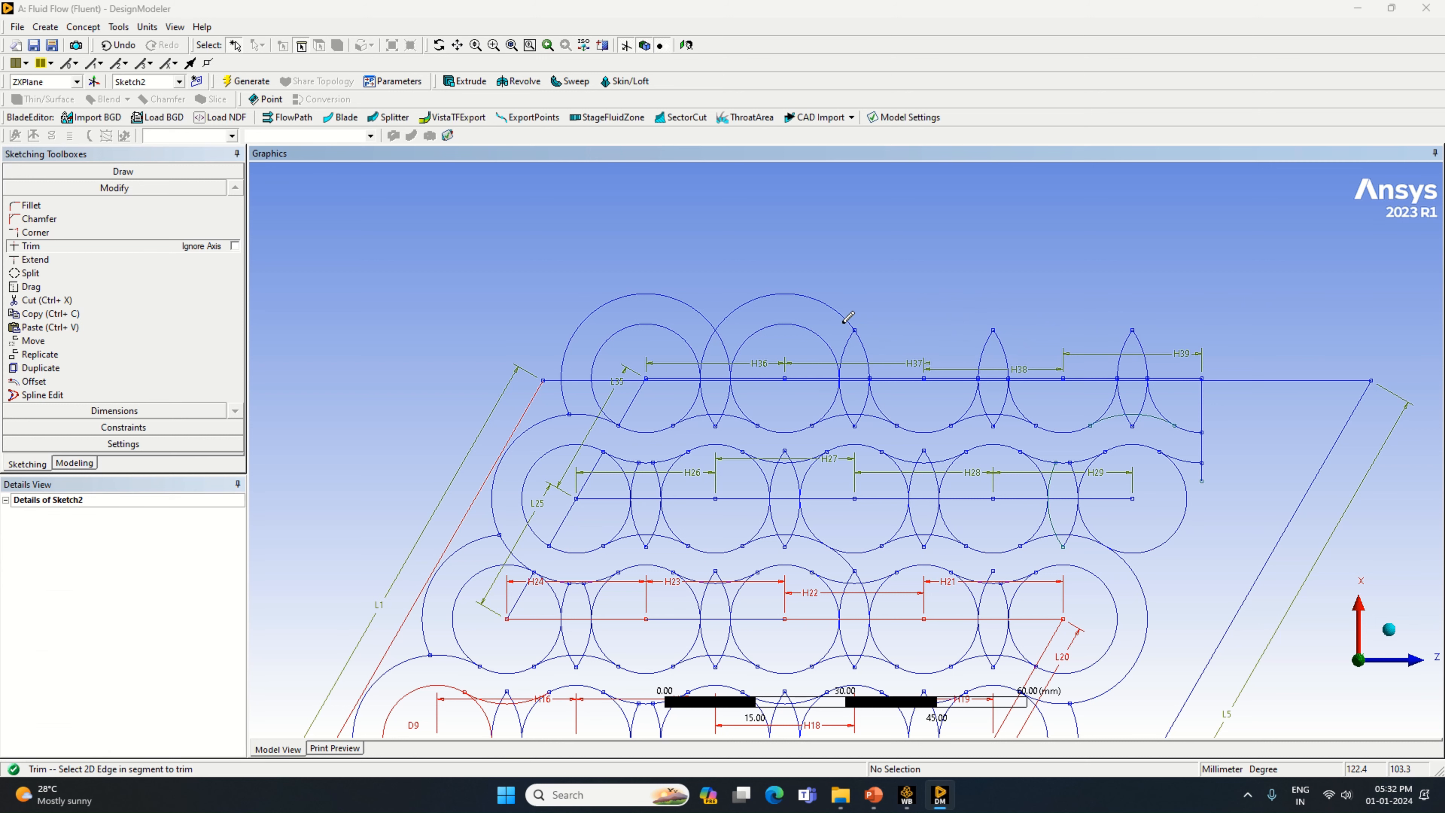
pyautogui.click(823, 307)
pyautogui.click(810, 329)
pyautogui.click(695, 300)
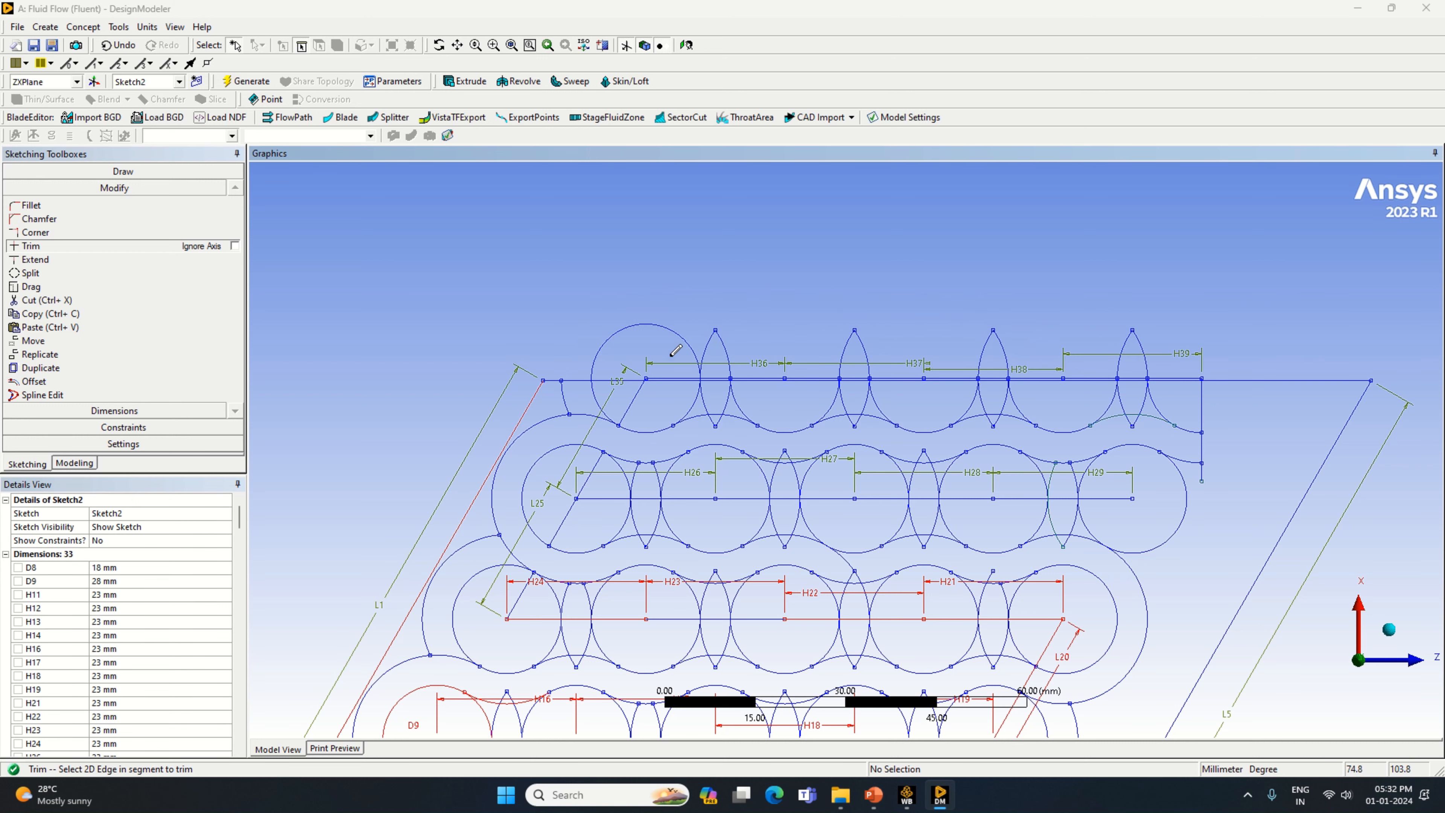
pyautogui.click(664, 330)
pyautogui.click(594, 393)
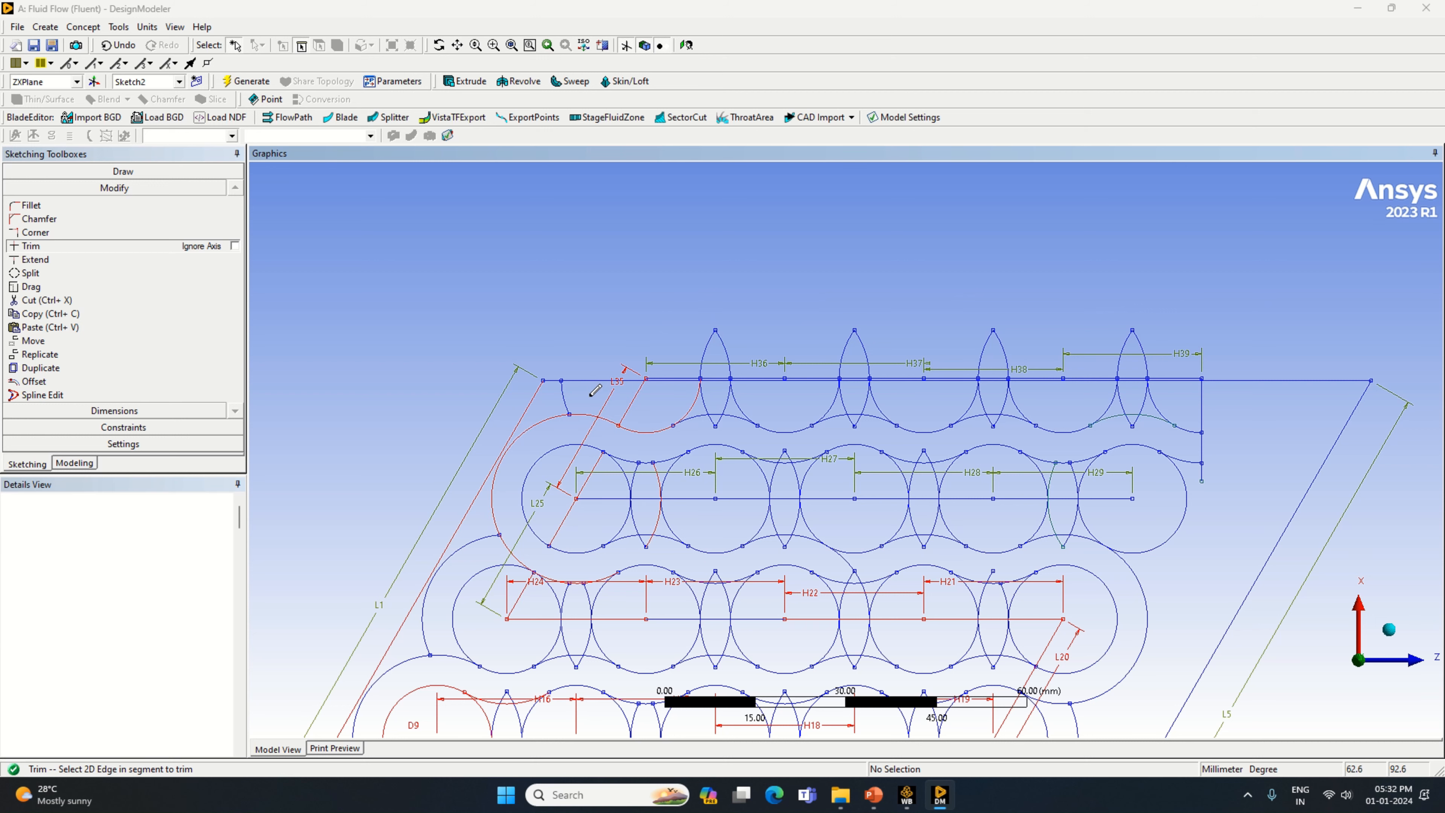
# Trim the top row's leftover first-circle arcs, the slanted line from its centre and the overlap arcs between the first two circles.
pyautogui.click(568, 397)
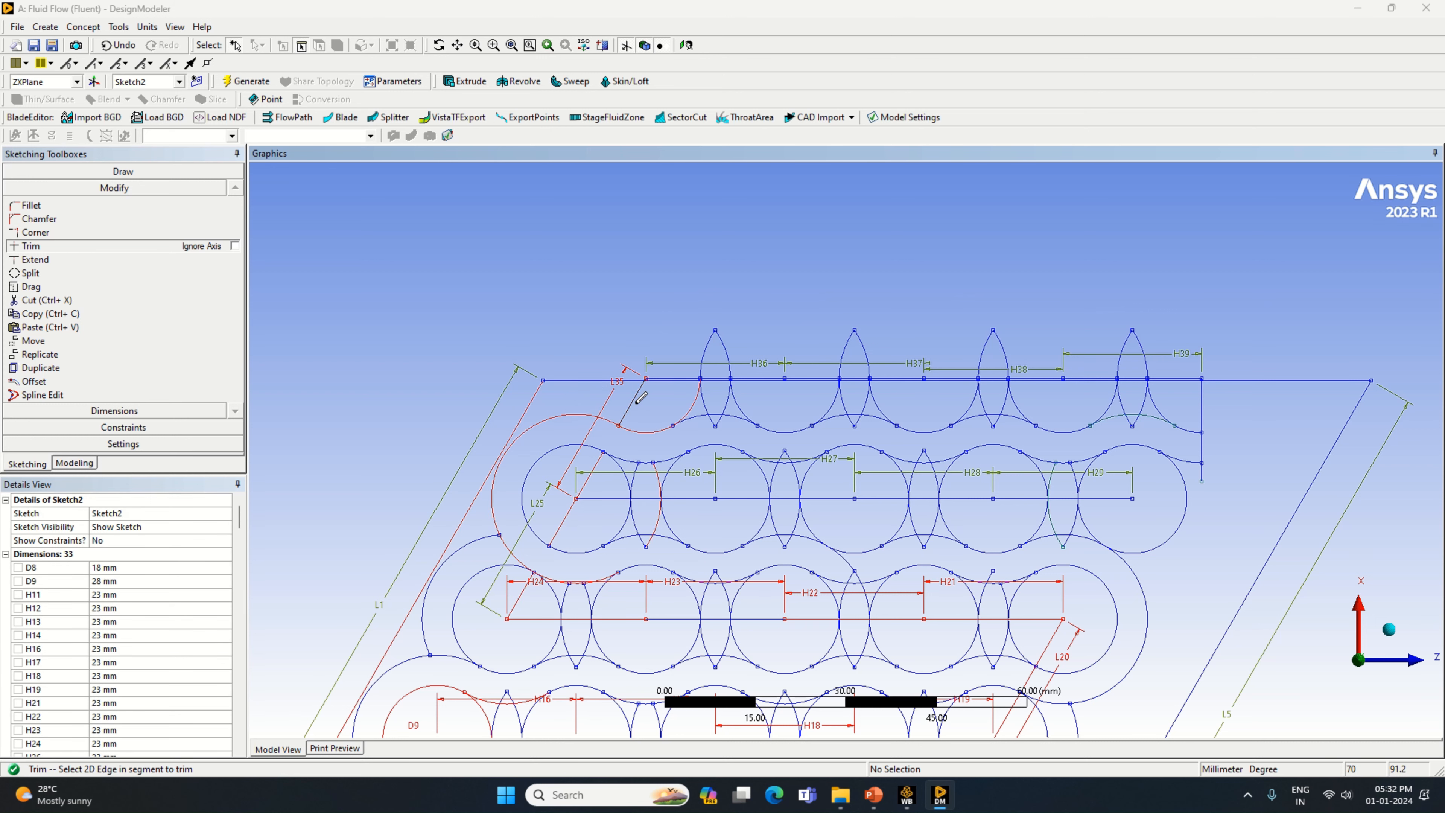
pyautogui.click(640, 395)
pyautogui.click(686, 414)
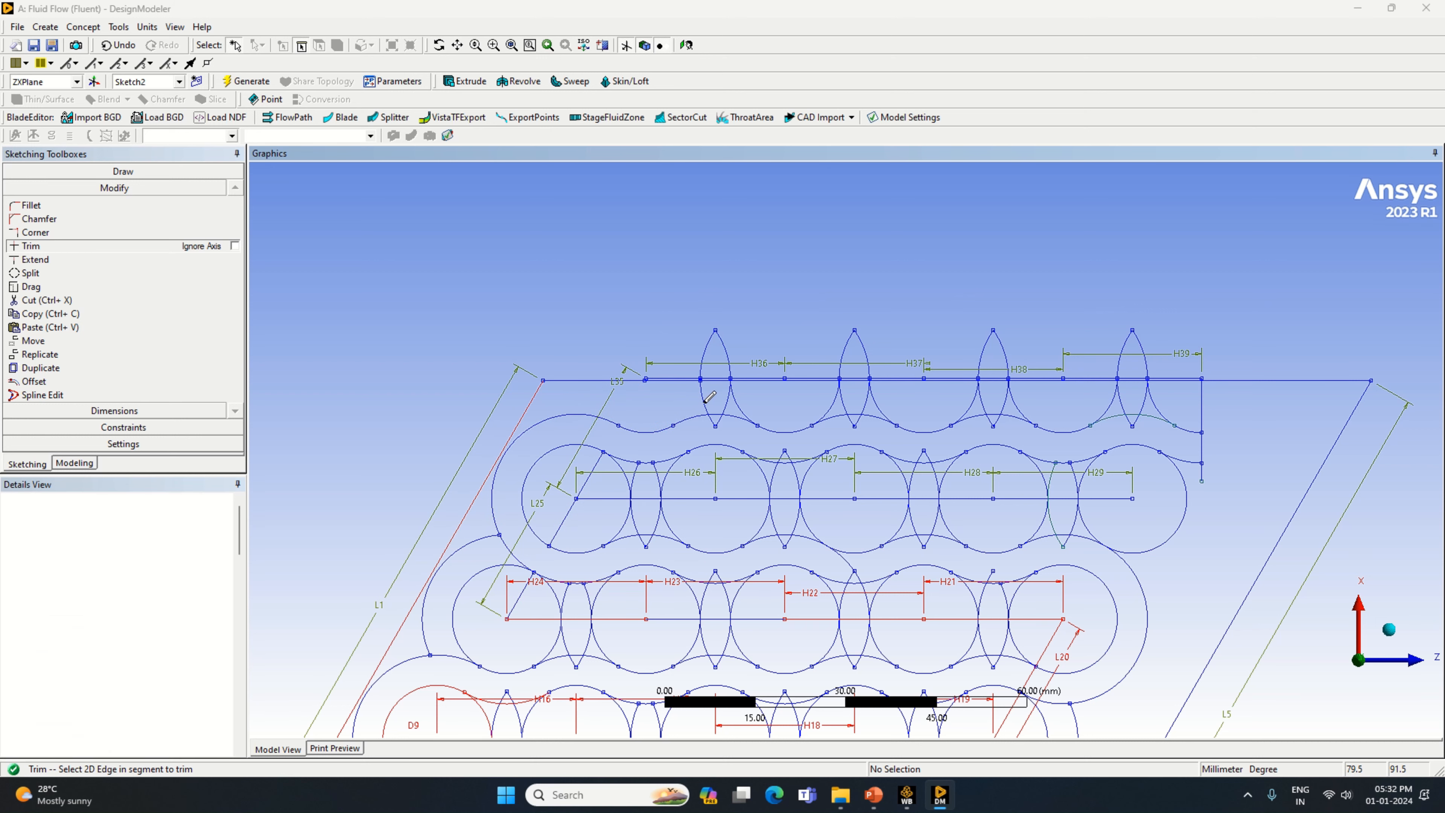
pyautogui.click(704, 381)
pyautogui.click(715, 342)
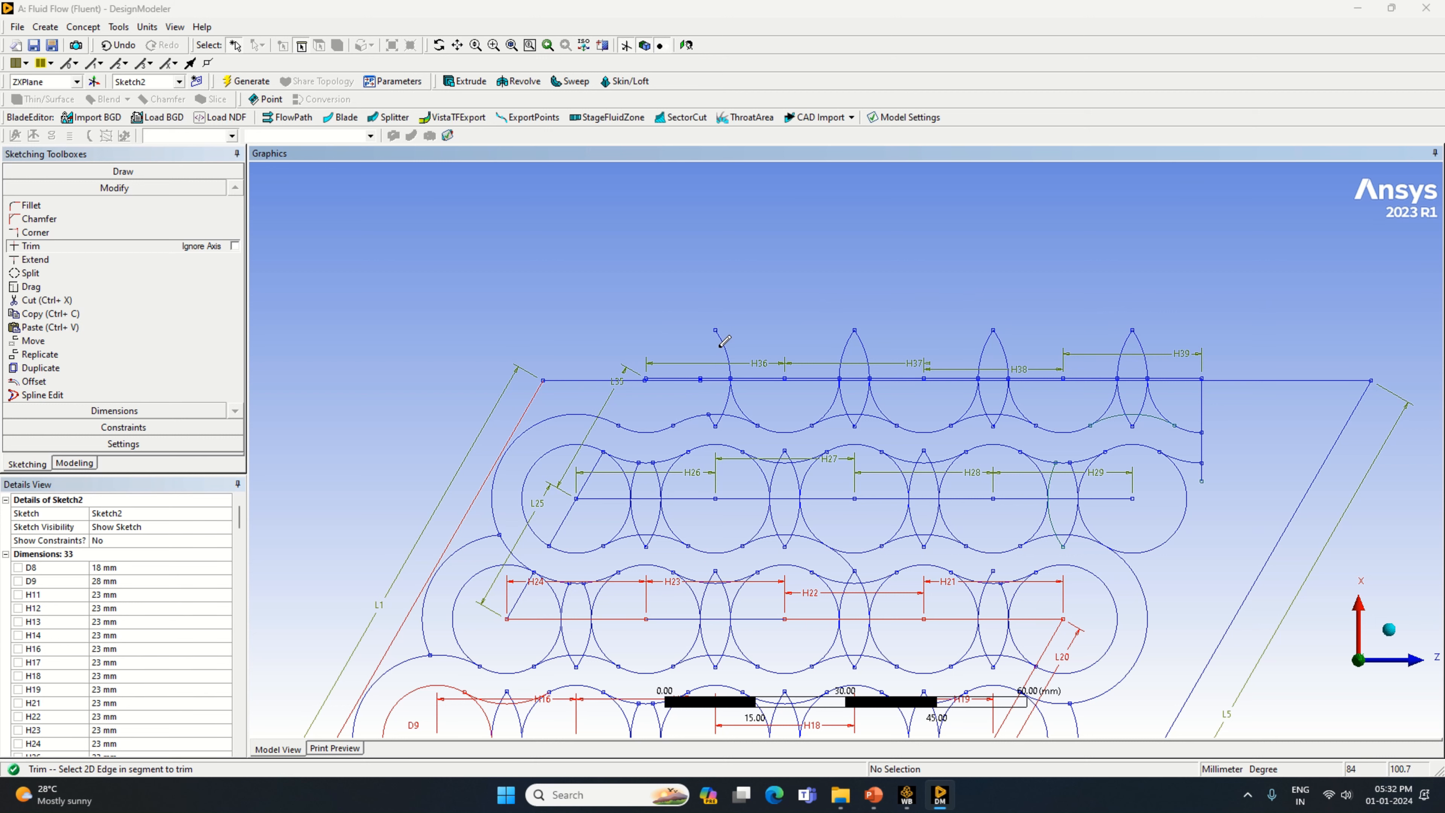
pyautogui.click(728, 341)
pyautogui.click(720, 419)
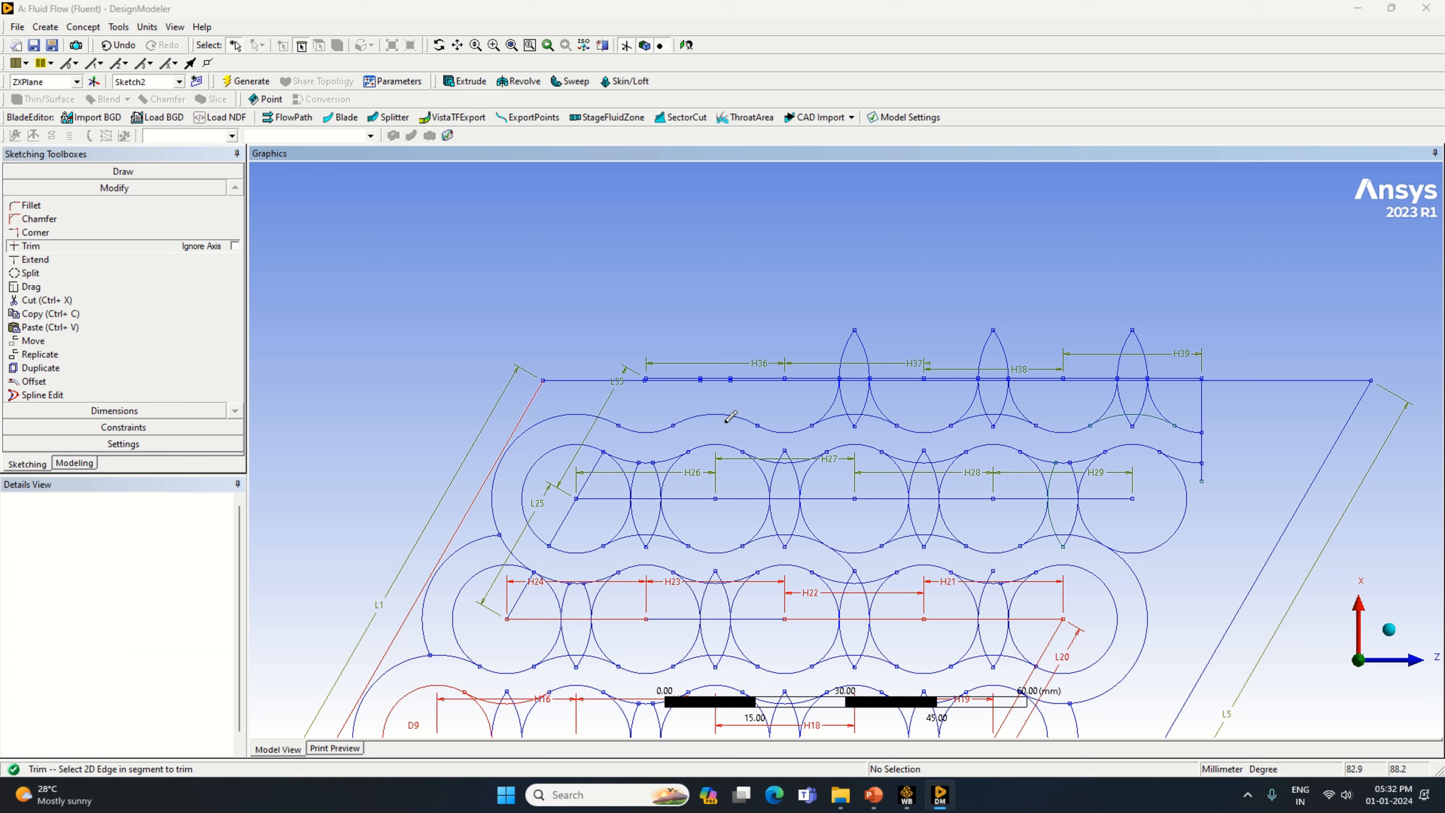
# Trim the arcs just below the parallelogram's top edge between the top row's second, third and fourth circles.
pyautogui.click(829, 393)
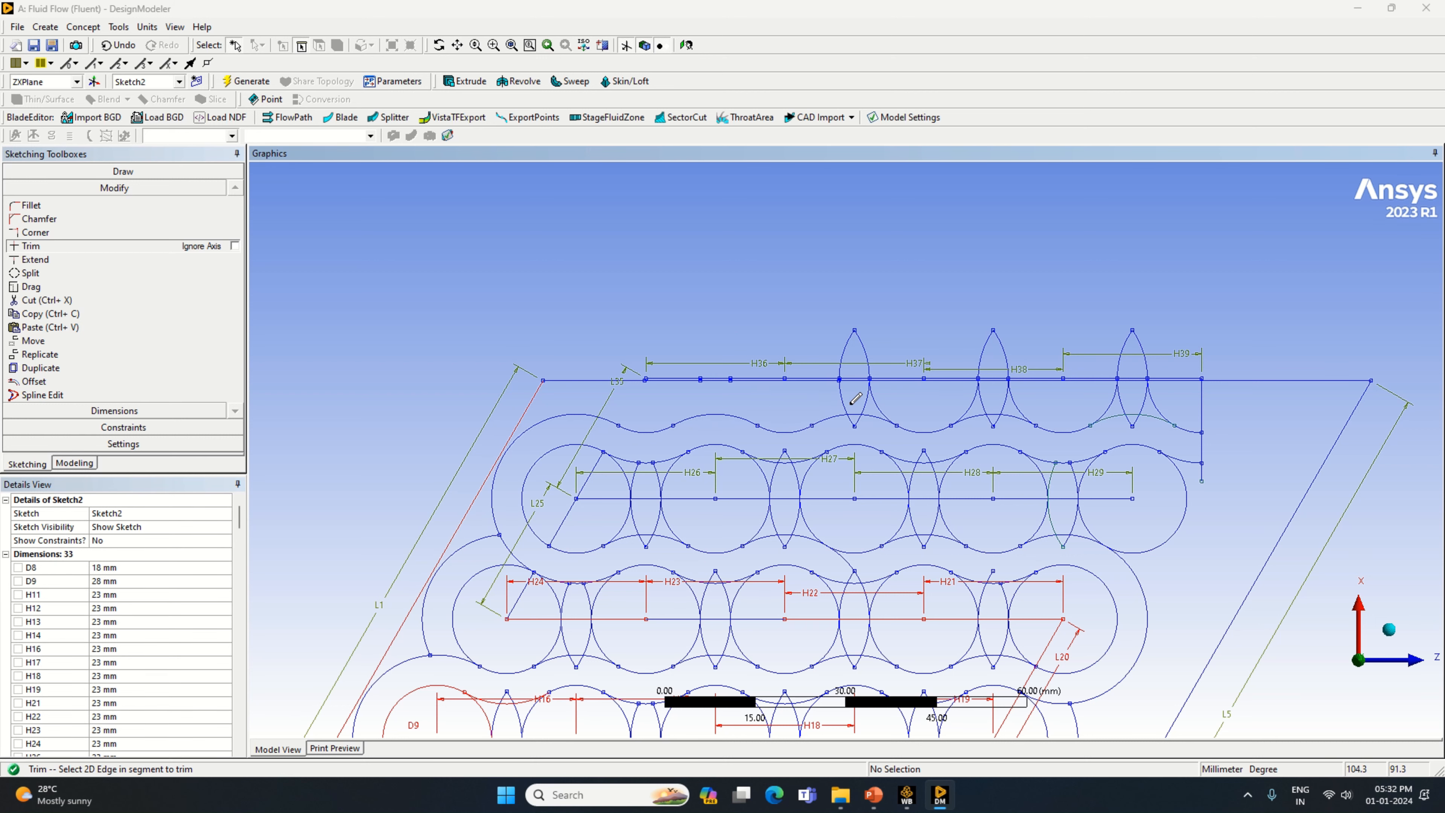
pyautogui.click(866, 398)
pyautogui.click(882, 402)
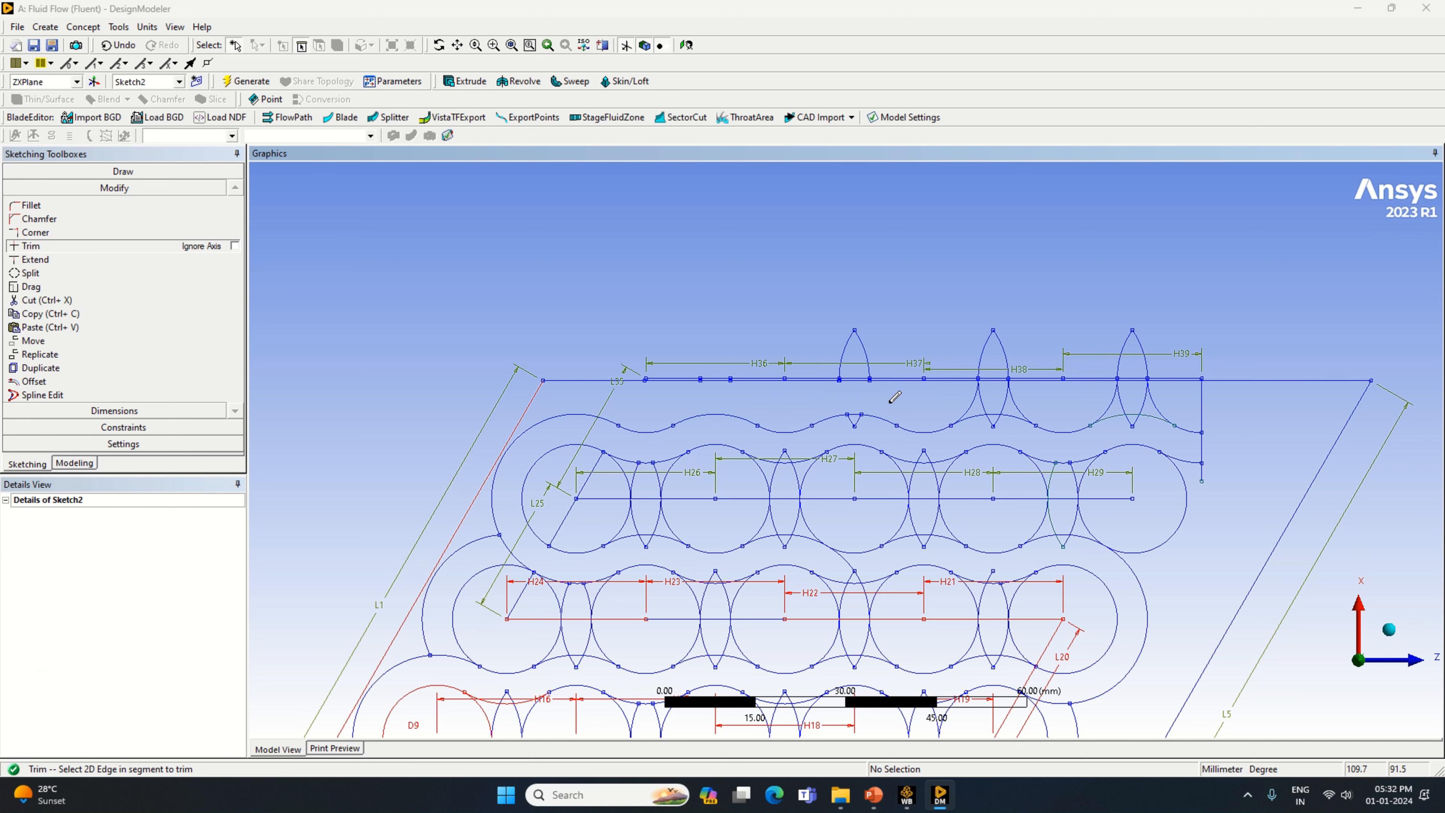
pyautogui.click(973, 389)
pyautogui.click(983, 396)
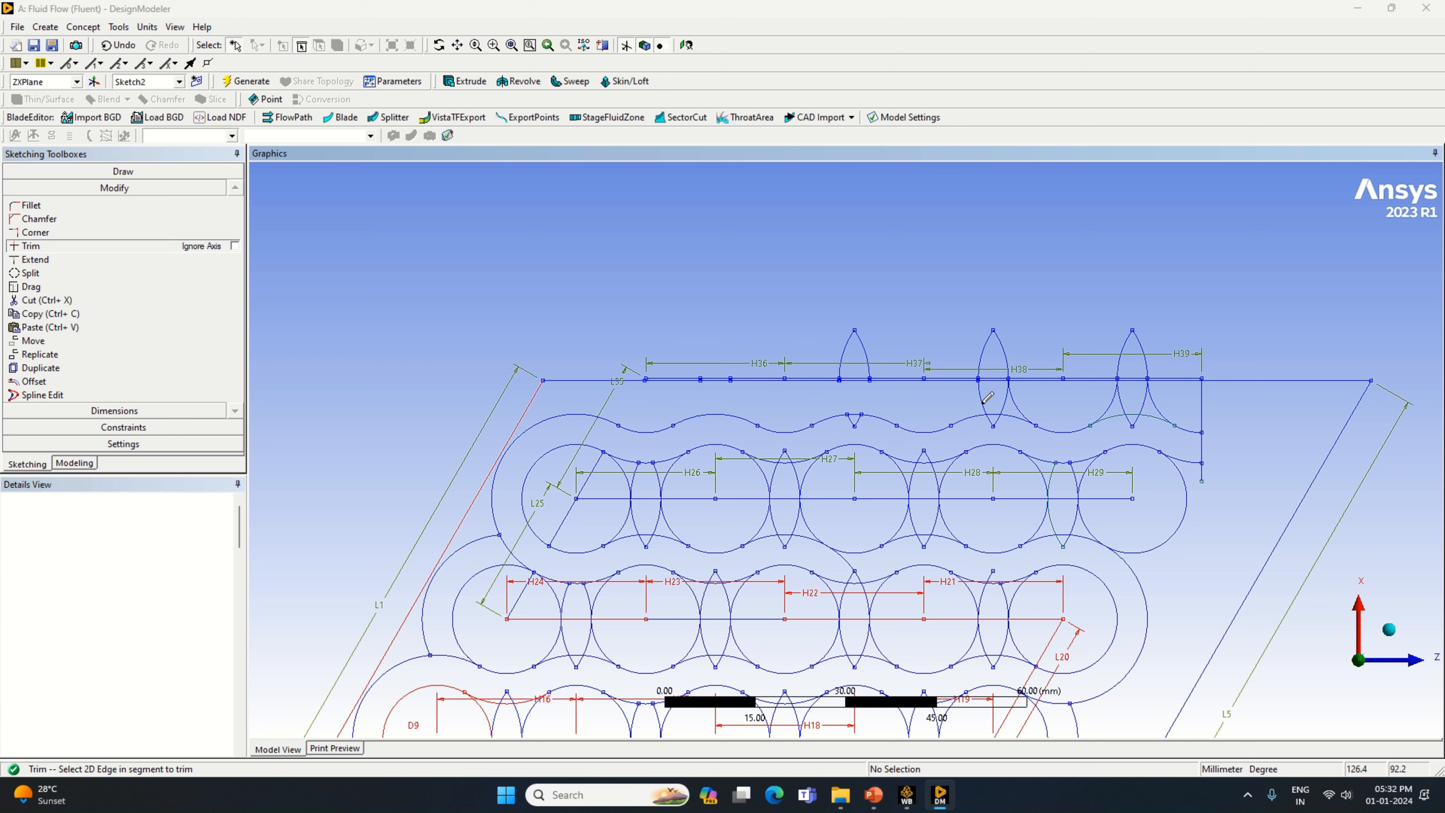
pyautogui.click(1014, 396)
# Trim the arcs below the top edge between the top row's last two circles and the vertical line's portions outside the wavy channel.
pyautogui.click(1124, 397)
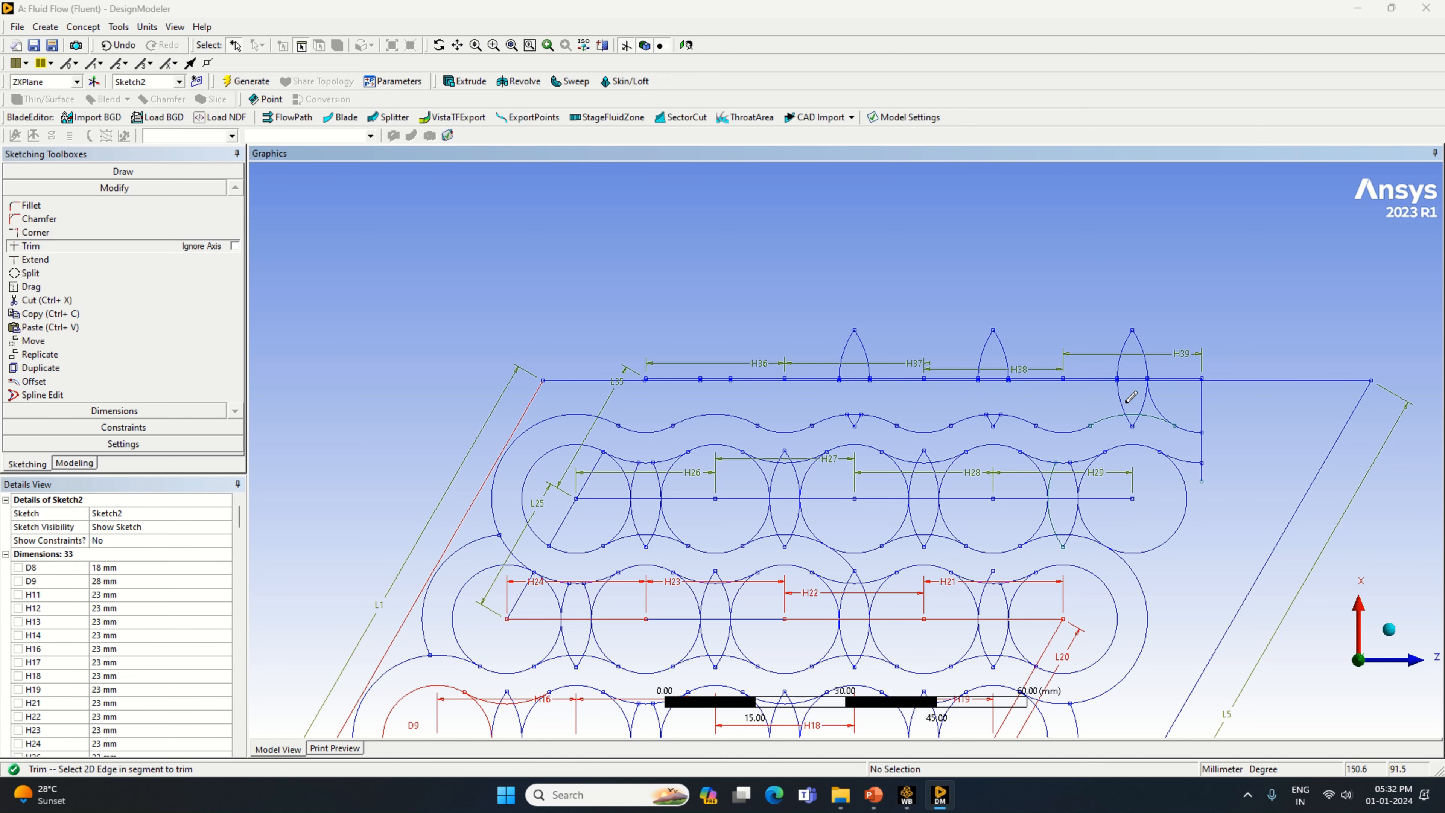
pyautogui.click(1123, 398)
pyautogui.click(1154, 396)
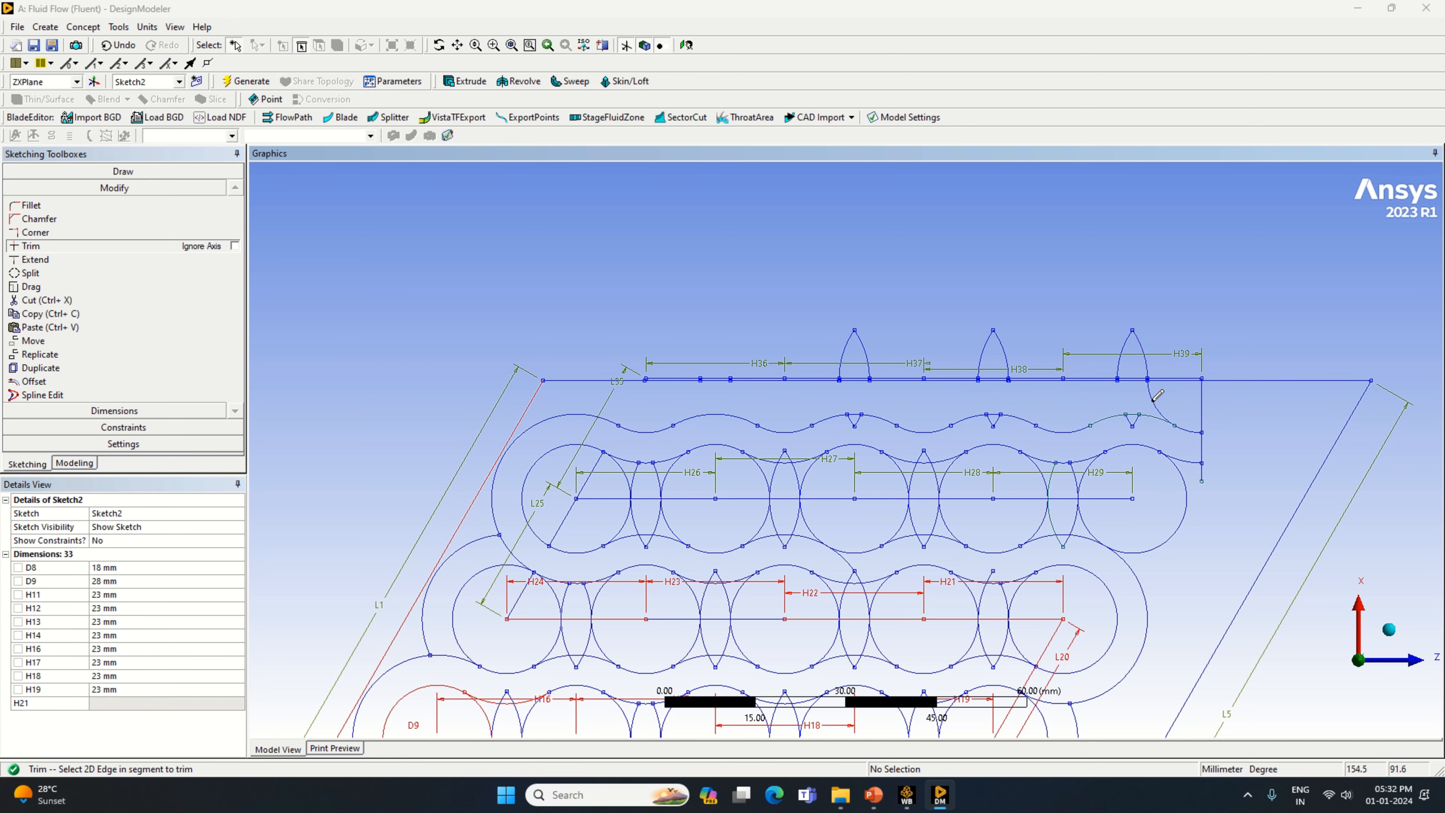
pyautogui.click(1205, 403)
pyautogui.click(1205, 471)
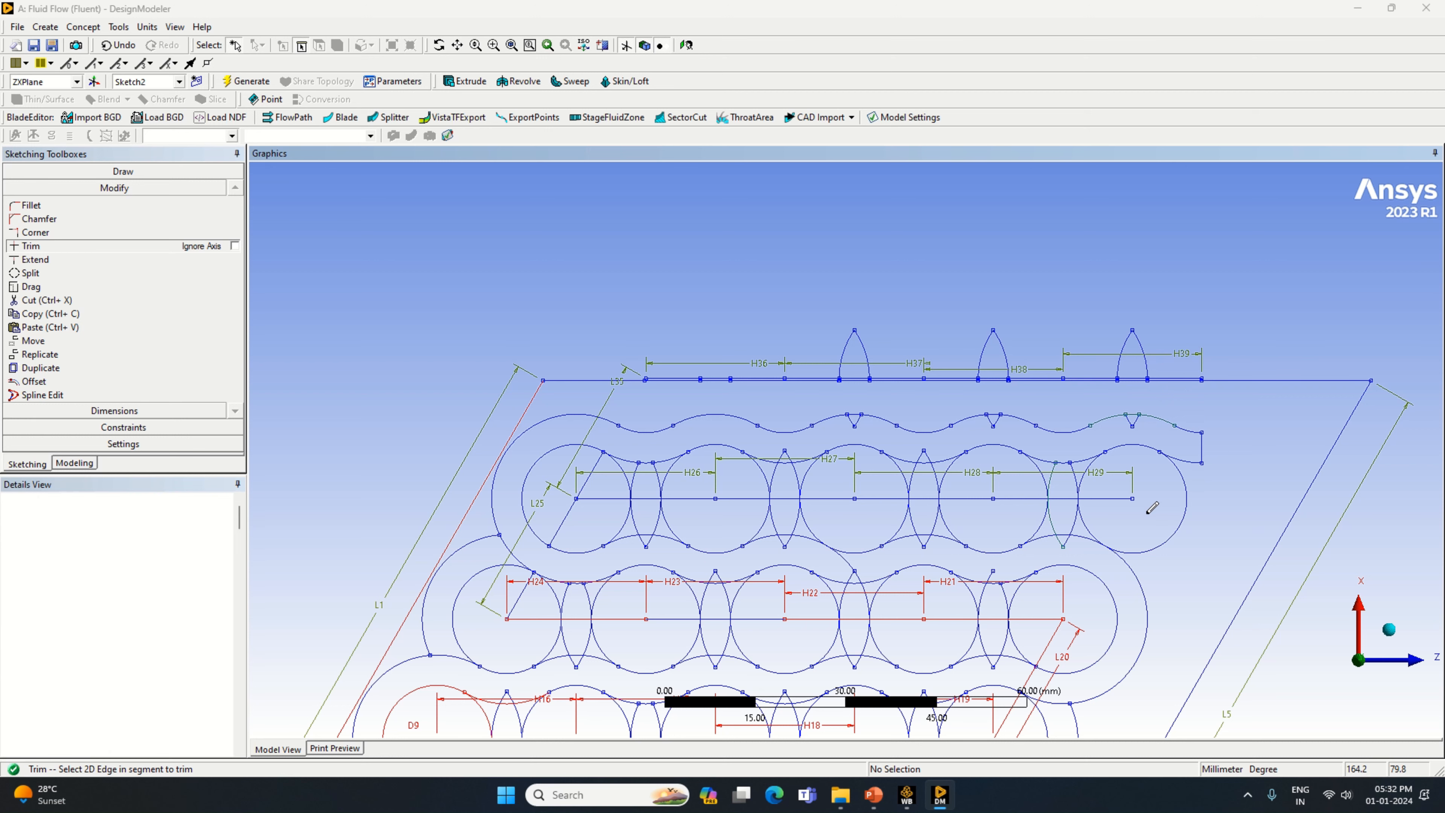
# Trim the centre line segments and overlap arcs between the second row's fourth and fifth circles.
pyautogui.click(1098, 495)
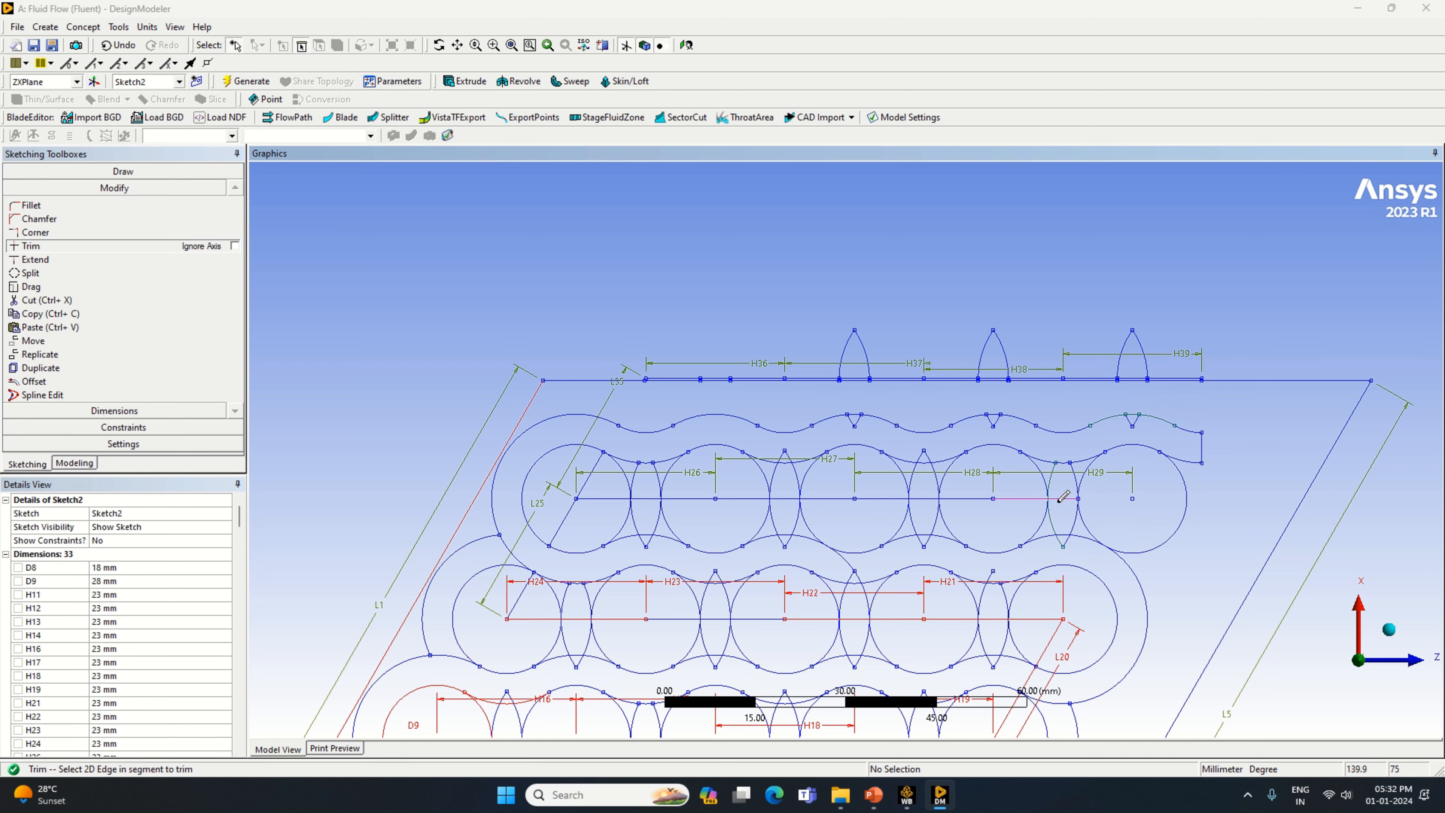
pyautogui.click(1054, 514)
pyautogui.click(1058, 518)
pyautogui.click(1075, 517)
pyautogui.click(1068, 475)
# Trim the small leftover arc tips along both edges of the wavy channel between the top two rows.
pyautogui.click(1139, 417)
pyautogui.click(925, 451)
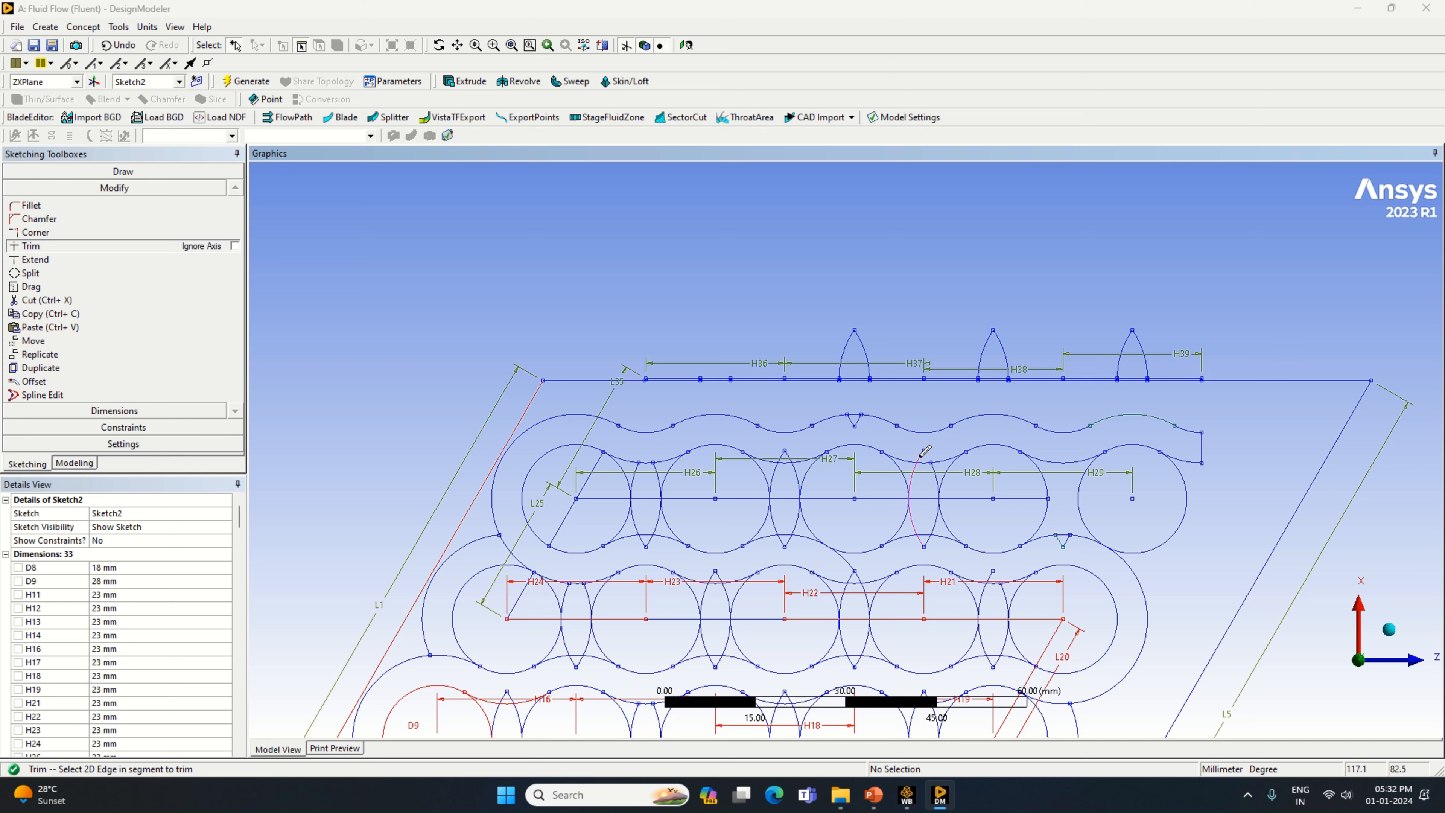
pyautogui.click(925, 451)
pyautogui.click(860, 420)
pyautogui.click(851, 419)
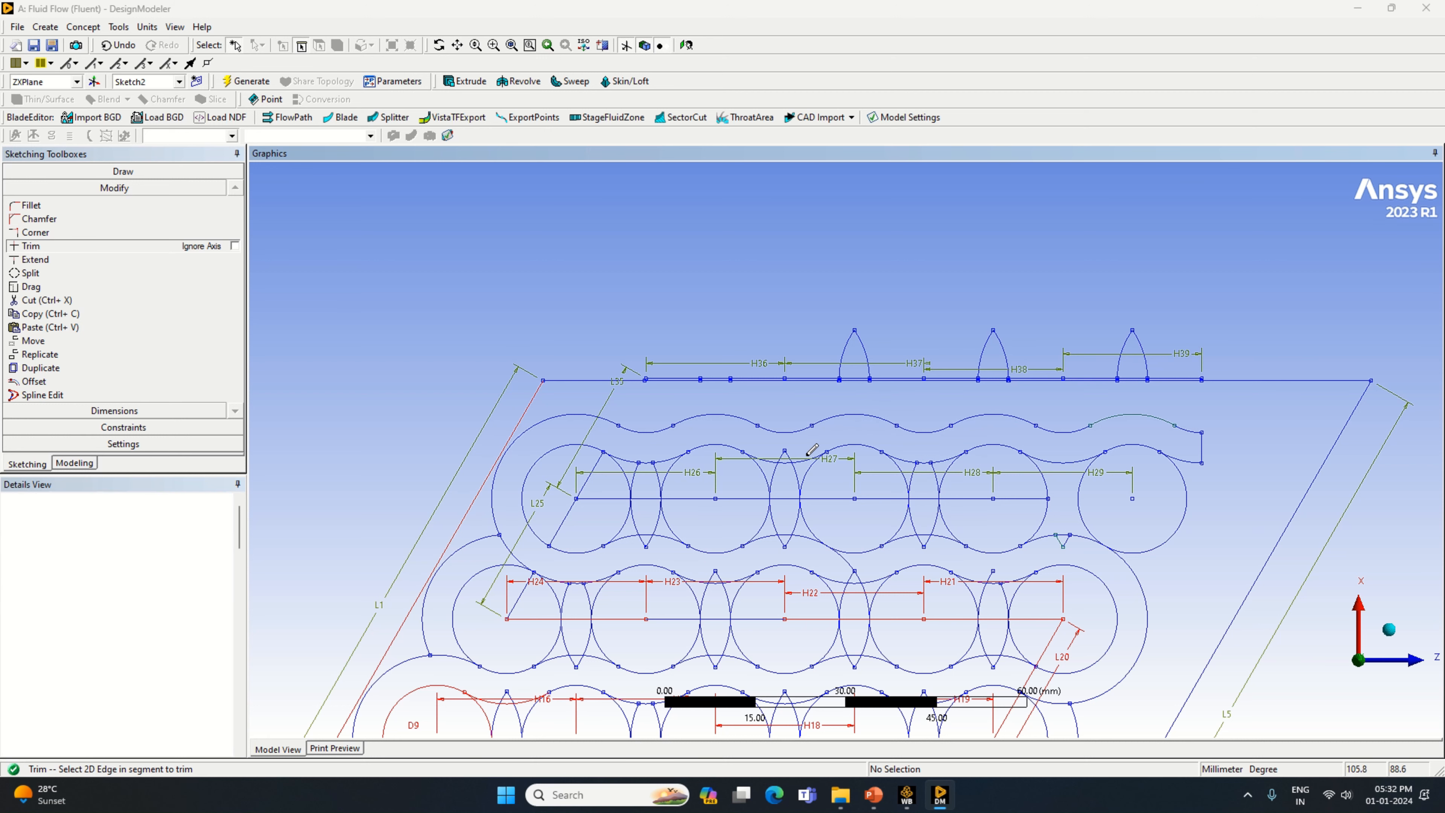
pyautogui.click(778, 450)
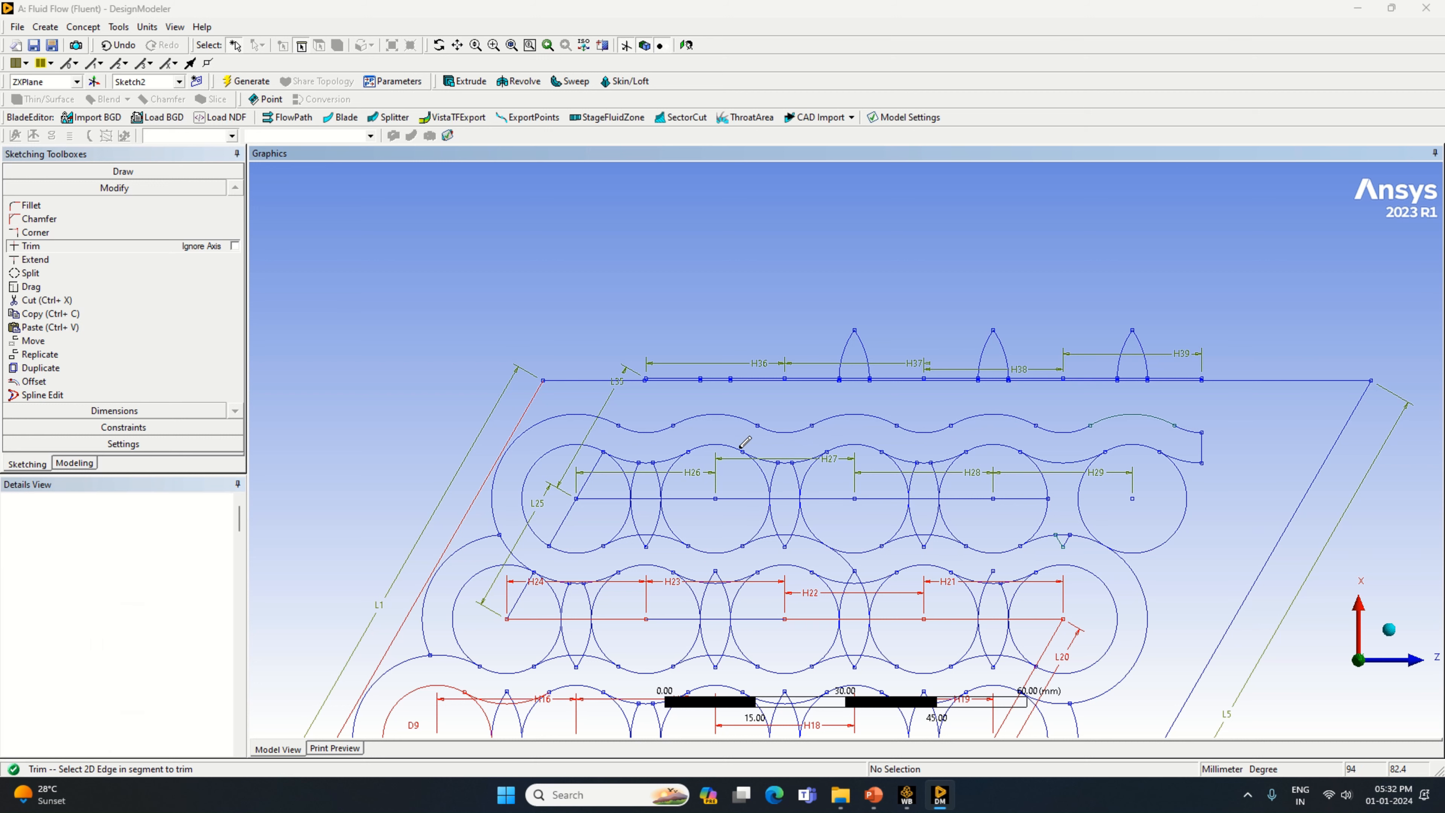
# Trim the overlap arcs between the second row's first, second and third circles.
pyautogui.click(639, 472)
pyautogui.click(649, 518)
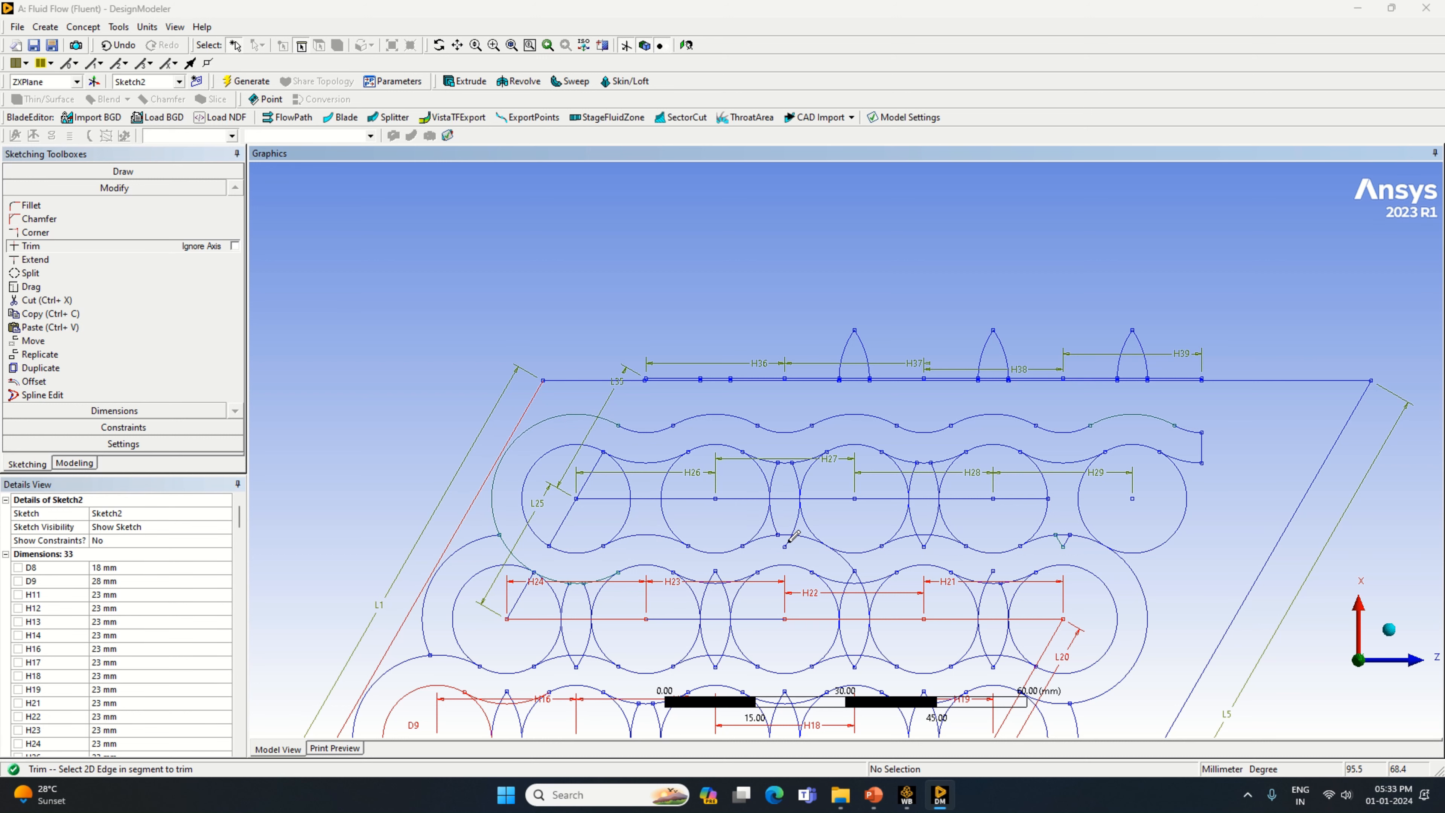
pyautogui.click(791, 526)
pyautogui.click(789, 474)
pyautogui.click(794, 472)
# Trim the overlap arcs and small tips between the second row's third and fourth circles.
pyautogui.click(913, 474)
pyautogui.click(936, 467)
pyautogui.click(915, 521)
pyautogui.click(930, 538)
pyautogui.click(919, 540)
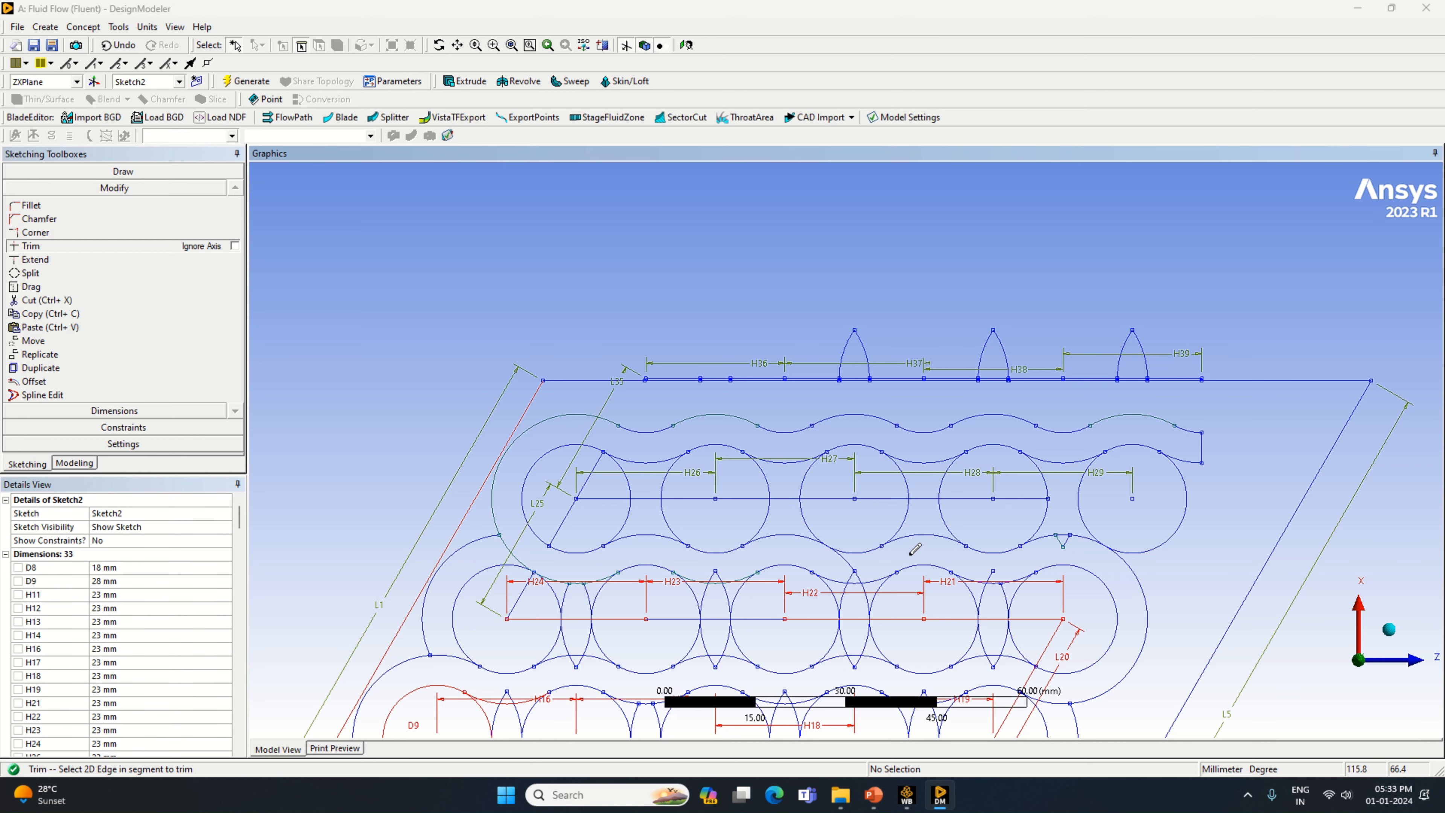
# Trim the arc tips above the third row's second and third gaps and the upper overlap arcs between its first two circles.
pyautogui.click(859, 575)
pyautogui.click(850, 577)
pyautogui.click(718, 575)
pyautogui.click(711, 576)
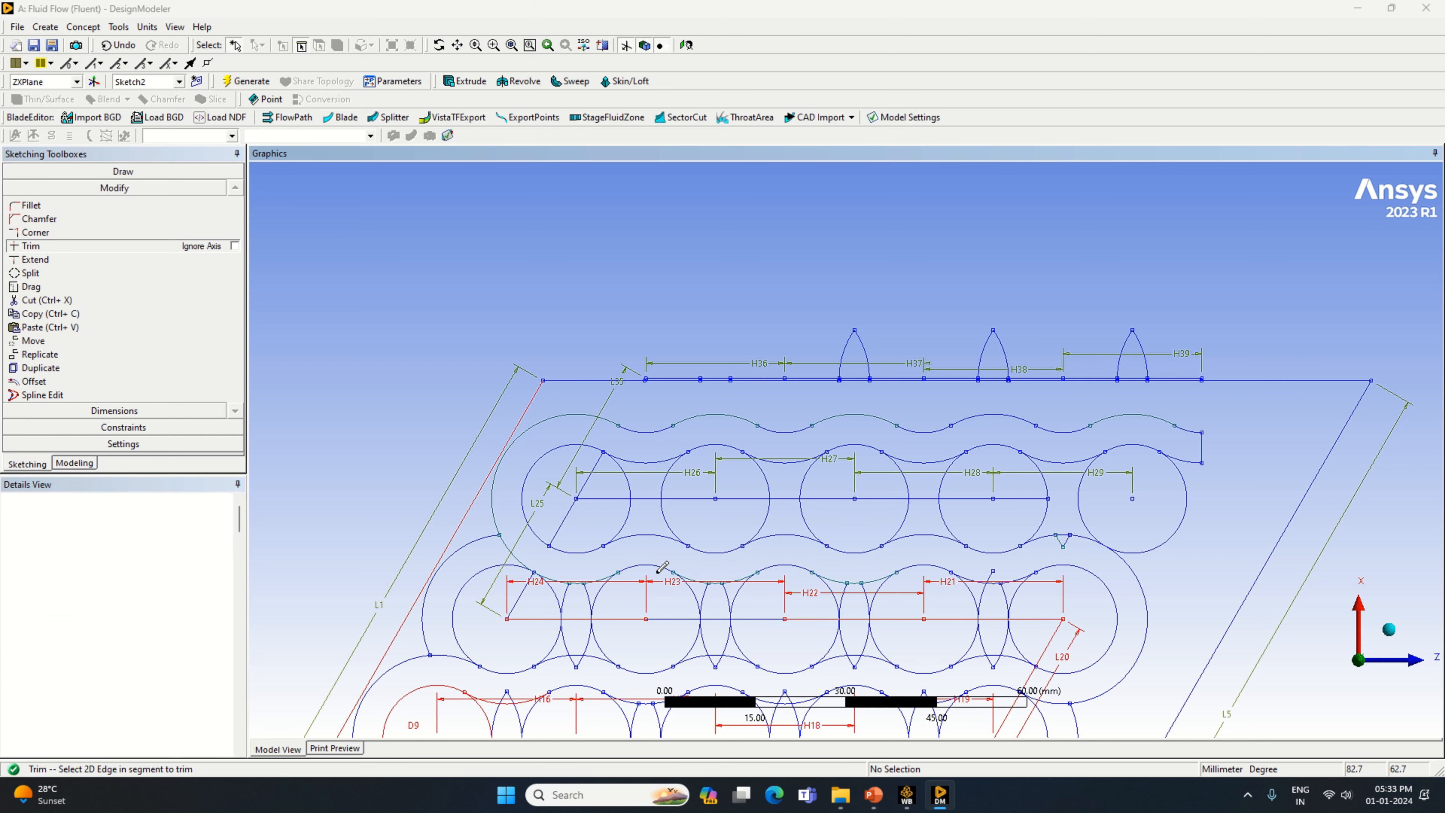
pyautogui.click(584, 586)
pyautogui.click(569, 586)
# Trim the slanted line through the second row's first circle and the remaining arc tips between the second and third rows' right ends.
pyautogui.click(567, 524)
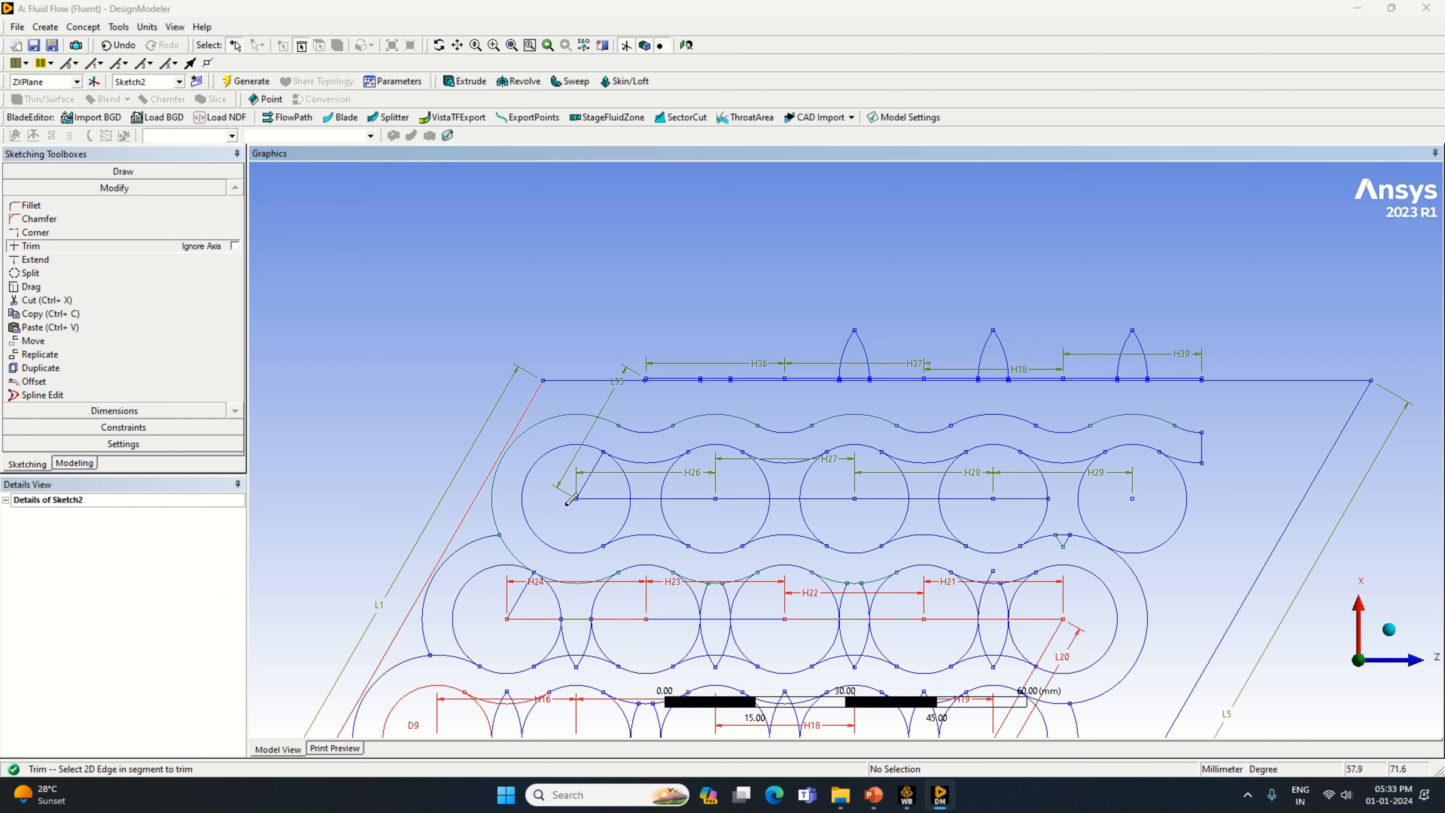
pyautogui.click(600, 483)
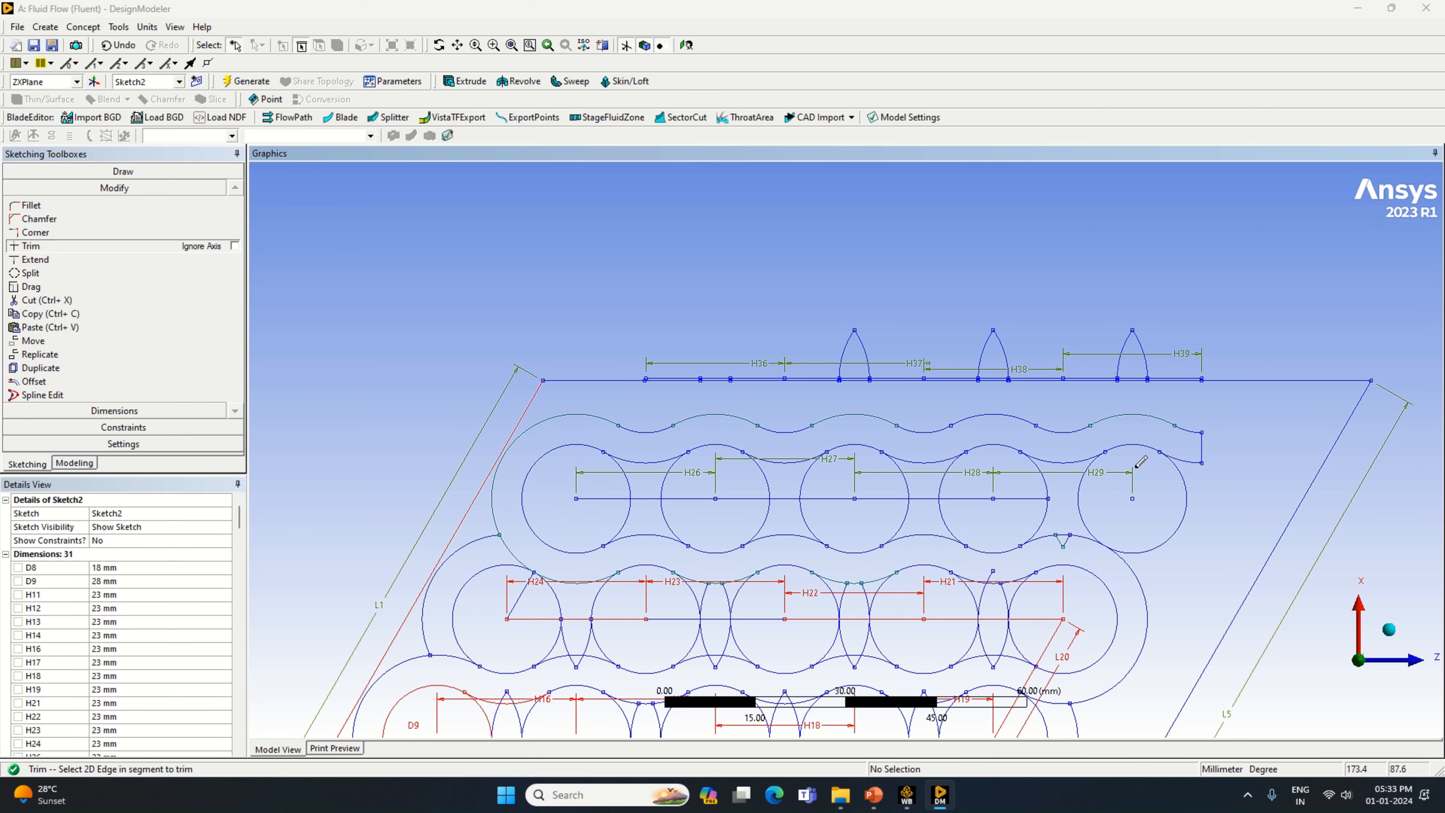
pyautogui.click(994, 569)
pyautogui.click(1058, 541)
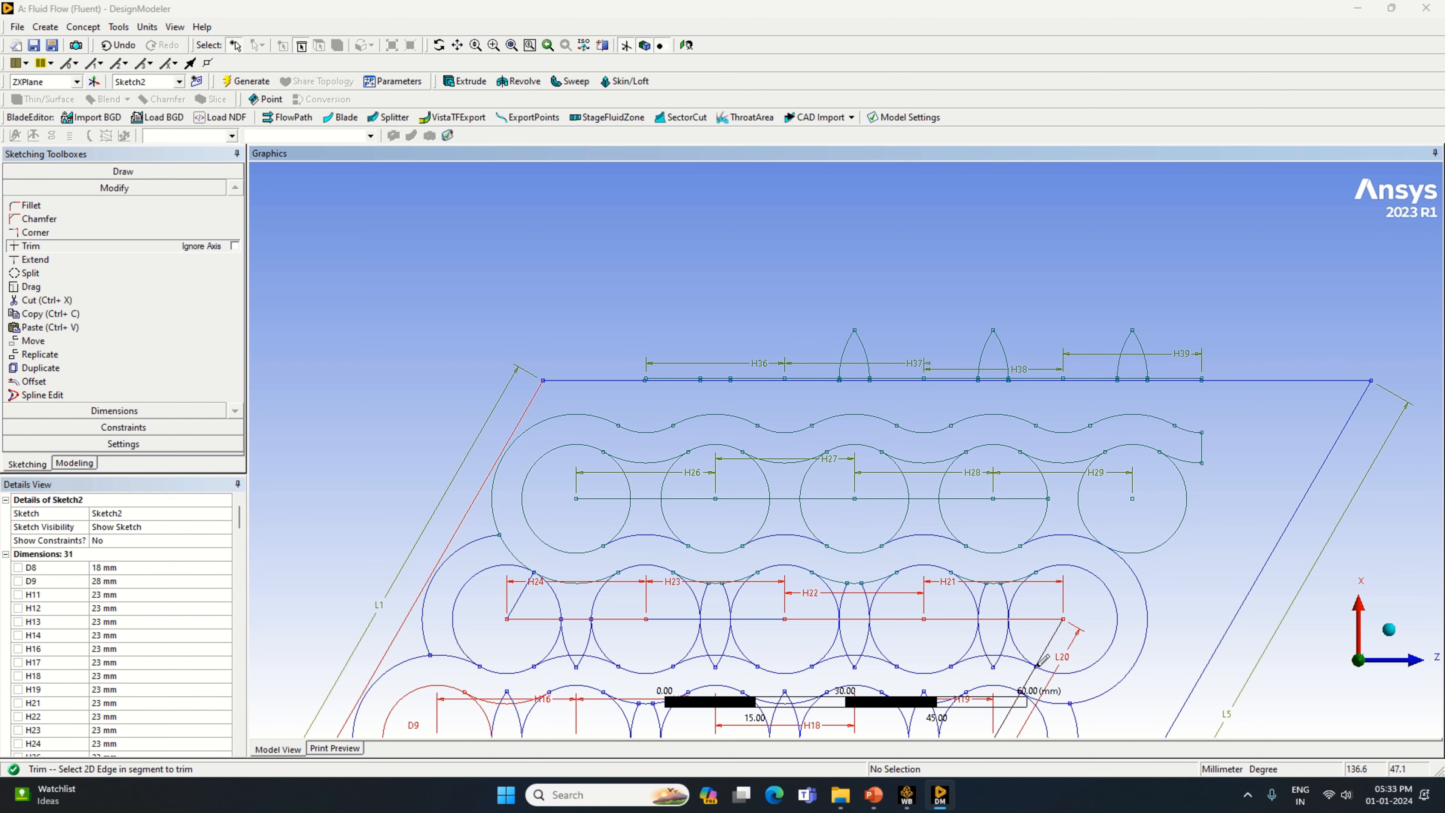
# Trim the slanted line inside the third row's fifth circle and the overlap arcs between its fourth and fifth circles.
pyautogui.click(1054, 637)
pyautogui.click(990, 662)
pyautogui.click(997, 661)
pyautogui.click(1008, 637)
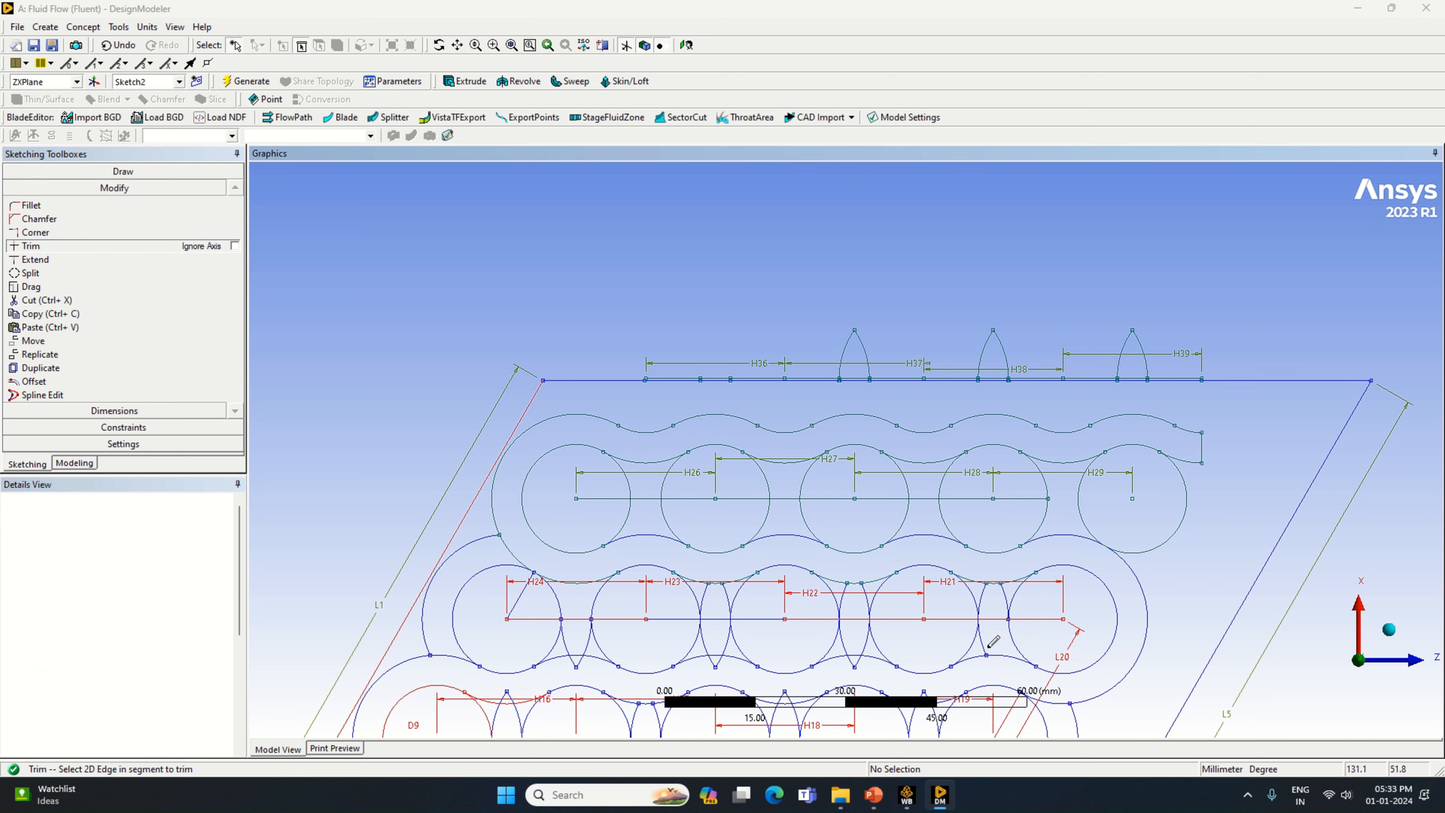
pyautogui.click(988, 590)
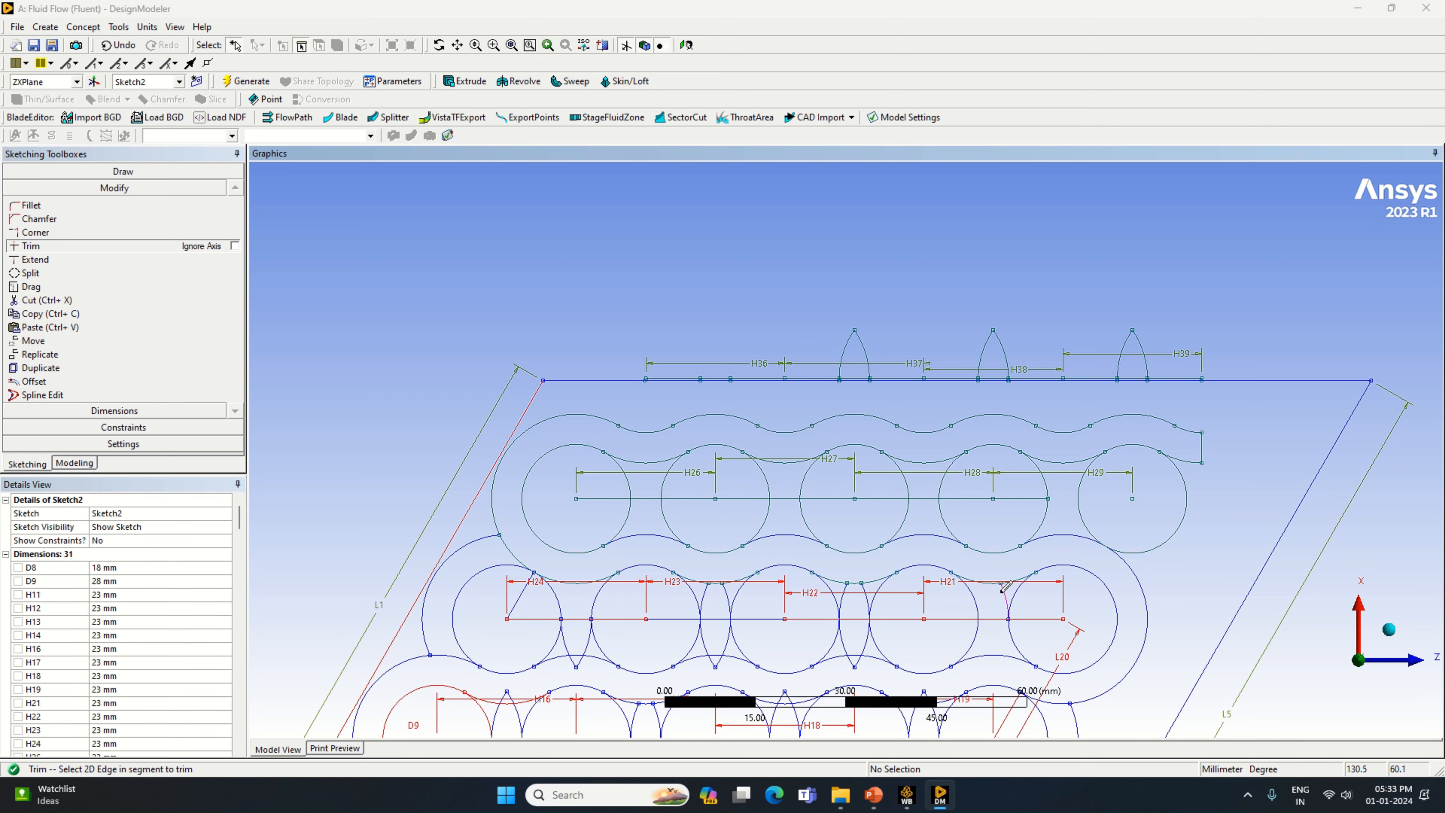
pyautogui.click(1004, 590)
# Trim the overlap arcs and lower tip between the third row's third and fourth circles.
pyautogui.click(865, 592)
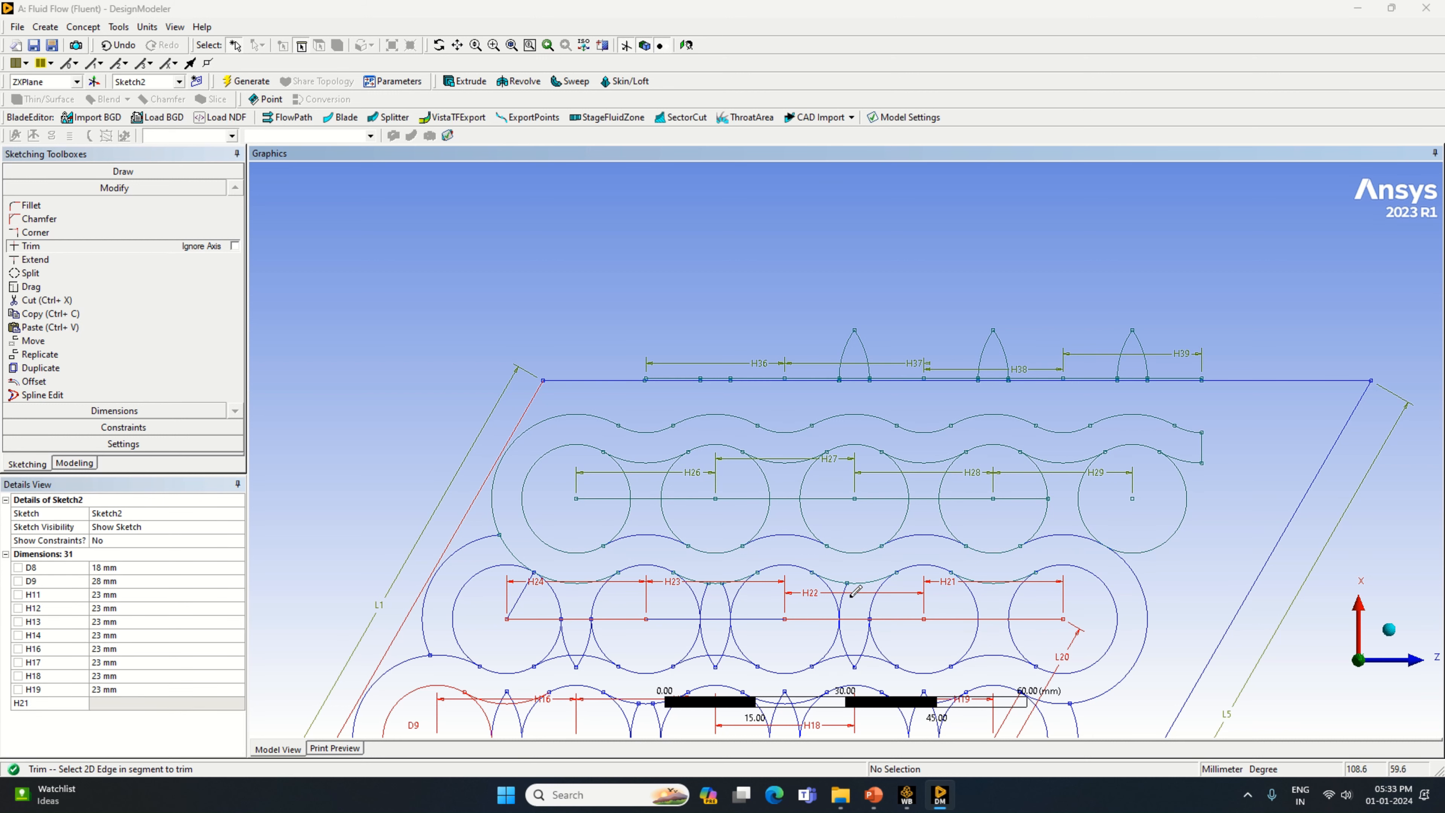
pyautogui.click(845, 590)
pyautogui.click(865, 640)
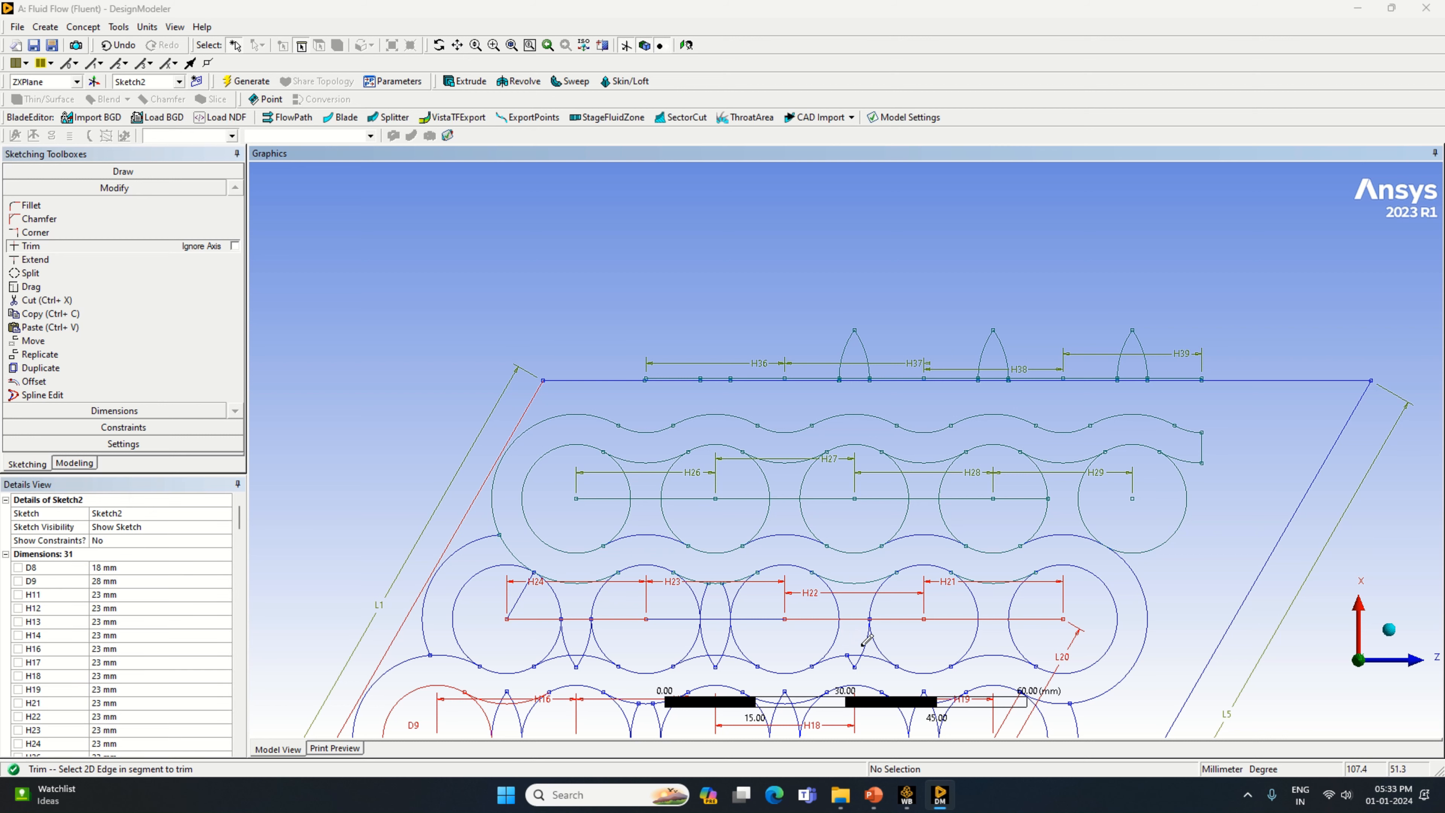
pyautogui.click(865, 649)
pyautogui.click(855, 659)
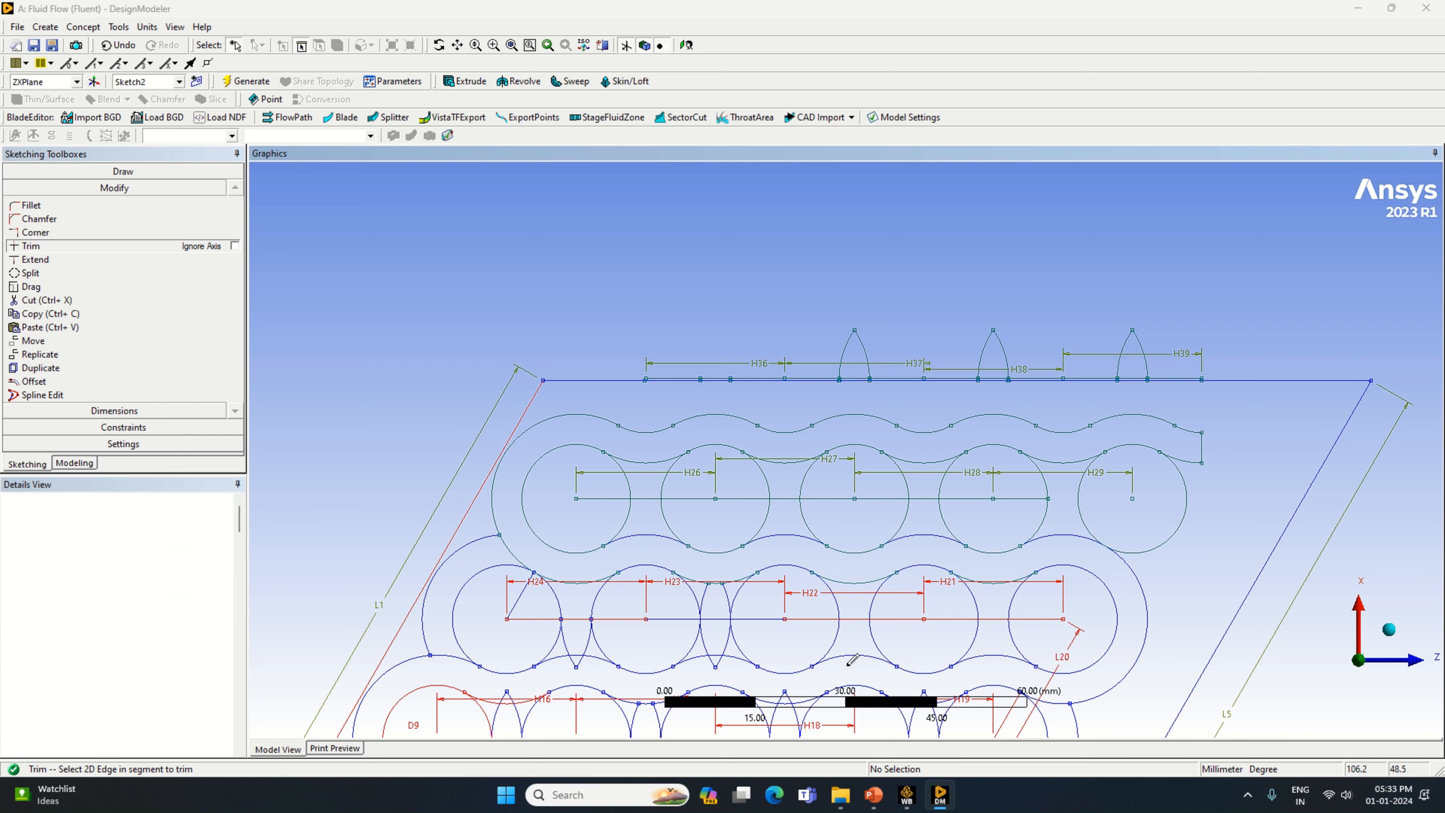
# Trim the overlap arcs and centre line segment between the third row's second and third circles.
pyautogui.click(716, 654)
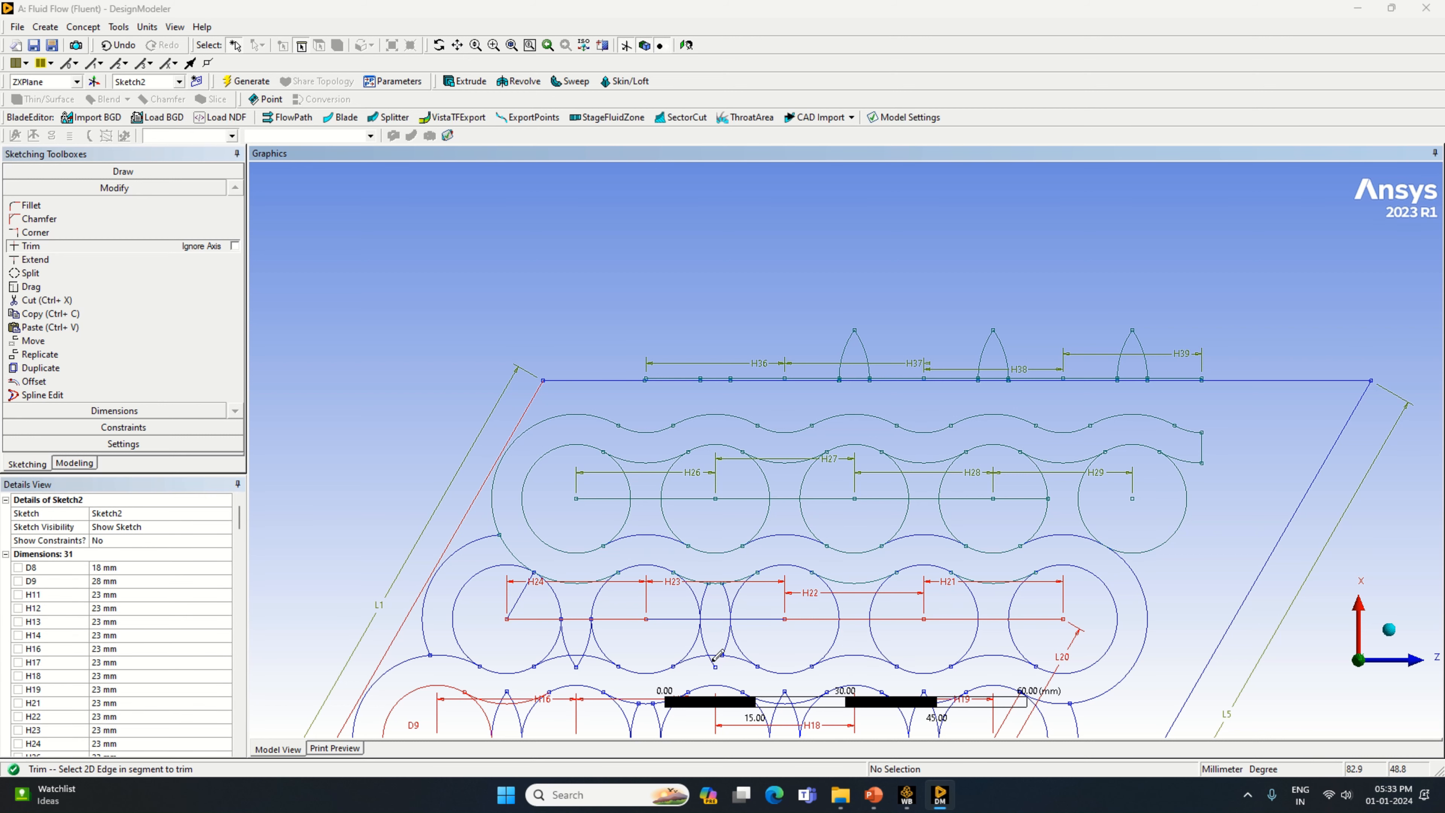
pyautogui.click(714, 661)
pyautogui.click(731, 640)
pyautogui.click(721, 617)
pyautogui.click(729, 591)
pyautogui.click(707, 595)
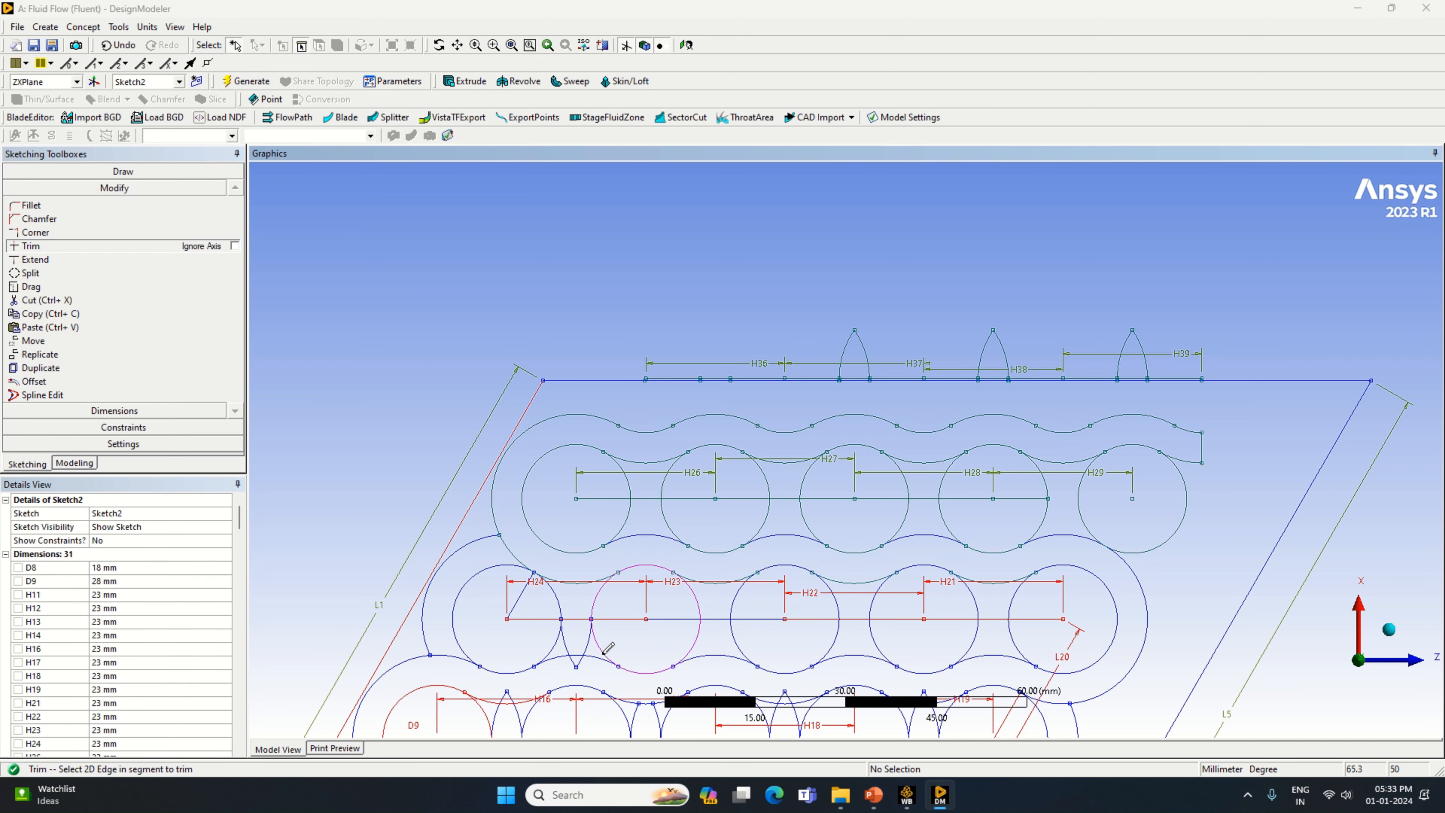
# Trim the remaining overlap arcs between the third row's first two circles and the arc tip between the fourth row's first two circles.
pyautogui.click(571, 645)
pyautogui.click(584, 652)
pyautogui.click(575, 662)
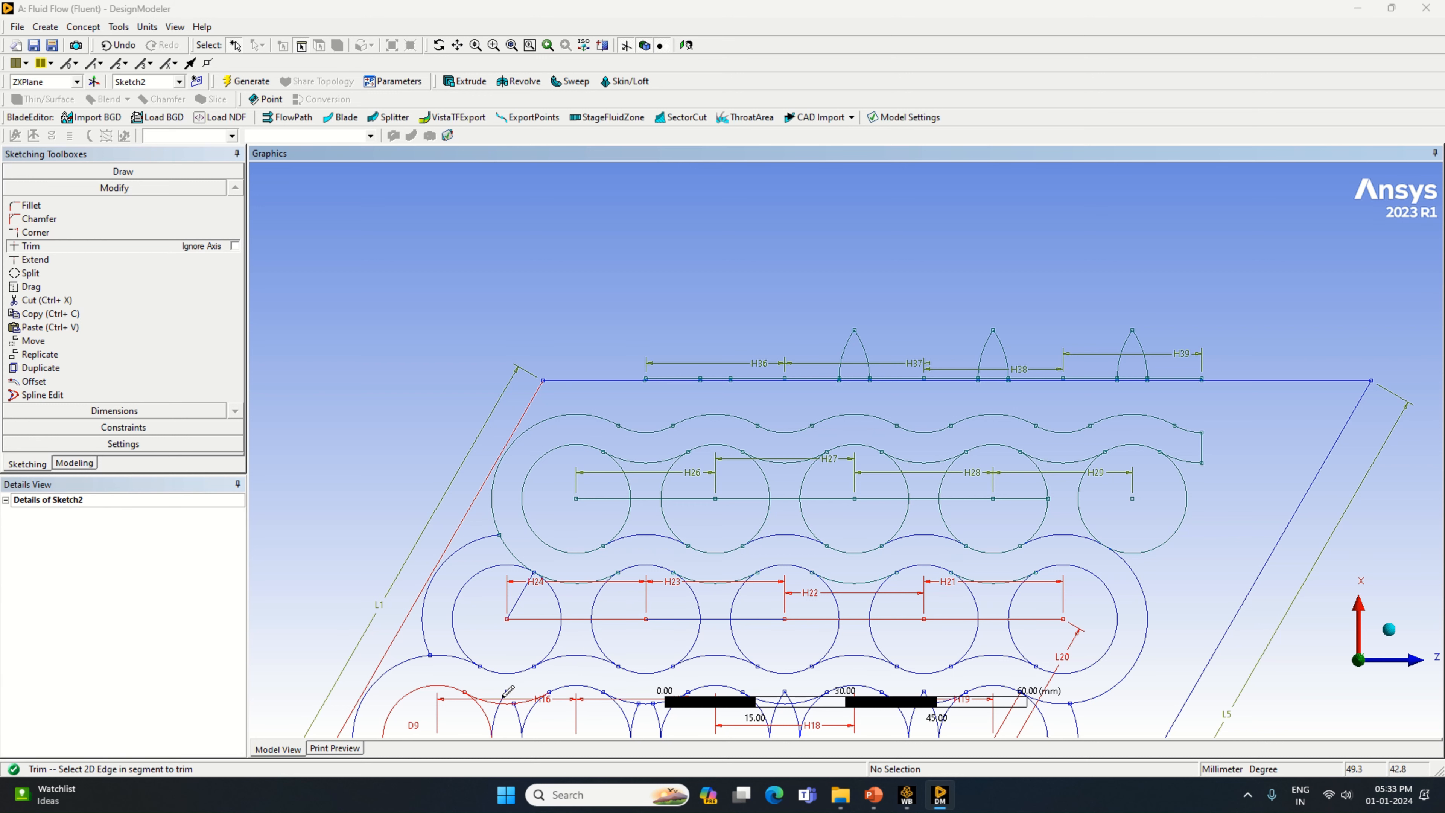
pyautogui.click(504, 694)
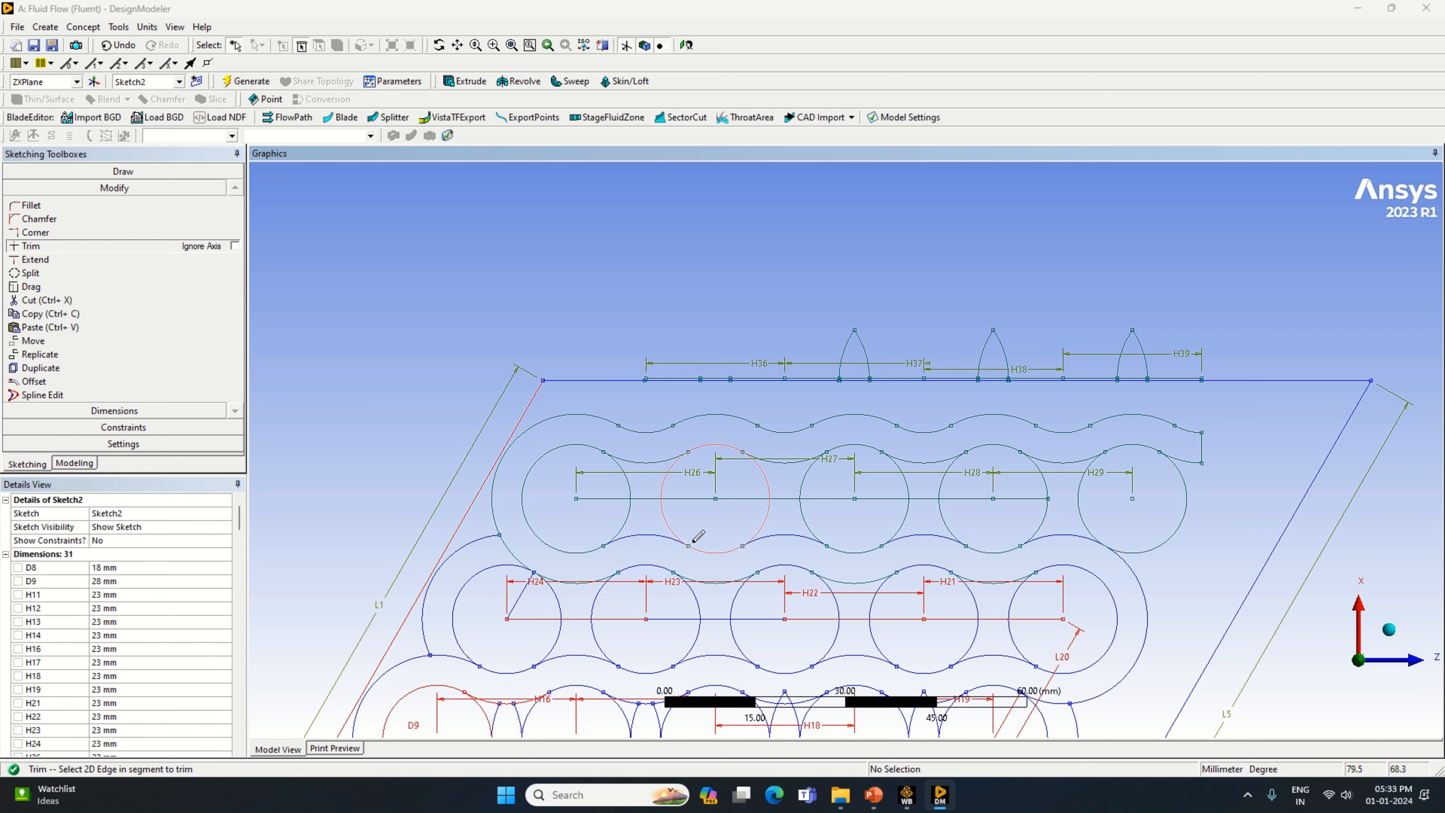
# Trim the slanted line inside the third row's first circle and the centre line segments from the first to the third circle.
pyautogui.scroll(-1, 695, 535)
pyautogui.click(526, 532)
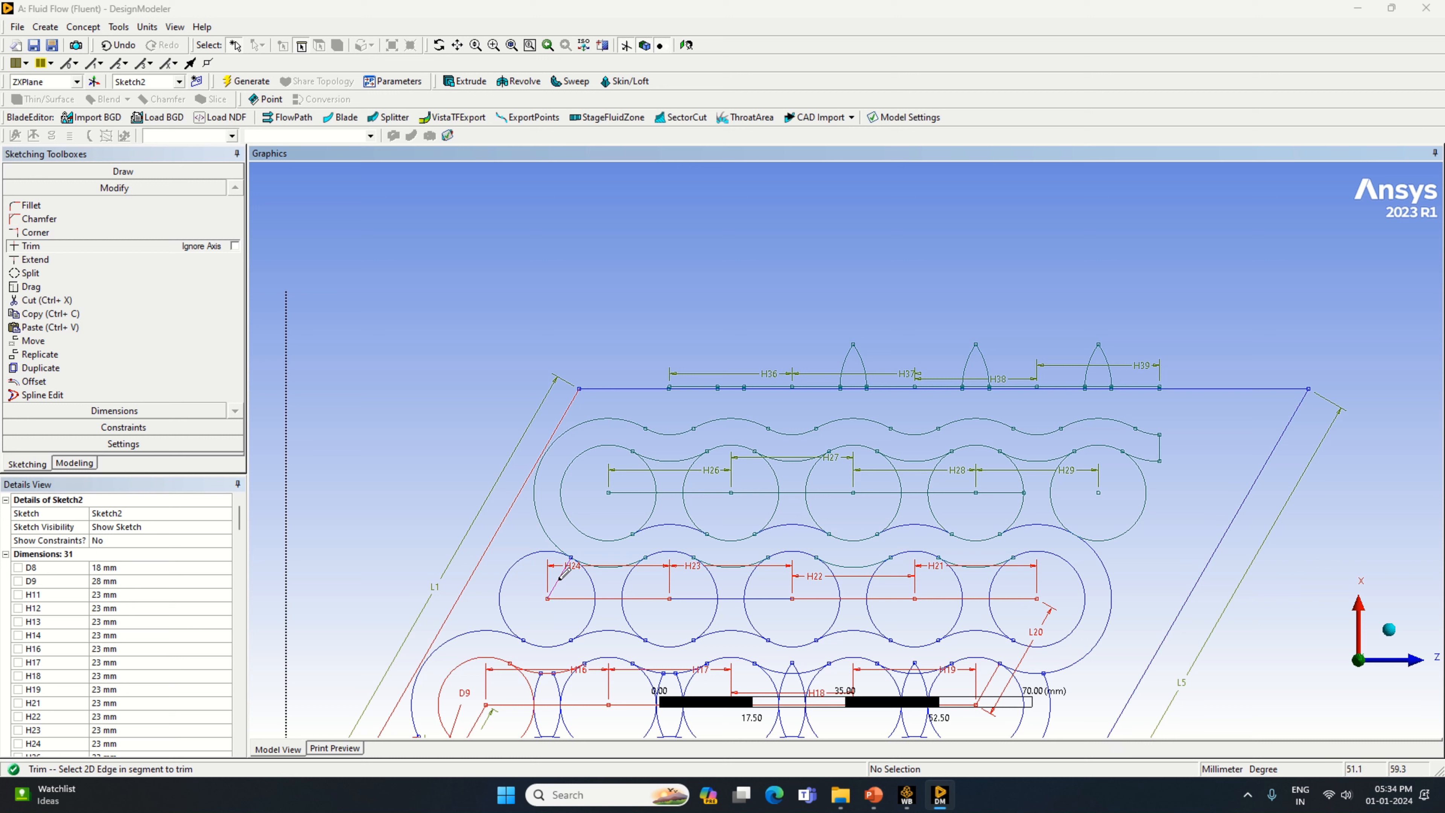
pyautogui.click(692, 599)
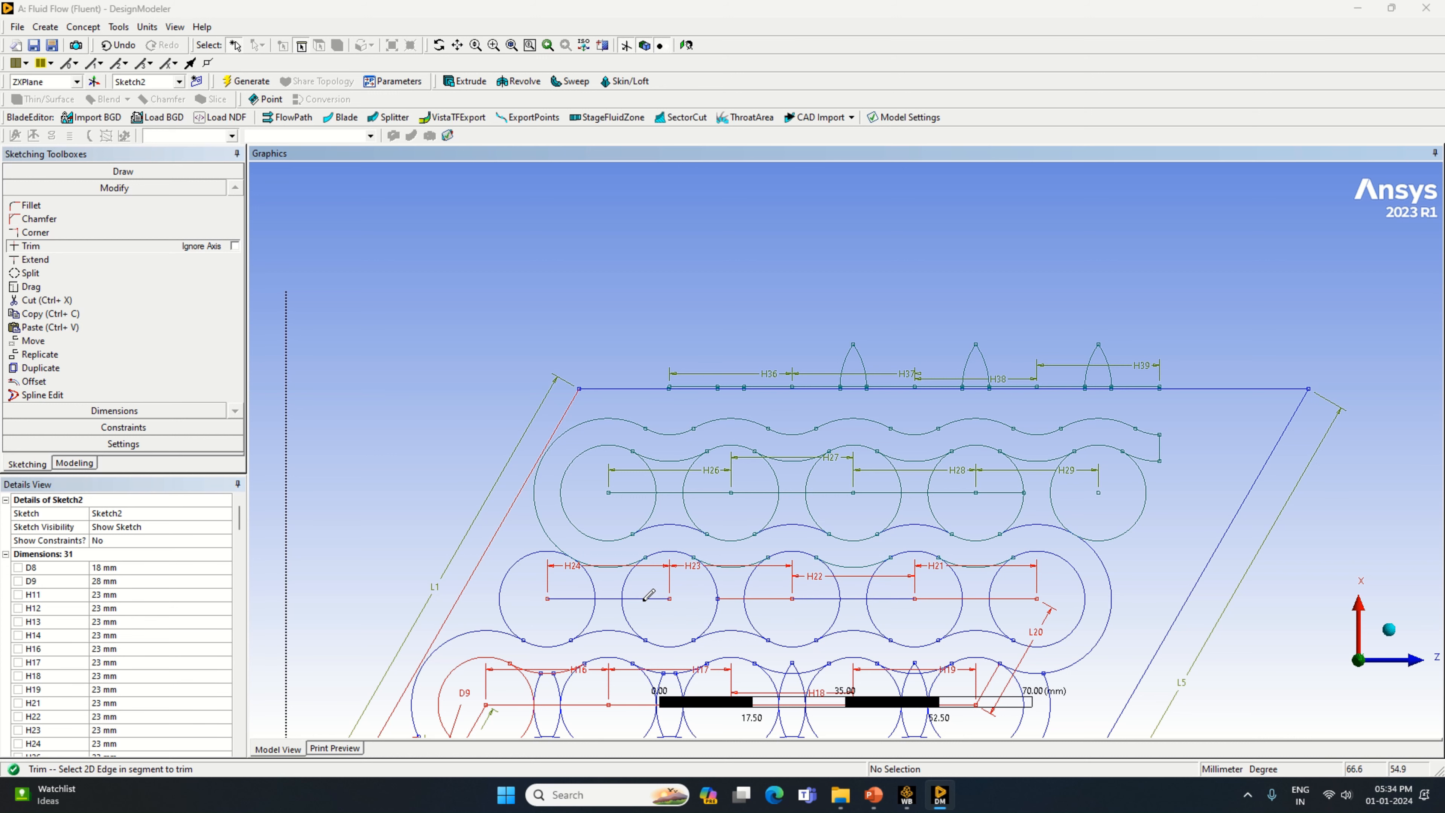
pyautogui.click(582, 598)
pyautogui.click(607, 597)
pyautogui.click(731, 597)
pyautogui.click(769, 598)
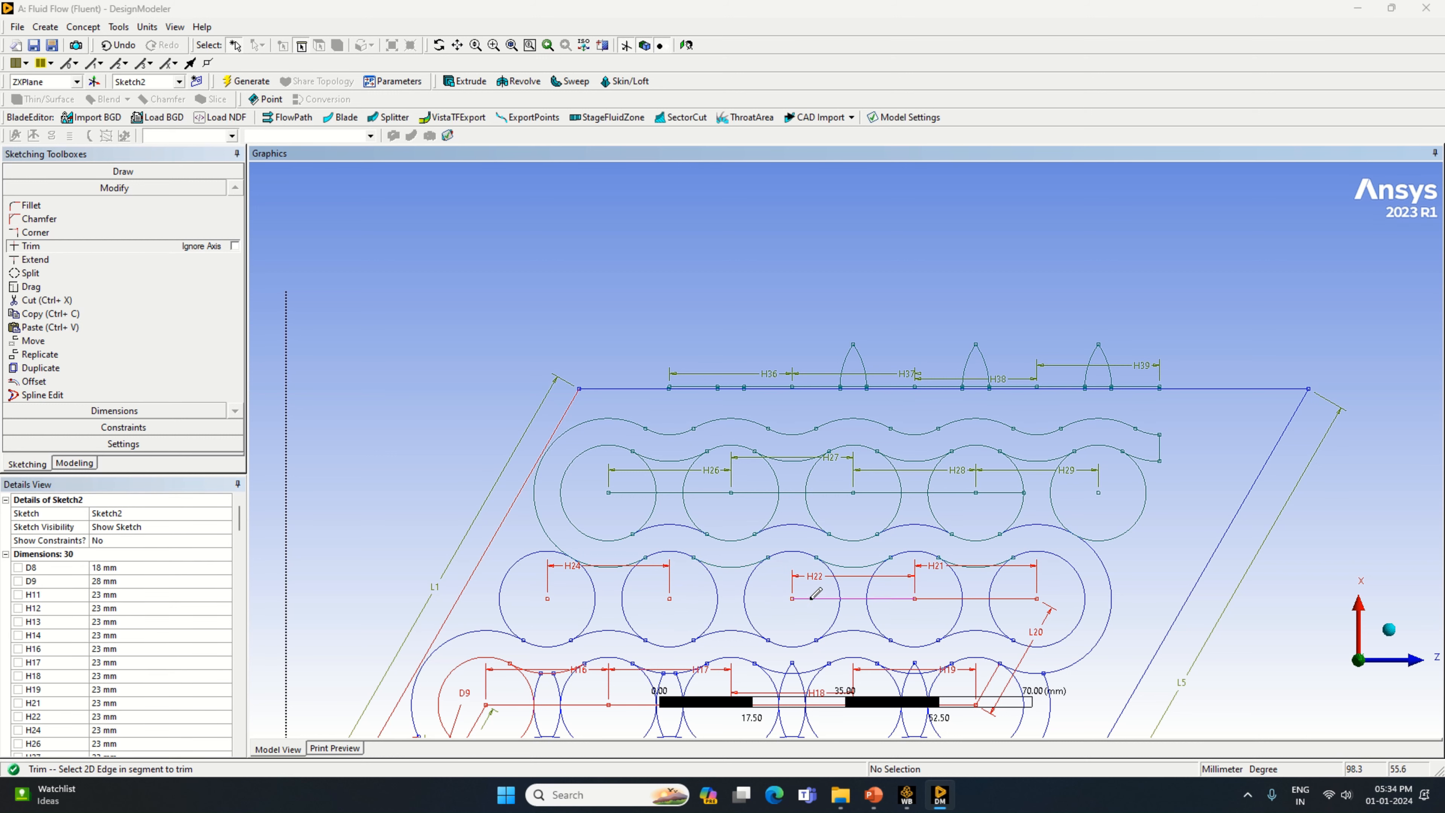
# Trim the third row's remaining centre line segments from the third to the fifth circle.
pyautogui.click(812, 599)
pyautogui.click(853, 599)
pyautogui.click(879, 600)
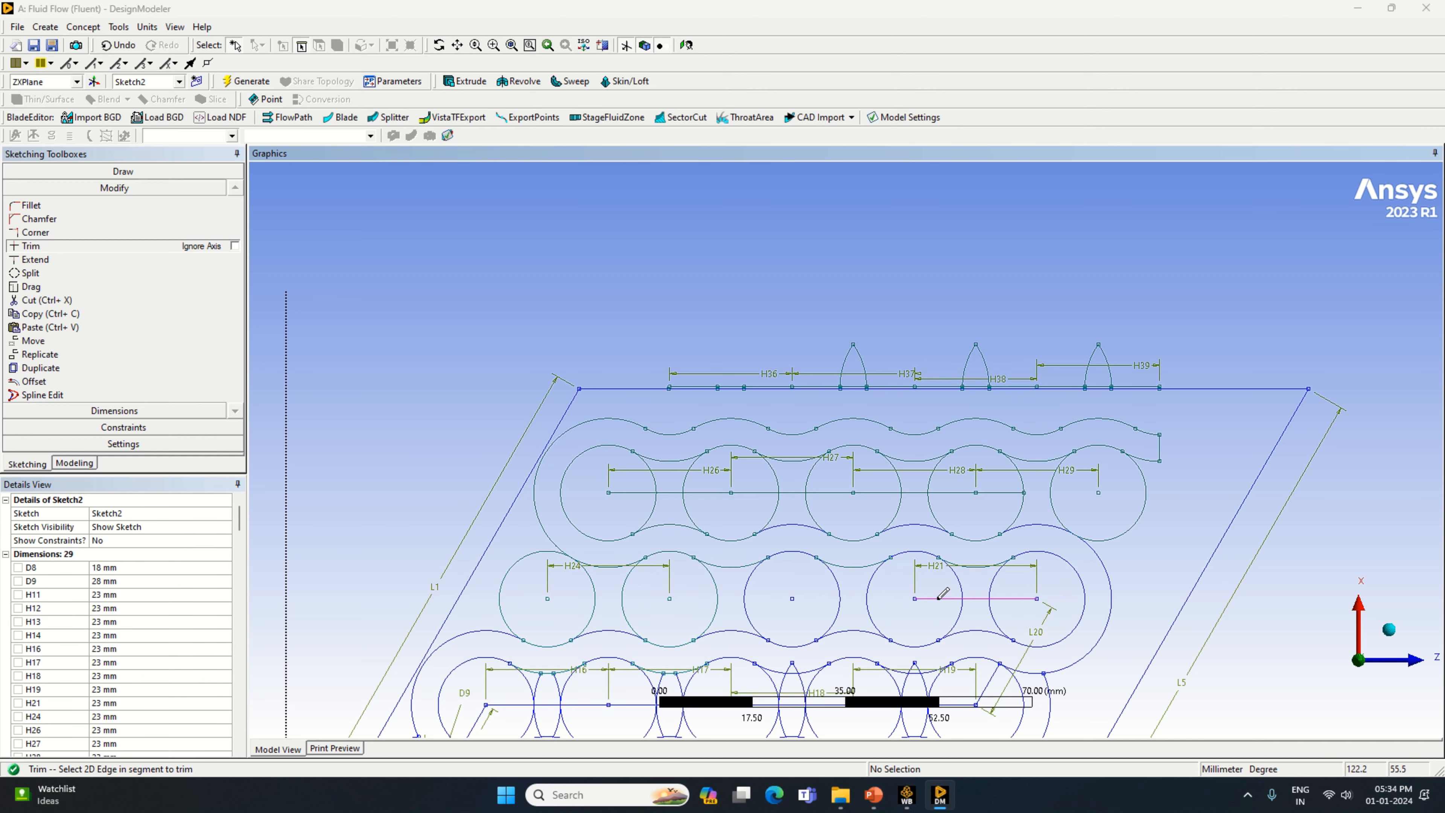
pyautogui.click(938, 598)
pyautogui.click(977, 596)
pyautogui.click(1005, 598)
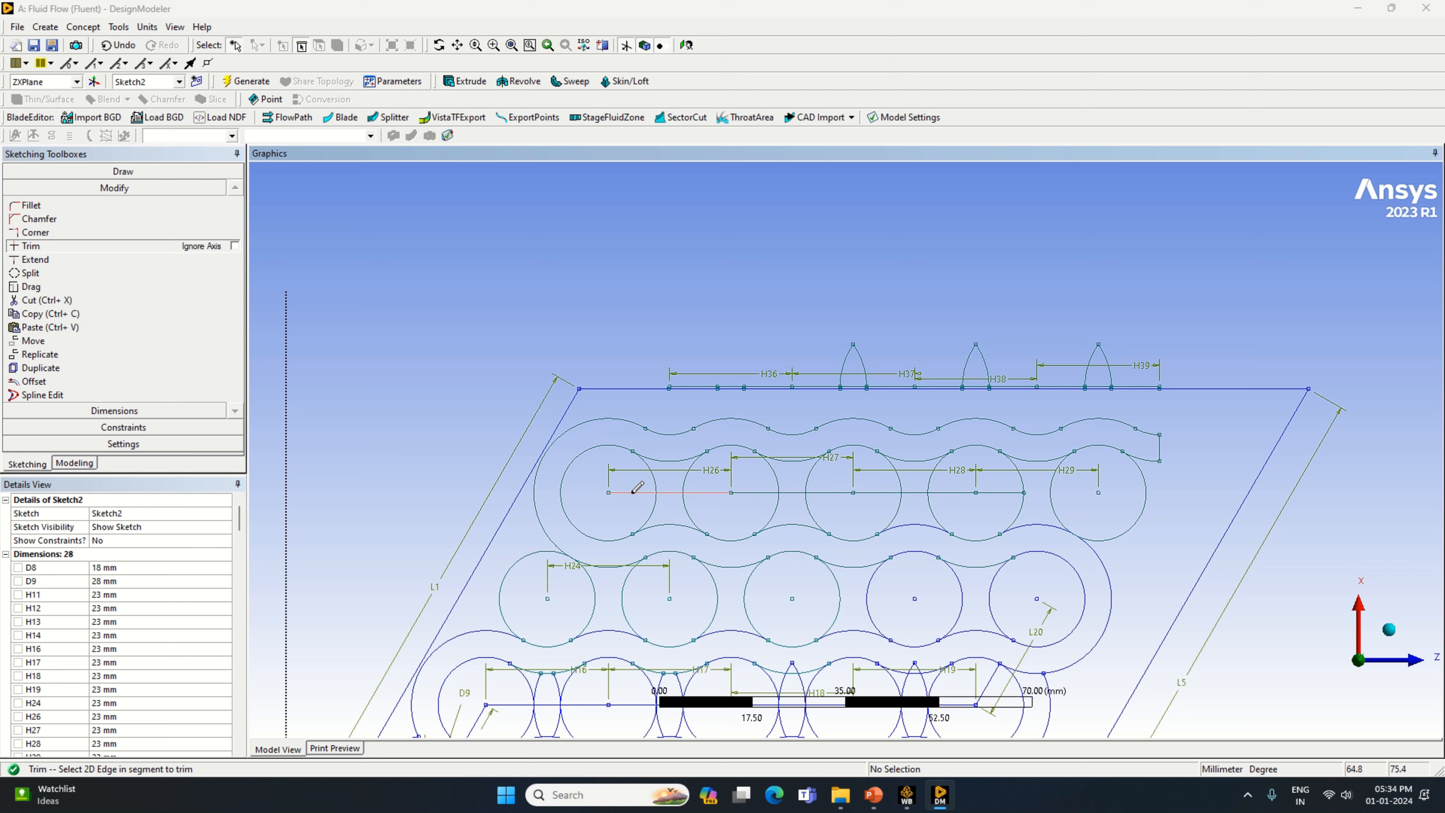
# Trim all centre line segments through the second row's circles.
pyautogui.click(665, 491)
pyautogui.click(668, 491)
pyautogui.click(702, 492)
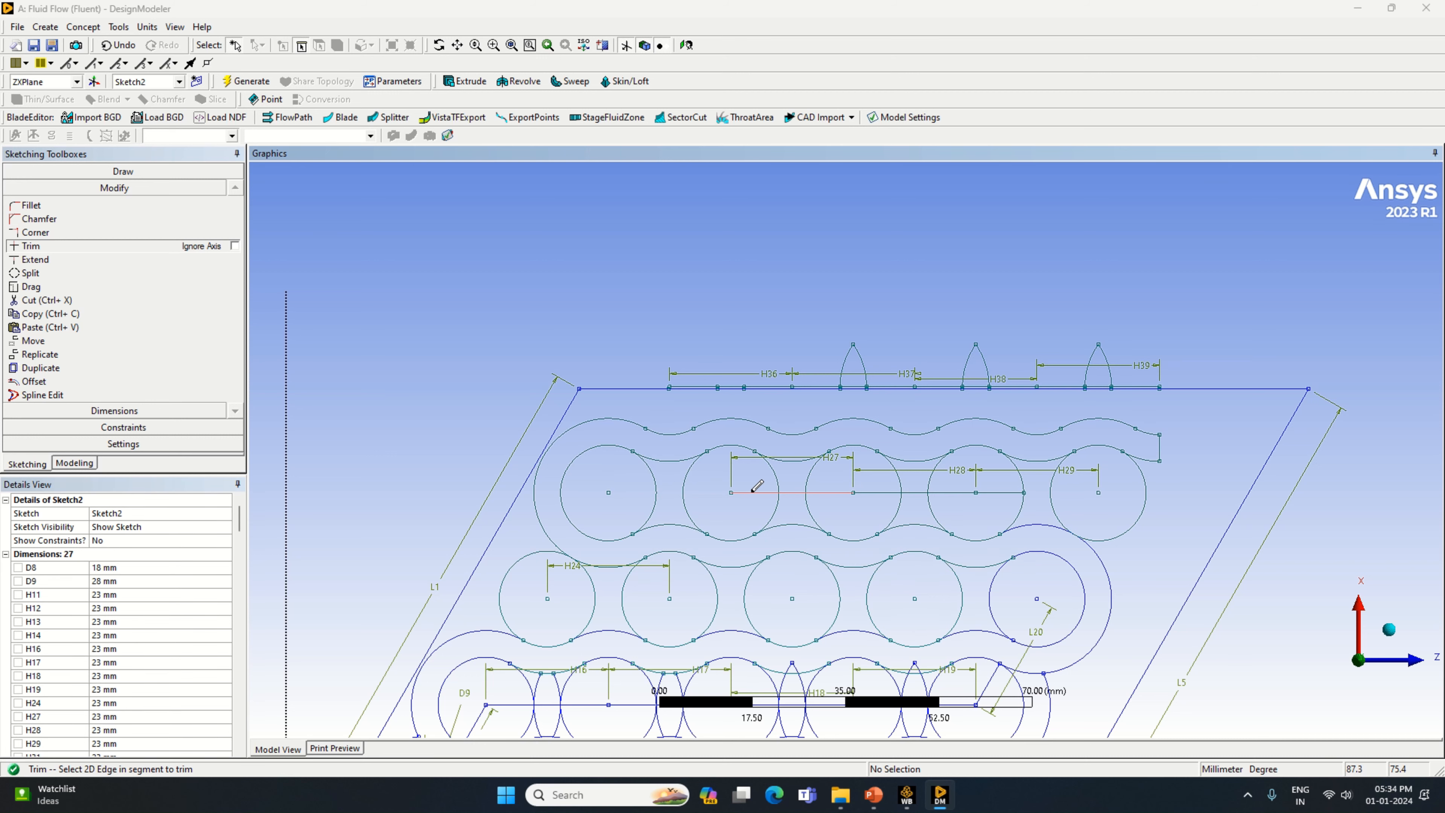
pyautogui.click(751, 492)
pyautogui.click(800, 493)
pyautogui.click(826, 493)
pyautogui.click(874, 492)
pyautogui.click(922, 492)
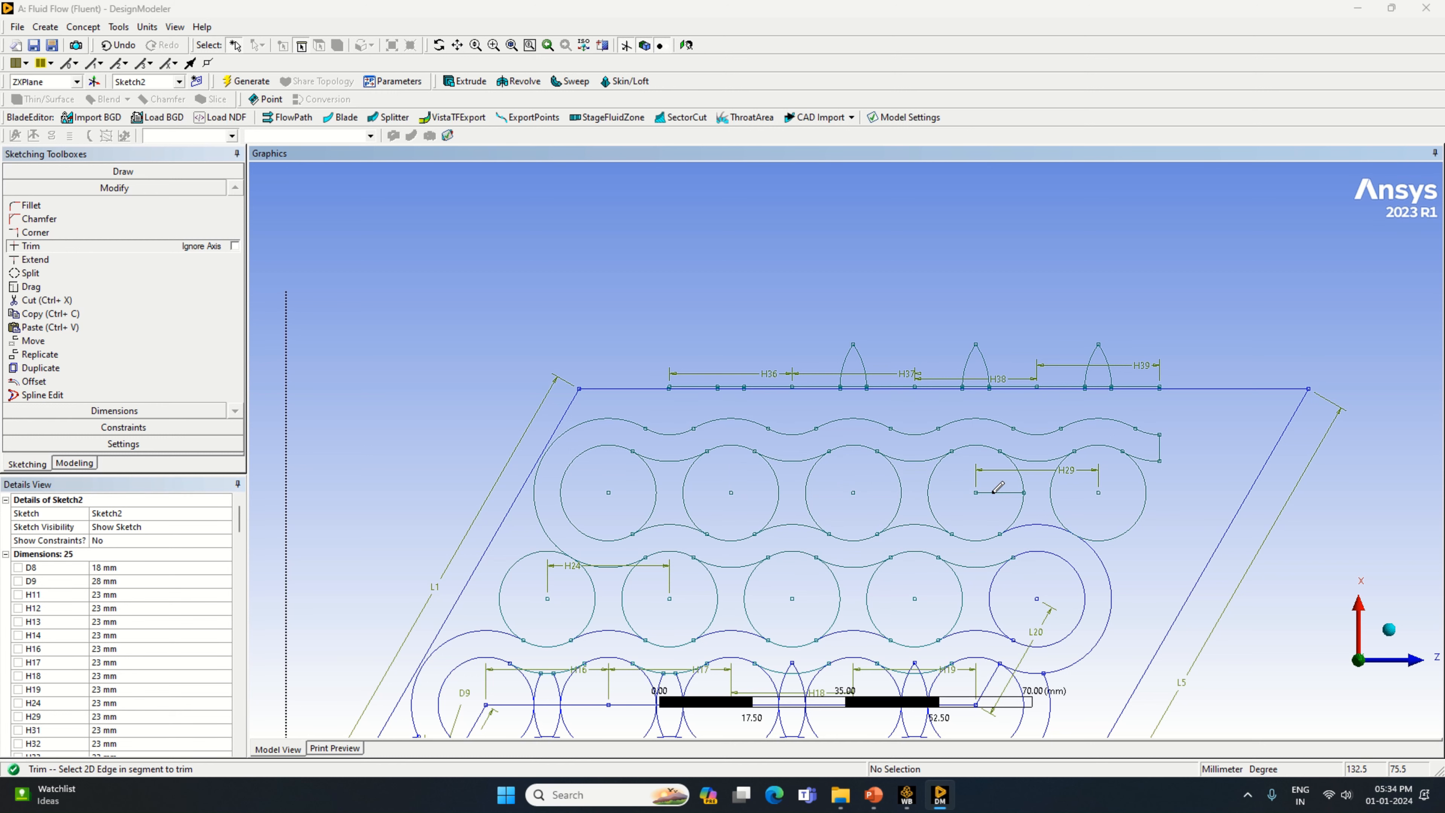
pyautogui.click(999, 492)
# Trim the overlap arcs between the fourth row's first two circles.
pyautogui.click(457, 45)
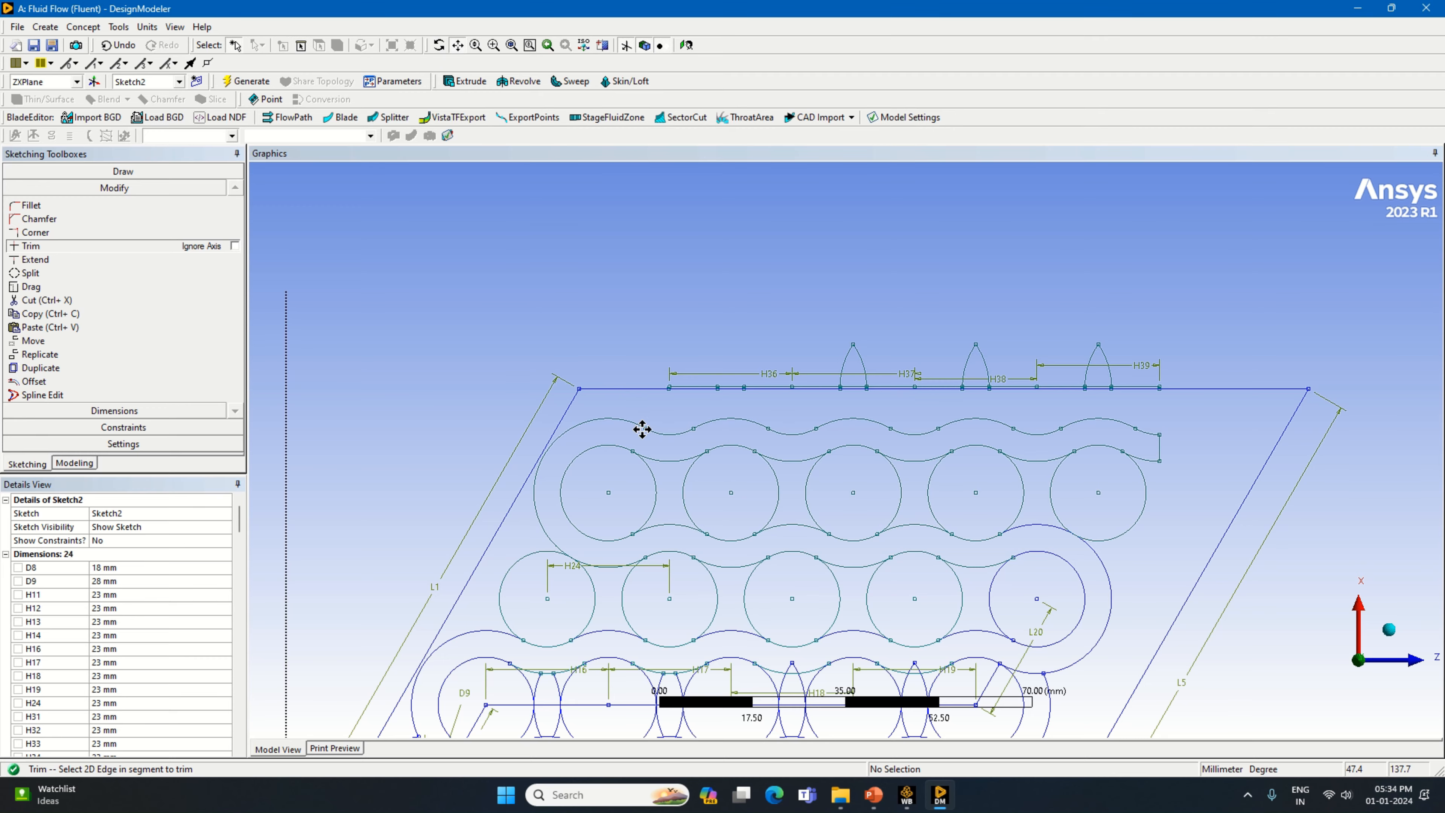
pyautogui.moveTo(642, 425); pyautogui.dragTo(756, 227)
pyautogui.moveTo(714, 444); pyautogui.dragTo(761, 320)
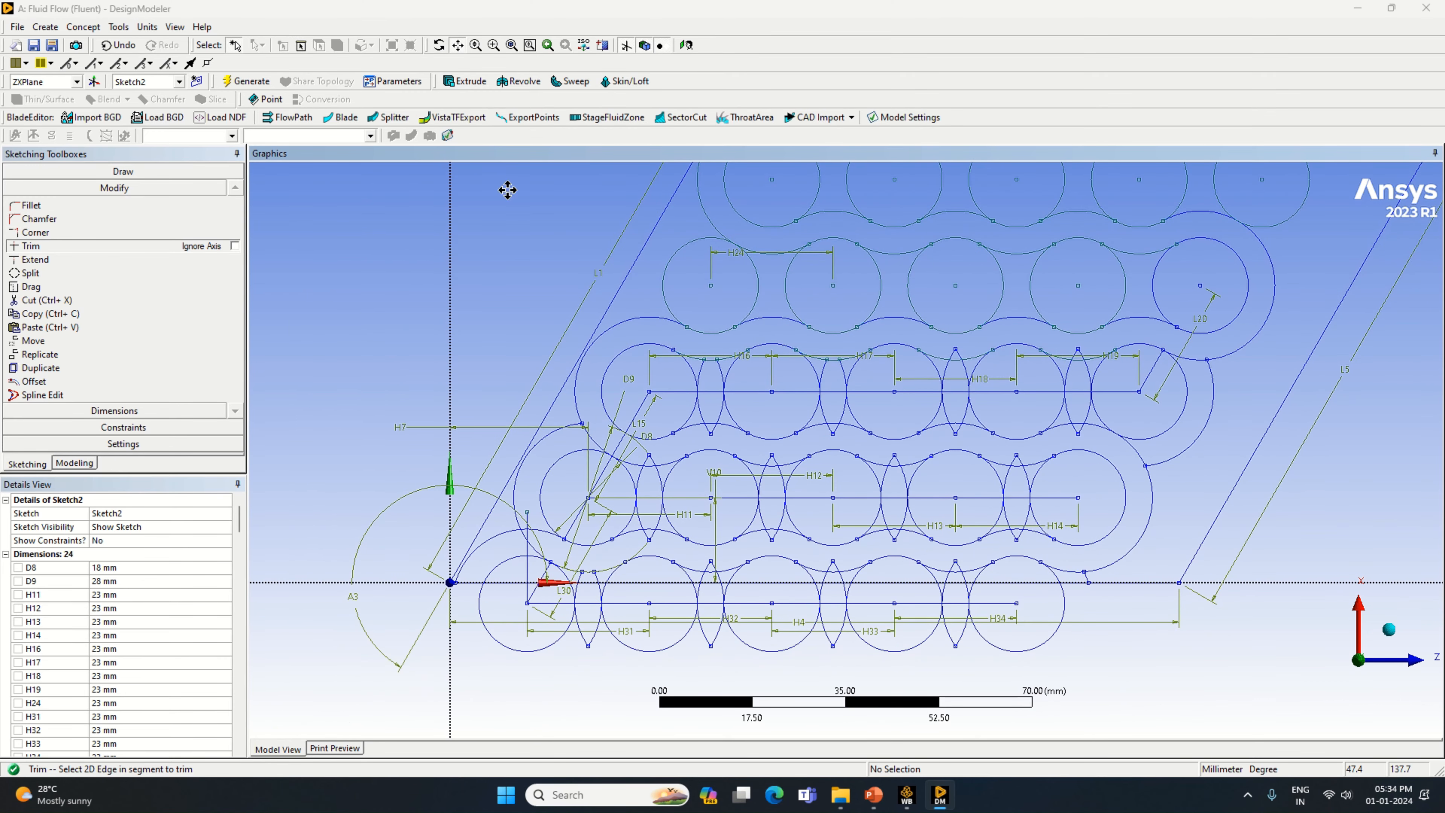
pyautogui.click(457, 47)
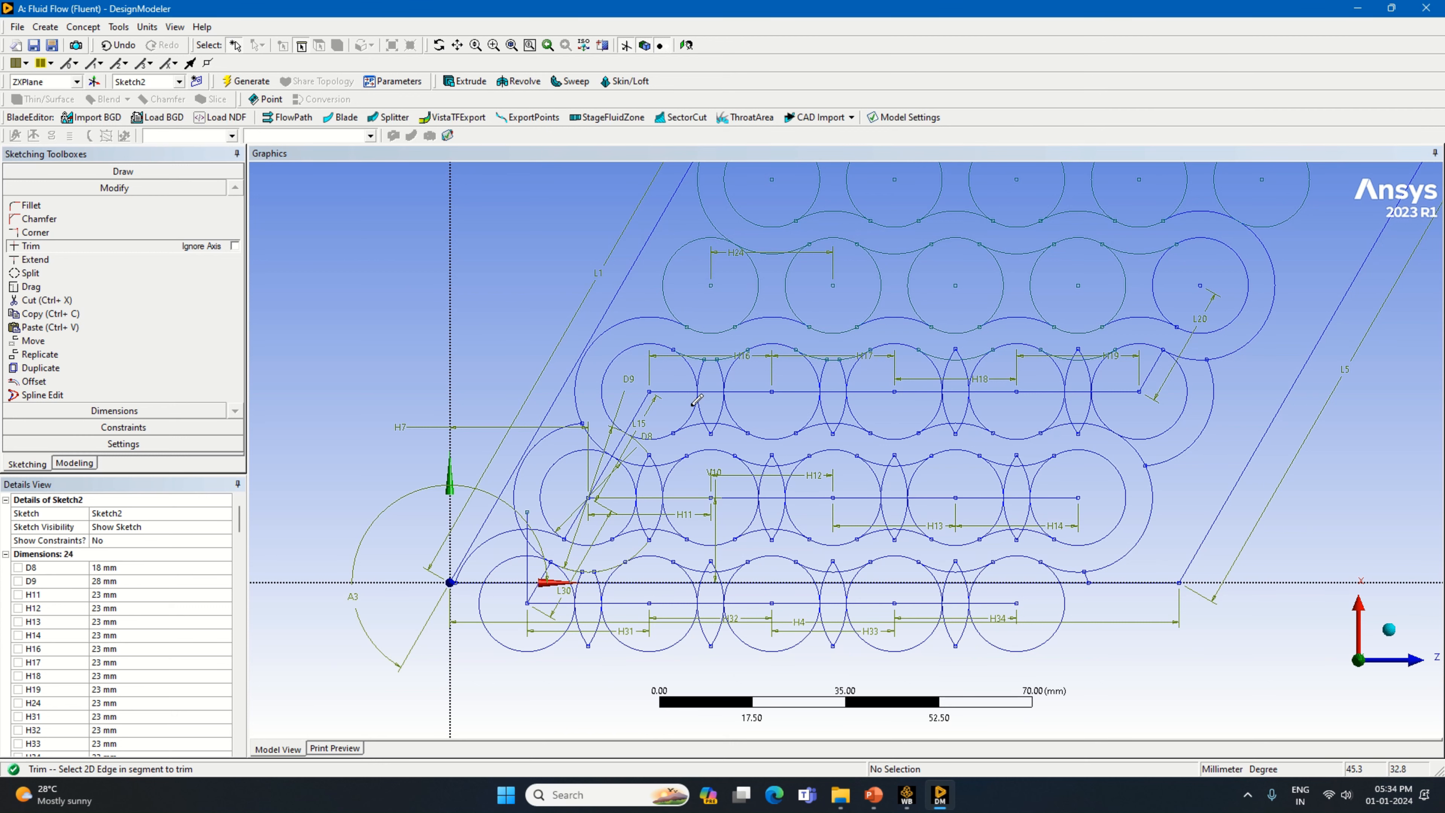
pyautogui.click(664, 392)
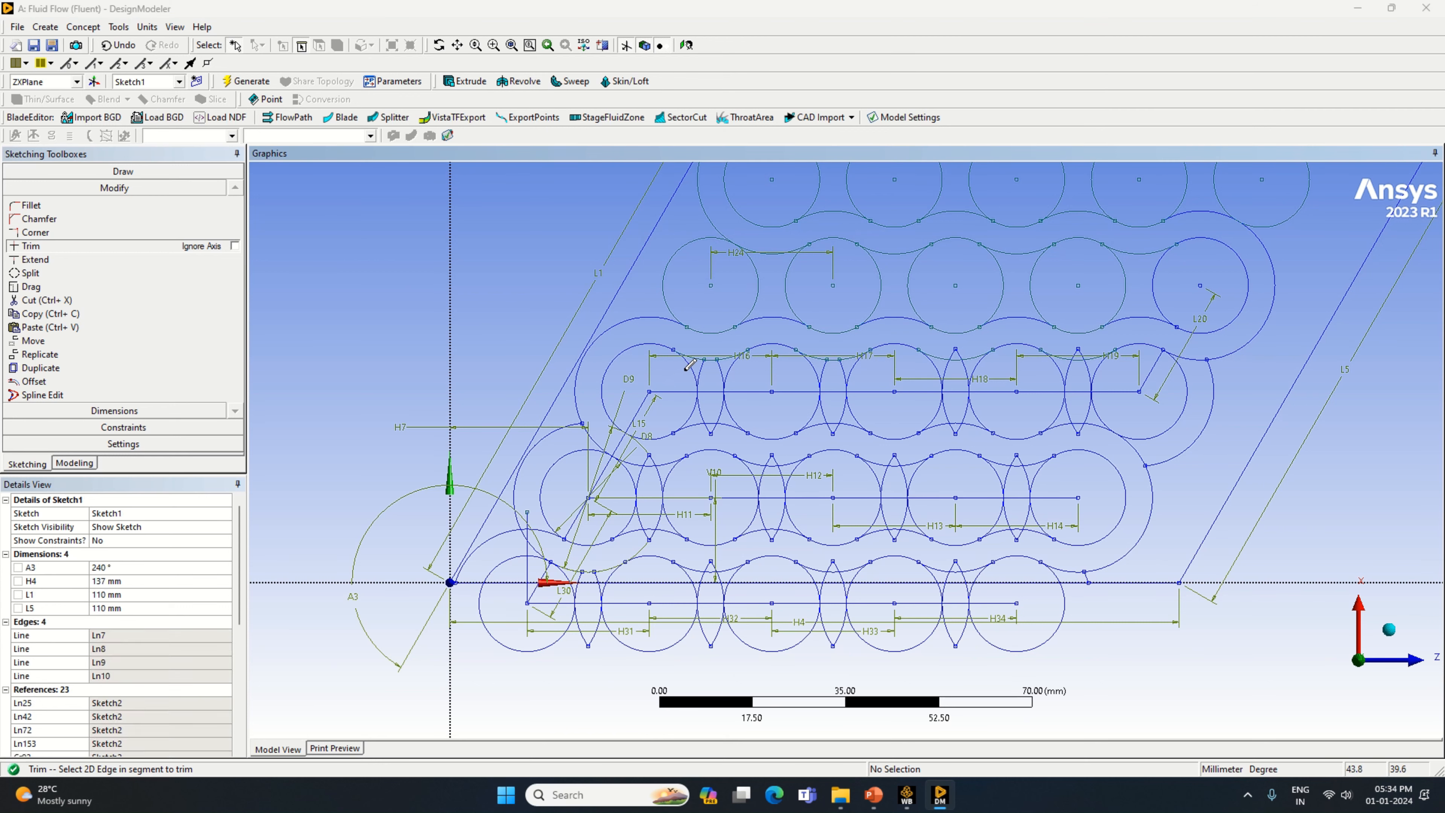
pyautogui.click(702, 364)
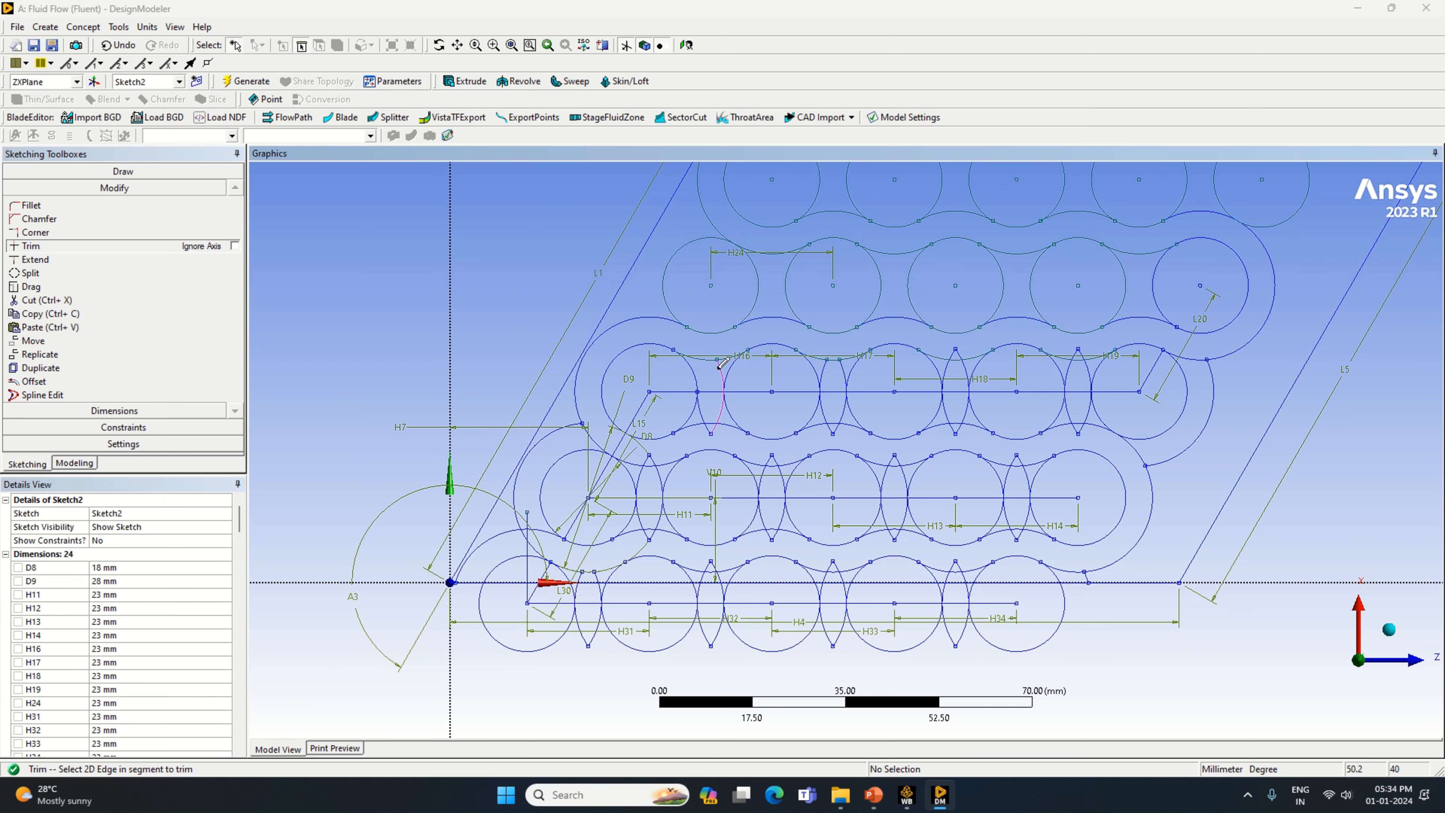
pyautogui.click(719, 368)
pyautogui.click(705, 409)
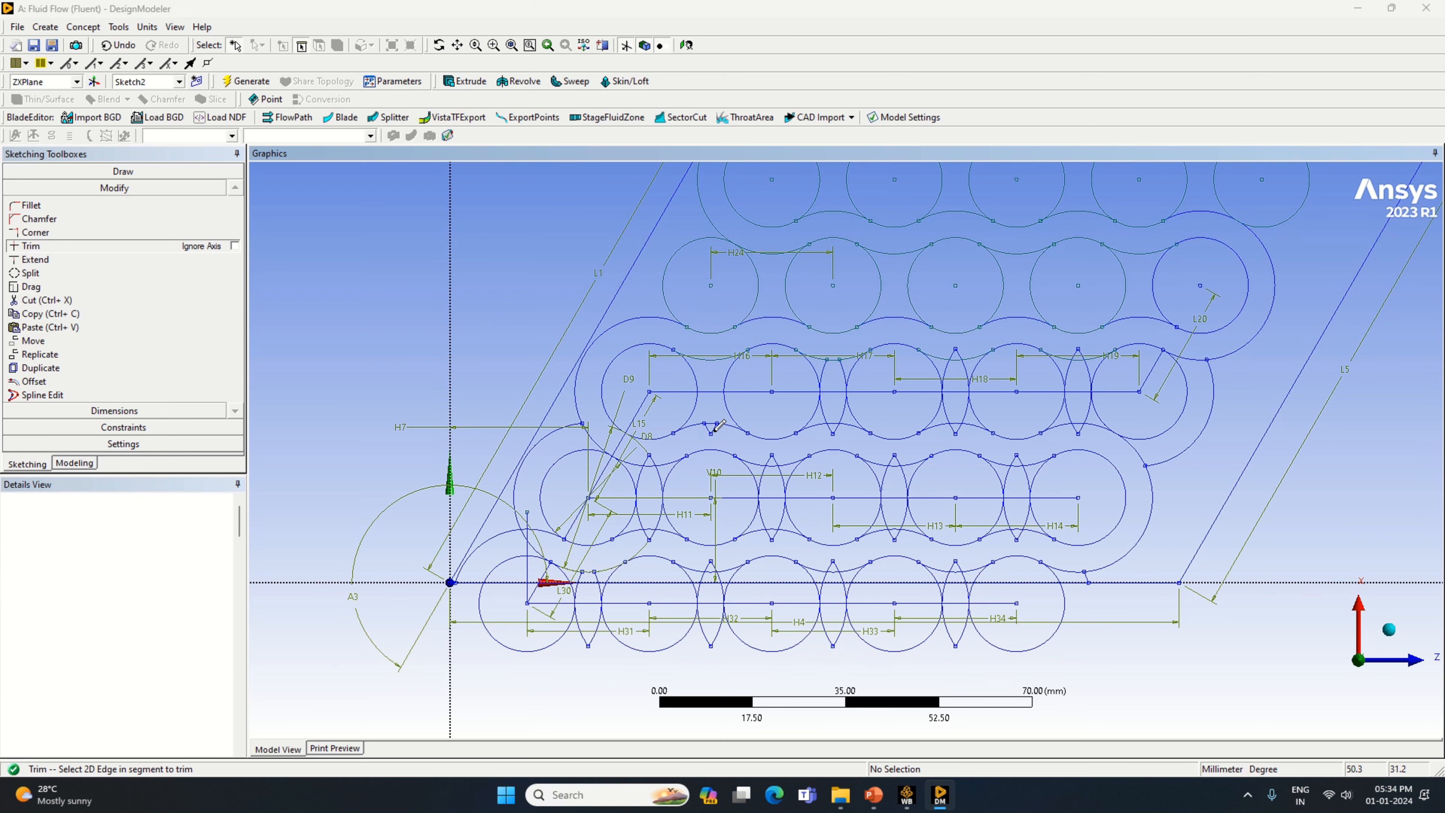
# Trim the upper arc tip between the fifth row's first two circles and the outer arc beside its first circle.
pyautogui.click(651, 455)
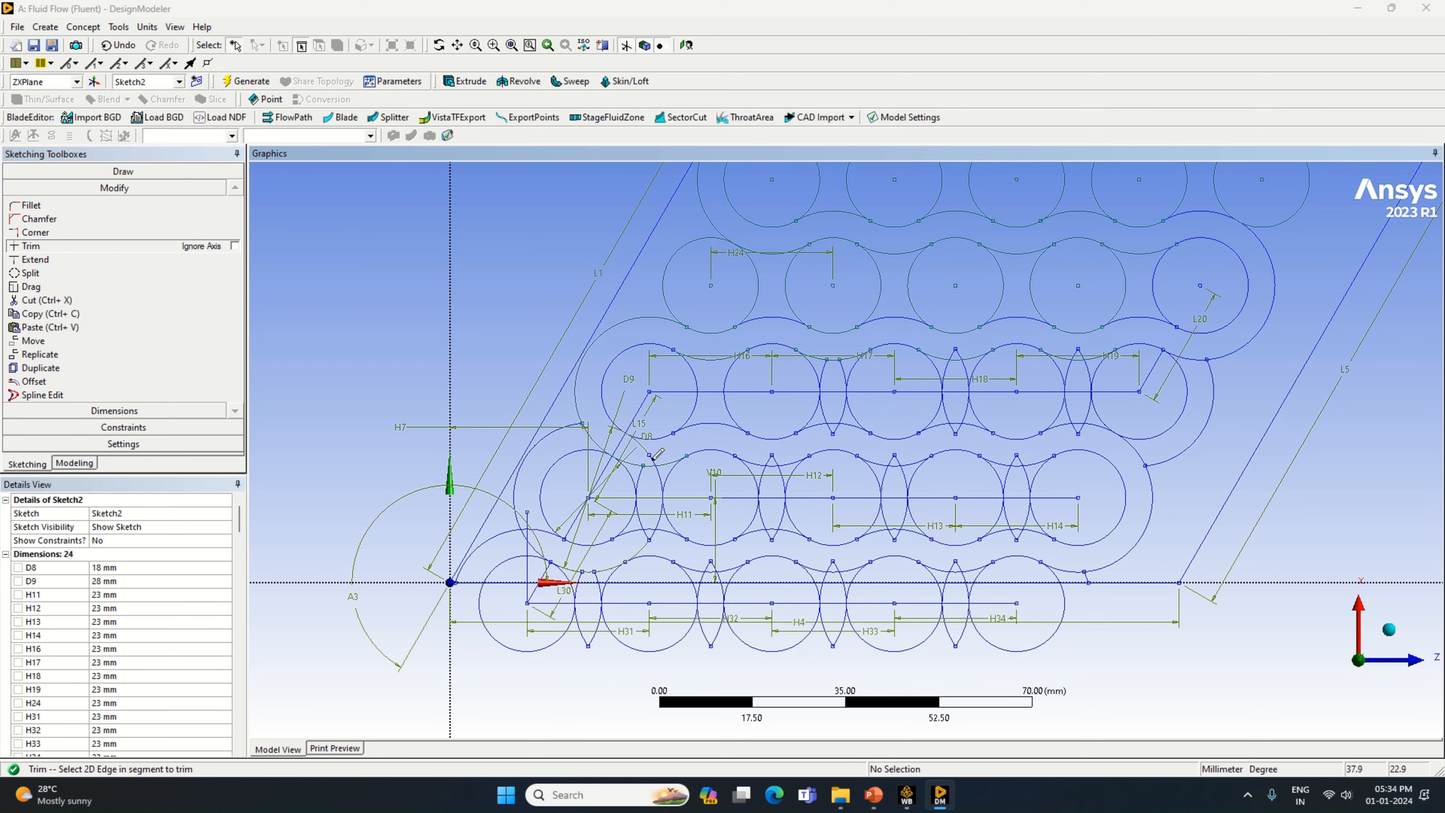
pyautogui.click(654, 441)
pyautogui.click(549, 427)
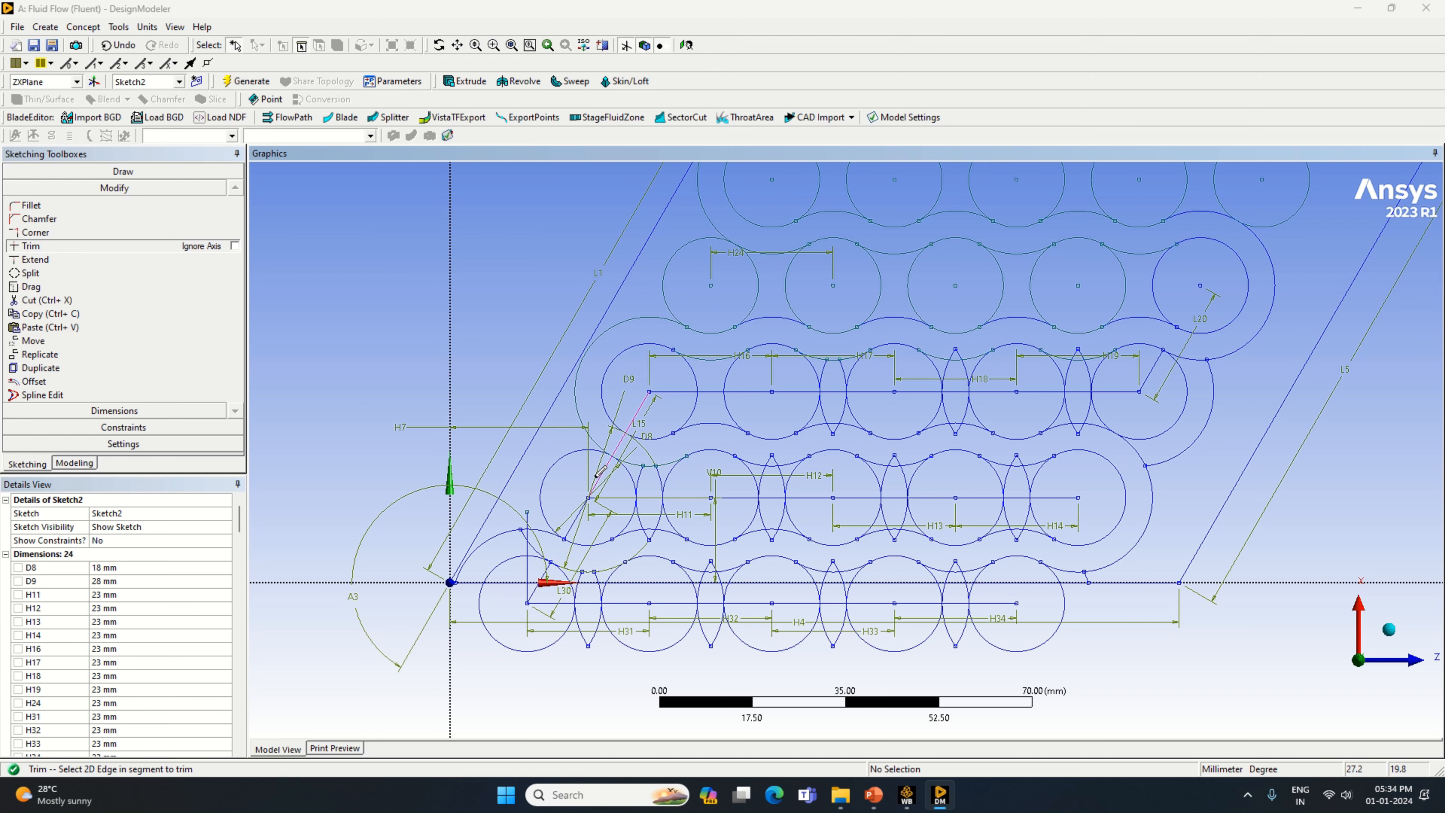
pyautogui.click(645, 468)
# Trim the upper tip between the fifth row's second and third circles, and the lower tip and overlap arcs between the fourth row's second and third circles.
pyautogui.click(767, 459)
pyautogui.click(791, 451)
pyautogui.click(836, 428)
pyautogui.click(825, 370)
pyautogui.click(842, 371)
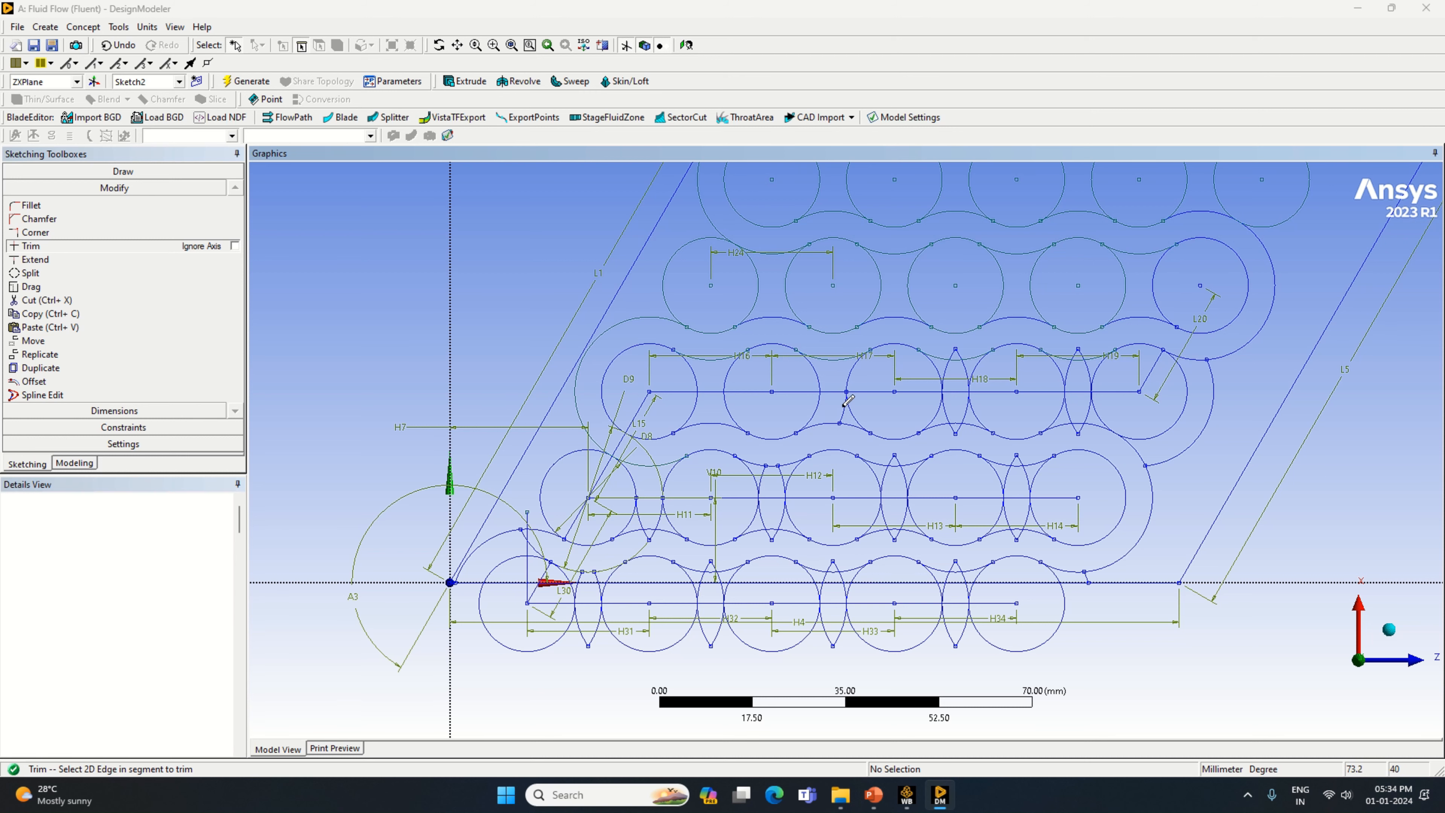
# Trim the fourth row's centre line segments through its first three circles.
pyautogui.click(780, 393)
pyautogui.click(714, 392)
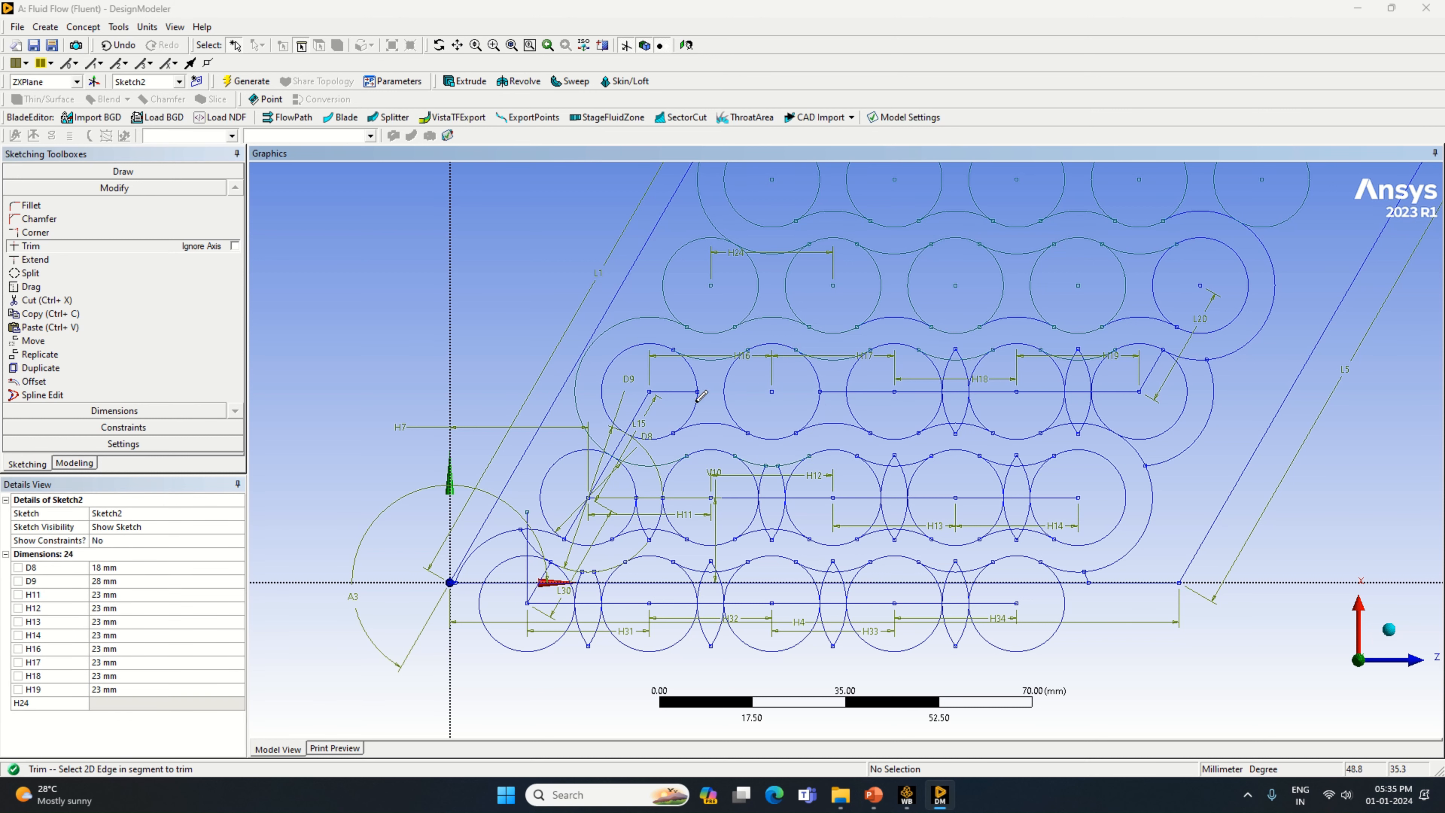
pyautogui.click(686, 391)
pyautogui.click(839, 392)
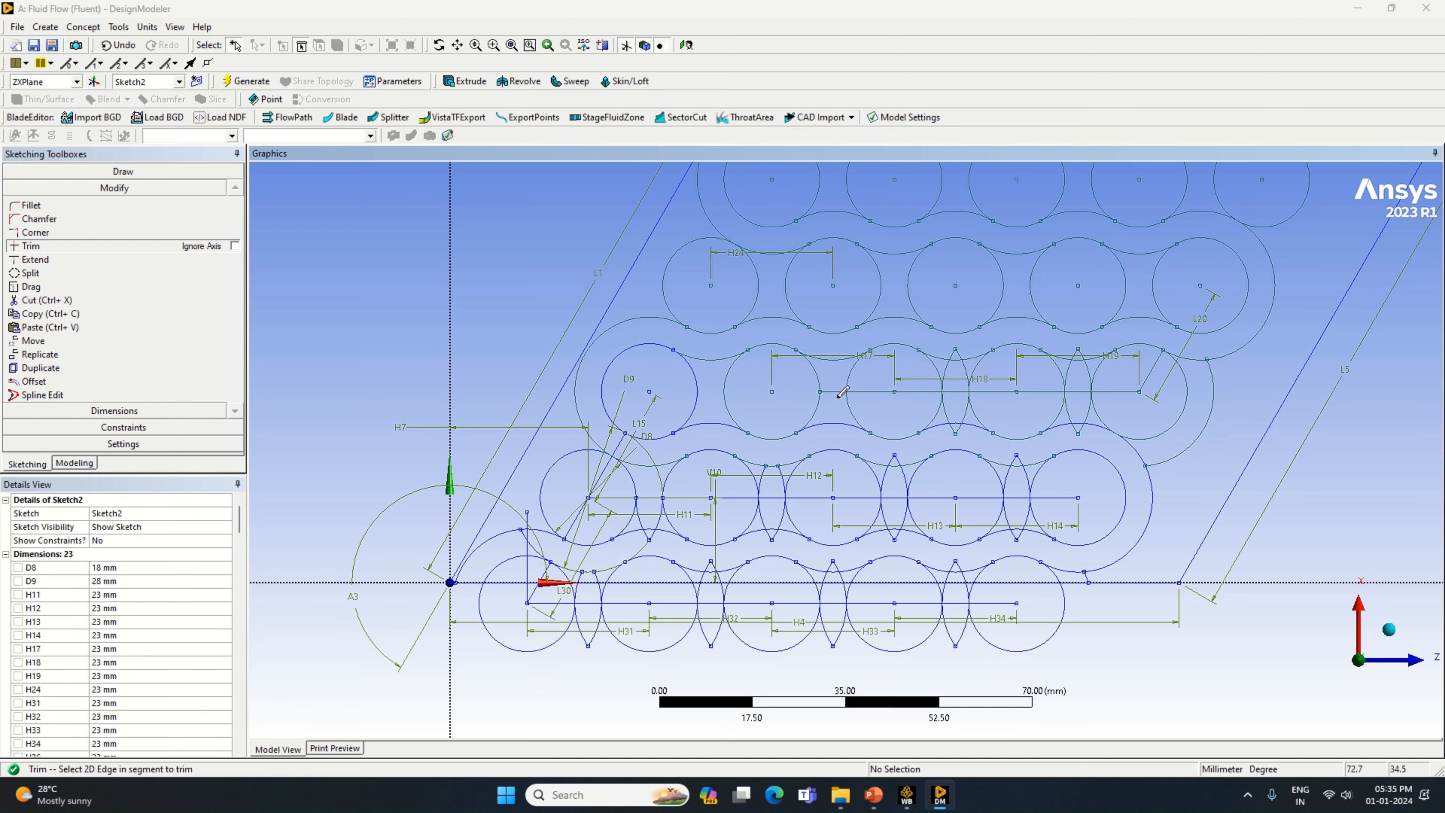
pyautogui.click(922, 393)
# Trim the overlap arcs between the fourth row's third and fourth circles and the centre line inside the fourth circle.
pyautogui.click(946, 413)
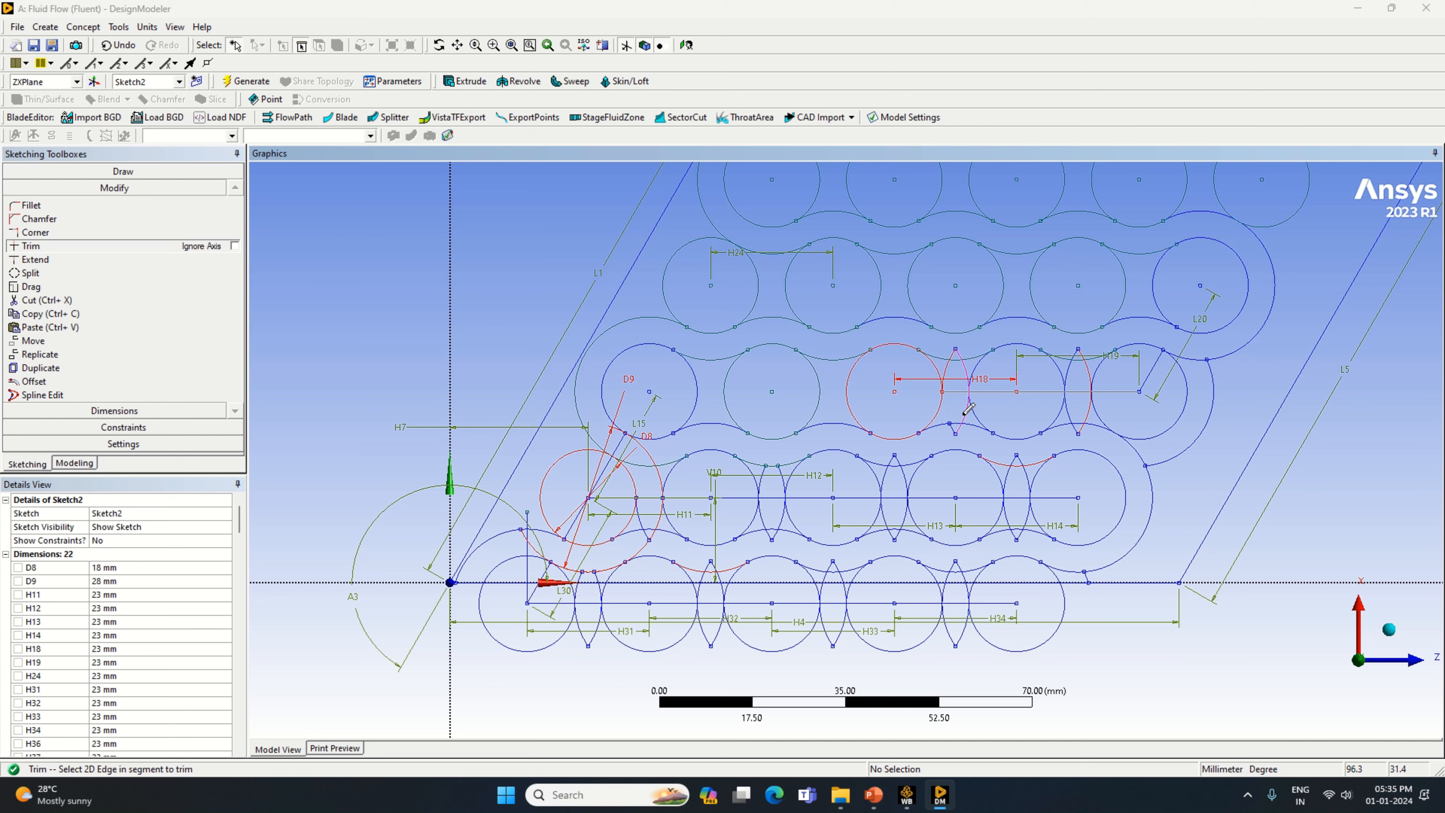
pyautogui.click(968, 409)
pyautogui.click(967, 366)
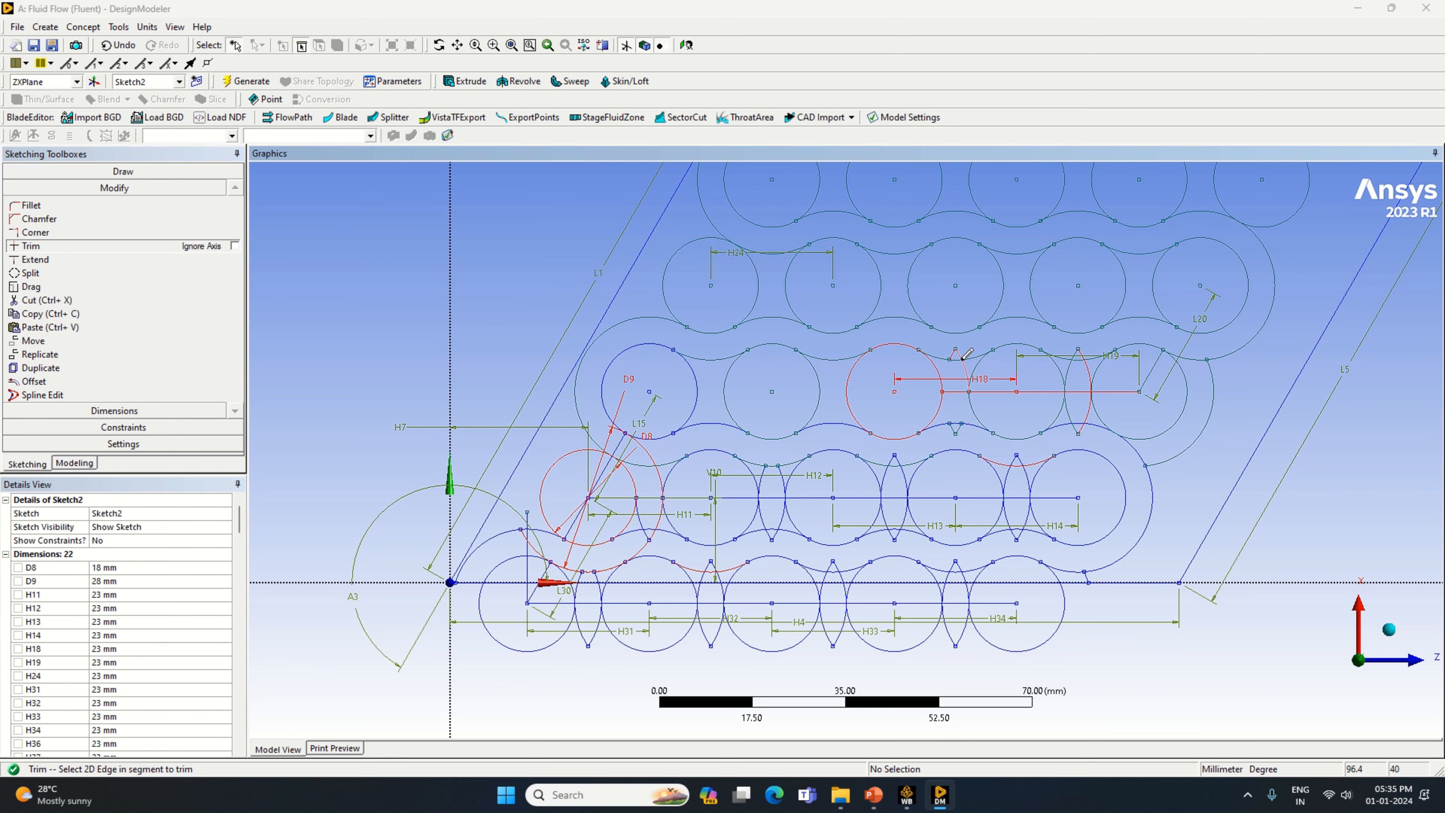
pyautogui.click(961, 359)
pyautogui.click(978, 391)
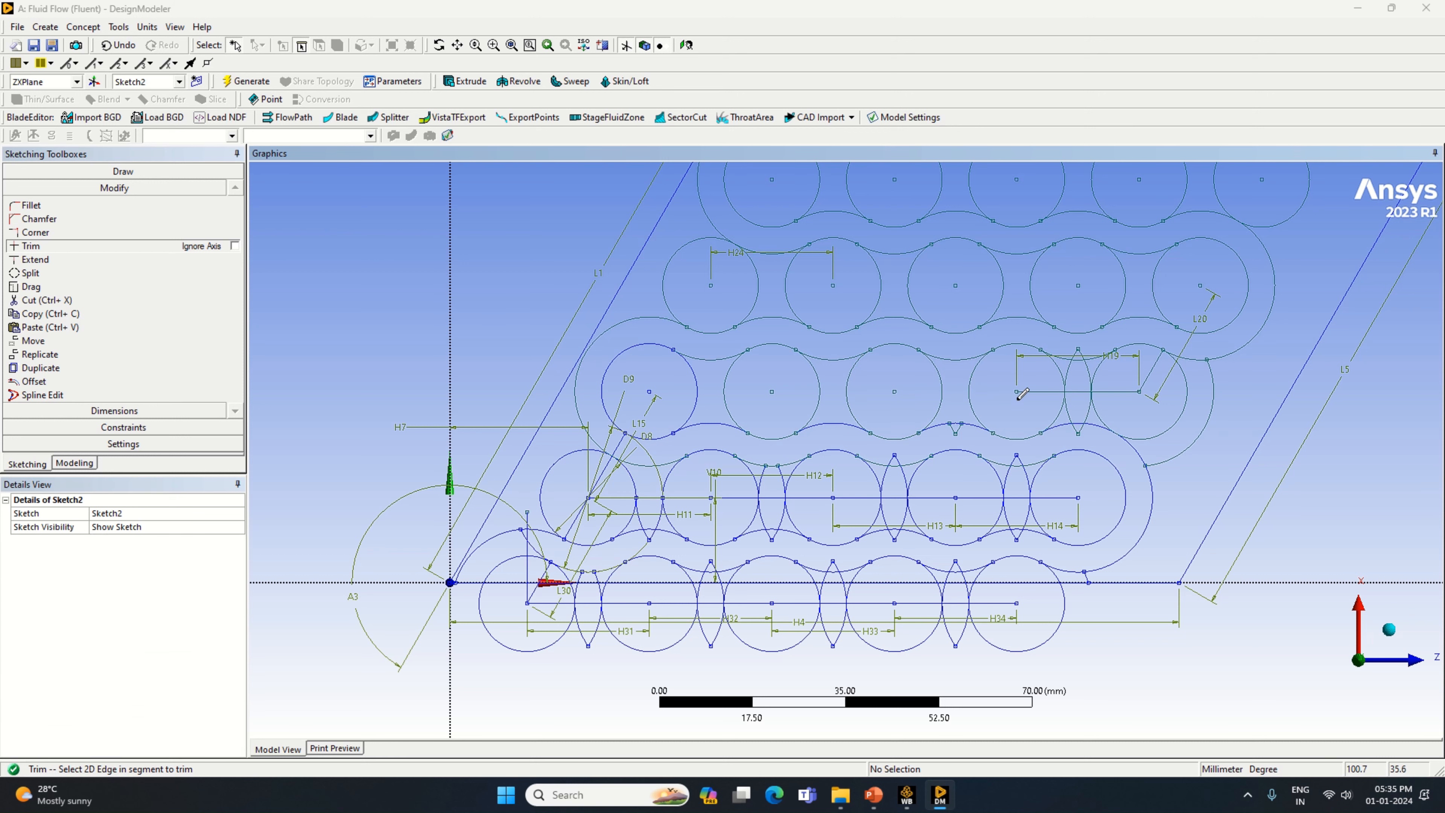
pyautogui.click(1049, 391)
# Trim the overlap arcs and lower tip between the fourth row's fourth and fifth circles.
pyautogui.click(1088, 367)
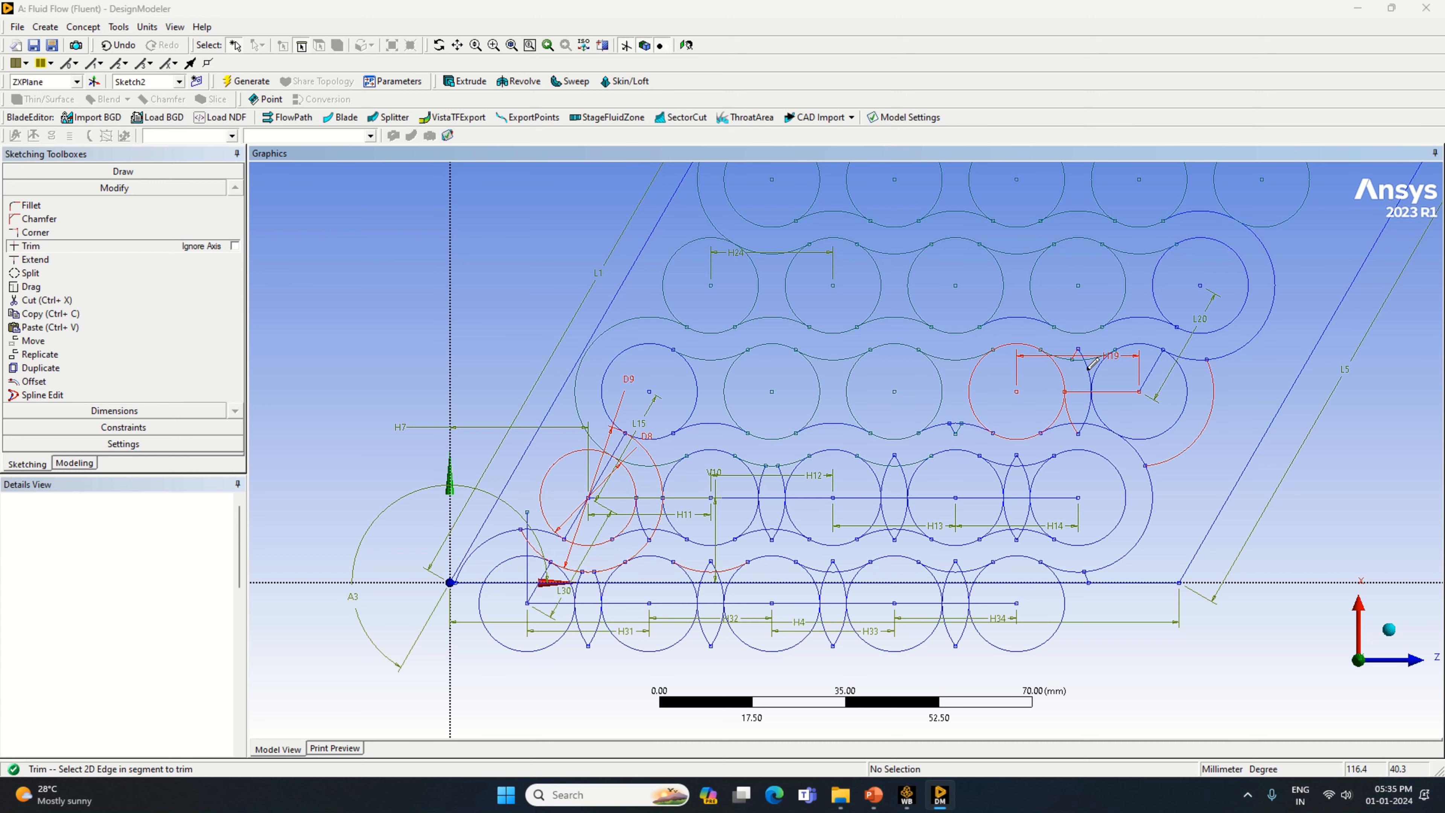
pyautogui.click(1090, 381)
pyautogui.click(1089, 404)
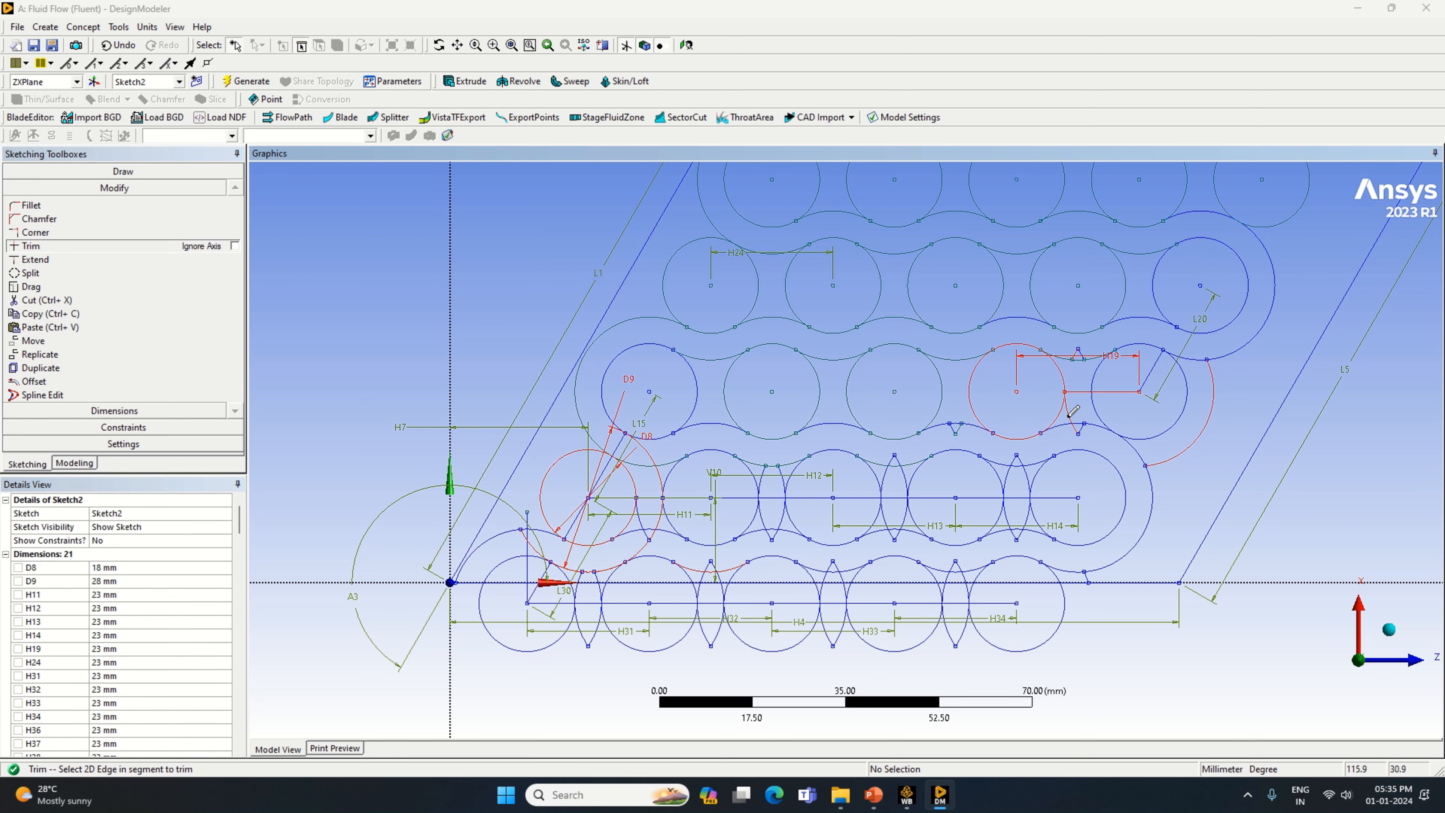
pyautogui.click(1071, 414)
pyautogui.click(1084, 428)
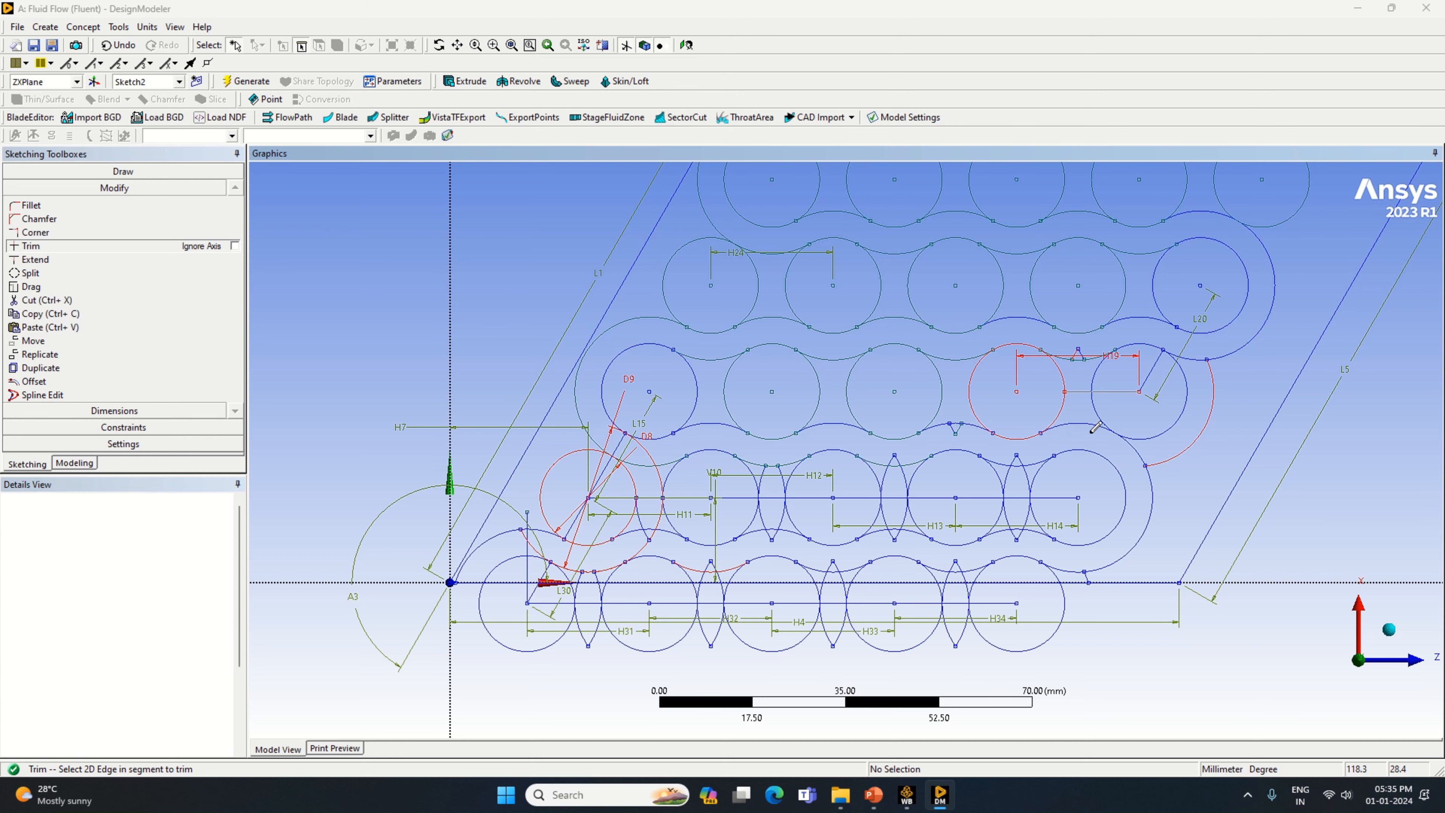
# Trim the leftovers around the fourth row's fifth circle: the upper arc tip, centre and slanted lines, and right-hand outer arc.
pyautogui.click(1081, 352)
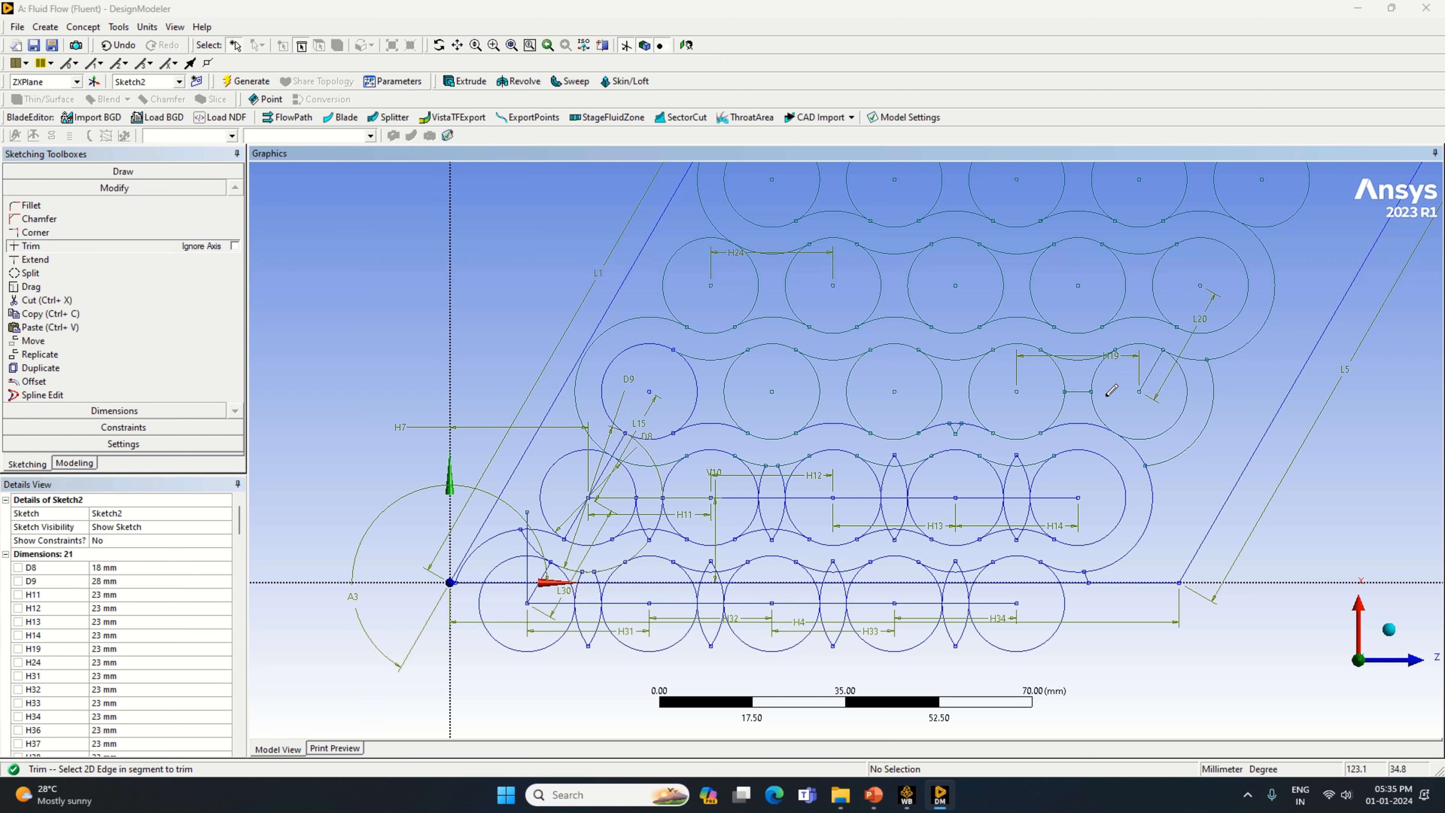
pyautogui.click(1145, 378)
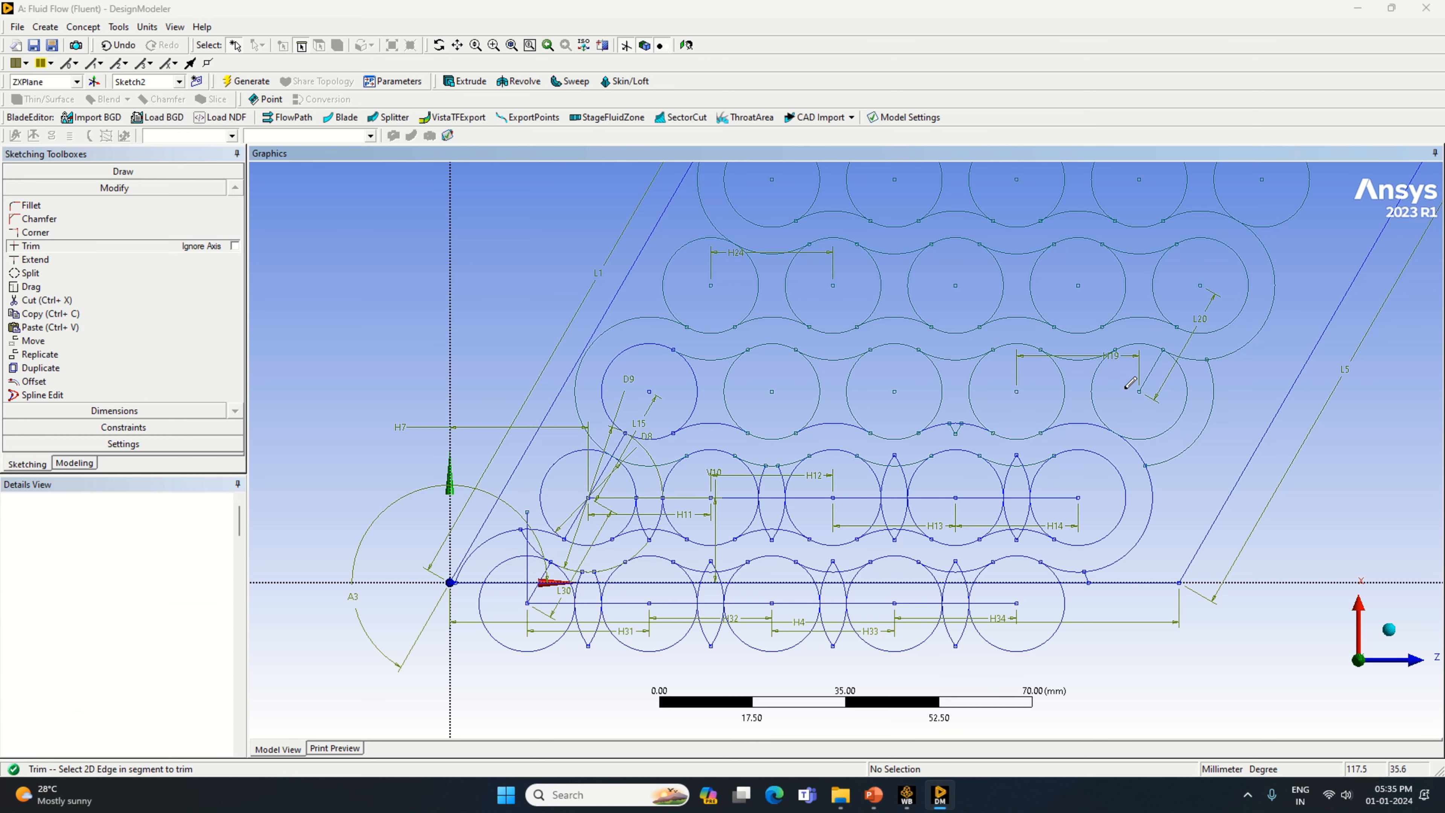
pyautogui.click(1215, 383)
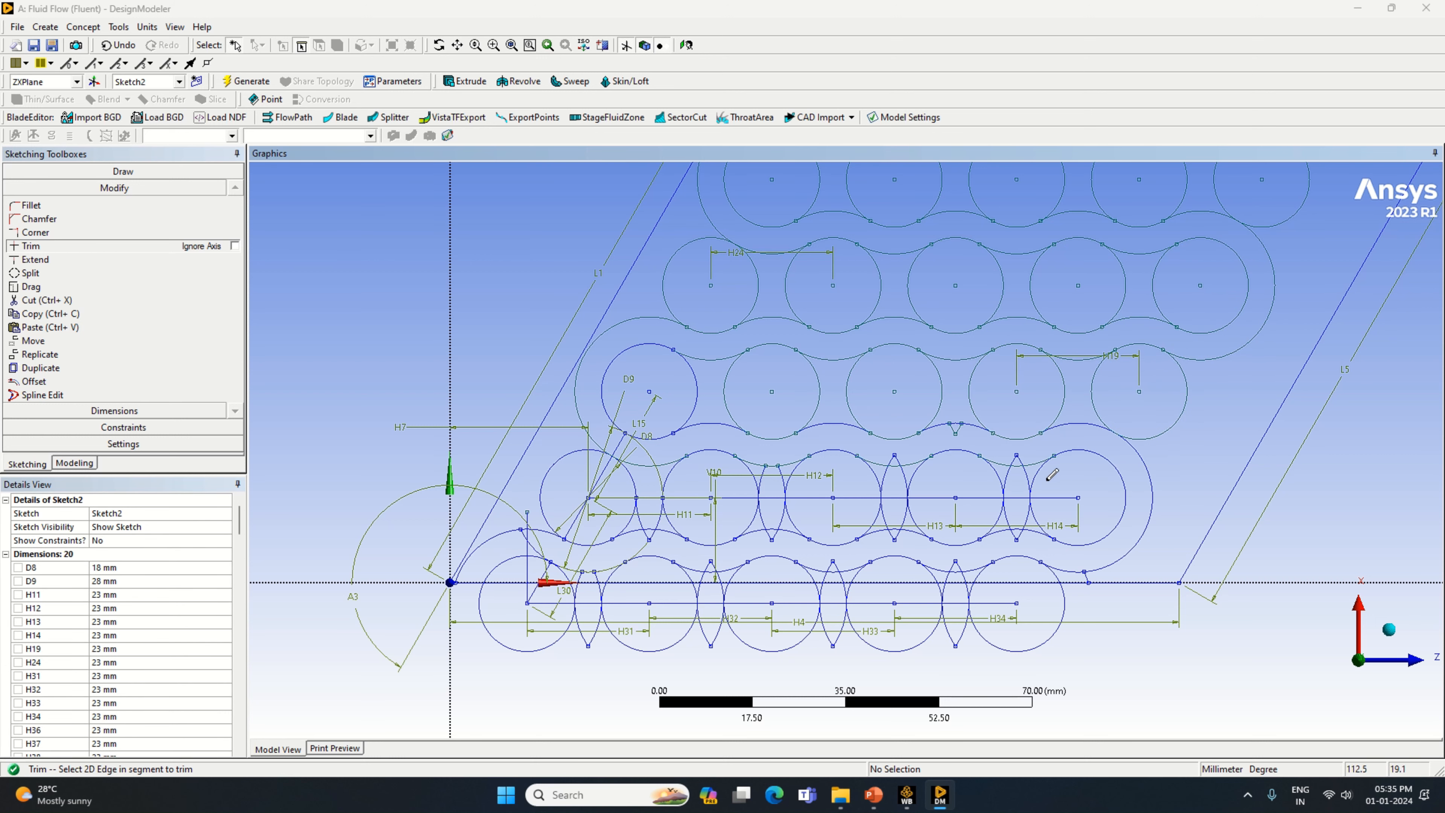
# Trim the upper arc tips between the fifth row's last three circles and the lower tip between the fourth row's third and fourth circles.
pyautogui.click(1022, 455)
pyautogui.click(955, 429)
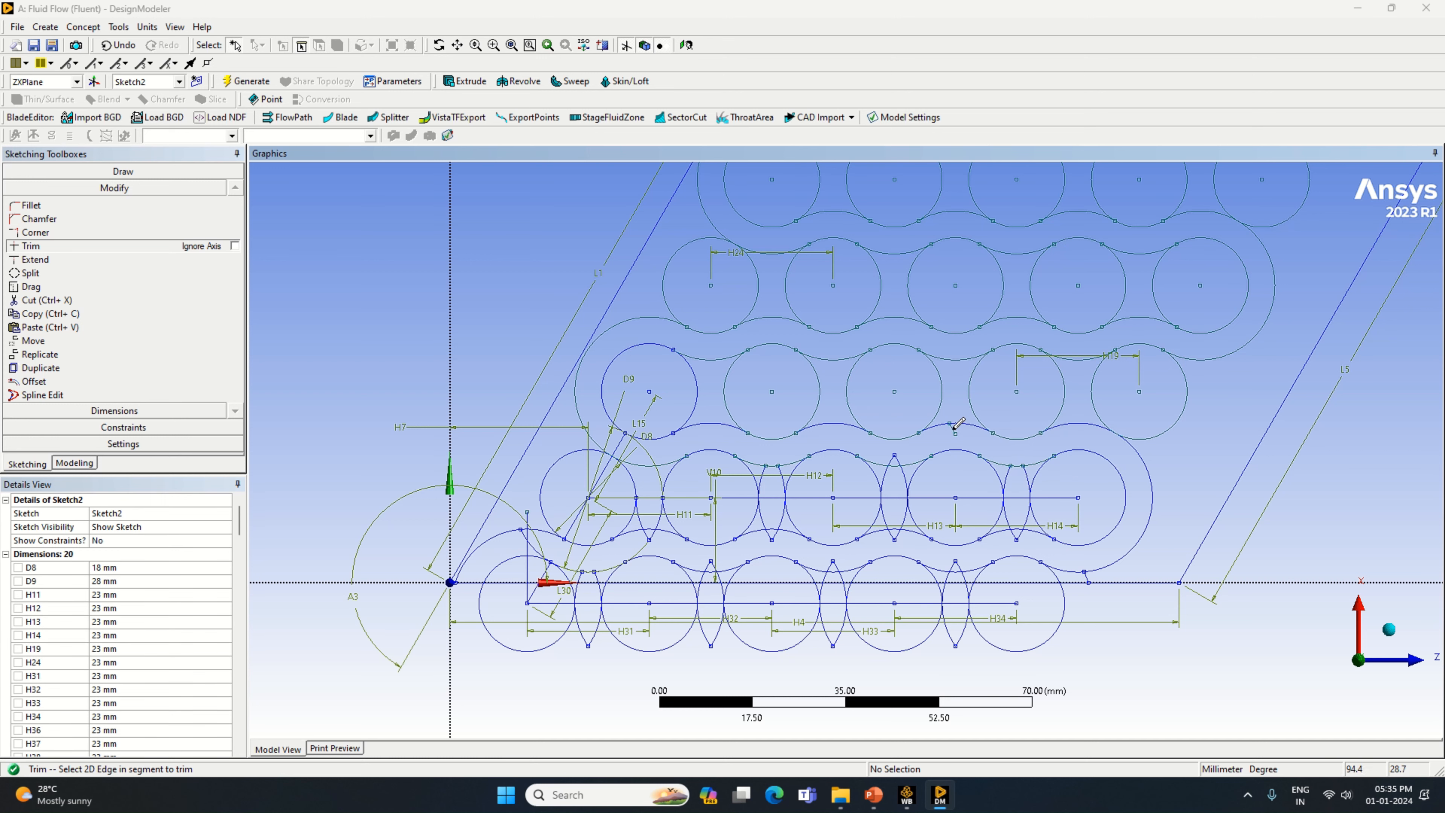
pyautogui.click(904, 452)
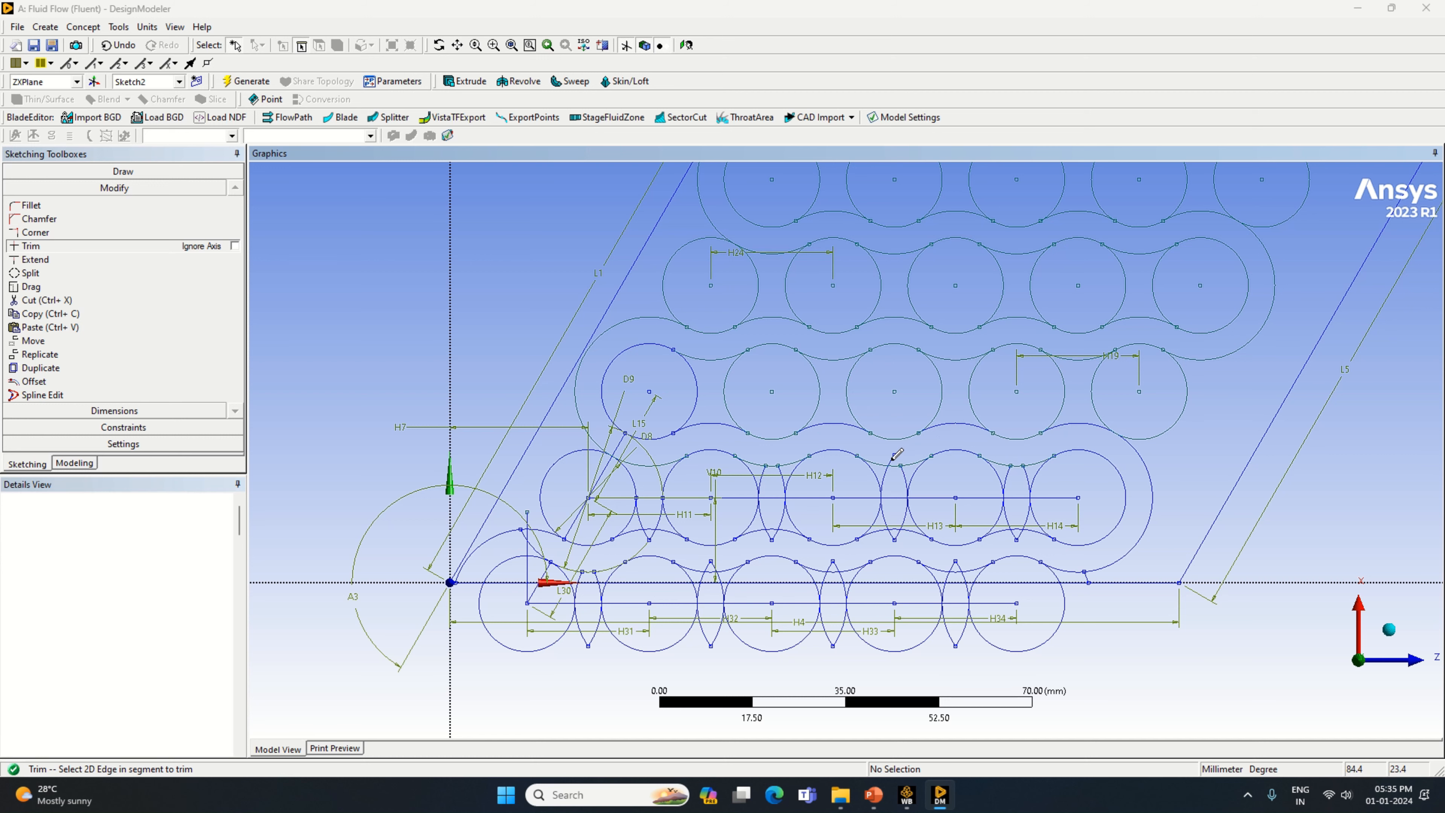
# Trim the overlap arcs and lower tips between the fifth row's first three circles.
pyautogui.click(781, 513)
pyautogui.click(781, 521)
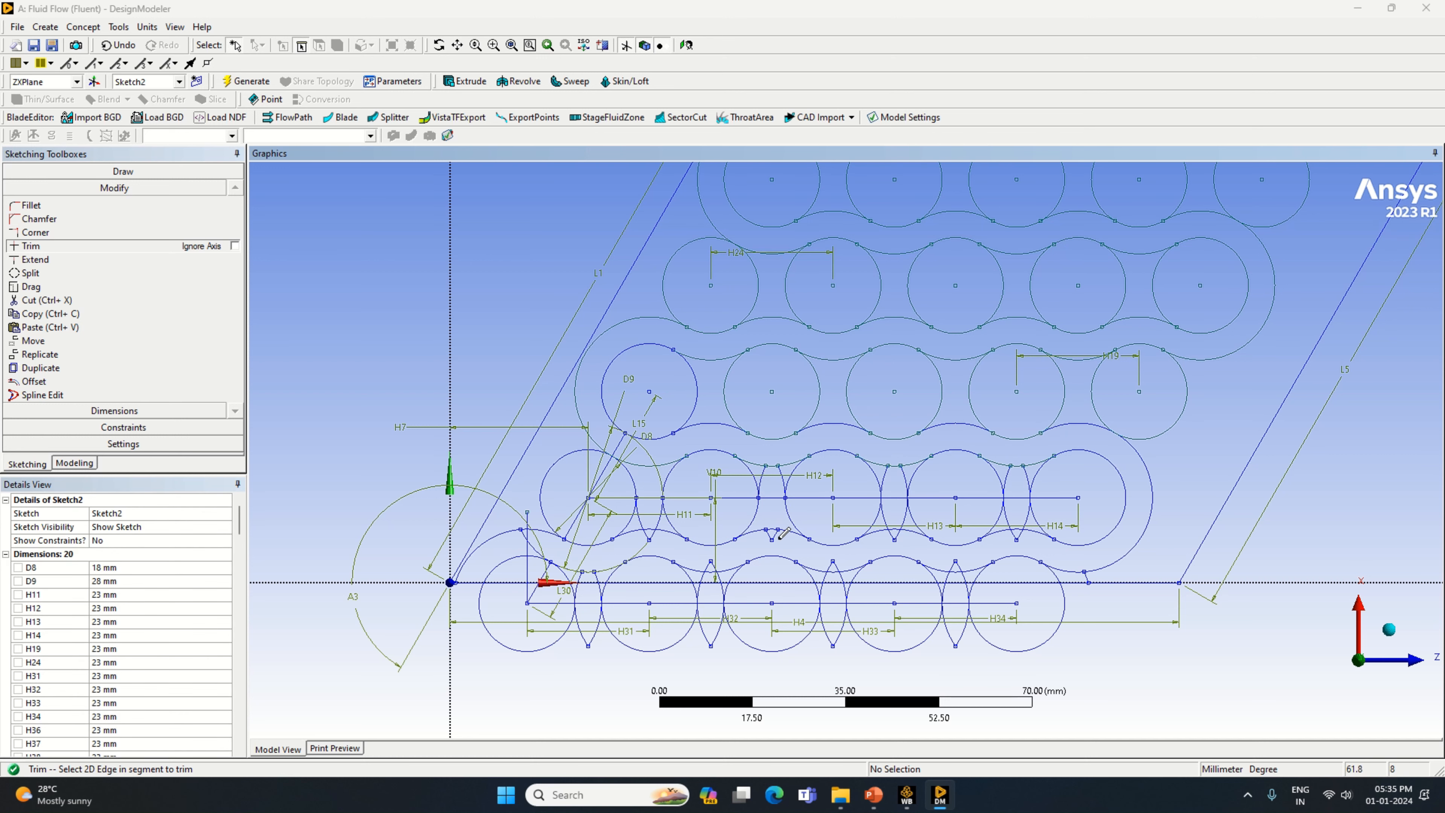
pyautogui.click(769, 478)
pyautogui.click(657, 512)
pyautogui.click(655, 533)
# Trim the upper arc tips between the sixth row's second, third and fourth circles.
pyautogui.click(709, 565)
pyautogui.click(716, 564)
pyautogui.click(830, 567)
pyautogui.click(829, 566)
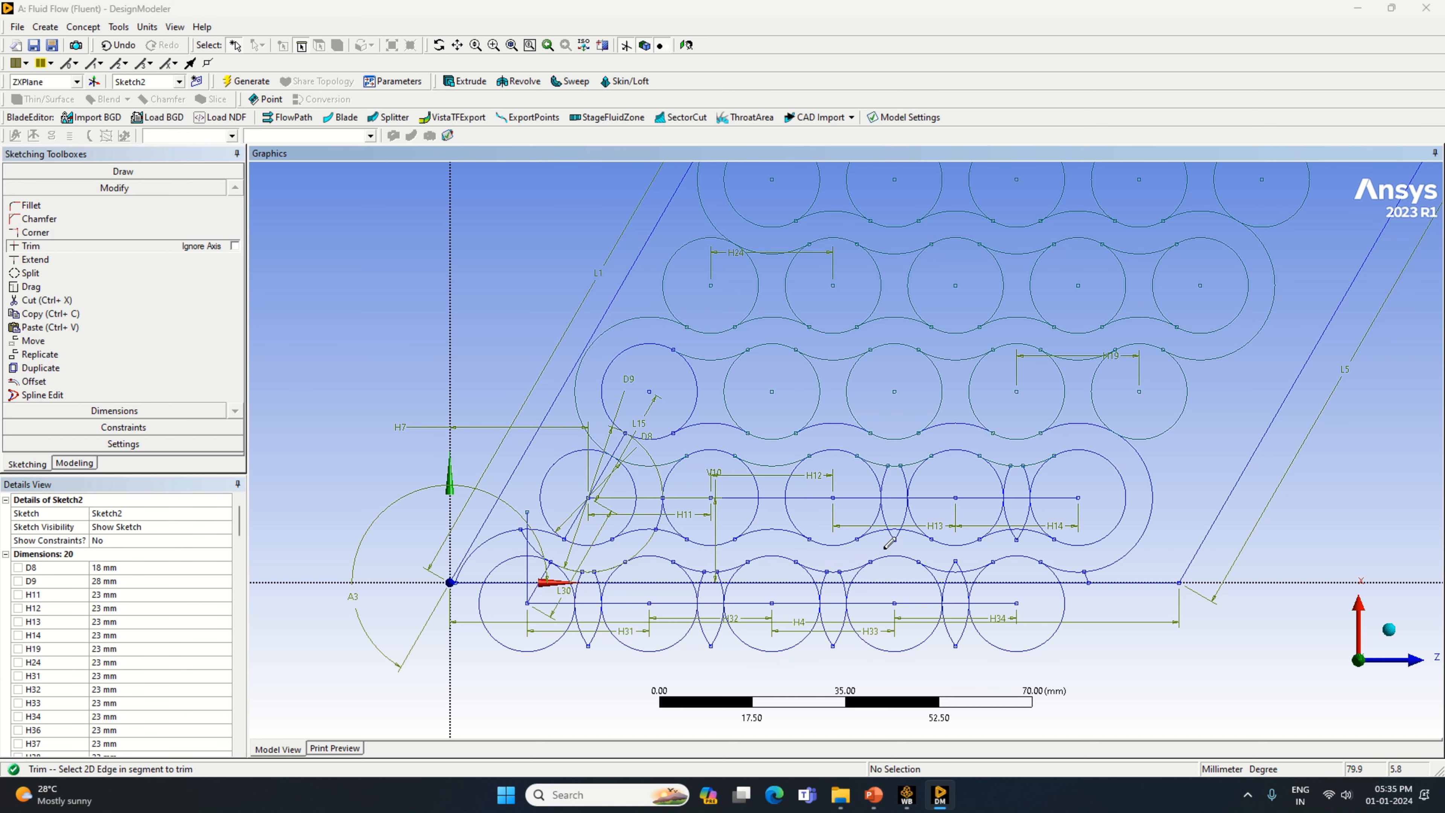
# Trim the lower arc tips between the fifth row's last three circles and the upper tip between the sixth row's fourth and fifth circles.
pyautogui.click(899, 532)
pyautogui.click(955, 561)
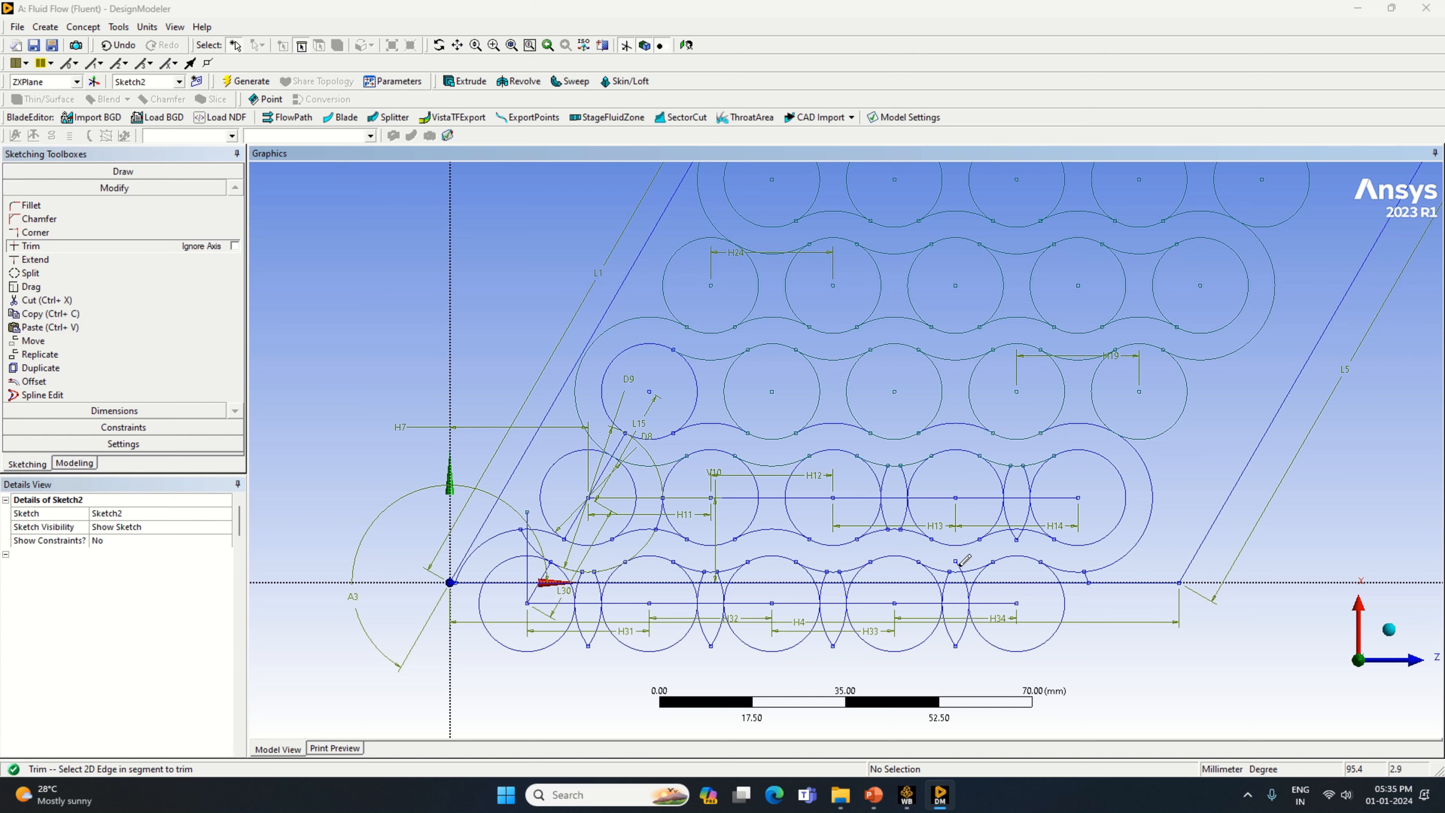
pyautogui.click(1014, 532)
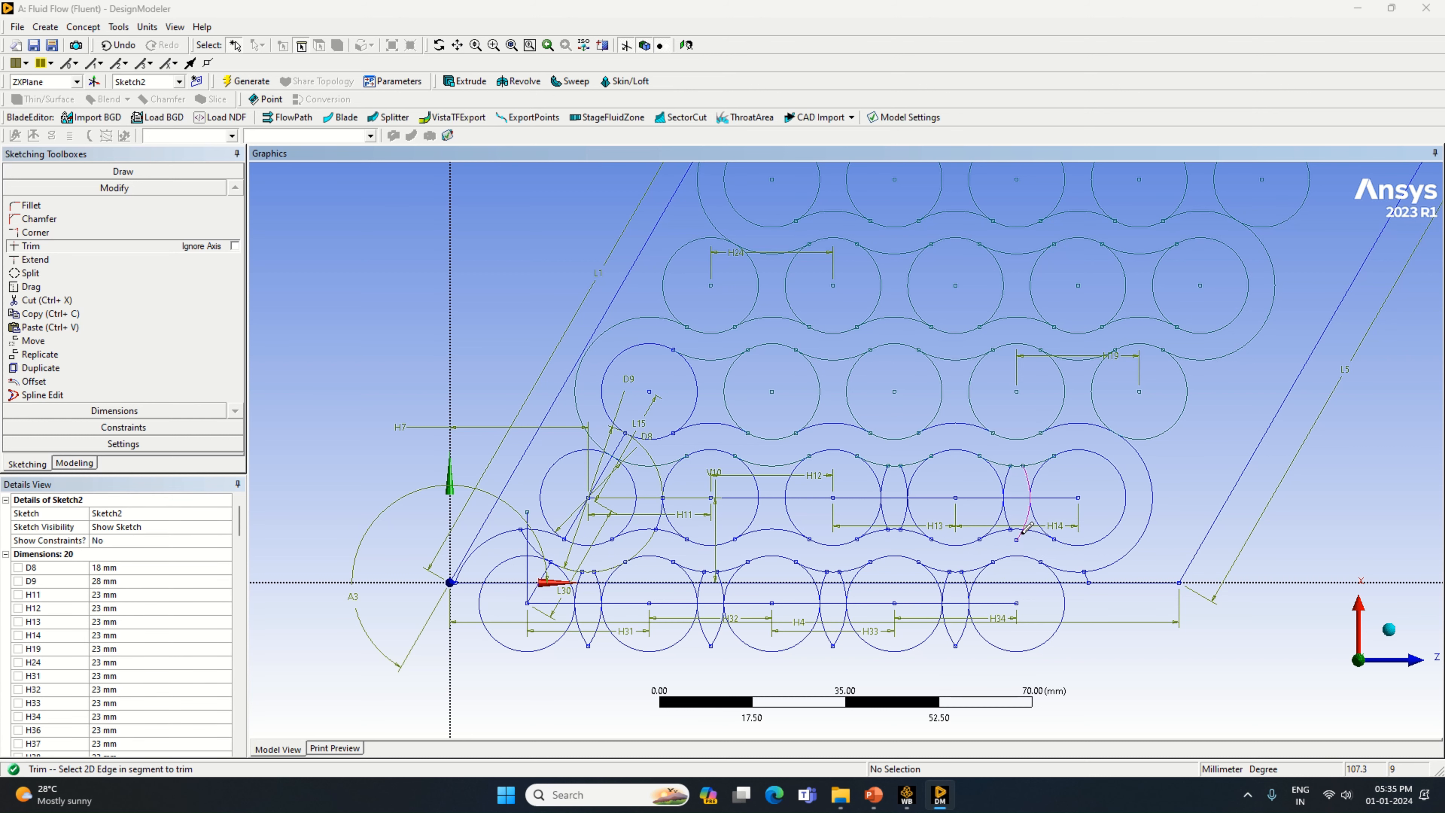
pyautogui.click(1022, 530)
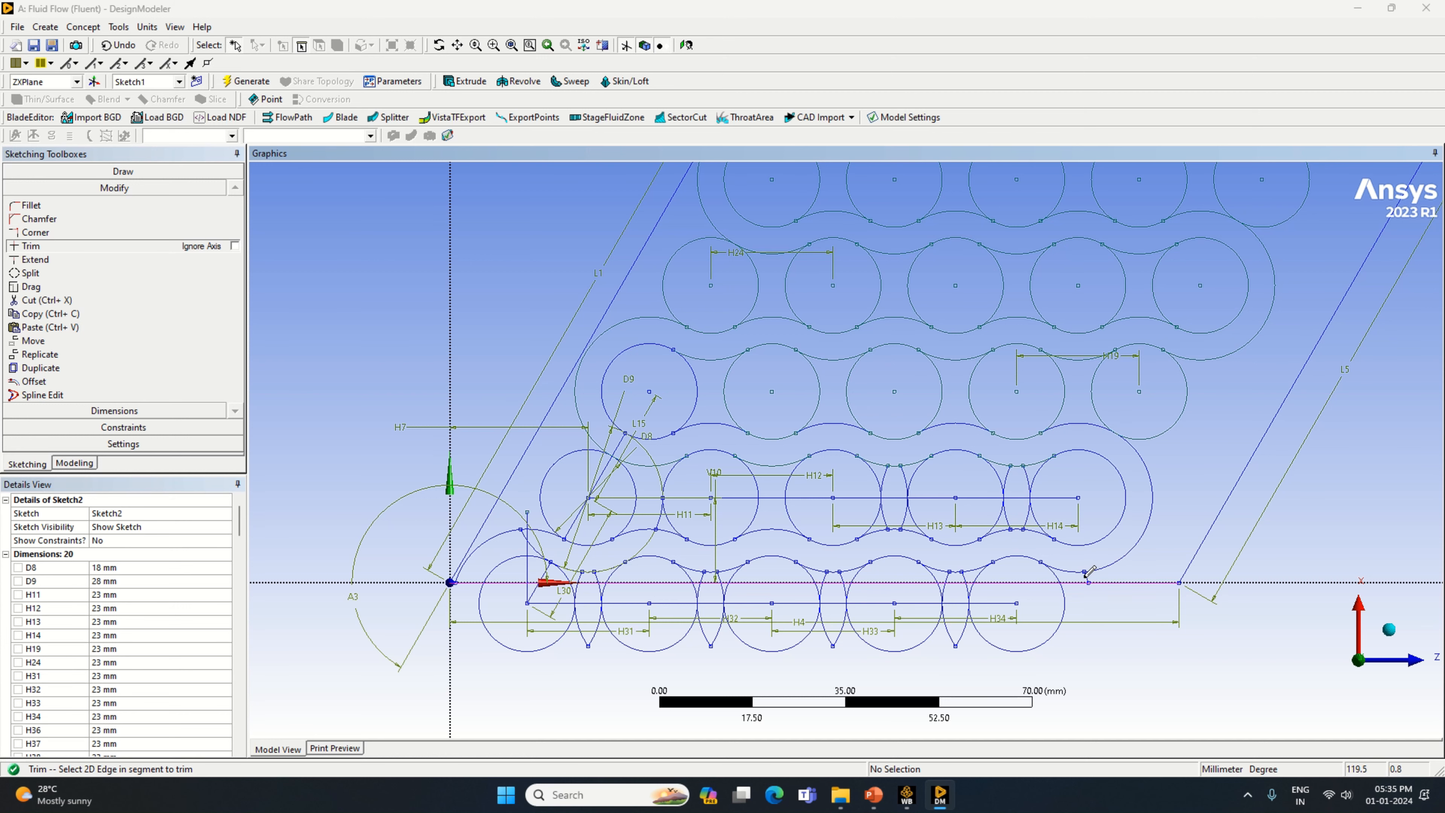
pyautogui.click(1088, 575)
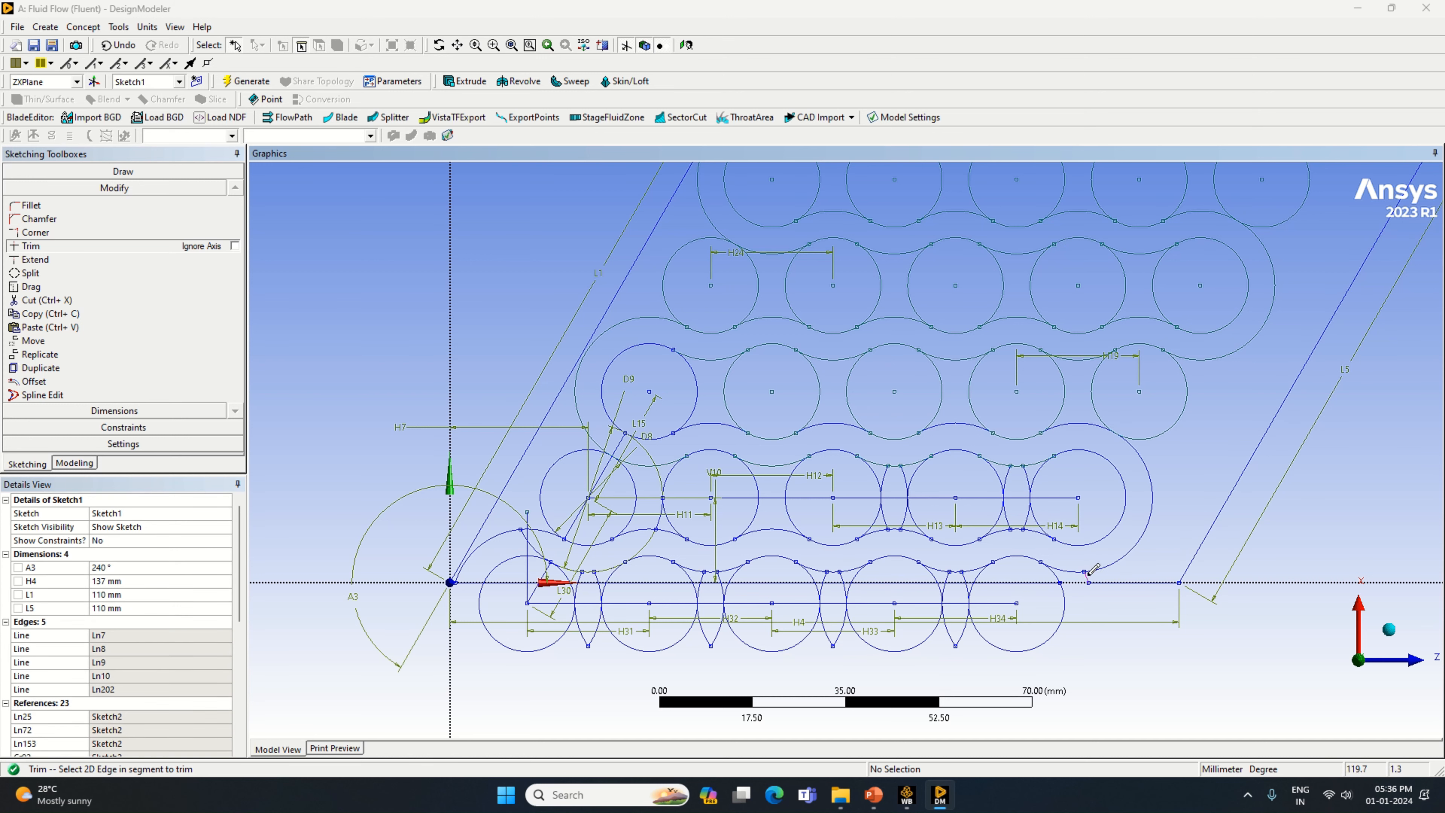
# Trim the overlap arcs between the fifth row's fourth and fifth circles and the centre line running from the third circle to the fifth.
pyautogui.click(1013, 472)
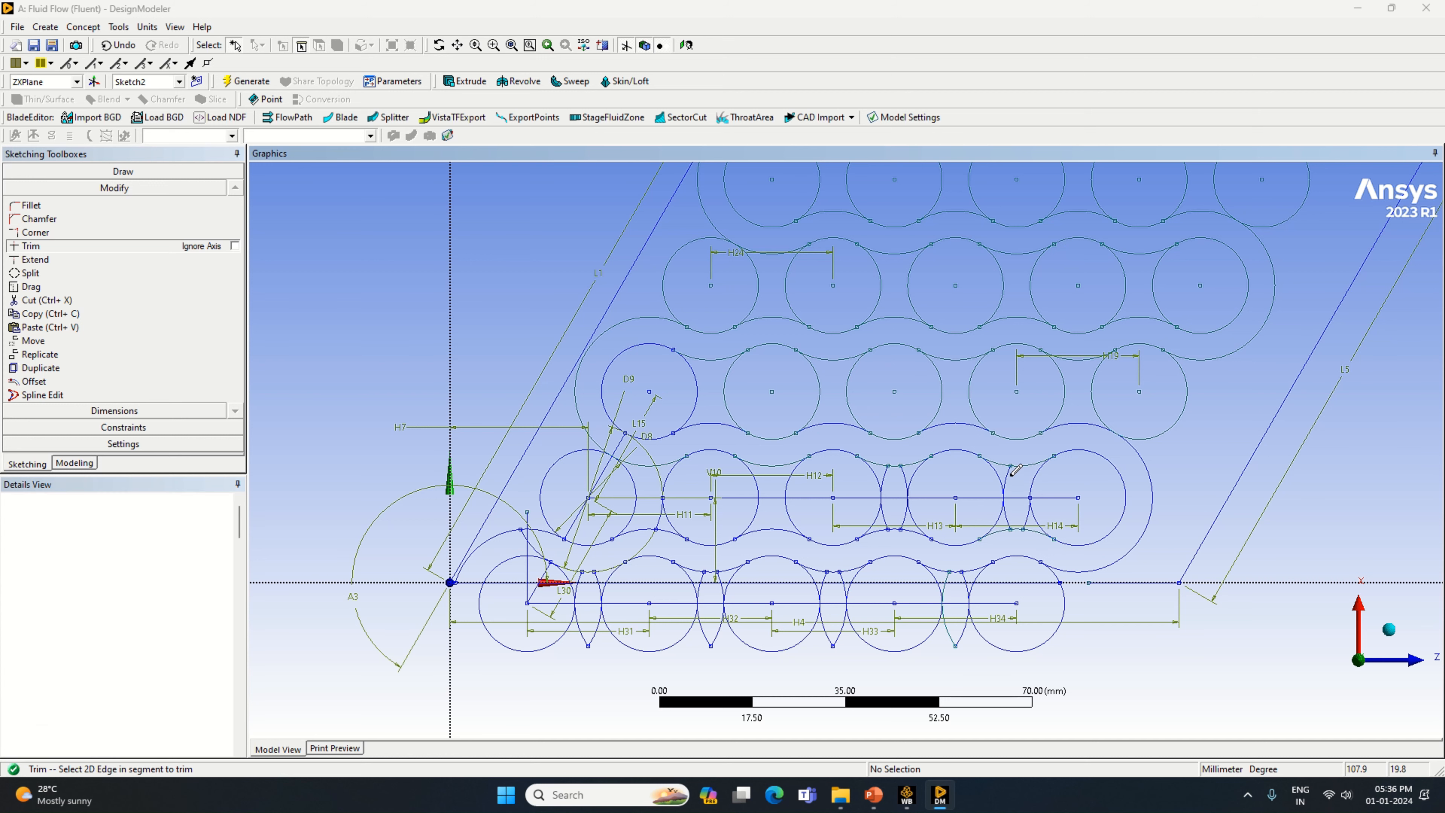
pyautogui.click(1006, 484)
pyautogui.click(1007, 514)
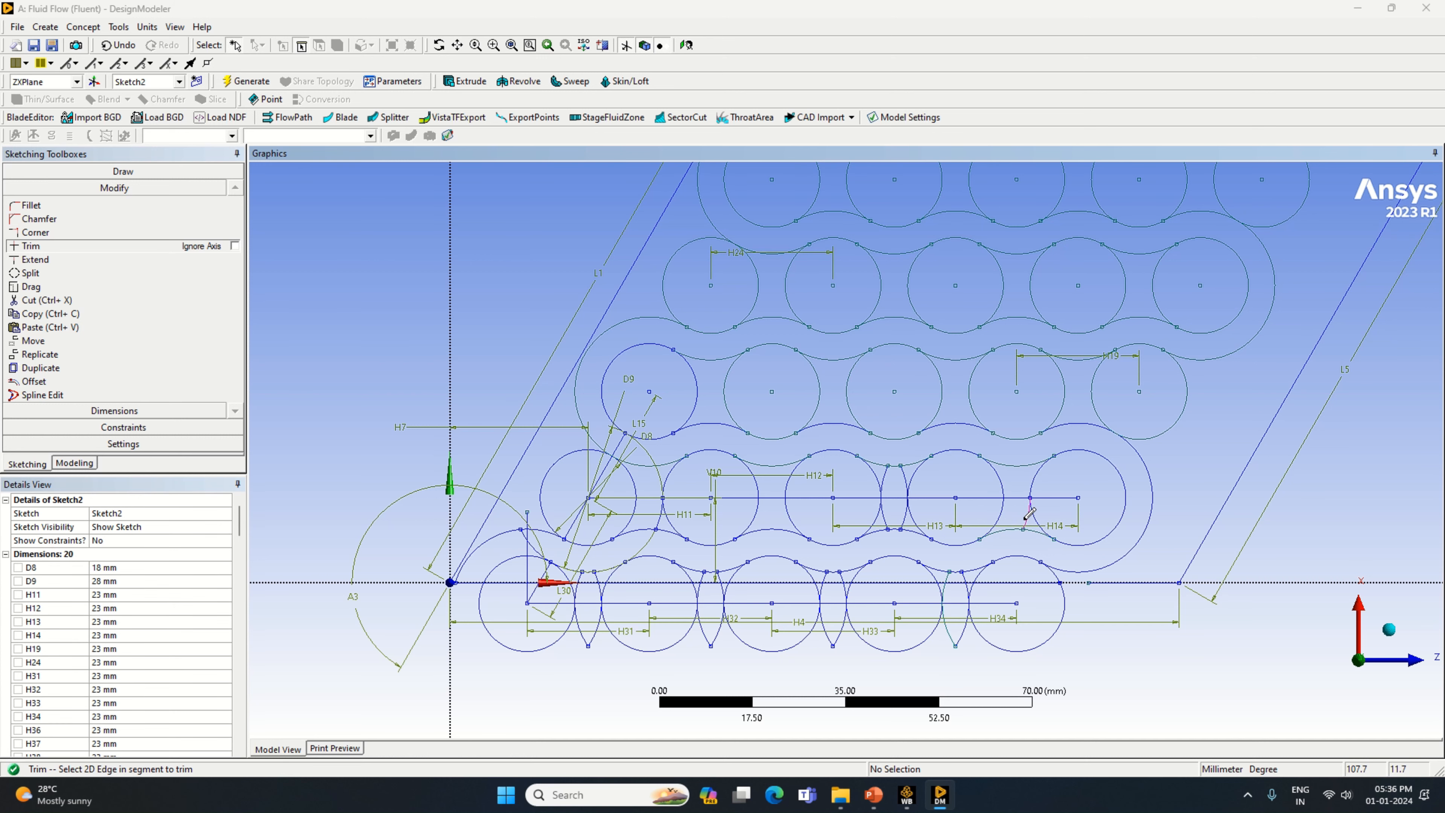
pyautogui.click(1027, 516)
pyautogui.click(985, 498)
pyautogui.click(940, 496)
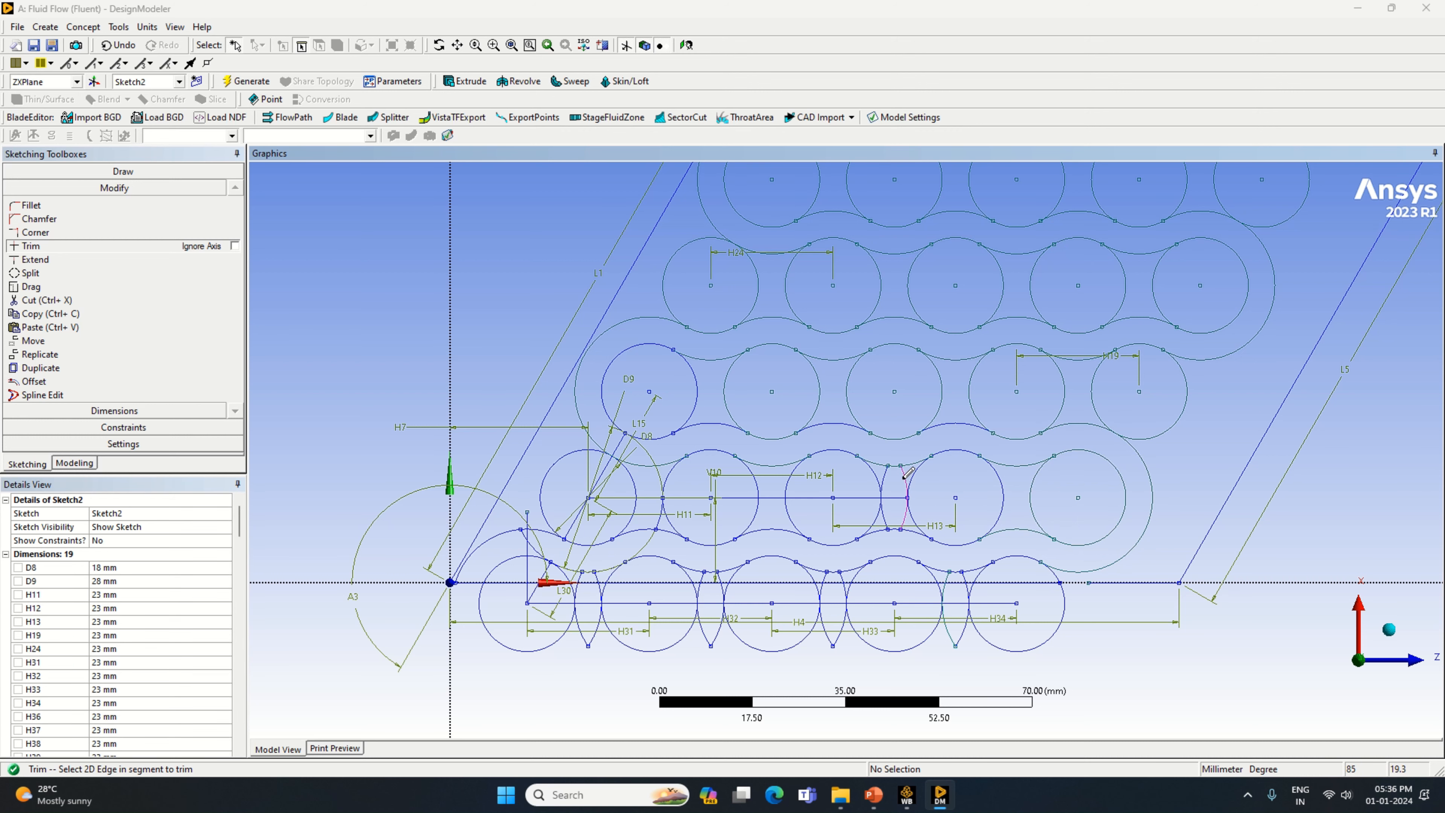
# Trim the overlap arcs between the fifth row's third and fourth circles, the rest of its centre line and the first circle's outer arc.
pyautogui.click(904, 476)
pyautogui.click(886, 514)
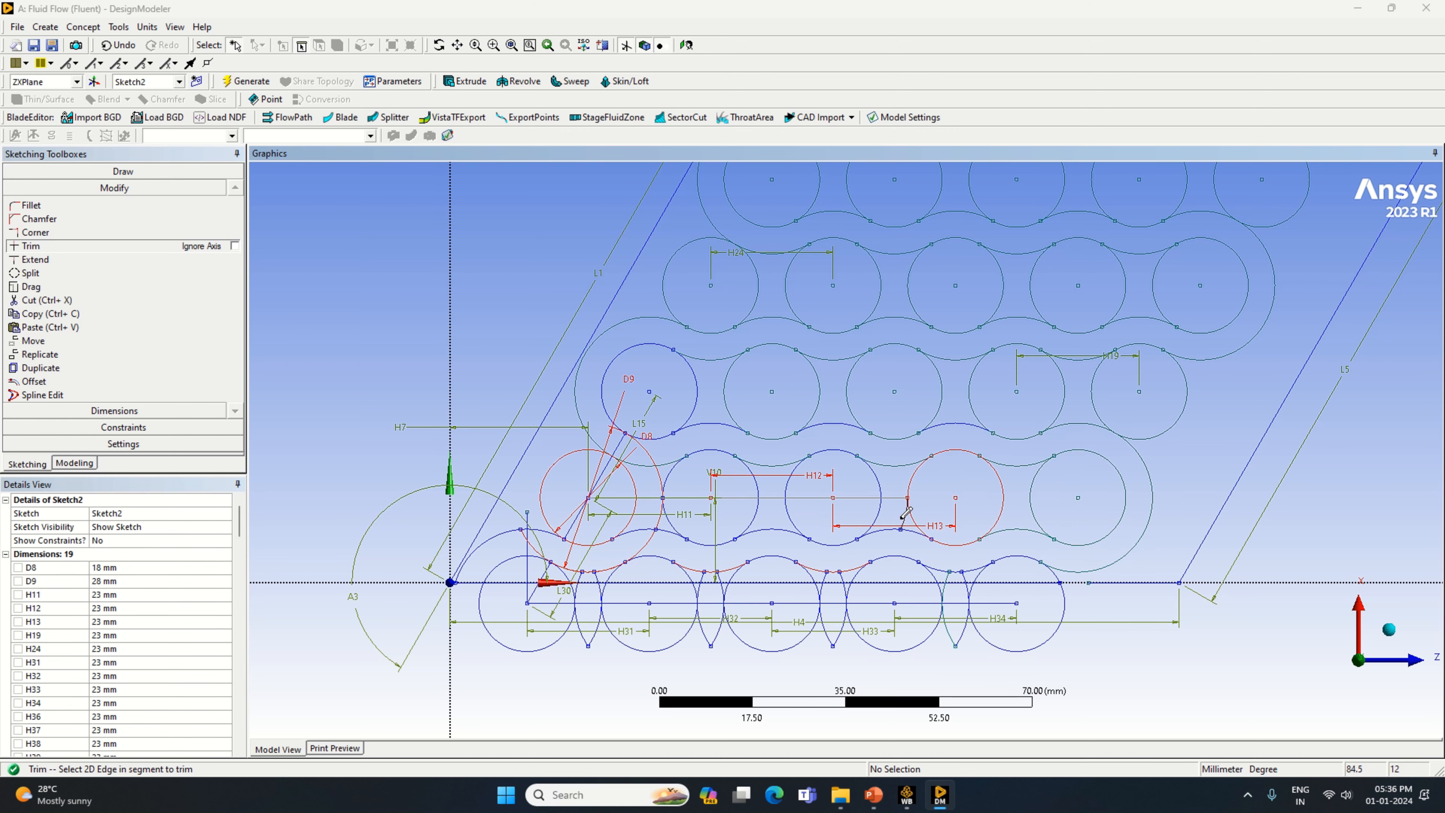
pyautogui.click(855, 497)
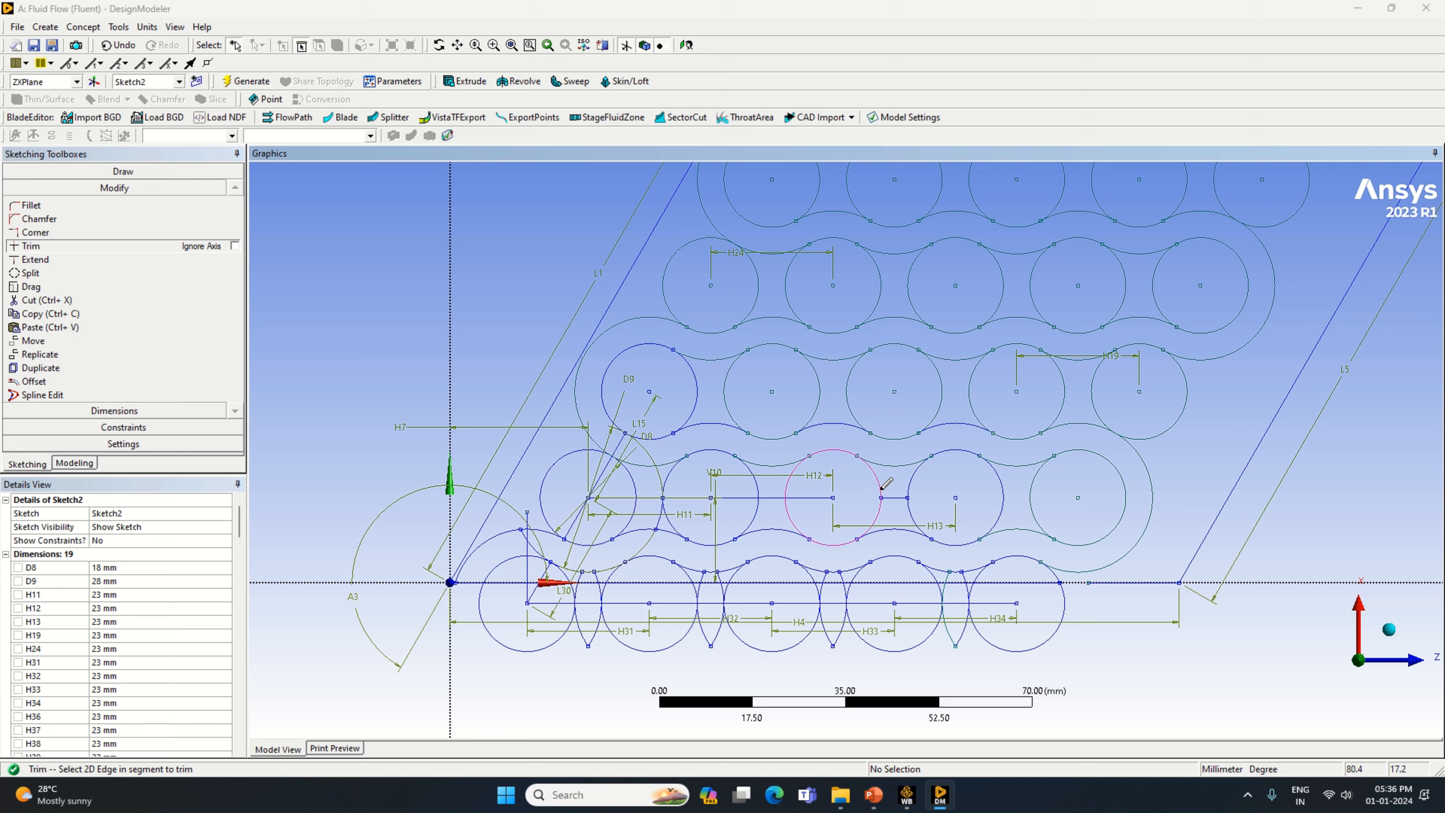
pyautogui.click(894, 497)
pyautogui.click(731, 498)
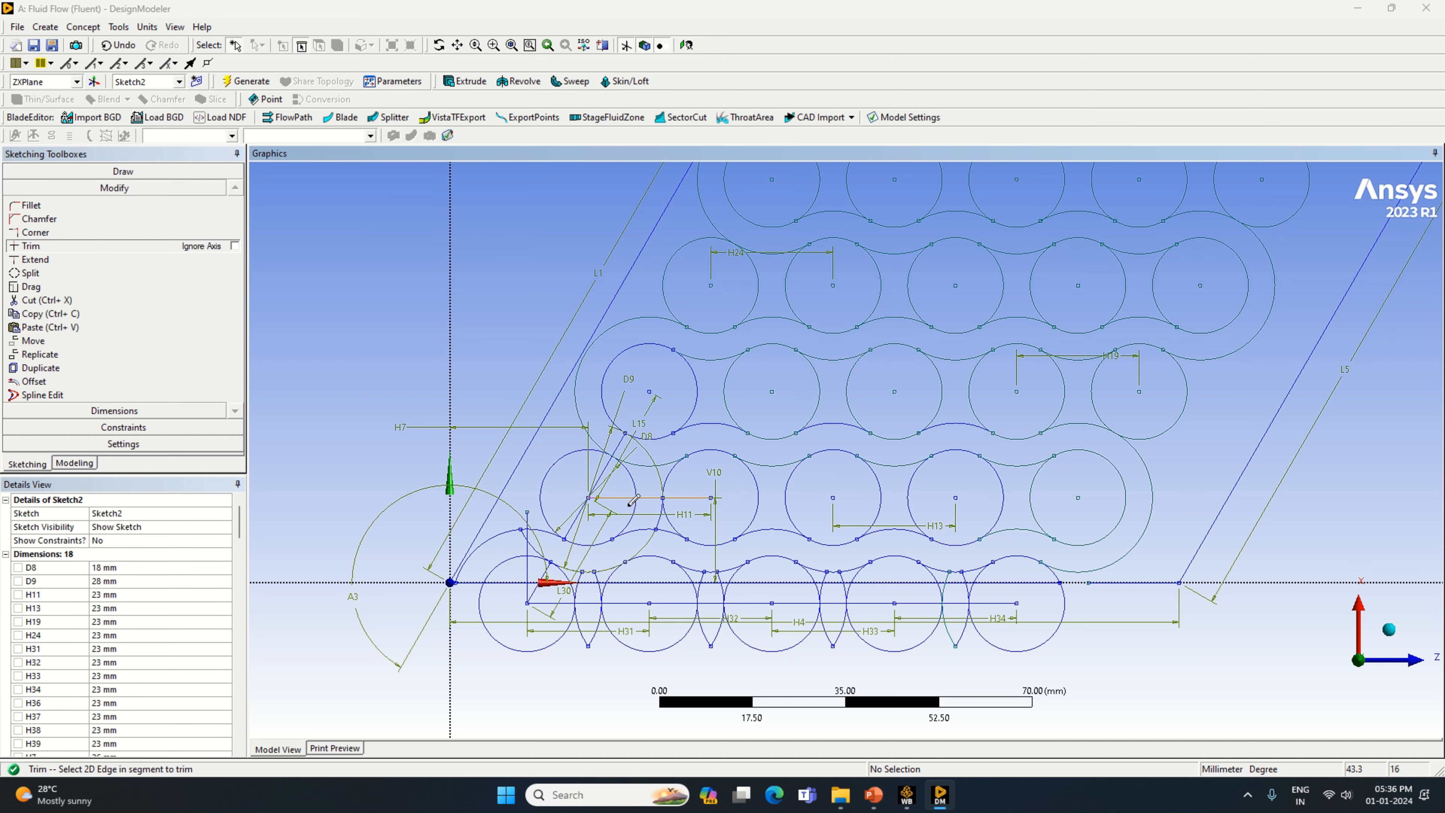
pyautogui.click(654, 497)
pyautogui.click(661, 508)
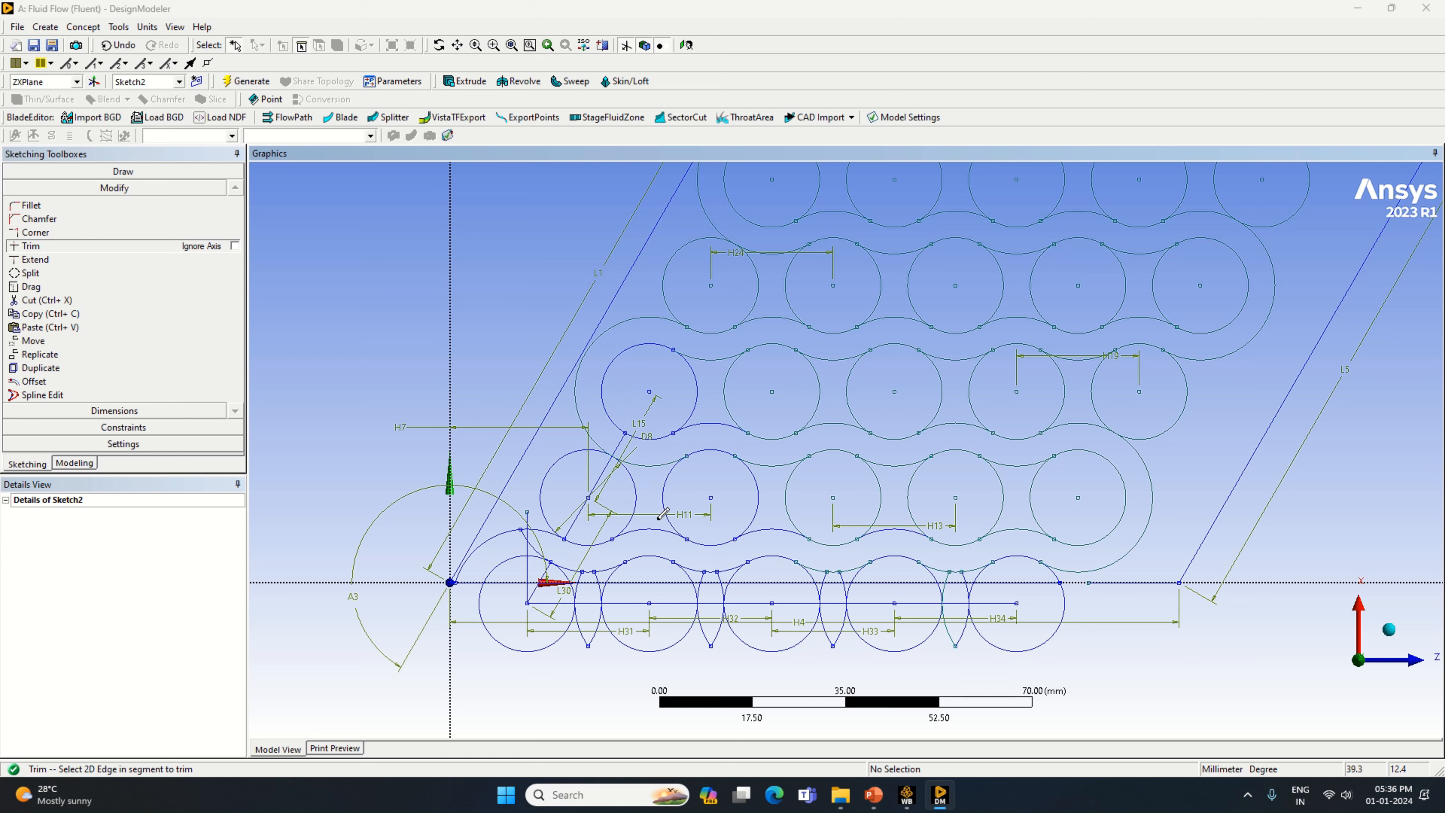
# Trim the sixth row's first circle, its outer arc, and the vertical and horizontal construction lines through its centre.
pyautogui.click(486, 547)
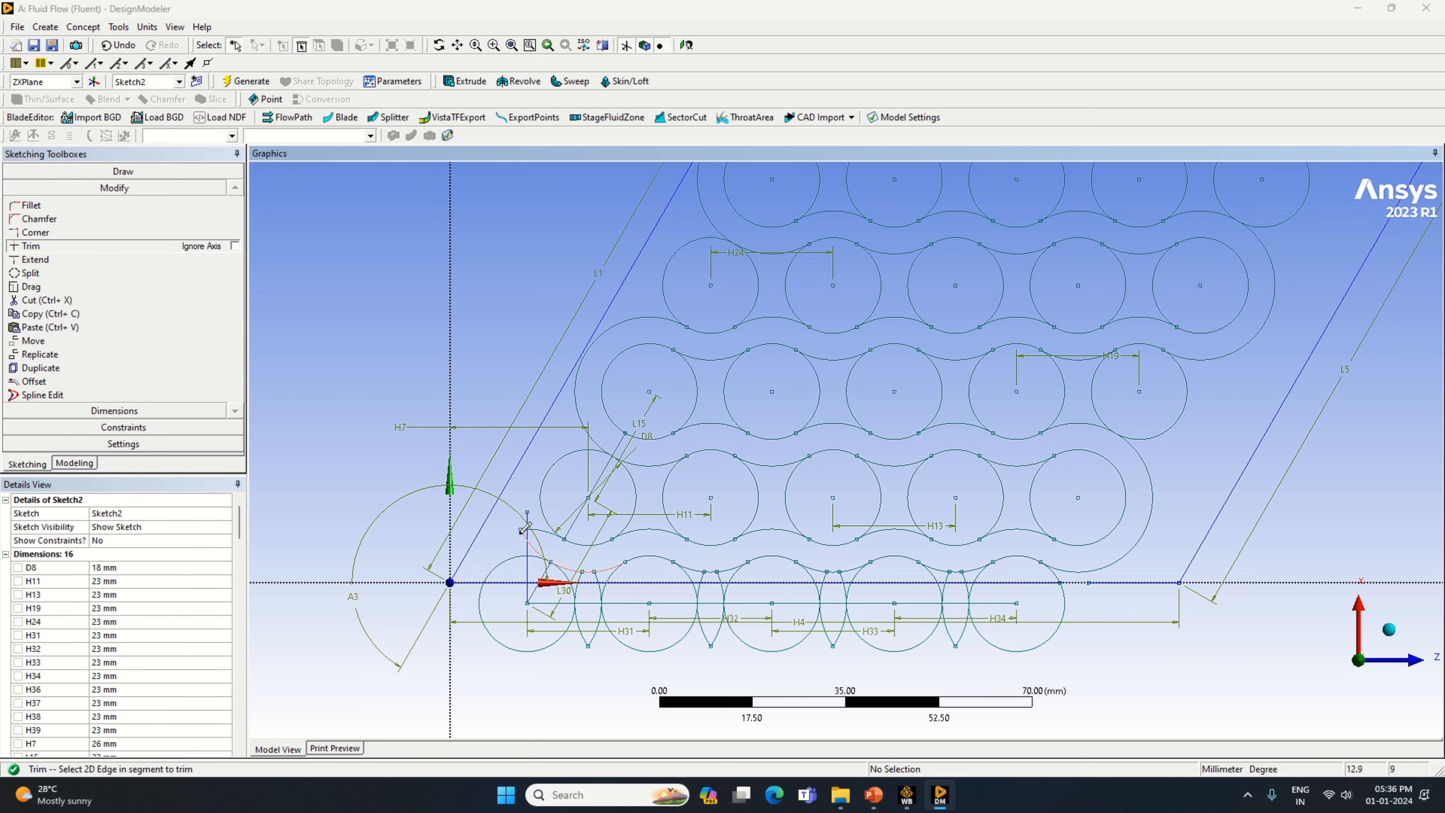
pyautogui.click(527, 518)
pyautogui.click(528, 565)
pyautogui.click(500, 597)
pyautogui.click(500, 563)
pyautogui.click(529, 589)
pyautogui.click(559, 606)
pyautogui.click(576, 622)
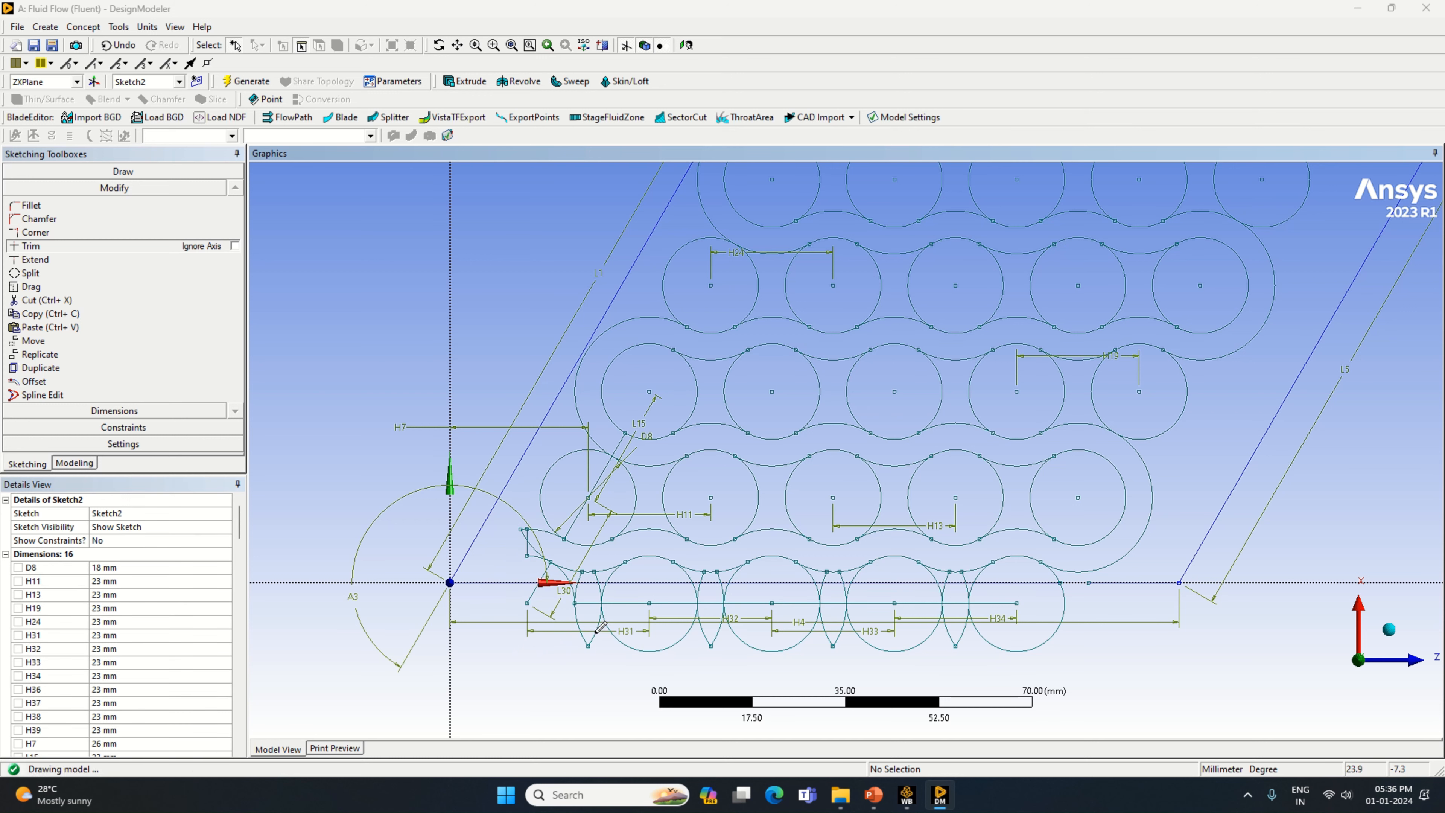
# Trim the overlap arcs between the sixth row's first and second circles, the second circle's lower arc and the lower tip beside the third circle.
pyautogui.click(596, 636)
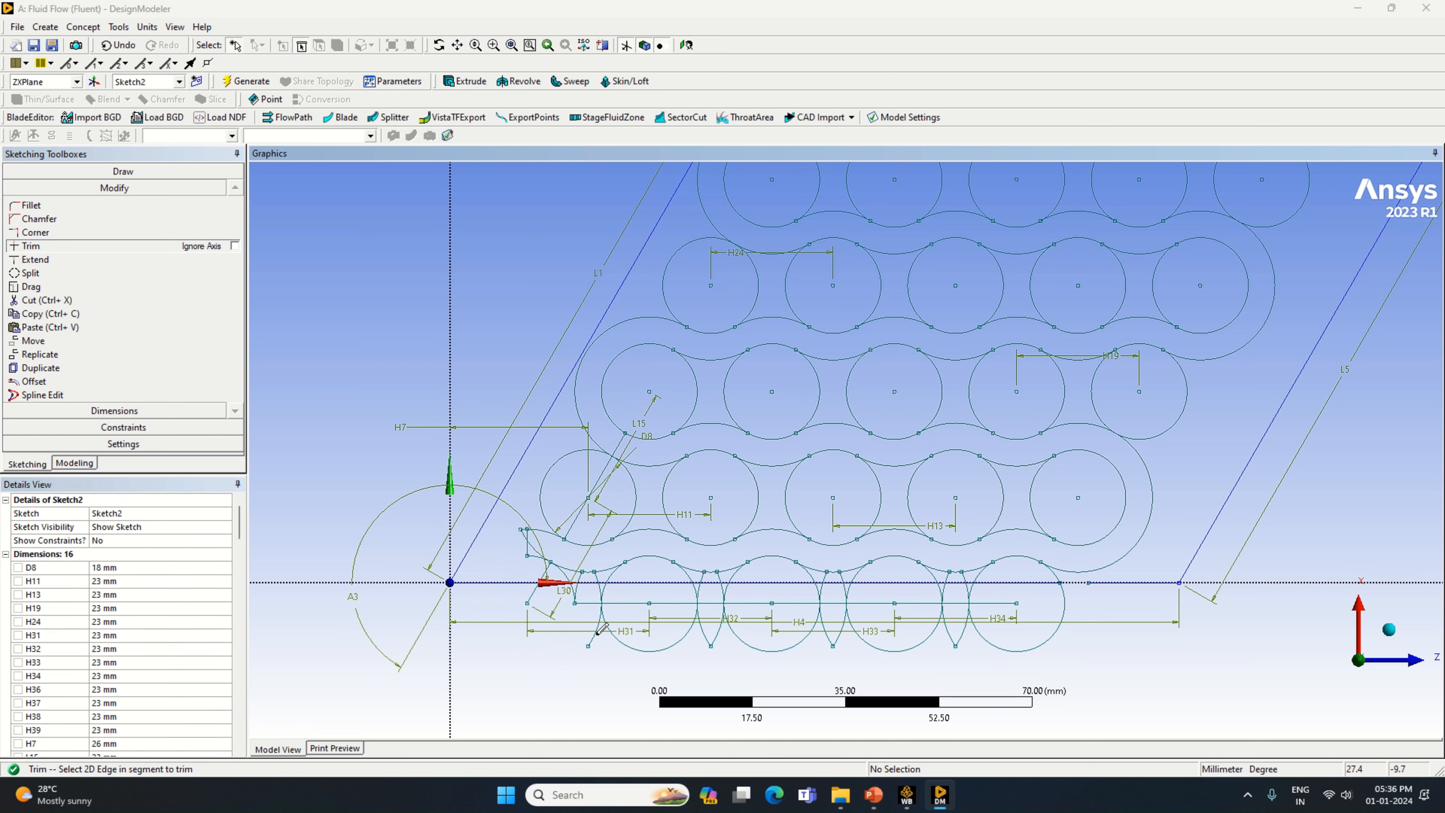
pyautogui.click(580, 586)
pyautogui.click(572, 590)
pyautogui.click(602, 593)
pyautogui.click(660, 646)
pyautogui.click(718, 630)
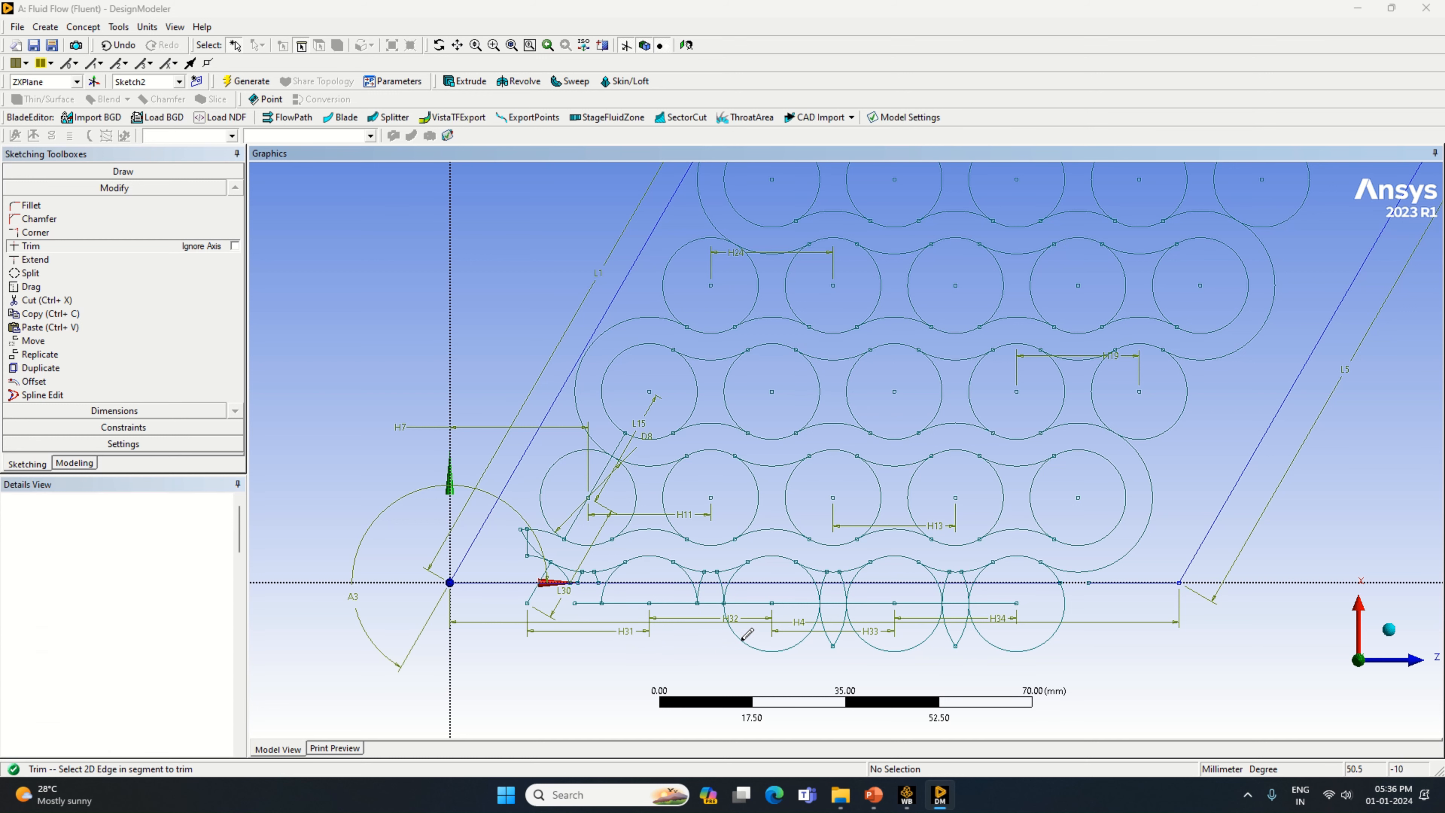
# Trim the lower arcs of the sixth row's third, fourth and fifth circles and the fifth circle's side arcs just above the parallelogram's base.
pyautogui.click(796, 645)
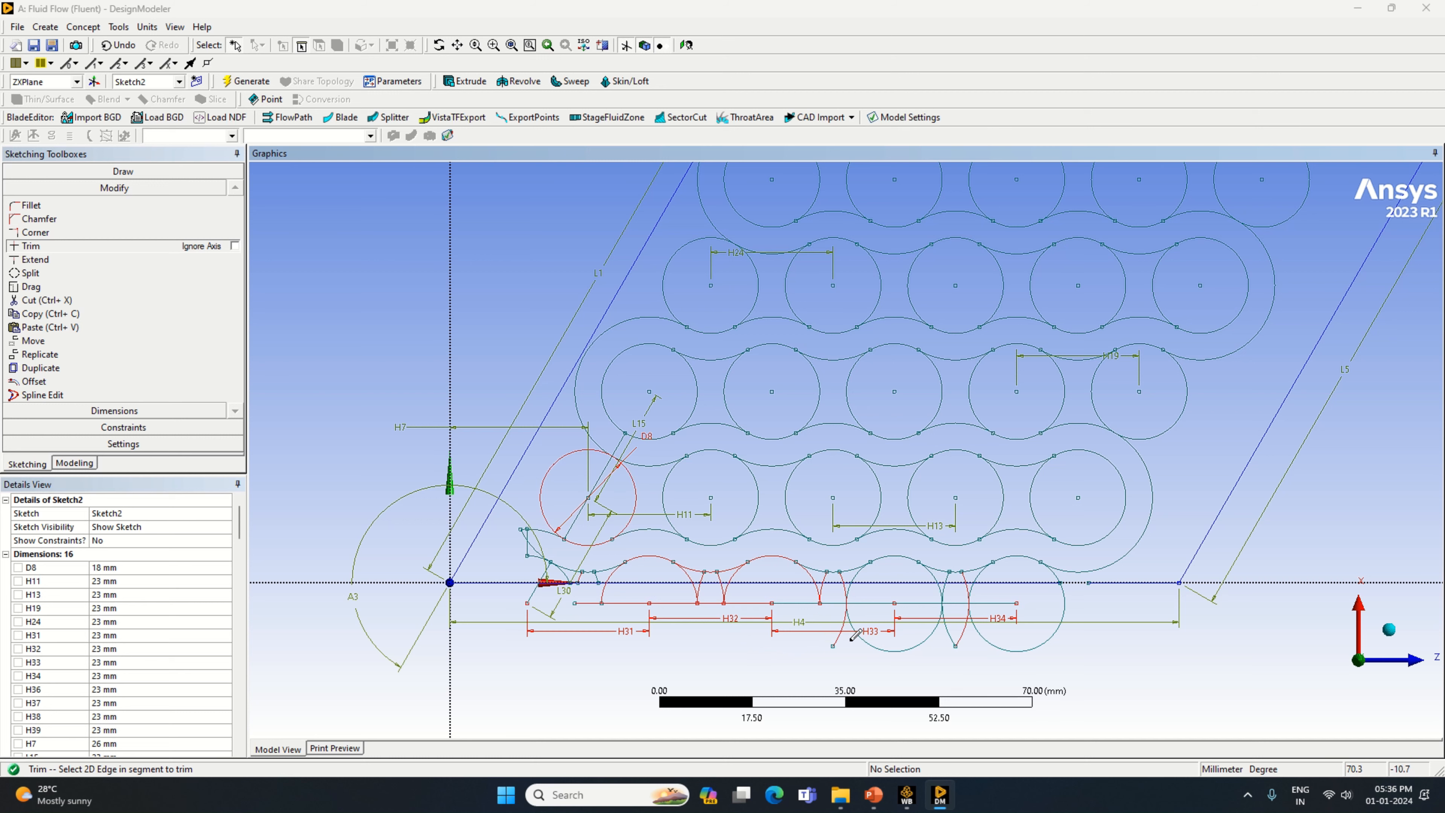
pyautogui.click(881, 649)
pyautogui.click(947, 639)
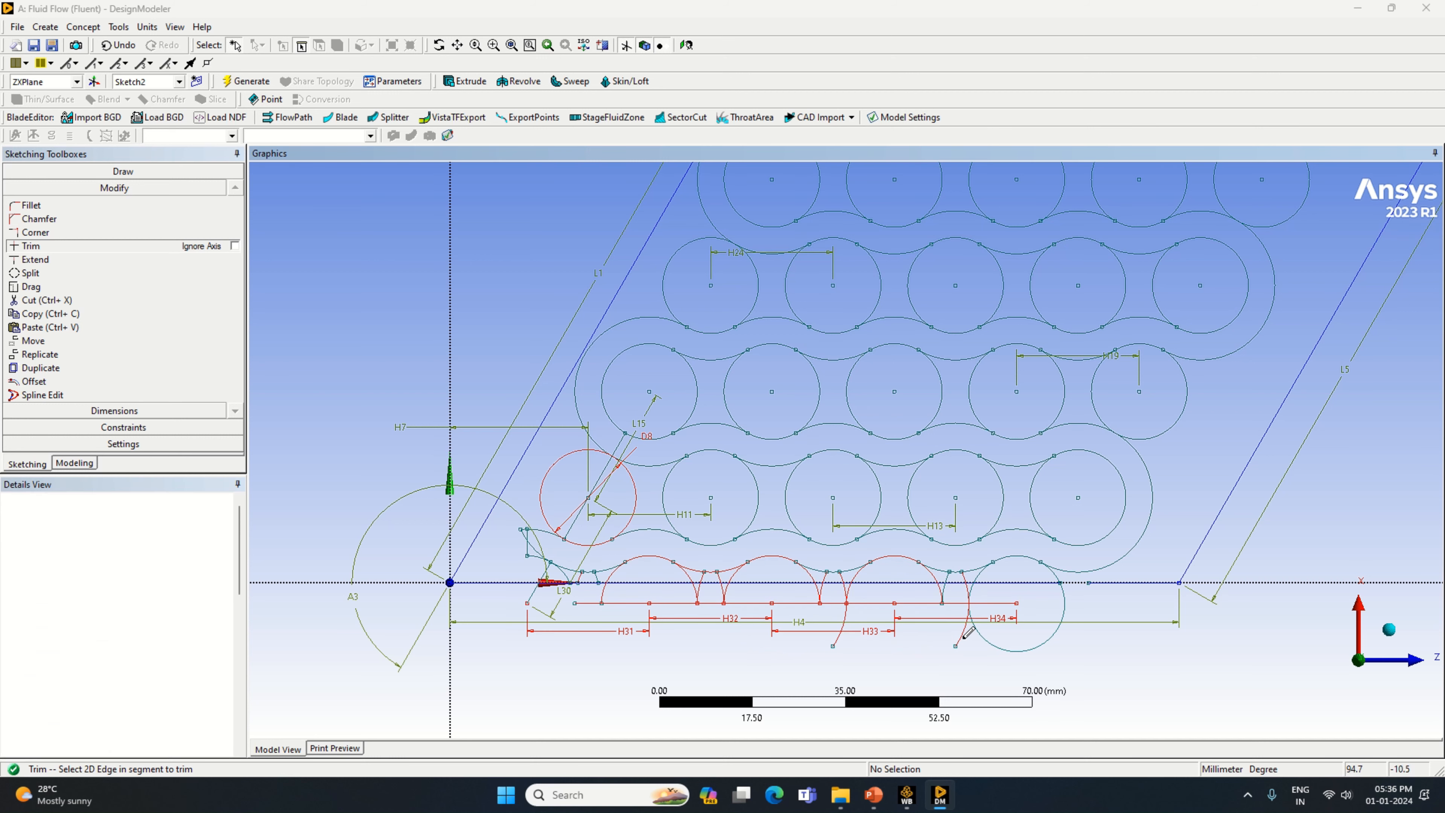
pyautogui.click(1065, 623)
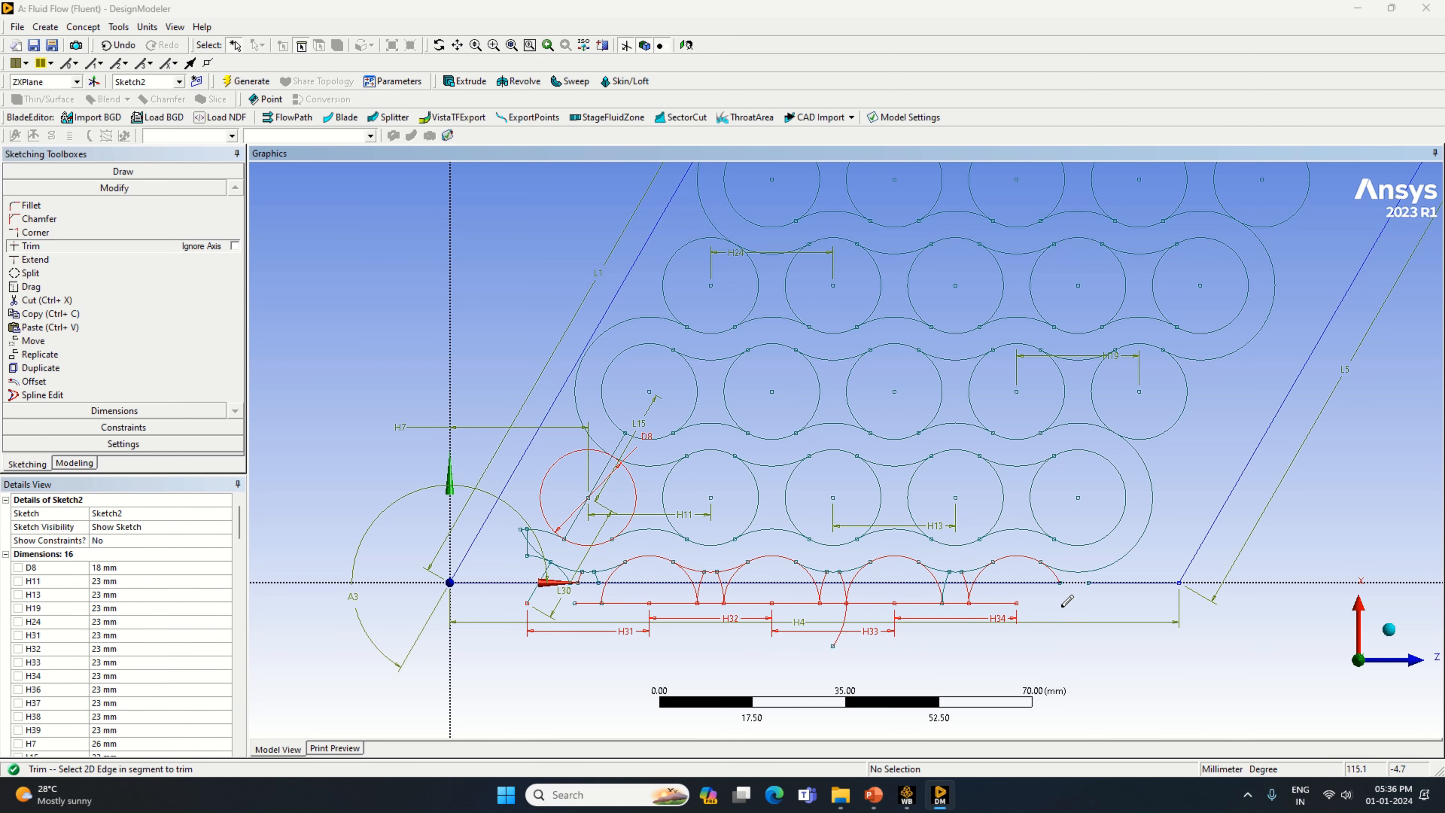
pyautogui.click(1047, 571)
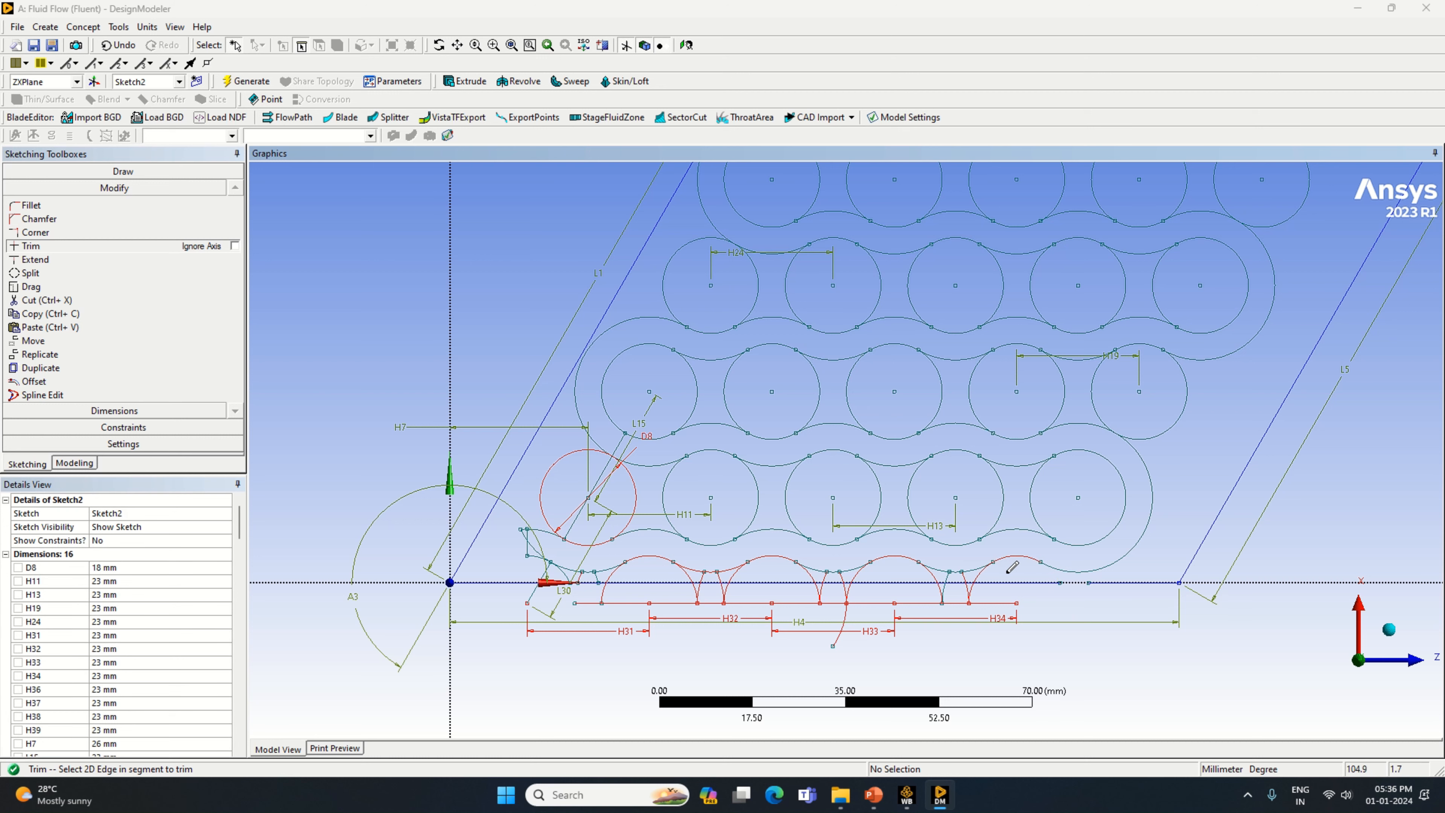
pyautogui.click(978, 572)
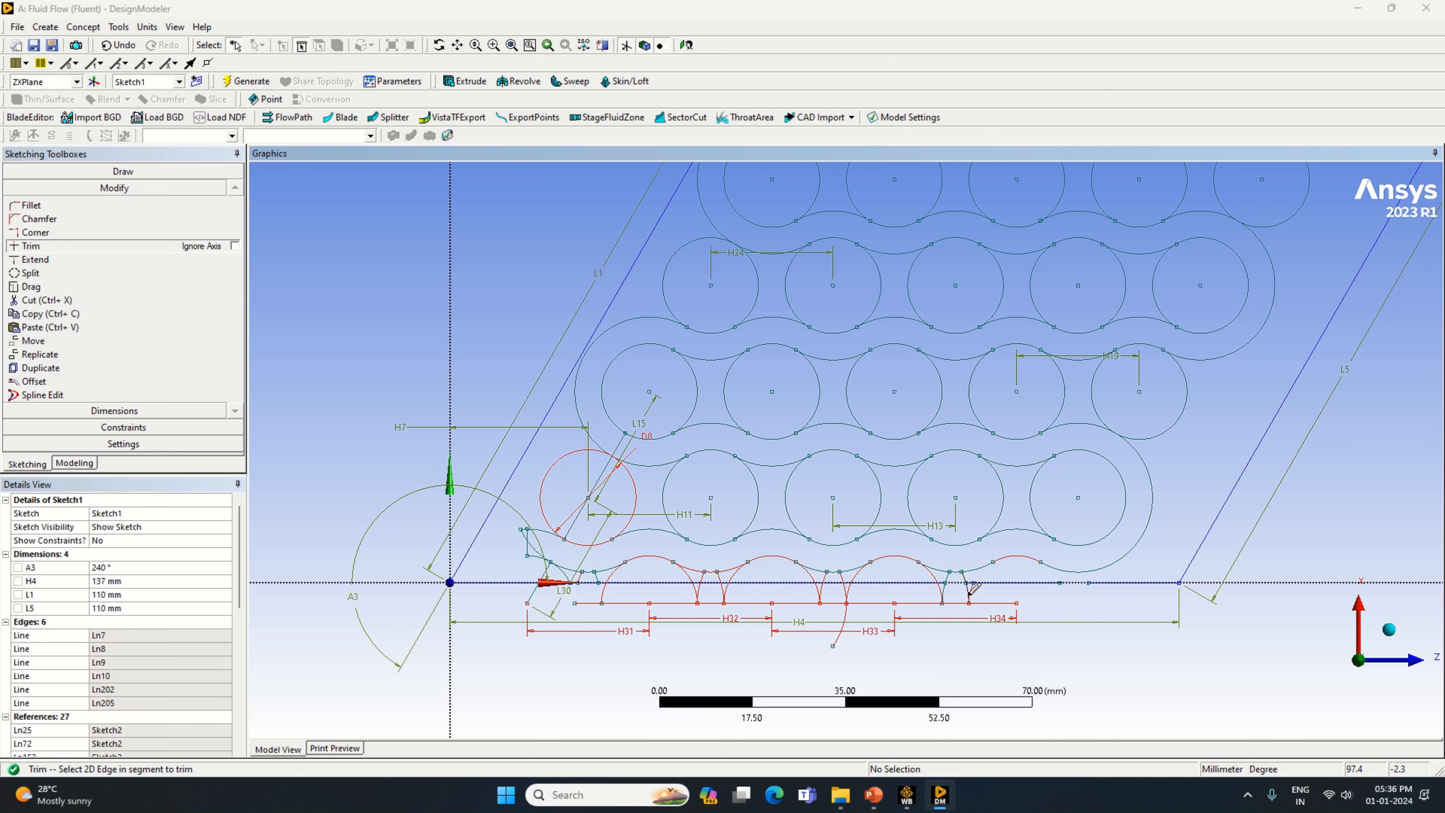
# Trim the partial rightmost arc crossing the flow domain's bottom boundary line.
pyautogui.click(968, 595)
pyautogui.click(970, 595)
pyautogui.click(942, 595)
pyautogui.click(941, 595)
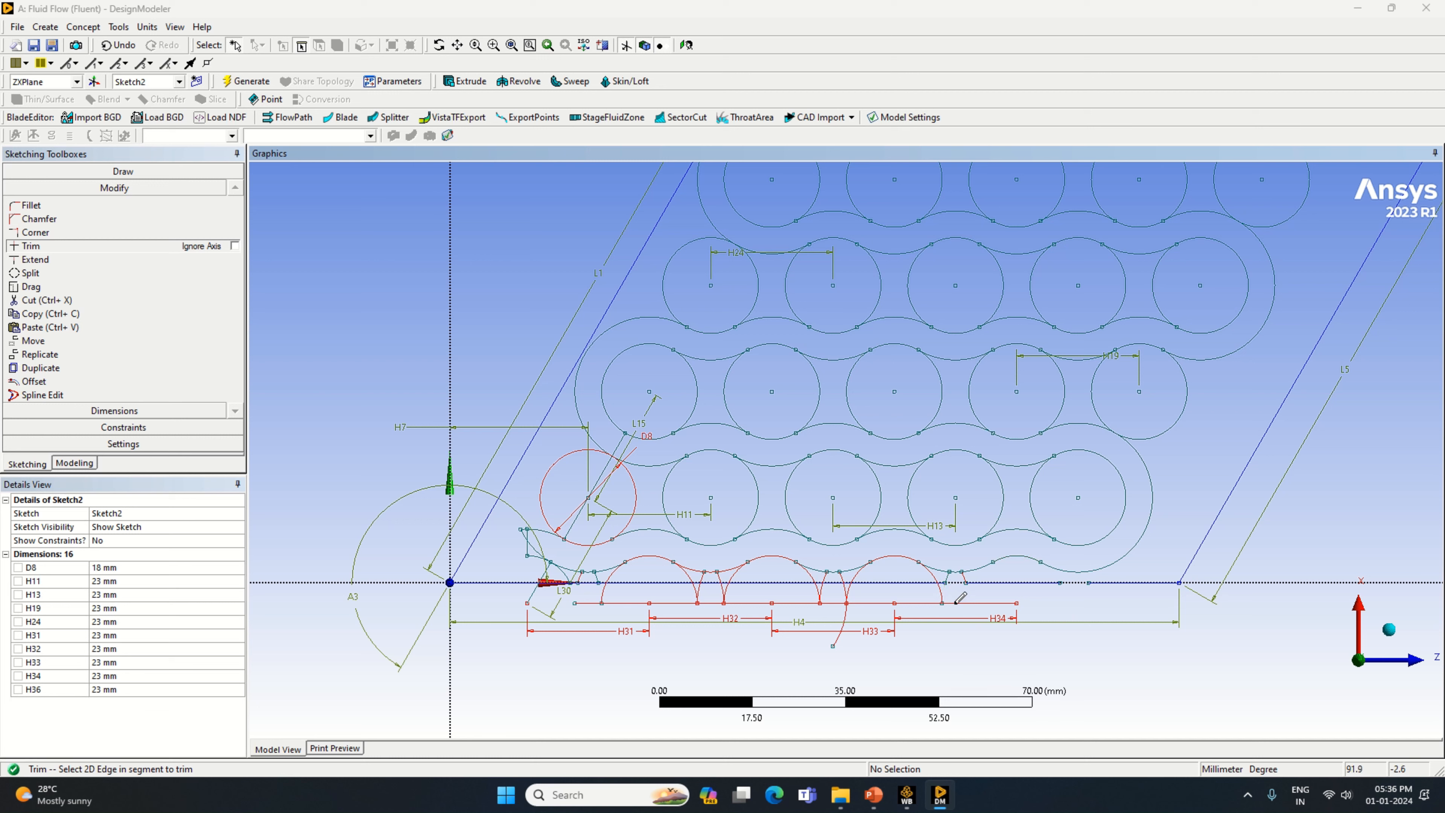
# Trim the long horizontal line segments below the bottom boundary, together with the arc tail hanging beneath them.
pyautogui.click(955, 603)
pyautogui.click(929, 603)
pyautogui.click(870, 604)
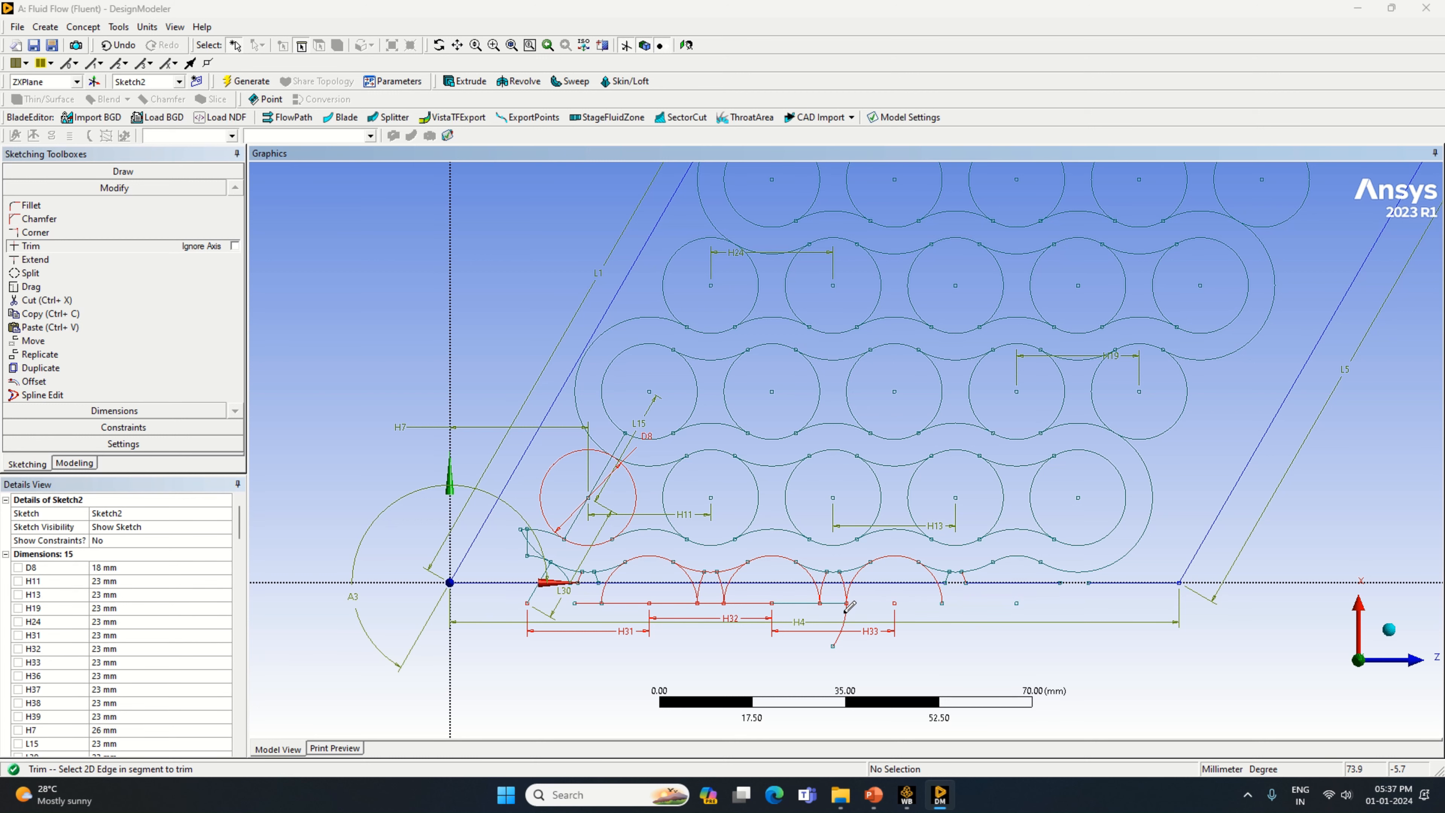
pyautogui.click(845, 613)
pyautogui.click(835, 603)
pyautogui.click(799, 603)
pyautogui.click(761, 602)
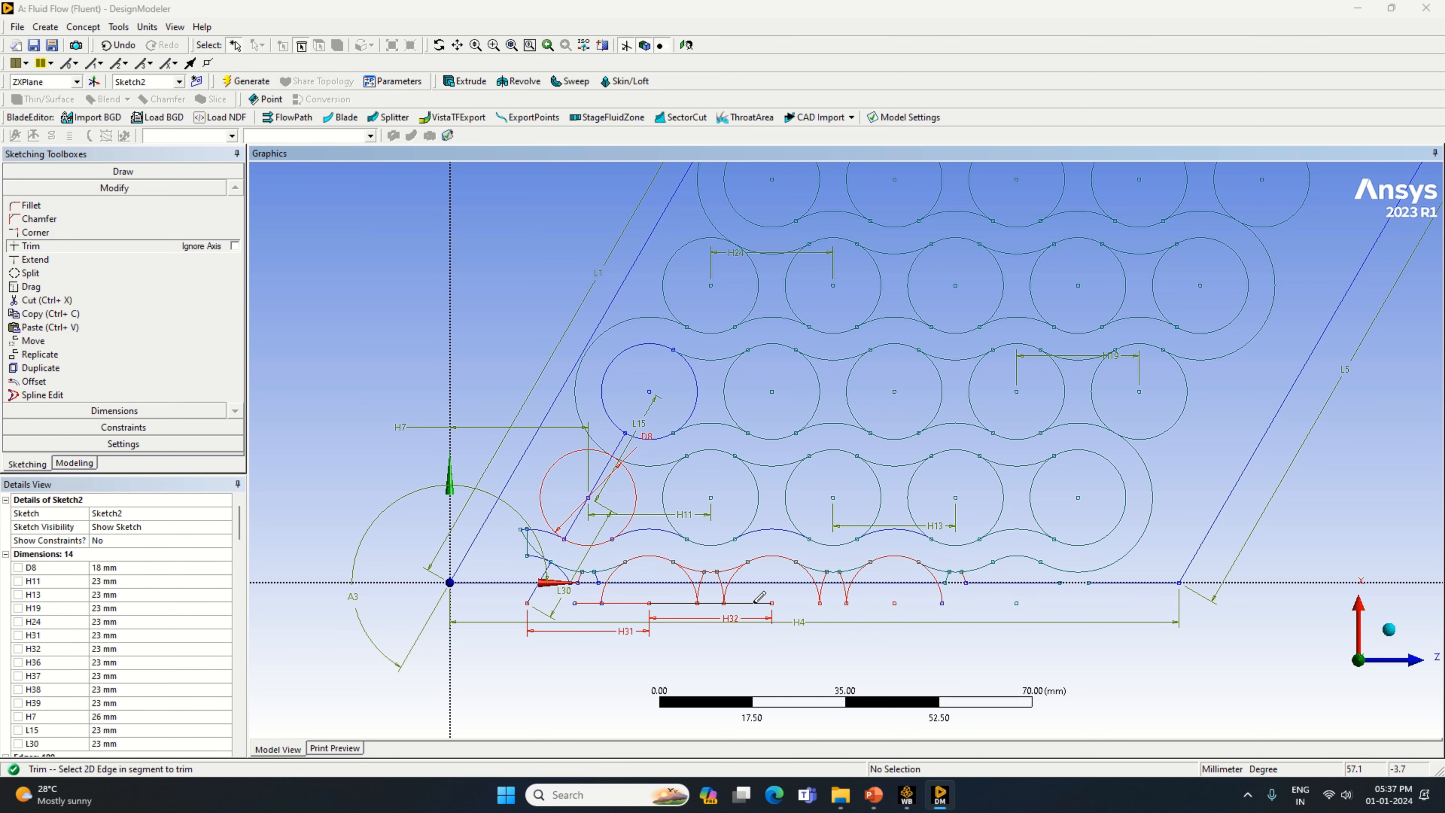
pyautogui.click(672, 602)
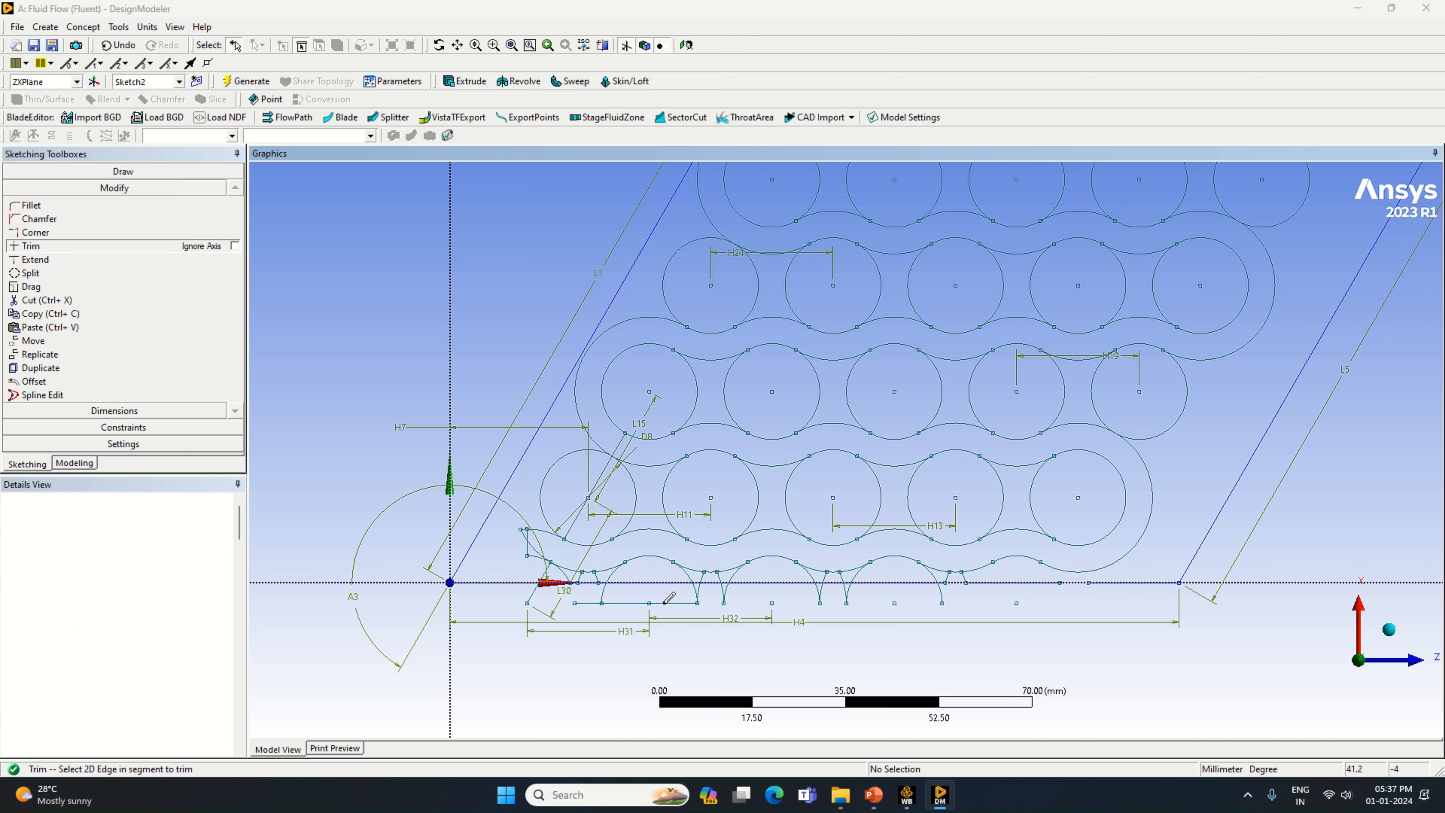
pyautogui.click(625, 602)
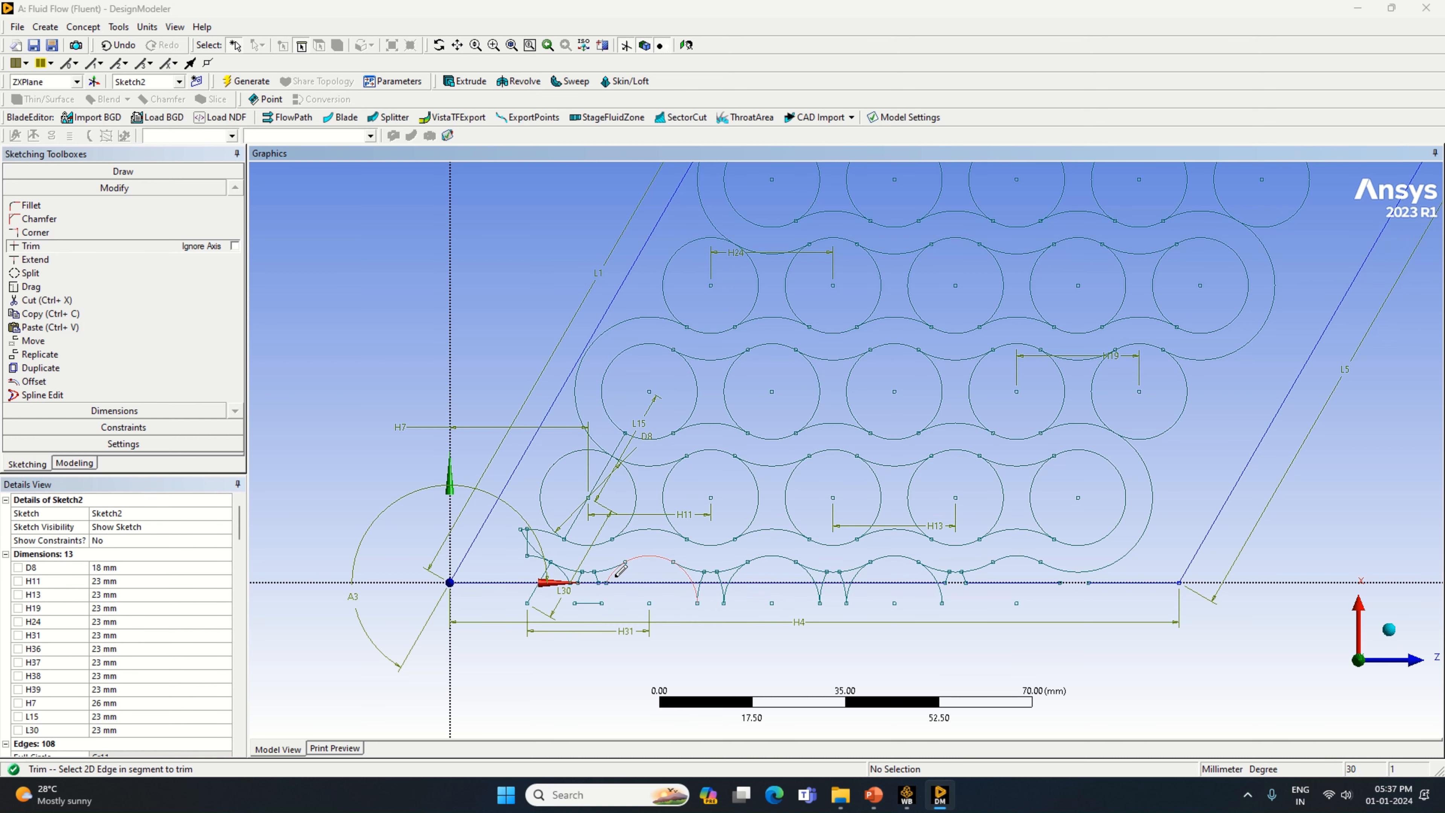
pyautogui.click(590, 603)
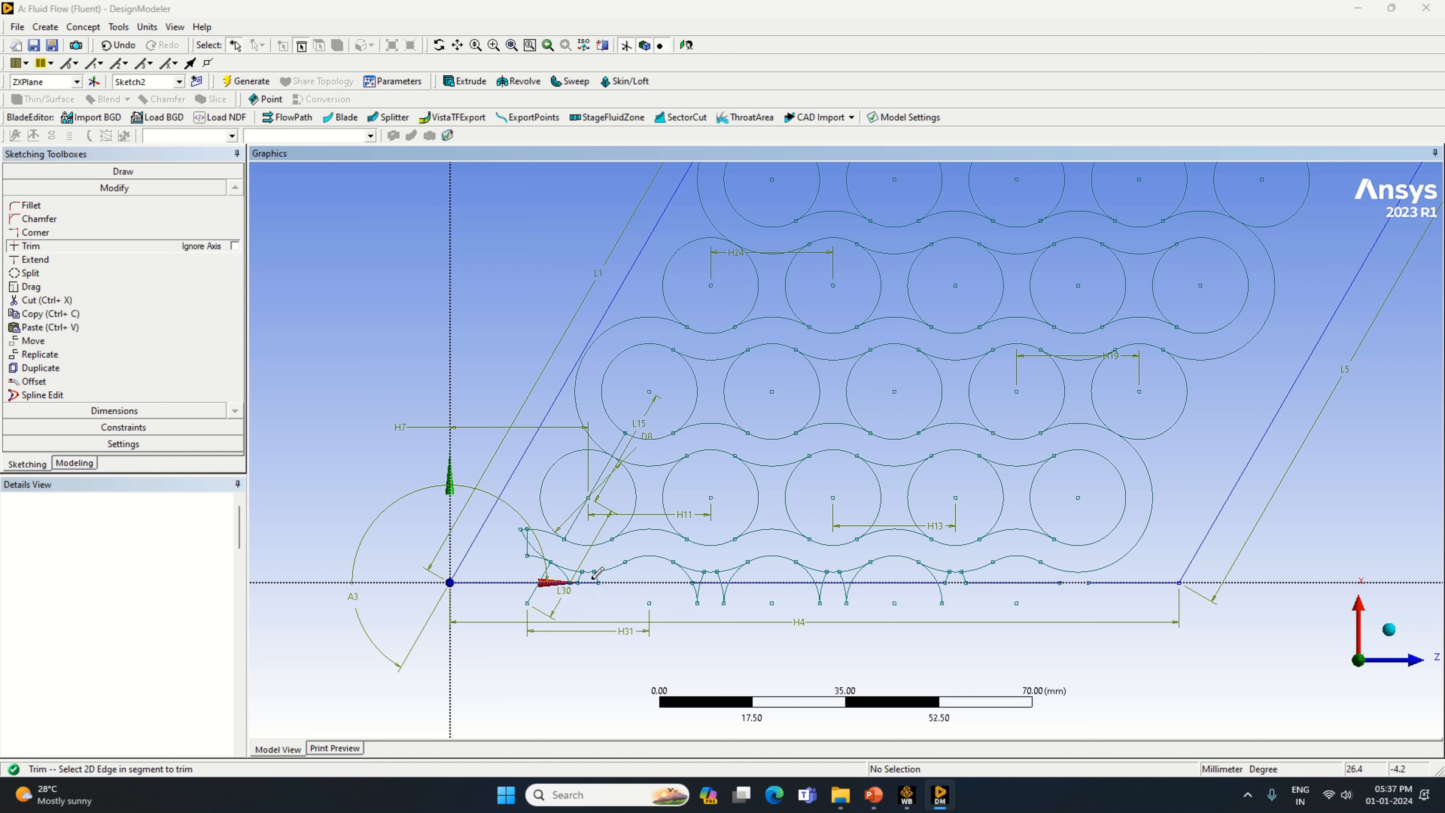
pyautogui.click(596, 577)
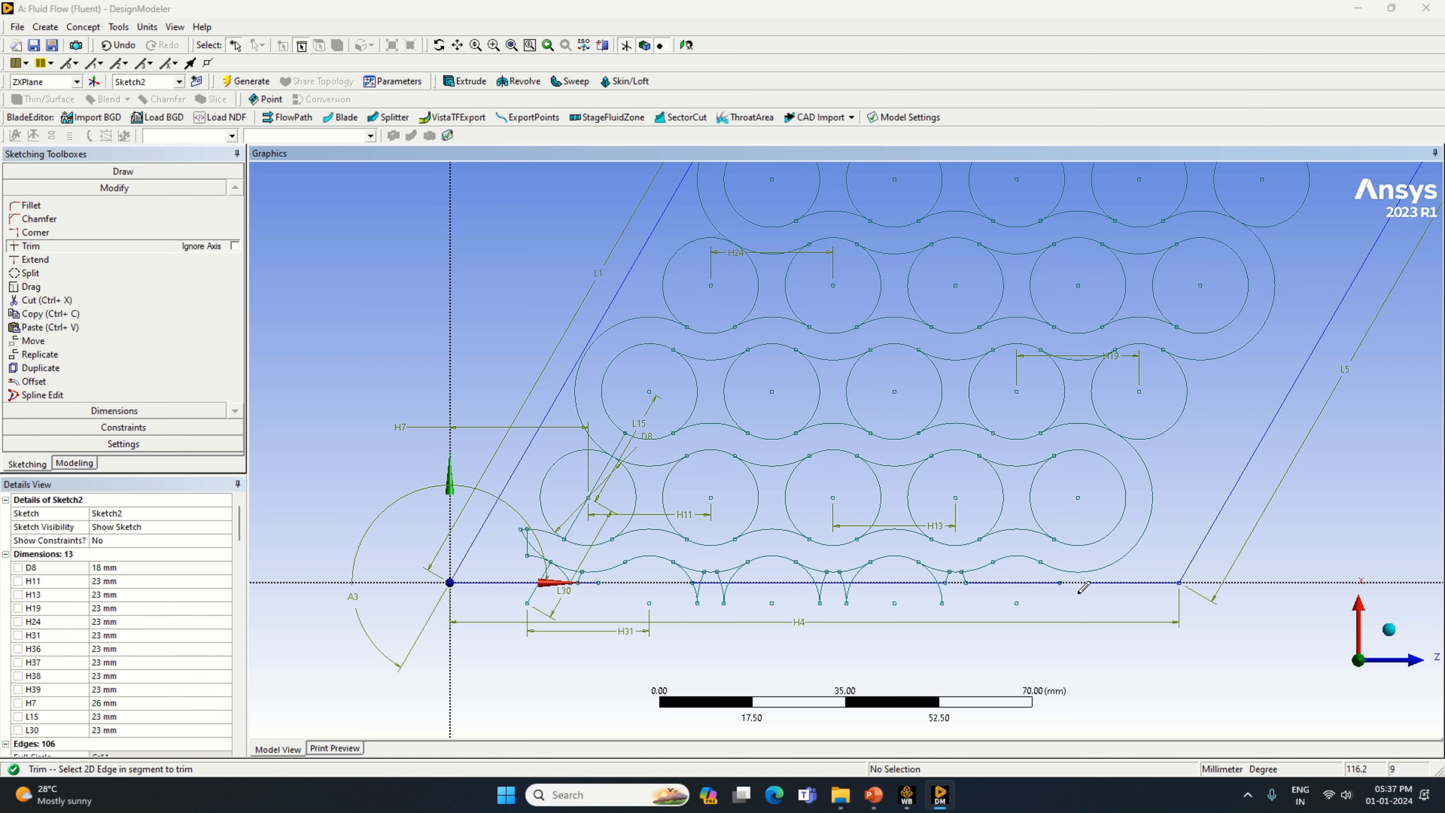
pyautogui.click(126, 46)
pyautogui.click(126, 46)
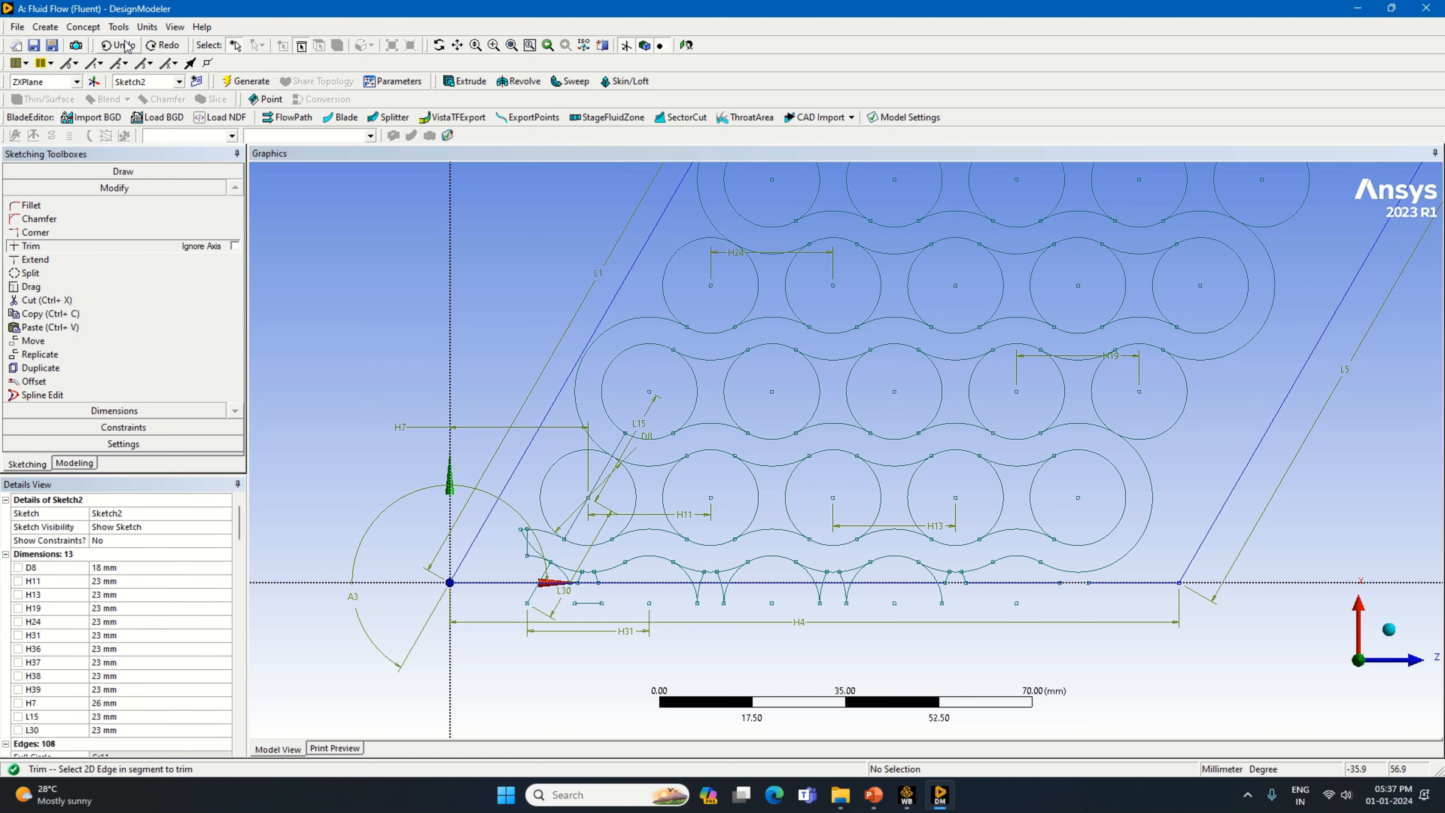
# Trim the short connector lines and arc pieces joining the lowest wavy wall to the bottom boundary in the two middle gaps.
pyautogui.scroll(2, 900, 629)
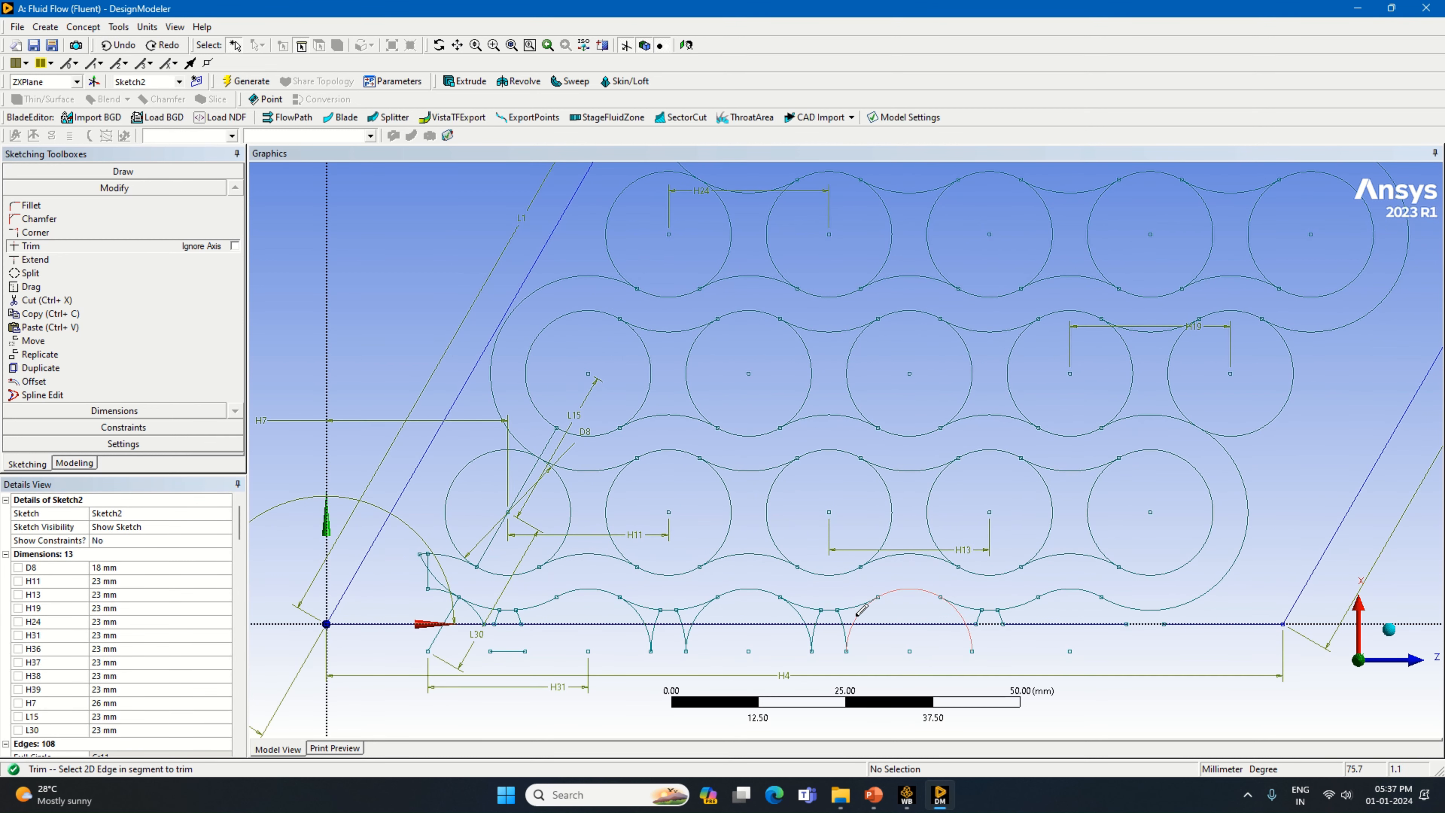
pyautogui.click(844, 610)
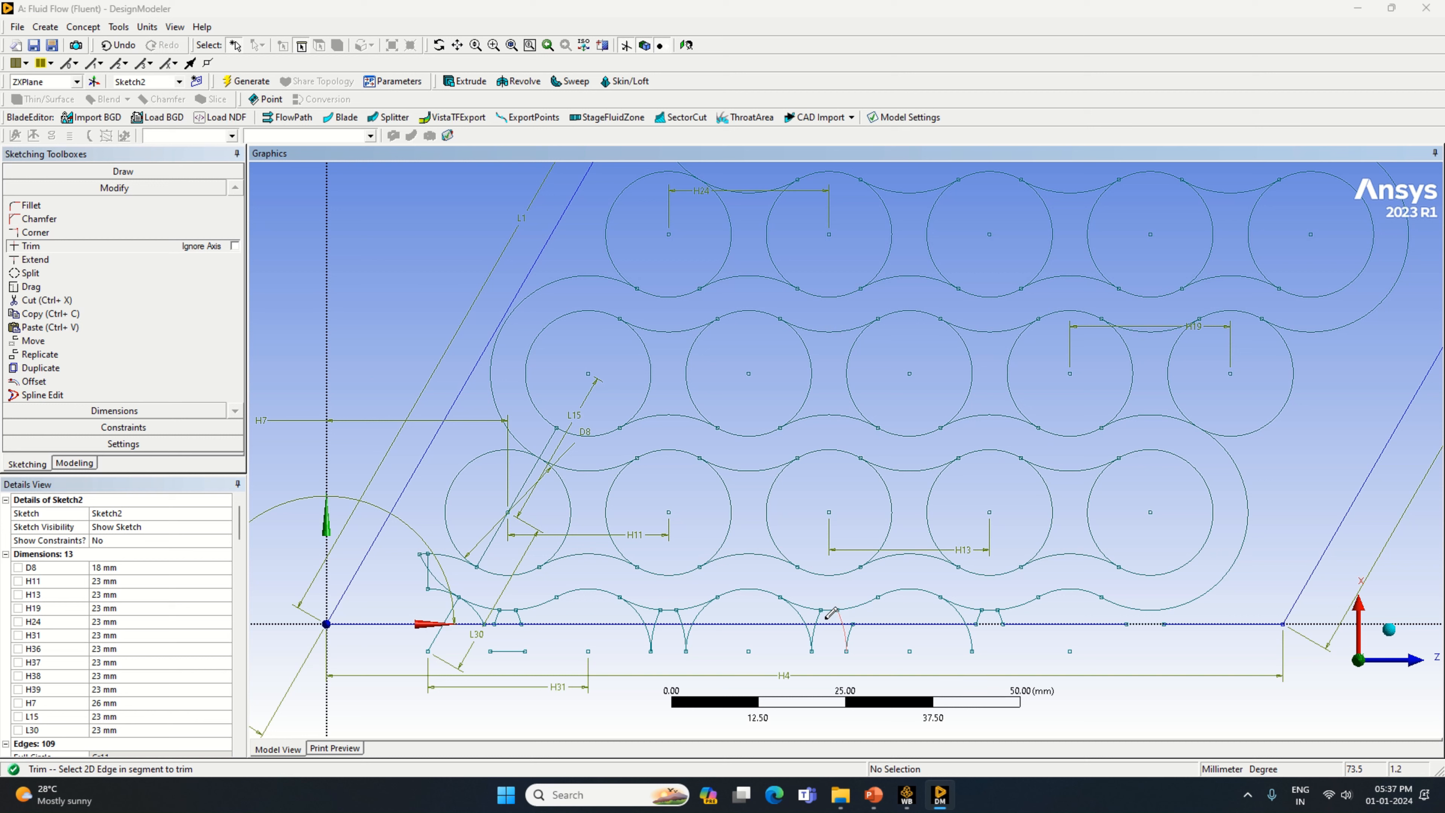
pyautogui.click(824, 611)
pyautogui.click(804, 615)
pyautogui.click(803, 608)
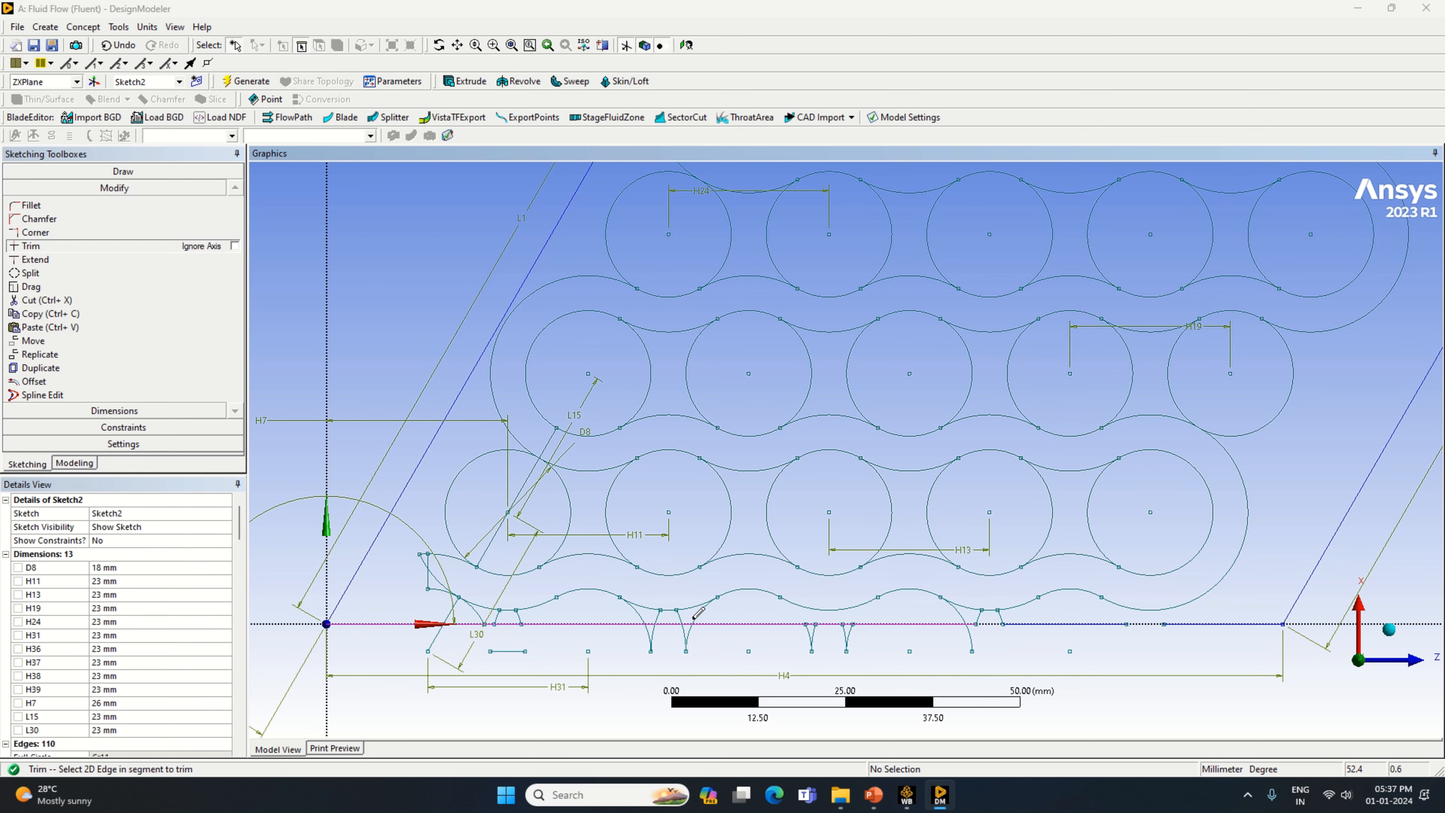
pyautogui.click(680, 612)
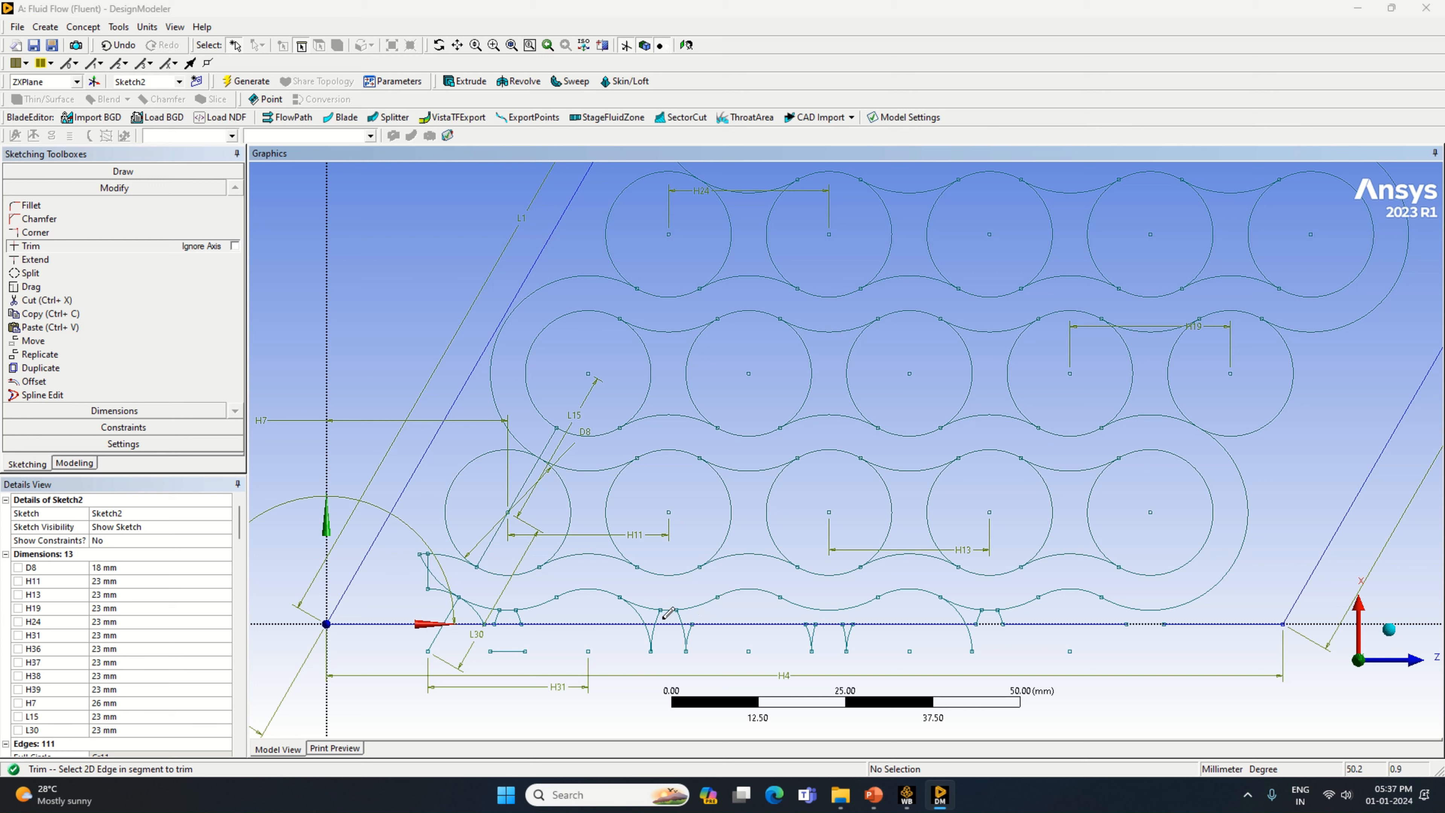
pyautogui.click(666, 612)
# Trim the remaining arc pieces that cross or hang below the bottom boundary line.
pyautogui.click(649, 635)
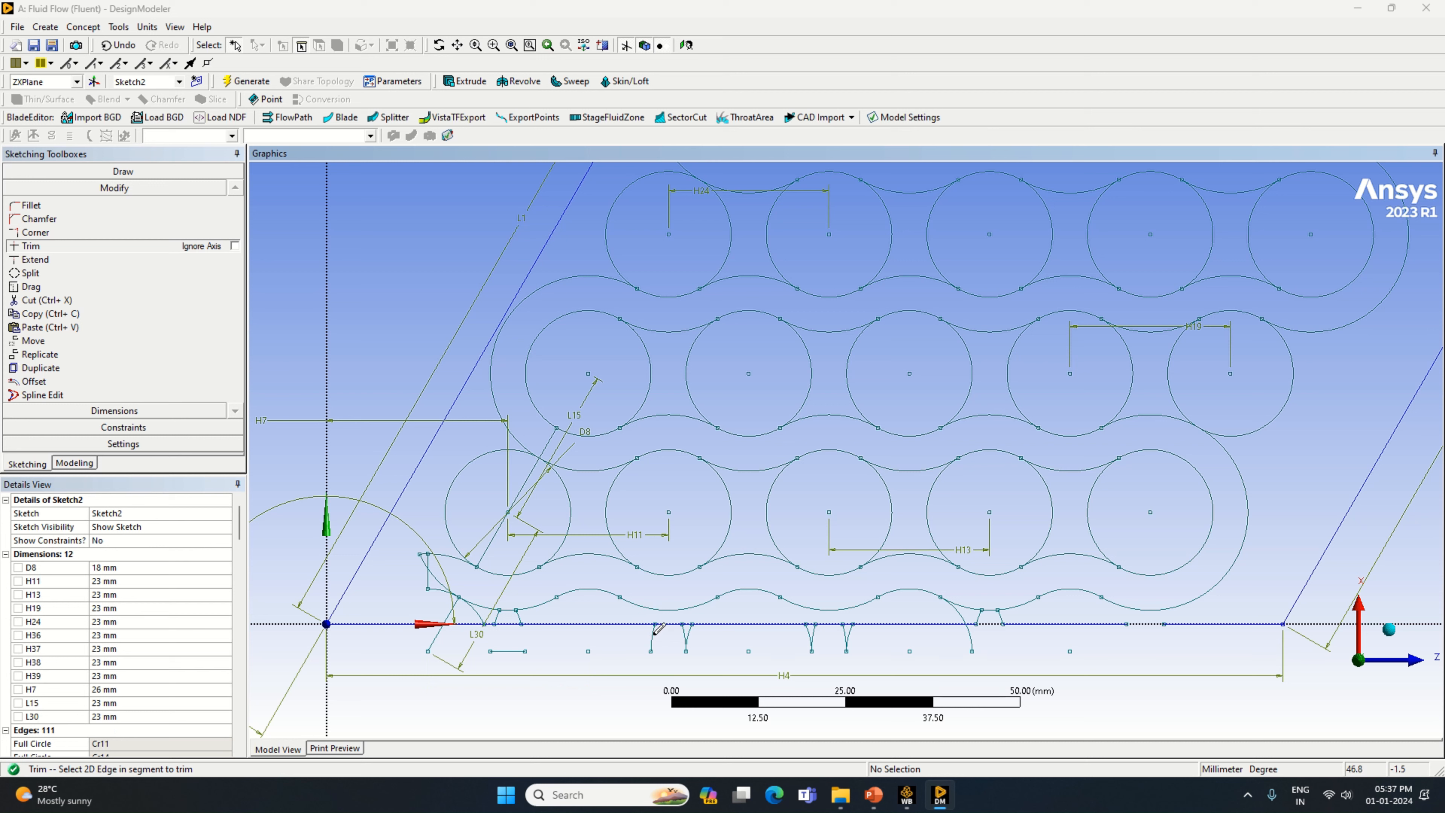
pyautogui.click(690, 635)
pyautogui.click(812, 635)
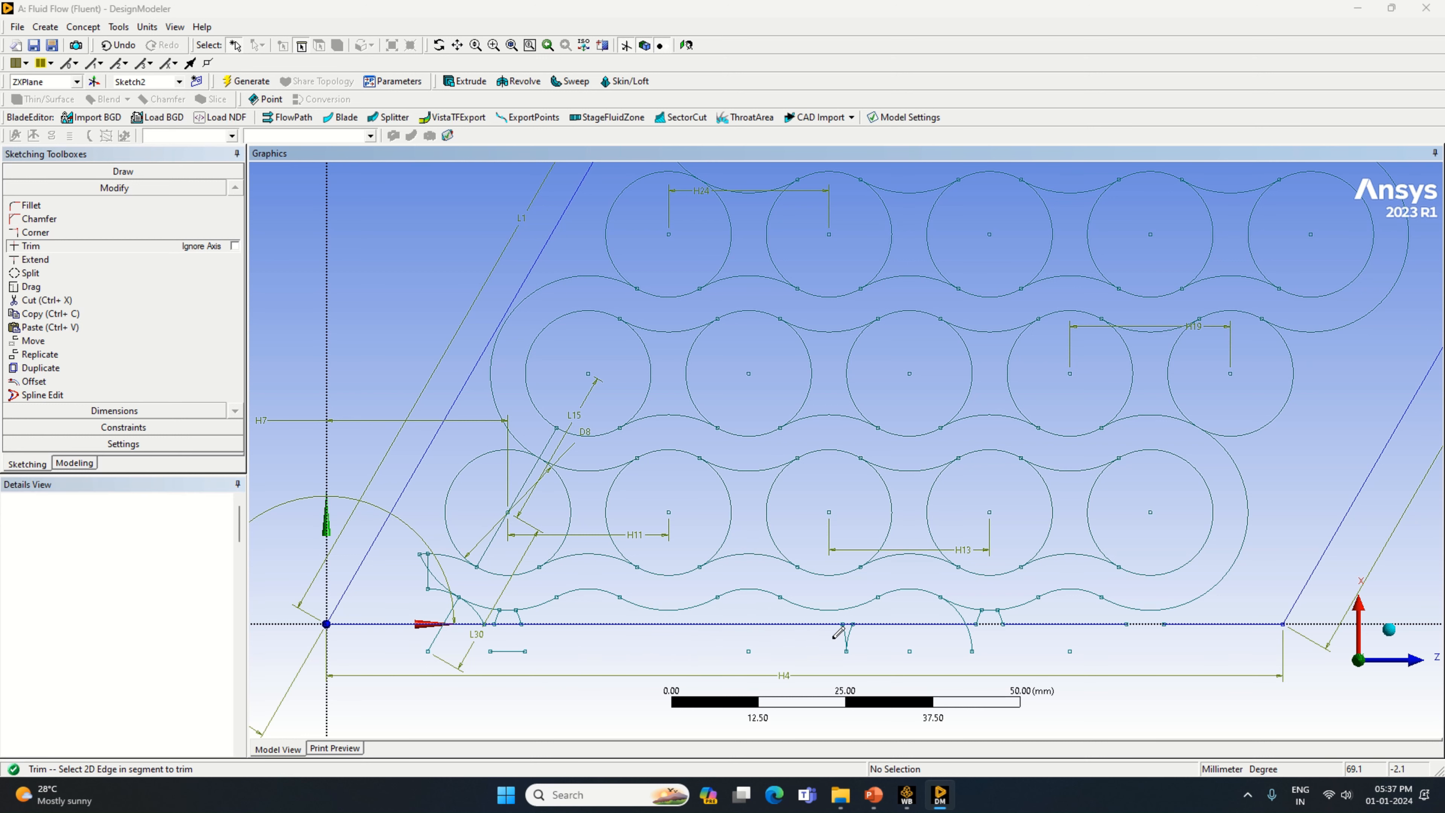
pyautogui.click(845, 635)
pyautogui.click(850, 636)
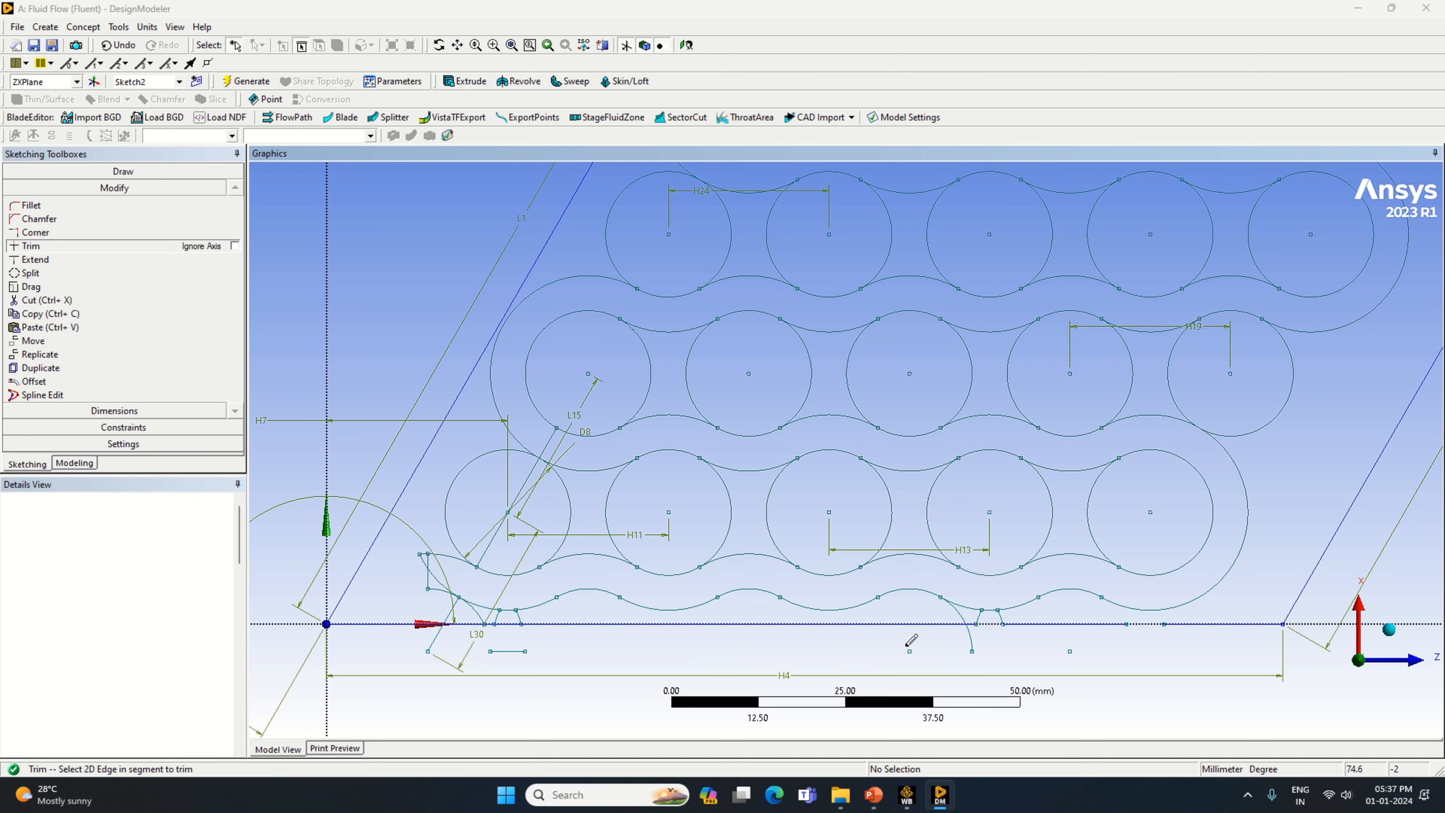
pyautogui.click(968, 632)
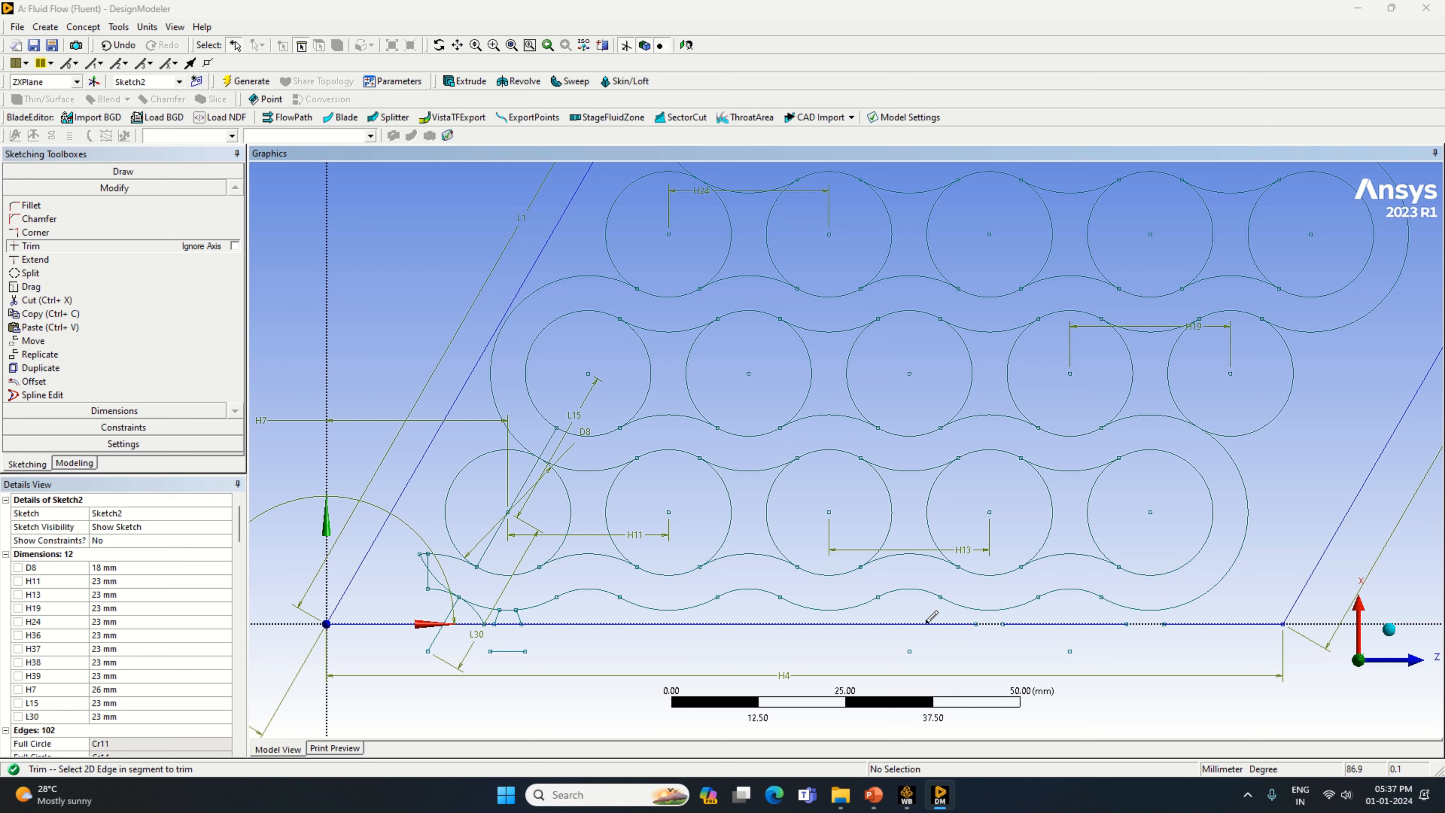
# Trim the short slanted connector lines beneath the first tube of the bottom row.
pyautogui.click(519, 617)
pyautogui.click(495, 619)
pyautogui.click(503, 519)
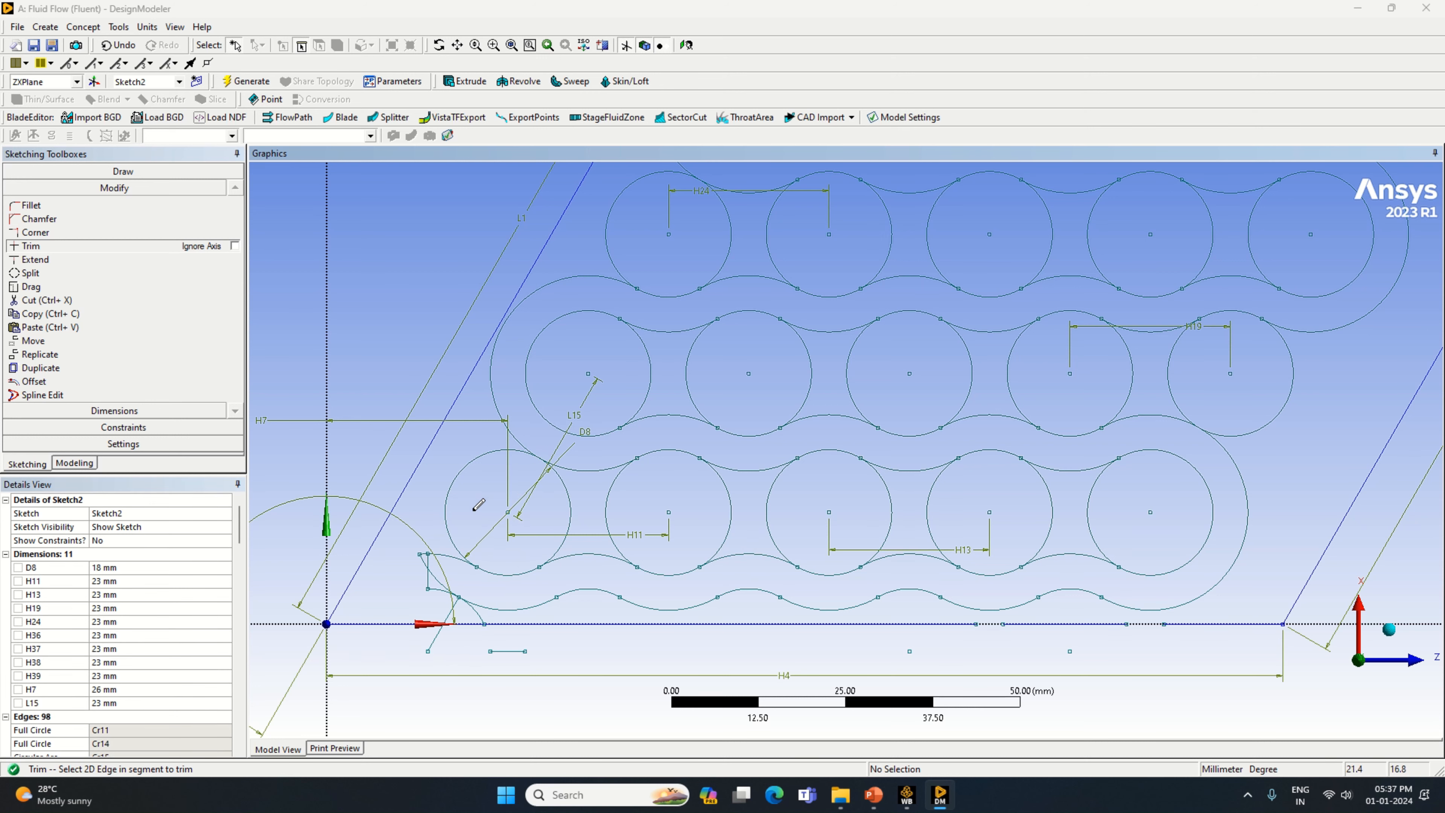
# Trim the excess curve and angled line at the lower channel's open end, and the short horizontal segment below the bottom boundary.
pyautogui.scroll(2, 421, 558)
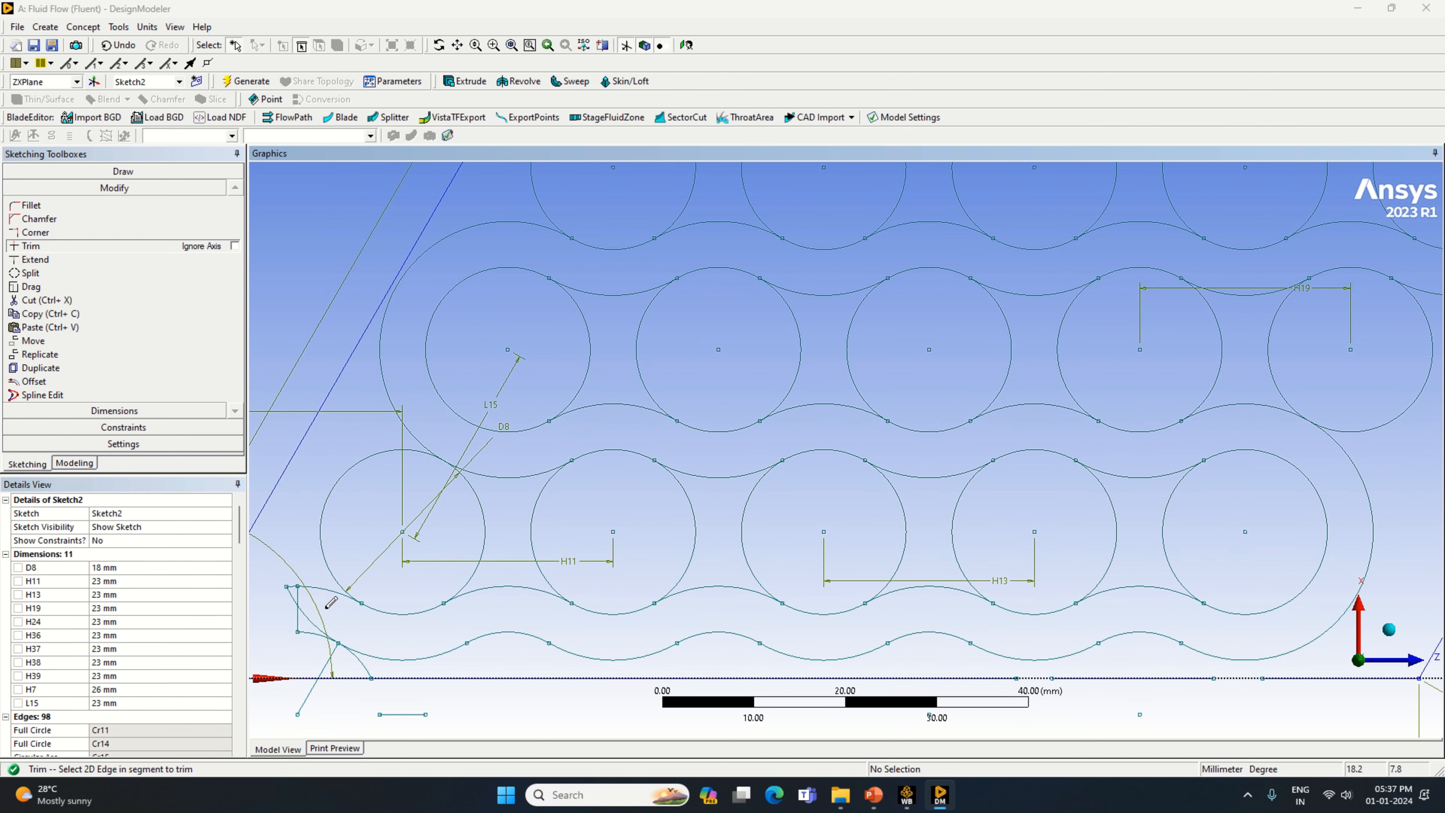
pyautogui.click(310, 616)
pyautogui.click(295, 592)
pyautogui.click(329, 656)
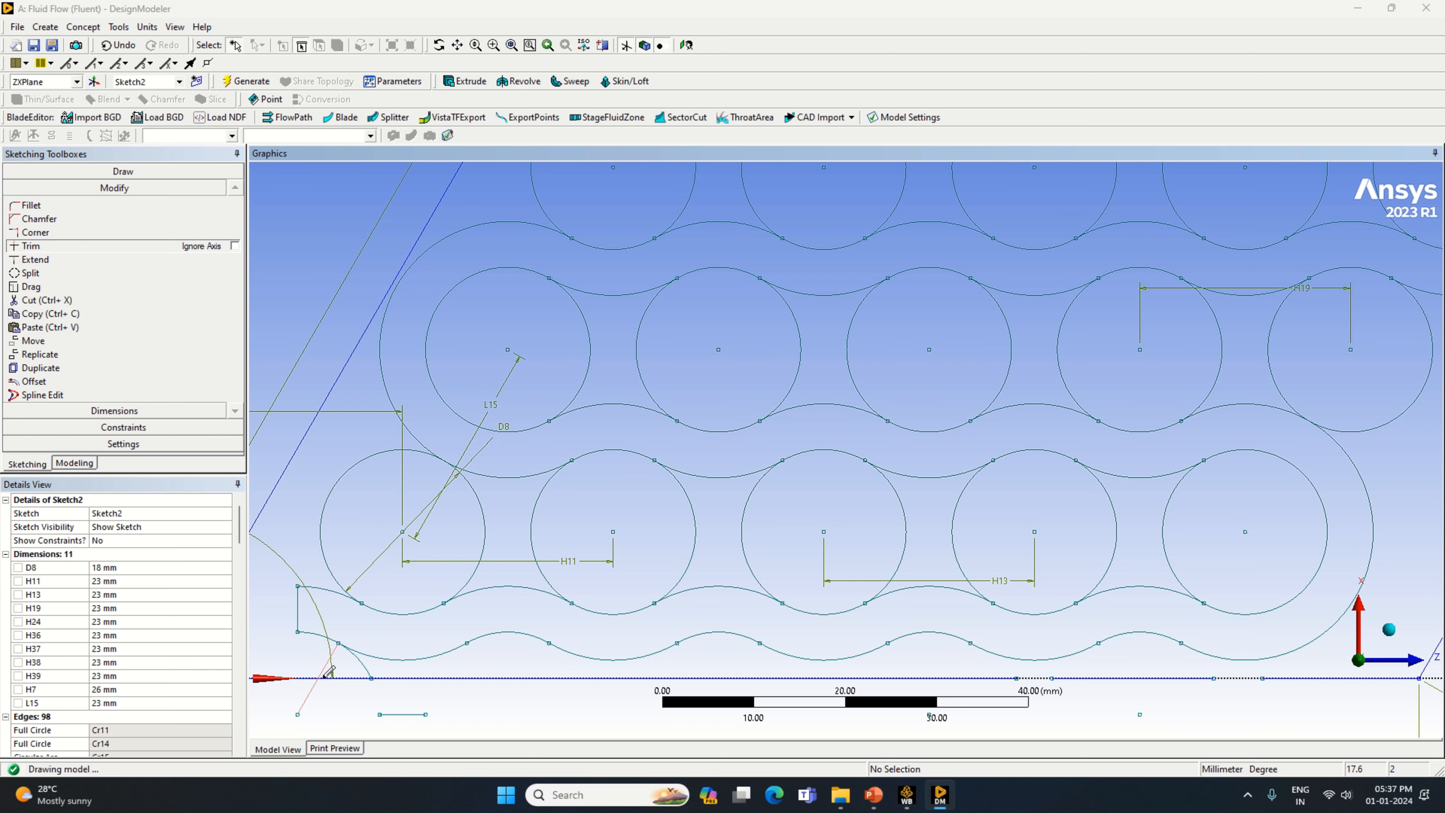
pyautogui.click(310, 695)
pyautogui.click(402, 714)
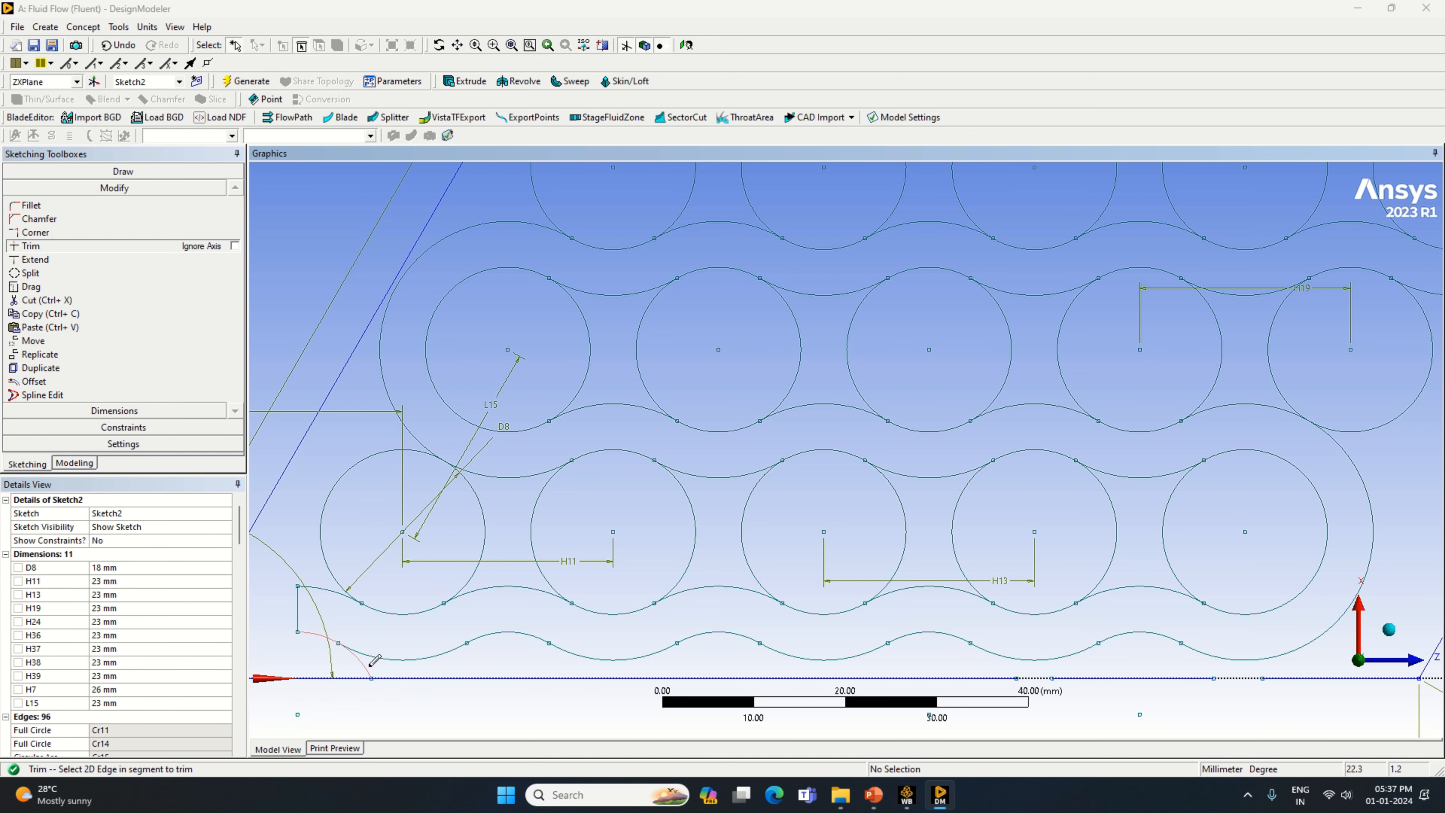
# Trim away the three pointed arches standing above the domain's top boundary line.
pyautogui.scroll(-3, 430, 661)
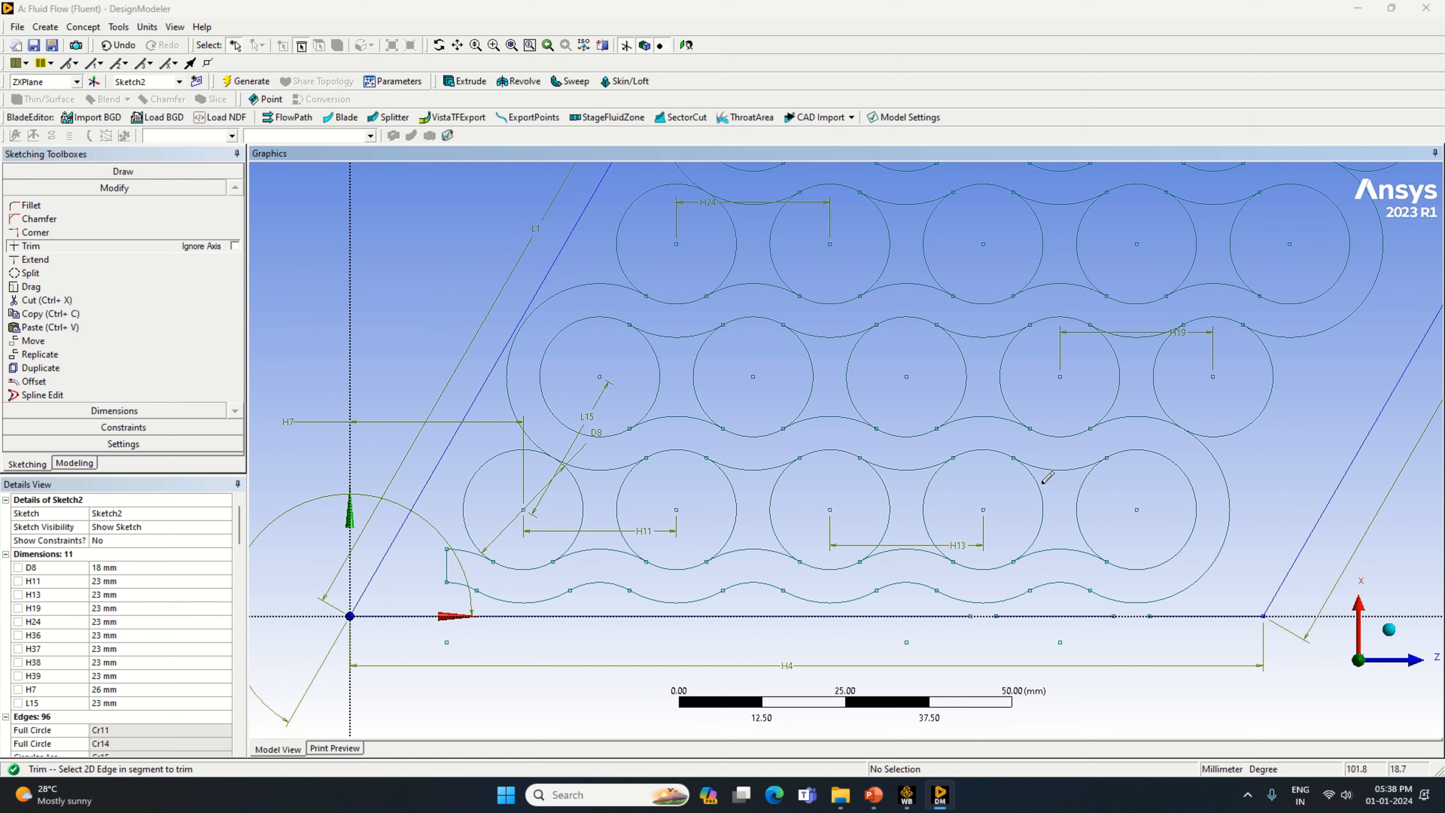
pyautogui.scroll(-3, 1099, 464)
pyautogui.scroll(-3, 1099, 464)
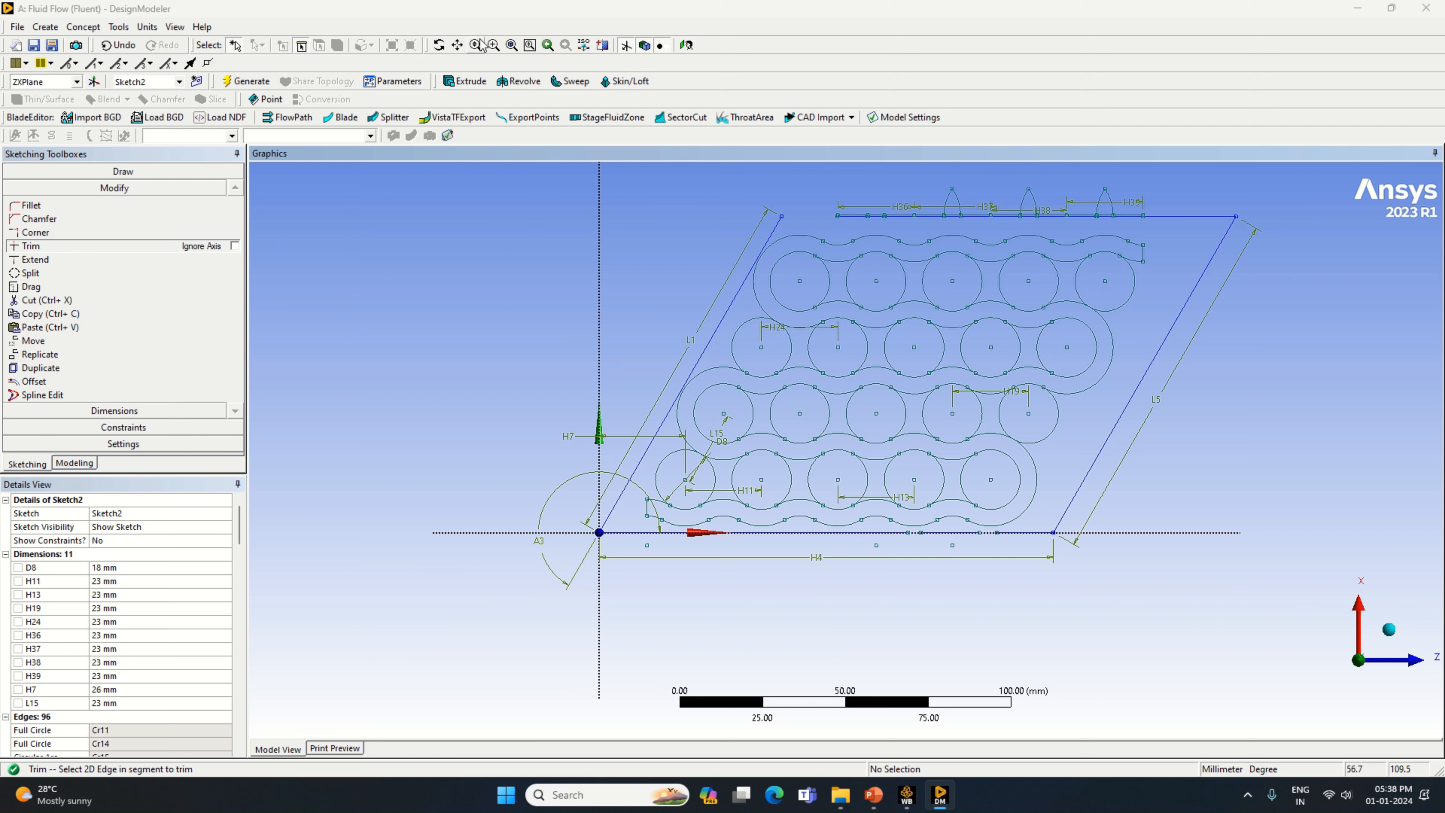
pyautogui.click(493, 46)
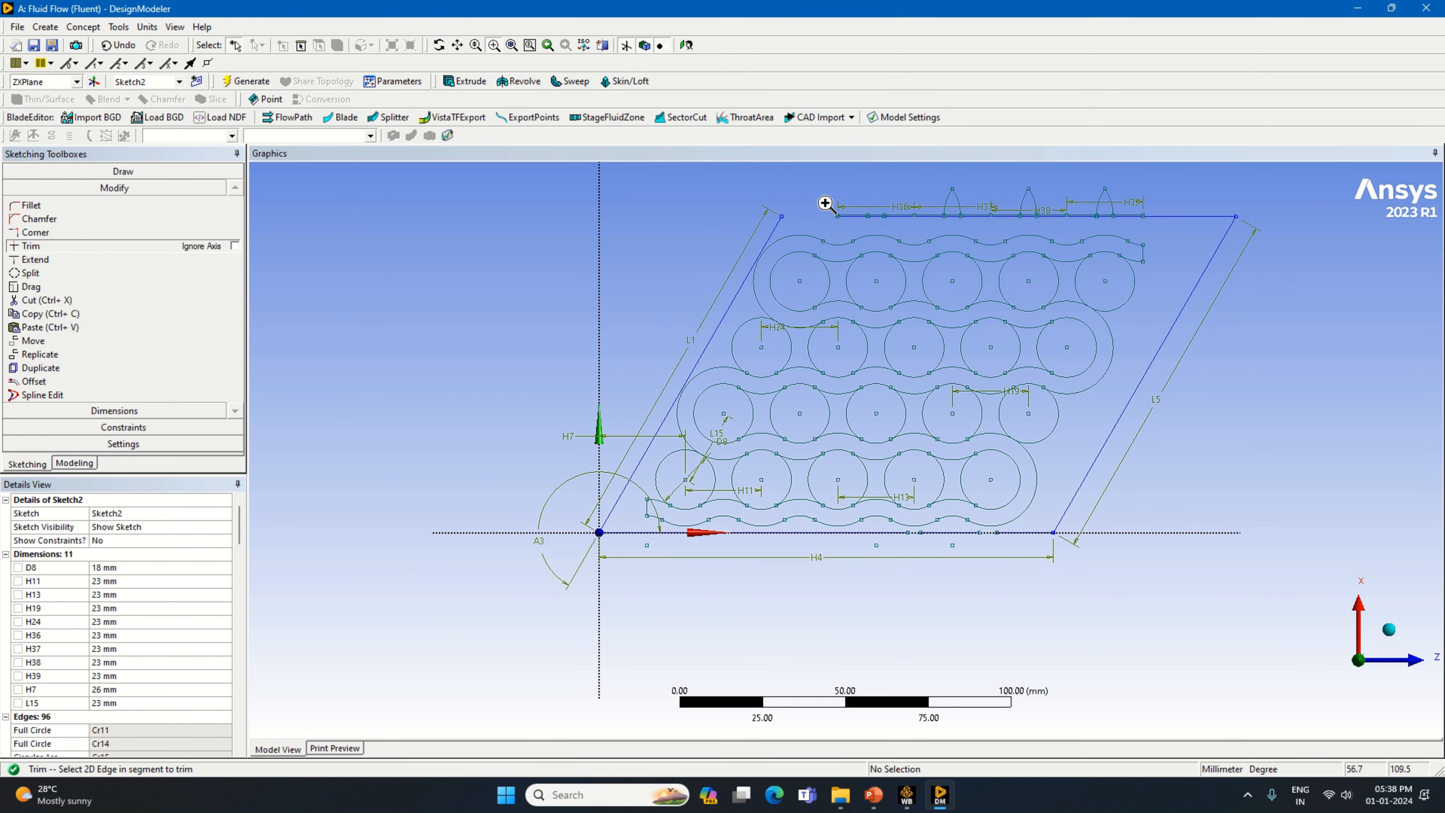
pyautogui.moveTo(825, 201)
pyautogui.mouseDown()
pyautogui.moveTo(1090, 234)
pyautogui.moveTo(1300, 237)
pyautogui.mouseUp()
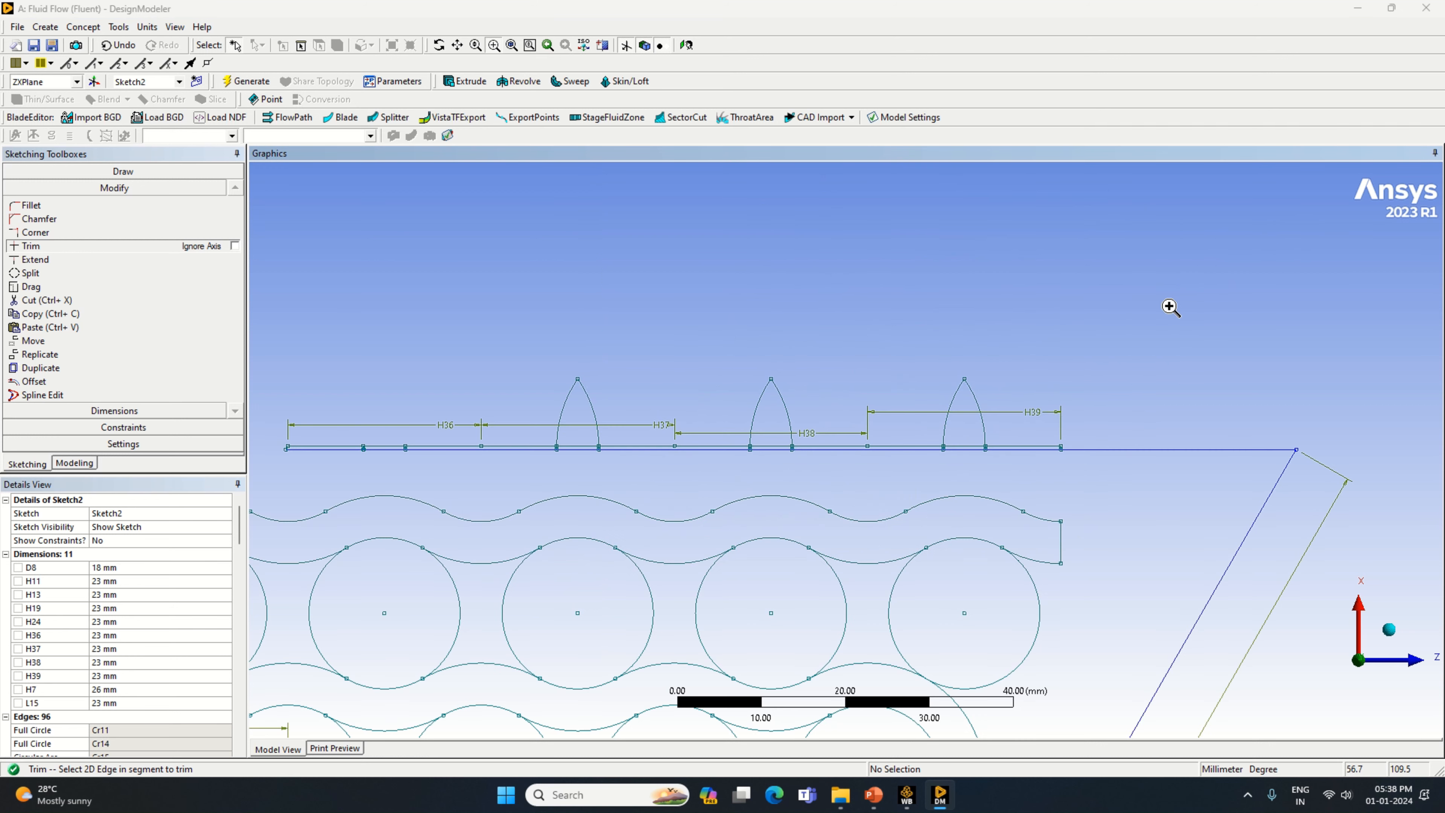
pyautogui.scroll(-2, 1037, 318)
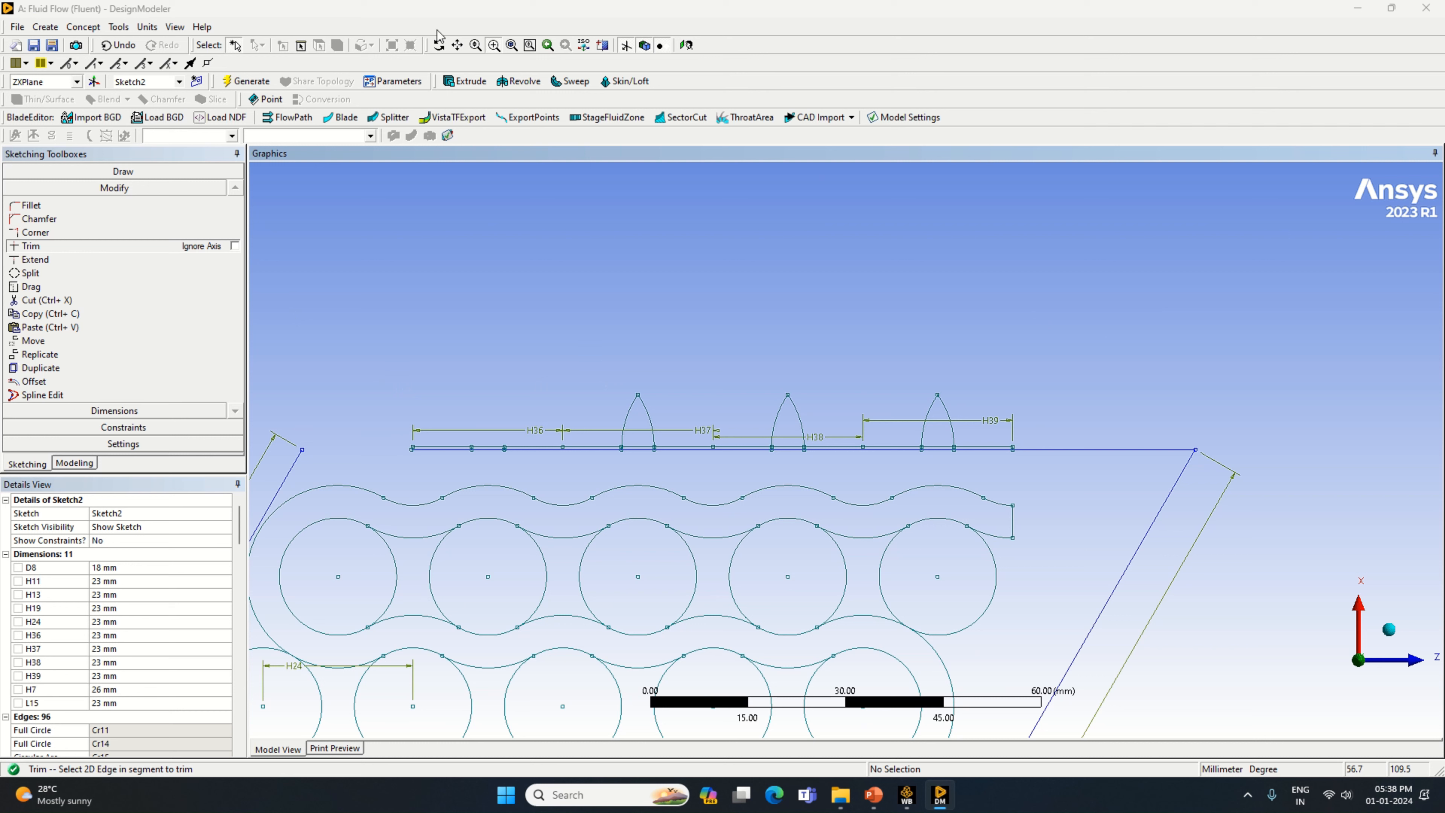
pyautogui.click(490, 47)
pyautogui.click(629, 416)
pyautogui.click(651, 407)
pyautogui.click(630, 409)
pyautogui.click(801, 413)
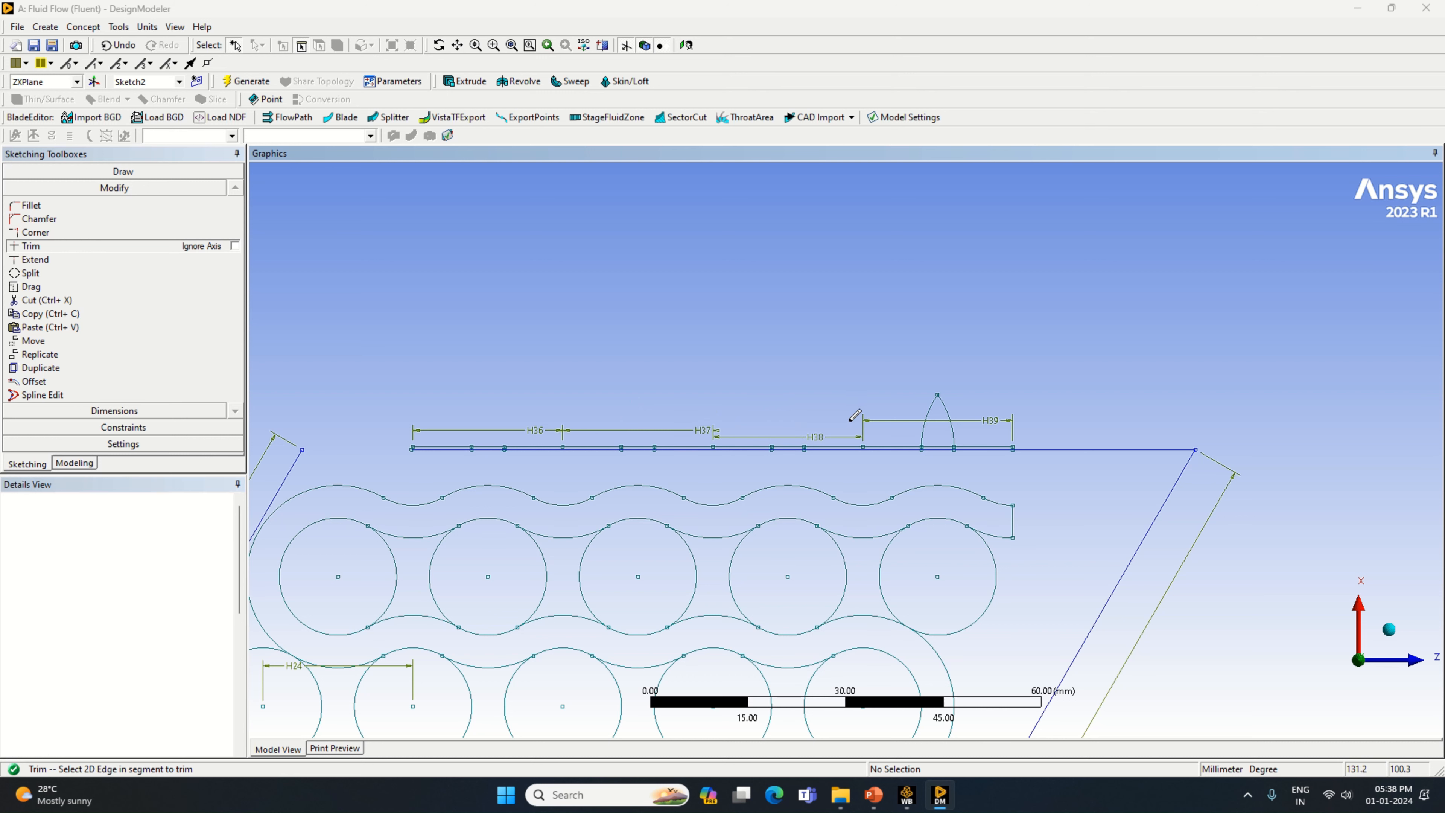
pyautogui.click(927, 419)
pyautogui.click(947, 416)
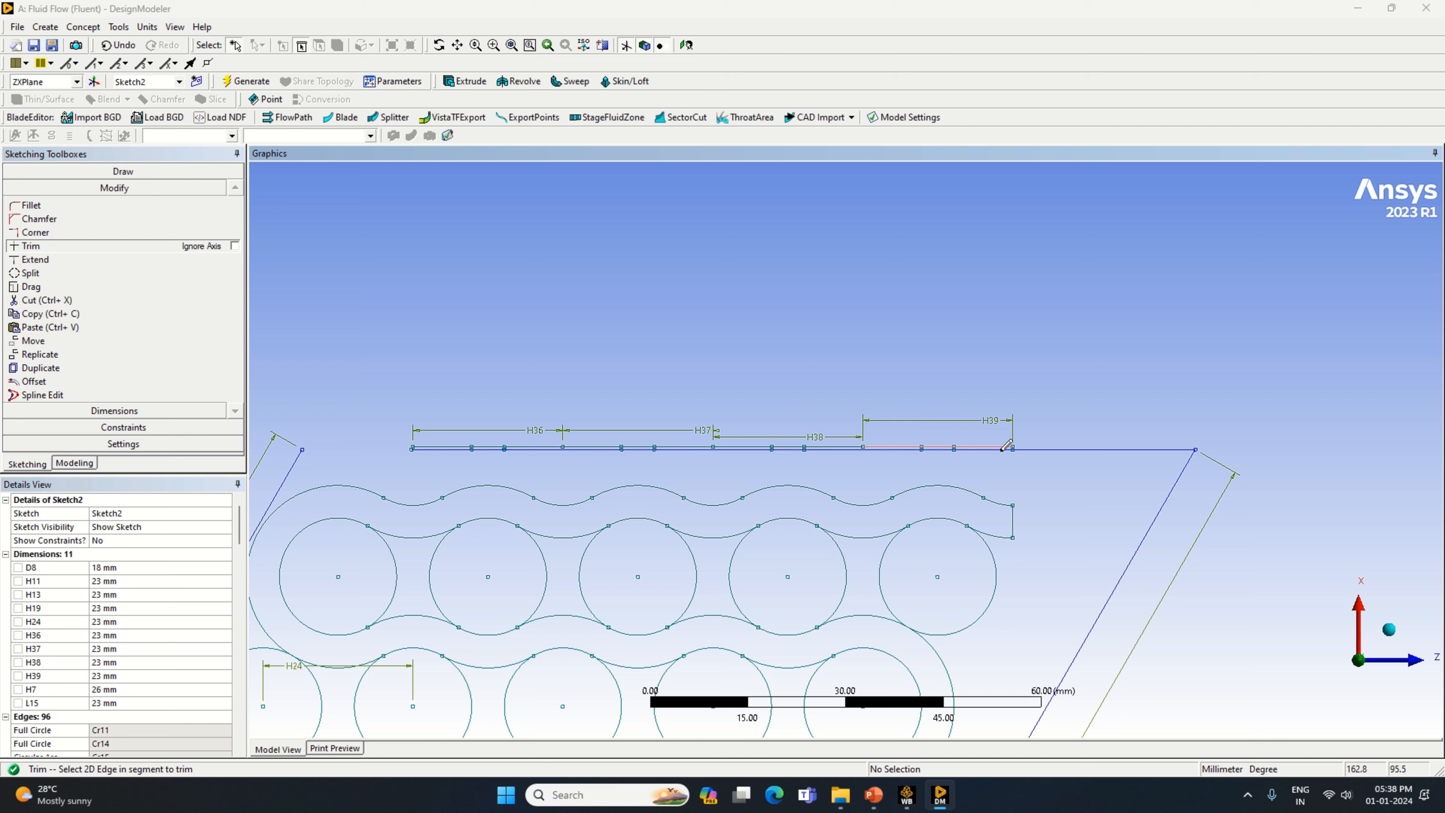
# Trim the segments under dimension H39 of the line running just above the top boundary.
pyautogui.scroll(10, 1005, 445)
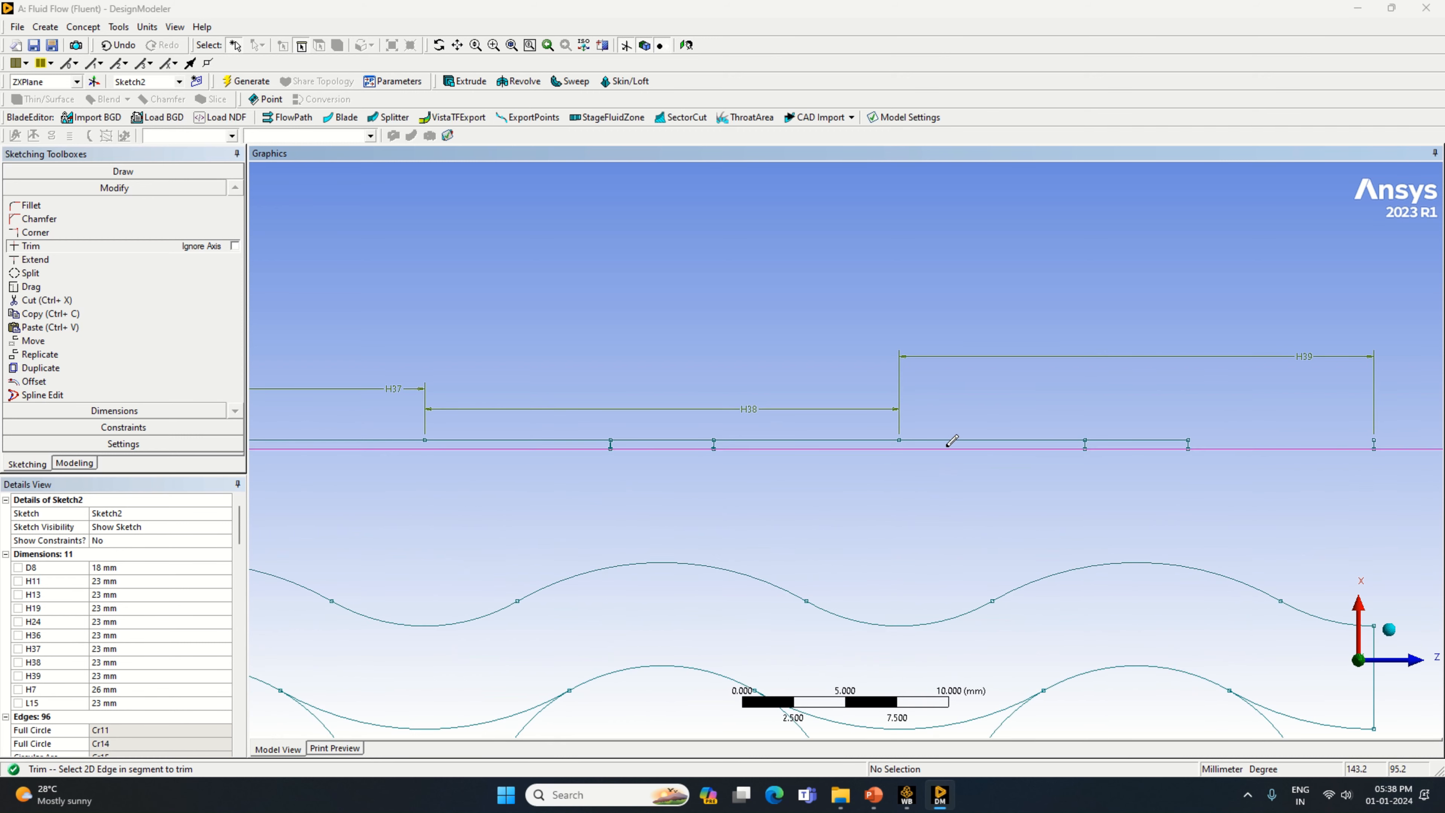
pyautogui.click(1065, 440)
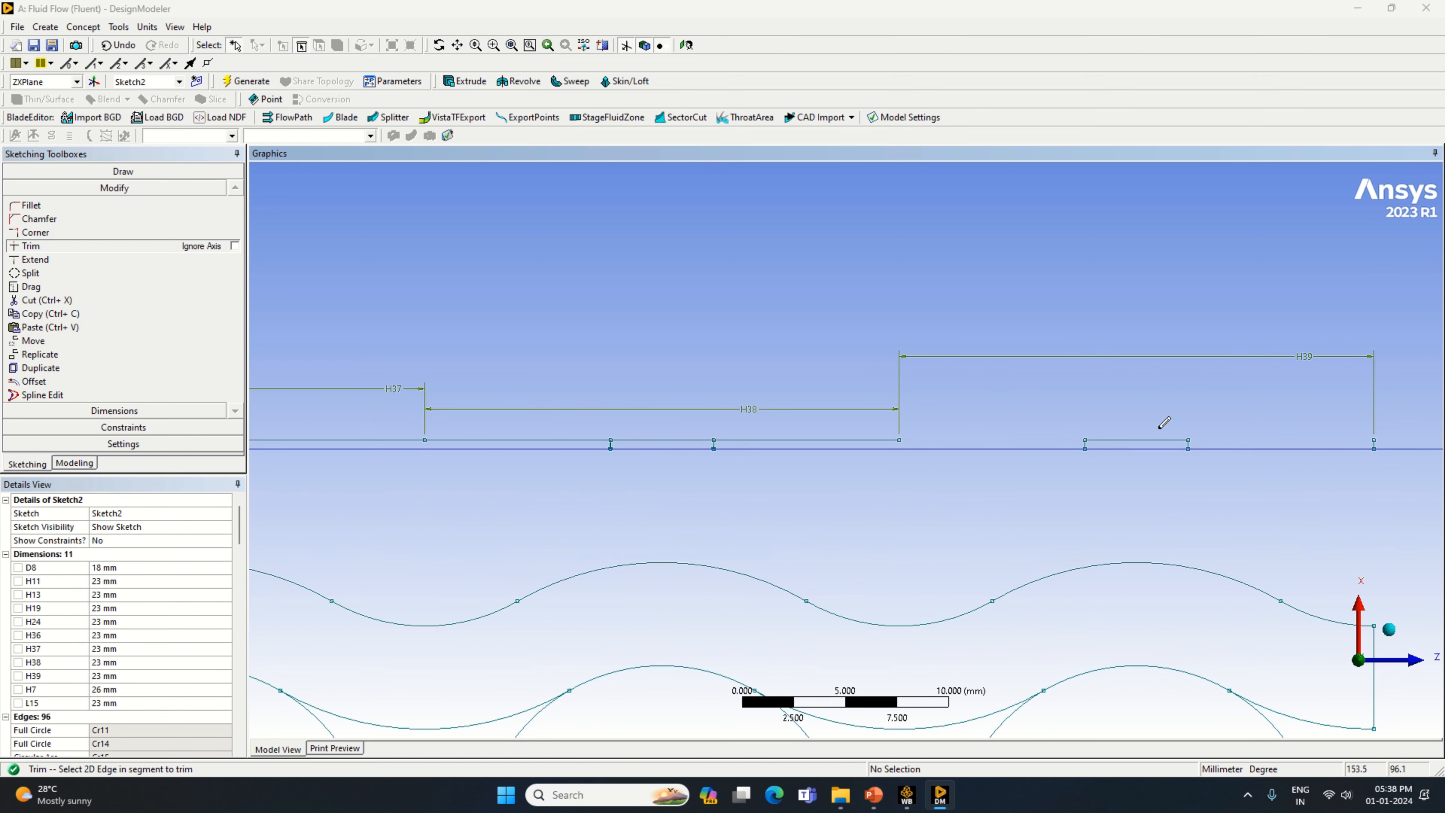
pyautogui.click(1161, 440)
pyautogui.click(1088, 444)
pyautogui.click(1186, 442)
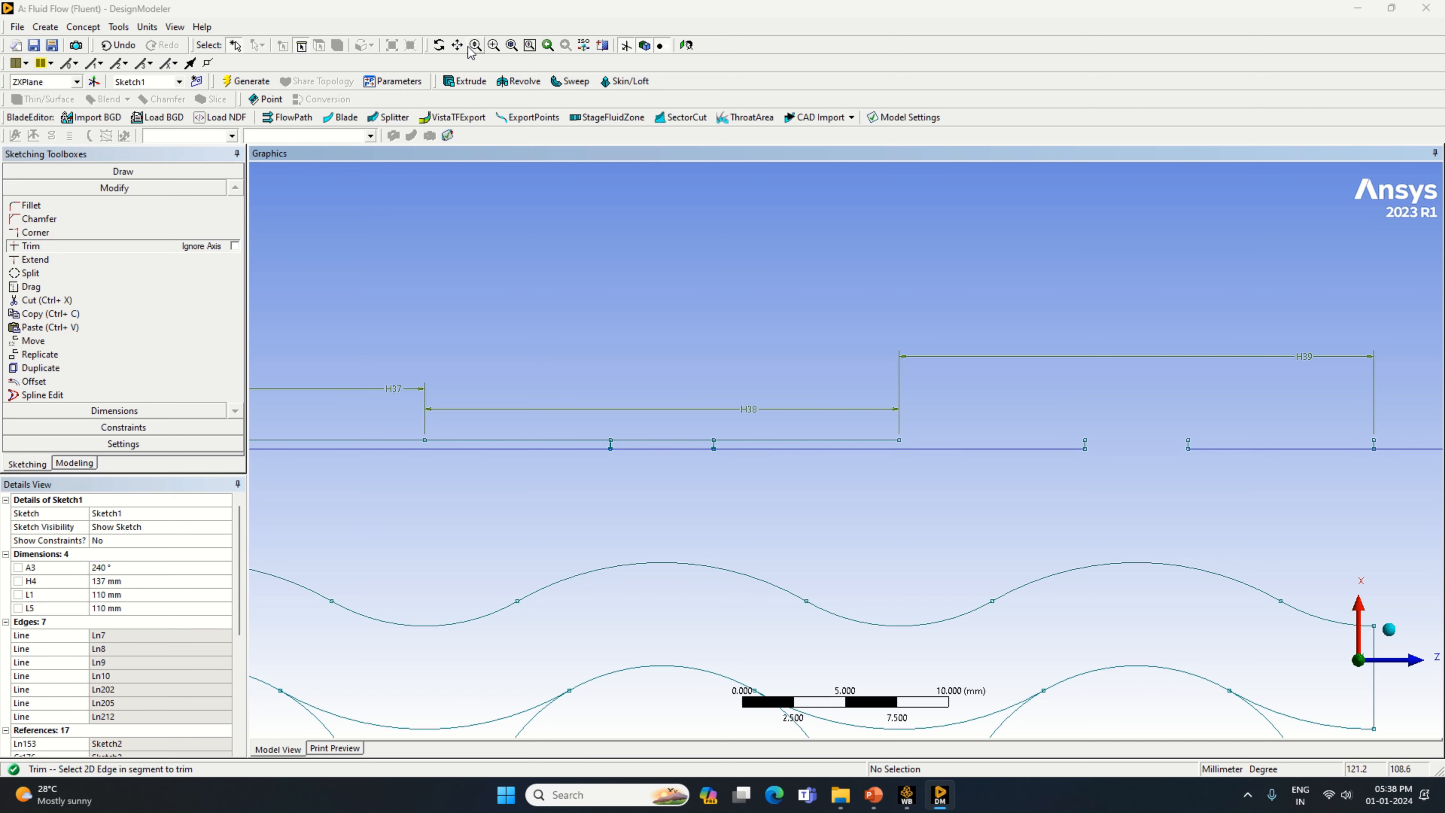
pyautogui.click(118, 44)
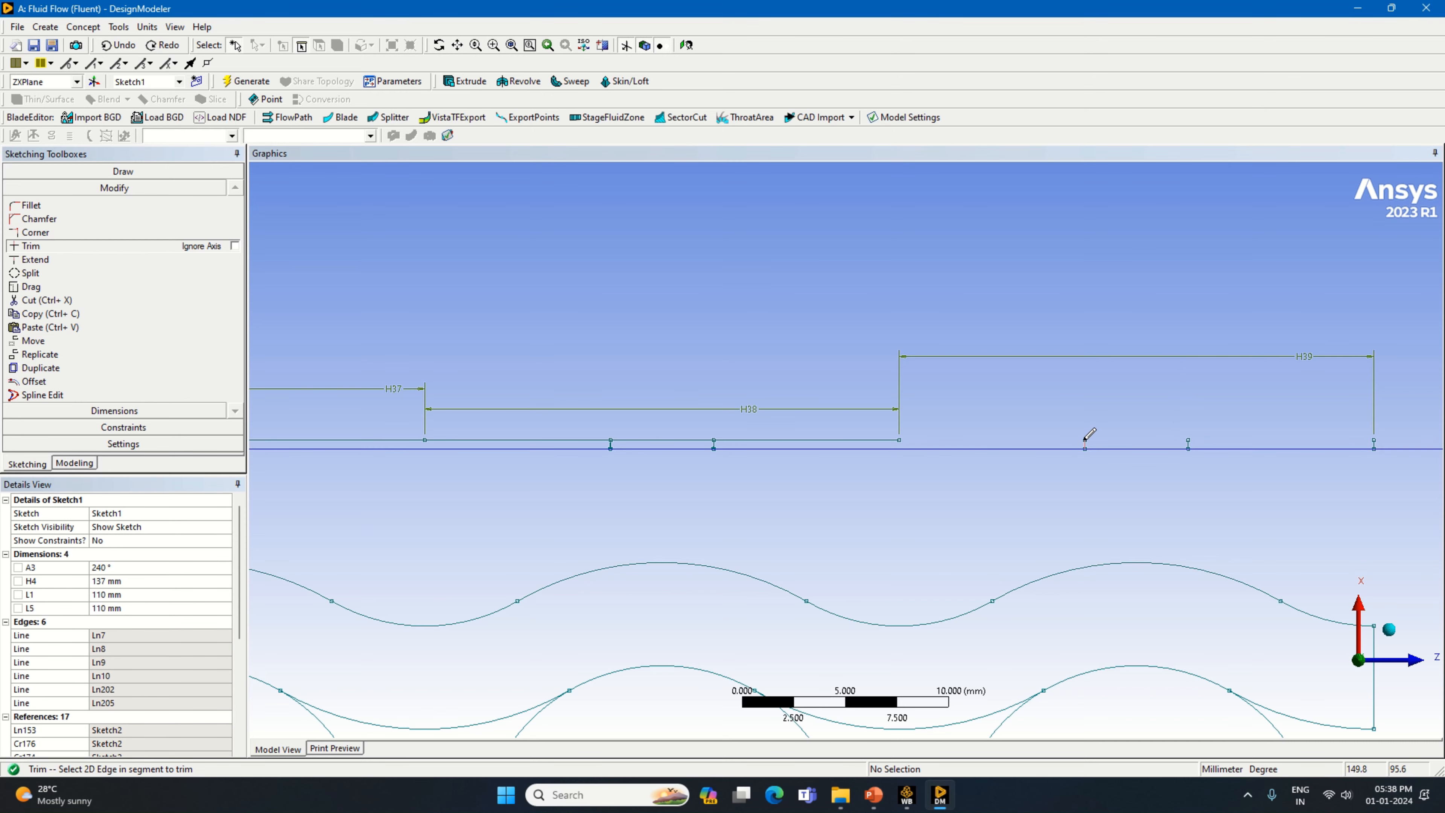
# Trim the two short stubs under dimension H39 and the segments under dimension H38 of the line just above the top boundary.
pyautogui.click(1109, 441)
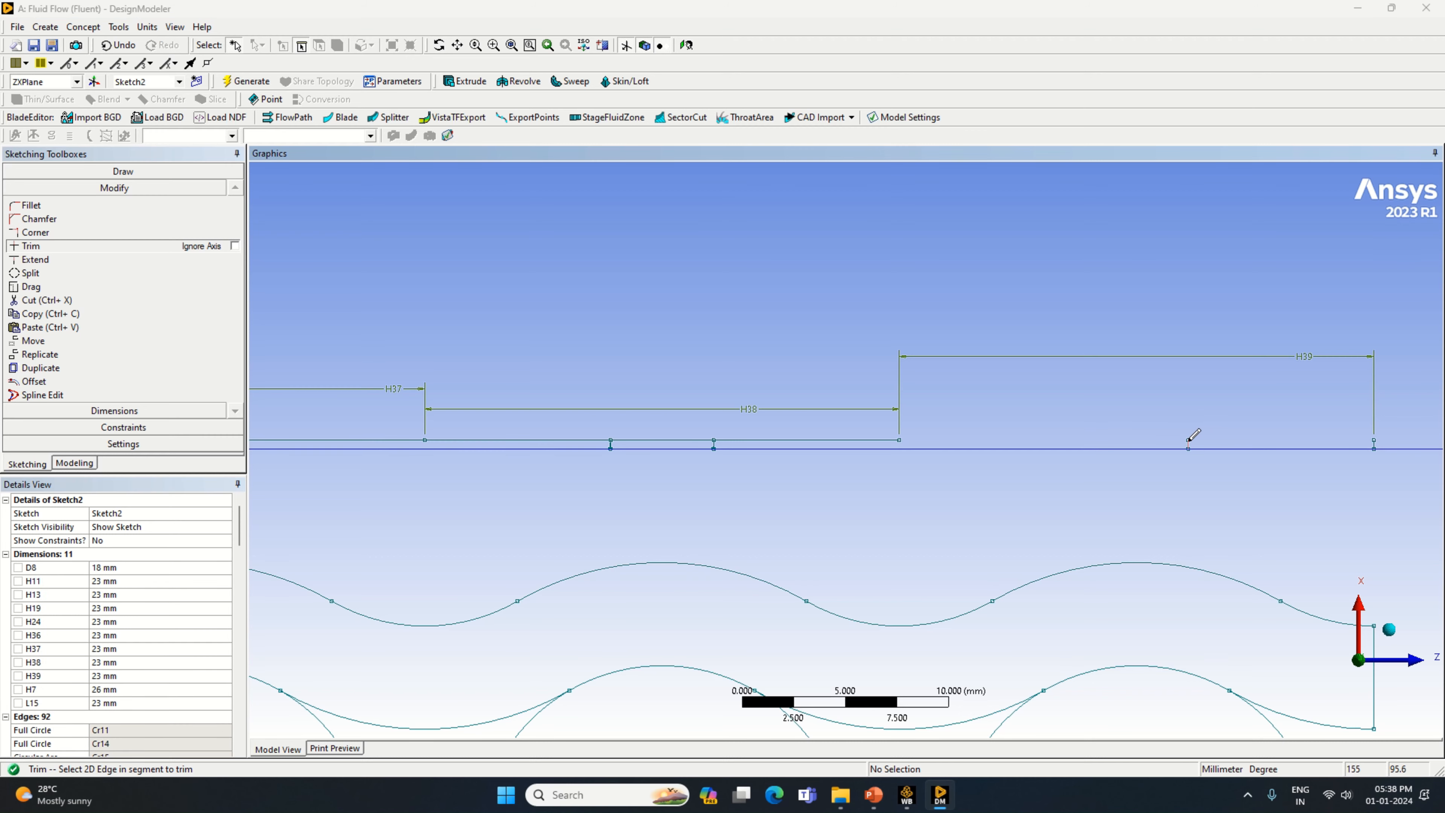
pyautogui.click(1189, 440)
pyautogui.click(881, 436)
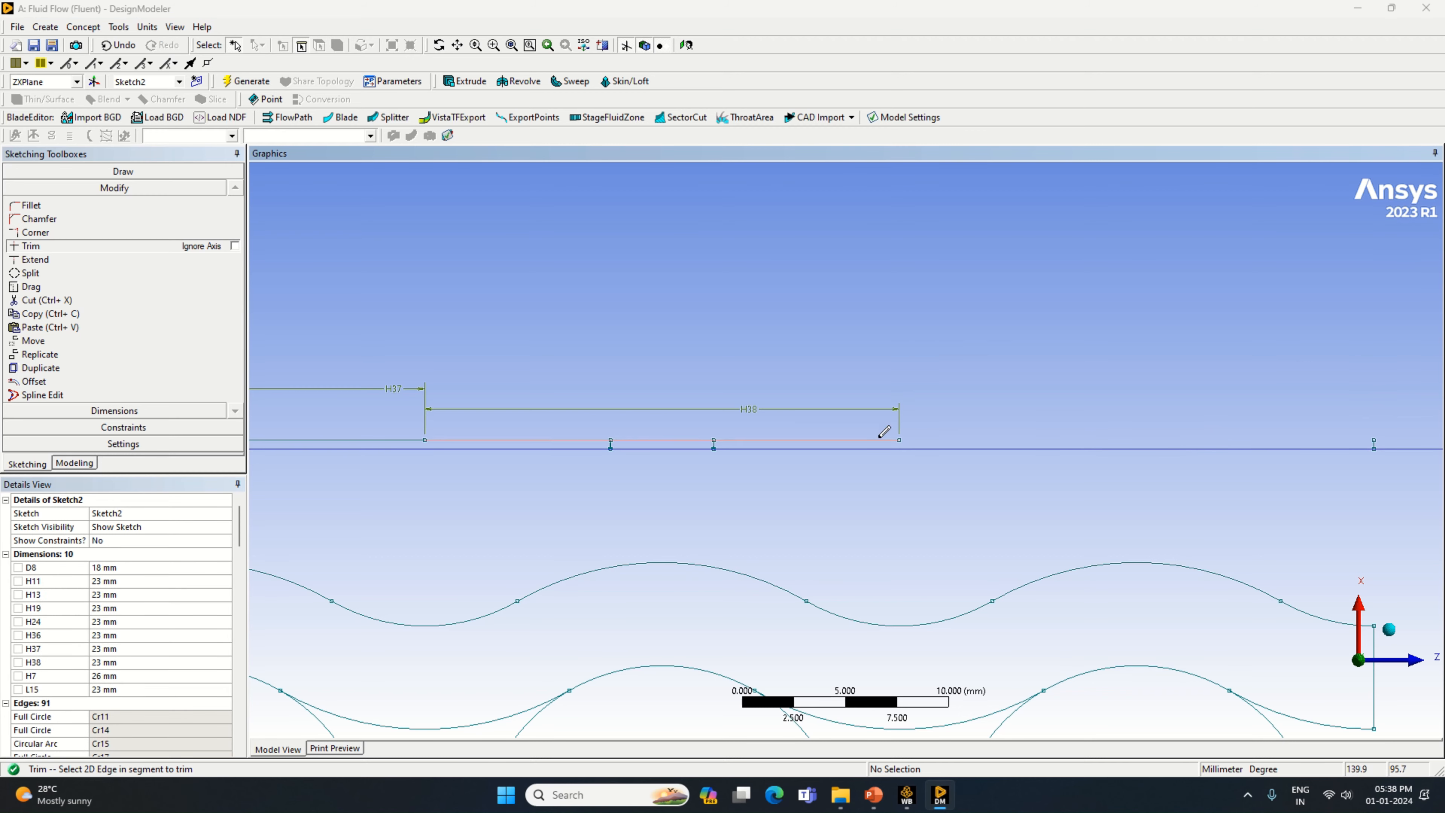
pyautogui.click(694, 438)
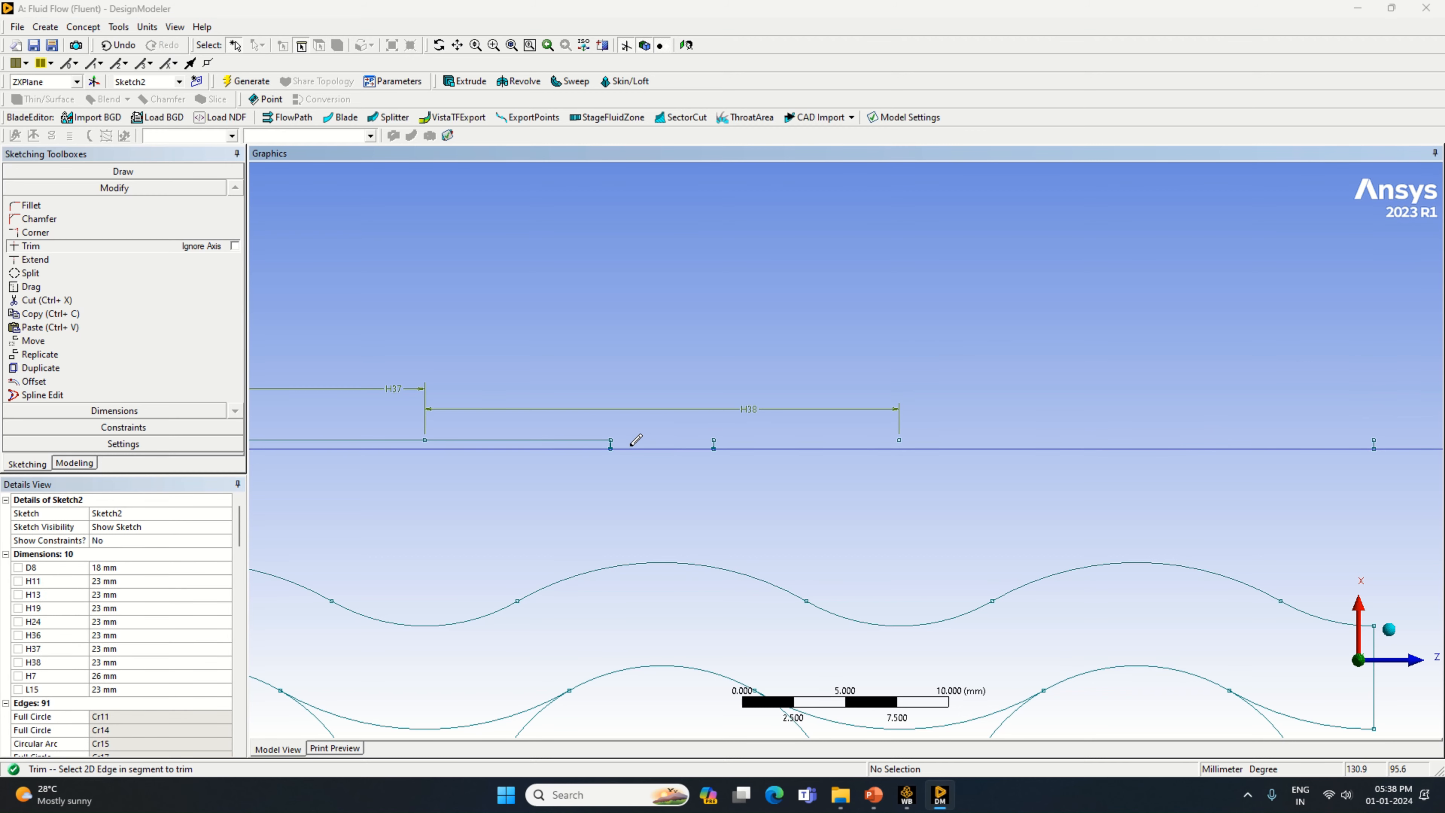
pyautogui.click(614, 437)
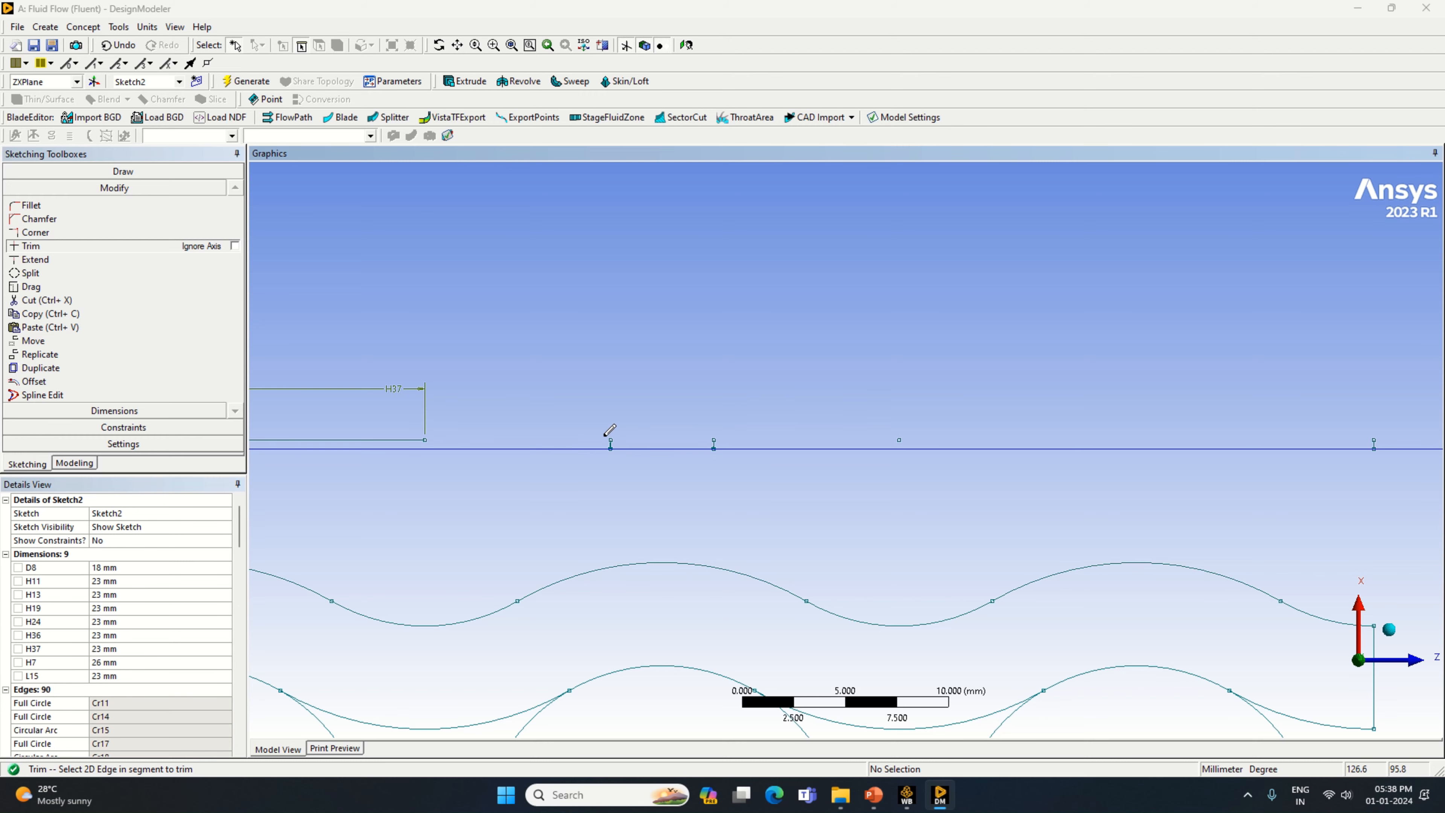
# Trim the remaining short vertical stubs standing on the top boundary beyond the end of dimension H37.
pyautogui.click(714, 441)
pyautogui.click(611, 440)
pyautogui.scroll(-2, 941, 439)
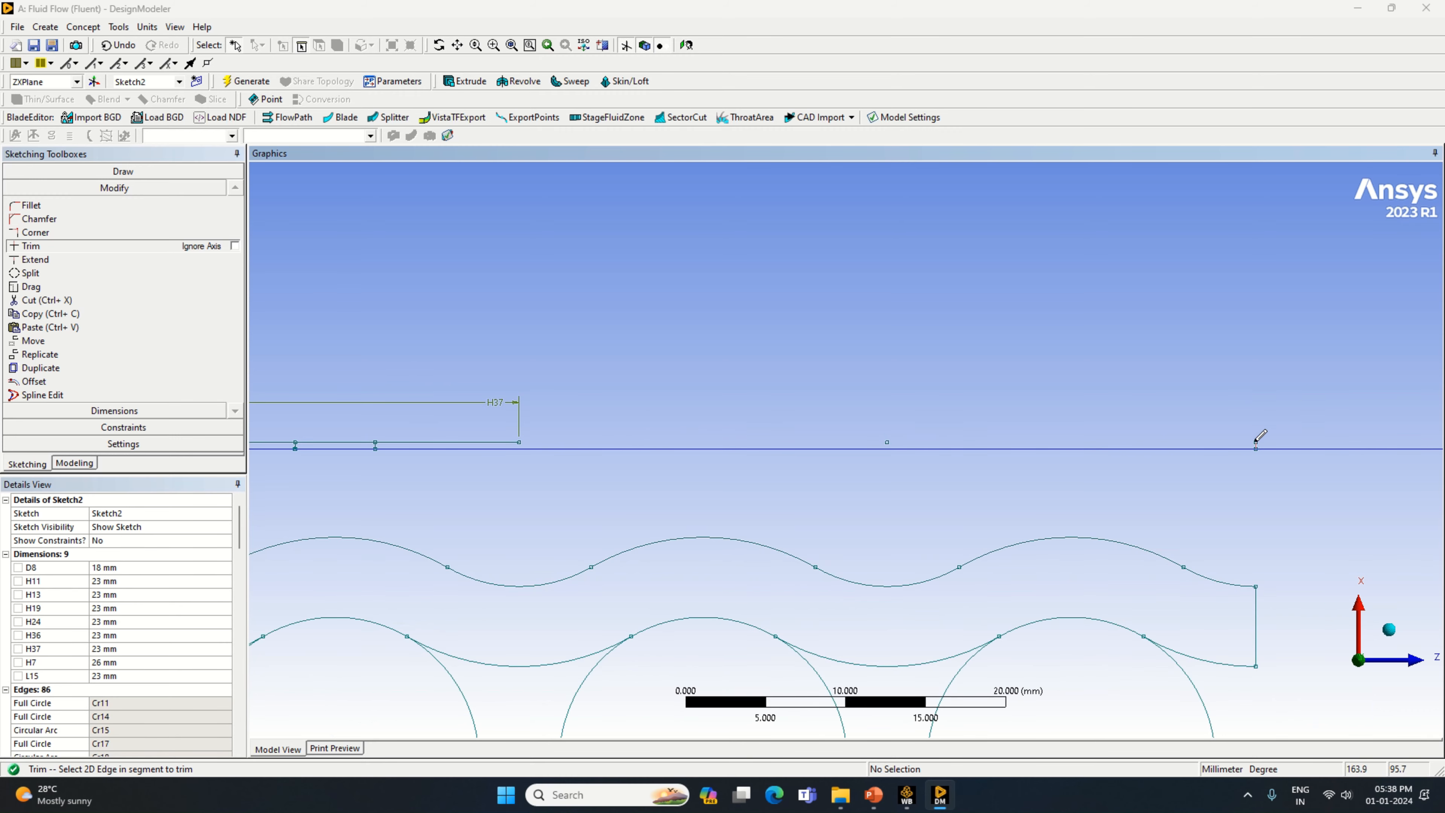
pyautogui.scroll(-2, 1235, 432)
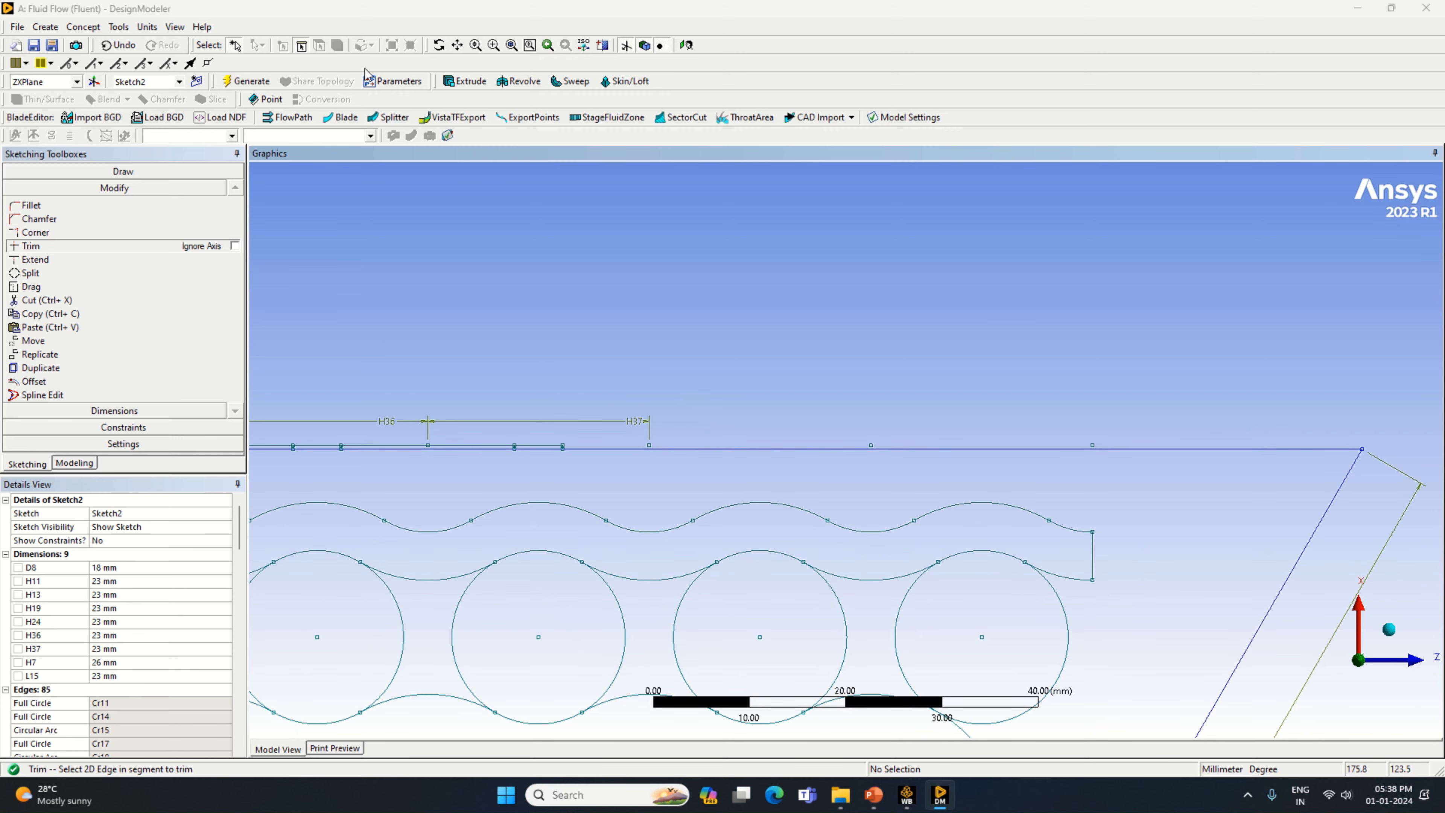
# Trim the segments and short stubs under dimension H37 of the line just above the top boundary.
pyautogui.click(457, 44)
pyautogui.moveTo(487, 377); pyautogui.dragTo(1024, 403)
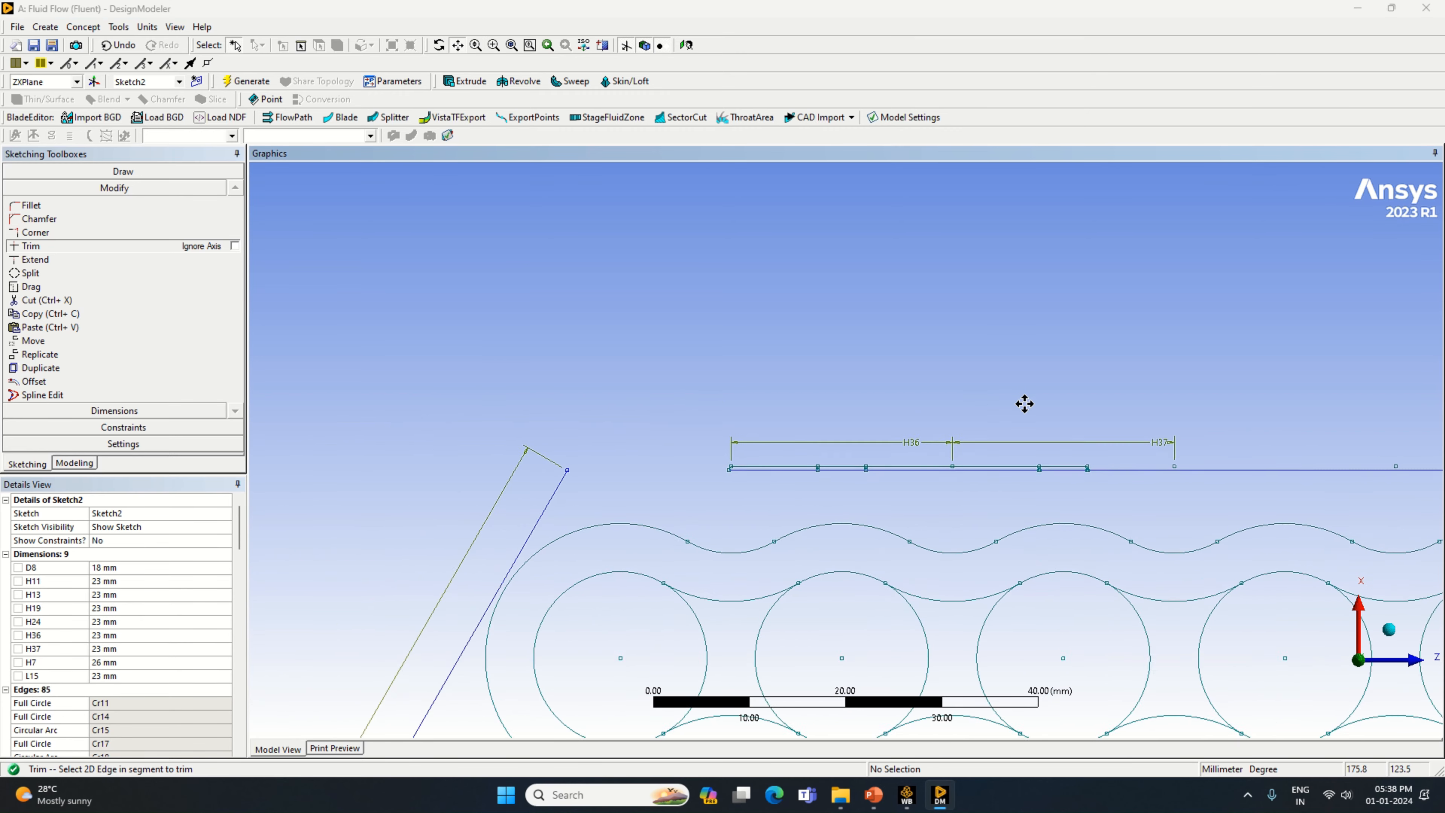
pyautogui.scroll(4, 1024, 404)
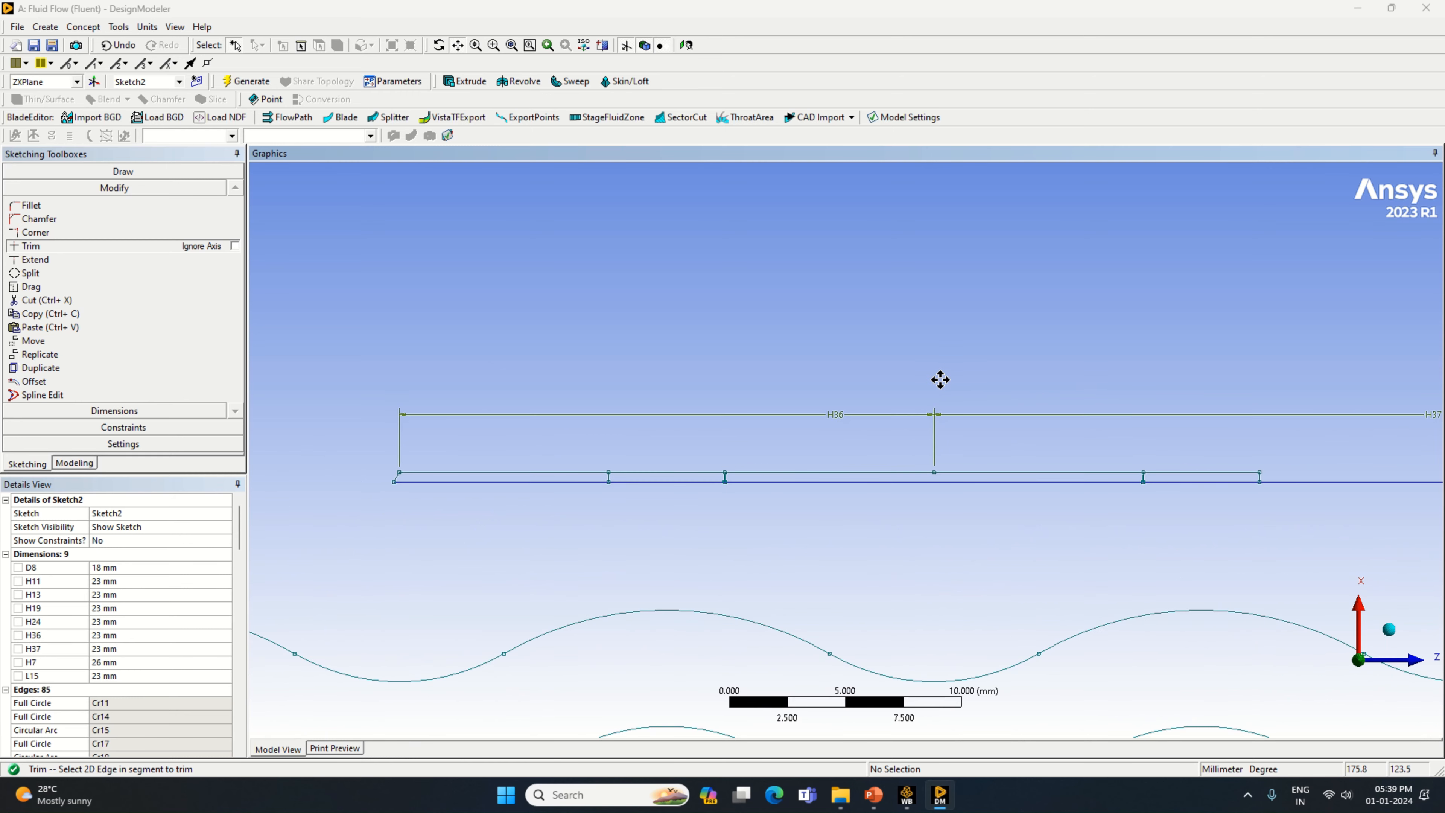
pyautogui.click(457, 44)
pyautogui.click(1208, 473)
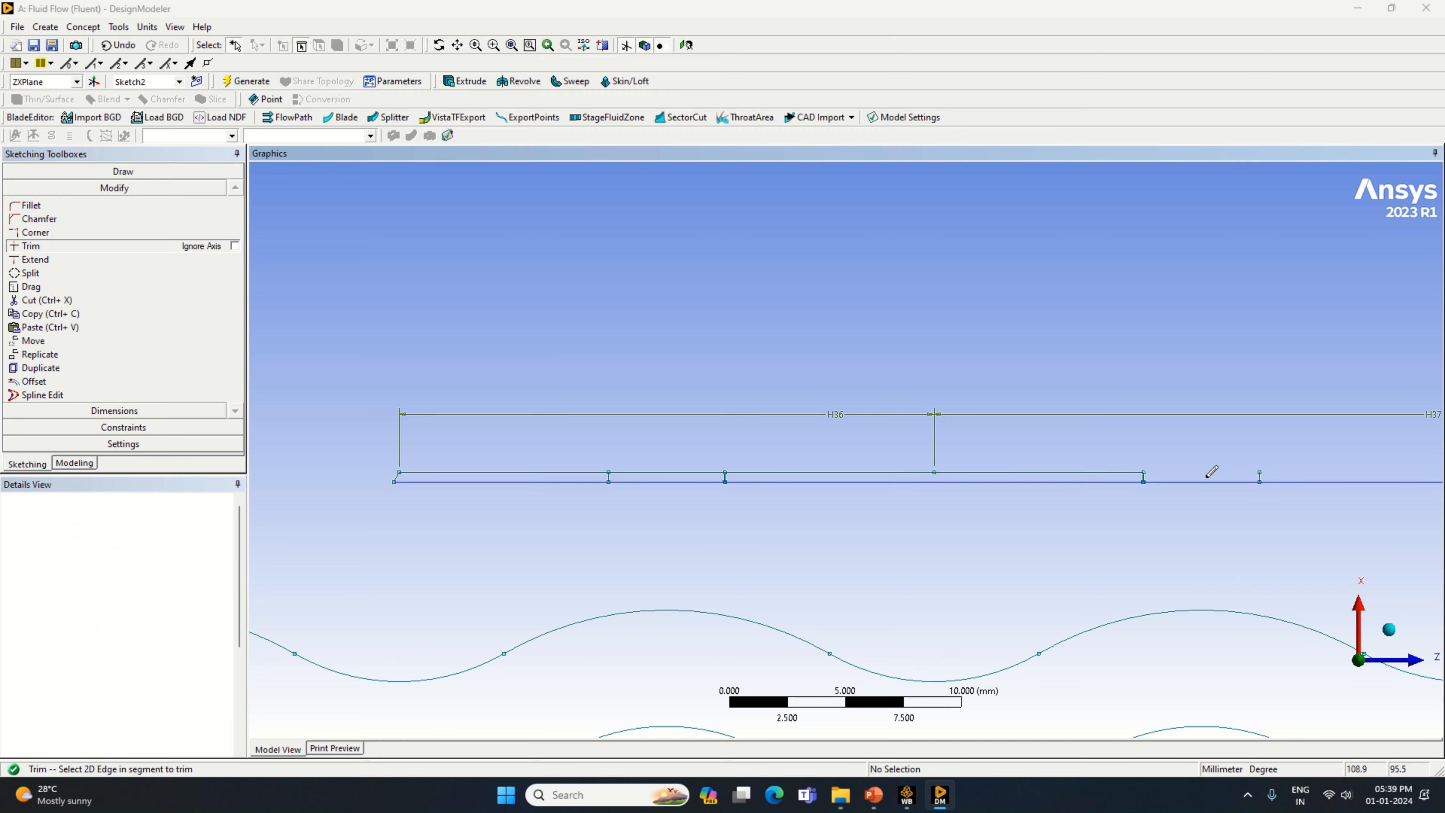
pyautogui.click(1142, 474)
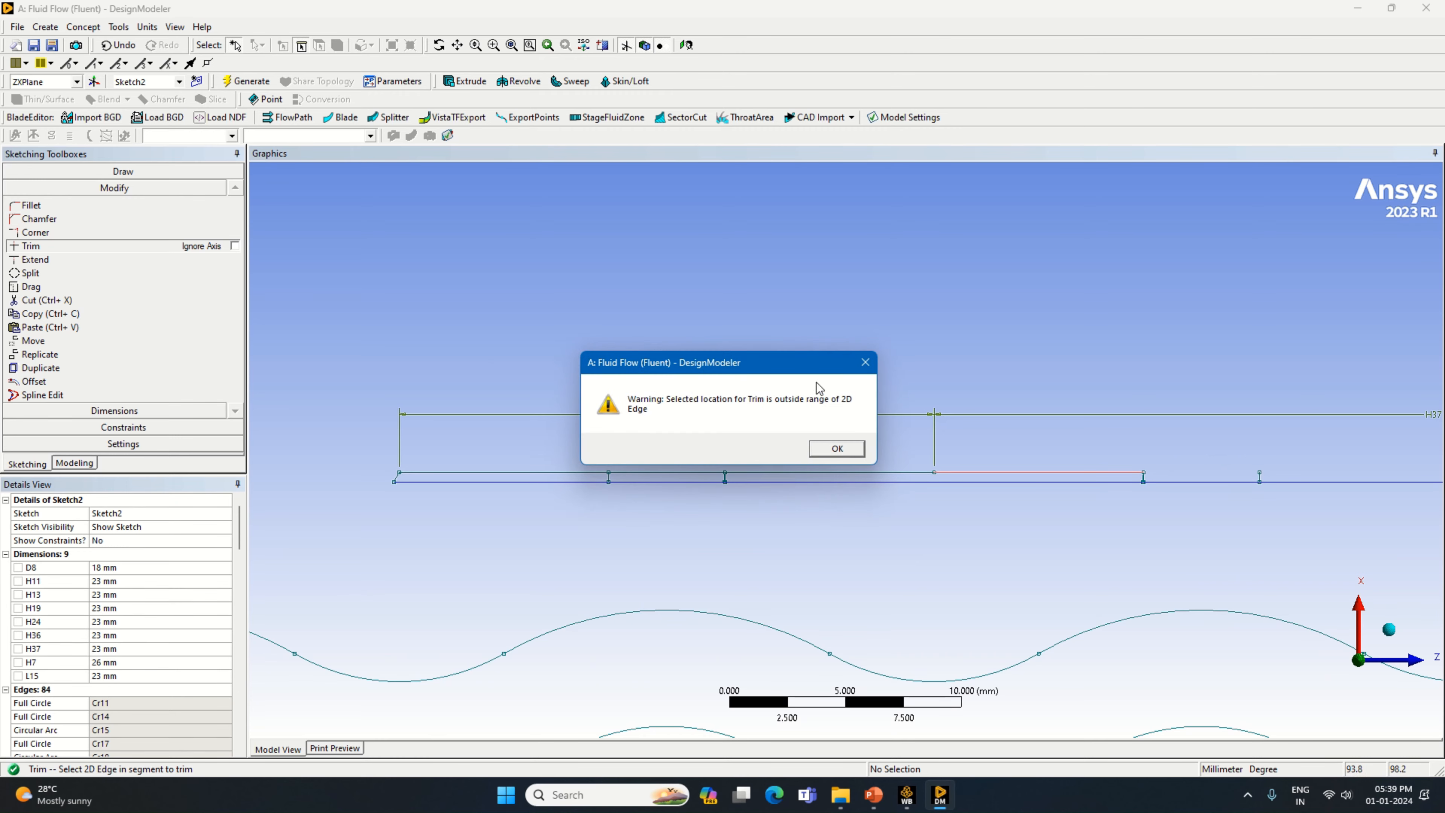
pyautogui.click(865, 362)
pyautogui.click(1261, 471)
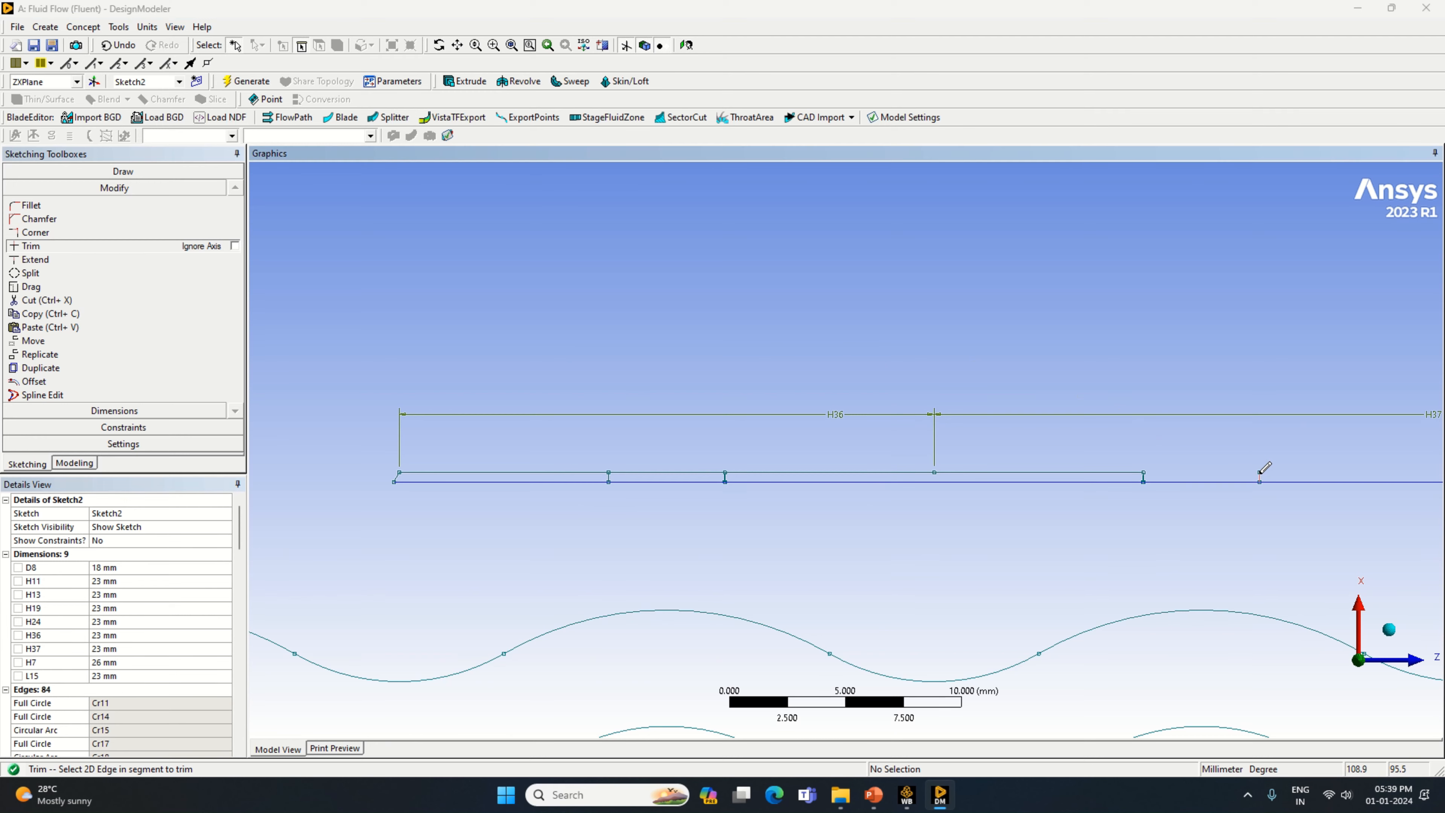
pyautogui.click(1132, 471)
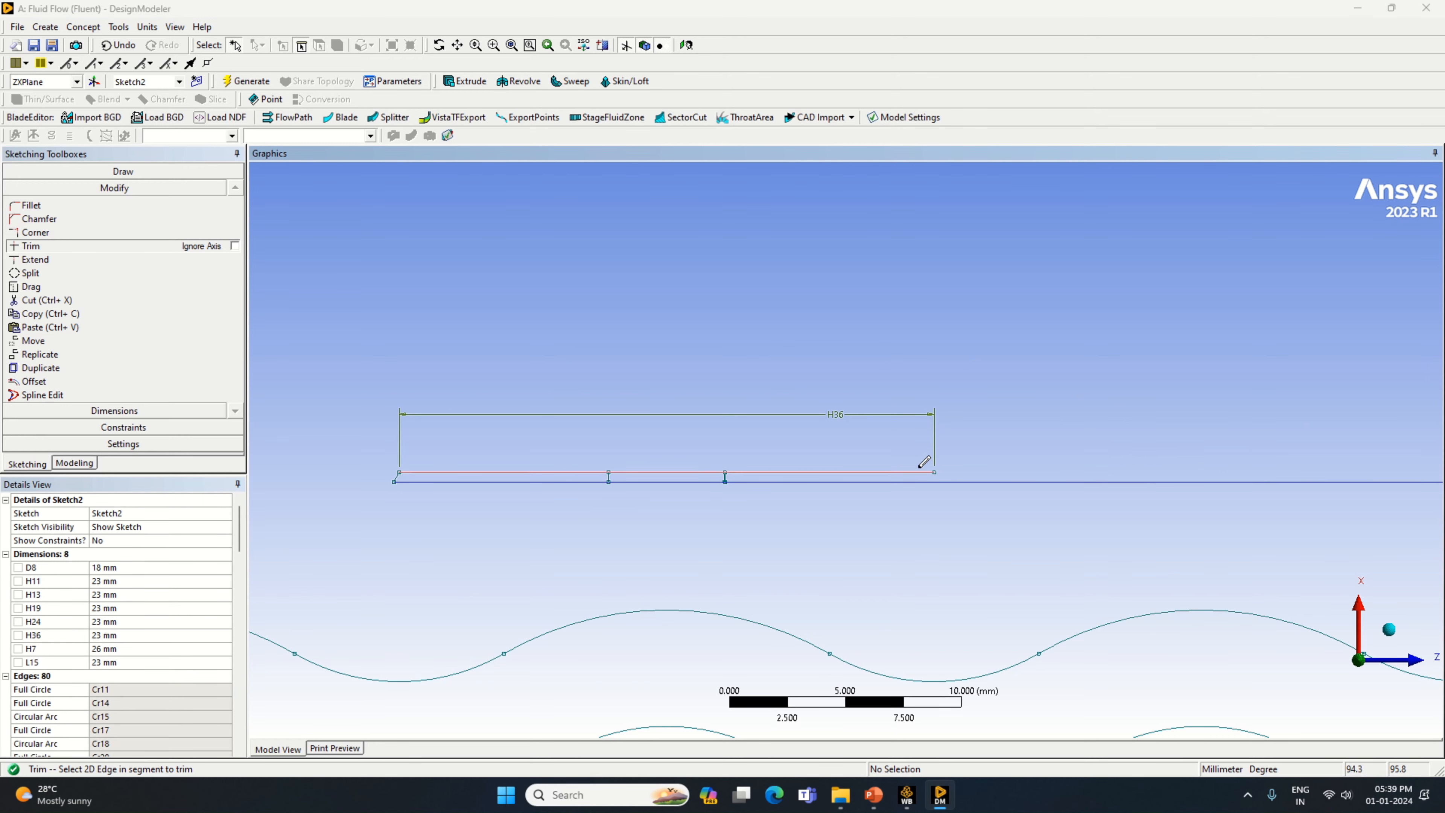
# Trim the line segments and short stubs under dimension H36, including the slanted stub at the top boundary's left end.
pyautogui.click(796, 471)
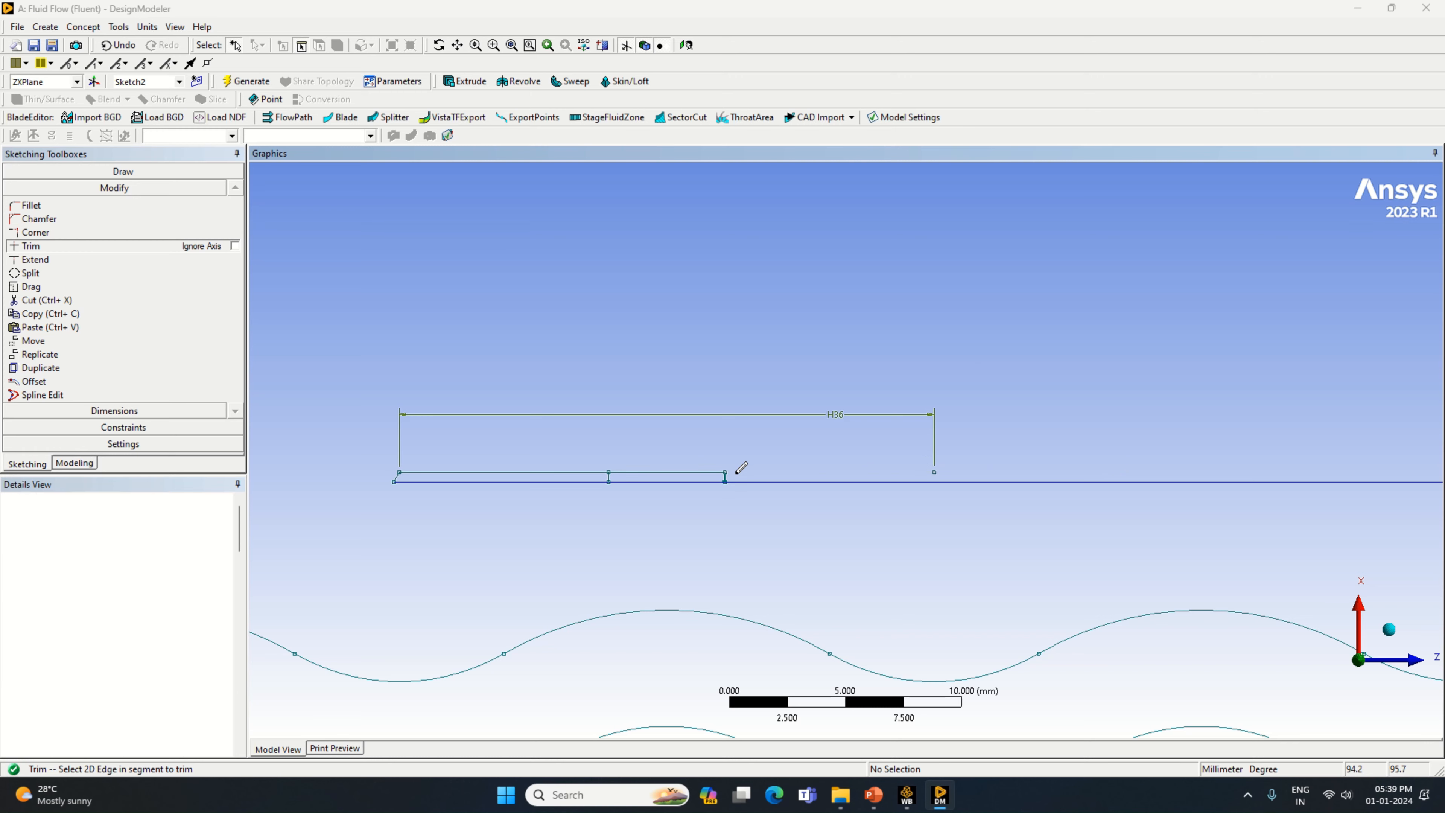
pyautogui.click(714, 471)
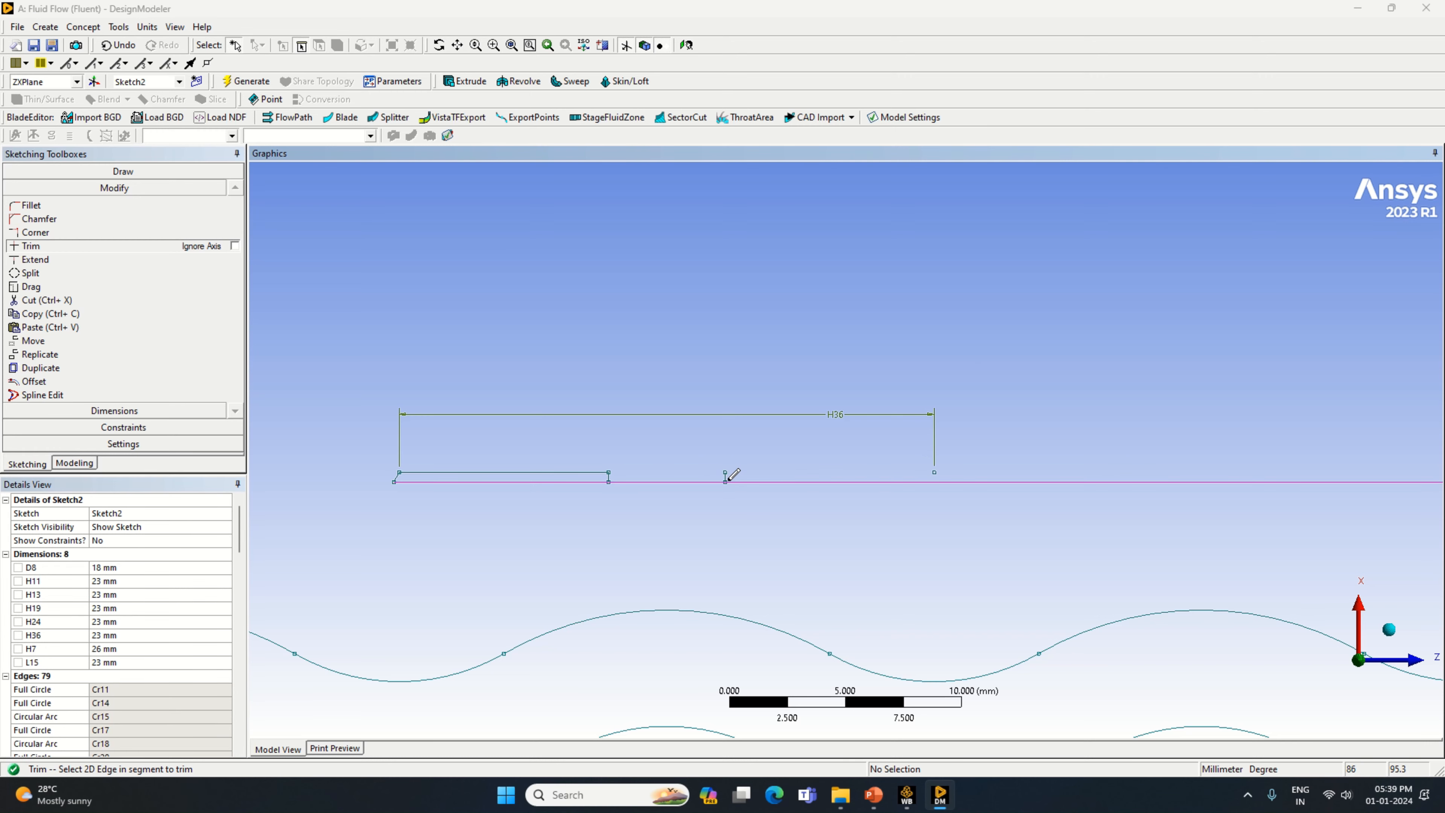
pyautogui.click(725, 476)
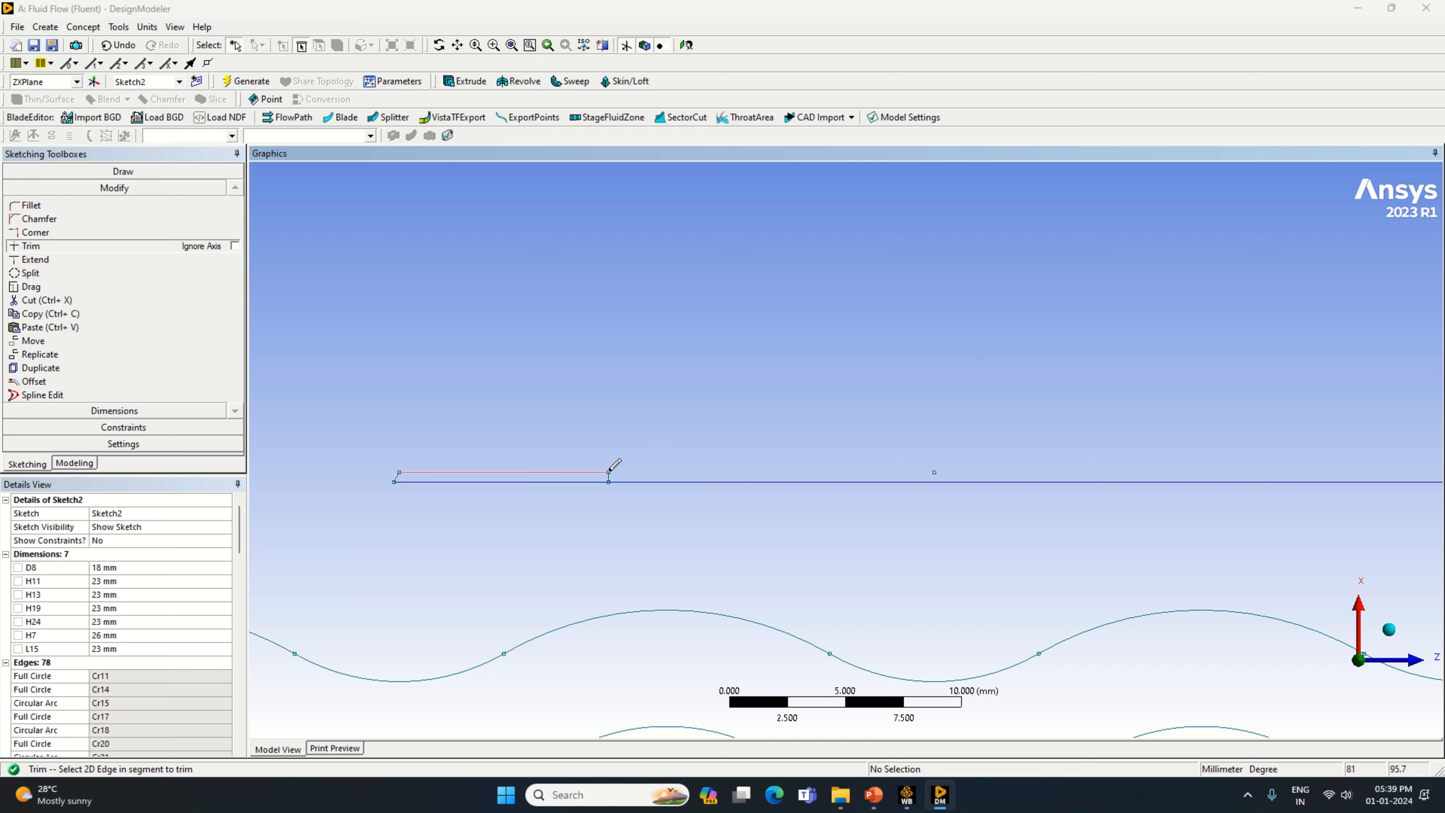
pyautogui.click(586, 471)
pyautogui.click(831, 450)
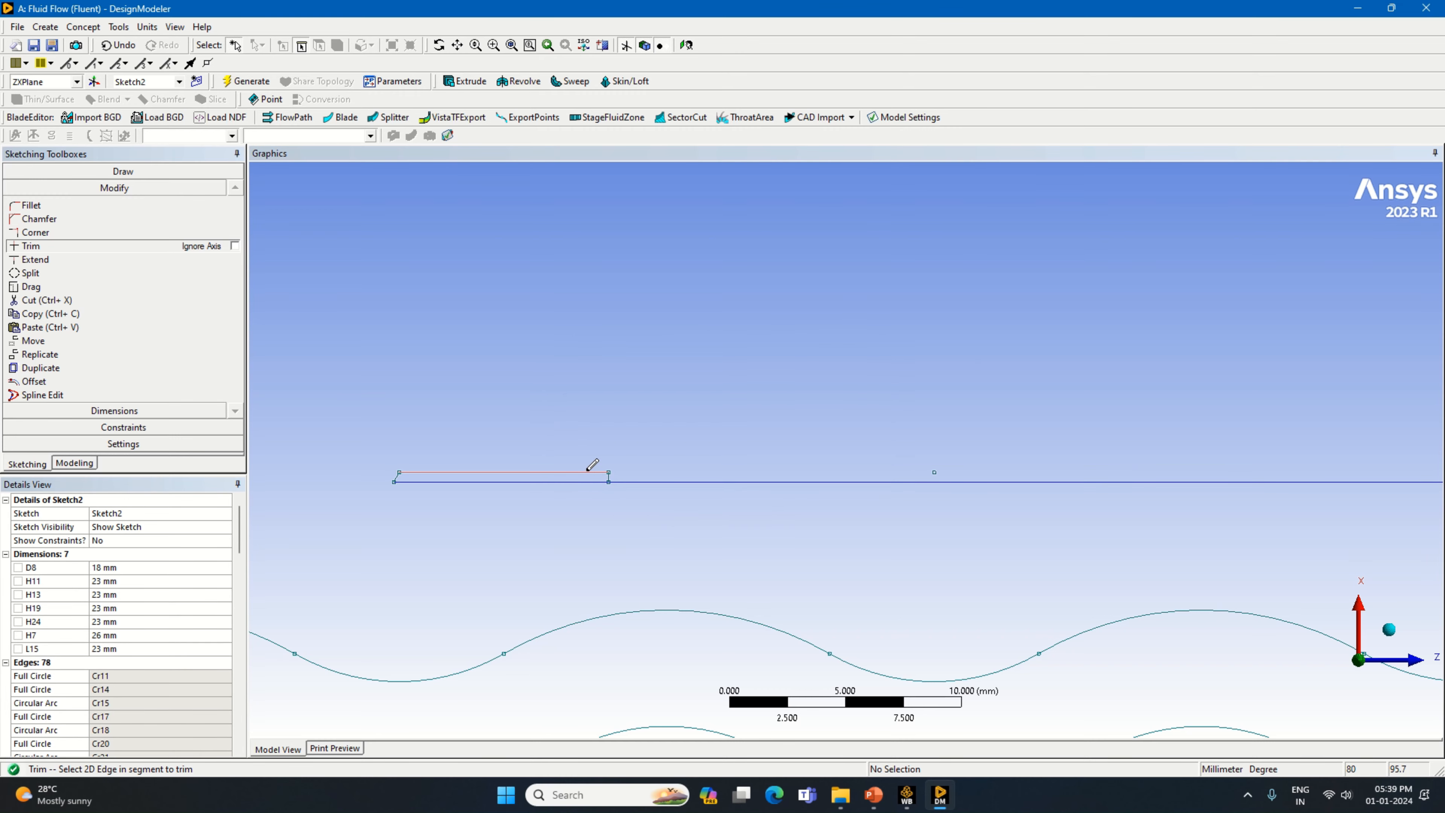
pyautogui.click(595, 471)
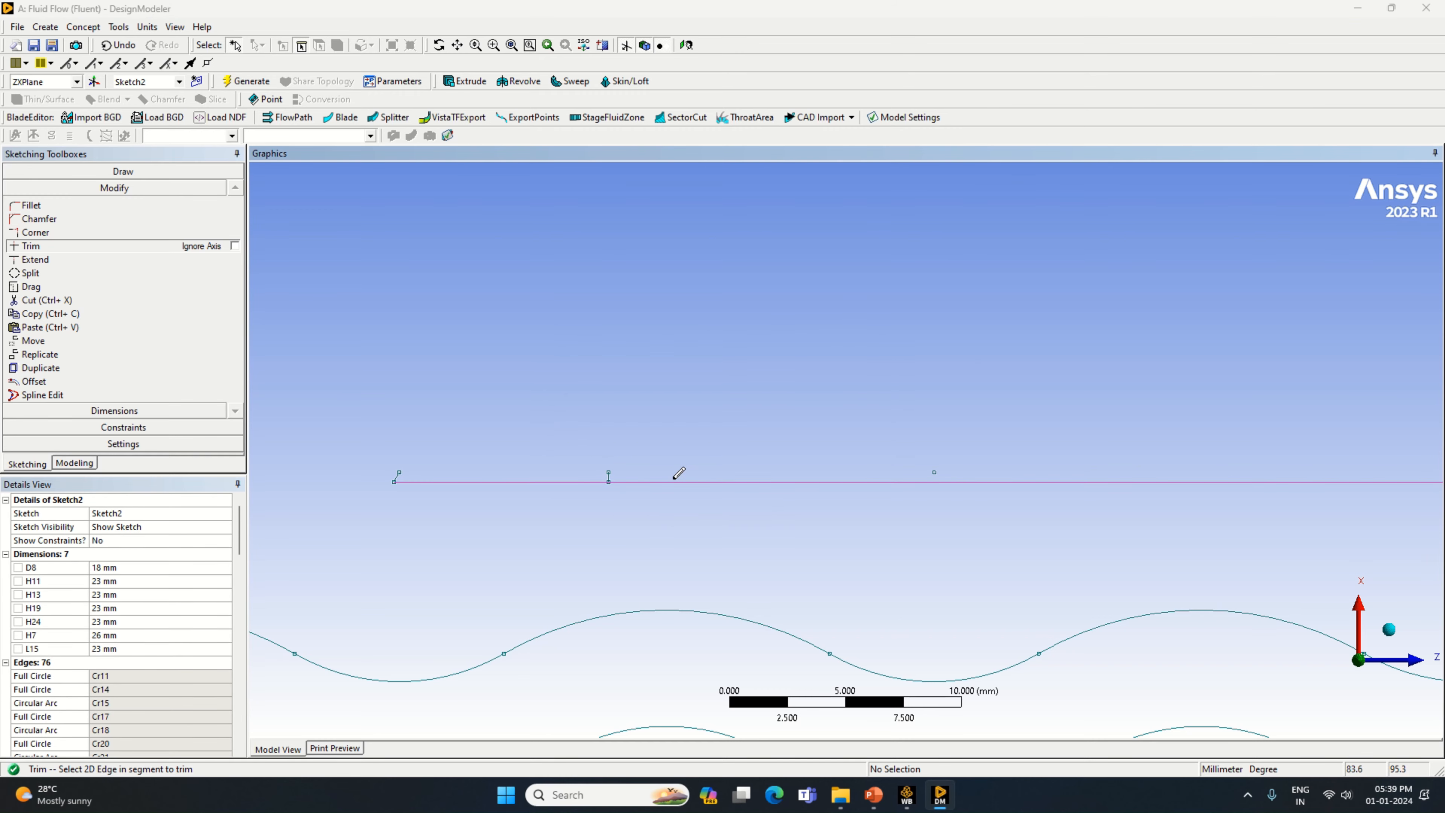
pyautogui.click(676, 481)
pyautogui.click(399, 472)
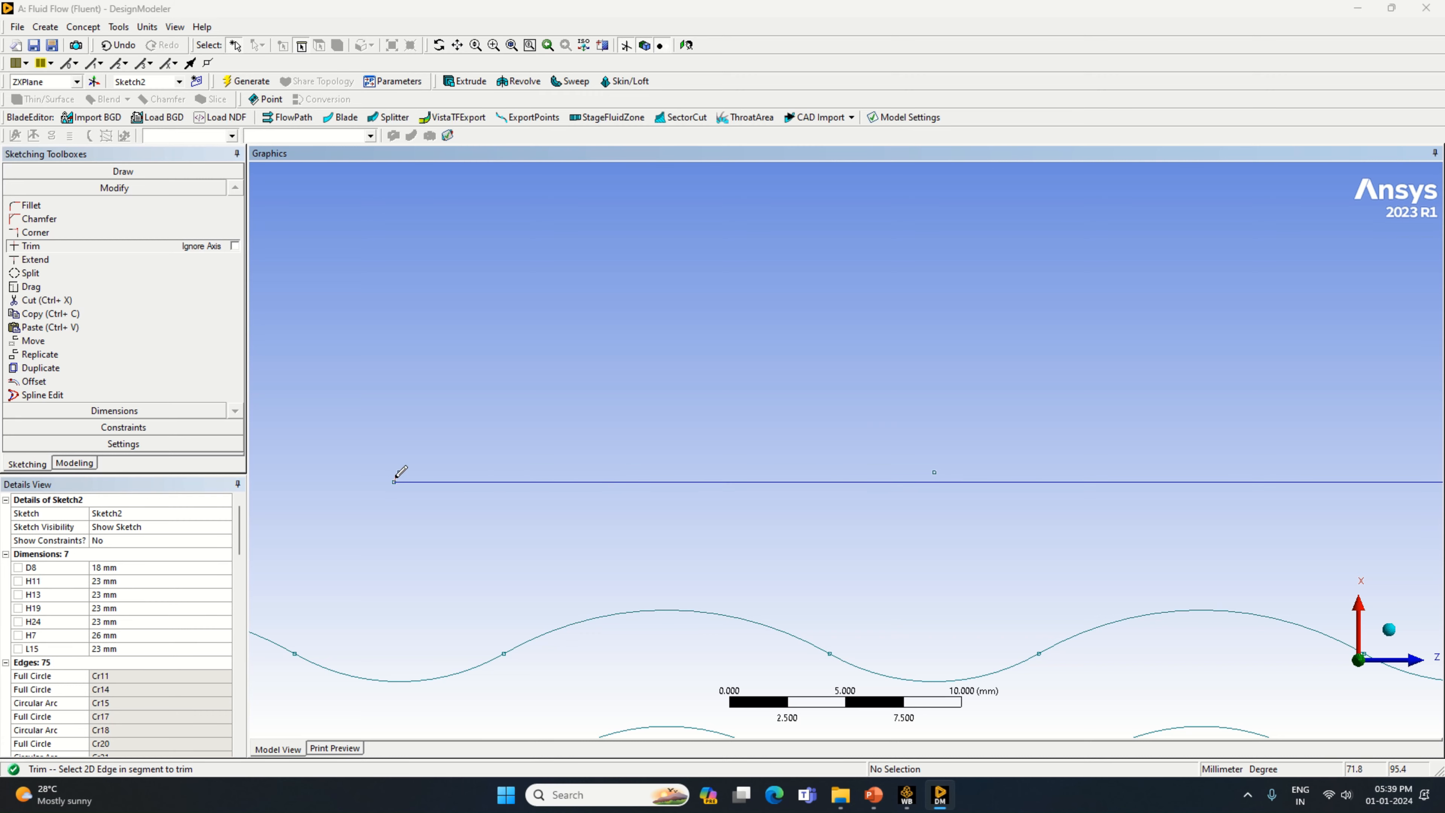
# Activate Sketch1 and draw a line closing the gap between the left slanted side's upper end and the top boundary line.
pyautogui.scroll(-2, 492, 461)
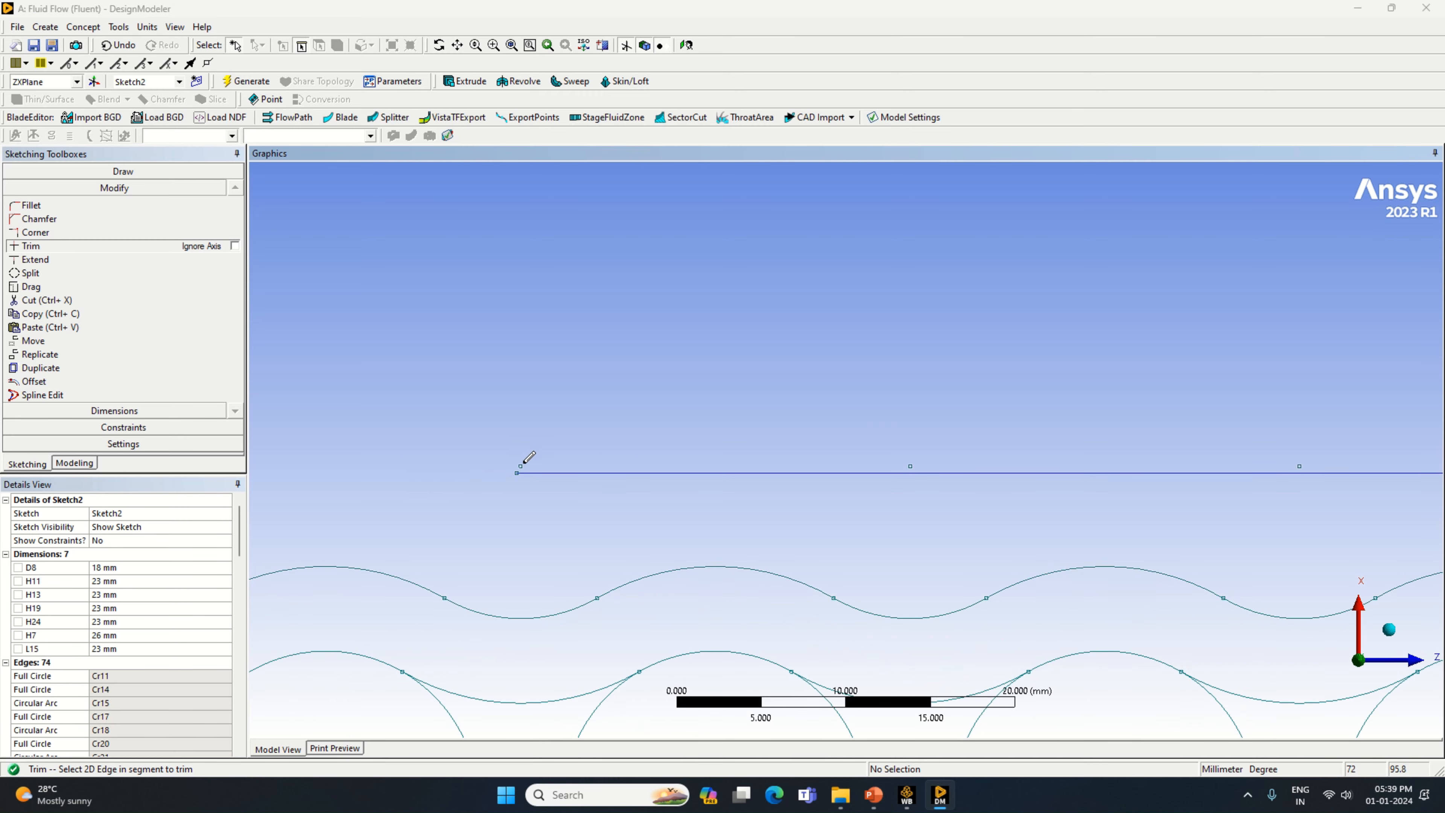
pyautogui.scroll(-2, 629, 442)
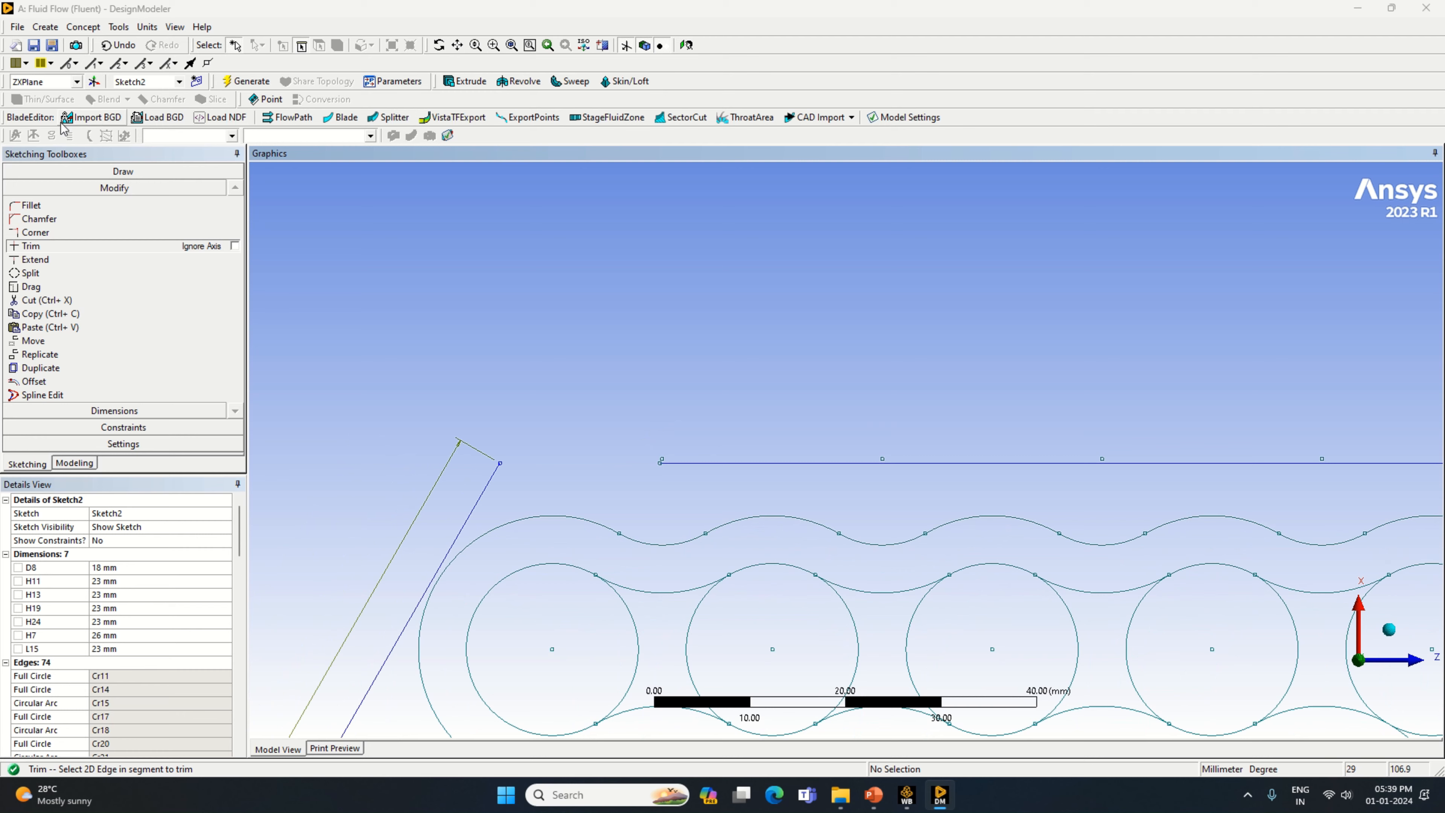
pyautogui.click(80, 171)
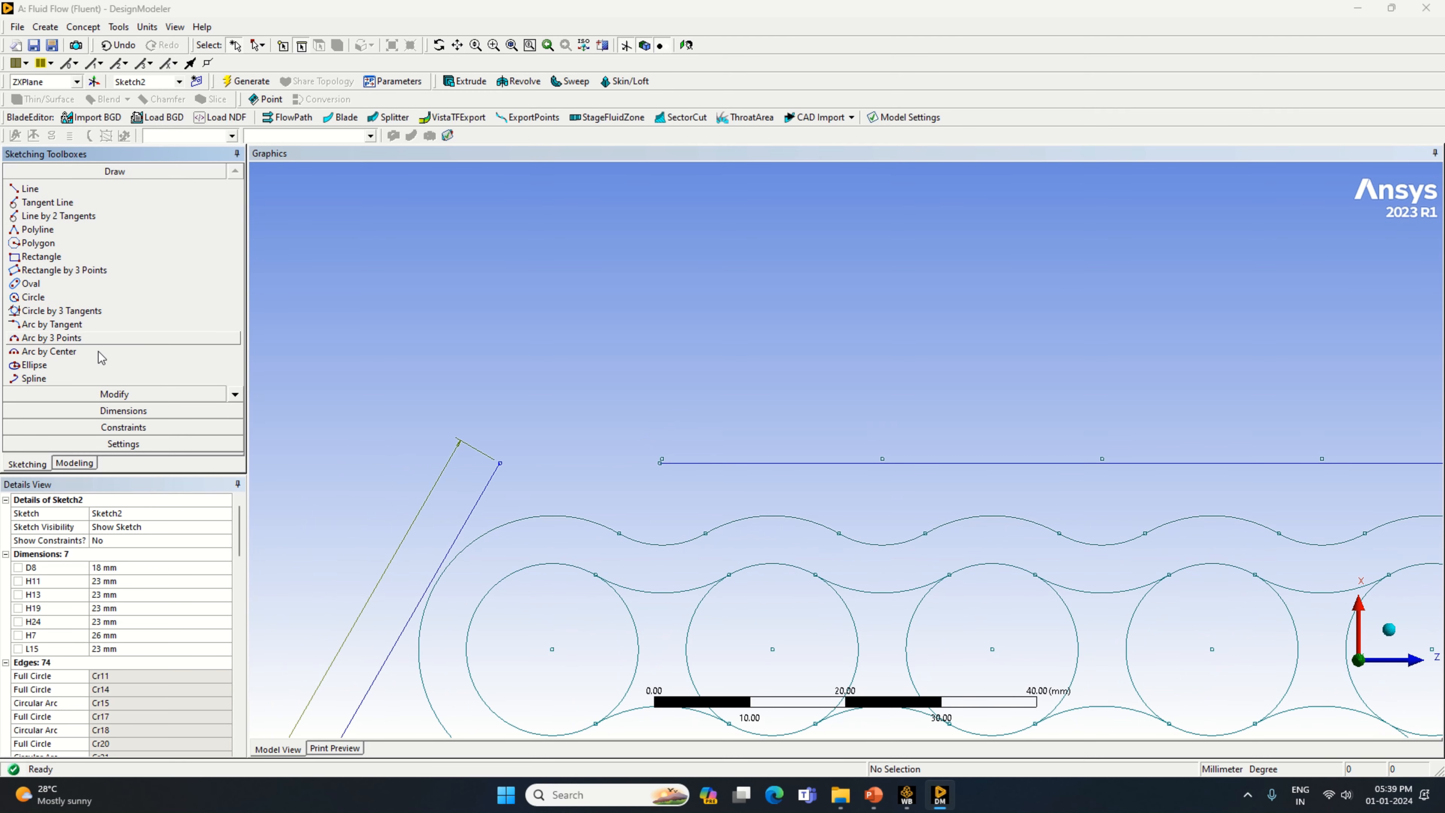
pyautogui.click(74, 462)
pyautogui.click(100, 209)
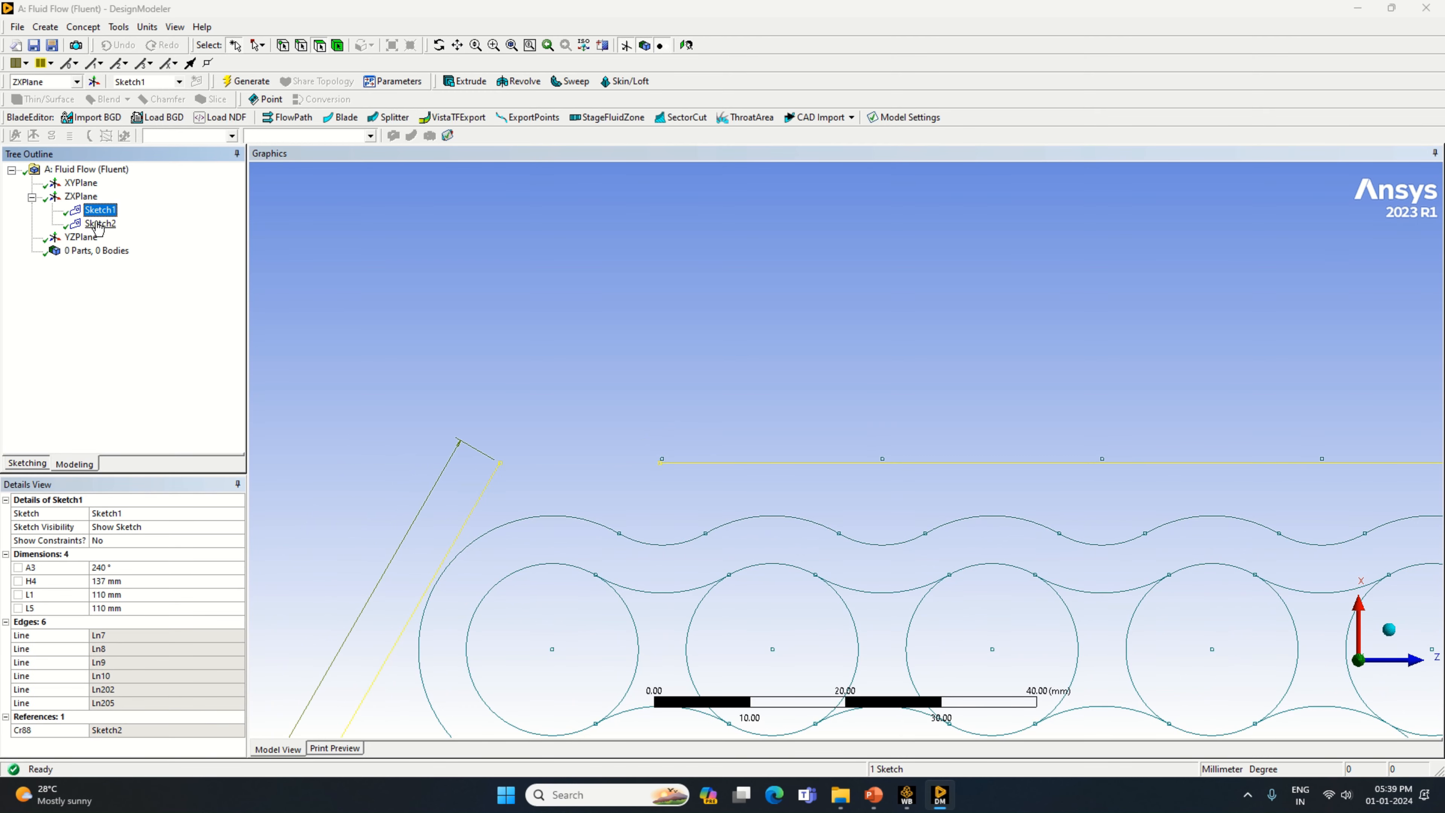
pyautogui.click(27, 462)
pyautogui.click(30, 189)
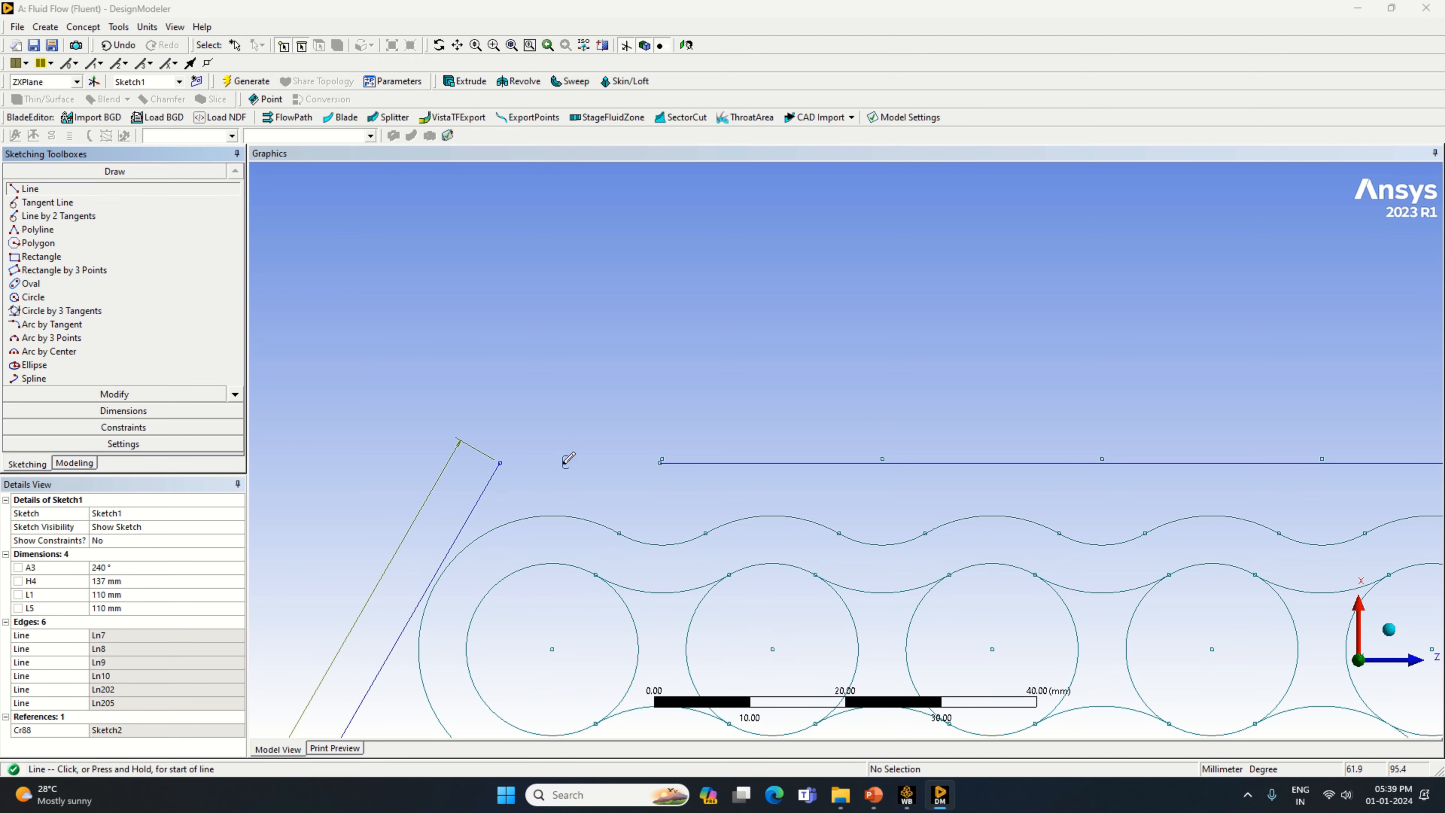
pyautogui.click(499, 462)
pyautogui.click(660, 462)
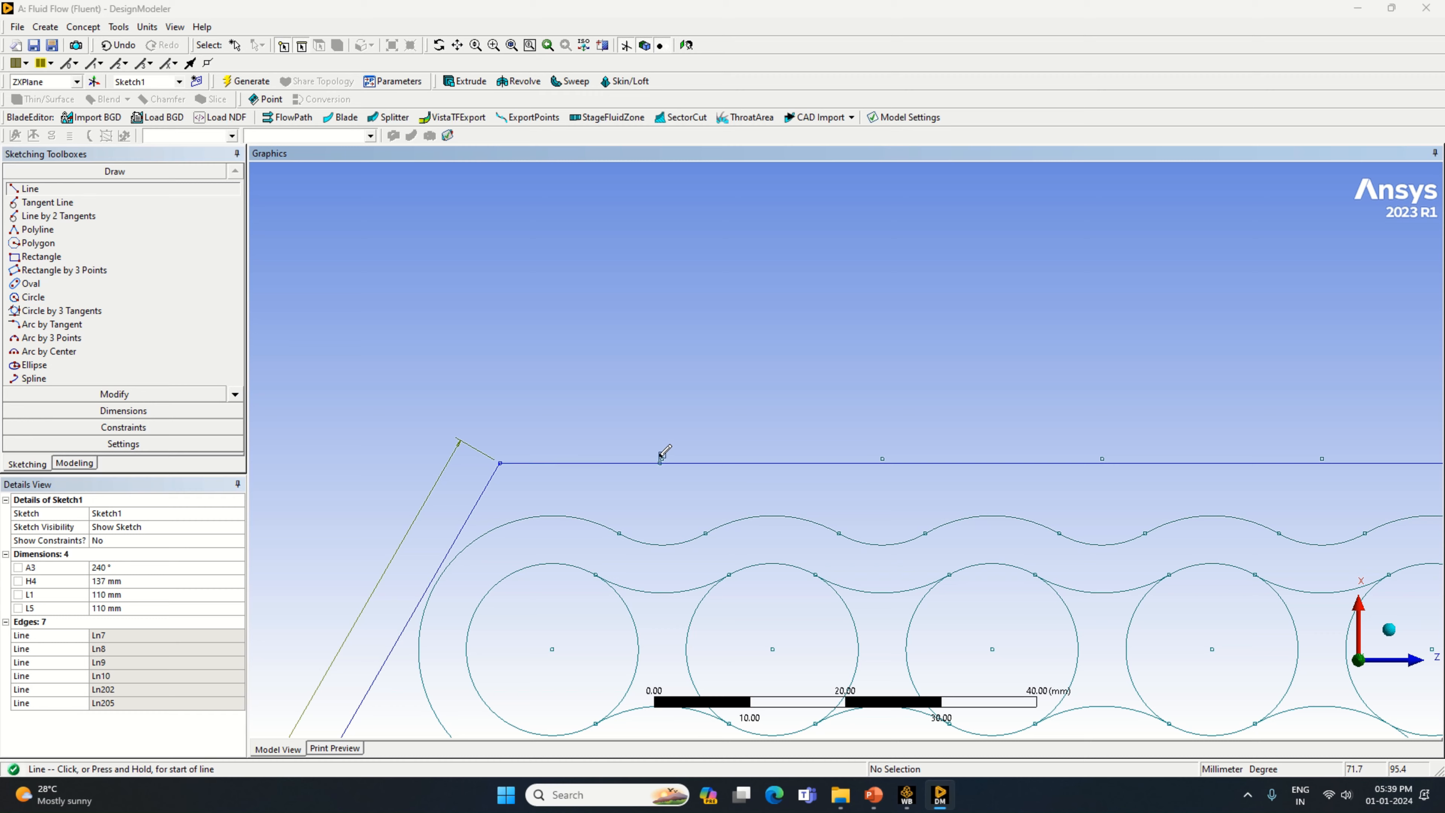
# Examine the whole domain outline and the rows of tubes and wavy channel walls inside it.
pyautogui.scroll(-5, 809, 375)
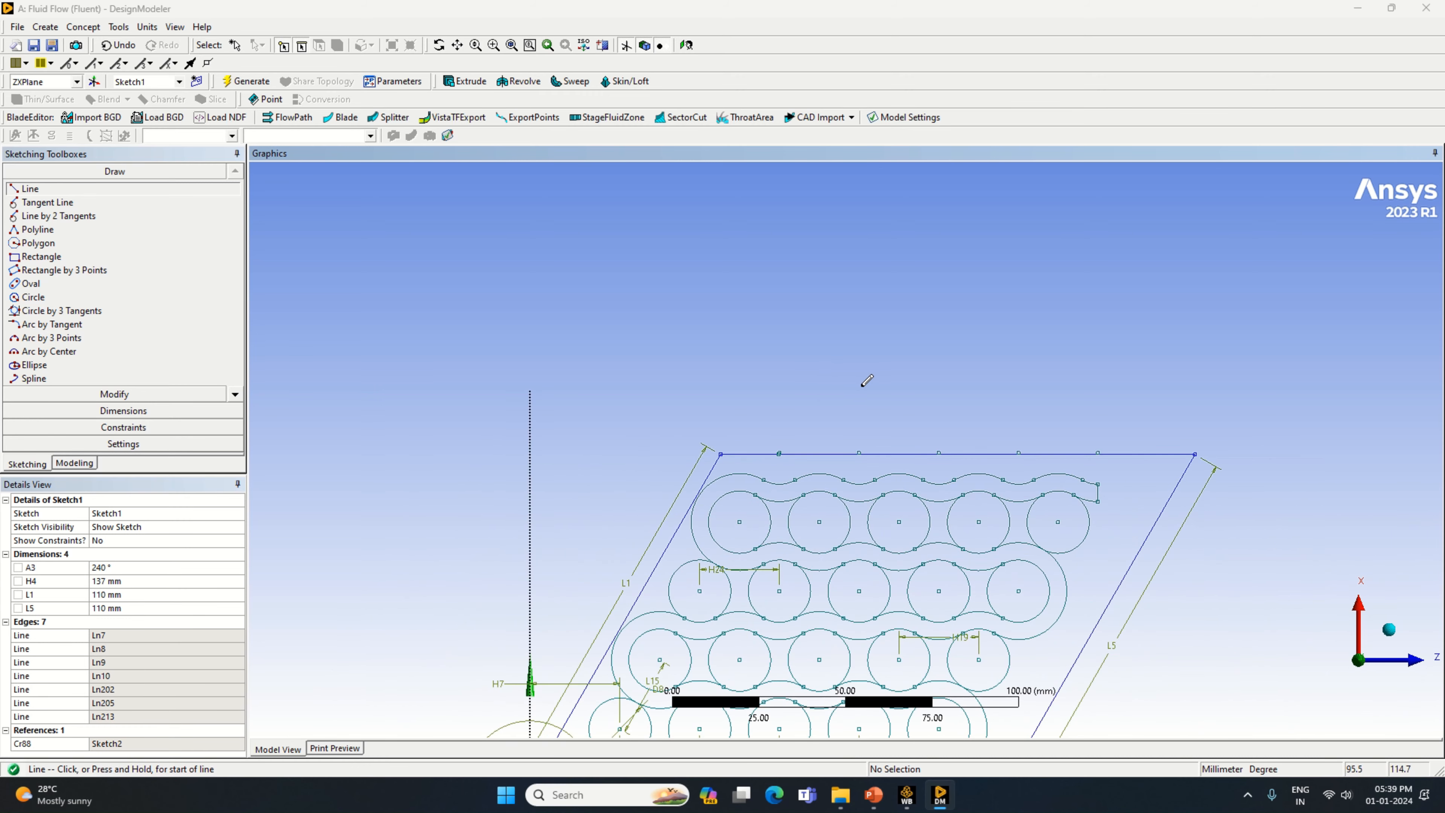
pyautogui.scroll(-4, 866, 380)
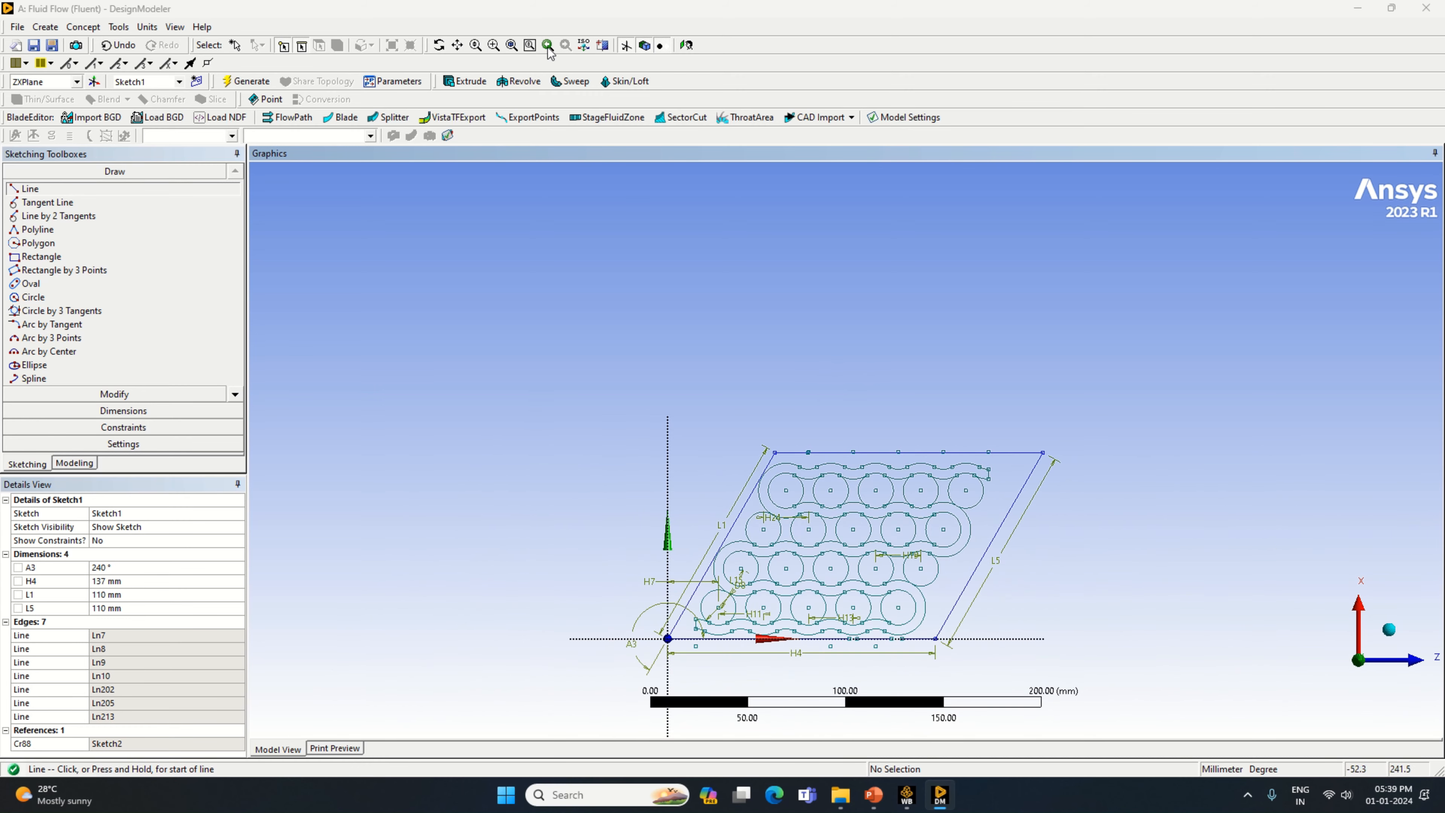
pyautogui.click(457, 45)
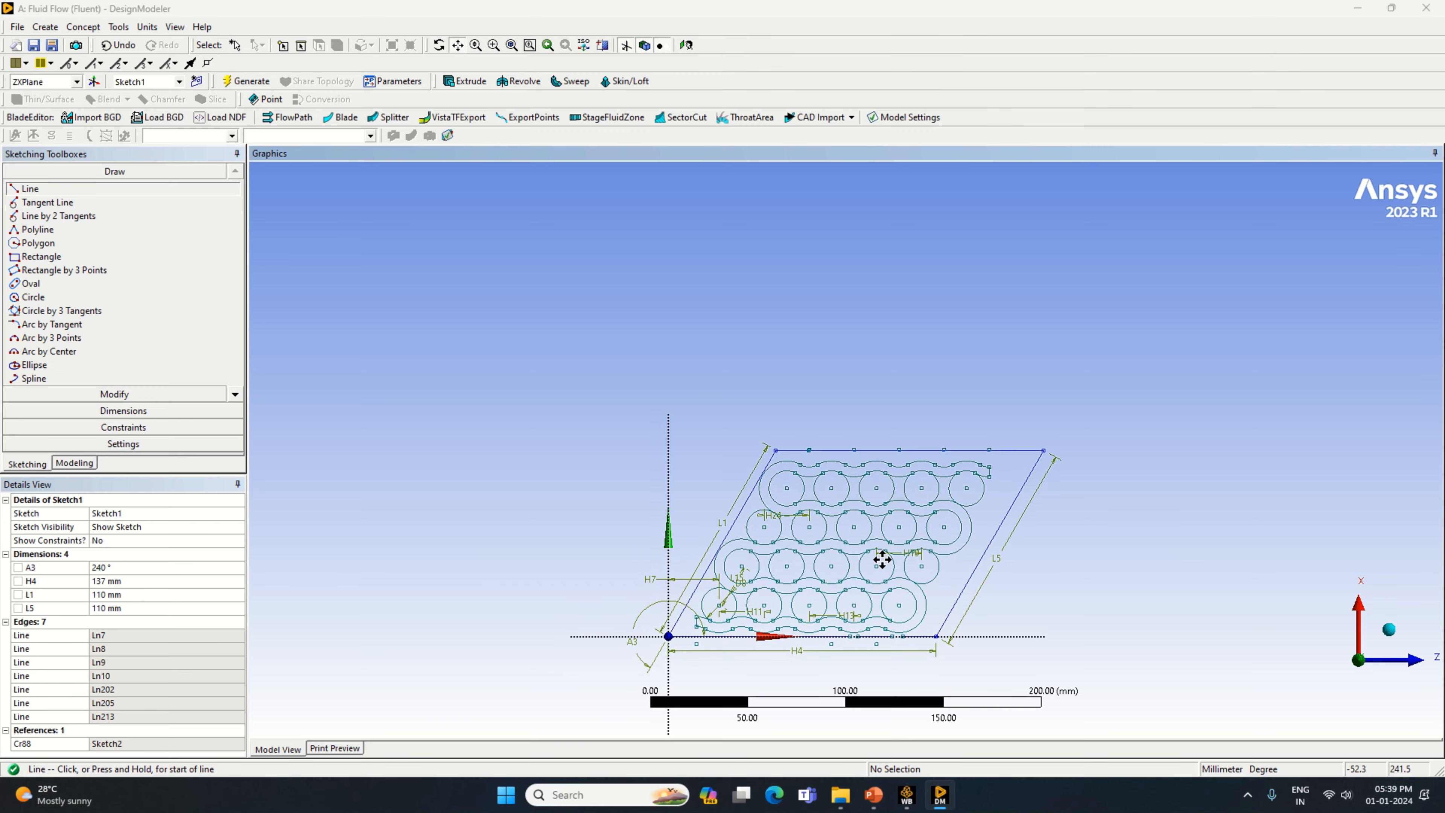
pyautogui.moveTo(880, 558); pyautogui.dragTo(940, 457)
pyautogui.scroll(3, 851, 504)
pyautogui.scroll(3, 819, 524)
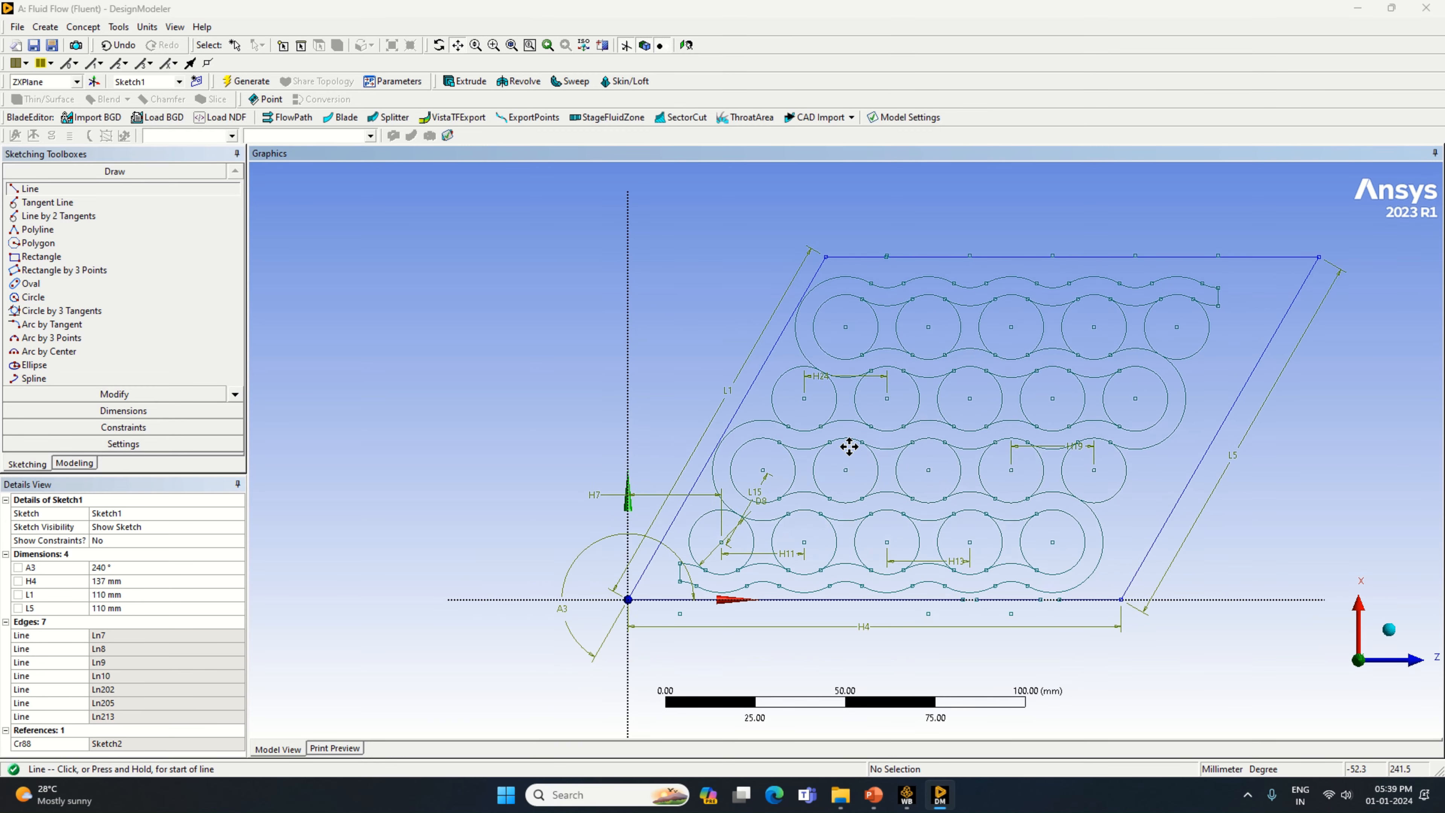
pyautogui.scroll(4, 893, 462)
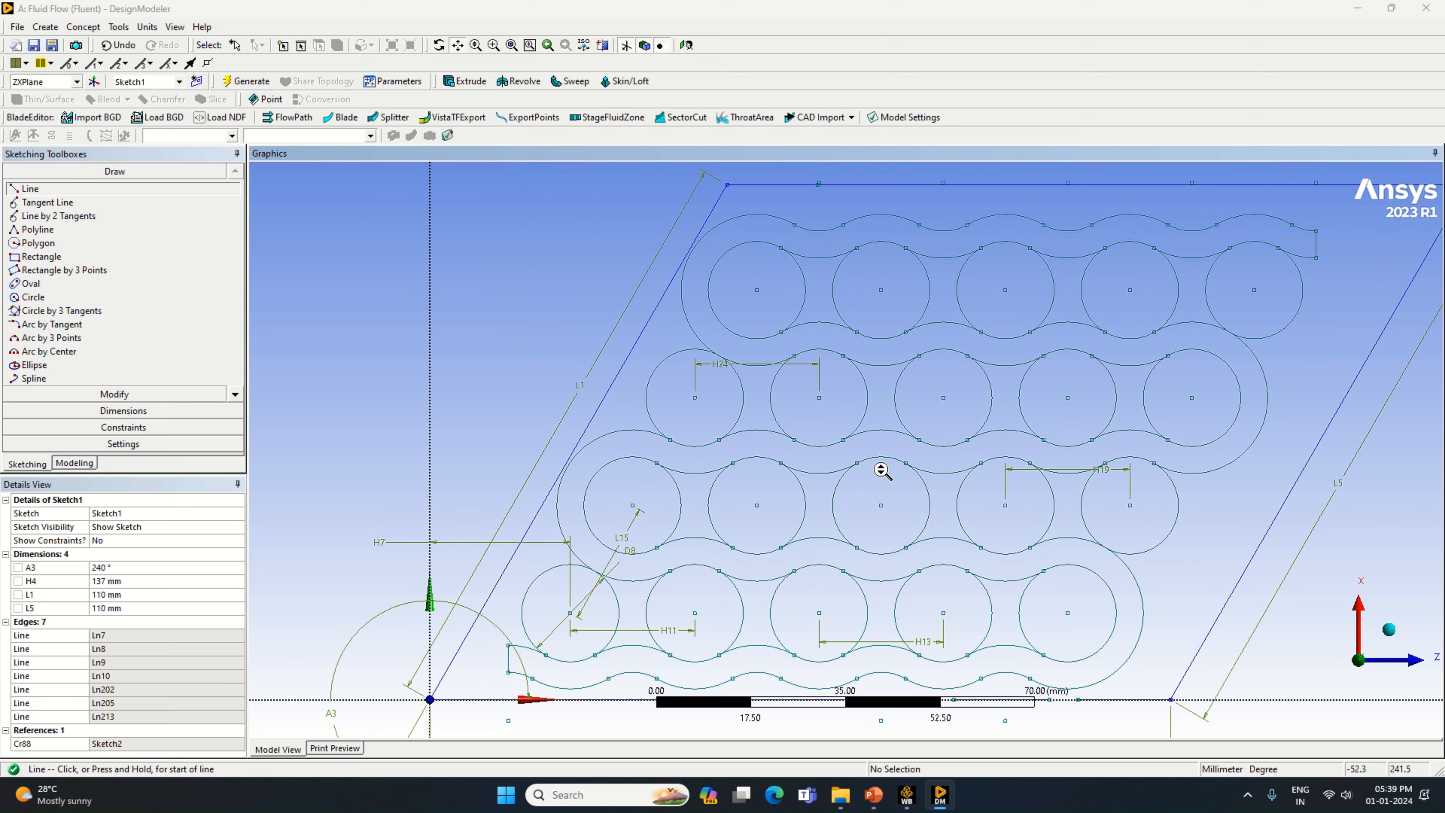
pyautogui.scroll(-2, 889, 475)
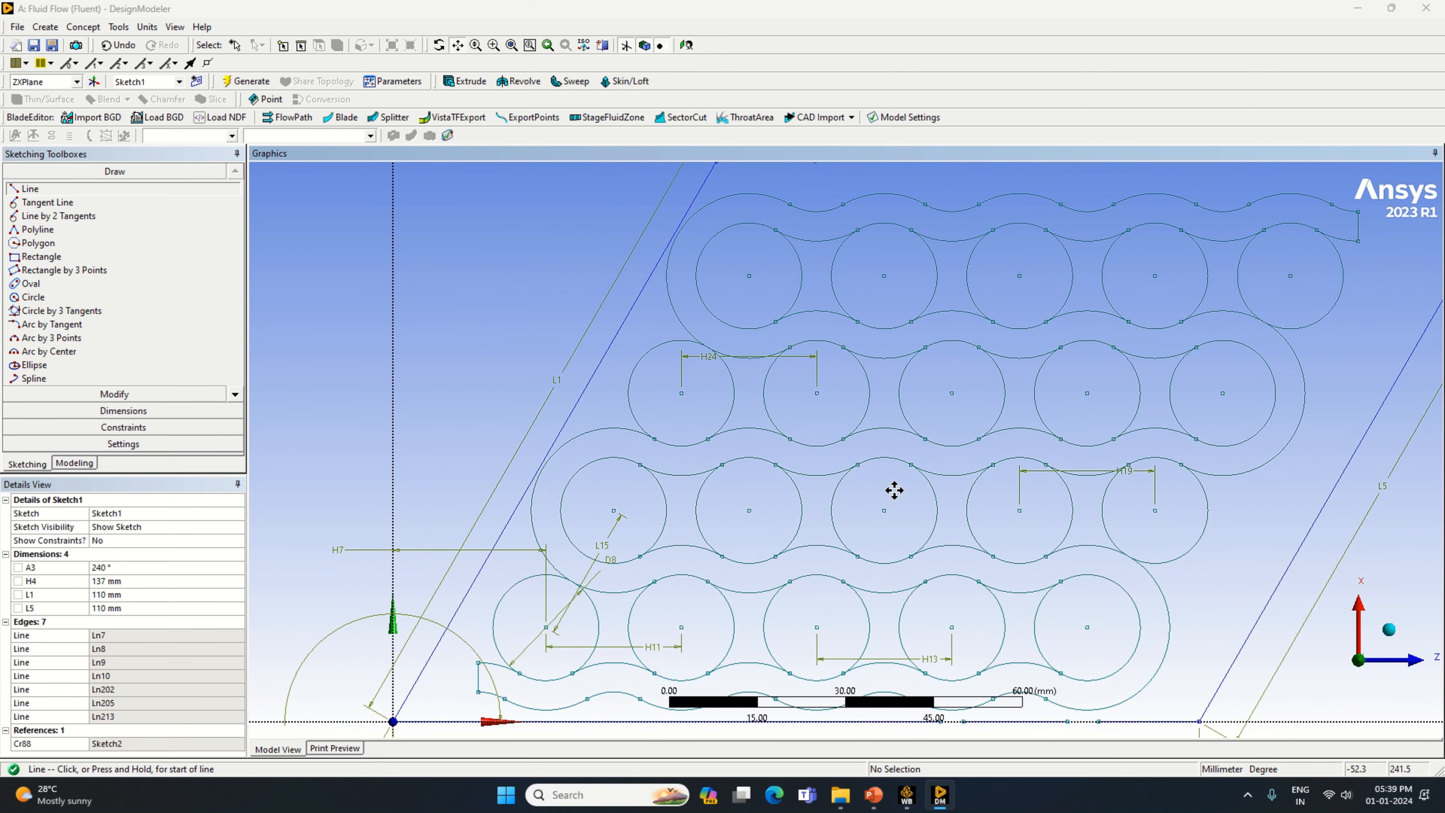
pyautogui.scroll(-2, 895, 486)
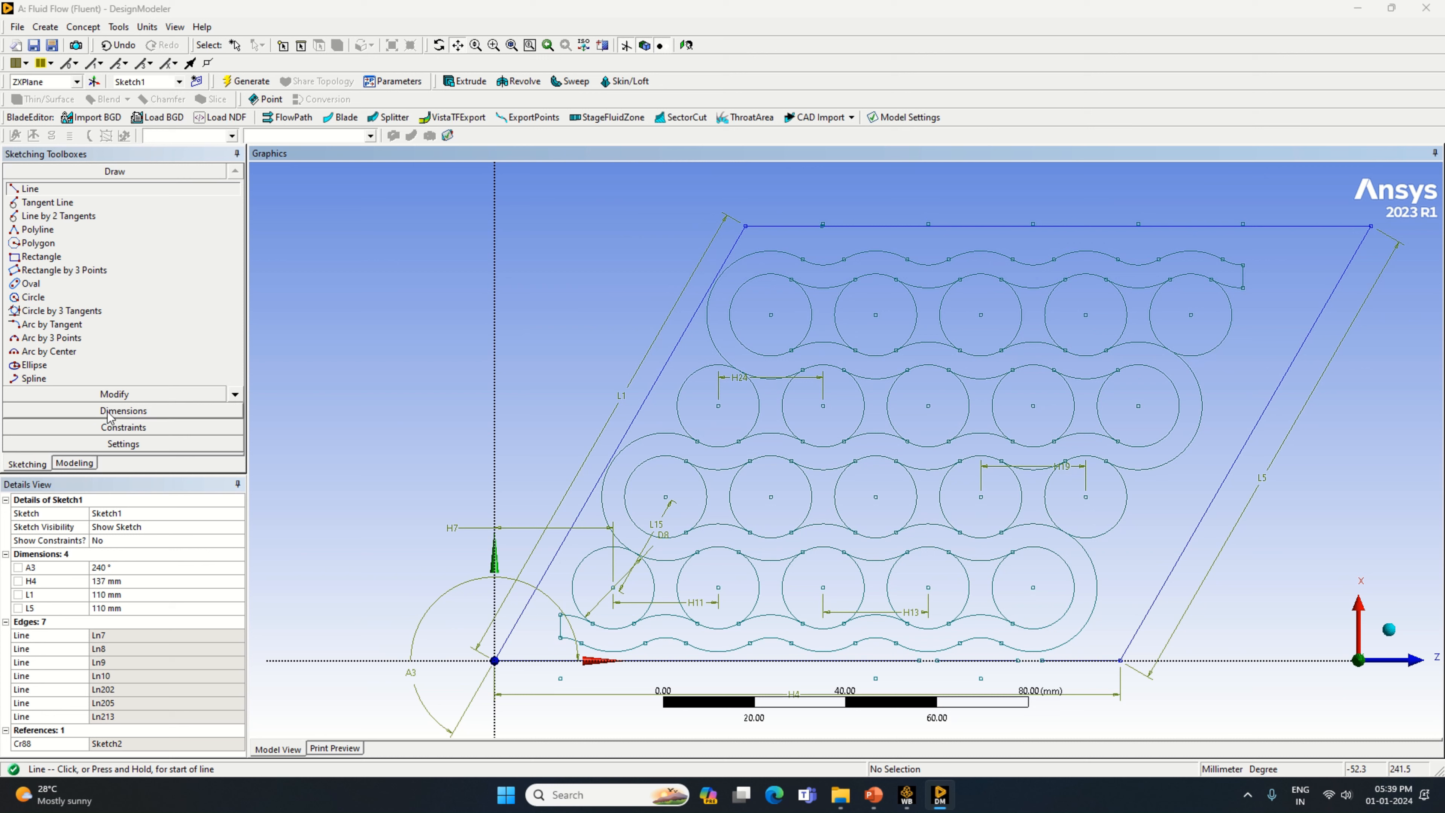
# Trim the unwanted side arcs of the bottom-row tube circles between the wavy walls, keeping the last circle's outer arc.
pyautogui.click(114, 394)
pyautogui.click(80, 246)
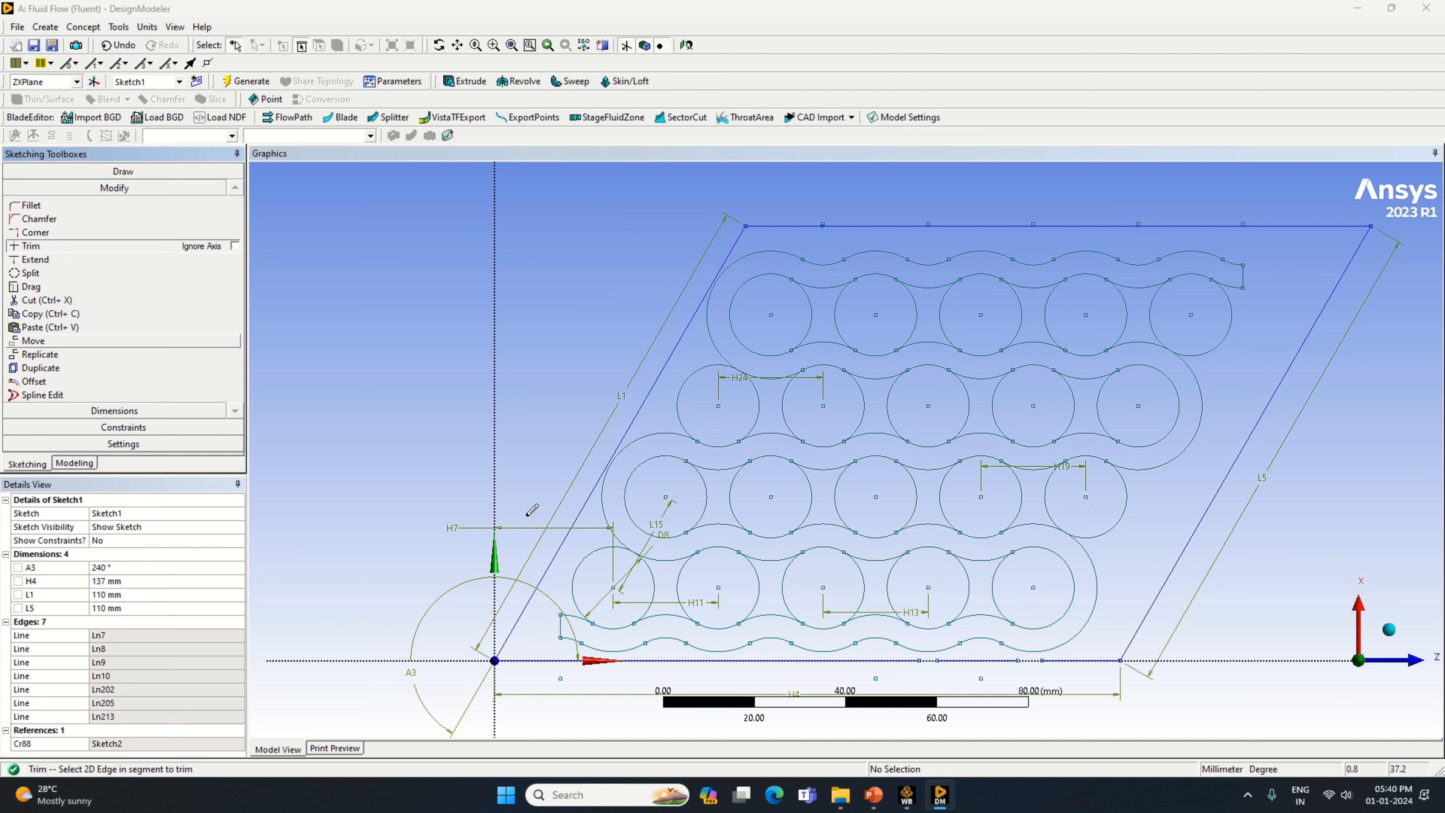
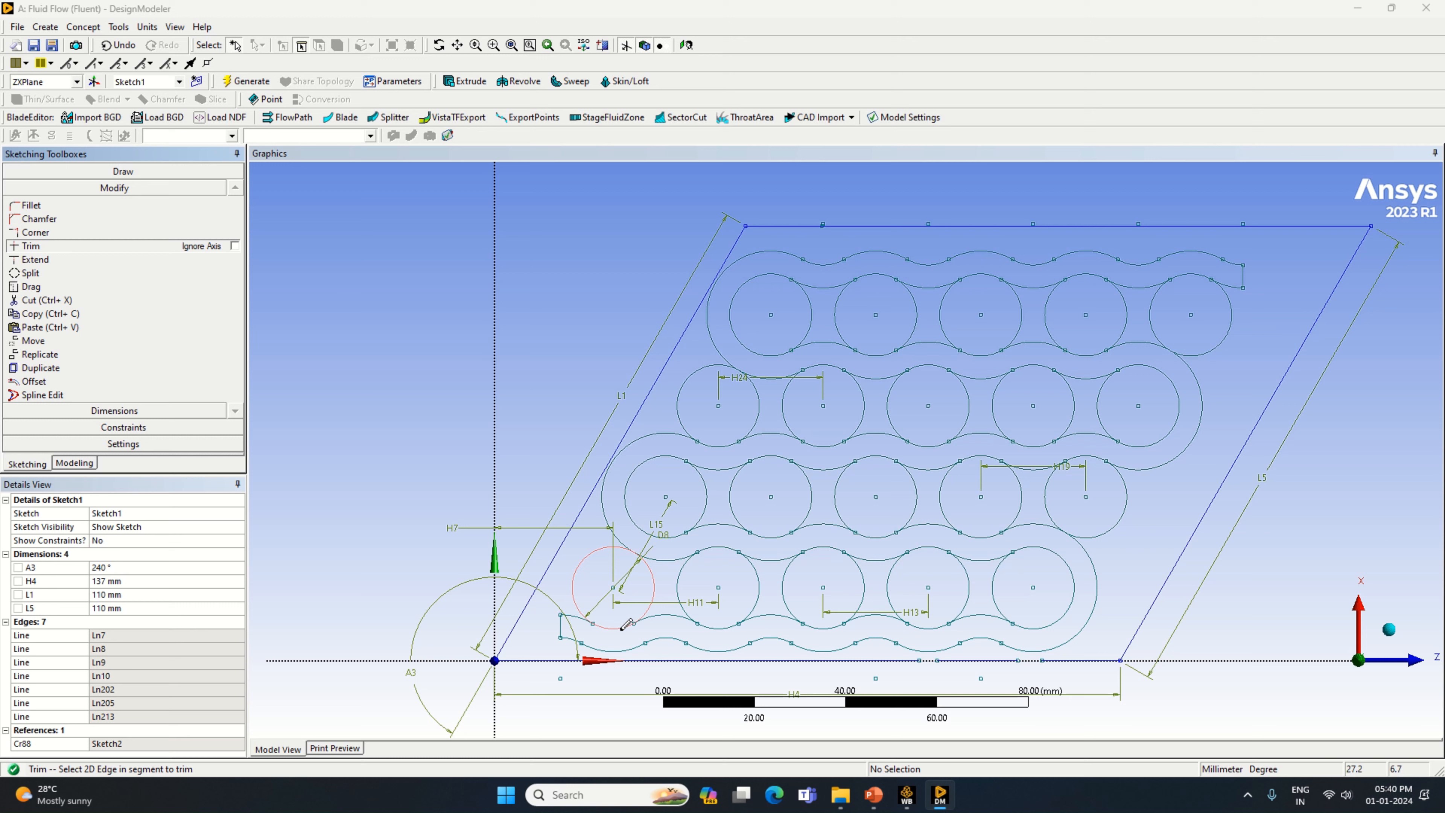
pyautogui.click(578, 569)
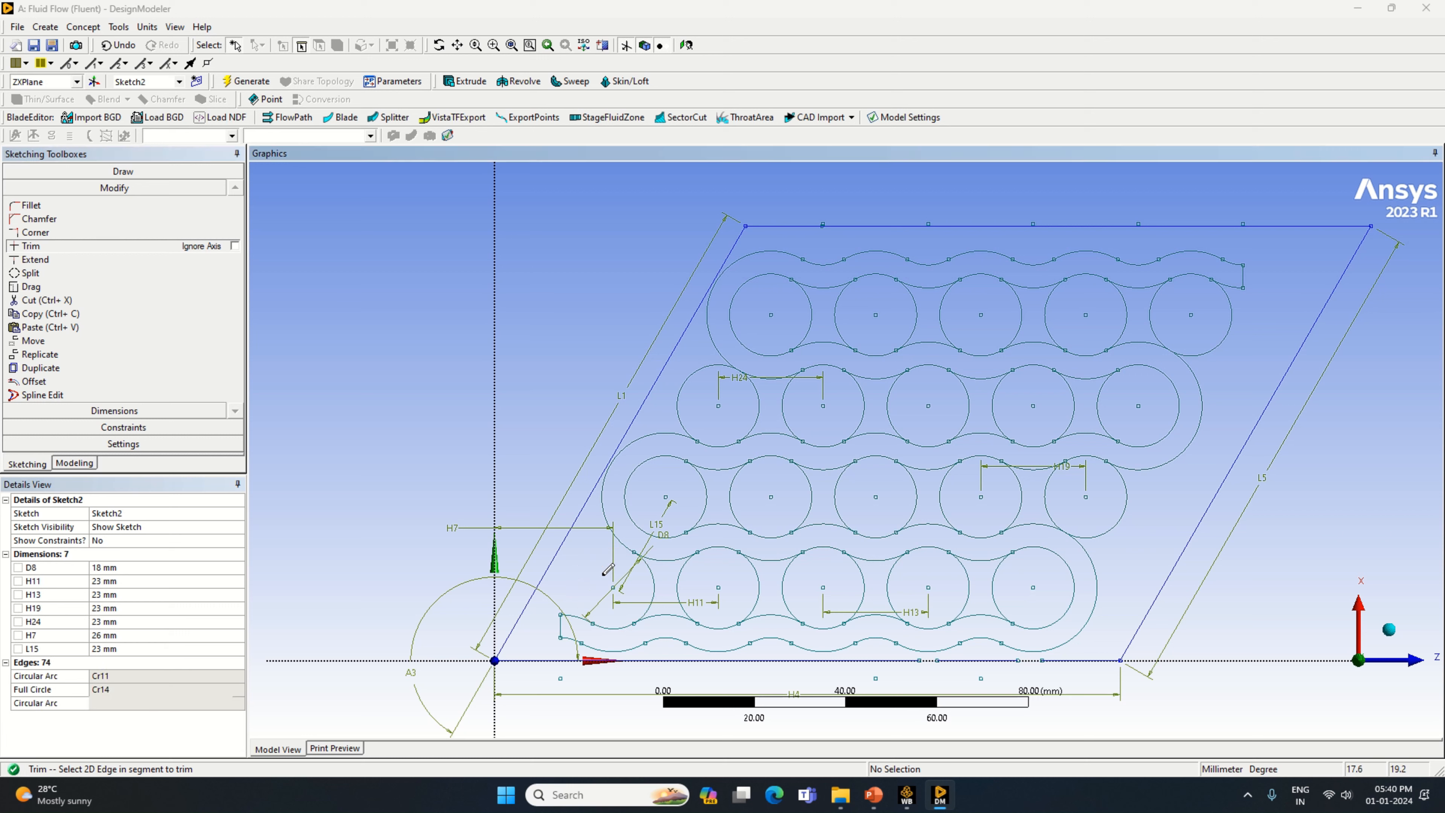
pyautogui.click(678, 583)
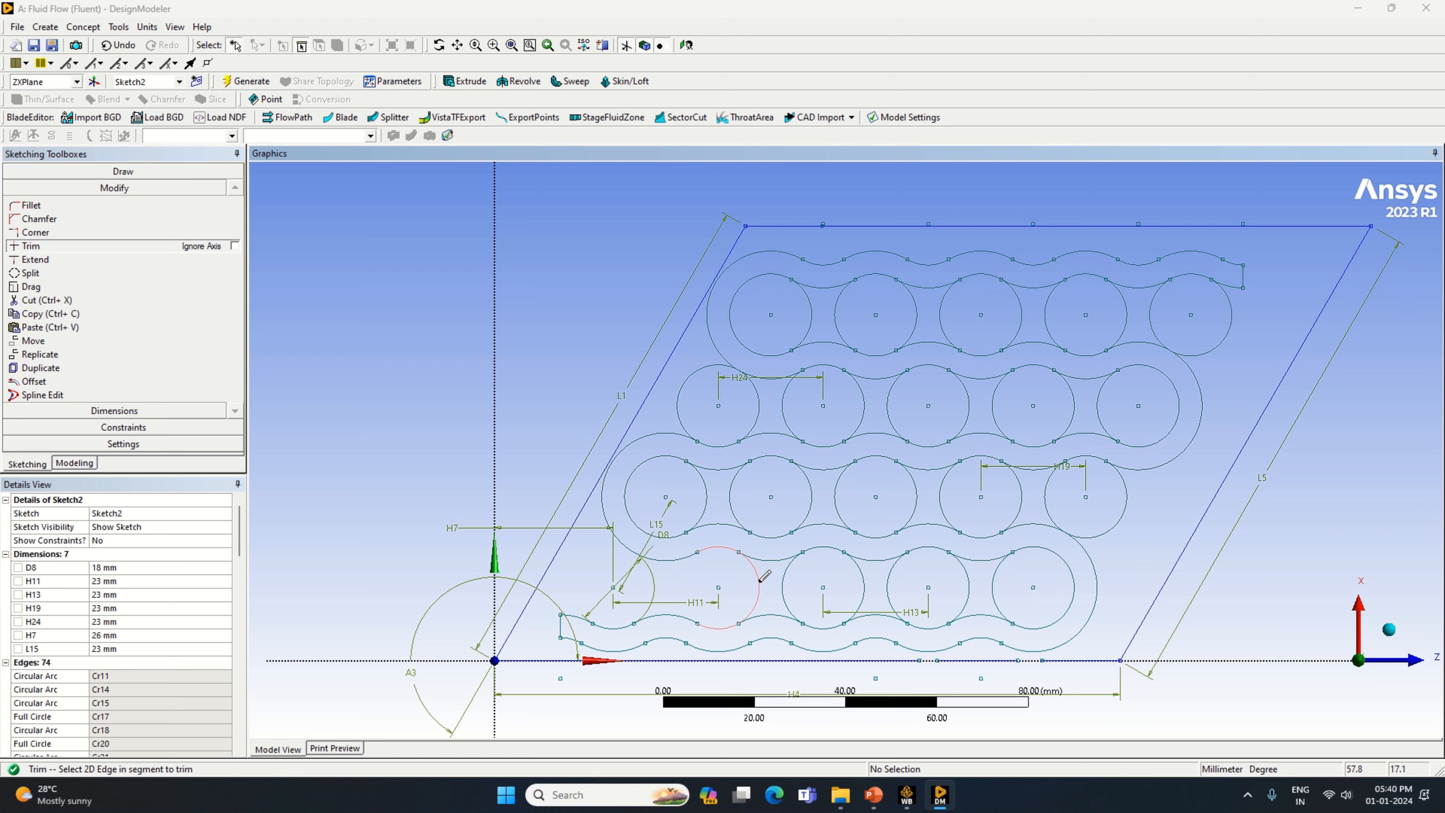
pyautogui.click(783, 576)
pyautogui.click(890, 584)
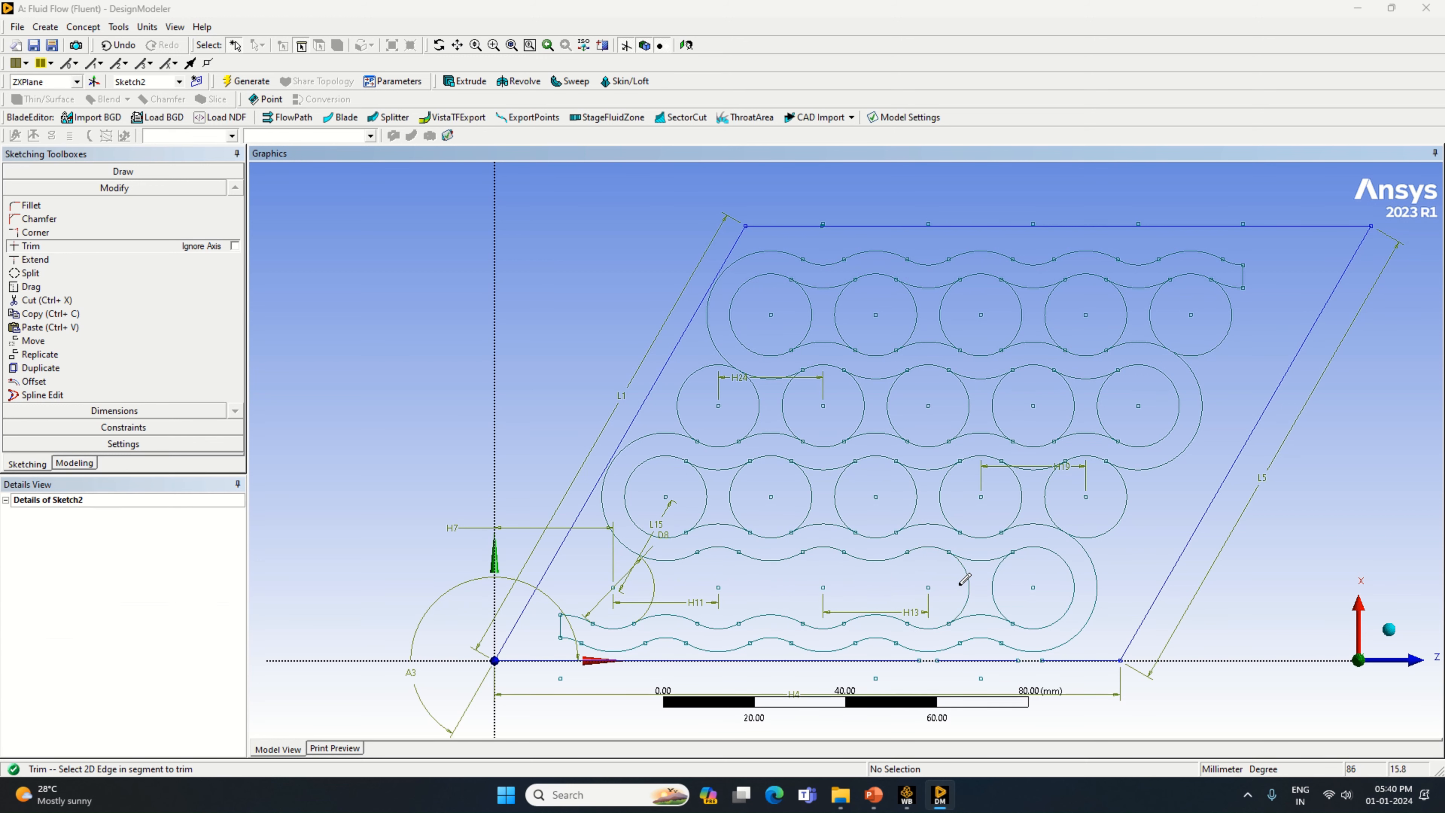
pyautogui.click(994, 586)
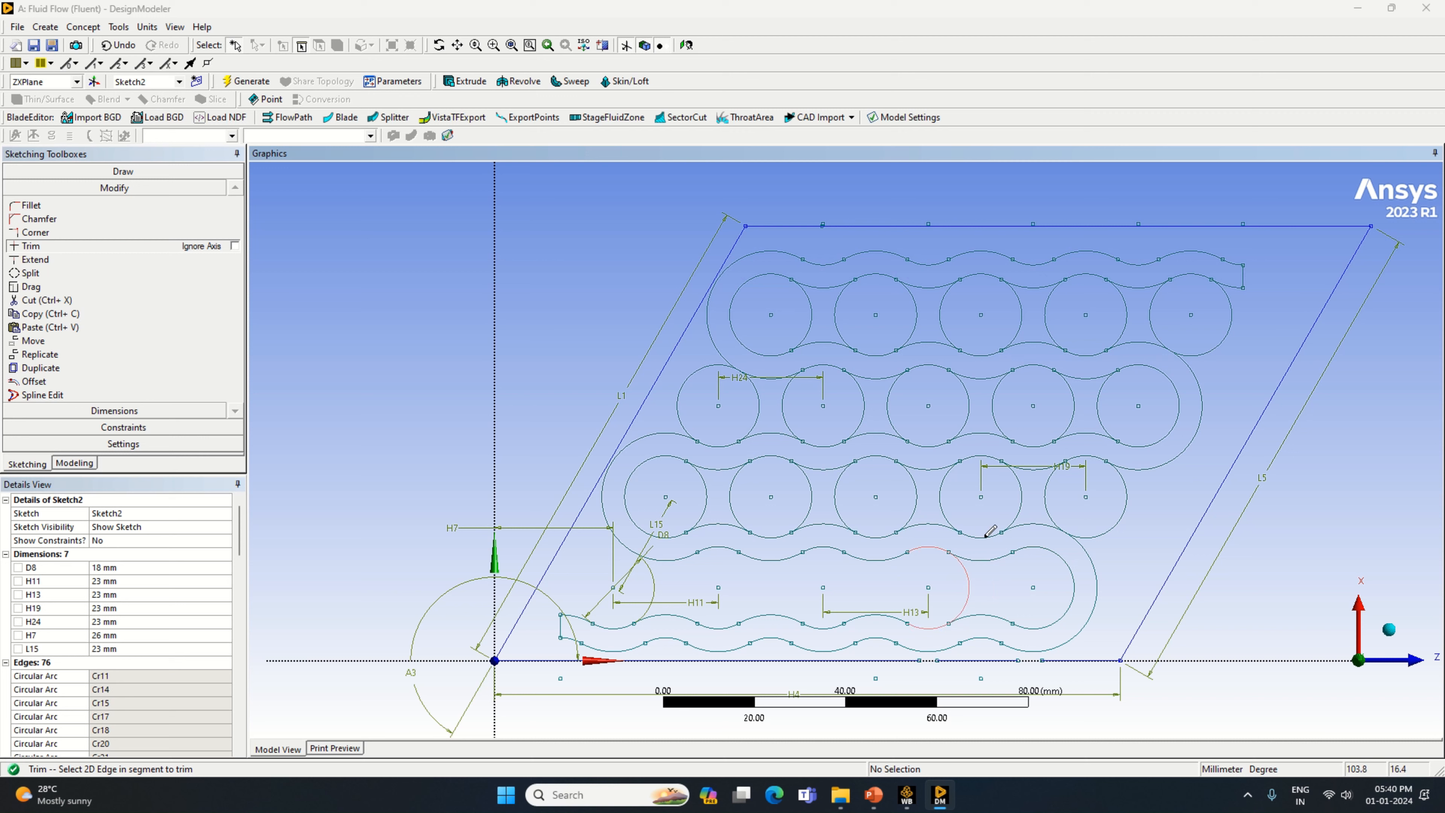
# Trim the side arcs of the tube circles in the second row from the bottom, keeping the first circle's outer arc.
pyautogui.click(1022, 497)
pyautogui.click(942, 497)
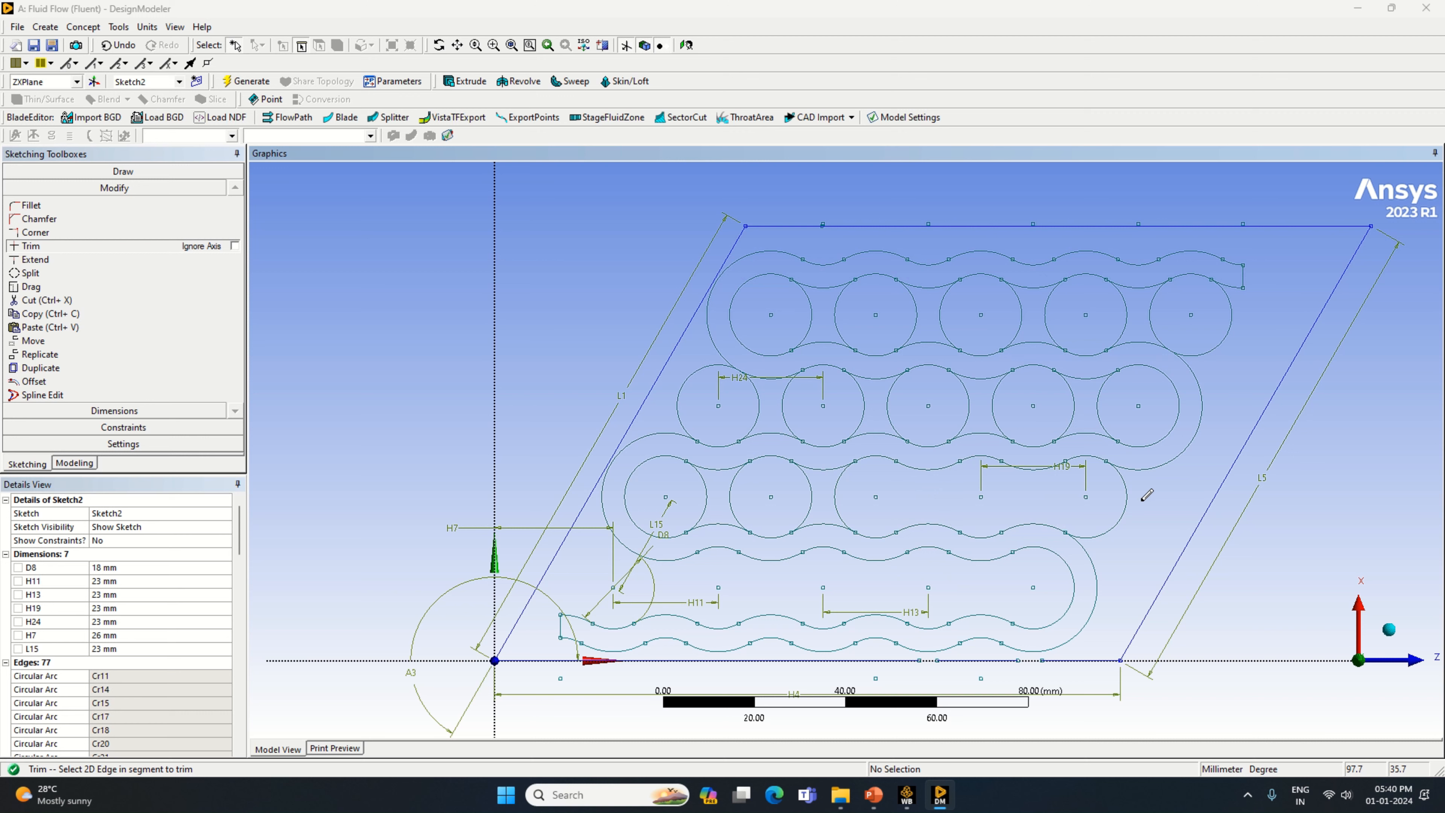
pyautogui.click(837, 494)
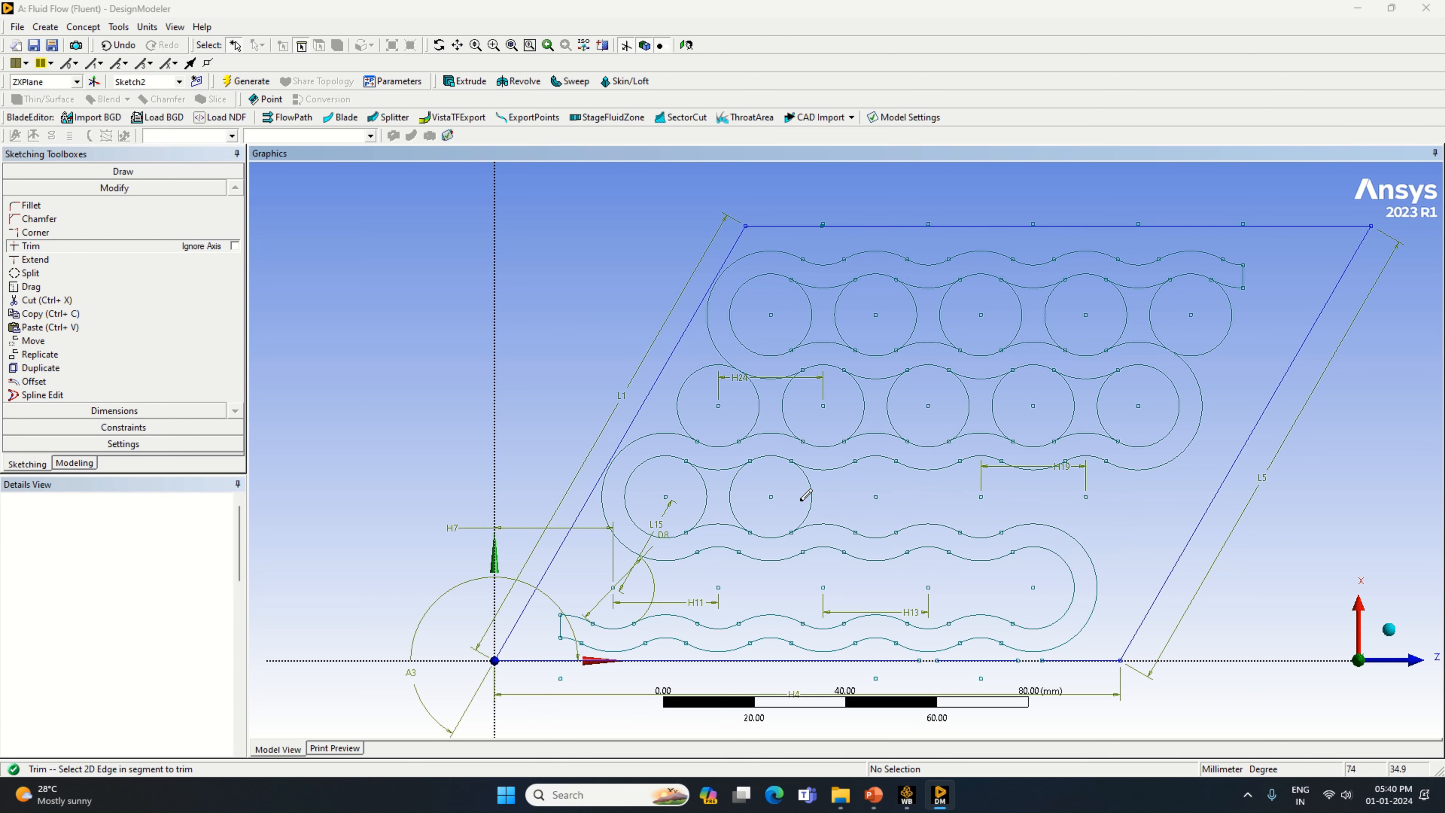
pyautogui.click(725, 493)
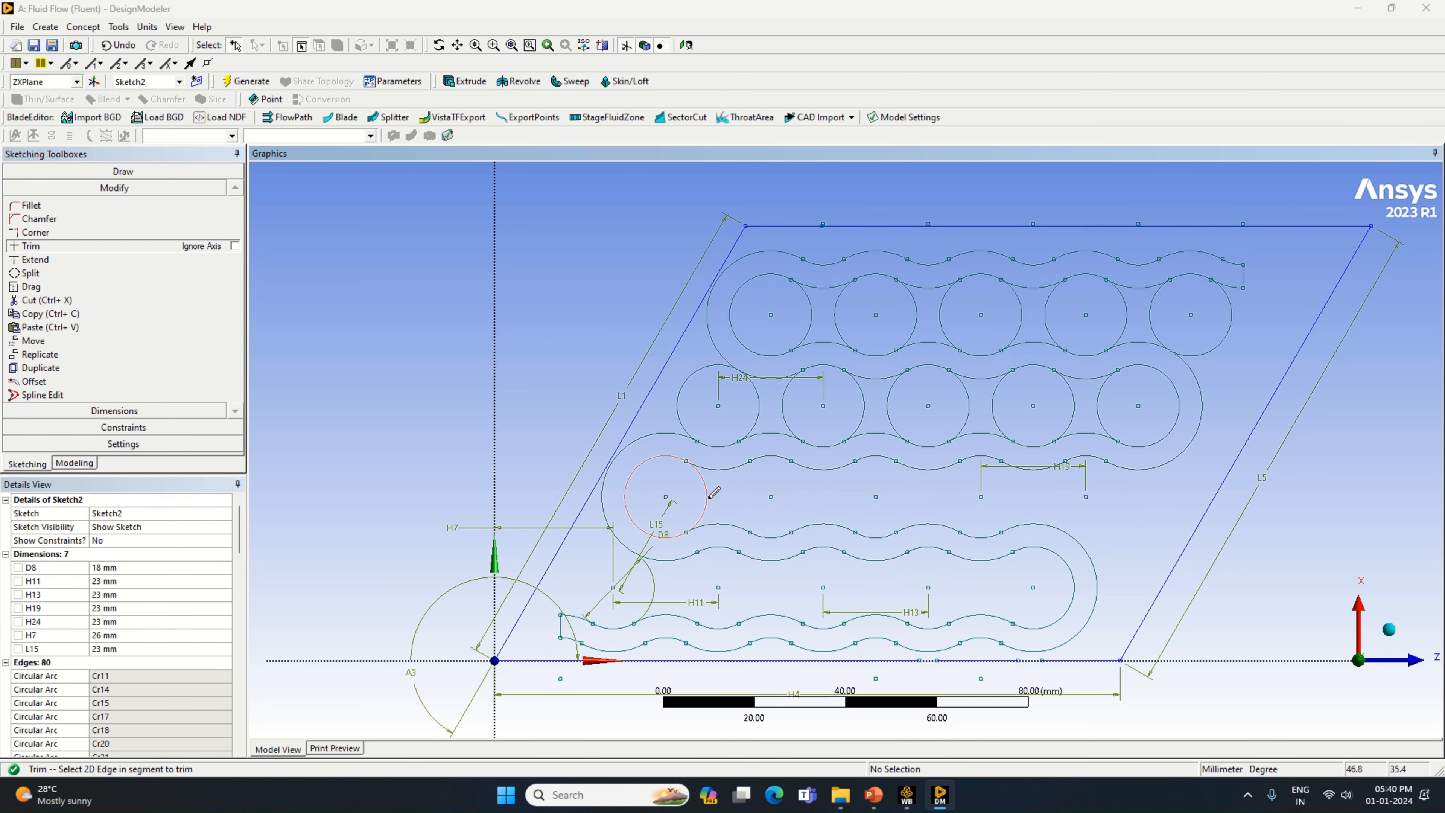
# Trim the side arcs of the tube circles in the third row from the bottom, keeping the last circle's outer arc.
pyautogui.click(748, 410)
pyautogui.click(779, 403)
pyautogui.click(690, 385)
pyautogui.click(871, 404)
pyautogui.click(968, 416)
pyautogui.click(995, 412)
pyautogui.click(1074, 414)
pyautogui.click(1103, 415)
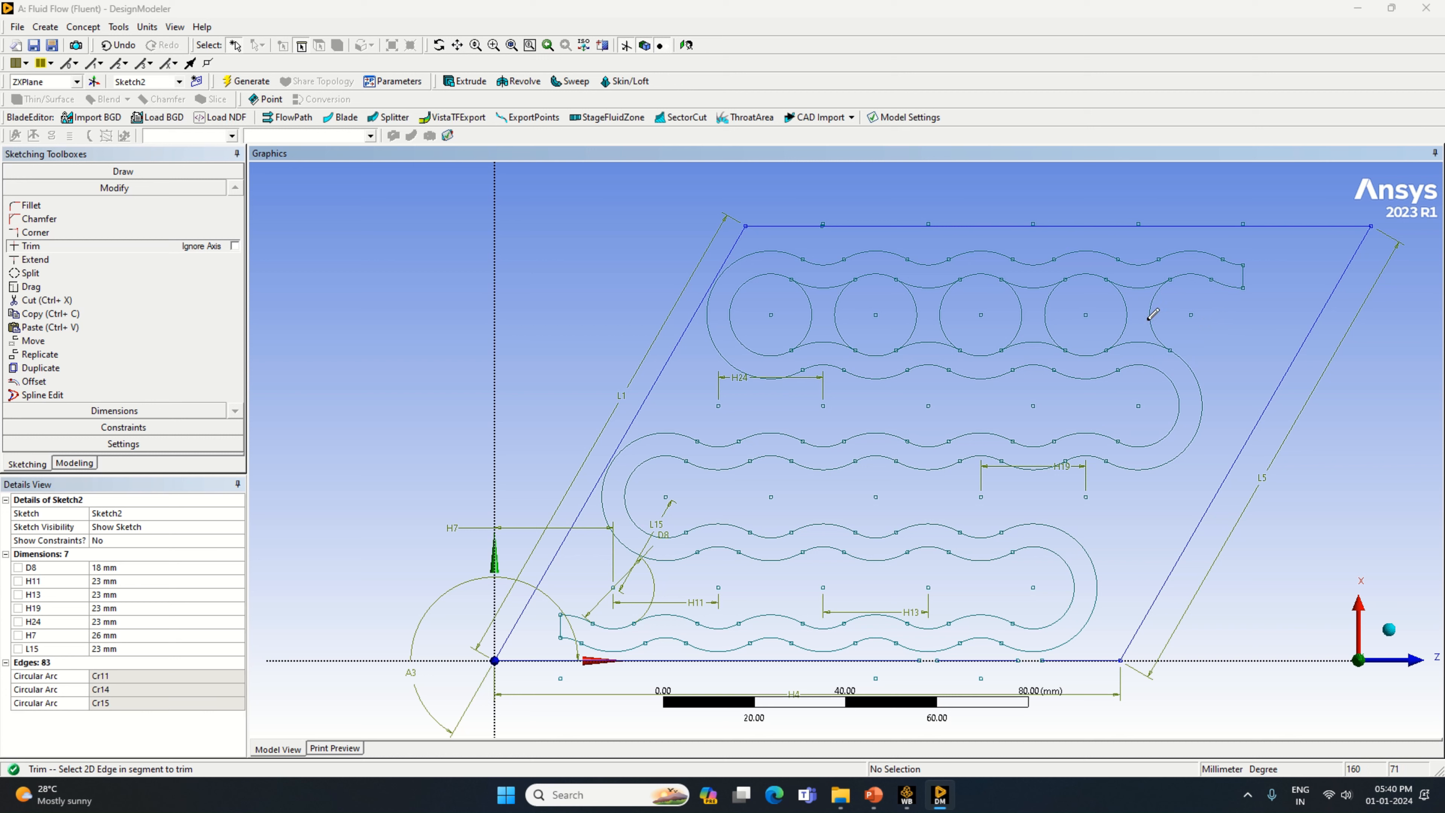
# Trim the side arcs of the top-row tube circles between the wavy walls, keeping the first circle's outer arc.
pyautogui.click(1227, 329)
pyautogui.click(1129, 316)
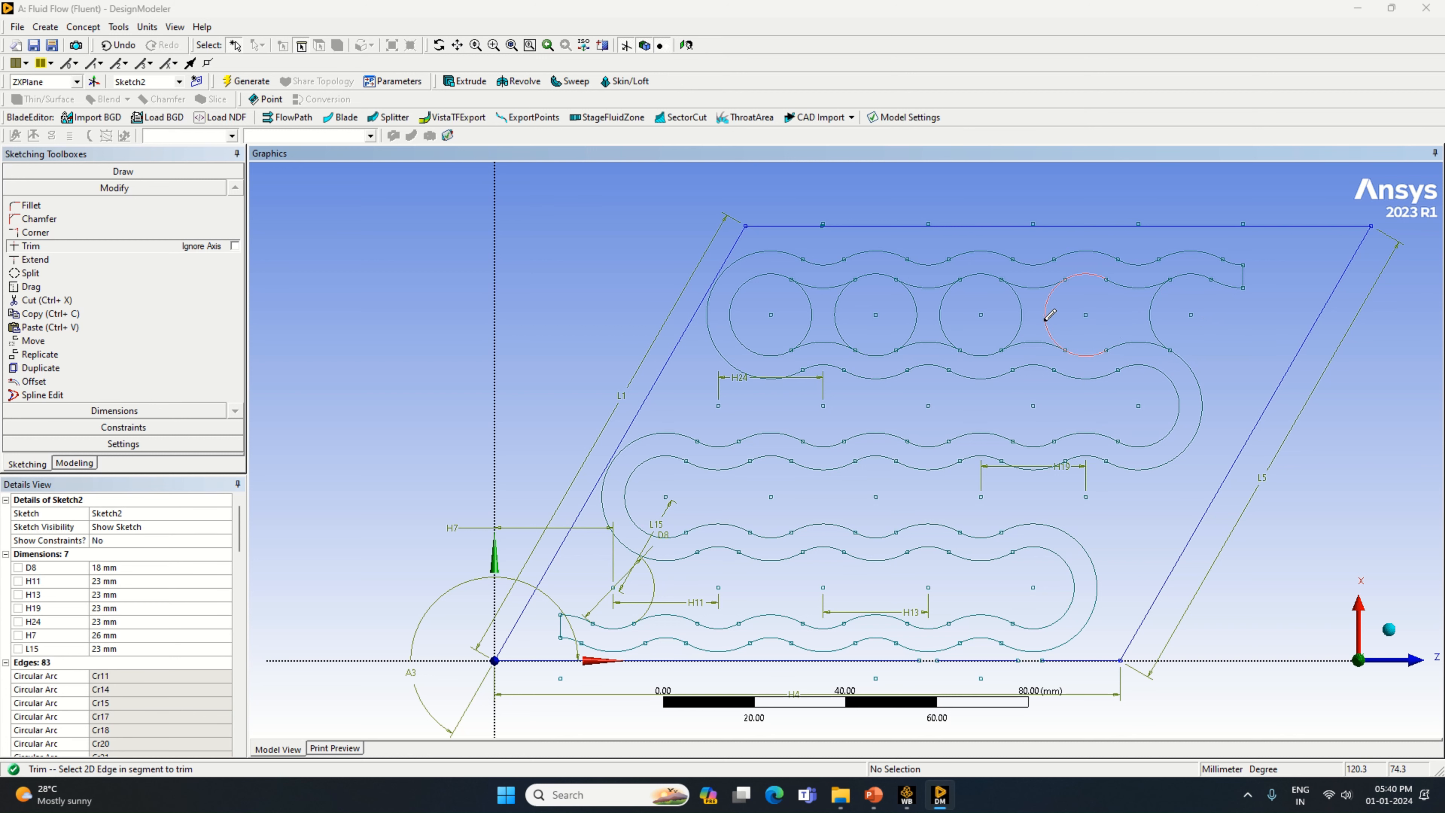
pyautogui.click(1157, 314)
pyautogui.click(942, 315)
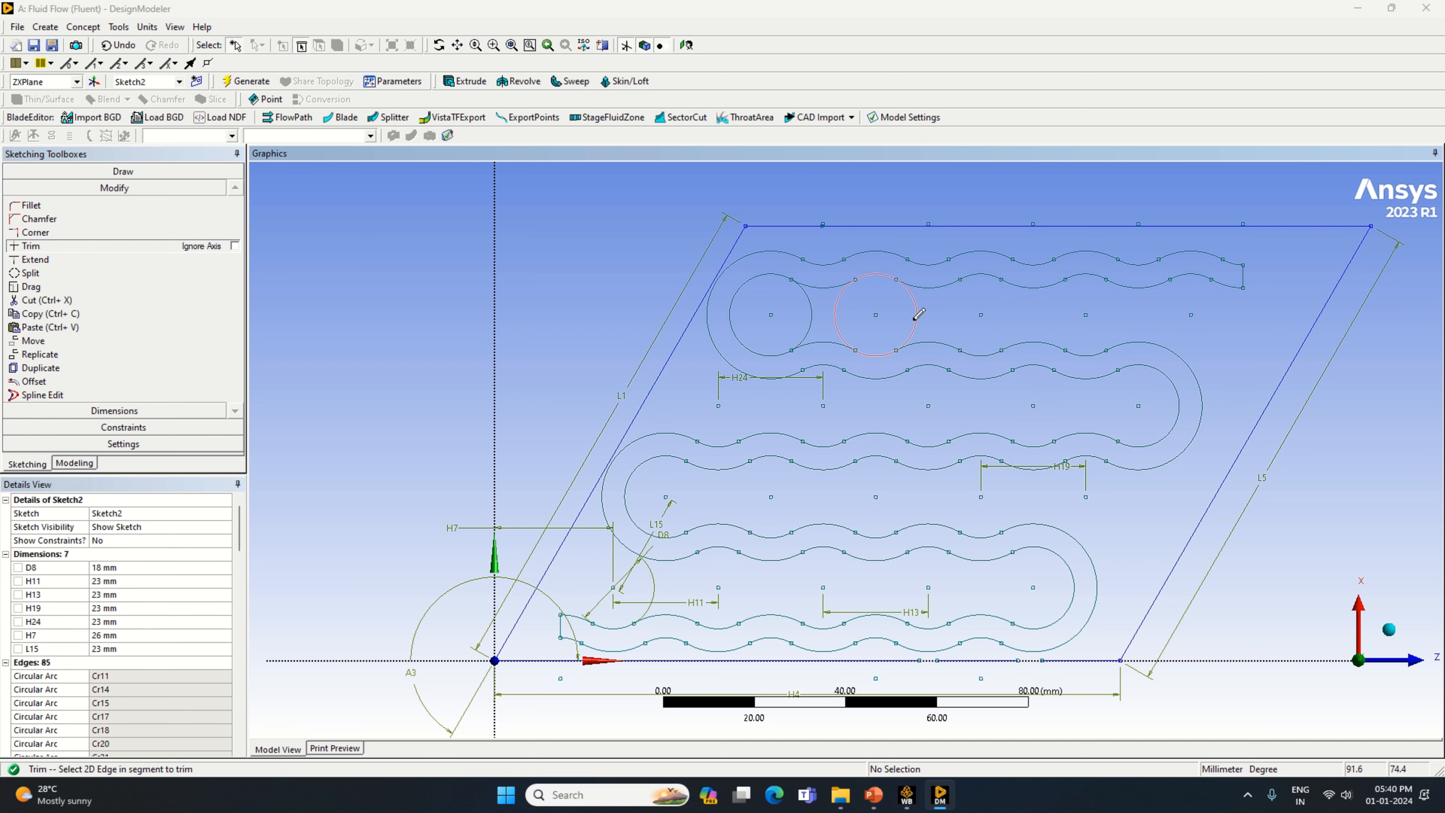
pyautogui.click(836, 314)
pyautogui.click(818, 313)
pyautogui.scroll(2, 1070, 666)
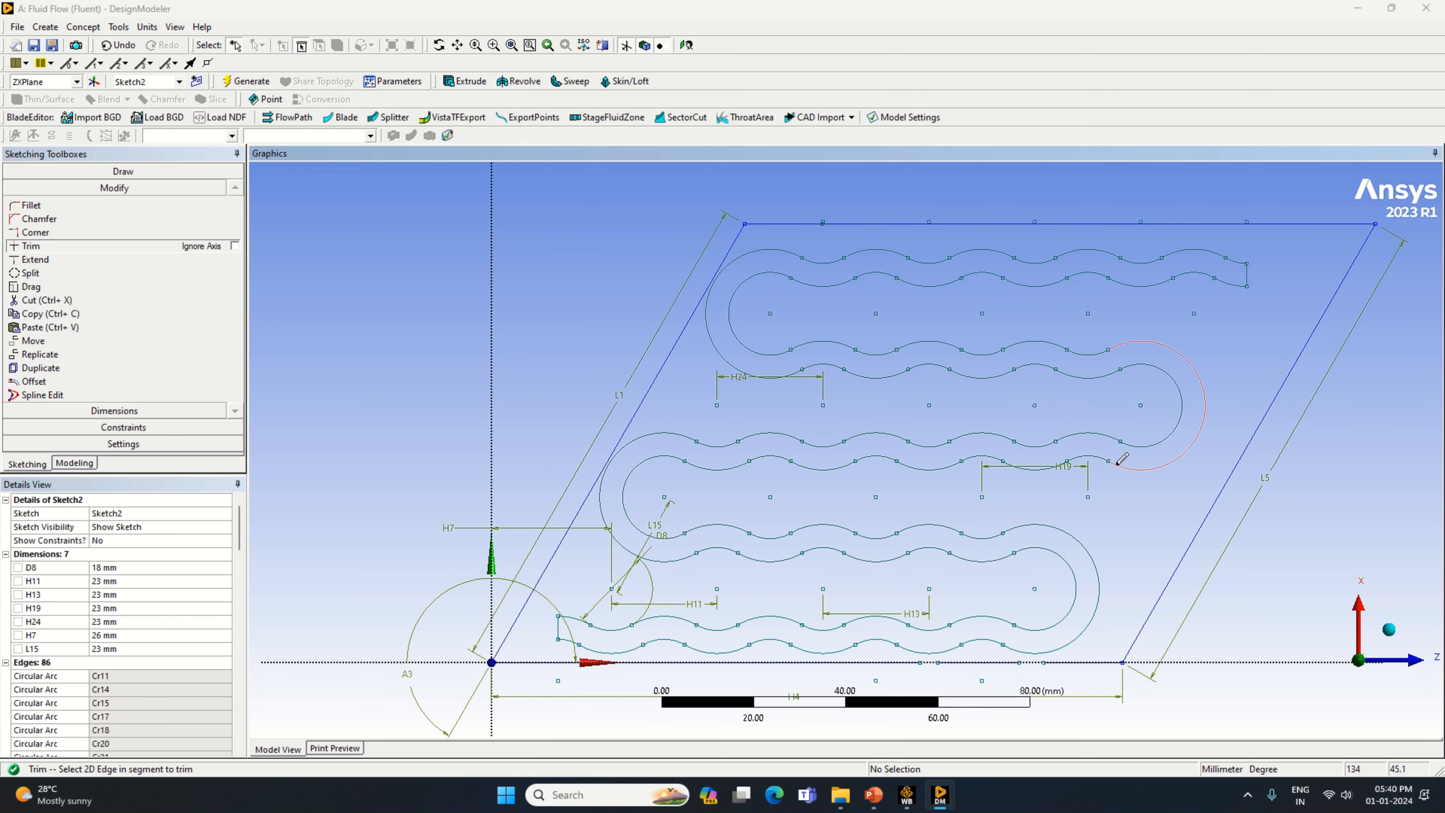
# Draw two short lines in Sketch2 closing the two gaps in the domain's bottom boundary line.
pyautogui.click(457, 45)
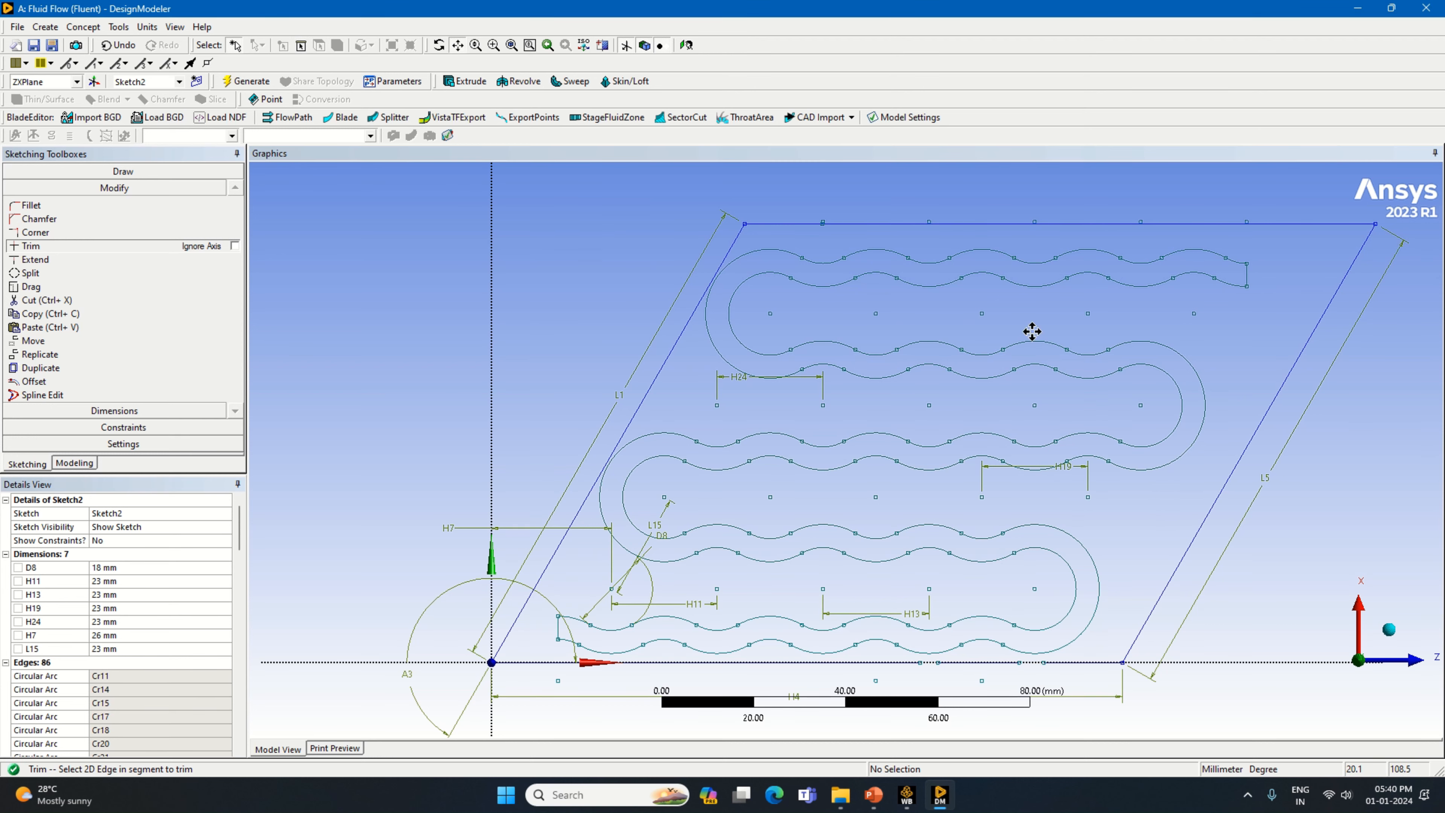
pyautogui.moveTo(1097, 489); pyautogui.dragTo(1134, 283)
pyautogui.scroll(3, 962, 467)
pyautogui.moveTo(1039, 429); pyautogui.dragTo(1001, 483)
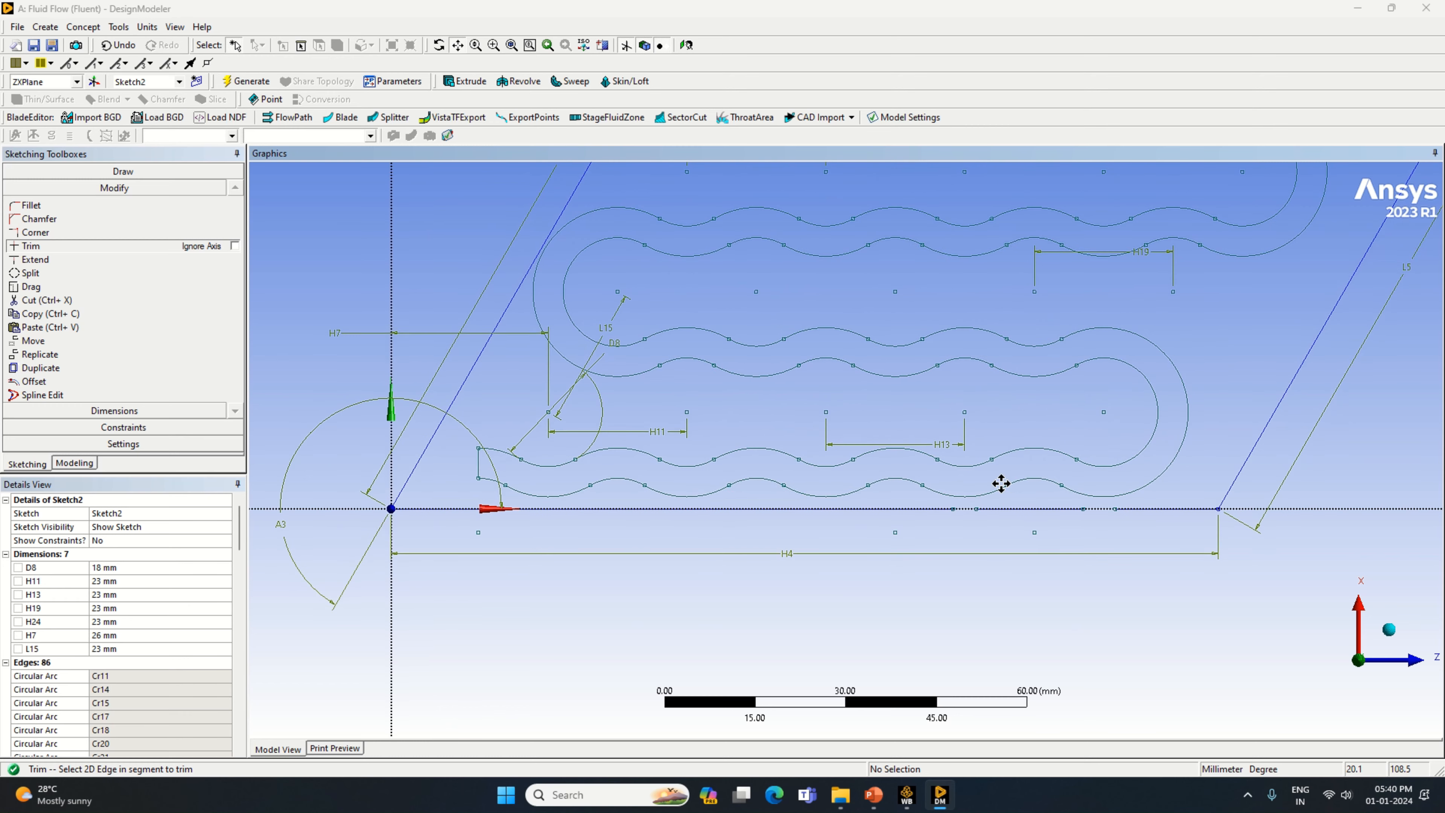
pyautogui.scroll(1, 1002, 483)
pyautogui.click(121, 171)
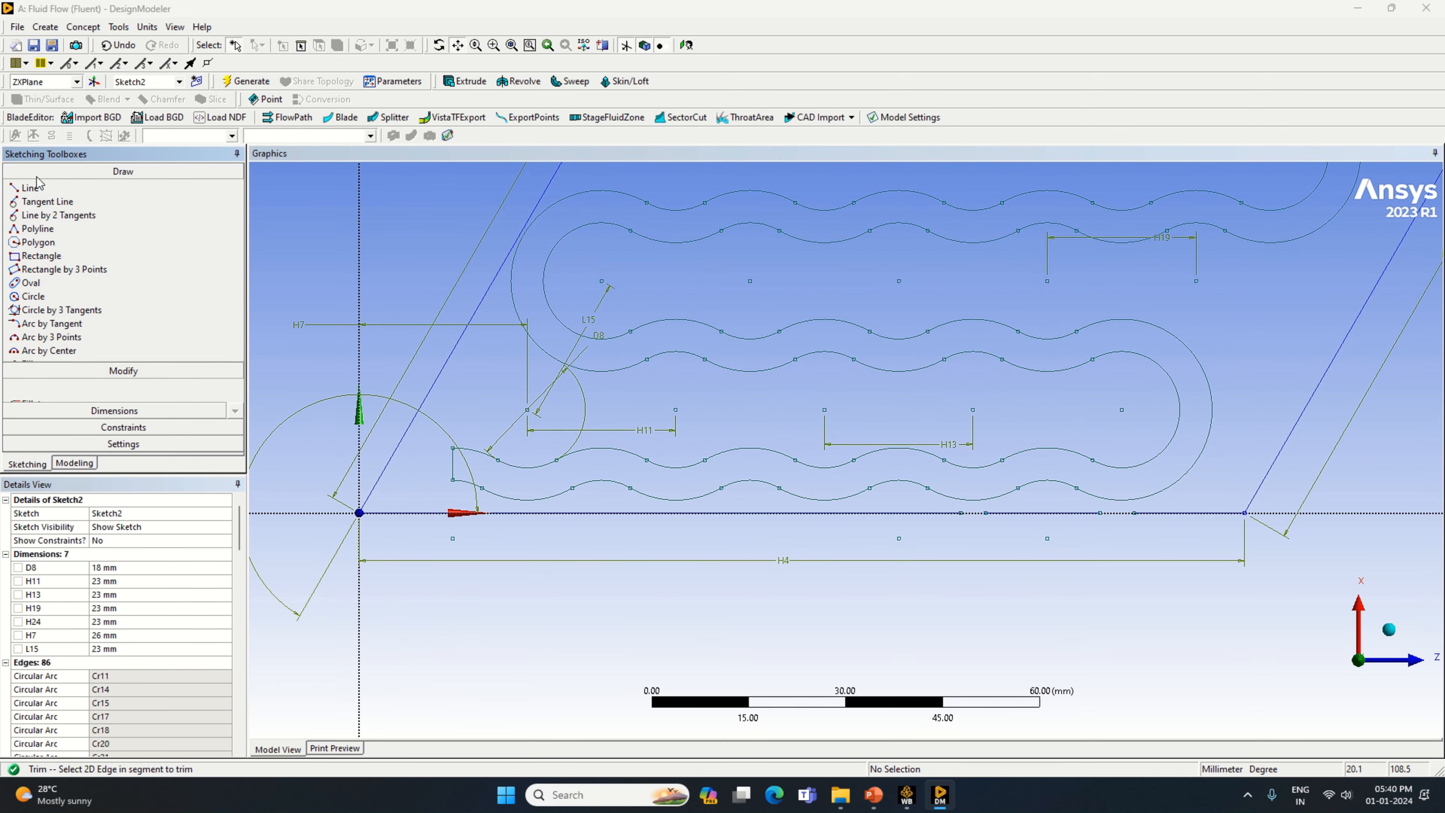
pyautogui.click(31, 187)
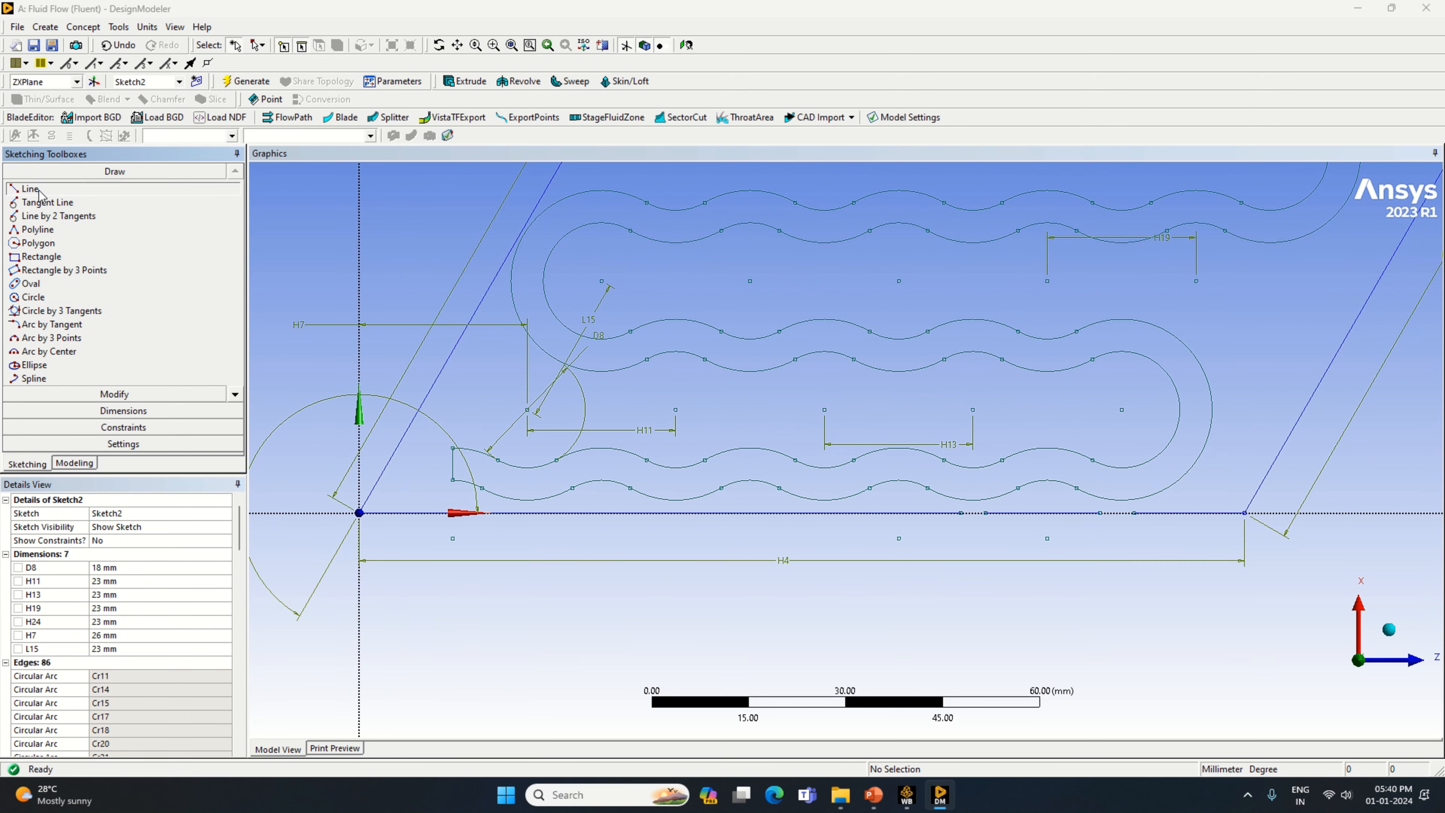
pyautogui.click(960, 512)
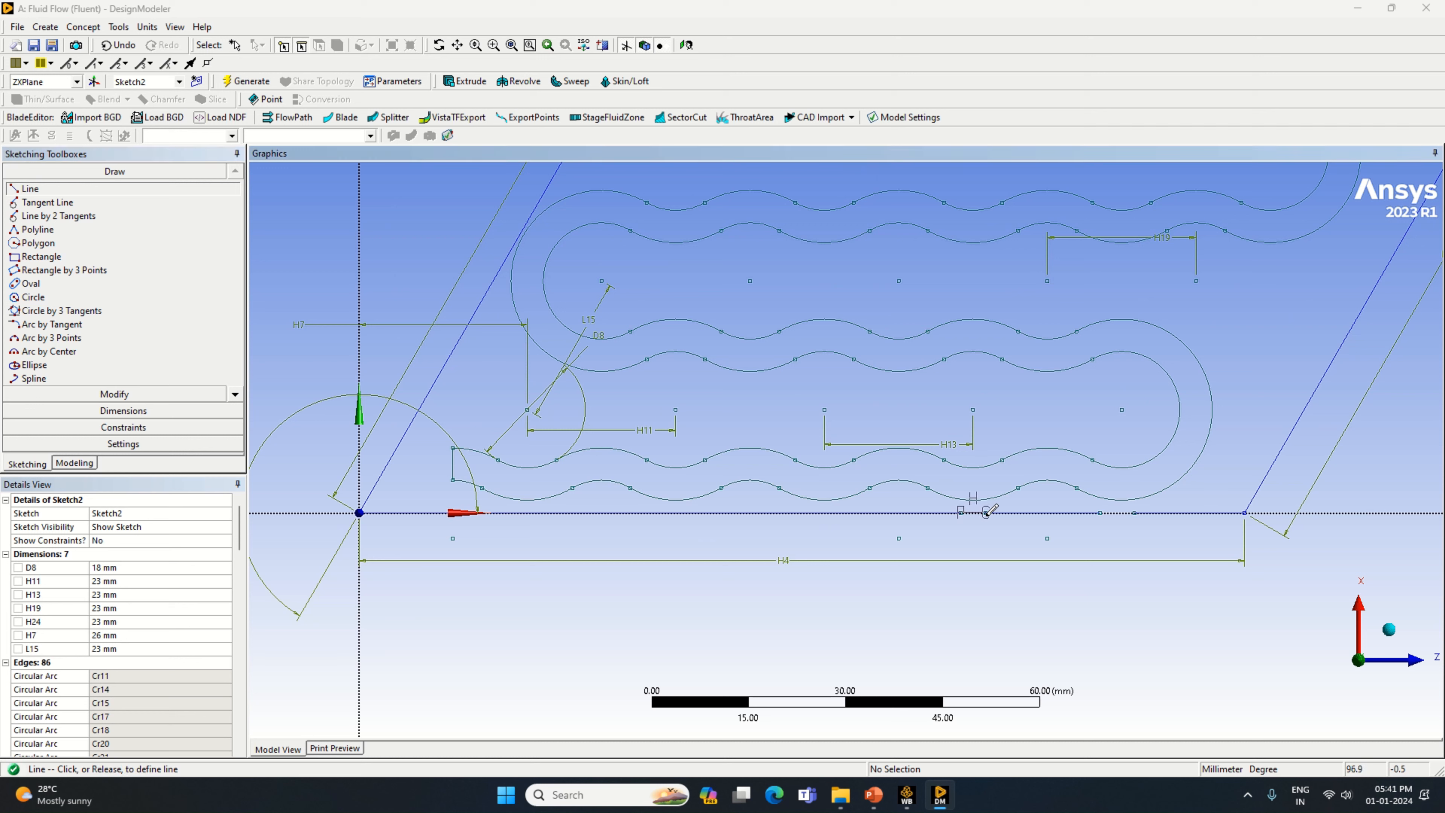
pyautogui.click(986, 513)
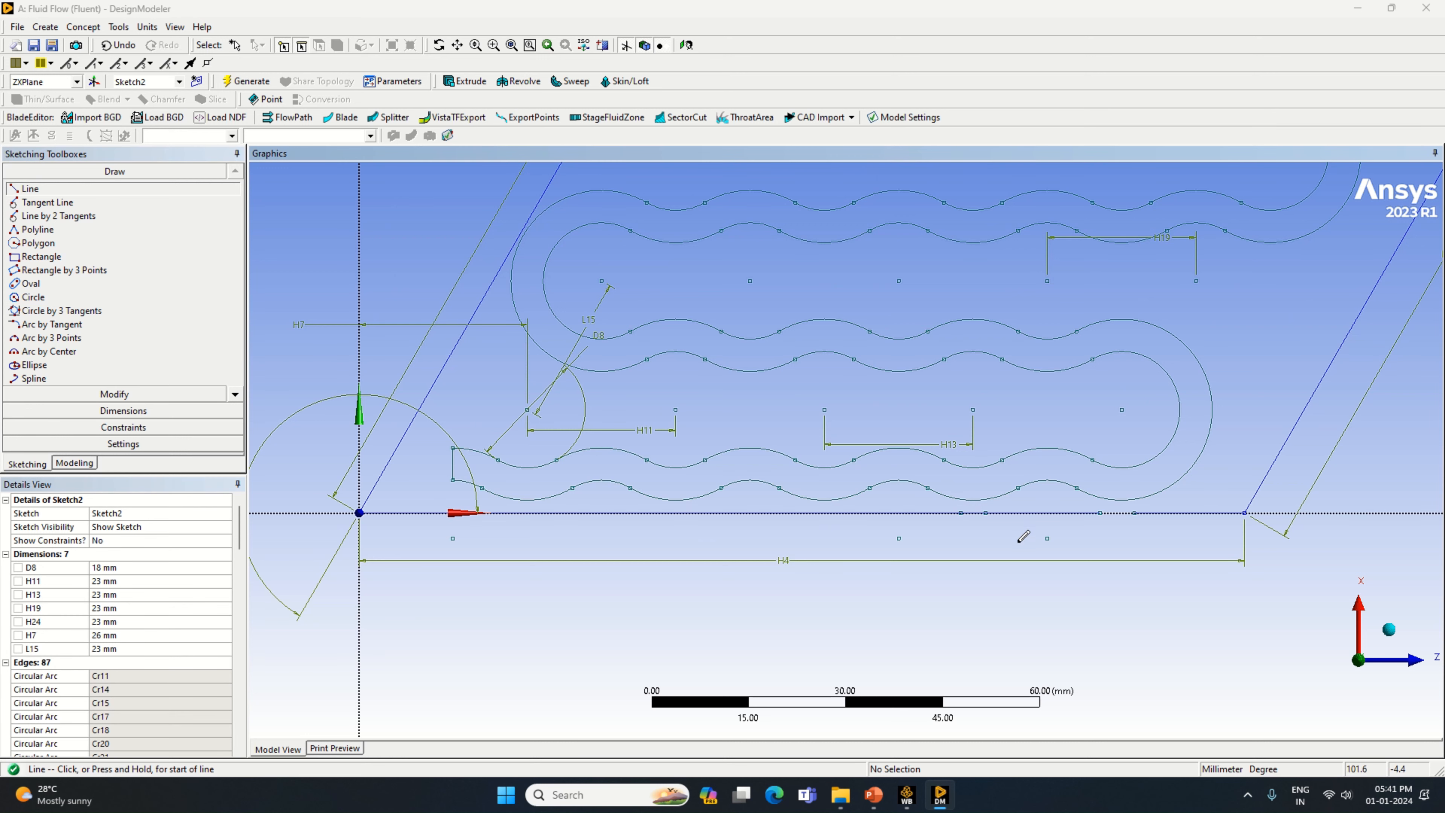
pyautogui.click(1099, 513)
pyautogui.click(1134, 512)
# Extrude Sketch2, the serpentine channel profile, with a fixed depth of 30 mm as added material and generate the body.
pyautogui.scroll(-4, 996, 551)
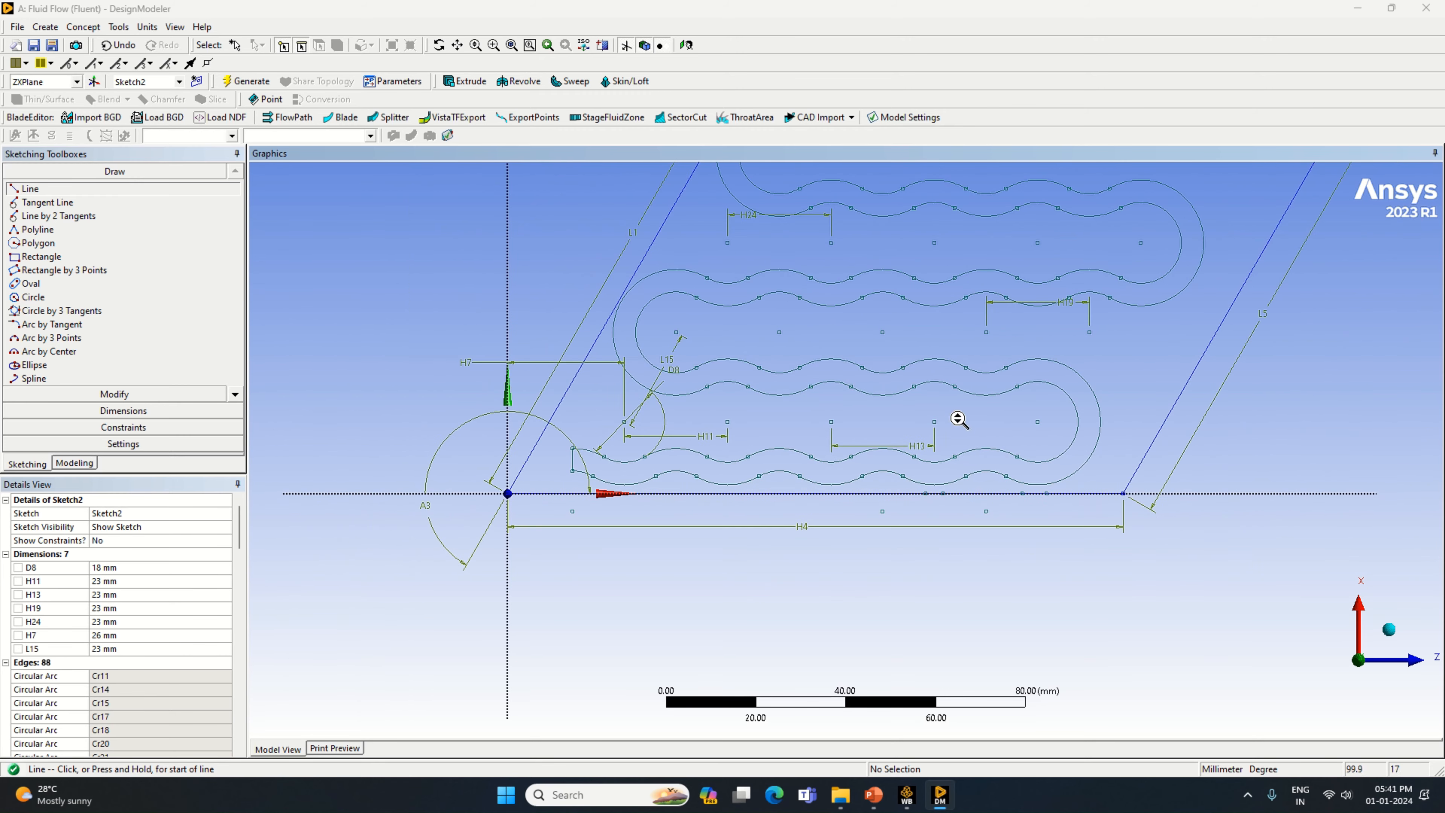
pyautogui.scroll(-3, 962, 413)
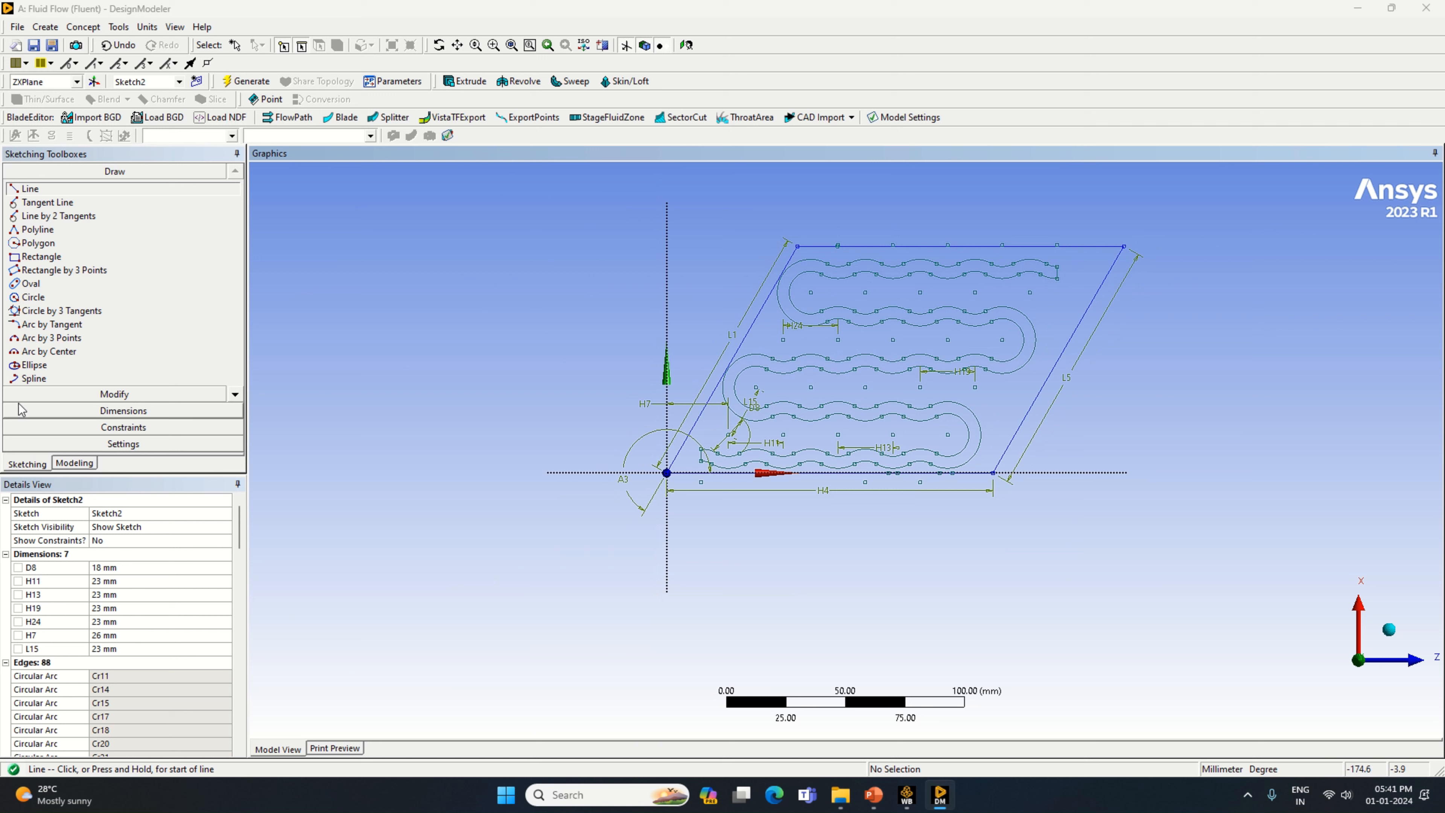
pyautogui.click(74, 462)
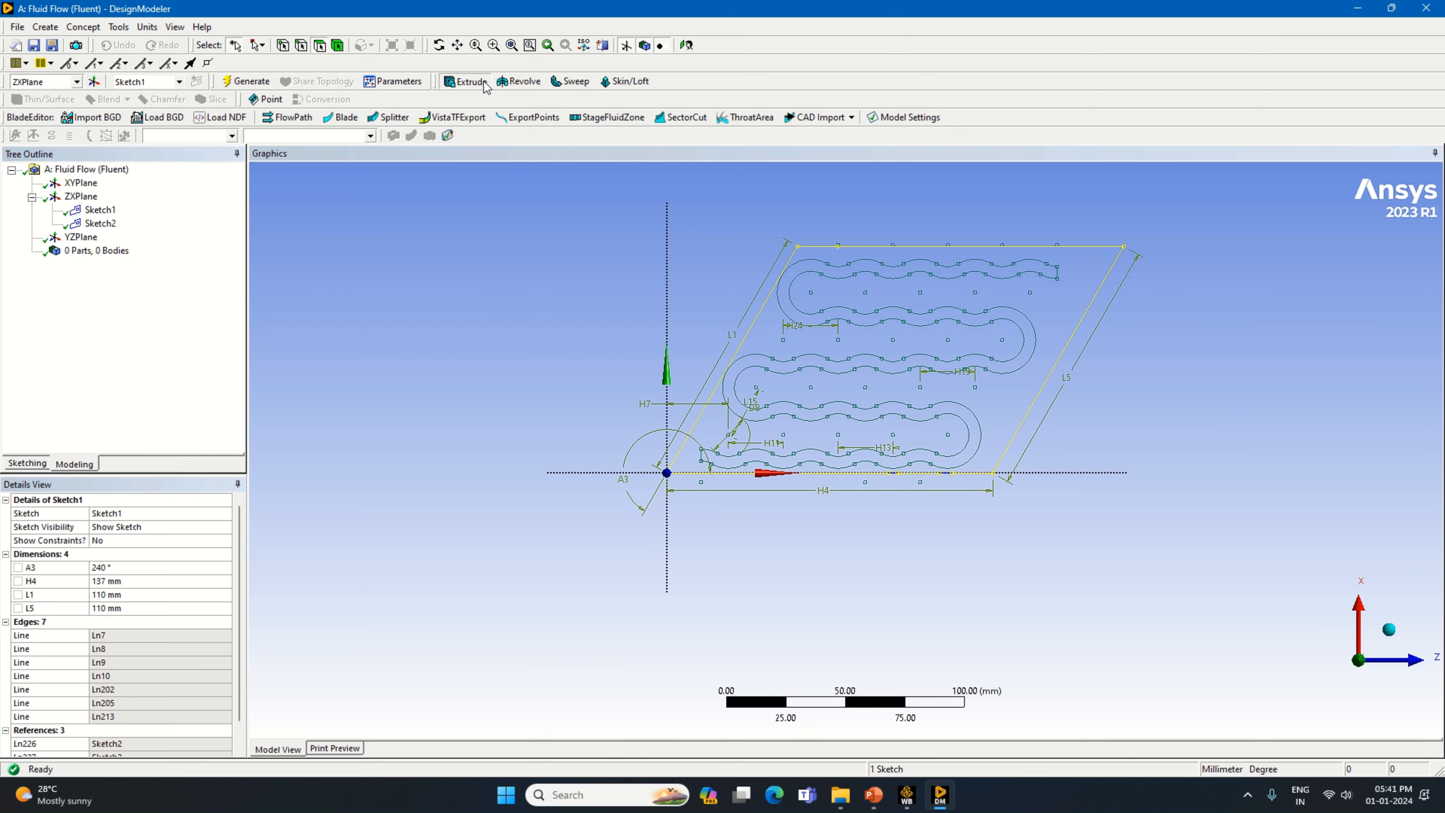
pyautogui.click(464, 81)
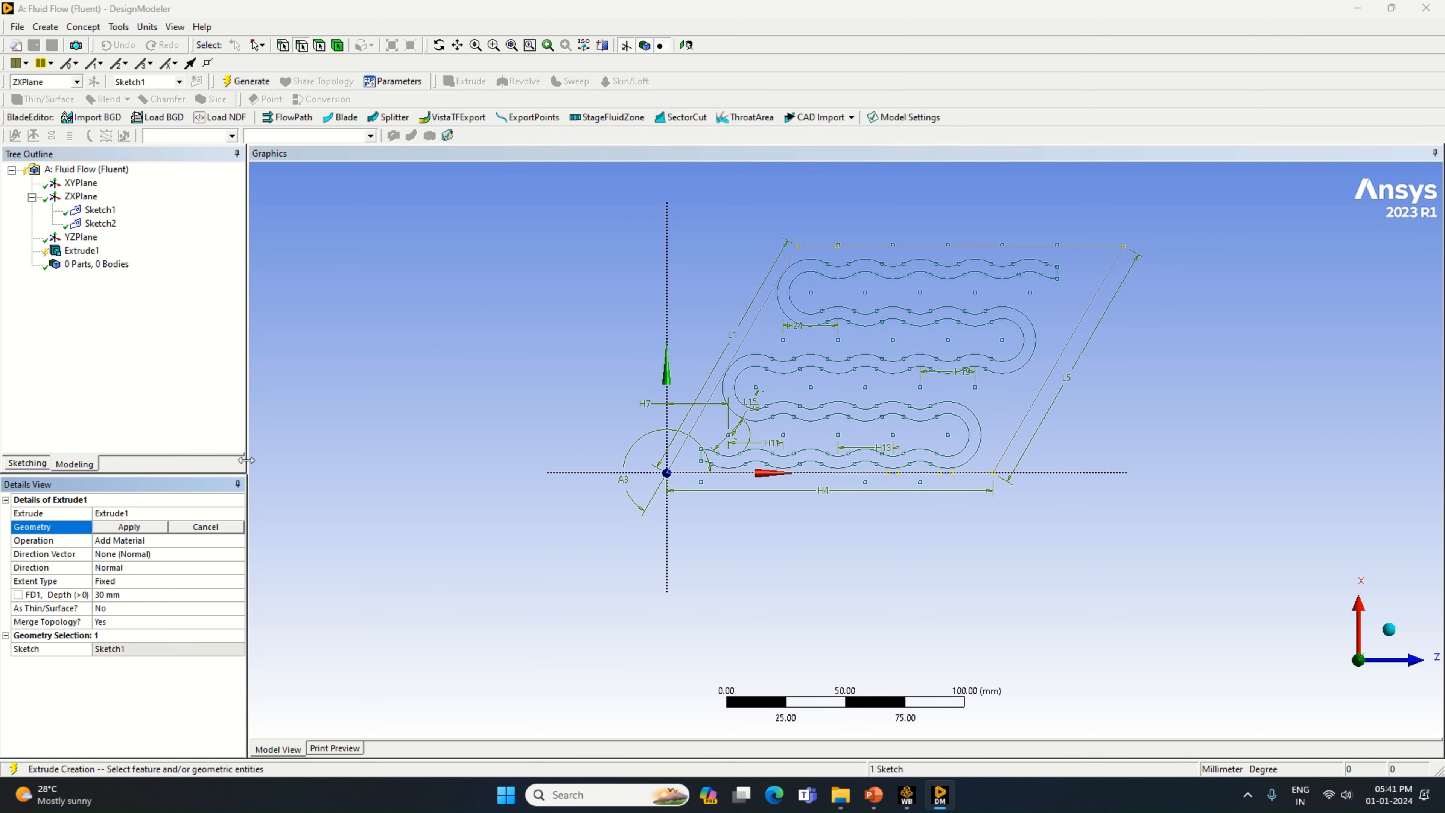
pyautogui.click(103, 224)
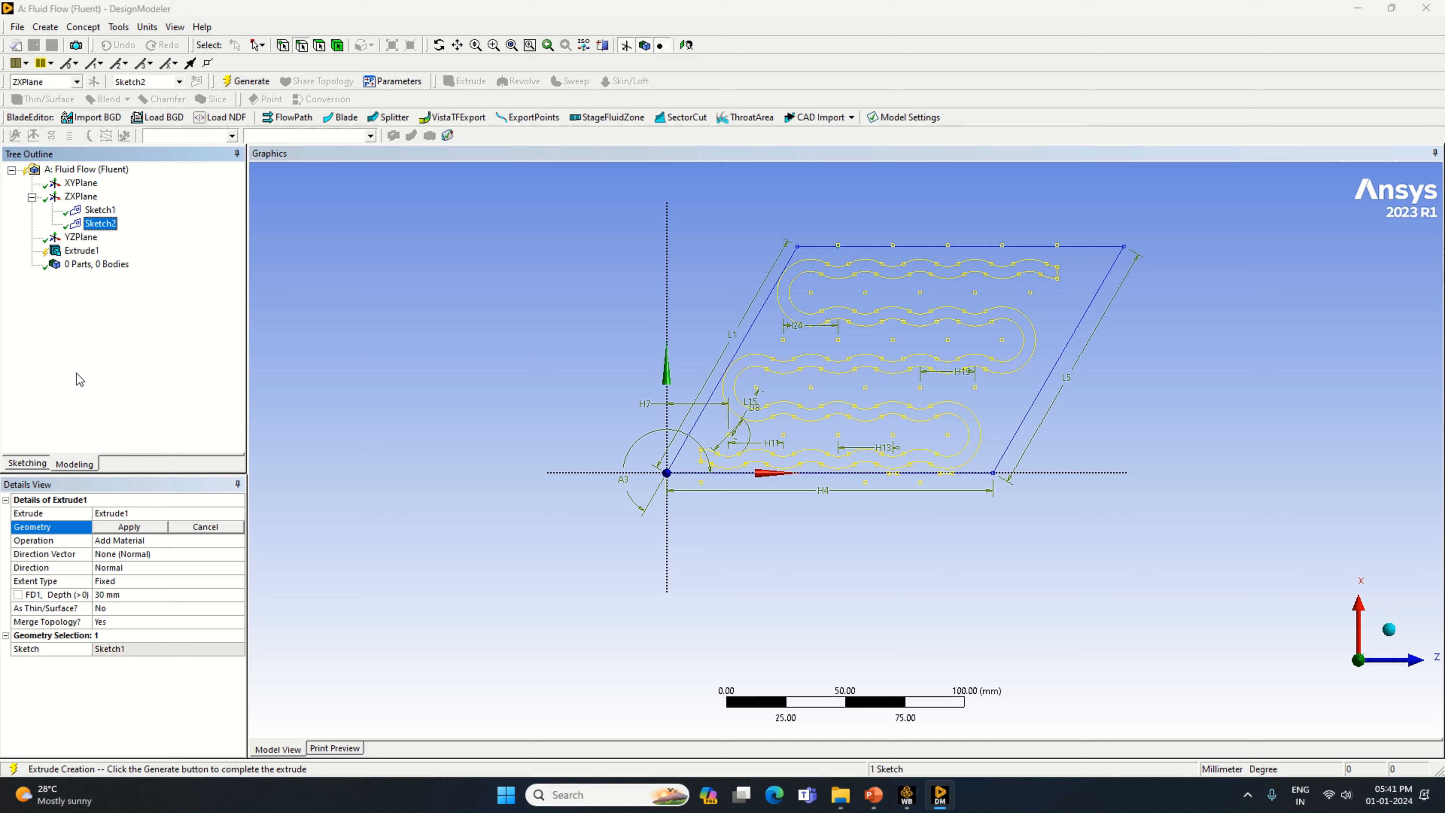
pyautogui.rightClick(91, 251)
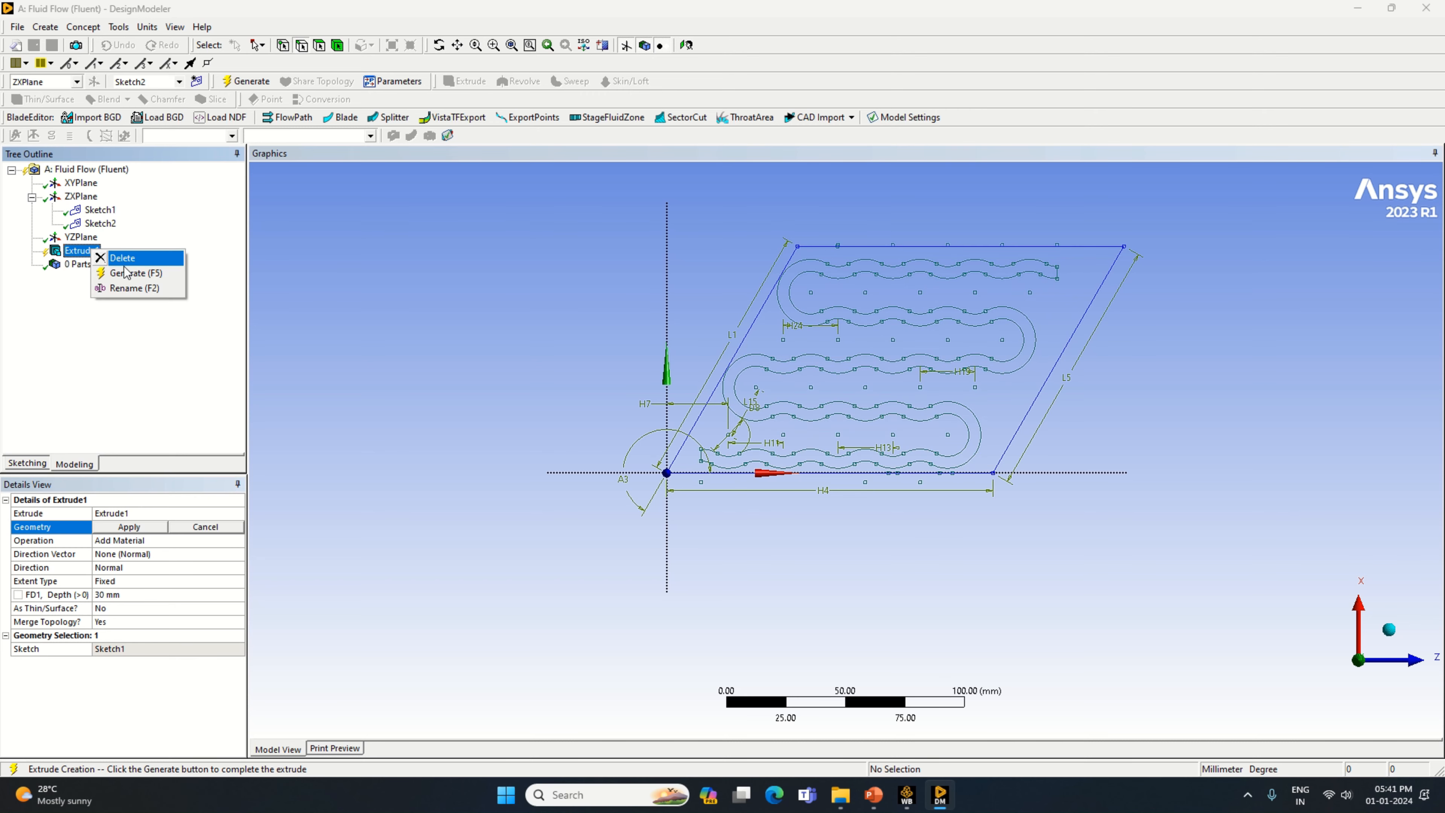
pyautogui.click(113, 272)
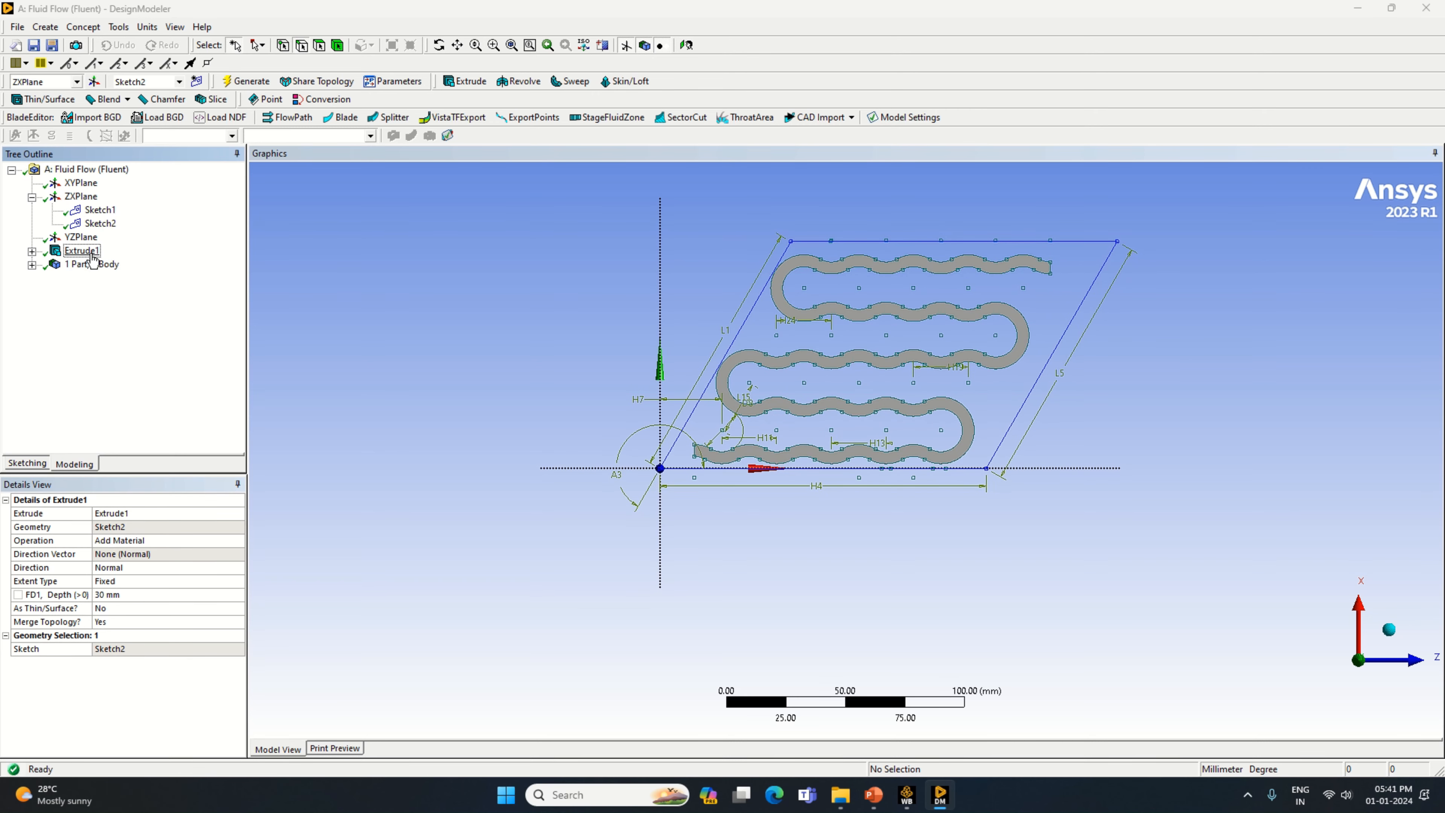
# Trim the two short gap-closing lines on the bottom boundary out of Sketch2.
pyautogui.scroll(5, 984, 543)
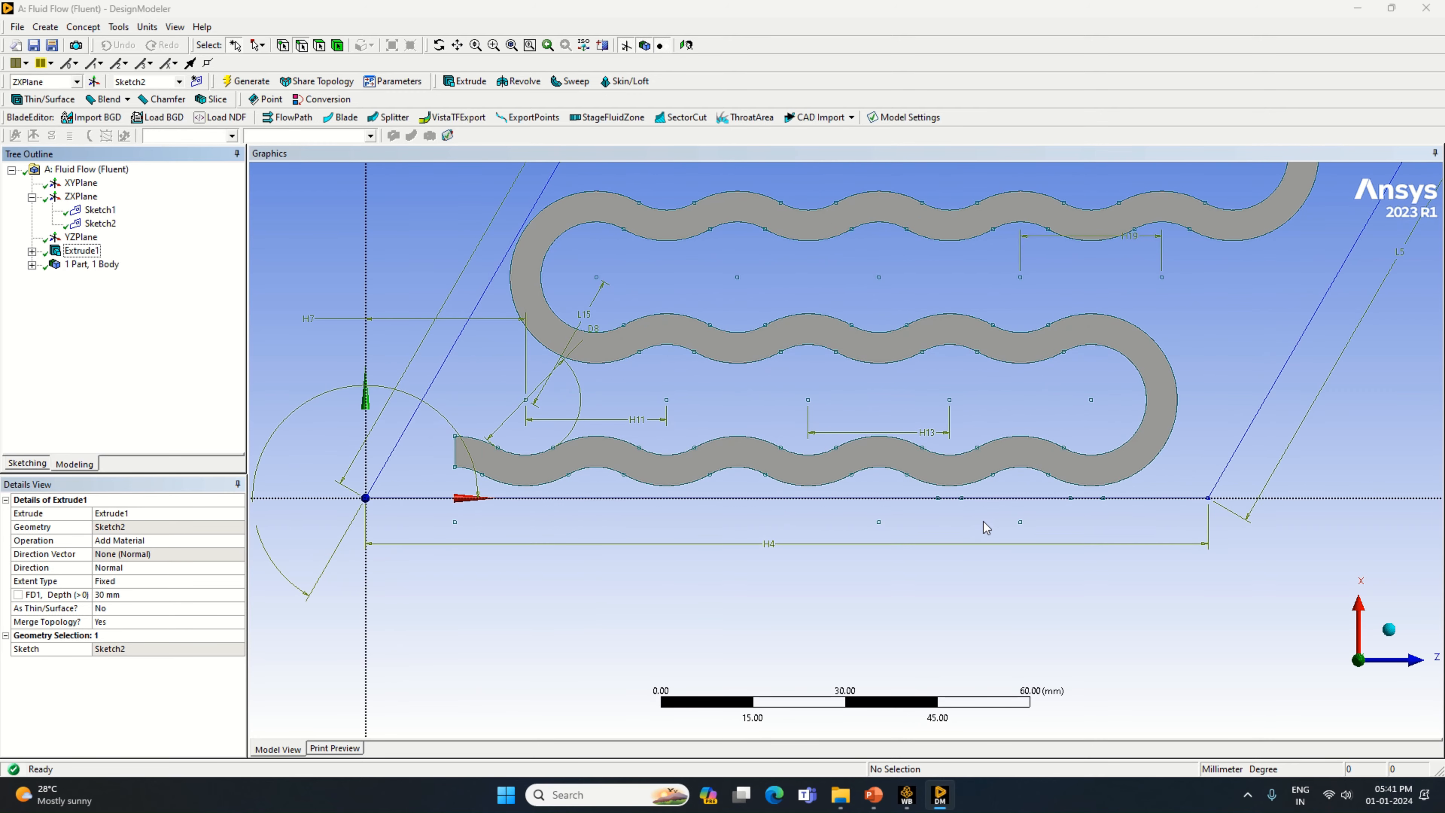
pyautogui.scroll(-5, 983, 521)
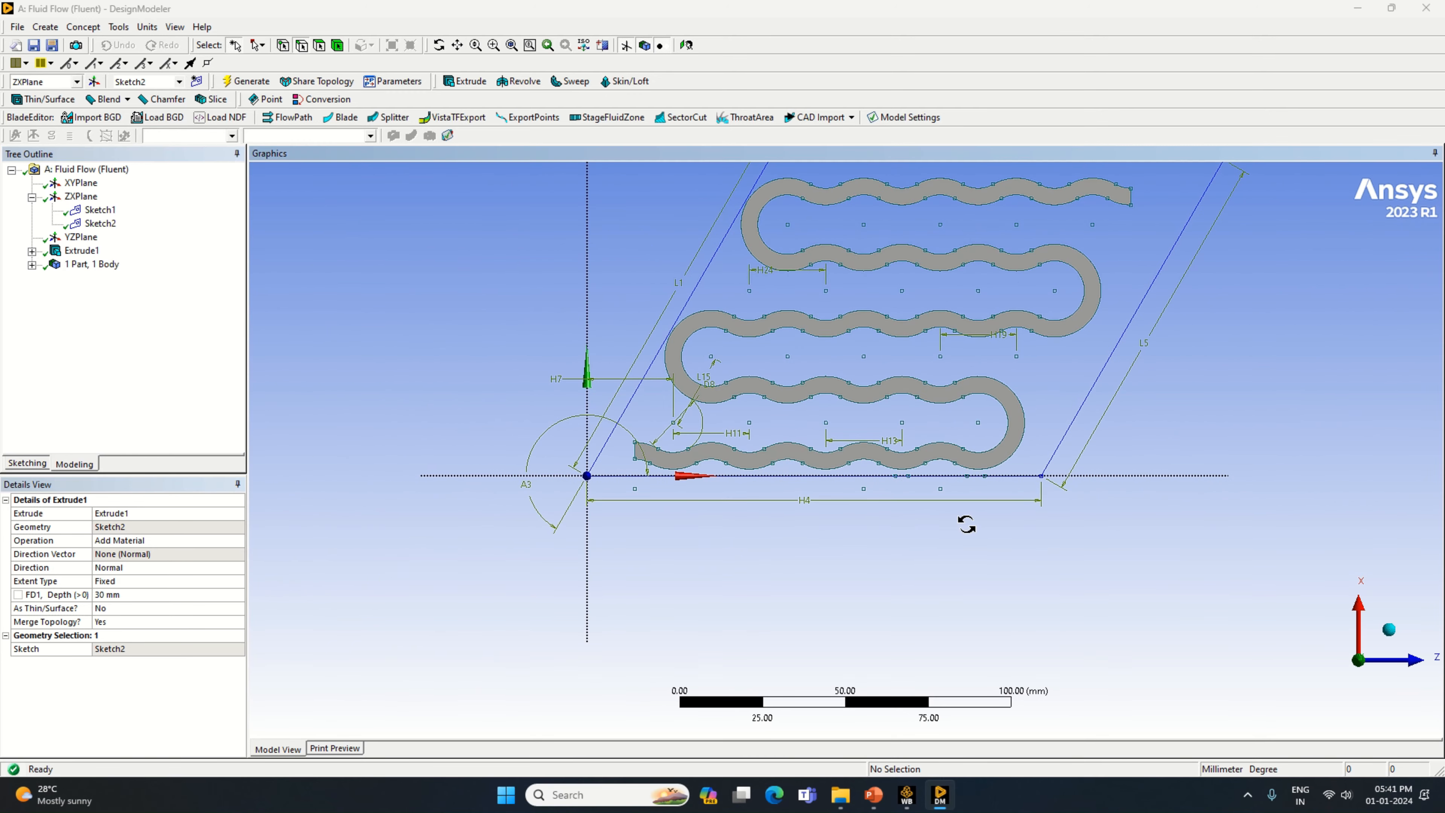
pyautogui.moveTo(966, 523); pyautogui.dragTo(974, 465, button='middle')
pyautogui.moveTo(955, 529); pyautogui.dragTo(945, 506, button='middle')
pyautogui.click(86, 223)
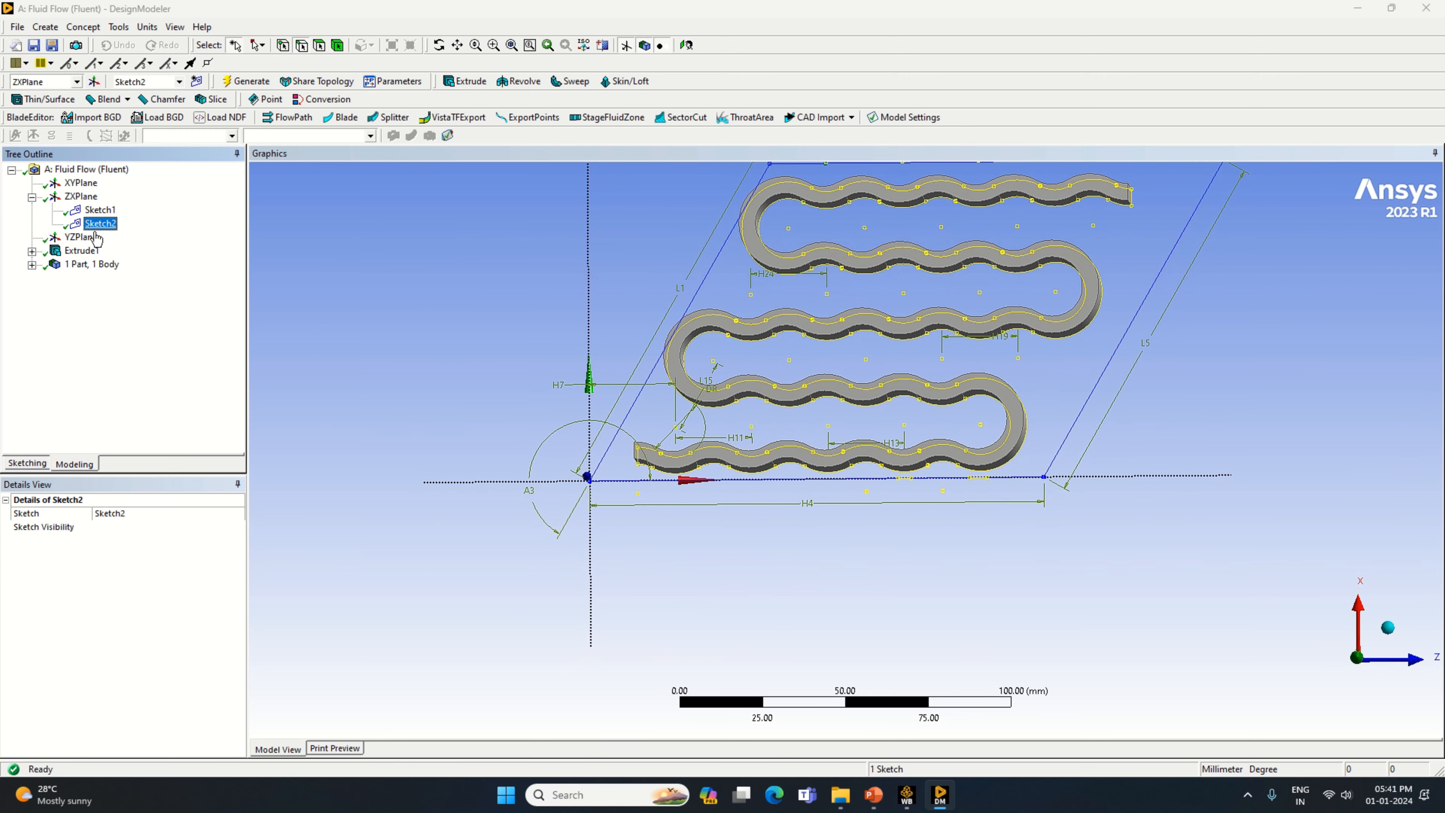
pyautogui.click(27, 463)
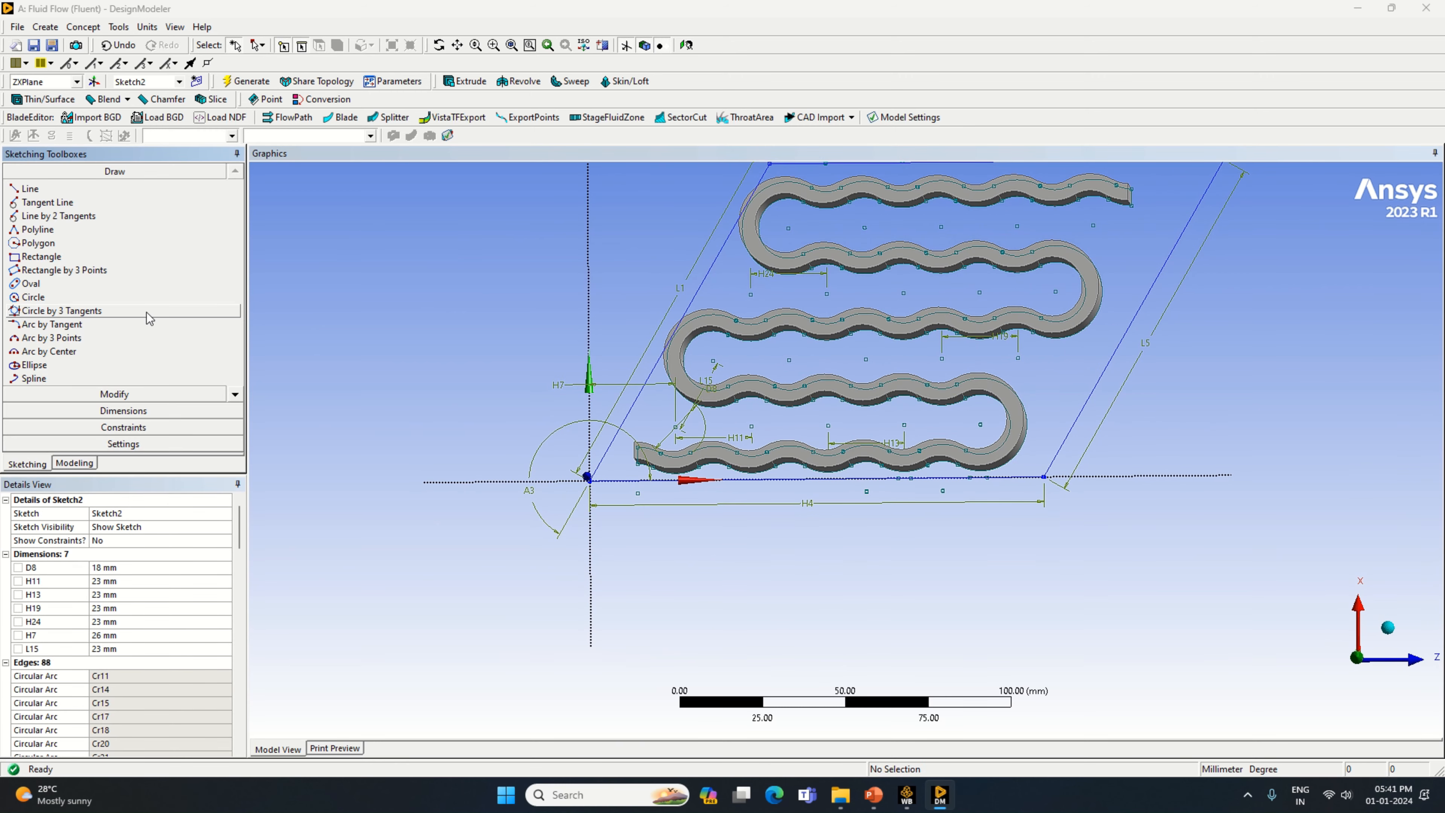
pyautogui.click(118, 393)
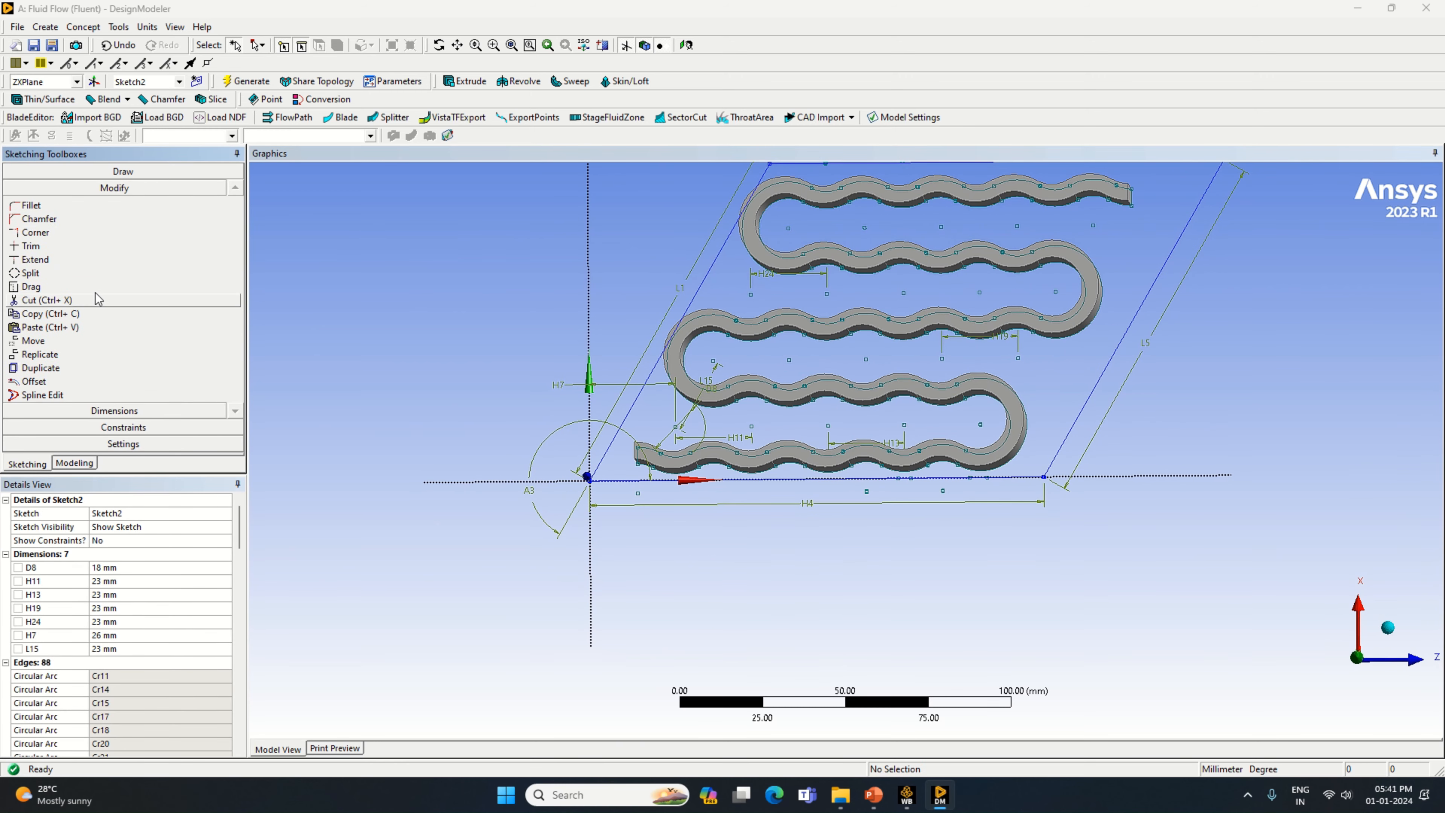
pyautogui.click(51, 245)
pyautogui.click(913, 477)
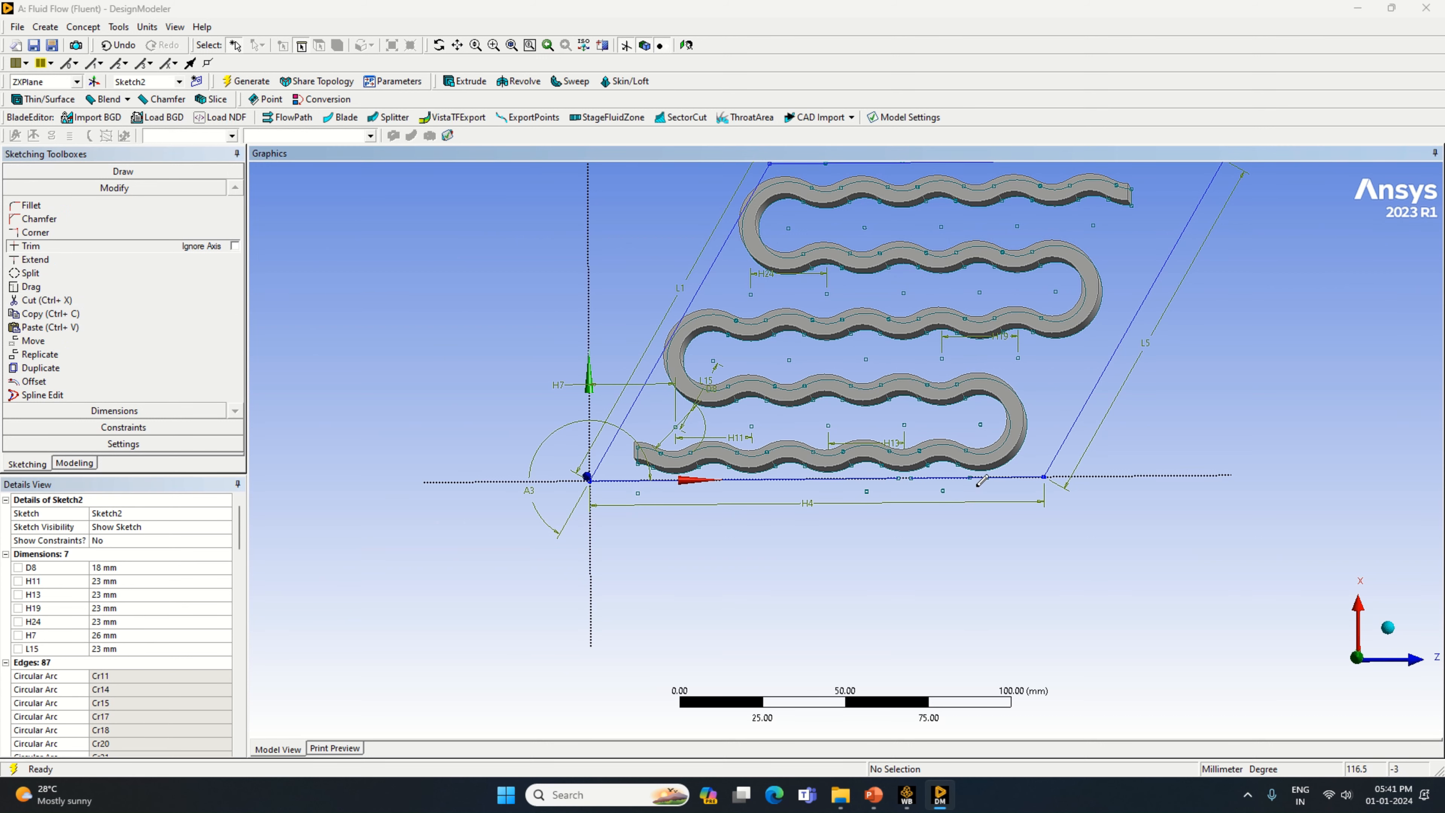
pyautogui.click(113, 171)
# Activate Sketch1 and draw two short lines bridging the two gaps in its bottom boundary line.
pyautogui.click(74, 462)
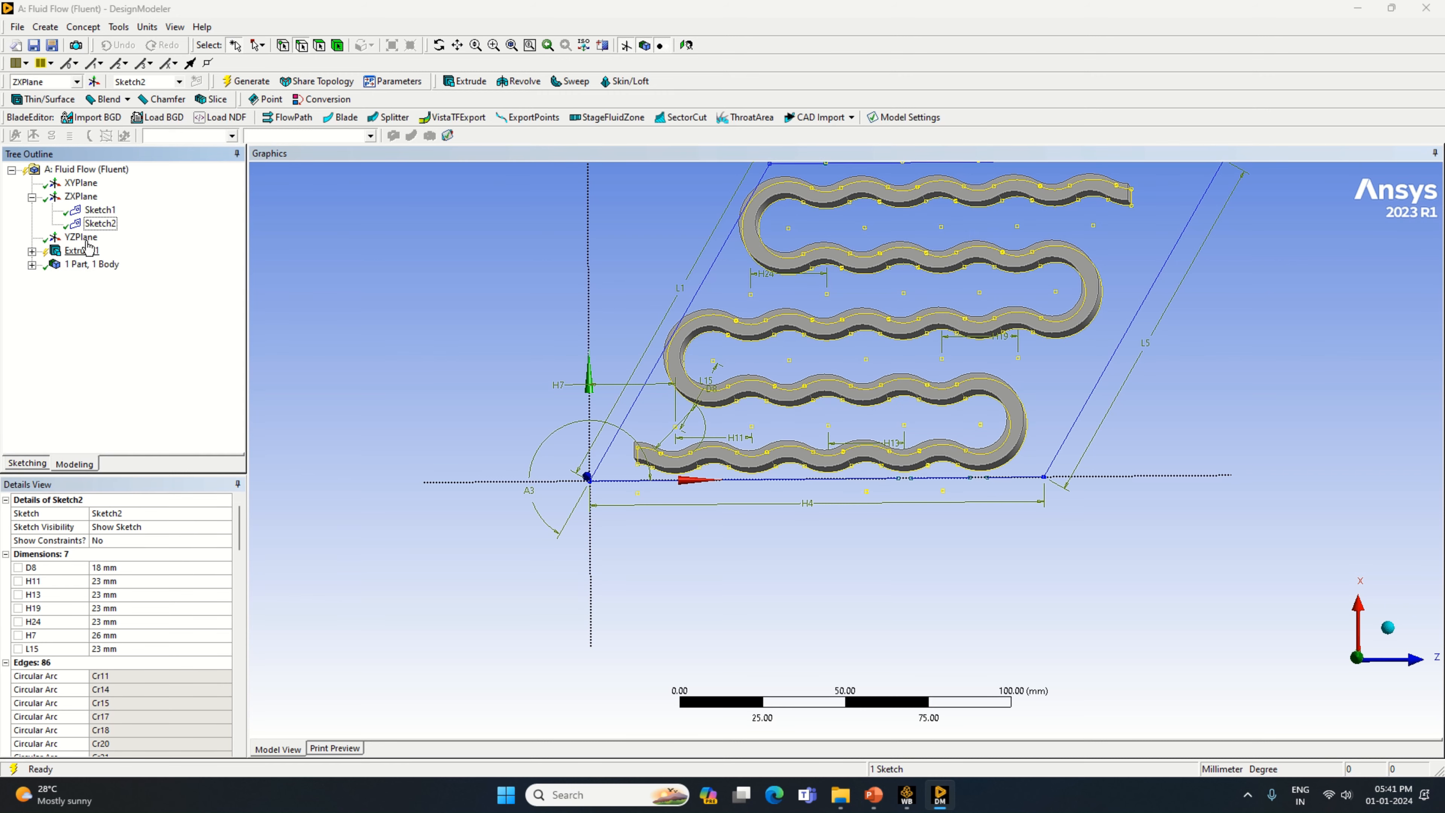
pyautogui.click(100, 210)
pyautogui.scroll(8, 941, 551)
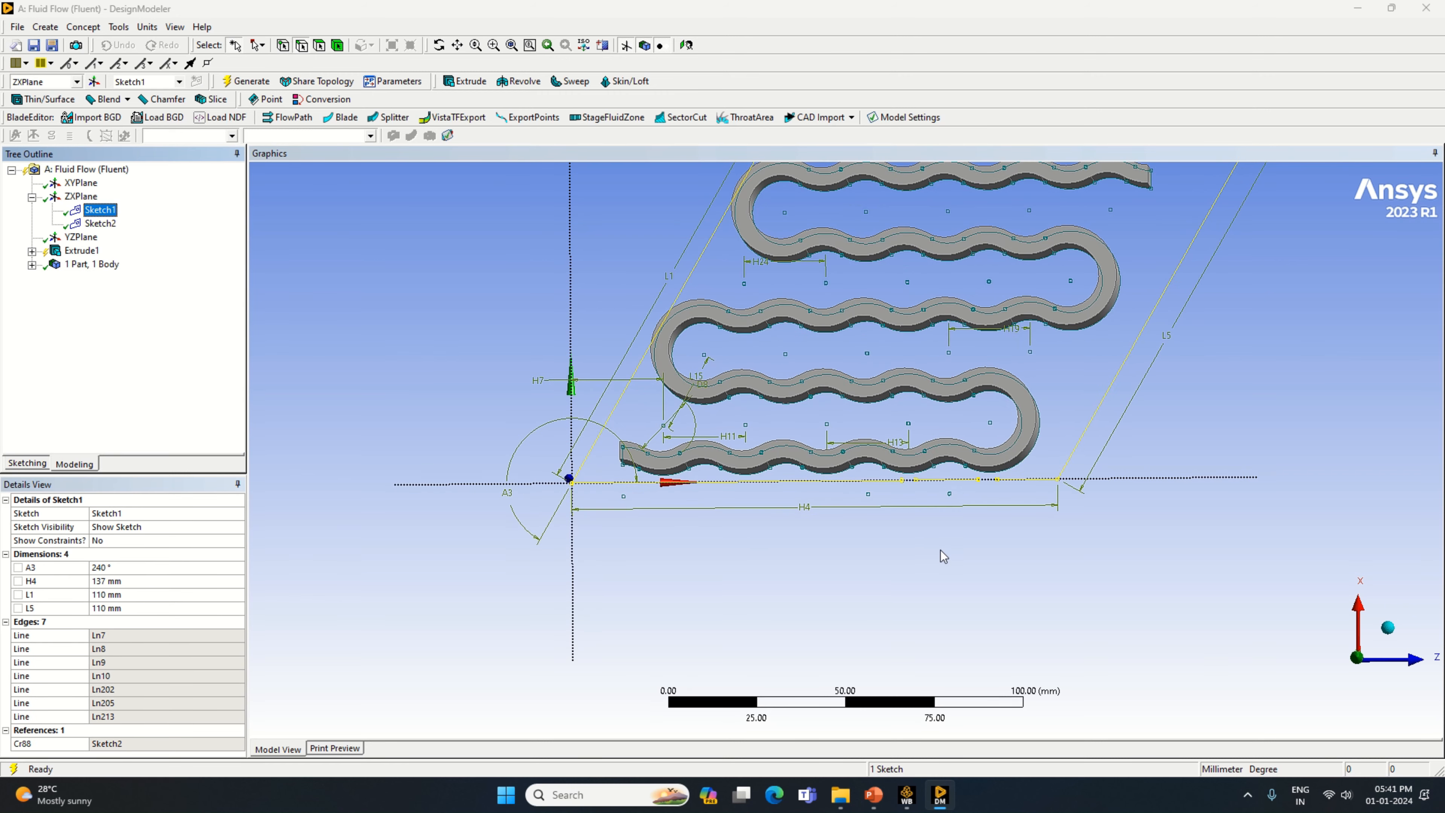
pyautogui.scroll(4, 995, 548)
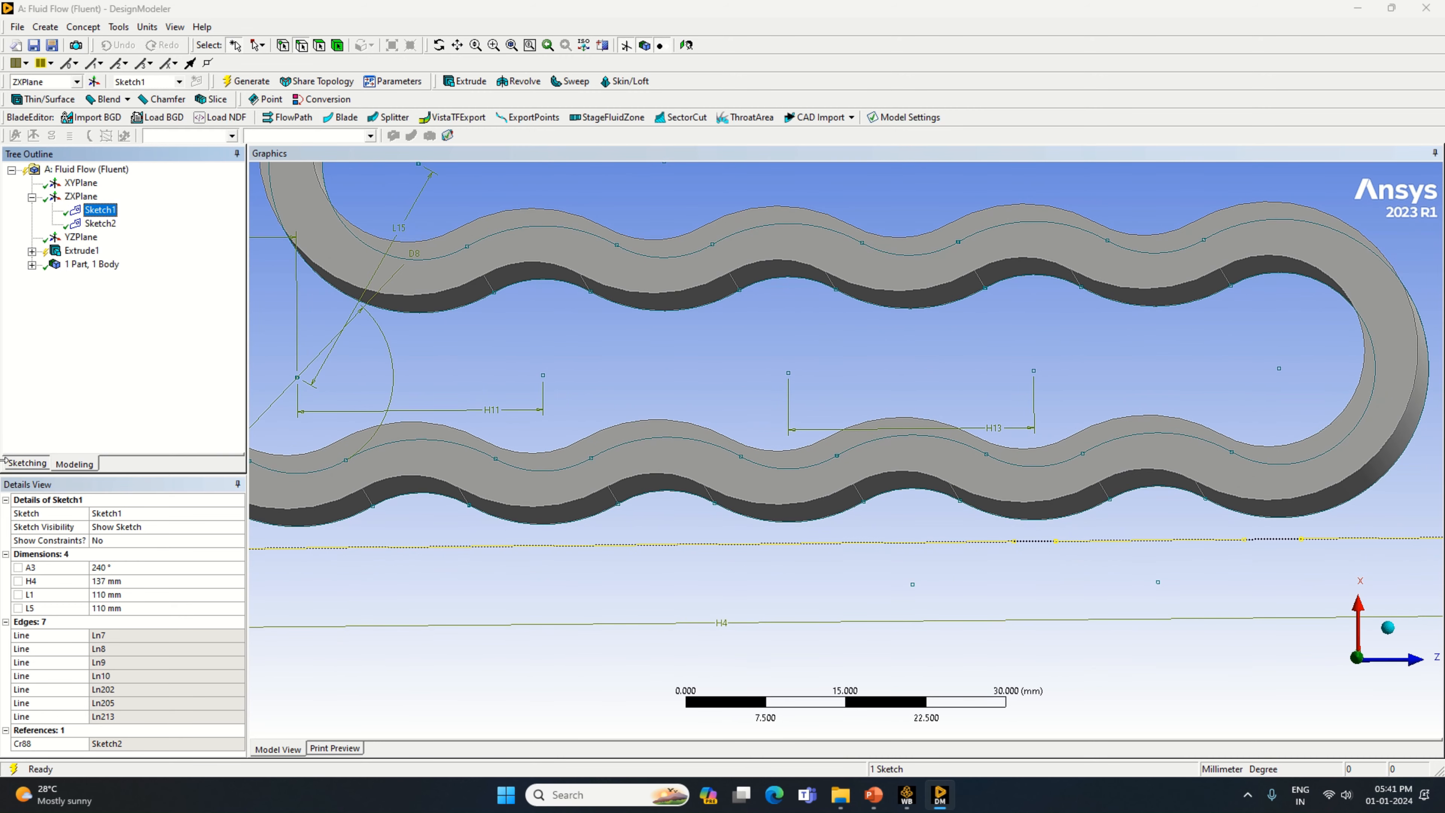
pyautogui.click(26, 463)
pyautogui.click(30, 189)
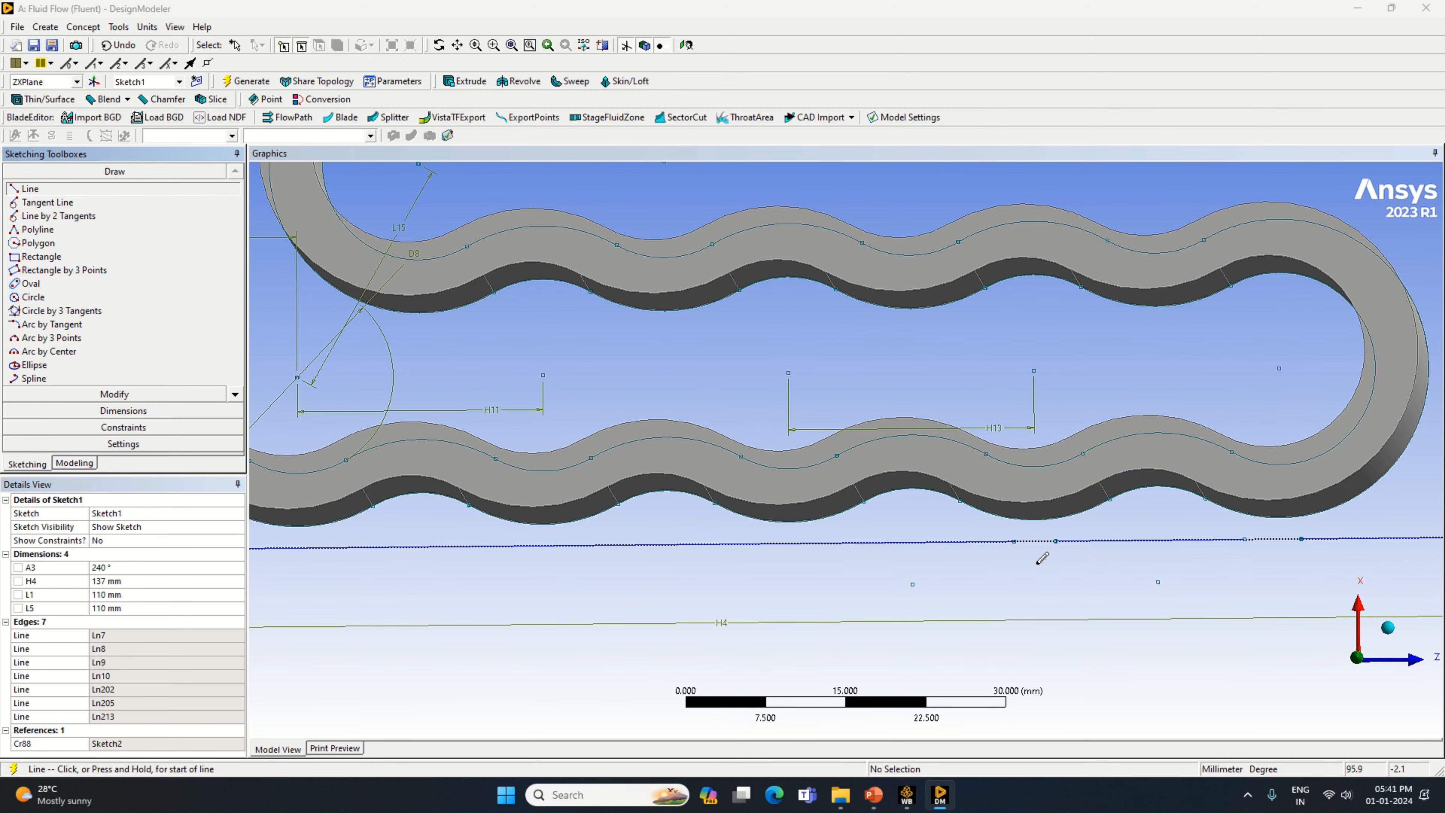
pyautogui.click(1014, 539)
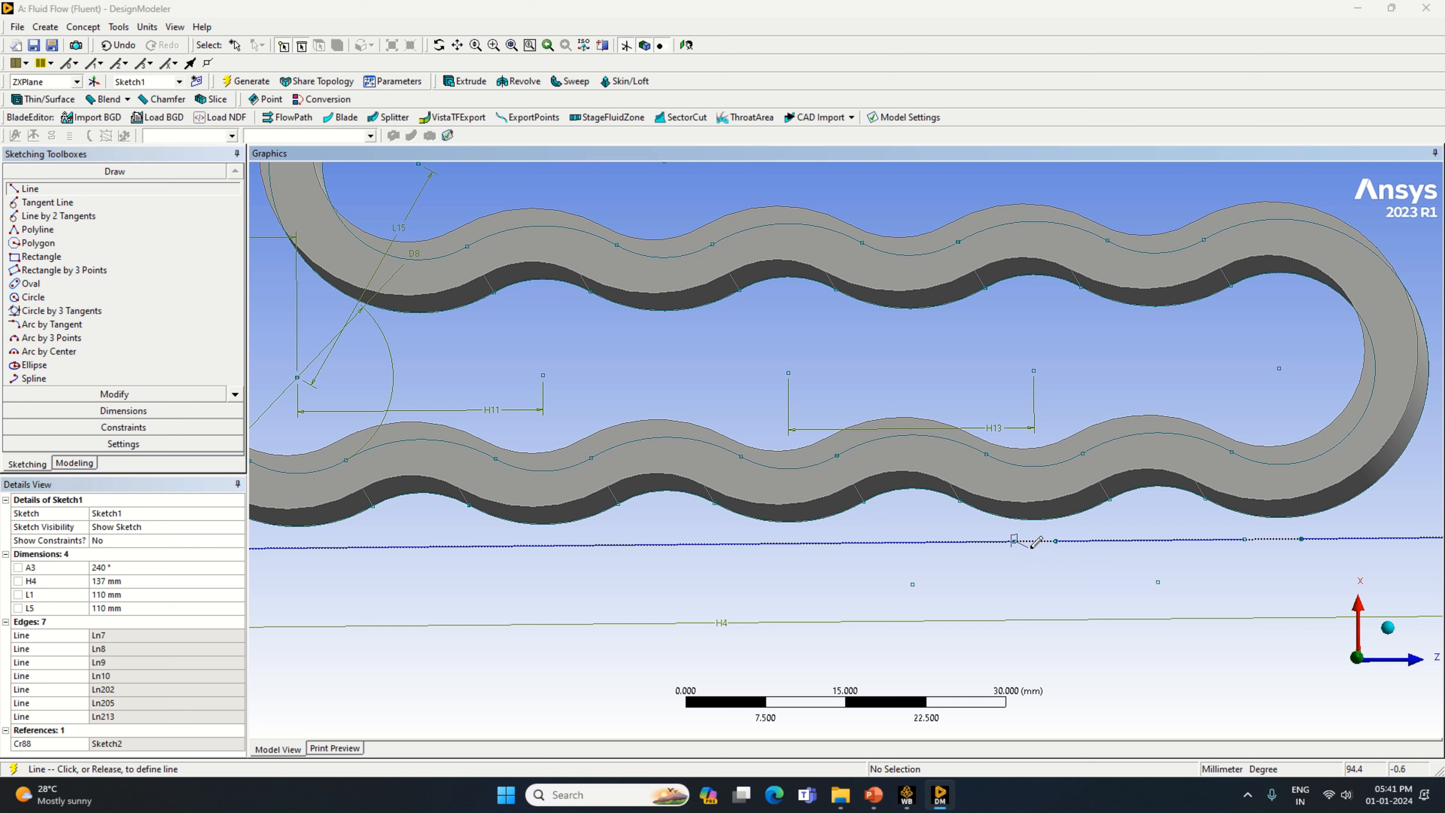
pyautogui.click(1055, 539)
pyautogui.click(1244, 537)
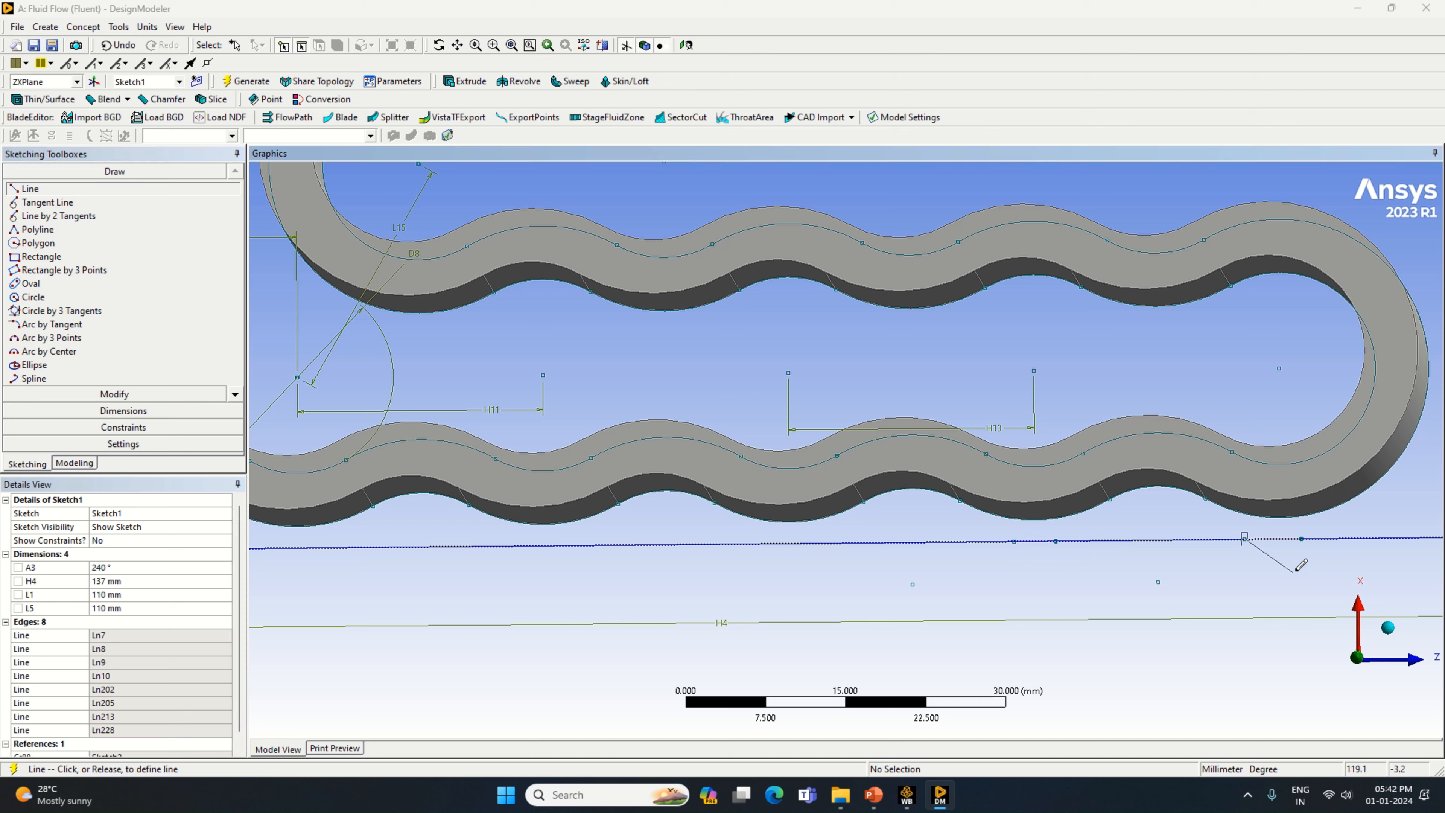
pyautogui.click(1302, 537)
pyautogui.scroll(-5, 1241, 572)
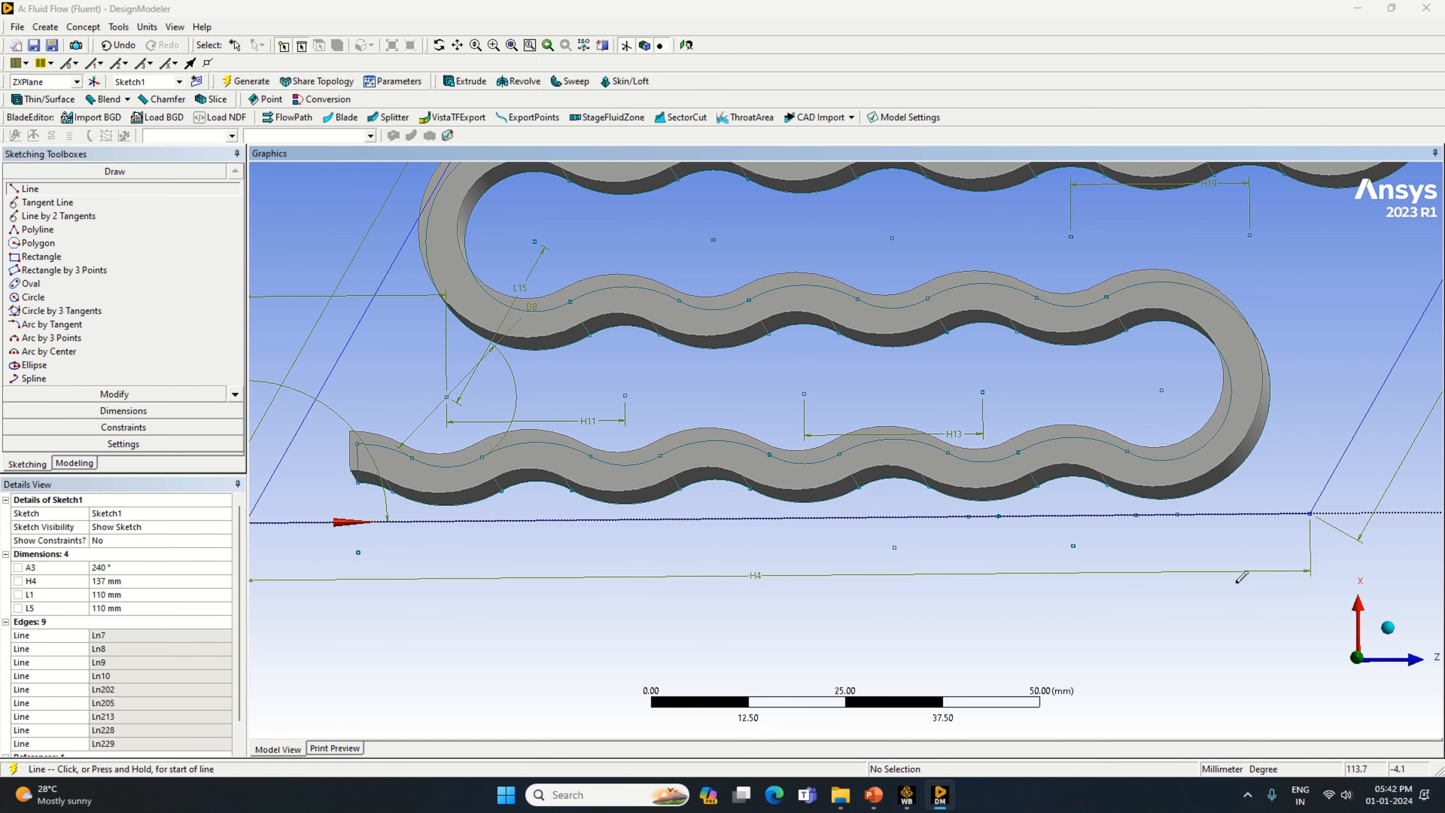
pyautogui.scroll(-3, 1246, 564)
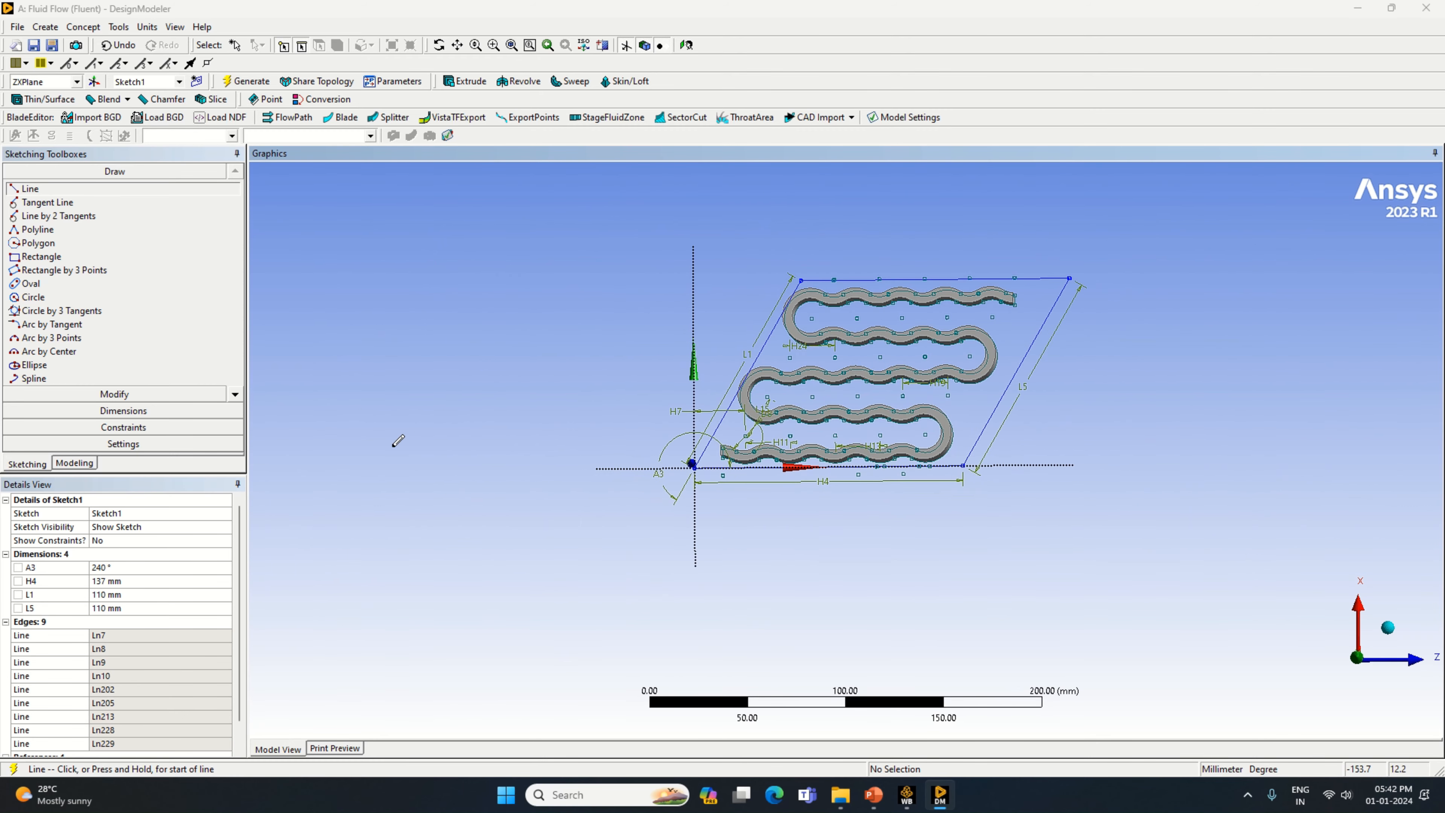
pyautogui.scroll(2, 699, 341)
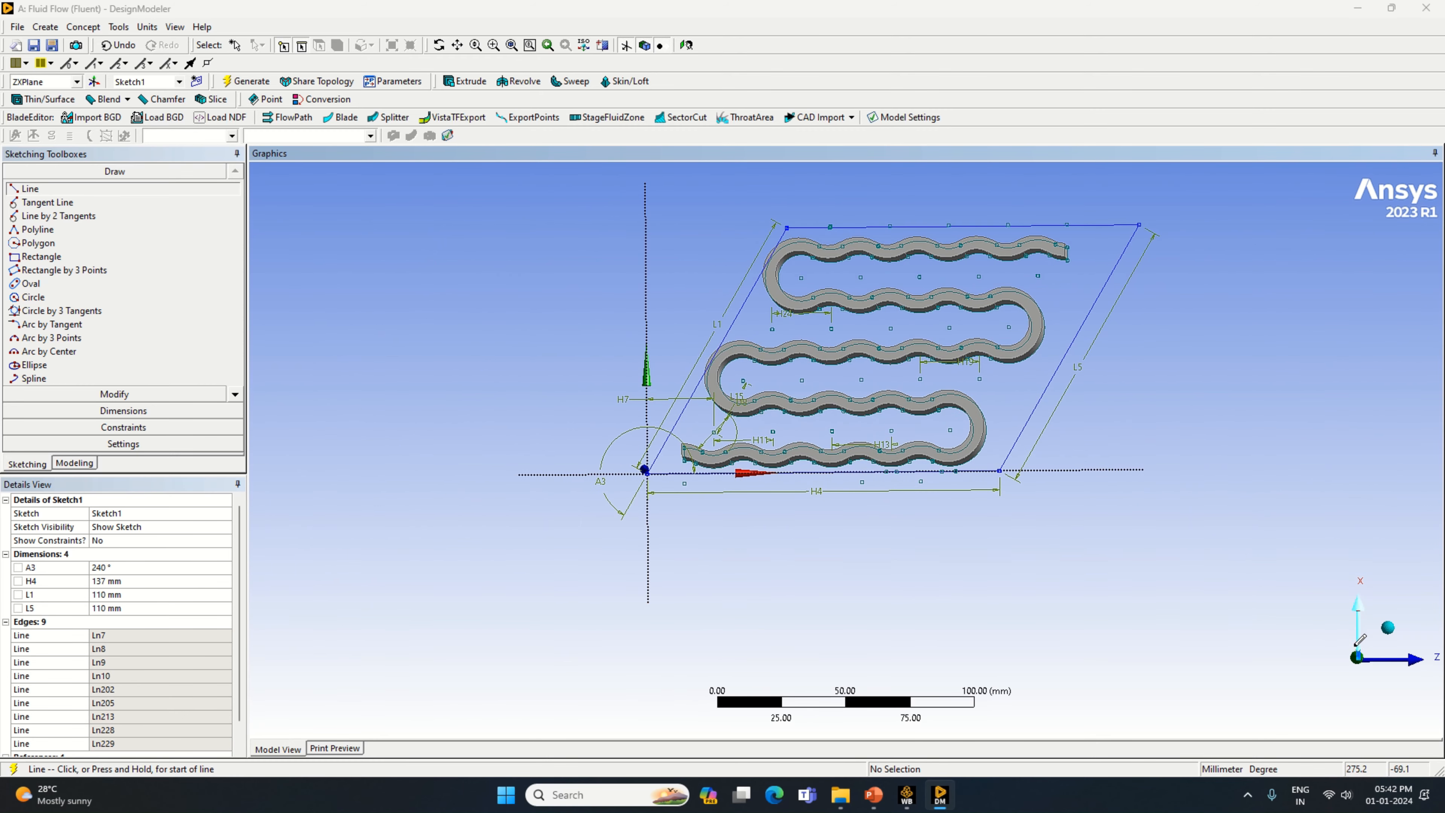
# Change the operation of Extrude1 to Add Frozen.
pyautogui.click(1391, 632)
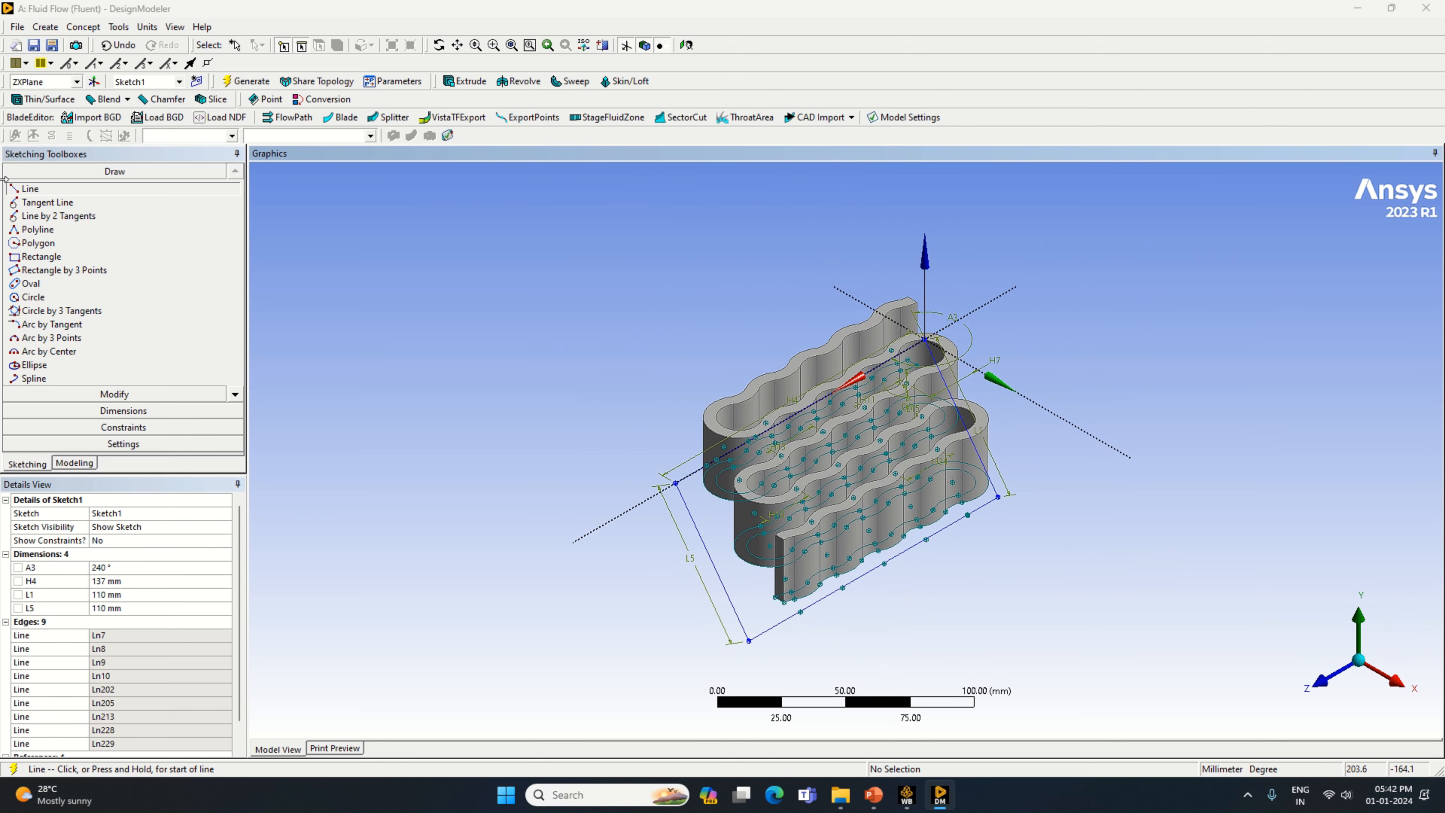
pyautogui.click(75, 463)
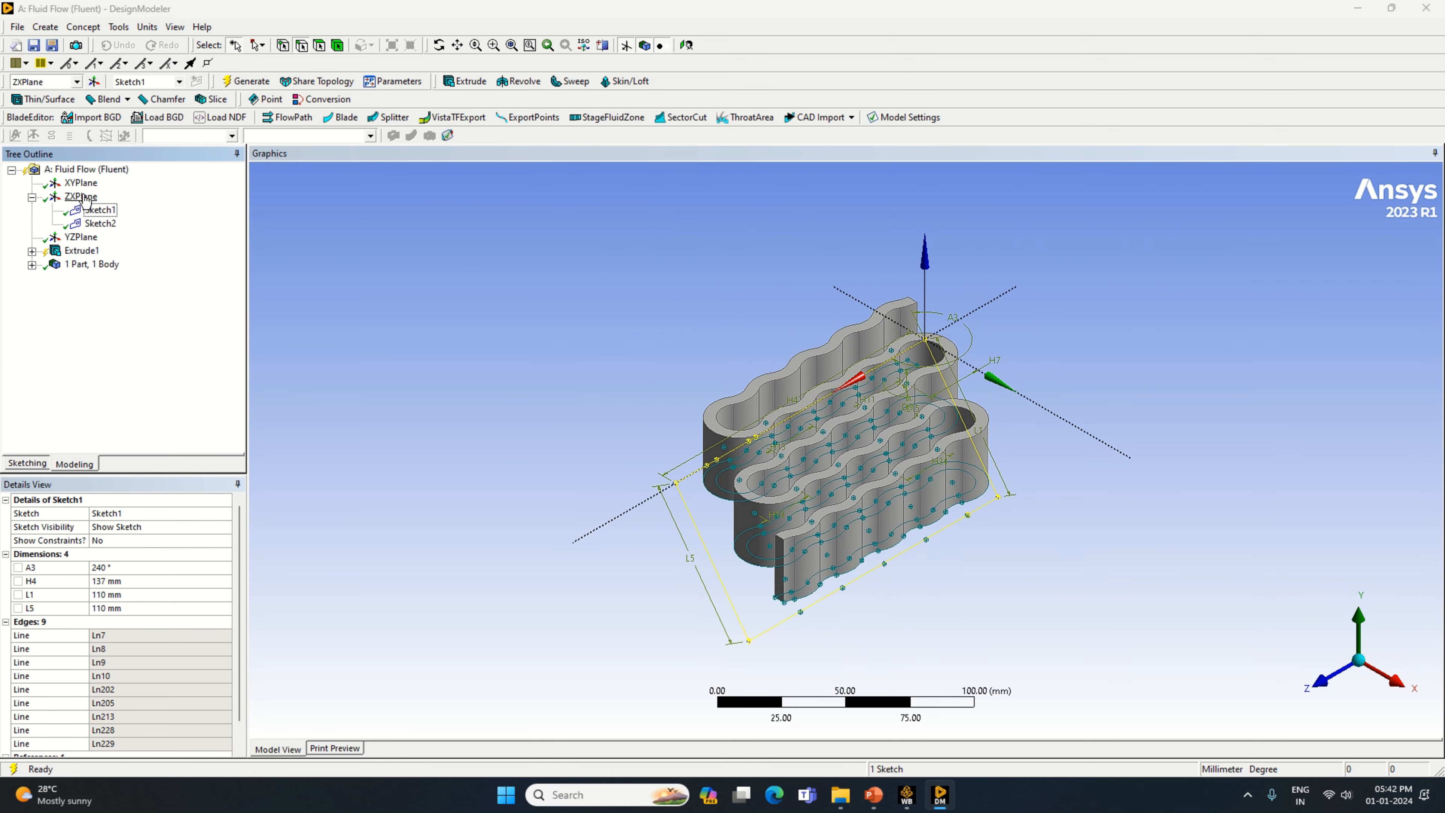
pyautogui.rightClick(81, 196)
pyautogui.click(122, 204)
pyautogui.scroll(4, 738, 337)
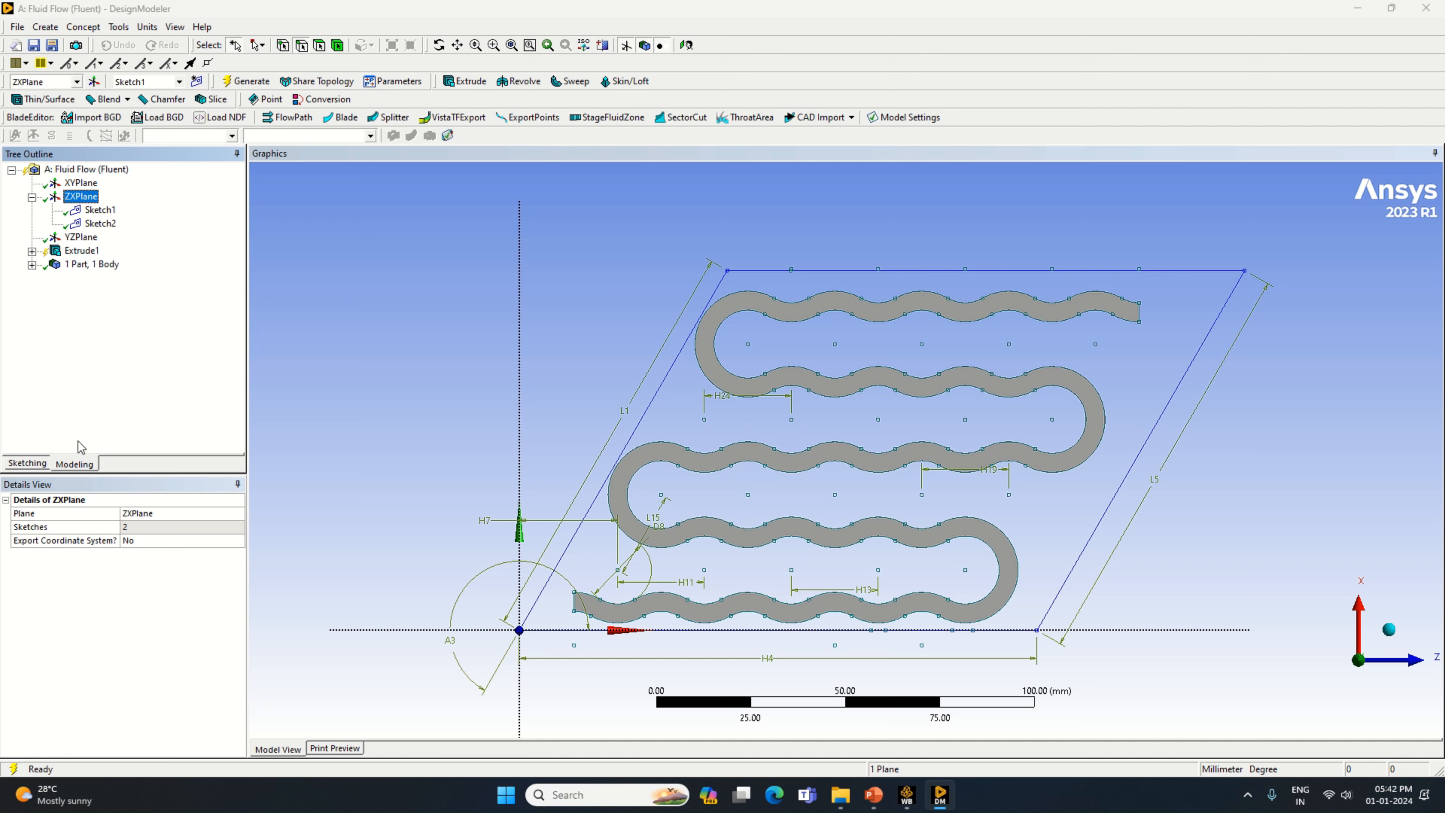
pyautogui.click(85, 253)
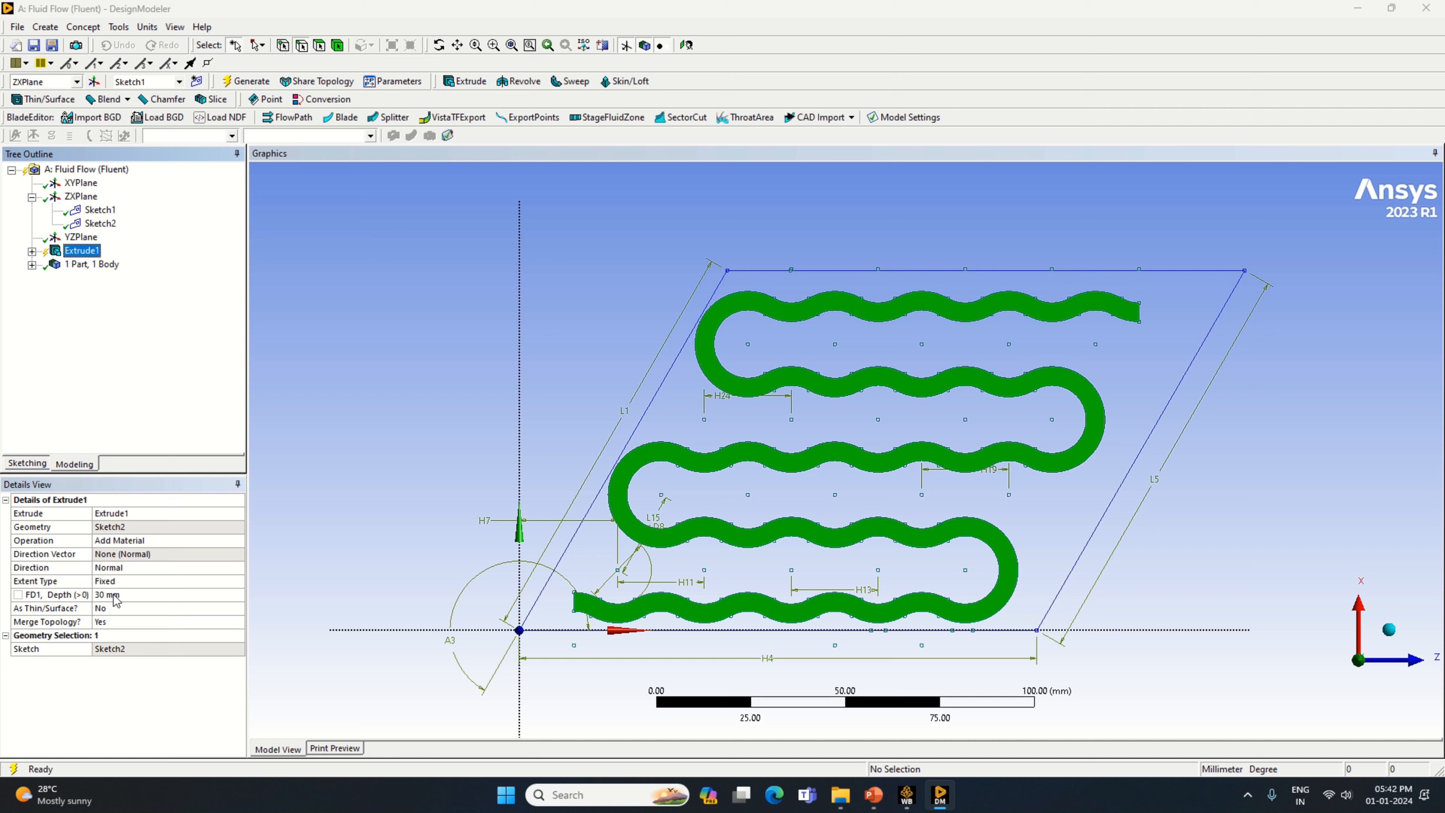
pyautogui.click(237, 541)
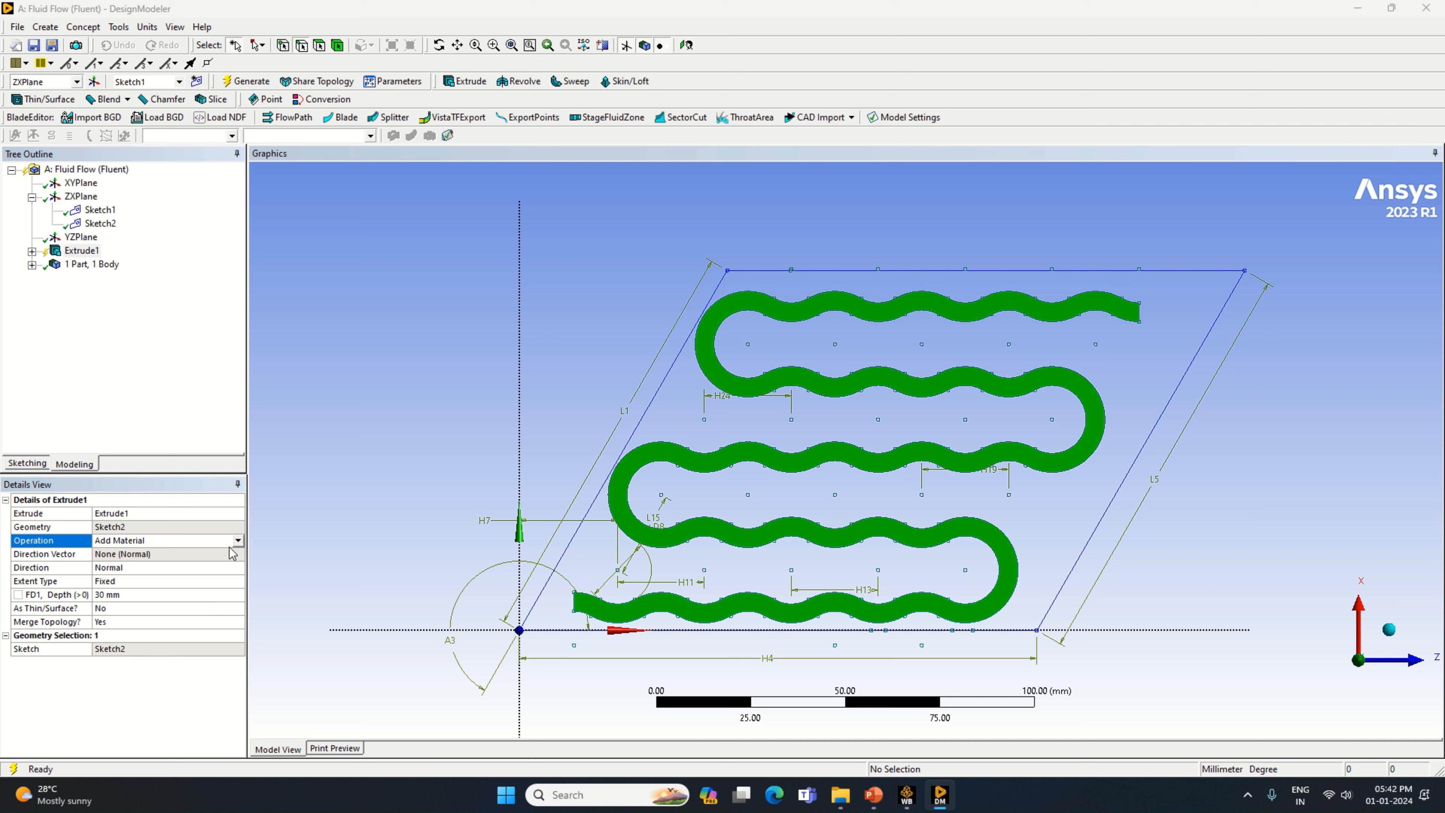
pyautogui.click(237, 540)
pyautogui.click(210, 562)
pyautogui.click(163, 423)
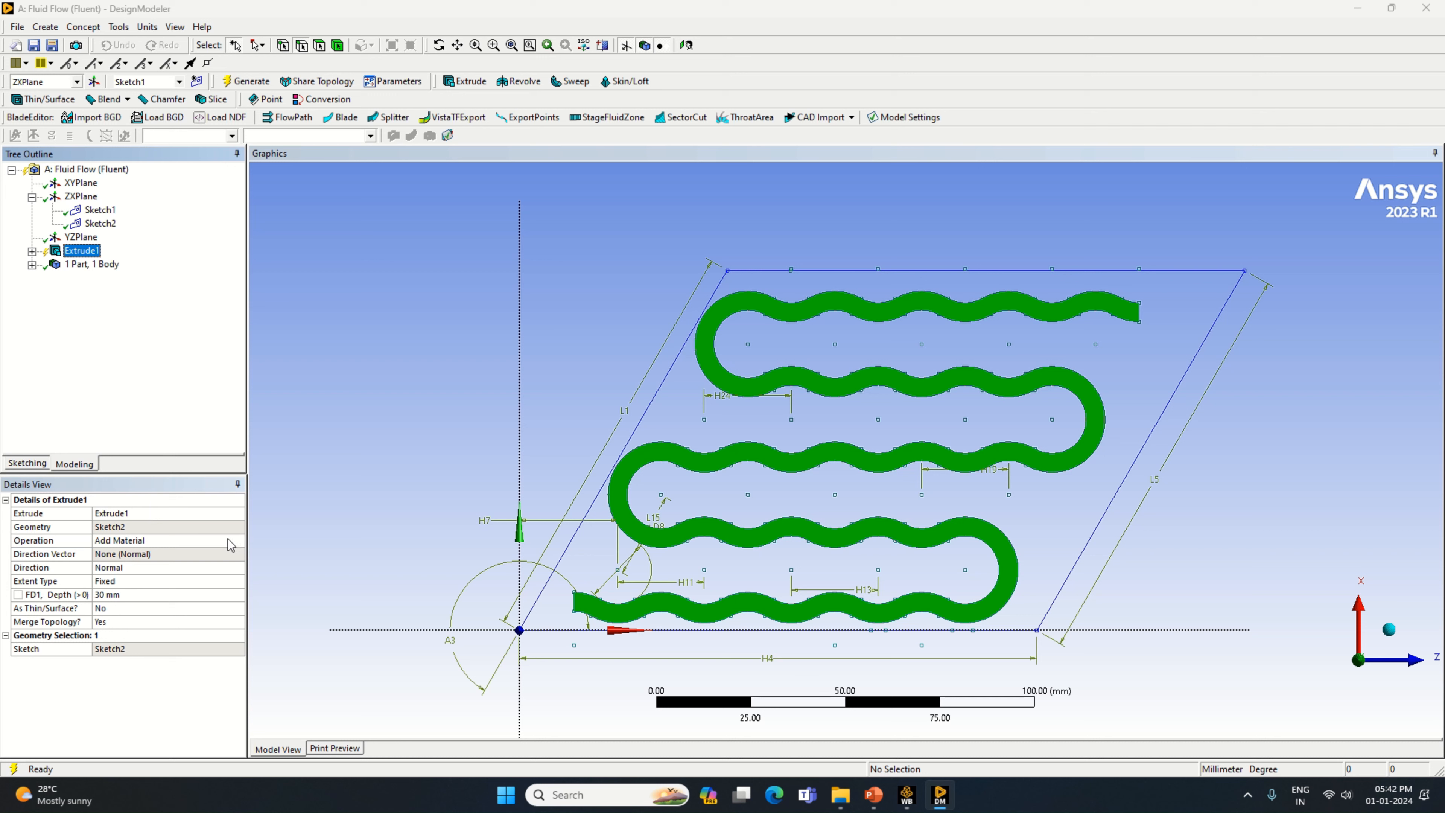
pyautogui.click(237, 541)
pyautogui.click(237, 541)
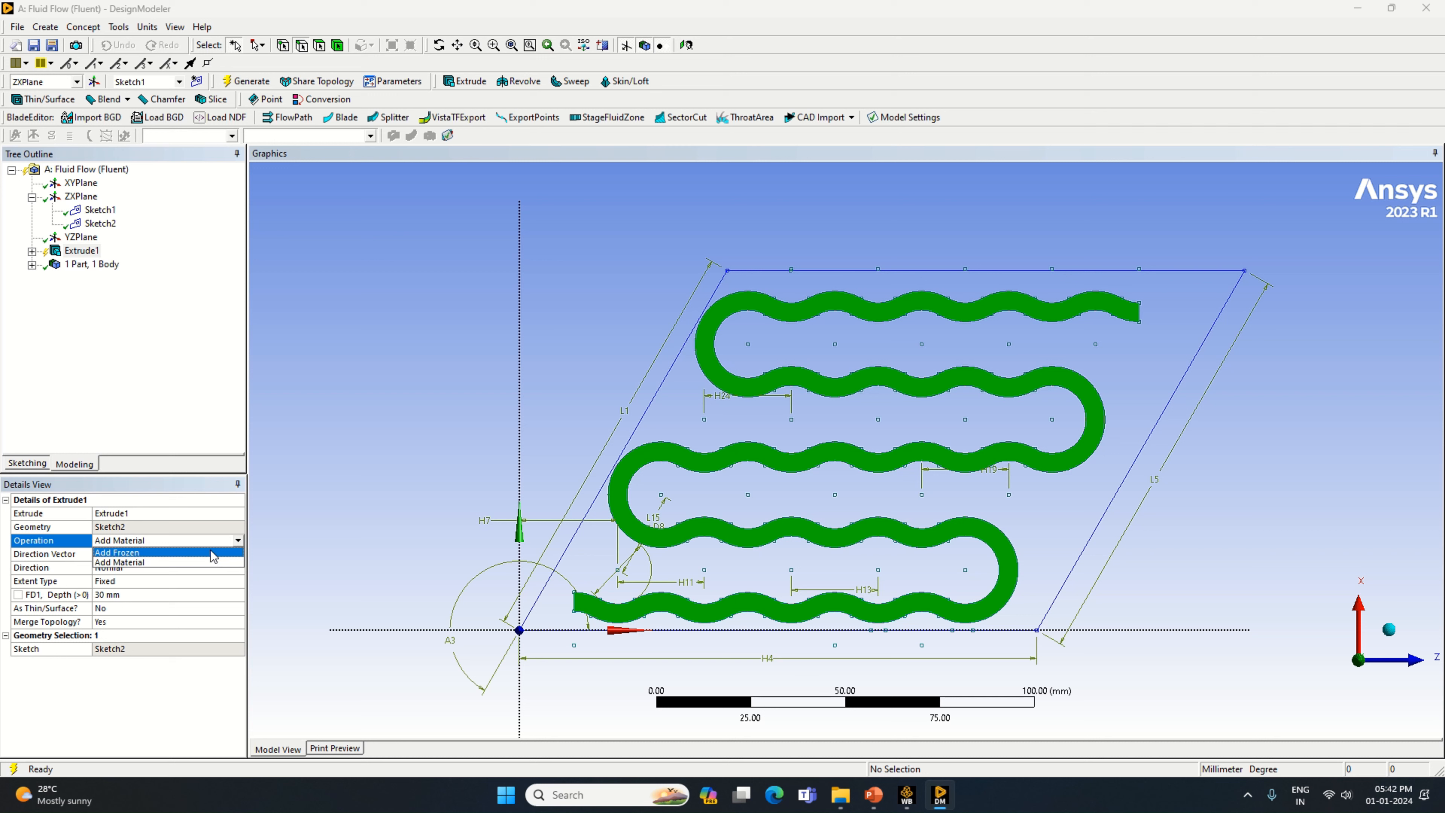
pyautogui.click(214, 552)
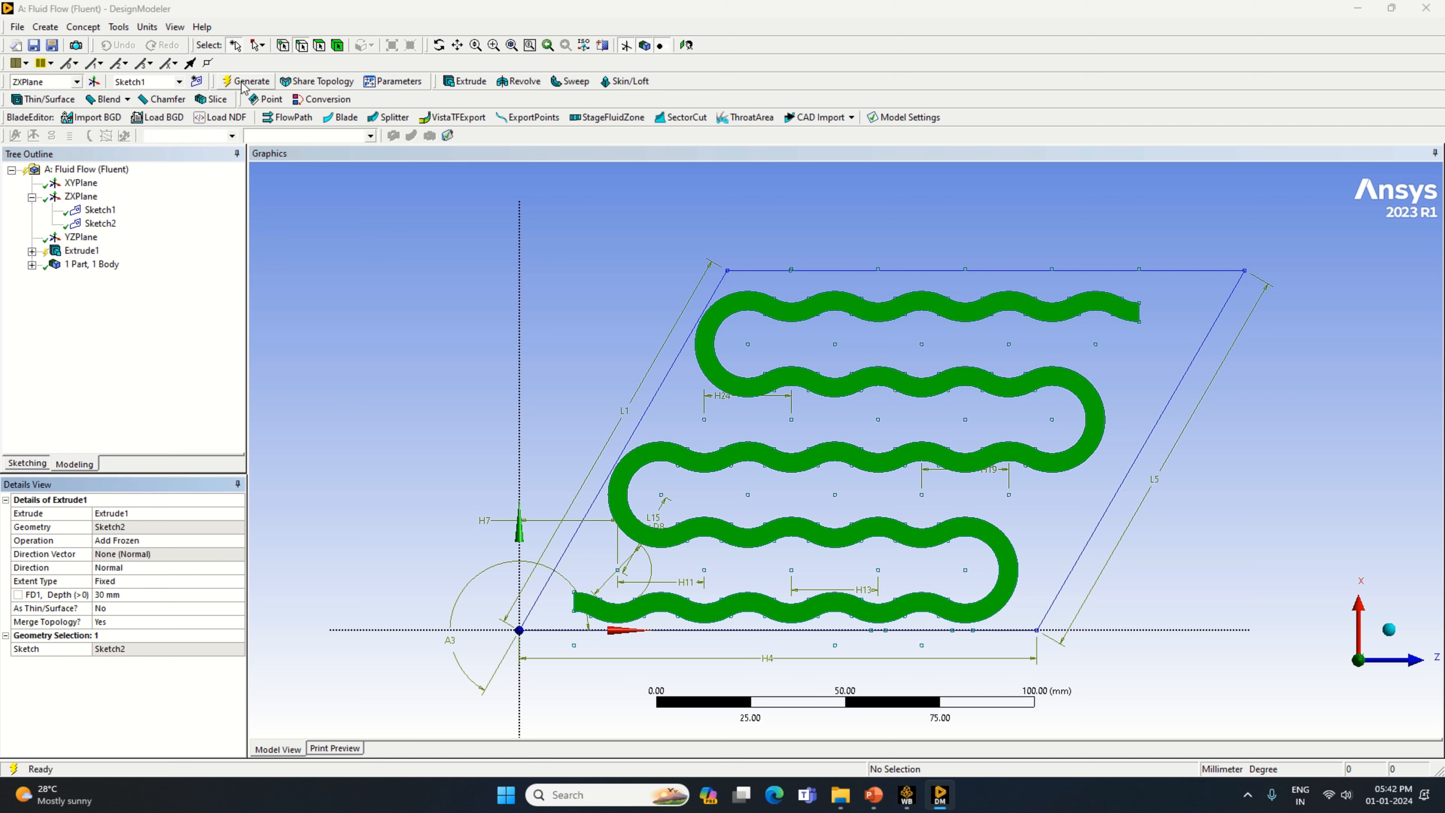
# Edit Extrude1 to use Sketch1, the parallelogram outline, as its geometry, set the depth to 65 mm and generate the block.
pyautogui.rightClick(83, 250)
pyautogui.click(85, 260)
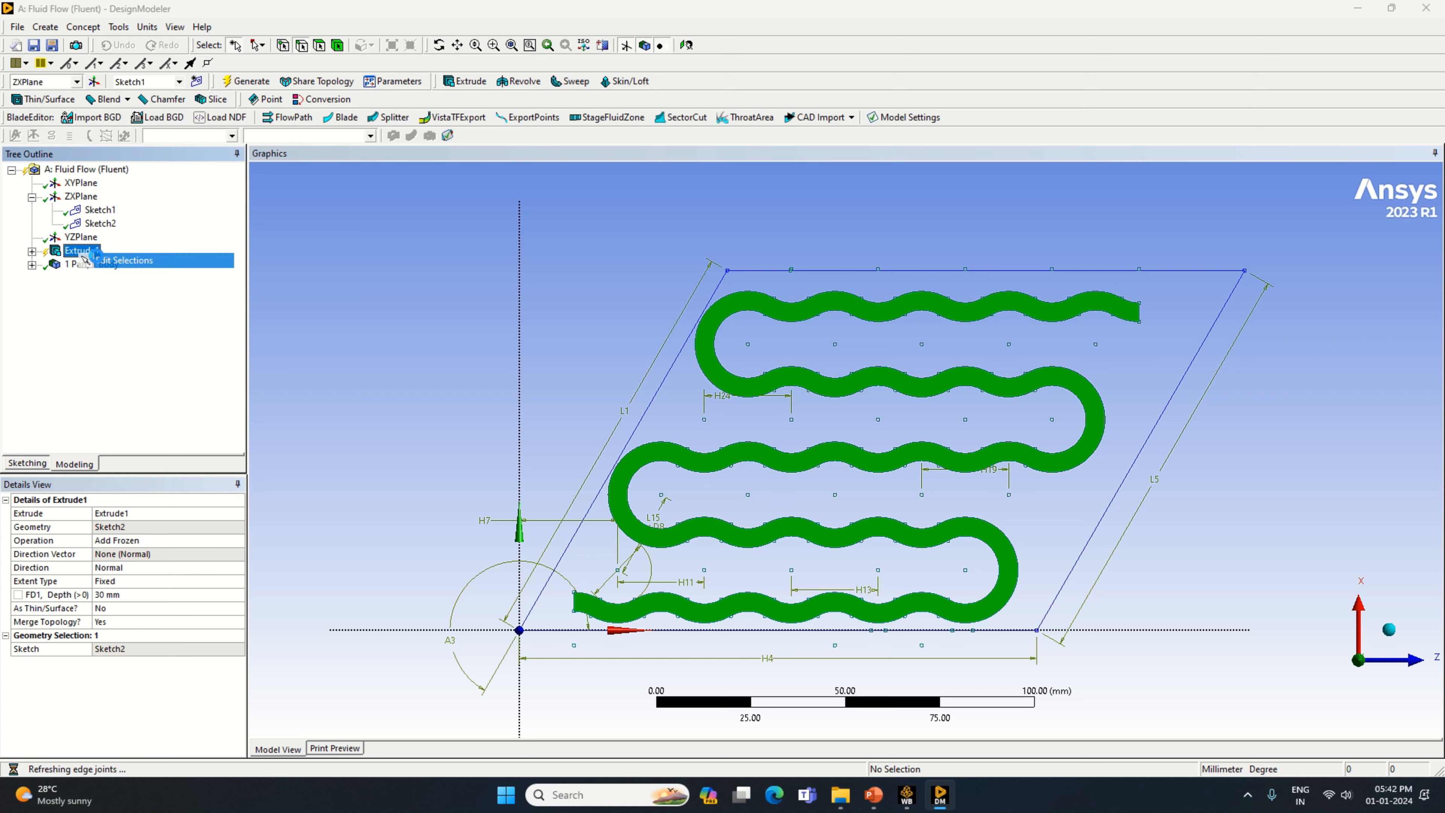
pyautogui.click(124, 212)
pyautogui.click(136, 526)
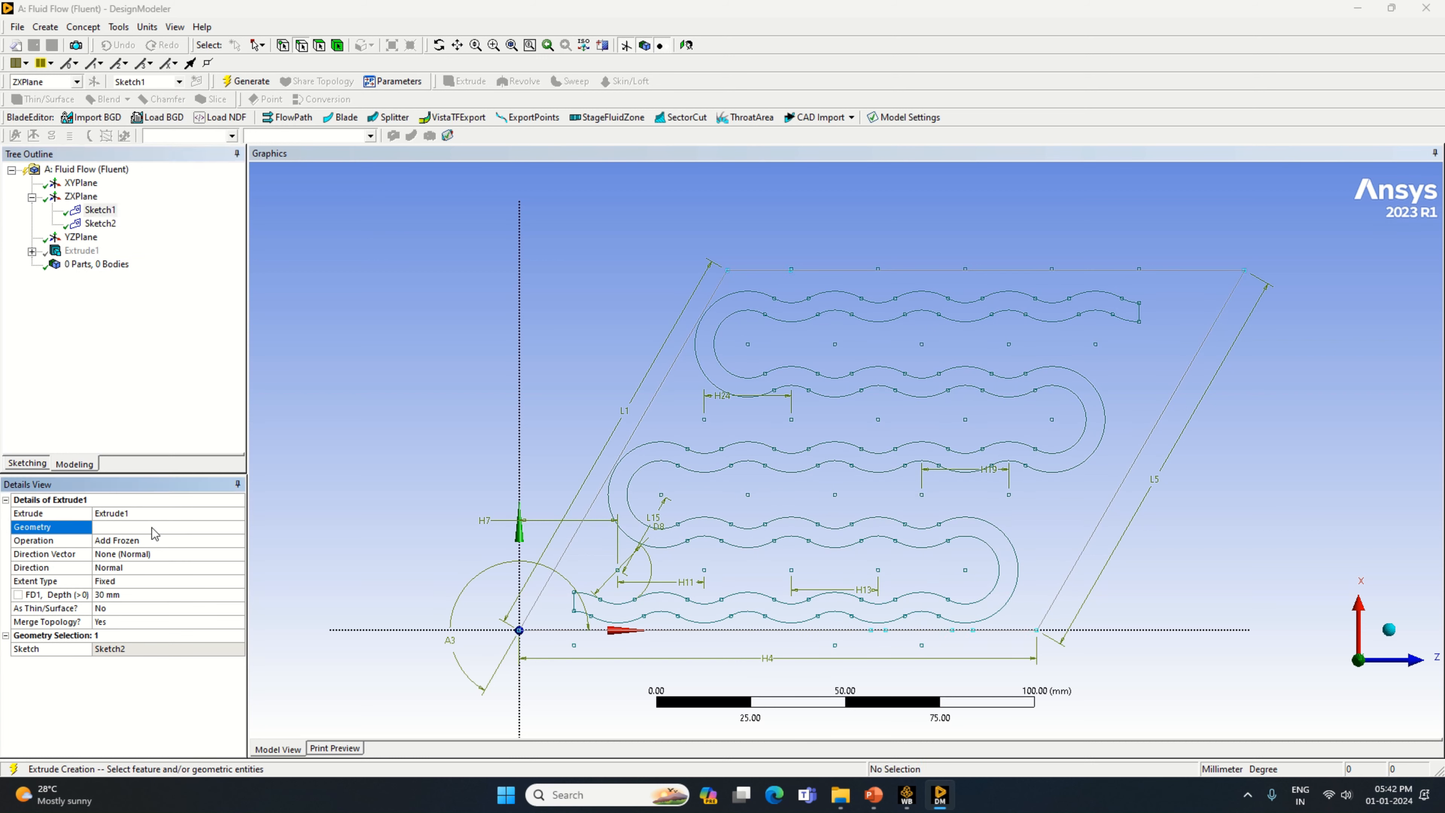
pyautogui.click(137, 595)
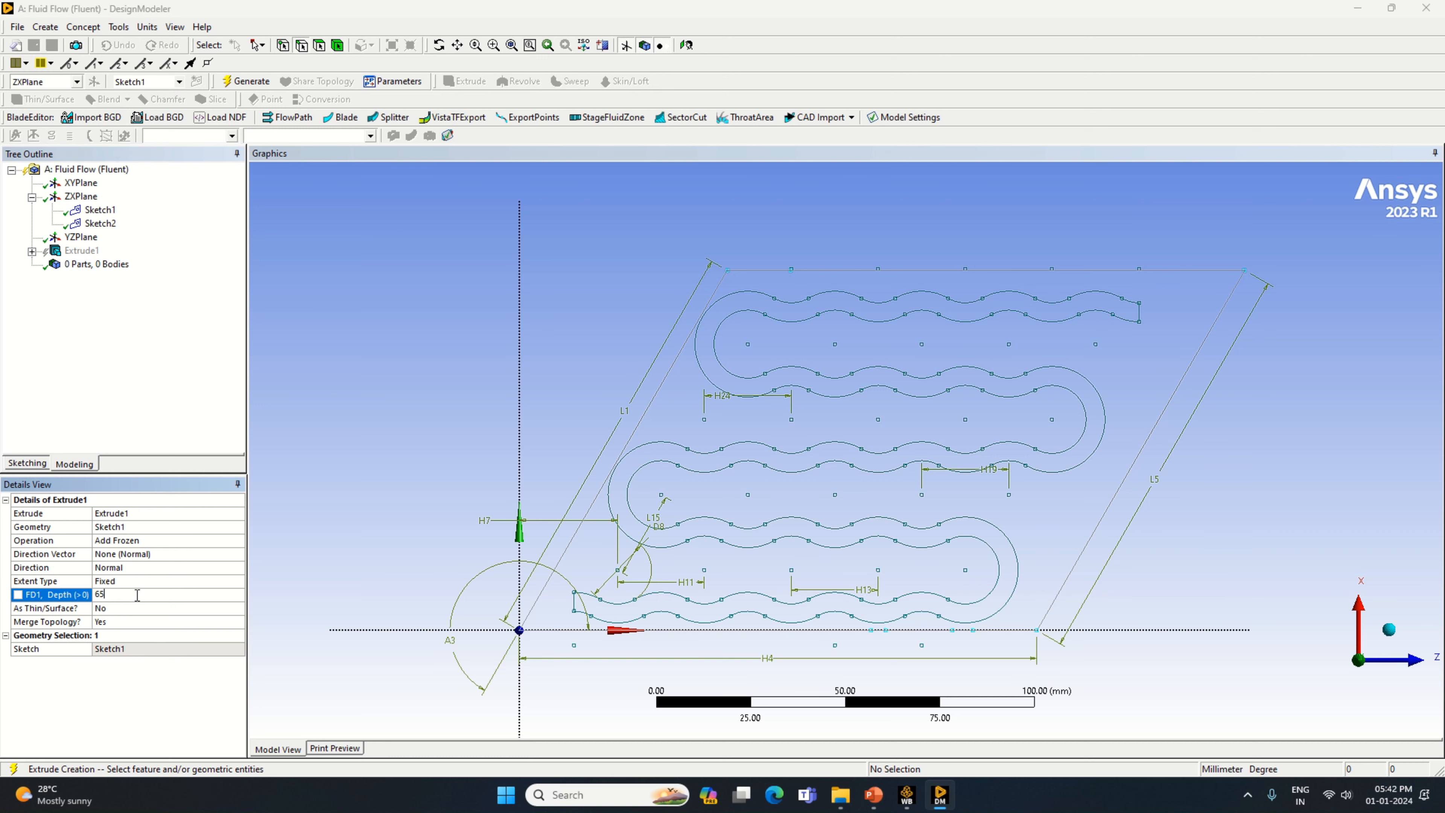
pyautogui.write('65')
pyautogui.press('Return')
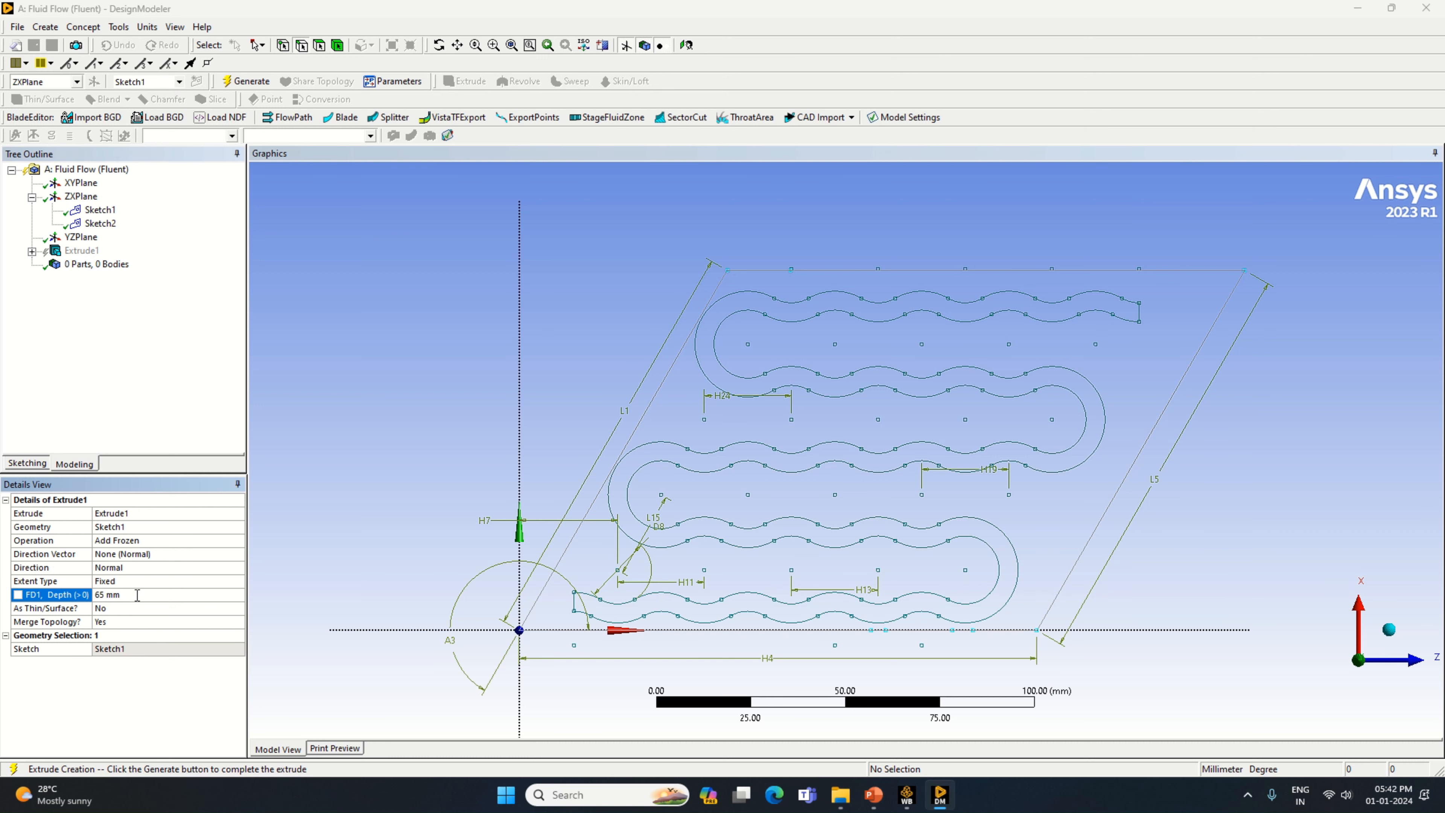
pyautogui.click(247, 82)
pyautogui.moveTo(804, 446)
pyautogui.mouseDown(button='middle')
pyautogui.moveTo(800, 333)
pyautogui.moveTo(777, 416)
pyautogui.moveTo(800, 430)
pyautogui.moveTo(793, 462)
pyautogui.mouseUp(button='middle')
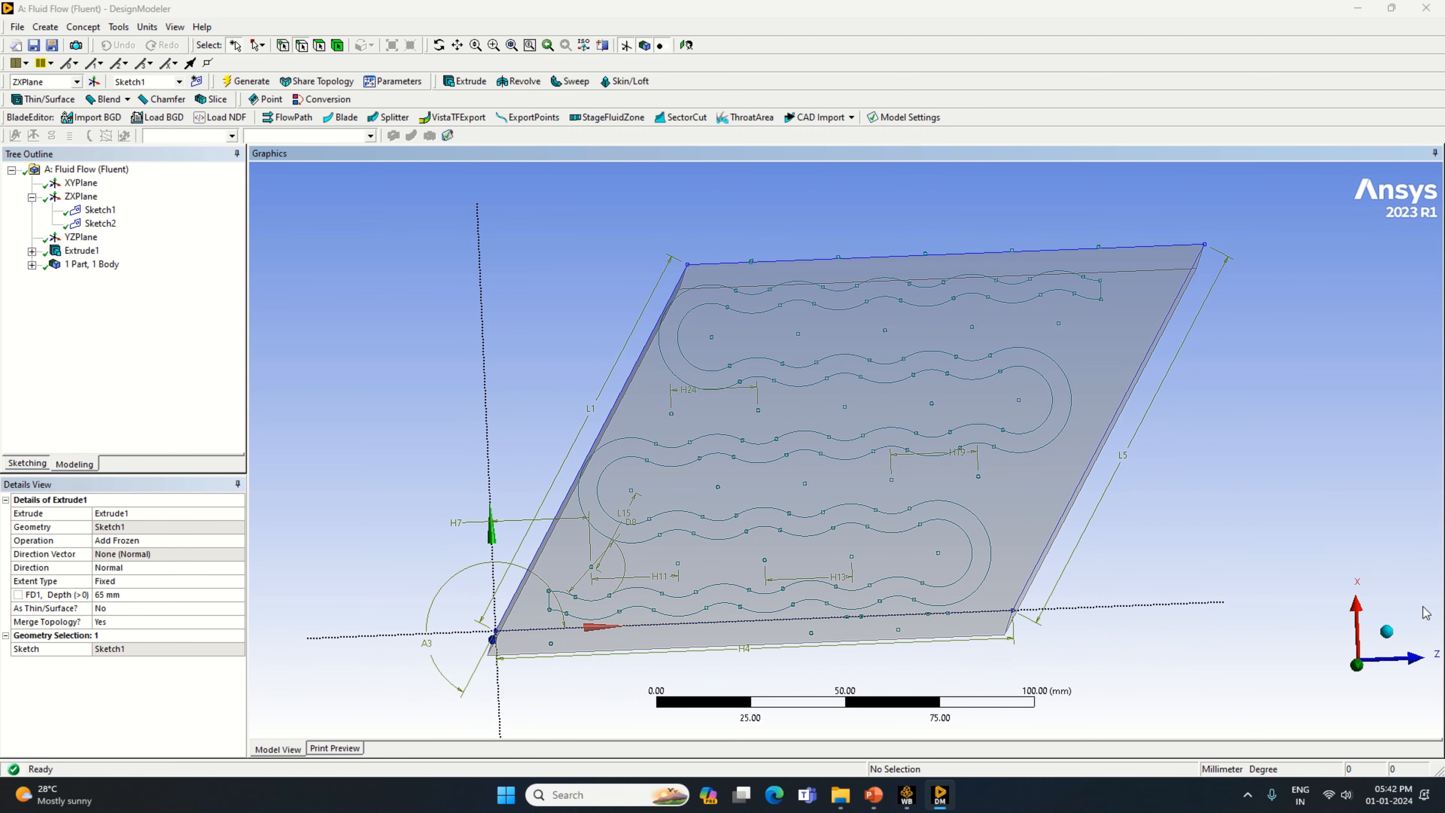
pyautogui.click(1386, 631)
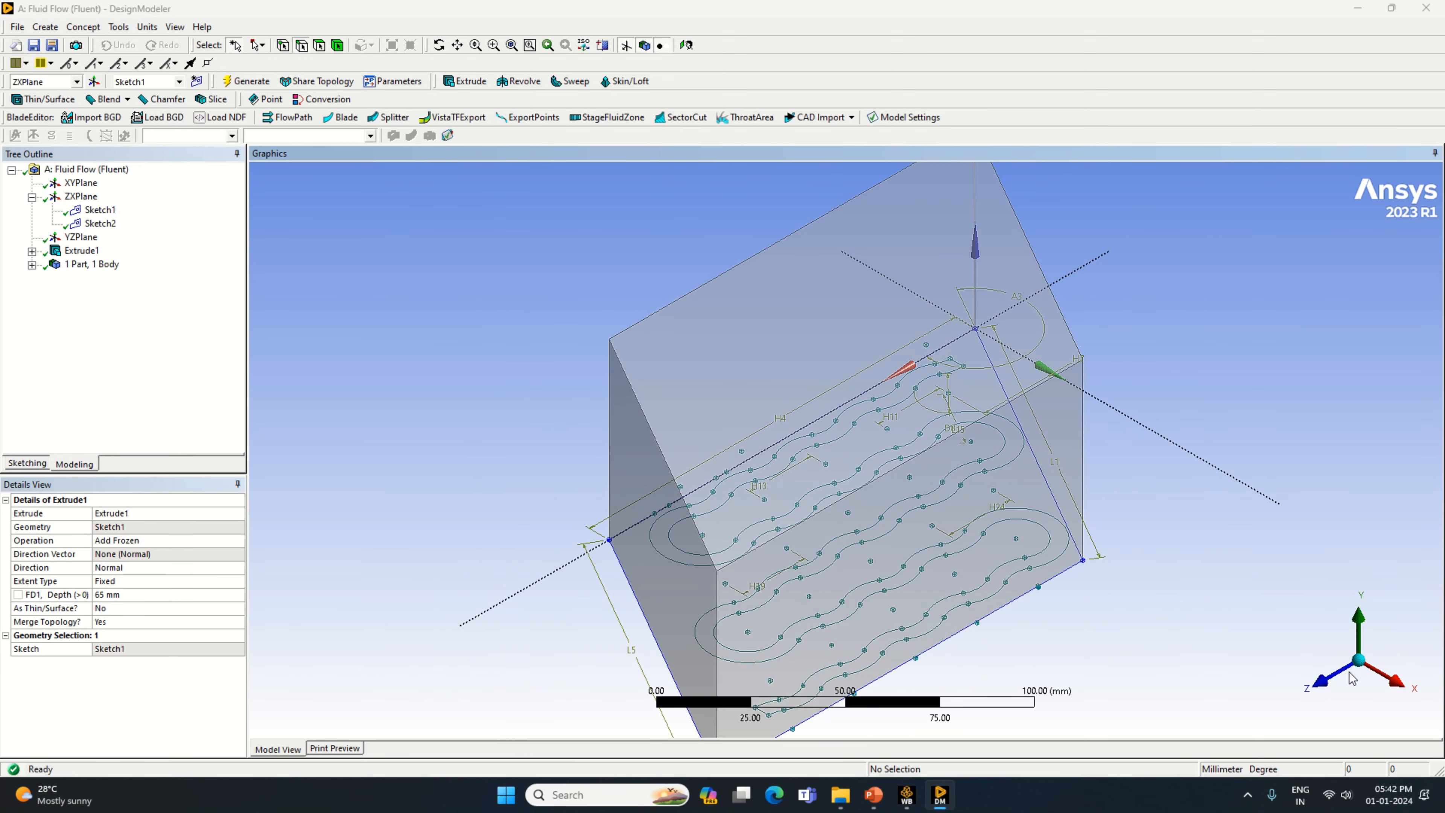
# Extrude Sketch2, the serpentine channel profile, as Slice Material with a fixed depth of 65 mm through all bodies and generate it.
pyautogui.rightClick(86, 206)
pyautogui.click(119, 211)
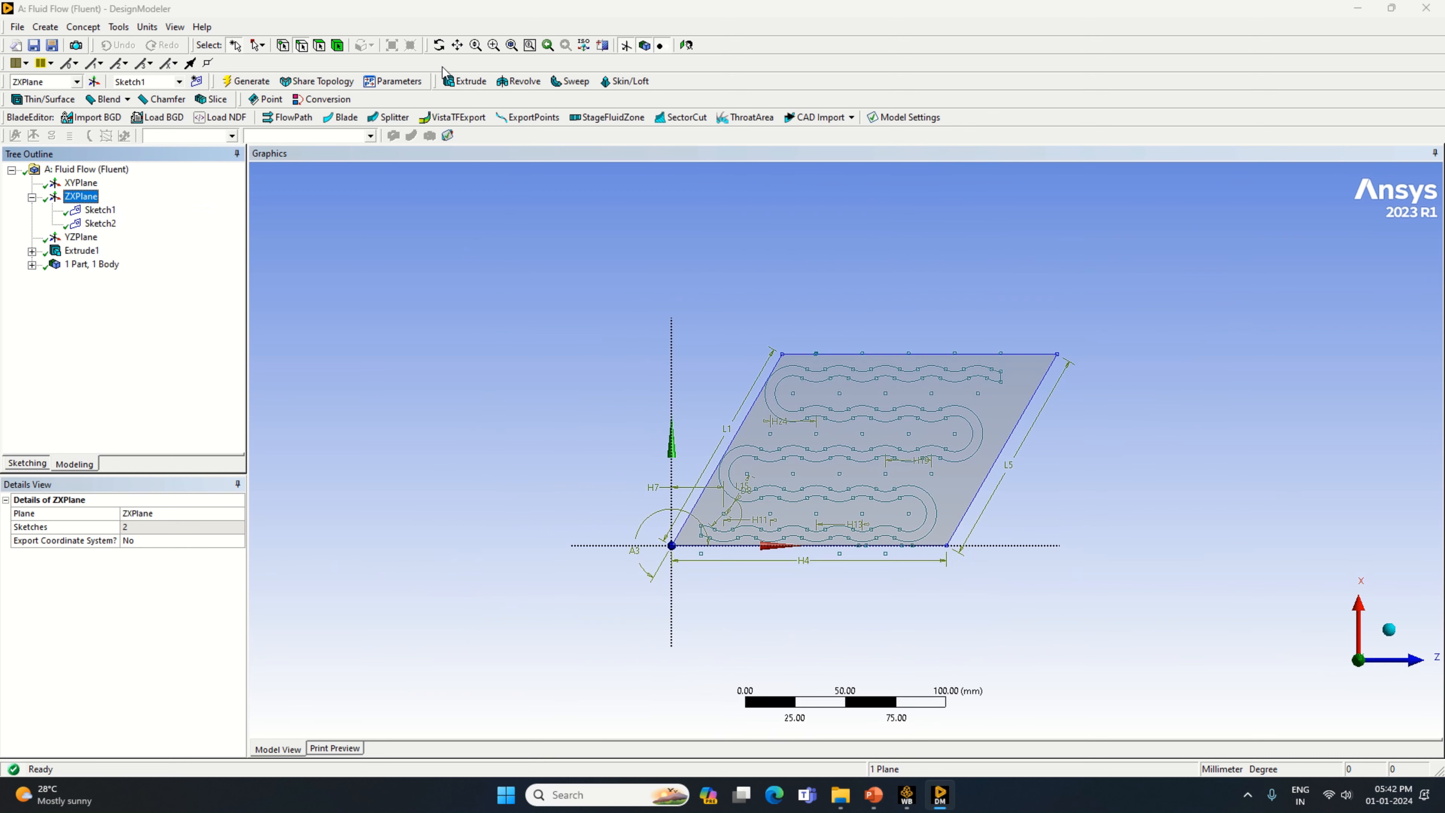
pyautogui.click(467, 81)
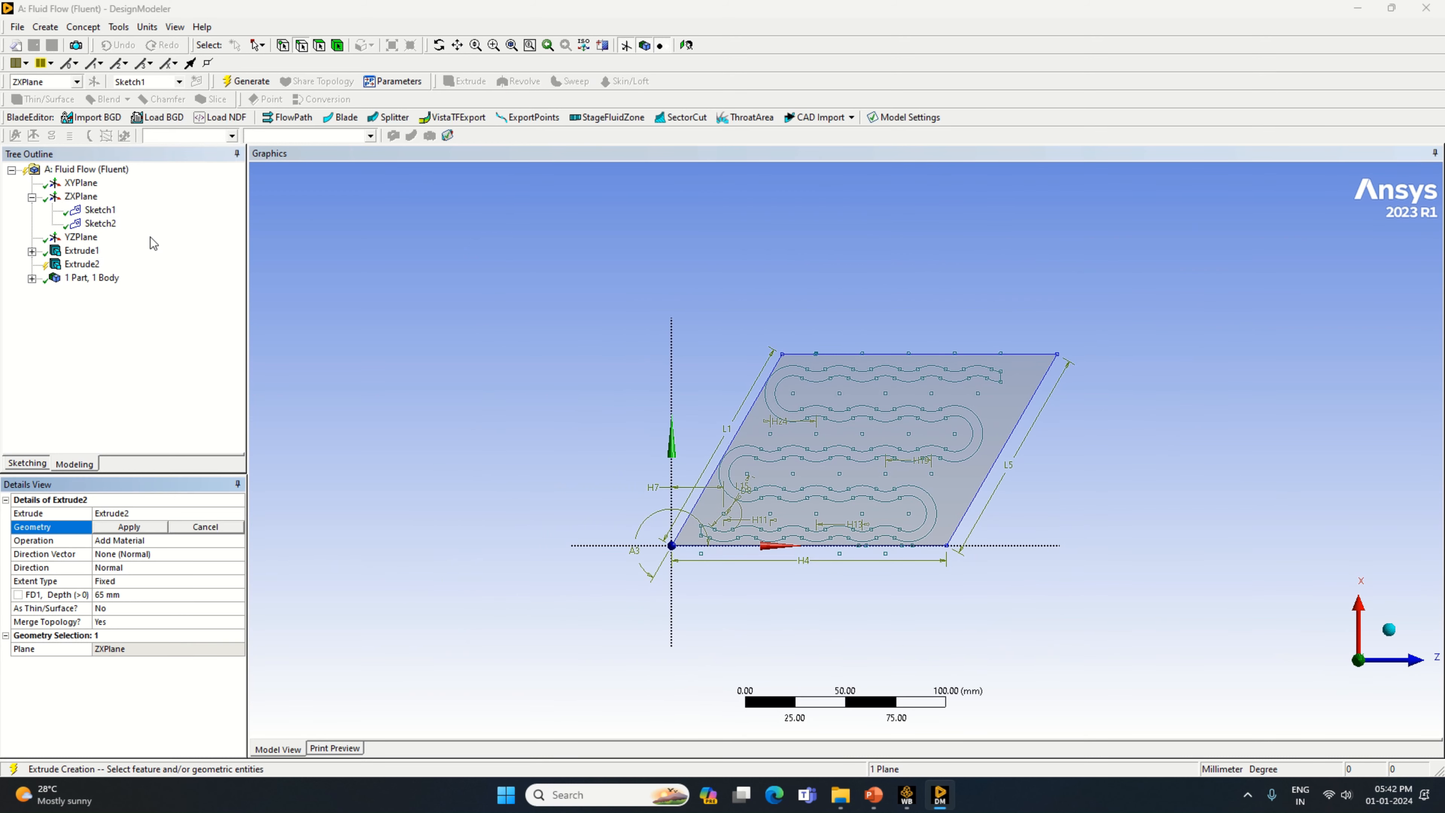
pyautogui.click(102, 225)
pyautogui.click(129, 528)
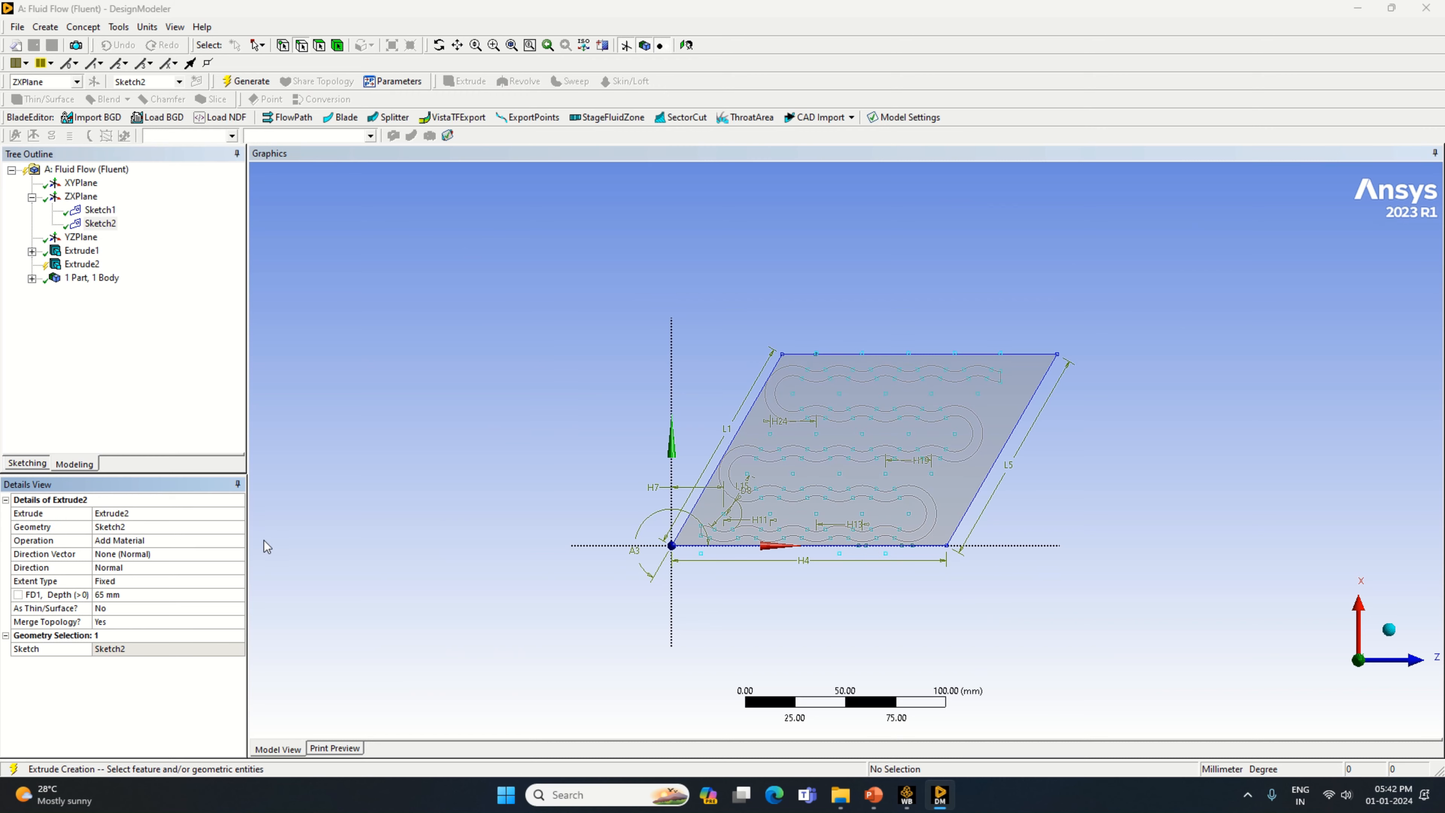
pyautogui.click(237, 540)
pyautogui.click(216, 572)
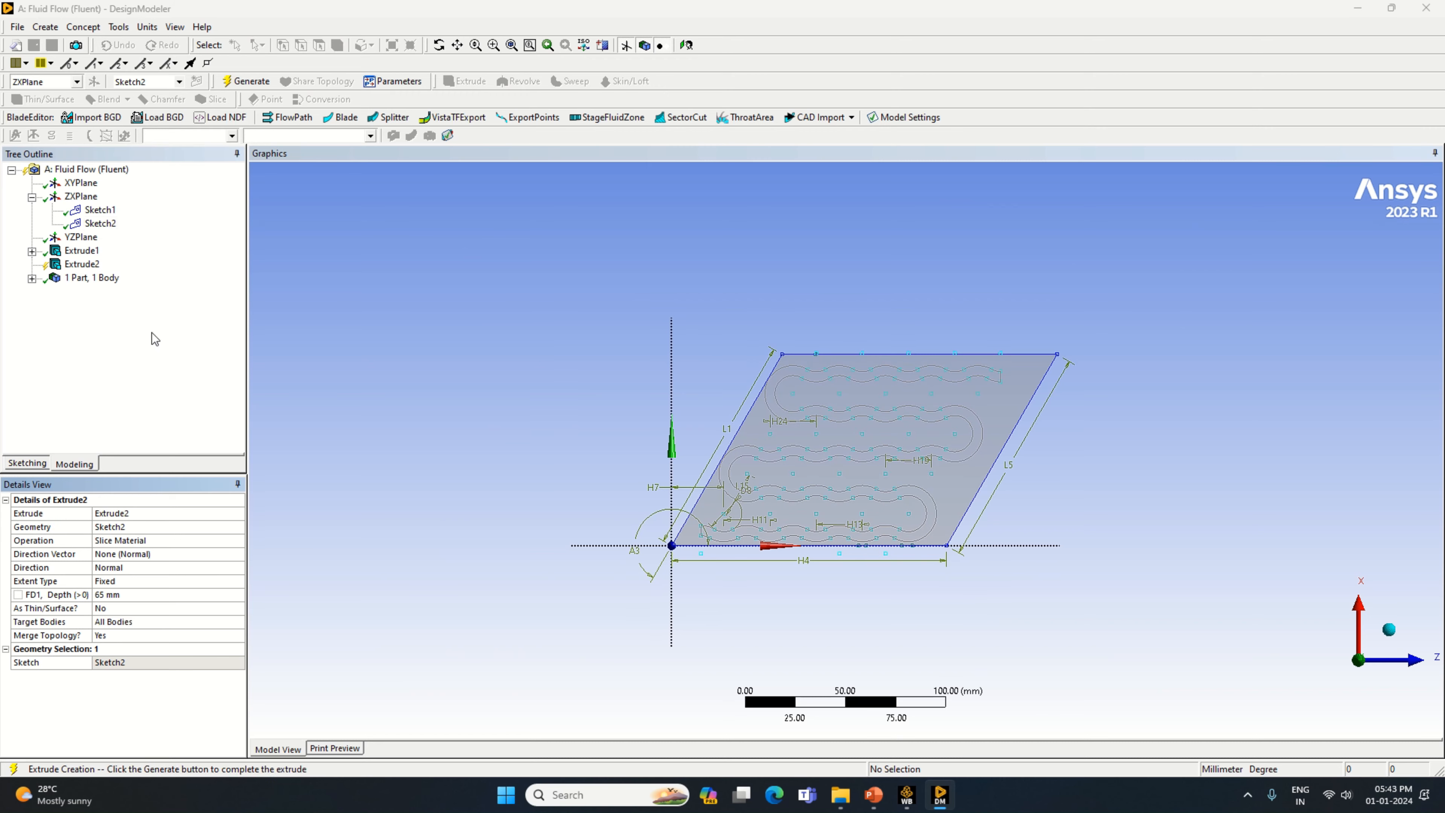
pyautogui.click(246, 81)
# Examine the sliced serpentine channel inside the parallelogram block in tilted, side and plan views.
pyautogui.scroll(4, 808, 410)
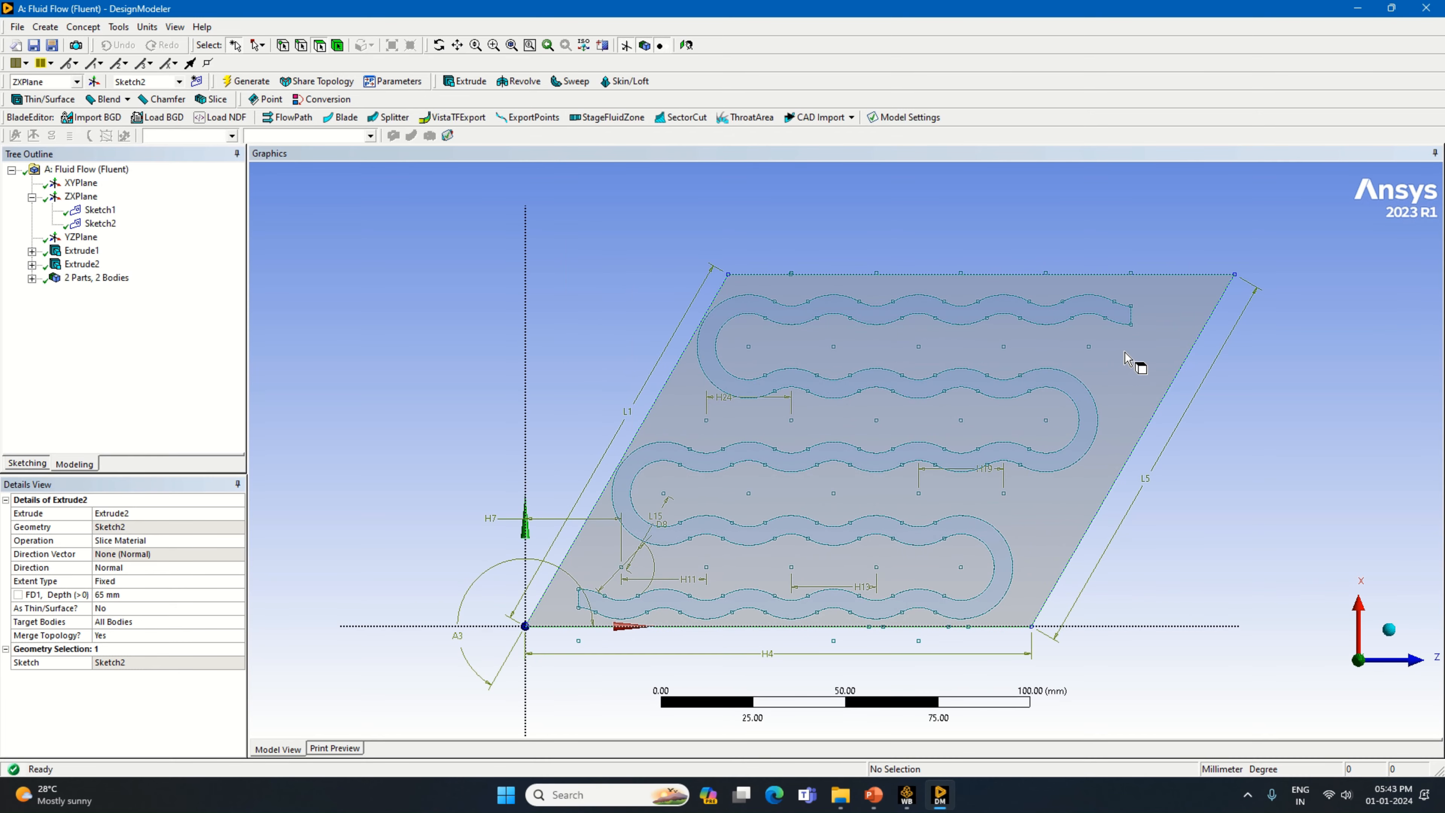
pyautogui.scroll(2, 1115, 433)
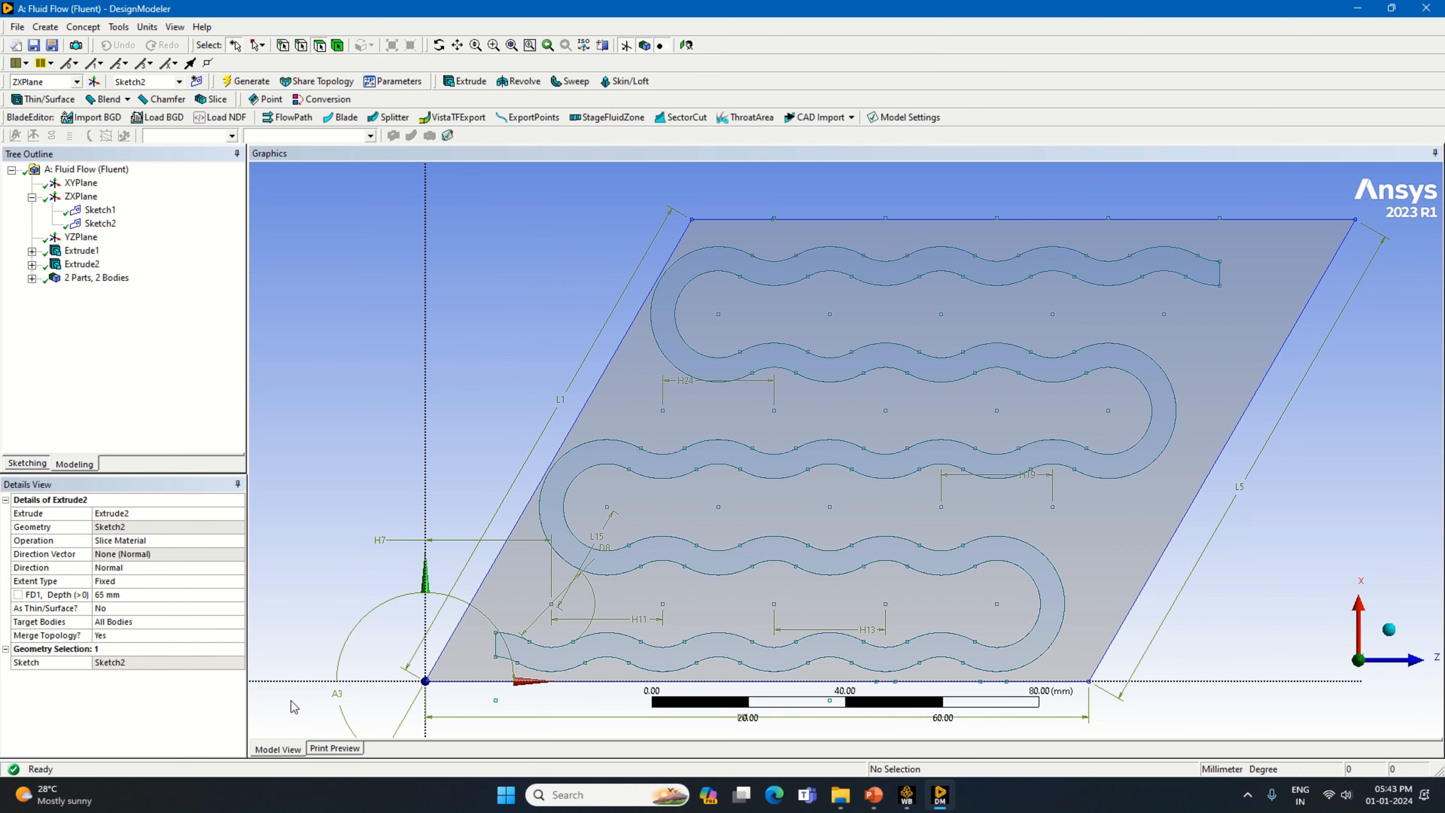
pyautogui.moveTo(641, 564)
pyautogui.mouseDown(button='middle')
pyautogui.moveTo(649, 453)
pyautogui.moveTo(593, 508)
pyautogui.moveTo(728, 519)
pyautogui.moveTo(652, 548)
pyautogui.mouseUp(button='middle')
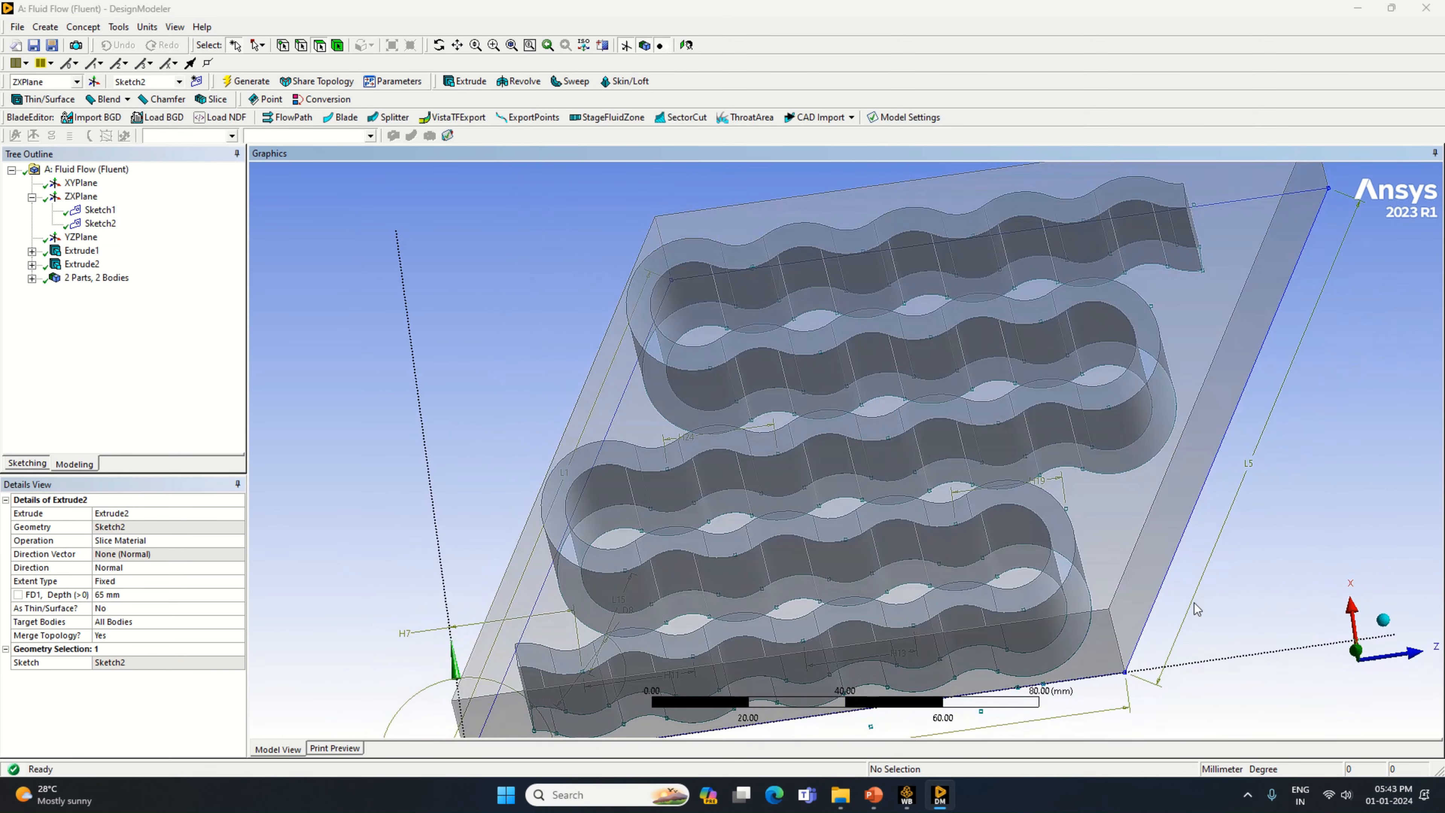
pyautogui.click(1383, 621)
pyautogui.click(1339, 681)
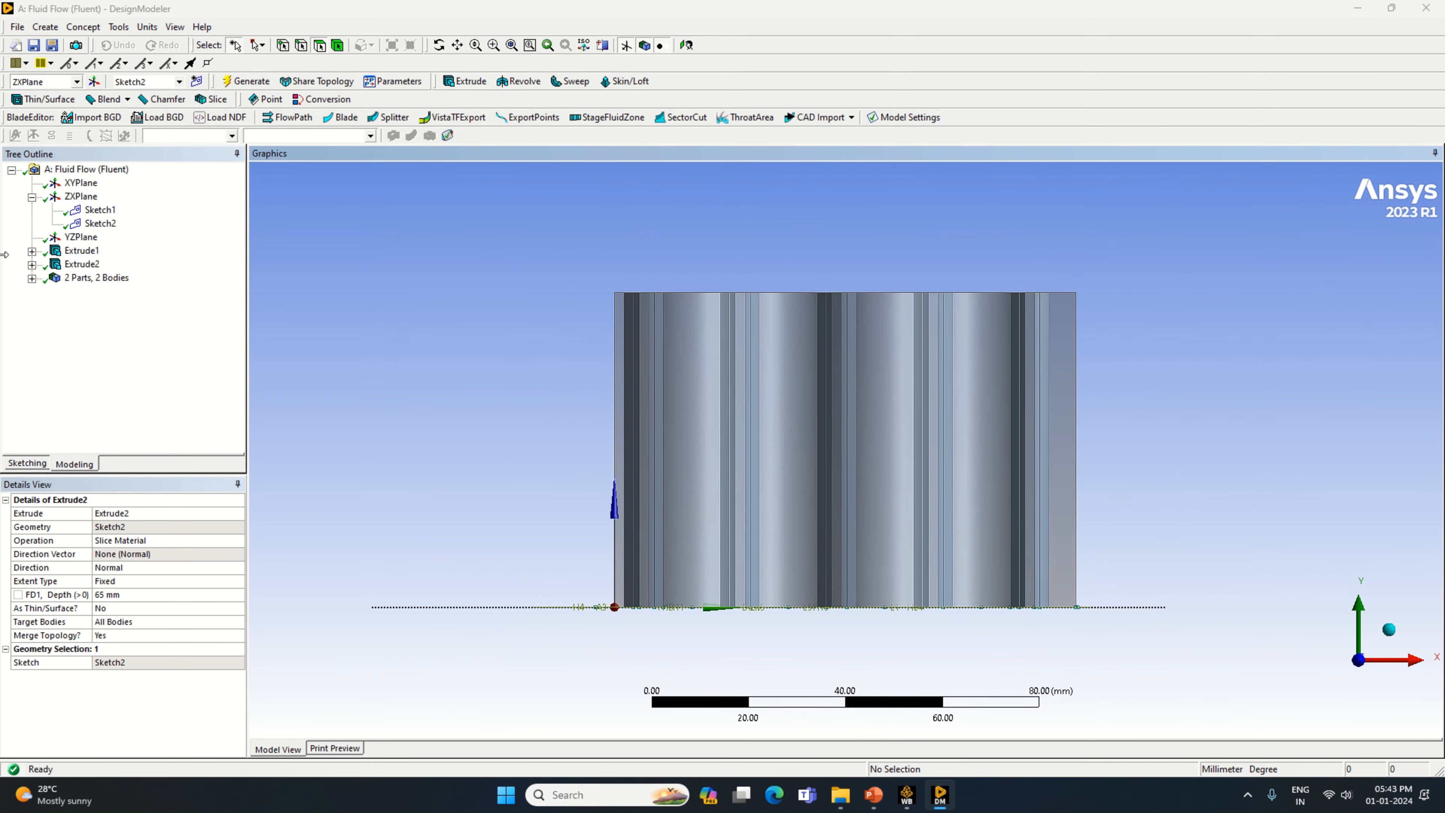
pyautogui.rightClick(81, 195)
pyautogui.click(96, 208)
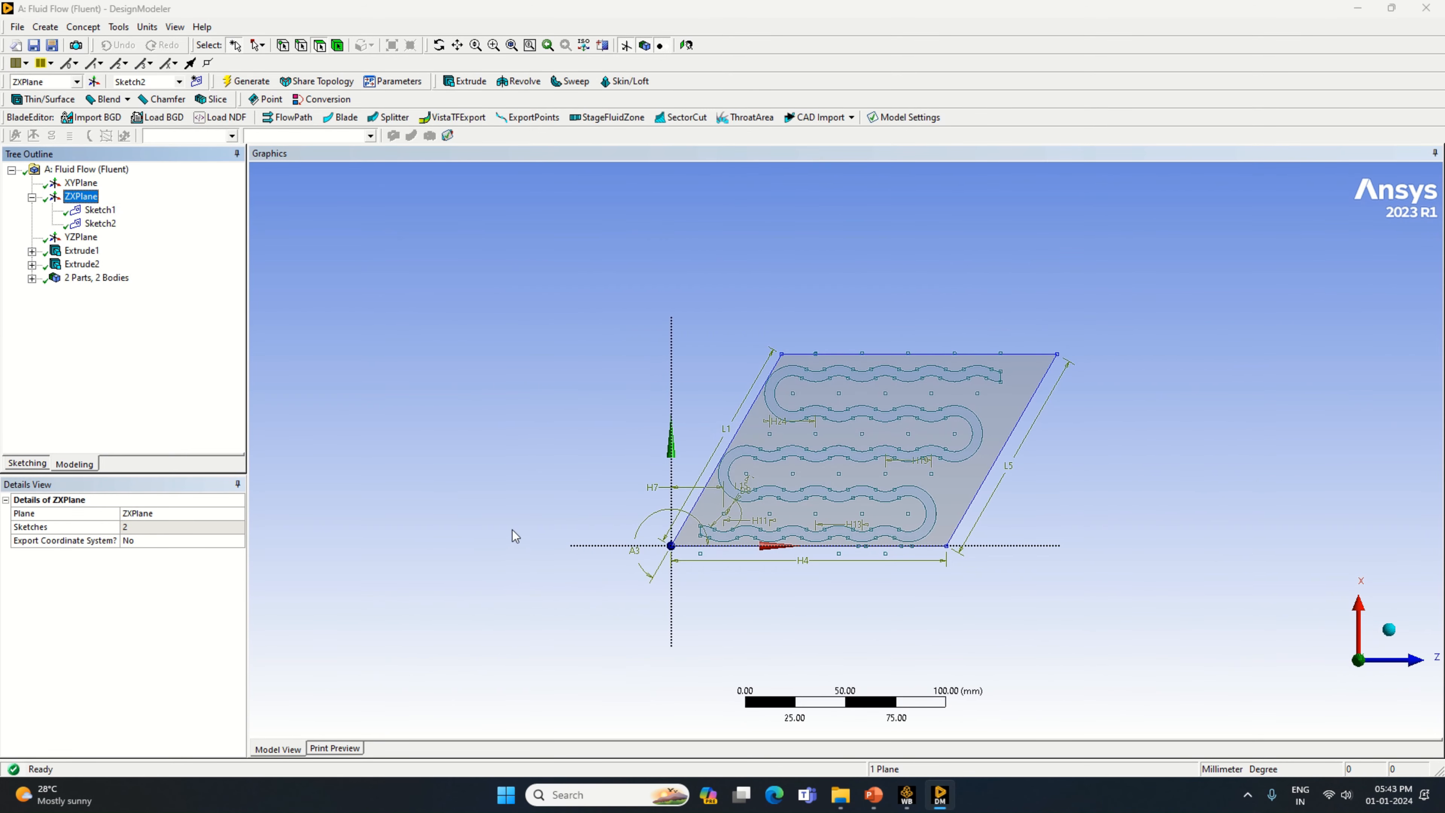
pyautogui.scroll(5, 681, 533)
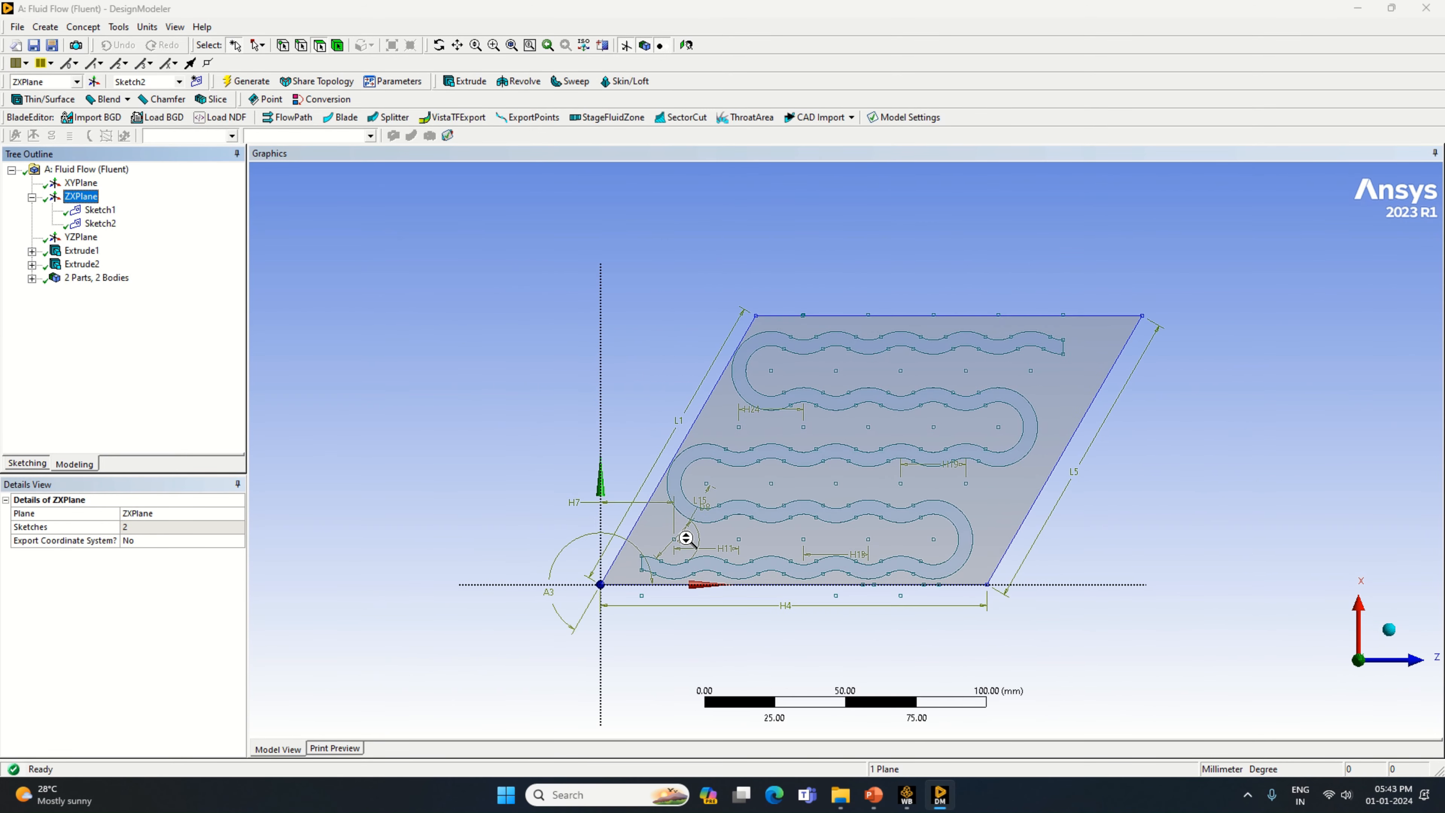
# Create a new sketch on ZXPlane and draw a circle about 17 mm in diameter at the first tube centre of the lowest row.
pyautogui.click(459, 44)
pyautogui.moveTo(645, 423); pyautogui.dragTo(780, 377)
pyautogui.scroll(3, 776, 407)
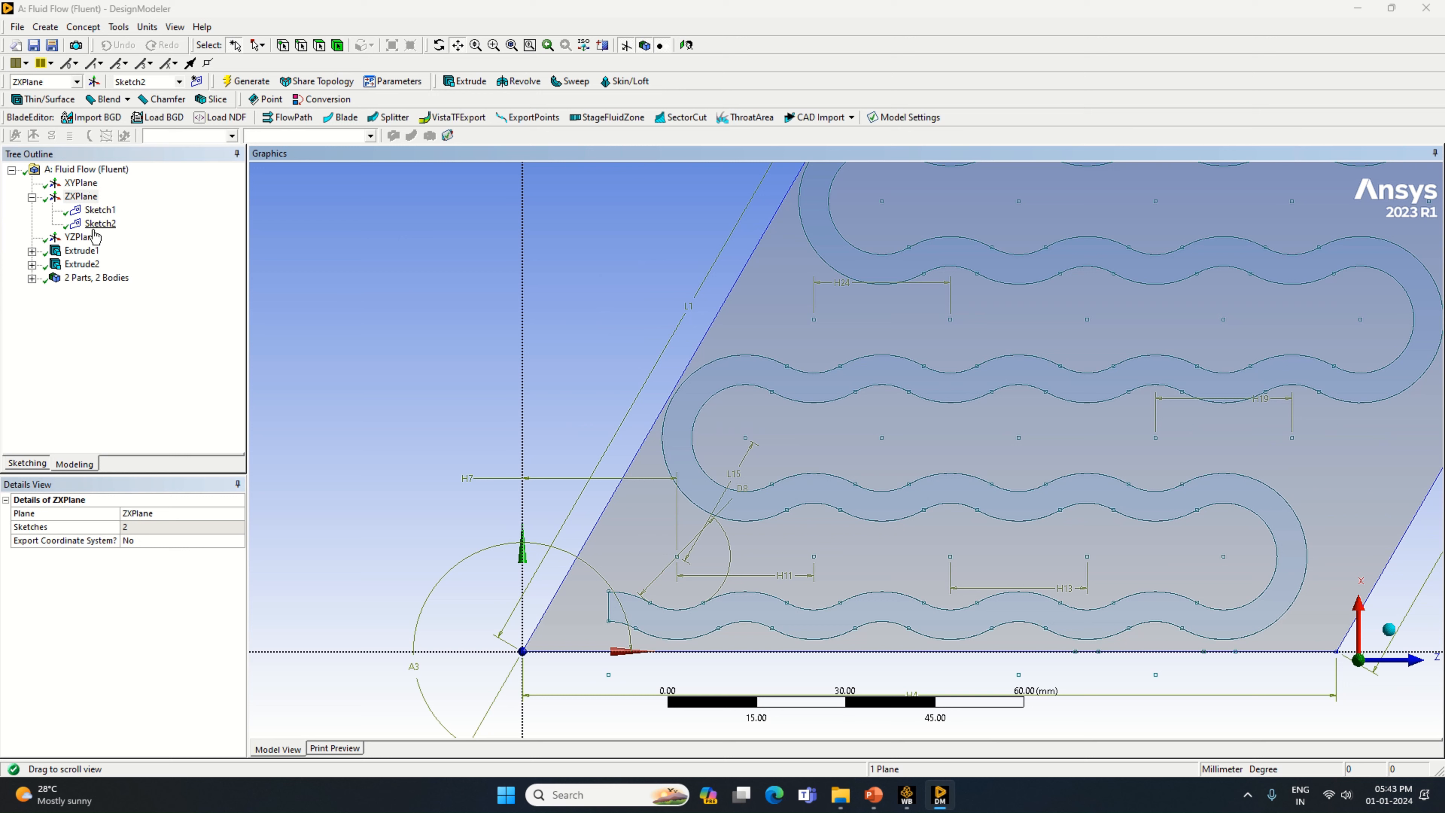
pyautogui.click(197, 82)
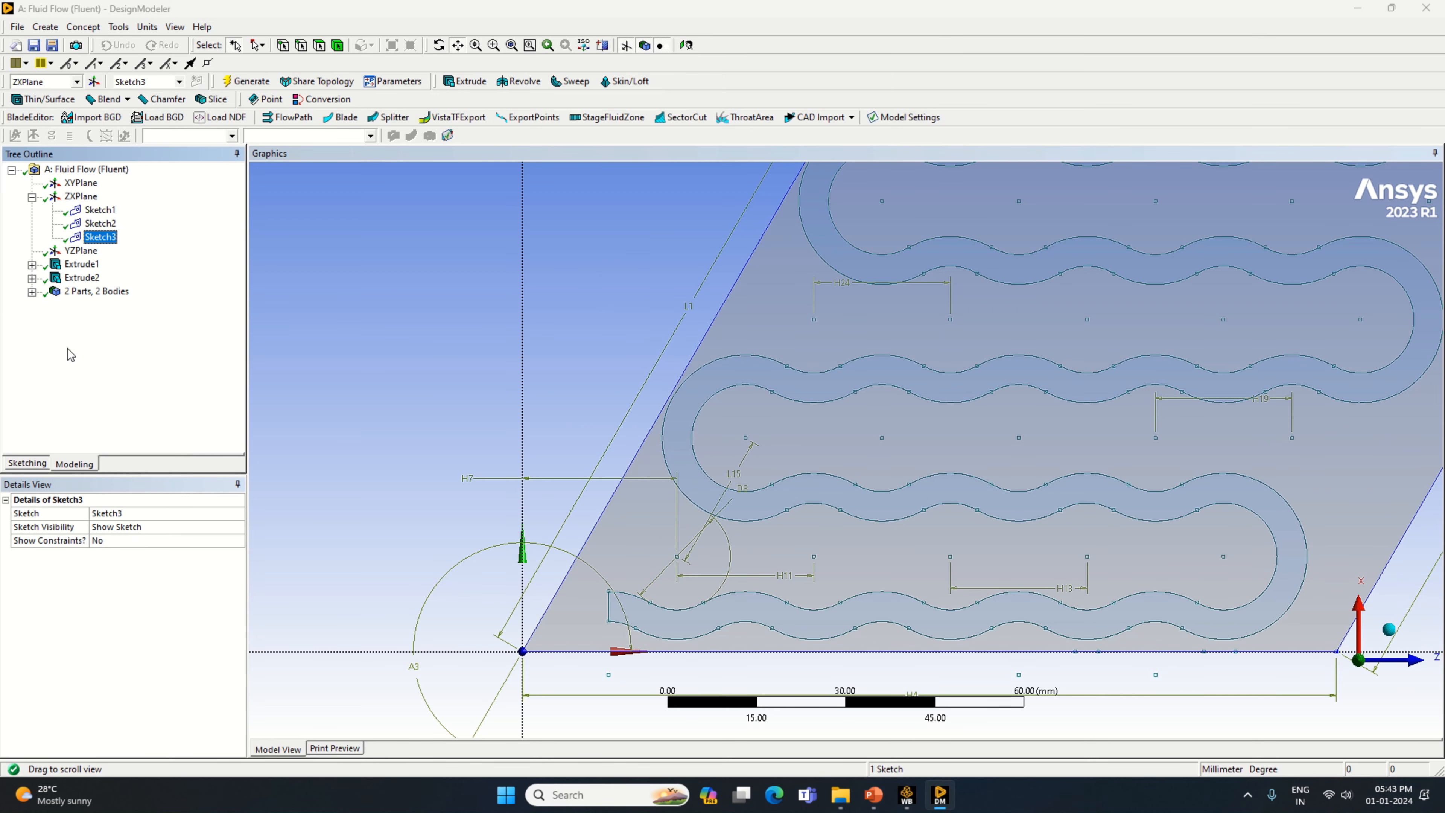
pyautogui.click(23, 463)
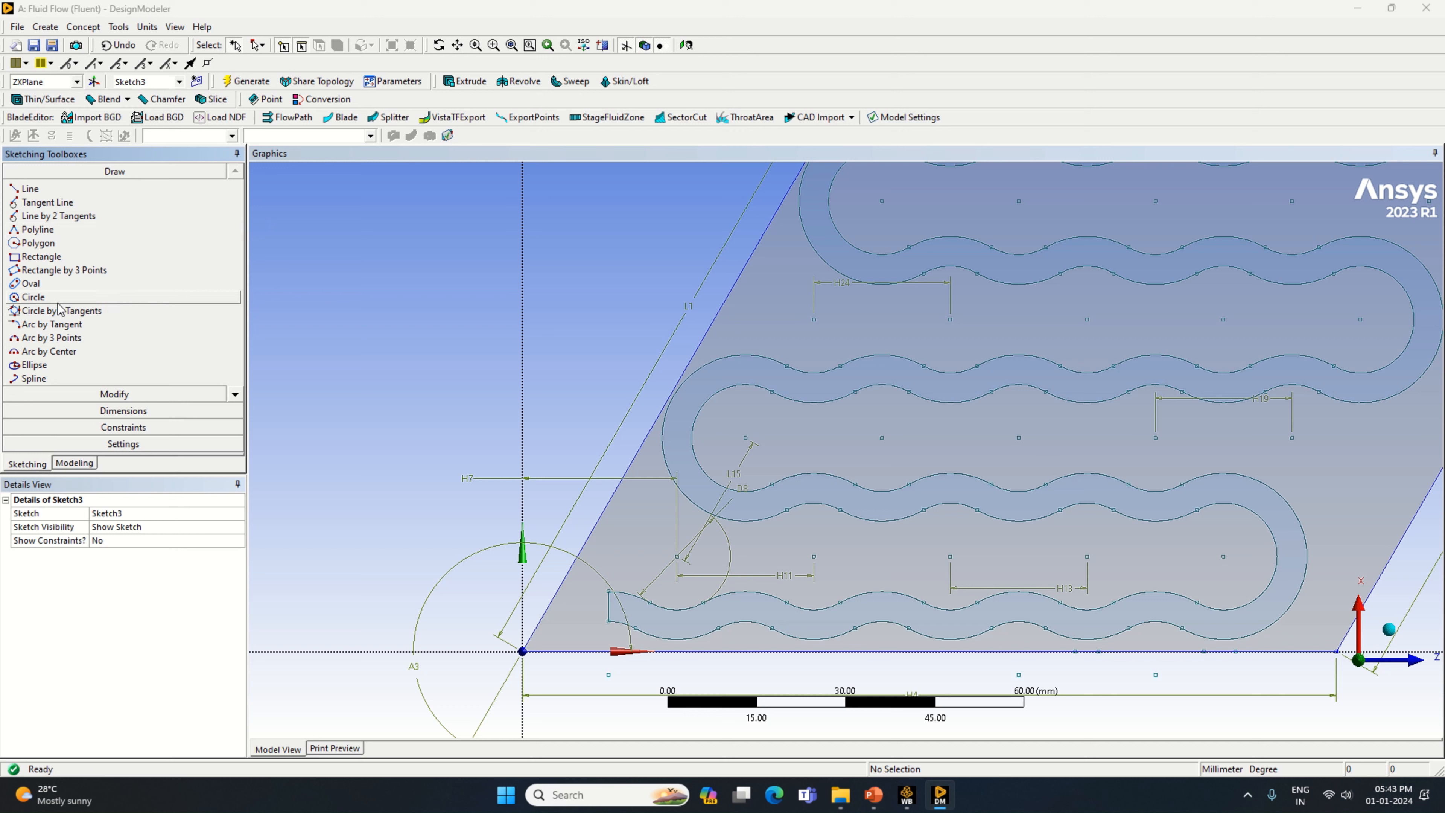
pyautogui.click(34, 296)
pyautogui.click(677, 554)
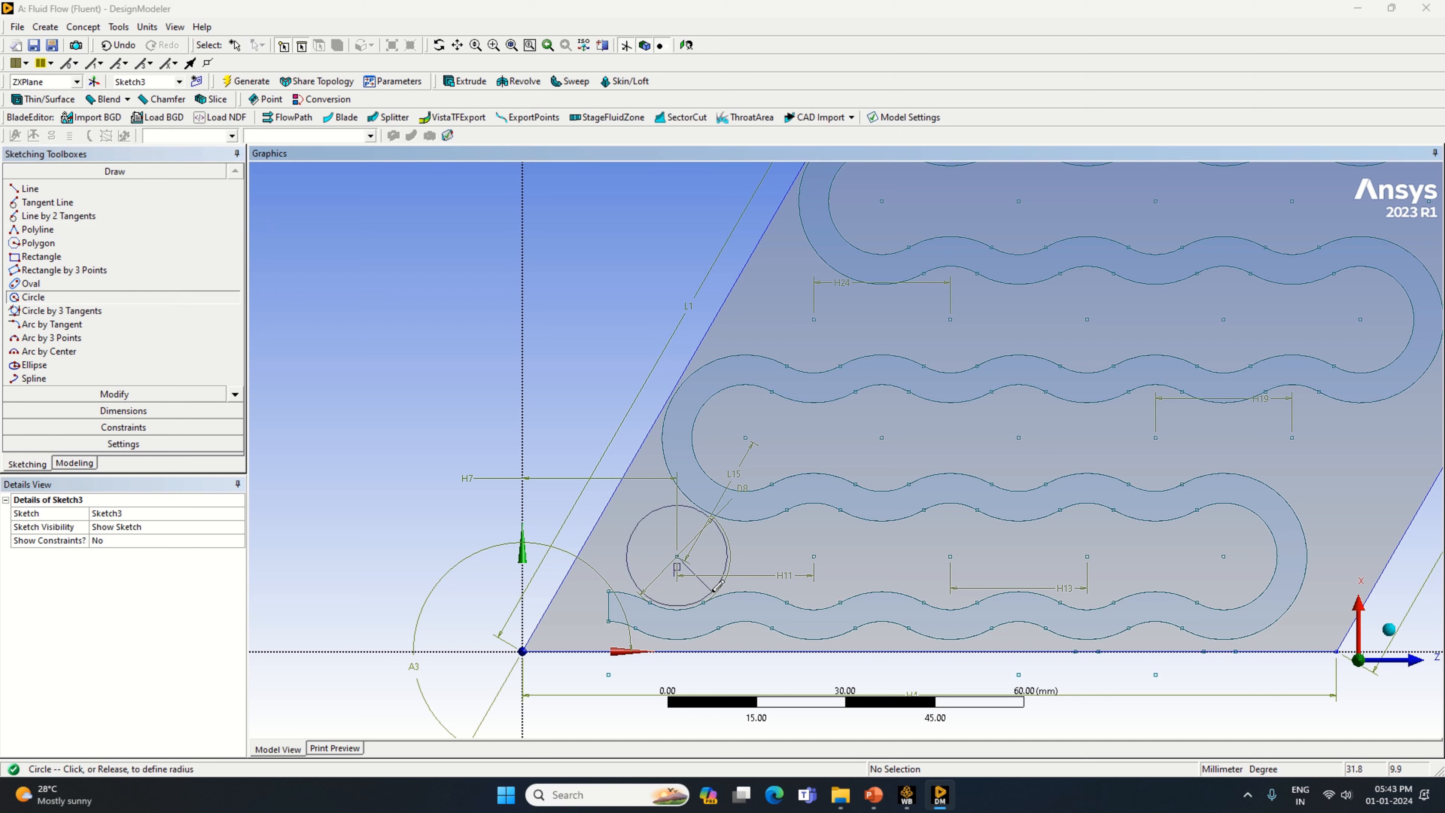
pyautogui.click(627, 572)
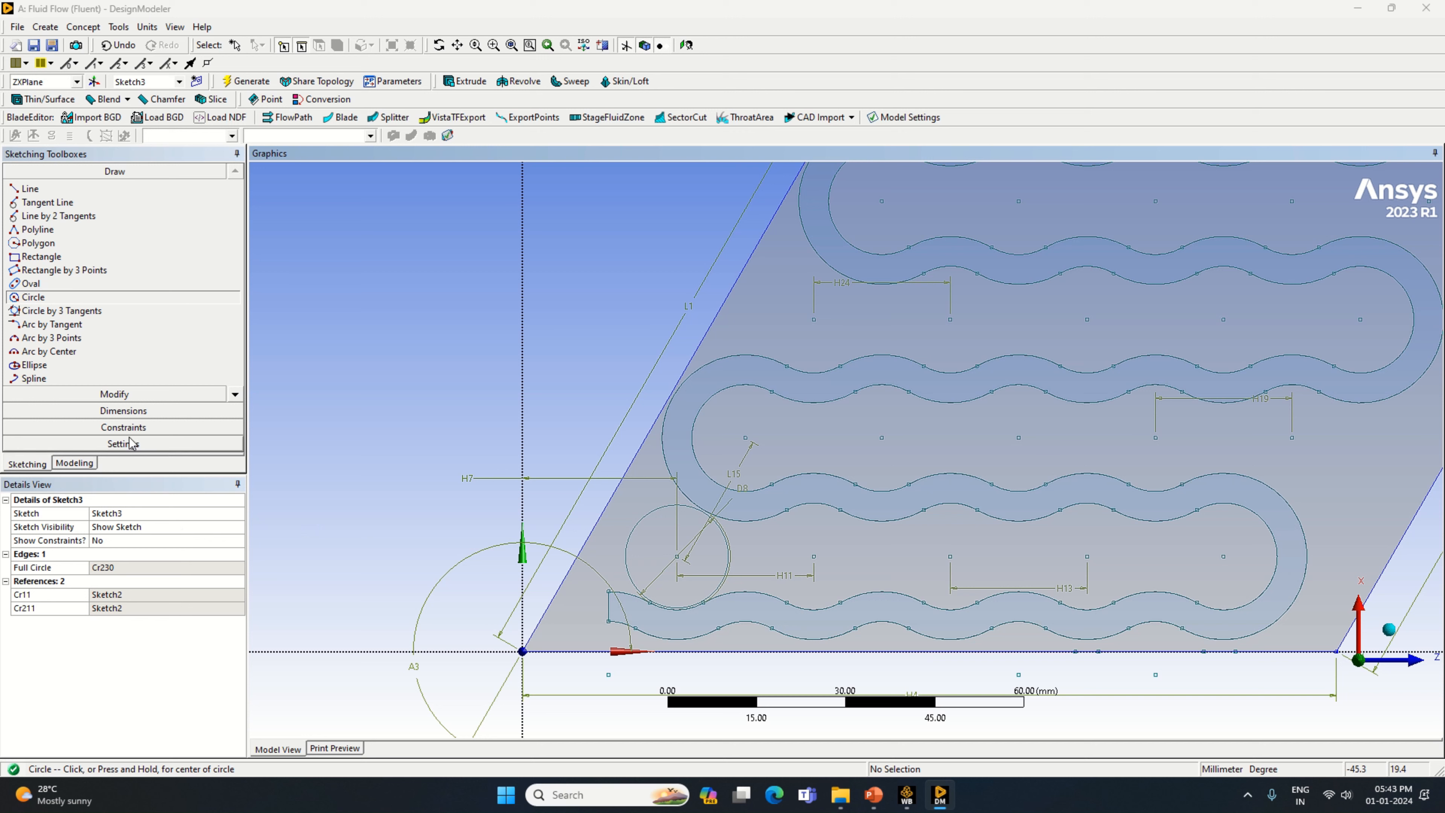
# Dimension the diameter of the new circle in Sketch3 and set it to 18 mm.
pyautogui.click(123, 411)
pyautogui.click(638, 520)
pyautogui.click(617, 520)
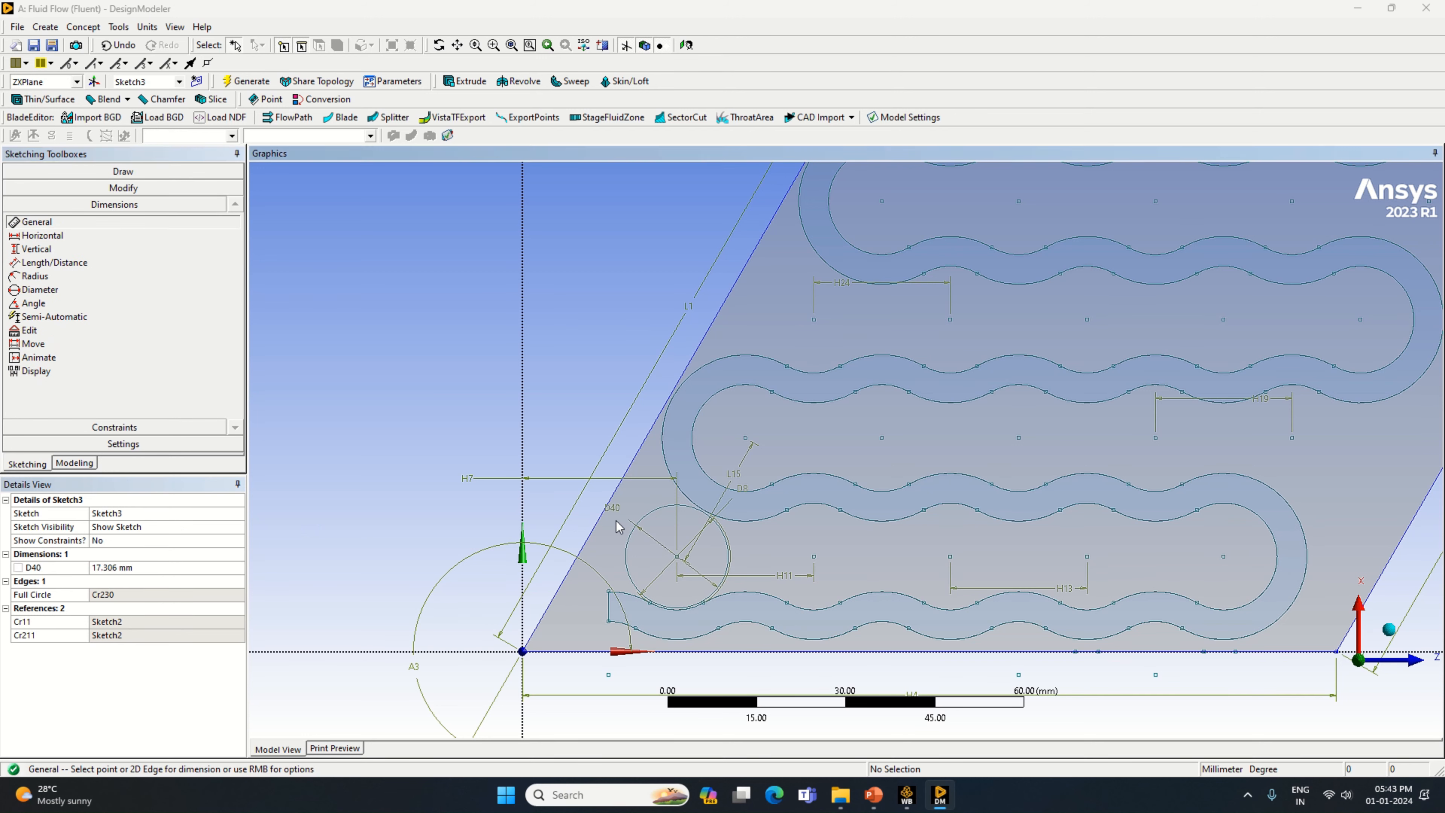
pyautogui.click(127, 567)
pyautogui.write('18')
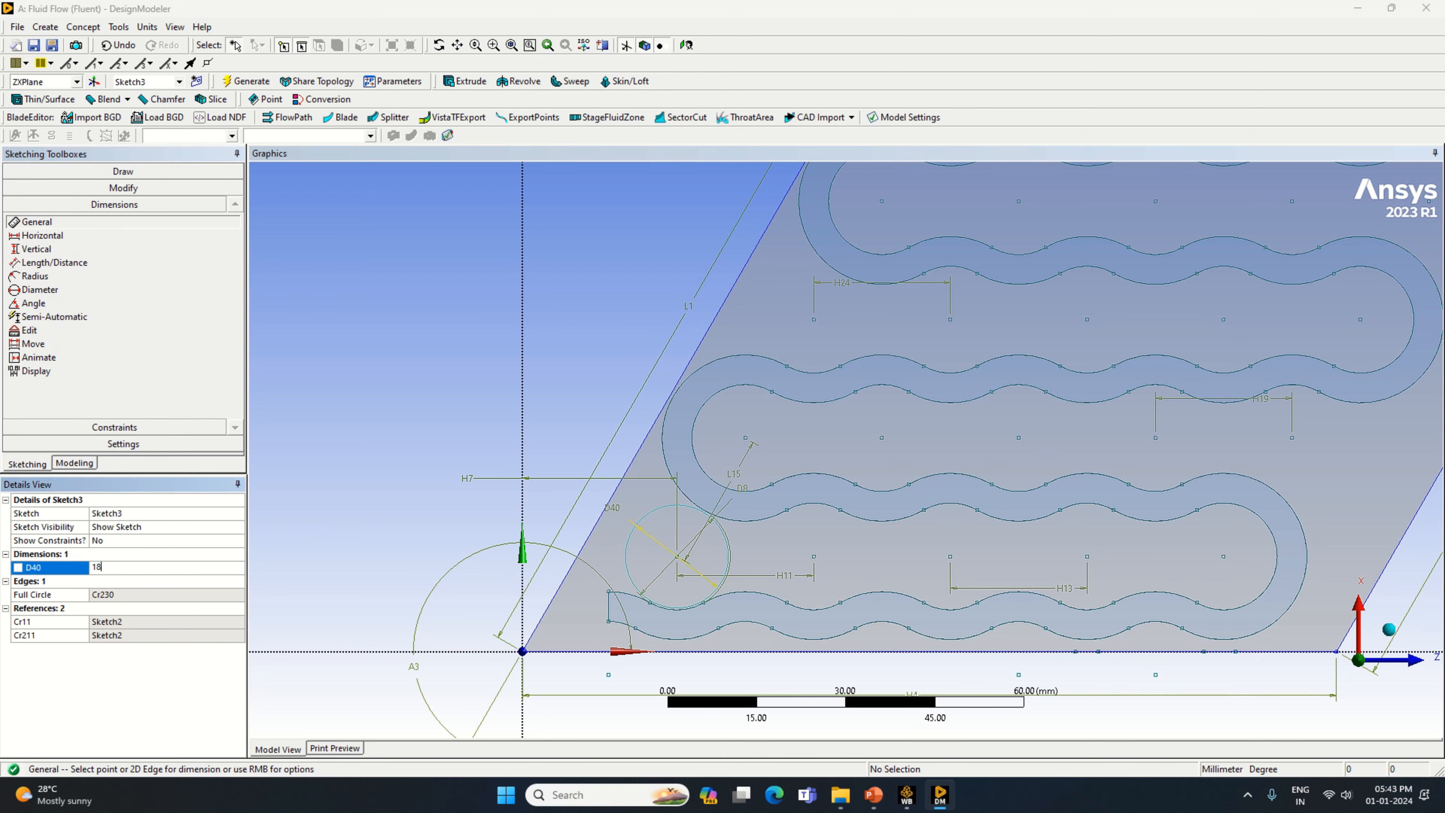
pyautogui.press('Return')
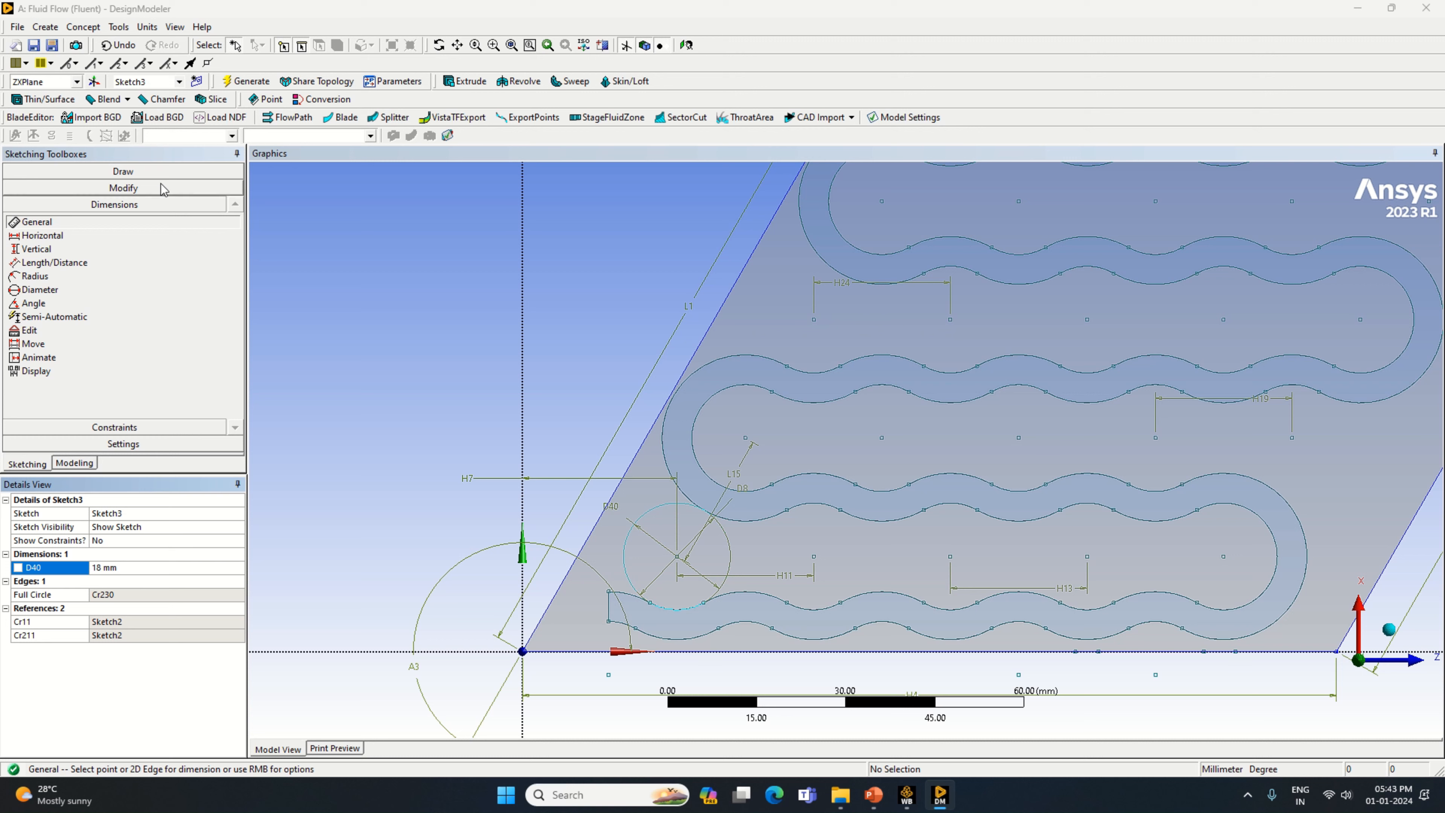
# Draw four circles about 18 mm in diameter at the remaining tube centres of the lowest row, matching the first circle.
pyautogui.click(134, 172)
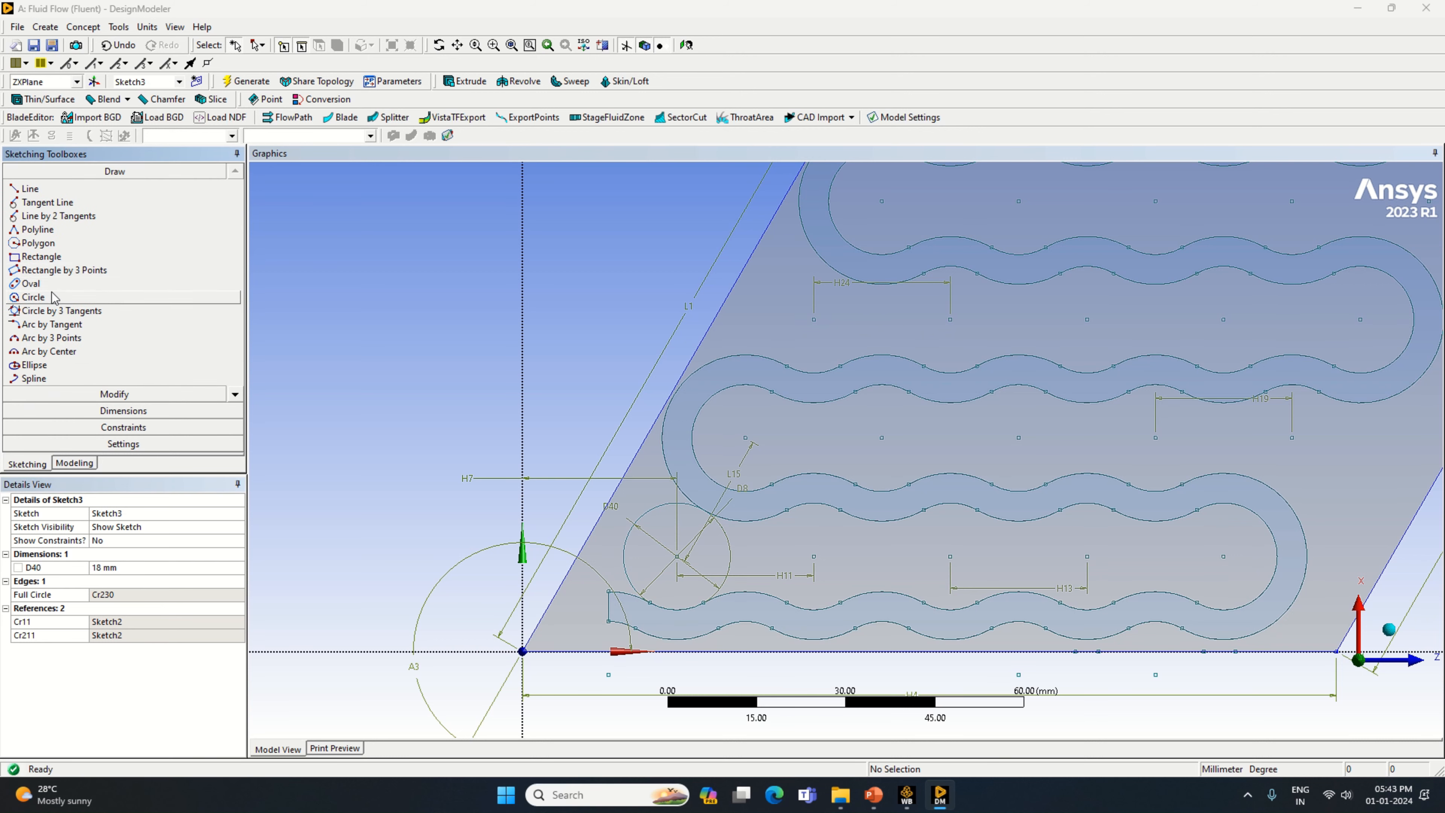
pyautogui.click(40, 296)
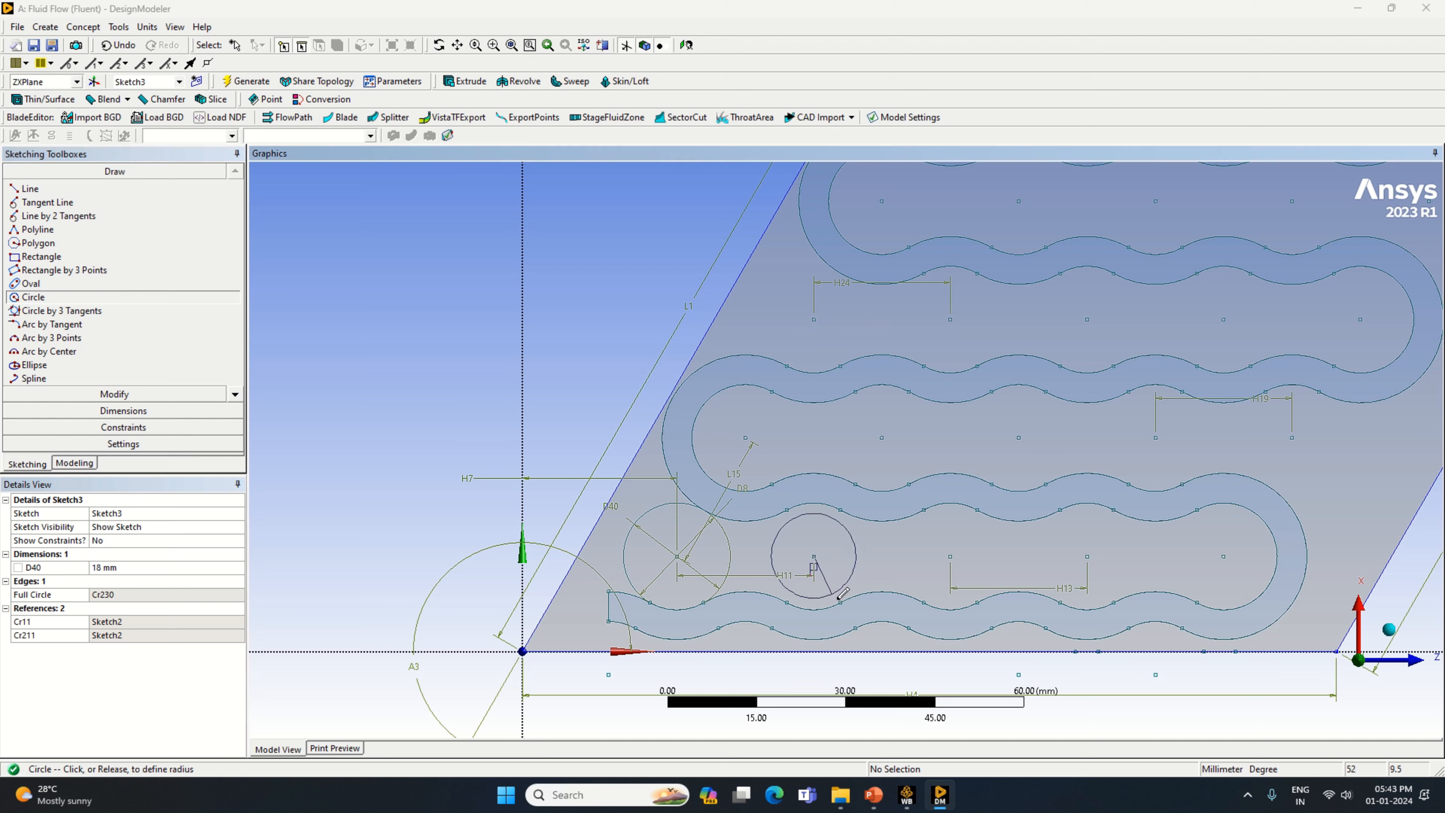
pyautogui.click(814, 556)
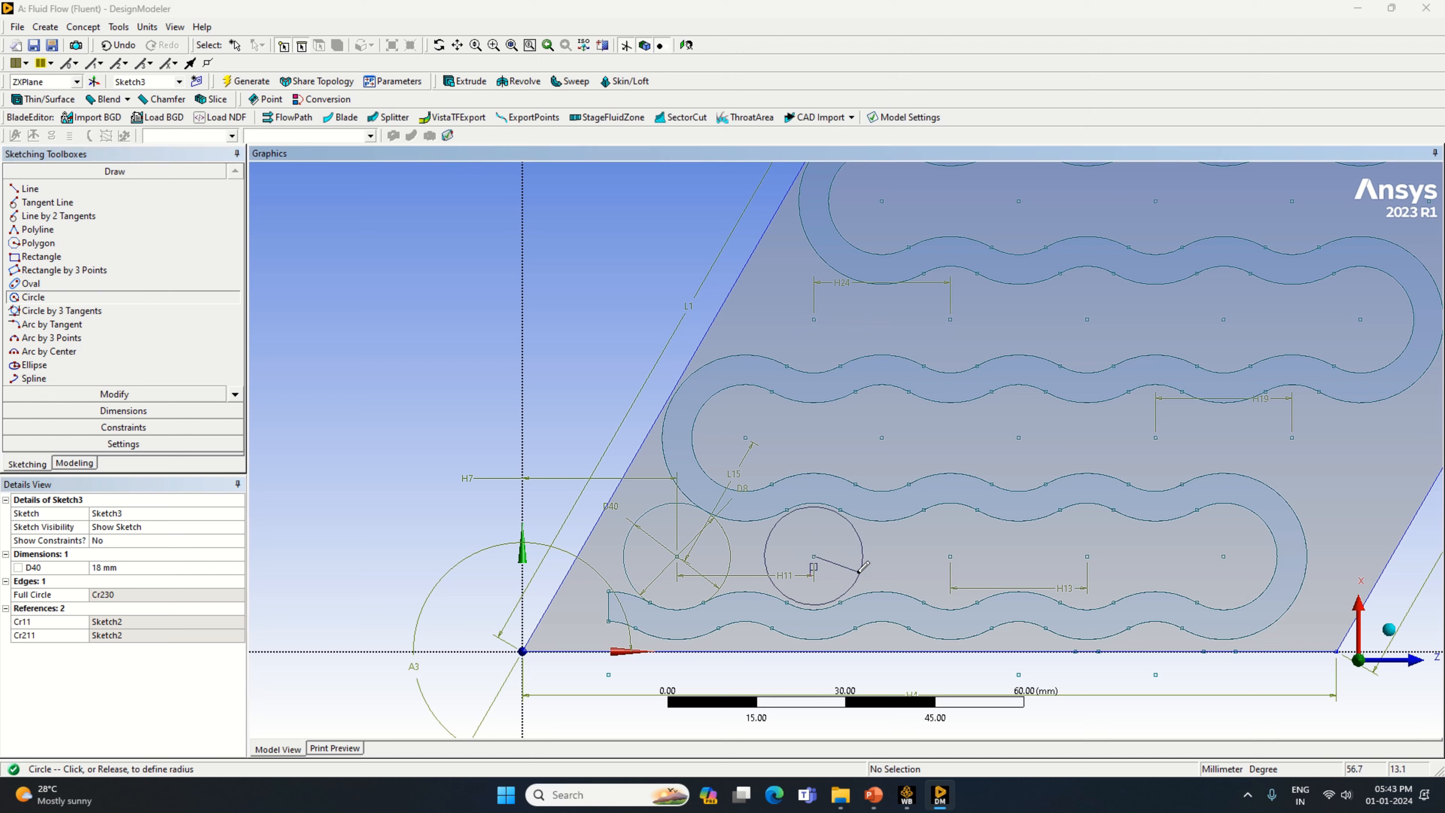
pyautogui.click(926, 577)
pyautogui.click(950, 557)
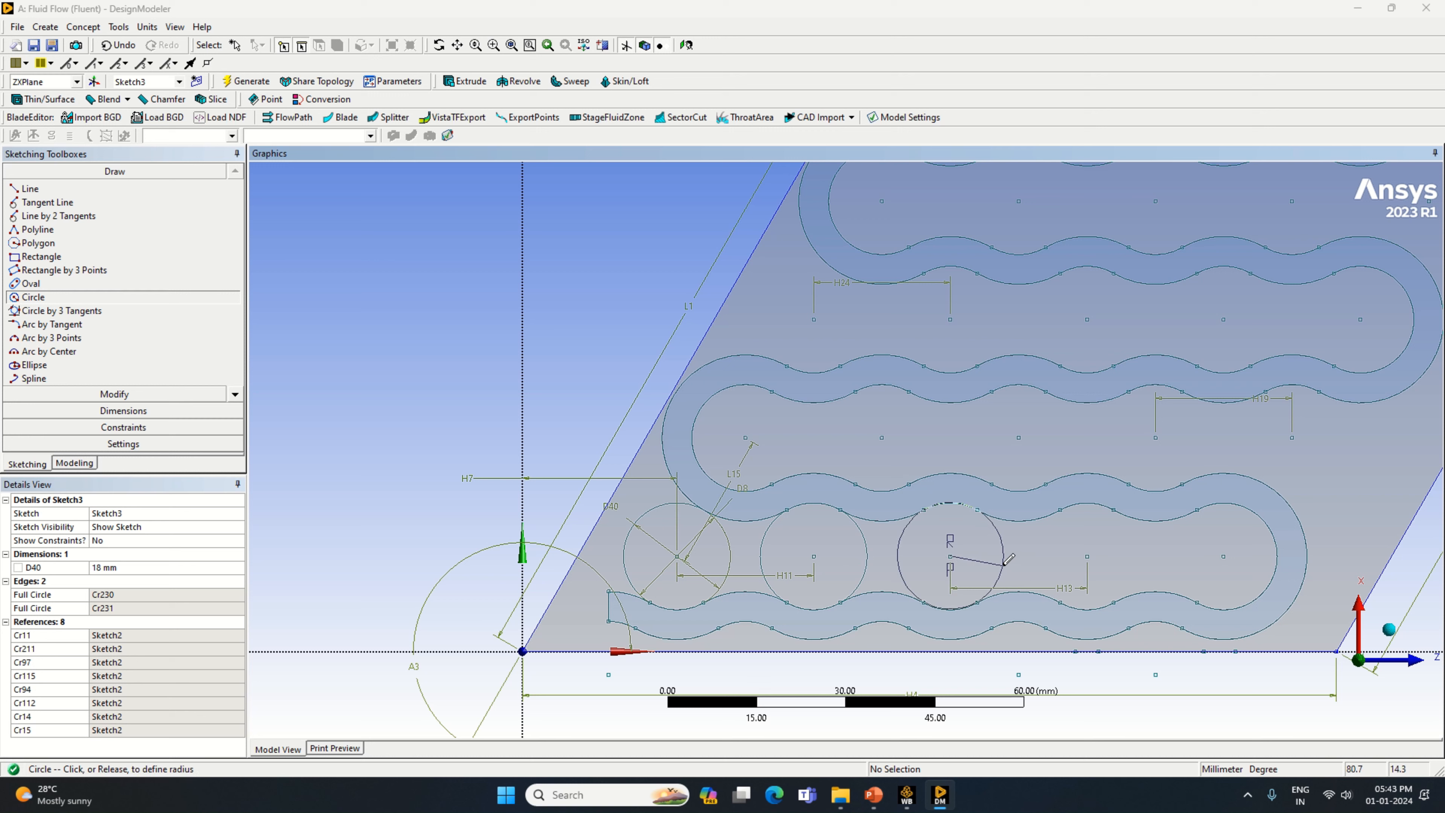
pyautogui.click(998, 581)
pyautogui.click(1087, 557)
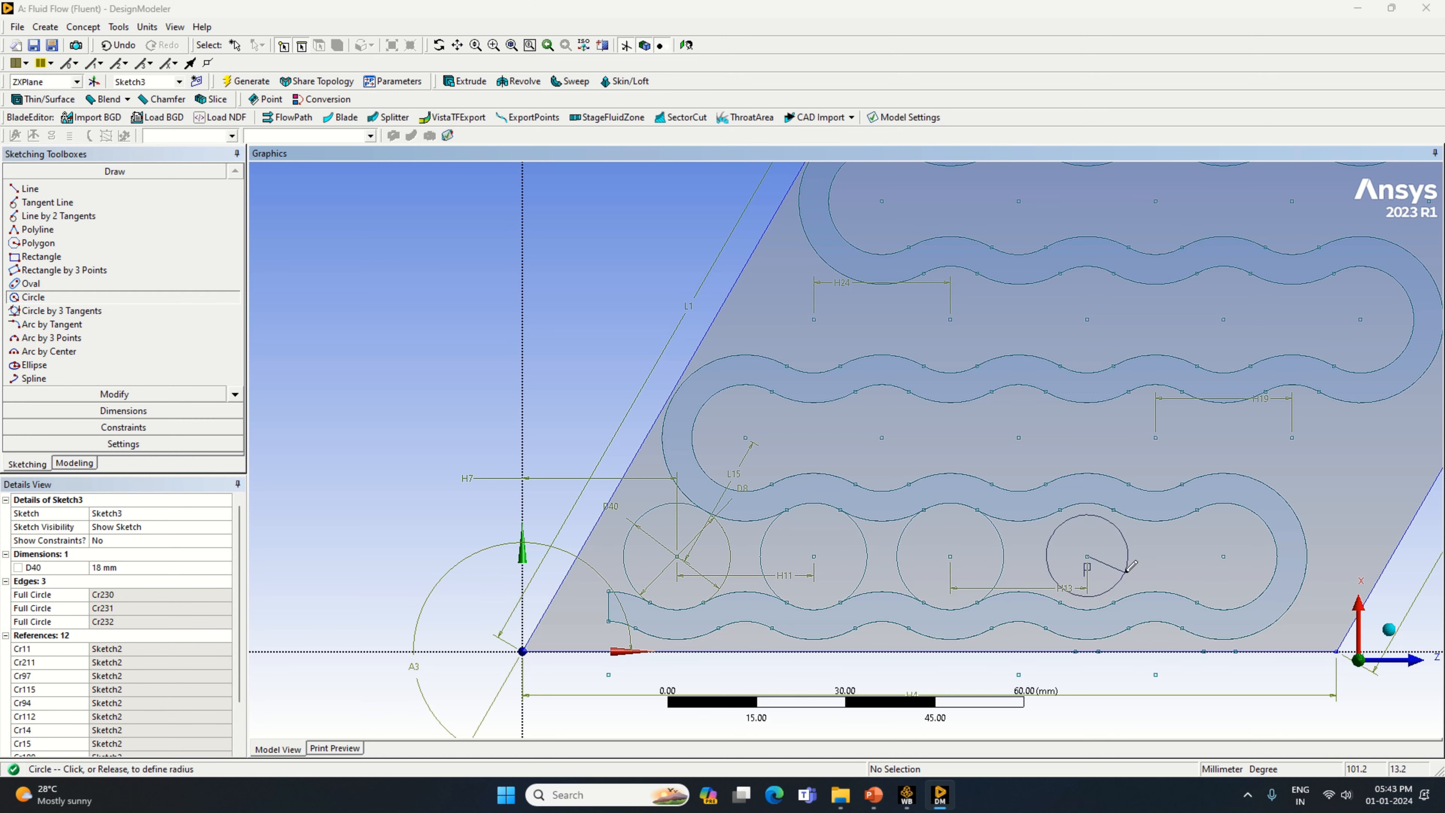
pyautogui.click(1139, 575)
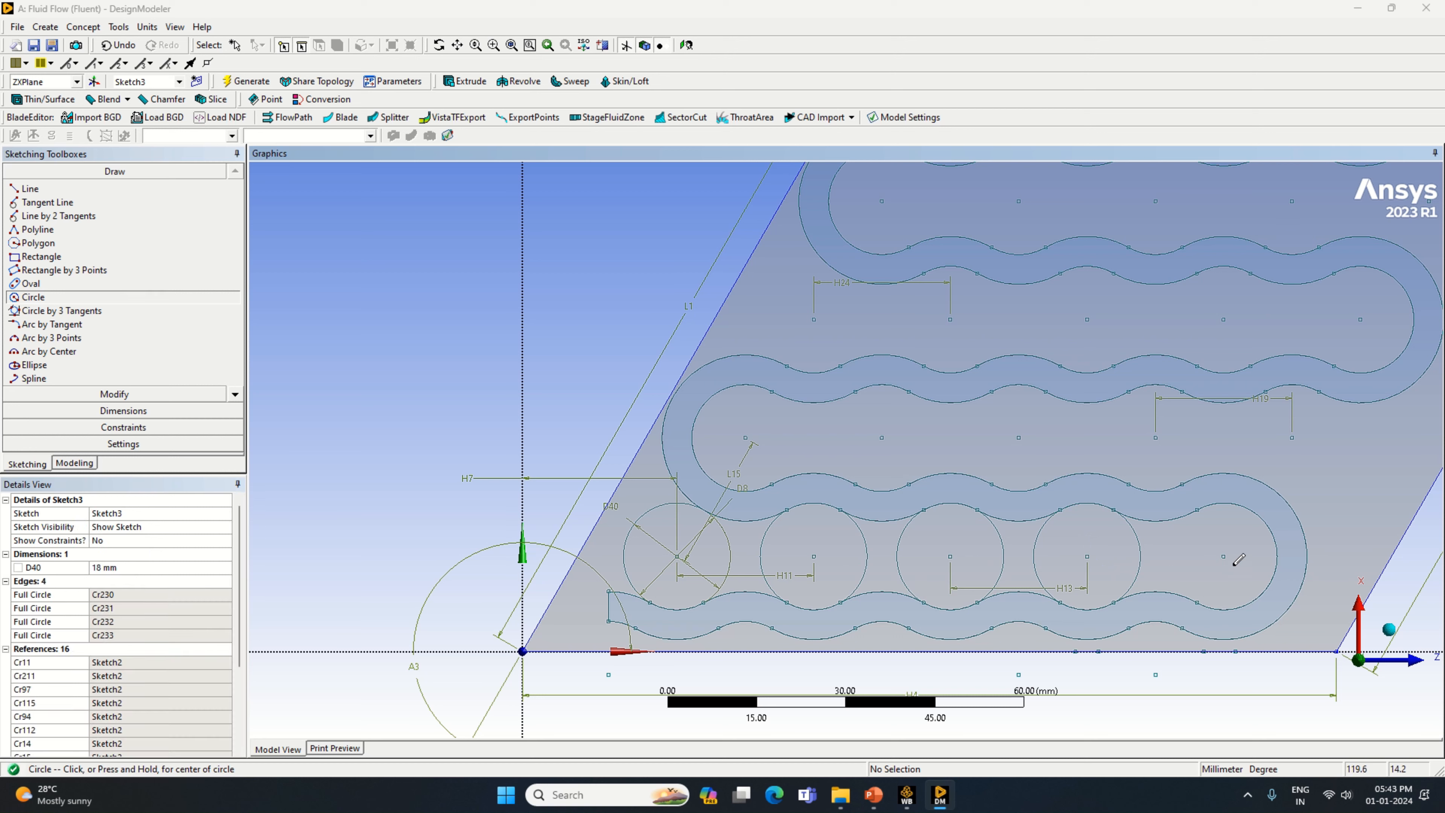
pyautogui.click(1223, 556)
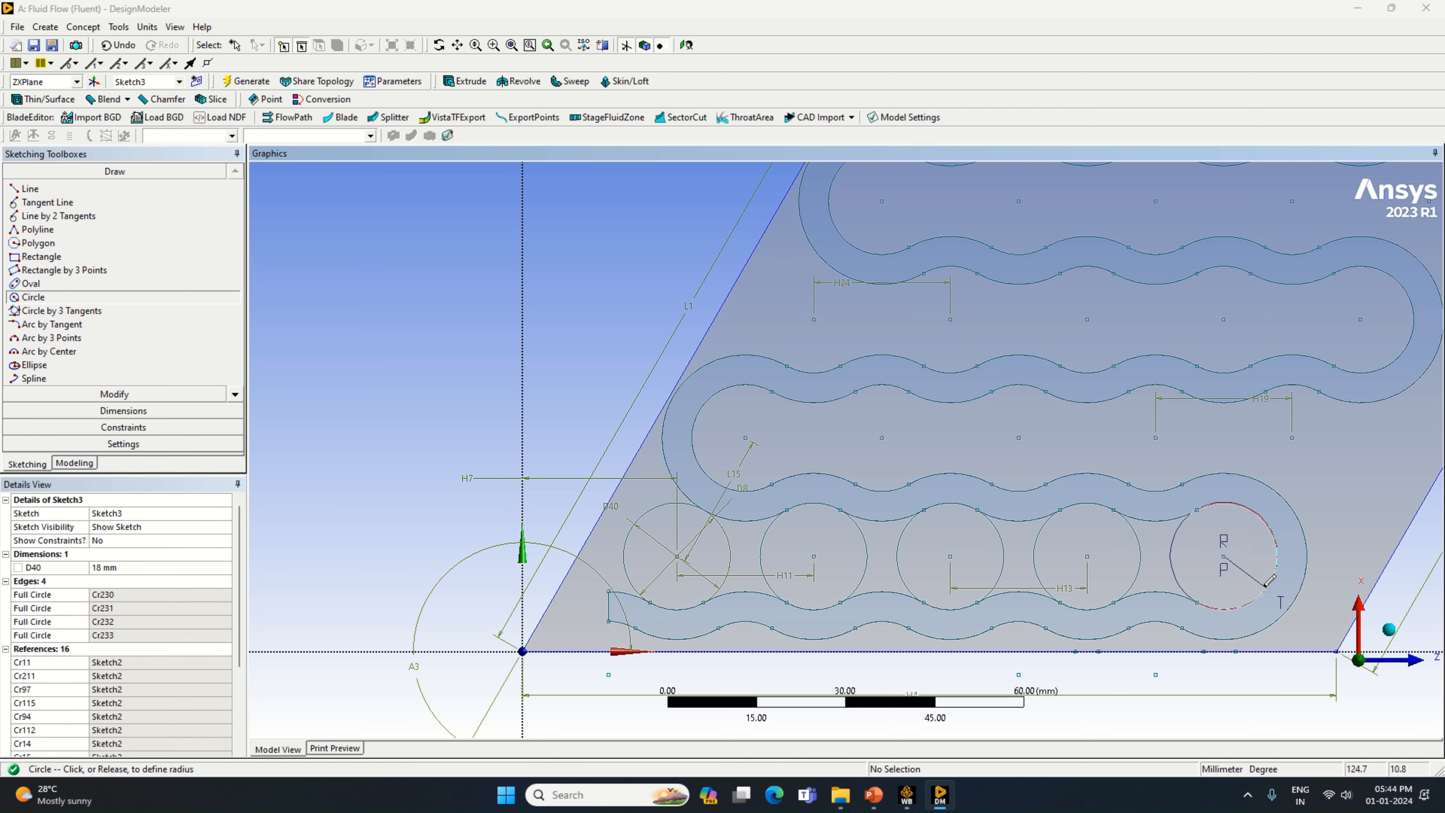
pyautogui.click(1170, 559)
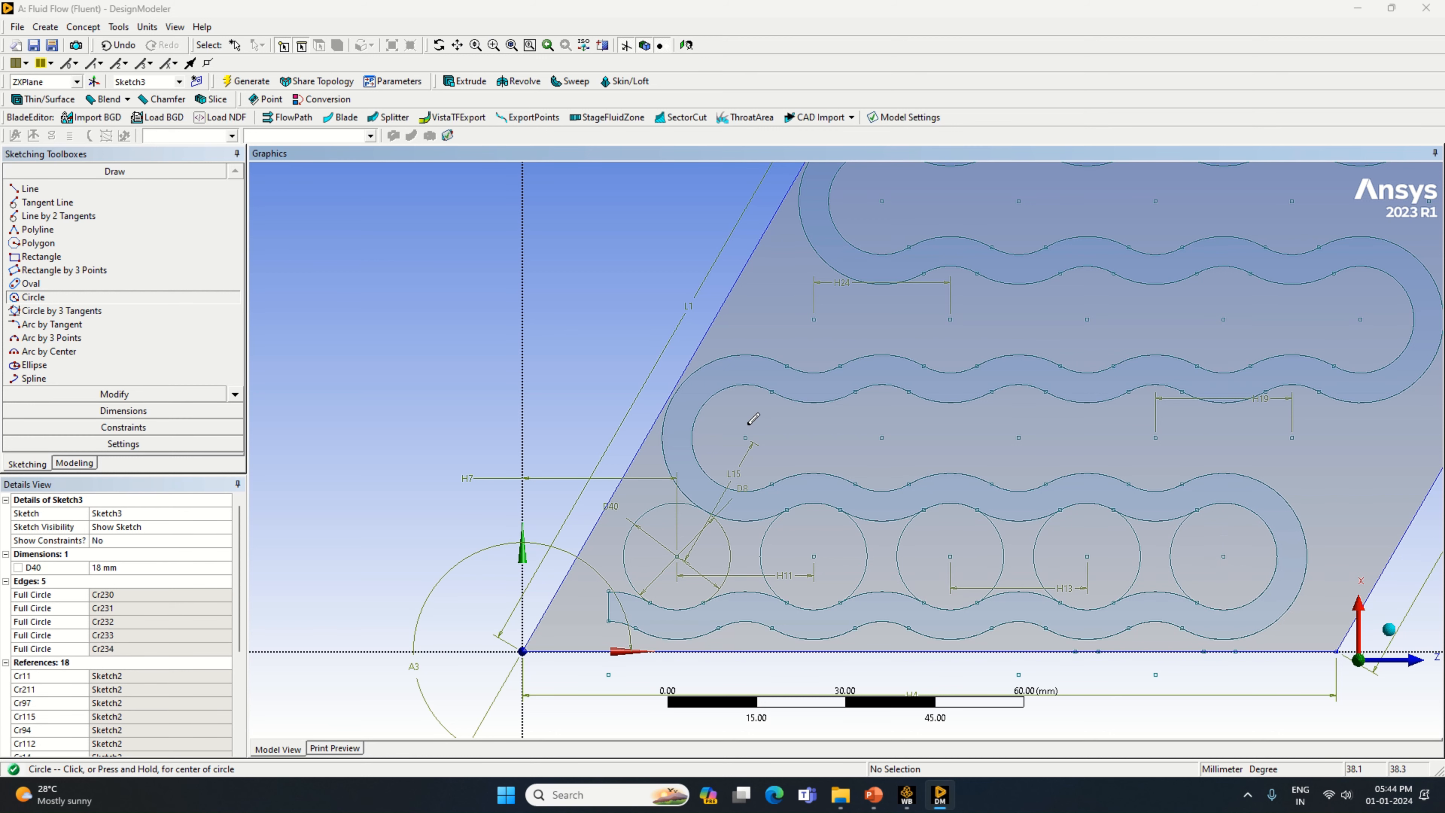
# Draw five circles about 18 mm in diameter at the tube centres of the second row from the bottom.
pyautogui.click(746, 436)
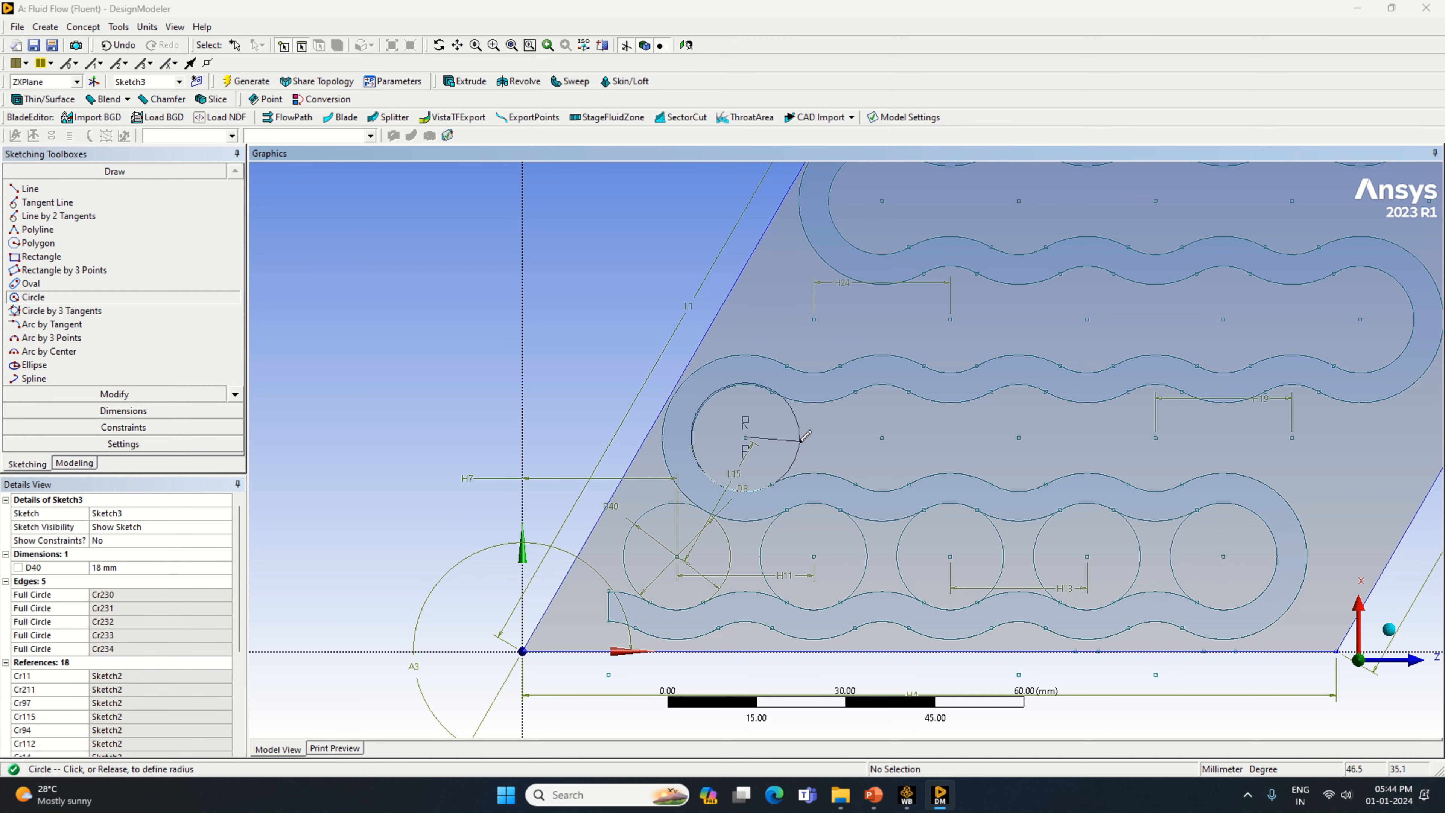
pyautogui.click(802, 437)
pyautogui.click(880, 437)
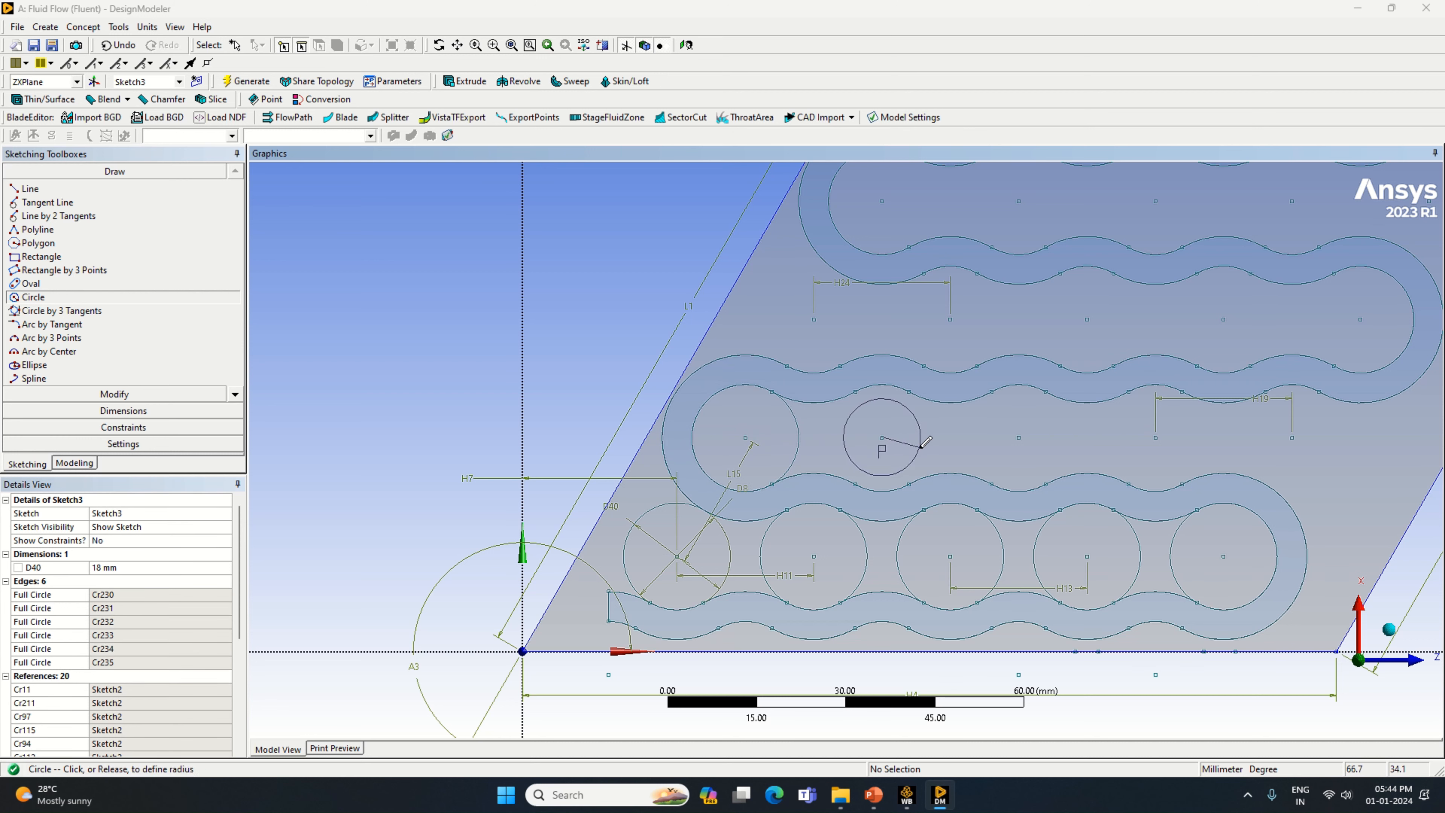
pyautogui.click(936, 445)
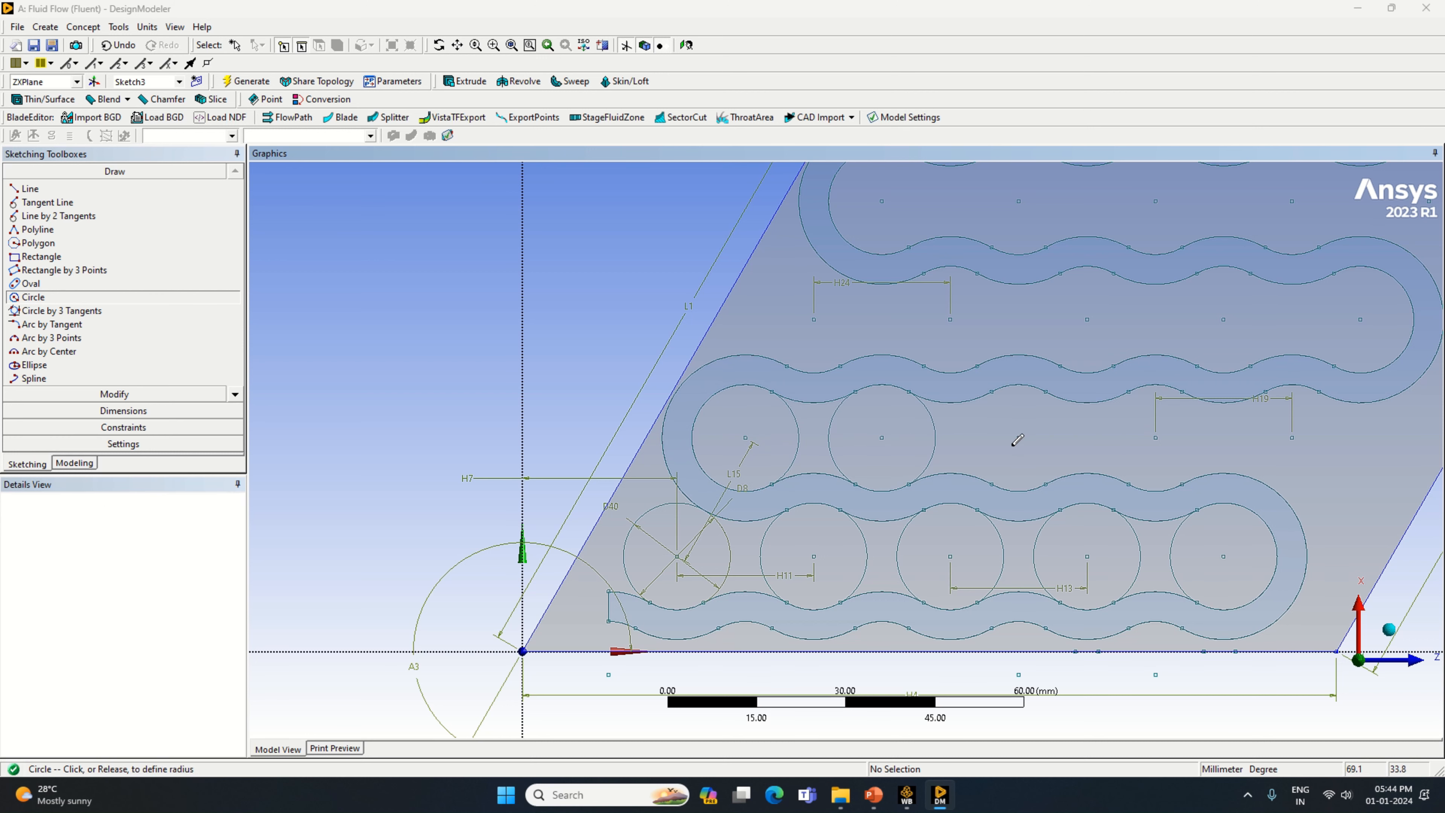
pyautogui.click(1018, 437)
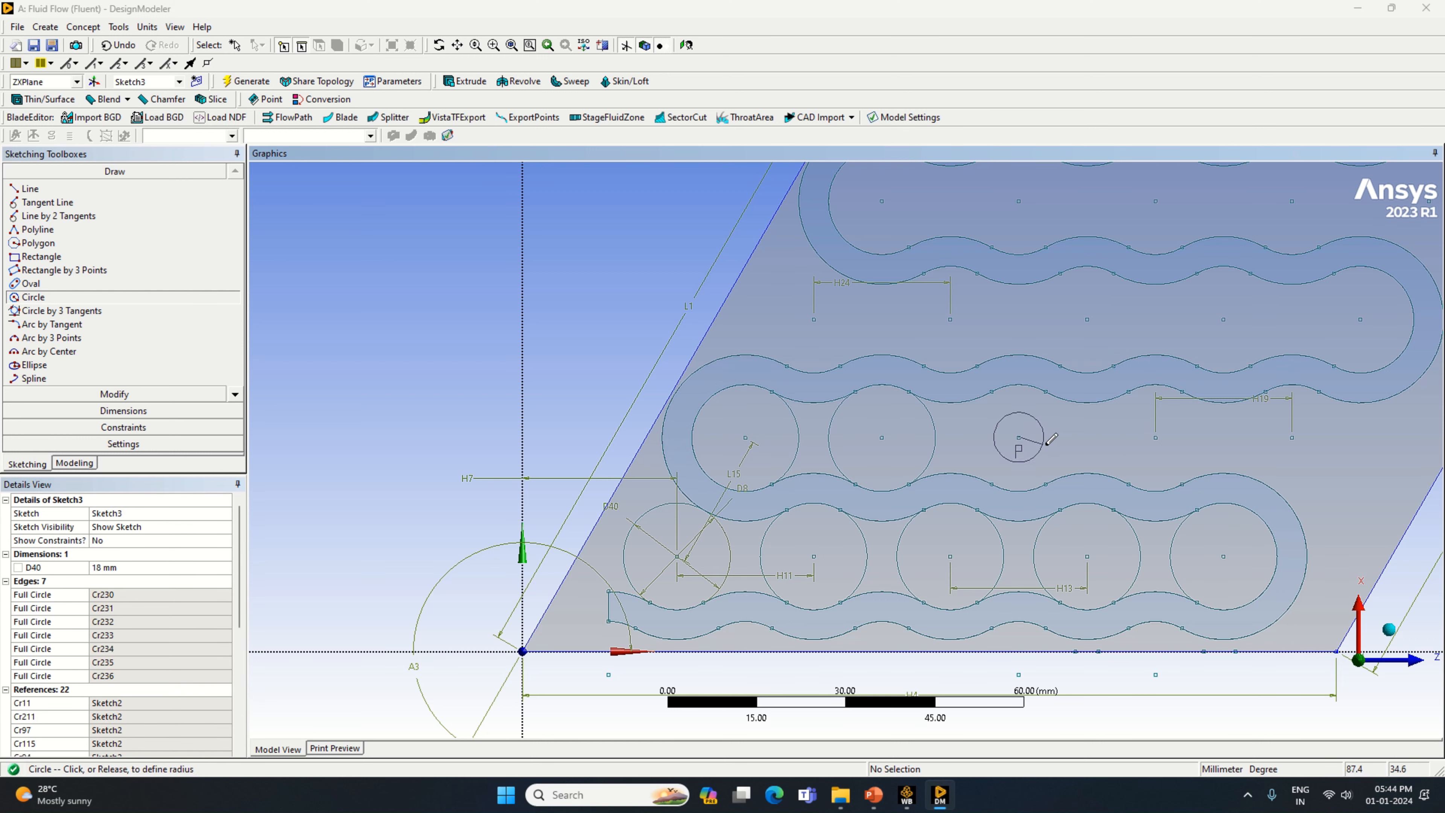
pyautogui.click(1072, 442)
pyautogui.click(1155, 438)
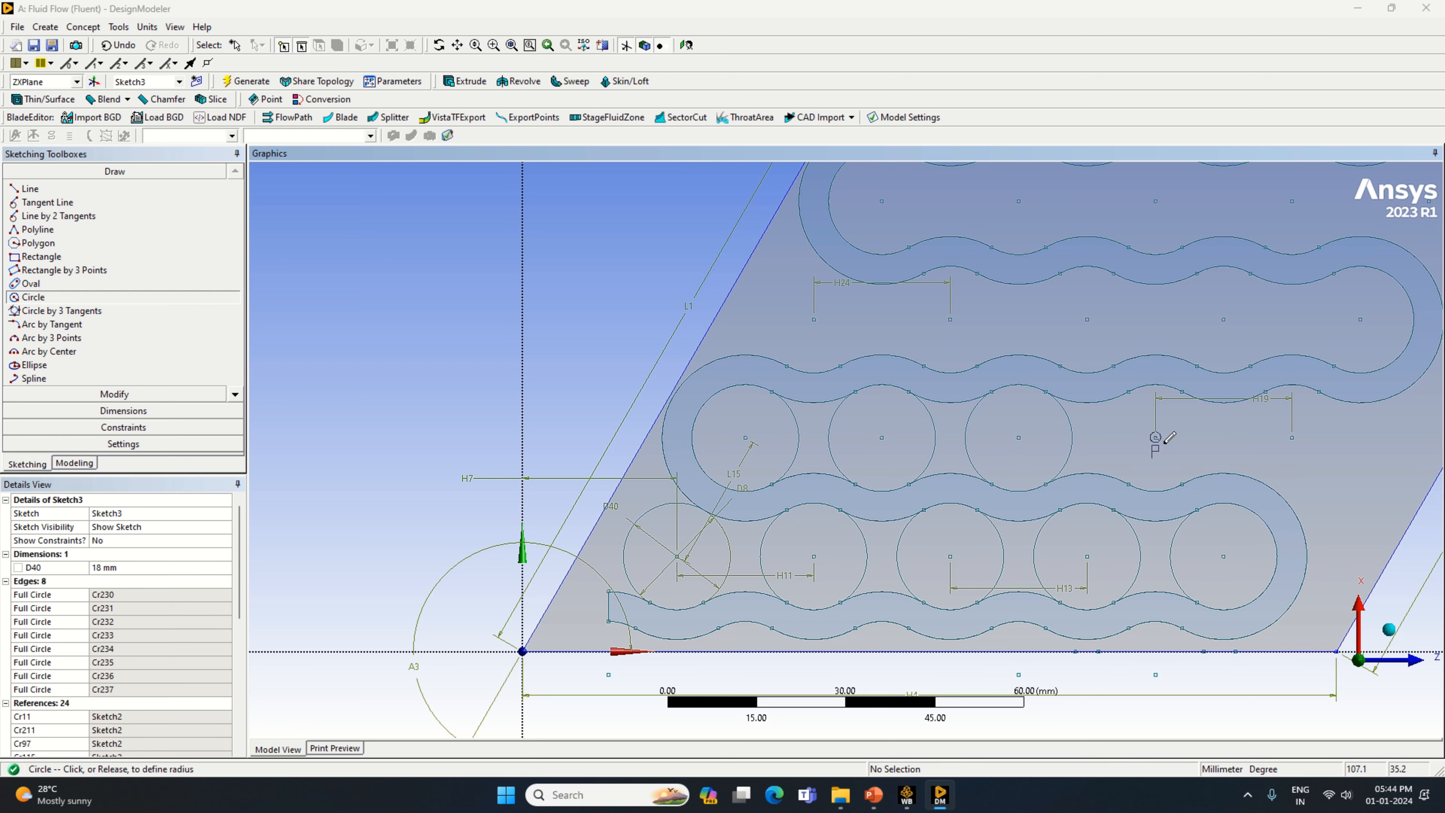
pyautogui.click(1234, 437)
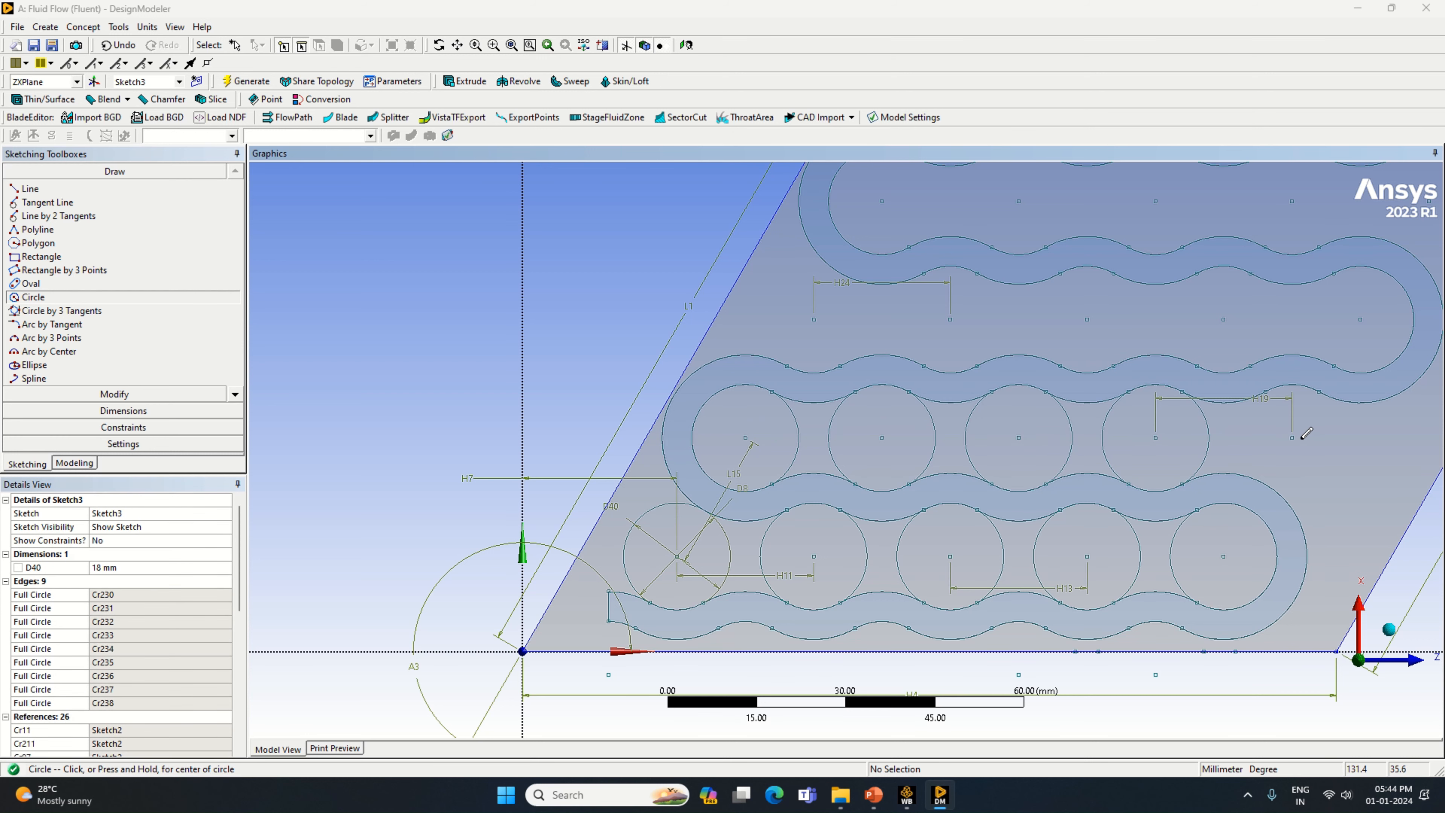
pyautogui.click(1292, 437)
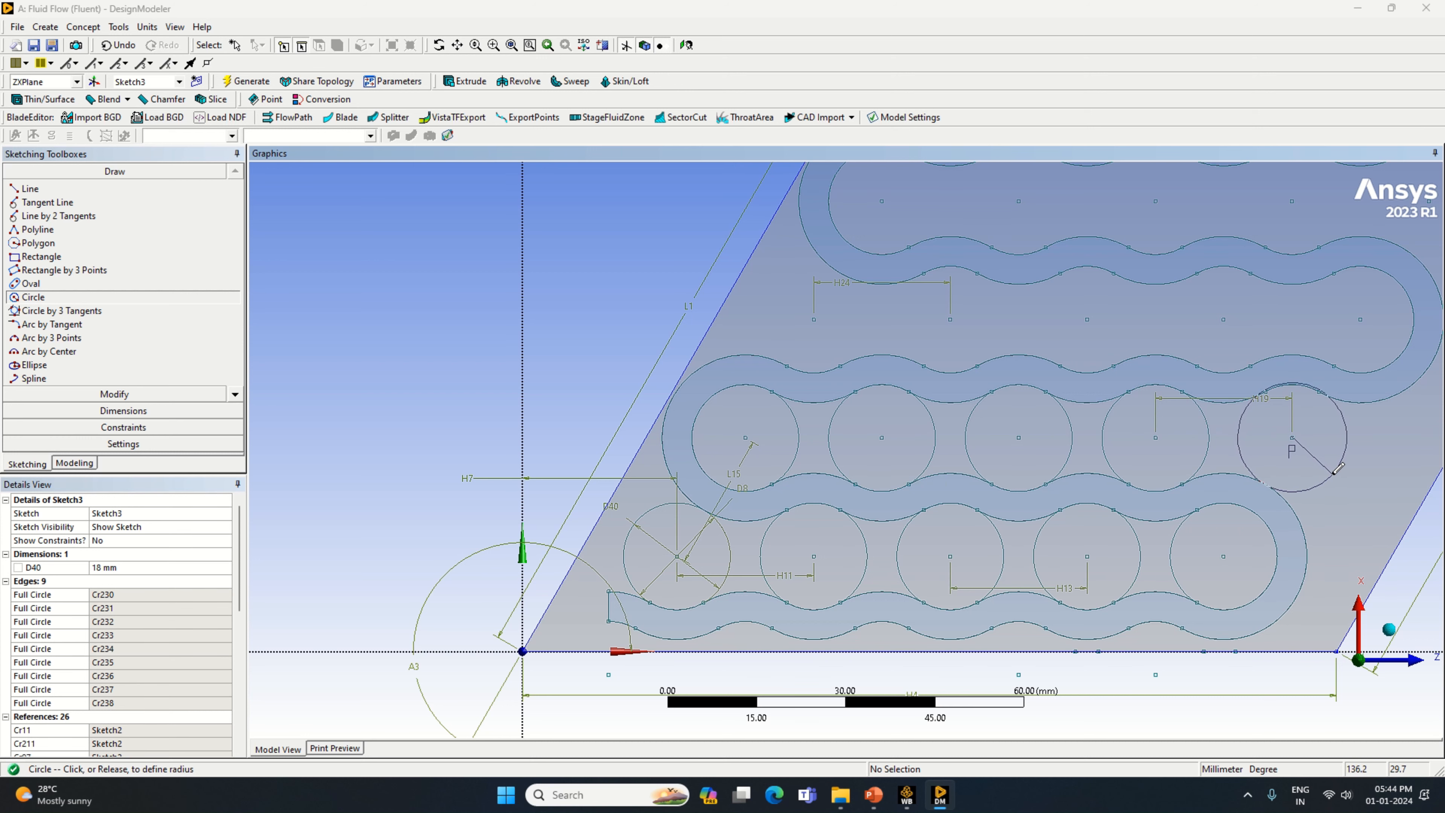
pyautogui.click(1334, 466)
# Draw five circles about 18 mm in diameter at the tube centres of the third row from the bottom.
pyautogui.scroll(-1, 1139, 416)
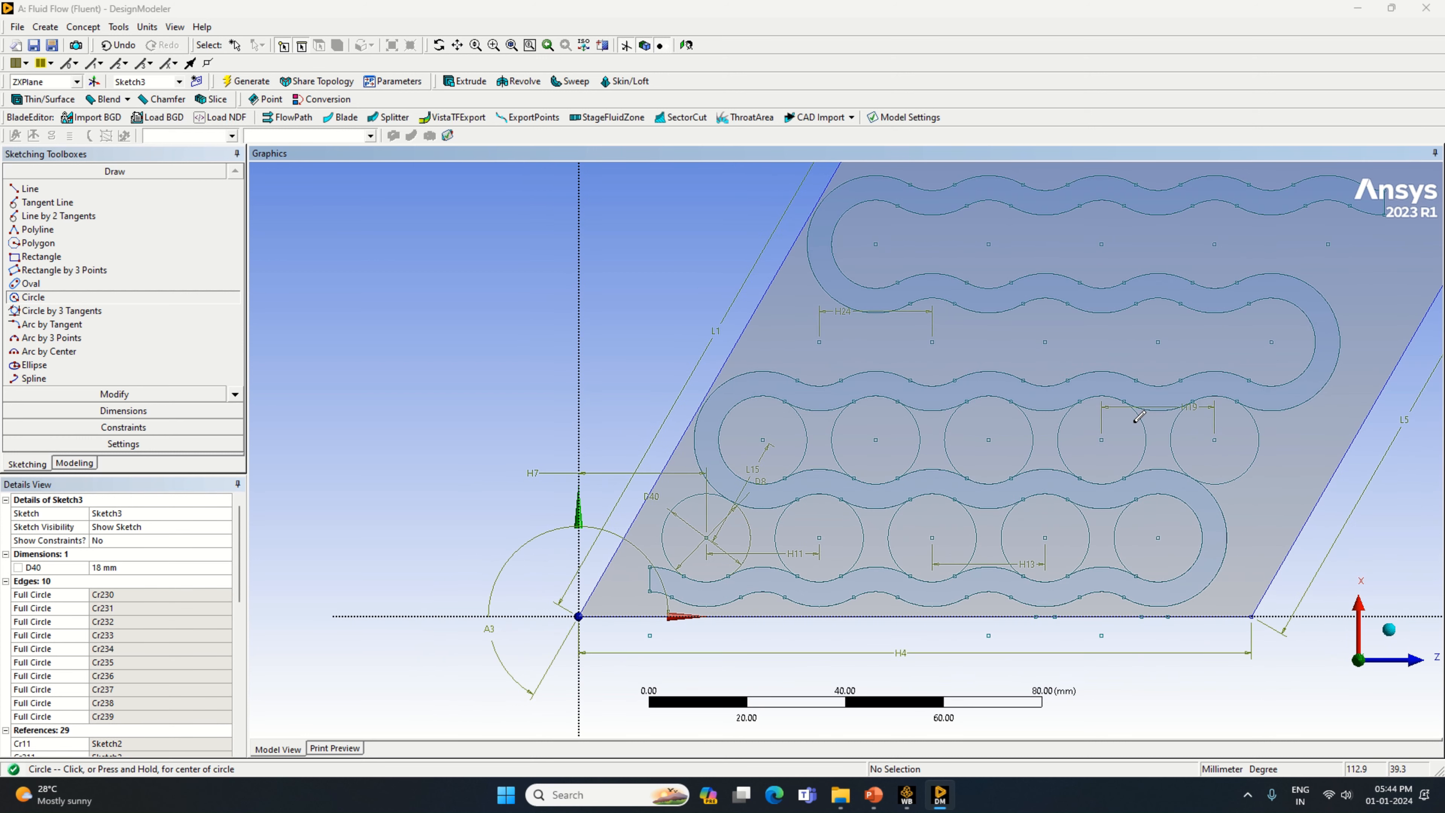
pyautogui.click(1272, 342)
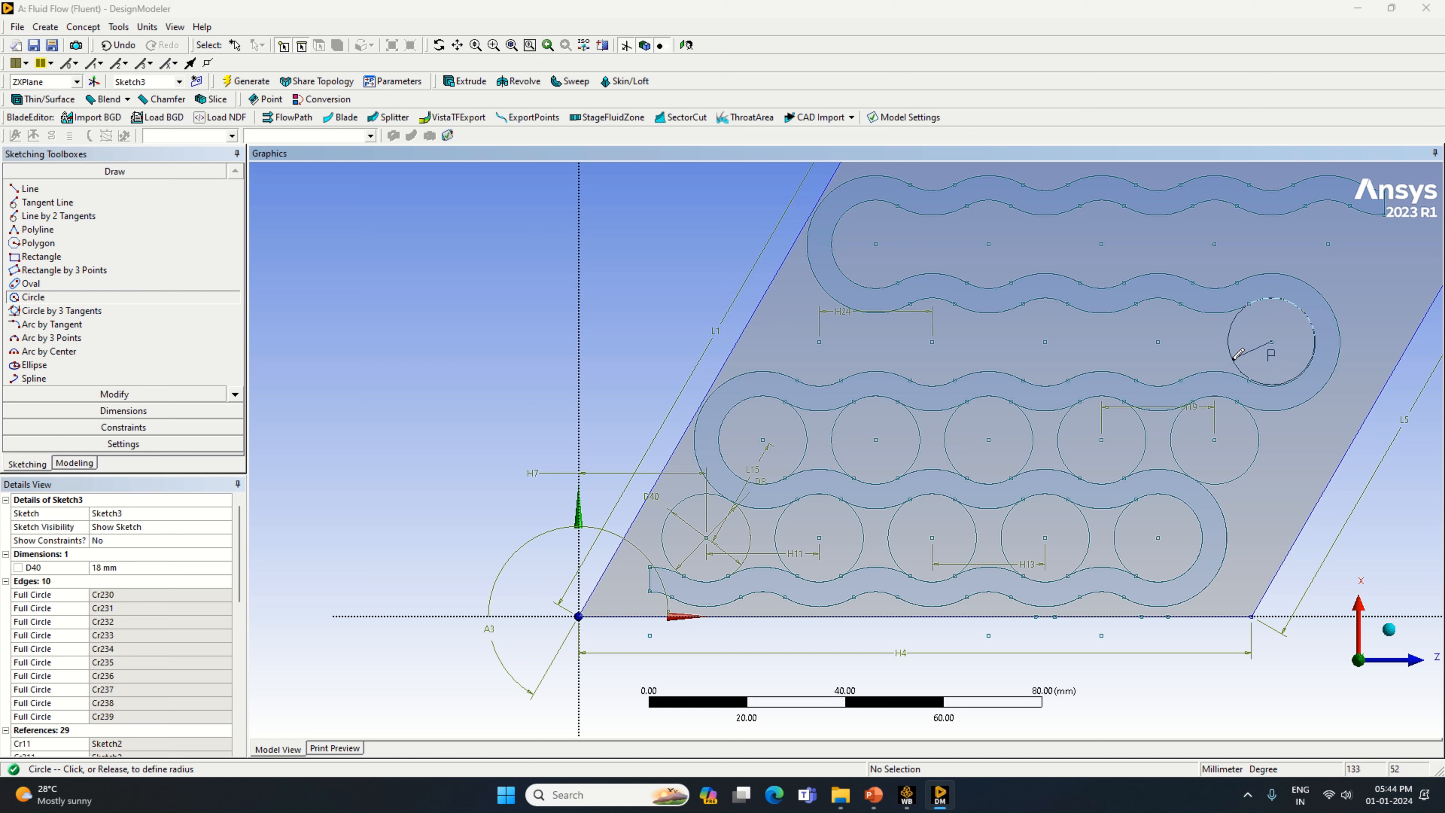
pyautogui.click(1230, 352)
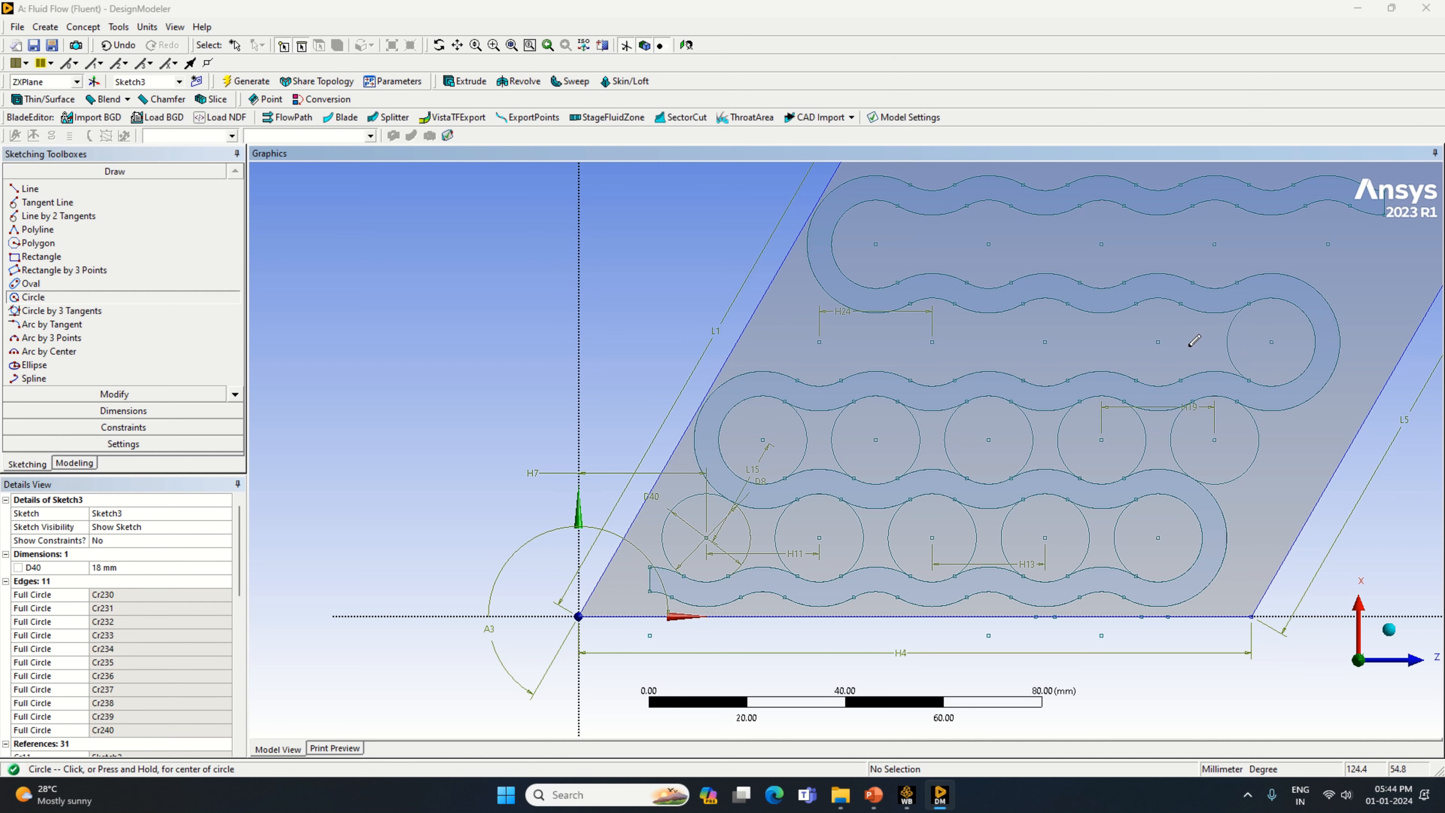
pyautogui.click(1158, 342)
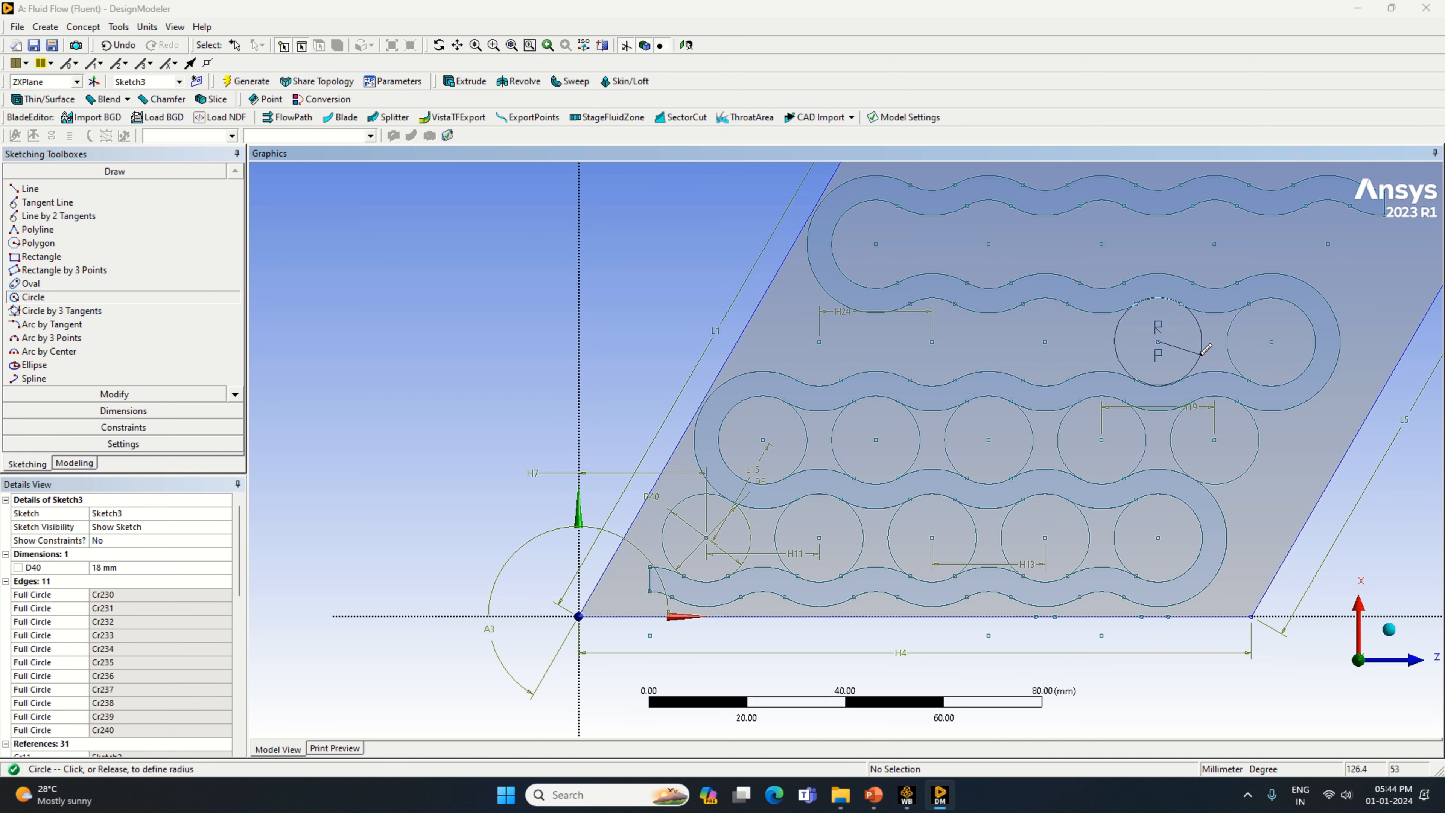
pyautogui.click(1156, 345)
pyautogui.click(1044, 342)
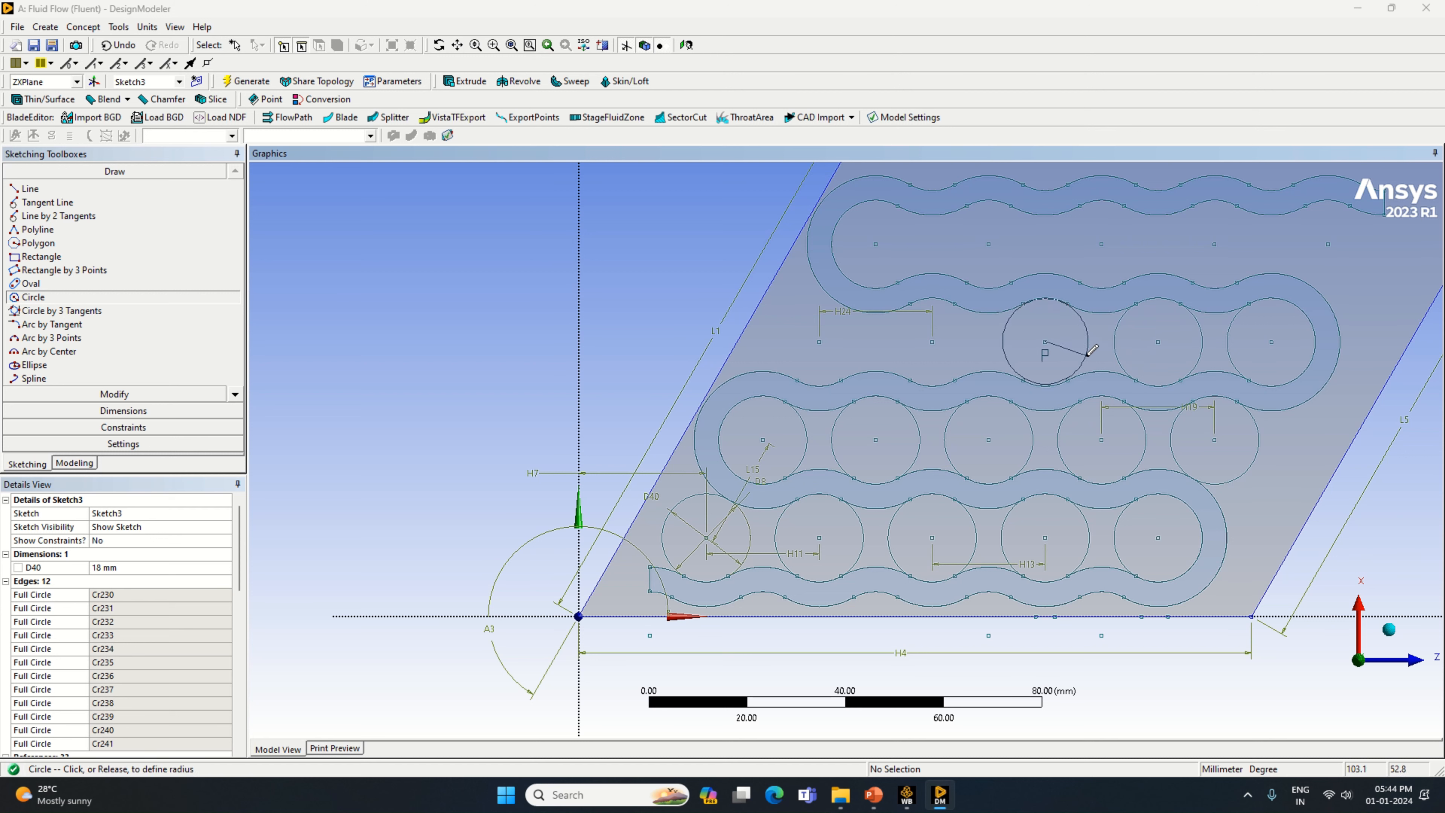
pyautogui.click(1003, 338)
pyautogui.click(932, 341)
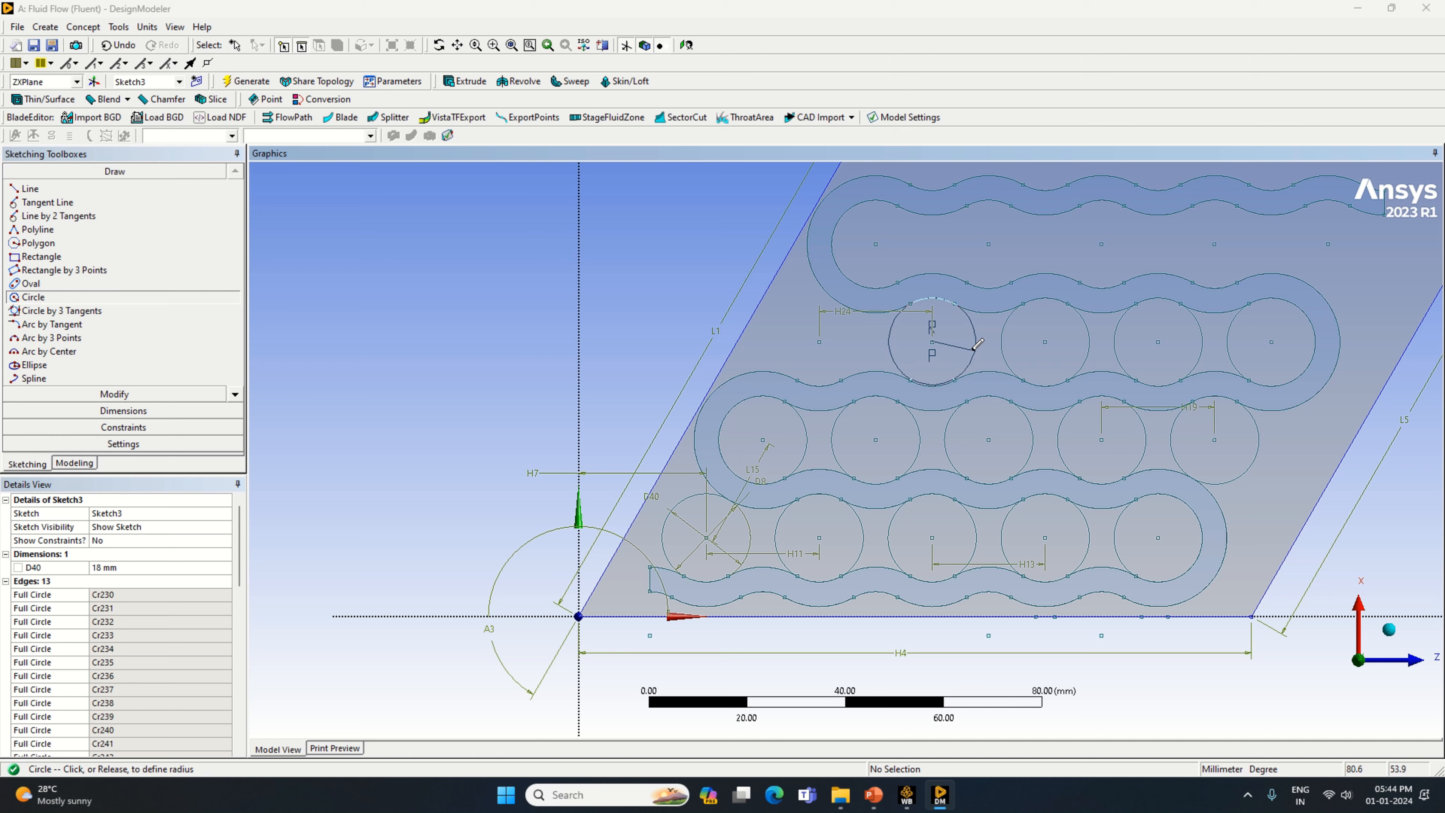
pyautogui.click(977, 344)
pyautogui.click(820, 342)
pyautogui.click(863, 357)
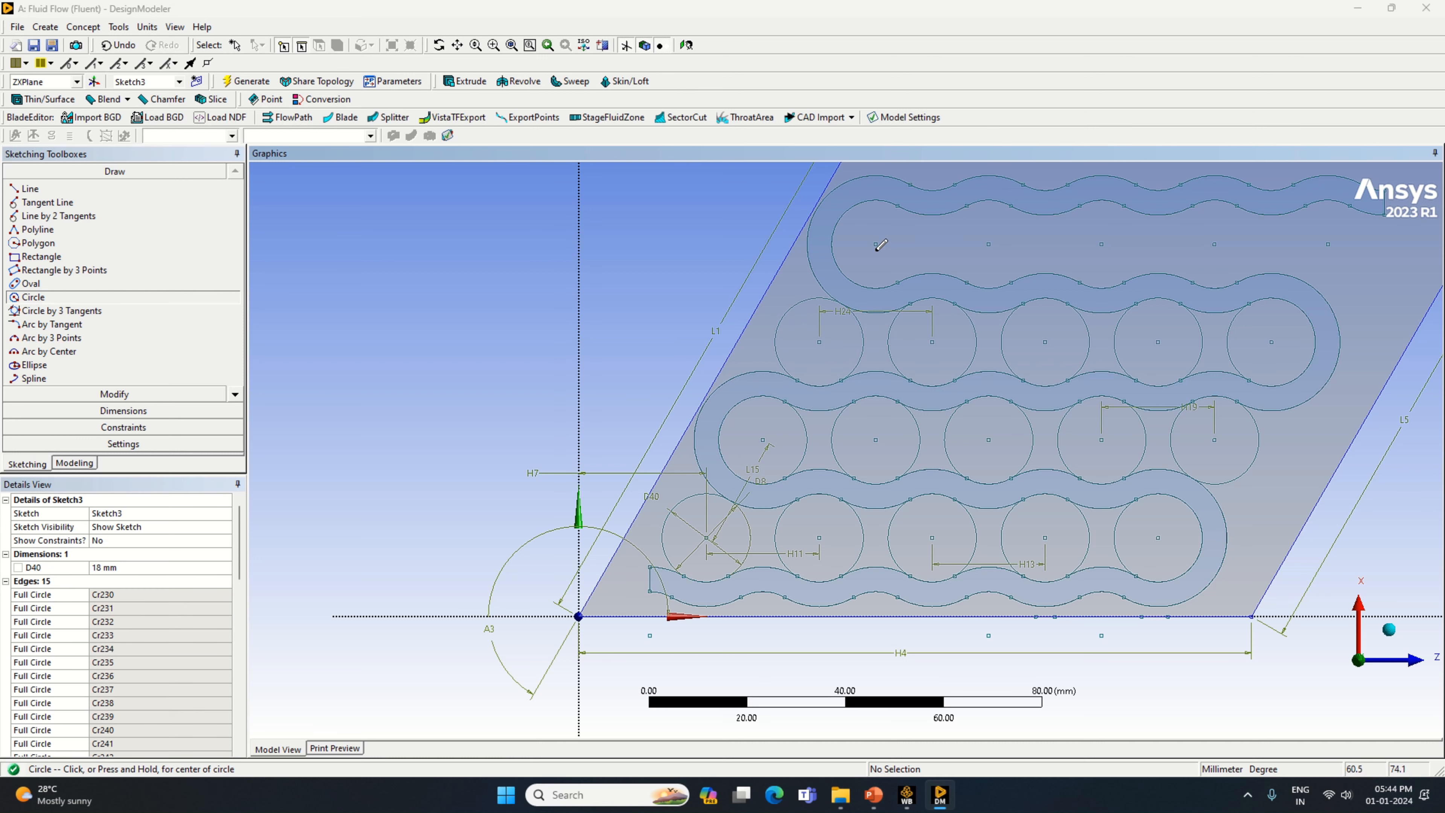
# Draw five circles about 18 mm in diameter at the tube centres of the uppermost row.
pyautogui.click(875, 243)
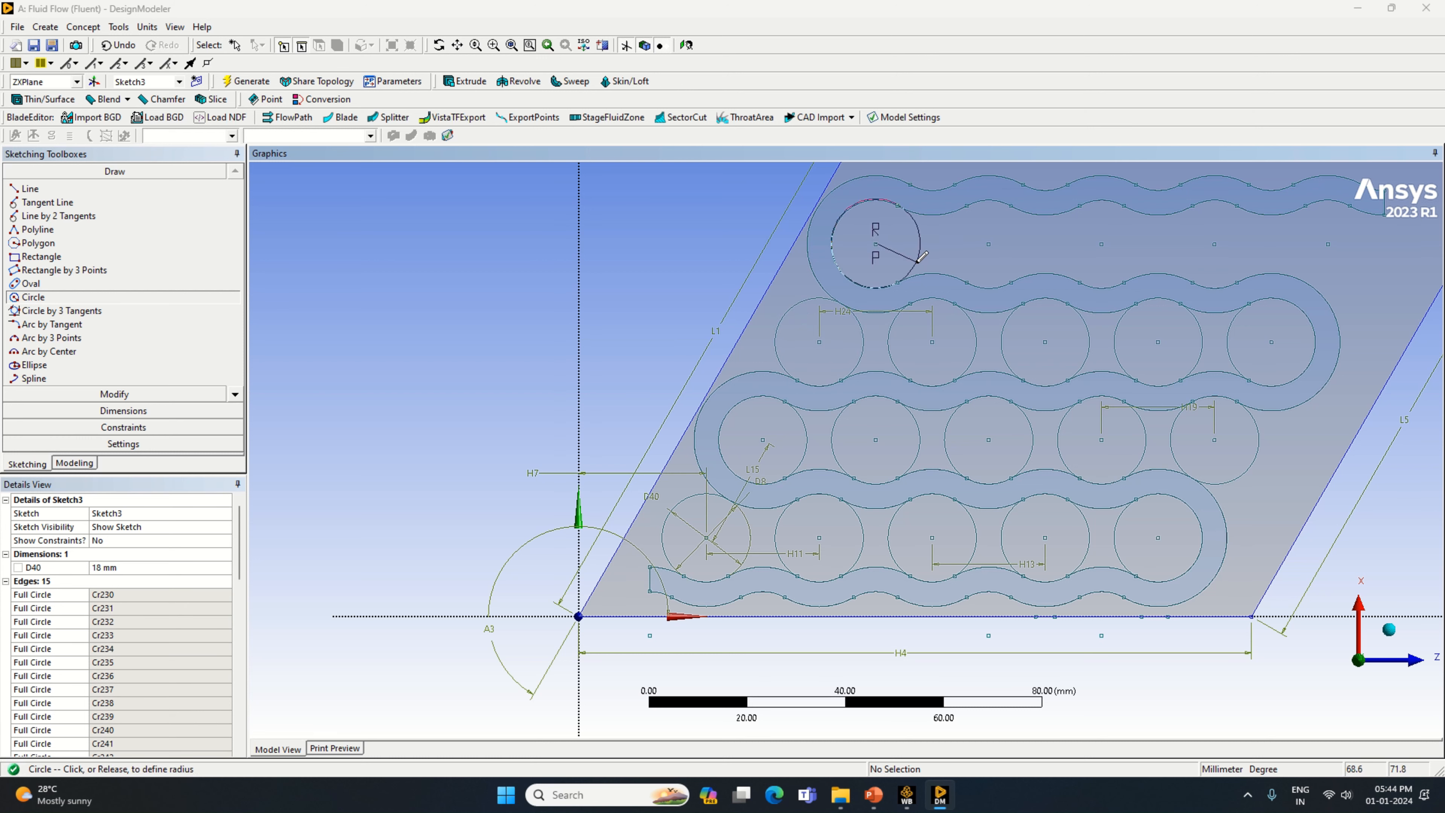
pyautogui.click(927, 260)
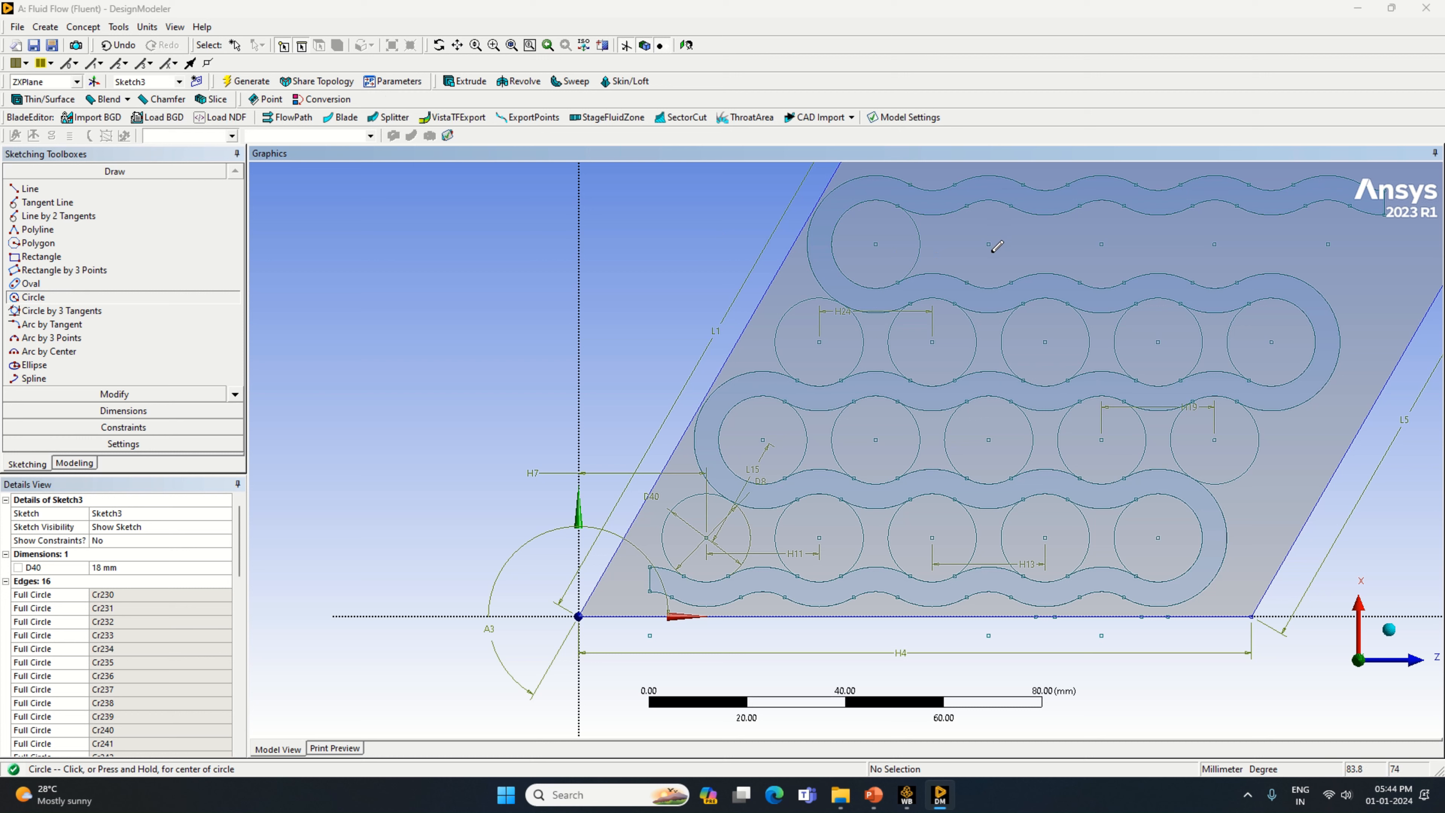
pyautogui.click(989, 245)
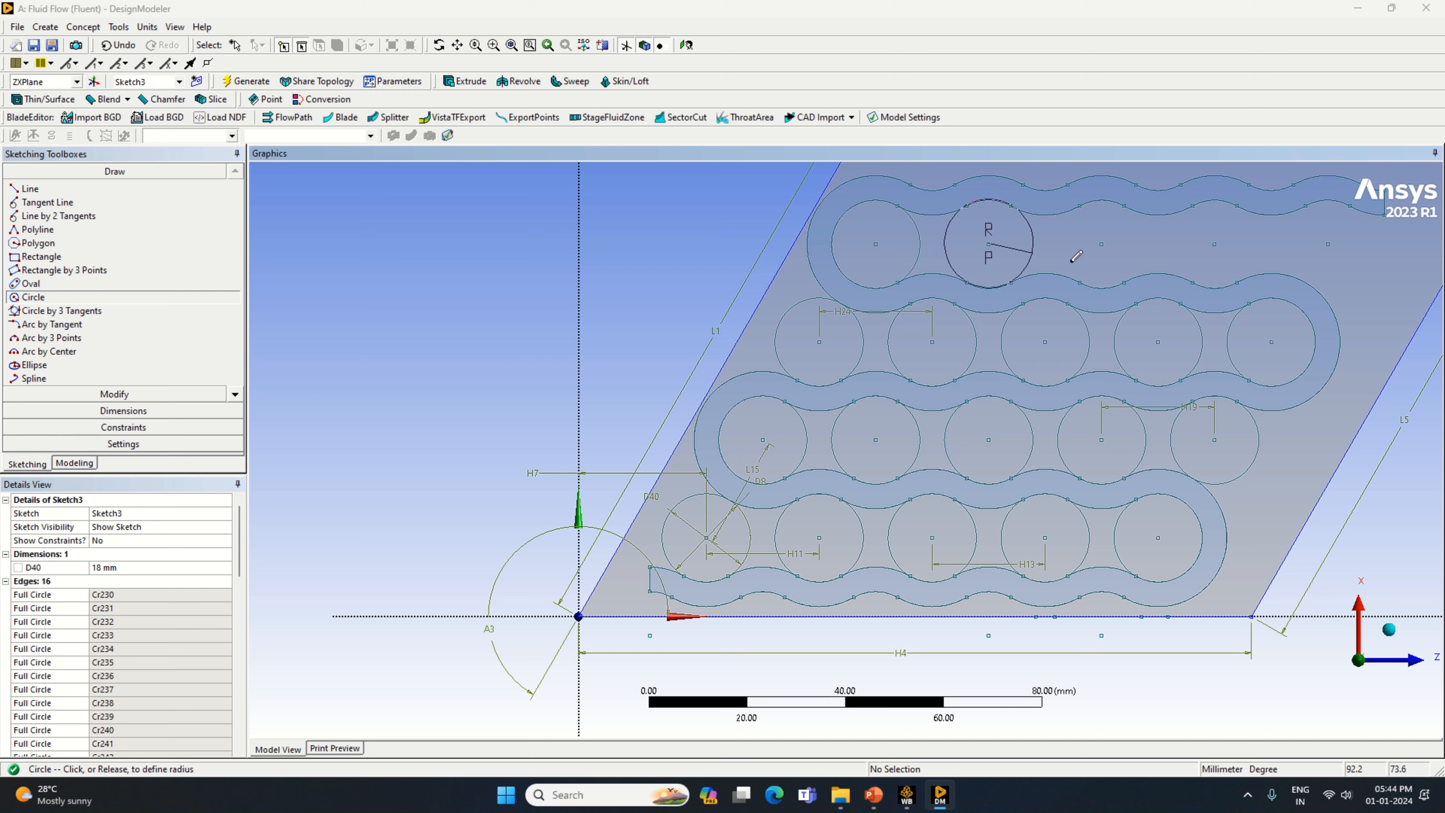
pyautogui.click(1075, 256)
pyautogui.click(1101, 243)
pyautogui.click(1145, 255)
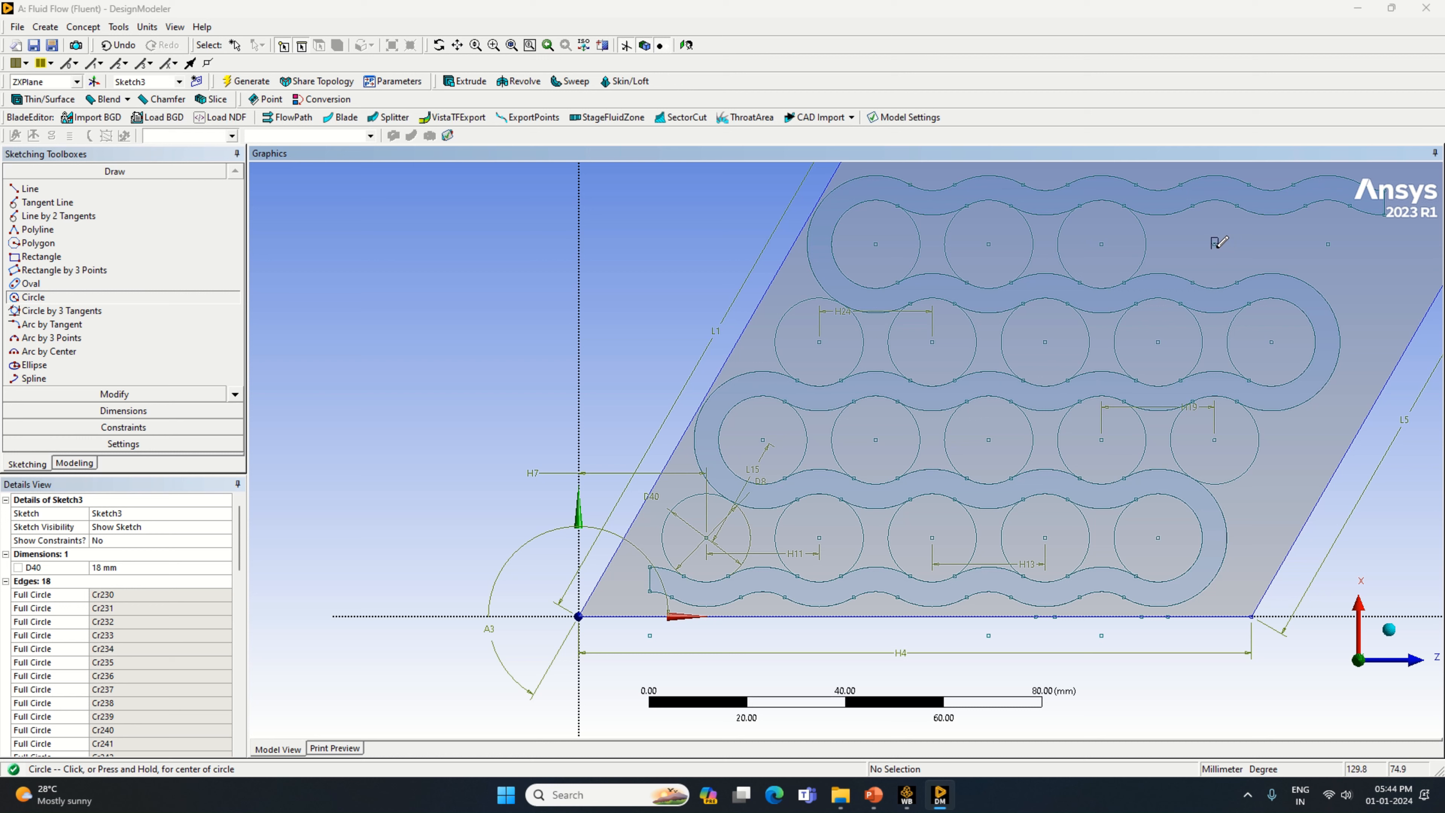
pyautogui.click(1214, 243)
pyautogui.click(1261, 256)
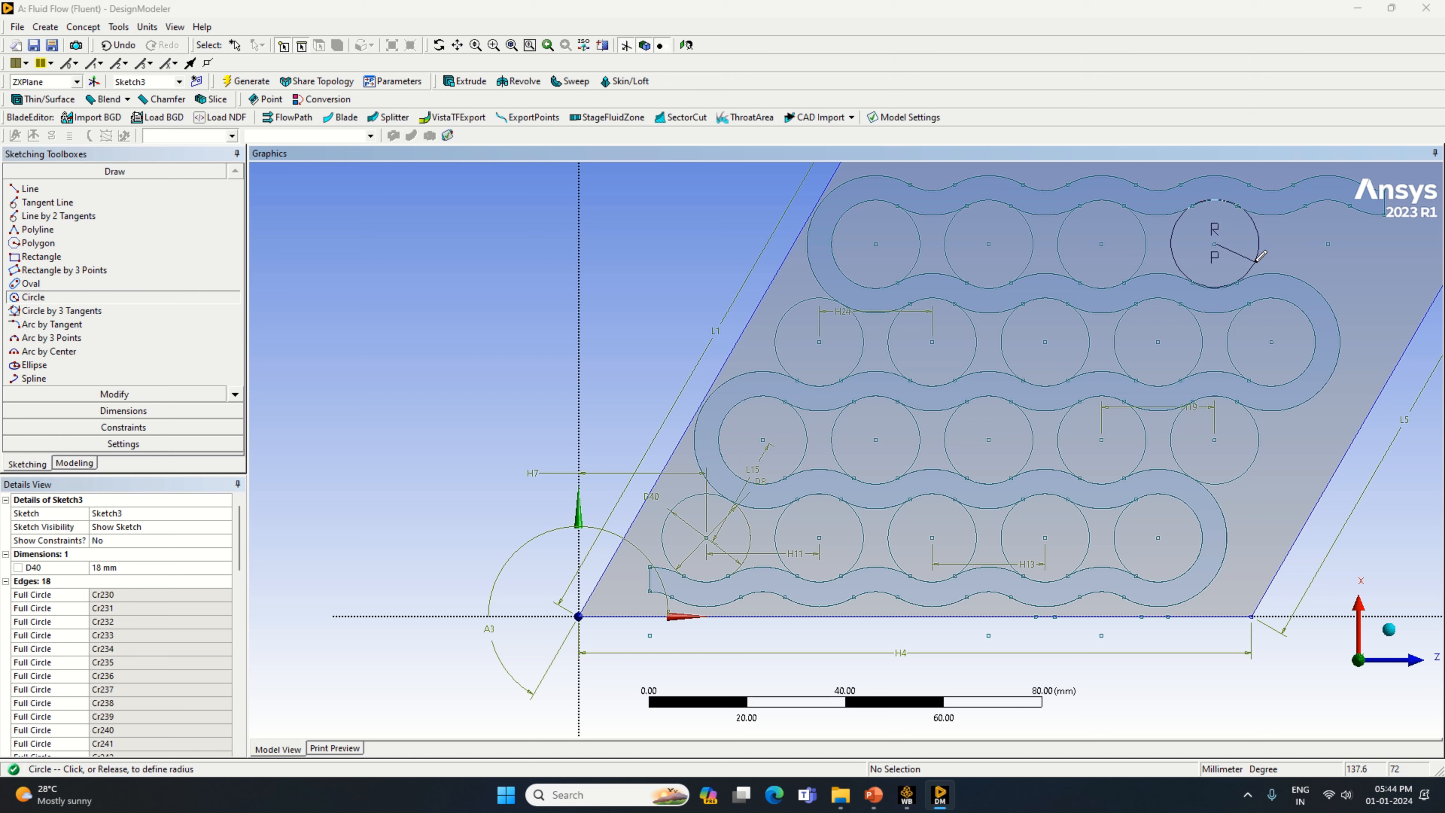
pyautogui.click(1328, 244)
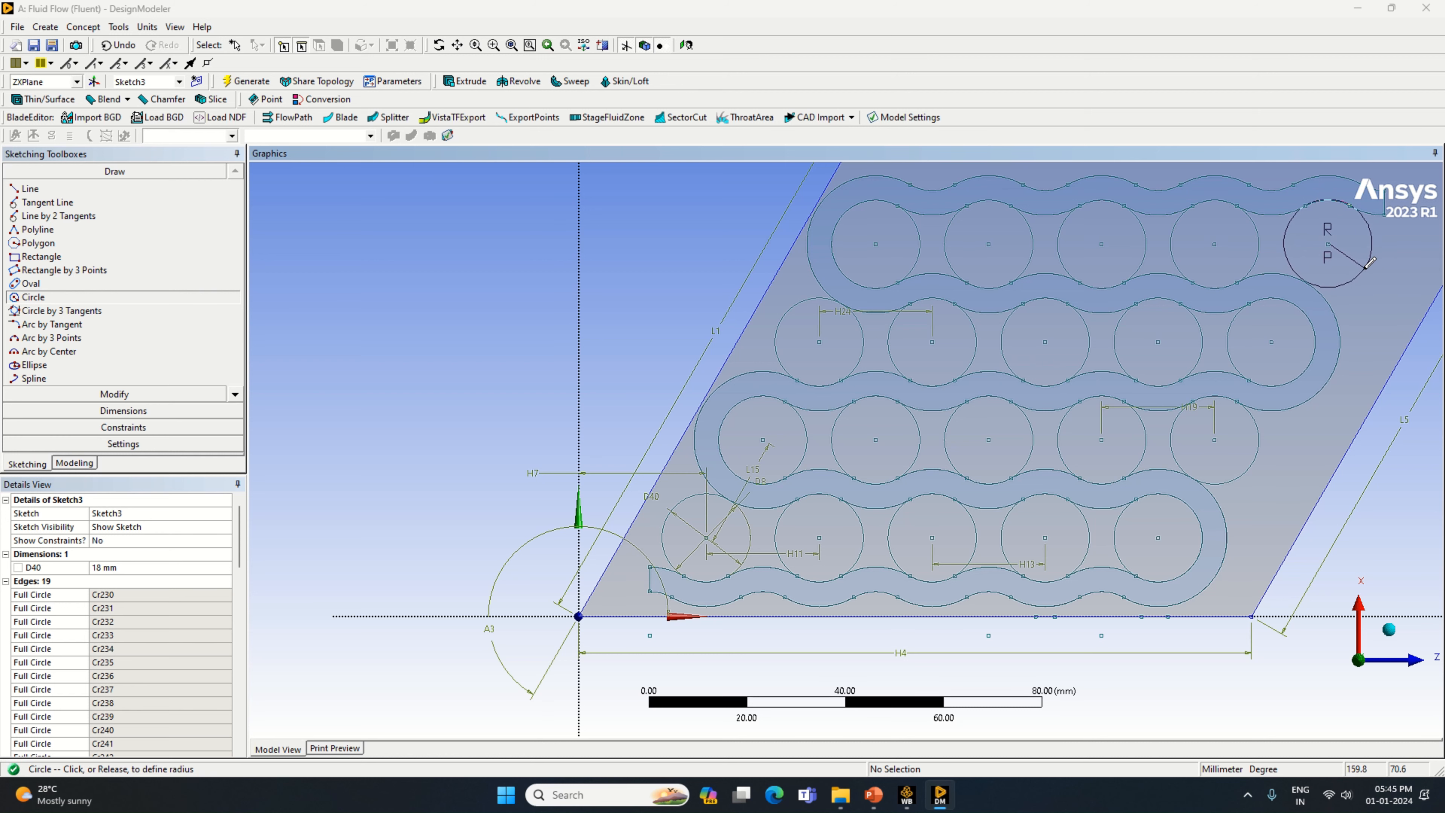
pyautogui.click(1370, 261)
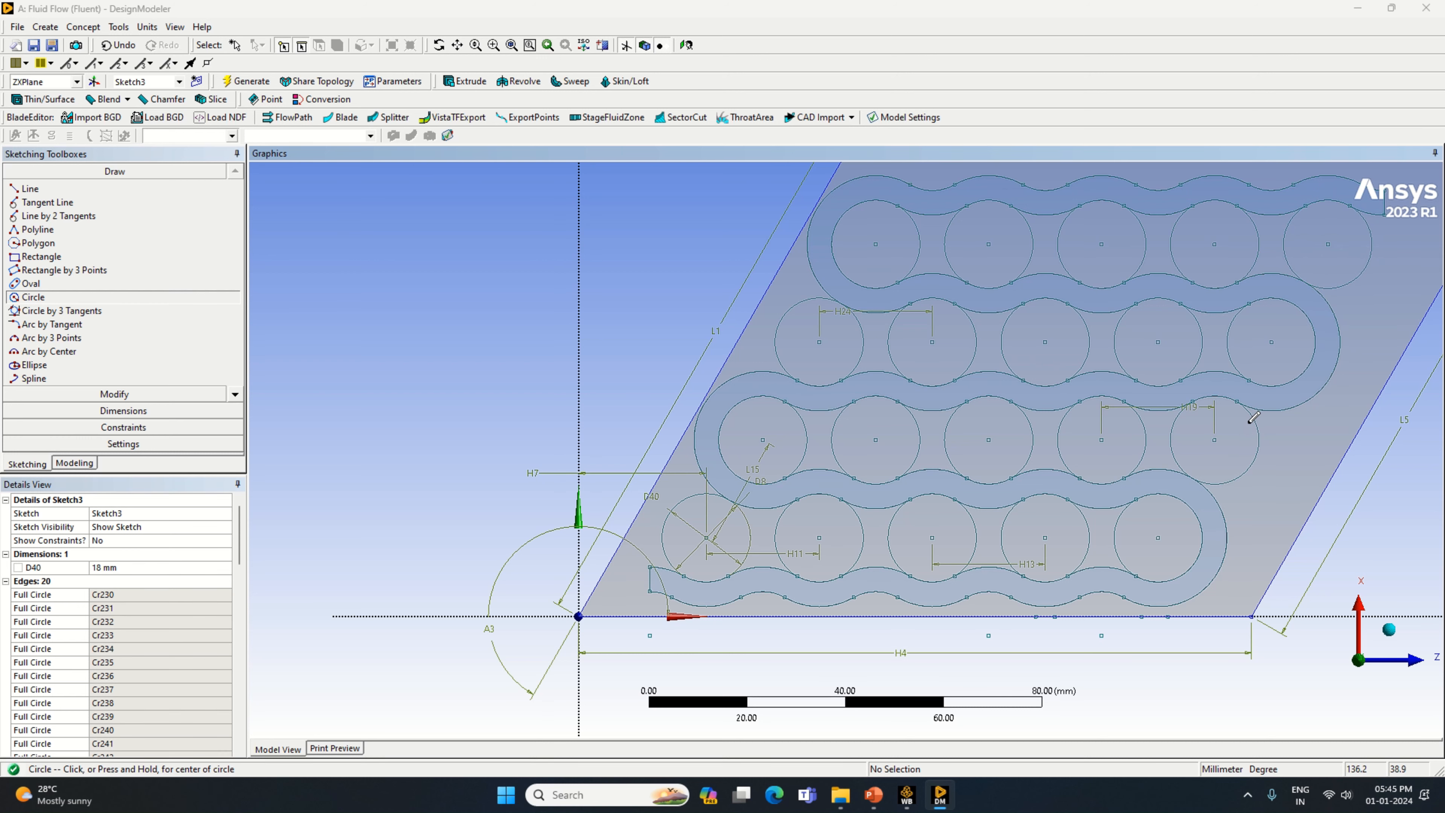
# Extrude the sketch of twenty tube circles 65 mm with the Slice Material operation and generate the bodies.
pyautogui.scroll(-1, 1255, 419)
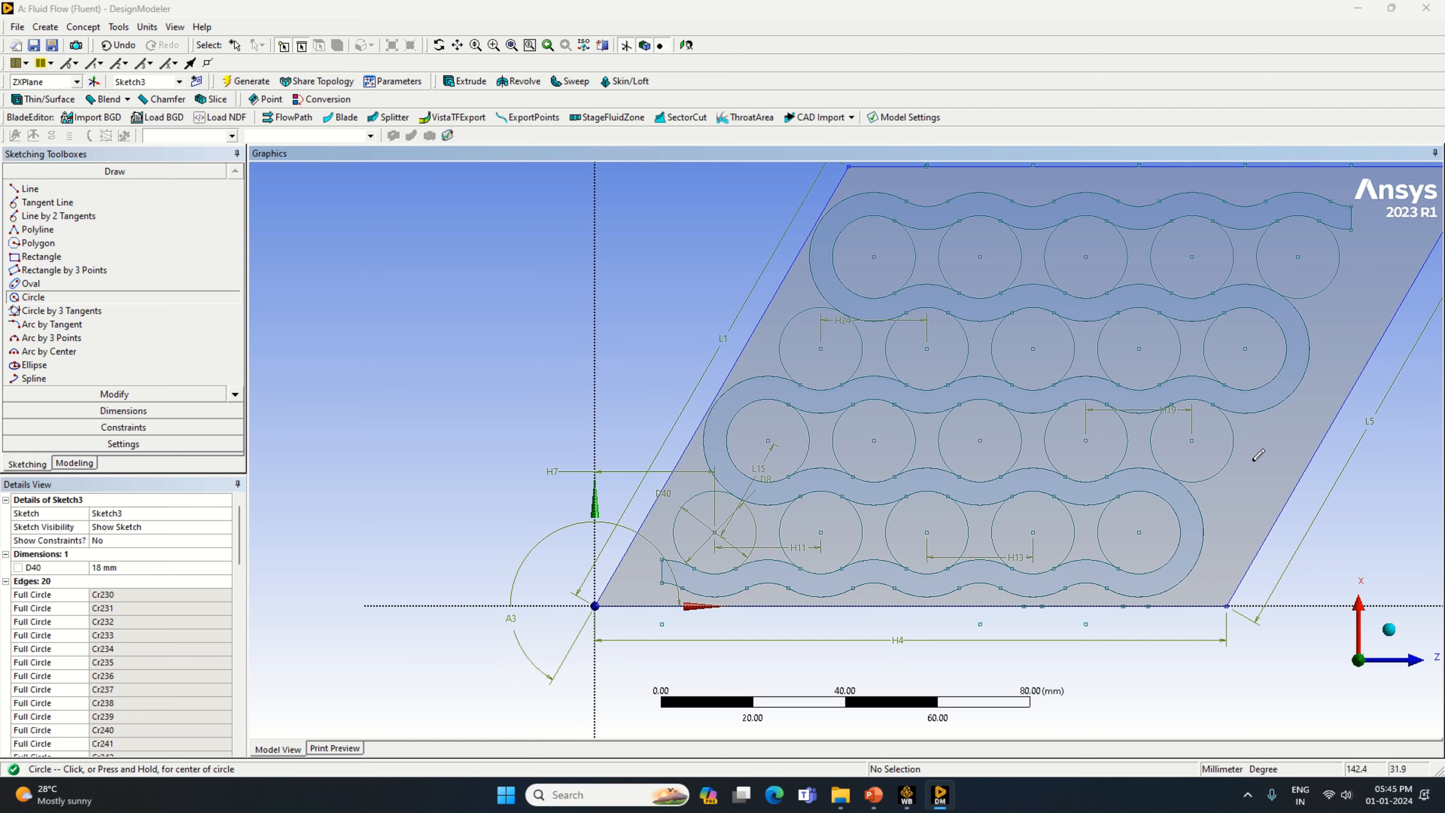
pyautogui.scroll(-1, 1258, 454)
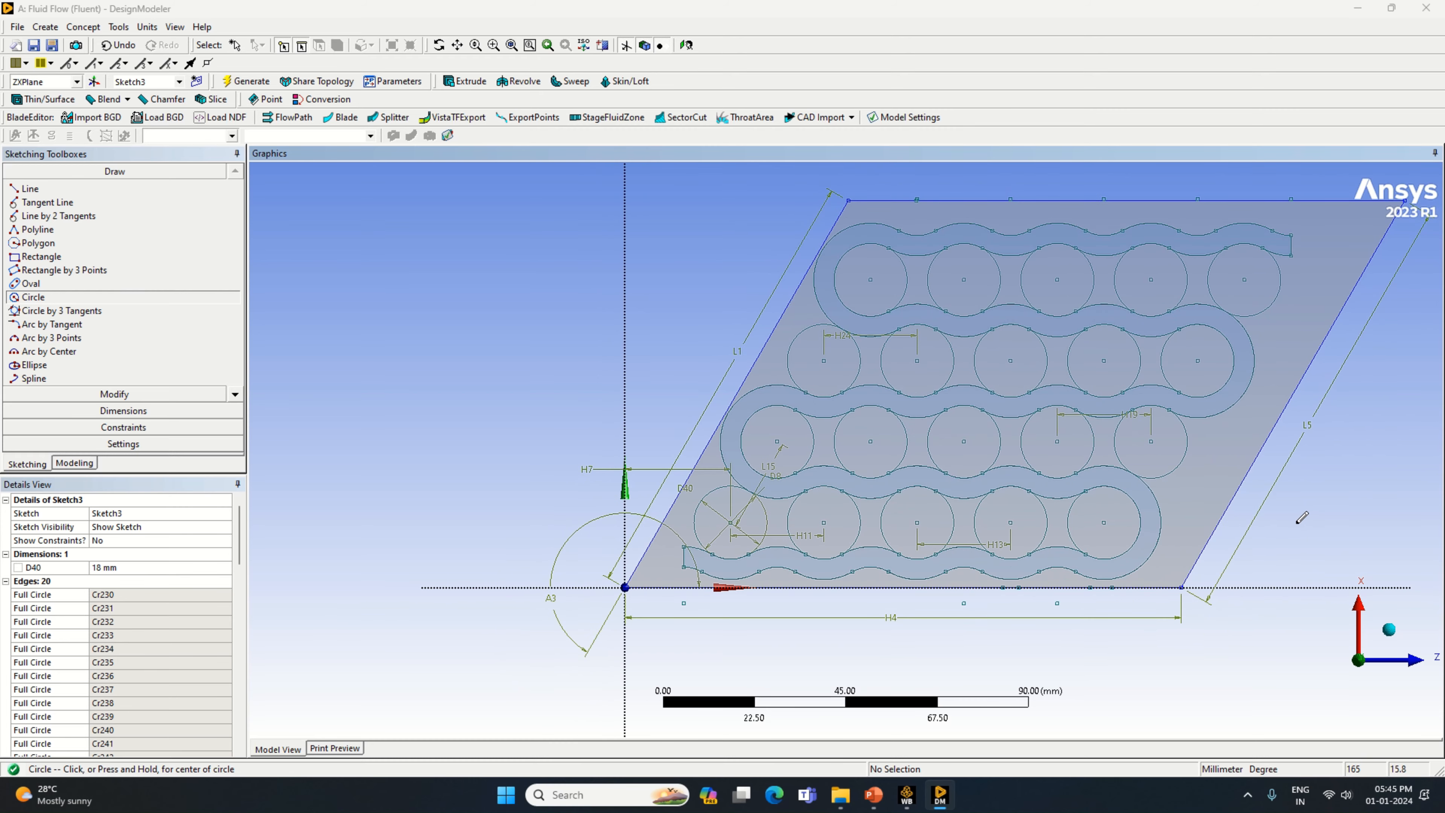
pyautogui.moveTo(1301, 525)
pyautogui.mouseDown(button='middle')
pyautogui.moveTo(1290, 541)
pyautogui.moveTo(1290, 526)
pyautogui.mouseUp(button='middle')
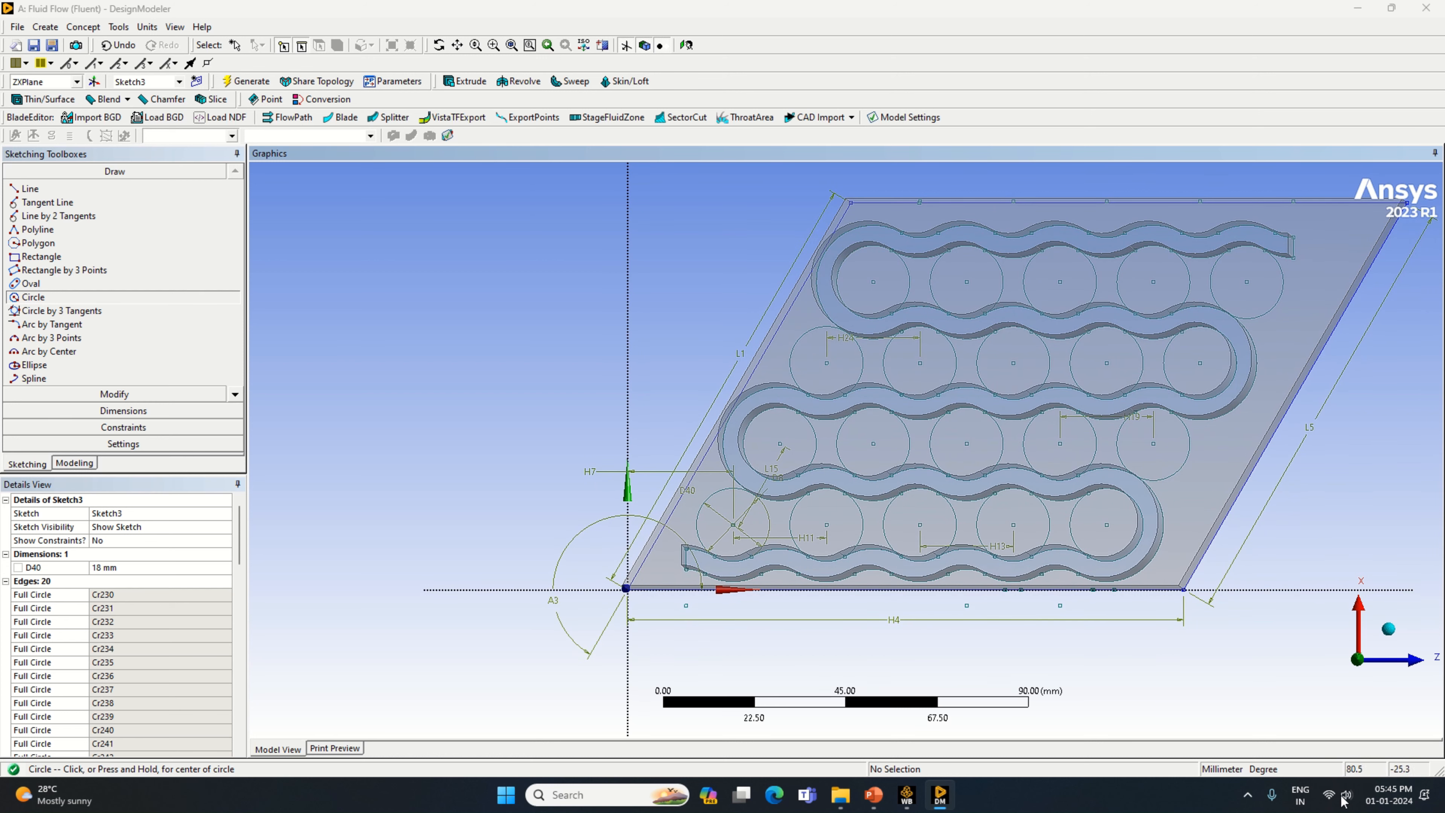
pyautogui.click(464, 81)
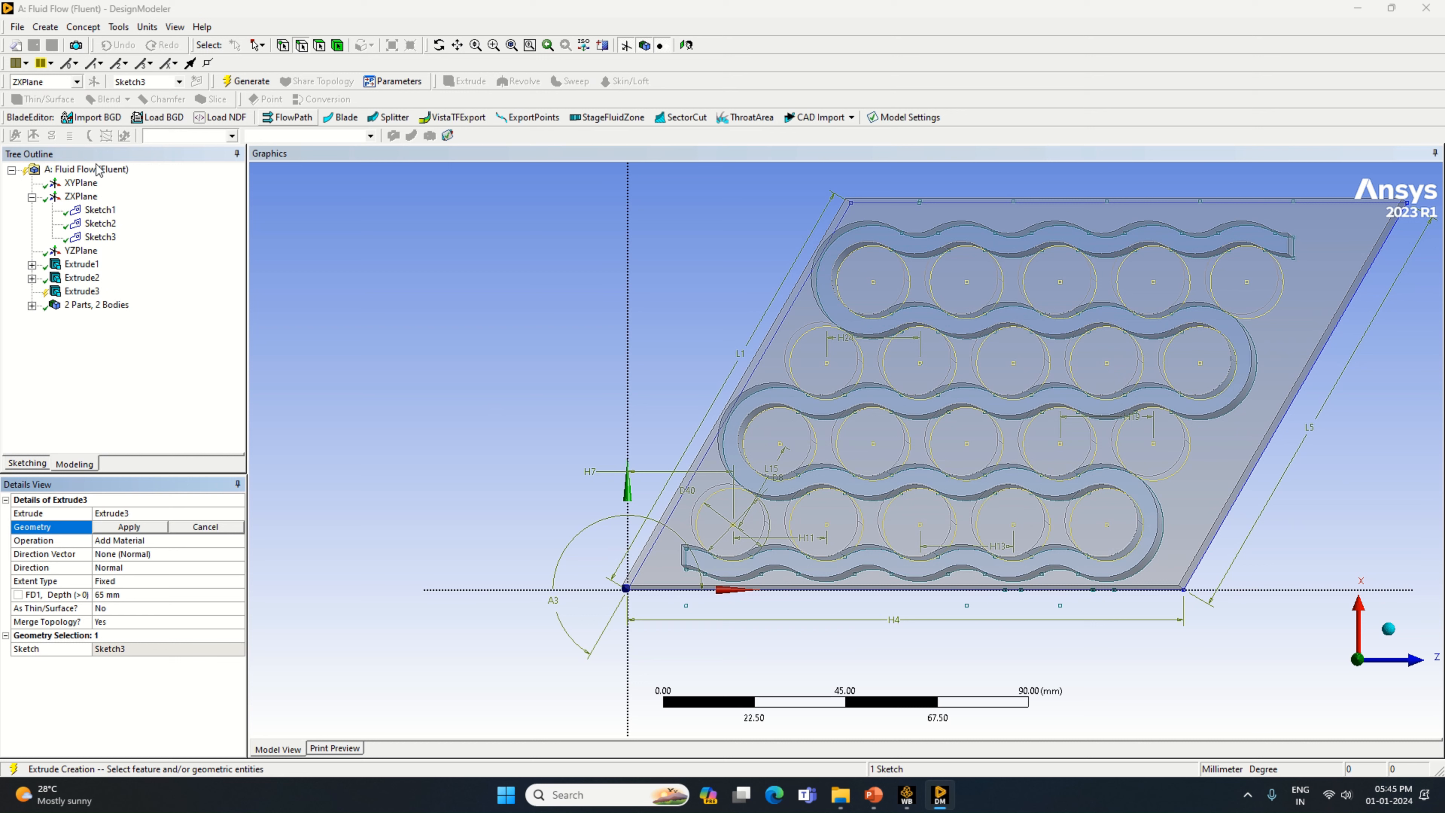
pyautogui.click(106, 239)
pyautogui.click(120, 527)
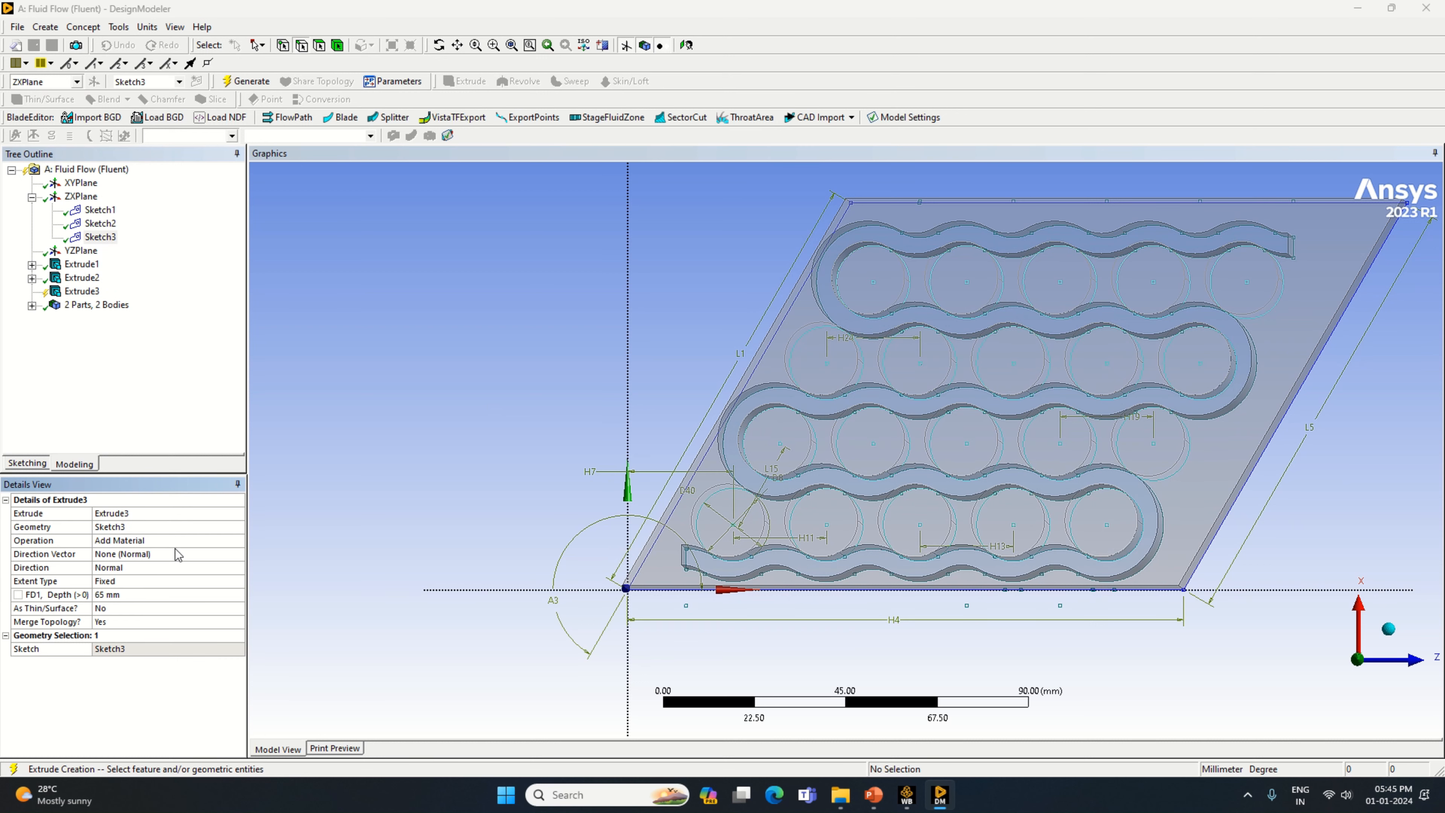
pyautogui.click(234, 540)
pyautogui.click(239, 540)
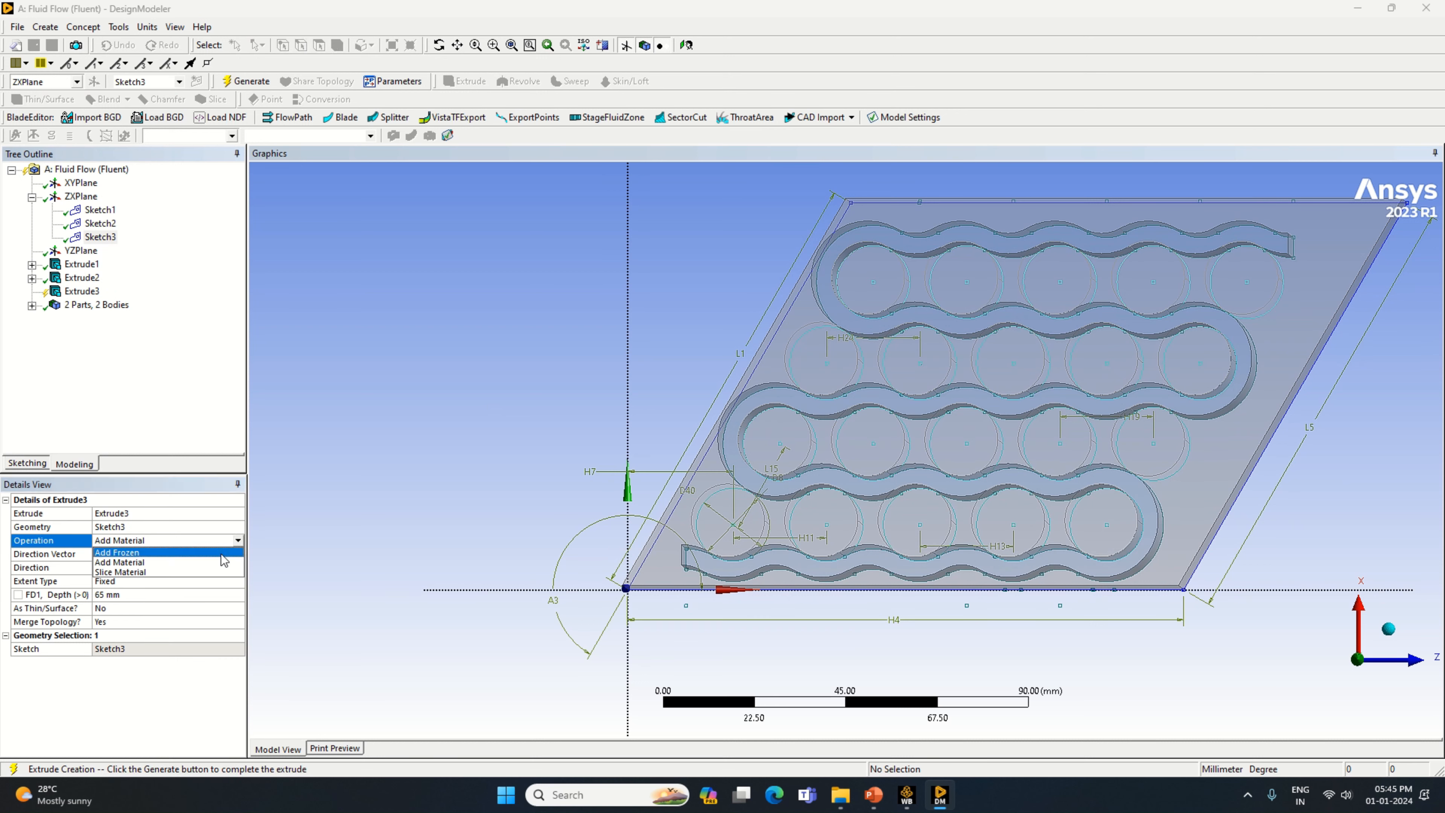
pyautogui.click(221, 574)
pyautogui.click(246, 81)
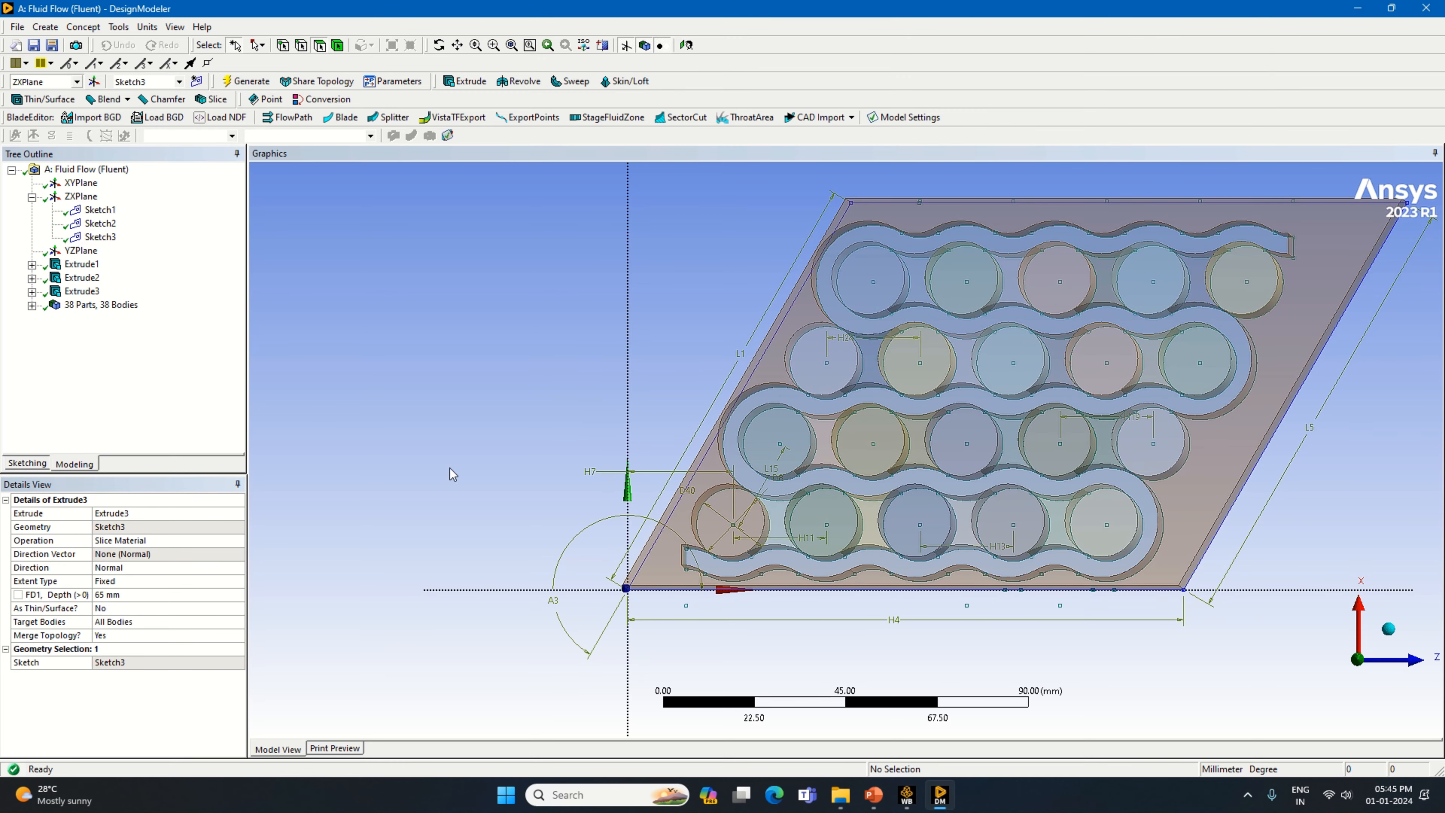
# Examine the sliced model by selecting the first tube's end face and the outer block's face from slightly rotated views.
pyautogui.moveTo(416, 486); pyautogui.dragTo(419, 474, button='middle')
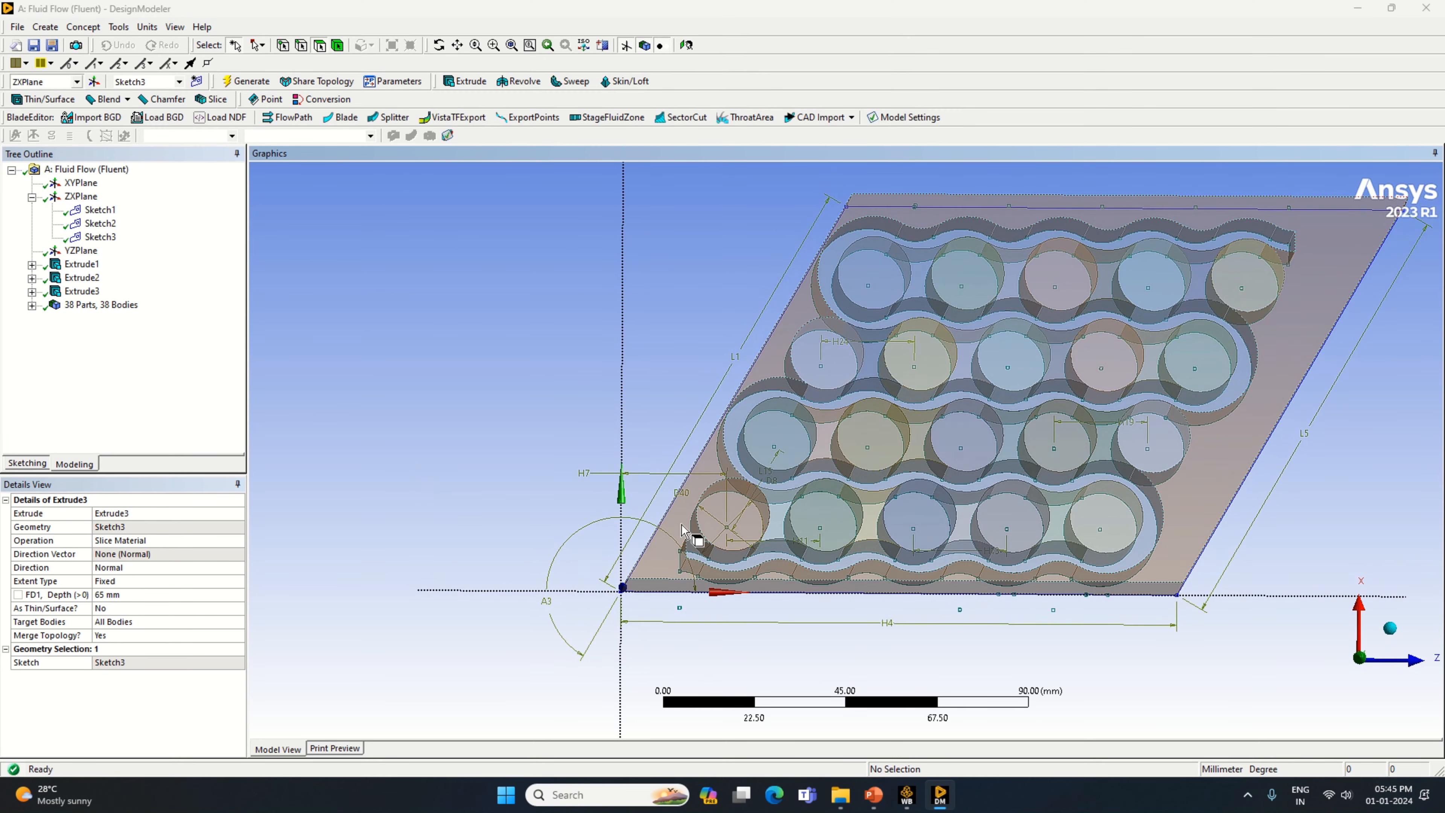
pyautogui.click(705, 537)
pyautogui.moveTo(601, 465)
pyautogui.mouseDown(button='middle')
pyautogui.moveTo(590, 459)
pyautogui.moveTo(612, 460)
pyautogui.moveTo(604, 478)
pyautogui.moveTo(580, 462)
pyautogui.moveTo(600, 458)
pyautogui.mouseUp(button='middle')
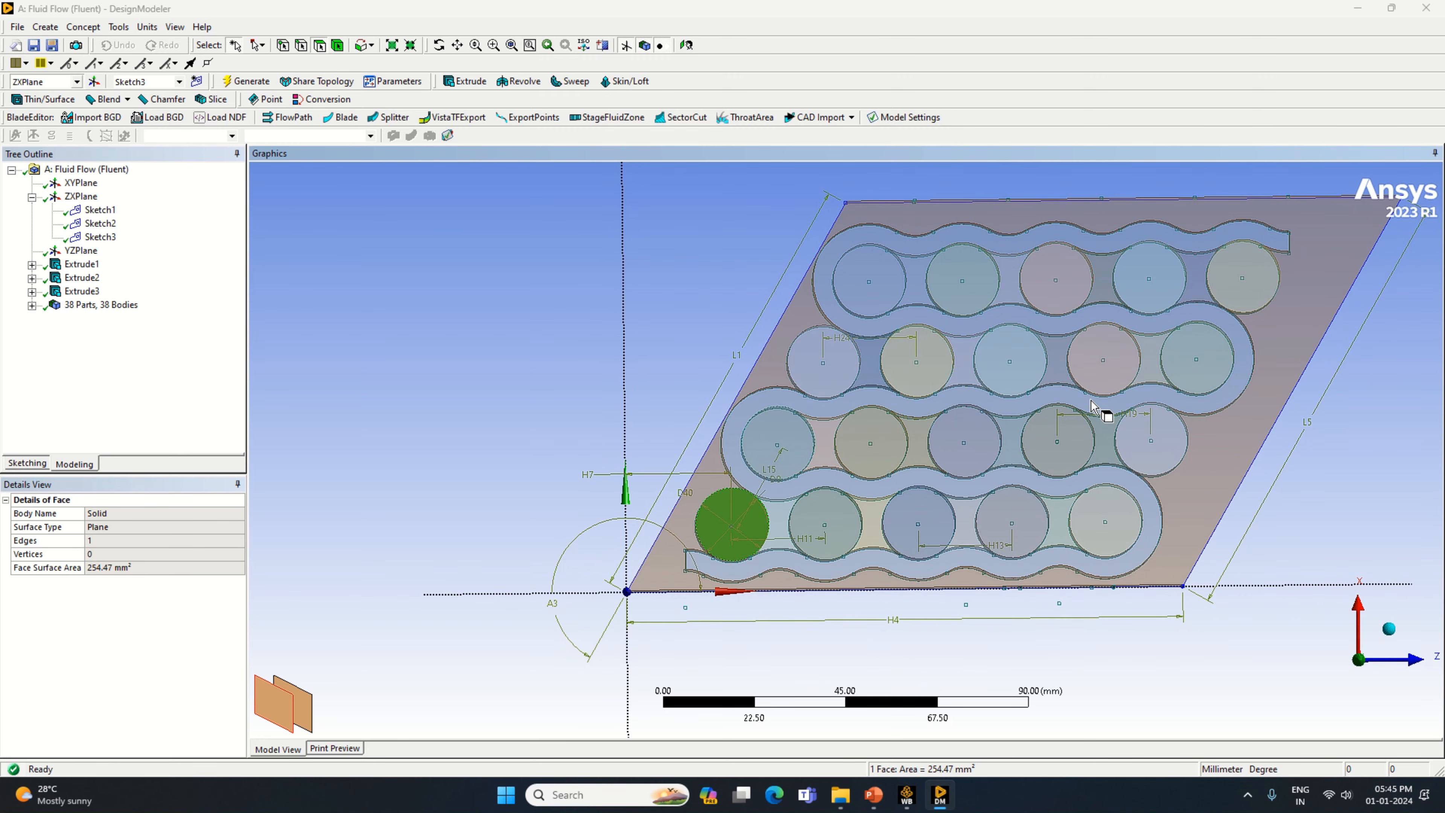
pyautogui.click(1175, 406)
pyautogui.click(1205, 455)
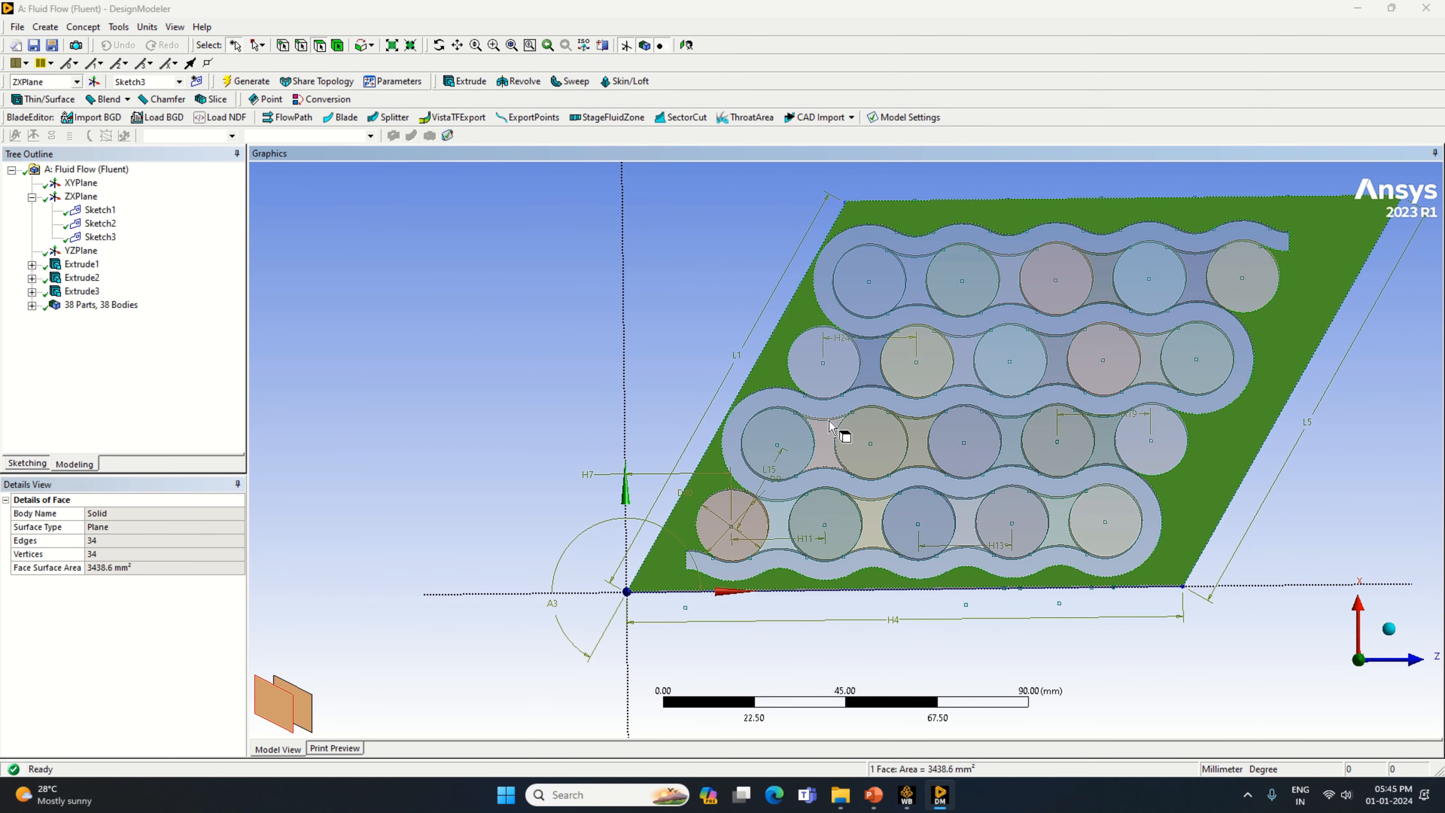
pyautogui.moveTo(803, 372)
pyautogui.mouseDown(button='middle')
pyautogui.moveTo(791, 365)
pyautogui.moveTo(810, 365)
pyautogui.mouseUp(button='middle')
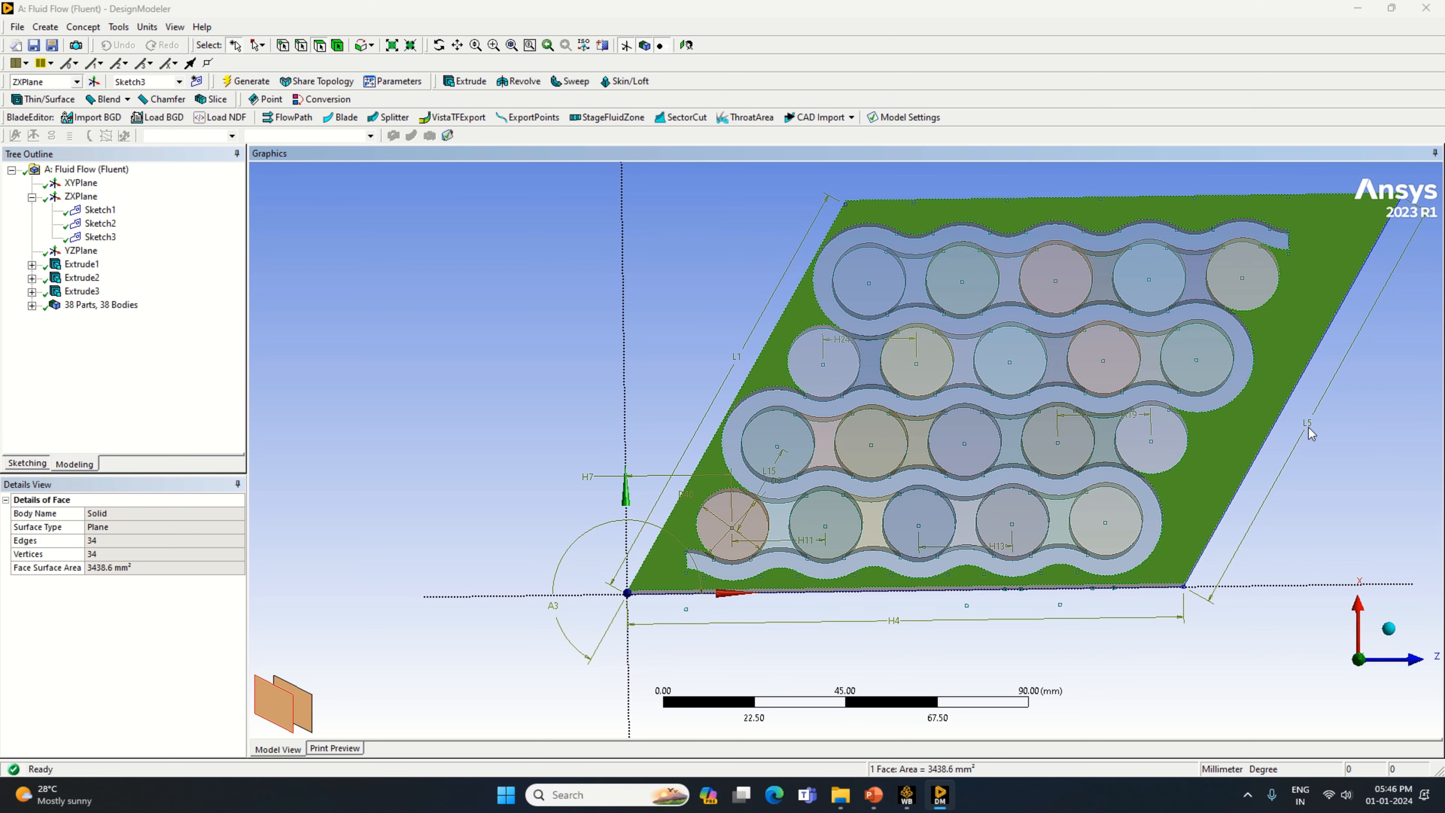
pyautogui.click(1386, 341)
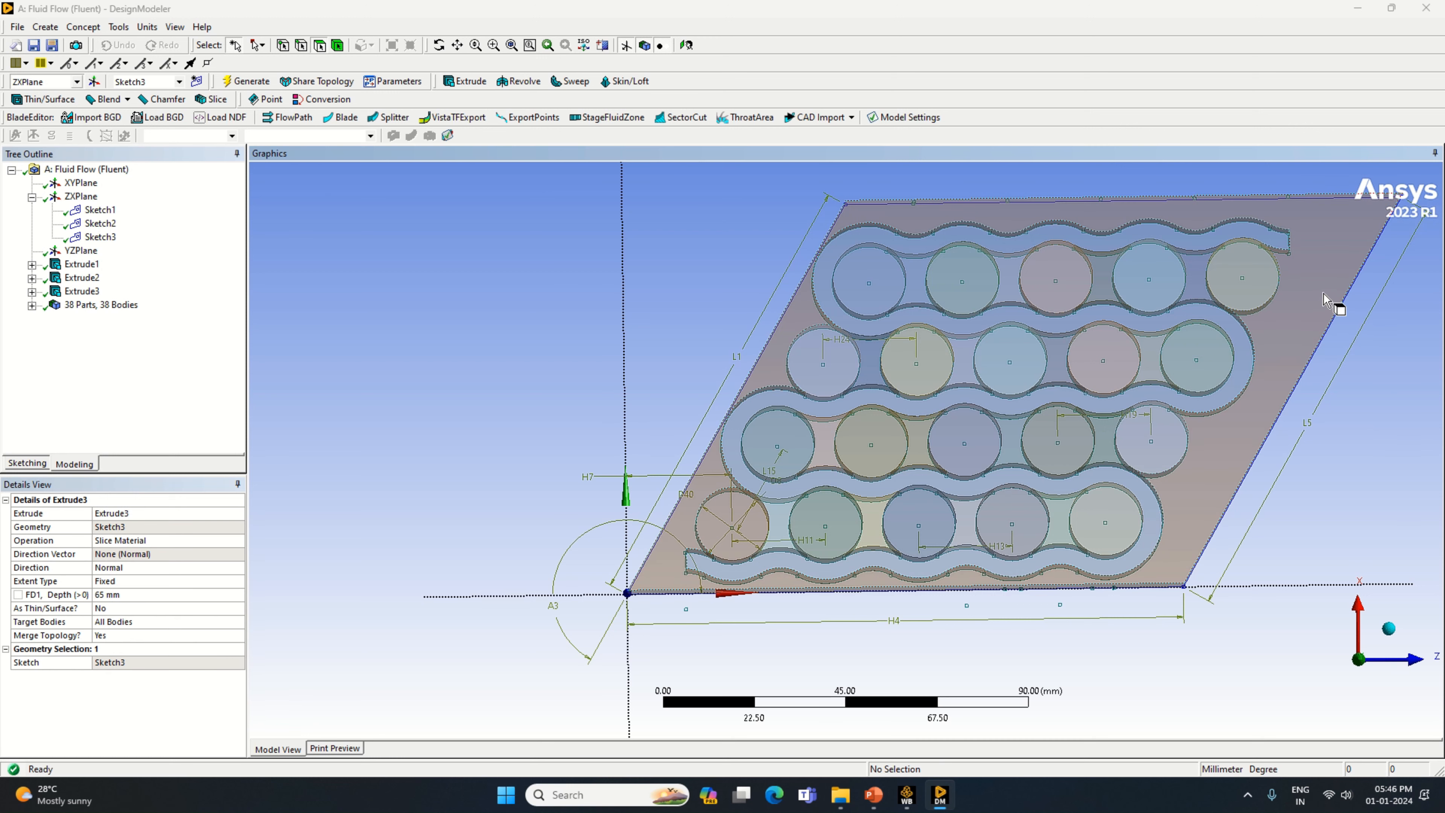
pyautogui.click(1326, 307)
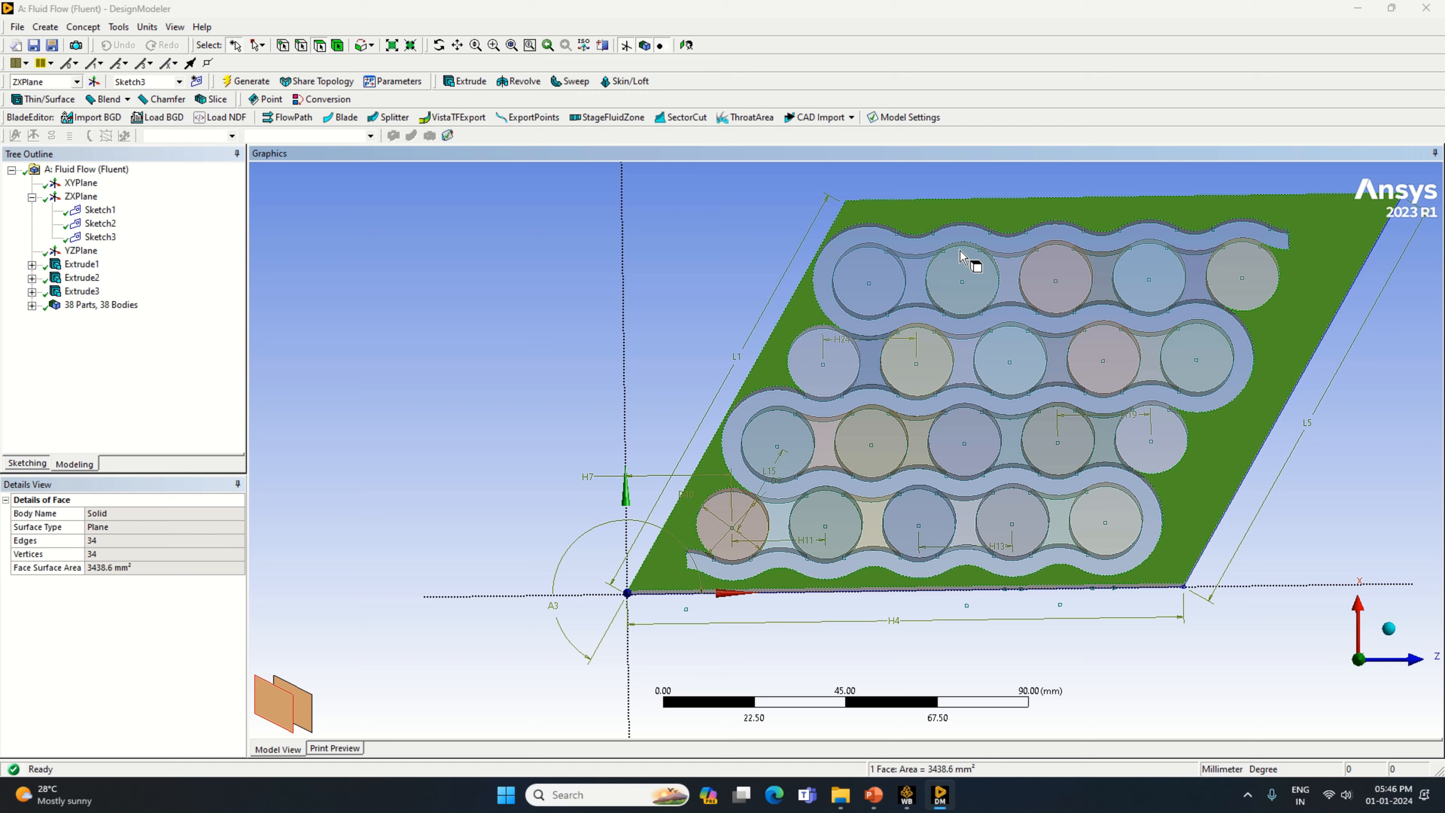
pyautogui.moveTo(1363, 462)
pyautogui.mouseDown(button='middle')
pyautogui.moveTo(1308, 462)
pyautogui.moveTo(1359, 464)
pyautogui.mouseUp(button='middle')
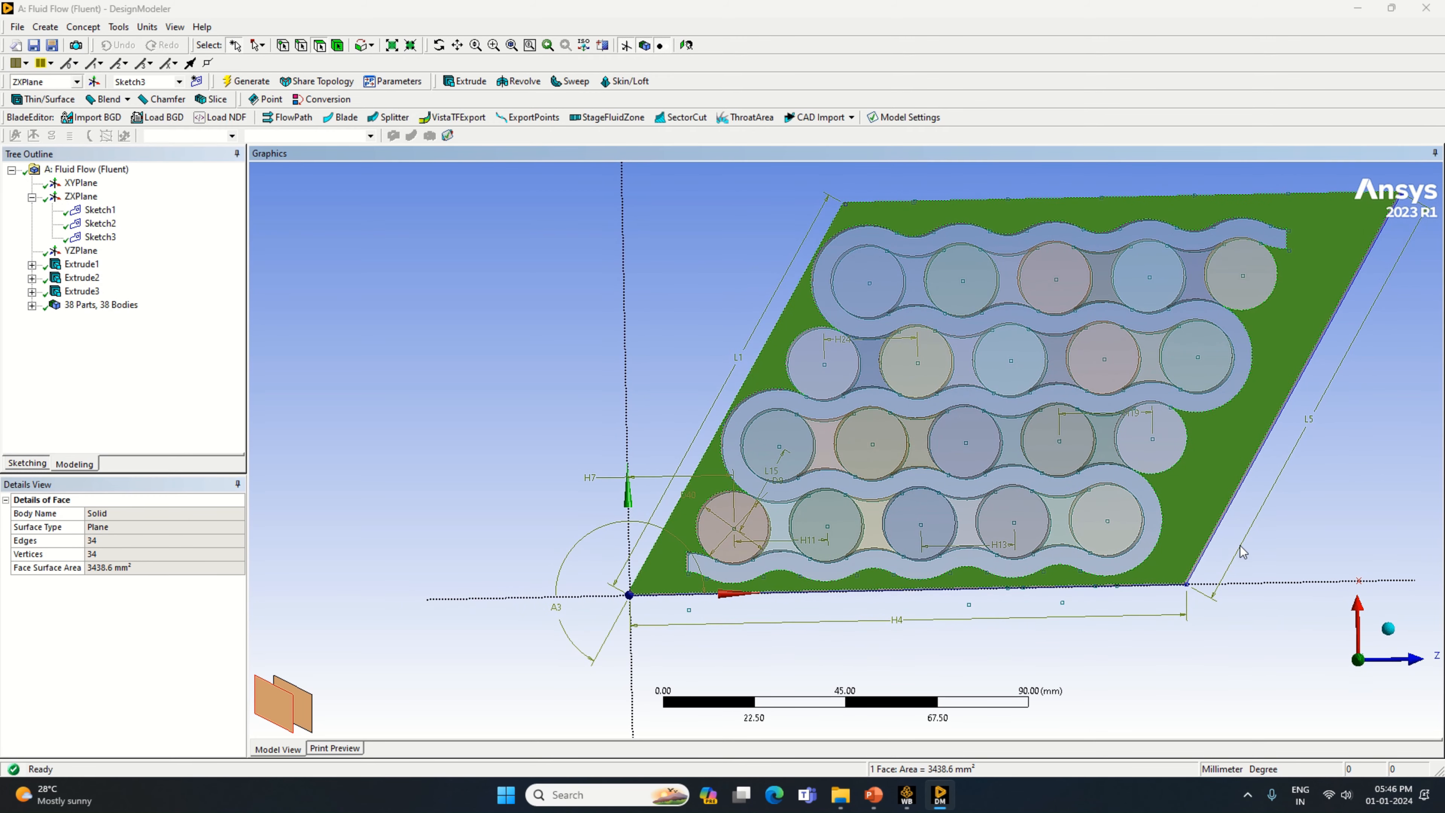
# Examine the small bodies between the lowest-row tubes and the serpentine channel's face, ending in an isometric view.
pyautogui.click(1061, 529)
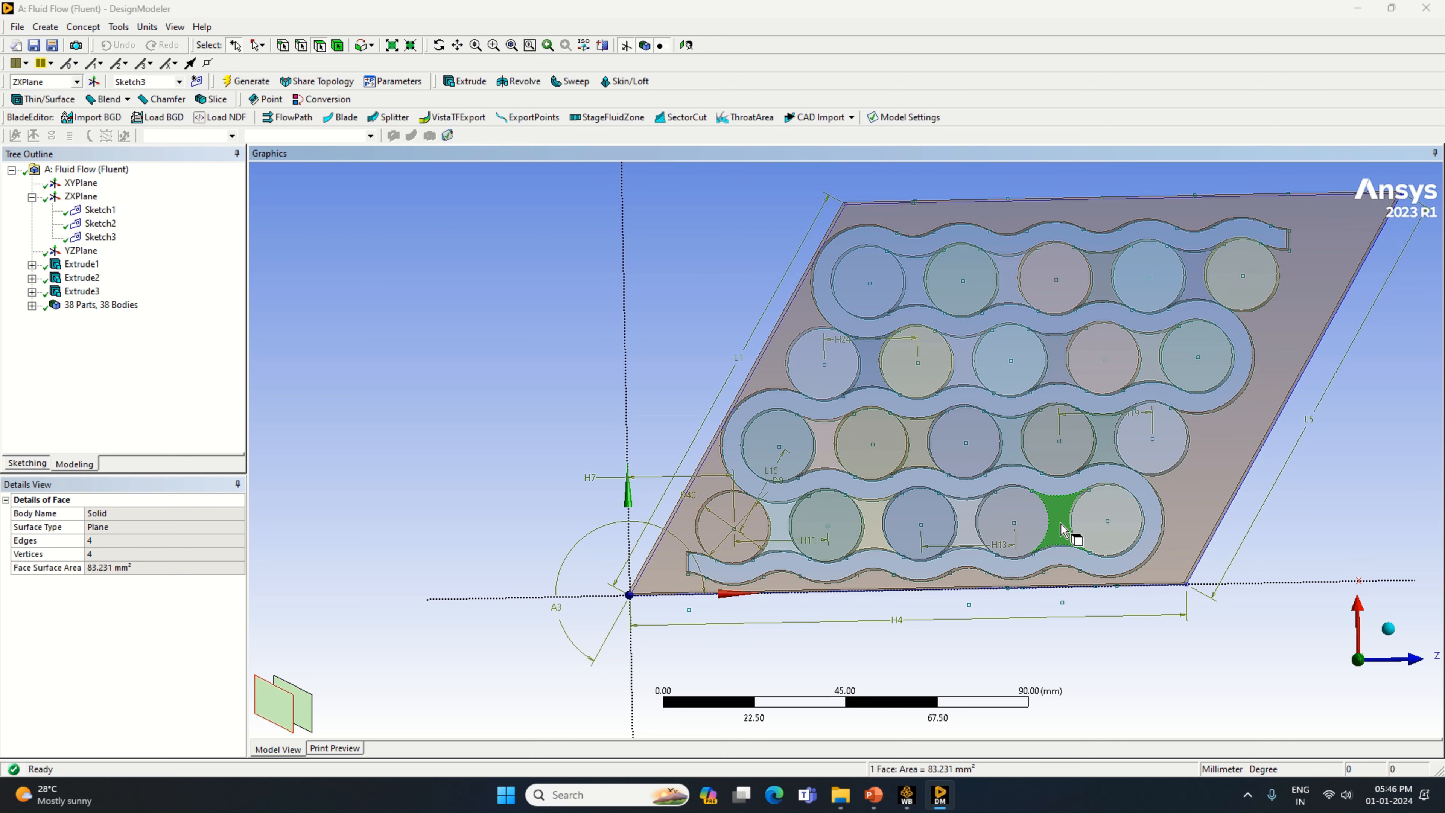
pyautogui.click(969, 530)
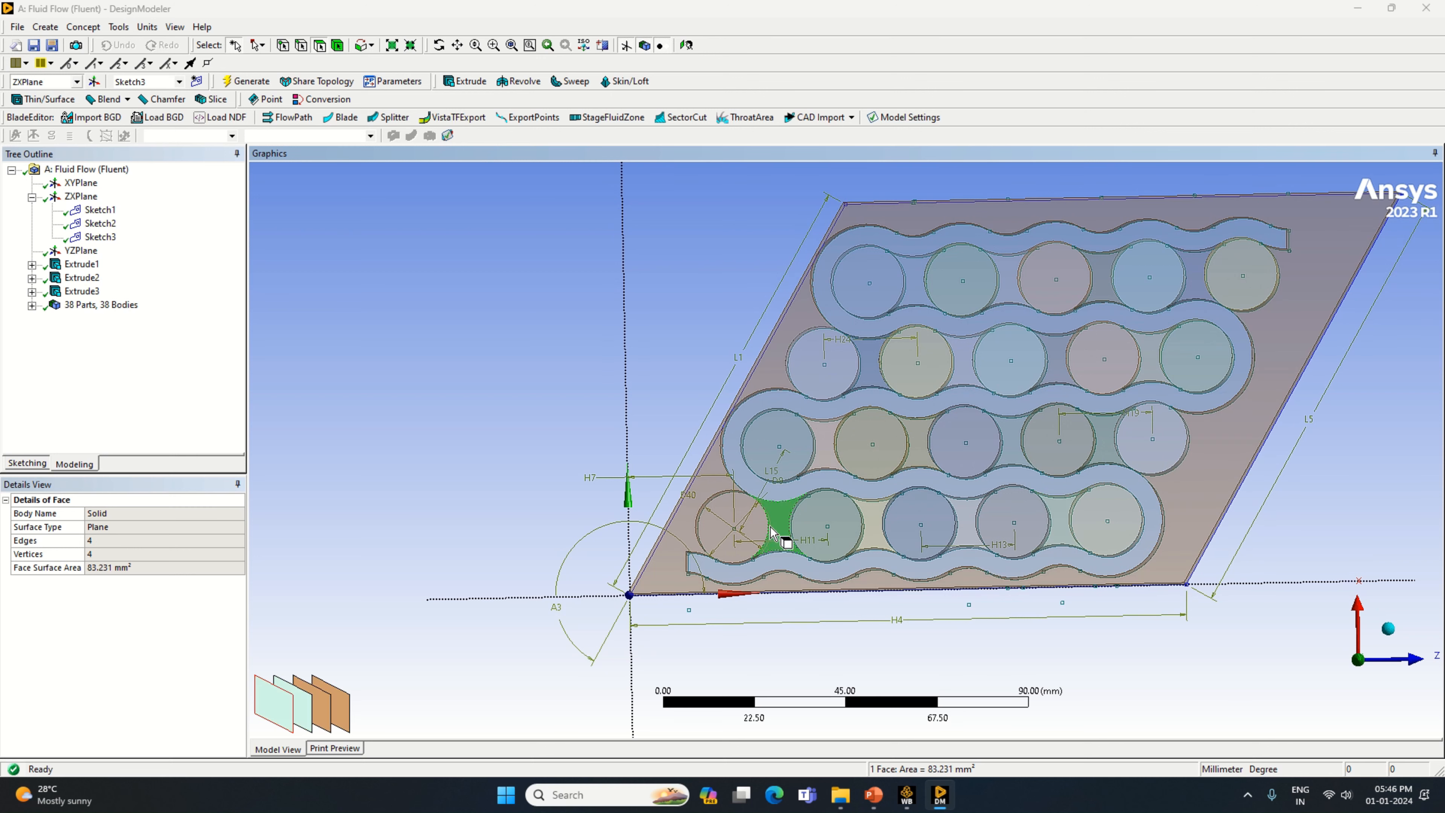
pyautogui.click(698, 522)
pyautogui.click(1264, 587)
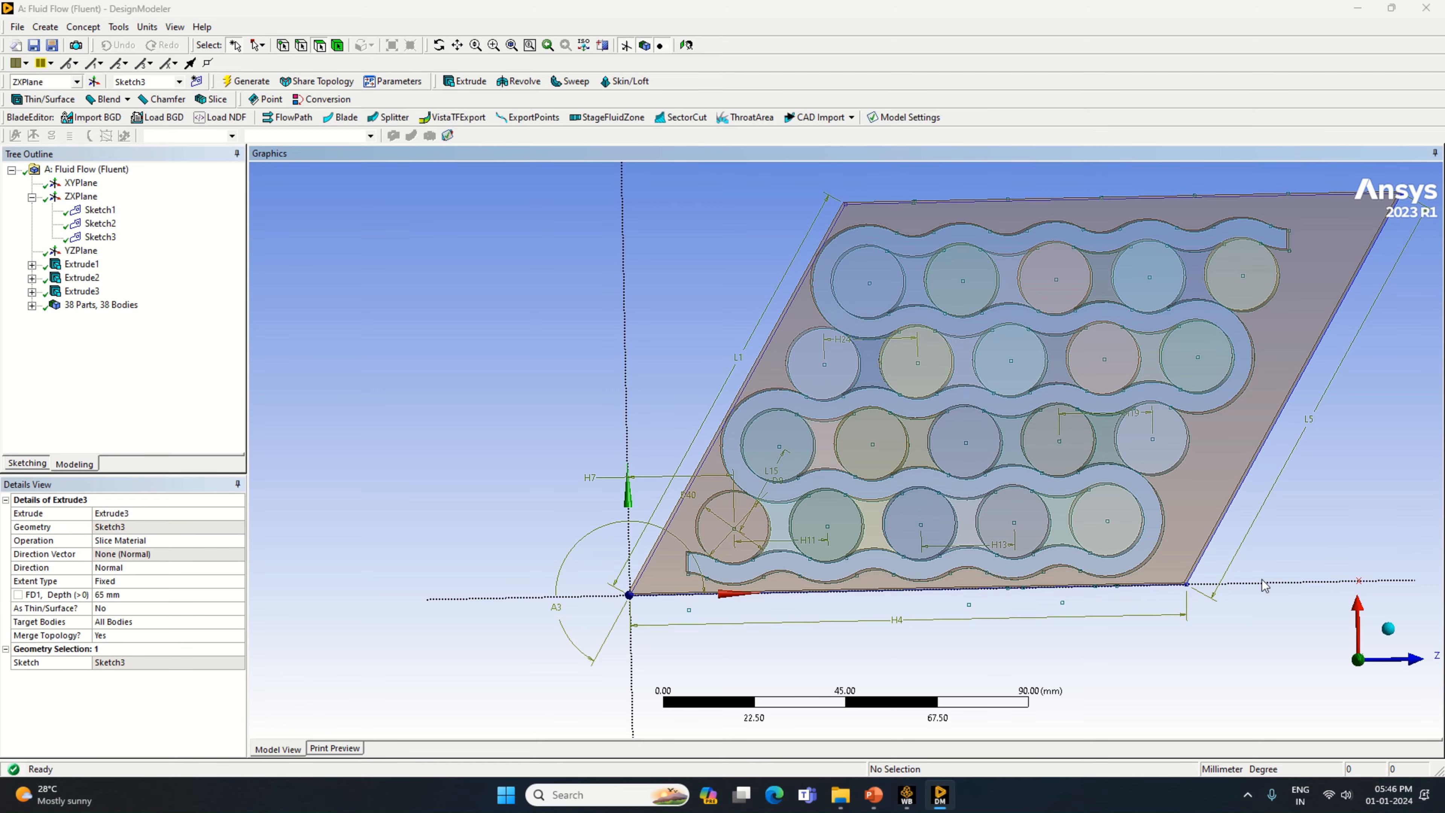
pyautogui.moveTo(1027, 656); pyautogui.dragTo(1129, 591, button='middle')
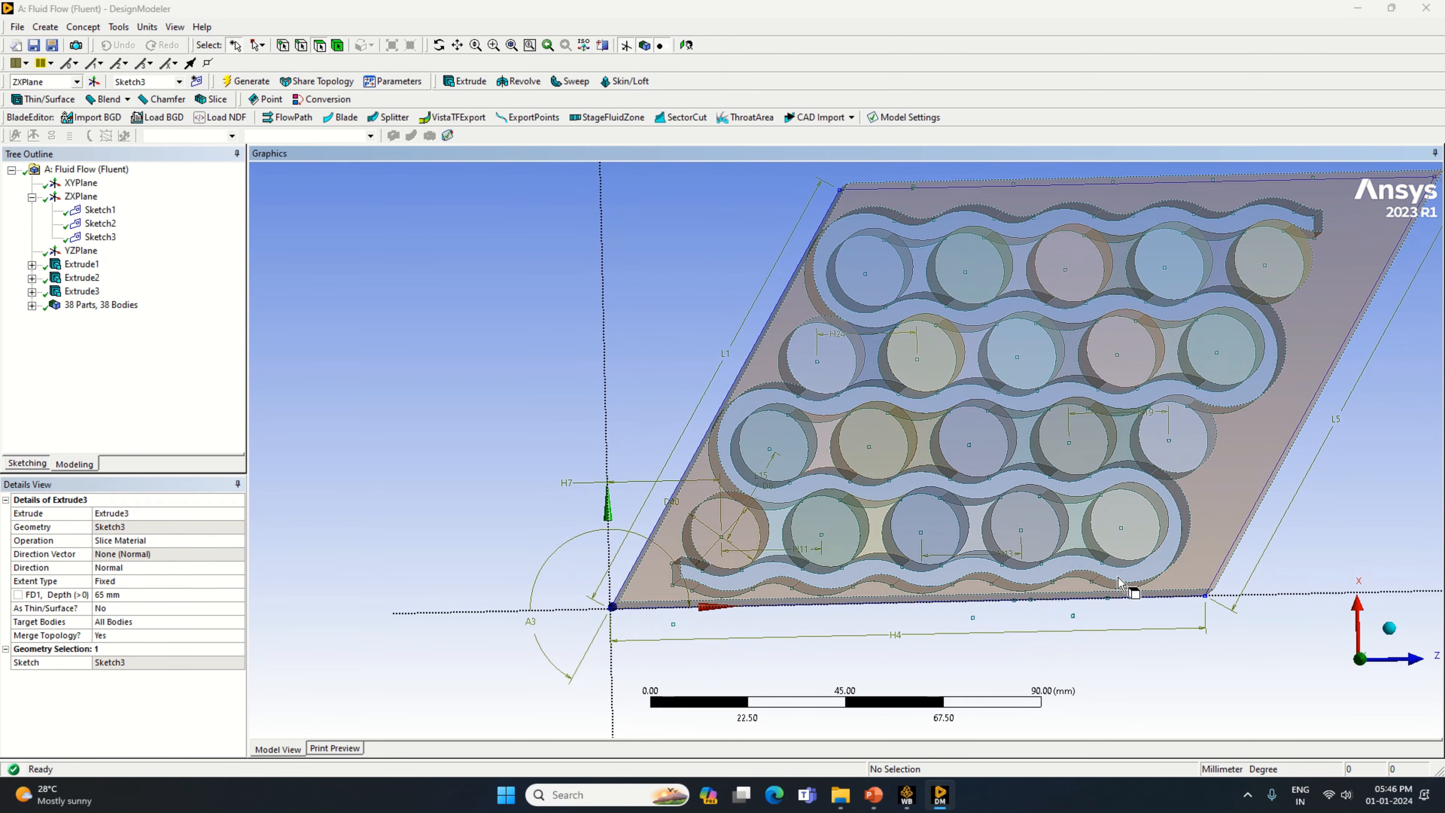
pyautogui.click(1174, 521)
pyautogui.moveTo(1380, 507); pyautogui.dragTo(1197, 459, button='middle')
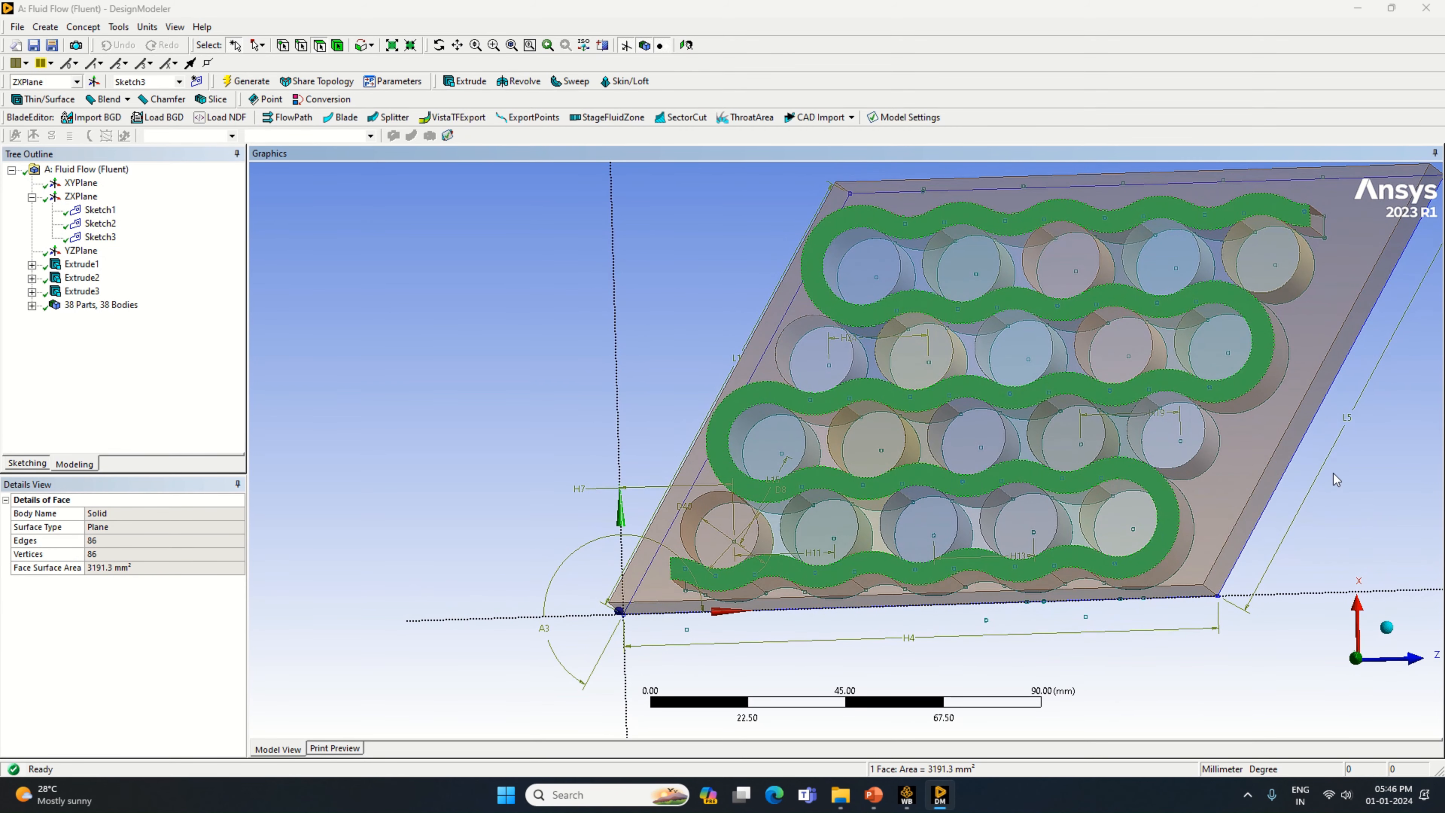
pyautogui.click(1374, 493)
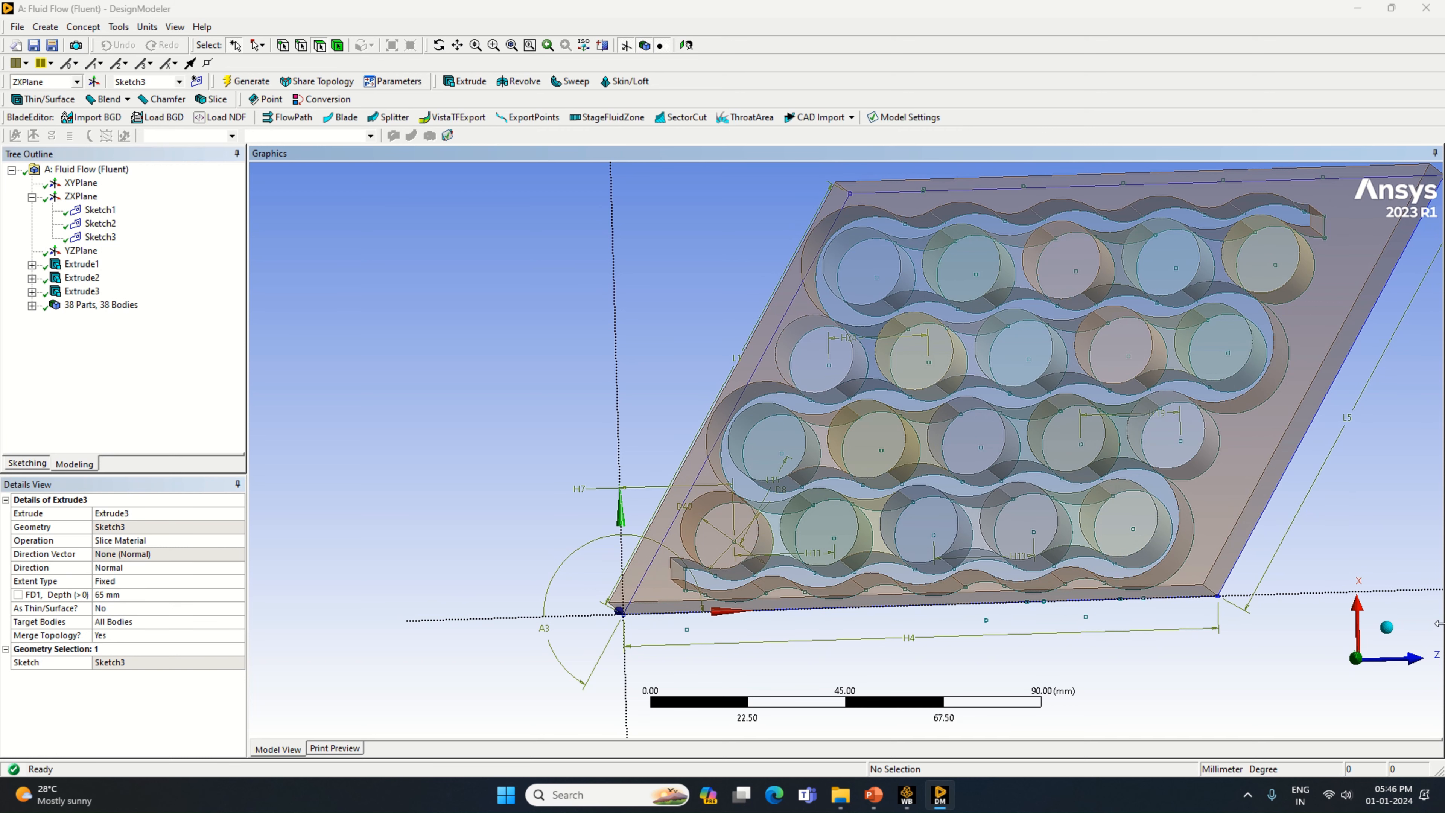
pyautogui.click(1386, 631)
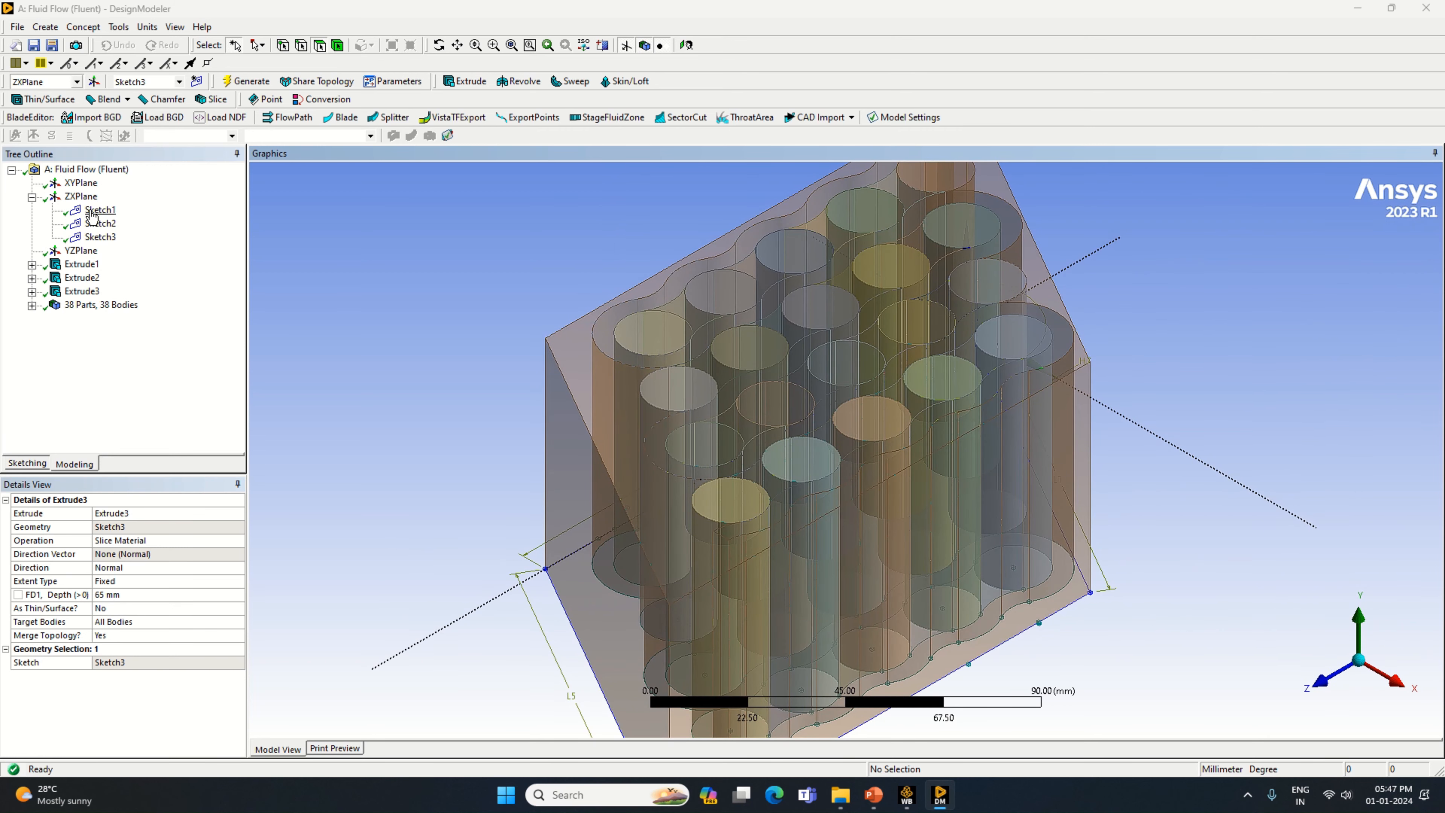
# View the ZXPlane face-on at its lowest tube row and create a new sketch on that plane.
pyautogui.click(86, 198)
pyautogui.rightClick(88, 202)
pyautogui.click(121, 210)
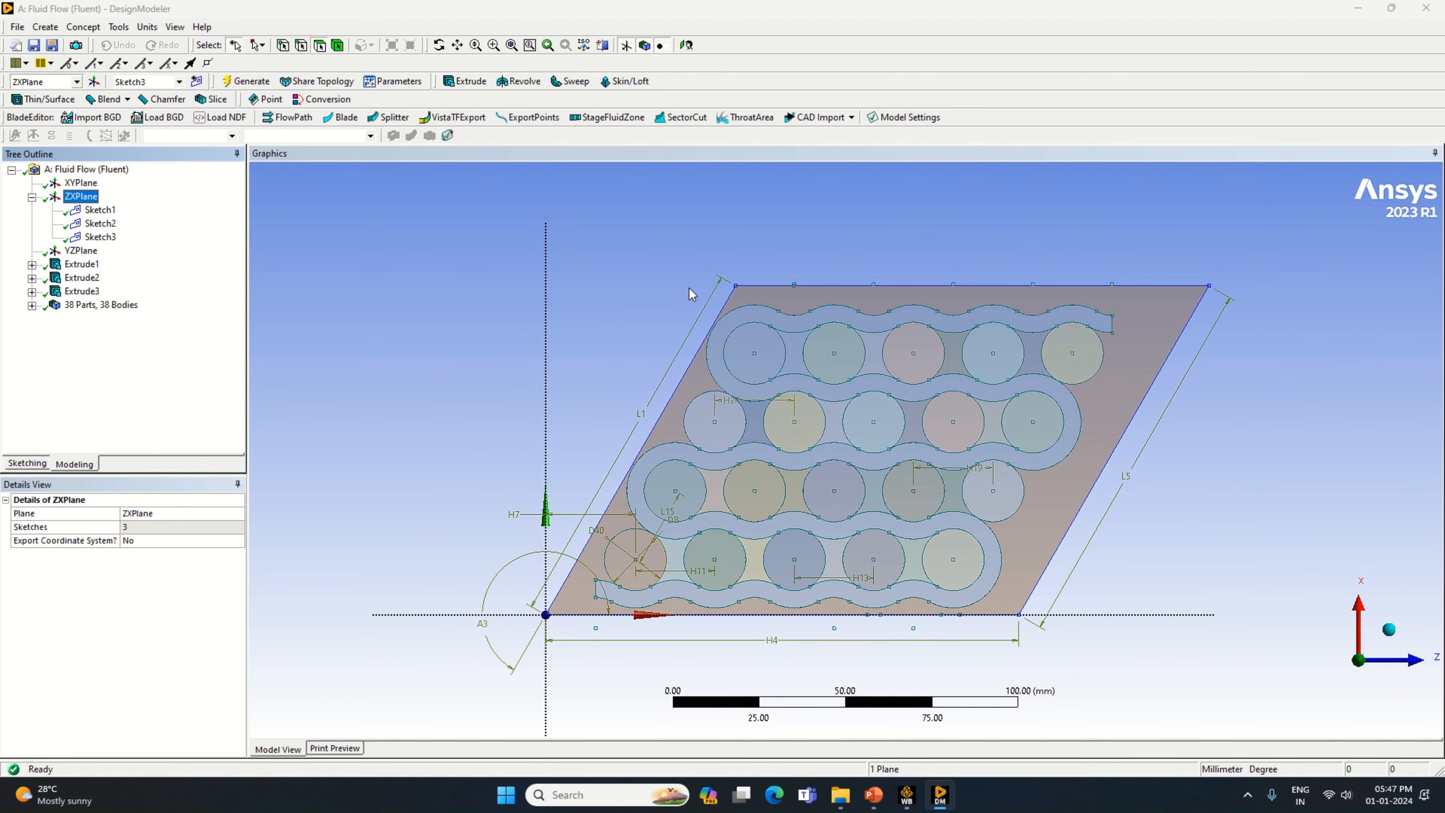
pyautogui.click(457, 45)
pyautogui.scroll(3, 765, 468)
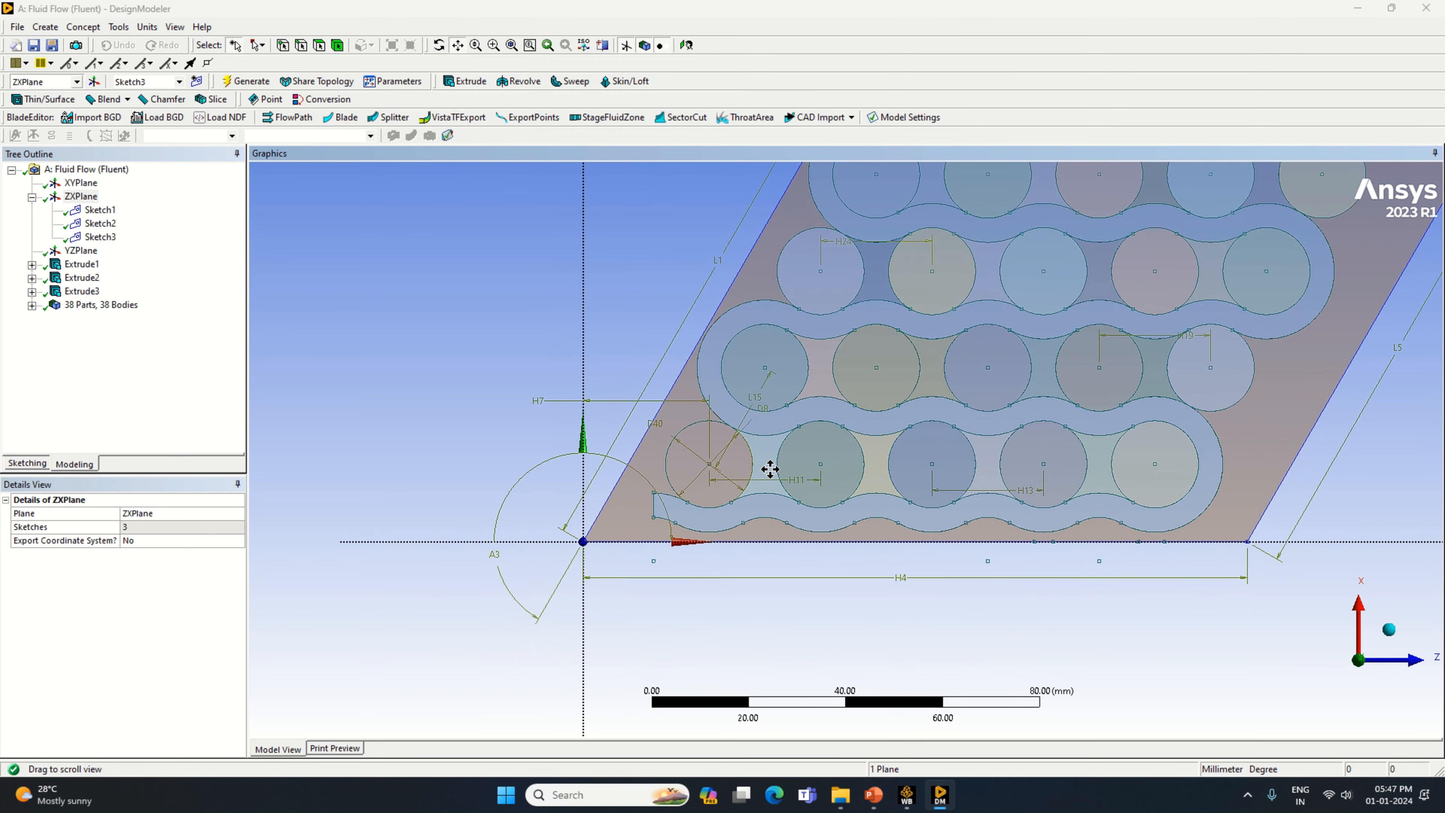
pyautogui.scroll(1, 770, 468)
pyautogui.scroll(1, 790, 461)
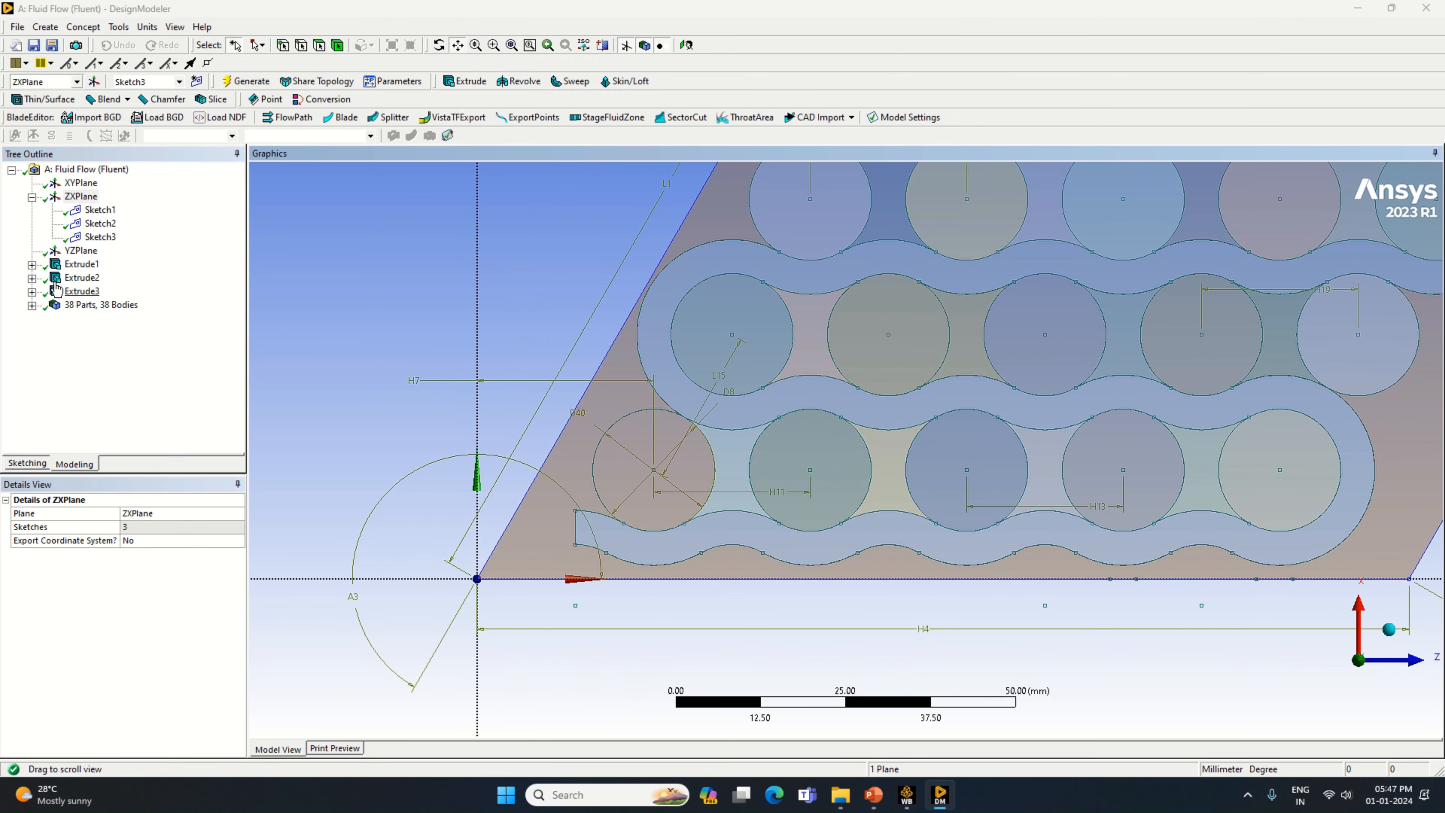
pyautogui.click(83, 197)
pyautogui.click(197, 82)
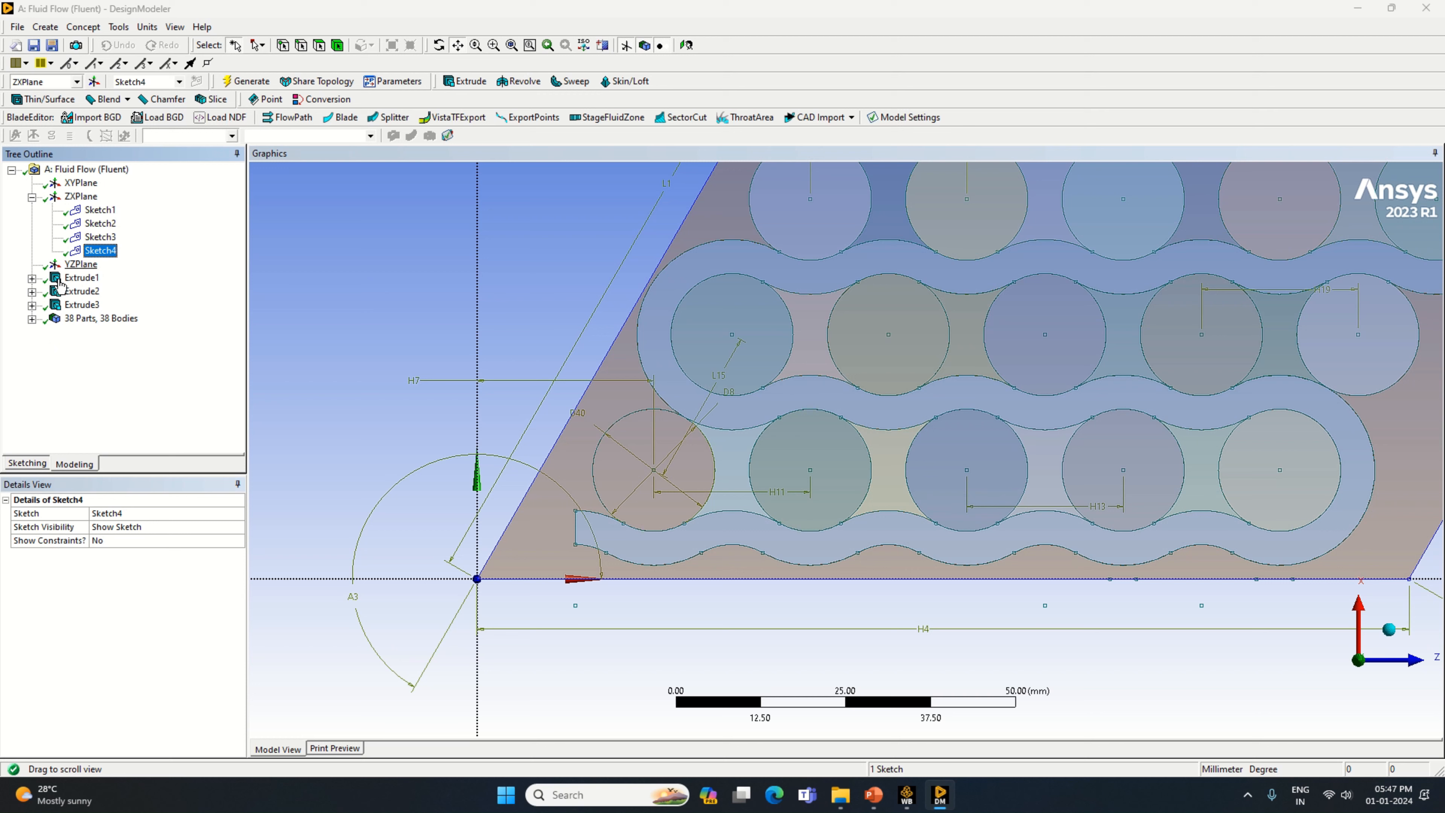
# Draw a circle concentric with the first tube of the lowest row and set its diameter to 23 mm.
pyautogui.click(31, 463)
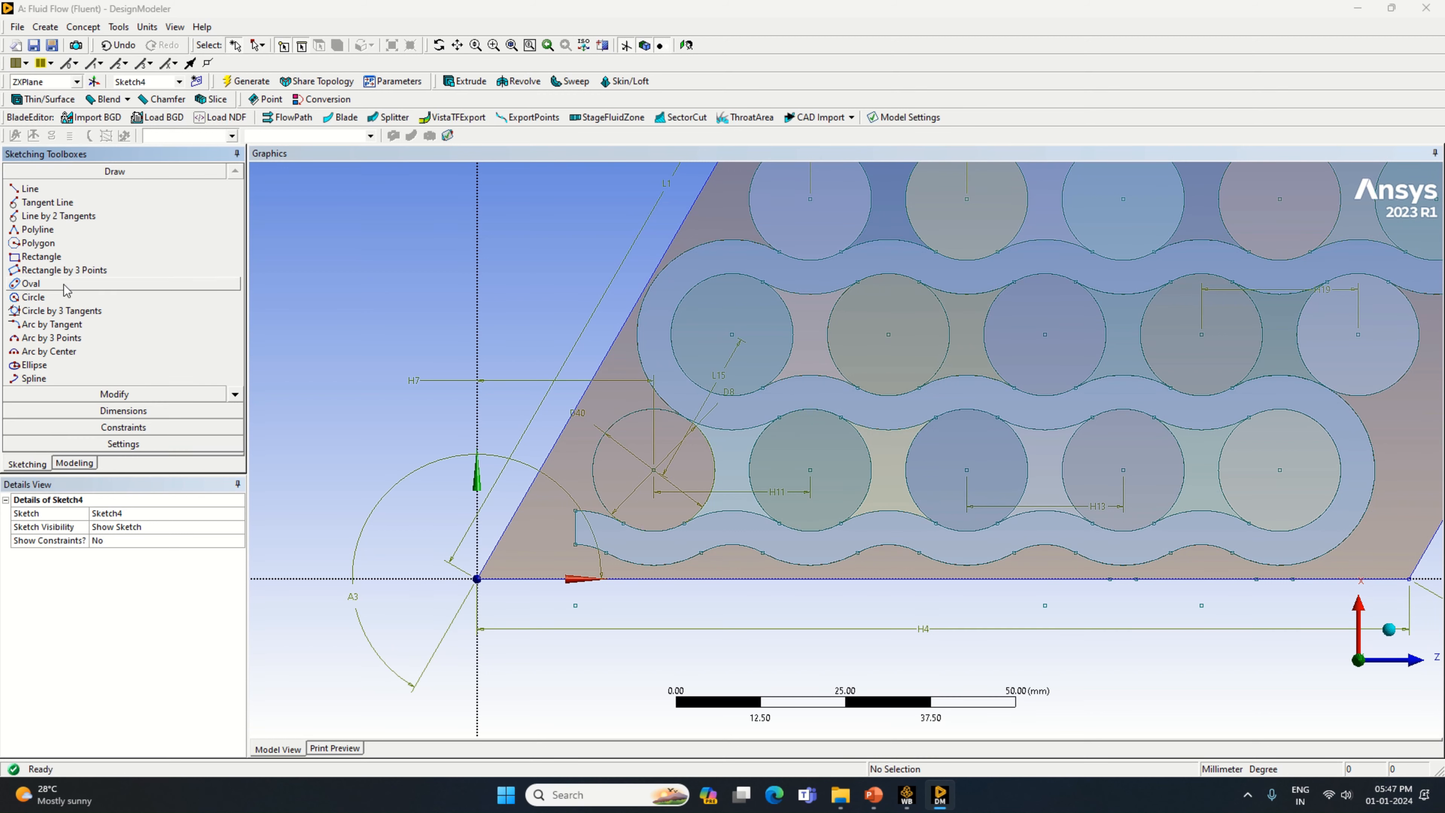
pyautogui.click(67, 297)
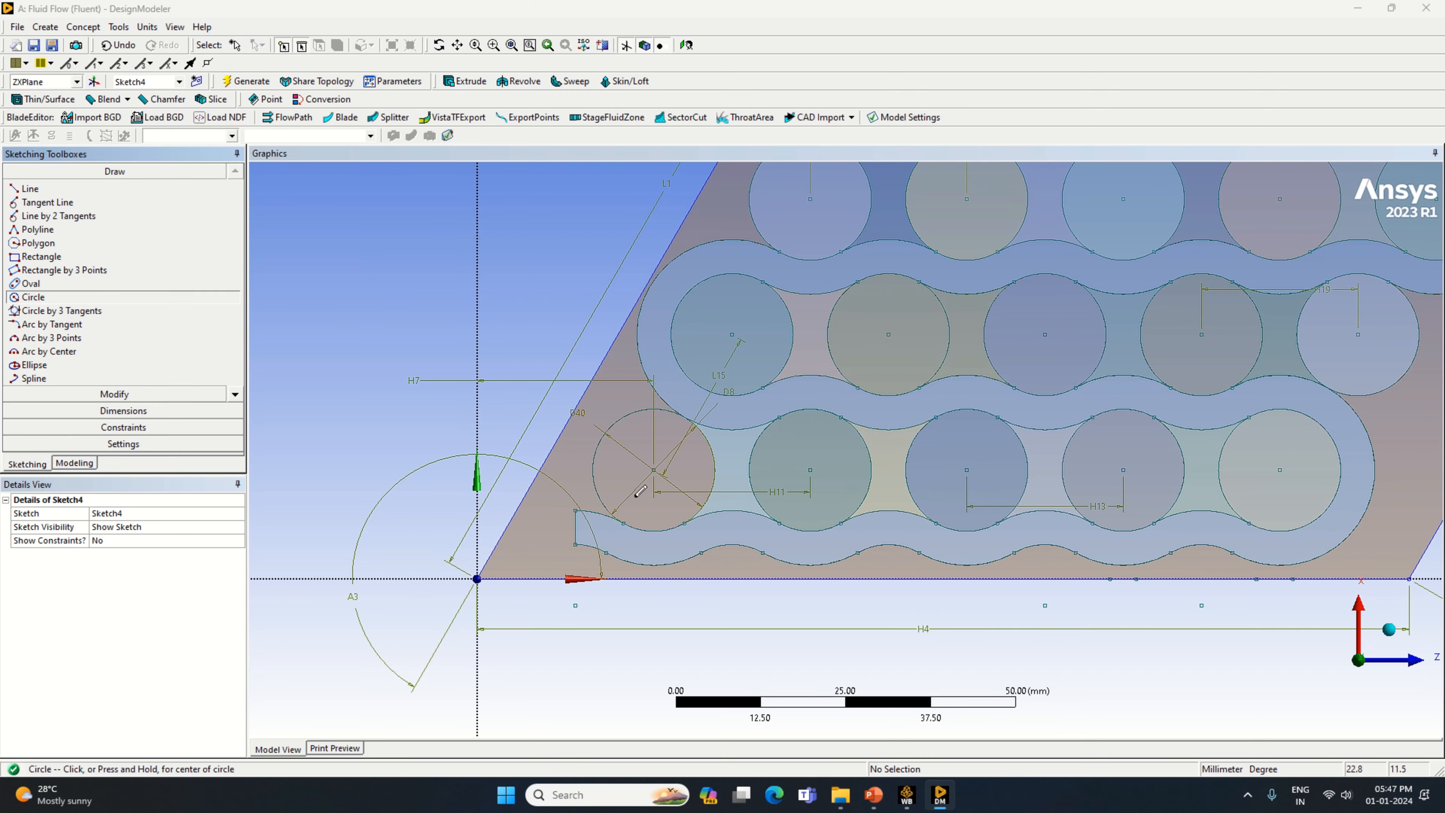
pyautogui.click(654, 470)
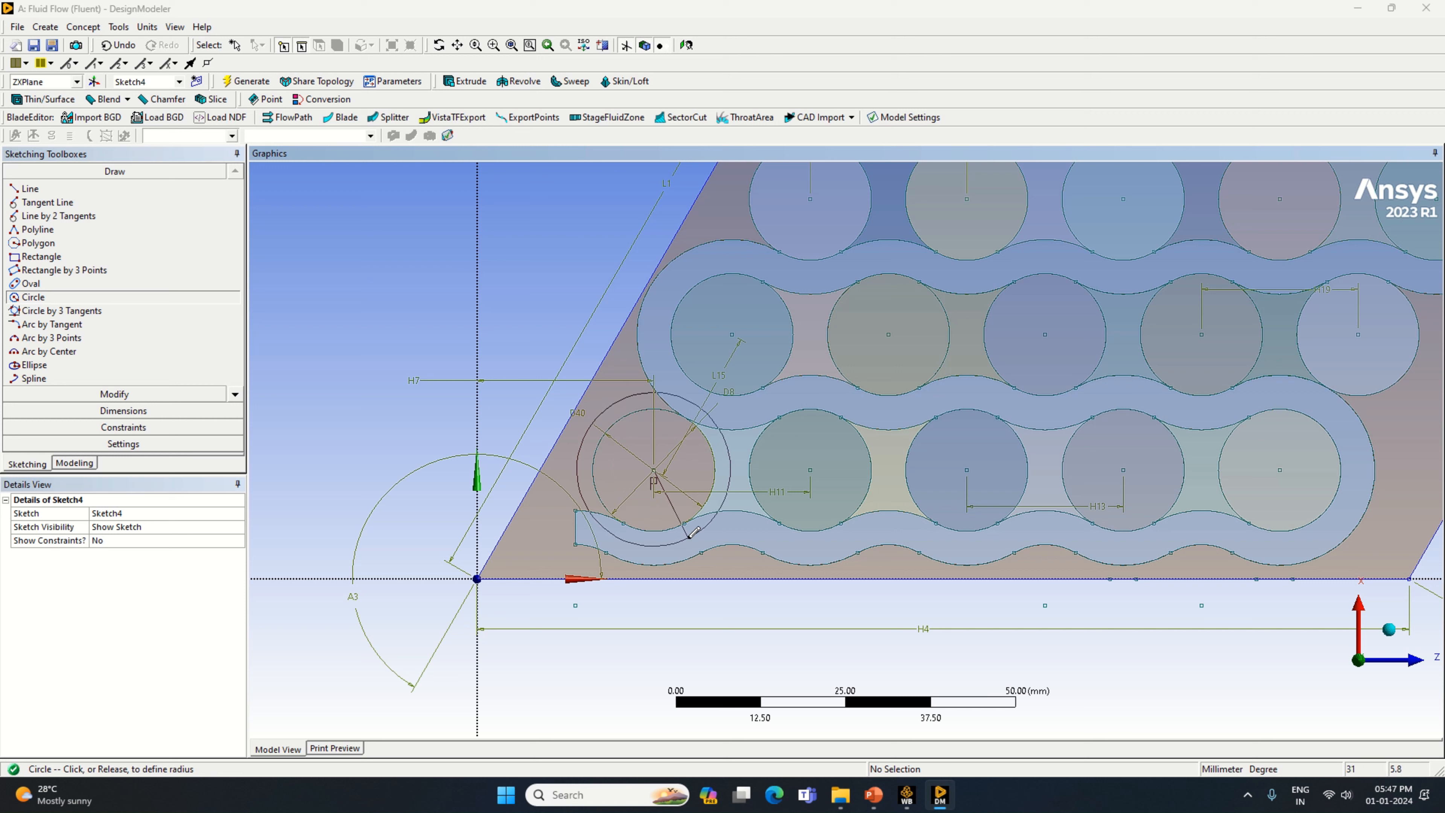
pyautogui.click(693, 532)
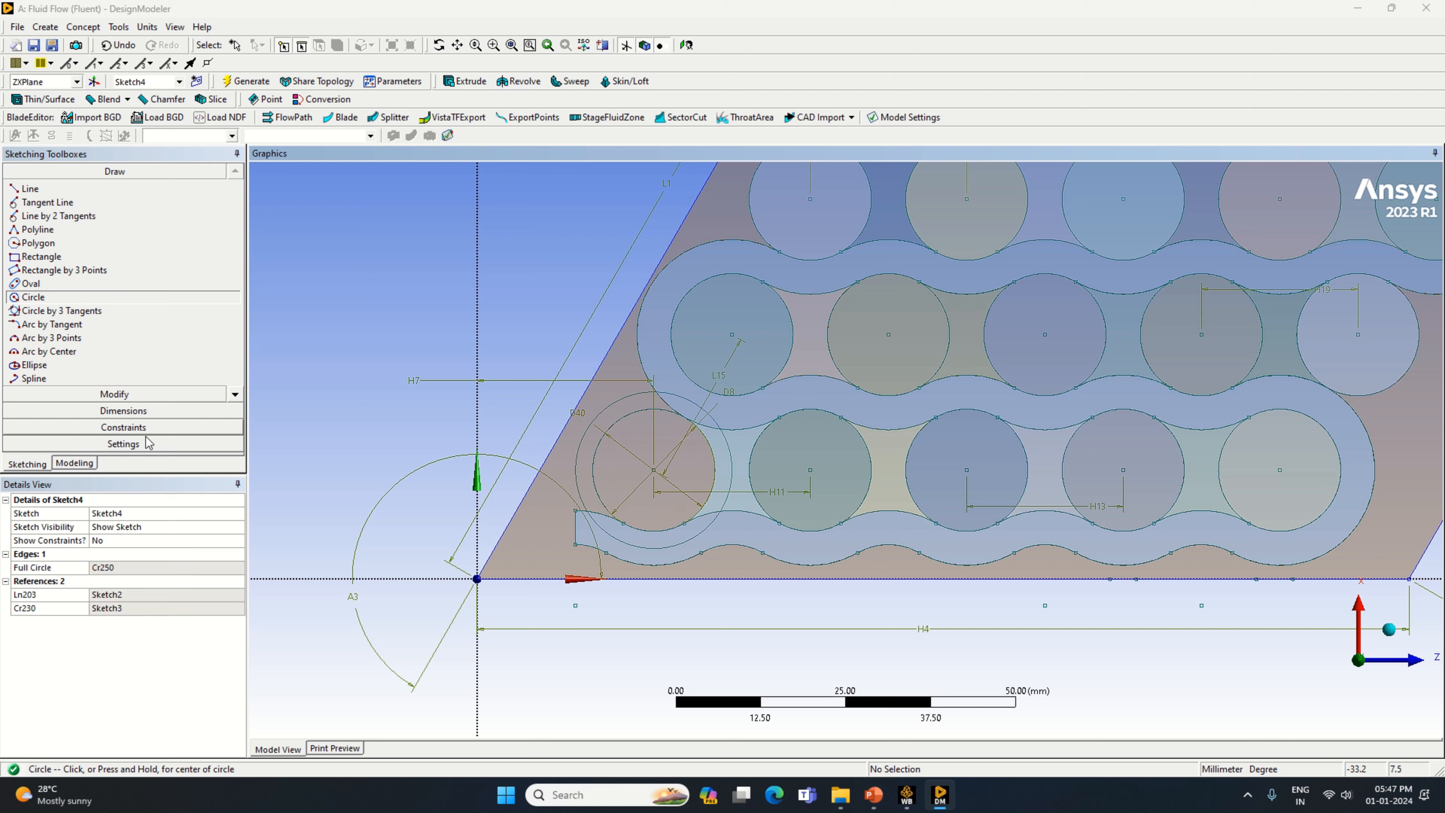
pyautogui.click(123, 410)
pyautogui.click(612, 410)
pyautogui.click(600, 387)
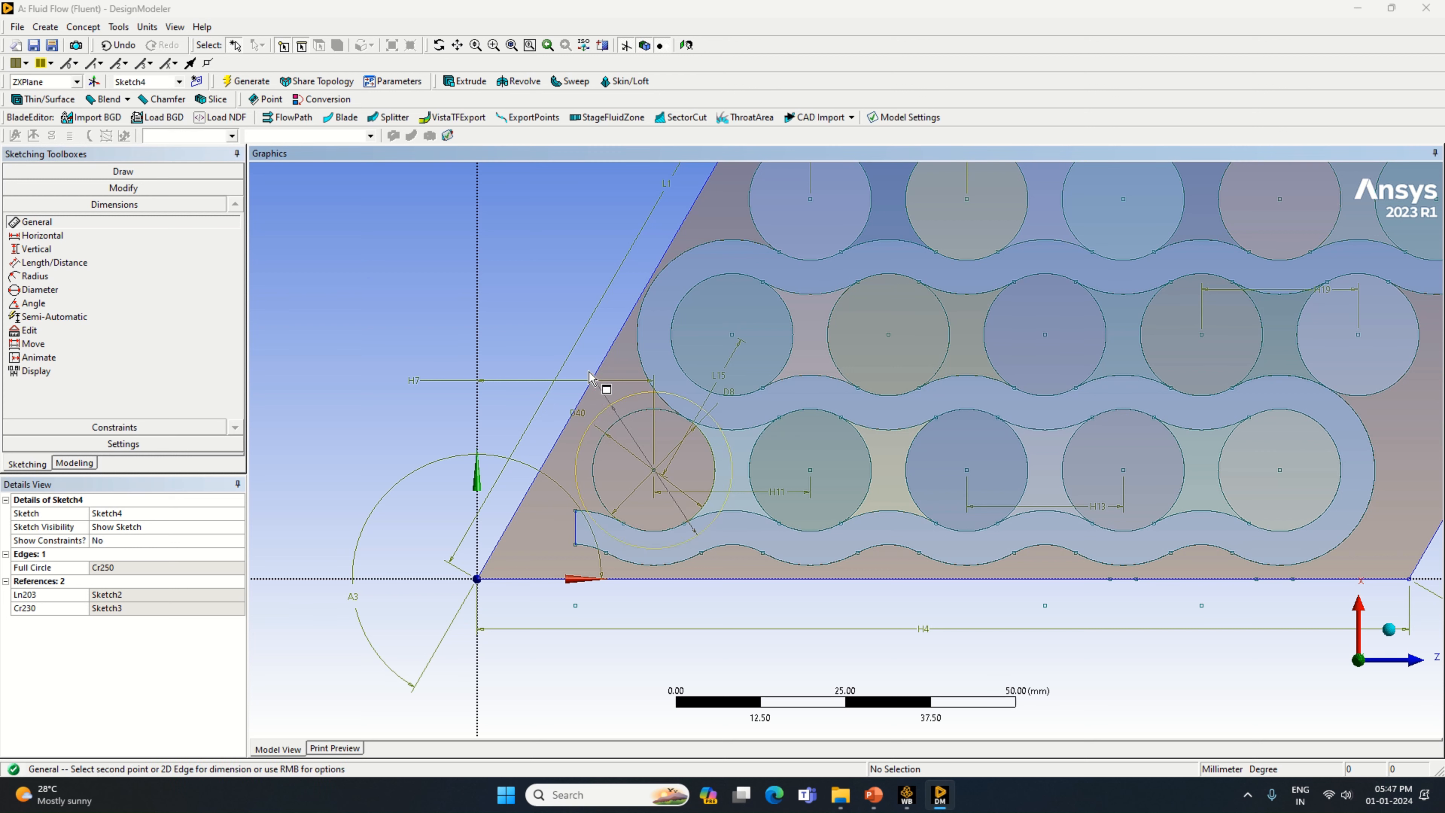
pyautogui.click(109, 567)
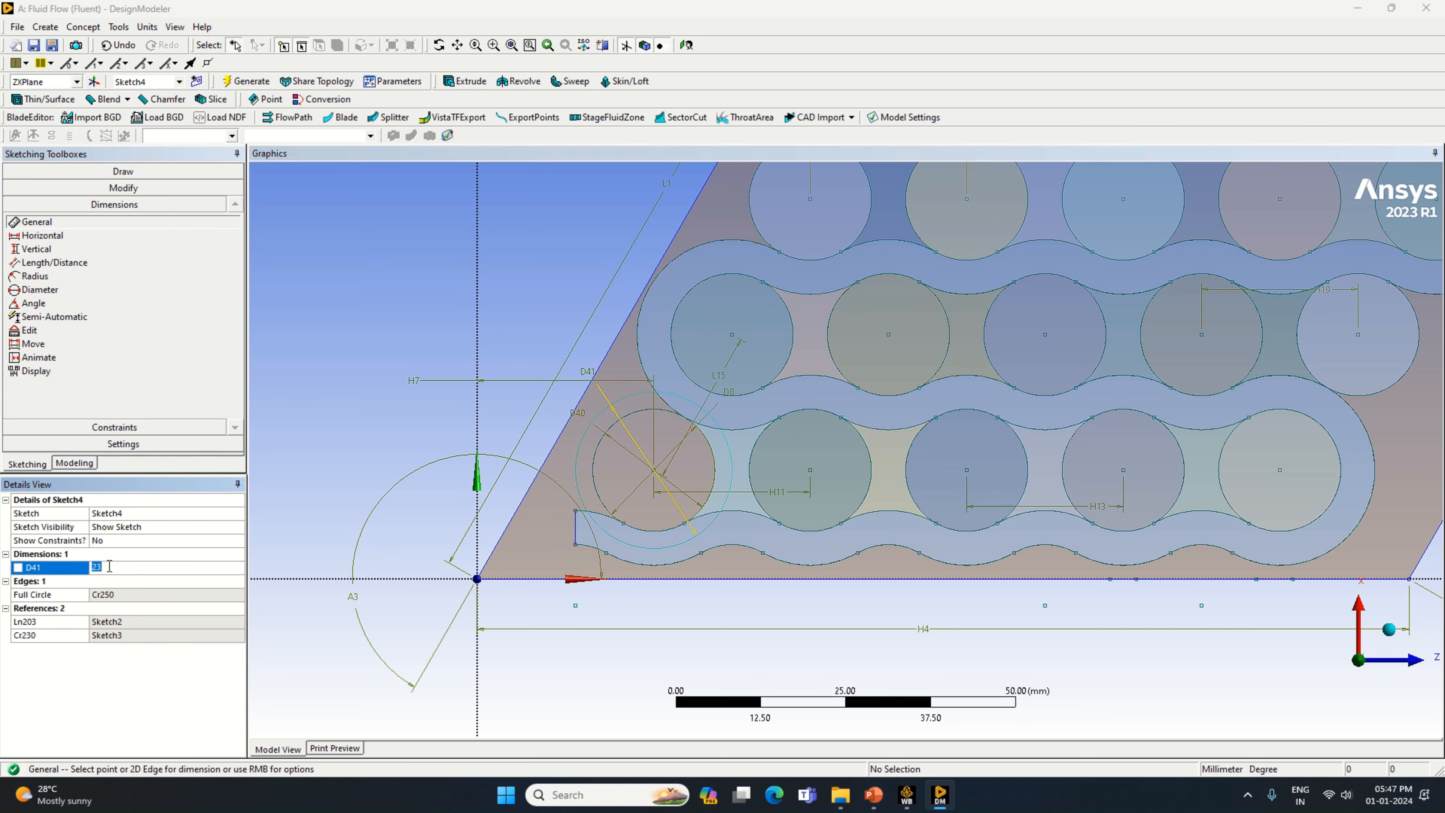
pyautogui.press('Return')
# Draw circles concentric with the remaining four tubes of the lowest row, sized to match the first tube's 23 mm circle.
pyautogui.click(123, 171)
pyautogui.click(60, 297)
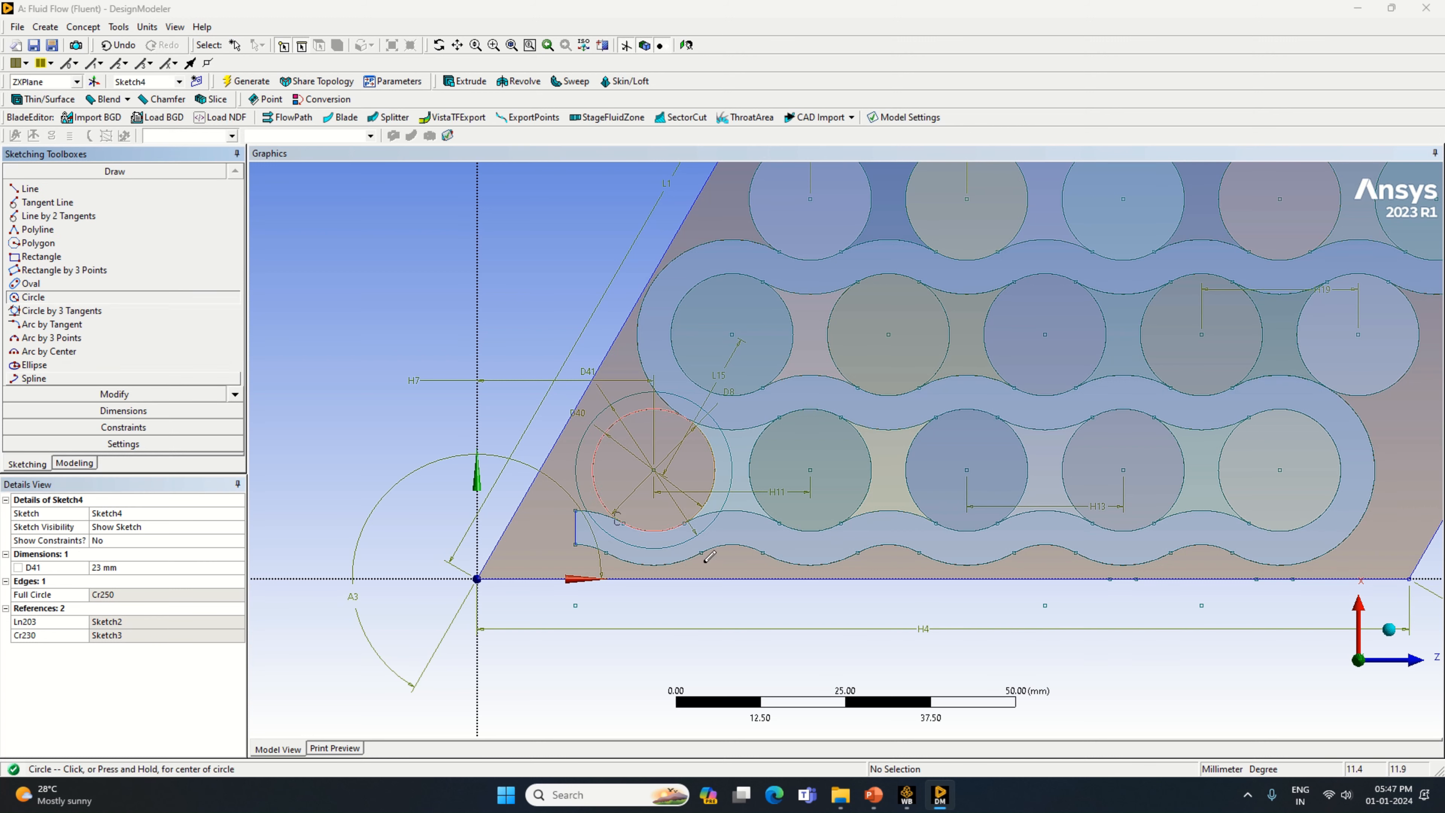
pyautogui.click(810, 470)
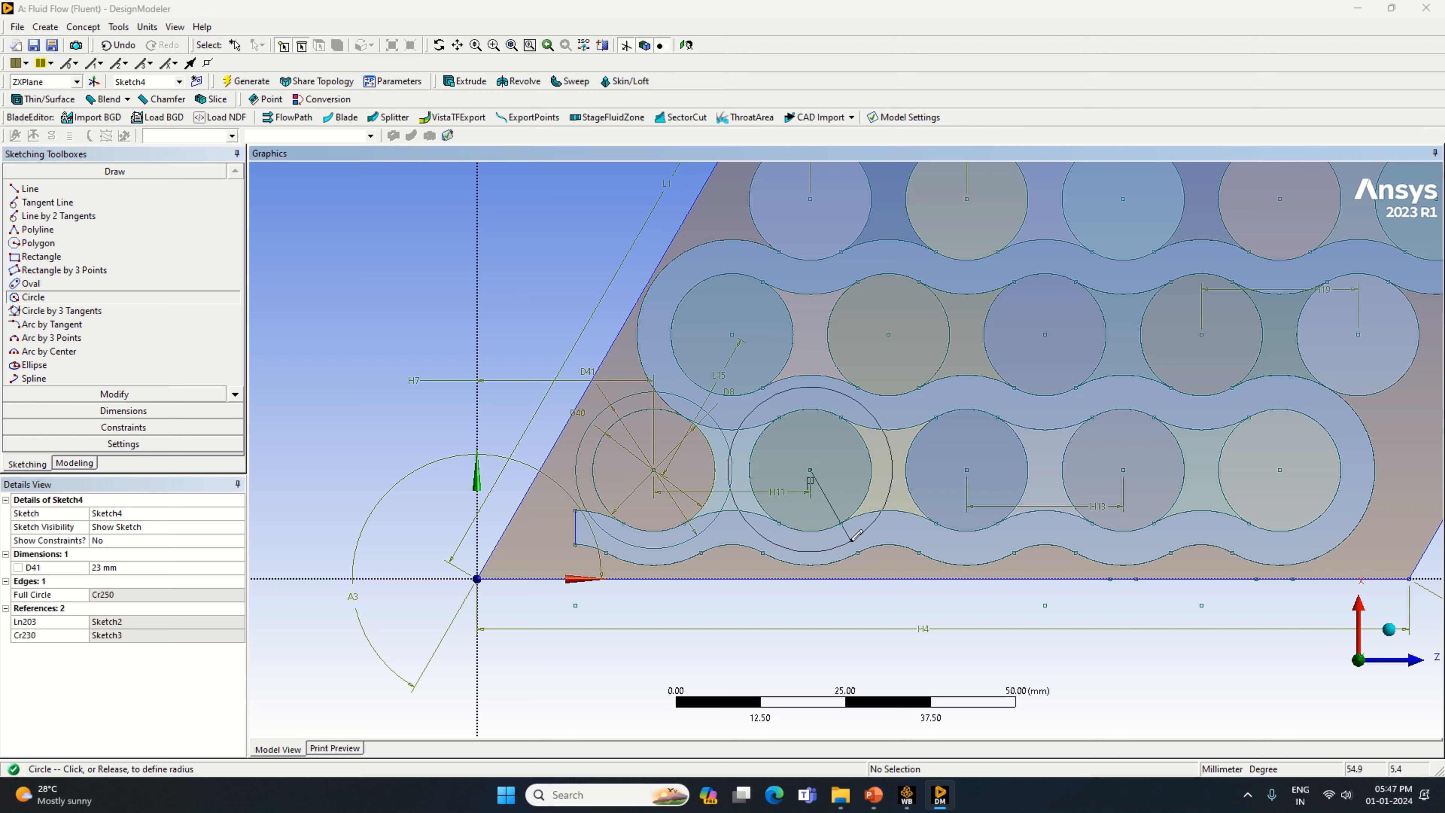
pyautogui.click(908, 524)
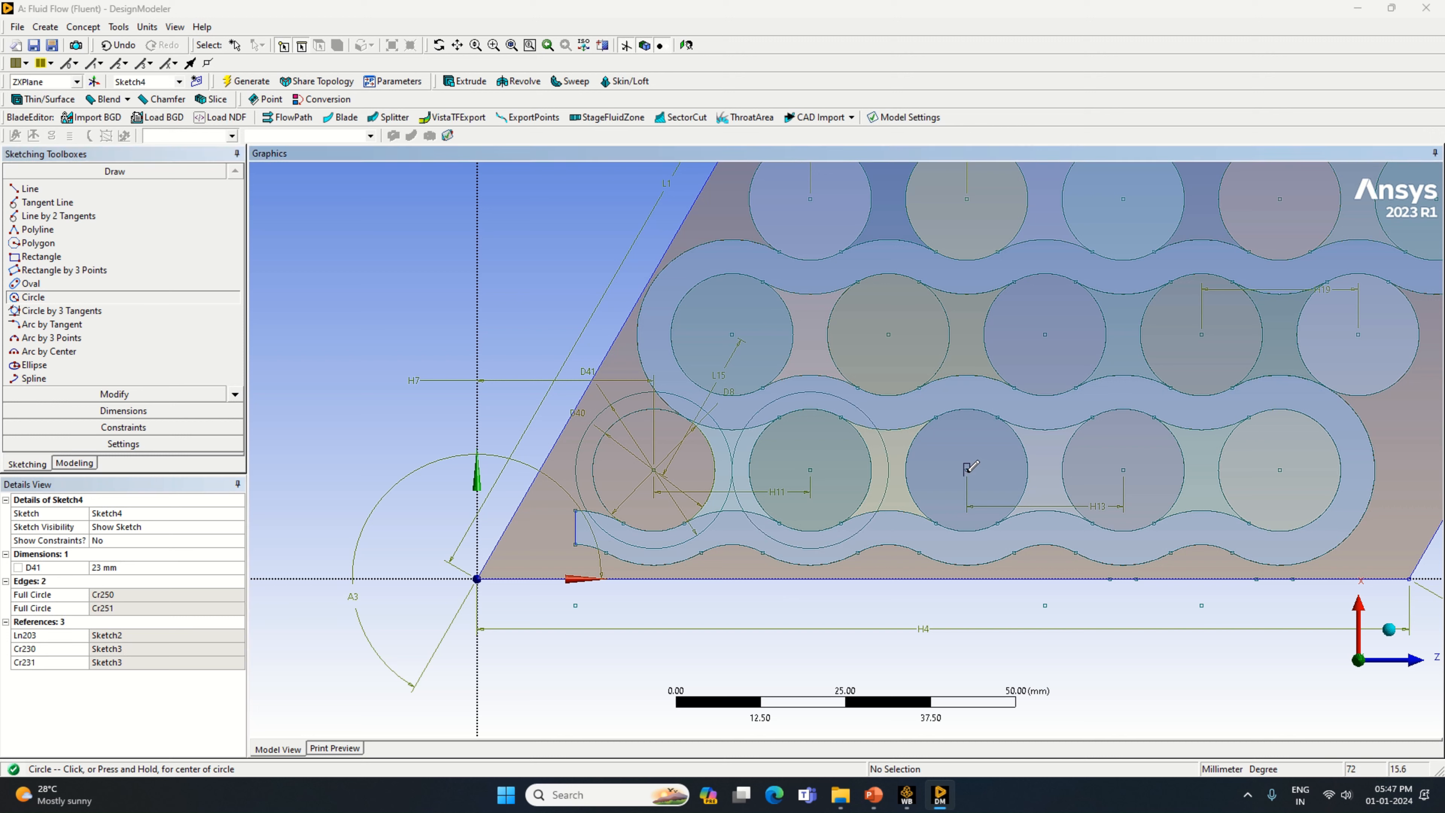
pyautogui.click(967, 470)
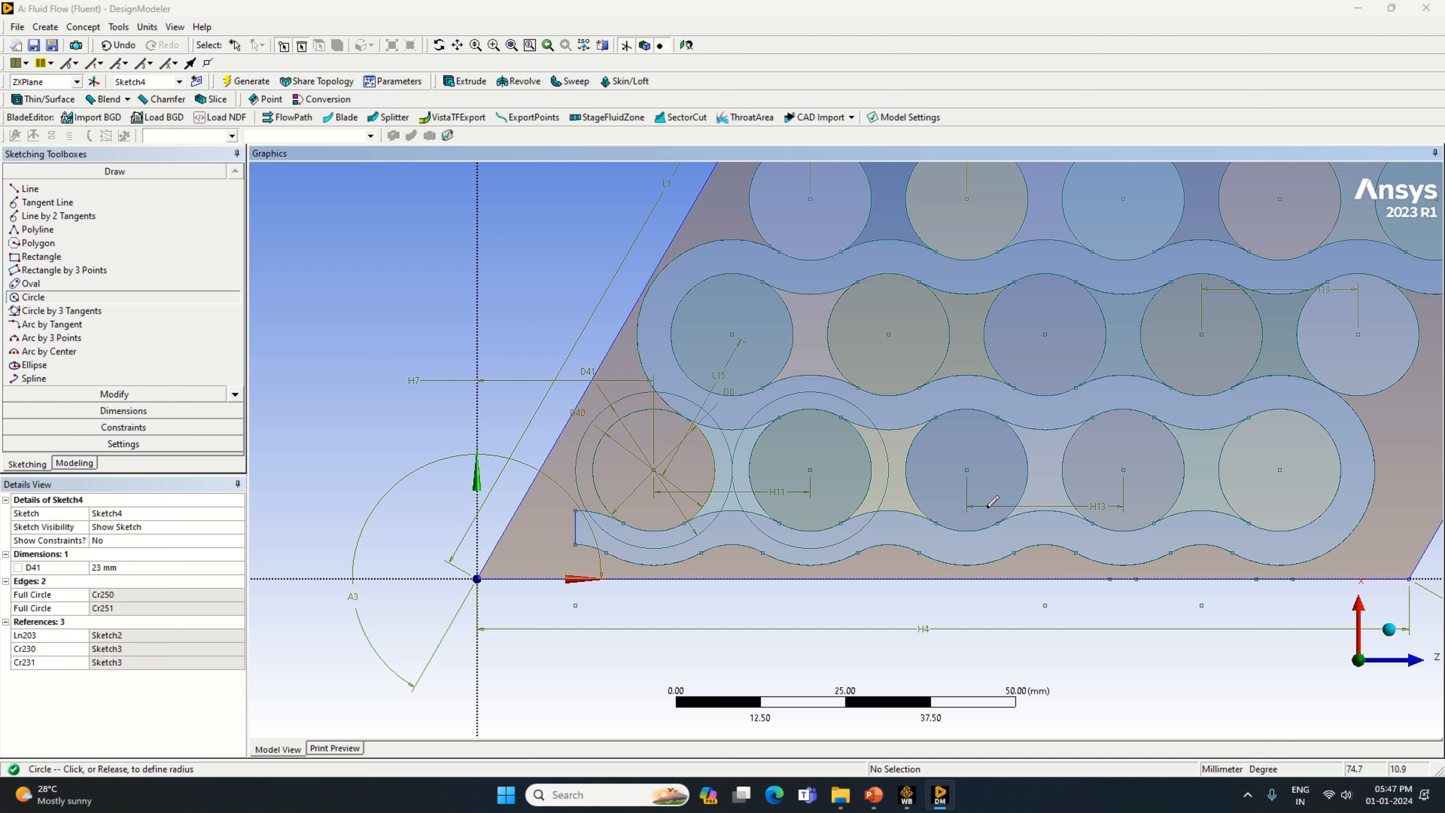
pyautogui.click(1013, 531)
pyautogui.click(1122, 470)
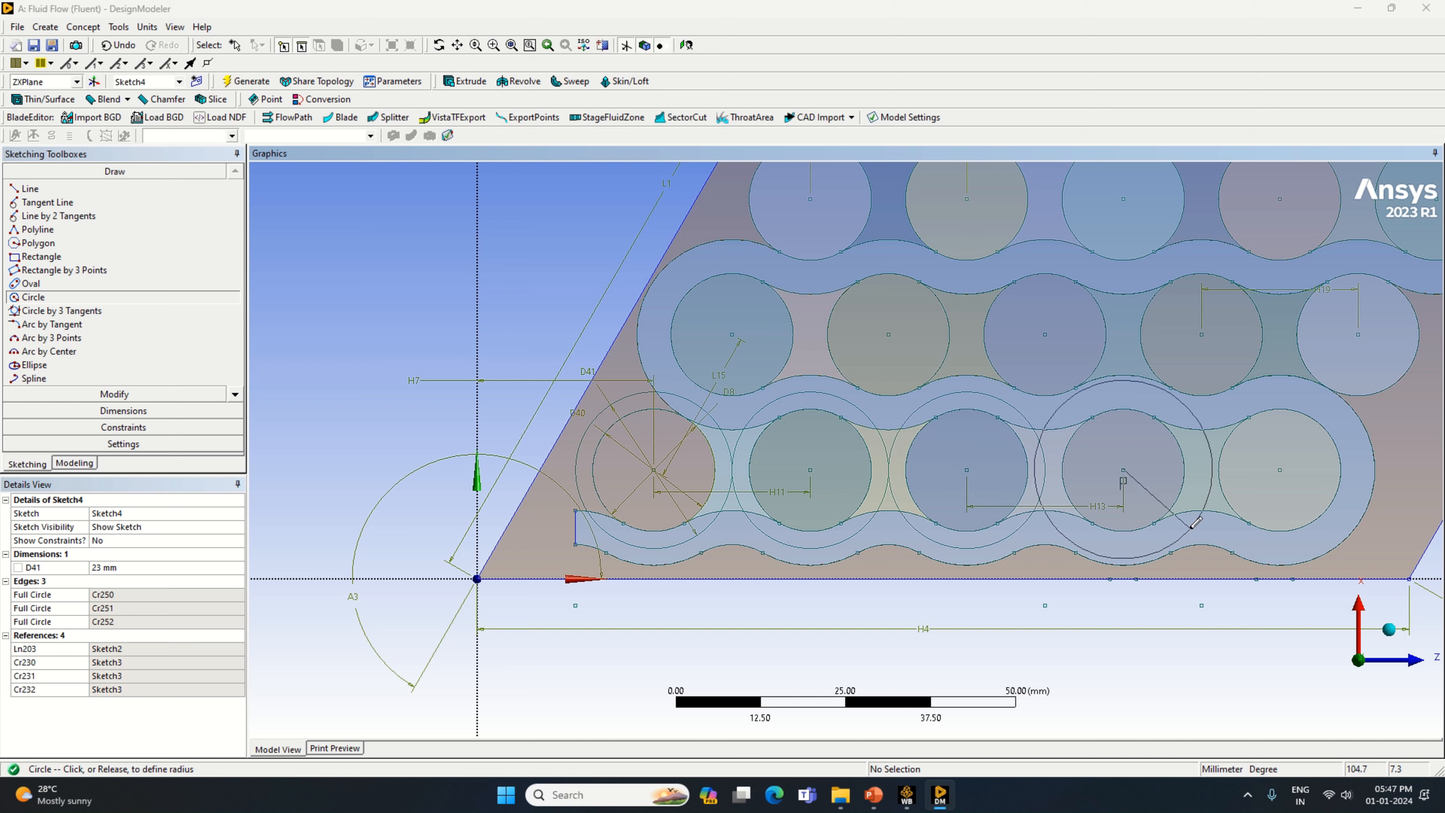
pyautogui.click(1271, 502)
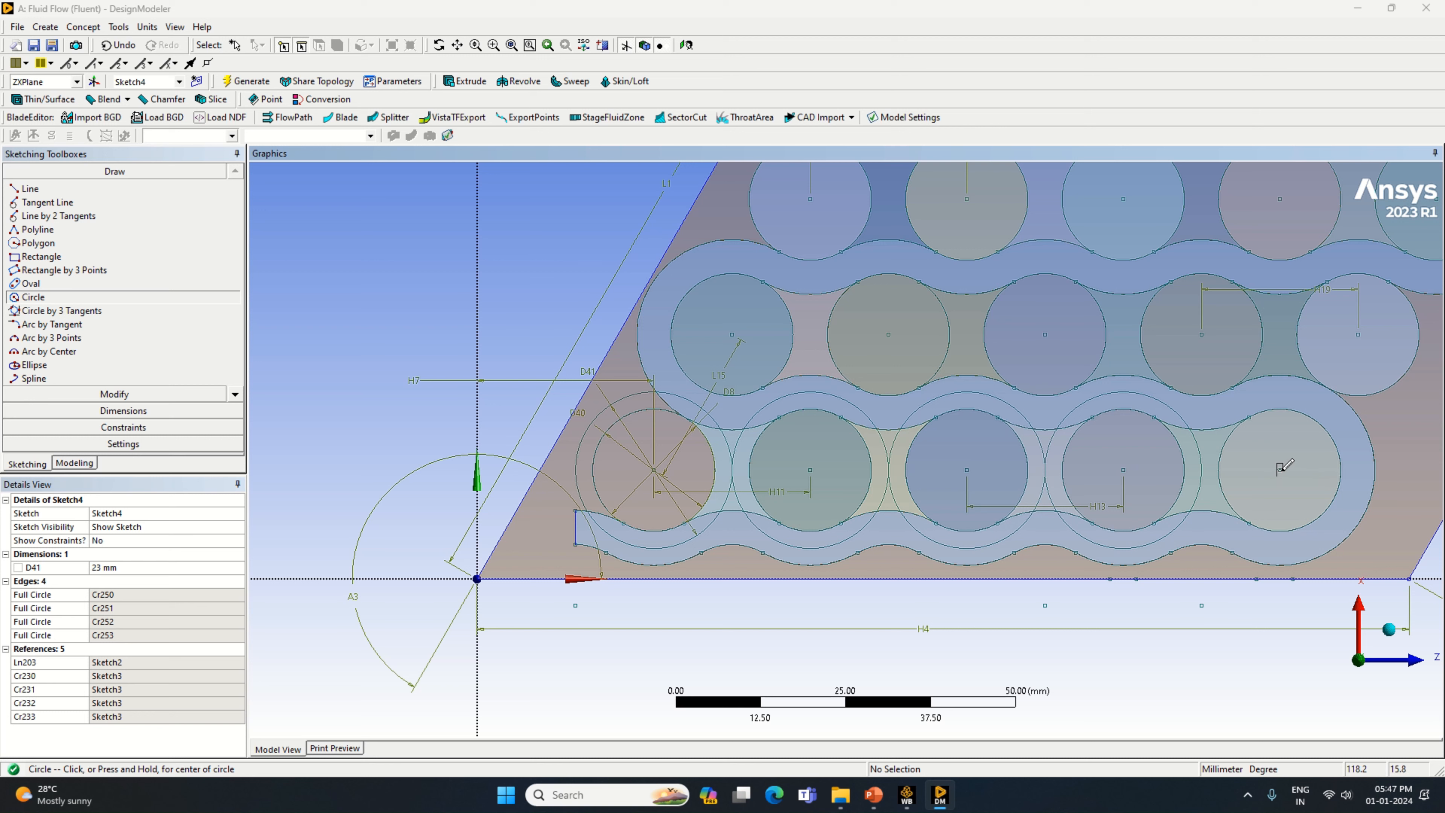
pyautogui.click(1279, 470)
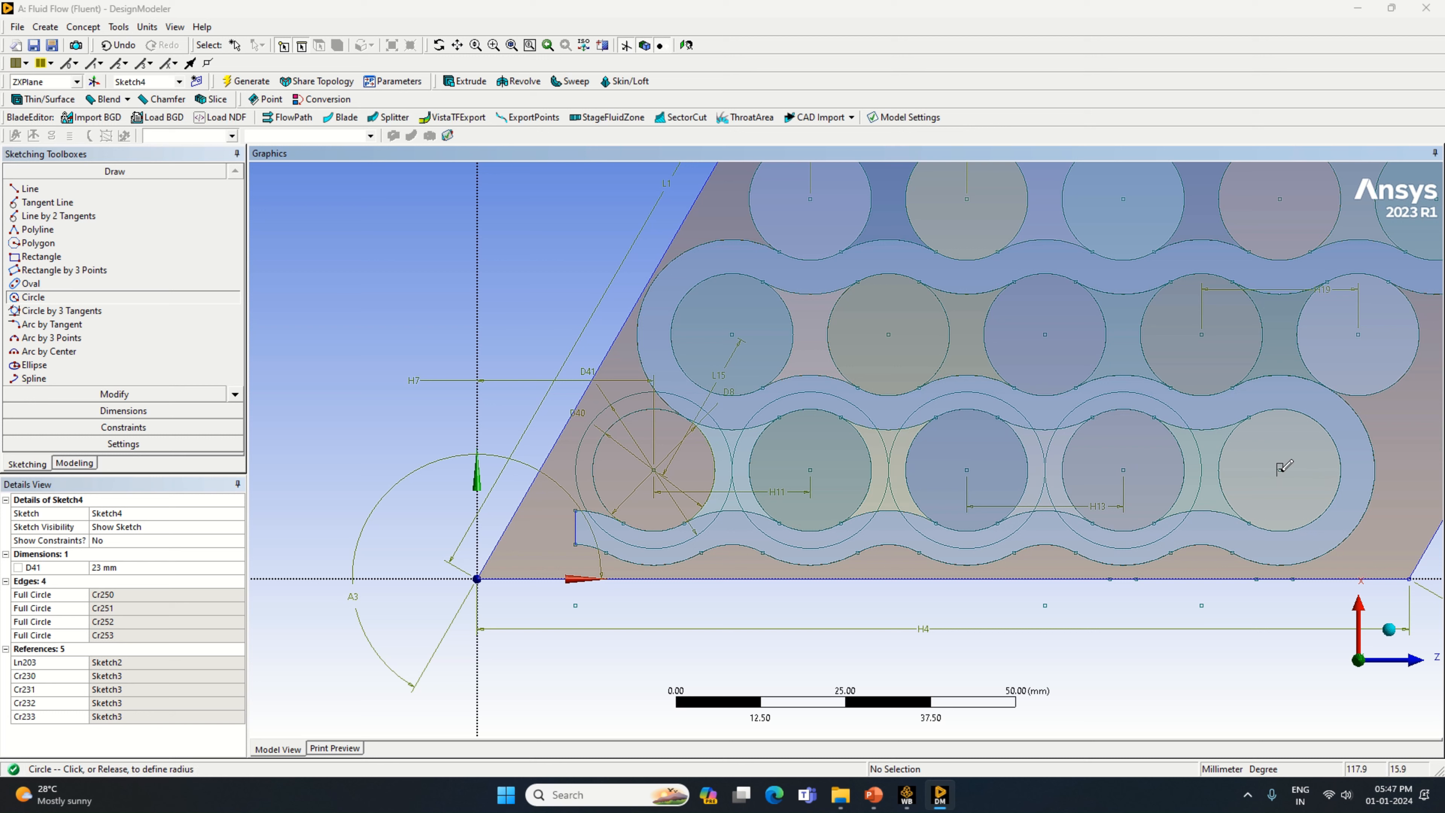
pyautogui.click(1331, 529)
# Draw a matching circle of about 23 mm diameter concentric with each of the five tubes in the second row from the bottom.
pyautogui.click(732, 334)
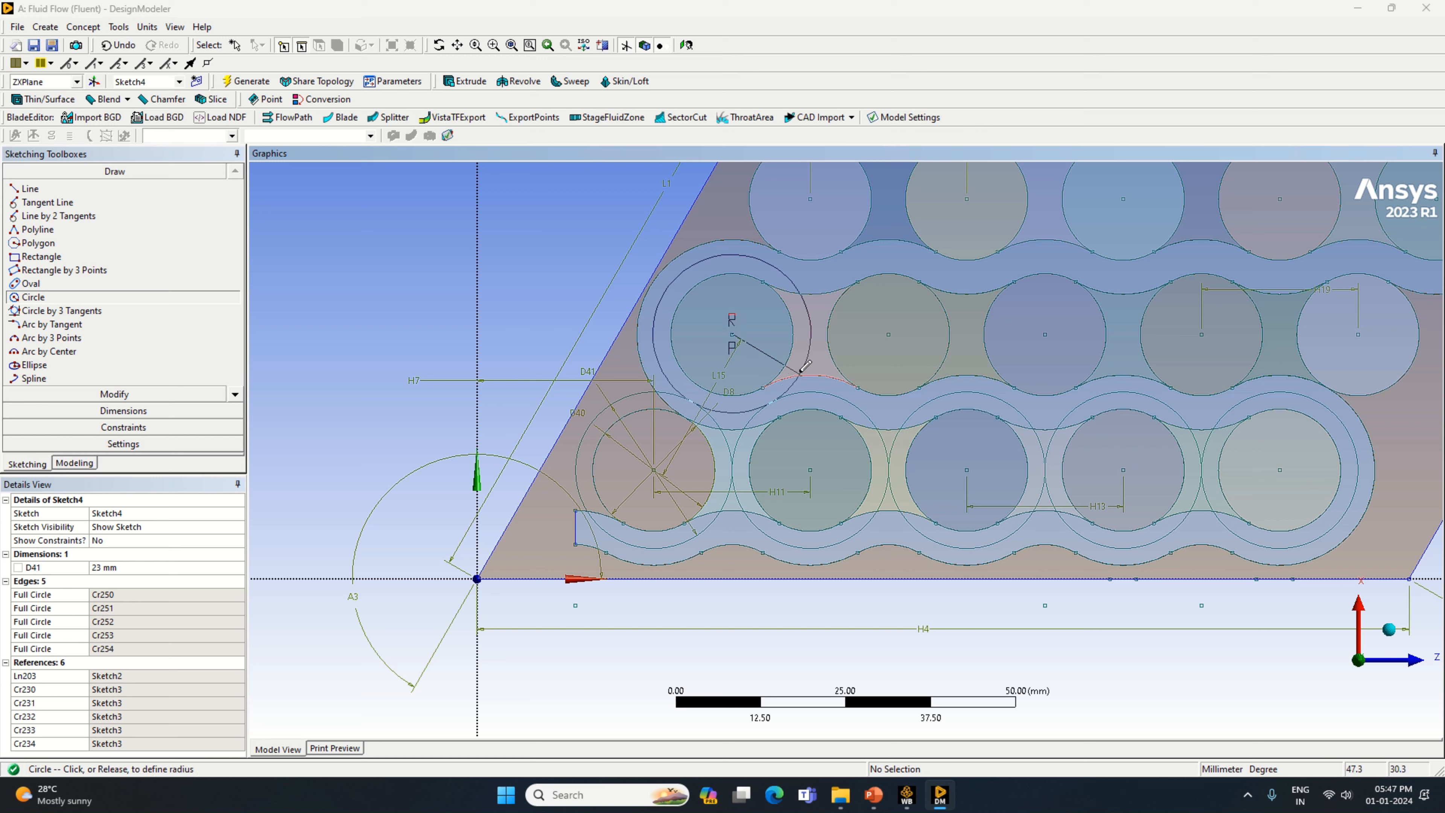
pyautogui.click(945, 345)
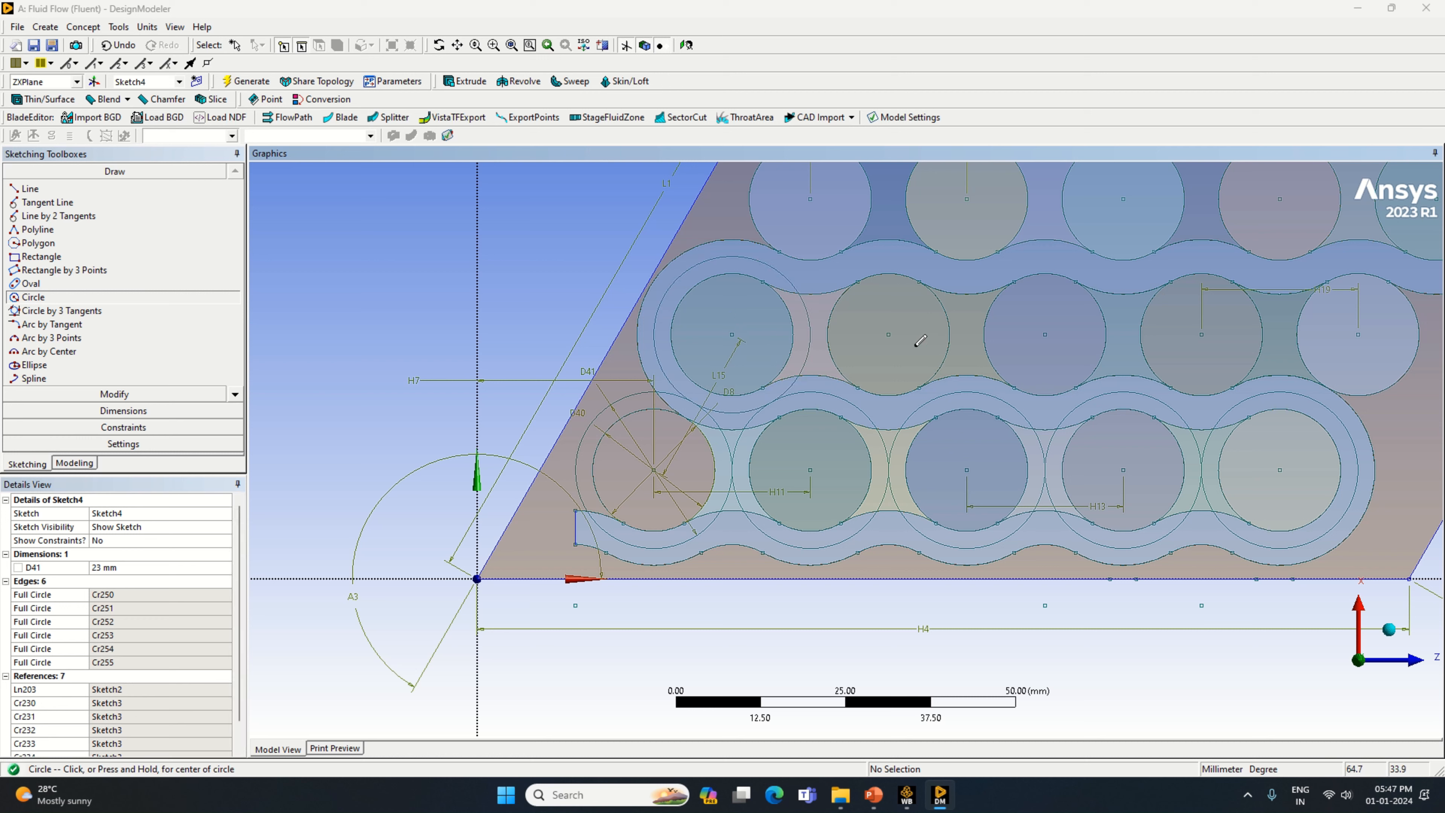
pyautogui.click(888, 334)
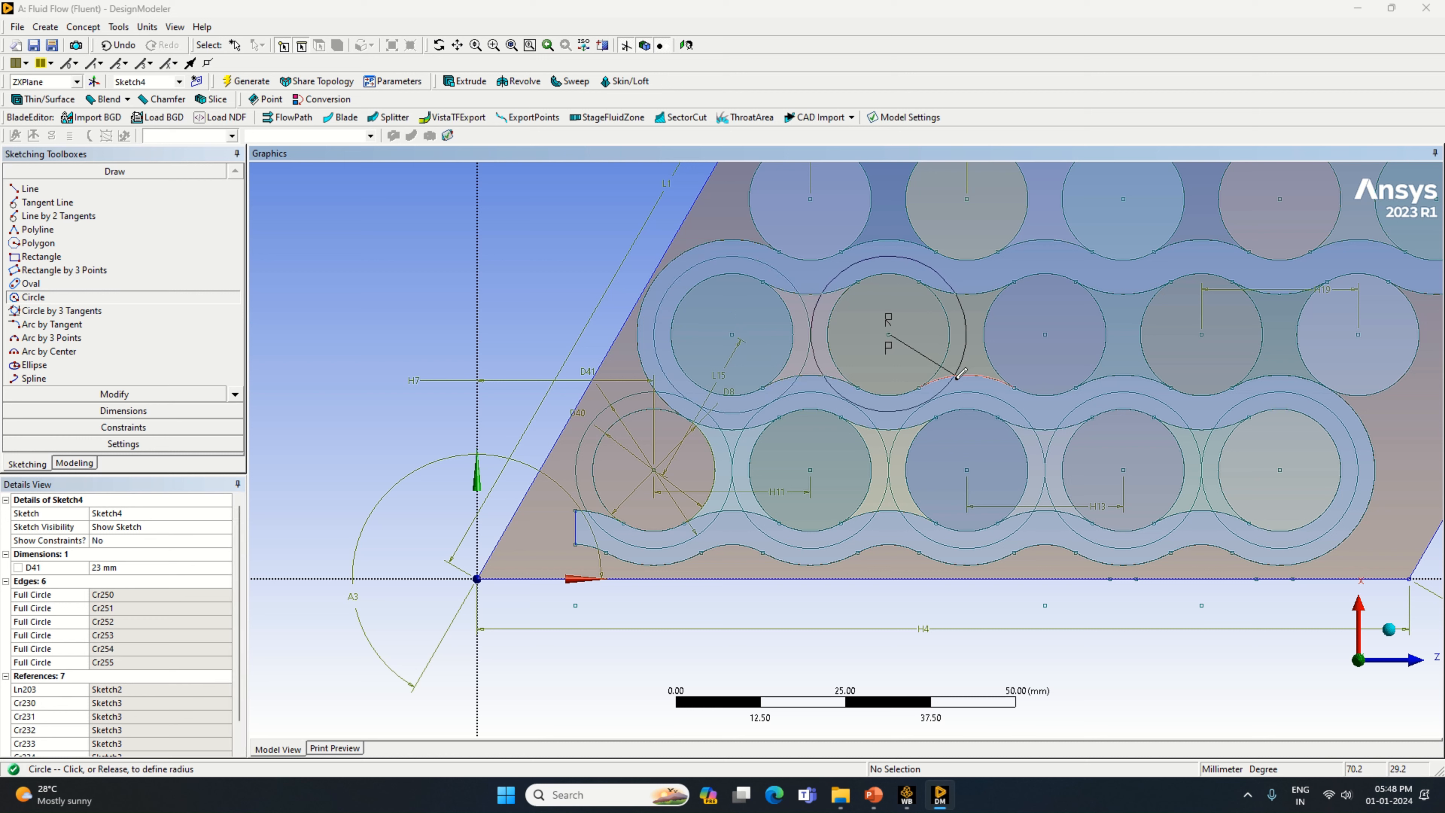
pyautogui.click(1055, 334)
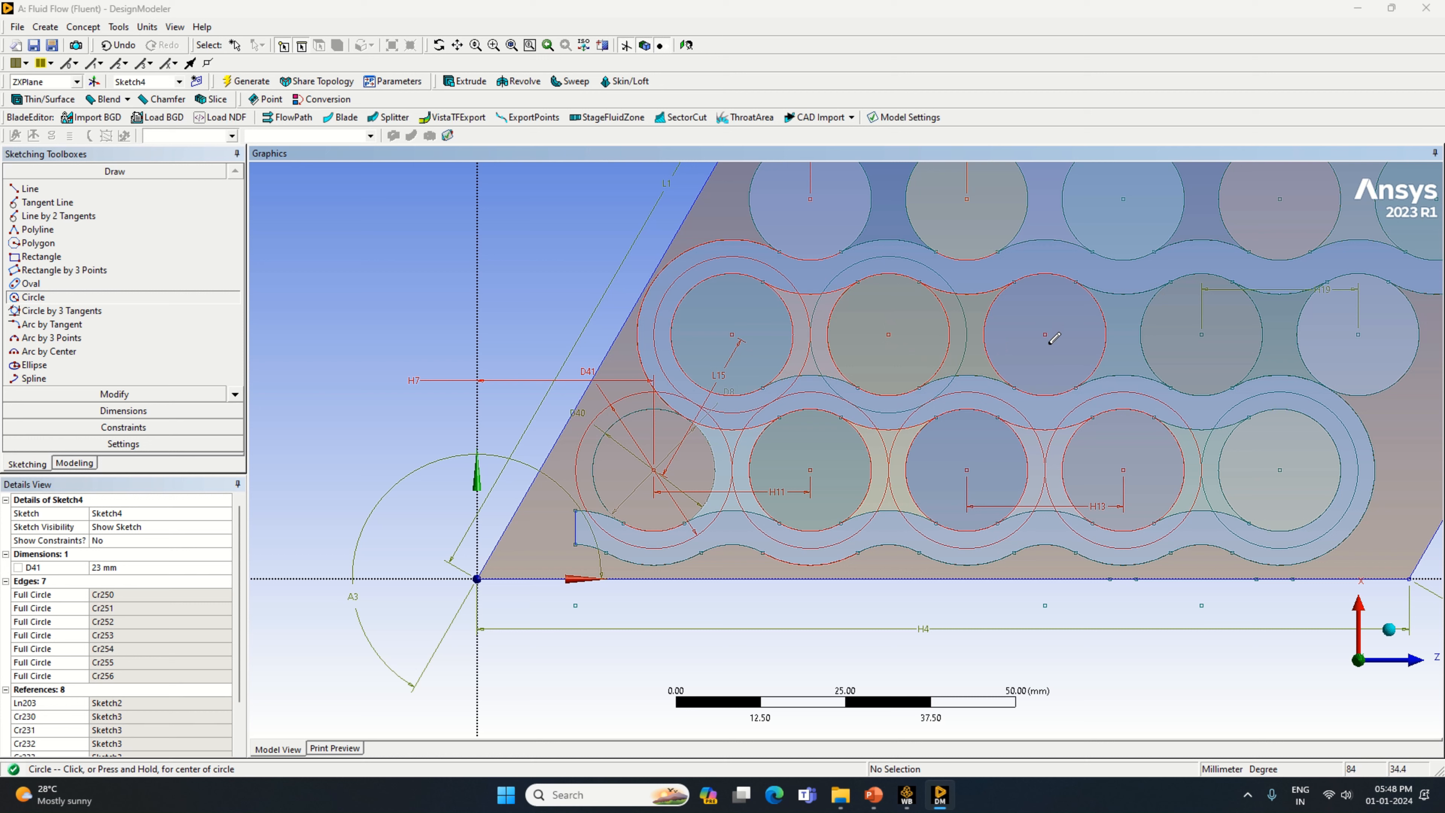
pyautogui.click(1045, 334)
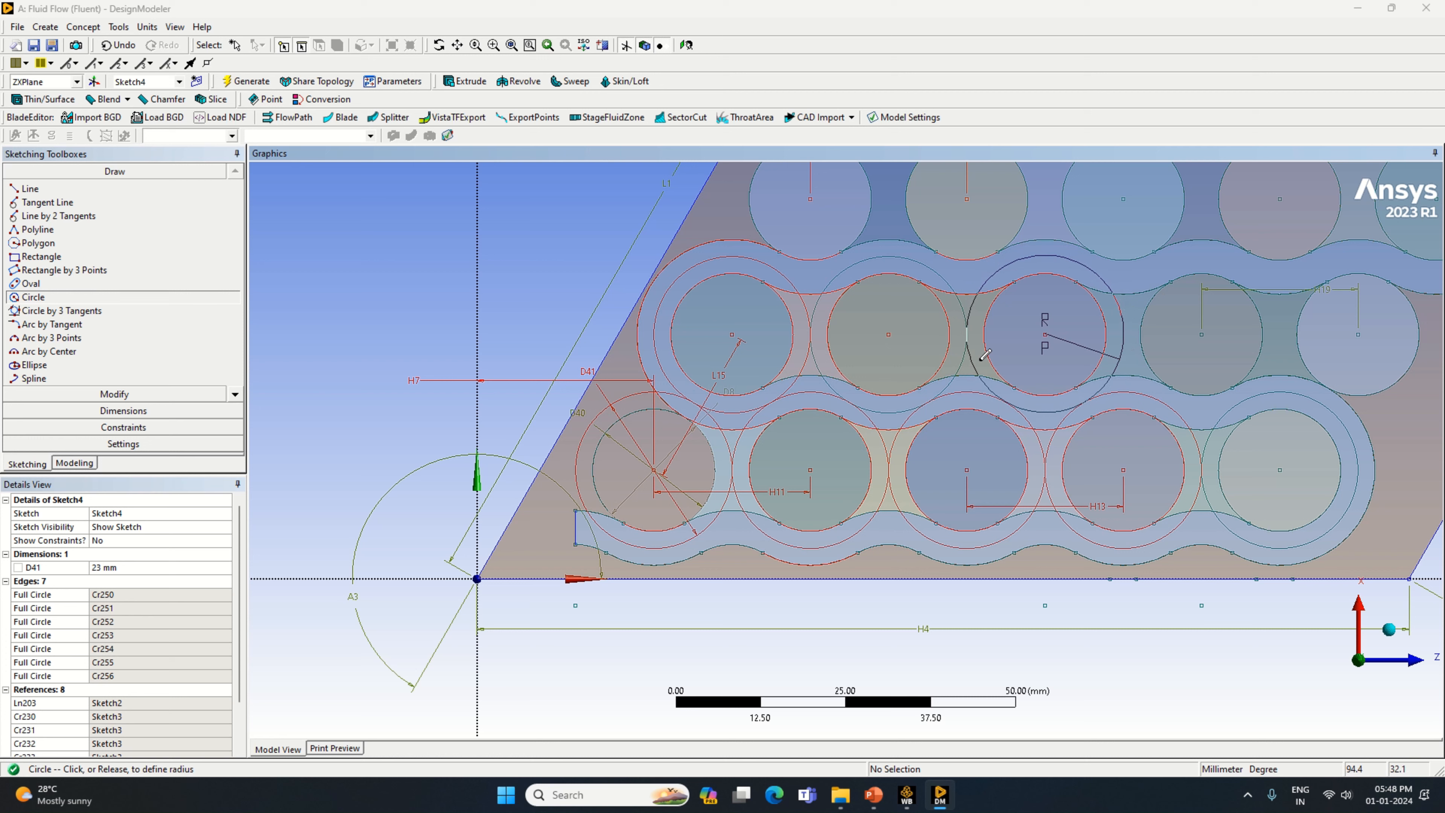
pyautogui.click(736, 351)
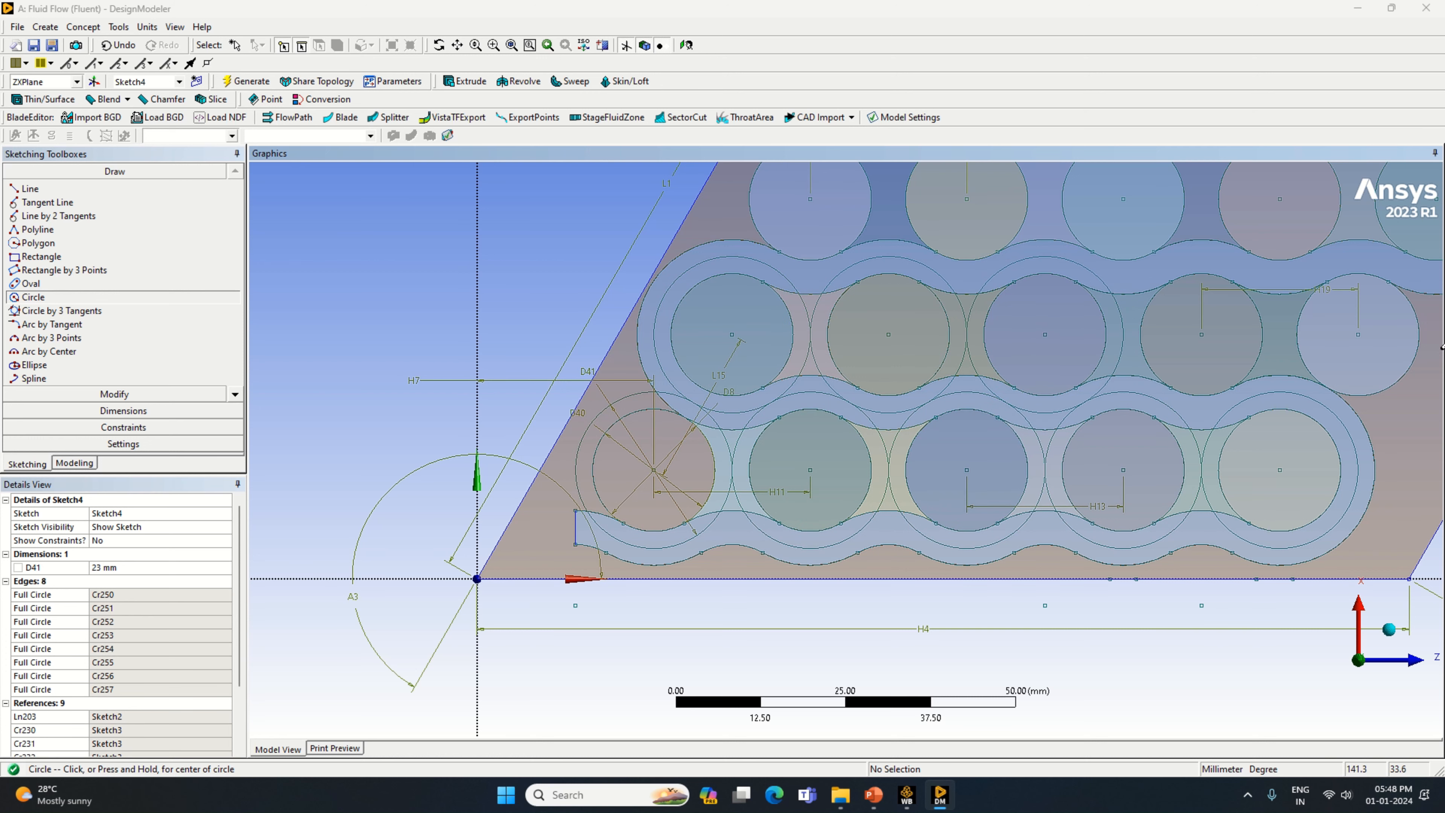
pyautogui.click(1202, 334)
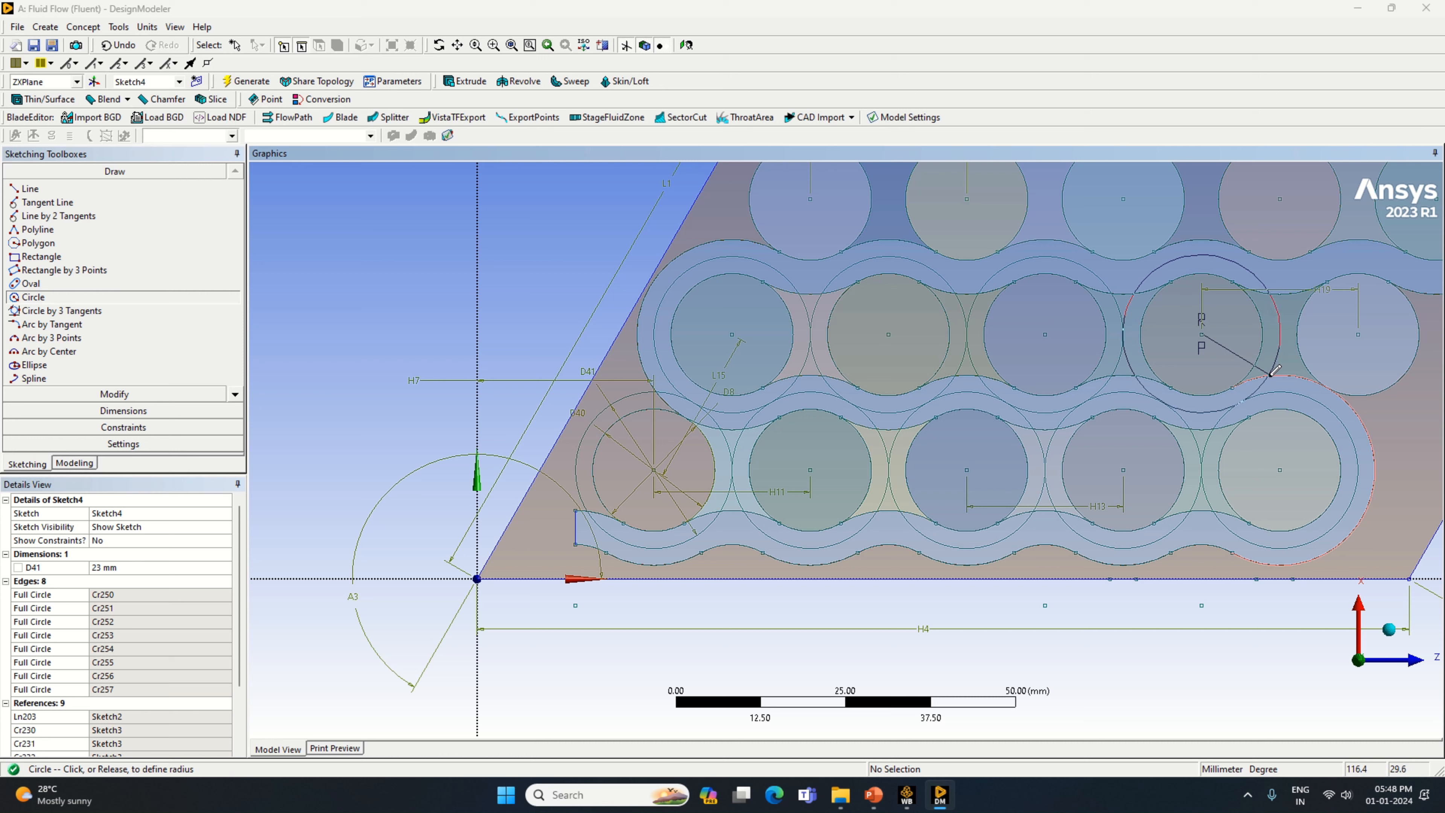
pyautogui.click(1363, 333)
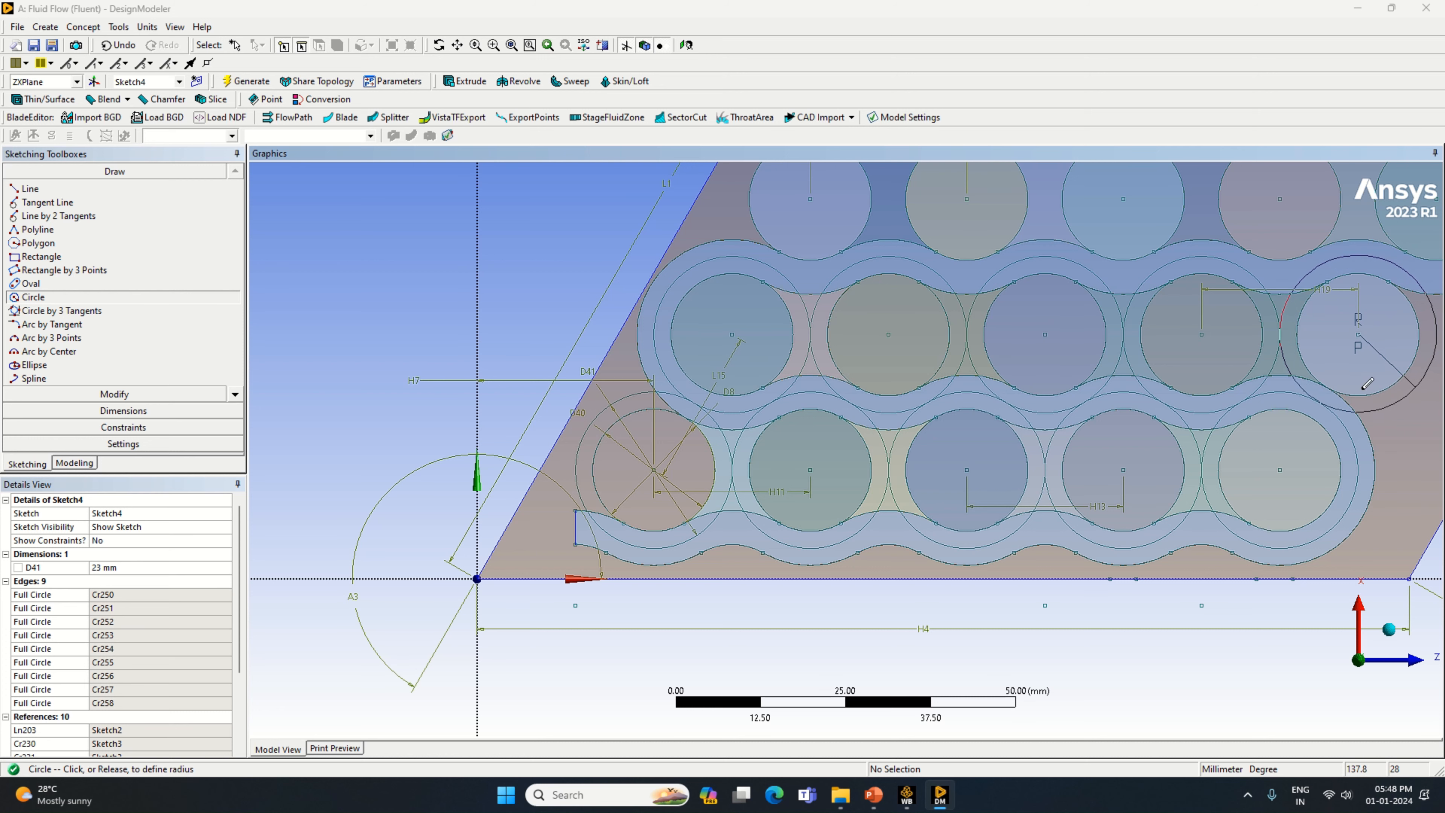
pyautogui.click(1333, 392)
# Draw circles of about 23 mm diameter concentric with all five tubes in the third row from the bottom.
pyautogui.scroll(-1, 1328, 393)
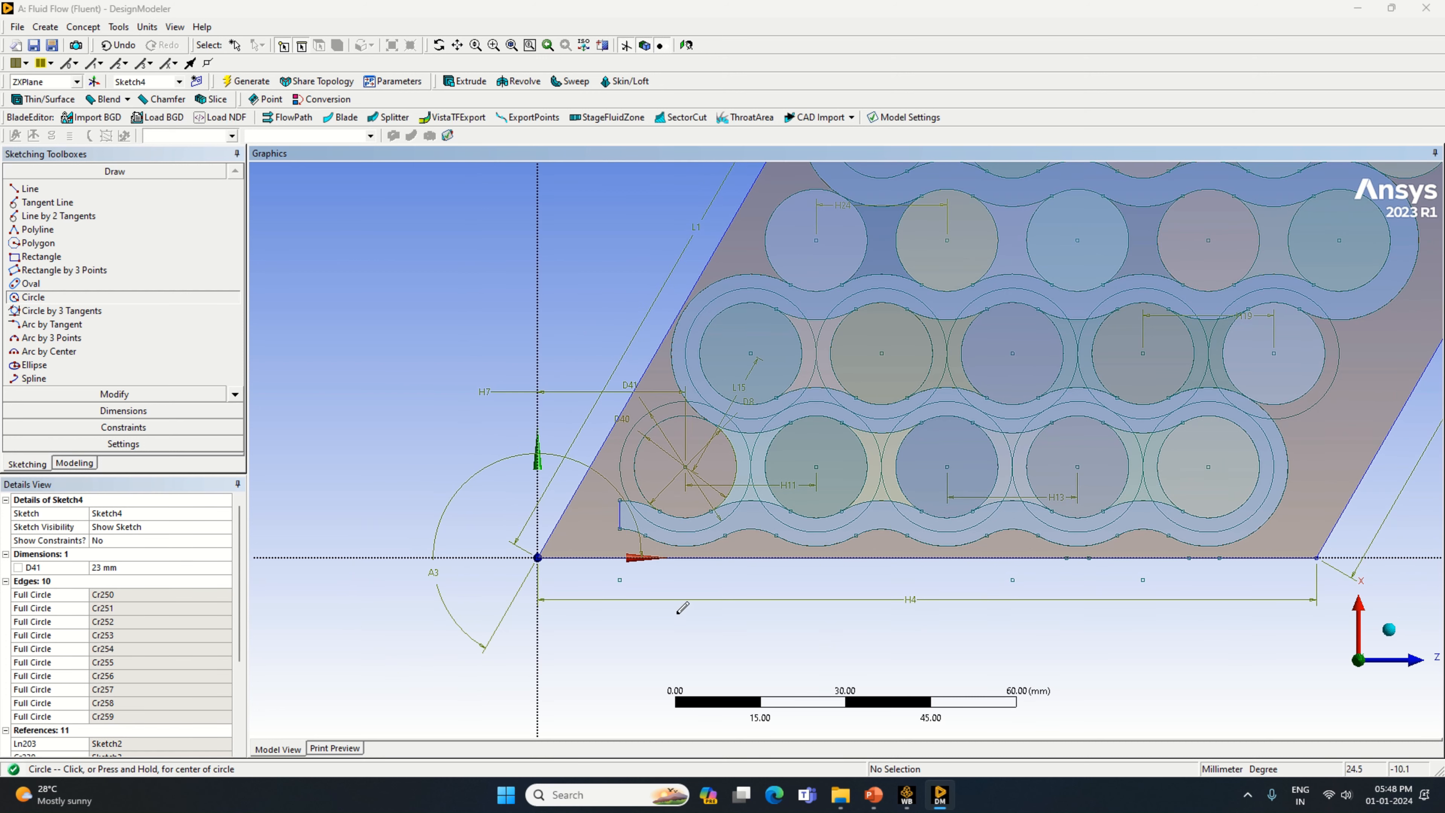
pyautogui.scroll(1, 681, 579)
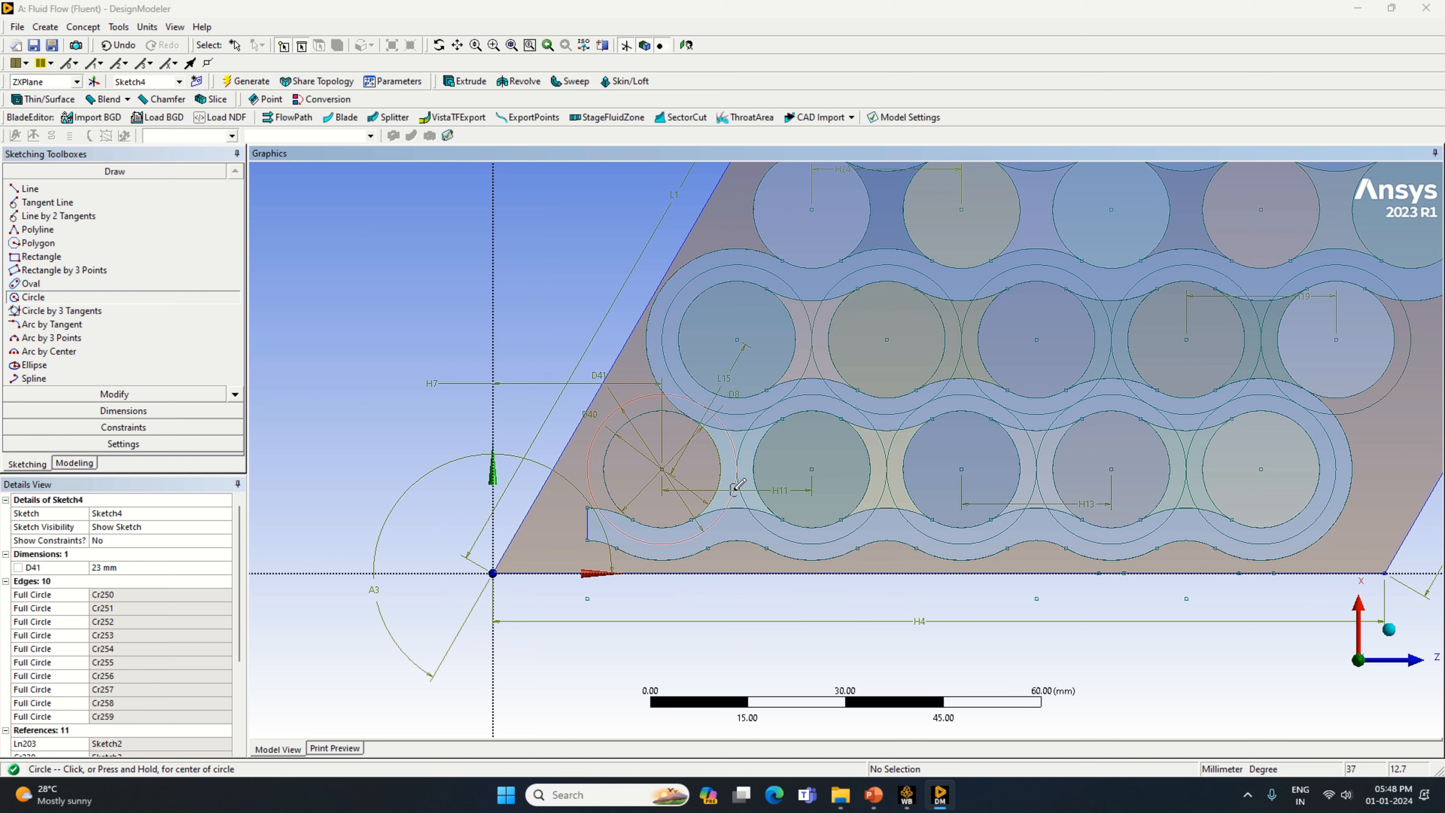
pyautogui.scroll(-2, 808, 476)
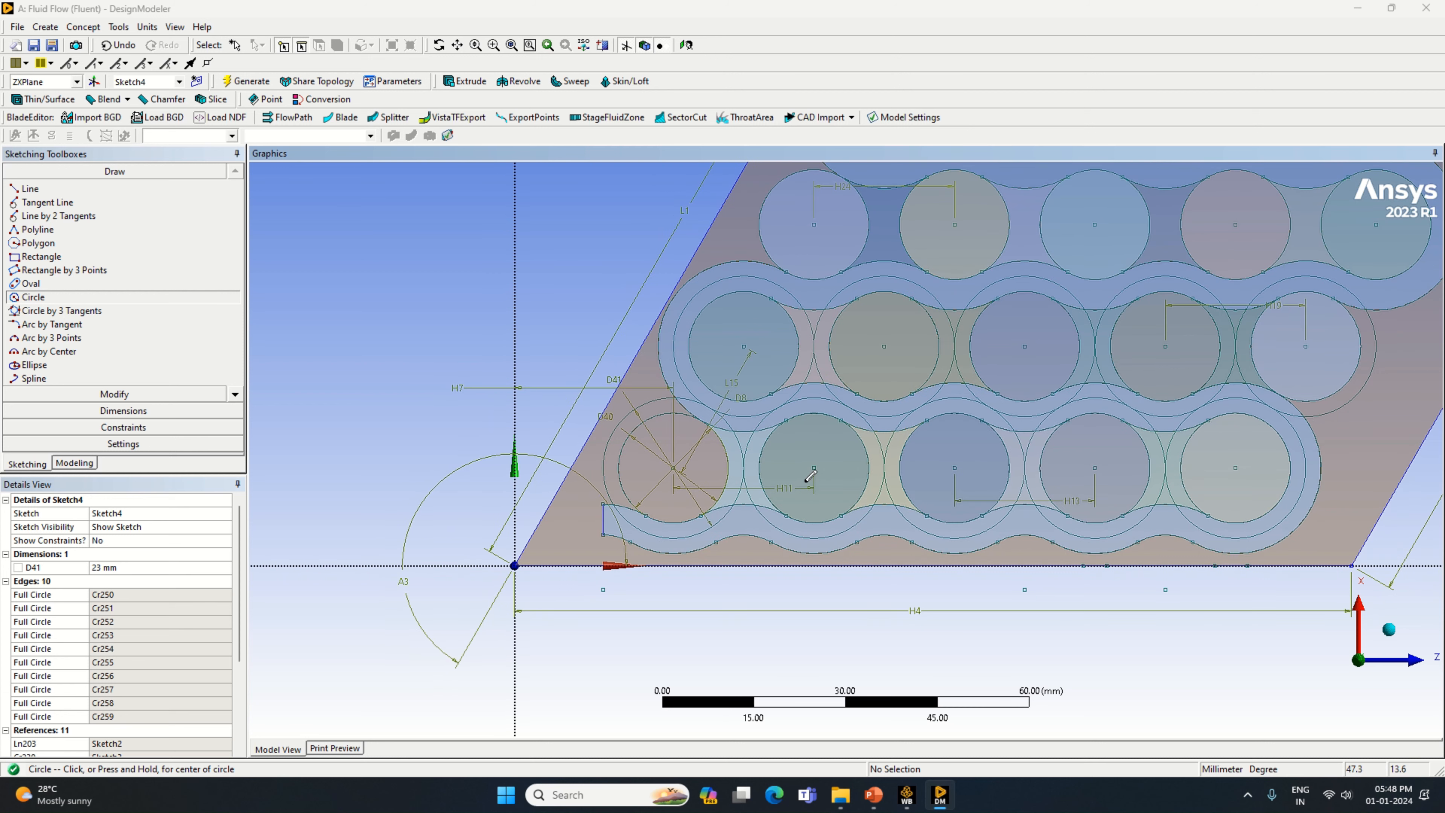
pyautogui.scroll(1, 856, 436)
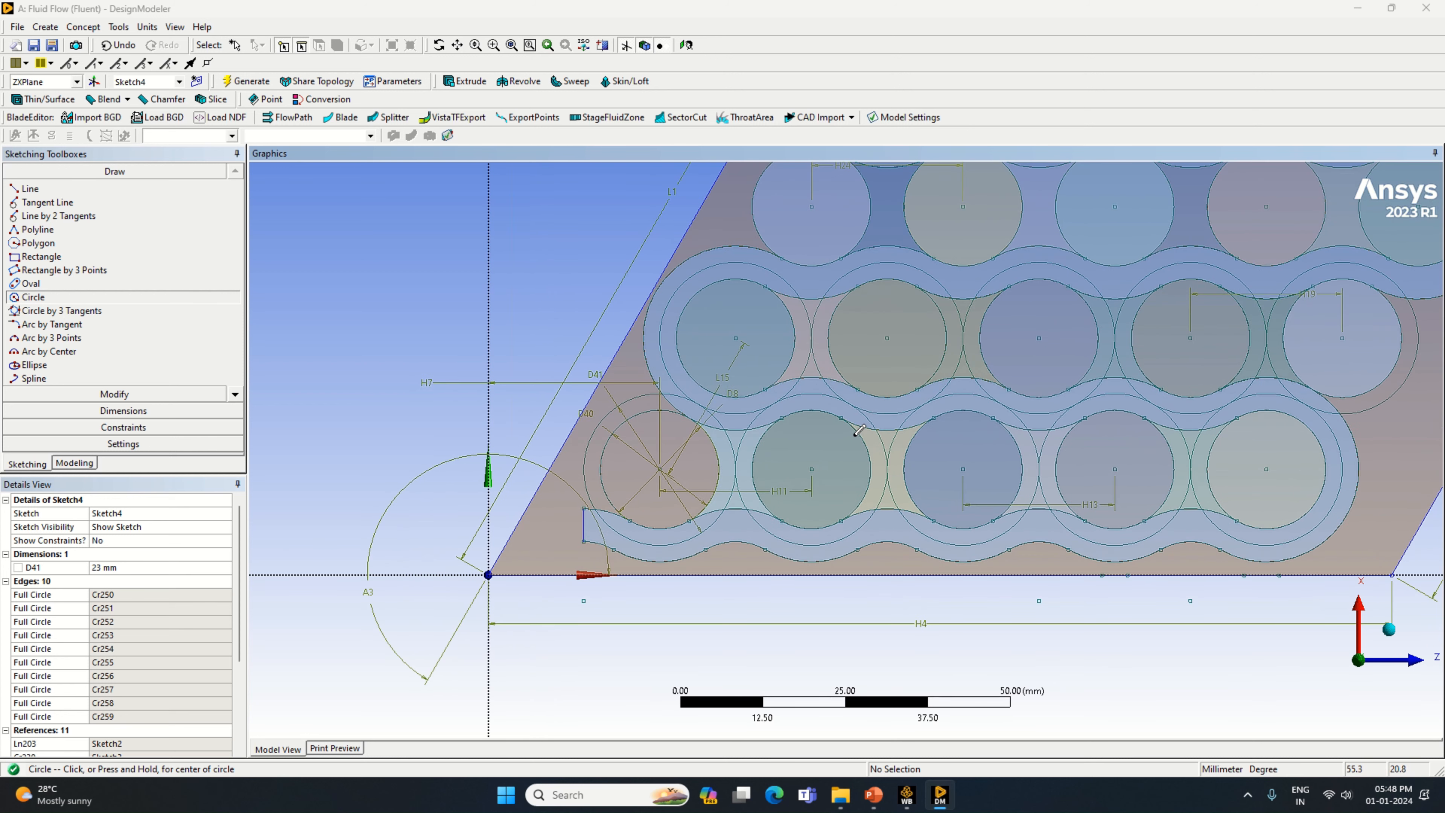
pyautogui.click(815, 233)
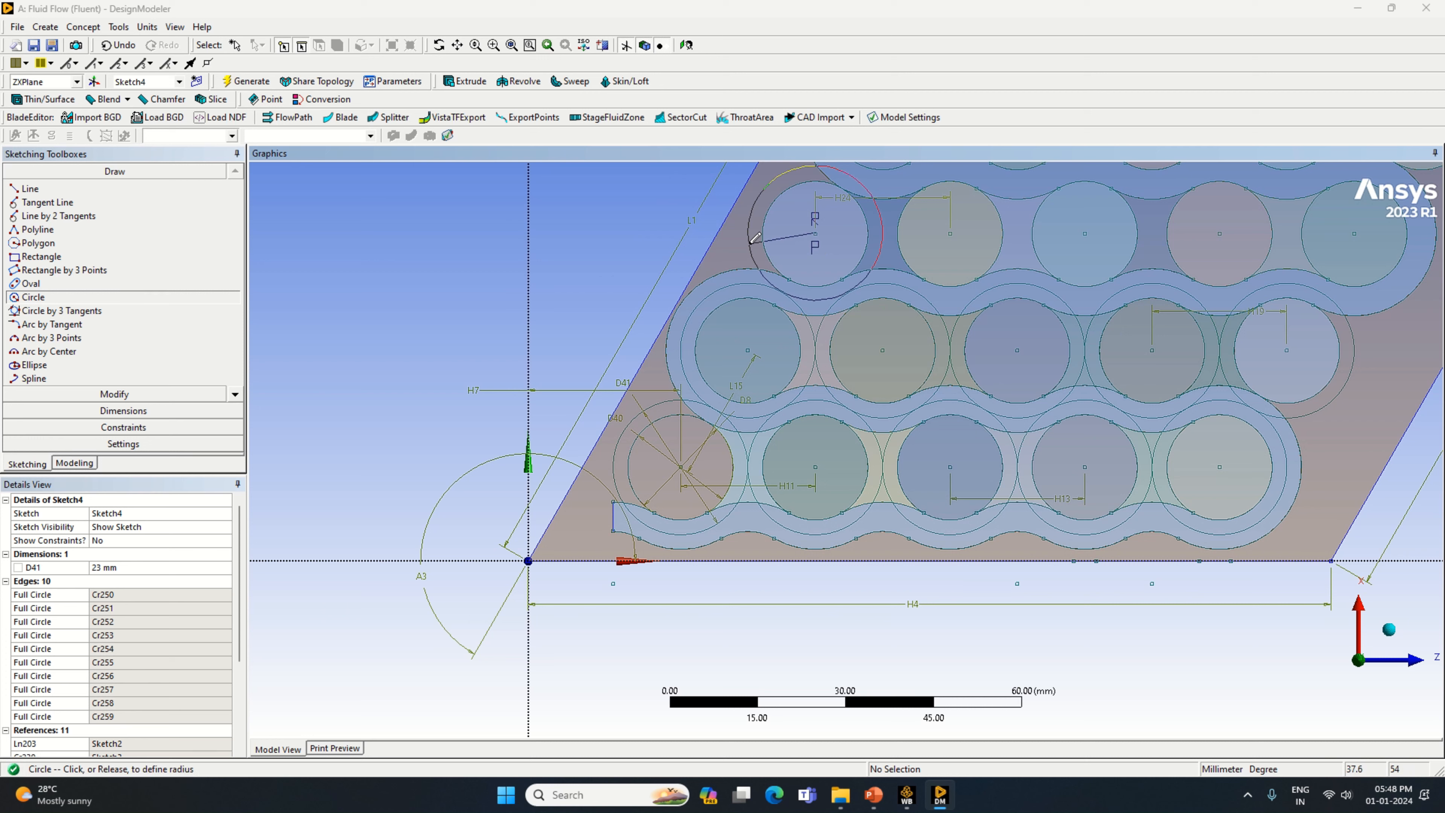
pyautogui.click(960, 238)
pyautogui.click(950, 233)
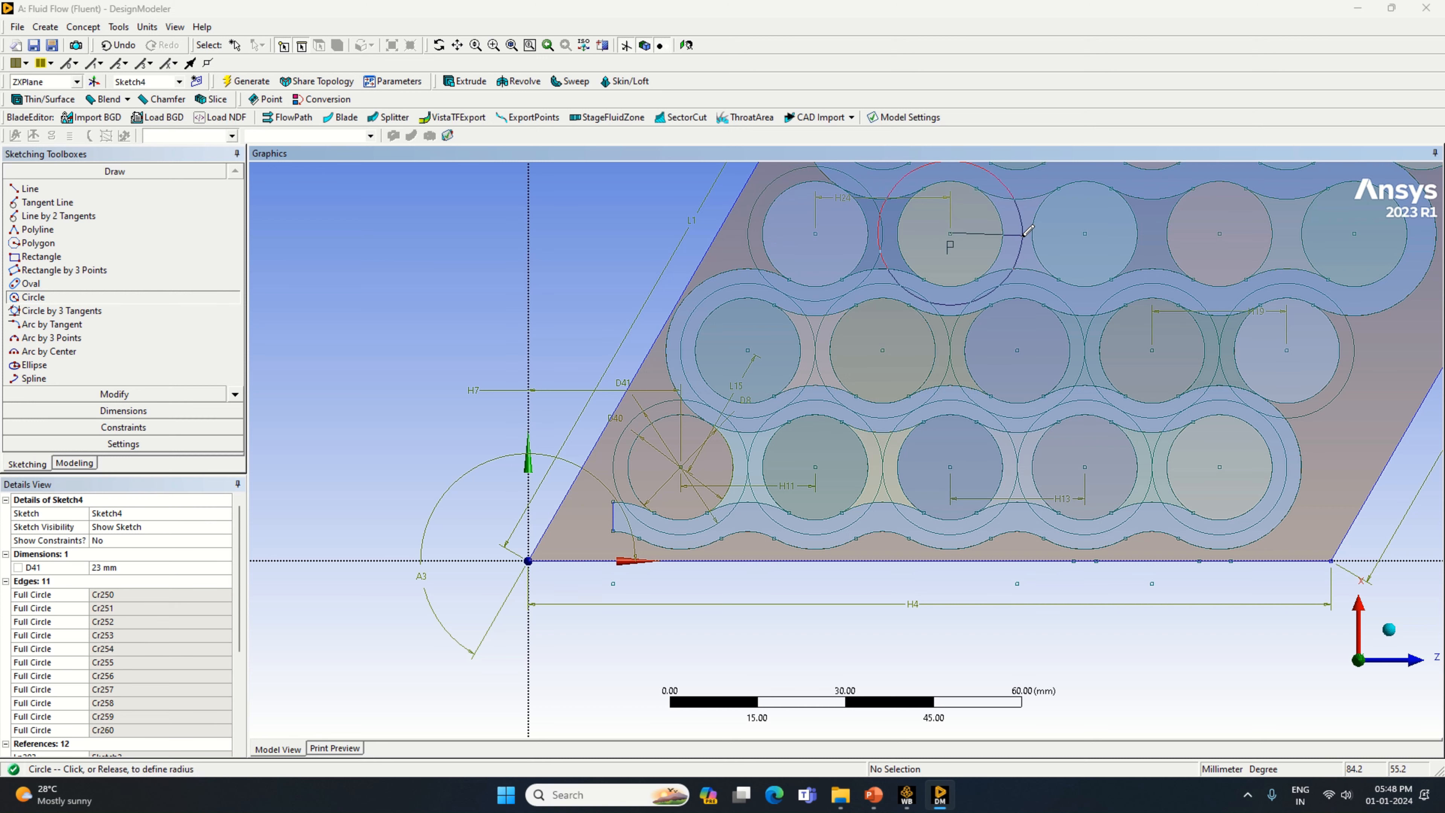
pyautogui.click(1085, 233)
pyautogui.click(1083, 233)
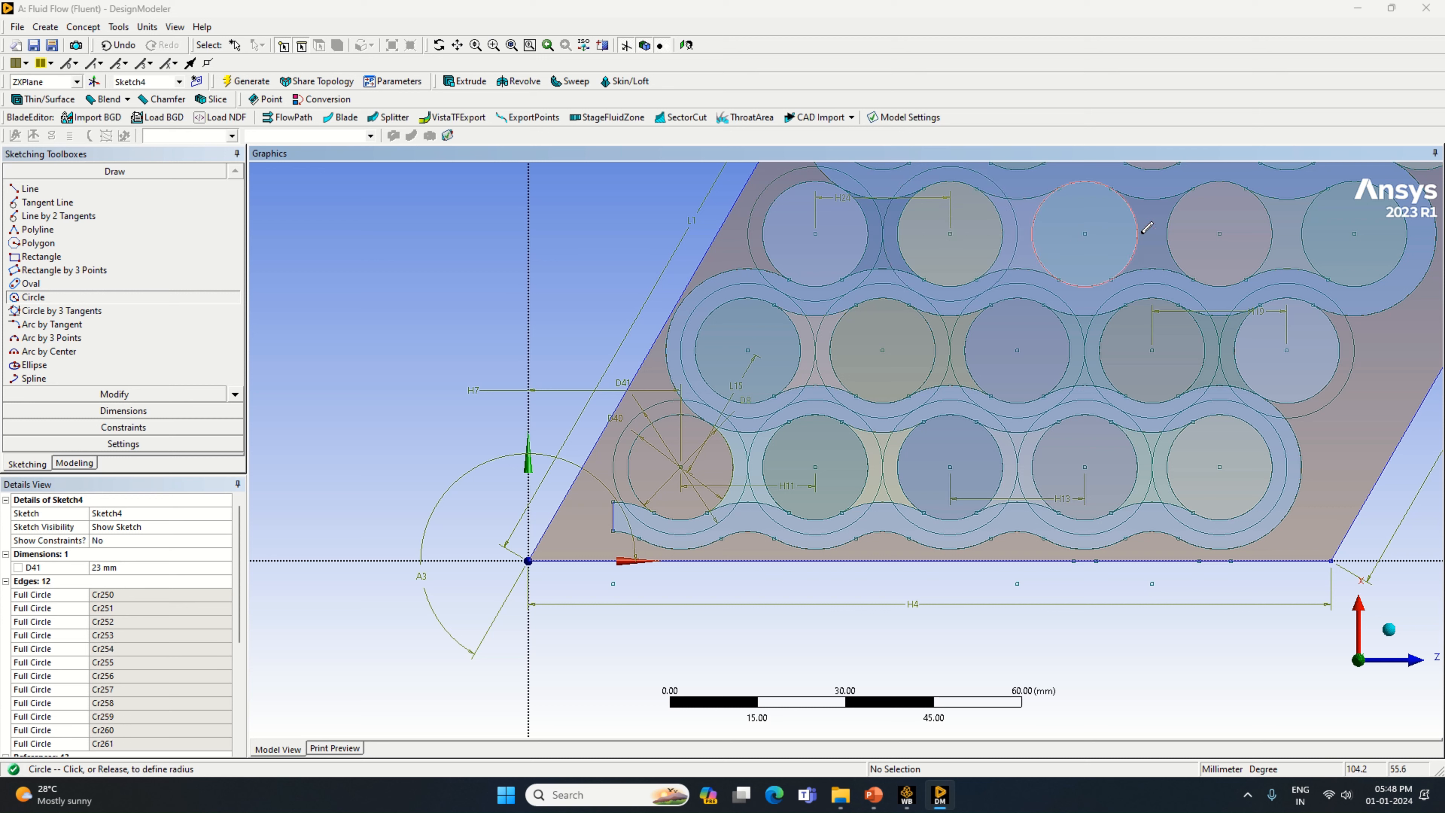
pyautogui.click(1218, 233)
pyautogui.click(1219, 235)
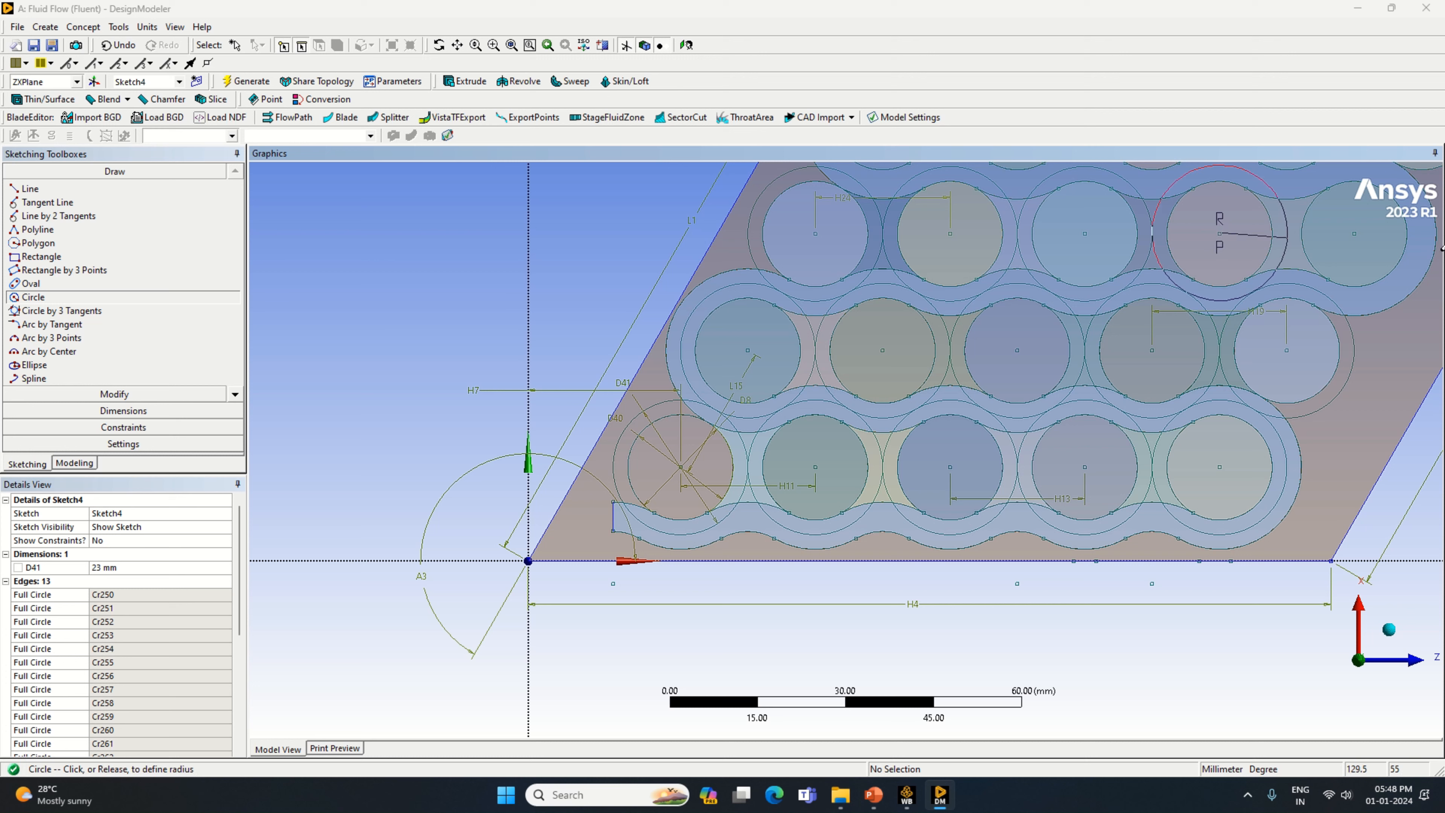
pyautogui.click(1287, 235)
pyautogui.click(1354, 233)
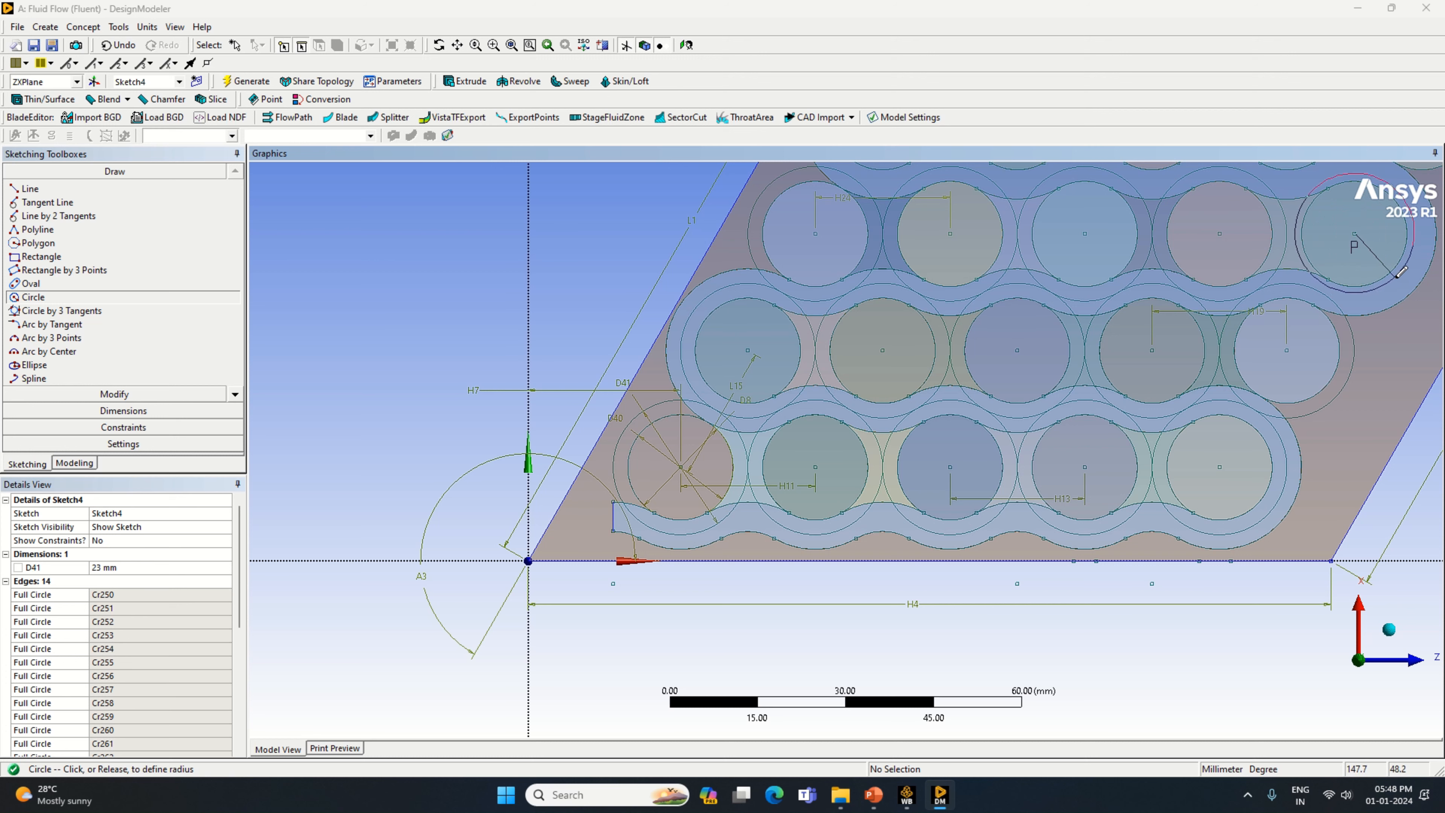
pyautogui.click(1355, 271)
# Draw circles of about 23 mm diameter around the five tubes of the uppermost row, each centred on its tube.
pyautogui.scroll(-2, 1308, 264)
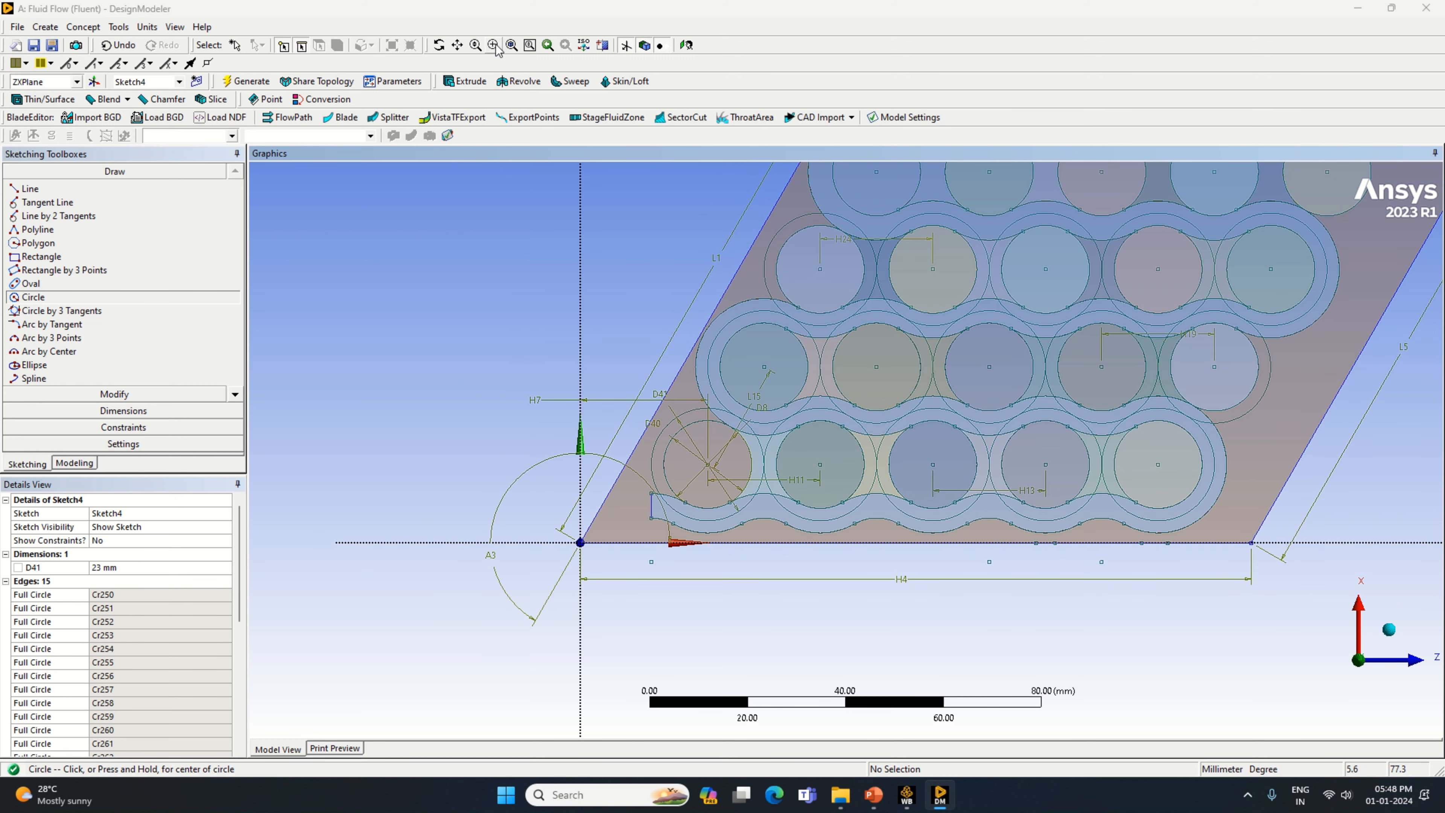
pyautogui.click(458, 45)
pyautogui.moveTo(929, 200)
pyautogui.mouseDown()
pyautogui.moveTo(919, 445)
pyautogui.moveTo(1168, 379)
pyautogui.mouseUp()
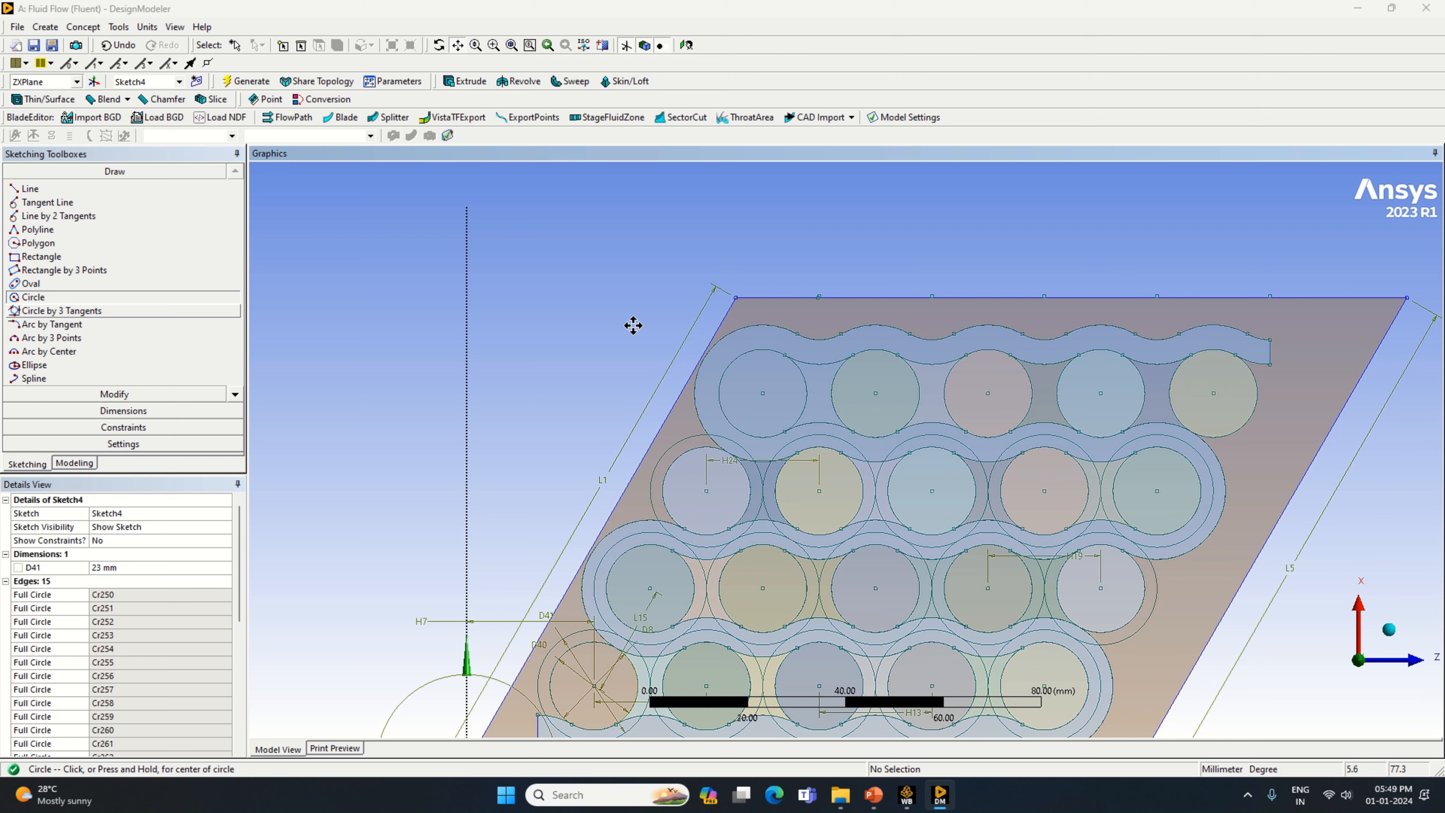
pyautogui.click(457, 45)
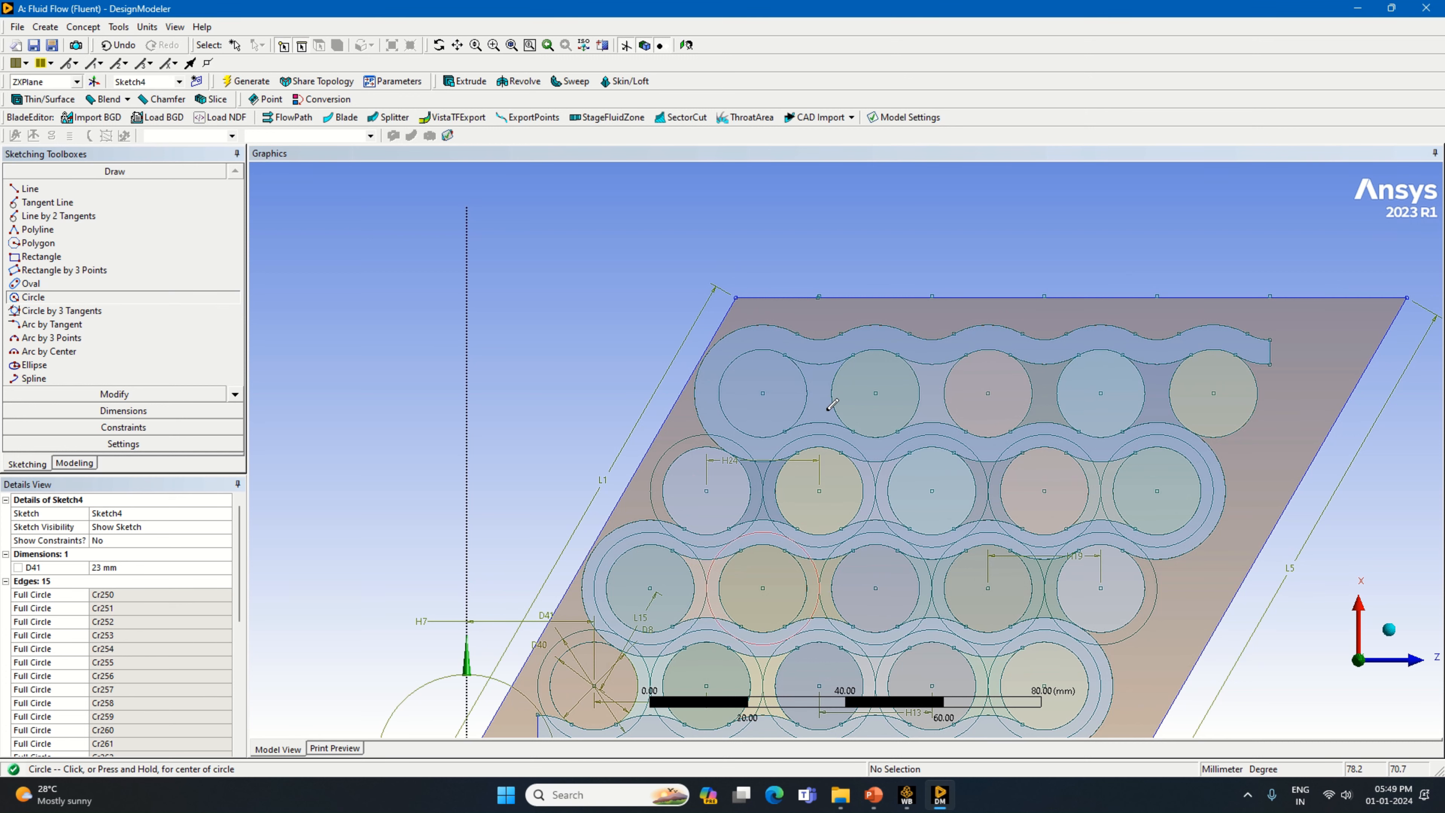
pyautogui.click(763, 393)
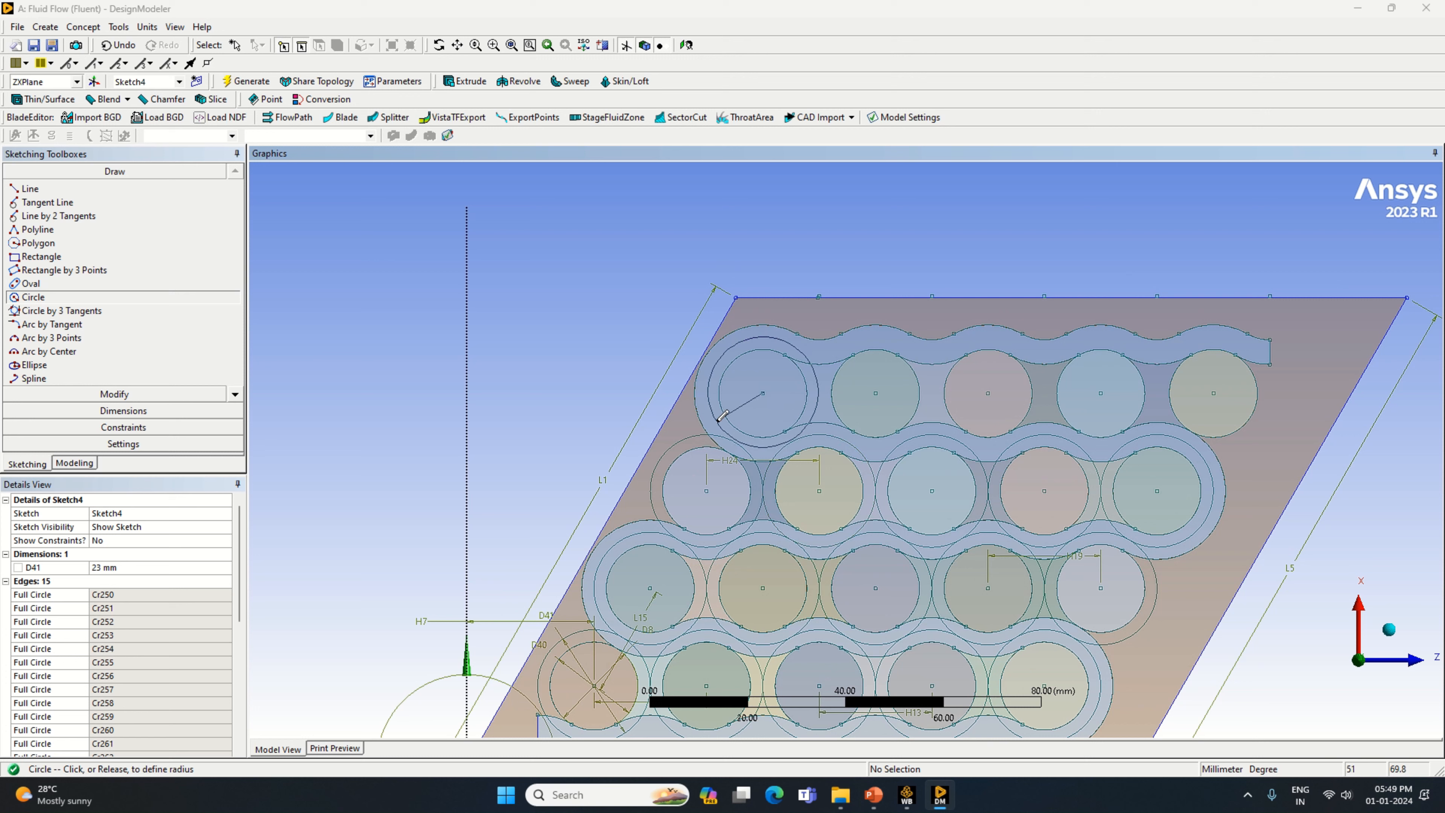
pyautogui.click(859, 408)
pyautogui.click(876, 393)
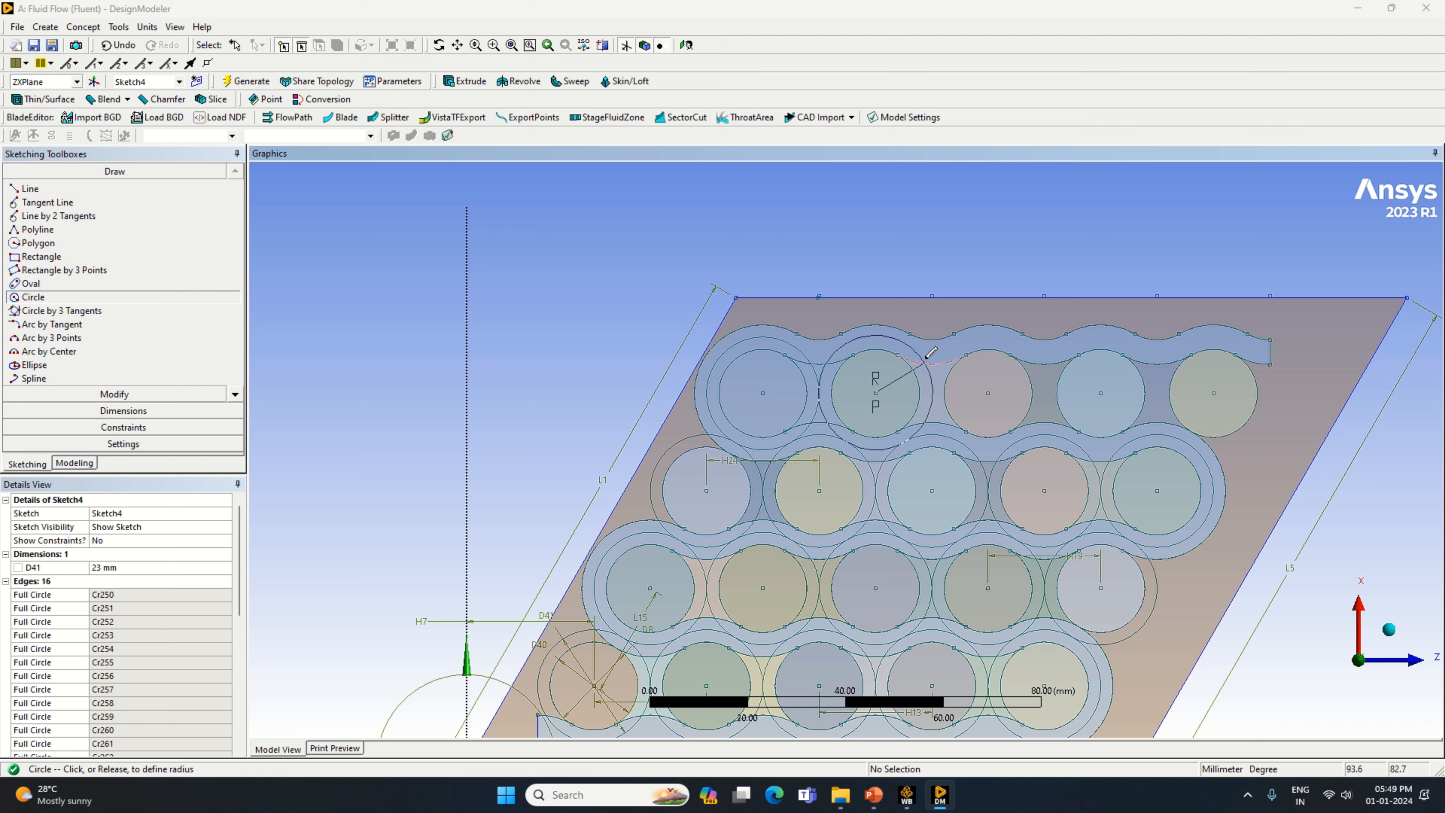
pyautogui.click(990, 395)
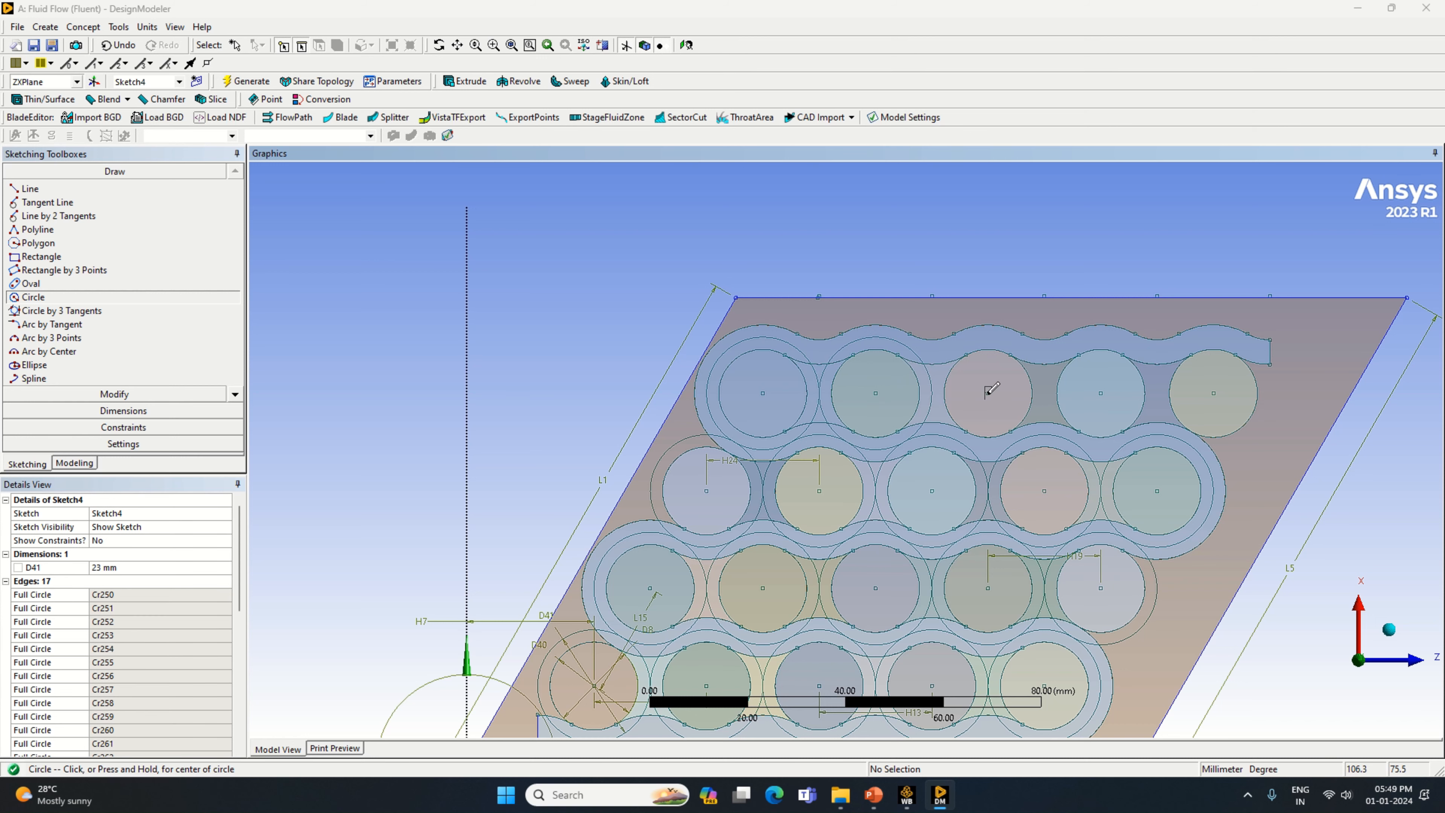
pyautogui.click(987, 392)
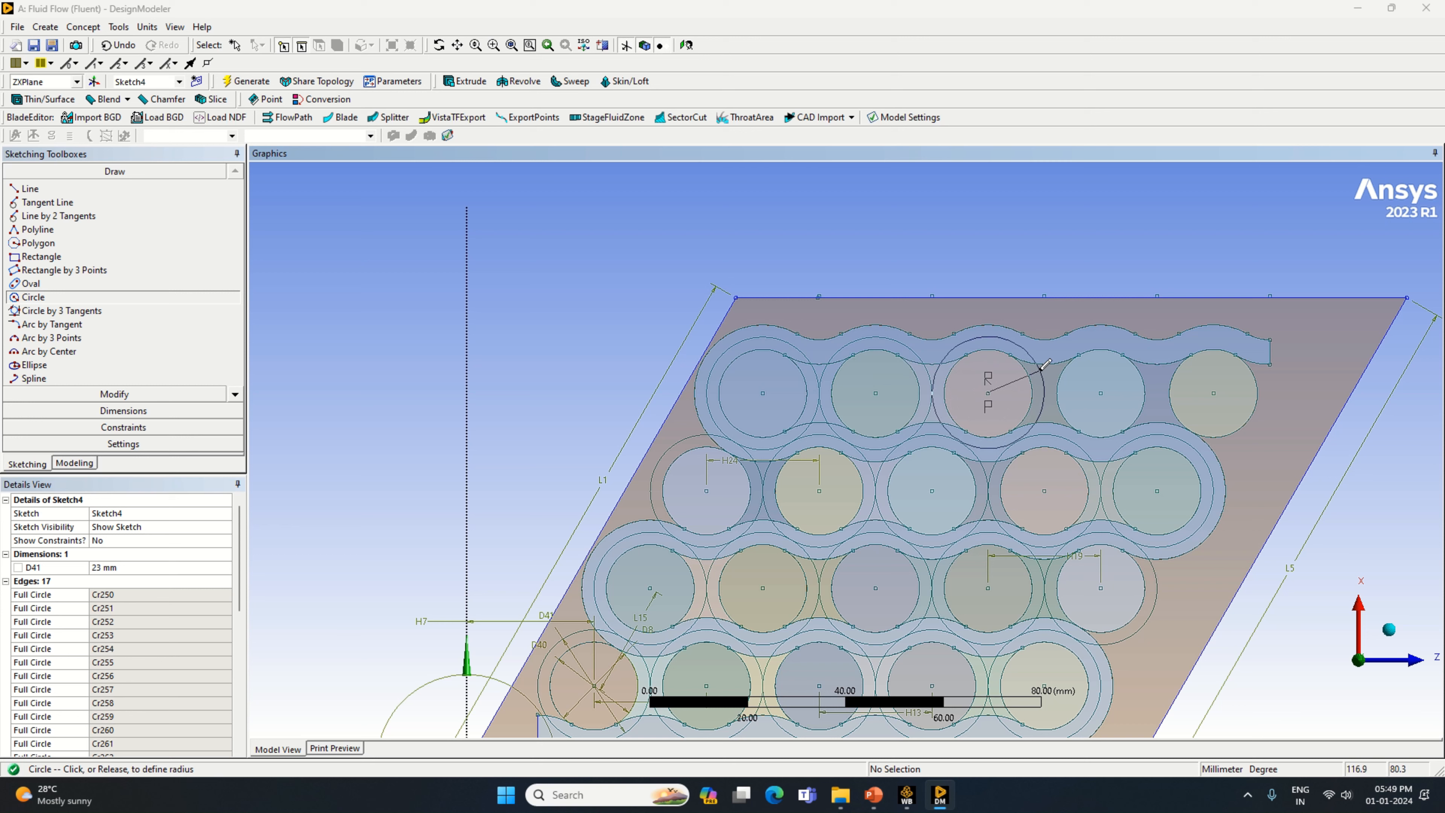
pyautogui.click(1115, 401)
pyautogui.click(1100, 393)
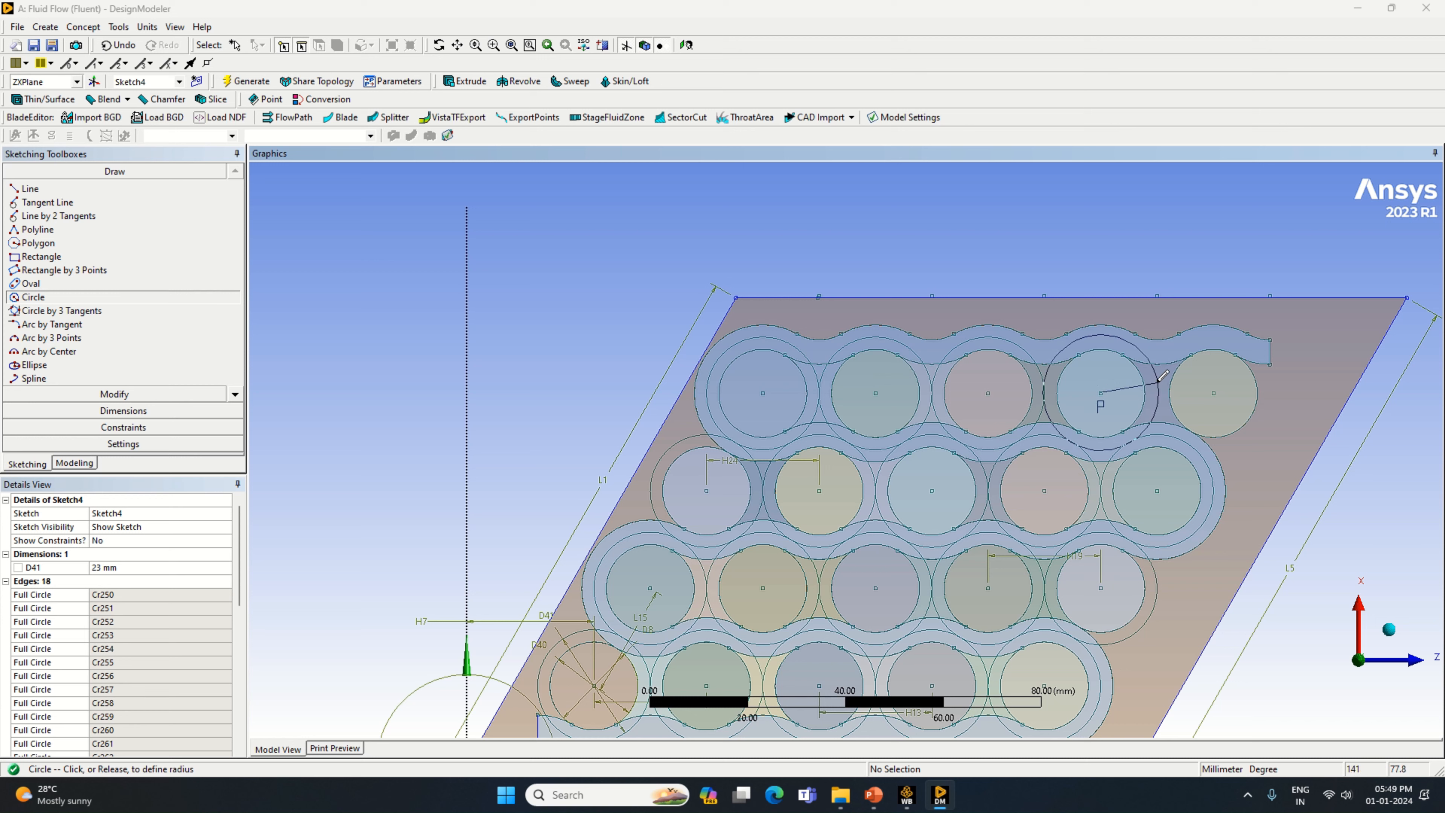
pyautogui.click(1218, 393)
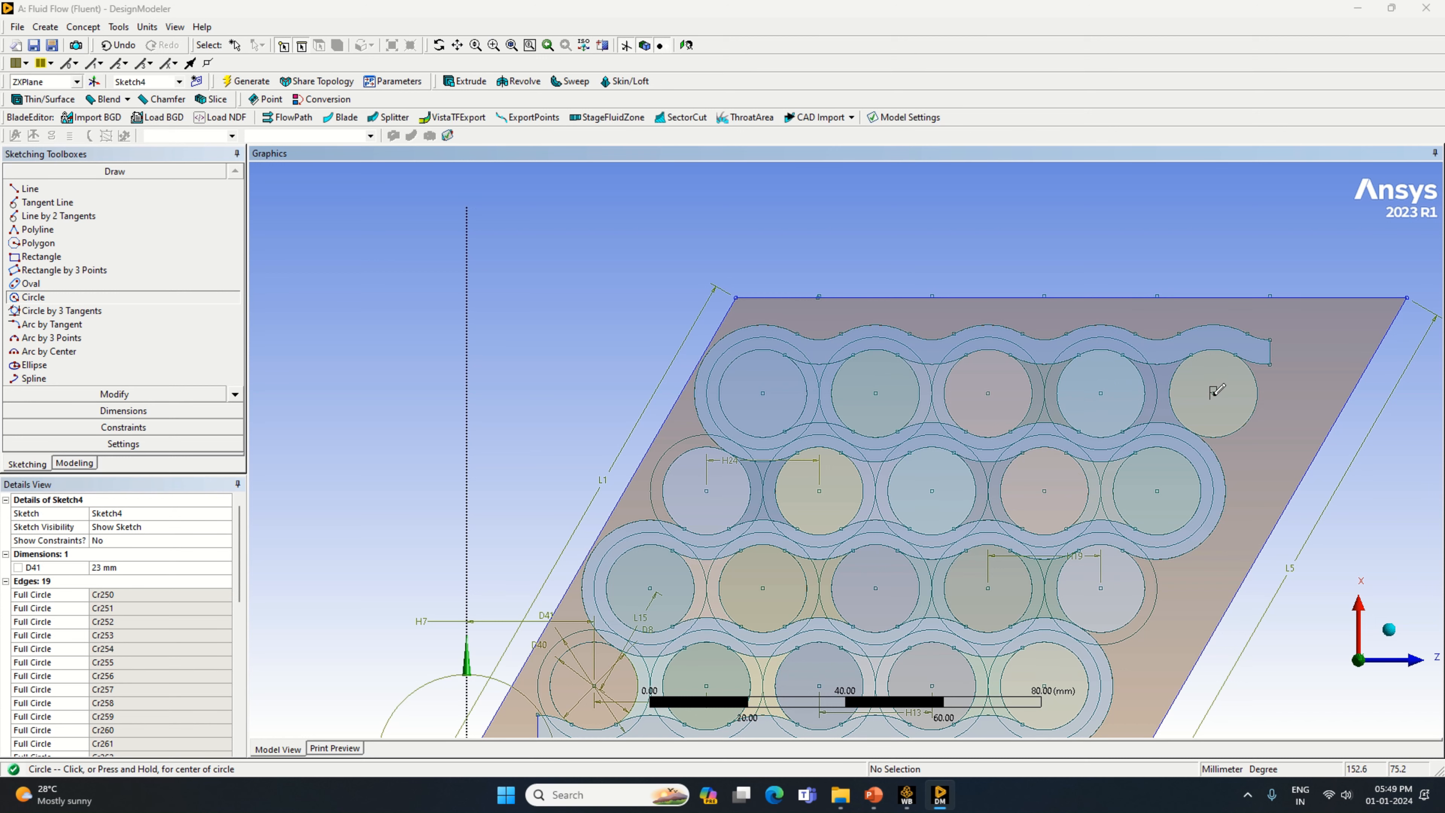
pyautogui.click(1214, 393)
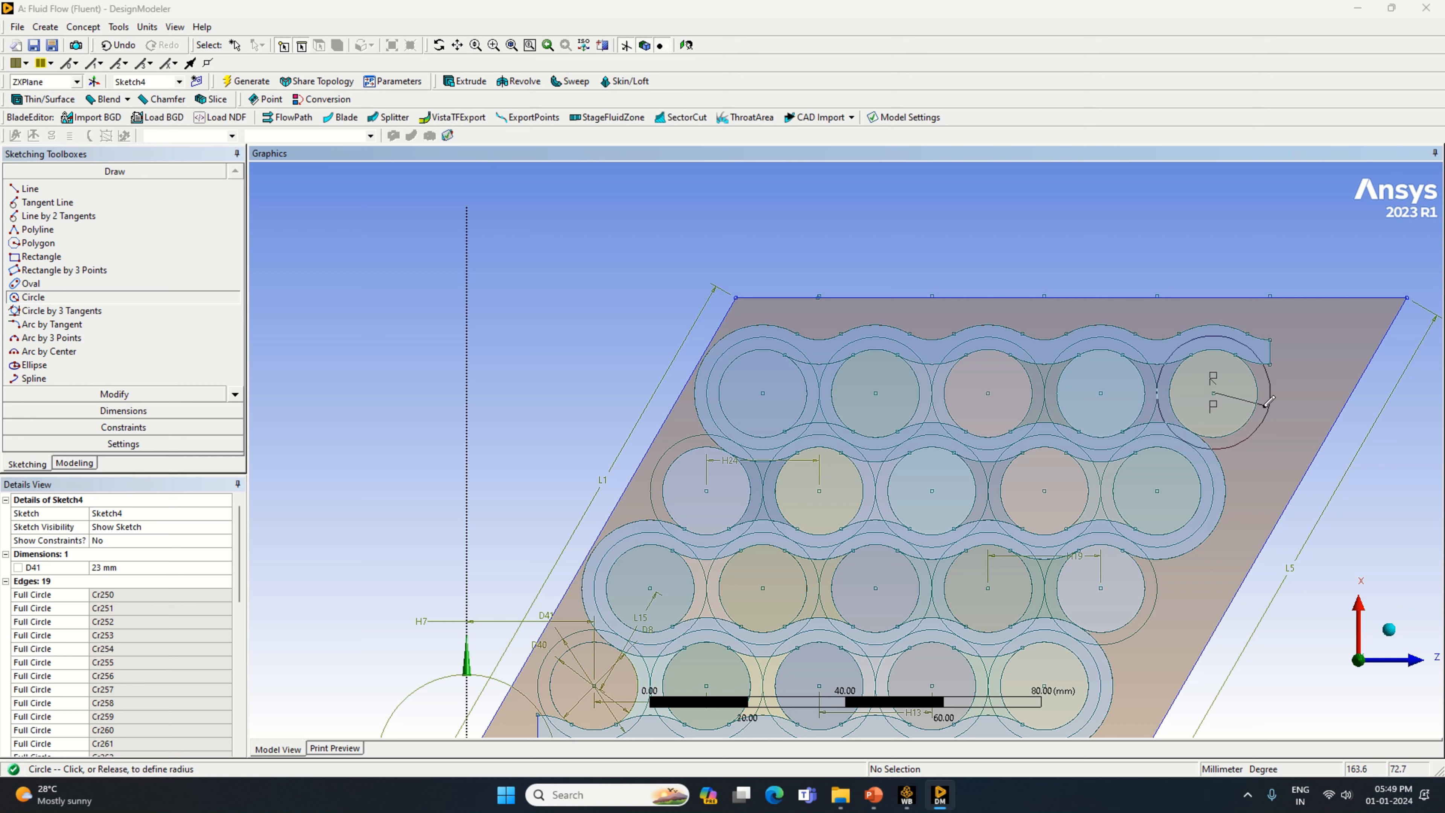
pyautogui.click(1251, 401)
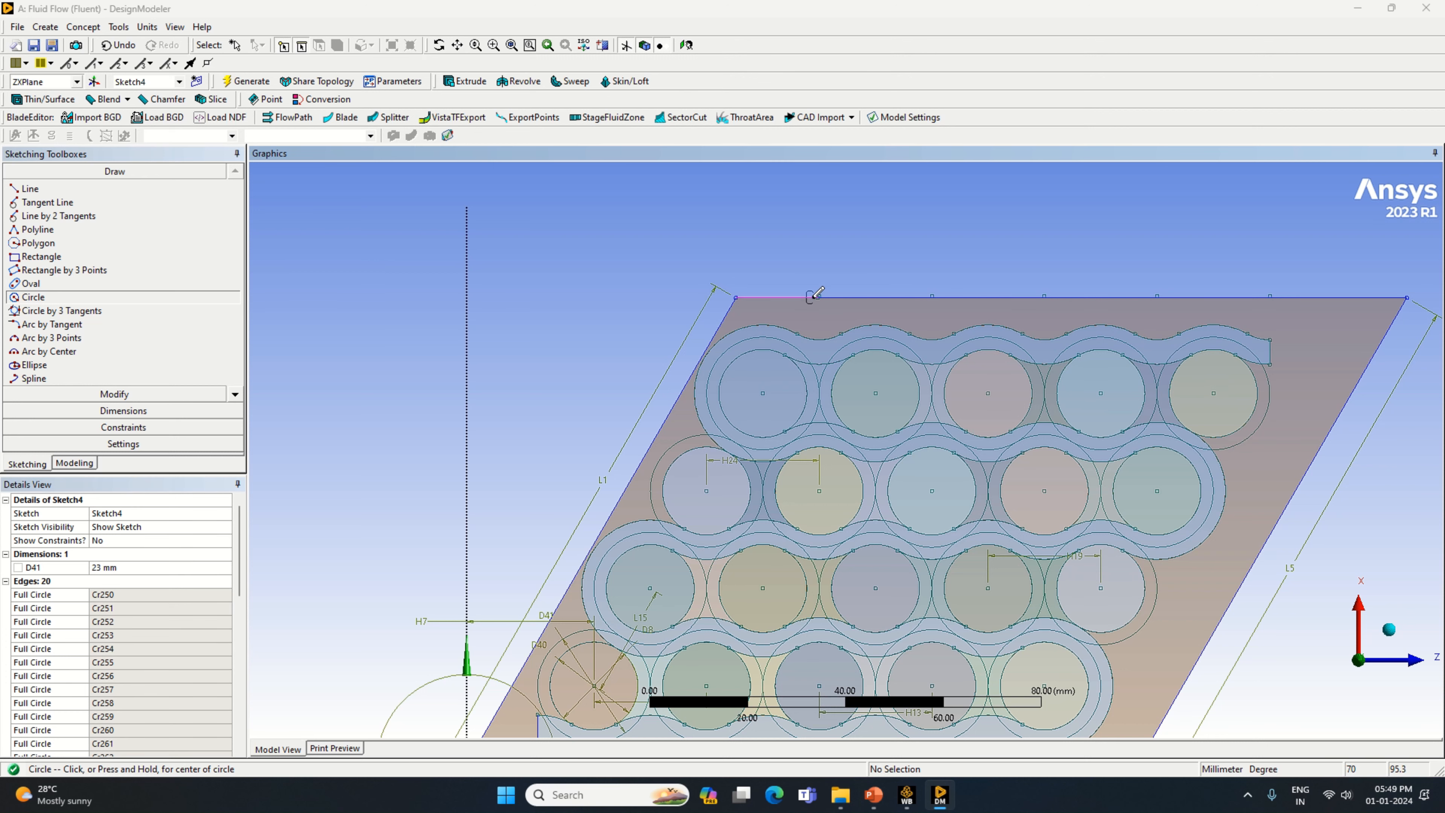
pyautogui.scroll(2, 829, 302)
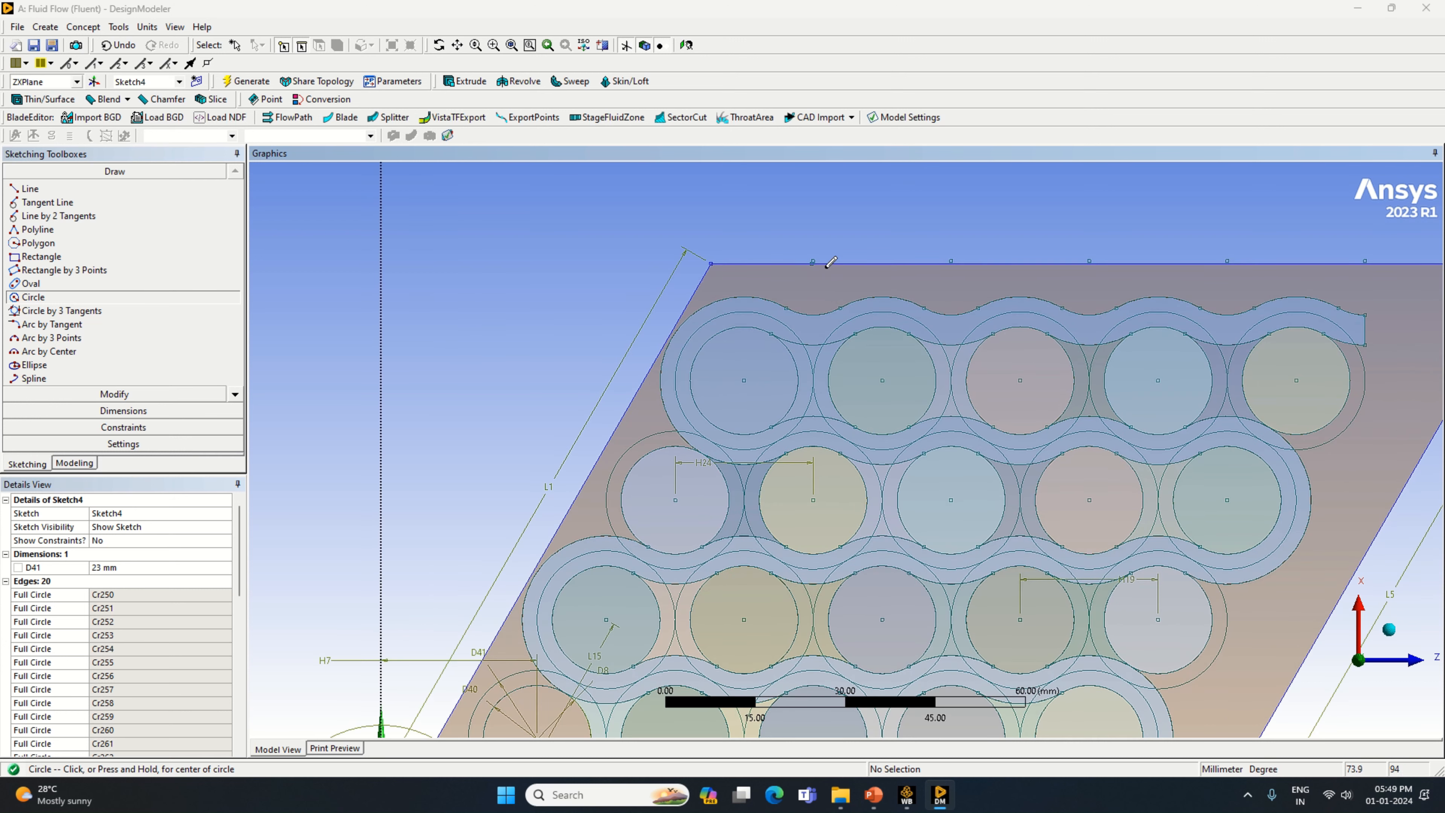
pyautogui.scroll(2, 826, 253)
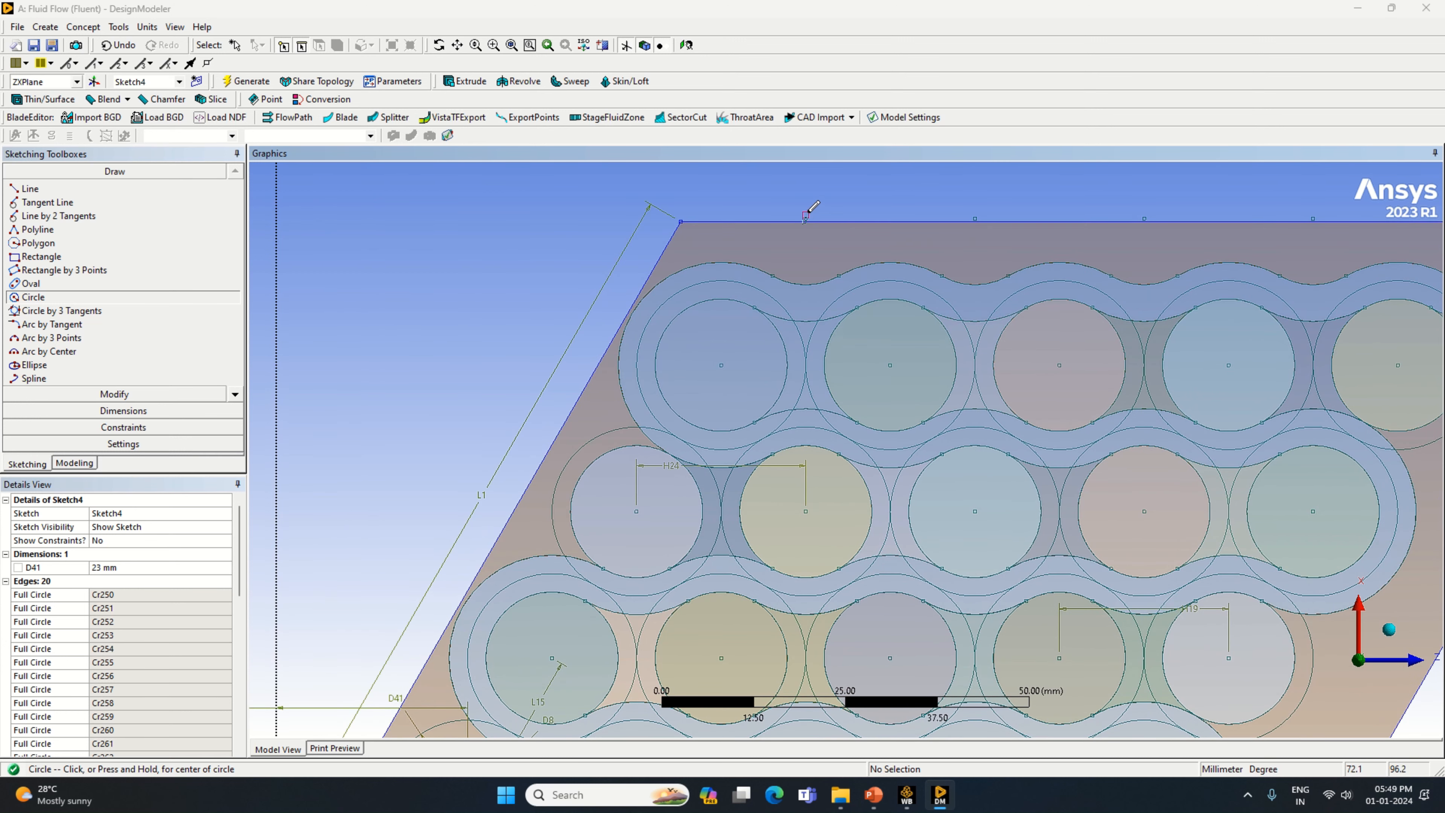
pyautogui.scroll(1, 812, 208)
pyautogui.click(457, 45)
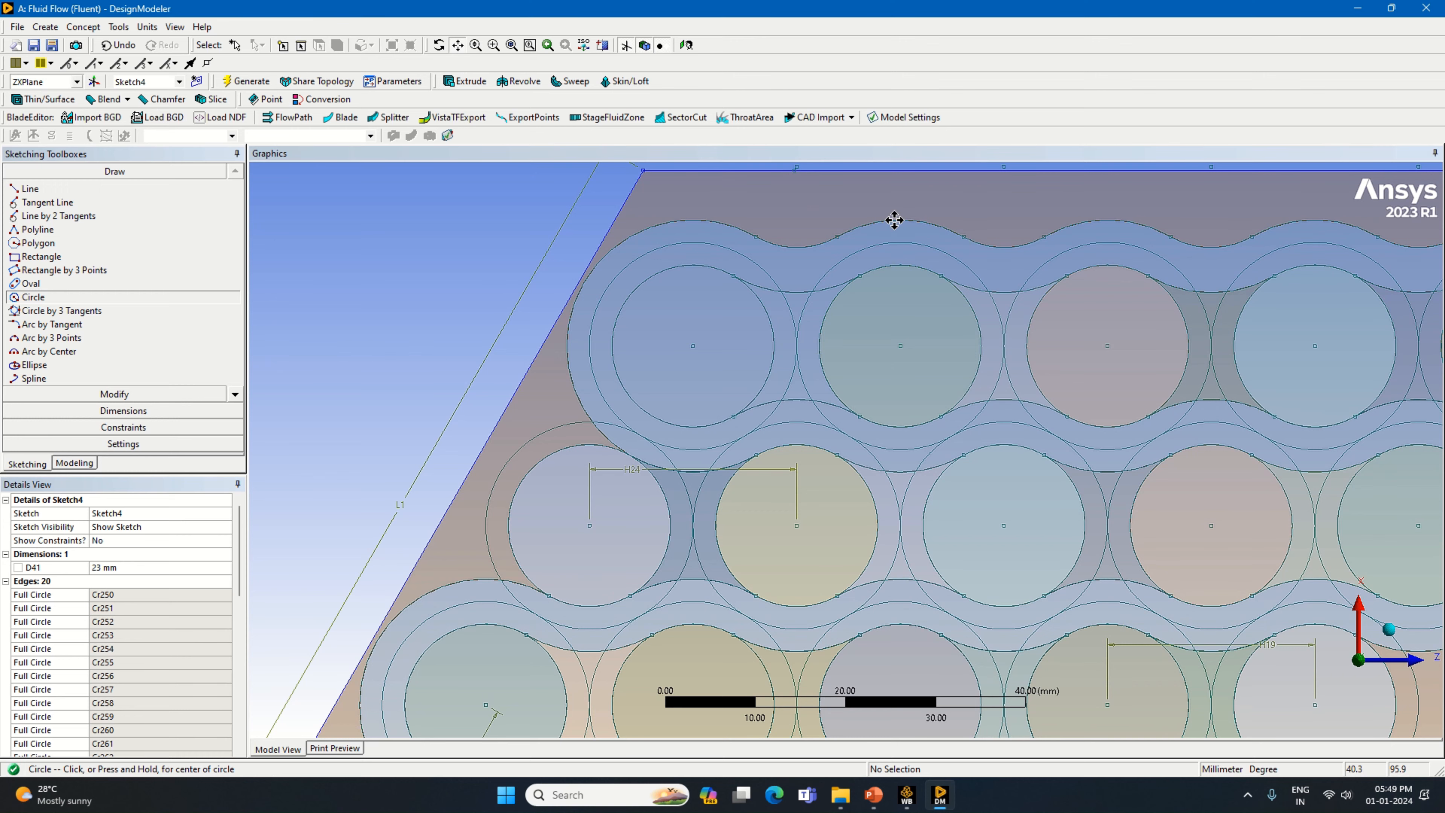
pyautogui.moveTo(894, 219); pyautogui.dragTo(854, 416)
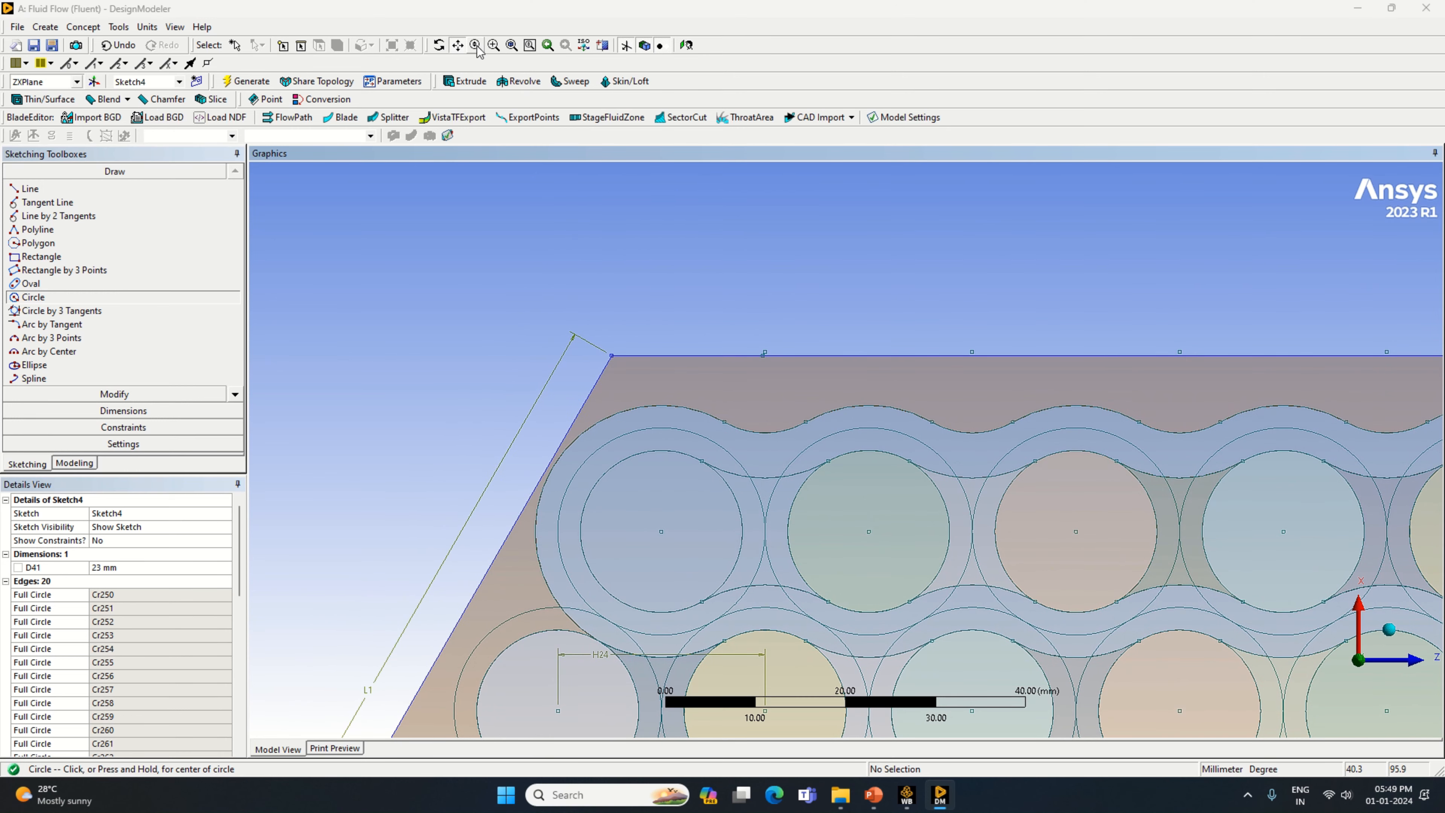
pyautogui.scroll(2, 707, 268)
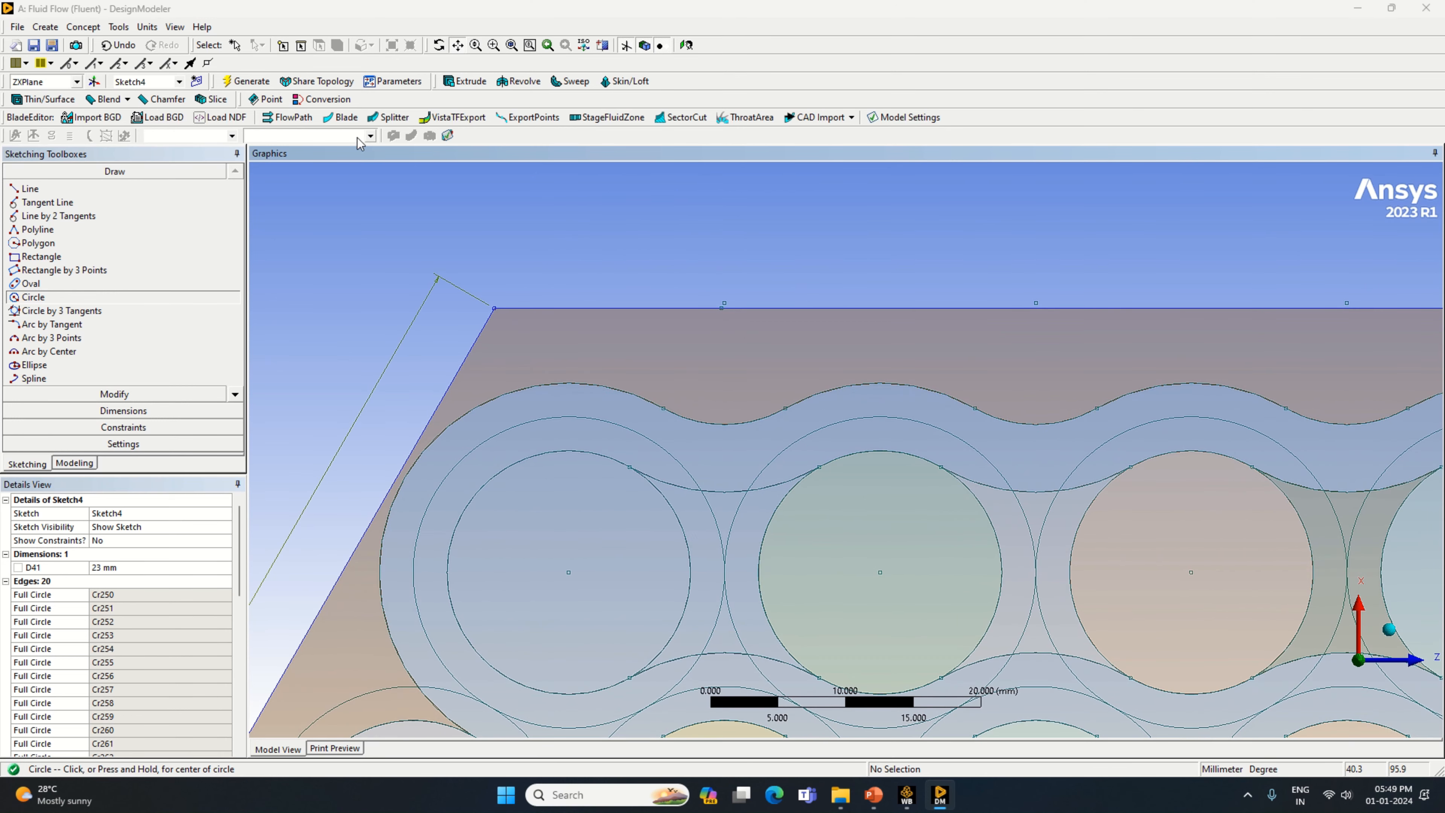
pyautogui.click(456, 46)
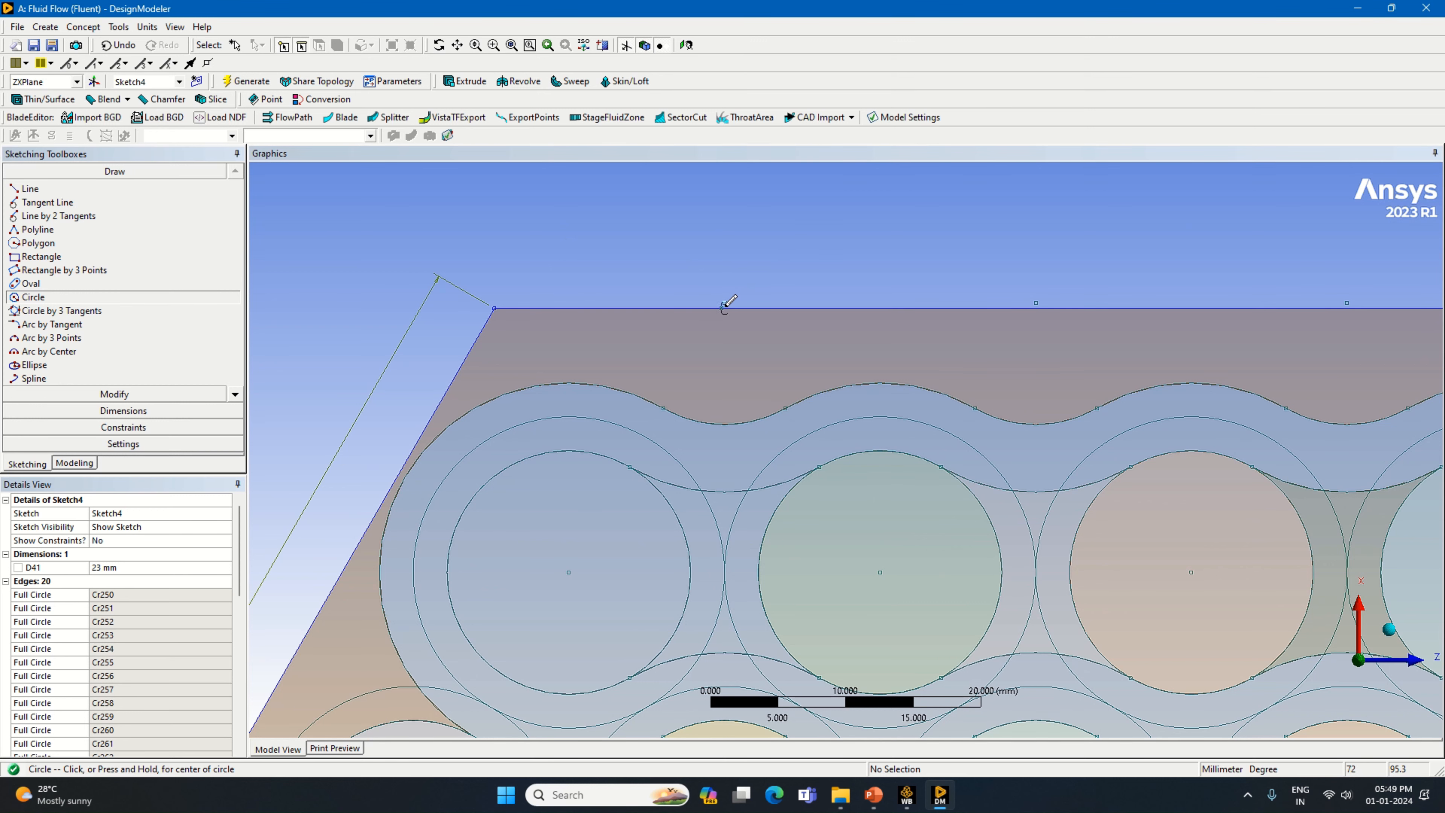
pyautogui.click(739, 287)
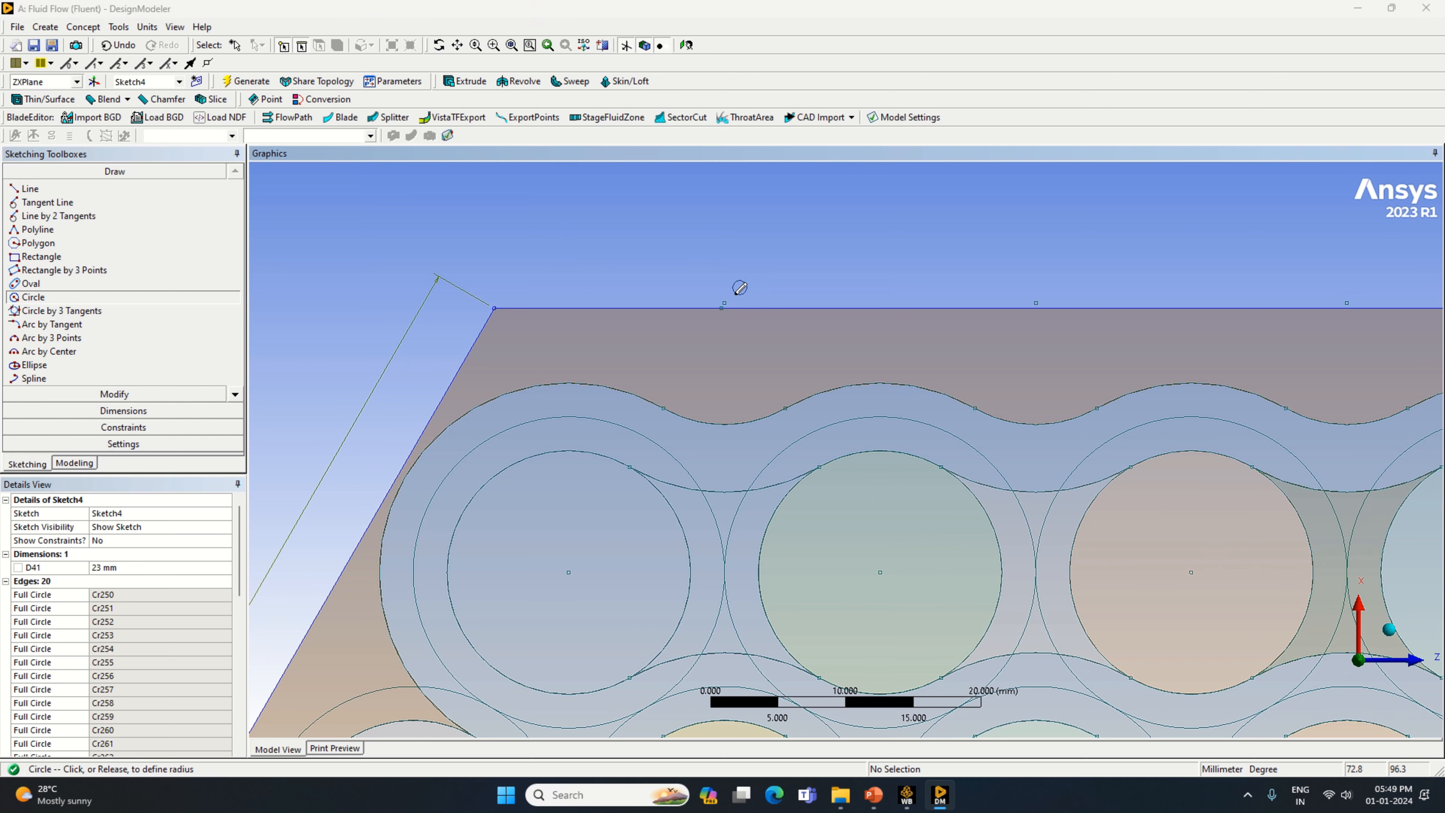
pyautogui.rightClick(756, 268)
pyautogui.click(777, 277)
# Draw three circles of about 23 mm diameter, centred on the first three channel arc centre points along the block's upper edge.
pyautogui.click(723, 306)
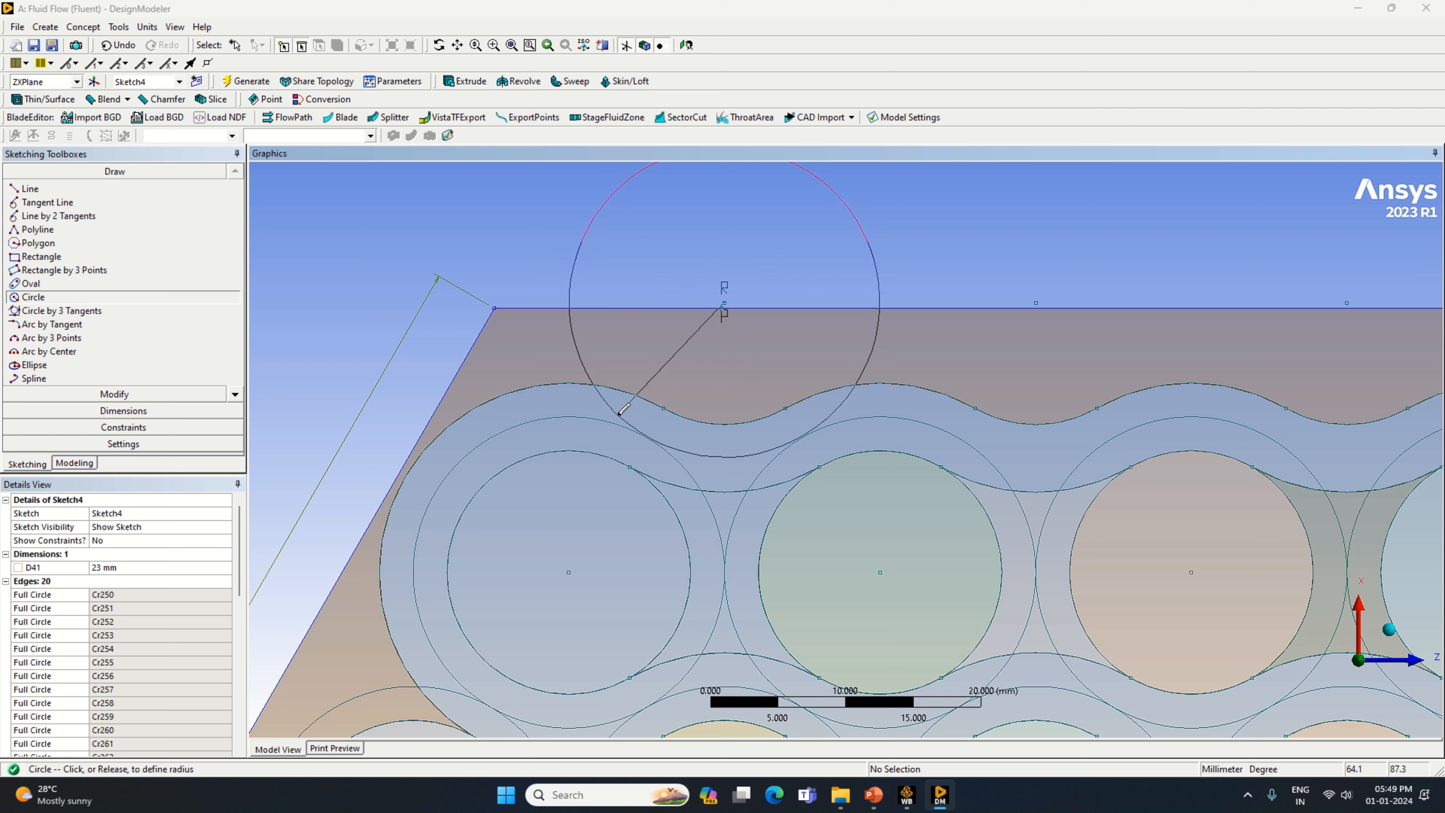
pyautogui.click(1046, 298)
pyautogui.click(1035, 303)
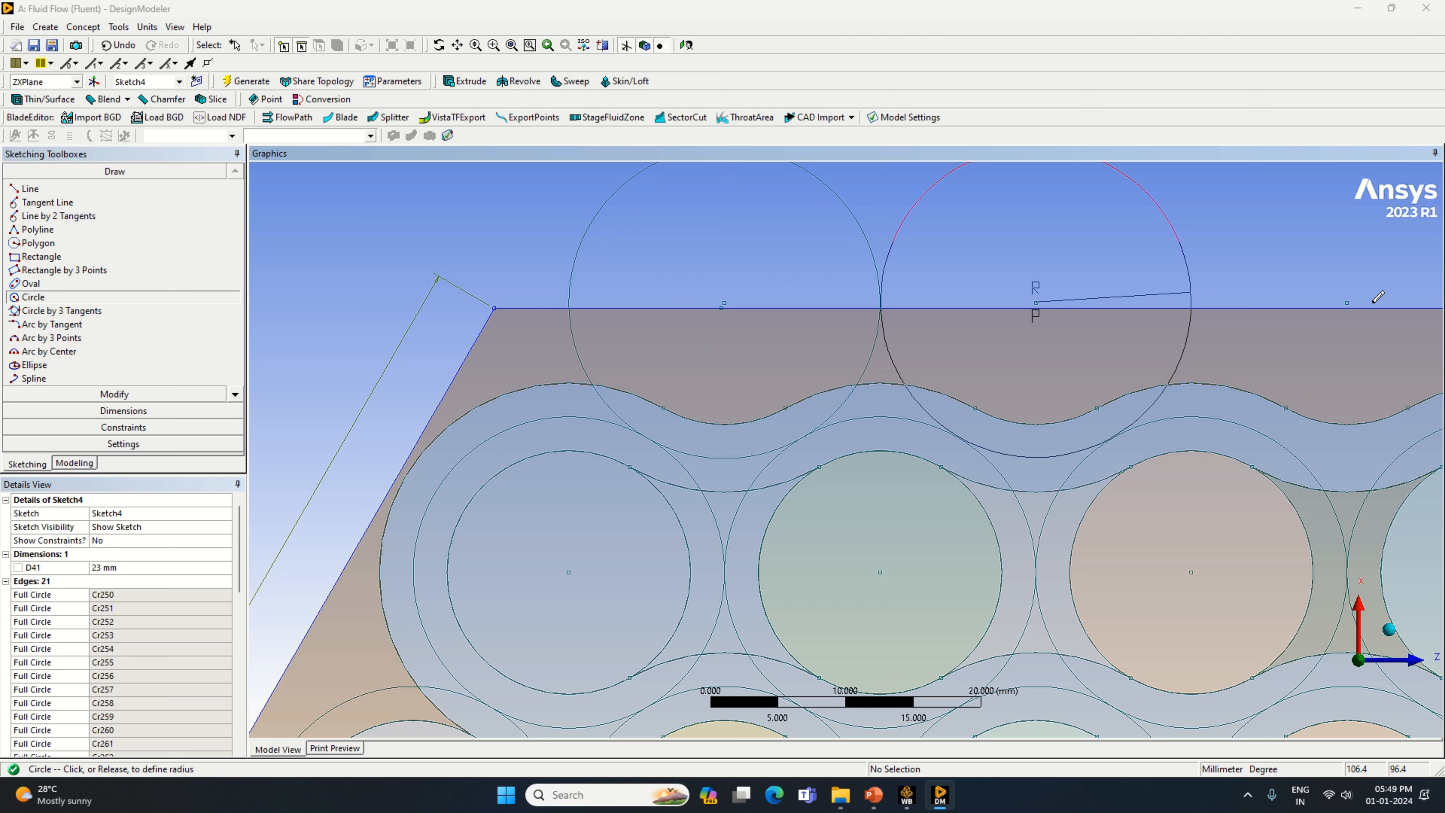
pyautogui.click(1353, 296)
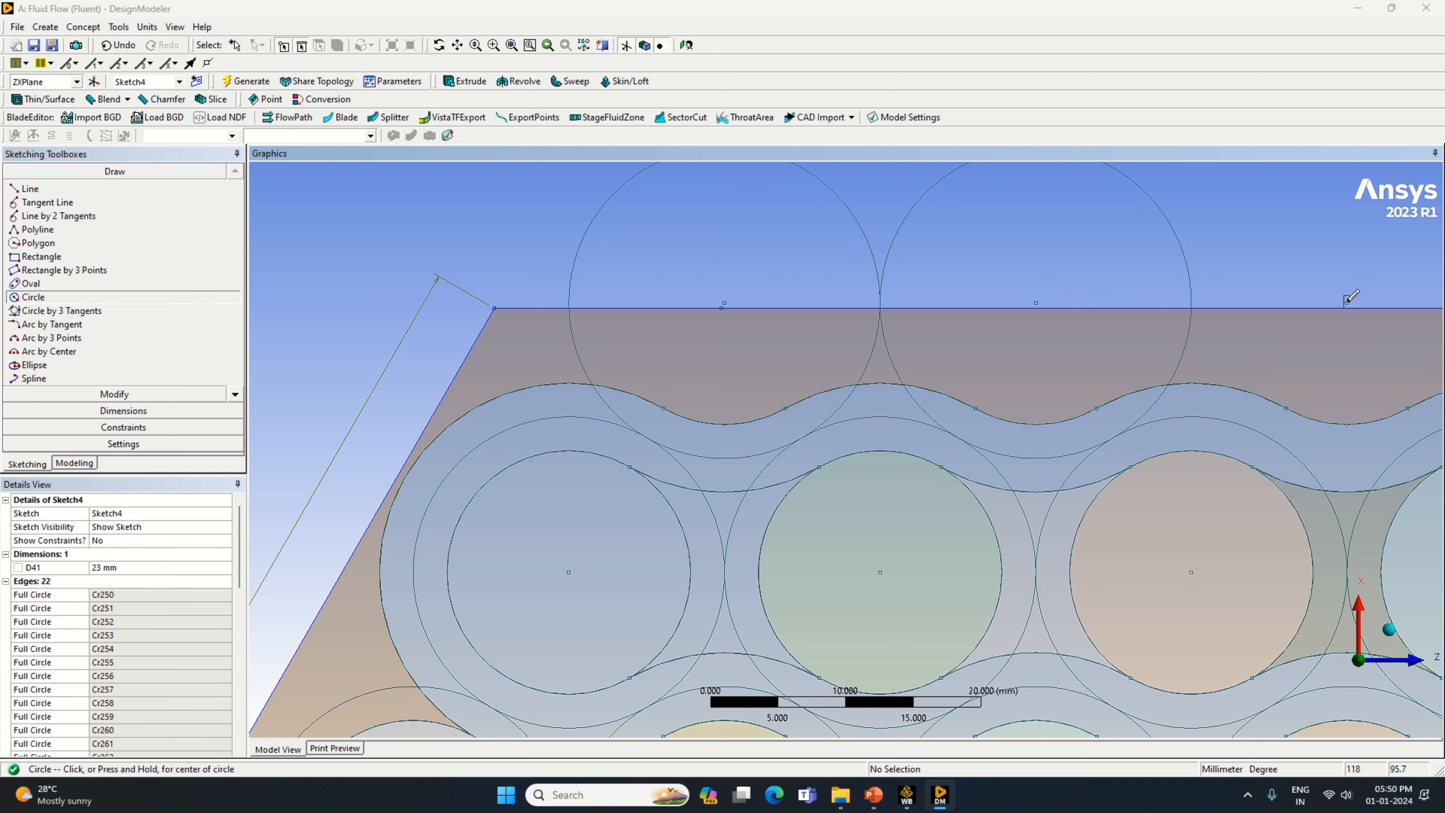
pyautogui.click(1346, 303)
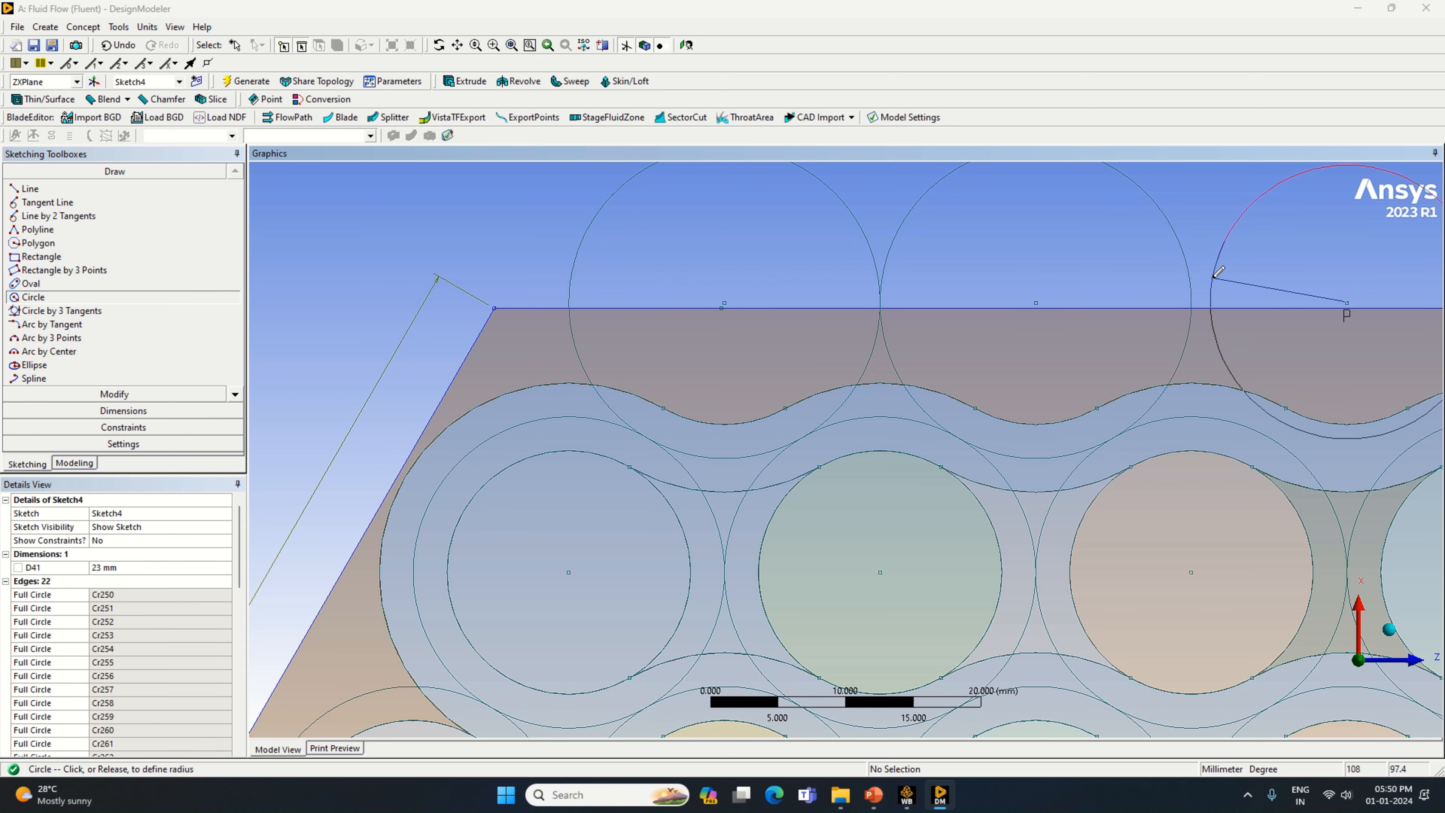
pyautogui.click(1287, 242)
# Draw matching circles of about 23 mm diameter on the two remaining arc centre points along the block's upper edge.
pyautogui.scroll(-2, 1265, 242)
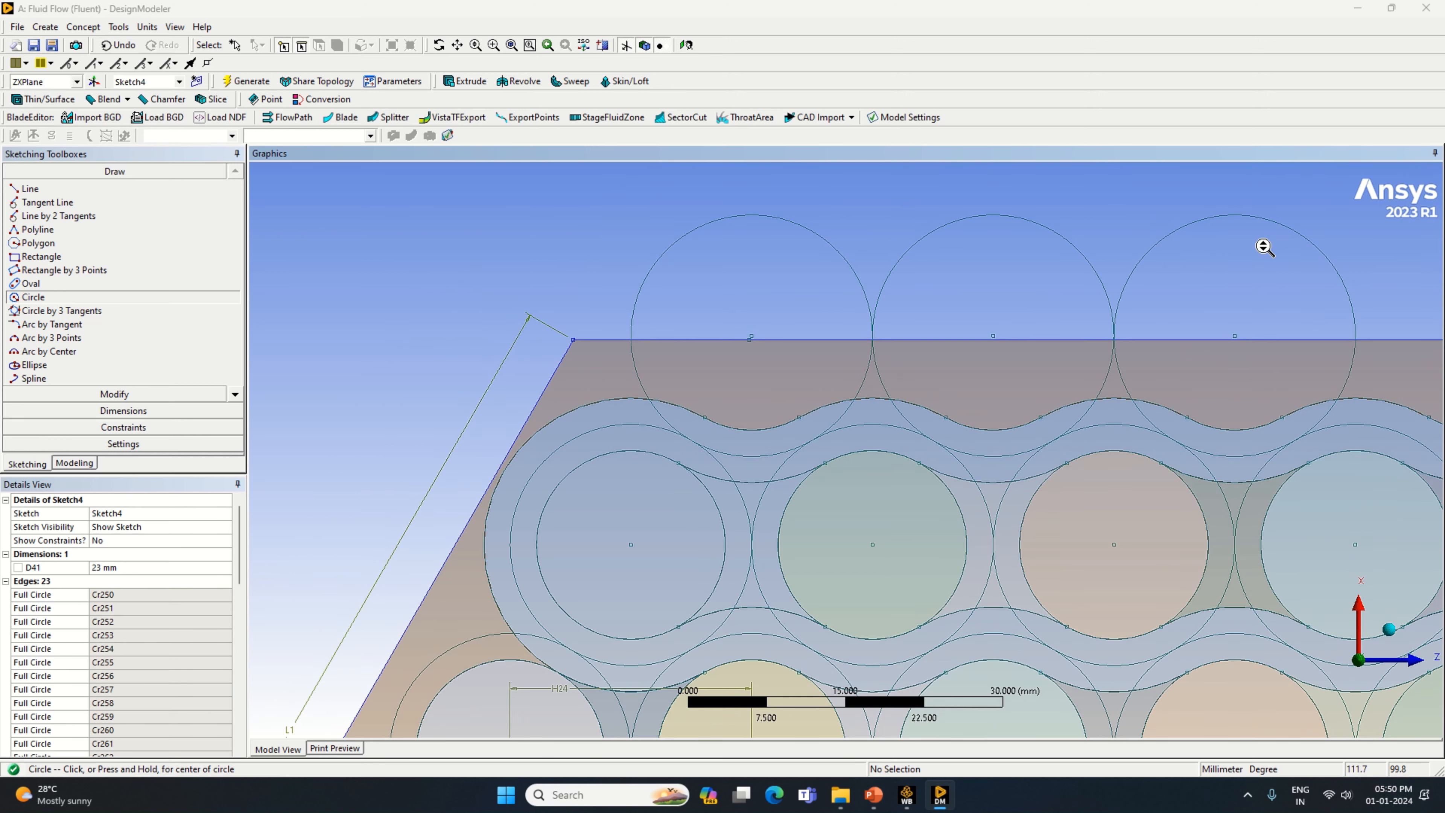
pyautogui.click(457, 45)
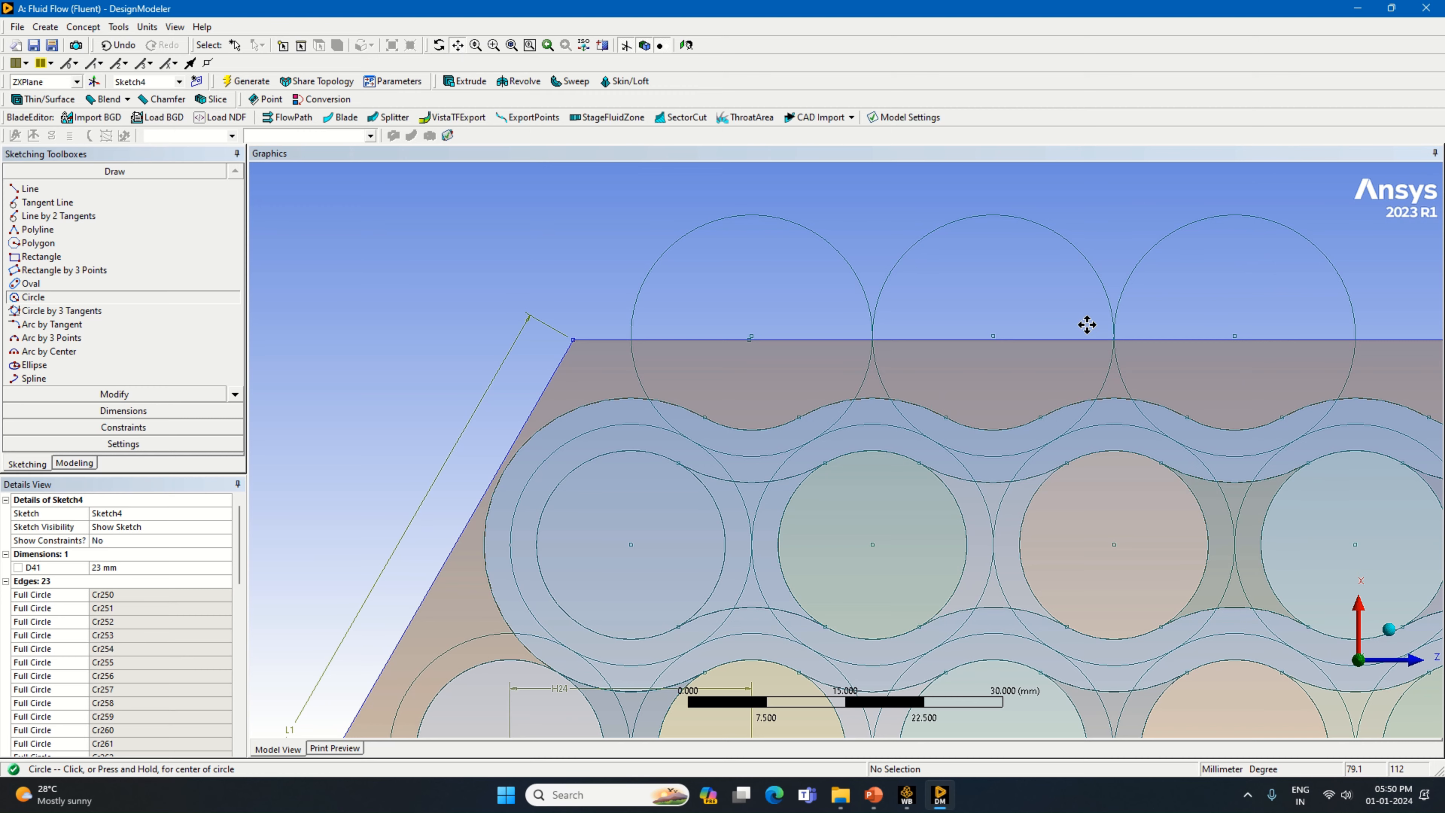
pyautogui.moveTo(1165, 298); pyautogui.dragTo(588, 326)
pyautogui.scroll(1, 853, 327)
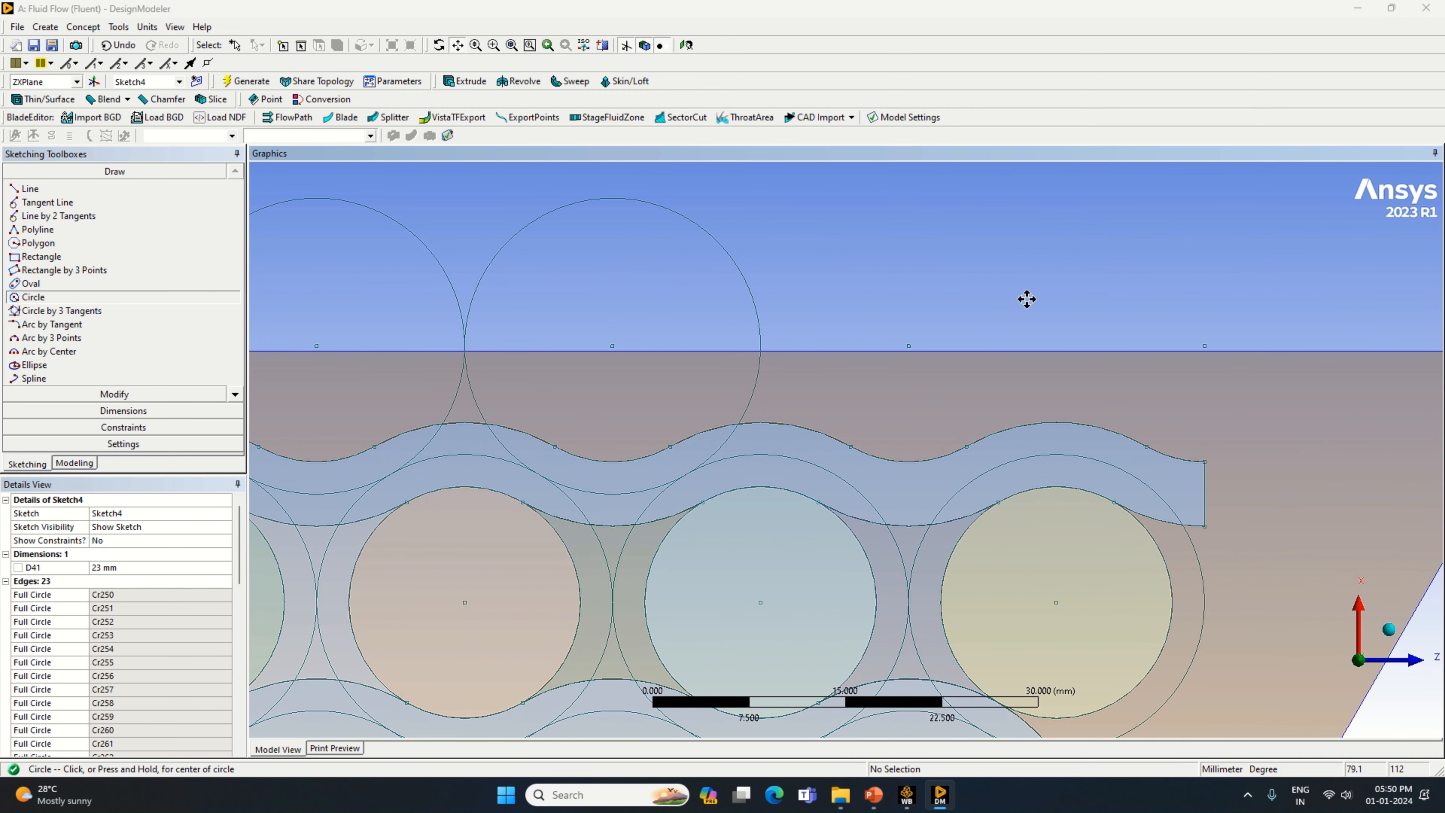
pyautogui.click(458, 50)
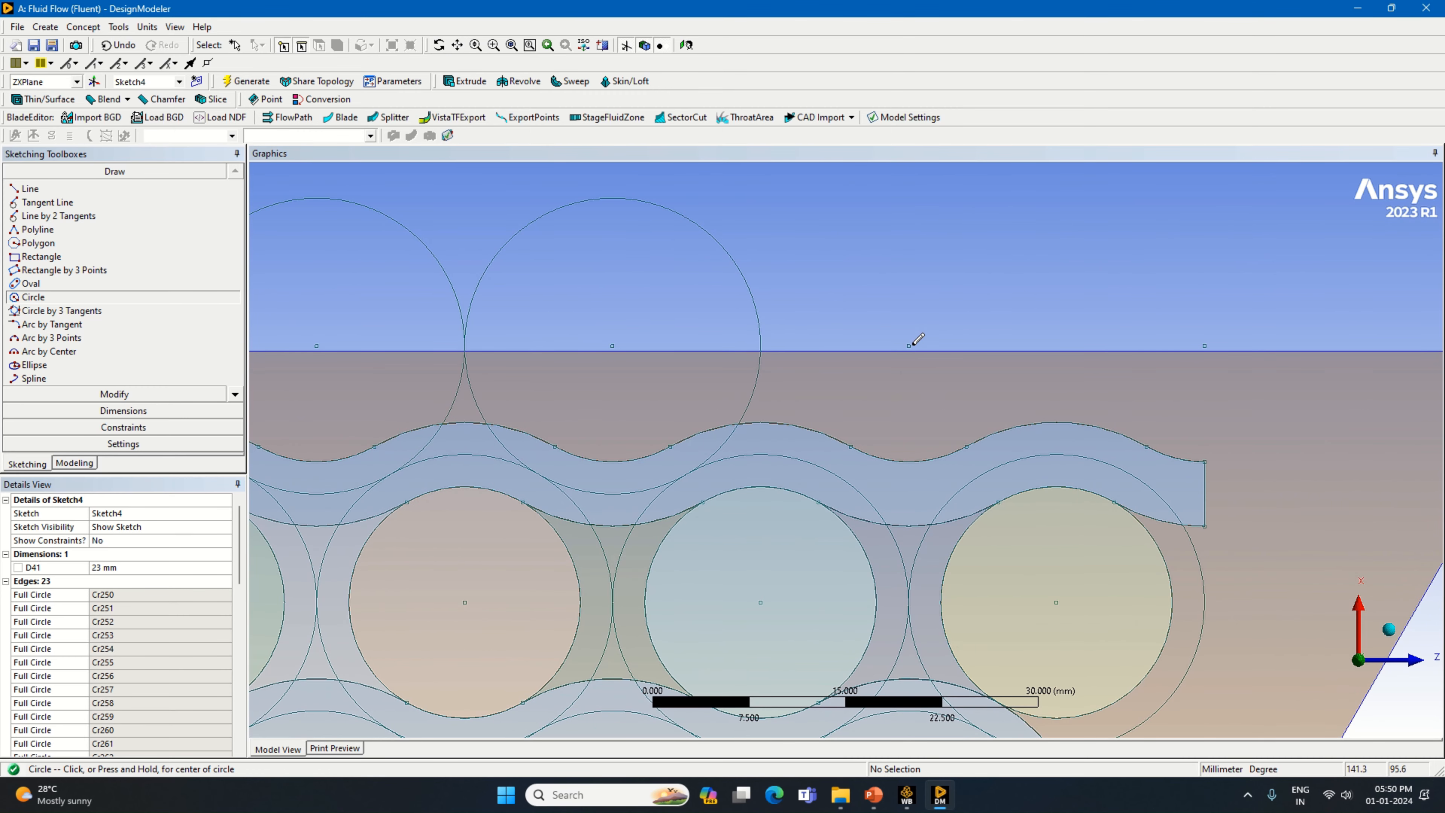
pyautogui.scroll(1, 827, 327)
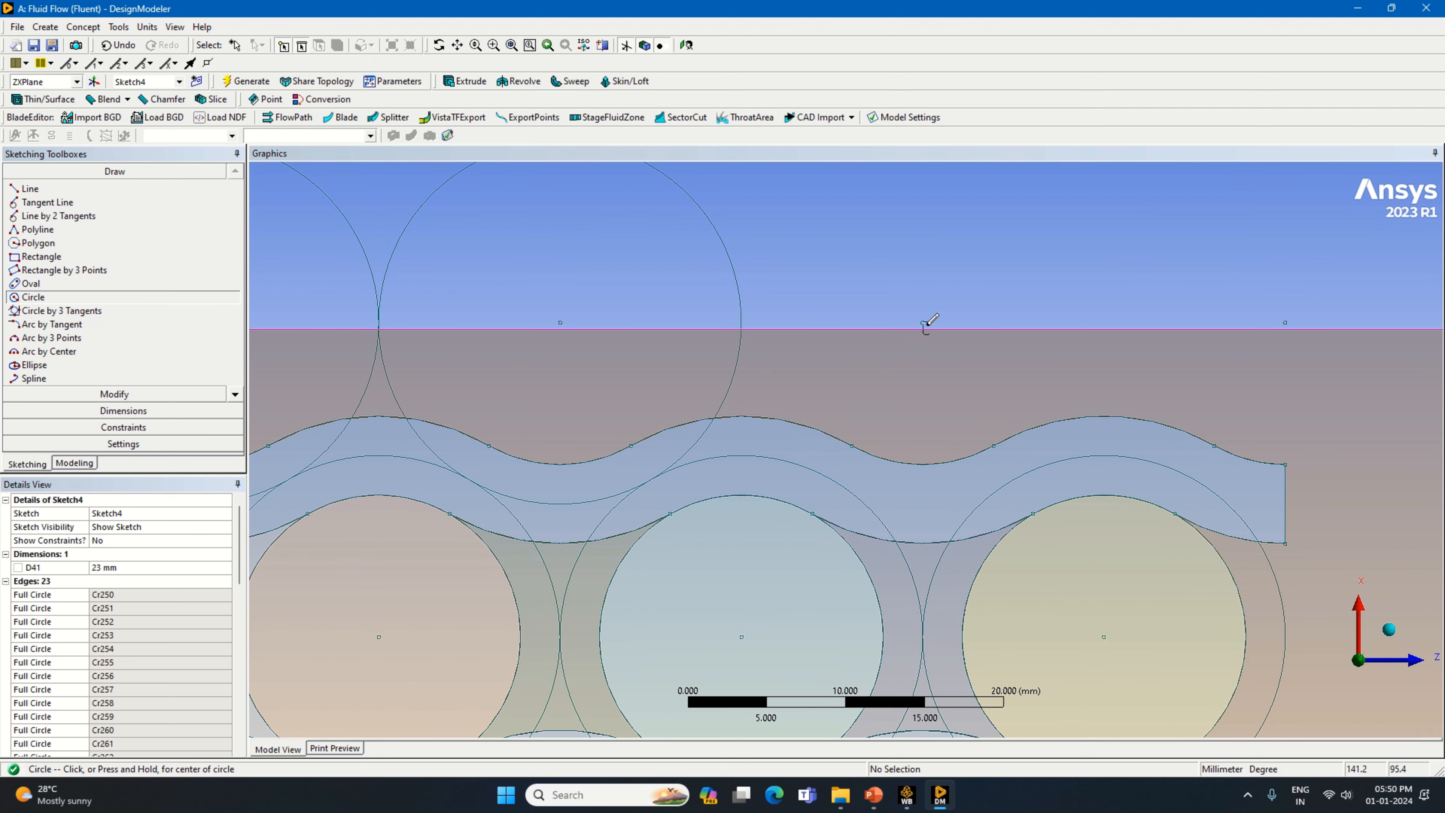
pyautogui.click(922, 322)
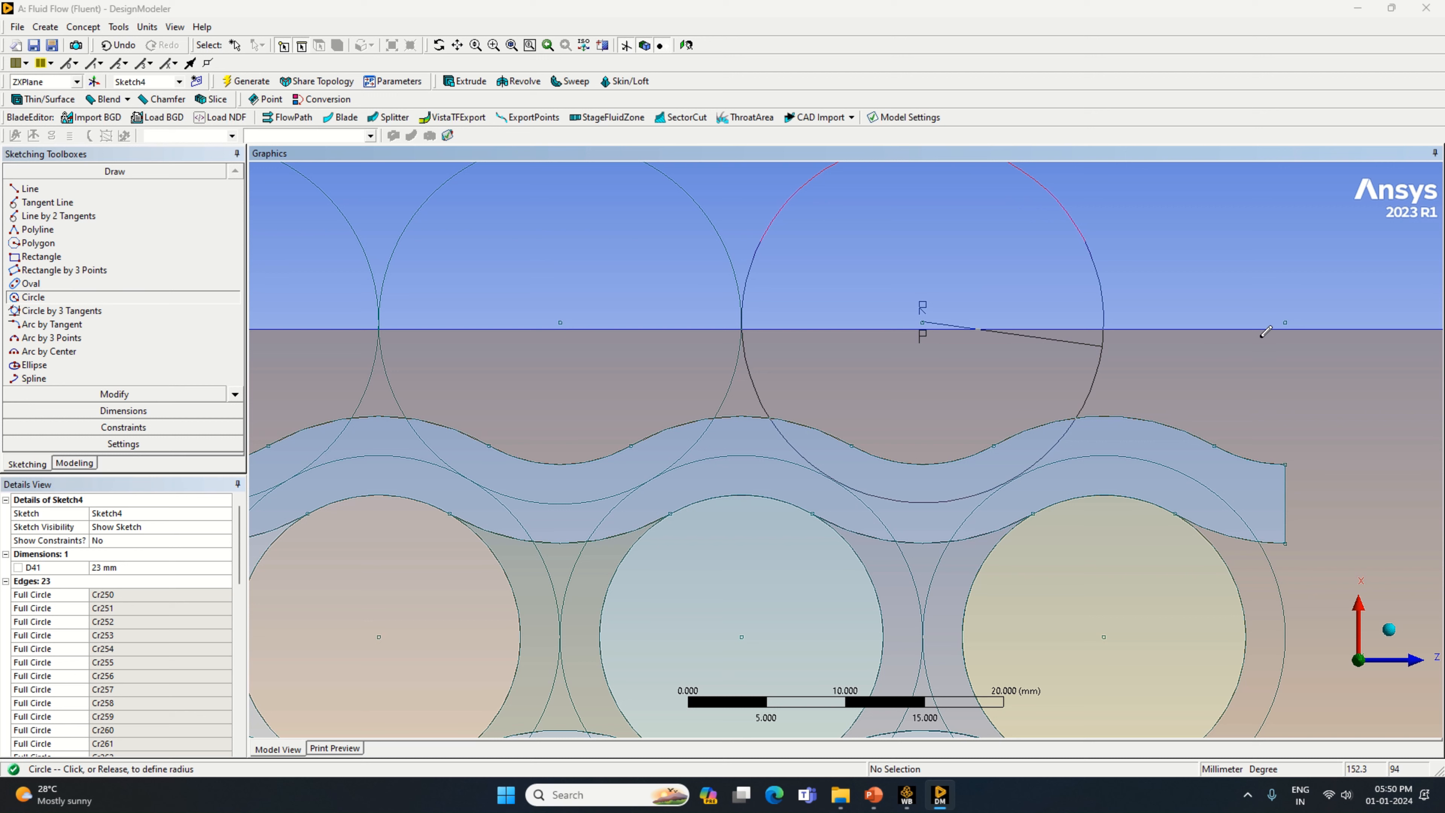
pyautogui.click(1274, 322)
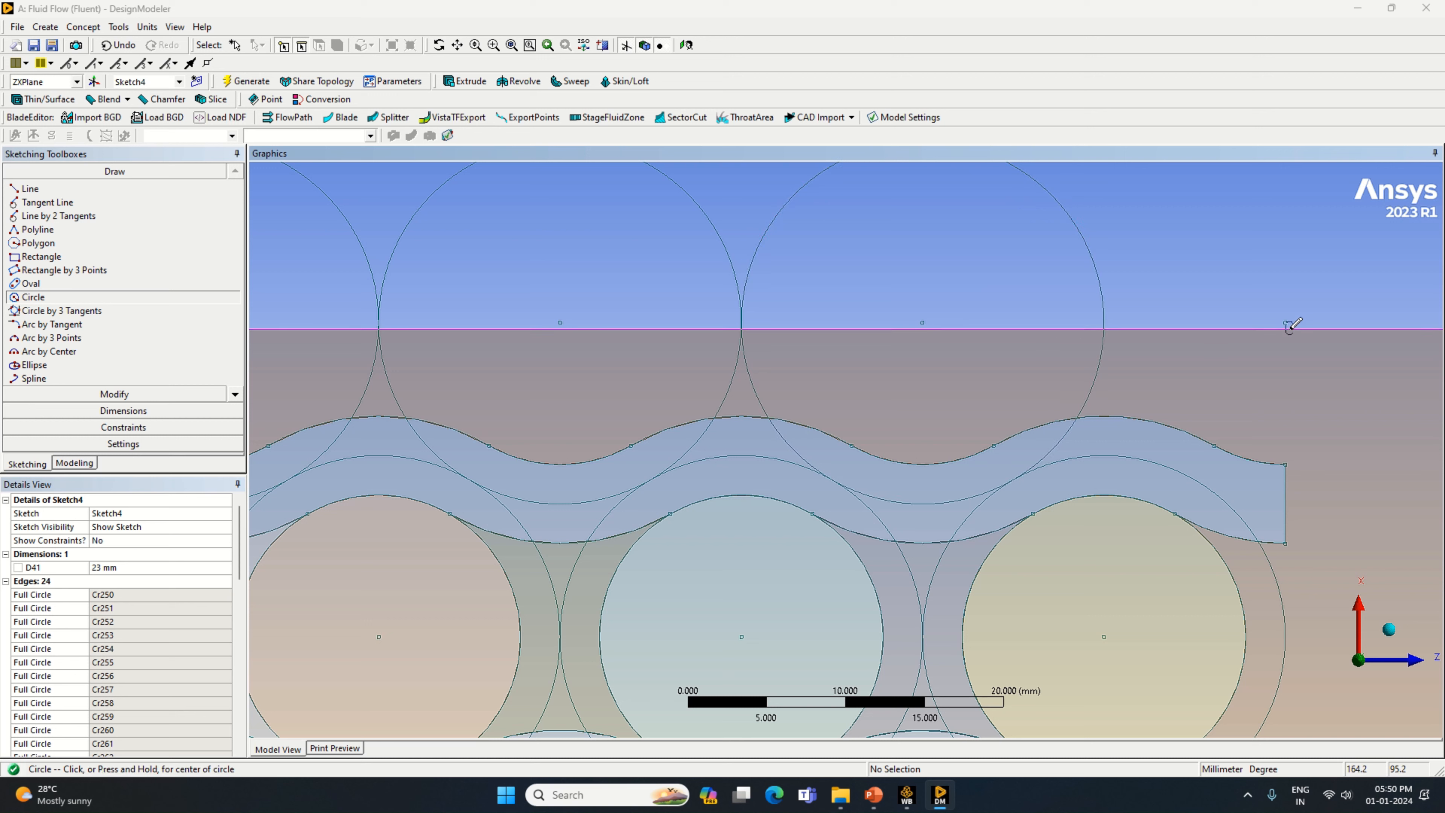
pyautogui.click(1284, 322)
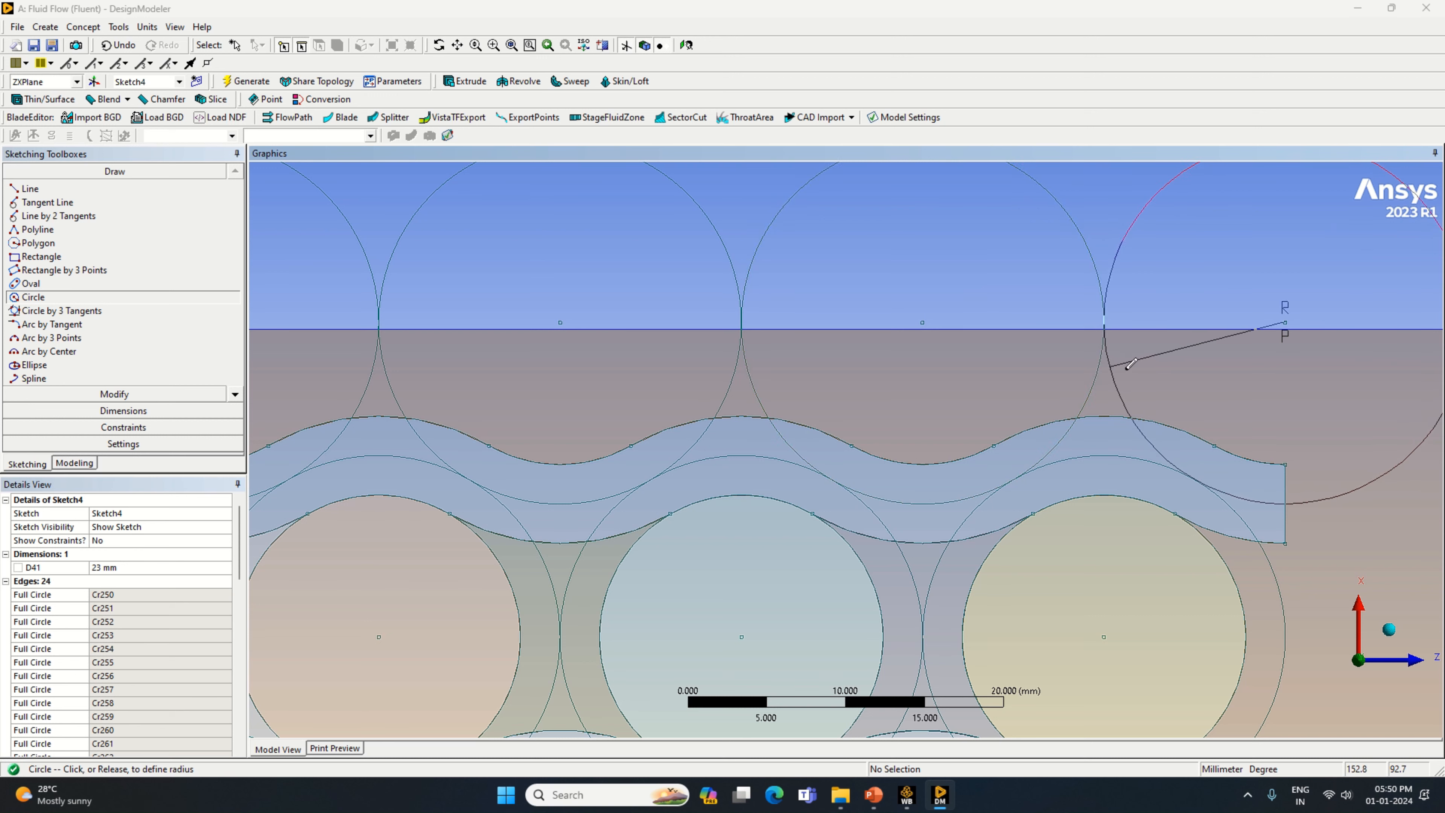
pyautogui.click(1198, 380)
pyautogui.scroll(-4, 1198, 393)
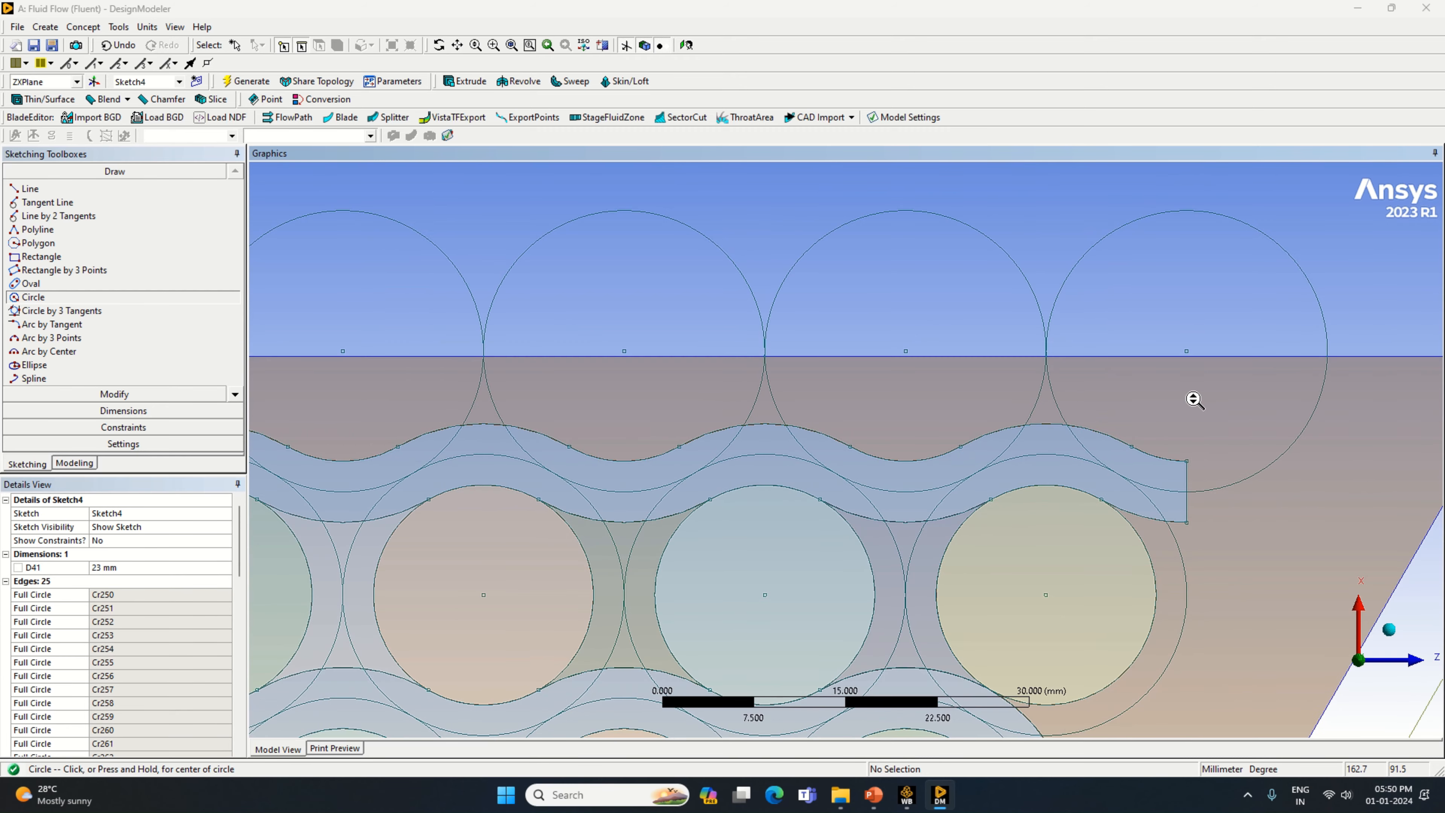
pyautogui.scroll(-5, 875, 331)
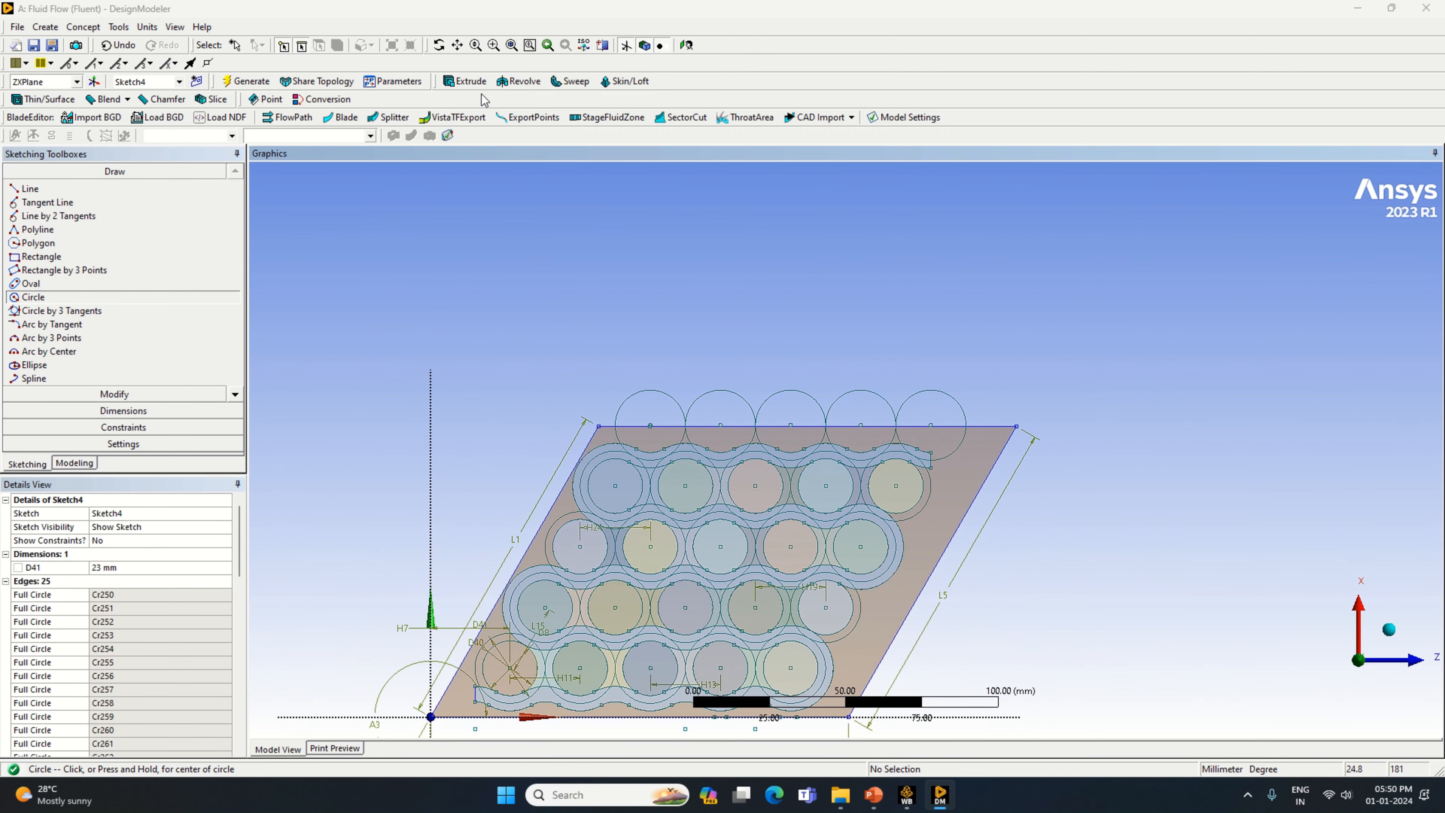
pyautogui.click(672, 498)
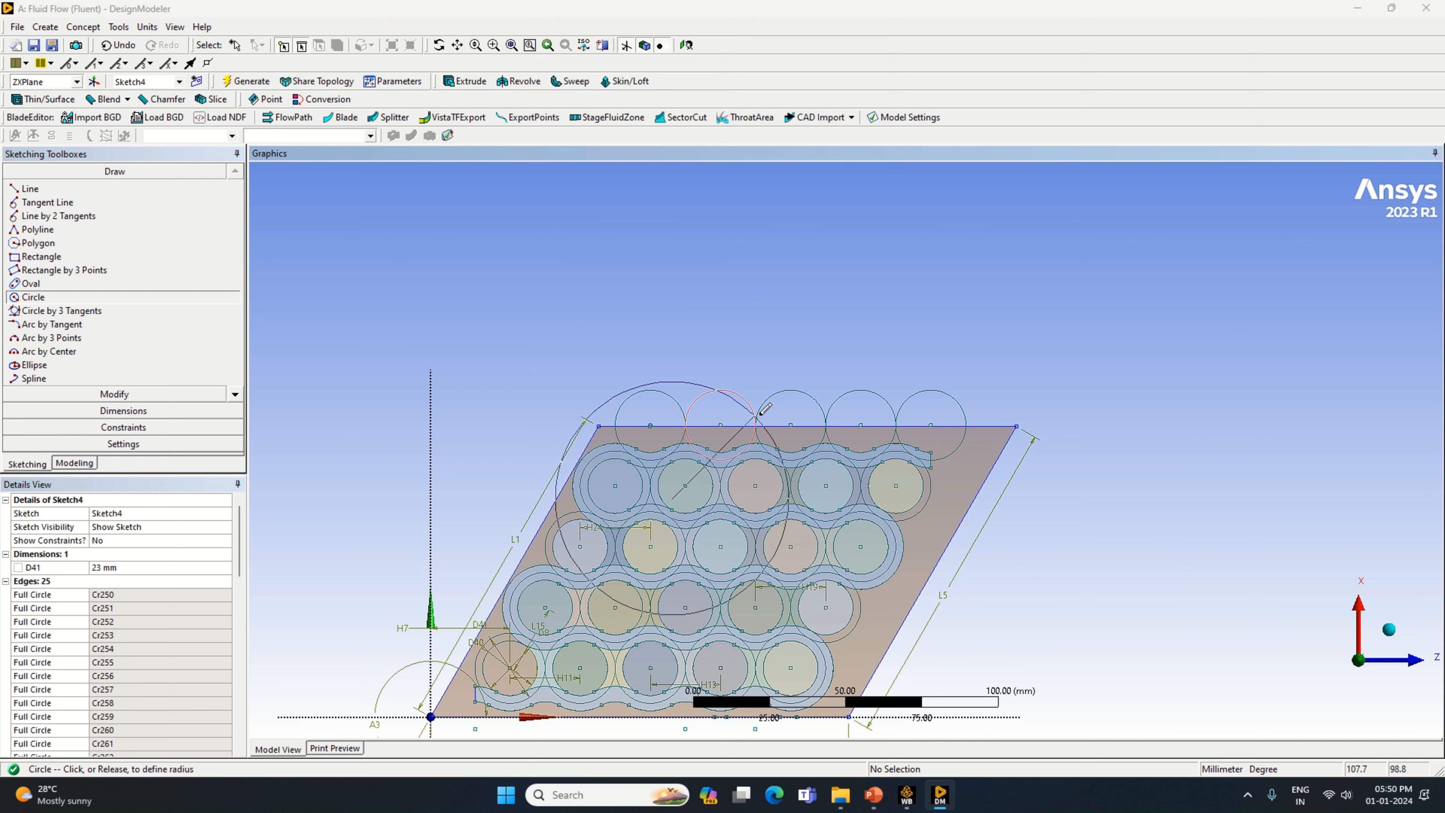
pyautogui.rightClick(594, 293)
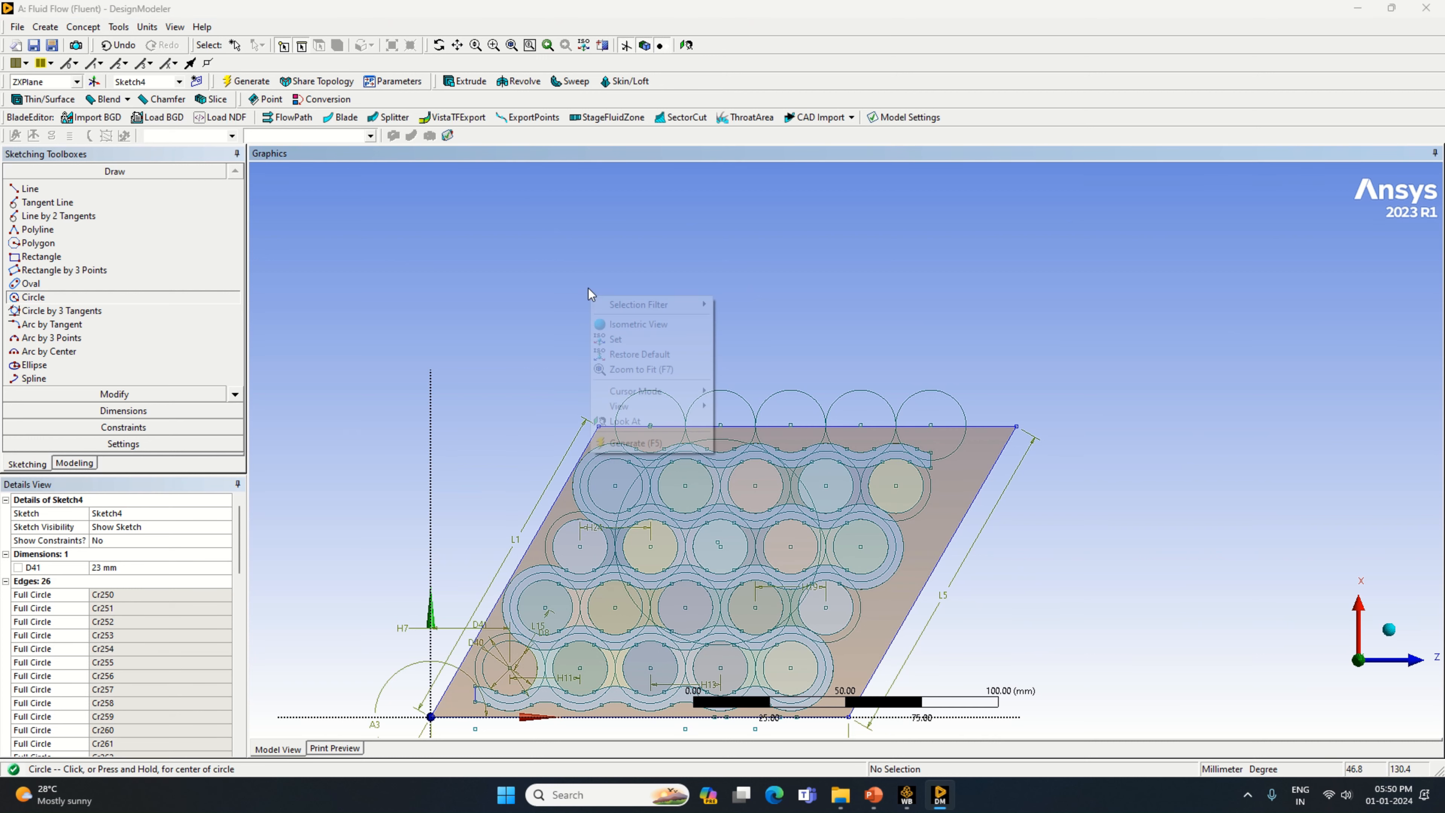
pyautogui.click(515, 280)
pyautogui.rightClick(422, 216)
pyautogui.click(449, 225)
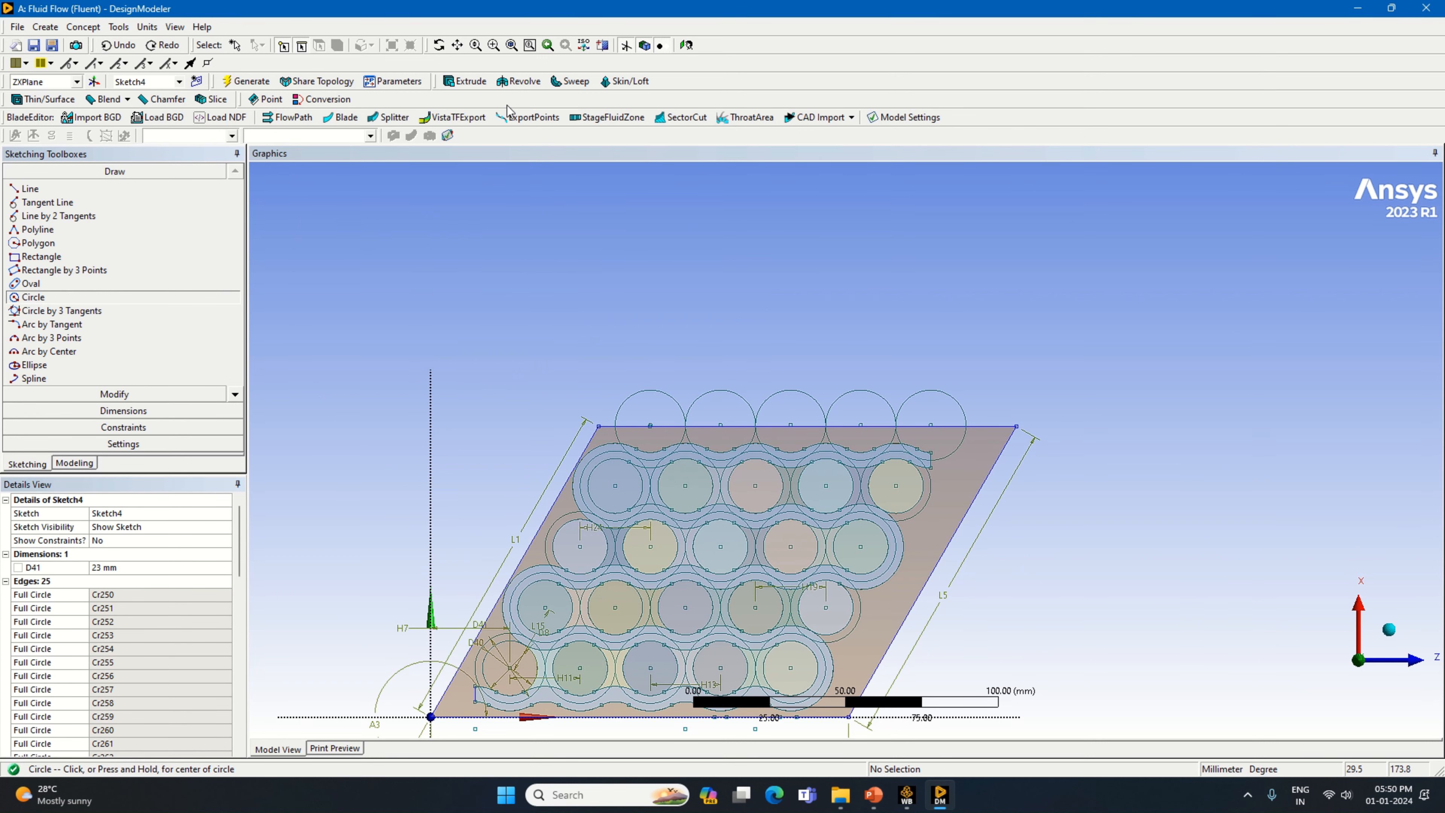
pyautogui.click(457, 45)
pyautogui.moveTo(762, 310)
pyautogui.mouseDown()
pyautogui.moveTo(1025, 210)
pyautogui.moveTo(1032, 192)
pyautogui.mouseUp()
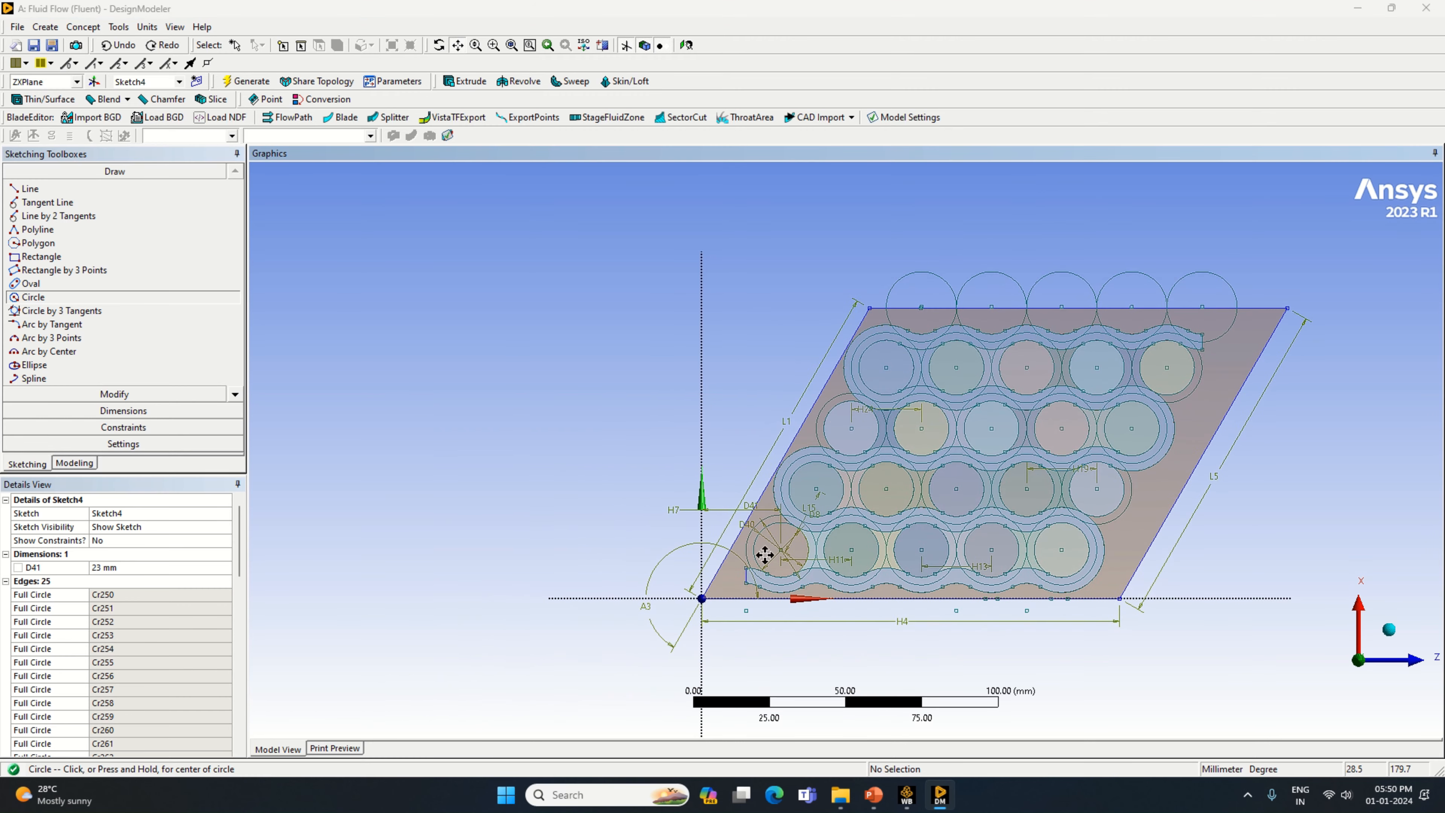
pyautogui.scroll(3, 765, 554)
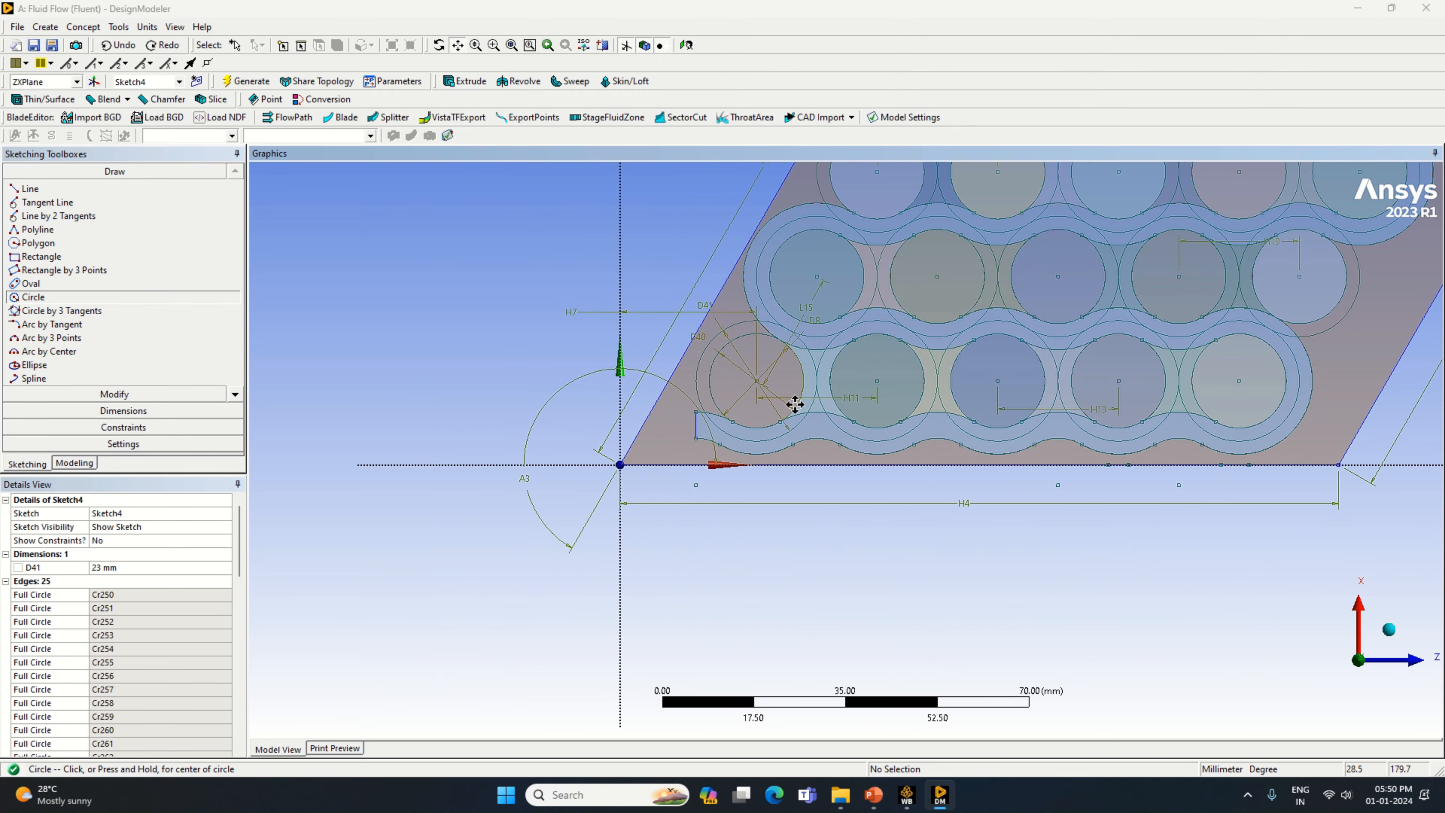
pyautogui.scroll(1, 991, 534)
pyautogui.moveTo(973, 563)
pyautogui.mouseDown(button='middle')
pyautogui.moveTo(897, 597)
pyautogui.moveTo(910, 596)
pyautogui.mouseUp(button='middle')
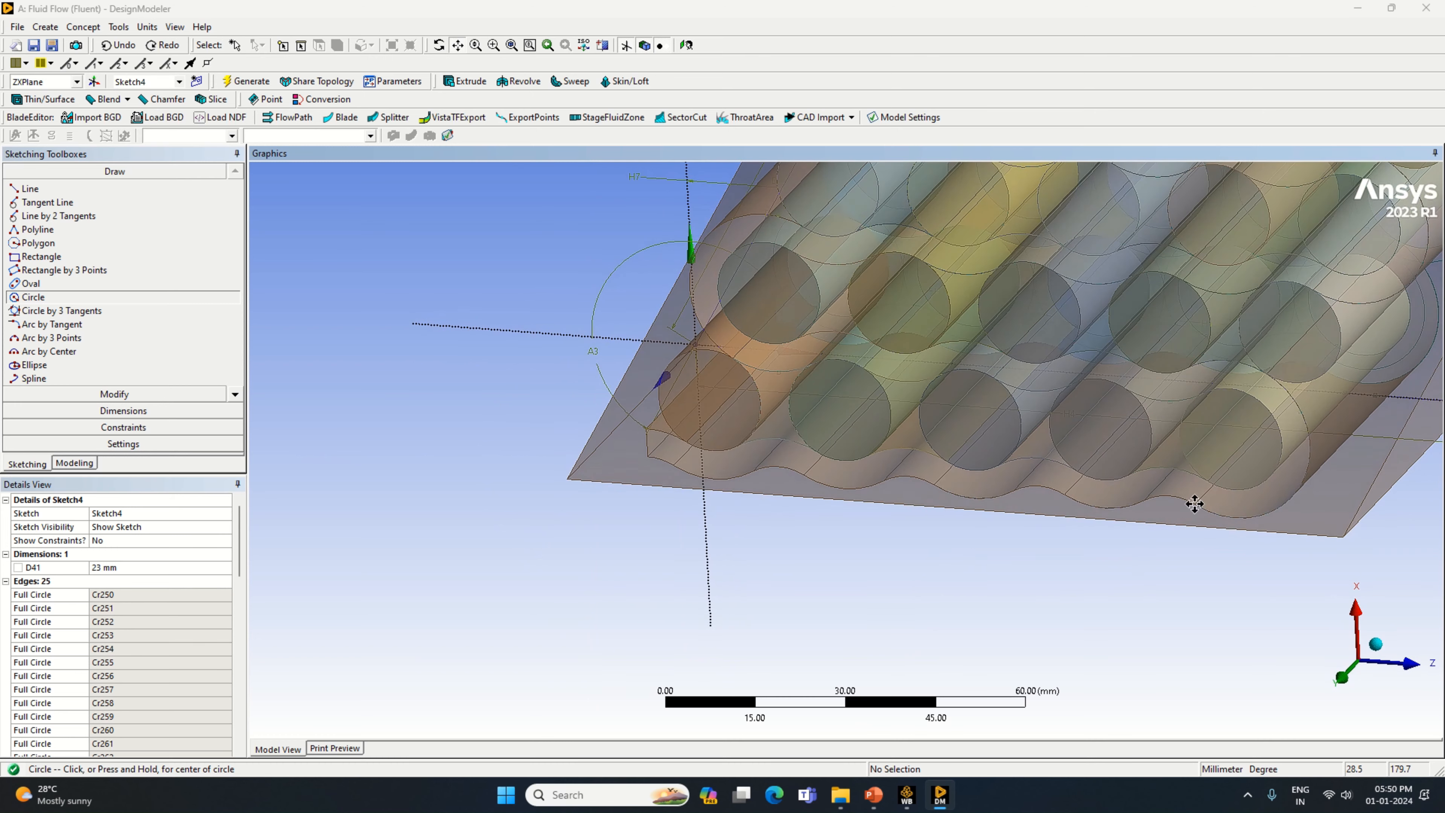
pyautogui.click(121, 49)
pyautogui.click(1377, 645)
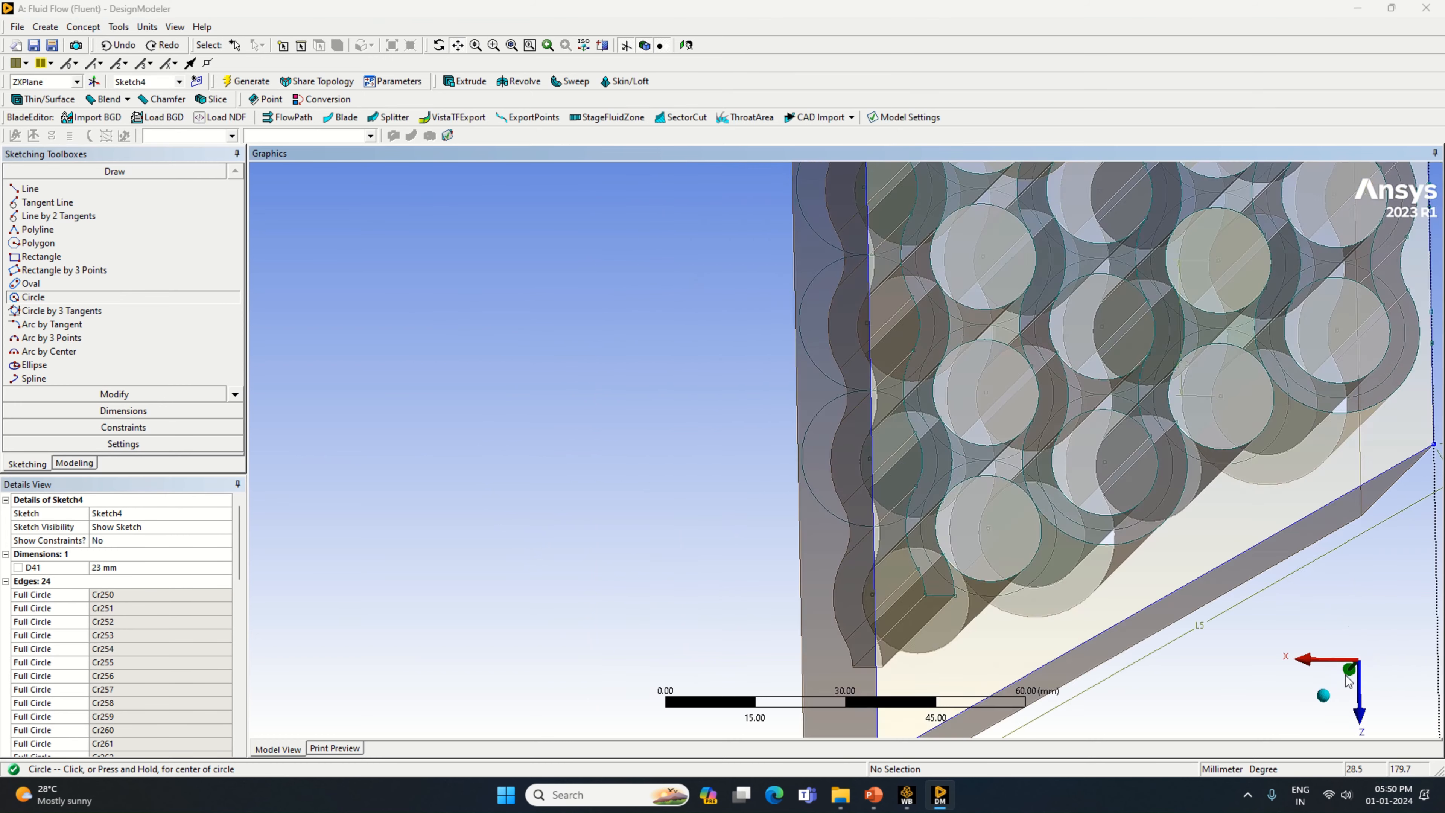
pyautogui.click(163, 45)
# Orient the view face-on to the ZXPlane, framing the lowest tube row and the block's lower edge.
pyautogui.click(74, 463)
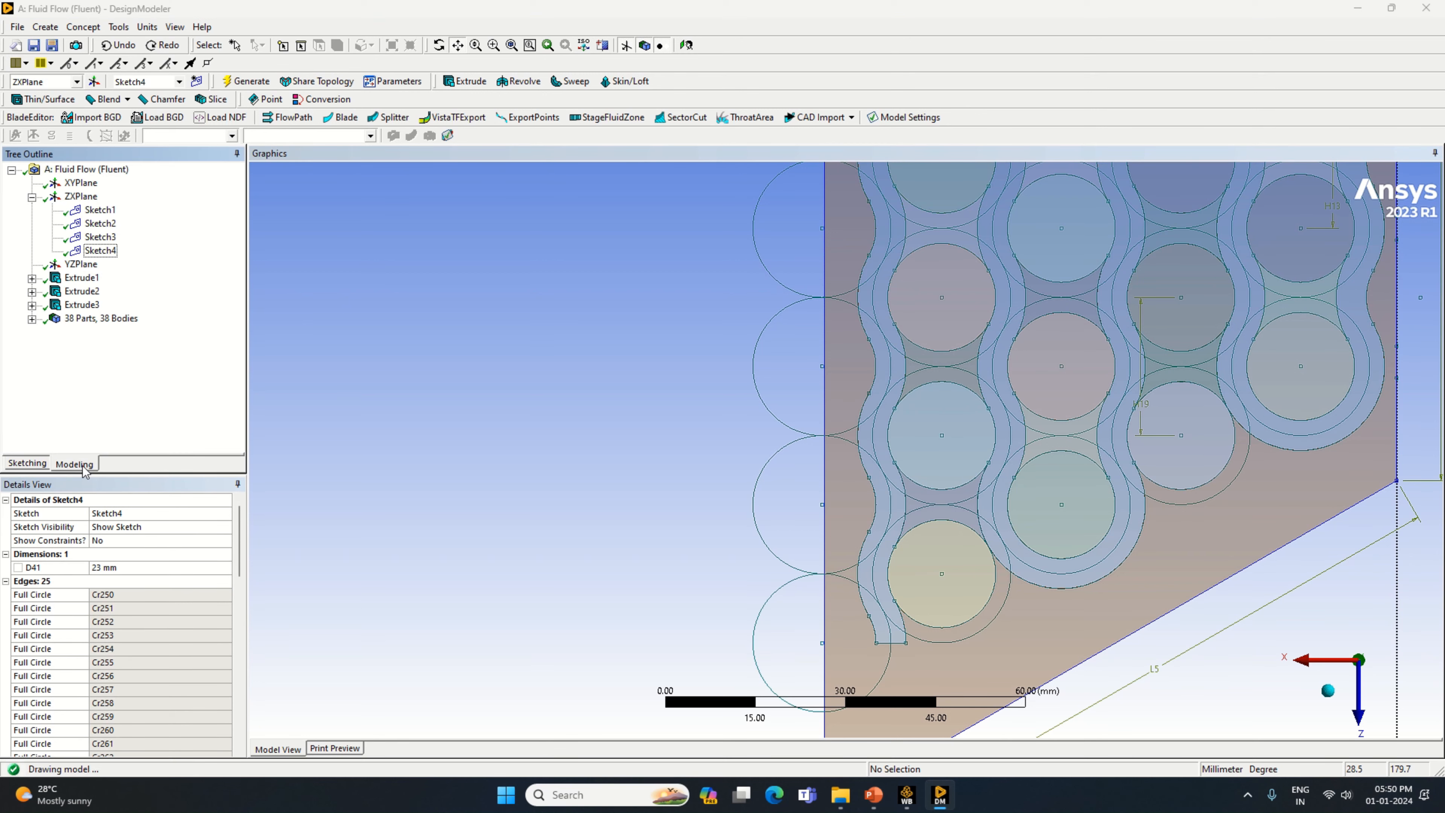
pyautogui.click(85, 197)
pyautogui.rightClick(90, 196)
pyautogui.click(138, 211)
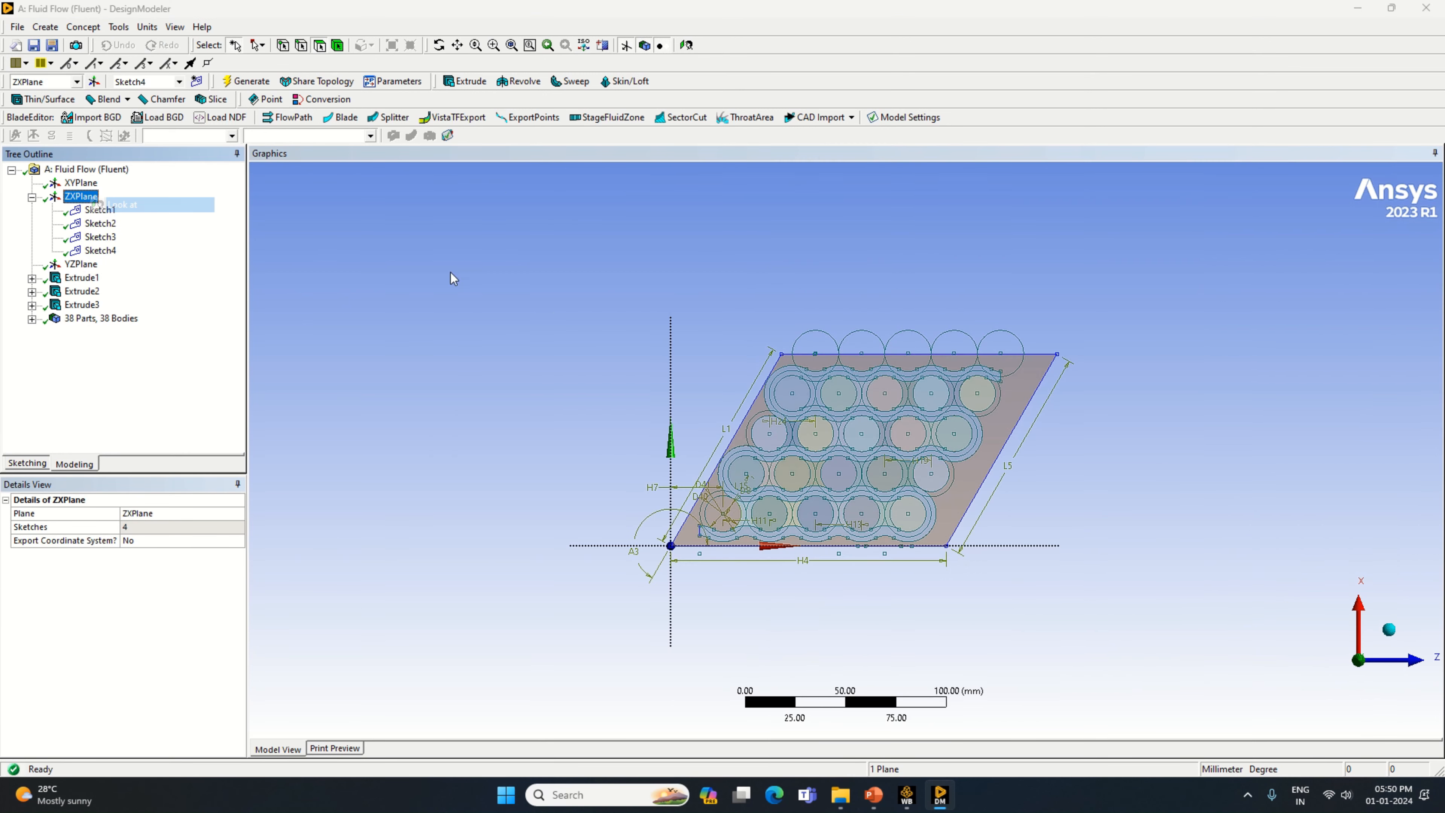
pyautogui.scroll(3, 874, 364)
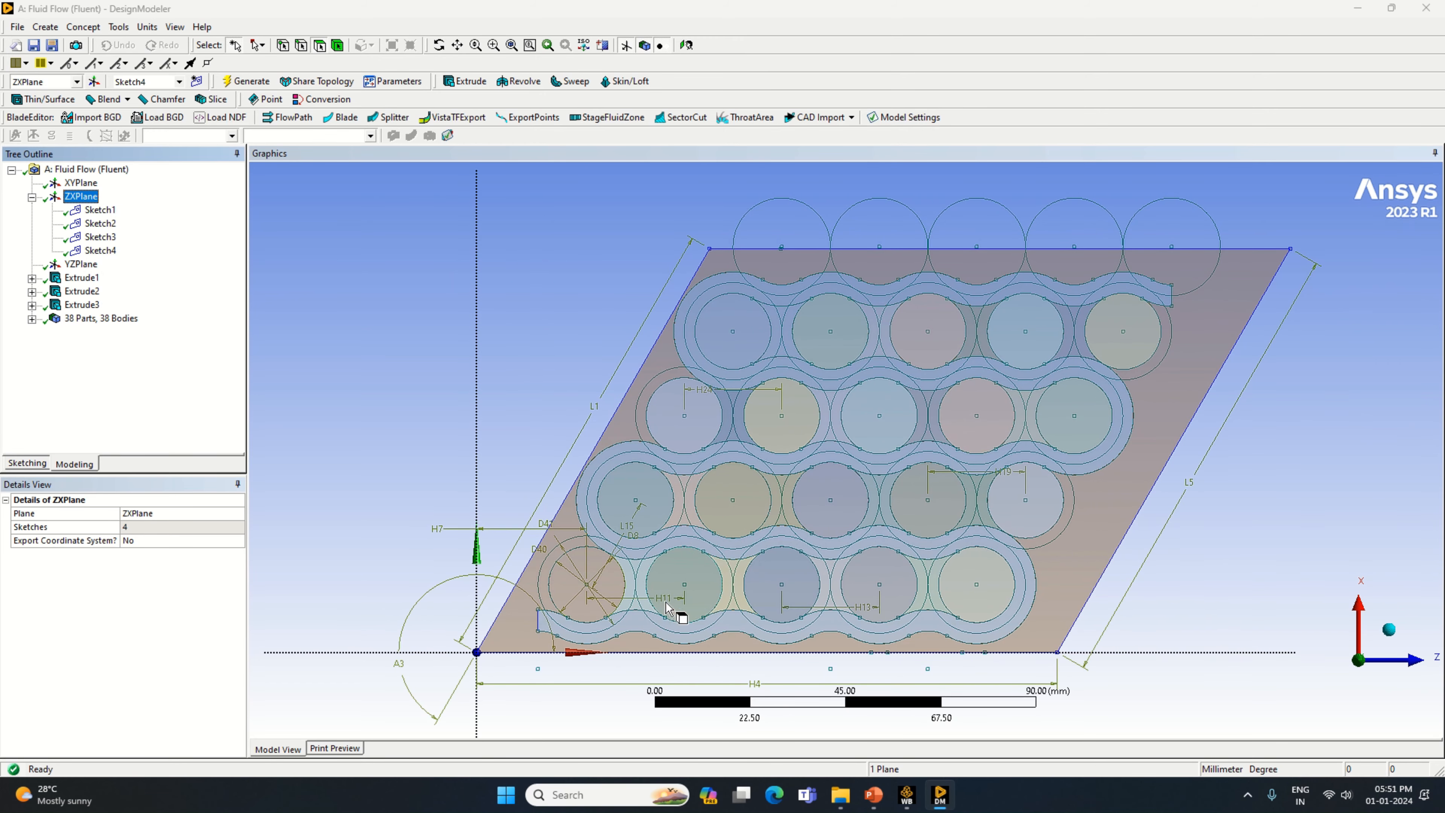
pyautogui.click(457, 47)
pyautogui.moveTo(659, 608); pyautogui.dragTo(690, 444)
pyautogui.scroll(5, 593, 534)
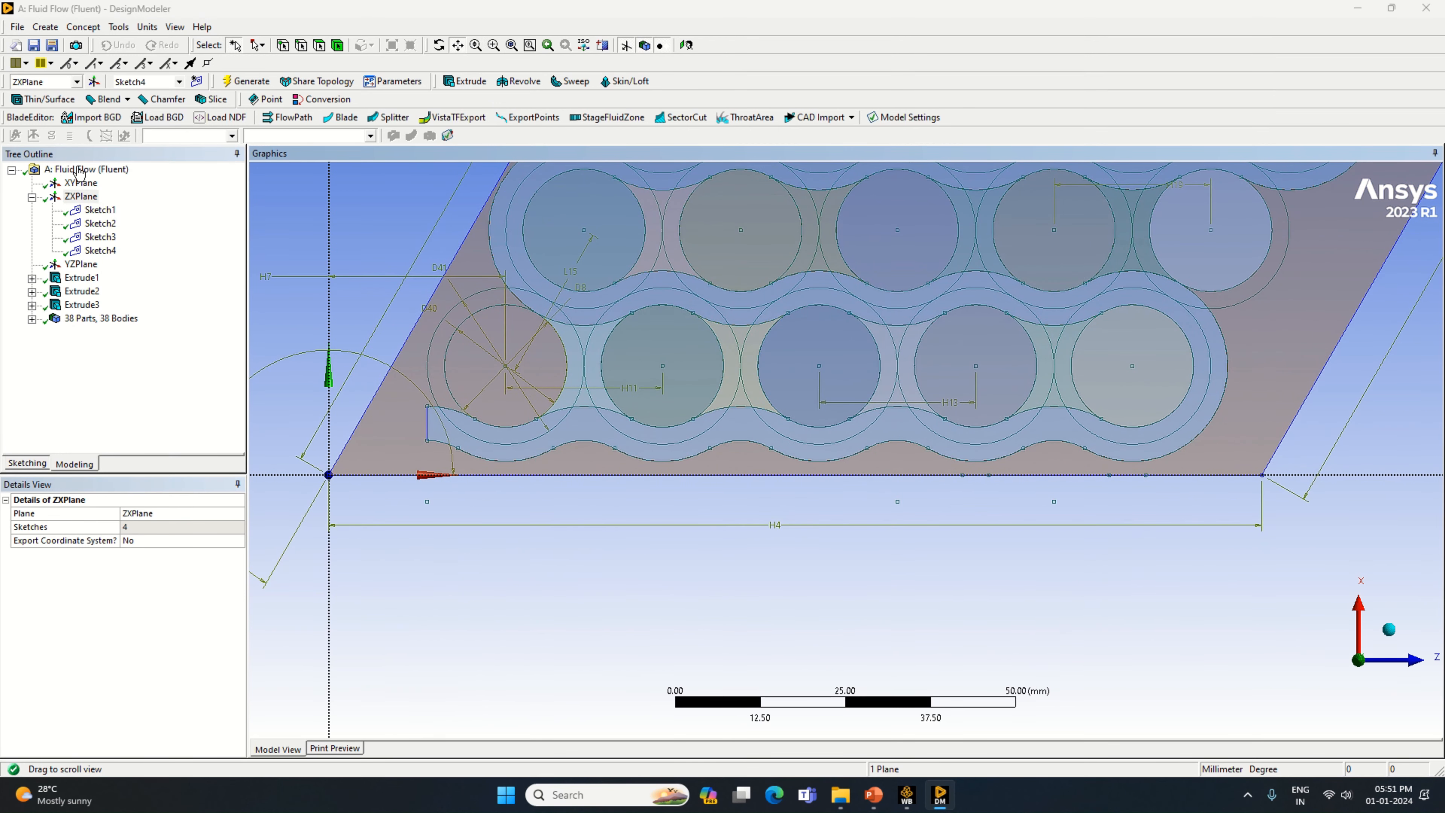
# In Sketch4, draw three circles of about 23 mm diameter on the three existing arc centre points just beneath the block's lower edge.
pyautogui.click(99, 251)
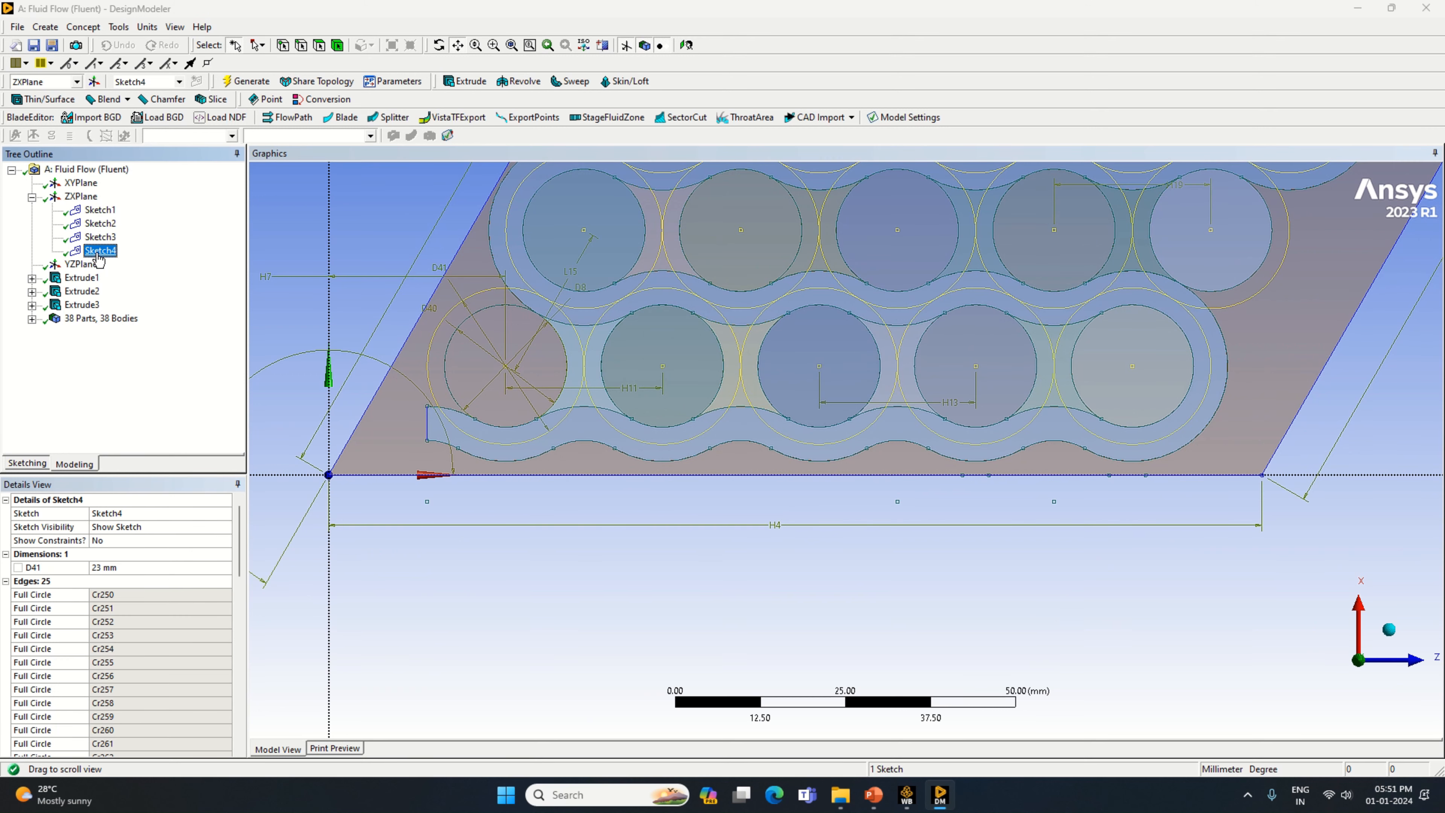
pyautogui.click(42, 463)
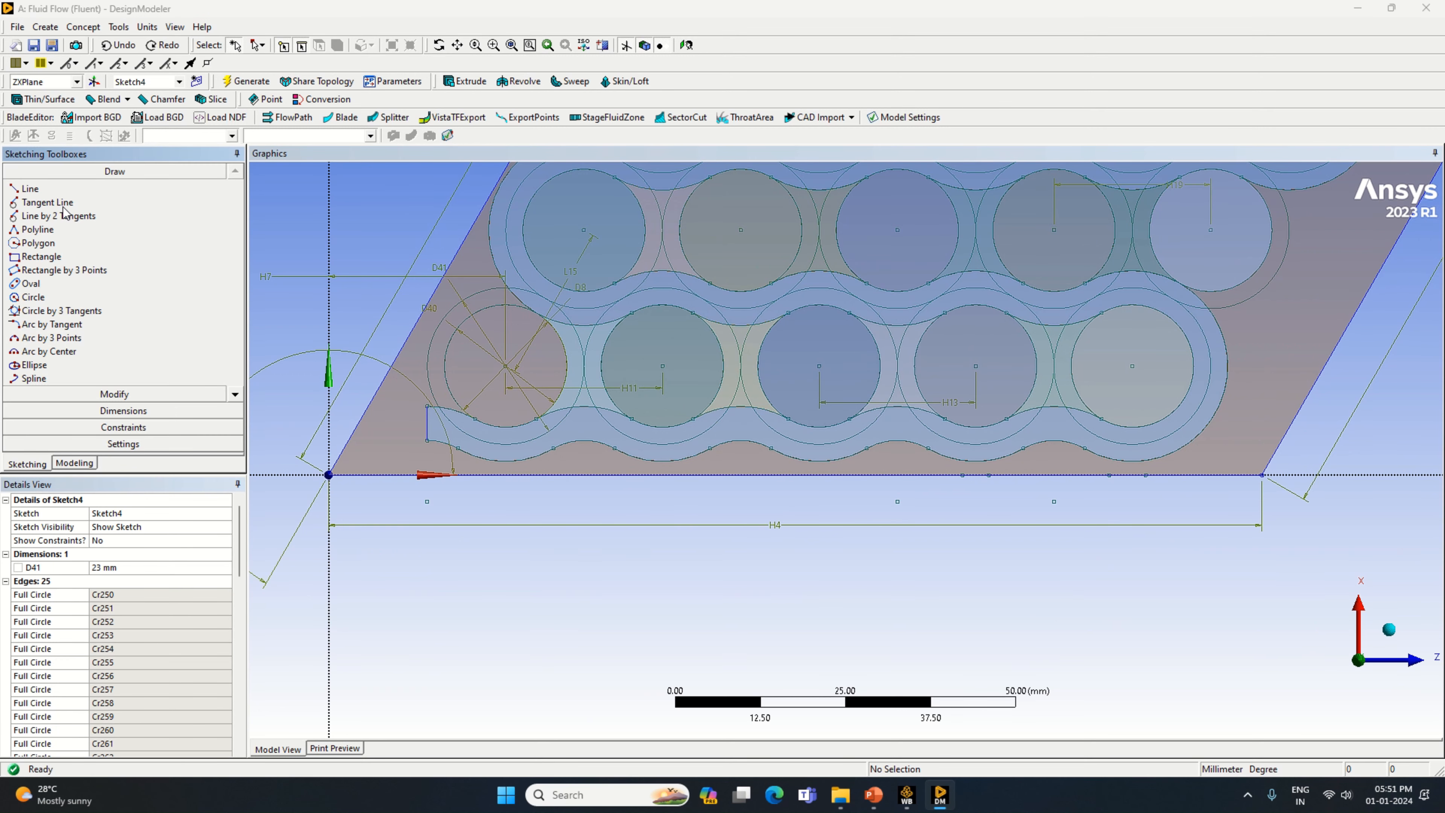
pyautogui.click(33, 296)
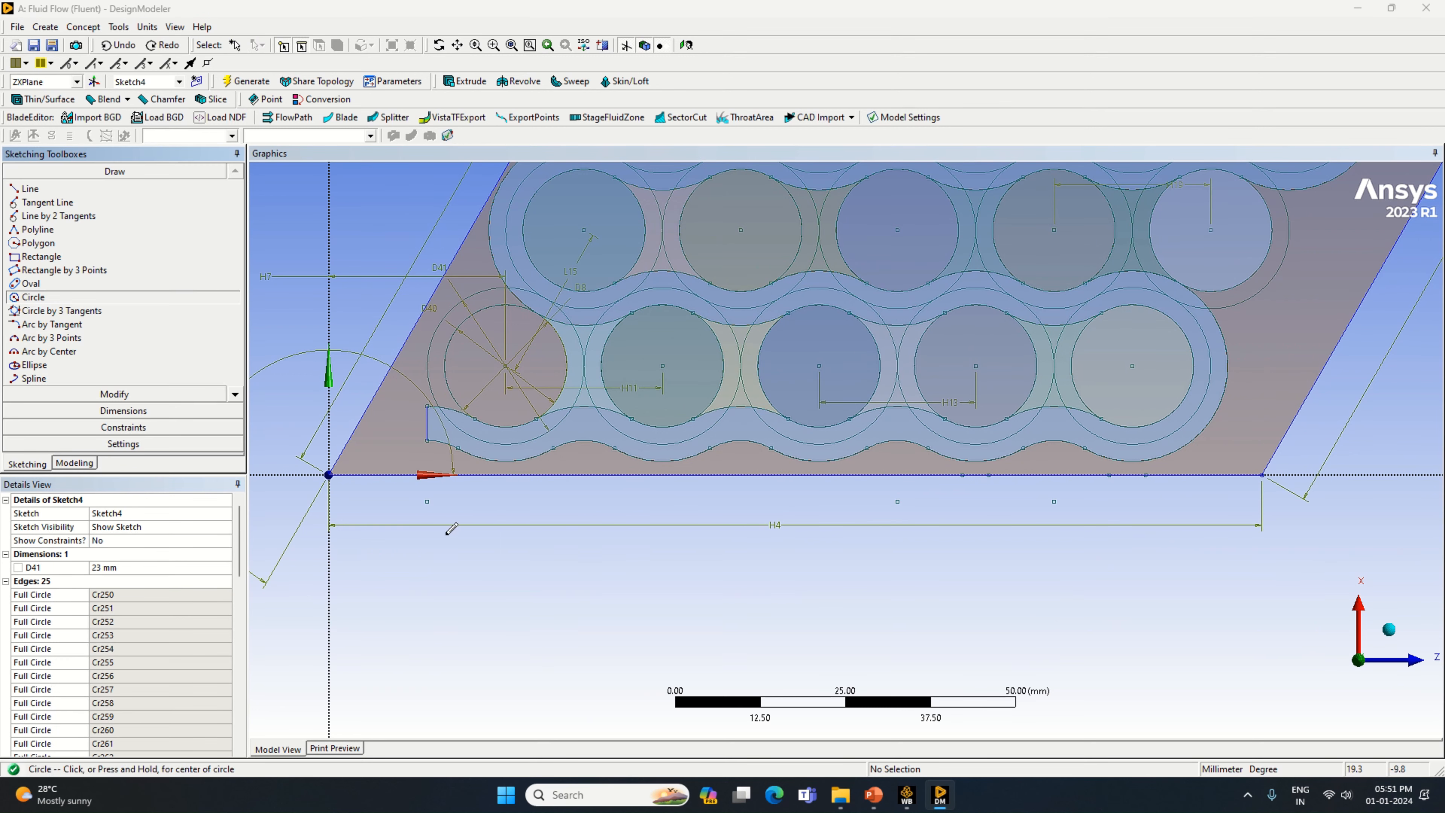
pyautogui.click(427, 501)
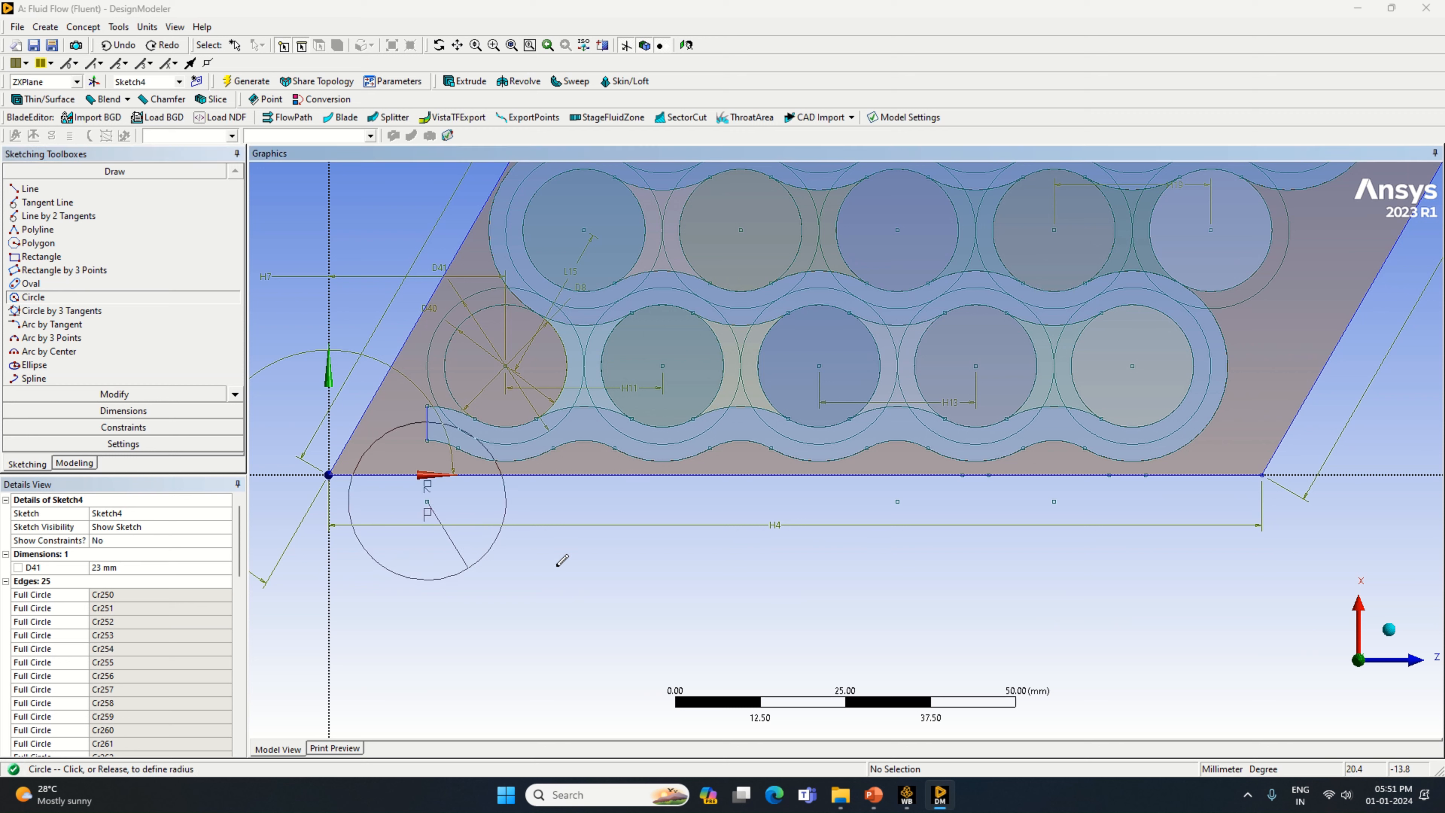
pyautogui.click(642, 534)
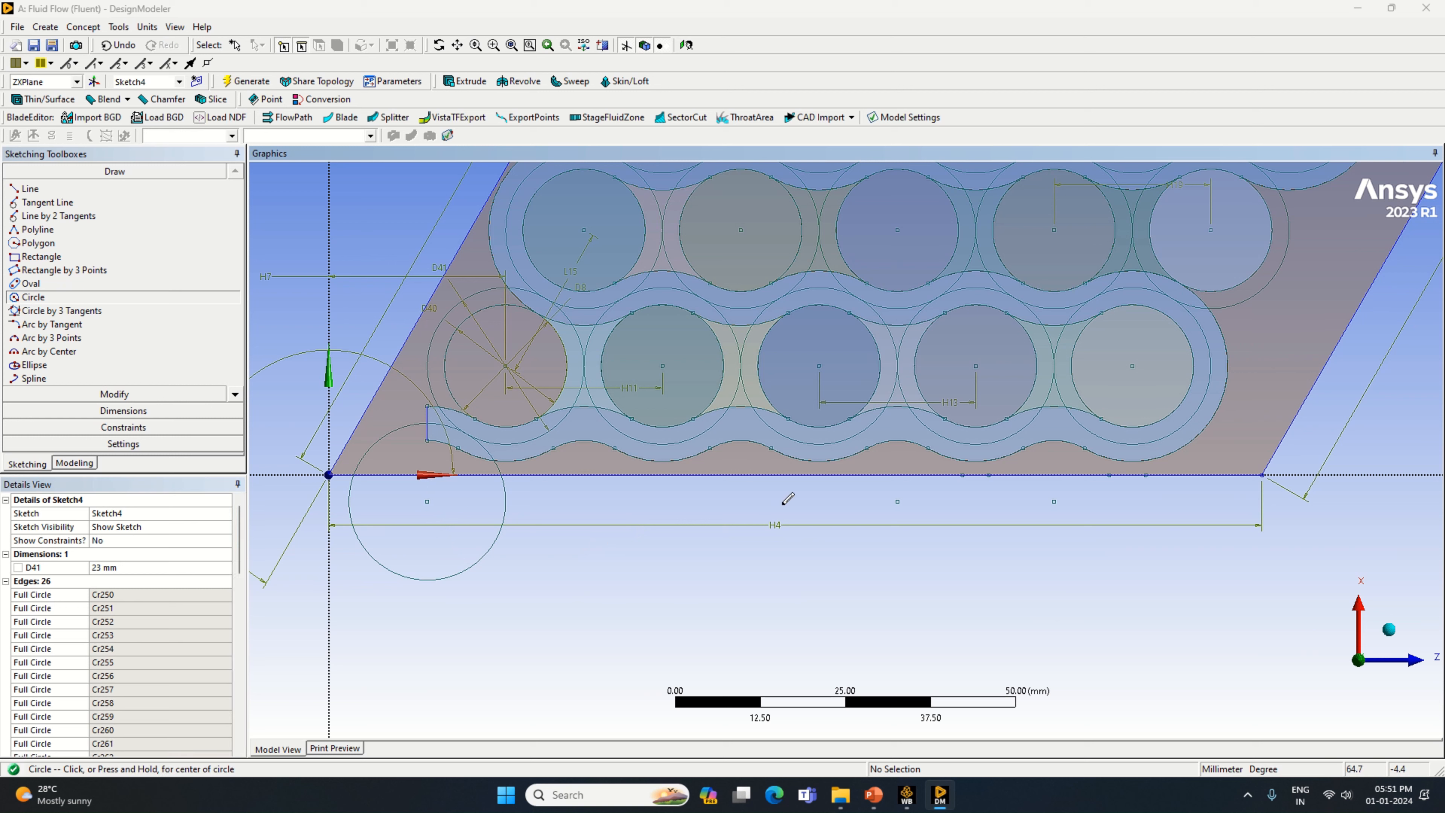
pyautogui.click(898, 502)
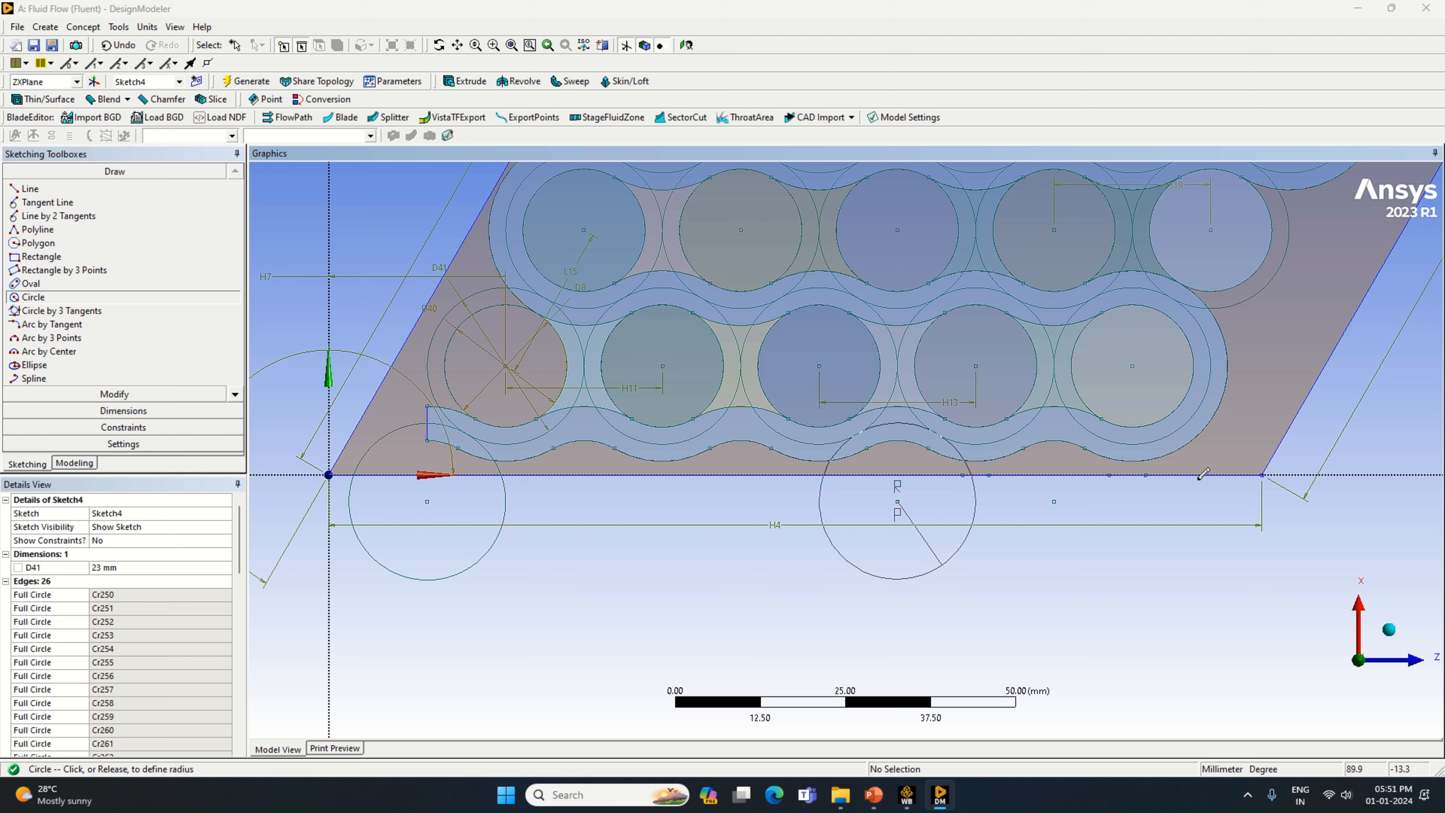
pyautogui.click(1126, 506)
pyautogui.click(1054, 502)
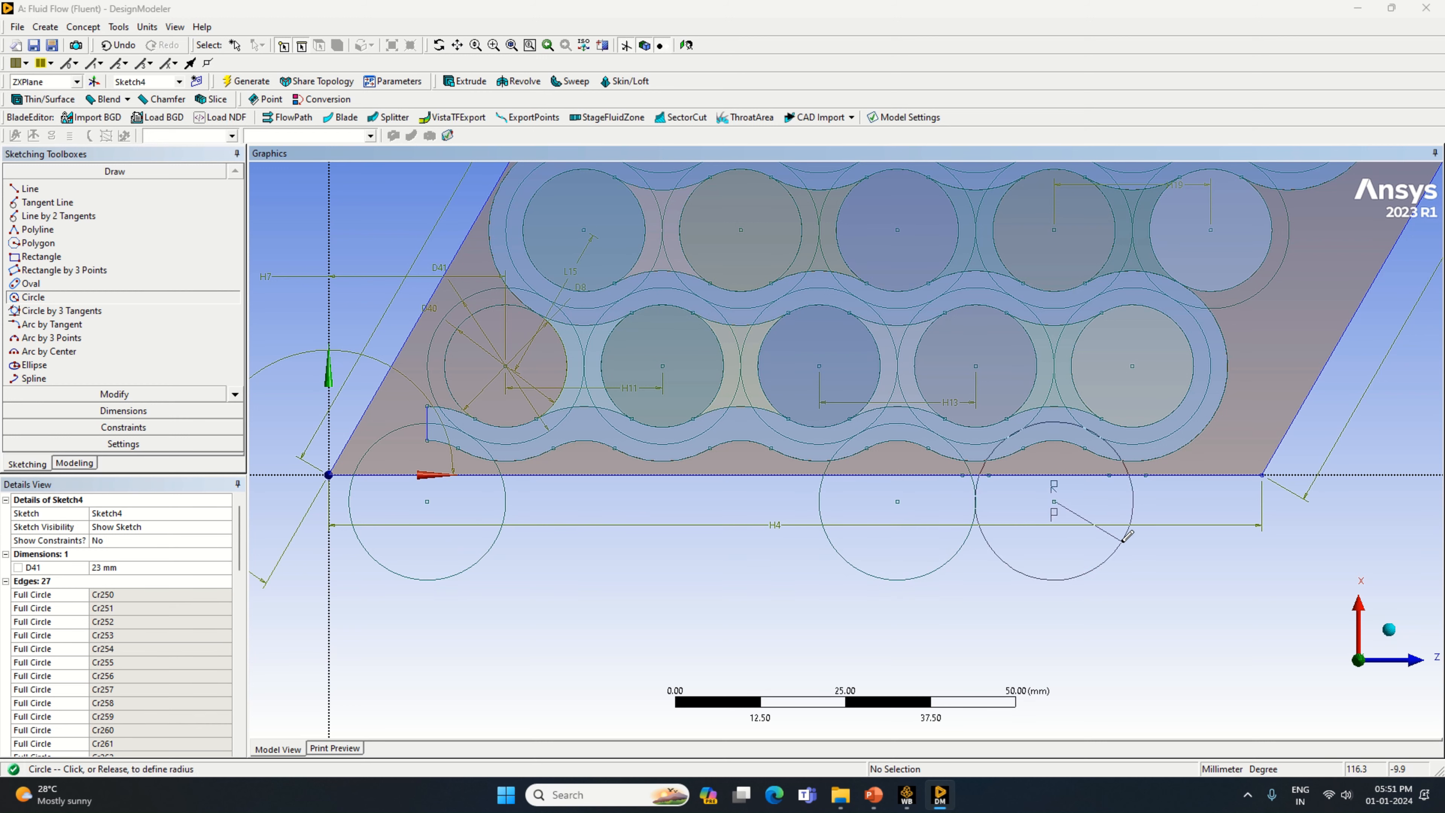
pyautogui.click(1122, 541)
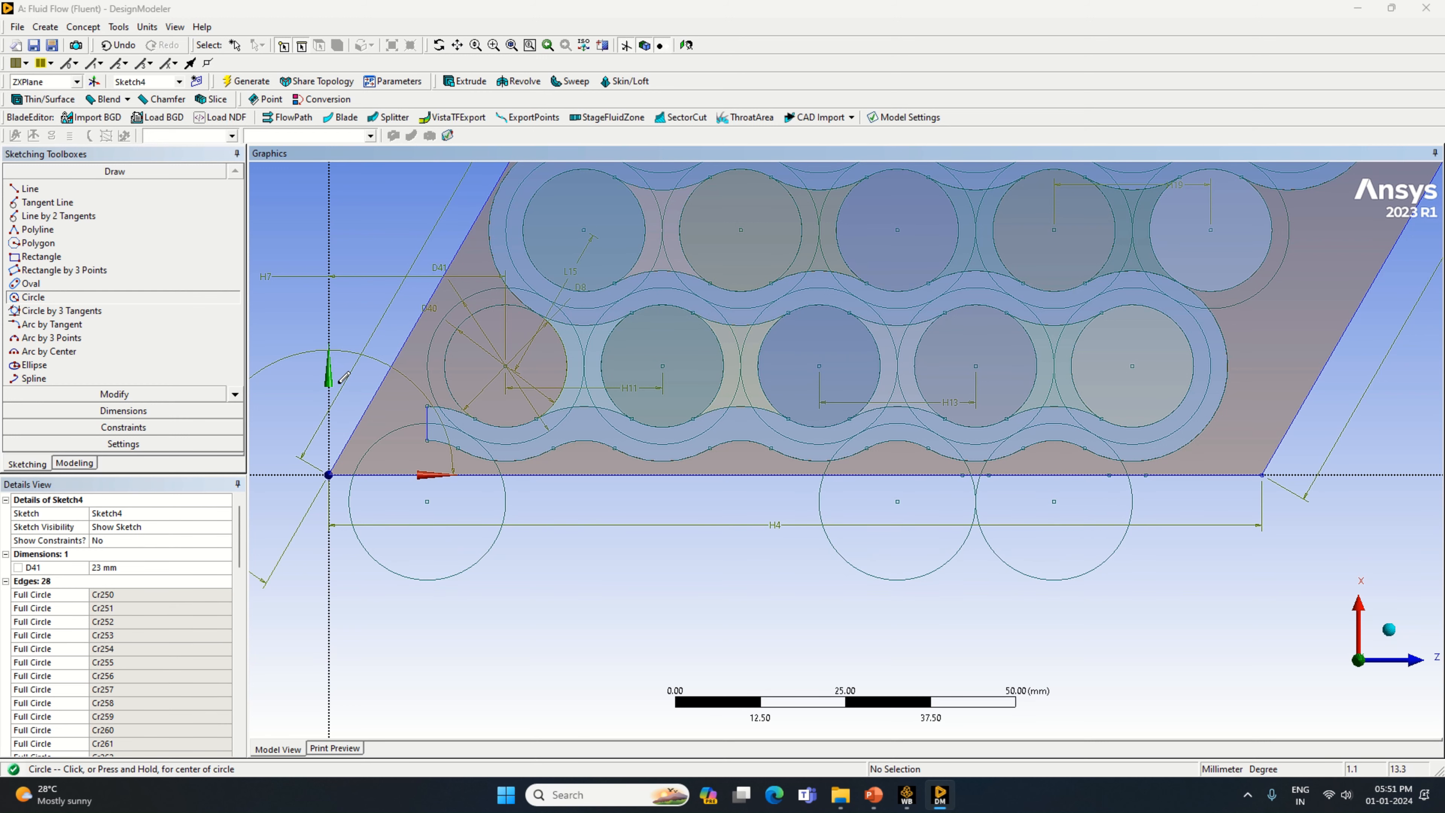
# Draw a horizontal helper line from the middle lower circle's centre toward the first circle, and dimension its length to 23 mm.
pyautogui.click(29, 188)
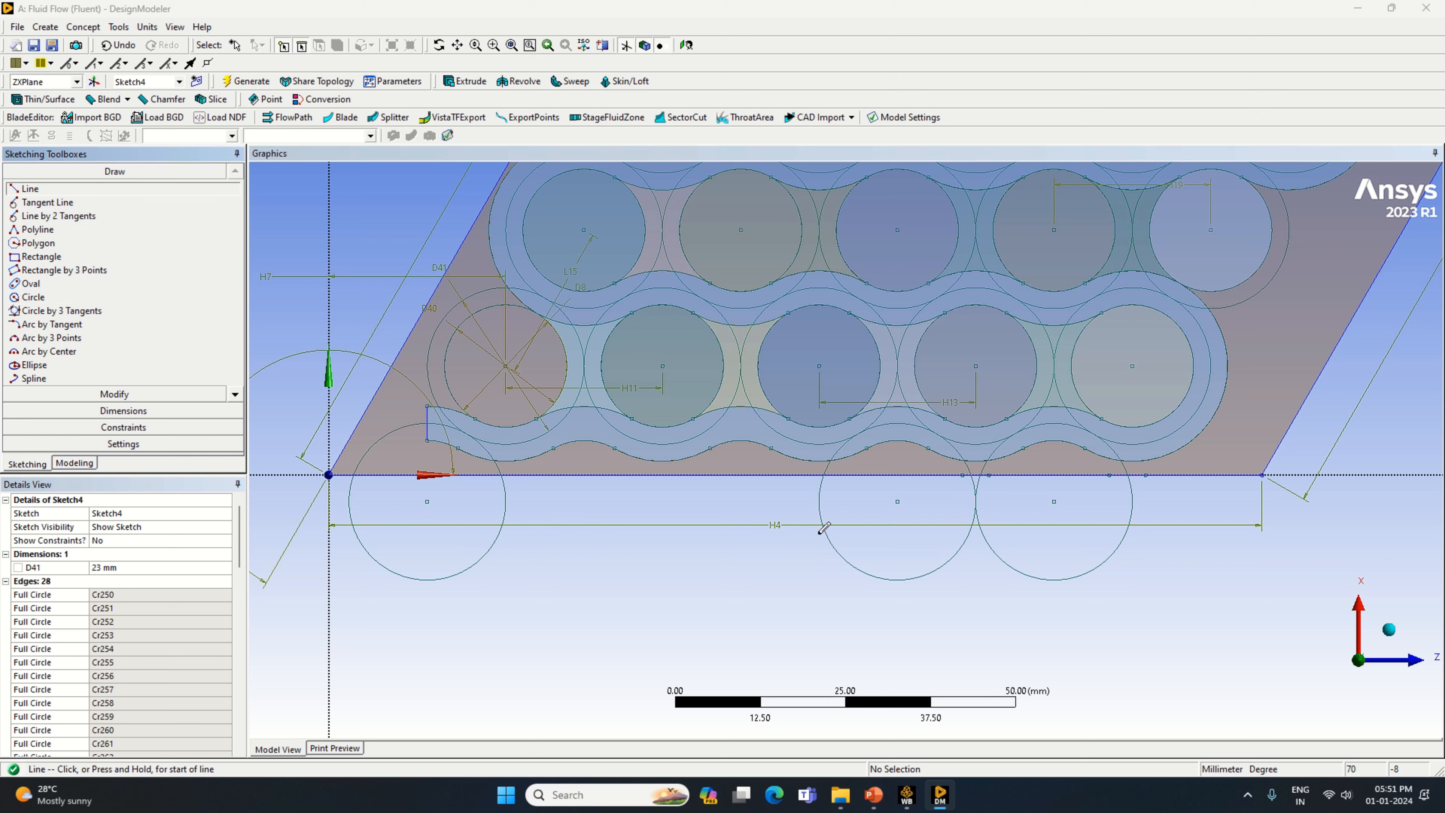
pyautogui.click(897, 499)
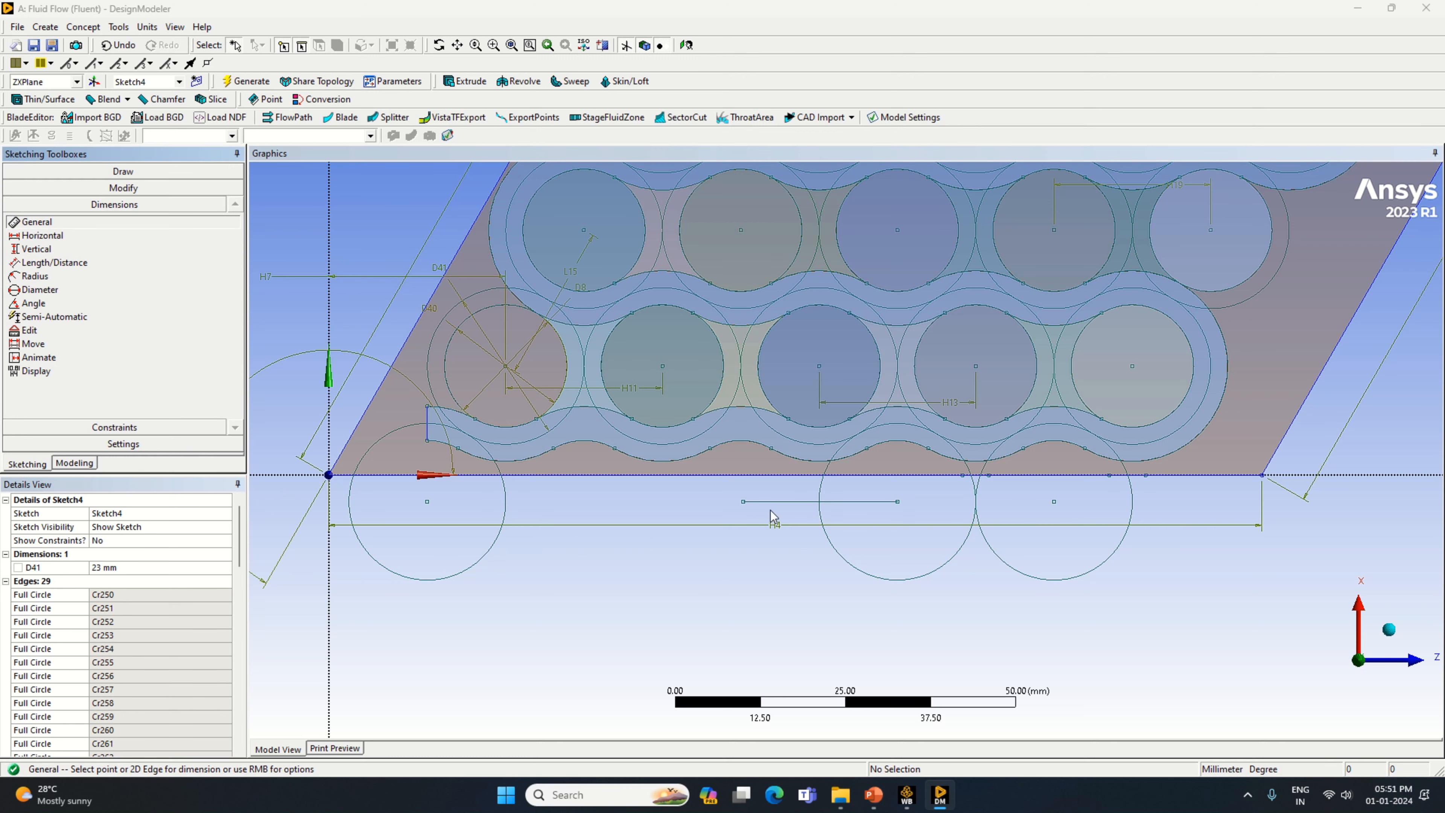
pyautogui.click(779, 502)
pyautogui.click(695, 571)
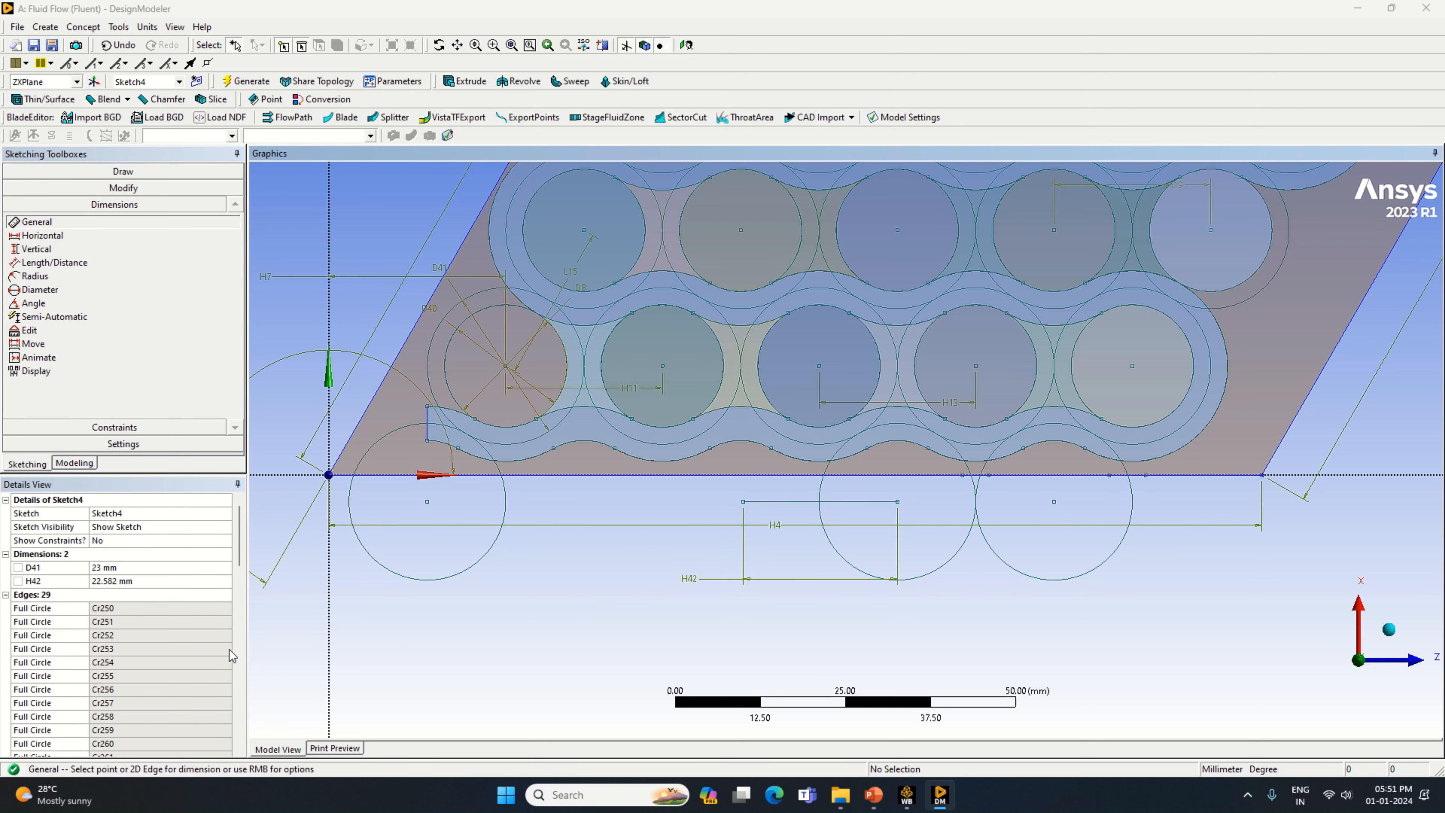
pyautogui.scroll(-2, 166, 660)
pyautogui.scroll(2, 162, 626)
pyautogui.click(145, 580)
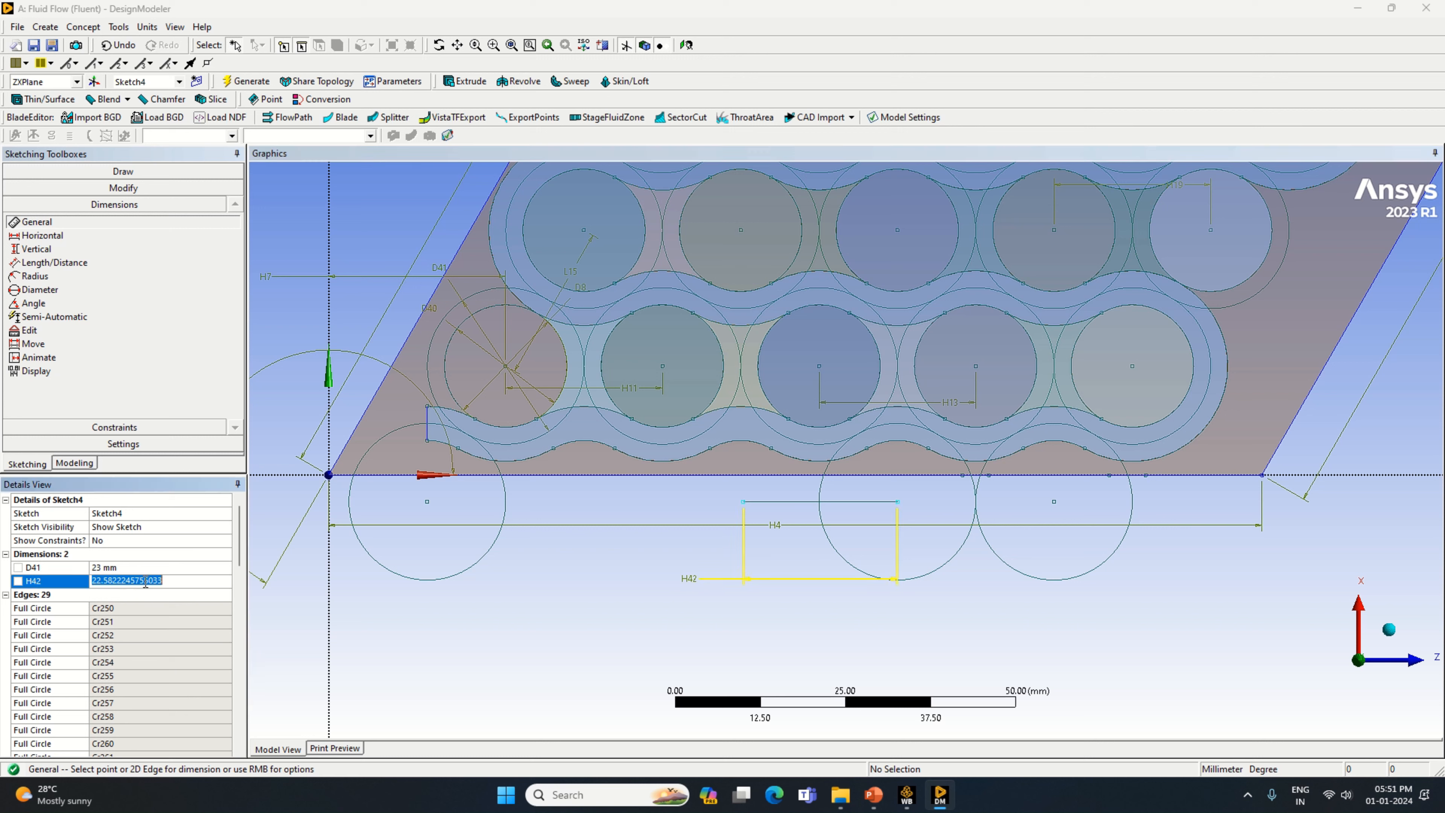
pyautogui.write('23')
pyautogui.press('Return')
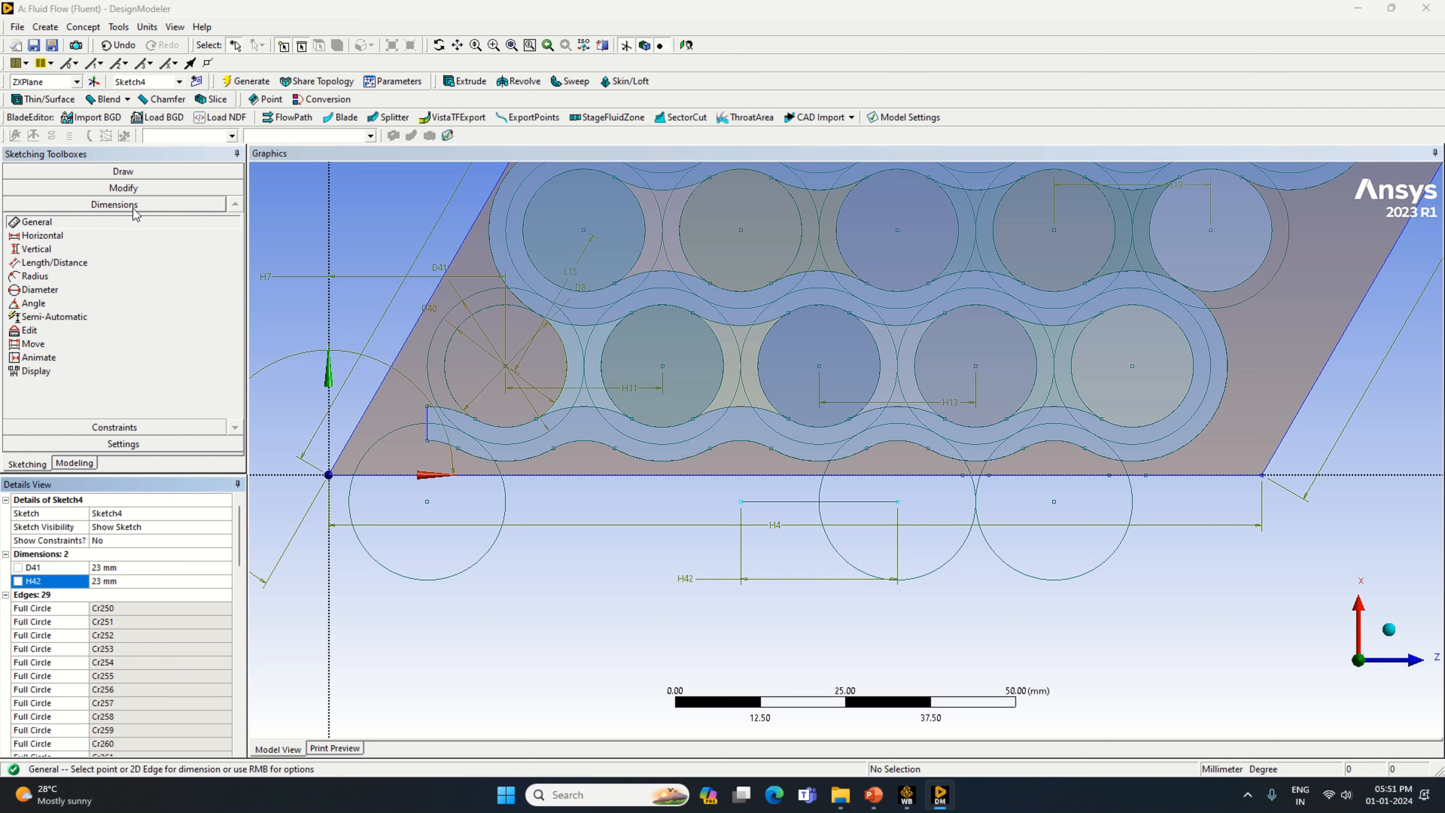
# Draw a circle of about 23 mm diameter centred on the free end of the 23 mm helper line.
pyautogui.click(57, 171)
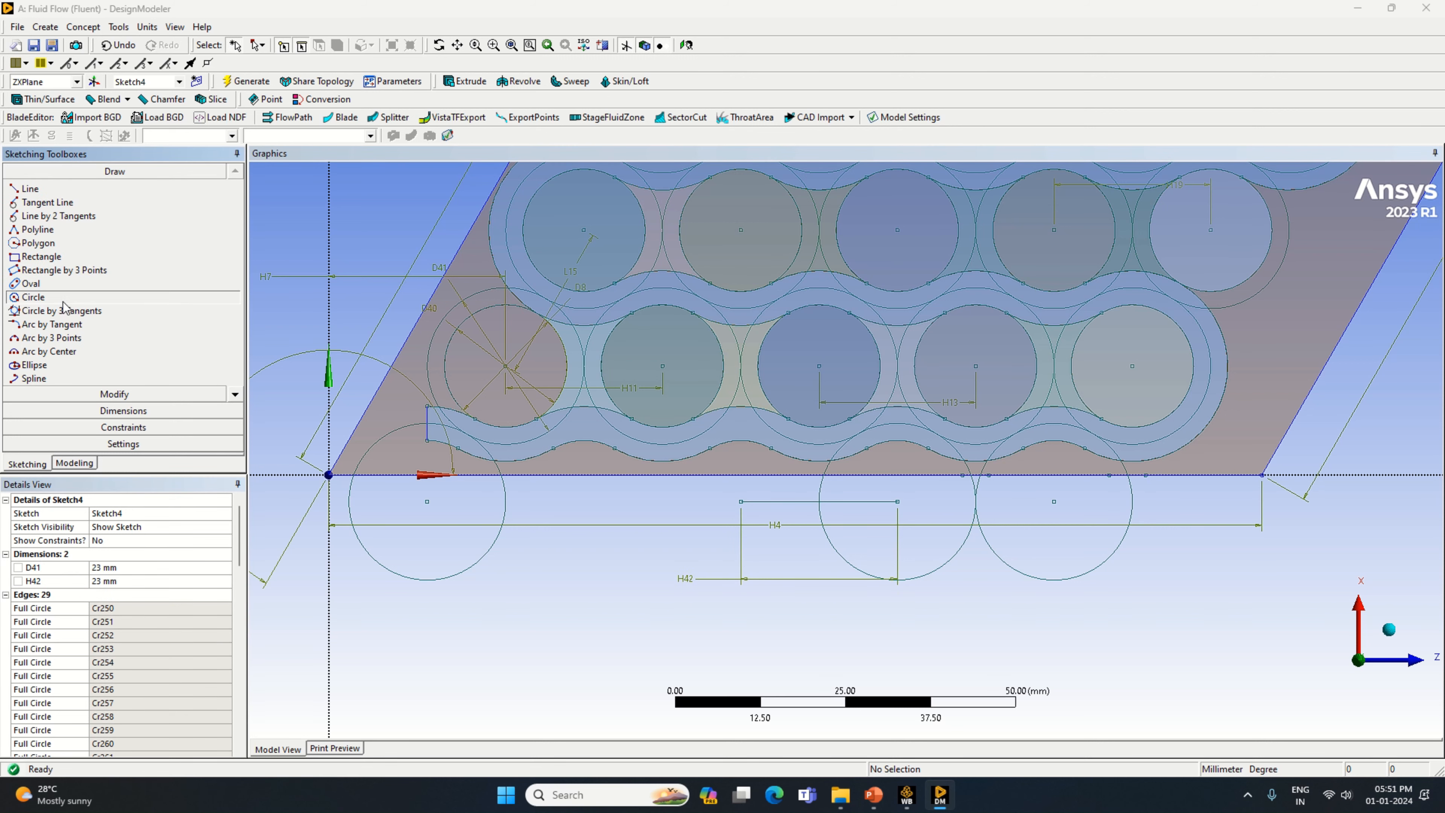
pyautogui.click(61, 296)
pyautogui.click(740, 501)
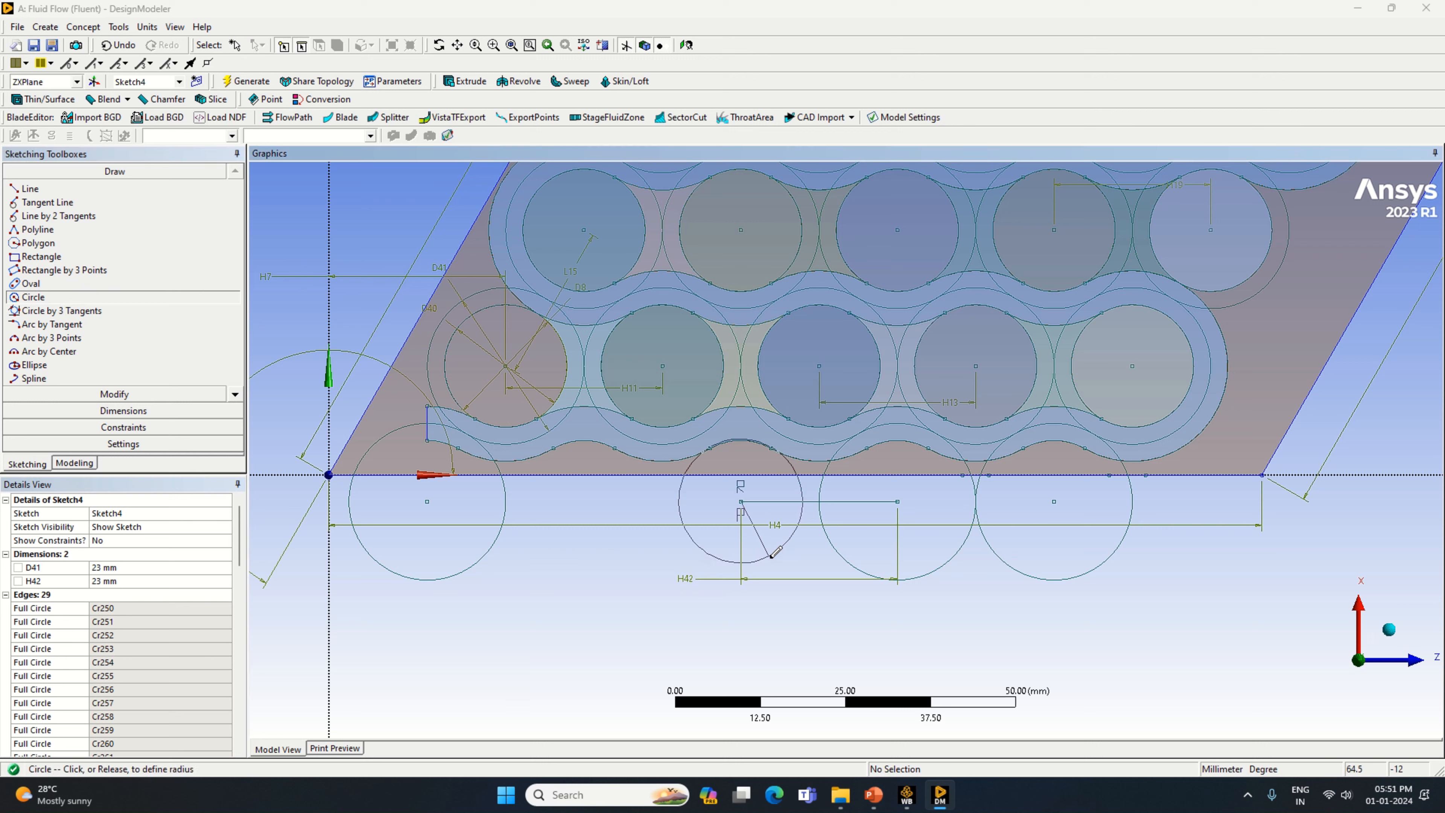
pyautogui.click(641, 536)
# Draw a second horizontal helper line from the first lower circle's centre toward the remaining gap, and dimension its length to 23 mm.
pyautogui.click(30, 189)
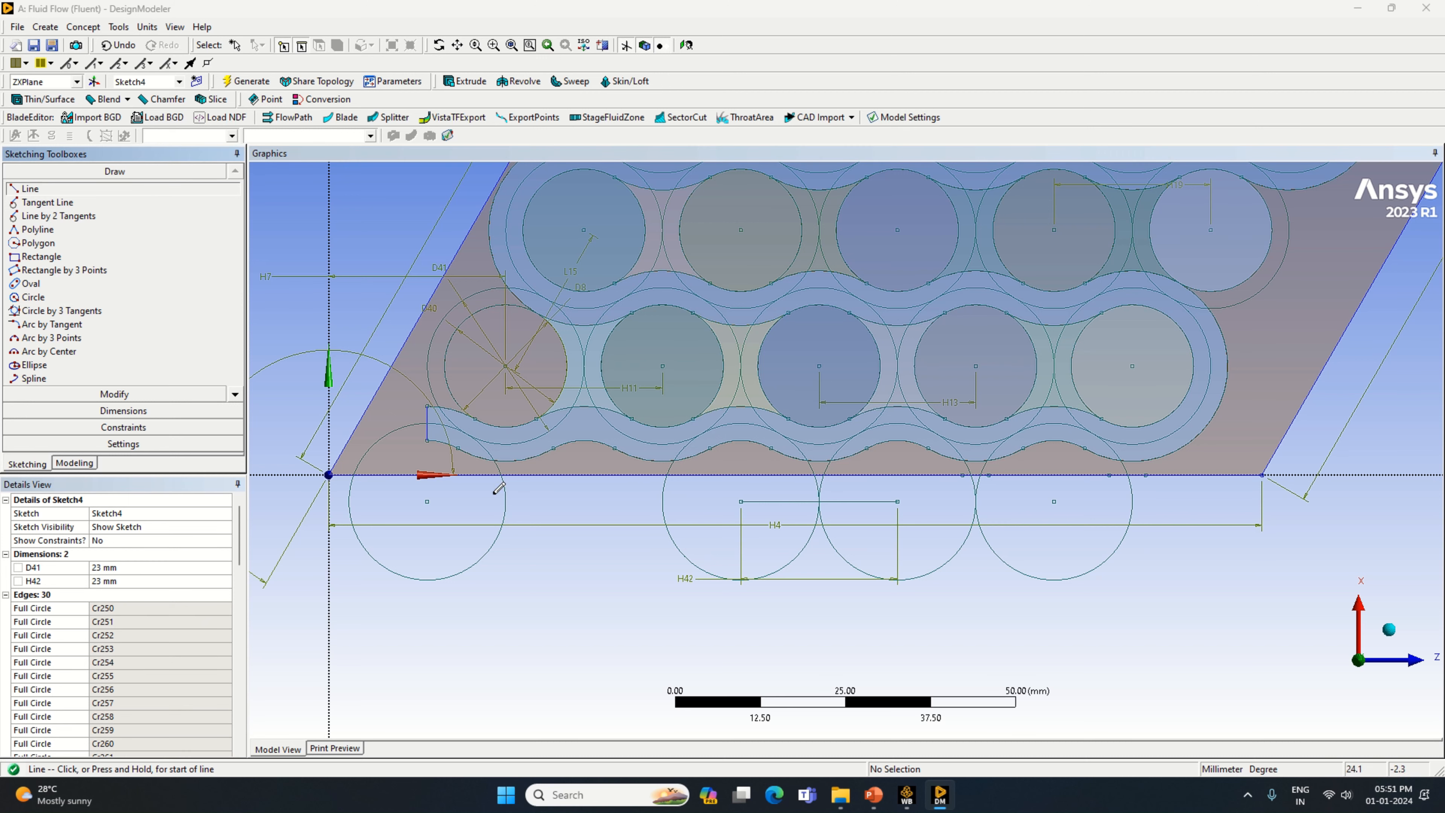
pyautogui.click(427, 501)
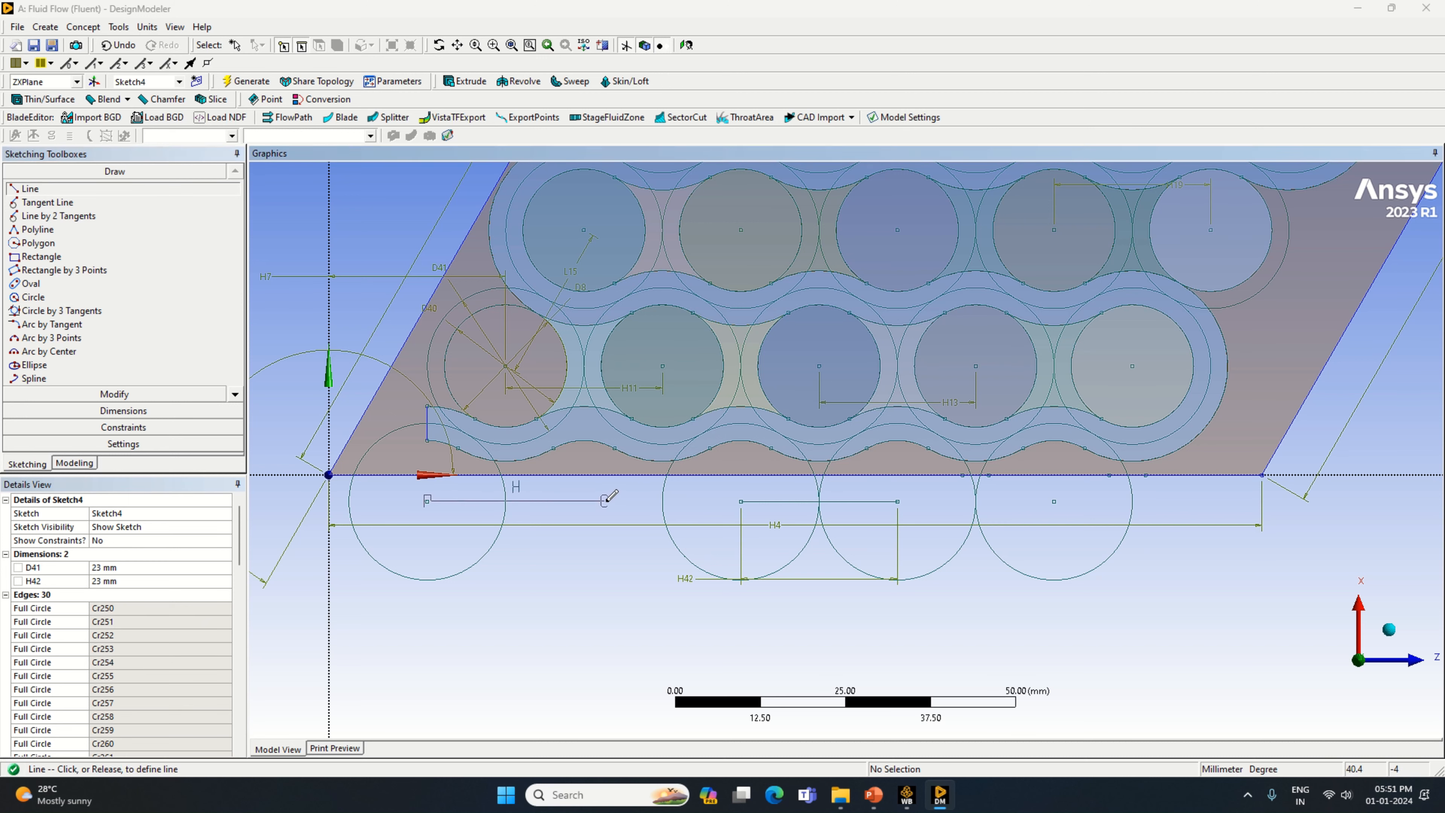
pyautogui.click(140, 417)
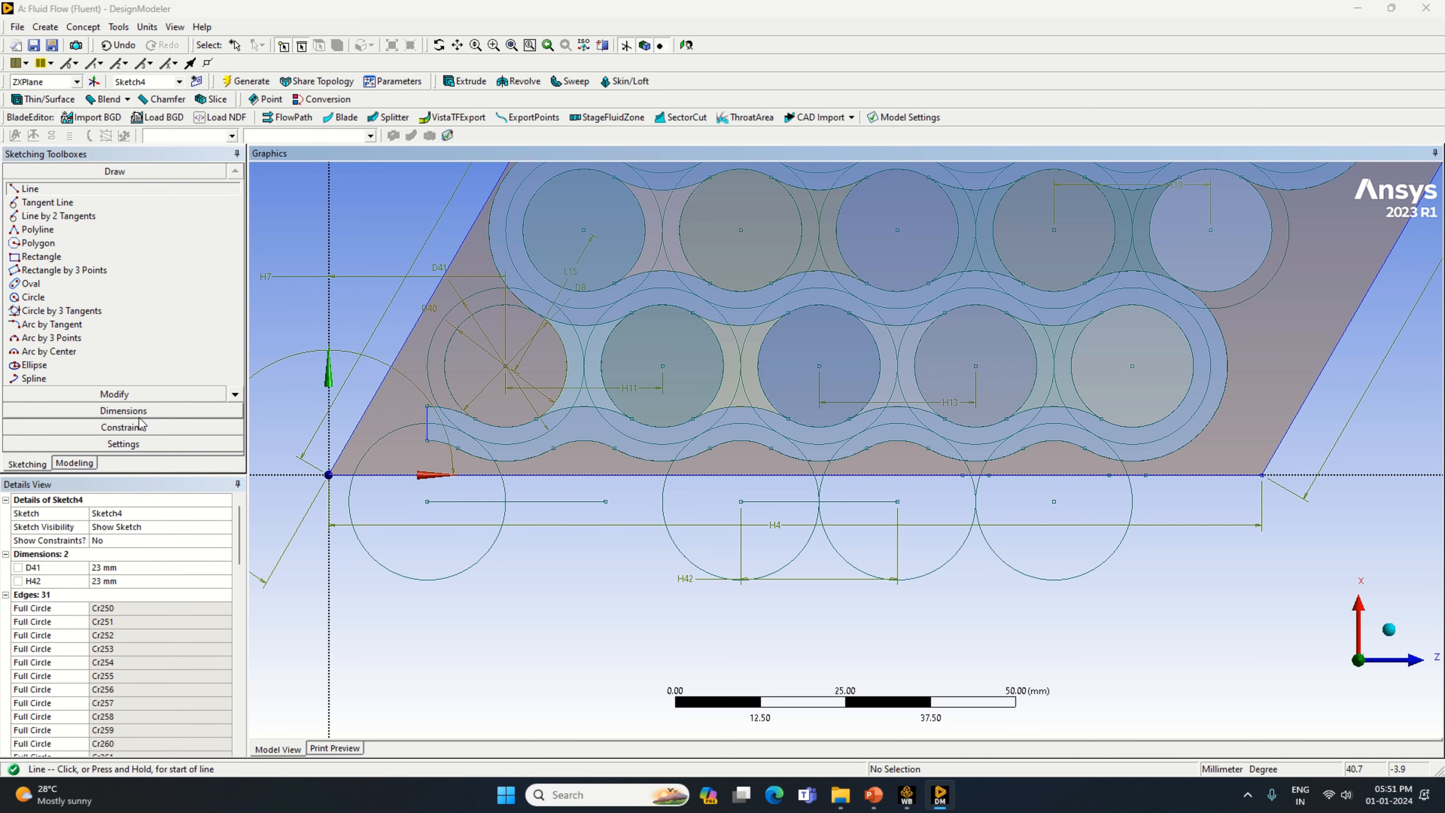
pyautogui.click(137, 411)
pyautogui.click(548, 501)
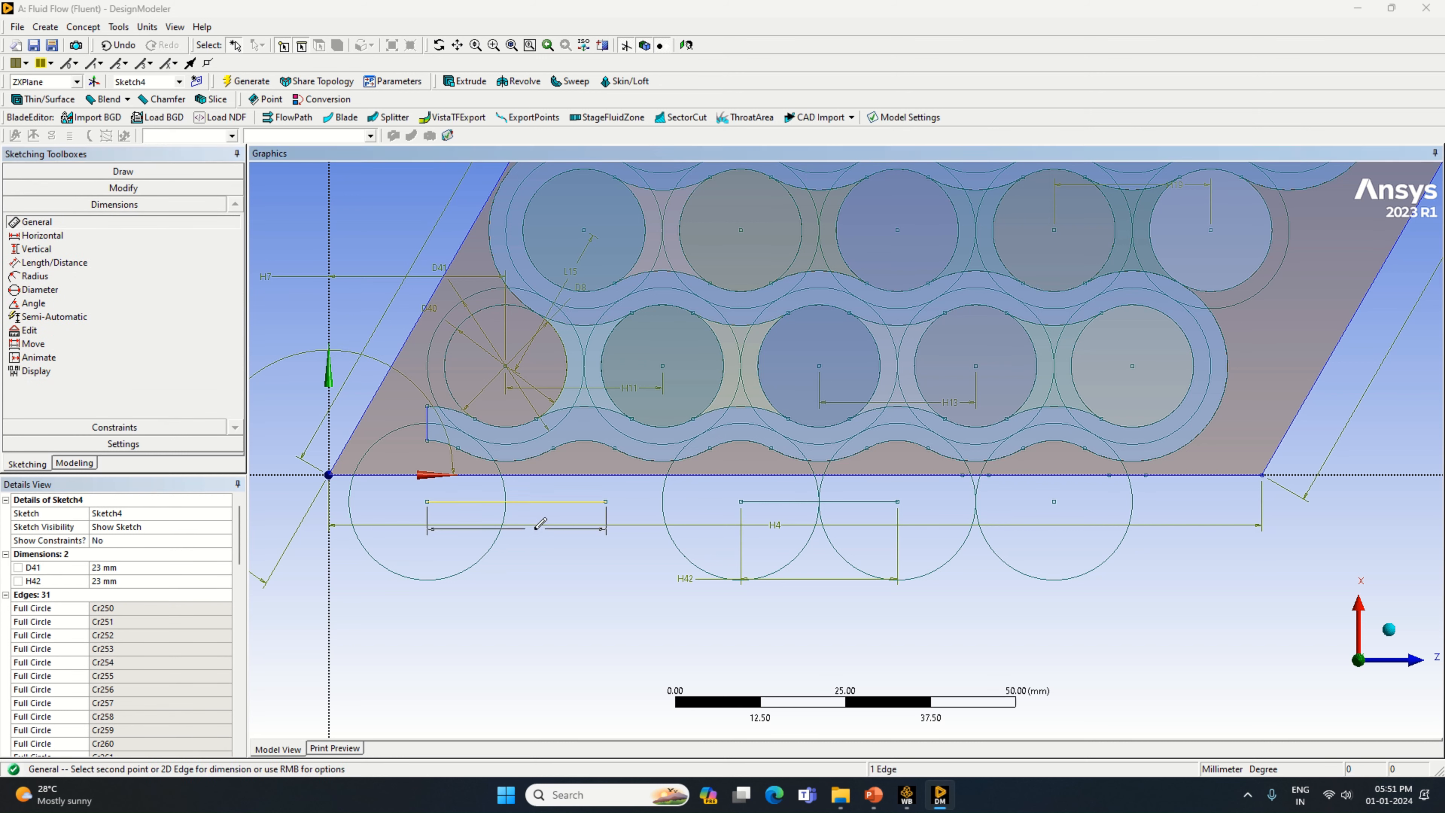
pyautogui.click(521, 575)
pyautogui.click(143, 595)
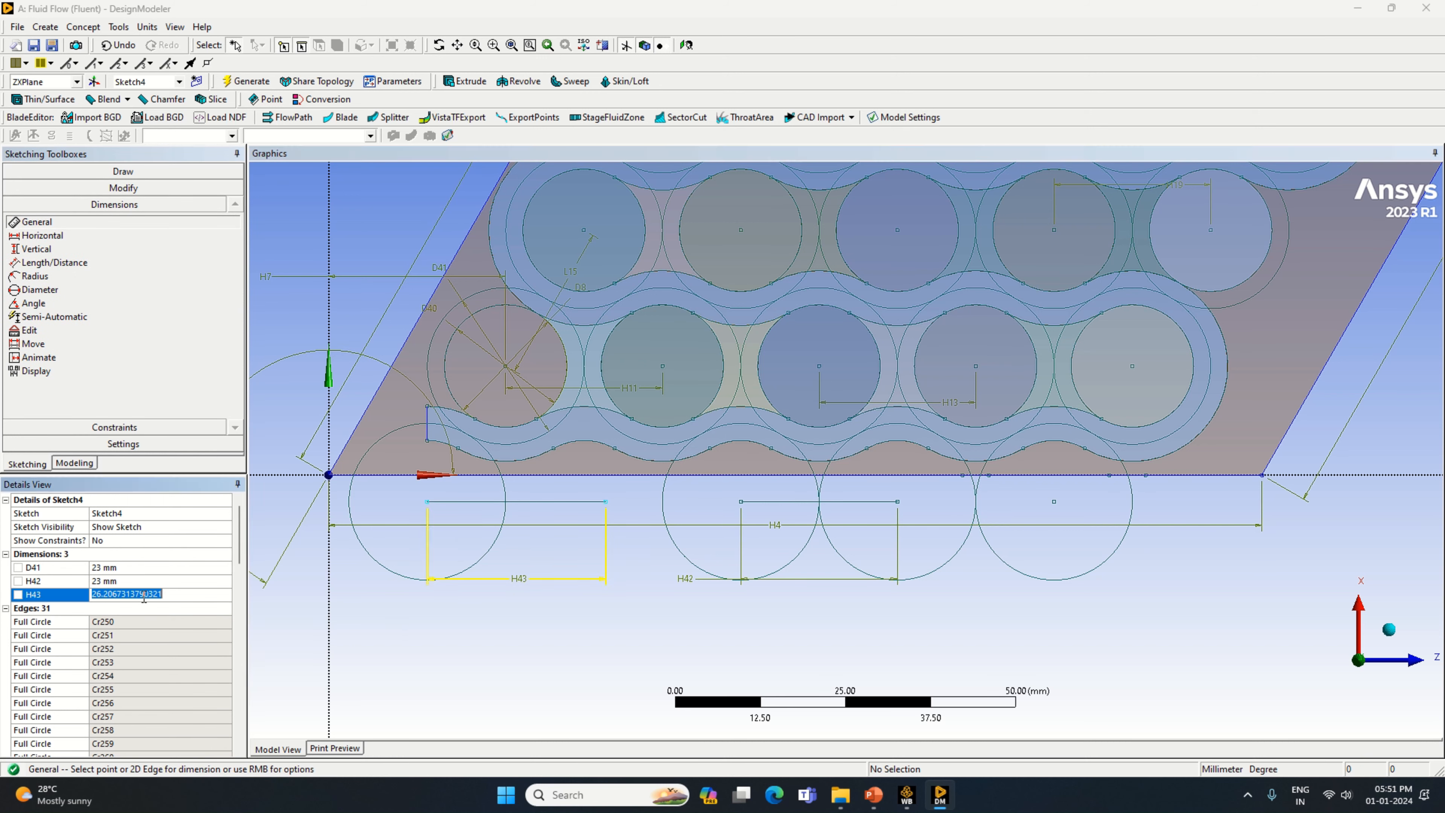
pyautogui.write('23')
pyautogui.press('Return')
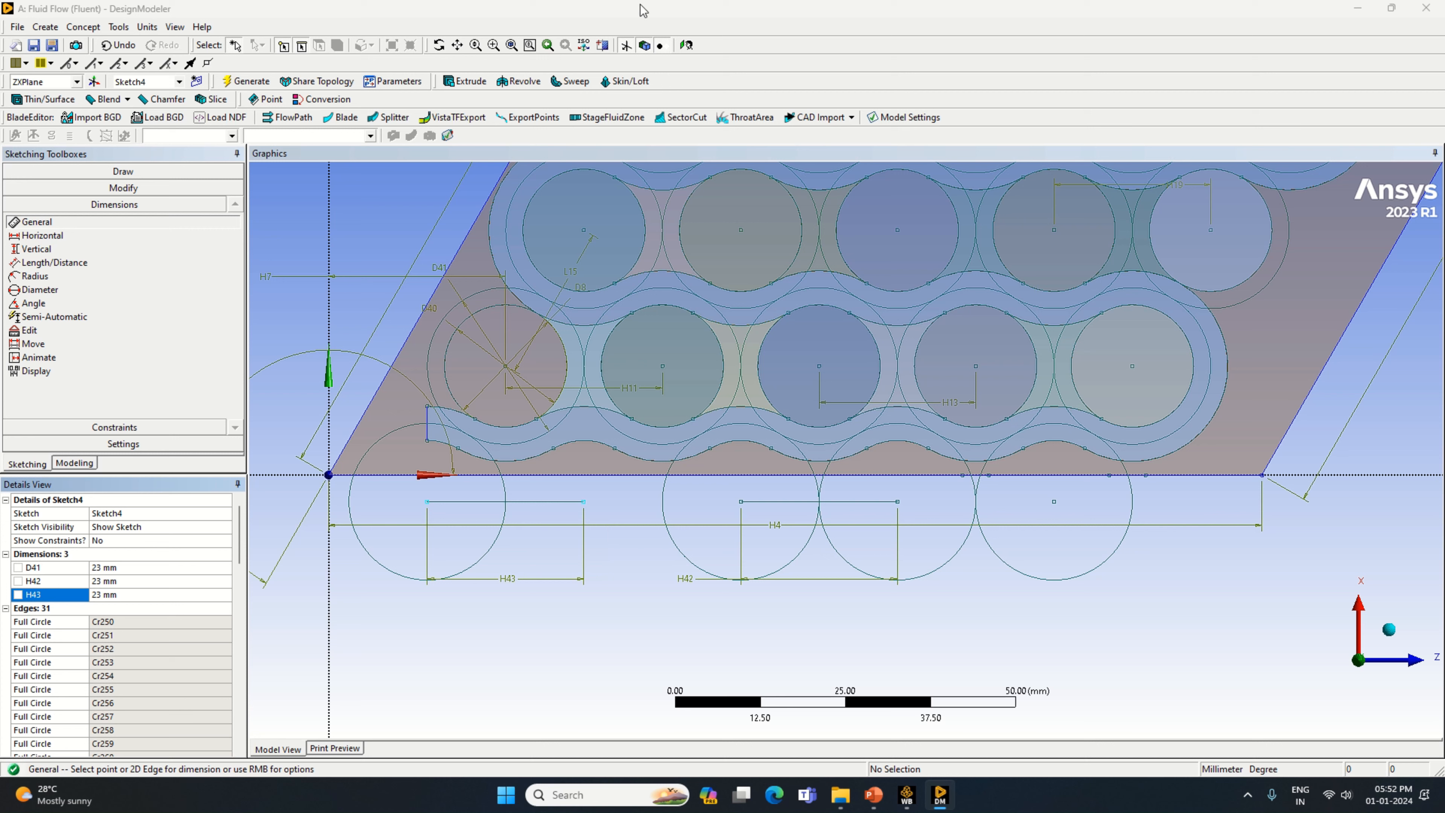
# Draw a circle of about 23 mm diameter on the second helper line's free end, filling the gap in the lower row.
pyautogui.click(86, 171)
pyautogui.click(33, 296)
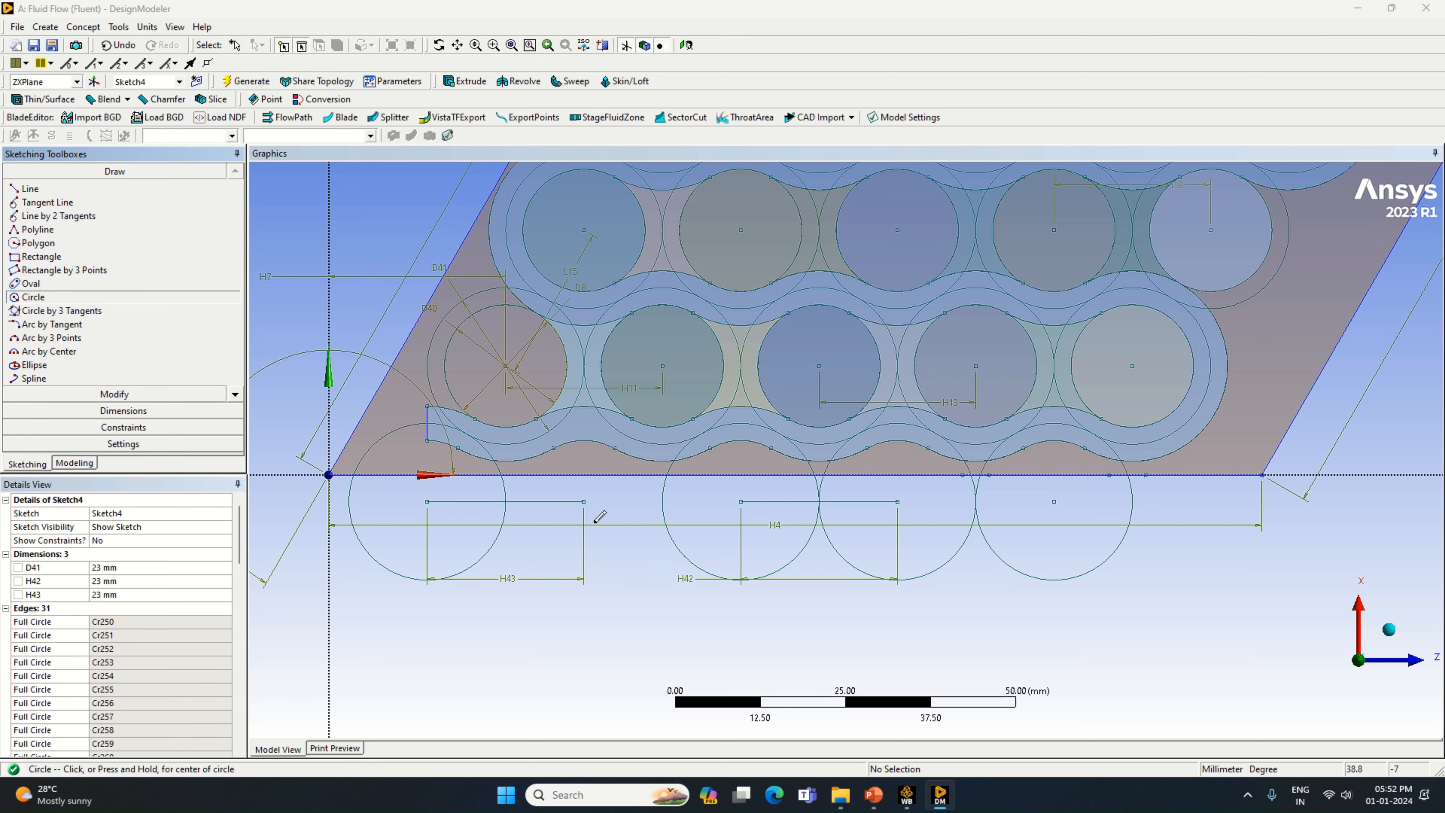
pyautogui.click(583, 500)
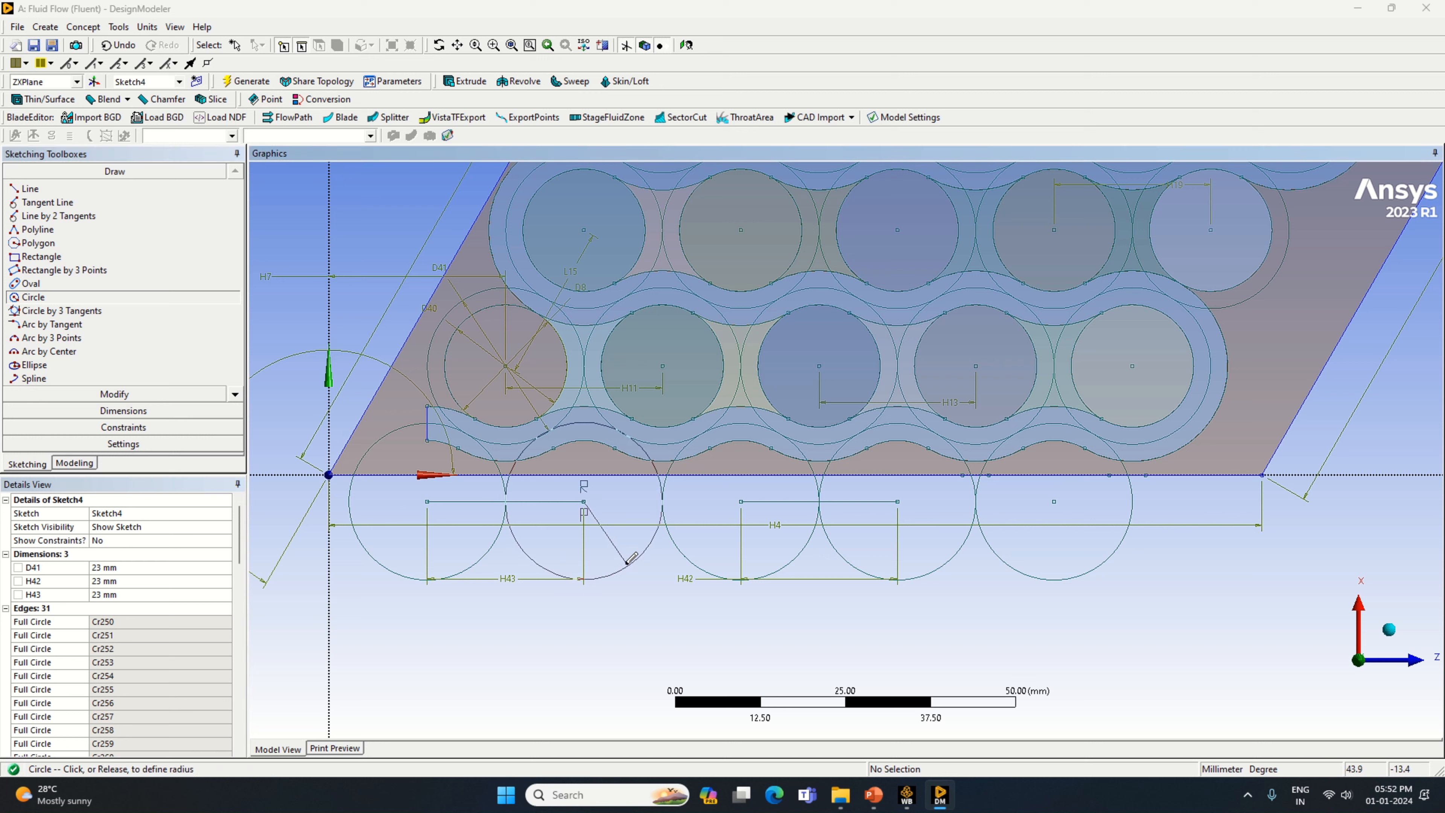
pyautogui.click(630, 558)
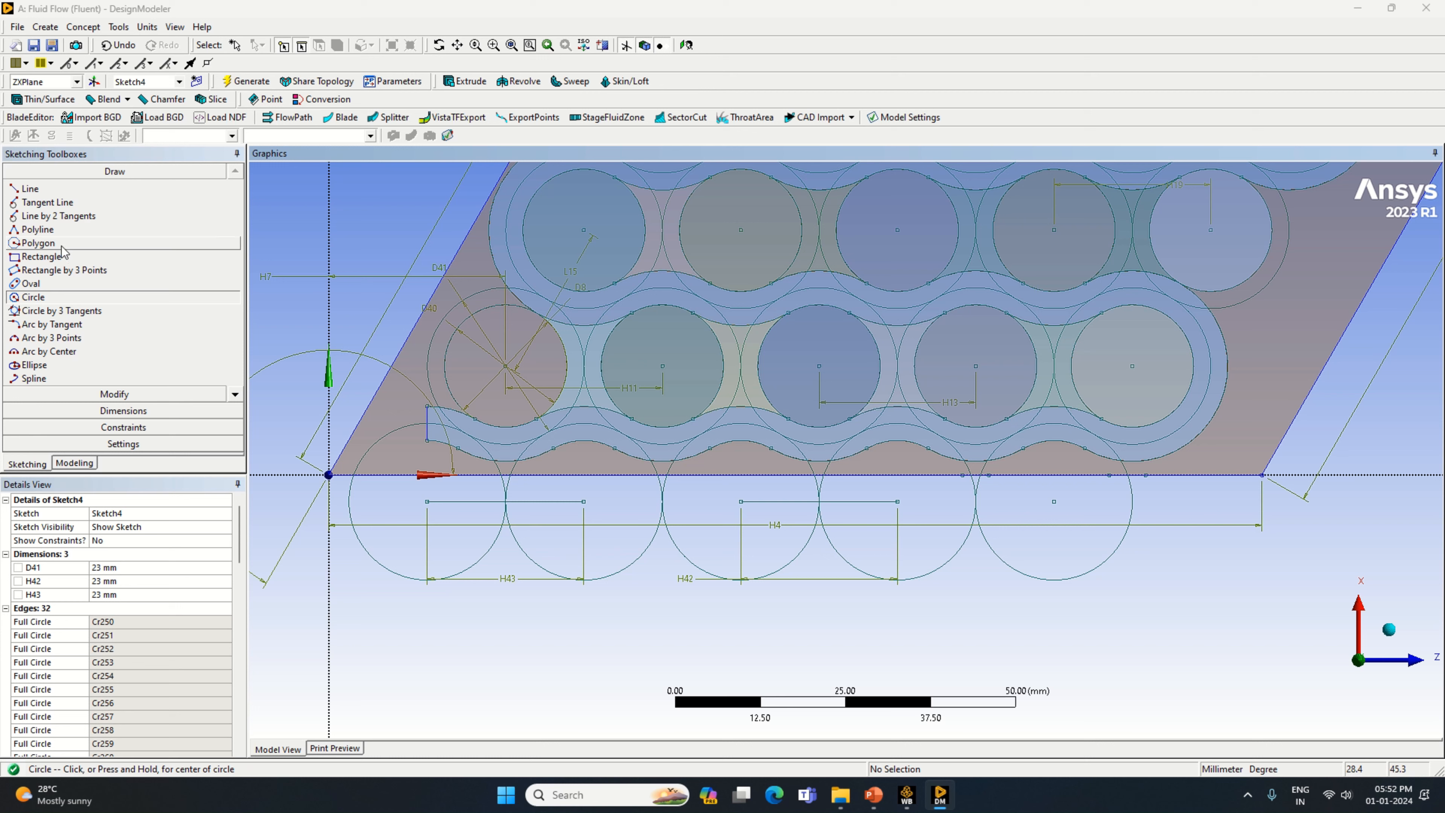
# Trim away the lower arcs of the five circles beneath the block's lower edge, along with both helper lines.
pyautogui.click(97, 393)
pyautogui.click(69, 249)
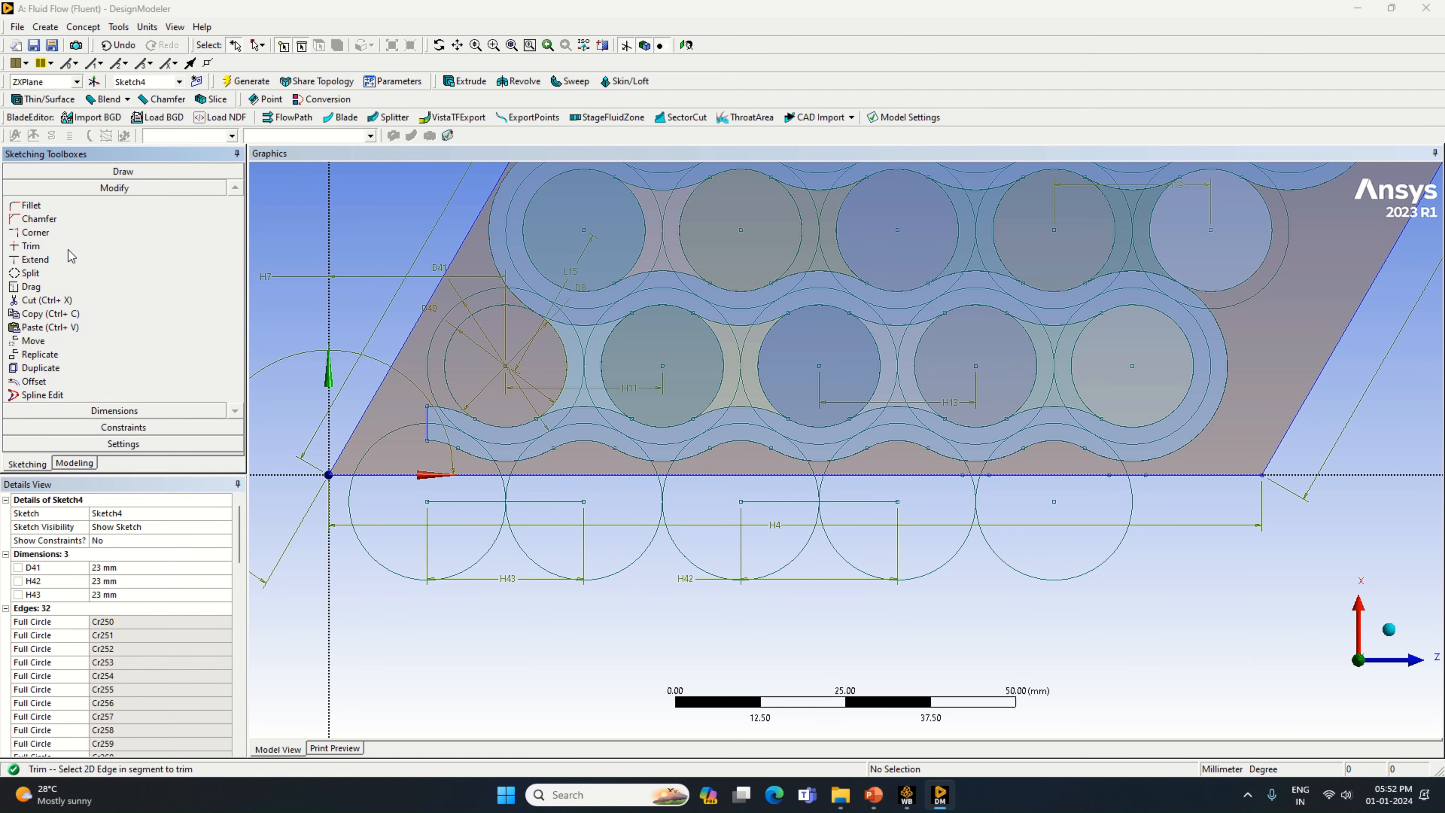
pyautogui.click(502, 551)
pyautogui.click(519, 538)
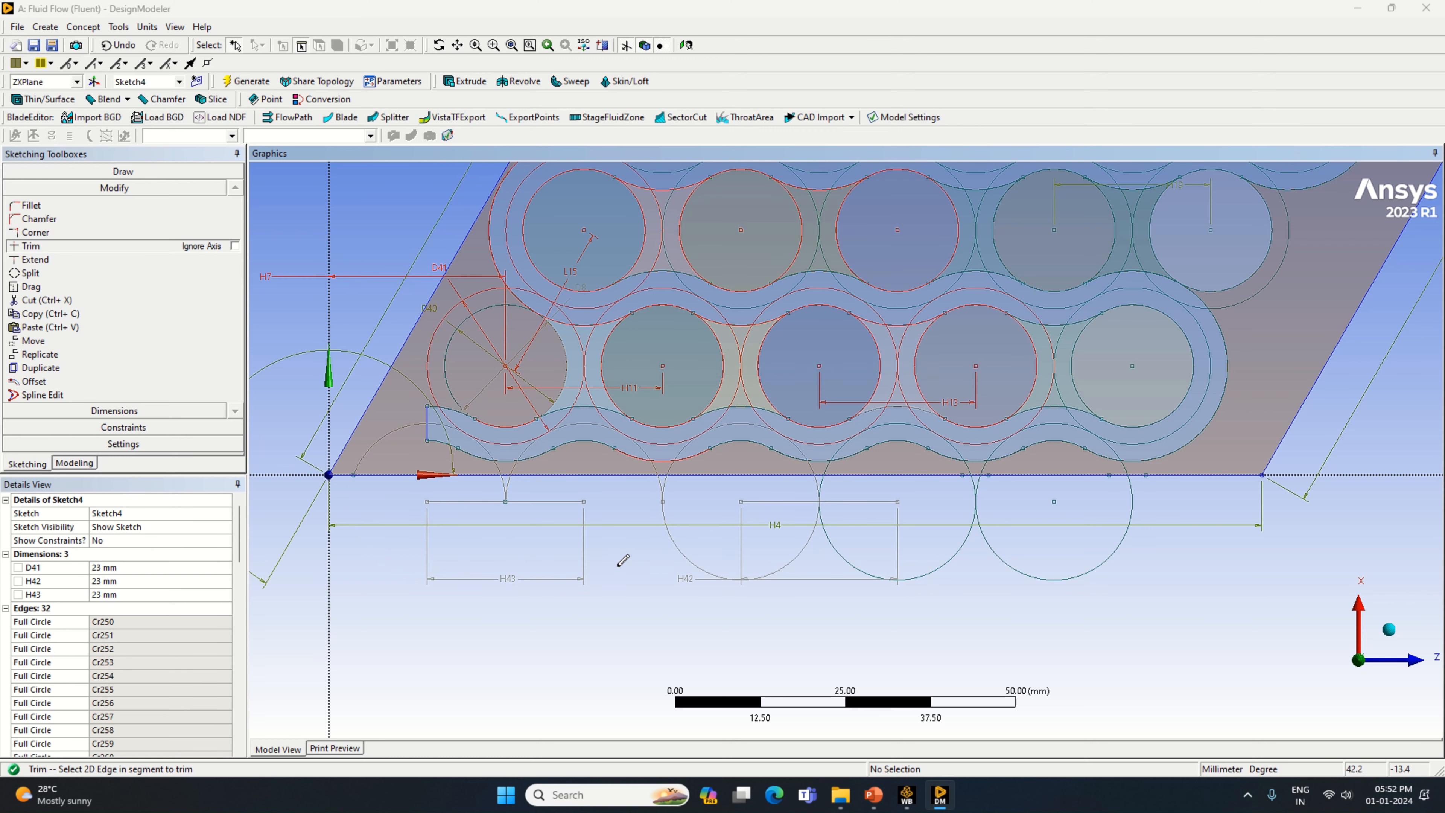
pyautogui.click(485, 502)
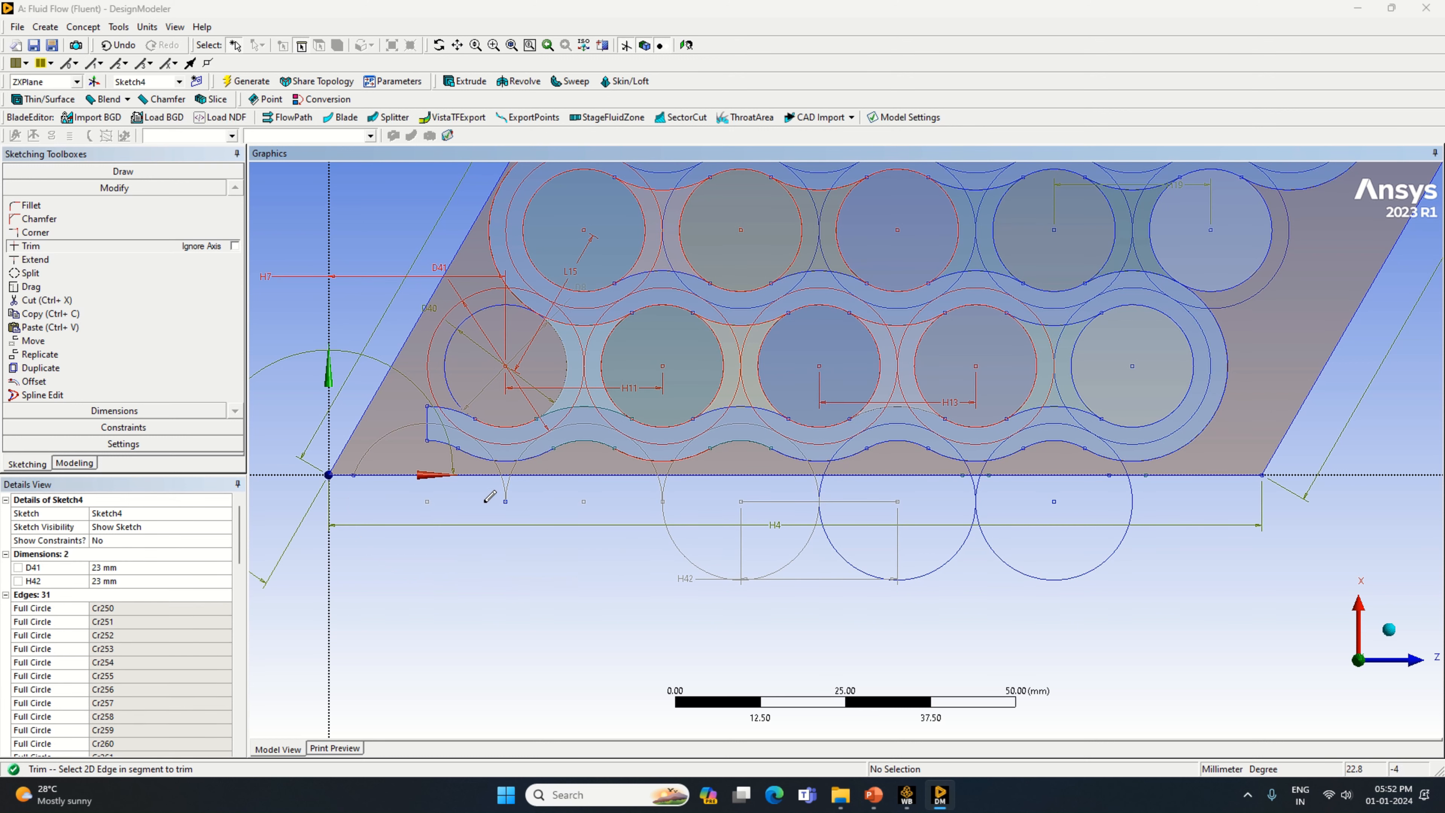
pyautogui.click(776, 554)
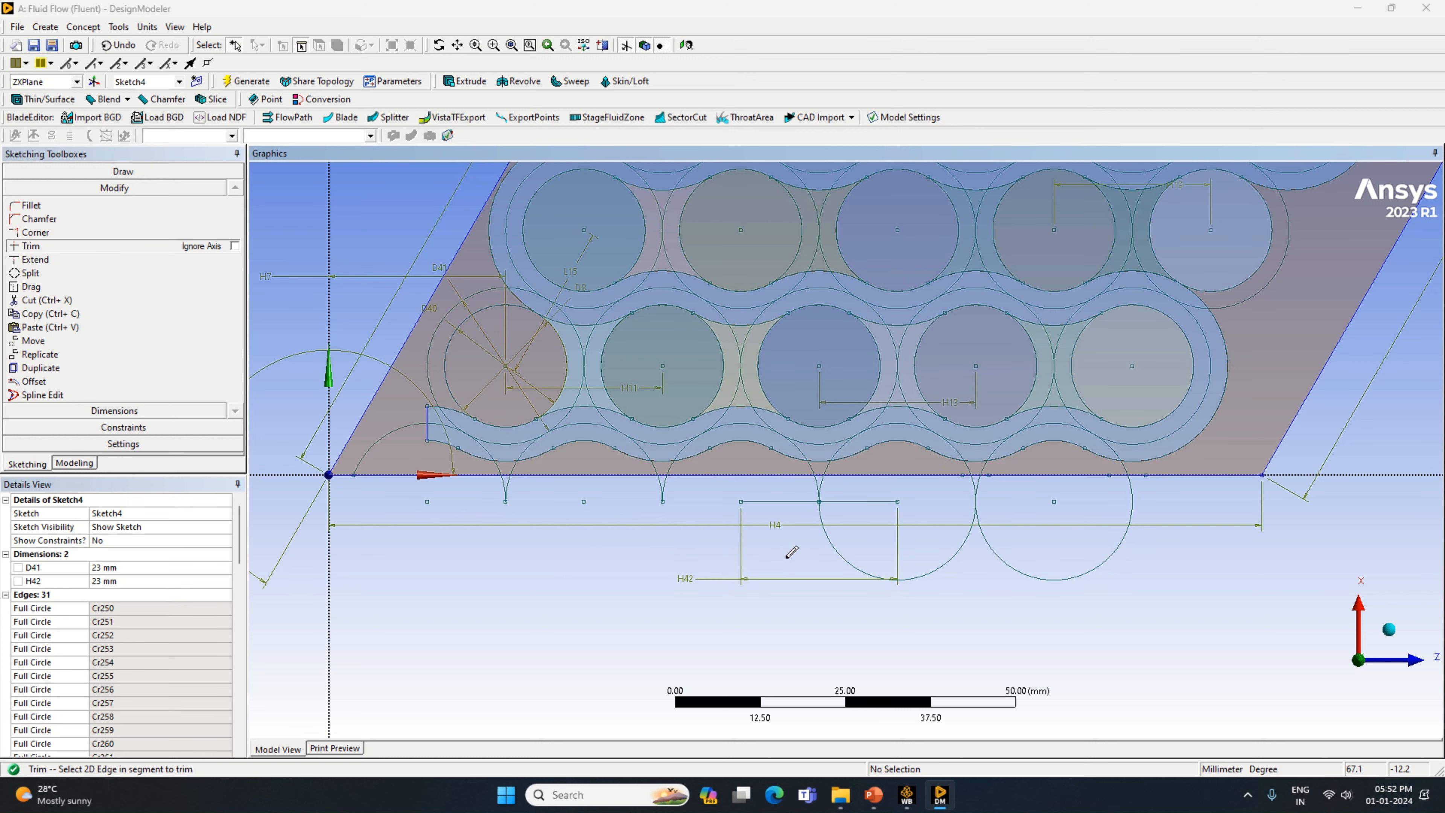
pyautogui.click(806, 501)
pyautogui.click(849, 498)
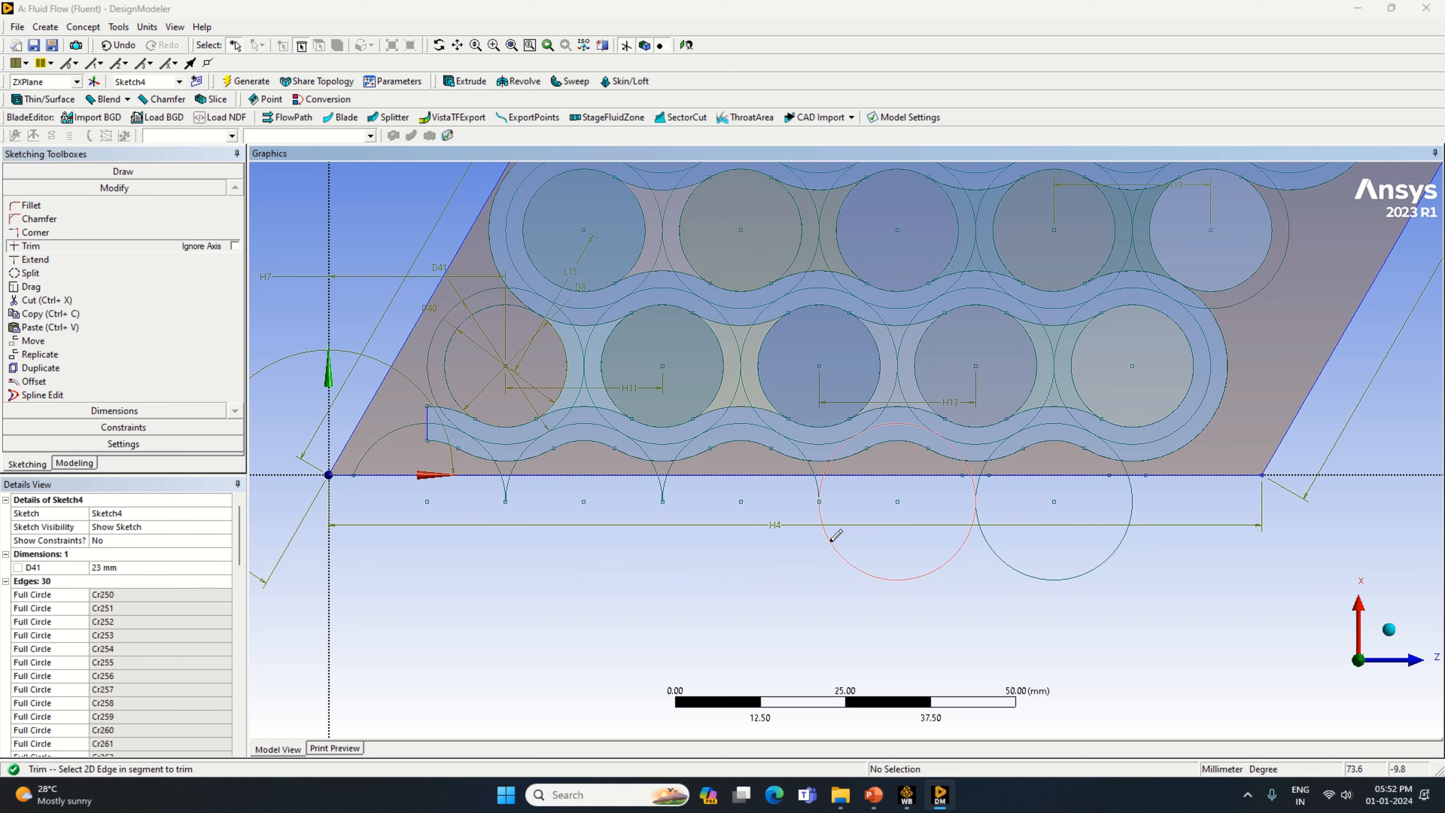
pyautogui.click(949, 557)
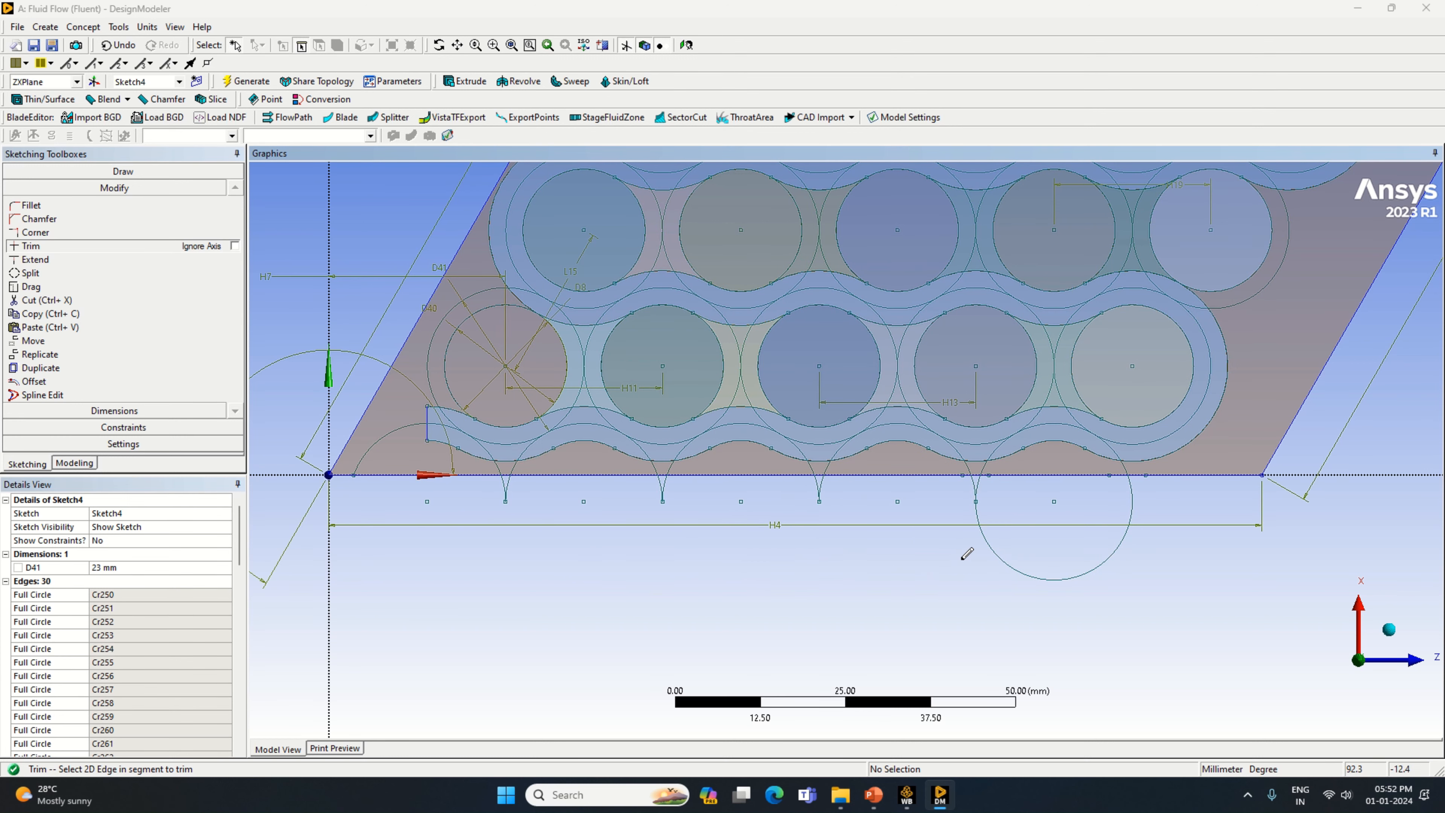
pyautogui.click(1026, 527)
# Trim the first lower circle's arc outside the channel start and the arc ends meeting in the first cusp beneath the channel.
pyautogui.scroll(1, 854, 455)
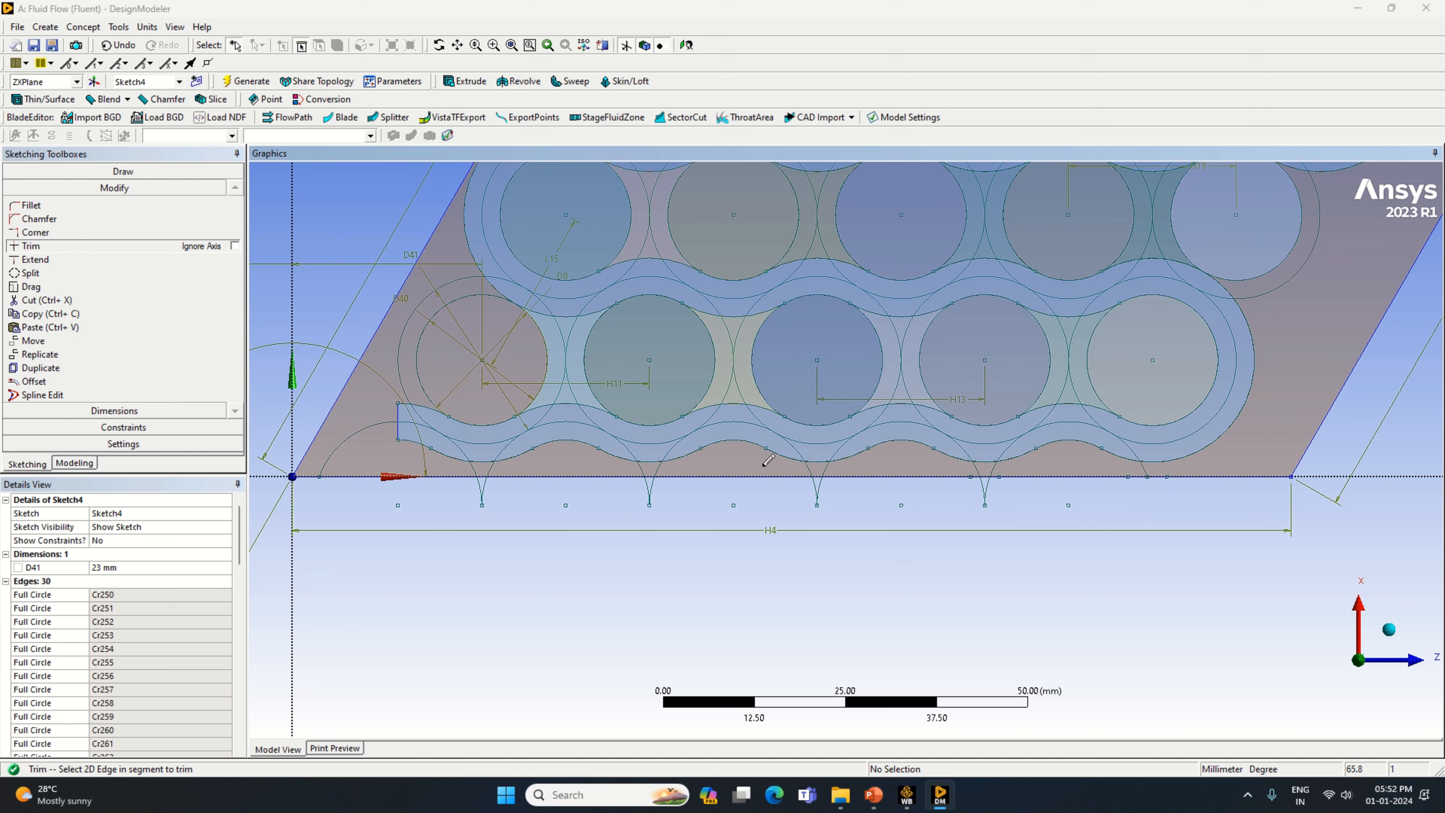
pyautogui.click(357, 430)
pyautogui.click(477, 465)
pyautogui.click(488, 481)
pyautogui.click(480, 485)
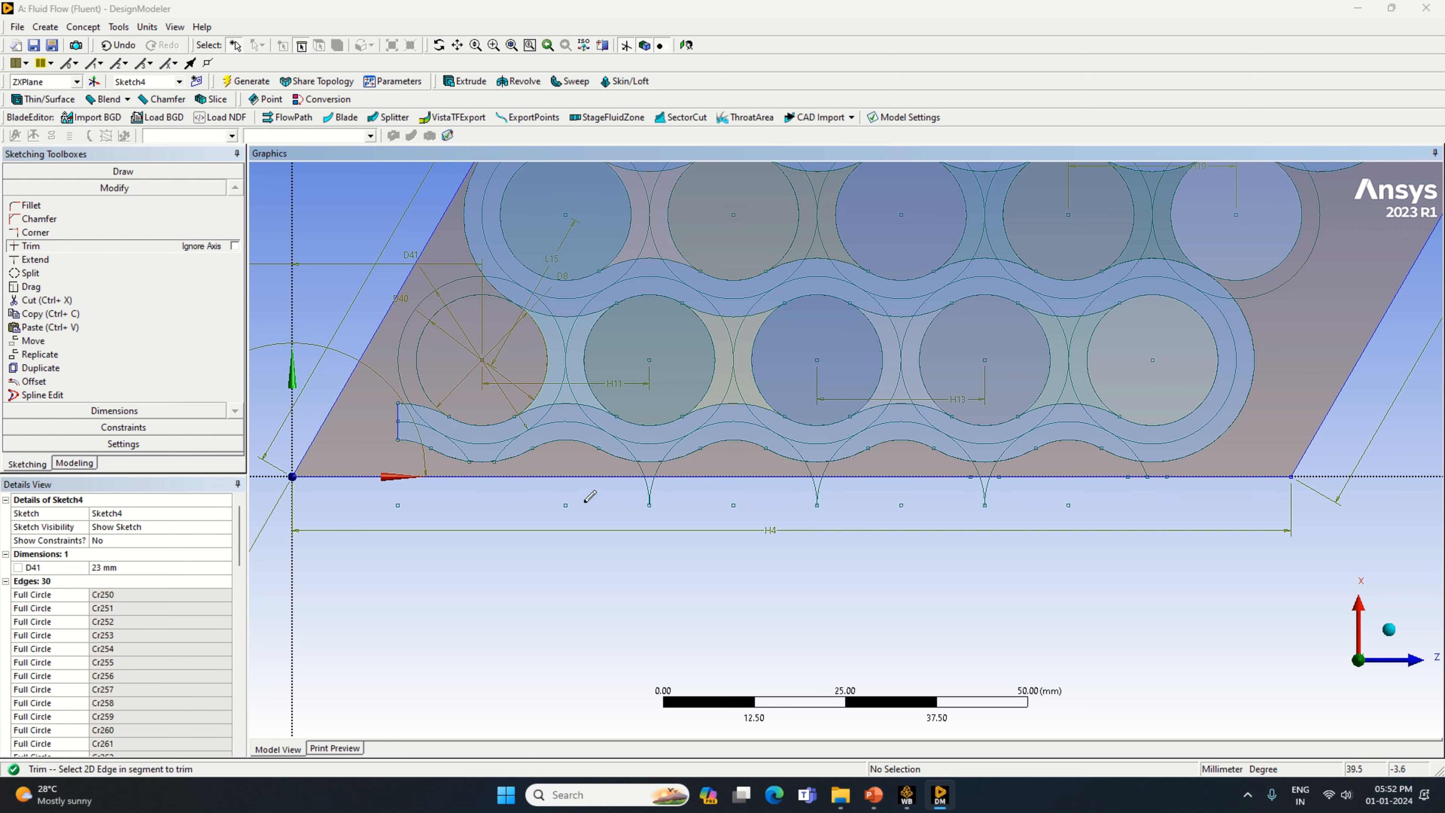
# Trim the arc ends at the second cusp beneath the channel and the leftover arc stubs at the first cusp.
pyautogui.click(654, 482)
pyautogui.click(646, 466)
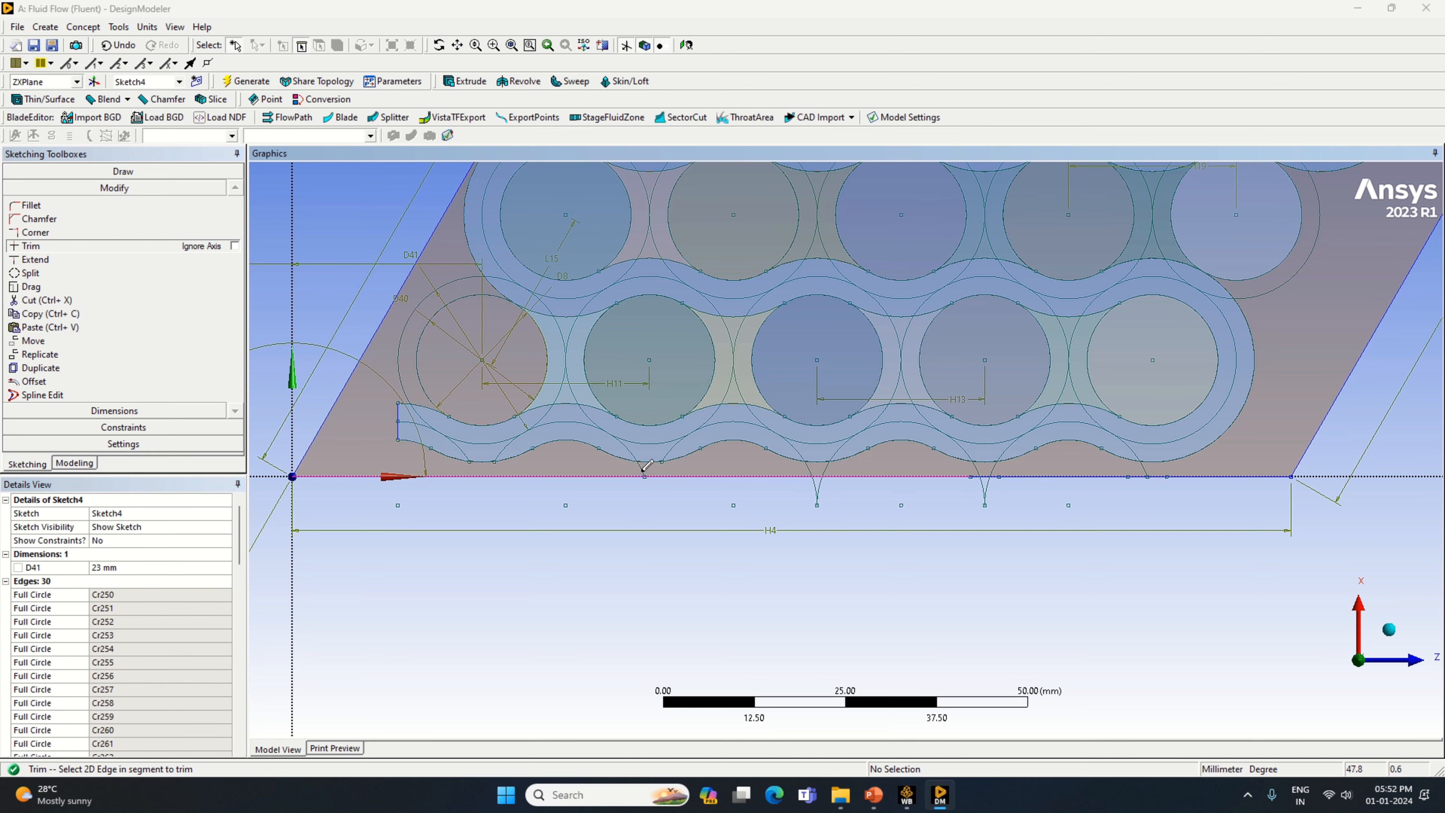
pyautogui.click(630, 451)
pyautogui.click(642, 462)
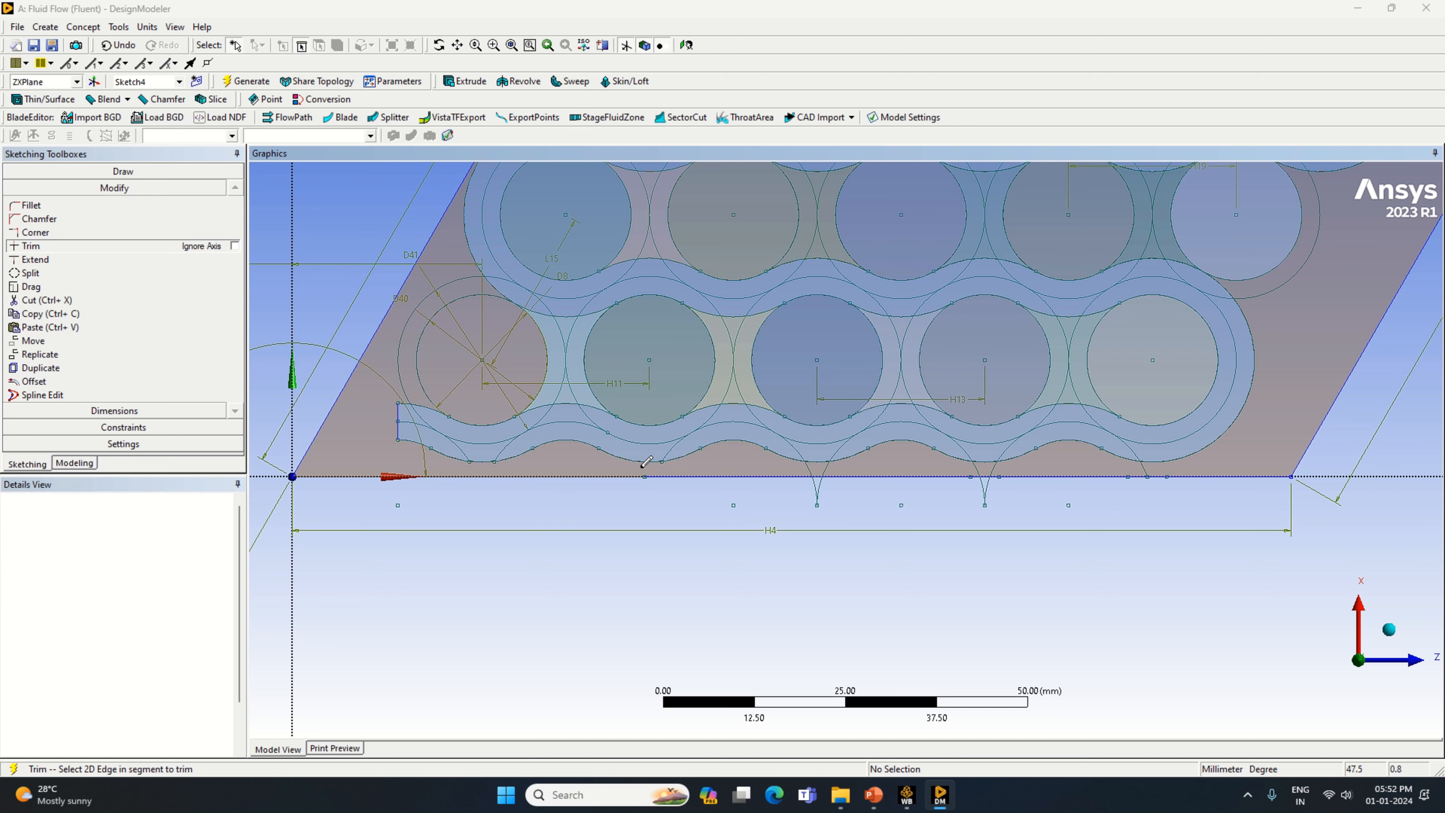
pyautogui.click(504, 443)
pyautogui.click(465, 451)
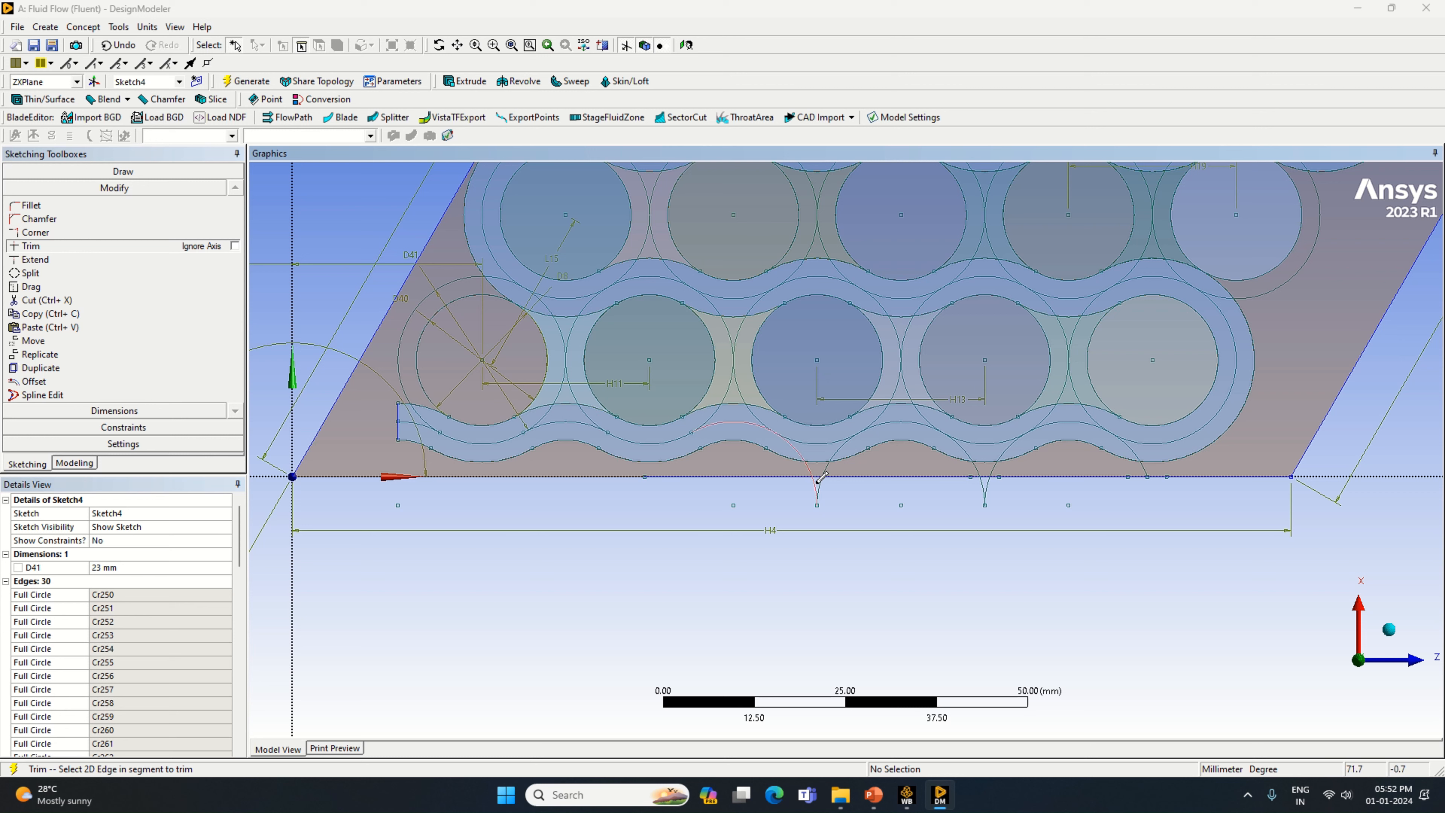
# Trim the arc ends at the third and fourth cusps beneath the channel and the stray arc below the lowest row's last tube.
pyautogui.click(814, 493)
pyautogui.click(818, 483)
pyautogui.click(835, 450)
pyautogui.click(970, 445)
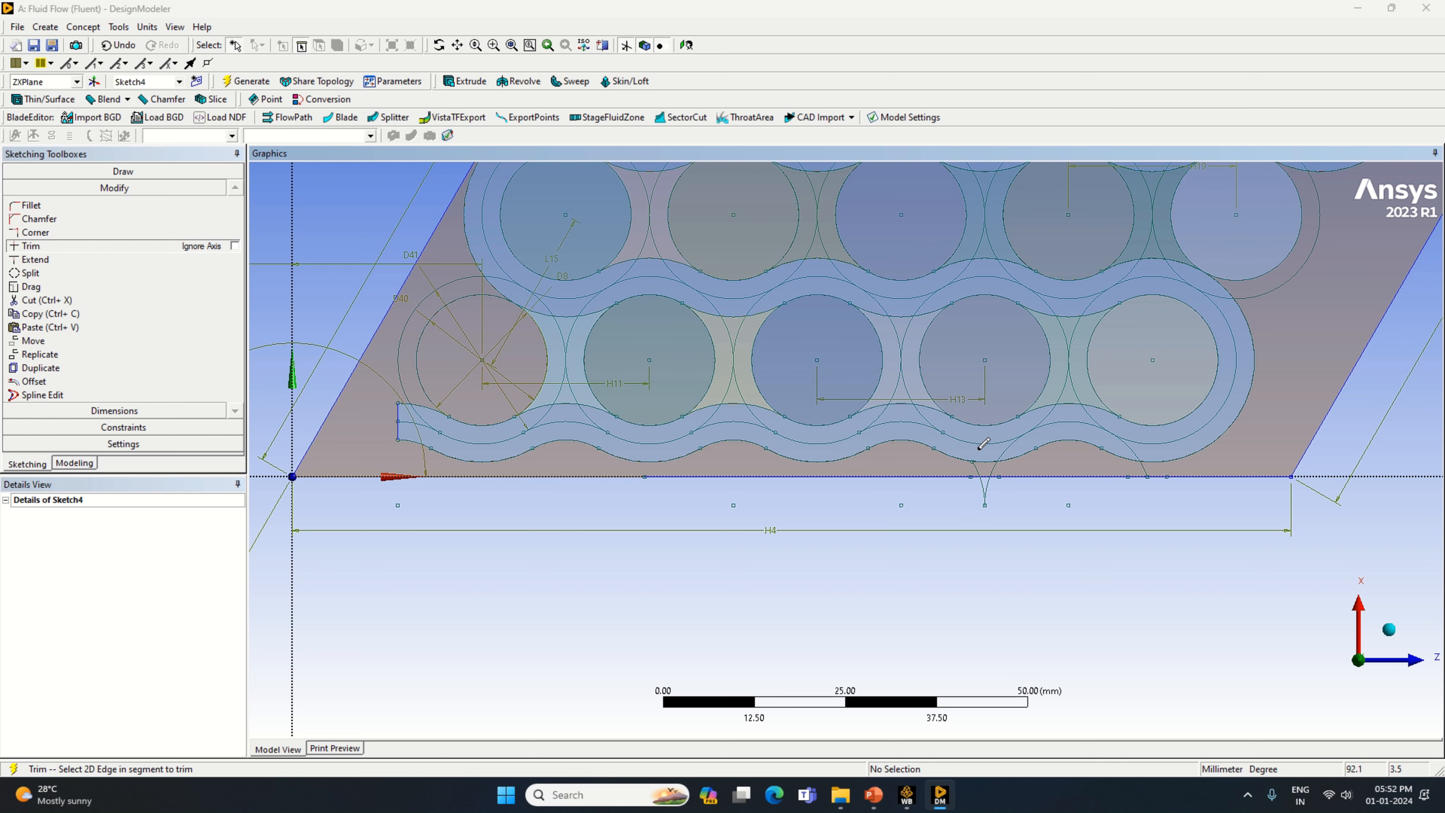
pyautogui.click(999, 460)
pyautogui.click(995, 468)
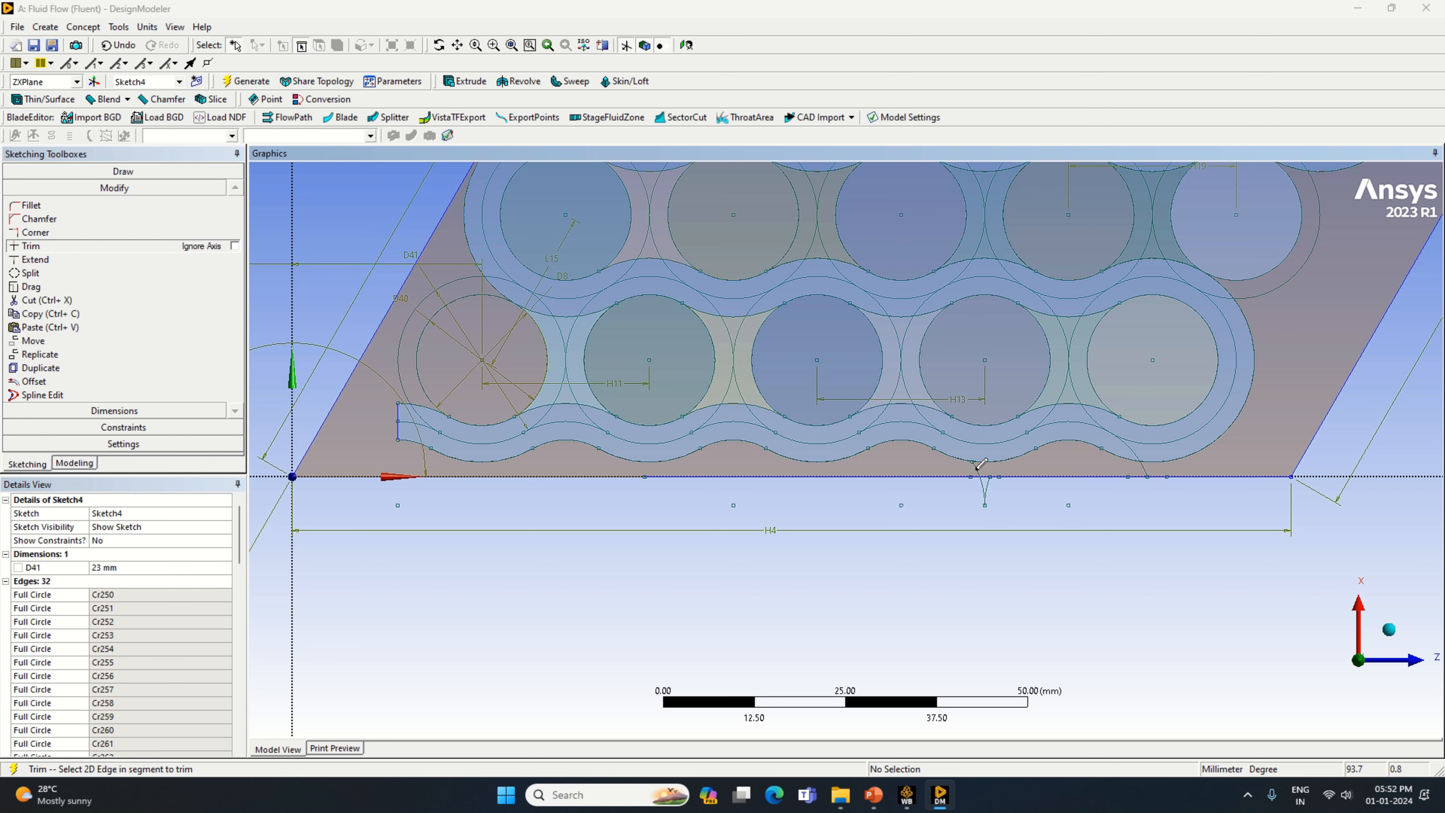
pyautogui.click(985, 473)
pyautogui.click(984, 490)
pyautogui.click(1143, 465)
# Trim the leftover circle arcs crossing the inner side of the first channel pass, beneath the lowest tube row.
pyautogui.click(1064, 407)
pyautogui.click(1021, 419)
pyautogui.click(904, 407)
pyautogui.click(878, 409)
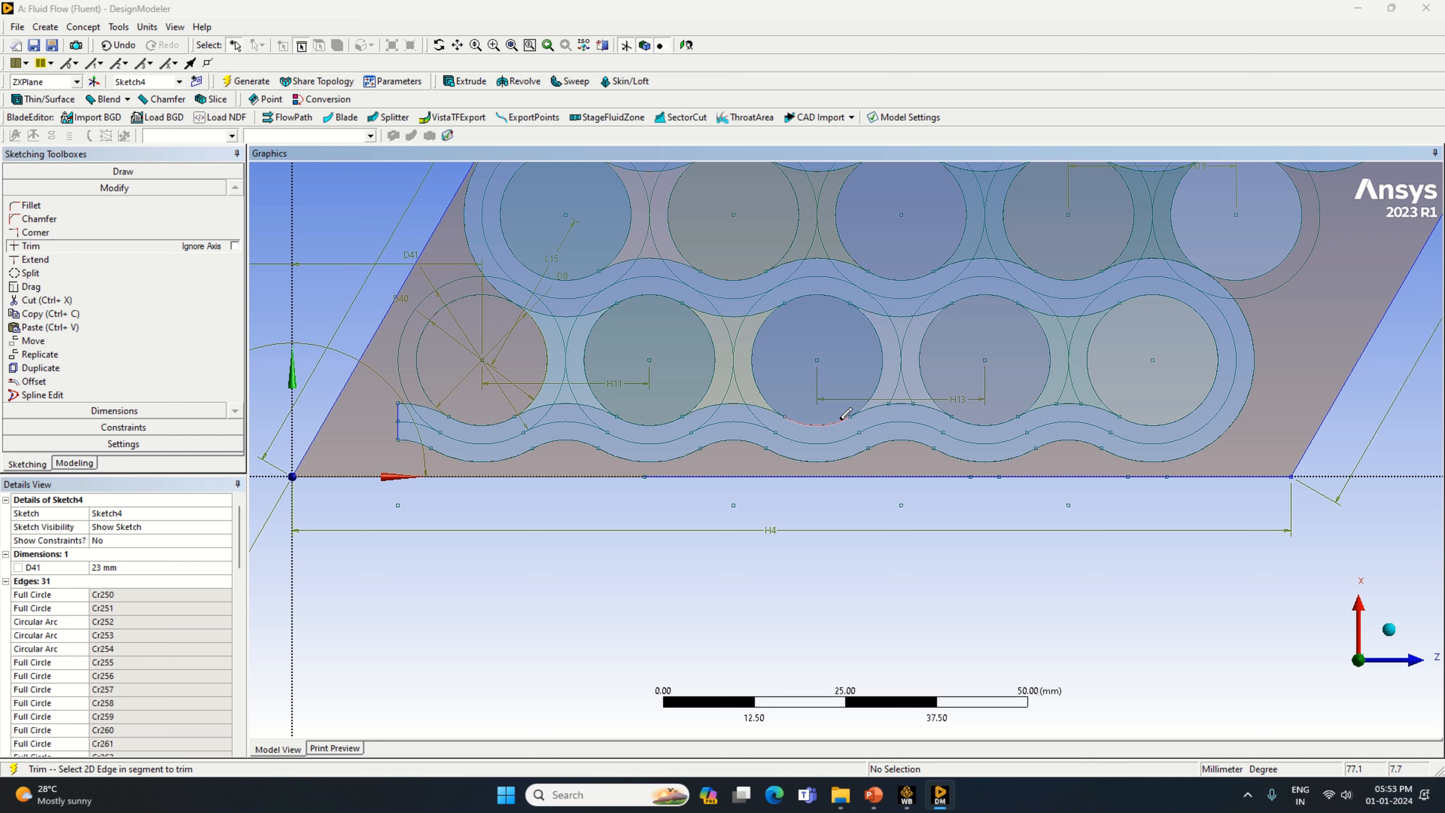
pyautogui.click(757, 409)
pyautogui.click(617, 428)
pyautogui.click(566, 414)
pyautogui.click(415, 416)
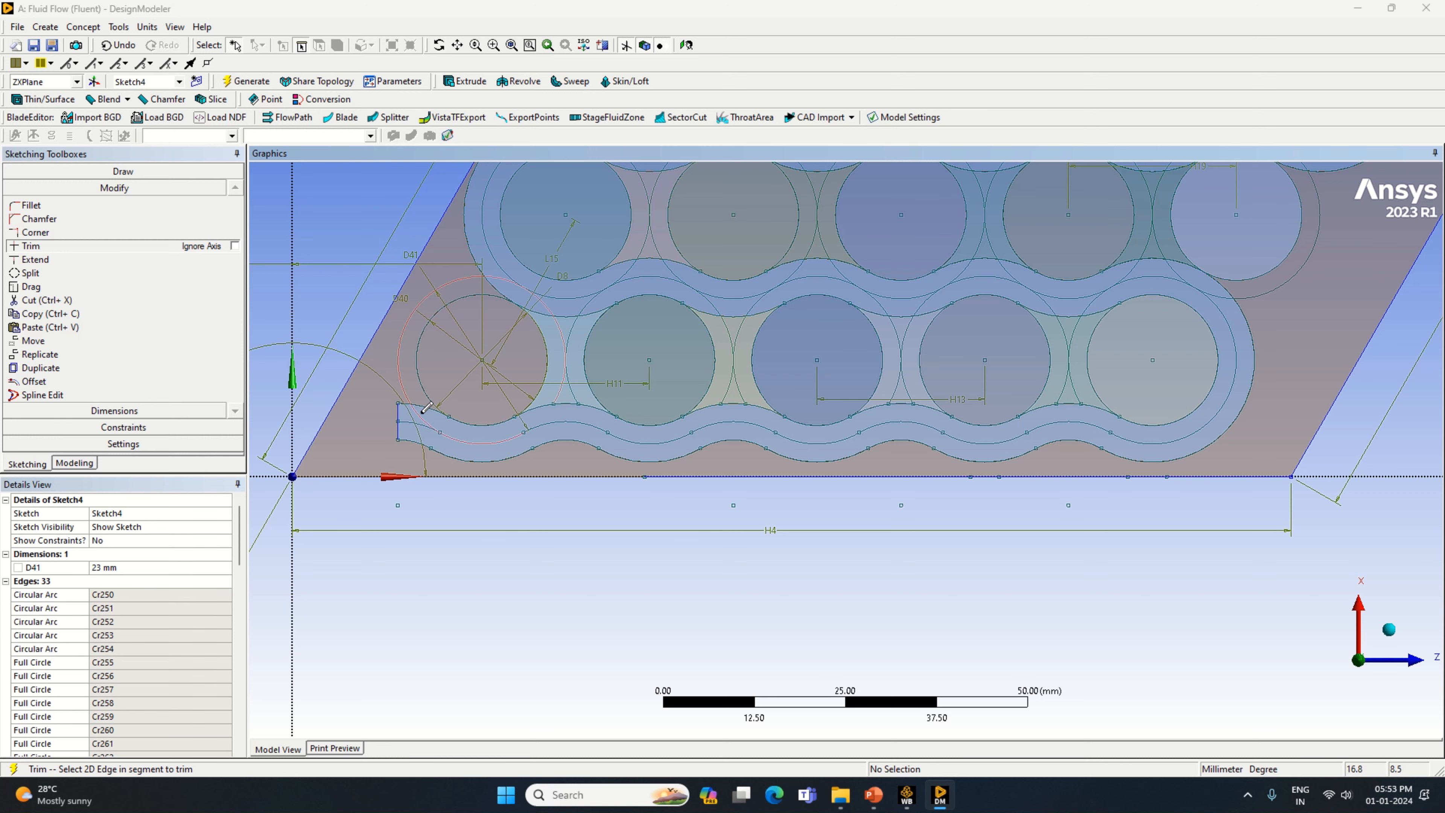
# Trim the outer arc around the lowest row's first tube and the stray arcs in the gap beside its second tube.
pyautogui.click(409, 343)
pyautogui.click(404, 338)
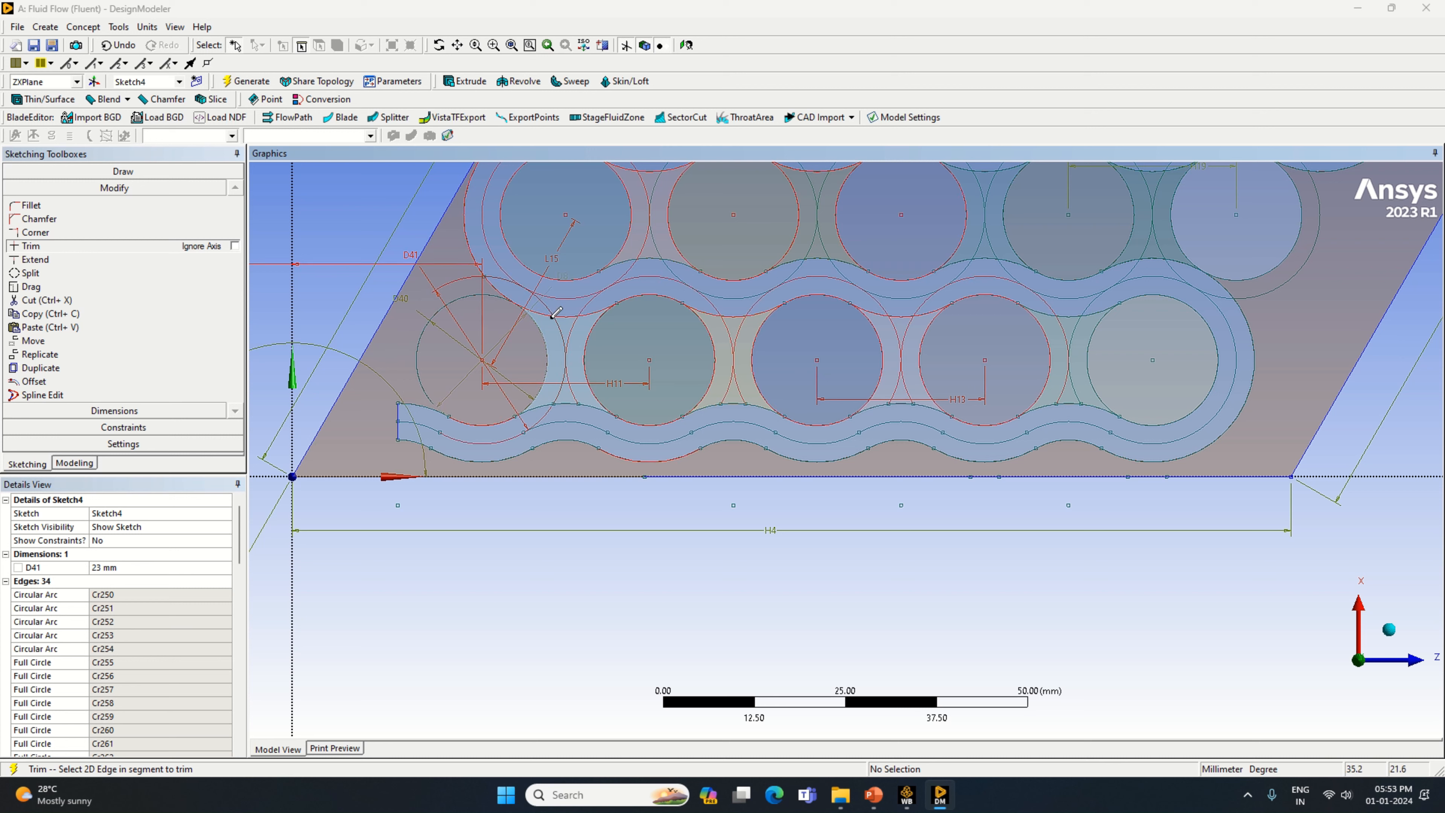
pyautogui.click(585, 303)
pyautogui.click(591, 302)
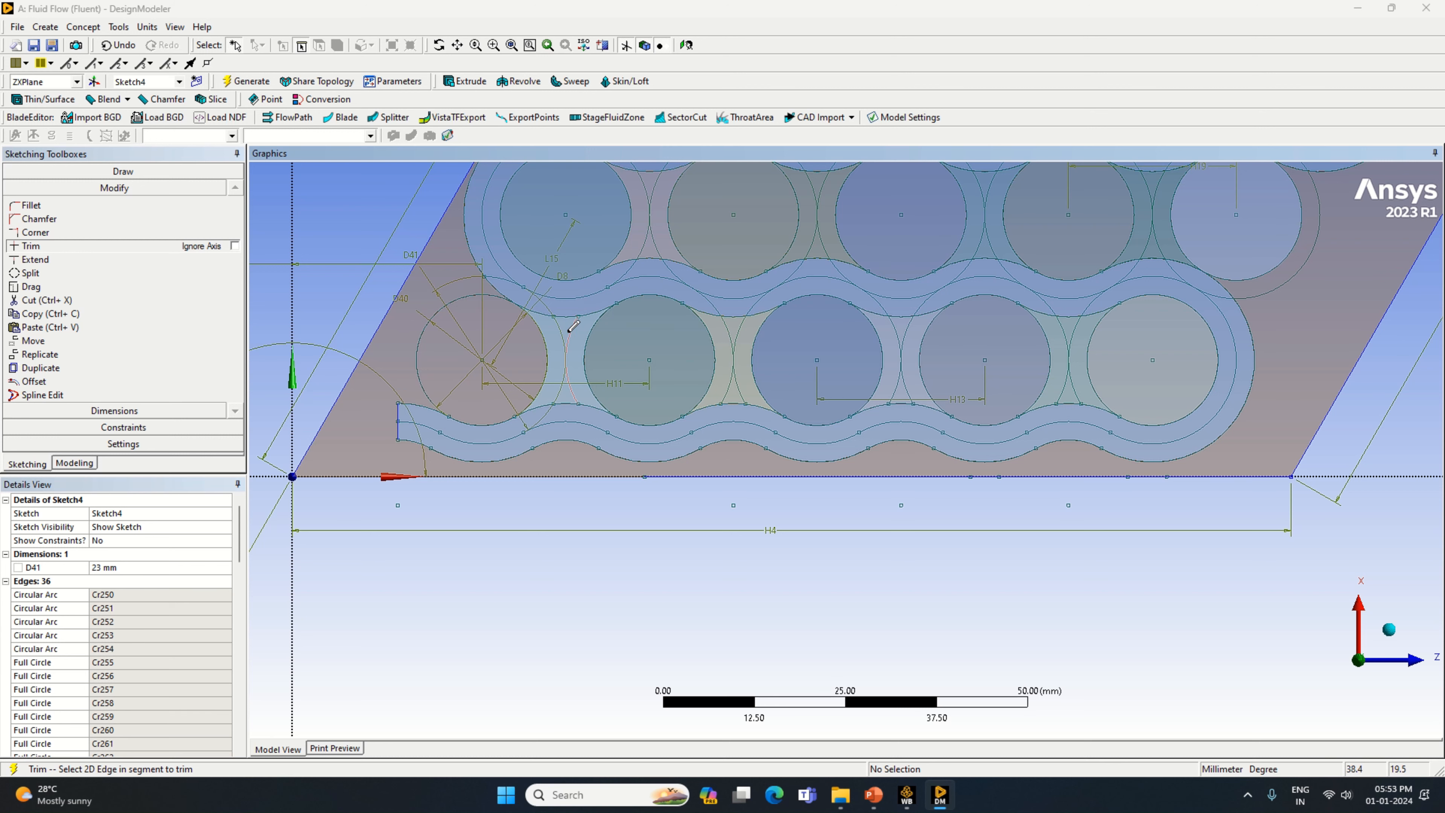
pyautogui.click(573, 371)
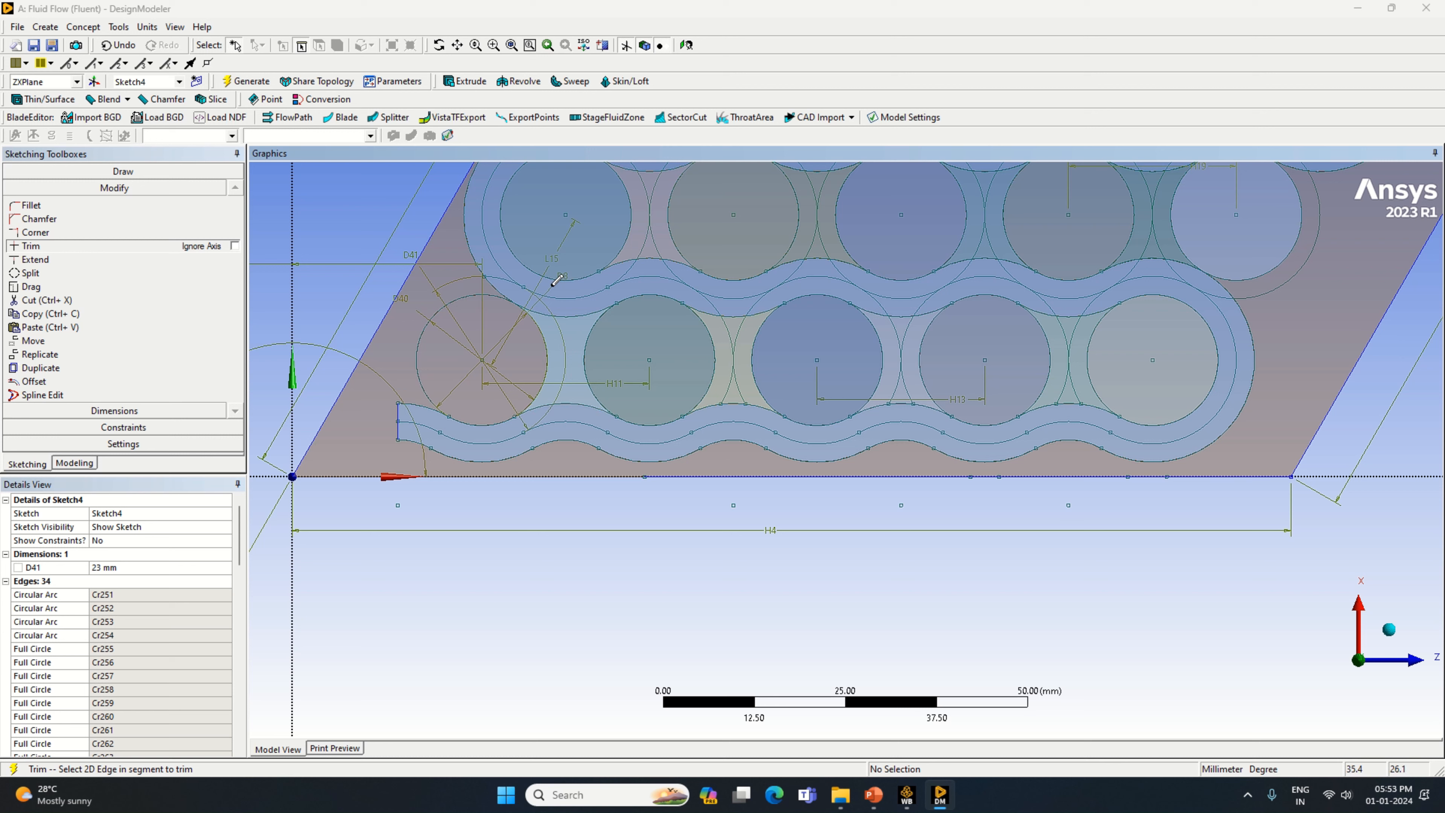
# Trim the stray arcs at the start of the second channel pass and in the gap between the lowest row's second and third tubes.
pyautogui.click(639, 264)
pyautogui.click(752, 307)
pyautogui.click(792, 273)
pyautogui.click(729, 337)
pyautogui.click(731, 383)
# Trim the remaining arcs crossing the second channel pass up to its outer bend, including the arc beneath the second row's last tube.
pyautogui.click(843, 261)
pyautogui.click(910, 296)
pyautogui.click(930, 298)
pyautogui.click(962, 273)
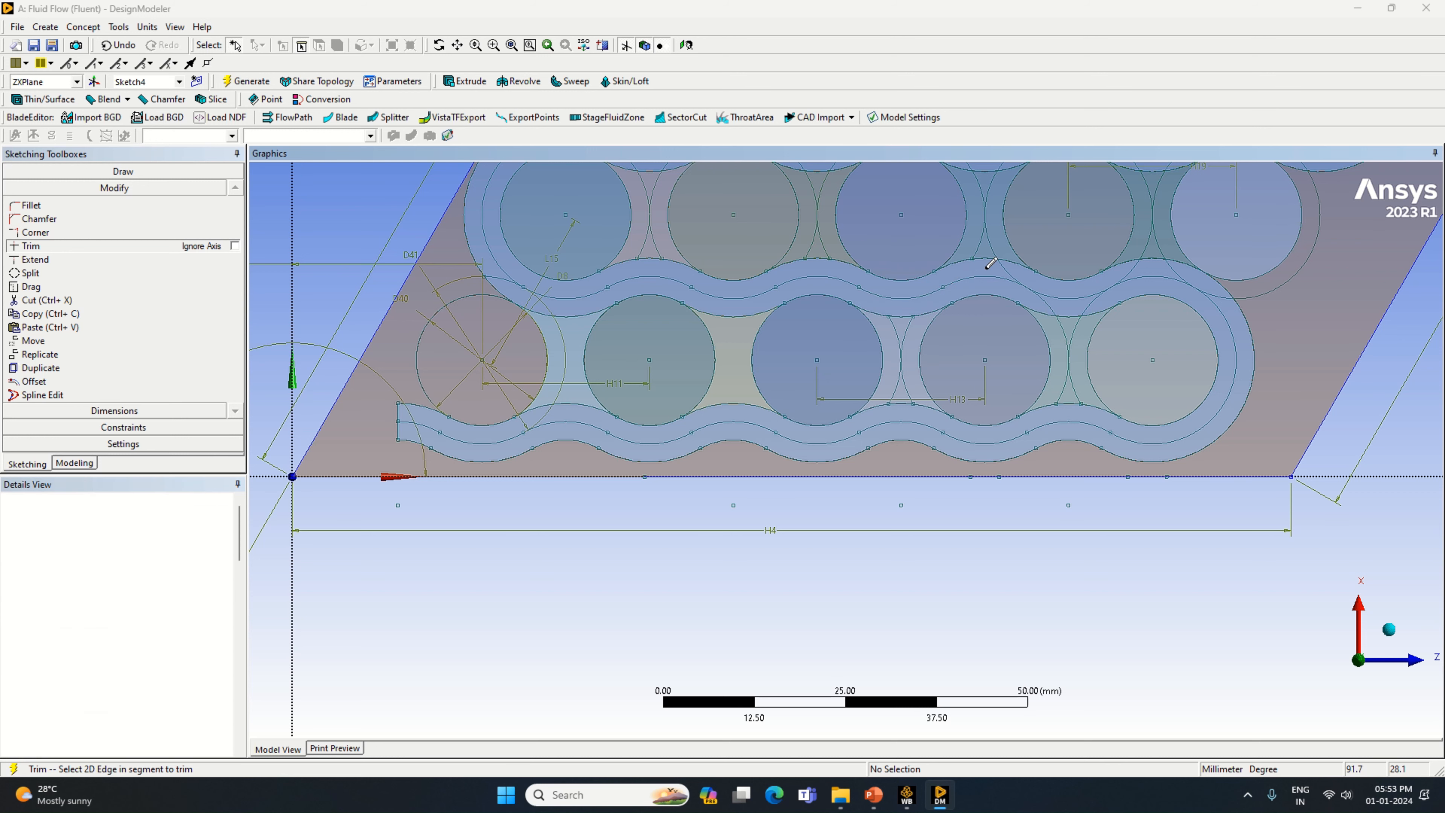
pyautogui.click(1006, 270)
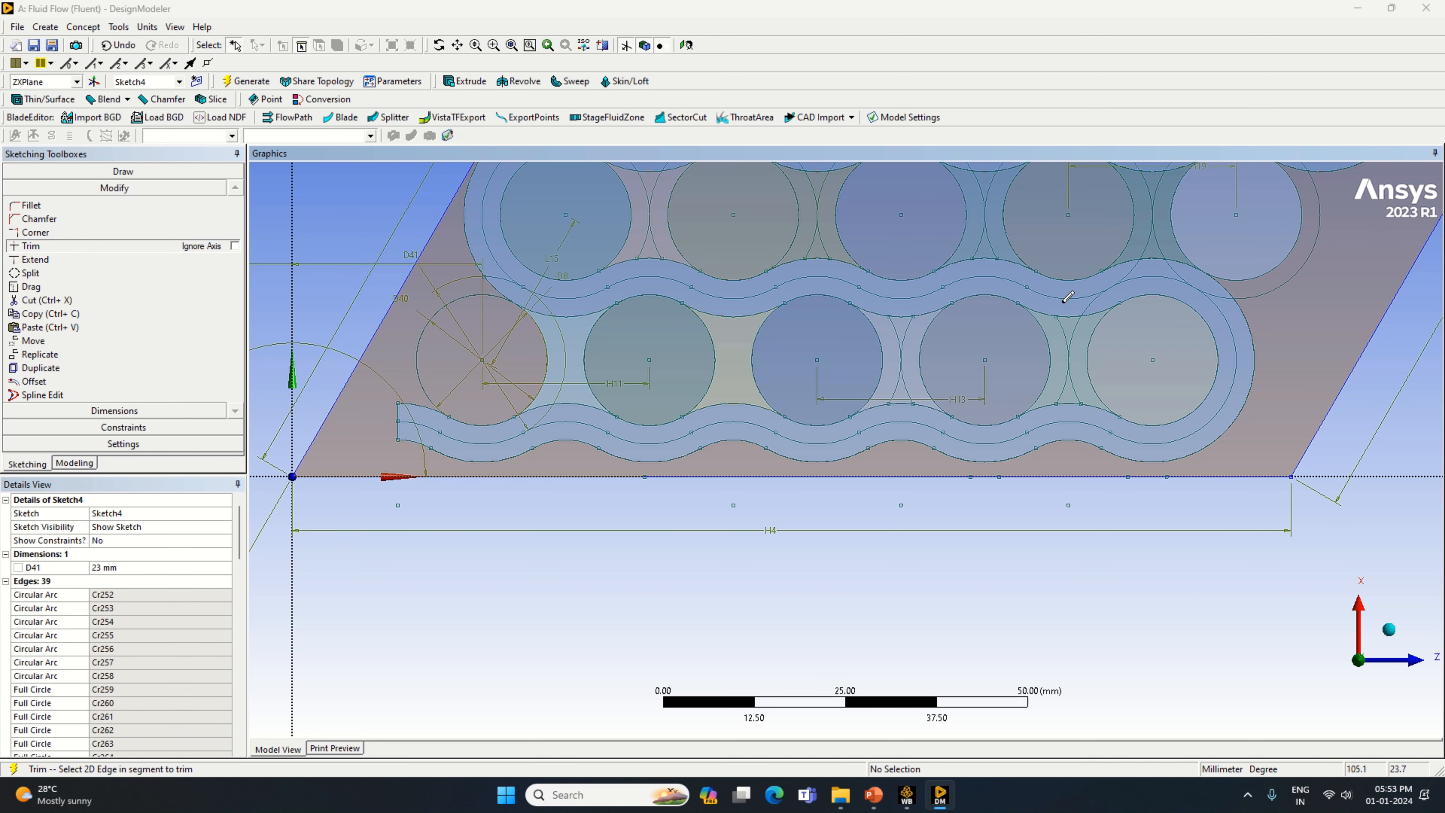
pyautogui.click(1174, 264)
pyautogui.click(1177, 262)
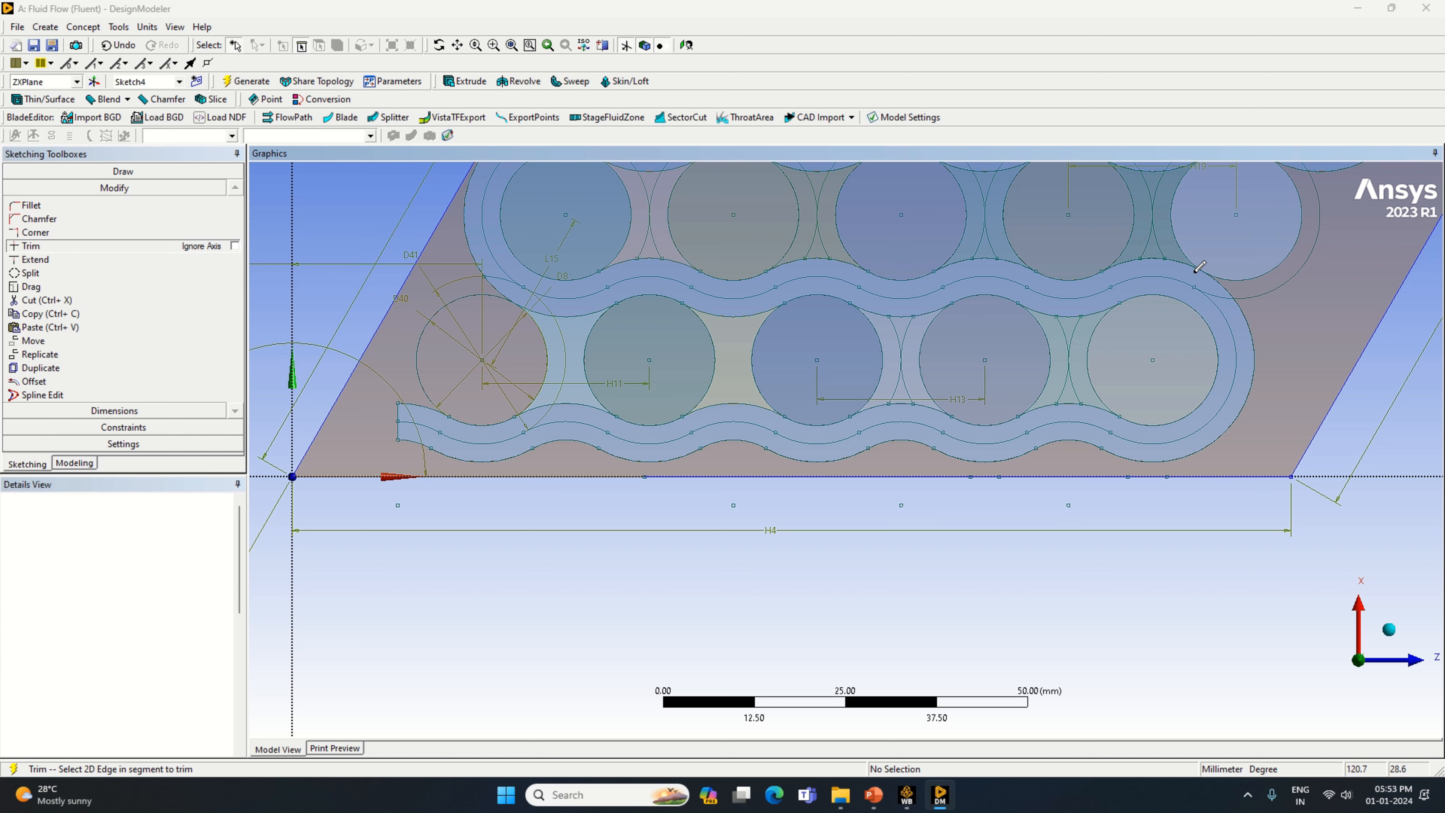
pyautogui.click(1230, 295)
pyautogui.click(1262, 294)
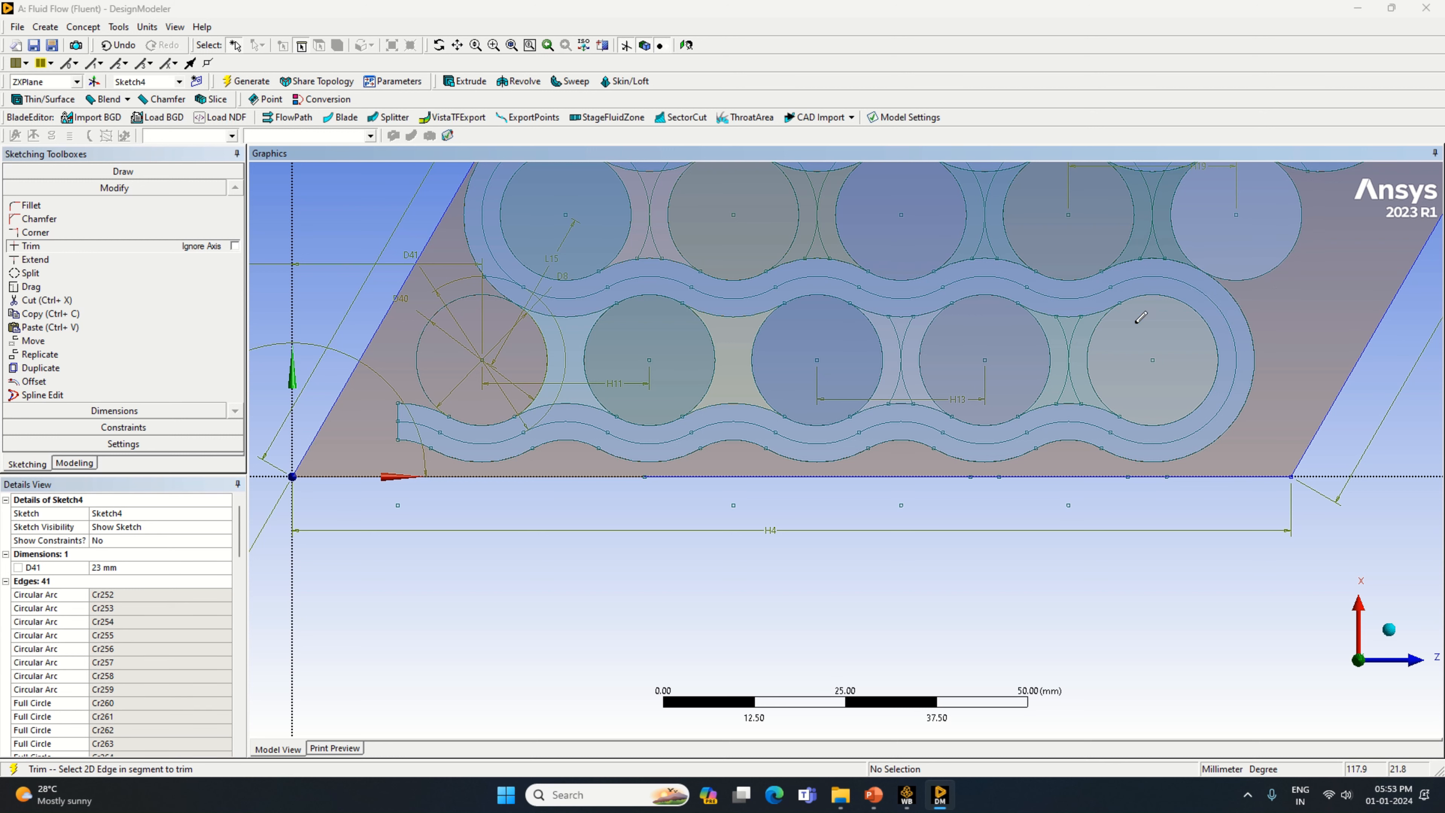
# Trim the arcs left in the lowest row's gaps between the fourth and fifth and between the third and fourth tubes.
pyautogui.click(1074, 333)
pyautogui.click(1064, 331)
pyautogui.click(1069, 380)
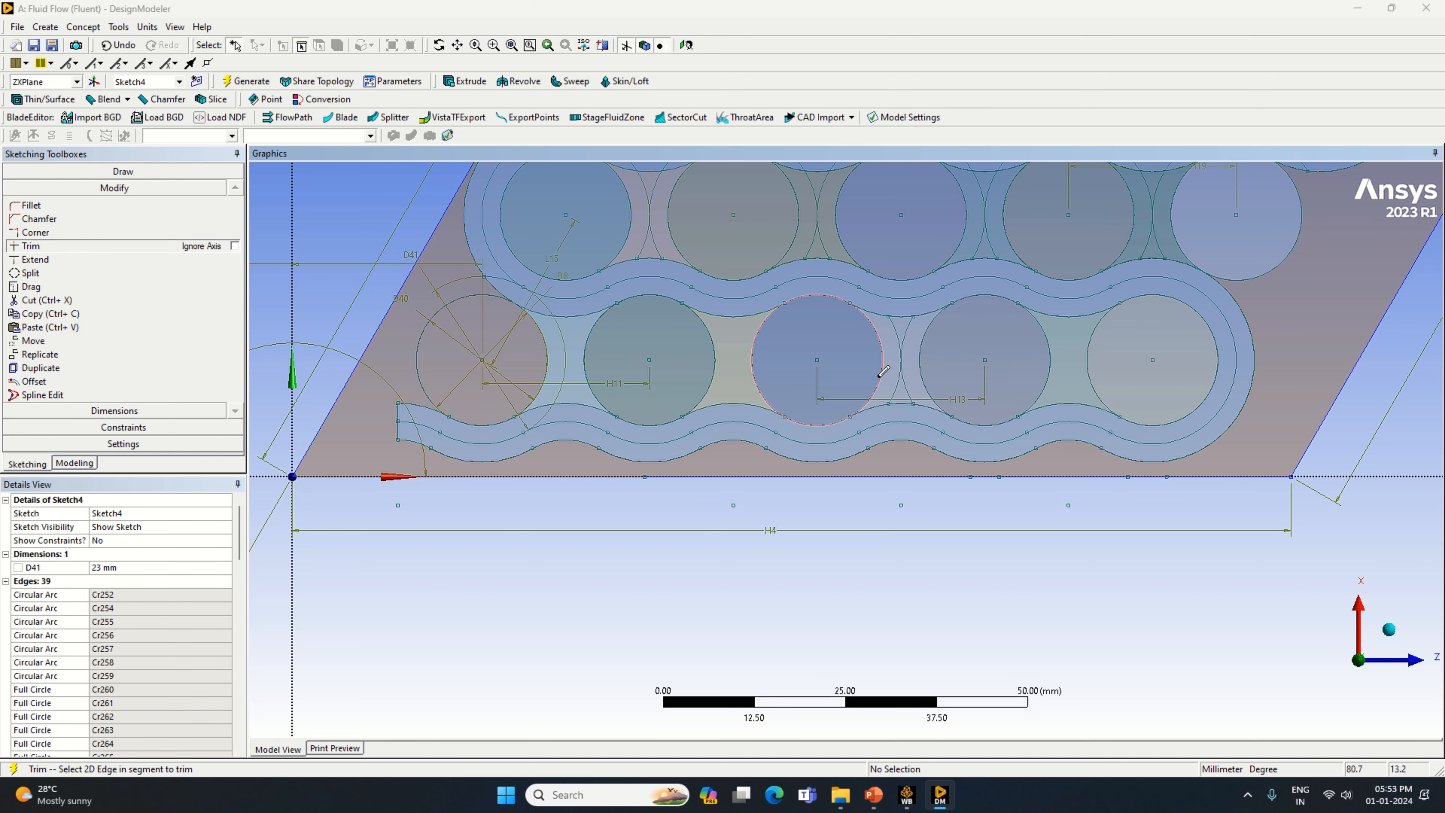
pyautogui.click(908, 329)
pyautogui.click(906, 375)
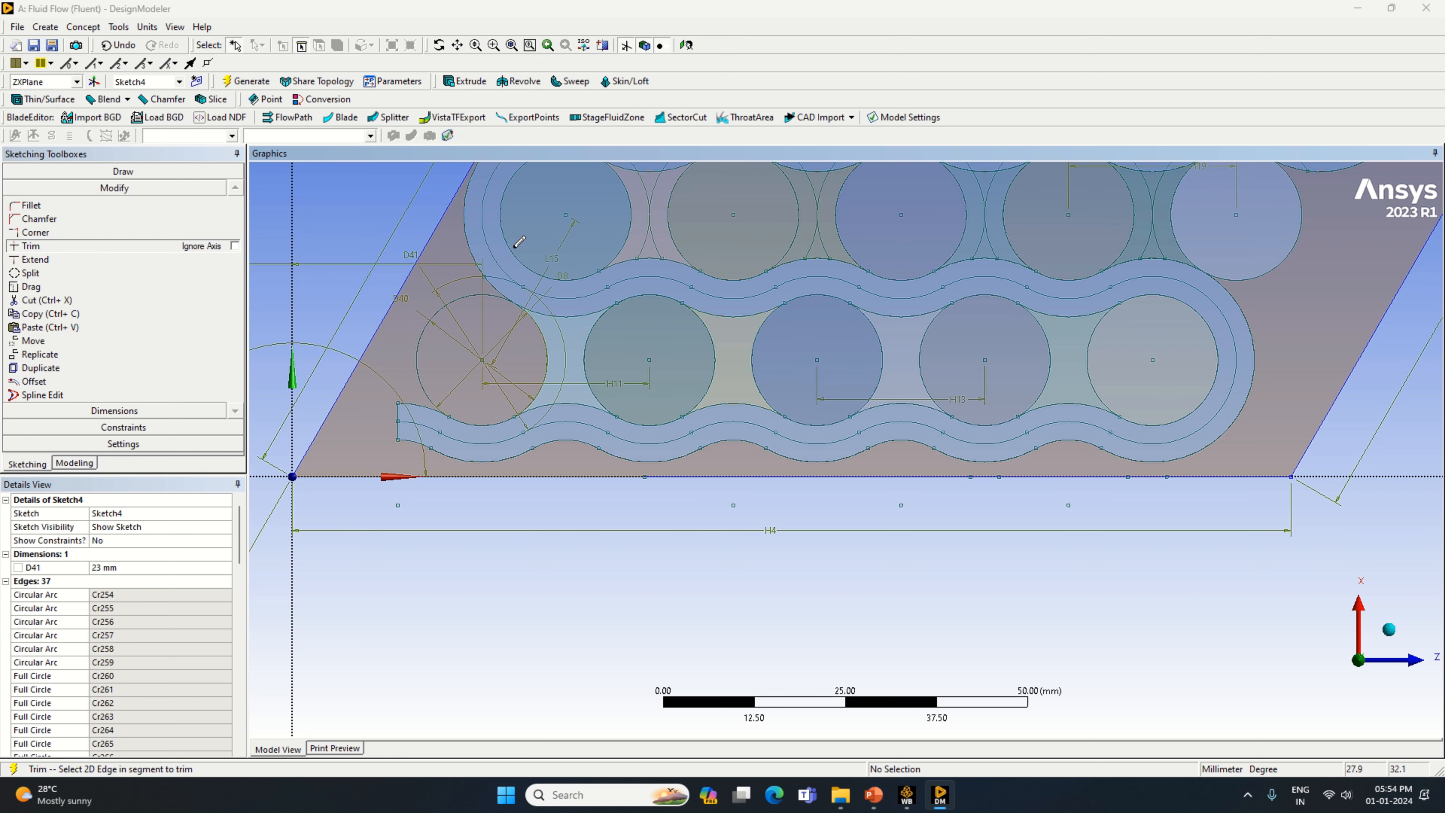
# Trim the arcs crossing the start of the third channel pass and those between the second row's first and second tubes.
pyautogui.scroll(-1, 572, 288)
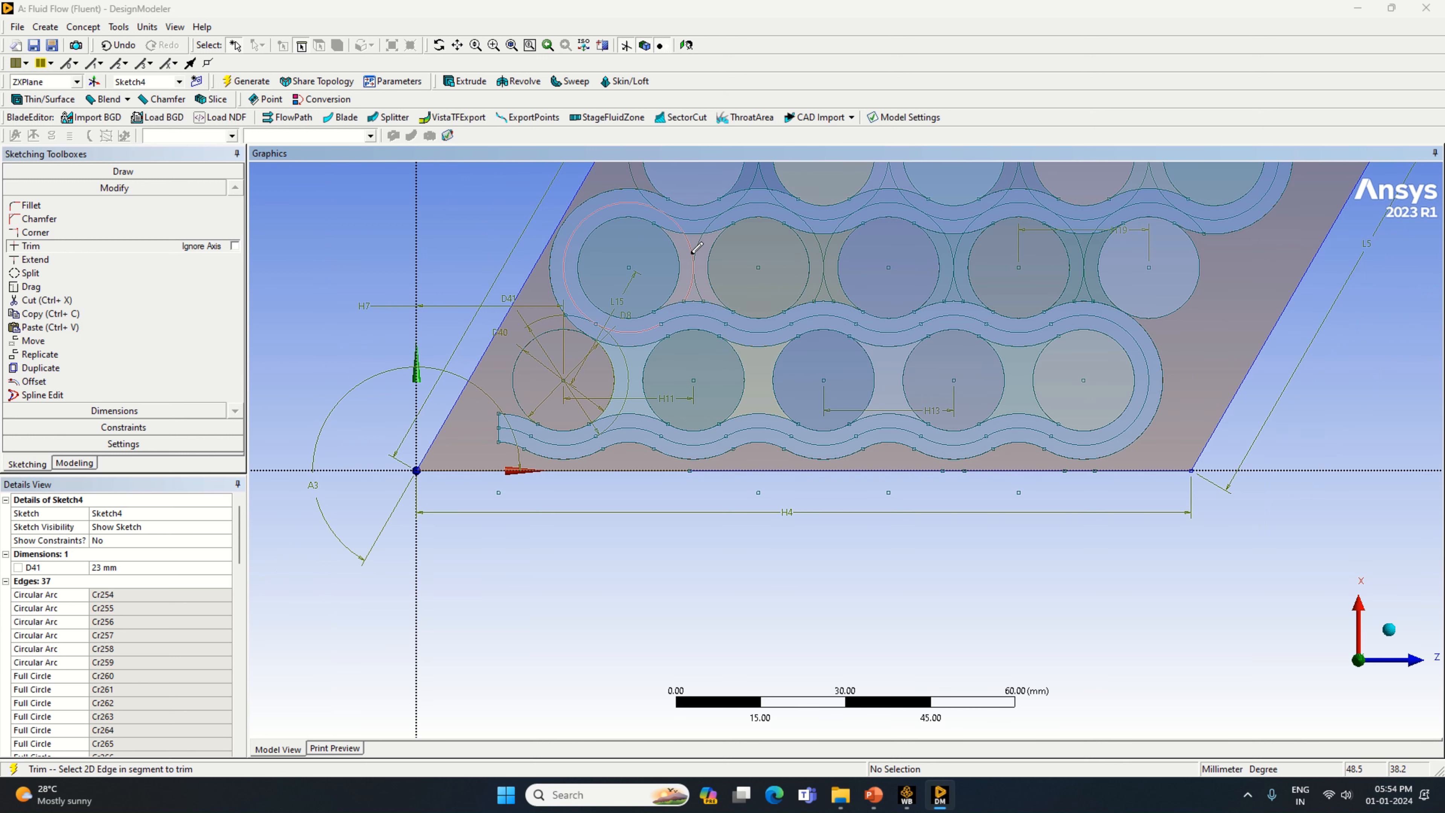
pyautogui.click(681, 220)
pyautogui.scroll(3, 703, 468)
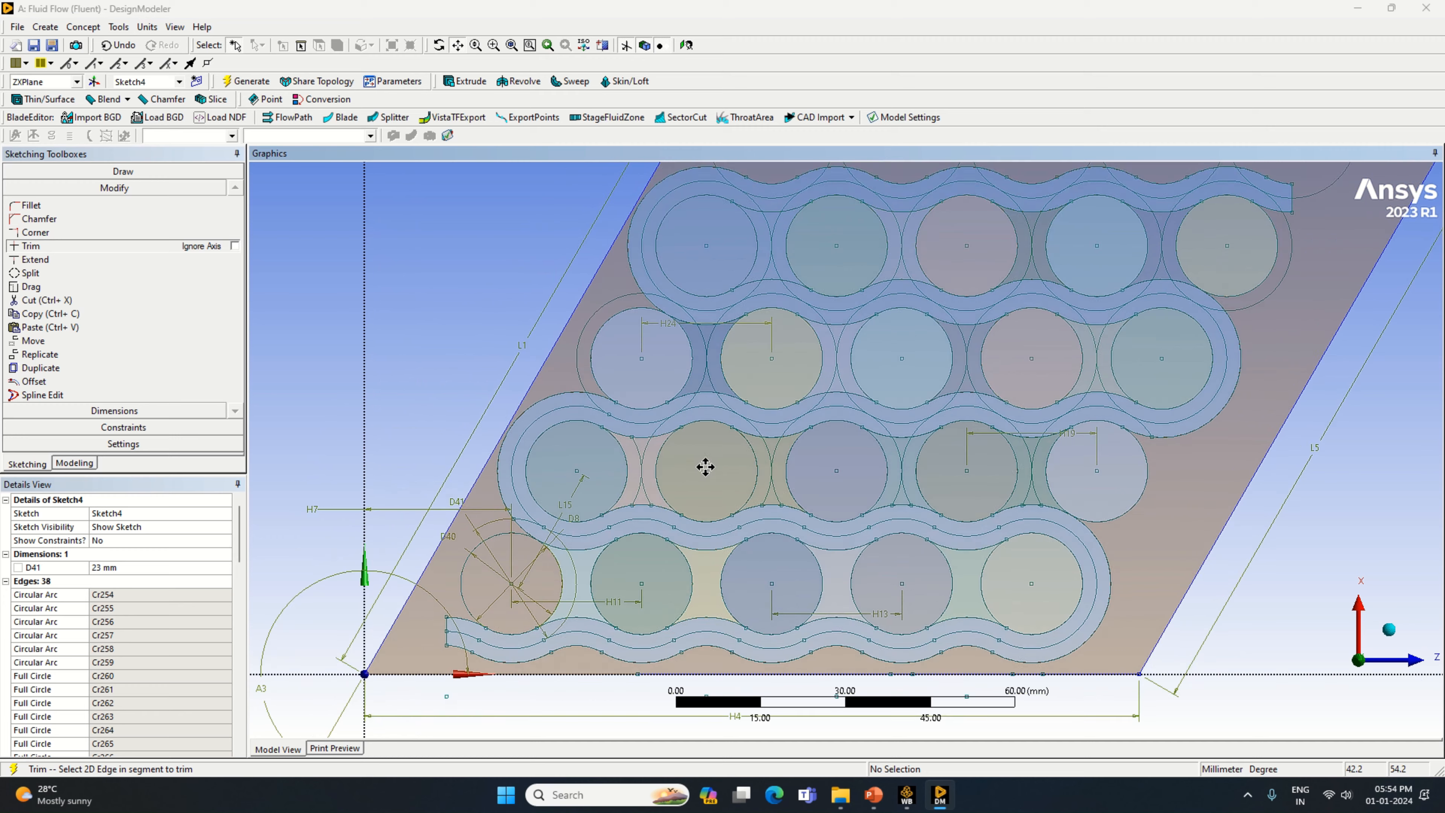
pyautogui.scroll(1, 706, 400)
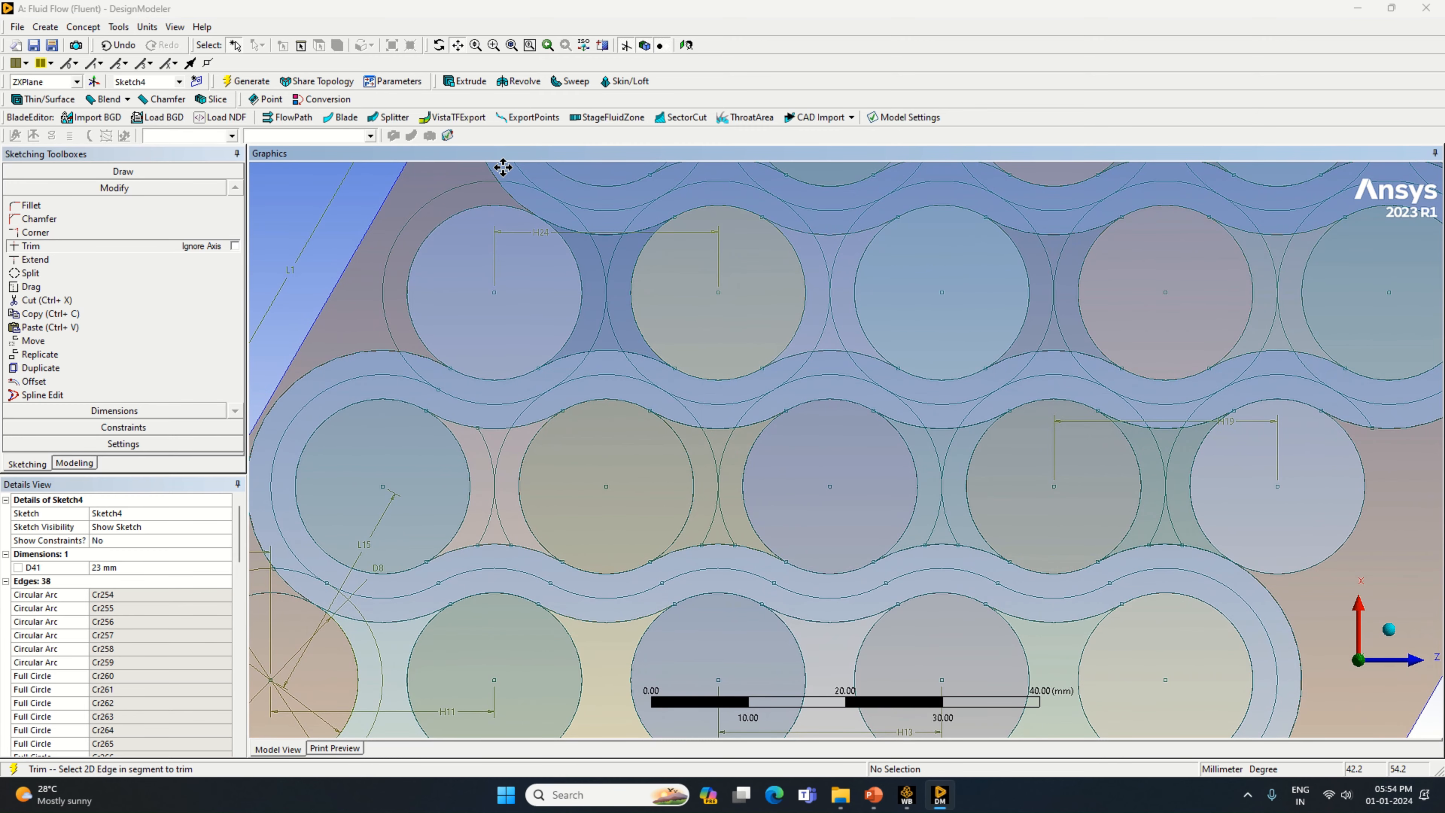
pyautogui.click(462, 46)
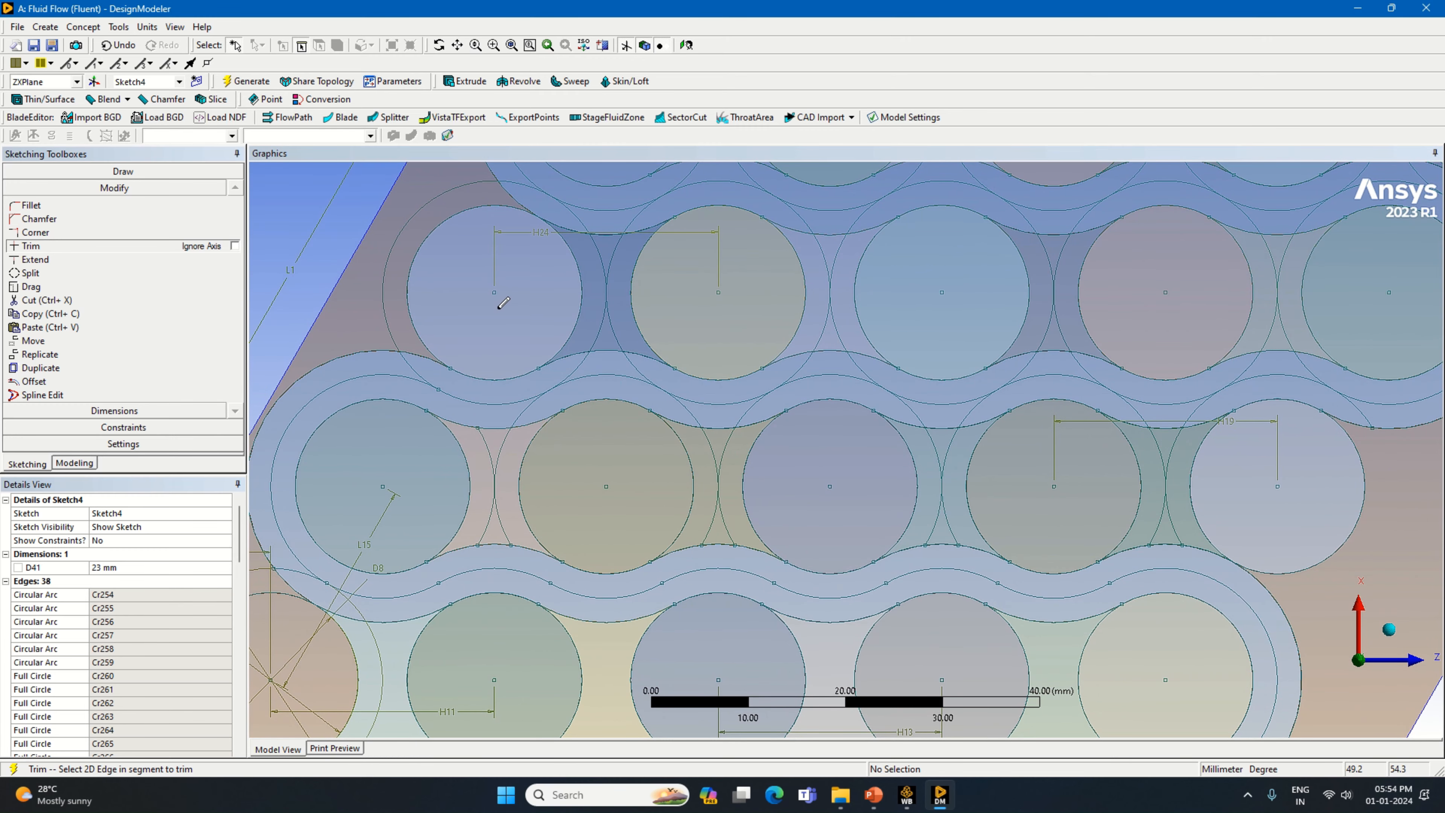
pyautogui.click(525, 410)
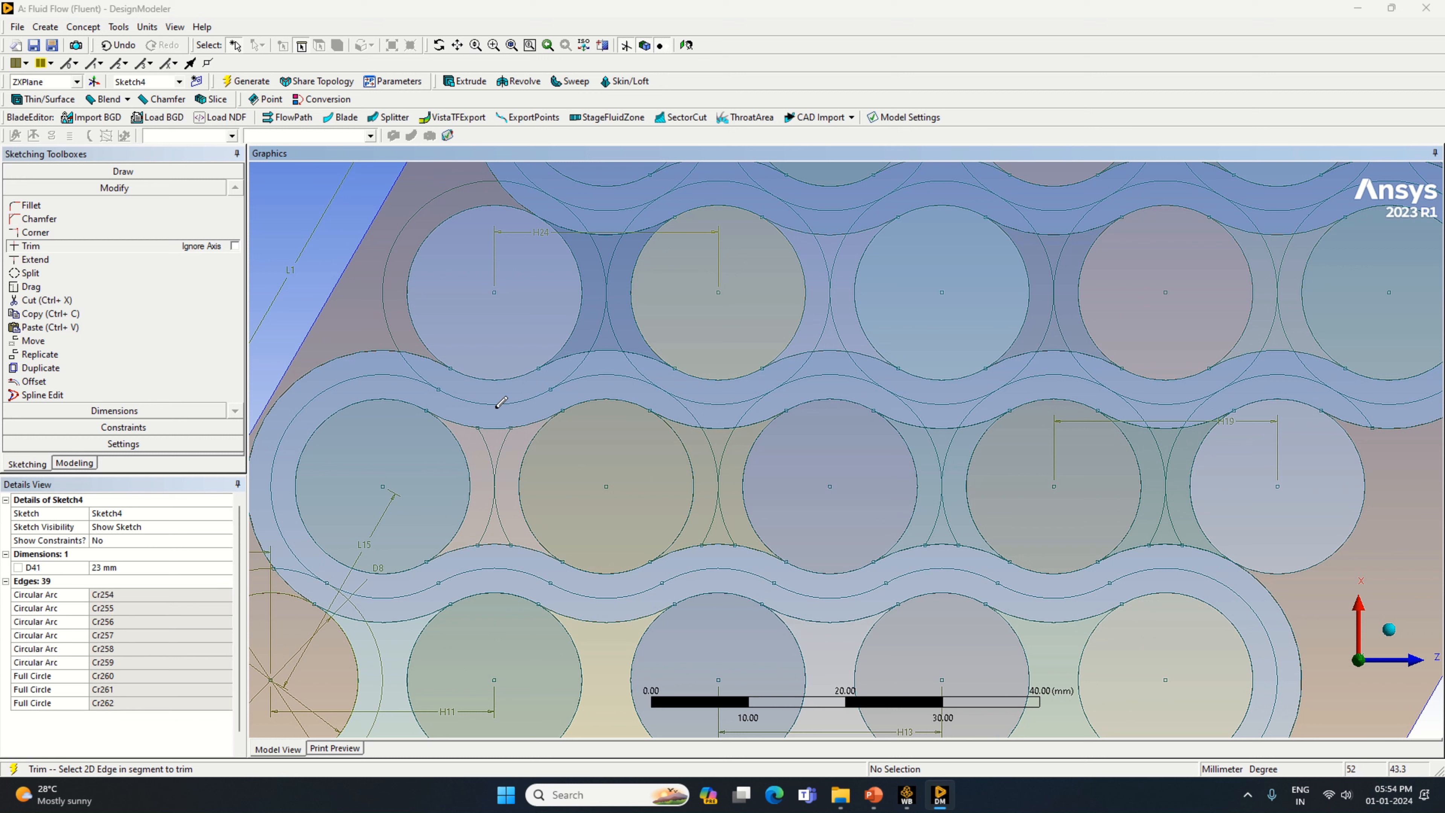
pyautogui.click(425, 367)
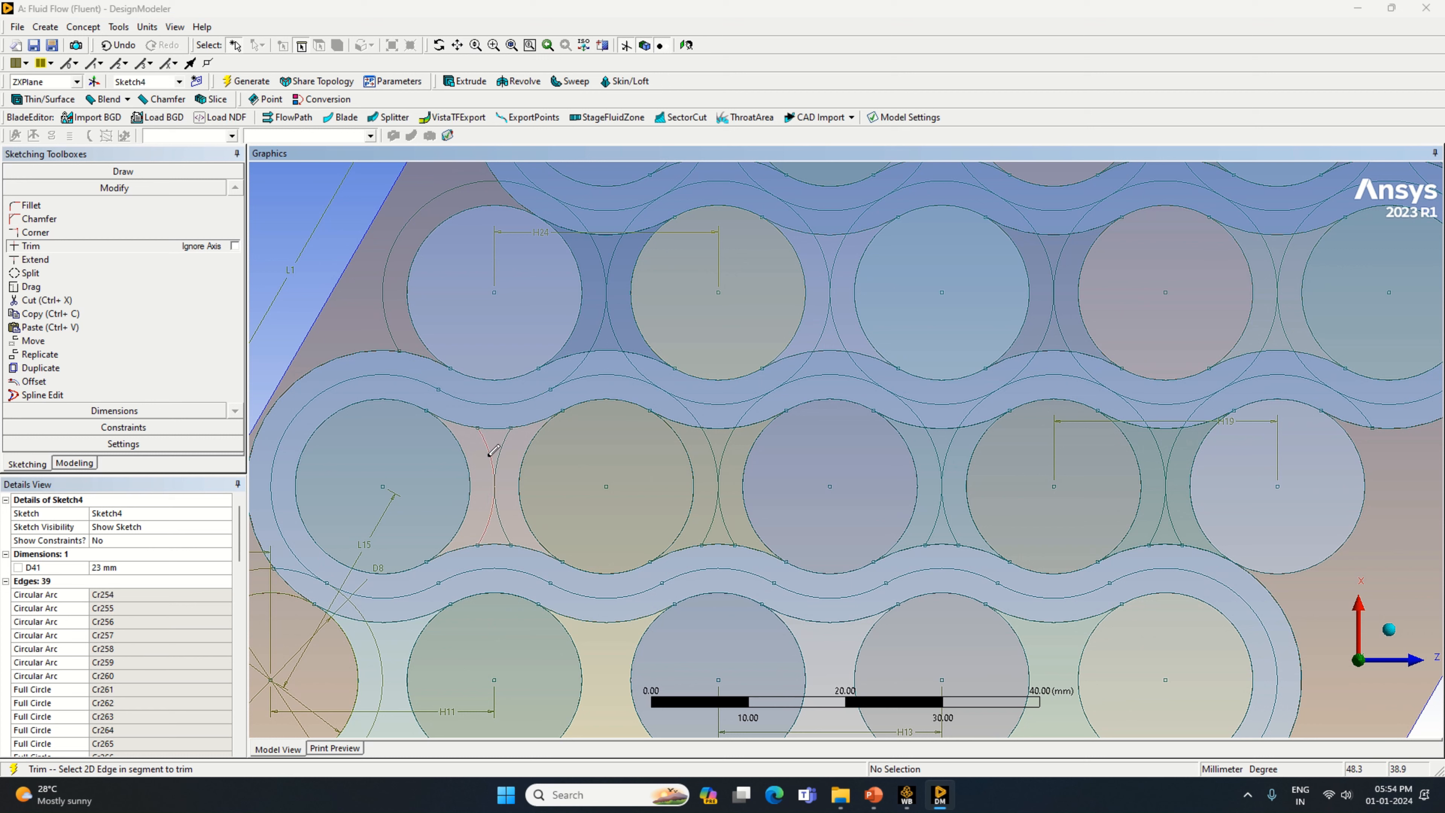
pyautogui.click(502, 483)
pyautogui.click(490, 509)
# Trim the remaining circle arcs crossing the third channel pass, from the second tube of the second row to the far end.
pyautogui.click(583, 375)
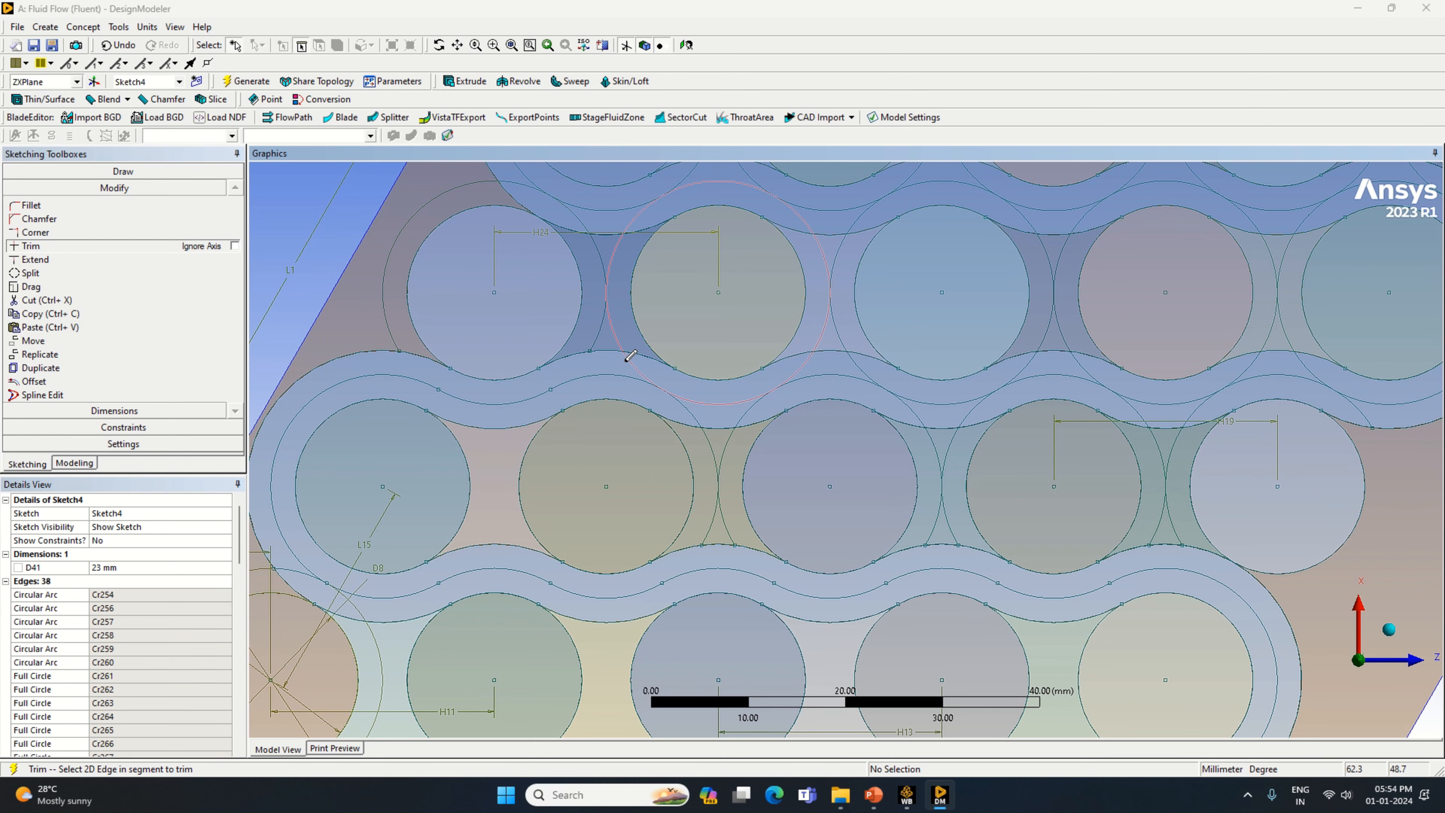
pyautogui.click(661, 370)
pyautogui.click(718, 414)
pyautogui.click(917, 403)
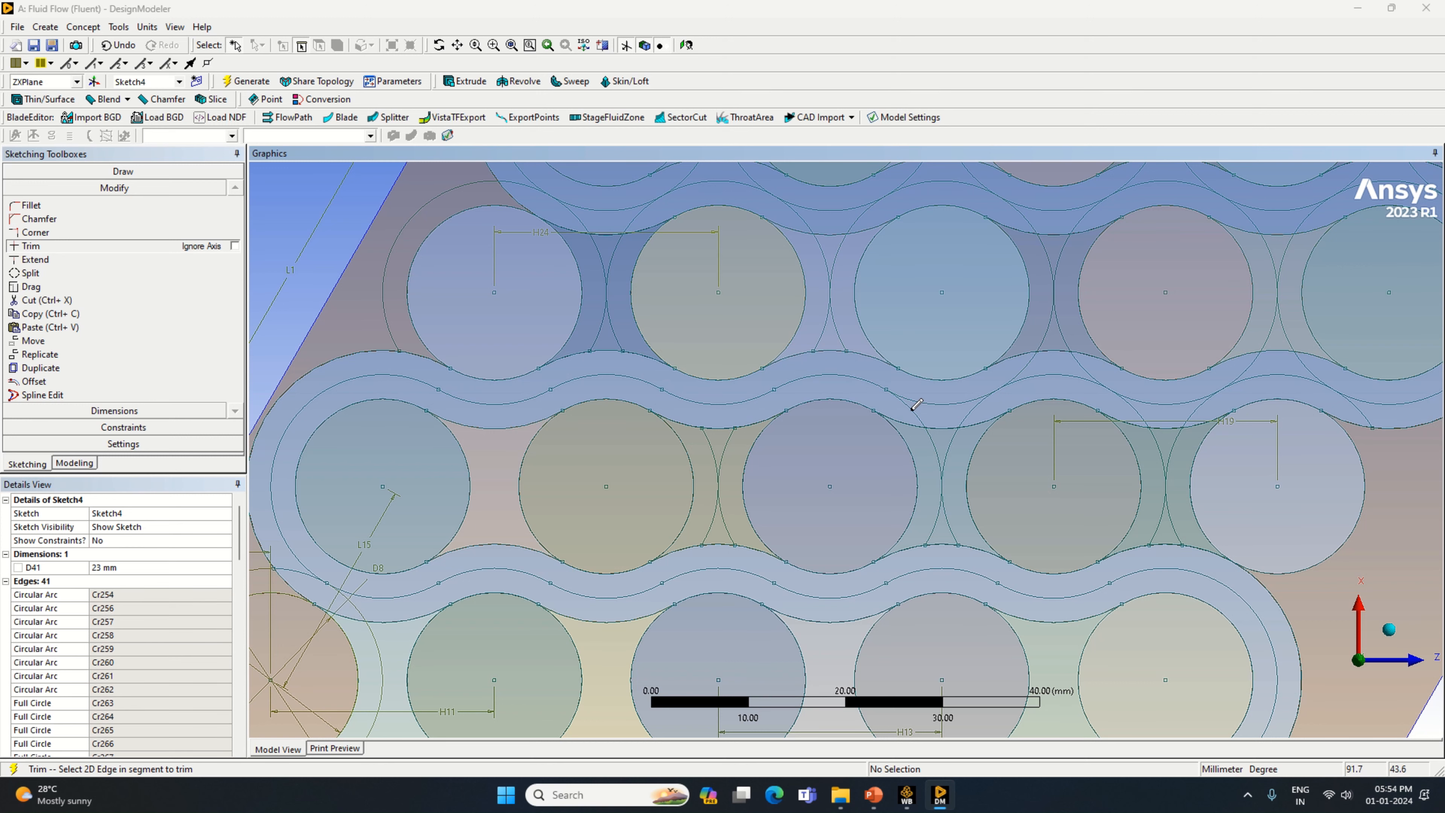
pyautogui.click(974, 411)
pyautogui.click(1080, 357)
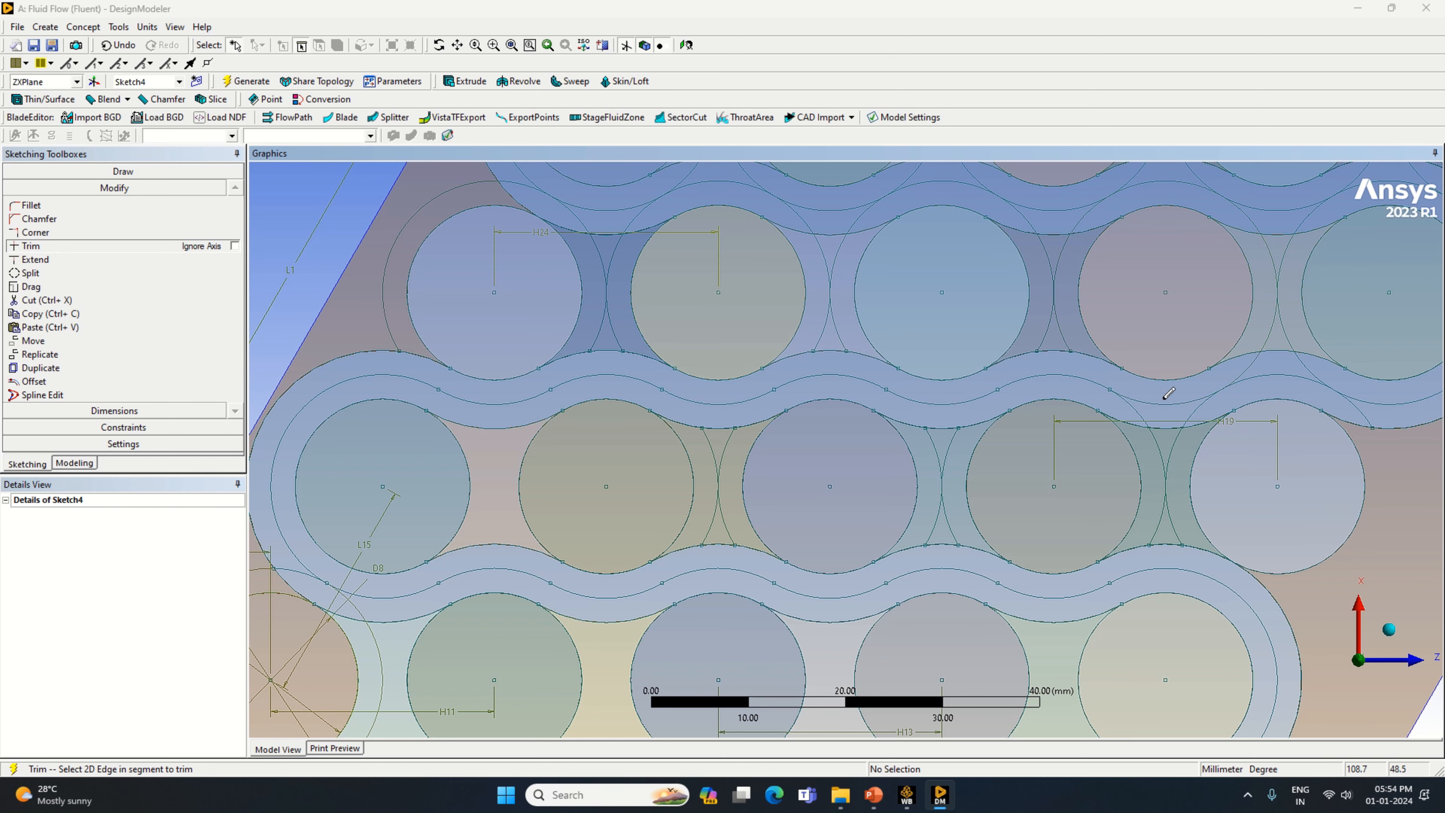
pyautogui.click(1195, 410)
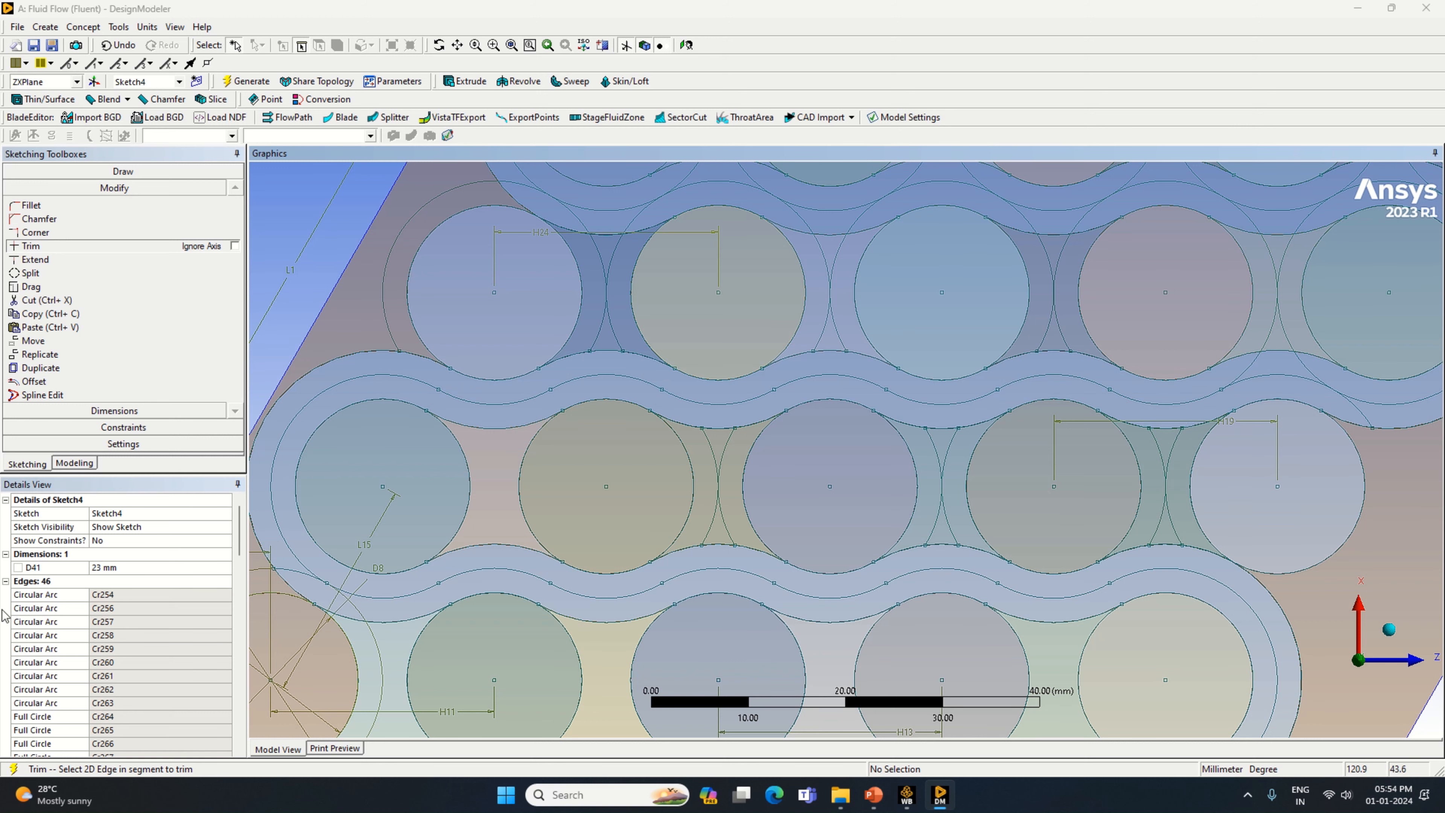
pyautogui.click(1309, 357)
pyautogui.click(1309, 356)
# Trim the arcs left in the second row's remaining gaps, from its second tube through its fifth.
pyautogui.click(940, 448)
pyautogui.click(943, 481)
pyautogui.click(943, 507)
pyautogui.click(709, 516)
pyautogui.click(726, 517)
pyautogui.click(722, 470)
pyautogui.click(711, 457)
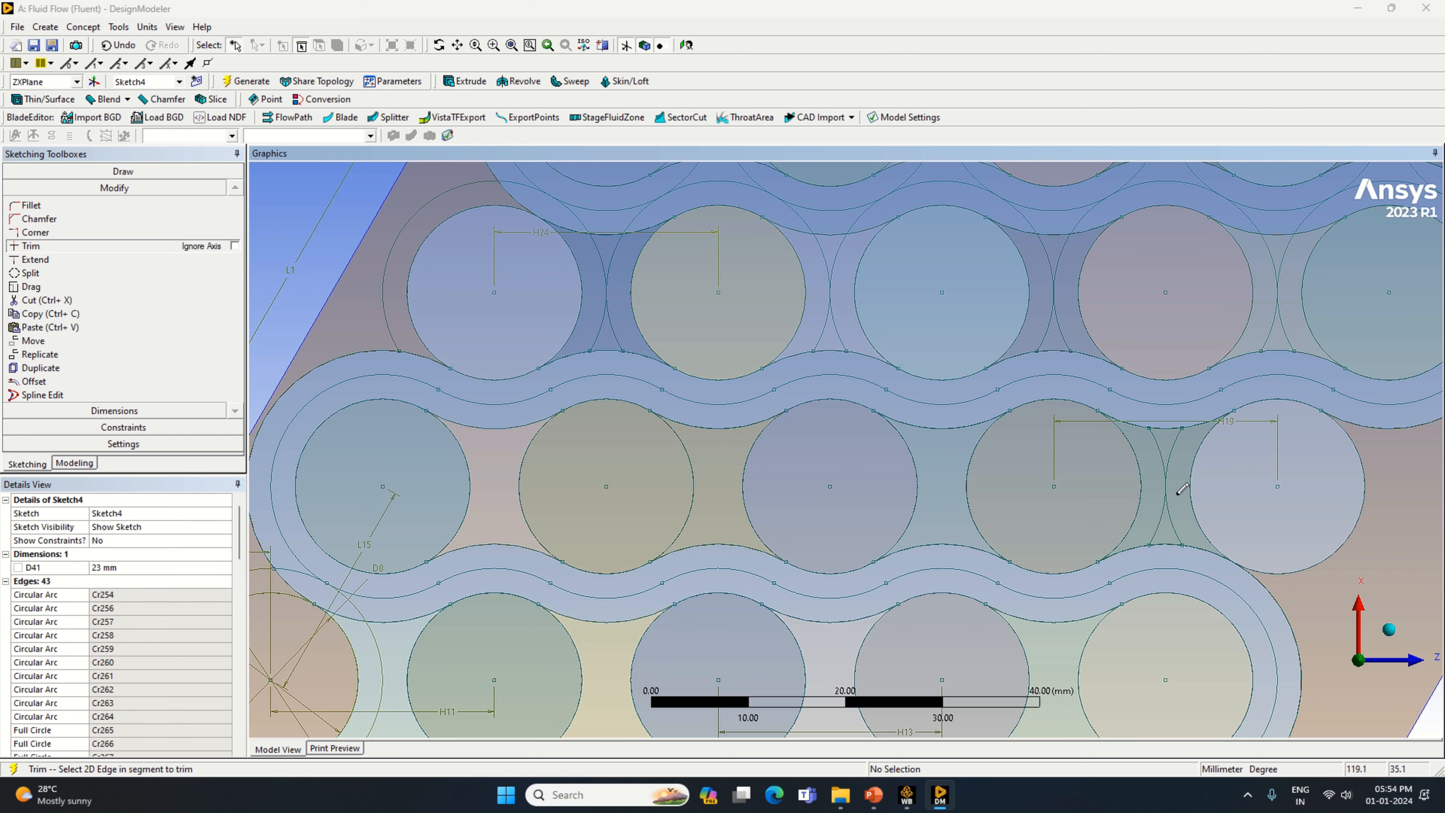
pyautogui.click(1163, 511)
pyautogui.click(1172, 455)
# Trim the arcs between the third row's last two tubes and those crossing the channel bend above its last tube.
pyautogui.scroll(-1, 1219, 478)
pyautogui.click(1186, 356)
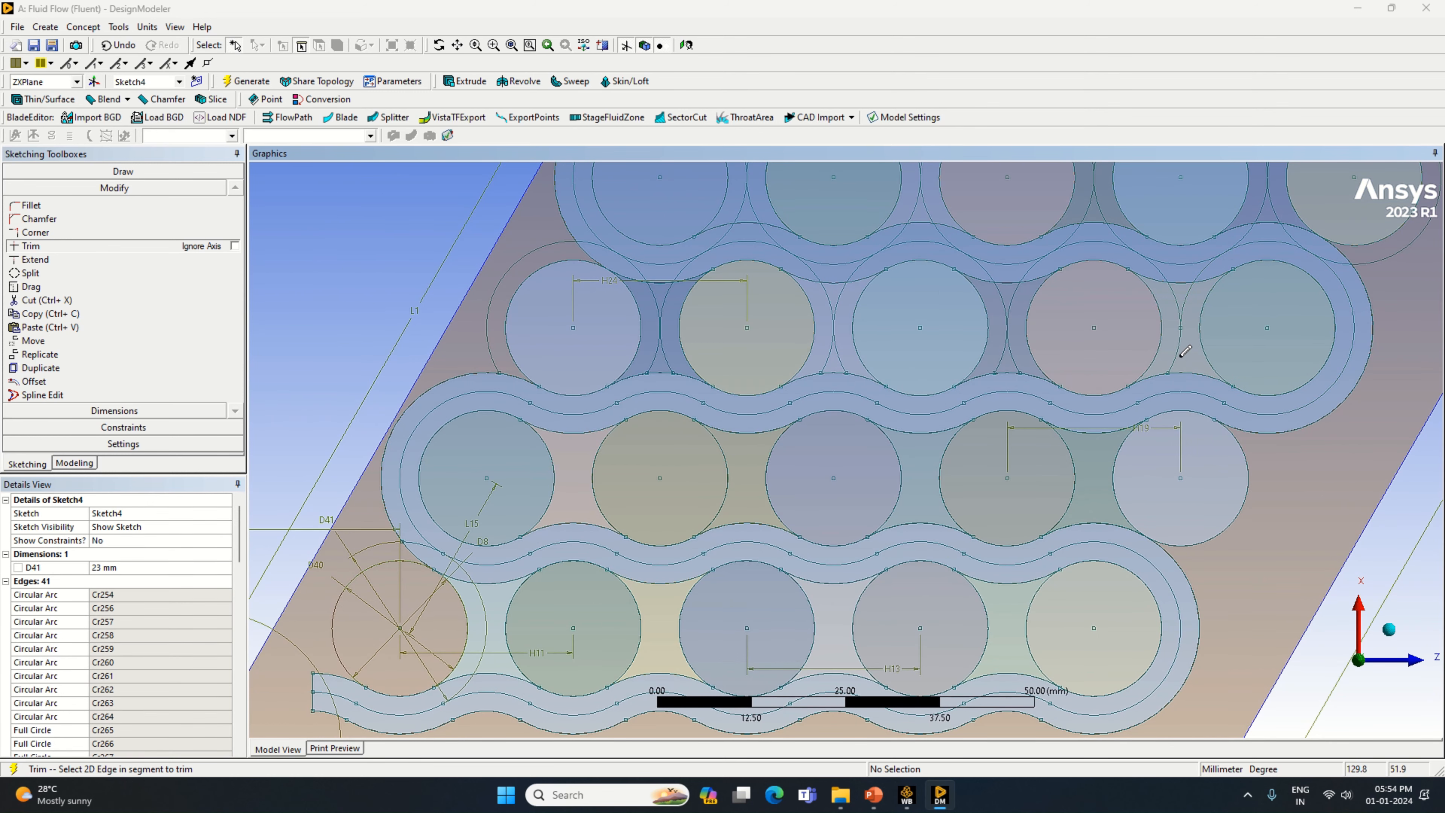
pyautogui.click(1176, 356)
pyautogui.click(1184, 300)
pyautogui.click(1266, 229)
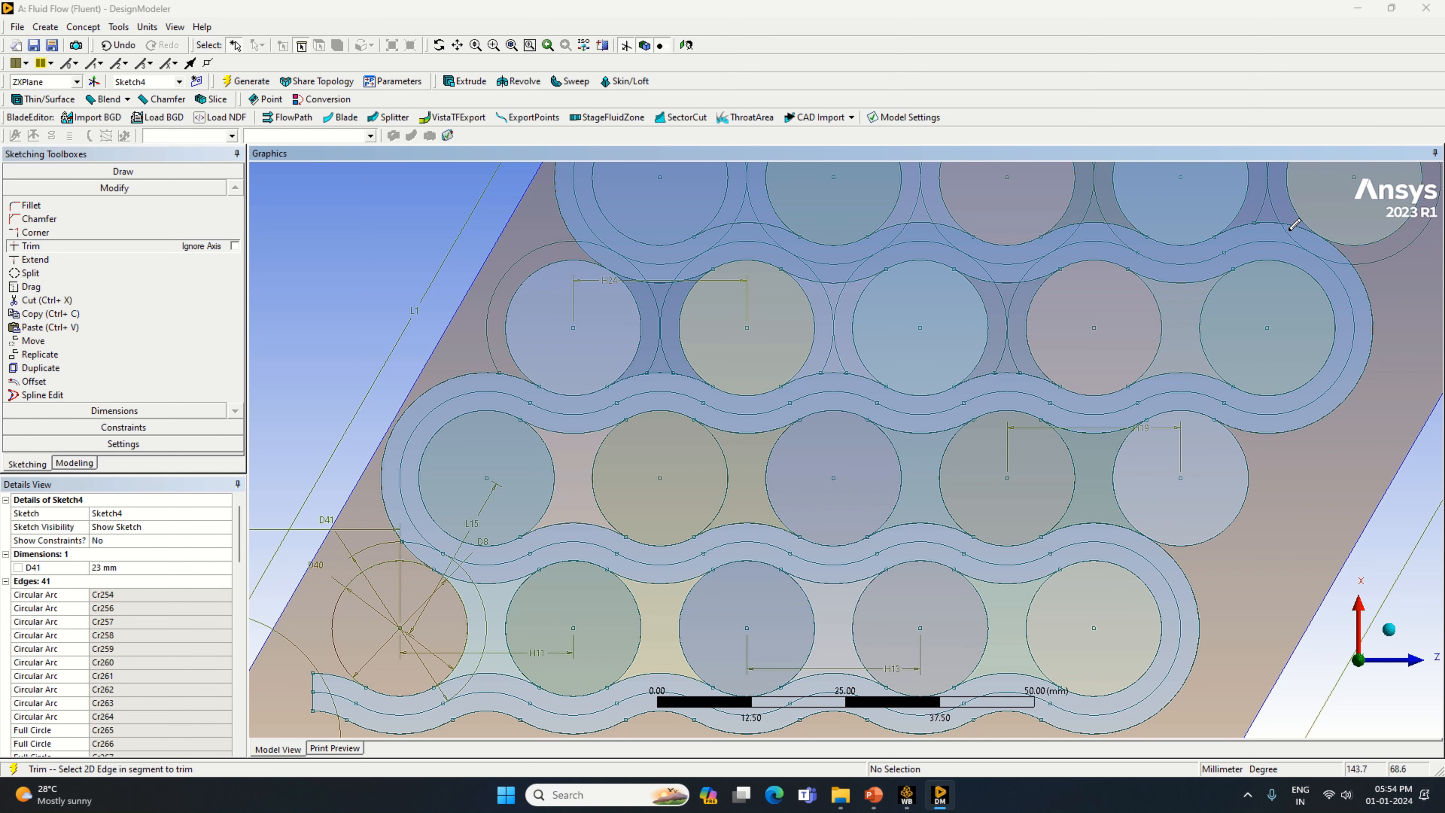
pyautogui.click(1352, 256)
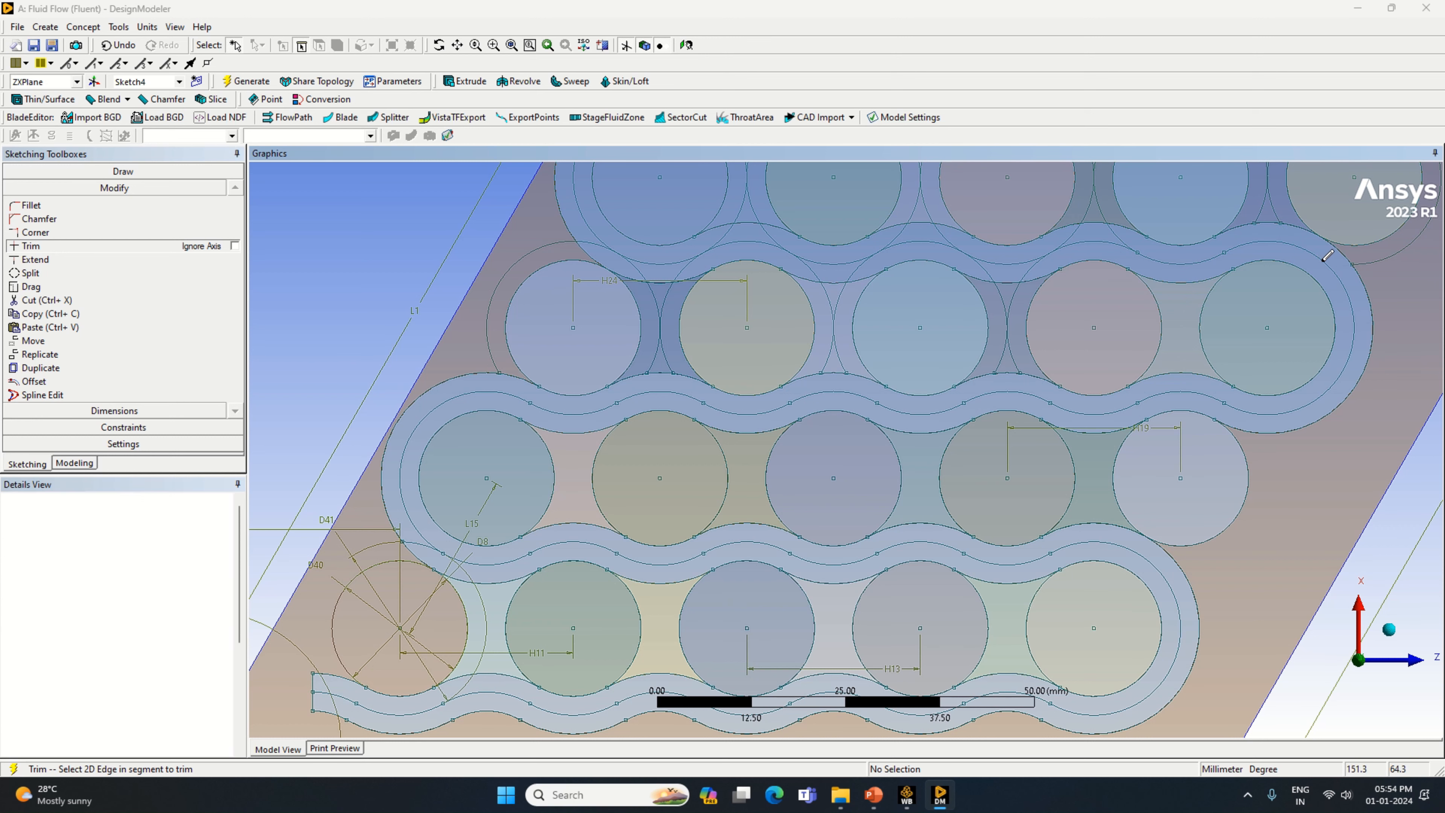
# Trim the circle arcs crossing the fourth channel pass above the third row's second to fourth tubes.
pyautogui.click(1088, 228)
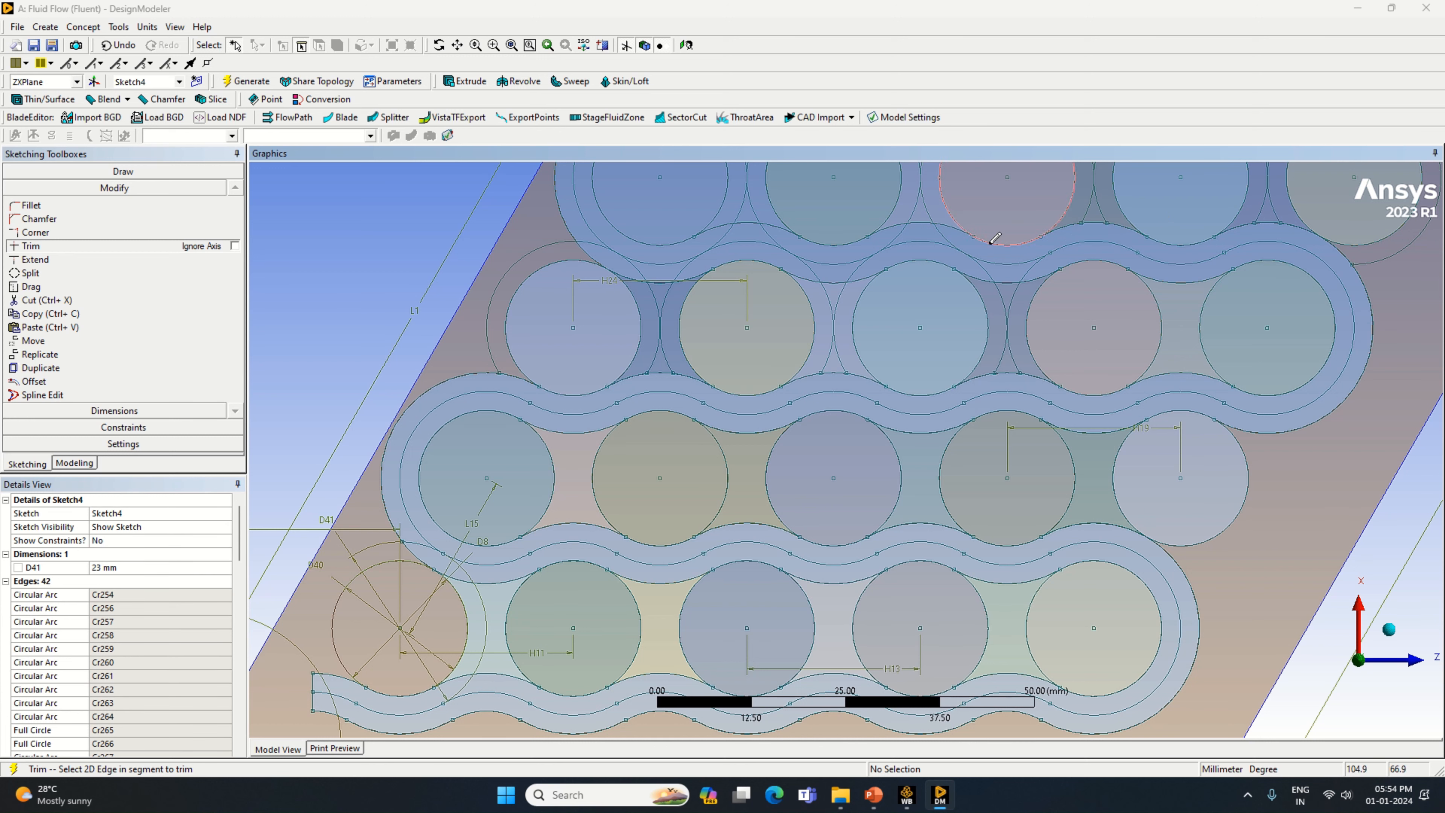
pyautogui.click(940, 233)
pyautogui.click(883, 237)
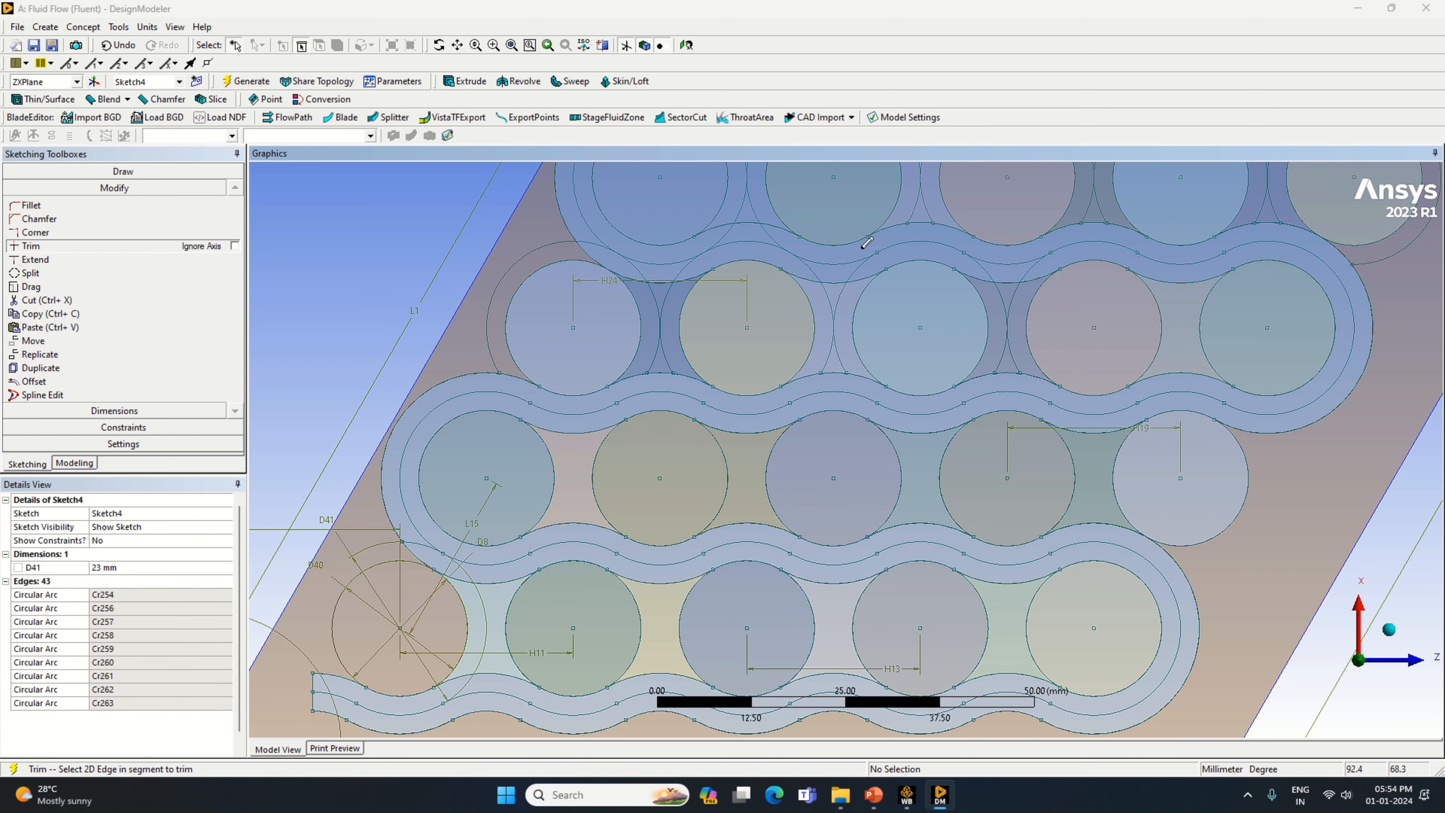
pyautogui.click(827, 256)
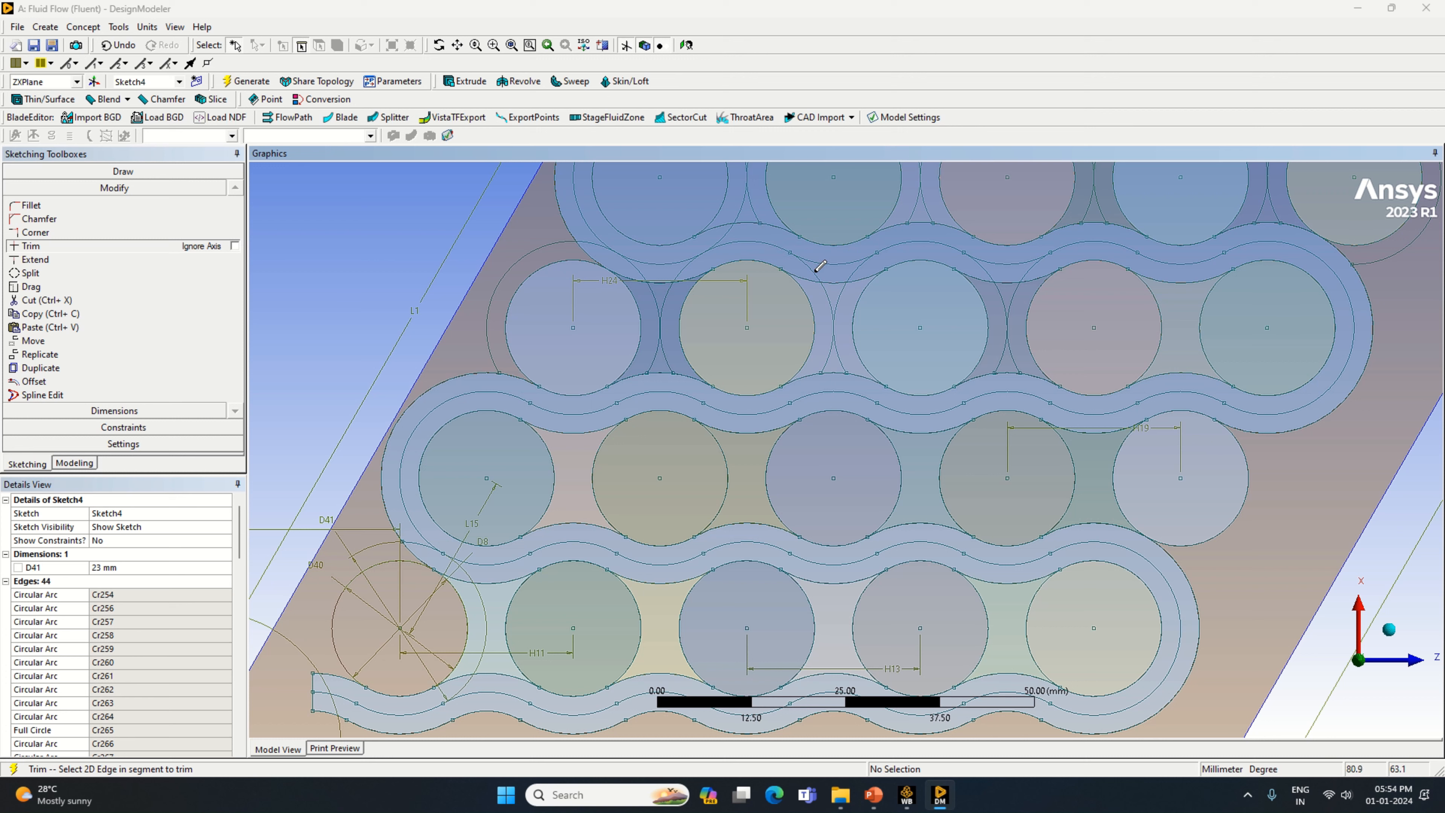
pyautogui.click(822, 268)
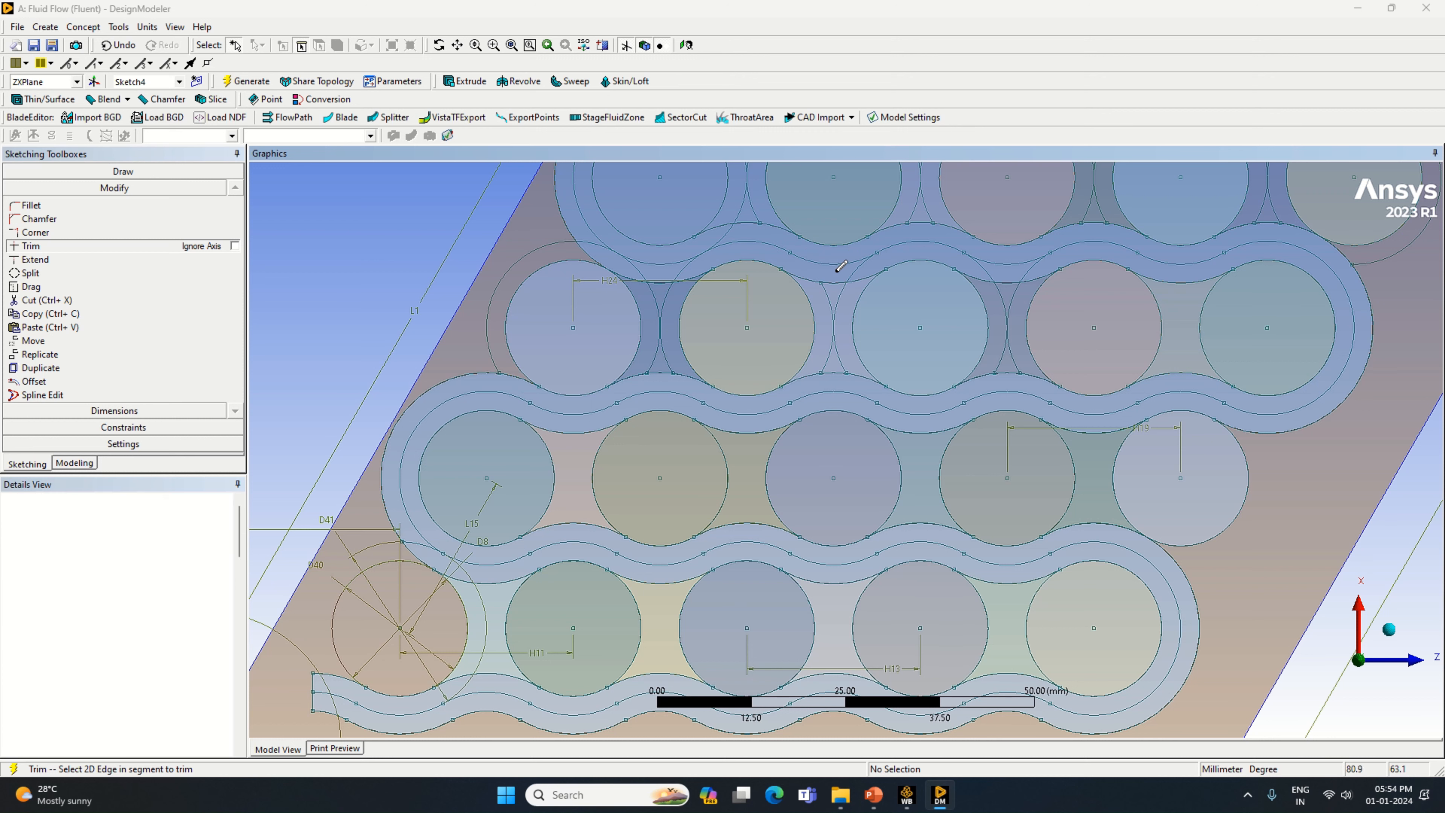
# Trim the arcs in the third row's gaps between the second, third and fourth tubes and the stub crossing the channel above.
pyautogui.click(845, 296)
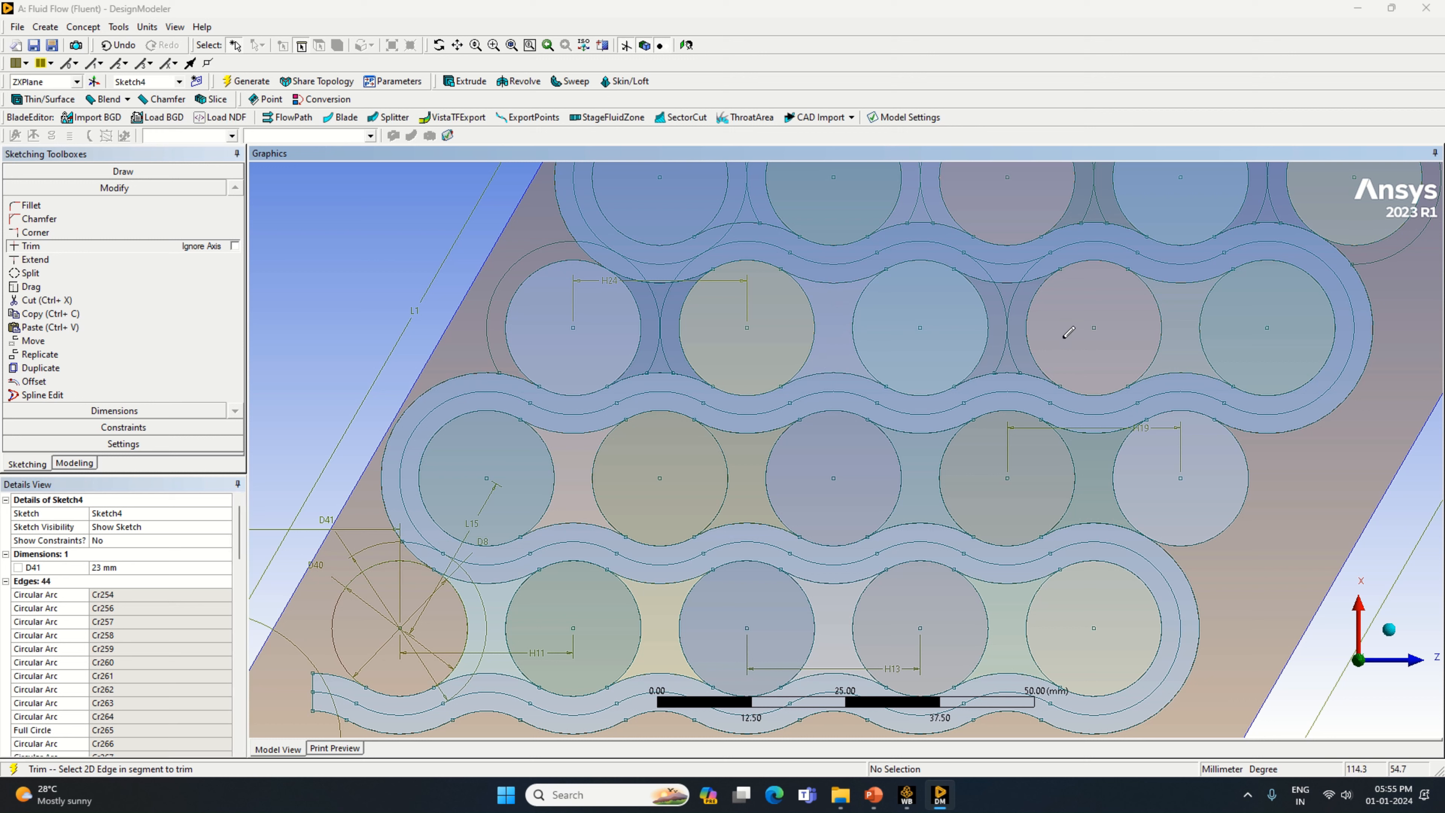
pyautogui.click(1008, 349)
pyautogui.click(1007, 302)
pyautogui.click(988, 266)
# Trim the arcs between the third row's first two tubes, the arc crossing the channel above, and the first tube's outer arc.
pyautogui.click(662, 294)
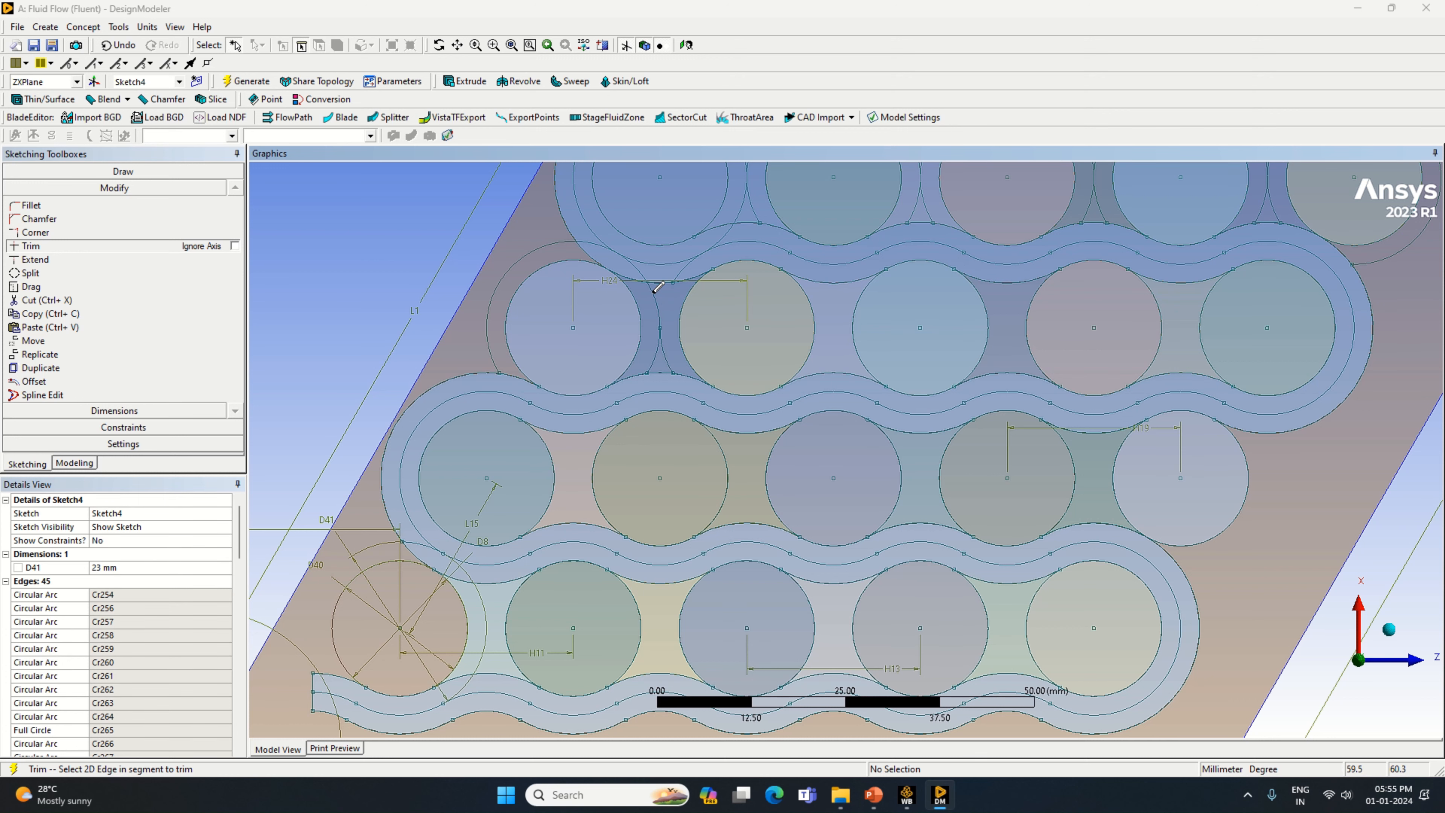
pyautogui.click(660, 353)
pyautogui.click(707, 254)
pyautogui.click(593, 244)
# Trim the lower circle arcs in the four gaps between the fourth row's tubes, just above the channel pass below them.
pyautogui.click(756, 207)
pyautogui.click(927, 205)
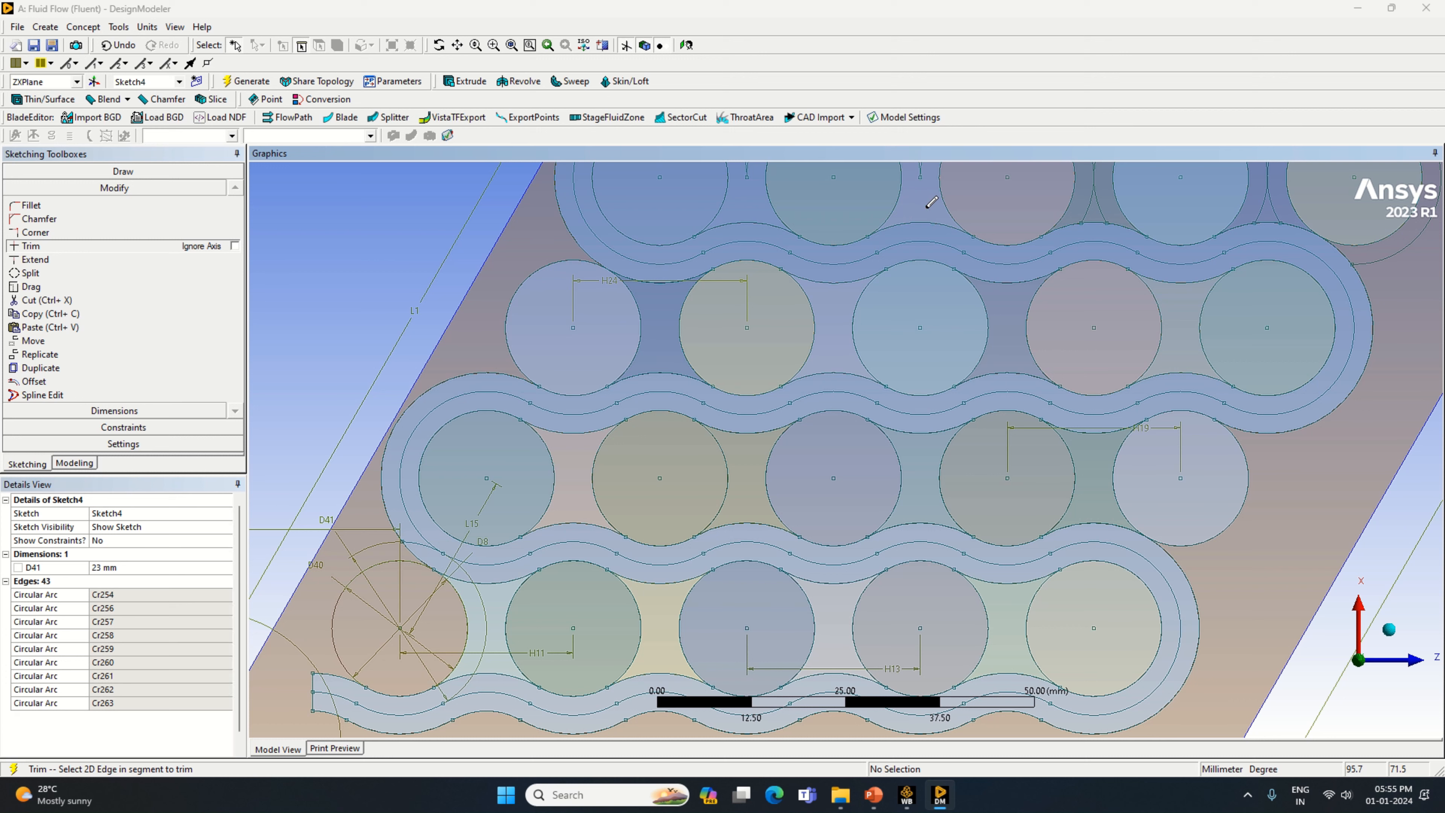
pyautogui.click(1096, 203)
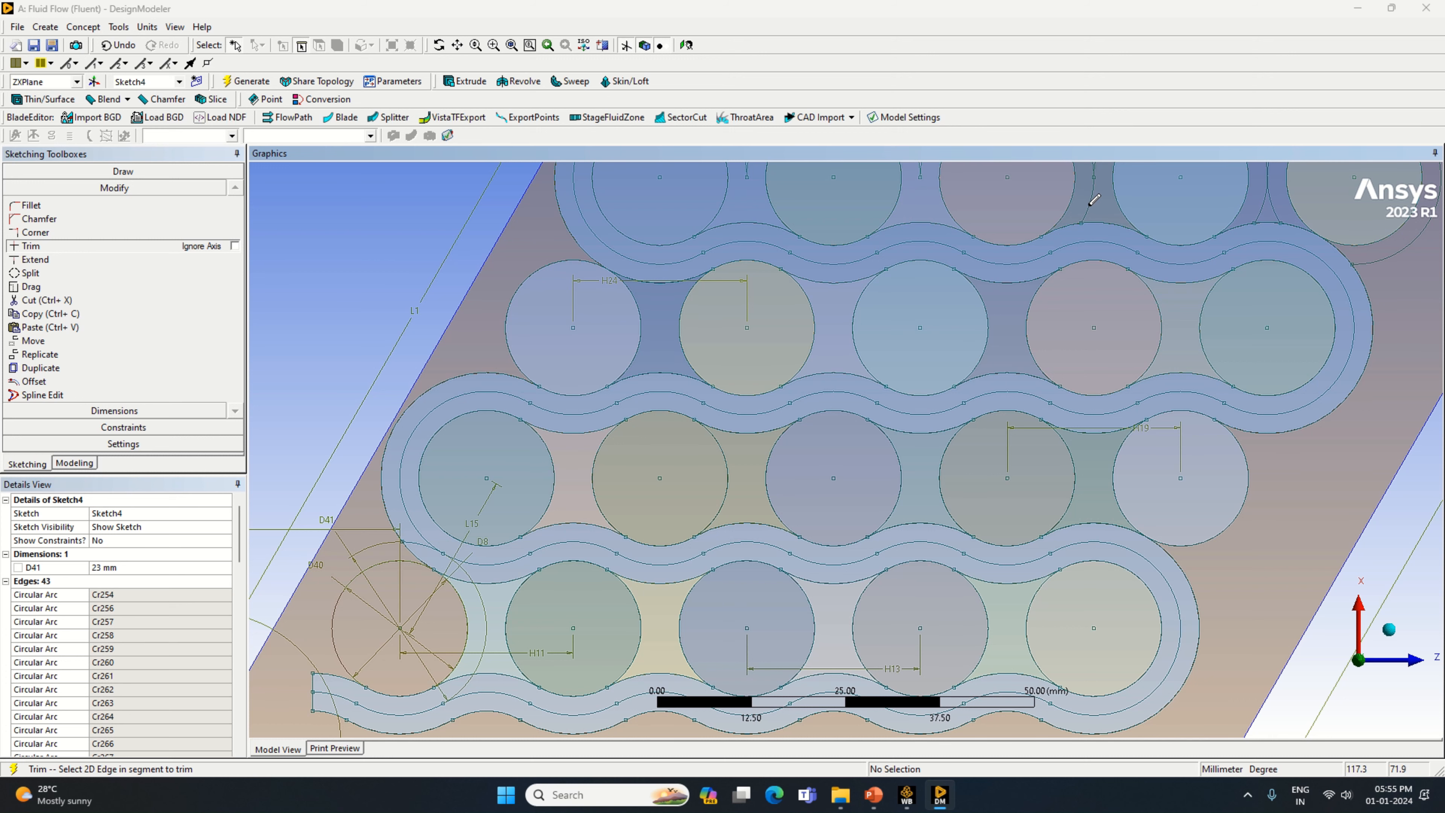
pyautogui.click(1263, 199)
# Trim the arcs between the fourth row's first two tubes and the first circle on the block's upper edge.
pyautogui.scroll(-5, 1273, 178)
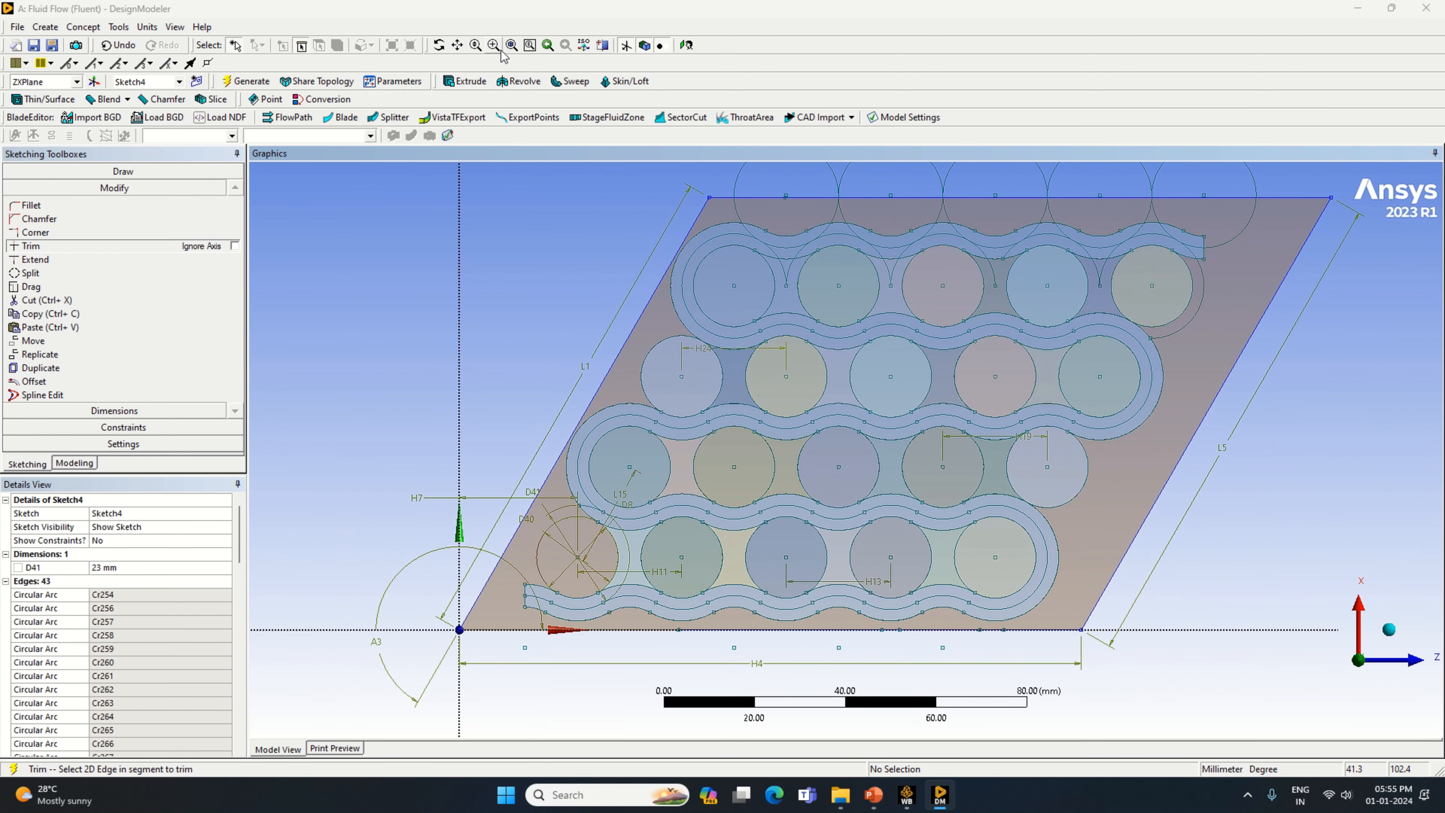
pyautogui.click(475, 45)
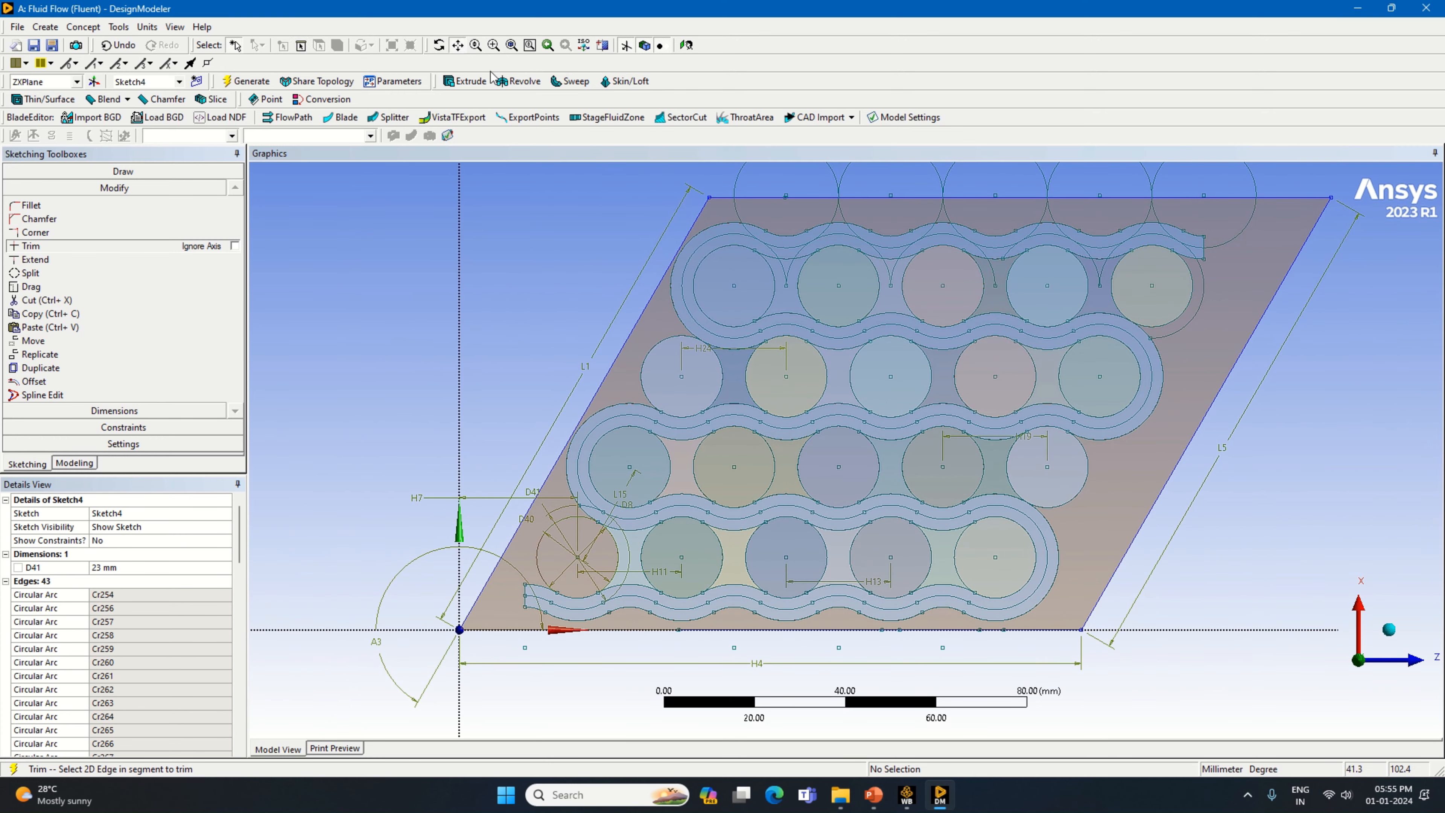
pyautogui.moveTo(865, 252)
pyautogui.mouseDown()
pyautogui.moveTo(897, 413)
pyautogui.moveTo(821, 394)
pyautogui.moveTo(841, 352)
pyautogui.moveTo(648, 410)
pyautogui.moveTo(637, 370)
pyautogui.mouseUp()
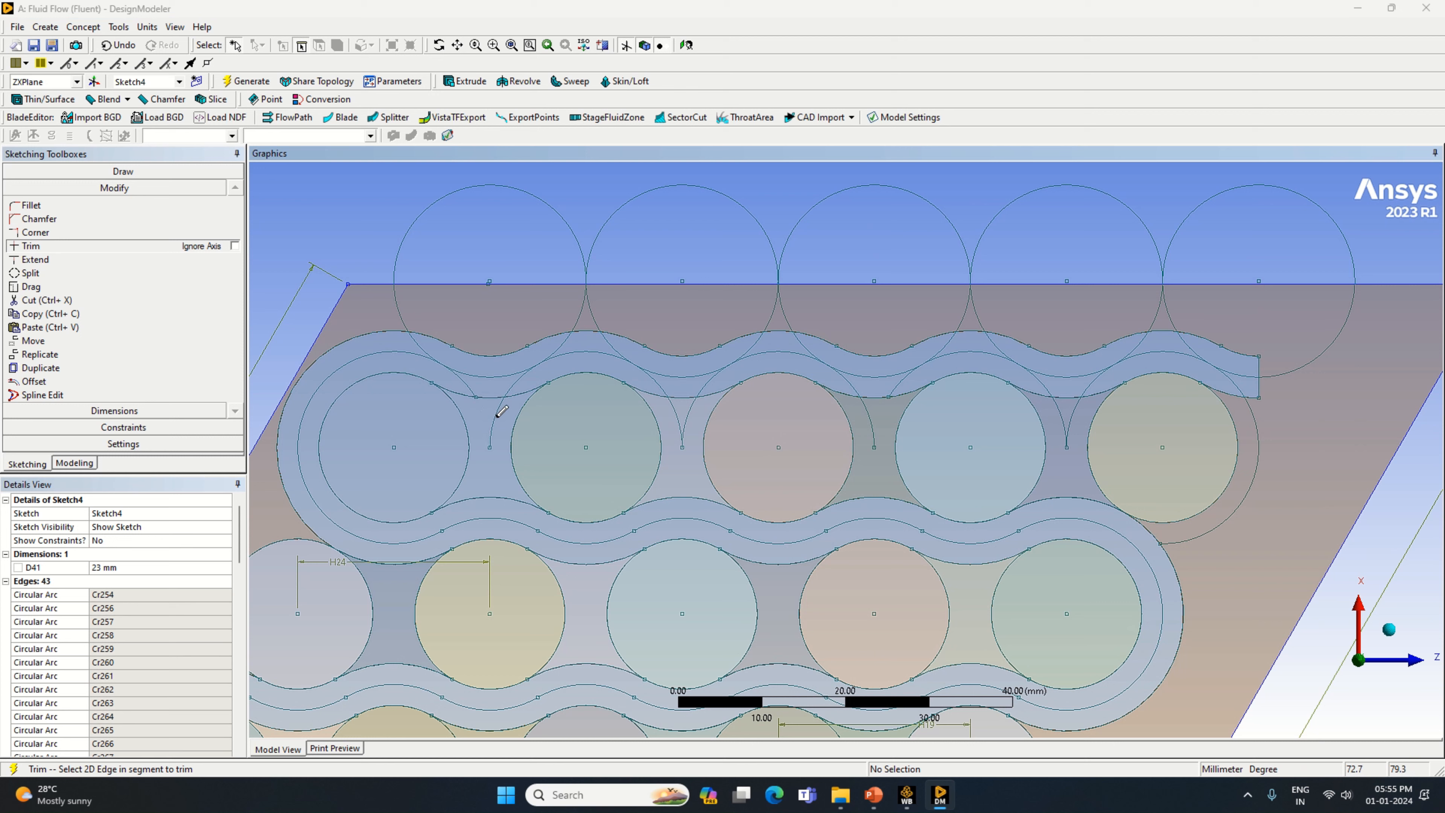
pyautogui.click(497, 411)
pyautogui.click(471, 383)
pyautogui.click(404, 286)
pyautogui.click(404, 245)
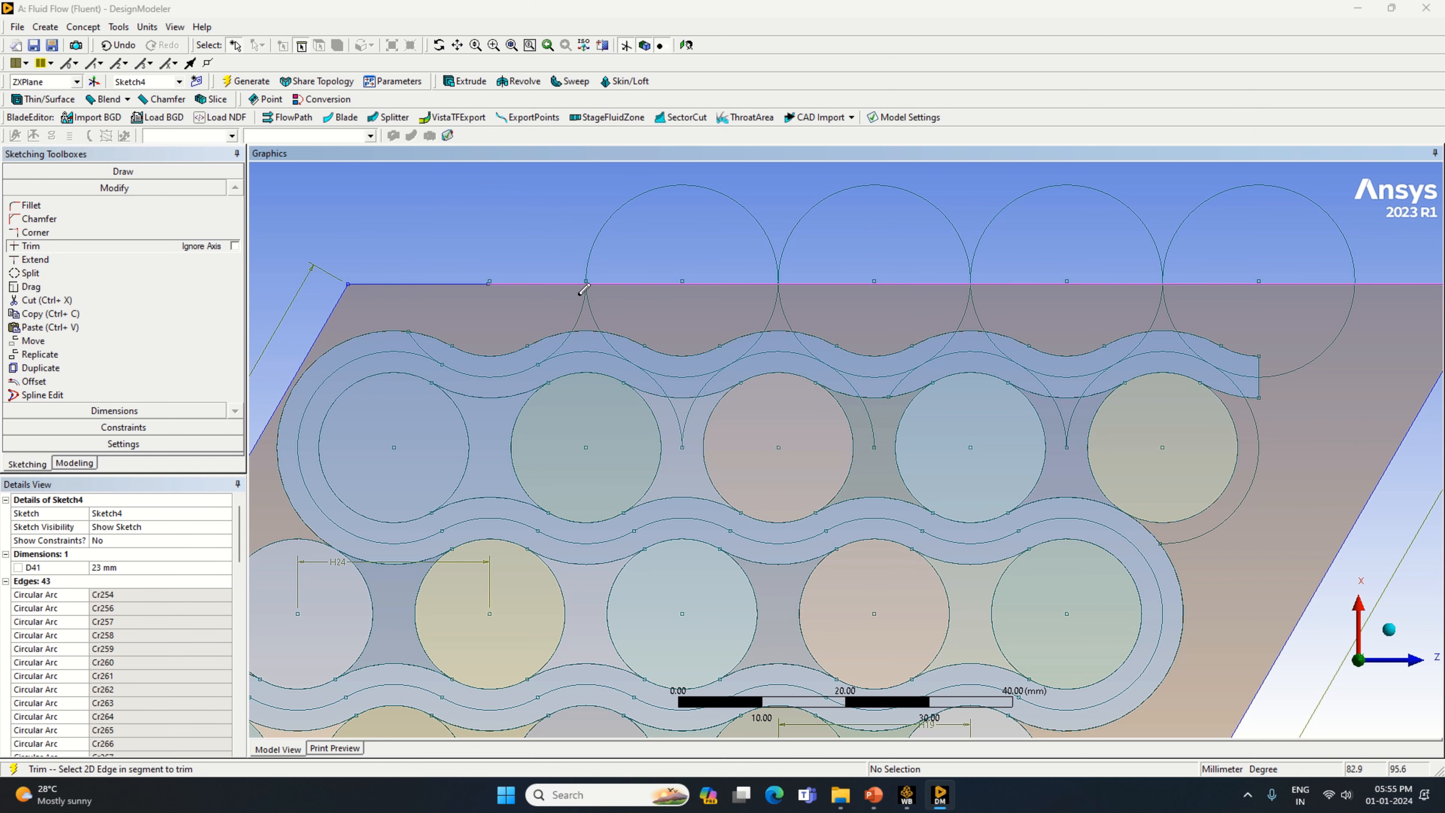
# Trim the second and third circles on the block's upper edge and the arcs between the fourth row's second and third tubes.
pyautogui.click(566, 336)
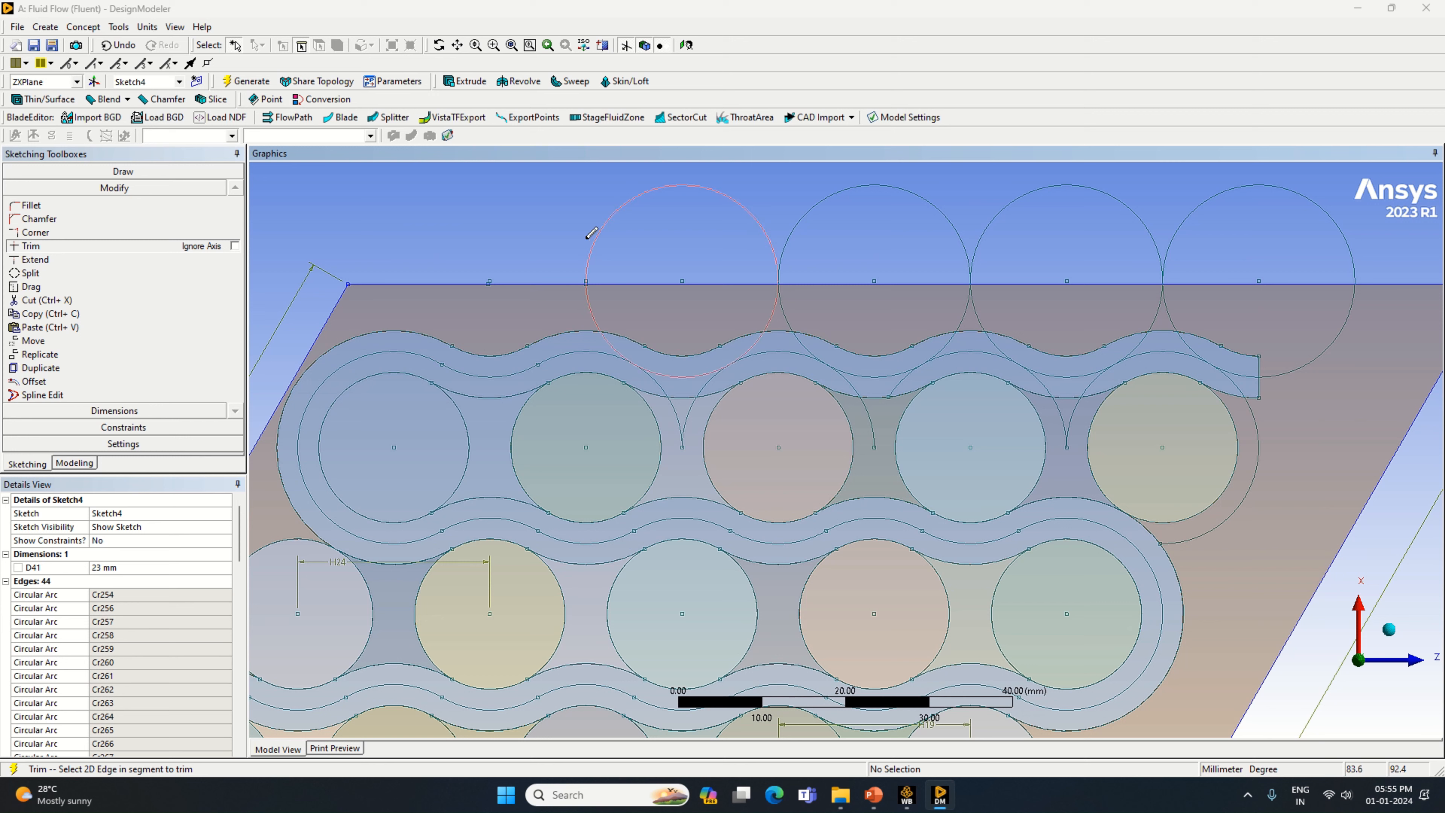
pyautogui.click(659, 224)
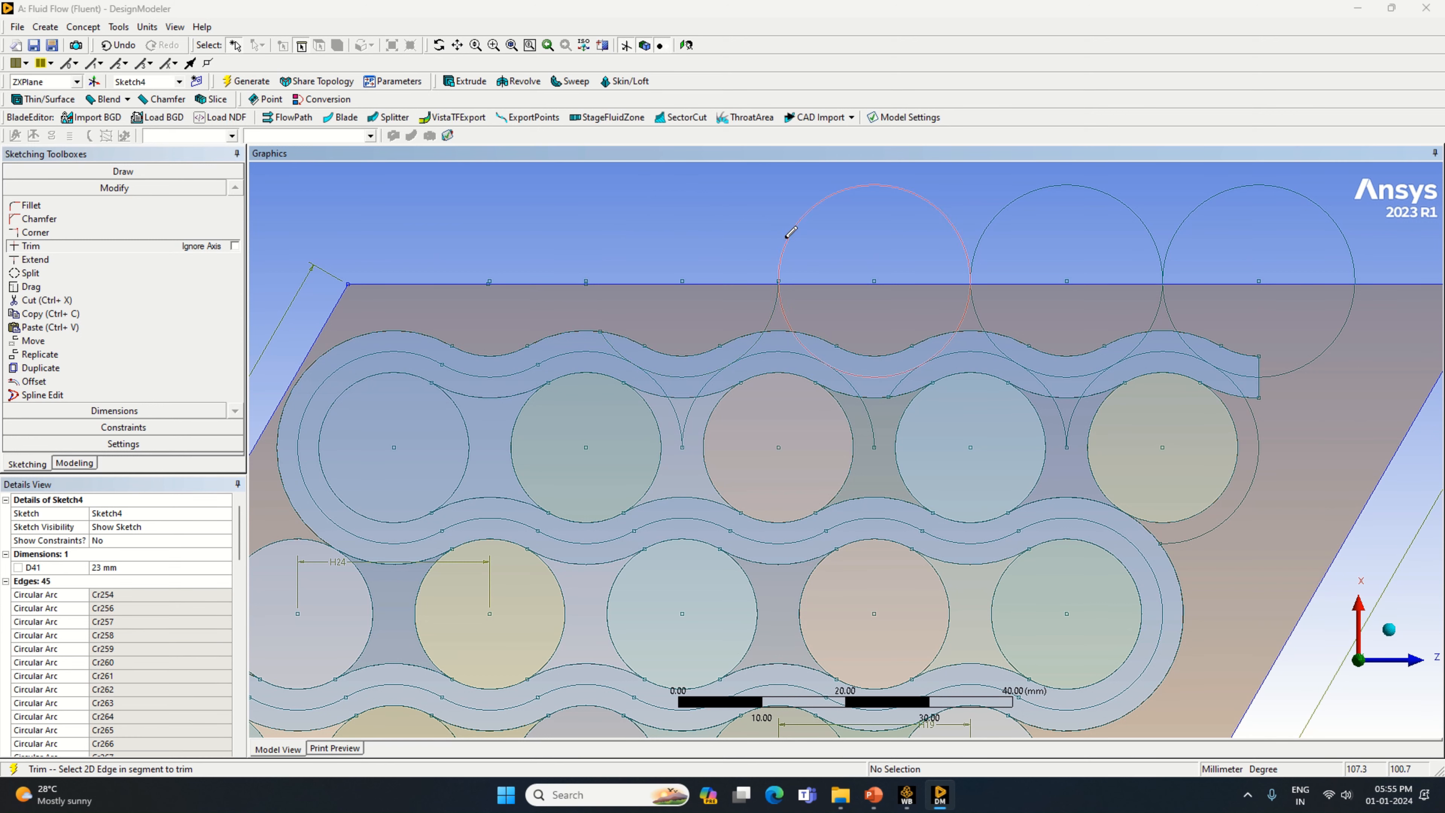
pyautogui.click(787, 257)
pyautogui.click(783, 312)
pyautogui.click(654, 366)
pyautogui.click(675, 385)
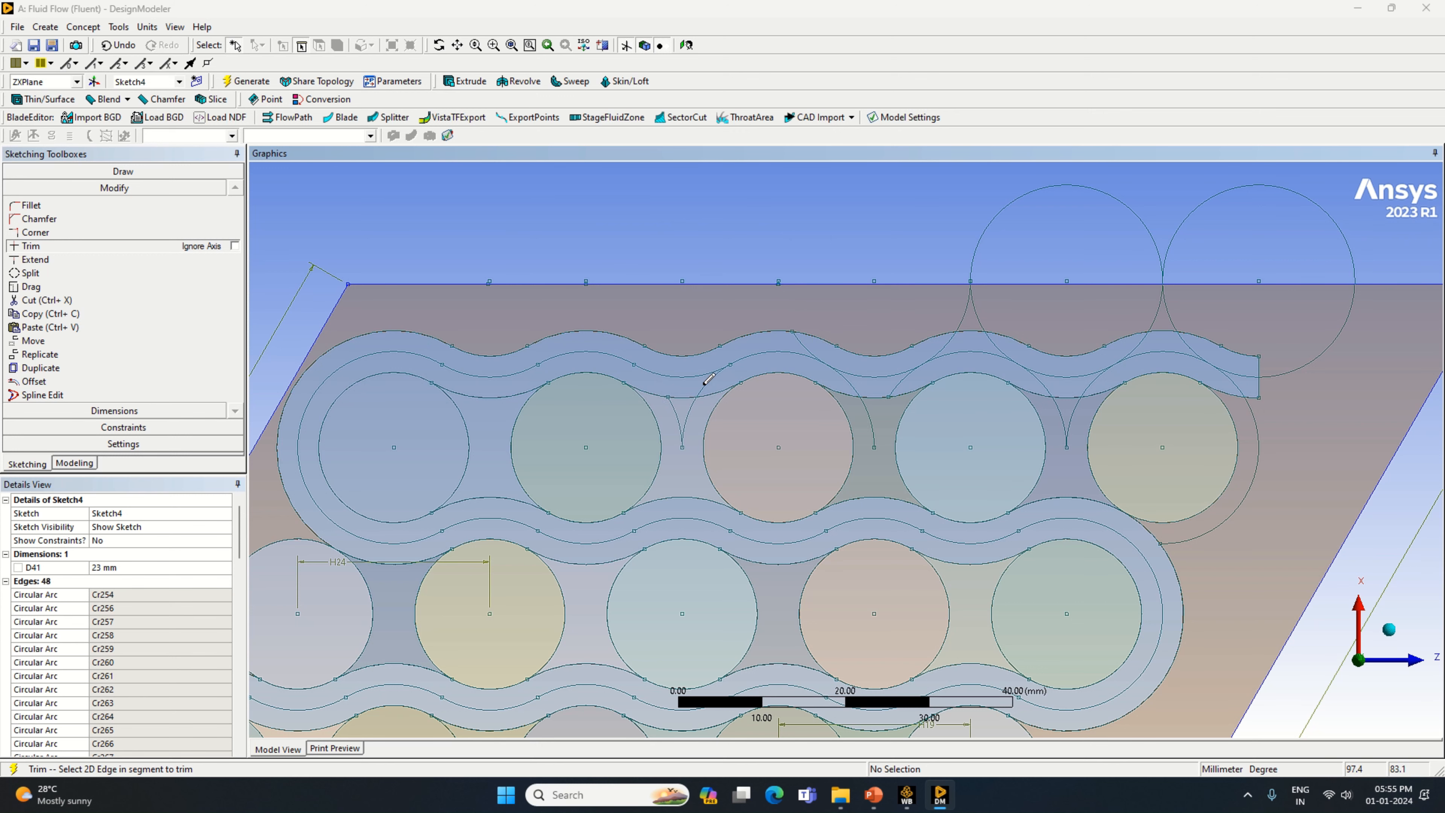
pyautogui.click(690, 414)
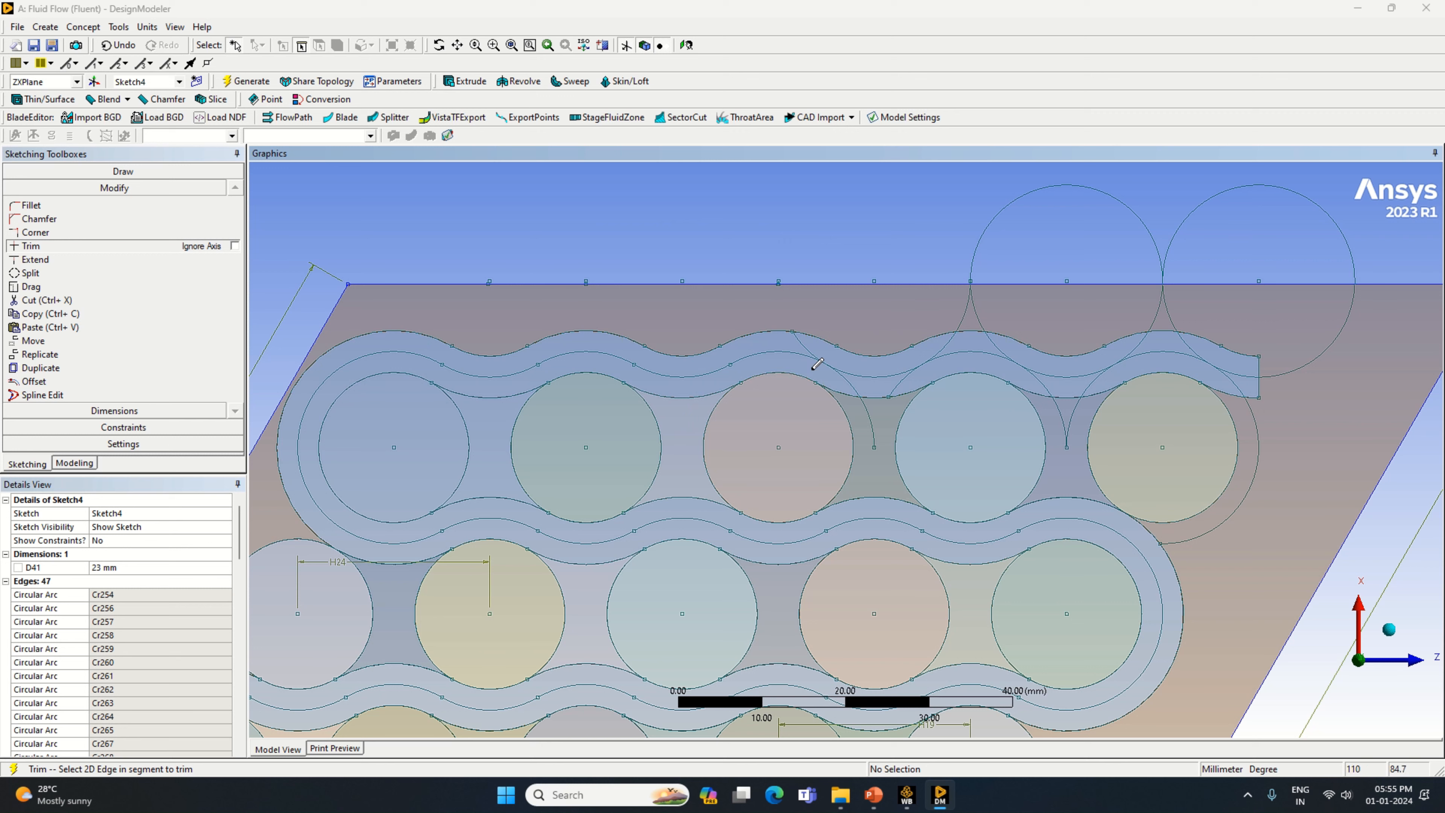
# Trim the arcs between the fourth row's third and fourth tubes and the fourth circle on the block's upper edge.
pyautogui.click(817, 342)
pyautogui.click(859, 383)
pyautogui.click(958, 335)
pyautogui.click(980, 310)
pyautogui.click(962, 313)
pyautogui.click(982, 230)
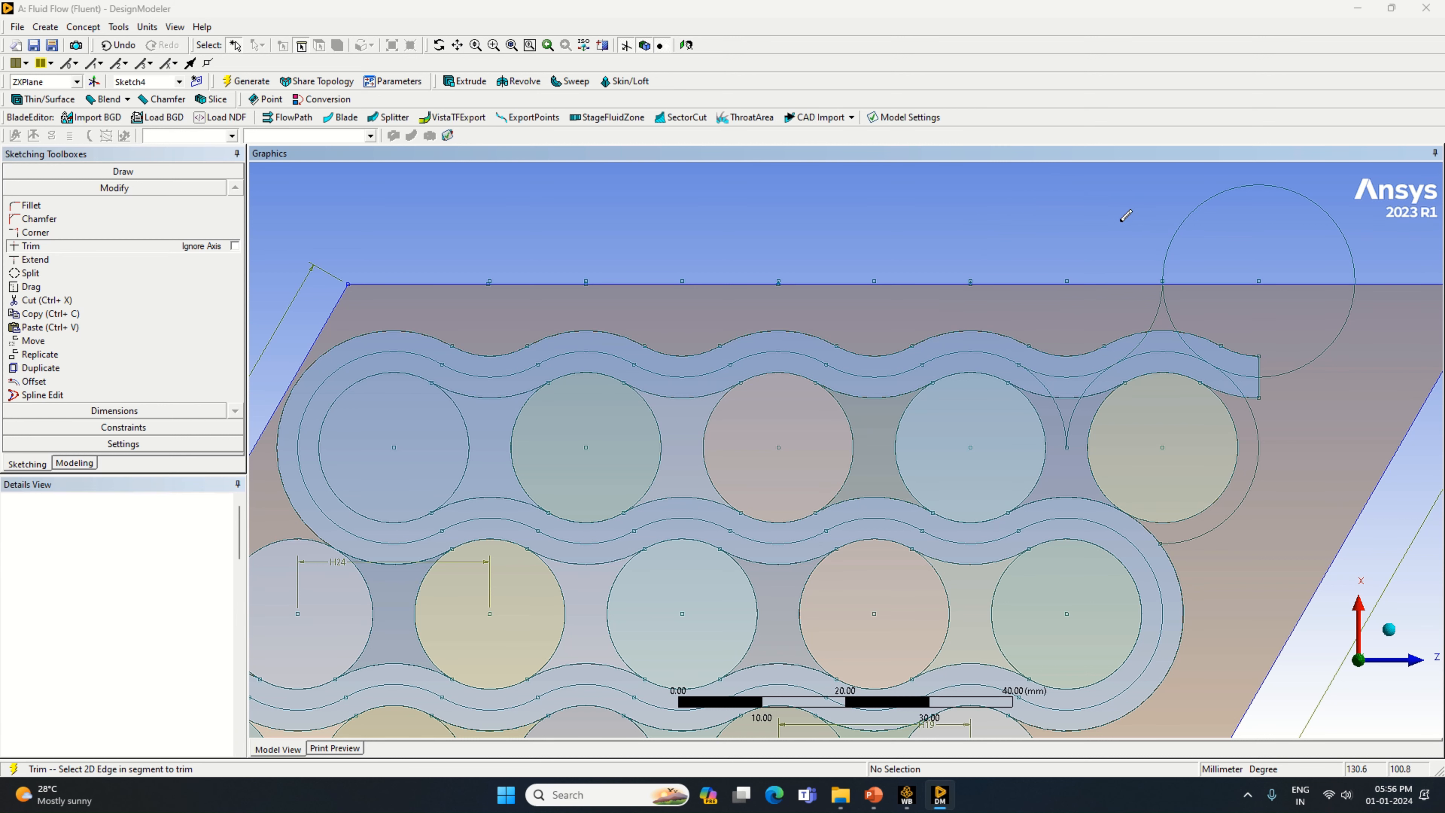
# Trim the last upper-edge circle, the arcs between the fourth row's last two tubes, and the last tube's outer arc.
pyautogui.click(1166, 300)
pyautogui.click(1143, 341)
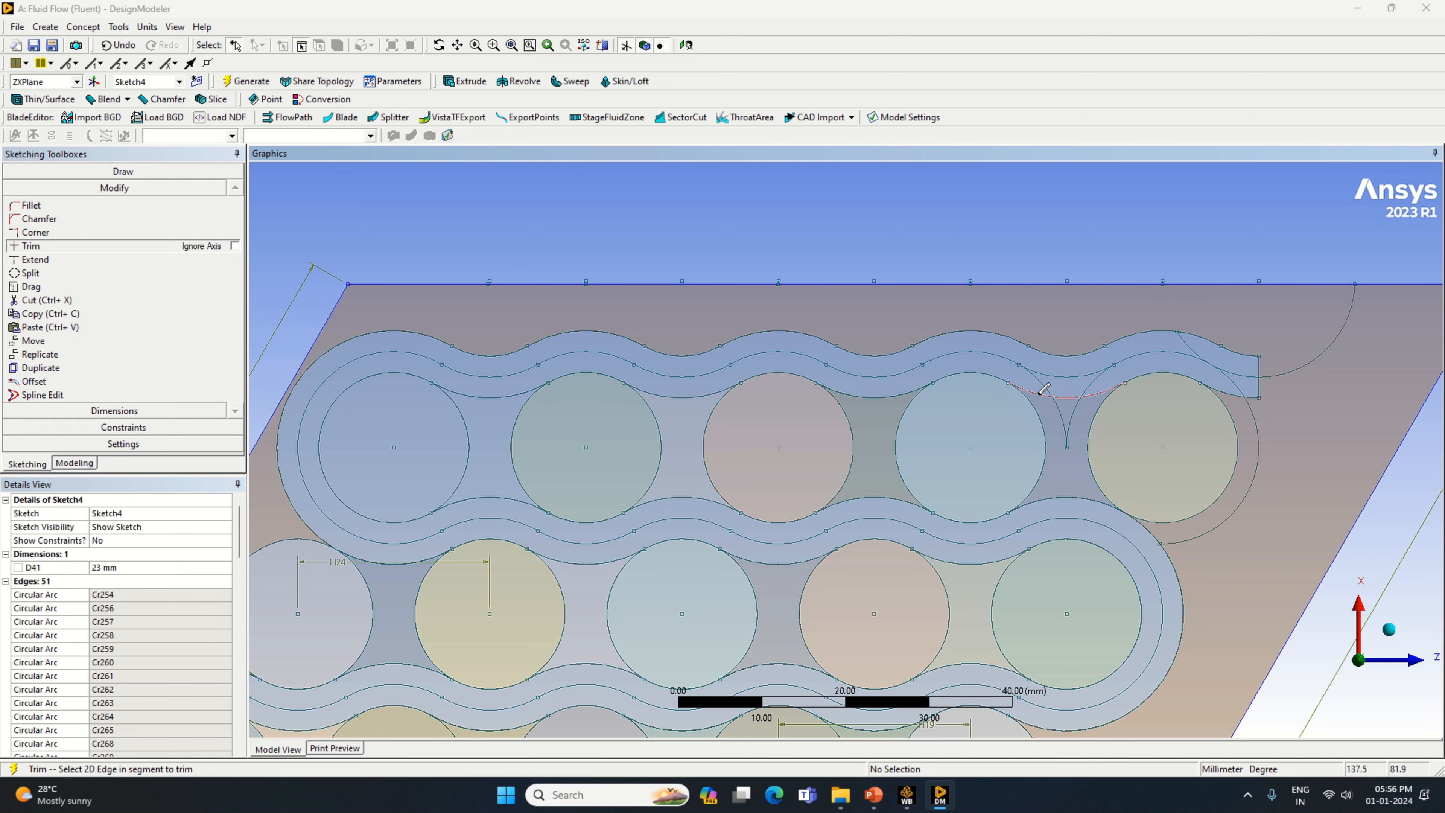
pyautogui.click(1072, 415)
pyautogui.click(1308, 356)
pyautogui.click(1234, 377)
# Trim the leftover circle stubs on the block's upper edge above the fourth row's second tube.
pyautogui.scroll(1, 1055, 266)
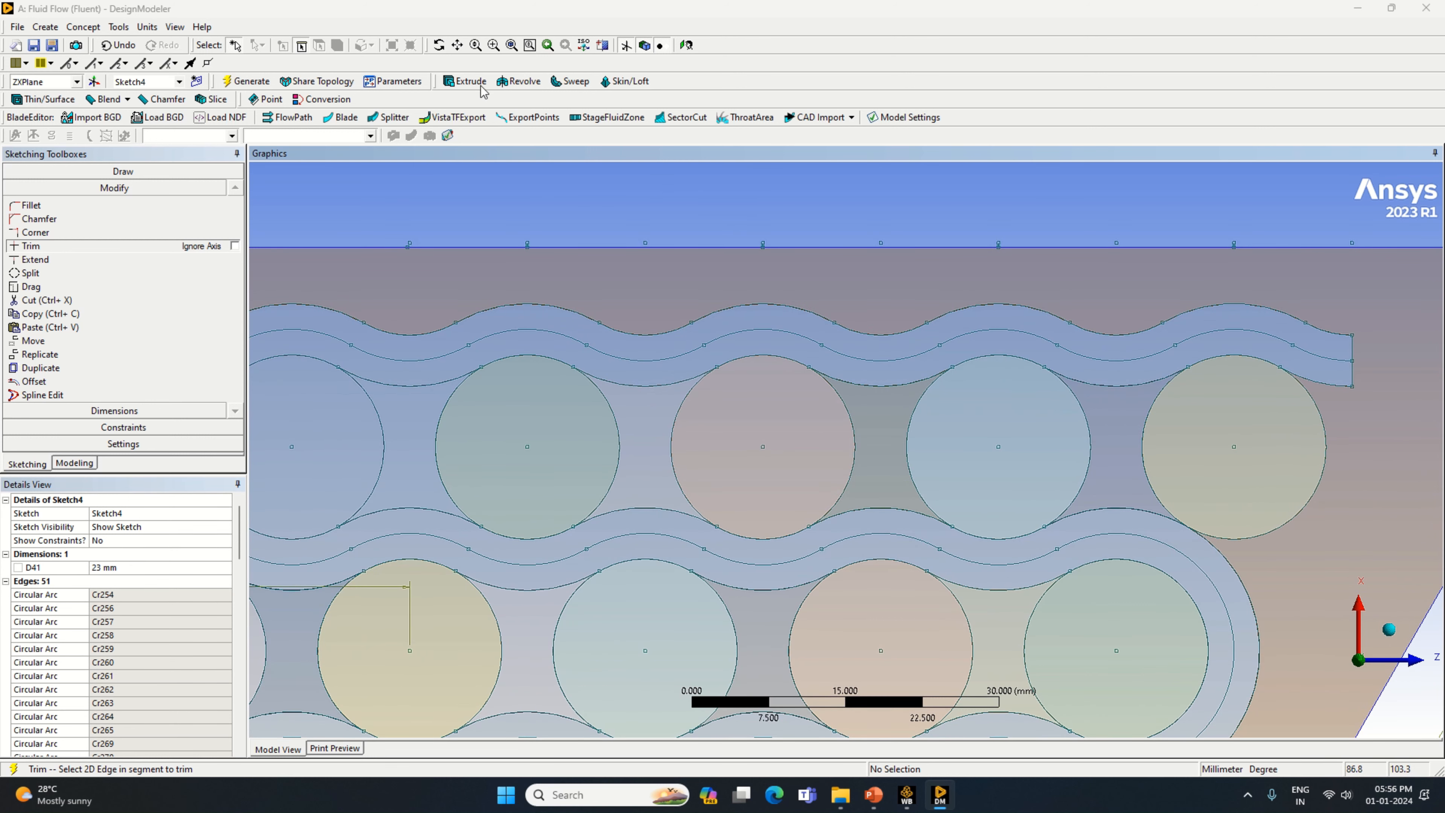
pyautogui.click(494, 45)
pyautogui.moveTo(395, 227); pyautogui.dragTo(1203, 267)
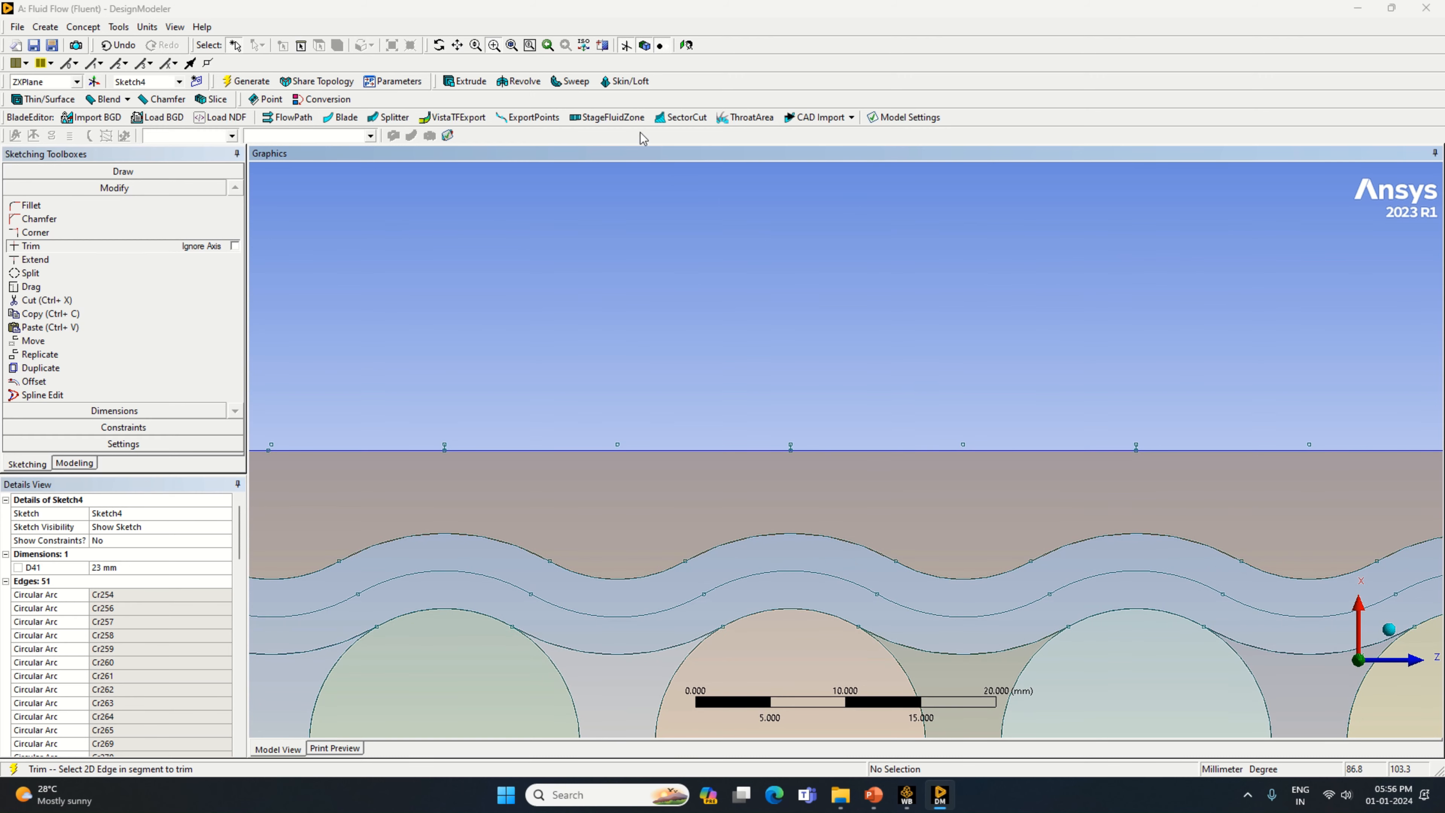
pyautogui.click(497, 49)
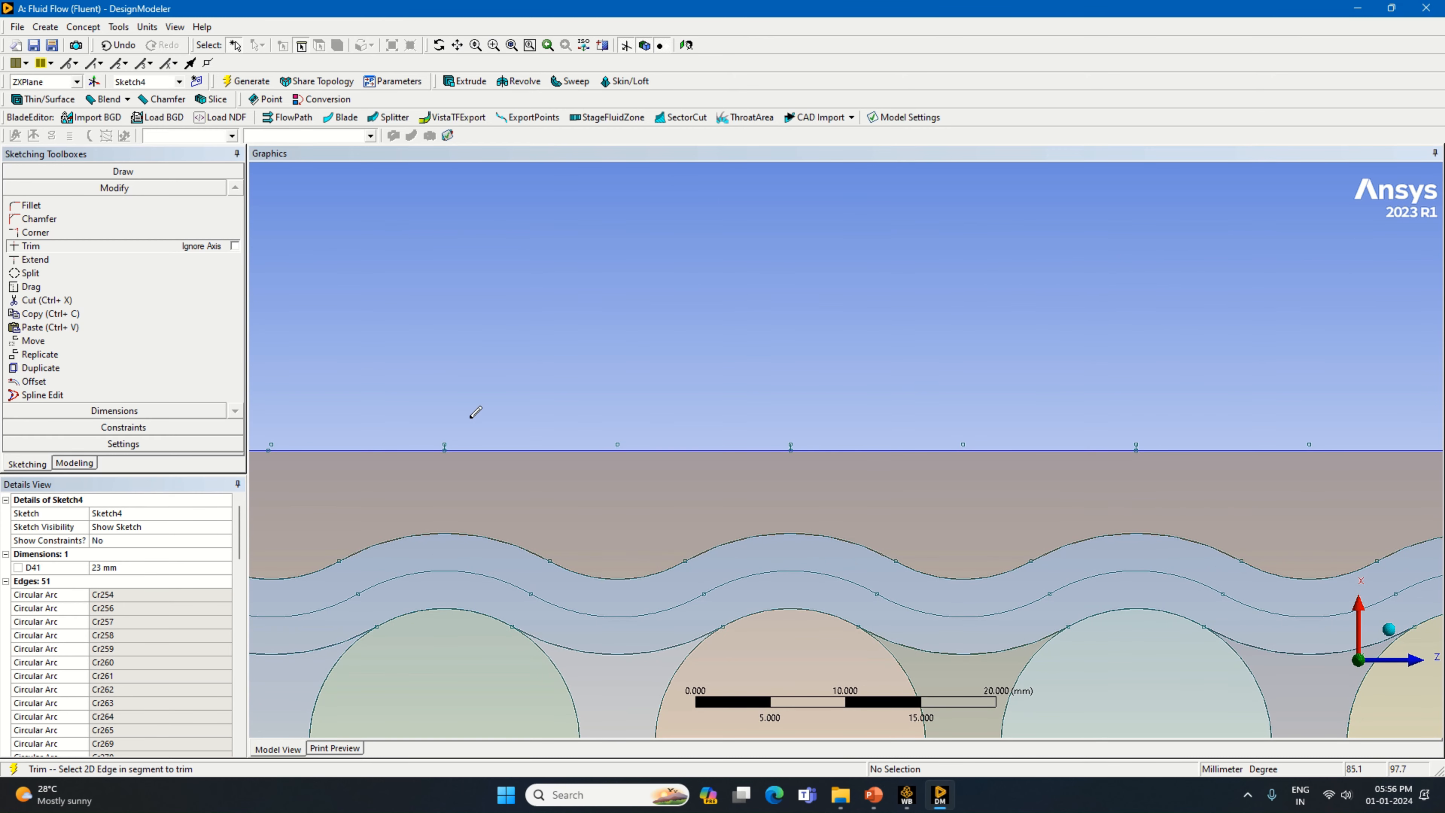
pyautogui.click(447, 448)
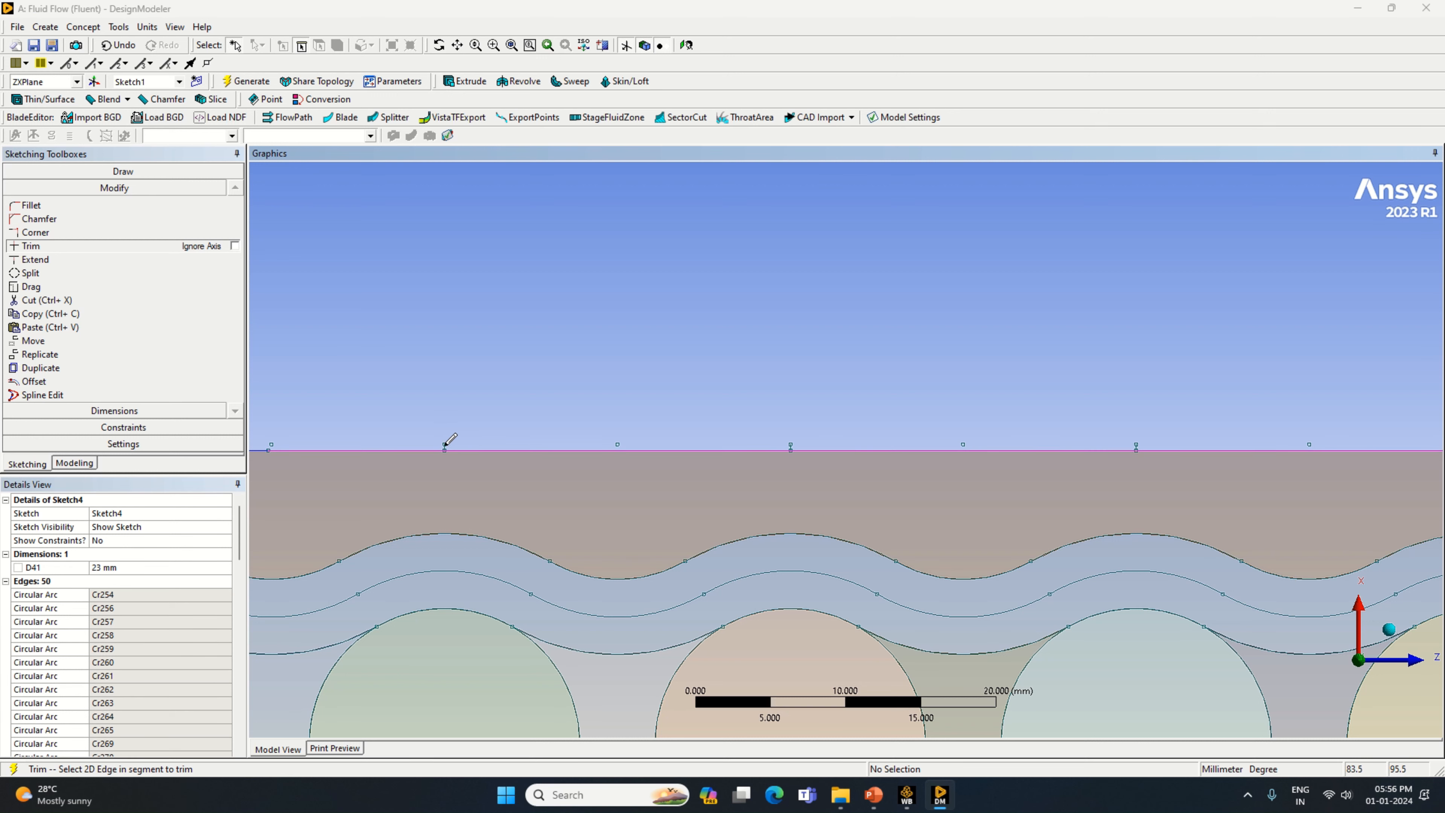
pyautogui.click(445, 445)
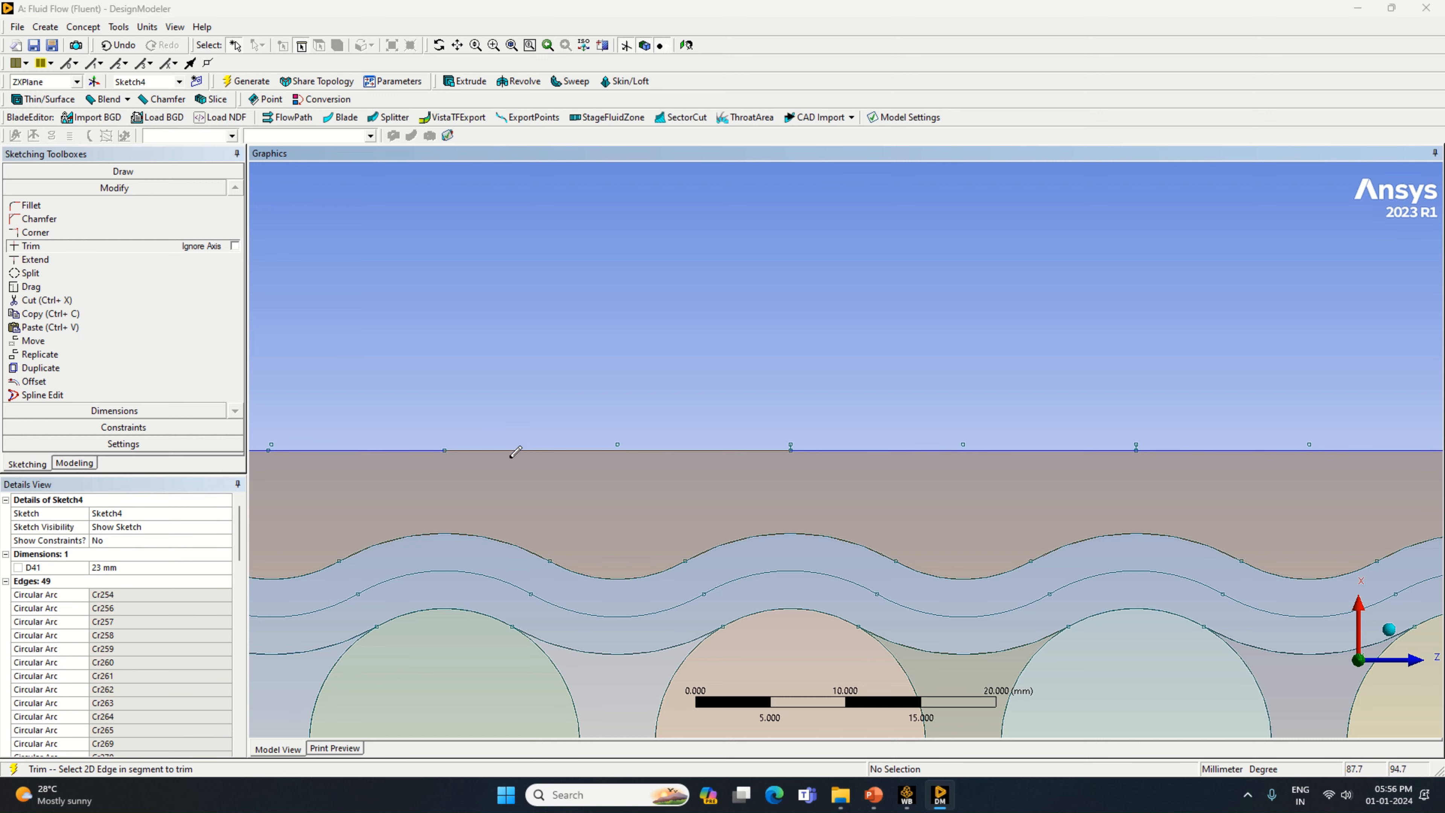
# Trim the leftover circle stubs on the block's upper edge above the fourth row's third and fourth tubes.
pyautogui.scroll(-1, 646, 423)
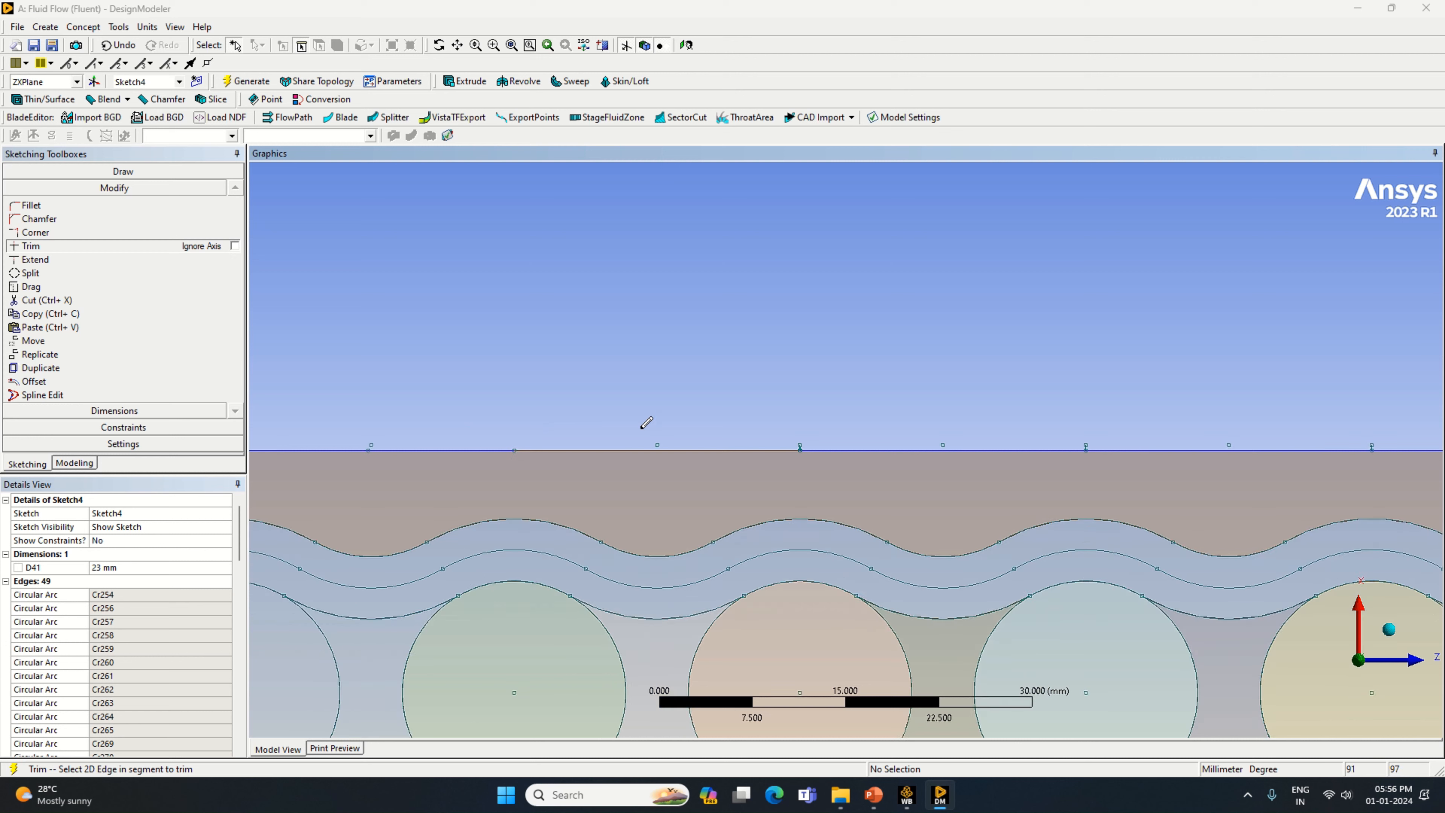
pyautogui.click(803, 444)
pyautogui.scroll(2, 819, 441)
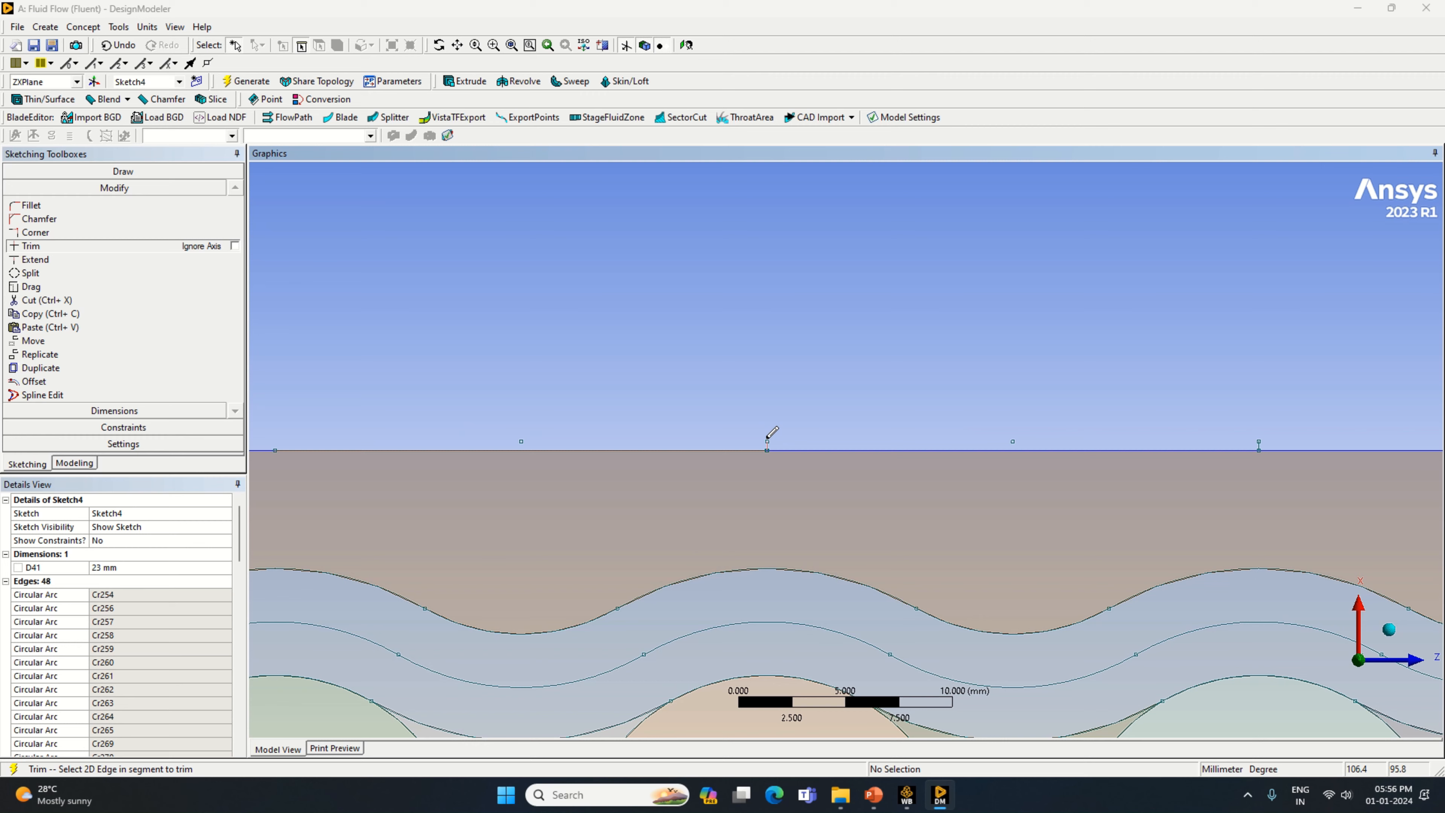
pyautogui.click(1260, 441)
pyautogui.scroll(1, 1246, 426)
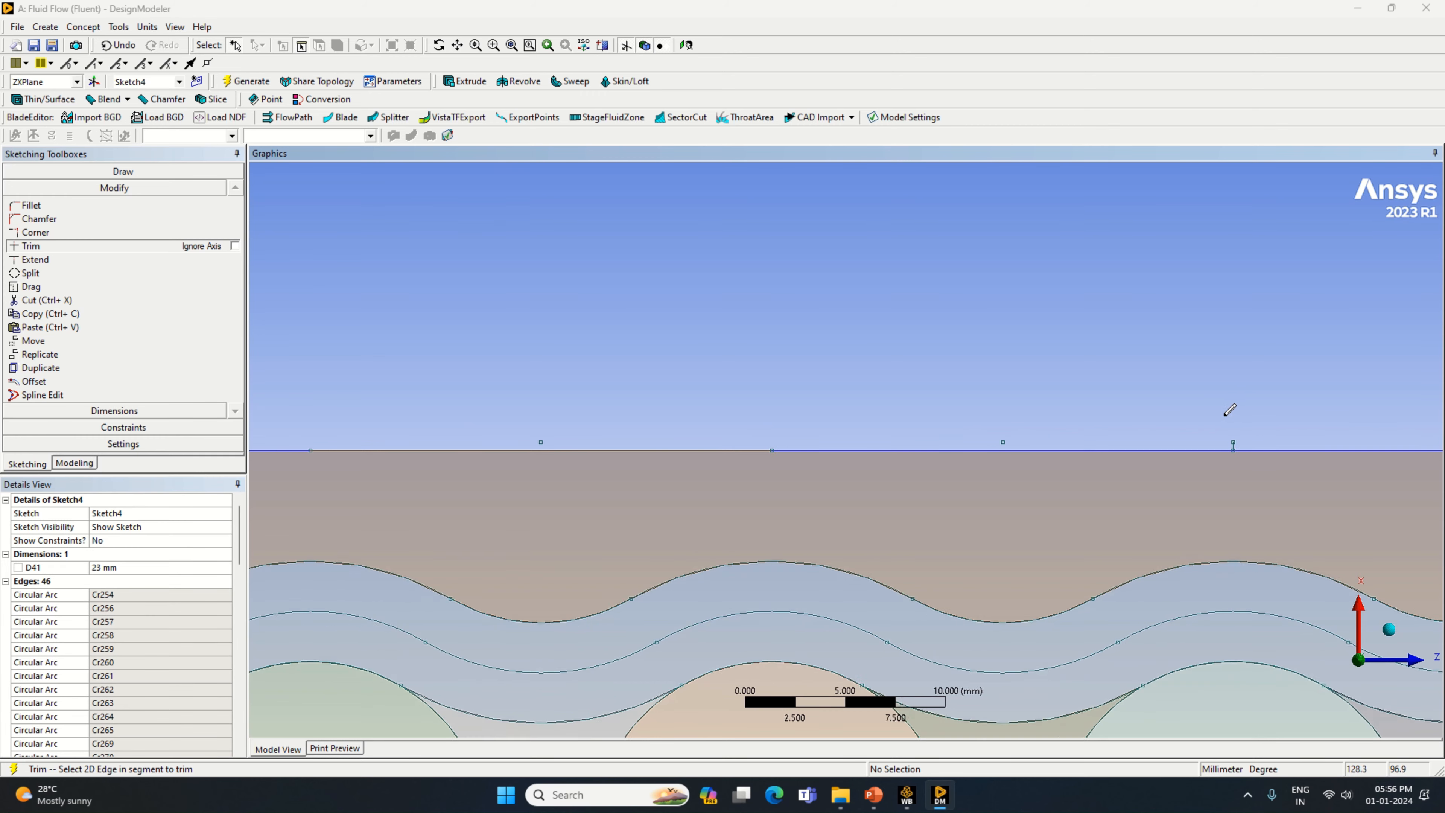
pyautogui.click(1323, 443)
# Trim the leftover circle stubs on the block's upper edge above the fourth row's last tube.
pyautogui.scroll(-5, 969, 395)
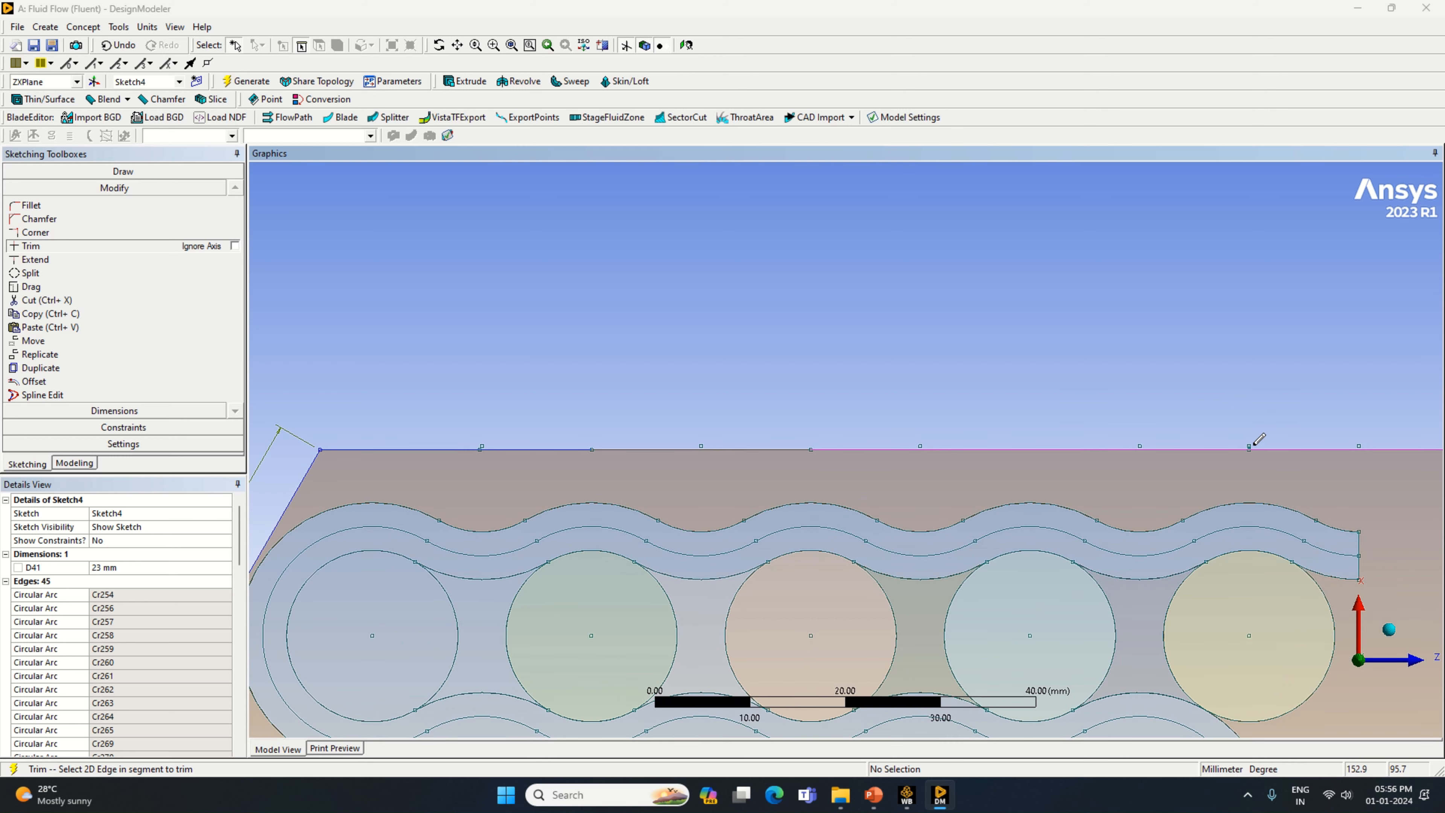
pyautogui.scroll(2, 1269, 435)
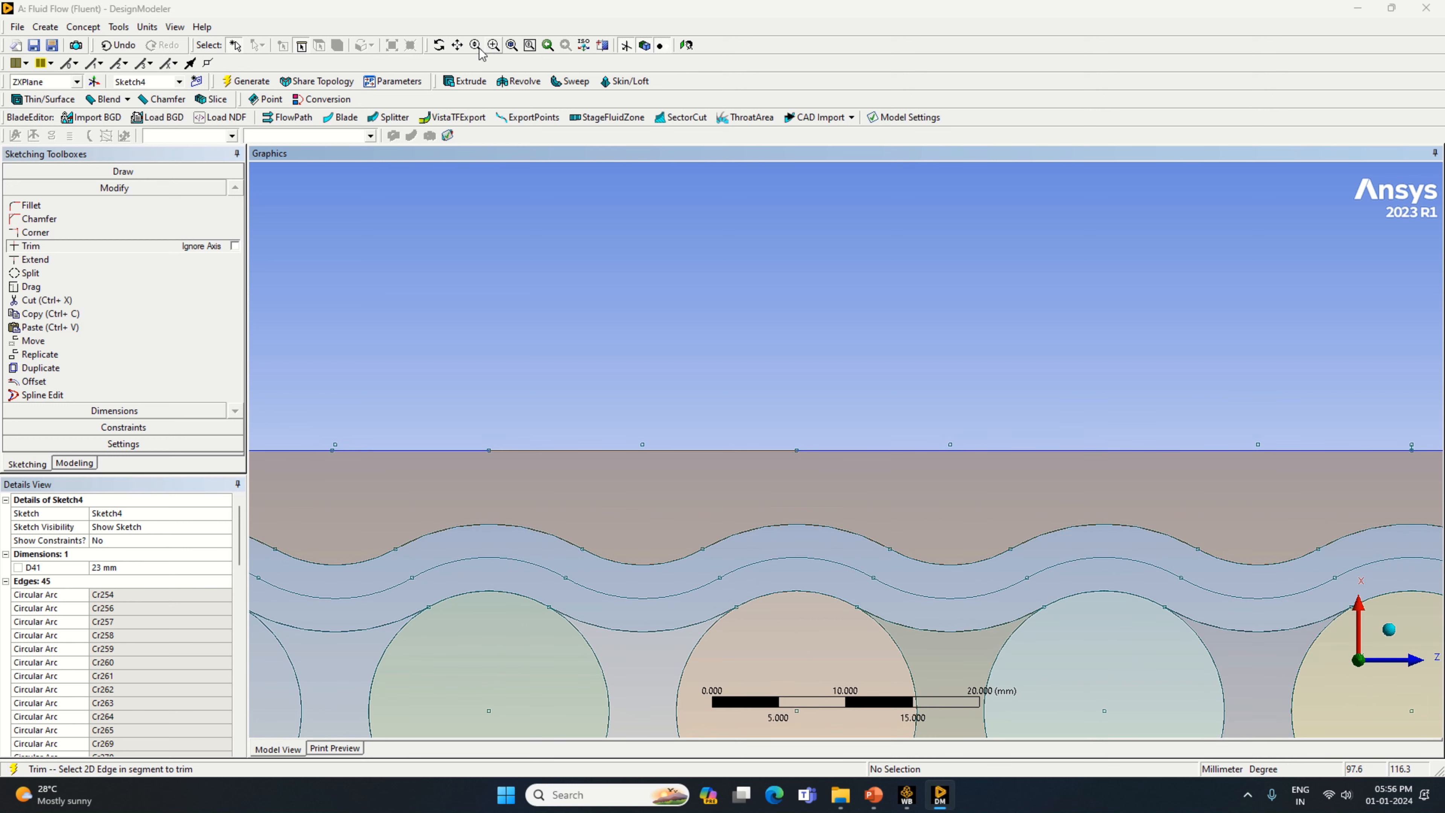
pyautogui.click(457, 45)
pyautogui.moveTo(1129, 350); pyautogui.dragTo(492, 336)
pyautogui.scroll(2, 806, 375)
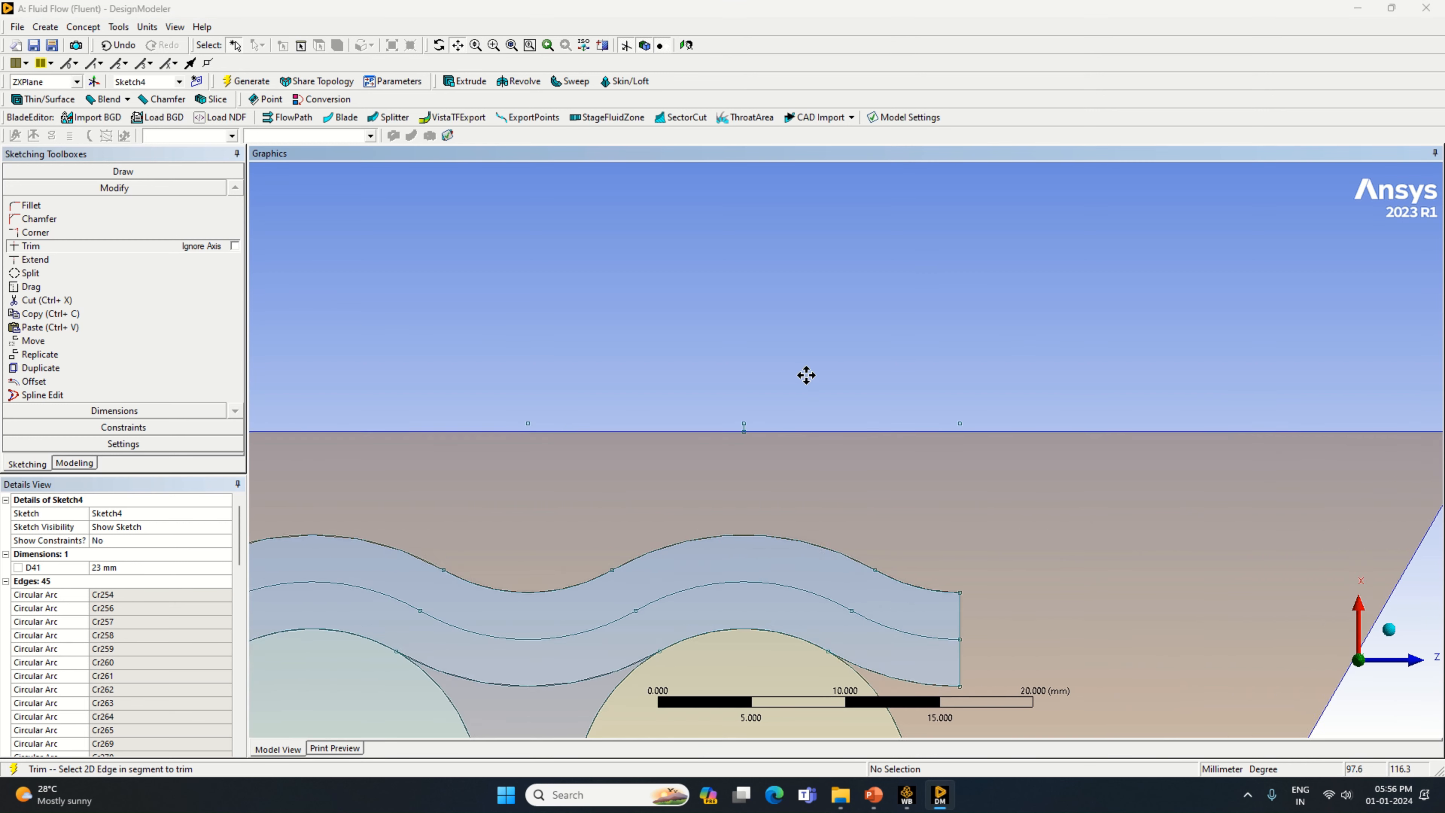
pyautogui.scroll(2, 806, 375)
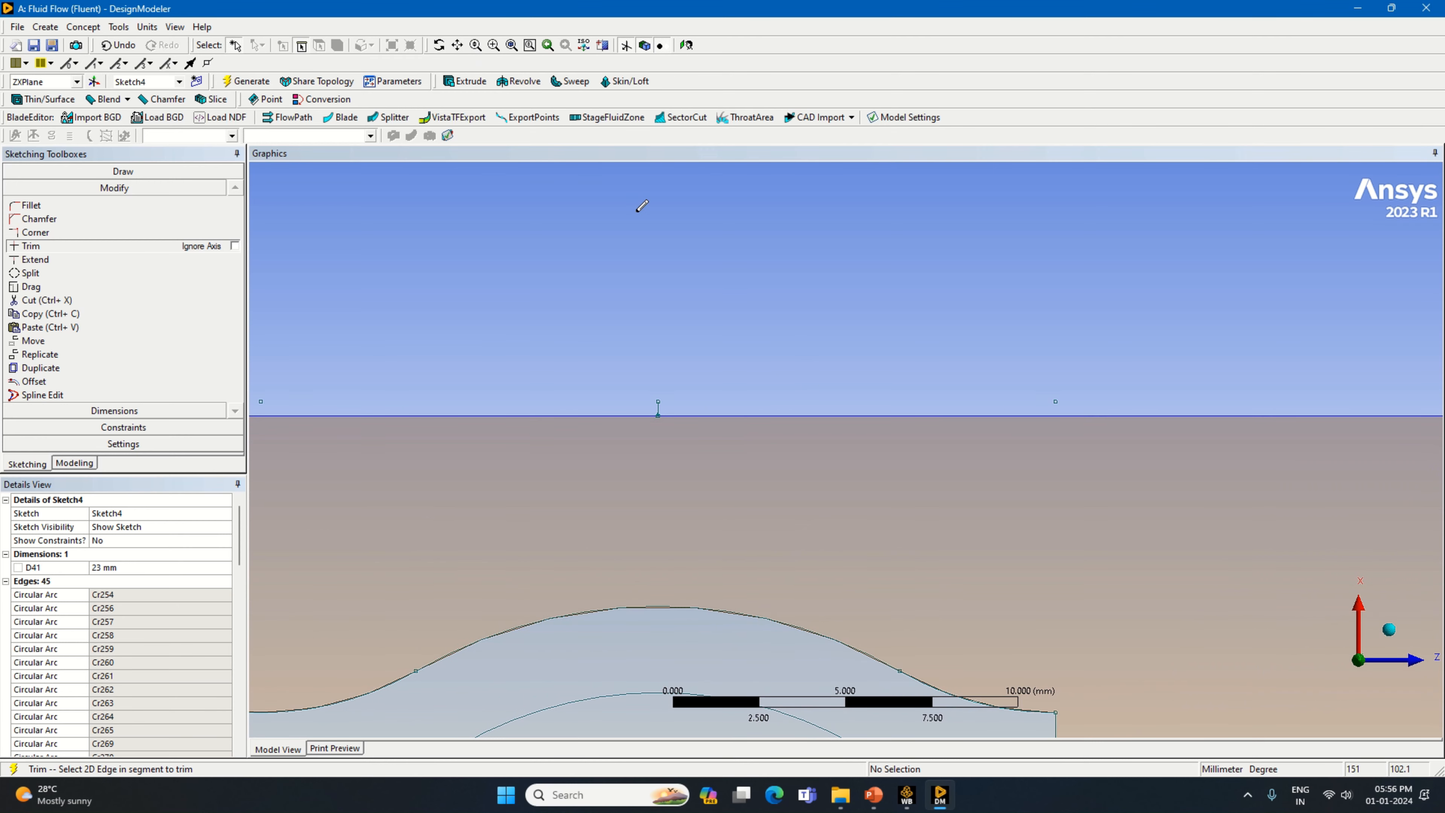
pyautogui.click(659, 407)
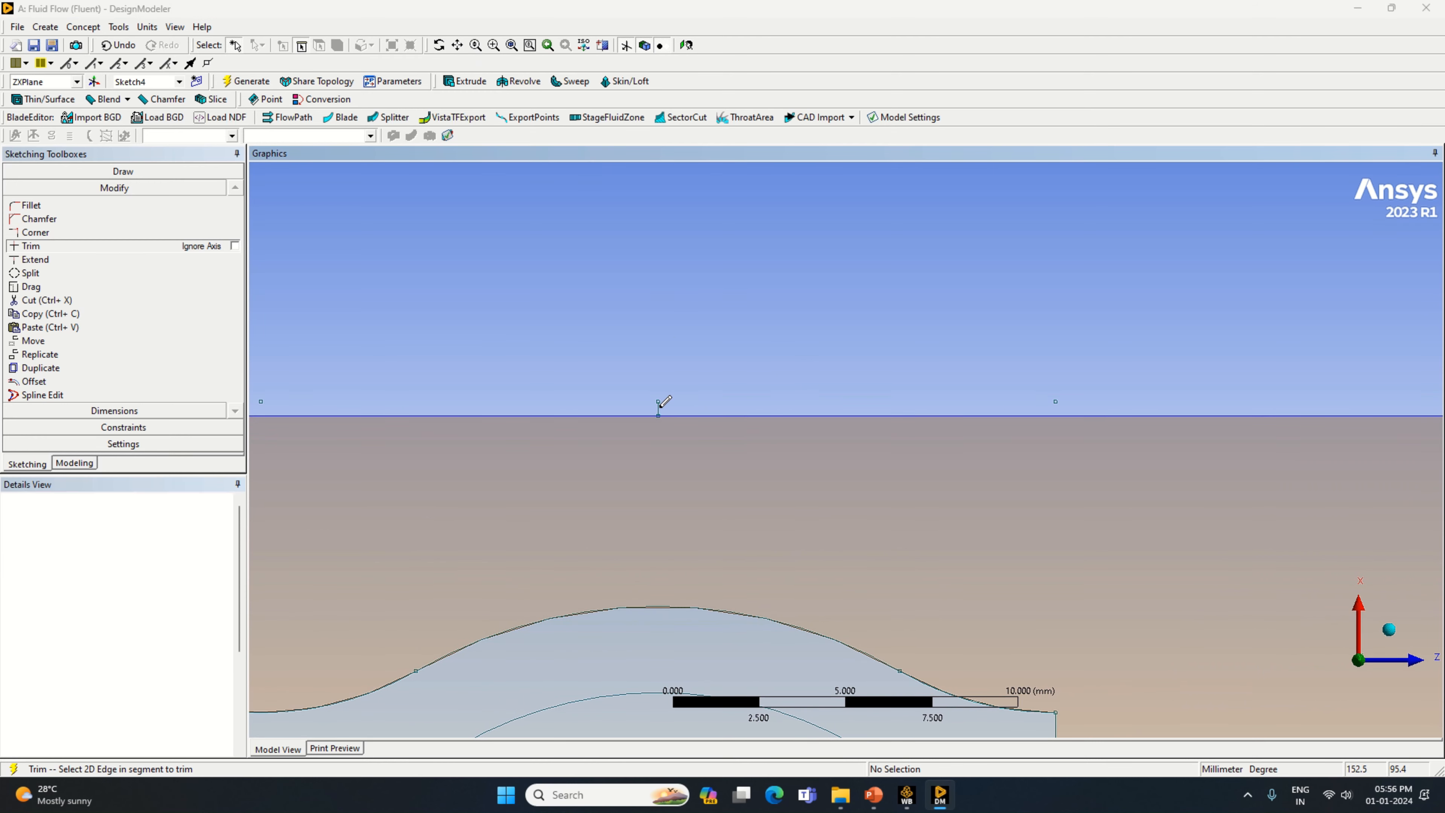
pyautogui.scroll(-5, 751, 489)
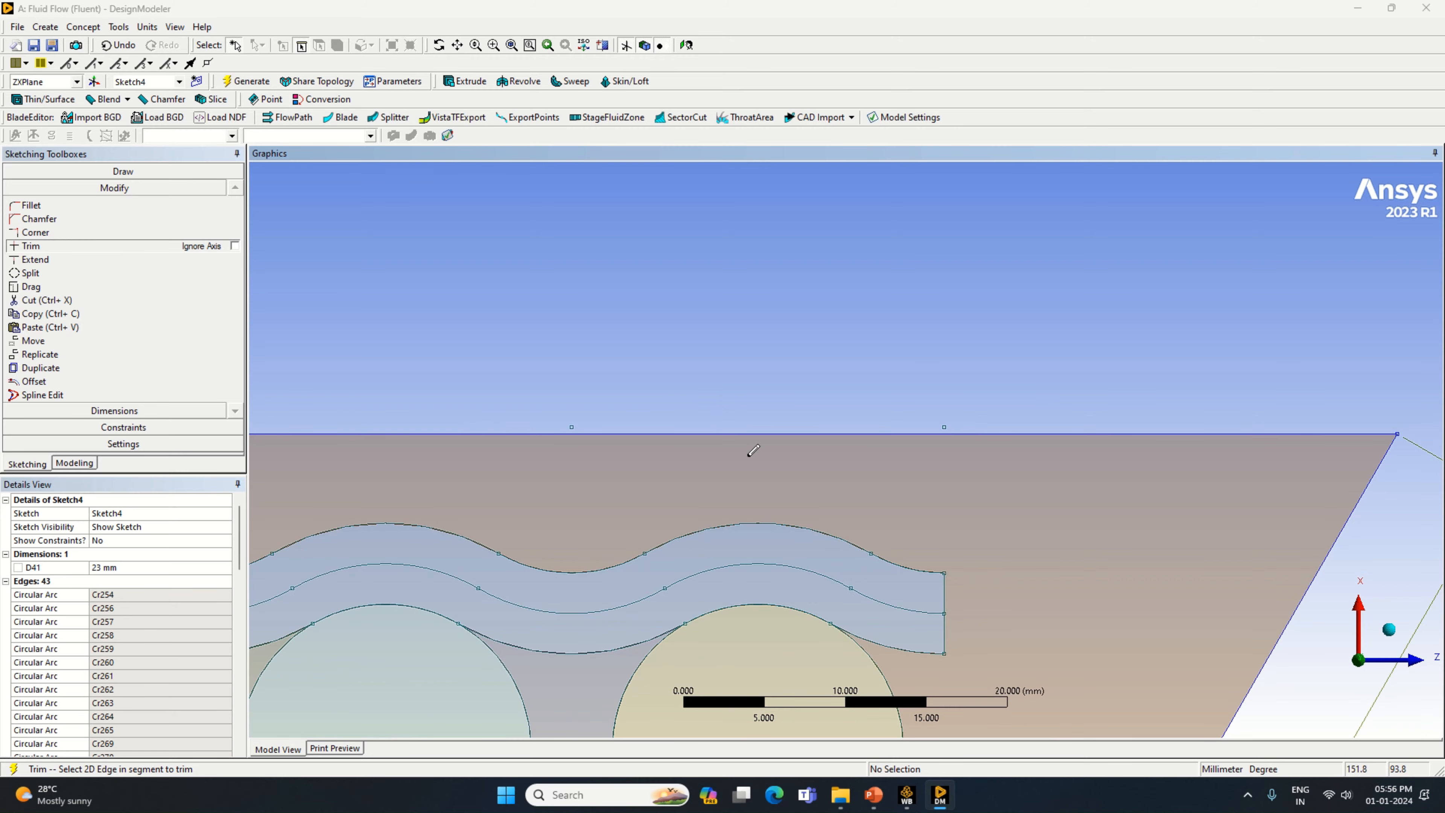
# Open Sketch3, which holds the 18 mm tube circles, for further sketching.
pyautogui.scroll(-3, 751, 494)
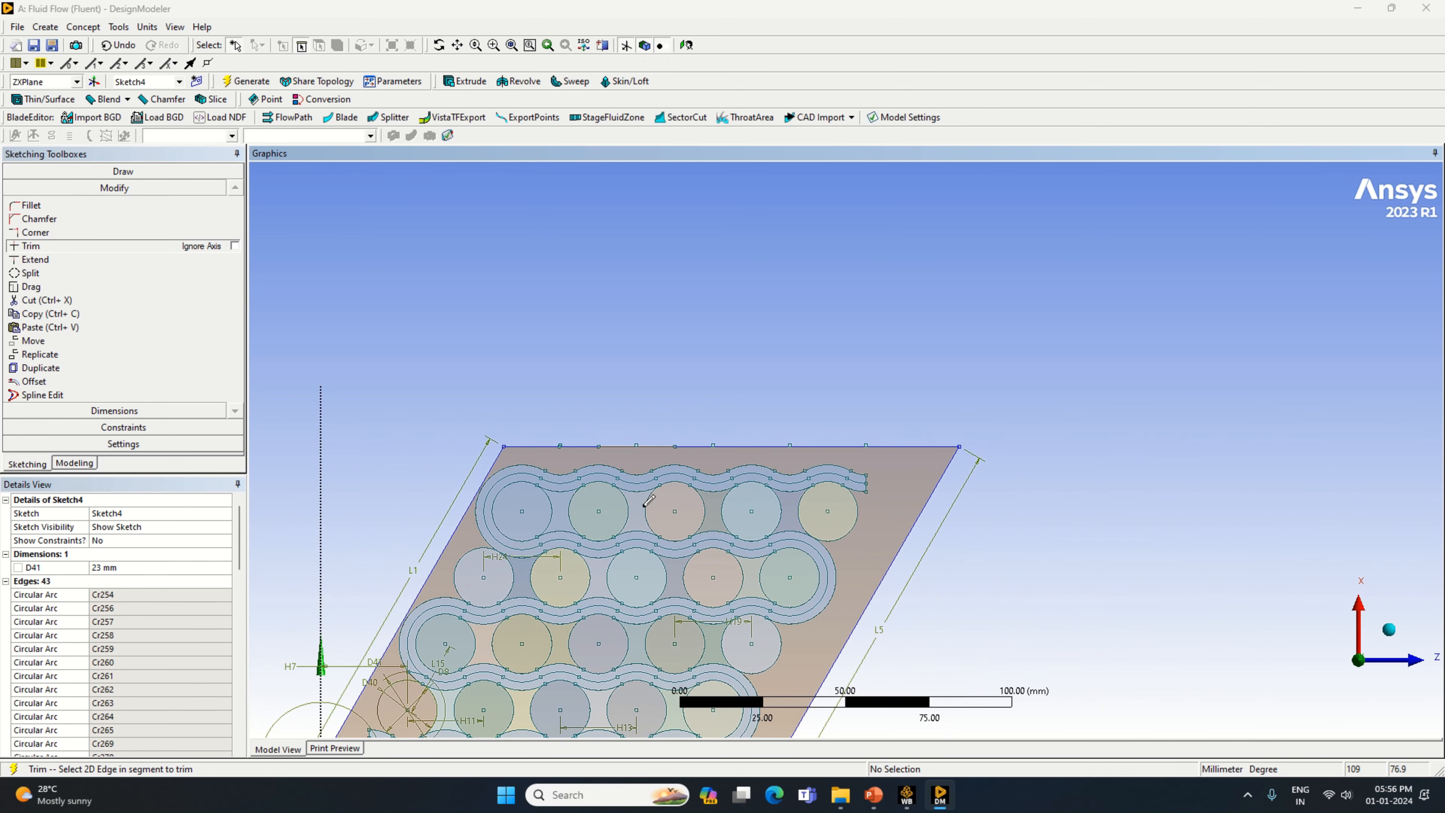
pyautogui.click(457, 46)
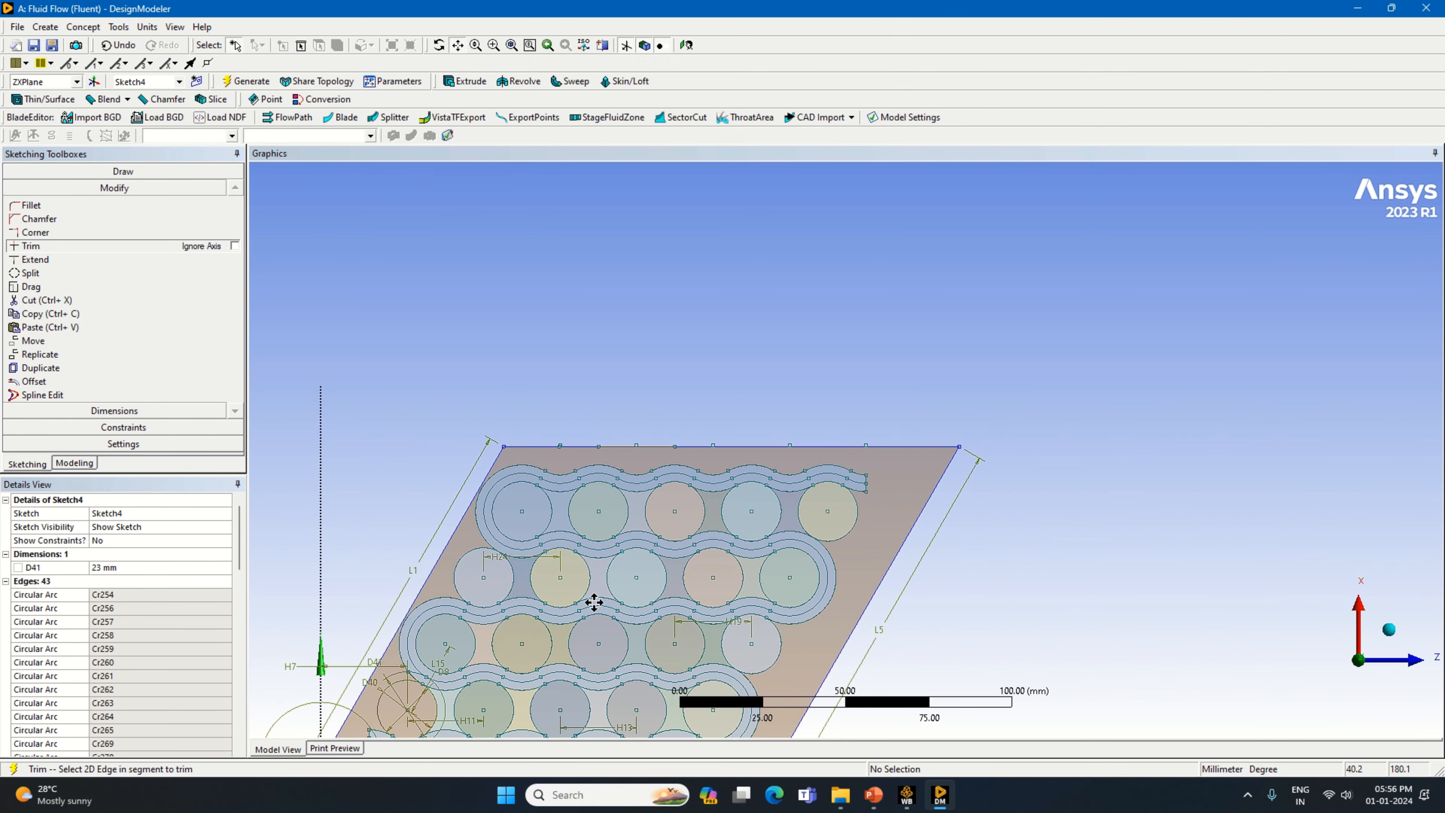
pyautogui.moveTo(593, 603); pyautogui.dragTo(841, 458)
pyautogui.scroll(2, 822, 472)
pyautogui.scroll(2, 822, 472)
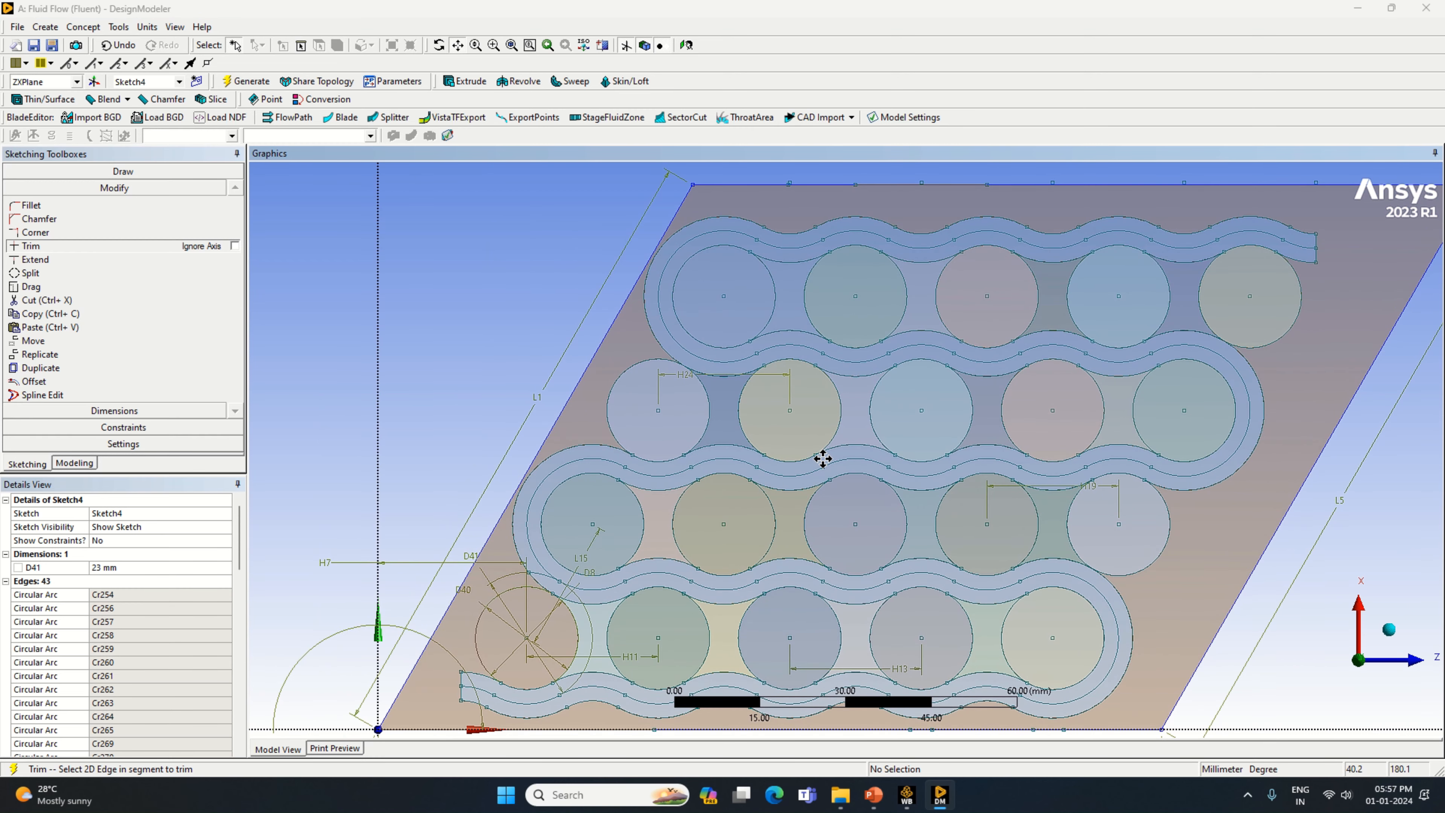
pyautogui.scroll(-1, 822, 459)
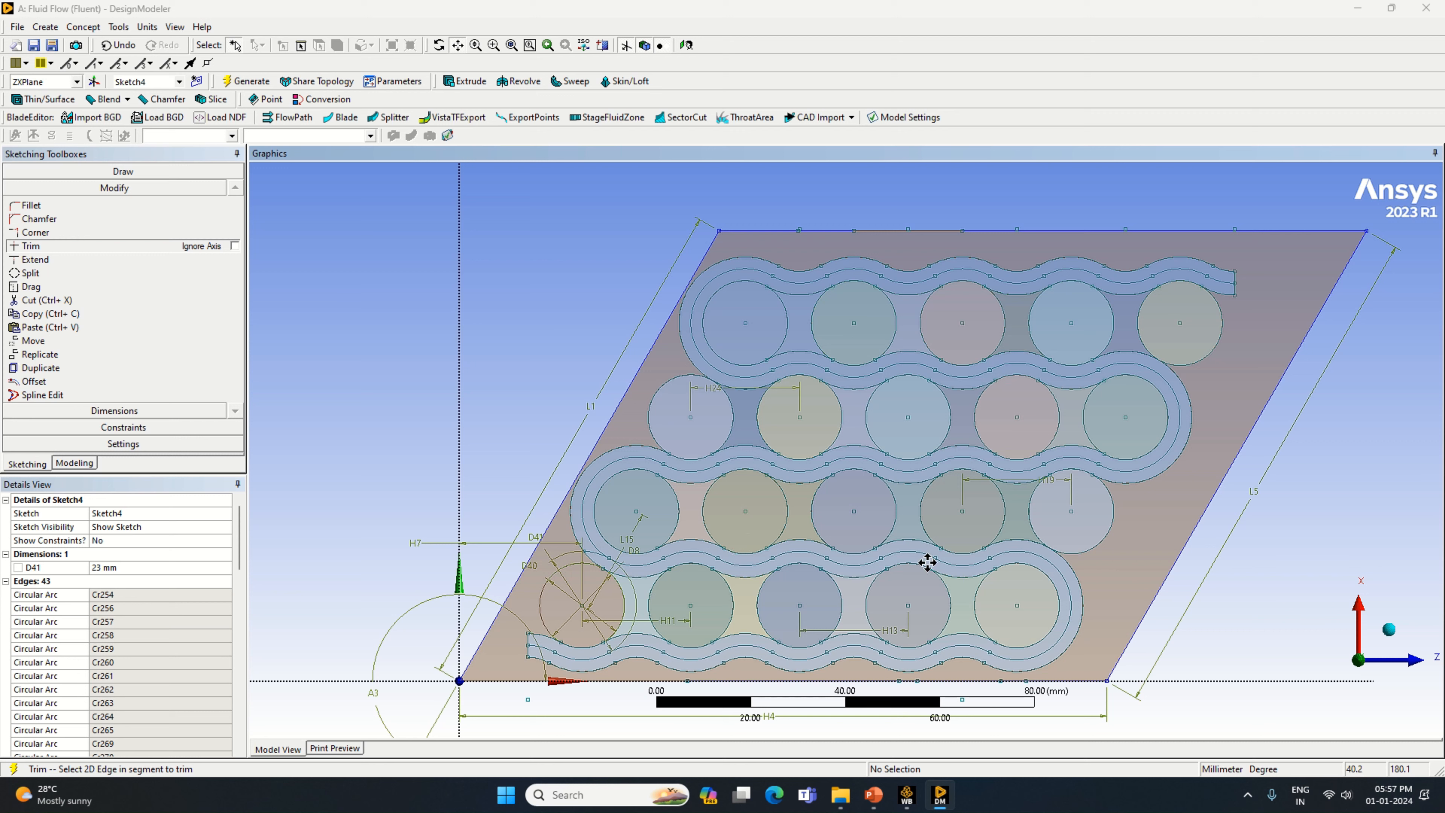
pyautogui.click(73, 462)
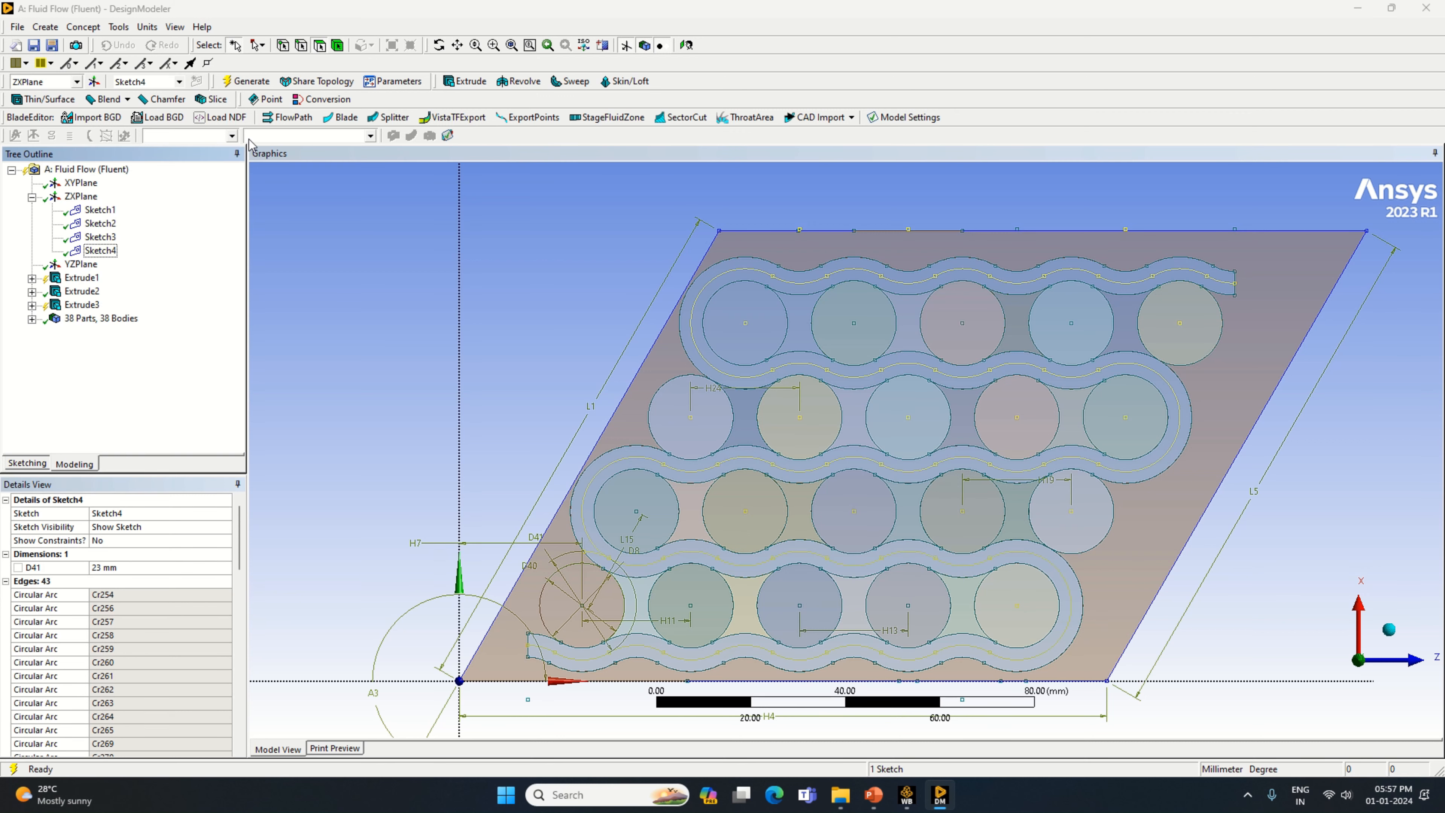
pyautogui.click(108, 238)
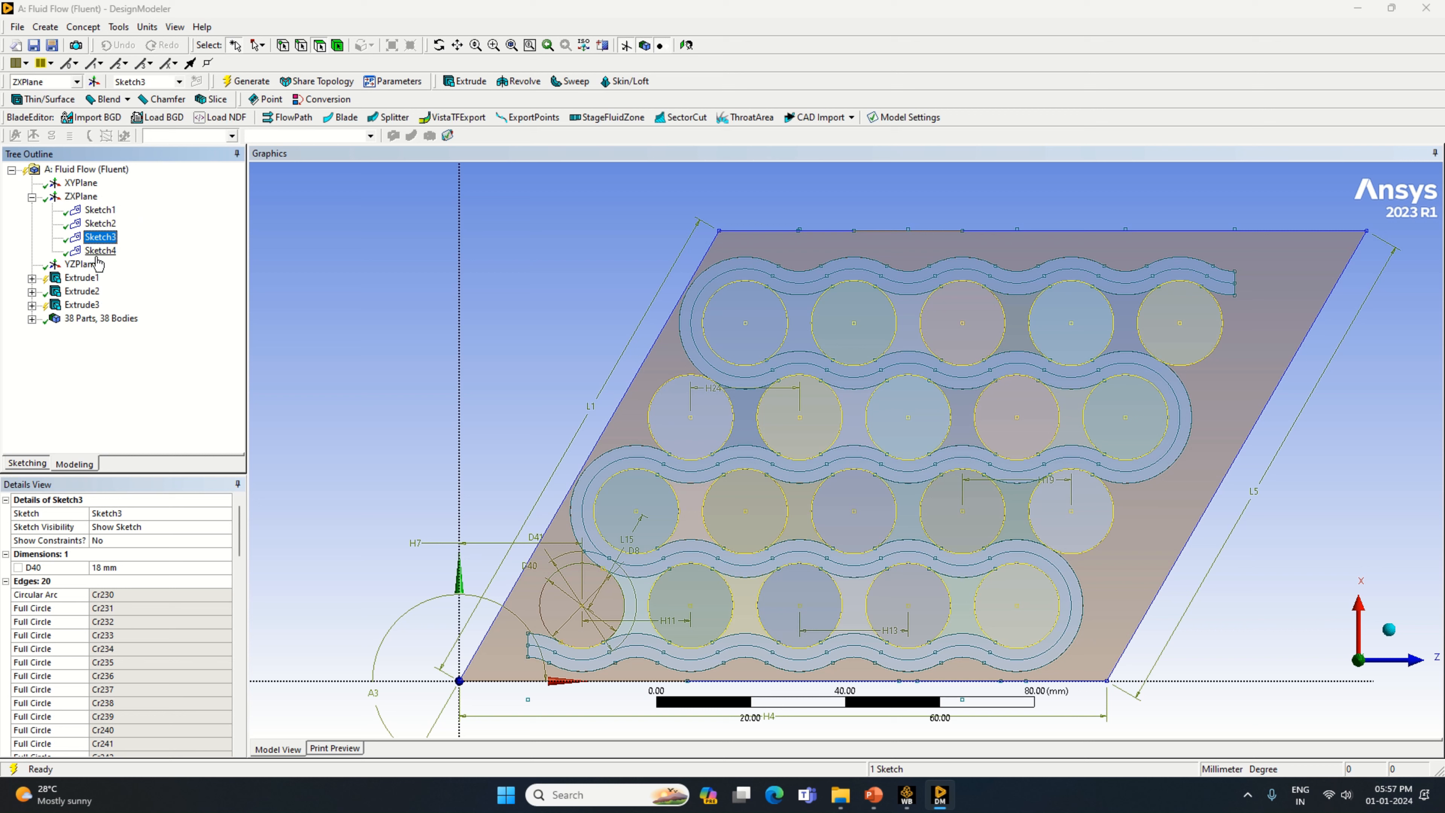
pyautogui.click(34, 466)
# Complete the first row's first 18 mm tube circle in Sketch3 with an Arc by Center around the tube's centre.
pyautogui.click(235, 395)
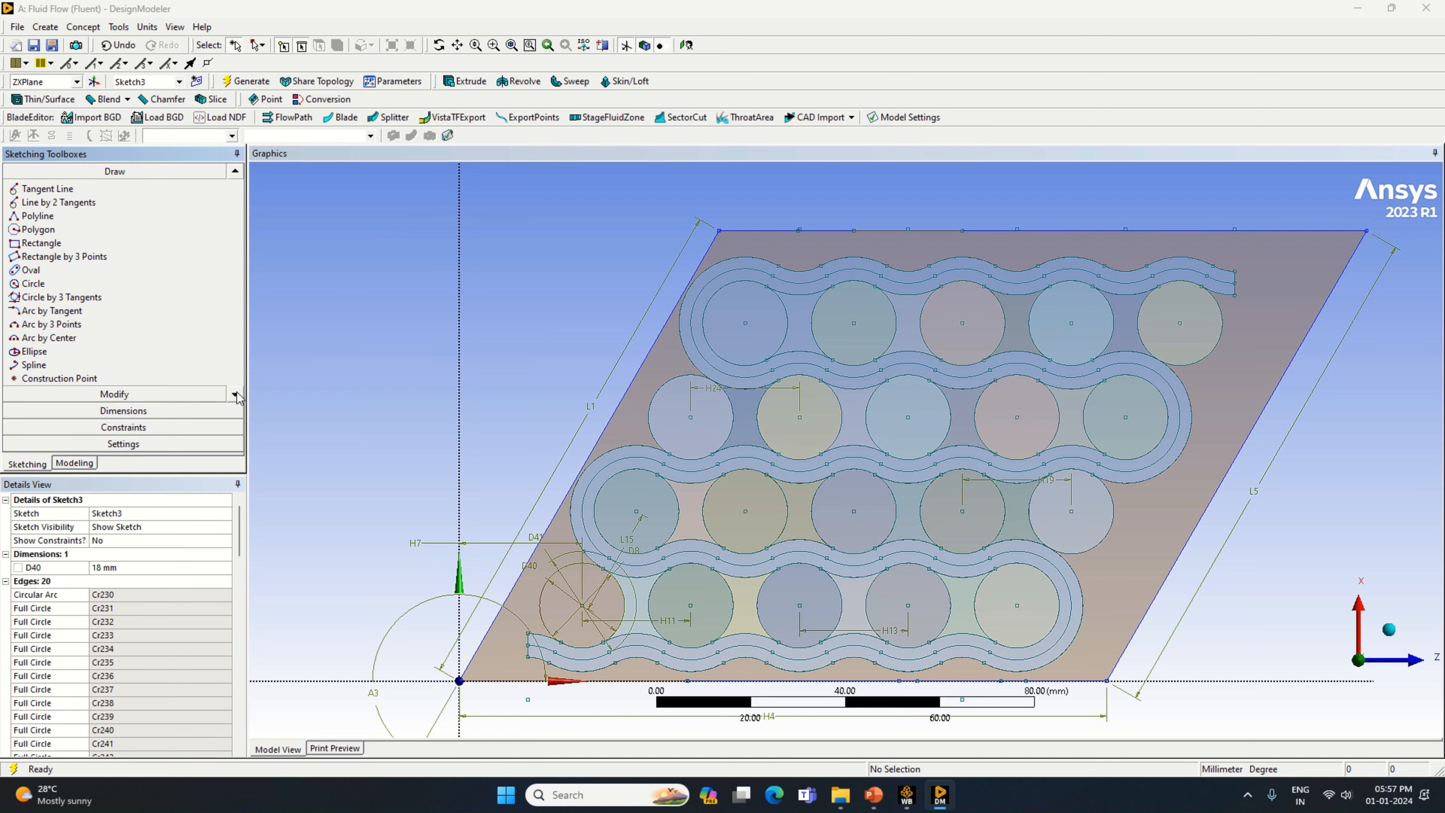
pyautogui.click(236, 395)
pyautogui.click(51, 310)
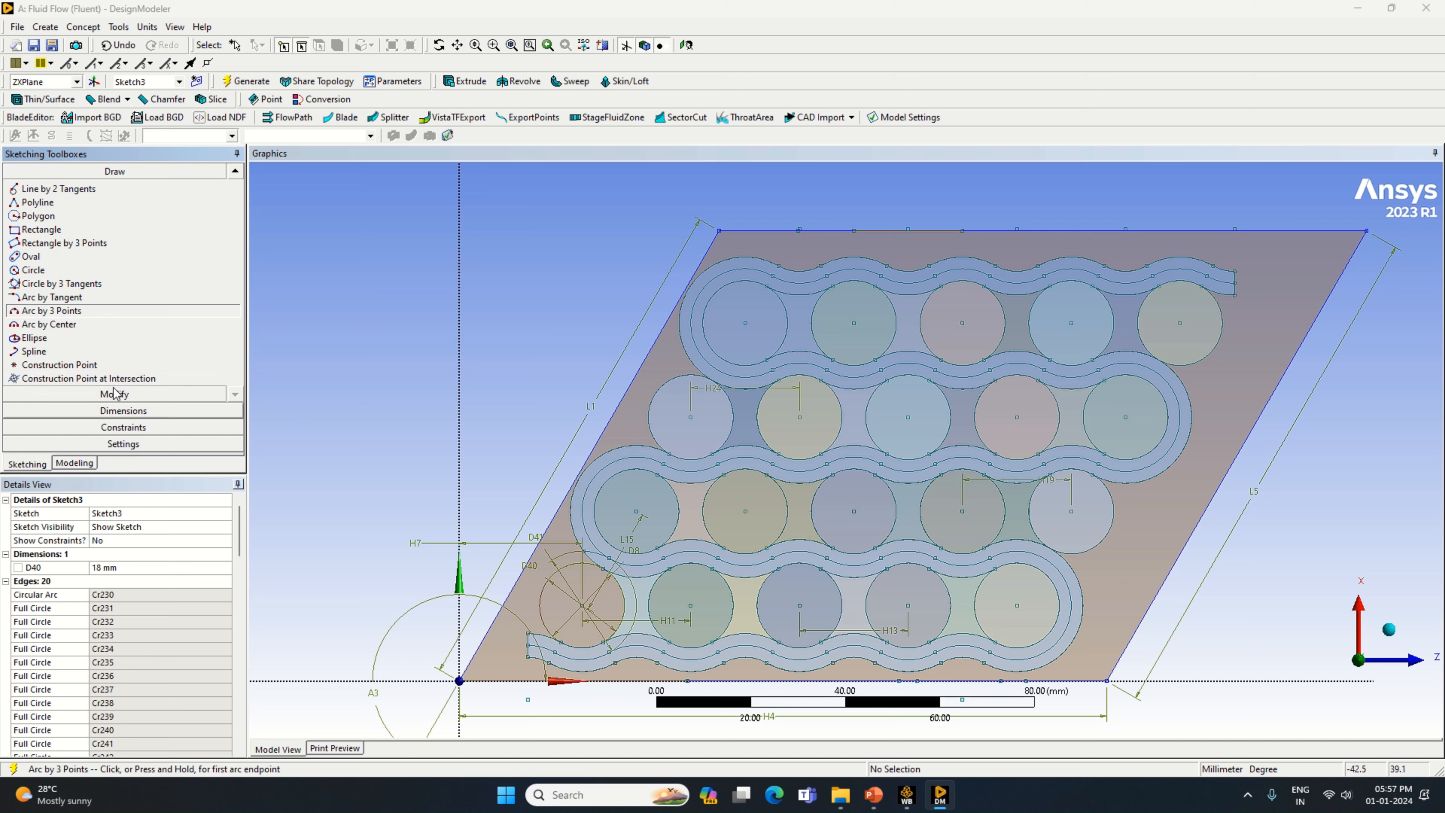
pyautogui.click(48, 324)
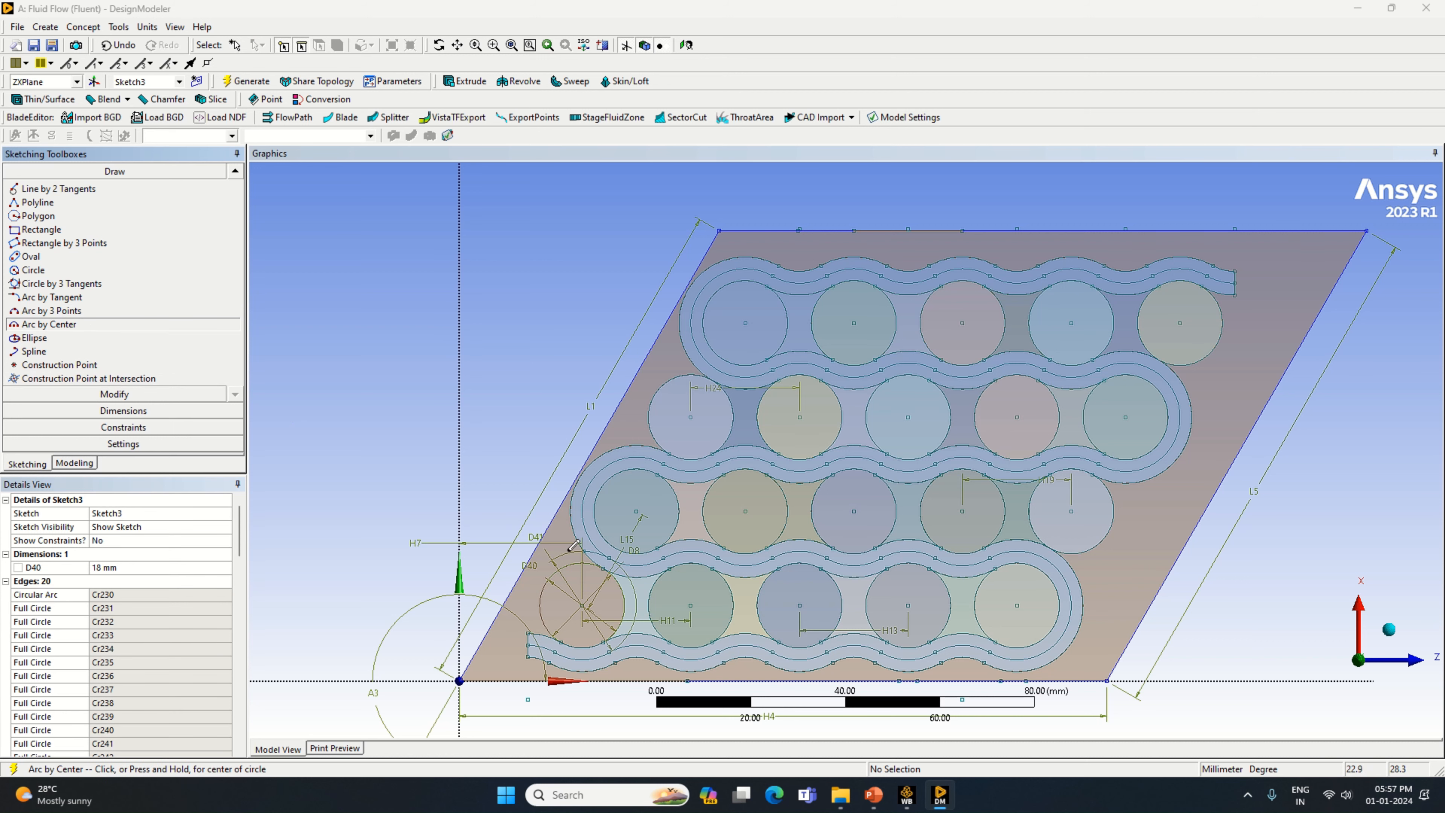
pyautogui.click(582, 605)
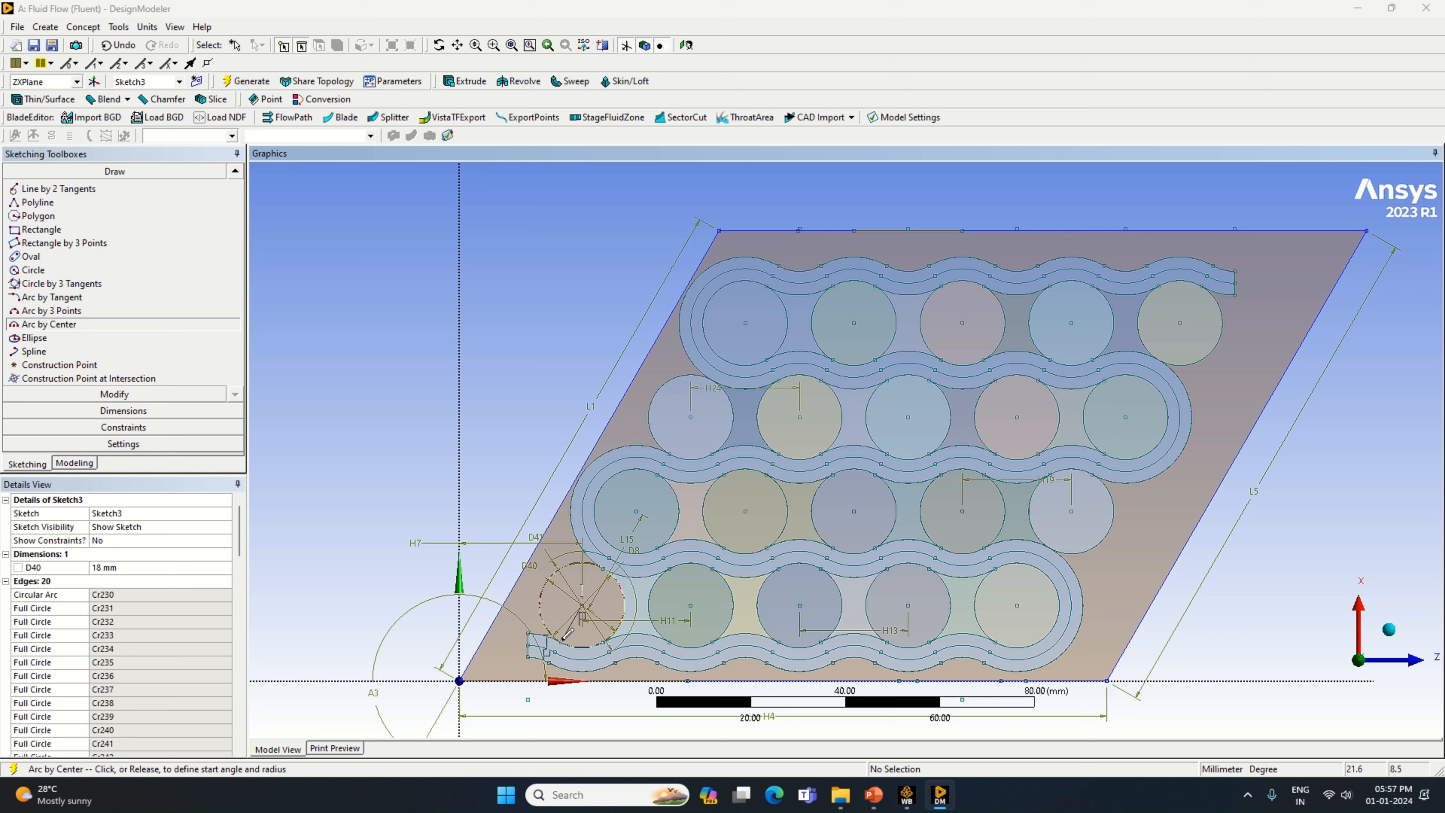
pyautogui.click(607, 564)
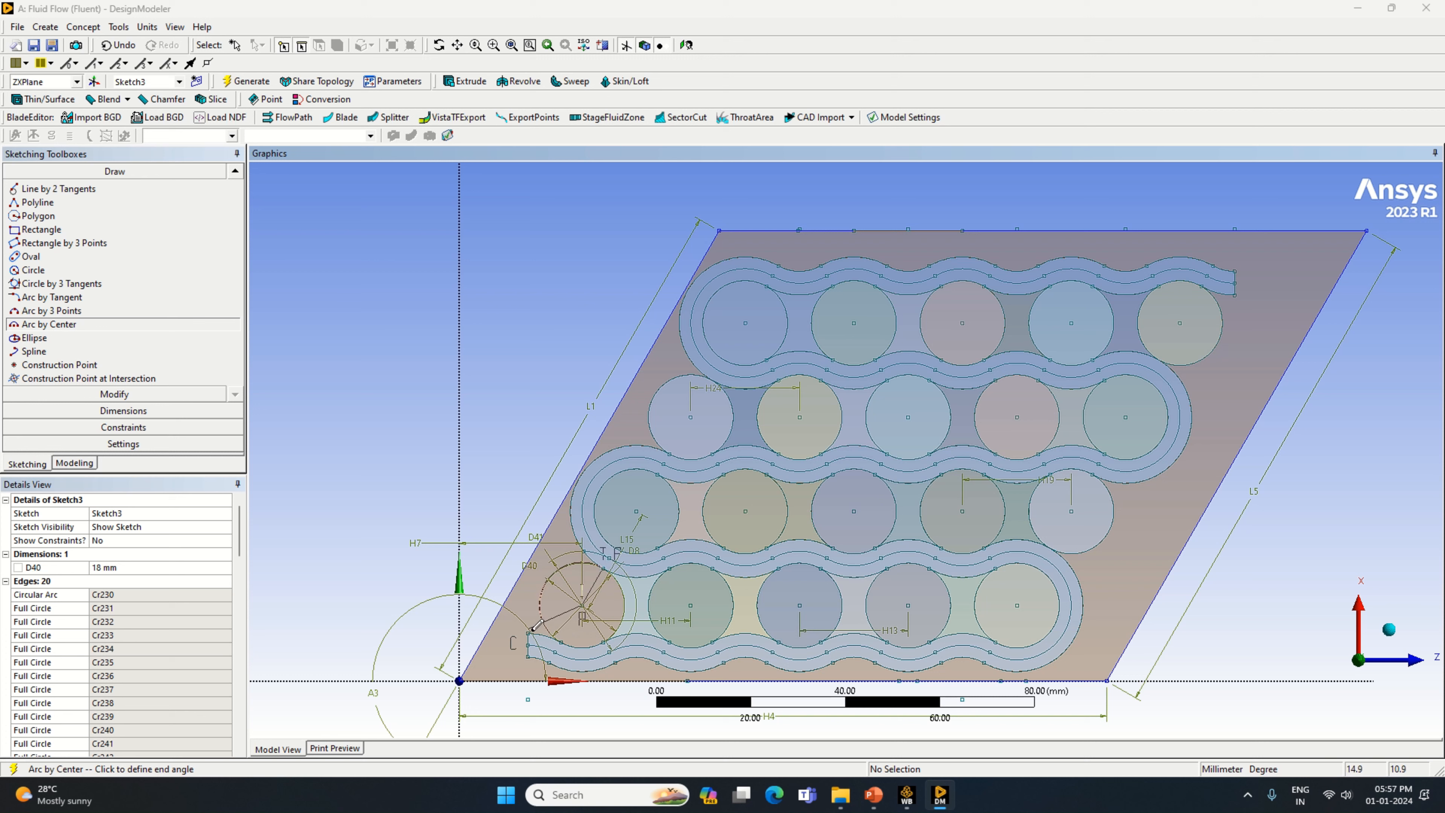
pyautogui.click(653, 624)
pyautogui.click(560, 641)
pyautogui.rightClick(494, 444)
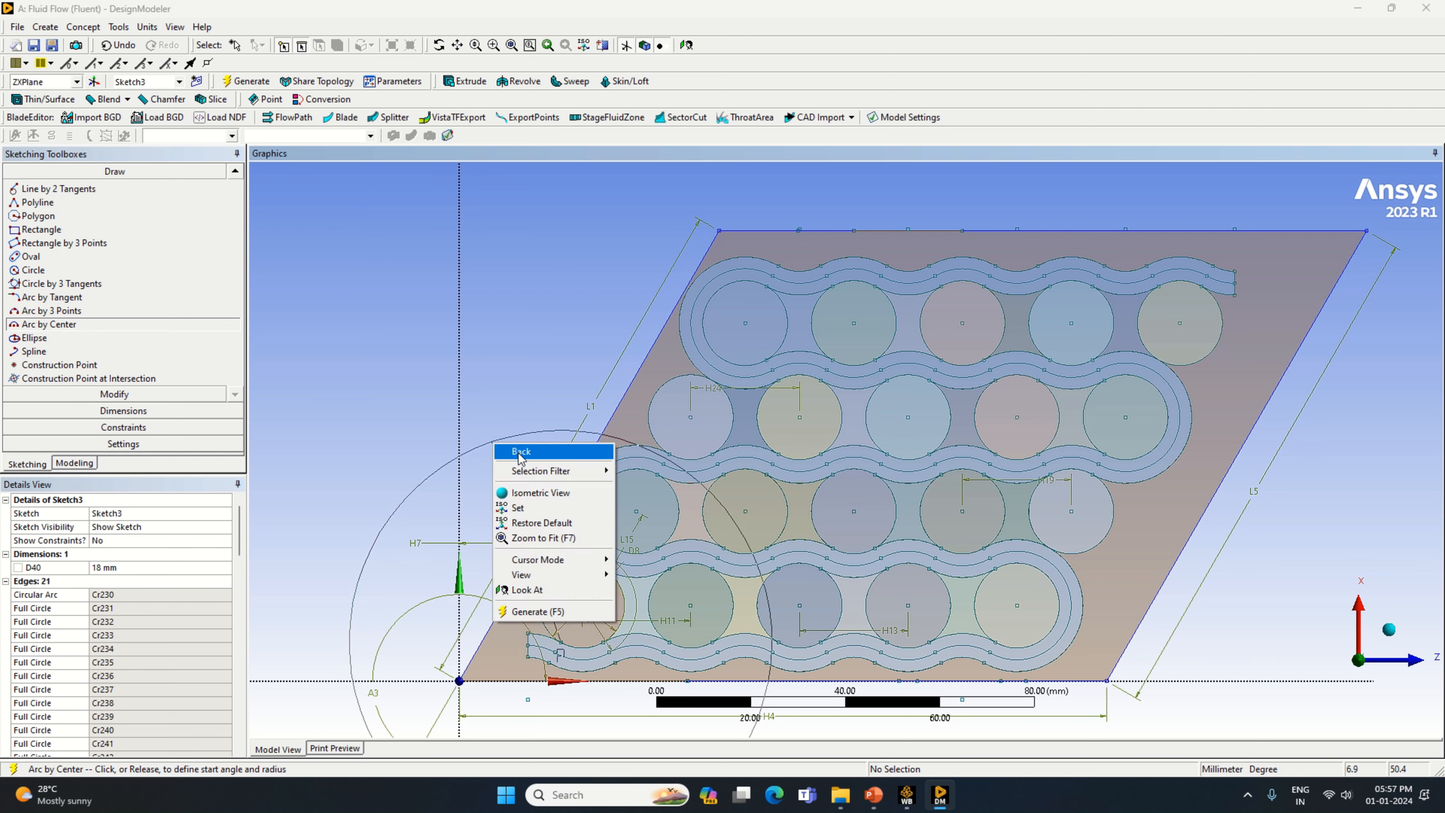
pyautogui.click(519, 453)
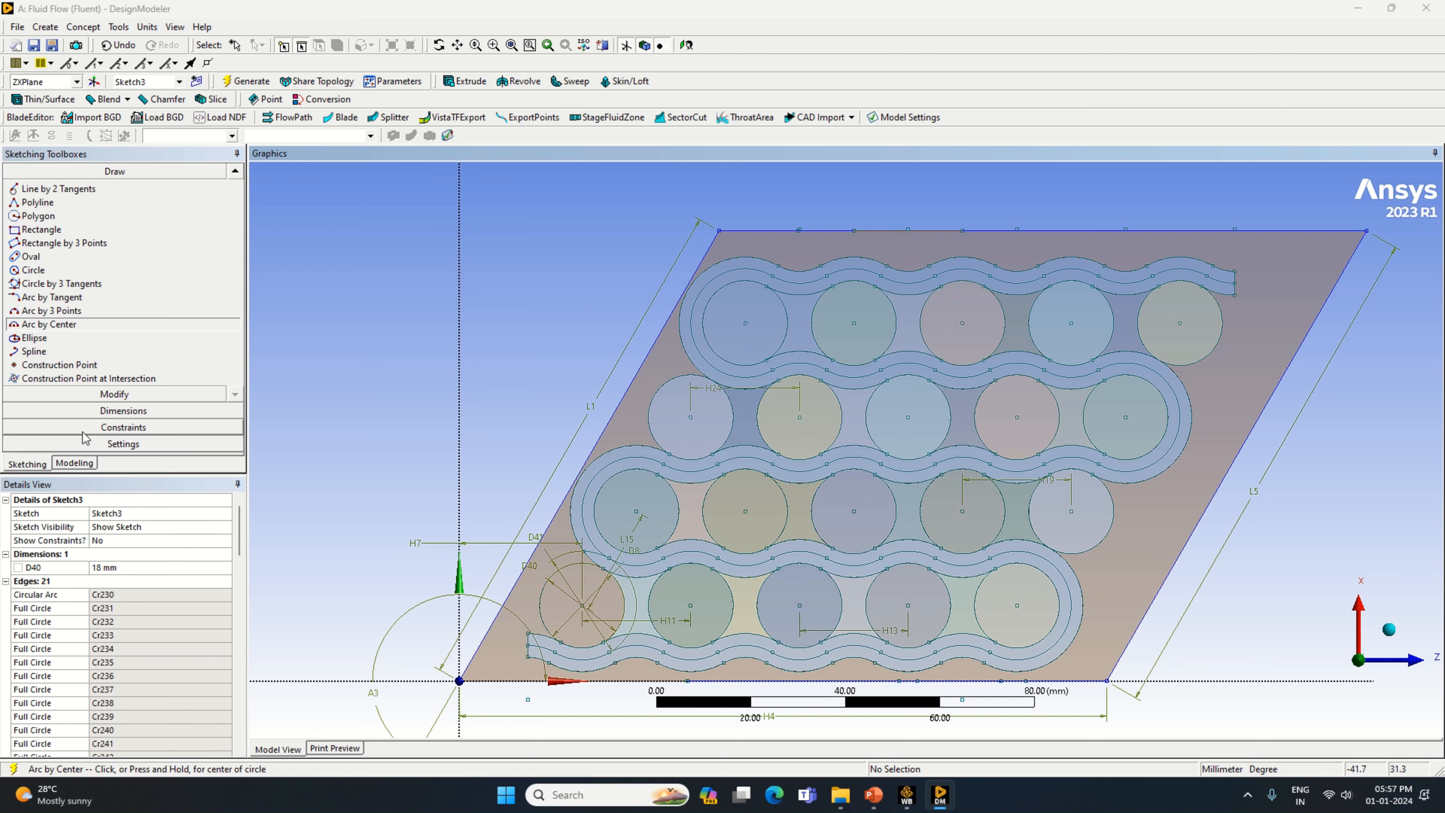
# Regenerate the model from the edited Sketch3.
pyautogui.click(74, 463)
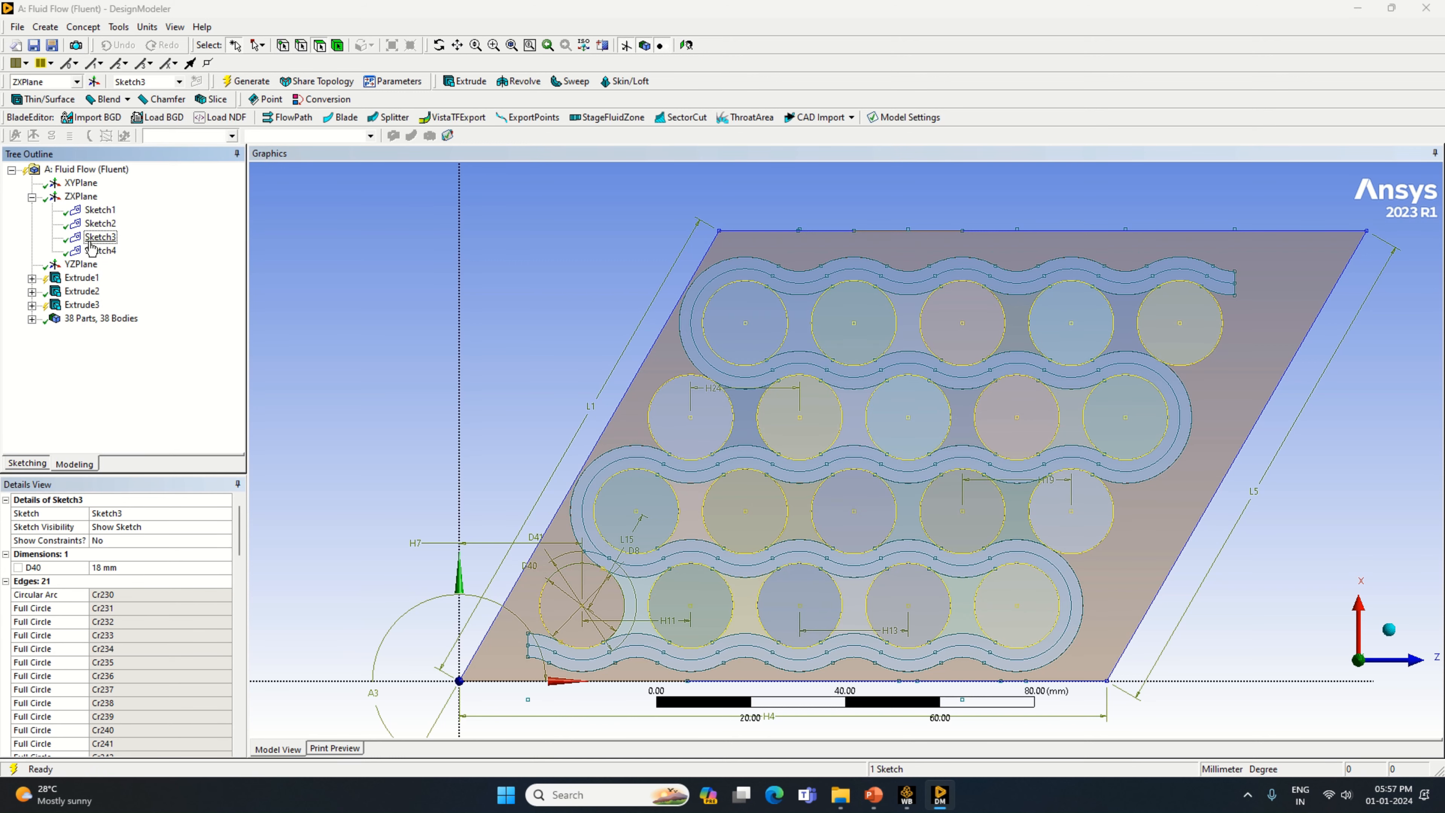
pyautogui.click(92, 237)
pyautogui.click(246, 81)
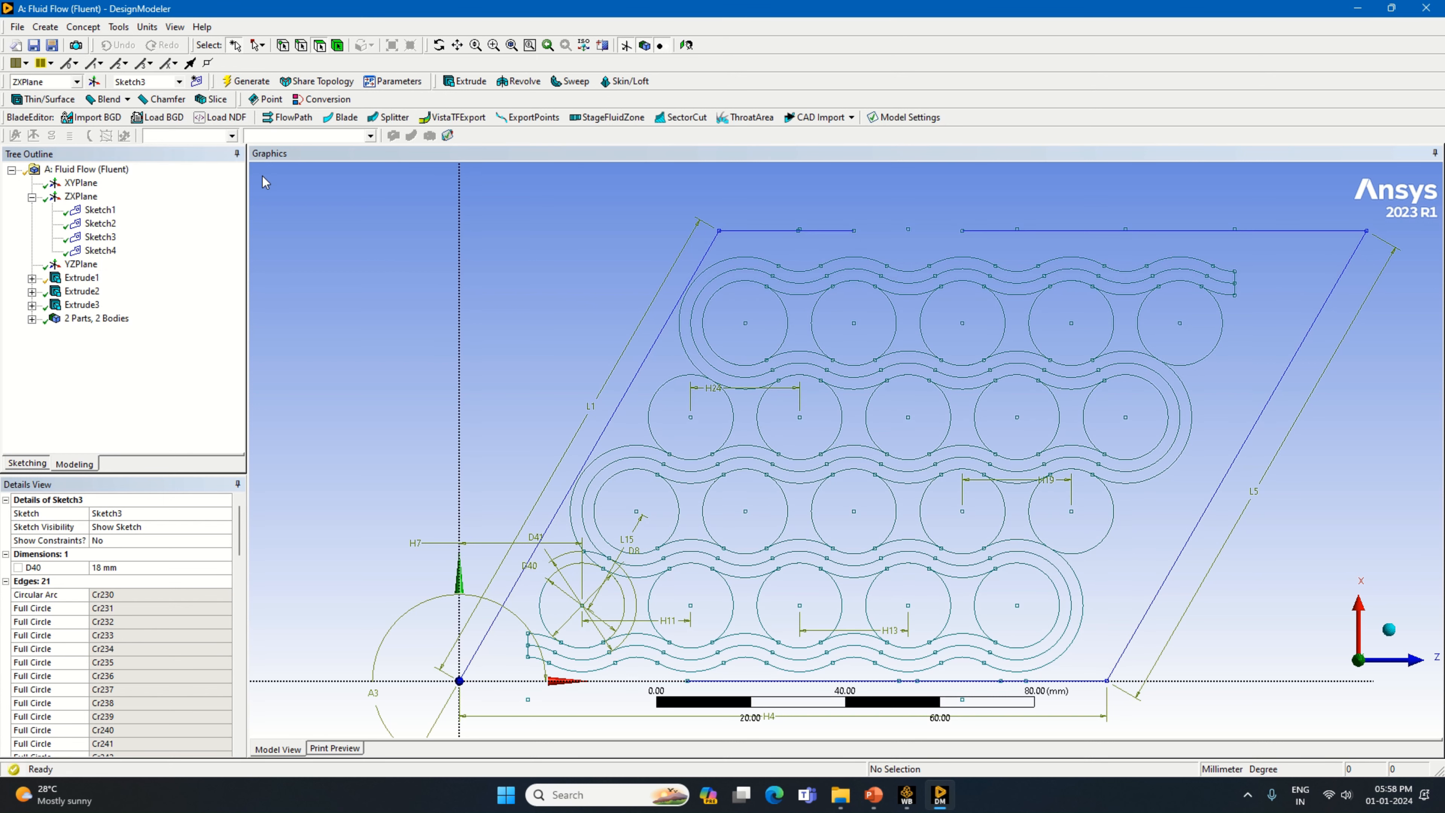
# Close the gap in Sketch1's upper edge with a horizontal line between the fourth row's second and third tubes, and regenerate the model.
pyautogui.click(82, 279)
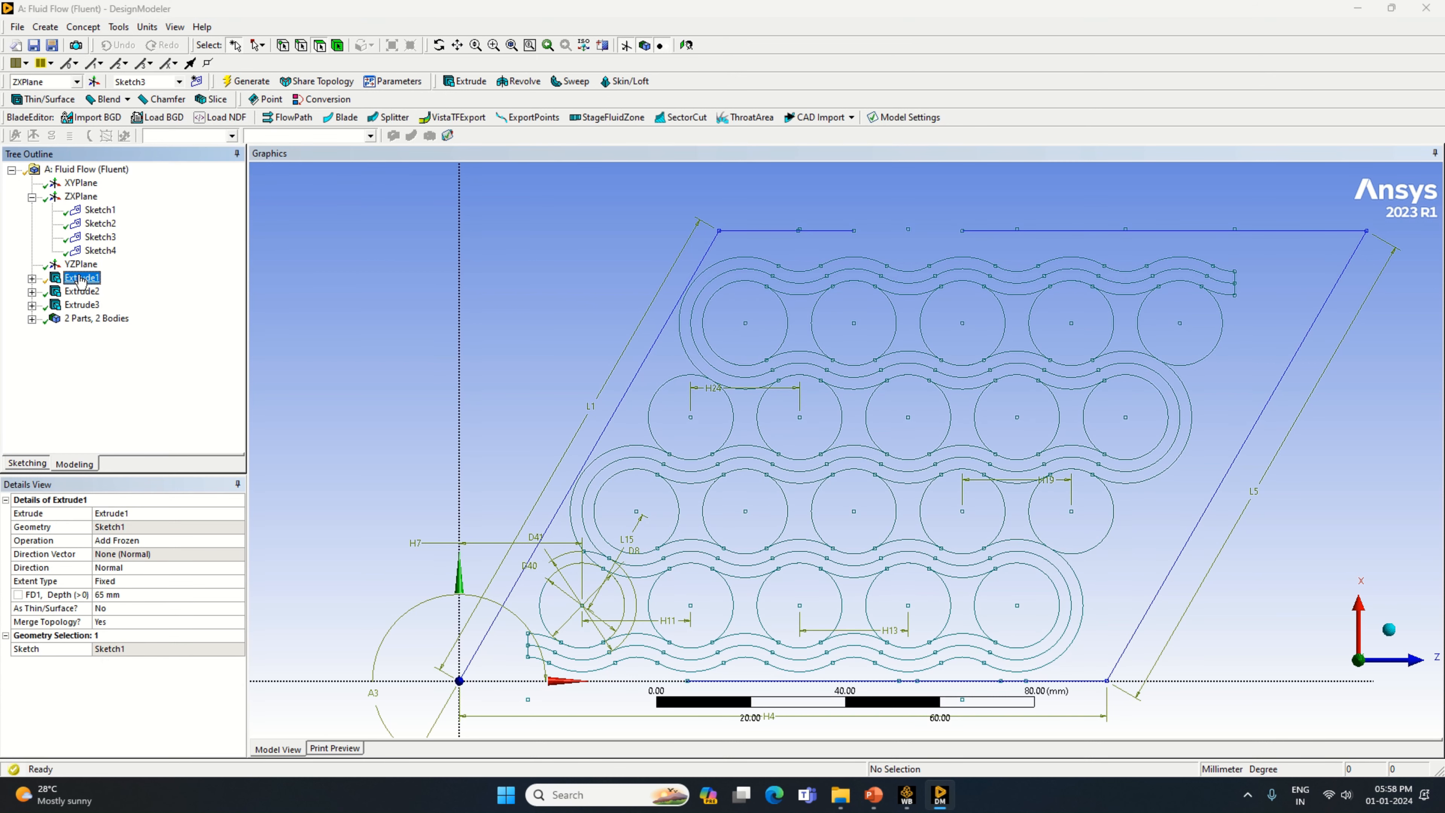
pyautogui.rightClick(81, 280)
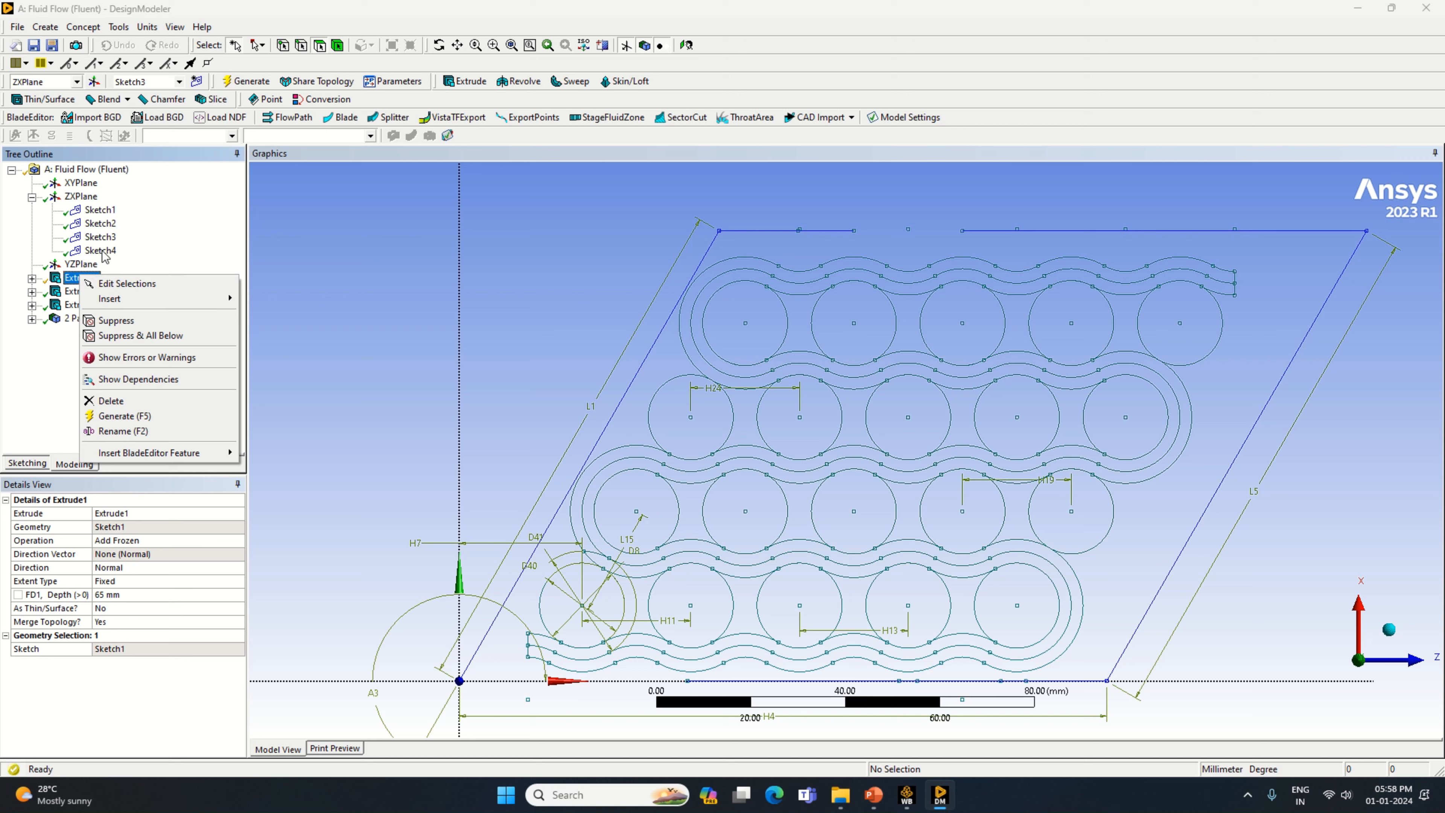
pyautogui.click(100, 210)
pyautogui.click(100, 210)
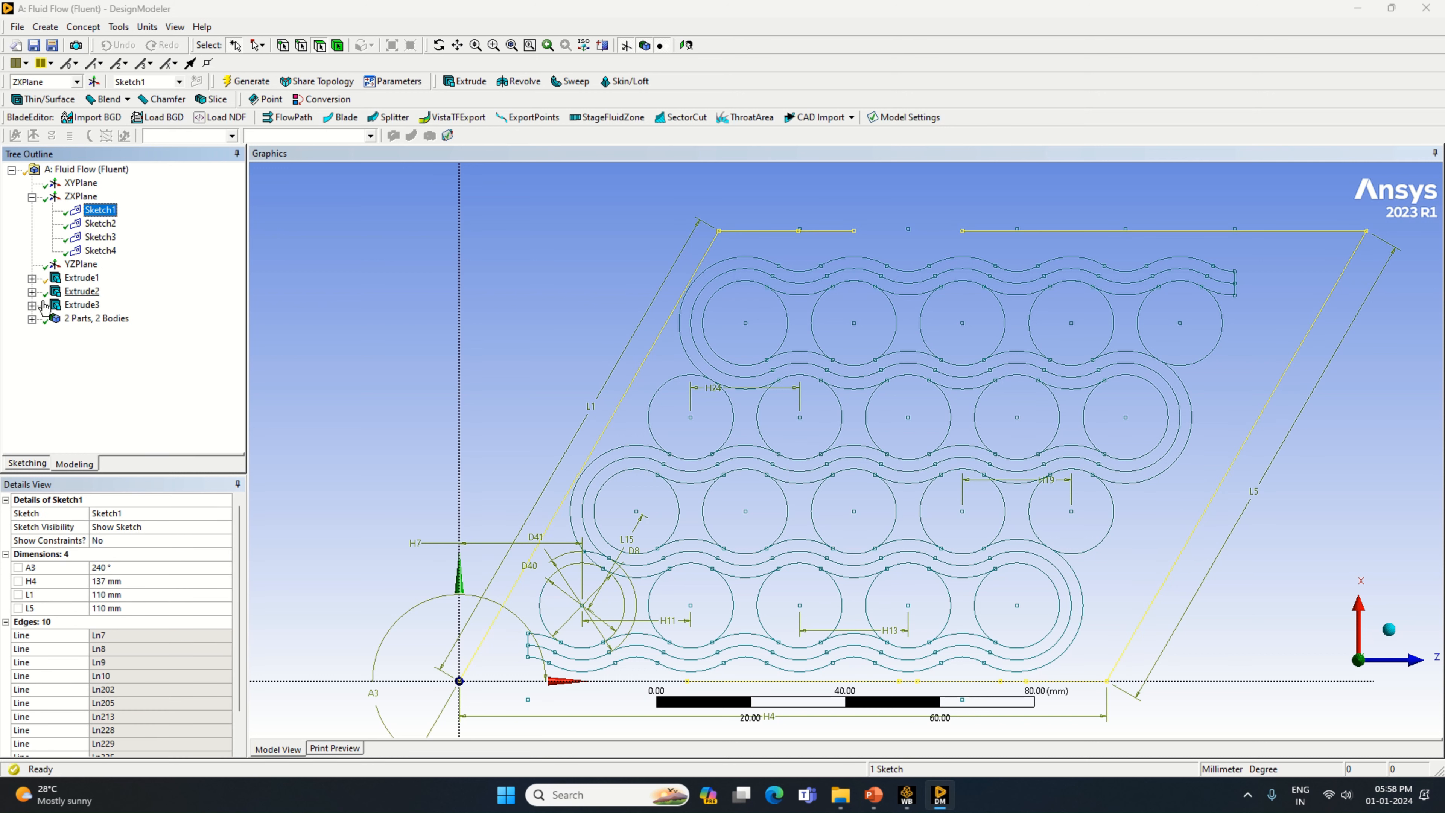
pyautogui.click(38, 461)
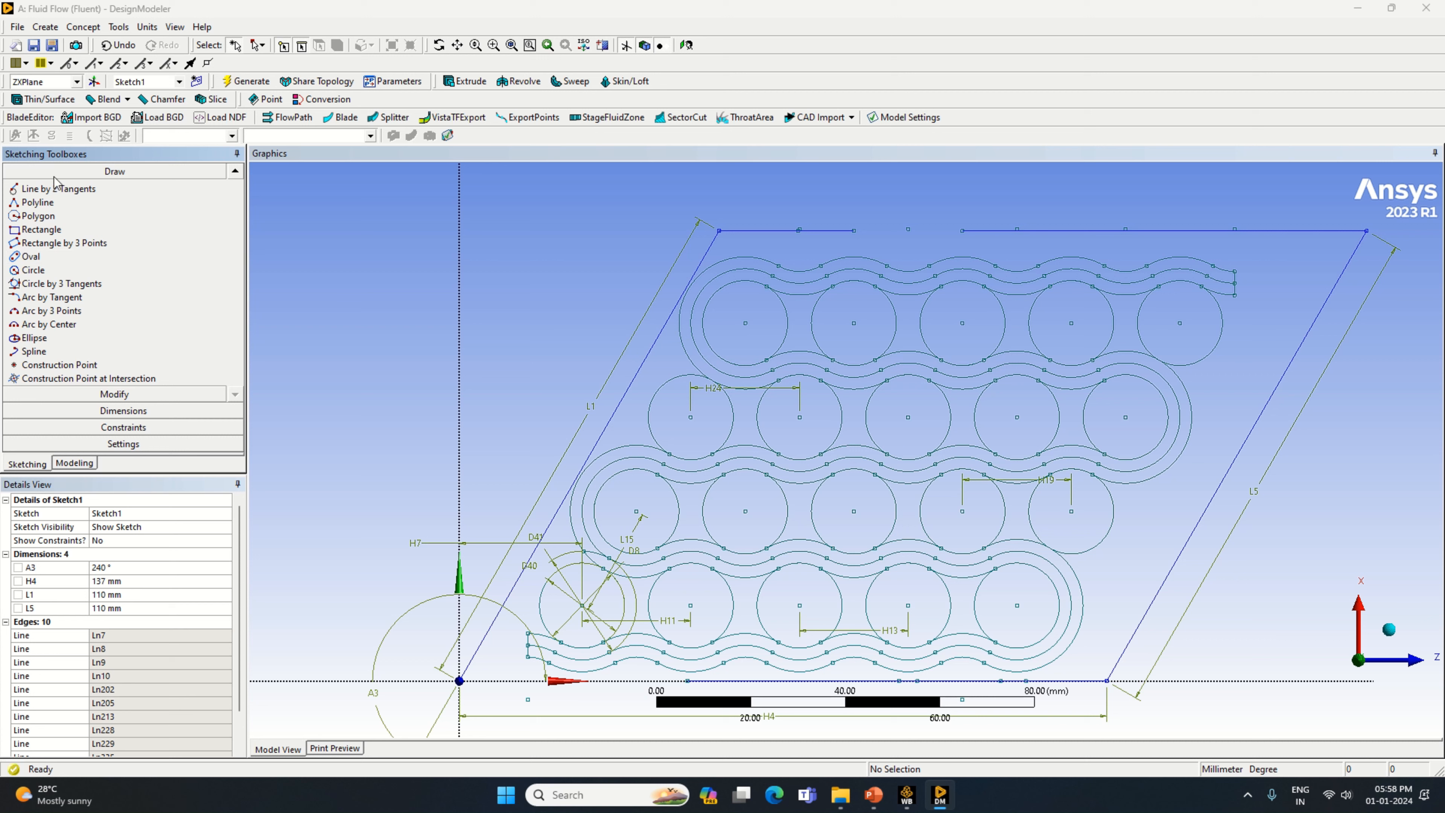
pyautogui.click(235, 171)
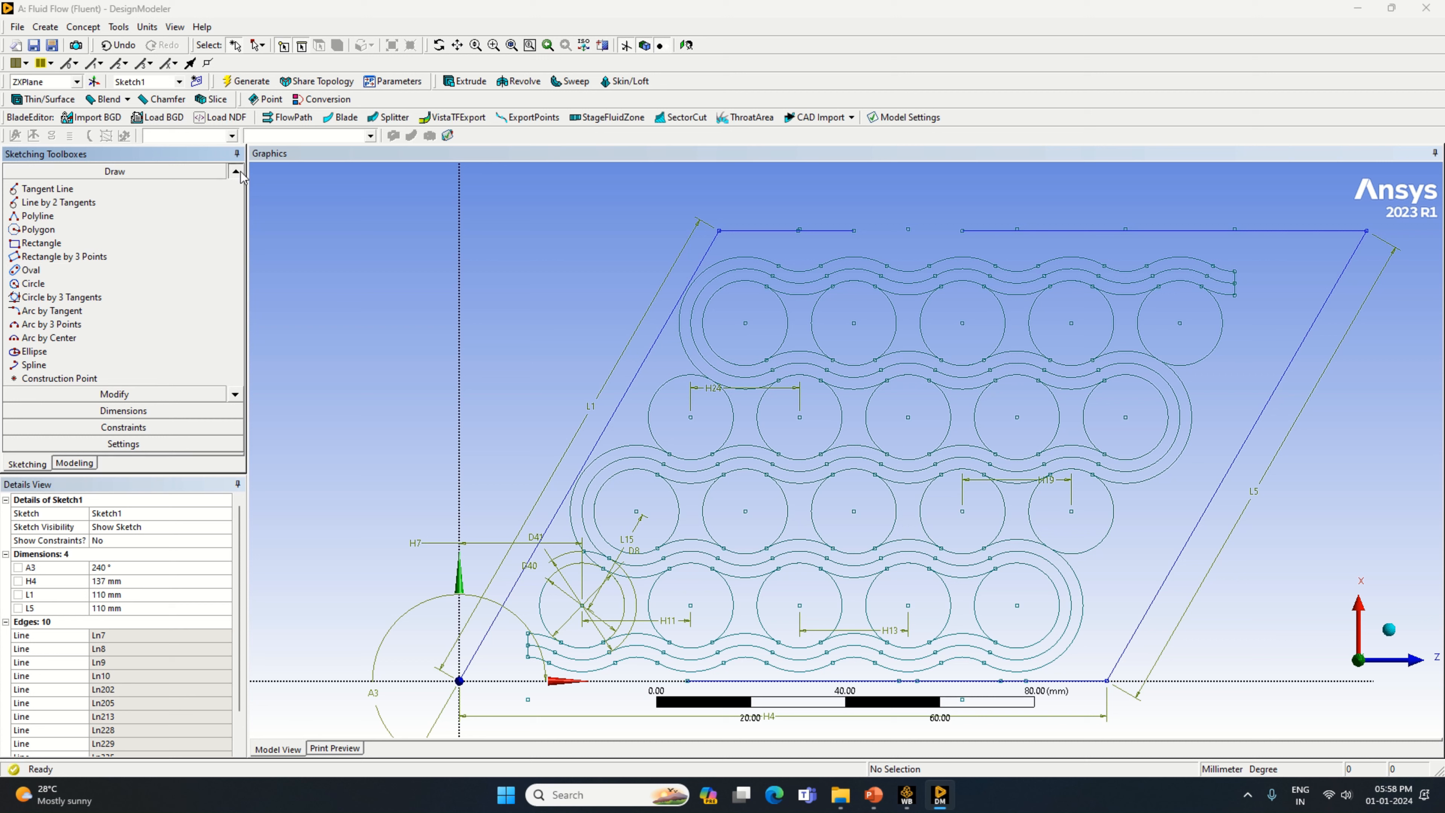
pyautogui.click(234, 171)
pyautogui.click(30, 189)
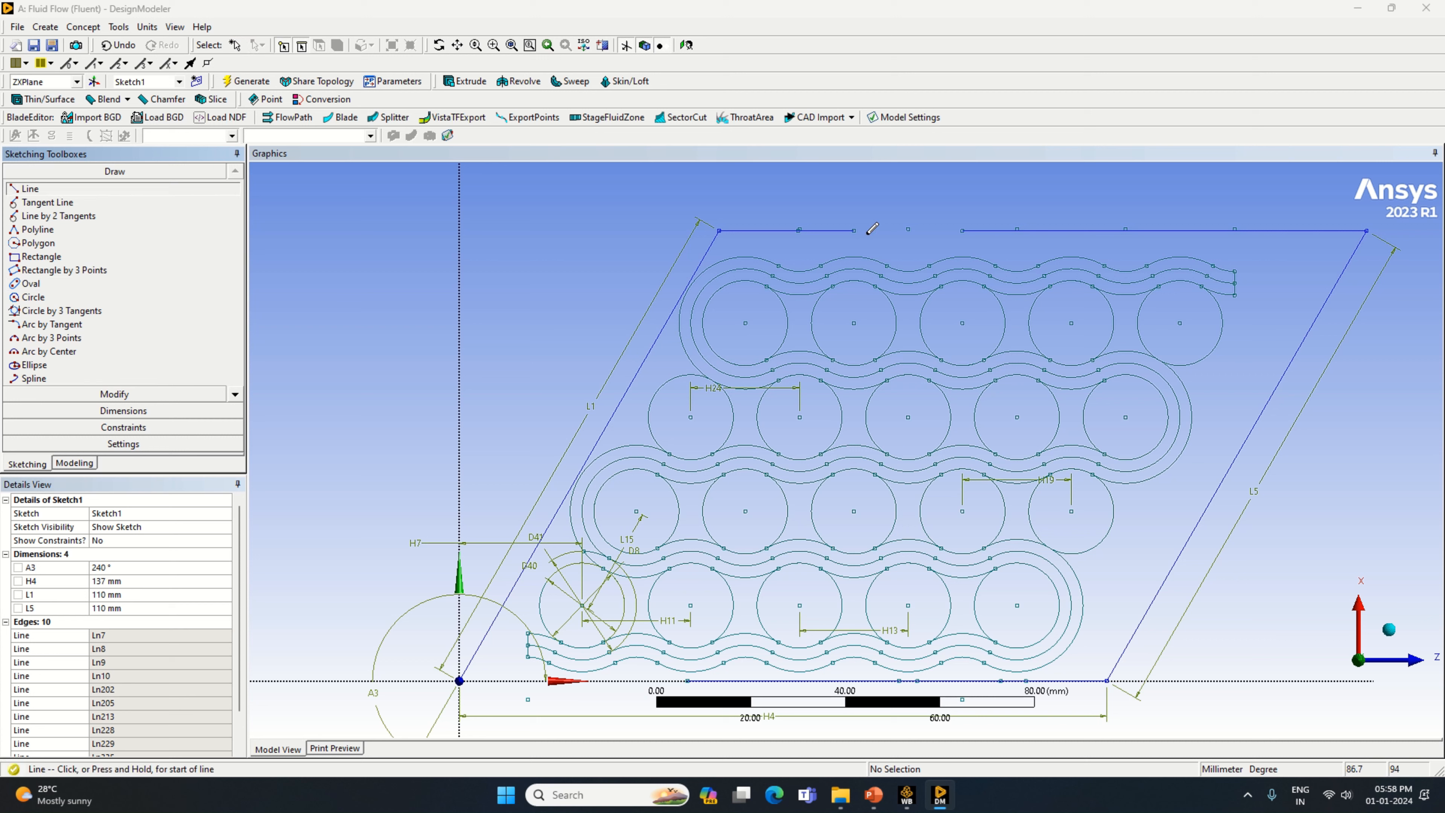
pyautogui.moveTo(855, 229); pyautogui.dragTo(917, 231)
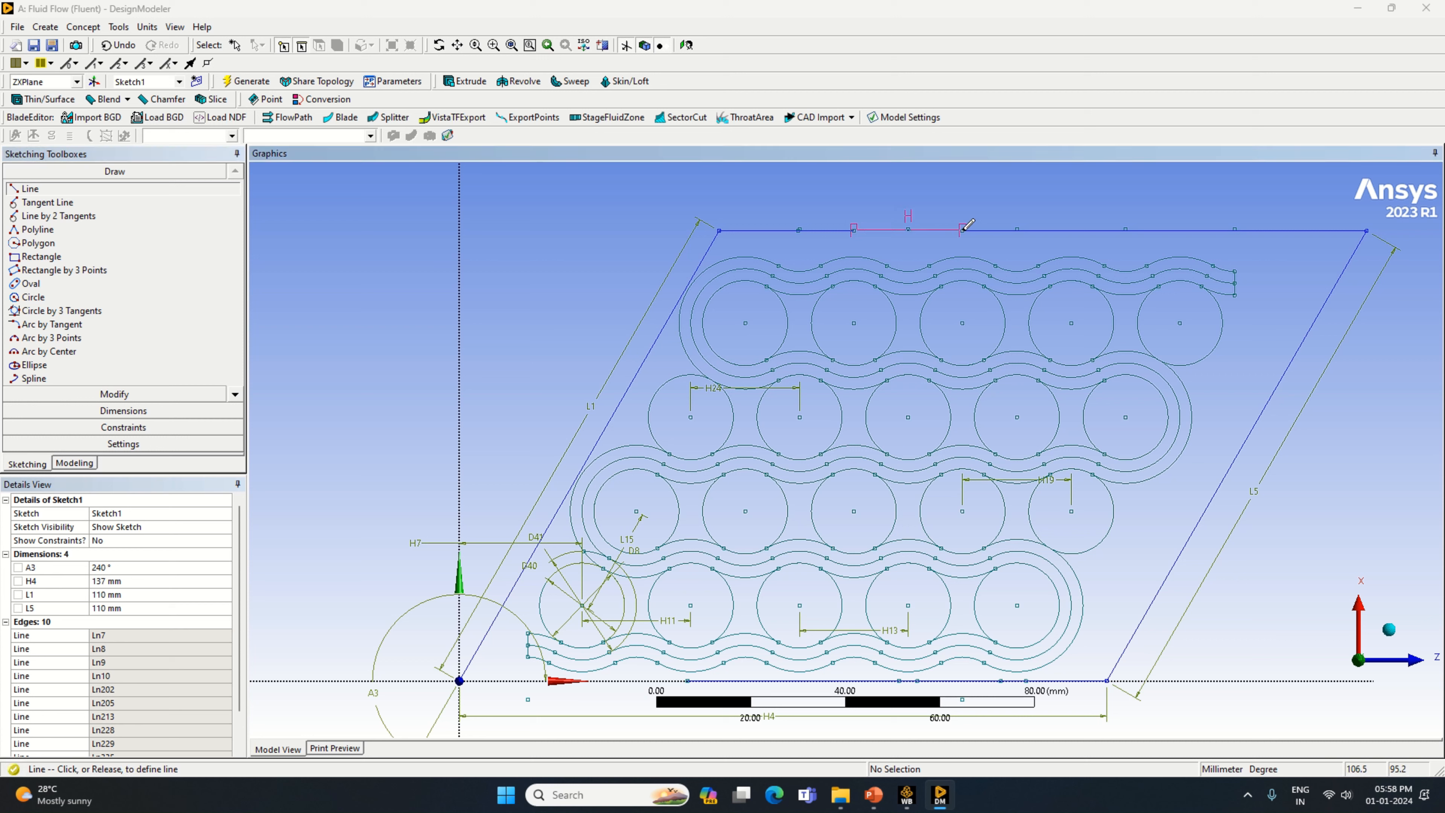
pyautogui.click(610, 254)
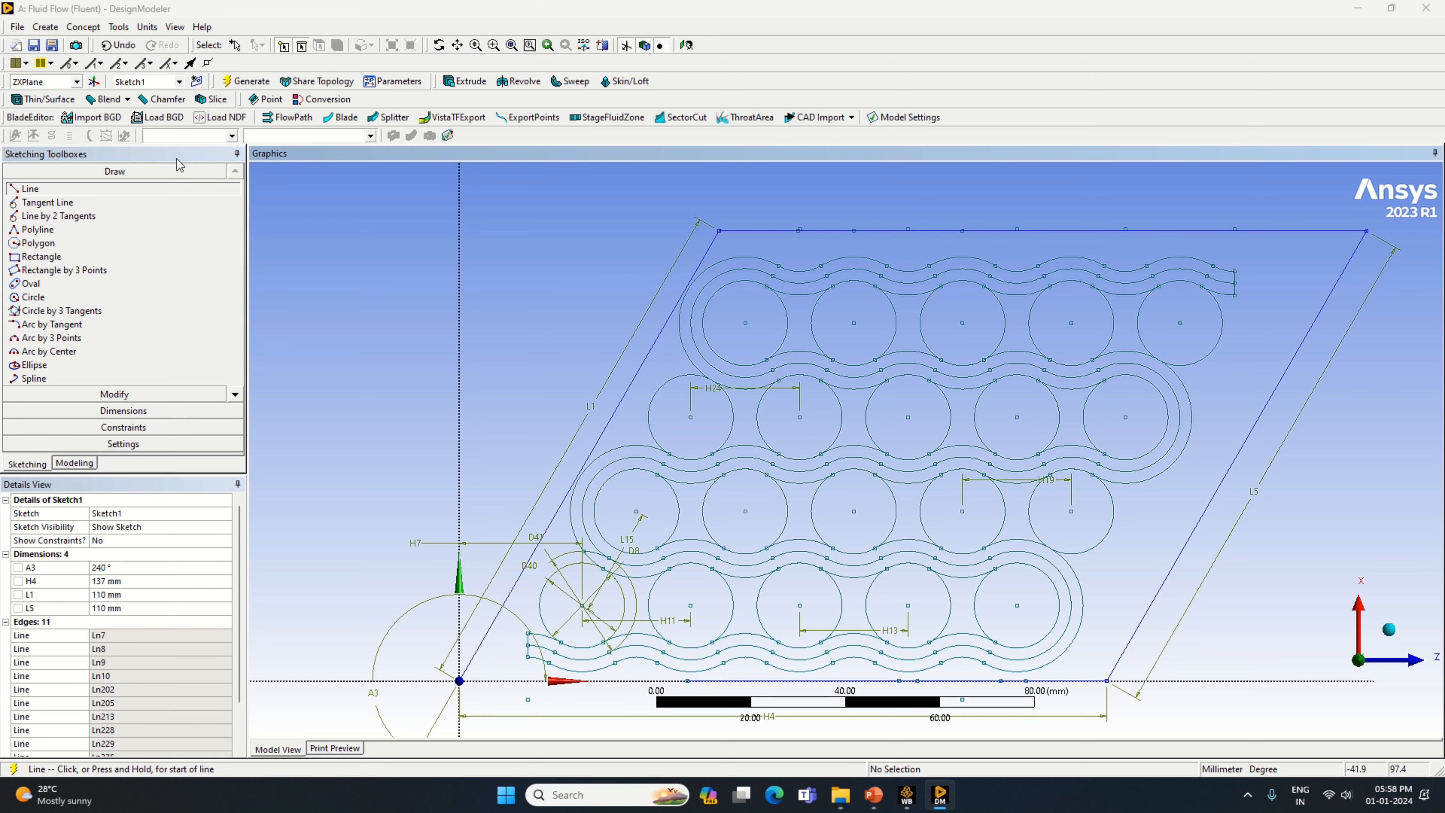
pyautogui.click(79, 463)
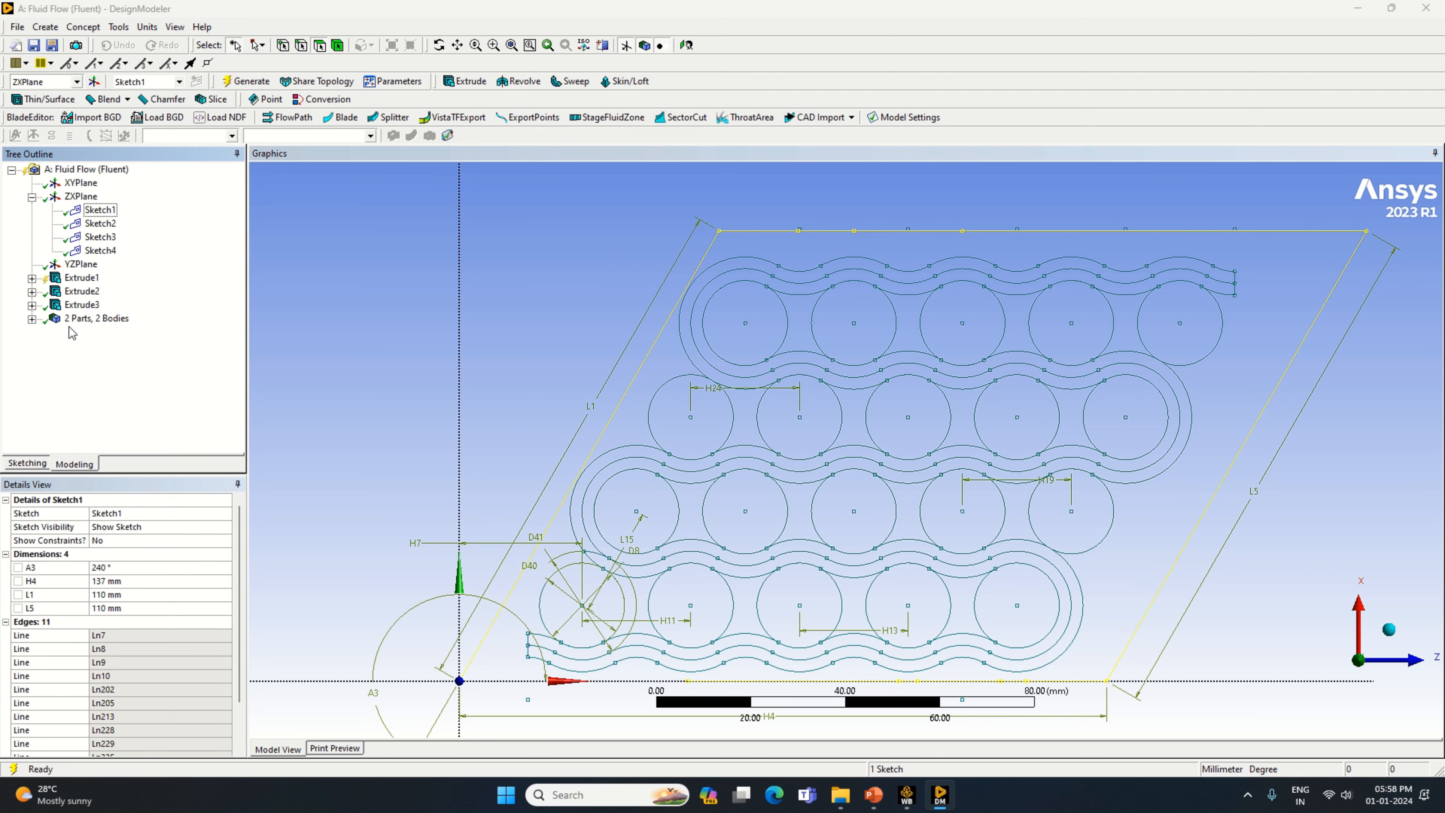
pyautogui.click(312, 166)
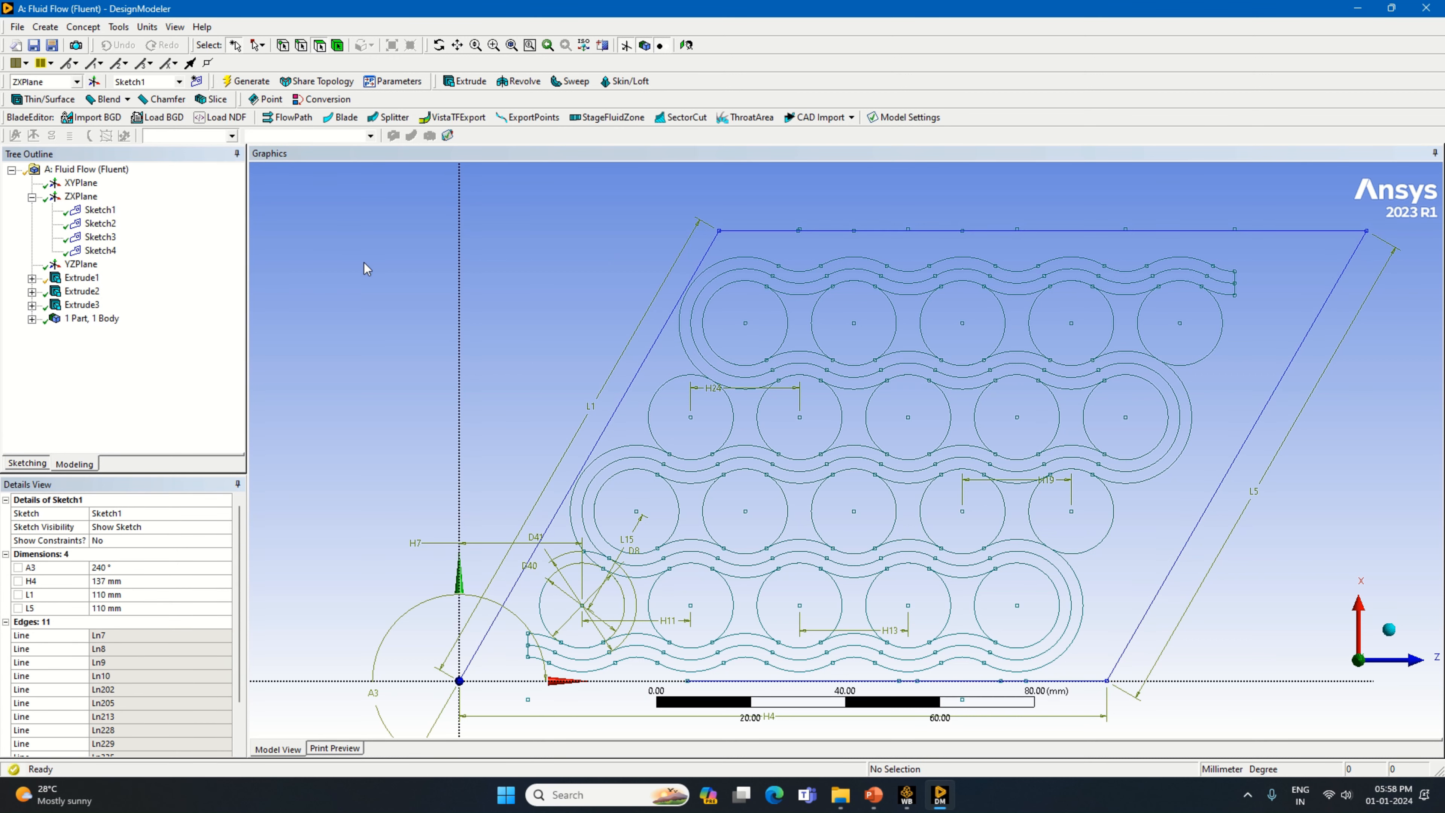
# Draw a line from the origin along the block's lower edge in Sketch1 to close the outline, and regenerate the model.
pyautogui.click(80, 280)
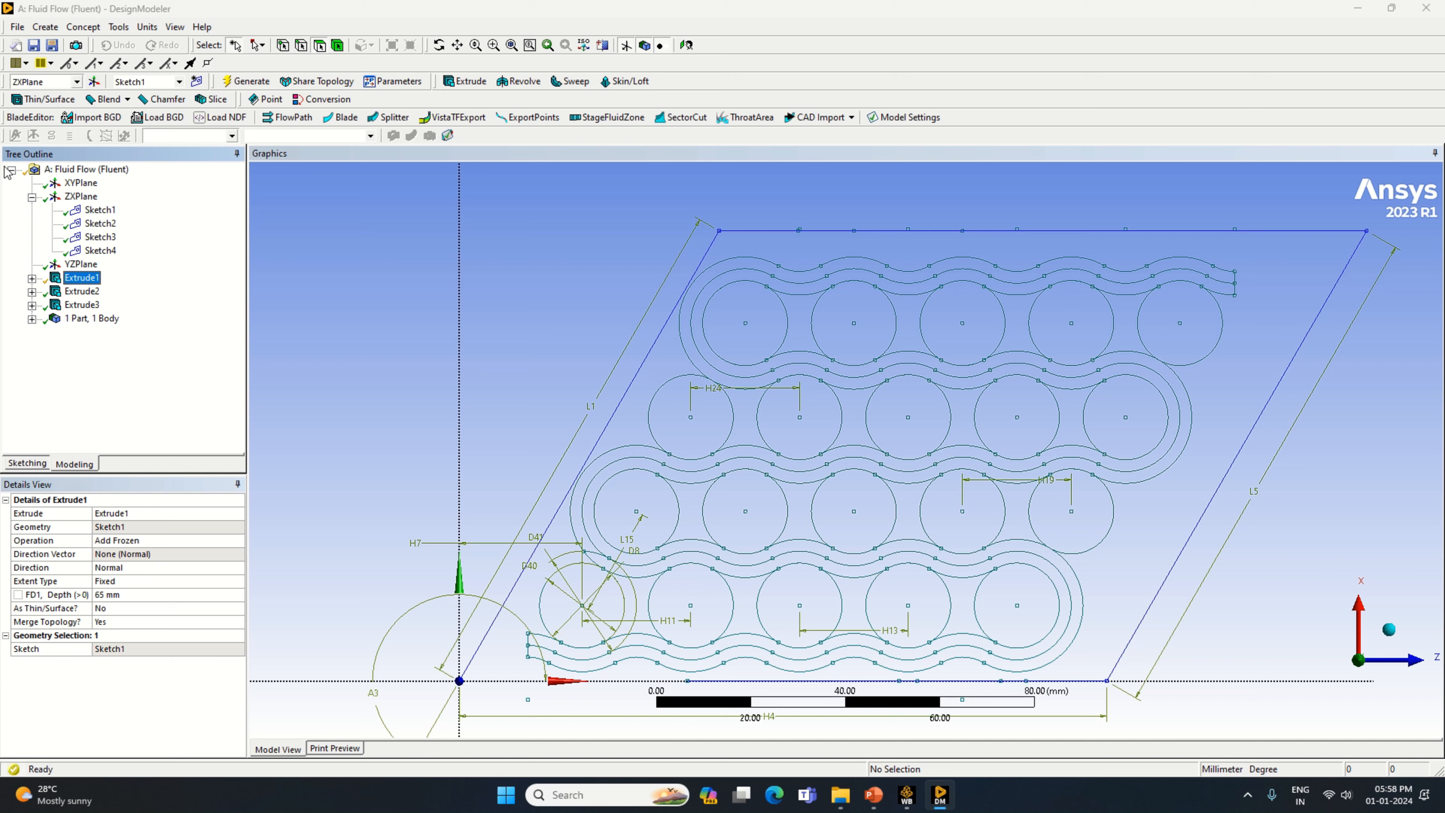
pyautogui.click(100, 209)
pyautogui.click(26, 463)
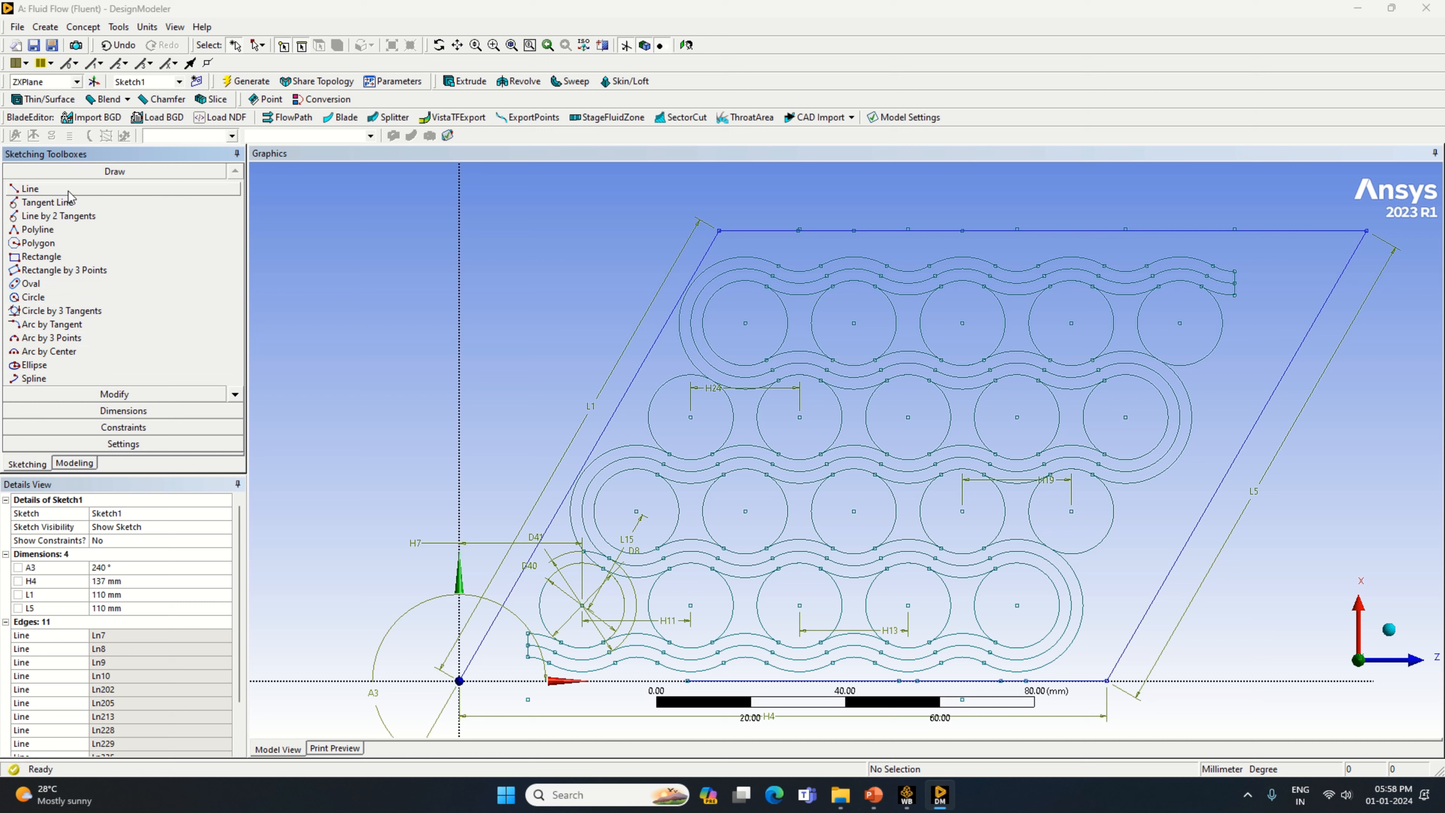
pyautogui.click(62, 189)
pyautogui.click(459, 681)
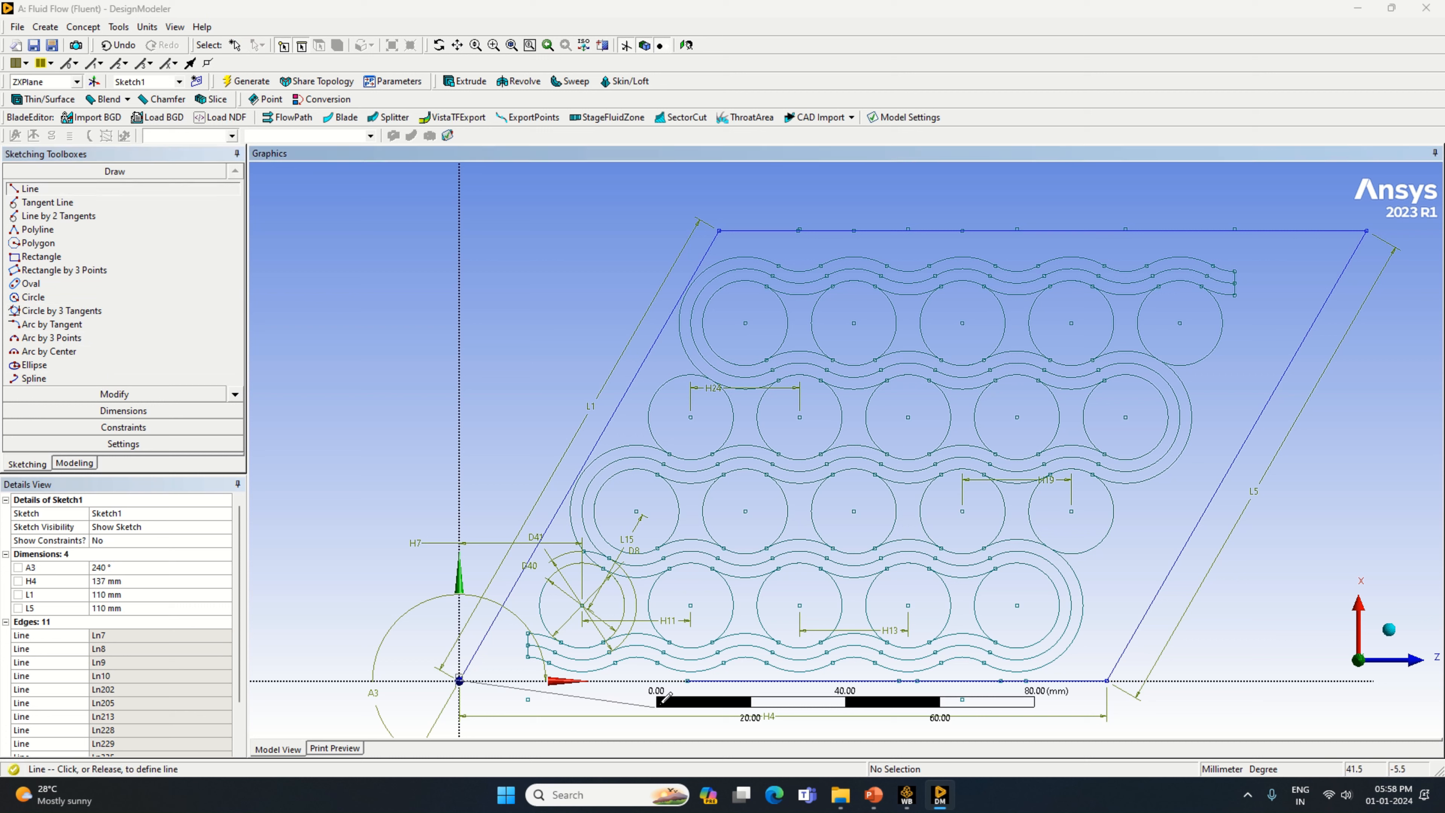
pyautogui.click(893, 553)
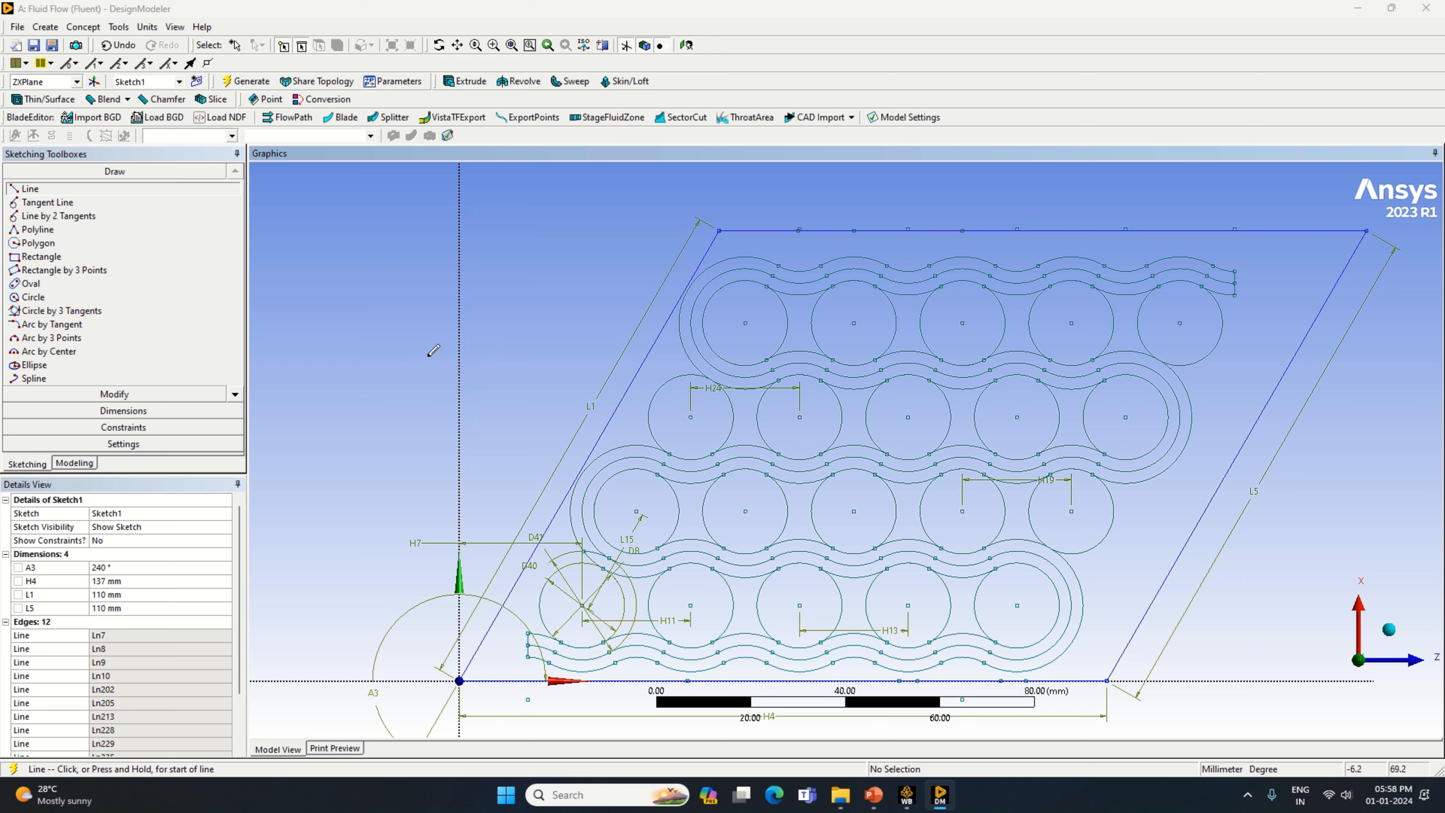
pyautogui.click(85, 463)
pyautogui.click(252, 81)
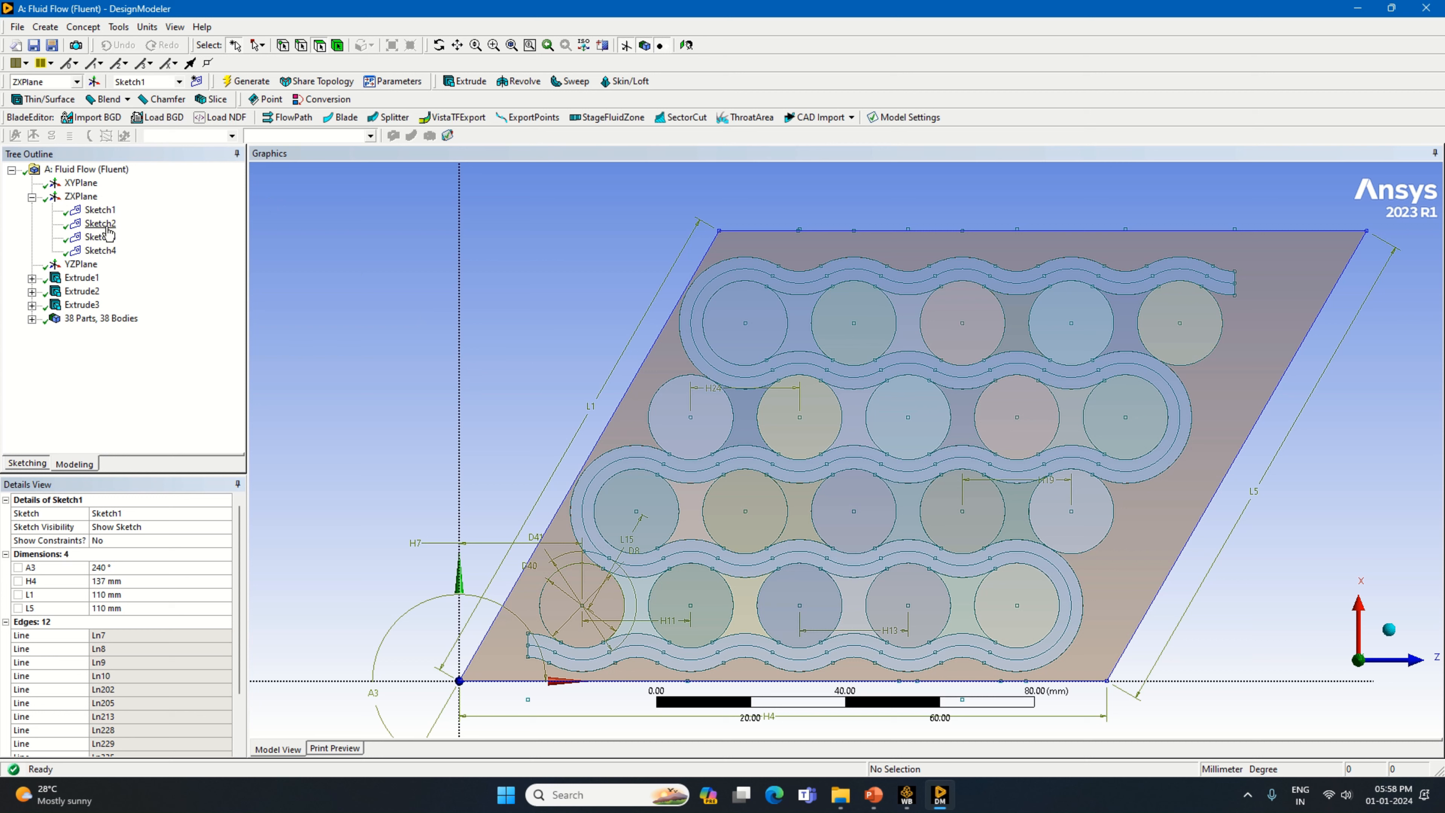
# Review the Extrude2 settings and the geometry held in Sketch2 and Sketch3.
pyautogui.click(84, 292)
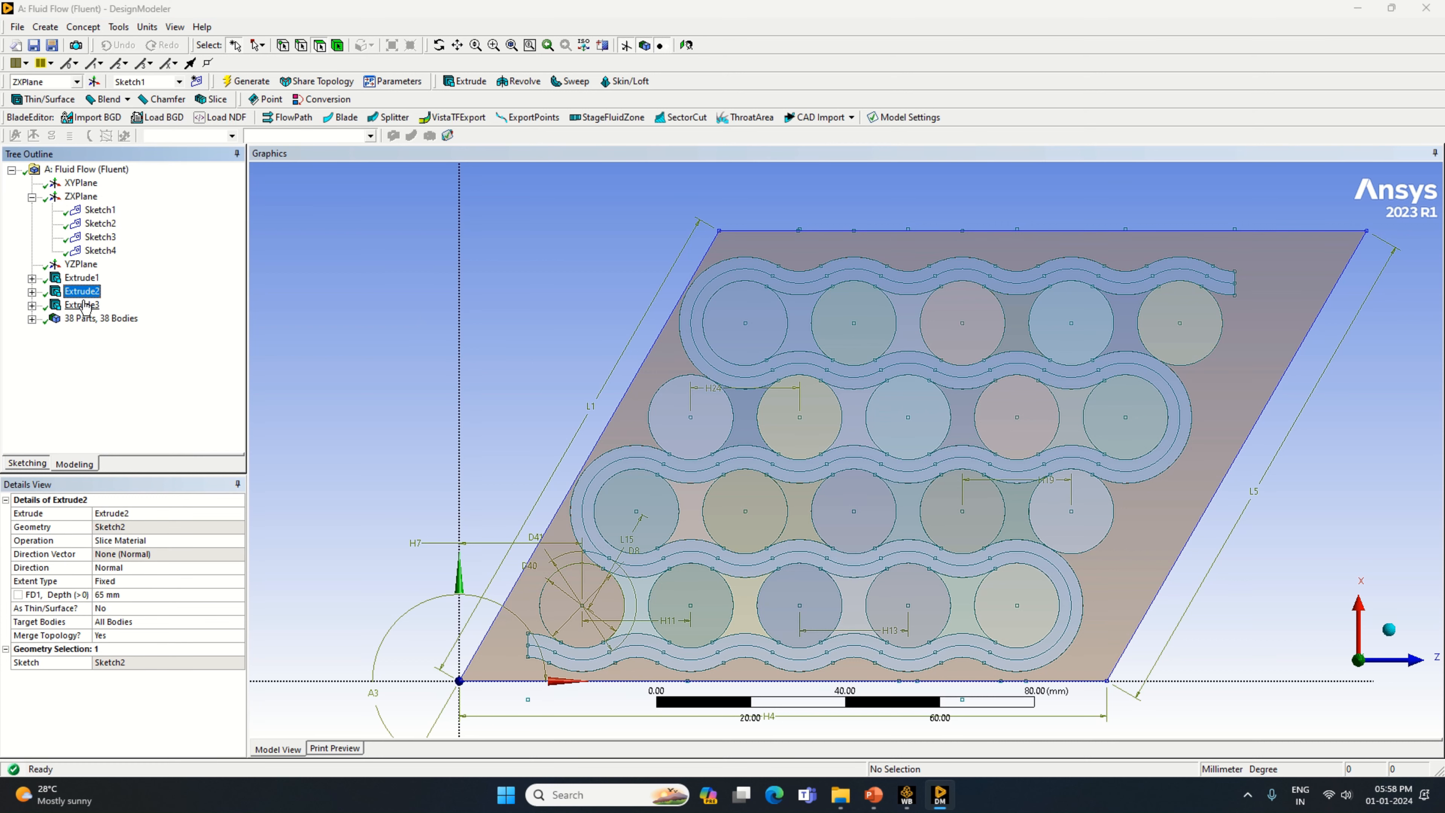
pyautogui.click(100, 223)
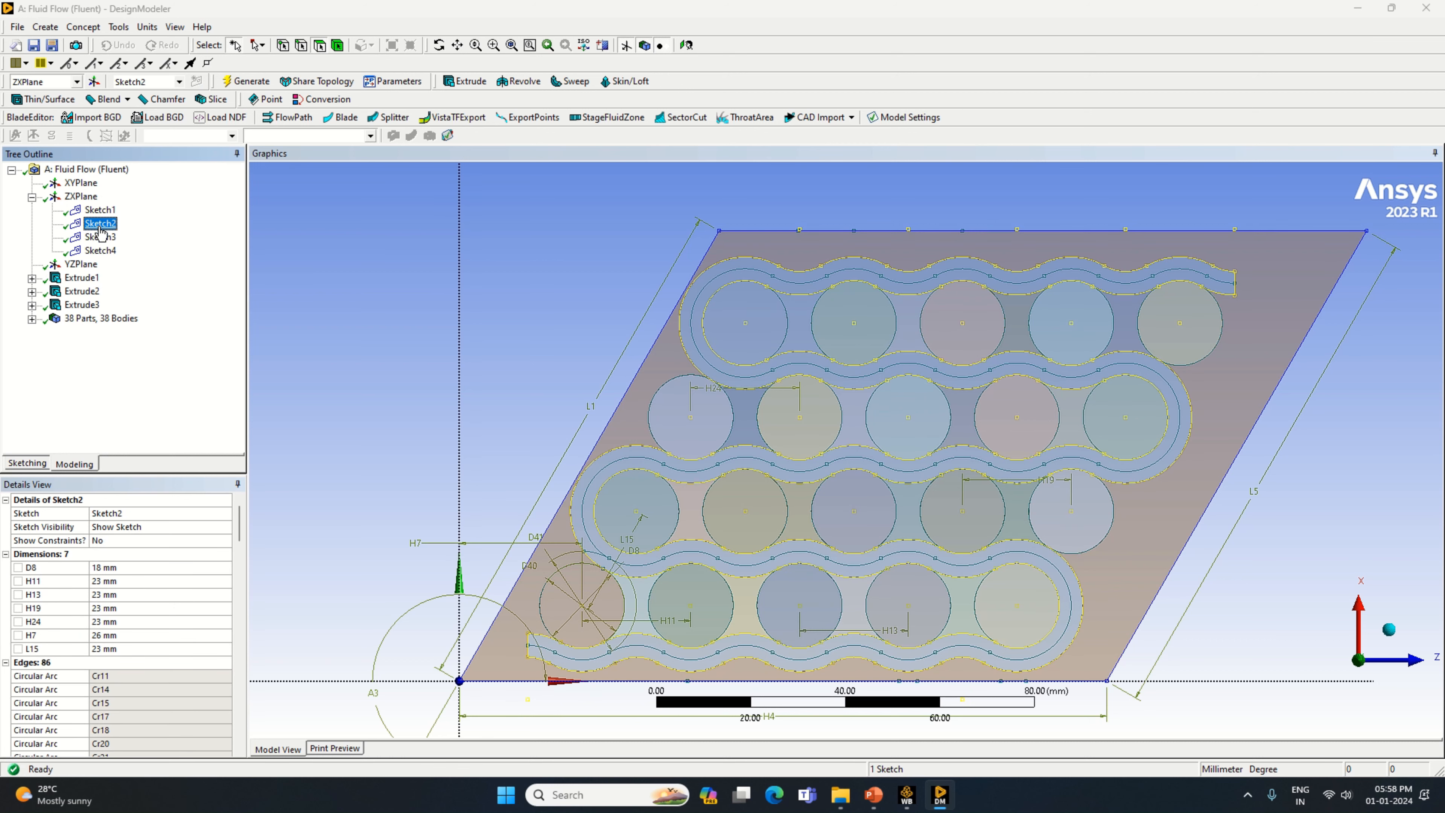
pyautogui.click(101, 238)
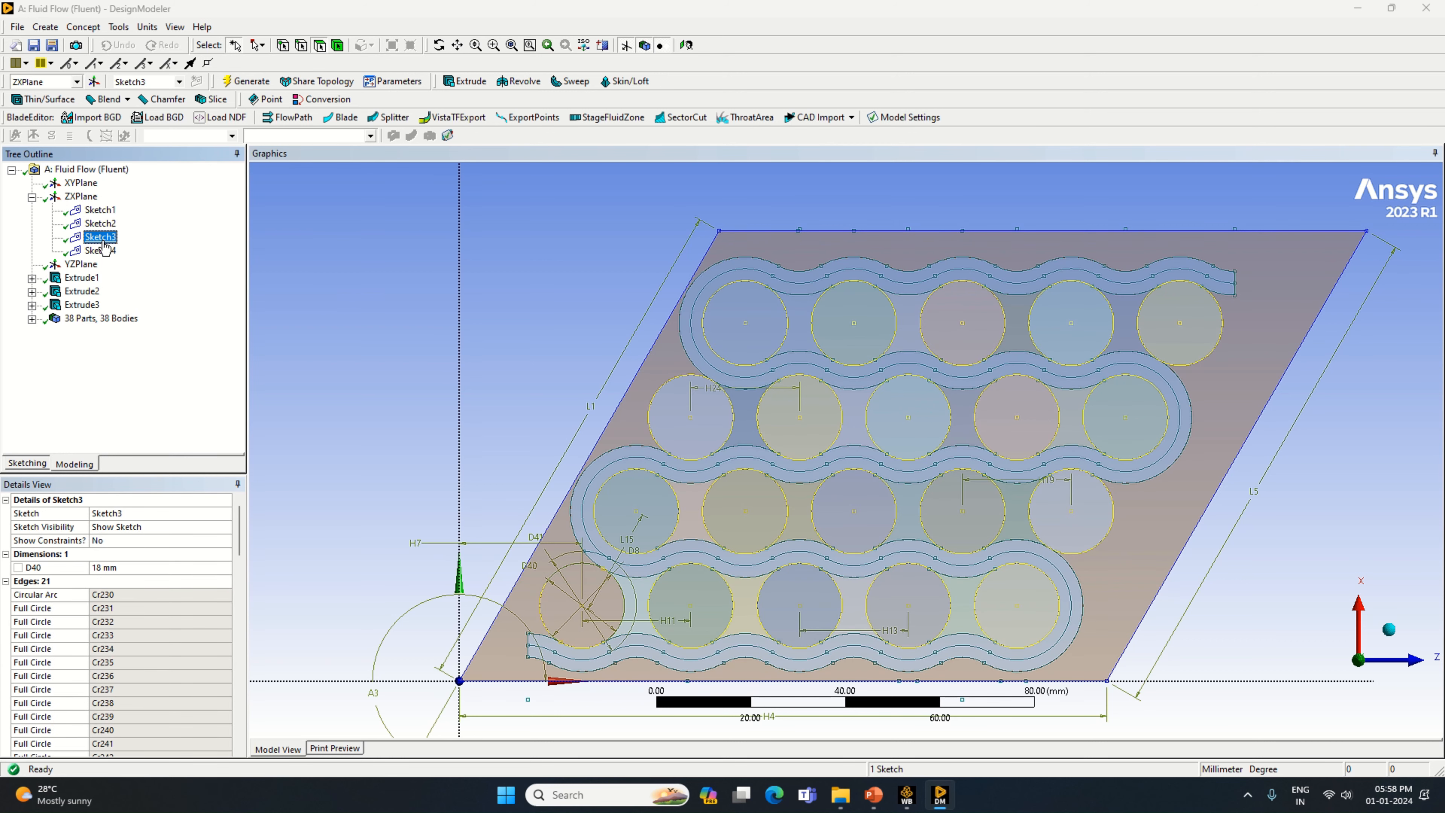
# Compare Sketch2, Sketch3 and Sketch4 under ZXPlane and check the settings of Extrude2.
pyautogui.click(105, 227)
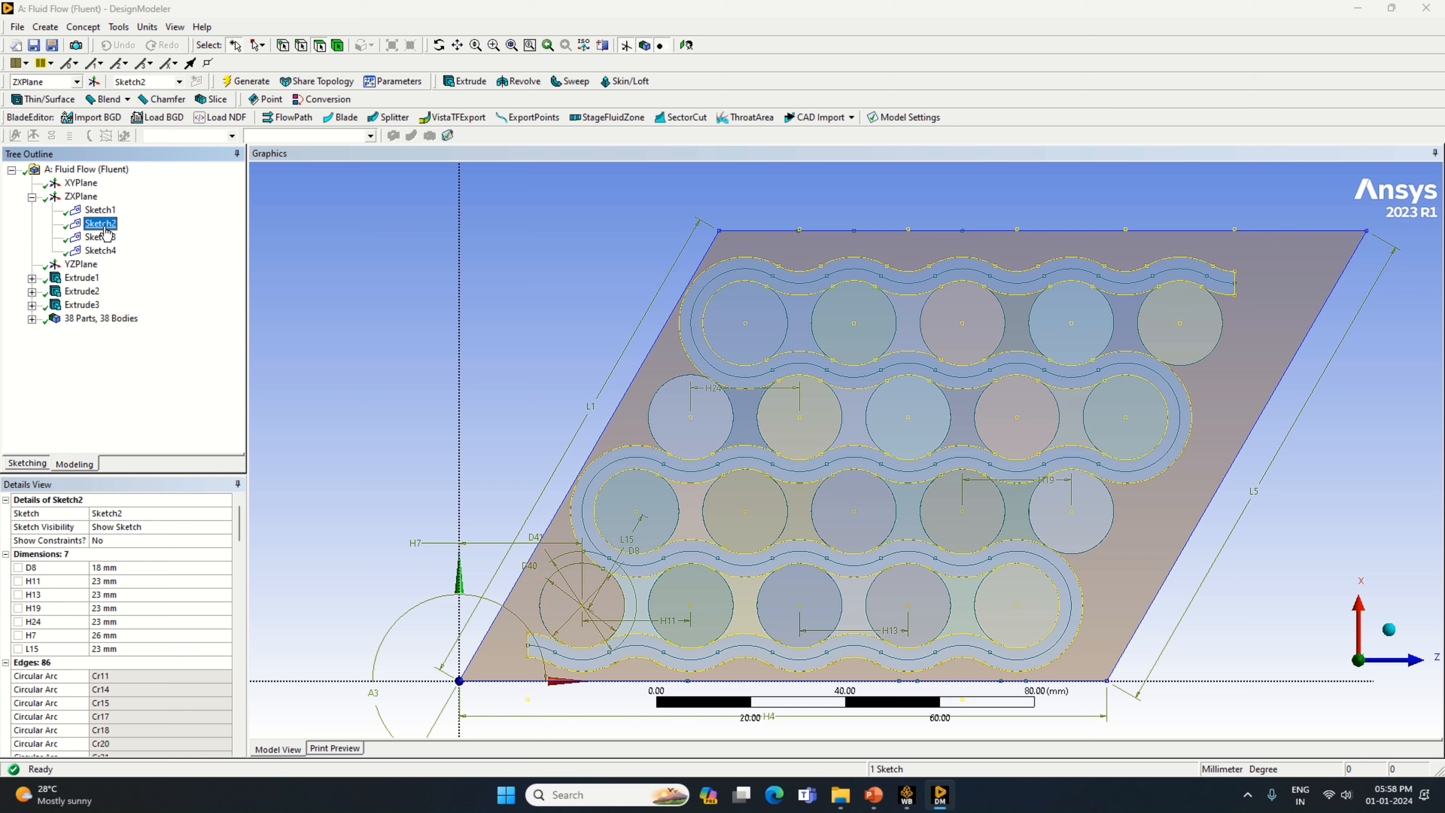
pyautogui.click(108, 238)
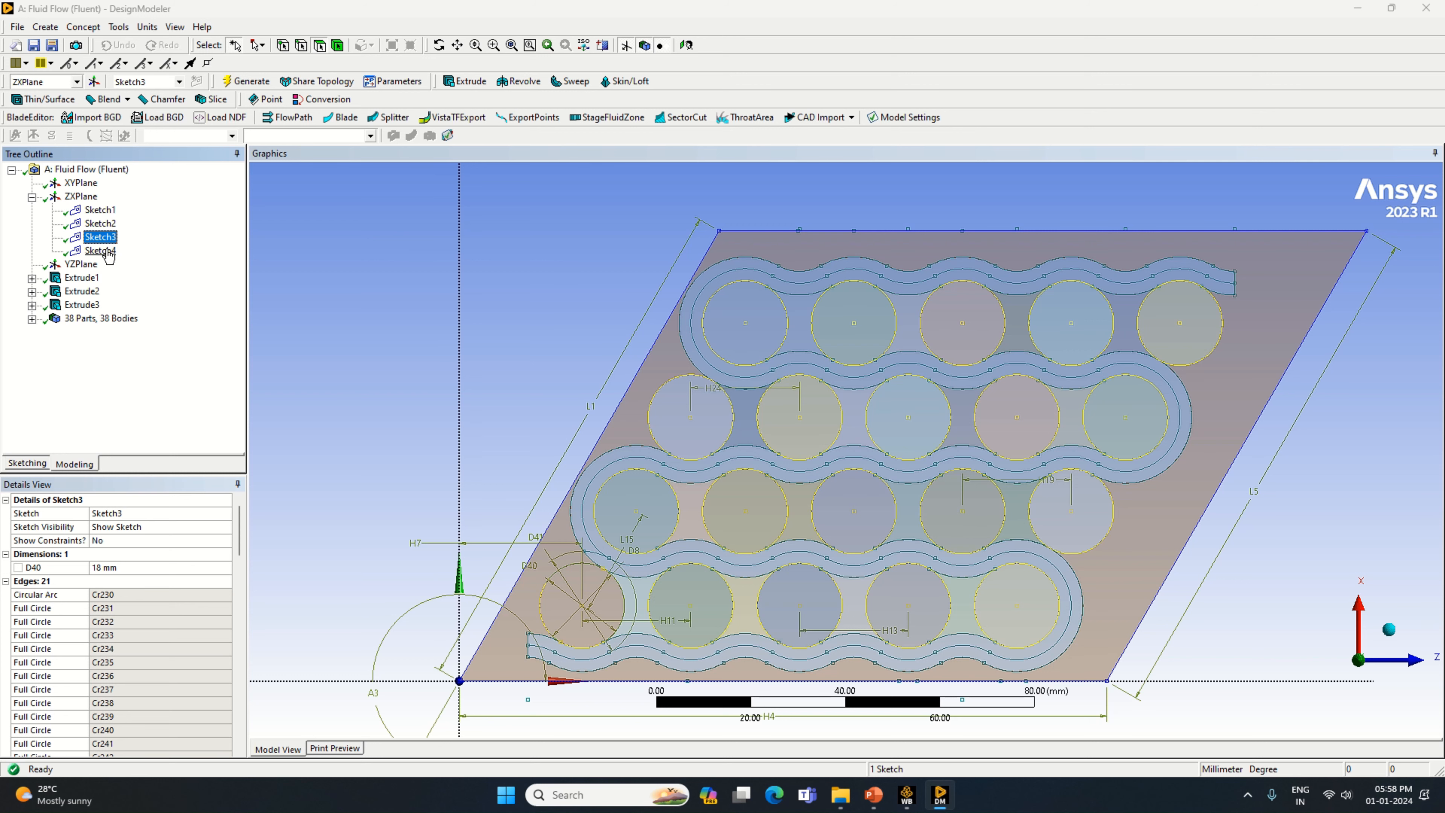
pyautogui.click(106, 251)
pyautogui.click(106, 239)
pyautogui.click(82, 293)
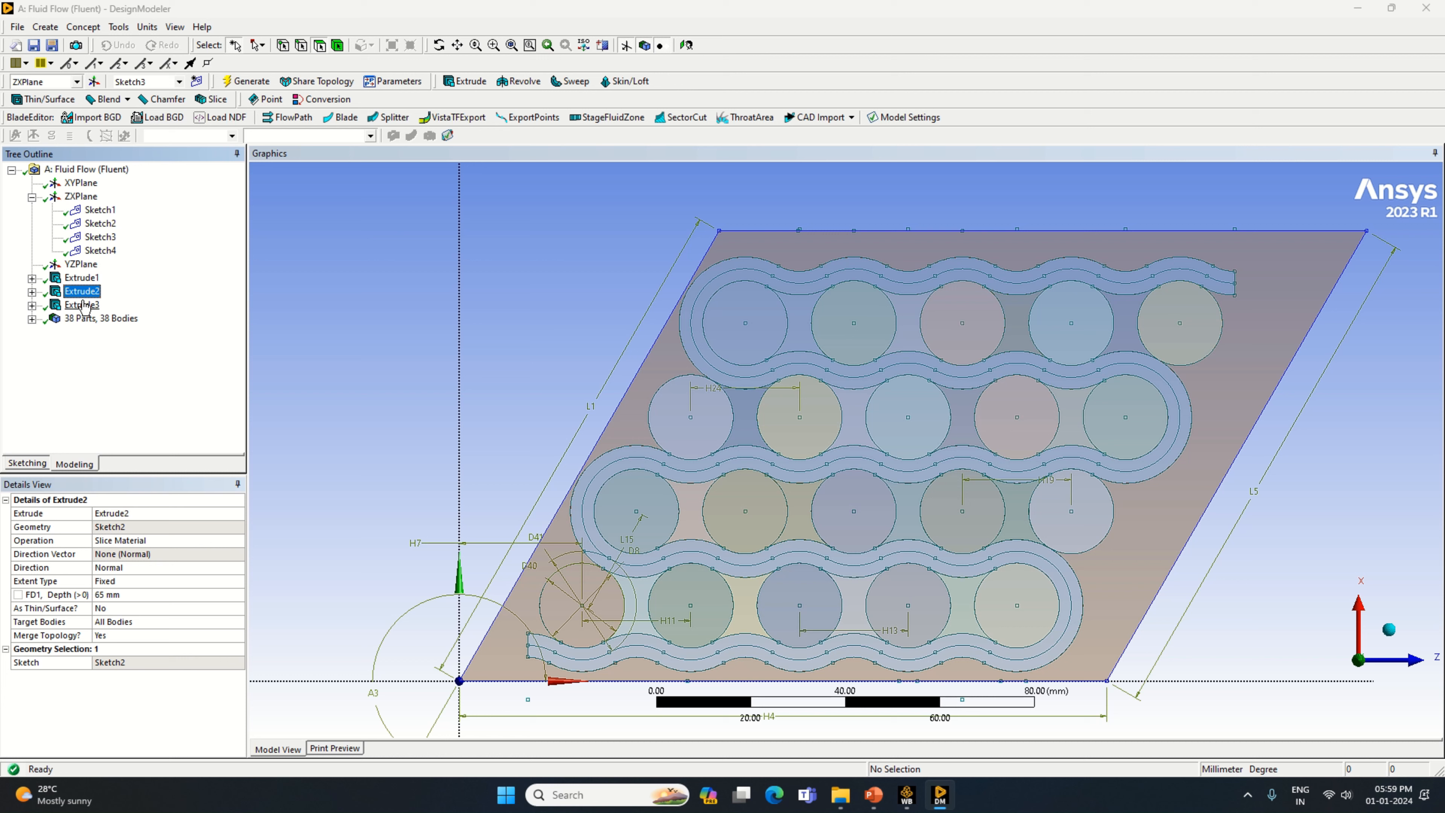
# Edit the selections of Extrude3, reapply Sketch3 as its geometry and regenerate the model.
pyautogui.click(86, 306)
pyautogui.rightClick(85, 313)
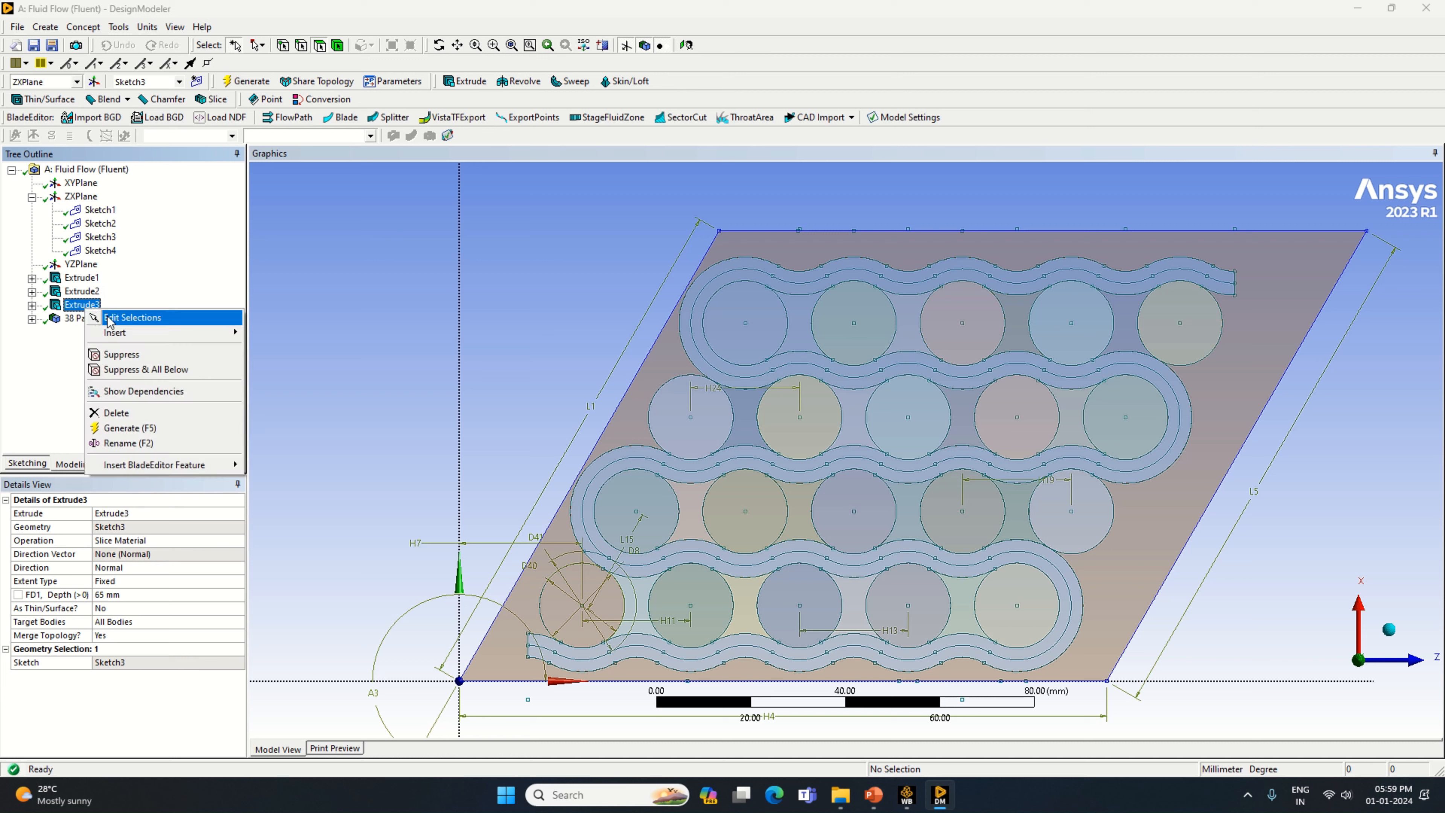
pyautogui.click(114, 316)
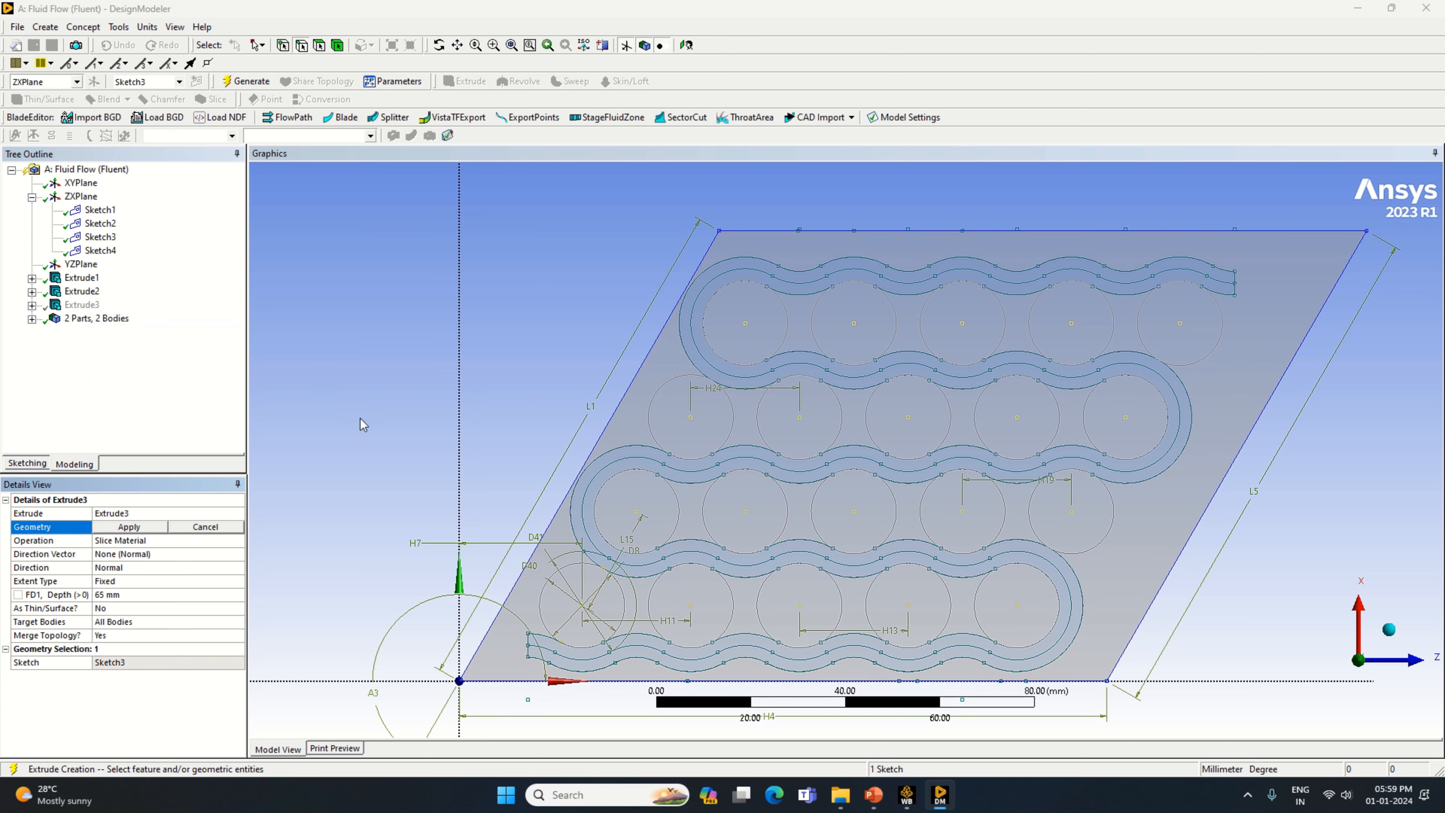
pyautogui.click(97, 239)
pyautogui.click(142, 529)
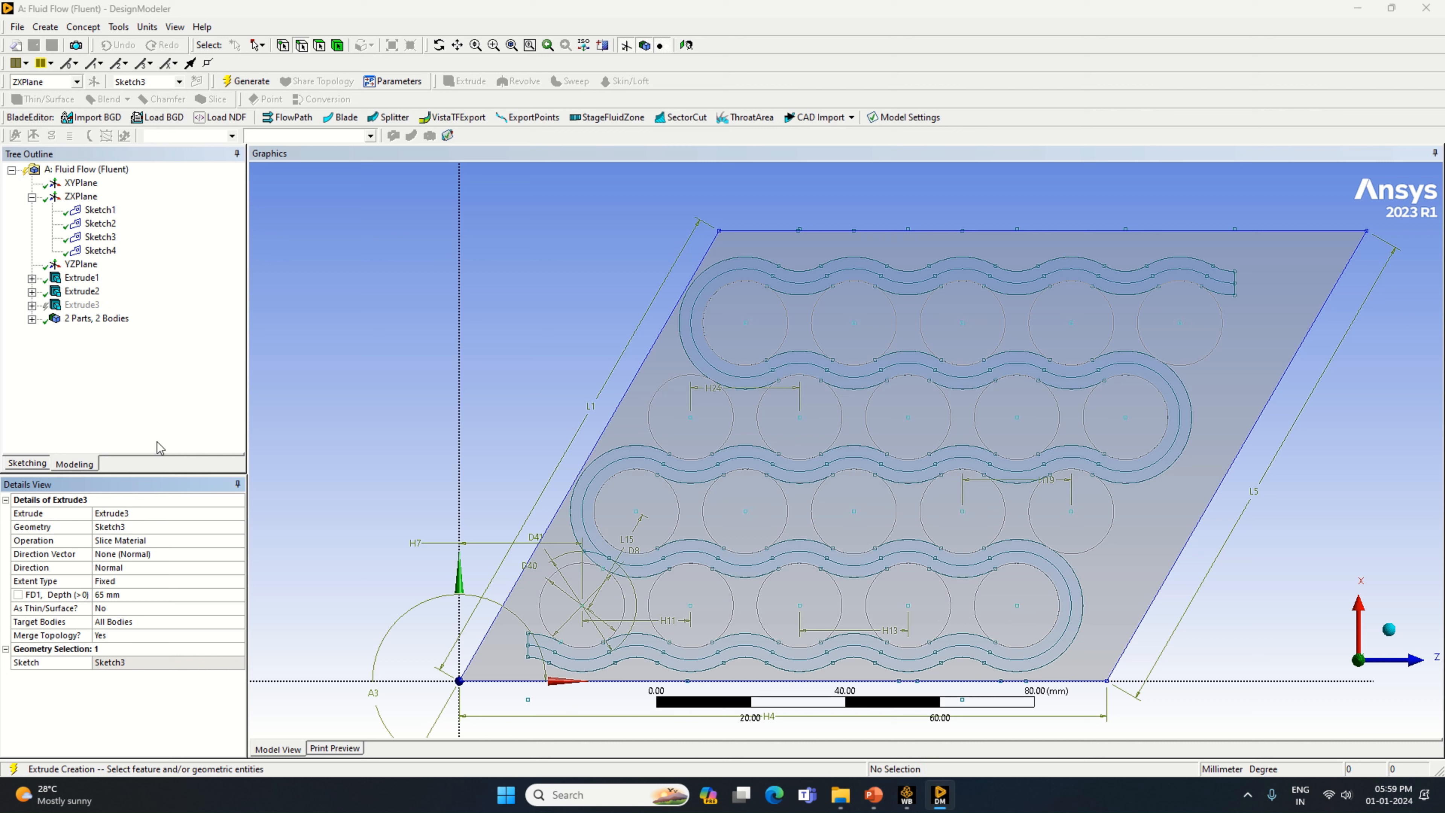
pyautogui.click(245, 80)
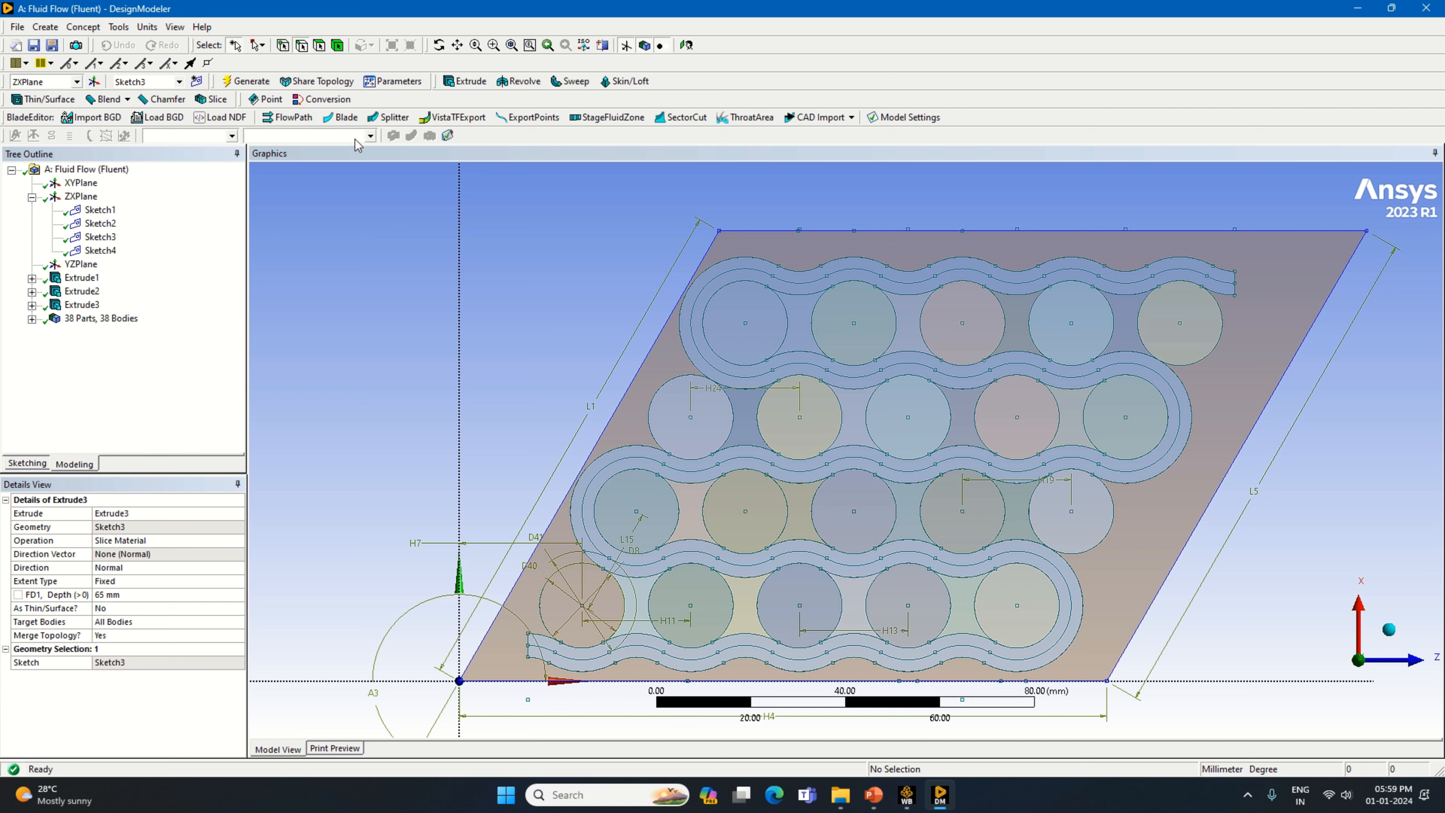
pyautogui.moveTo(577, 2)
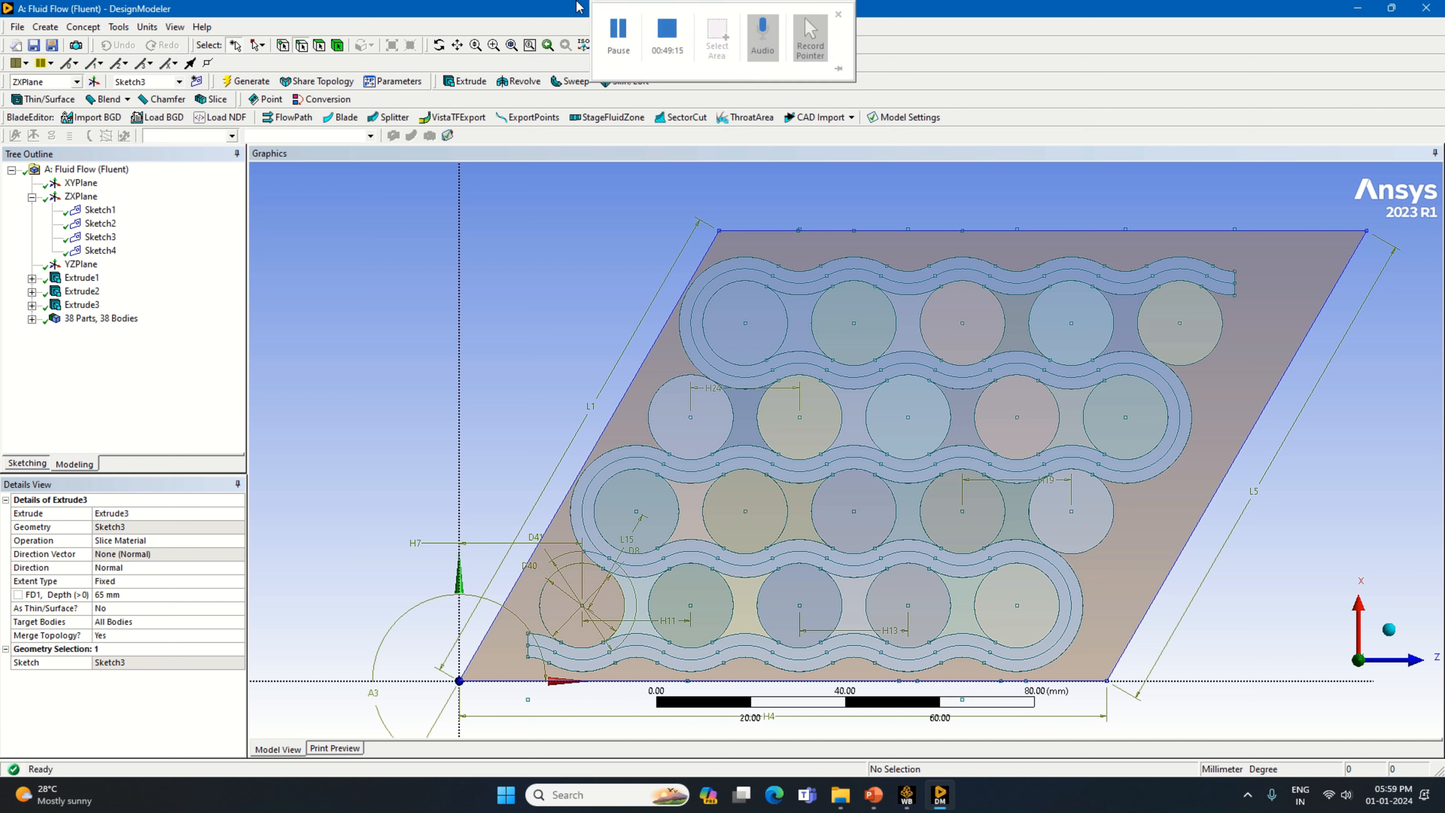
pyautogui.click(666, 34)
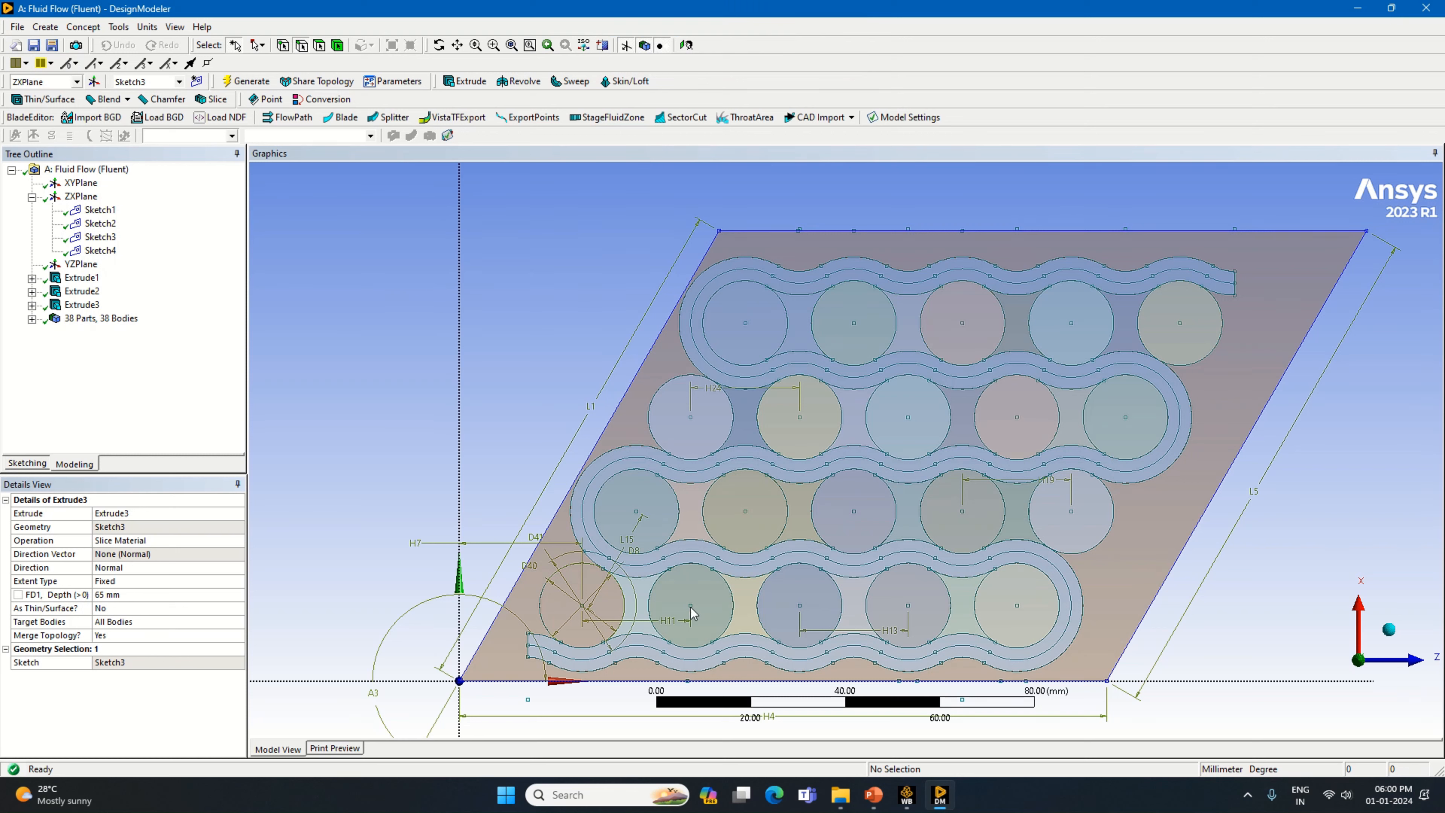
# Trim the edge at the lower-left cell circle in Sketch3 and regenerate the model.
pyautogui.click(100, 236)
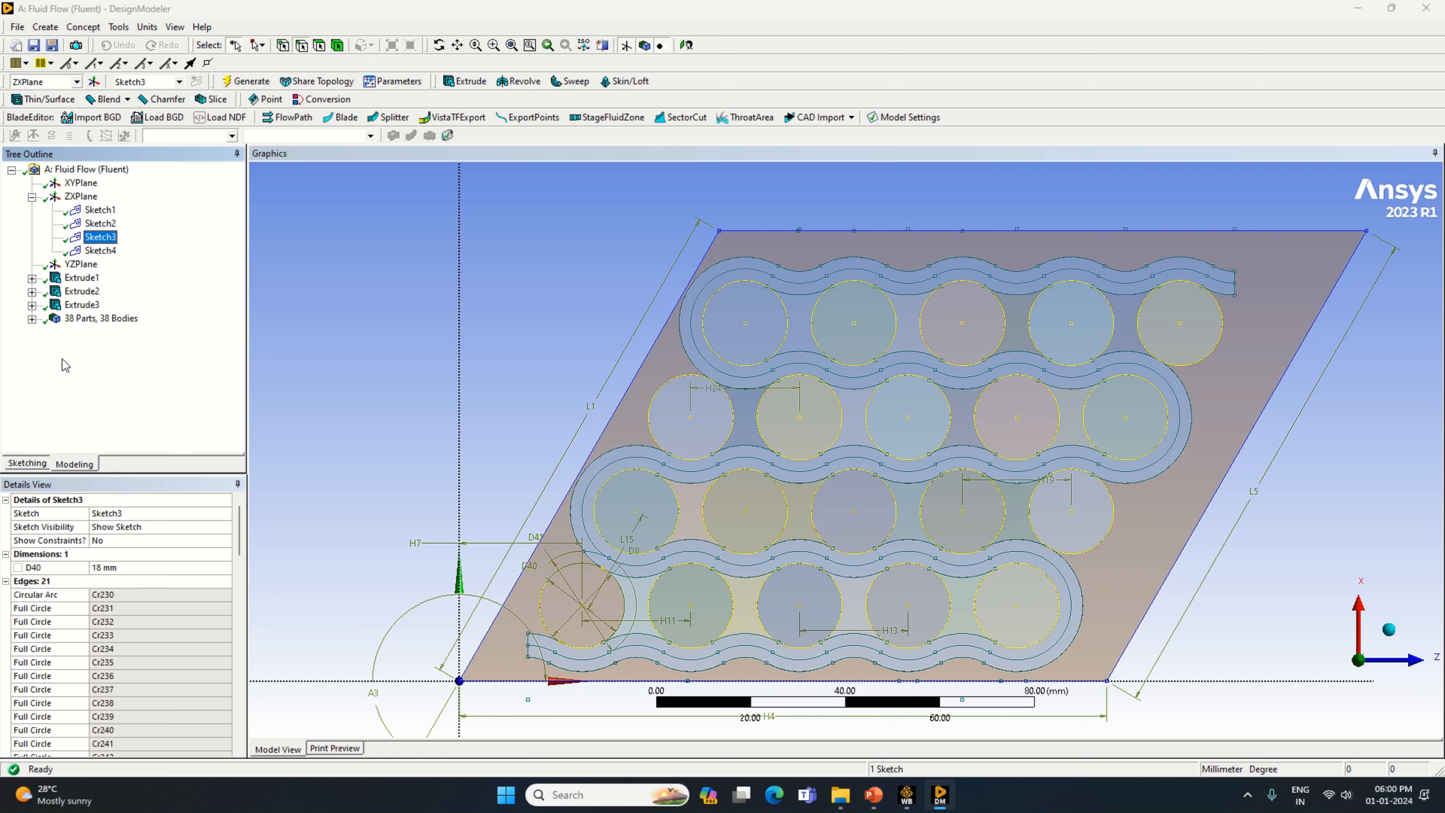
pyautogui.click(15, 462)
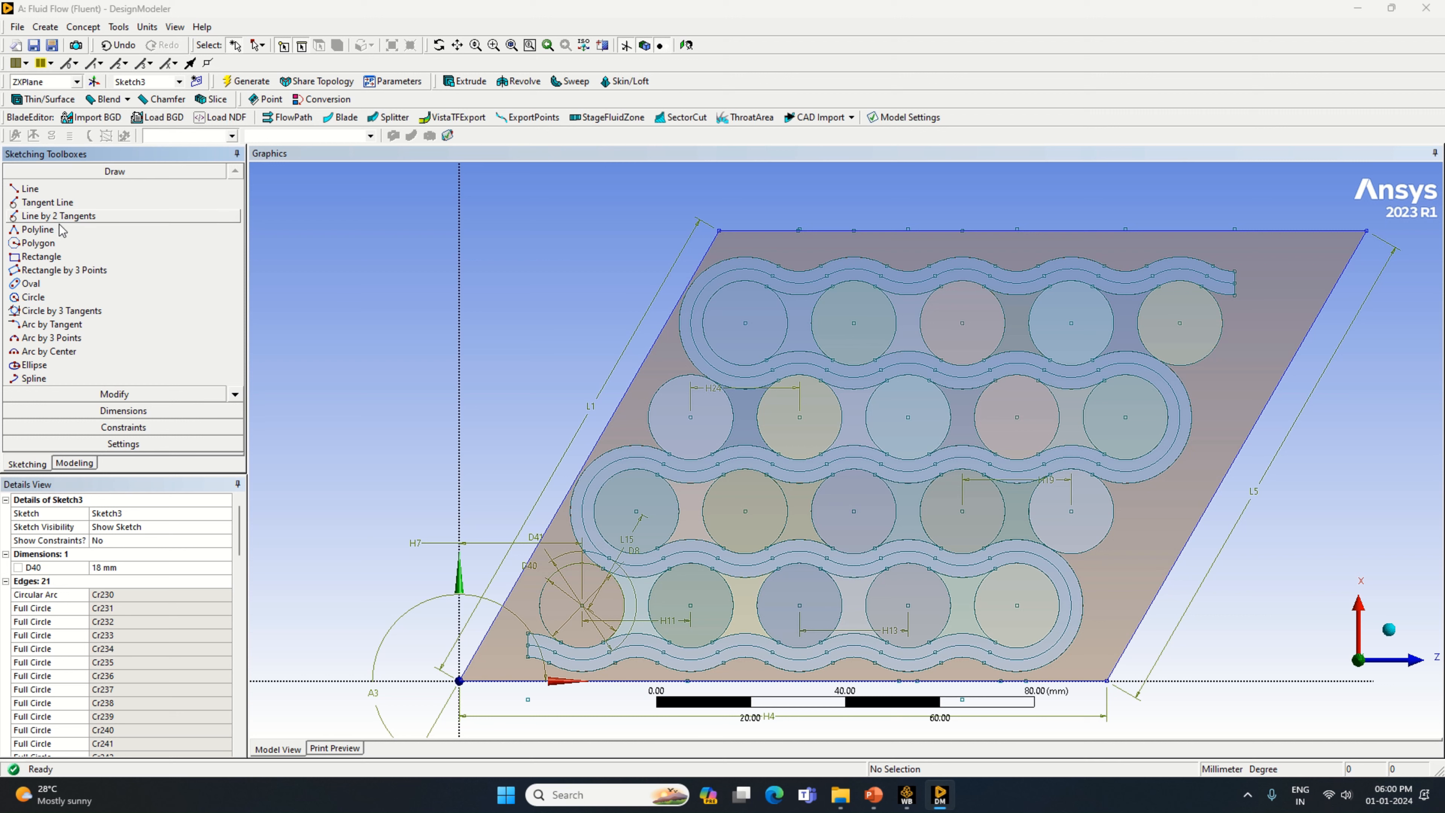
pyautogui.click(114, 393)
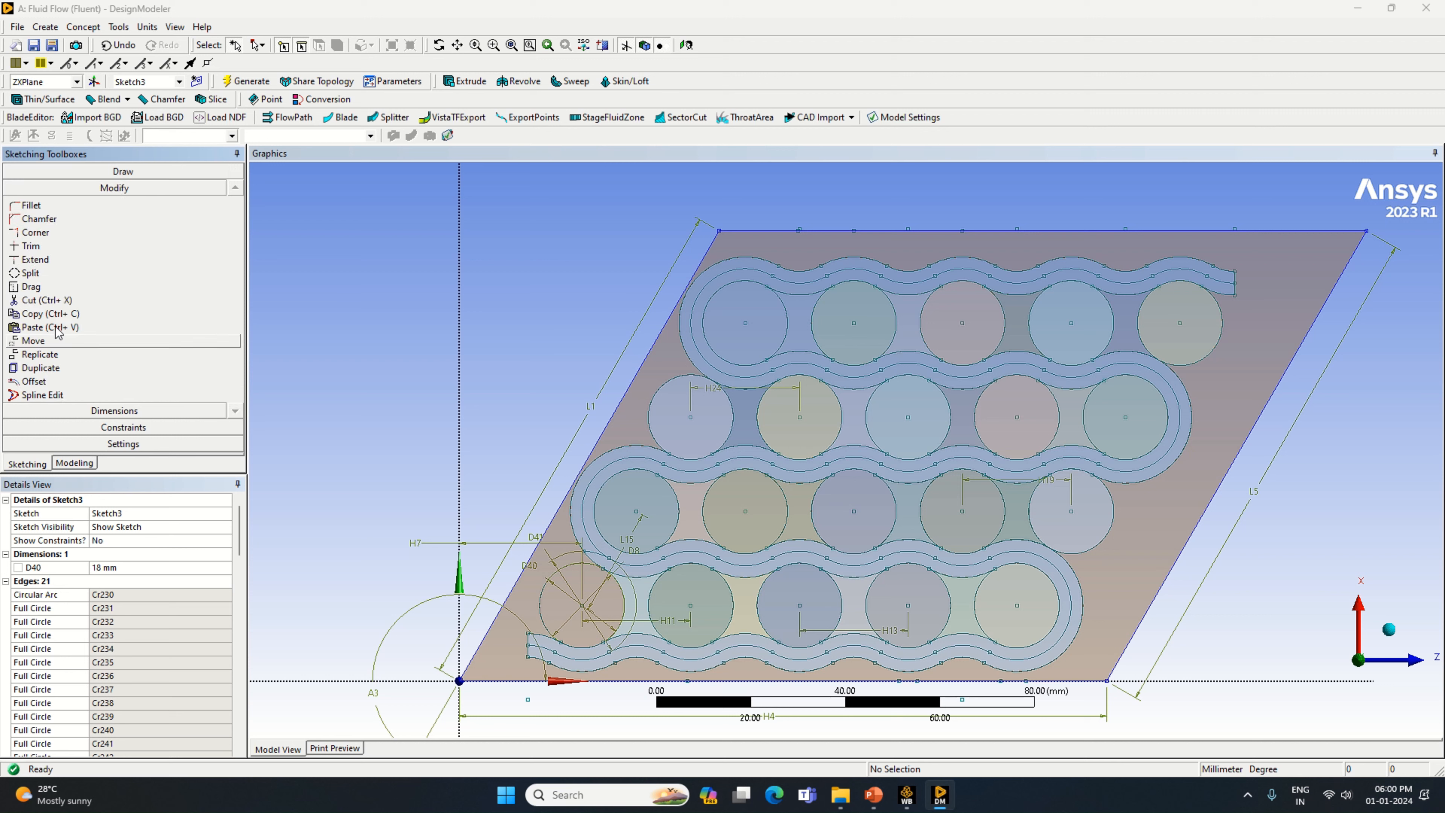
pyautogui.click(49, 246)
pyautogui.click(550, 609)
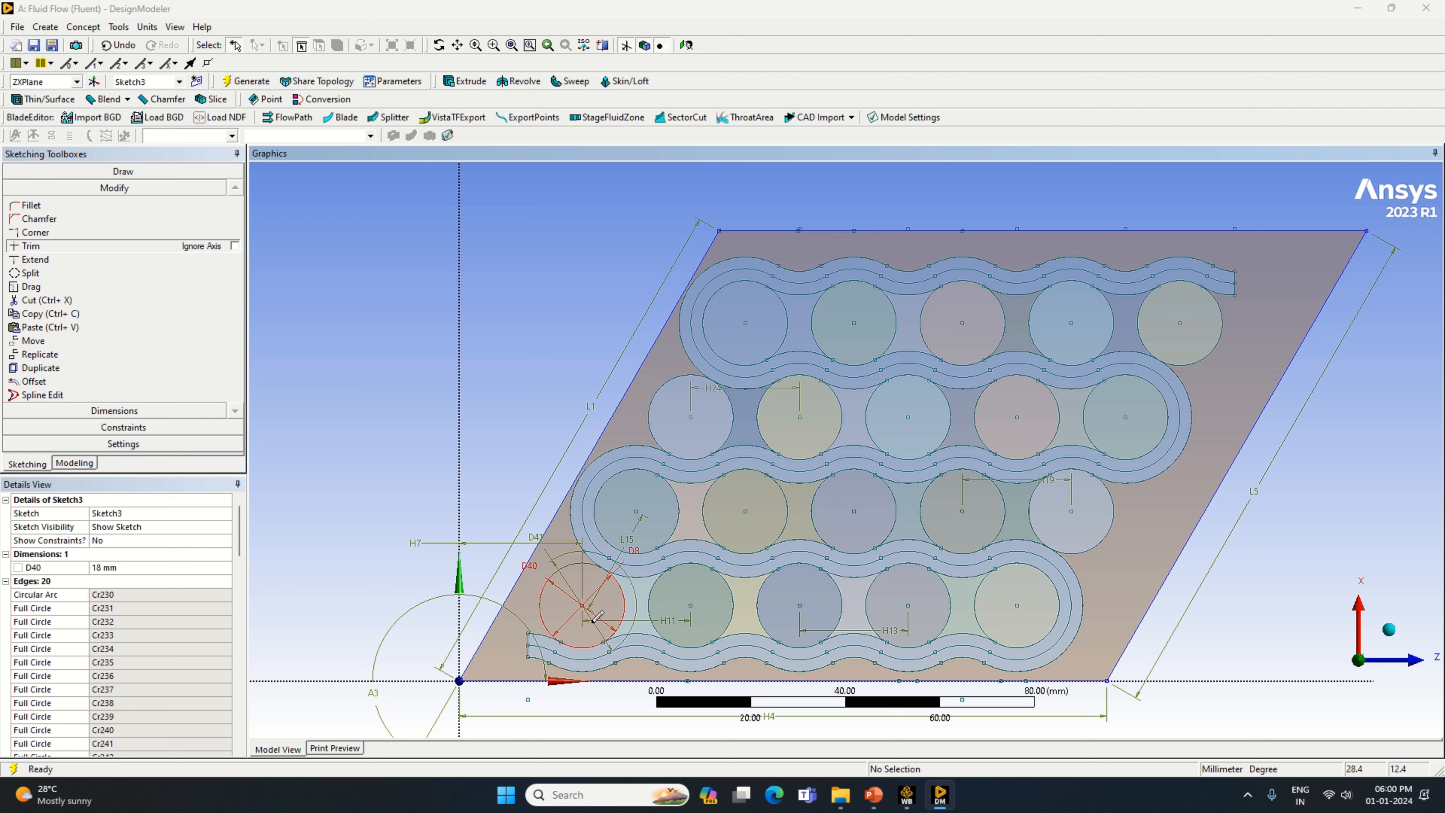
pyautogui.click(71, 463)
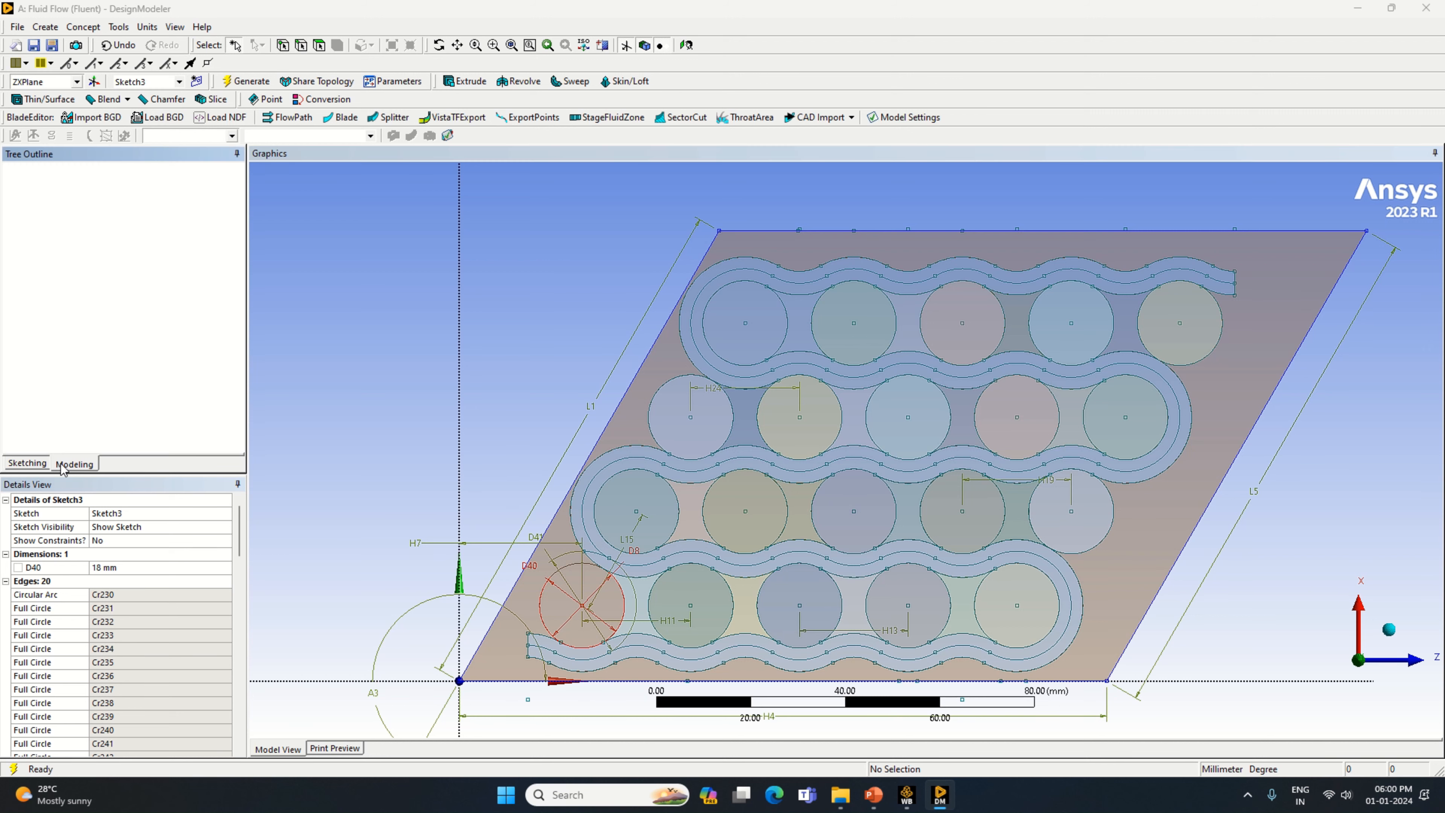
pyautogui.click(246, 81)
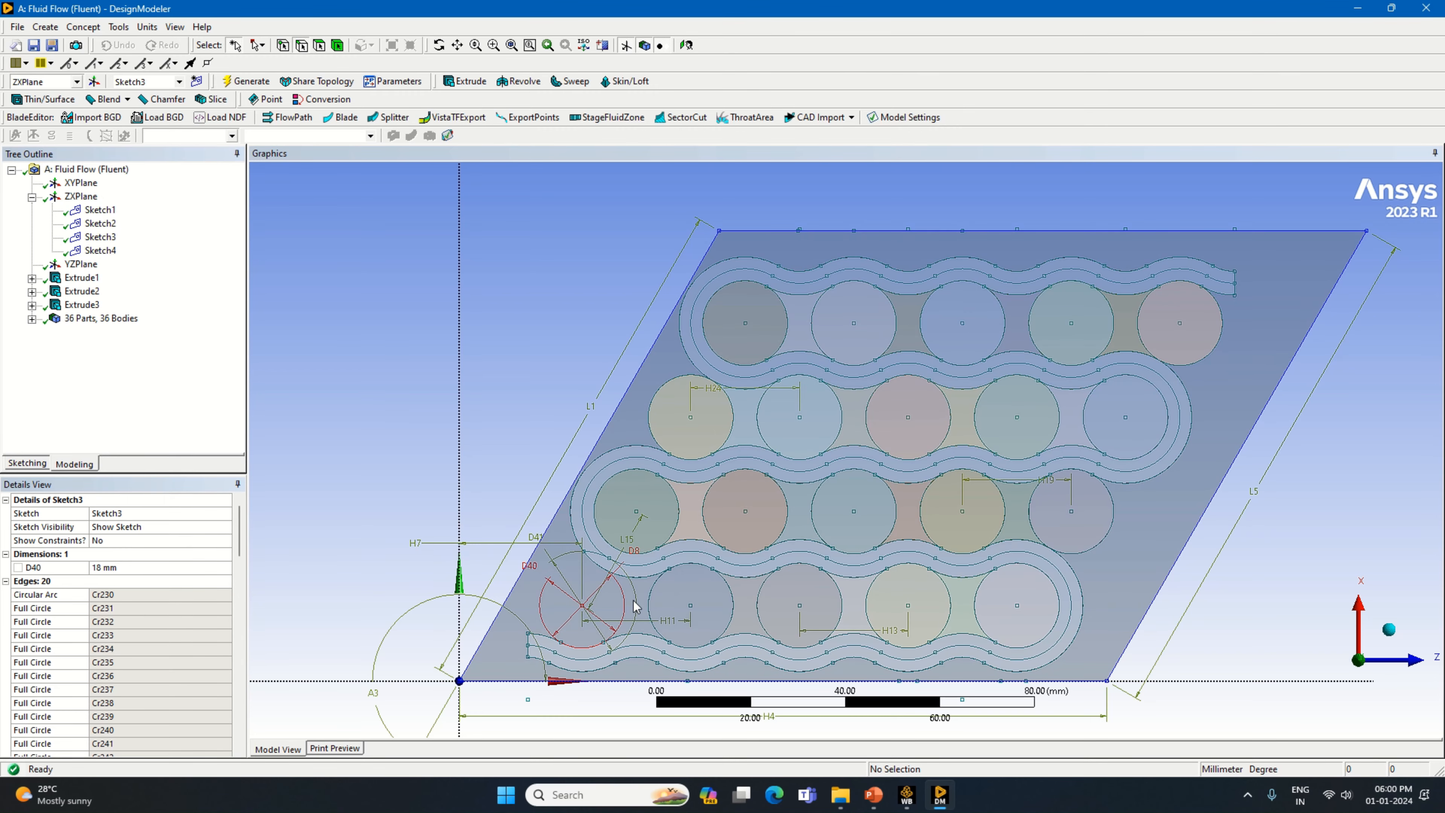
# Create a new sketch on ZXPlane and look at the plane face-on.
pyautogui.moveTo(1151, 569); pyautogui.dragTo(954, 596, button='middle')
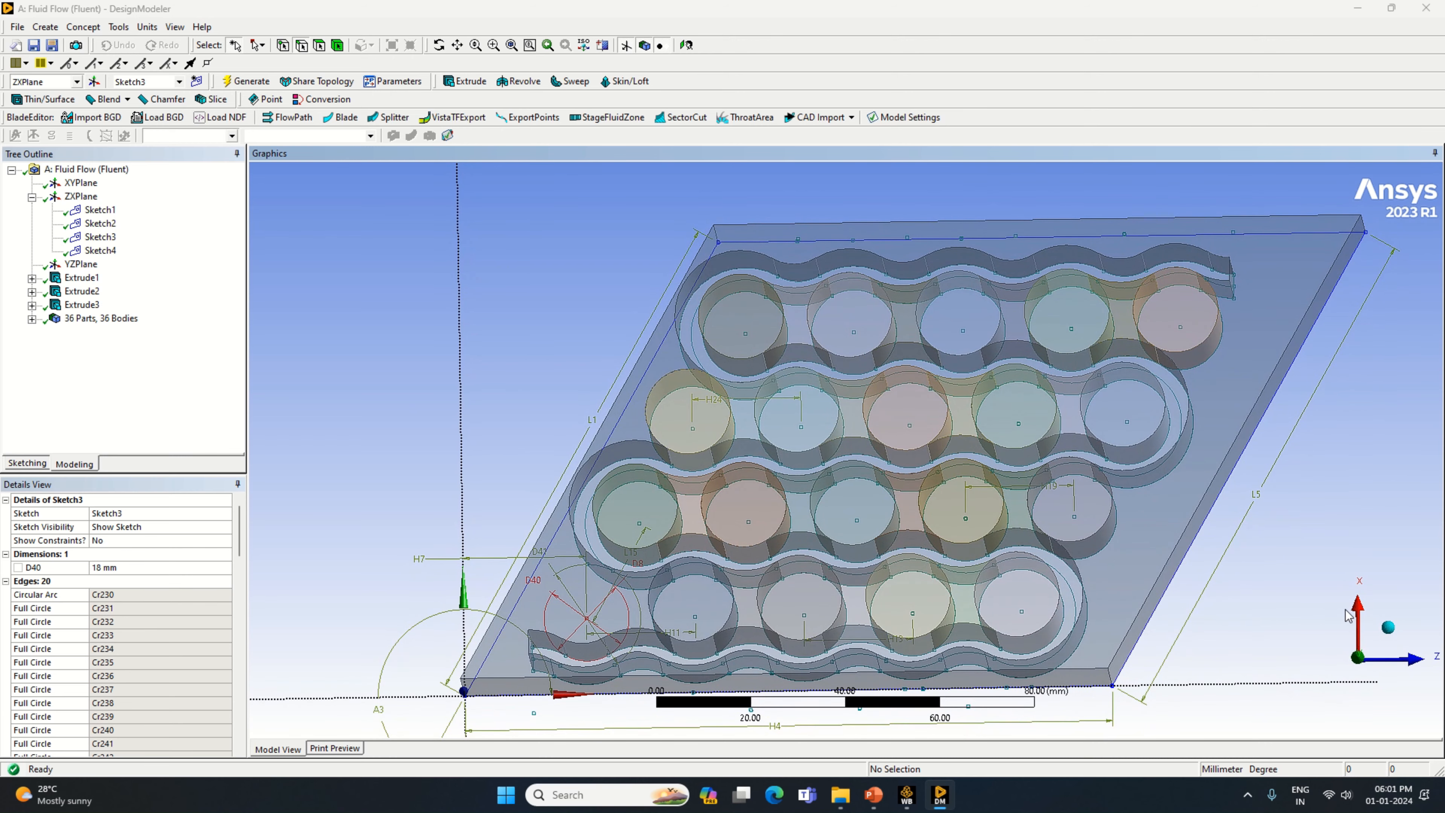
pyautogui.click(81, 195)
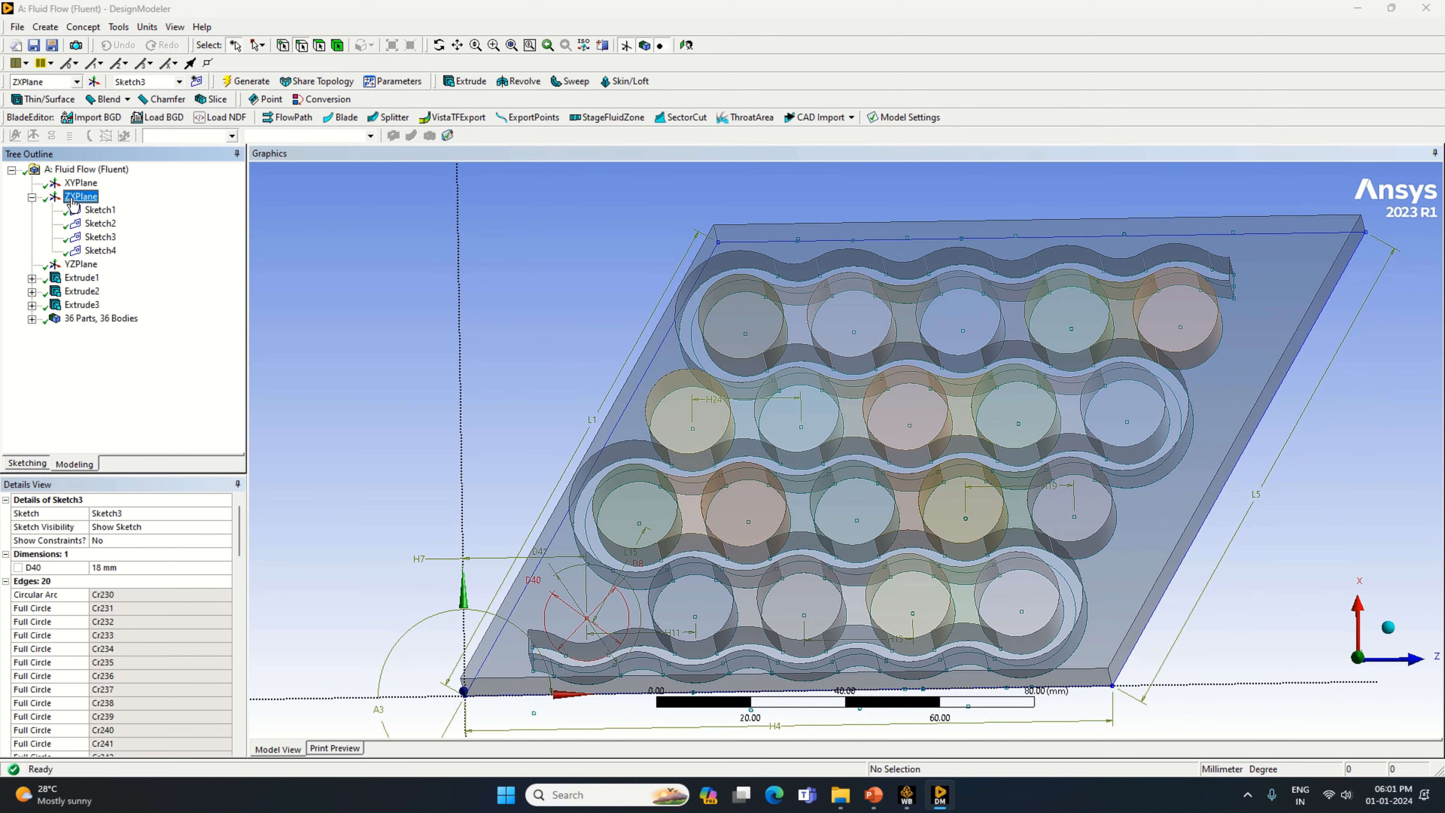
pyautogui.click(197, 81)
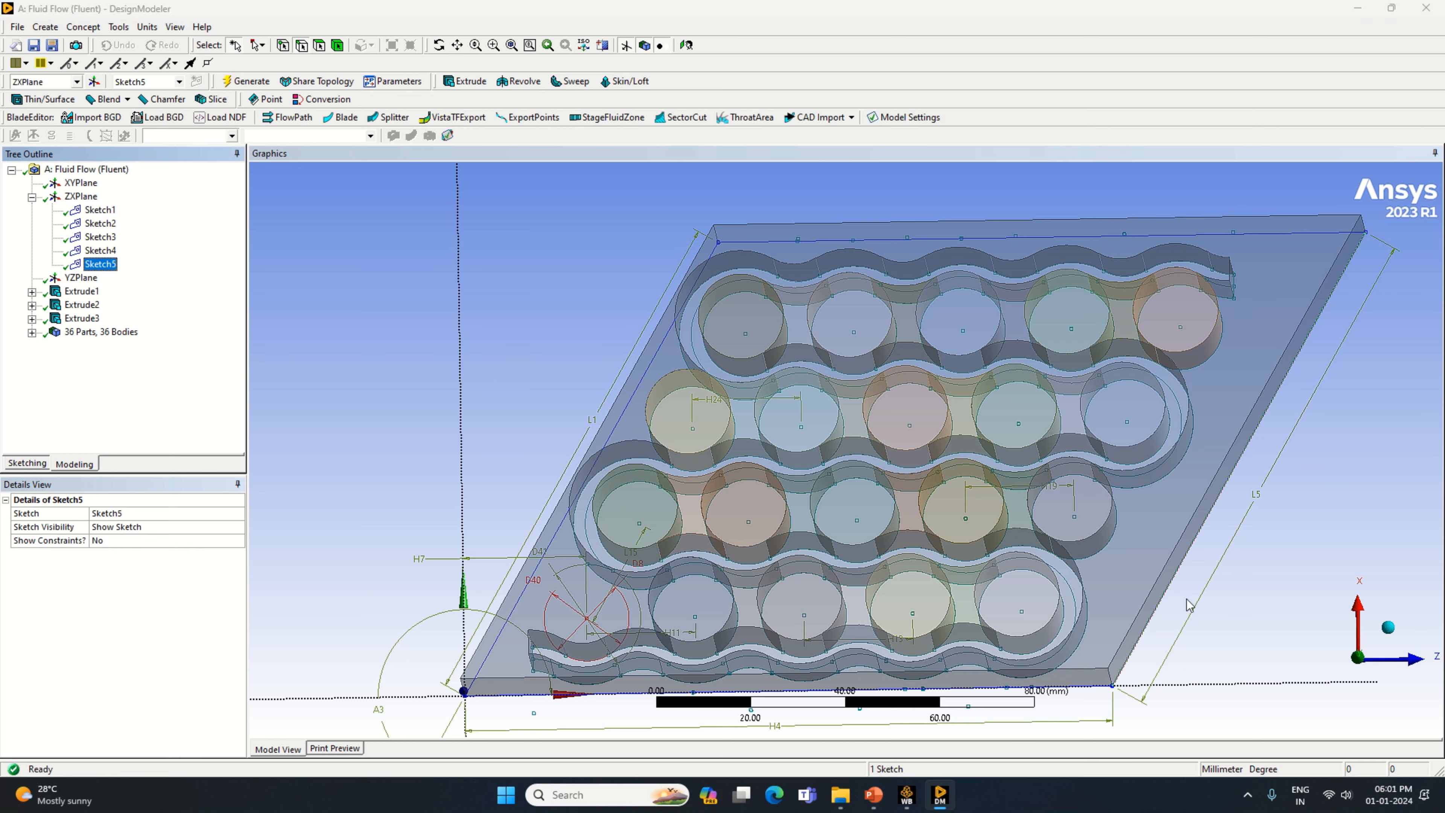
pyautogui.click(81, 195)
pyautogui.rightClick(85, 196)
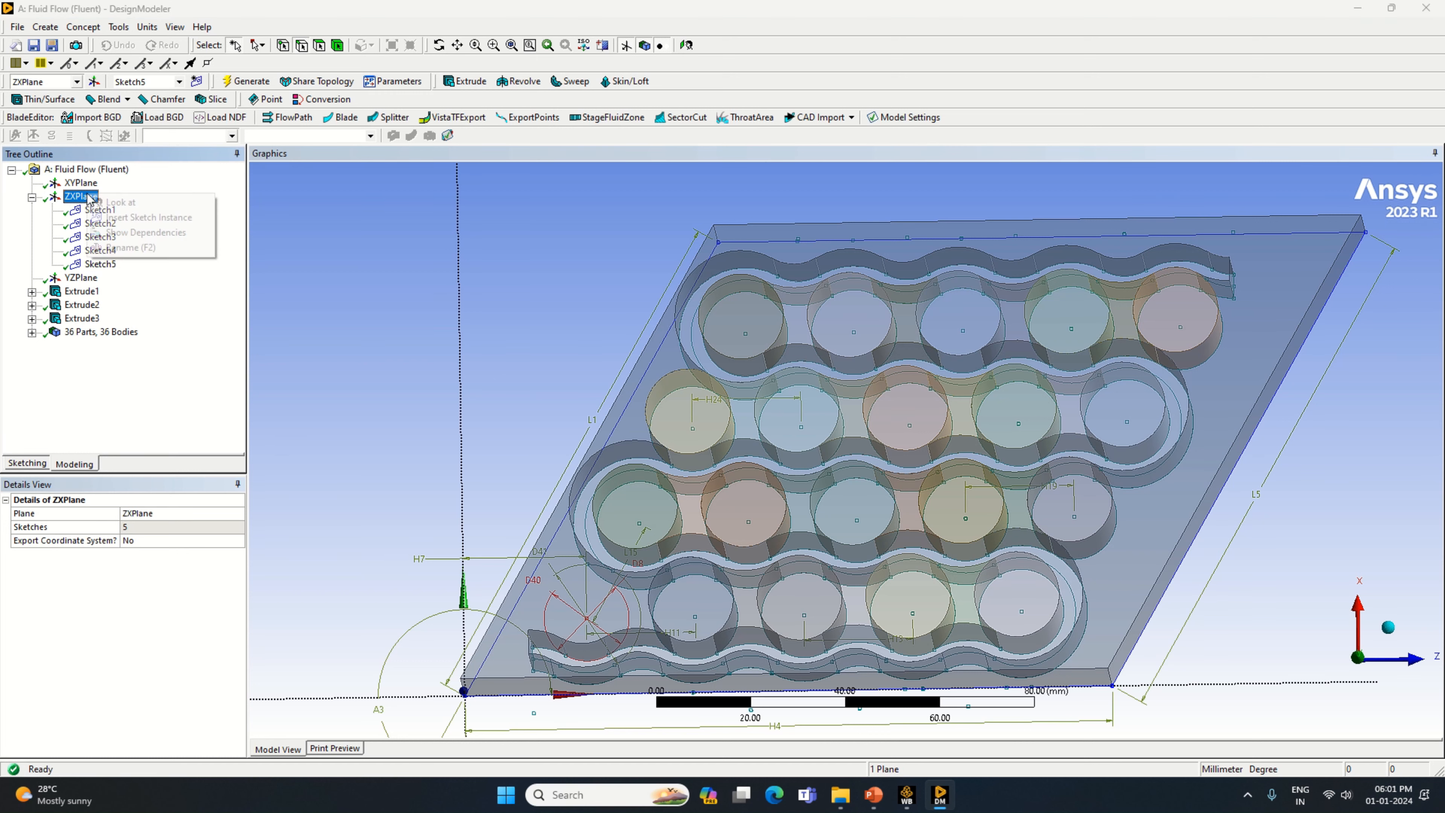
pyautogui.click(113, 206)
pyautogui.scroll(5, 805, 560)
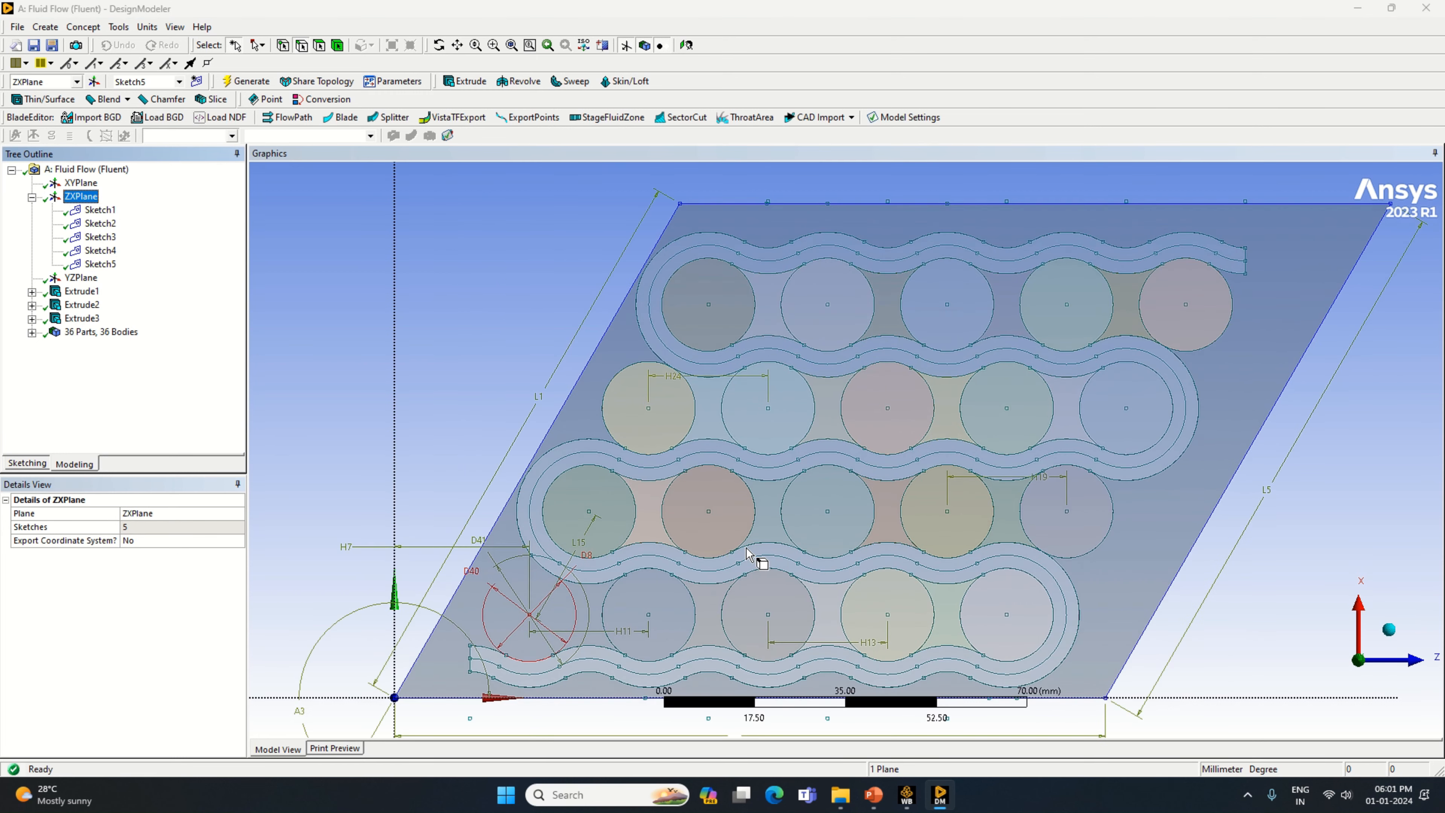
# Draw a circle in Sketch5 centred on the centre point of the missing lower-left cell.
pyautogui.click(38, 467)
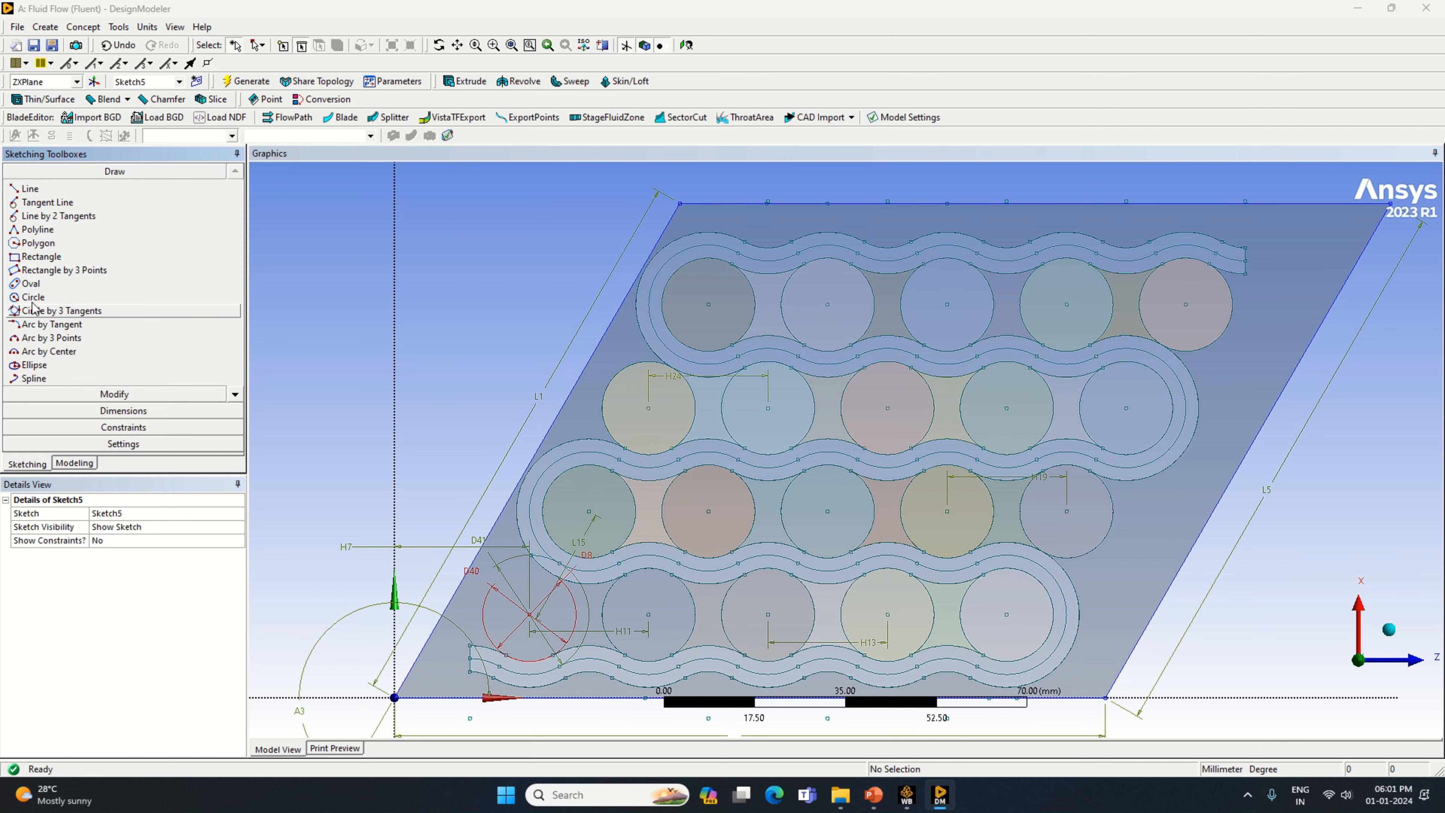
pyautogui.click(50, 300)
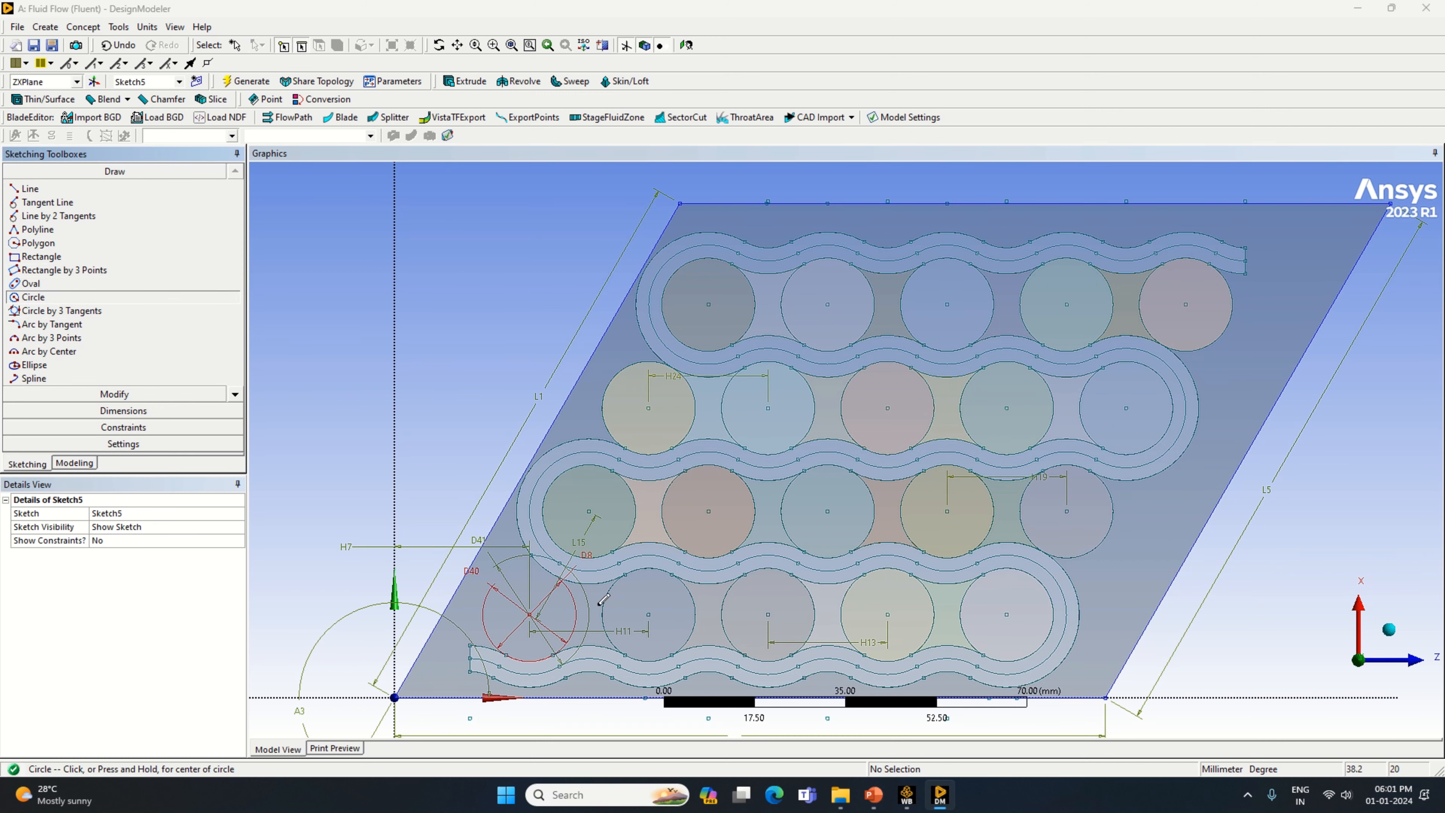
pyautogui.click(530, 613)
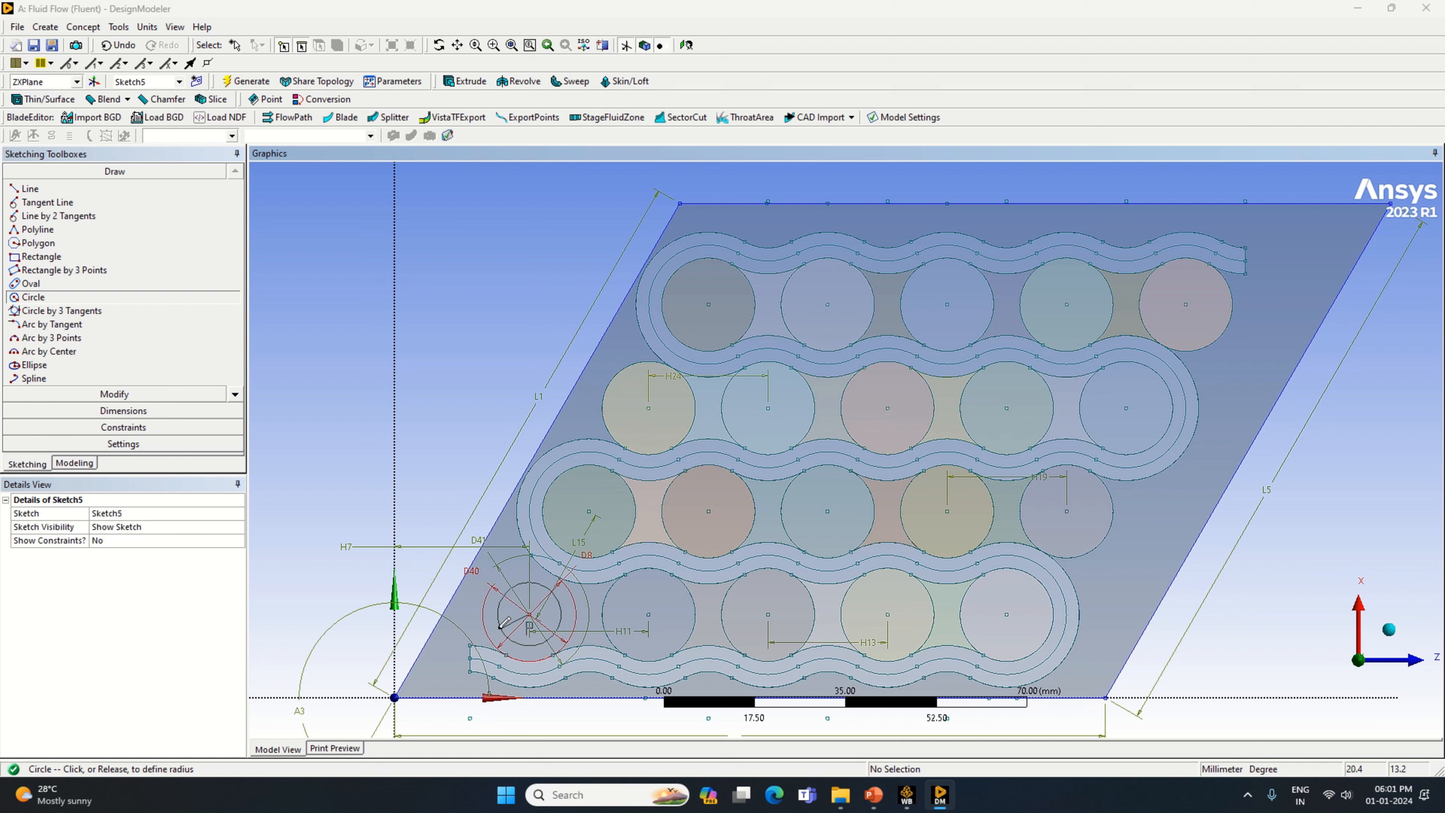
pyautogui.click(486, 613)
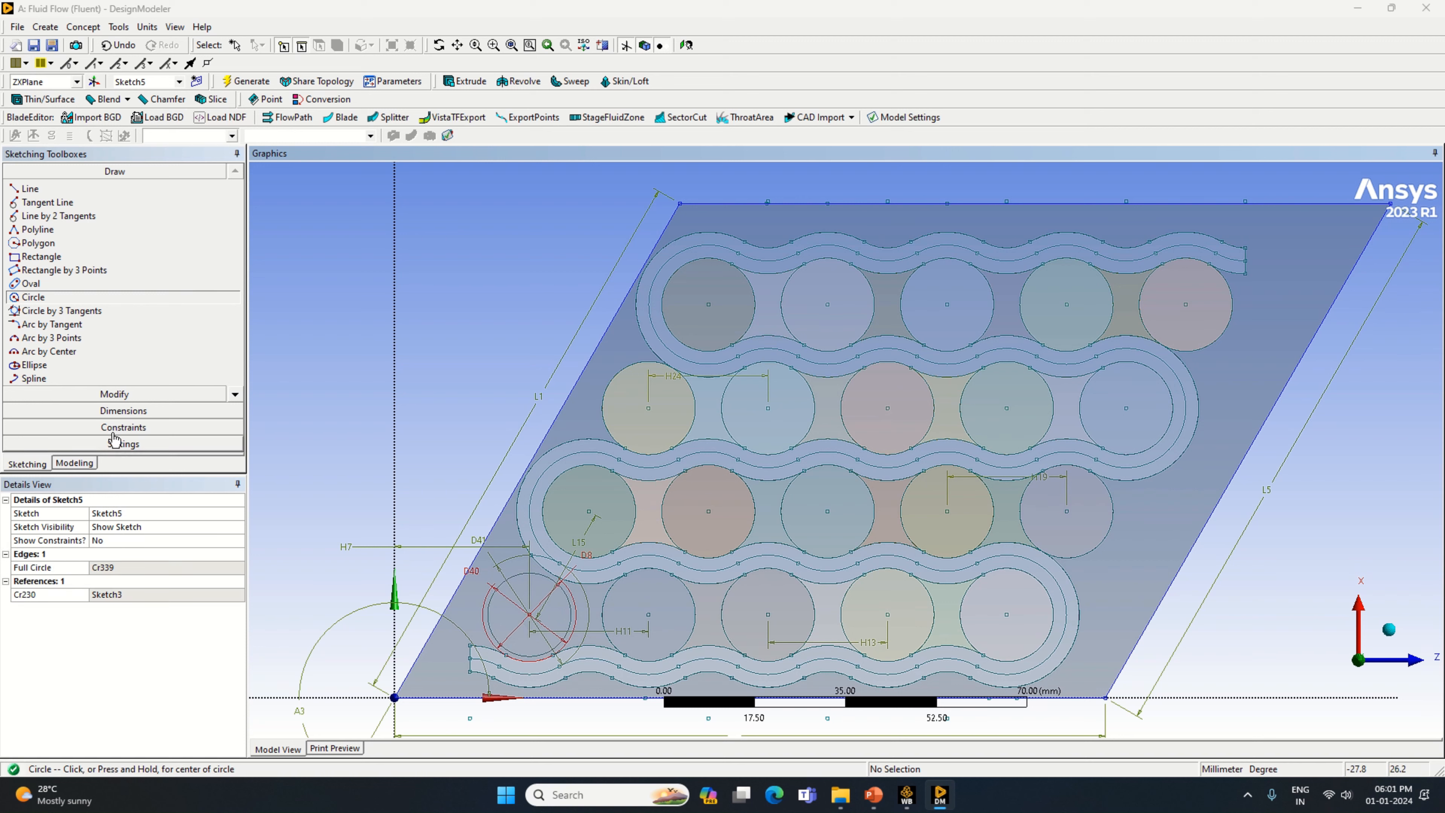
# Dimension the new circle's diameter and set it to 18 mm.
pyautogui.click(124, 410)
pyautogui.click(481, 606)
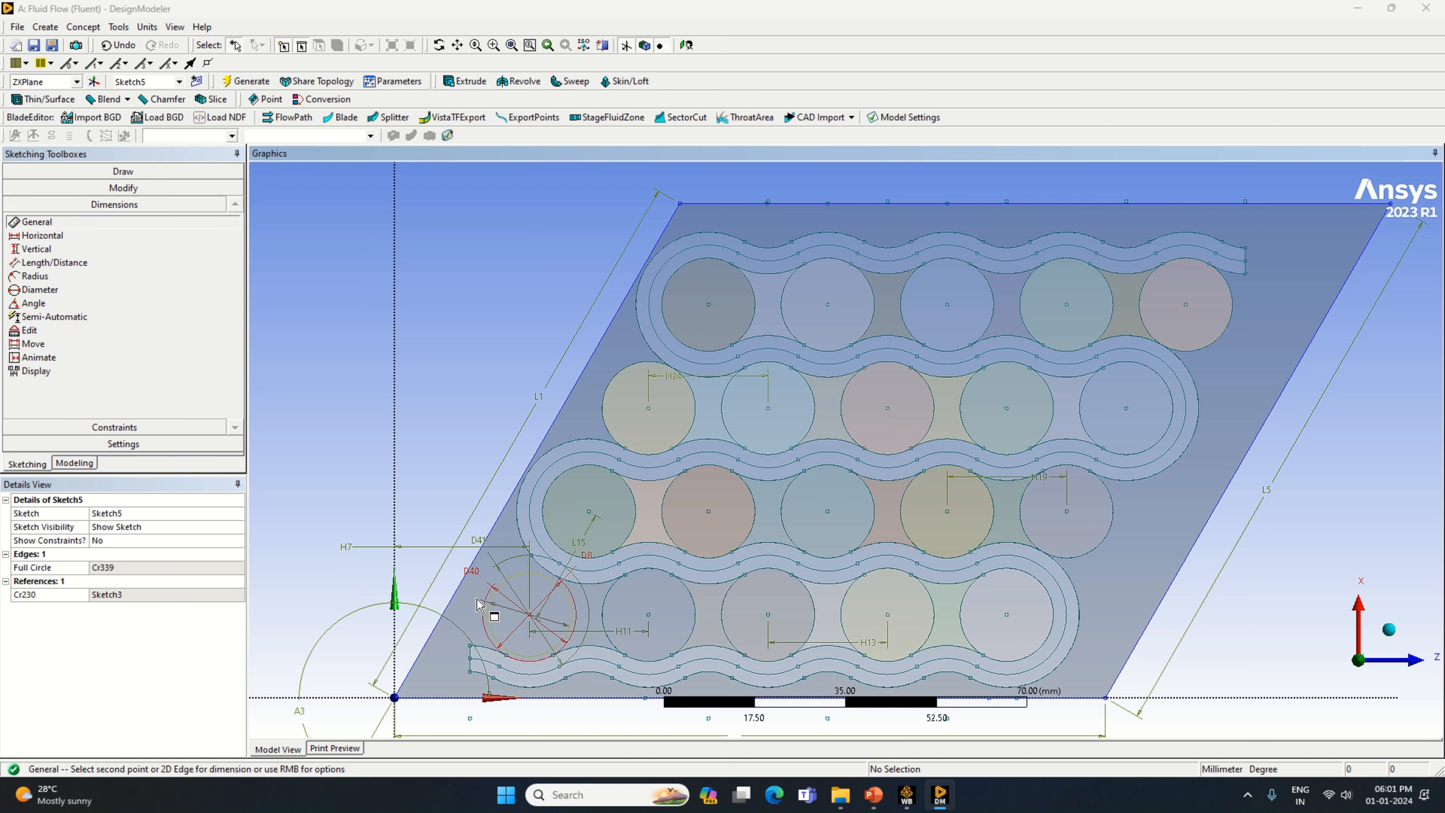
pyautogui.click(478, 603)
pyautogui.click(141, 570)
pyautogui.write('18')
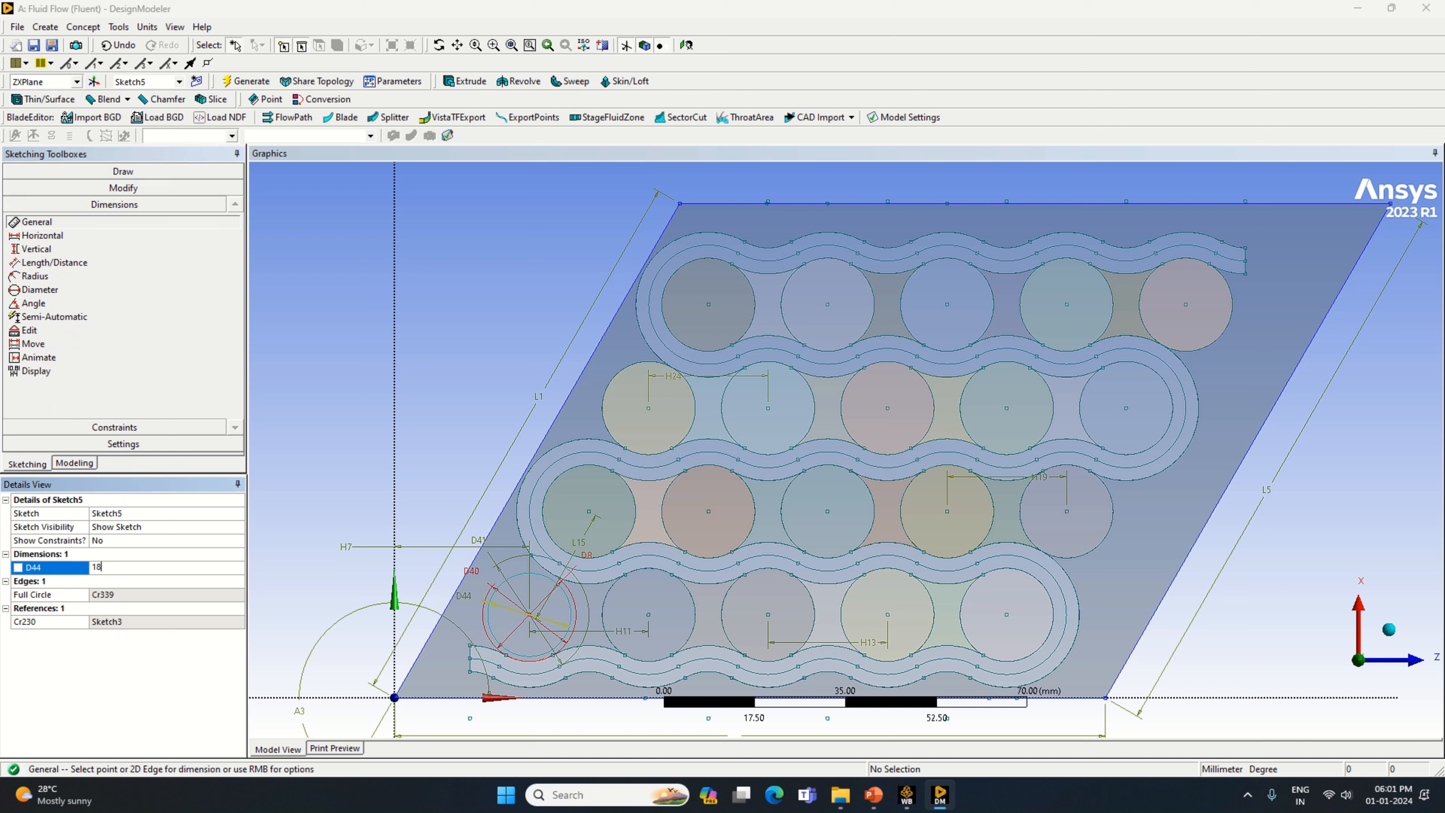
pyautogui.press('Return')
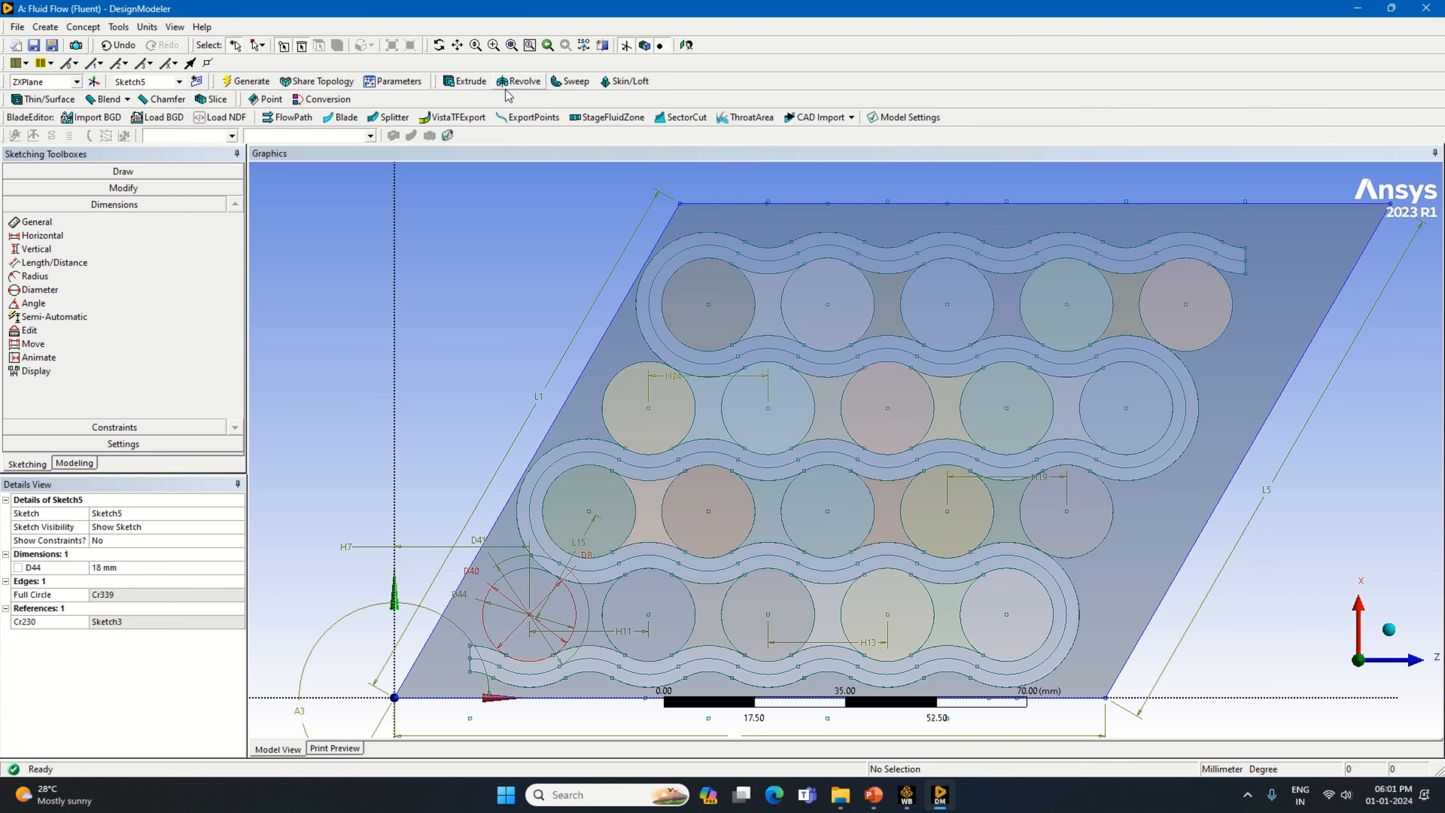
# Extrude Sketch5 to a depth of 65 mm with the Slice Material operation and generate it.
pyautogui.click(464, 81)
pyautogui.click(101, 264)
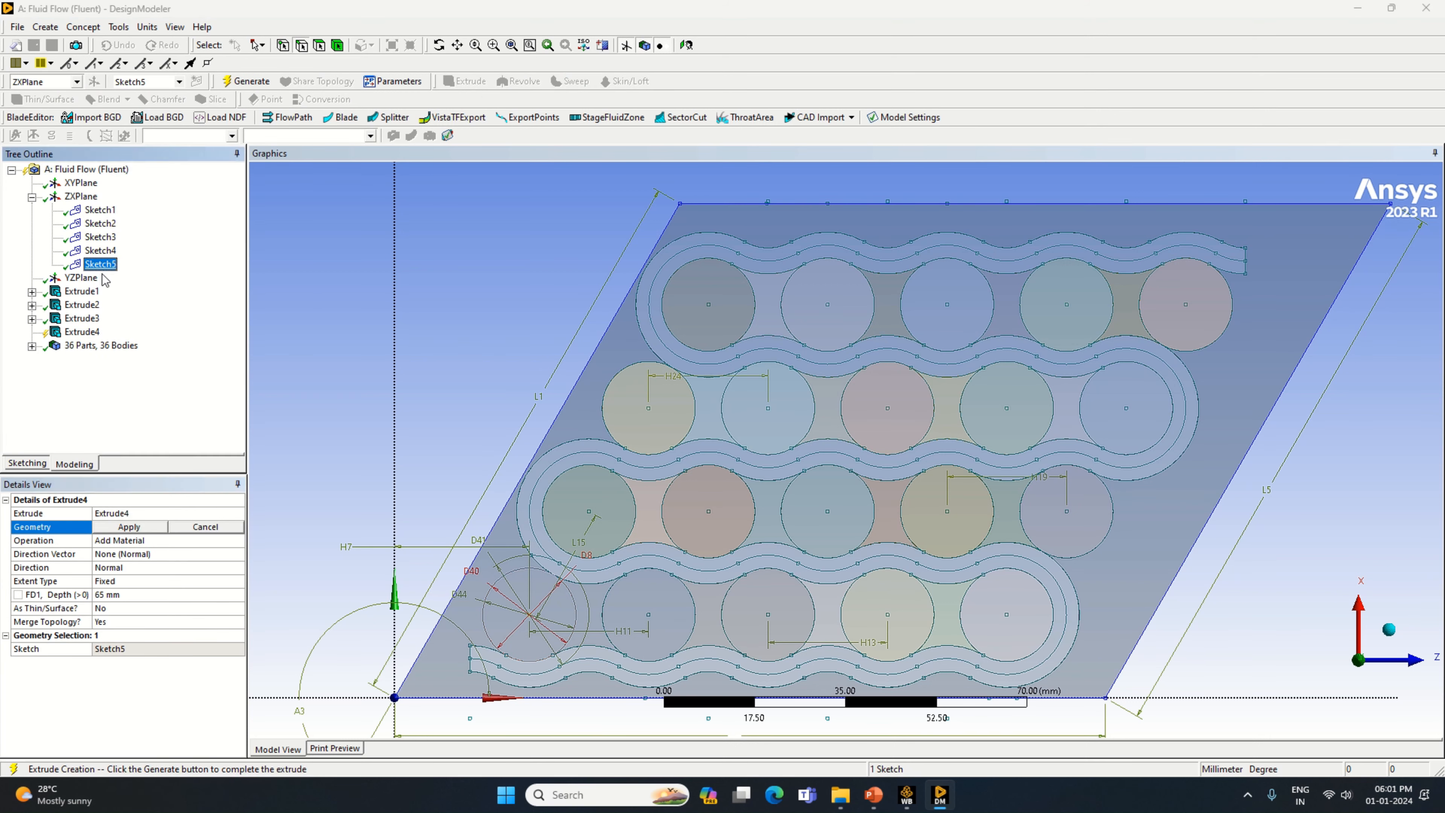
pyautogui.click(129, 527)
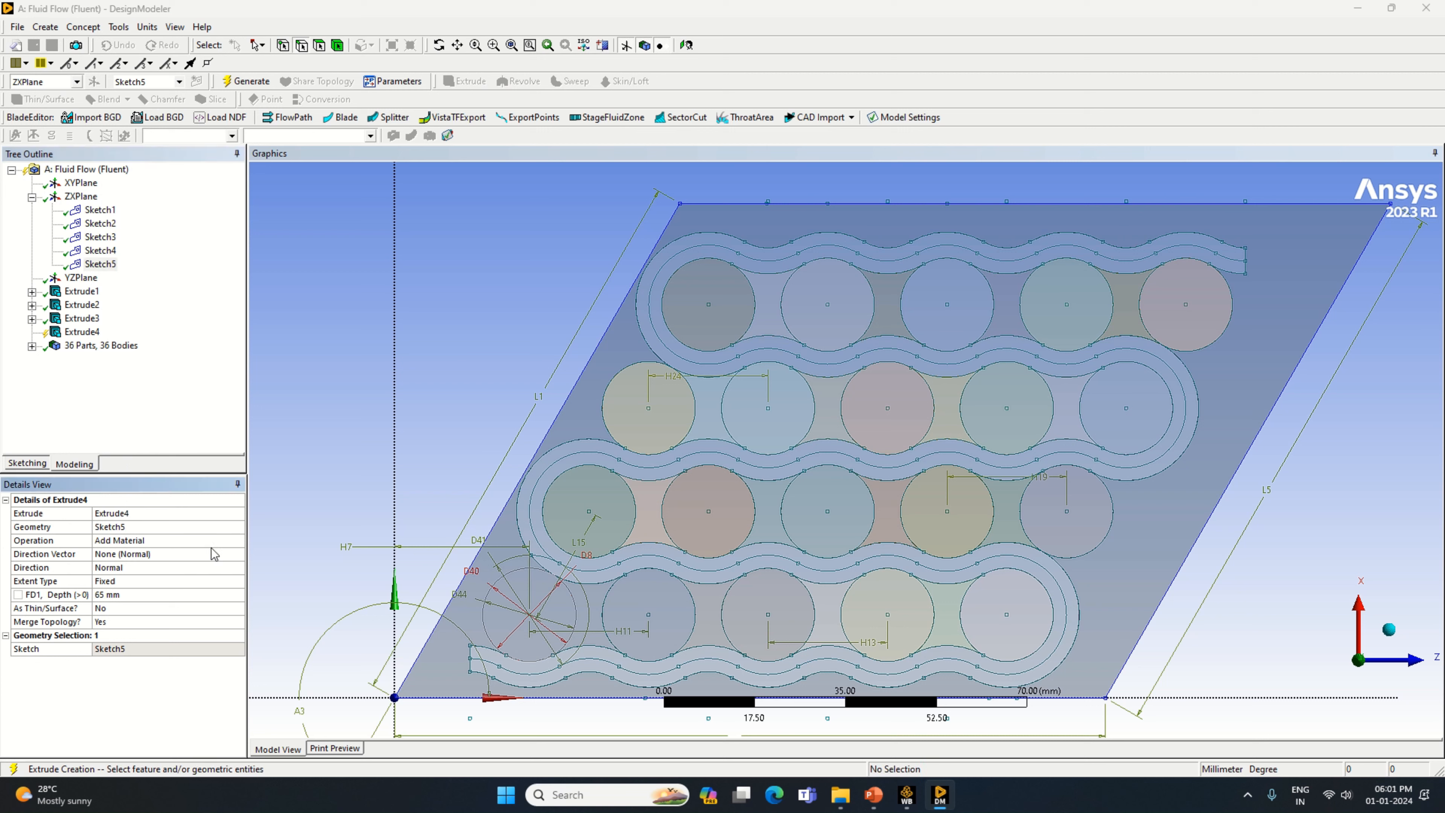
pyautogui.click(238, 542)
pyautogui.click(199, 572)
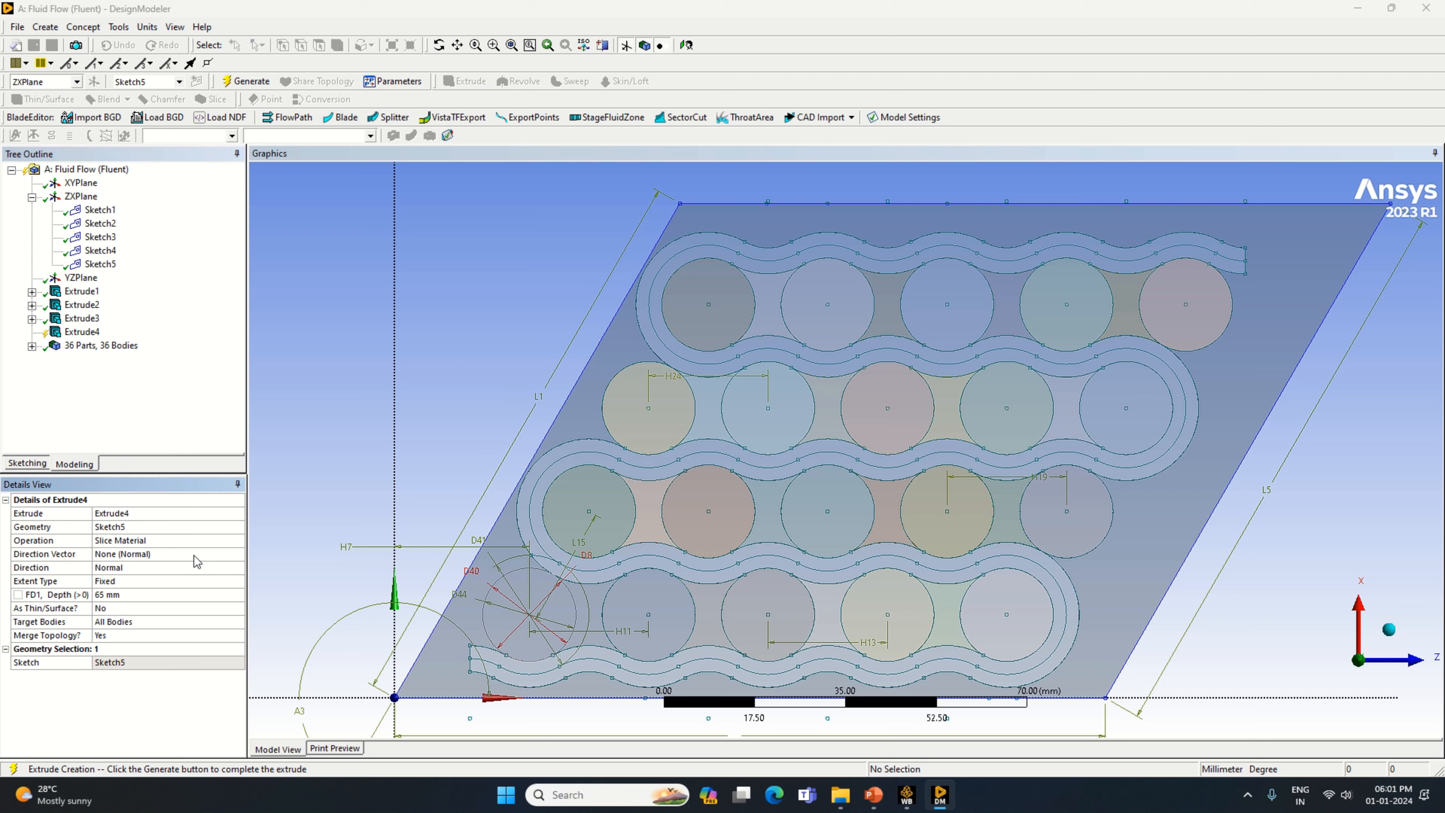
pyautogui.click(246, 81)
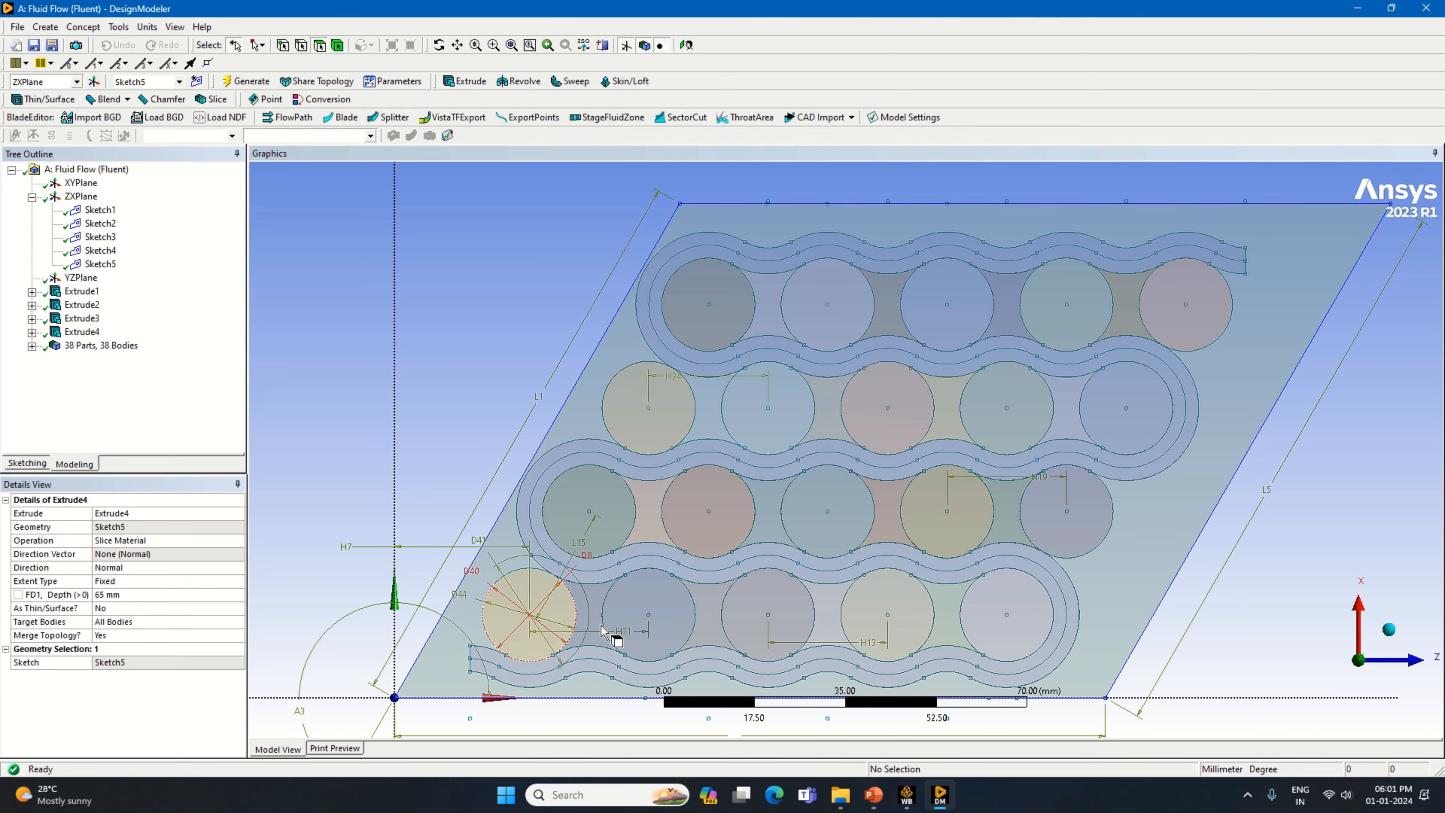
# Inspect the outer block face, the neighbouring cell face and the sliced lower-left cell in the model.
pyautogui.click(510, 570)
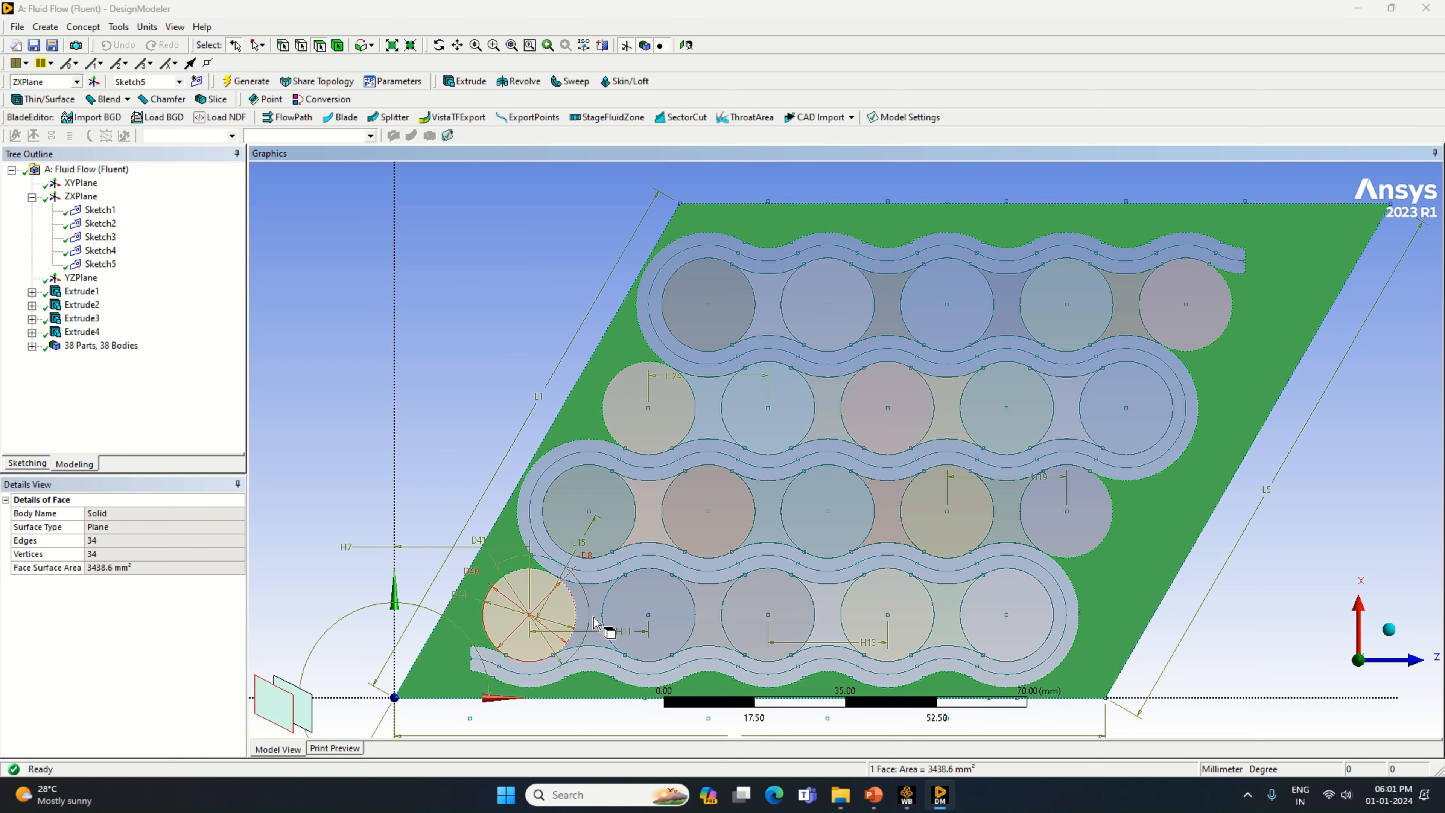
pyautogui.click(626, 626)
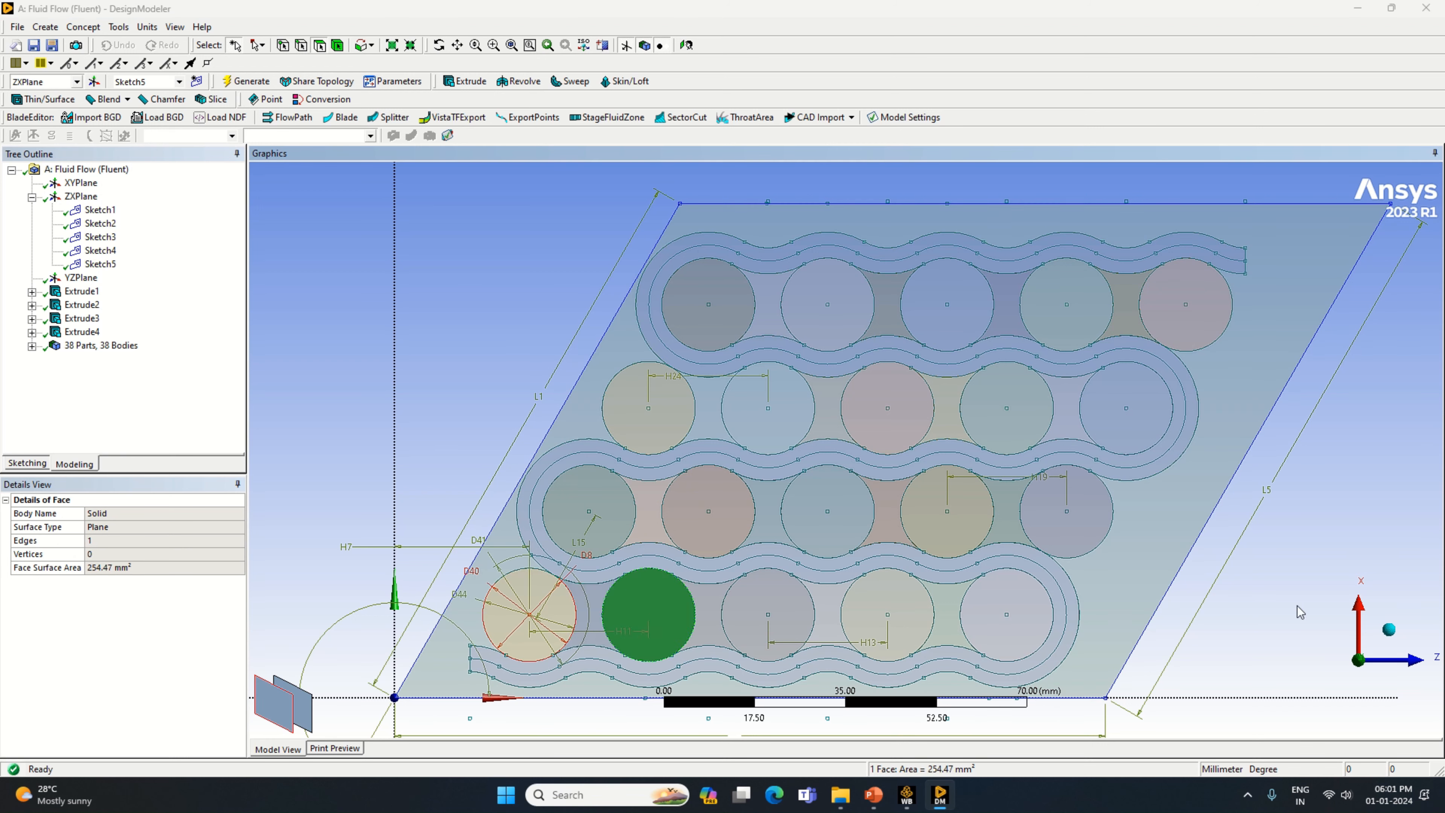
pyautogui.click(1393, 556)
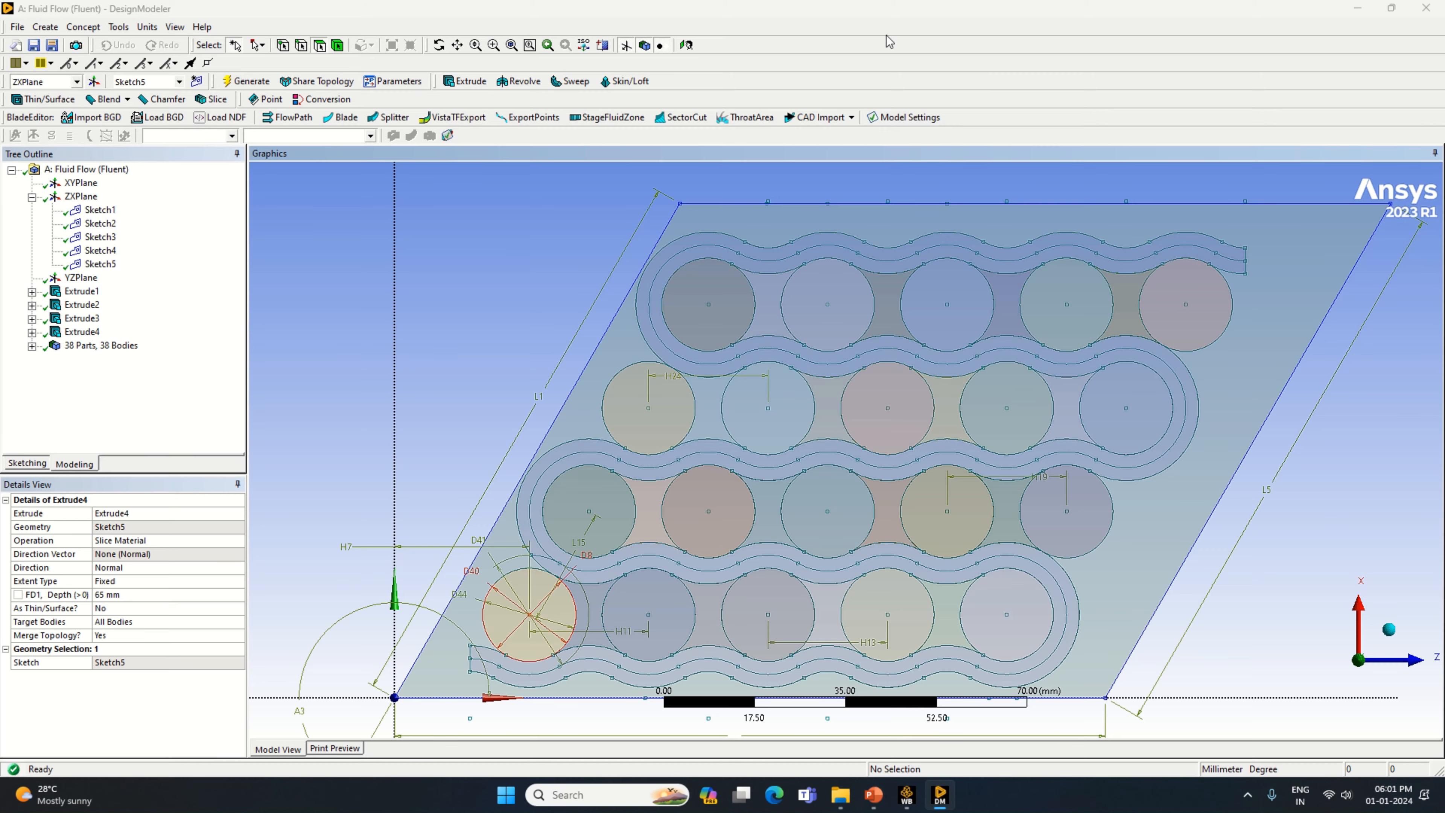
pyautogui.moveTo(521, 424)
pyautogui.mouseDown(button='middle')
pyautogui.moveTo(507, 394)
pyautogui.moveTo(525, 422)
pyautogui.moveTo(514, 439)
pyautogui.mouseUp(button='middle')
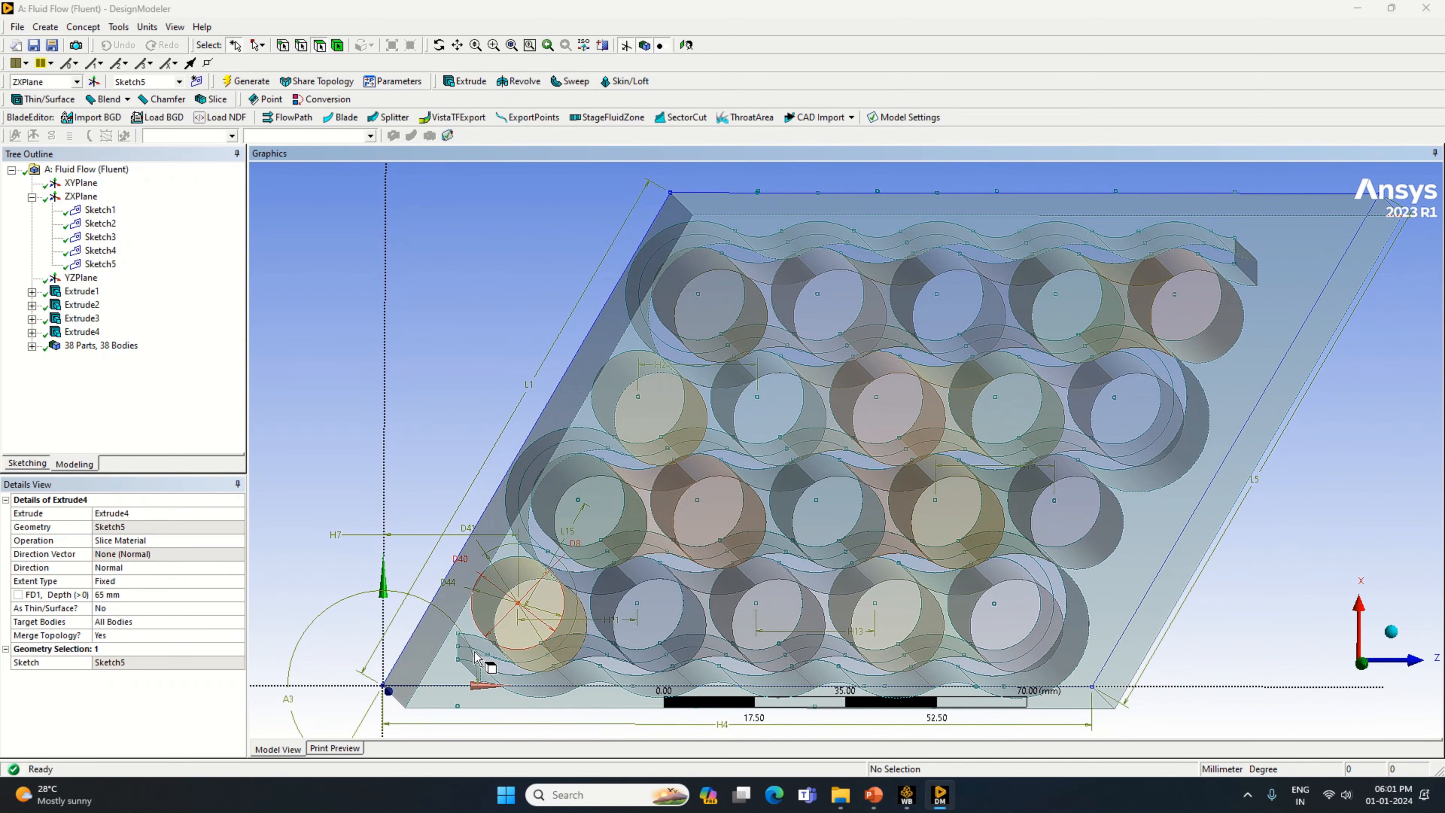
# Start a Body Delete feature and pick the outer block and the filler bodies between the cells of the lowest row.
pyautogui.moveTo(1384, 501); pyautogui.dragTo(1286, 401, button='middle')
pyautogui.click(1266, 376)
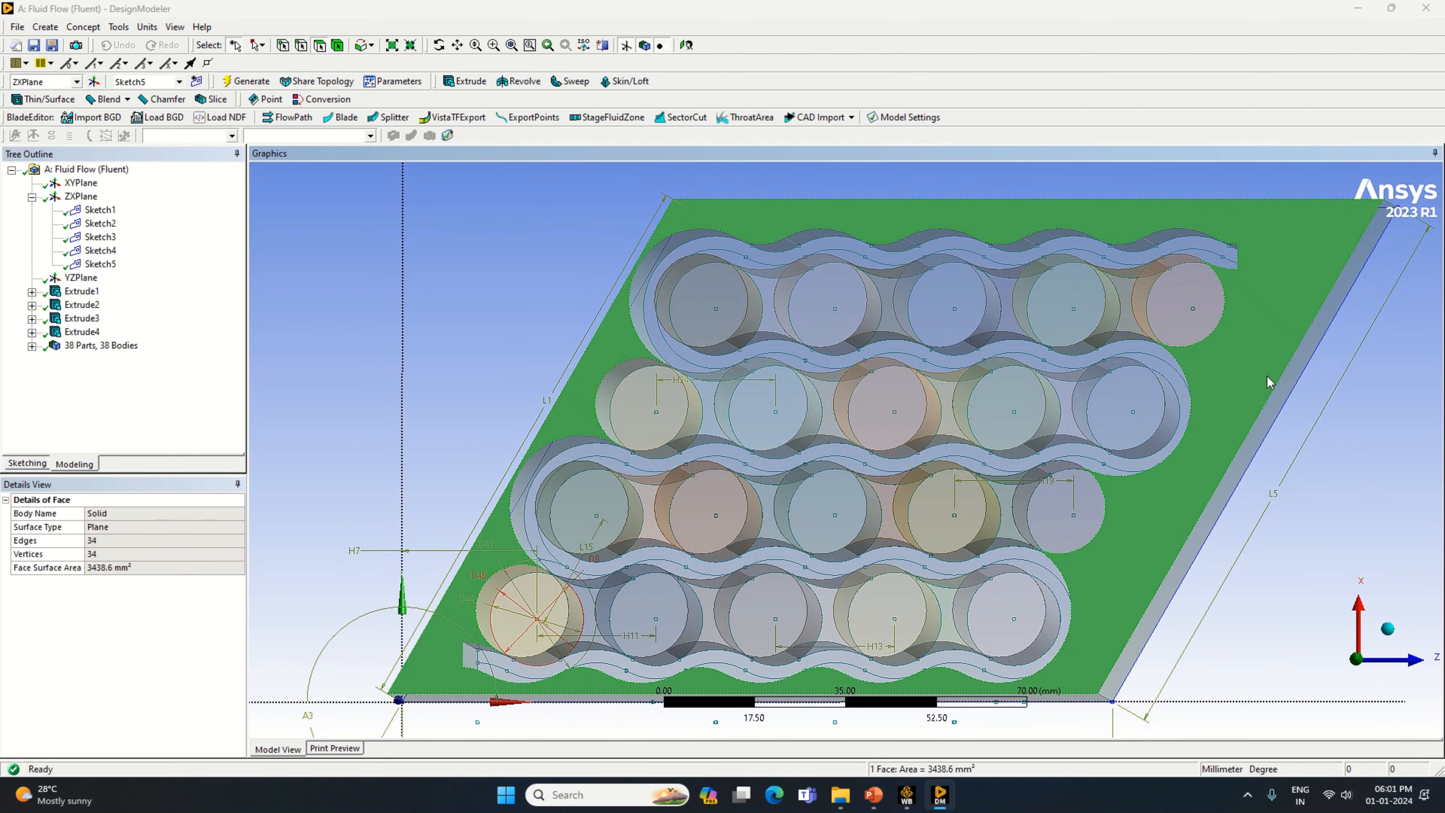
pyautogui.click(500, 257)
pyautogui.click(36, 27)
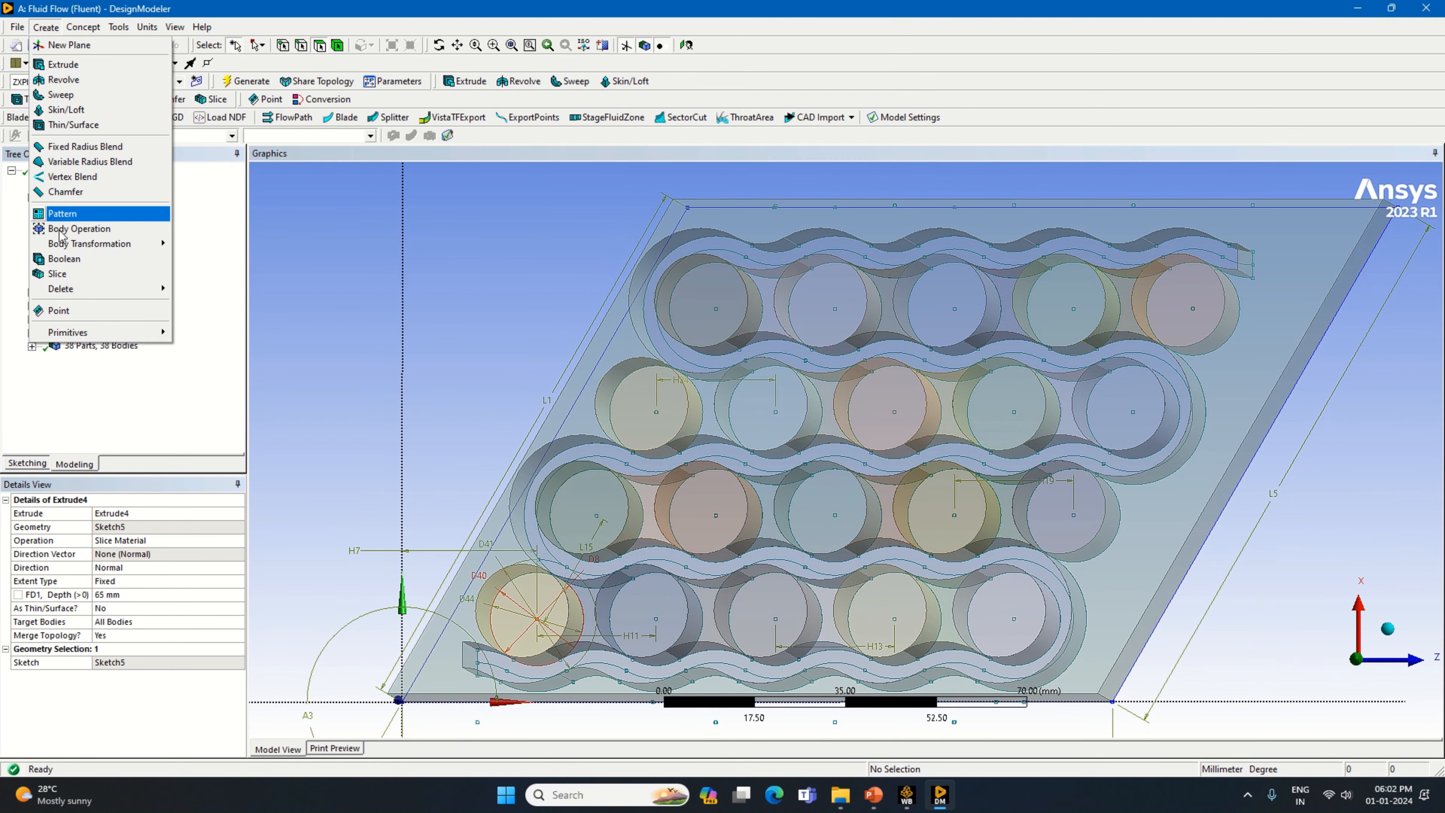
pyautogui.moveTo(97, 289)
pyautogui.click(187, 289)
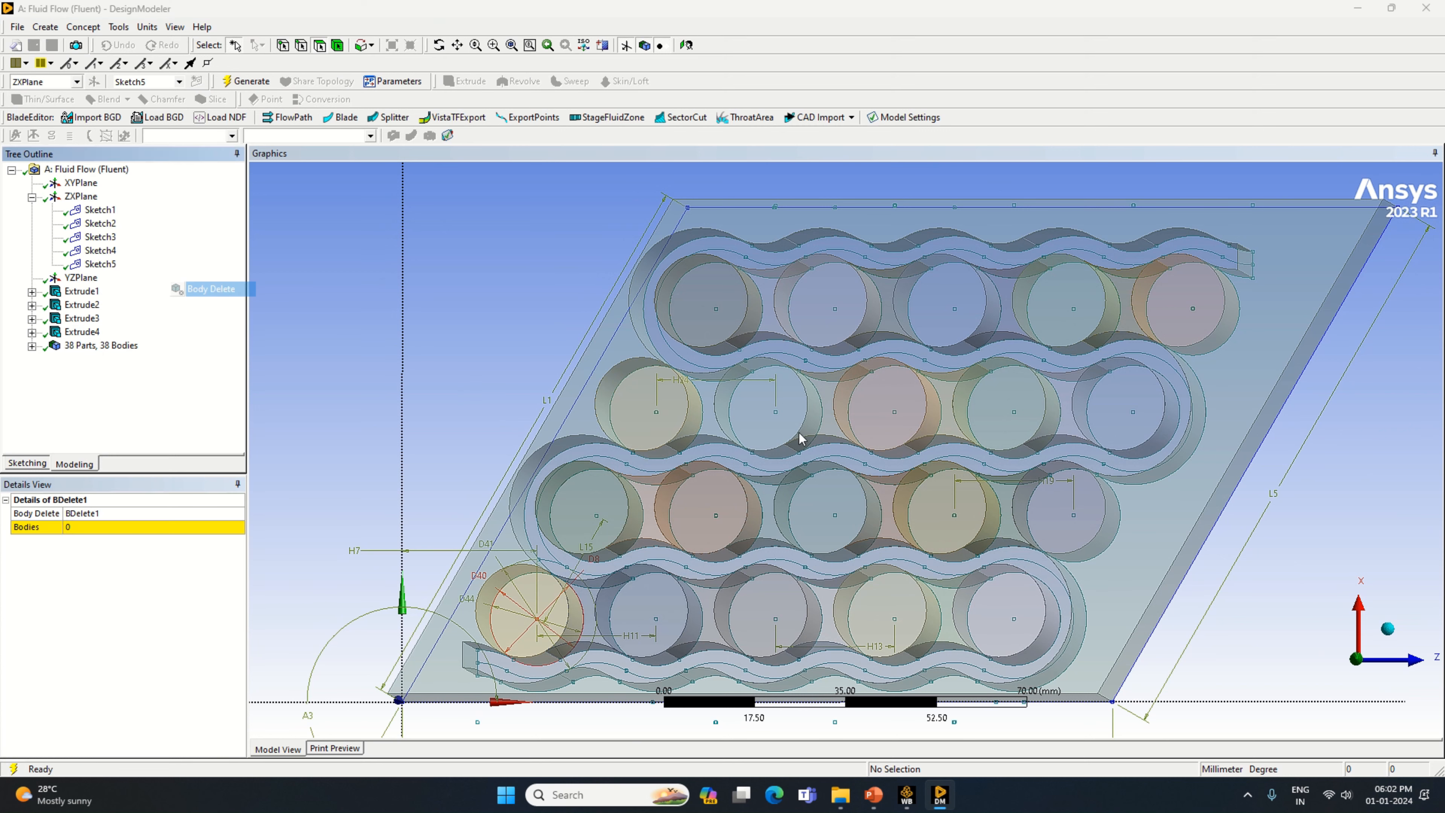
pyautogui.click(1195, 506)
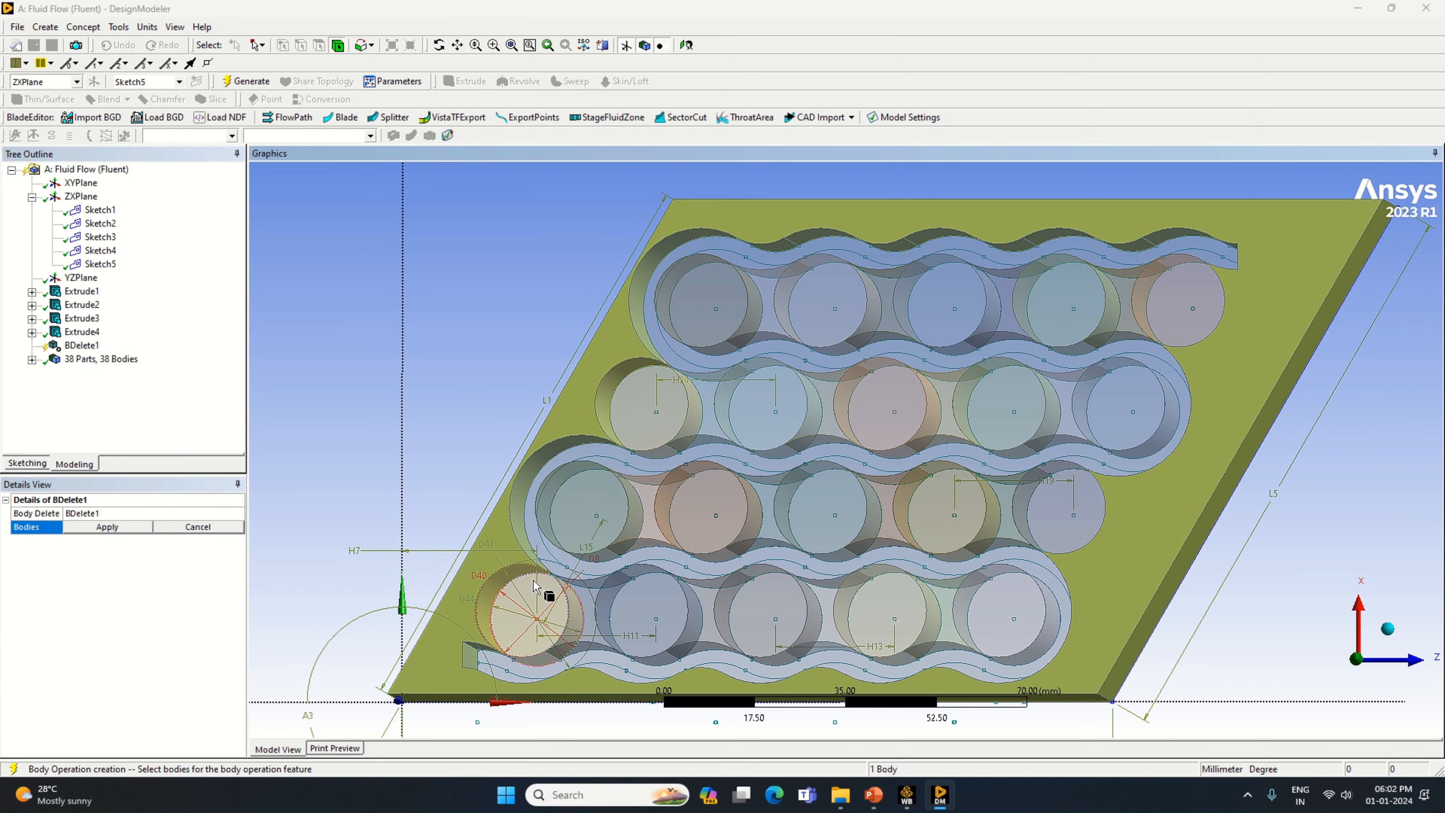
pyautogui.keyDown('ctrl'); pyautogui.click(587, 604); pyautogui.keyUp('ctrl')
pyautogui.keyDown('ctrl'); pyautogui.click(710, 622); pyautogui.keyUp('ctrl')
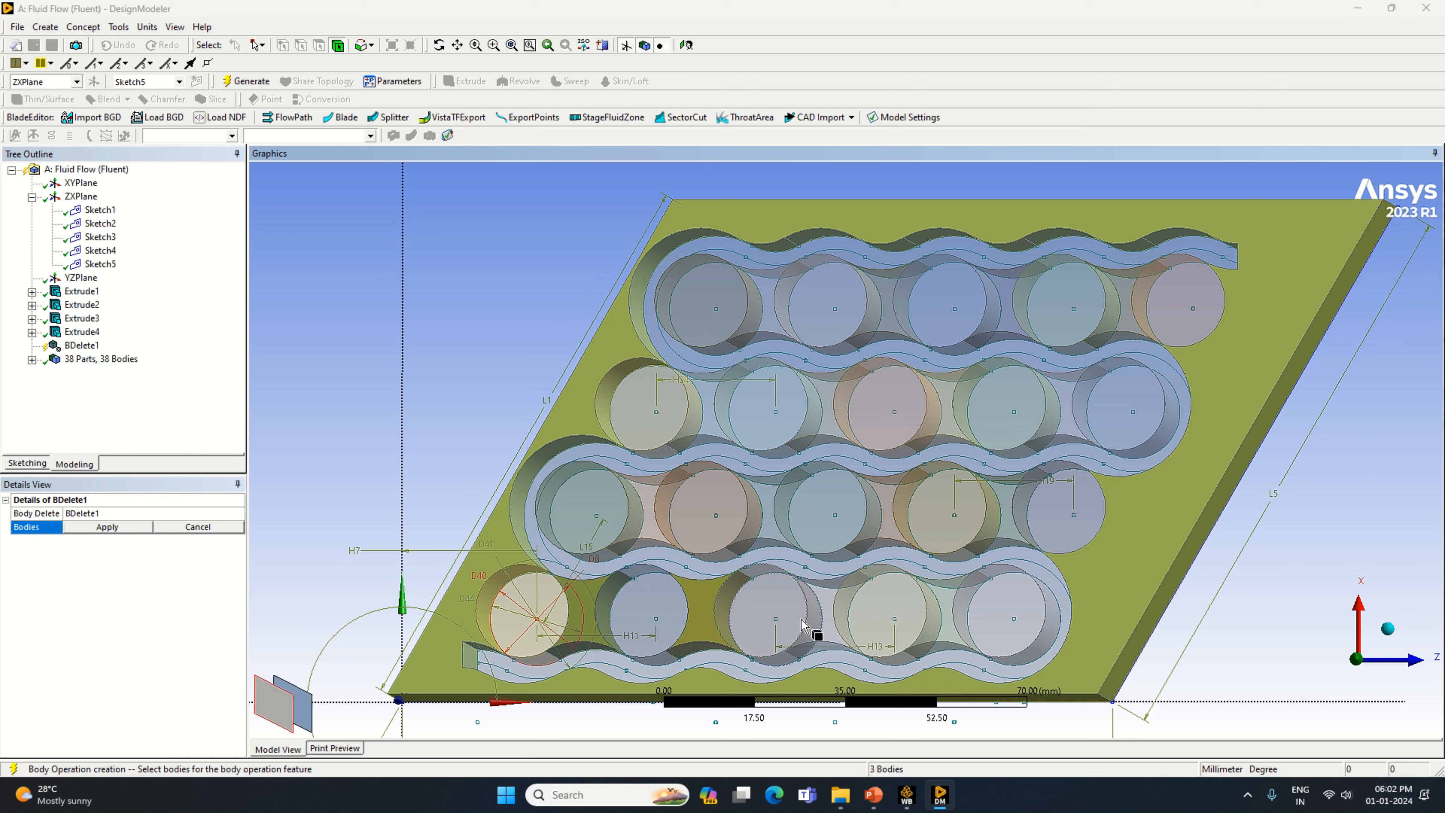
pyautogui.keyDown('ctrl'); pyautogui.click(836, 627); pyautogui.keyUp('ctrl')
pyautogui.keyDown('ctrl'); pyautogui.click(959, 626); pyautogui.keyUp('ctrl')
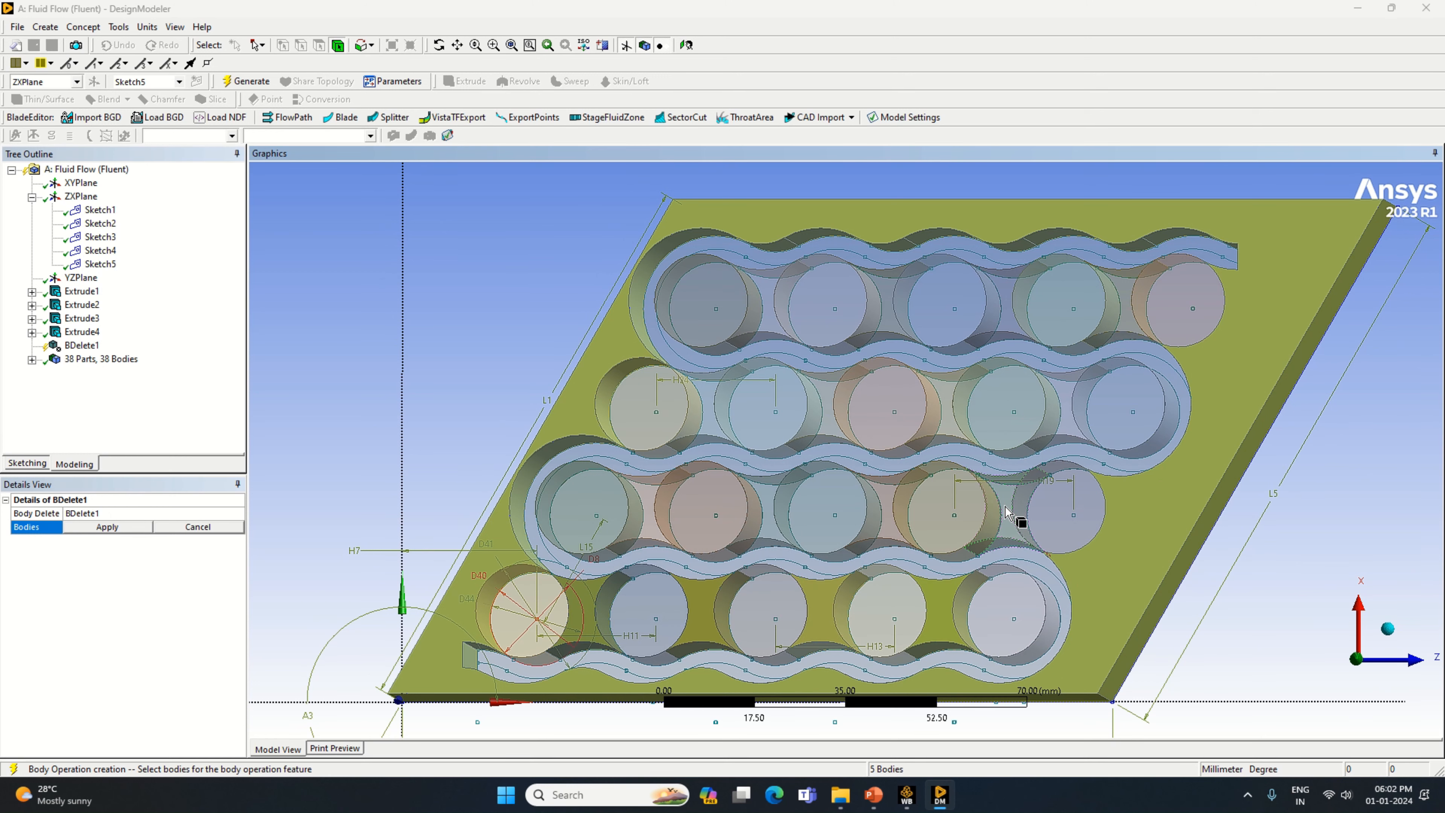
# Add the filler bodies between the cells of the second and third rows to the Body Delete selection.
pyautogui.keyDown('ctrl'); pyautogui.click(879, 512); pyautogui.keyUp('ctrl')
pyautogui.keyDown('ctrl'); pyautogui.click(765, 508); pyautogui.keyUp('ctrl')
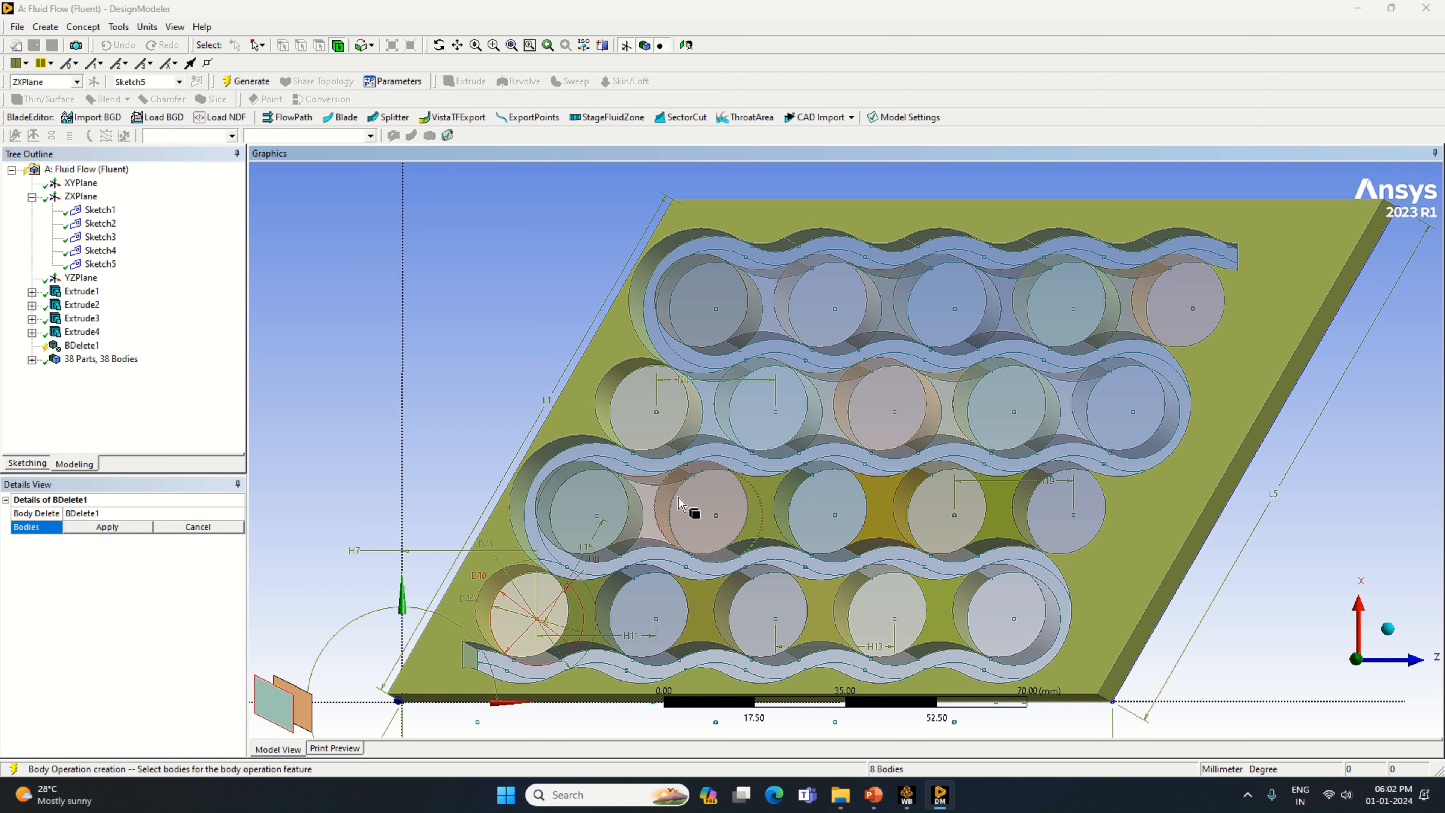
pyautogui.keyDown('ctrl'); pyautogui.click(645, 499); pyautogui.keyUp('ctrl')
pyautogui.keyDown('ctrl'); pyautogui.click(703, 424); pyautogui.keyUp('ctrl')
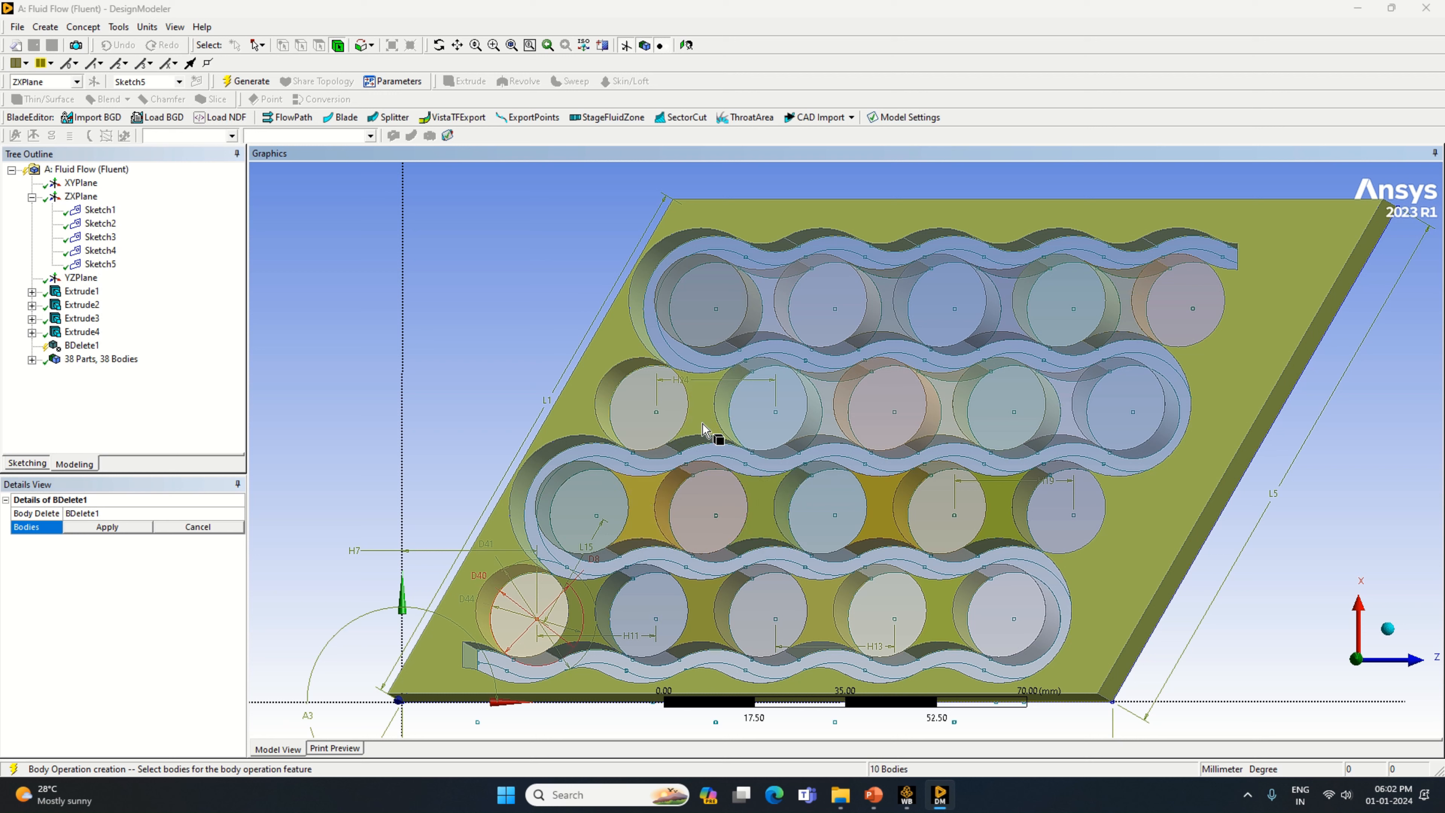
pyautogui.keyDown('ctrl'); pyautogui.click(828, 432); pyautogui.keyUp('ctrl')
pyautogui.keyDown('ctrl'); pyautogui.click(941, 424); pyautogui.keyUp('ctrl')
pyautogui.keyDown('ctrl'); pyautogui.click(1083, 434); pyautogui.keyUp('ctrl')
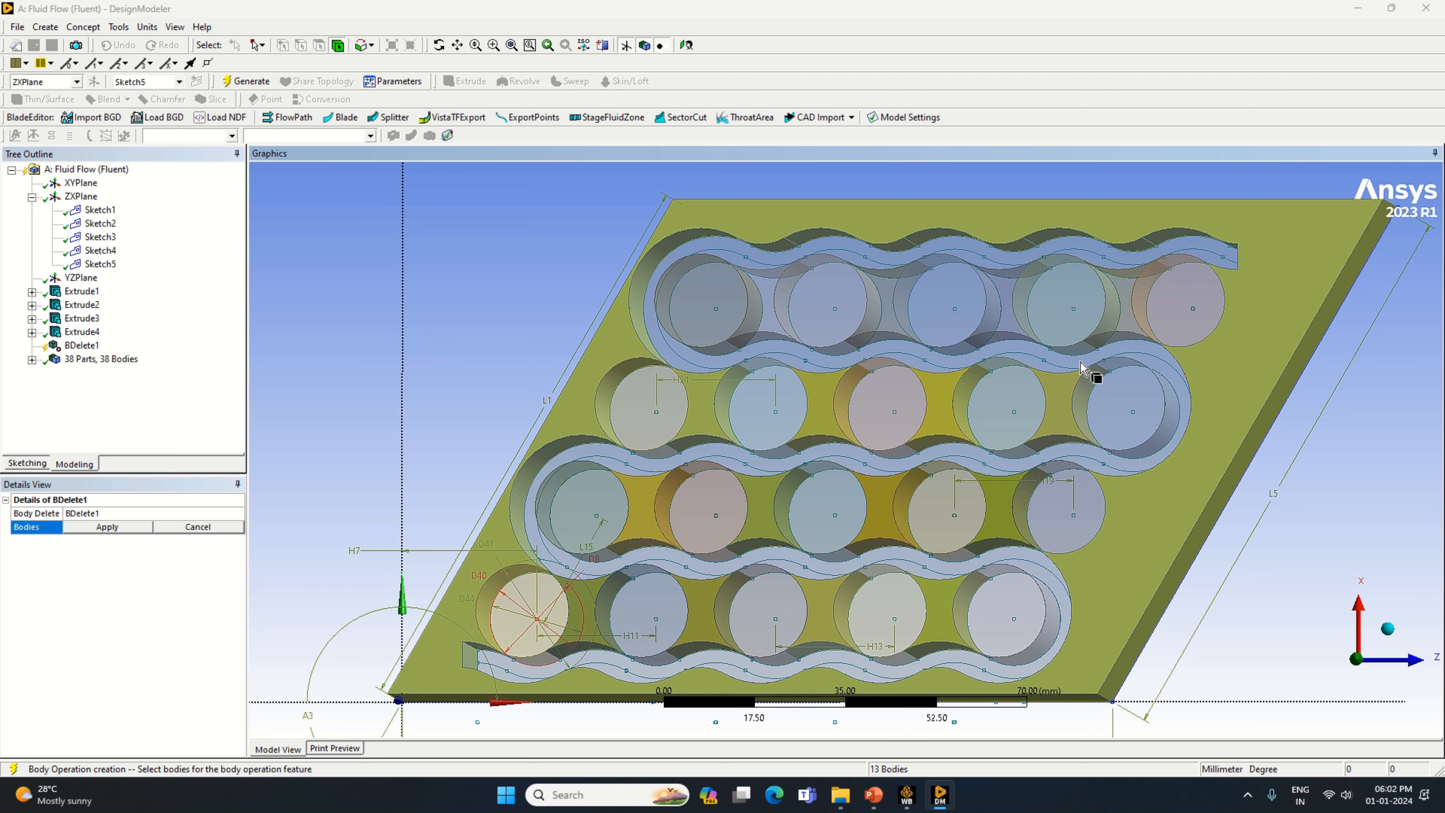
# Add the filler bodies between the uppermost row's cells to the selection and generate the body deletion.
pyautogui.keyDown('ctrl'); pyautogui.click(1118, 327); pyautogui.keyUp('ctrl')
pyautogui.keyDown('ctrl'); pyautogui.click(1023, 329); pyautogui.keyUp('ctrl')
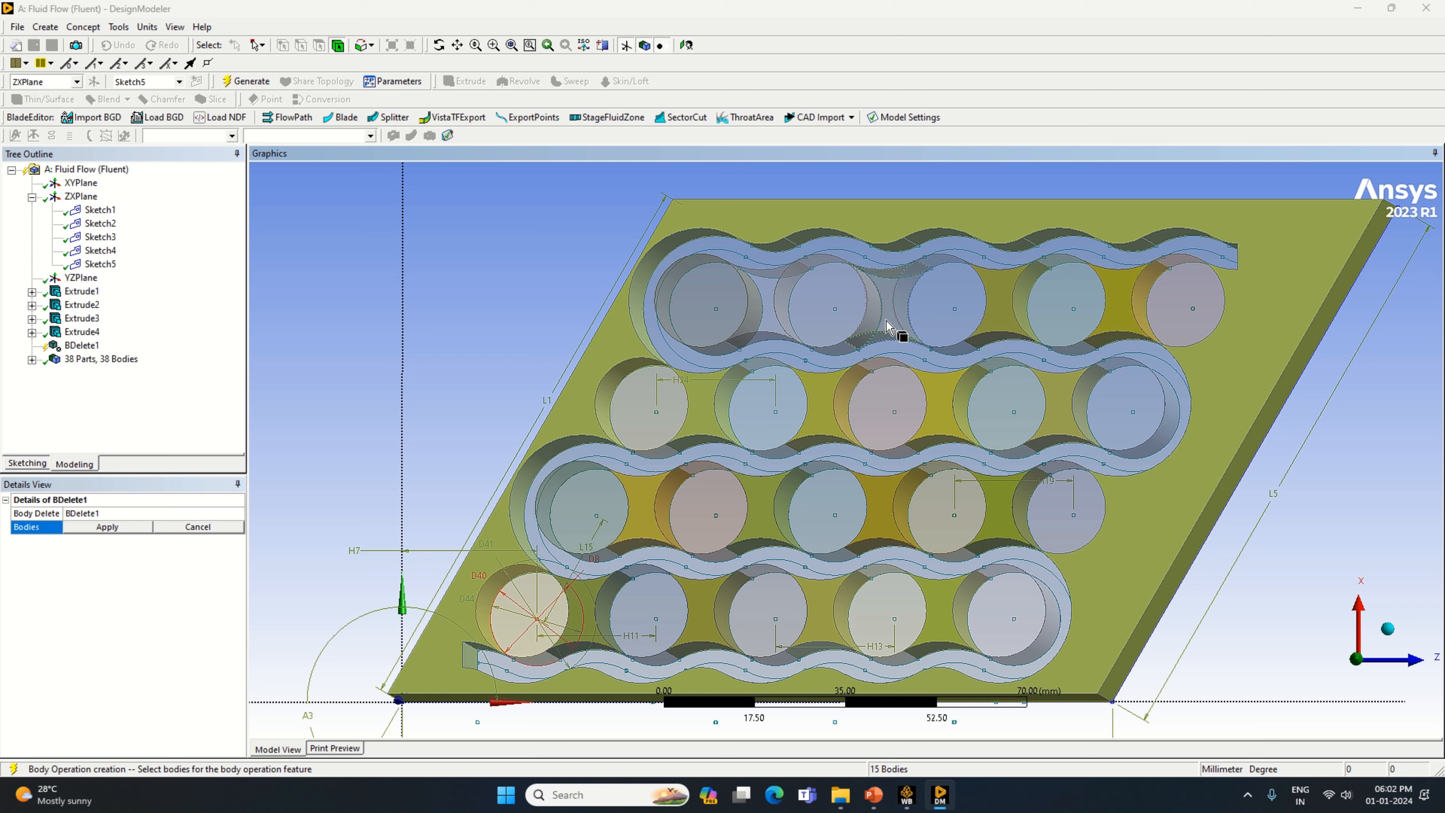
pyautogui.keyDown('ctrl'); pyautogui.click(897, 328); pyautogui.keyUp('ctrl')
pyautogui.keyDown('ctrl'); pyautogui.click(774, 325); pyautogui.keyUp('ctrl')
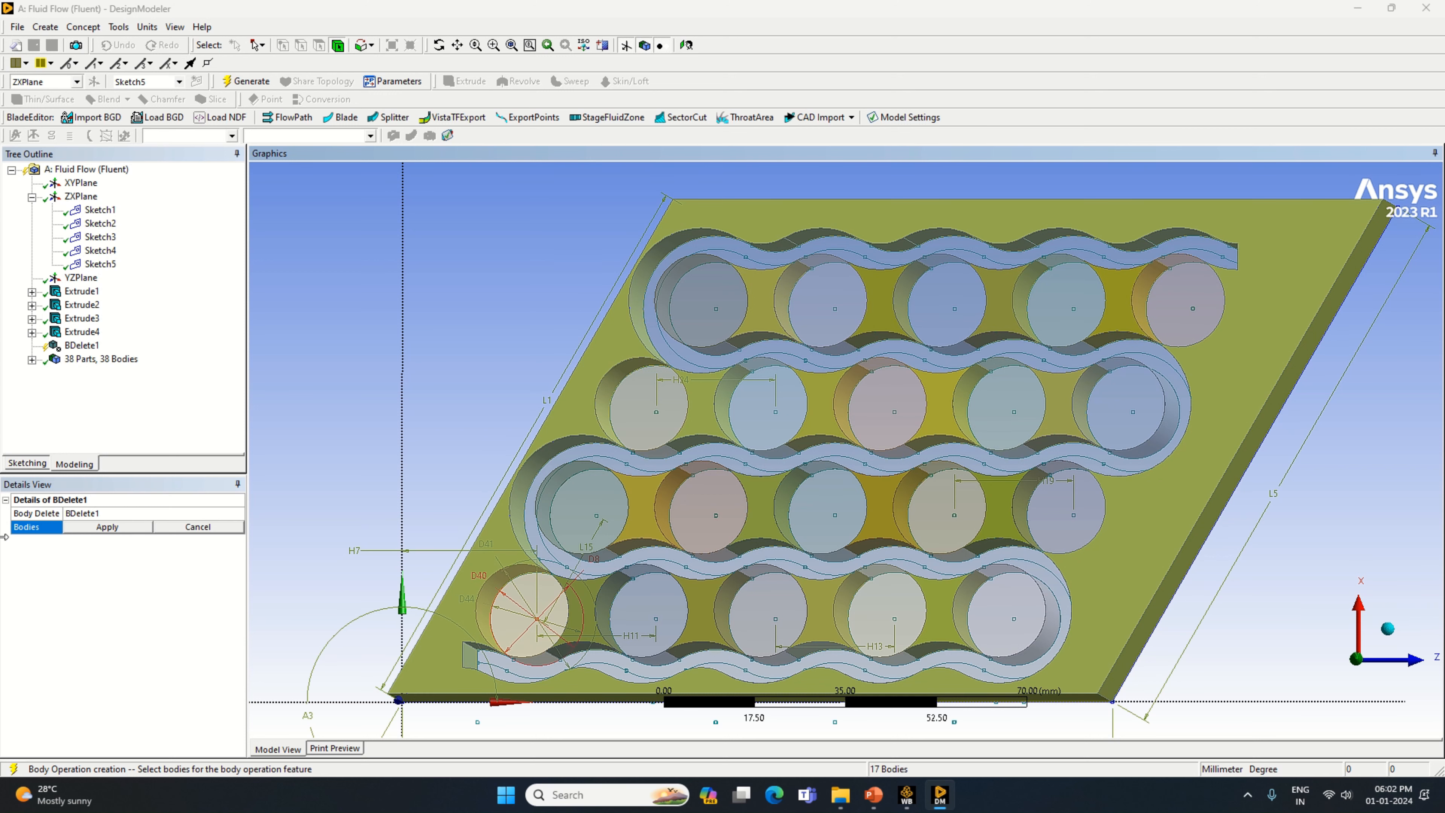
pyautogui.click(92, 523)
pyautogui.rightClick(88, 561)
pyautogui.click(112, 571)
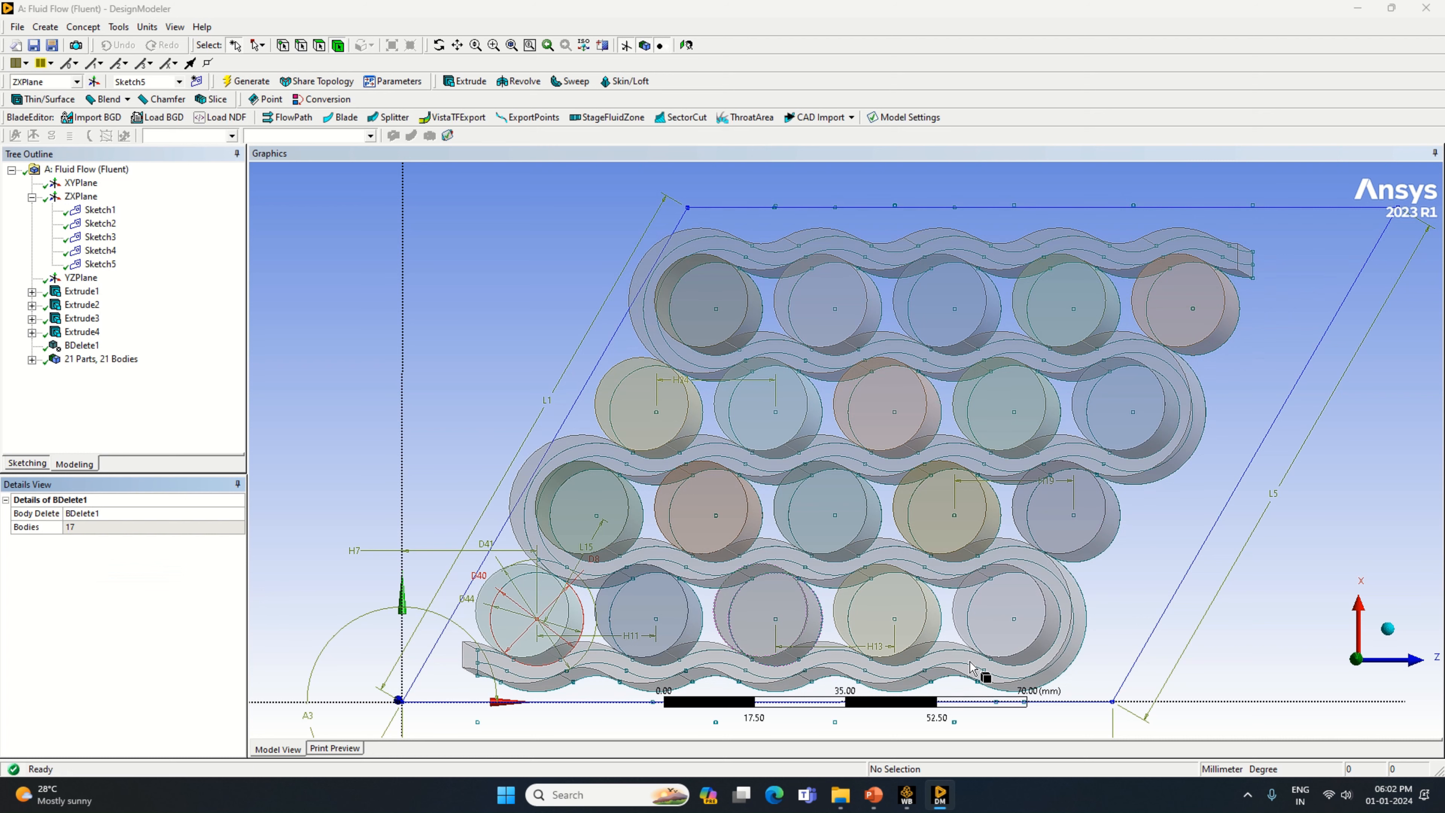
# Examine the remaining cells and wavy channel in isometric view and looking straight at ZXPlane.
pyautogui.click(1389, 629)
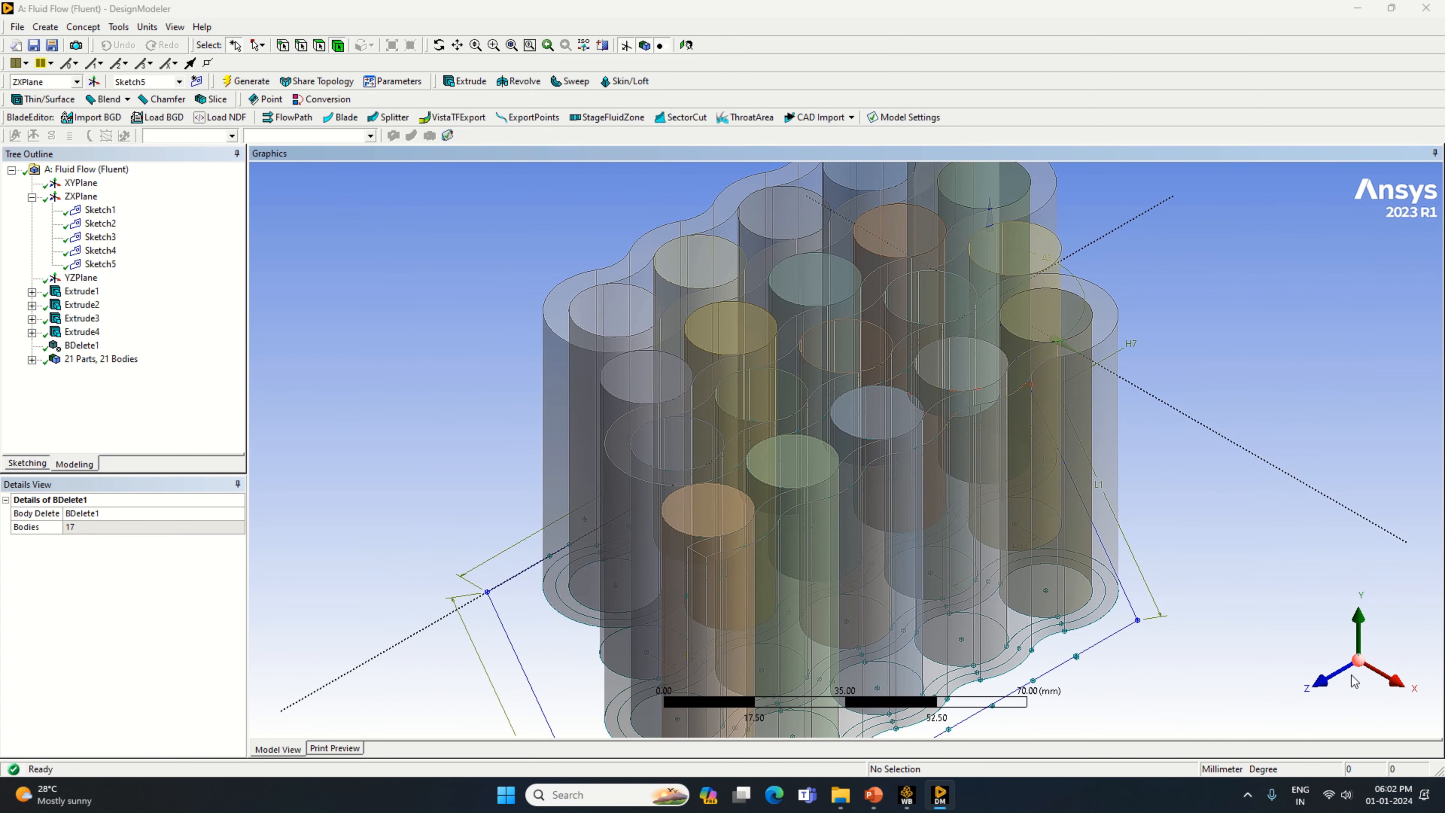
pyautogui.click(81, 197)
pyautogui.rightClick(82, 198)
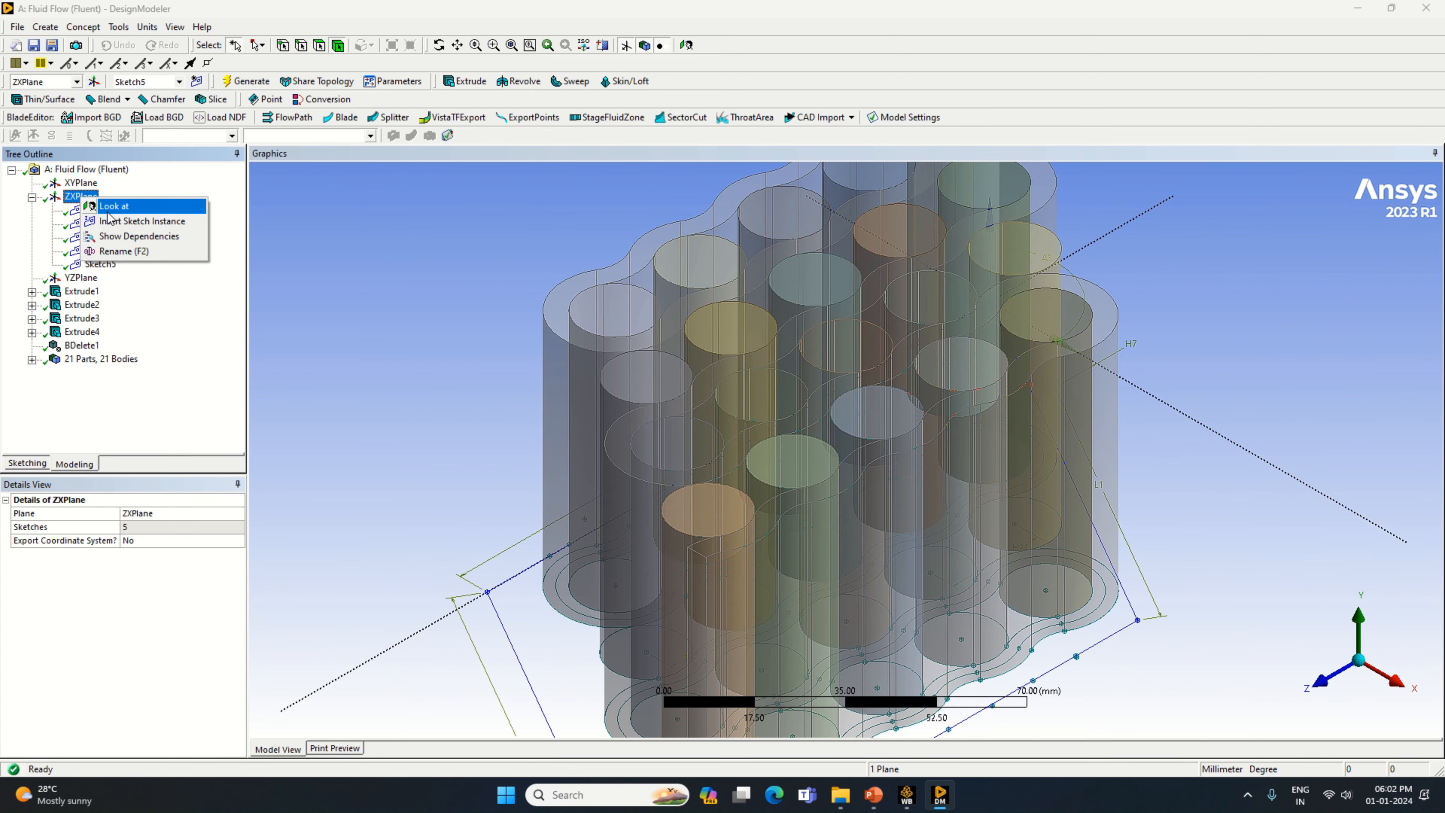
pyautogui.click(108, 209)
pyautogui.scroll(2, 746, 530)
pyautogui.scroll(3, 747, 529)
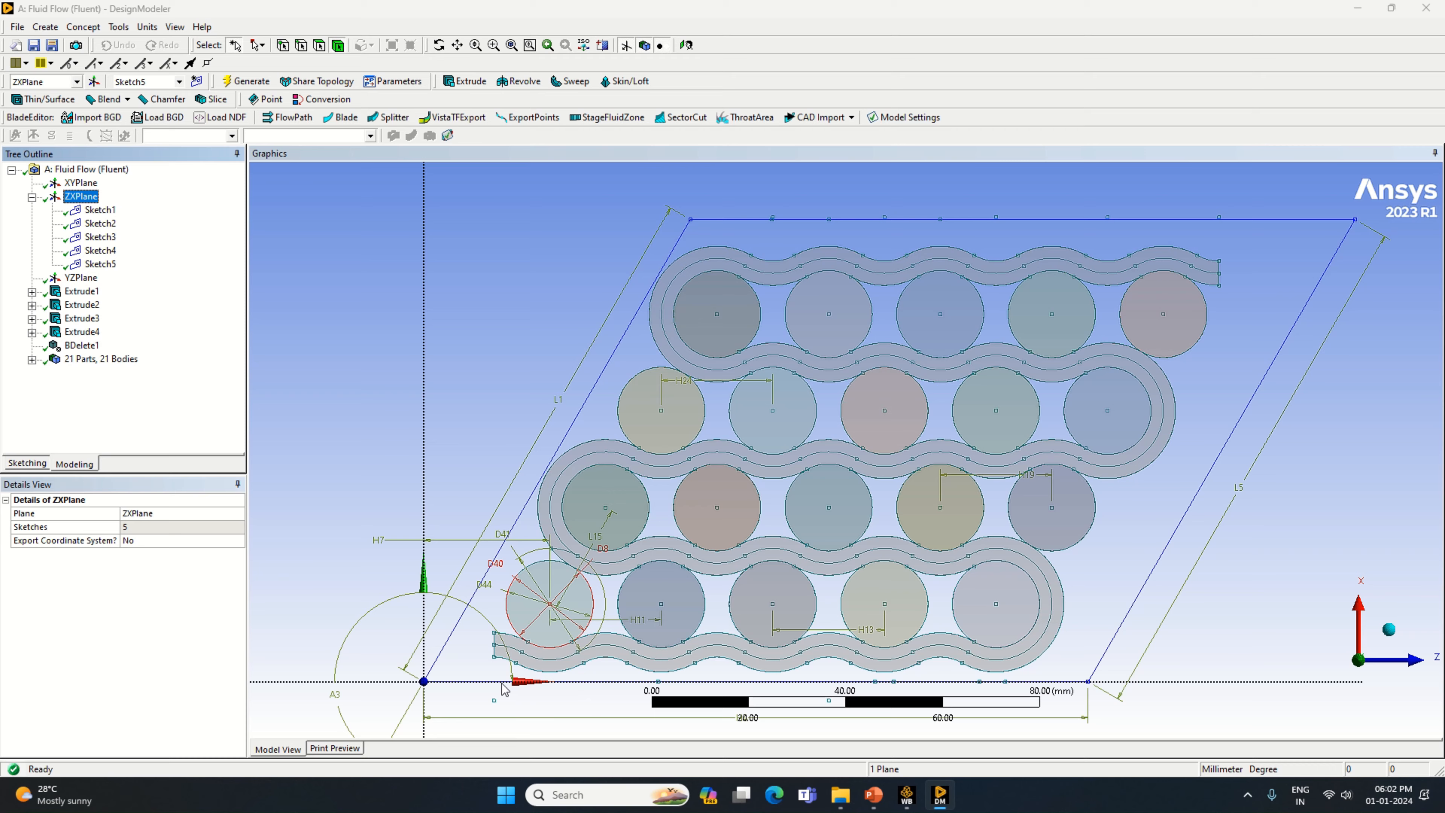
pyautogui.moveTo(503, 689); pyautogui.dragTo(733, 638, button='middle')
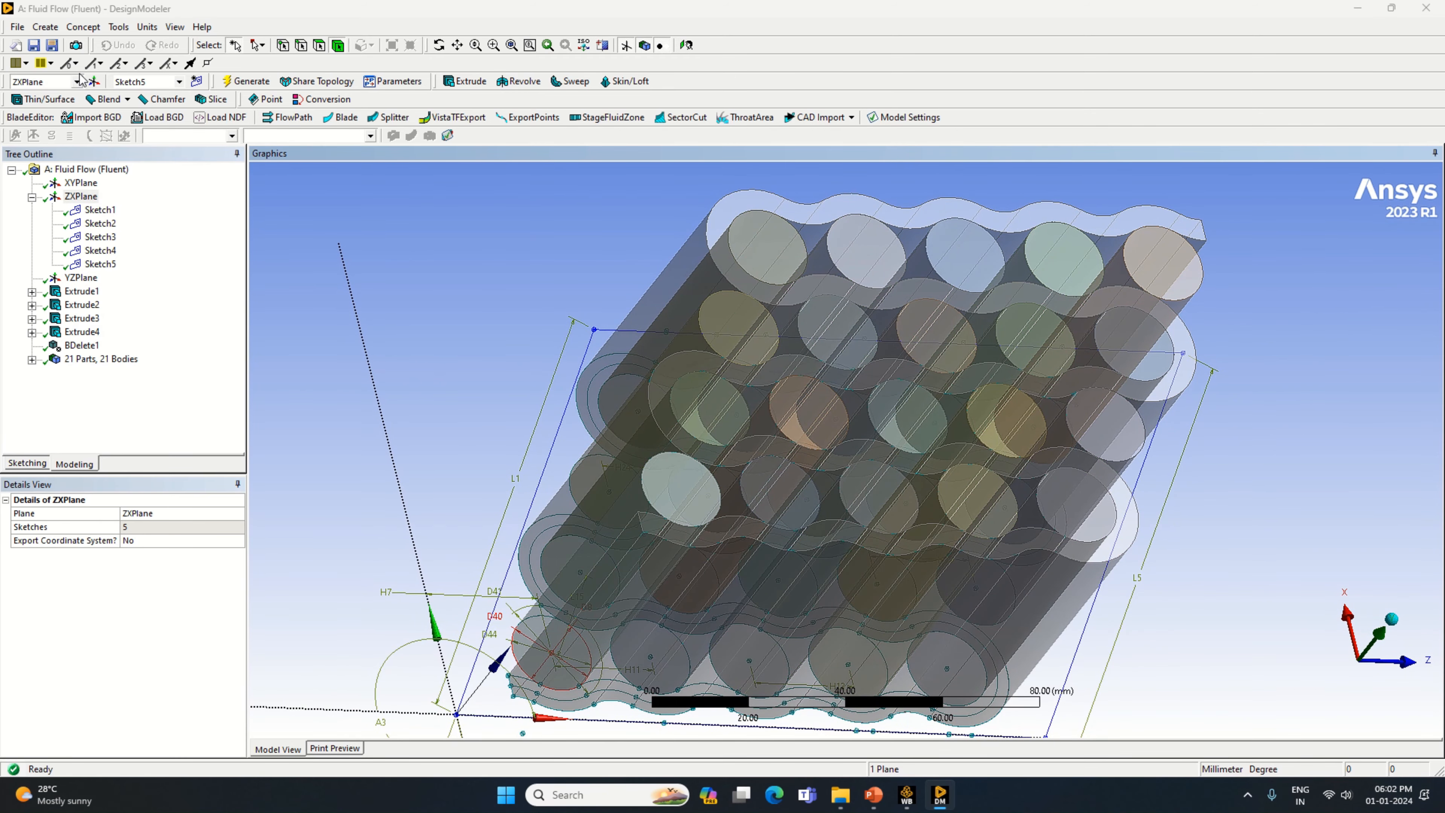
# Create a From Face plane on the flat end face of the wavy channel beside the lower-left cell and generate it.
pyautogui.click(94, 80)
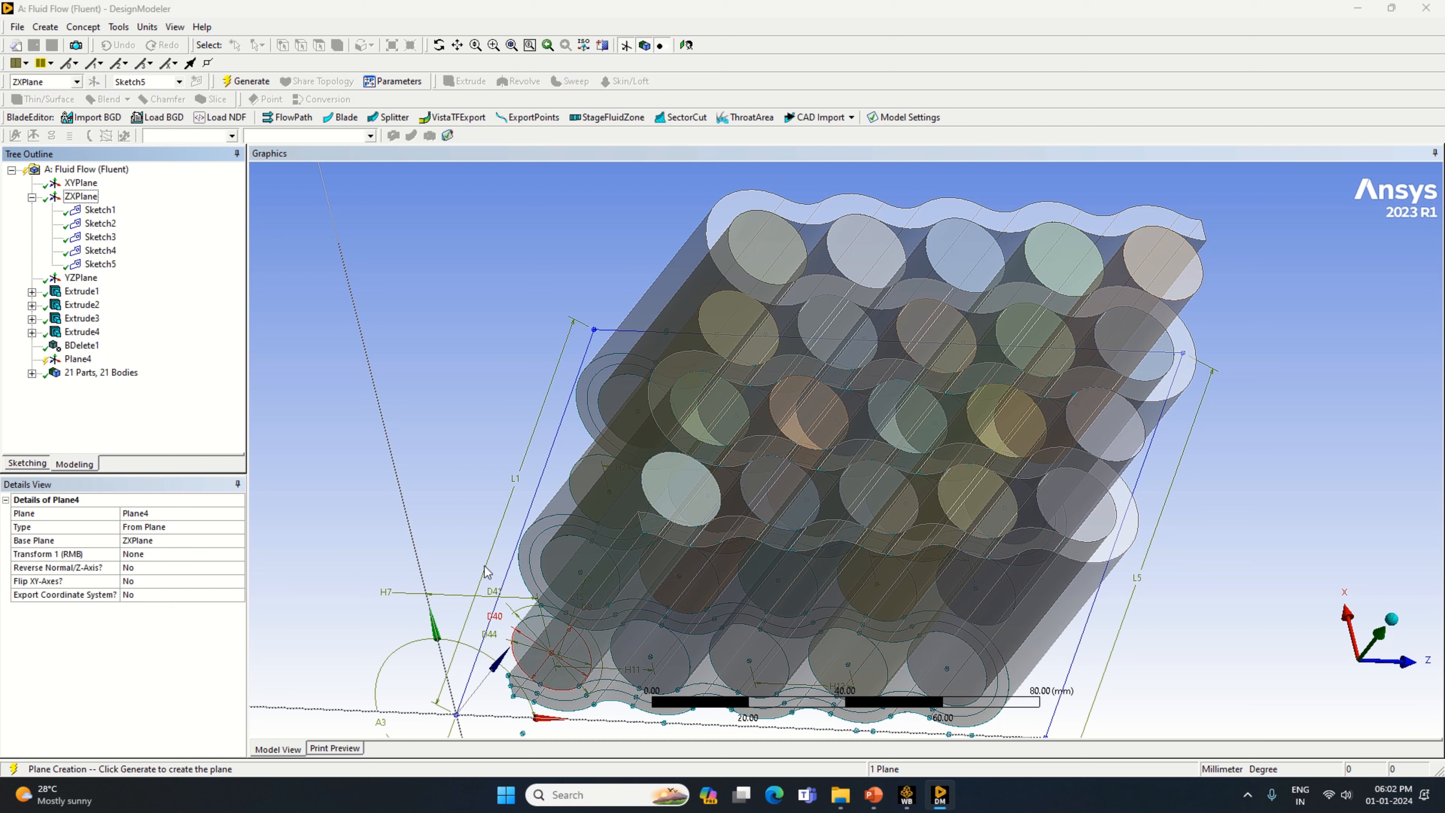
pyautogui.click(238, 528)
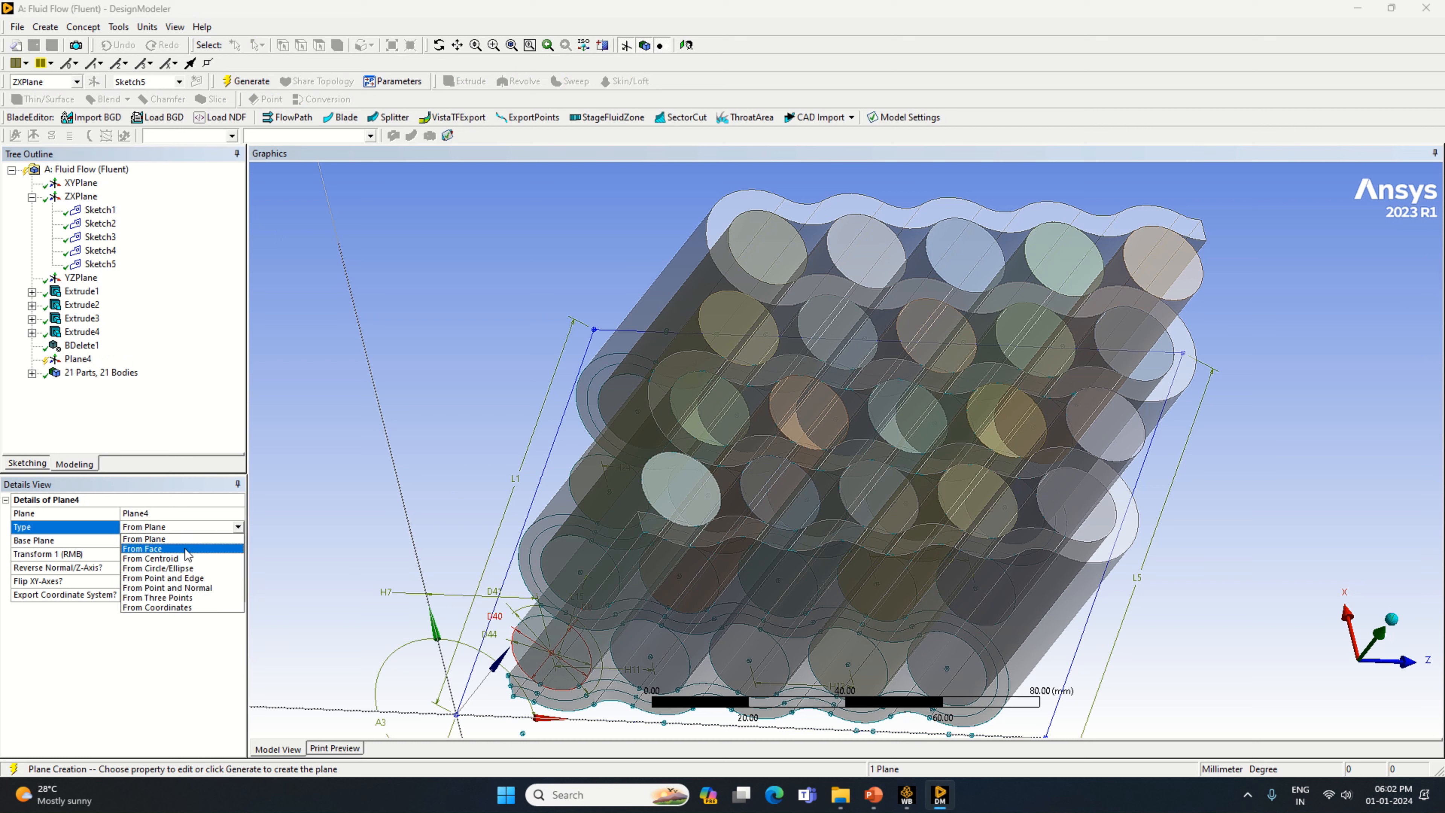
pyautogui.click(187, 550)
pyautogui.click(358, 538)
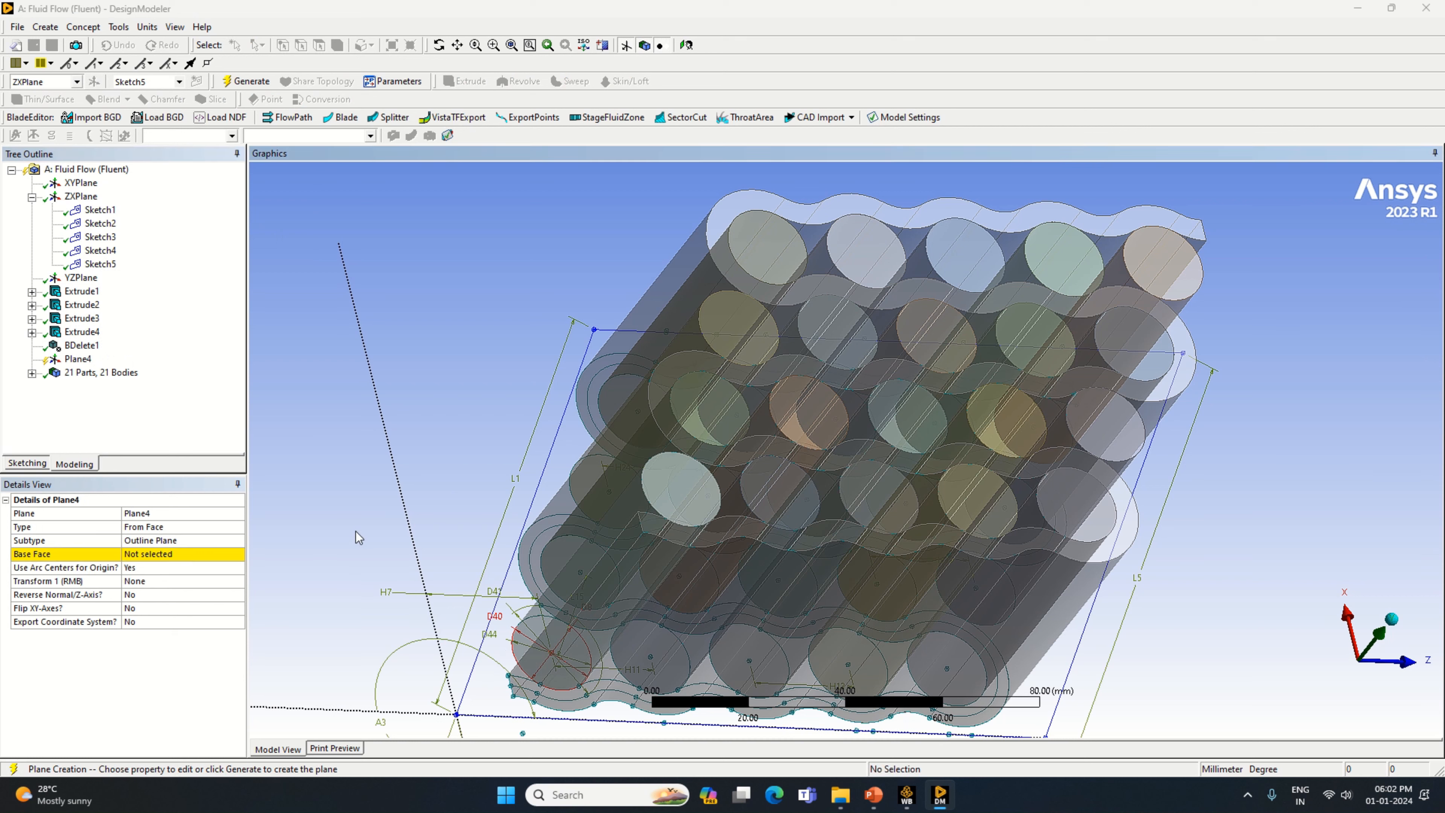
pyautogui.click(182, 557)
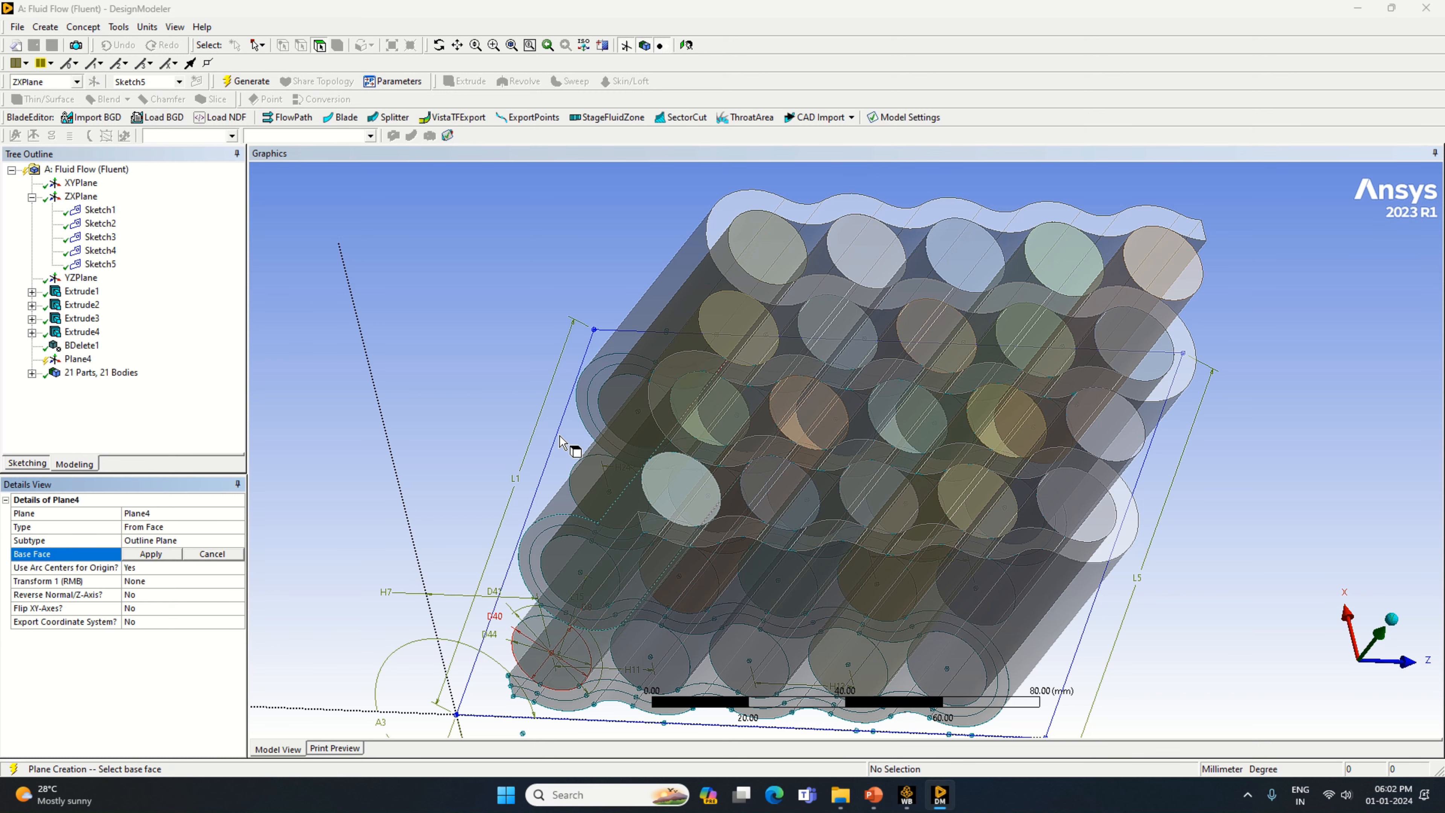
pyautogui.click(633, 545)
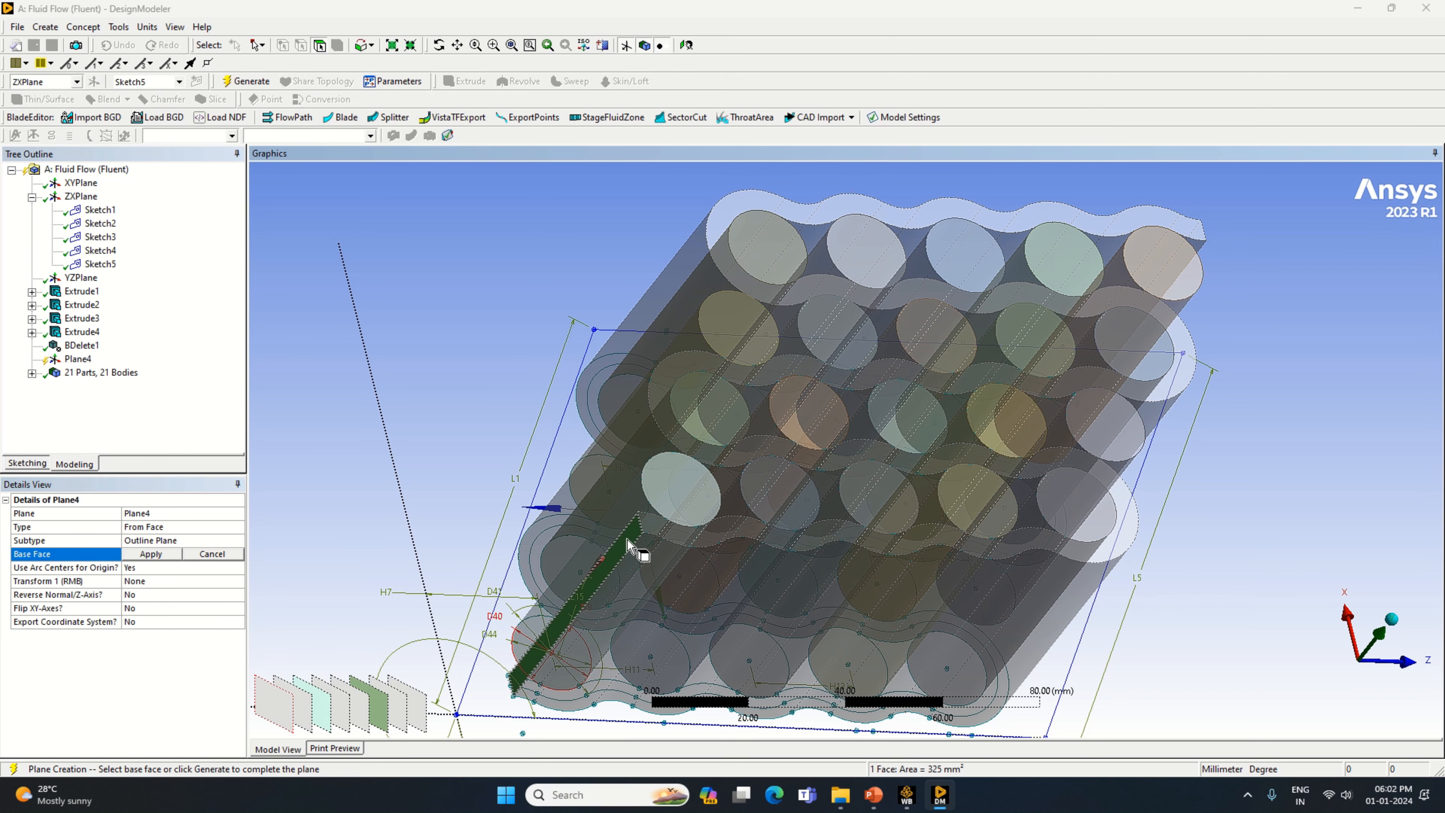
pyautogui.moveTo(634, 545); pyautogui.dragTo(531, 530, button='middle')
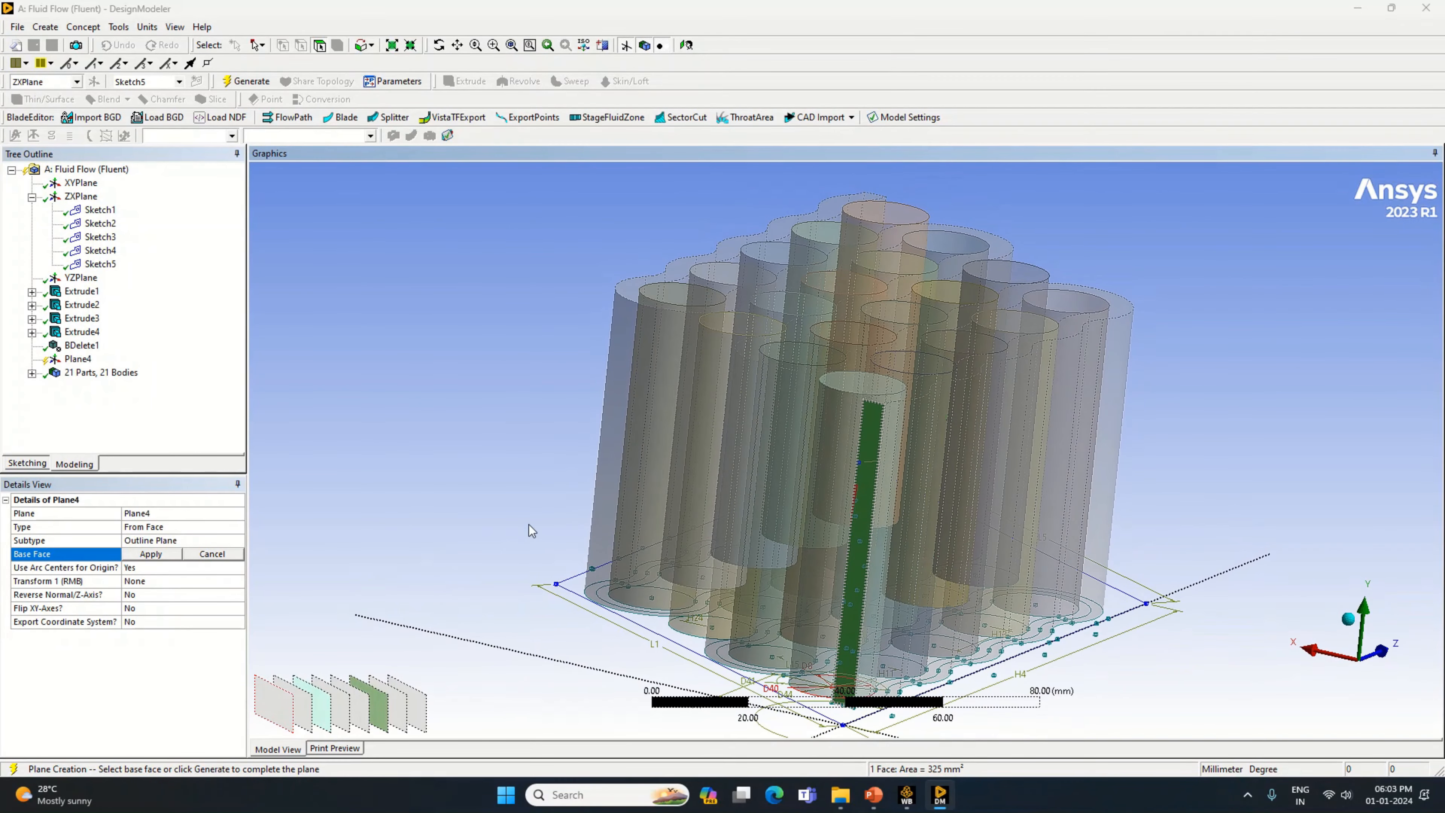
pyautogui.click(151, 554)
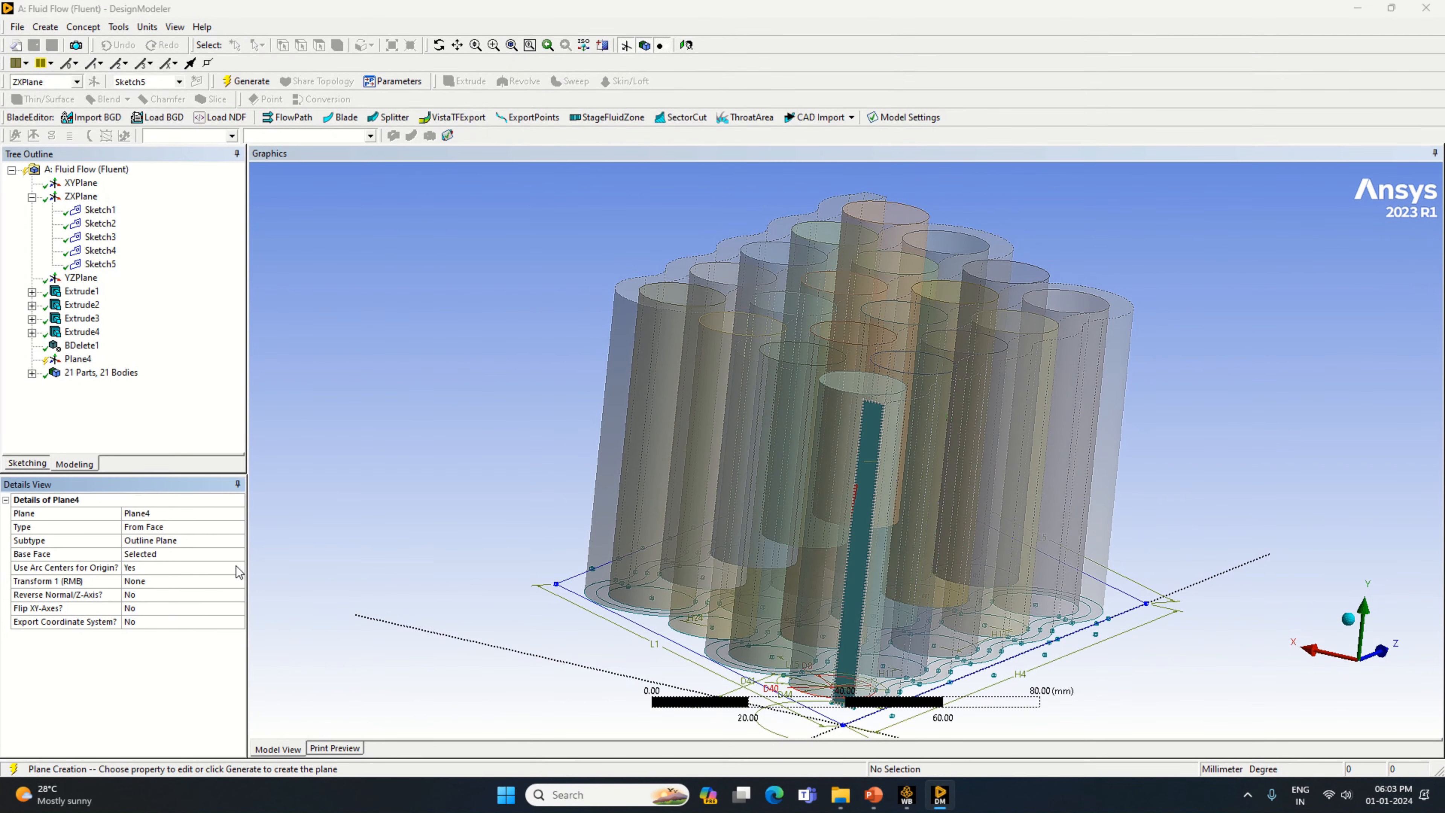
pyautogui.click(248, 78)
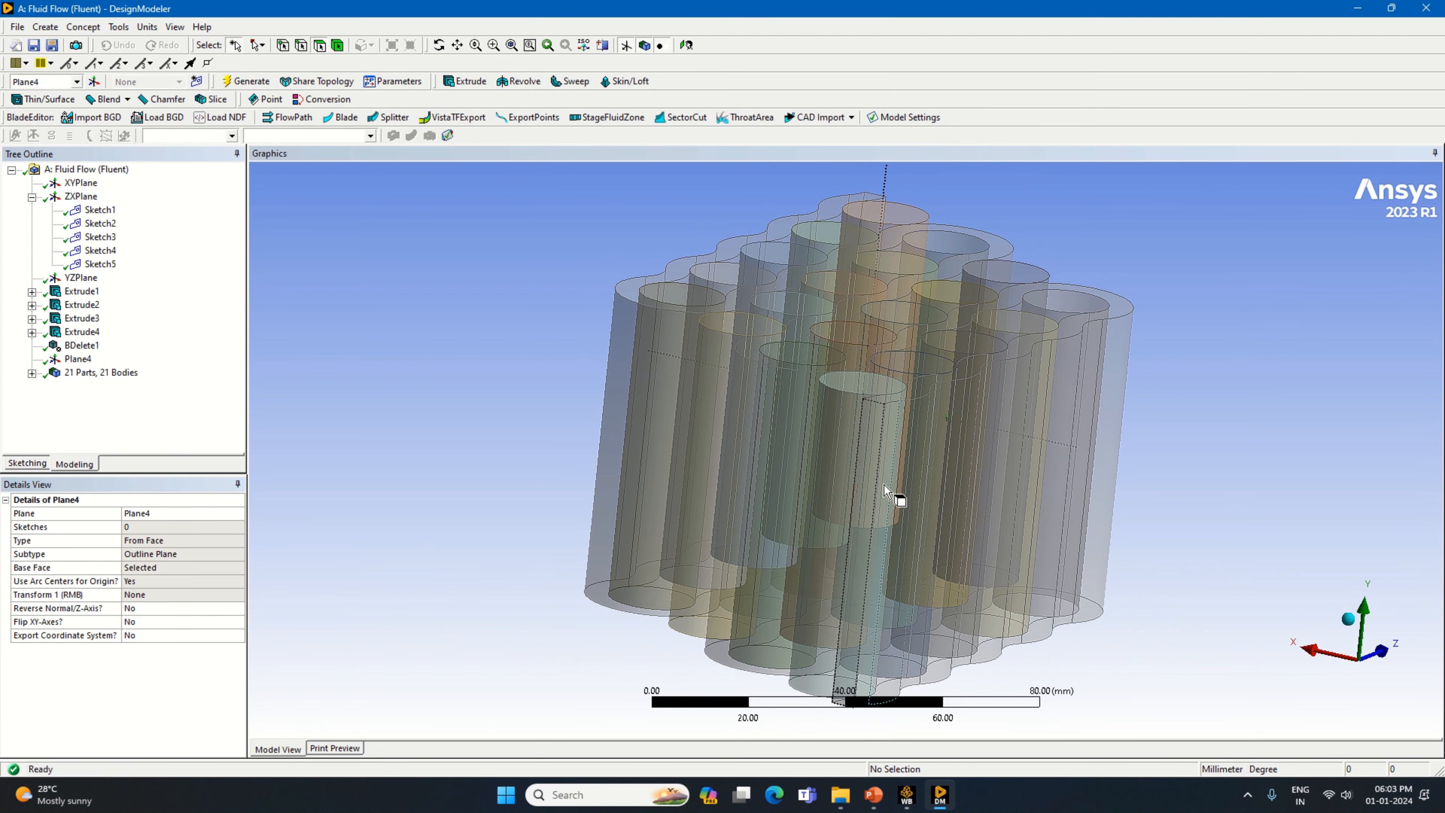
# Create a new sketch on Plane4 and draw a narrow rectangle about 62 mm long inside the channel's end face.
pyautogui.click(78, 359)
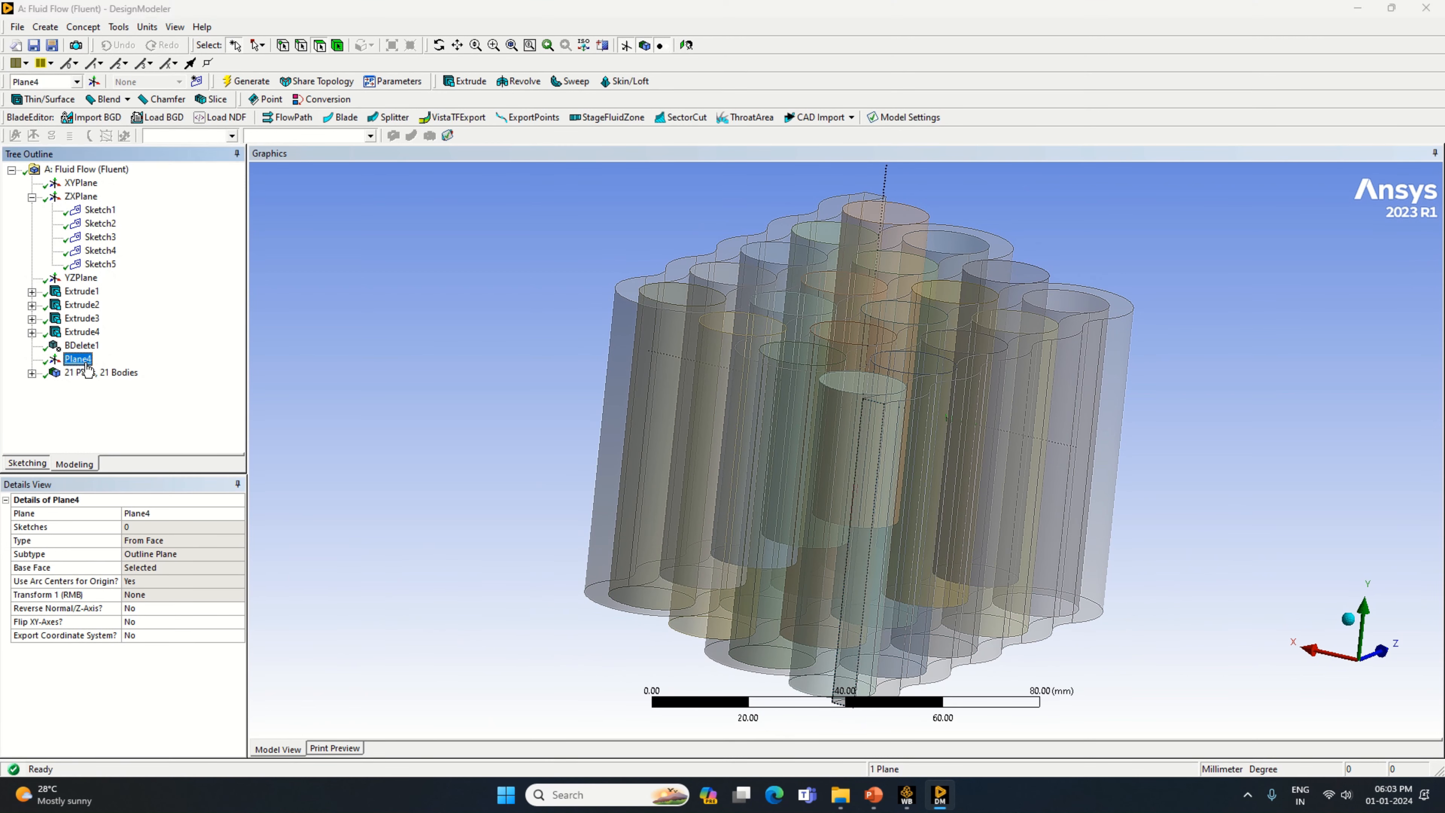
pyautogui.moveTo(658, 471); pyautogui.dragTo(812, 480, button='middle')
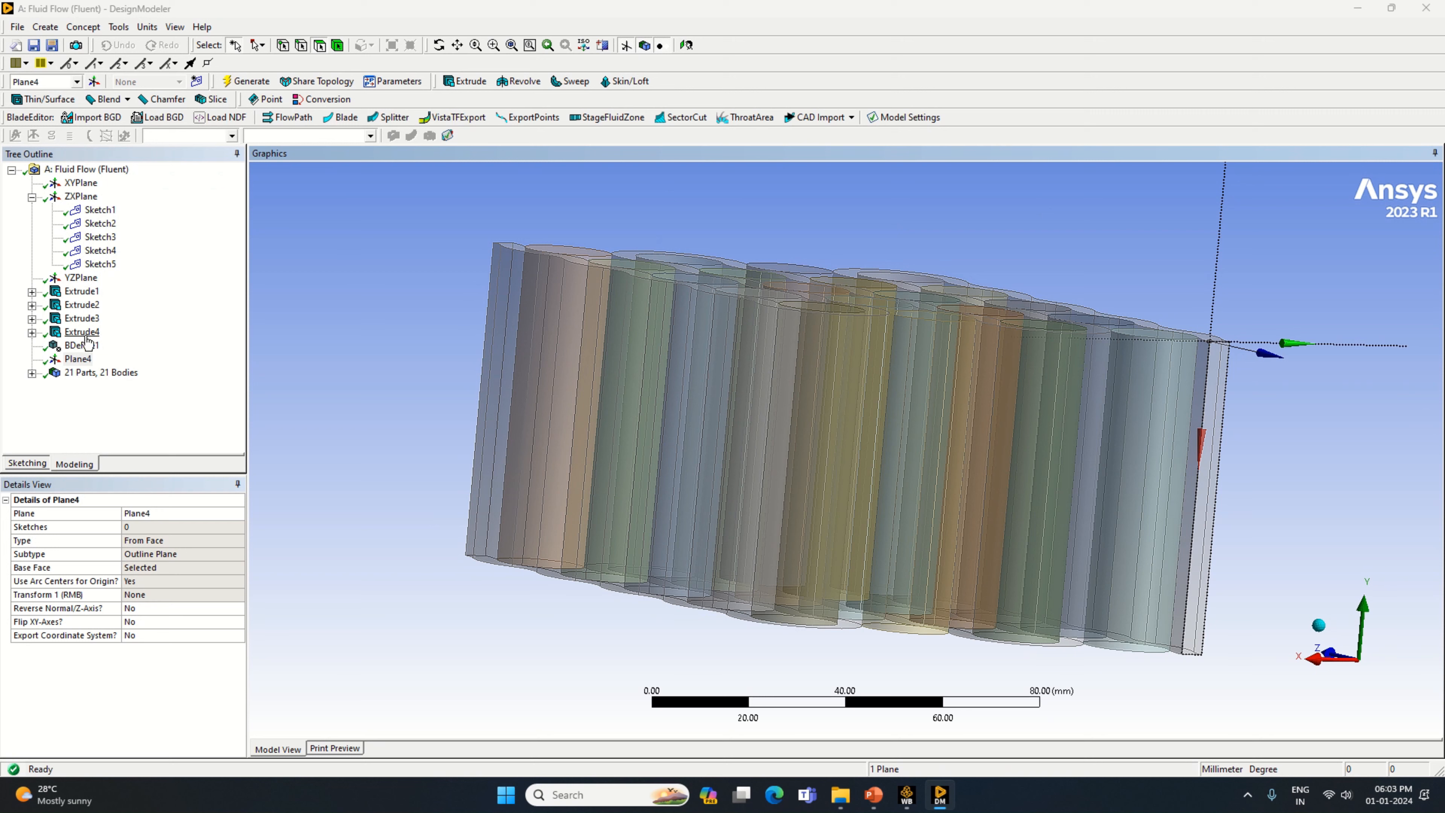
pyautogui.click(86, 360)
pyautogui.click(196, 81)
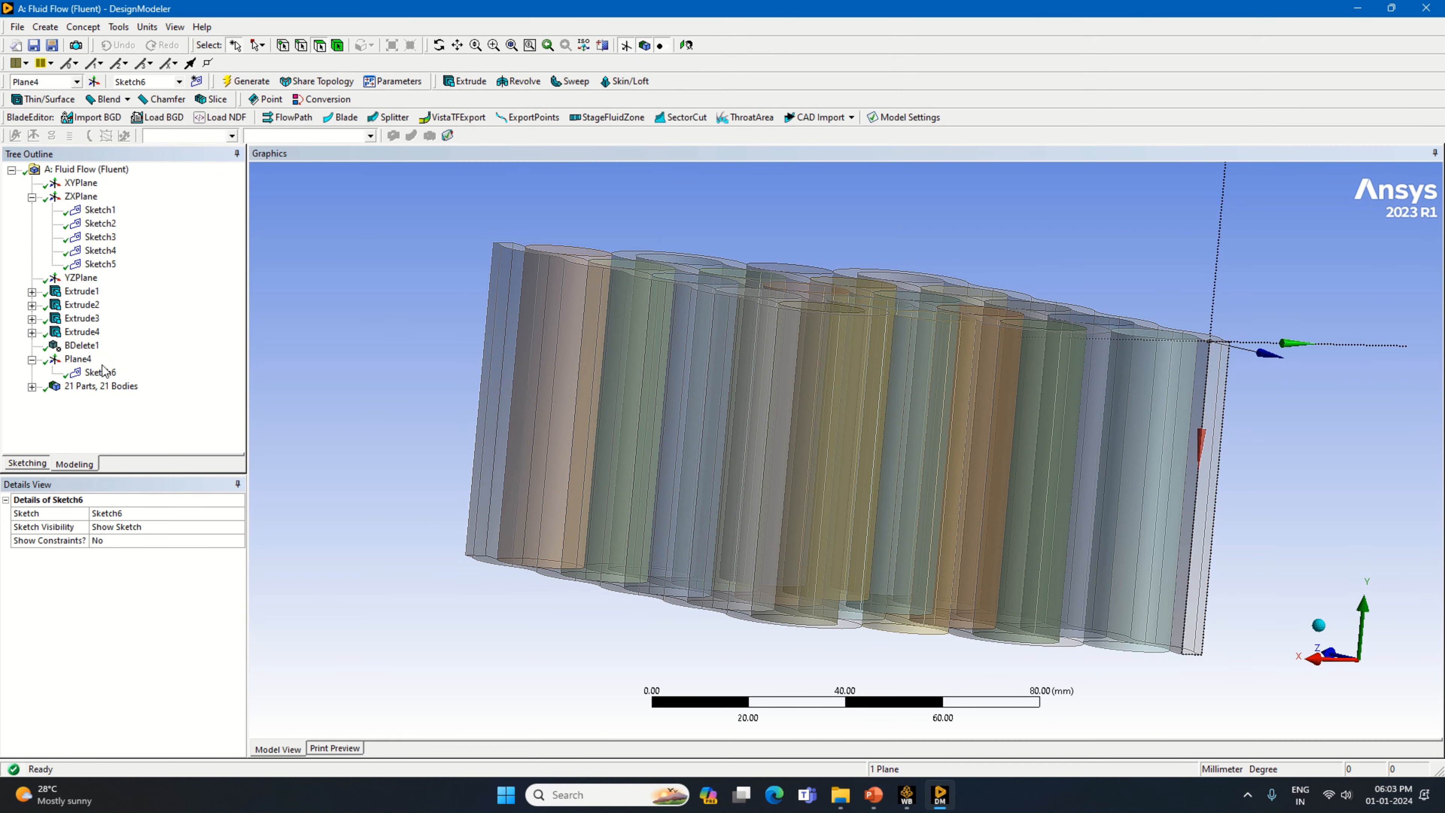
pyautogui.click(98, 373)
pyautogui.click(22, 464)
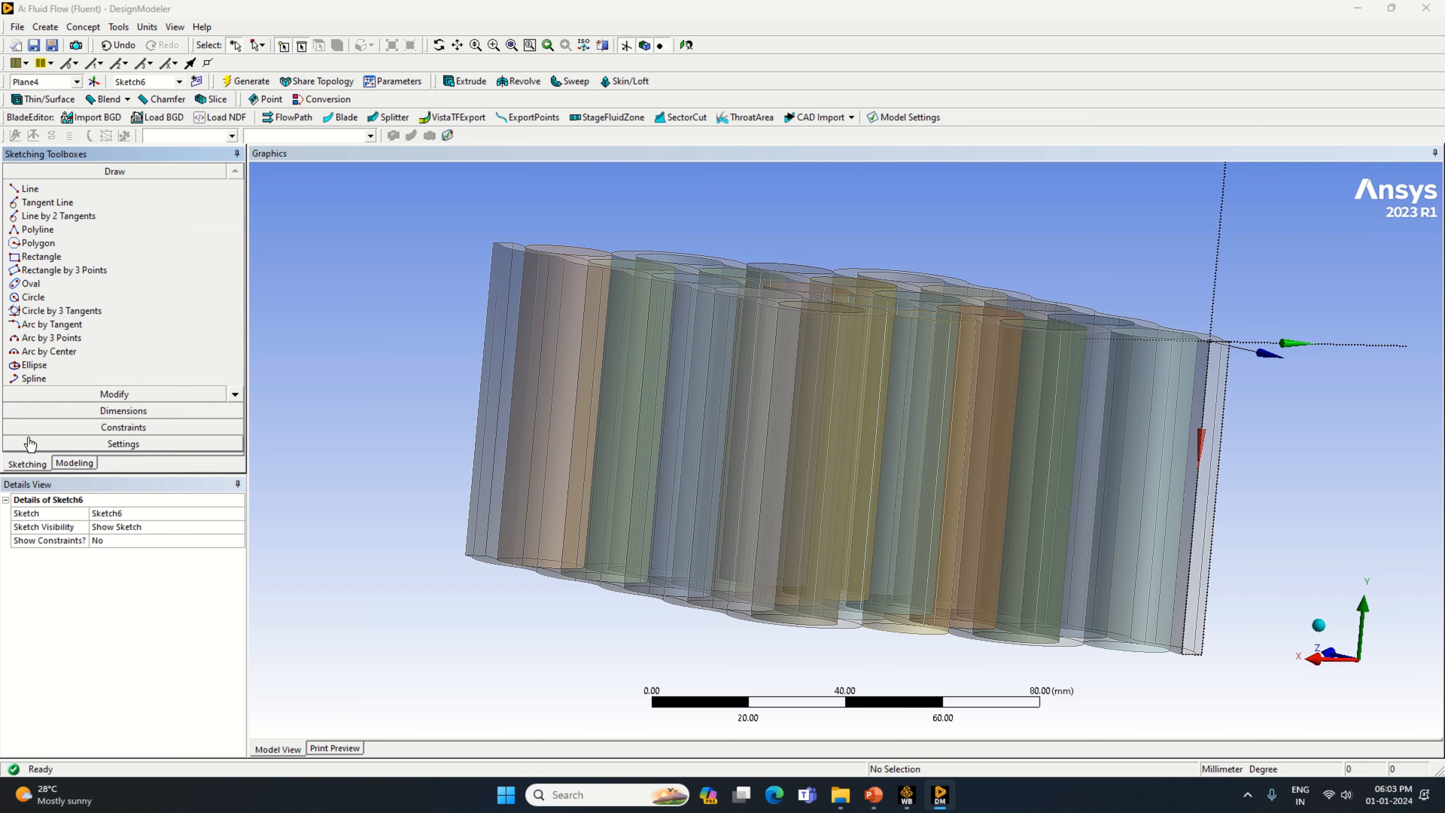
pyautogui.click(50, 256)
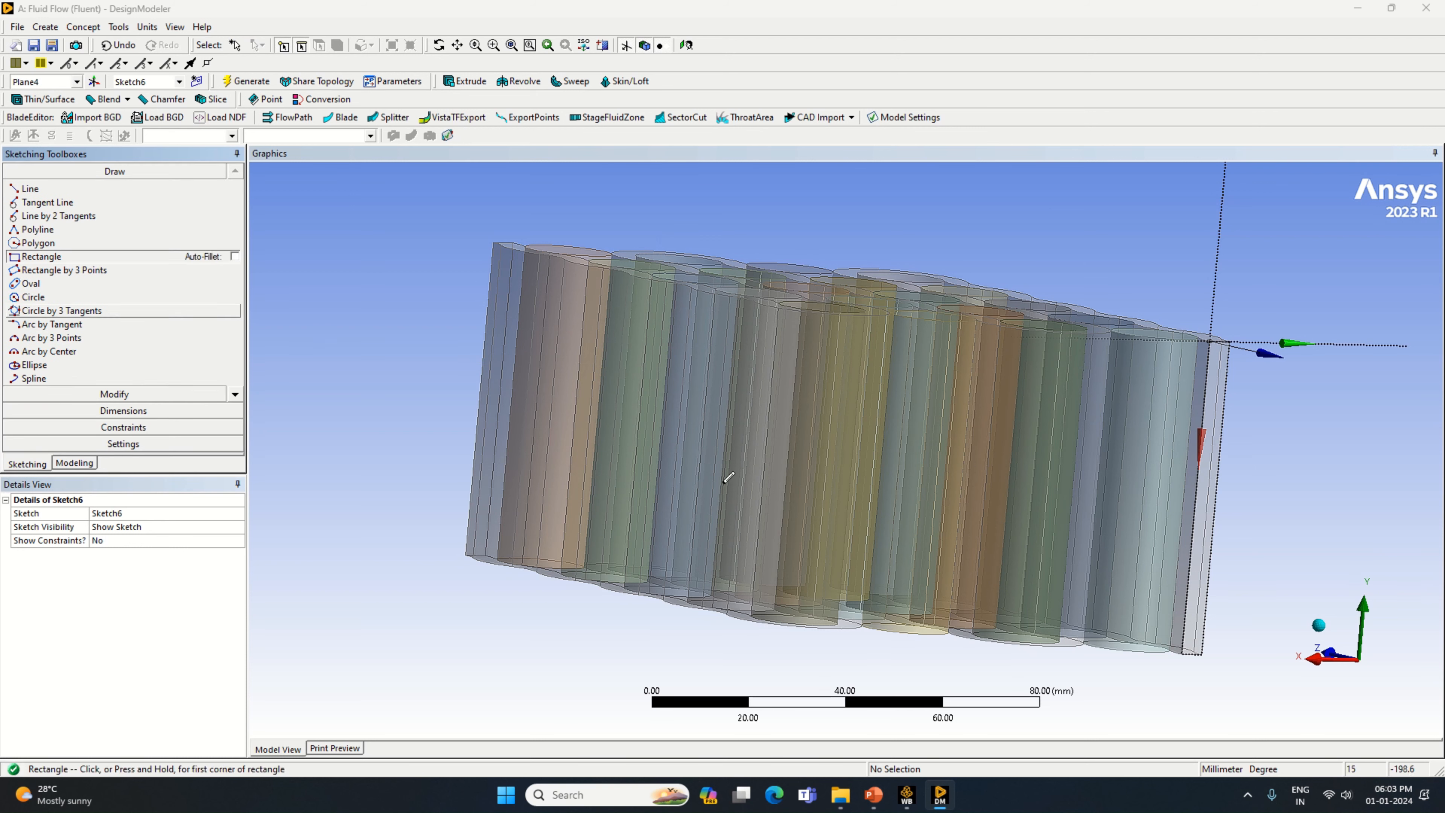
pyautogui.click(1218, 345)
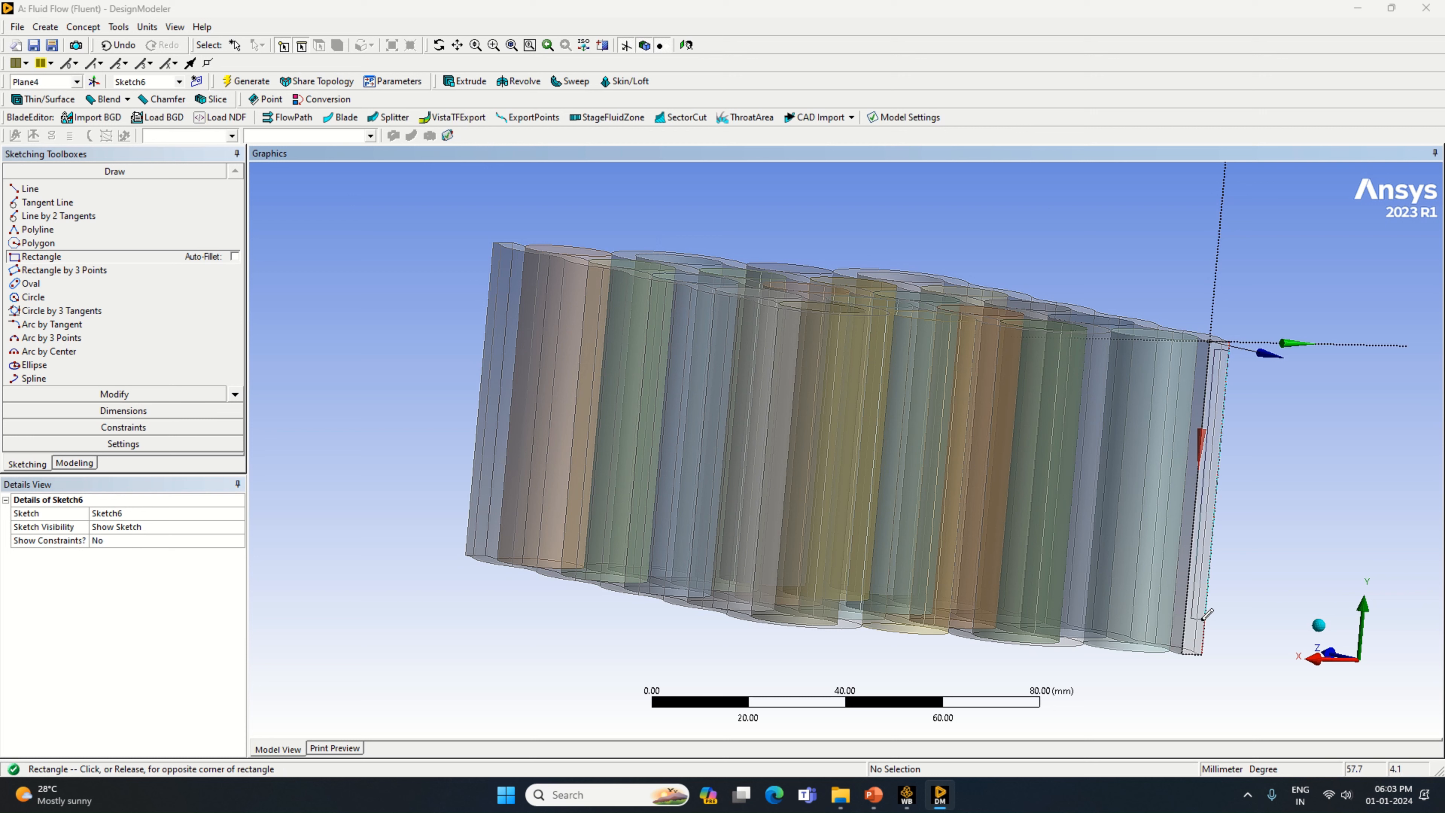
pyautogui.click(1201, 643)
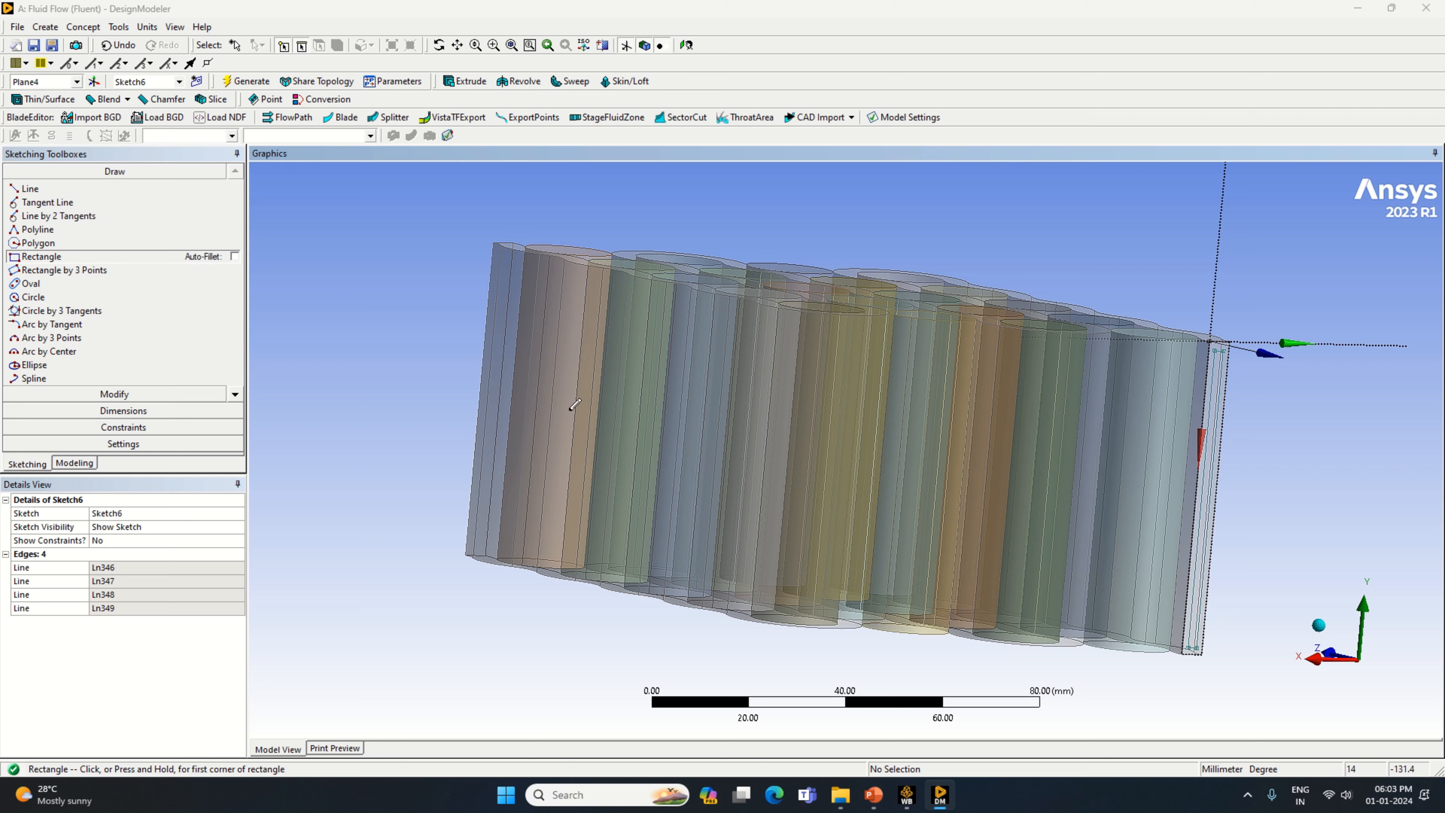
# Dimension the long side of the rectangle in Sketch6 and set it to 62 mm.
pyautogui.click(151, 410)
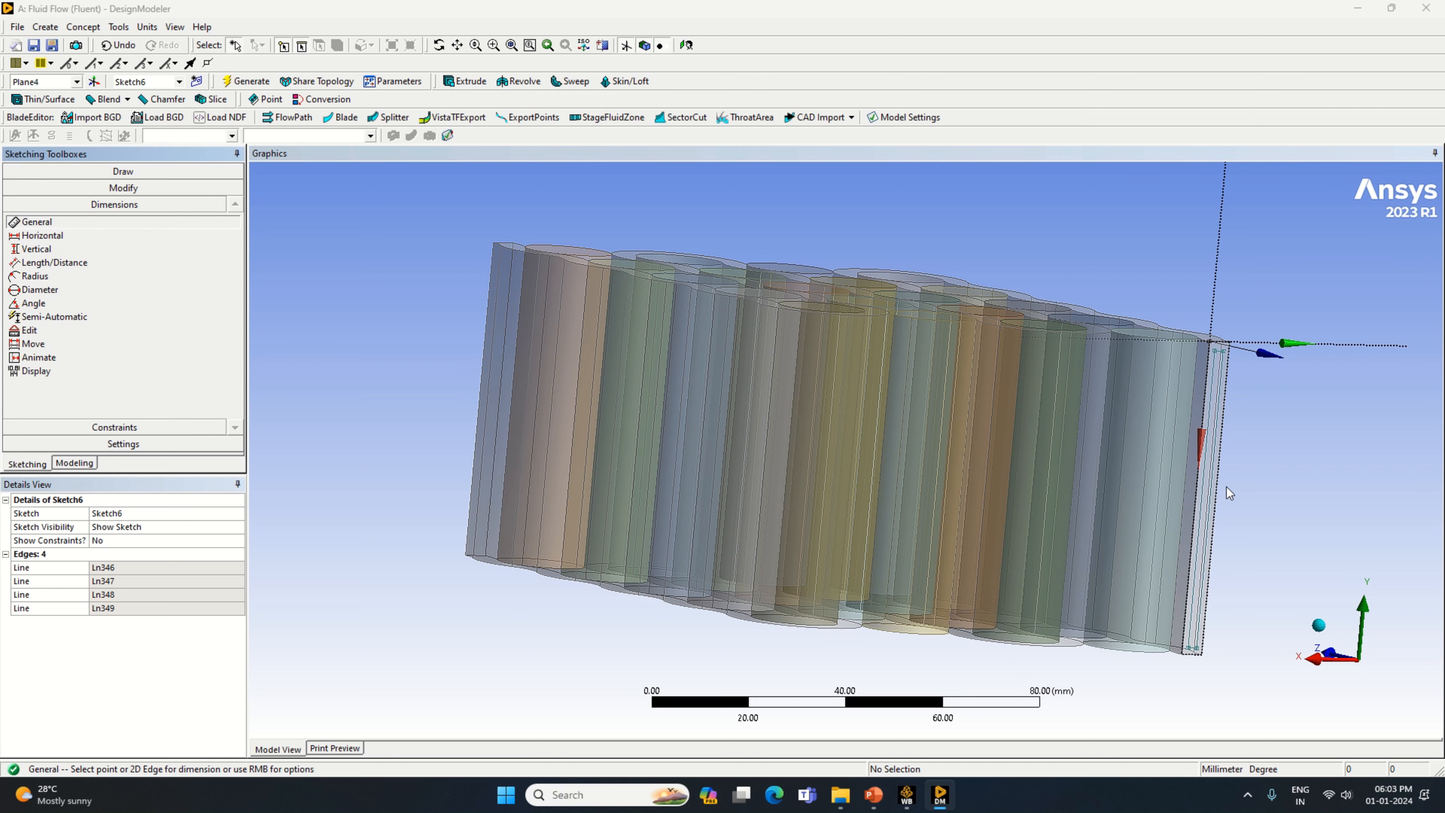
pyautogui.click(1213, 482)
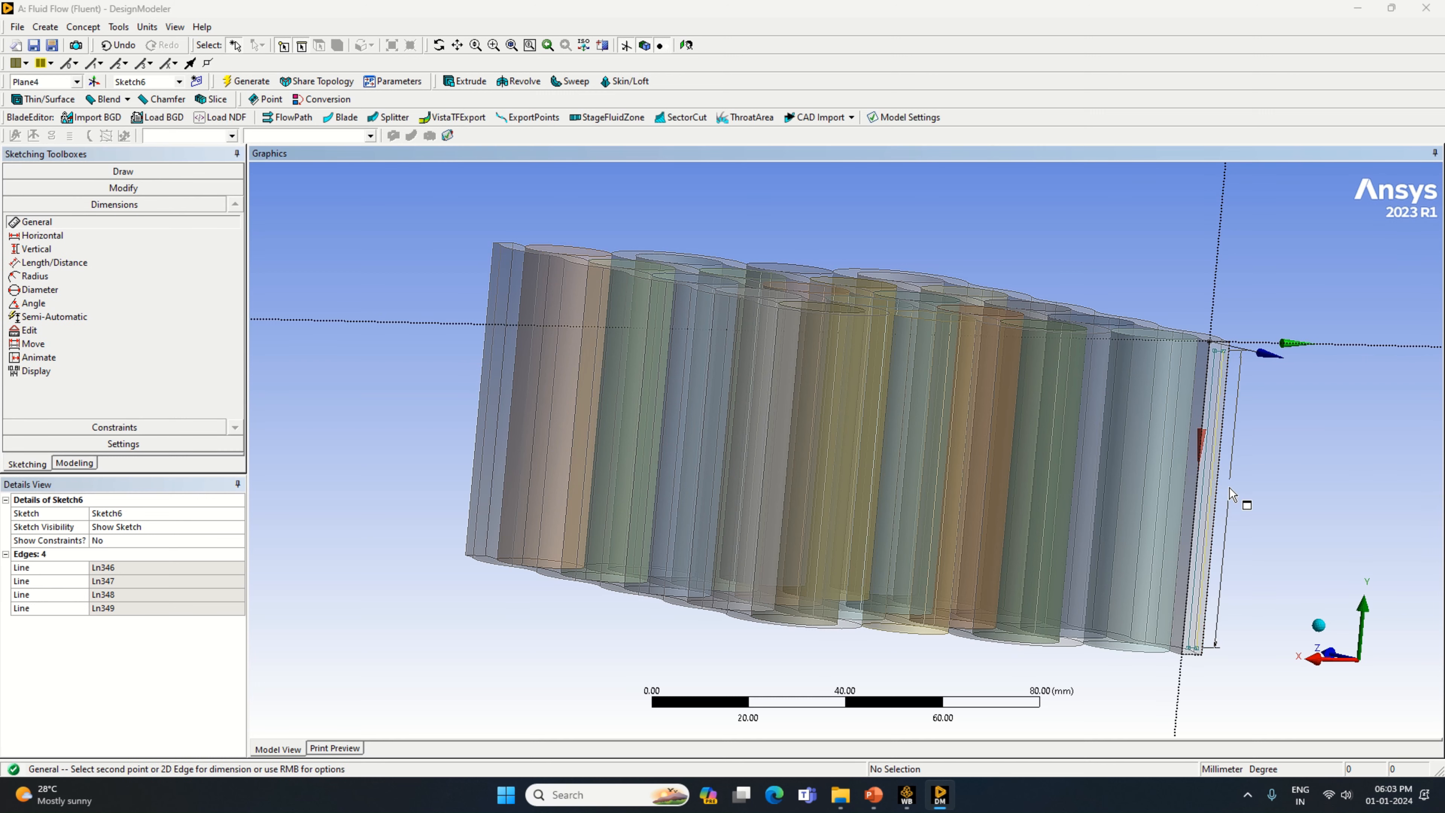
pyautogui.click(1229, 487)
pyautogui.click(188, 568)
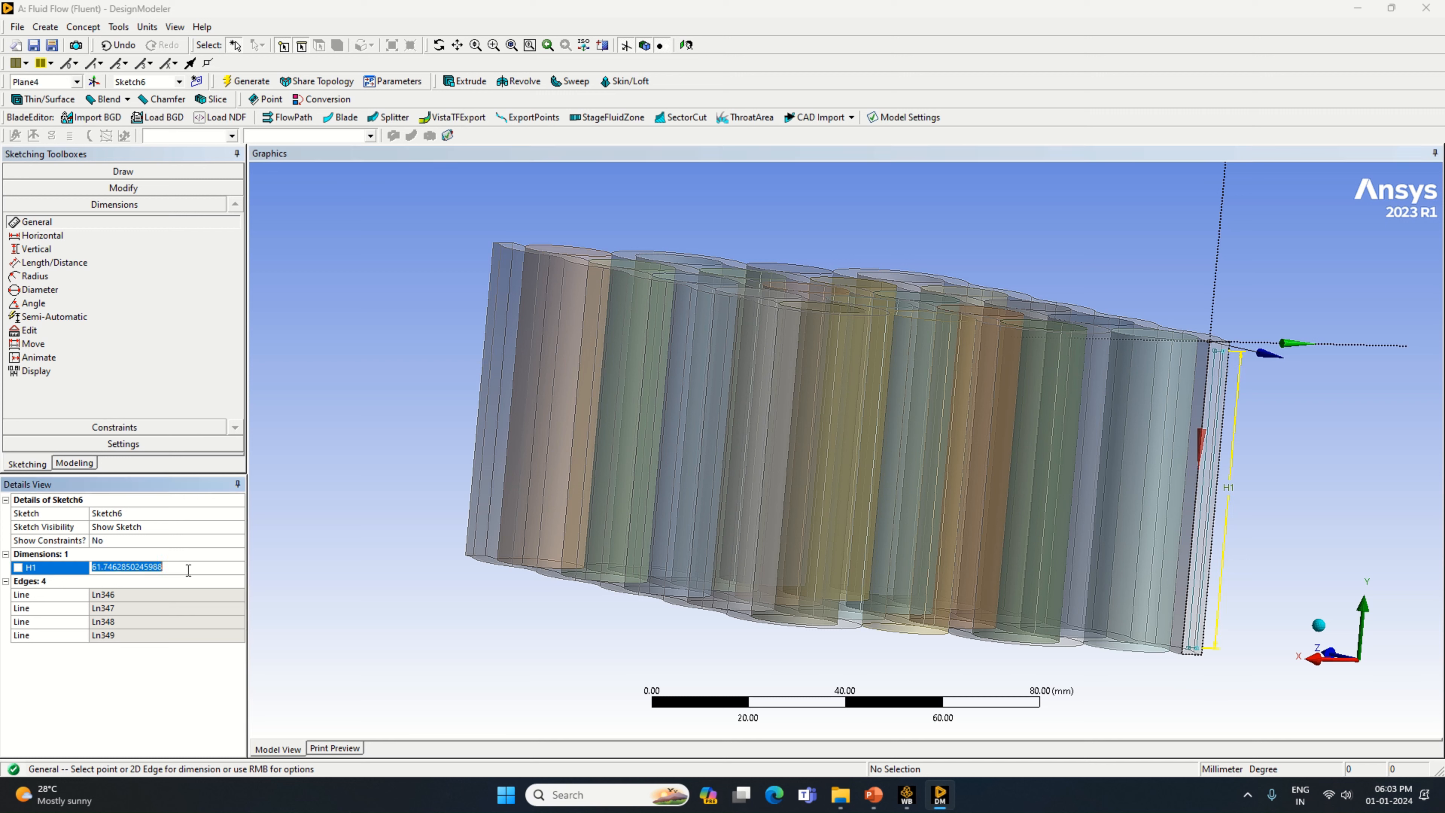
pyautogui.write('62')
pyautogui.press('Return')
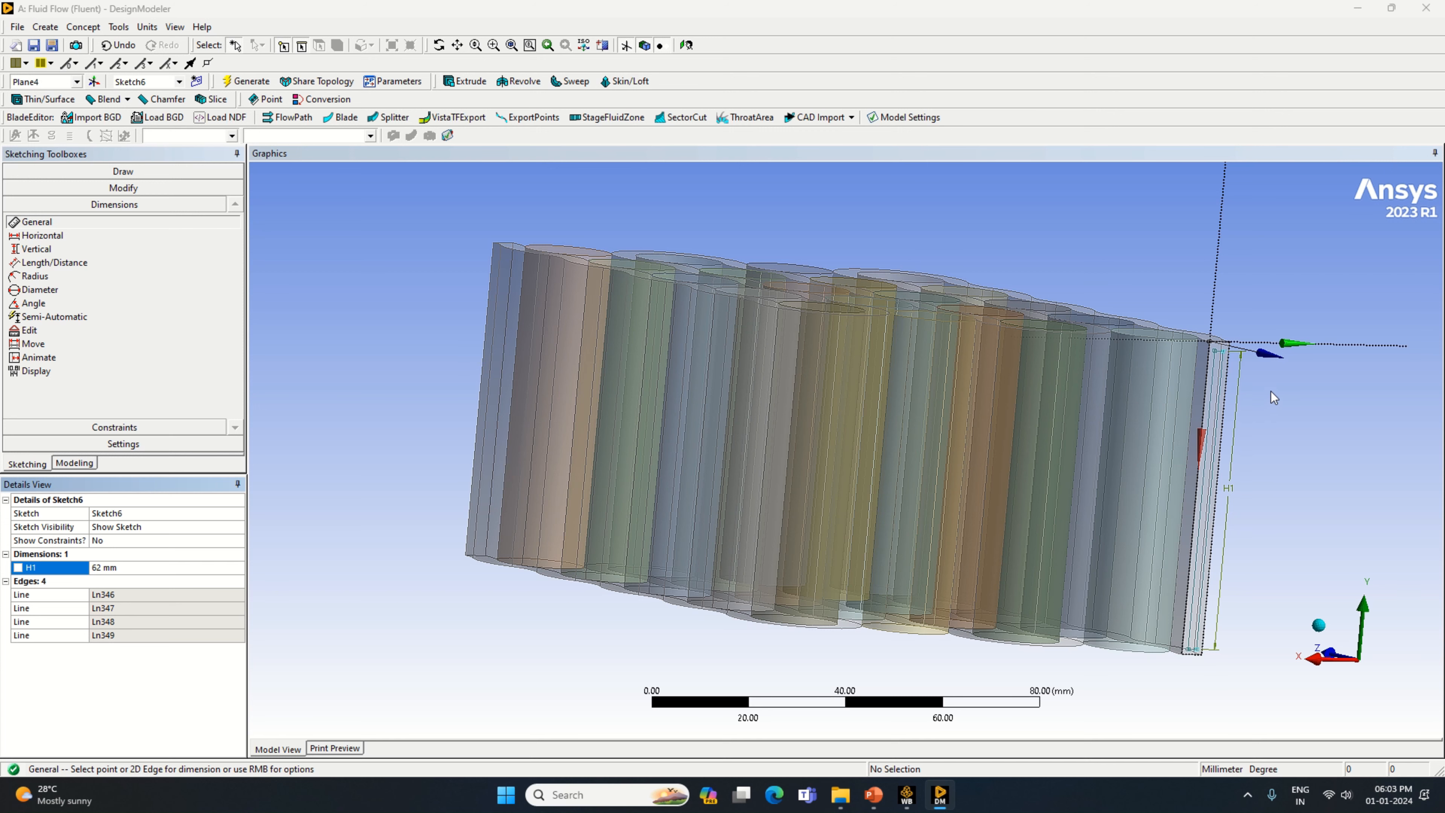
# Dimension the distance from Plane4's horizontal axis to the rectangle's upper short edge in Sketch6 and set it to 1.5 mm.
pyautogui.scroll(3, 1271, 391)
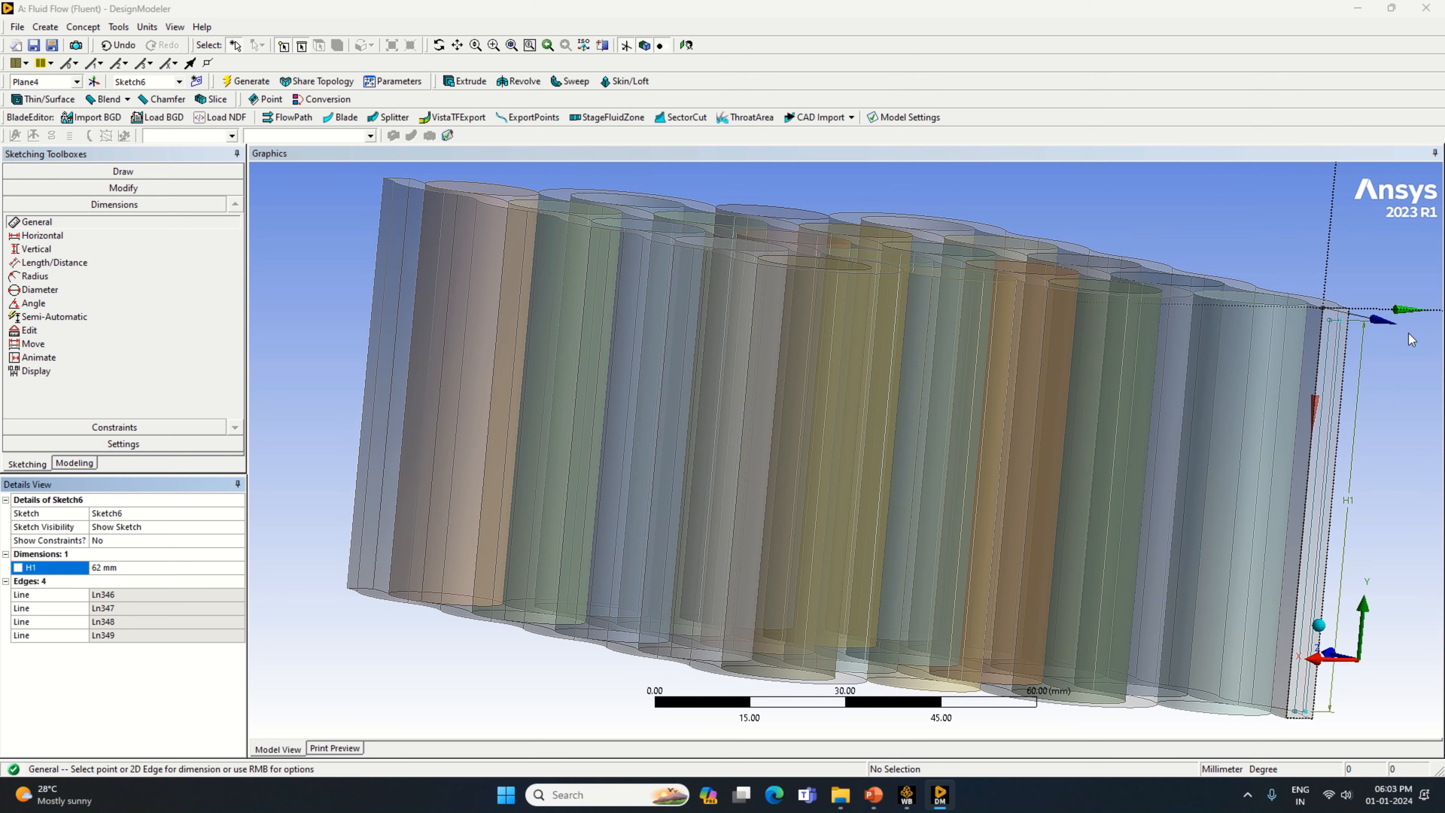
pyautogui.click(458, 47)
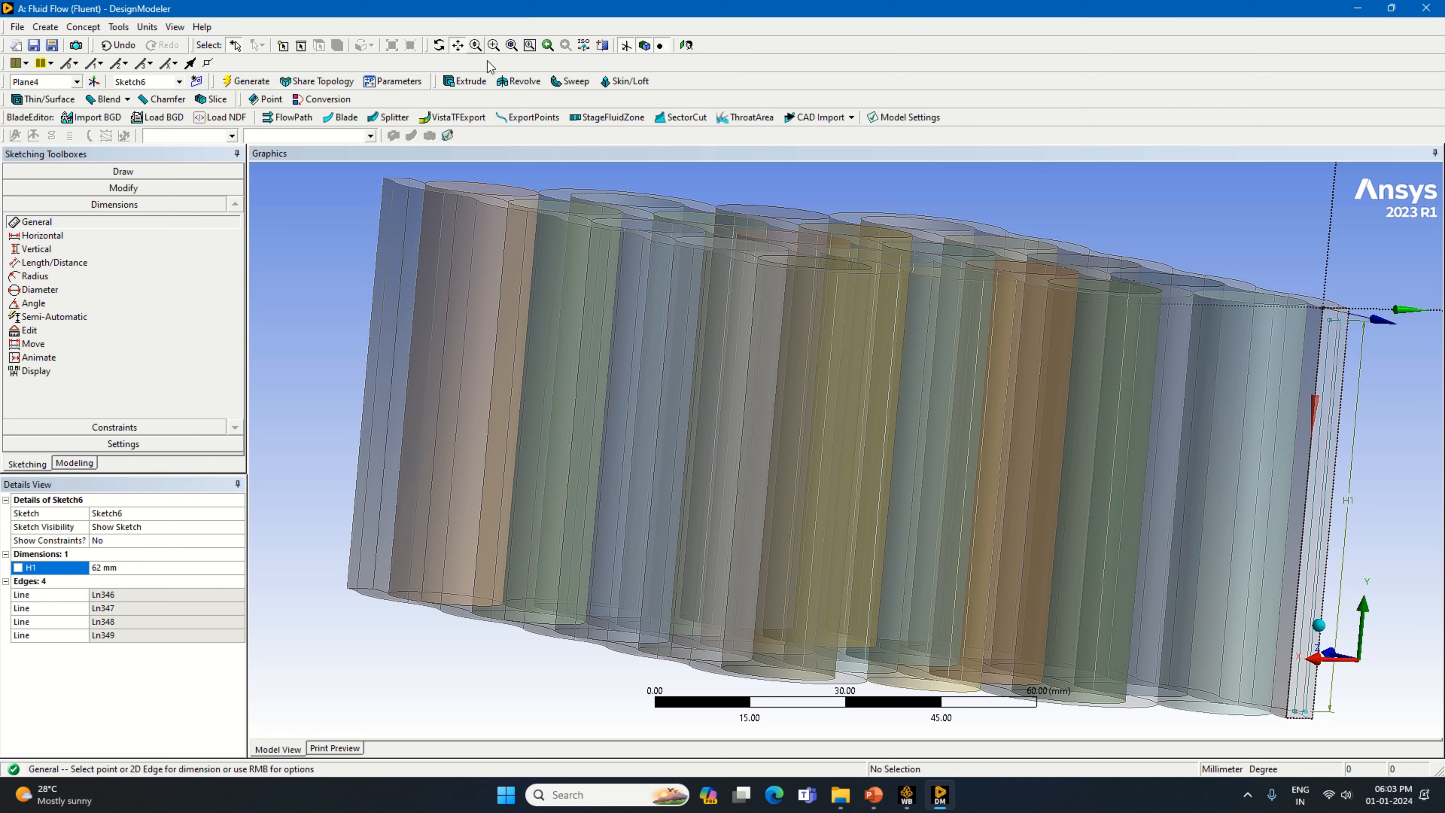
pyautogui.moveTo(1250, 338); pyautogui.dragTo(911, 387)
pyautogui.scroll(3, 1050, 388)
pyautogui.moveTo(1051, 389); pyautogui.dragTo(1242, 358)
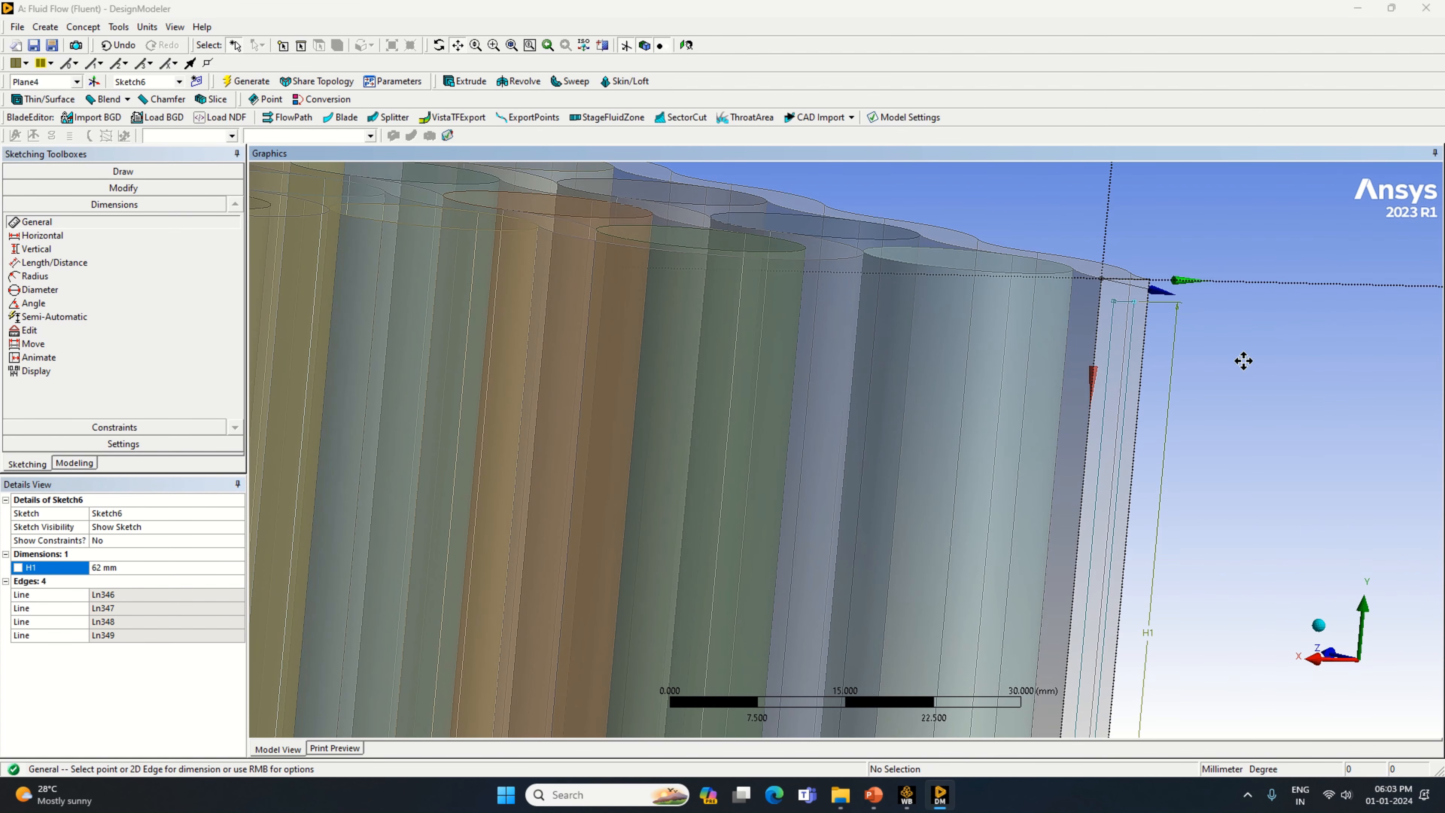
pyautogui.scroll(3, 1241, 357)
pyautogui.moveTo(1332, 338); pyautogui.dragTo(1130, 379)
pyautogui.click(464, 47)
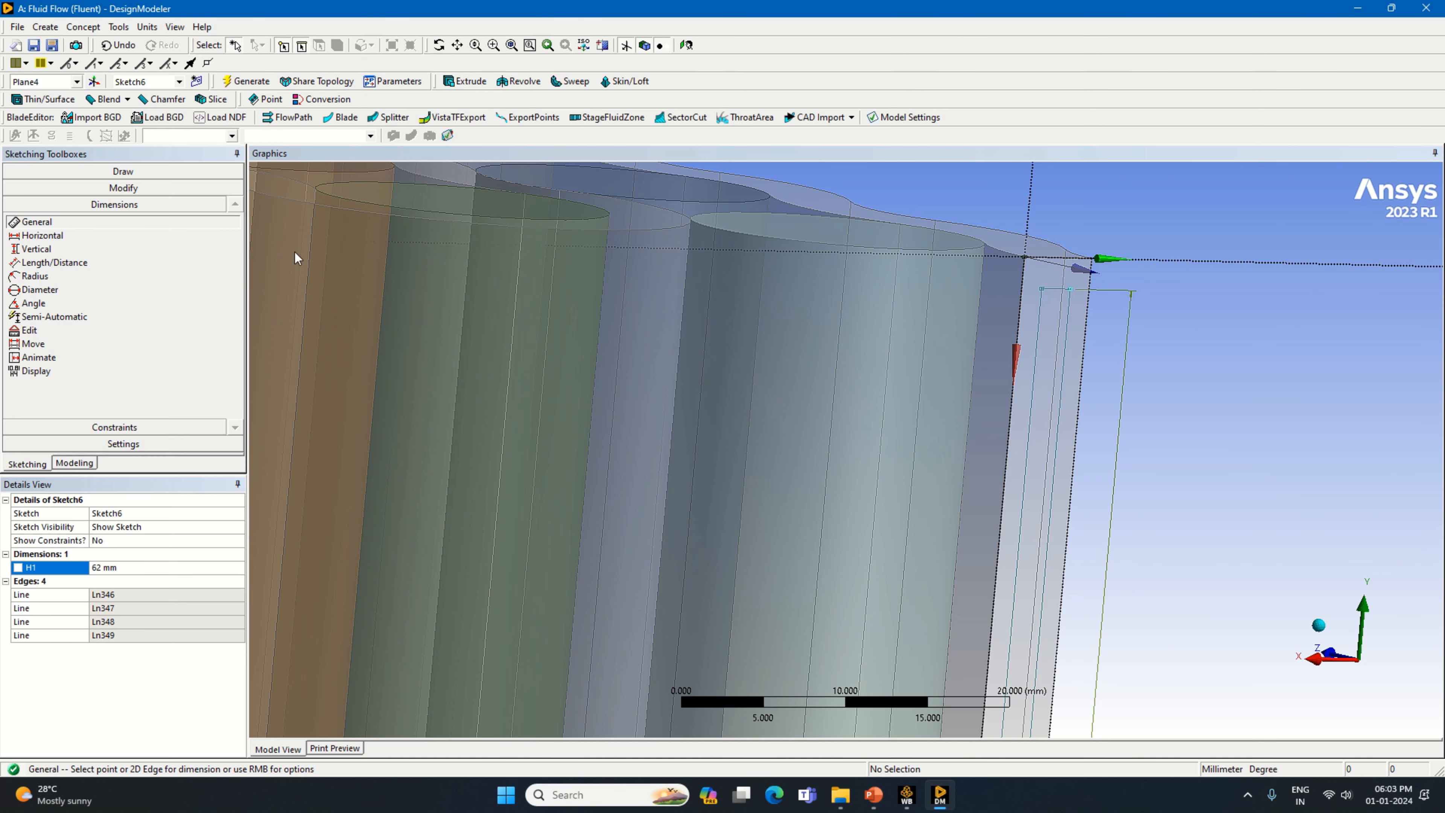
pyautogui.click(134, 206)
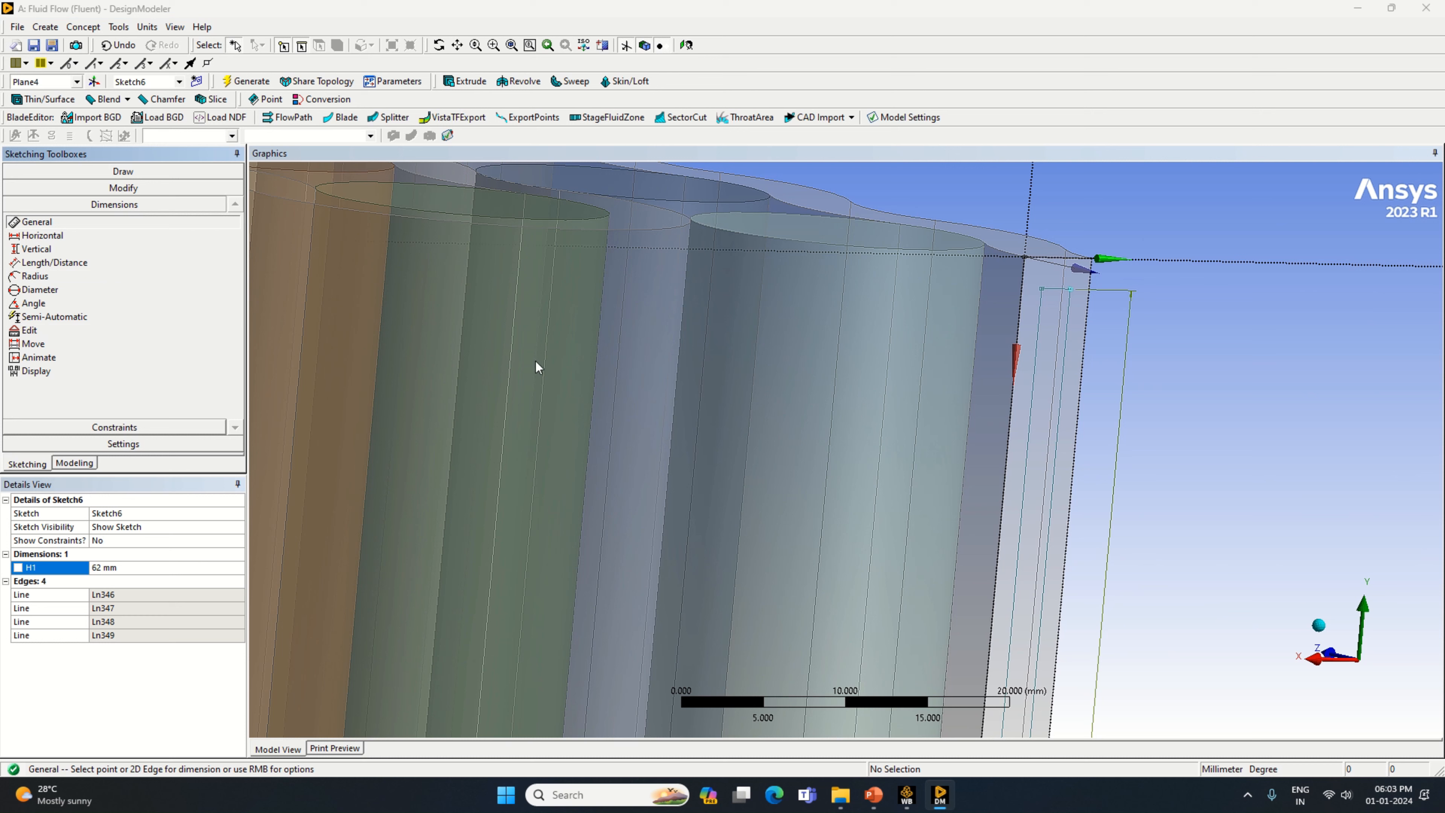
pyautogui.click(1177, 260)
pyautogui.click(1059, 295)
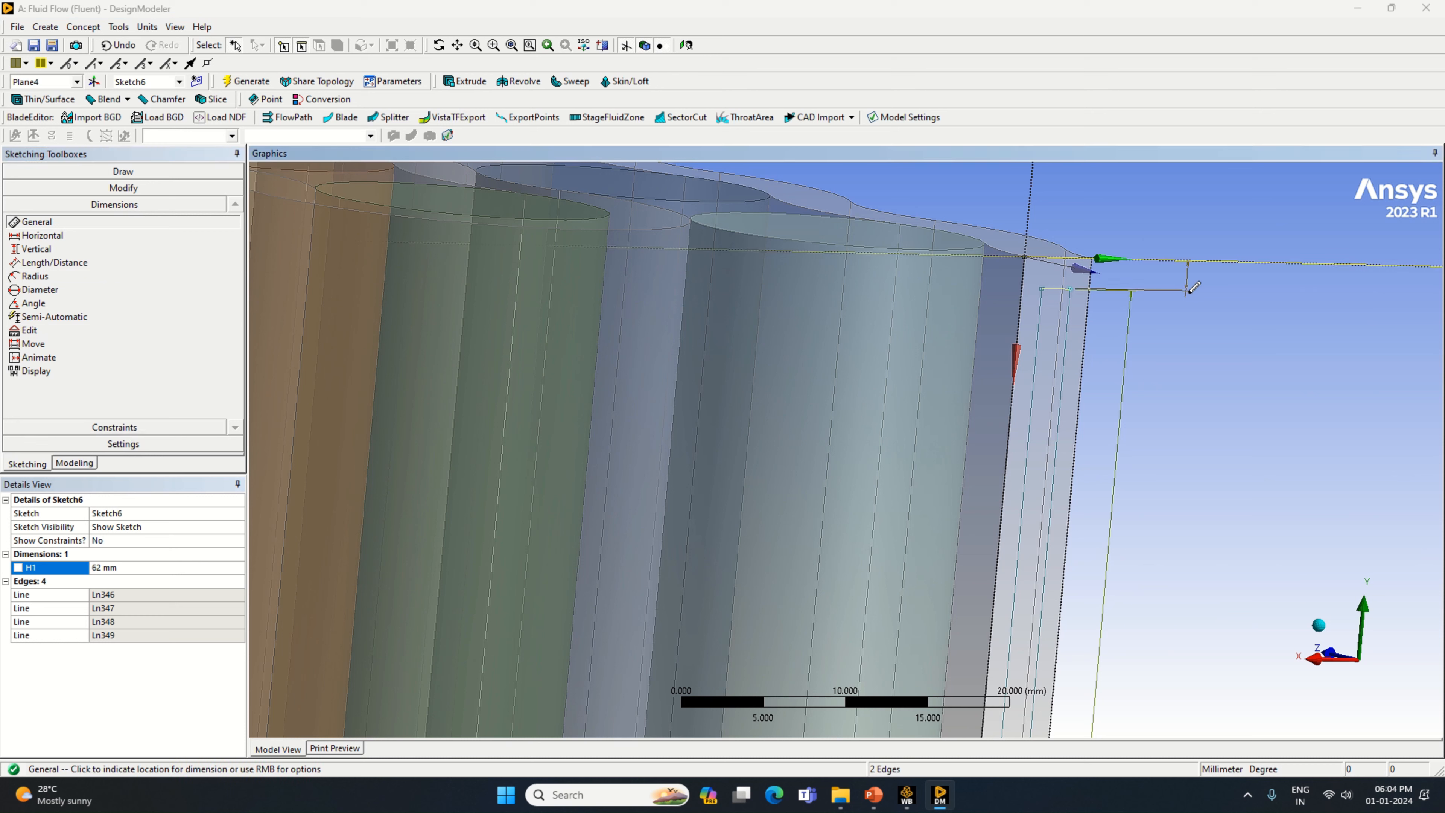
pyautogui.click(1191, 301)
pyautogui.click(149, 581)
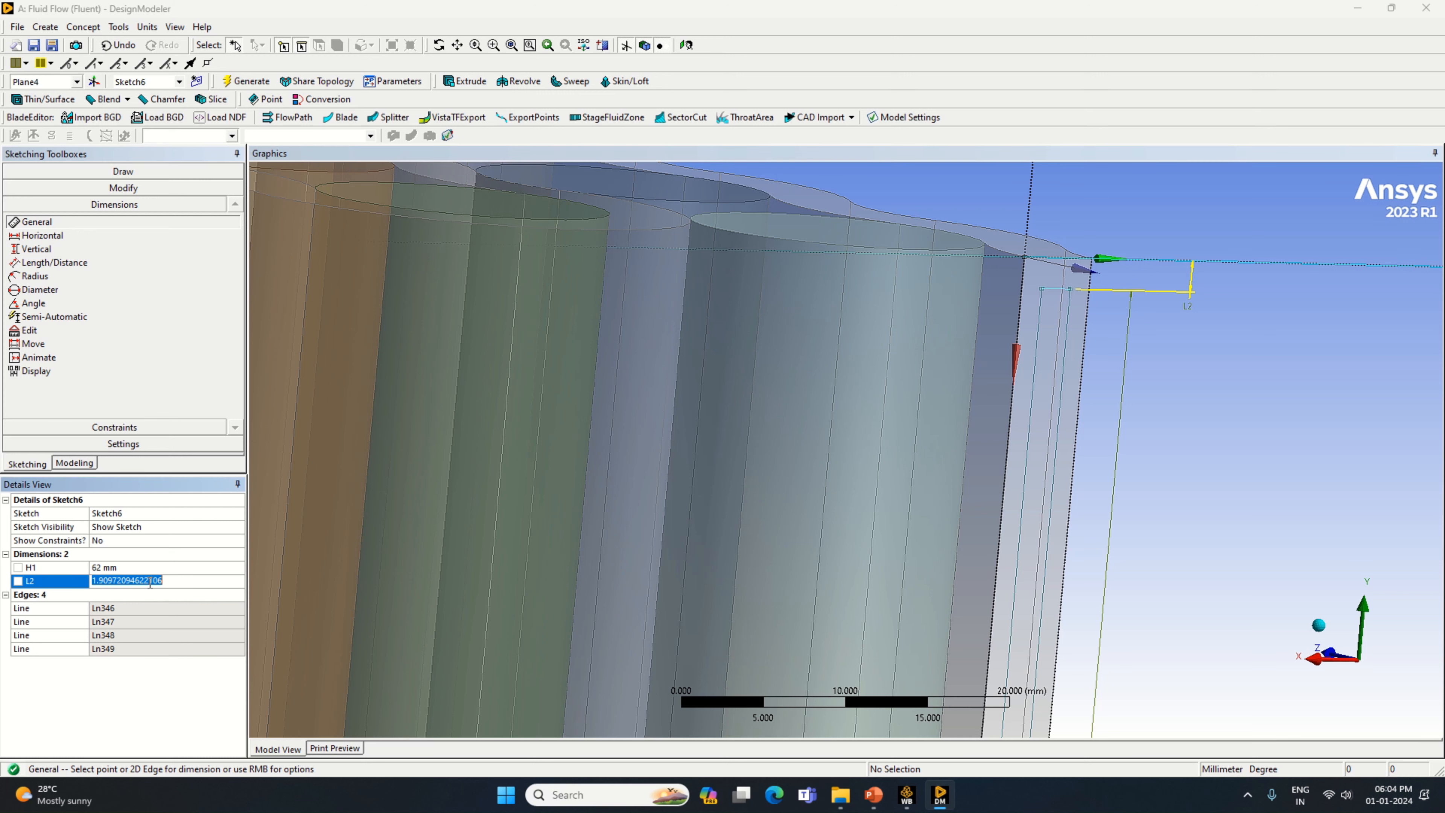
pyautogui.write('1.5')
pyautogui.press('Return')
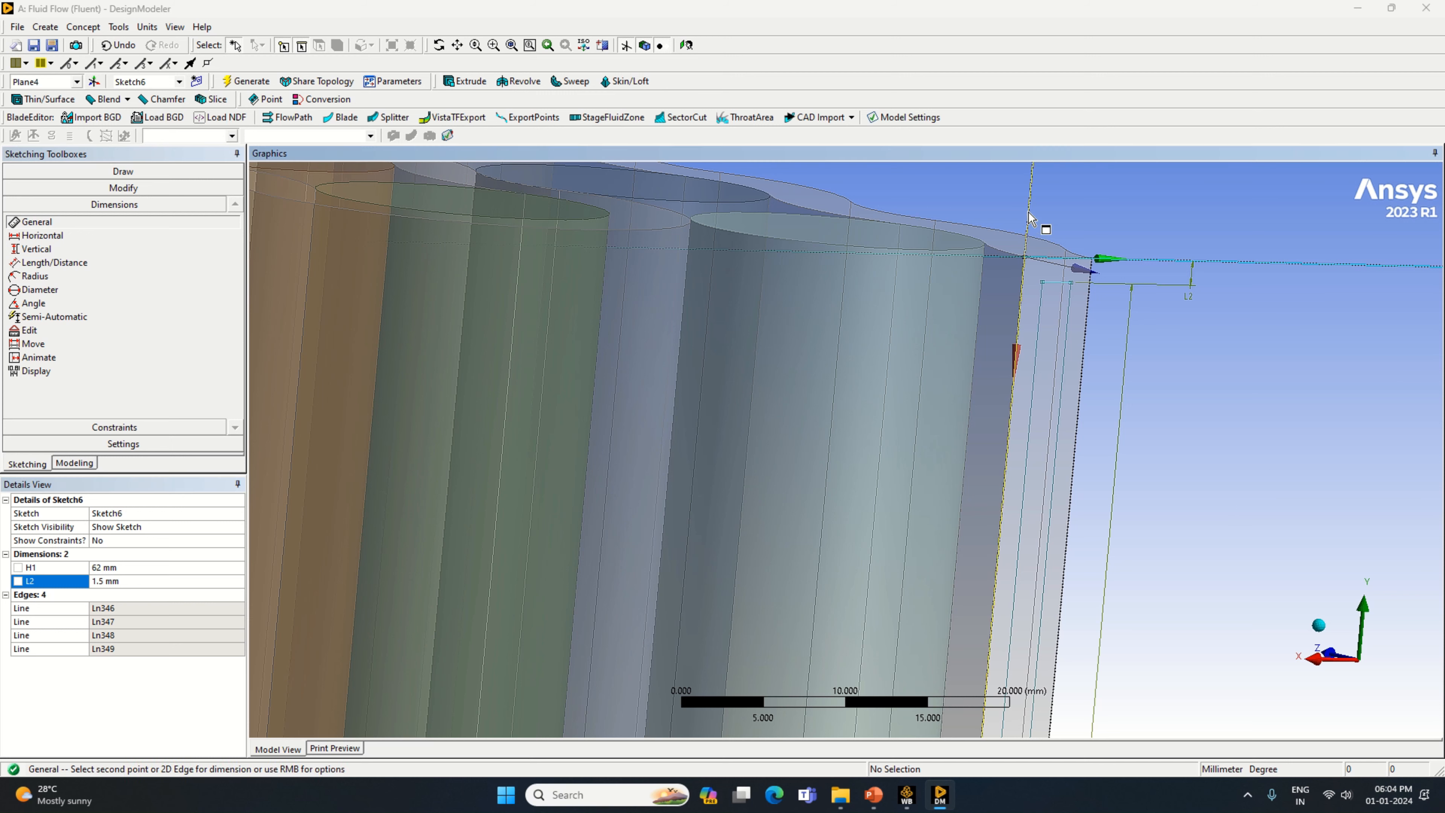
# Dimension the gap between Plane4's vertical axis and the rectangle's nearest long side and set it to 1 mm.
pyautogui.click(1032, 195)
pyautogui.click(1044, 296)
pyautogui.click(1047, 216)
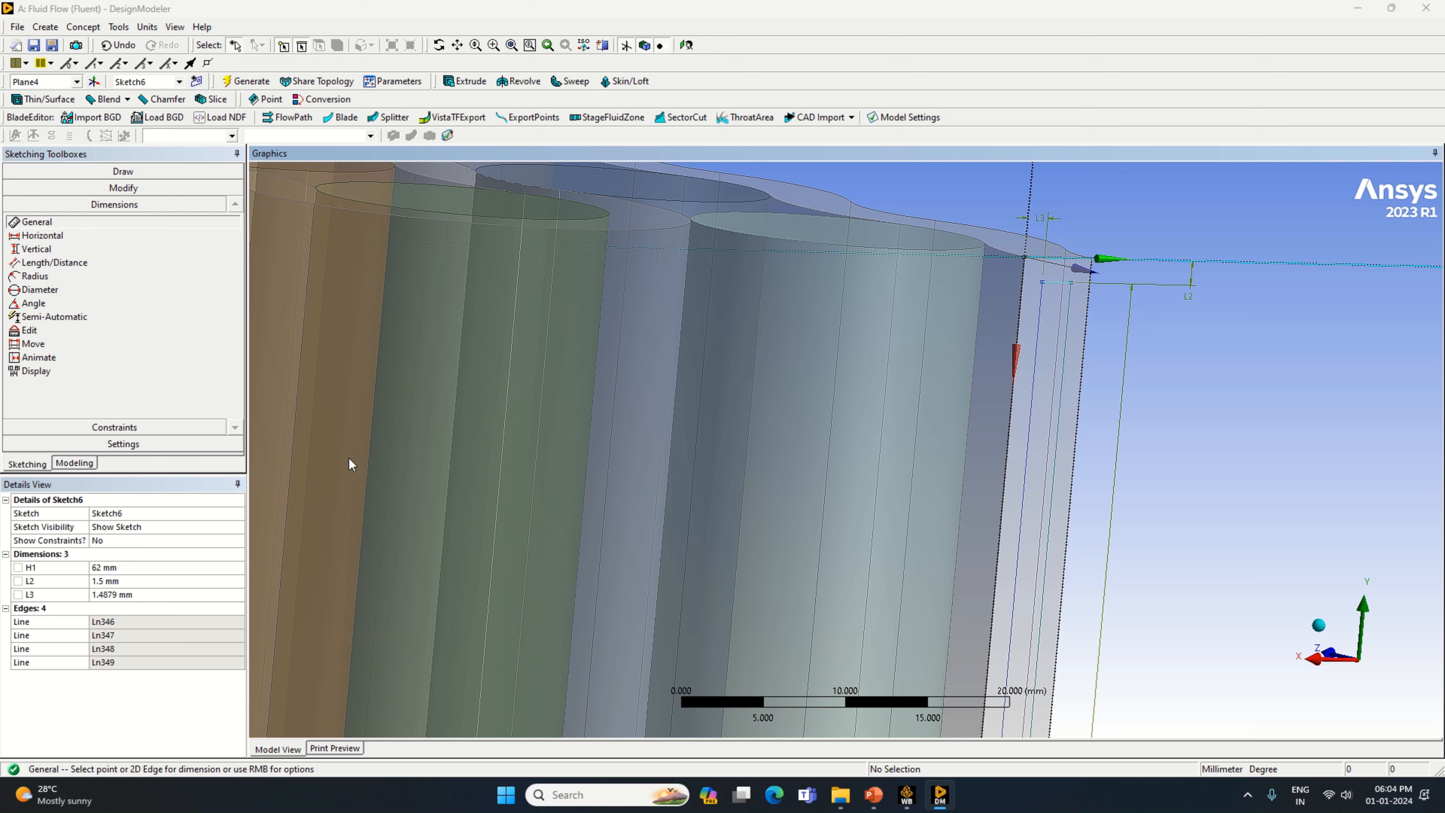
pyautogui.click(131, 593)
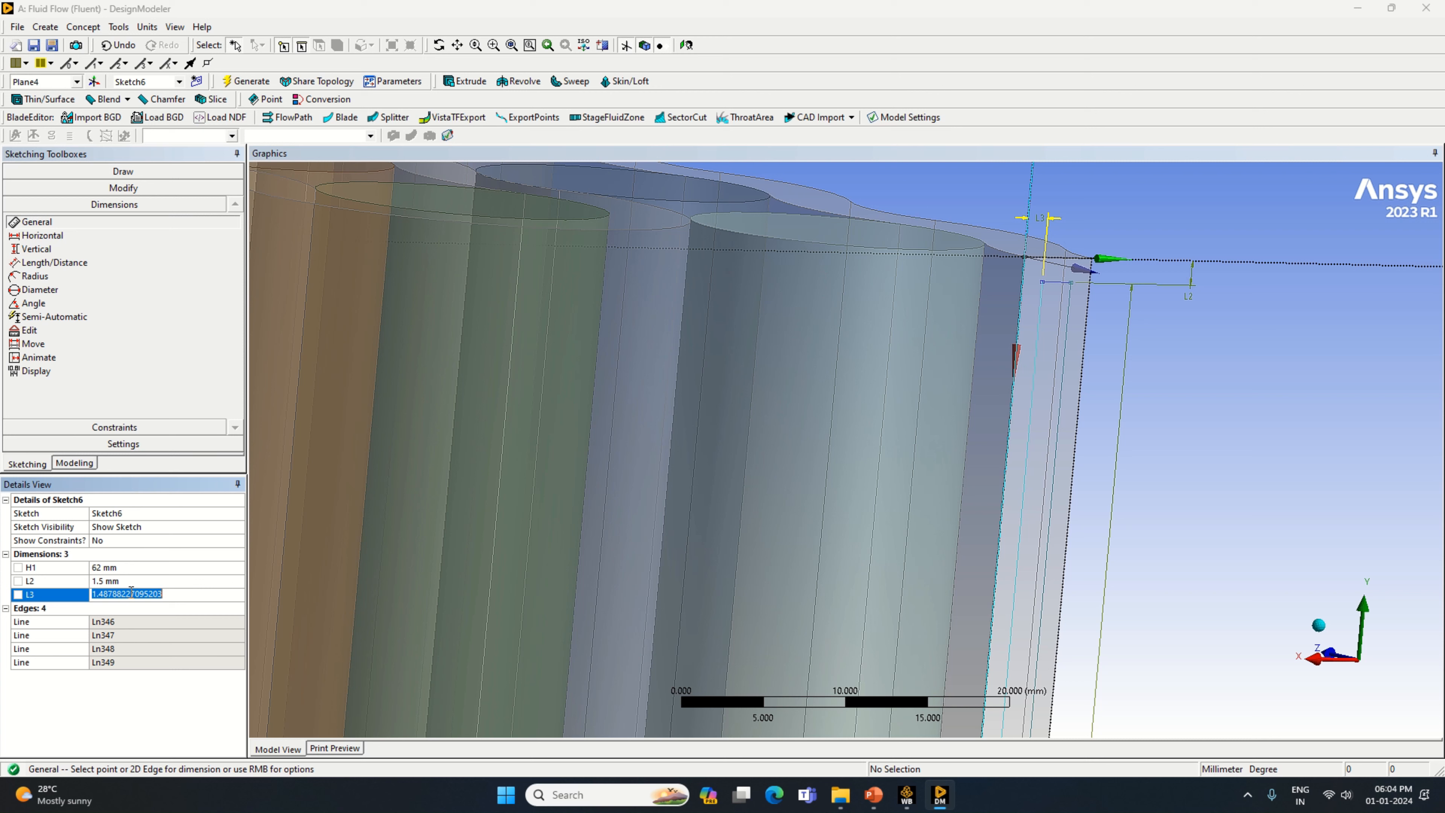
pyautogui.write('1')
pyautogui.press('Return')
# Dimension the short side of the rectangle in Sketch6 and set it to 3 mm.
pyautogui.click(1055, 289)
pyautogui.click(1073, 214)
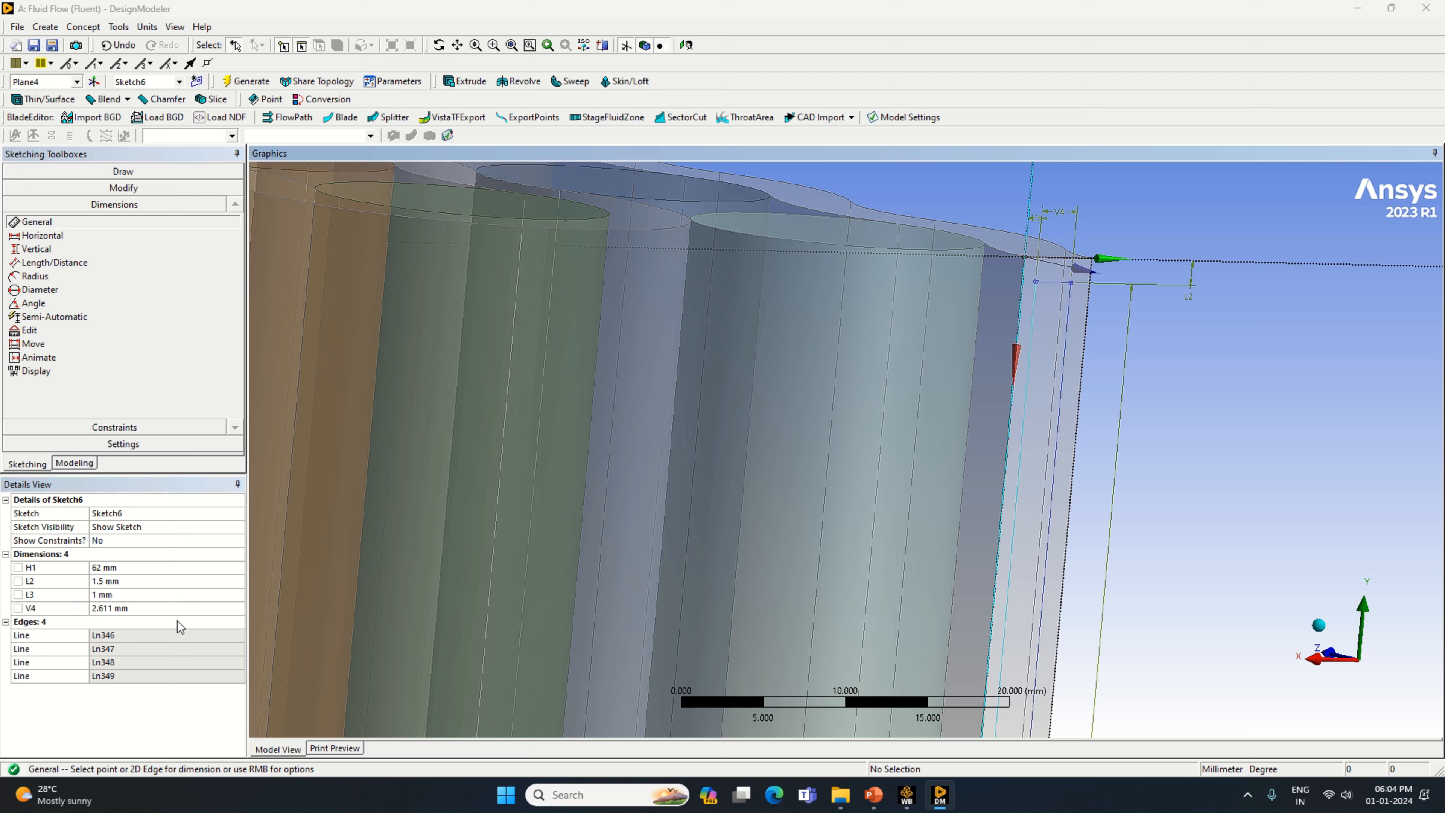
pyautogui.click(143, 611)
pyautogui.write('3')
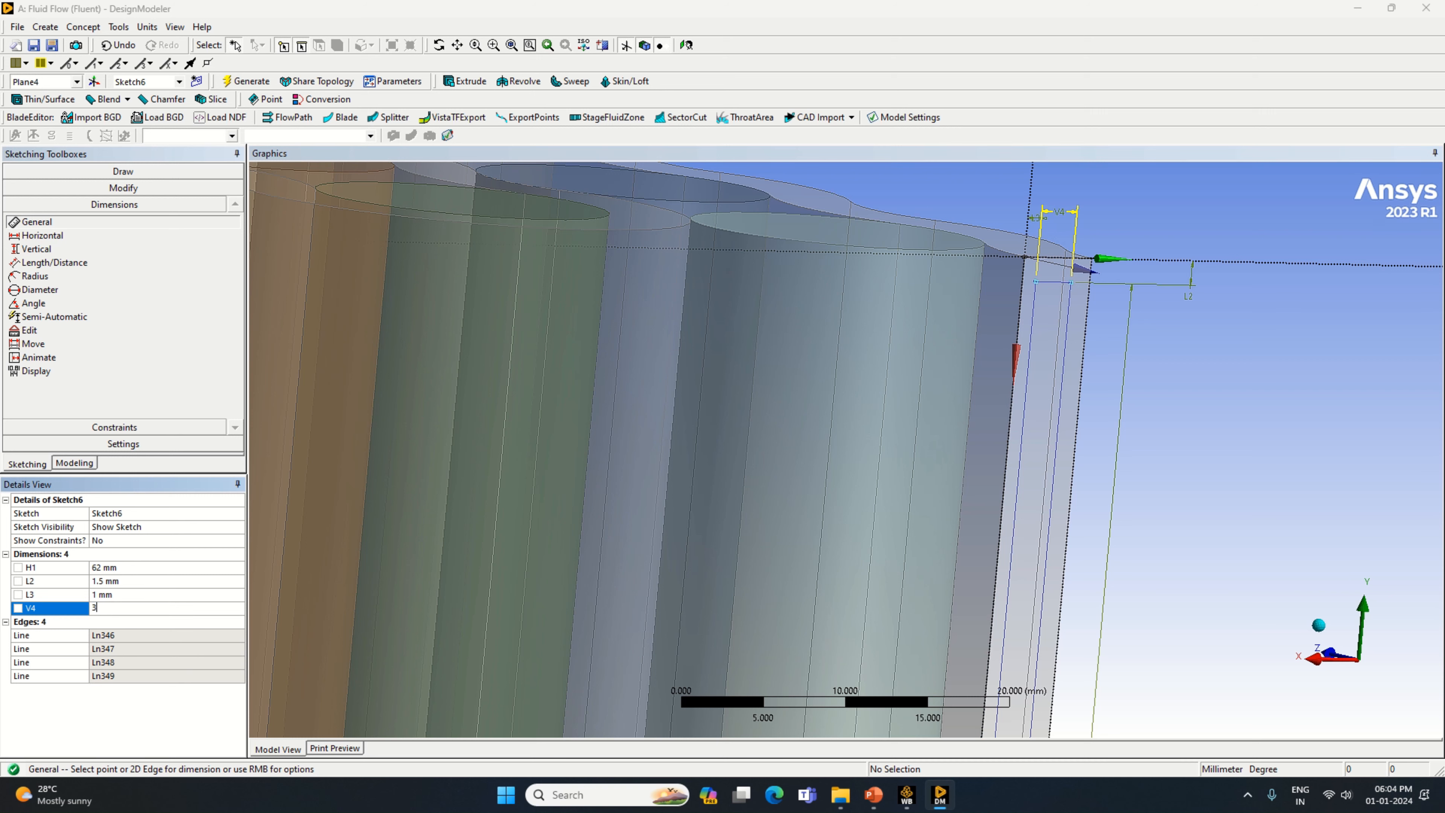
pyautogui.press('Return')
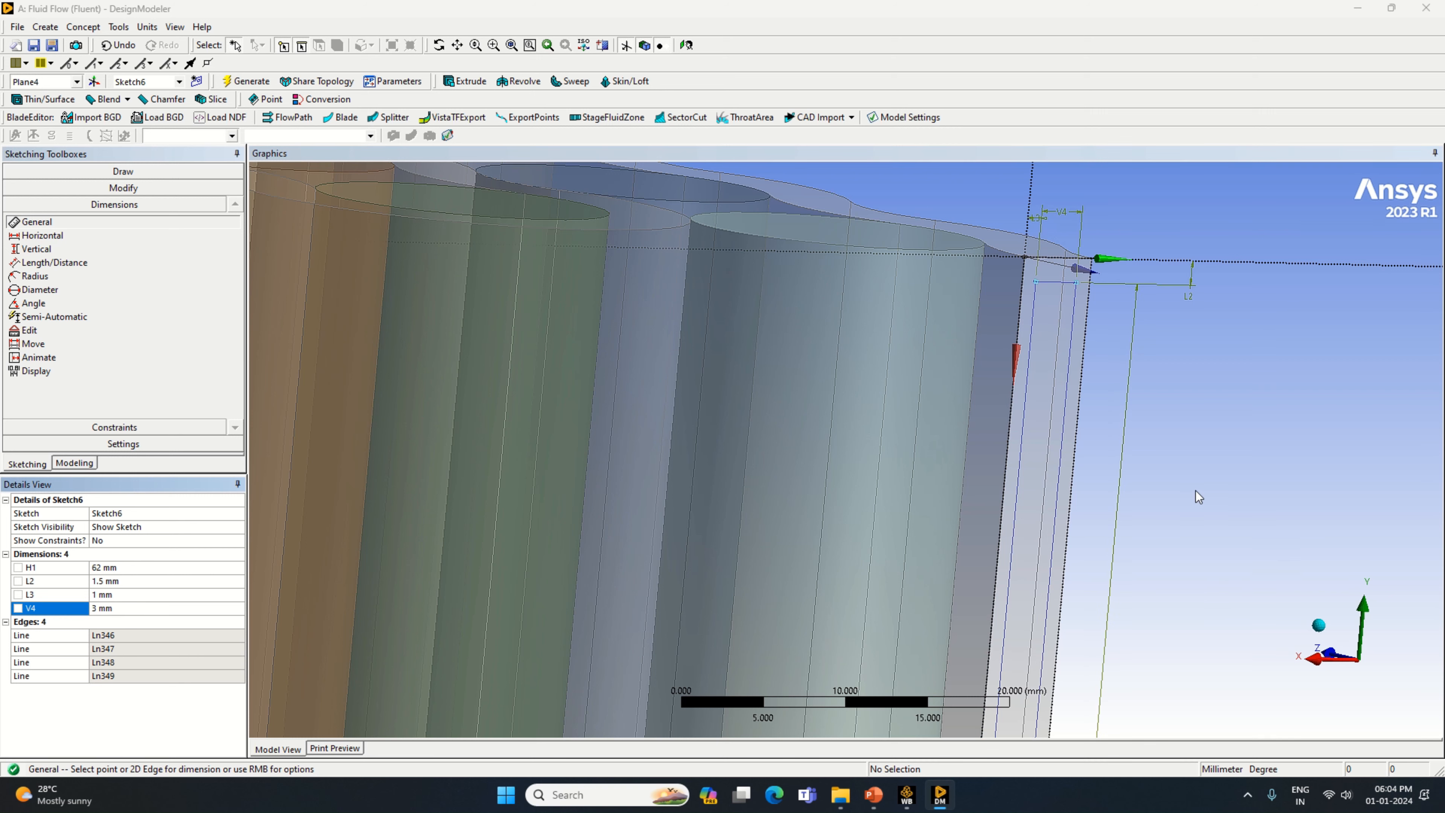
# Create a Sweep feature and assign Sketch6 as its profile.
pyautogui.scroll(-1, 1195, 490)
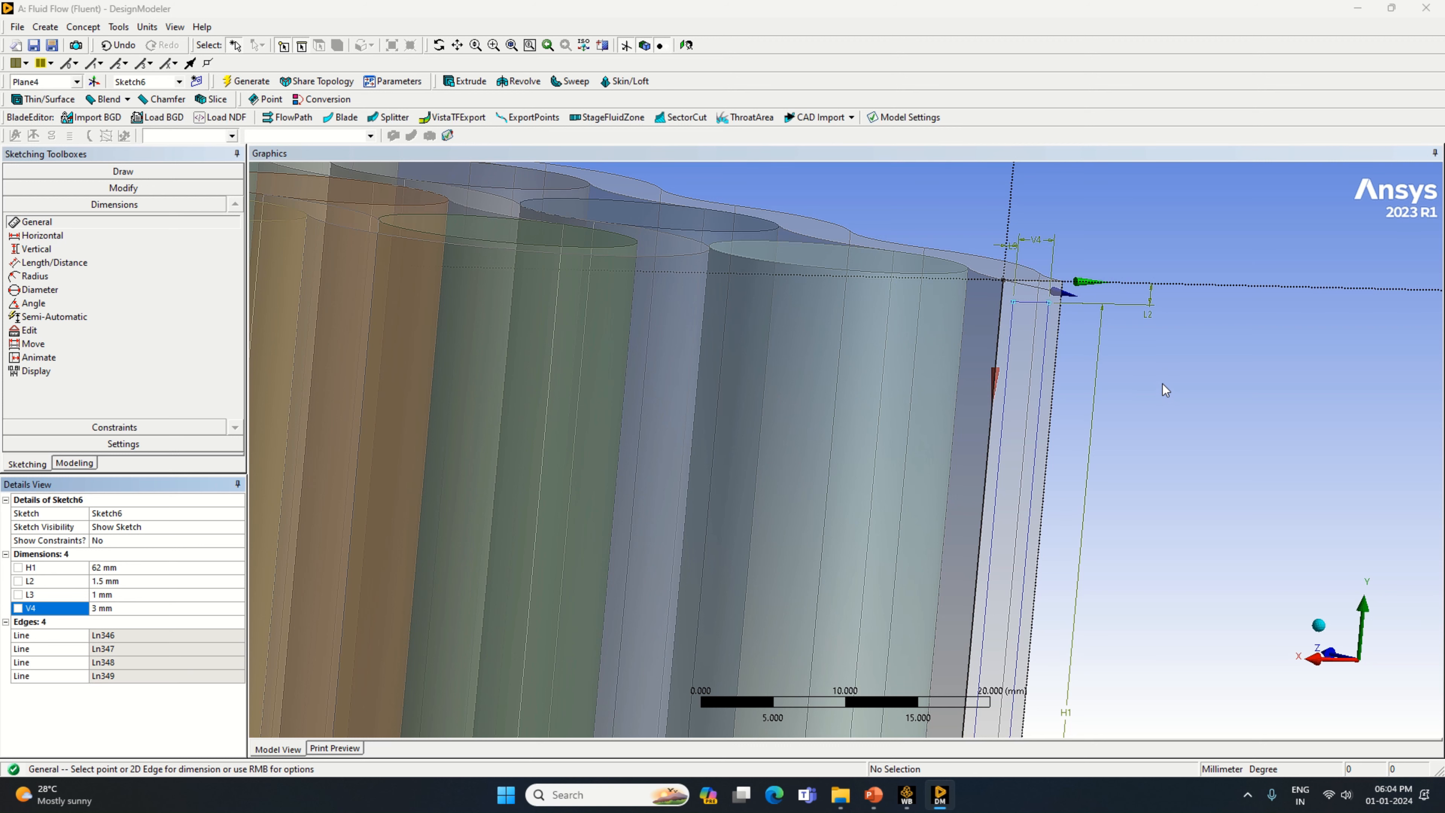
pyautogui.scroll(-5, 1163, 384)
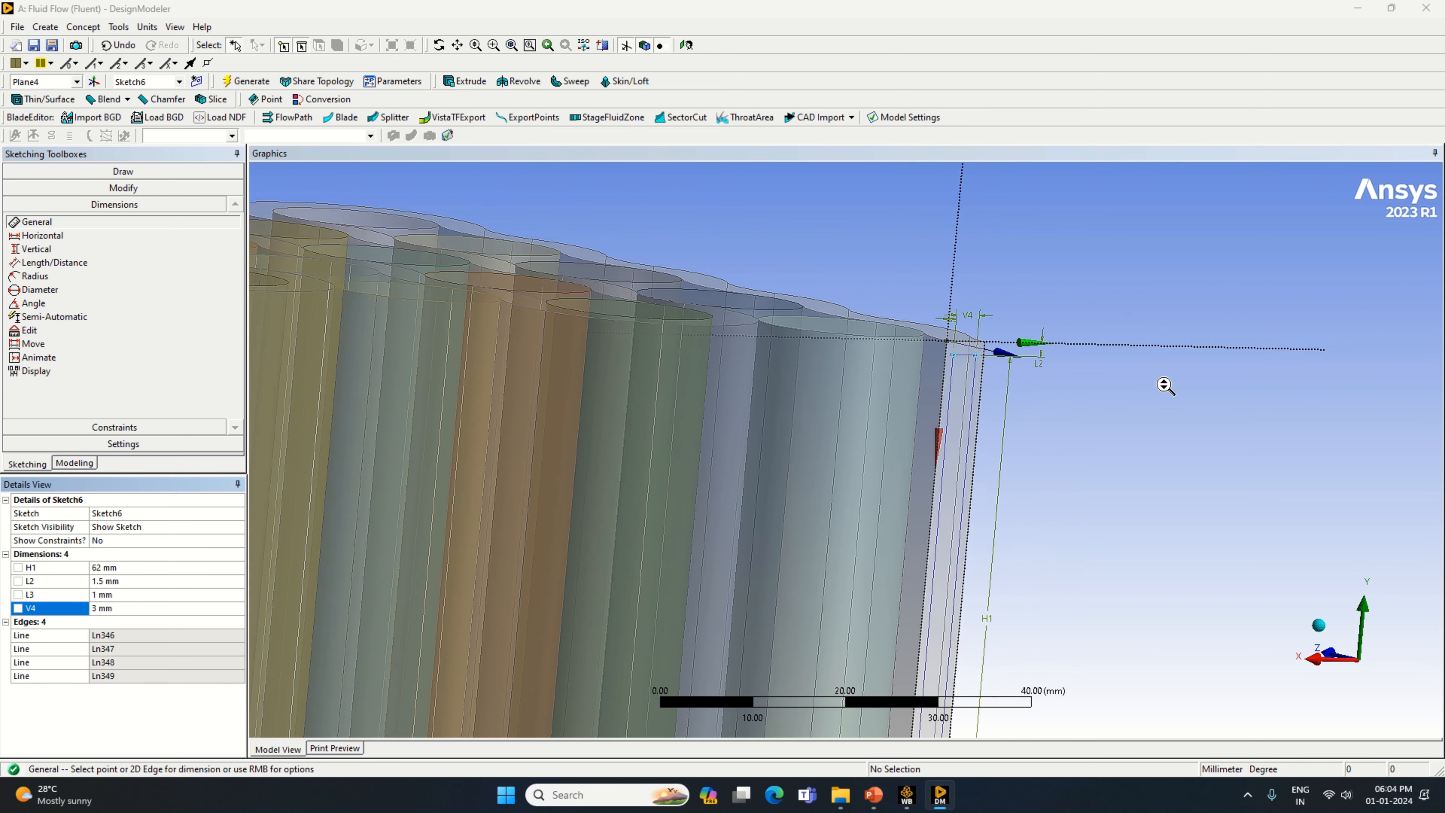
pyautogui.scroll(-5, 1162, 384)
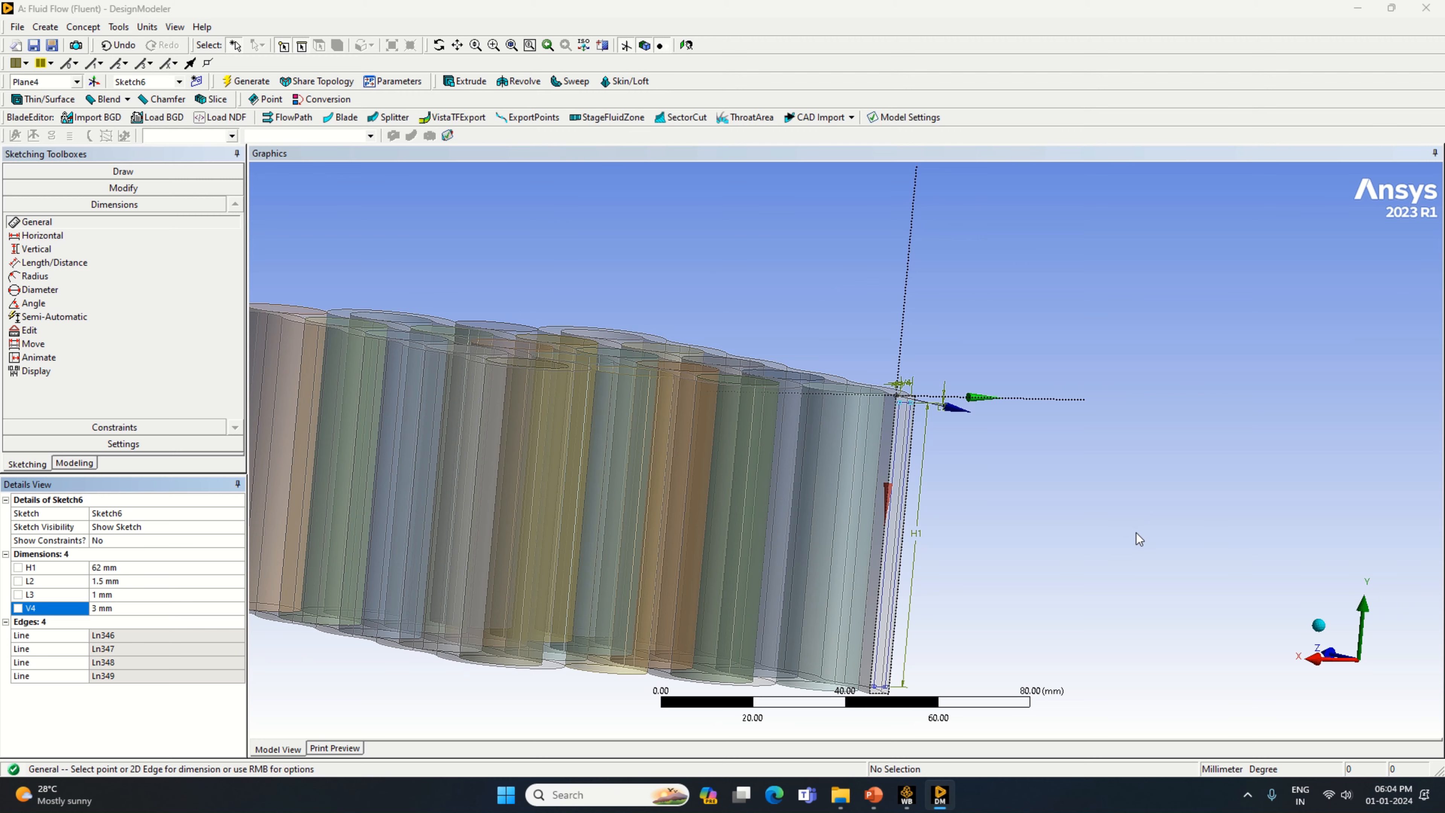
pyautogui.moveTo(1138, 539); pyautogui.dragTo(1297, 523, button='middle')
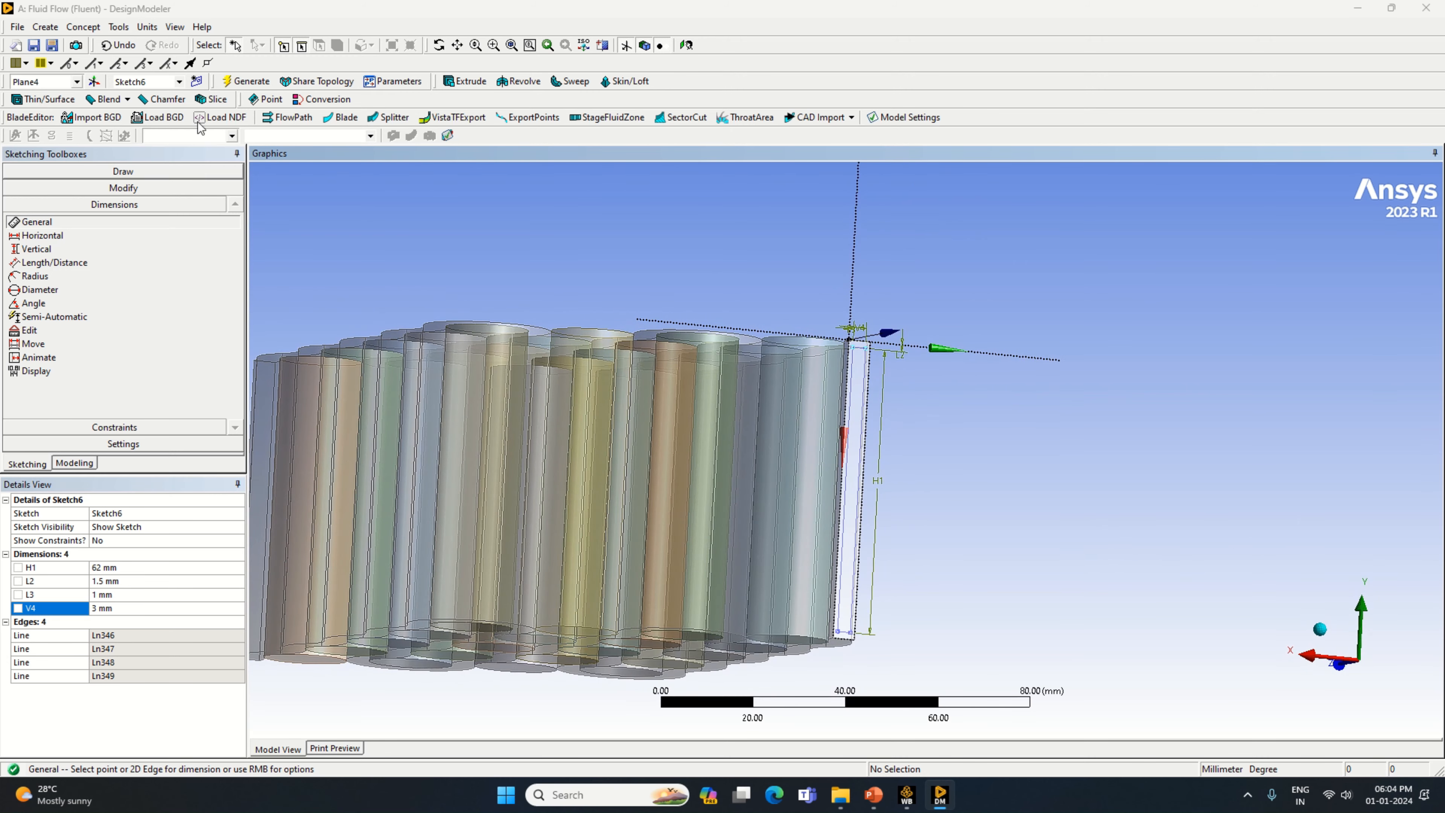
pyautogui.click(571, 81)
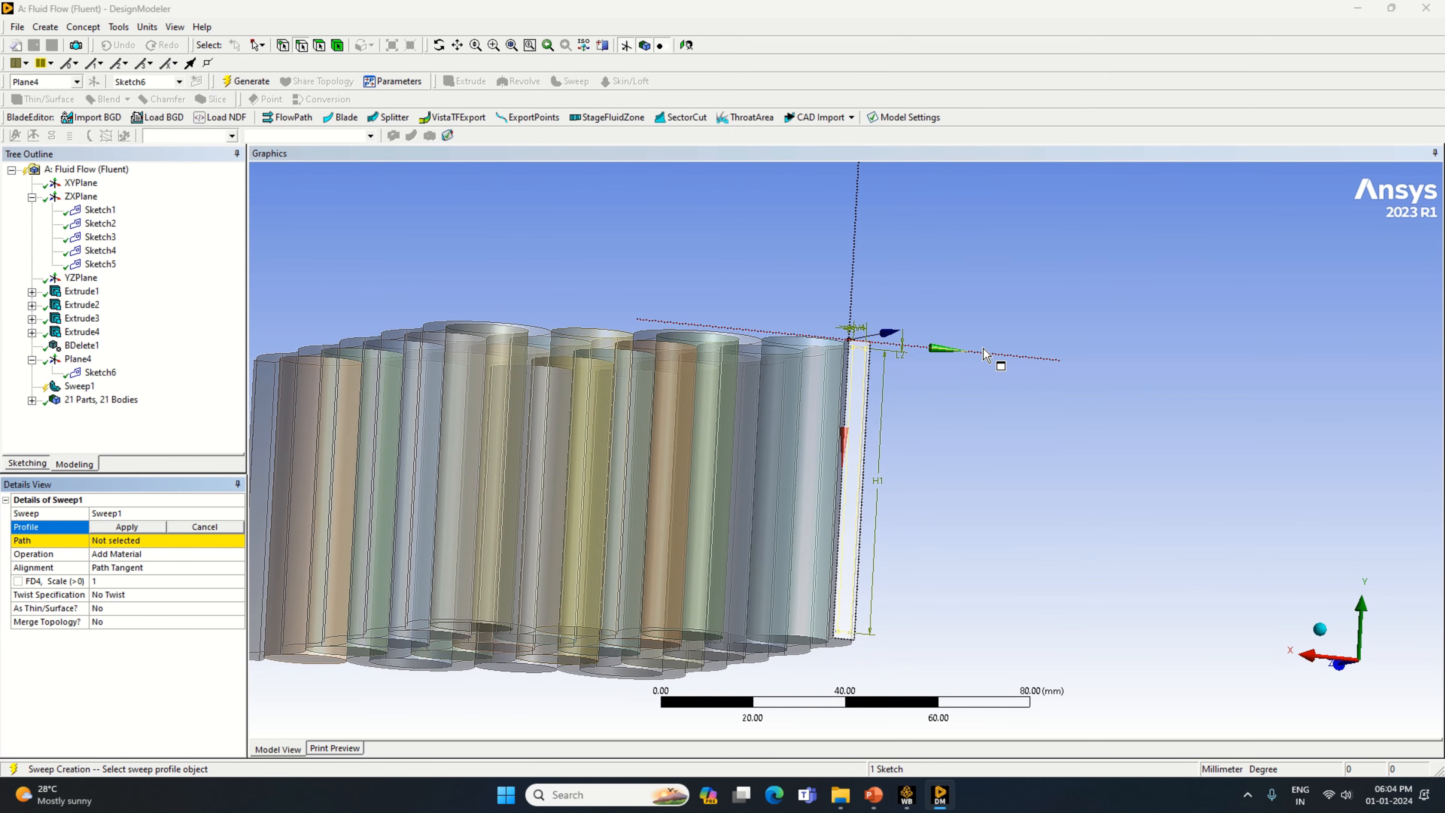
pyautogui.click(101, 372)
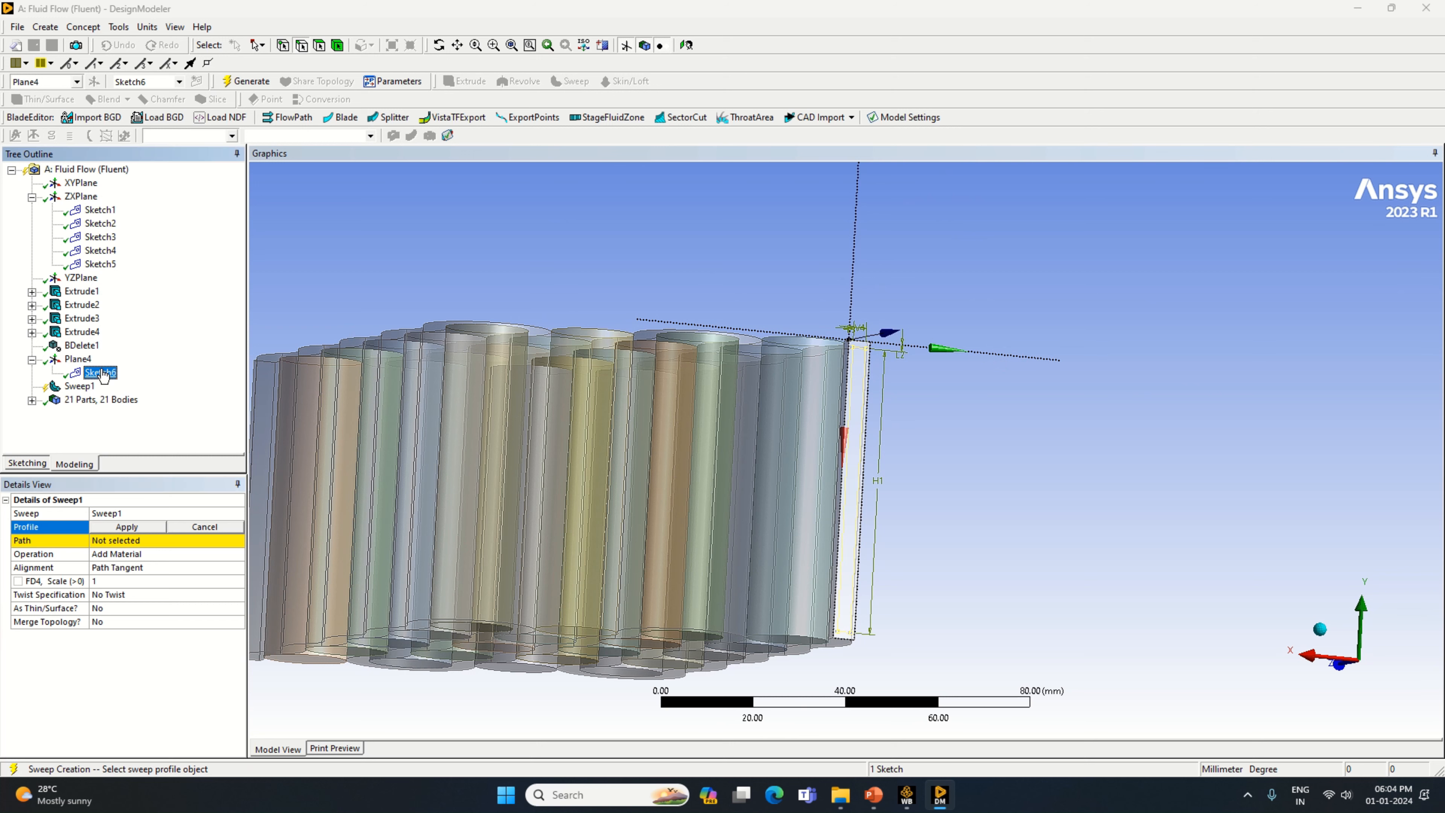
pyautogui.click(108, 528)
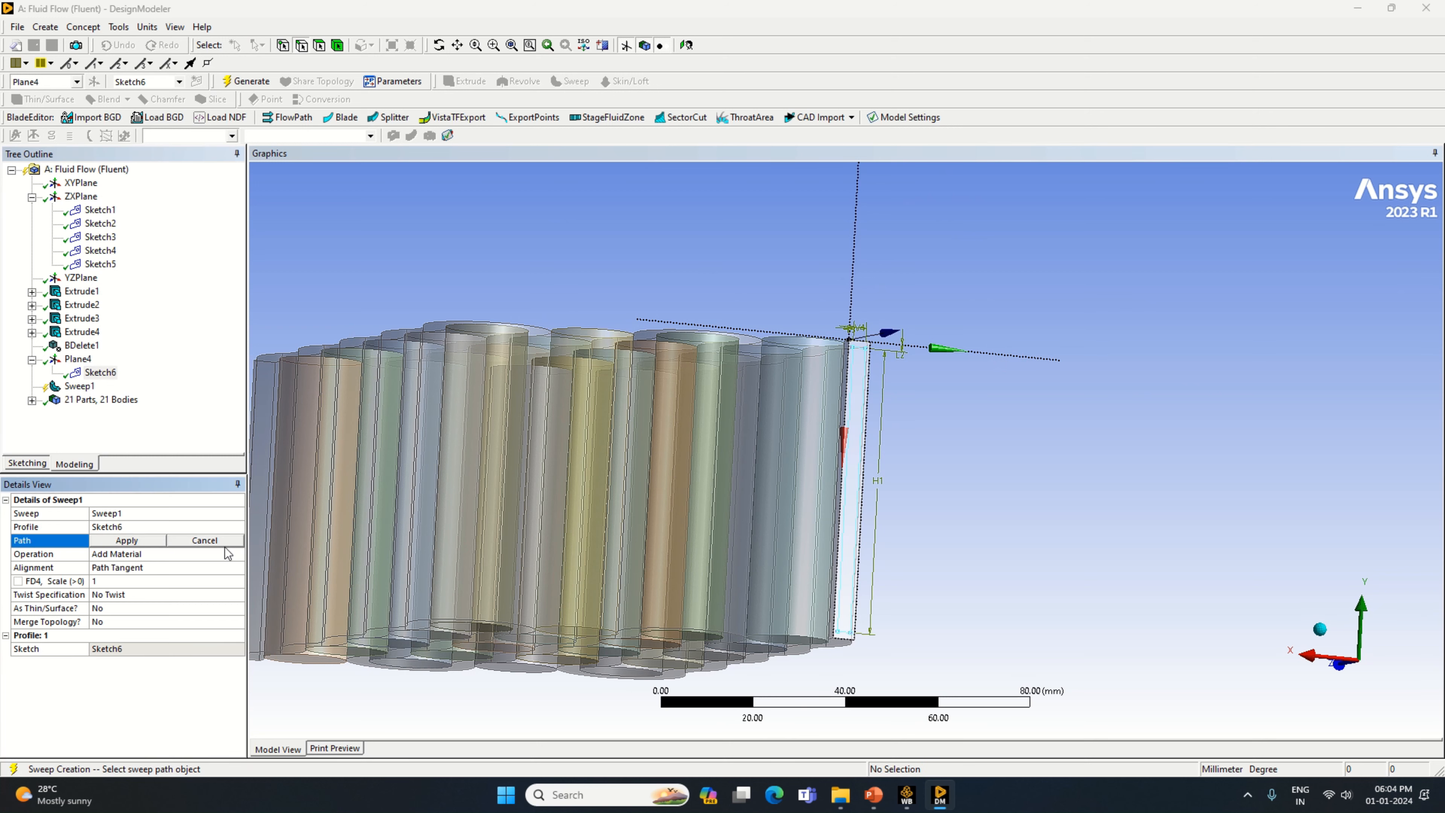
# Try to assign Sketch4 on ZXPlane as the path of Sweep1 and generate the sweep.
pyautogui.moveTo(430, 462)
pyautogui.mouseDown(button='middle')
pyautogui.moveTo(428, 548)
pyautogui.moveTo(374, 474)
pyautogui.moveTo(554, 574)
pyautogui.moveTo(558, 607)
pyautogui.mouseUp(button='middle')
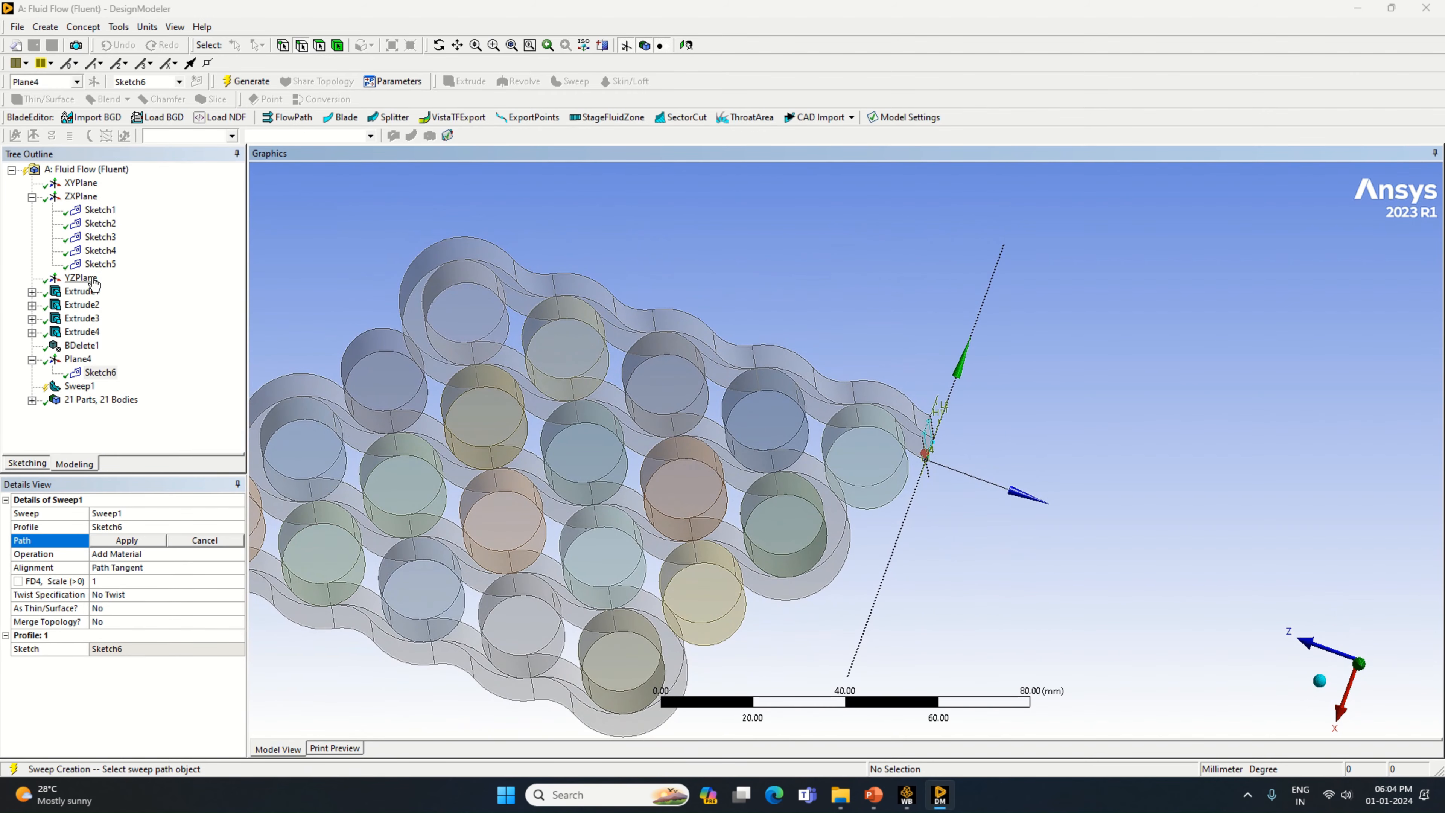
pyautogui.click(99, 251)
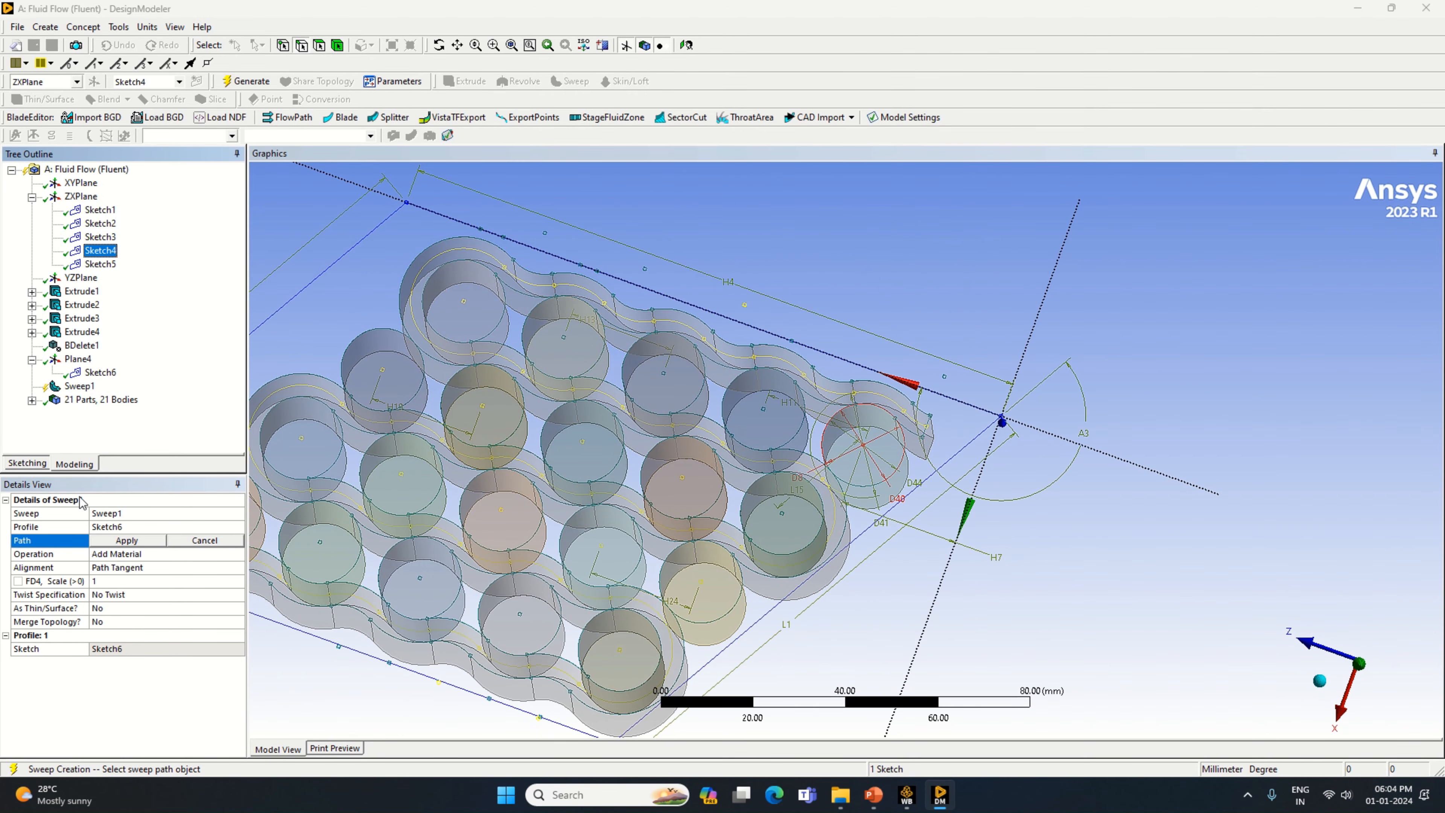
pyautogui.click(113, 542)
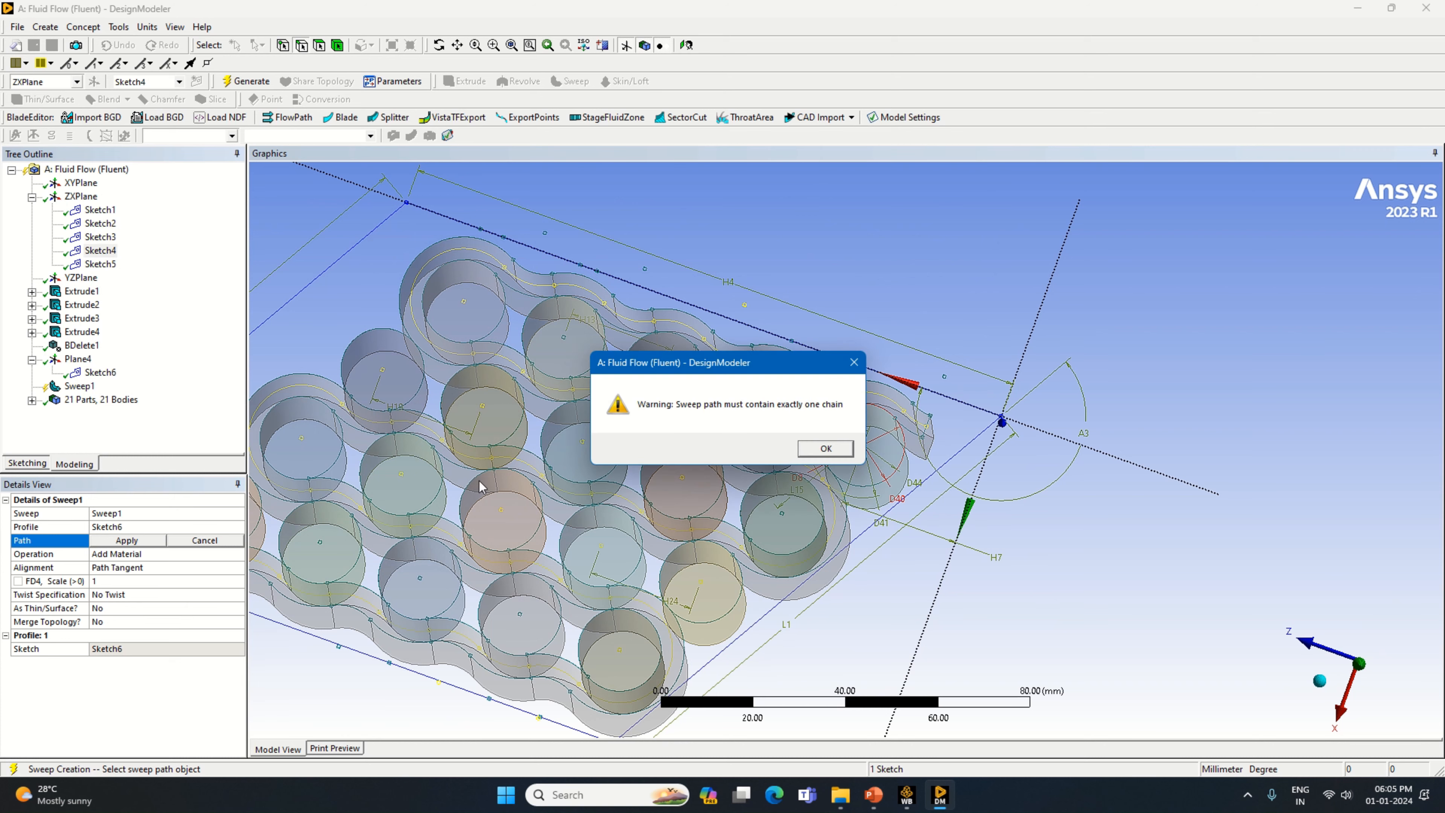
pyautogui.click(824, 449)
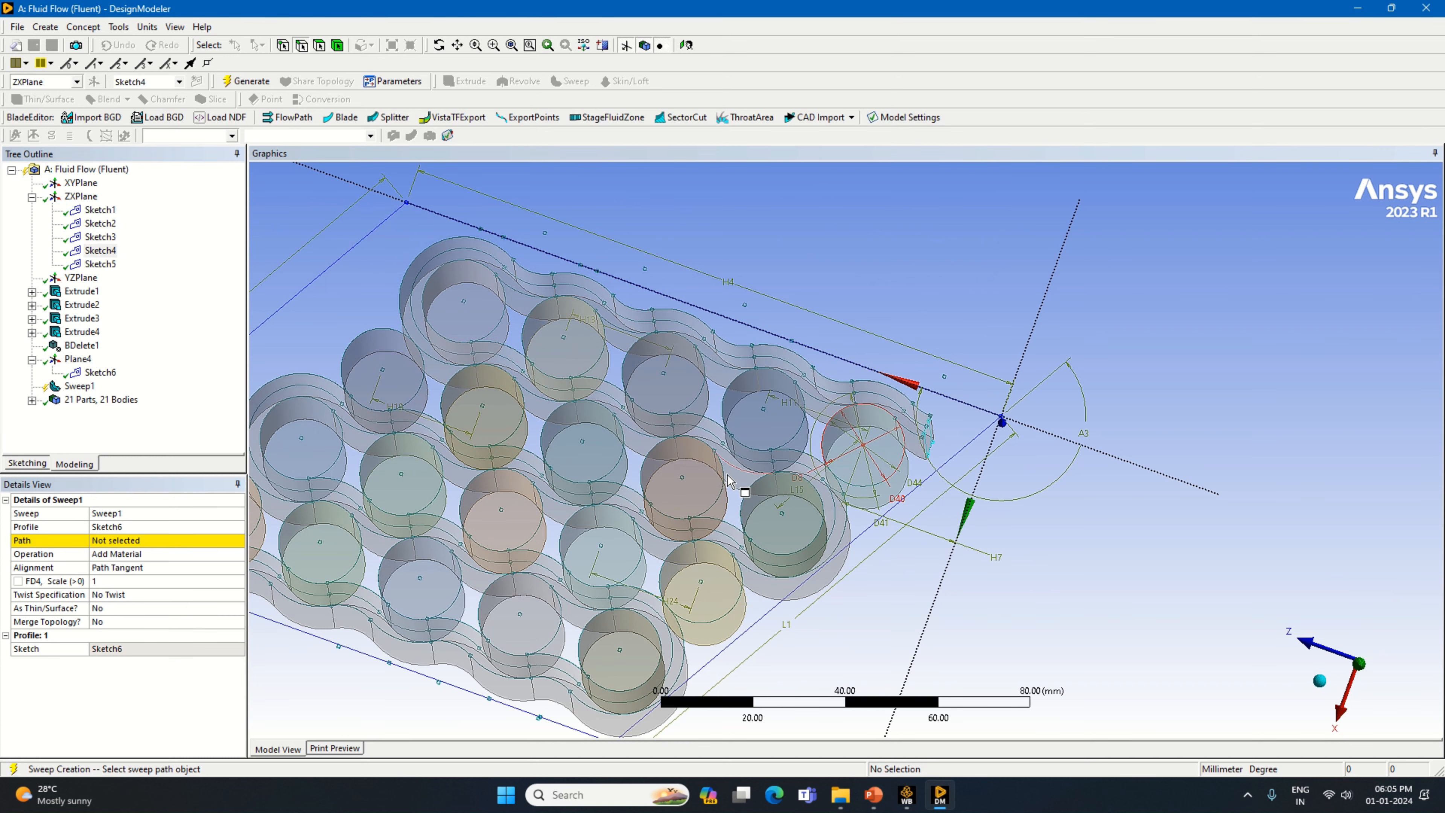
pyautogui.moveTo(682, 484); pyautogui.dragTo(219, 386, button='middle')
pyautogui.click(236, 80)
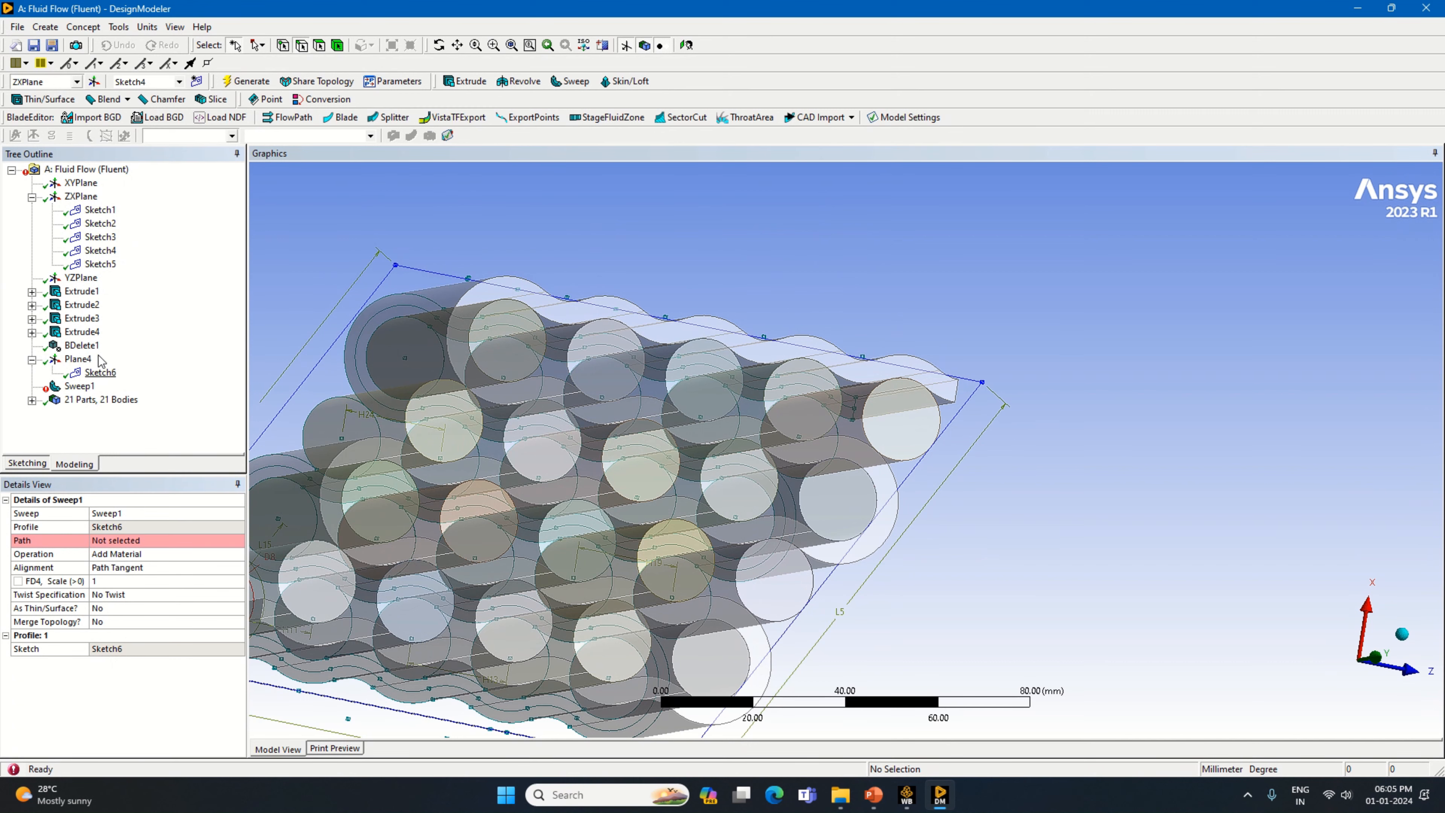
# Trim the leftover arc of the 23 mm circle around the first cell from Sketch4 on ZXPlane.
pyautogui.click(98, 251)
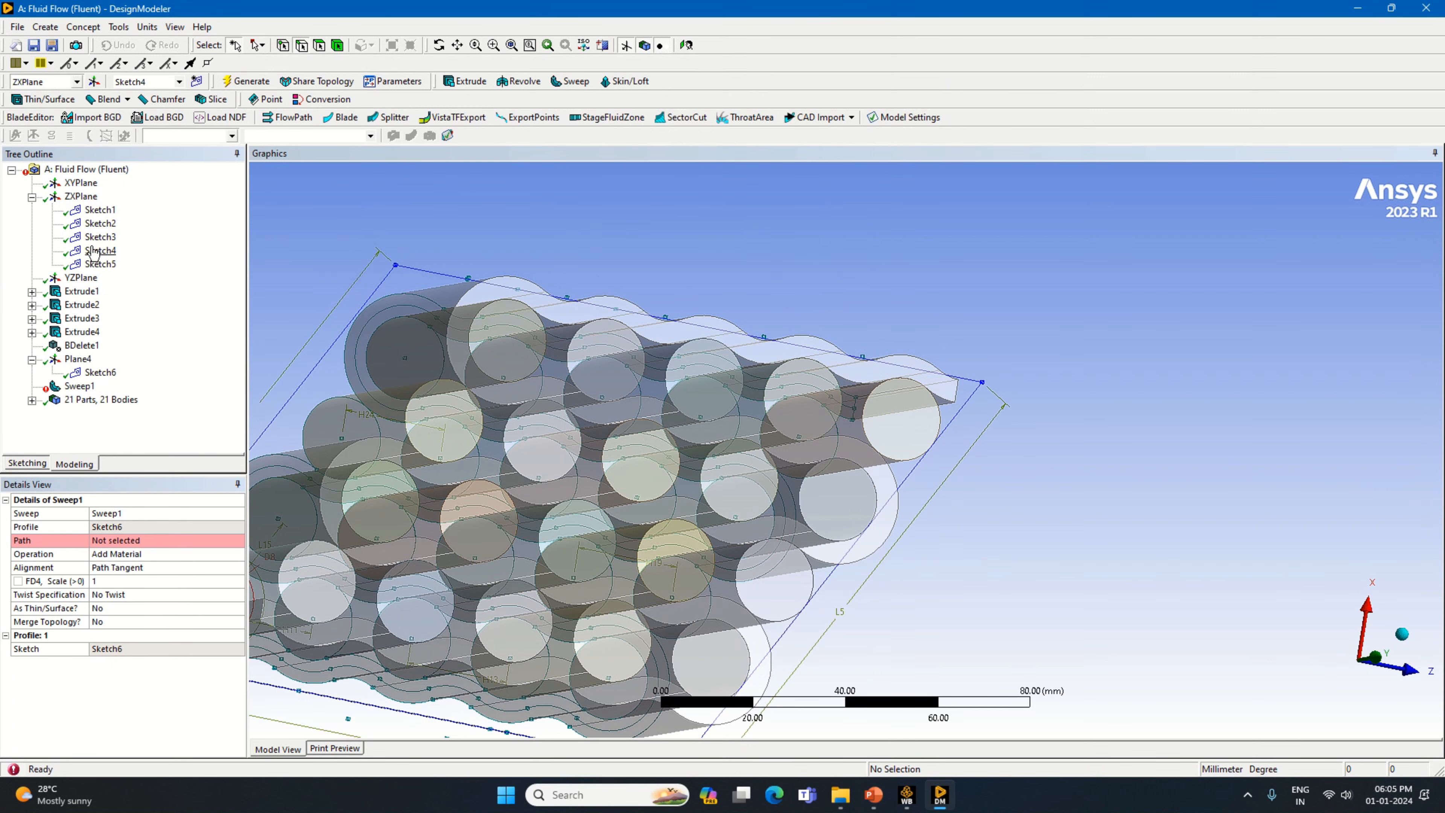
pyautogui.click(1402, 633)
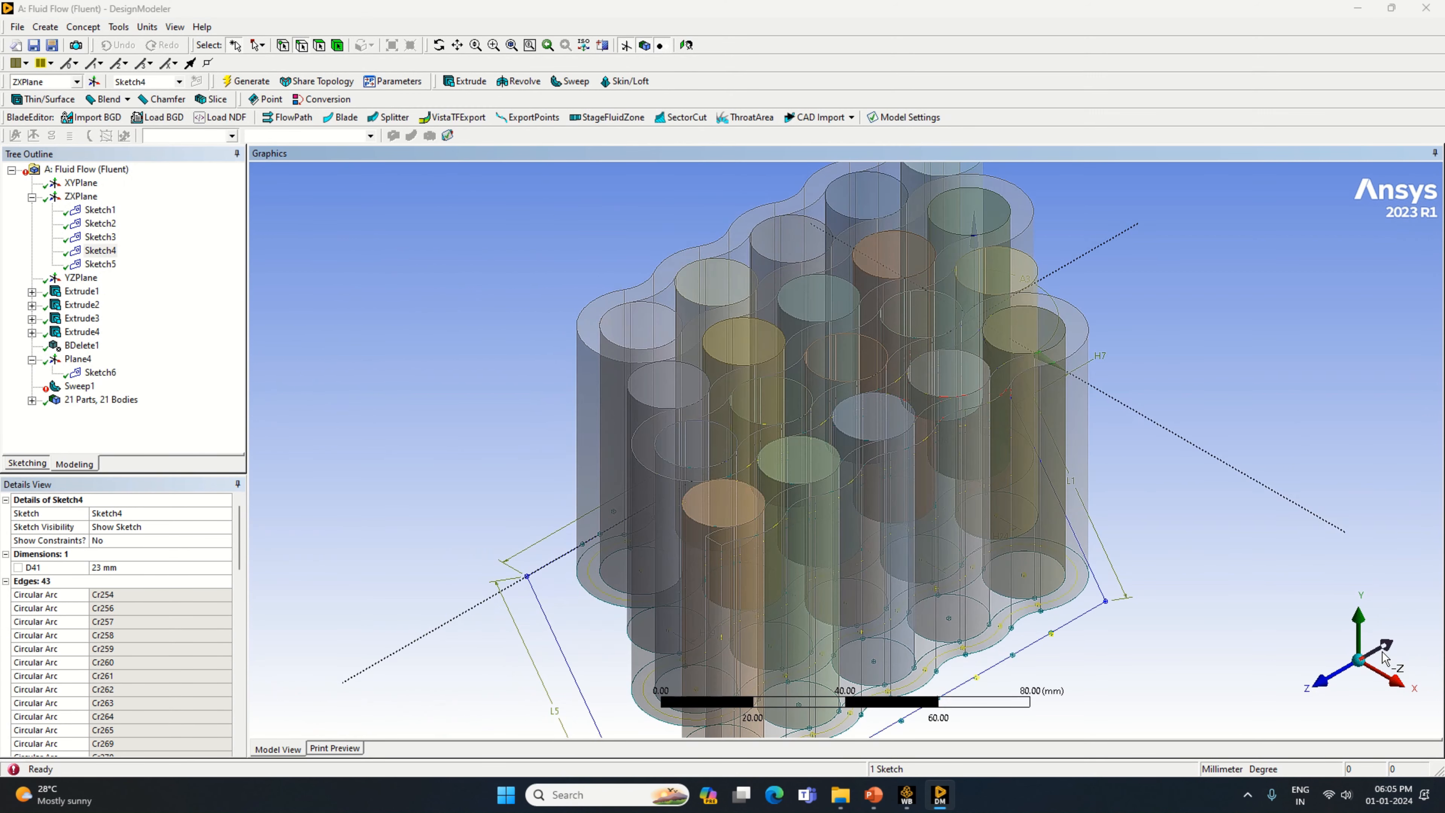
pyautogui.rightClick(80, 199)
pyautogui.click(132, 209)
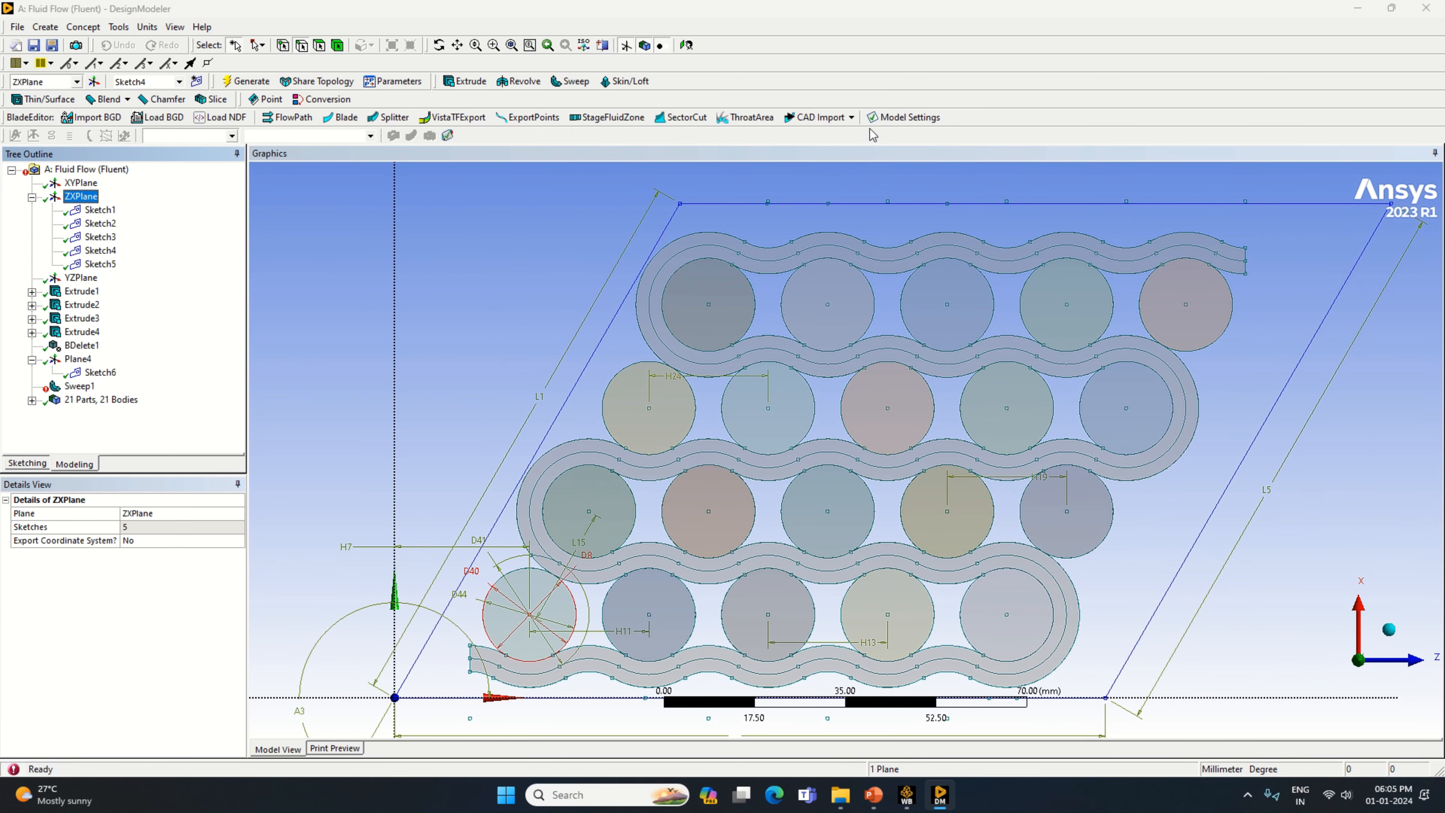
pyautogui.click(457, 45)
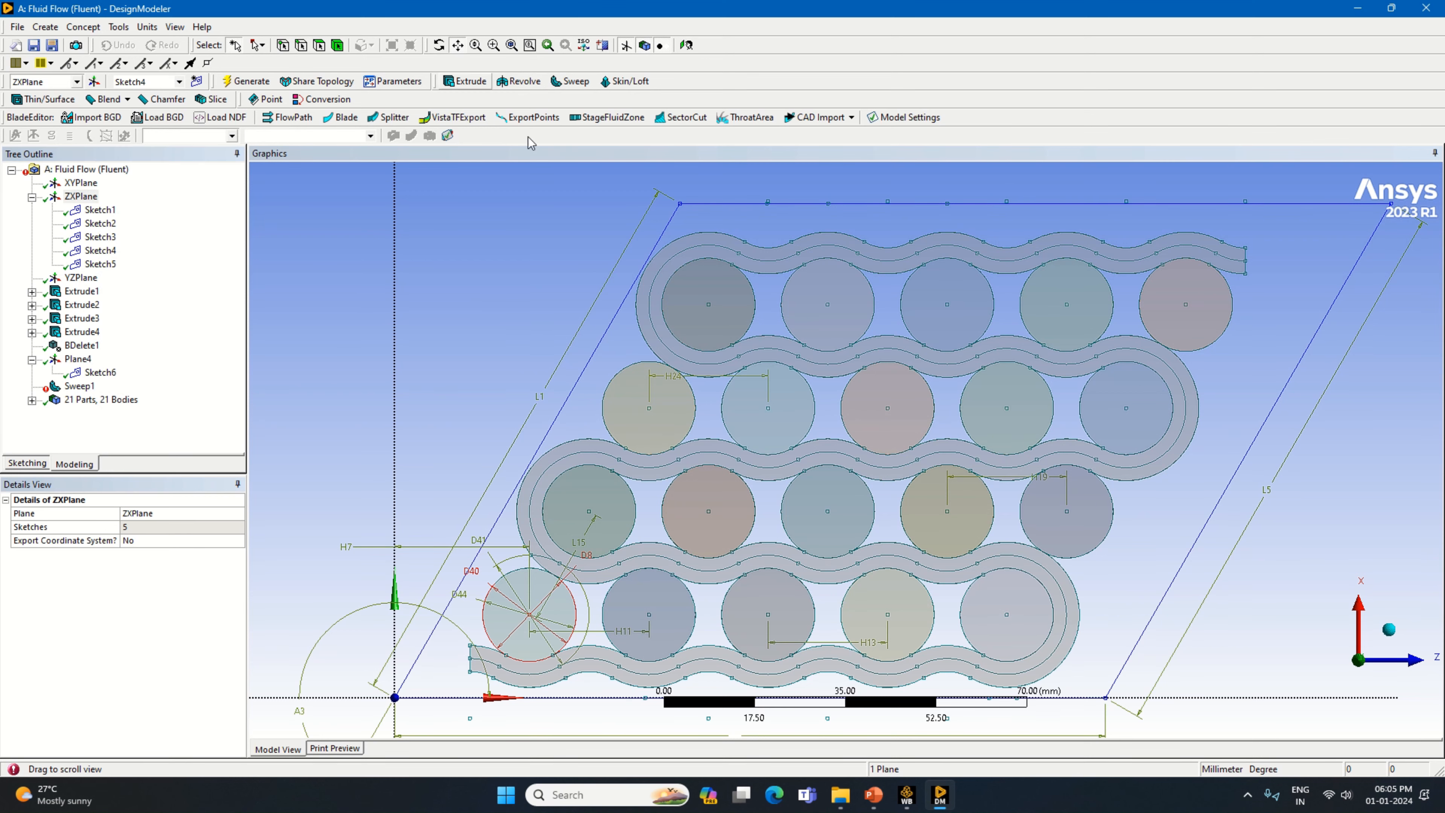
pyautogui.moveTo(692, 382)
pyautogui.mouseDown()
pyautogui.moveTo(816, 320)
pyautogui.moveTo(792, 339)
pyautogui.mouseUp()
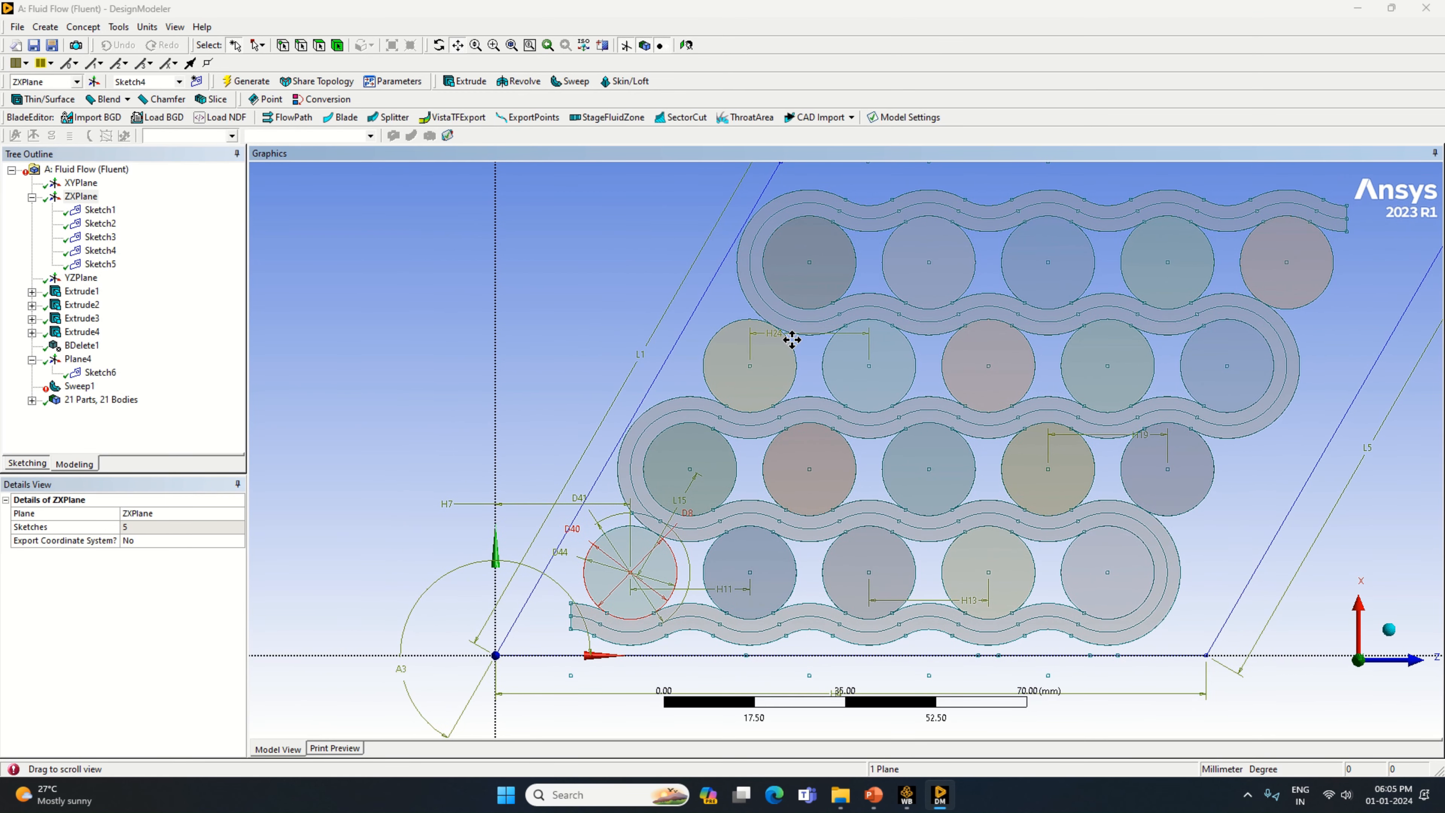
pyautogui.scroll(1, 804, 501)
pyautogui.moveTo(813, 501); pyautogui.dragTo(817, 431)
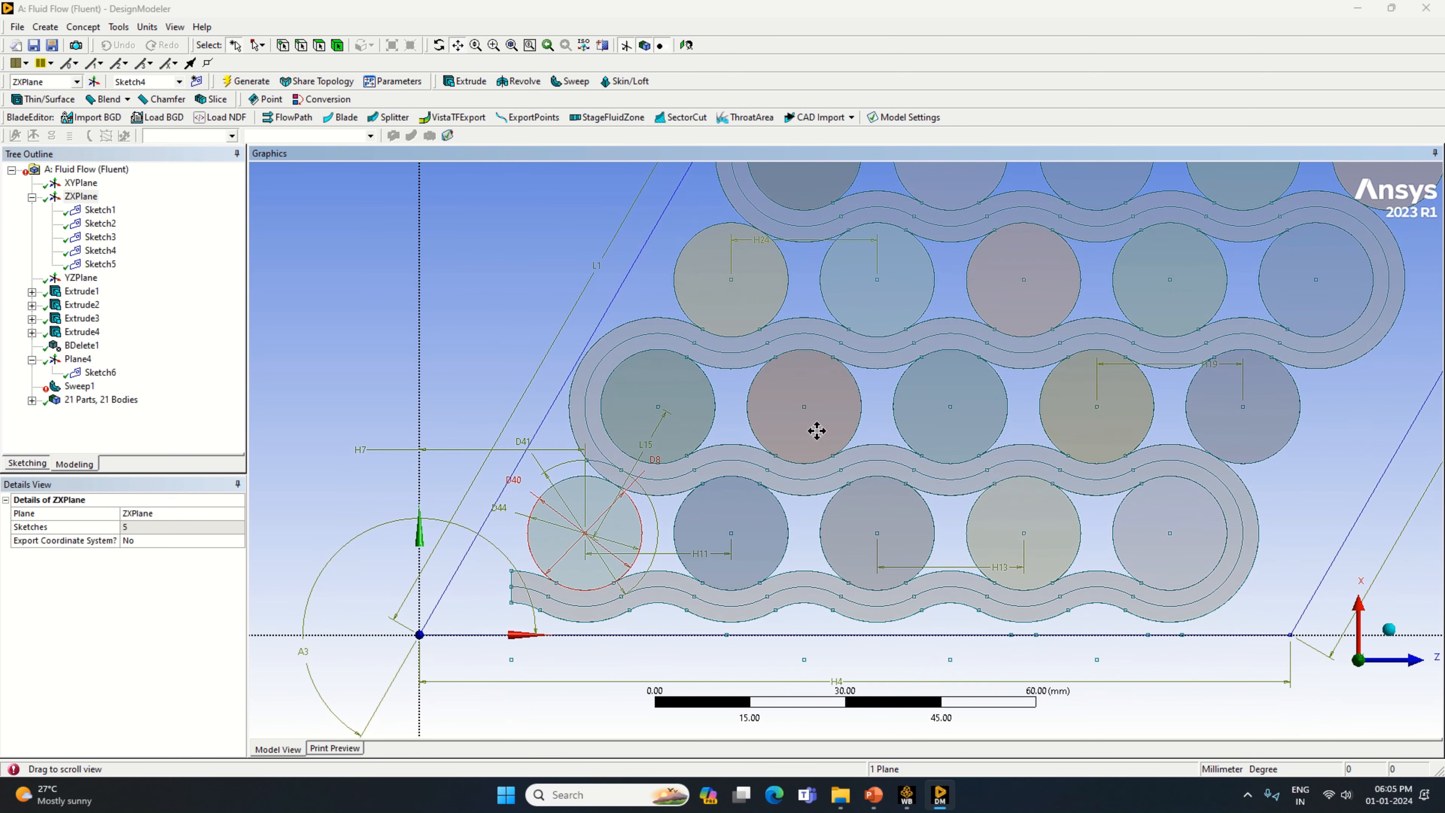
pyautogui.click(99, 251)
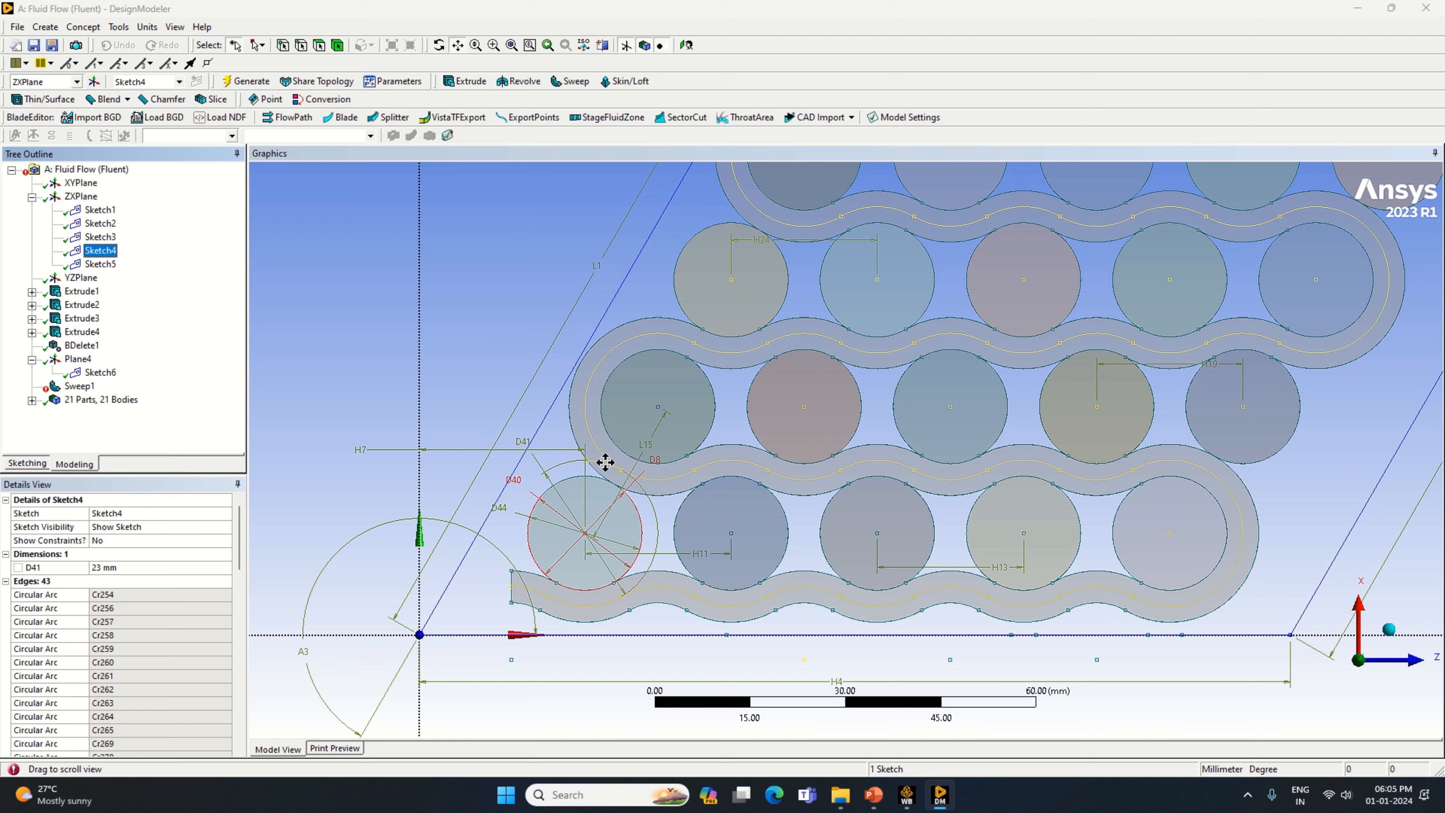
pyautogui.click(32, 464)
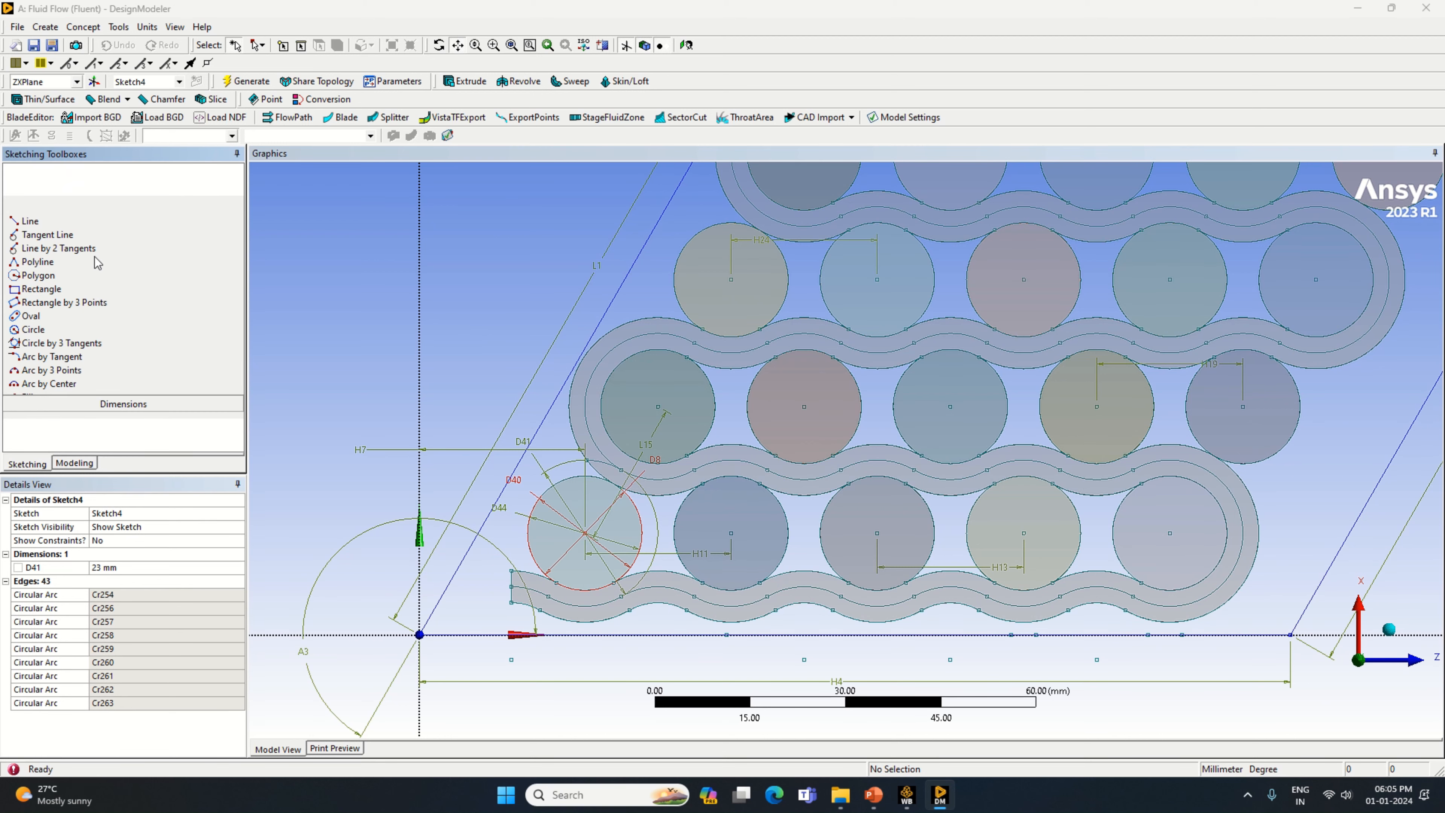
pyautogui.click(114, 277)
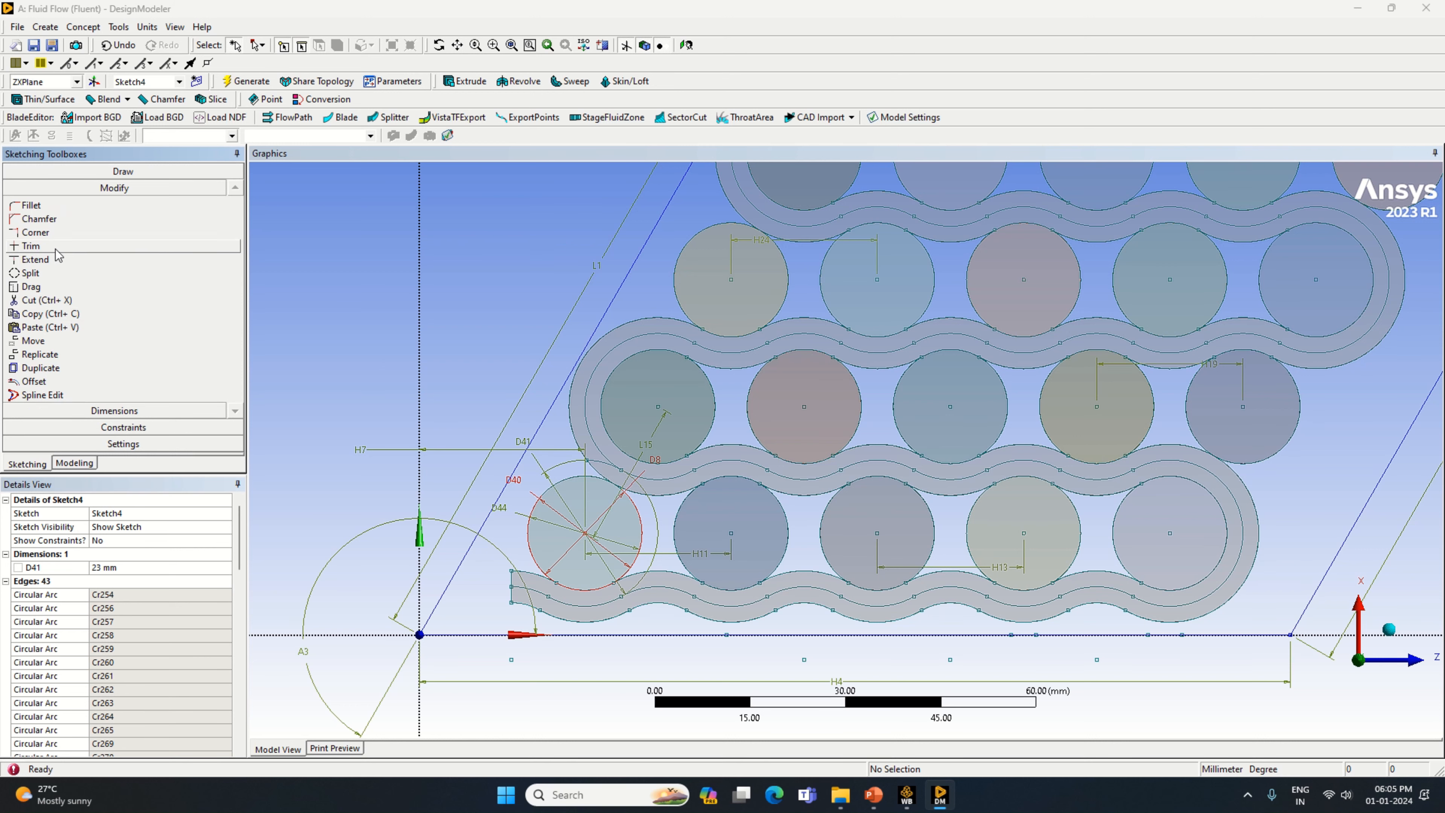
pyautogui.click(31, 245)
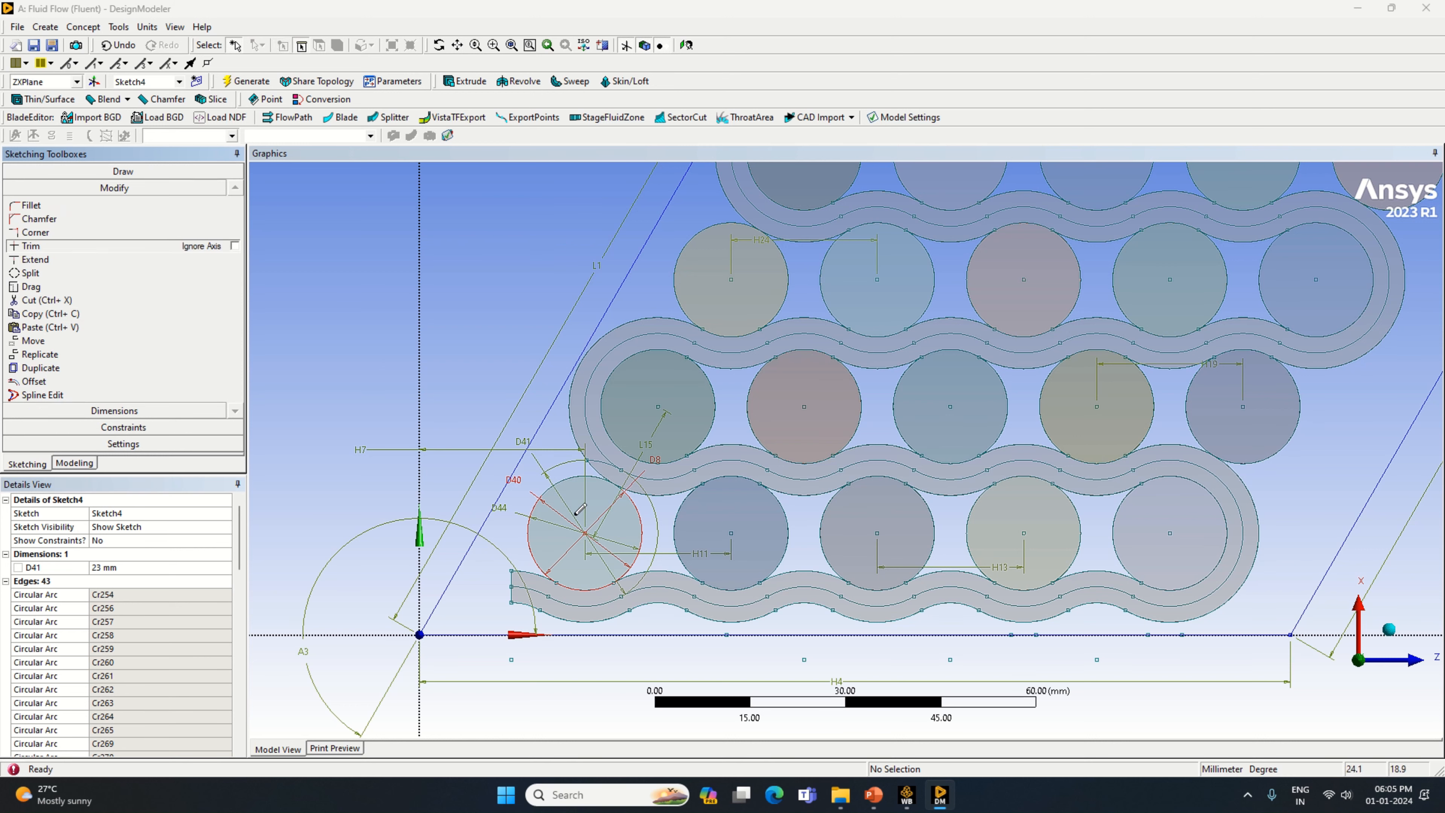
pyautogui.click(604, 454)
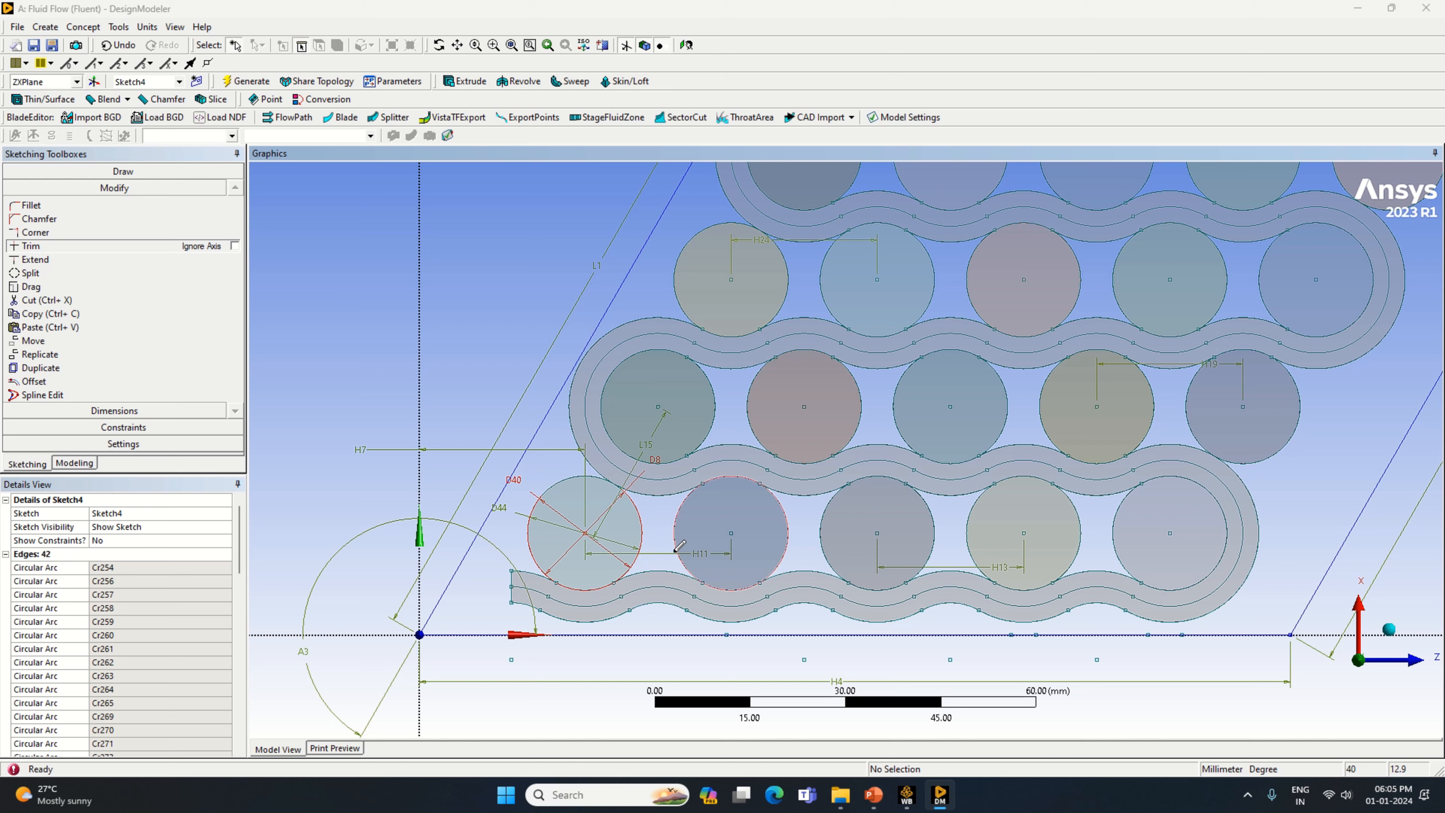
# Edit Sweep1 to use Sketch6 as its profile and the trimmed Sketch4 as its path.
pyautogui.click(74, 463)
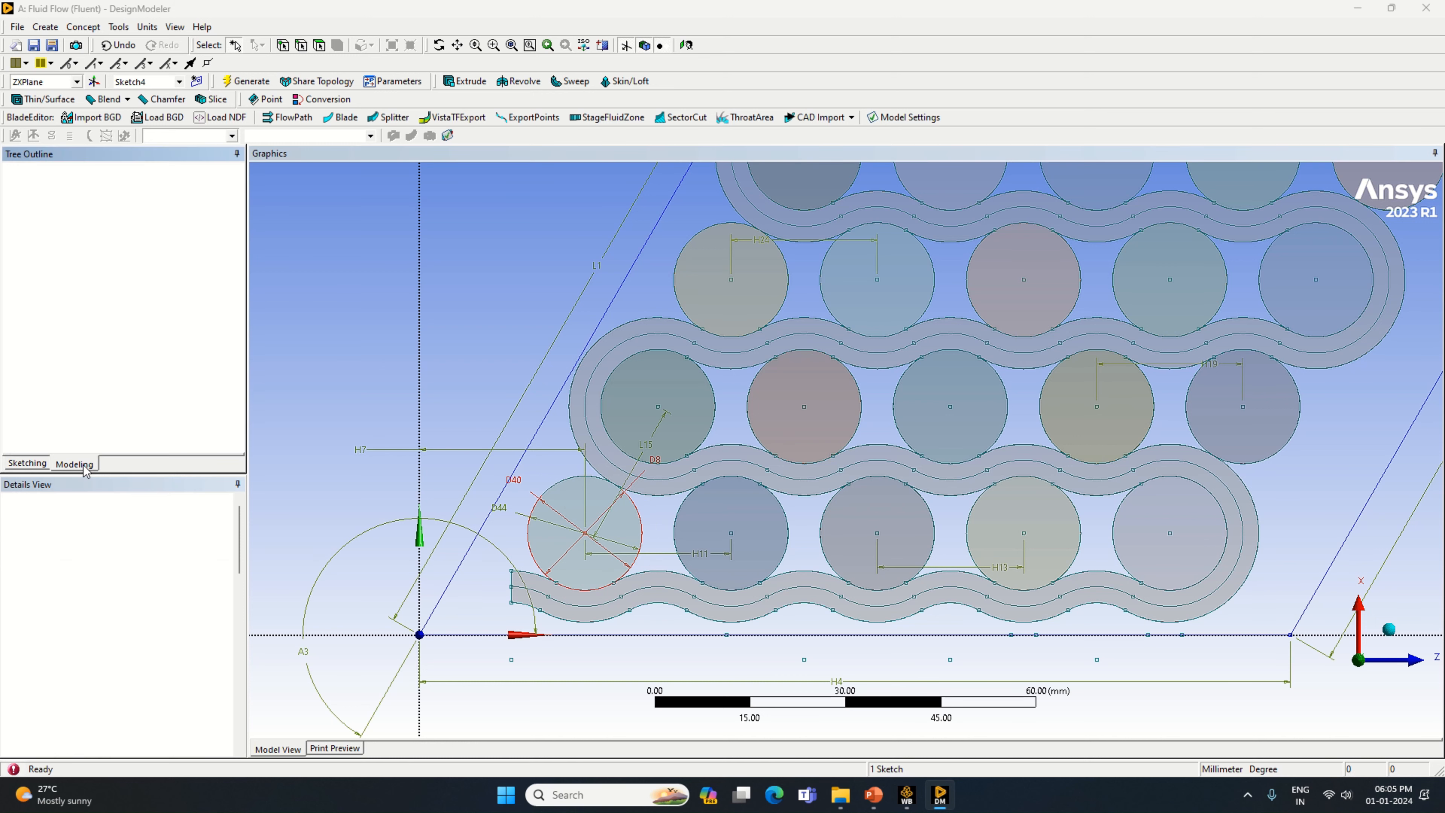
pyautogui.click(80, 386)
pyautogui.rightClick(87, 388)
pyautogui.click(117, 398)
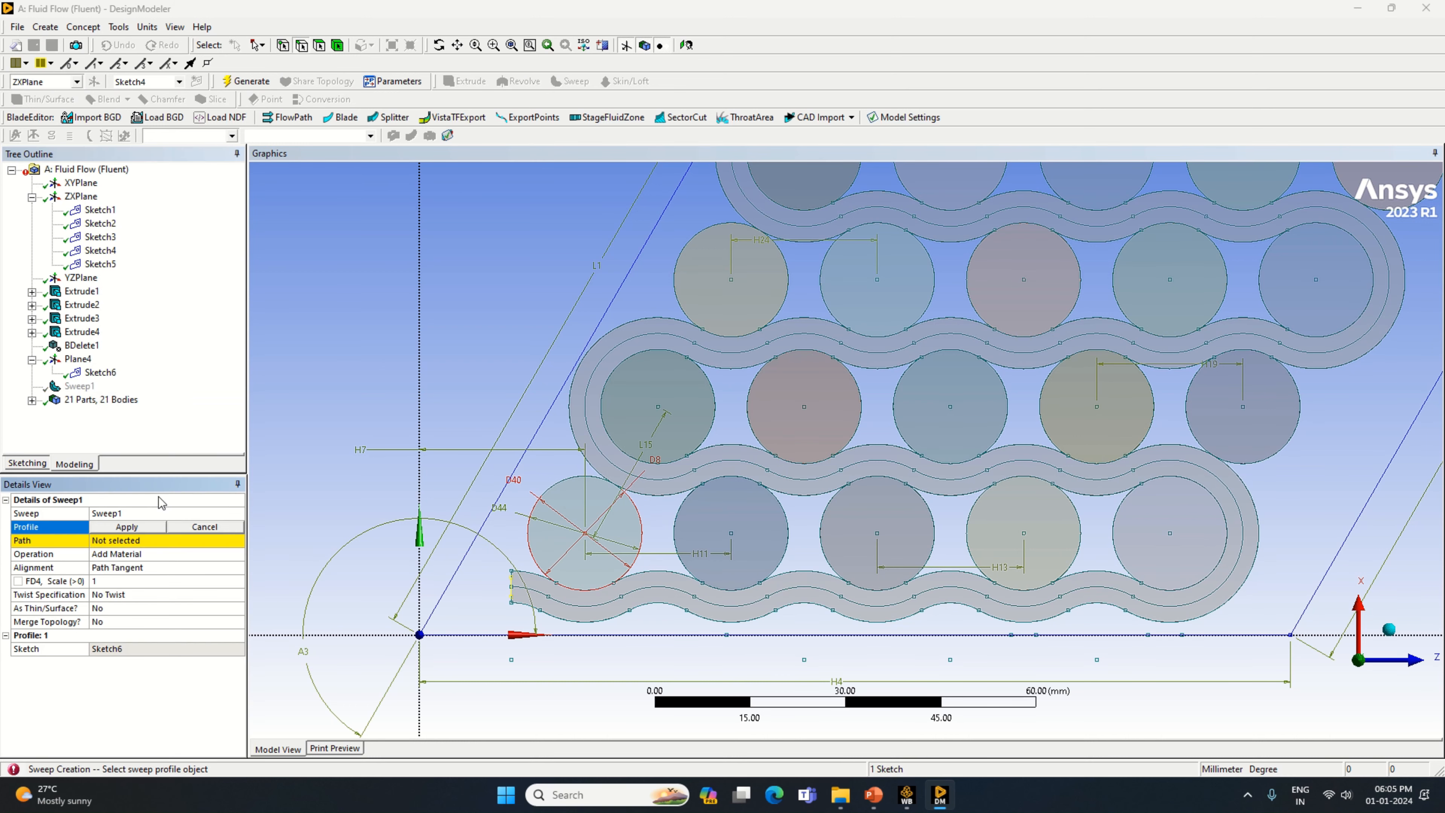
pyautogui.click(100, 372)
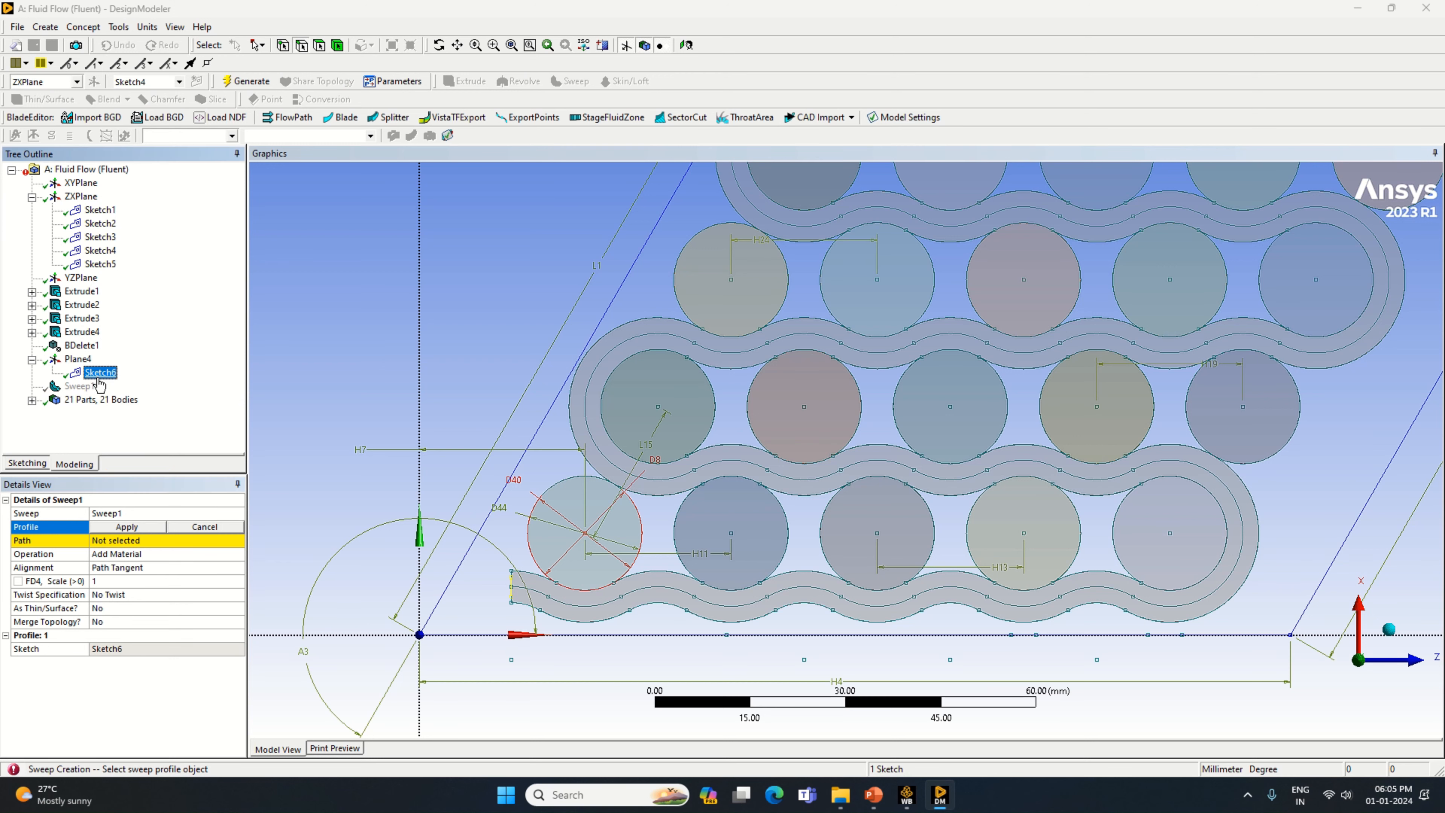
pyautogui.click(128, 526)
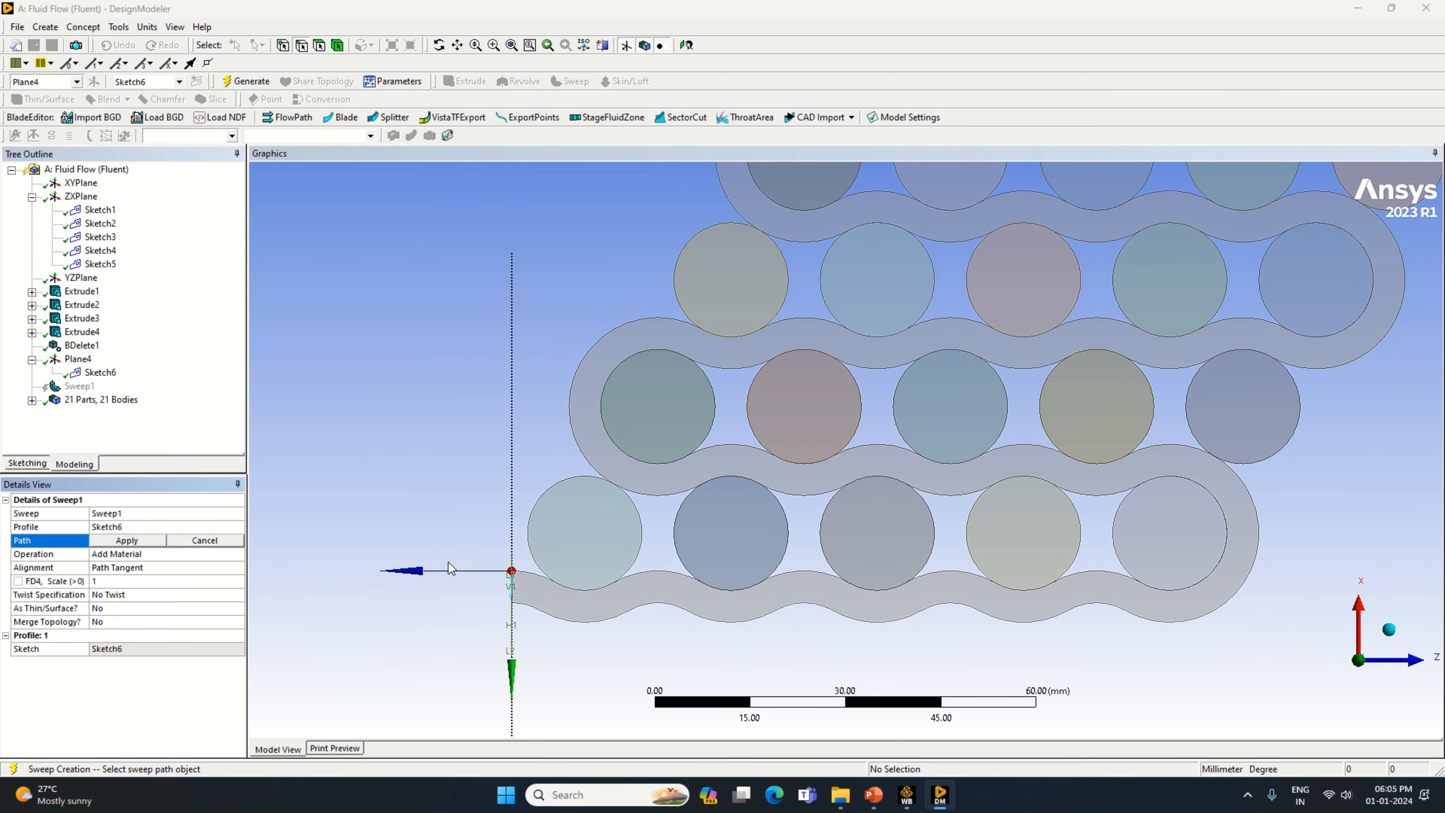
pyautogui.click(100, 250)
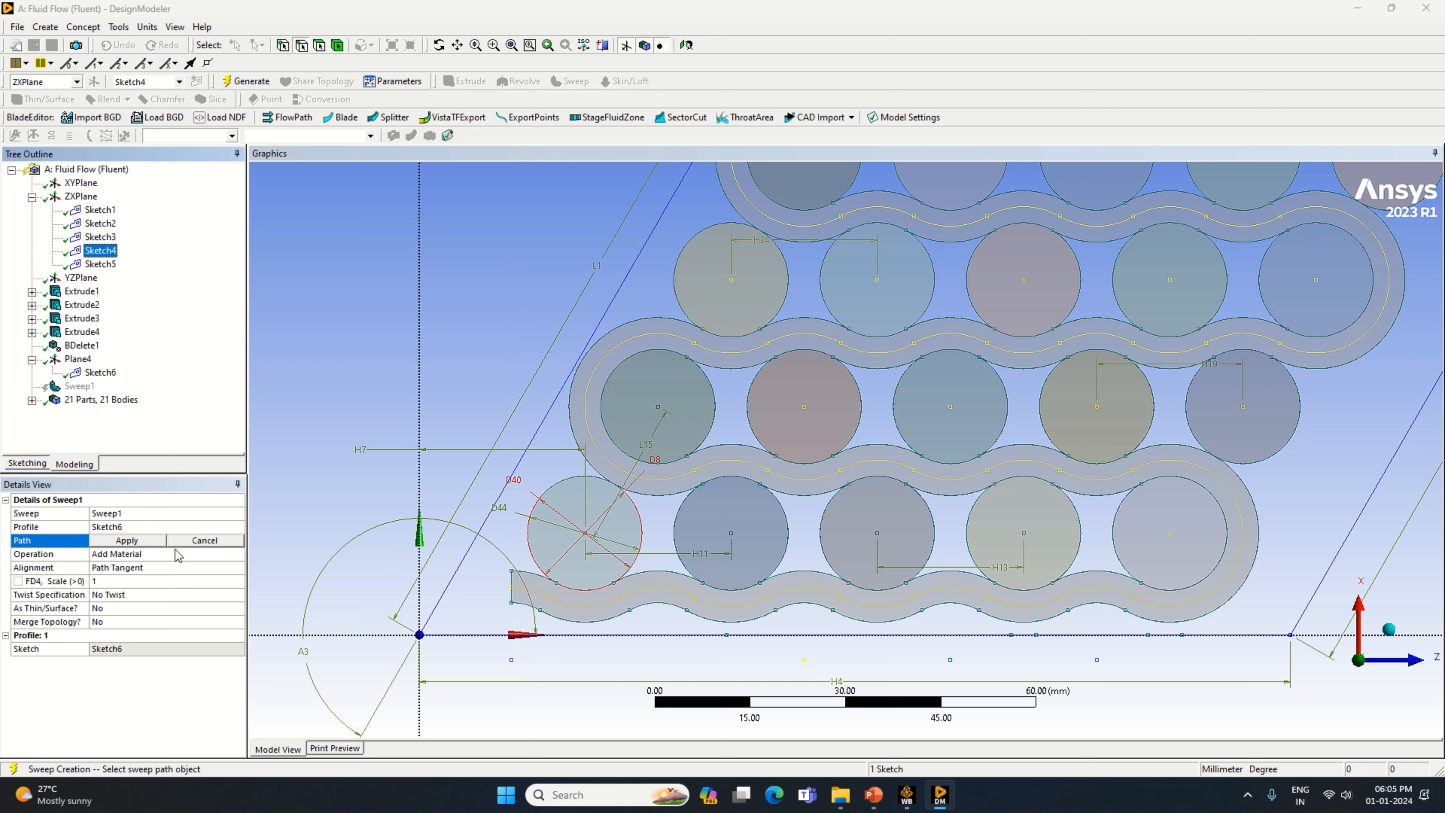
pyautogui.click(126, 540)
# Set the operation of Sweep1 to Slice Material and generate the sweep.
pyautogui.click(230, 555)
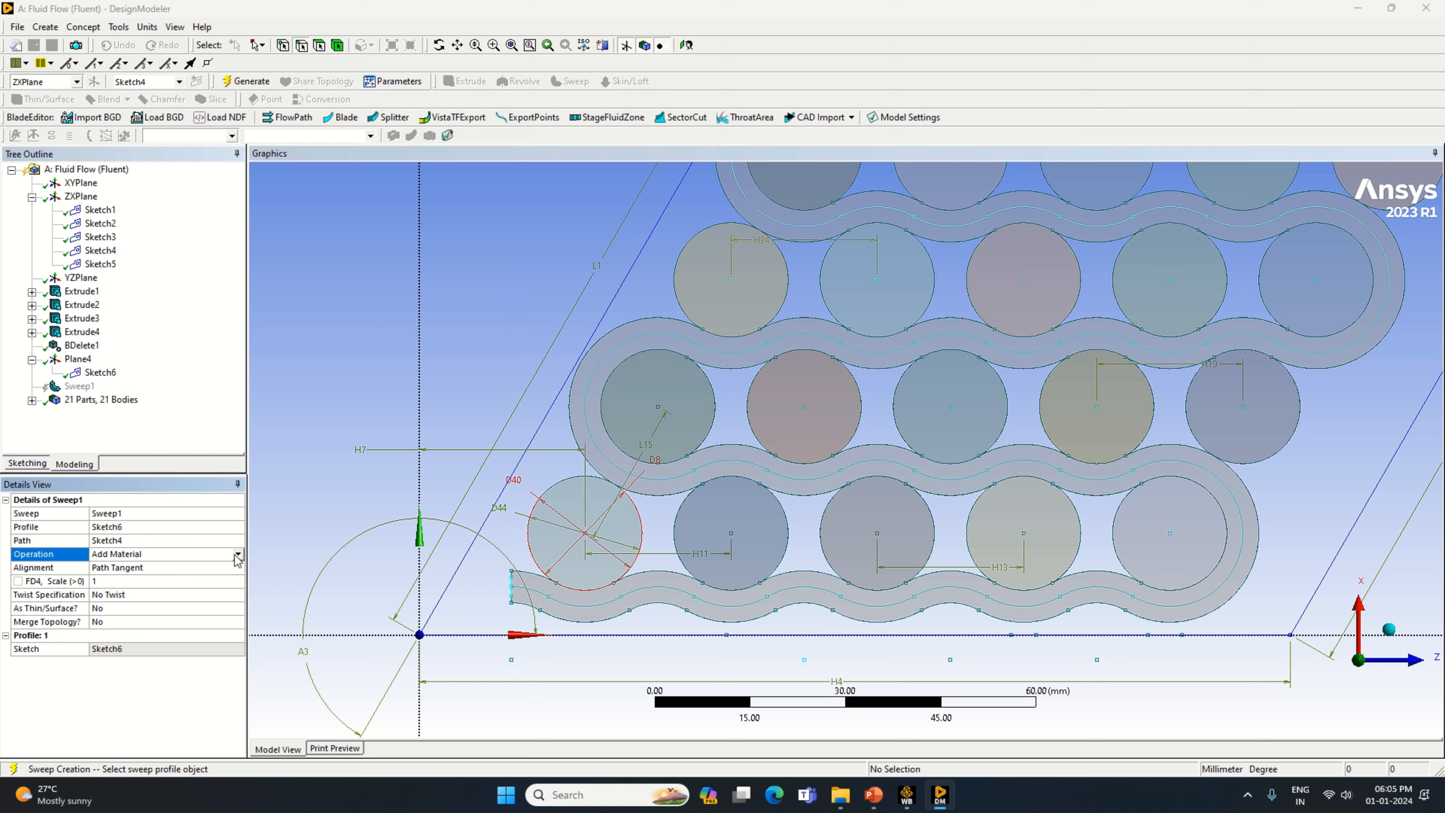
pyautogui.click(237, 553)
pyautogui.click(189, 586)
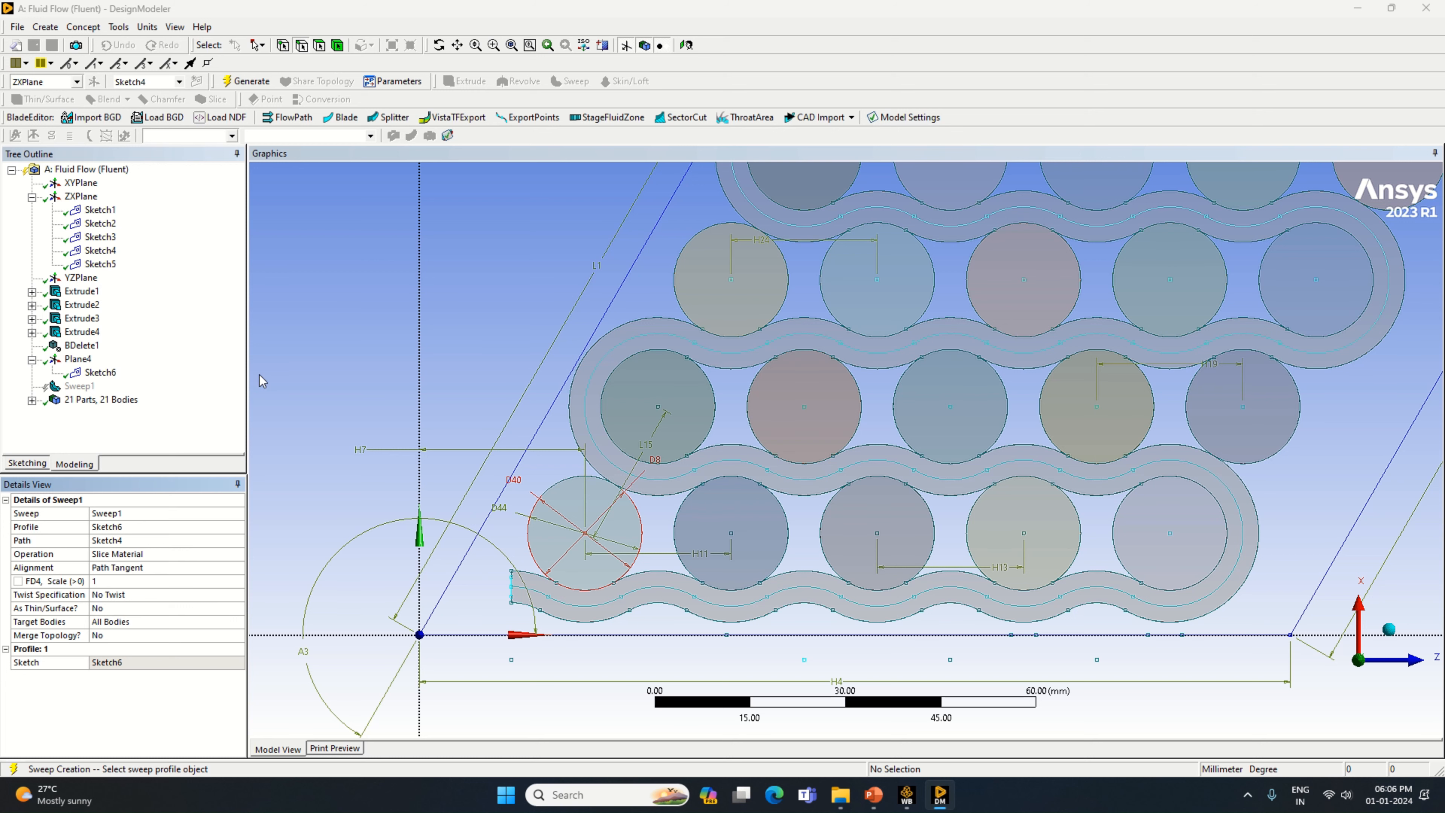
pyautogui.click(246, 80)
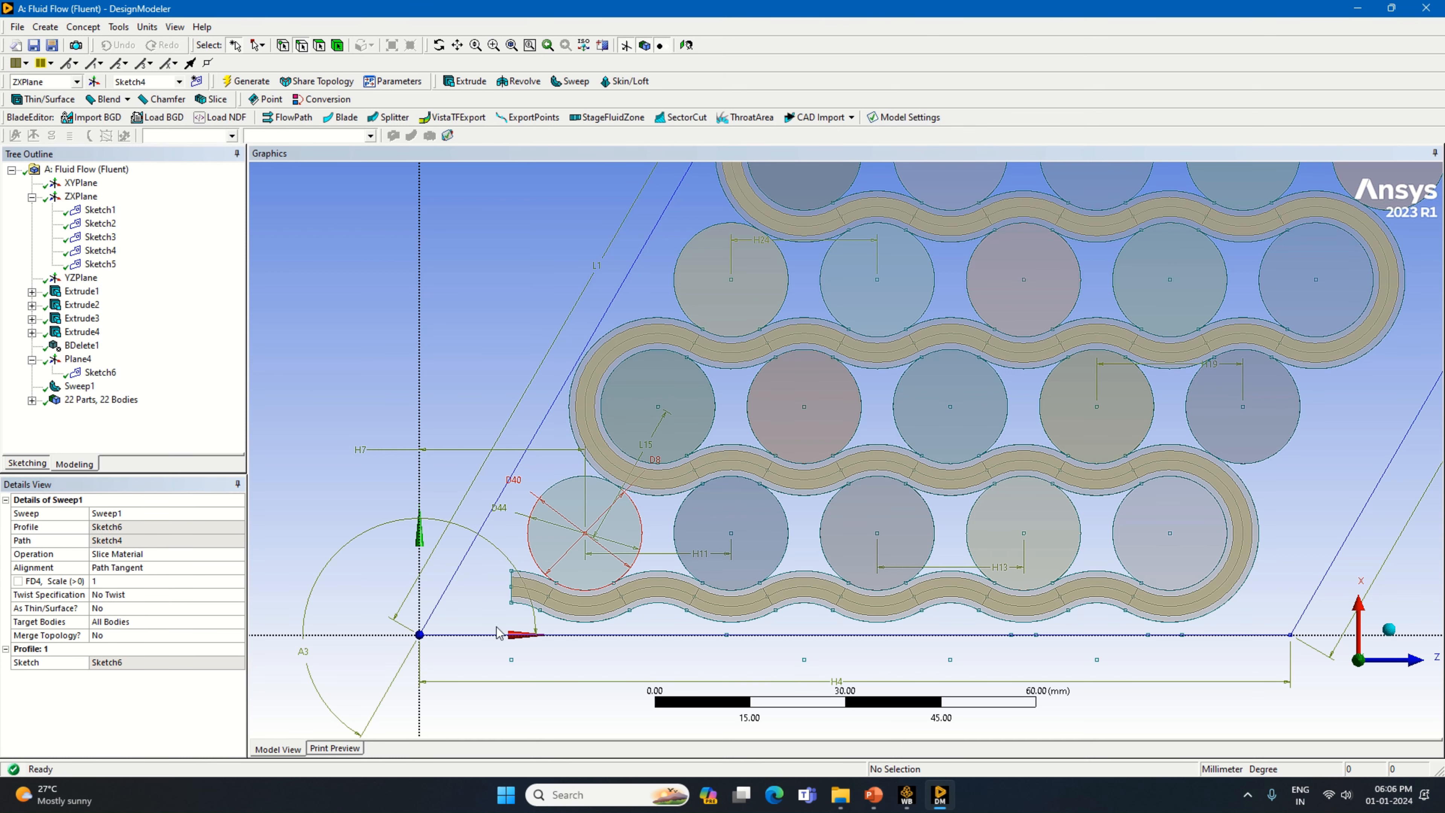
# Examine the sliced cooling channel from several angles and facing ZXPlane, with the list of bodies expanded.
pyautogui.scroll(-1, 909, 398)
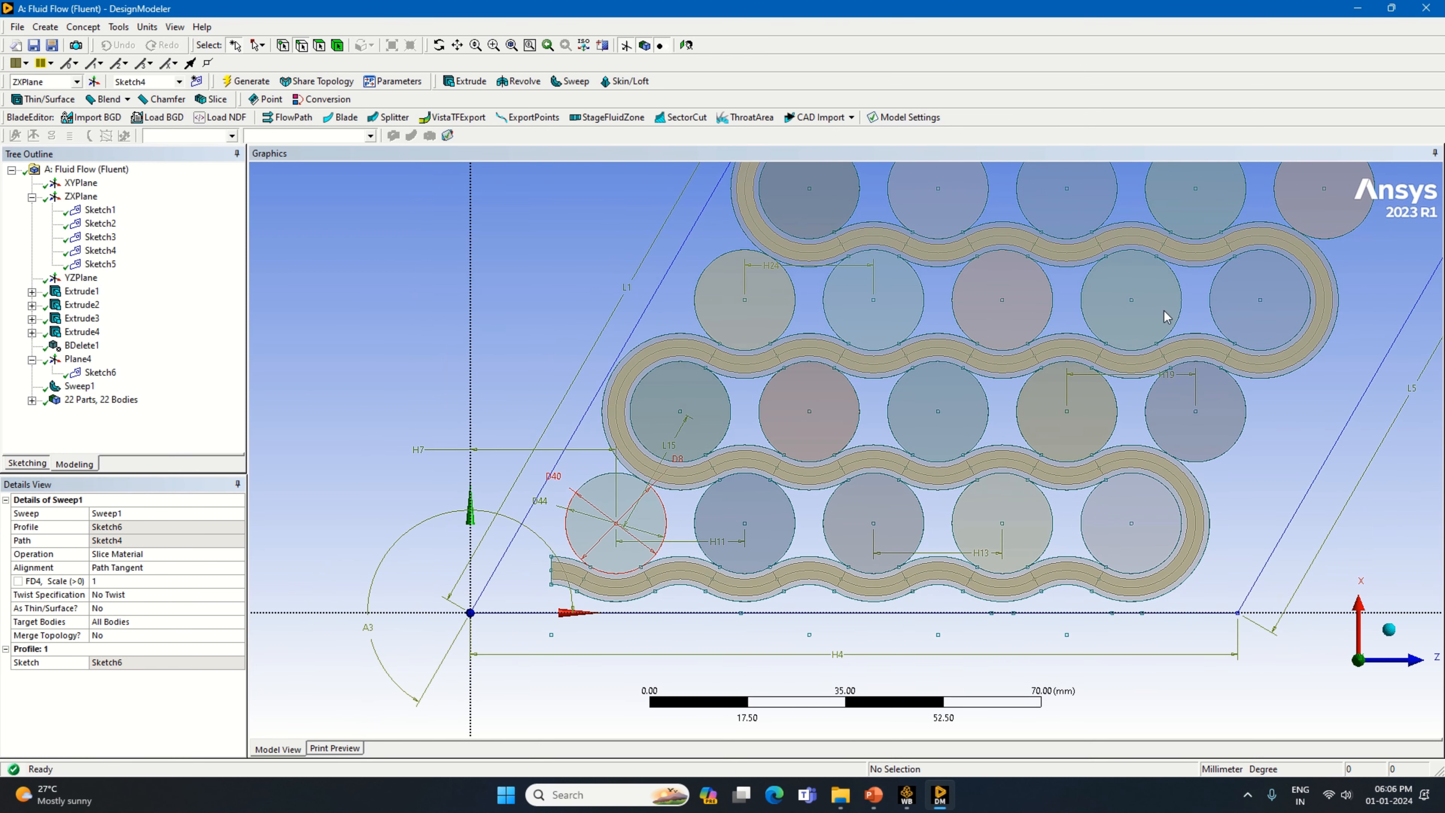
pyautogui.scroll(-2, 1164, 311)
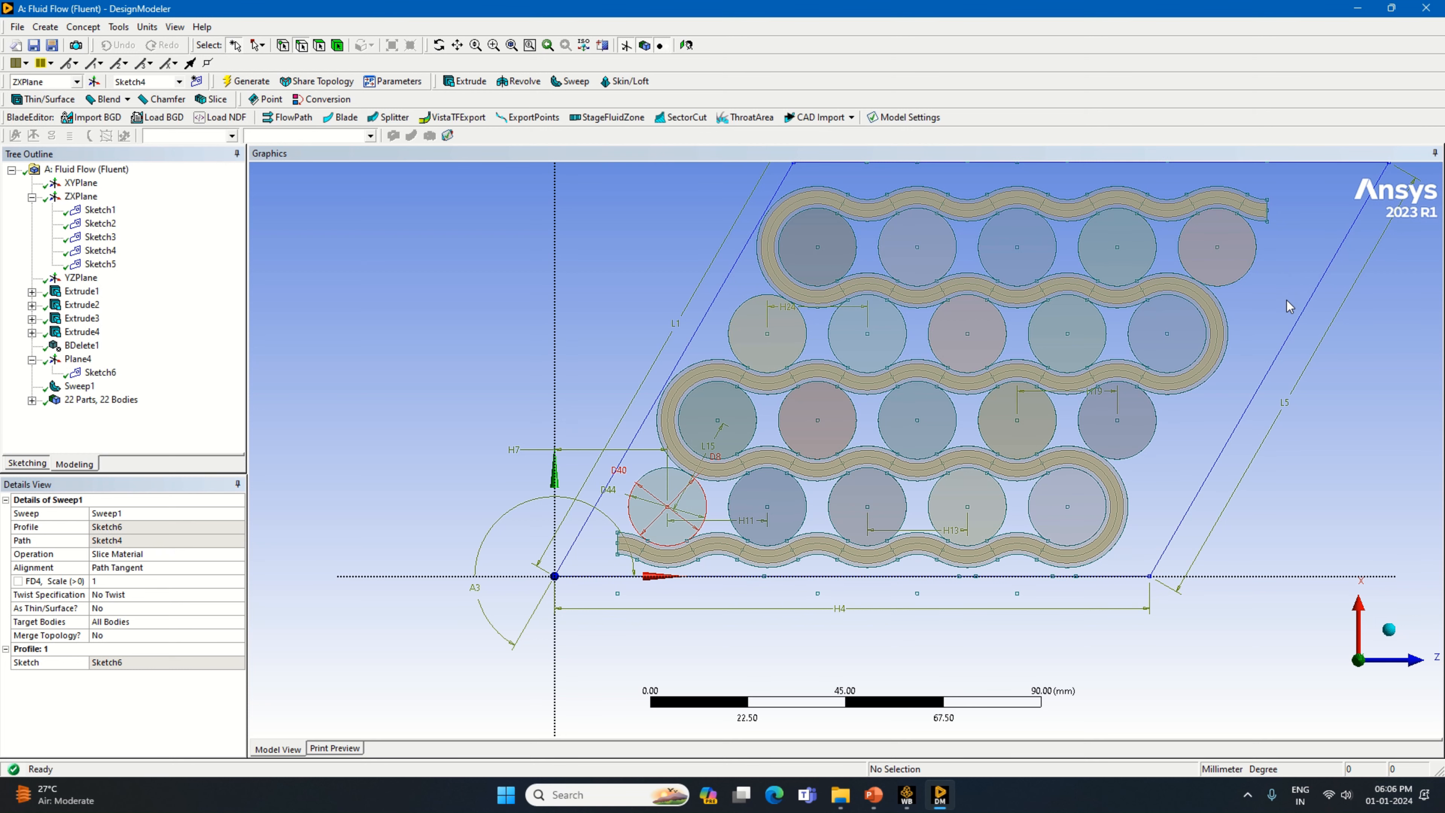
pyautogui.moveTo(1180, 491); pyautogui.dragTo(820, 506, button='middle')
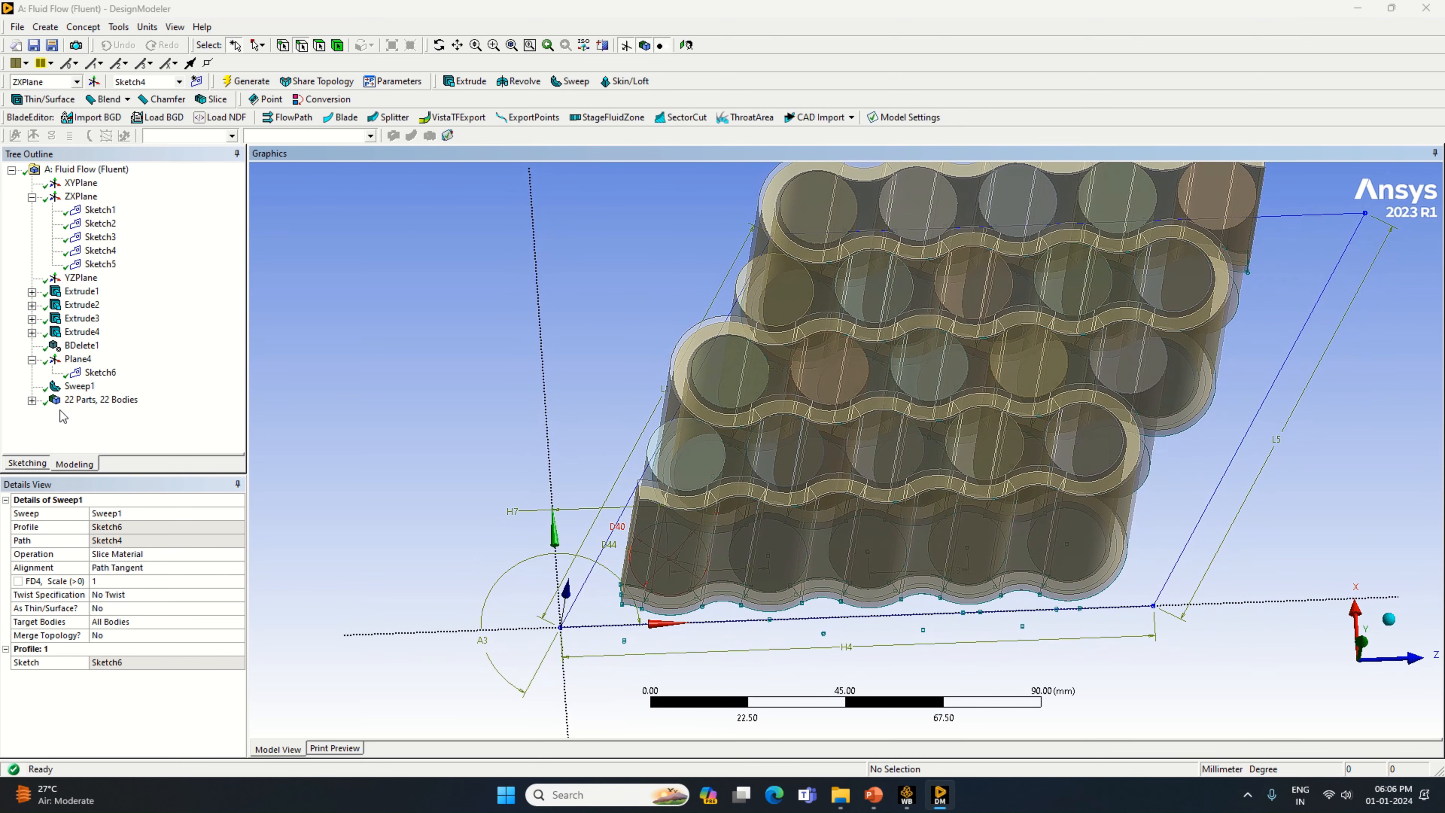
pyautogui.click(32, 400)
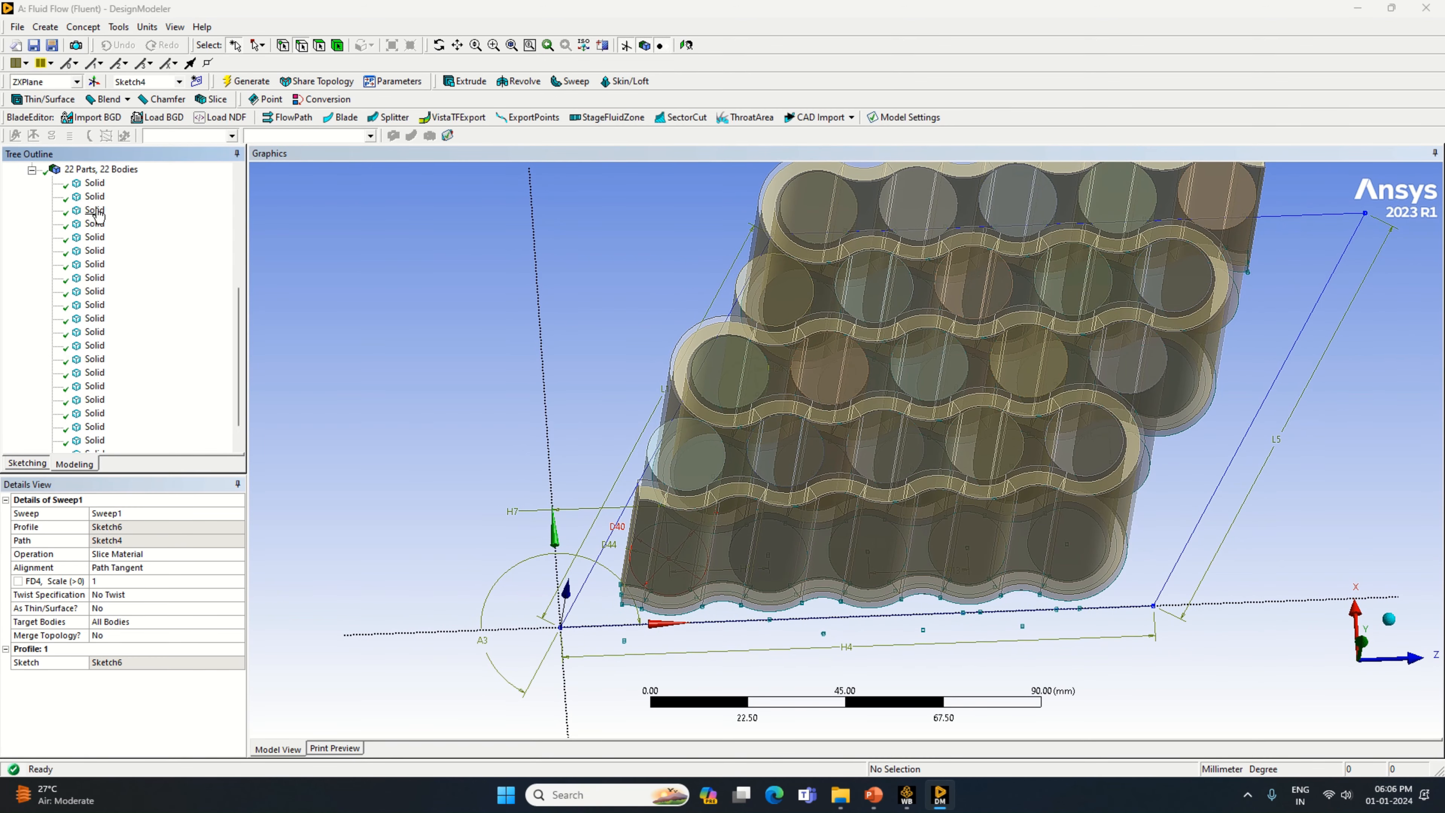
pyautogui.scroll(3, 91, 279)
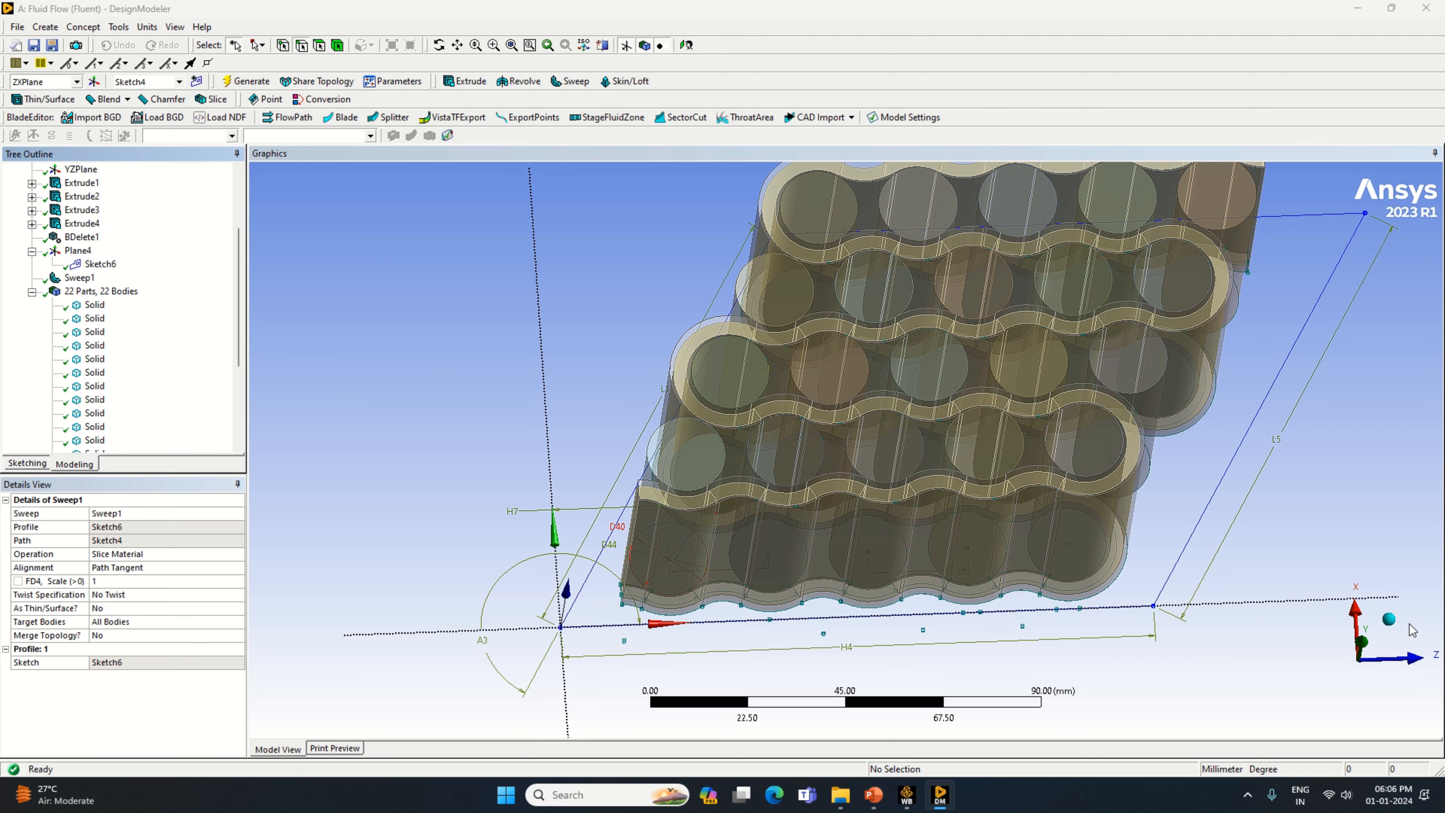
pyautogui.click(1357, 645)
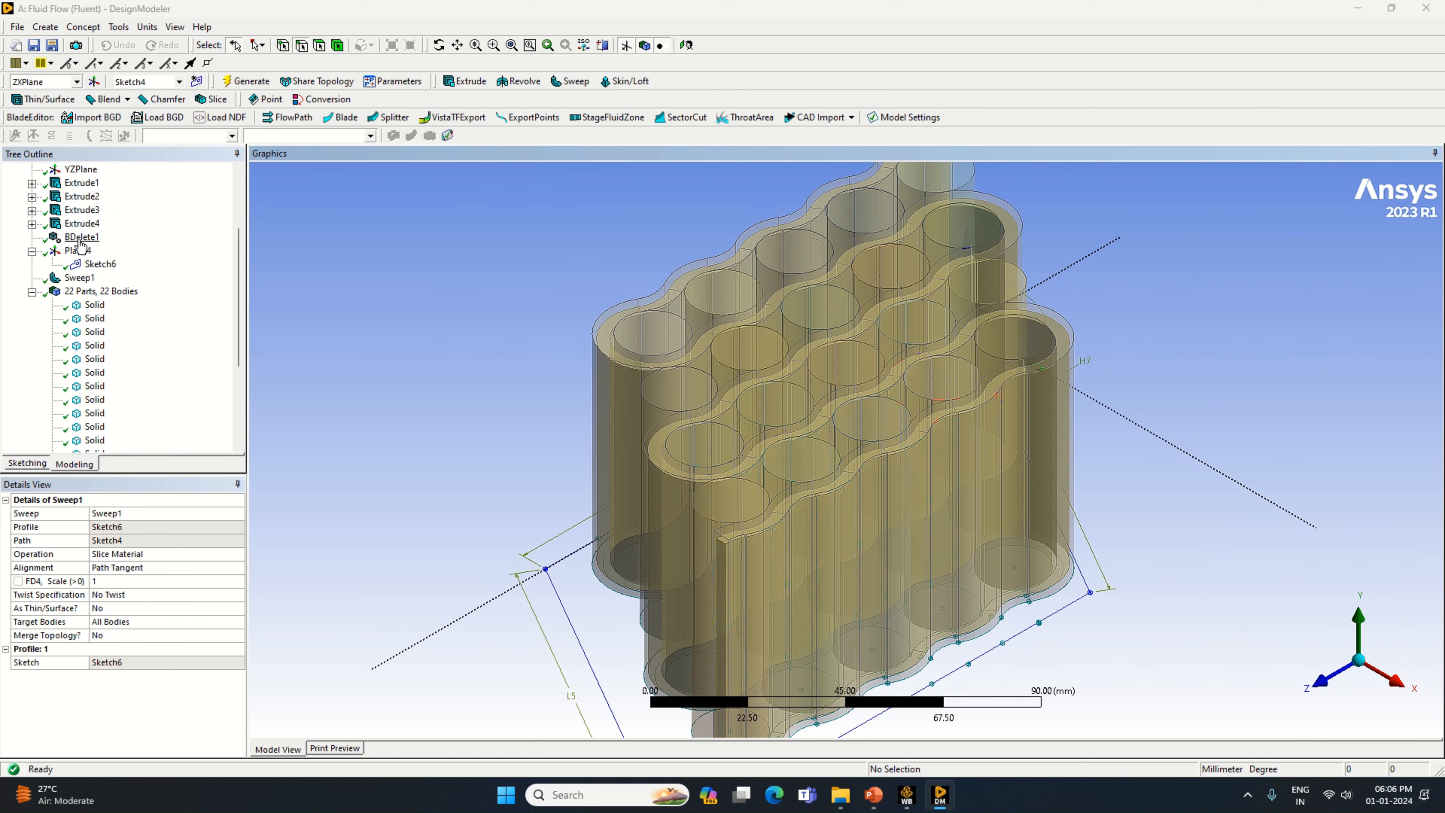
pyautogui.scroll(2, 80, 203)
pyautogui.rightClick(81, 170)
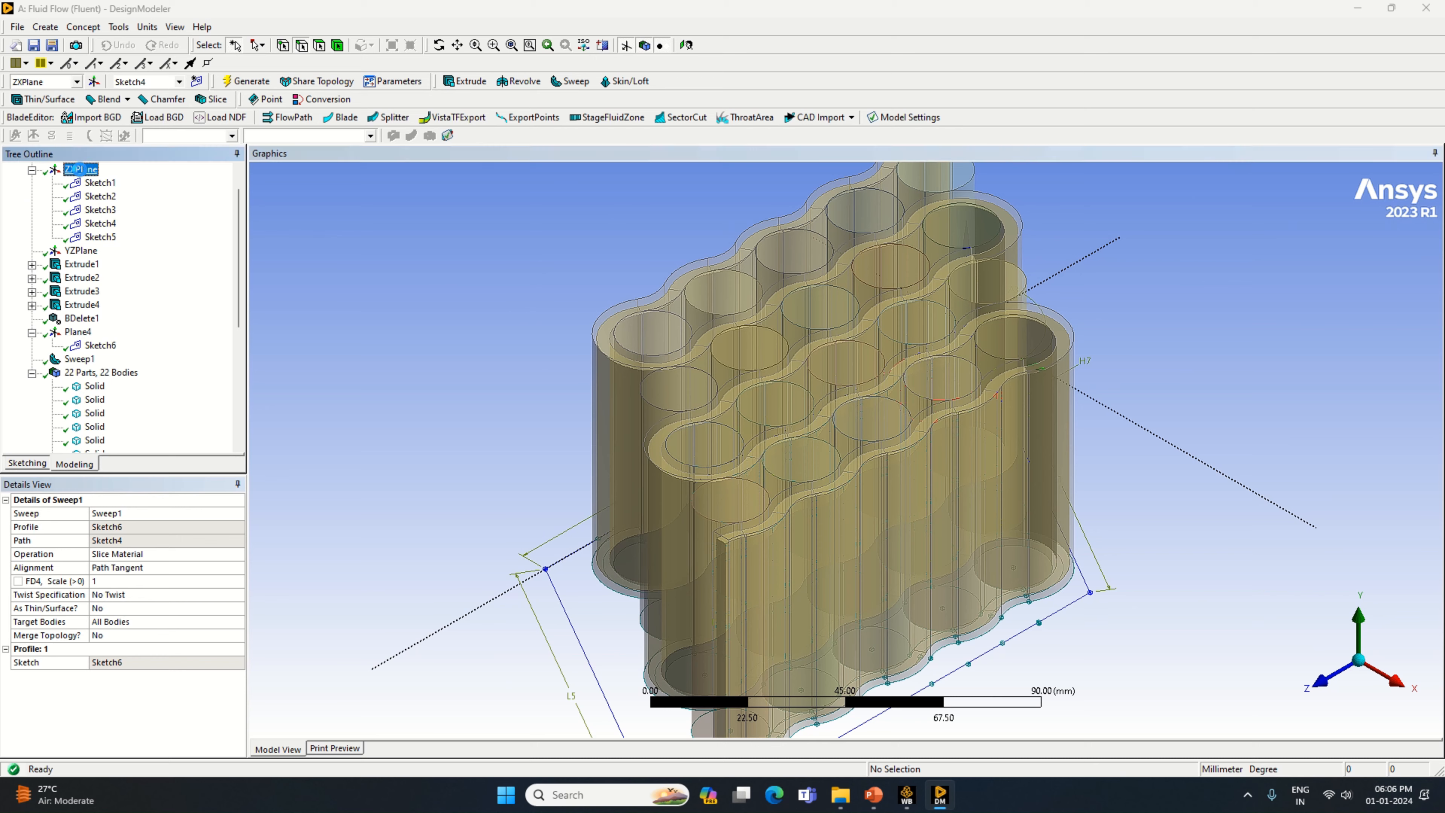
pyautogui.click(125, 180)
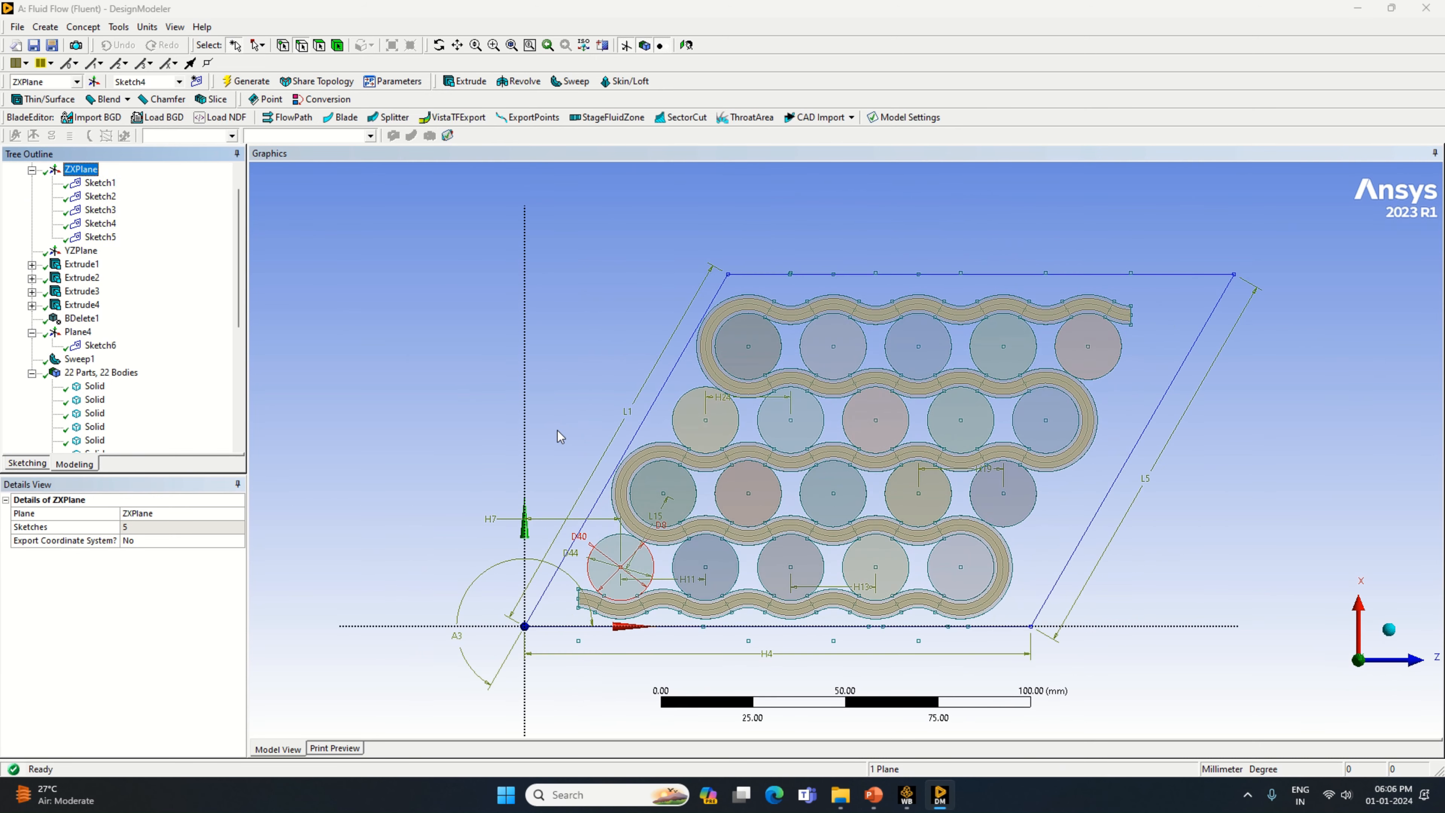
# Rename the wavy outer channel body, the first solid in the list, as Channel.
pyautogui.click(95, 387)
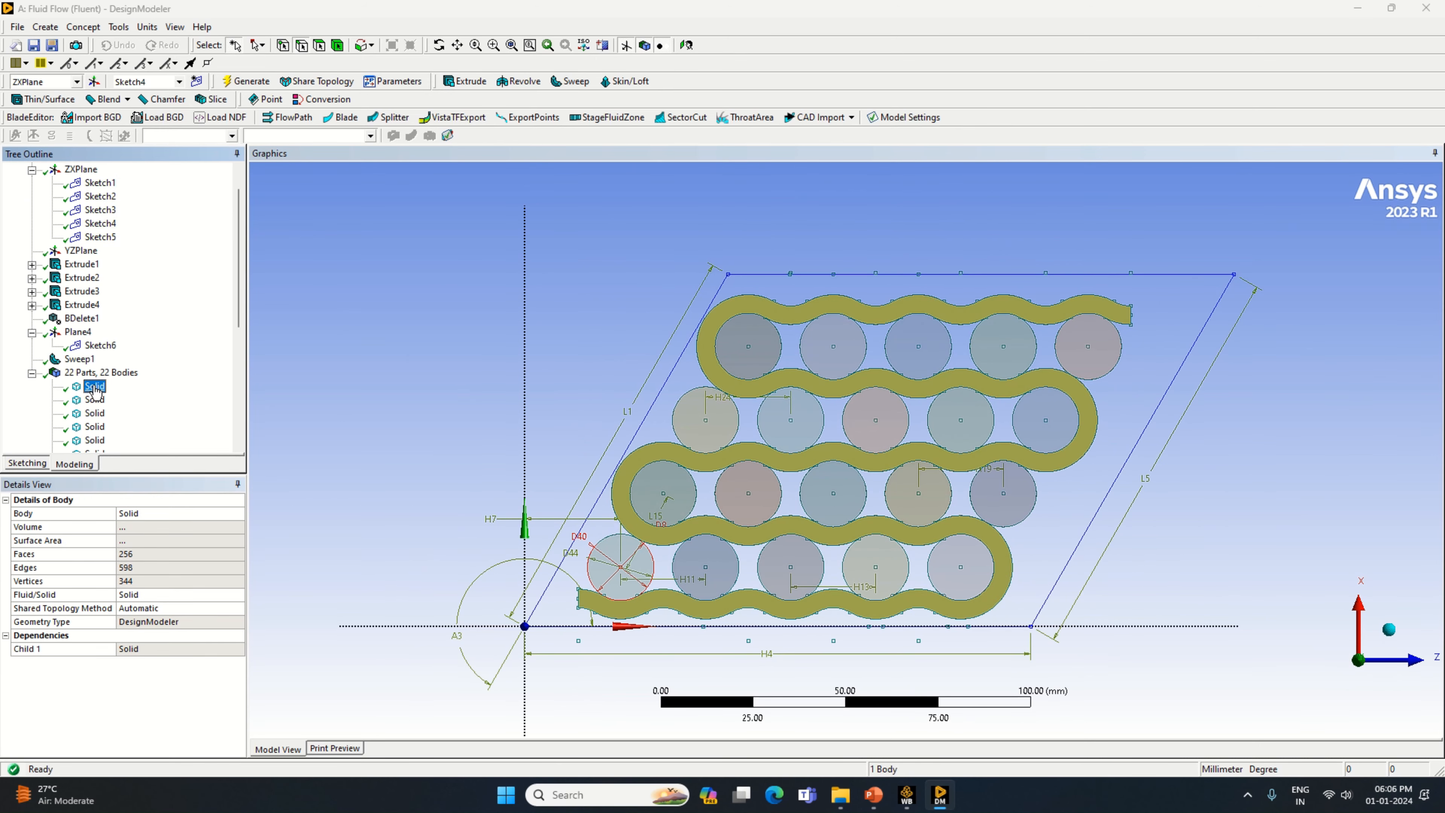
pyautogui.rightClick(94, 387)
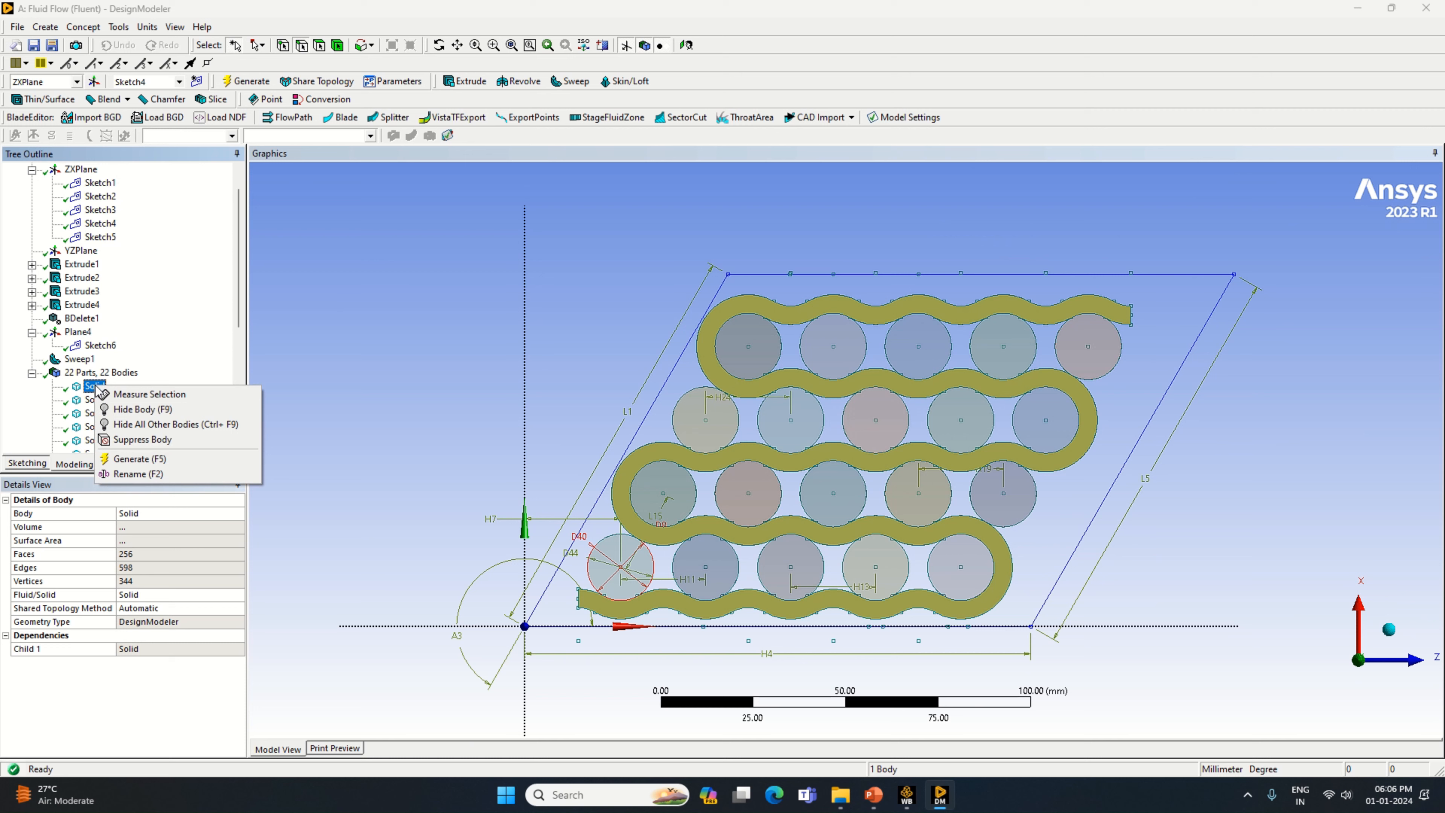
pyautogui.click(135, 476)
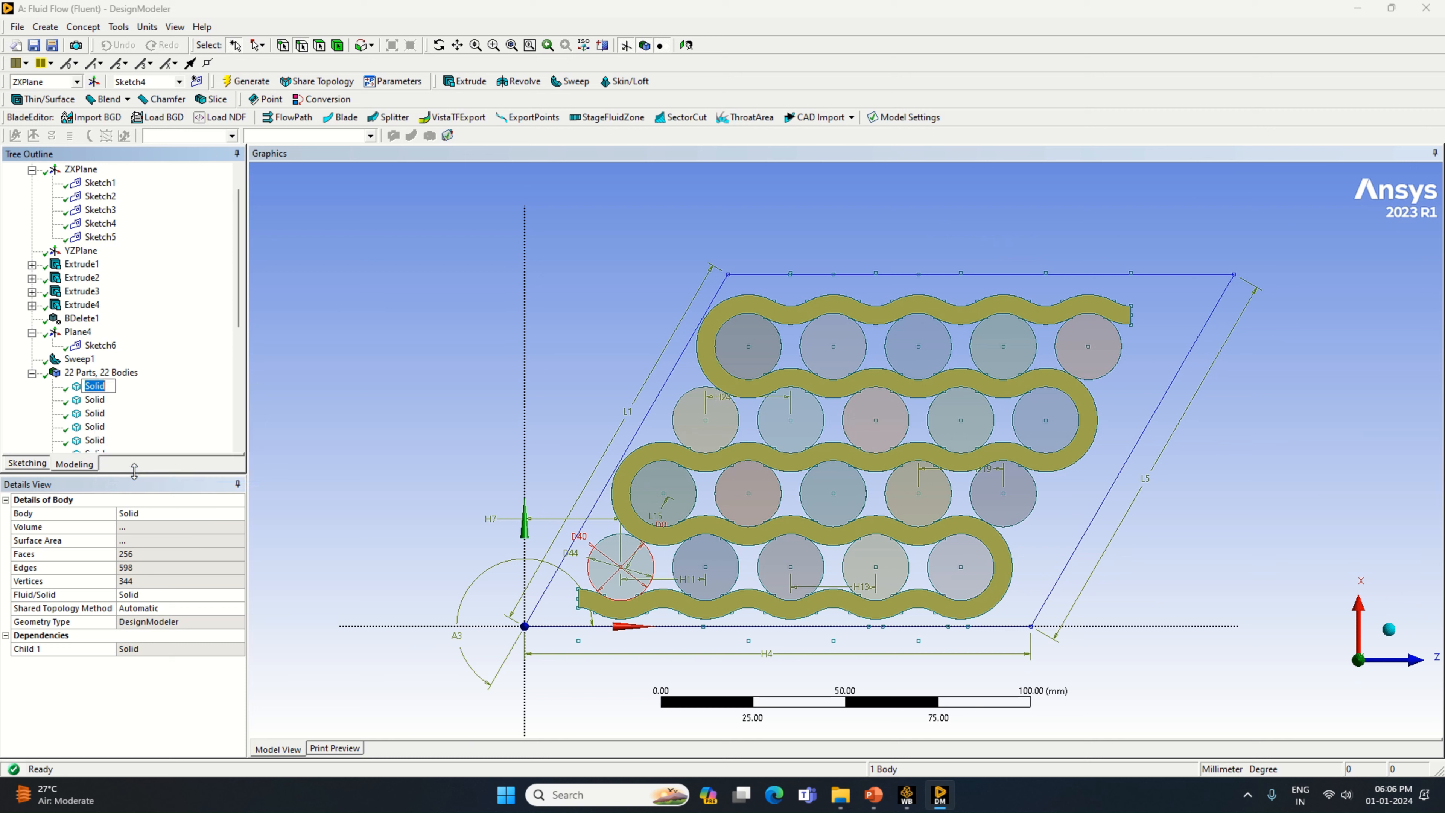
pyautogui.write('Channel')
pyautogui.press('Return')
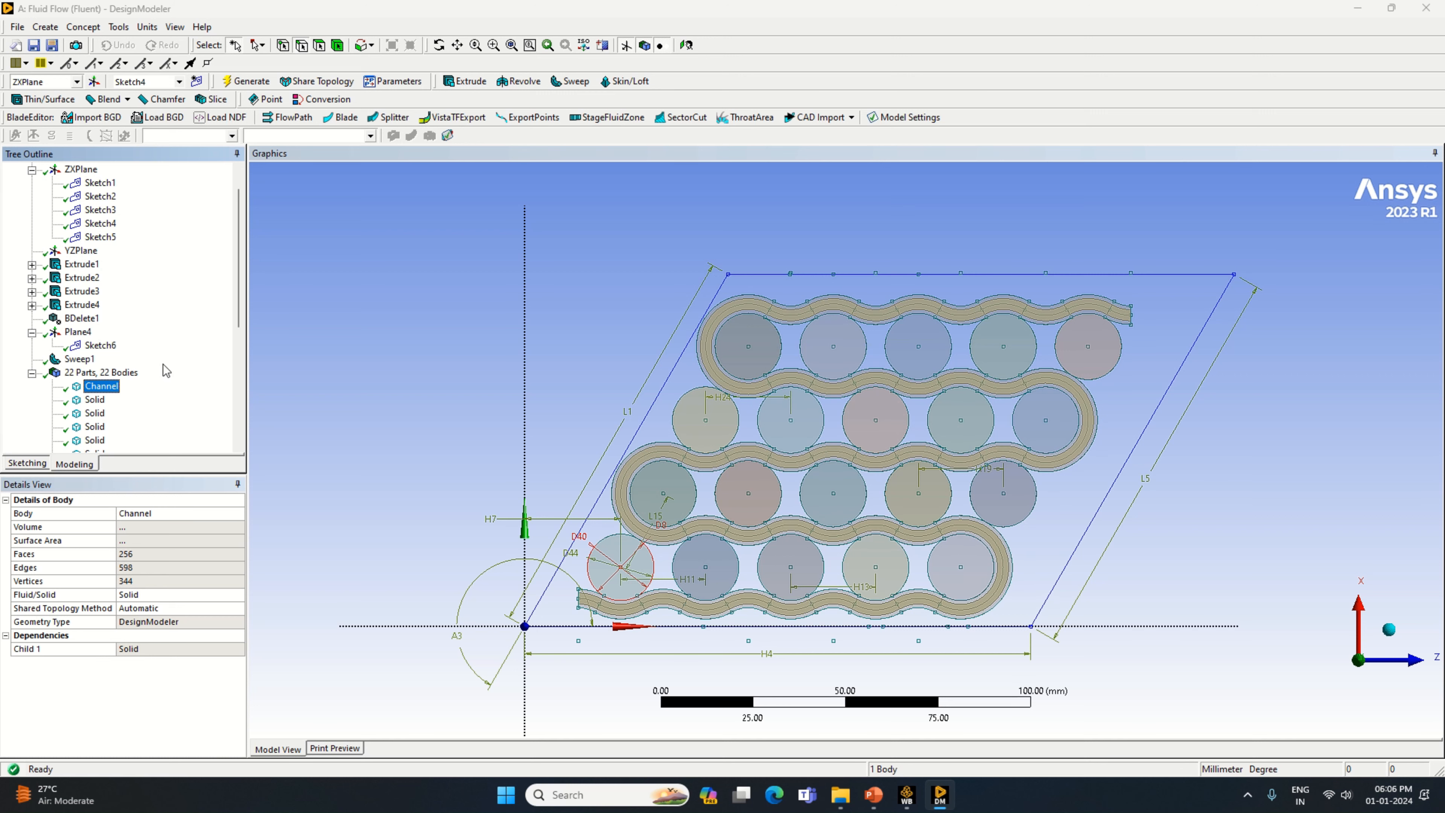
# Group the 20 cylindrical cell bodies into one new part.
pyautogui.scroll(-3, 166, 373)
pyautogui.click(93, 279)
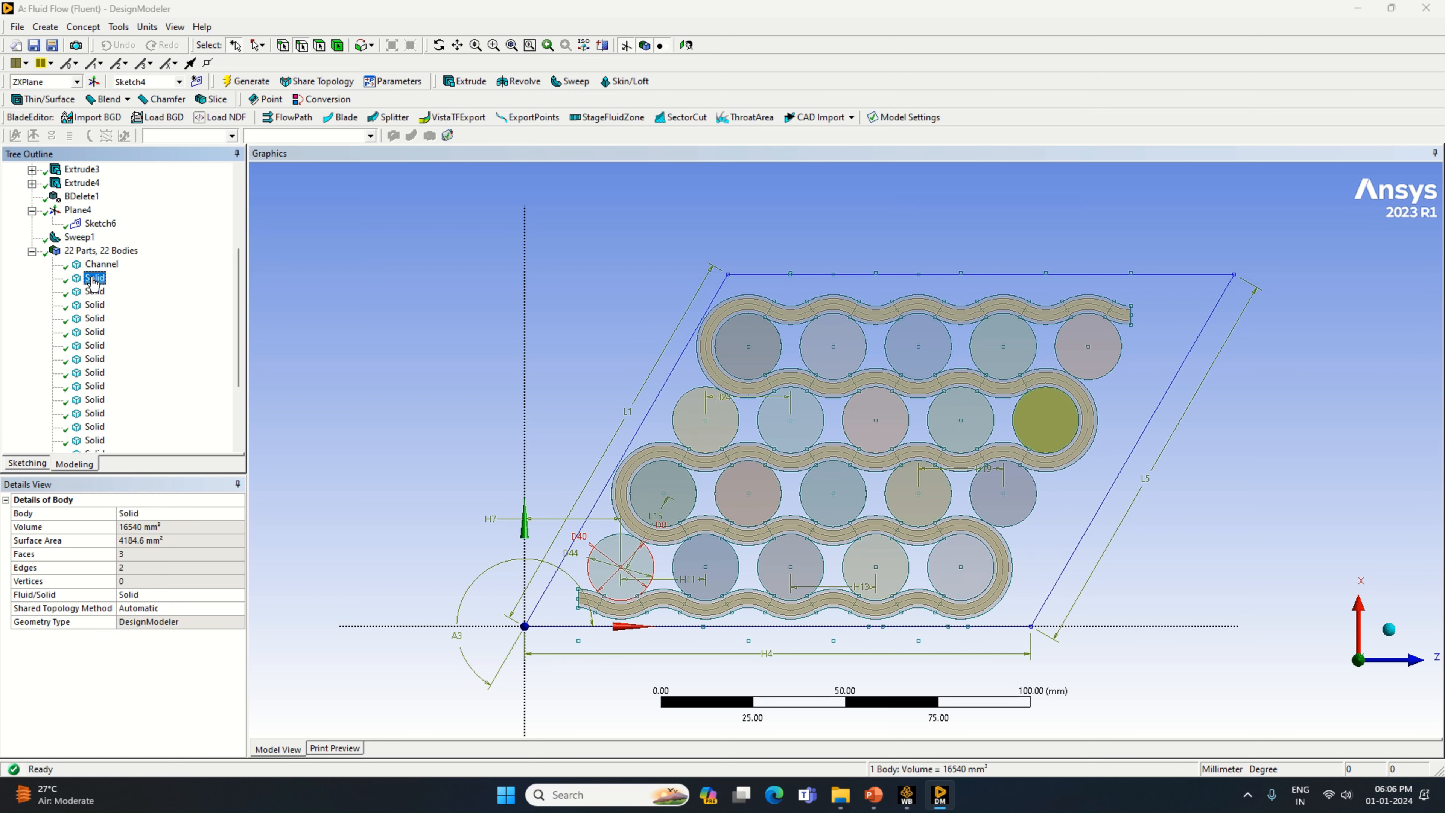
pyautogui.moveTo(94, 283); pyautogui.dragTo(101, 432)
pyautogui.rightClick(101, 431)
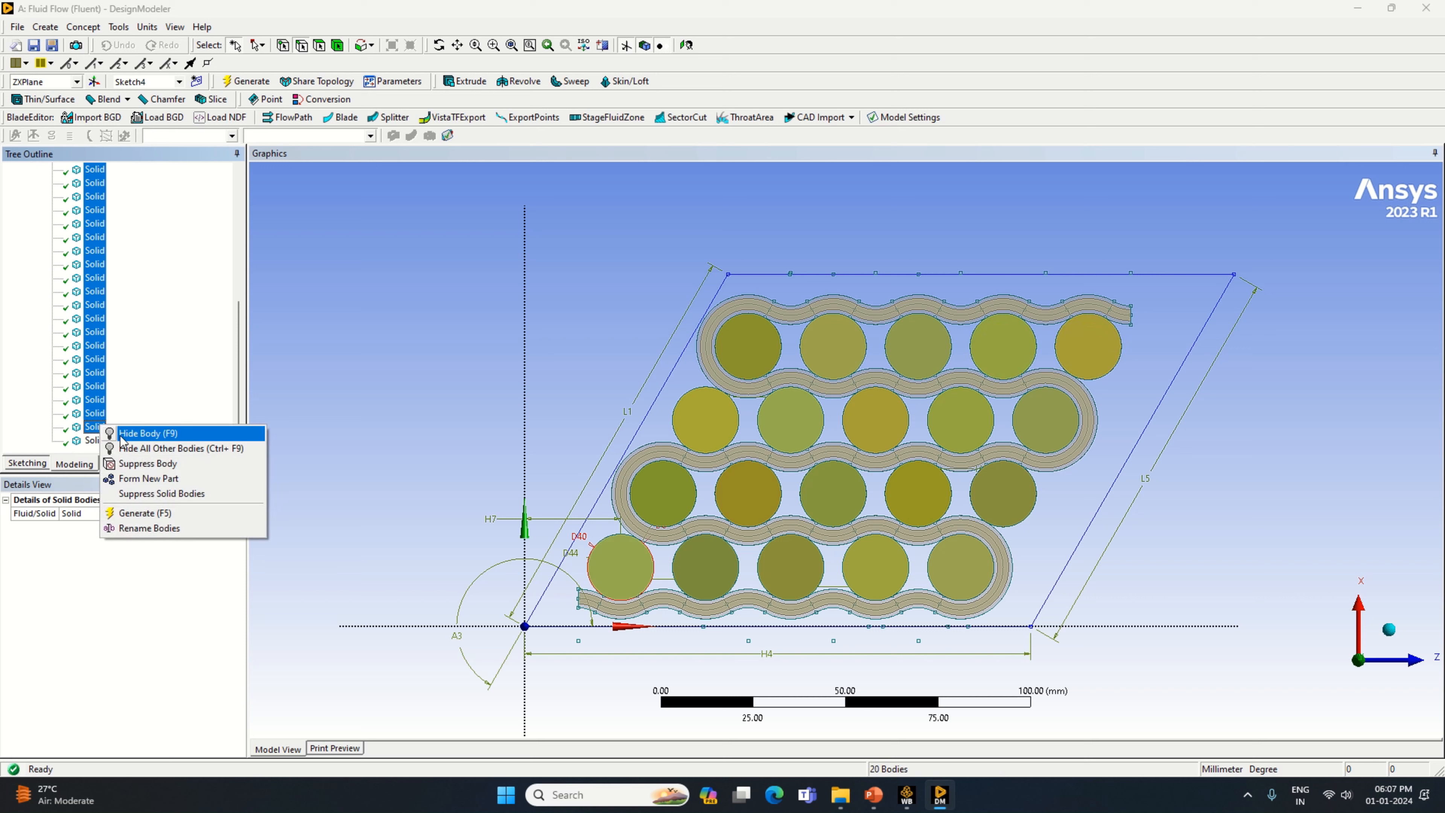
pyautogui.click(149, 478)
# Rename the new part that groups the 20 cylindrical bodies as Cell.
pyautogui.rightClick(98, 443)
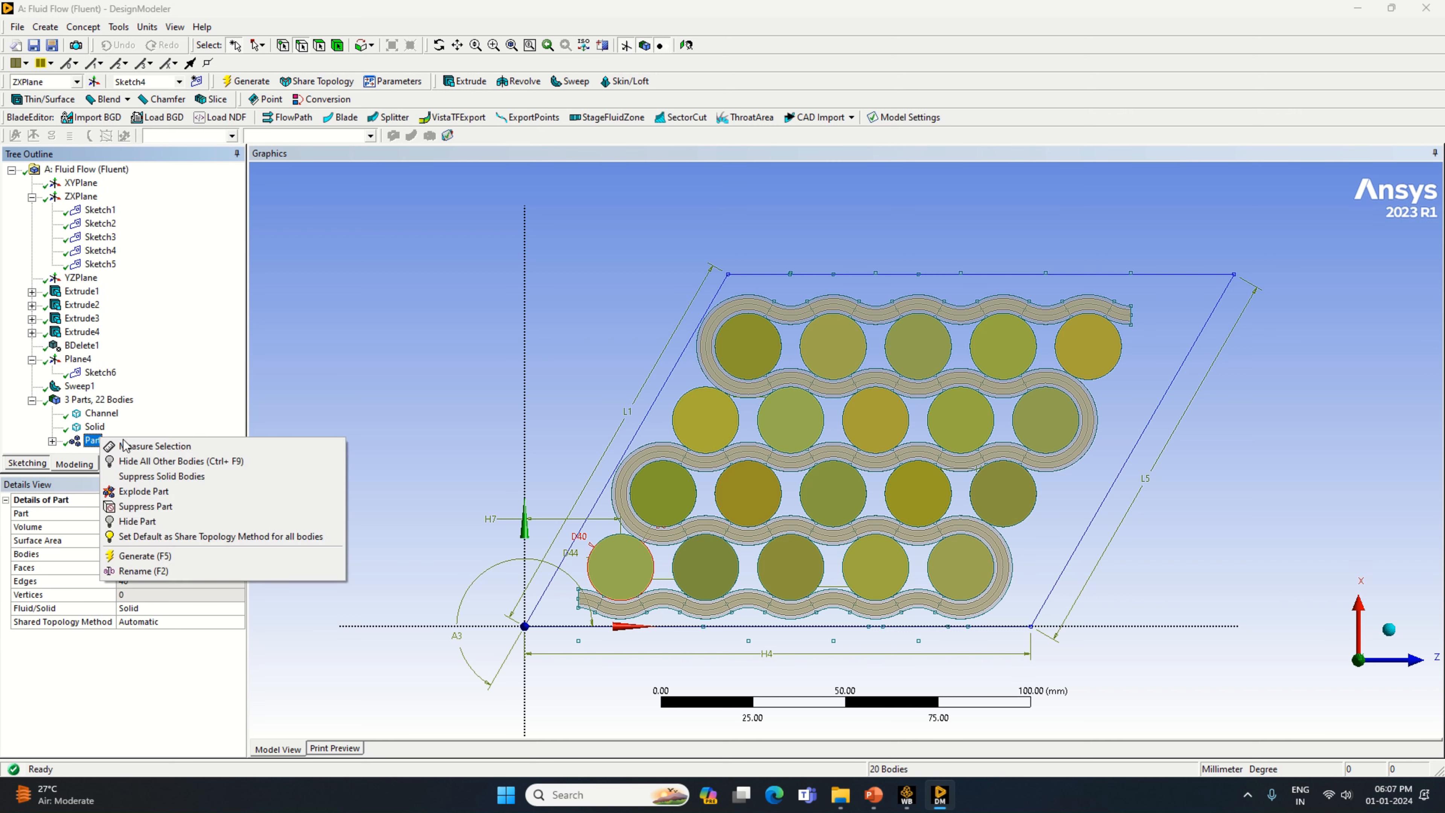
pyautogui.click(148, 571)
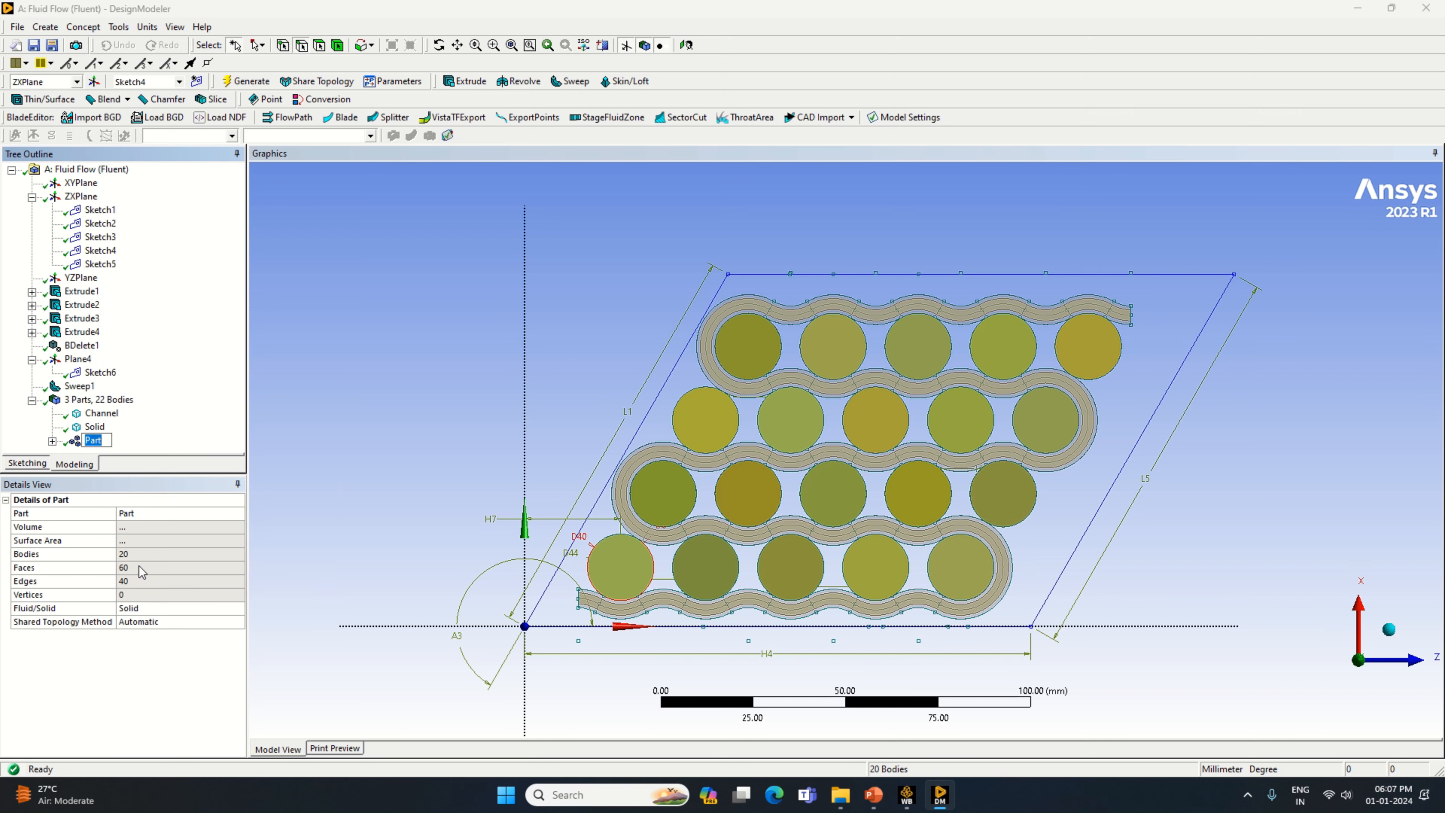
pyautogui.write('Cell')
pyautogui.press('Return')
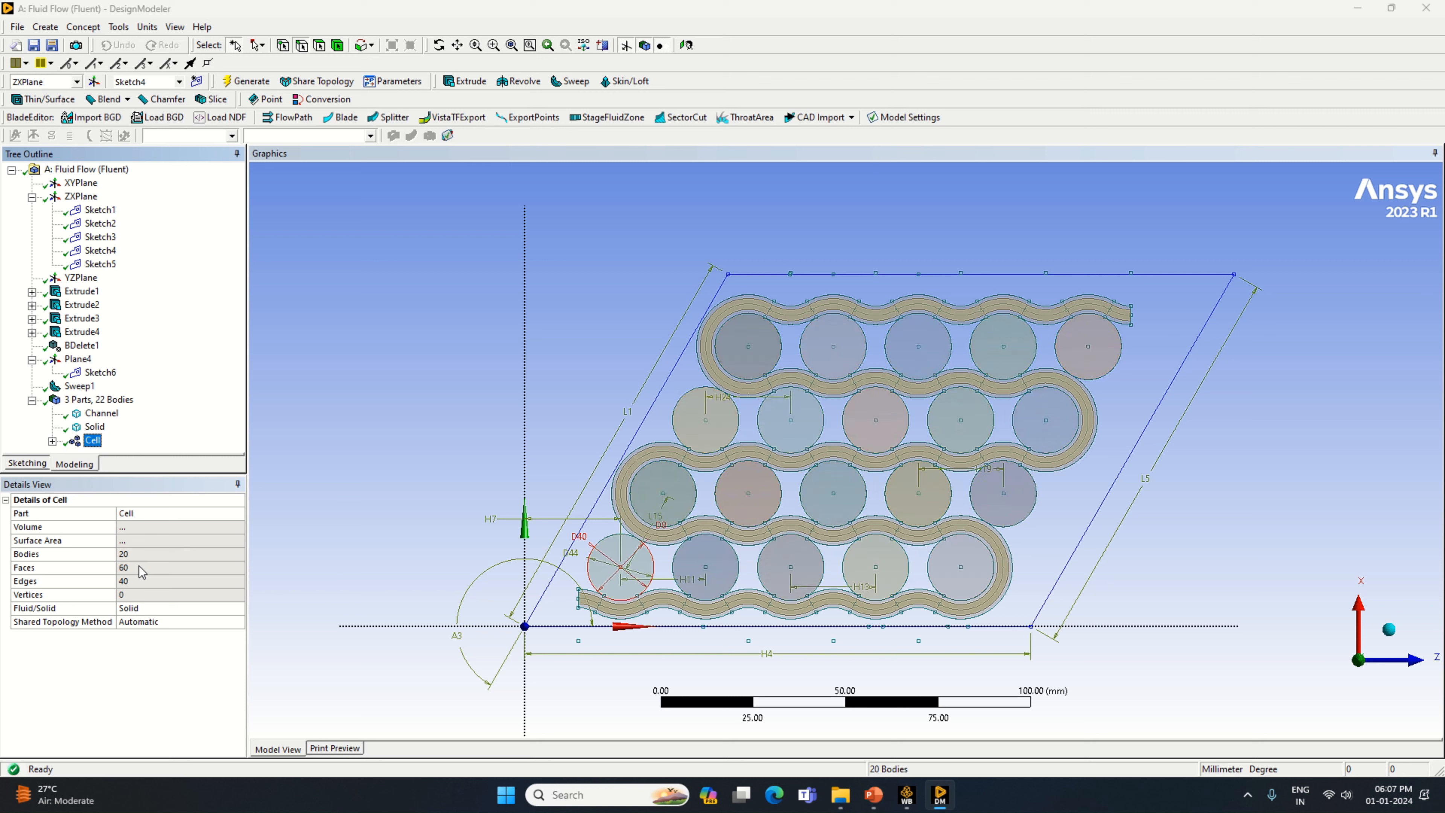
# Set the Fluid/Solid property of the inner wavy passage body, still named Solid, to Fluid.
pyautogui.click(94, 427)
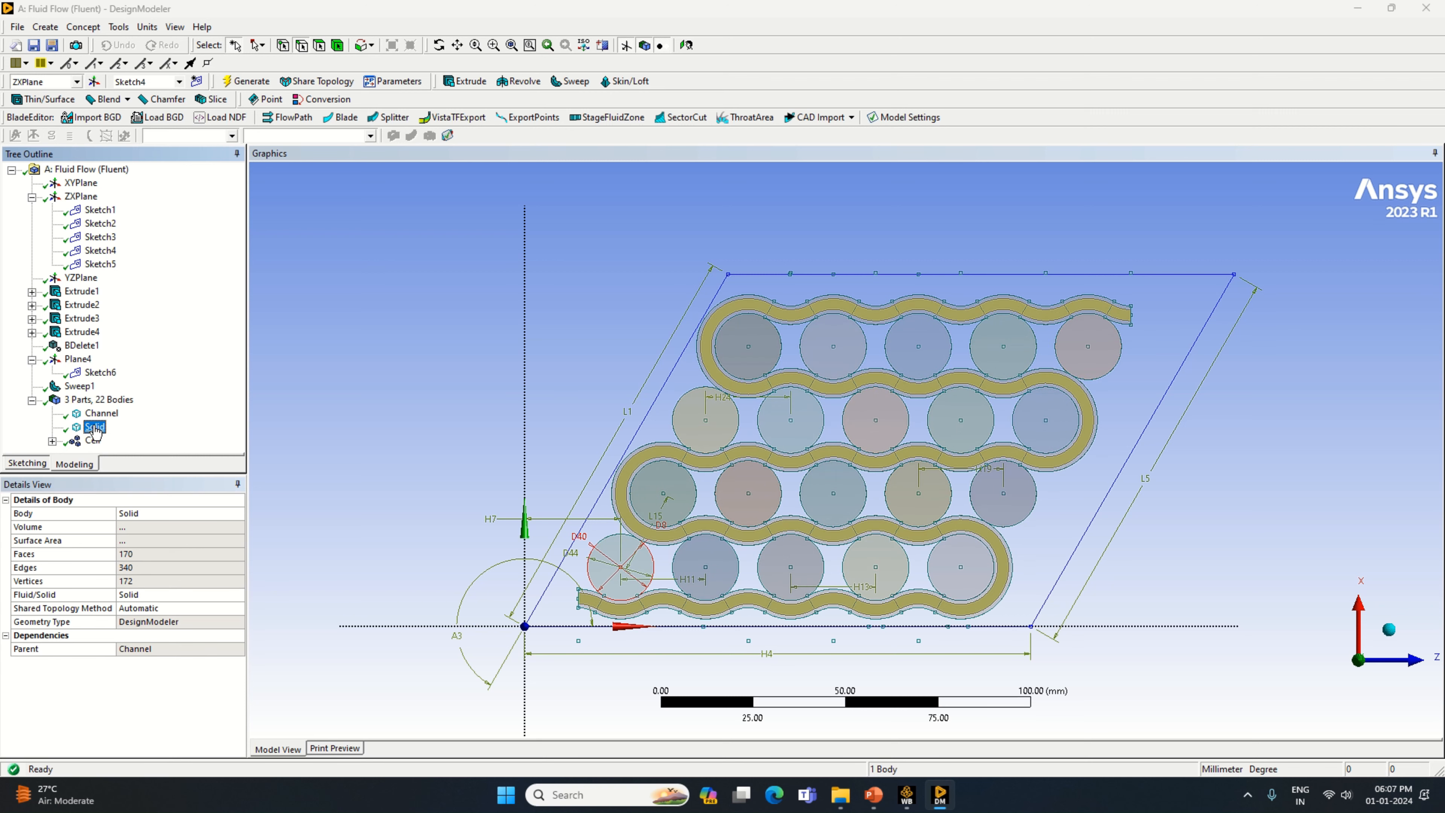
pyautogui.click(236, 595)
pyautogui.click(238, 594)
pyautogui.click(171, 605)
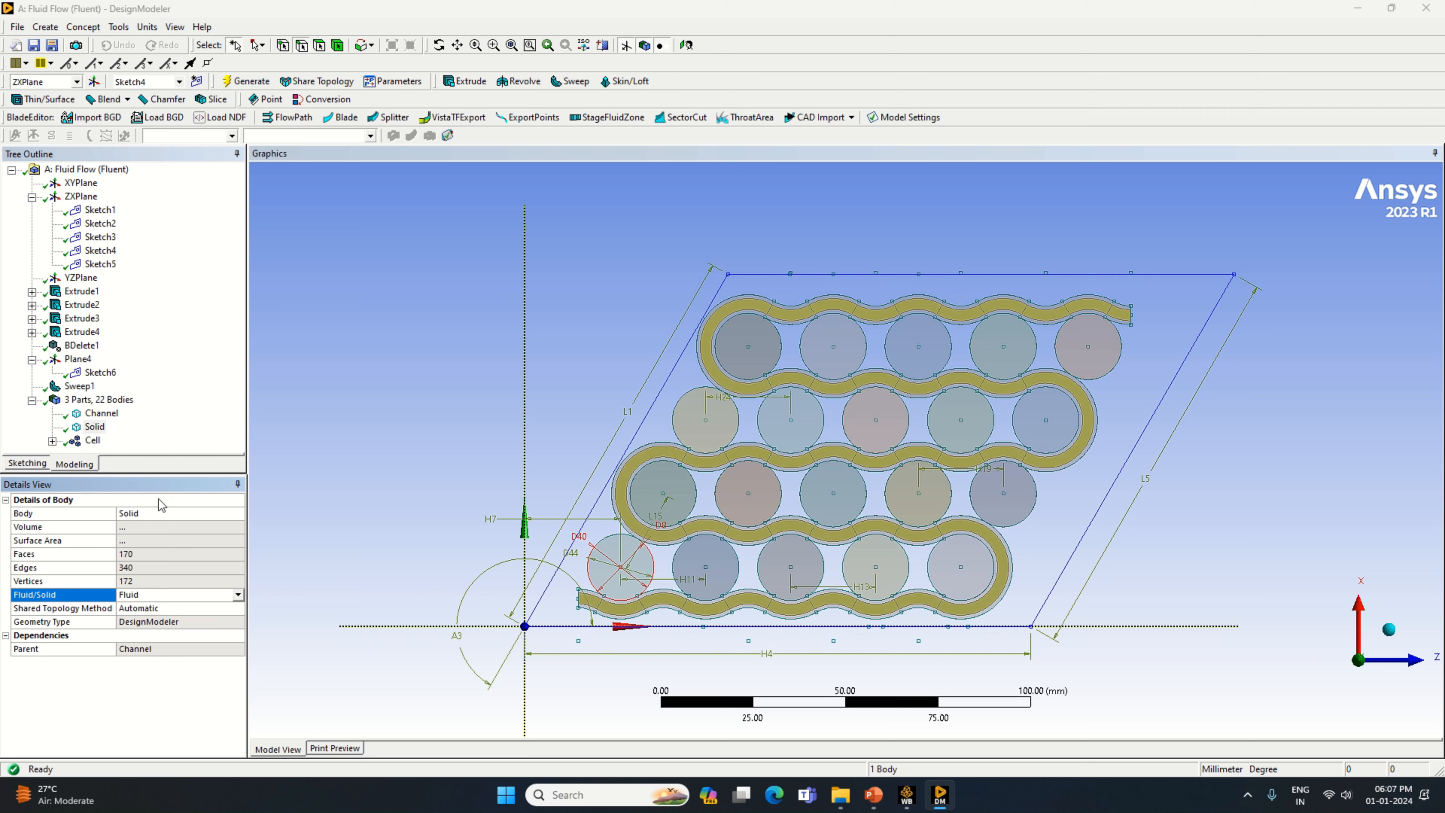
# Rename the inner wavy passage body between Channel and the Cell part as Fluid.
pyautogui.click(95, 426)
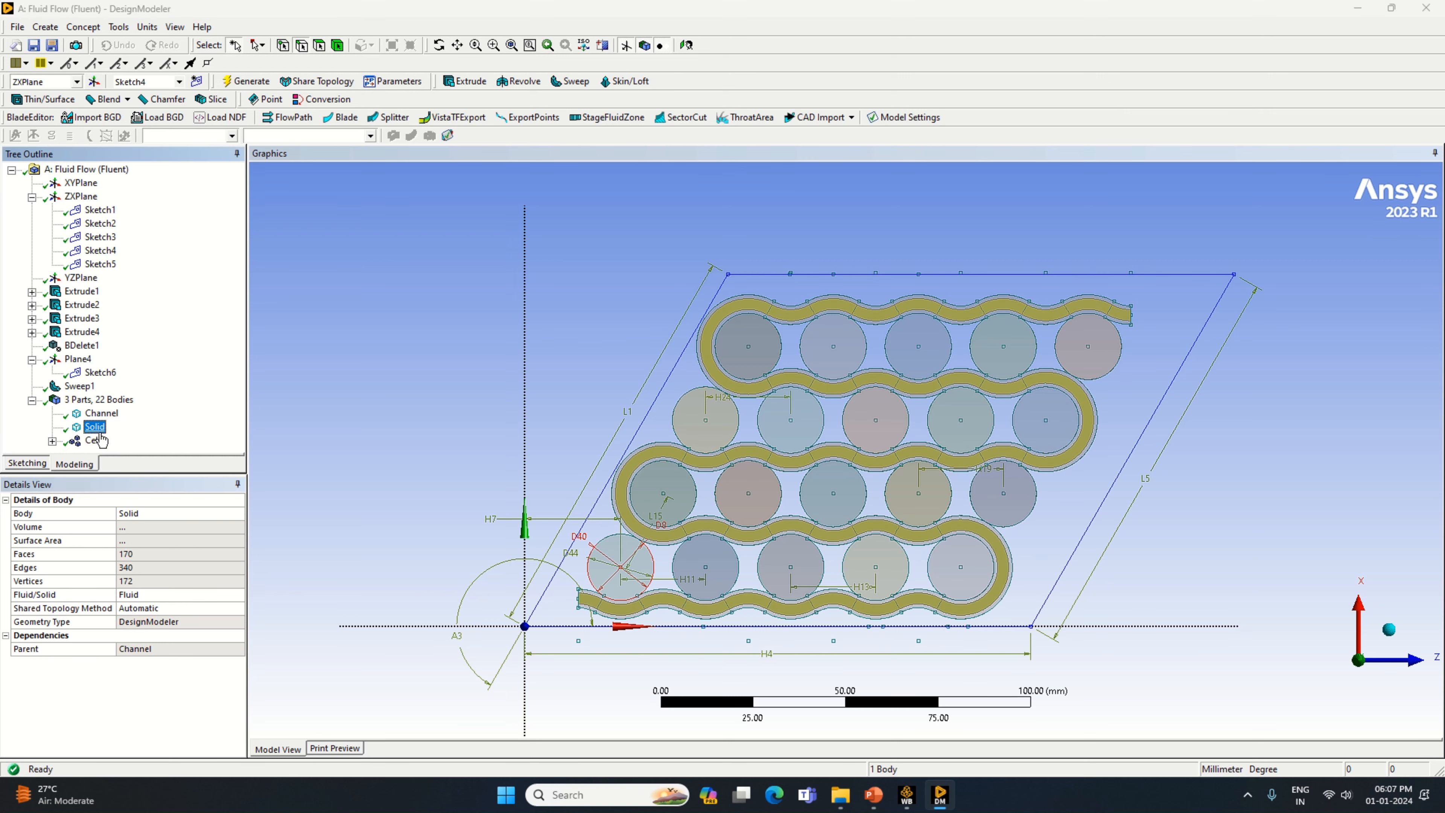
pyautogui.rightClick(101, 433)
pyautogui.click(159, 516)
pyautogui.write('Fluid')
pyautogui.press('Return')
# Expand the Cell part and rename its first body as Cell.
pyautogui.click(92, 440)
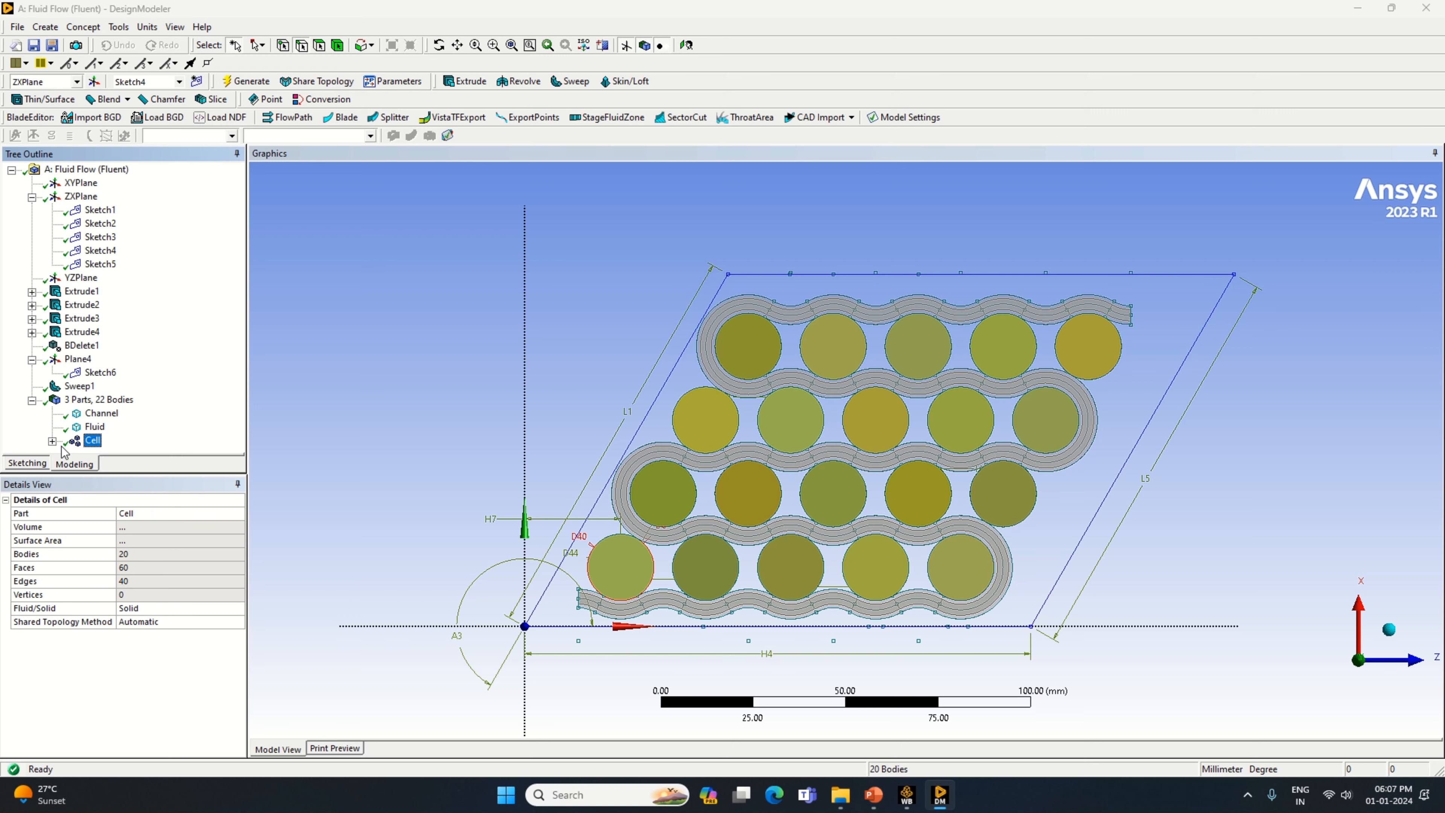
pyautogui.click(52, 441)
pyautogui.rightClick(117, 183)
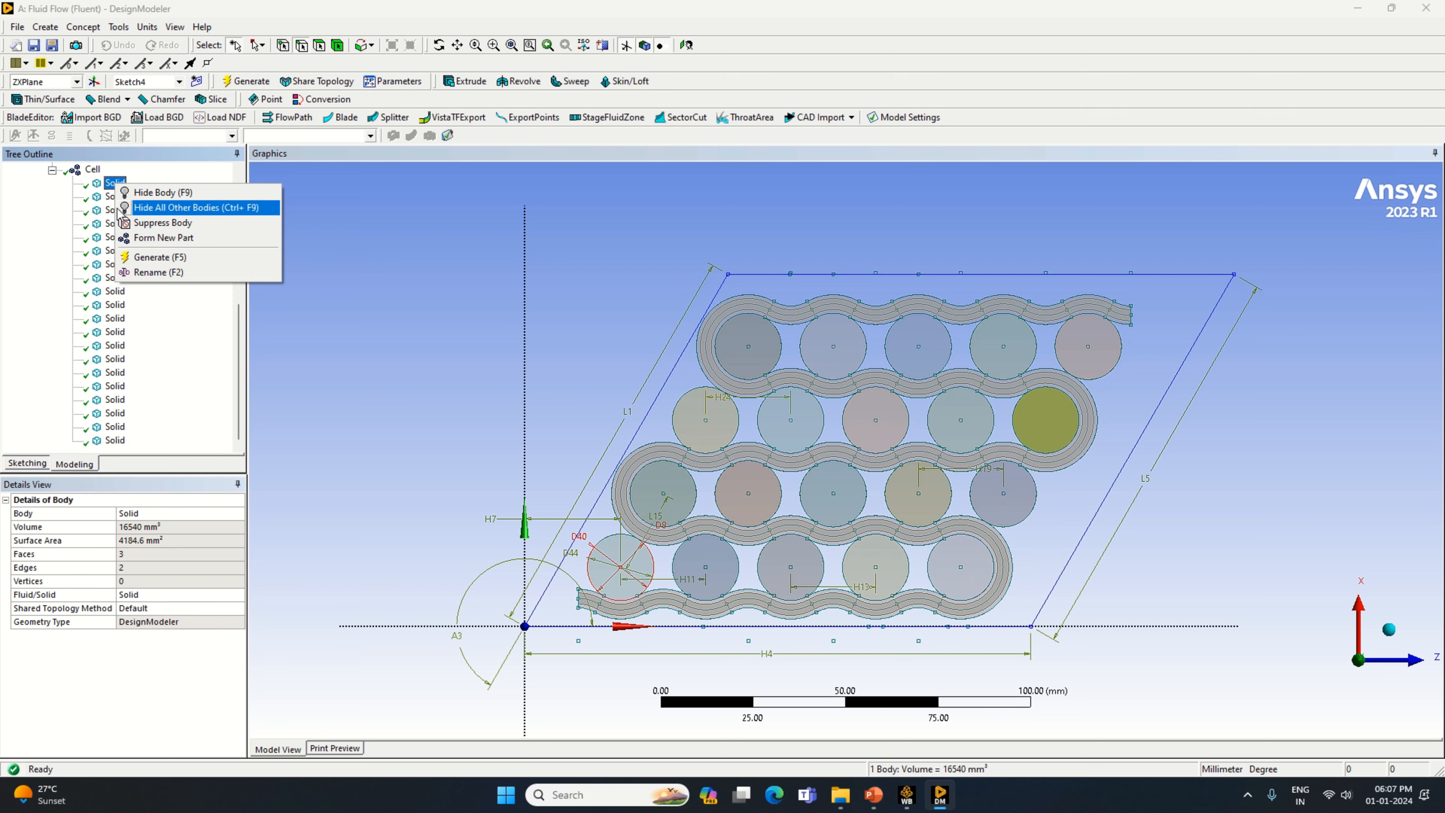
pyautogui.click(139, 275)
pyautogui.write('Cell')
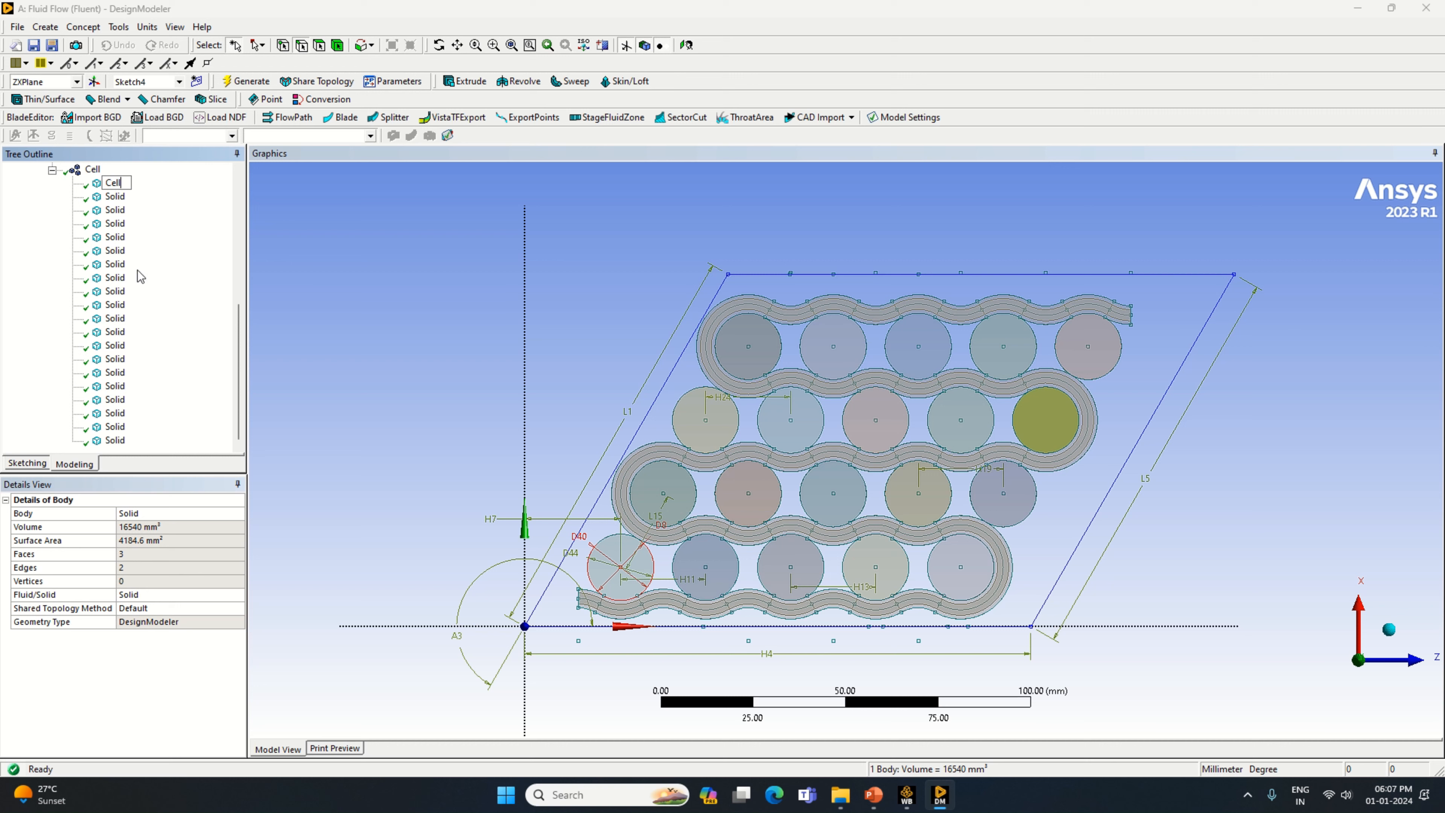
pyautogui.press('Return')
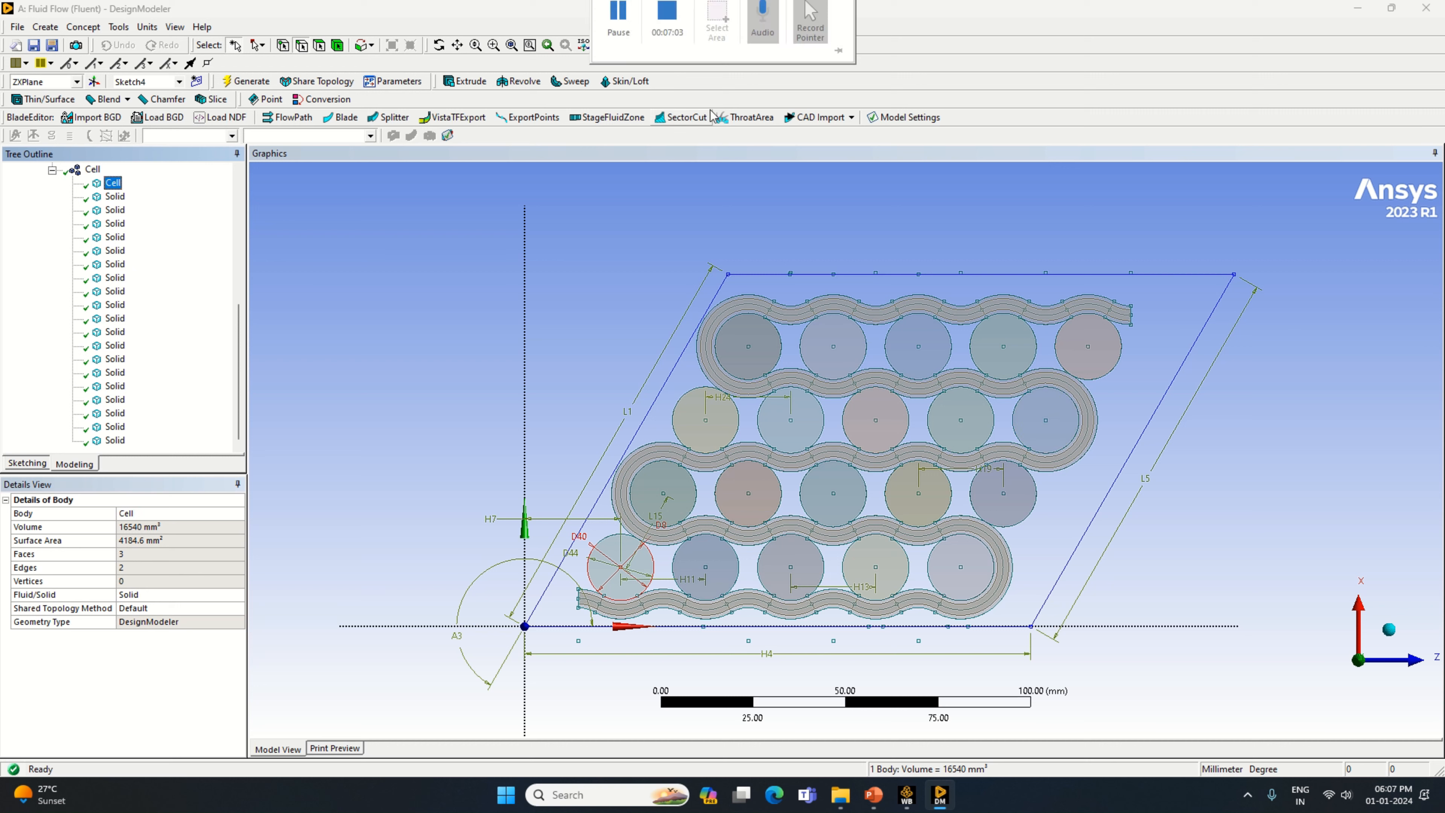
# Rename the second and third bodies of the Cell part as Cell.
pyautogui.click(115, 197)
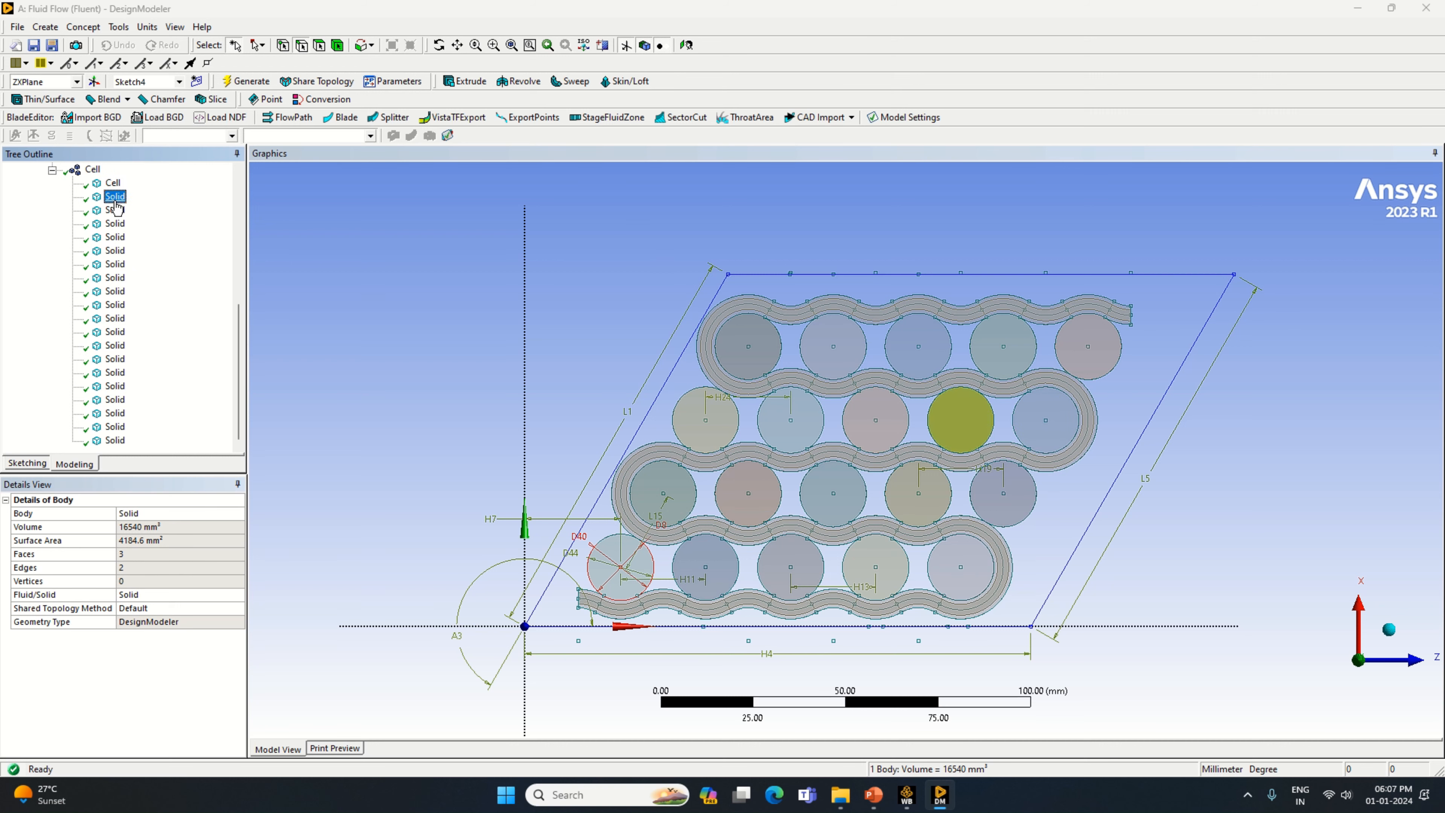
pyautogui.rightClick(116, 199)
pyautogui.click(165, 289)
pyautogui.write('Cell')
pyautogui.press('Return')
pyautogui.click(115, 210)
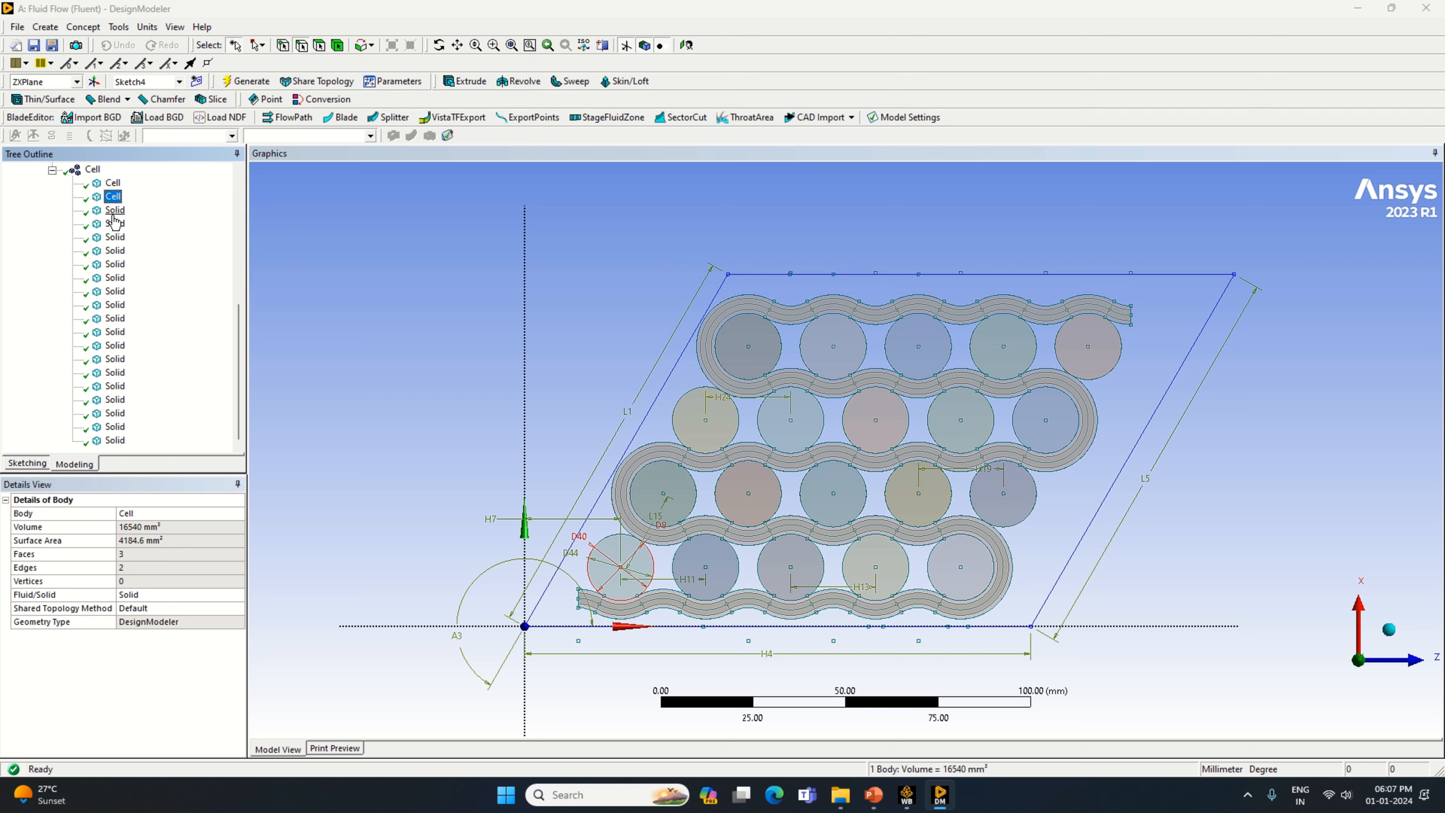
pyautogui.rightClick(116, 212)
pyautogui.click(158, 302)
pyautogui.write('C')
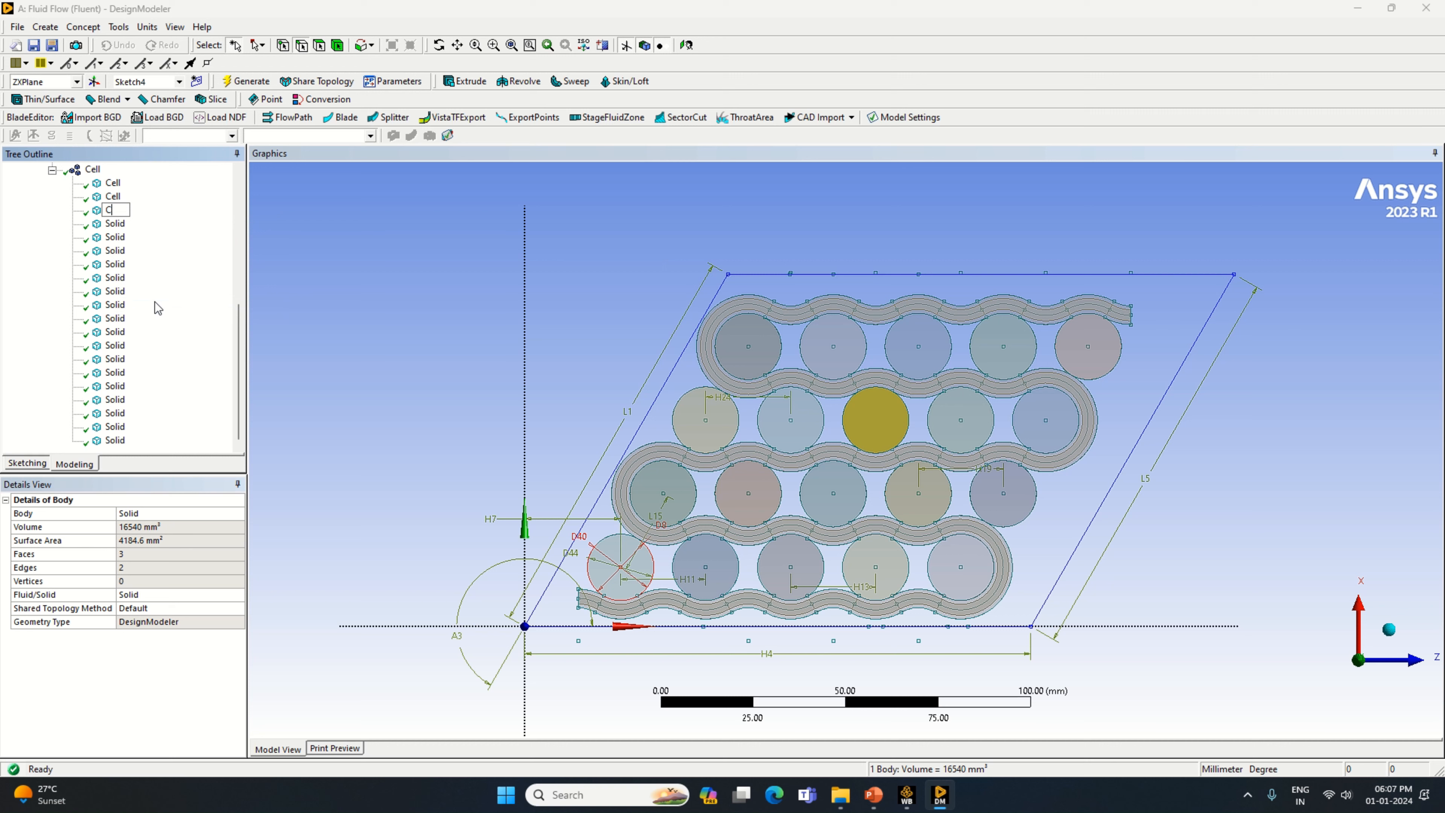
pyautogui.write('ell')
pyautogui.press('Return')
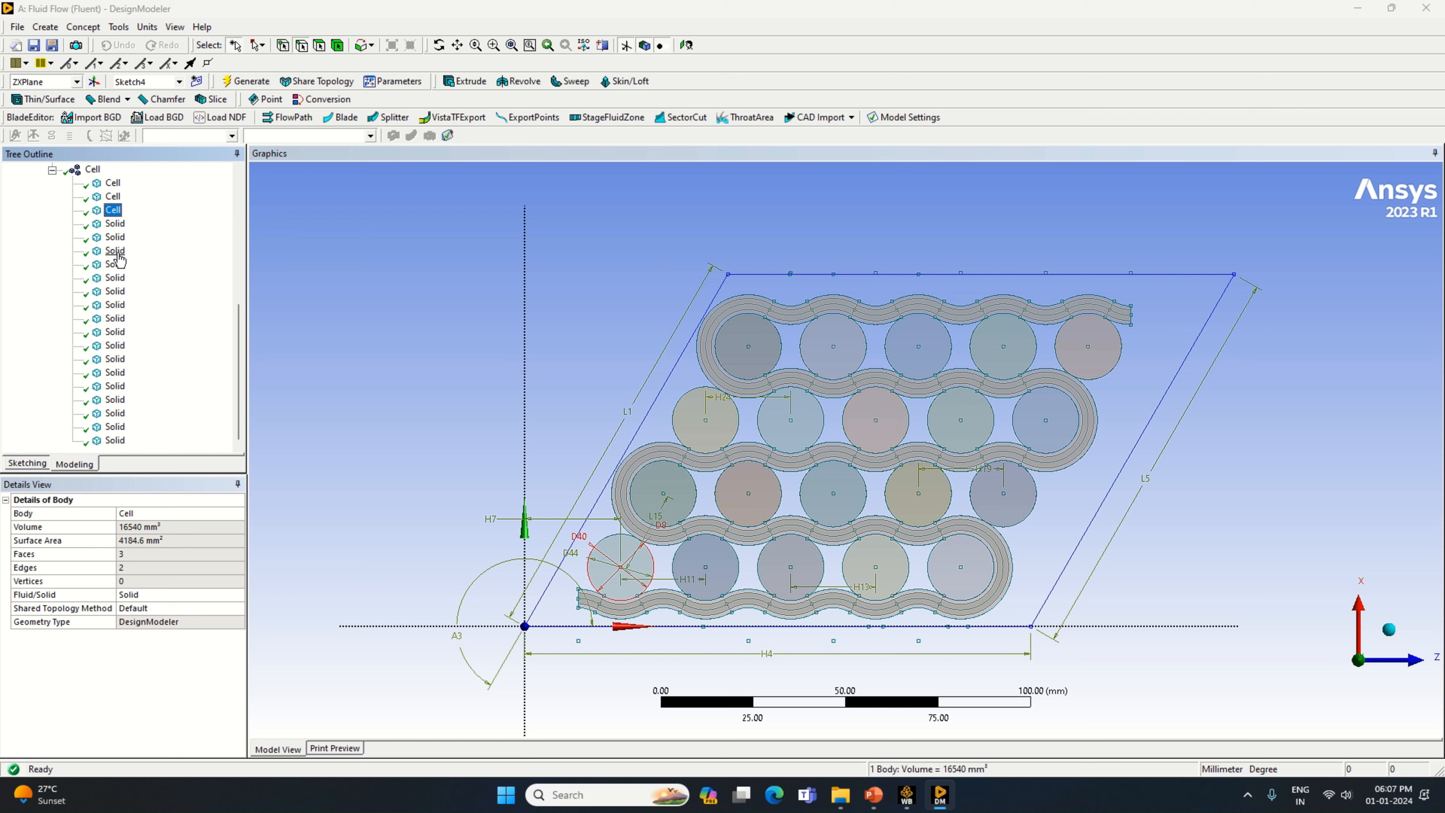
# Rename the fourth and fifth bodies of the Cell part as Cell.
pyautogui.click(115, 223)
pyautogui.rightClick(116, 224)
pyautogui.click(163, 313)
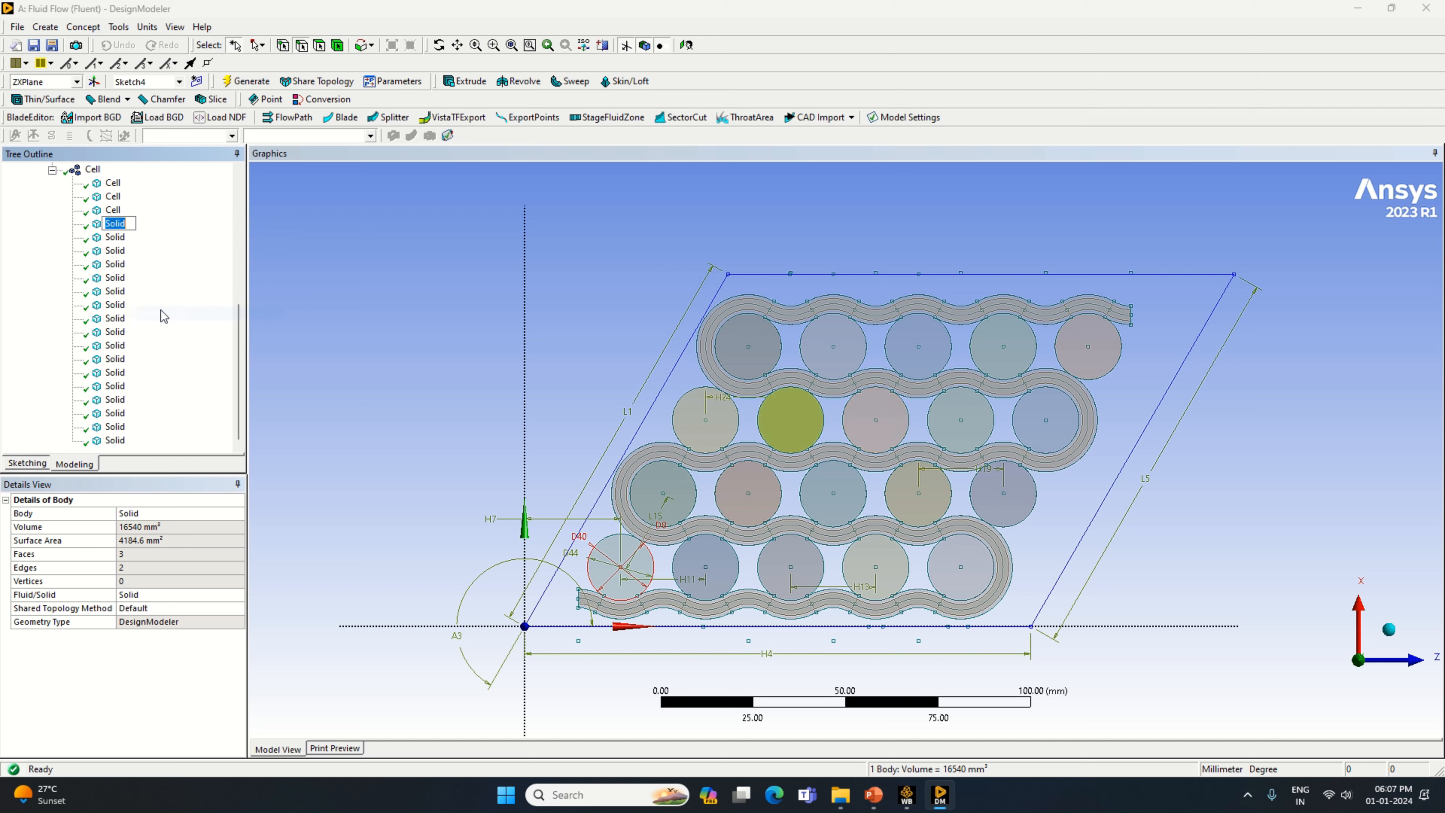
pyautogui.write('Cell')
pyautogui.press('Return')
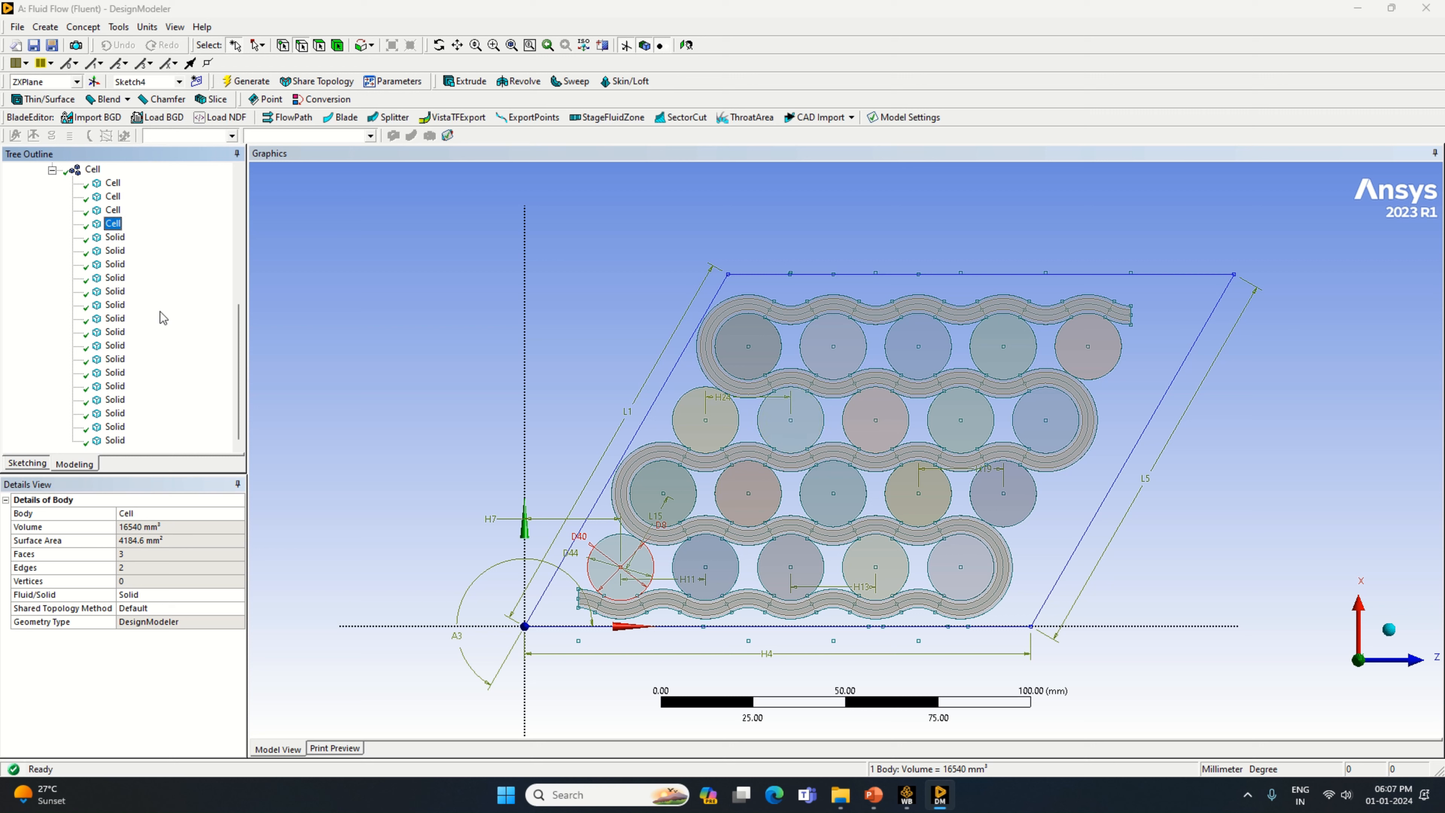
pyautogui.click(116, 238)
pyautogui.rightClick(123, 238)
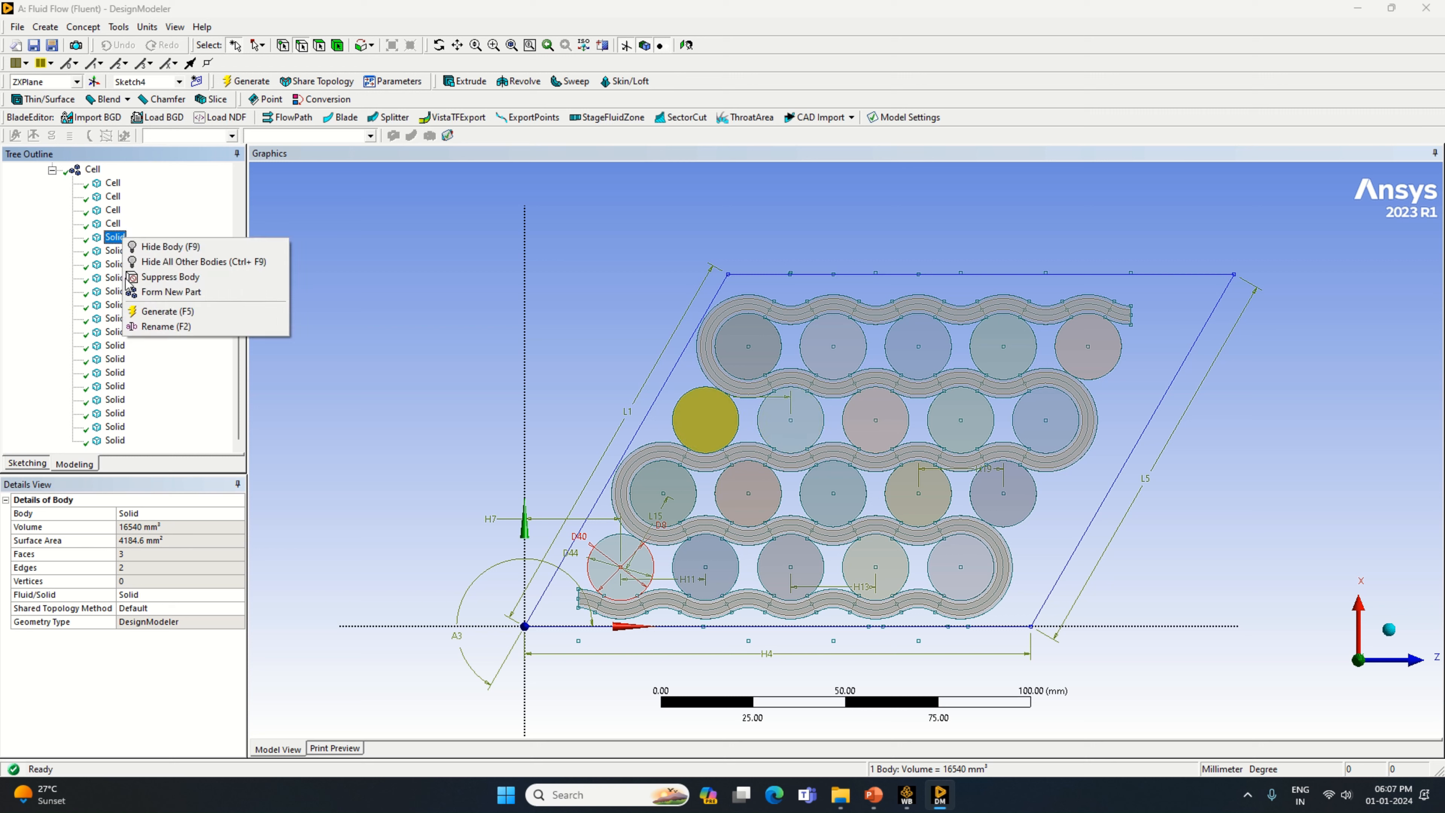
pyautogui.click(161, 327)
pyautogui.write('Cell')
pyautogui.press('Return')
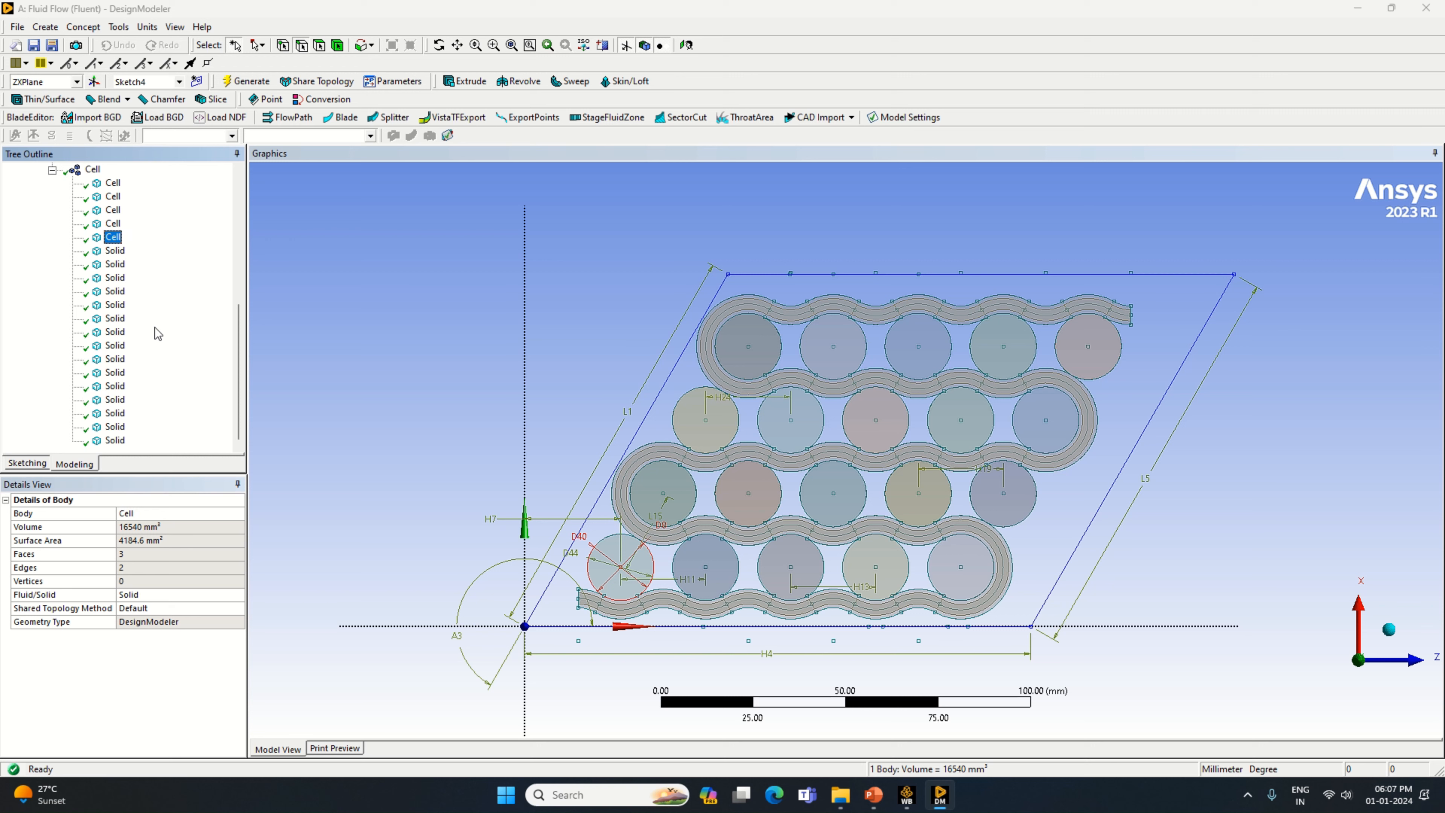
# Rename the sixth and seventh bodies of the Cell part as Cell.
pyautogui.click(114, 251)
pyautogui.rightClick(121, 252)
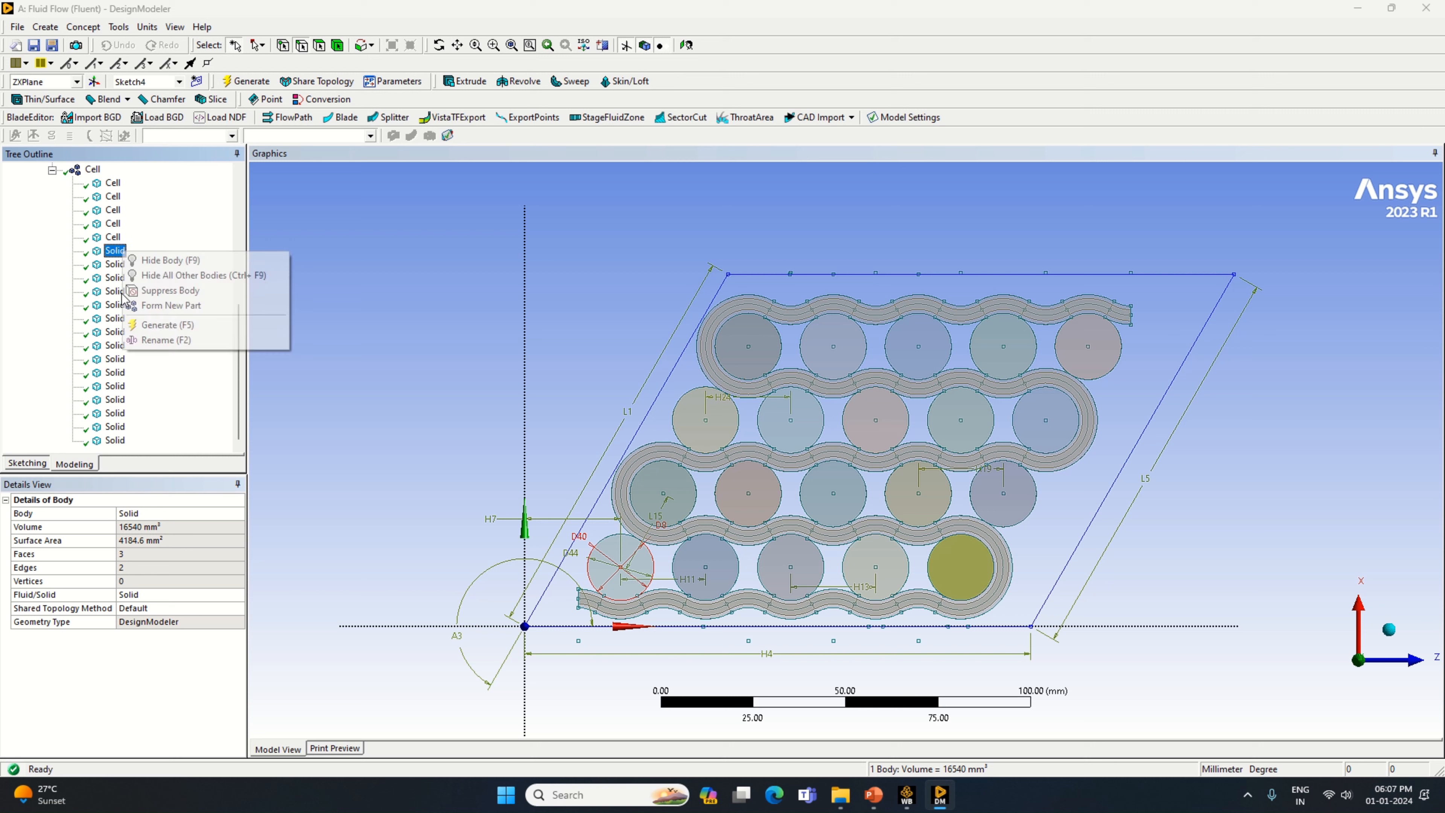
pyautogui.click(153, 342)
pyautogui.write('Cell')
pyautogui.press('Return')
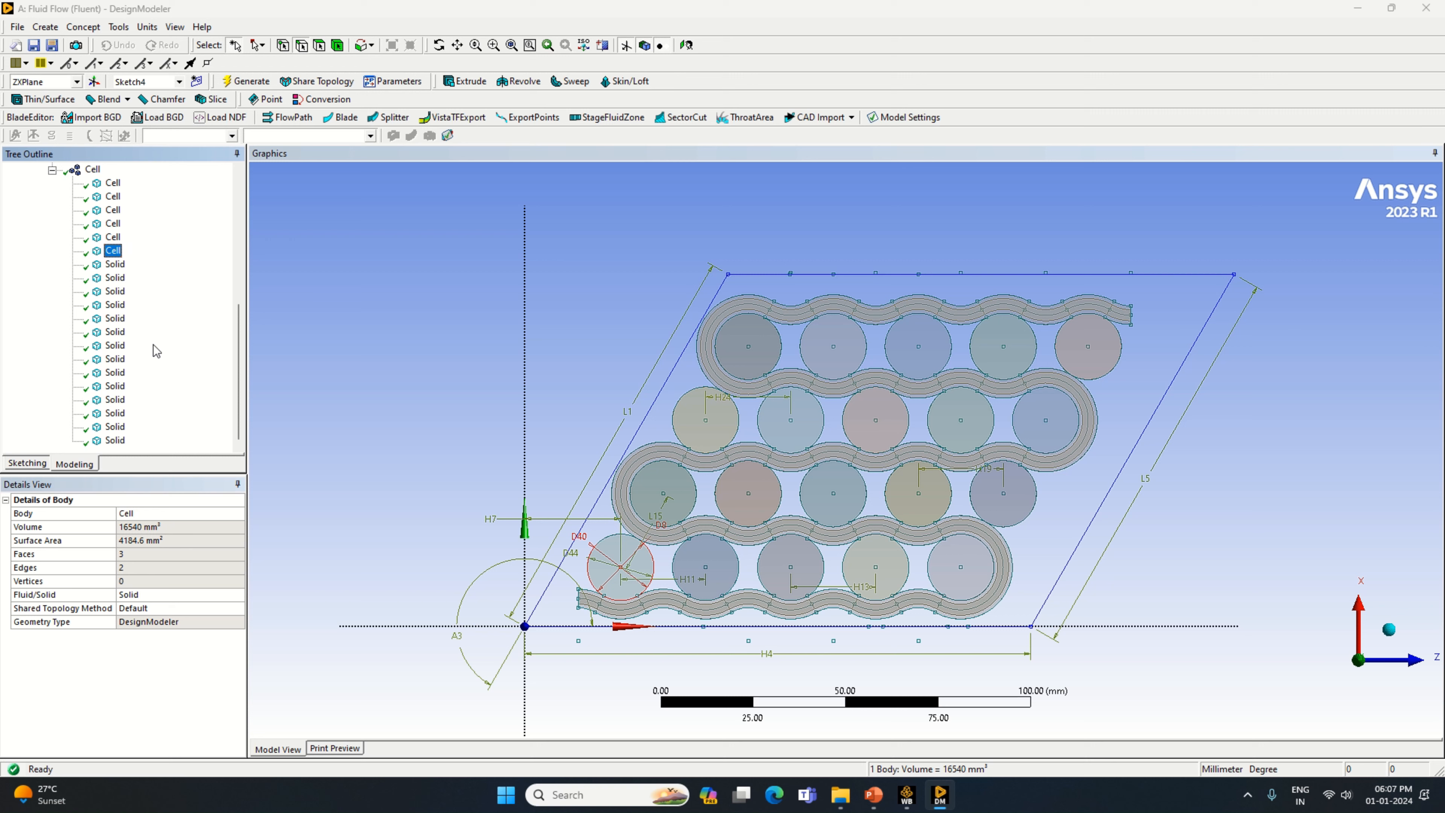
pyautogui.click(114, 264)
pyautogui.rightClick(117, 266)
pyautogui.click(152, 356)
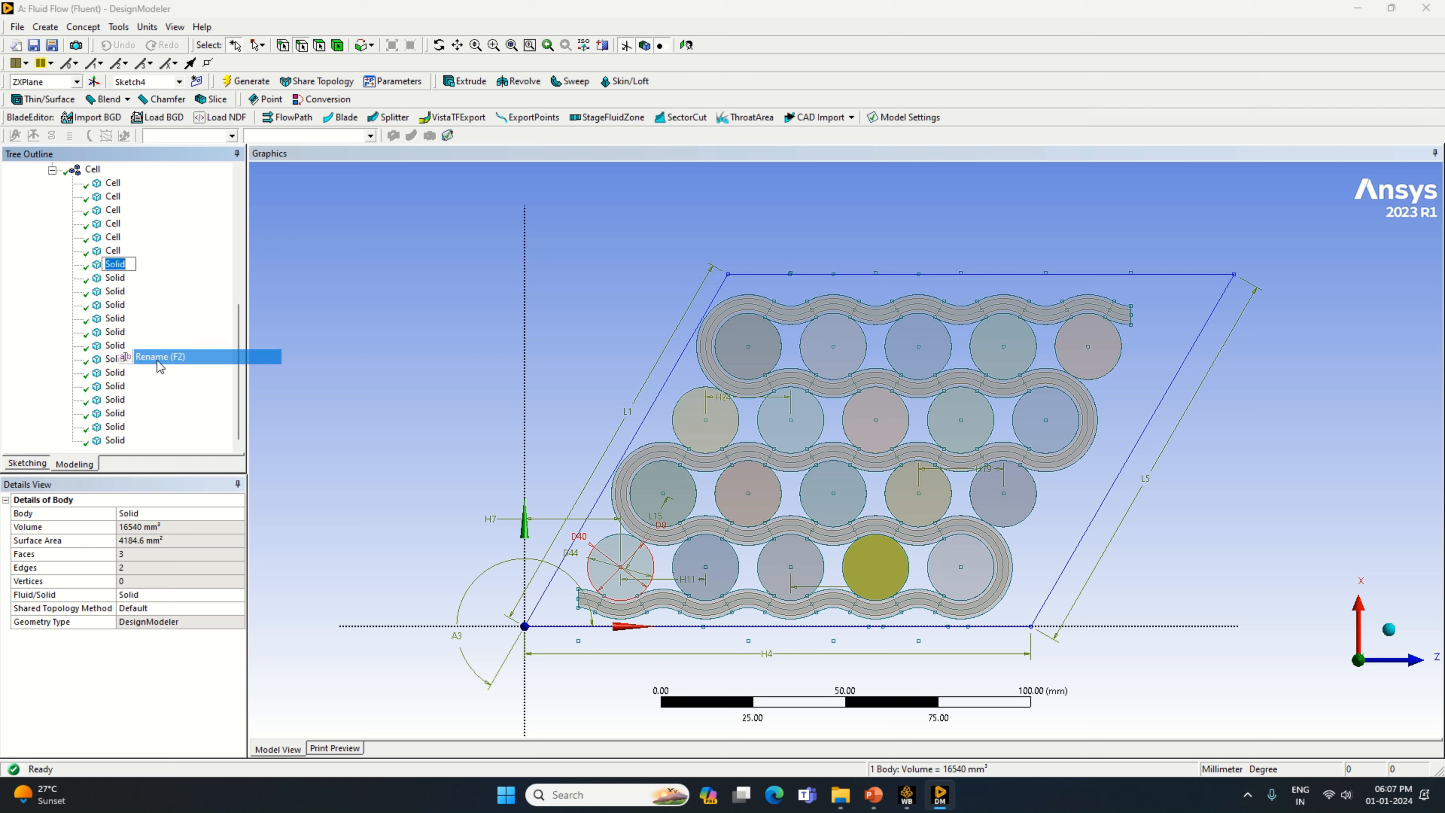
pyautogui.write('Cell')
pyautogui.press('Return')
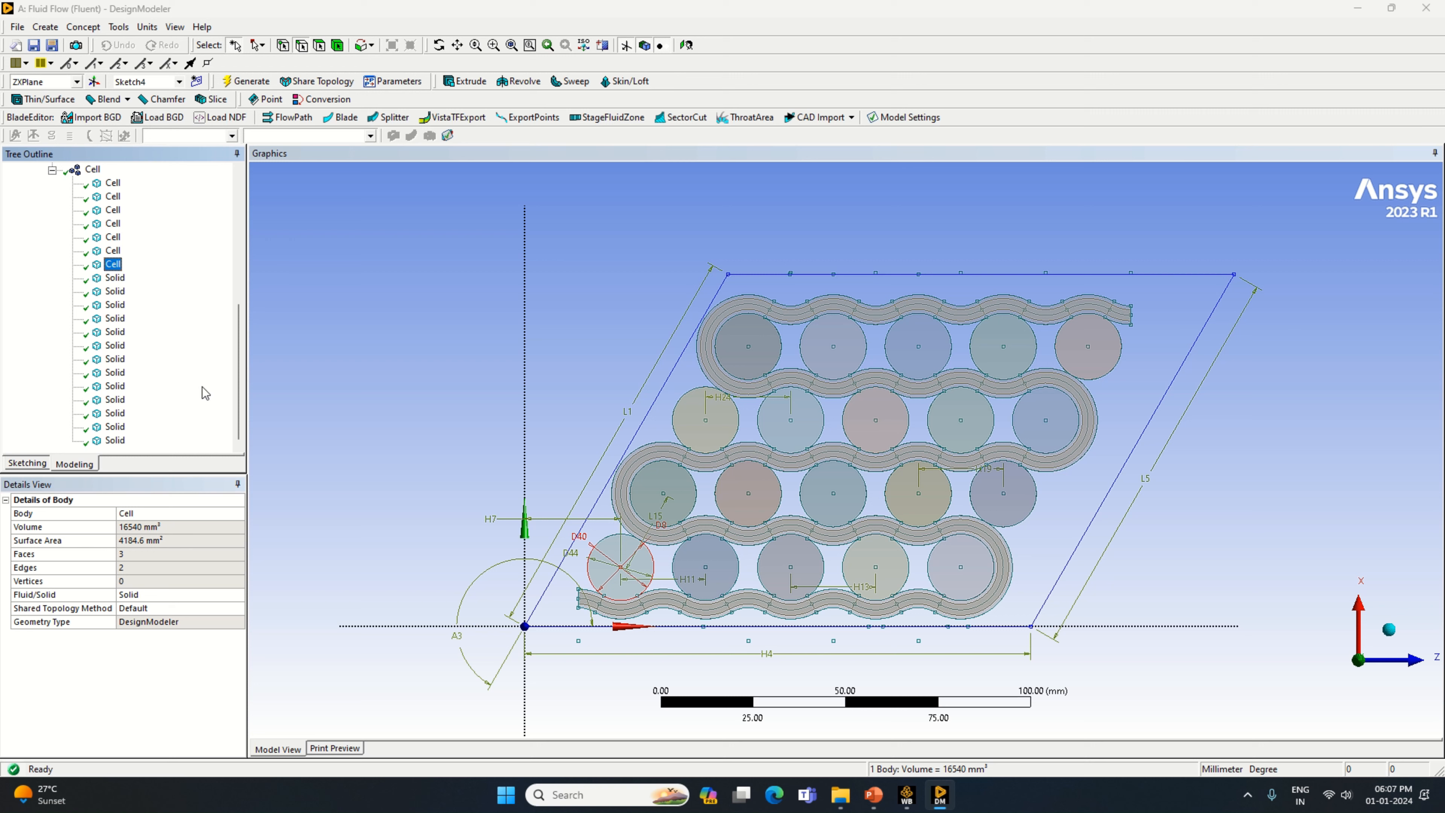
# Rename the eighth and ninth bodies of the Cell part as Cell.
pyautogui.click(115, 277)
pyautogui.rightClick(116, 279)
pyautogui.click(168, 367)
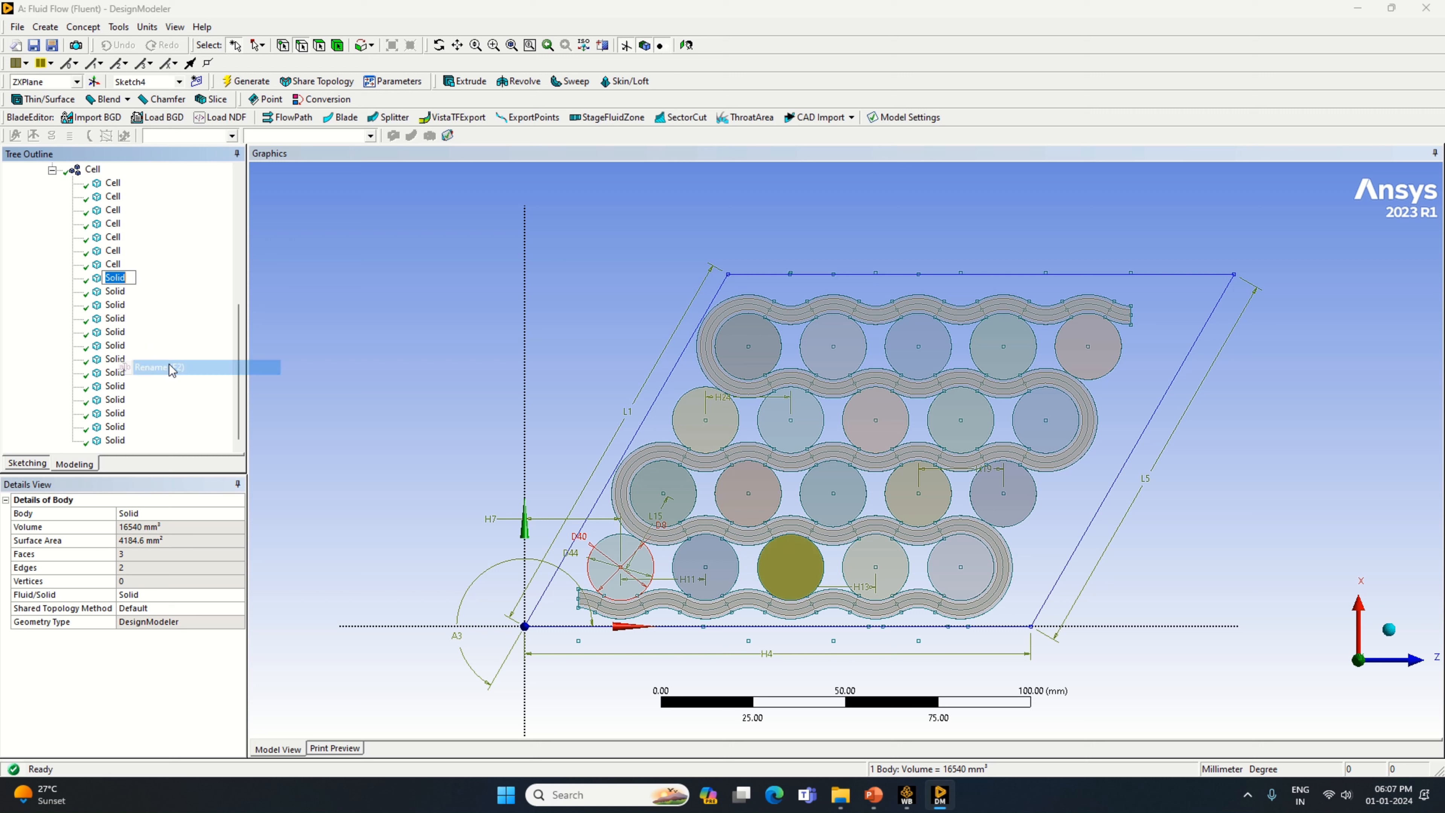
pyautogui.write('Cell')
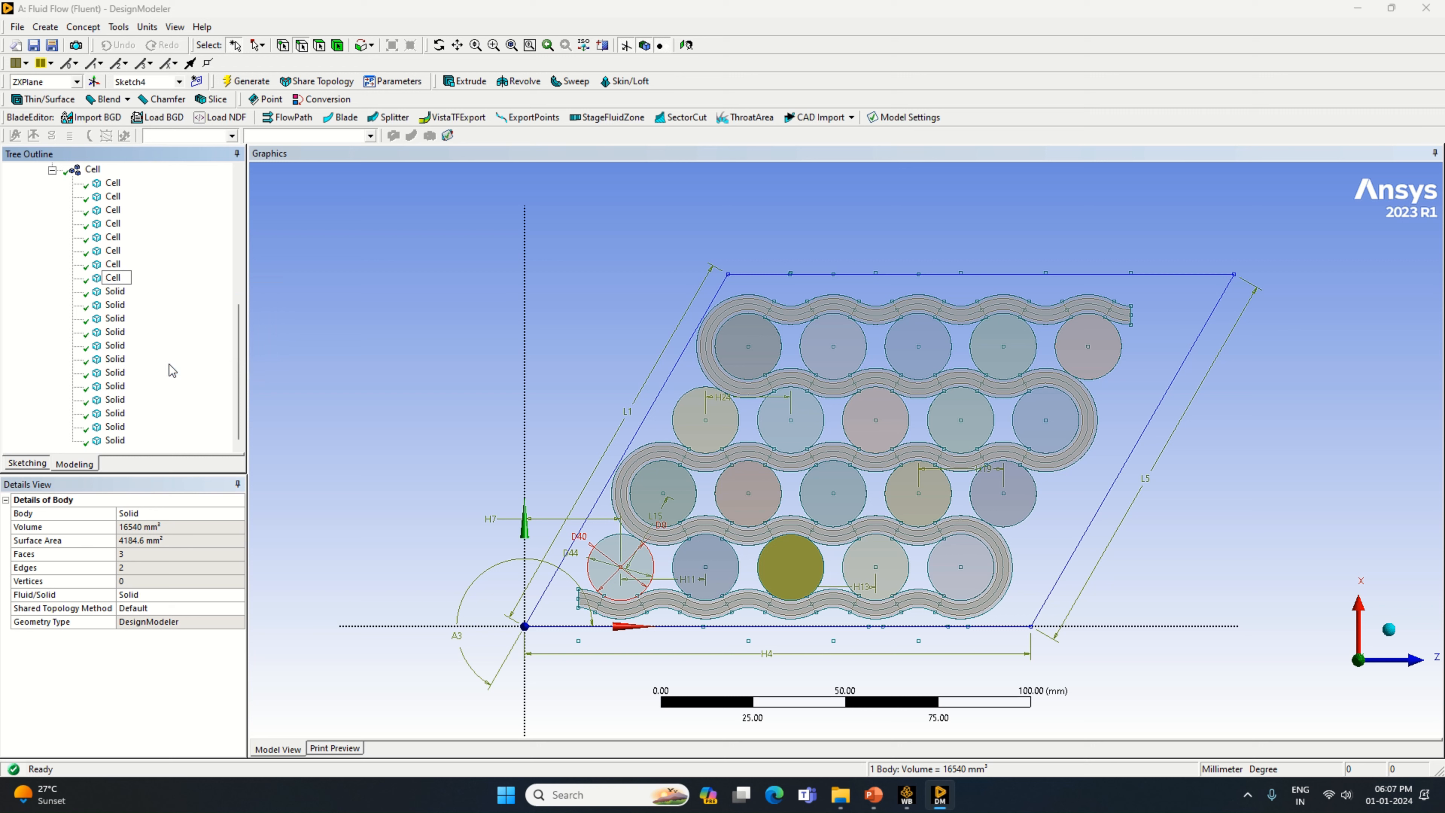
pyautogui.press('Return')
pyautogui.rightClick(114, 291)
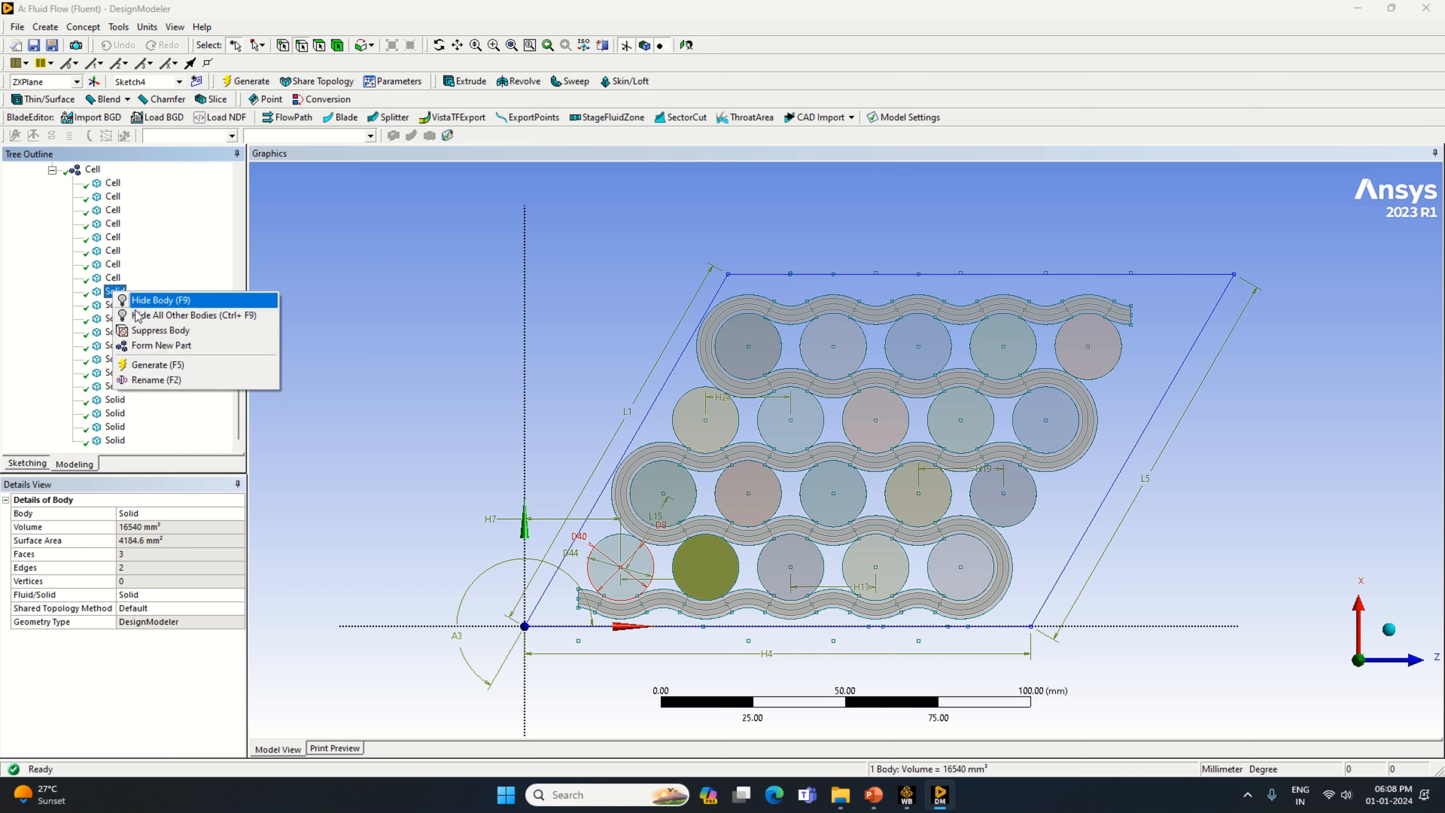
pyautogui.click(170, 380)
pyautogui.write('Cell')
pyautogui.press('Return')
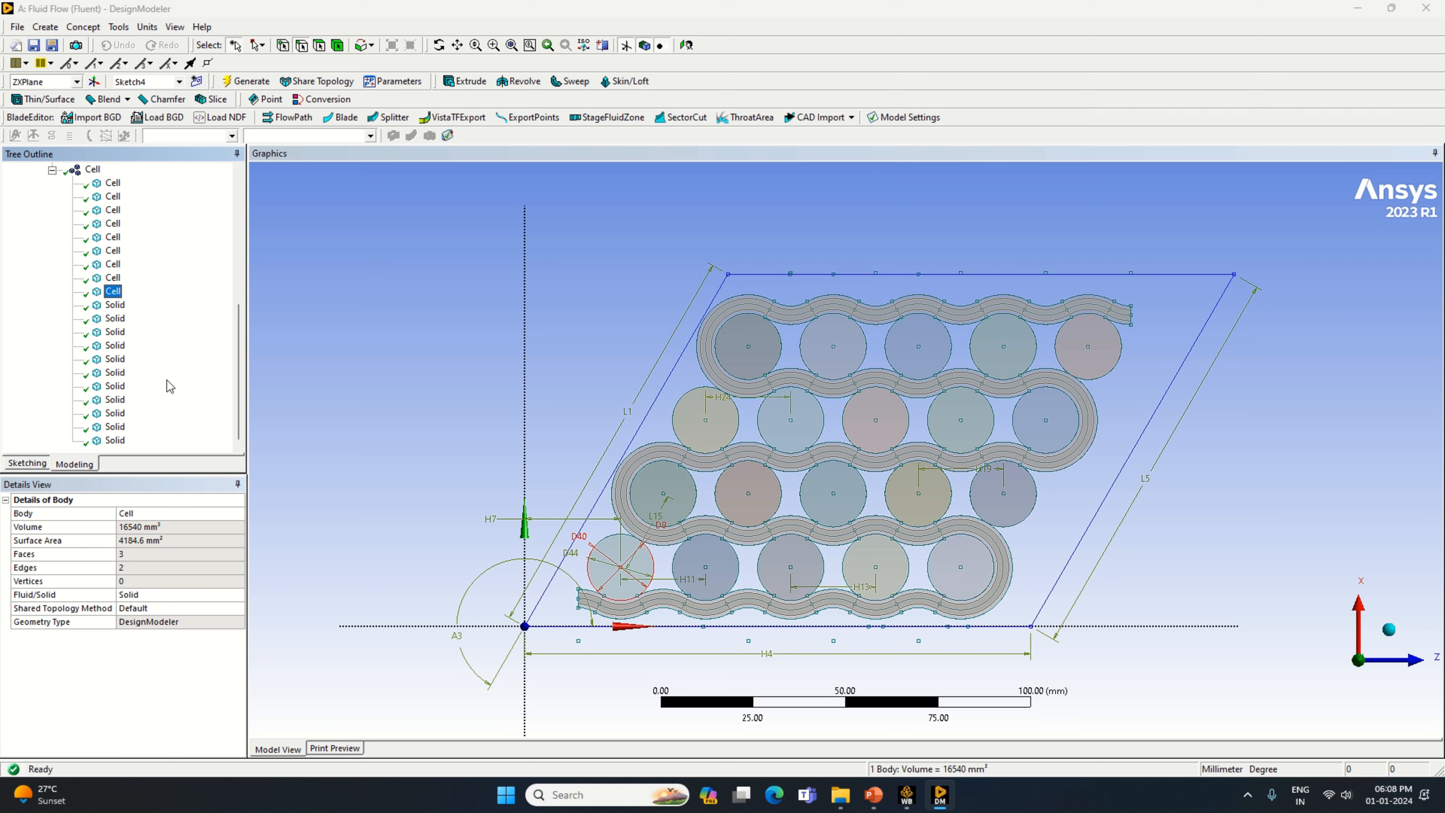
# Rename the tenth and eleventh bodies of the Cell part as Cell.
pyautogui.rightClick(117, 305)
pyautogui.click(157, 392)
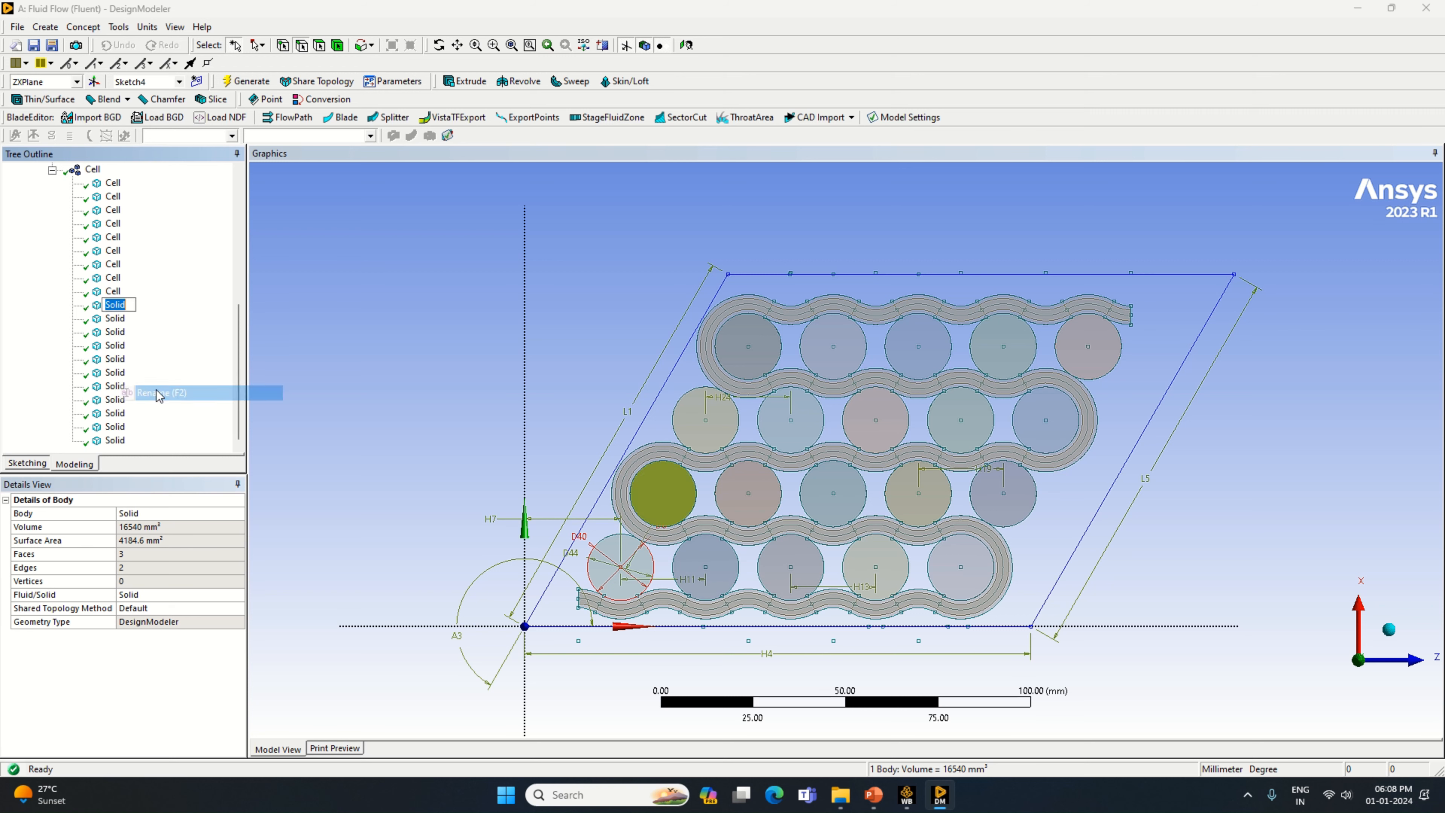
pyautogui.write('Cell')
pyautogui.press('Return')
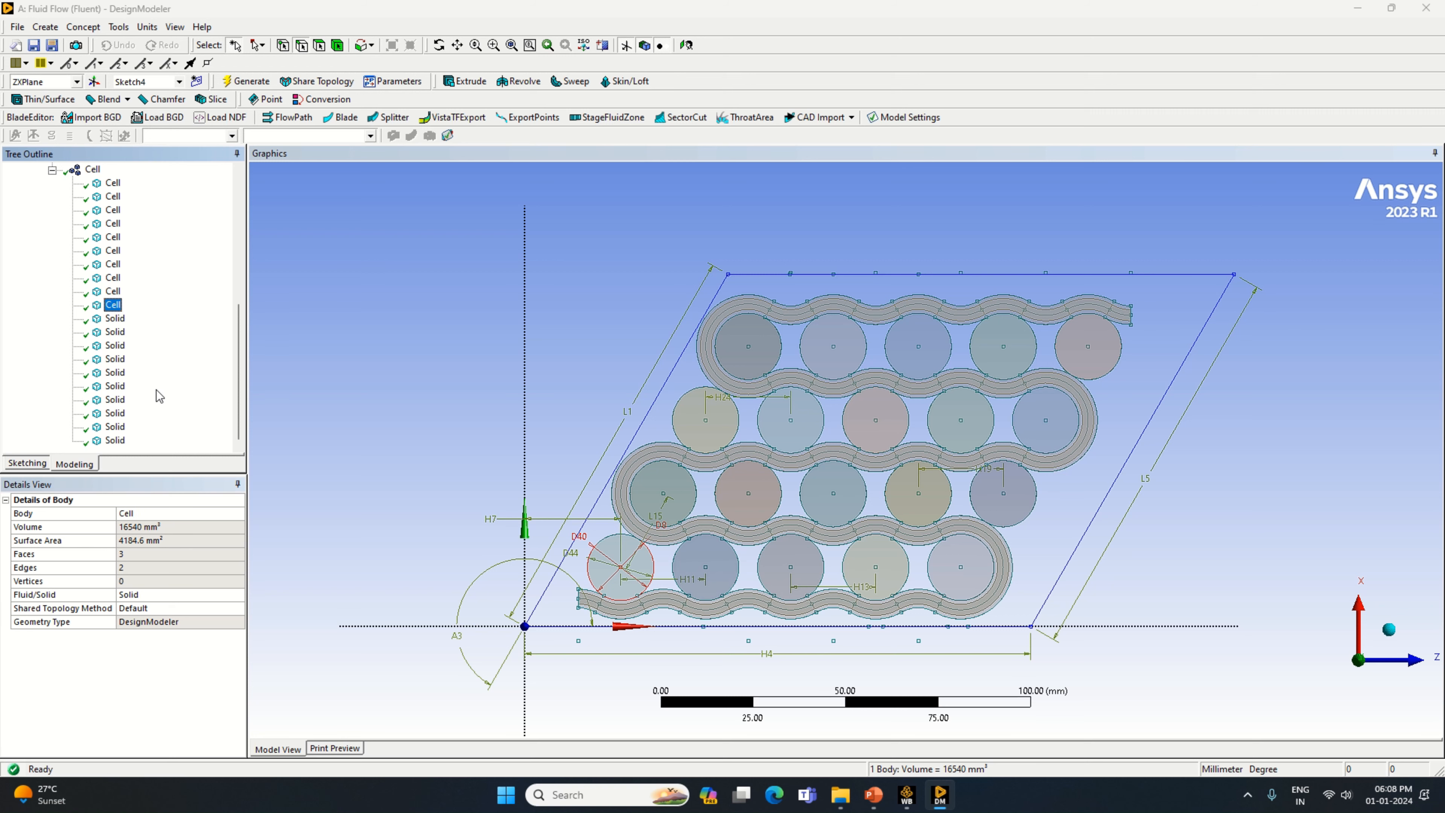
pyautogui.rightClick(116, 319)
pyautogui.click(166, 406)
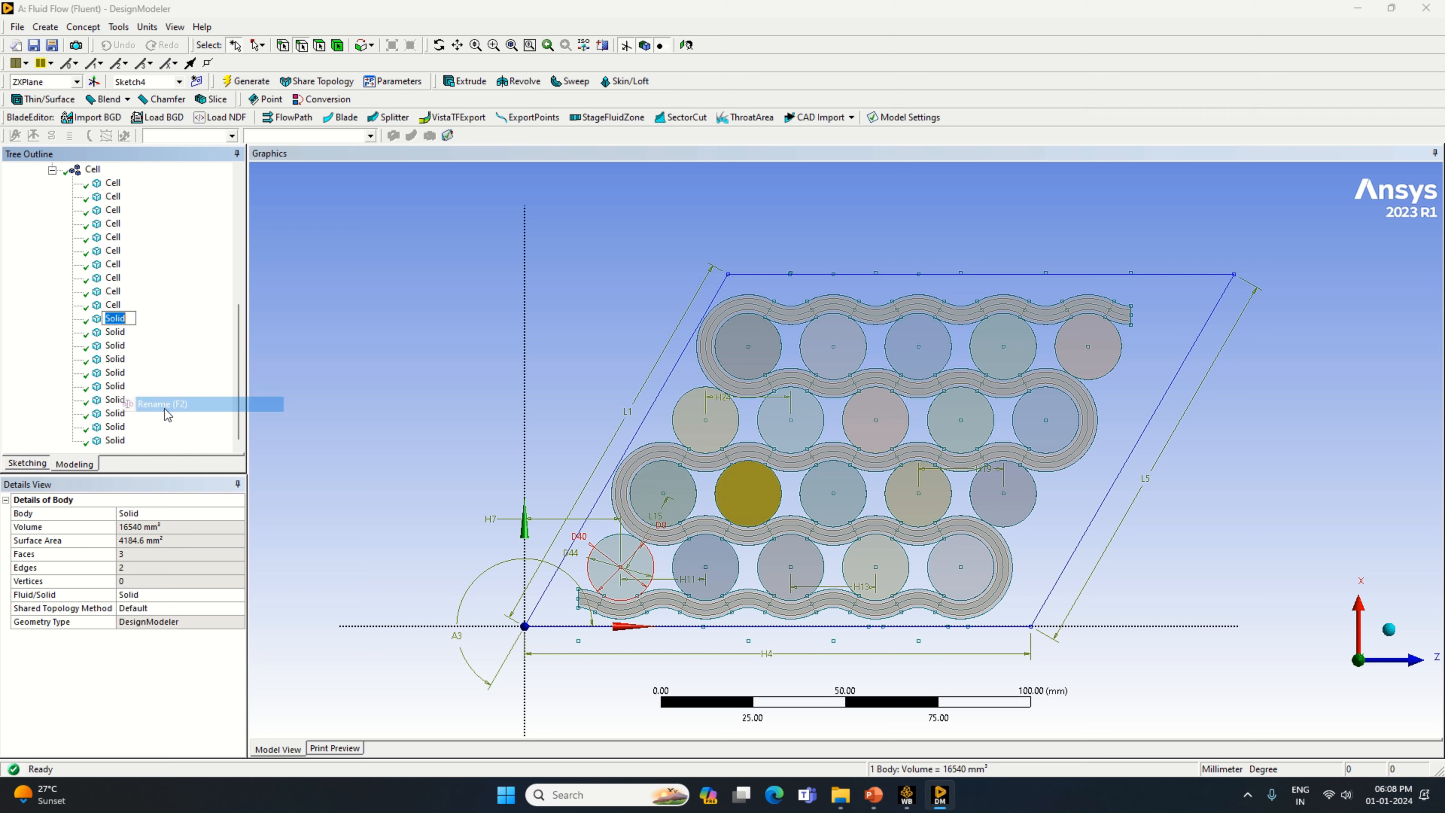
pyautogui.write('Cell')
pyautogui.press('Return')
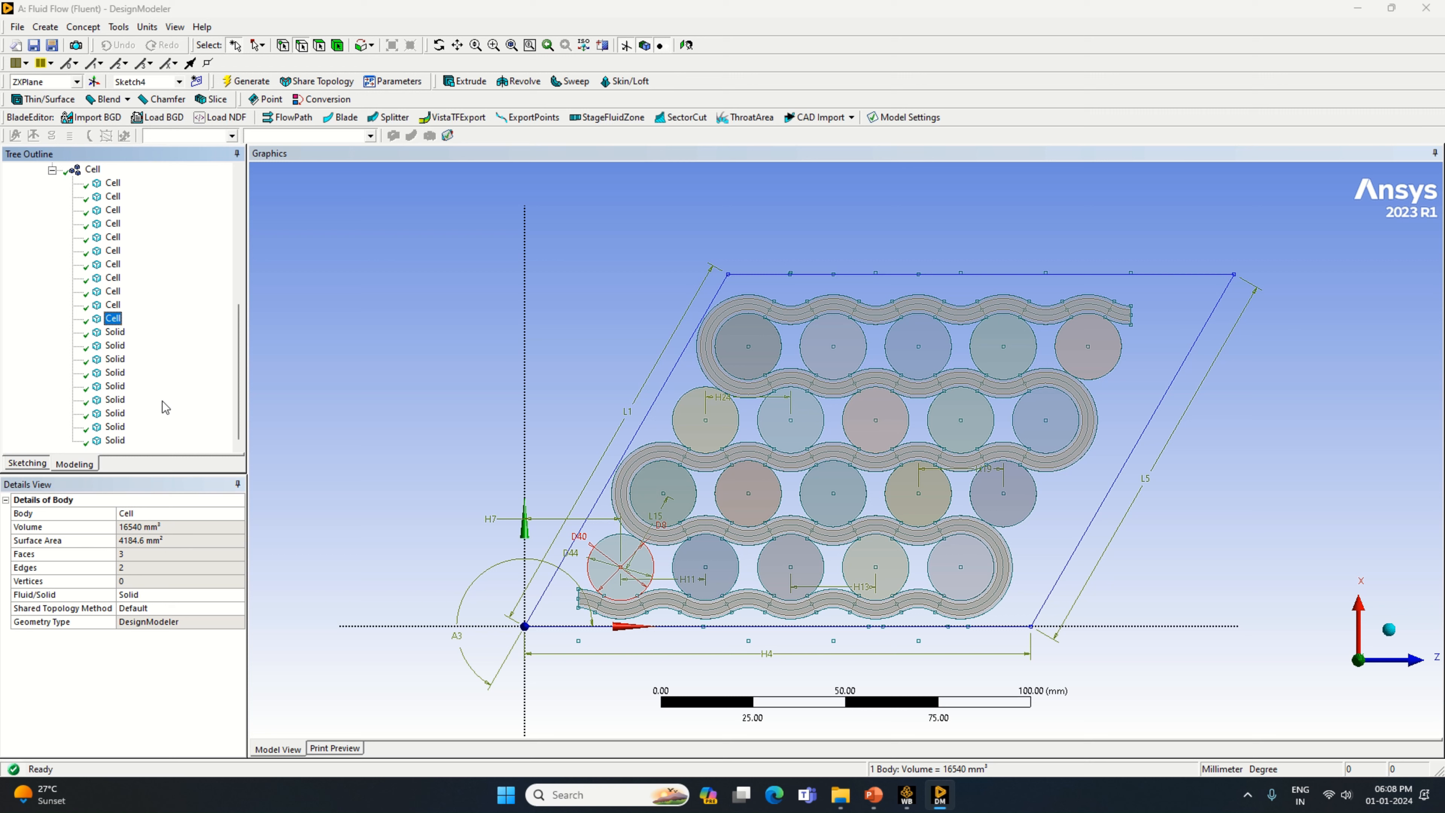
# Rename the twelfth and thirteenth bodies of the Cell part as Cell.
pyautogui.rightClick(125, 335)
pyautogui.click(156, 420)
pyautogui.write('C')
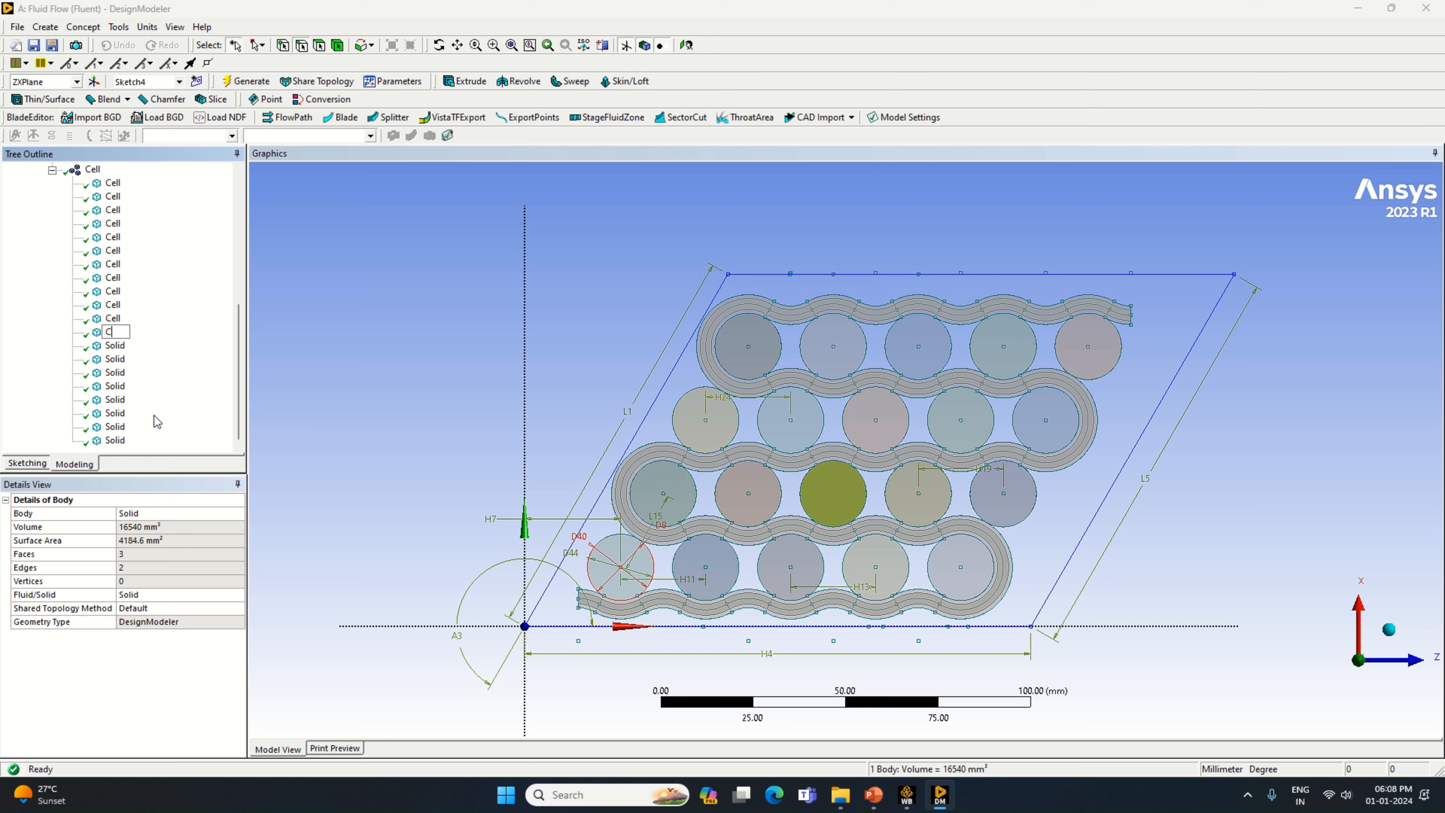
pyautogui.write('ell')
pyautogui.press('Return')
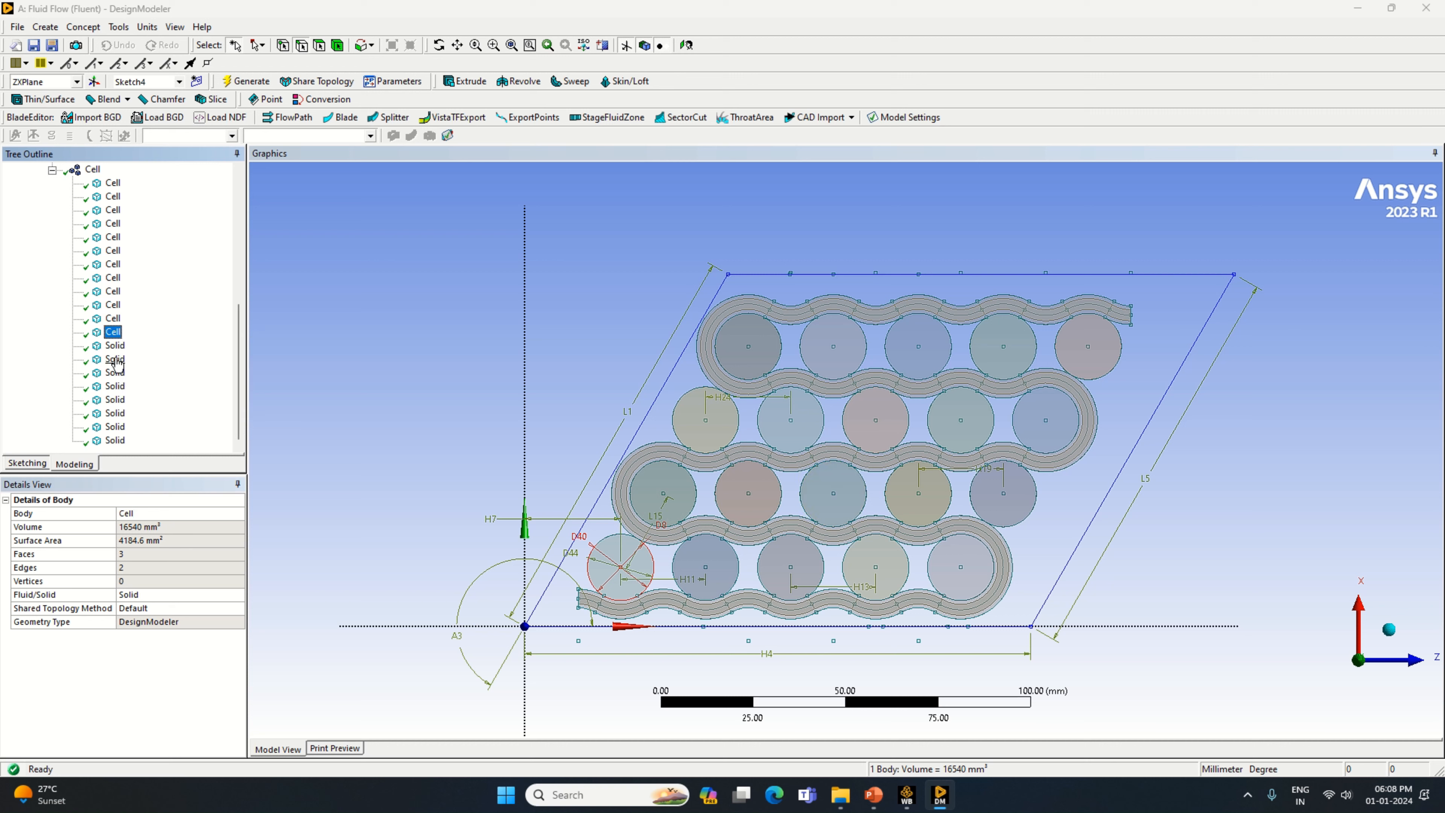
pyautogui.click(114, 348)
pyautogui.rightClick(114, 350)
pyautogui.click(155, 436)
pyautogui.write('C')
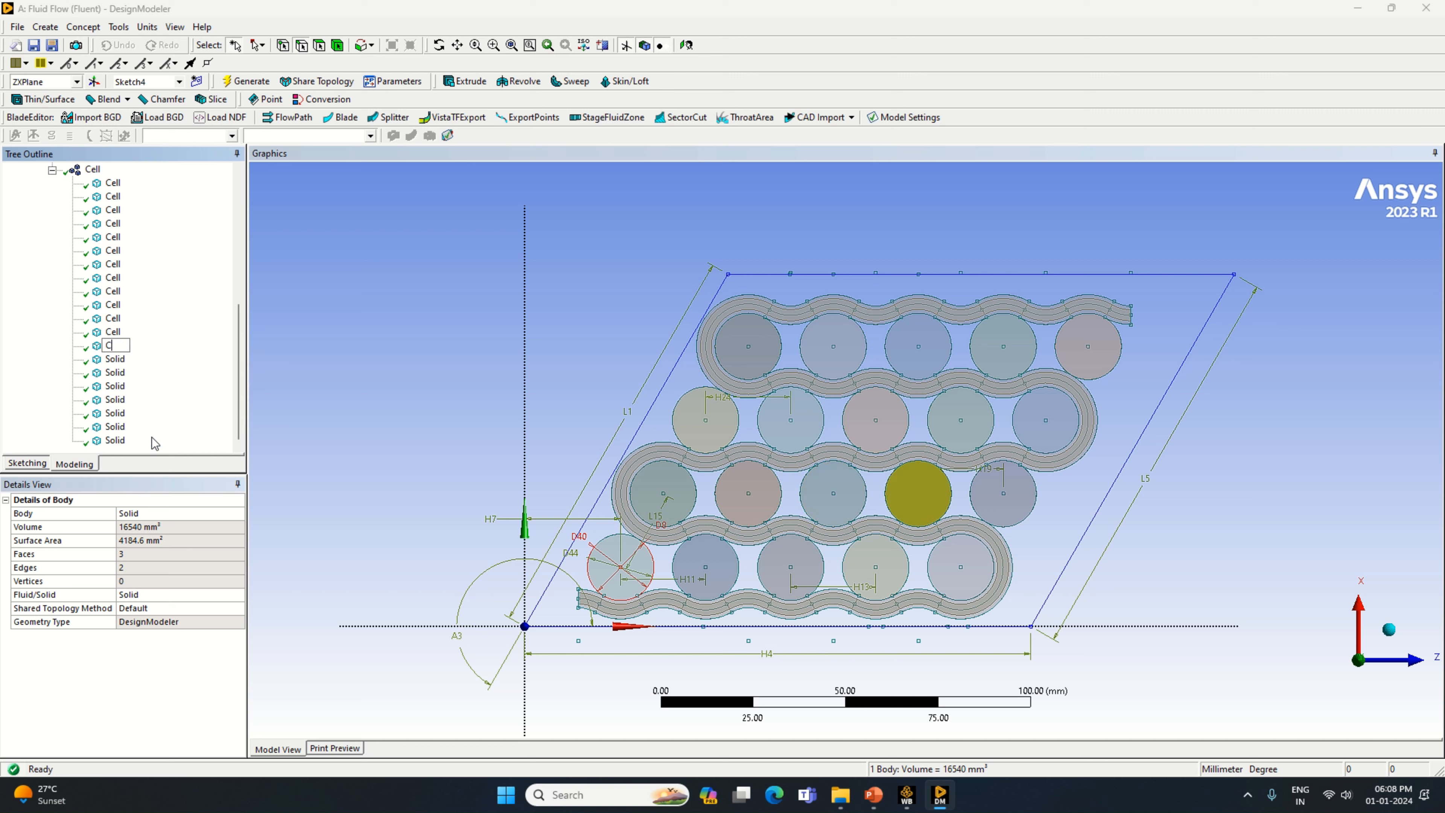
pyautogui.write('ell')
pyautogui.press('Return')
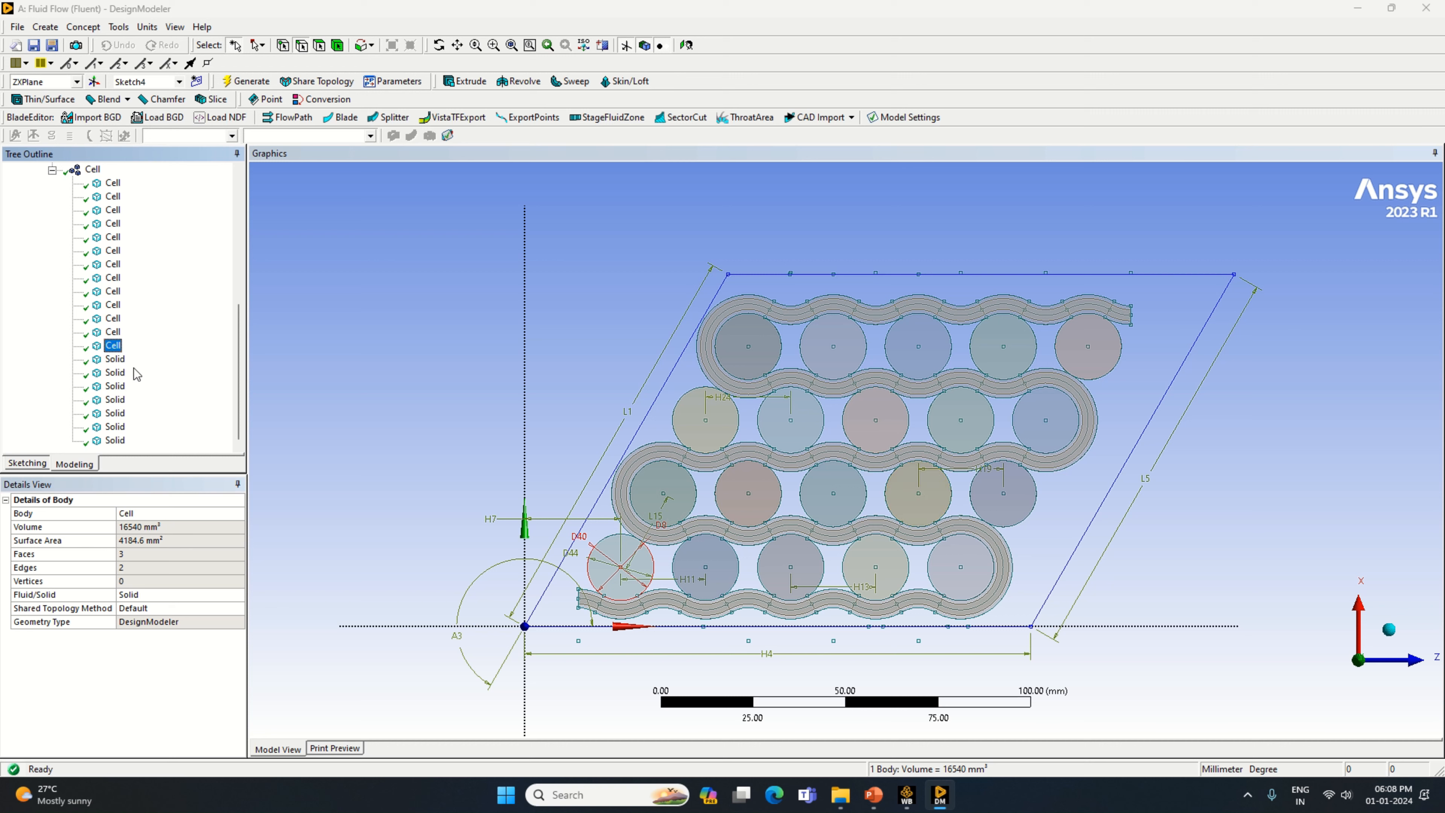
# Rename the fourteenth and fifteenth bodies of the Cell part as Cell.
pyautogui.click(115, 359)
pyautogui.rightClick(114, 359)
pyautogui.click(154, 445)
pyautogui.write('Ce')
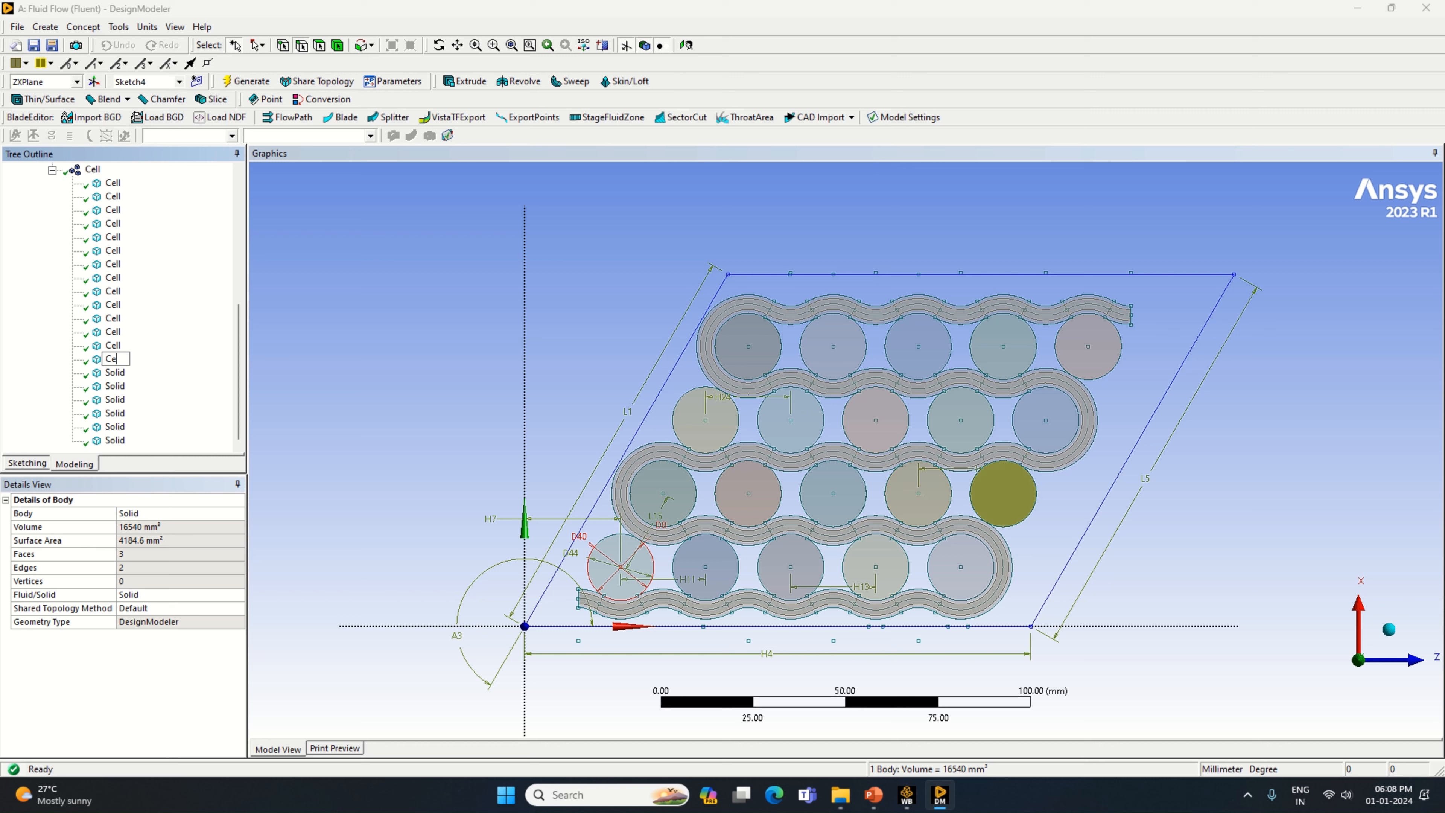
pyautogui.write('ll')
pyautogui.press('Return')
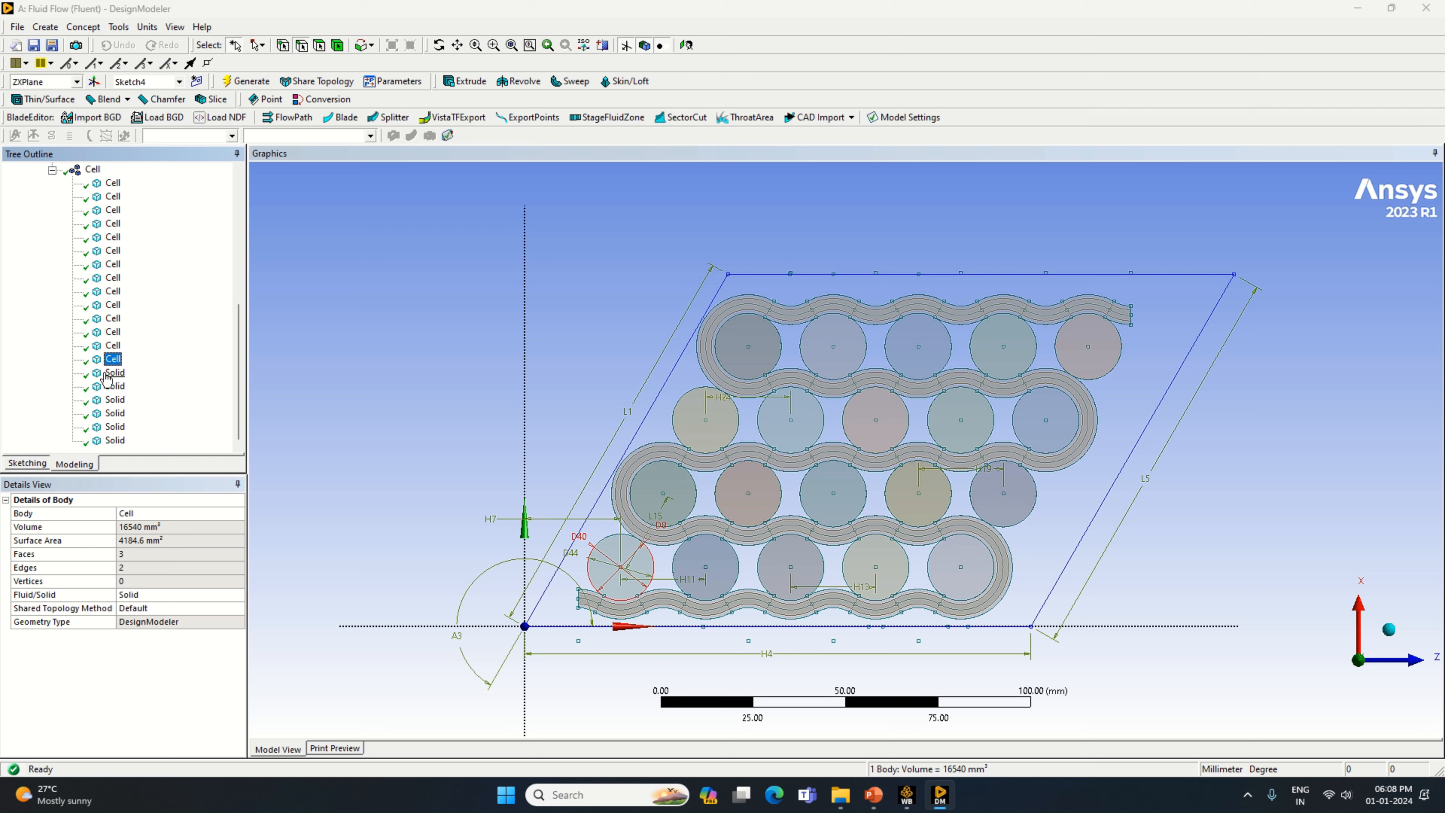
pyautogui.click(114, 374)
pyautogui.rightClick(114, 375)
pyautogui.click(157, 459)
pyautogui.write('Cell')
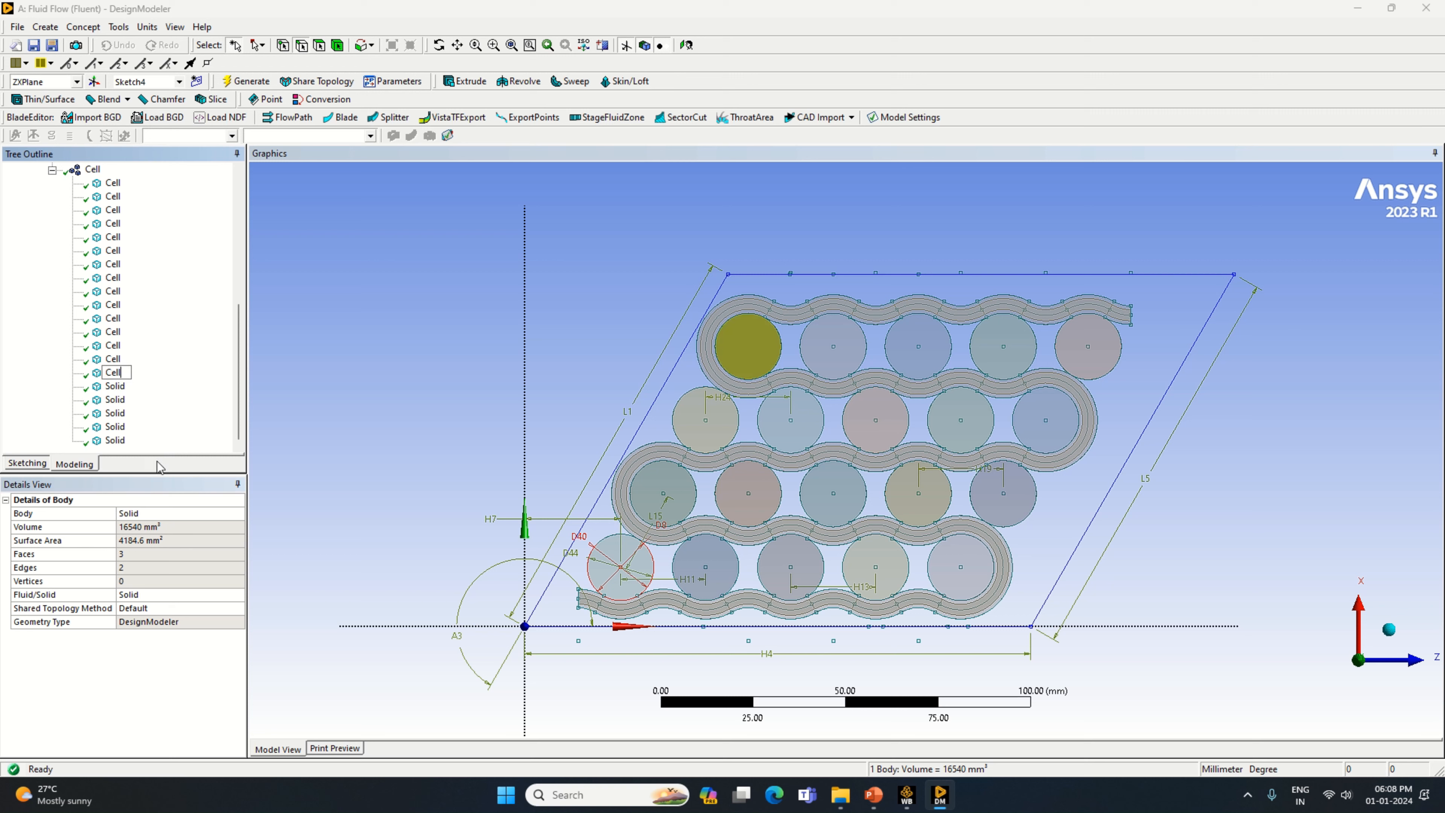
pyautogui.press('Return')
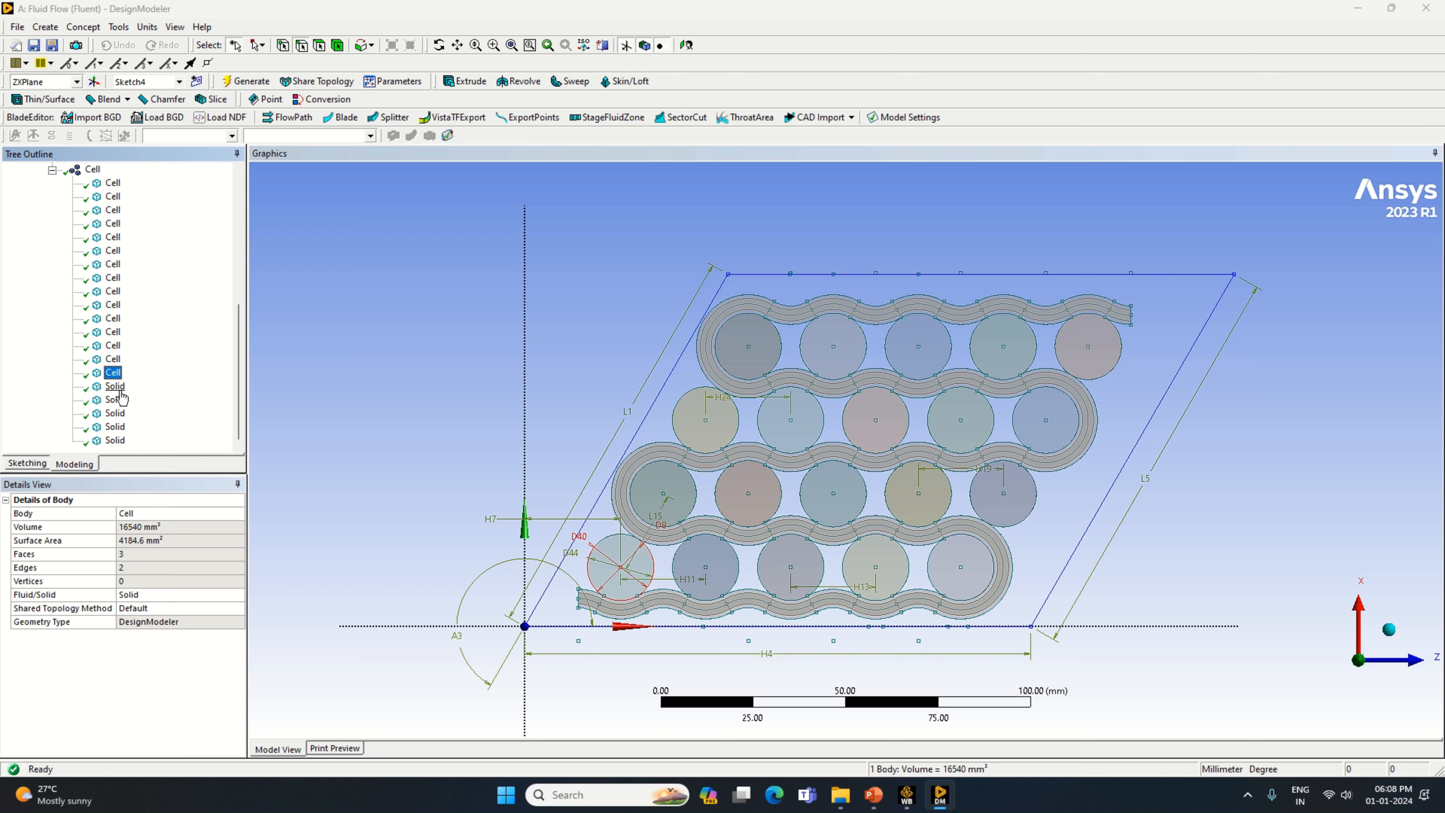
# Rename the sixteenth and seventeenth bodies of the Cell part as Cell.
pyautogui.rightClick(121, 389)
pyautogui.click(159, 477)
pyautogui.write('C')
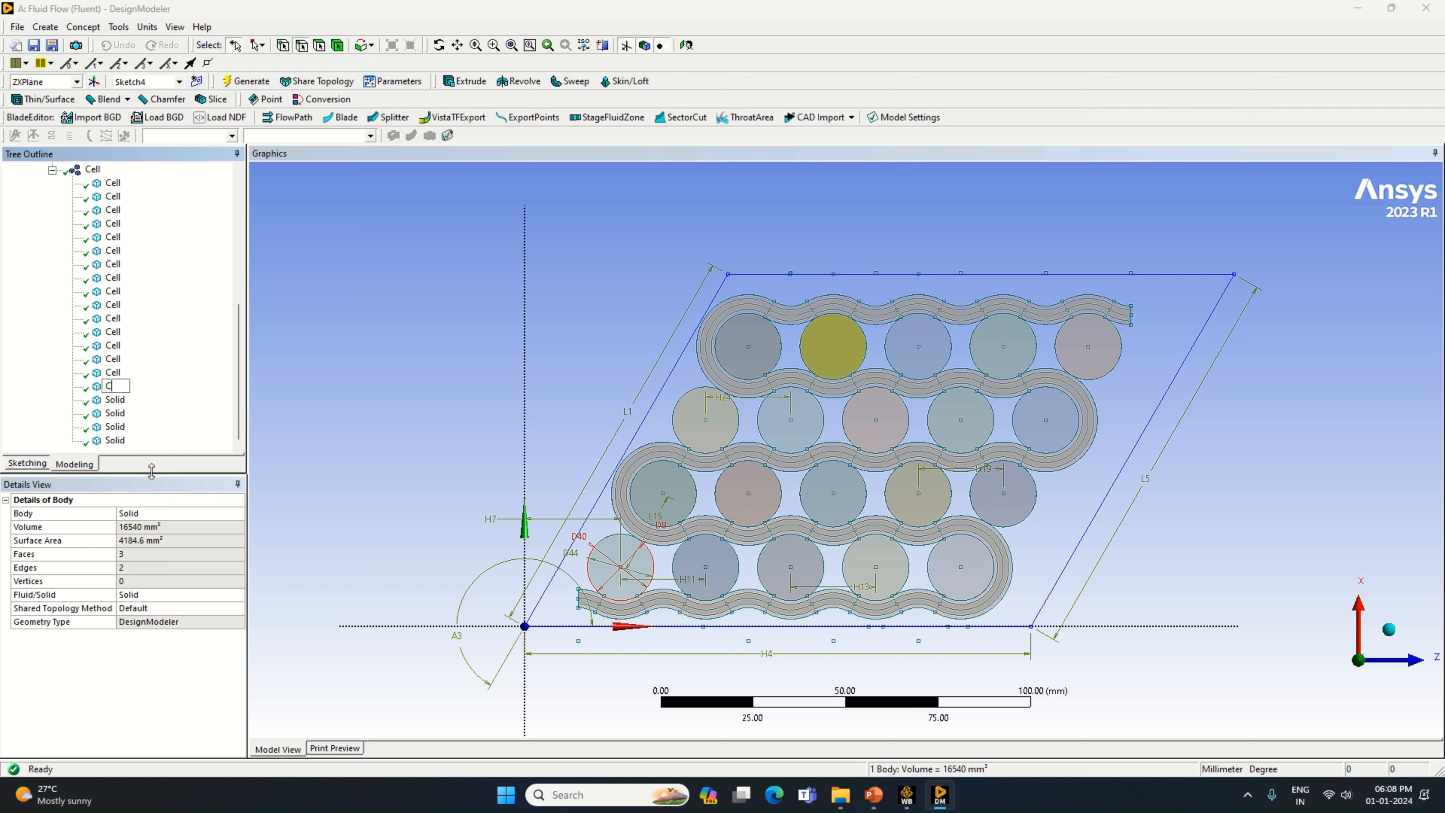
pyautogui.write('ell')
pyautogui.press('Return')
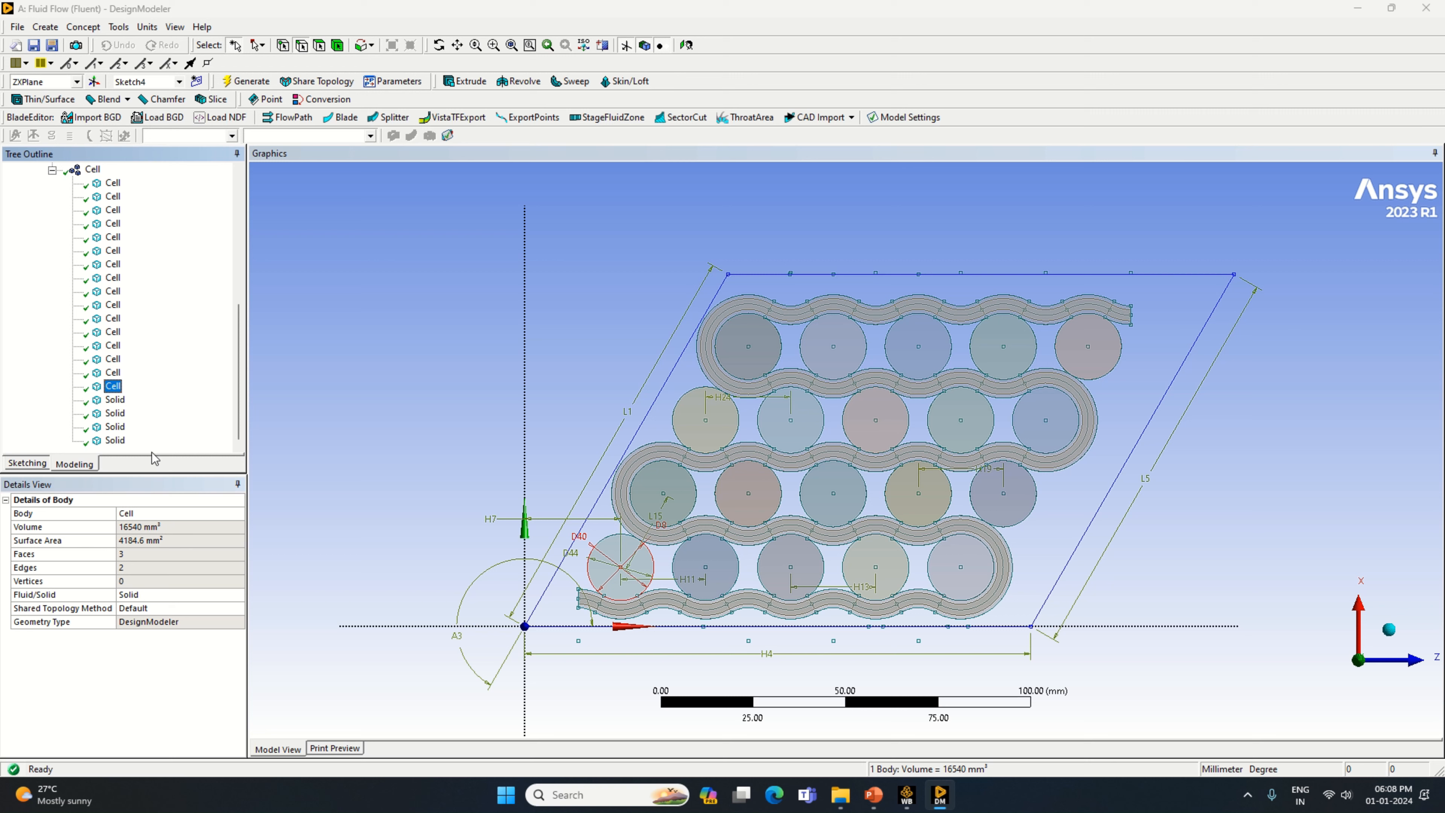
pyautogui.rightClick(121, 401)
pyautogui.click(165, 495)
pyautogui.write('C')
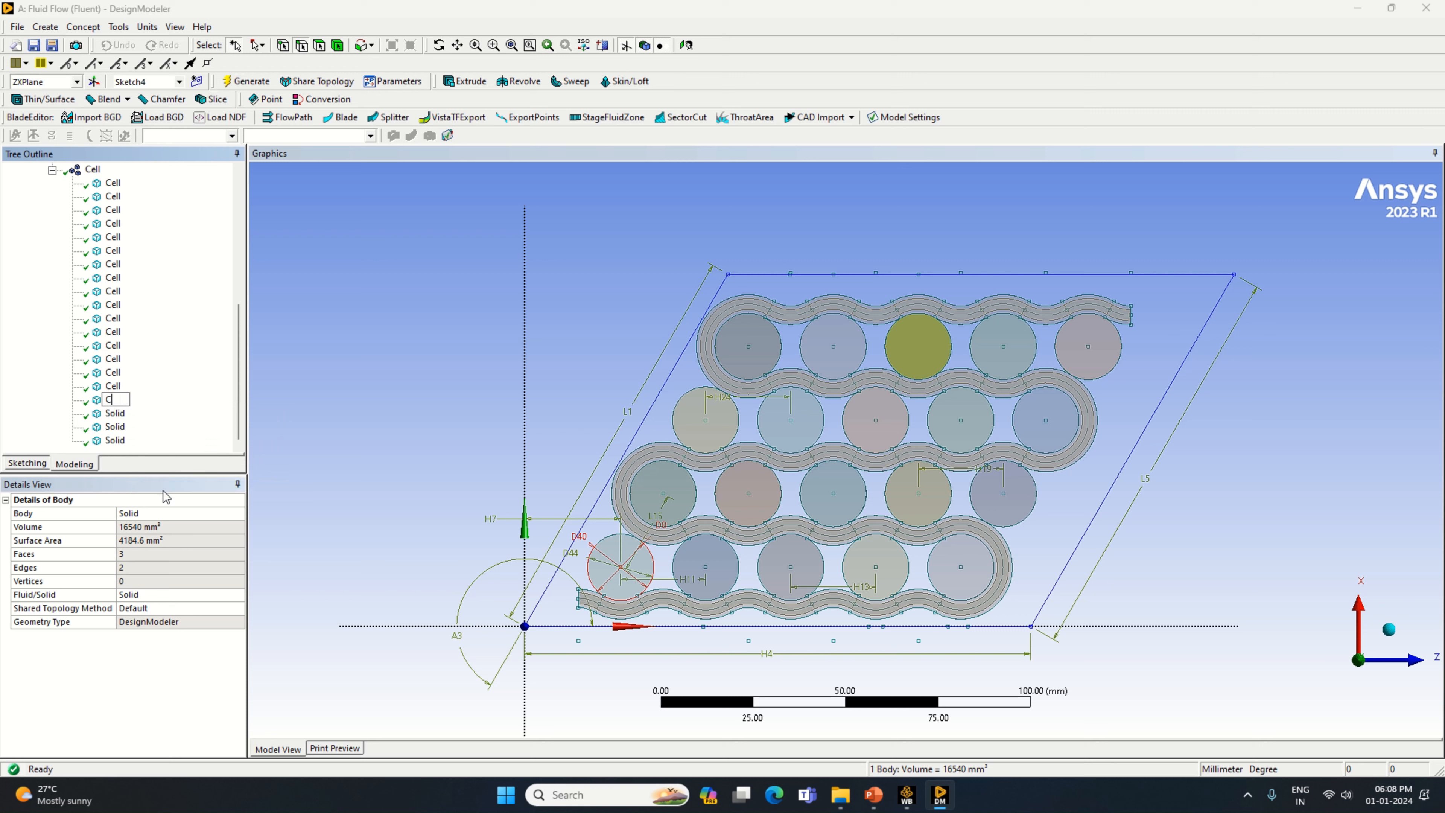
pyautogui.write('ell')
pyautogui.press('Return')
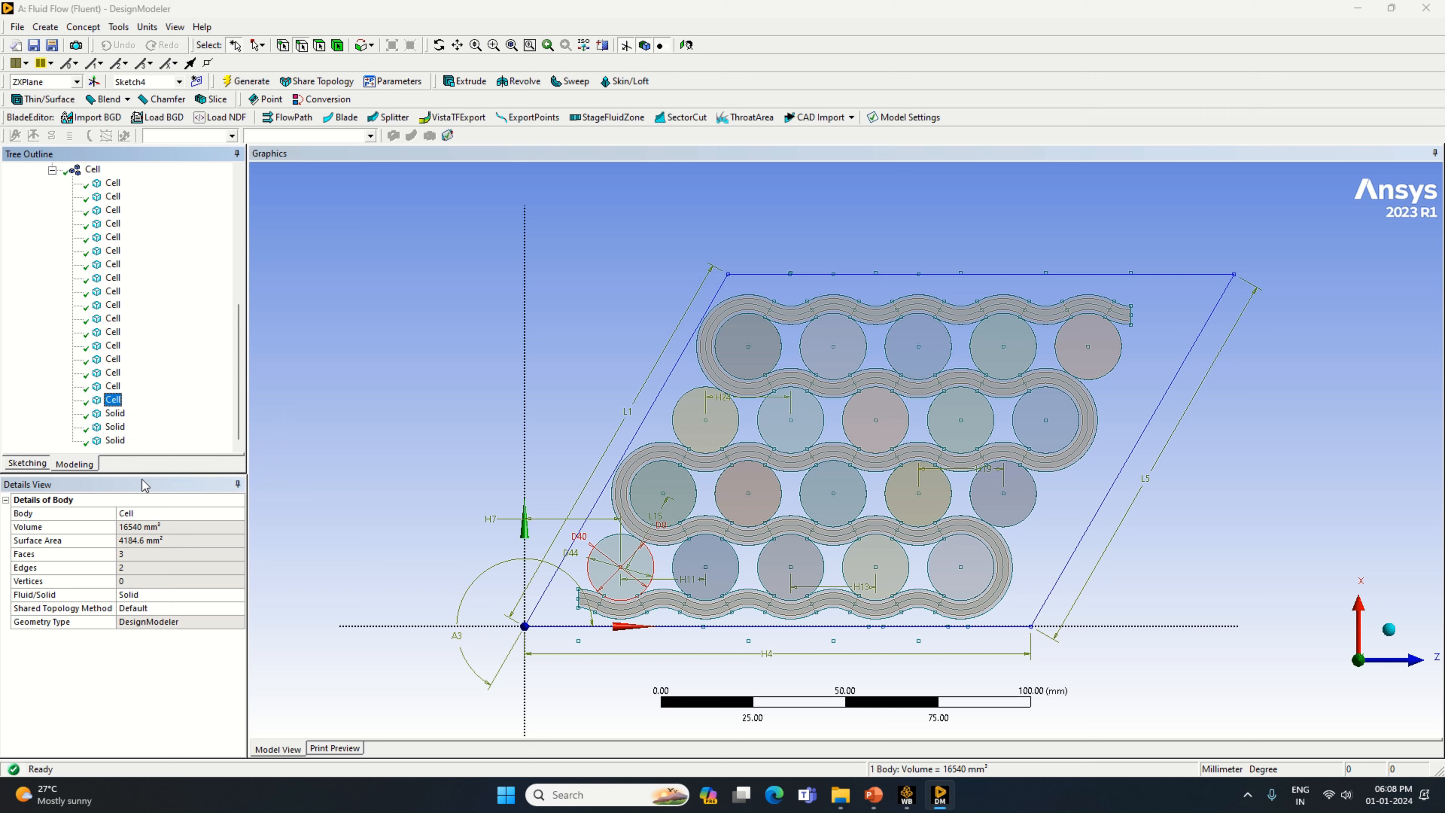
# Rename the eighteenth and nineteenth bodies of the Cell part as Cell.
pyautogui.rightClick(117, 413)
pyautogui.click(165, 506)
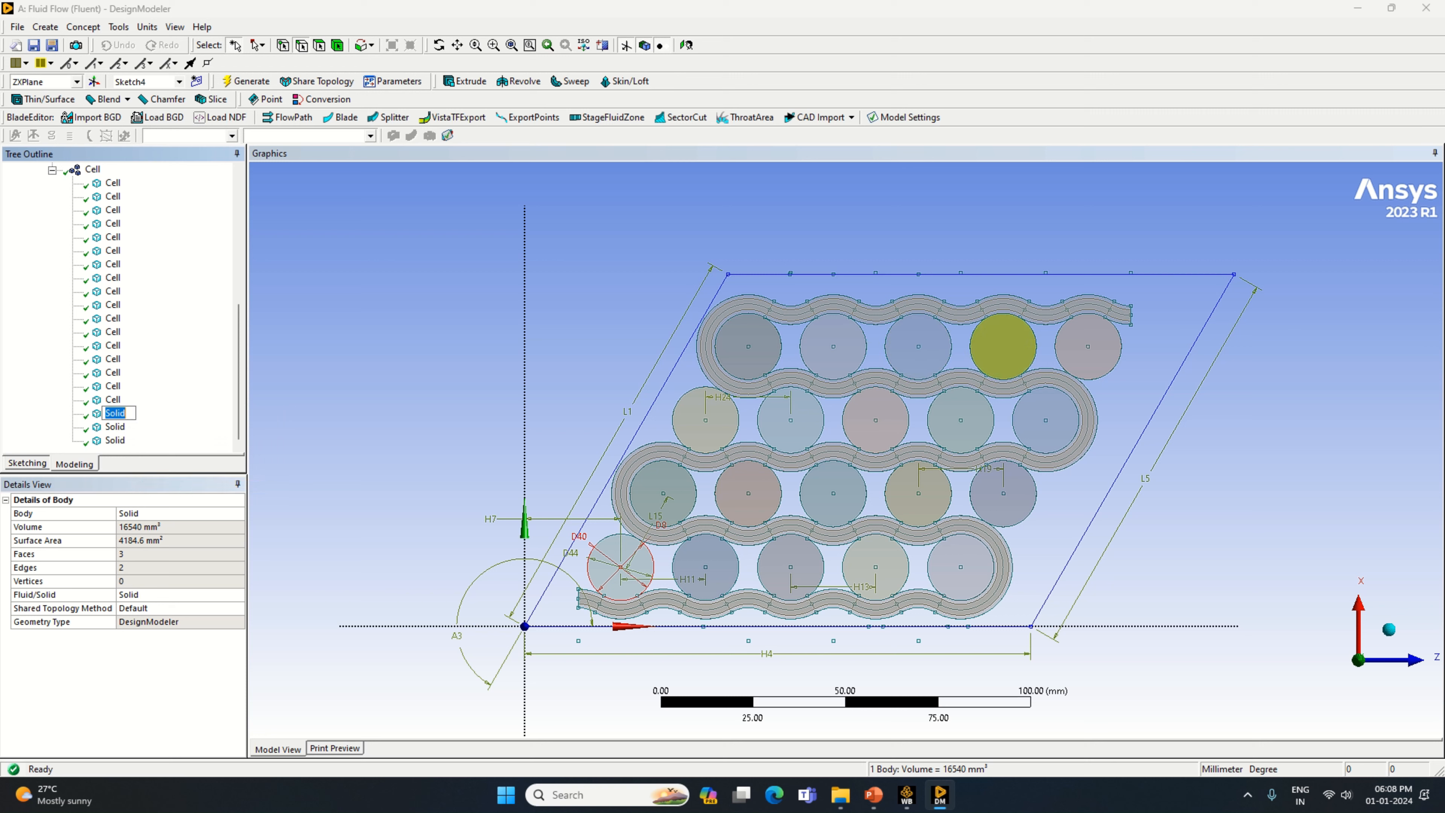
pyautogui.write('Cell')
pyautogui.press('Return')
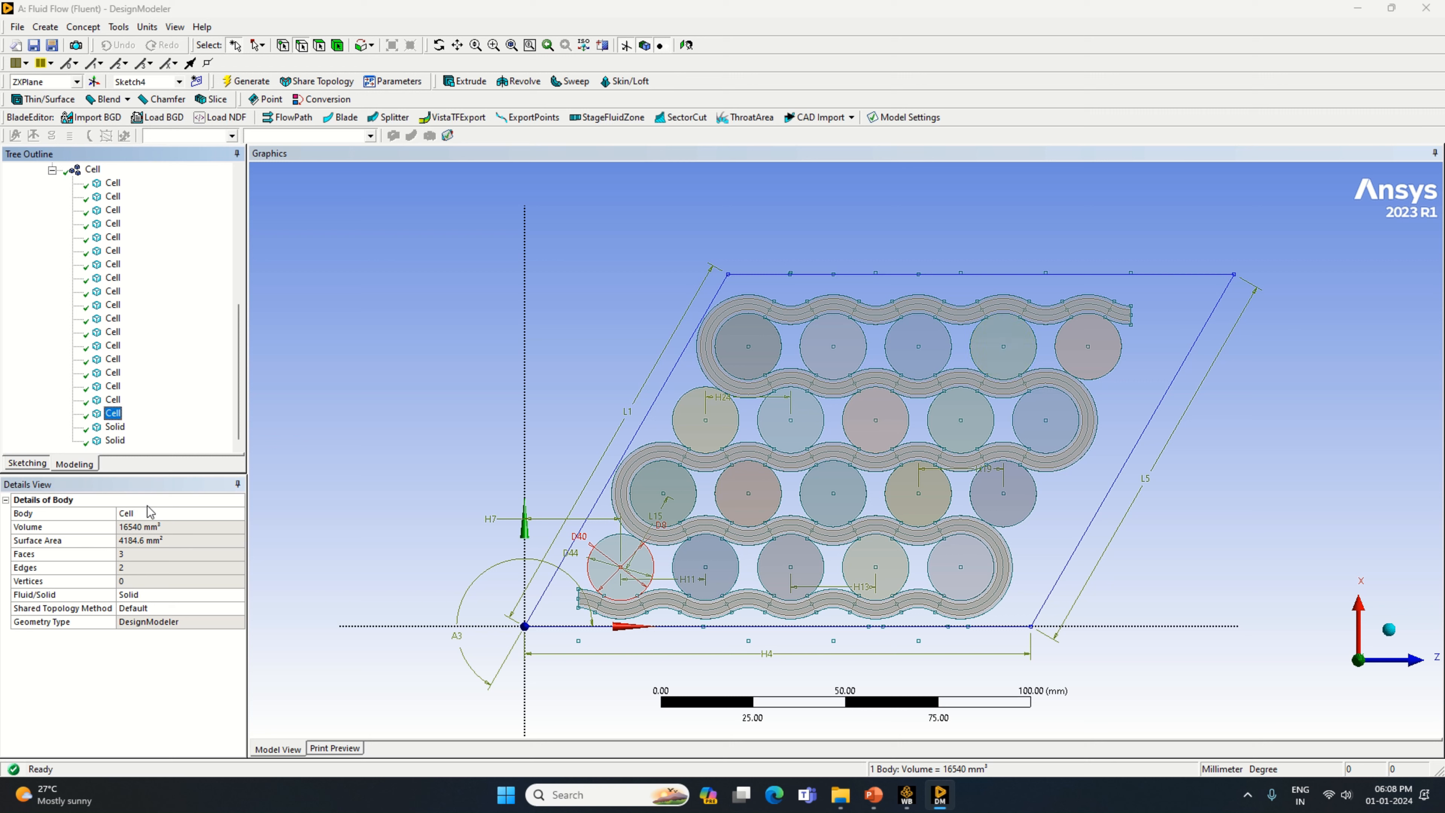
pyautogui.click(115, 426)
pyautogui.rightClick(115, 431)
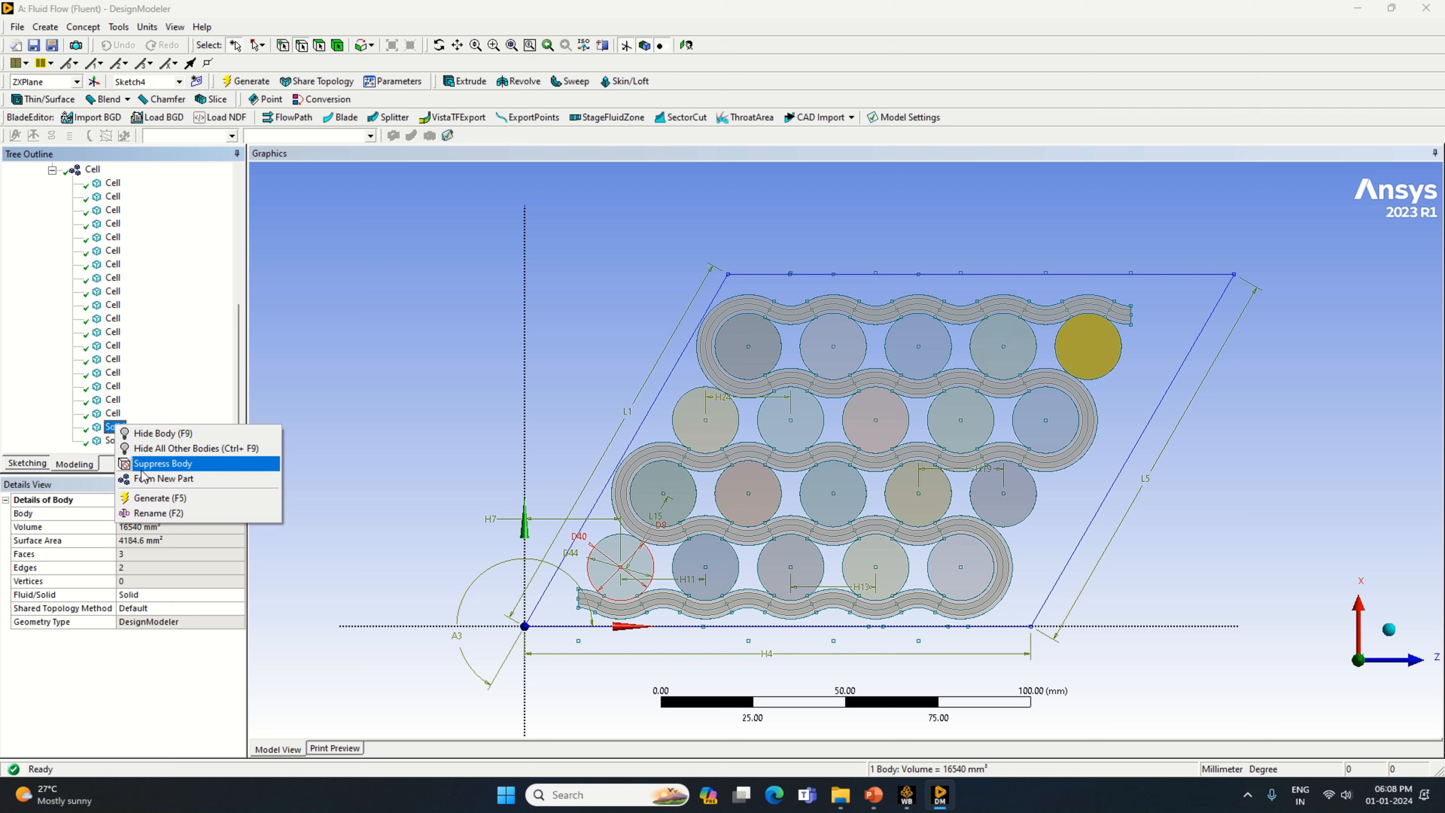
pyautogui.click(170, 506)
pyautogui.write('Cel')
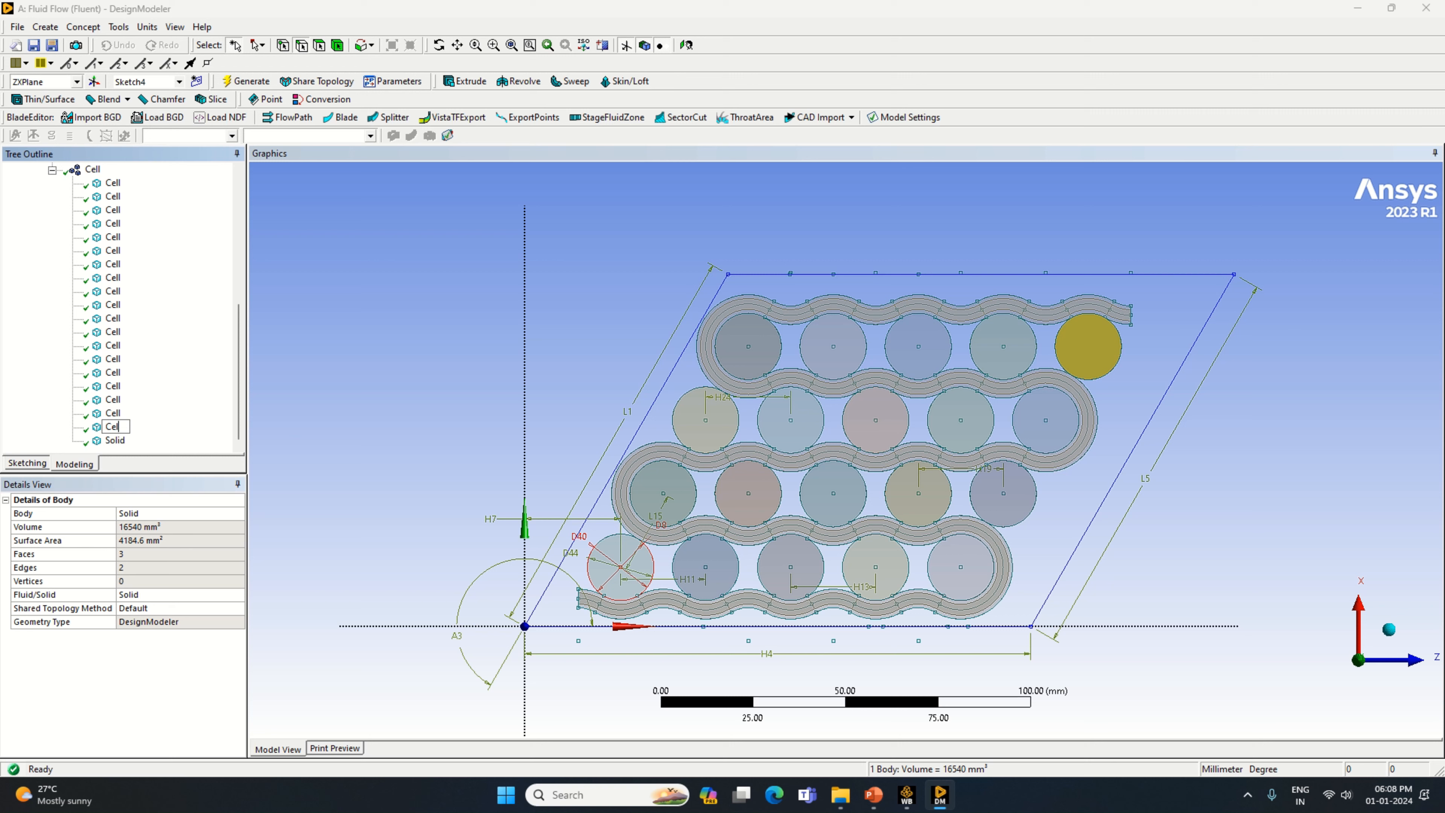
pyautogui.write('l')
pyautogui.press('Return')
# Rename the twentieth and last body of the Cell part as Cell.
pyautogui.click(115, 440)
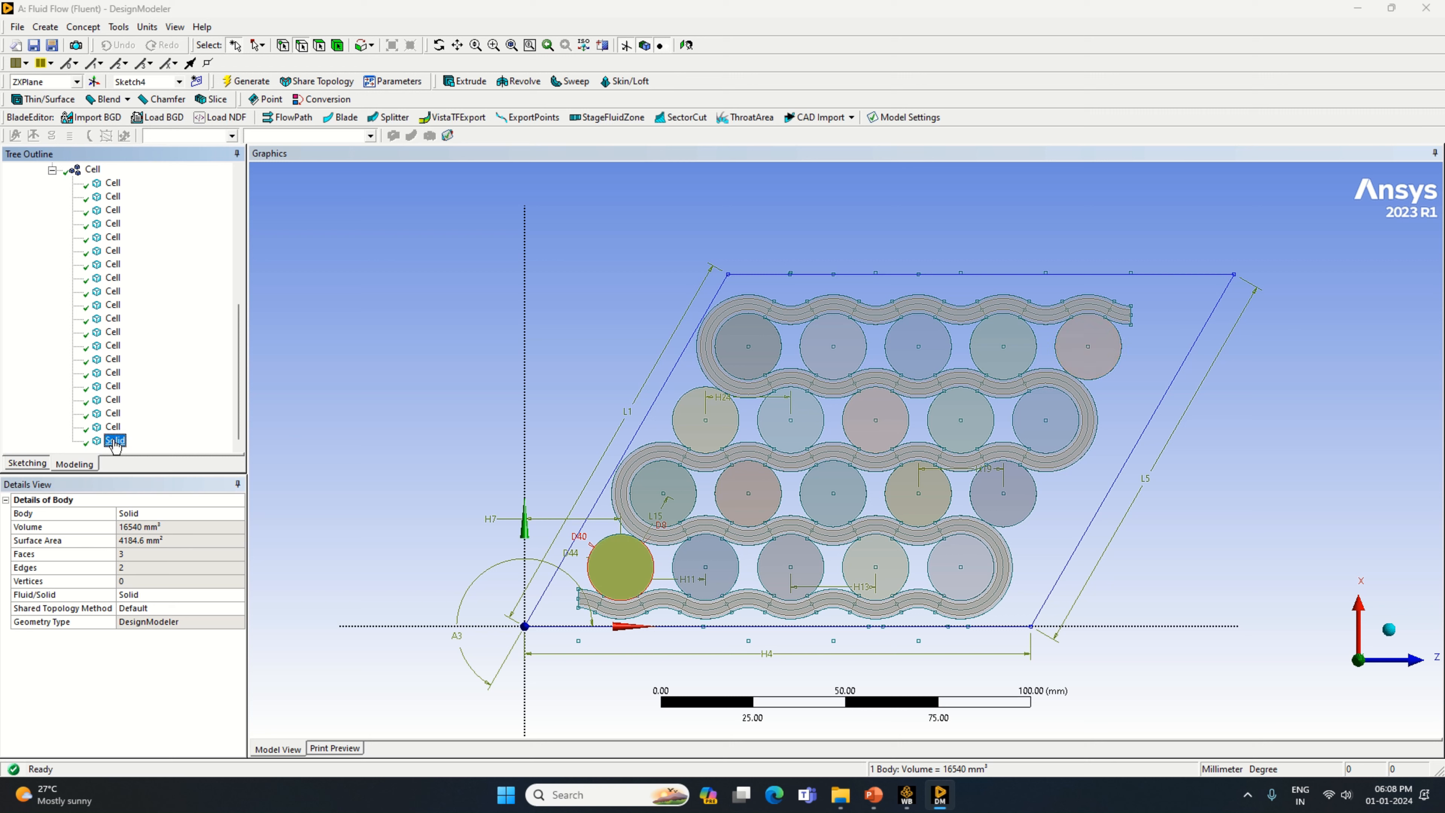
pyautogui.rightClick(115, 442)
pyautogui.click(168, 523)
pyautogui.write('Cell')
pyautogui.press('Return')
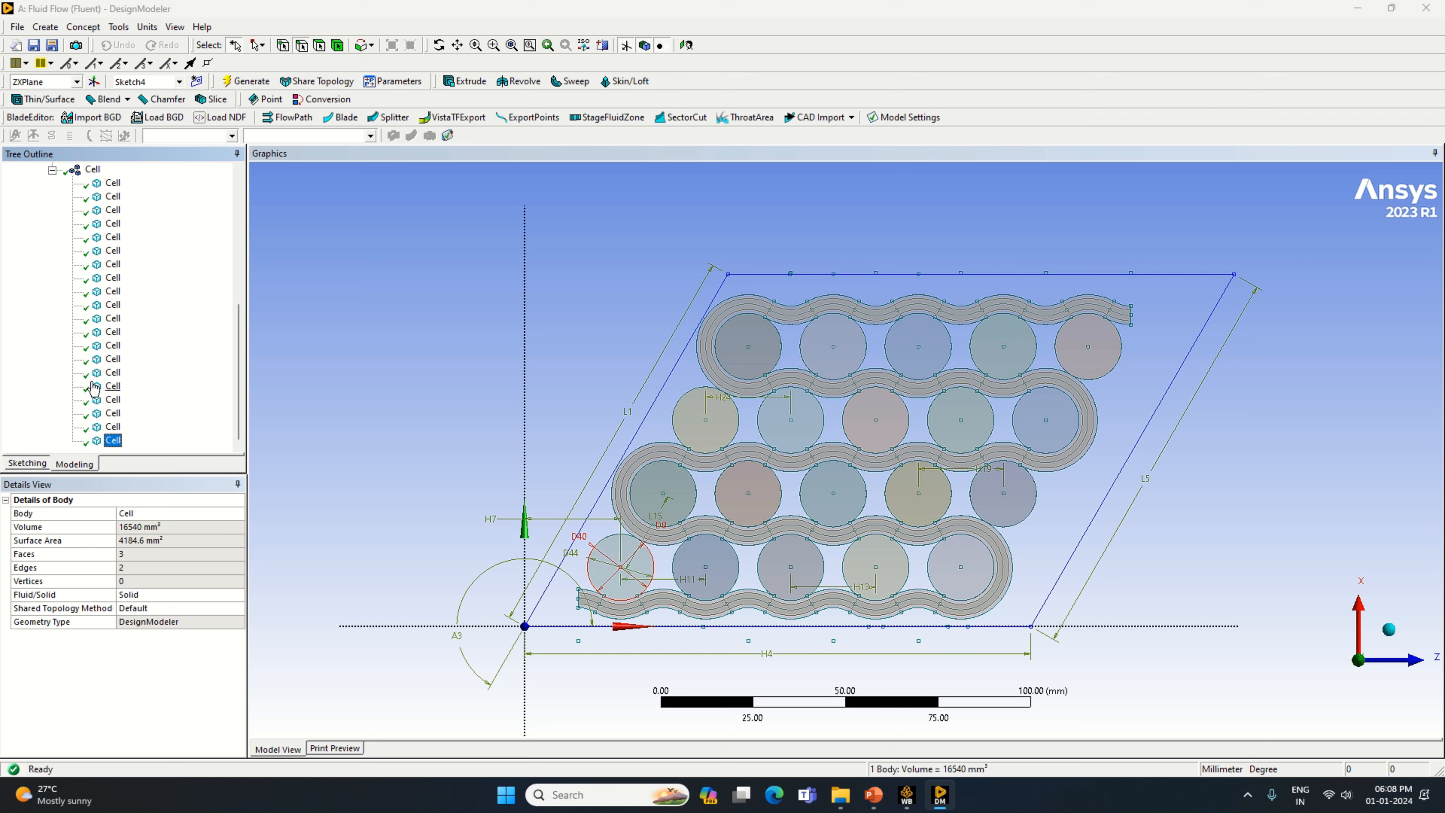
# Collapse the Cell part and check which geometry the Cell, Fluid and Channel entries cover.
pyautogui.scroll(2, 100, 350)
pyautogui.click(93, 251)
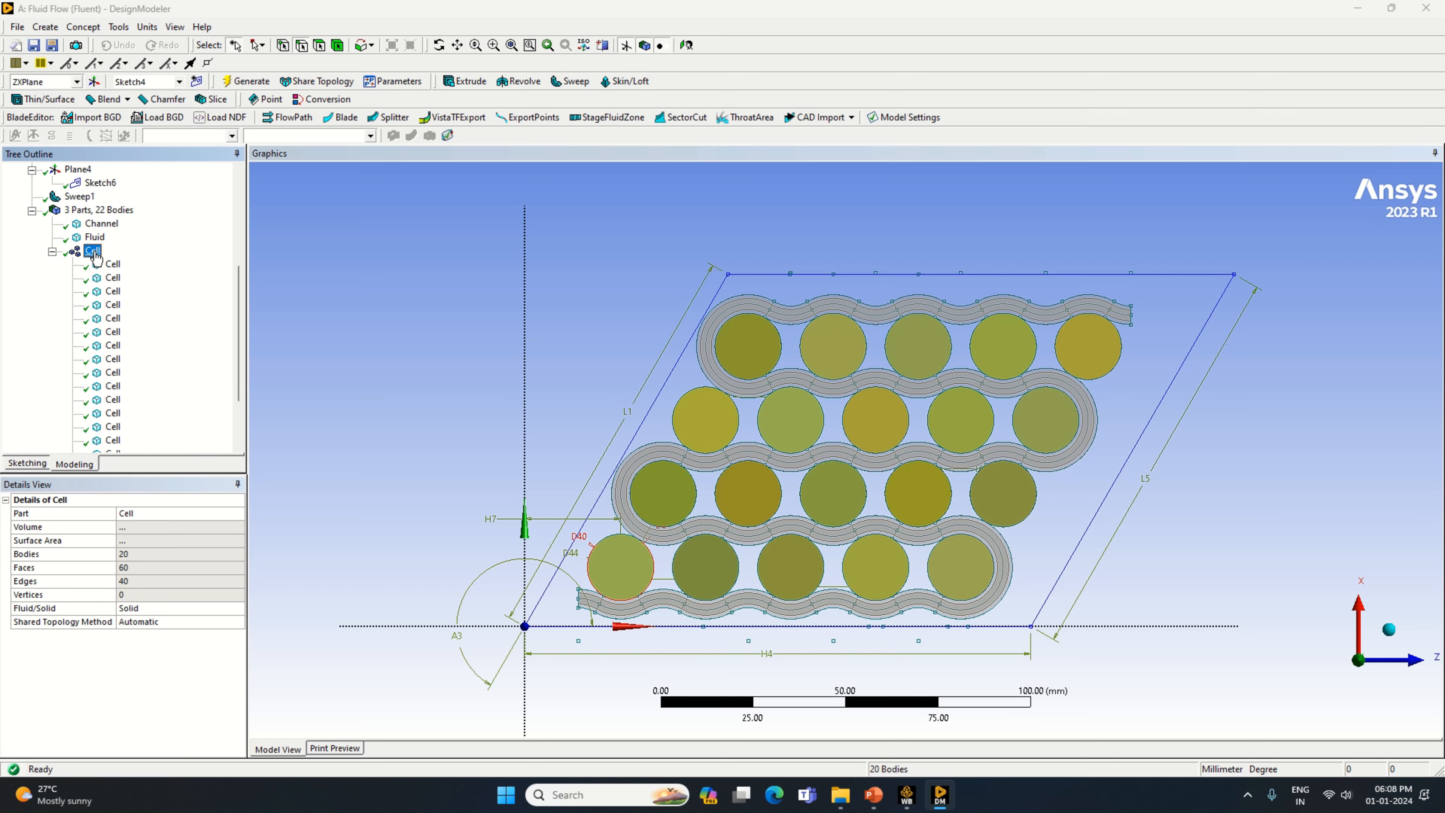
pyautogui.click(52, 252)
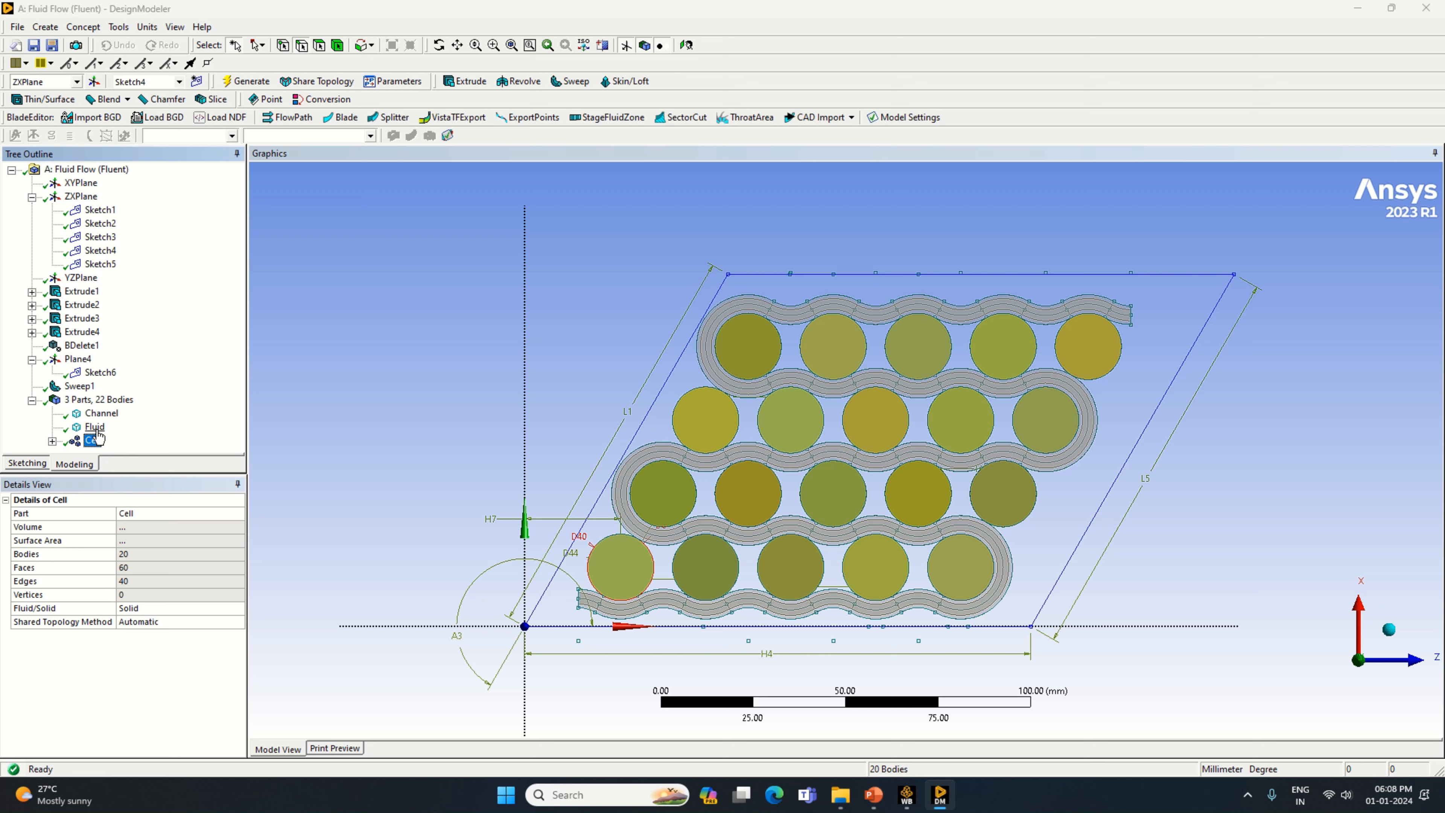
pyautogui.click(96, 427)
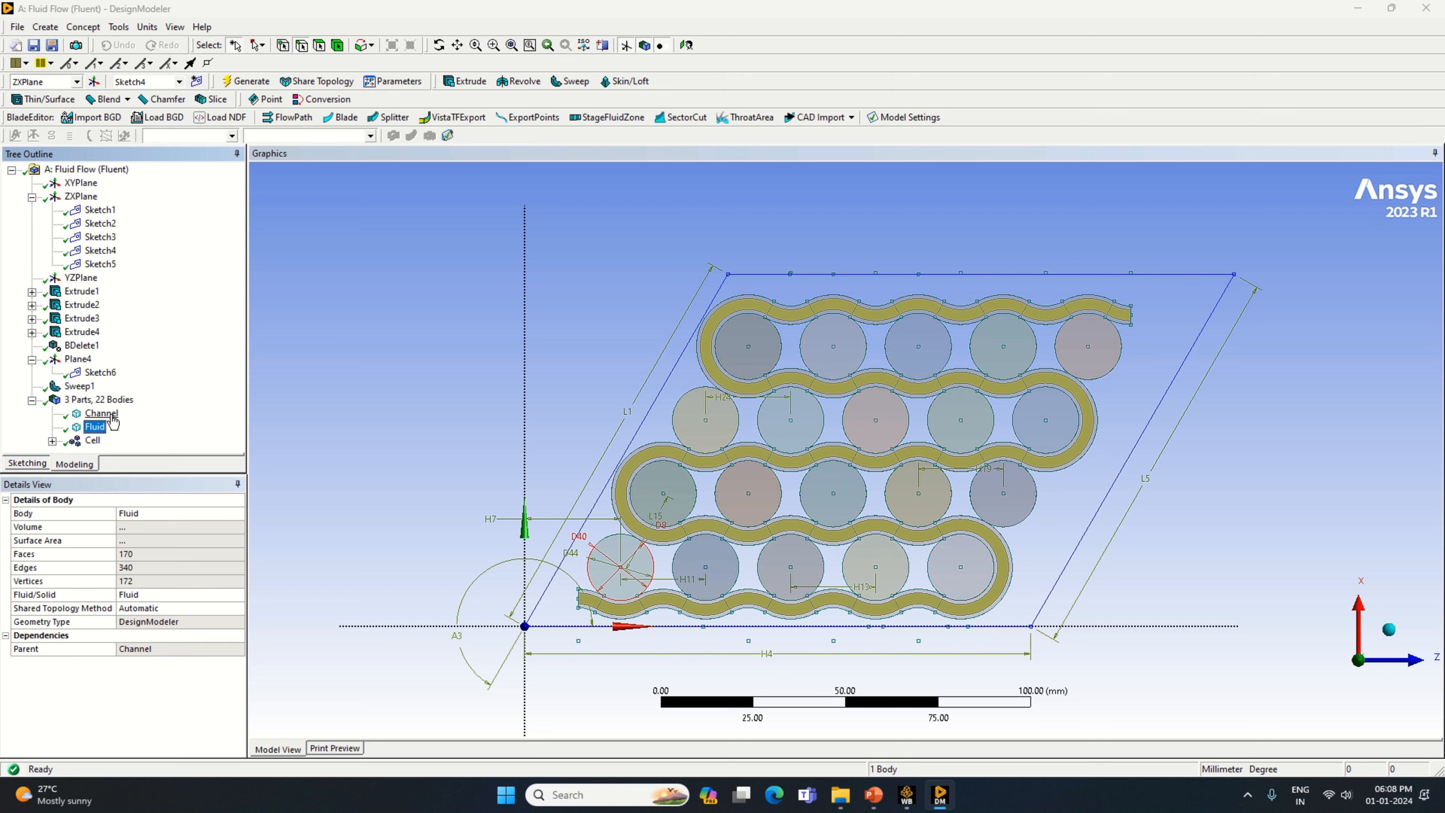
pyautogui.click(101, 413)
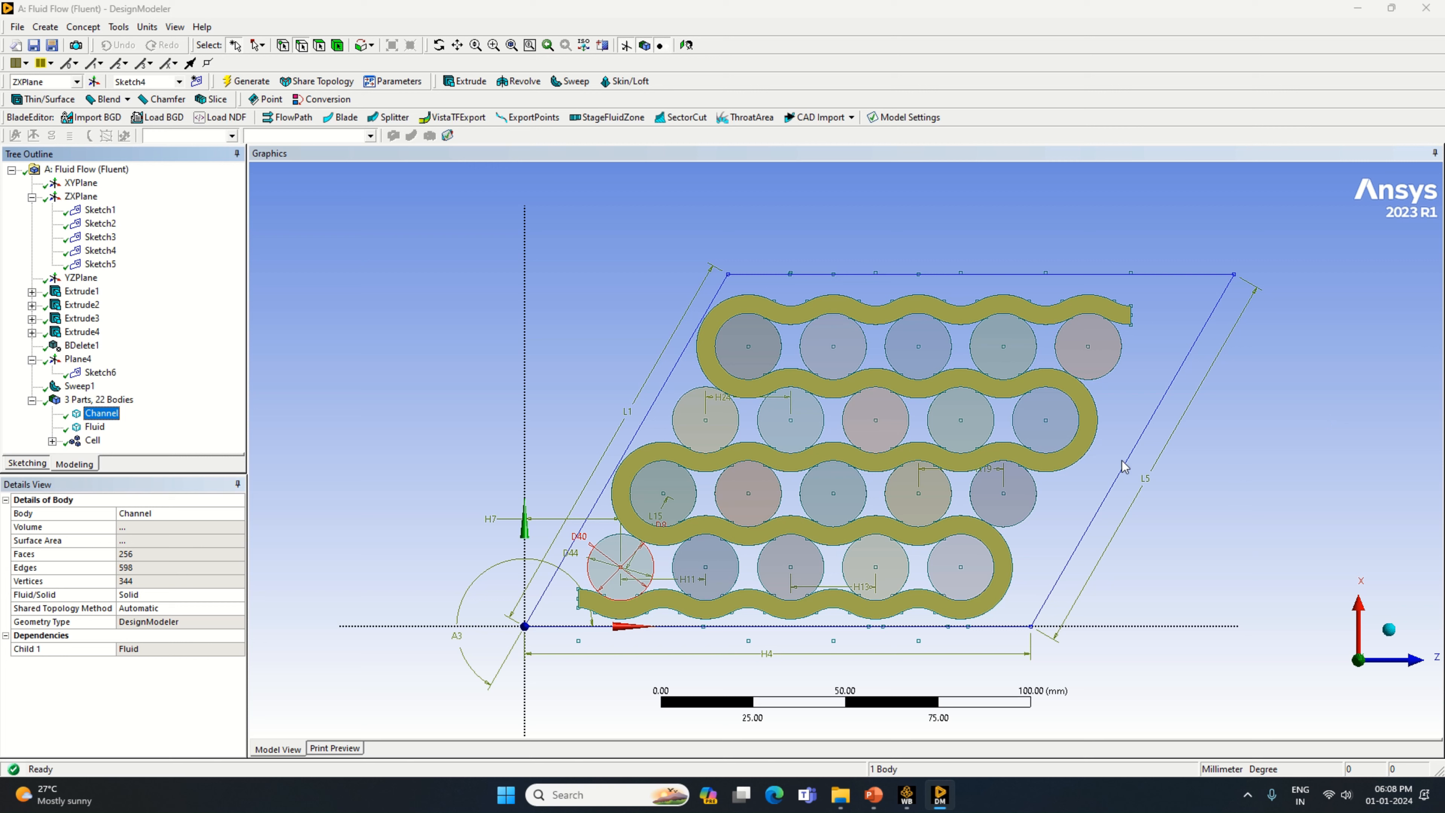
# Switch to Workbench, start saving the project and browse to the Ansys Work folder on the D: drive.
pyautogui.click(906, 794)
pyautogui.click(48, 64)
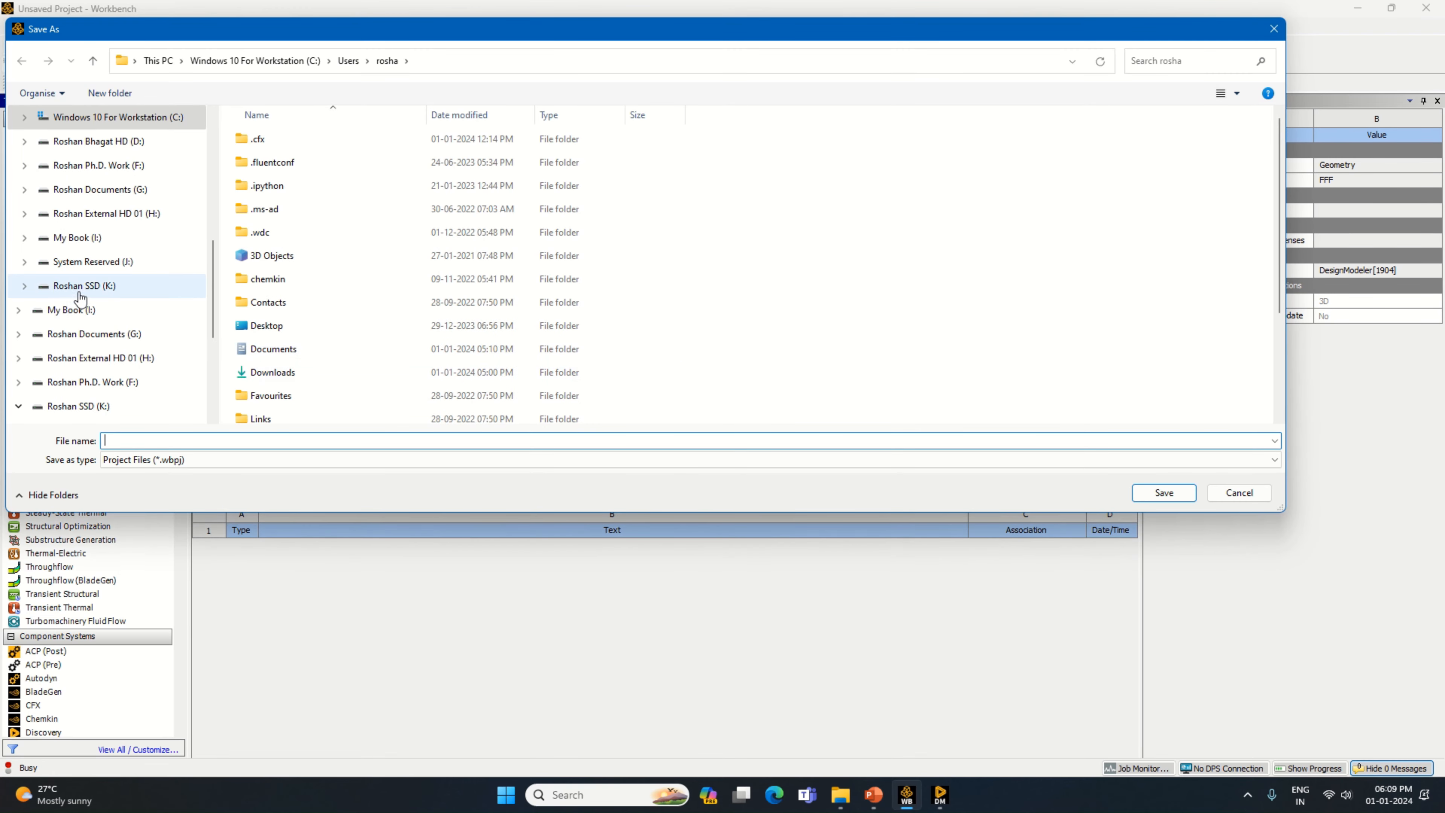
pyautogui.scroll(5, 81, 308)
pyautogui.scroll(-1, 81, 314)
pyautogui.click(61, 381)
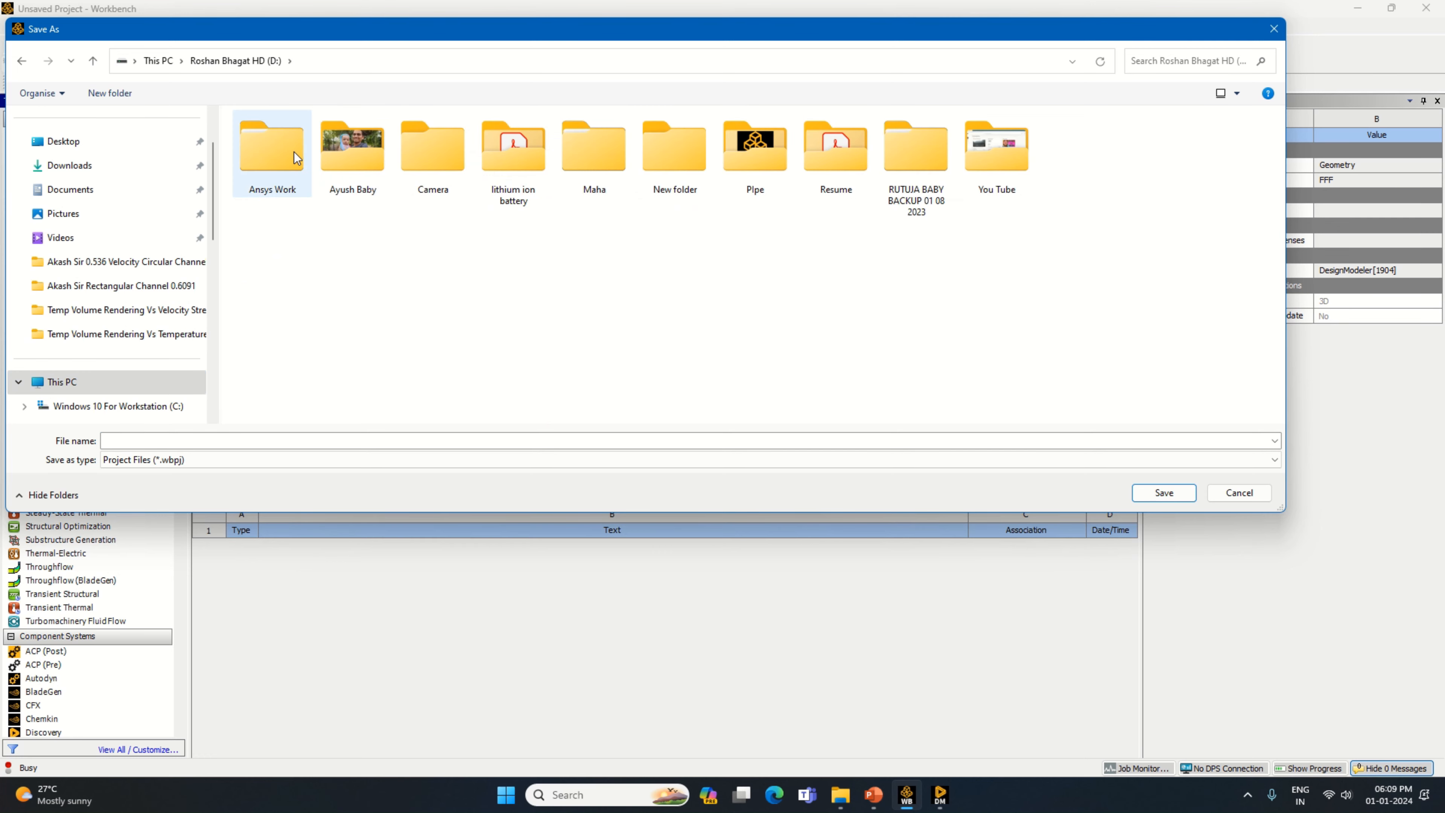
pyautogui.doubleClick(293, 152)
pyautogui.scroll(-3, 767, 365)
# Create a folder named Serpentine Channel With 20 Cells inside Ansys Work and open it.
pyautogui.rightClick(767, 365)
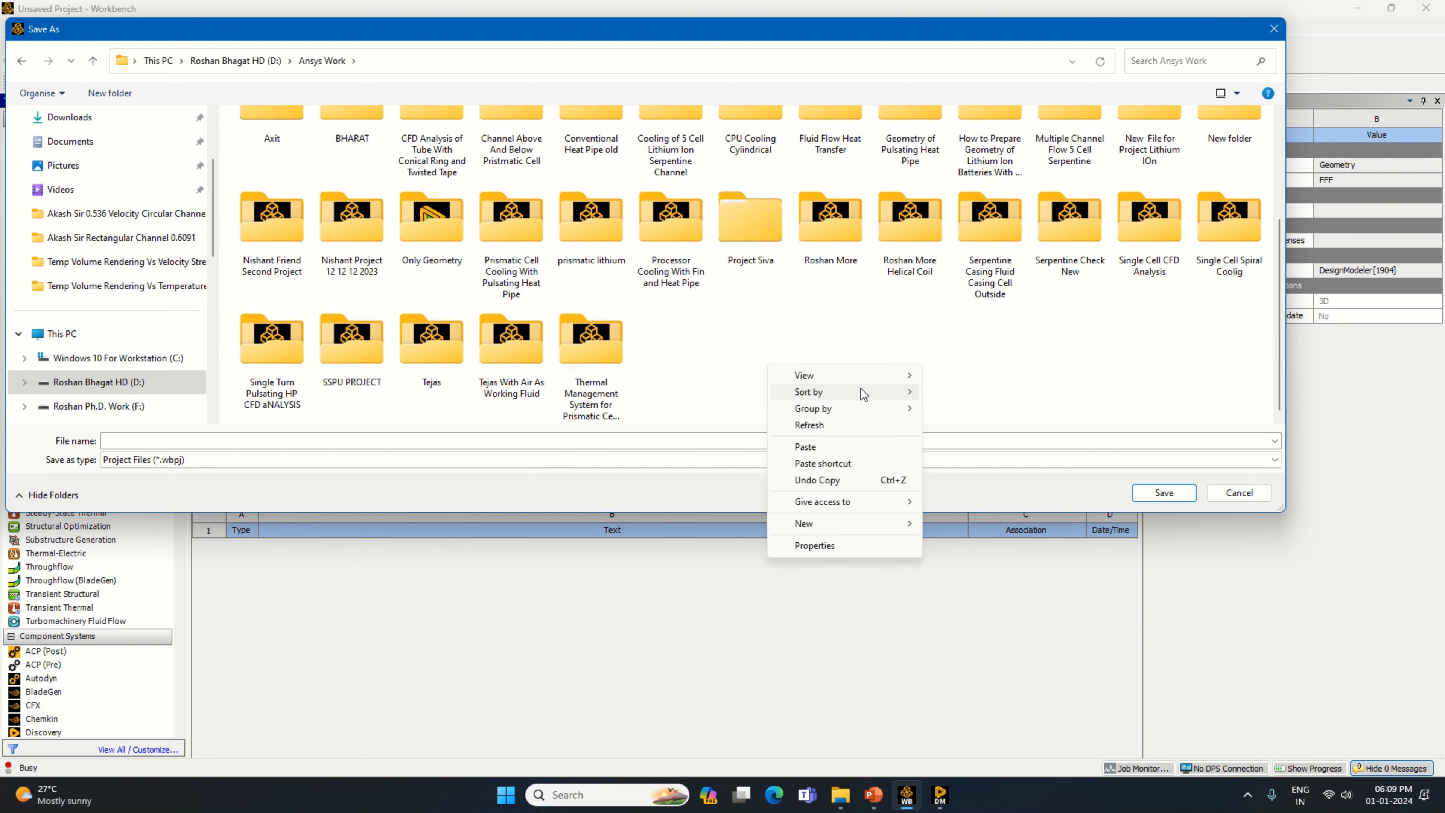
pyautogui.moveTo(898, 526)
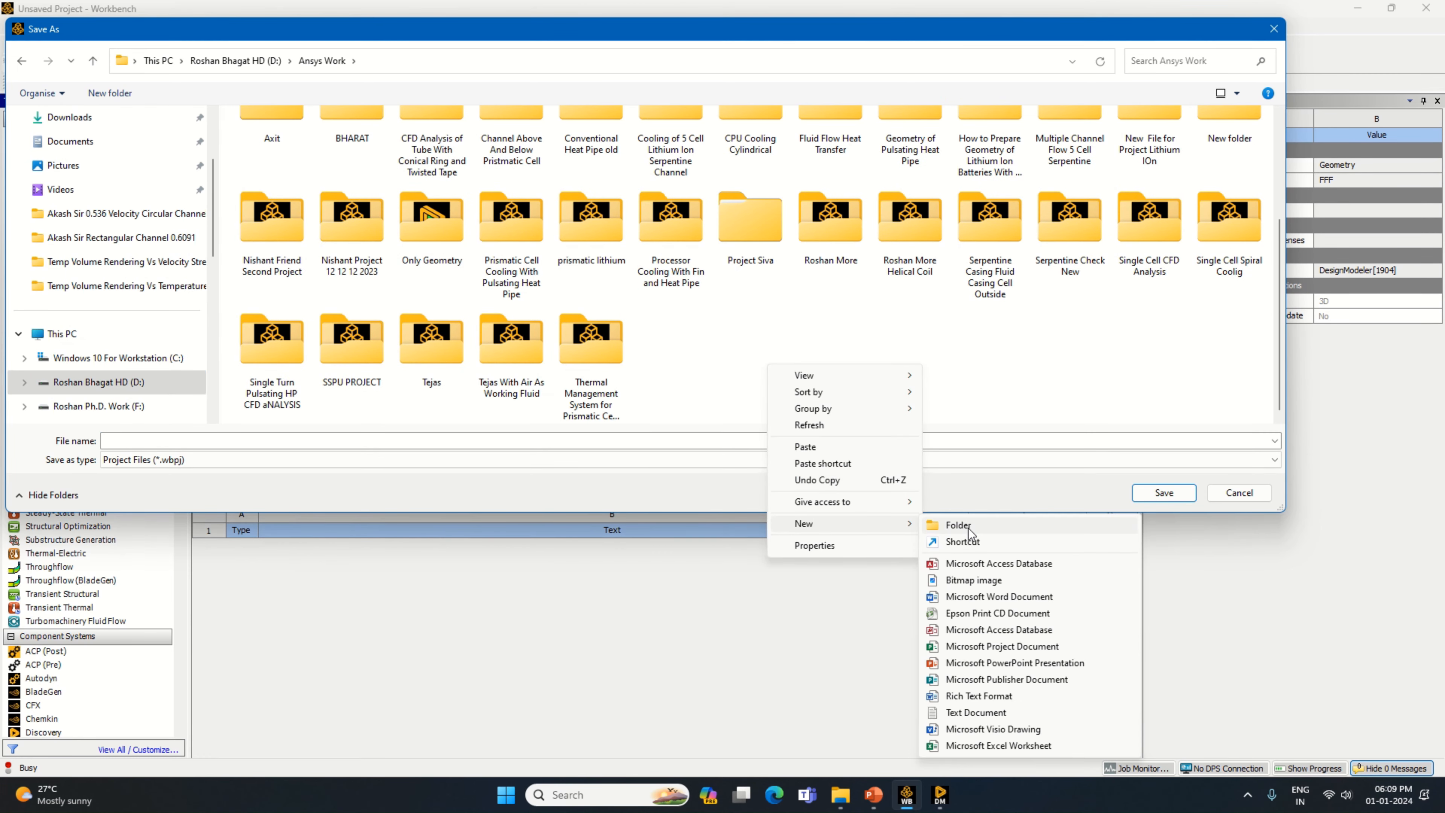
pyautogui.click(969, 528)
pyautogui.write('Se')
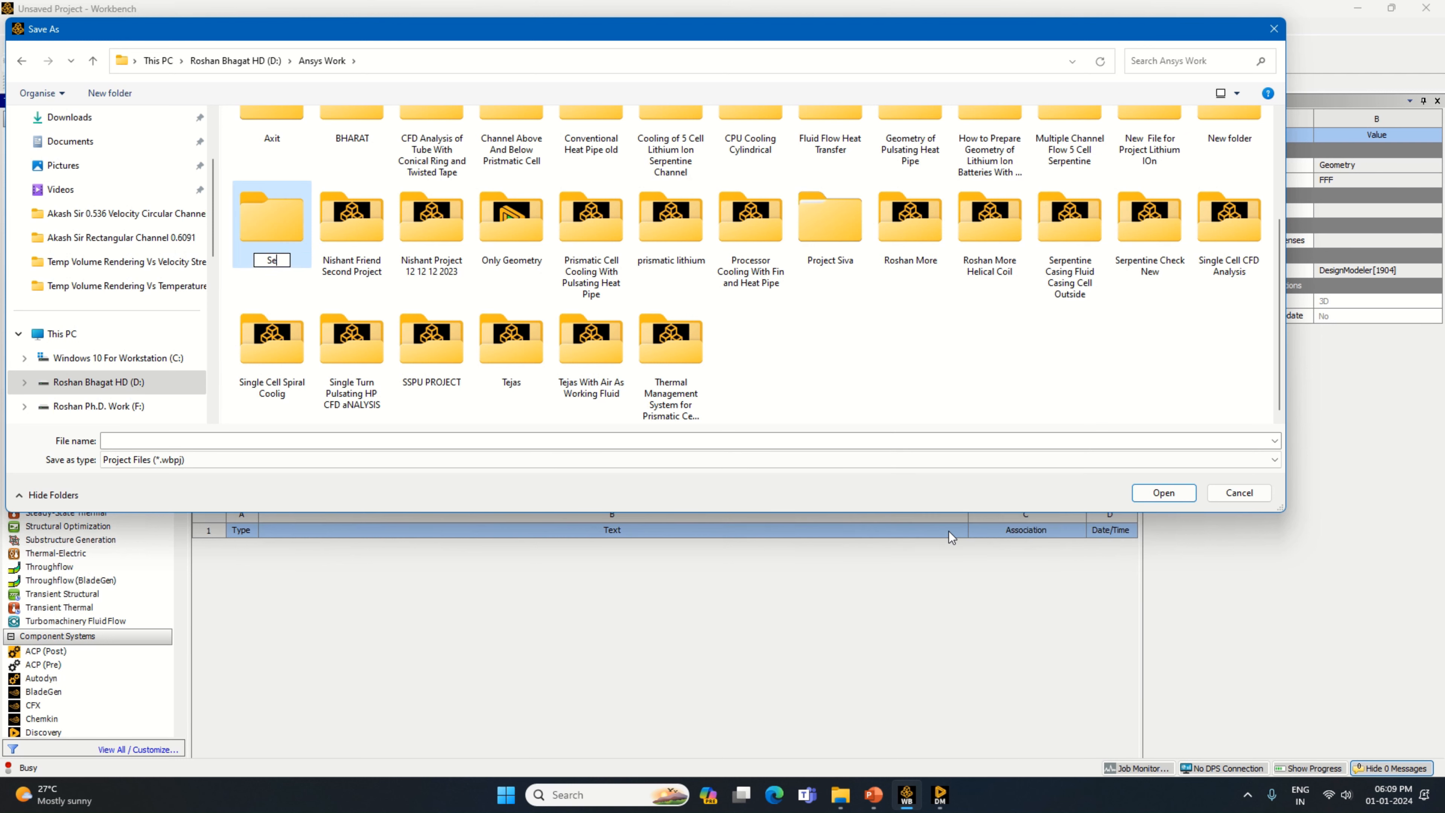
pyautogui.write('rpen')
pyautogui.press('BackSpace')
pyautogui.press('BackSpace')
pyautogui.press('BackSpace')
pyautogui.write('tine Chan')
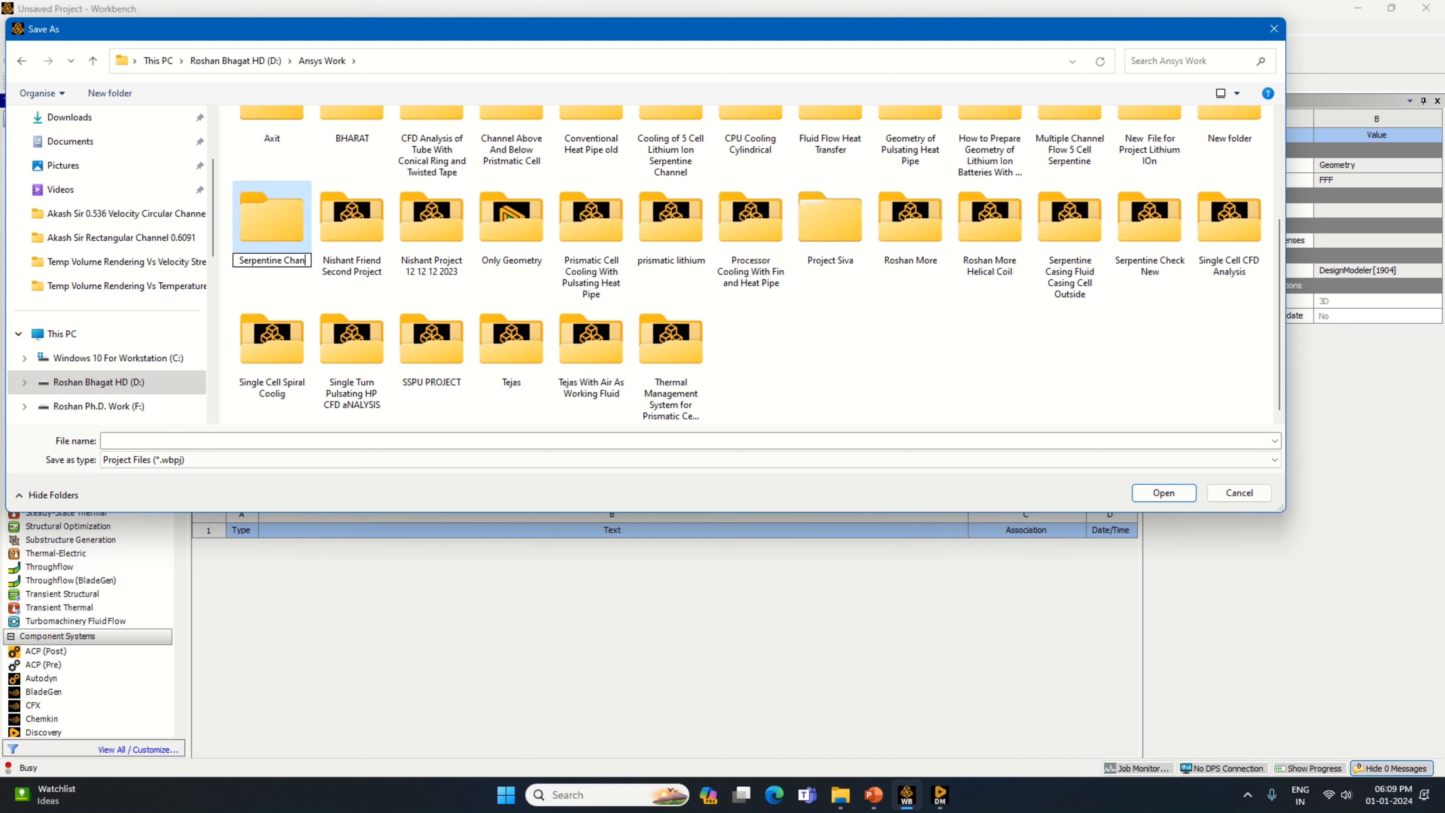
pyautogui.write('nel With ')
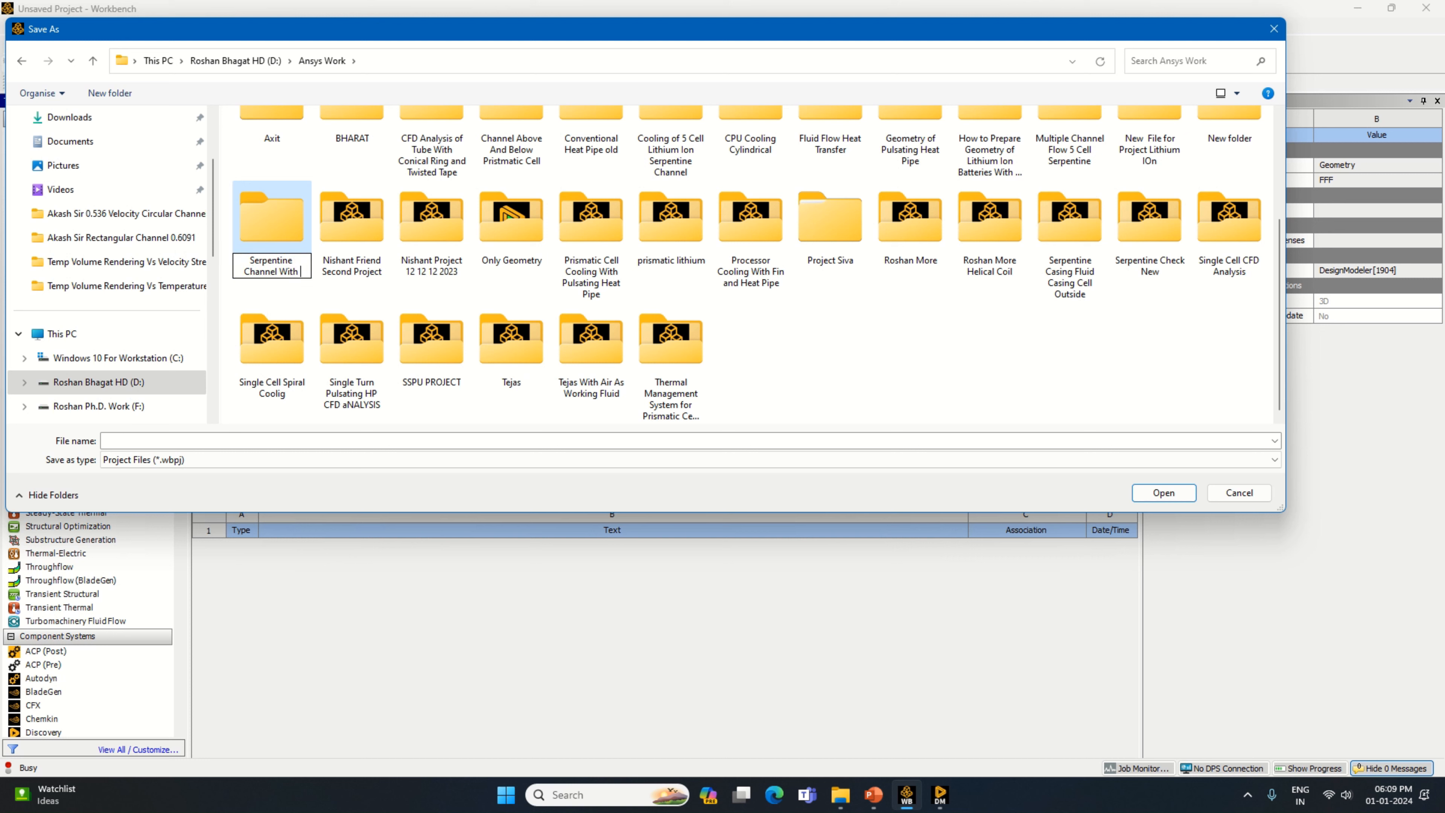
pyautogui.write('20 cell')
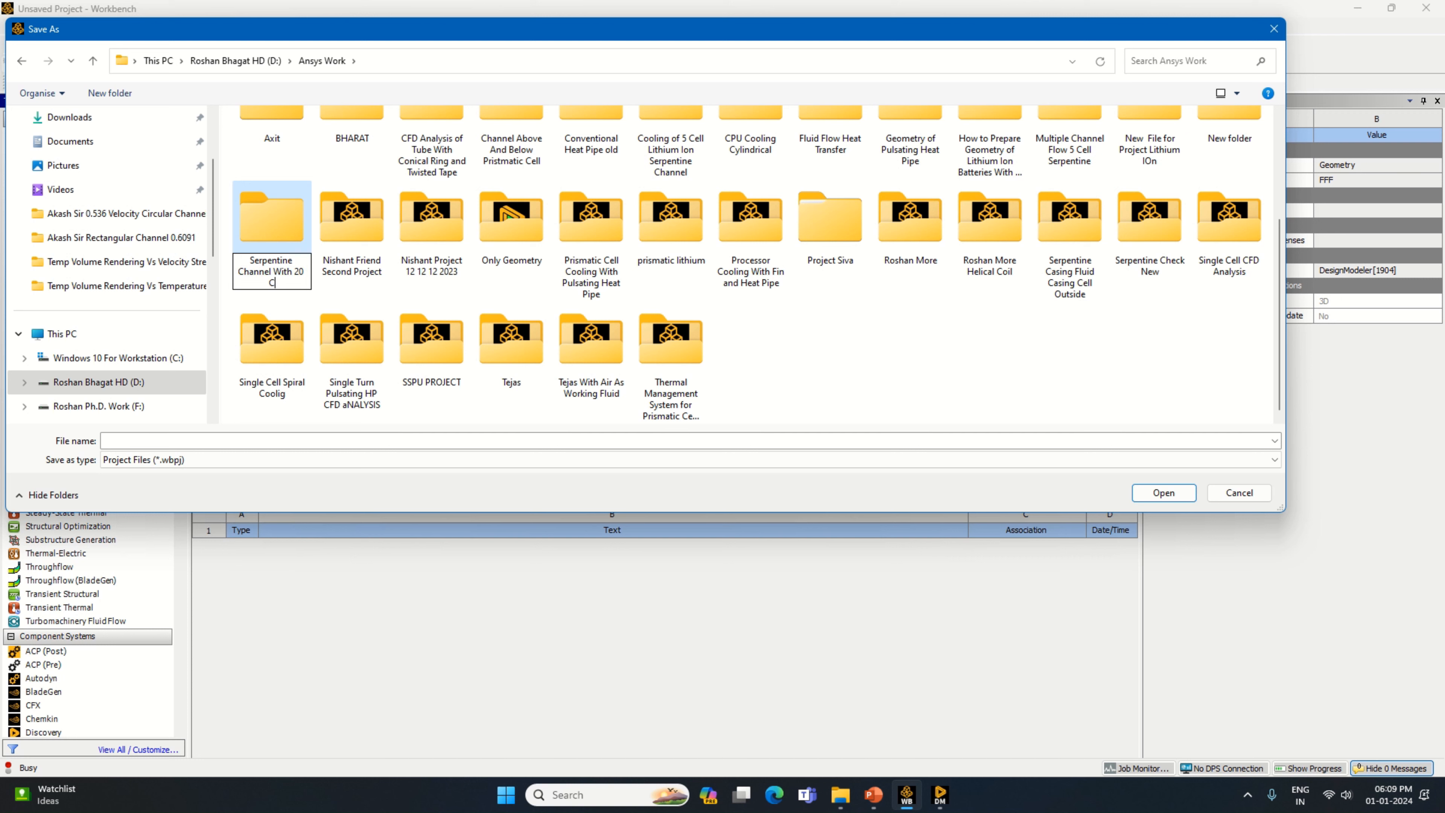
pyautogui.write('s')
pyautogui.press('Return')
pyautogui.press('Return')
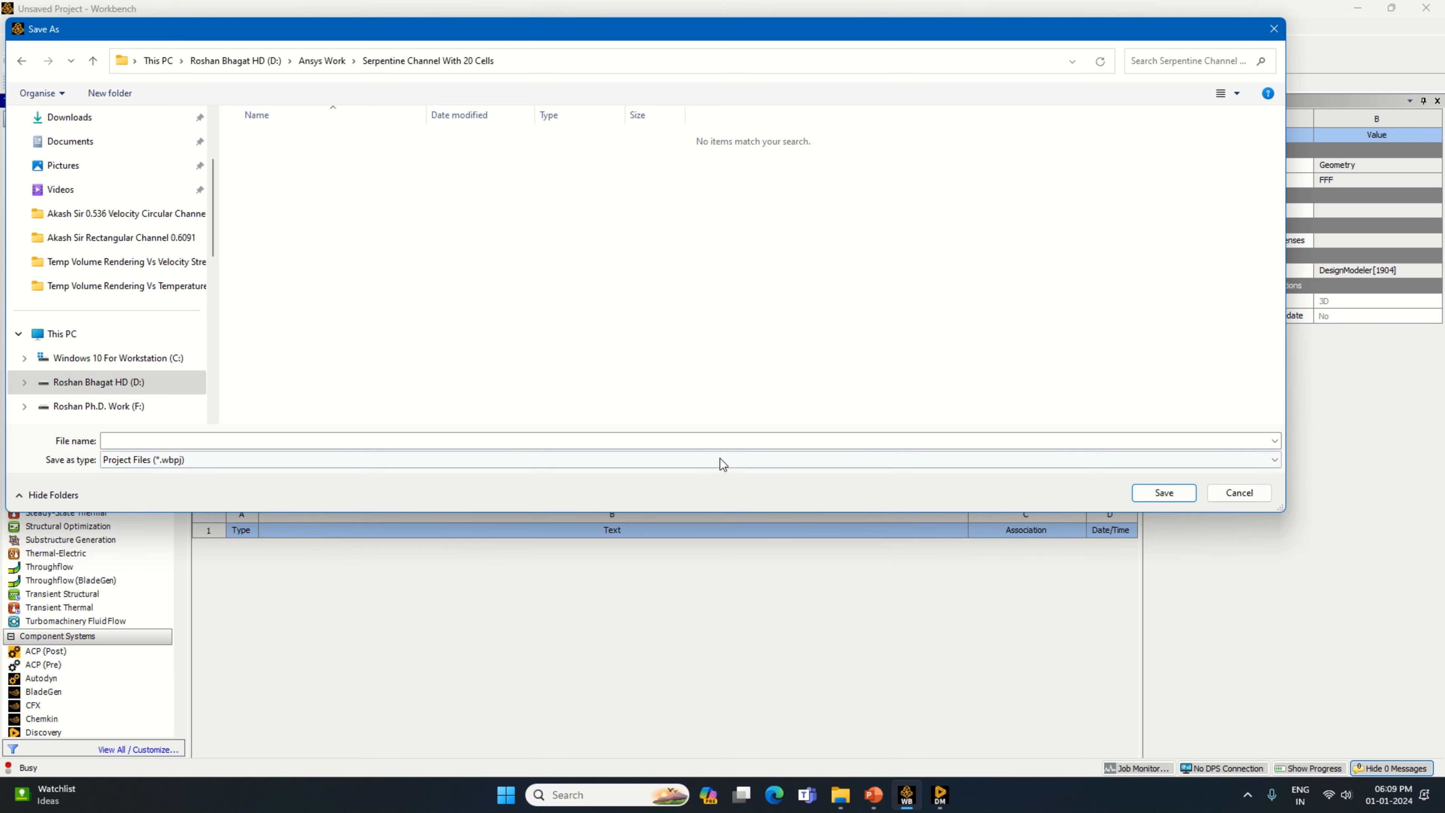
# Save the project in the new folder as Serpentine Channel With 20 Cell.
pyautogui.click(721, 440)
pyautogui.write('Ser')
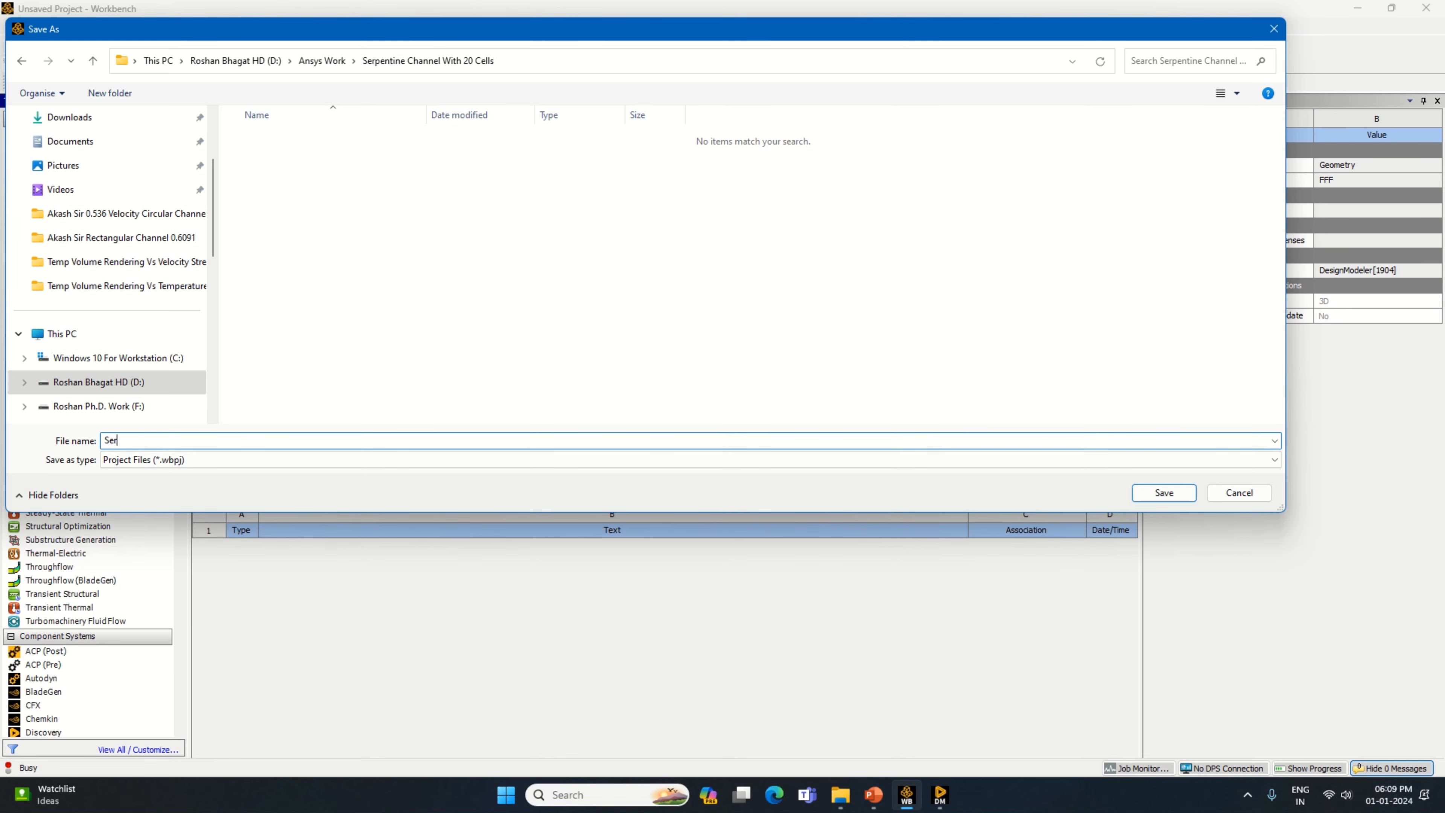
pyautogui.write('pentine Channel With 20 Cell')
pyautogui.press('Return')
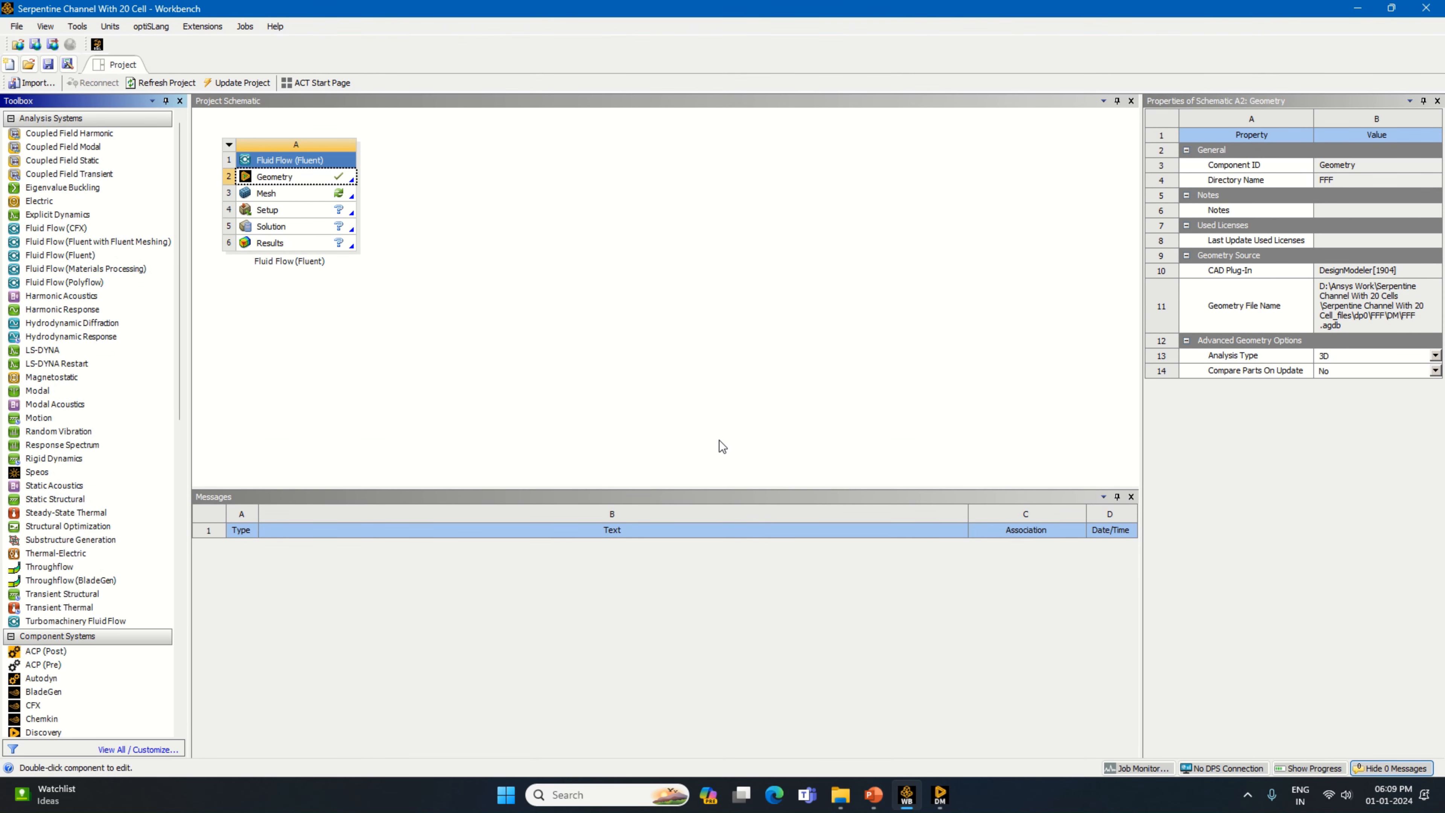
# Open the Mesh component of the Fluid Flow (Fluent) system in Meshing.
pyautogui.click(333, 196)
pyautogui.rightClick(335, 199)
pyautogui.click(398, 296)
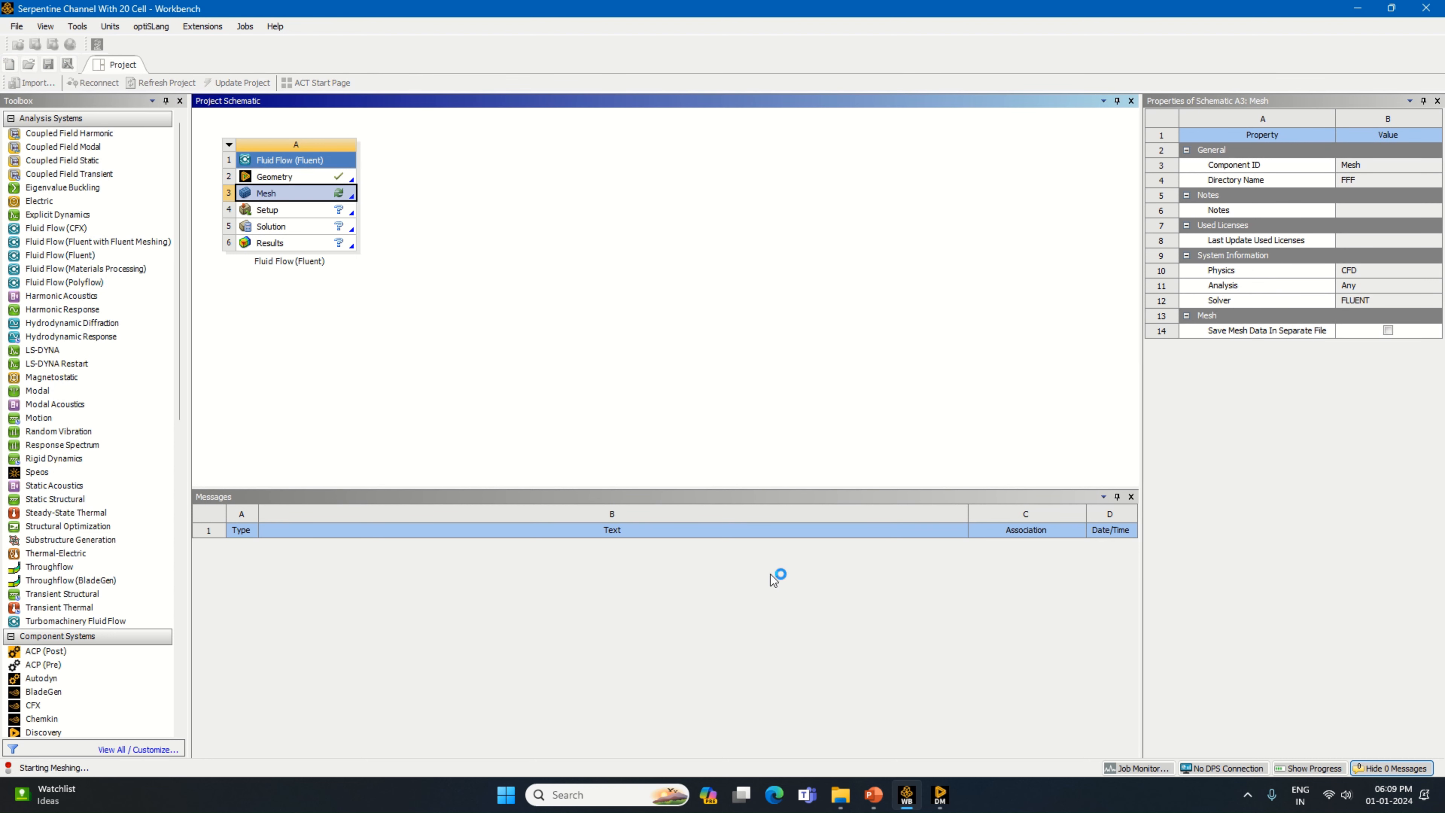
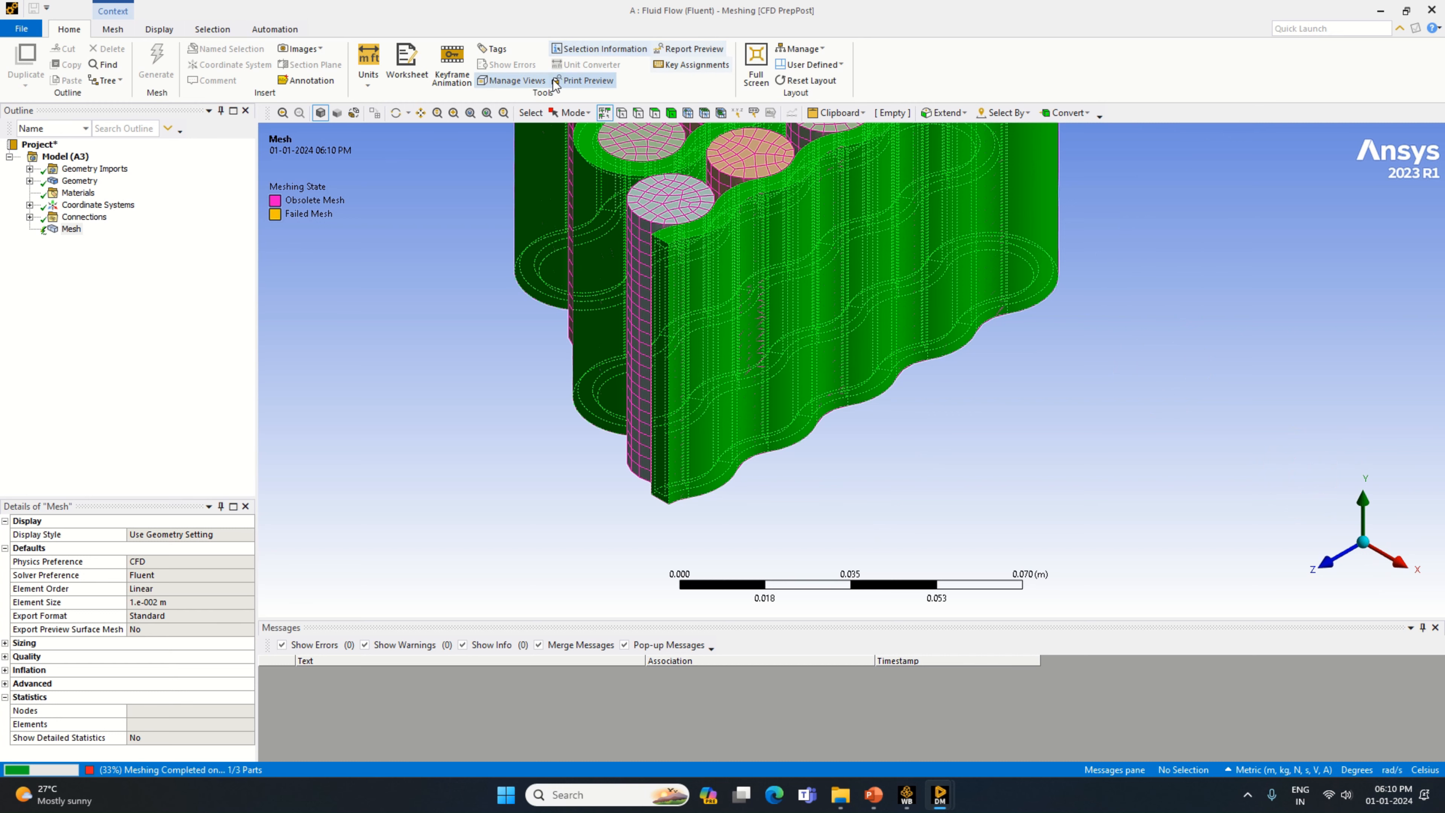
# Set the global mesh element size to 0.001 m and regenerate the mesh.
pyautogui.click(420, 112)
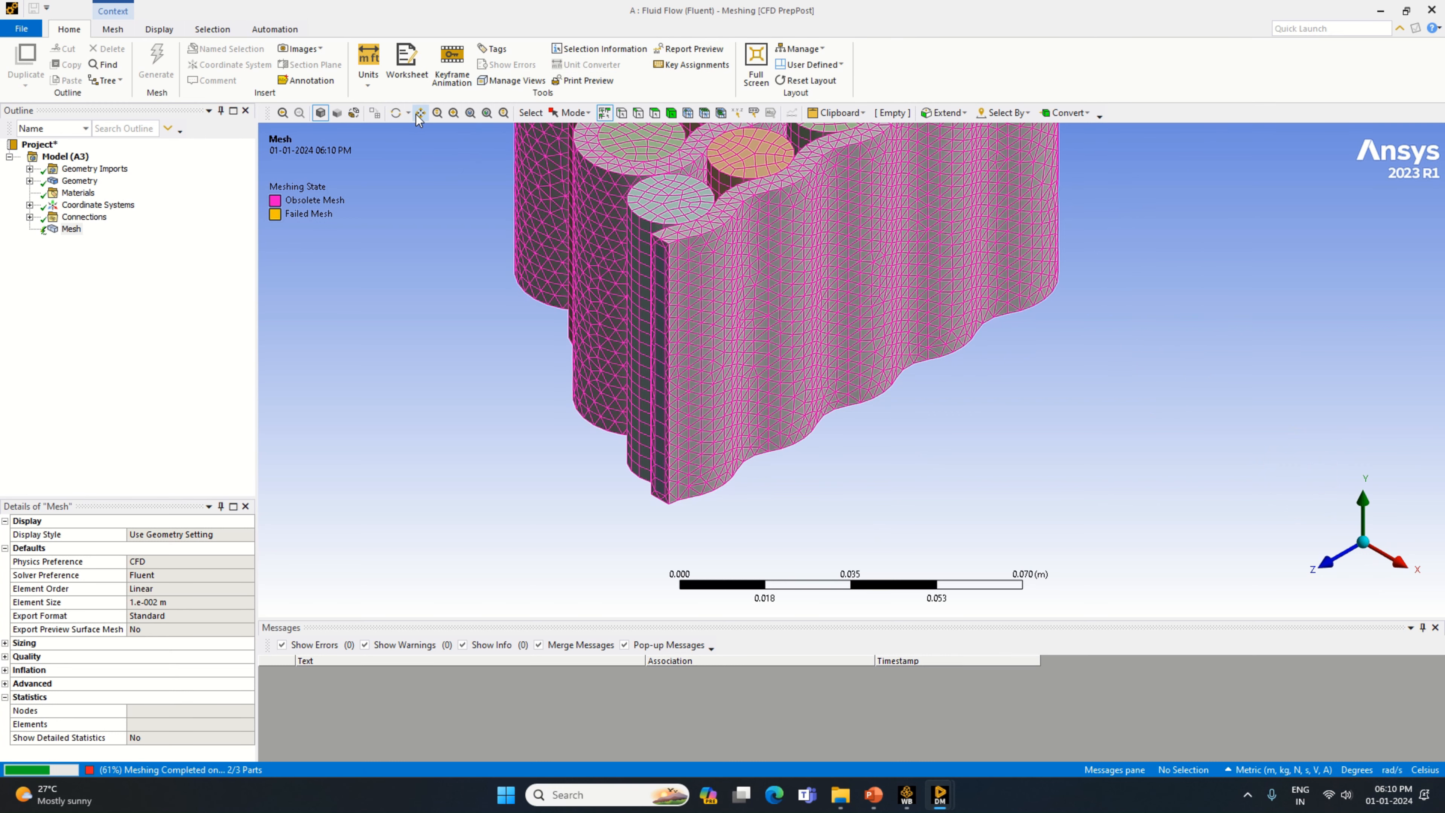
pyautogui.moveTo(707, 261); pyautogui.dragTo(777, 393)
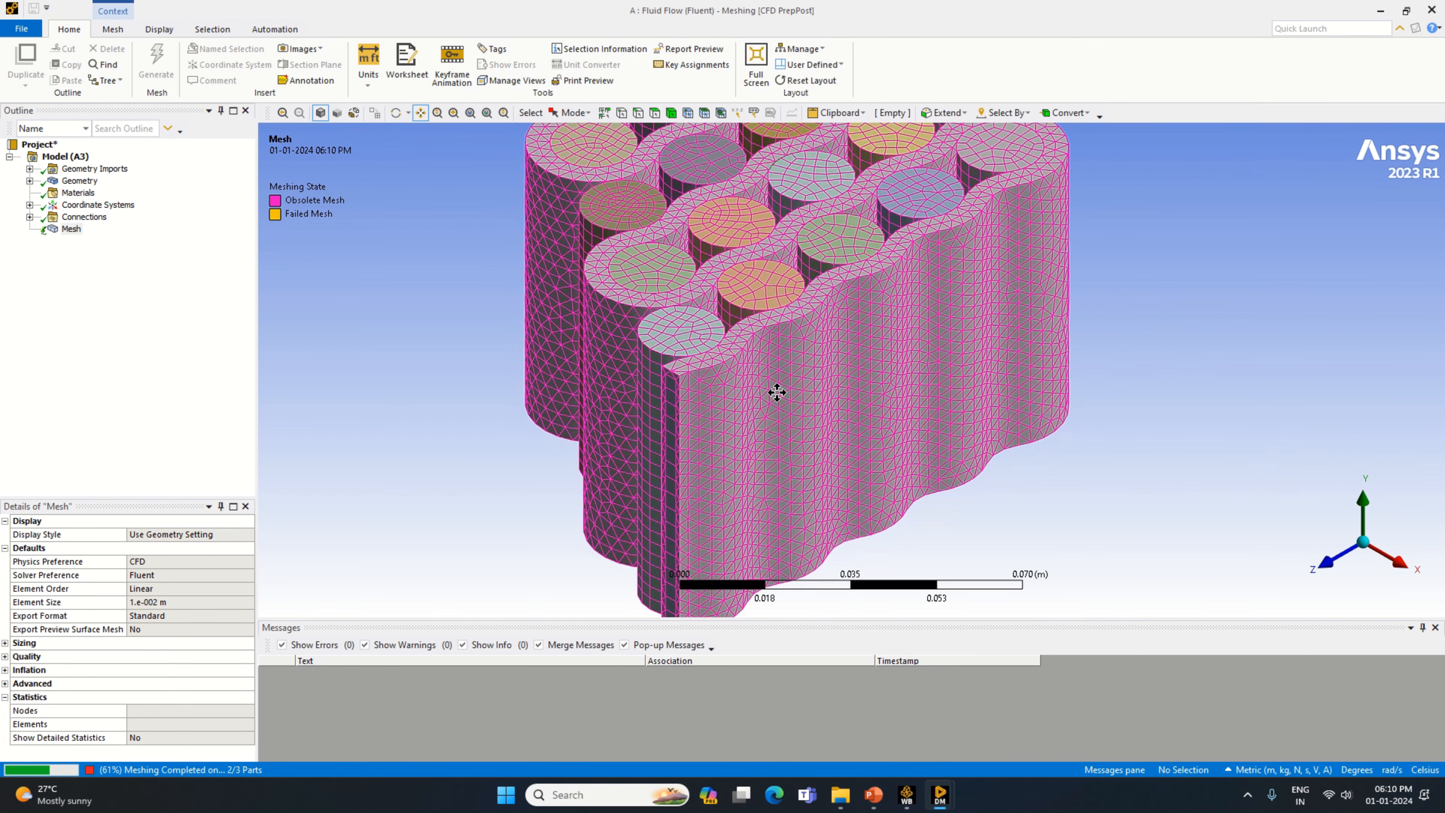
pyautogui.scroll(-5, 783, 388)
pyautogui.scroll(3, 882, 338)
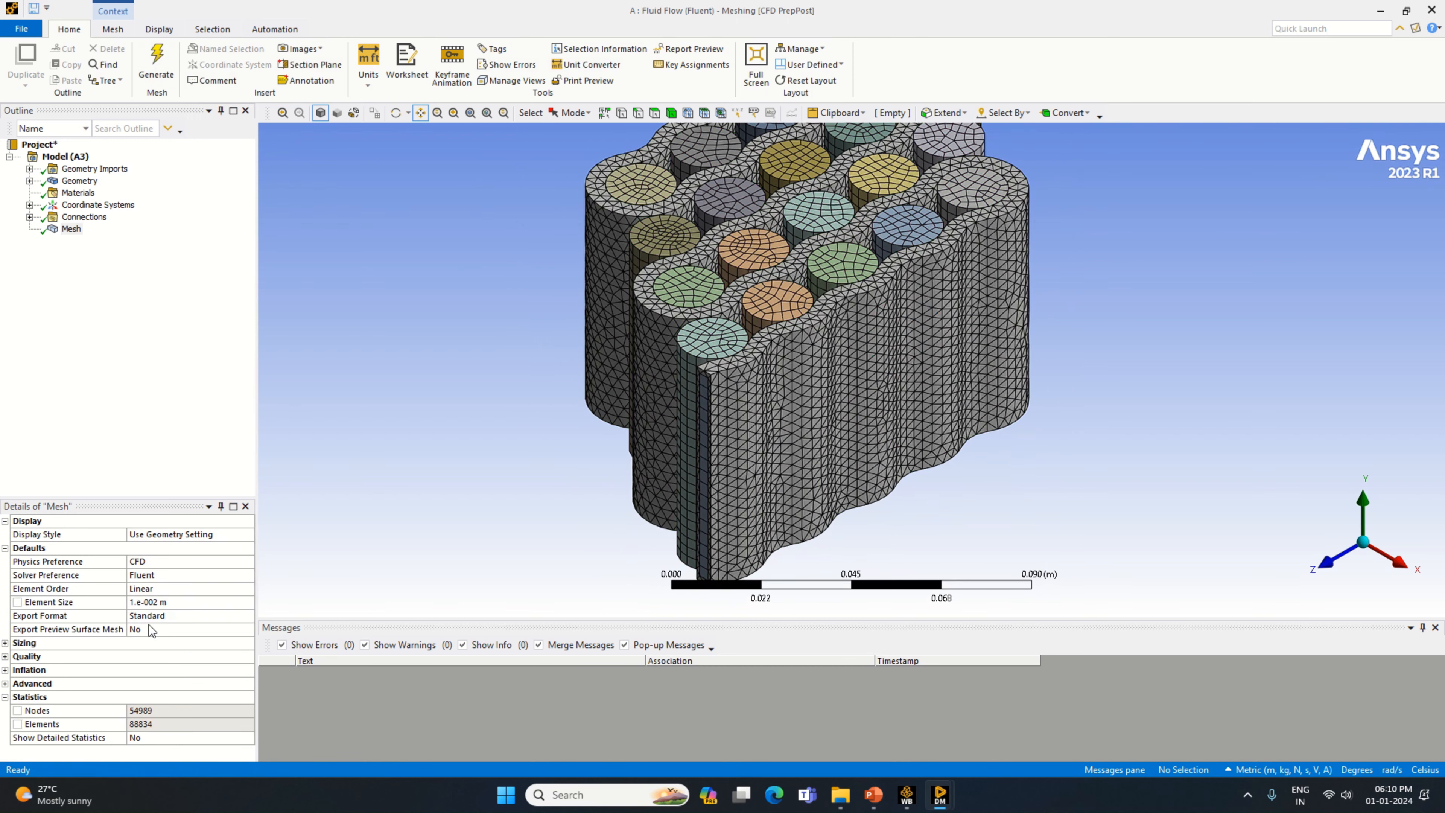
pyautogui.click(161, 603)
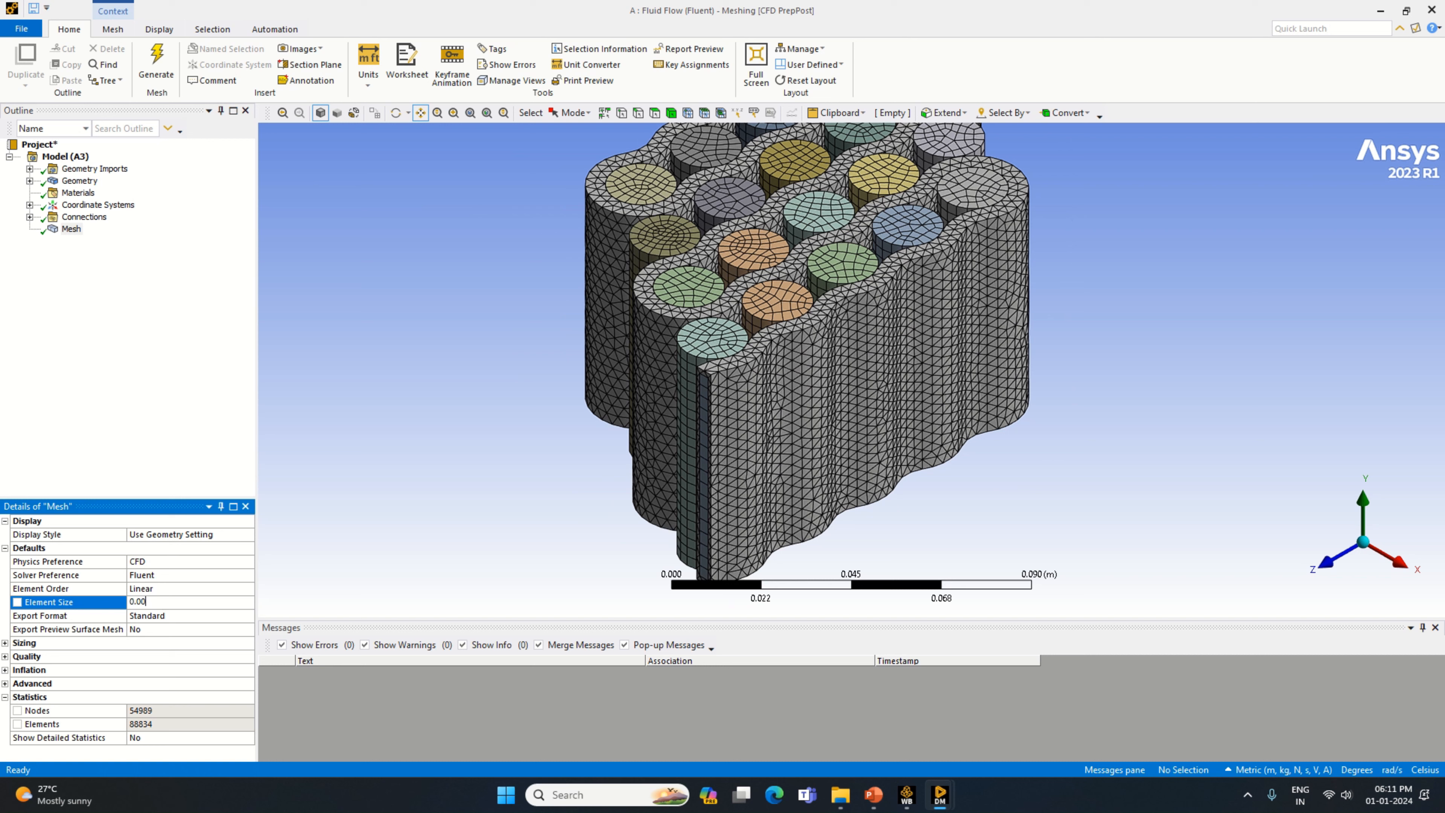
pyautogui.rightClick(71, 230)
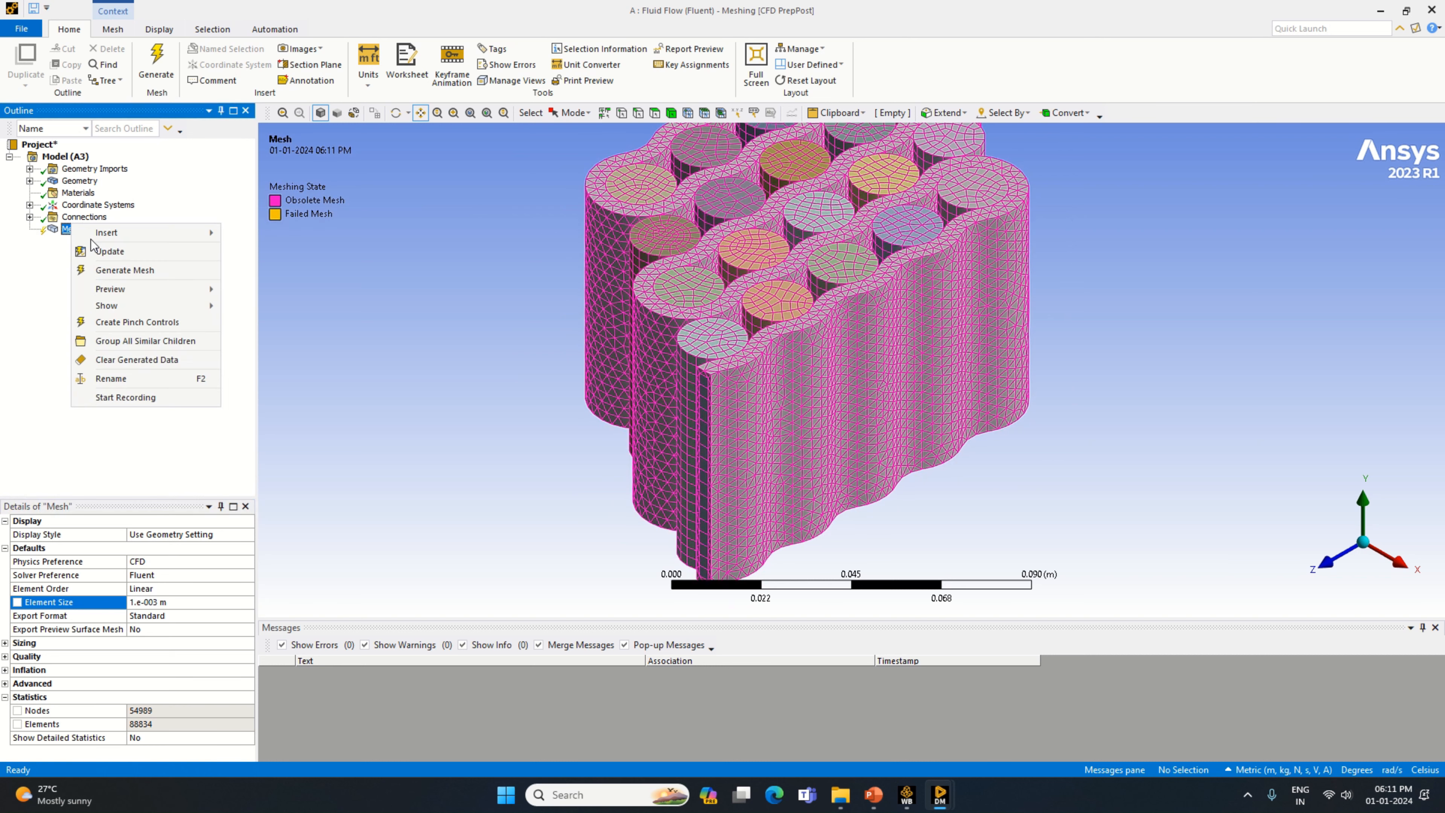
pyautogui.click(117, 263)
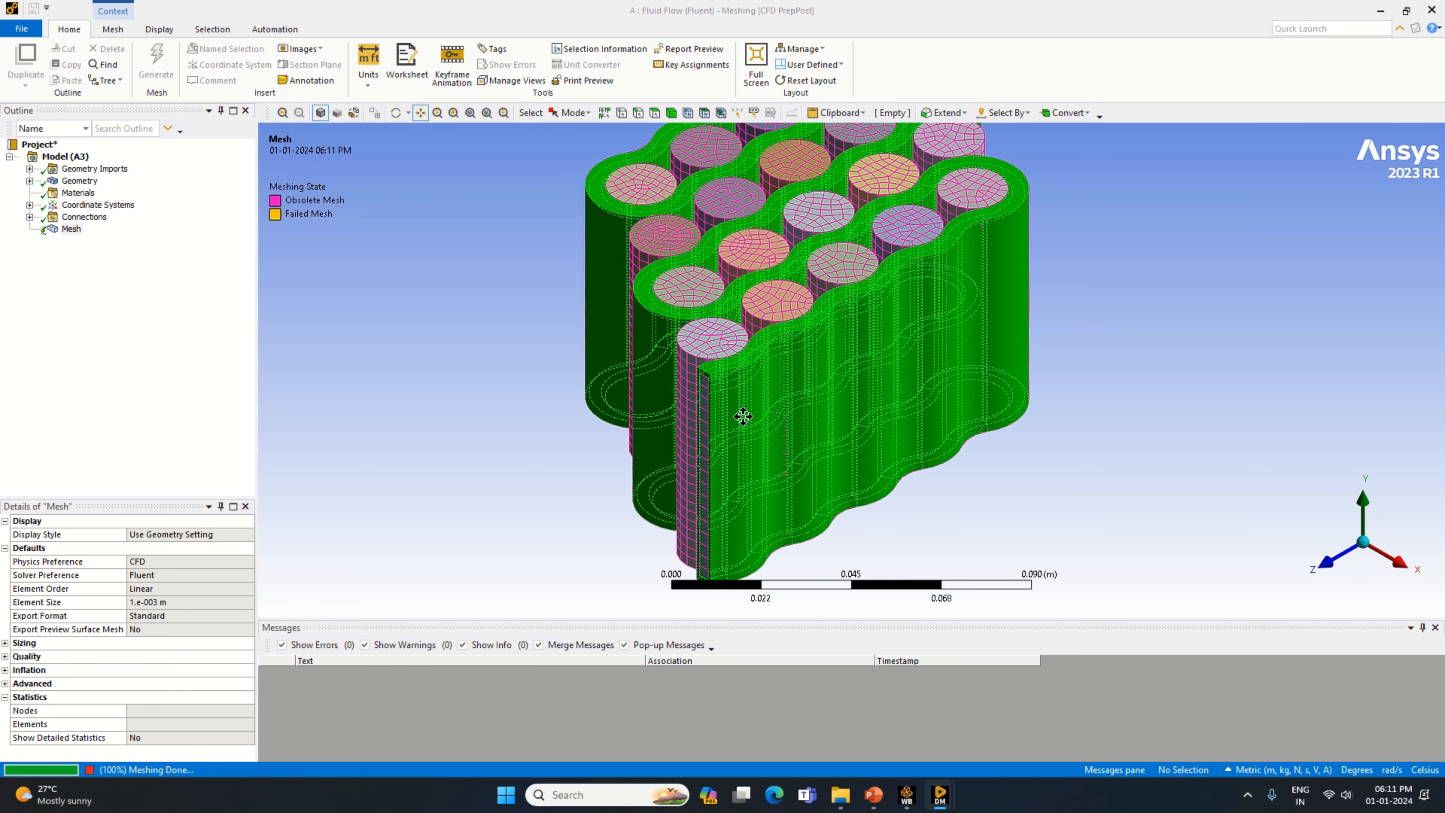
# Examine the regenerated mesh on the cells and serpentine channel up close and from several angles.
pyautogui.scroll(5, 743, 416)
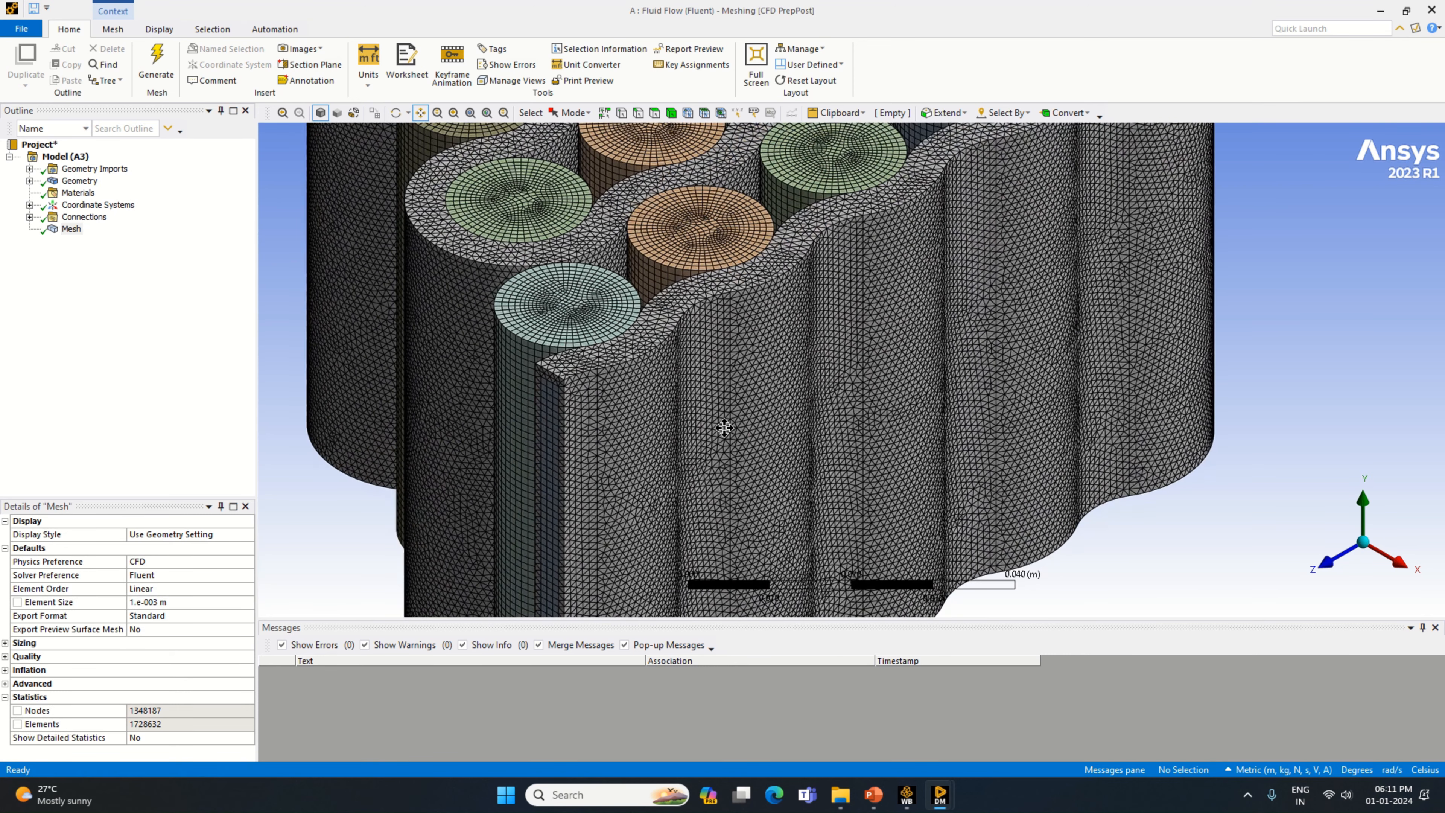
pyautogui.moveTo(660, 438)
pyautogui.mouseDown(button='middle')
pyautogui.moveTo(709, 401)
pyautogui.moveTo(662, 432)
pyautogui.moveTo(804, 403)
pyautogui.moveTo(677, 441)
pyautogui.mouseUp(button='middle')
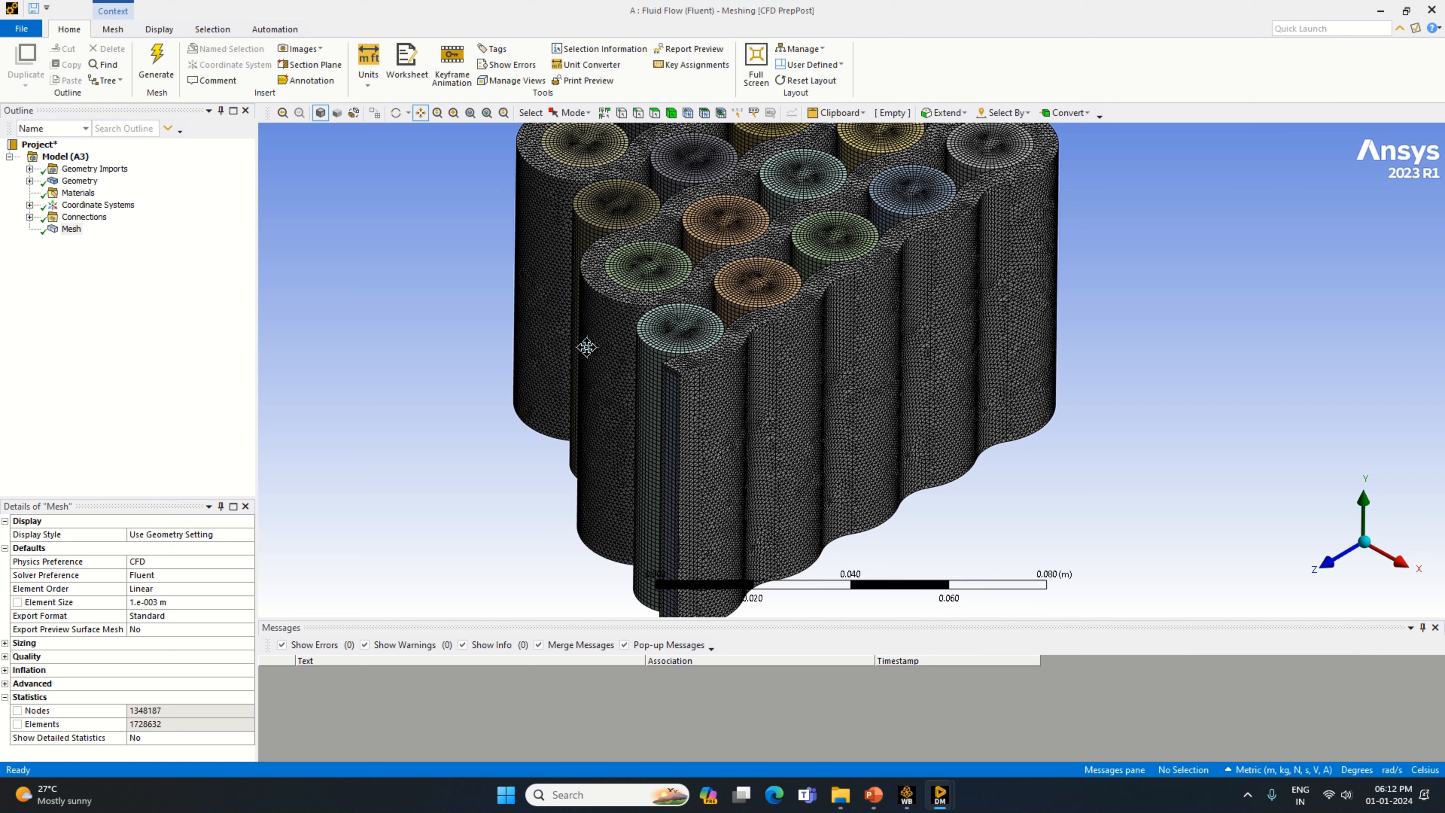
pyautogui.scroll(-2, 864, 438)
pyautogui.scroll(3, 823, 461)
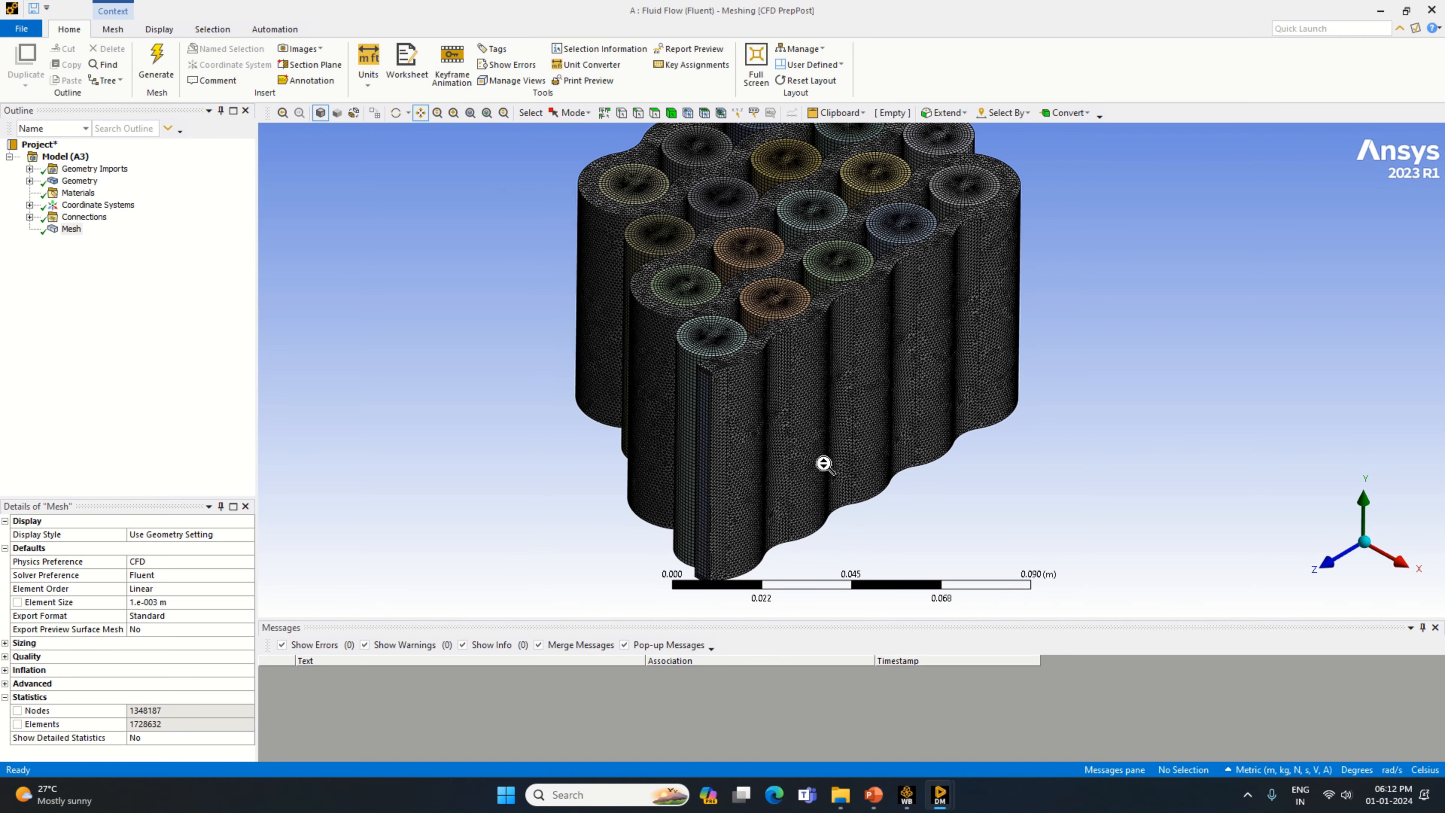
pyautogui.moveTo(699, 467); pyautogui.dragTo(665, 462, button='middle')
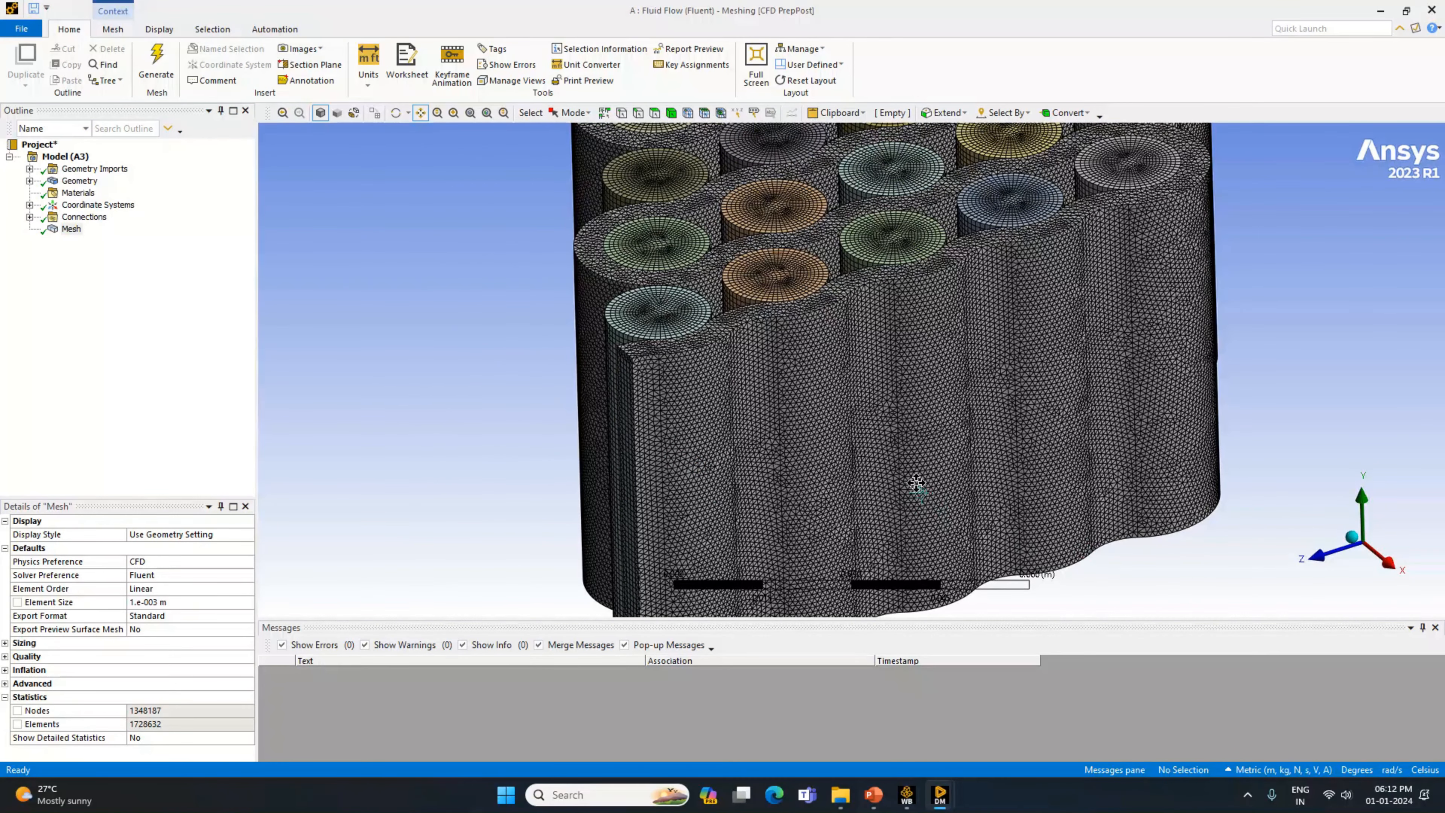
pyautogui.moveTo(912, 487); pyautogui.dragTo(1154, 426, button='middle')
pyautogui.moveTo(722, 468); pyautogui.dragTo(1071, 541, button='middle')
pyautogui.scroll(-3, 991, 534)
pyautogui.moveTo(928, 529); pyautogui.dragTo(1284, 490, button='middle')
pyautogui.click(1388, 504)
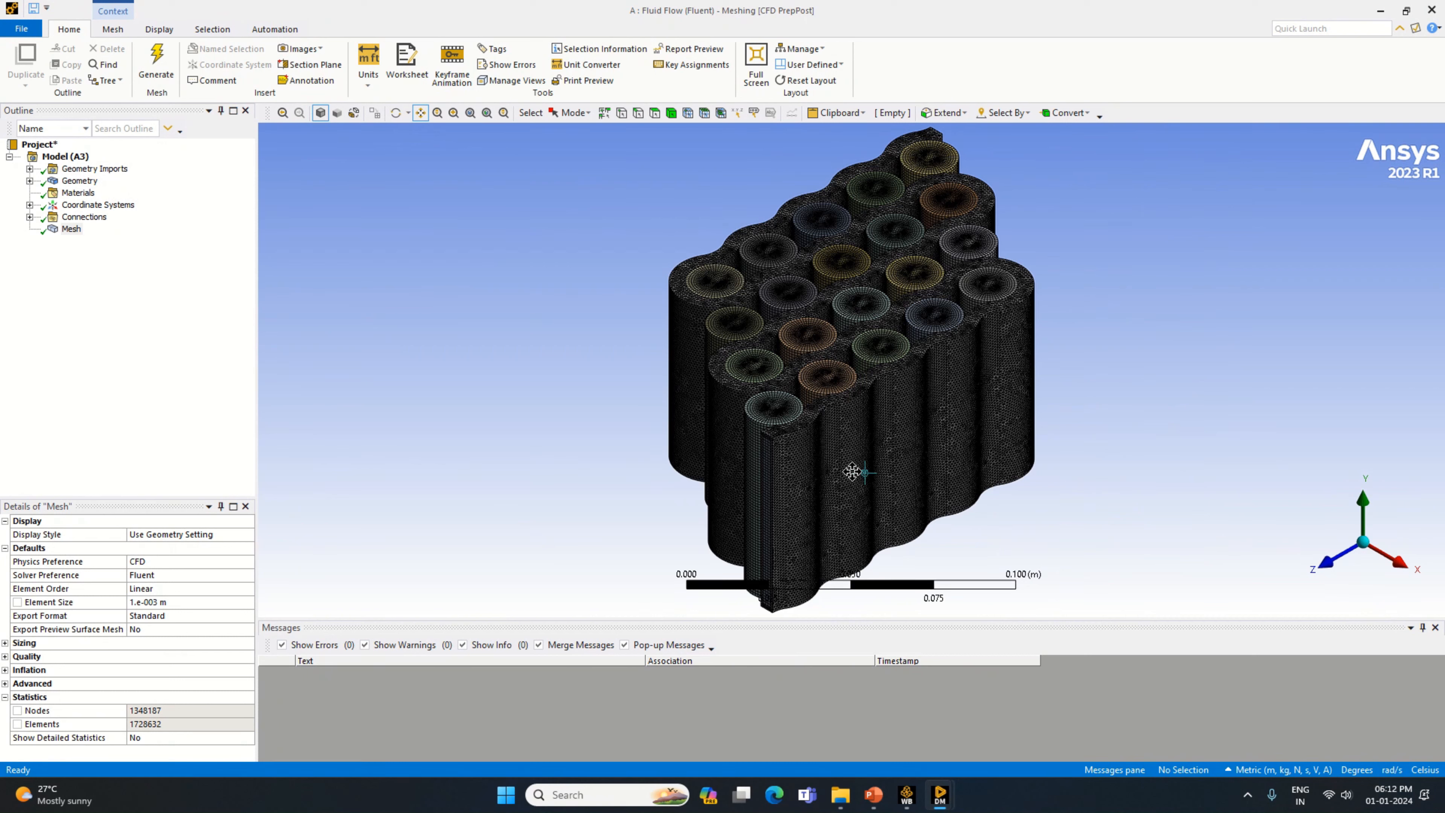
# Create a named selection called Inlet from the narrow fluid end face beside the yellow corner cell.
pyautogui.moveTo(885, 454); pyautogui.dragTo(867, 407)
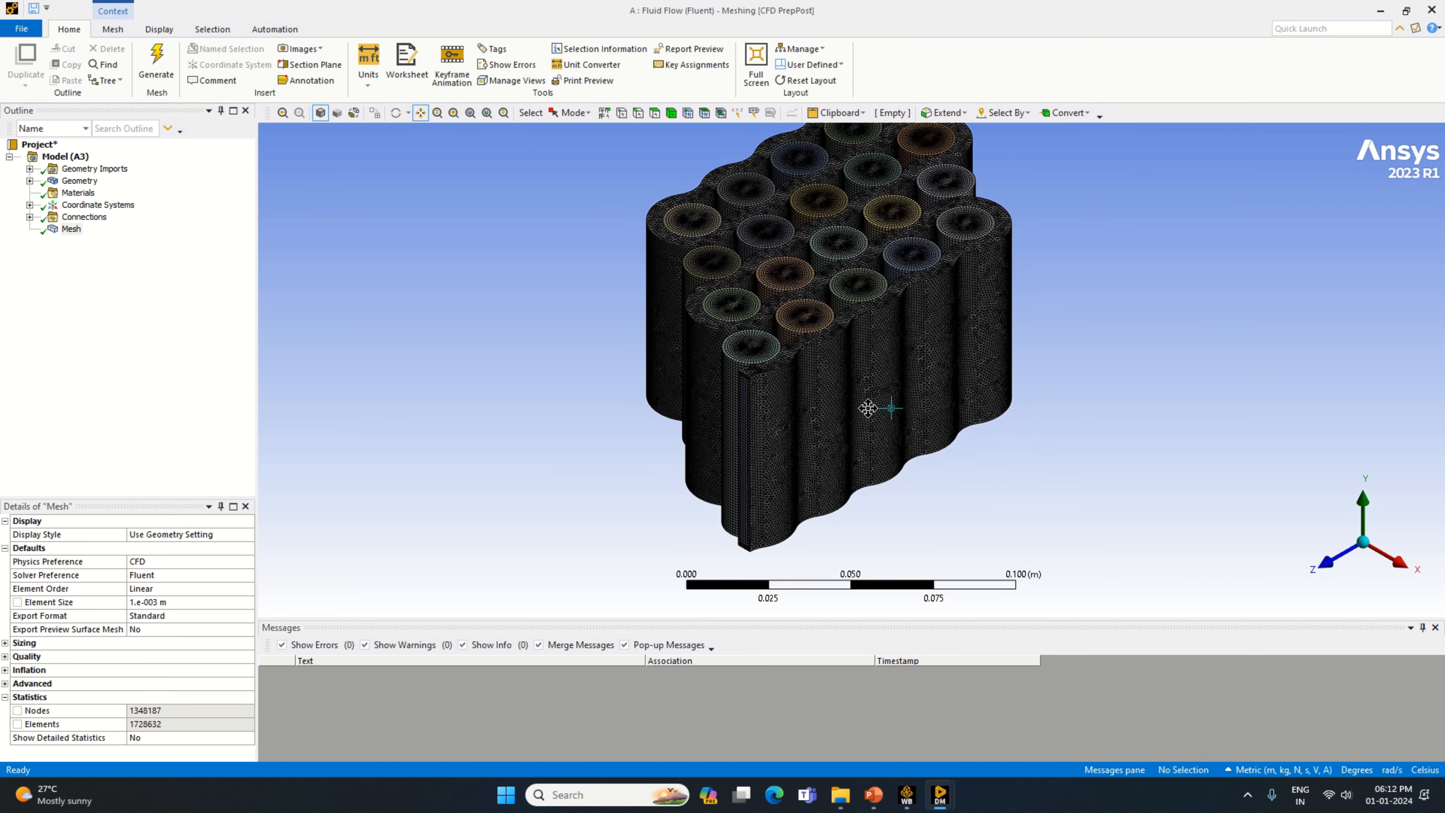
pyautogui.moveTo(868, 409); pyautogui.dragTo(607, 407, button='middle')
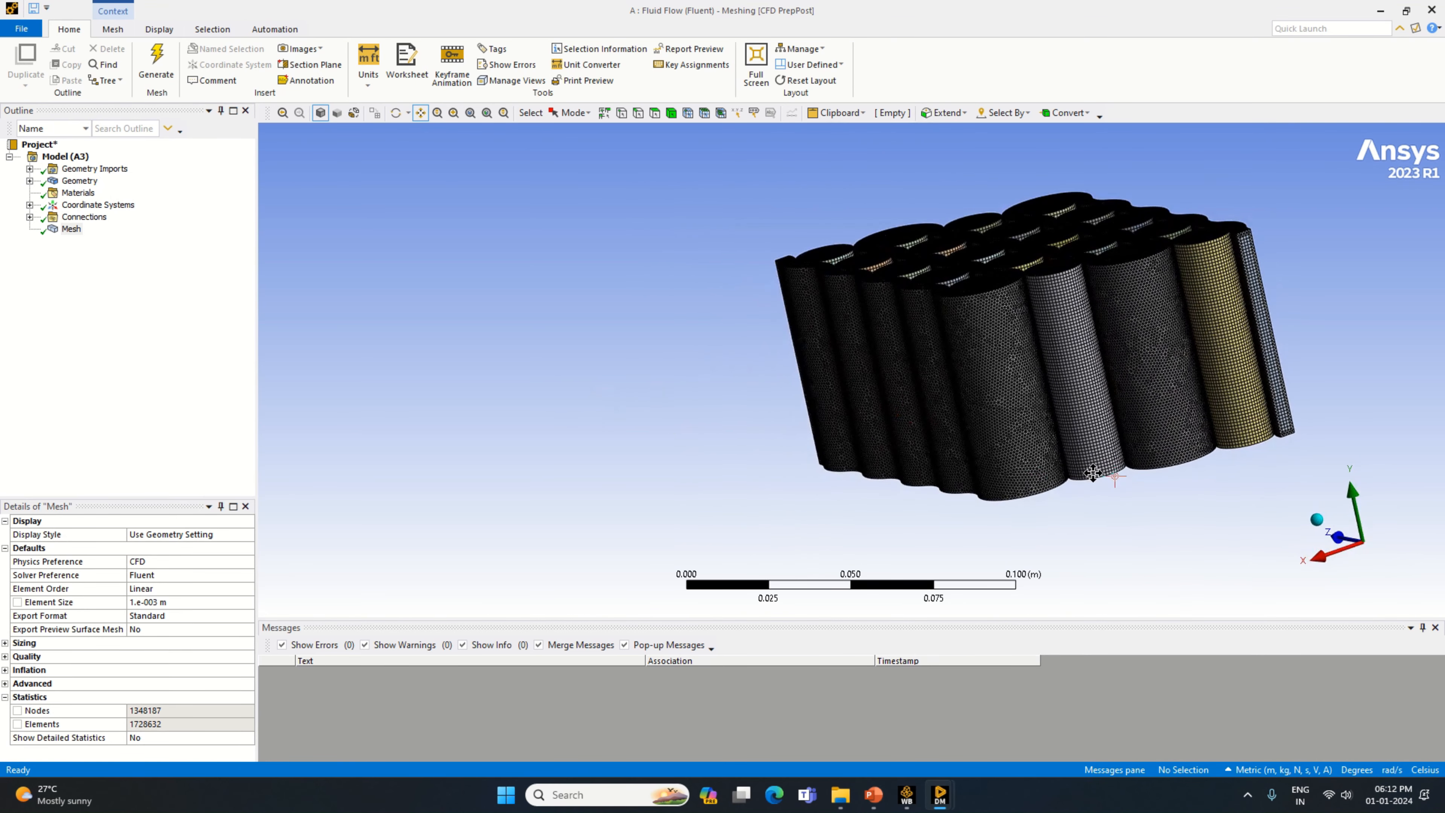
pyautogui.moveTo(1092, 472); pyautogui.dragTo(1058, 475, button='middle')
pyautogui.scroll(2, 1323, 424)
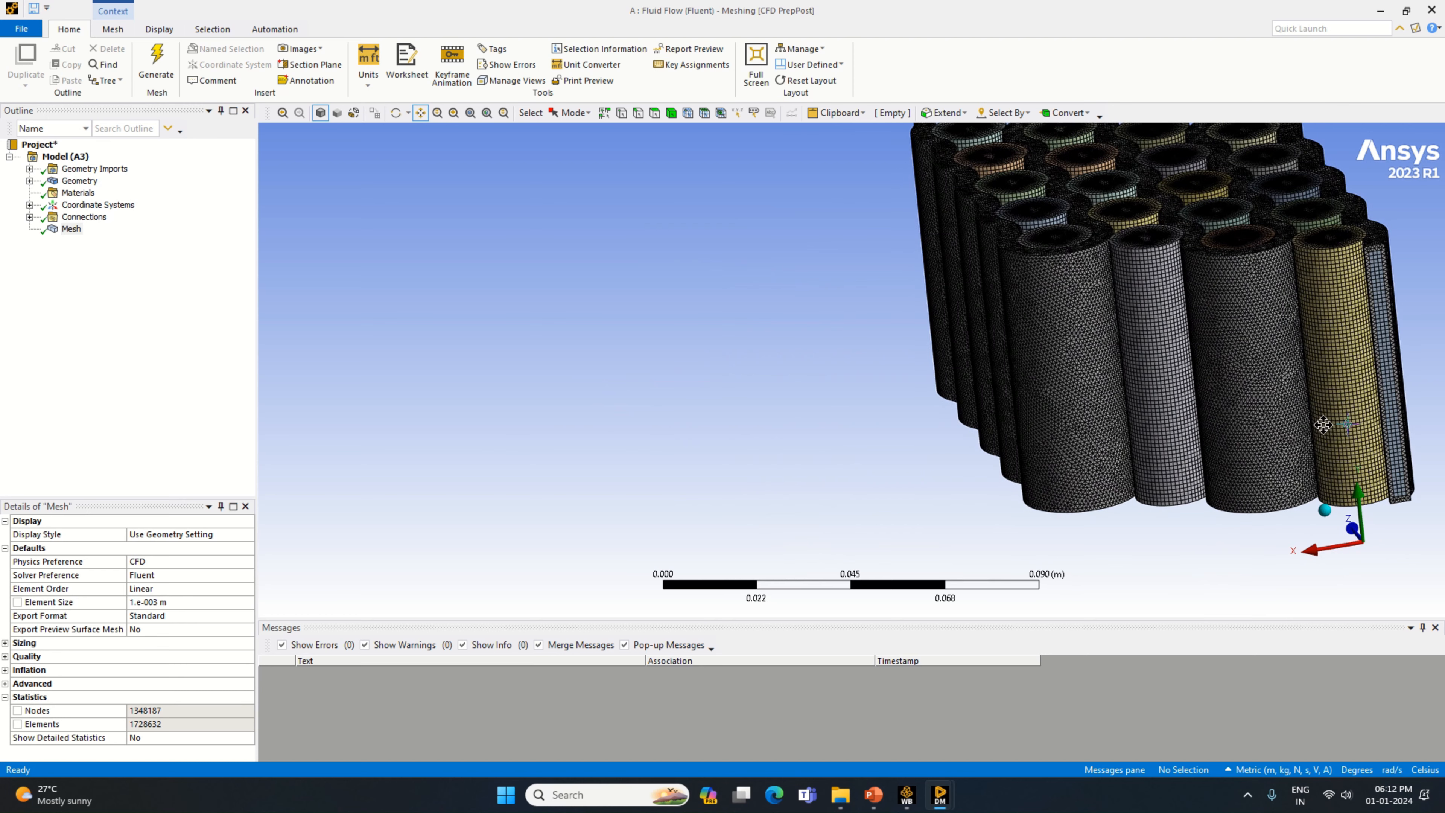
pyautogui.moveTo(1283, 406); pyautogui.dragTo(854, 429)
pyautogui.scroll(3, 851, 433)
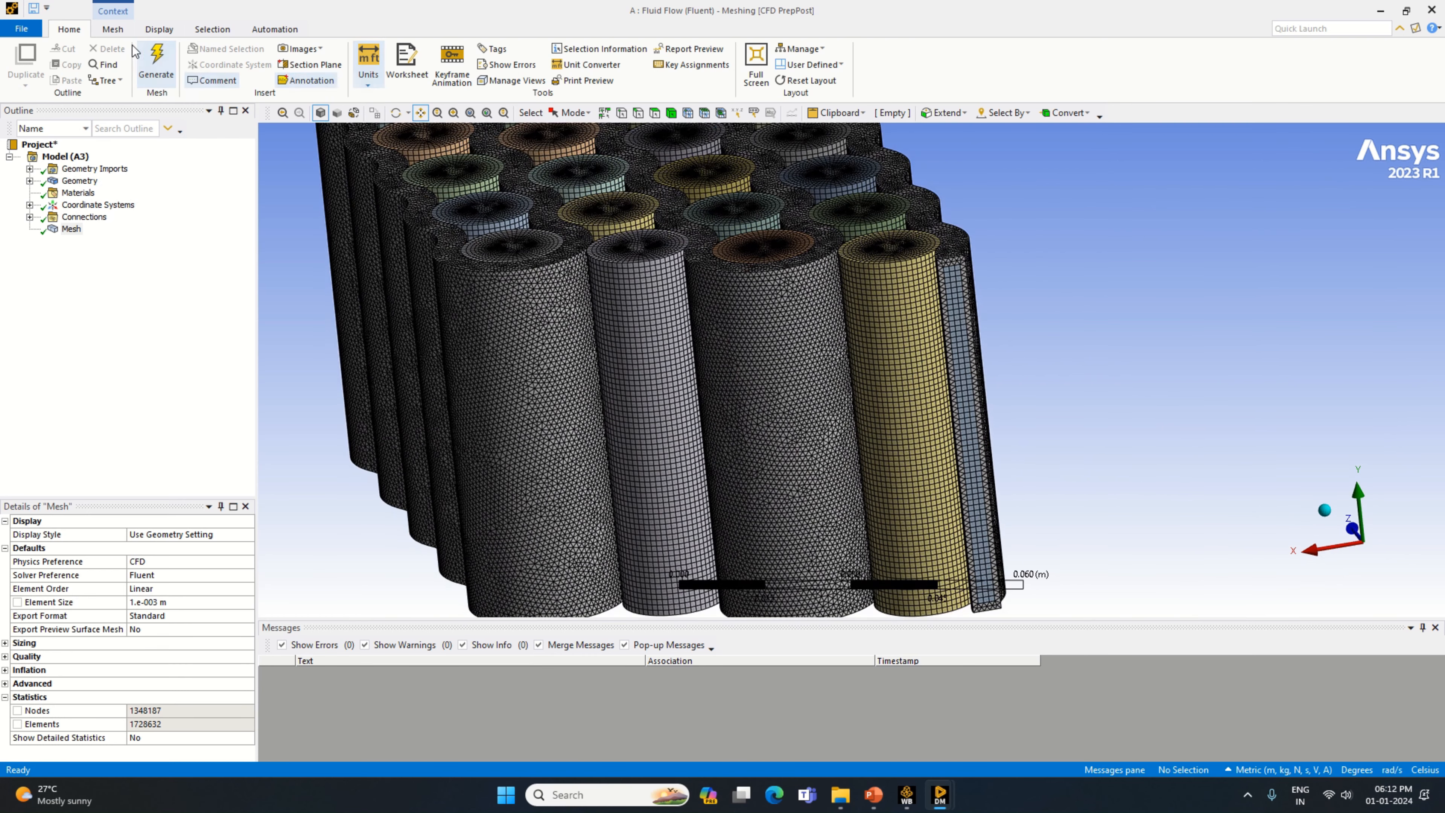
pyautogui.click(654, 112)
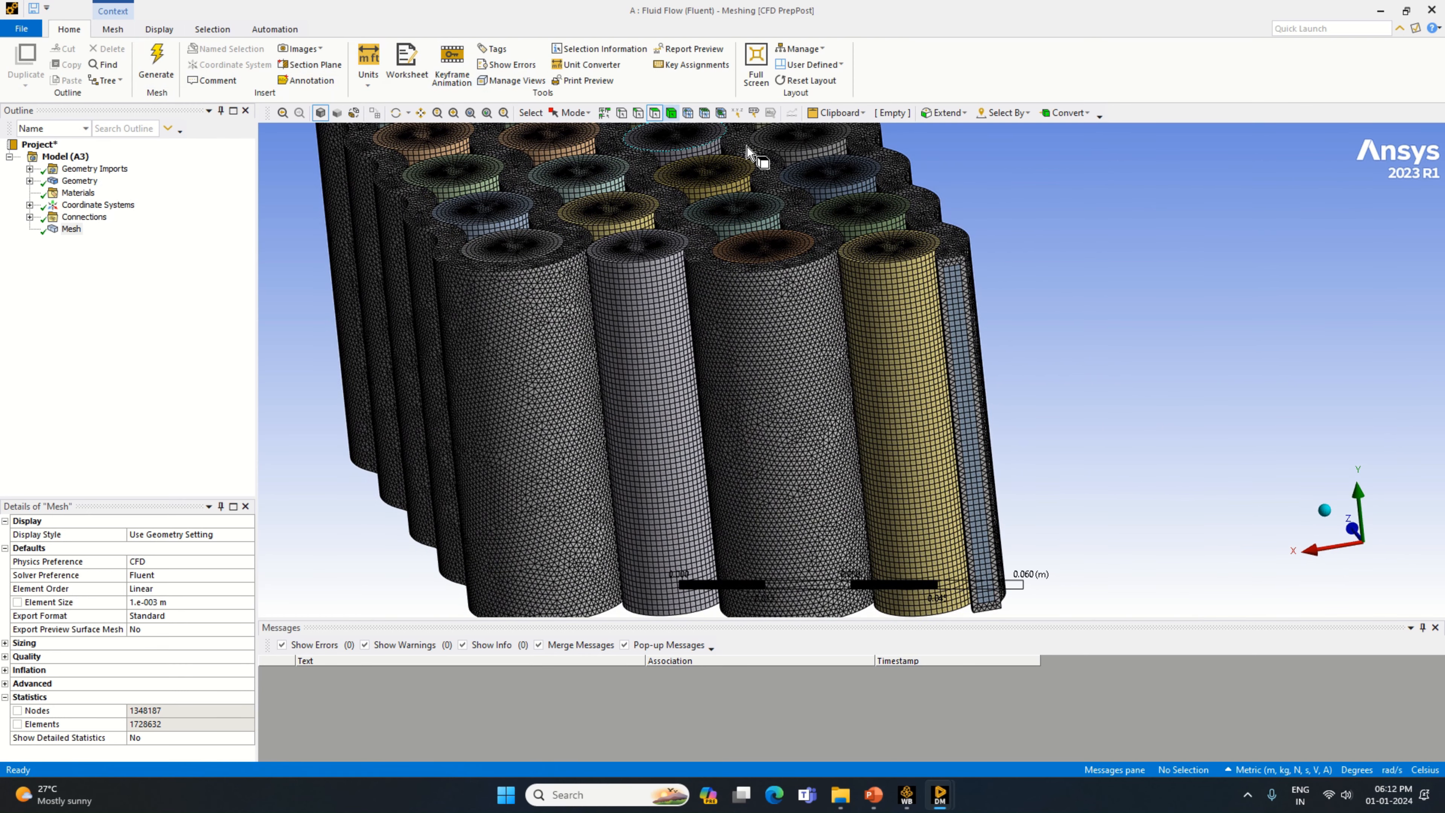
pyautogui.rightClick(962, 316)
pyautogui.click(1068, 689)
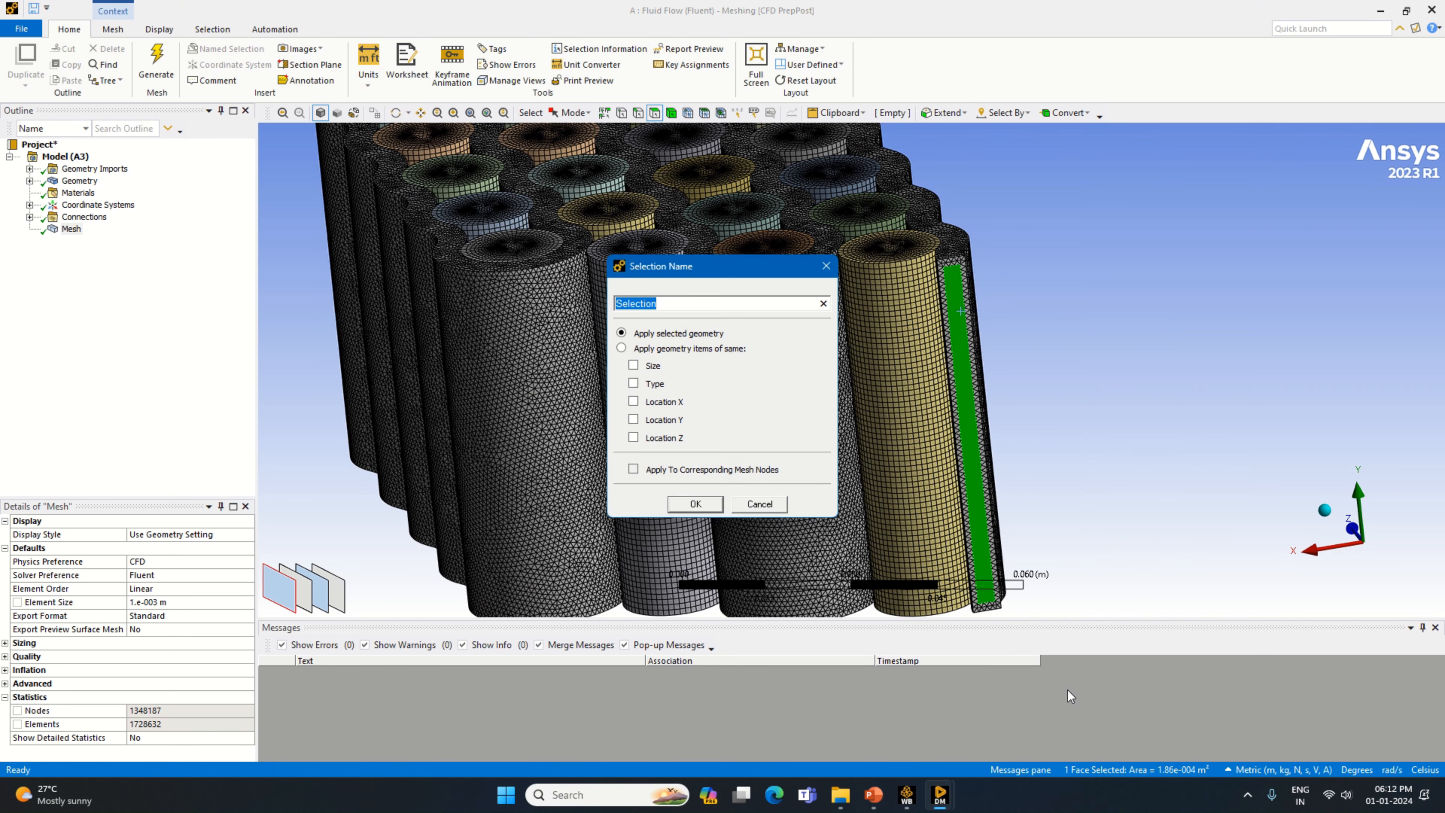
pyautogui.press('BackSpace')
pyautogui.write('Inlet')
pyautogui.press('Return')
pyautogui.click(1098, 462)
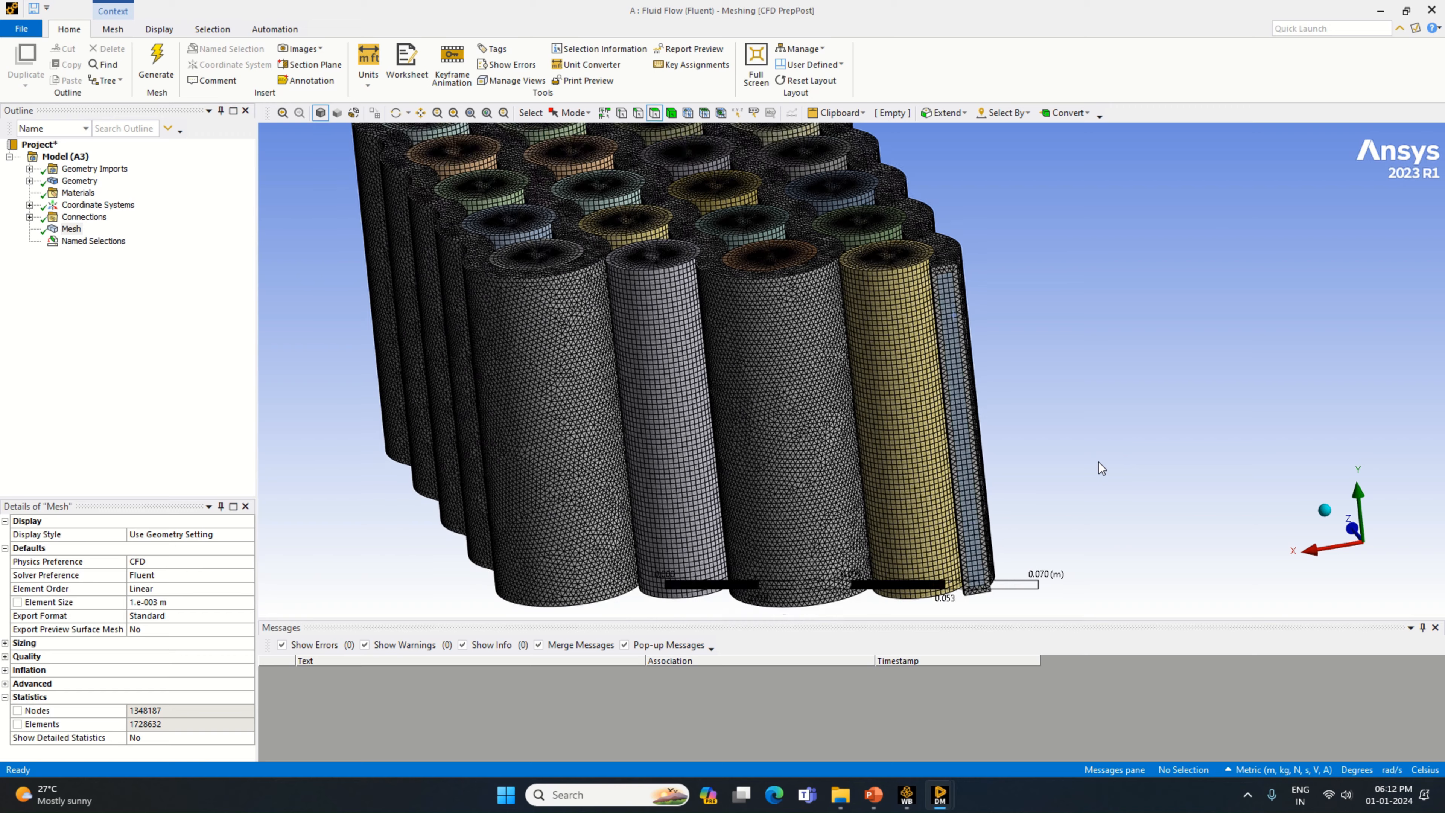
# Create a named selection called Outlet from the fluid face at the channel's opposite end and check both named selections.
pyautogui.moveTo(1099, 462); pyautogui.dragTo(491, 459, button='middle')
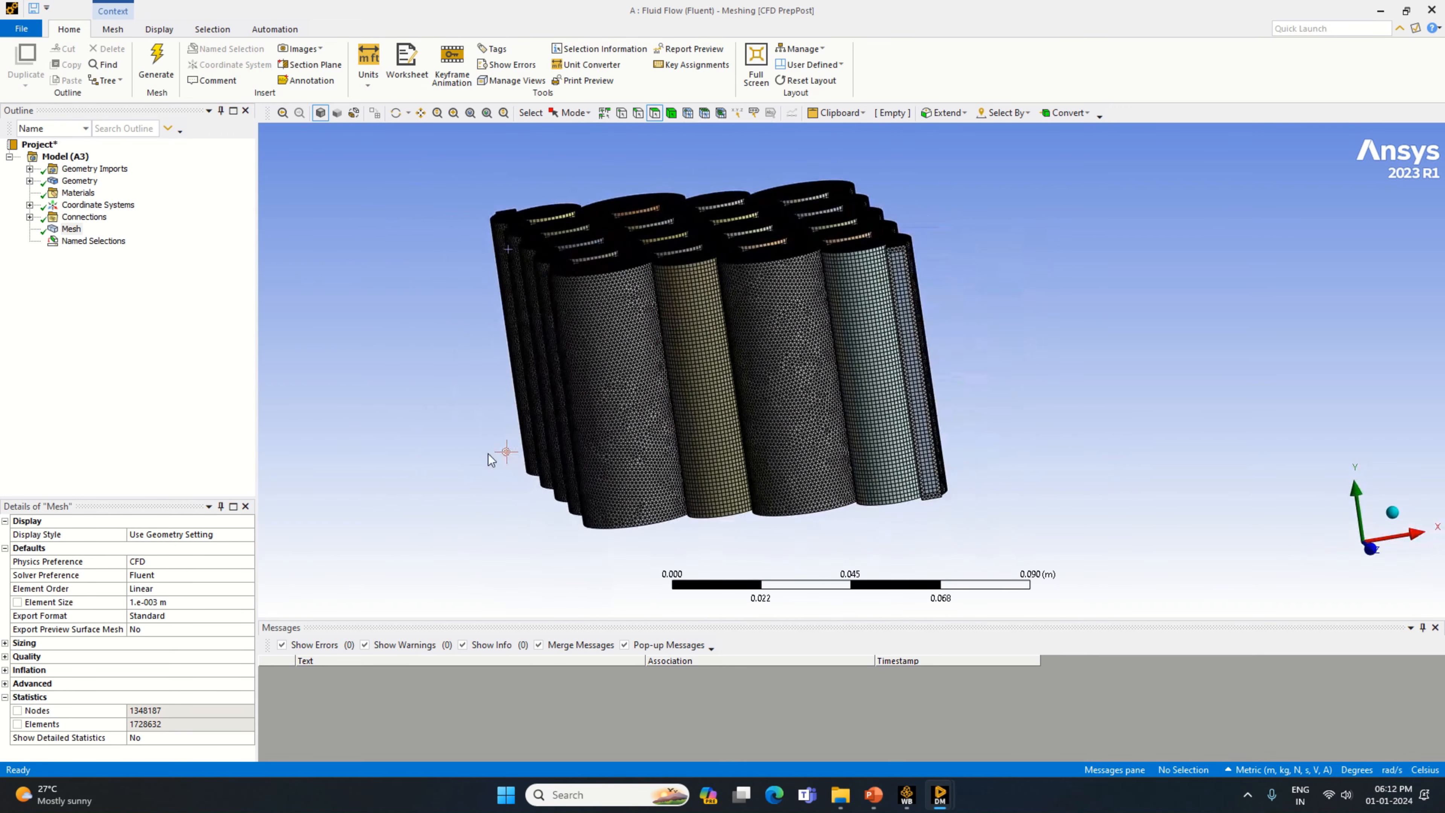
pyautogui.click(921, 376)
pyautogui.rightClick(914, 369)
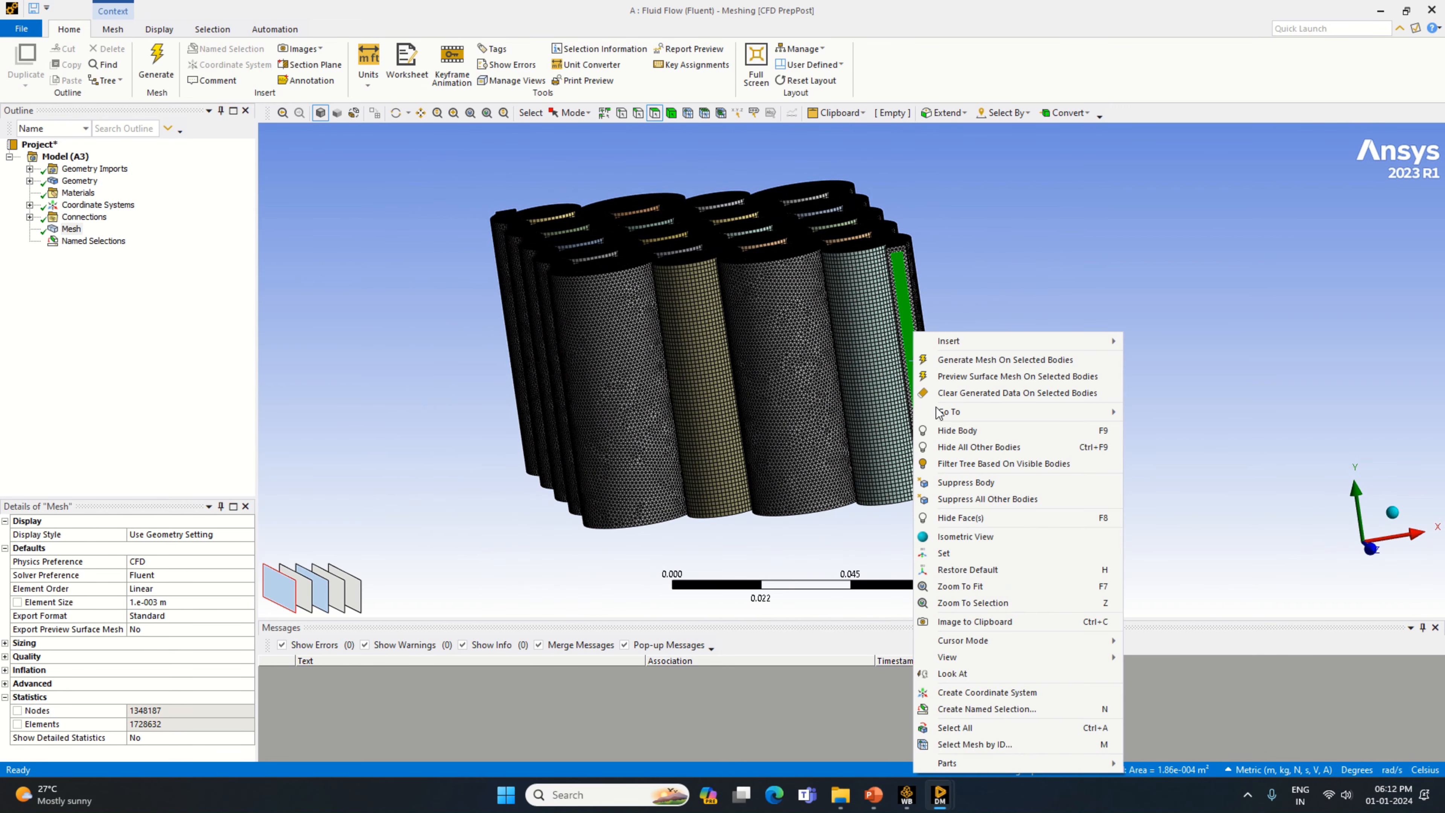
pyautogui.click(980, 710)
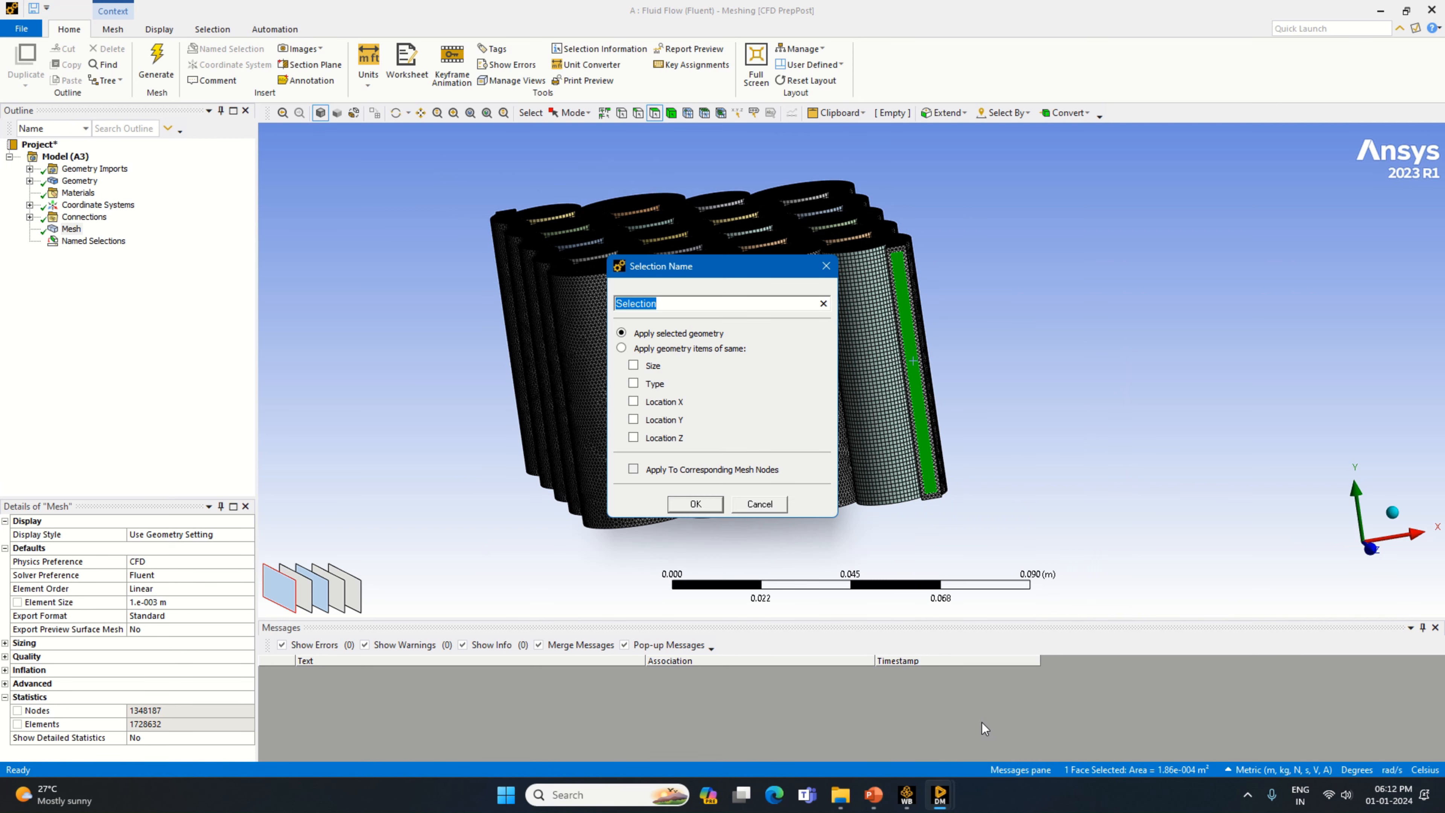
pyautogui.write('Outlet')
pyautogui.press('Return')
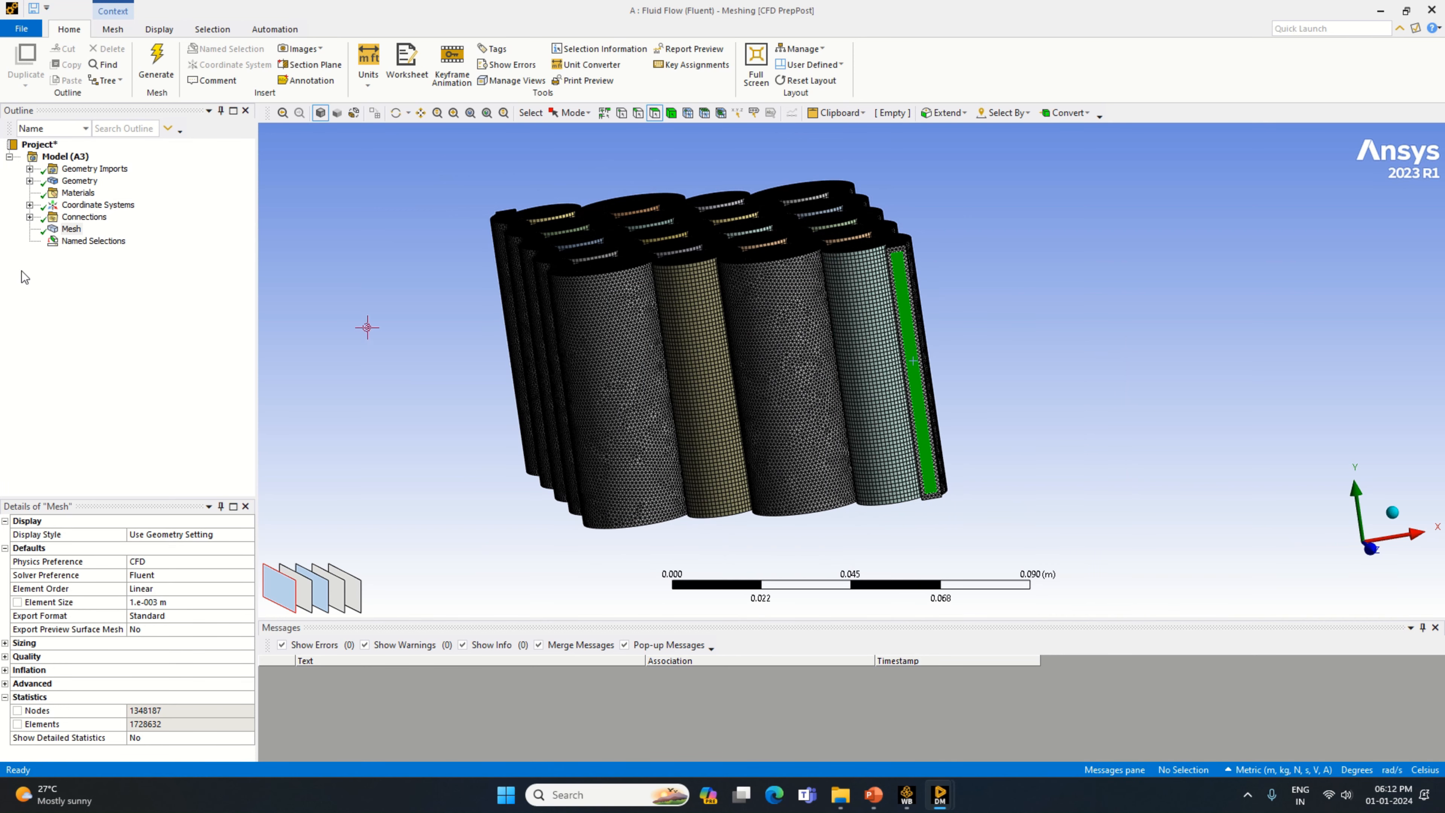
pyautogui.click(31, 242)
pyautogui.click(93, 265)
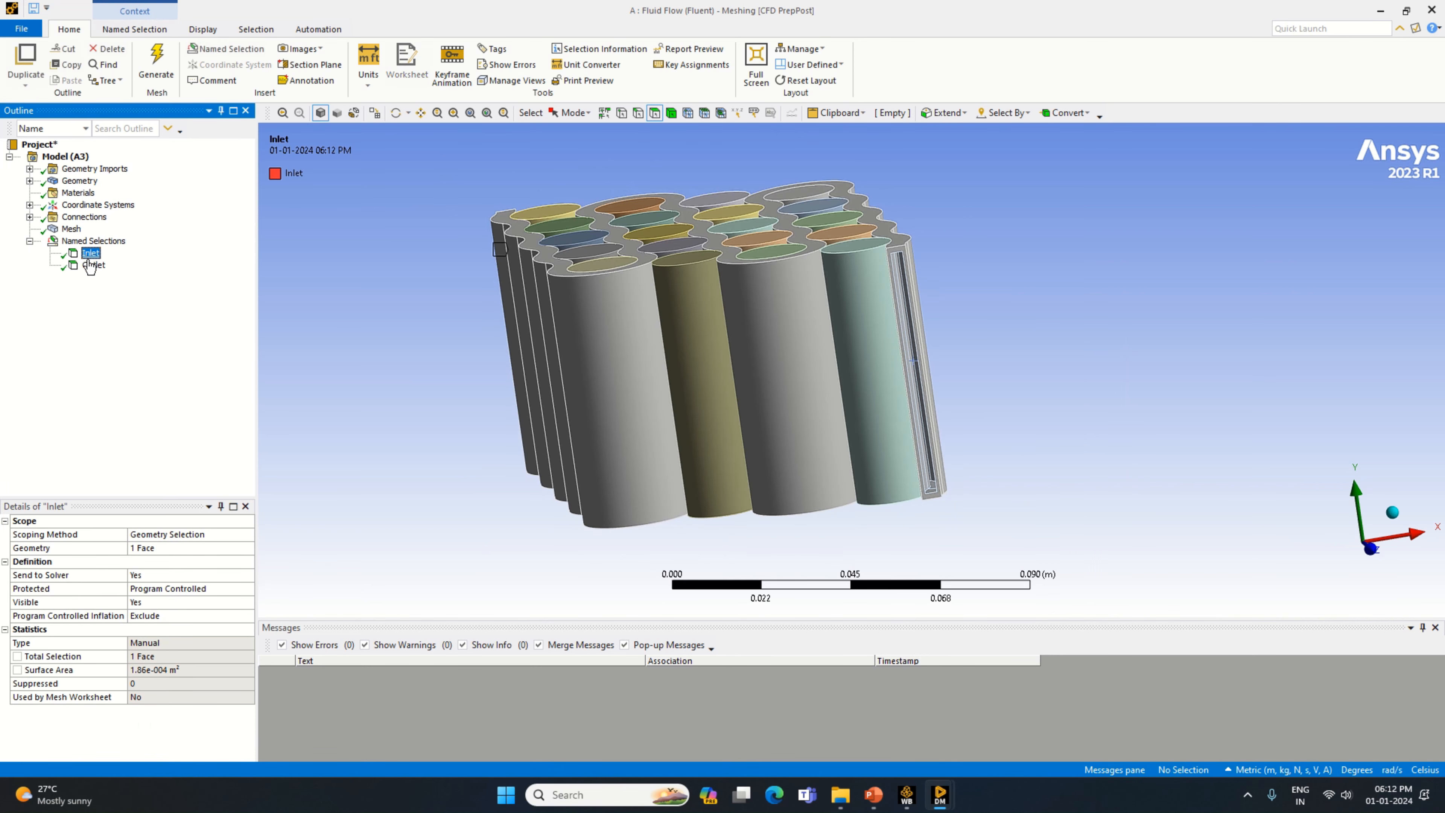
# Isolate the Cell part by hiding all other bodies.
pyautogui.moveTo(546, 484); pyautogui.dragTo(817, 470, button='middle')
pyautogui.scroll(-4, 825, 448)
pyautogui.click(29, 180)
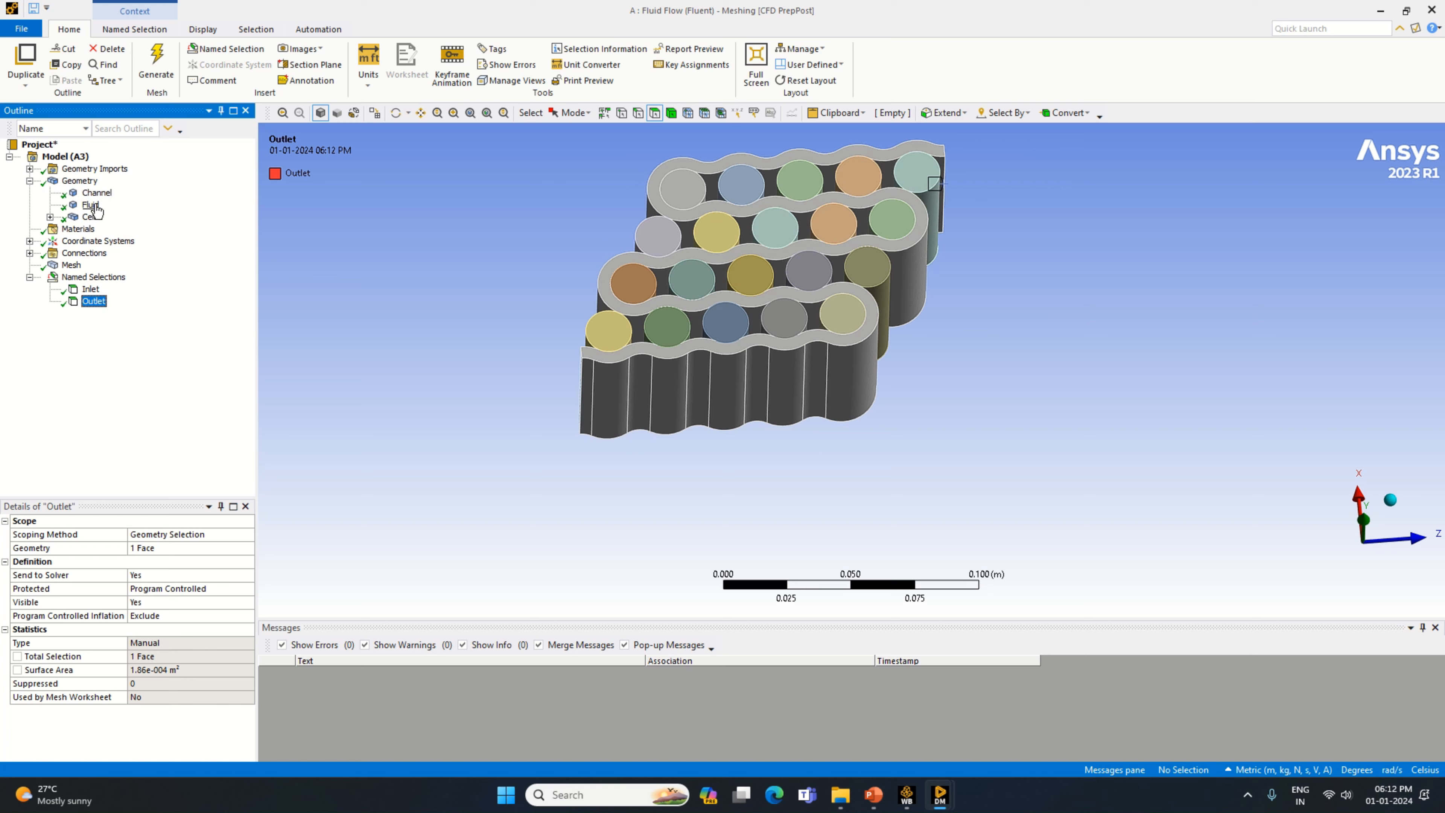
pyautogui.click(89, 217)
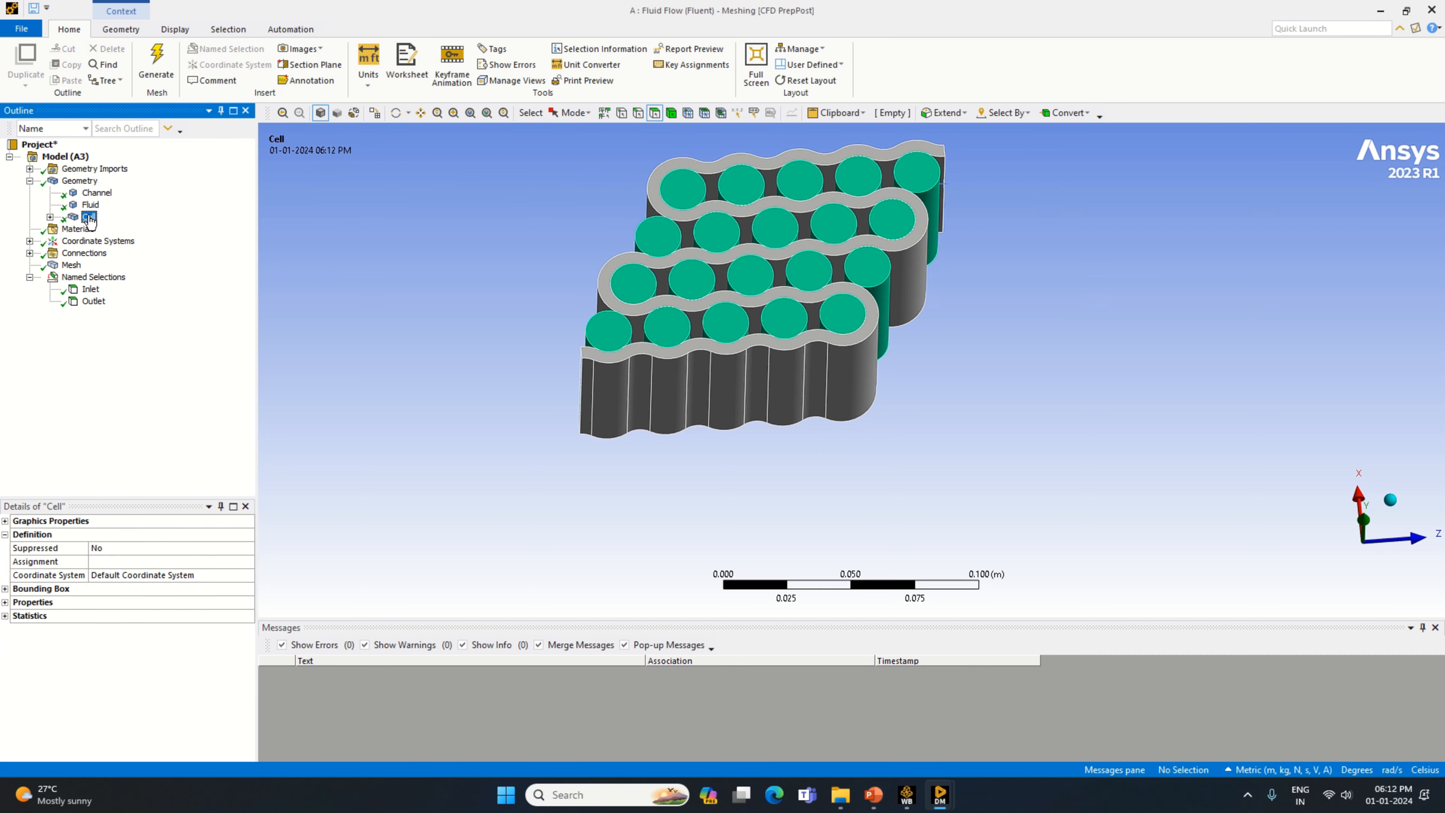
pyautogui.rightClick(89, 219)
pyautogui.click(148, 313)
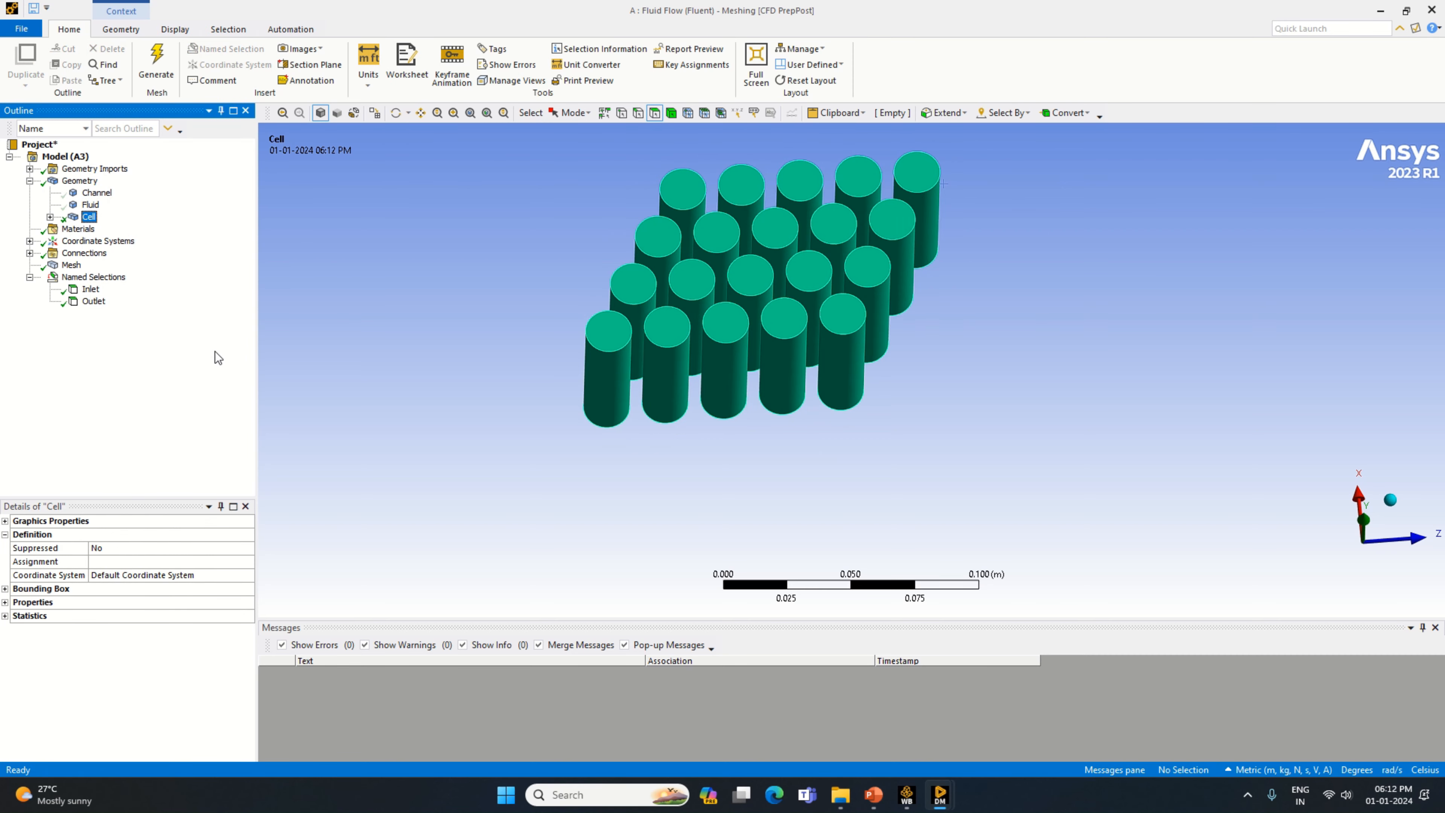
# Create a named selection called Cell Boundary from the cylindrical side faces of all 20 cells and display it for checking.
pyautogui.moveTo(1047, 392); pyautogui.dragTo(1034, 349, button='middle')
pyautogui.moveTo(1023, 205)
pyautogui.mouseDown()
pyautogui.moveTo(839, 289)
pyautogui.moveTo(685, 318)
pyautogui.moveTo(580, 280)
pyautogui.mouseUp()
pyautogui.moveTo(487, 374)
pyautogui.mouseDown(button='middle')
pyautogui.moveTo(832, 336)
pyautogui.moveTo(1089, 417)
pyautogui.moveTo(1085, 381)
pyautogui.mouseUp(button='middle')
pyautogui.keyDown('ctrl'); pyautogui.moveTo(870, 324); pyautogui.dragTo(618, 321); pyautogui.keyUp('ctrl')
pyautogui.rightClick(650, 292)
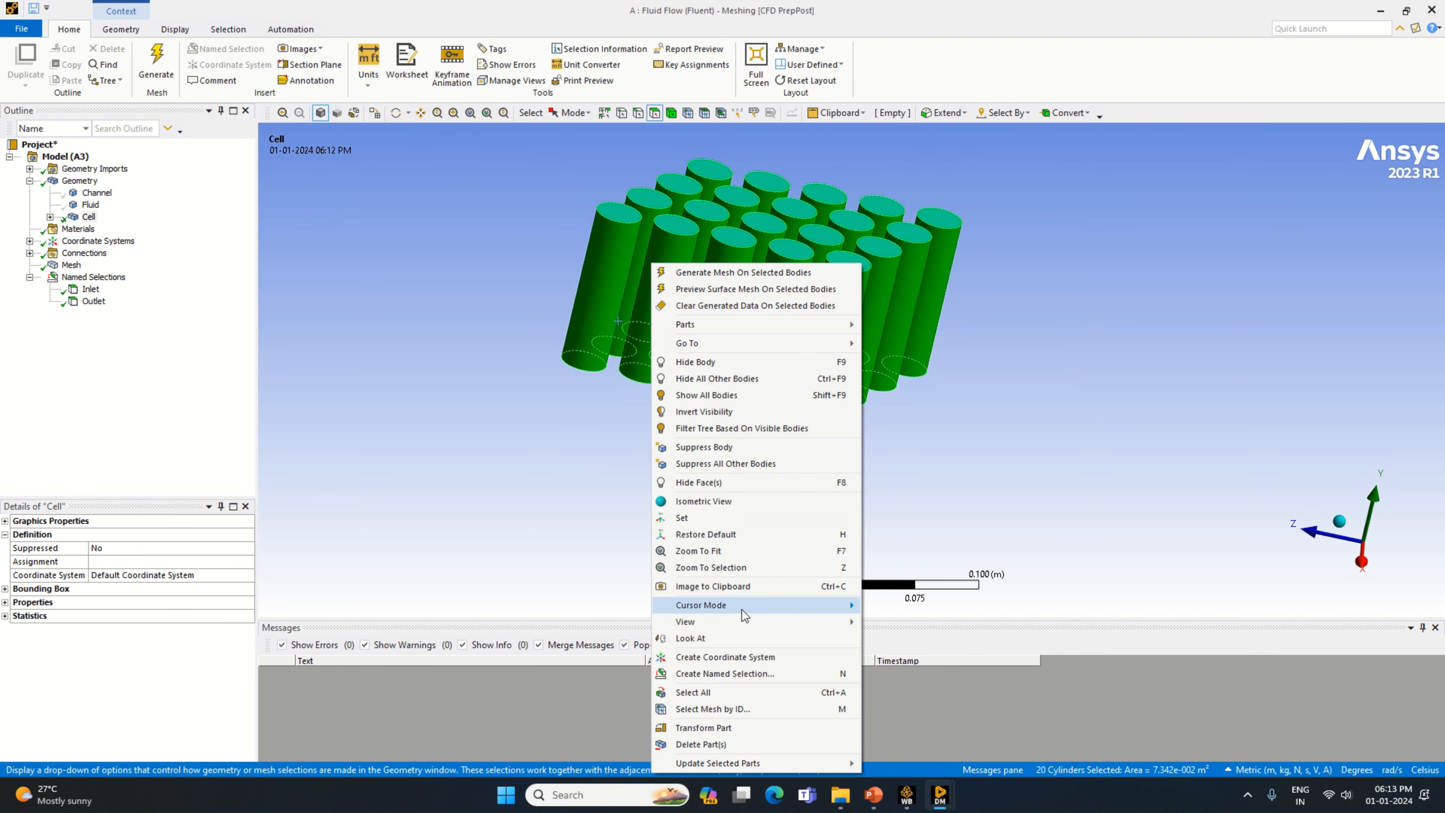
pyautogui.click(750, 671)
pyautogui.write('Cell B')
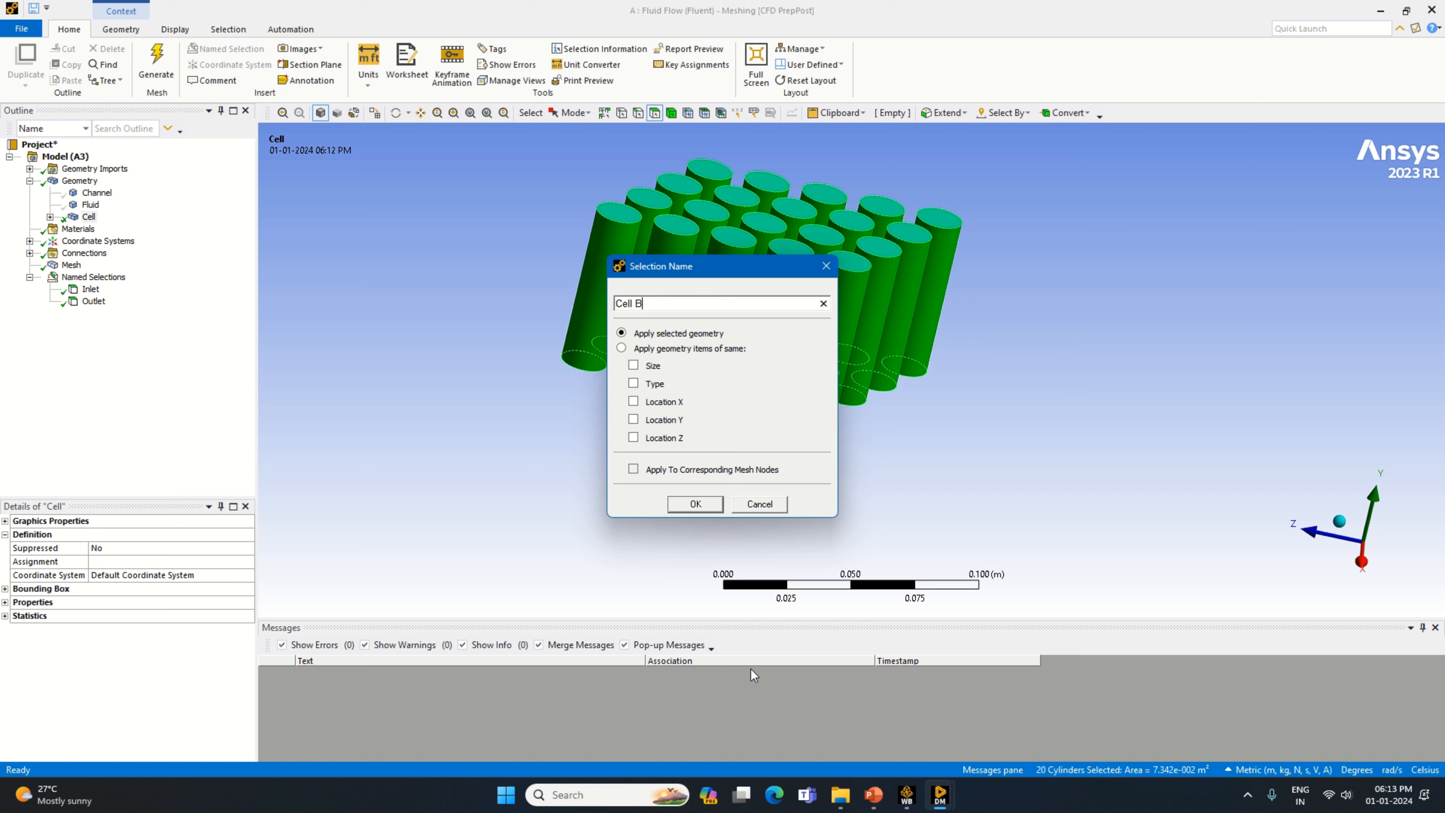
pyautogui.write('oundary')
pyautogui.press('Return')
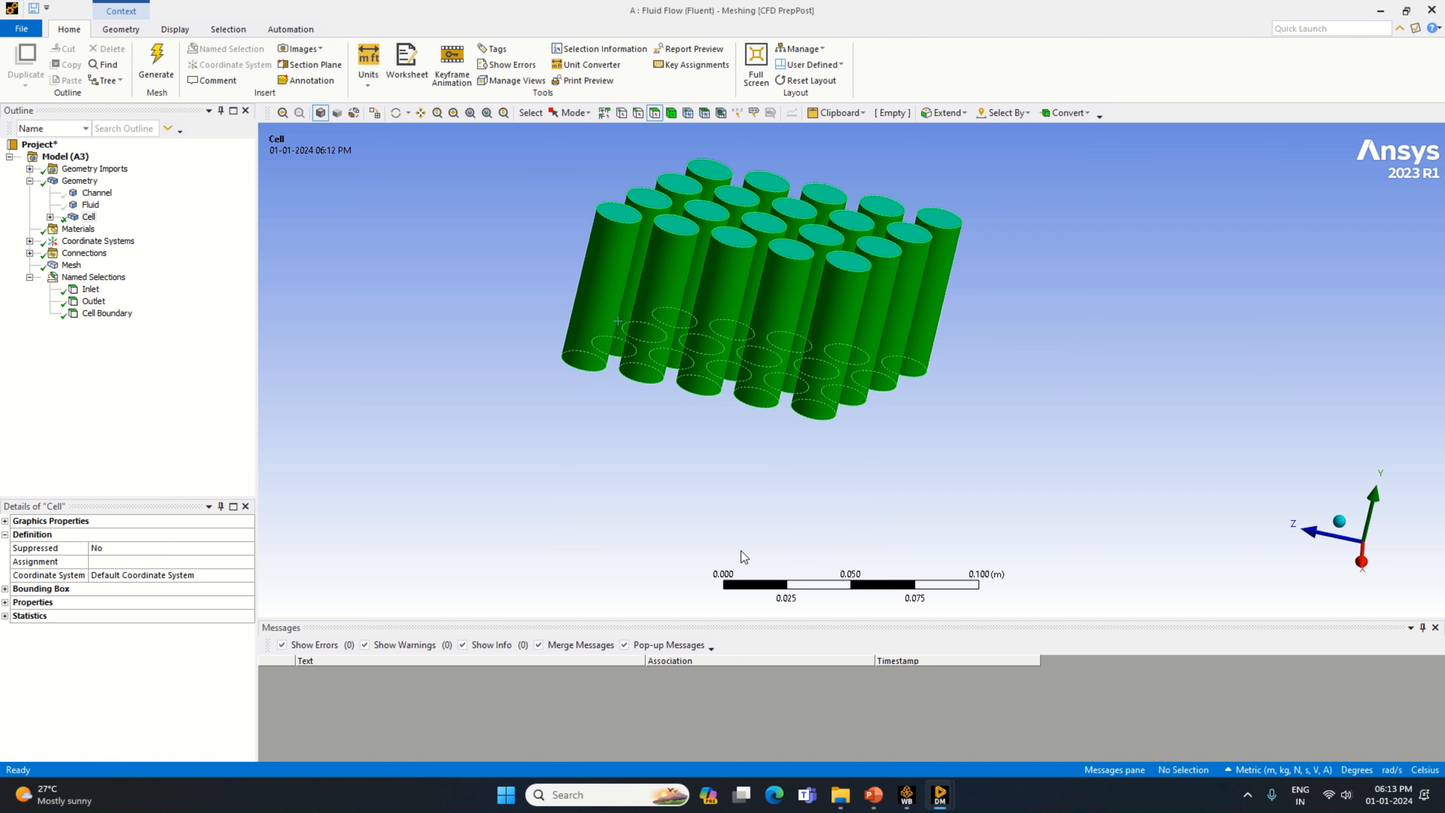
pyautogui.click(88, 289)
pyautogui.click(92, 313)
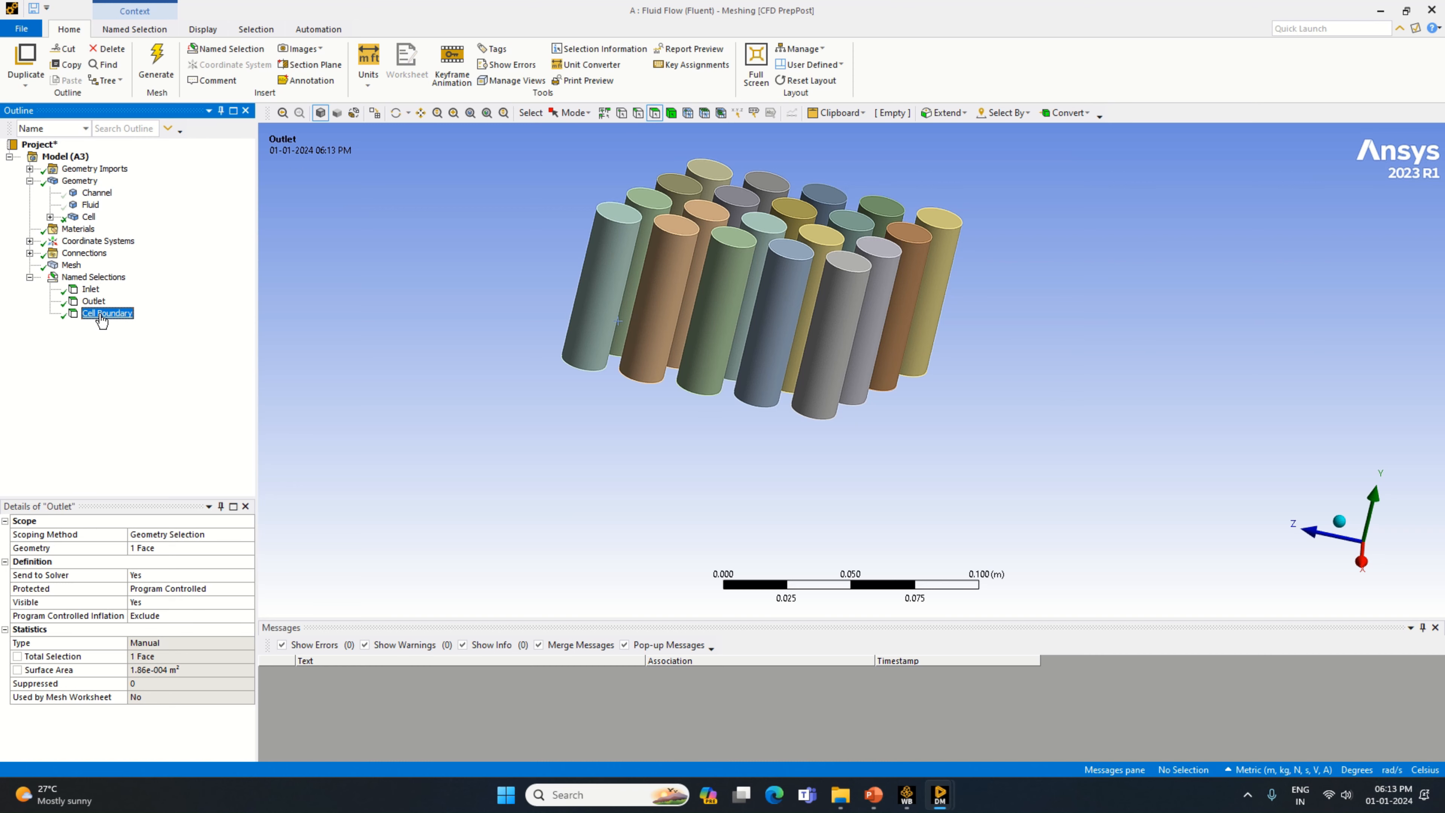
pyautogui.moveTo(630, 428); pyautogui.dragTo(489, 424, button='middle')
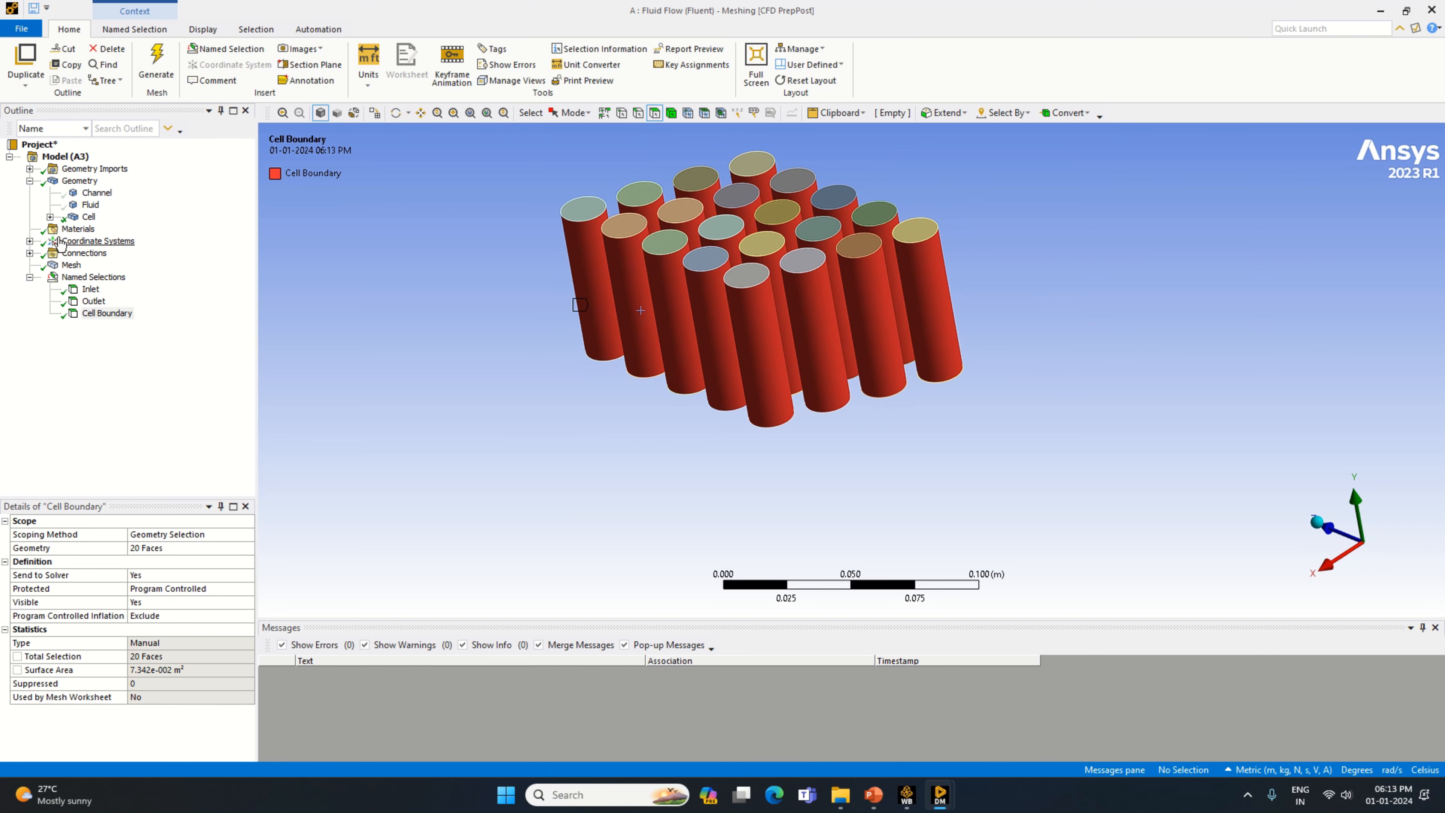
# Show all bodies again and isolate the Channel body by hiding all others.
pyautogui.click(97, 193)
pyautogui.rightClick(97, 197)
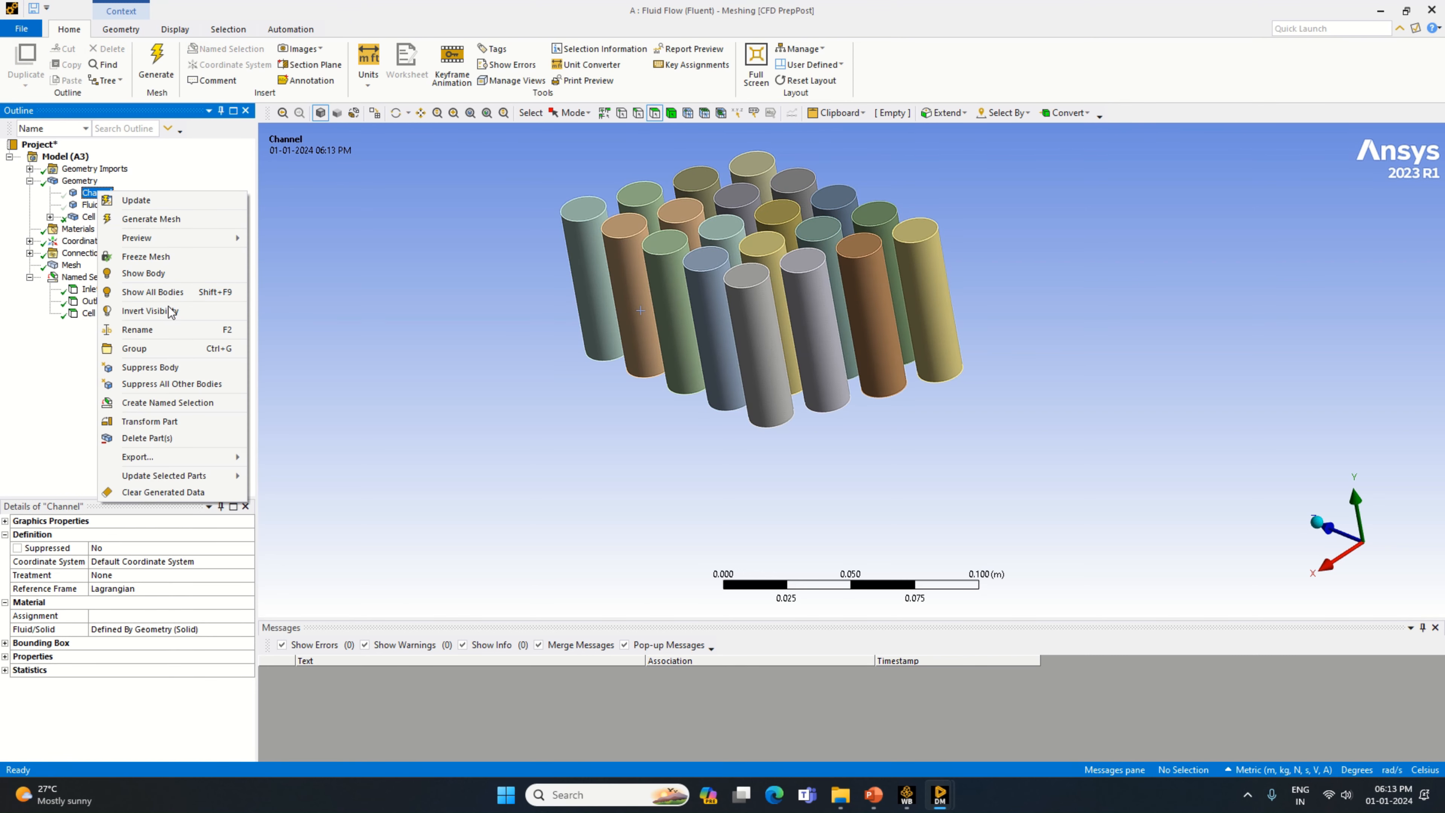
pyautogui.click(178, 295)
pyautogui.rightClick(98, 193)
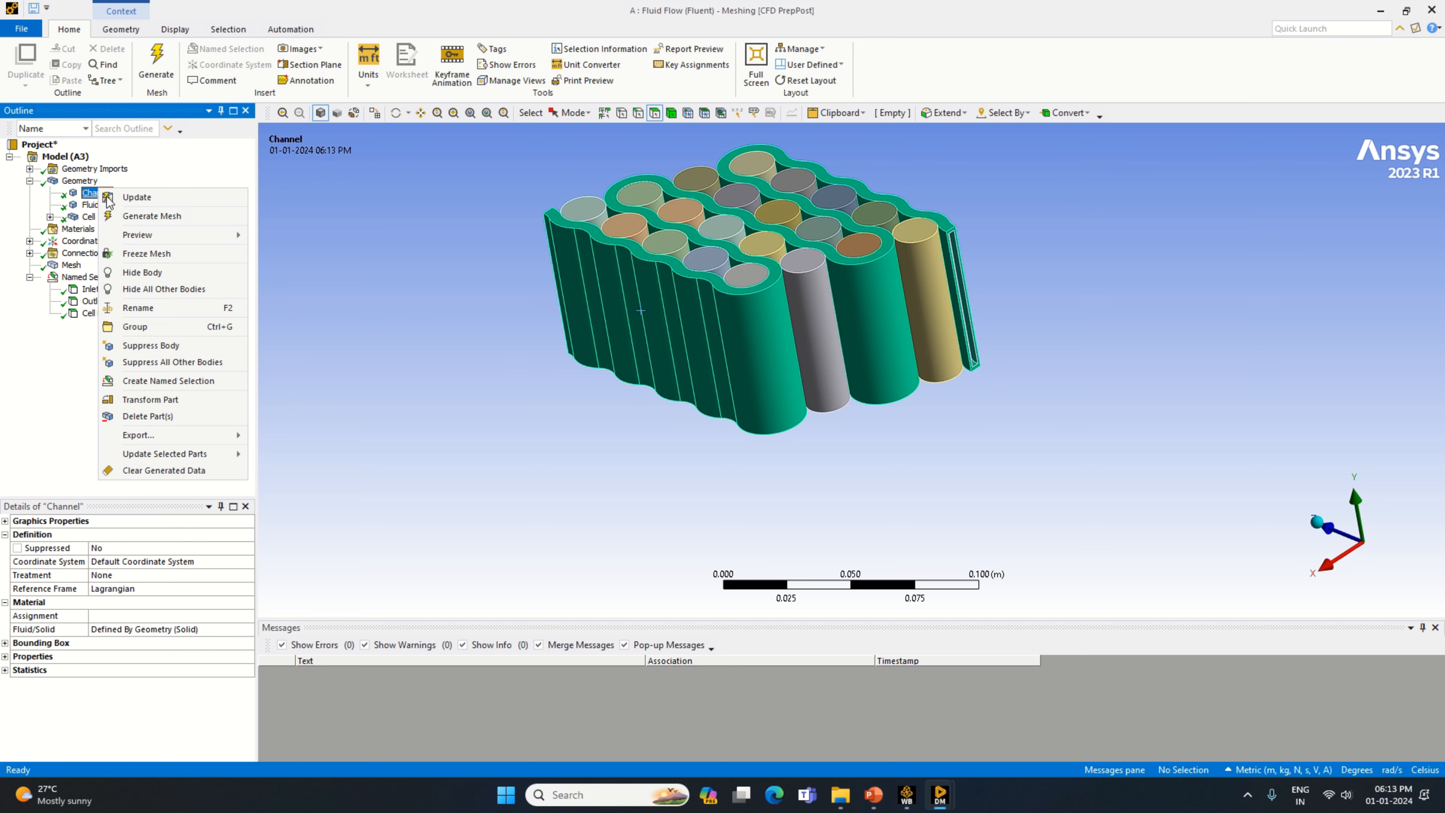
pyautogui.click(187, 291)
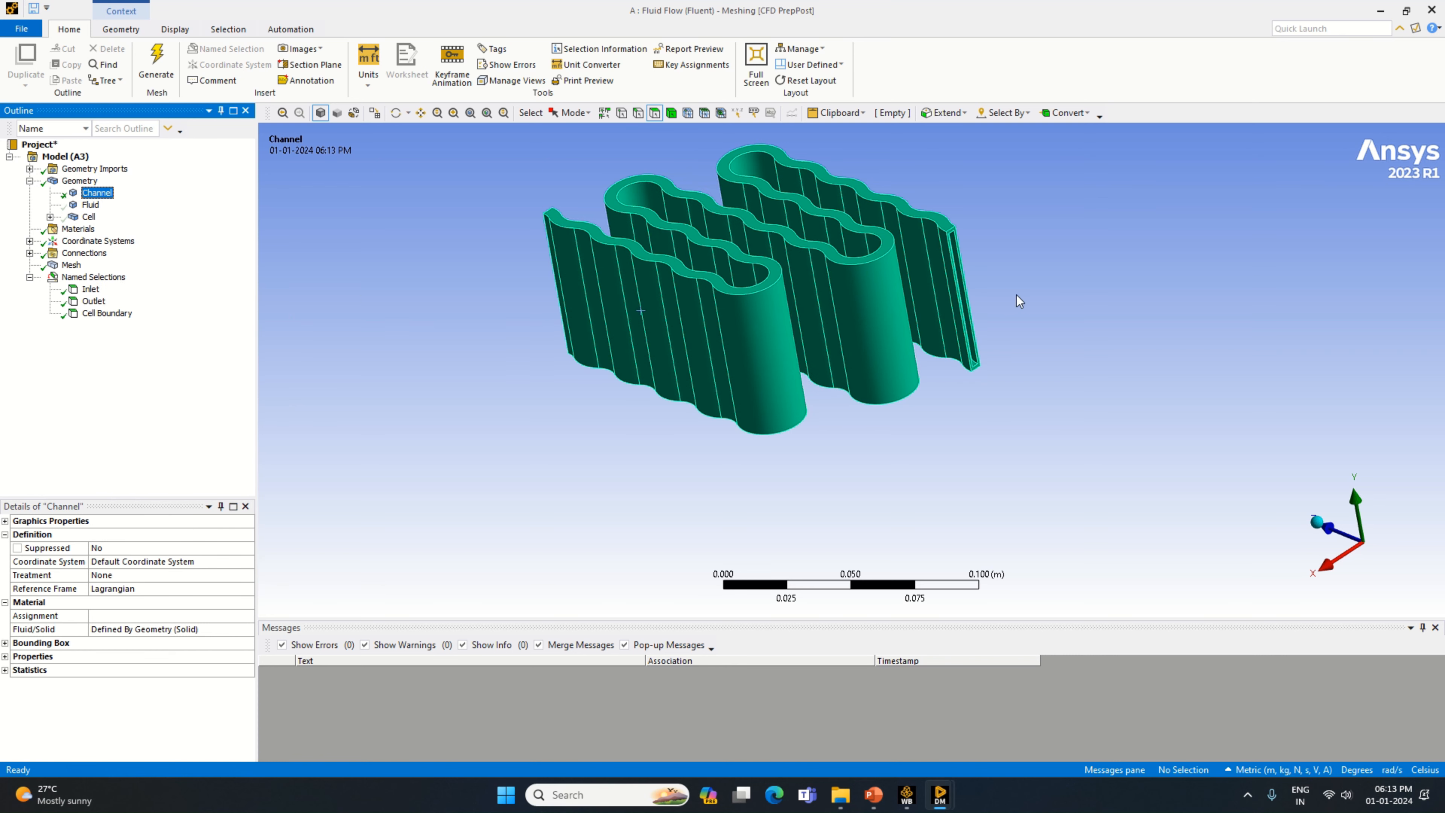
pyautogui.rightClick(738, 328)
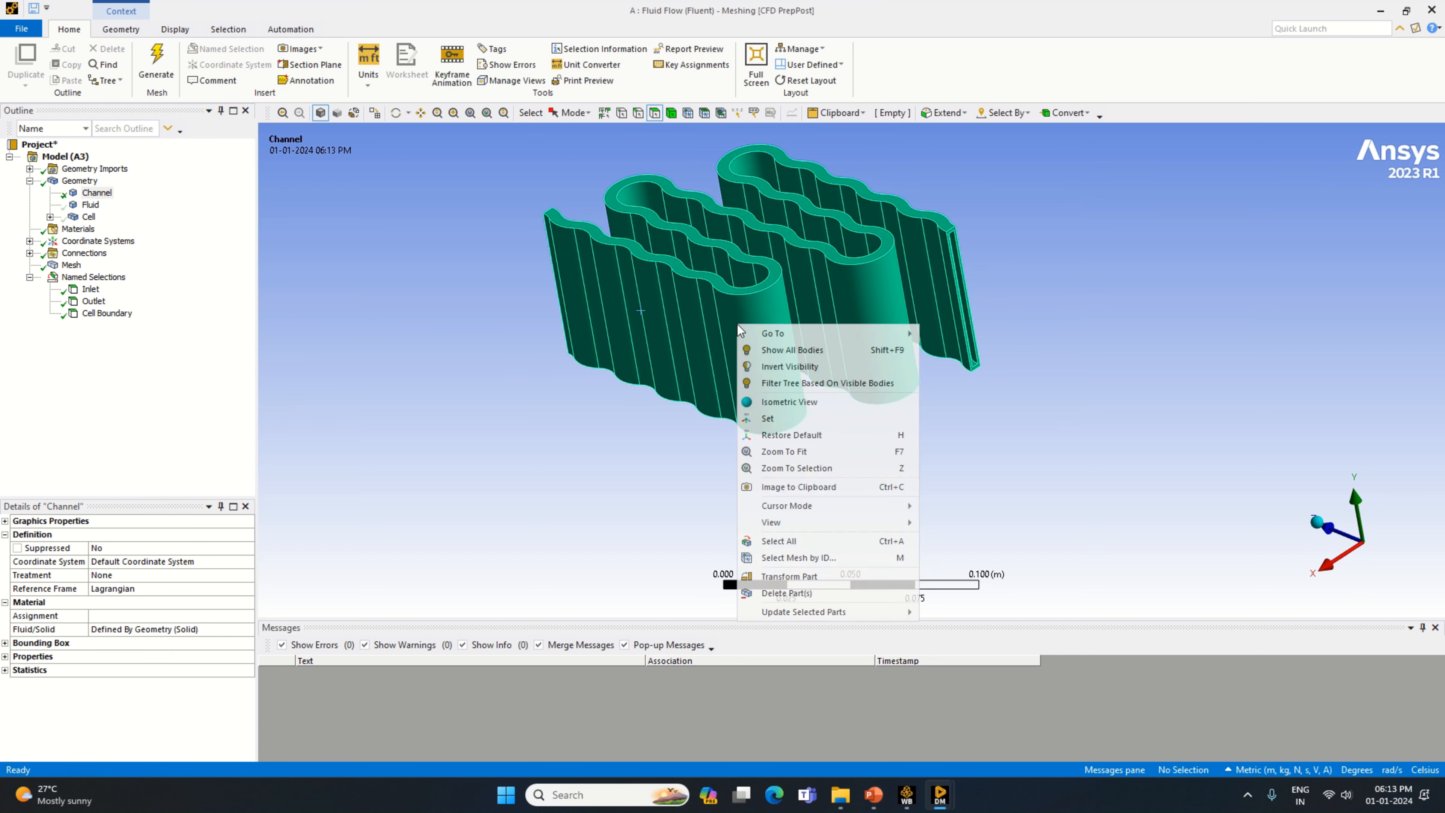
# Create a named selection called Casing from all faces of the isolated Channel body.
pyautogui.click(797, 541)
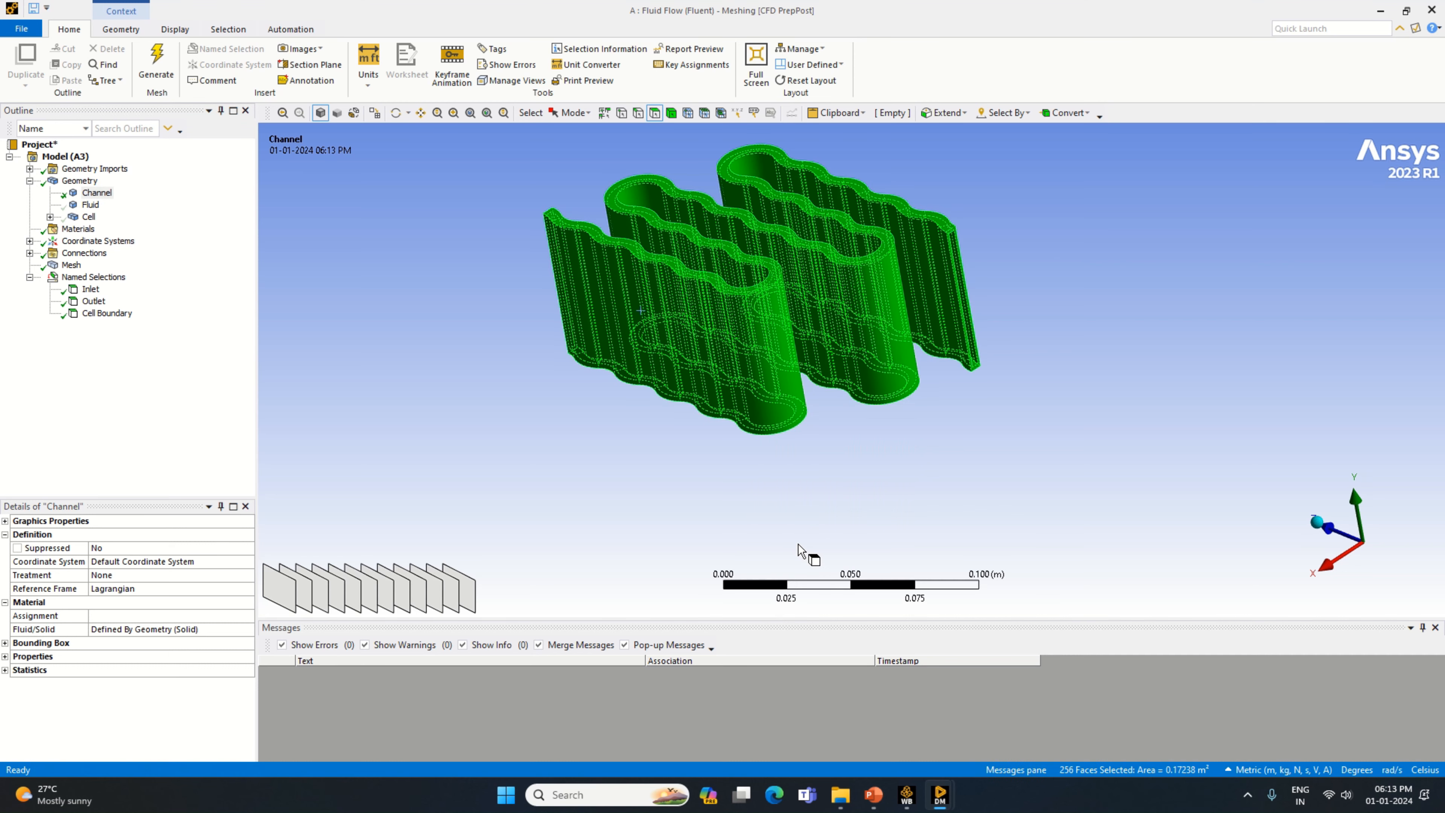
pyautogui.rightClick(762, 385)
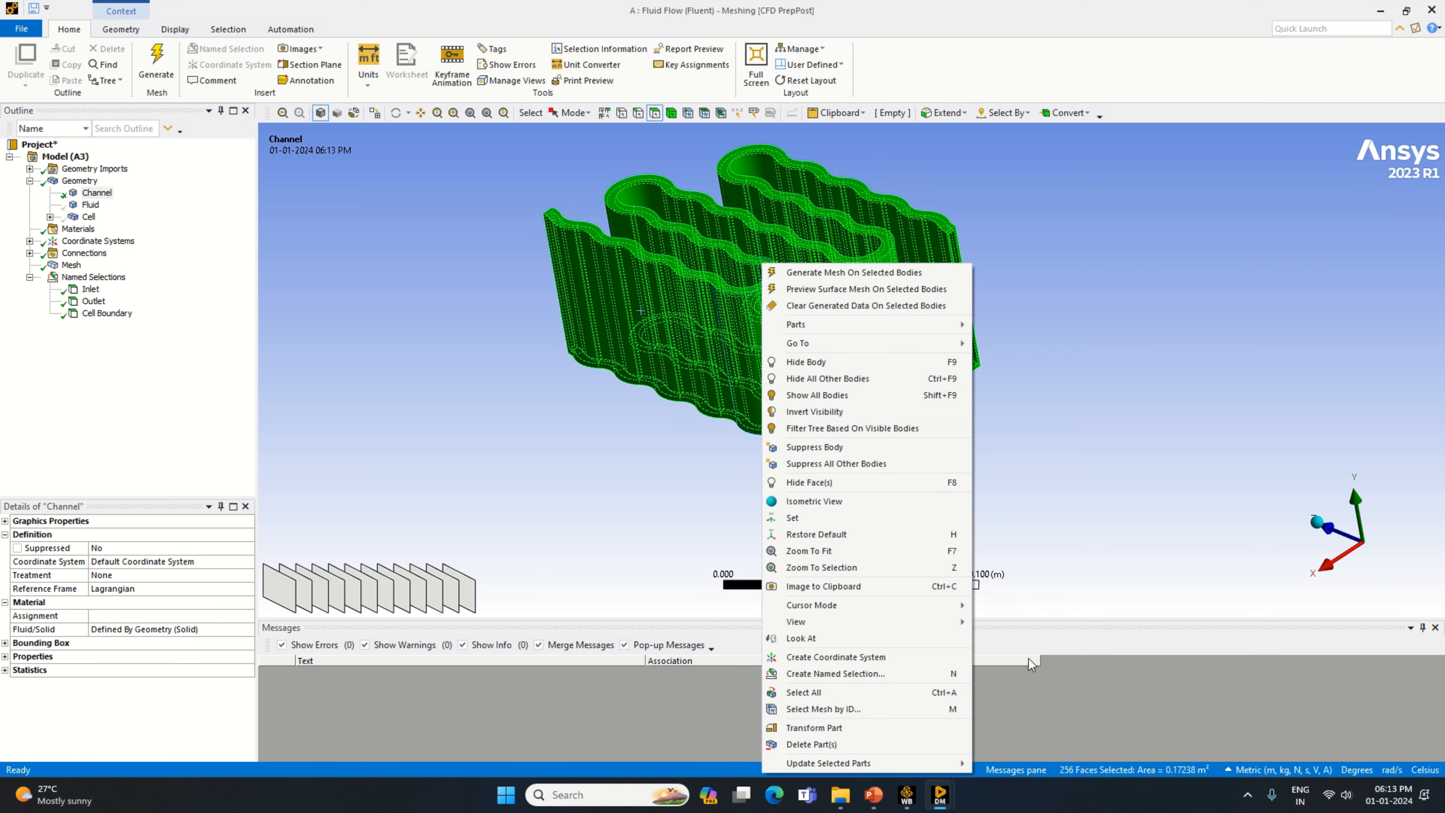
pyautogui.click(870, 674)
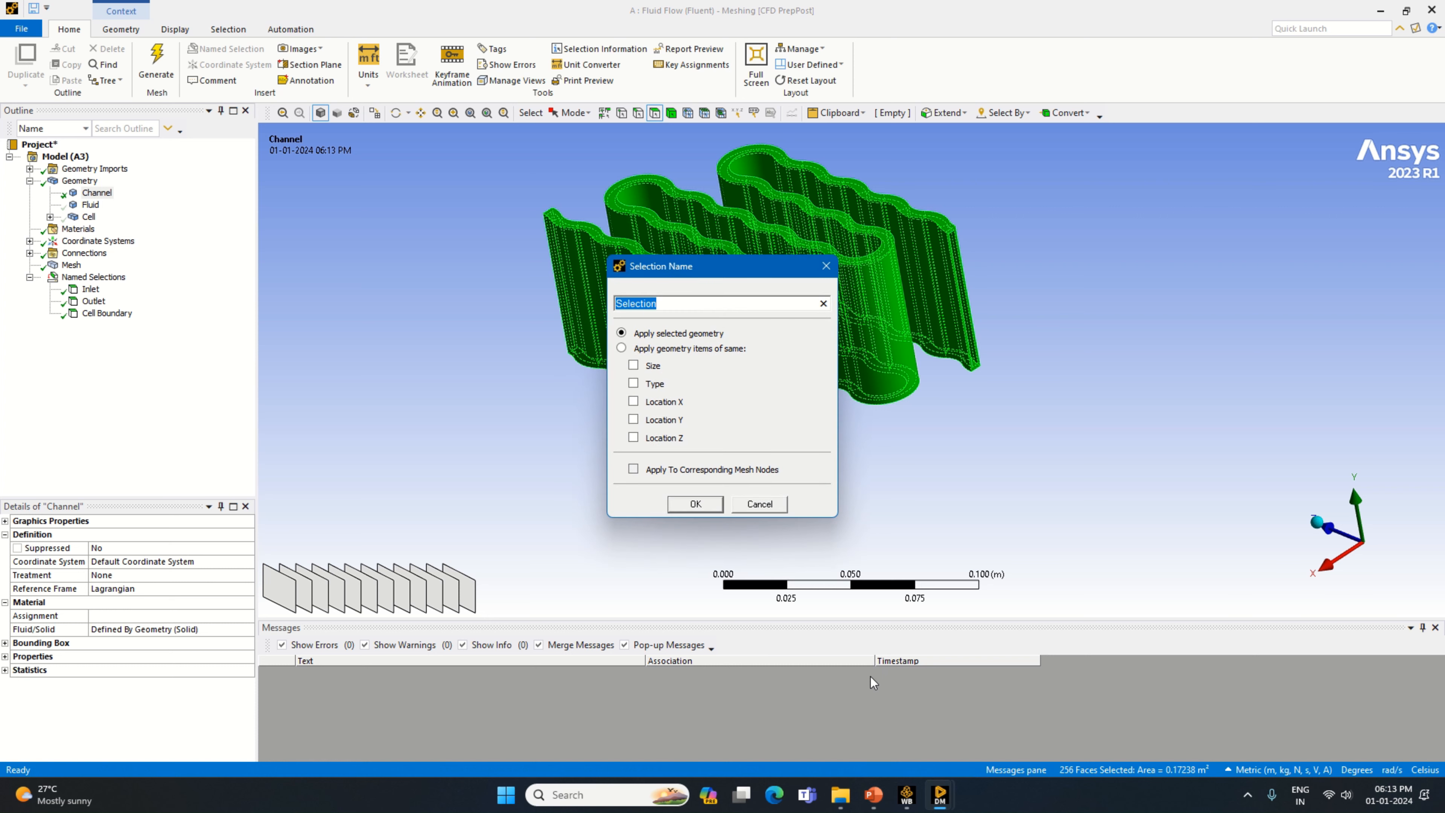
pyautogui.write('Casing')
pyautogui.press('Return')
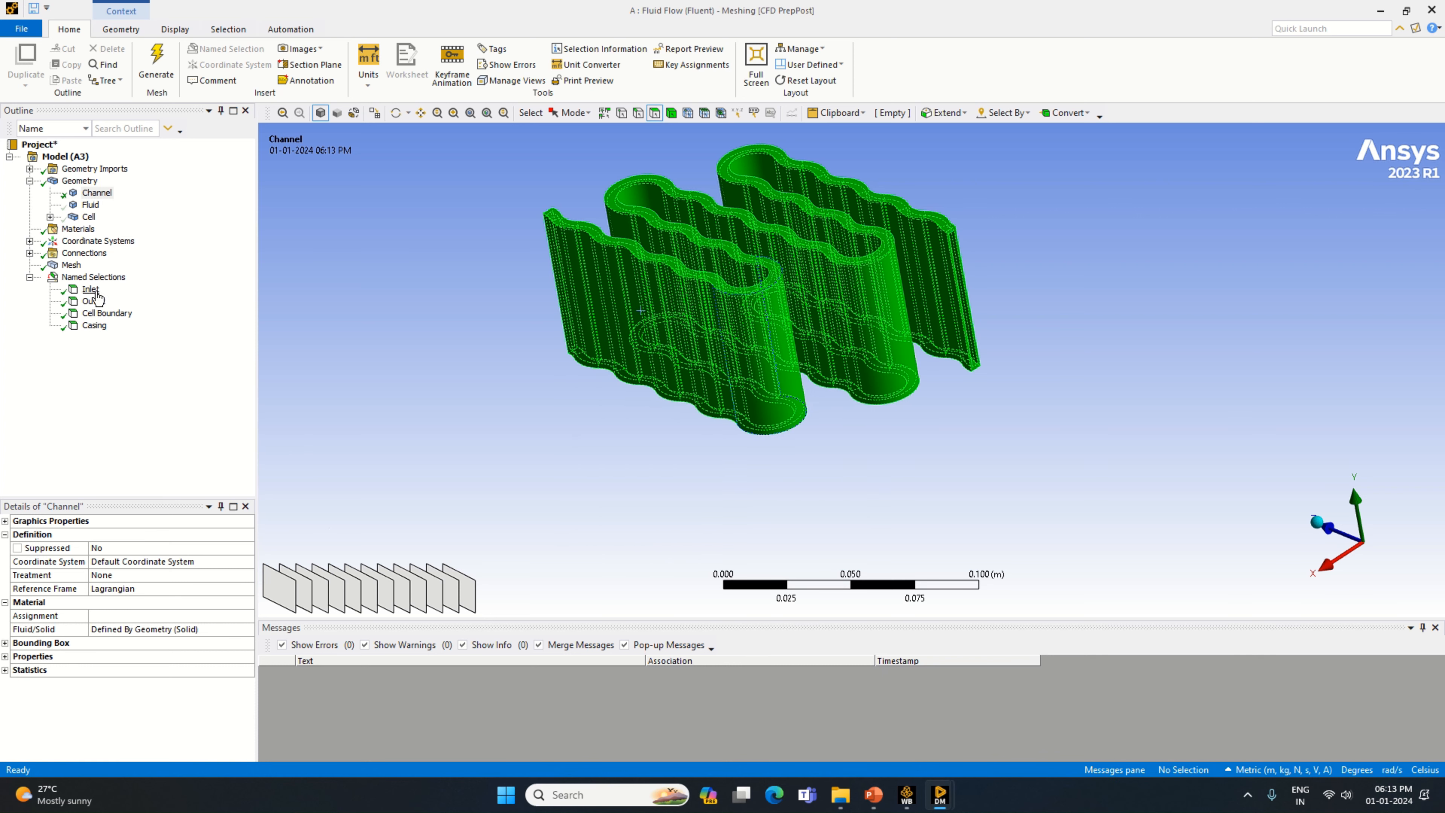
# Review the Casing faces against the Channel body and look through the Inlet, Outlet and Cell Boundary named selections.
pyautogui.click(93, 326)
pyautogui.click(94, 313)
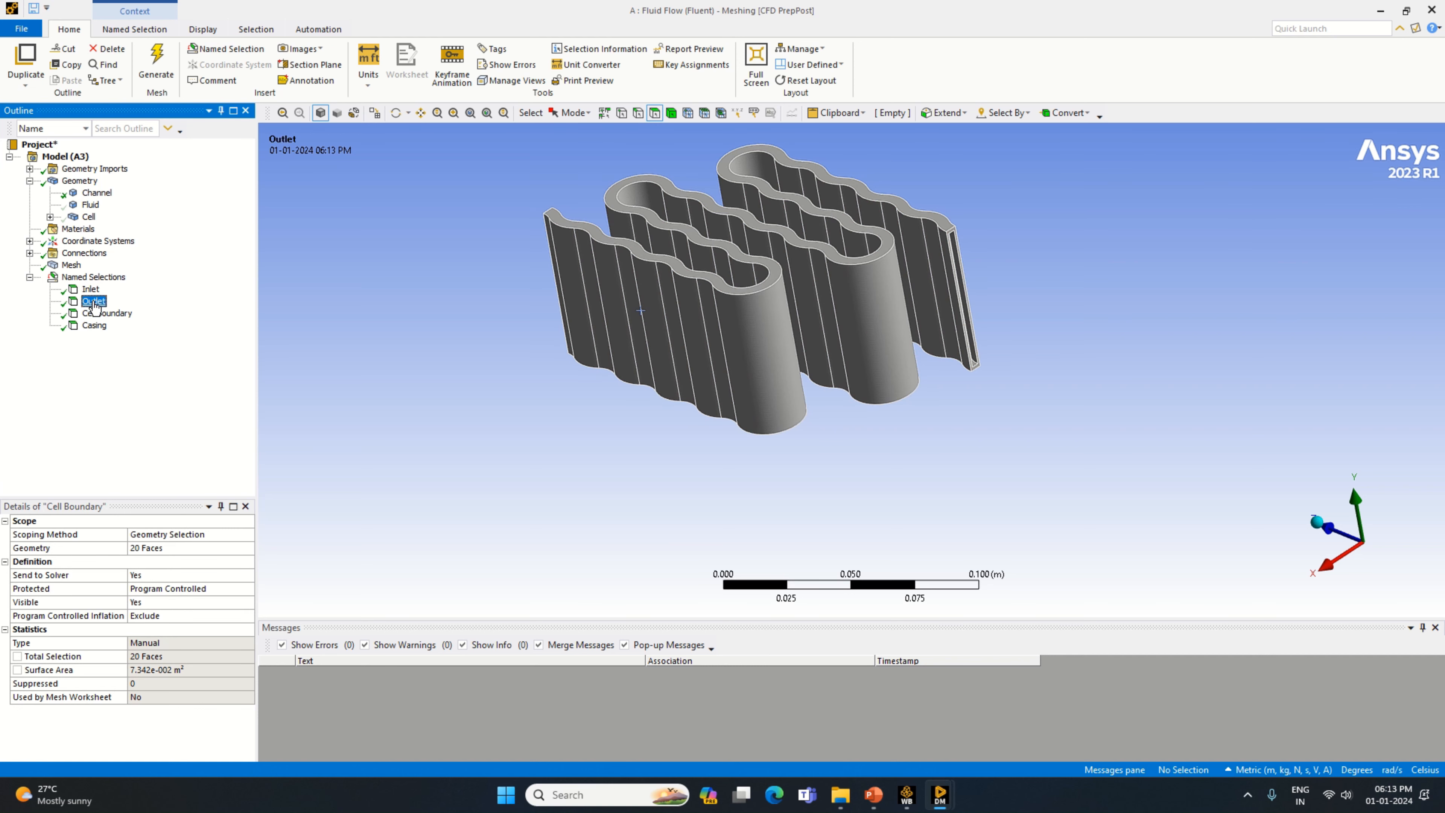
pyautogui.click(94, 326)
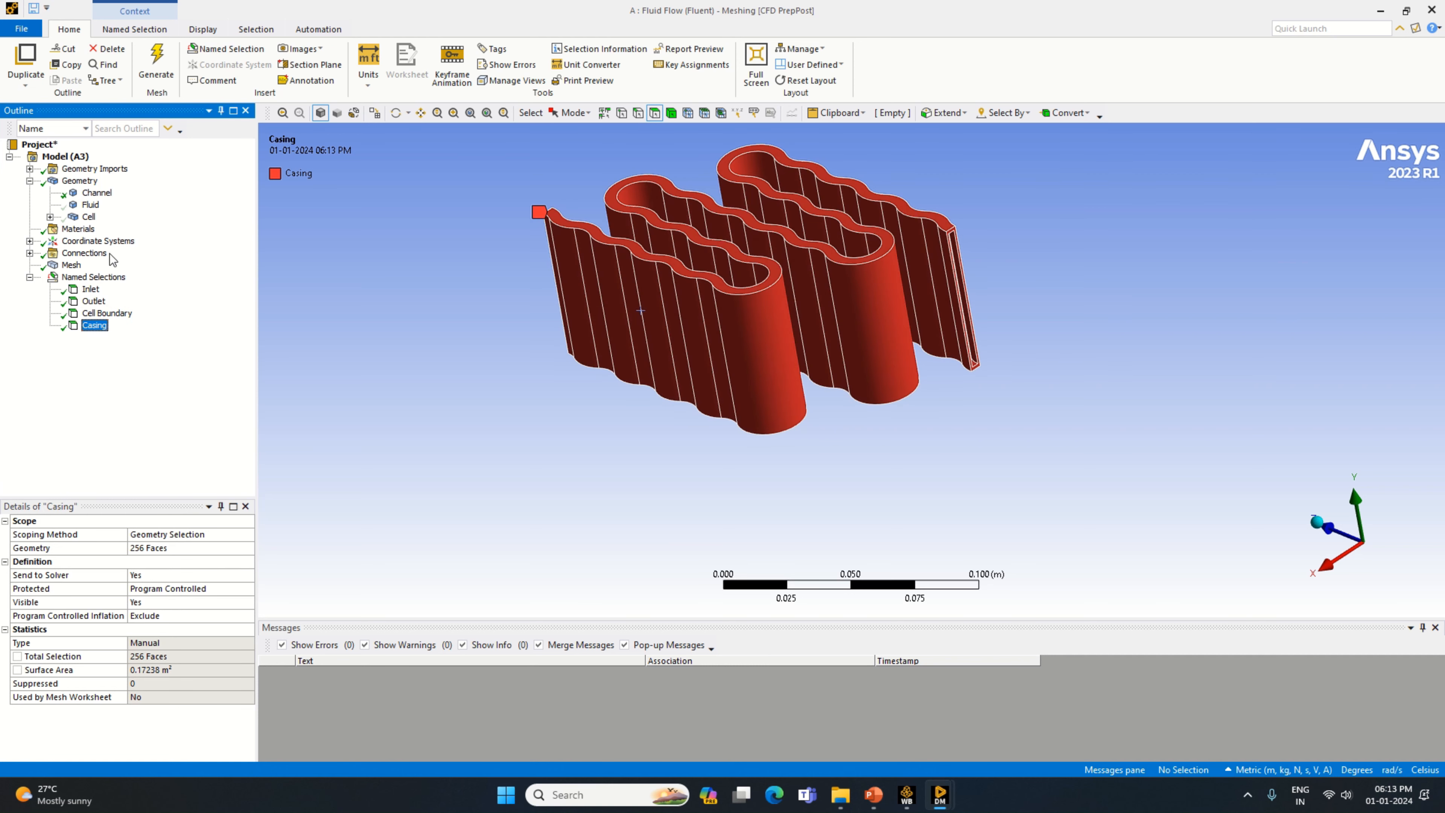
pyautogui.click(97, 193)
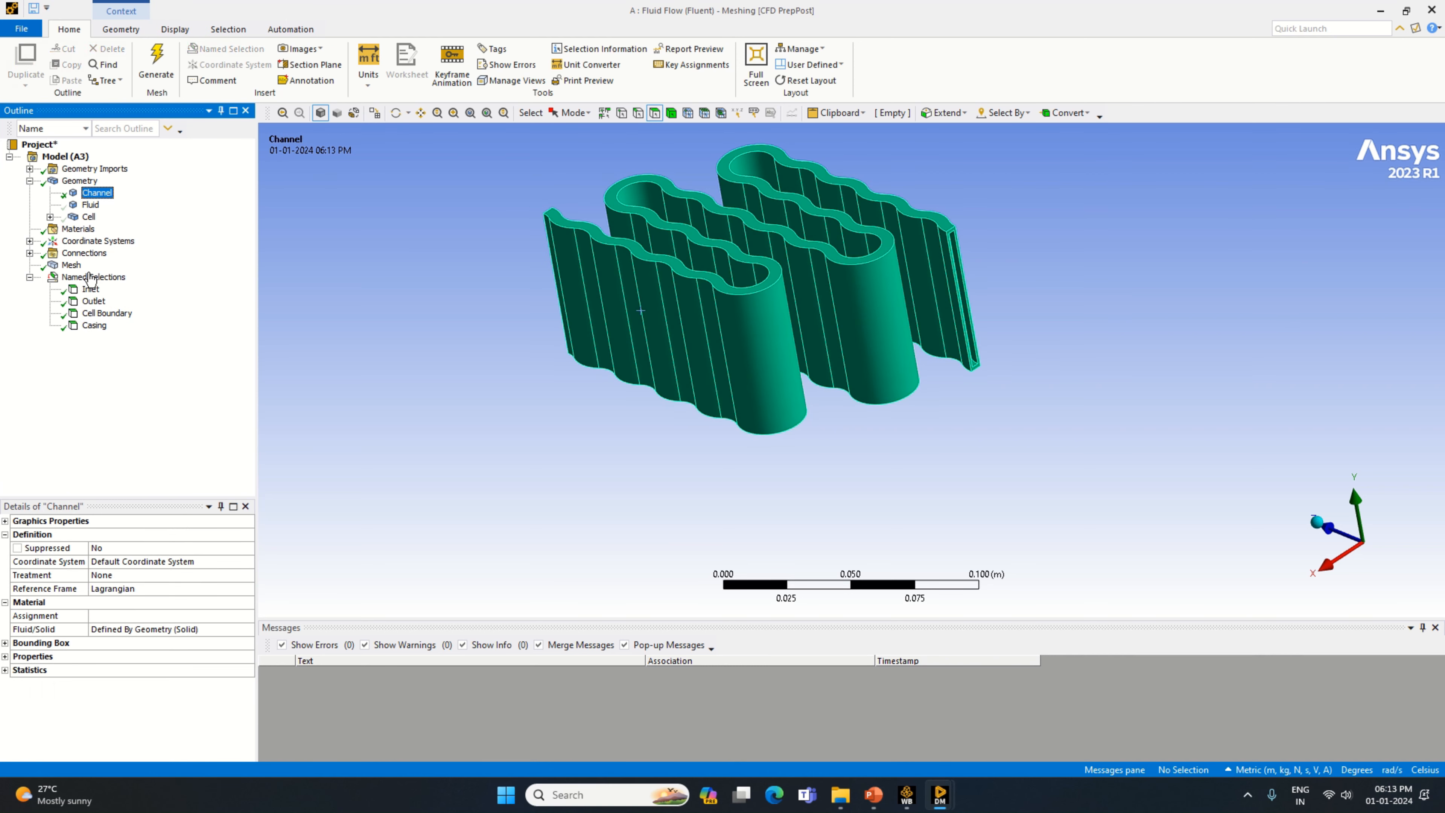
pyautogui.click(94, 326)
pyautogui.rightClick(94, 326)
pyautogui.click(41, 363)
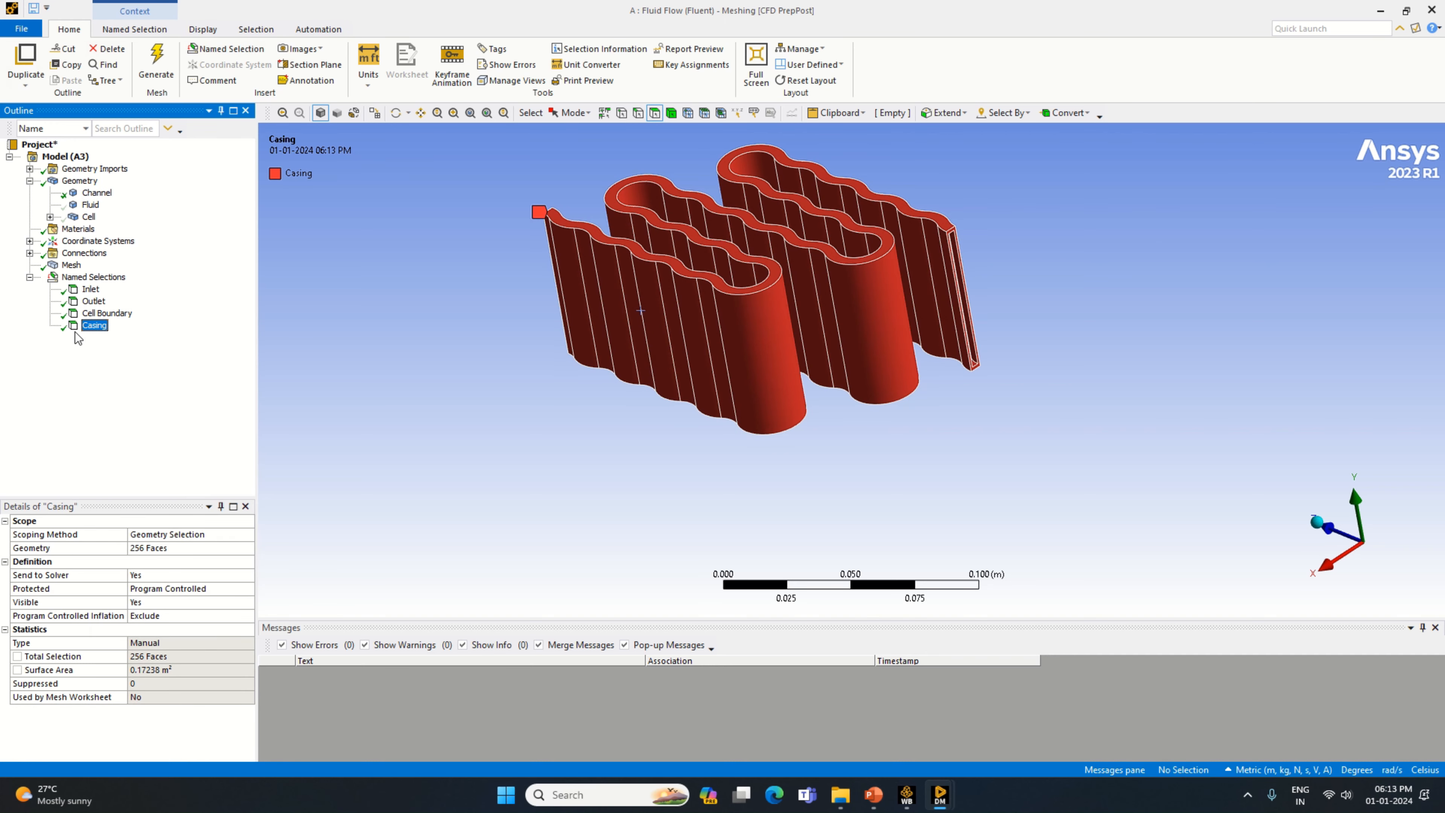
pyautogui.click(91, 290)
pyautogui.click(94, 302)
pyautogui.click(95, 315)
pyautogui.click(95, 326)
# Rename the Casing named selection as Channel Casing.
pyautogui.rightClick(92, 328)
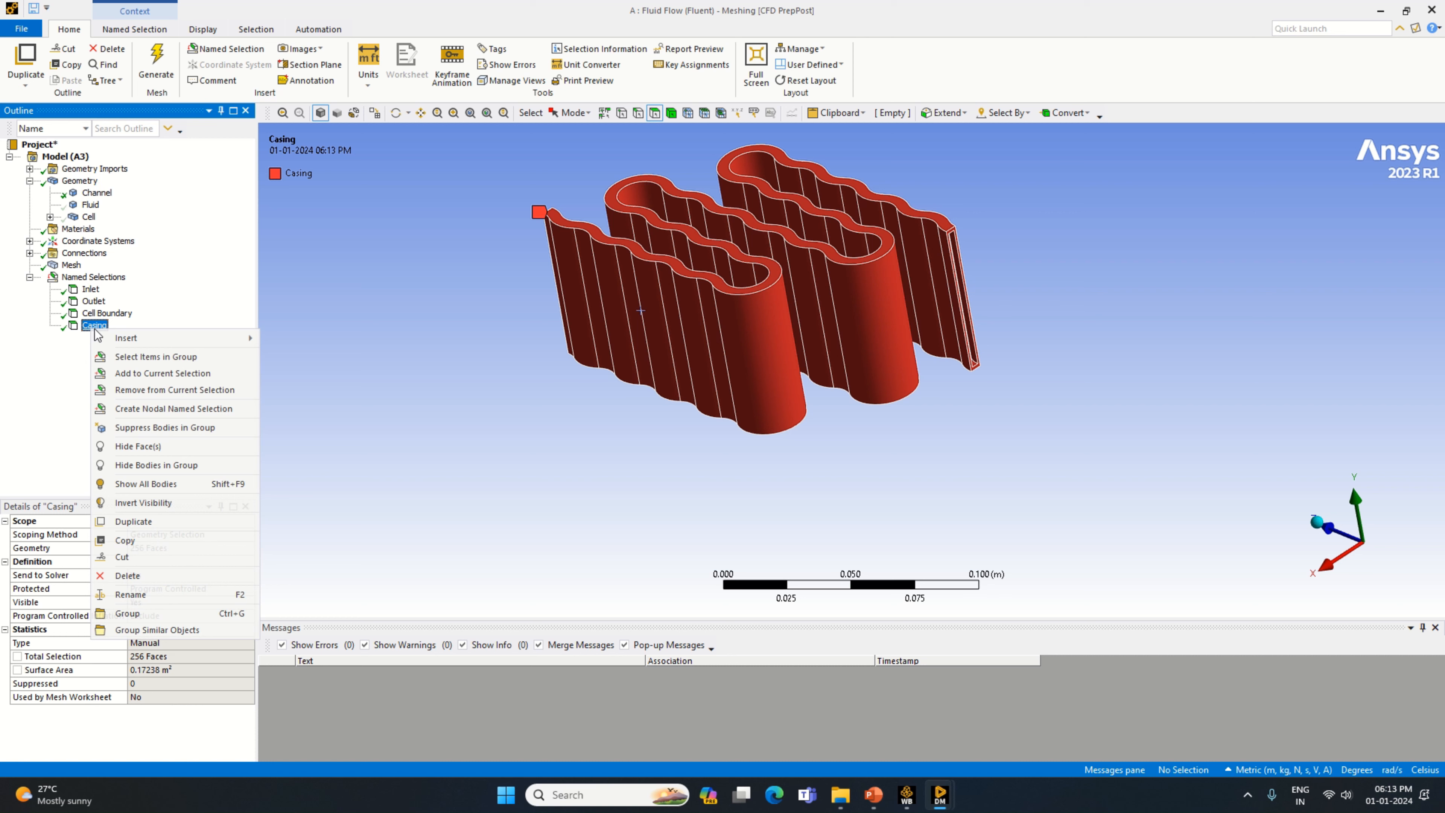
pyautogui.click(148, 595)
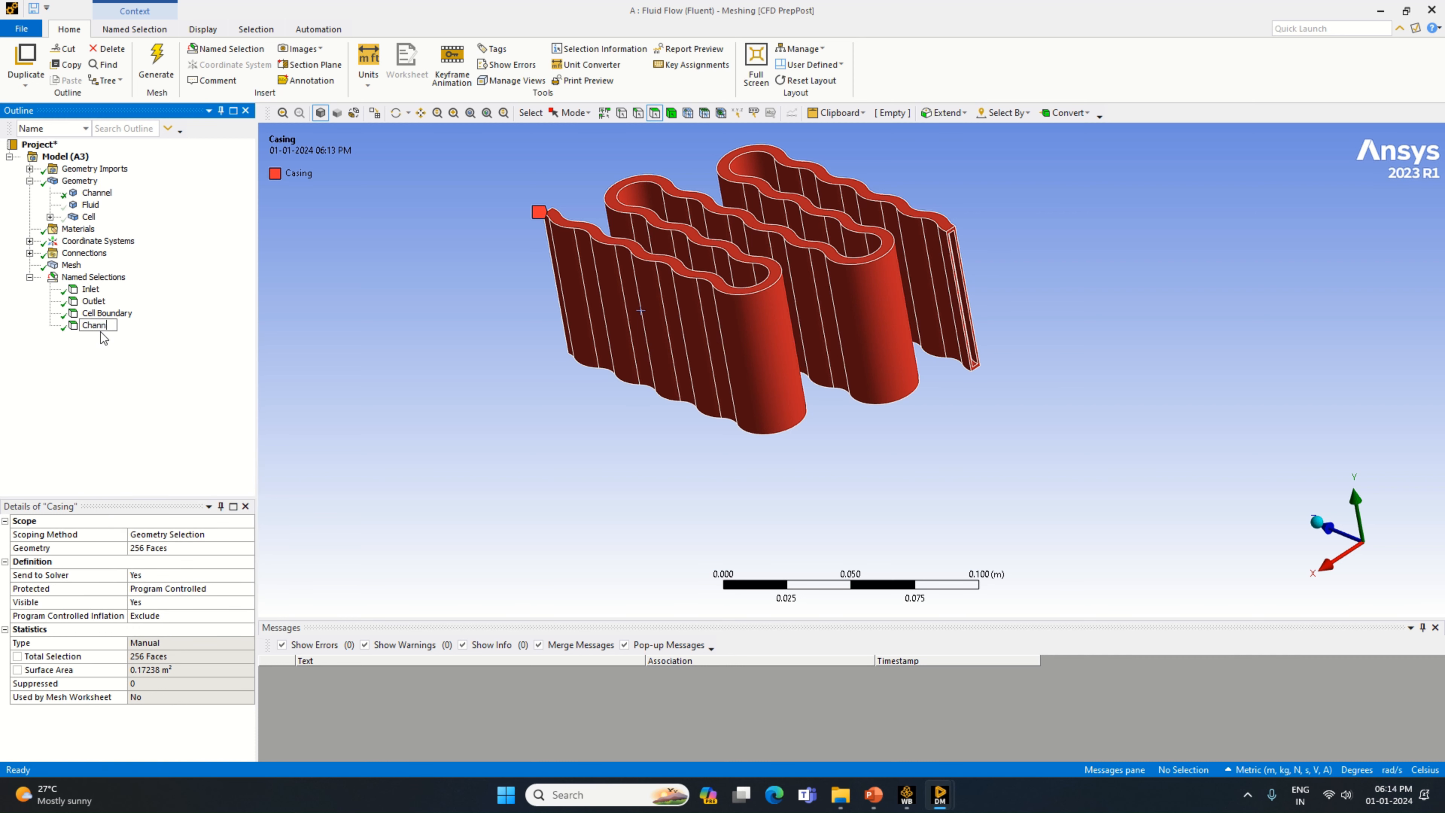
pyautogui.write('Channel Casing')
pyautogui.press('Return')
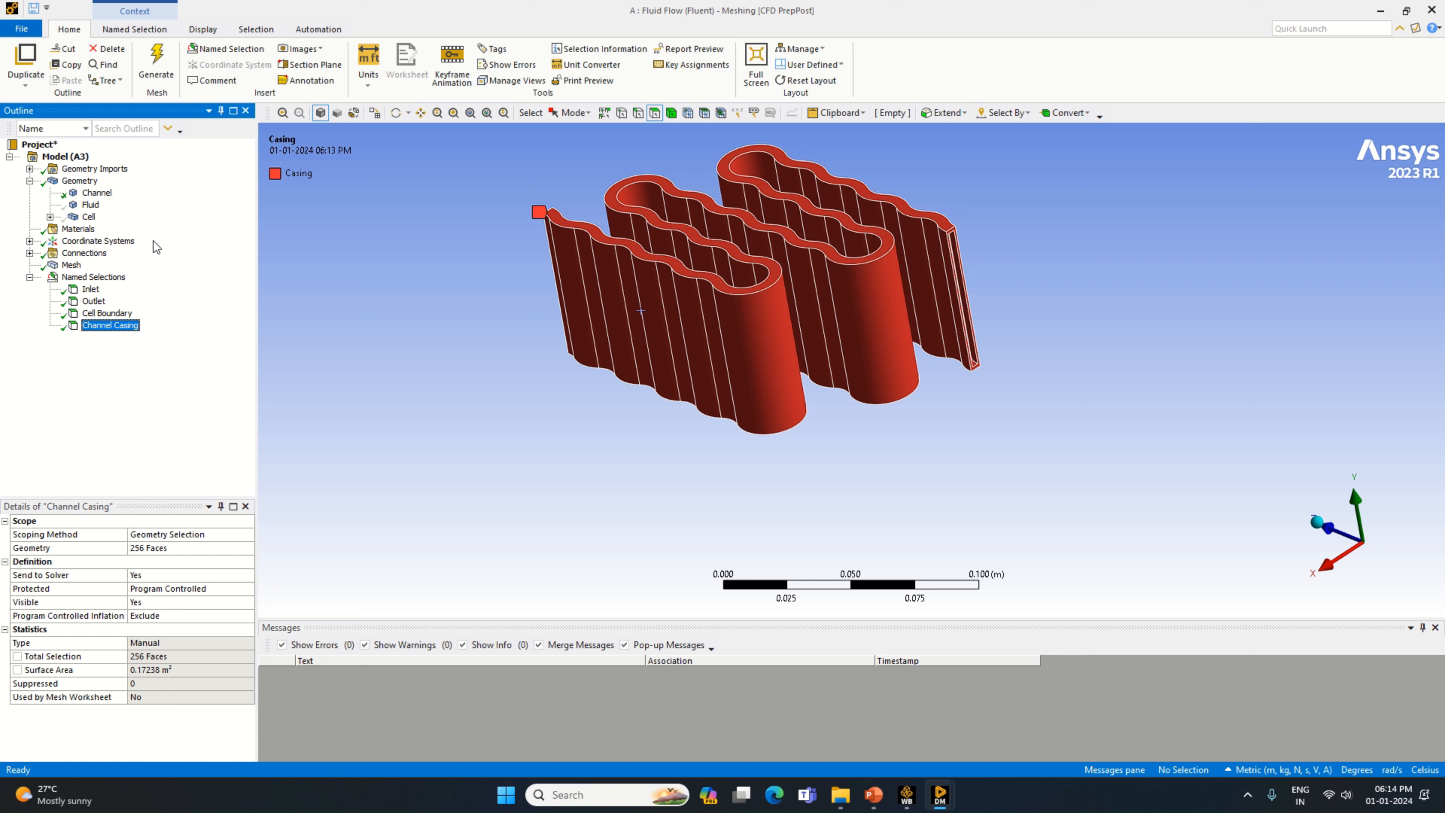
# Update the mesh for transfer to Fluent and show all bodies of the battery pack again.
pyautogui.rightClick(68, 266)
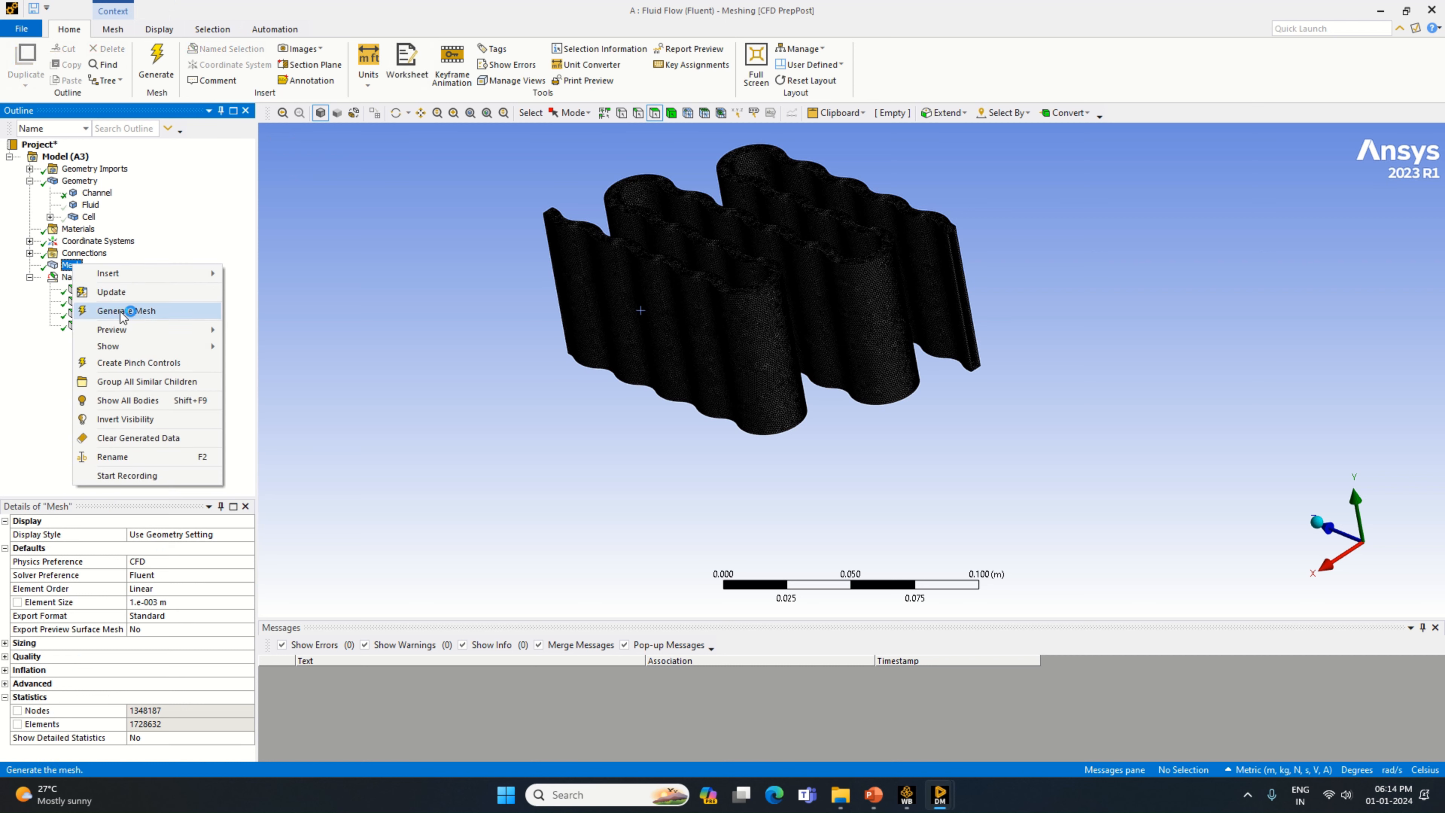
pyautogui.click(119, 310)
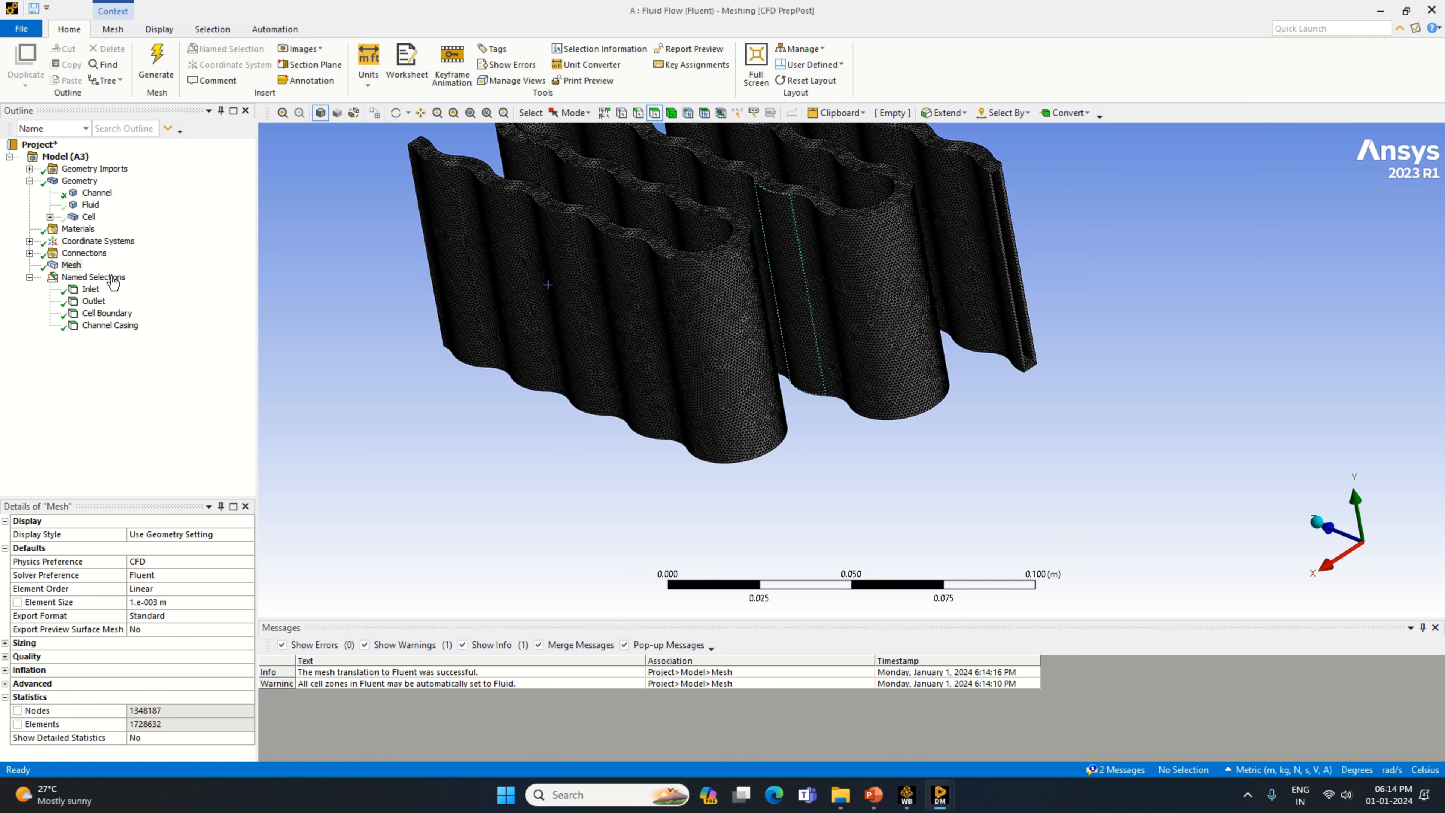
pyautogui.click(97, 206)
pyautogui.rightClick(97, 206)
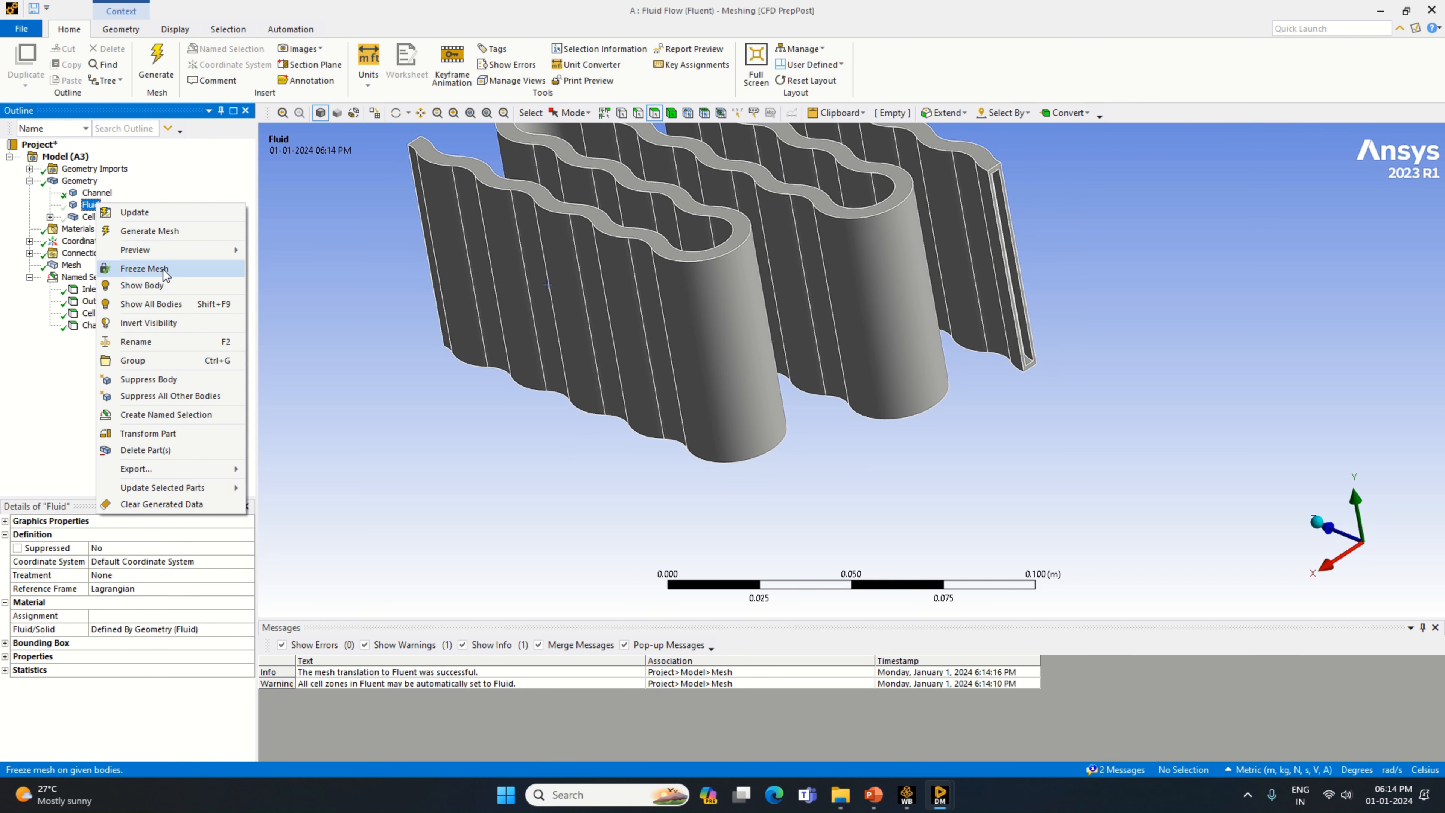
pyautogui.click(181, 305)
# Highlight the Channel, Fluid and Cell parts one by one and examine the mesh of the whole pack.
pyautogui.click(96, 194)
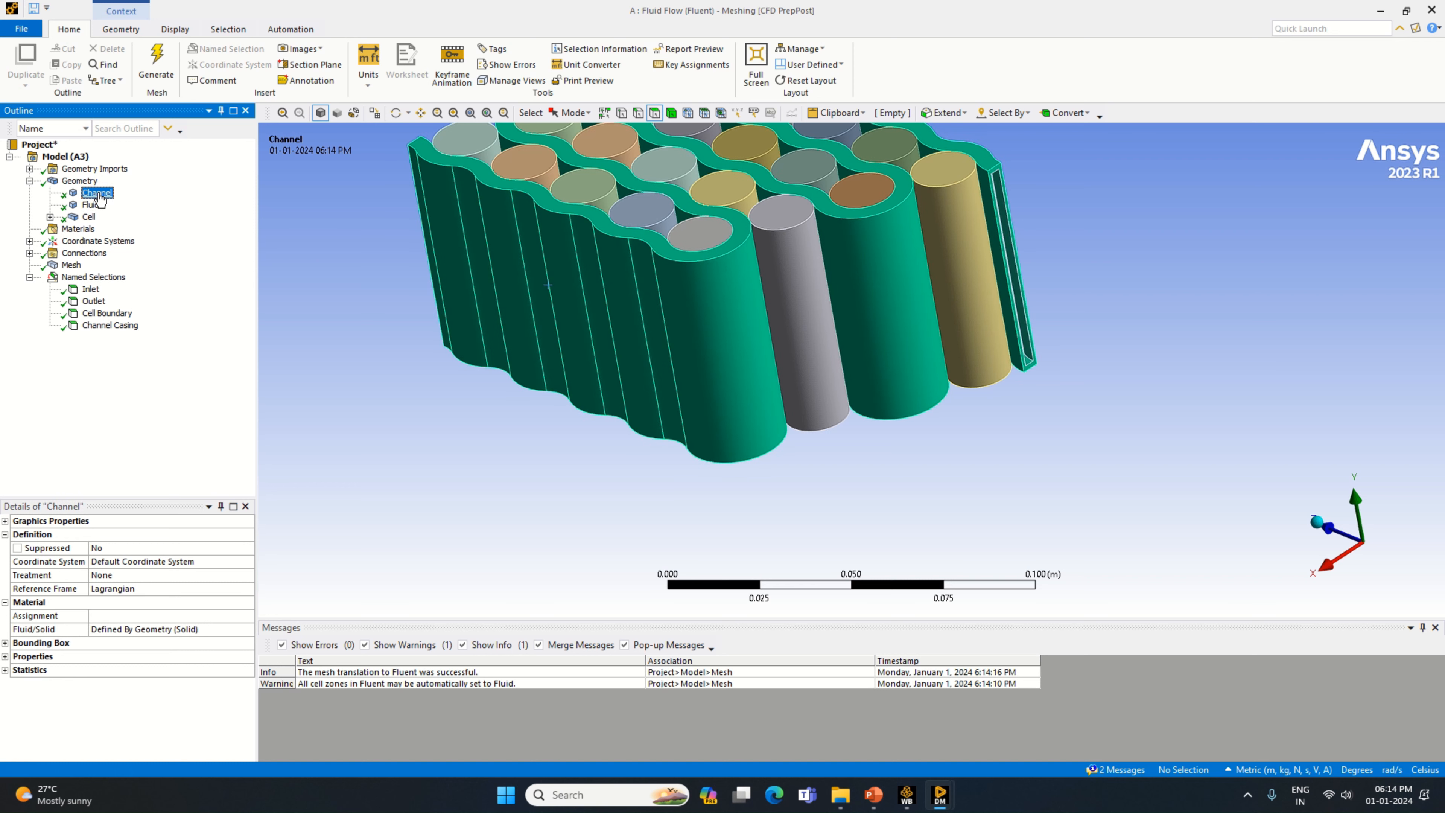
pyautogui.click(92, 206)
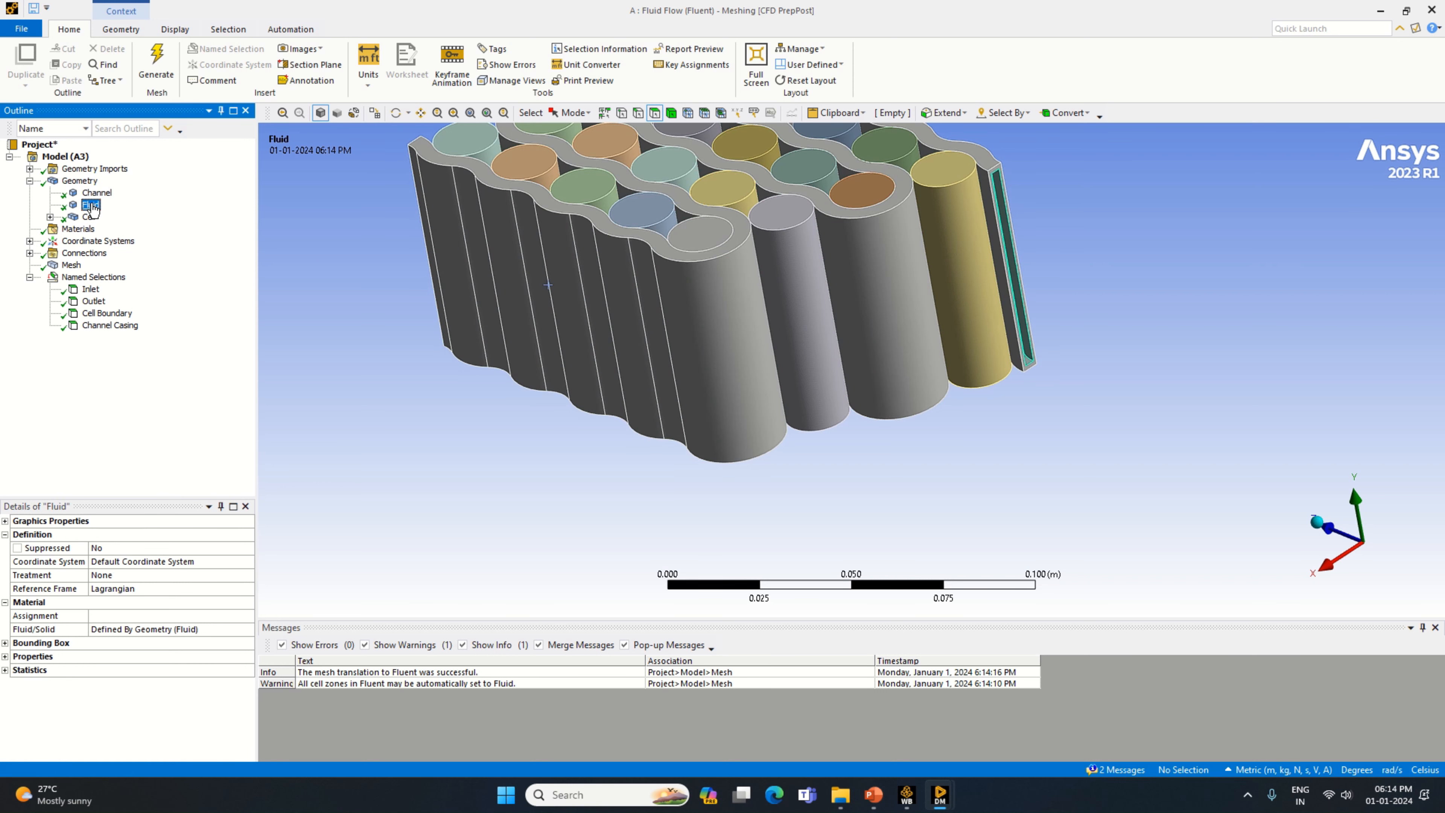
pyautogui.click(89, 218)
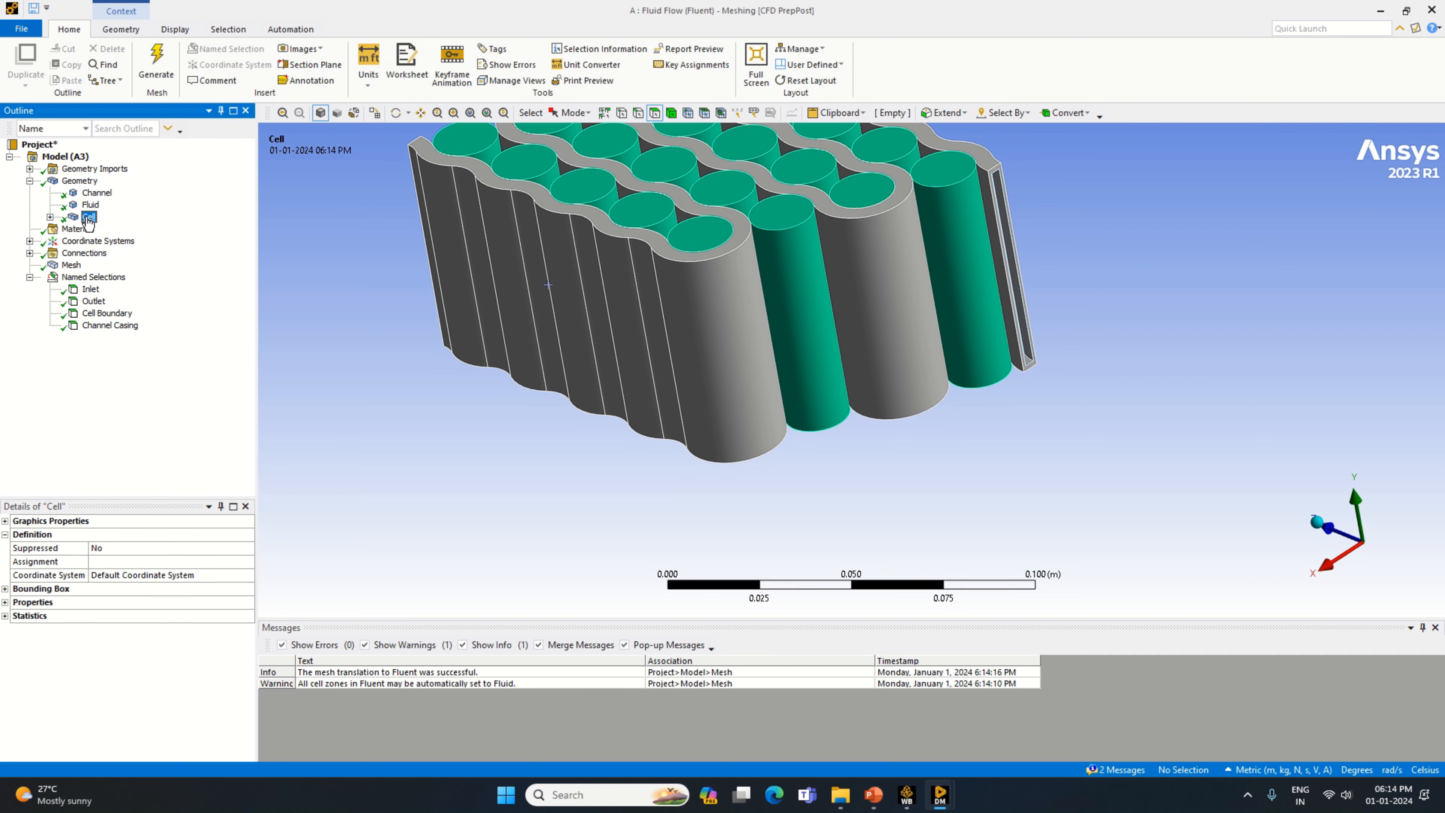
pyautogui.rightClick(92, 195)
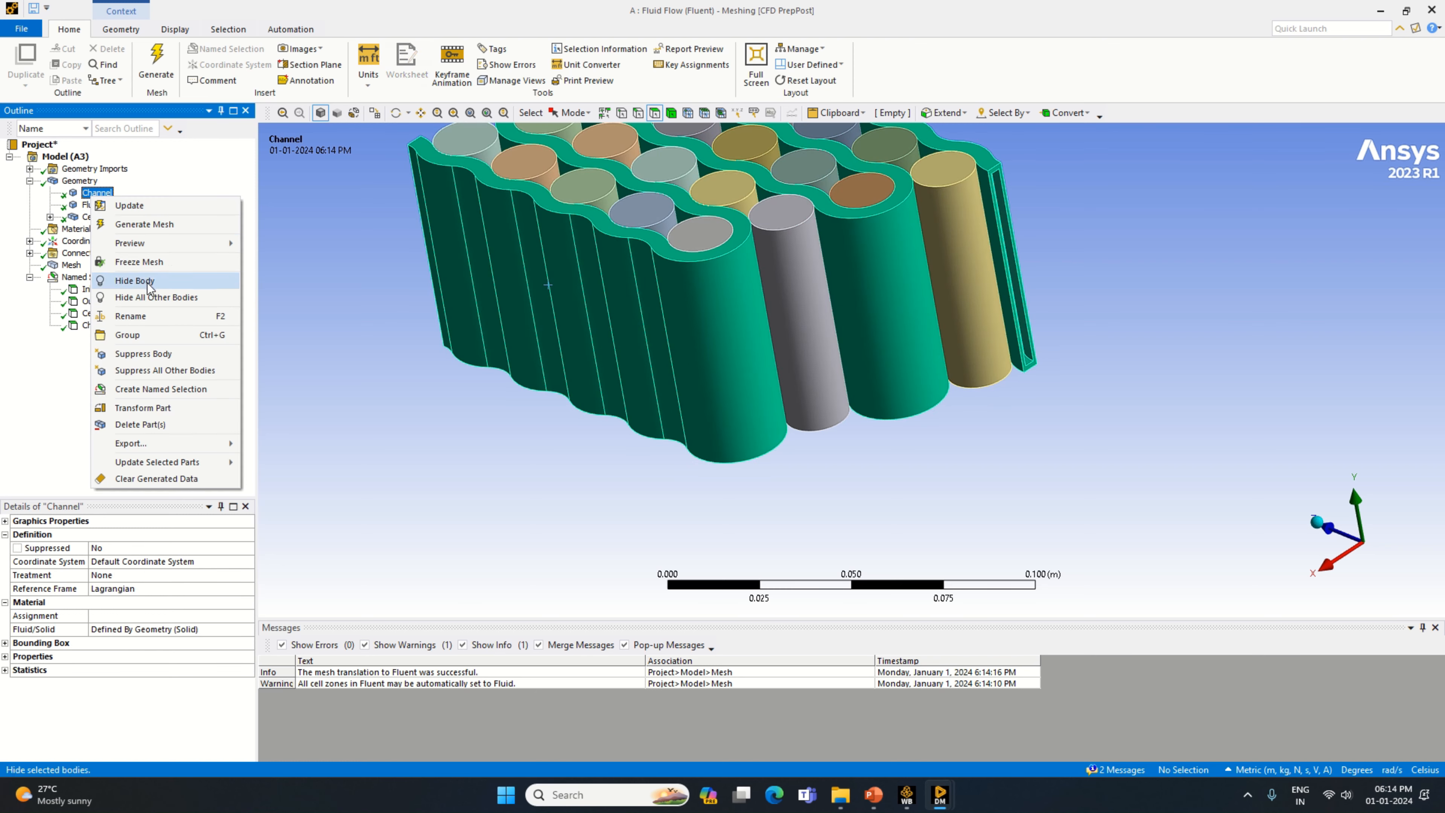
pyautogui.click(71, 265)
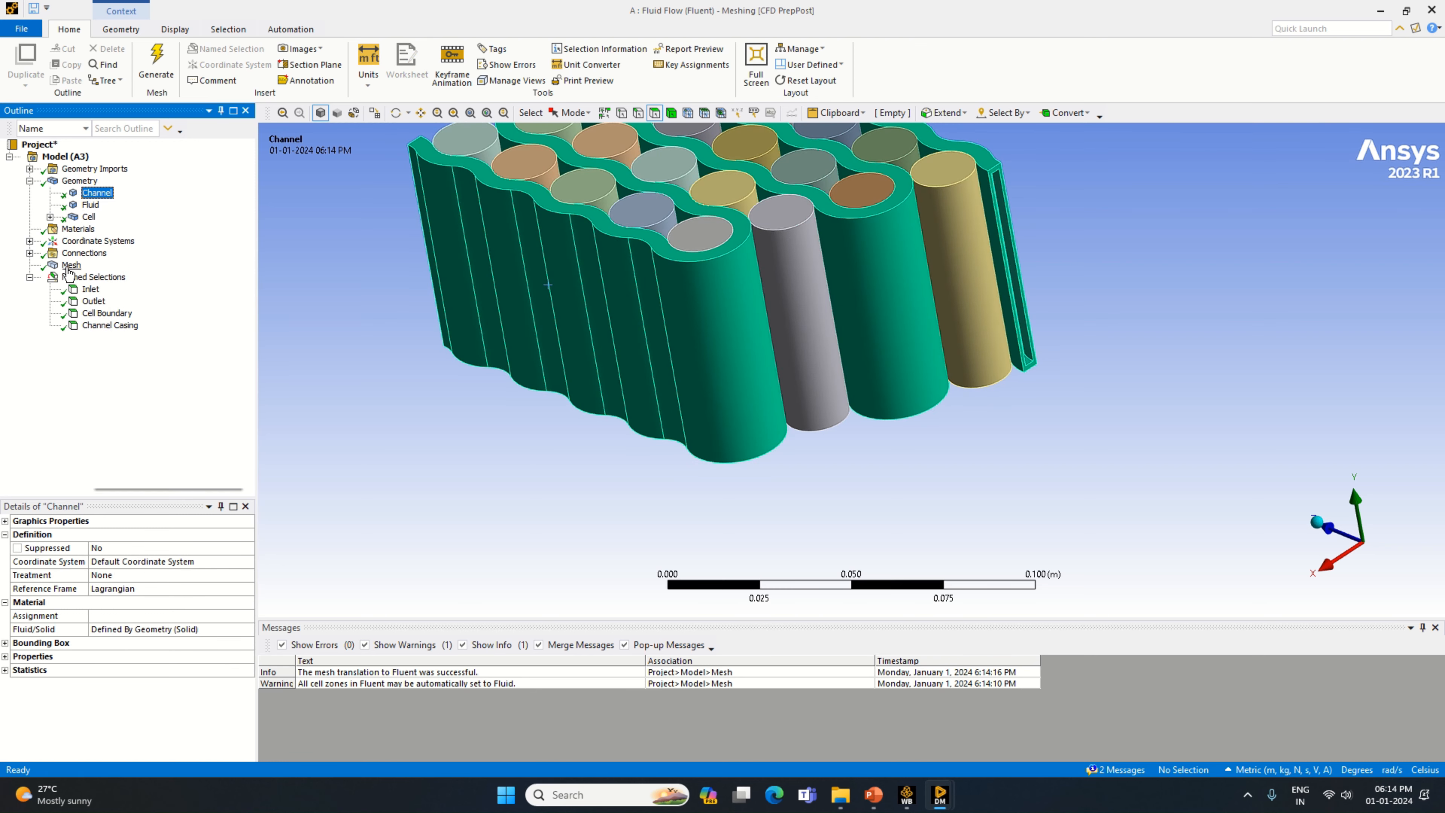
pyautogui.scroll(-2, 590, 380)
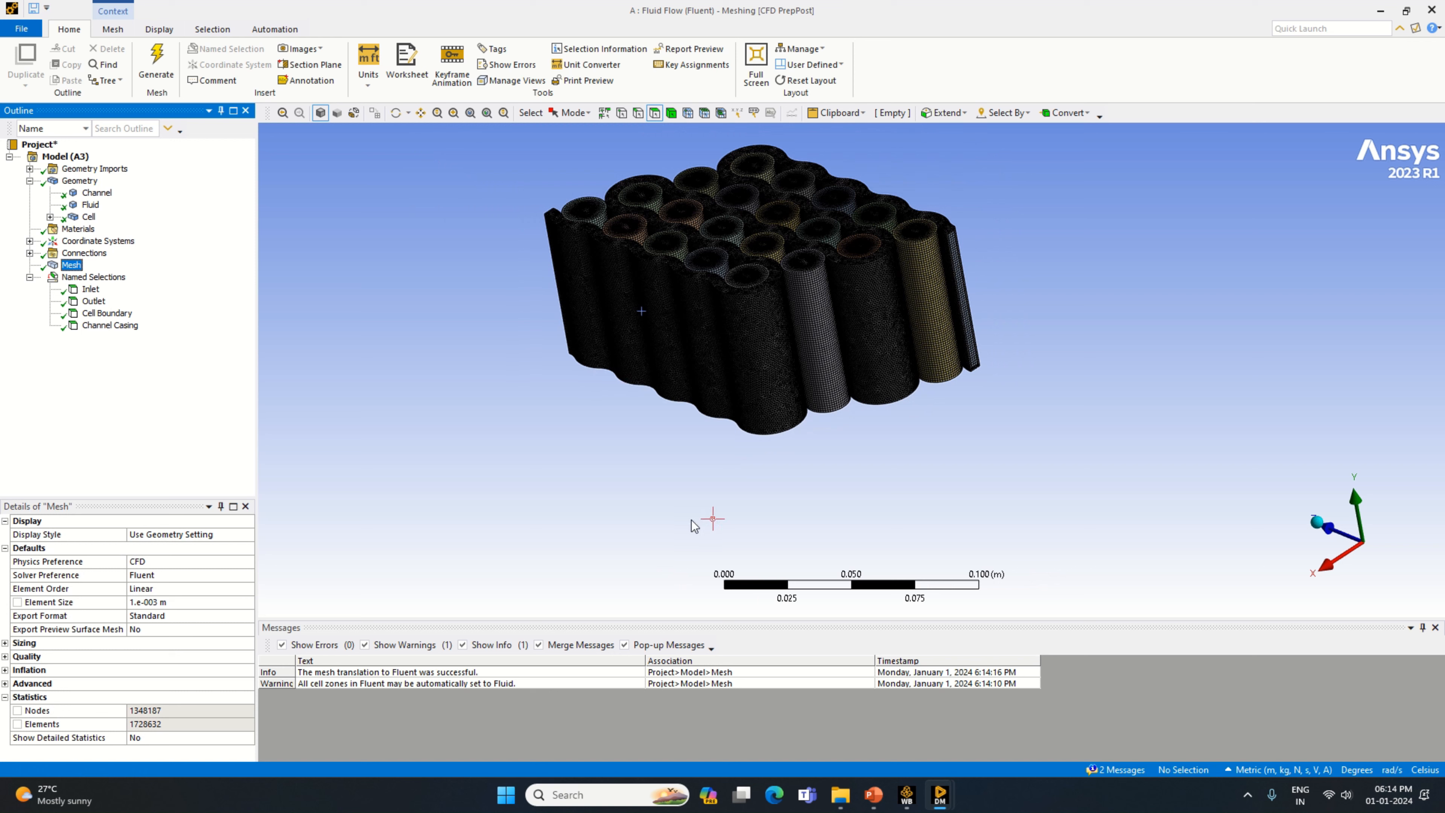
# Check the status of the Mesh and Setup cells in the Workbench project schematic and return to Meshing.
pyautogui.click(907, 795)
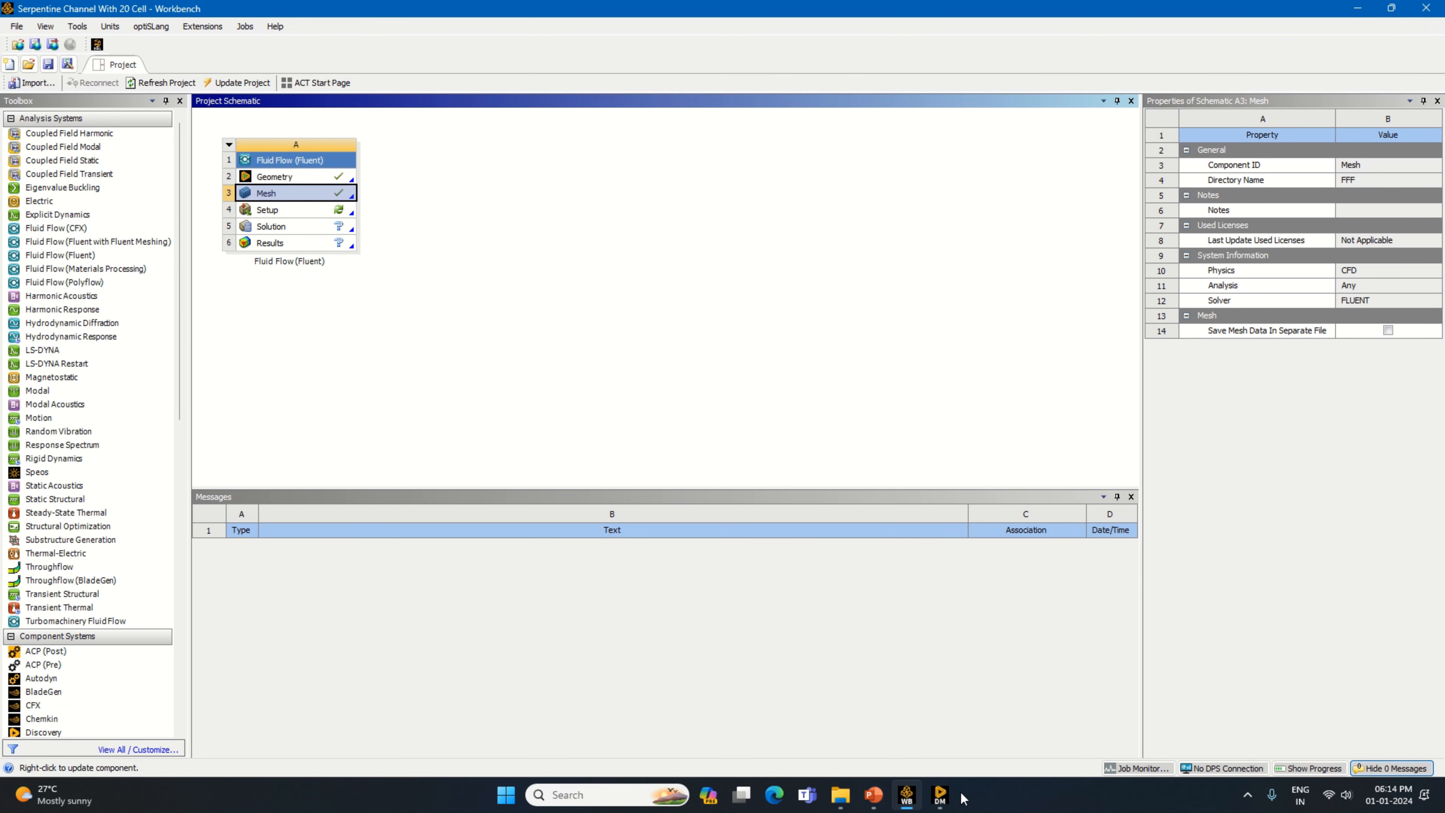
pyautogui.moveTo(939, 795)
pyautogui.click(993, 751)
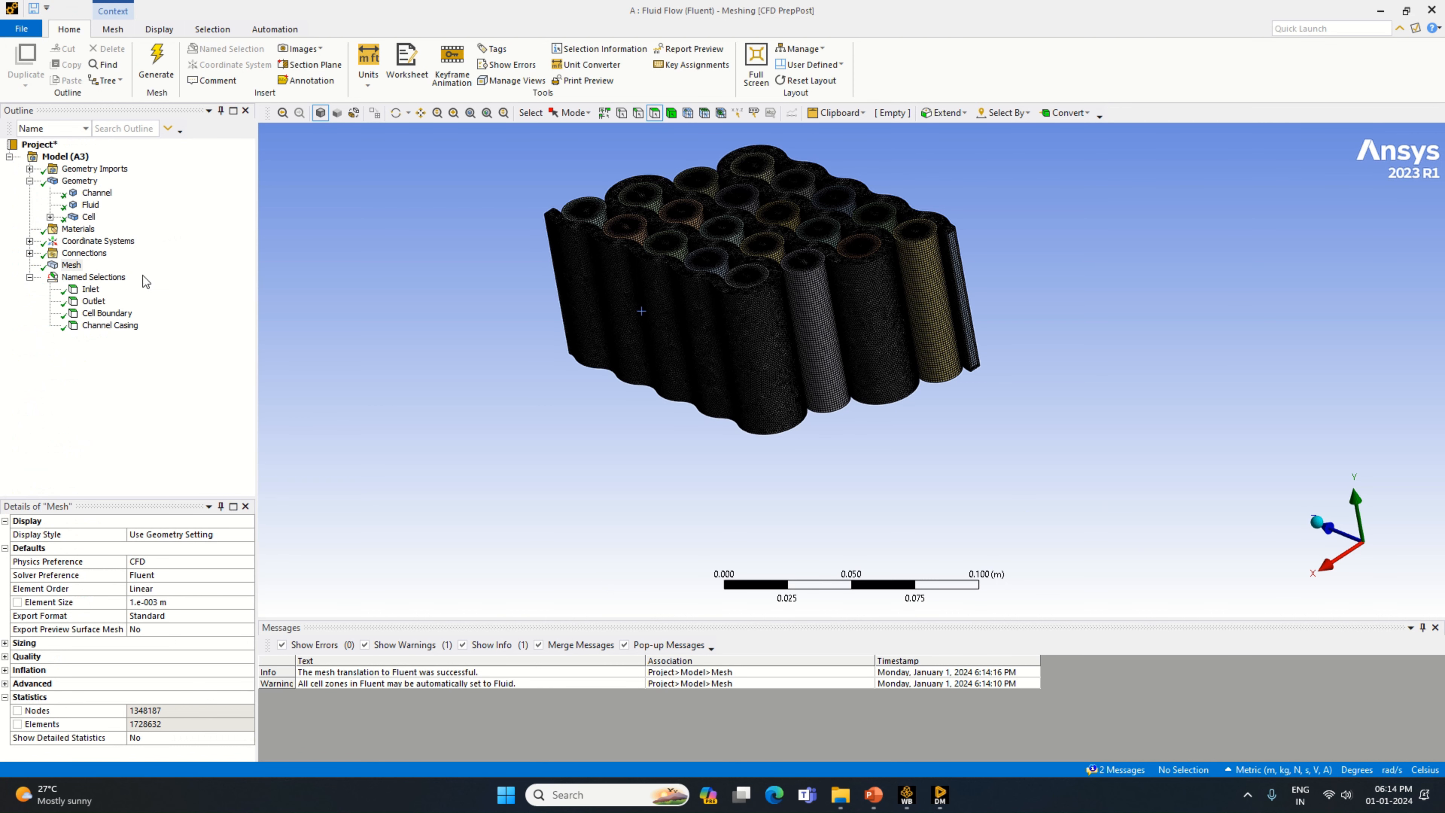
pyautogui.click(72, 265)
pyautogui.rightClick(72, 265)
pyautogui.press('Escape')
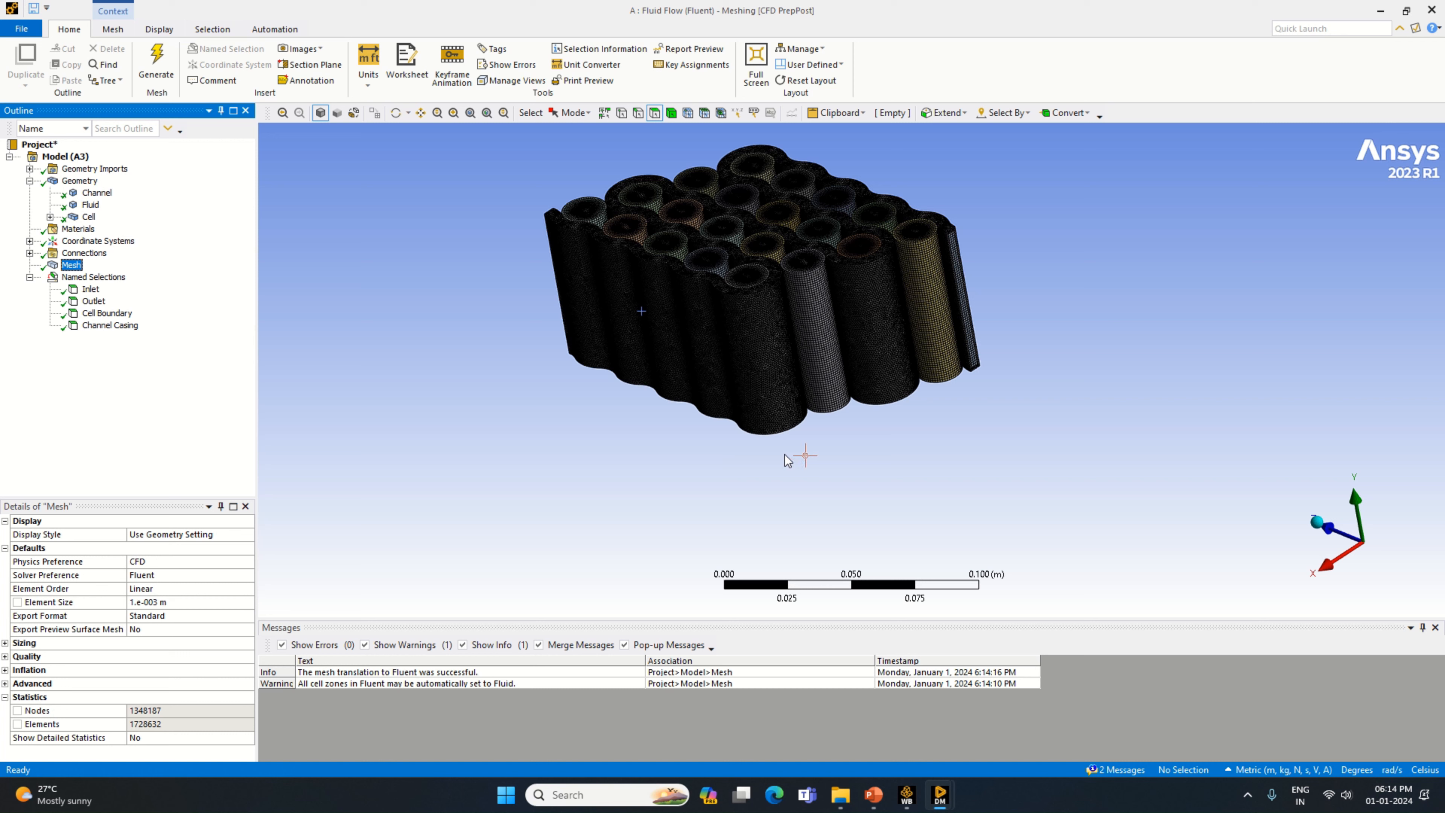
# Close the Meshing editor for the Fluid Flow (Fluent) system.
pyautogui.moveTo(940, 796)
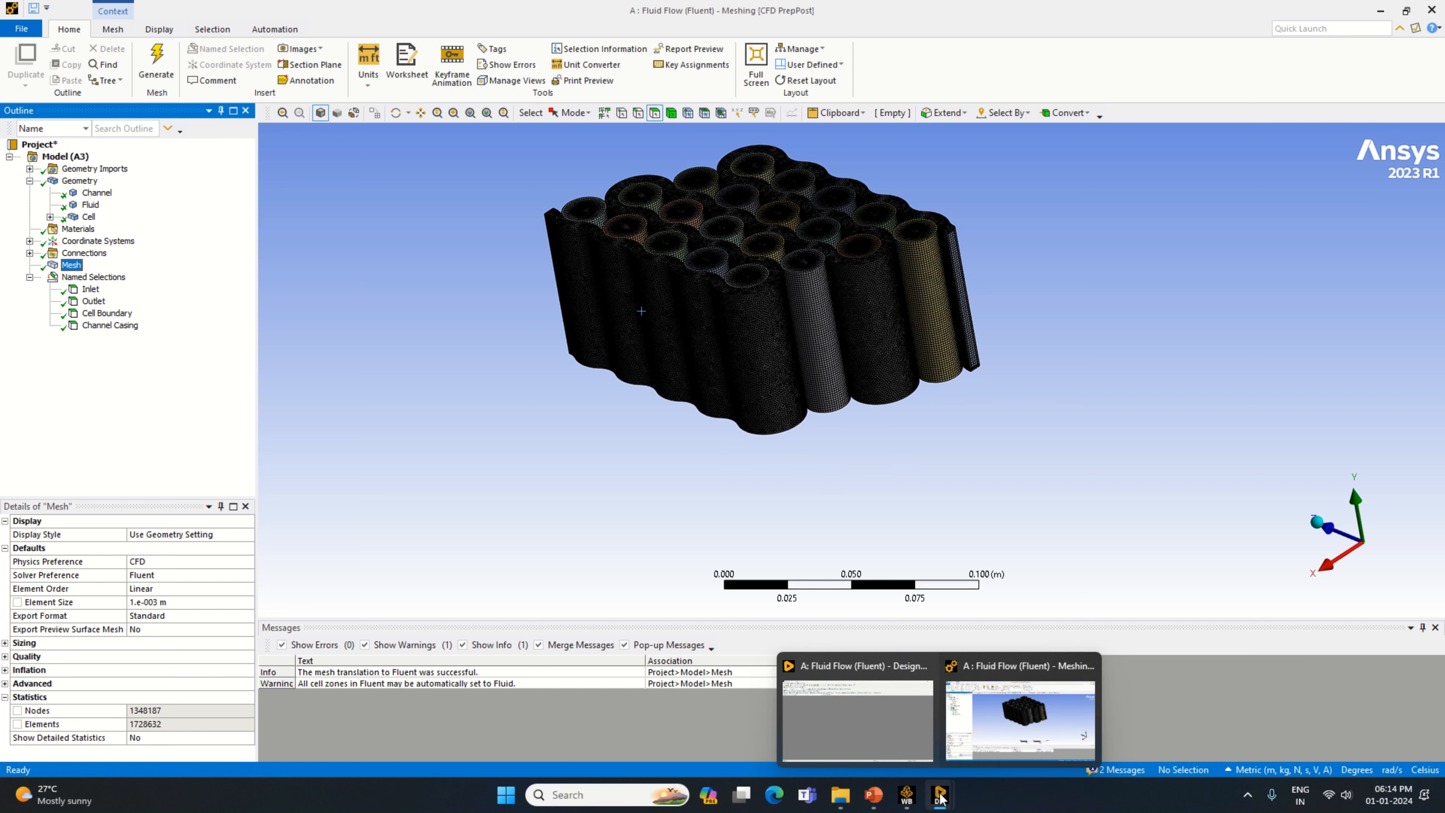
pyautogui.click(979, 753)
pyautogui.click(25, 30)
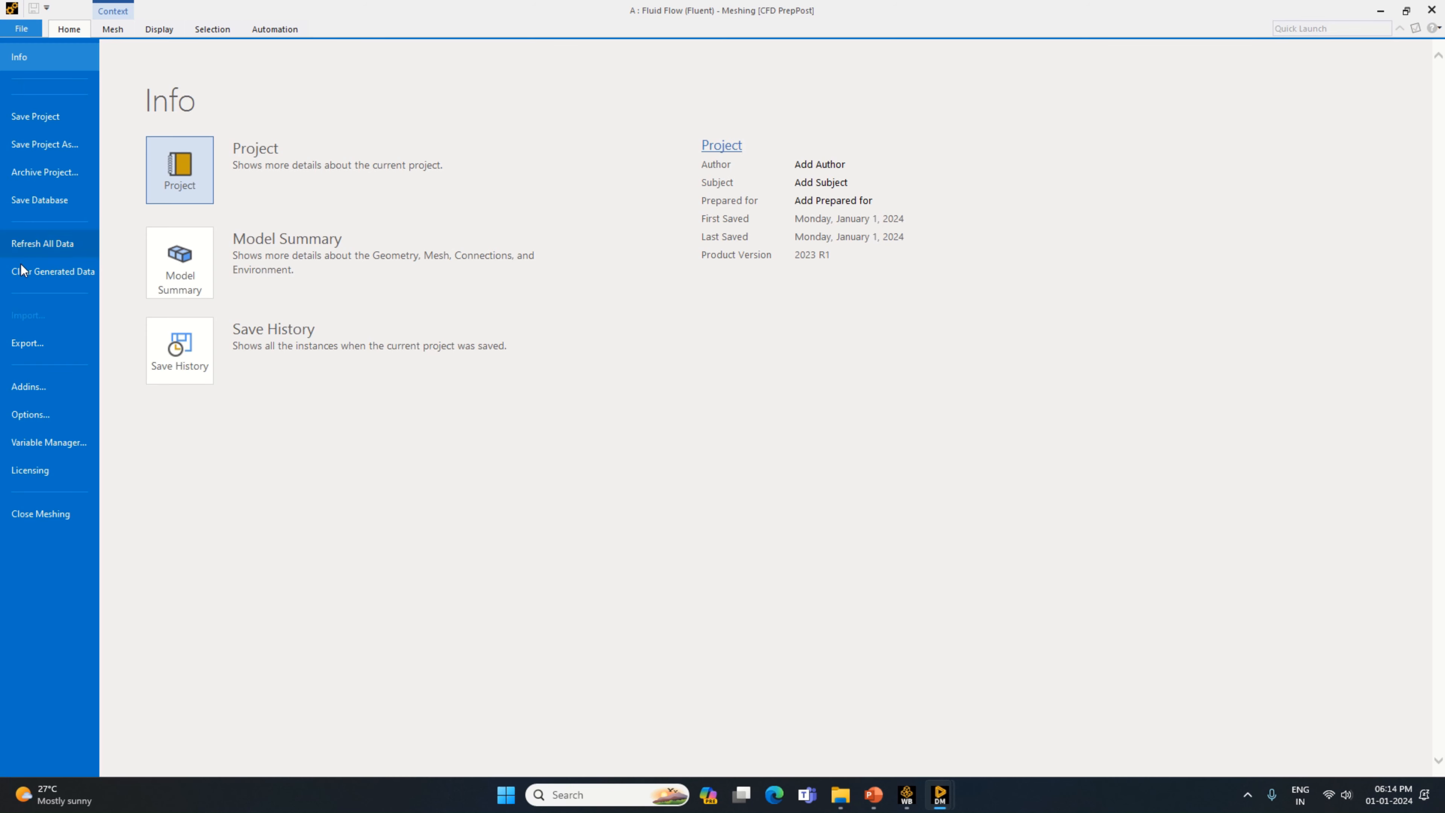
pyautogui.click(54, 513)
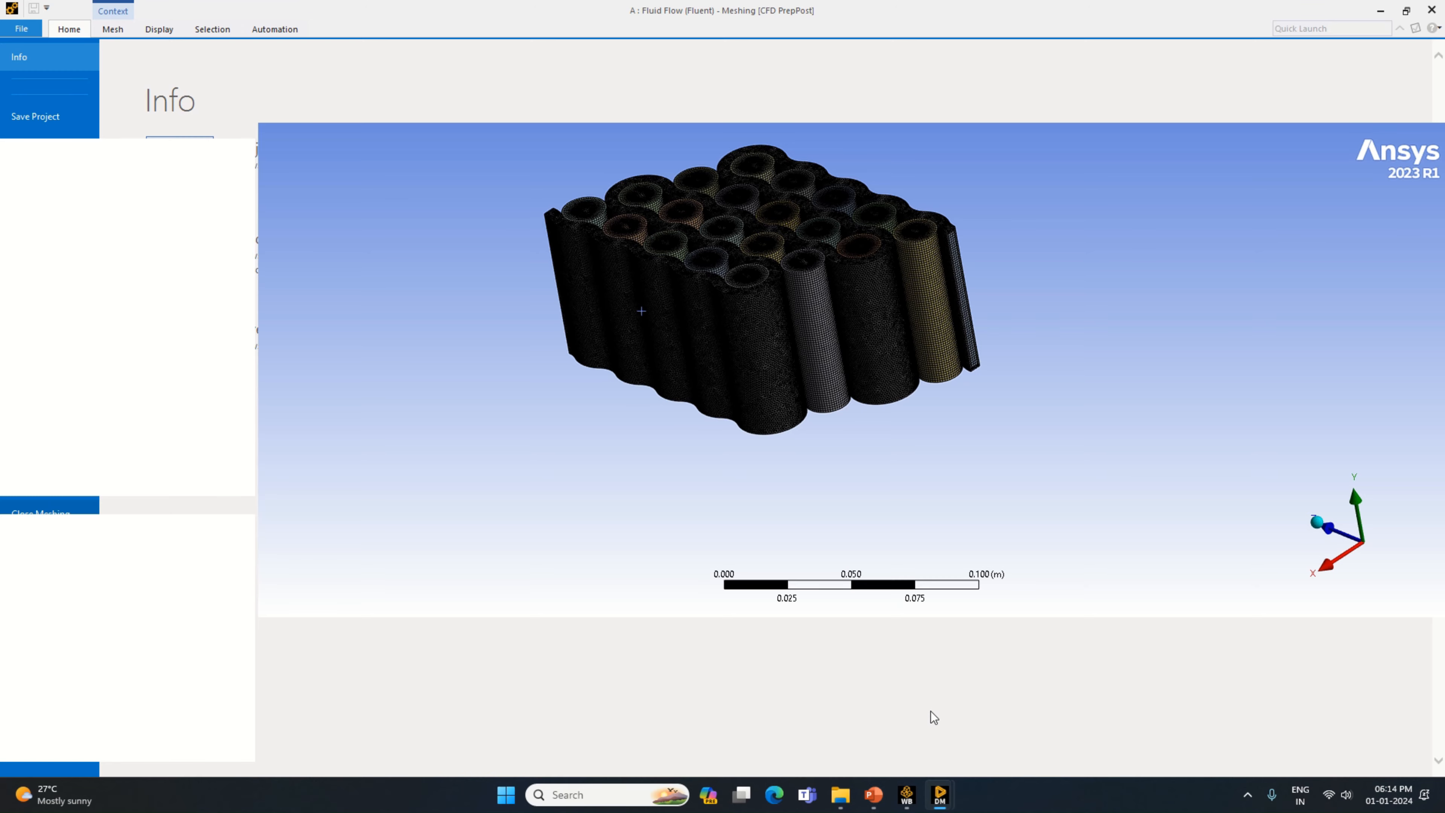
# Switch to Workbench and open the Setup cell of the Fluid Flow (Fluent) system for editing.
pyautogui.click(907, 796)
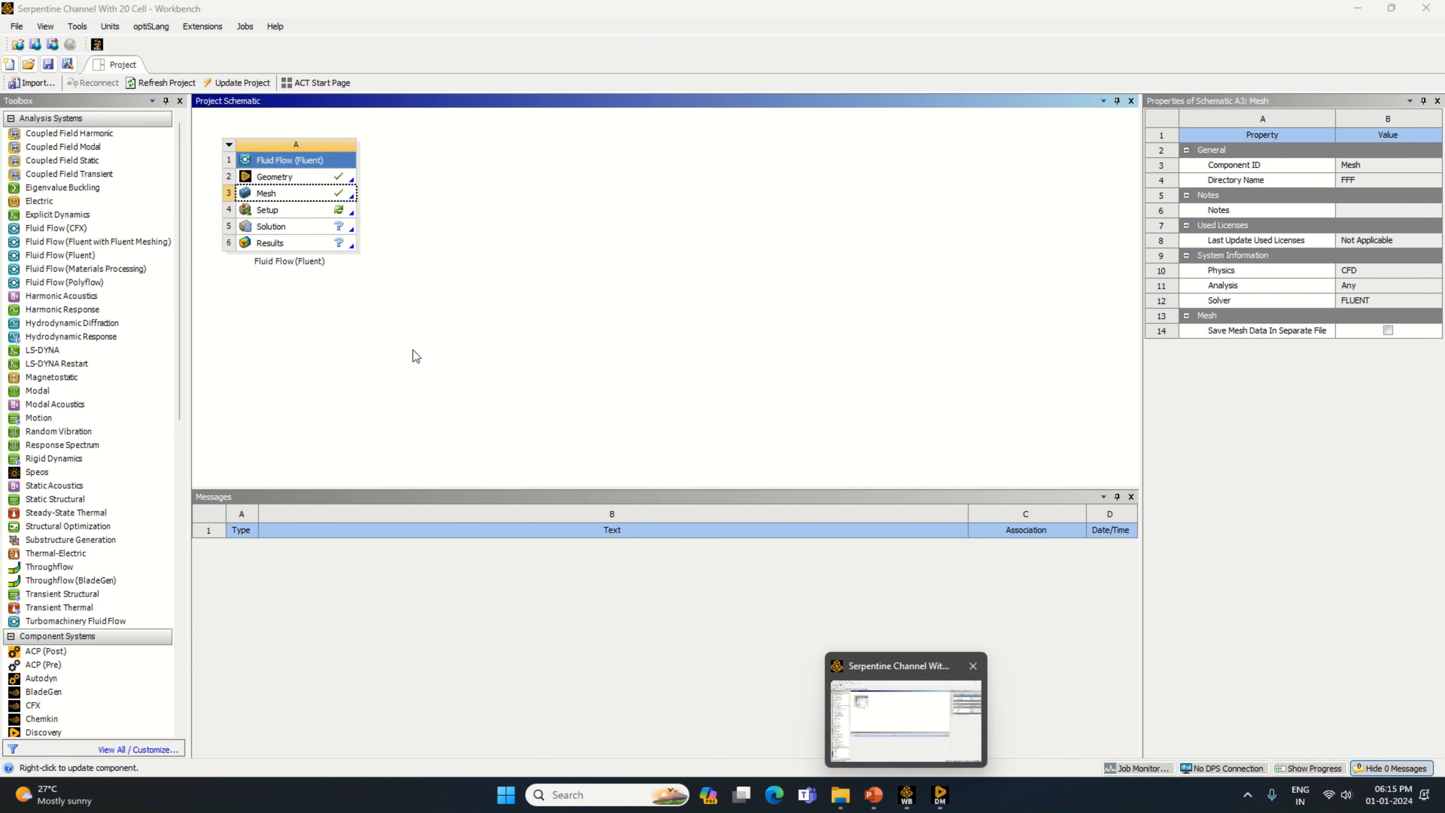
pyautogui.click(340, 214)
pyautogui.rightClick(340, 214)
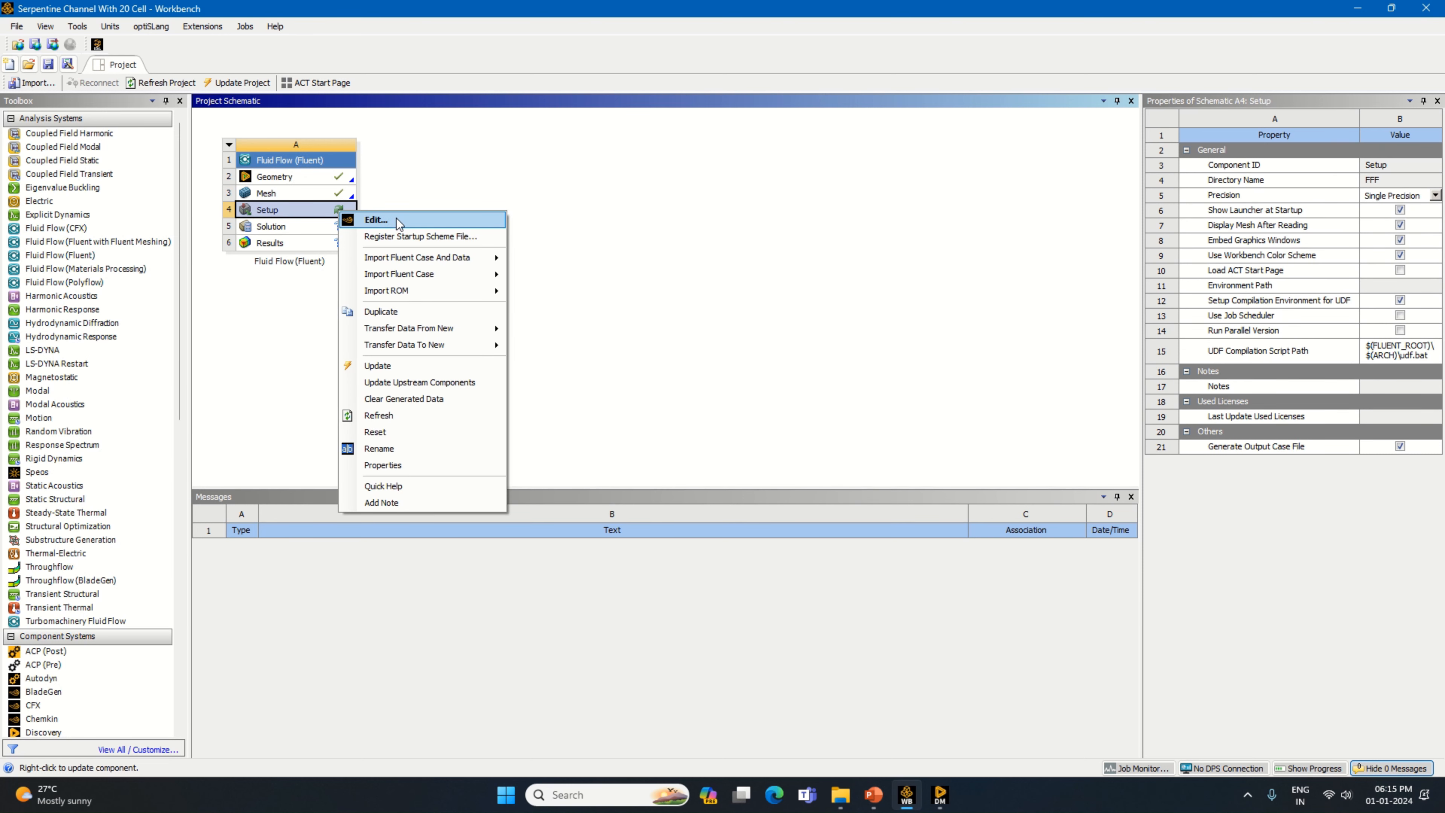
pyautogui.click(378, 217)
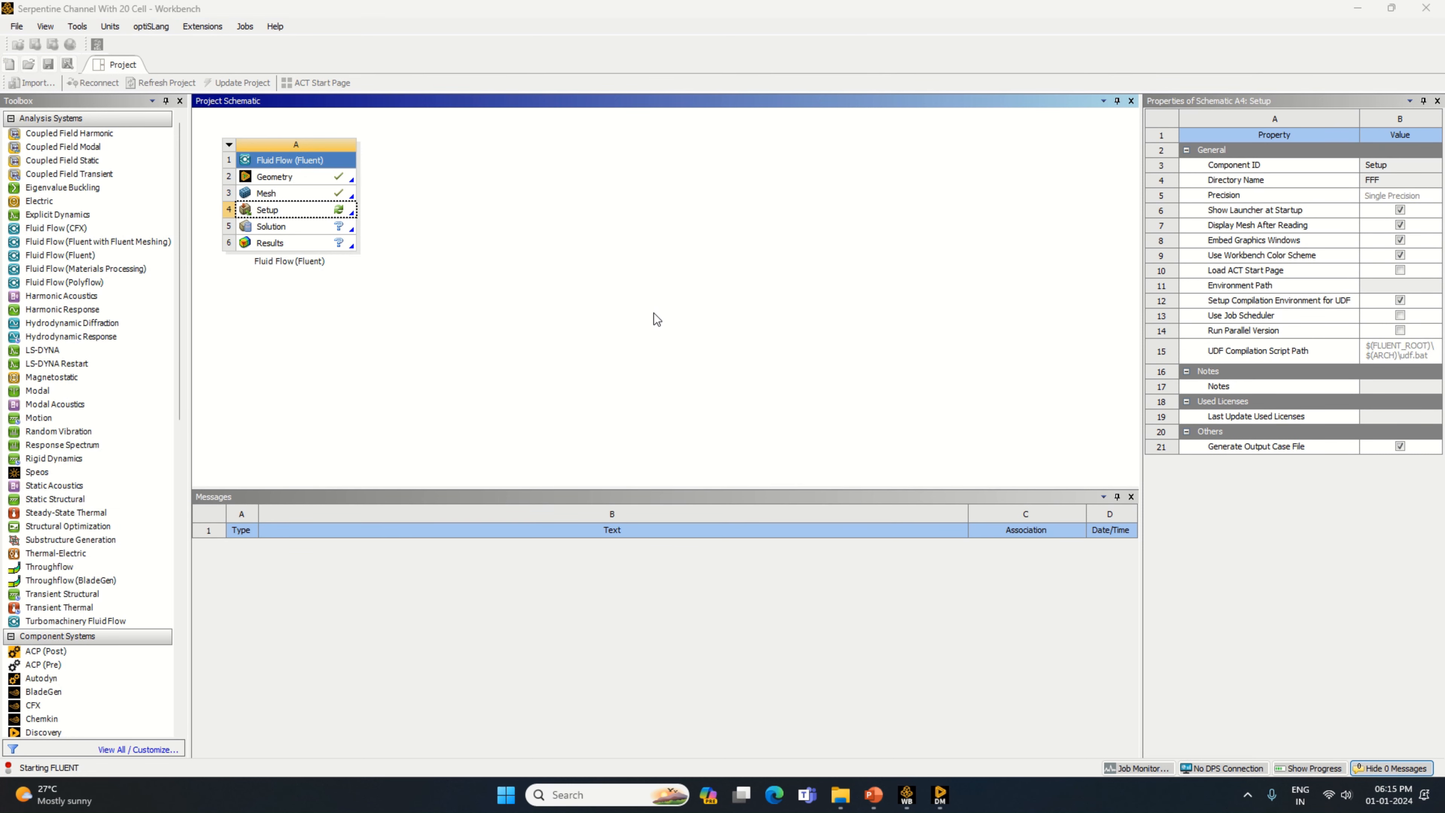
# Start Fluent with 16 solver processes and Double Precision enabled.
pyautogui.click(751, 351)
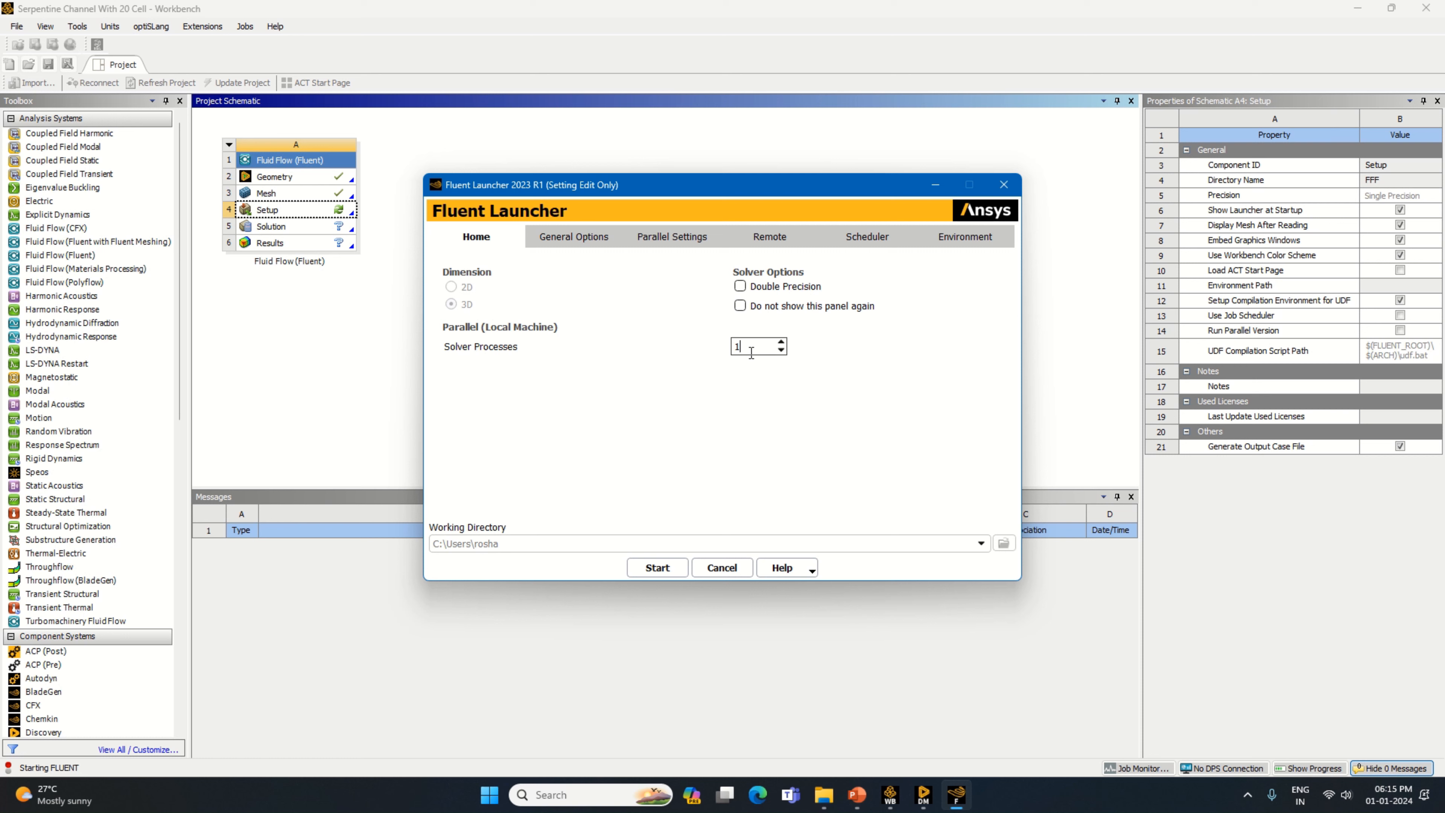
pyautogui.write('6')
pyautogui.click(740, 286)
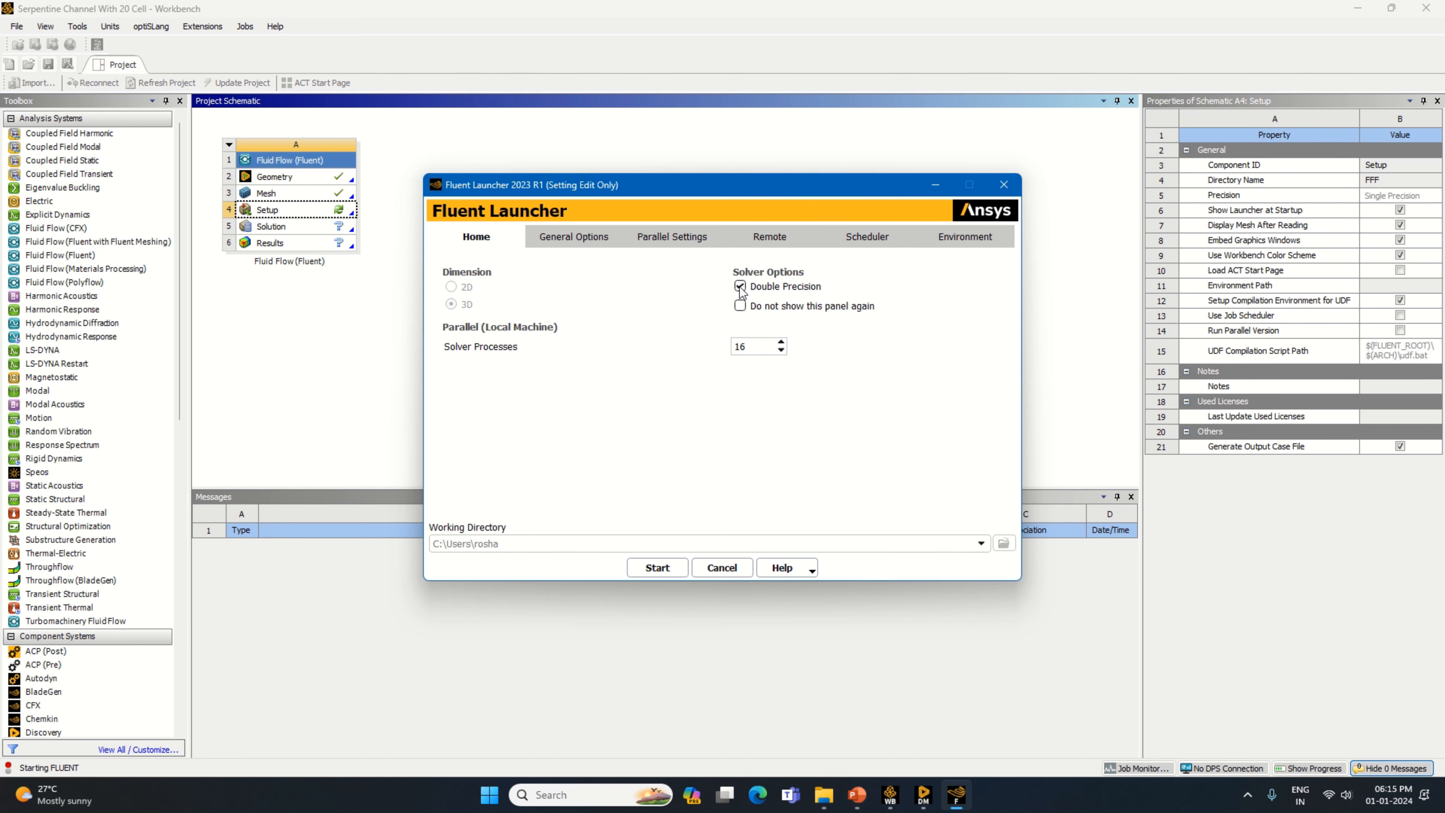
pyautogui.click(658, 569)
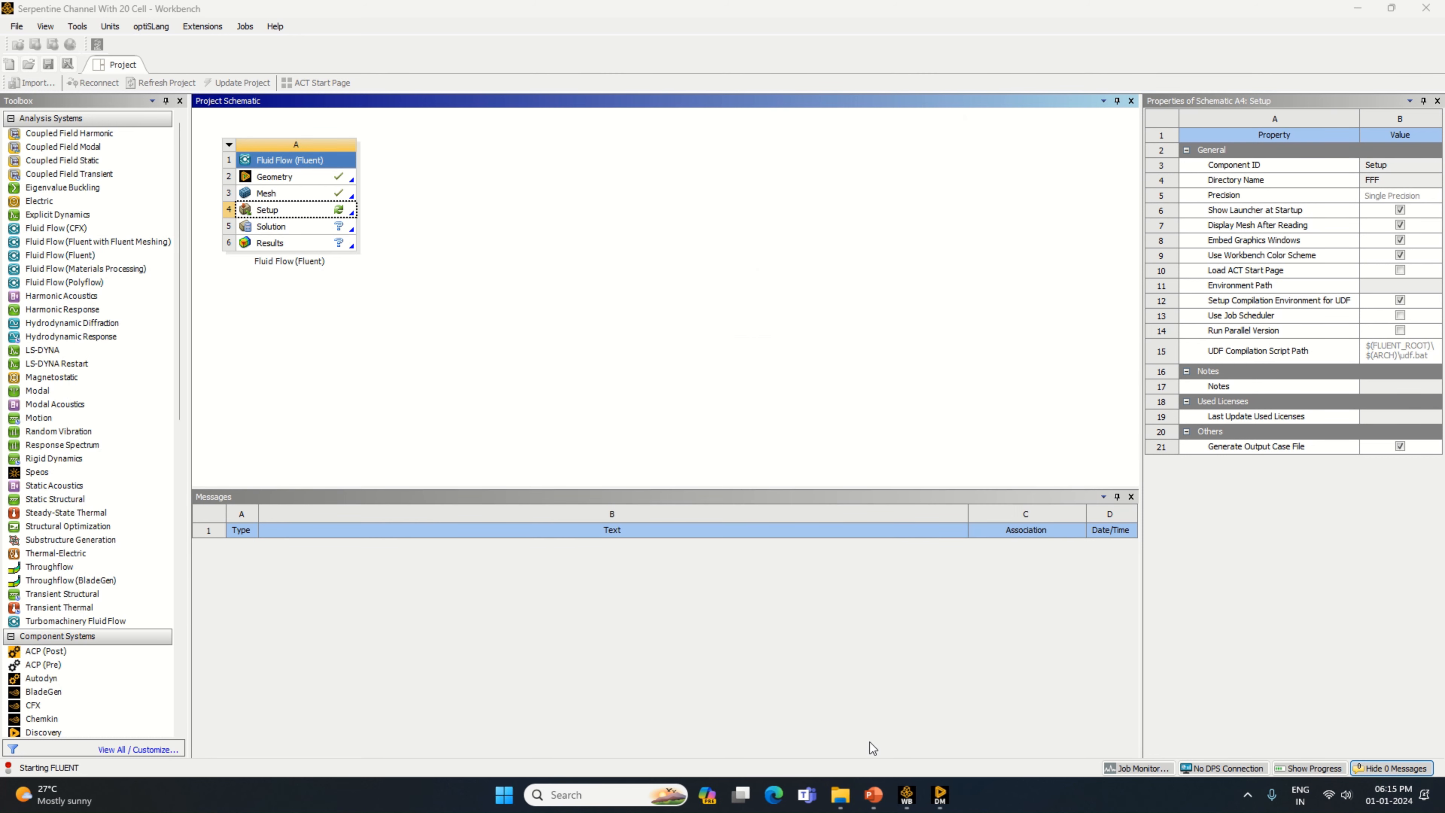
# Switch to DesignModeler and highlight the Channel body to examine it and its details.
pyautogui.click(940, 795)
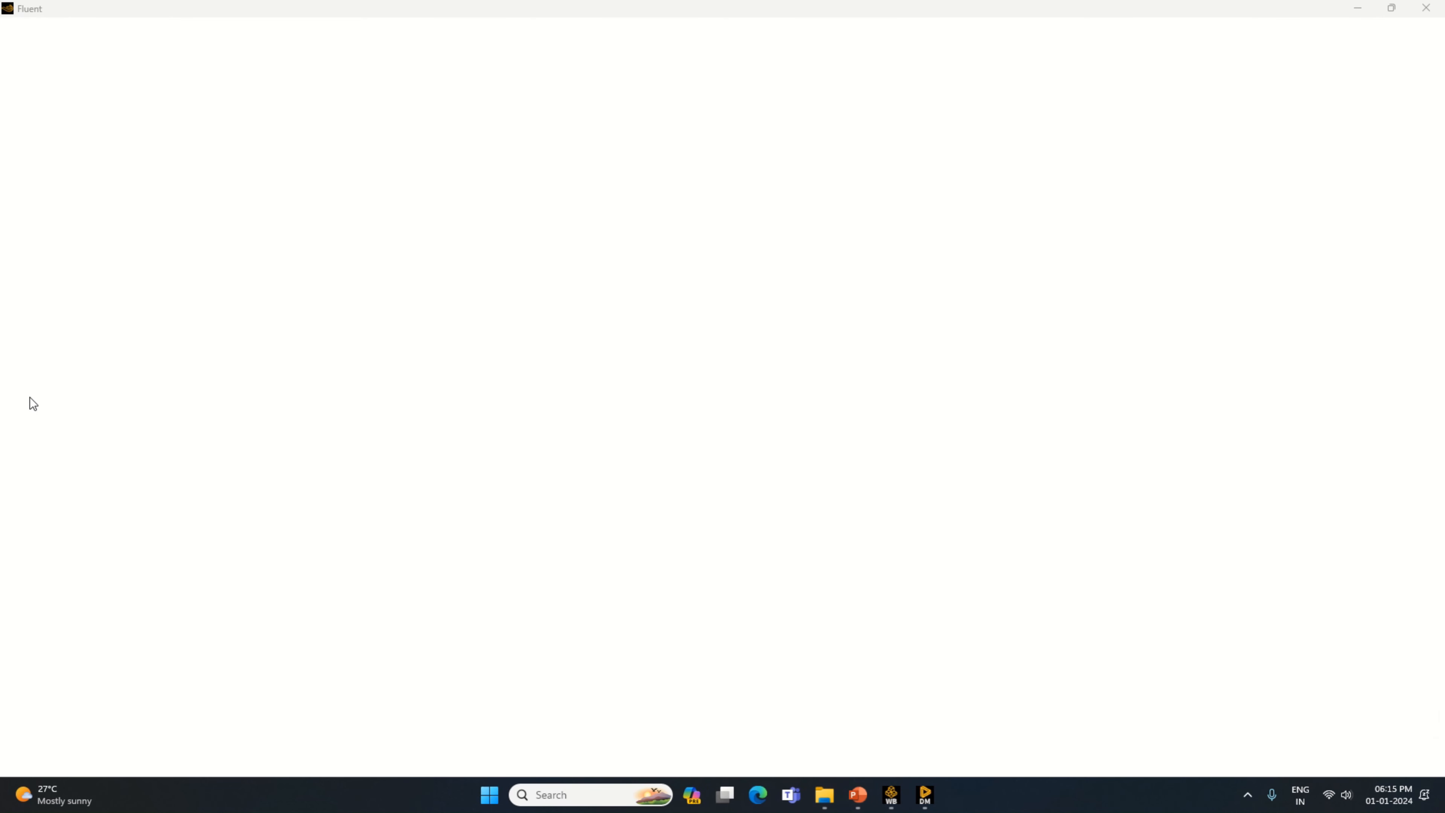
pyautogui.click(925, 795)
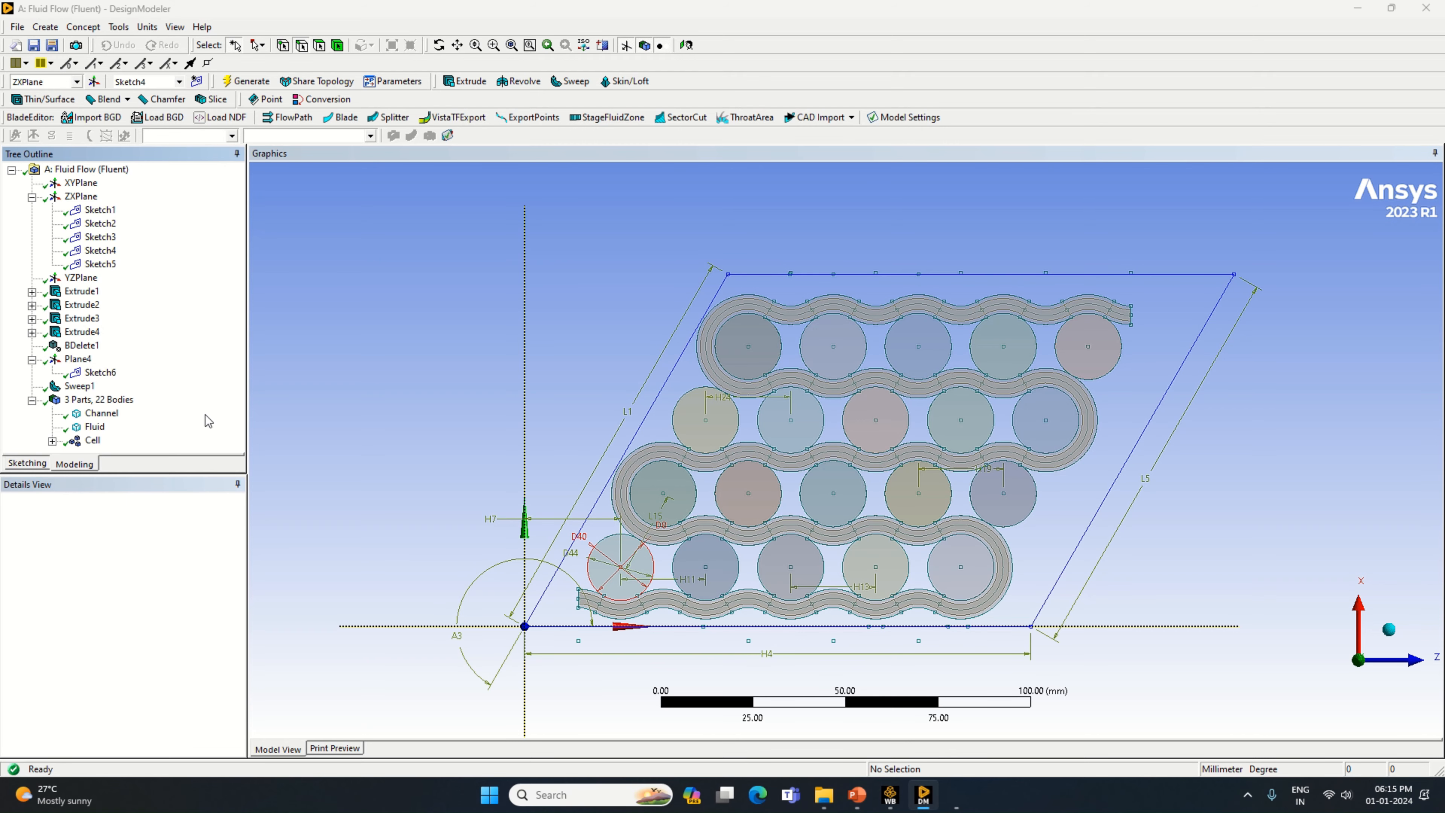
pyautogui.click(101, 414)
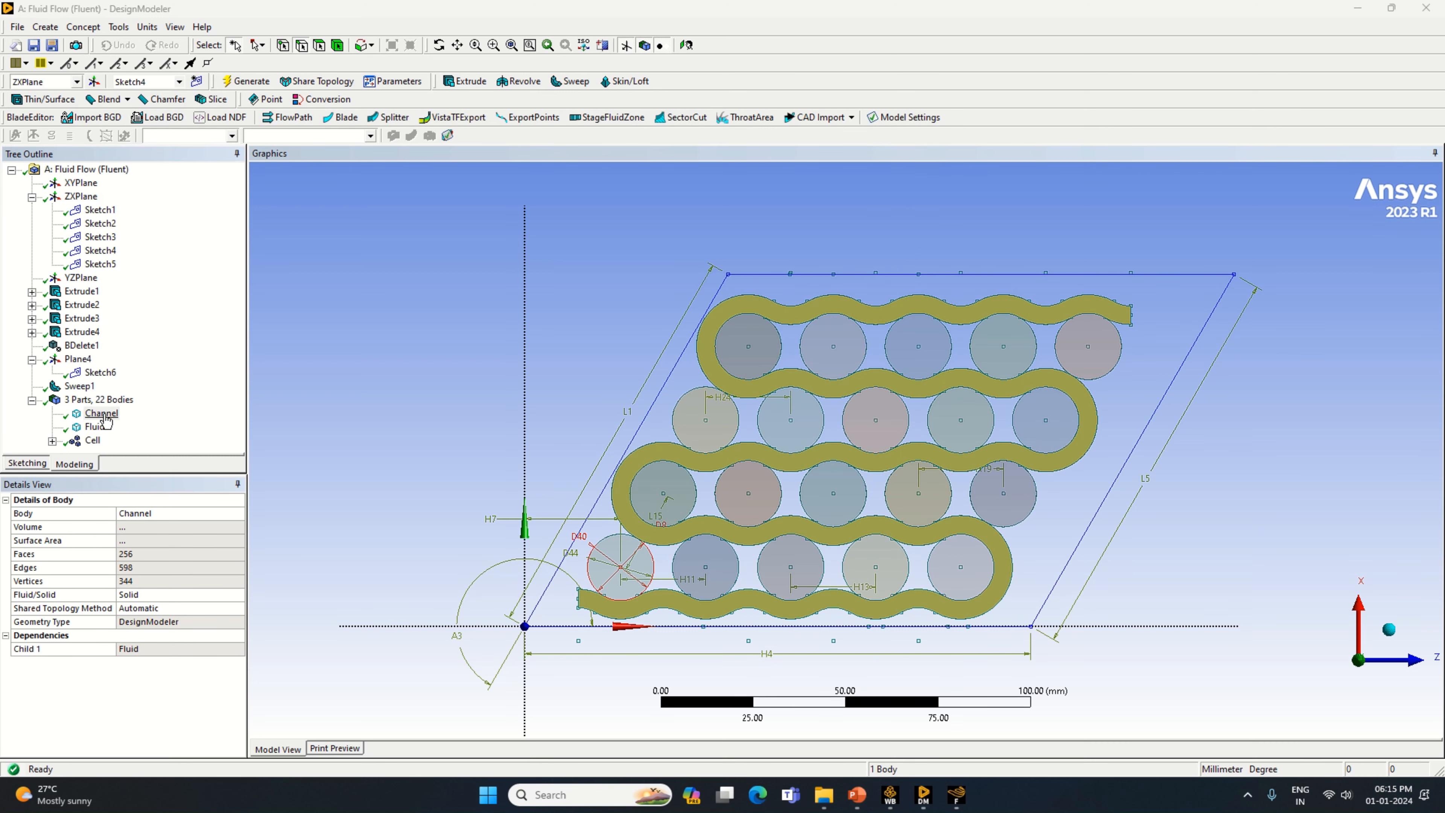
# Highlight the Fluid body and the Cell part in the geometry to examine their details.
pyautogui.click(95, 426)
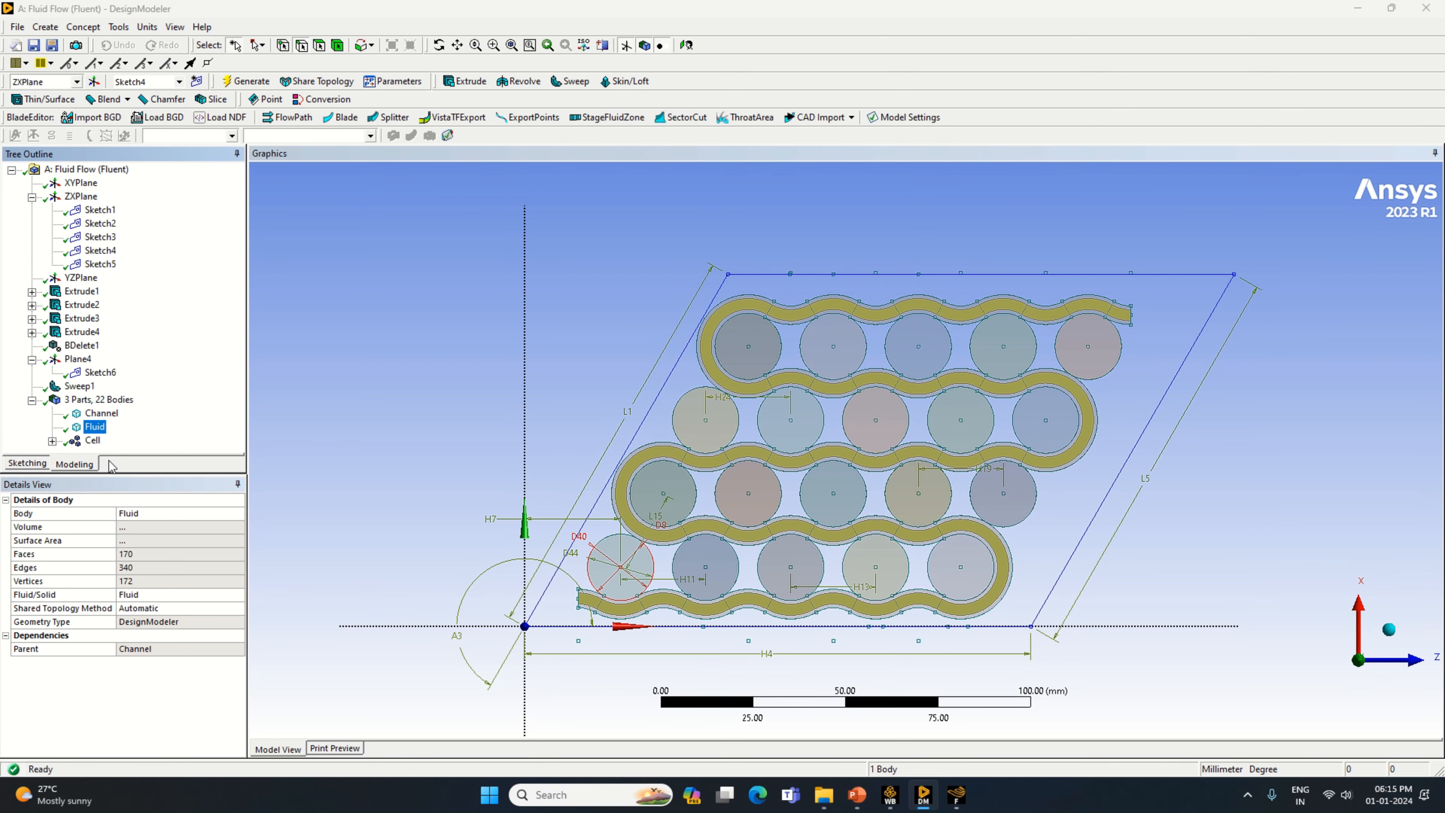
pyautogui.click(95, 442)
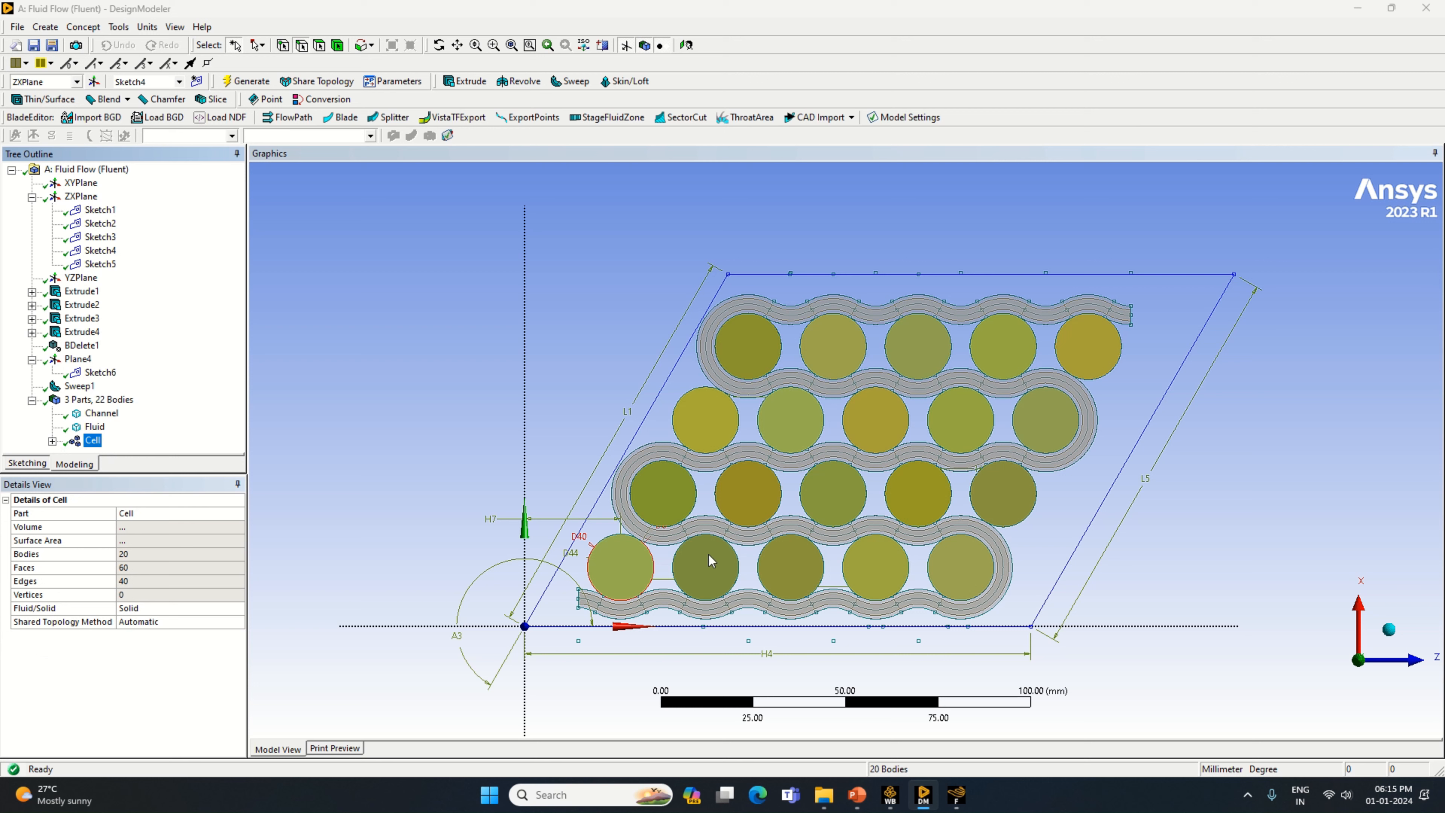
pyautogui.click(959, 785)
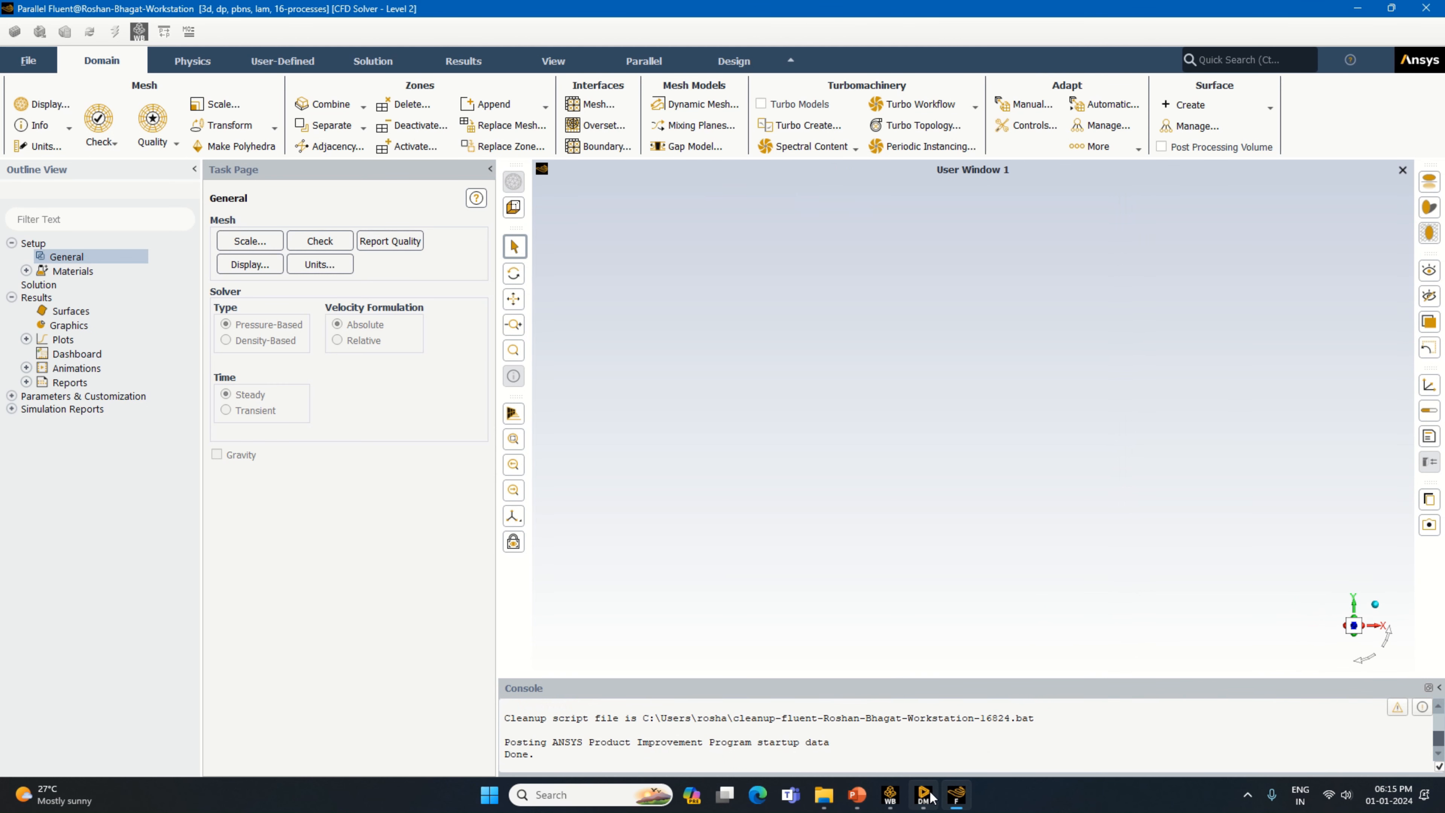
pyautogui.click(929, 793)
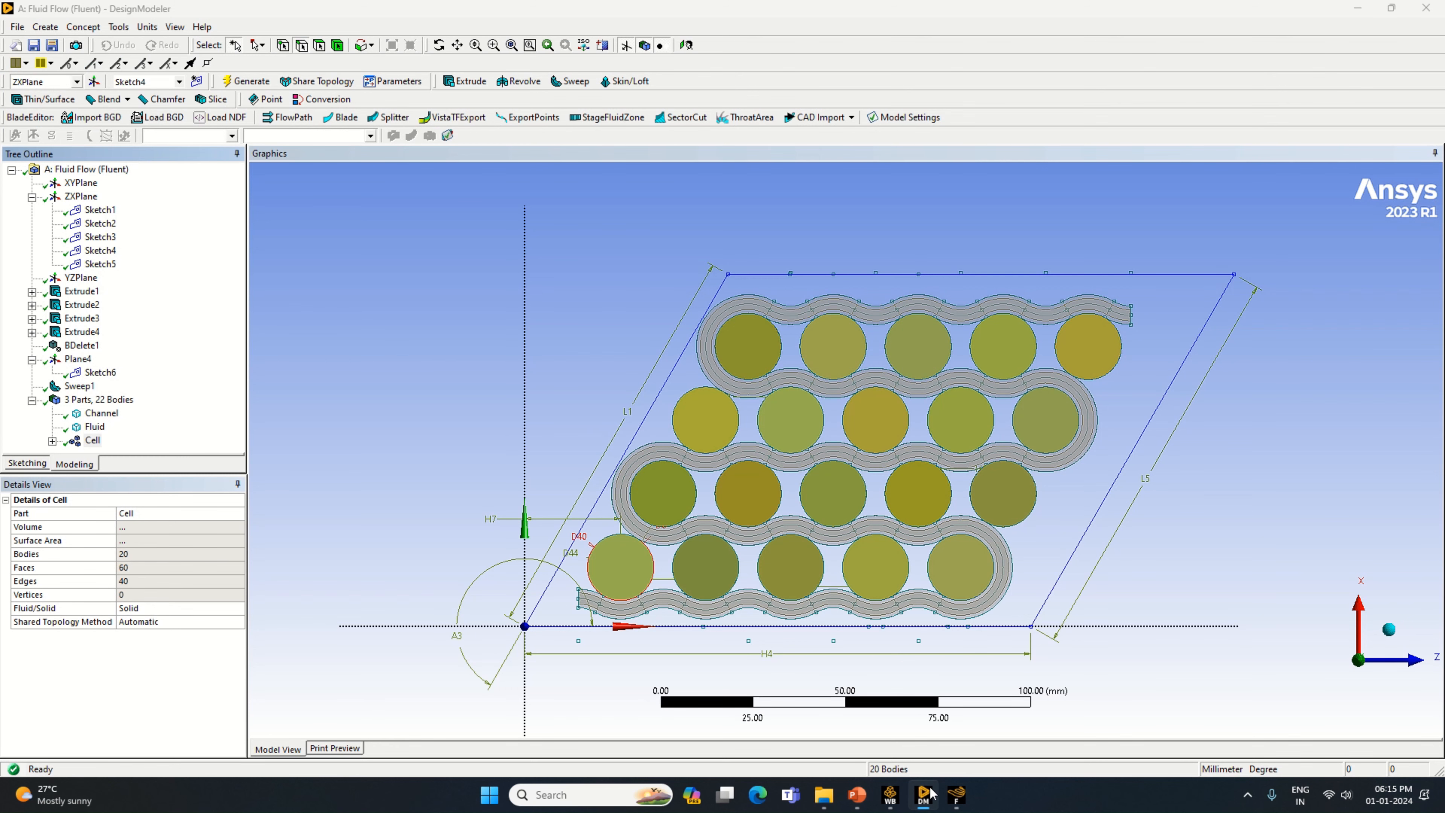
# Close DesignModeler and, in Fluent, show the title block beneath the mesh display.
pyautogui.click(17, 26)
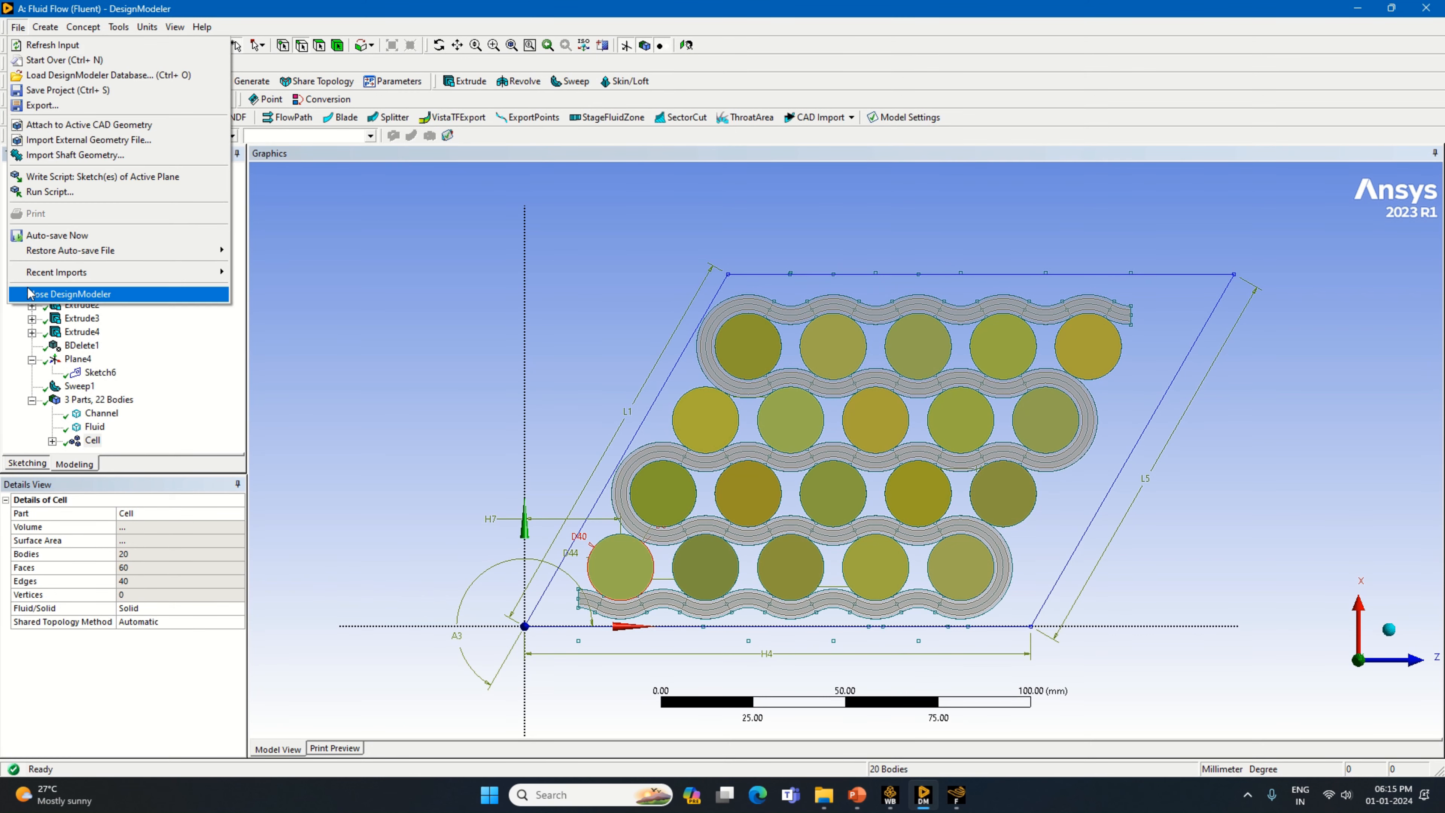
pyautogui.click(55, 294)
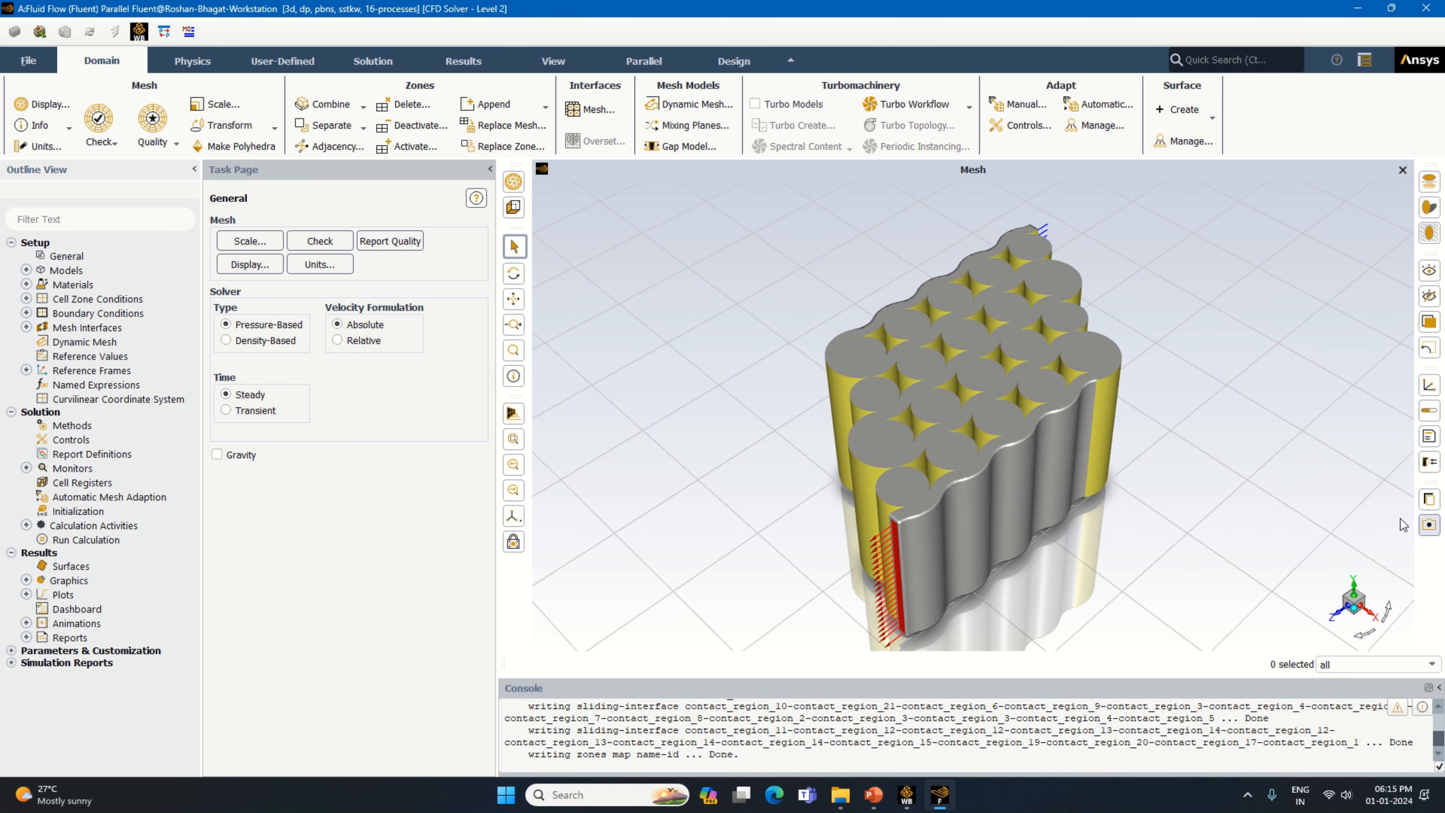
pyautogui.click(1428, 438)
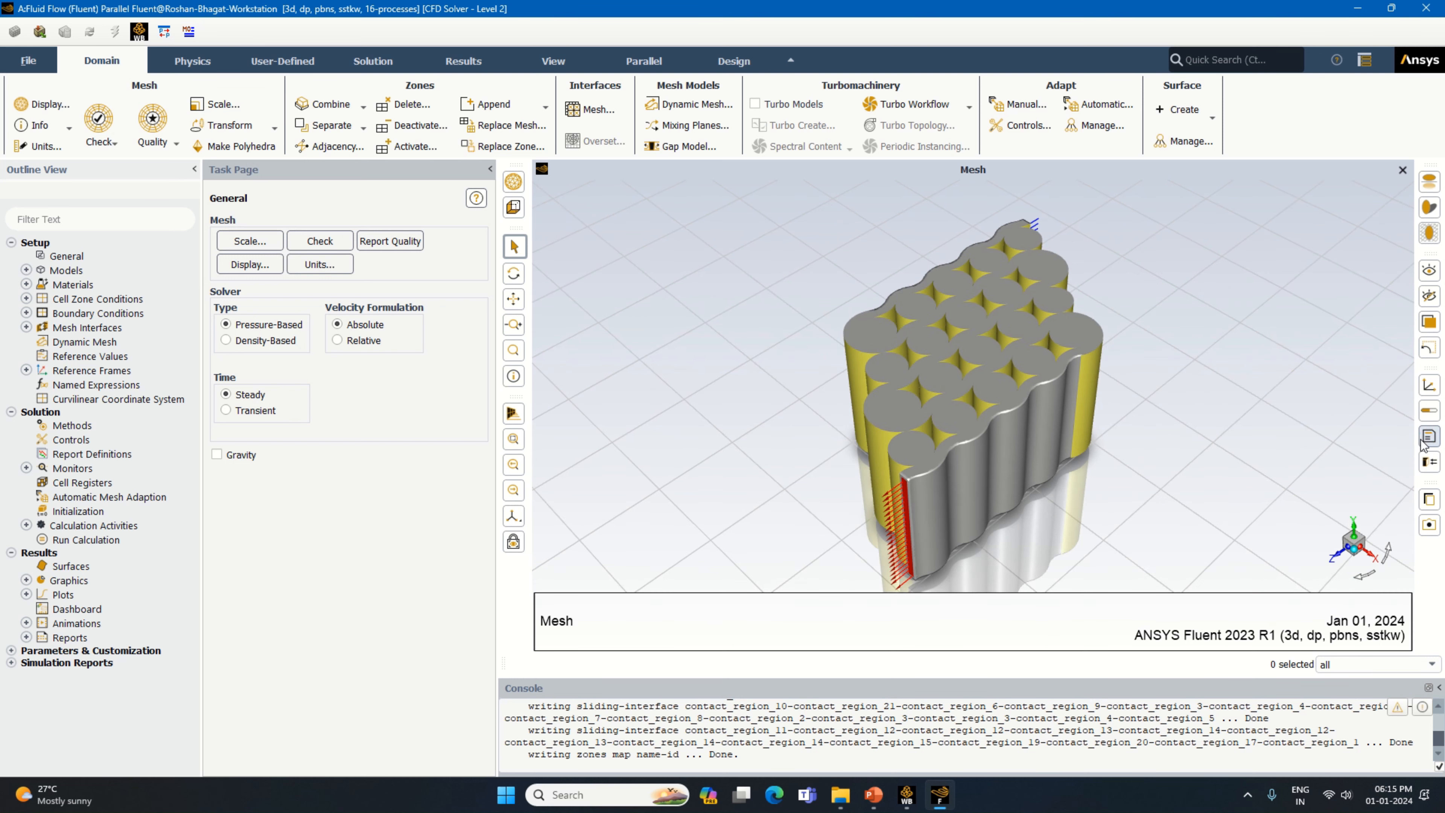
# Set the solver to Transient and enable gravity with a Y acceleration of -9.81 m/s².
pyautogui.click(217, 455)
pyautogui.click(277, 511)
pyautogui.doubleClick(277, 514)
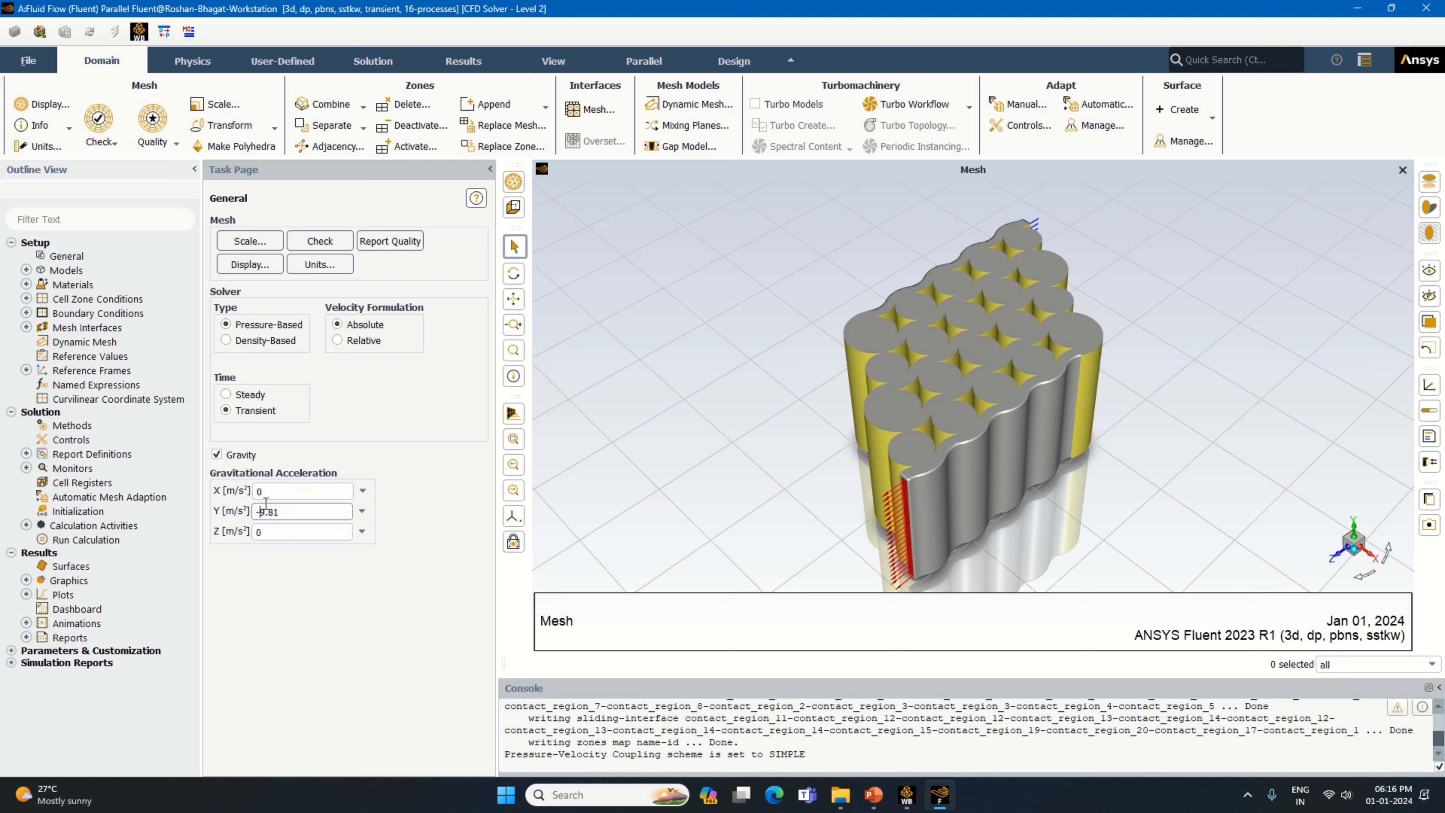
# Enable the Energy Equation among the physics models.
pyautogui.doubleClick(66, 270)
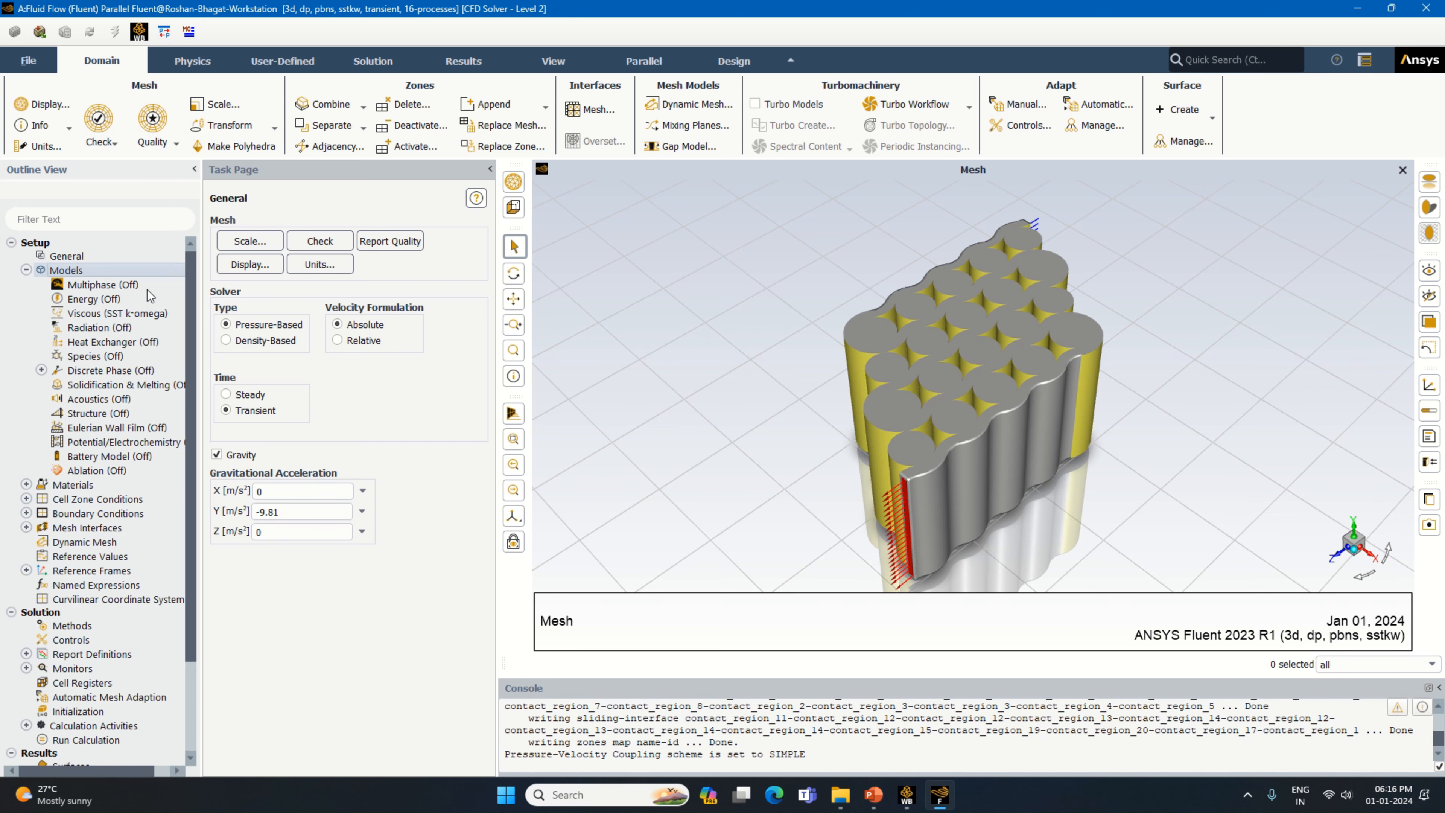
pyautogui.doubleClick(245, 251)
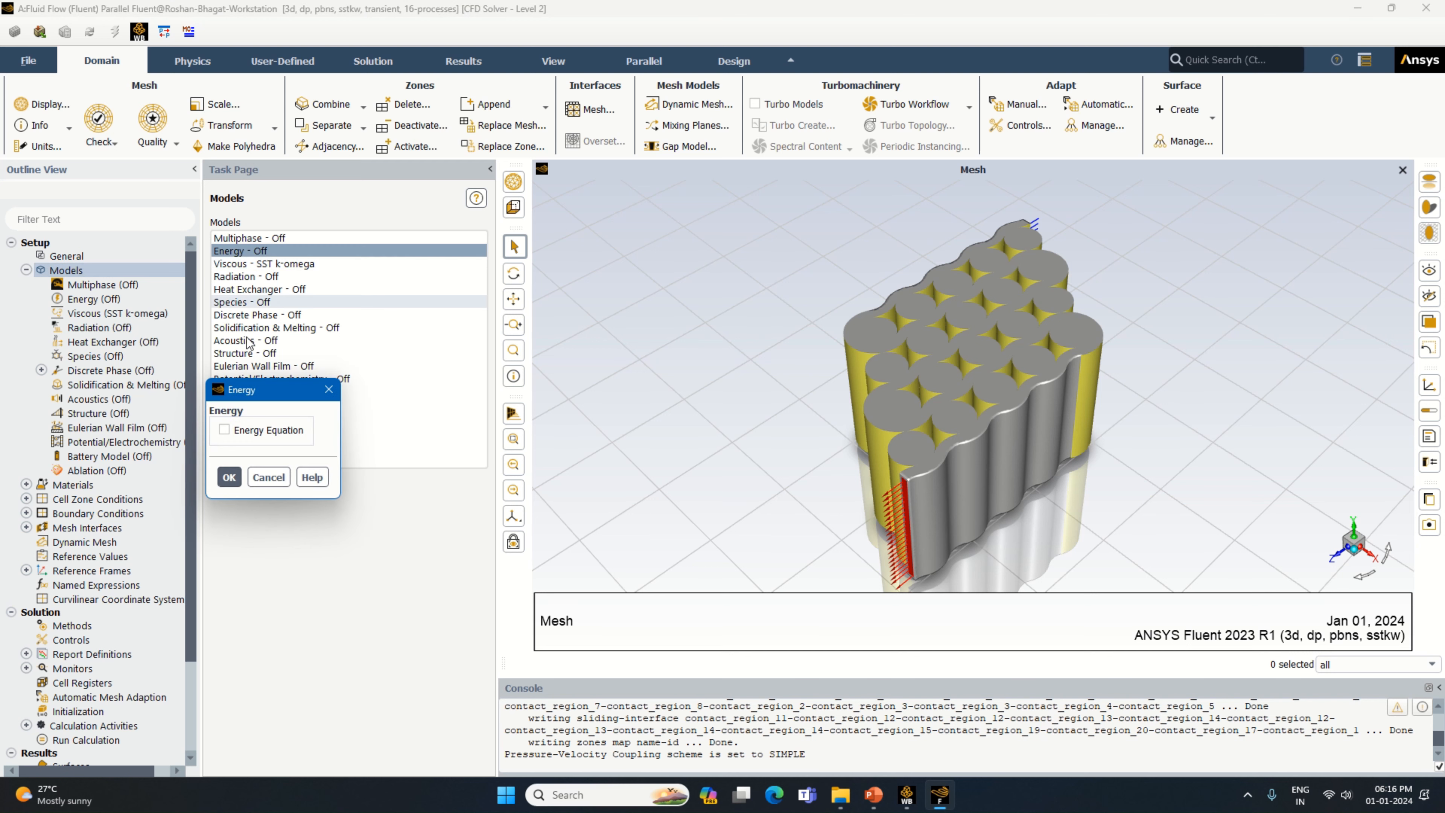
pyautogui.click(268, 430)
pyautogui.click(230, 477)
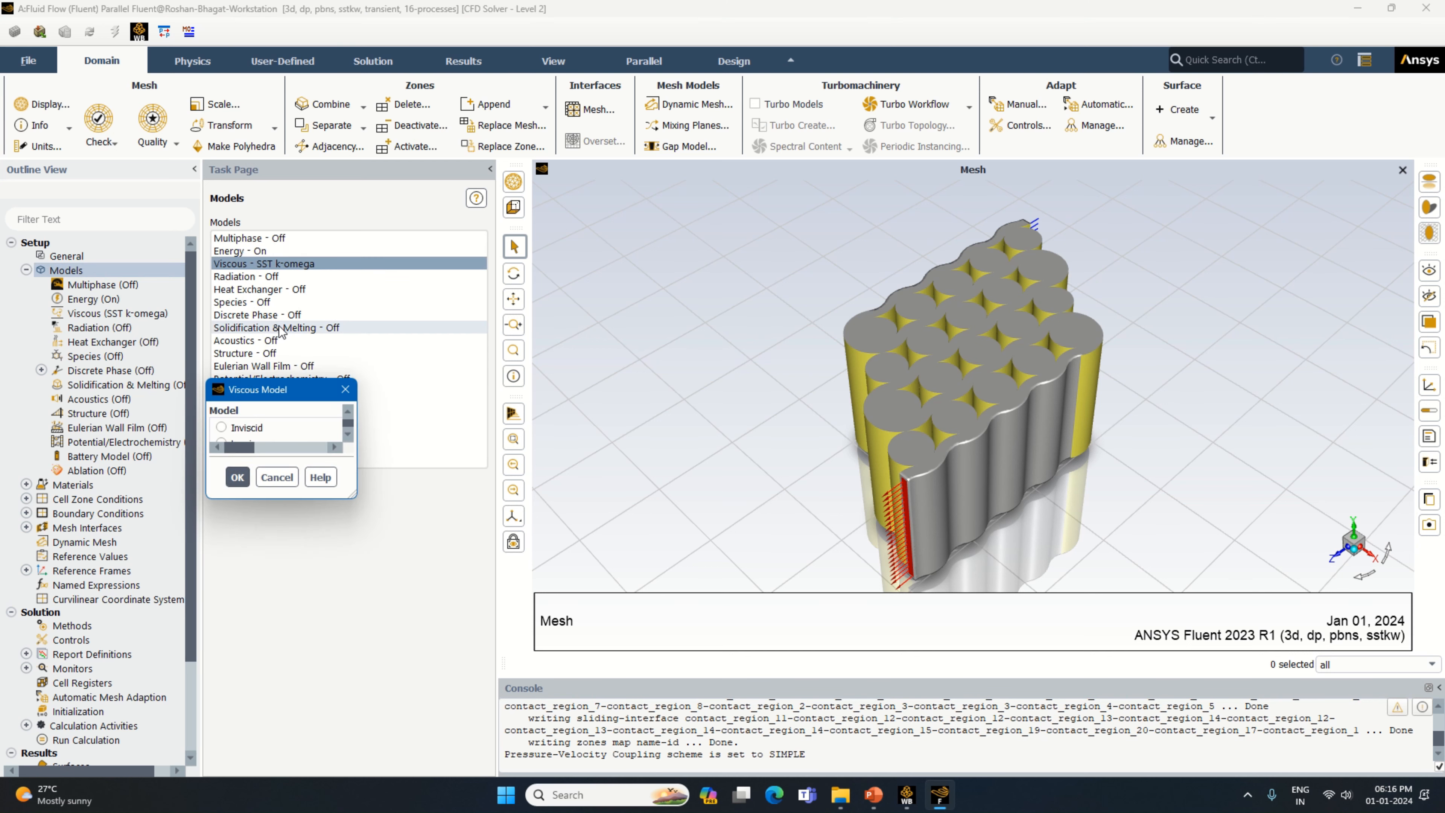
# Set the viscous model to Standard k-epsilon with Enhanced Wall Treatment, Thermal Effects and Curvature Correction.
pyautogui.click(511, 203)
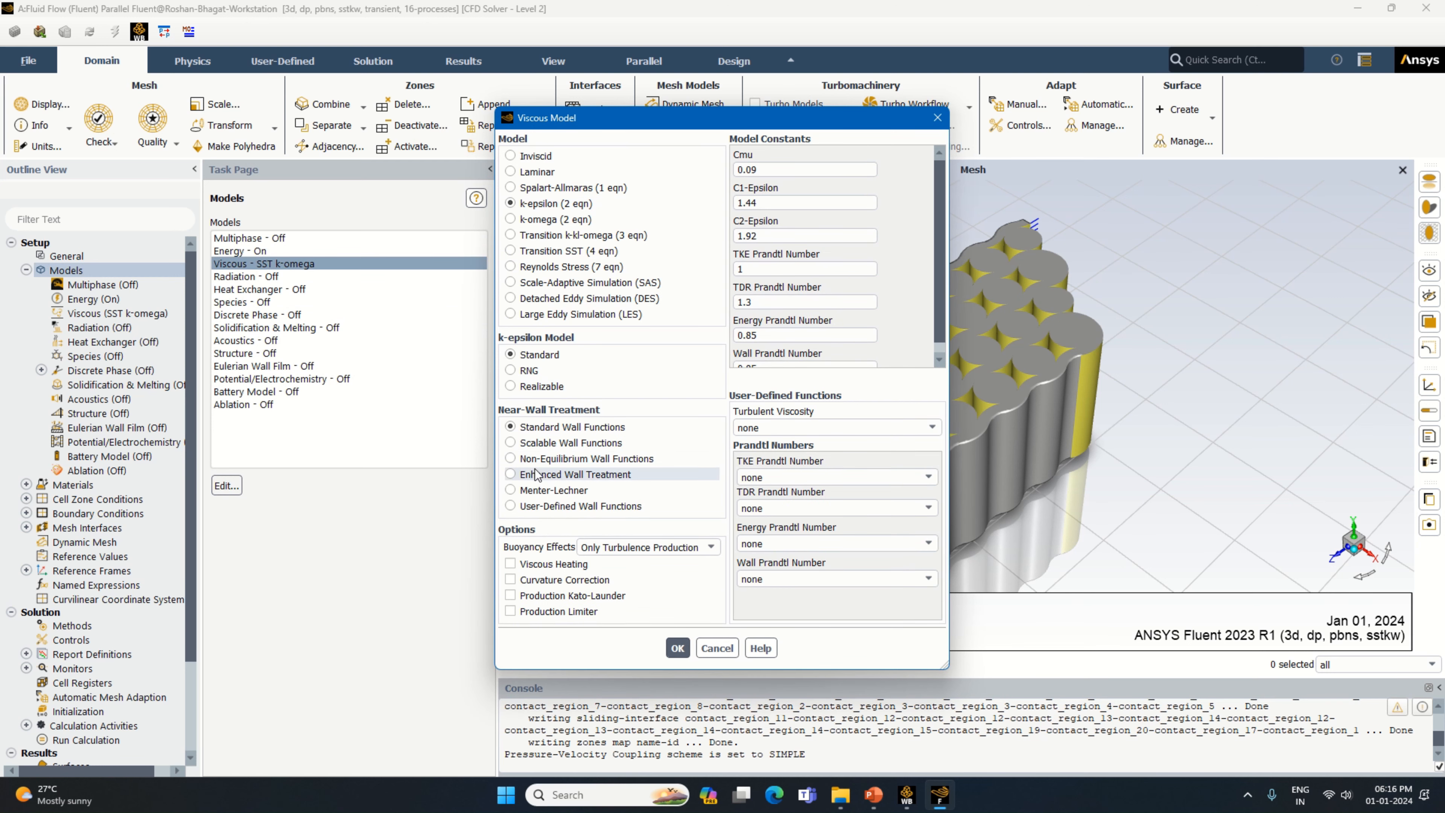
pyautogui.click(510, 474)
pyautogui.click(510, 562)
pyautogui.click(512, 636)
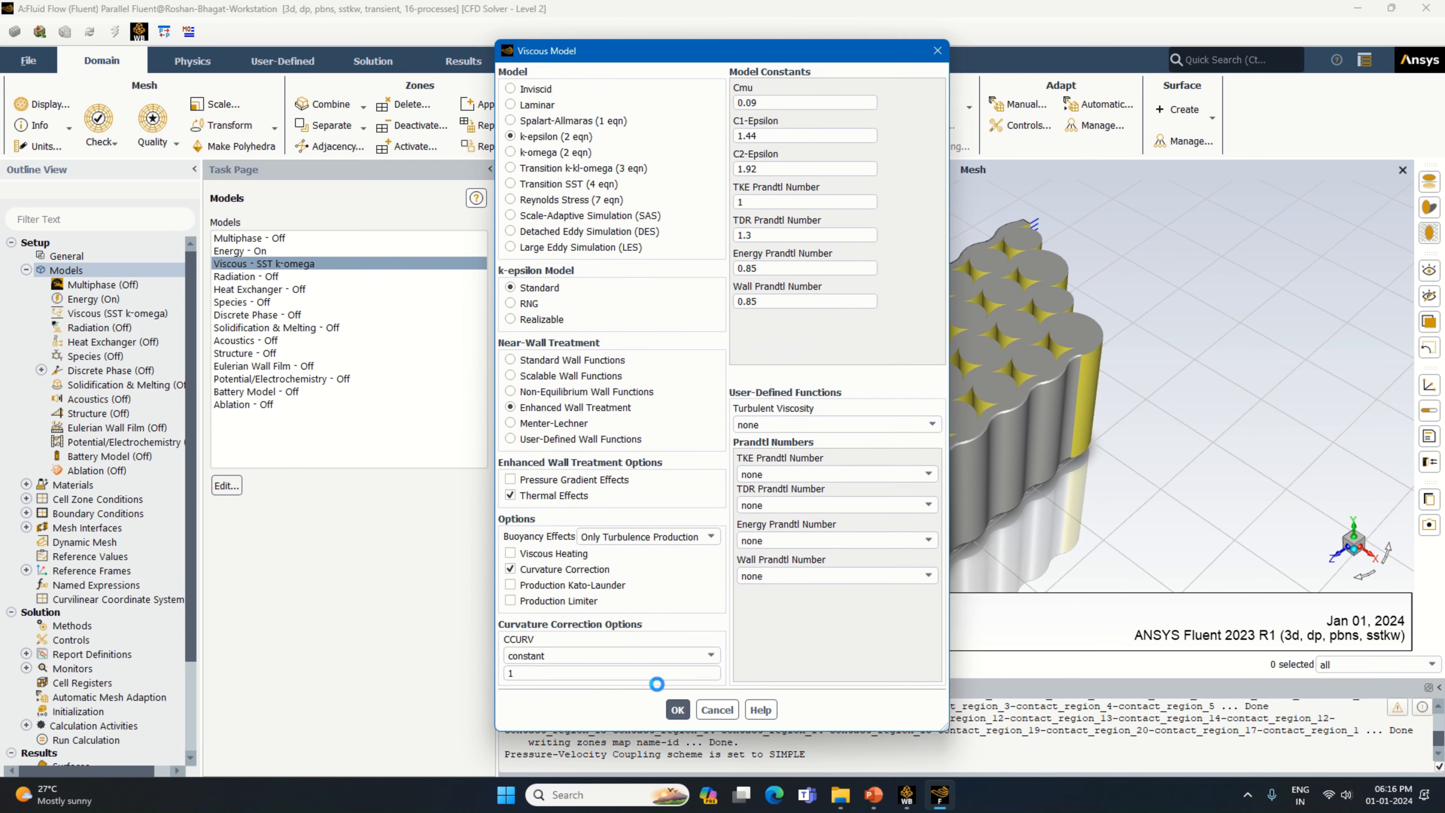
pyautogui.click(678, 708)
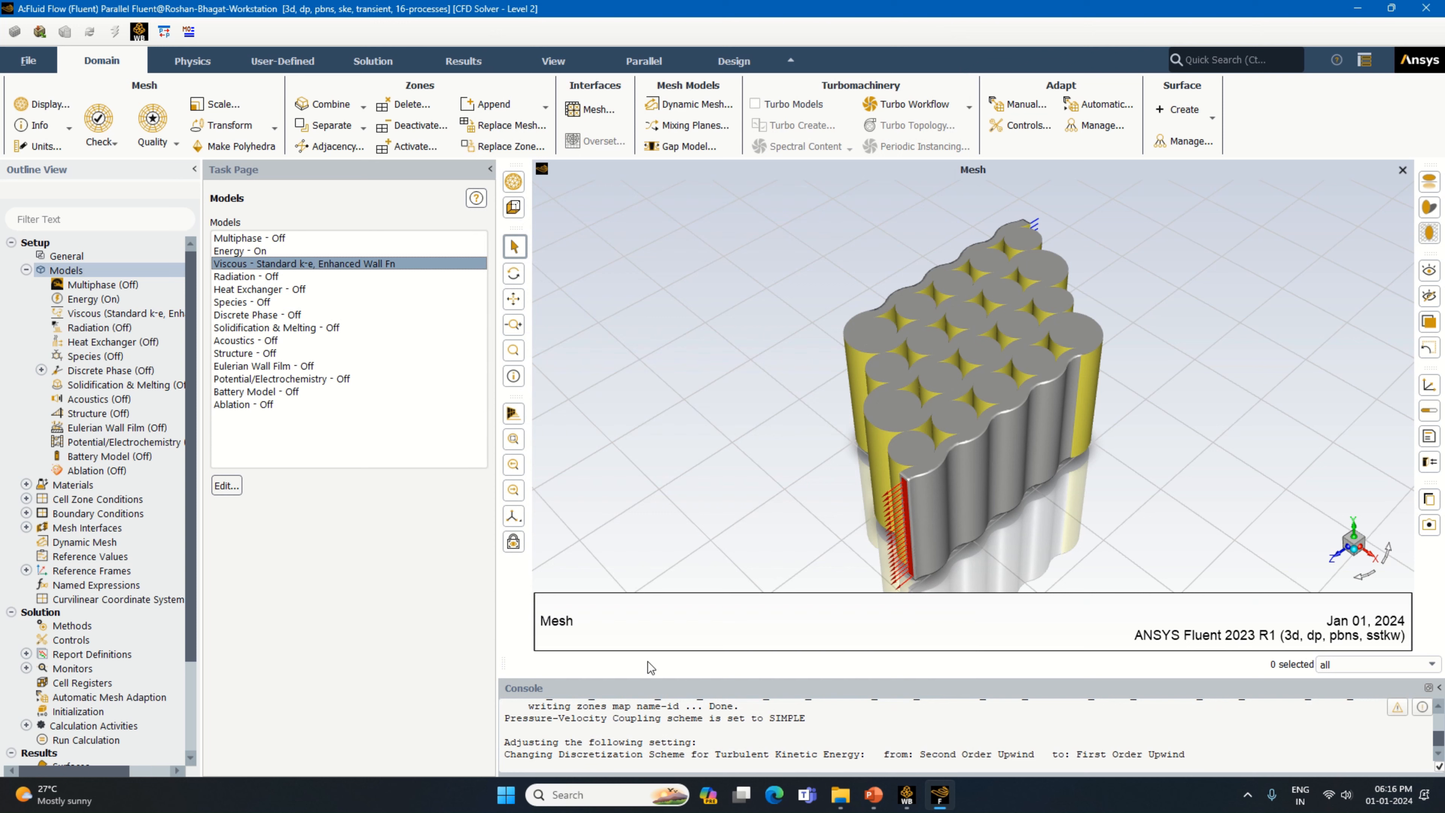
# Copy water-liquid (h2o<l>) from the Fluent database into the case's fluid materials.
pyautogui.click(27, 270)
pyautogui.doubleClick(44, 284)
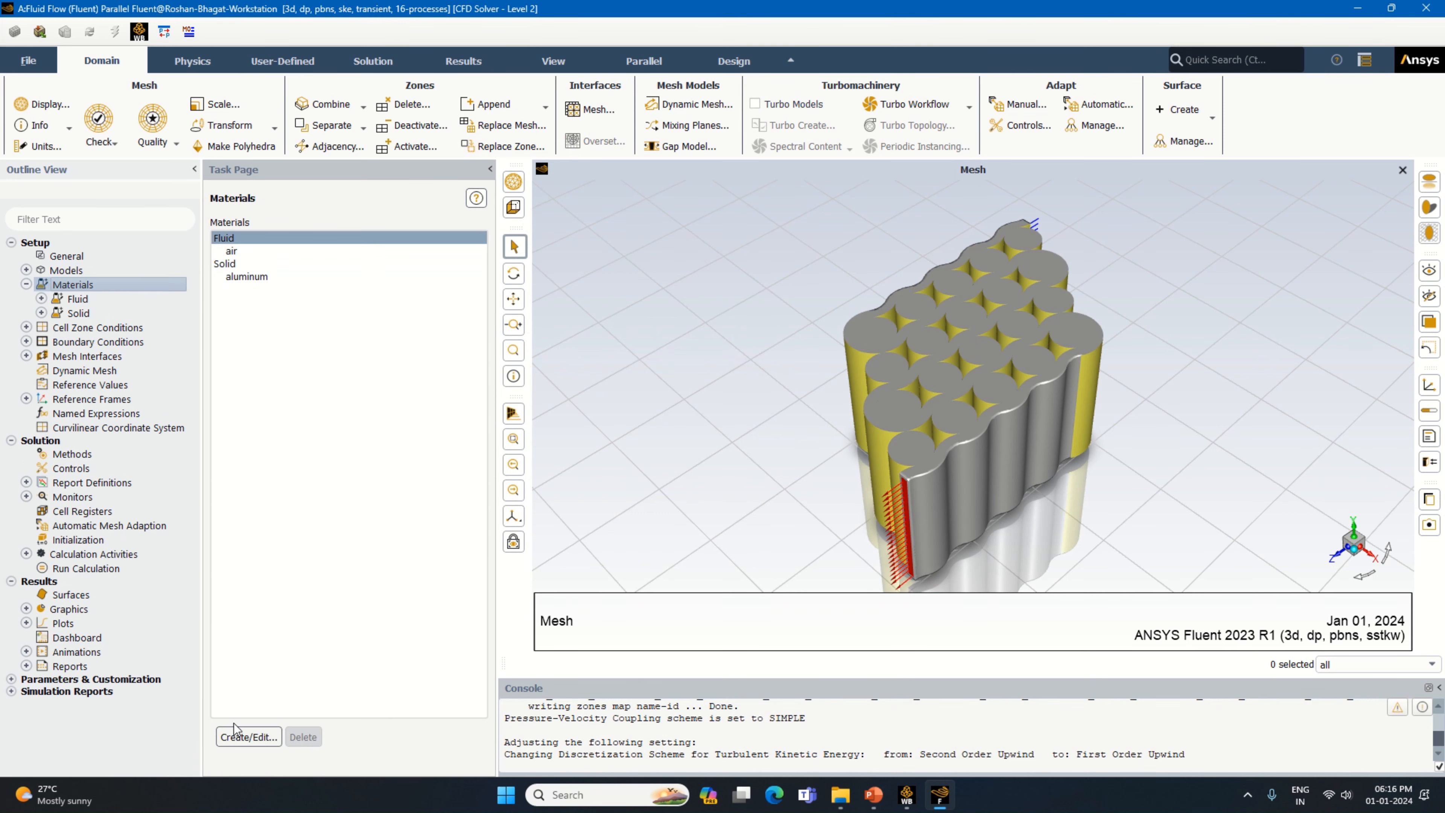
pyautogui.click(236, 734)
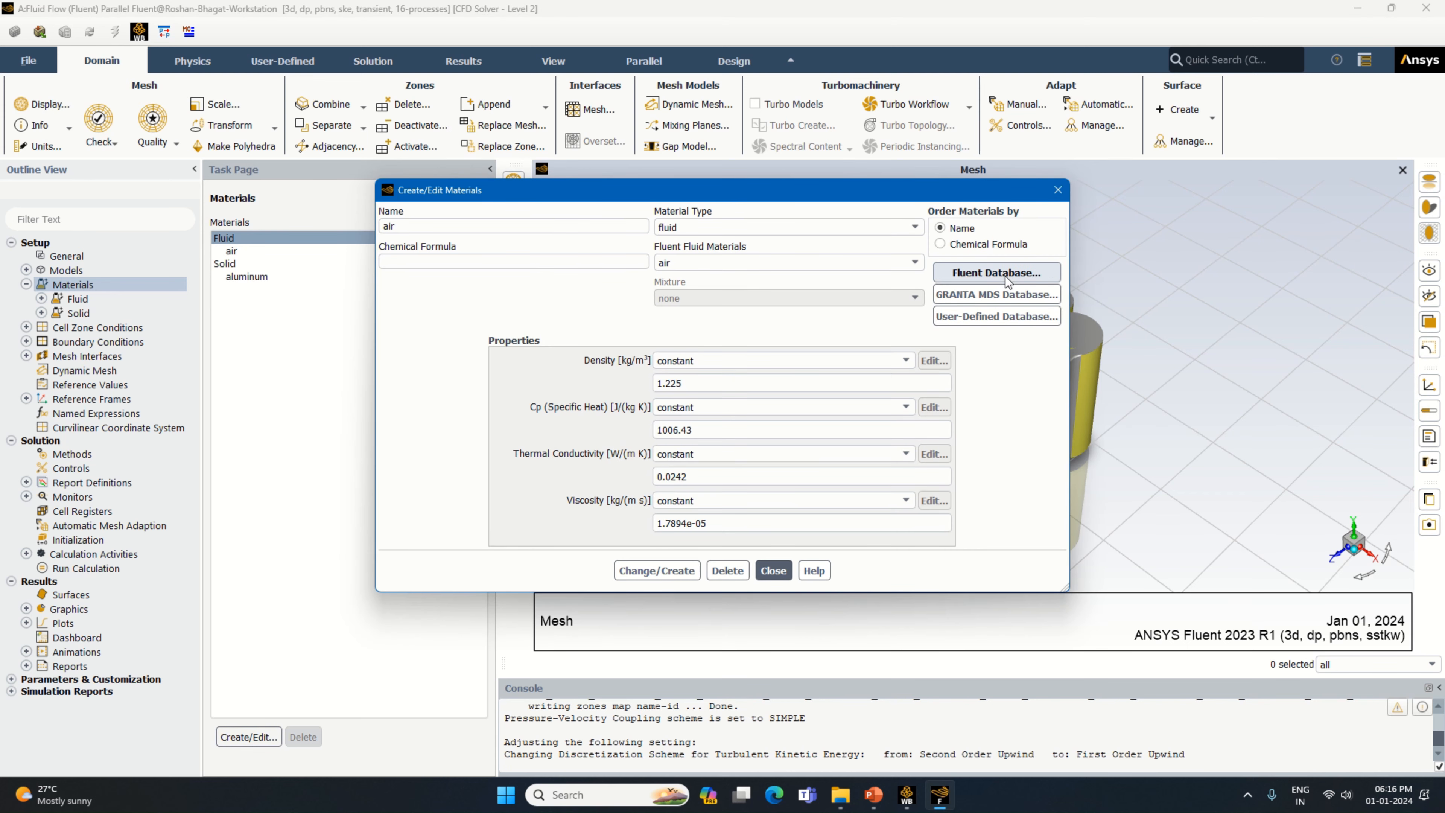
pyautogui.click(1006, 274)
pyautogui.moveTo(473, 458); pyautogui.dragTo(476, 506)
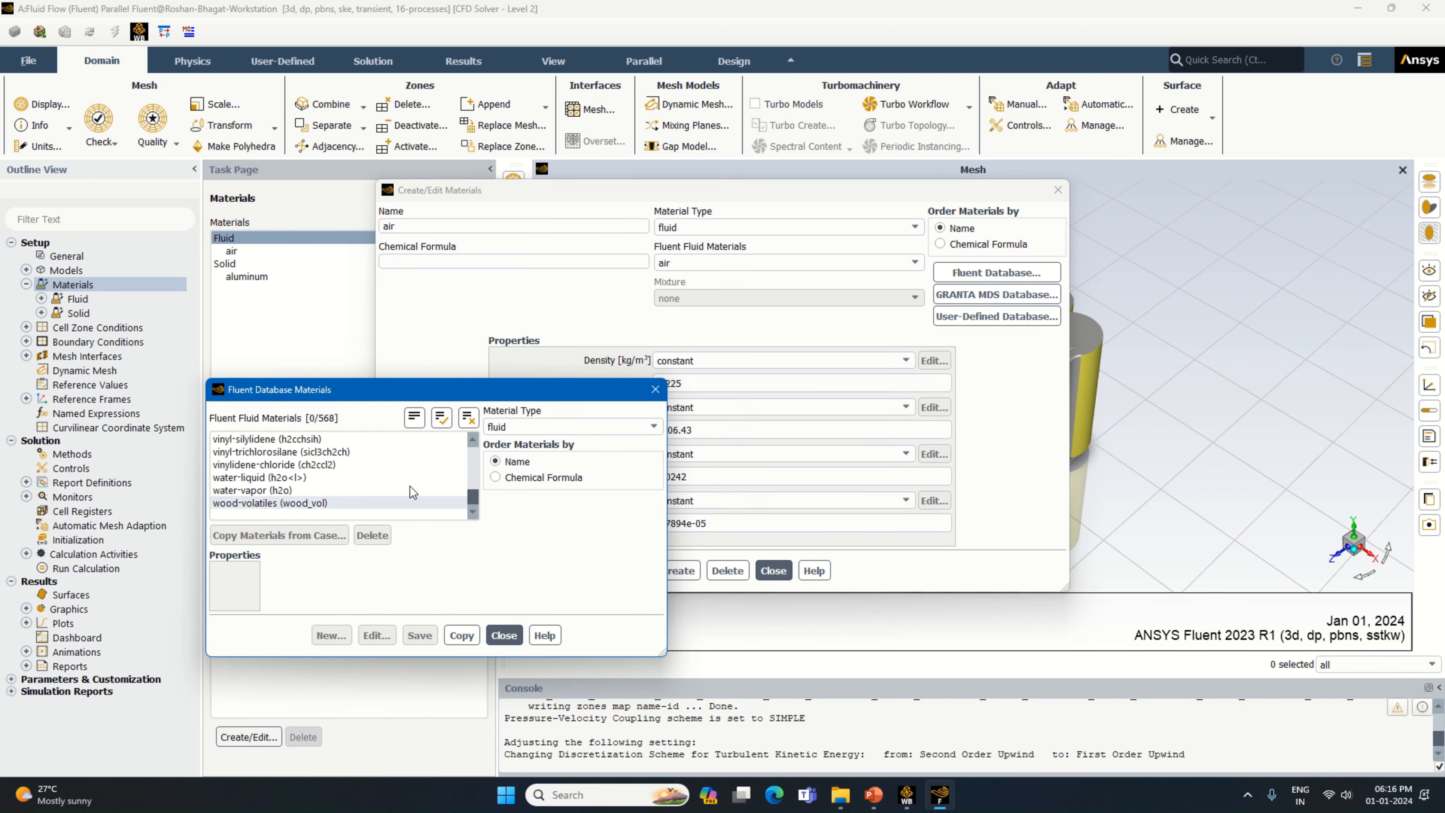
pyautogui.click(358, 477)
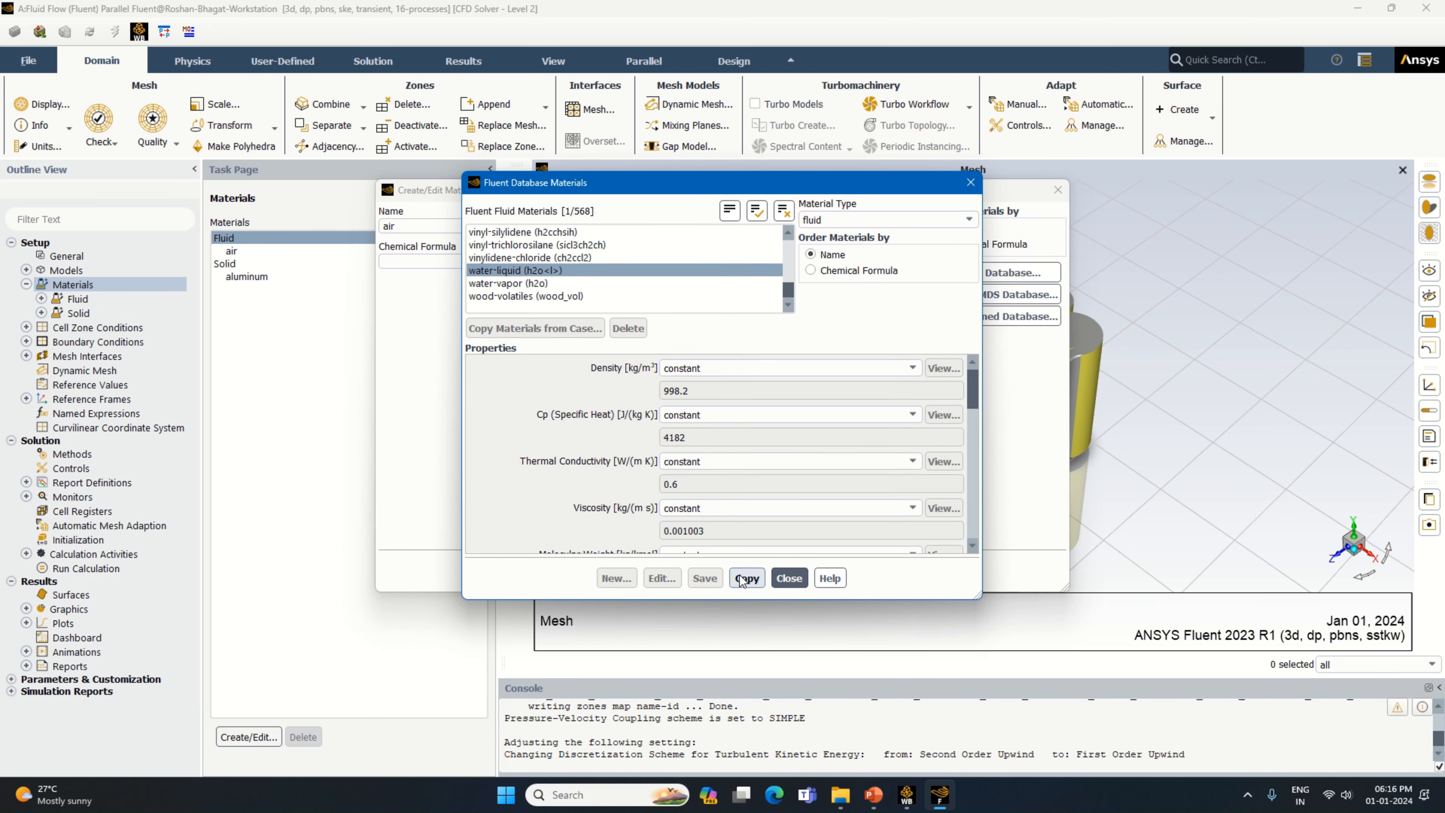
pyautogui.click(746, 578)
pyautogui.click(783, 578)
pyautogui.click(774, 571)
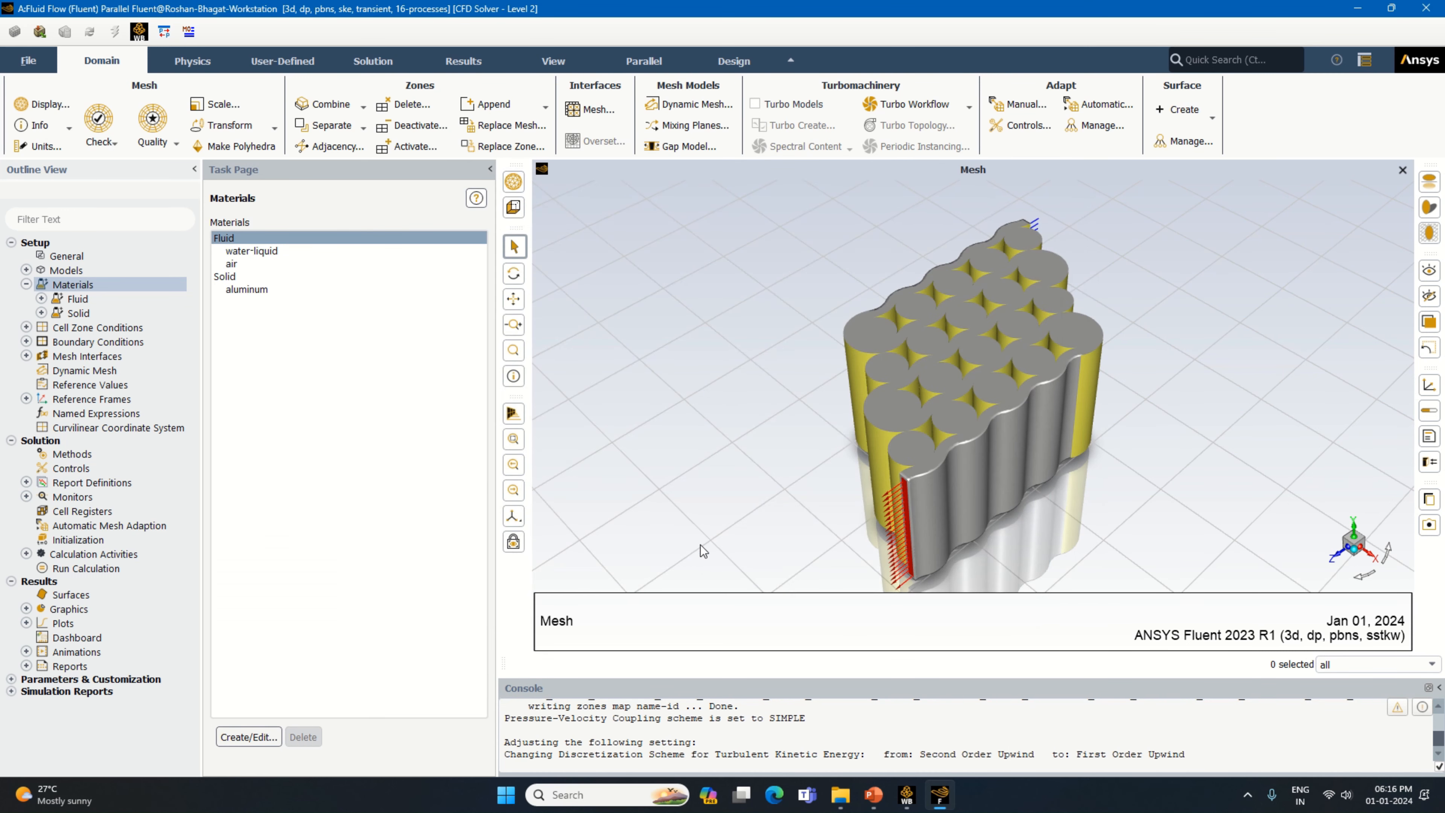
# Copy nickel (ni) from the Fluent database into the case's solid materials.
pyautogui.click(225, 277)
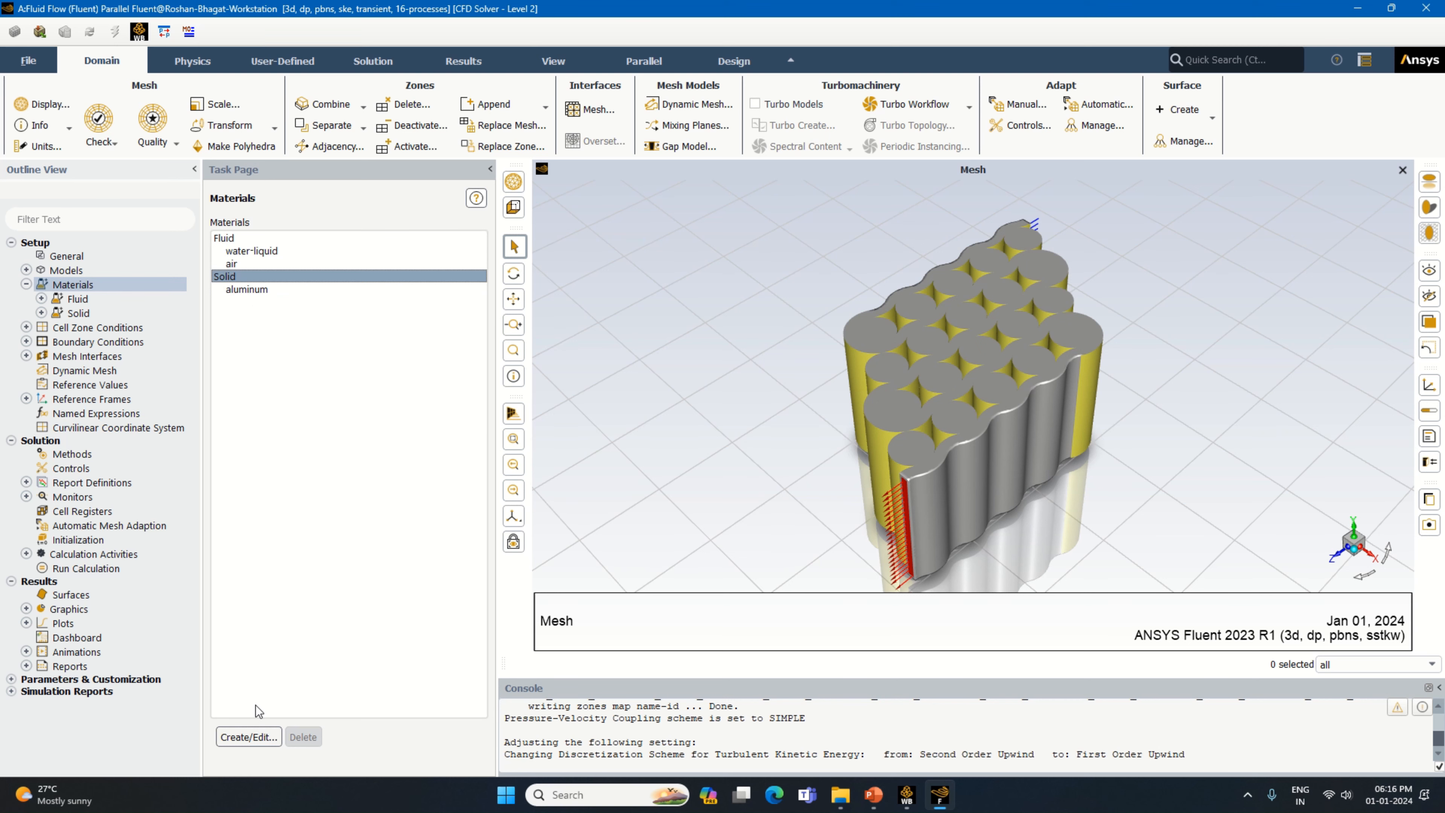
pyautogui.click(257, 736)
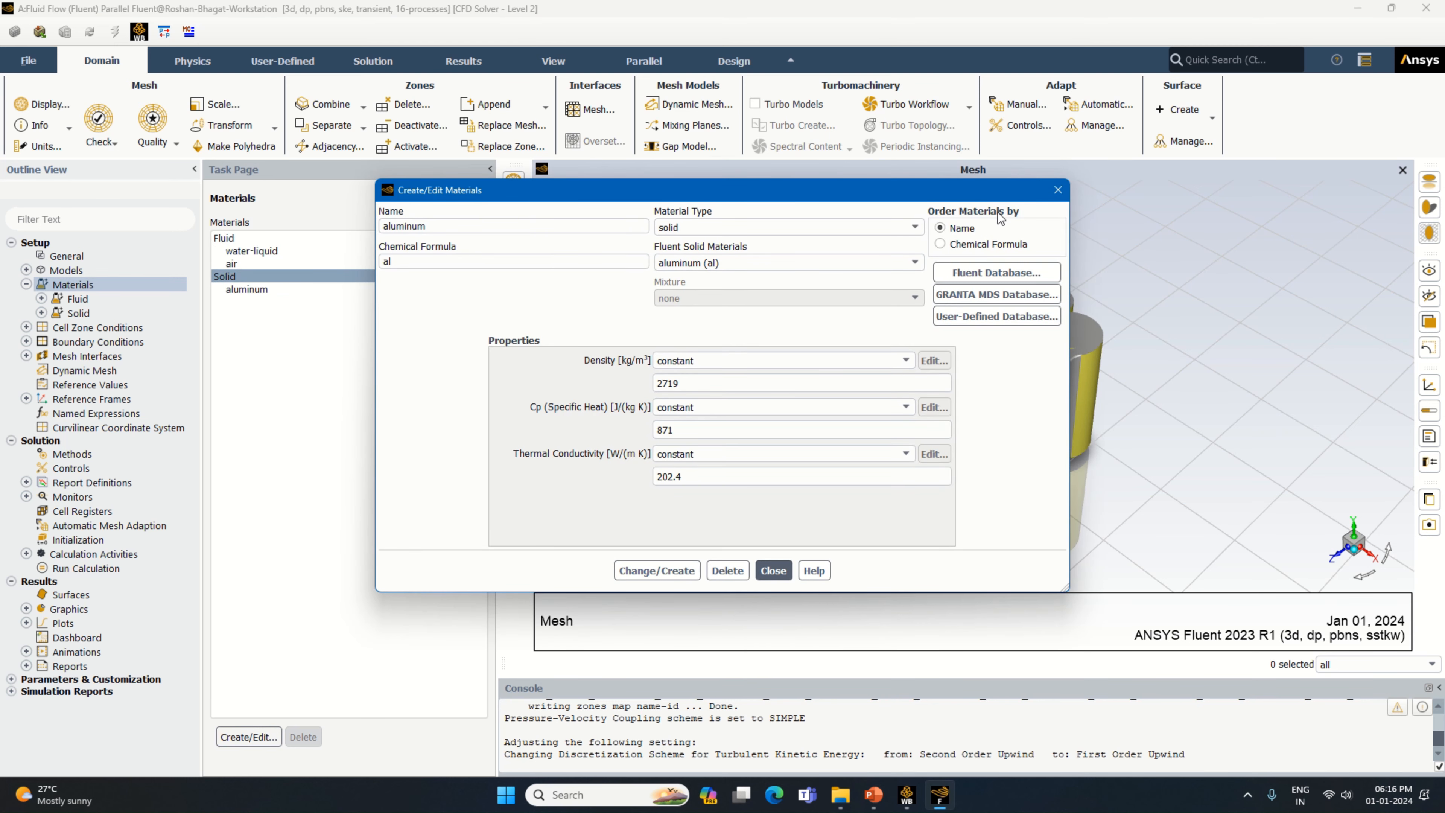
pyautogui.click(1010, 273)
pyautogui.click(841, 223)
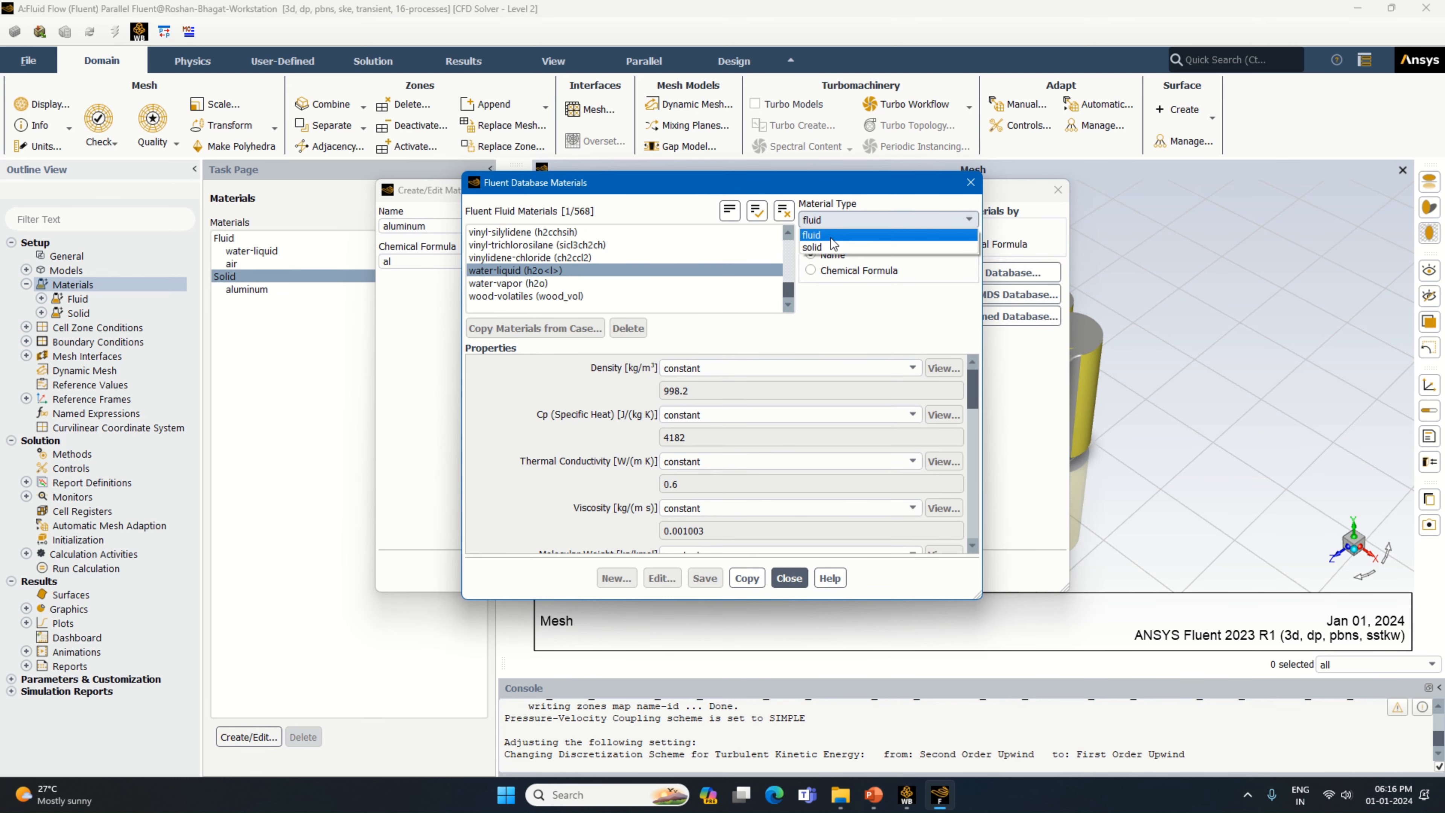
pyautogui.click(837, 246)
pyautogui.click(488, 257)
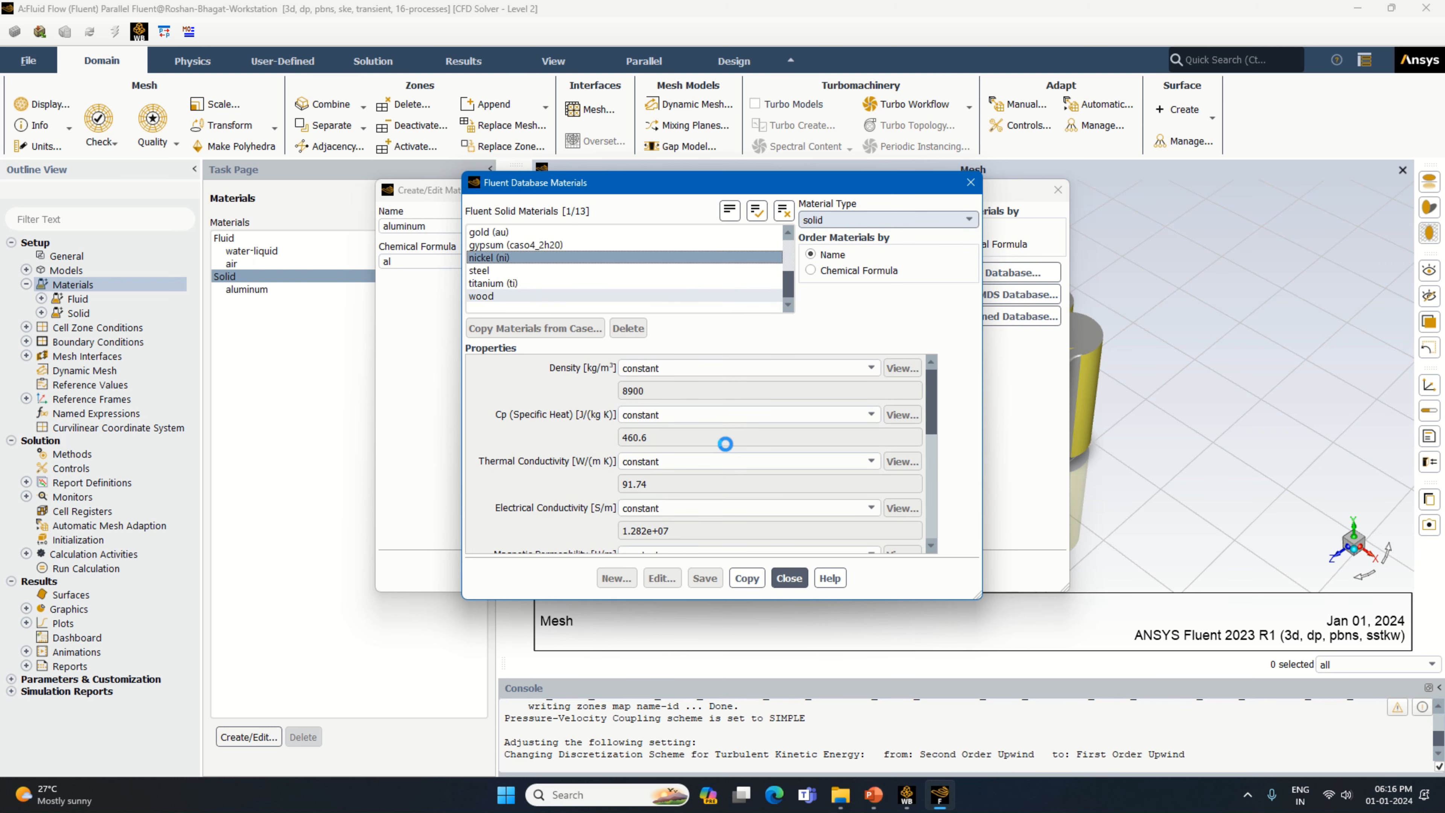
pyautogui.click(747, 578)
pyautogui.click(788, 578)
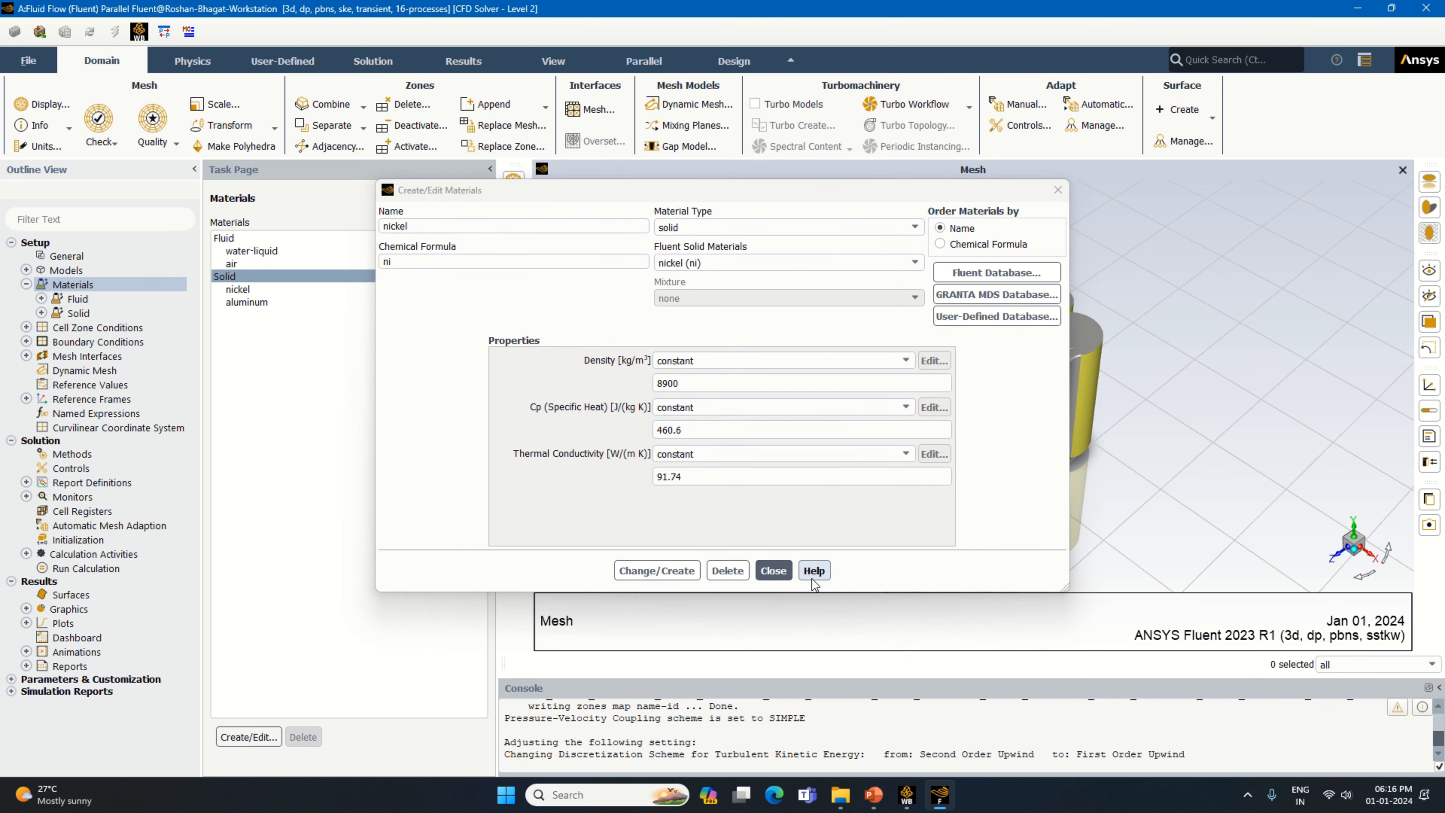
pyautogui.click(775, 477)
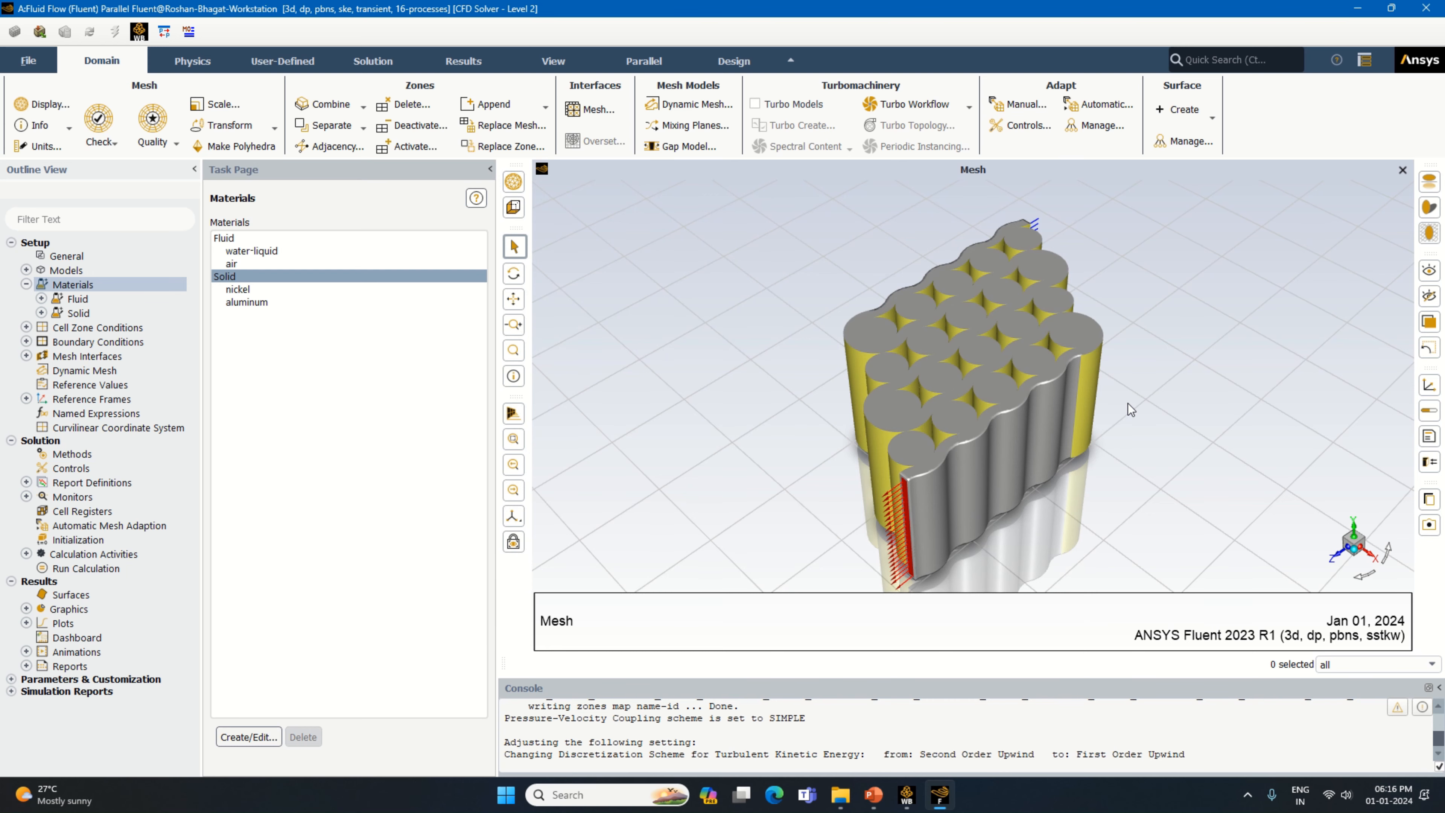
# Apply nickel as the material of the cell zone in the cell zone conditions.
pyautogui.moveTo(1147, 457); pyautogui.dragTo(887, 393)
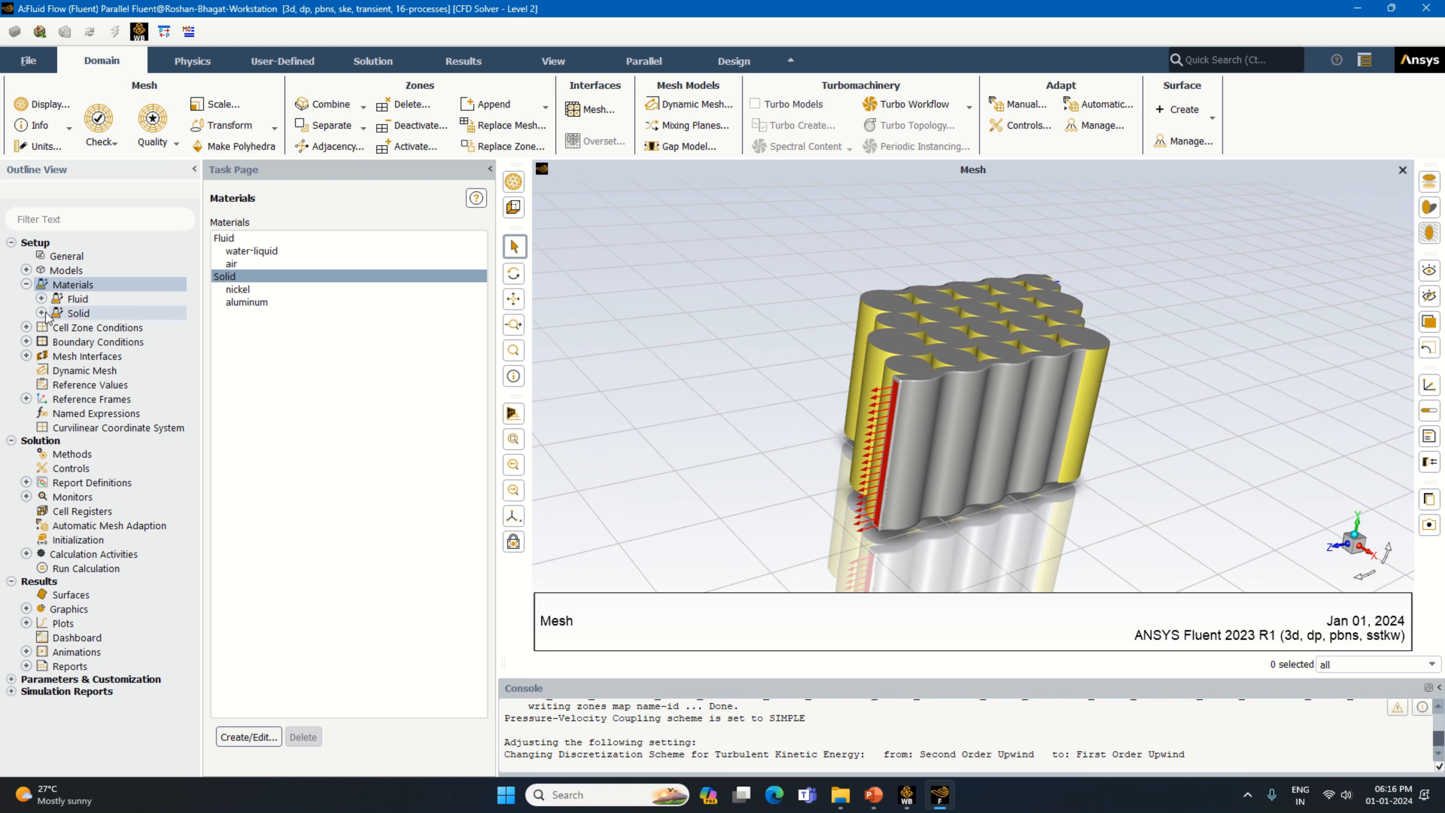
pyautogui.doubleClick(98, 328)
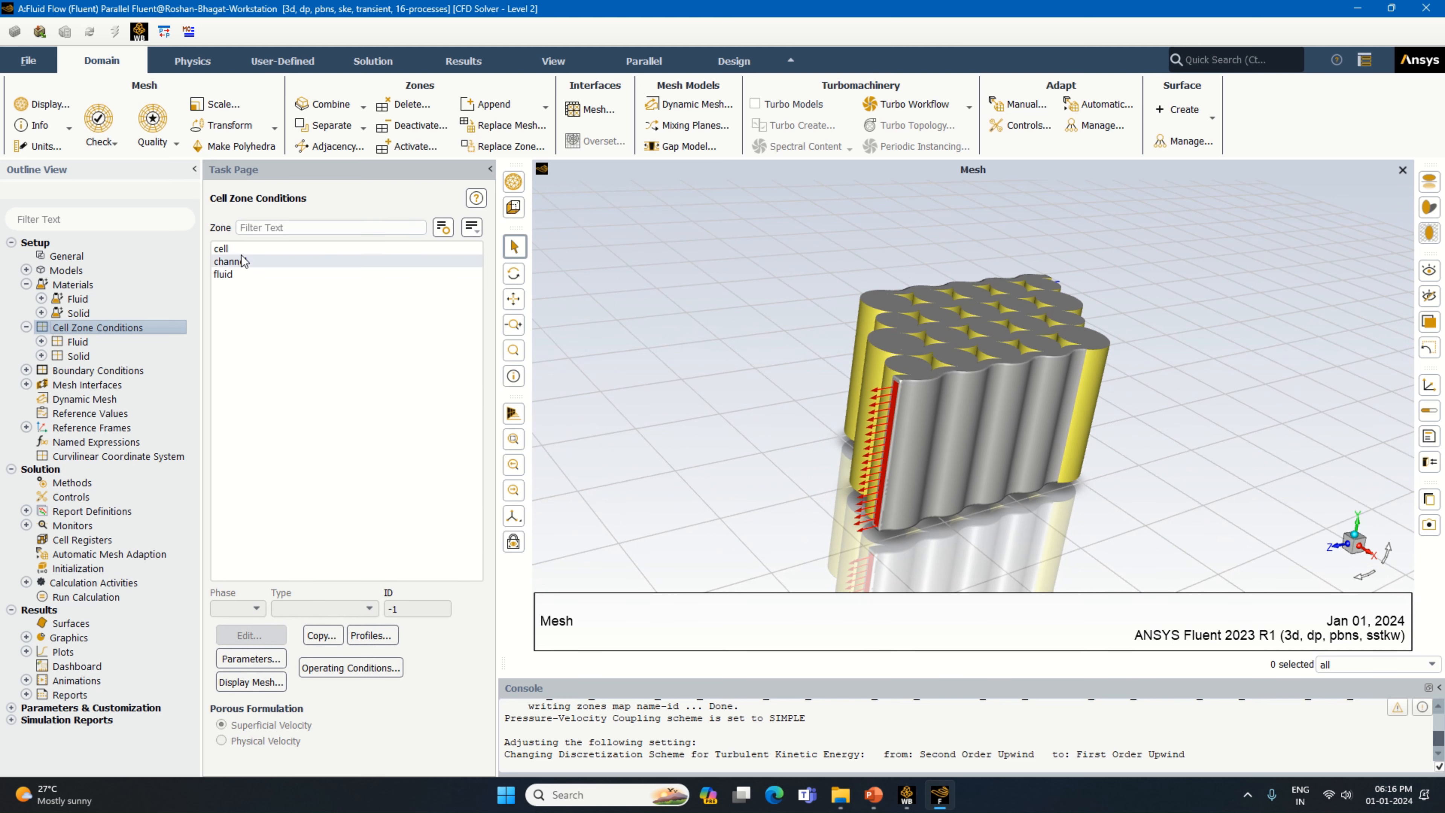
pyautogui.click(261, 248)
pyautogui.click(248, 635)
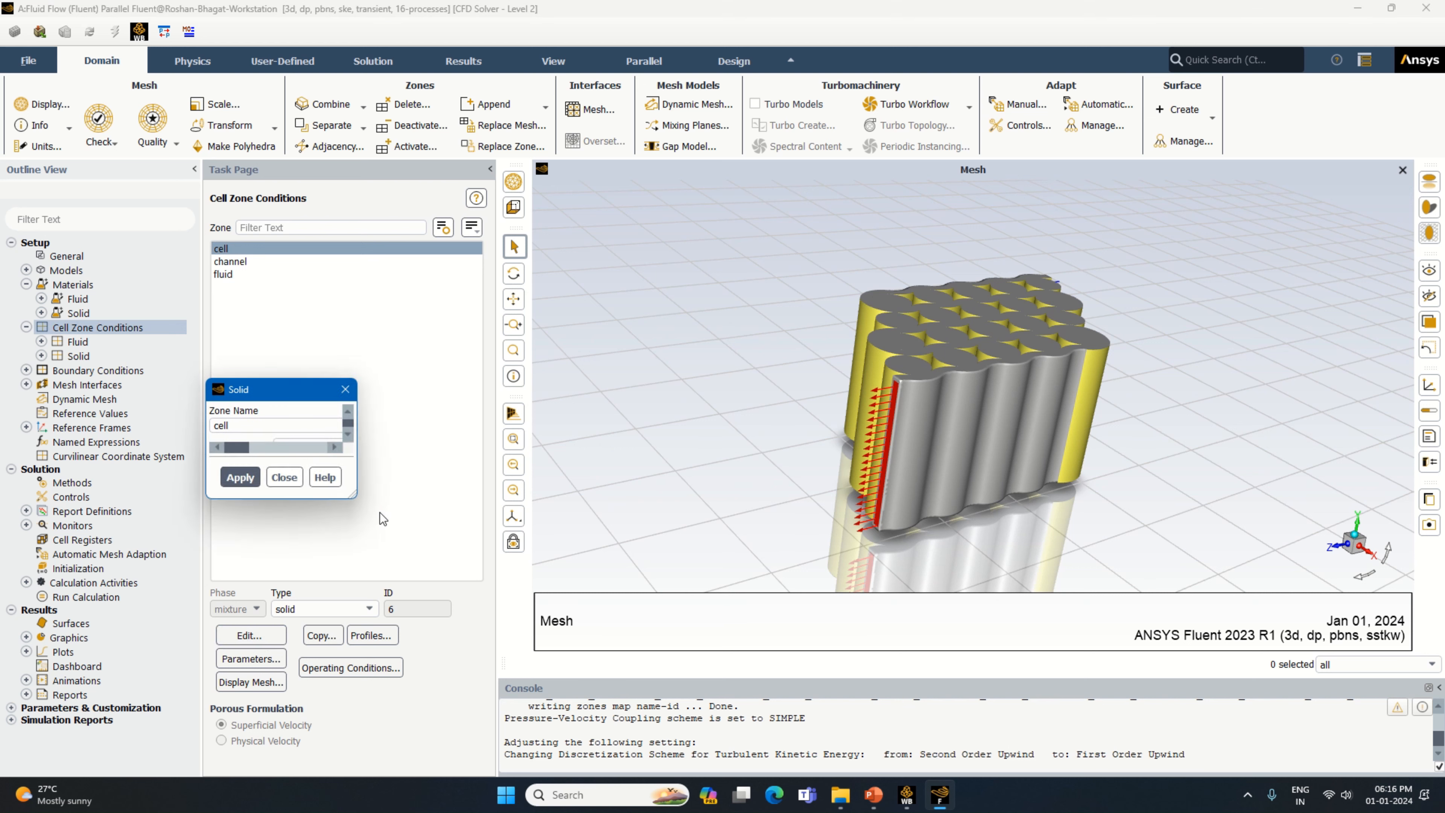
pyautogui.click(341, 447)
pyautogui.click(345, 467)
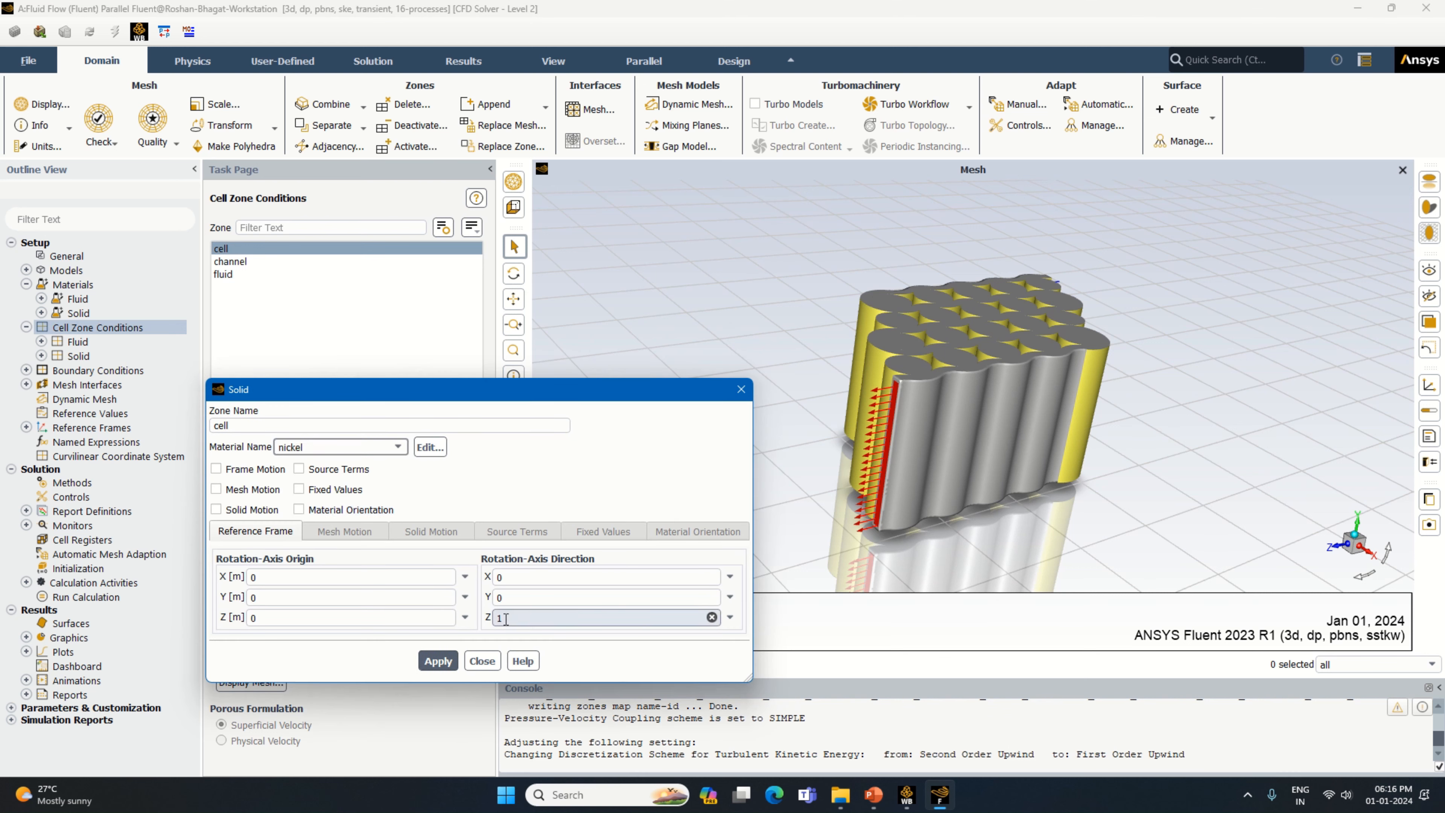
pyautogui.click(444, 661)
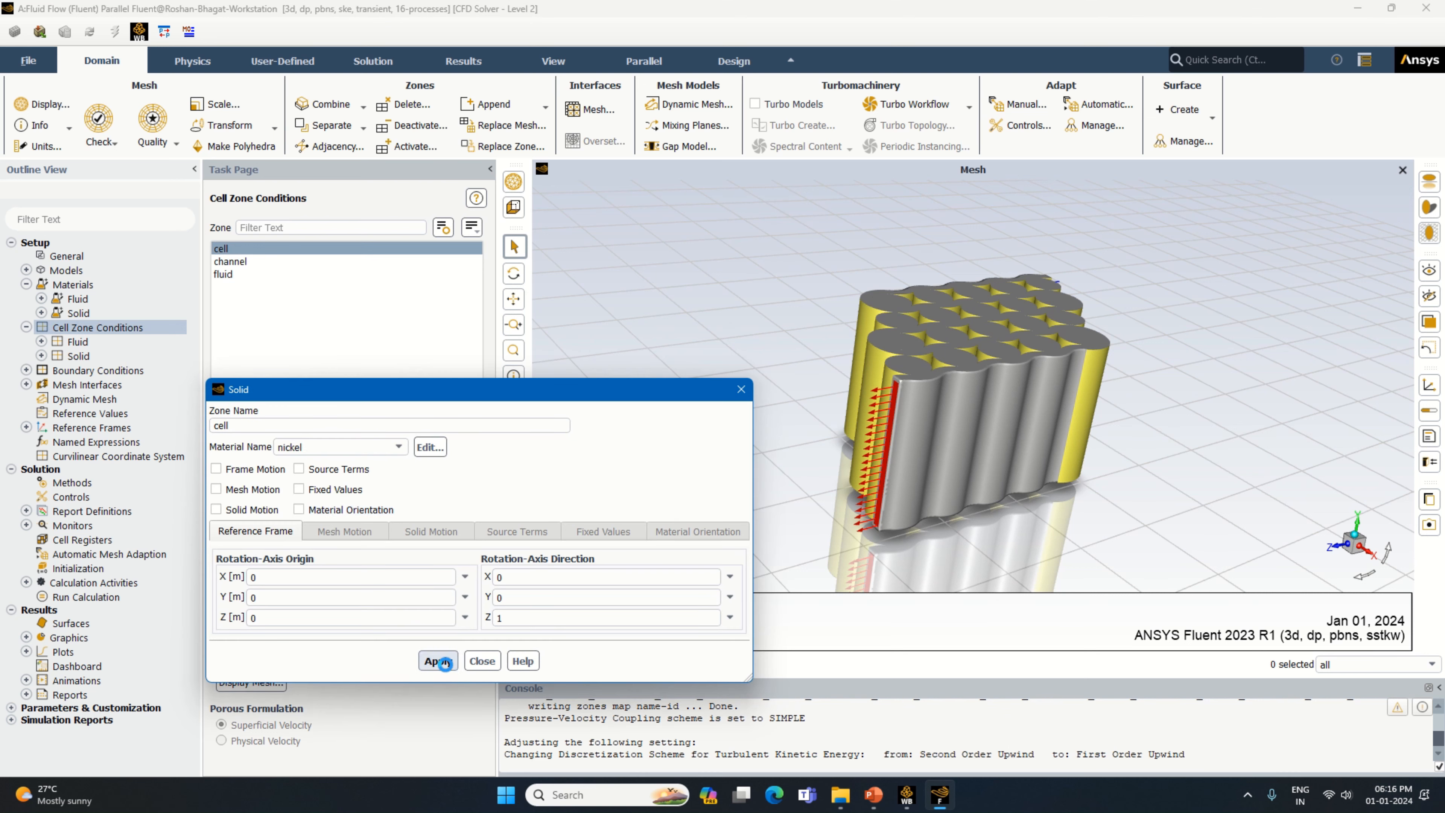
pyautogui.click(482, 661)
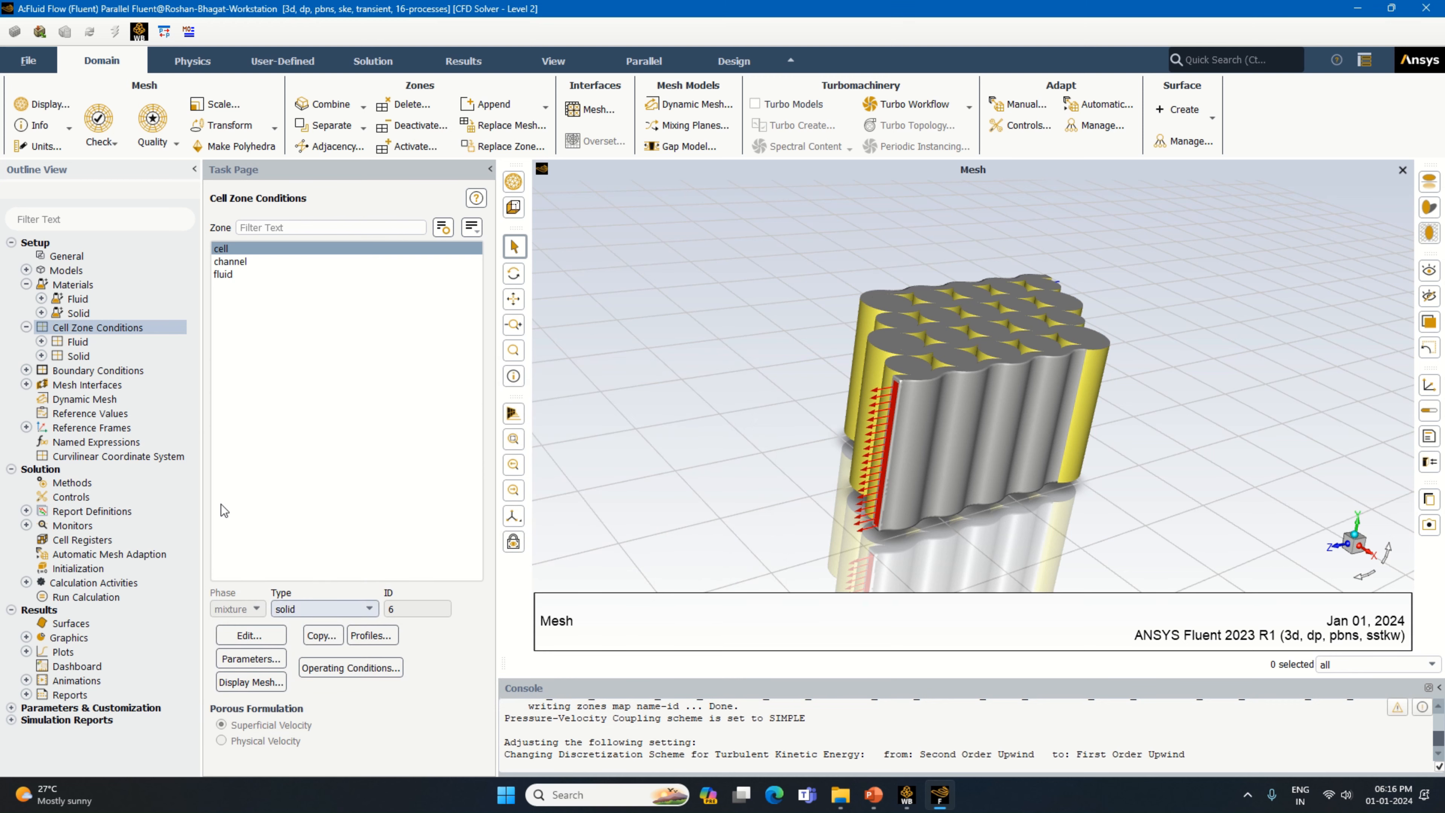
# Check the material assigned to the channel zone and close its conditions.
pyautogui.click(230, 261)
pyautogui.click(278, 630)
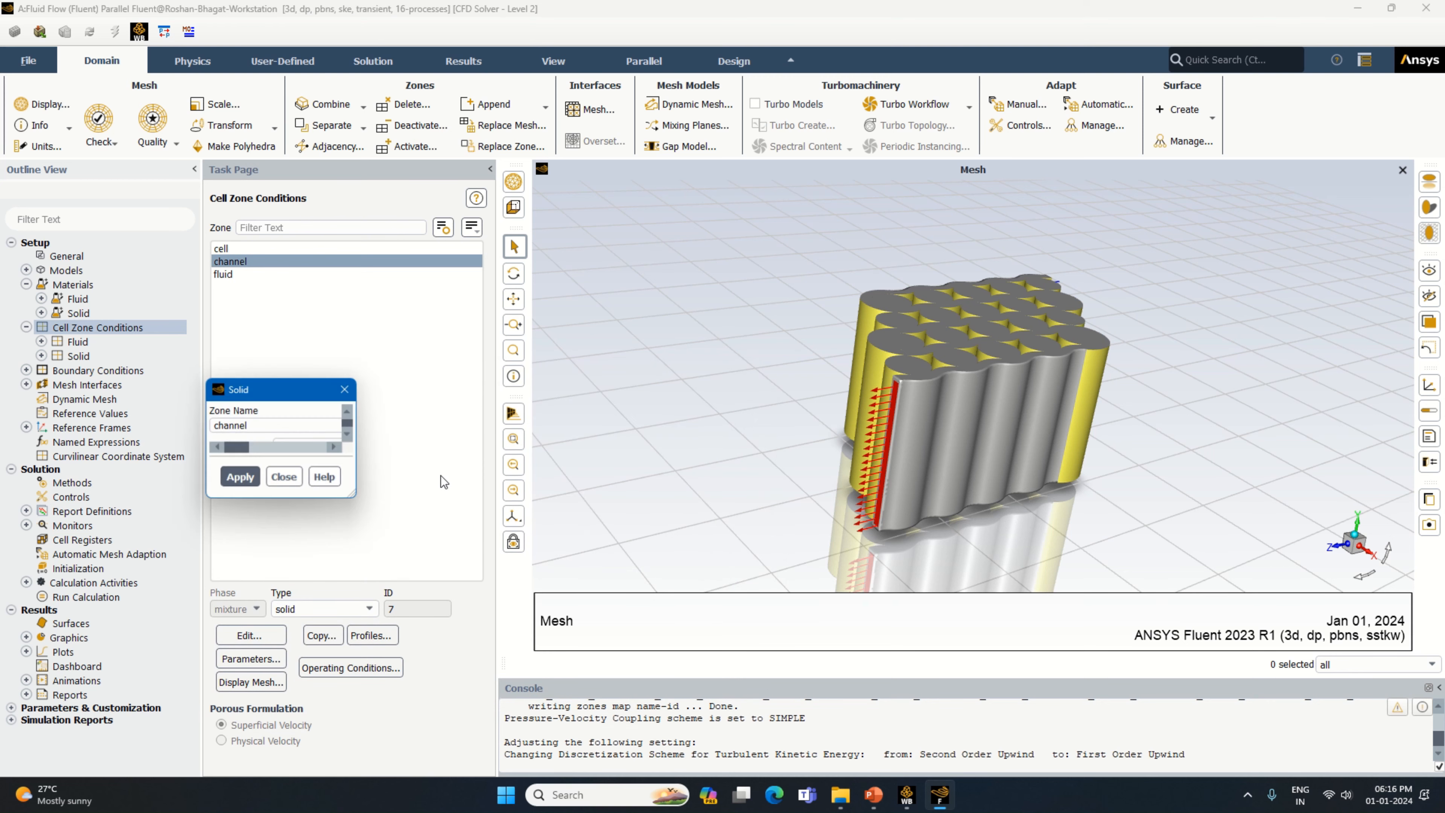
pyautogui.click(482, 661)
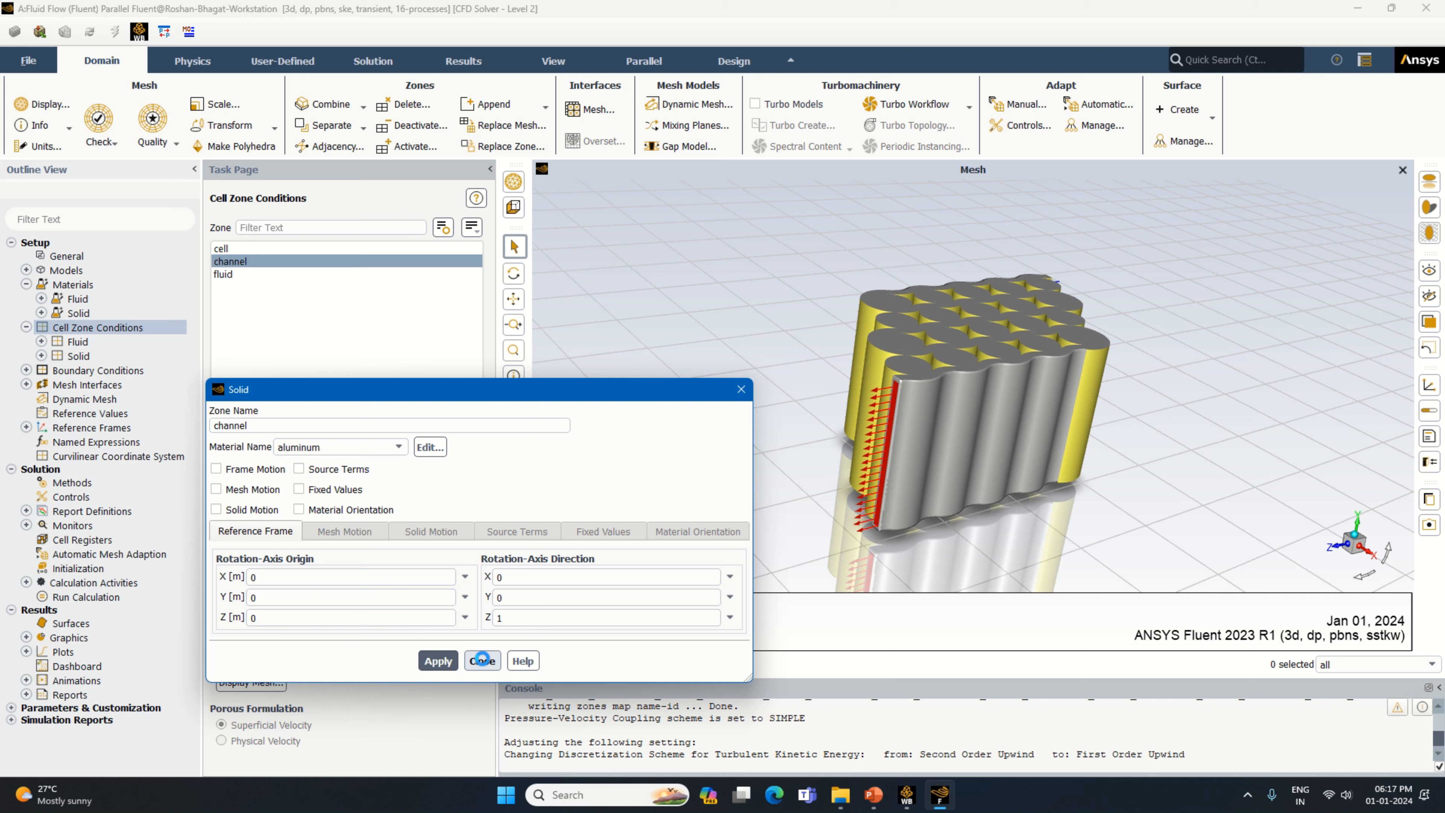
# Assign water-liquid as the material of the fluid zone in the cell zone conditions.
pyautogui.click(228, 274)
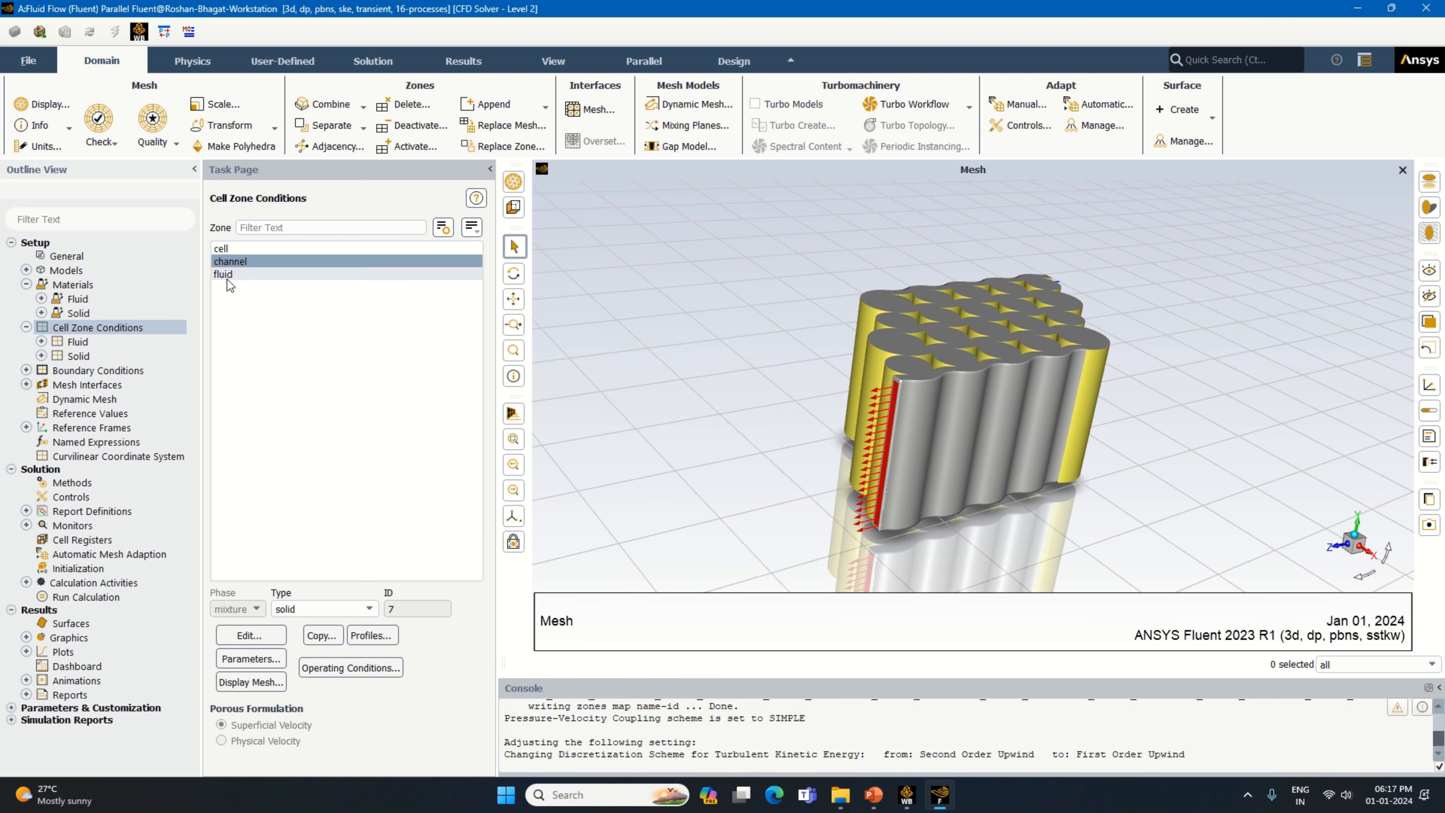
pyautogui.click(263, 635)
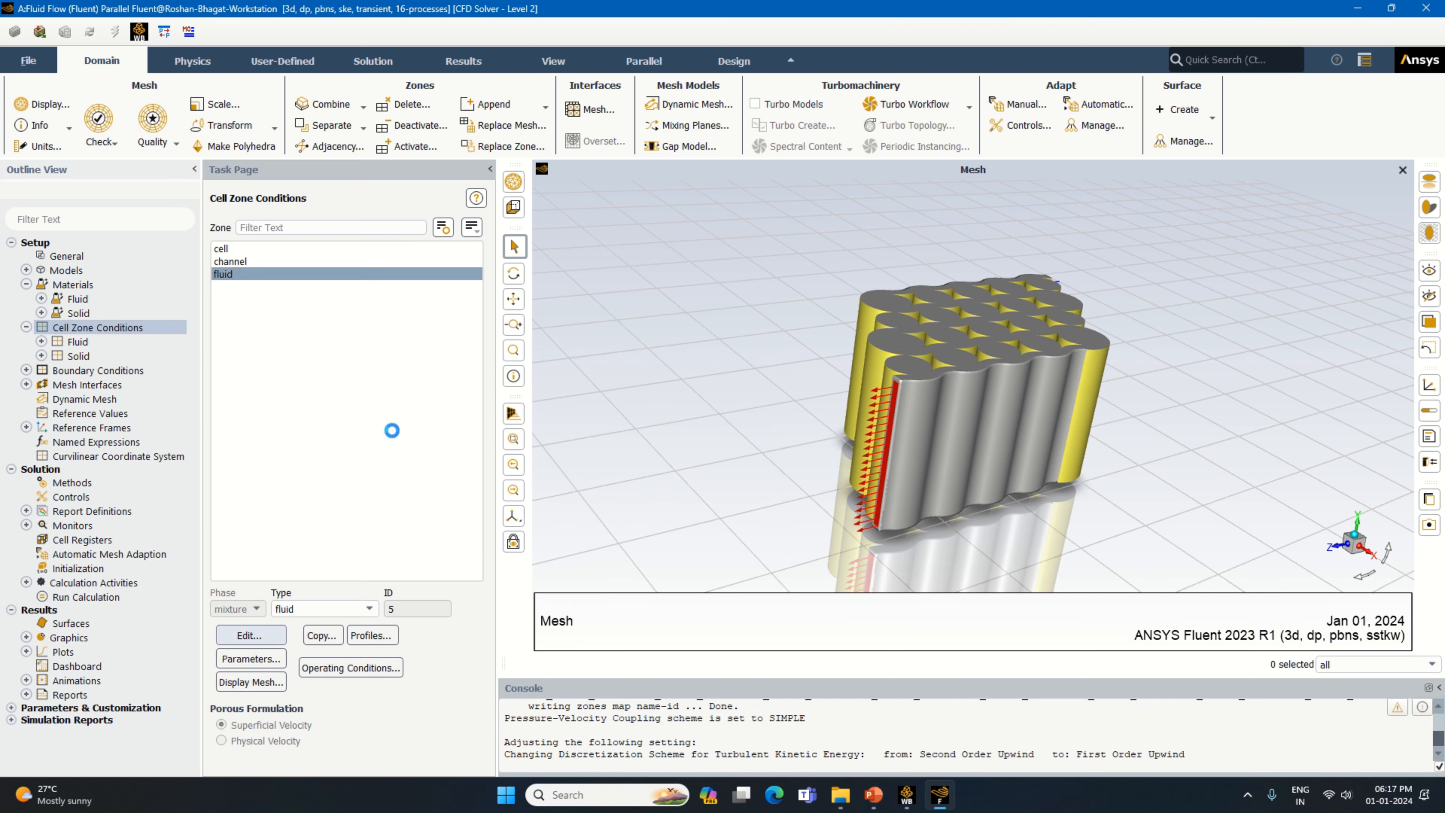
pyautogui.click(379, 448)
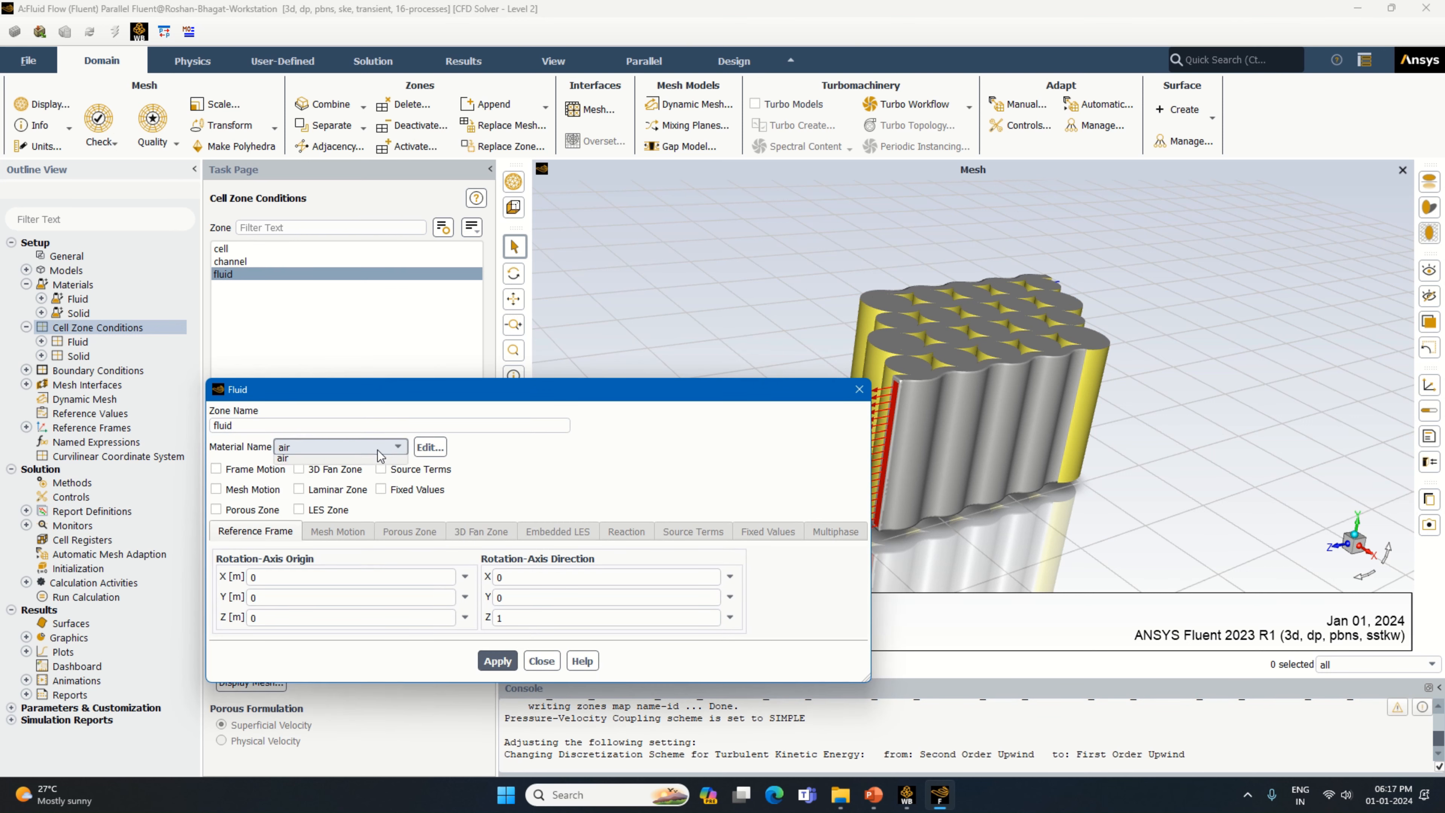
pyautogui.click(353, 470)
pyautogui.click(498, 660)
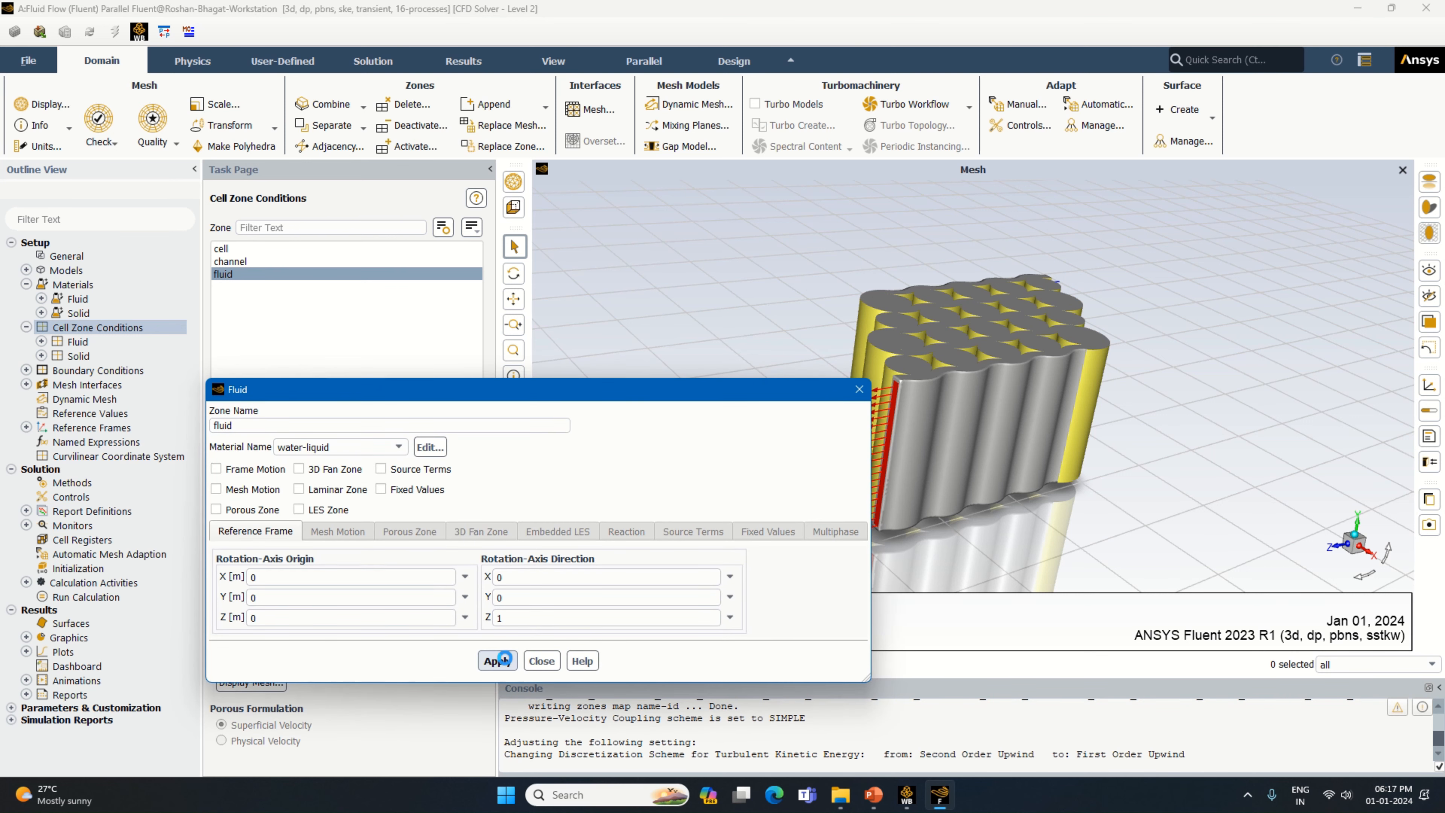
pyautogui.click(534, 658)
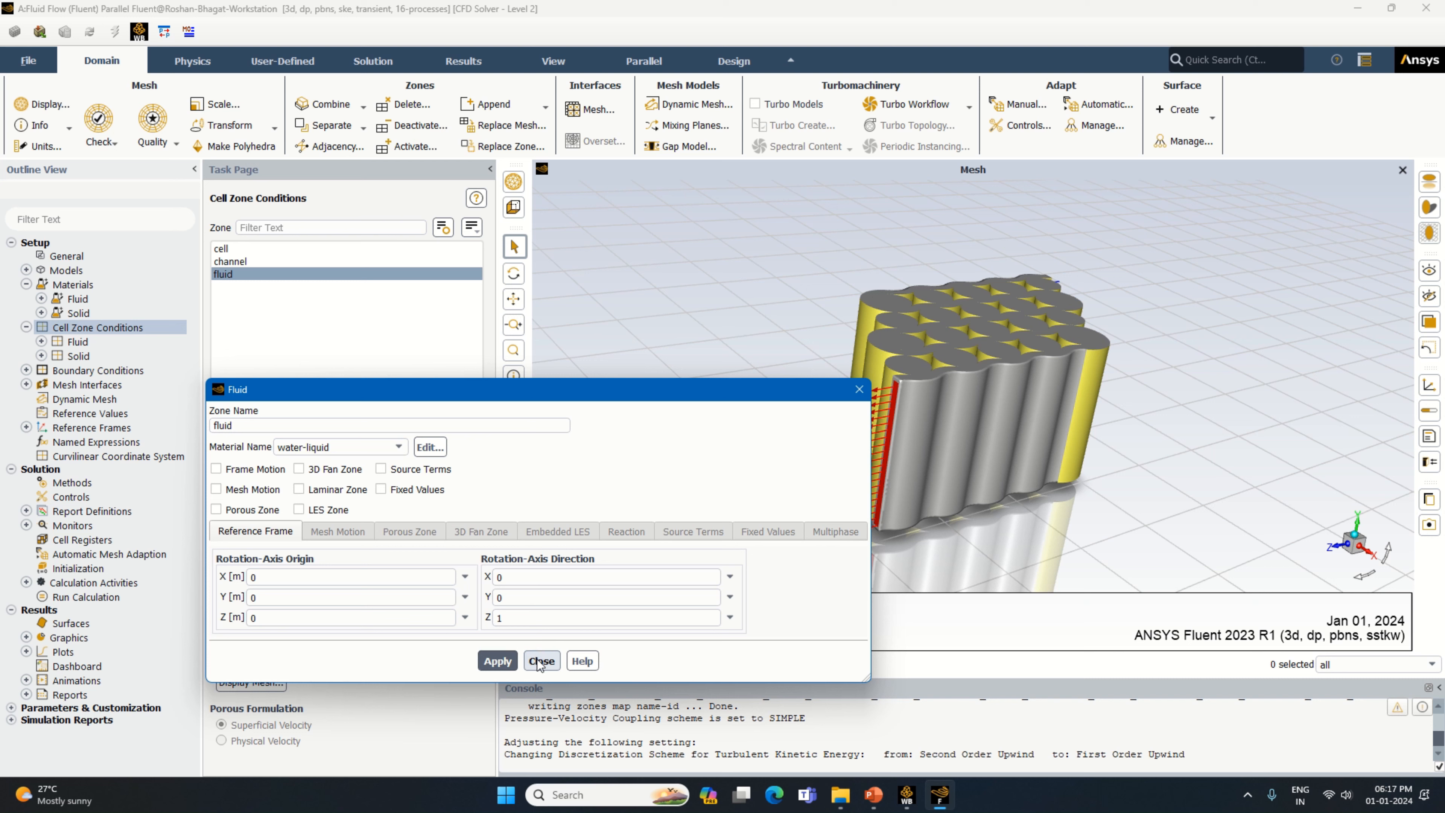
# Set the velocity magnitude of the inlet boundary condition to 2 m/s.
pyautogui.click(26, 327)
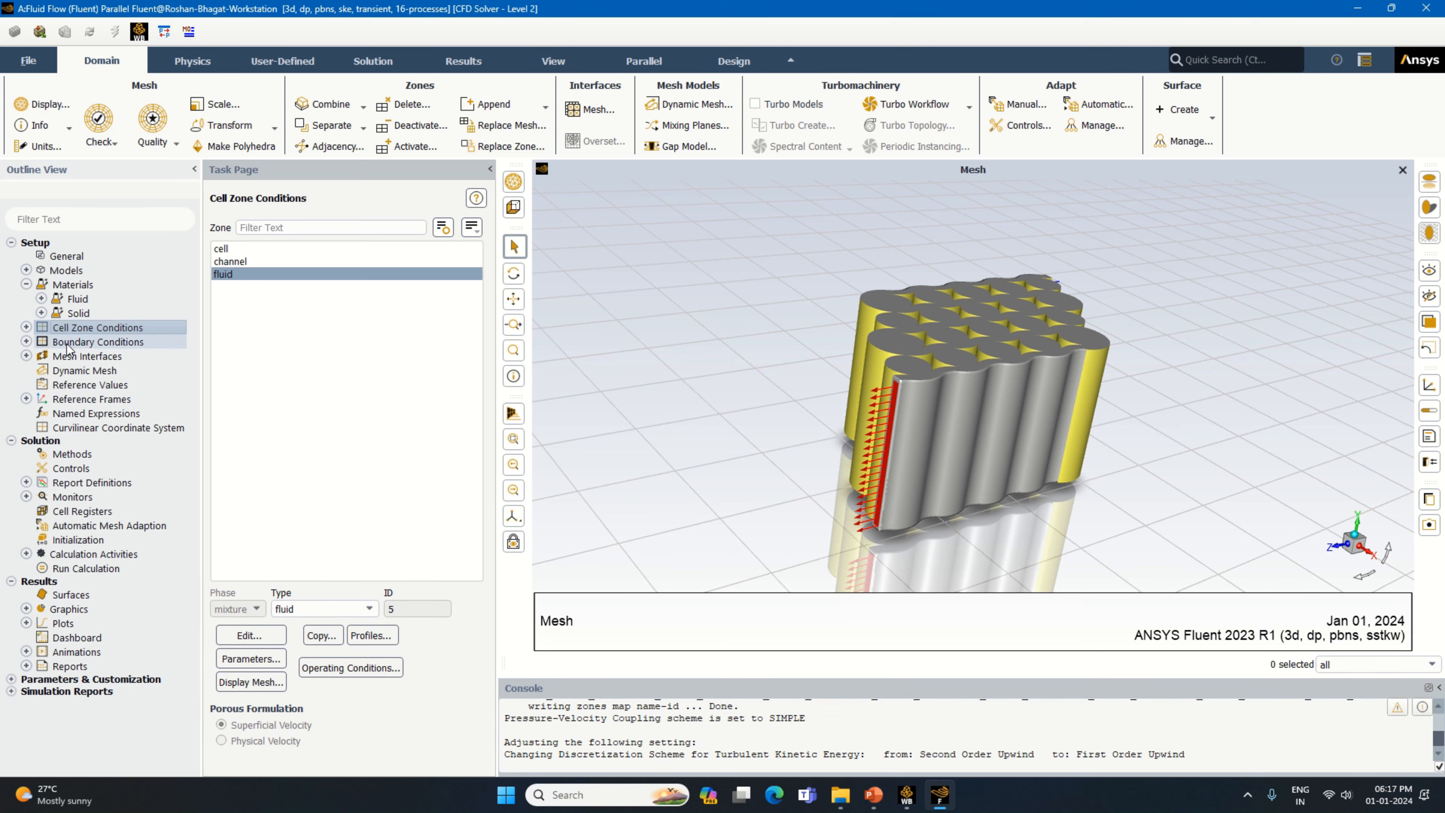
pyautogui.doubleClick(93, 343)
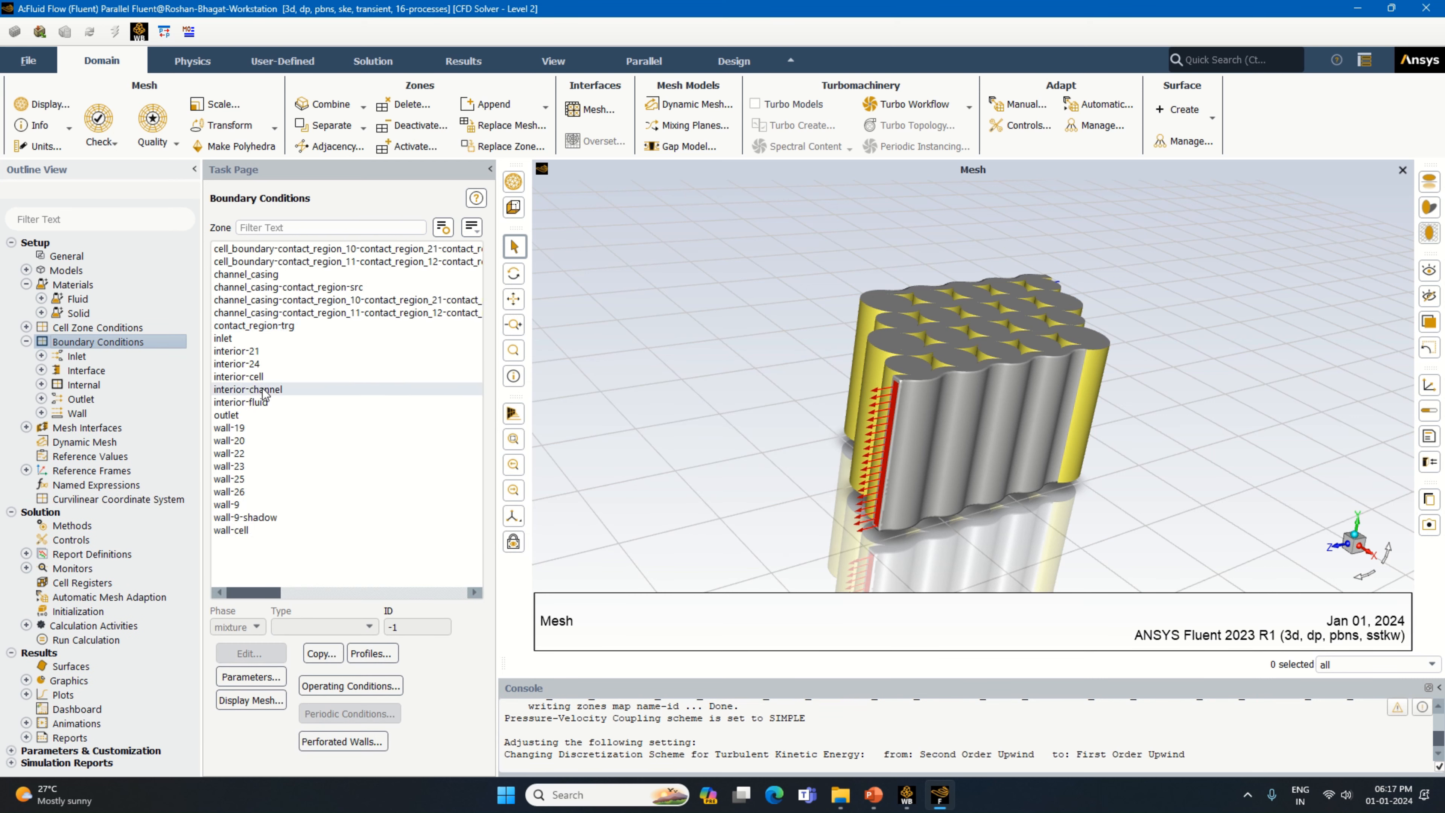
pyautogui.click(223, 337)
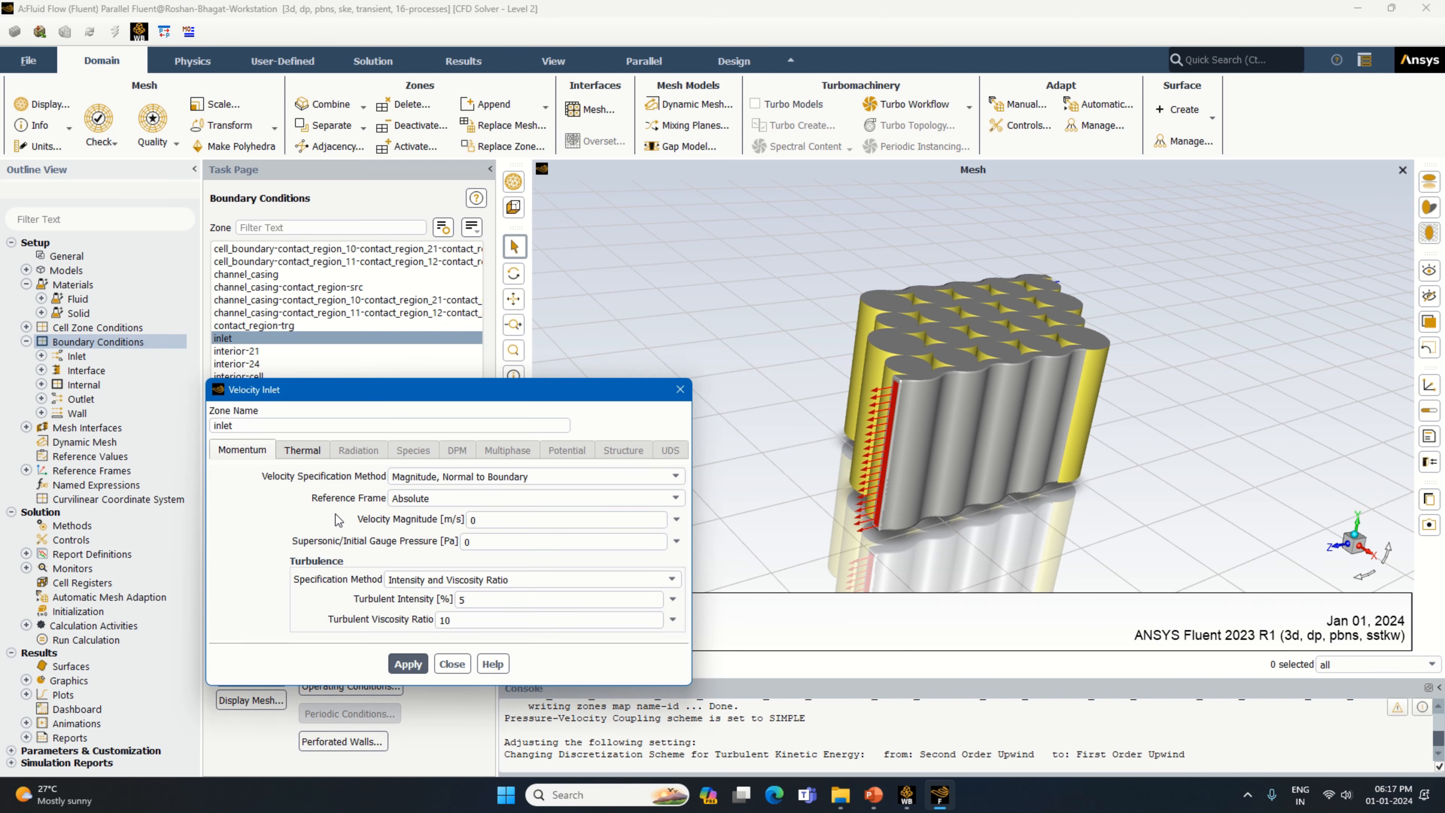
pyautogui.click(478, 519)
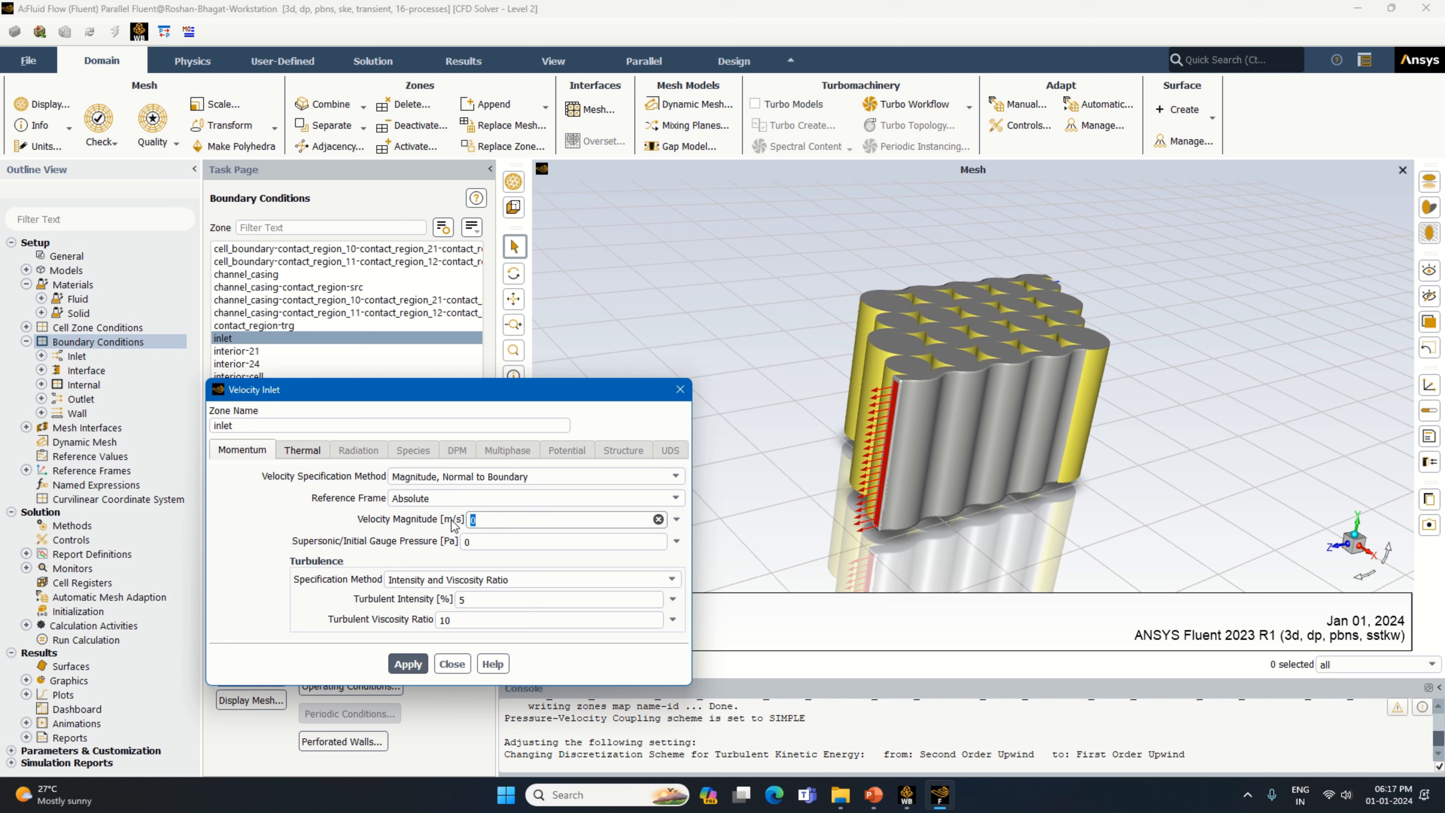
pyautogui.click(415, 661)
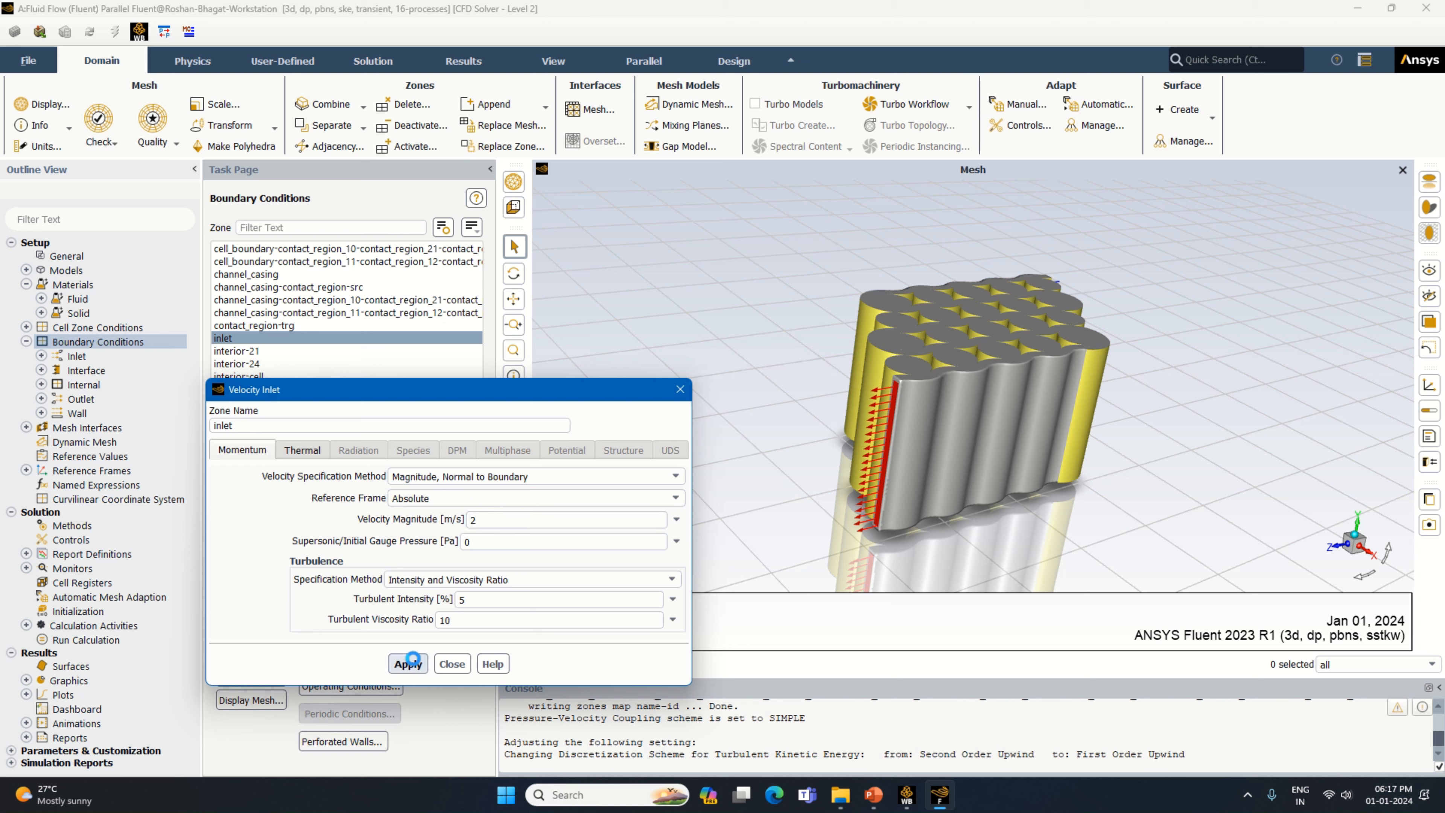
pyautogui.click(453, 664)
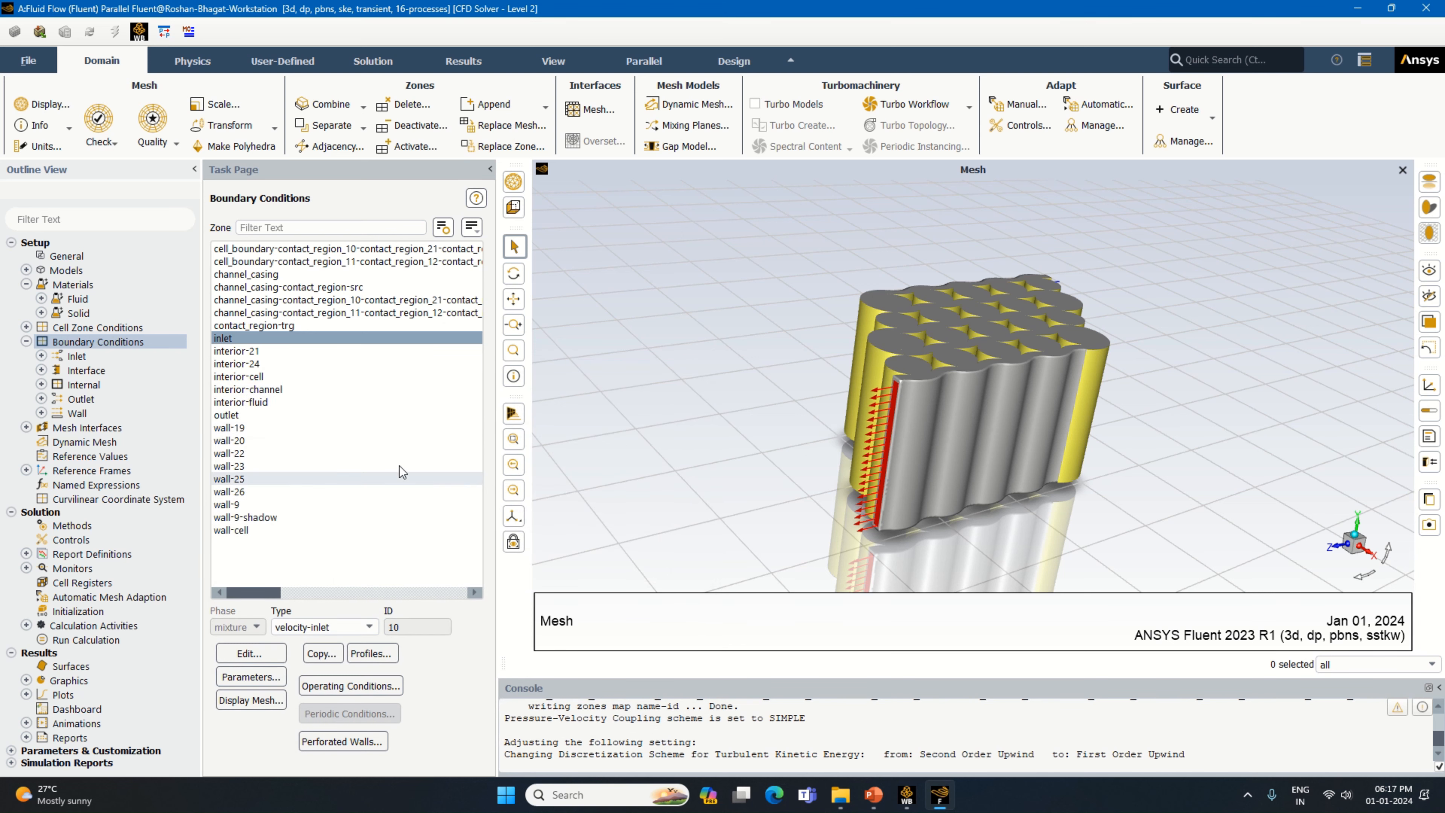
# Display only the cell_boundary-contact_region_10 interface in the mesh view to examine which cell surfaces it covers.
pyautogui.click(310, 251)
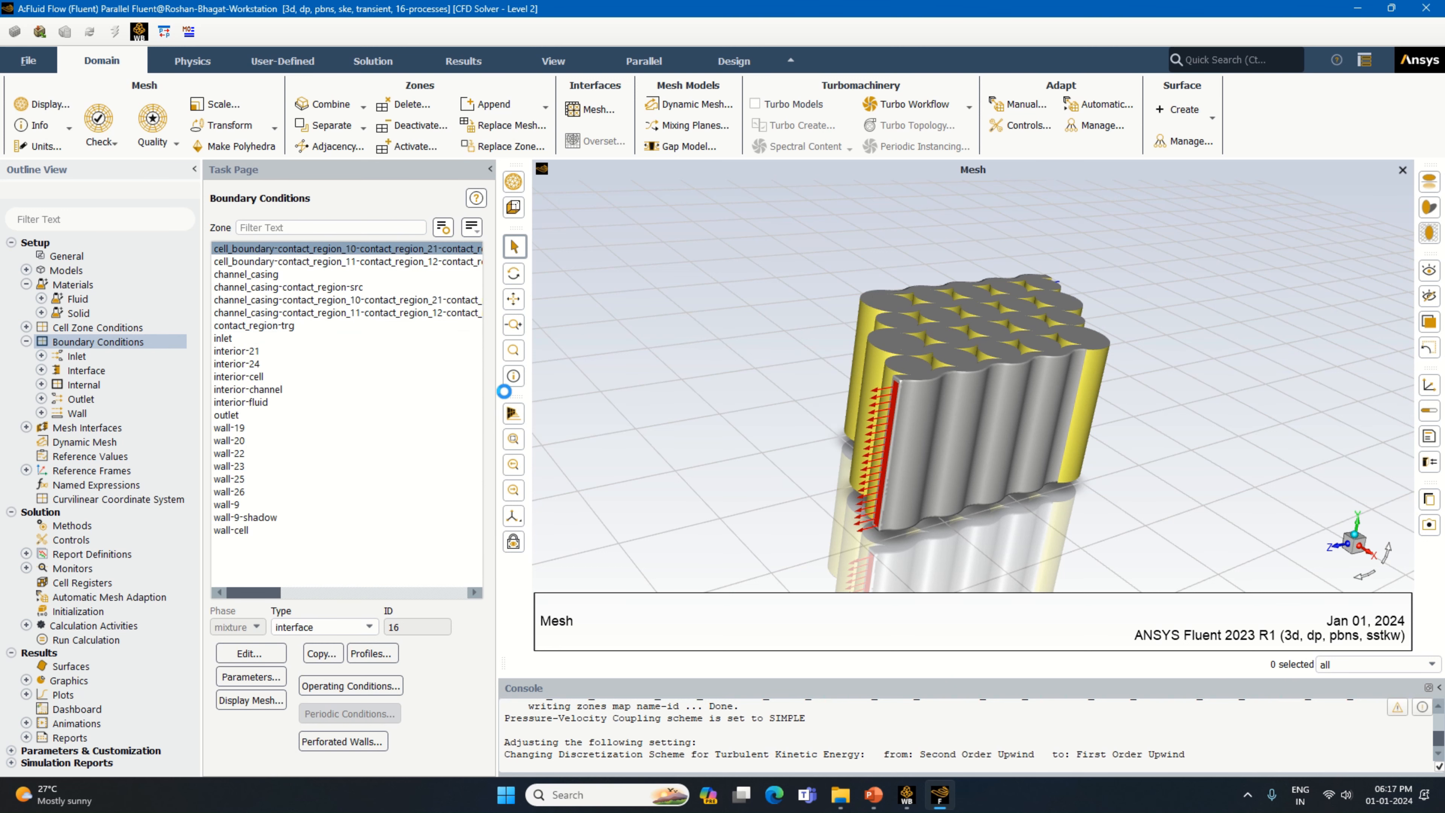
pyautogui.moveTo(504, 391); pyautogui.dragTo(645, 393)
pyautogui.moveTo(648, 392); pyautogui.dragTo(577, 398)
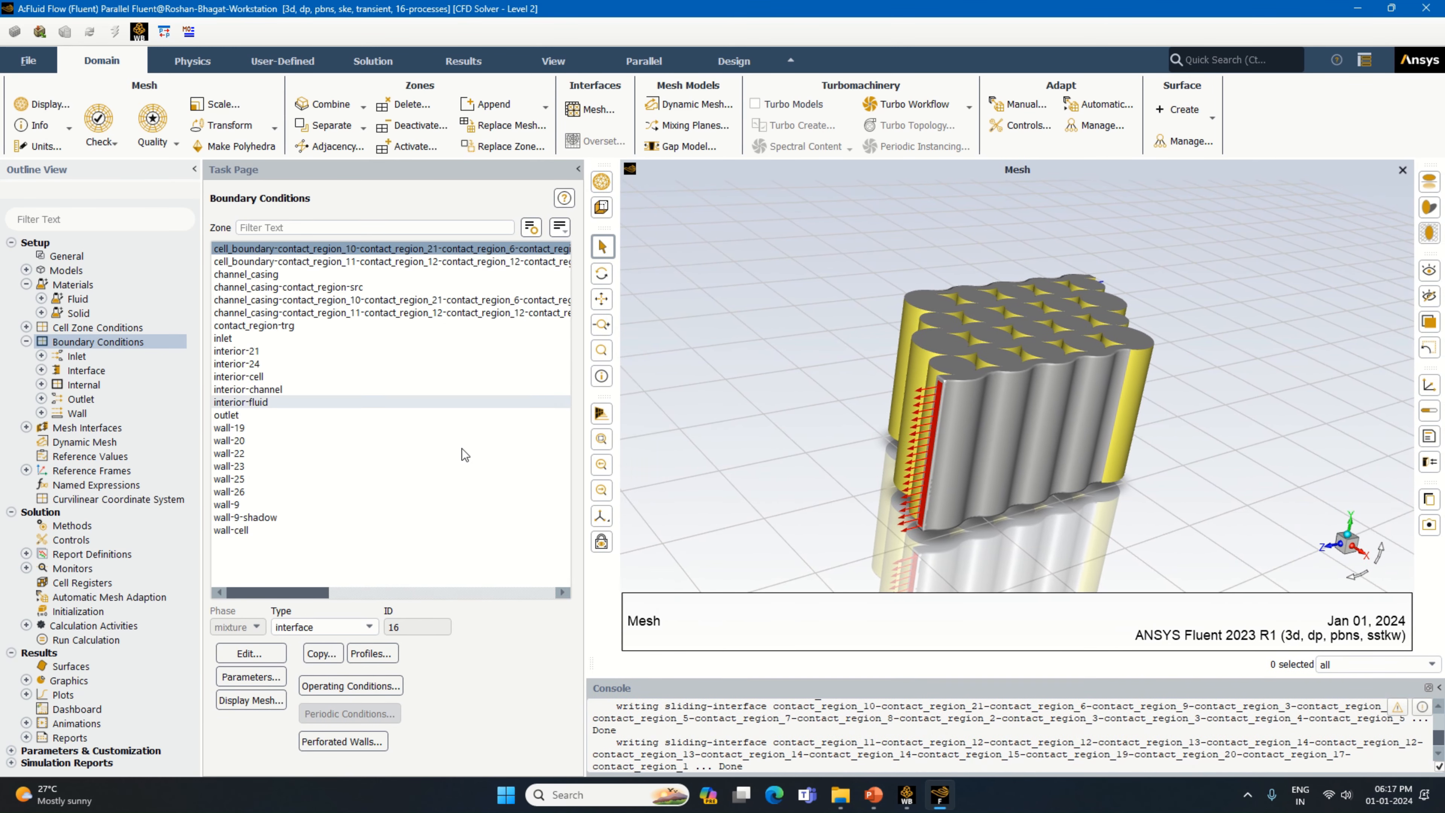
pyautogui.click(268, 701)
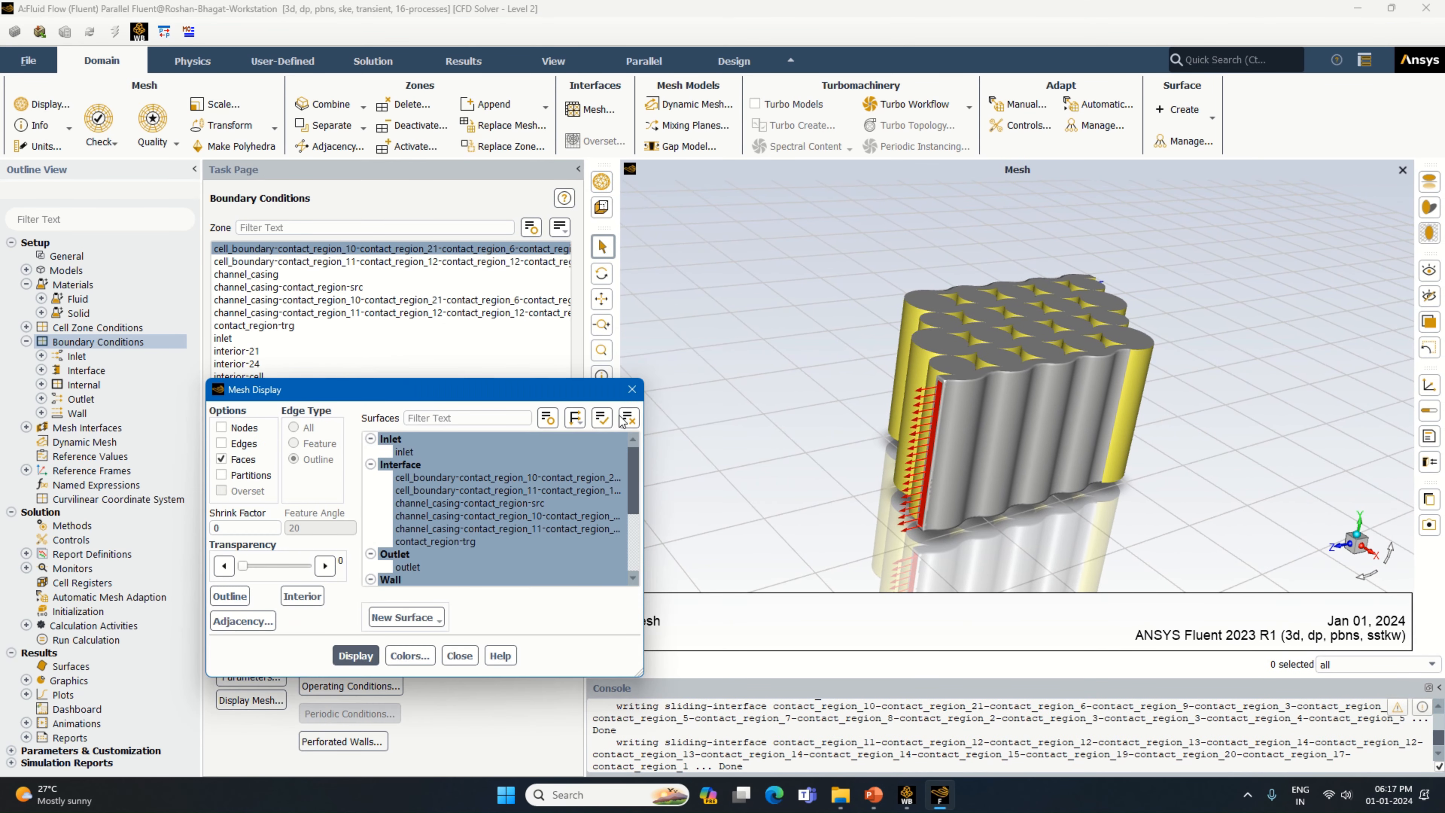
pyautogui.click(602, 418)
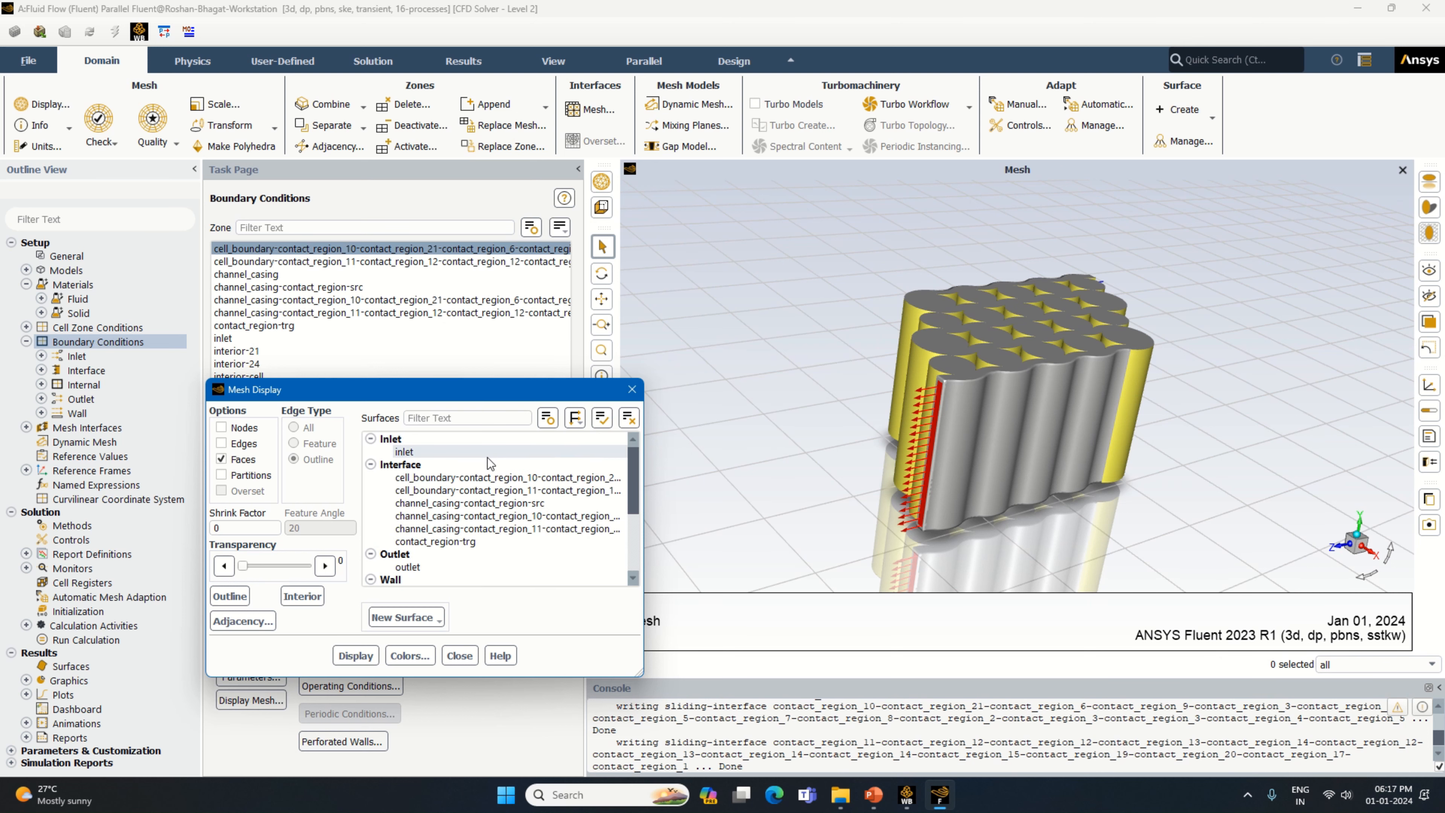
pyautogui.click(529, 478)
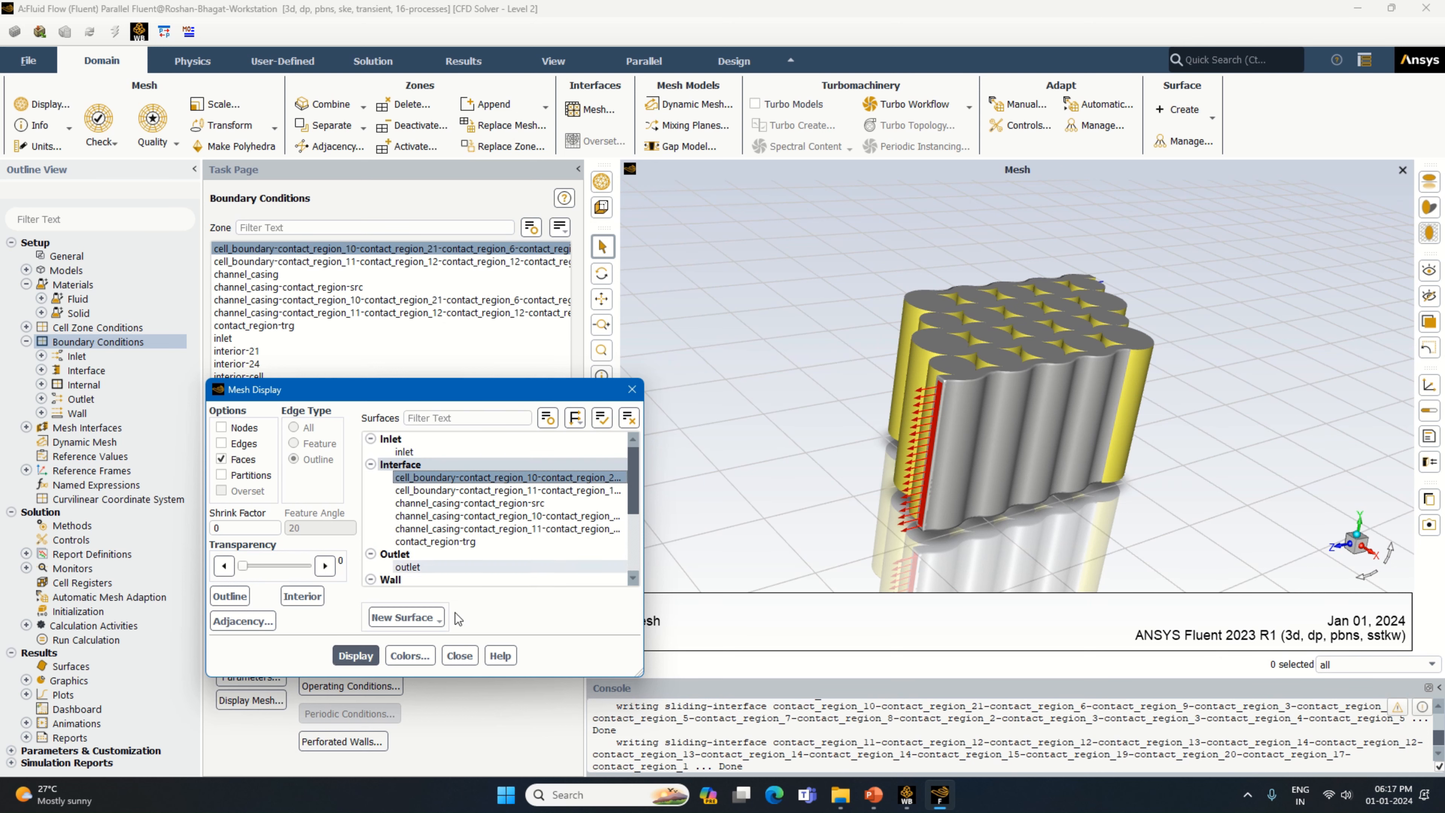
pyautogui.click(356, 655)
pyautogui.moveTo(994, 499); pyautogui.dragTo(985, 637)
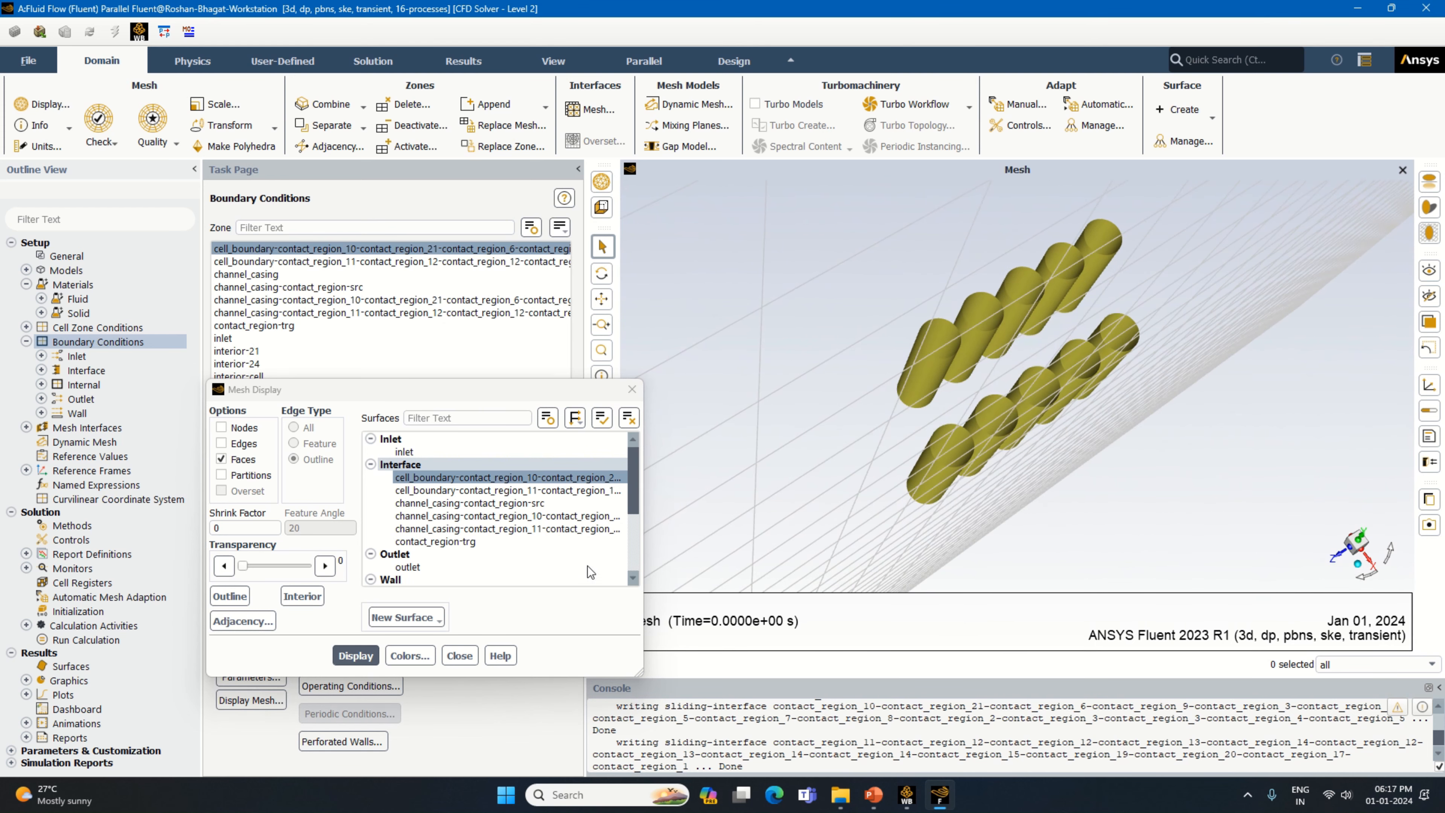
# Add the cell_boundary-contact_region_11 interface to the mesh display and examine both sets of cell surfaces together.
pyautogui.click(506, 489)
pyautogui.click(356, 655)
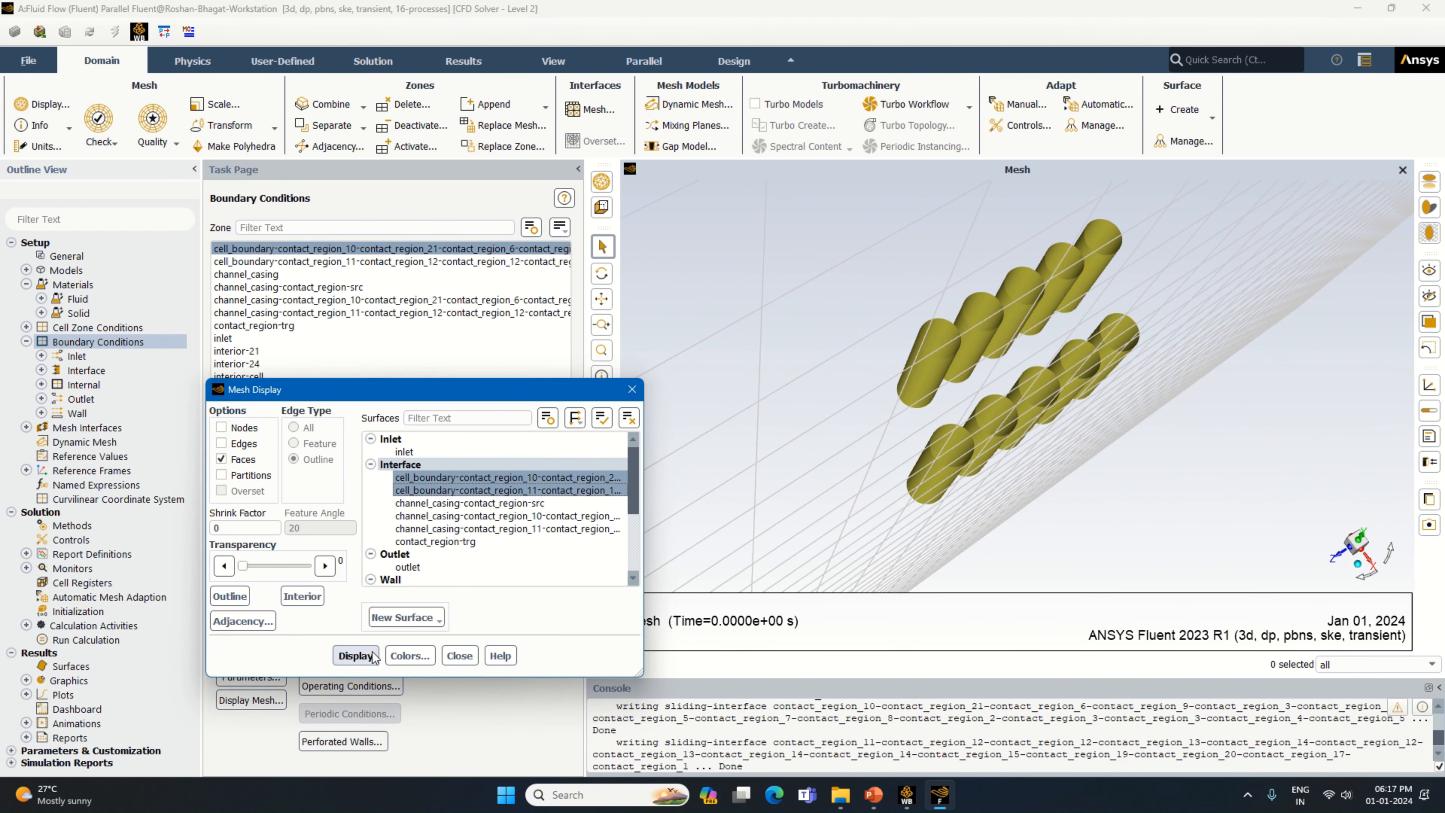
pyautogui.moveTo(1129, 513); pyautogui.dragTo(1055, 458)
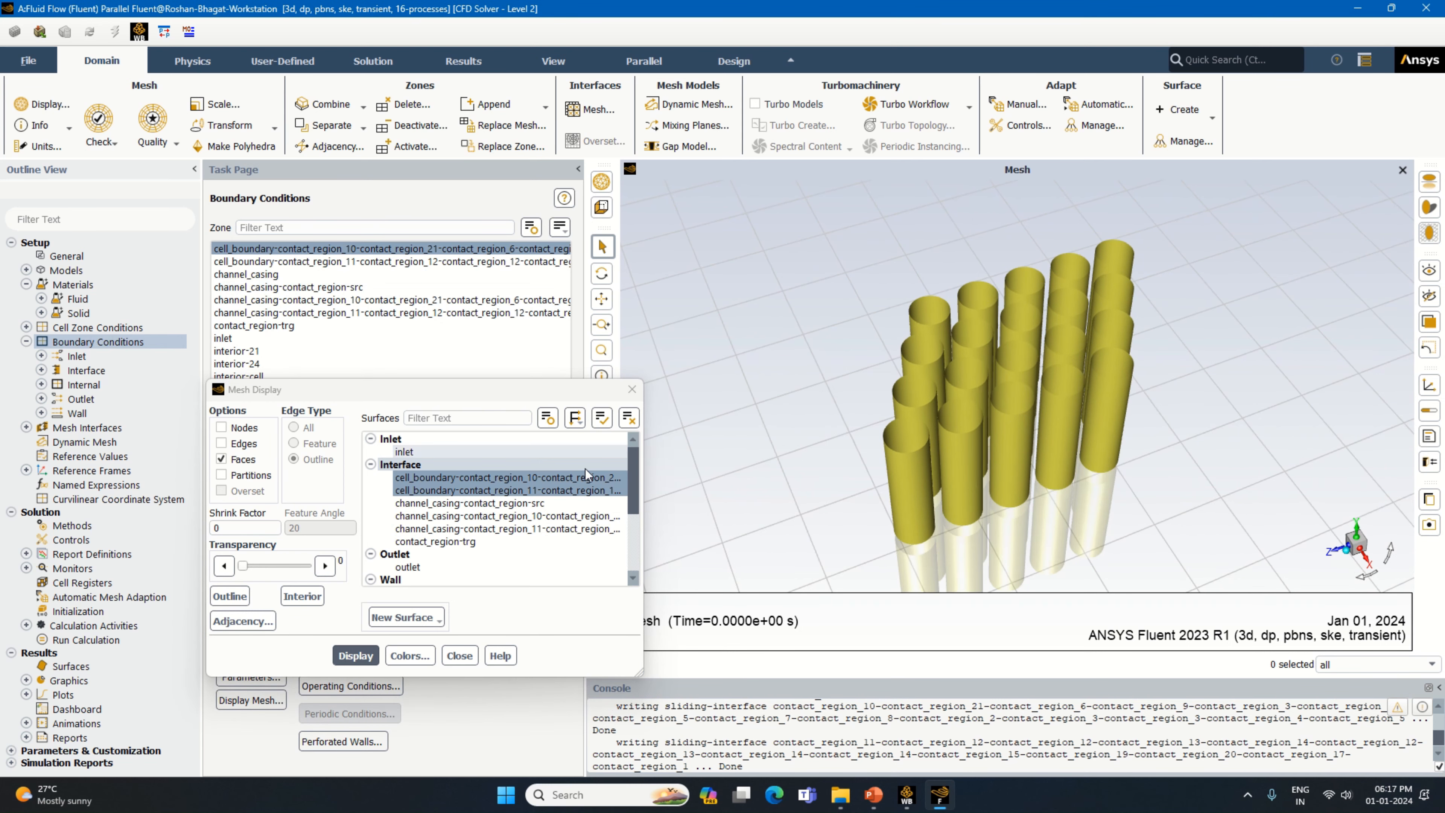
# Display only the channel_casing-contact_region_10 interface in the mesh view and examine its shape.
pyautogui.click(535, 480)
pyautogui.click(538, 490)
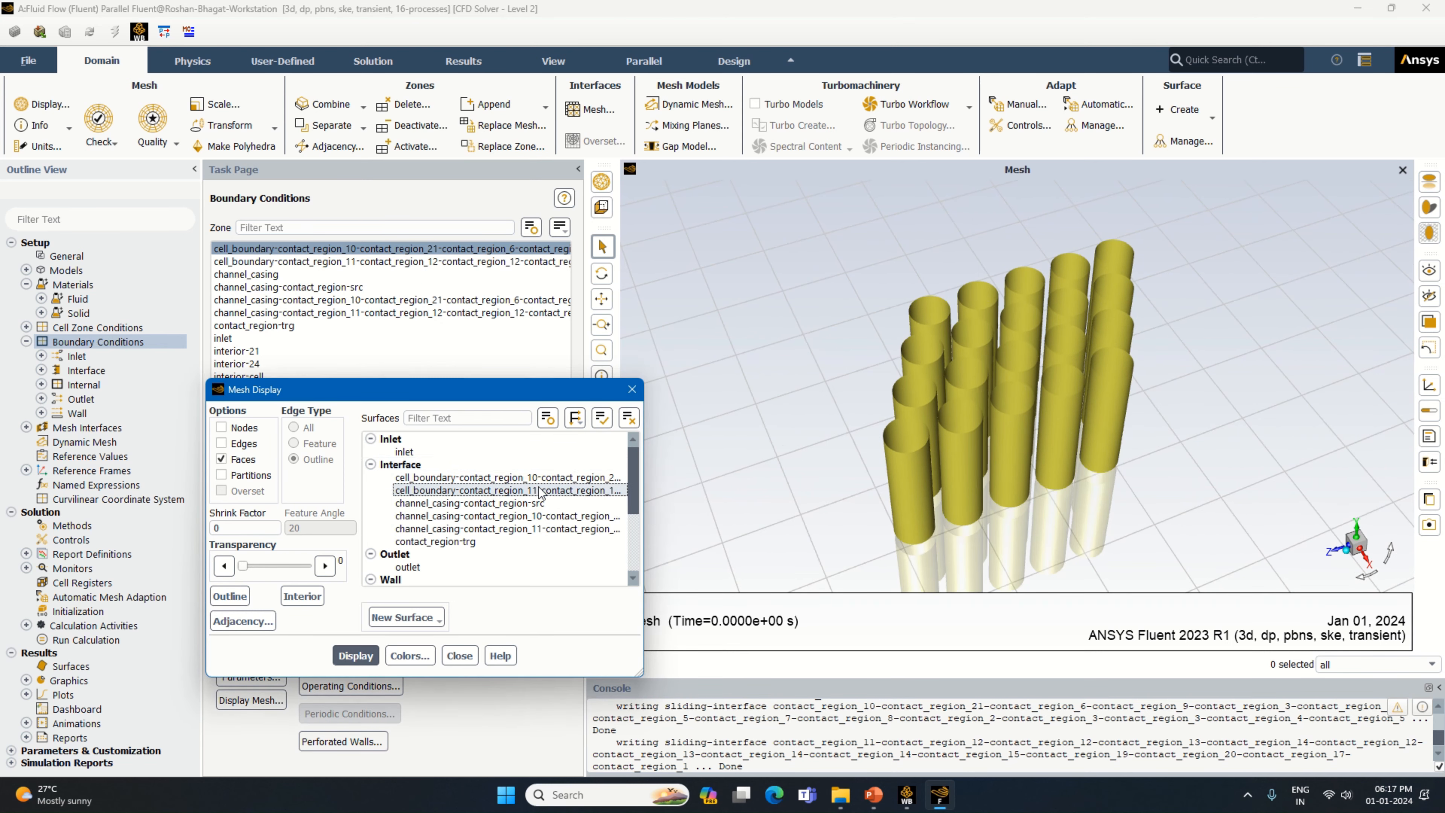
pyautogui.click(506, 516)
pyautogui.click(352, 655)
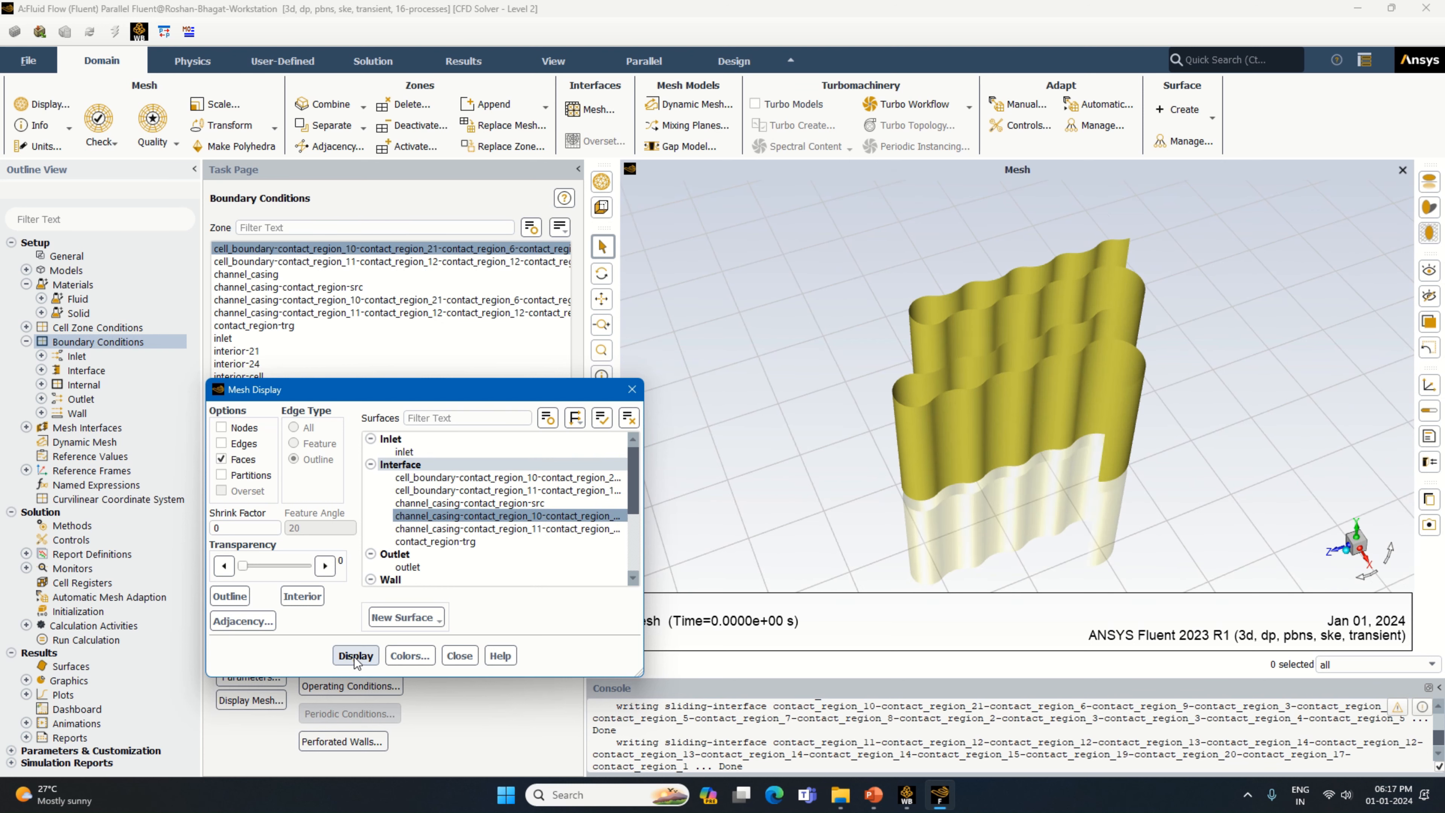
pyautogui.moveTo(909, 478)
pyautogui.mouseDown()
pyautogui.moveTo(892, 549)
pyautogui.moveTo(954, 561)
pyautogui.moveTo(936, 581)
pyautogui.moveTo(915, 523)
pyautogui.mouseUp()
# Redisplay the cell_boundary-contact_region_10 and cell_boundary-contact_region_11 interfaces in place of the channel casing, closing the mesh display settings.
pyautogui.click(621, 490)
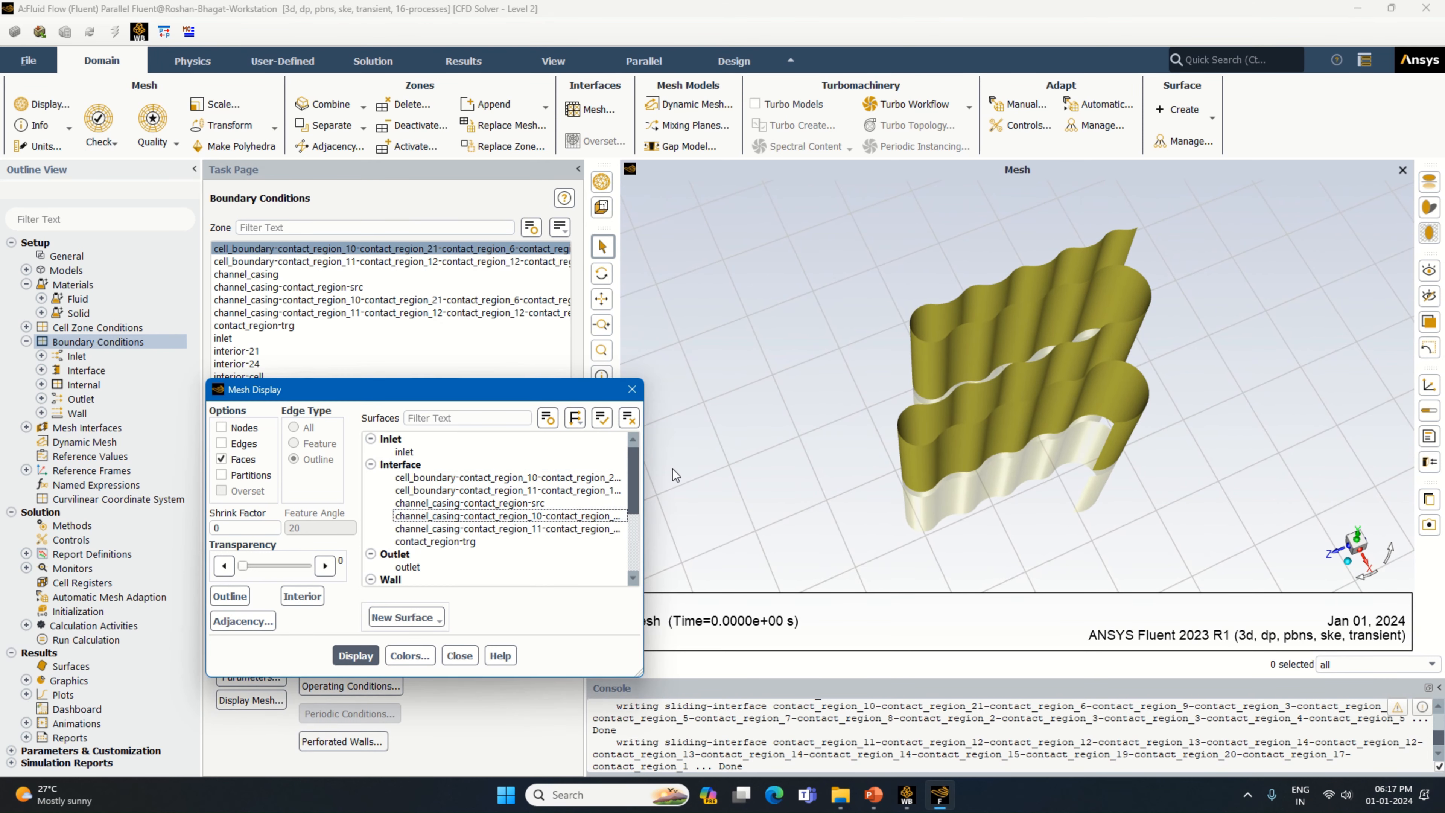
pyautogui.click(492, 482)
pyautogui.click(367, 656)
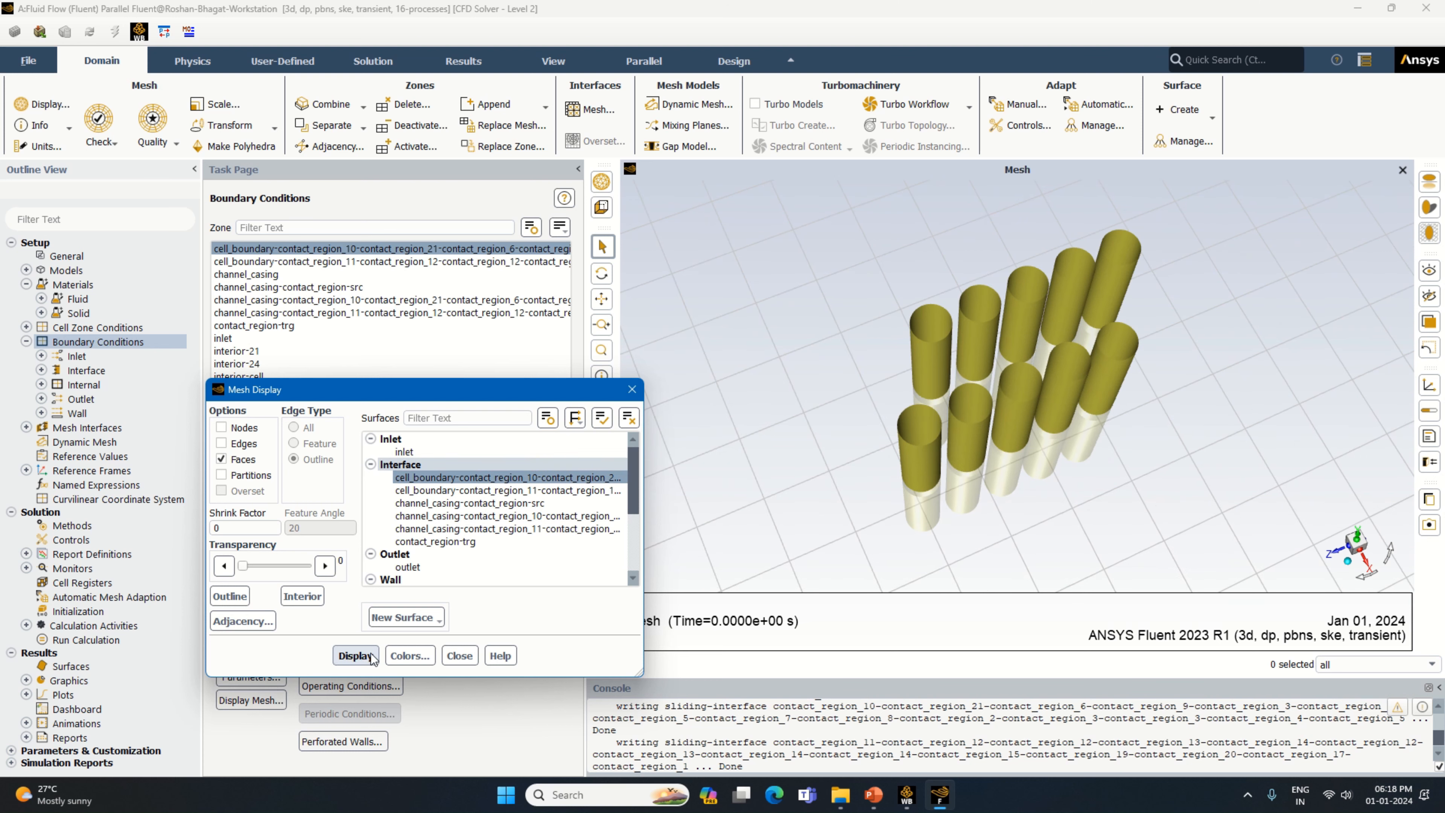
pyautogui.keyDown('ctrl'); pyautogui.click(506, 490); pyautogui.keyUp('ctrl')
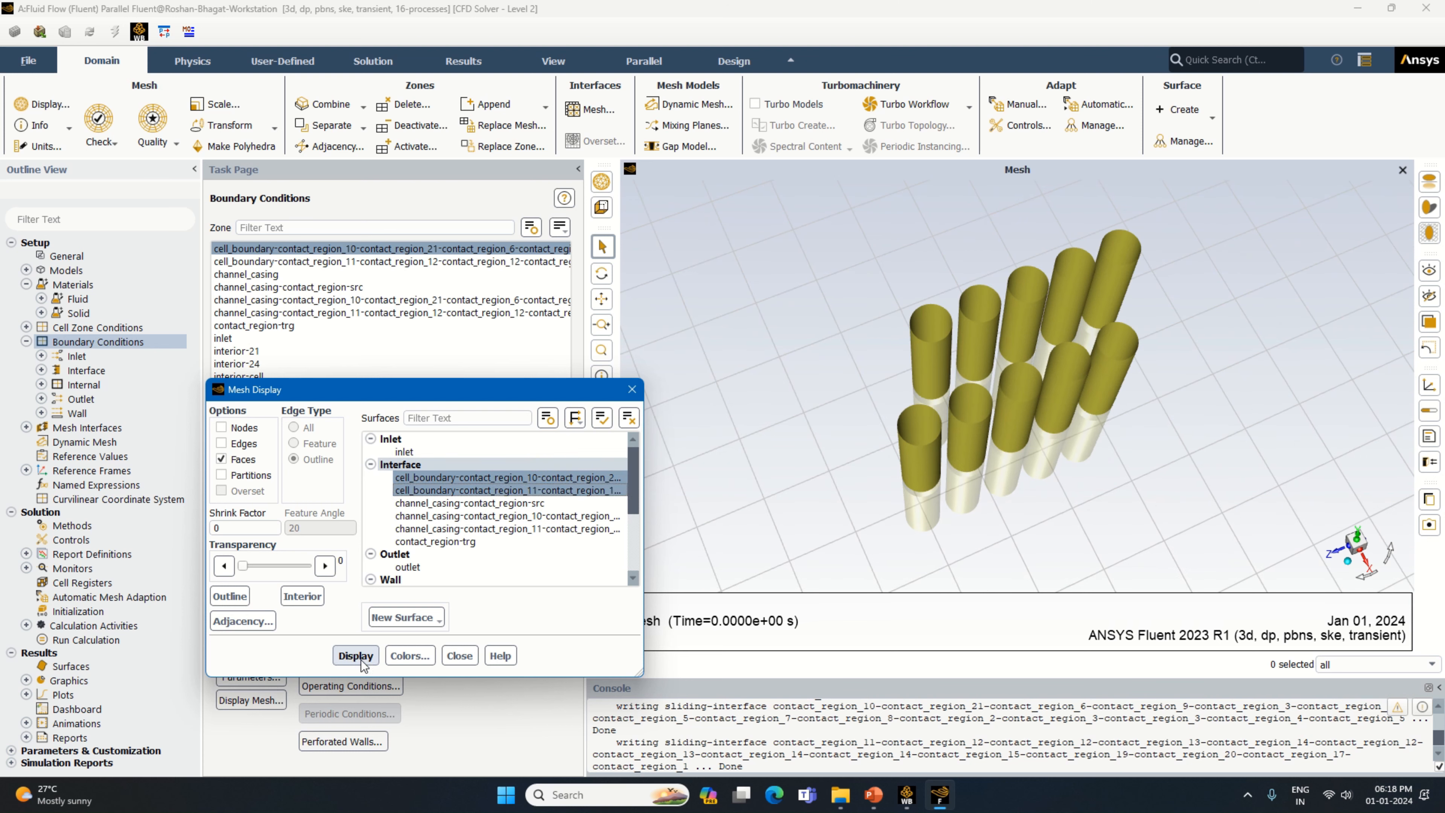
pyautogui.click(357, 656)
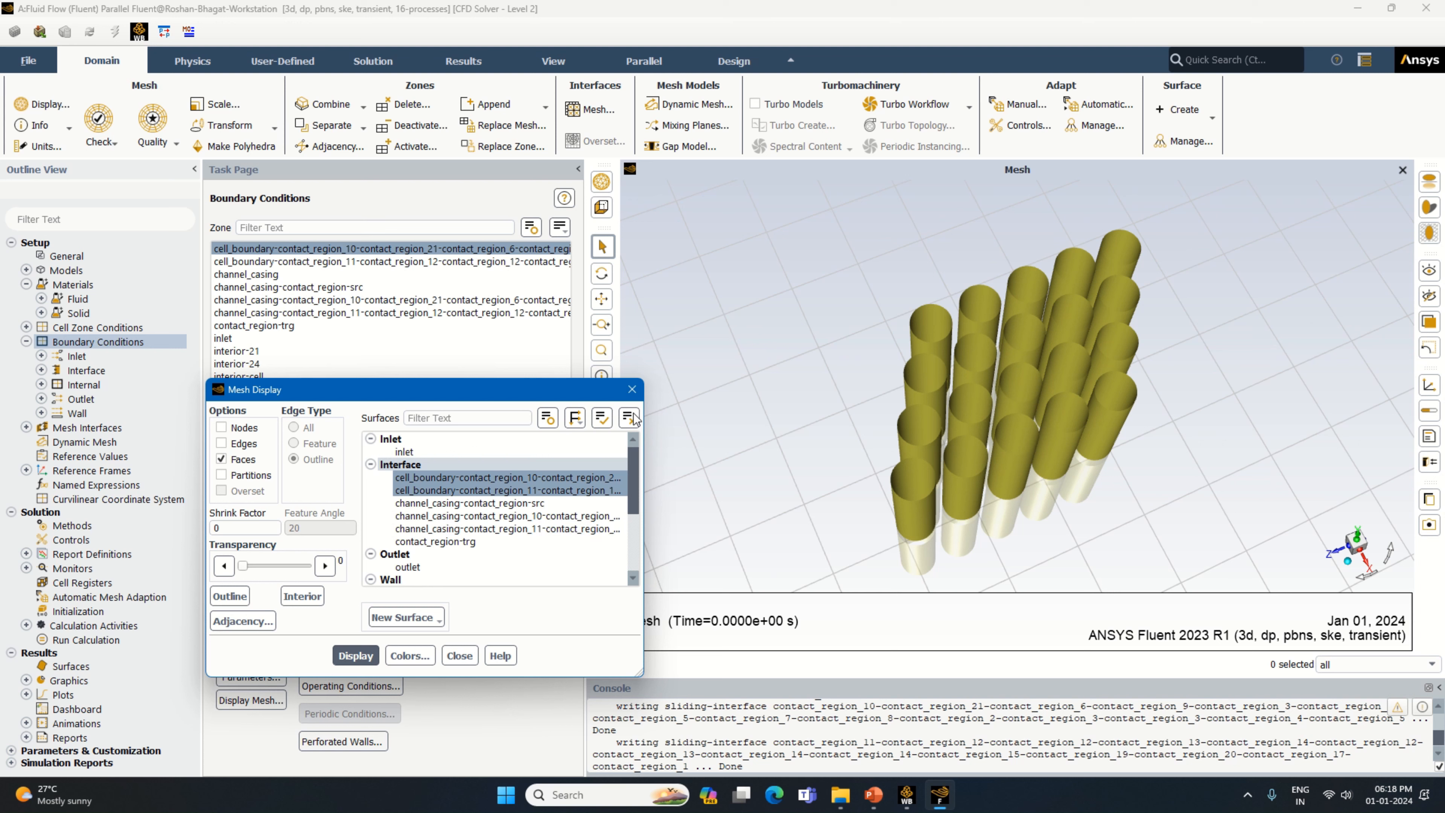
pyautogui.click(632, 389)
# Give wall-23 of the cell_boundary-contact_region_10 interface a fixed temperature of 323 K and nickel as its material.
pyautogui.click(376, 250)
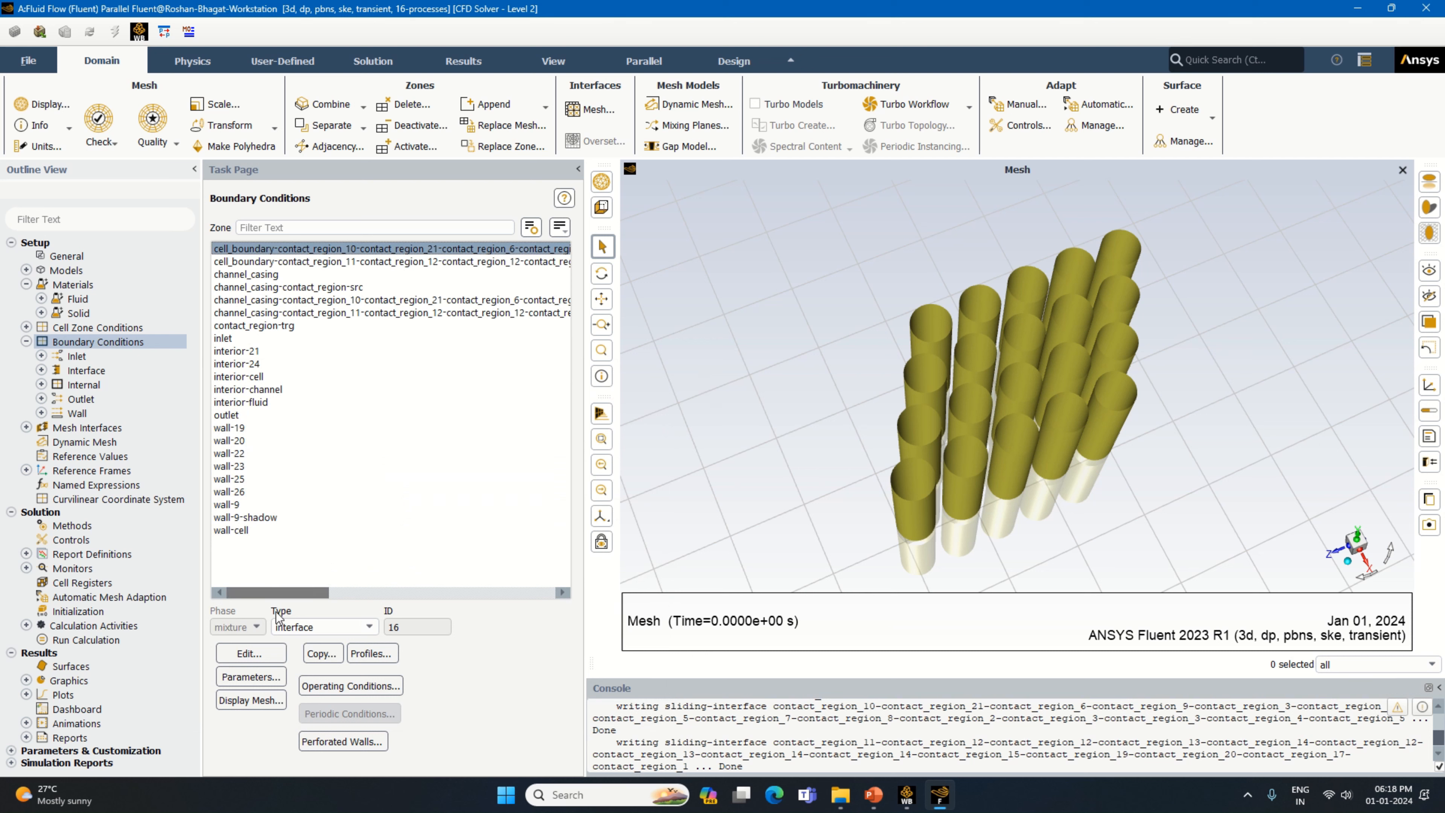
pyautogui.click(250, 654)
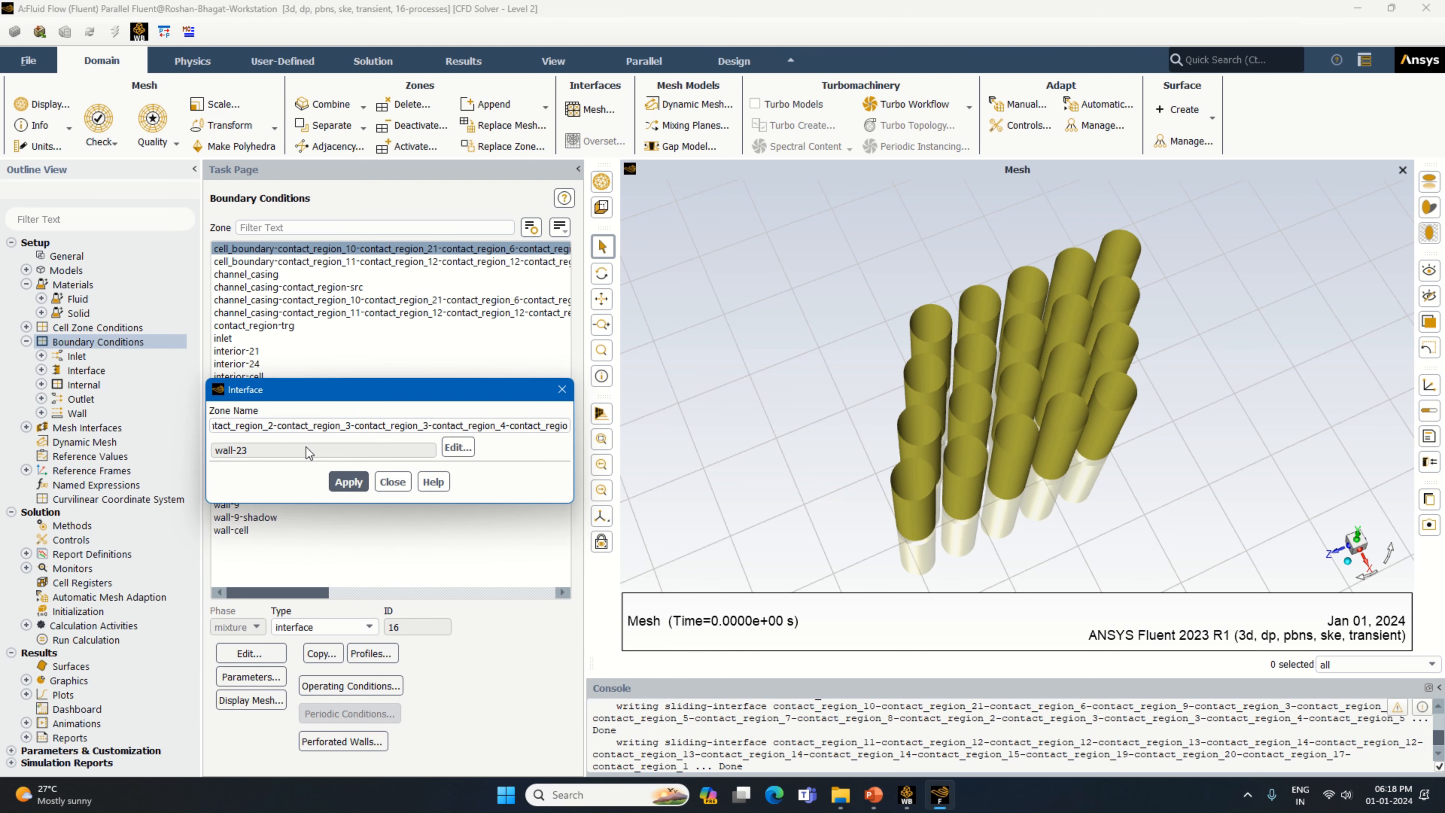
pyautogui.click(456, 447)
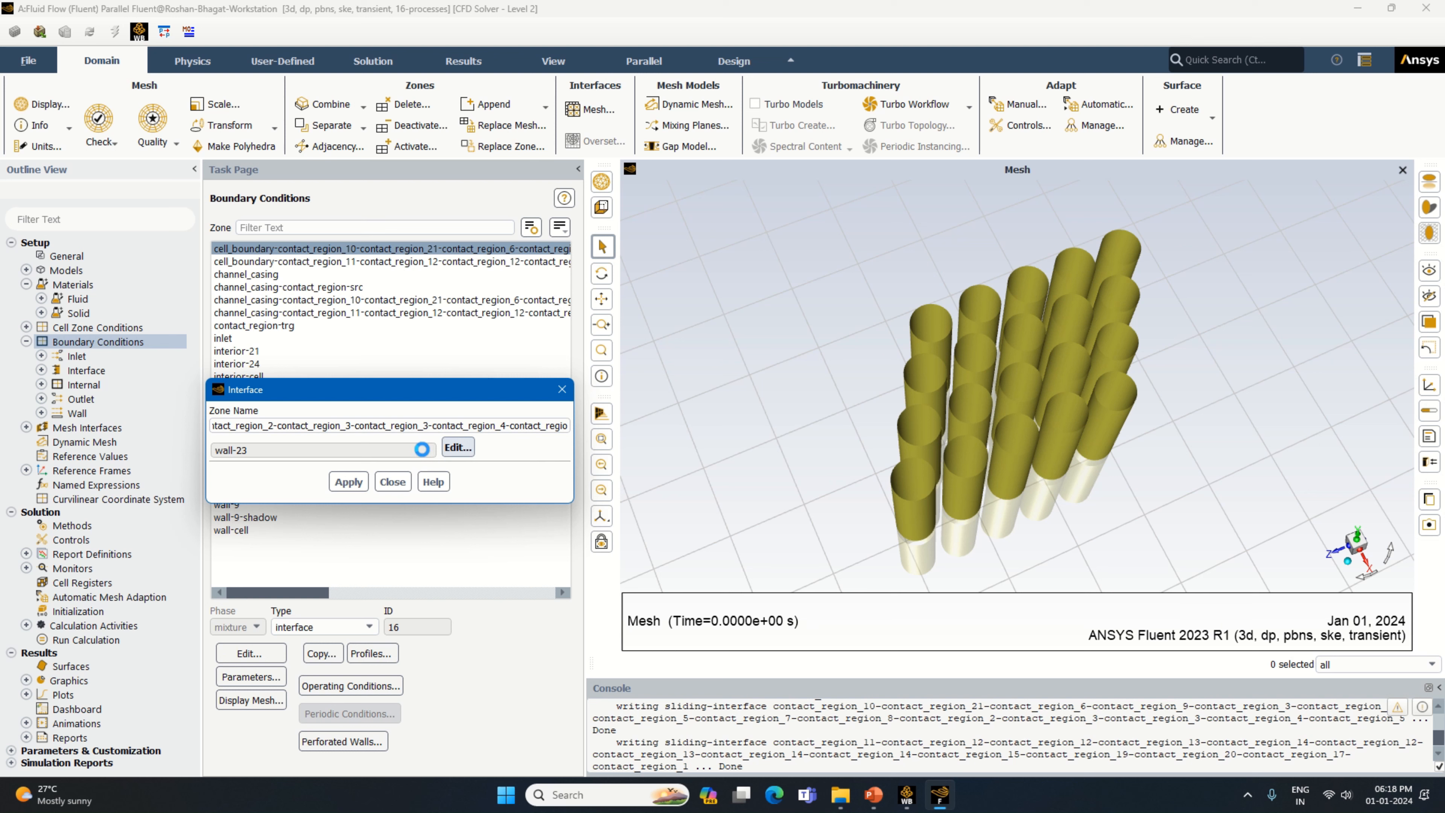
pyautogui.click(288, 475)
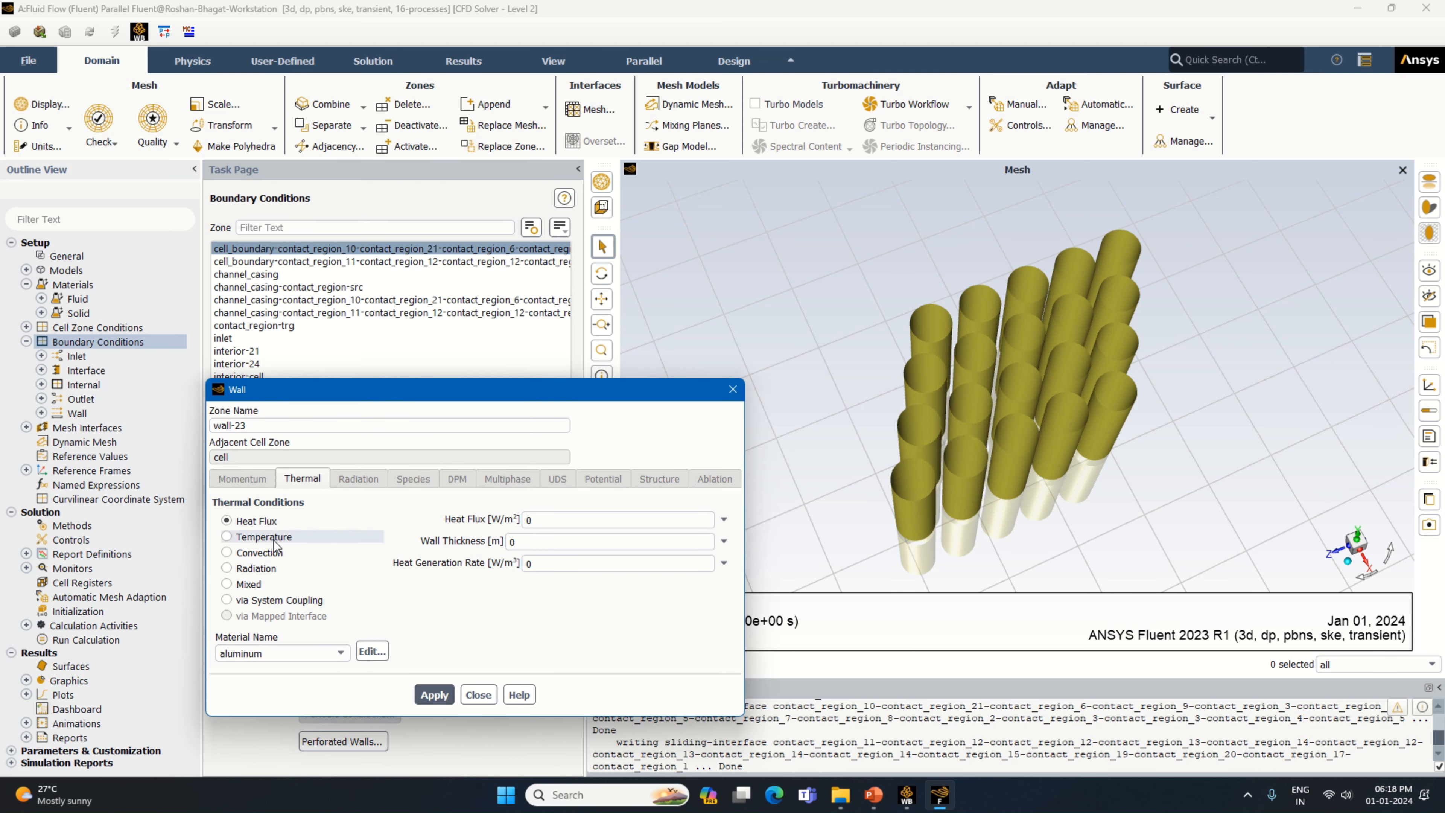
pyautogui.click(256, 537)
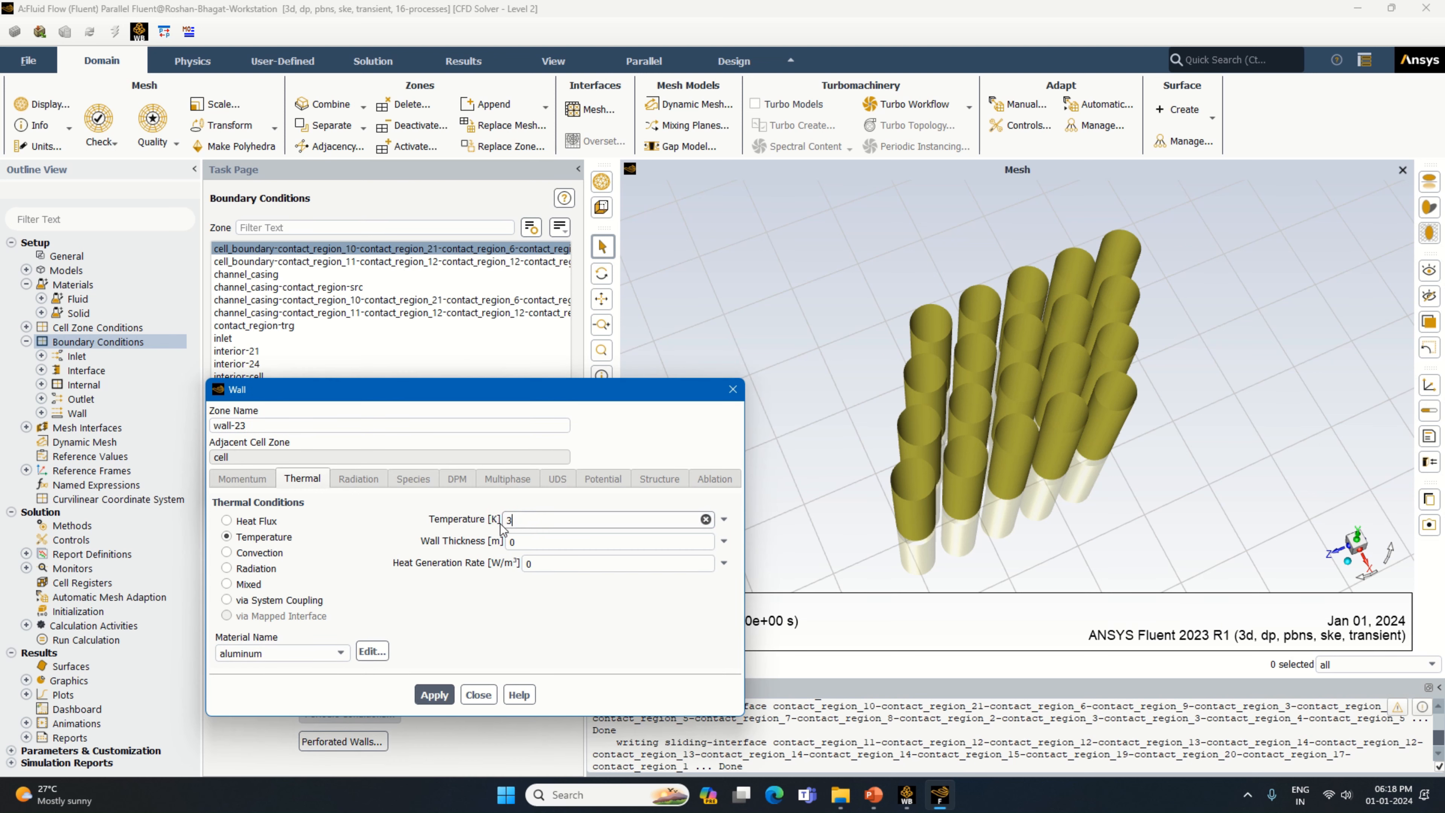
pyautogui.click(289, 659)
pyautogui.click(282, 668)
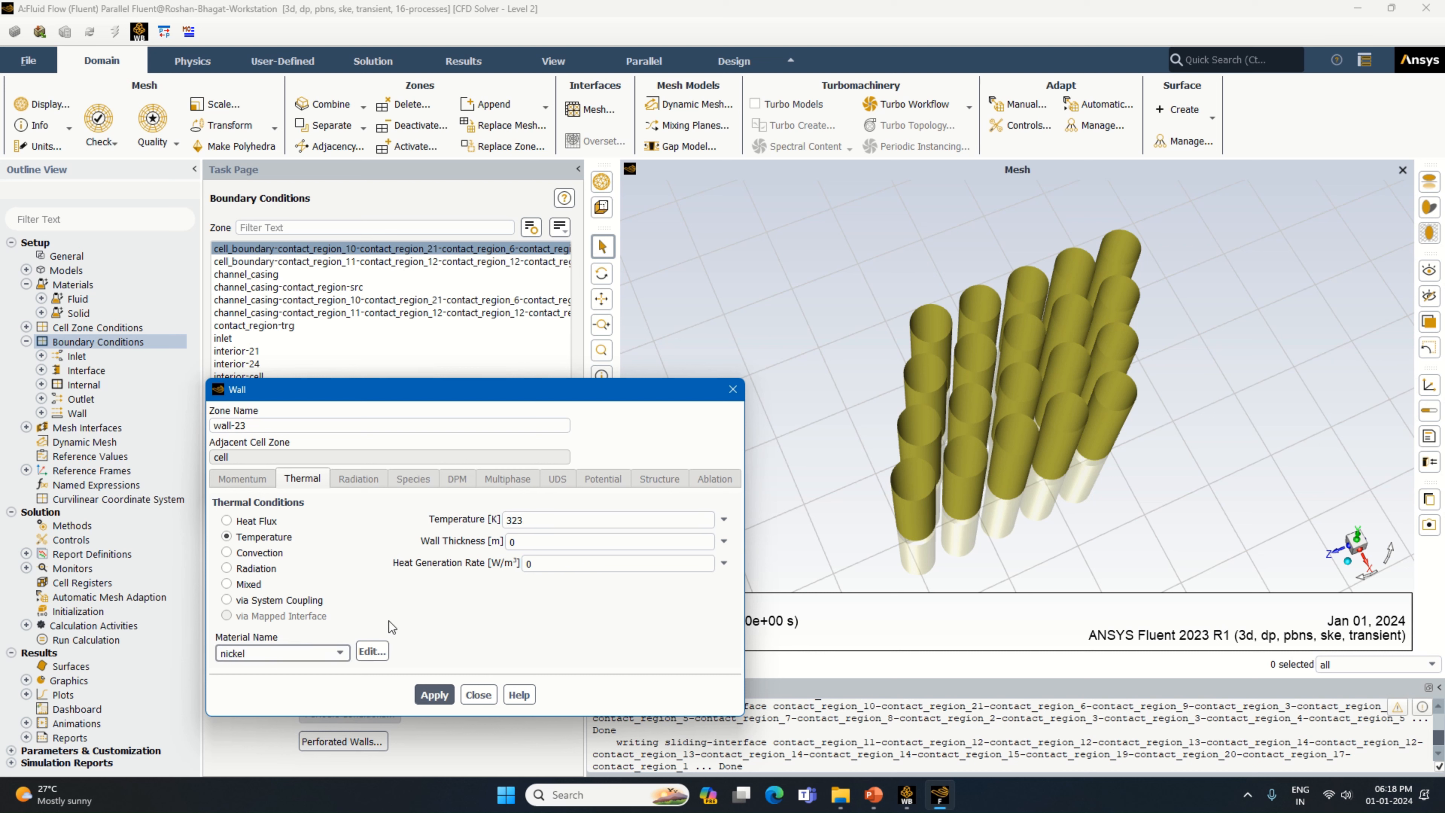
pyautogui.click(435, 695)
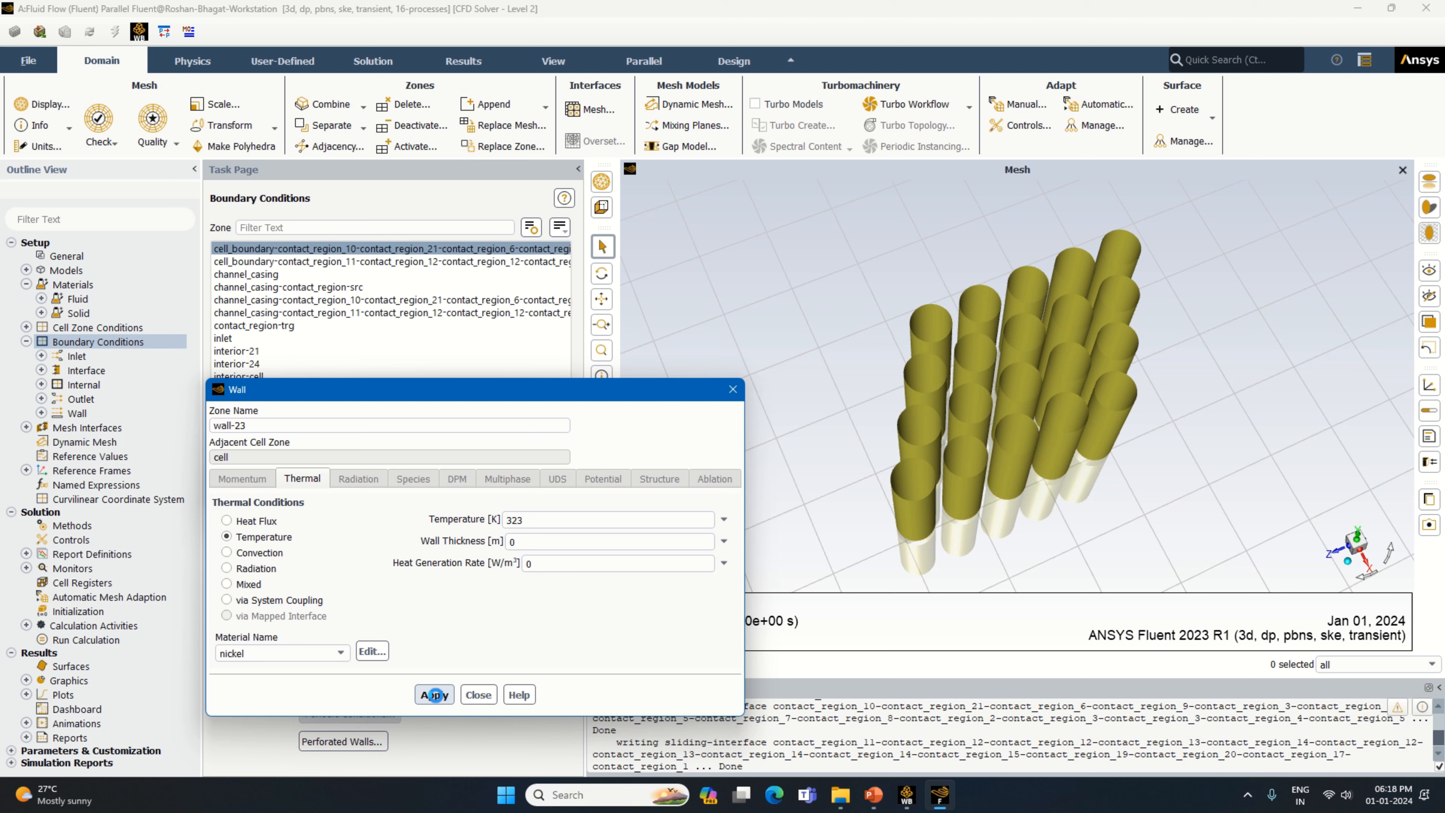
pyautogui.click(478, 694)
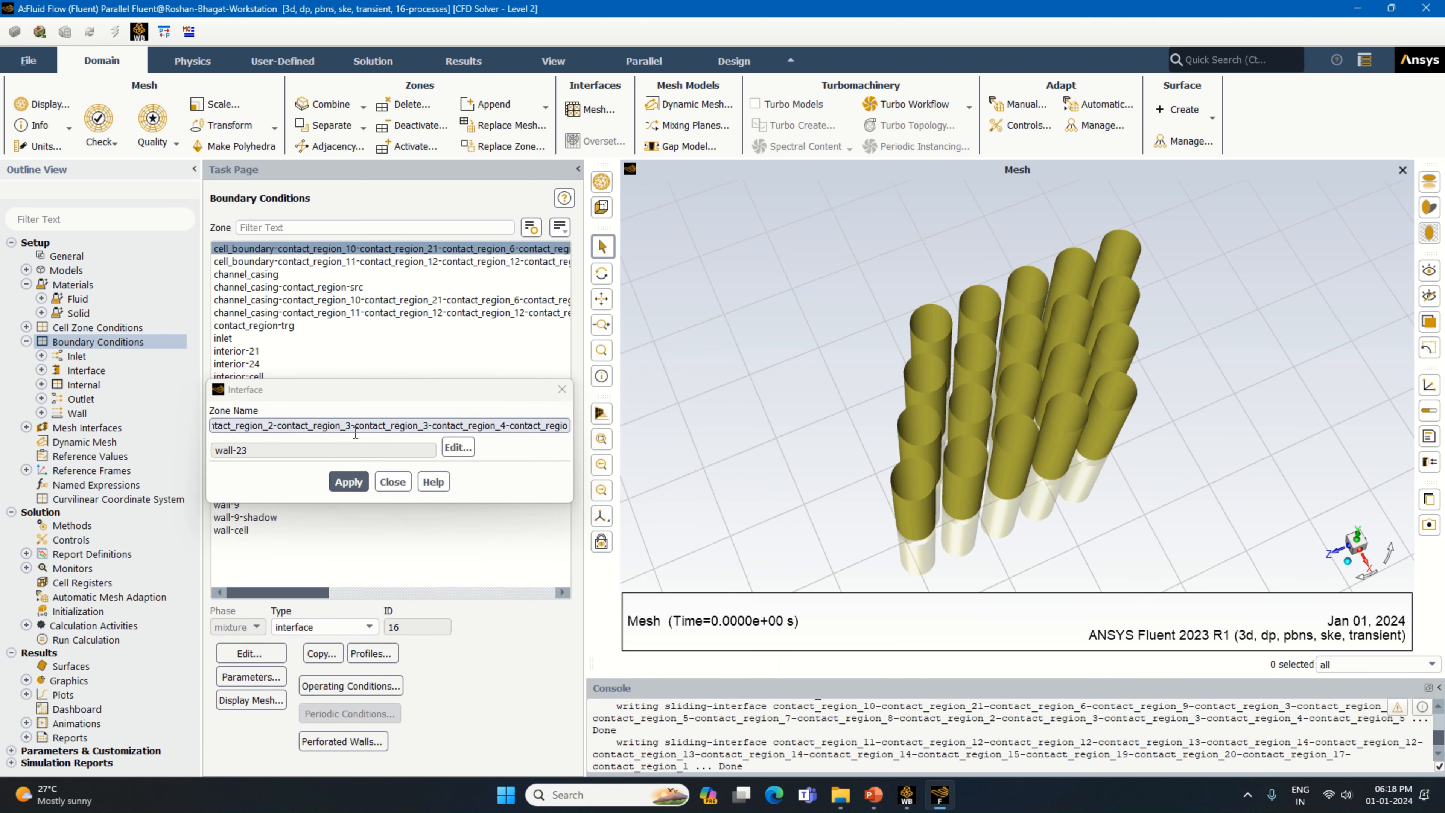
pyautogui.click(392, 481)
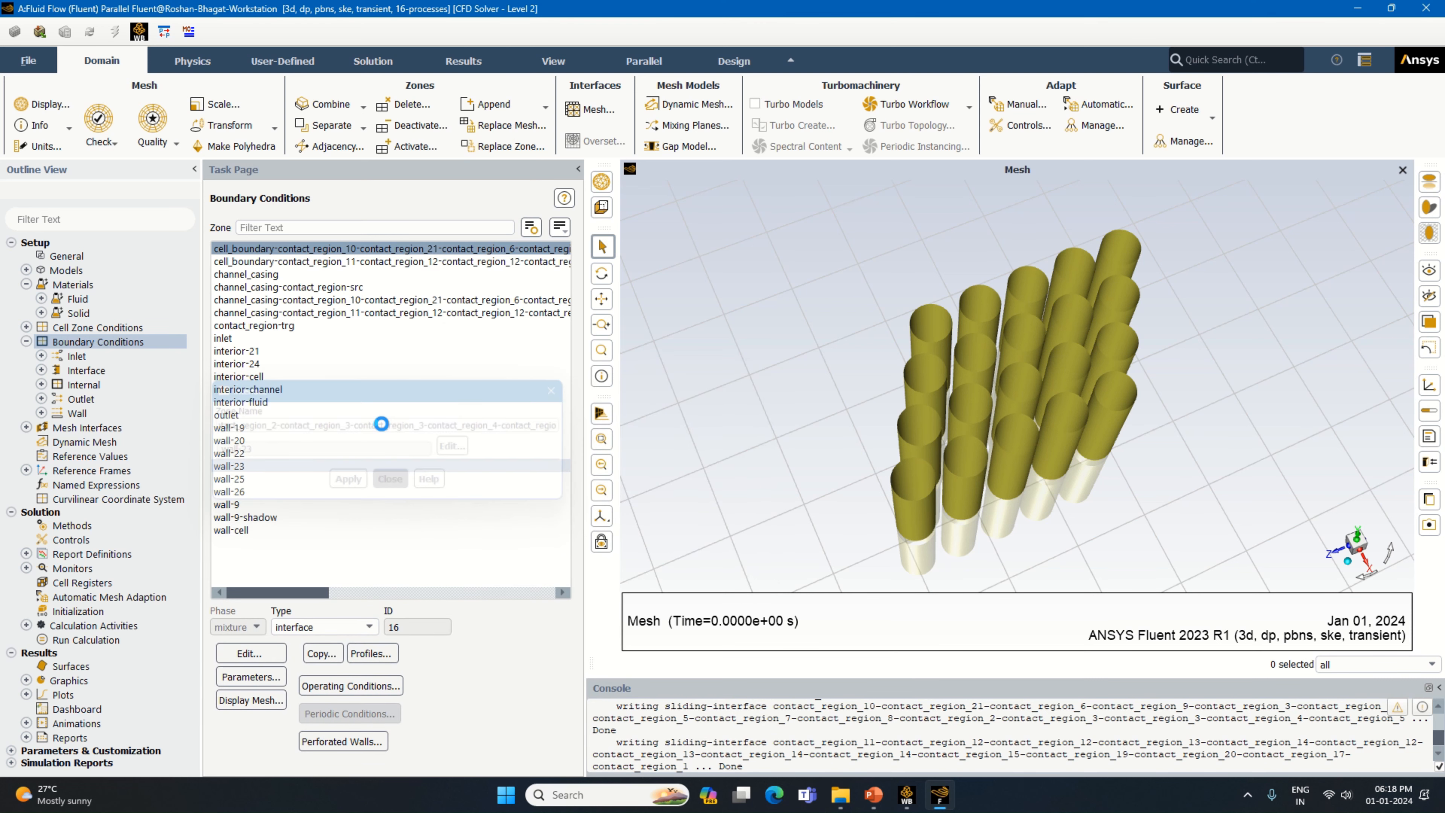
# Give wall-26 of the cell_boundary-contact_region_11 interface a fixed temperature of 323 K and nickel as its material.
pyautogui.click(367, 260)
pyautogui.click(321, 652)
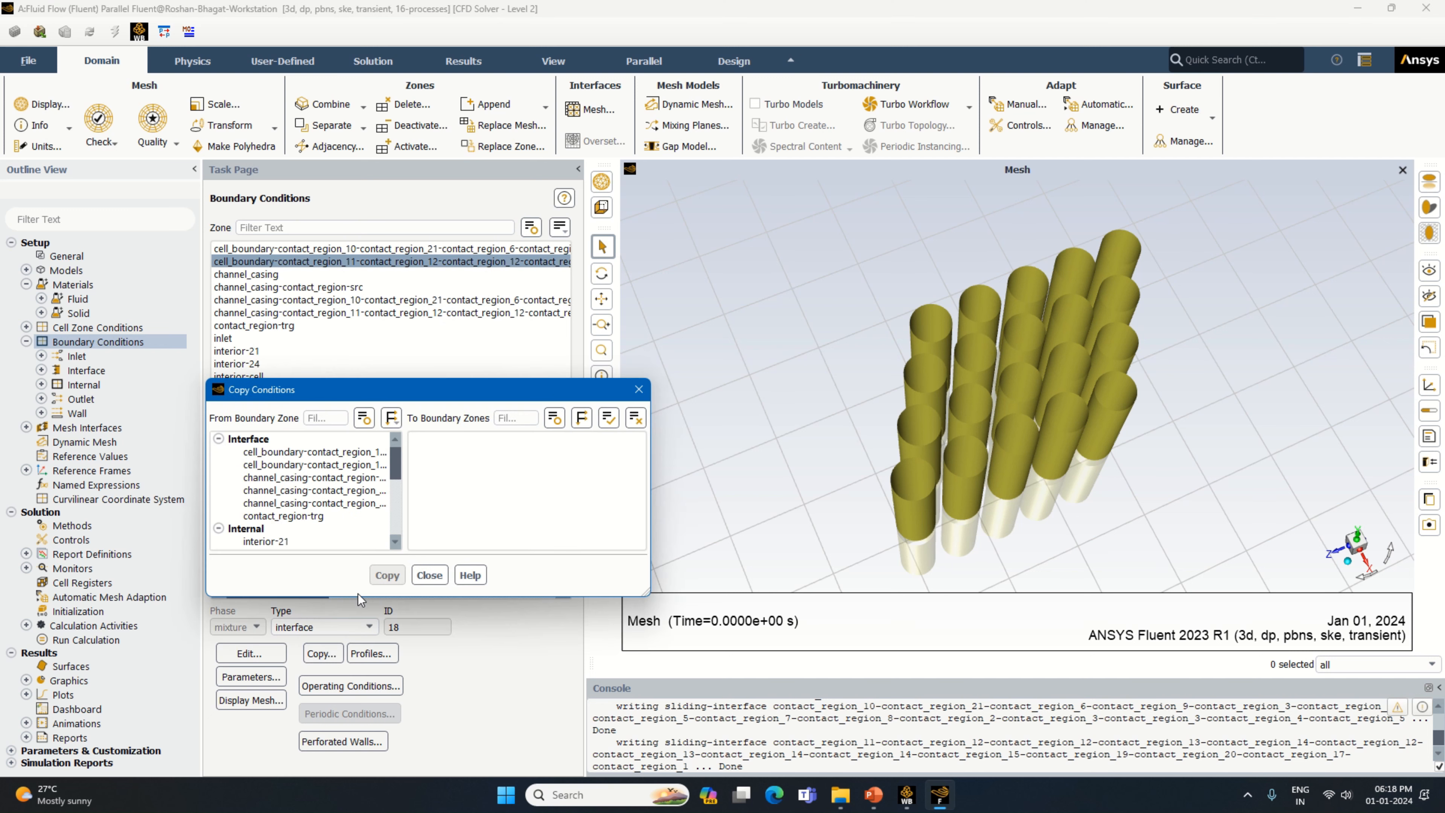
pyautogui.click(429, 575)
pyautogui.click(249, 652)
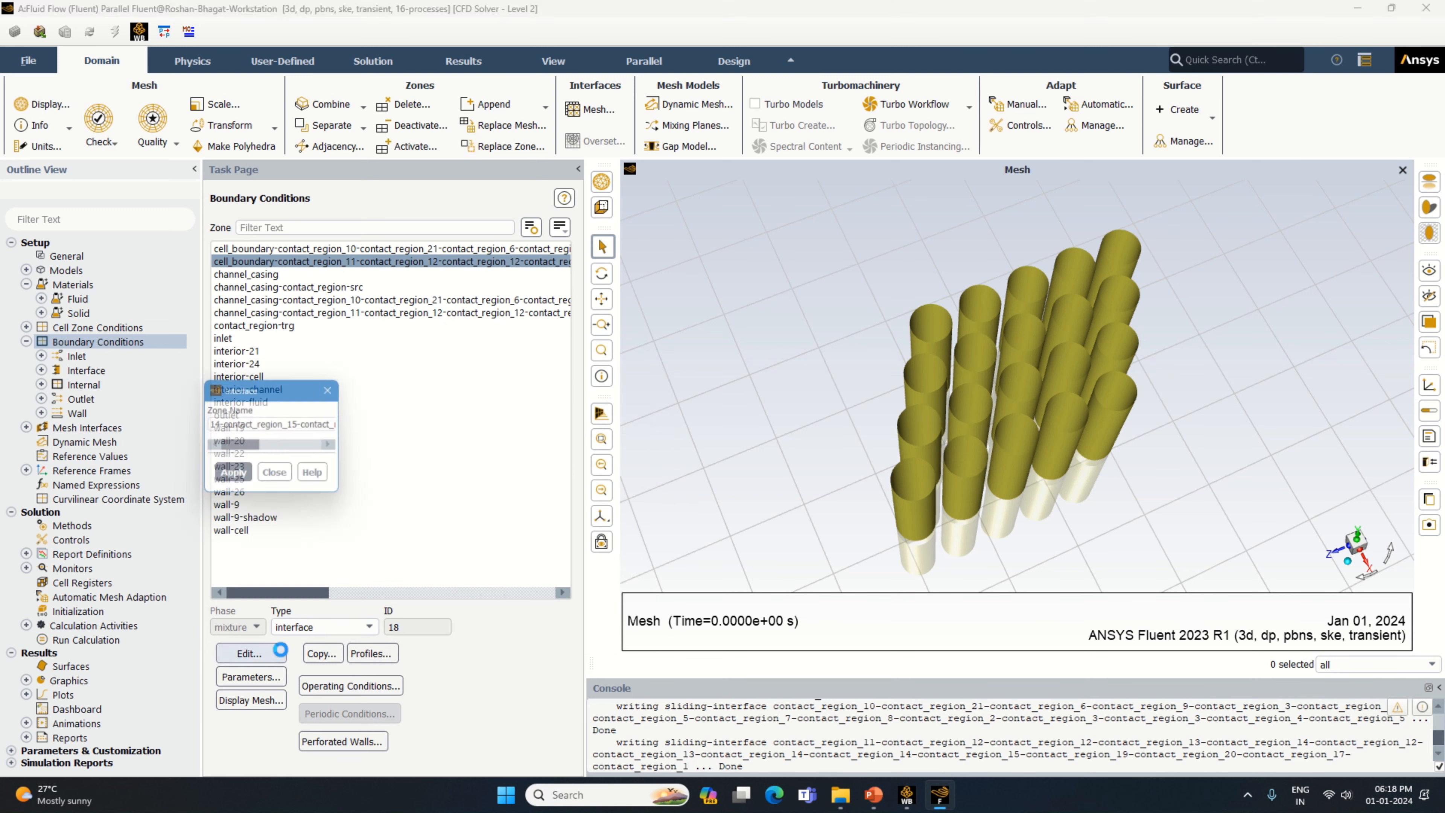
pyautogui.click(448, 443)
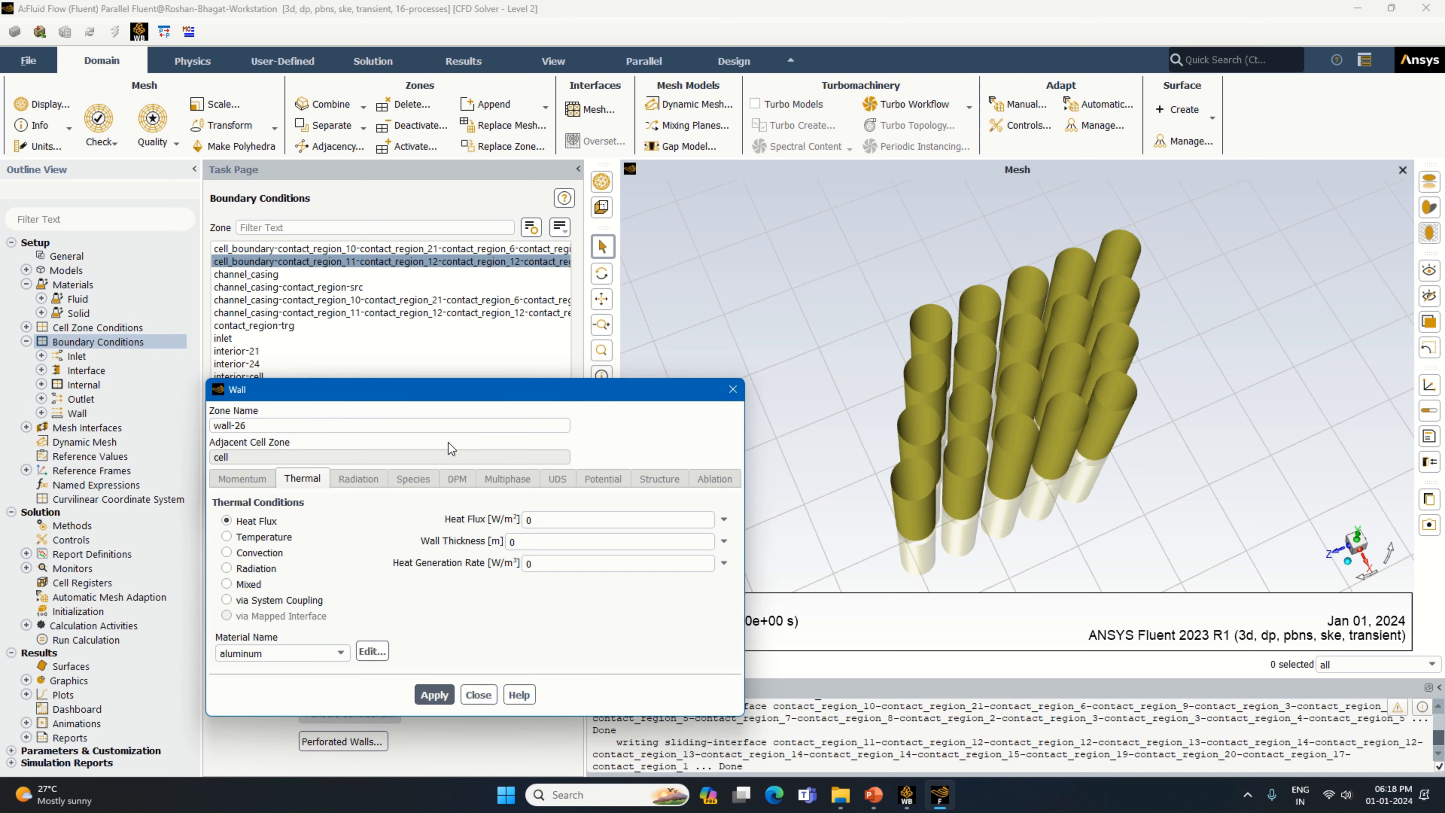
pyautogui.click(227, 536)
pyautogui.doubleClick(514, 519)
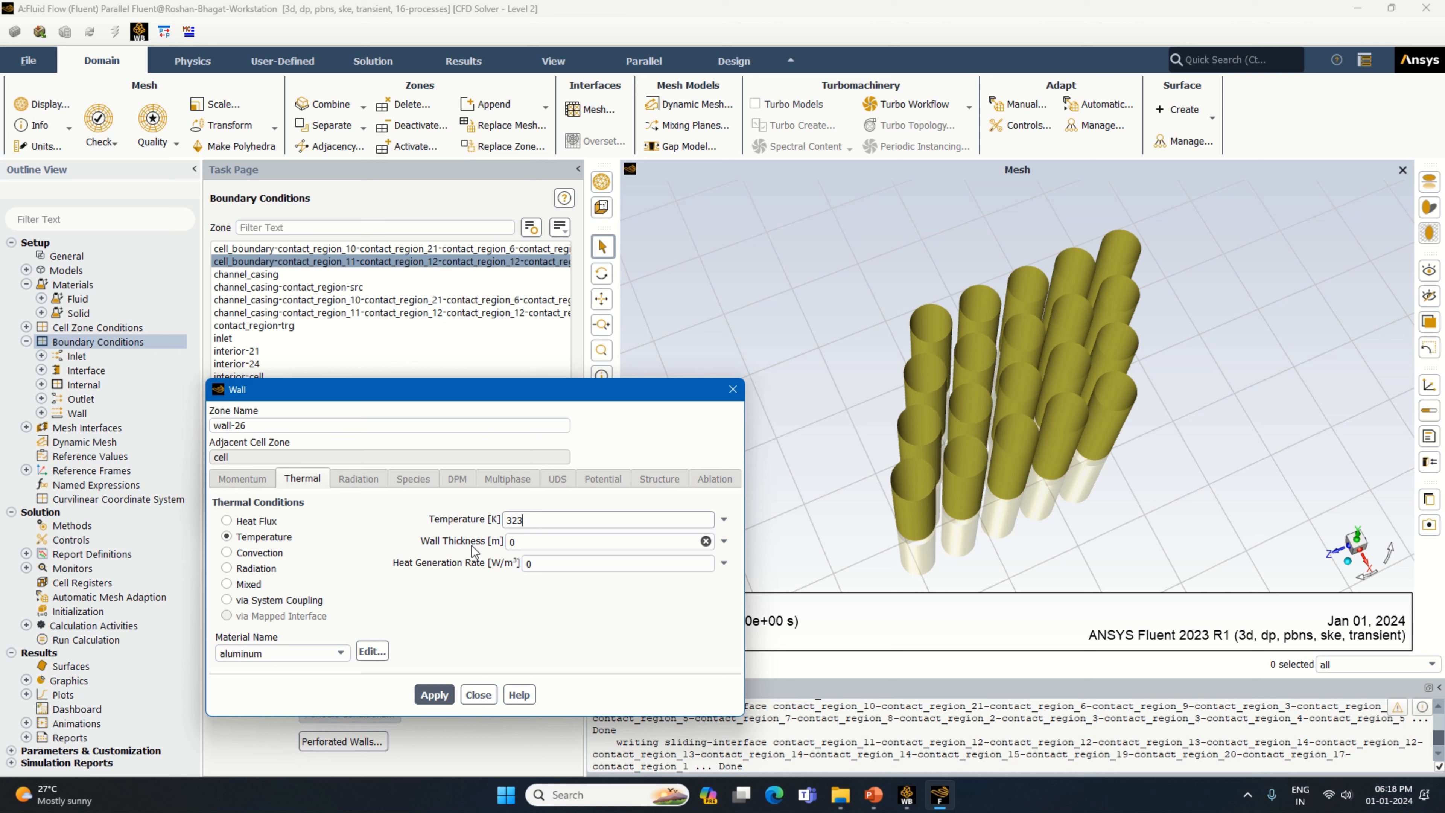
pyautogui.click(271, 653)
pyautogui.click(275, 678)
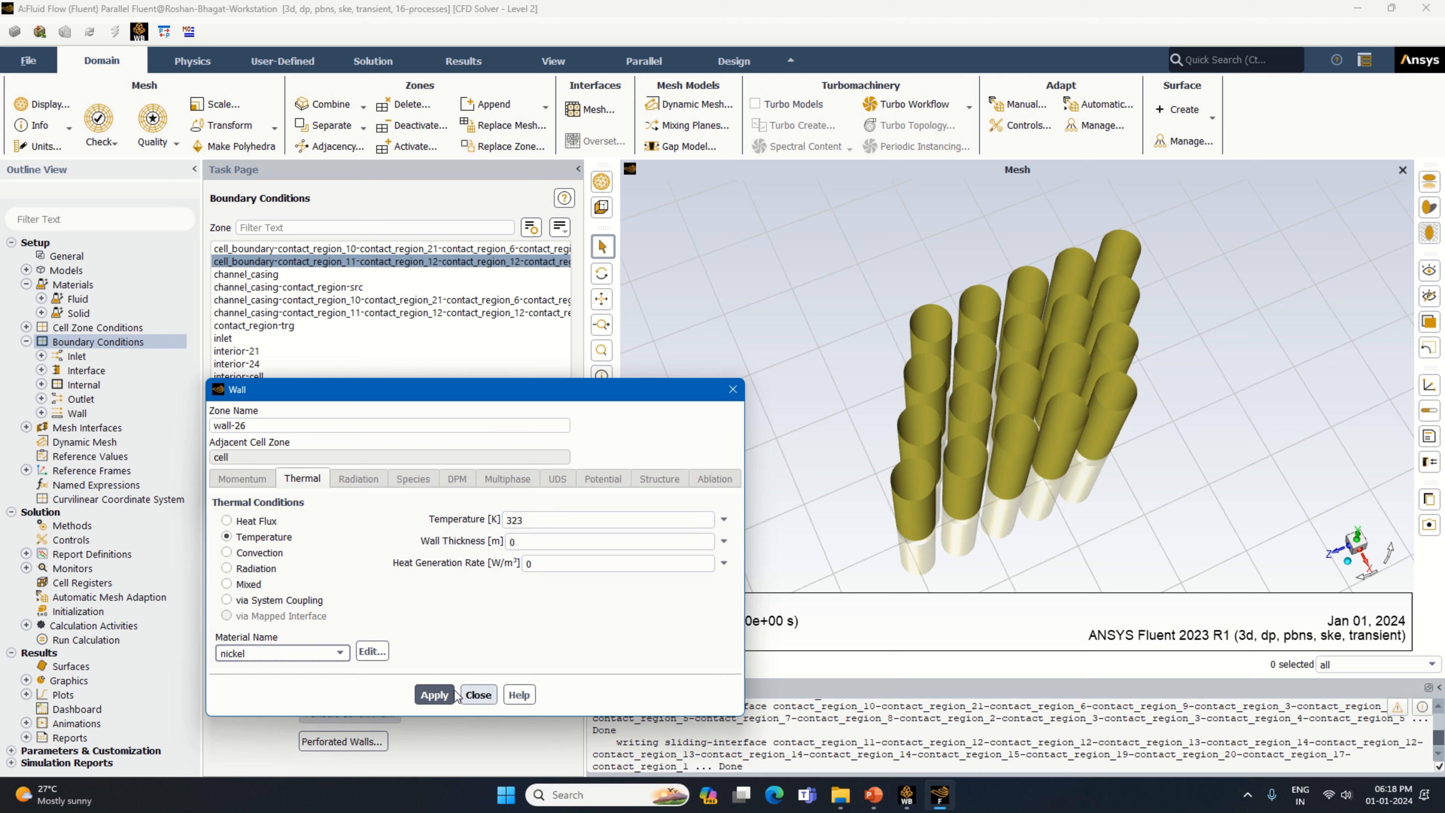
pyautogui.click(449, 694)
pyautogui.click(478, 694)
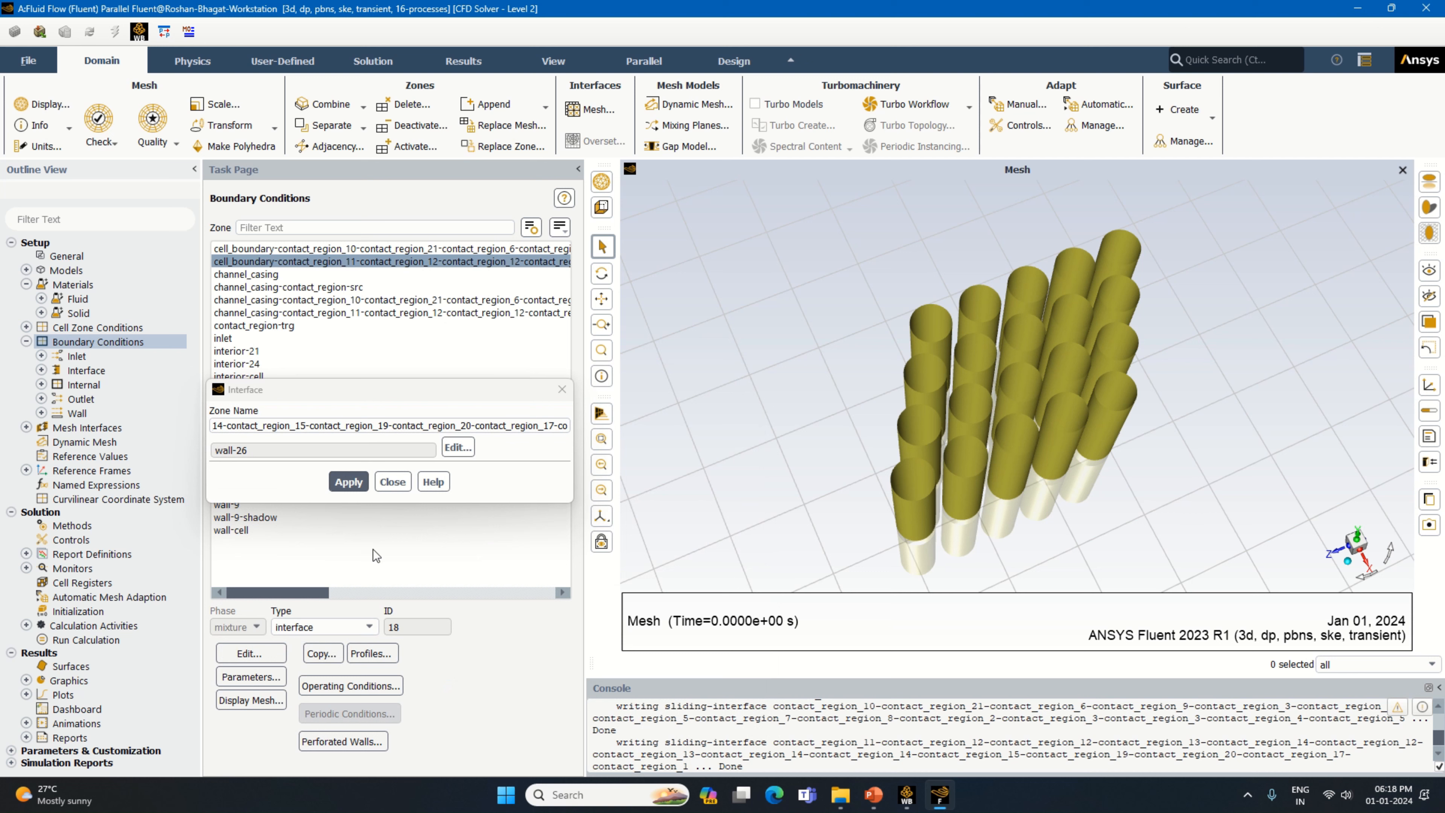
pyautogui.click(348, 482)
pyautogui.click(381, 482)
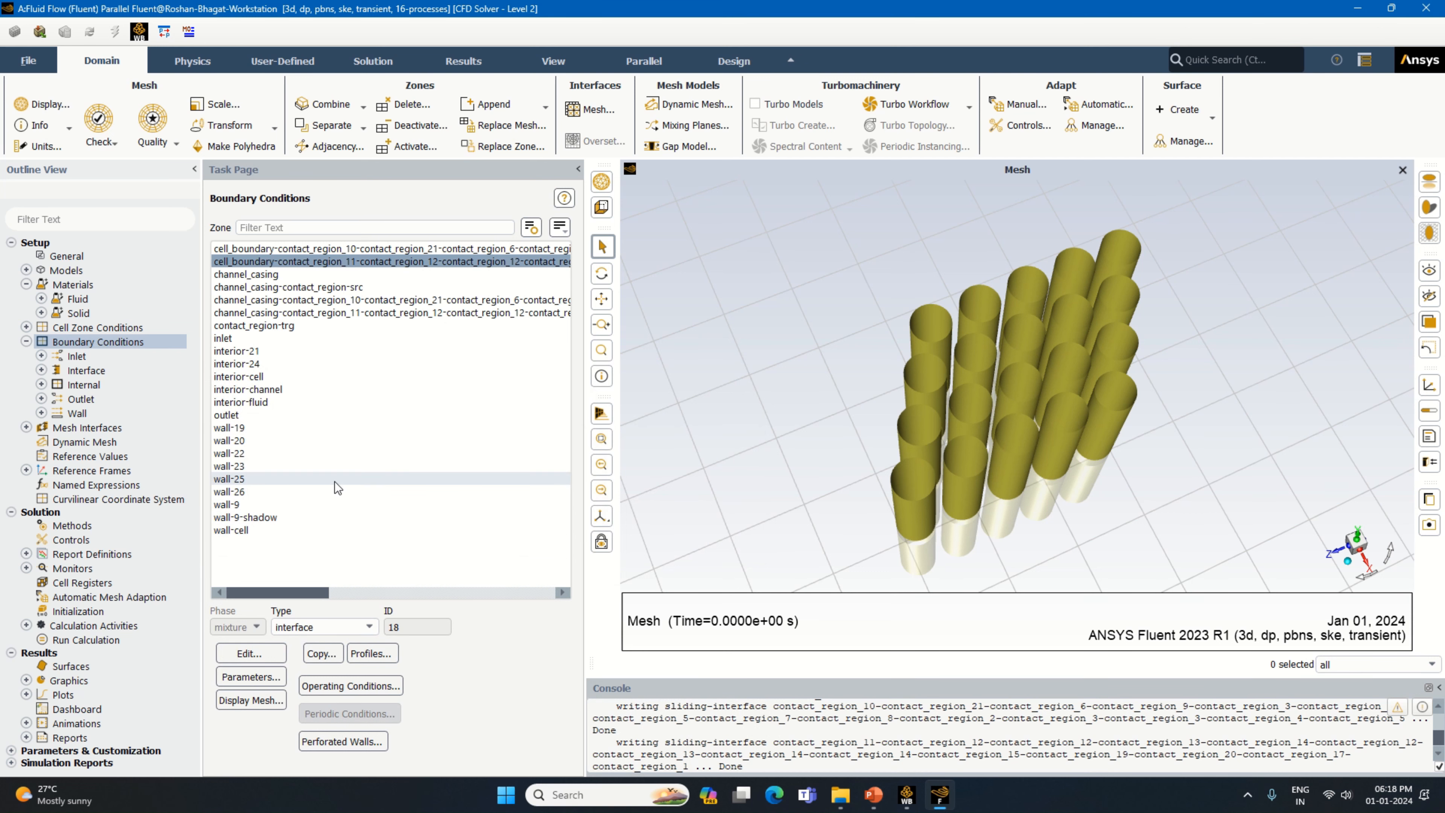
# Set the wall-cell boundary's material to nickel and its thermal condition to a fixed temperature of 323 K.
pyautogui.click(246, 531)
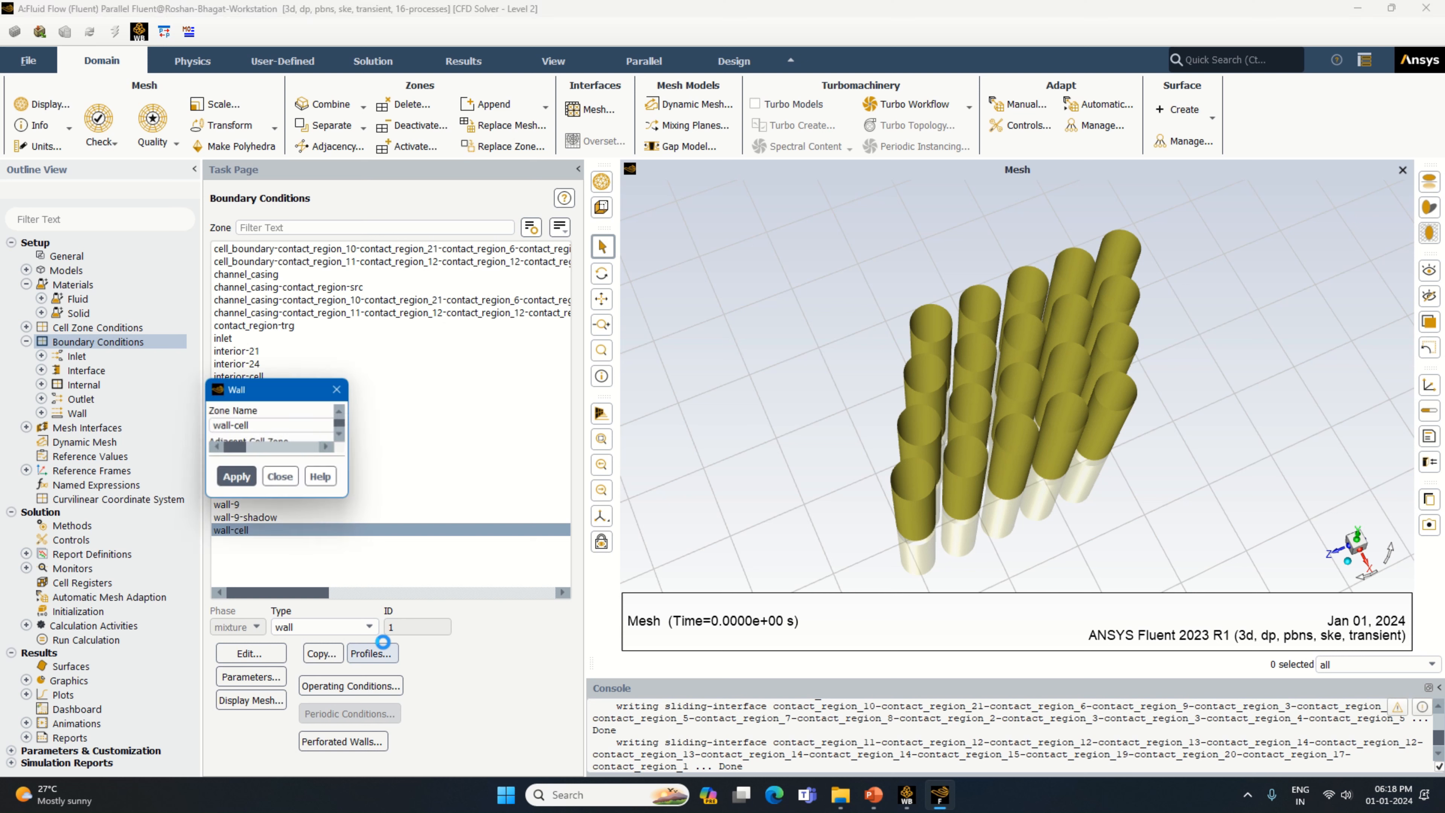
pyautogui.click(262, 649)
pyautogui.click(247, 669)
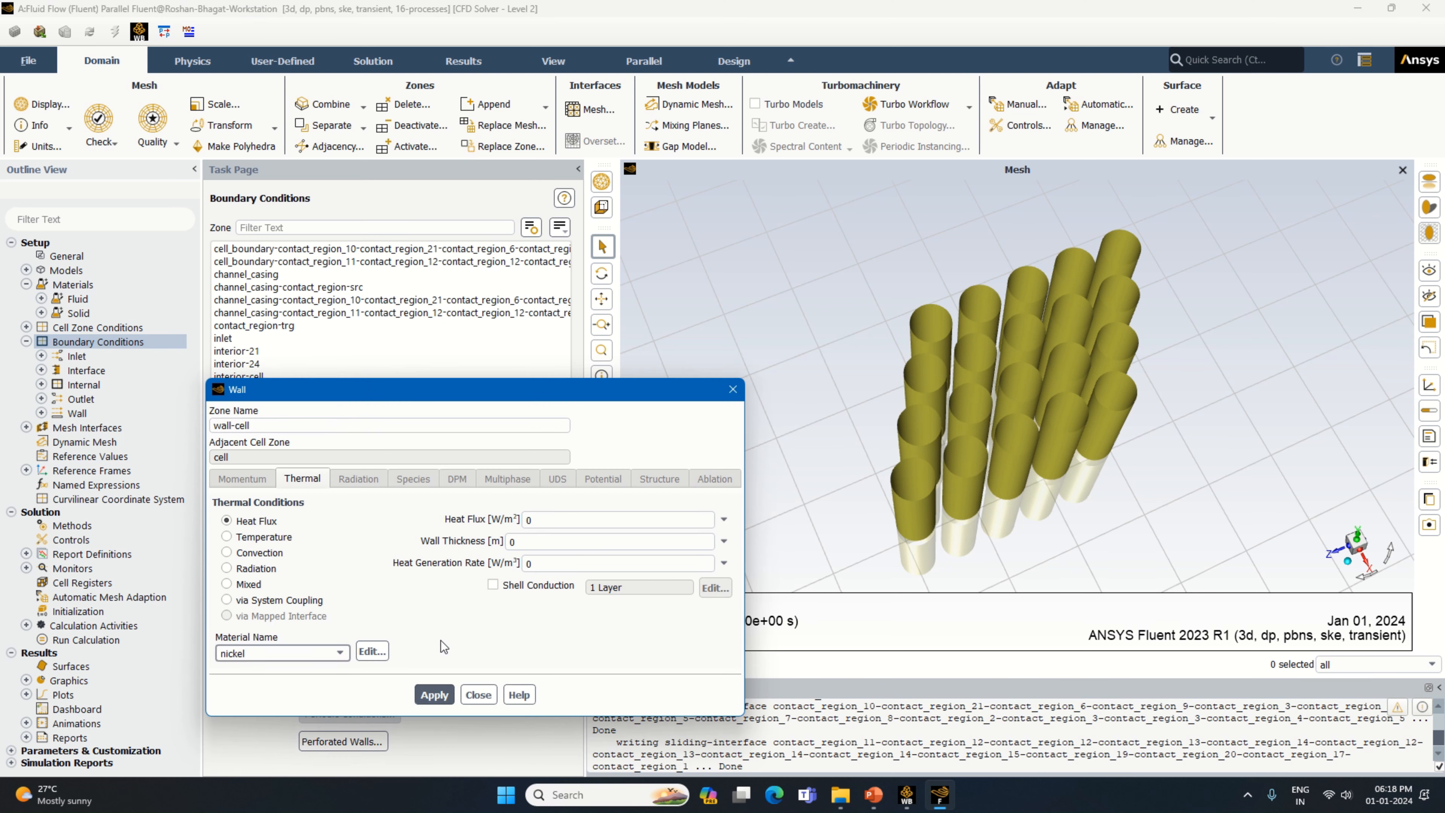
pyautogui.click(264, 536)
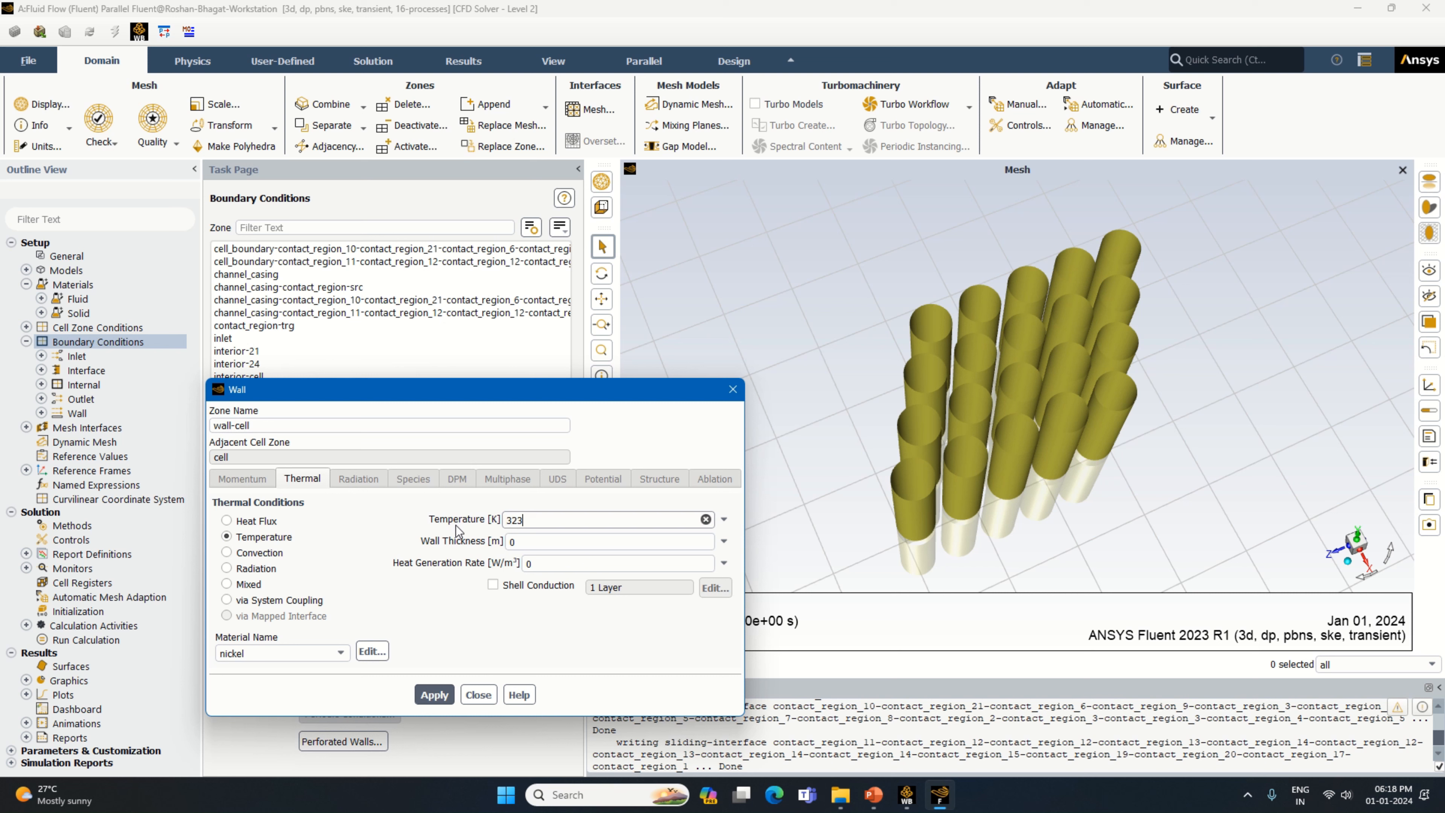
pyautogui.click(434, 695)
pyautogui.click(474, 694)
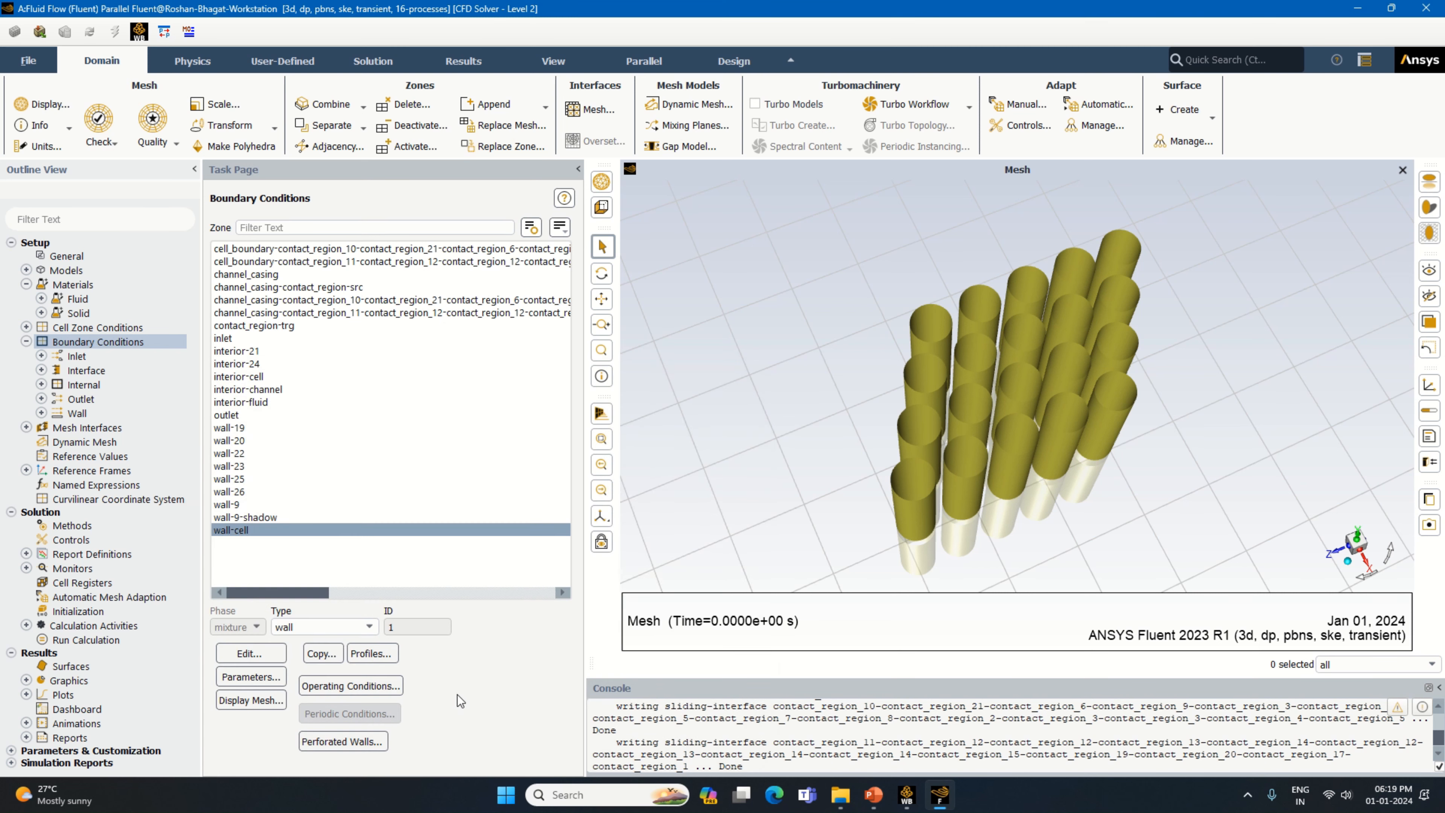
# Check the momentum settings of the inlet velocity boundary without changing them.
pyautogui.click(222, 340)
pyautogui.click(261, 660)
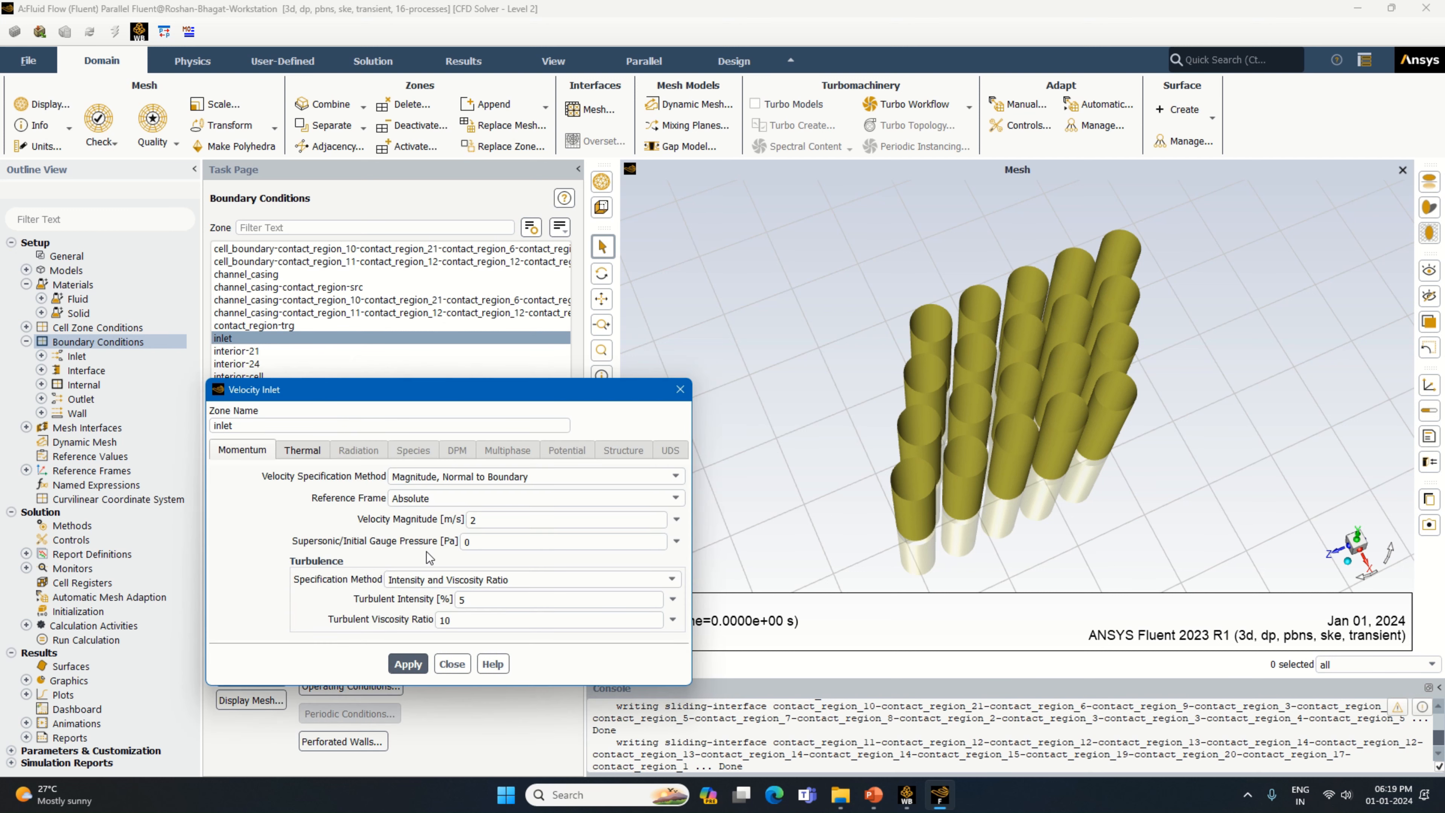
pyautogui.click(679, 390)
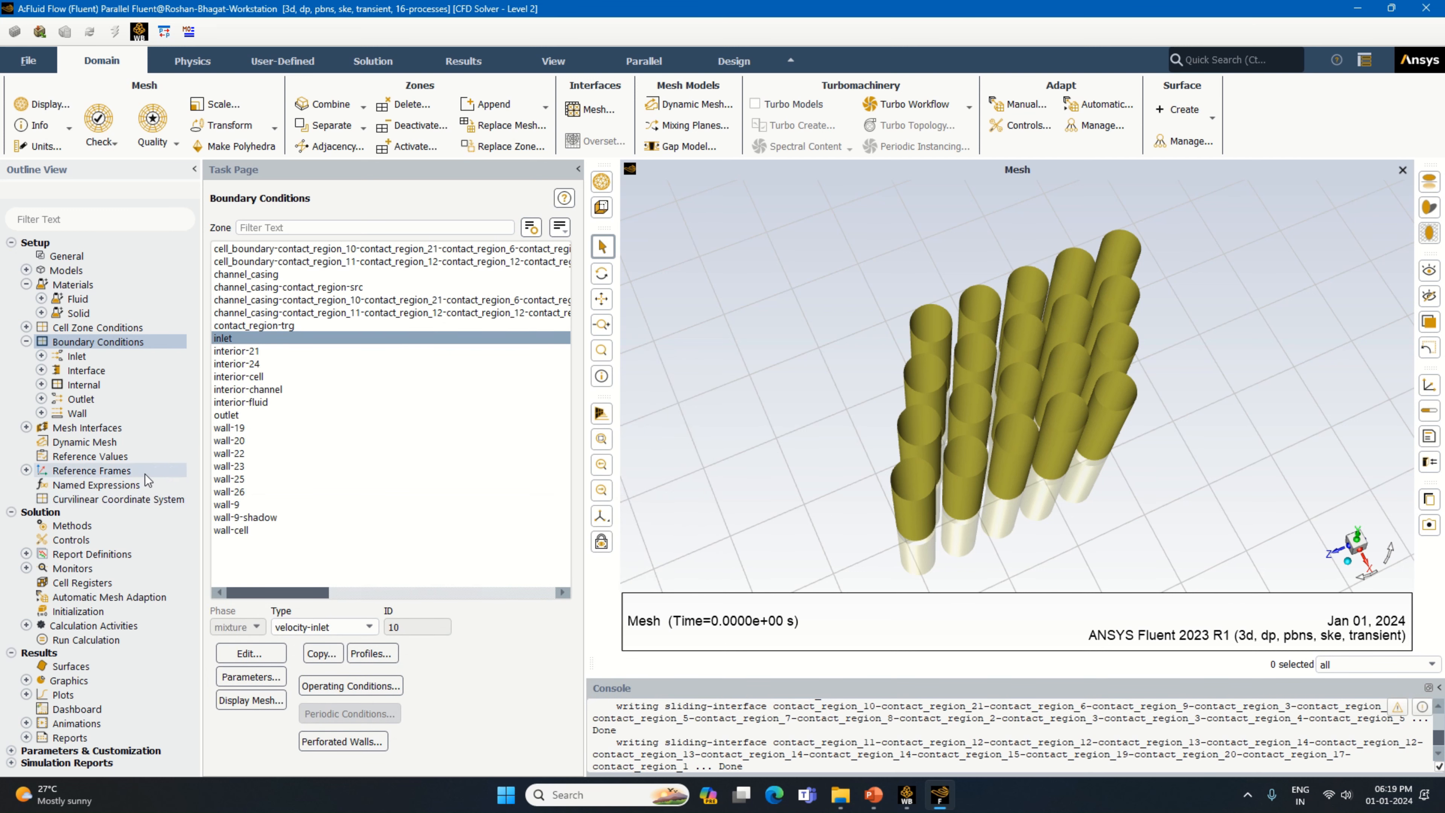
# Compute the reference values from the inlet and set fluid as the reference zone.
pyautogui.click(27, 342)
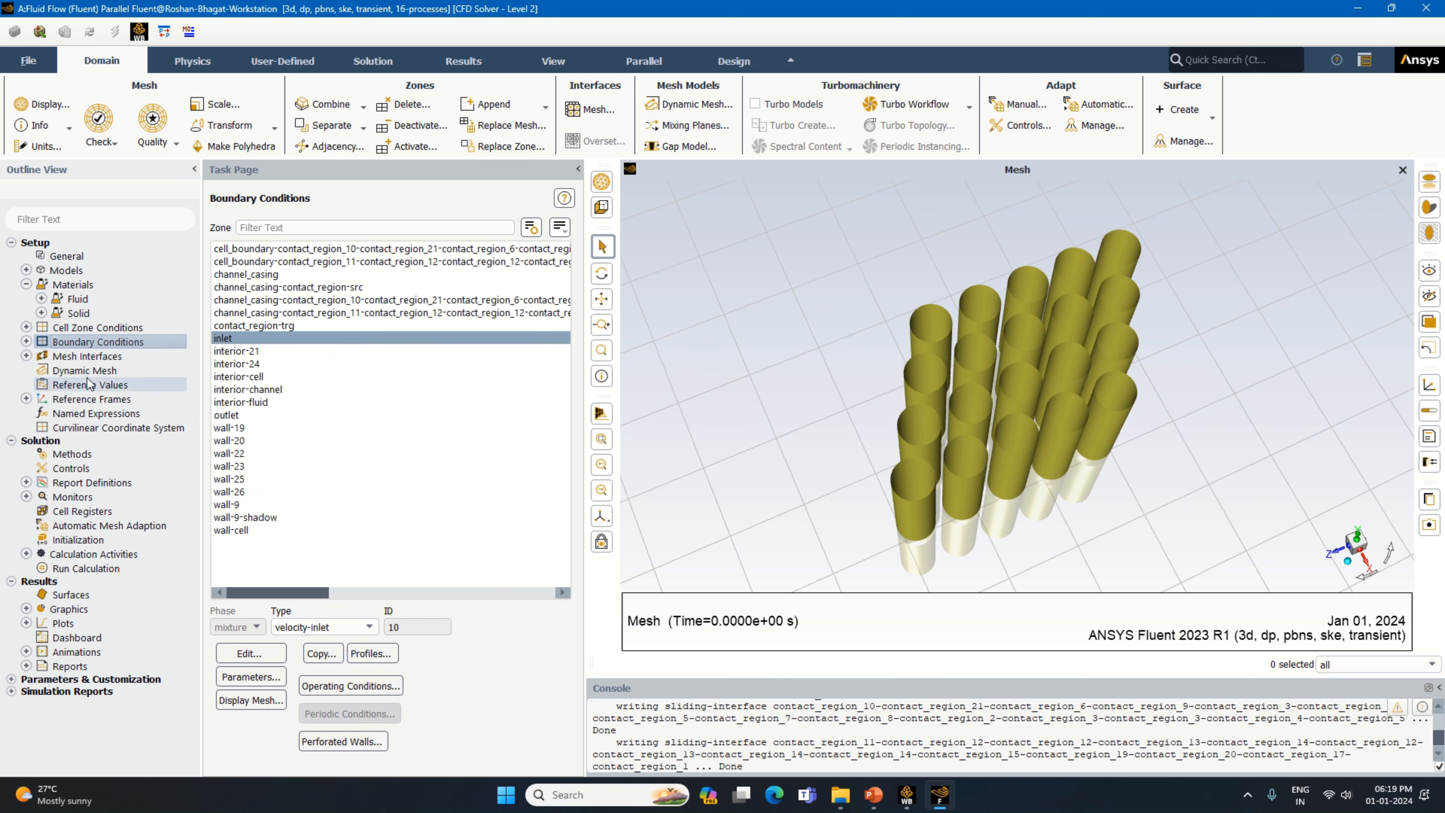
pyautogui.click(107, 390)
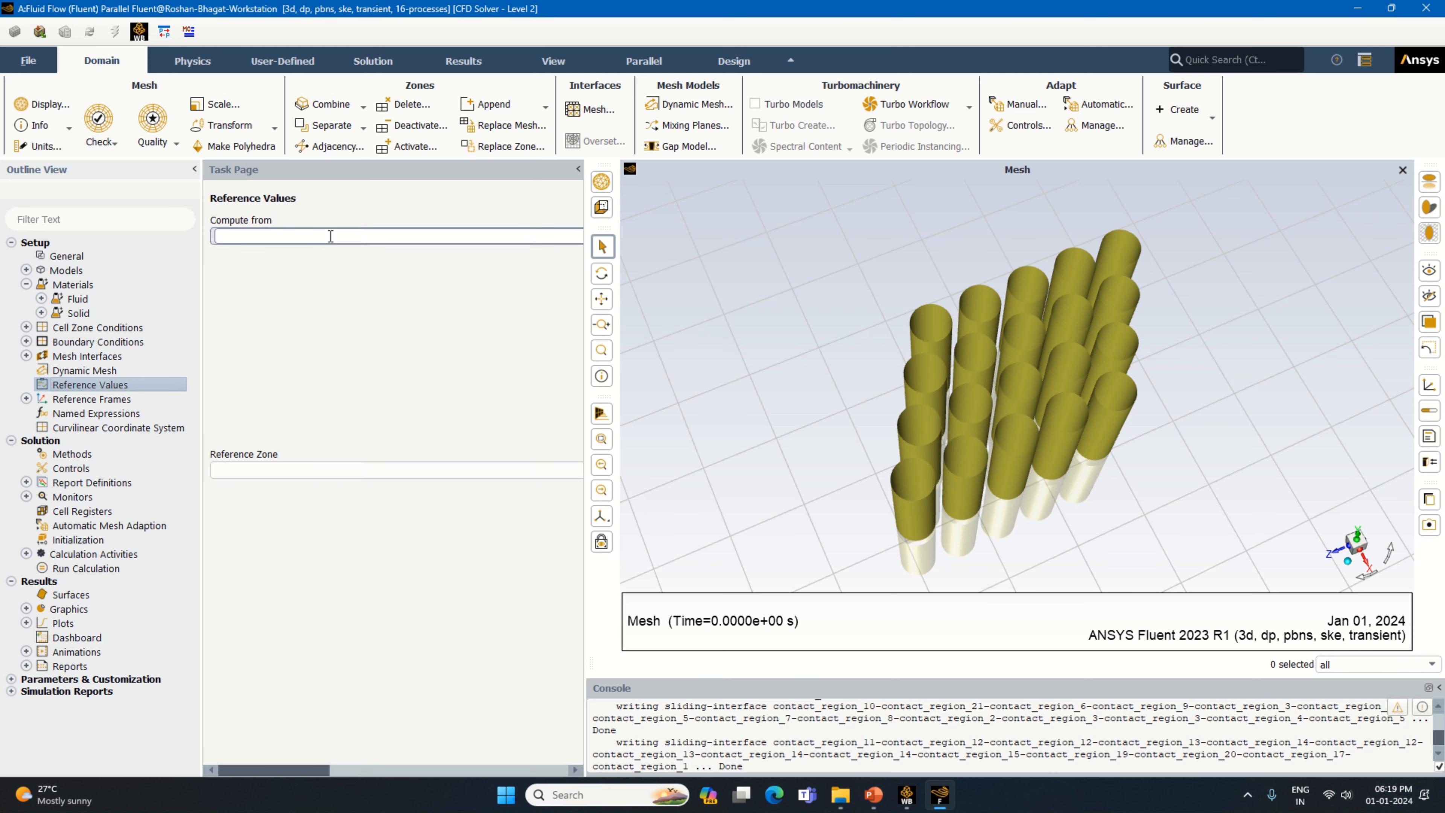
pyautogui.write('in')
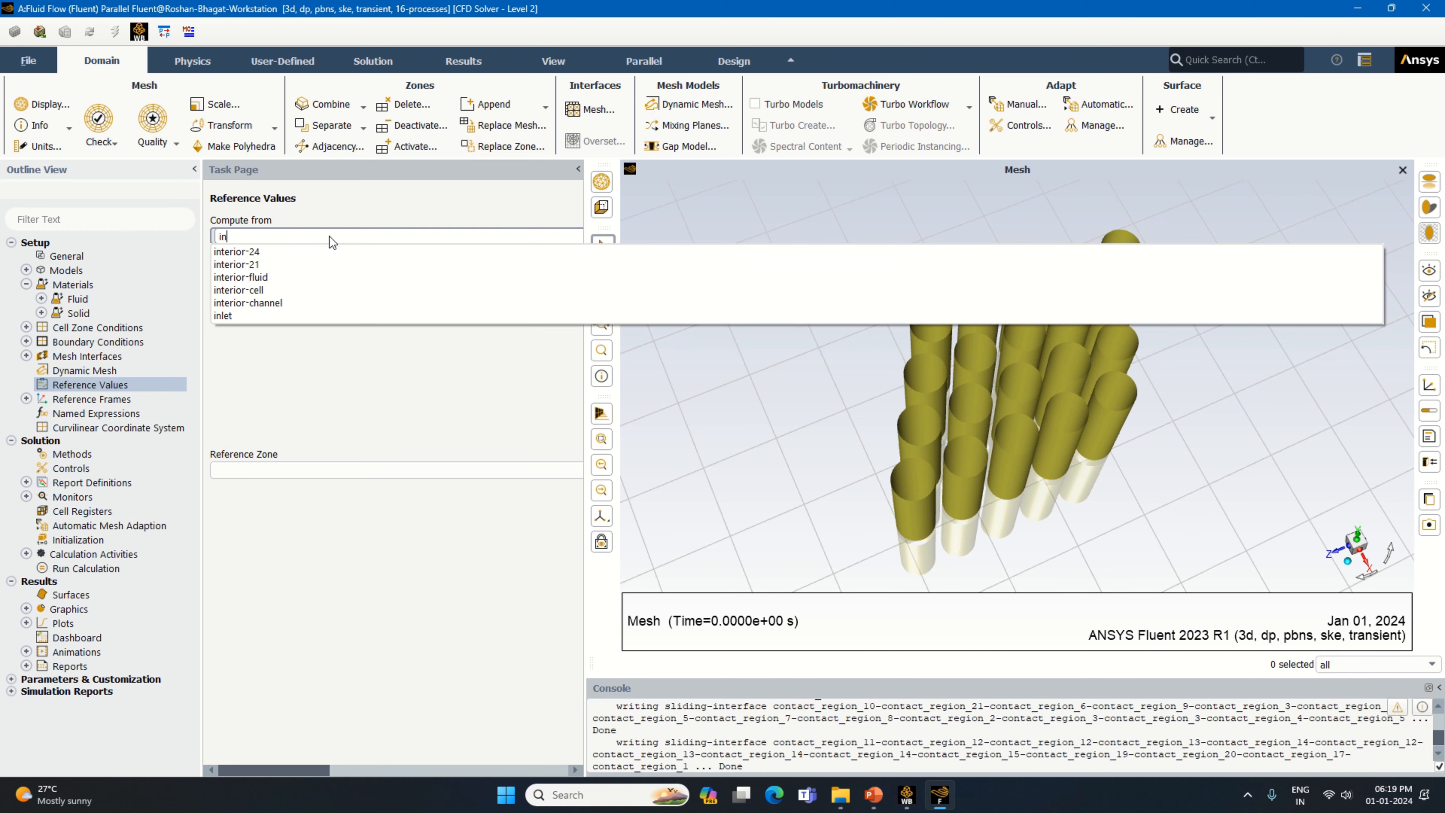
pyautogui.click(289, 314)
pyautogui.click(265, 465)
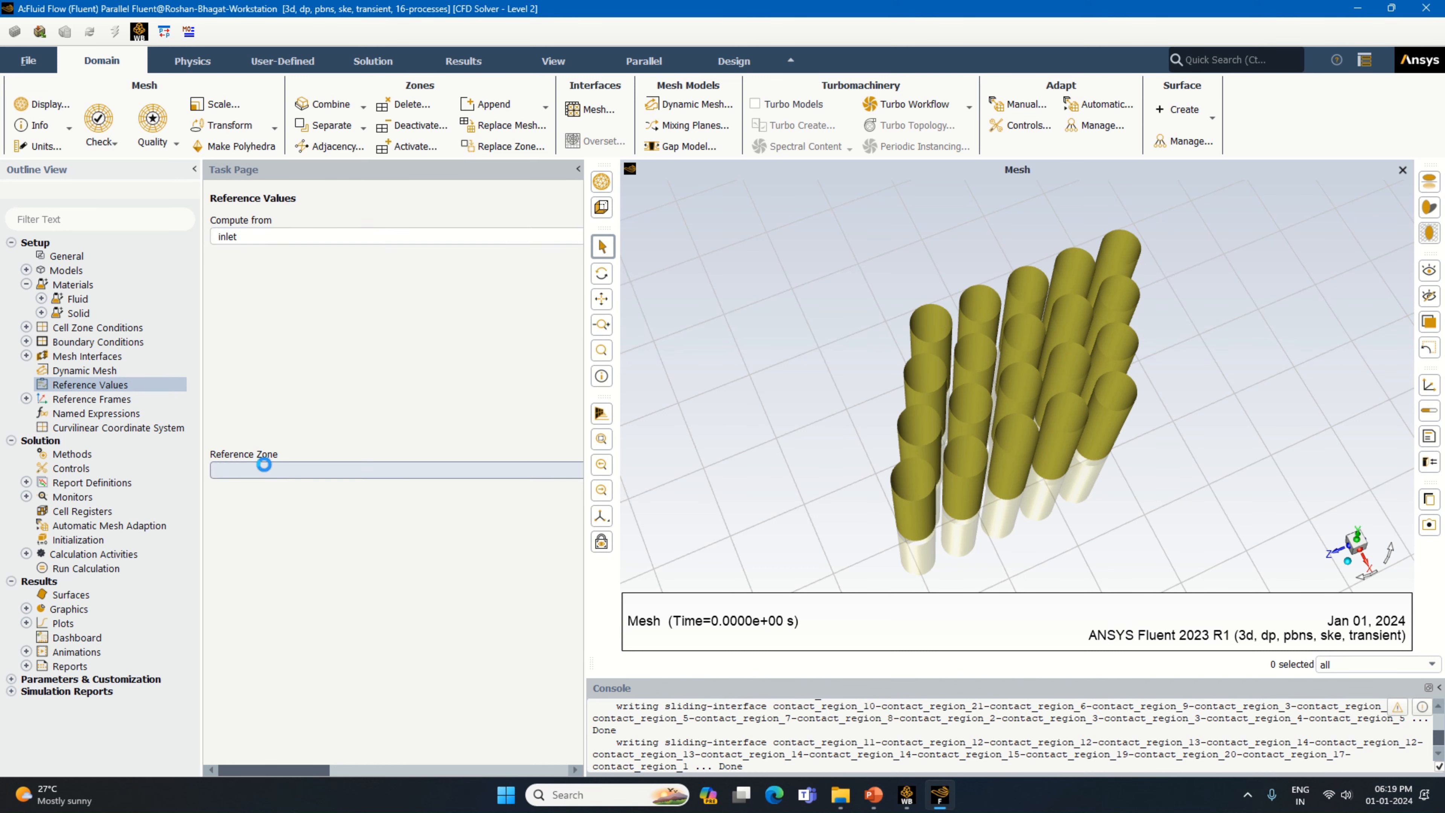
pyautogui.click(259, 485)
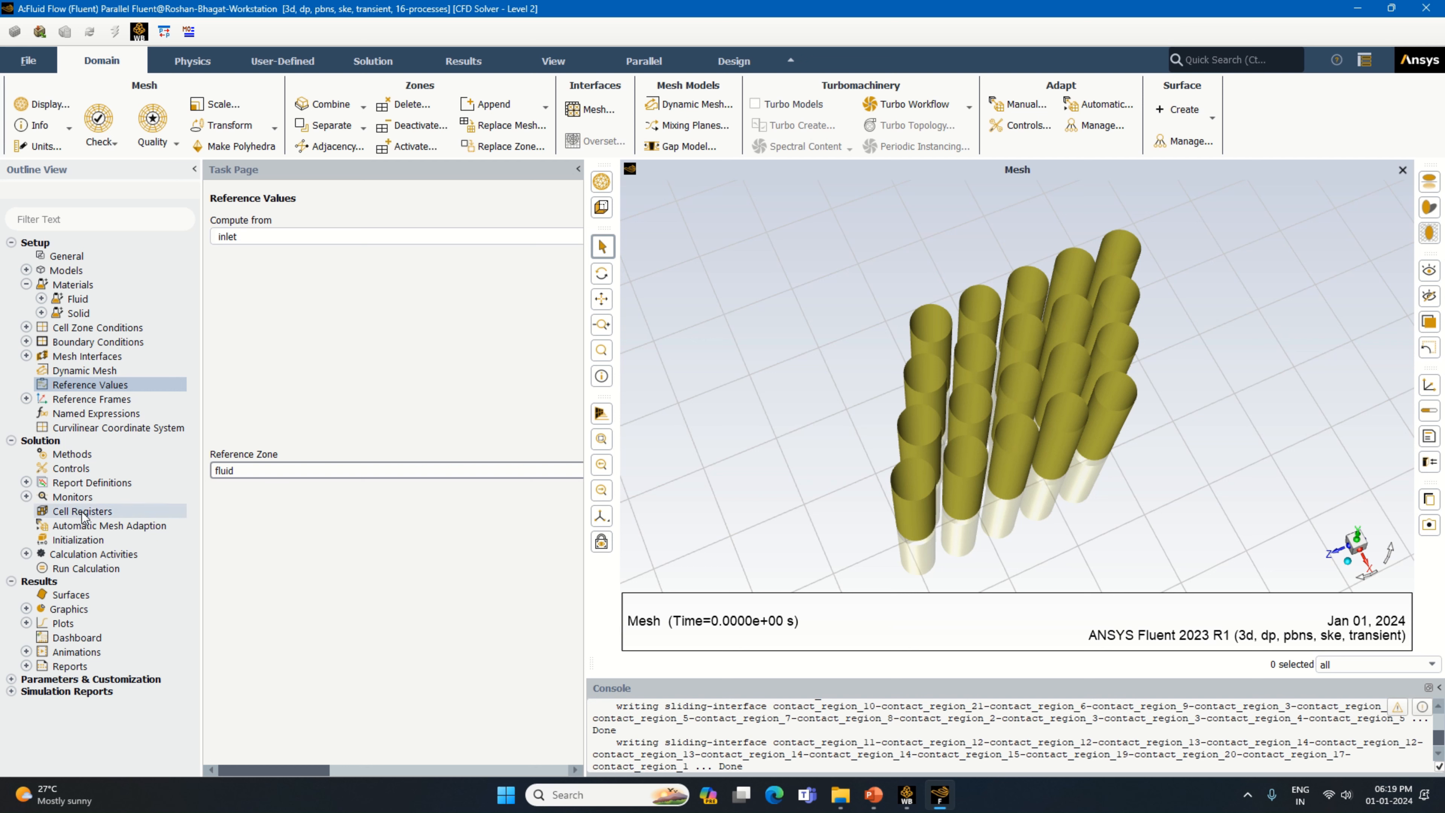
# Start a new area-weighted average surface report definition with total temperature as its field variable.
pyautogui.doubleClick(91, 482)
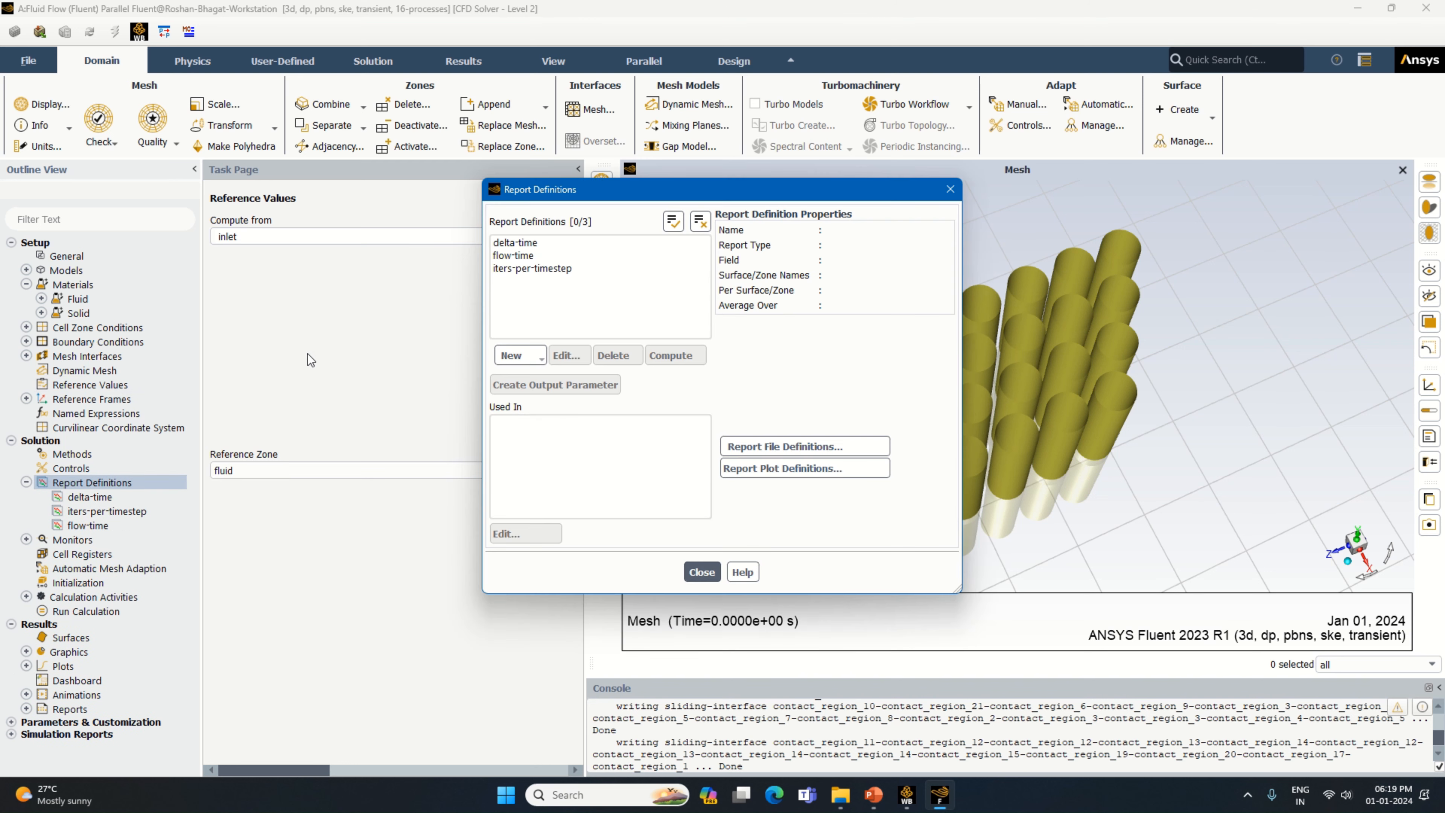
pyautogui.click(526, 359)
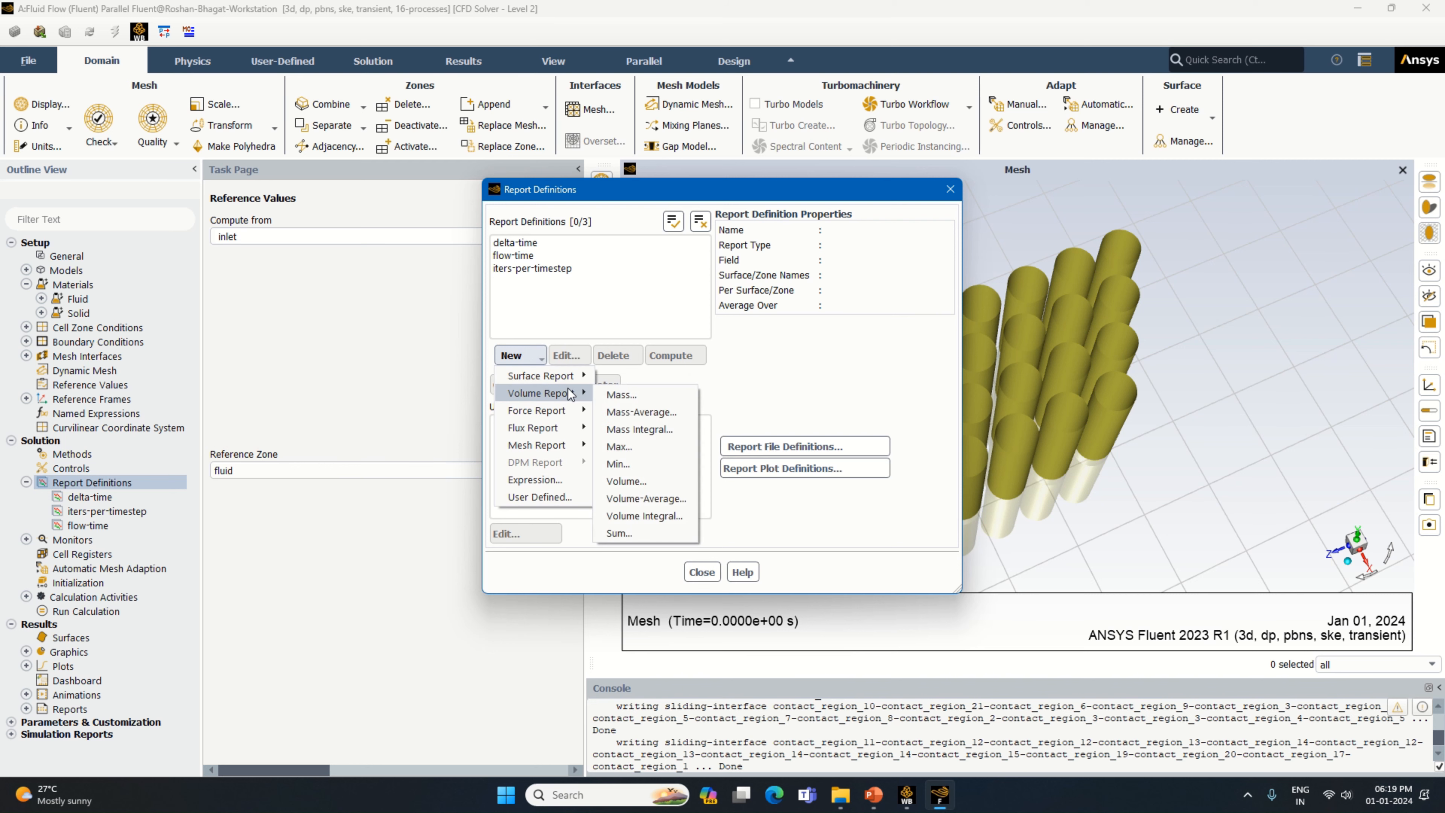
pyautogui.moveTo(540, 375)
pyautogui.click(663, 395)
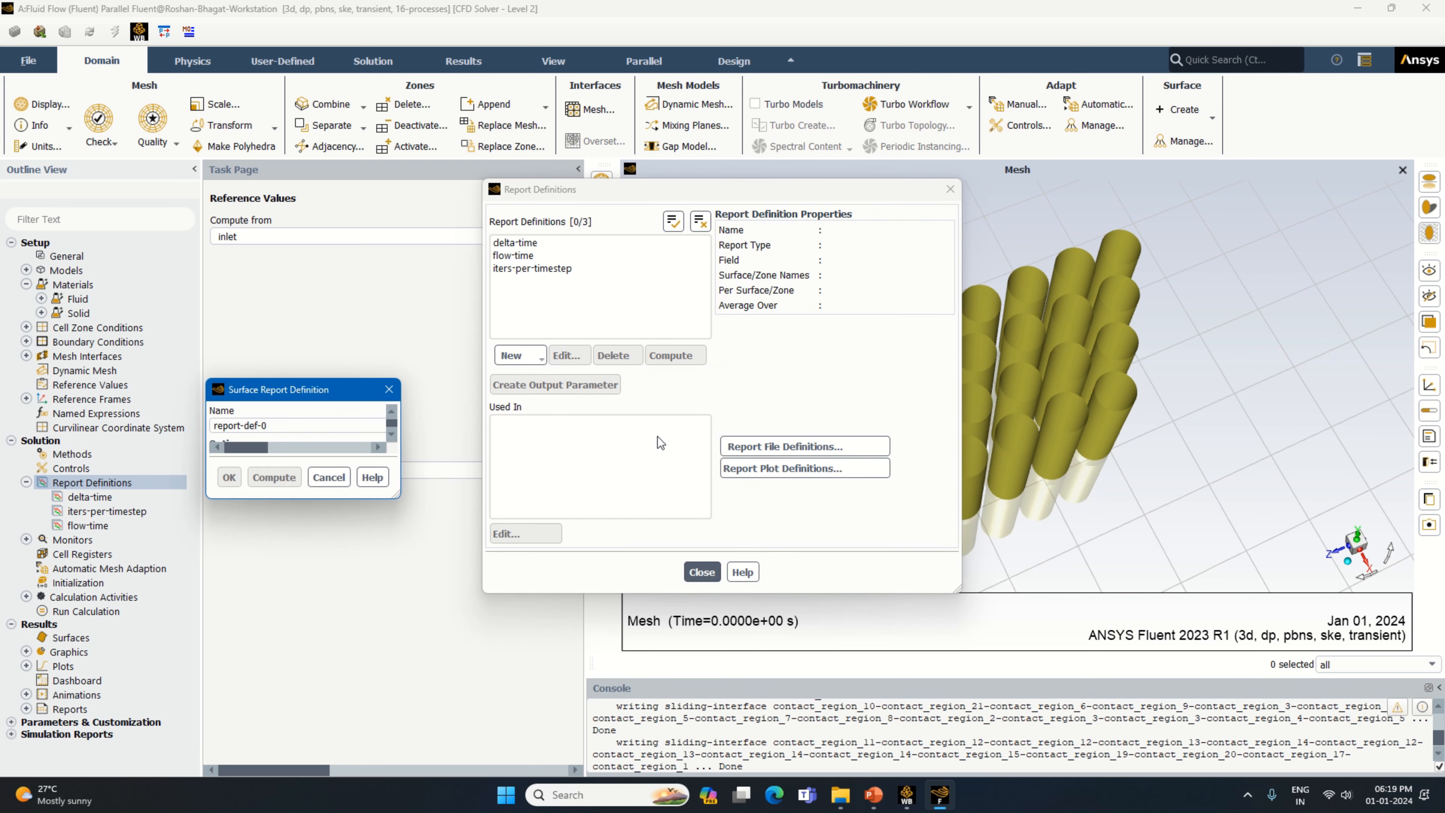
pyautogui.click(982, 311)
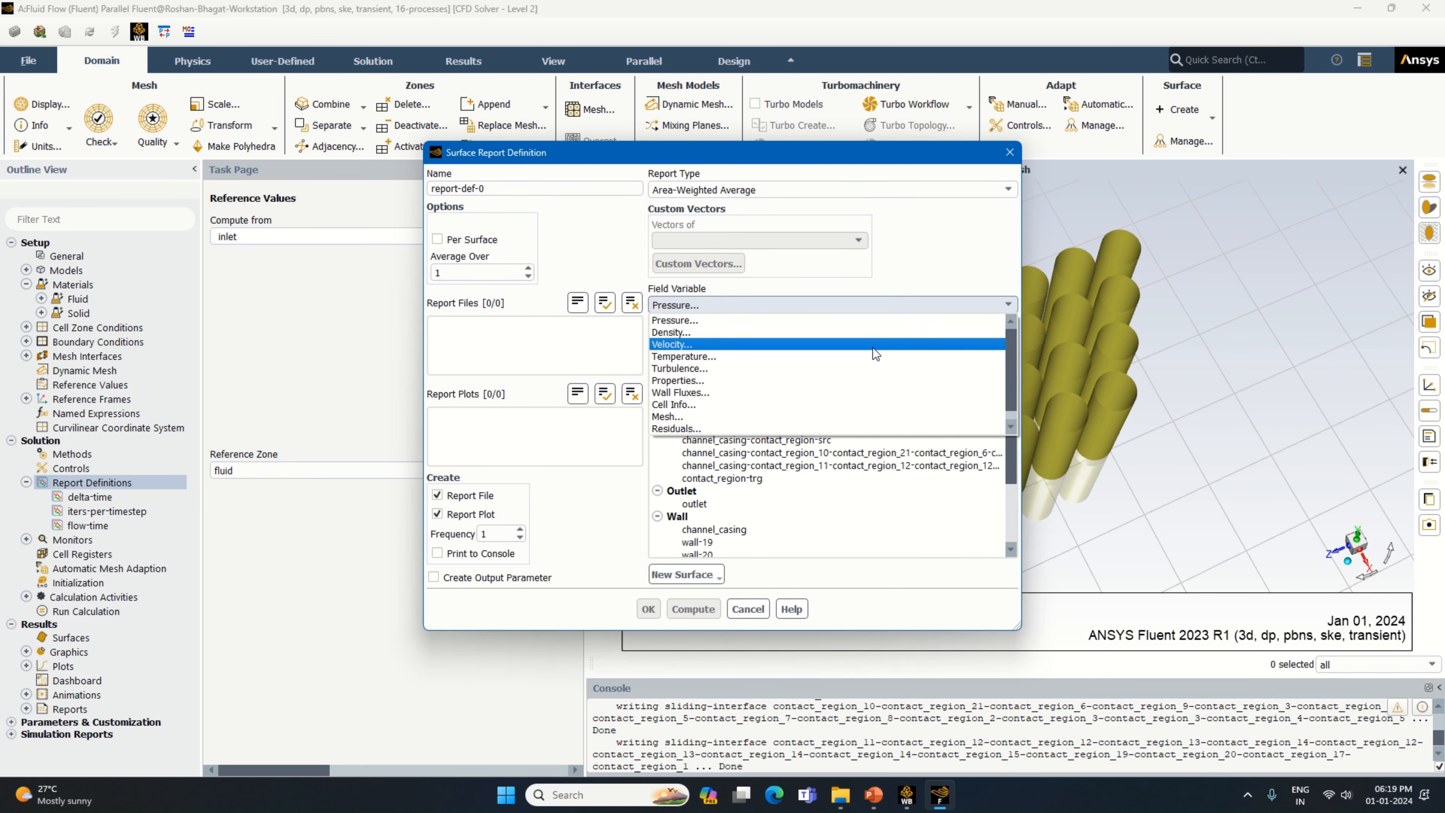
pyautogui.click(857, 360)
pyautogui.click(1008, 328)
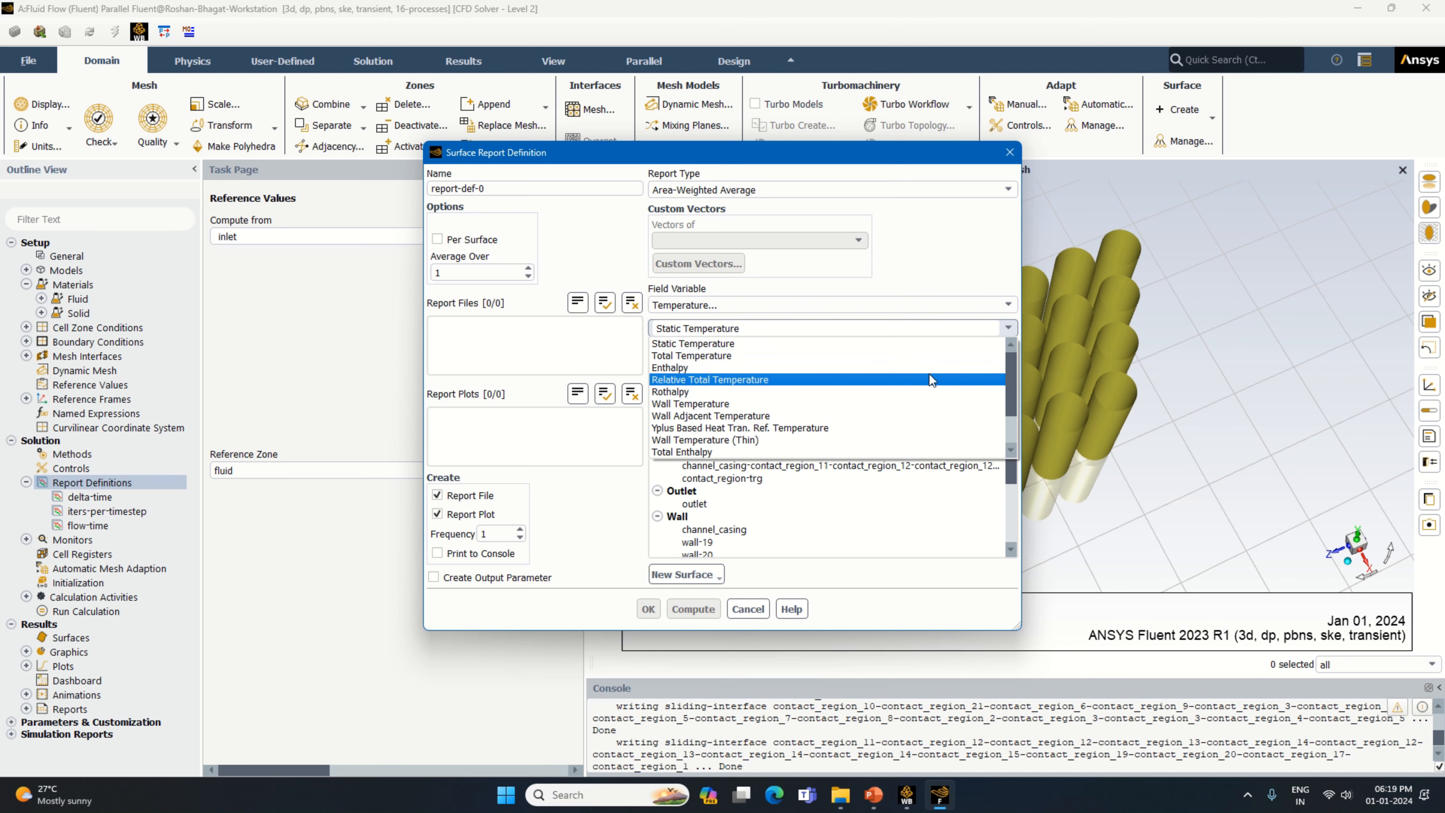
pyautogui.click(937, 354)
# Assign the report to the outlet surface with console printing and an output parameter enabled, and save the definition.
pyautogui.click(694, 503)
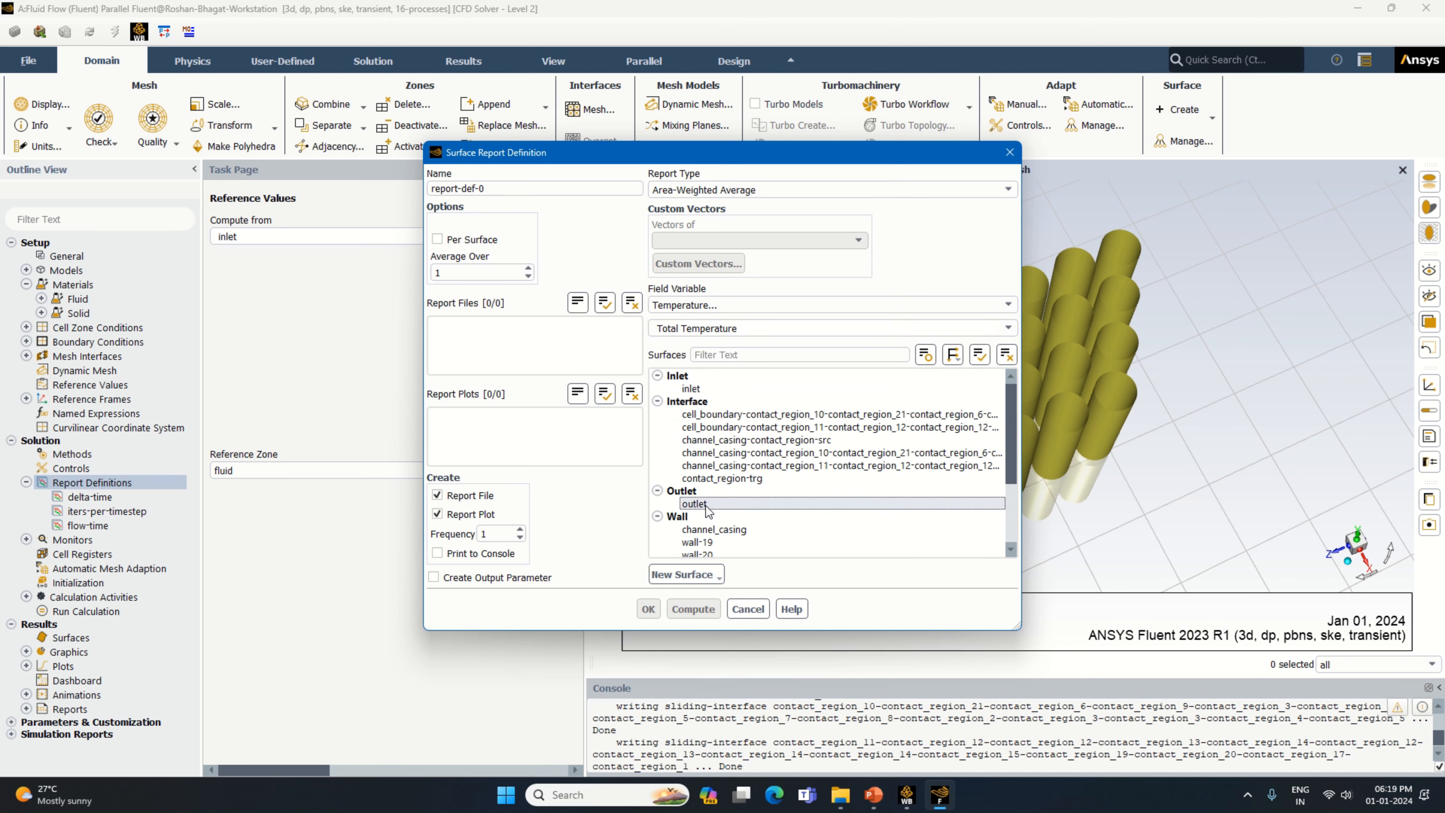
pyautogui.click(487, 555)
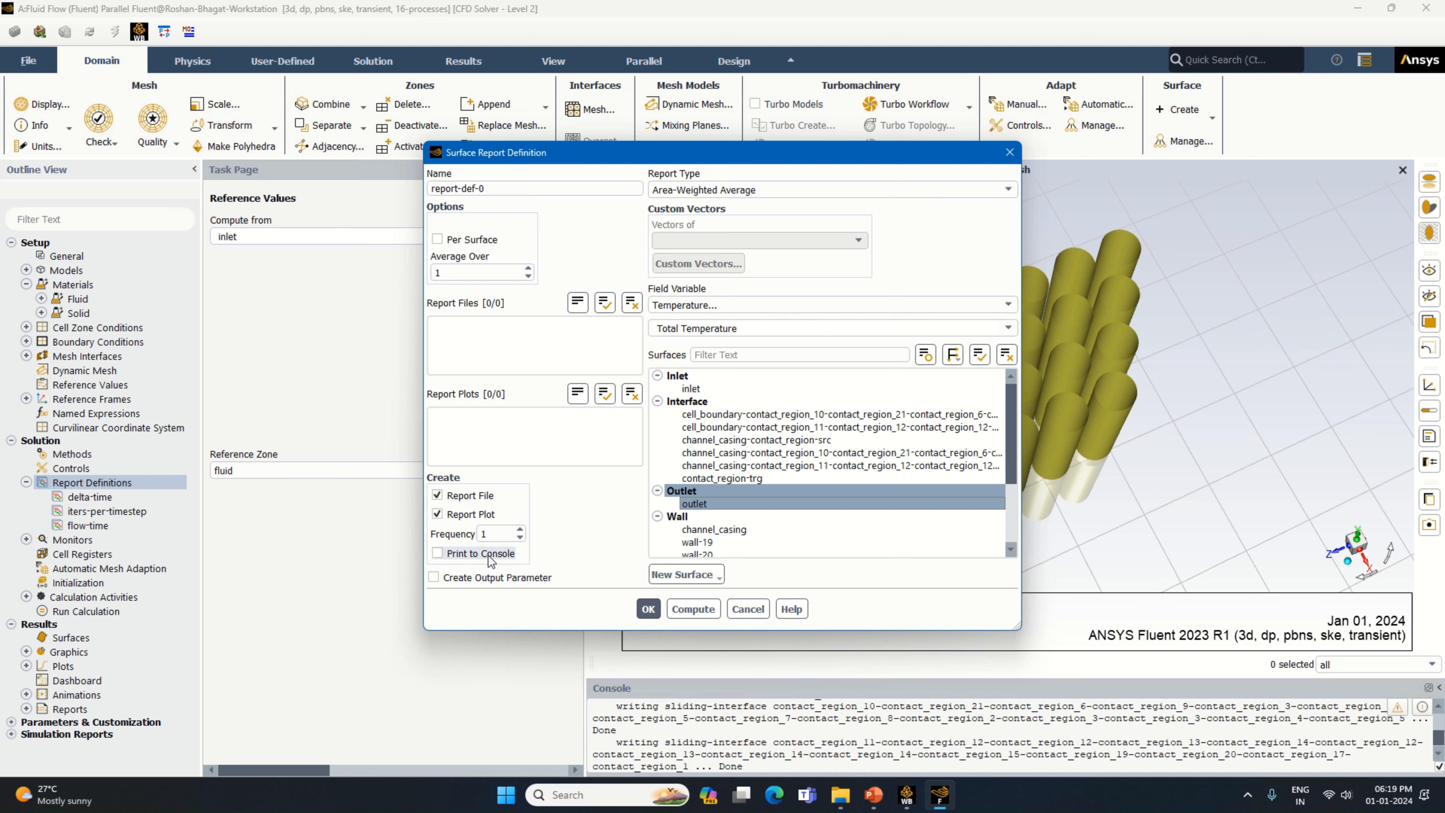
pyautogui.click(495, 577)
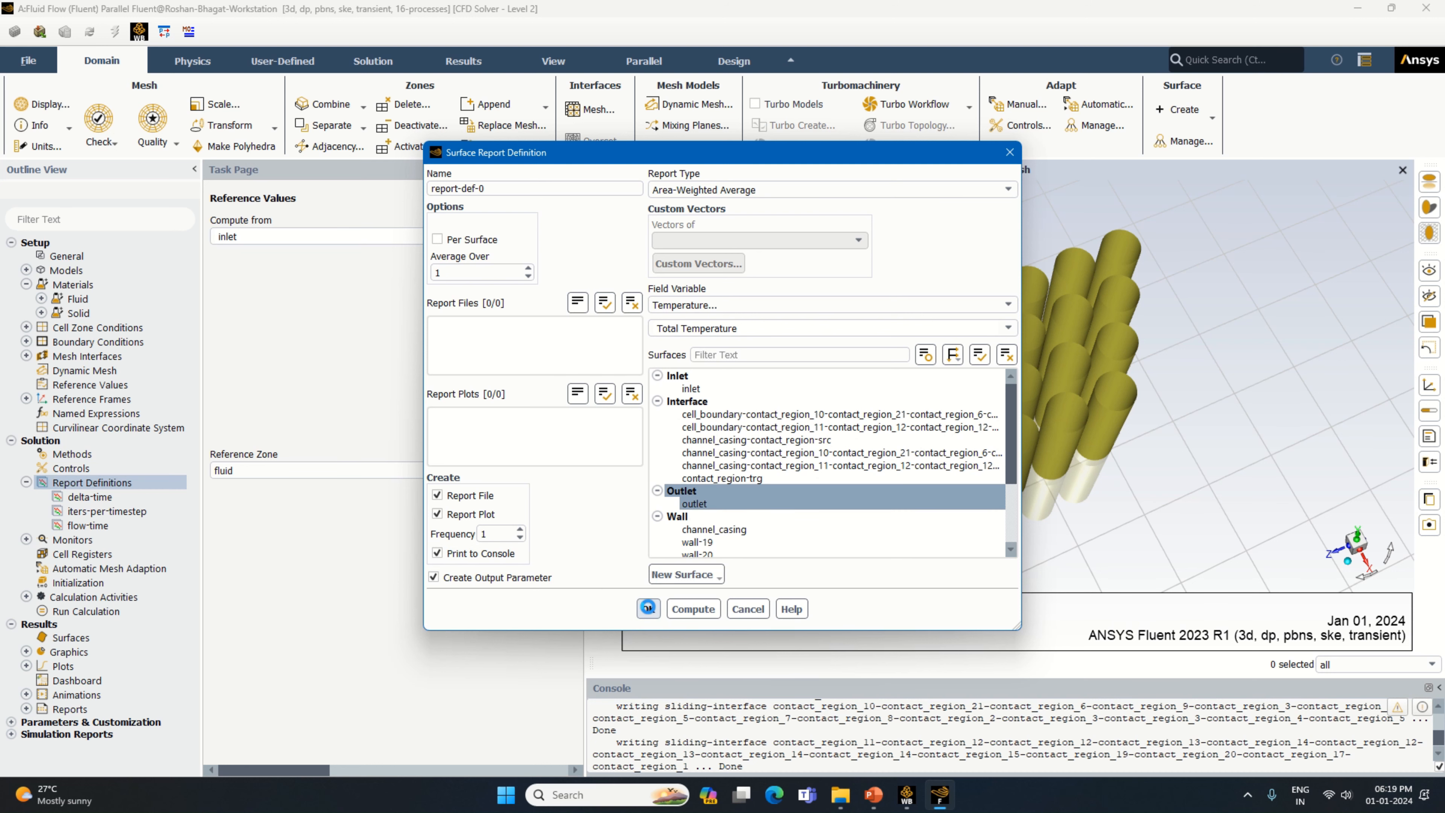
pyautogui.click(648, 609)
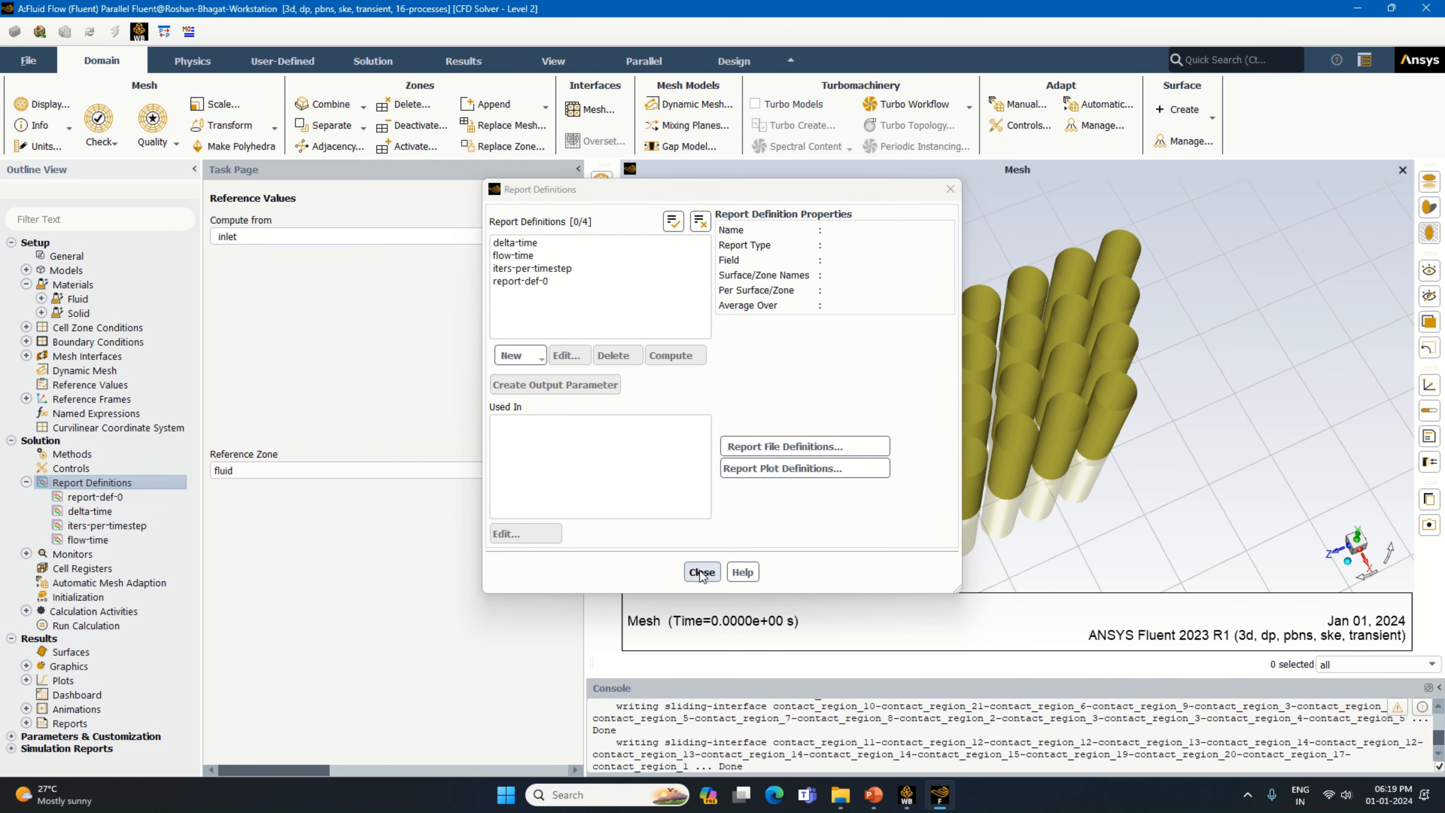
pyautogui.click(702, 572)
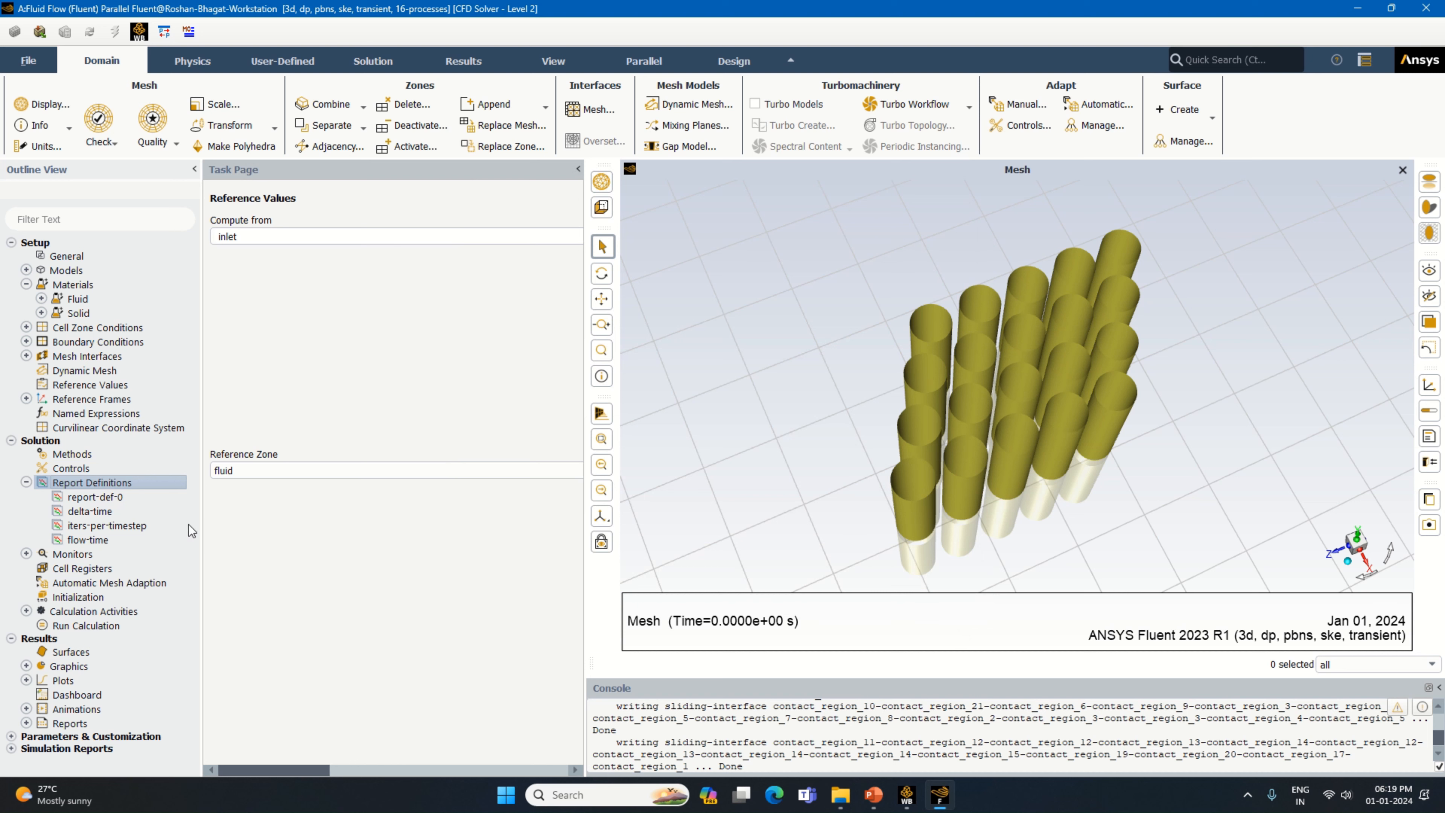
# Initialize the solution with standard initialization computed from the inlet.
pyautogui.click(26, 482)
pyautogui.click(91, 540)
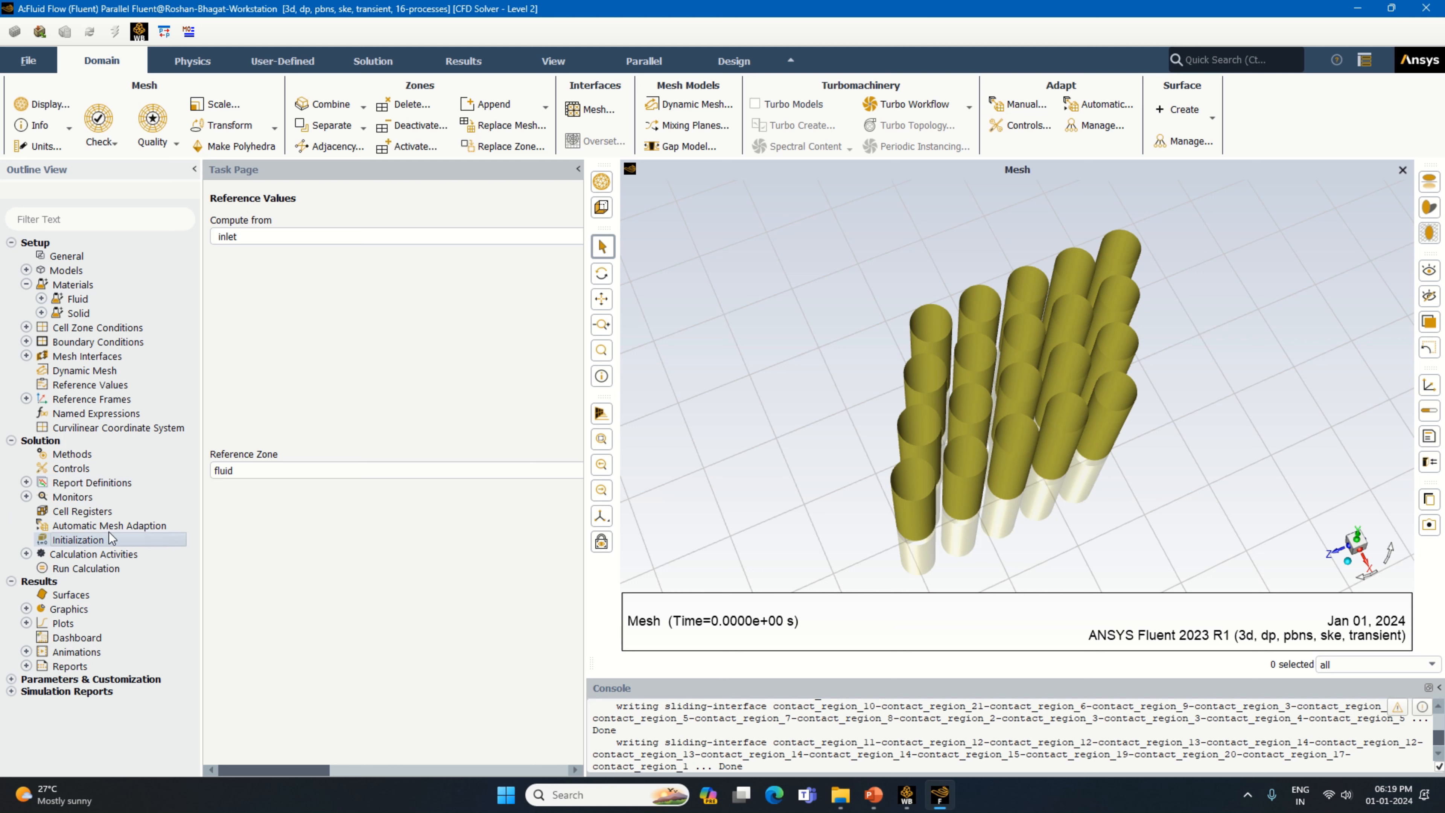
pyautogui.click(314, 286)
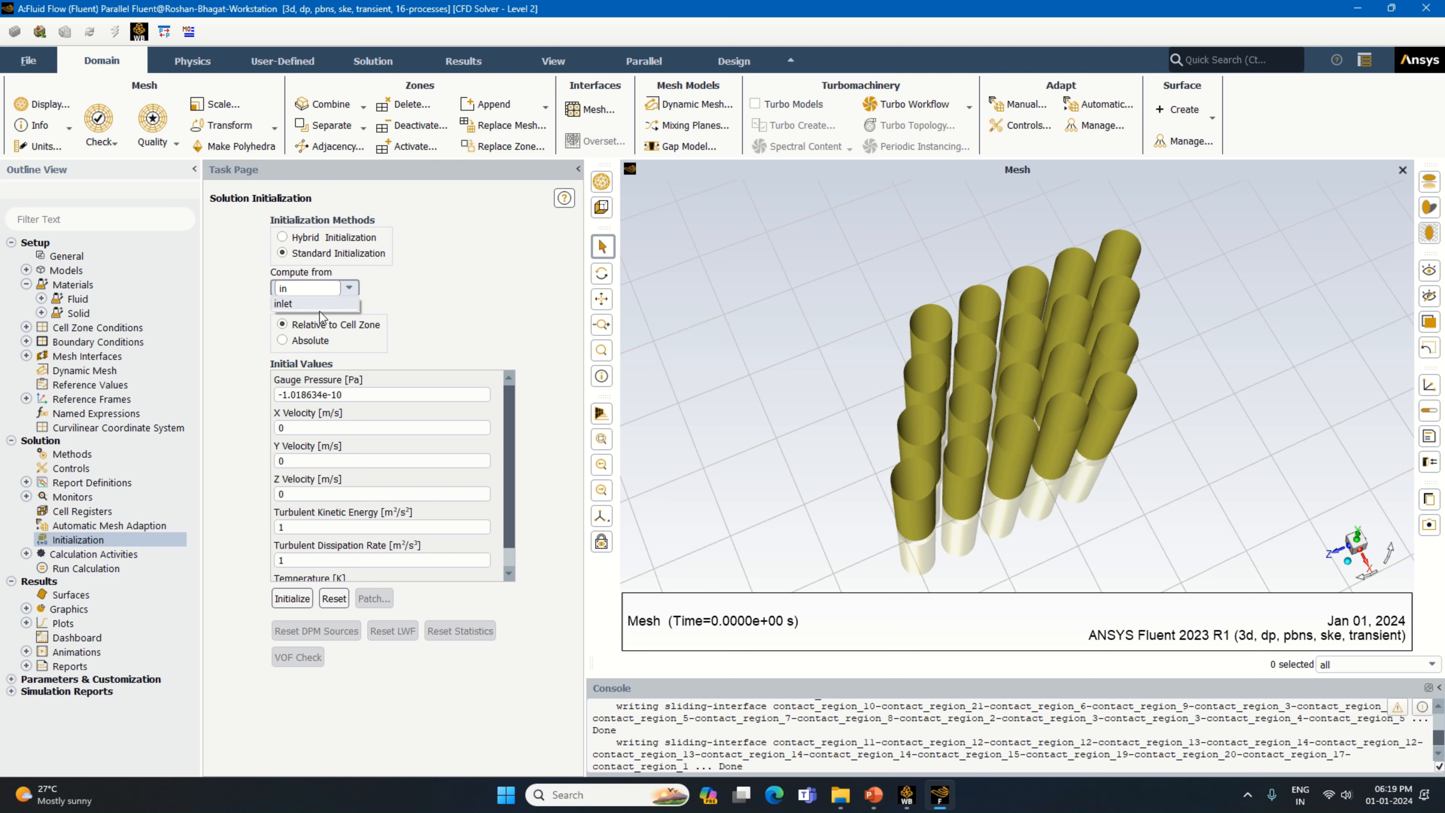
pyautogui.click(318, 305)
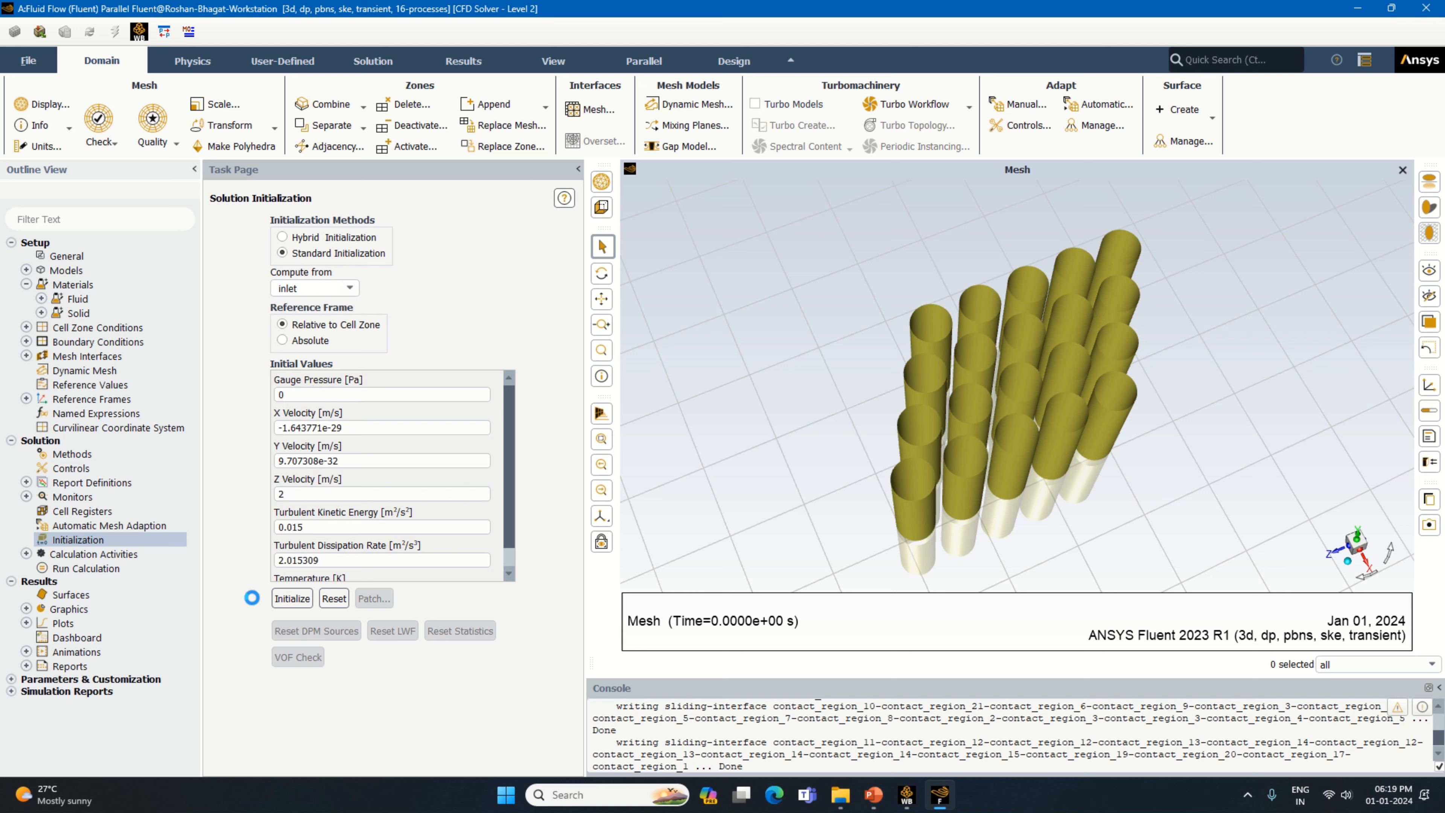
pyautogui.click(279, 598)
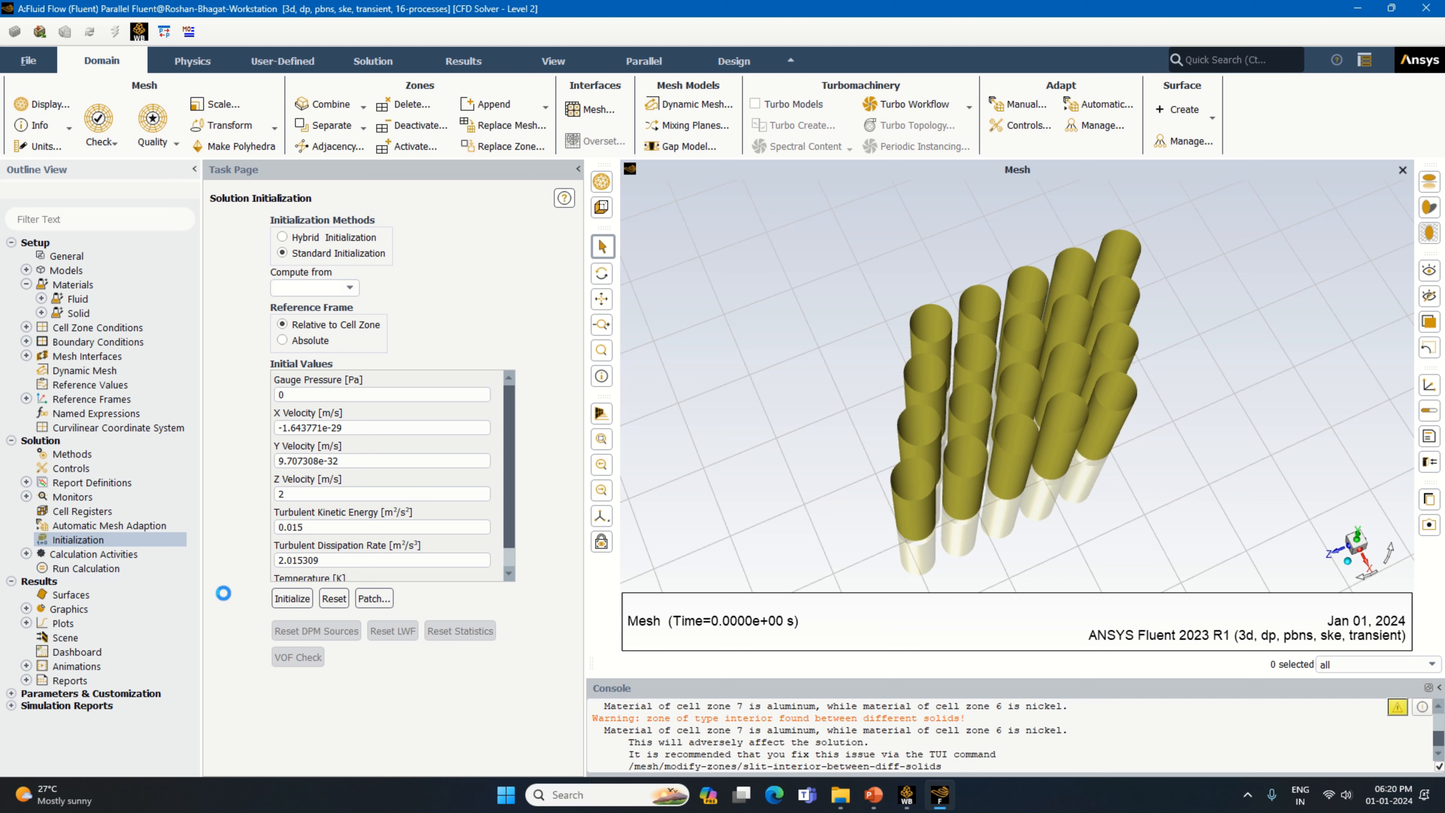
# Set autosave to every 20 time steps, and start a solution animation definition with a new contour object.
pyautogui.doubleClick(135, 554)
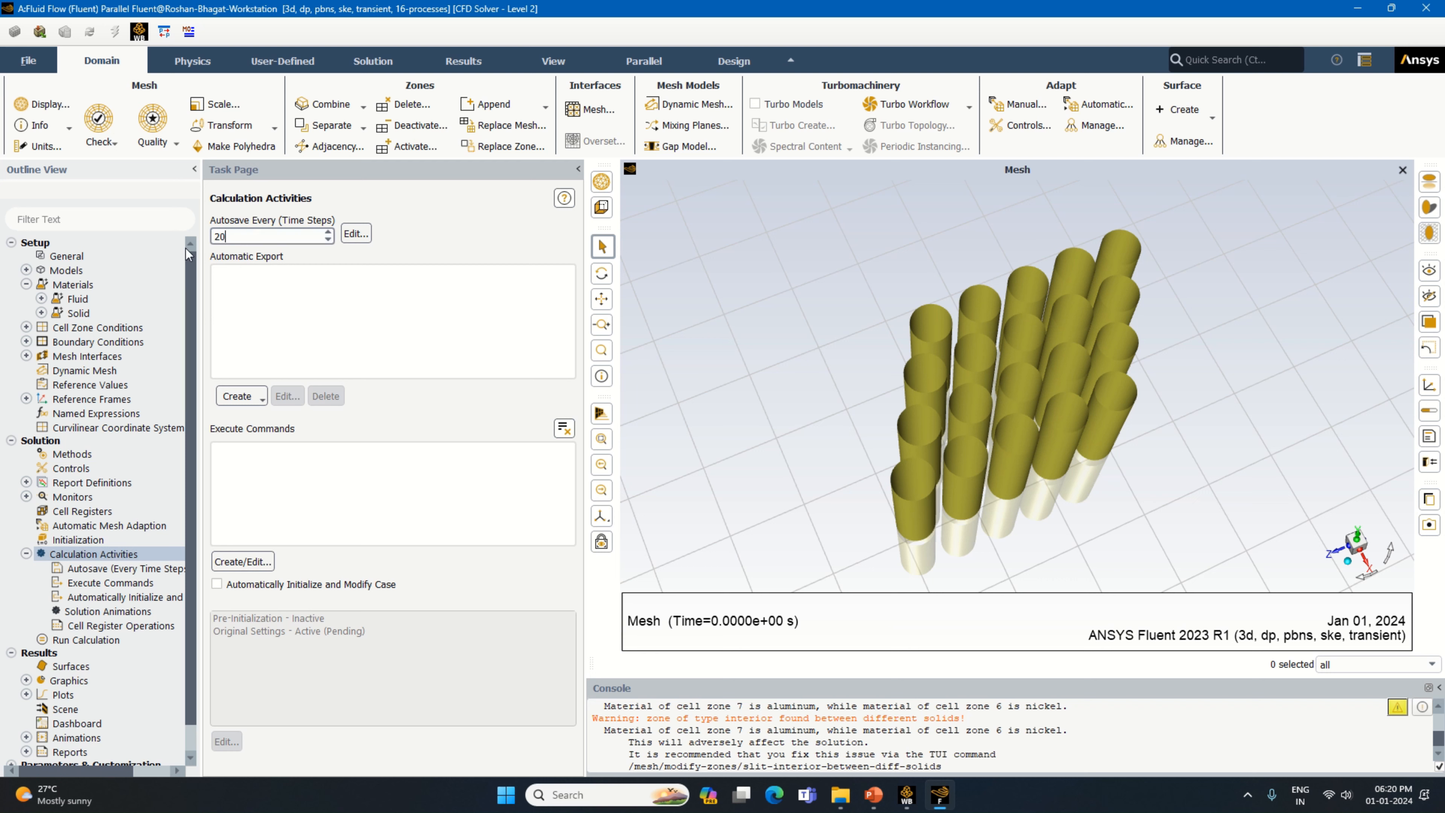
pyautogui.doubleClick(133, 608)
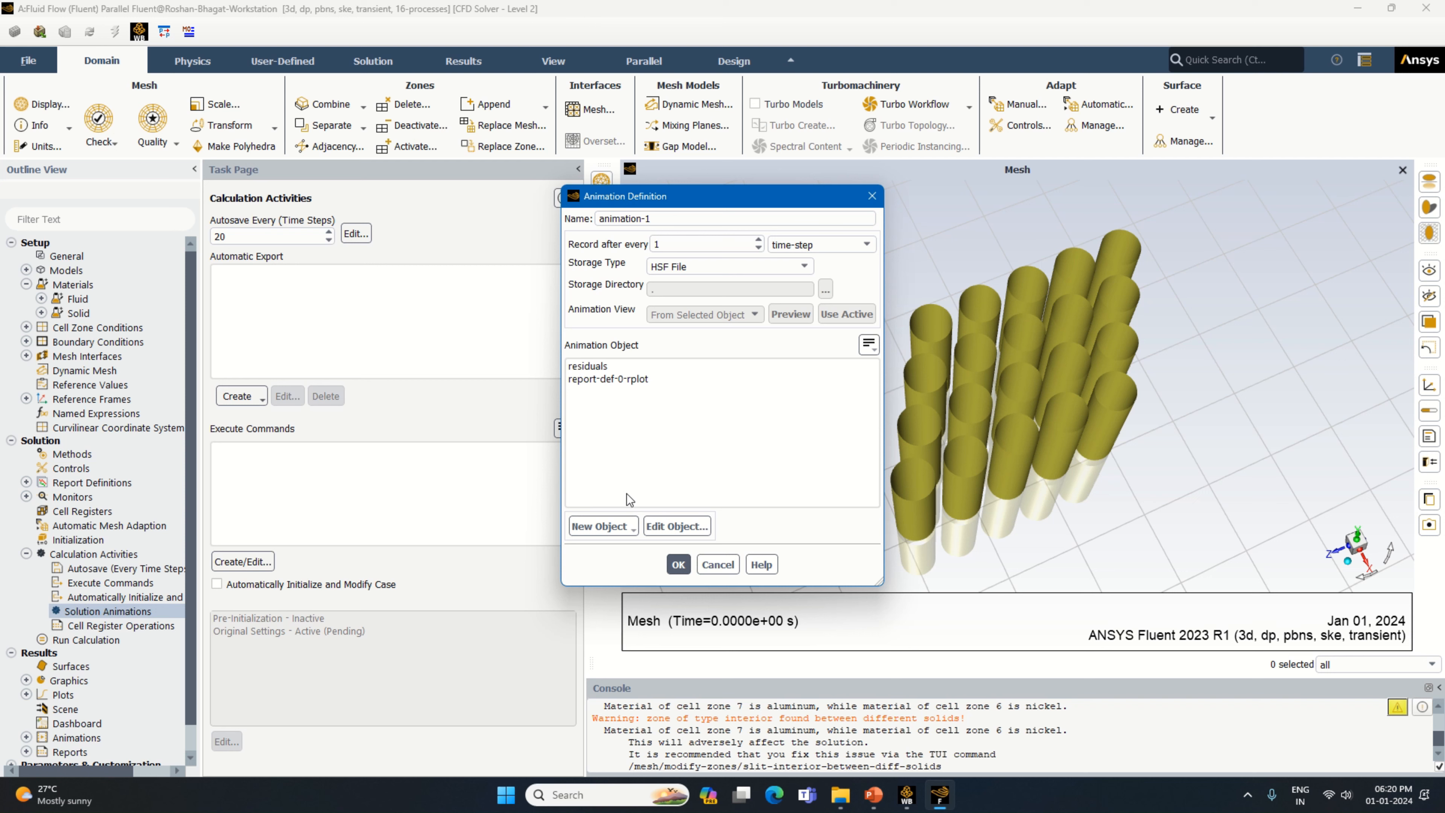
pyautogui.click(621, 526)
pyautogui.click(619, 560)
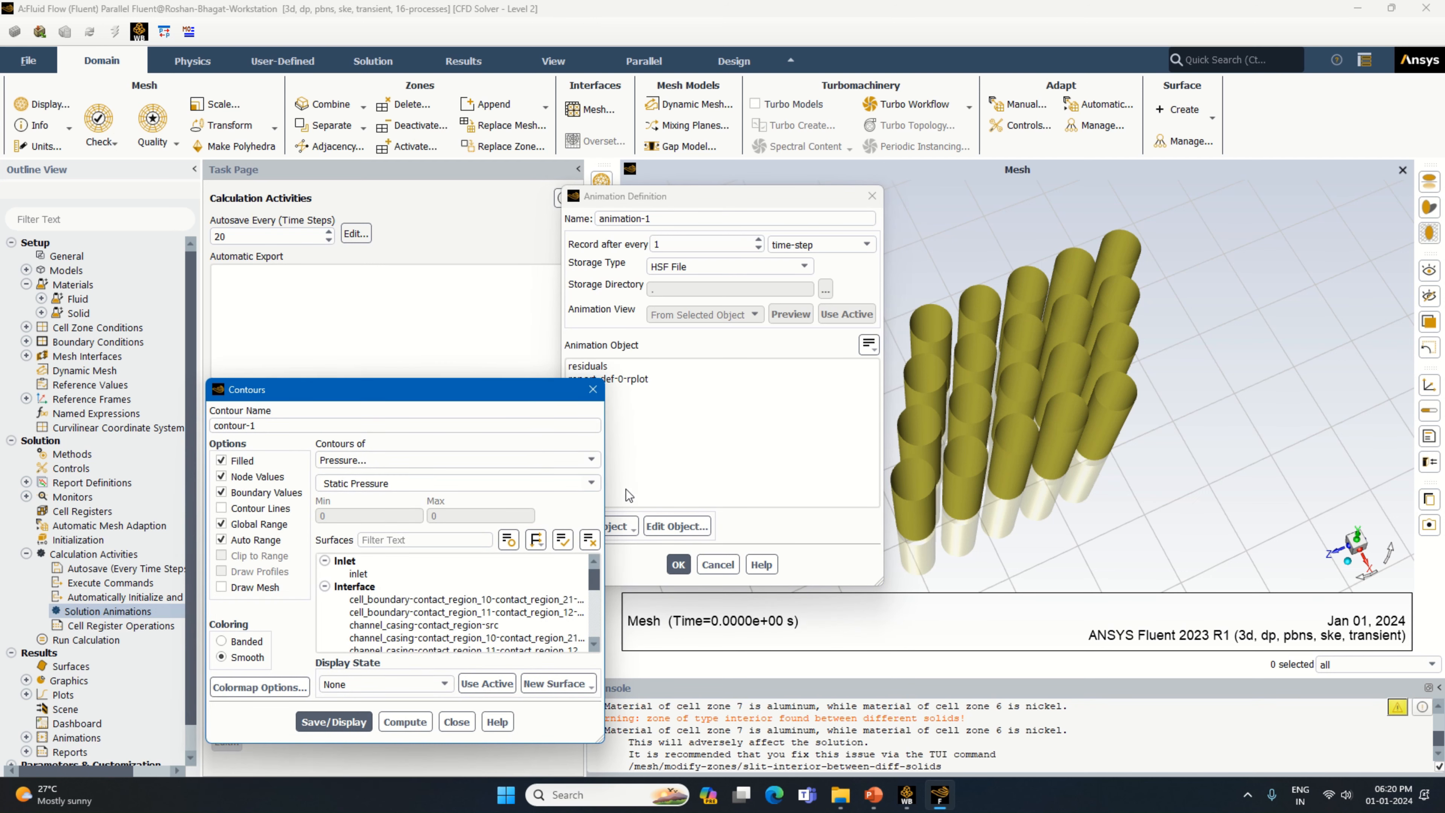
# Set the new contour to display total temperature and select all surfaces for it.
pyautogui.click(590, 460)
pyautogui.click(518, 511)
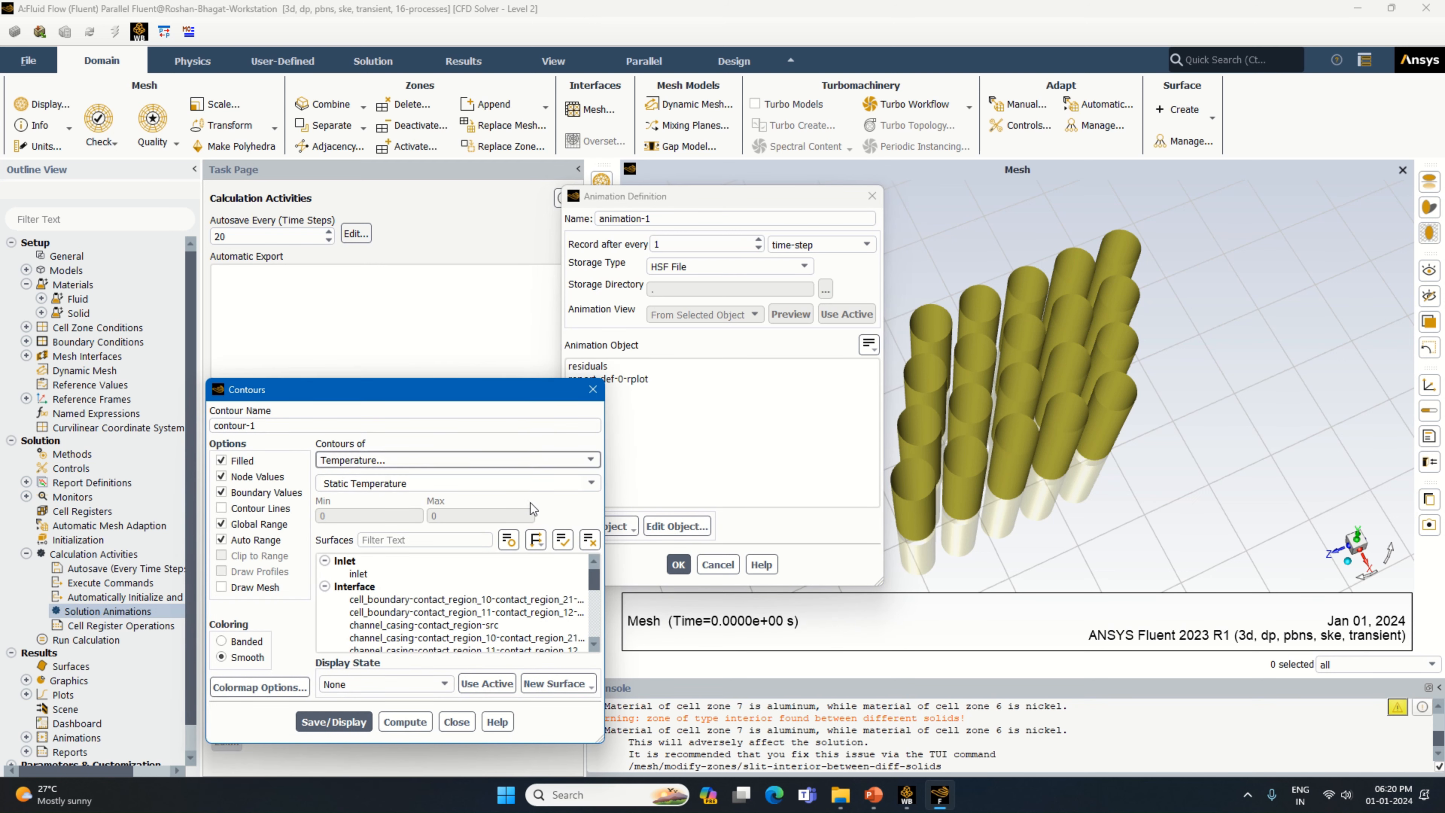
pyautogui.click(552, 483)
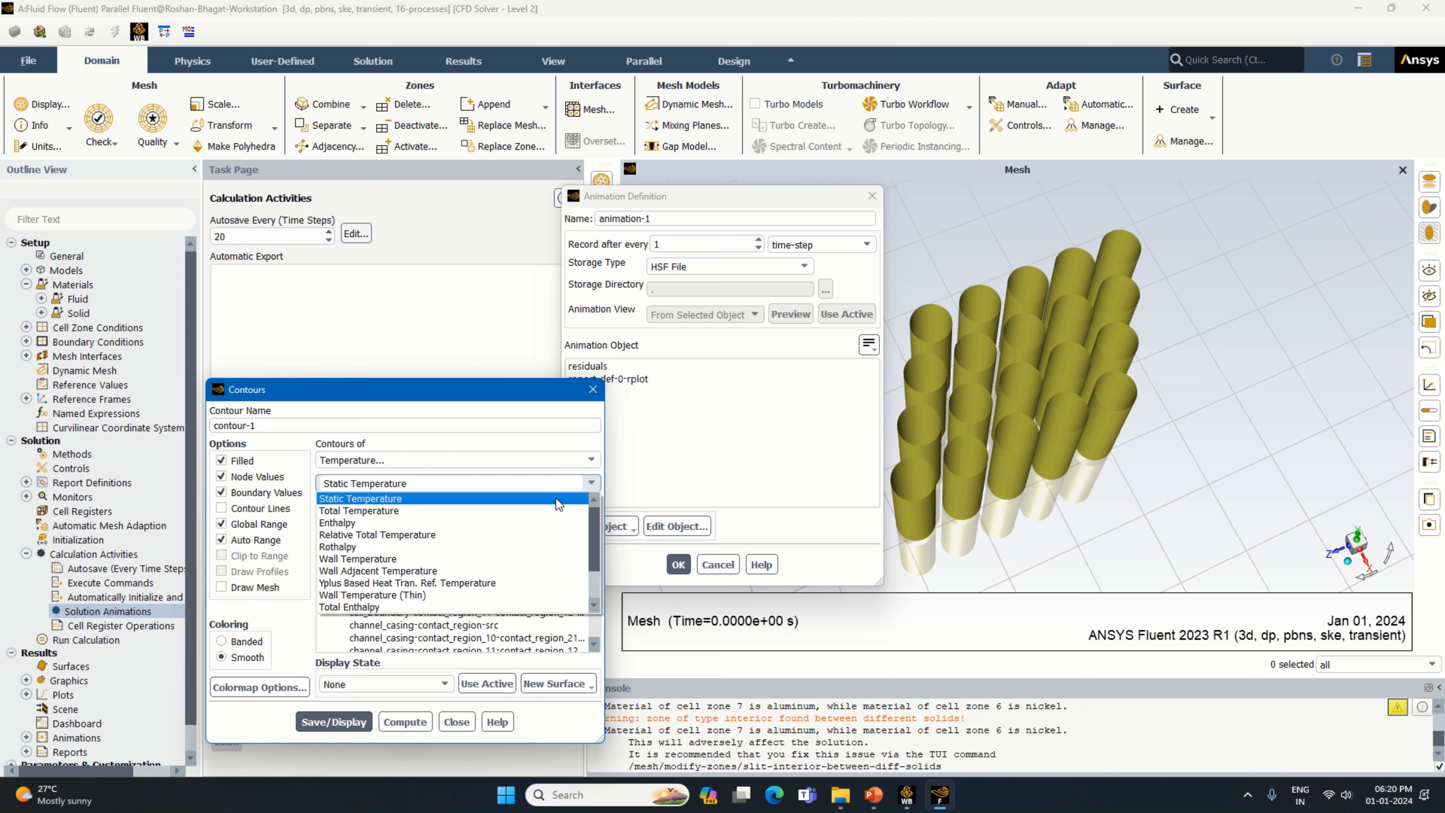
pyautogui.click(538, 507)
pyautogui.click(562, 539)
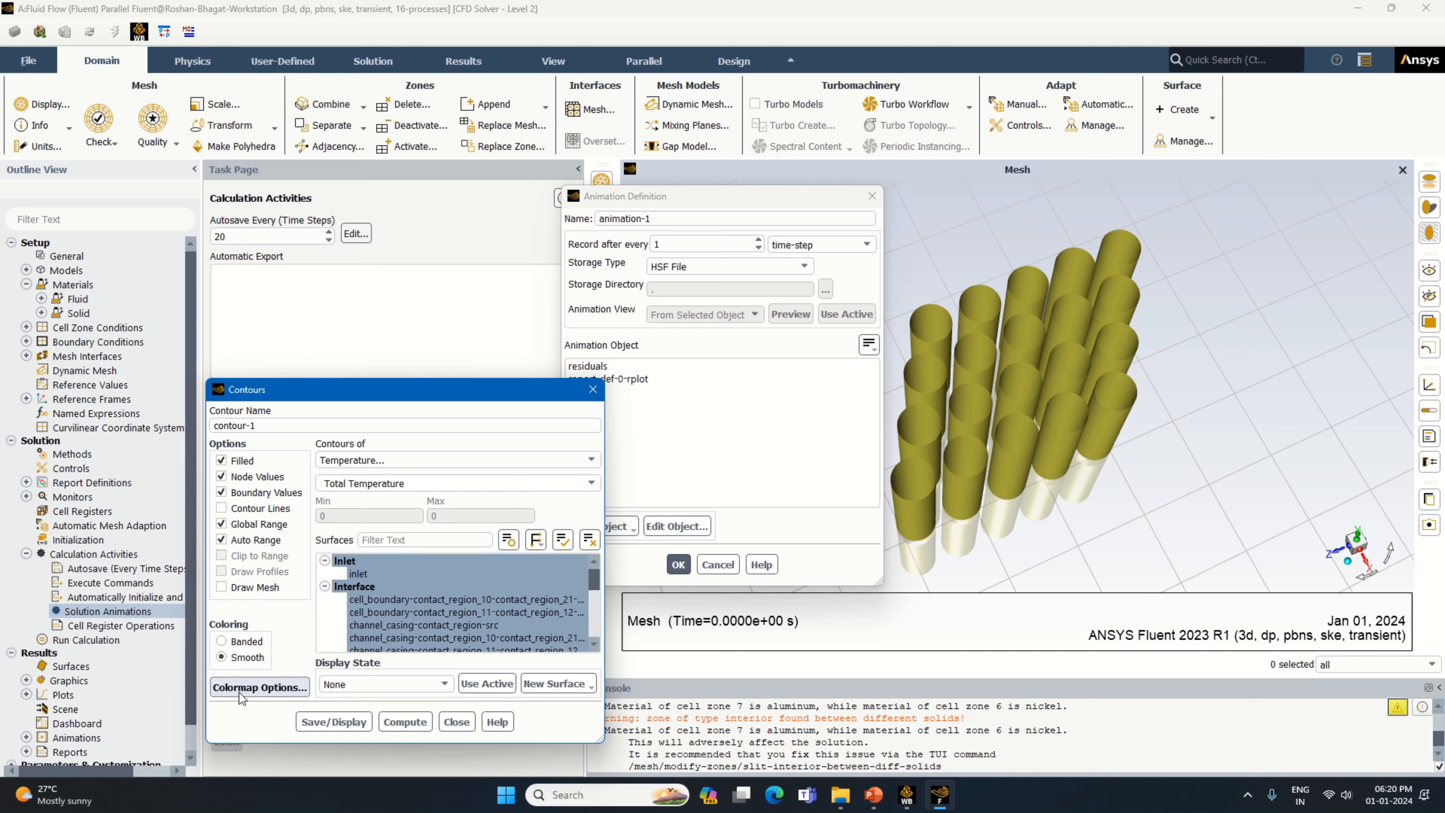
# Change the contour's colormap number format to float and apply it.
pyautogui.click(259, 687)
pyautogui.click(592, 371)
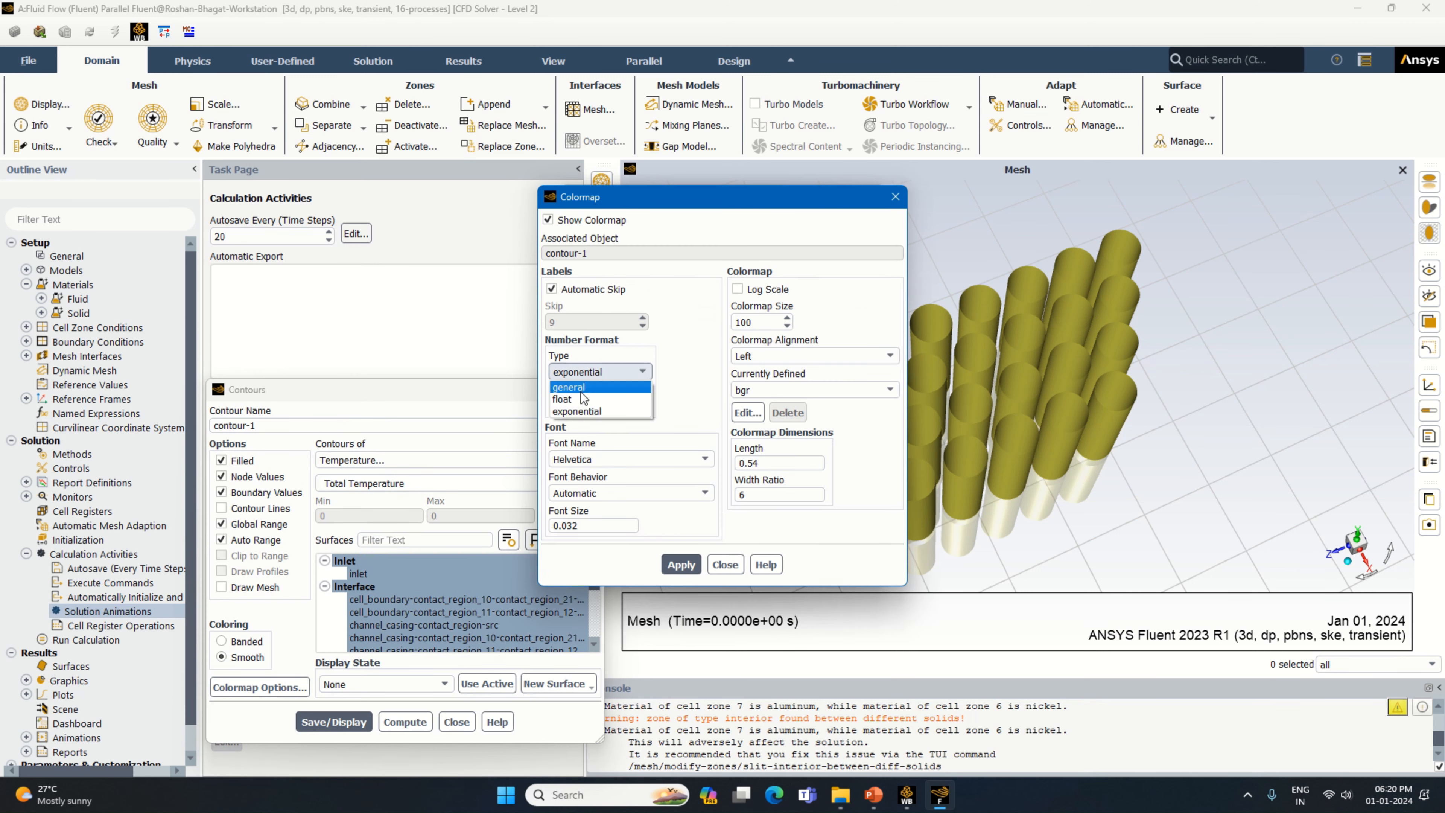
pyautogui.click(581, 398)
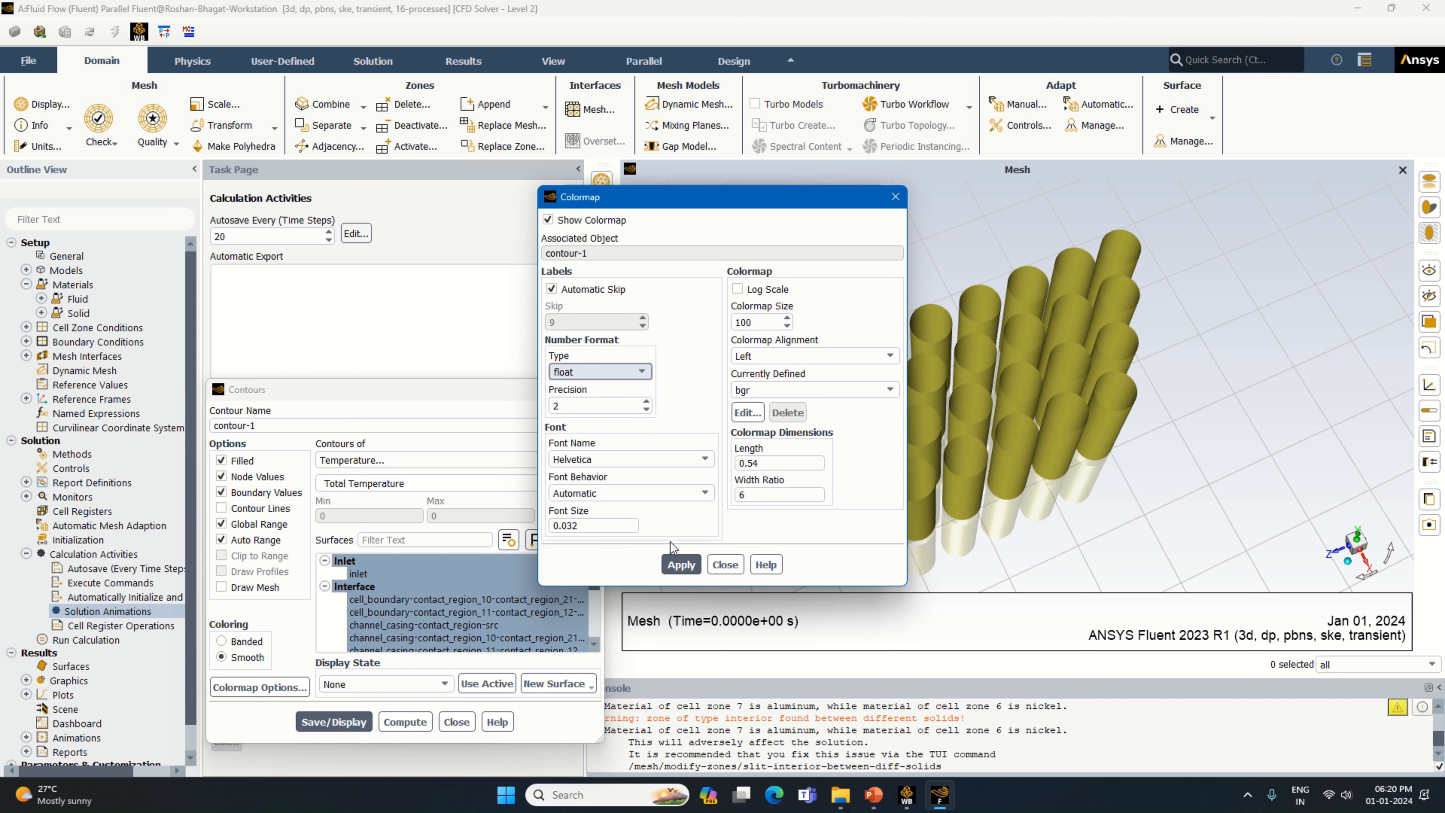
pyautogui.click(683, 565)
pyautogui.click(726, 565)
# Save and display the total temperature contour, and use contour-1 as the object of the solution animation.
pyautogui.click(349, 718)
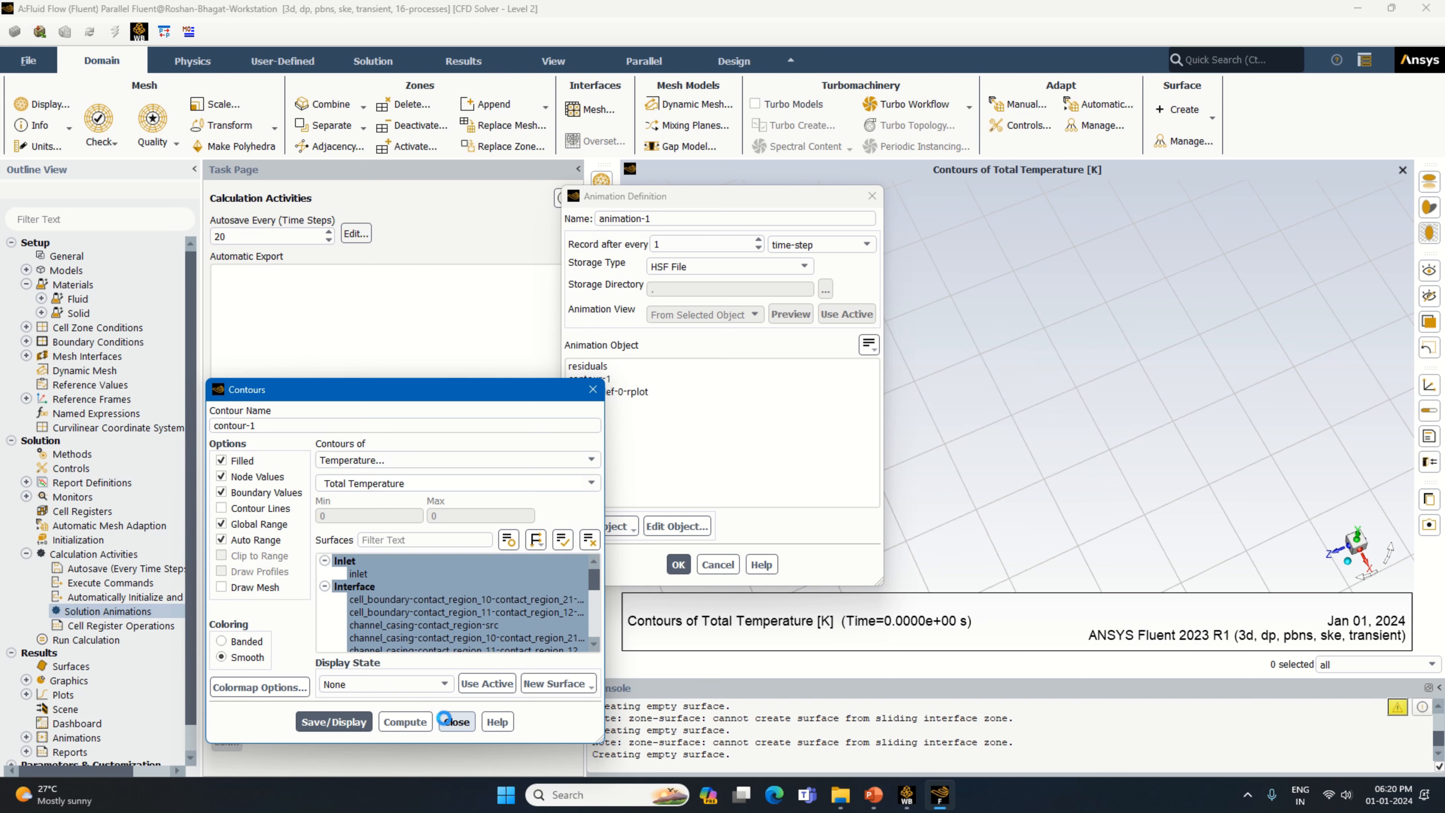
pyautogui.click(452, 721)
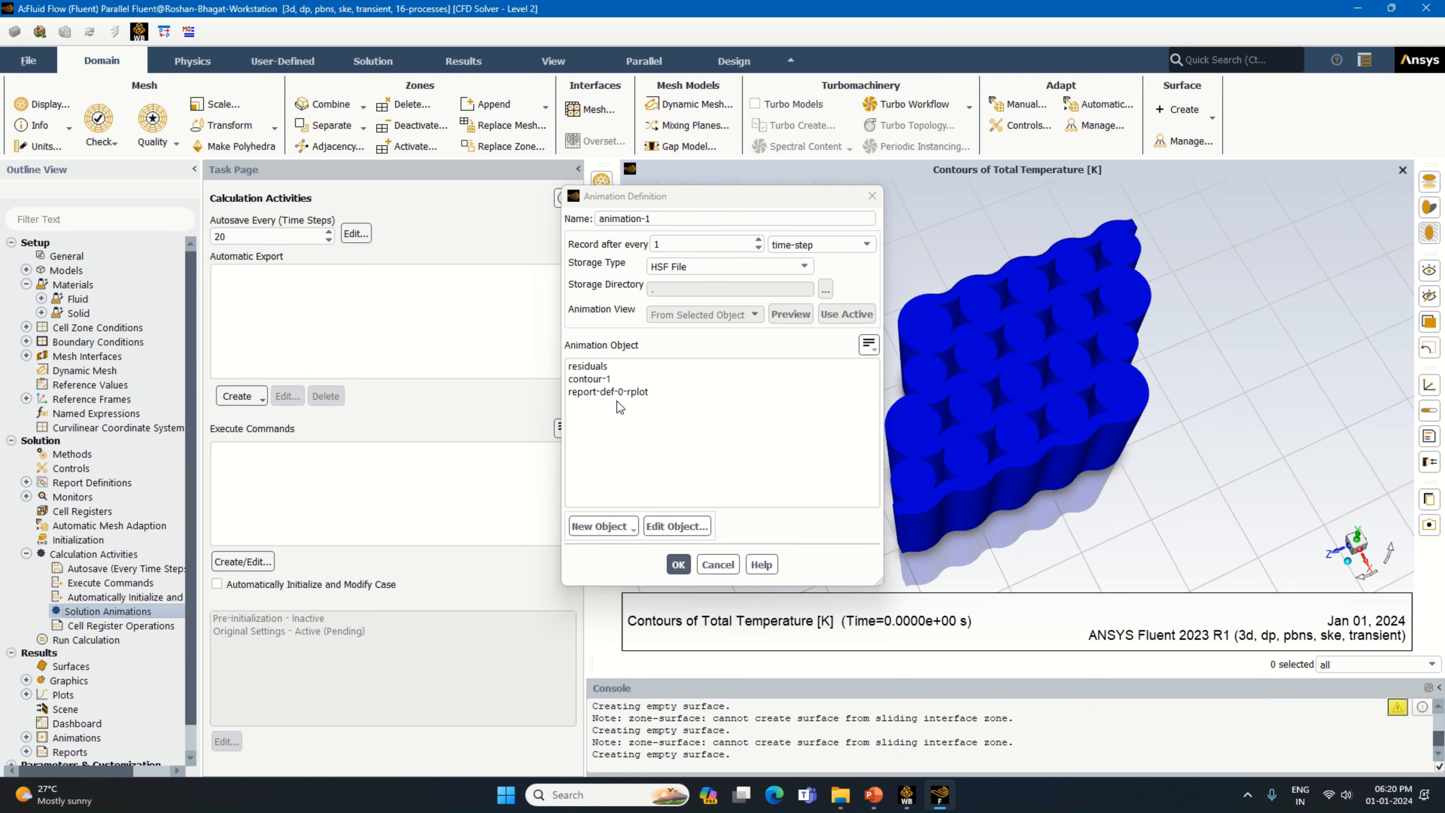
pyautogui.click(616, 378)
pyautogui.click(677, 564)
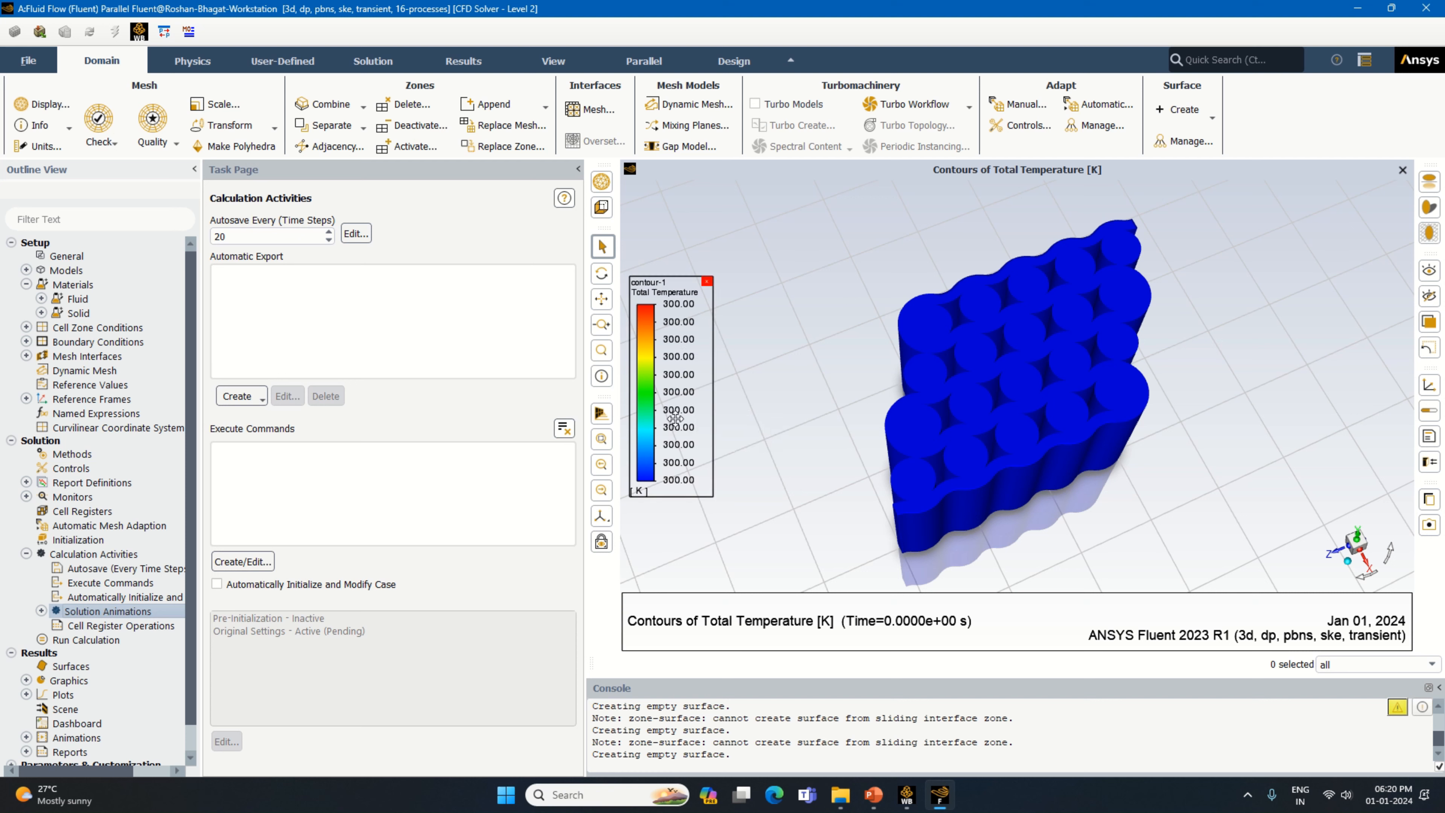
# Set the number of time steps to 10 with fixed time advancement and start the calculation.
pyautogui.click(105, 640)
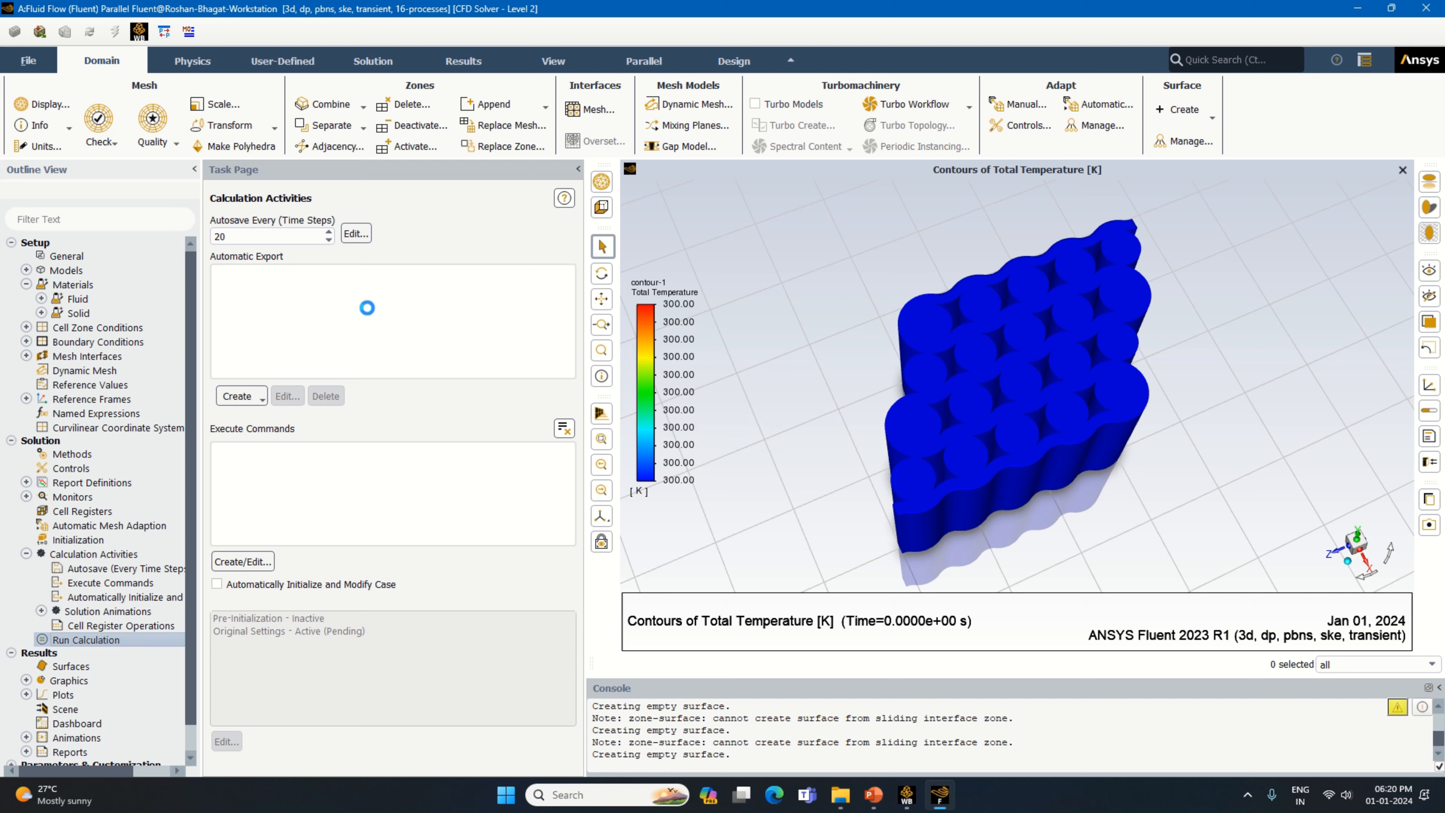
pyautogui.click(257, 288)
pyautogui.click(257, 288)
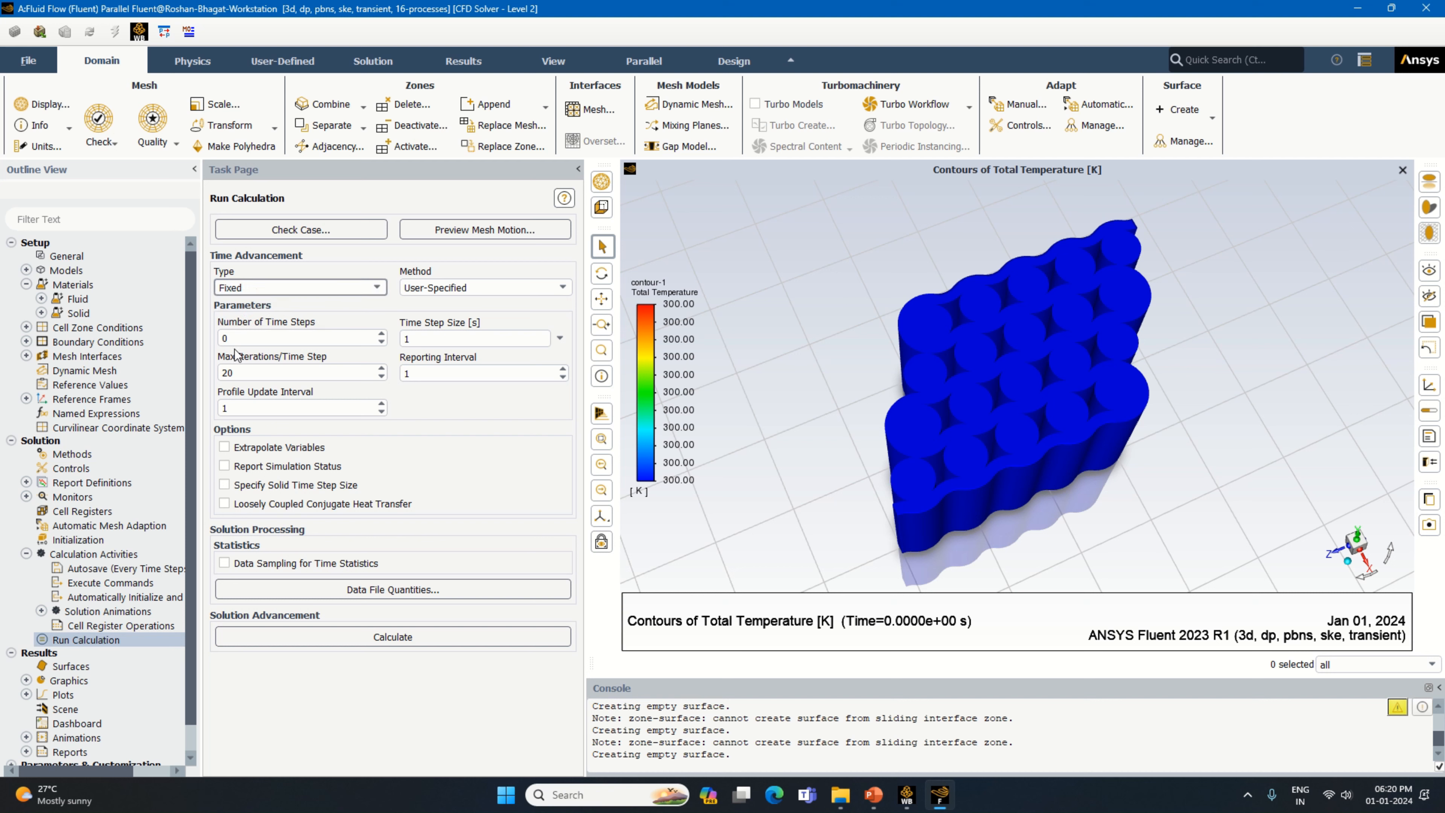
pyautogui.press('Tab')
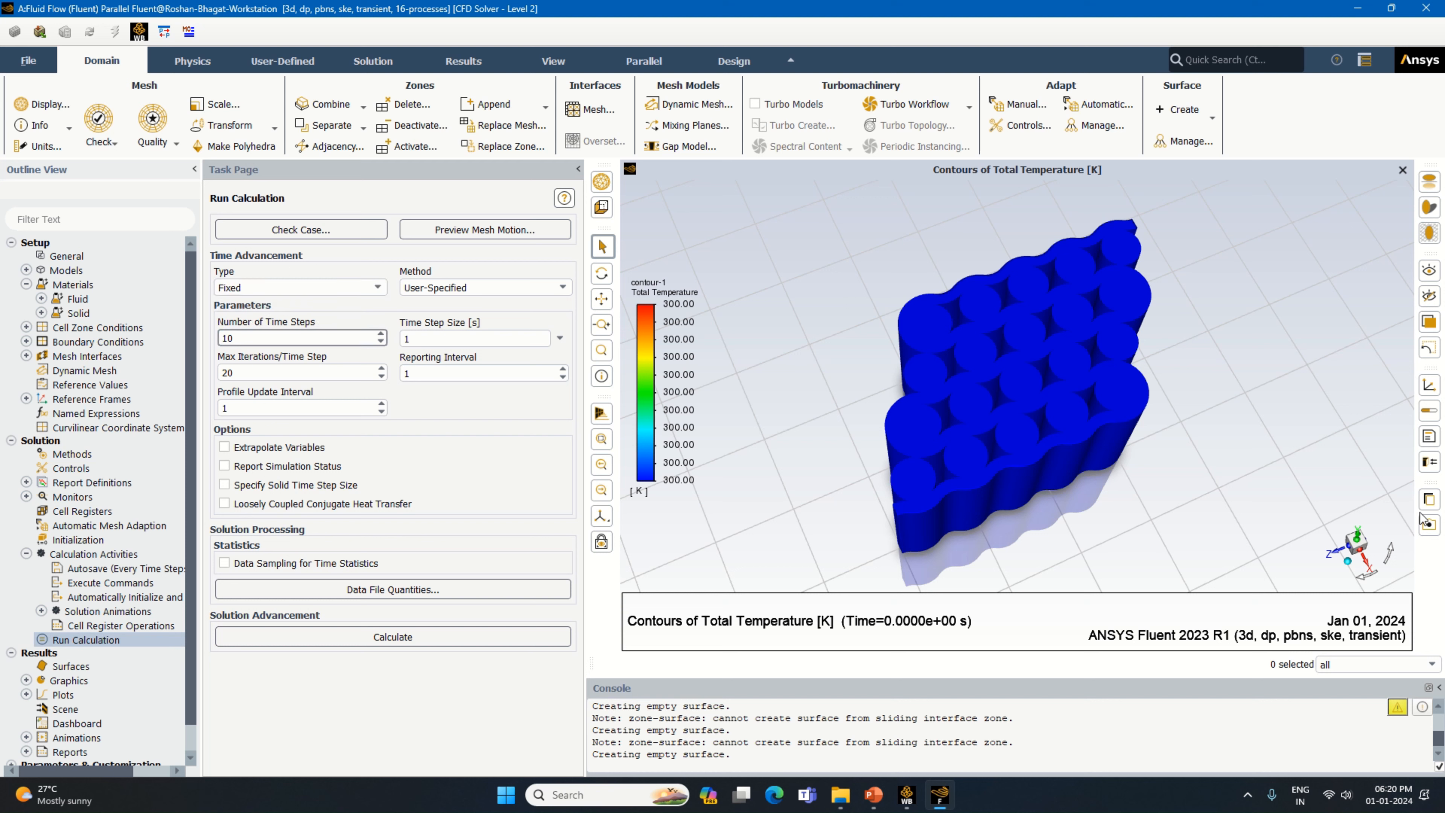
pyautogui.click(420, 635)
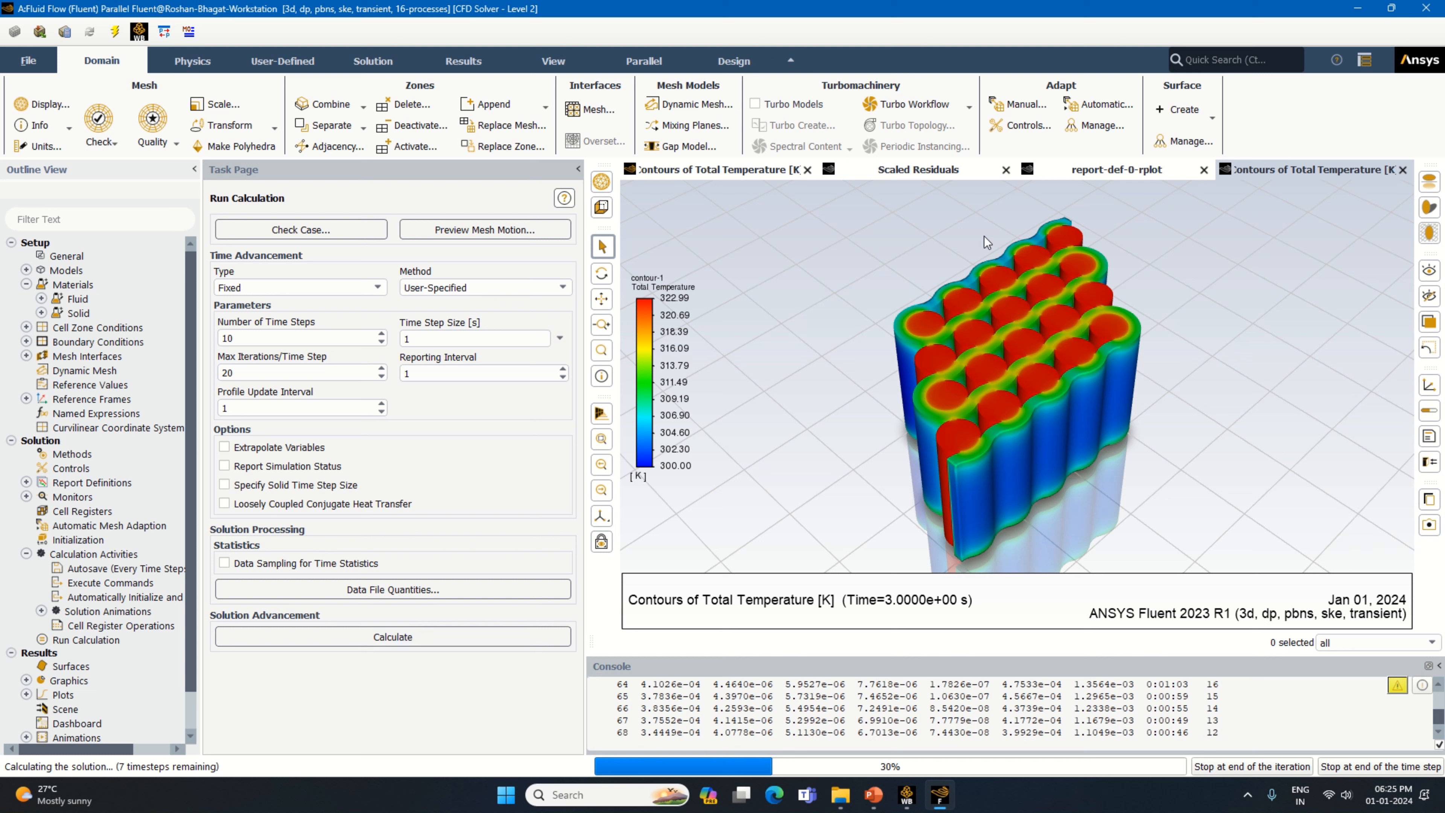
# Examine the outlet temperature report plot, the console output and the total temperature contours of the 10-step run.
pyautogui.moveTo(581, 2)
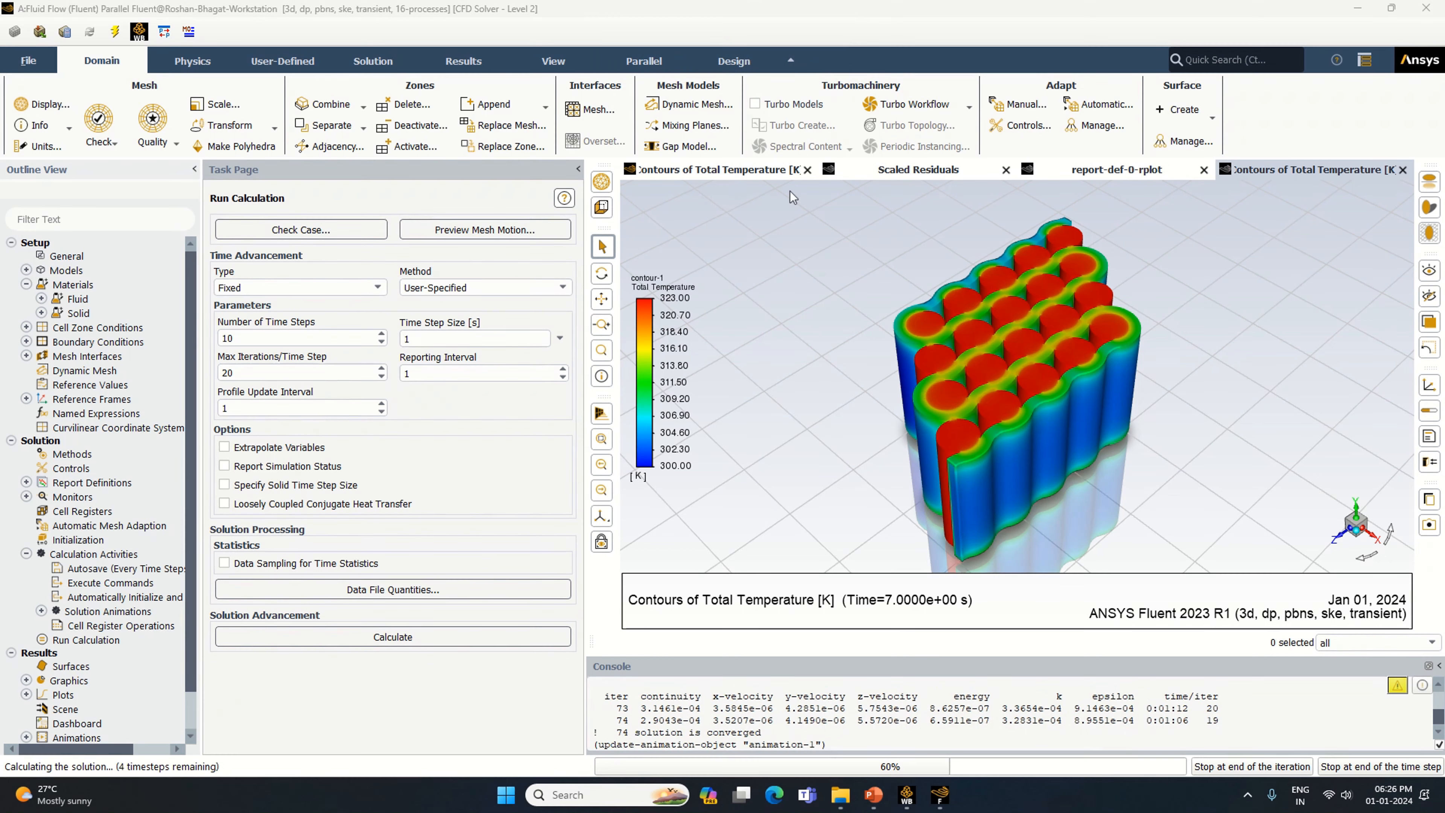
pyautogui.click(949, 309)
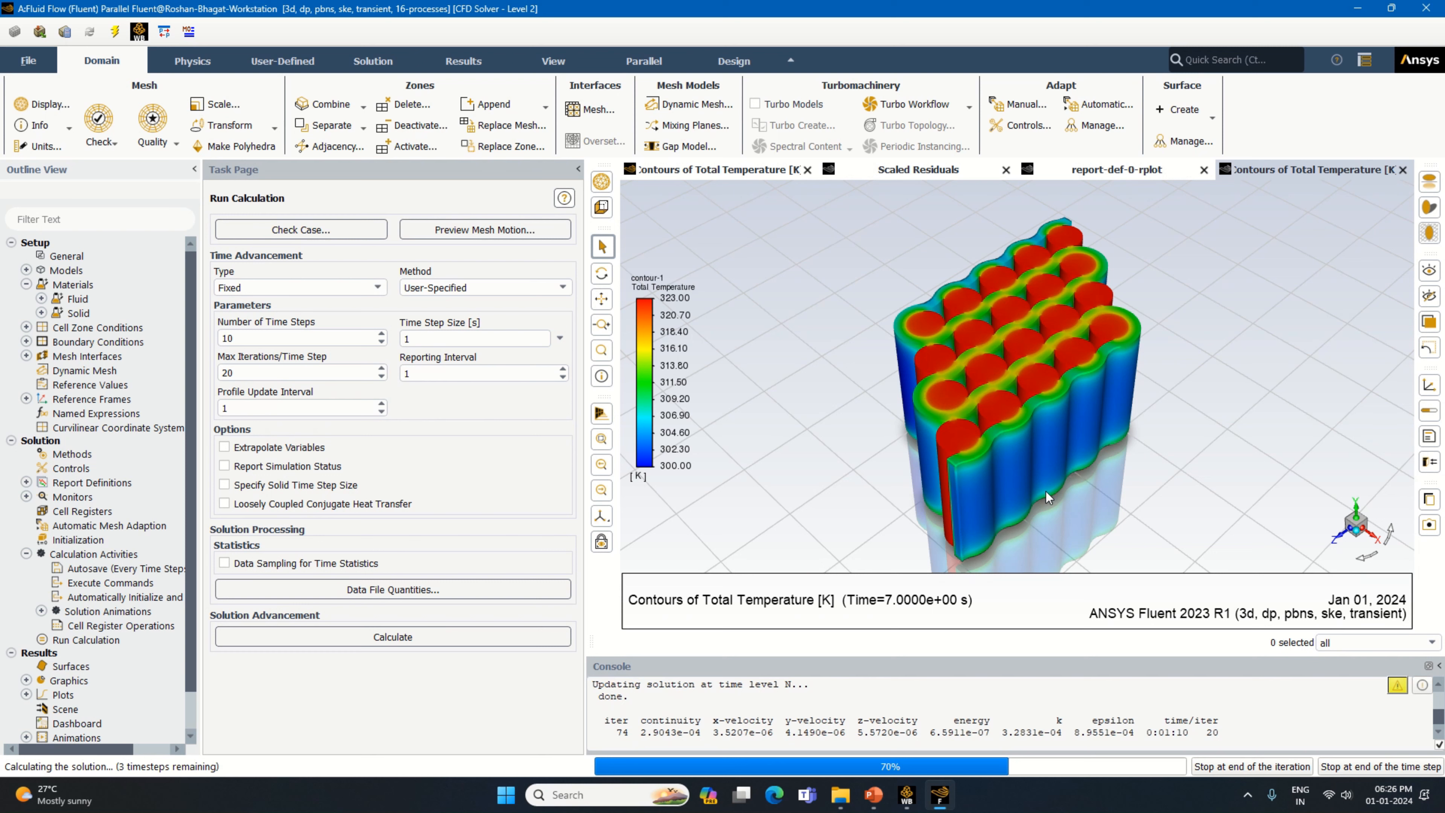
pyautogui.moveTo(1046, 491); pyautogui.dragTo(985, 580)
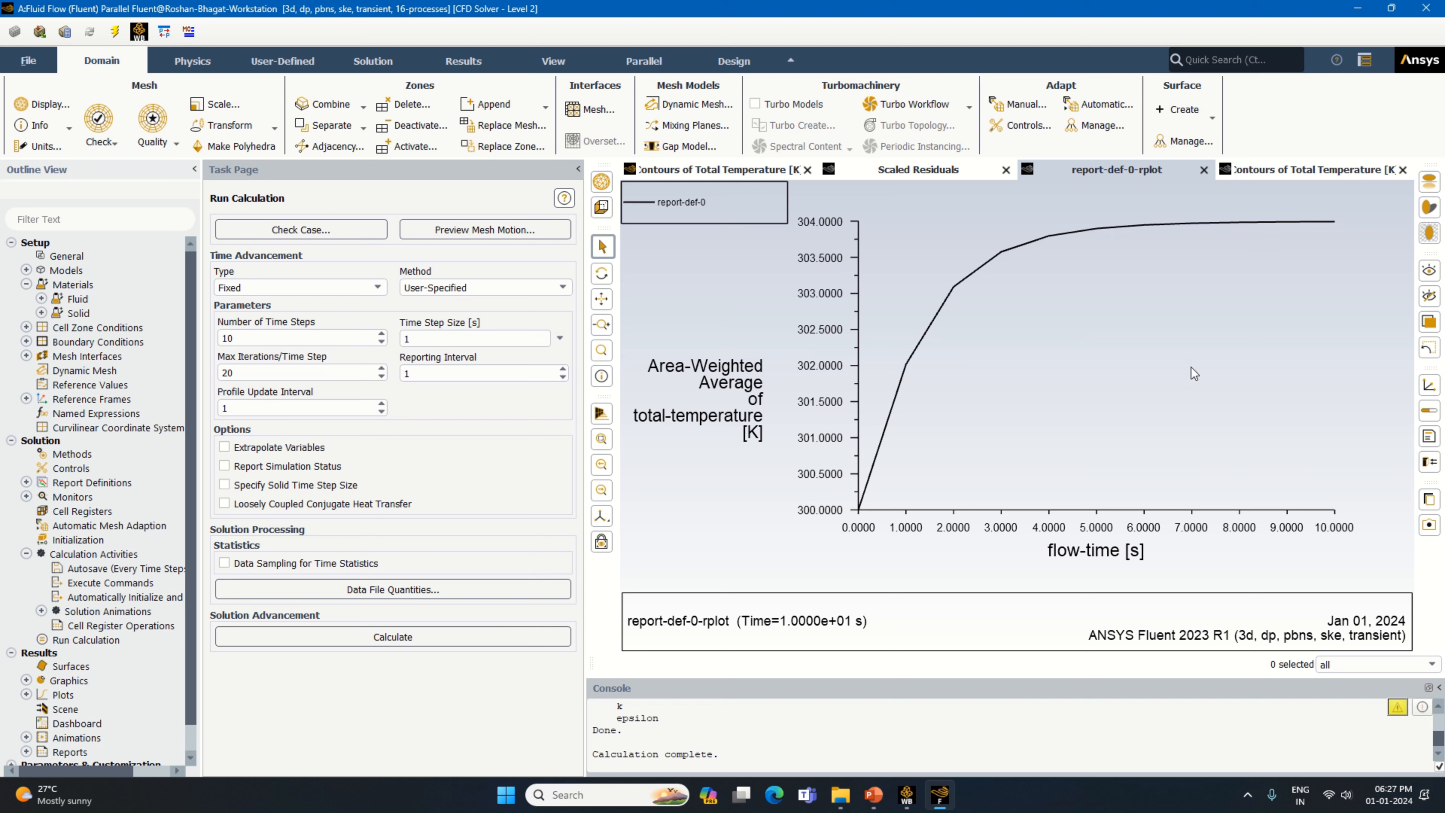
pyautogui.scroll(2, 724, 741)
pyautogui.scroll(-3, 724, 742)
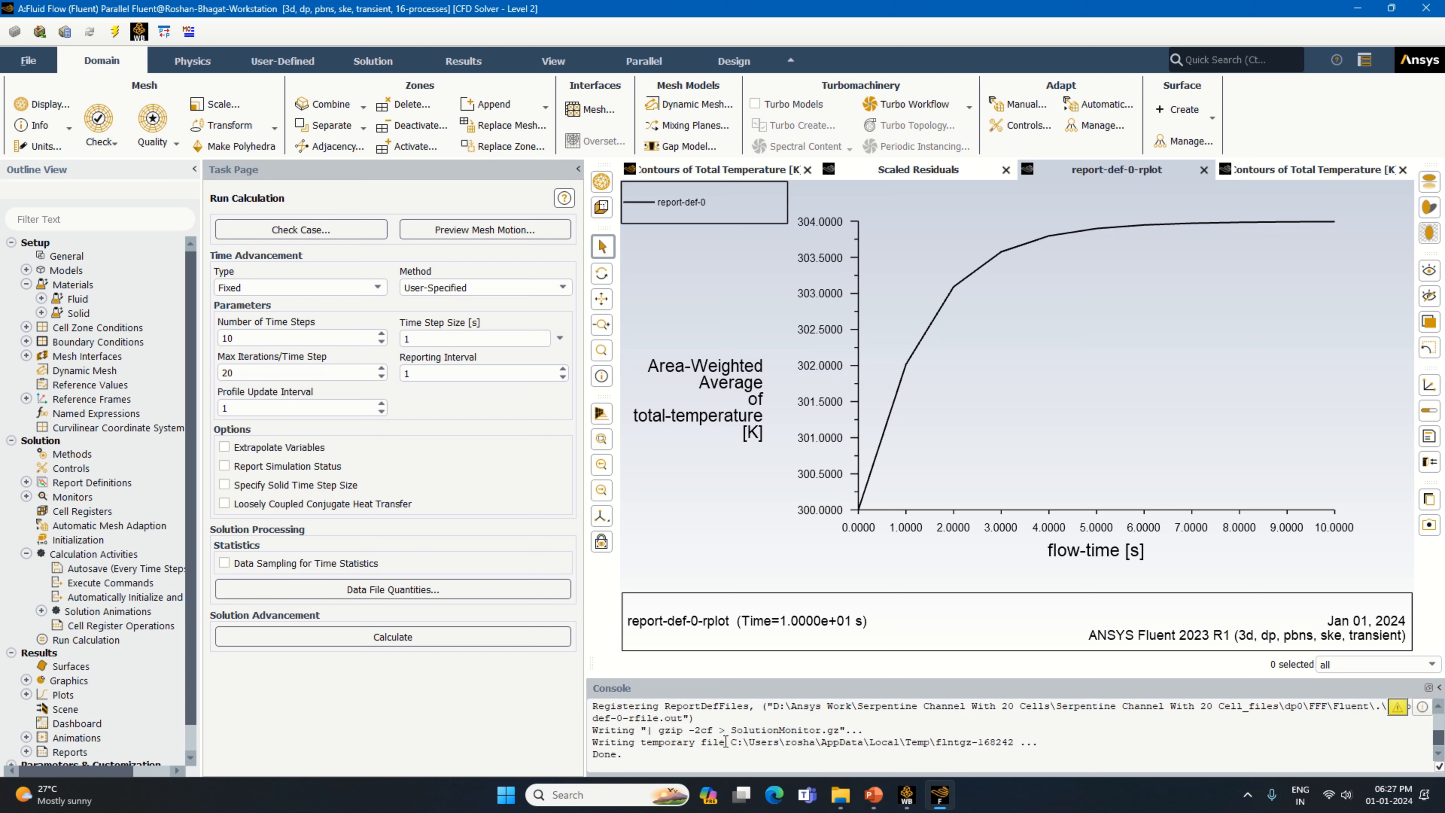
pyautogui.scroll(2, 724, 741)
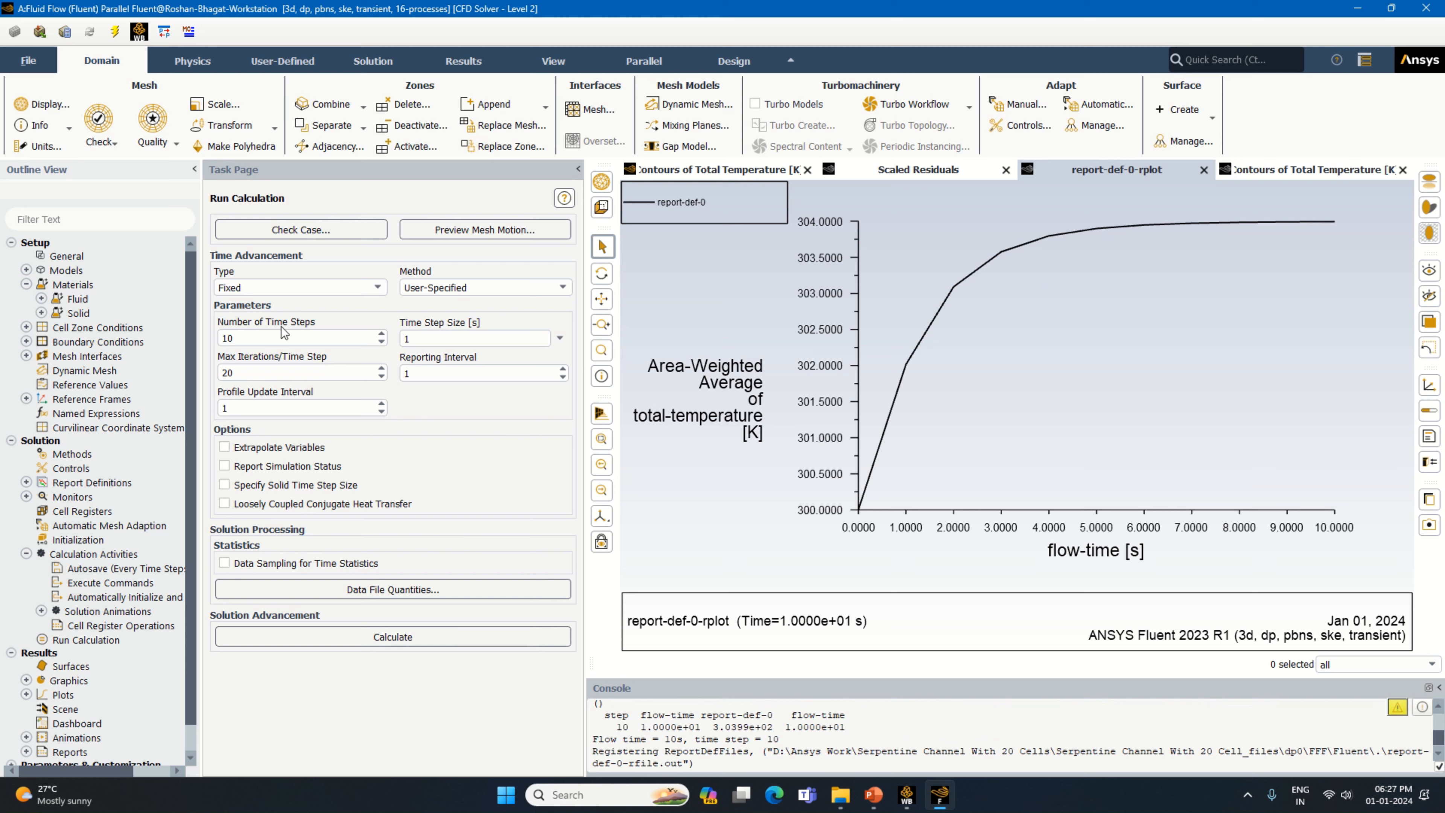
pyautogui.click(1276, 171)
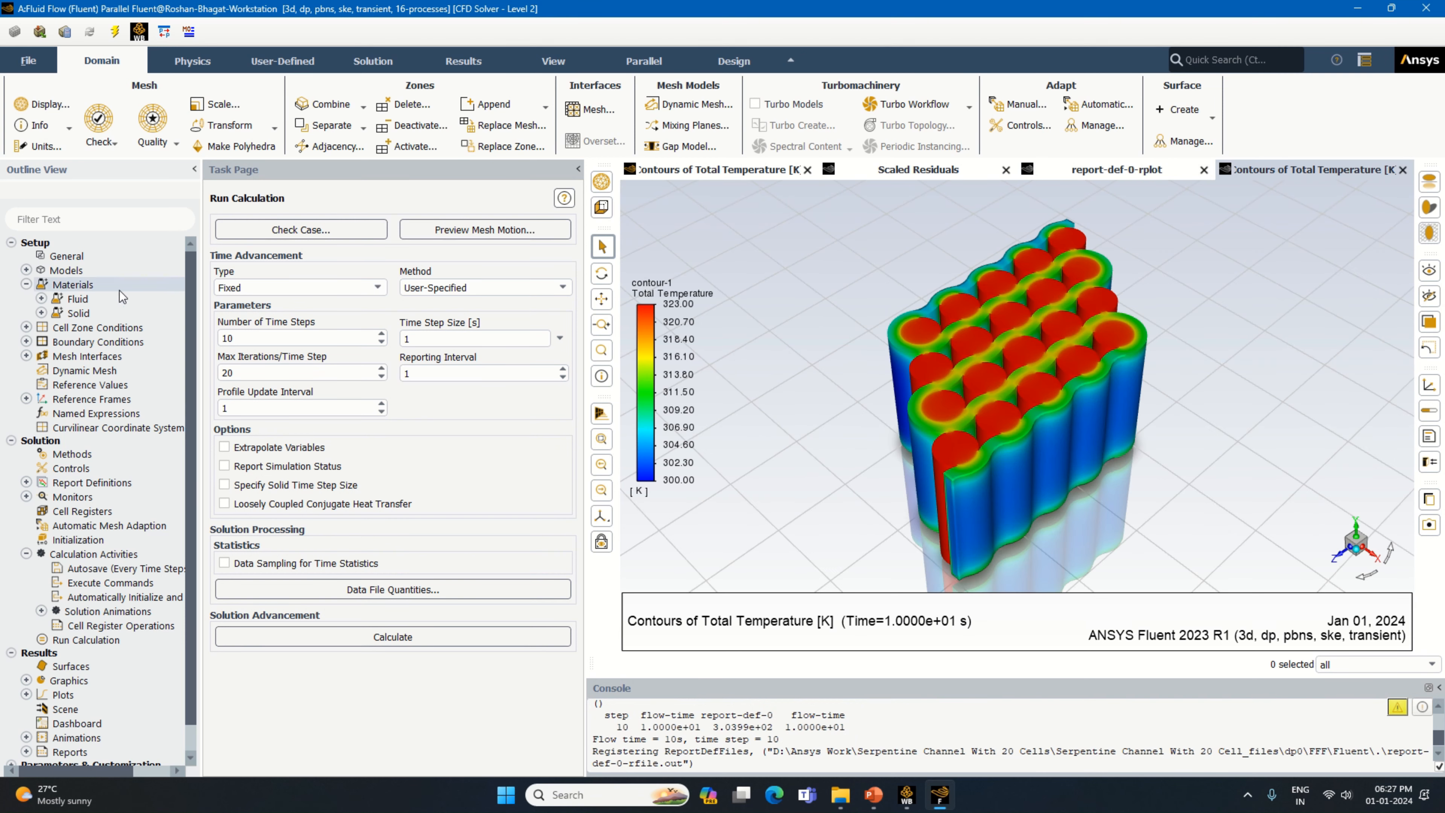
# Set the number of time steps to 100, and switch to Workbench to save the project.
pyautogui.doubleClick(223, 338)
pyautogui.write('100')
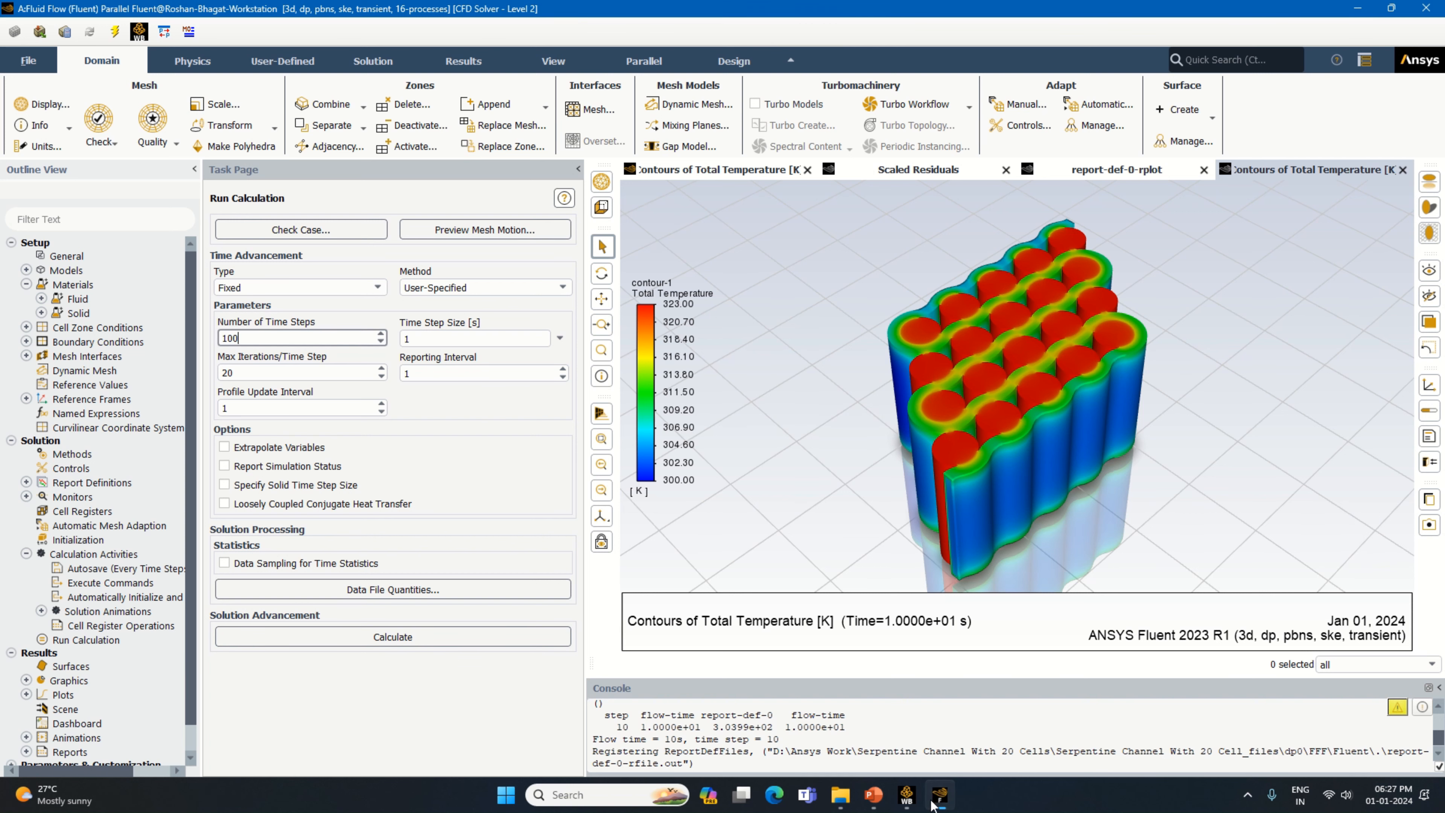
pyautogui.click(940, 795)
pyautogui.click(907, 794)
pyautogui.click(907, 795)
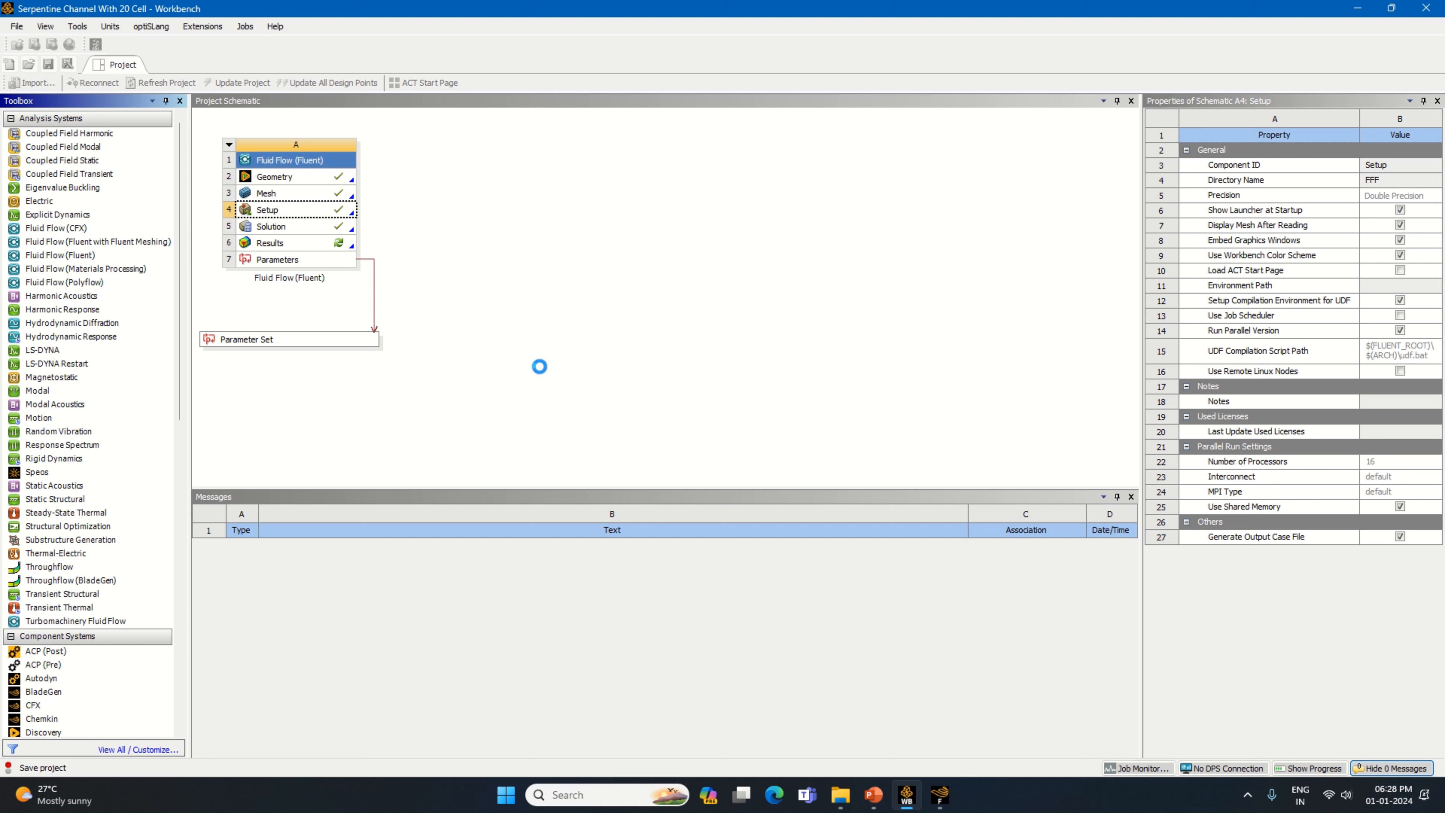
# Return to Fluent and start the calculation, applying the changed settings to current and future calculations.
pyautogui.click(944, 797)
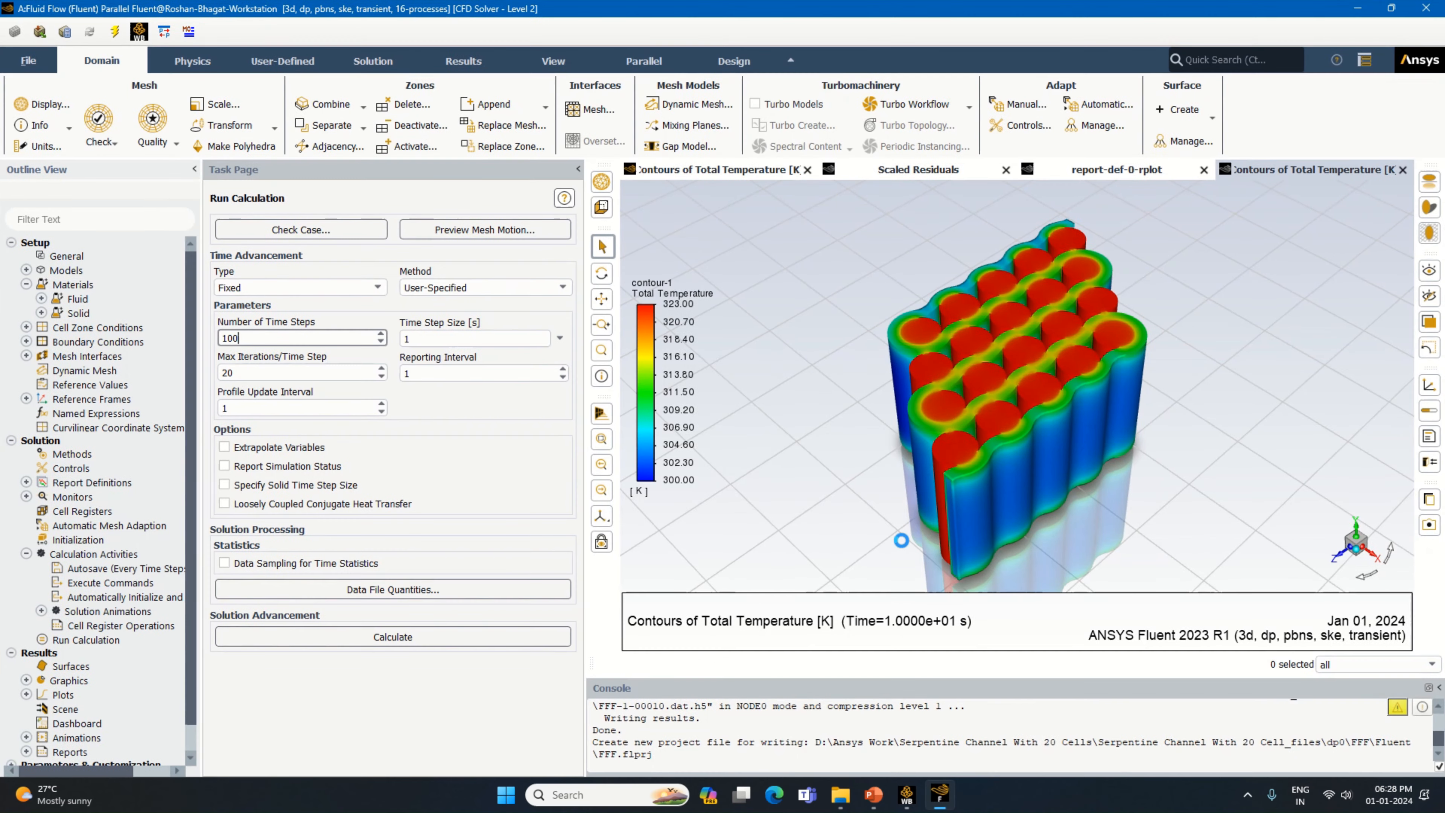
pyautogui.click(459, 645)
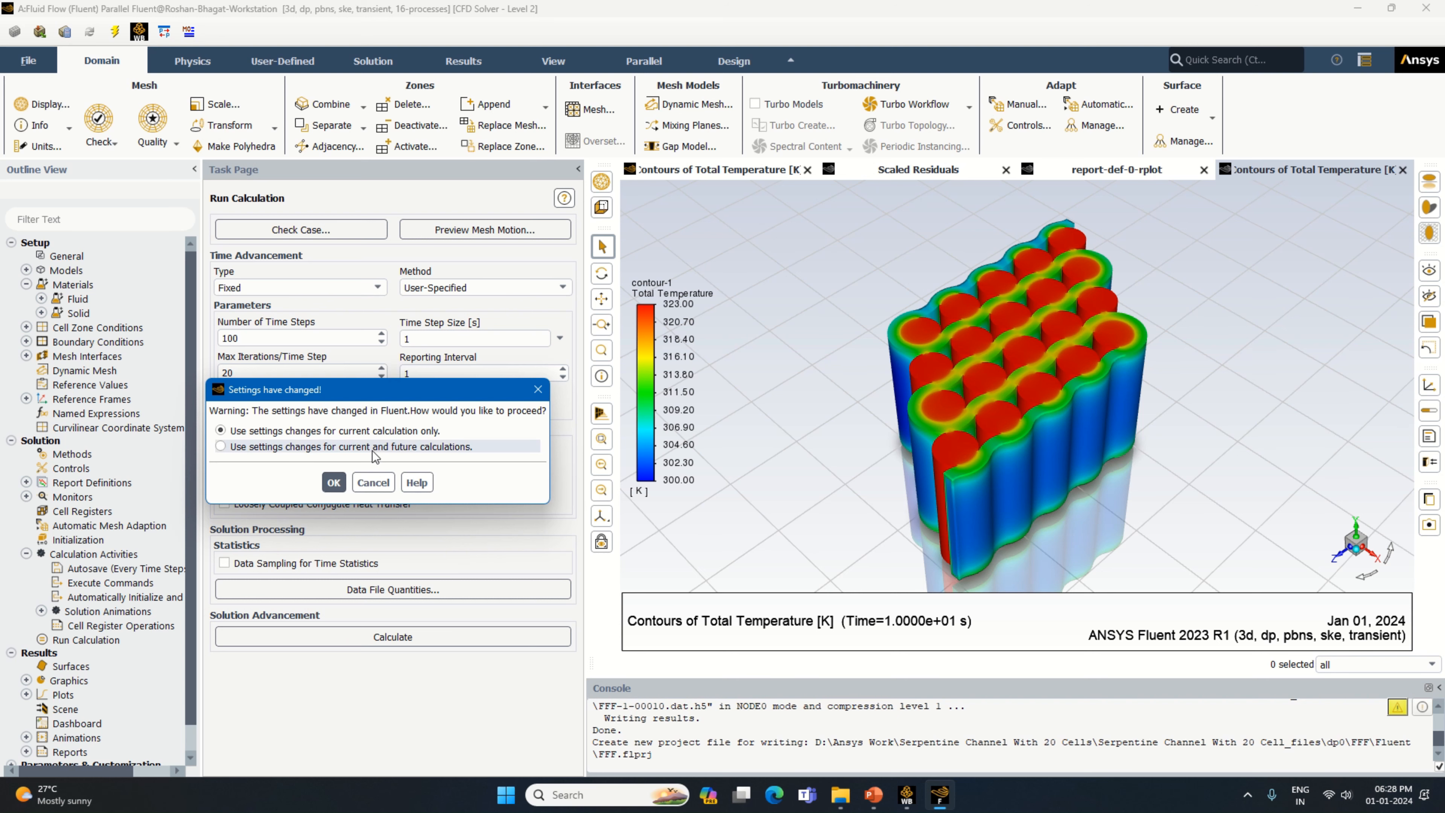
pyautogui.click(334, 482)
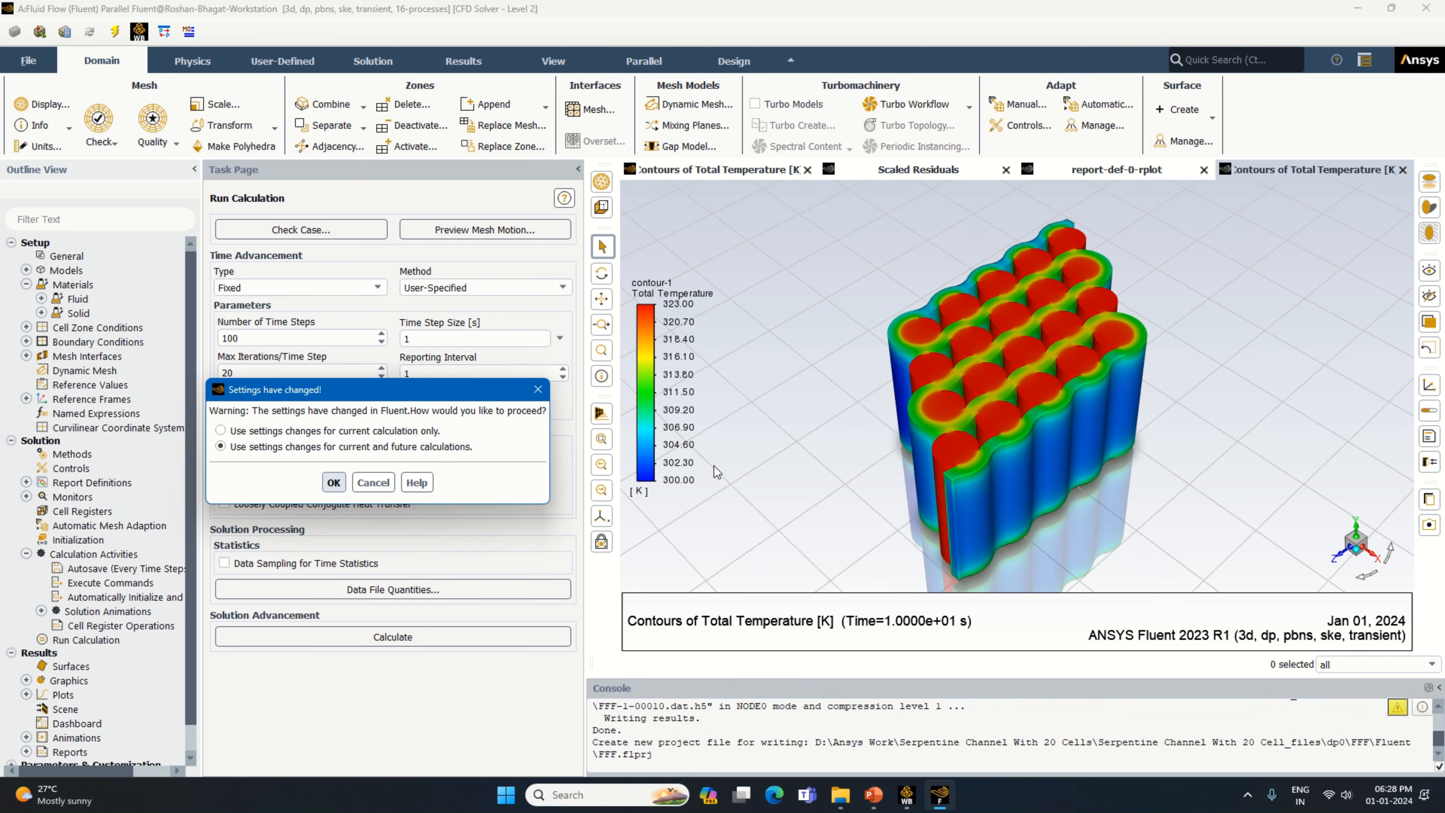